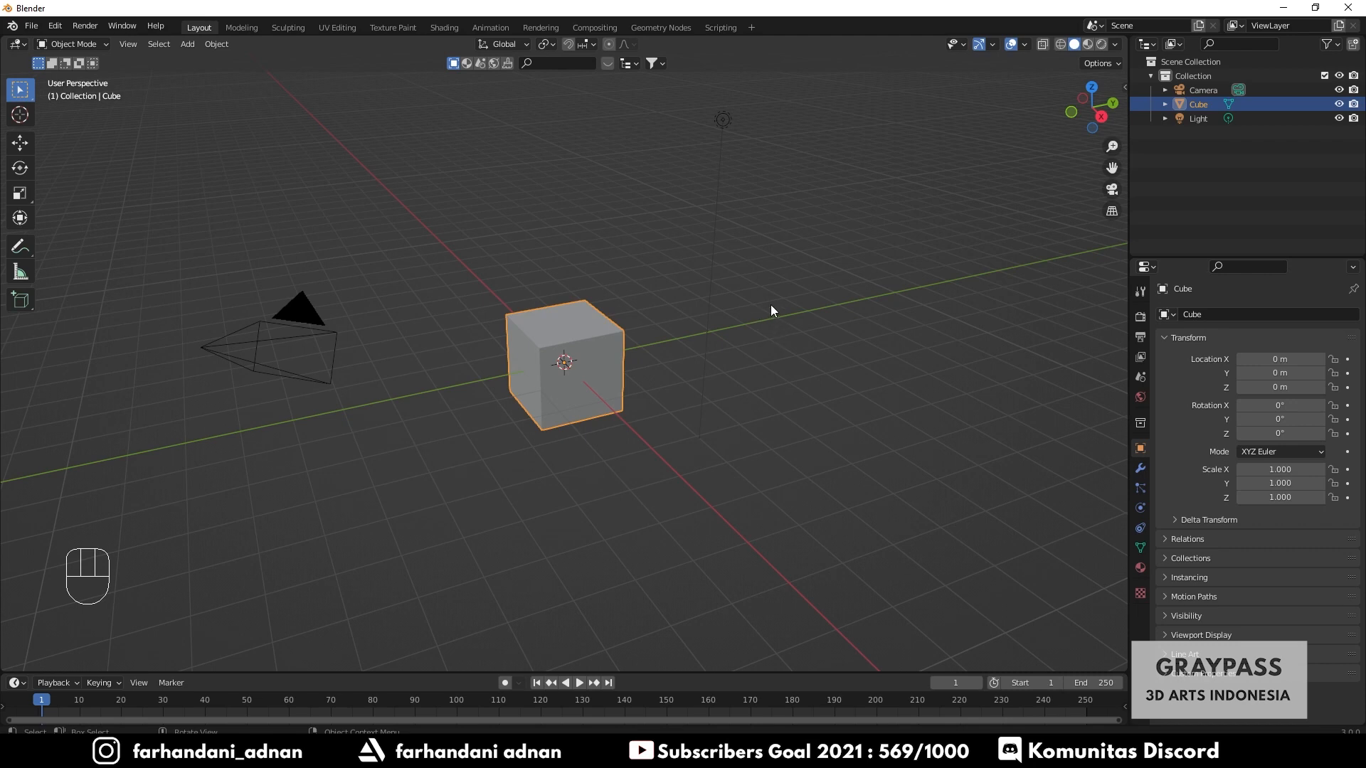
middle_drag(638, 313, 638, 310)
middle_drag(688, 372, 721, 359)
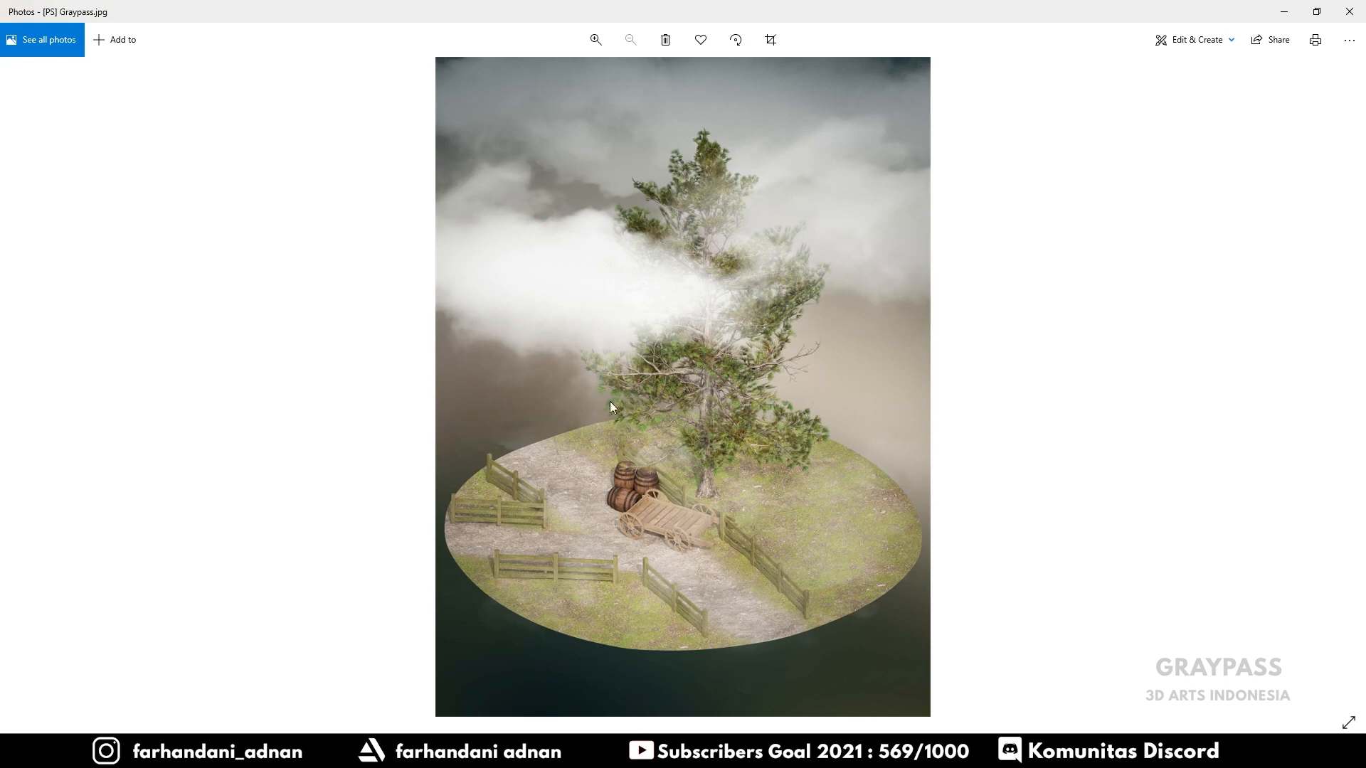
click(1285, 11)
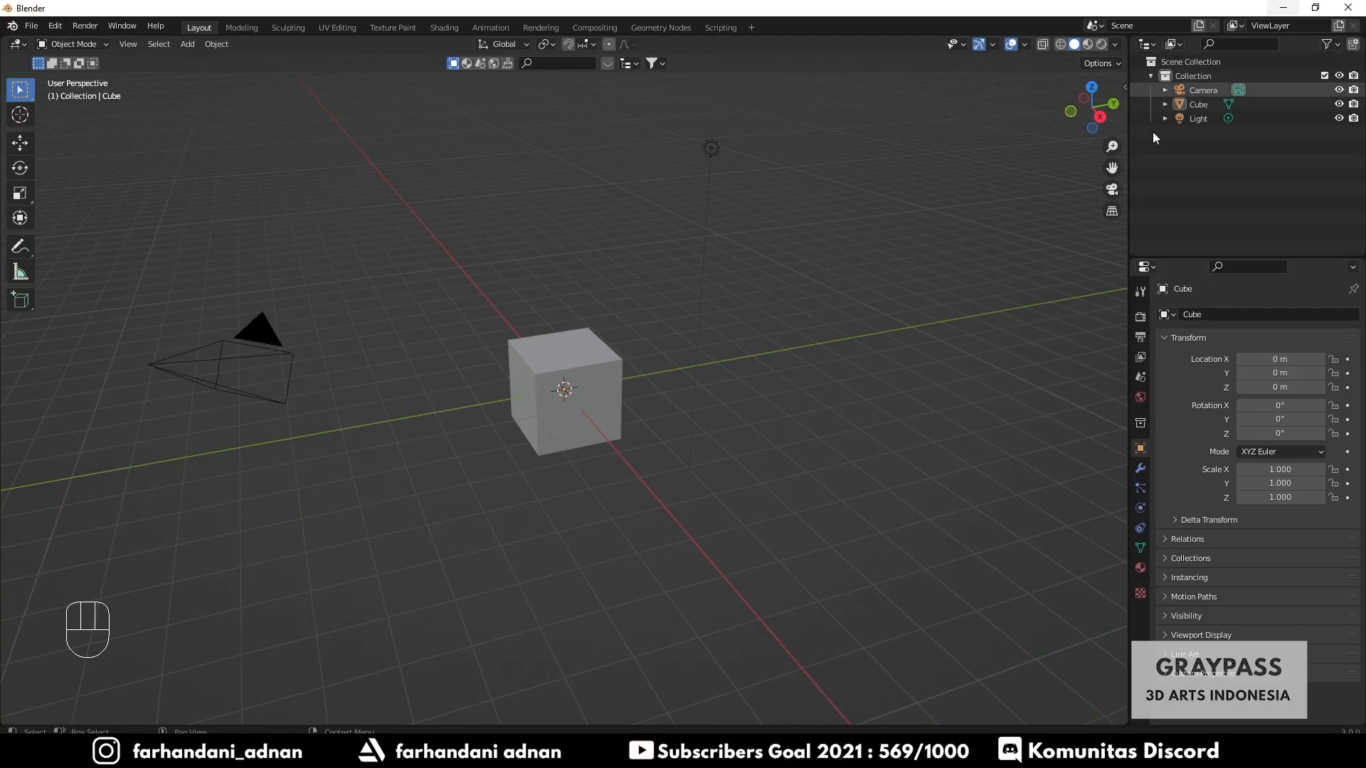
- Split the Properties area and switch the new upper area to a UV Editor, adjusting its height
drag(1172, 257, 1137, 432)
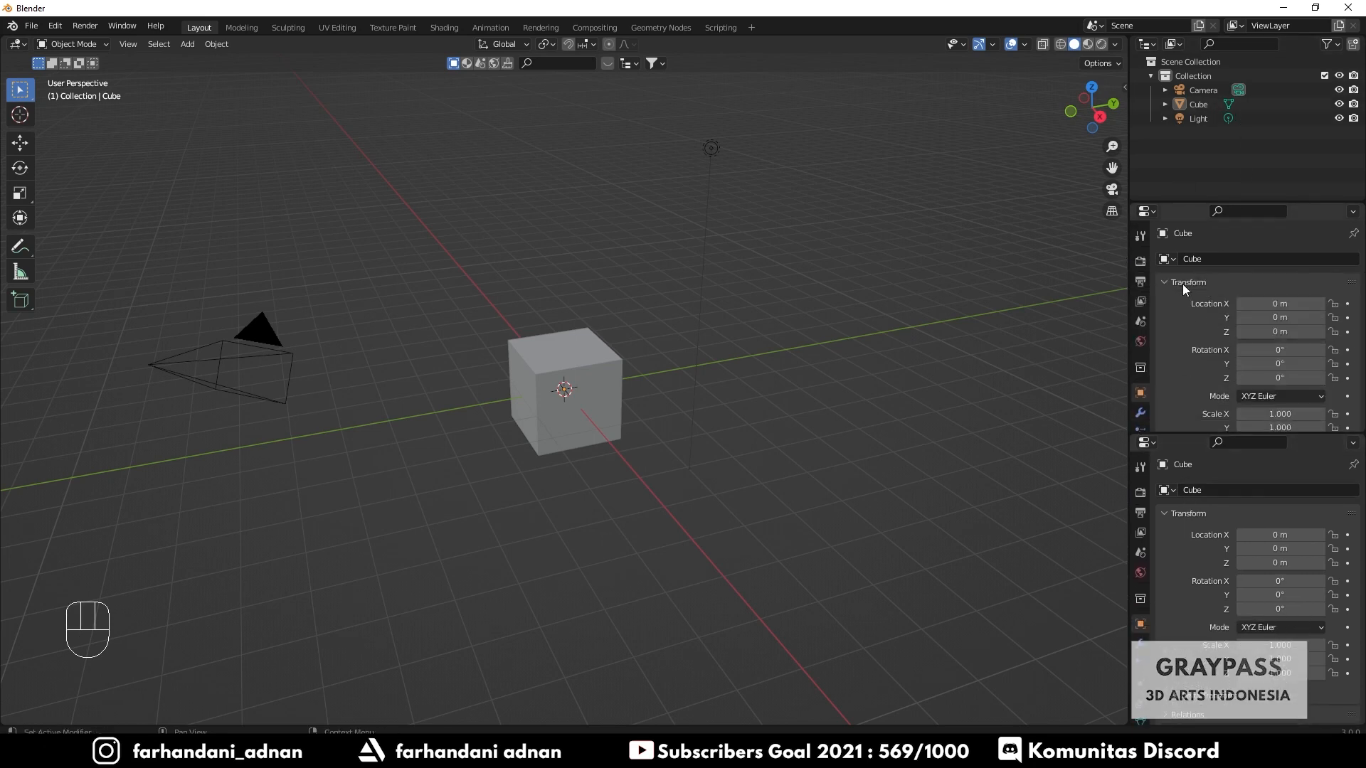
click(1147, 211)
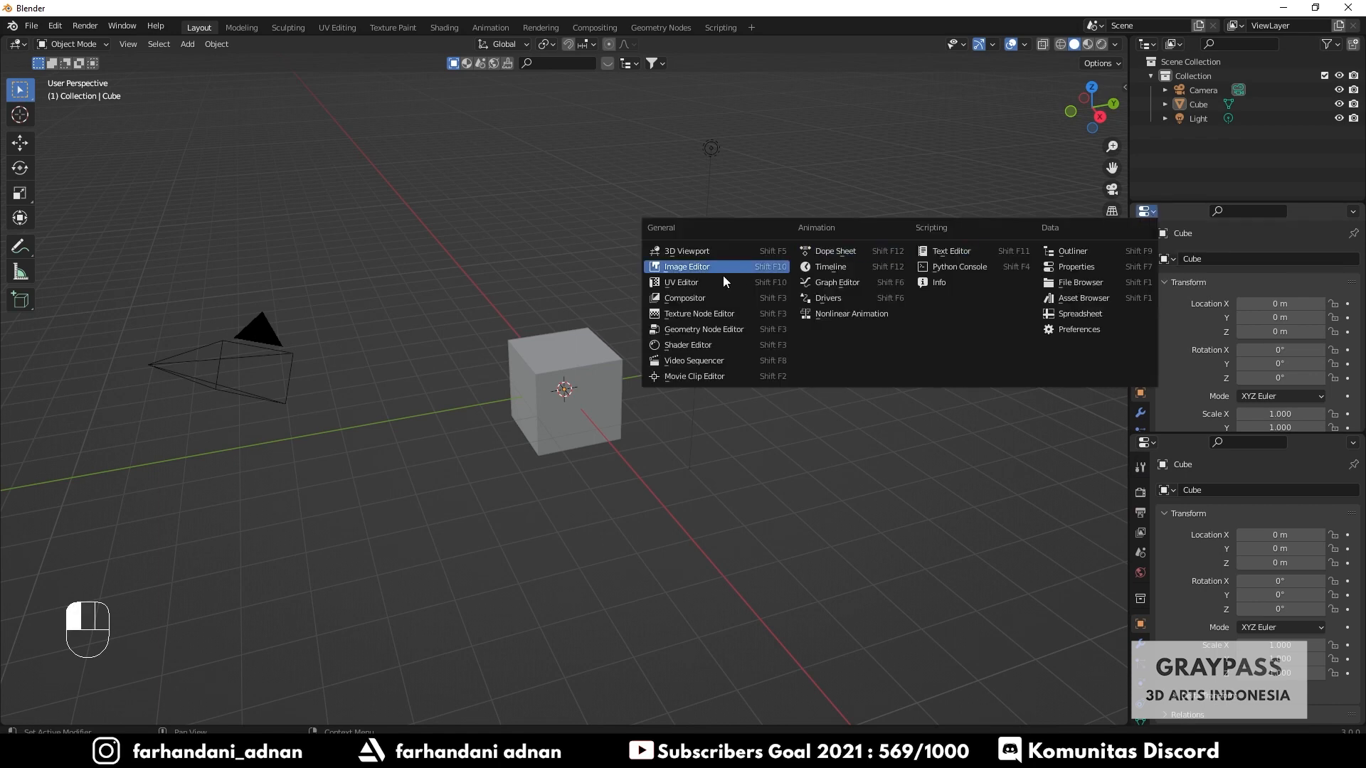
click(682, 282)
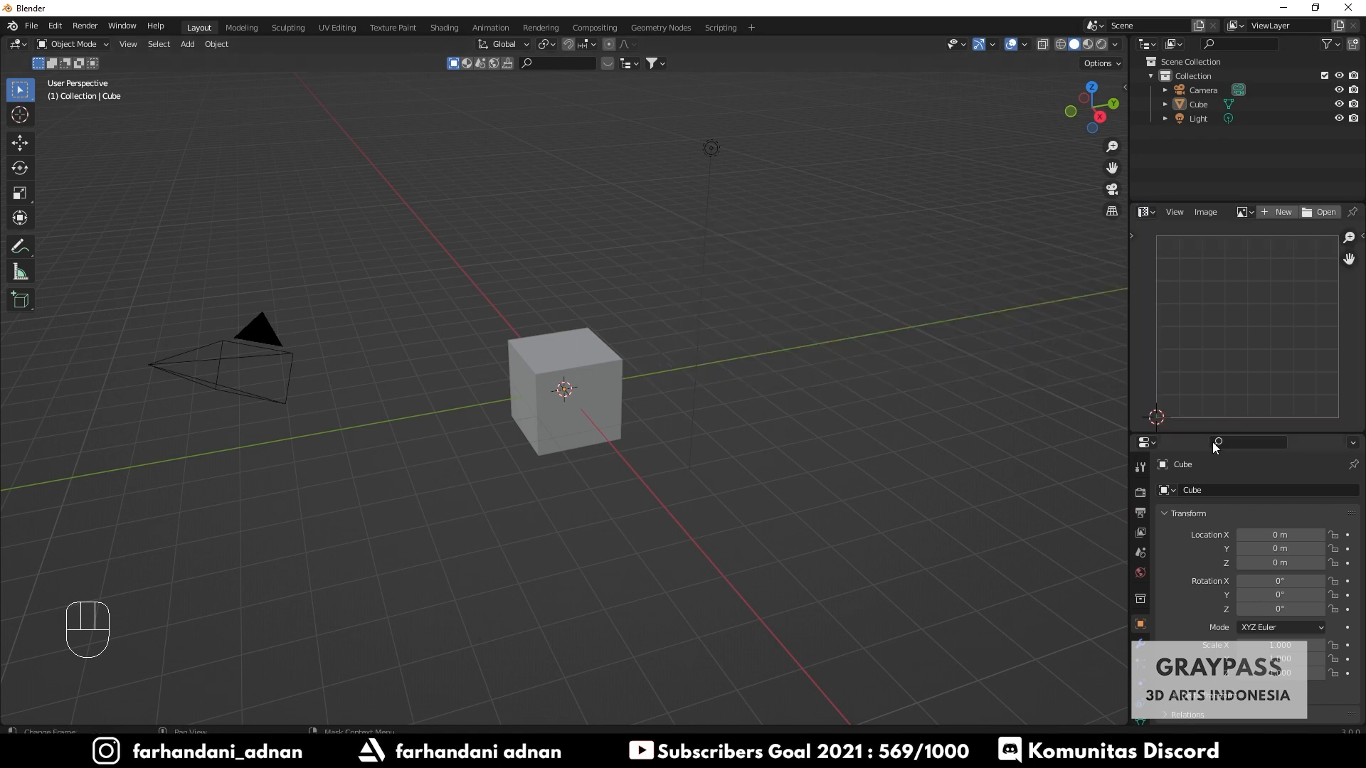
drag(1174, 435, 1174, 475)
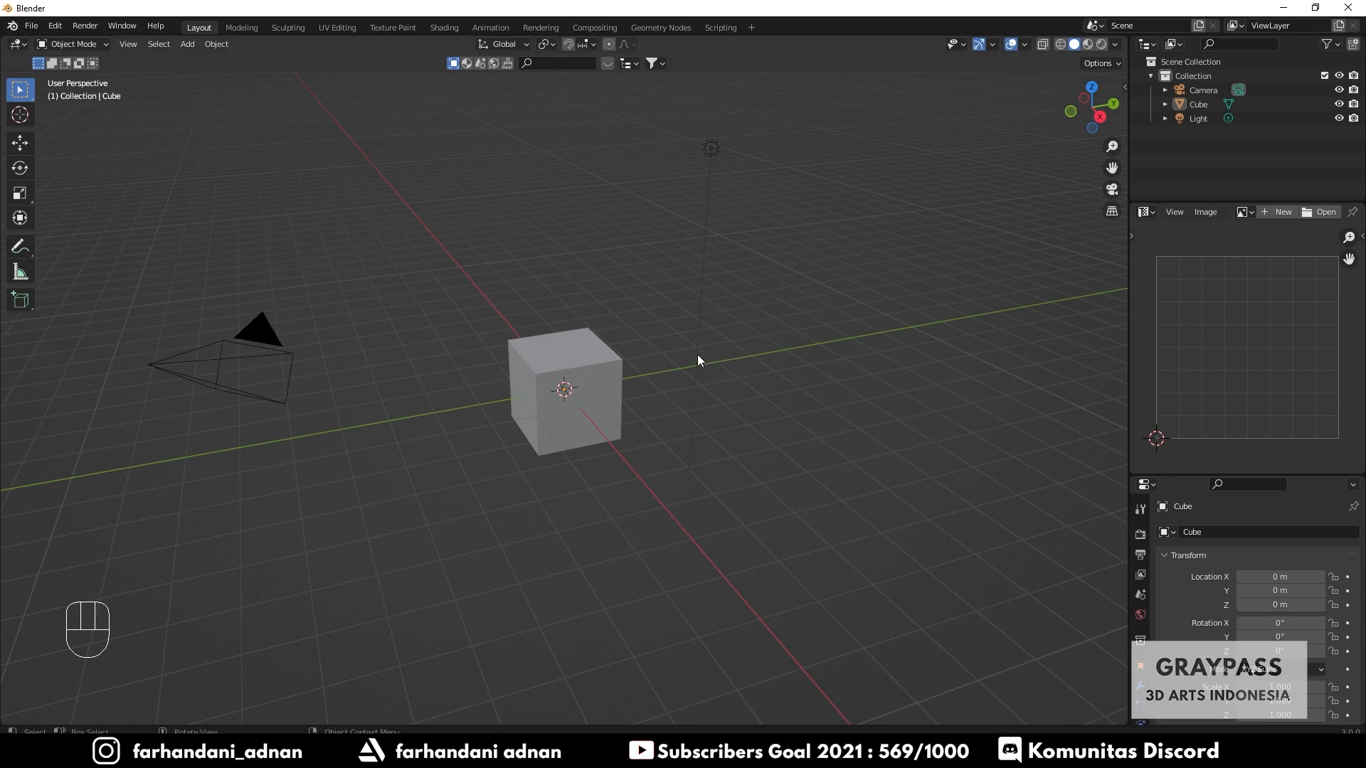
- Select the cube and toggle into Edit Mode and back to check its UV layout
click(537, 366)
key(Tab)
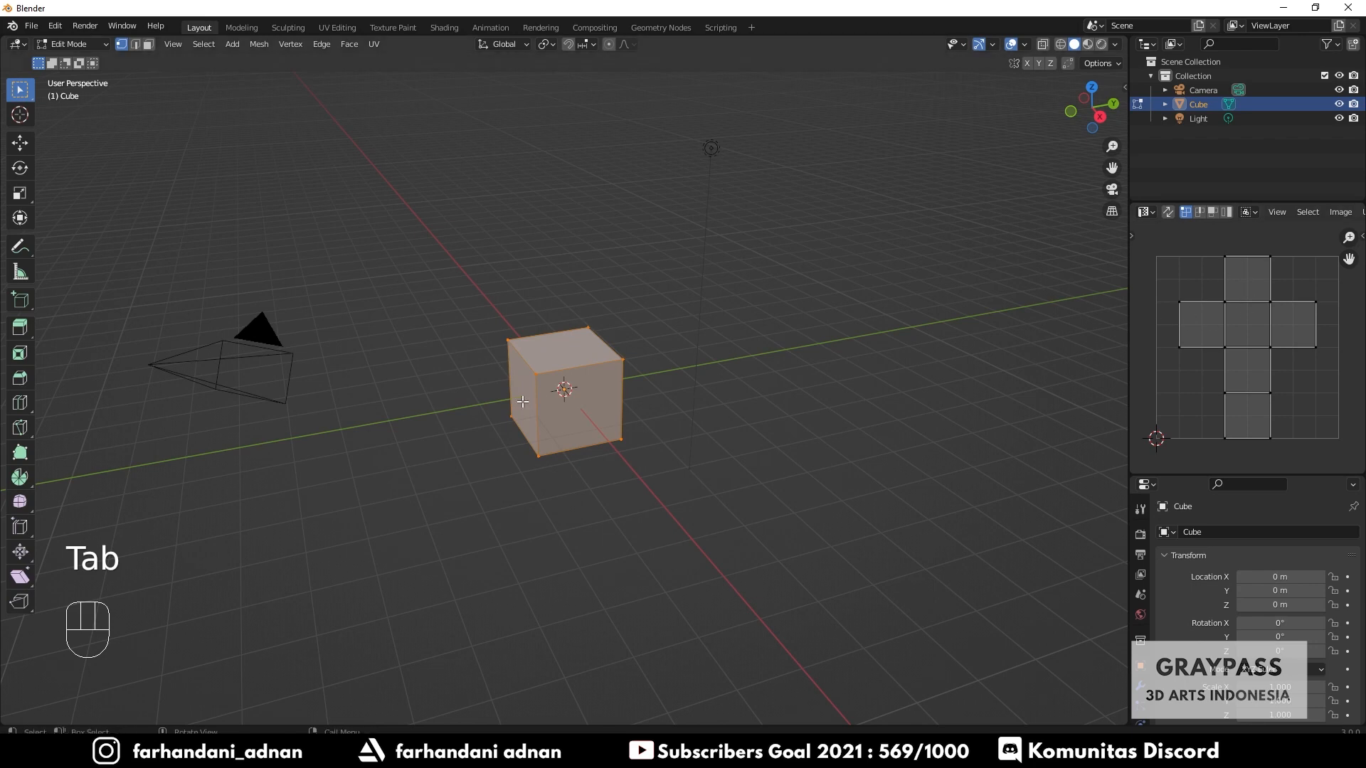
key(Tab)
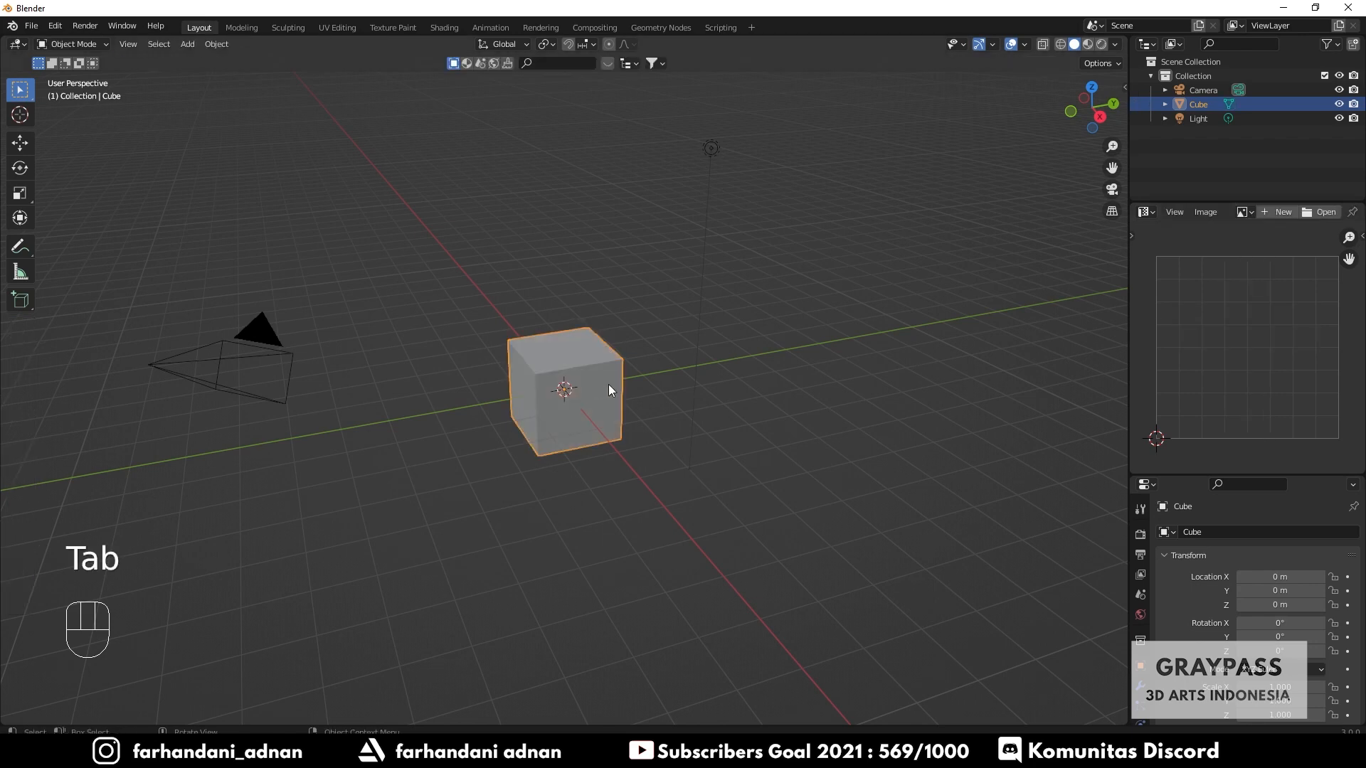
- Widen the right-side editors and open the reference image [PS] Graypass.jpg from the Final Render folder in the UV Editor
drag(1129, 374, 1092, 378)
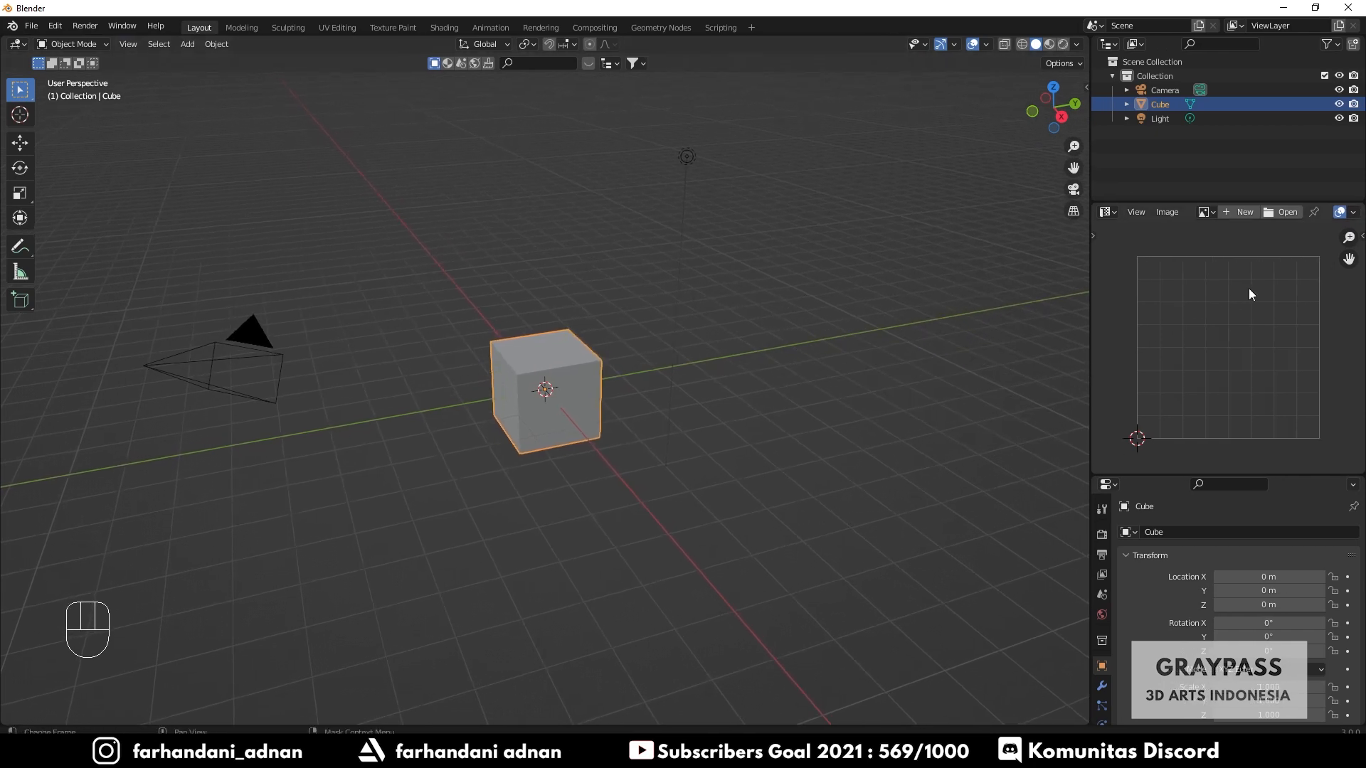
click(1278, 215)
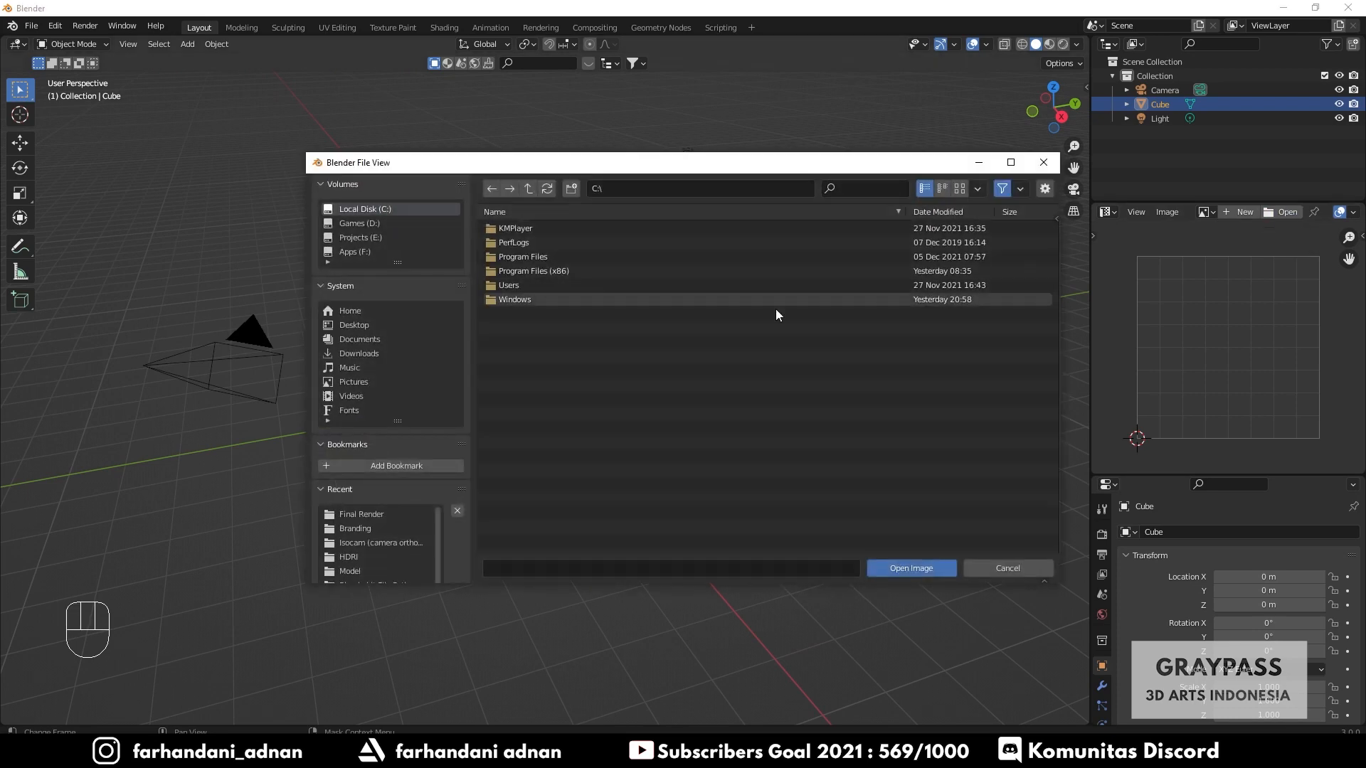
click(377, 252)
scroll(583, 451, down, 3)
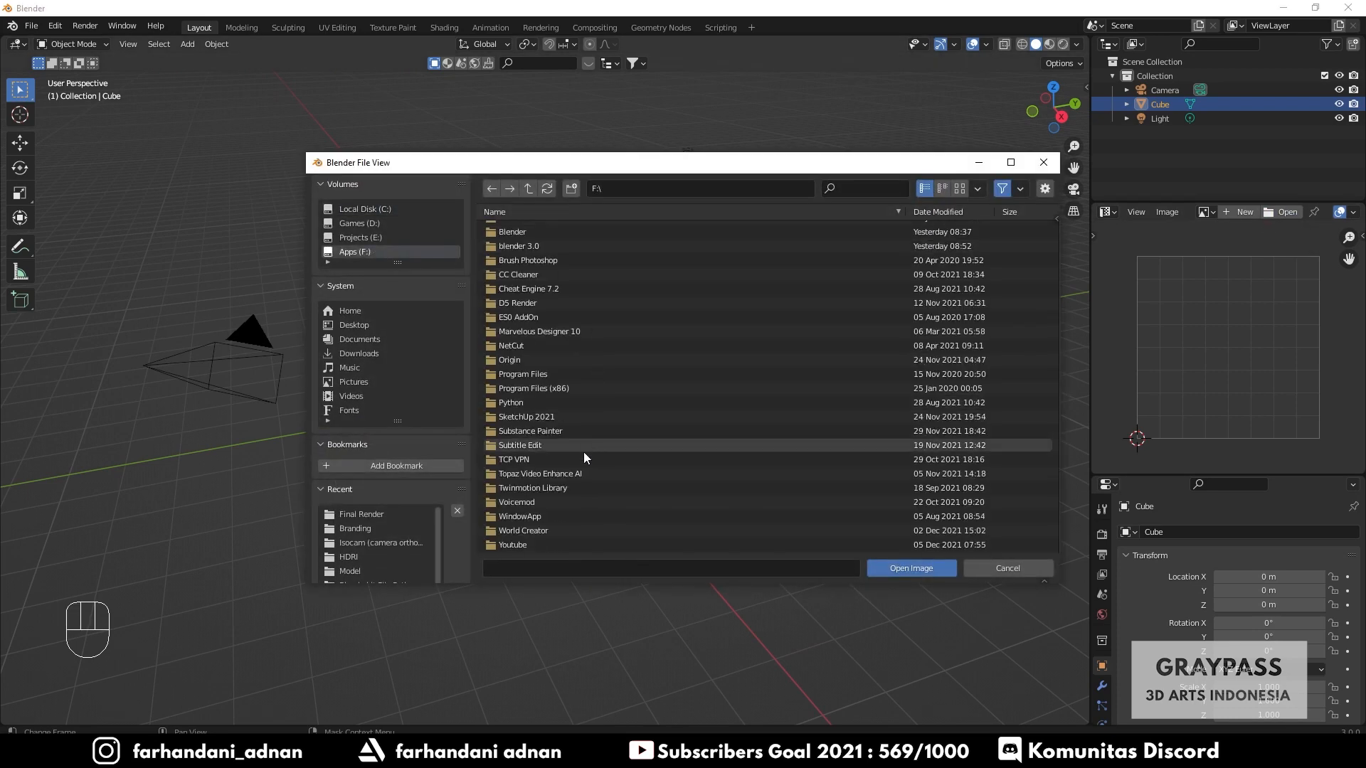
double_click(519, 545)
double_click(544, 258)
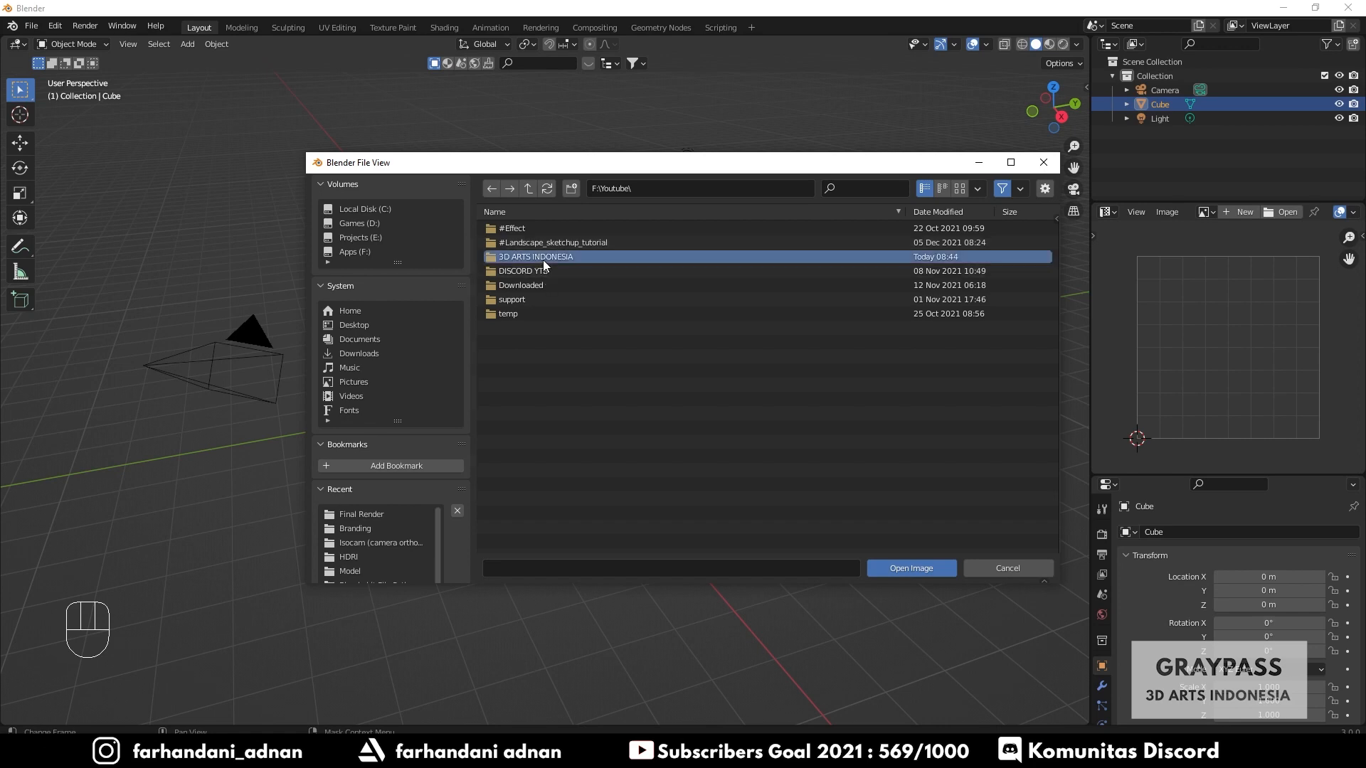
double_click(561, 399)
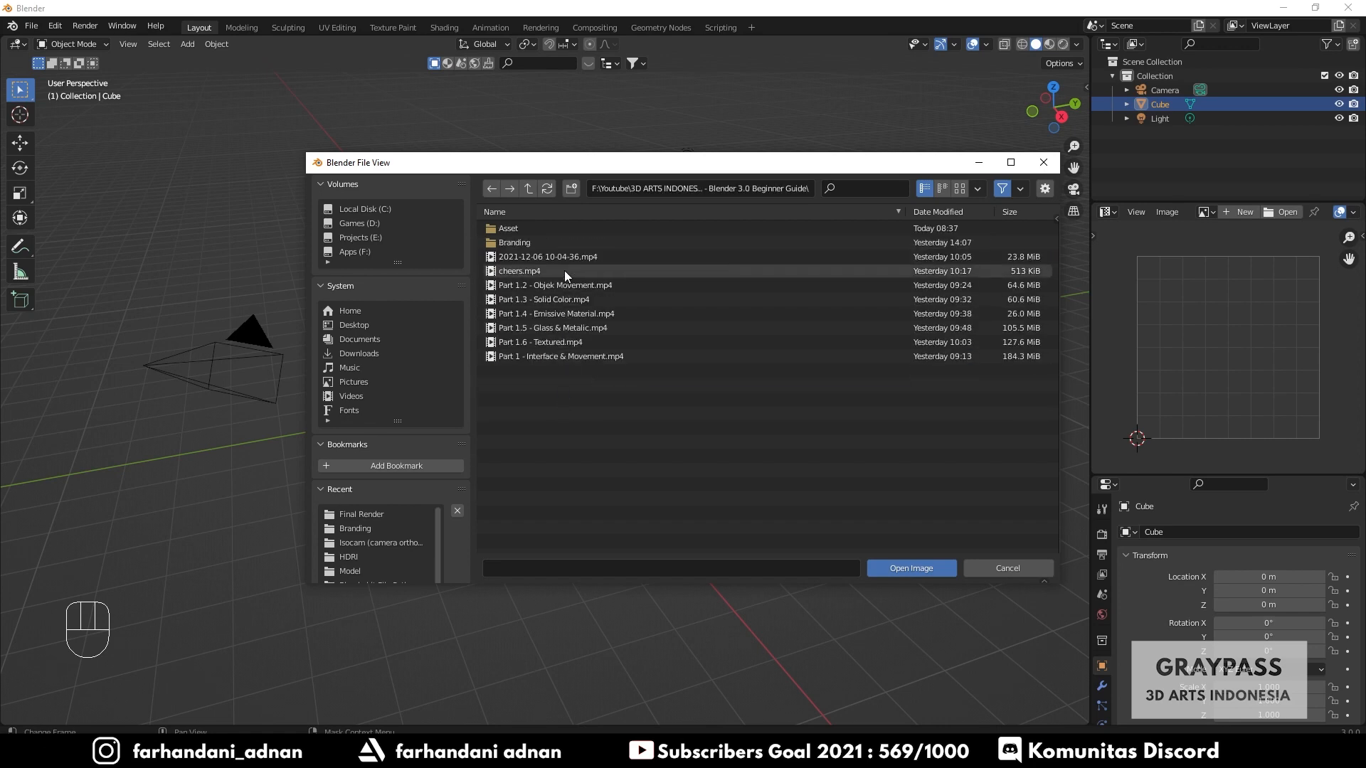
double_click(561, 229)
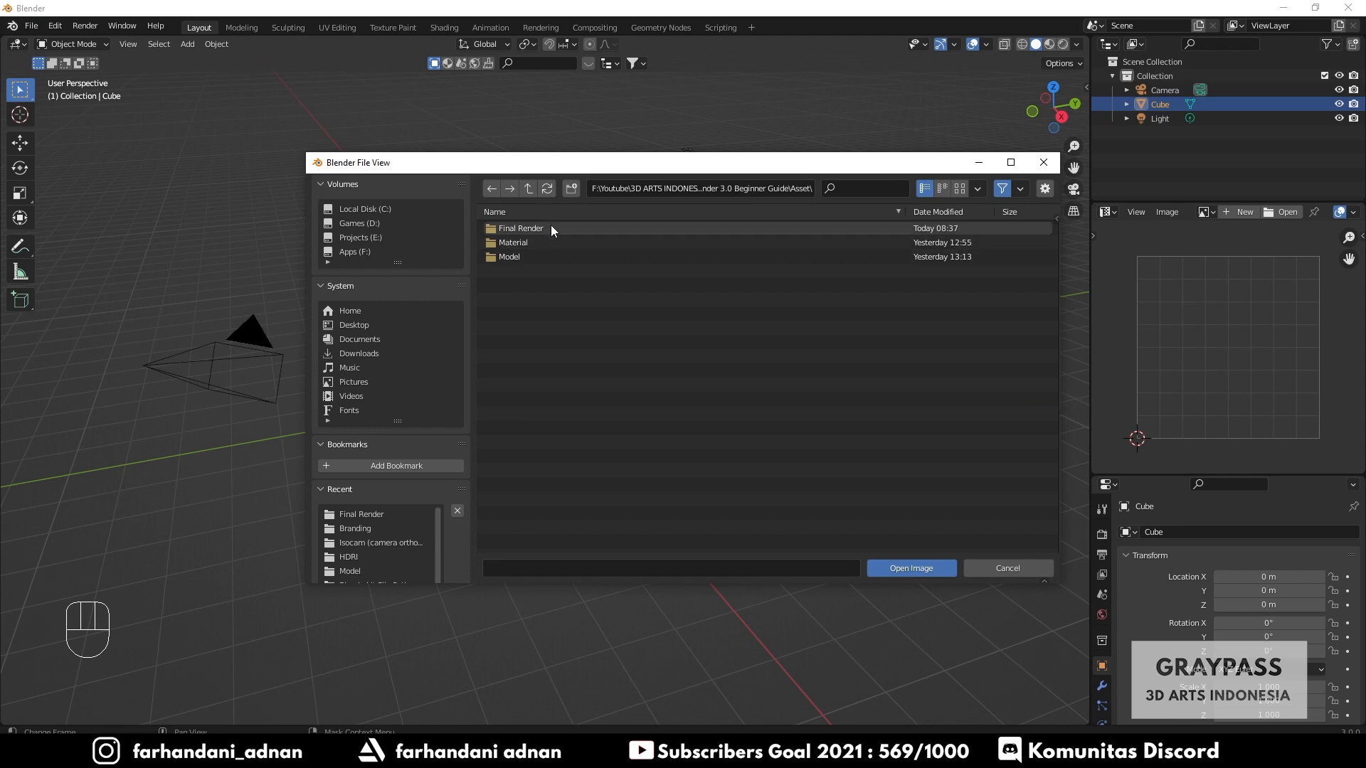
double_click(540, 225)
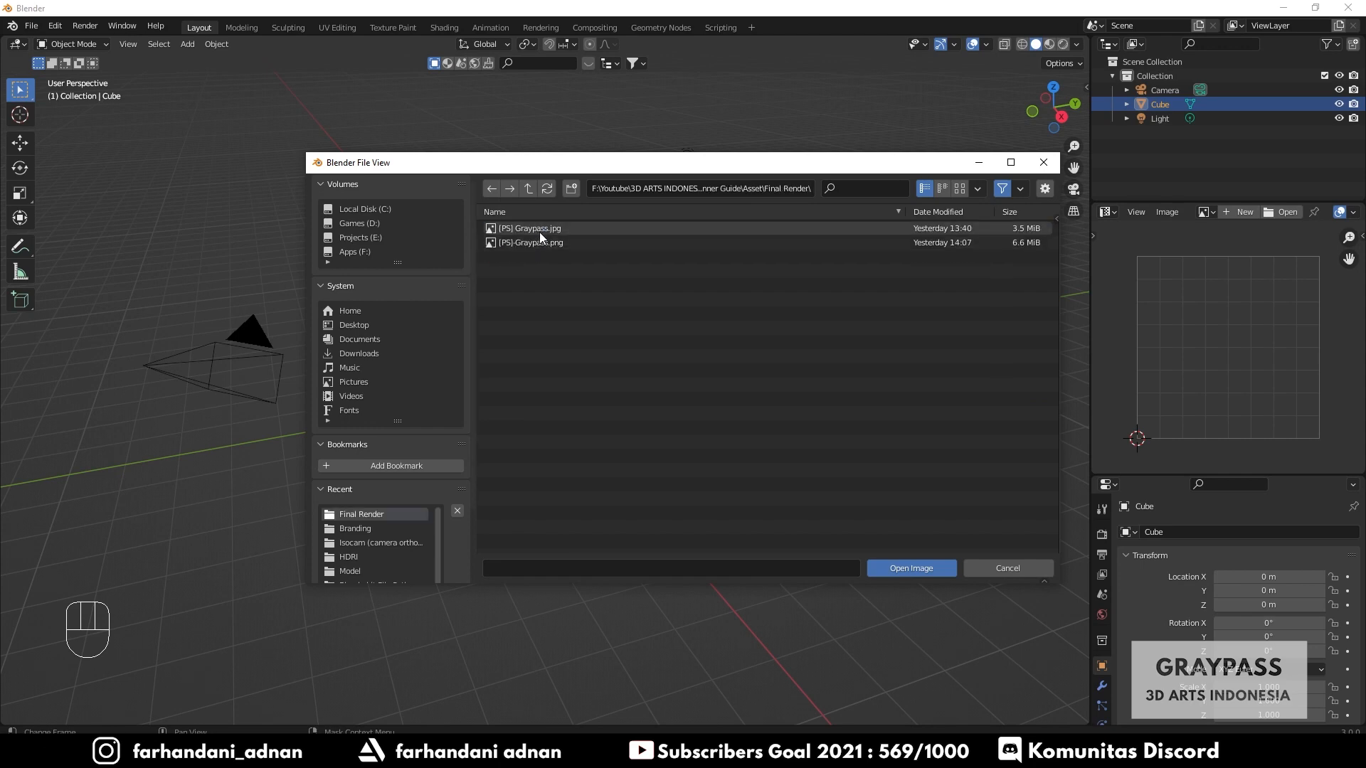
double_click(540, 229)
- Fit the reference image in its editor, then box-select the camera, cube and light and delete them
scroll(1193, 331, down, 5)
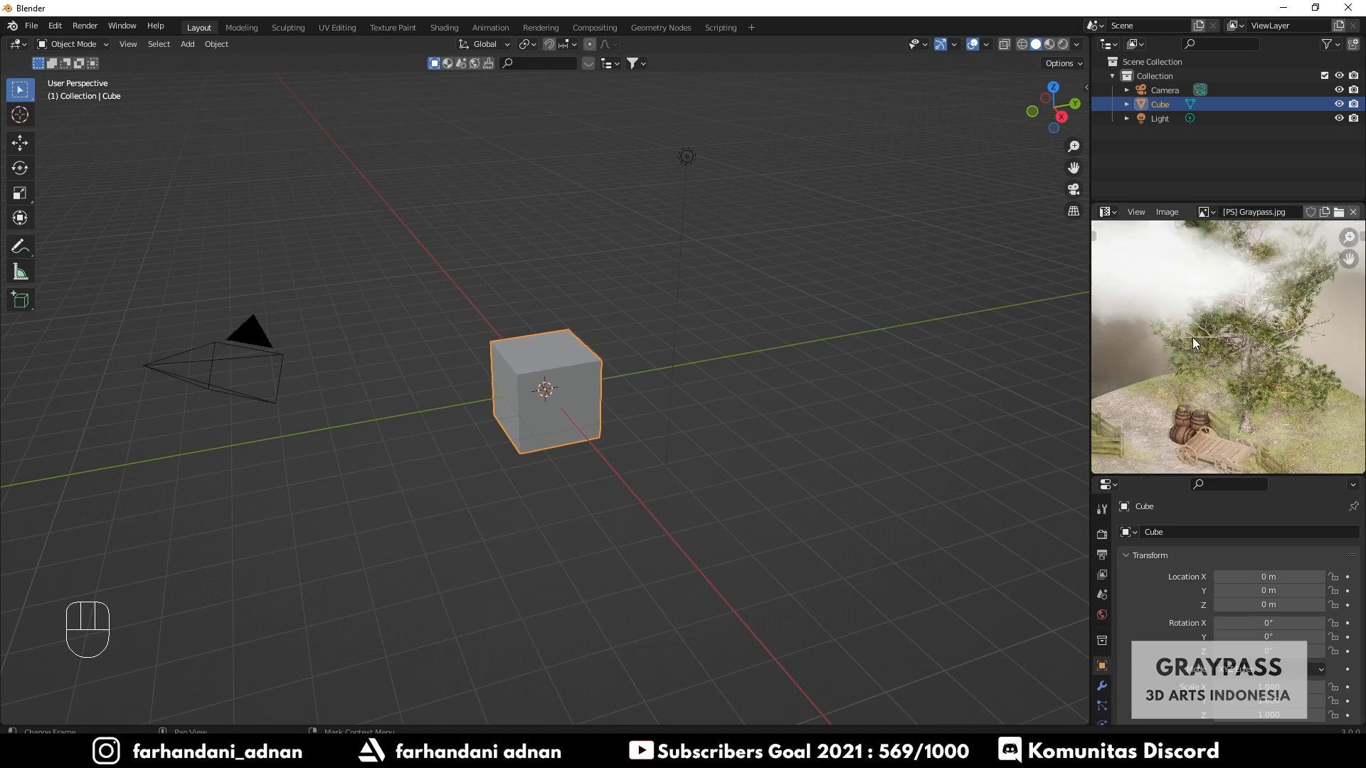
scroll(1206, 370, up, 2)
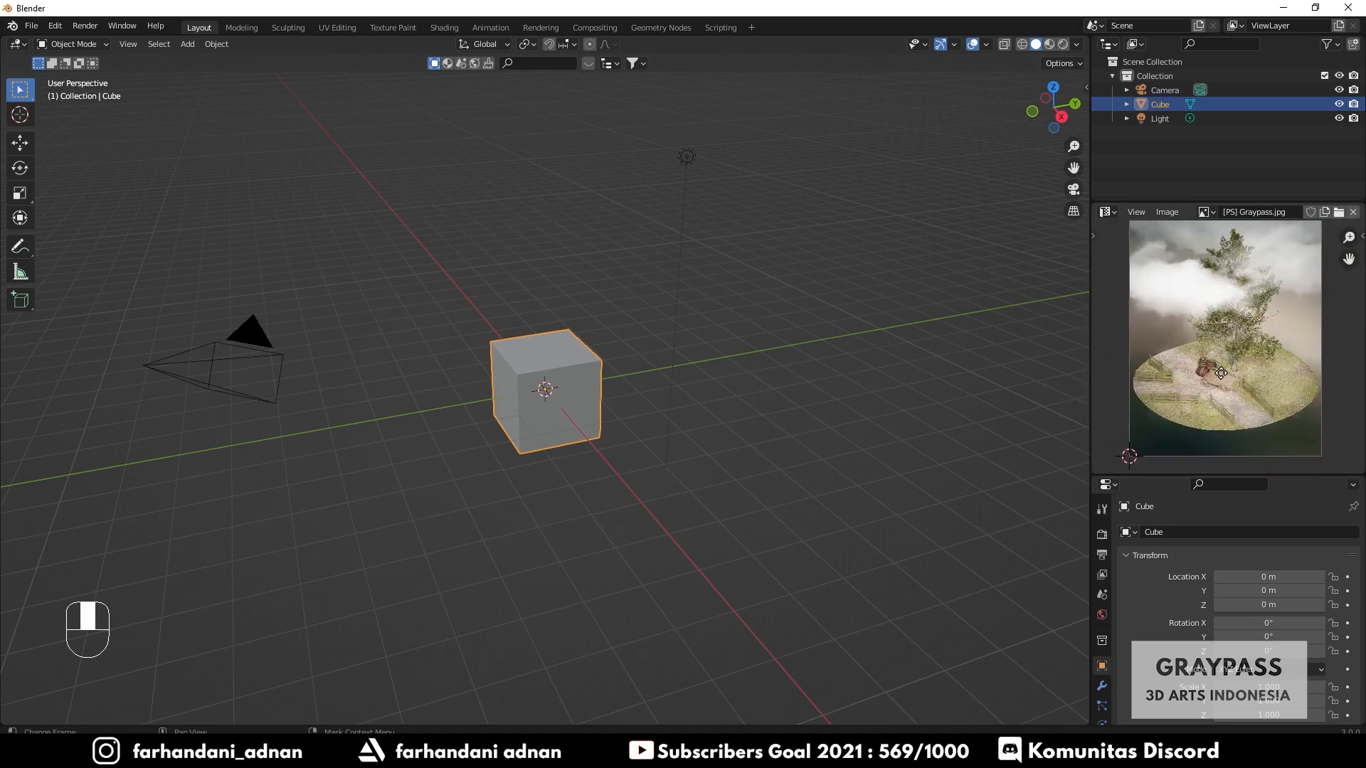
scroll(1226, 394, up, 2)
scroll(1227, 394, down, 2)
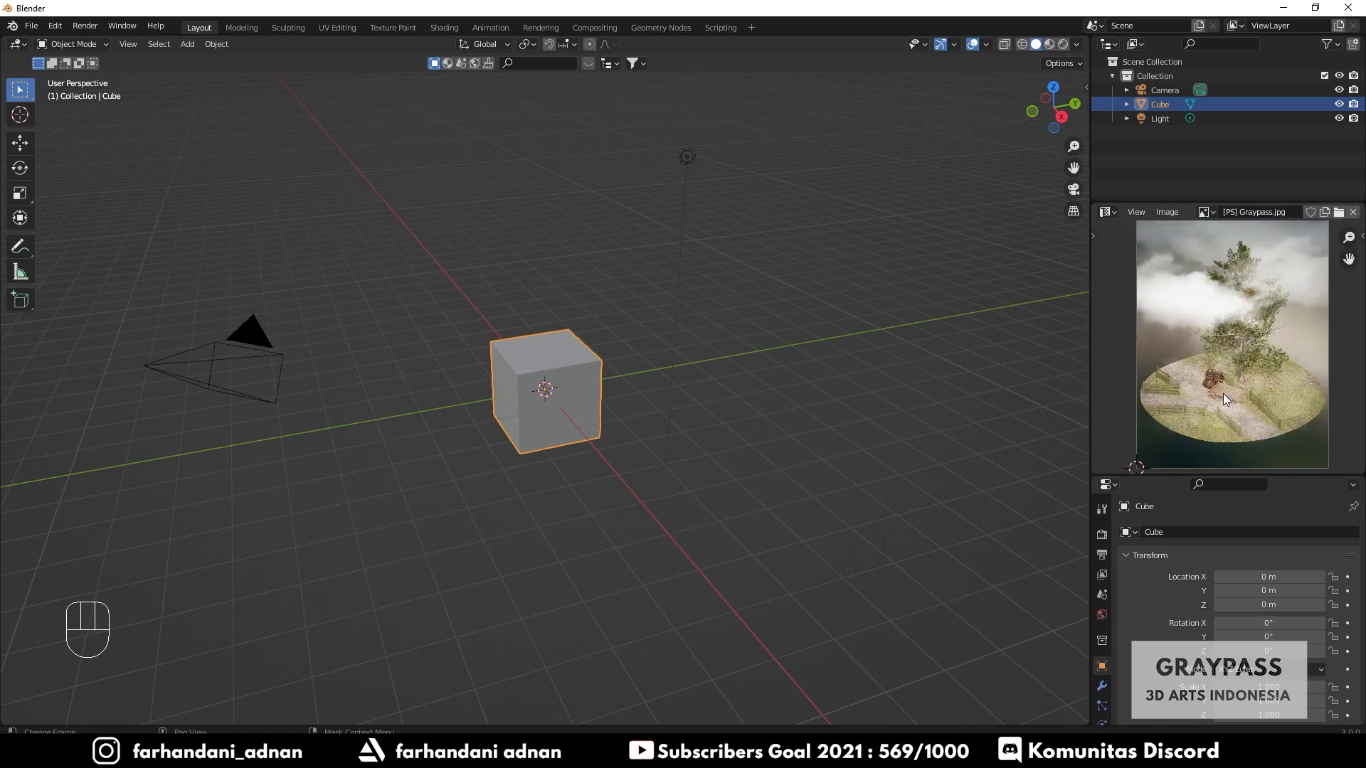
middle_drag(604, 322, 583, 327)
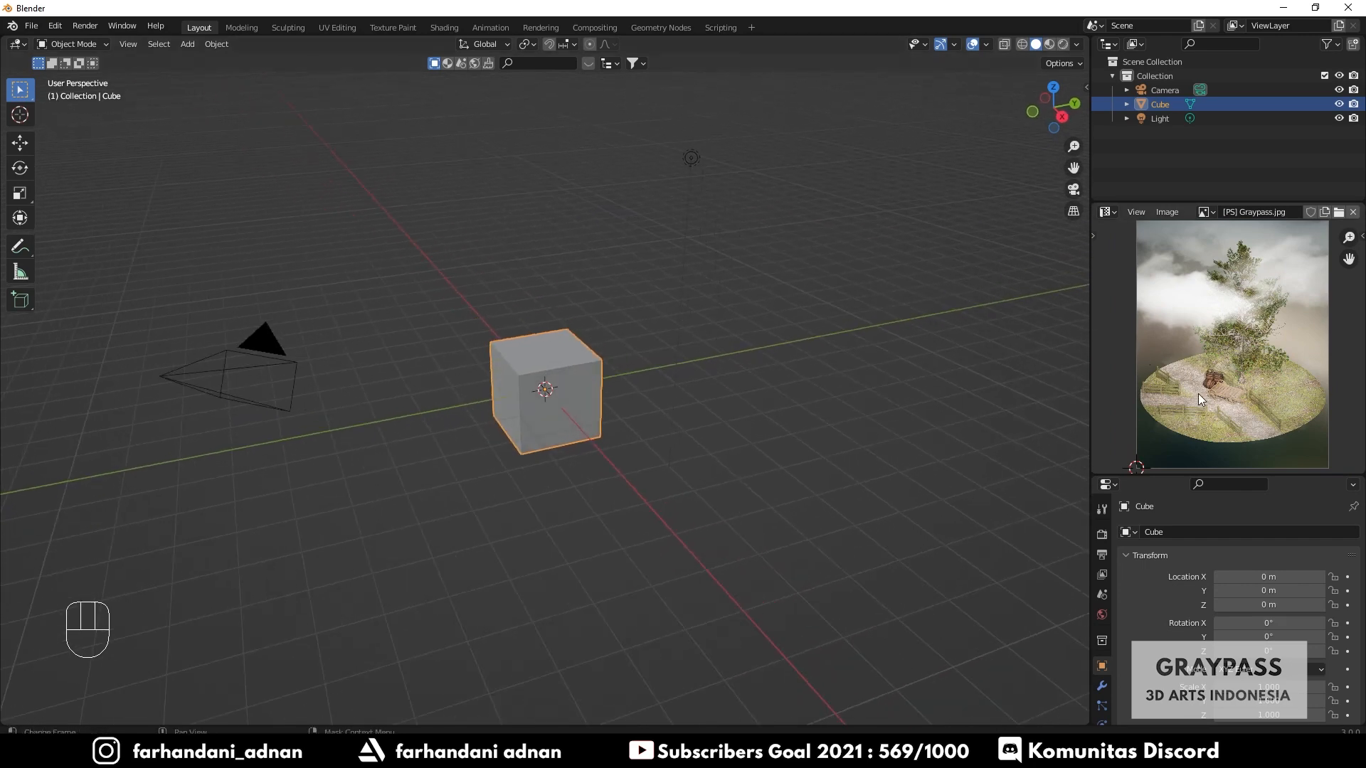
scroll(1196, 398, up, 1)
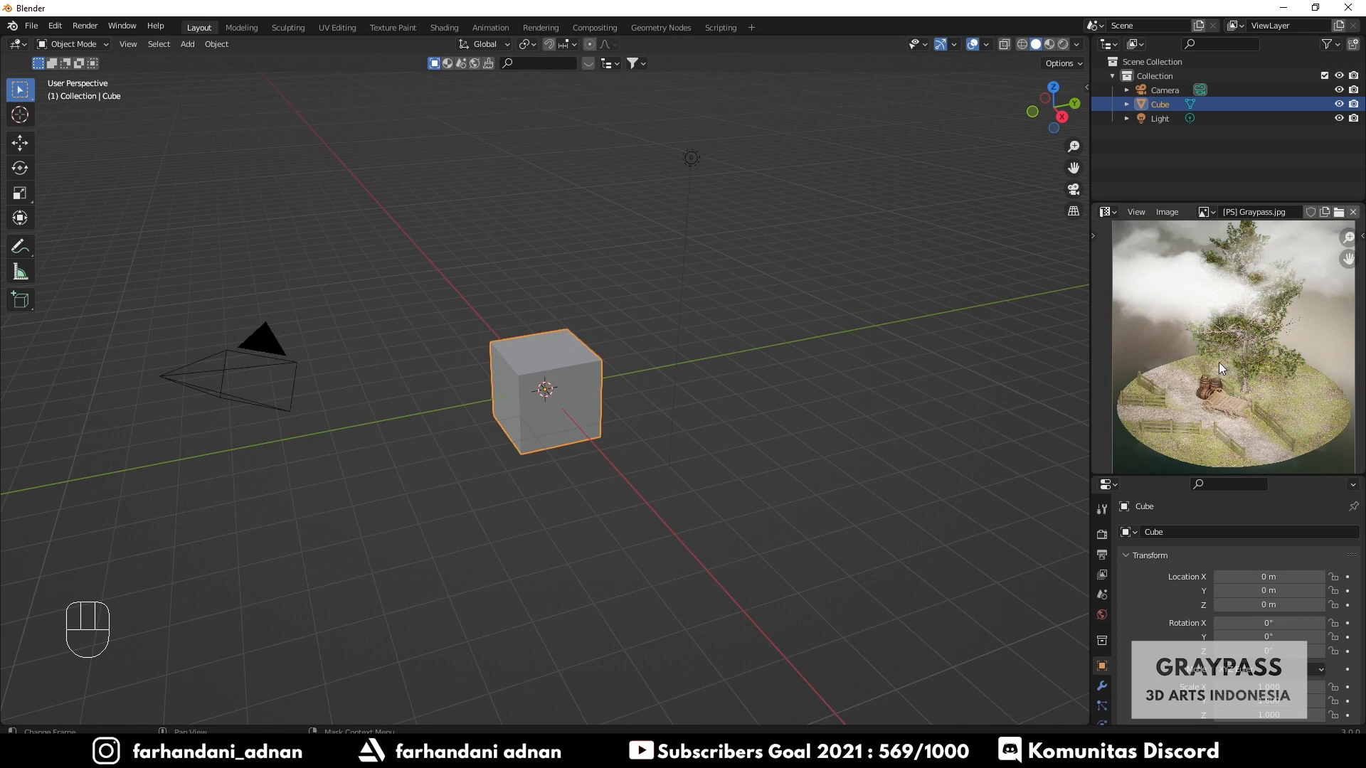
drag(195, 203, 800, 549)
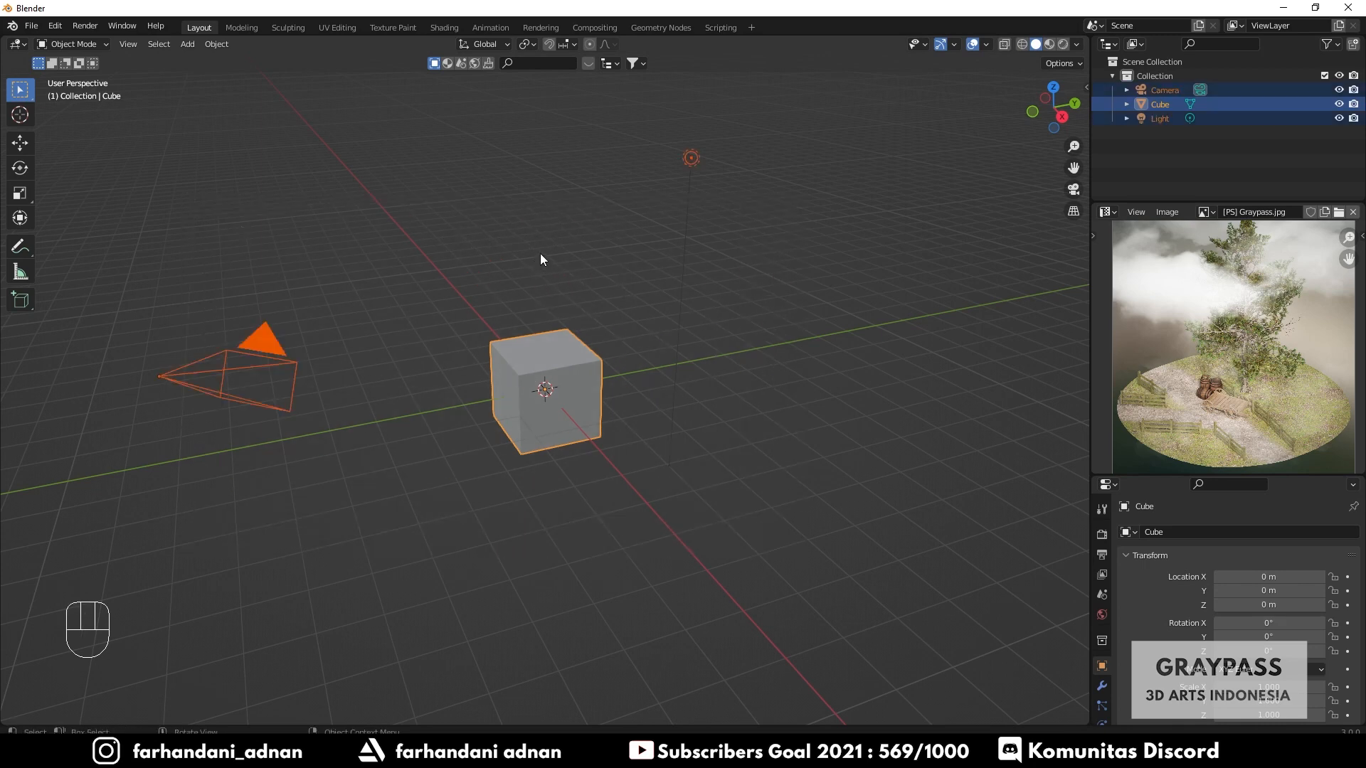
key(x)
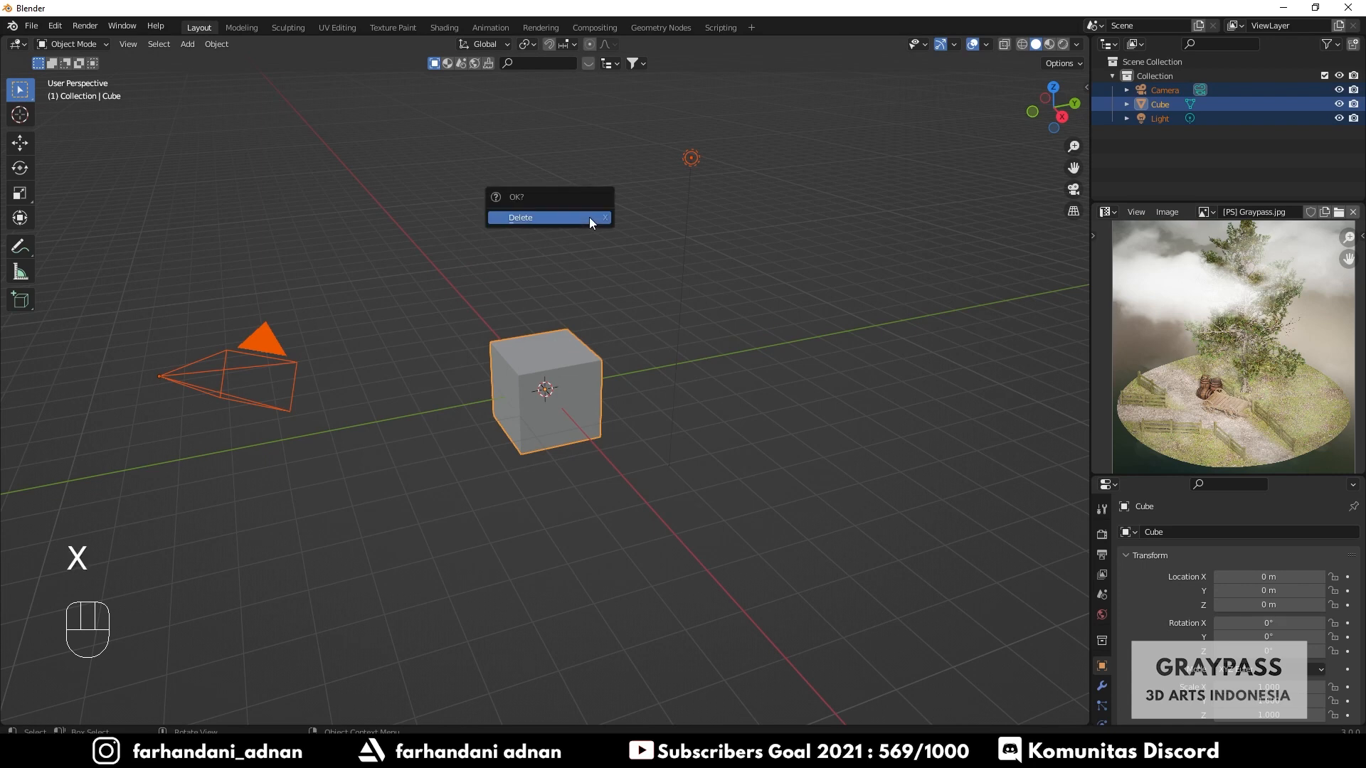
click(528, 218)
- Add a mesh plane at the origin
key(shift+a)
mouse_move(575, 322)
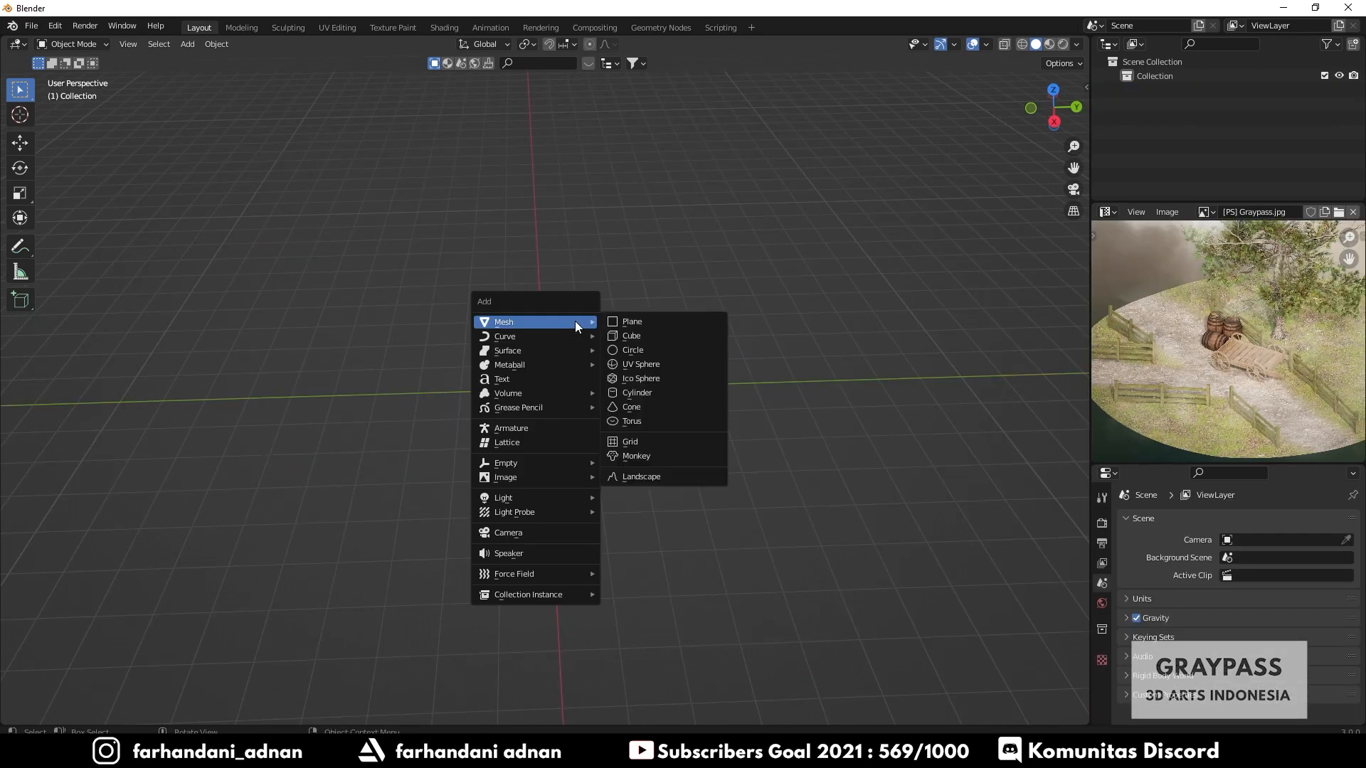
click(645, 322)
- Set the plane's X and Y dimensions together to 10 m
key(n)
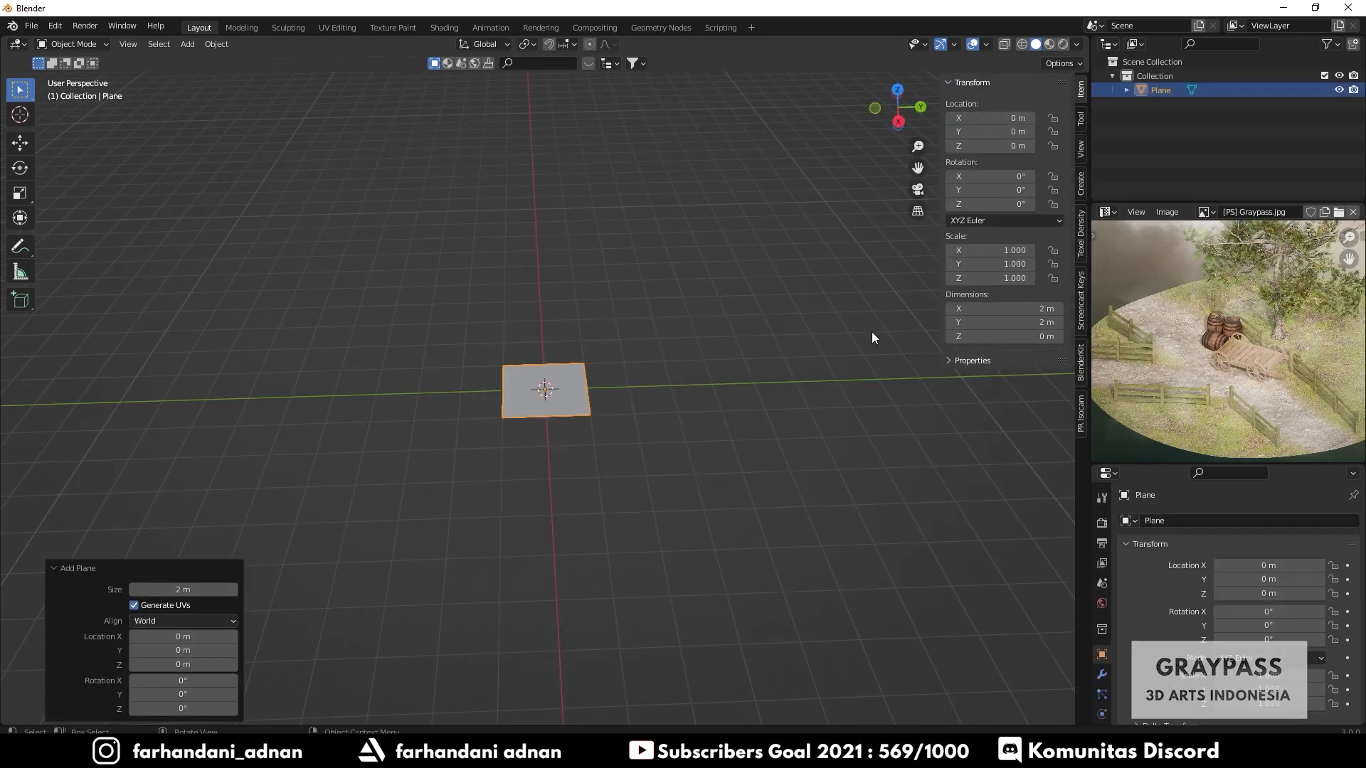
click(987, 306)
click(989, 300)
drag(990, 307, 989, 321)
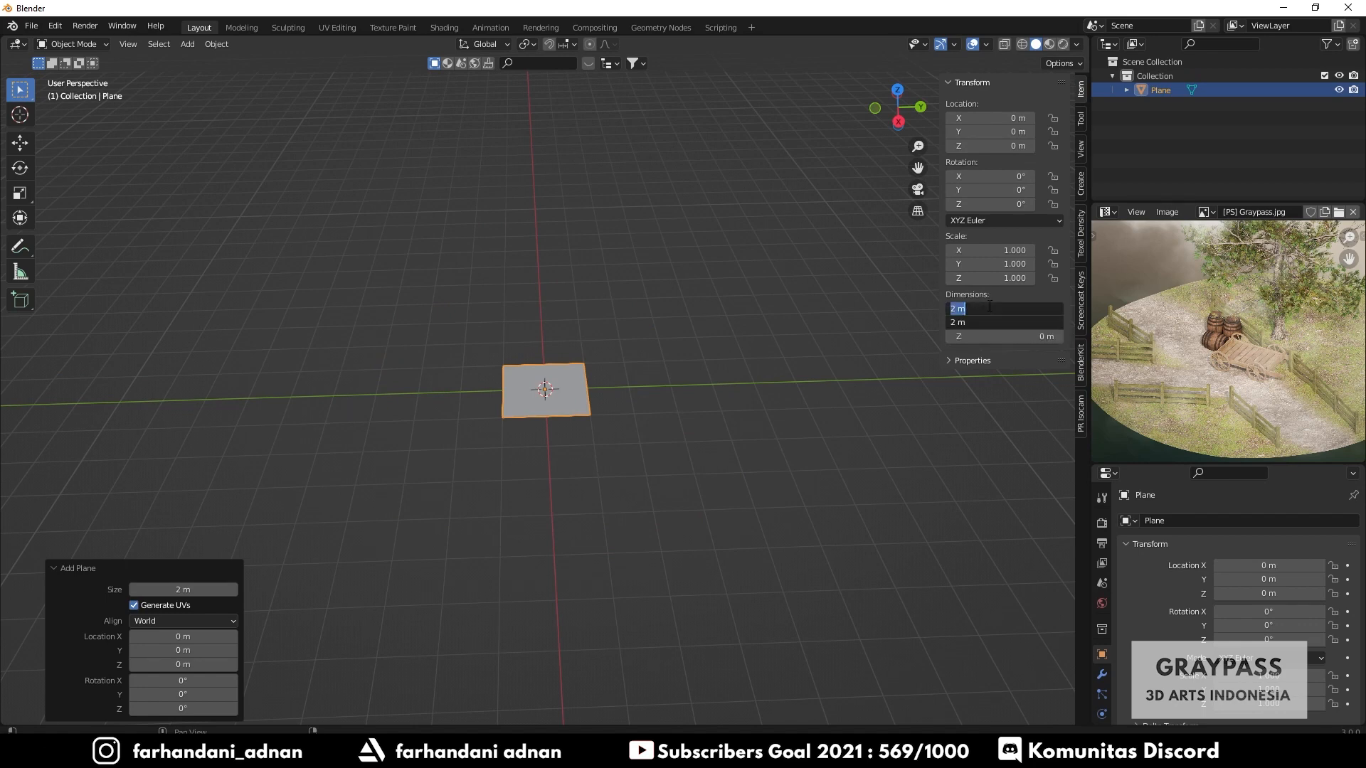
text(10)
key(Return)
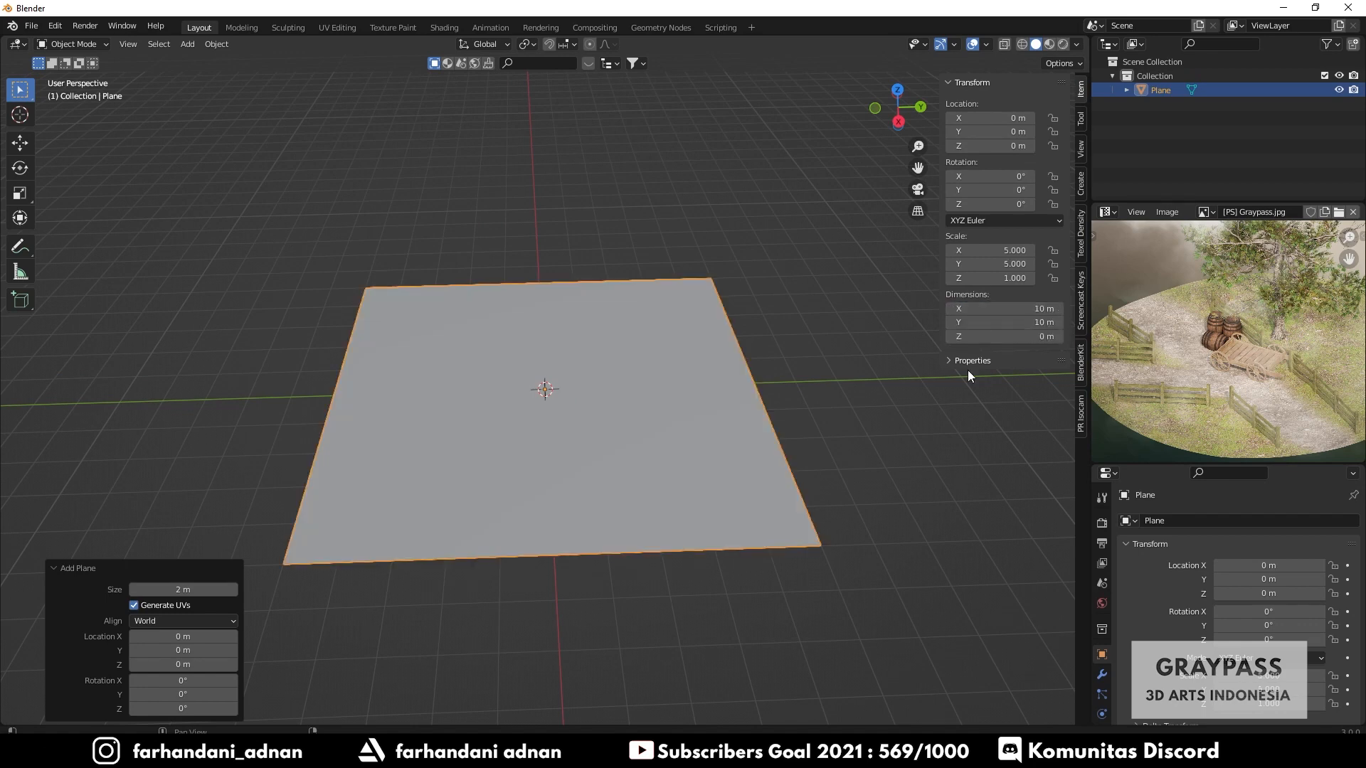
- Add a Subdivision Surface modifier to the plane and set its viewport levels to 5
drag(1129, 466, 1129, 292)
click(1103, 501)
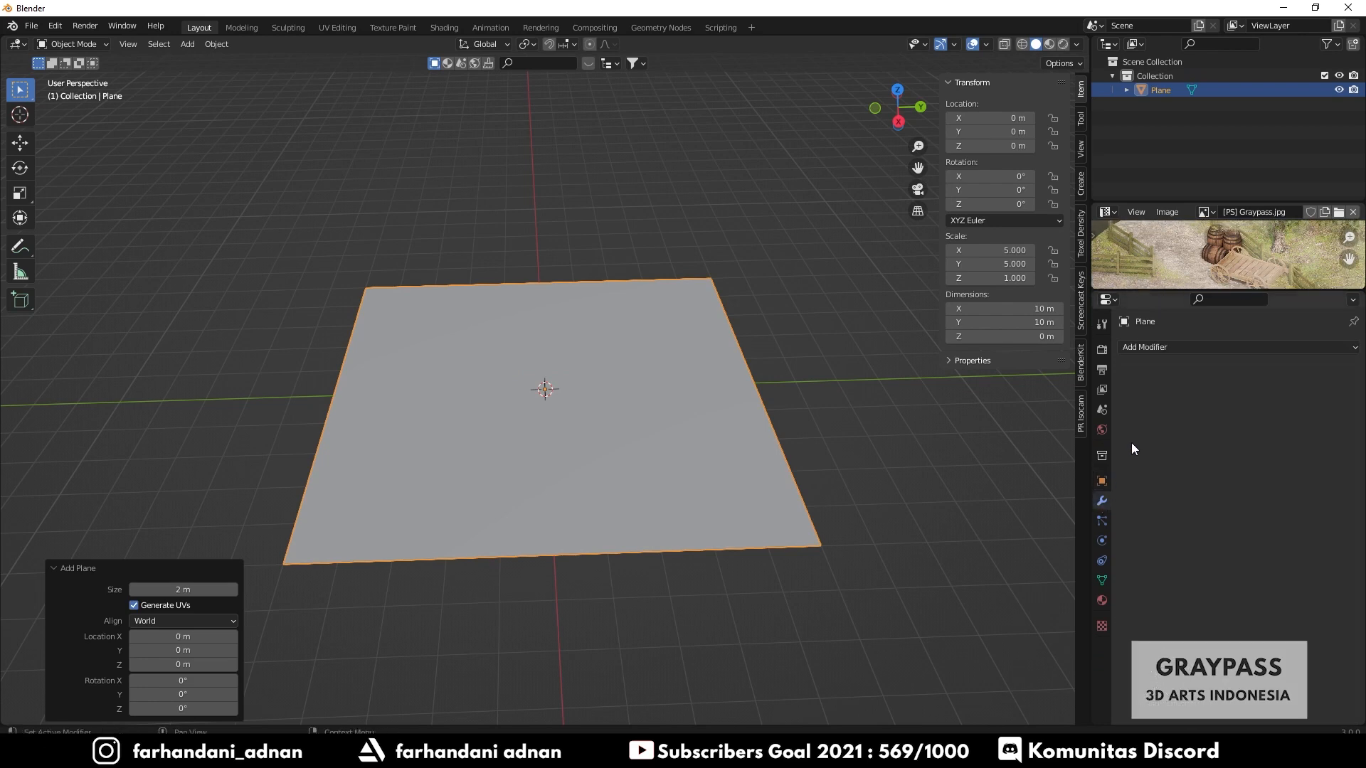
click(1171, 347)
key(Escape)
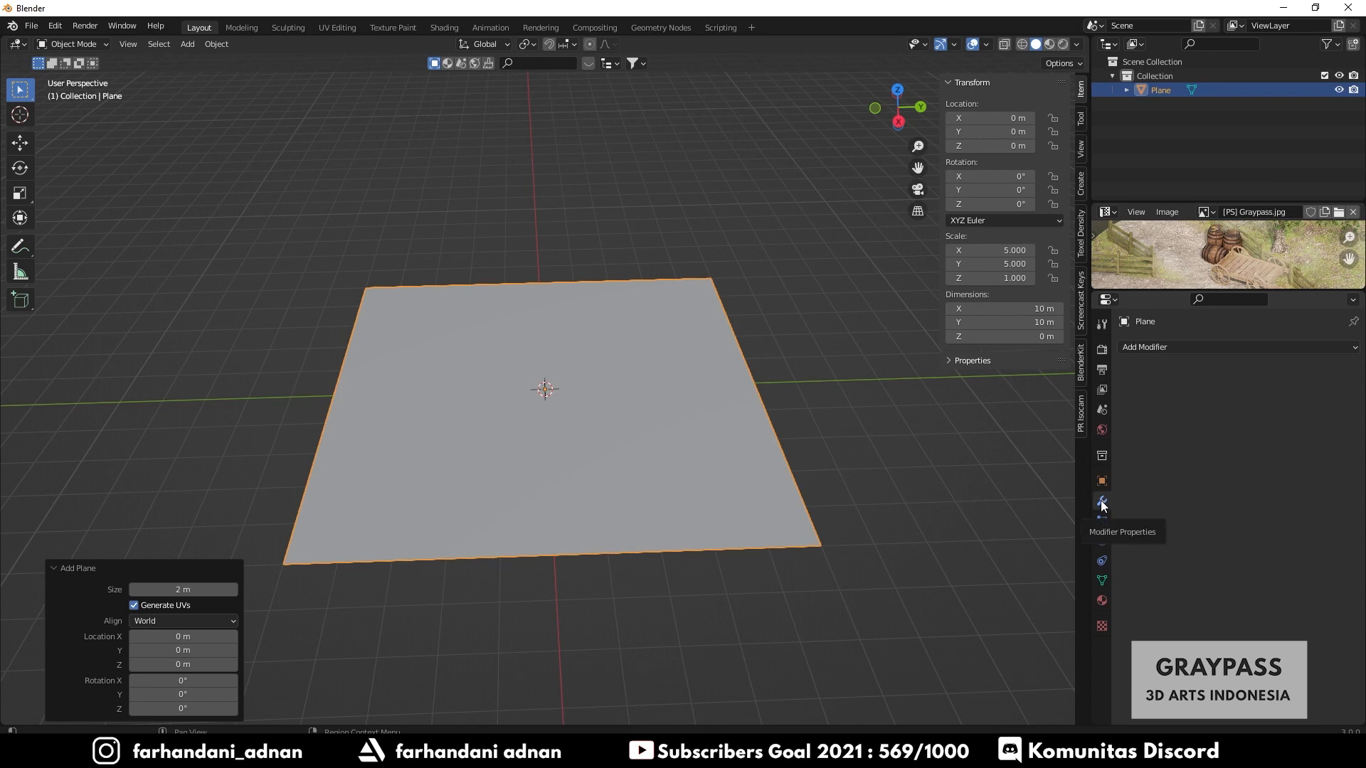
click(1155, 348)
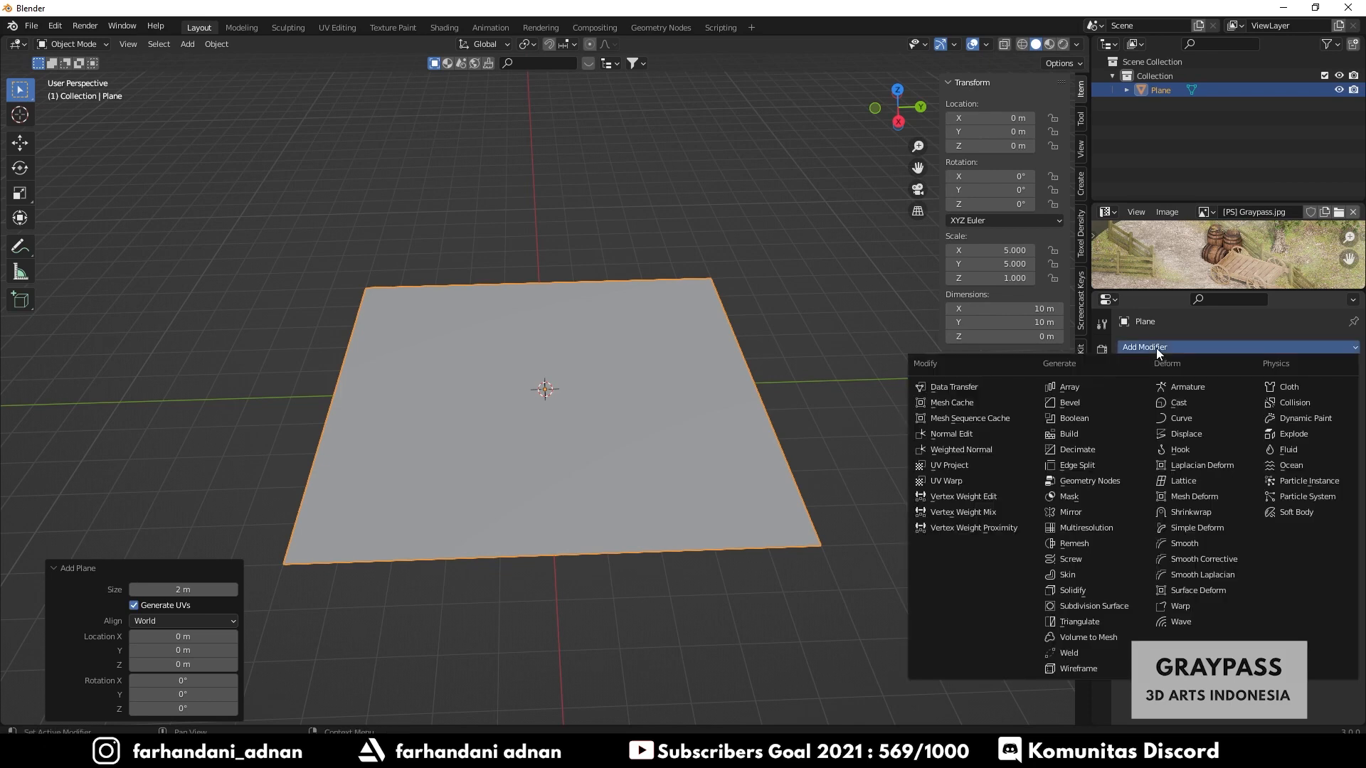
click(1080, 606)
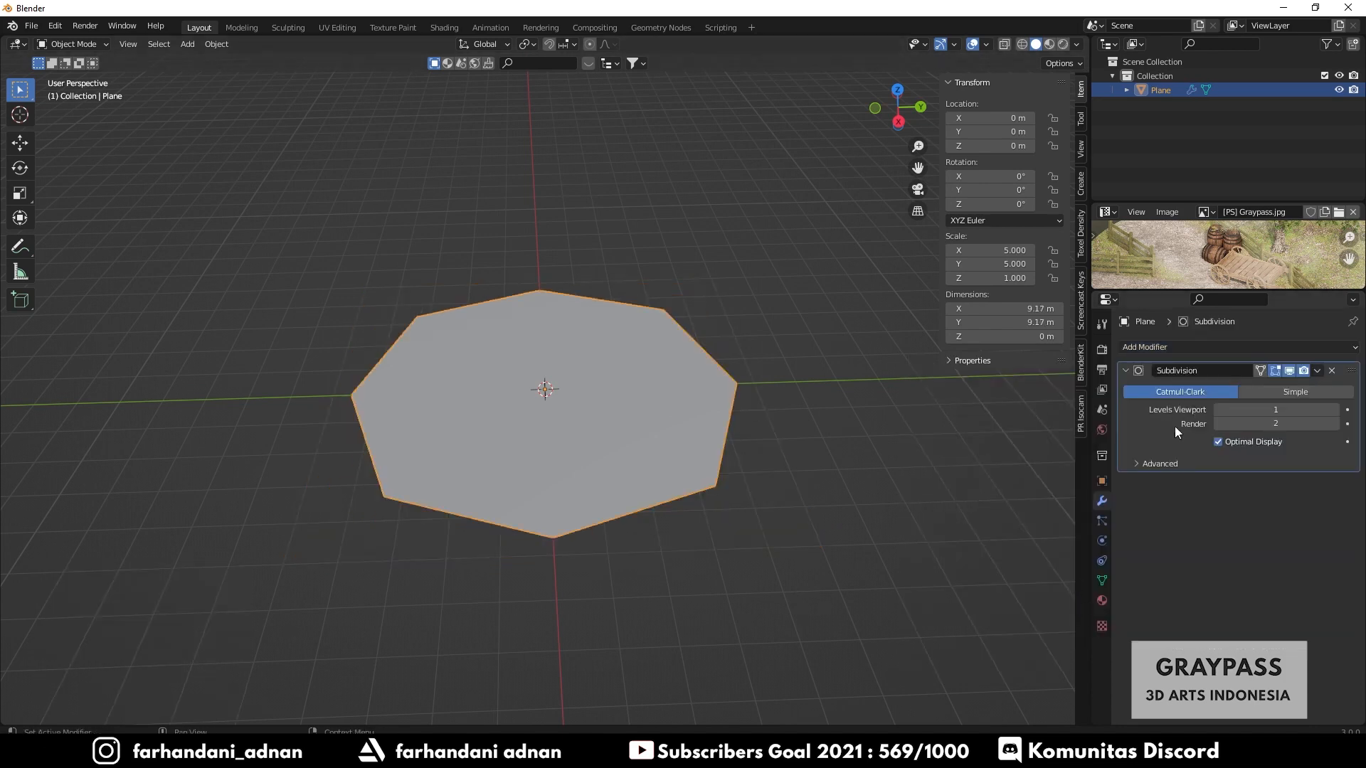
click(1337, 410)
click(1337, 410)
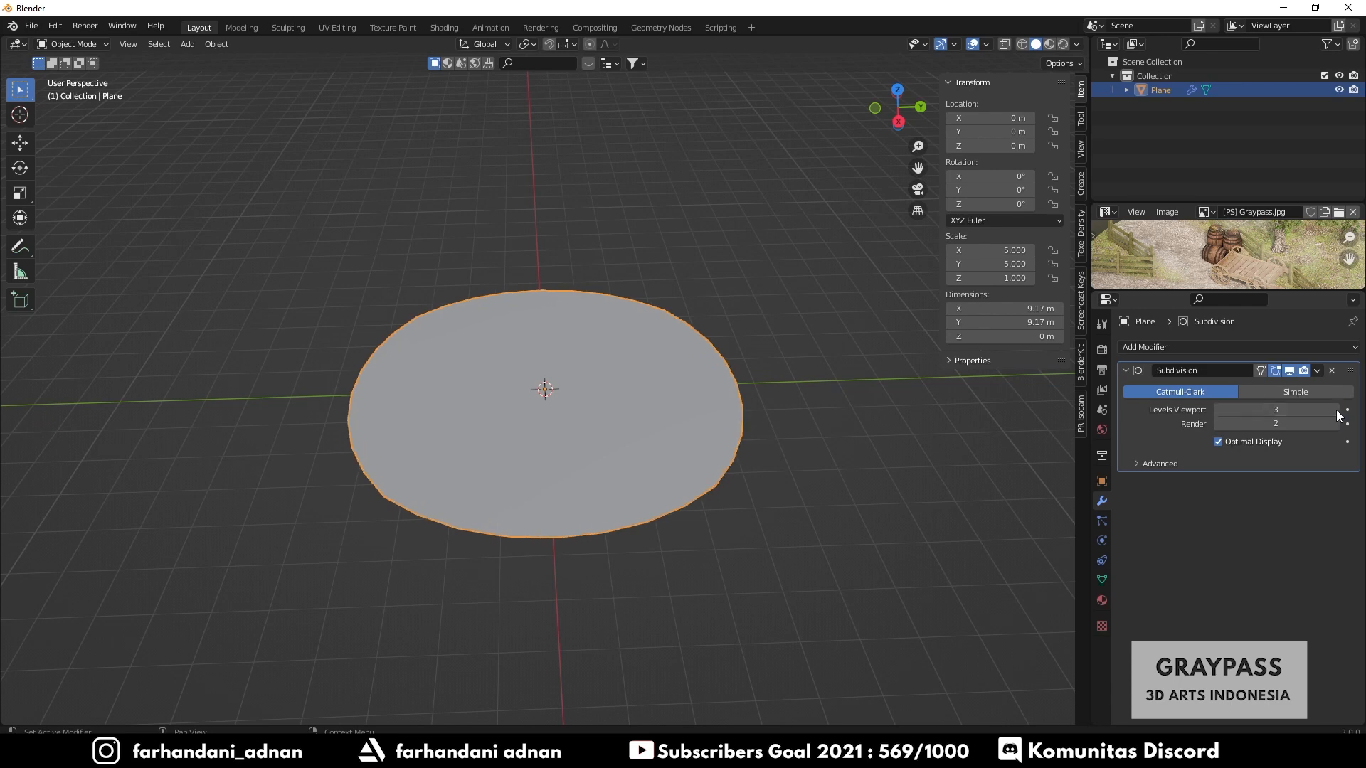
click(1337, 410)
- Enlarge the reference image editor and refit the reference image inside it
mouse_move(587, 382)
middle_down()
mouse_move(590, 425)
mouse_move(590, 366)
middle_up()
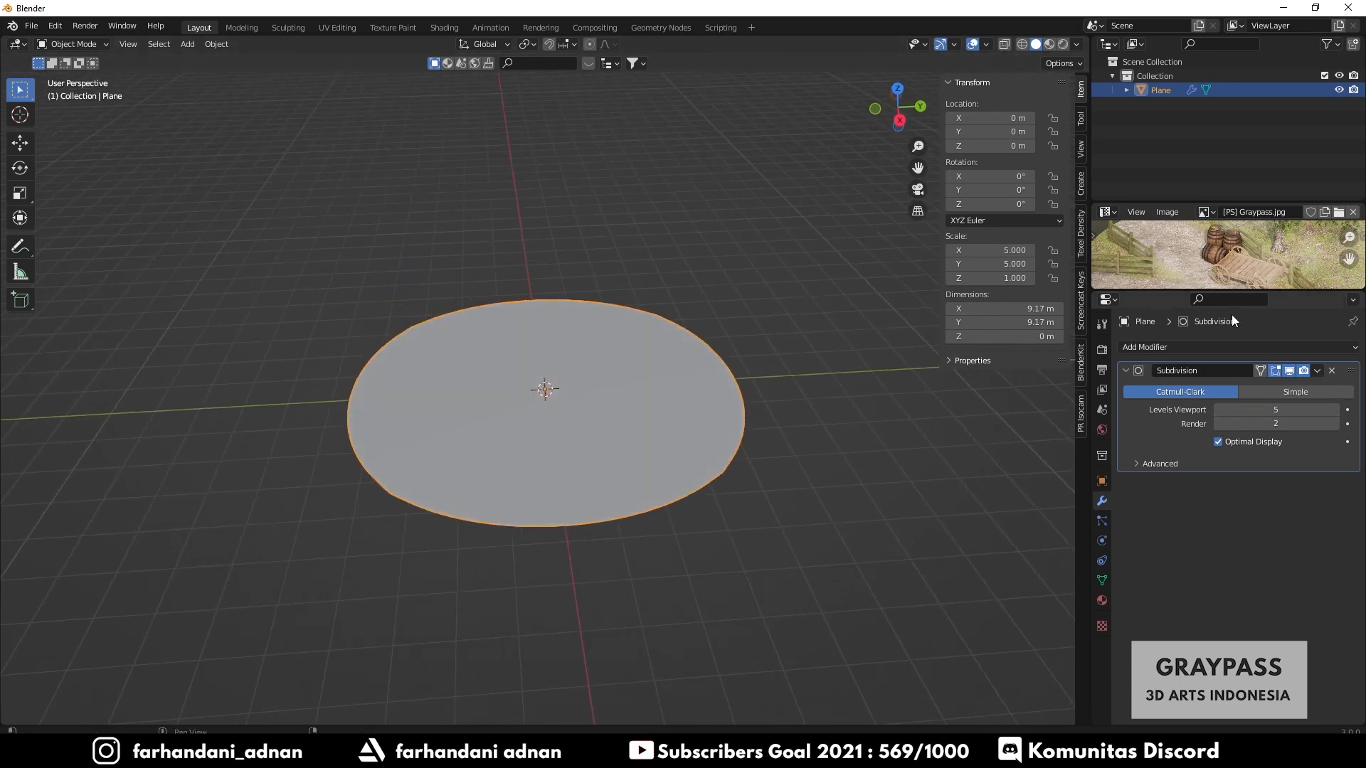
drag(1230, 289, 1240, 497)
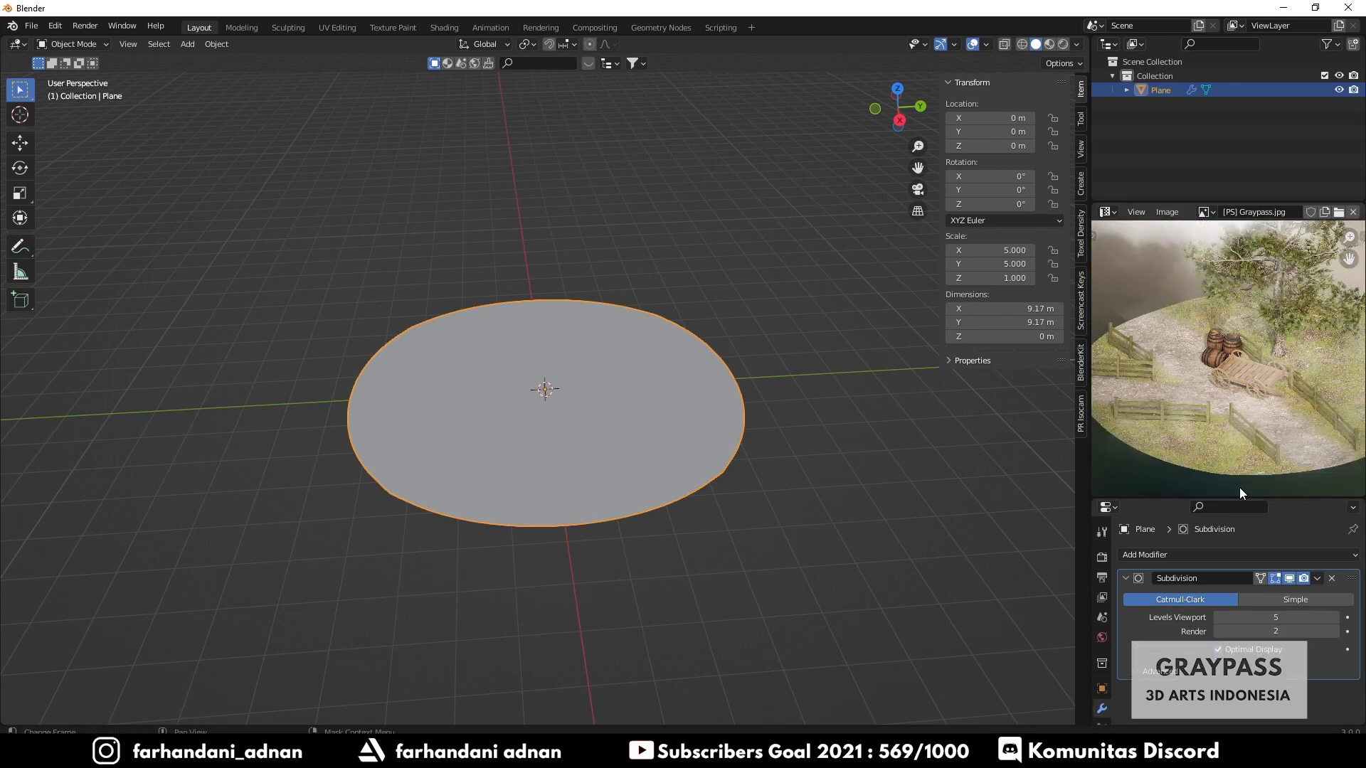
scroll(1240, 382, down, 3)
scroll(1240, 380, up, 1)
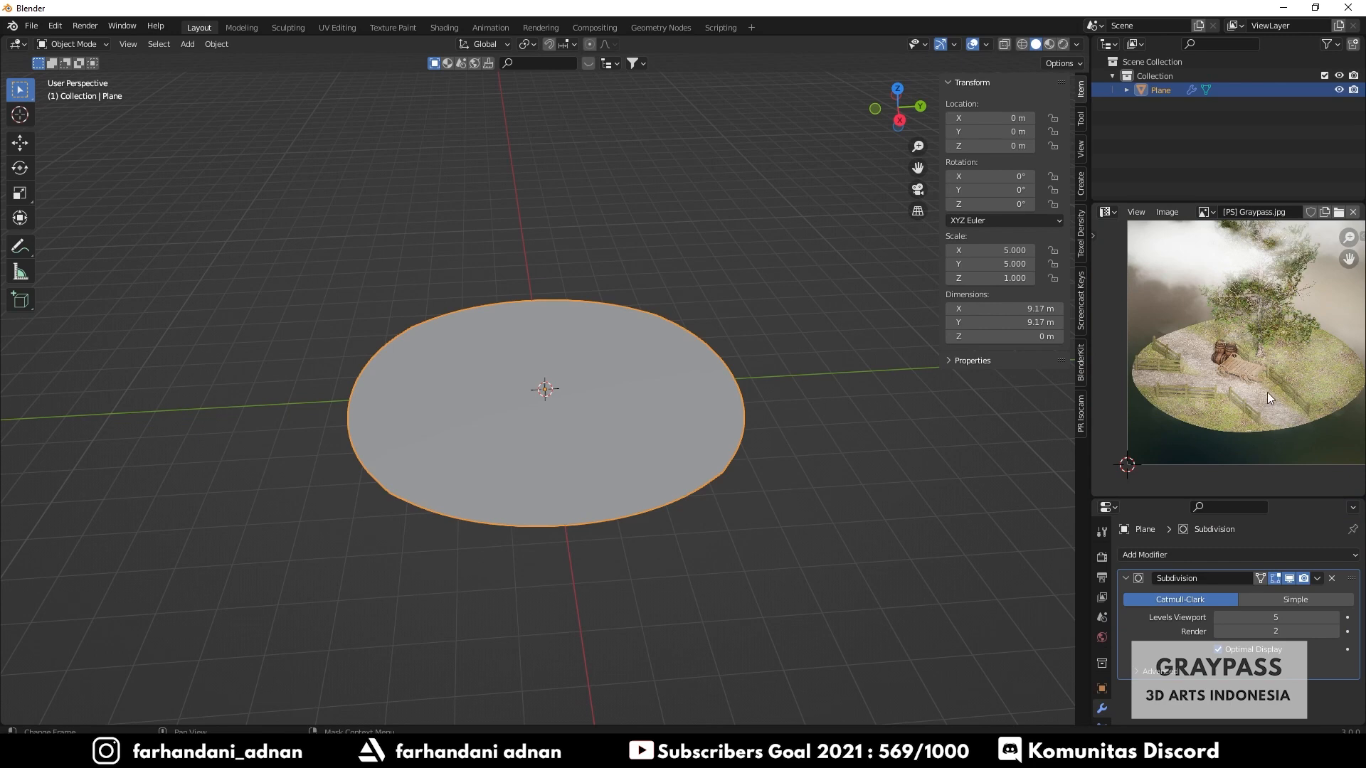
middle_drag(690, 408, 626, 402)
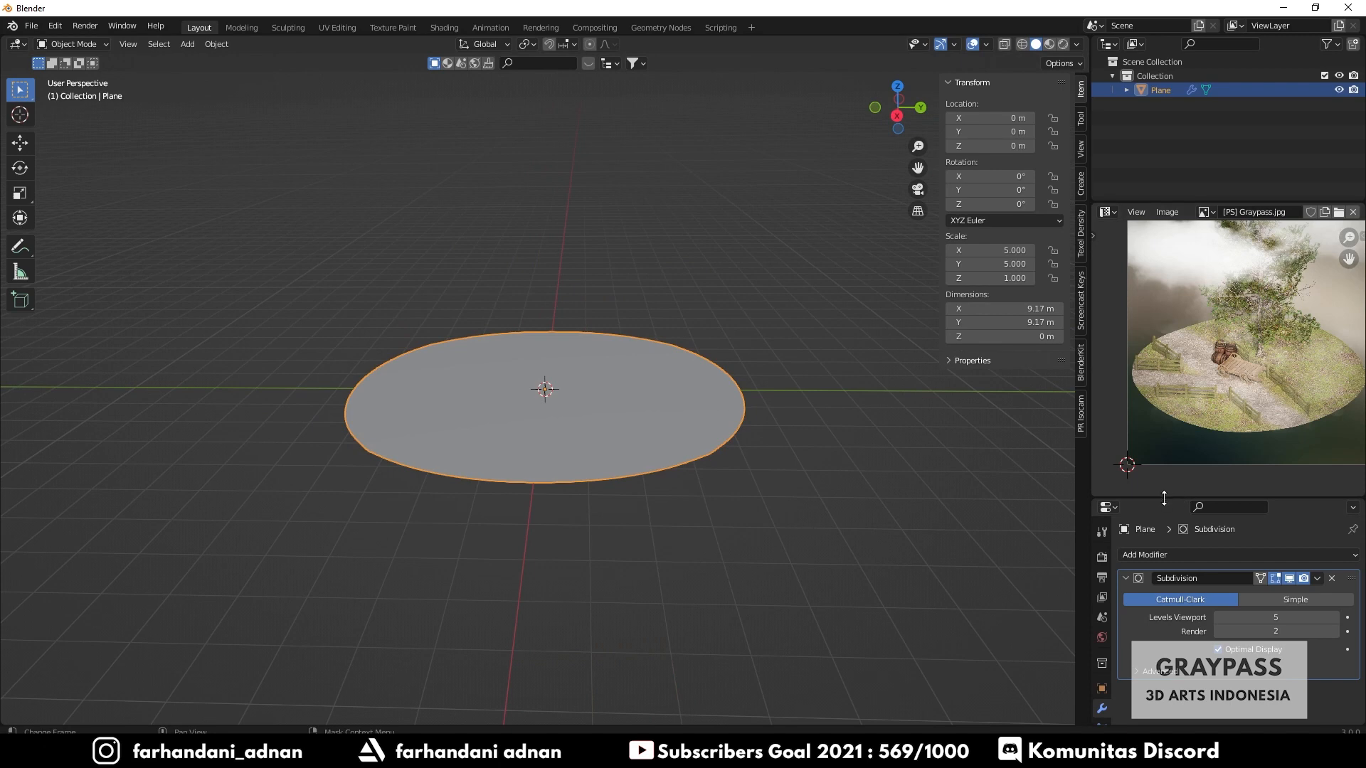
- Lower the Subdivision modifier's viewport levels to 4 and apply the modifier to the plane
drag(1164, 498, 1164, 450)
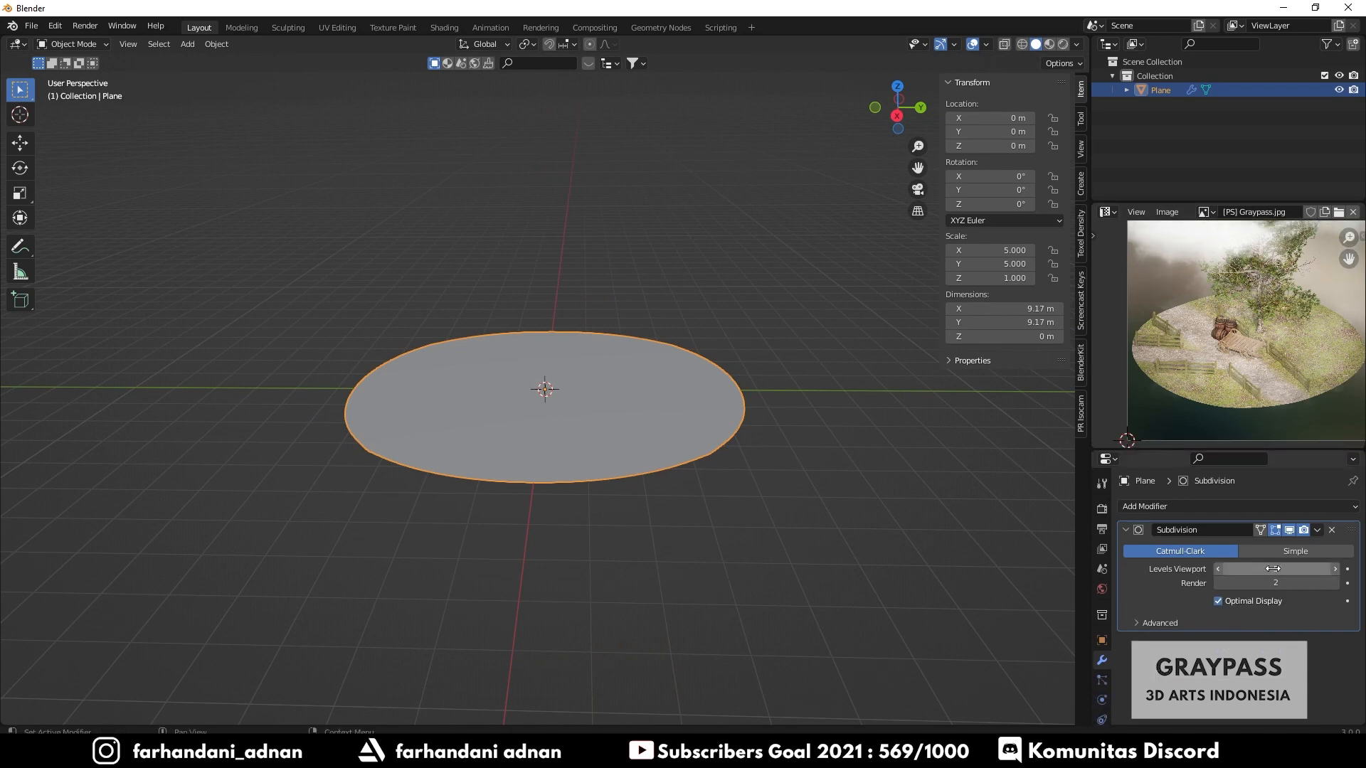
click(1218, 570)
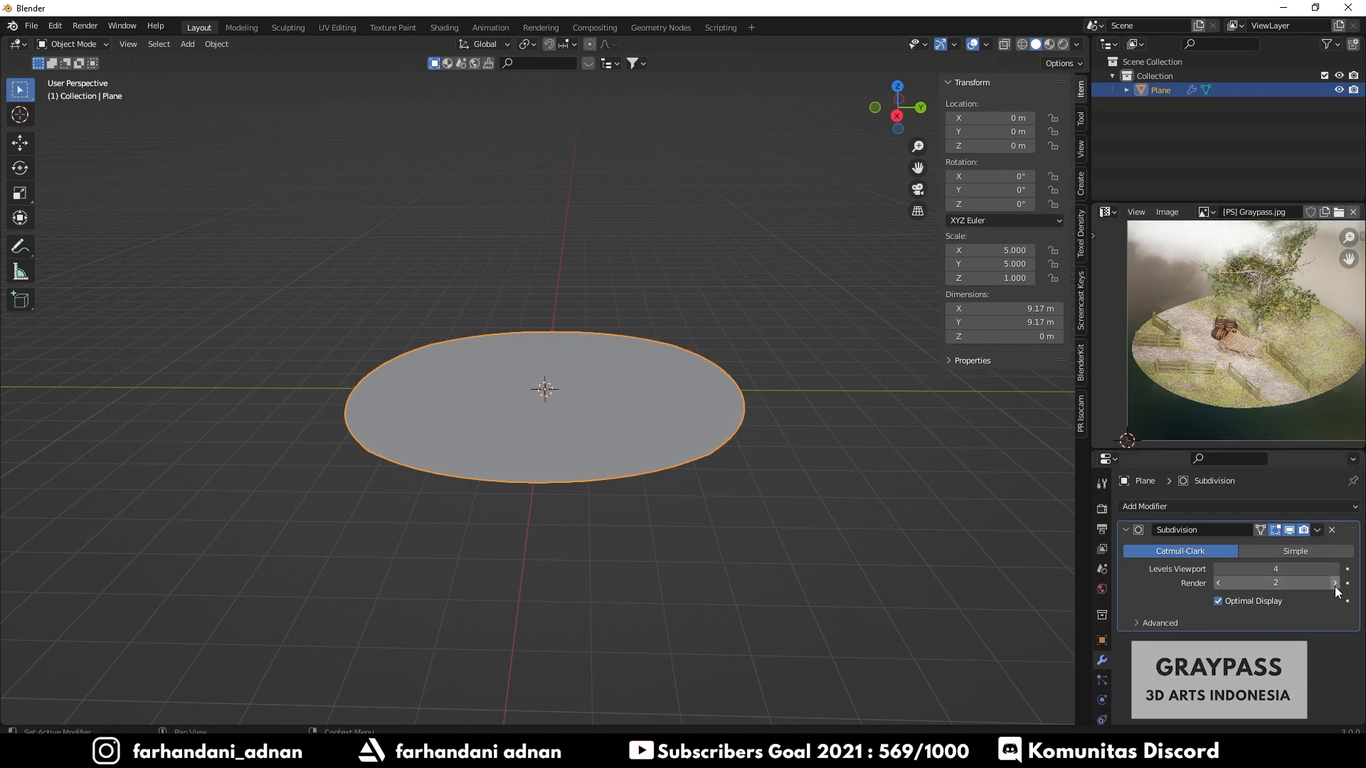
click(1318, 530)
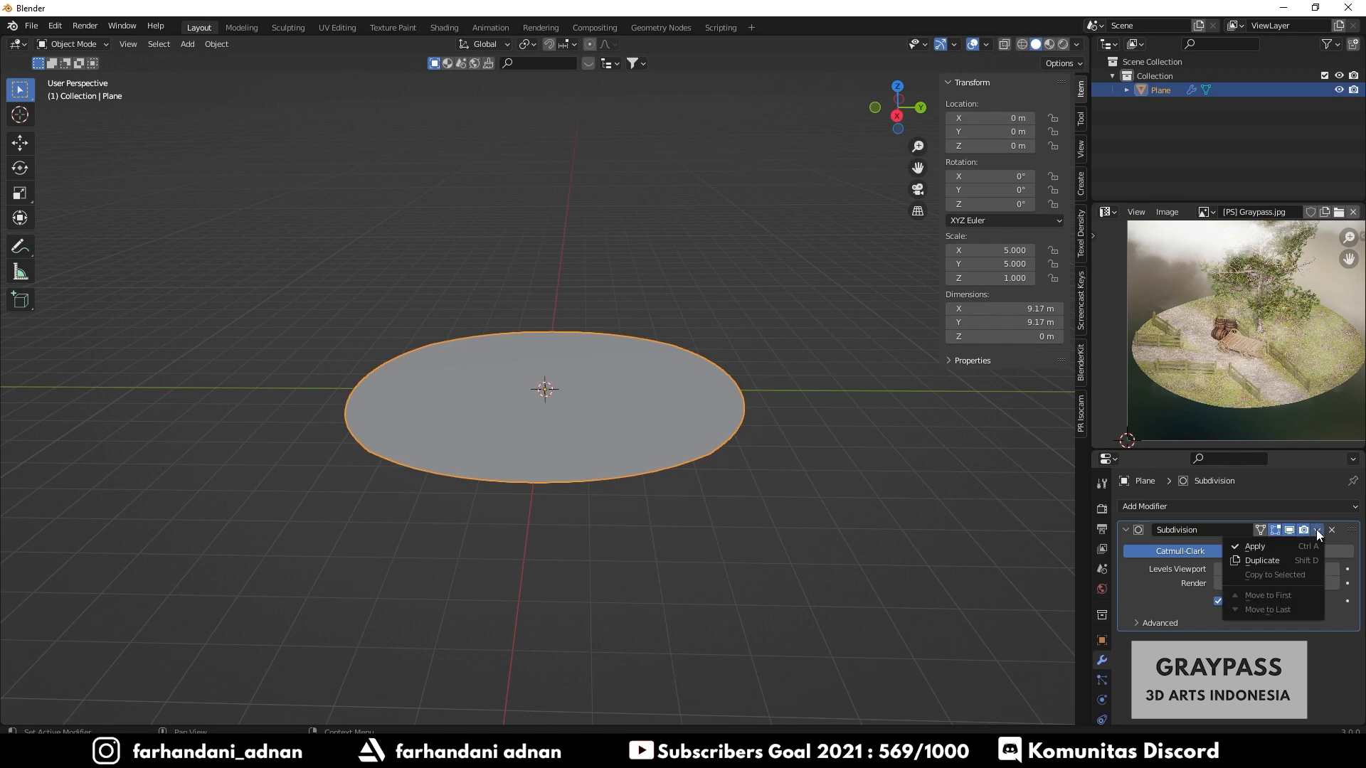
click(1262, 548)
- Add another Subdivision Surface modifier at viewport level 1 and apply it to the plane
middle_drag(683, 388, 702, 427)
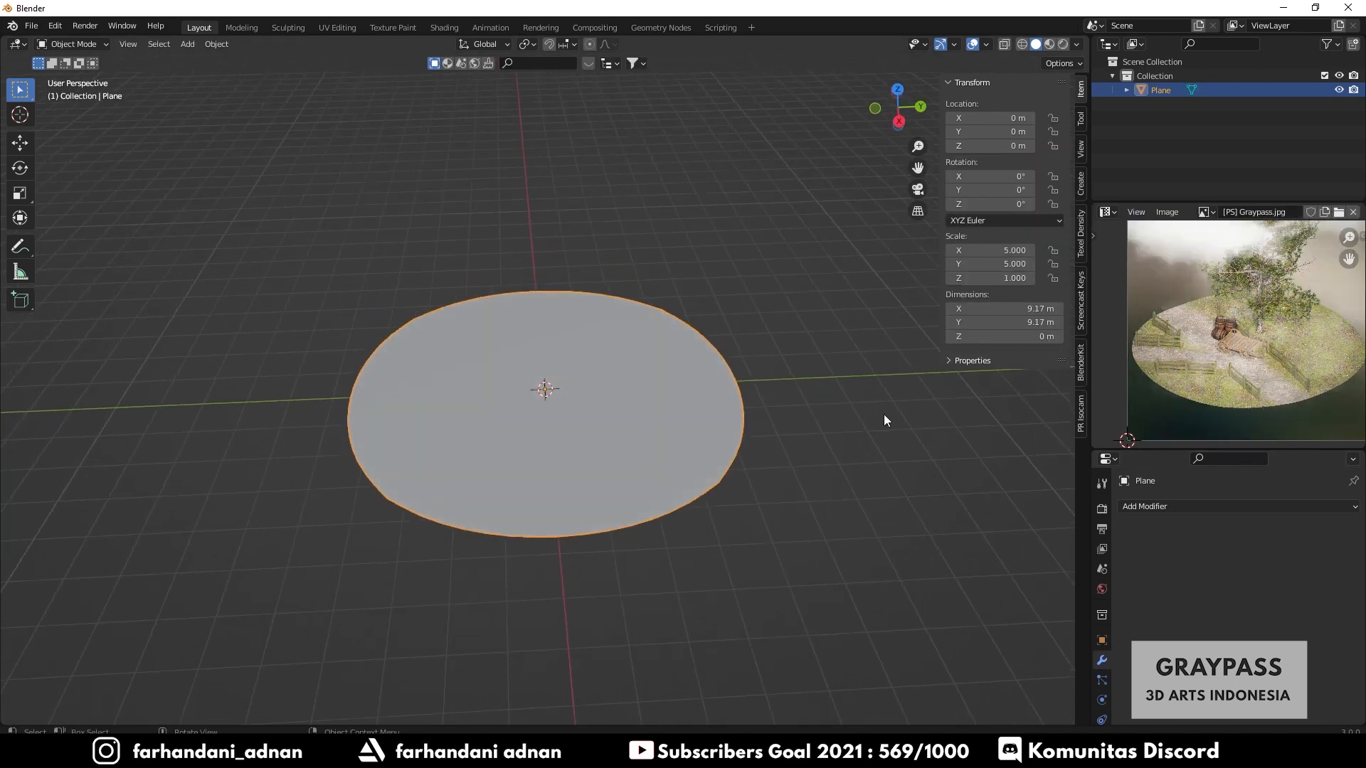
click(1151, 507)
click(1100, 434)
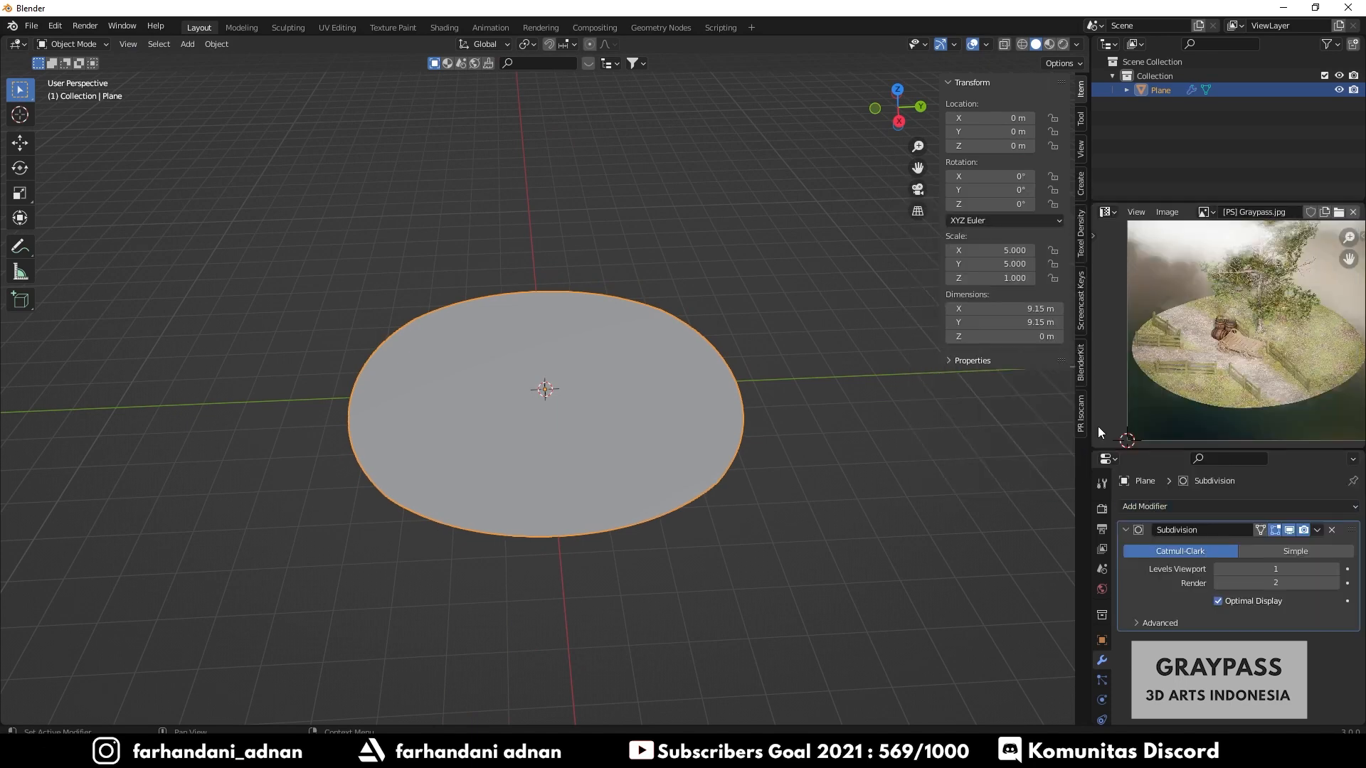
click(1317, 530)
click(1269, 545)
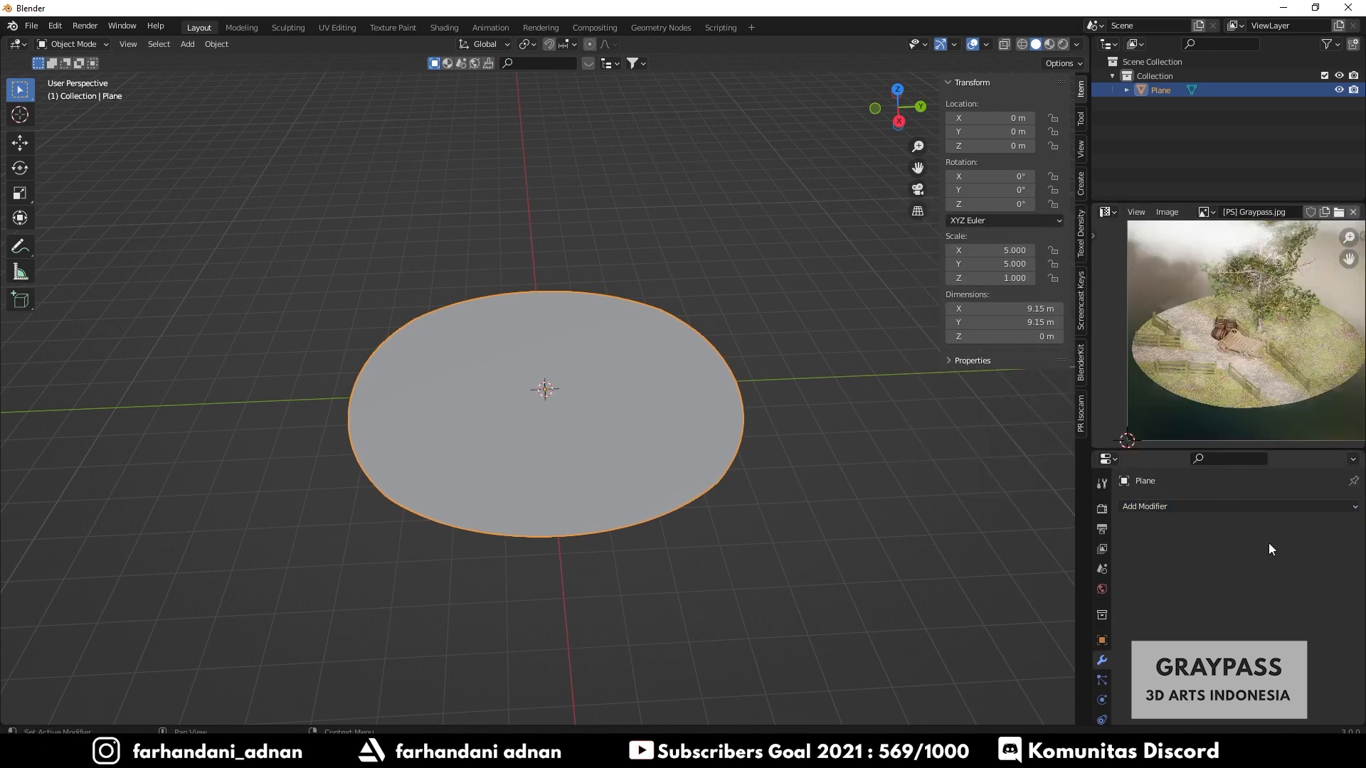
- Inspect the plane's mesh density in Edit Mode using edge and vertex selection modes
key(Tab)
key(2)
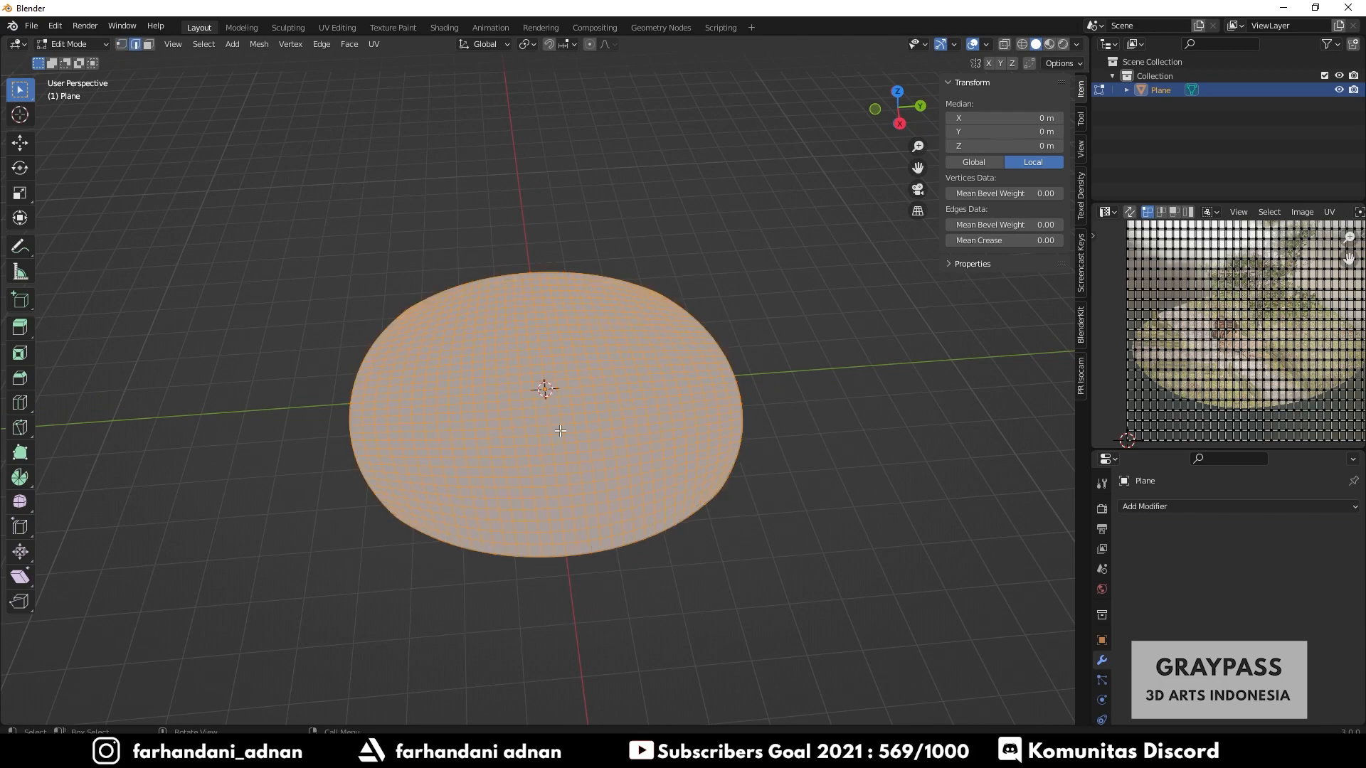
scroll(561, 431, up, 3)
middle_drag(660, 442, 598, 453)
key(1)
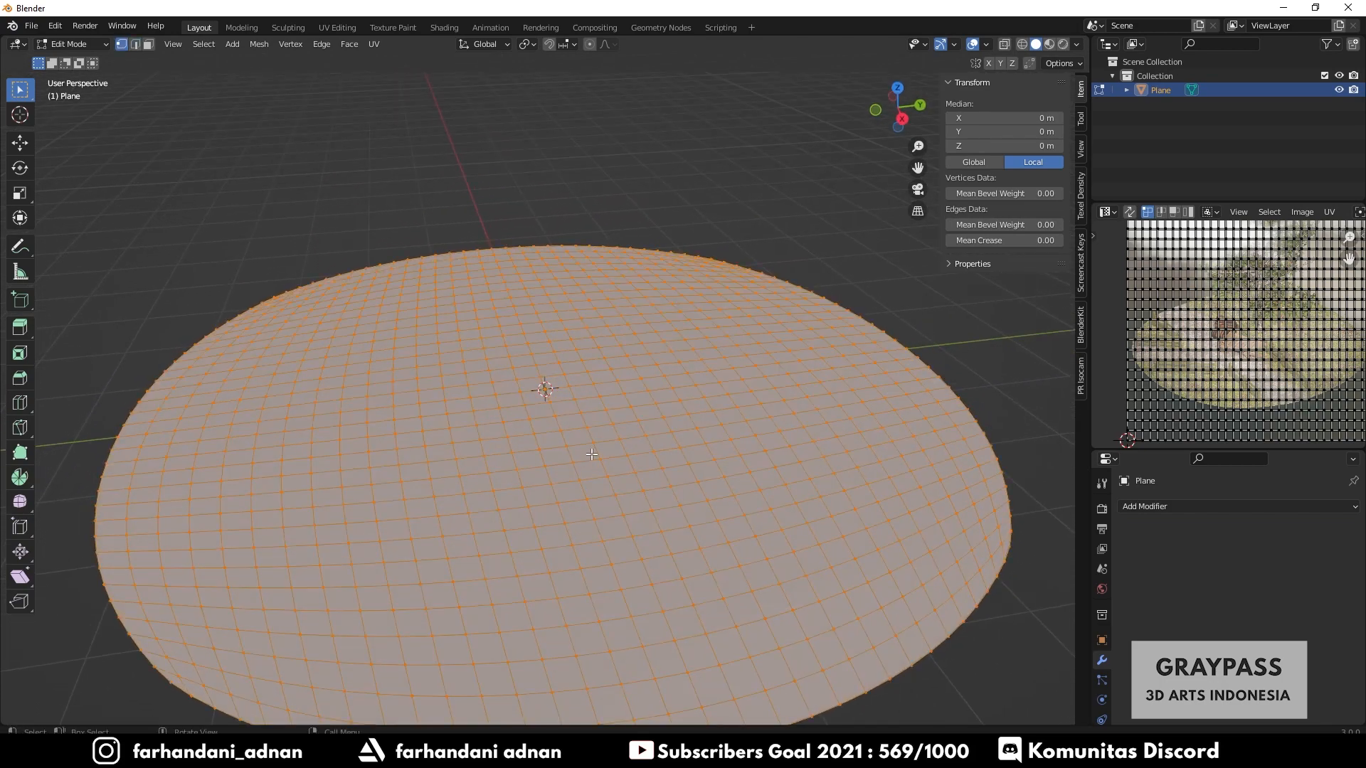
scroll(592, 454, down, 4)
key(Tab)
mouse_move(632, 456)
middle_down()
mouse_move(605, 485)
mouse_move(610, 468)
middle_up()
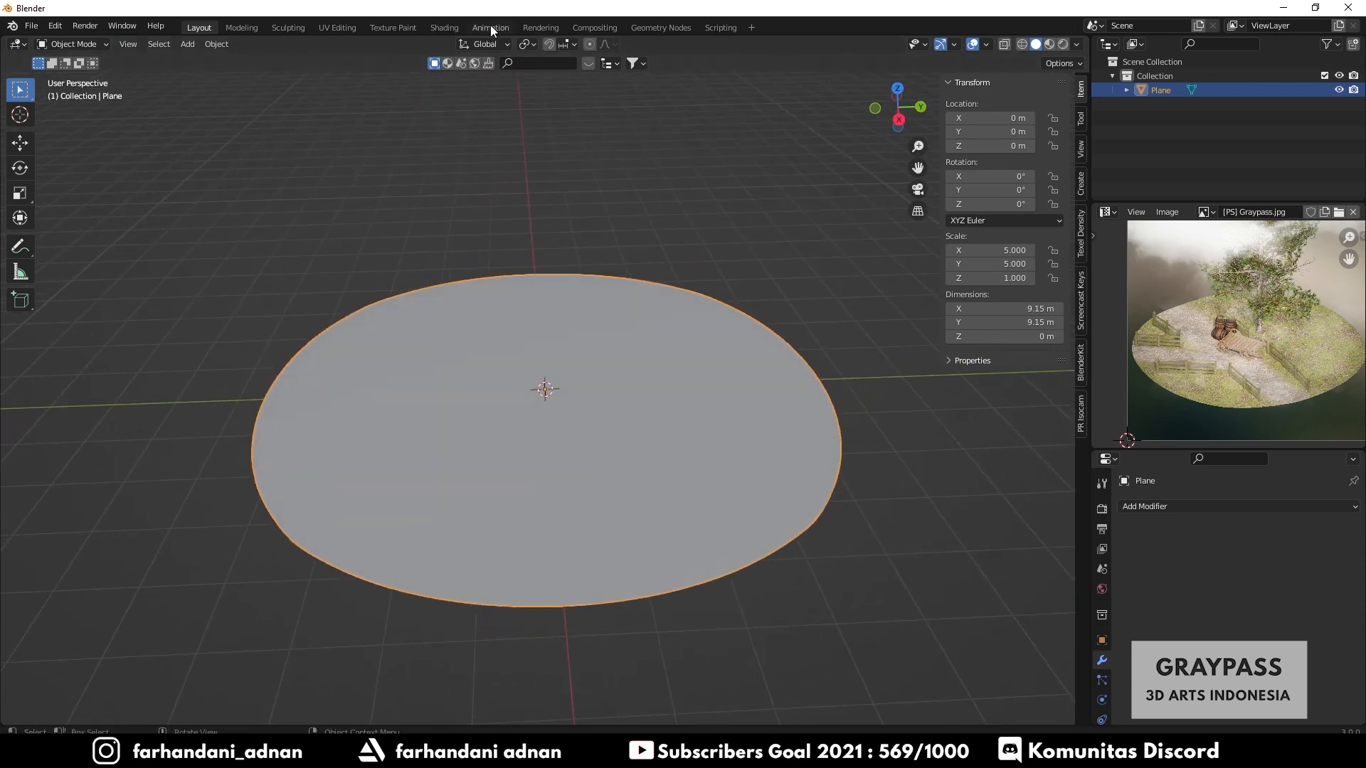
- Switch to the Shading workspace and create a new material for the plane
click(446, 28)
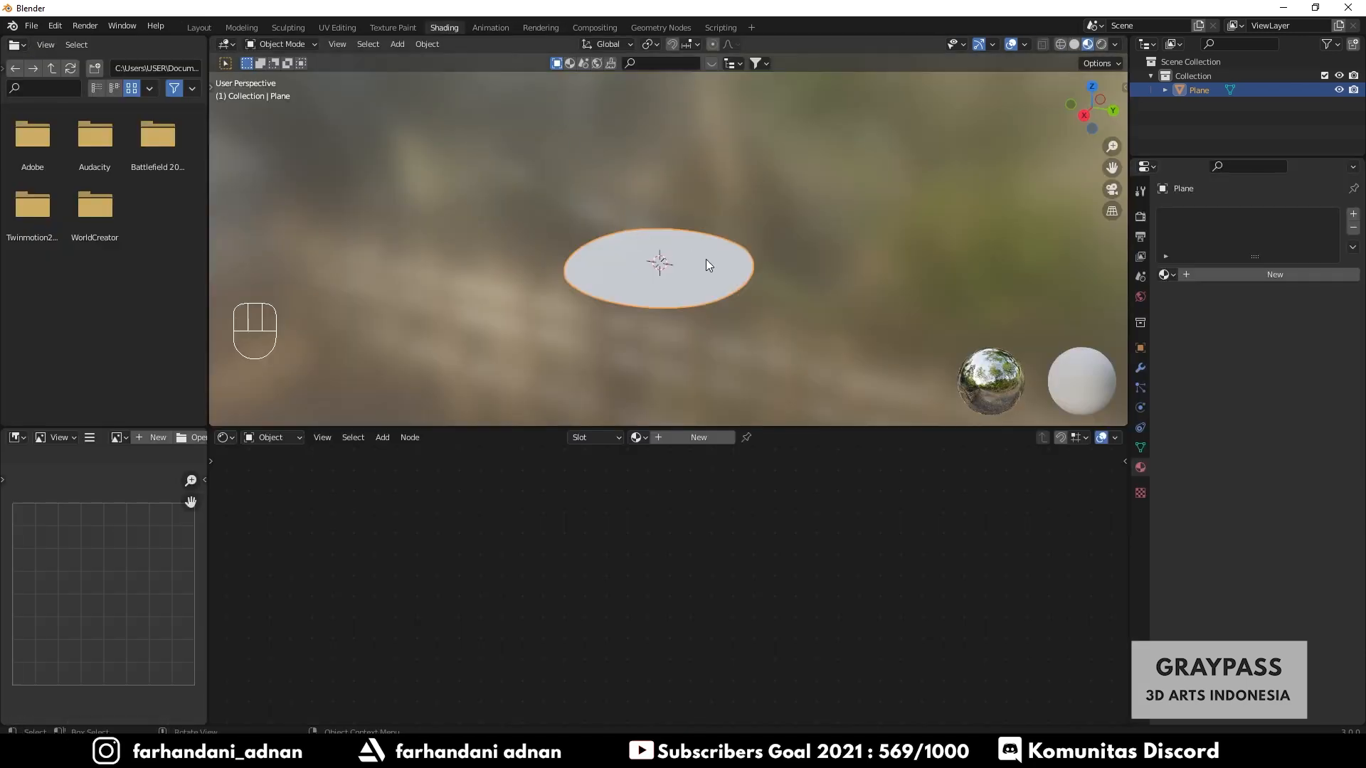
middle_drag(708, 265, 715, 288)
click(698, 438)
middle_drag(746, 463, 799, 567)
scroll(733, 522, up, 3)
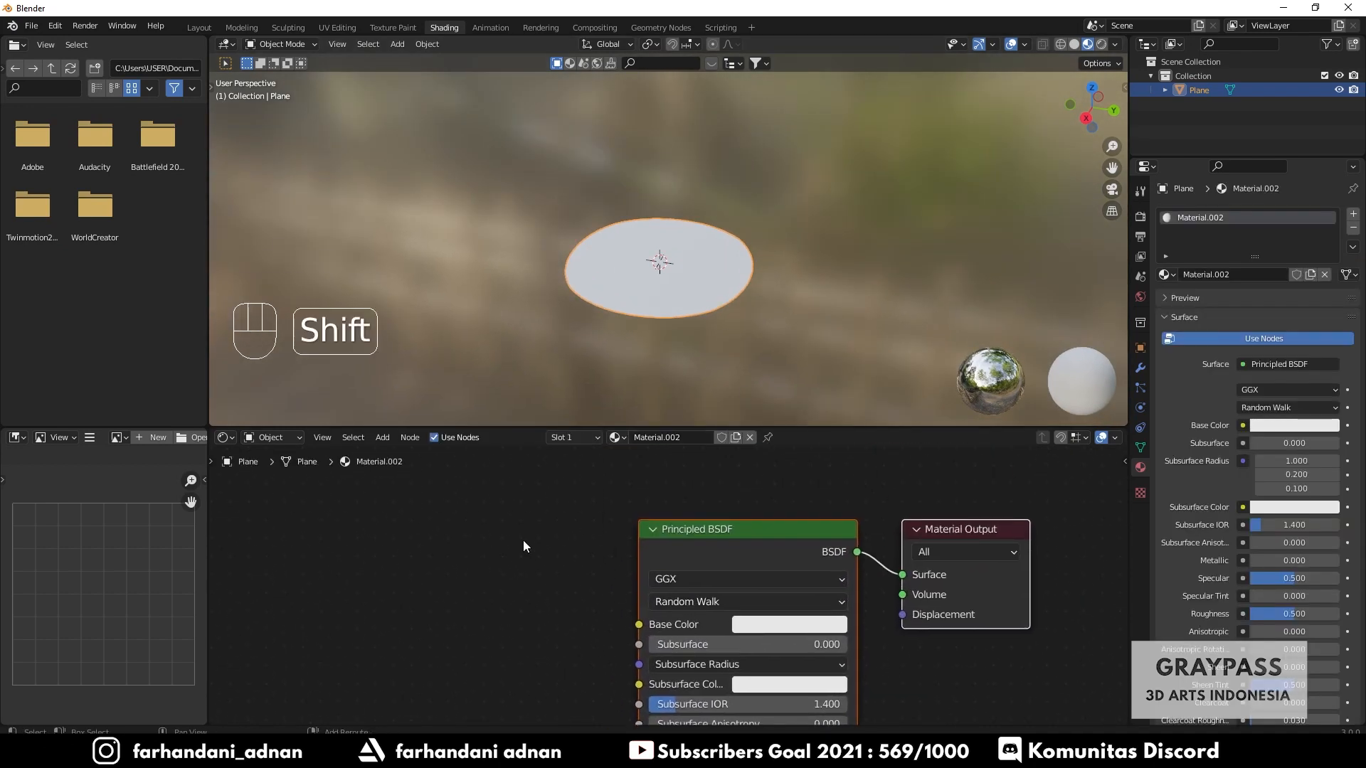
- Add an Image Texture node using the Road image and link its Color to the Principled BSDF Base Color
key(shift+a)
text(image)
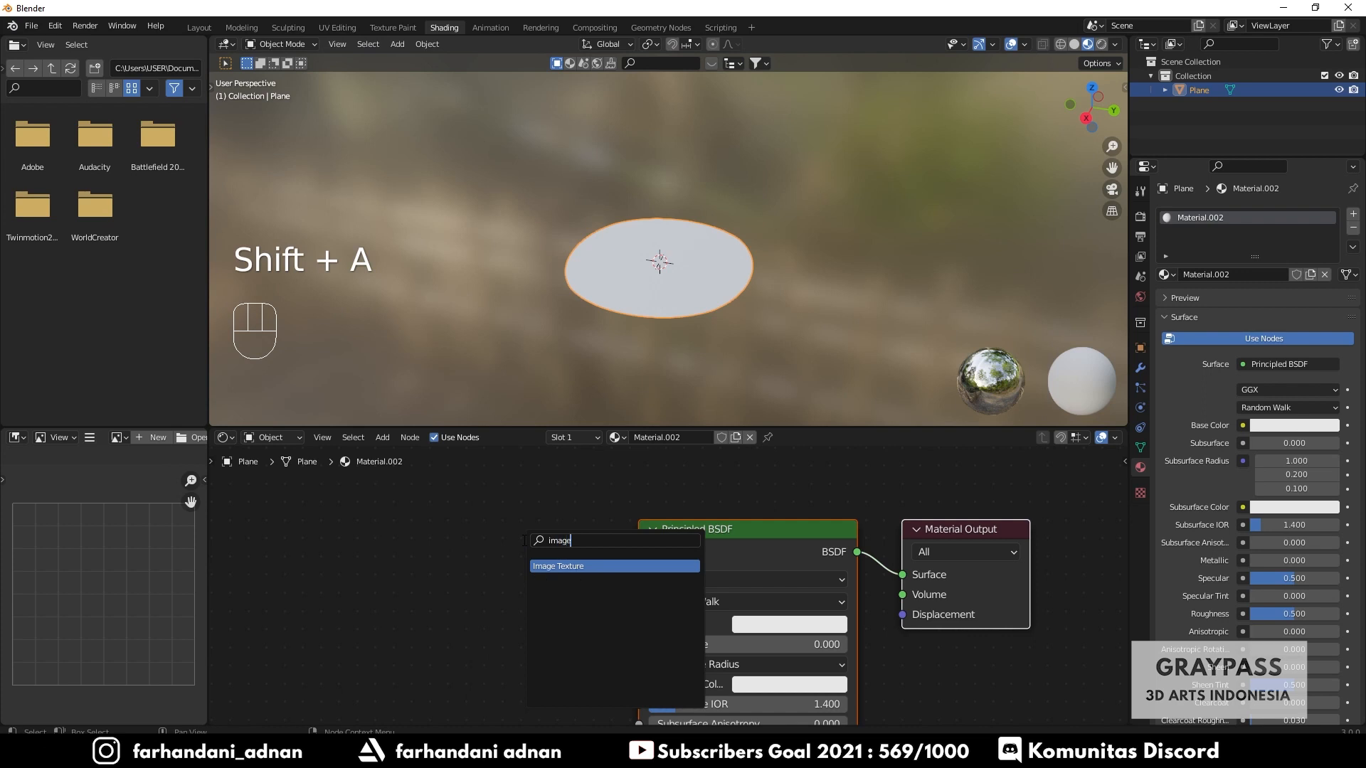
key(Return)
click(527, 553)
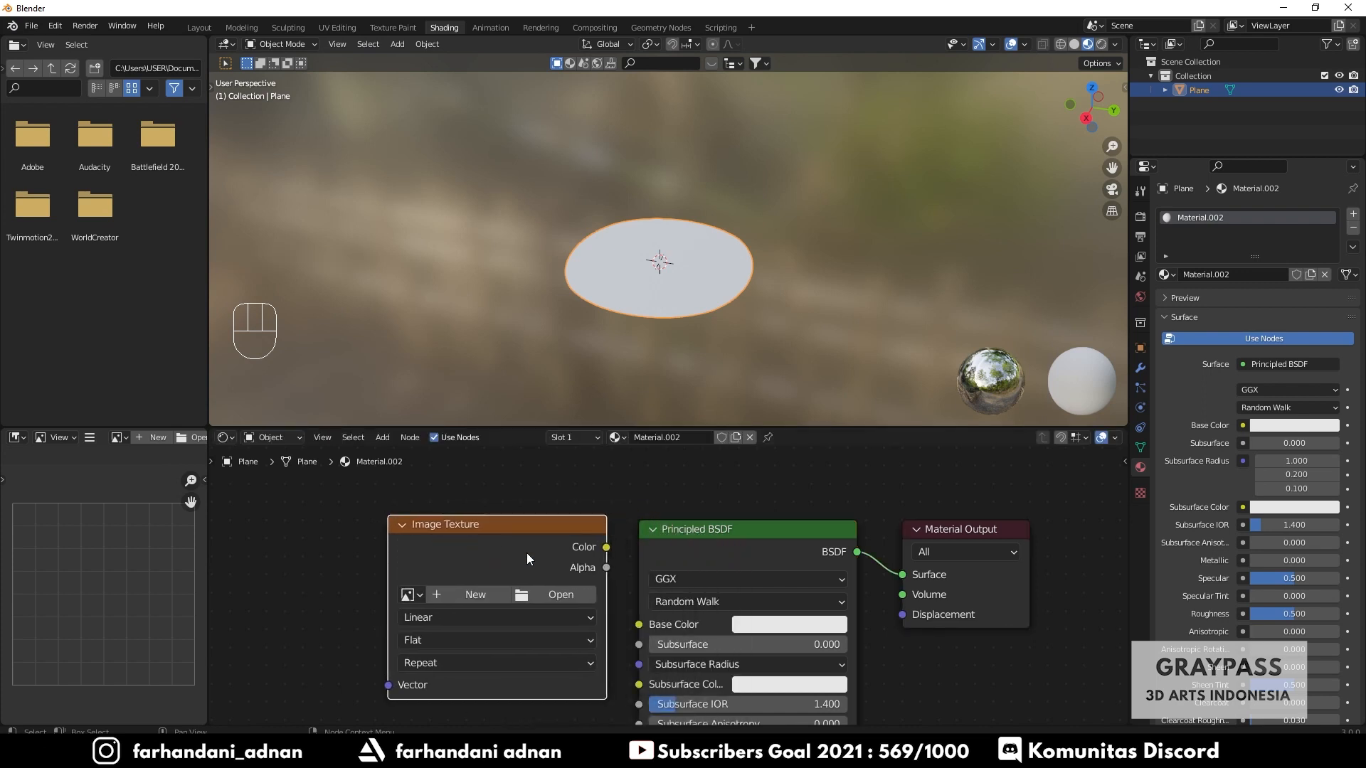
click(411, 595)
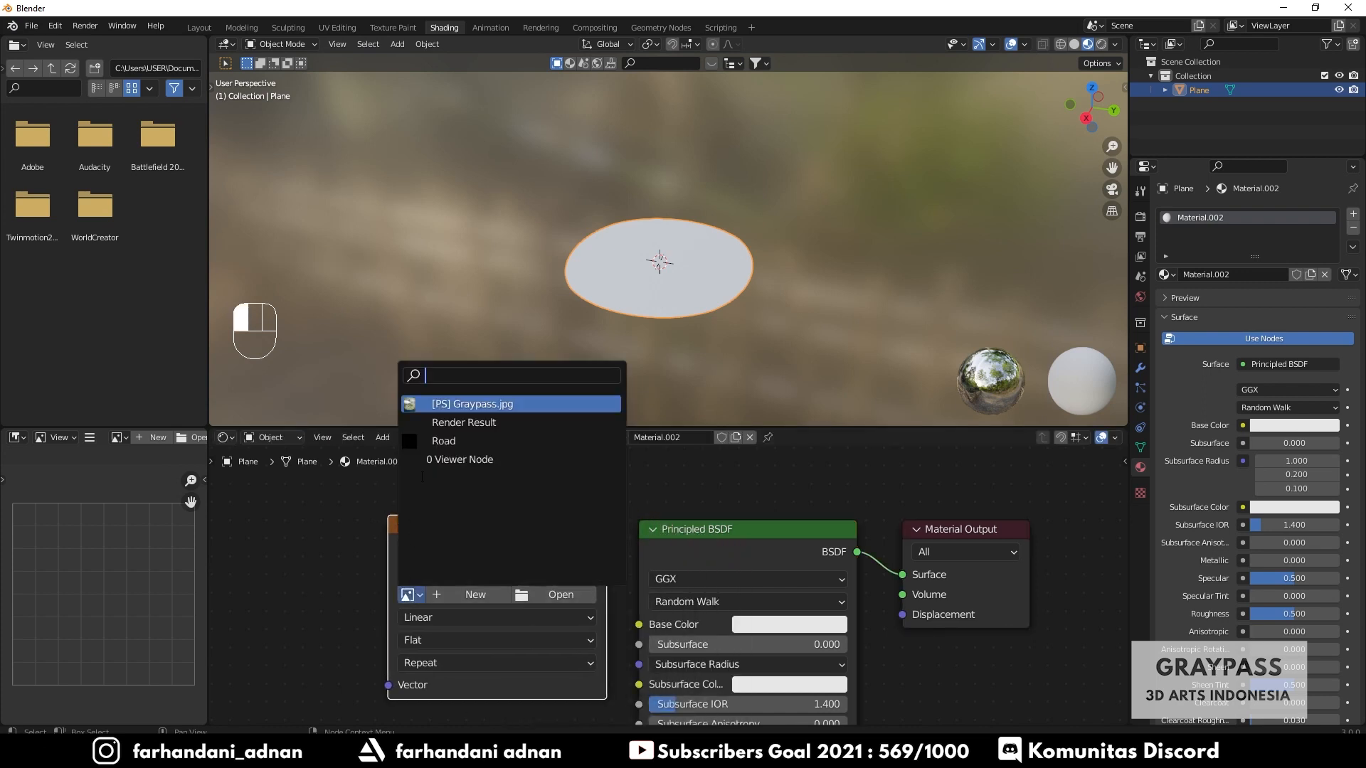
click(426, 441)
drag(606, 547, 643, 629)
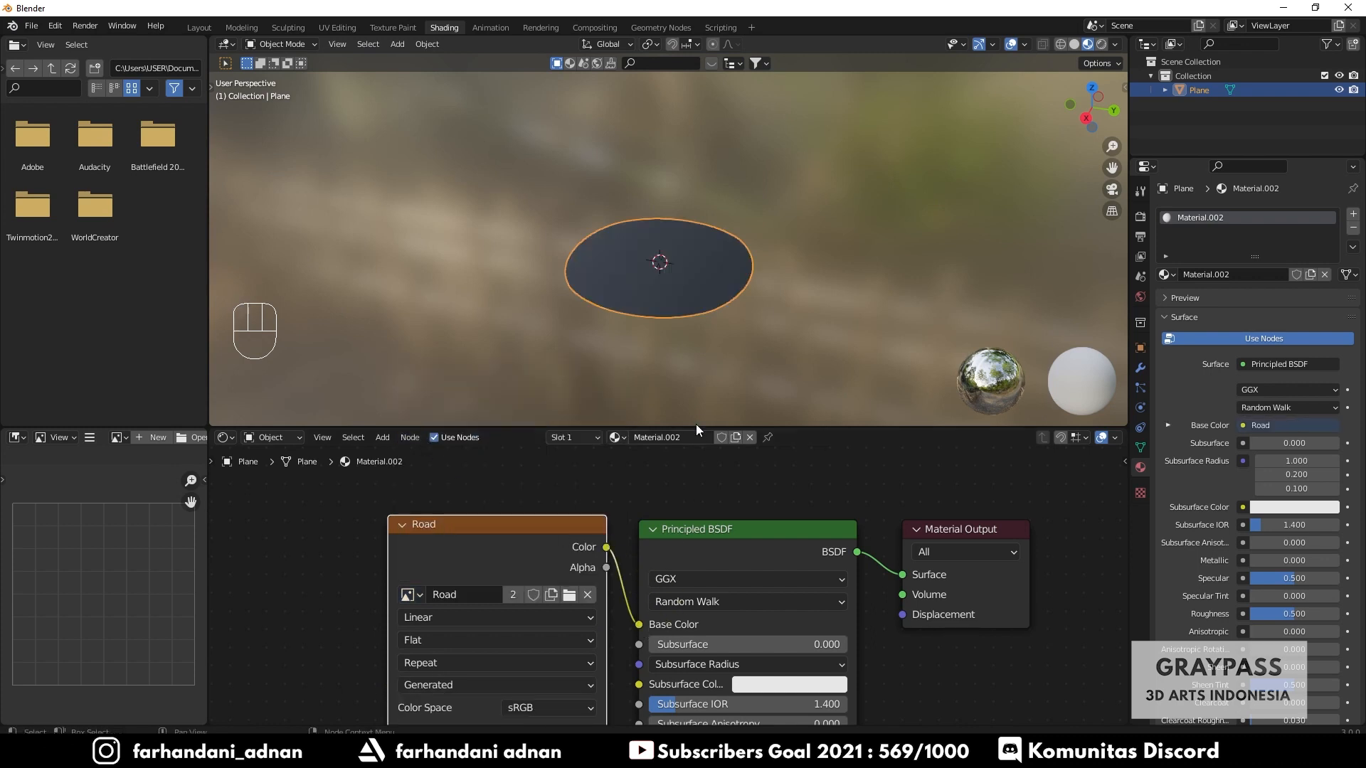
middle_drag(716, 280, 643, 289)
scroll(754, 281, up, 4)
scroll(754, 291, down, 2)
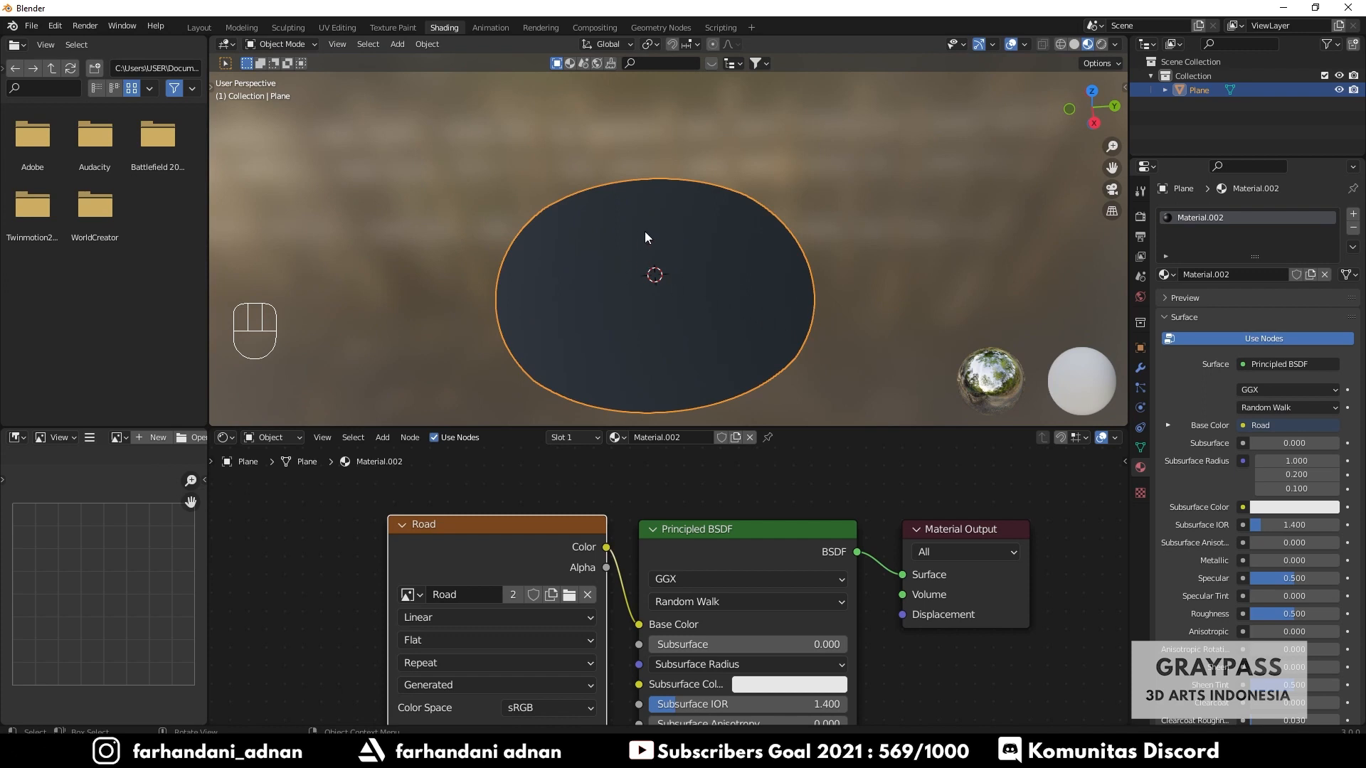
- Switch to the Texture Paint workspace and keep the texture slot mode set to Material
click(389, 28)
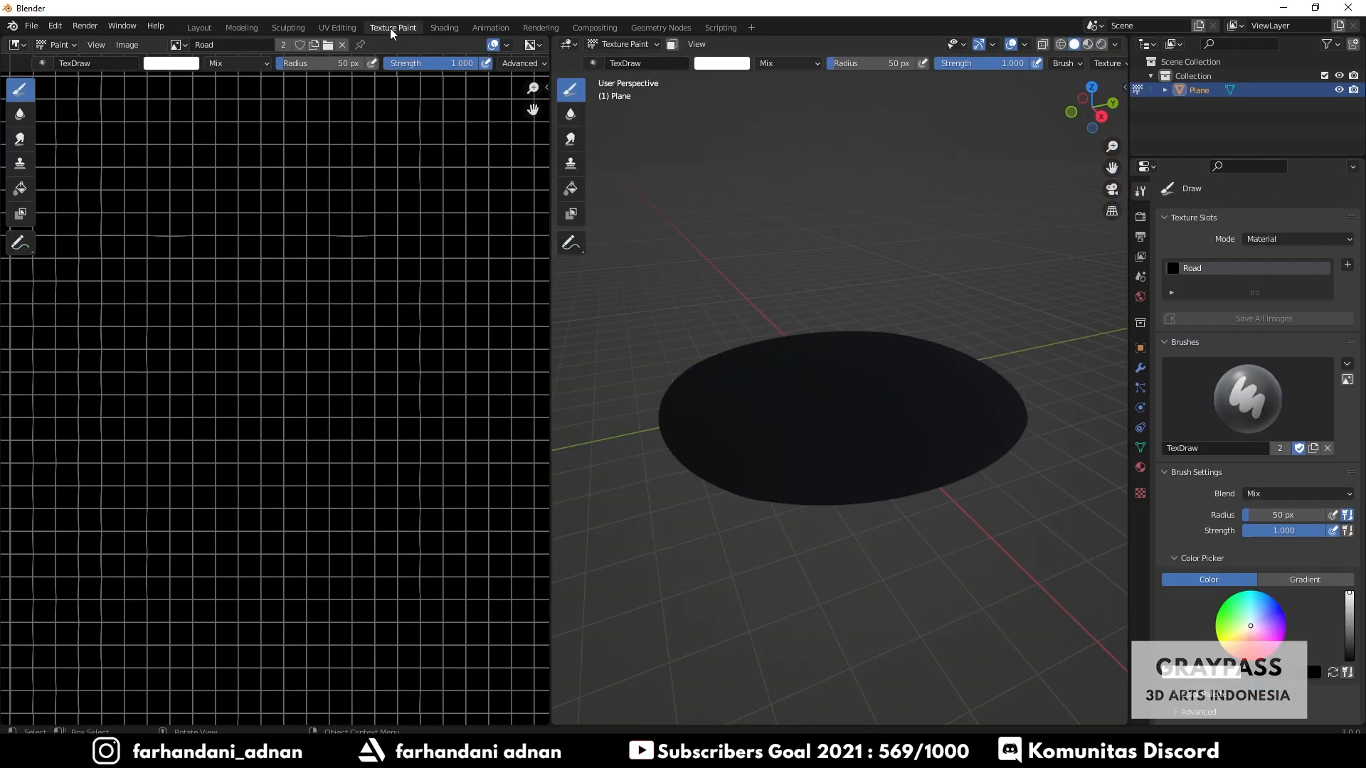
scroll(362, 350, up, 3)
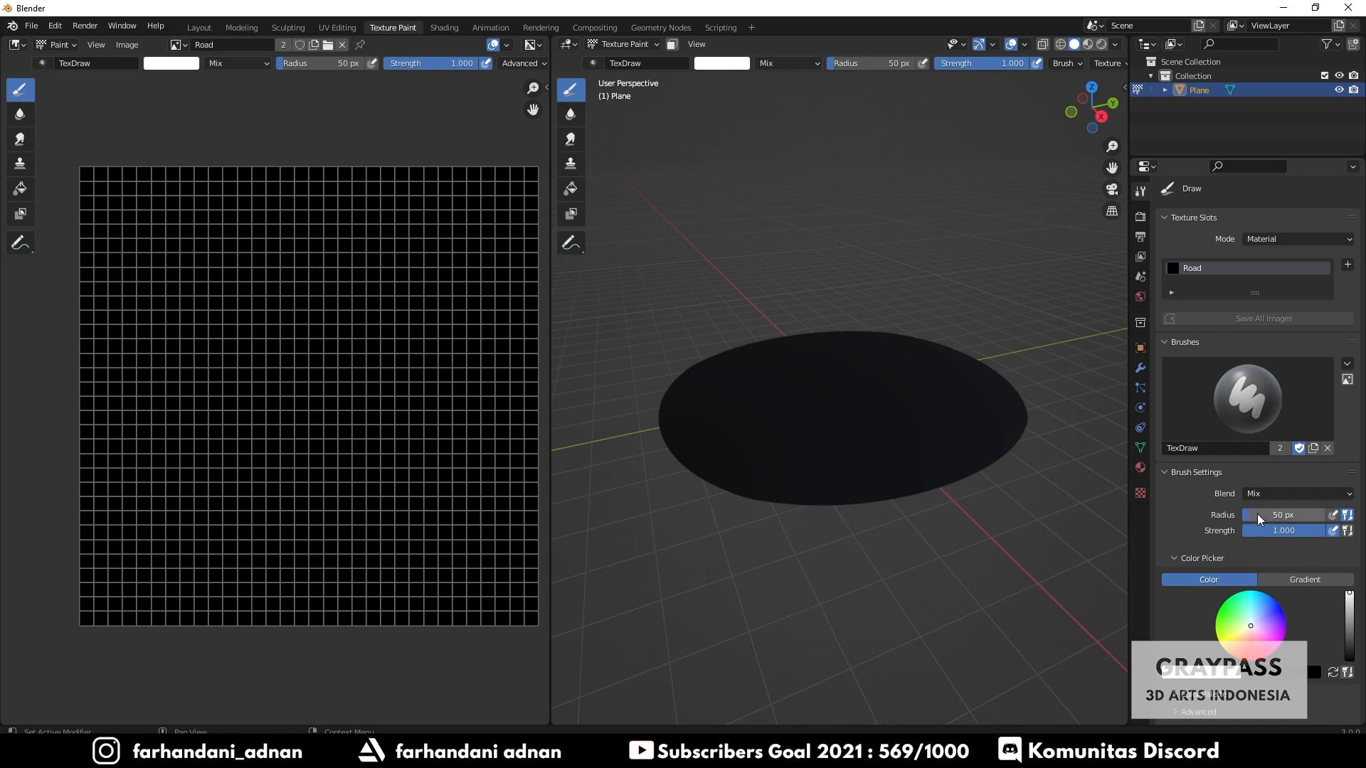
middle_drag(856, 370, 826, 426)
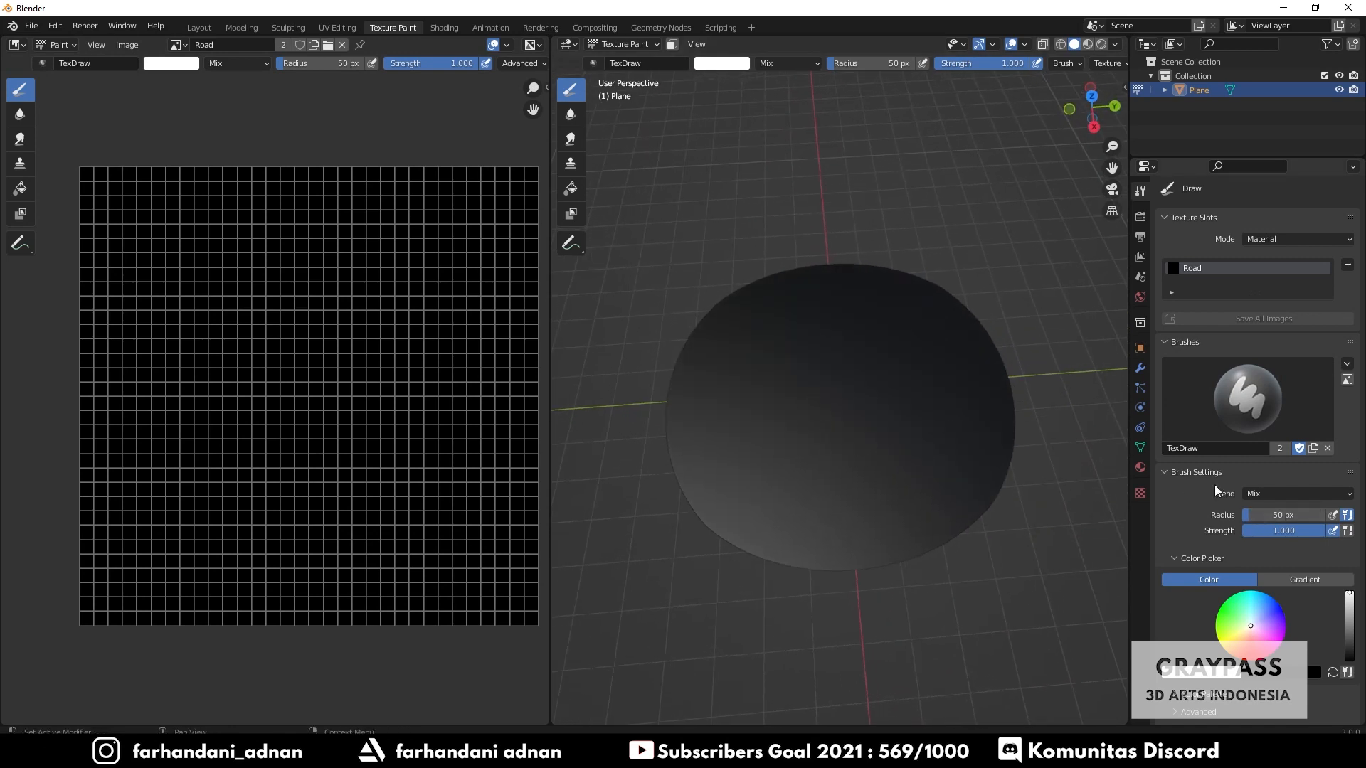
scroll(1188, 304, down, 4)
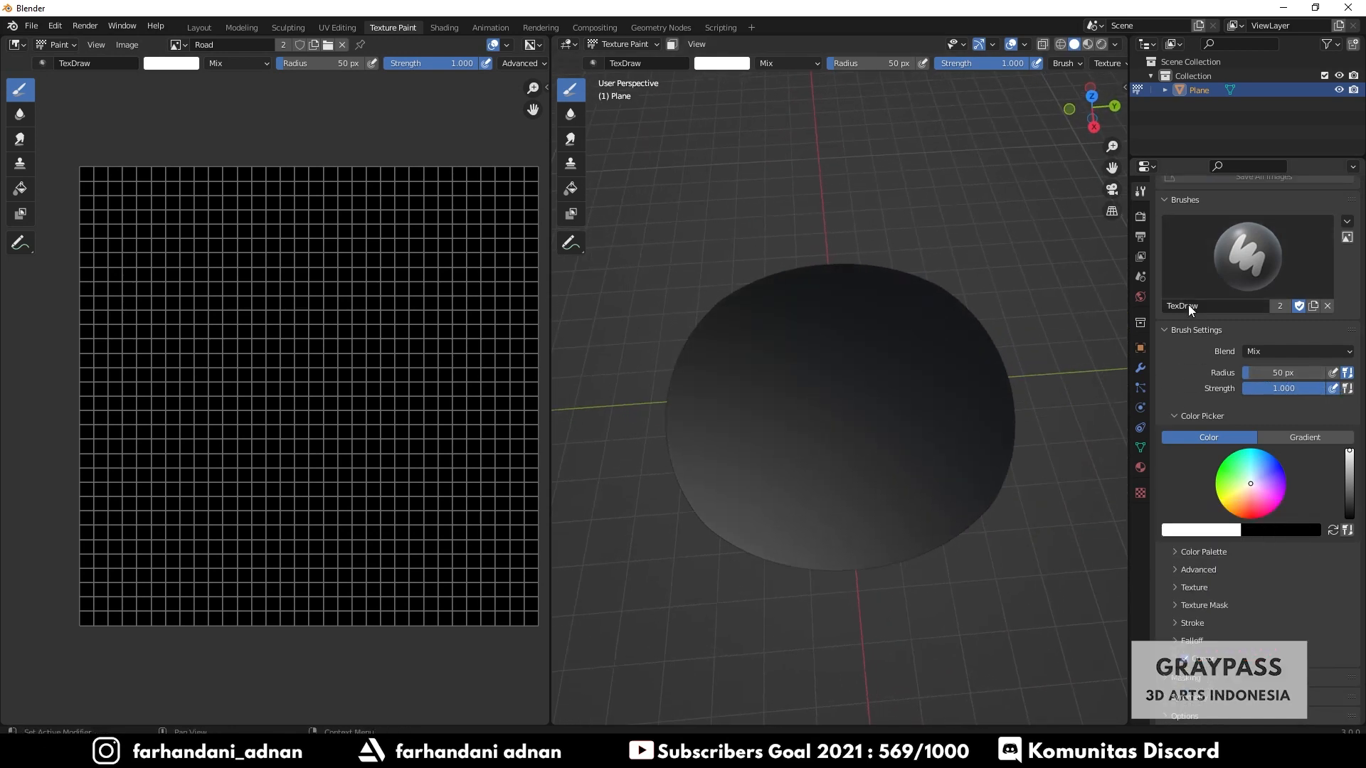
scroll(1188, 304, up, 4)
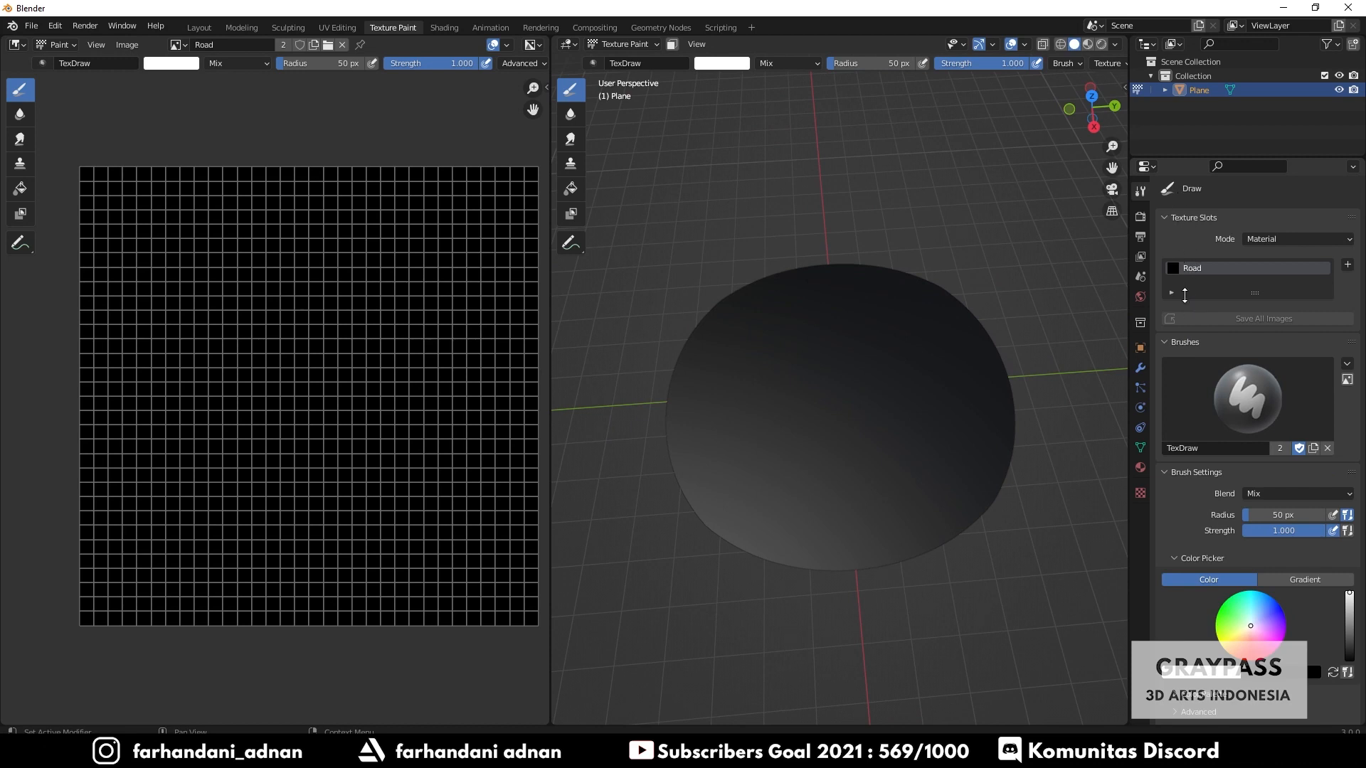
scroll(1184, 296, down, 5)
scroll(1185, 296, up, 4)
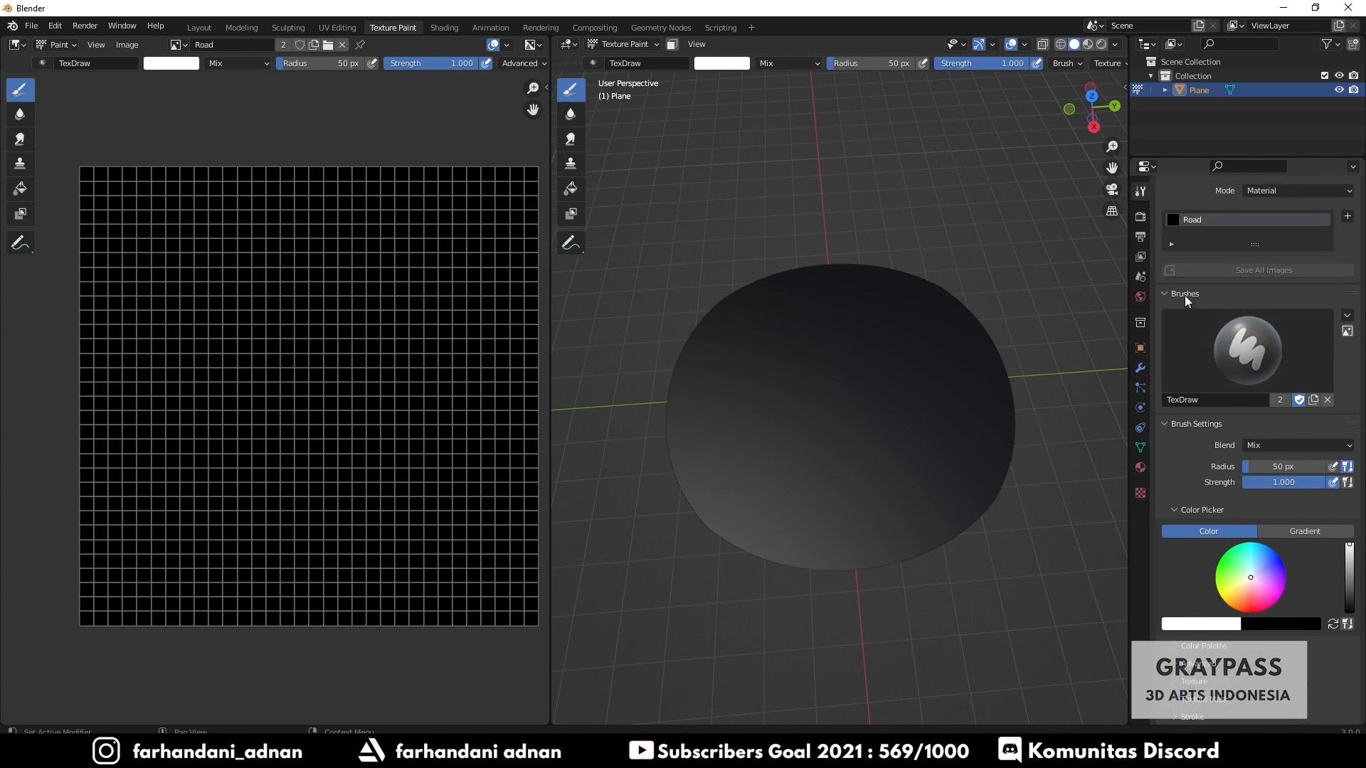
scroll(1185, 296, up, 1)
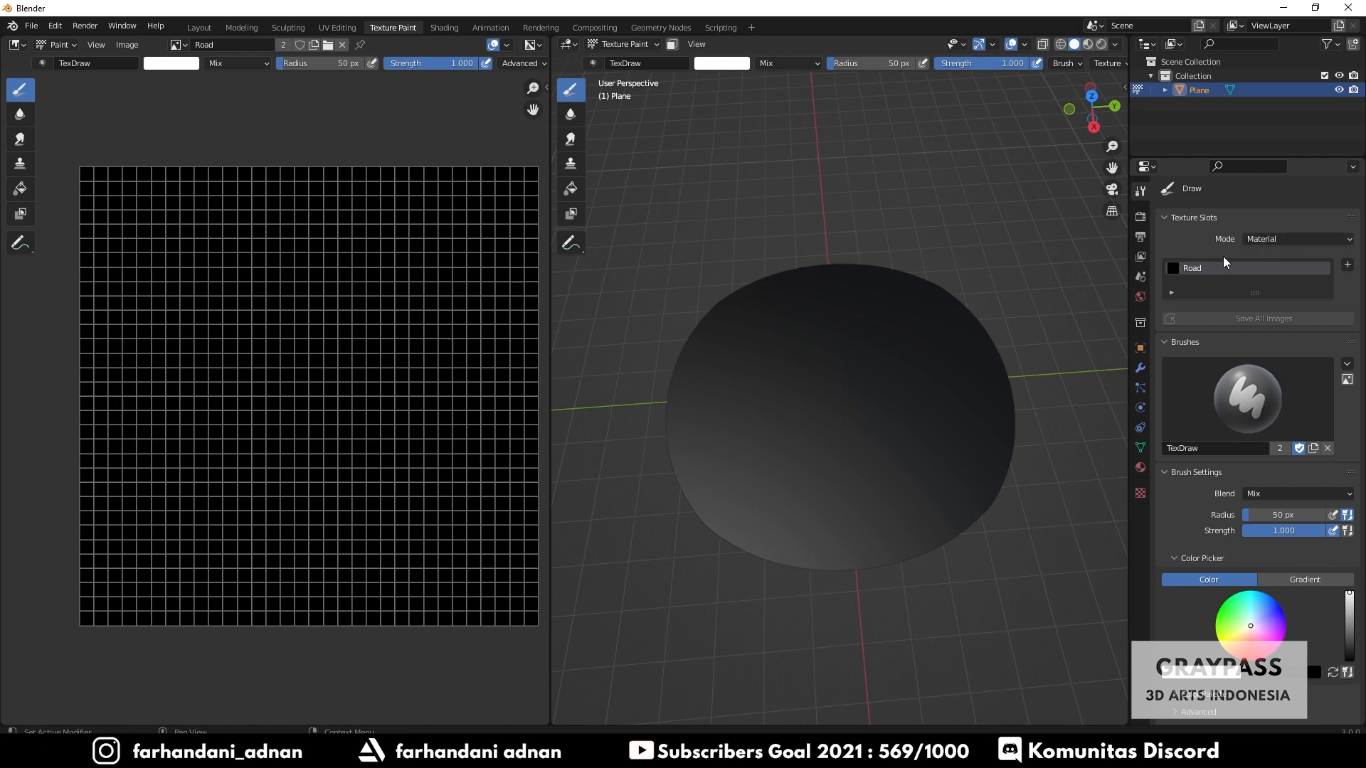
click(1284, 239)
click(1301, 240)
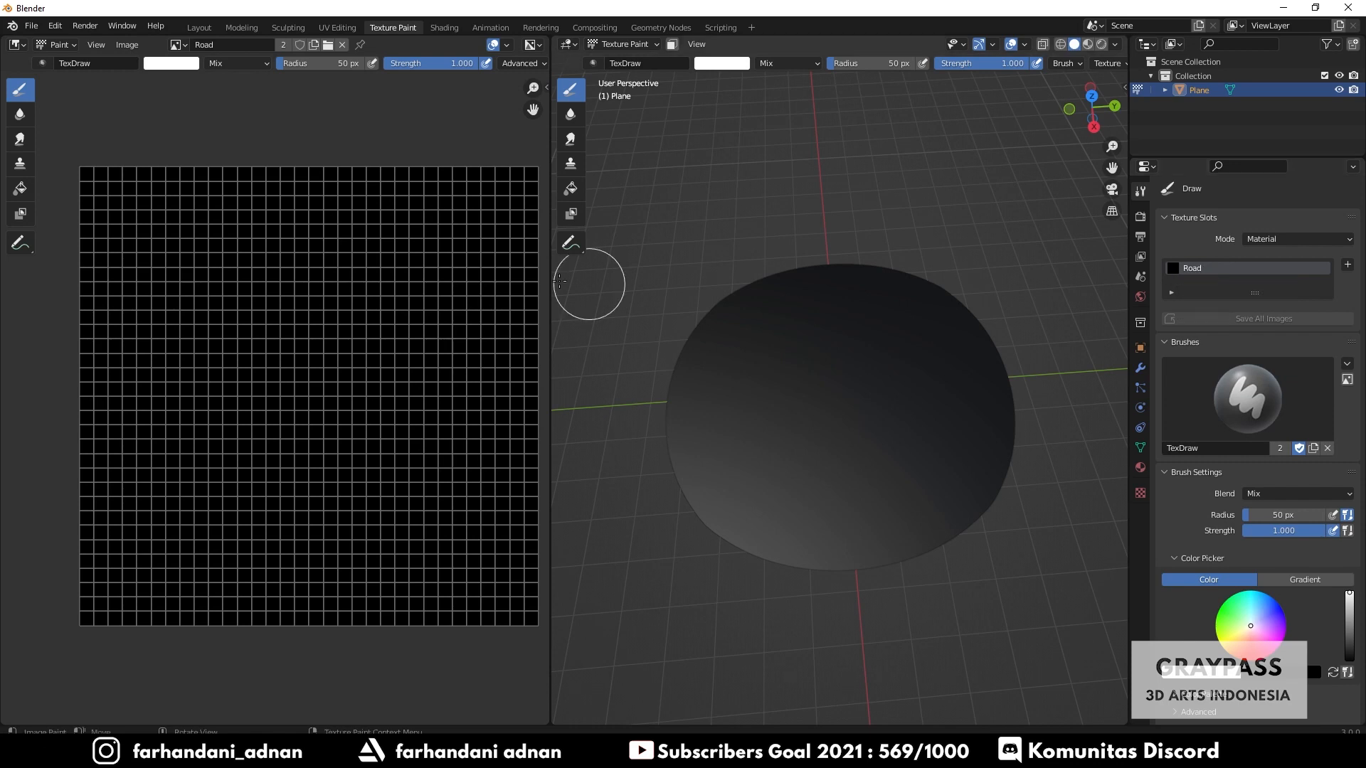
- Paint a curved white stroke on the Road texture from the top toward the left edge, and undo it
click(247, 178)
drag(247, 178, 117, 420)
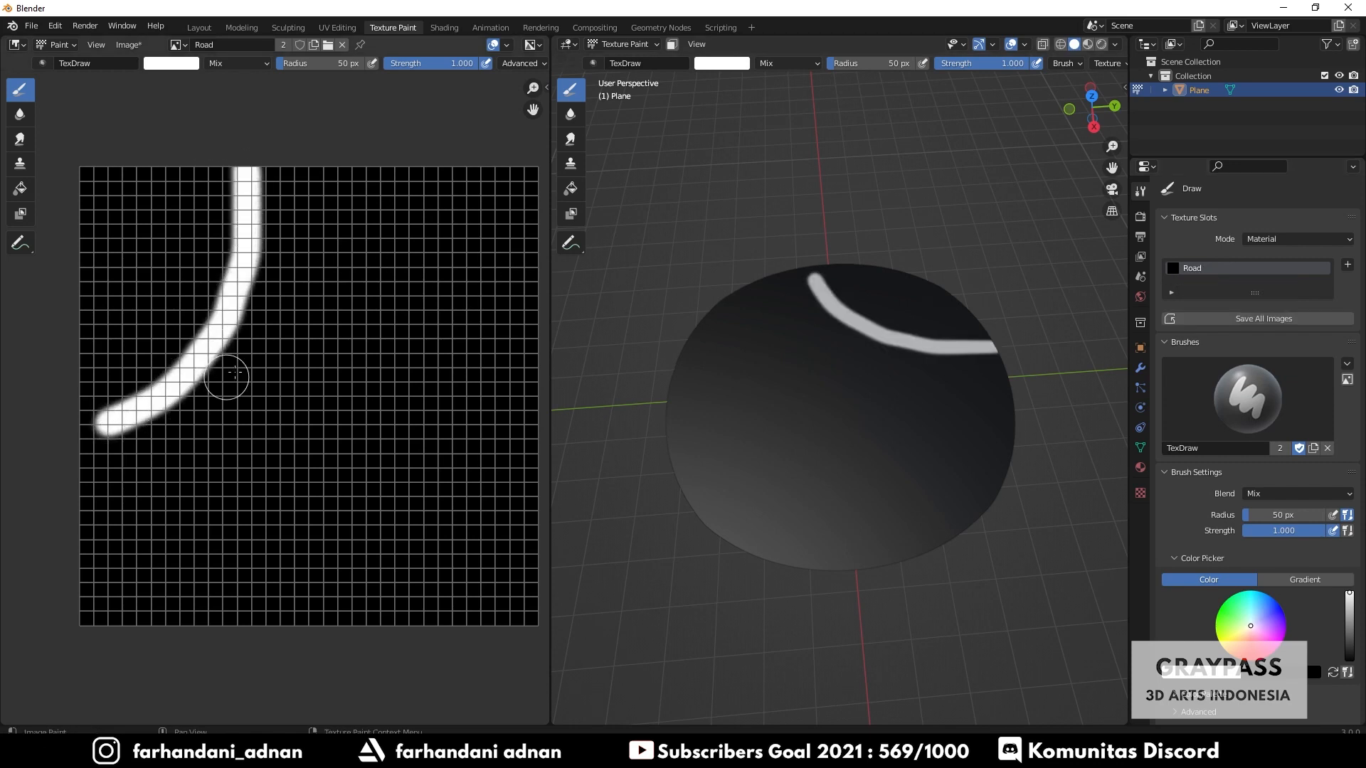
key(ctrl+z)
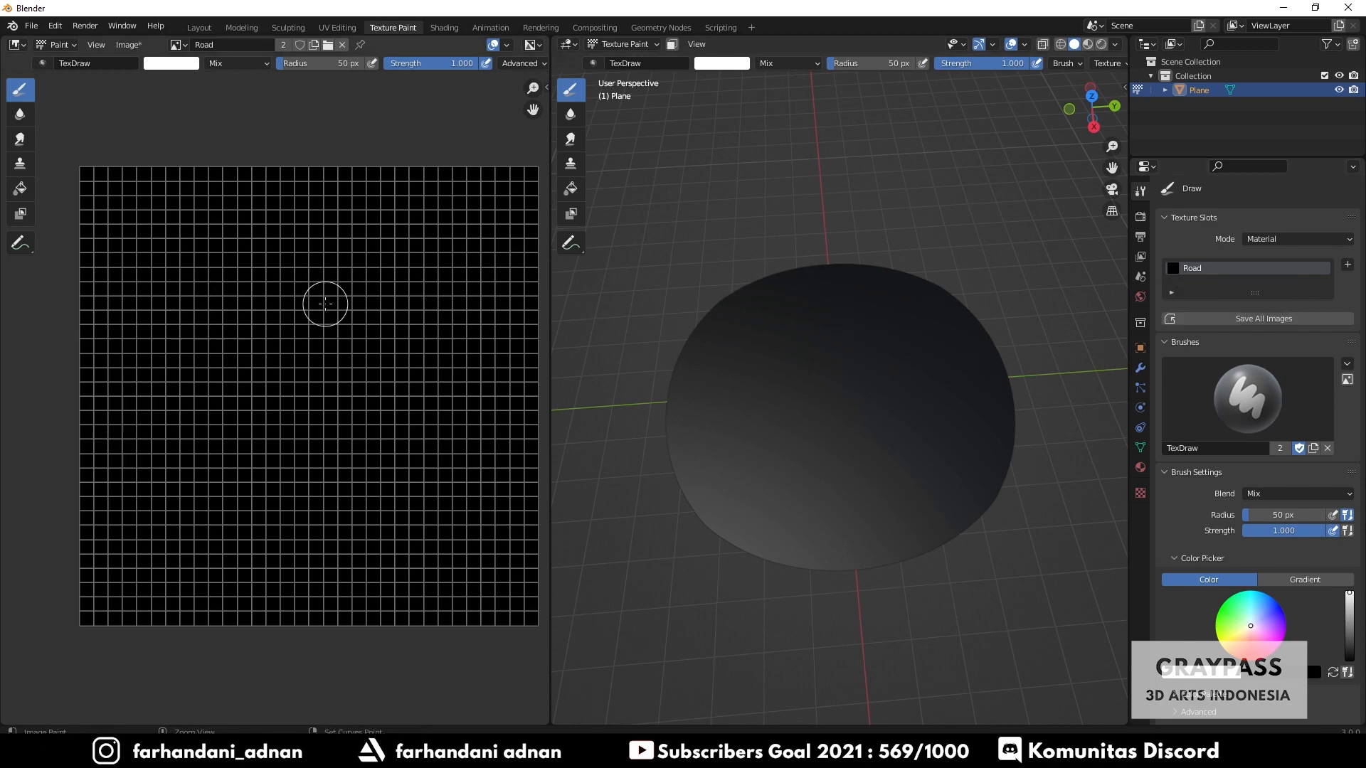
- Set the draw brush radius to 71 px
click(1218, 398)
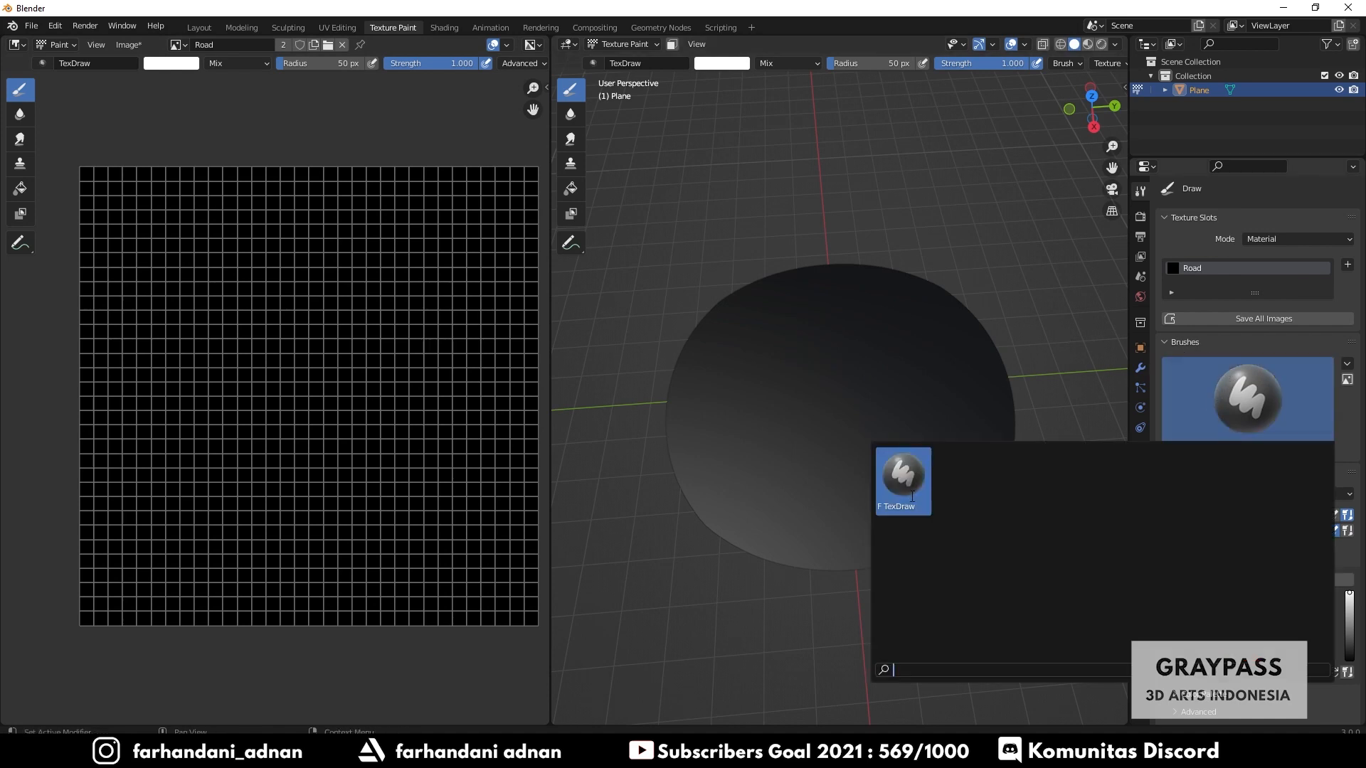
click(1253, 353)
scroll(1174, 492, down, 1)
scroll(1174, 492, down, 1)
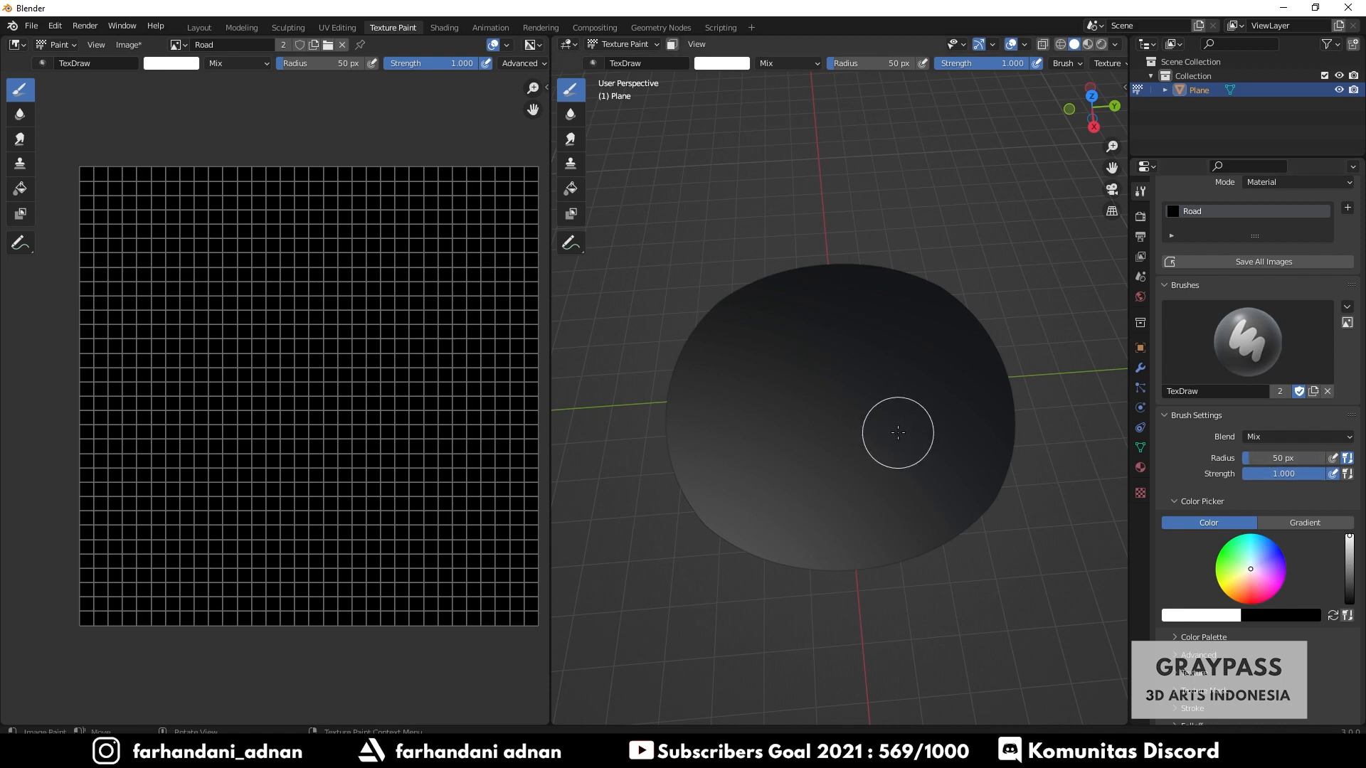
mouse_move(1258, 458)
mouse_down()
mouse_move(1302, 458)
mouse_move(1228, 459)
mouse_up()
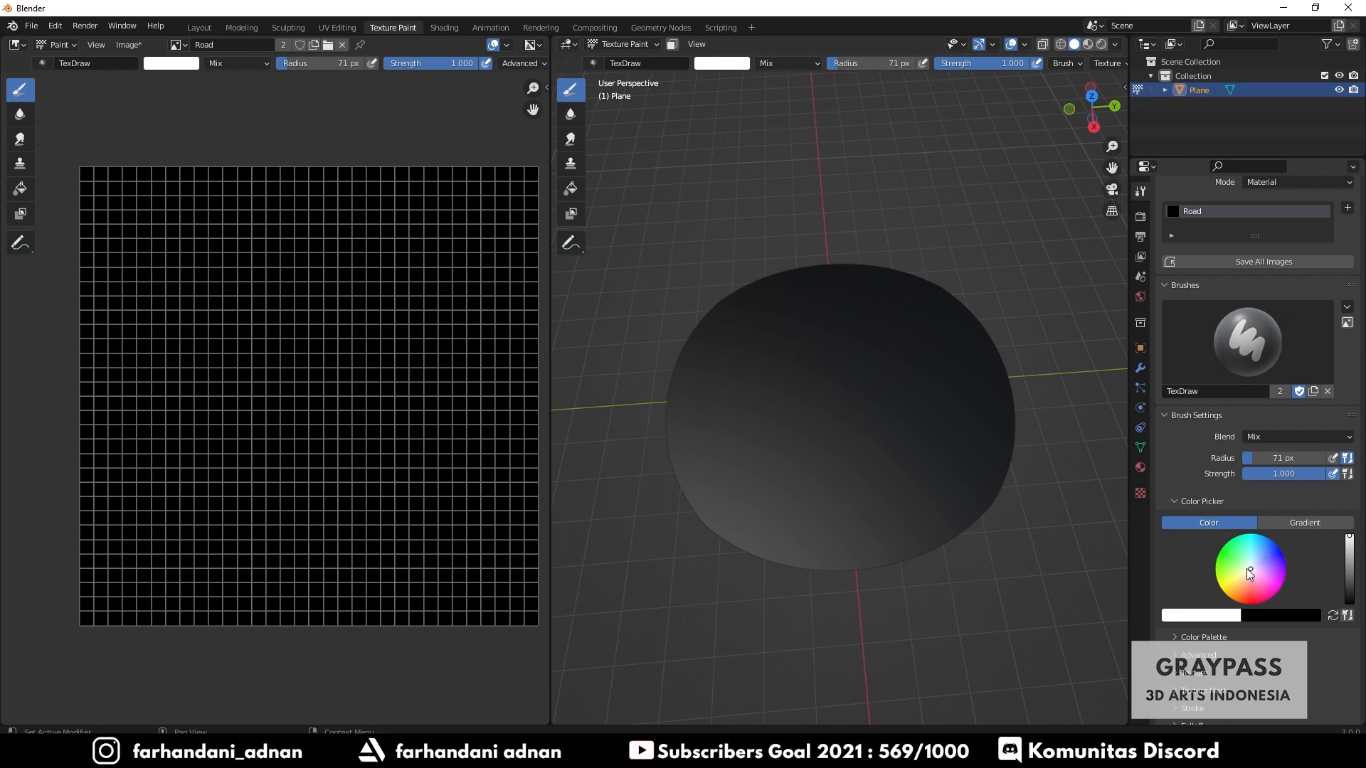
- Paint a vertical white stroke down the Road texture, and undo it
scroll(1203, 626, down, 4)
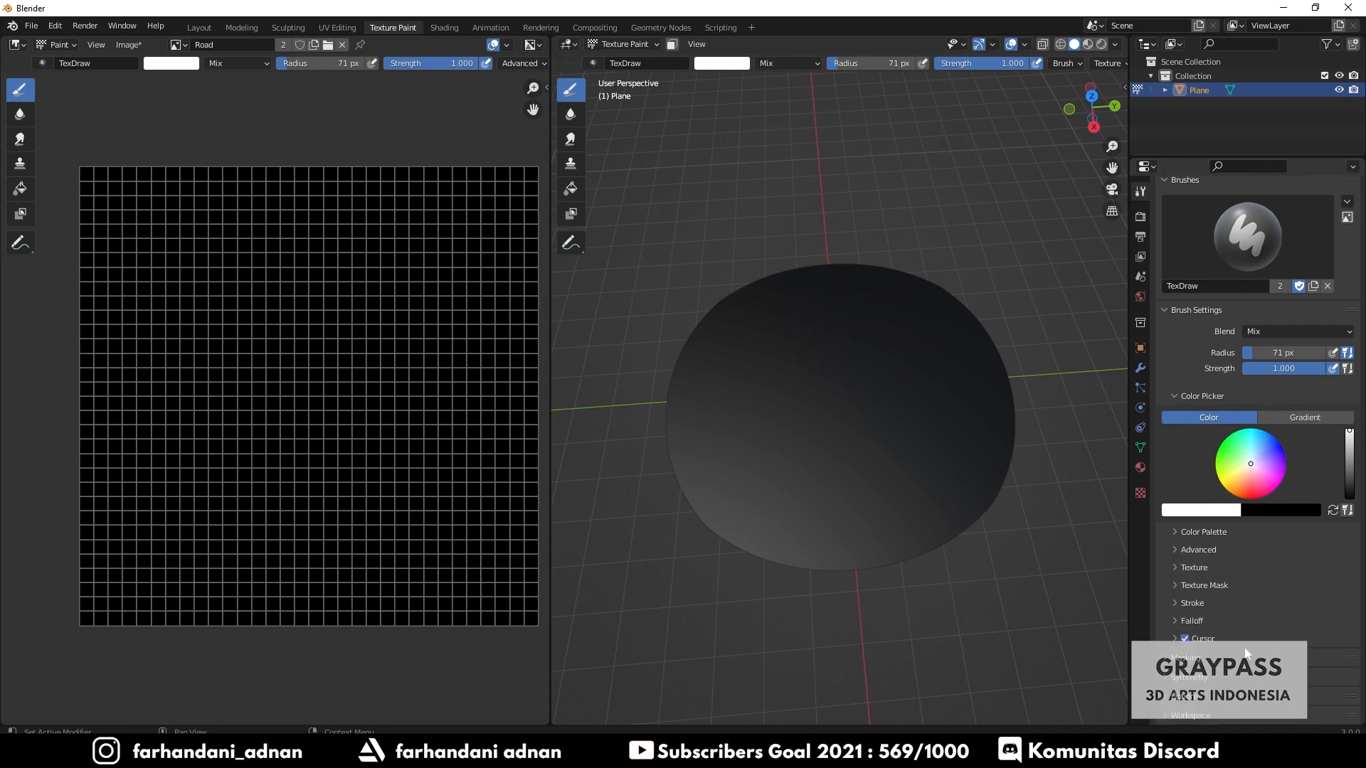
scroll(1266, 547, up, 6)
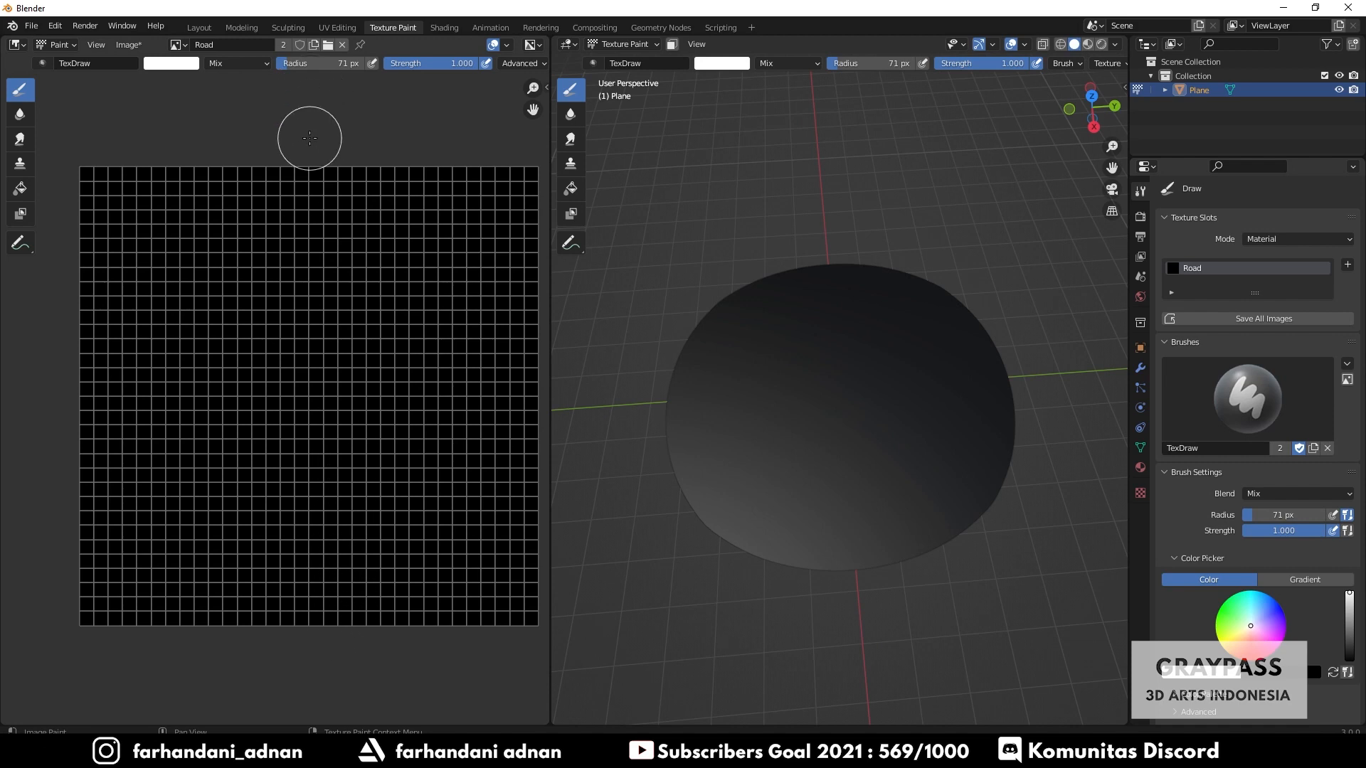
mouse_move(304, 143)
mouse_down()
mouse_move(327, 473)
mouse_move(320, 611)
mouse_up()
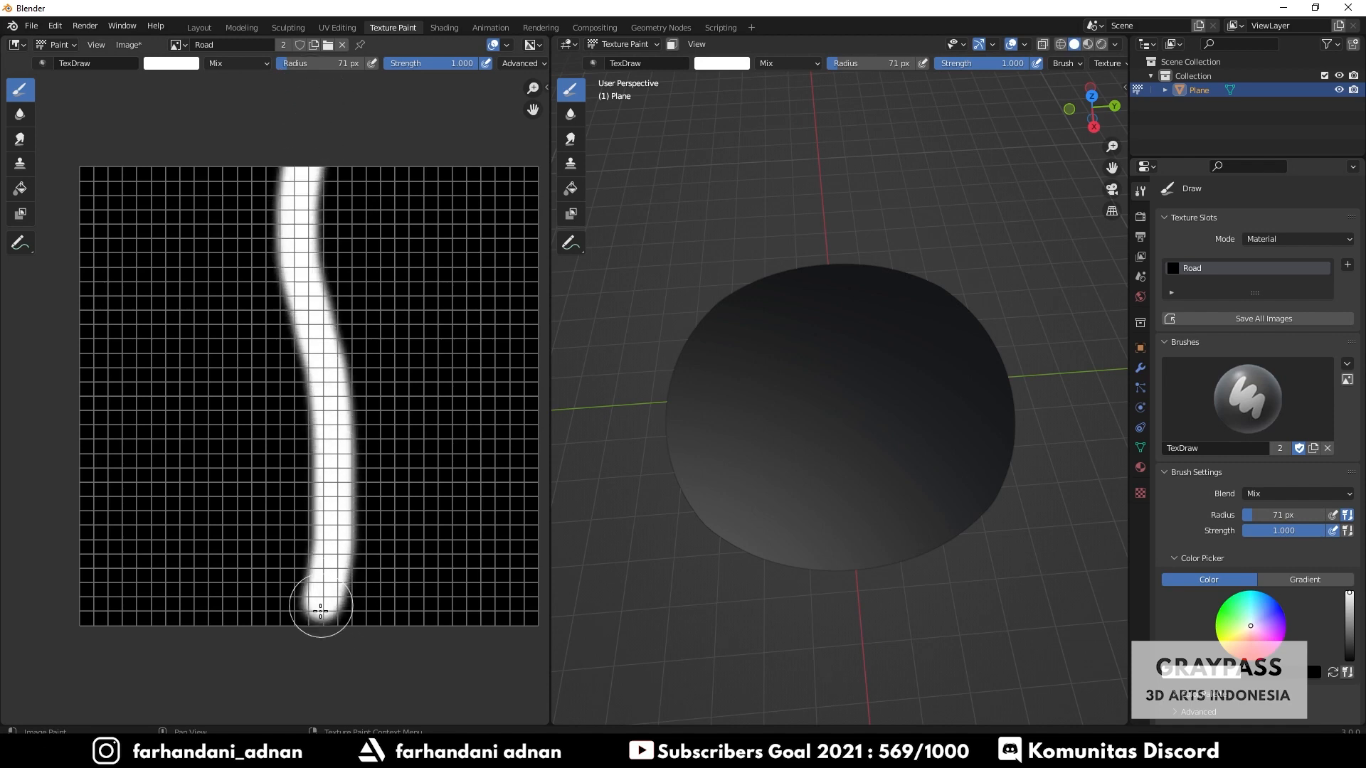
key(ctrl+z)
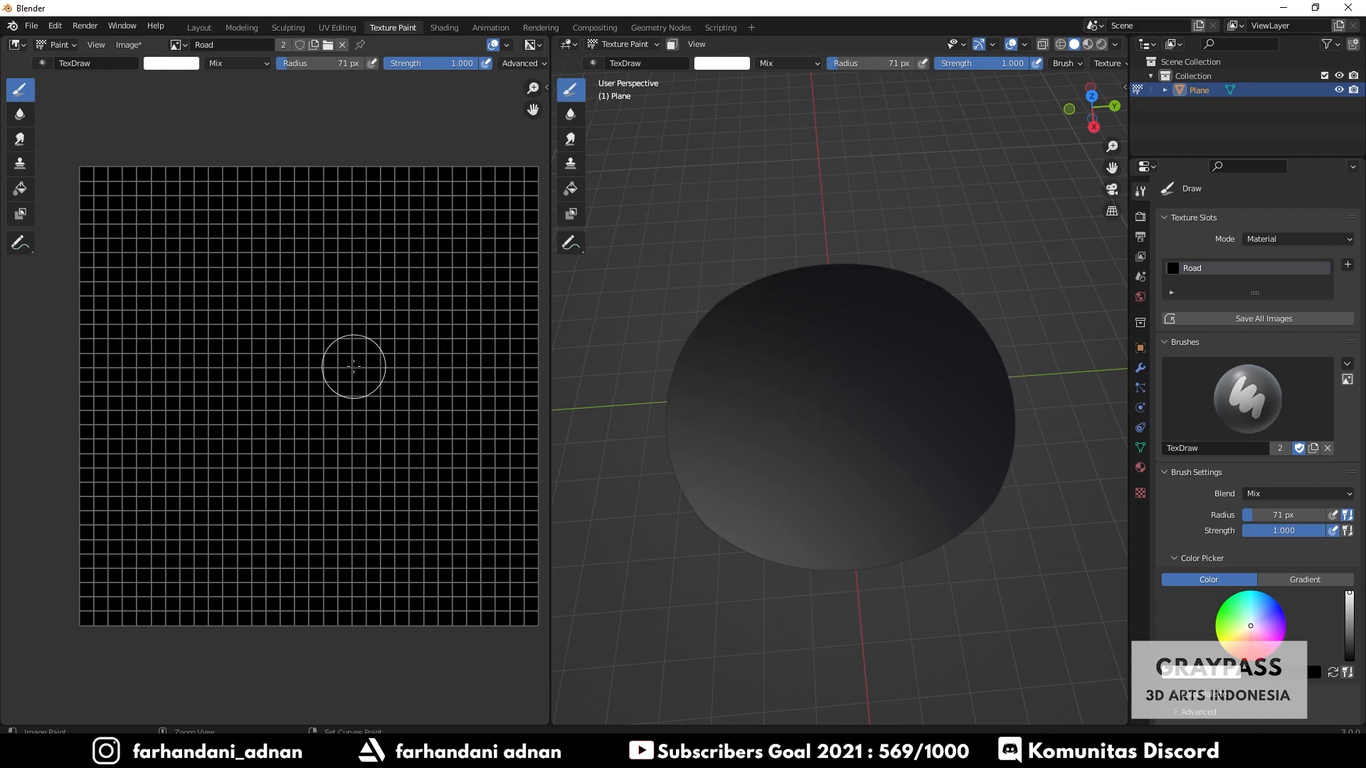
- Set the brush radius to 184 px and paint a wide white road stroke down the texture's middle
drag(1268, 516, 1285, 516)
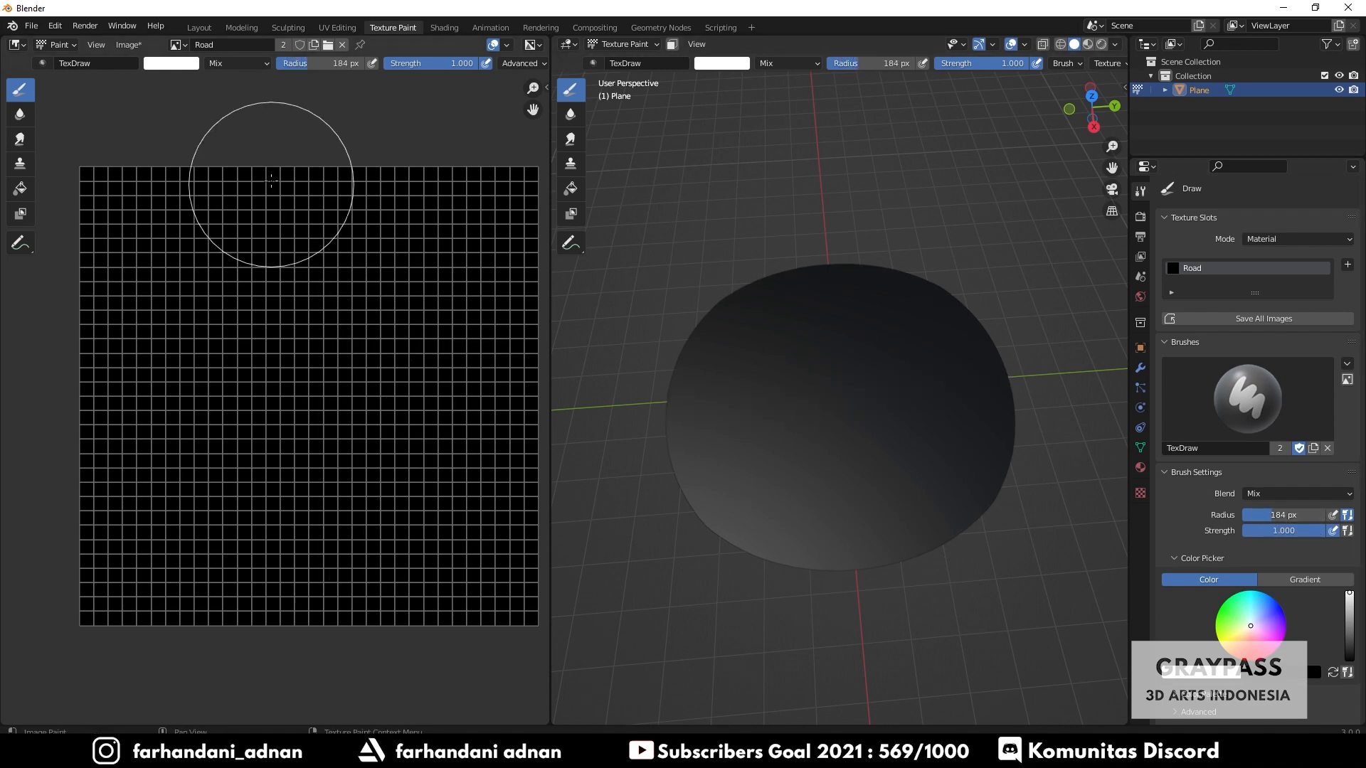
mouse_move(324, 139)
mouse_down()
mouse_move(329, 316)
mouse_move(281, 655)
mouse_up()
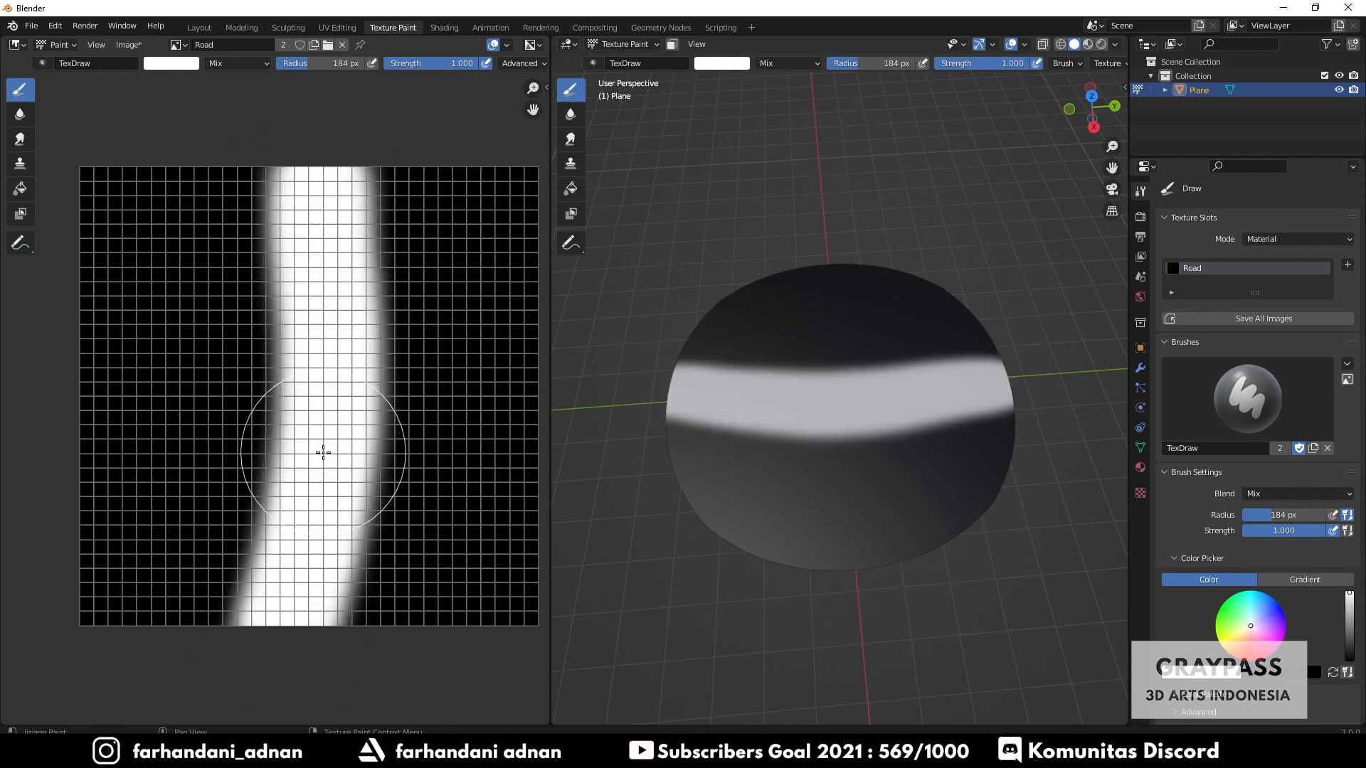
- Undo the previous road stroke and repaint a wide vertical white road stroke down the middle of the Road texture
key(ctrl+z)
drag(305, 171, 339, 513)
key(ctrl+z)
mouse_move(320, 153)
mouse_down()
mouse_move(296, 259)
mouse_move(309, 562)
mouse_up()
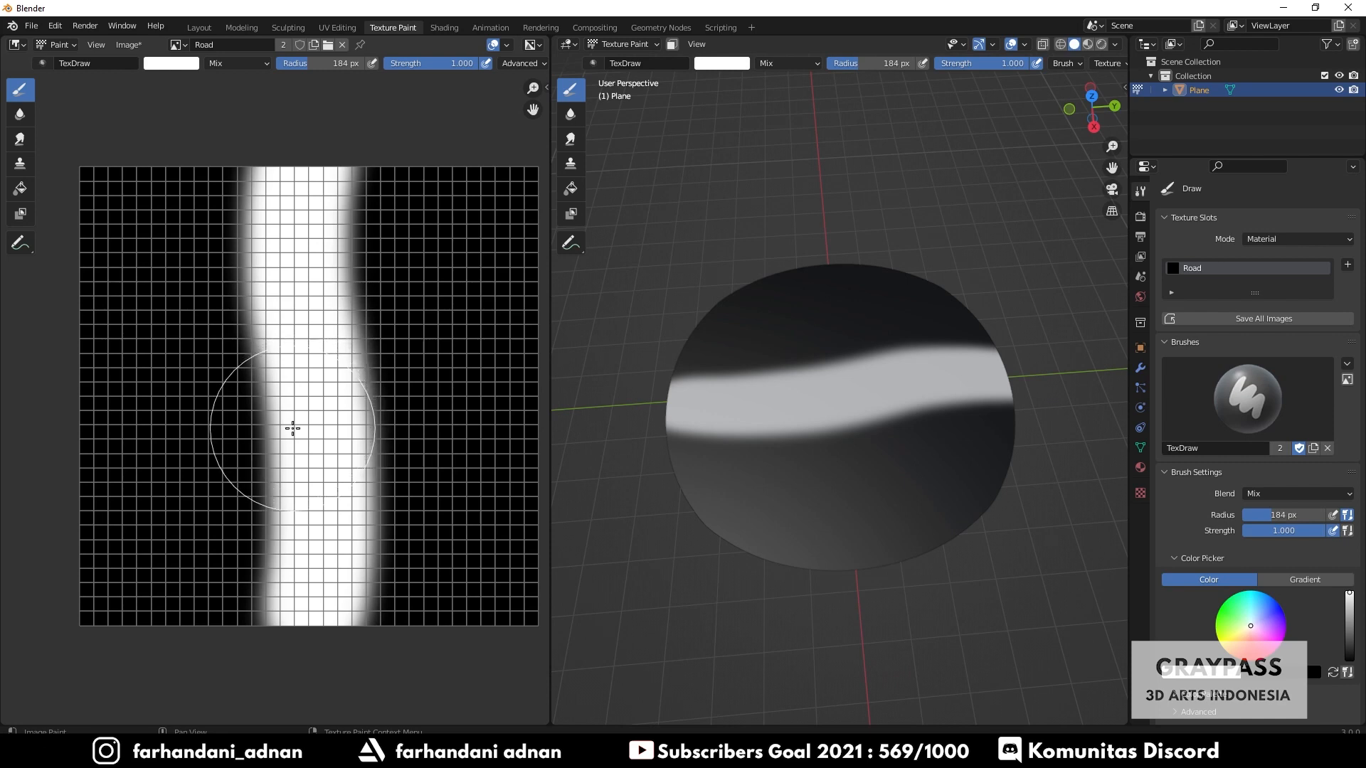
- Paint a white branch road stroke from the middle of the road out to the texture's upper-left edge
mouse_move(289, 427)
mouse_down()
mouse_move(198, 327)
mouse_move(49, 298)
mouse_up()
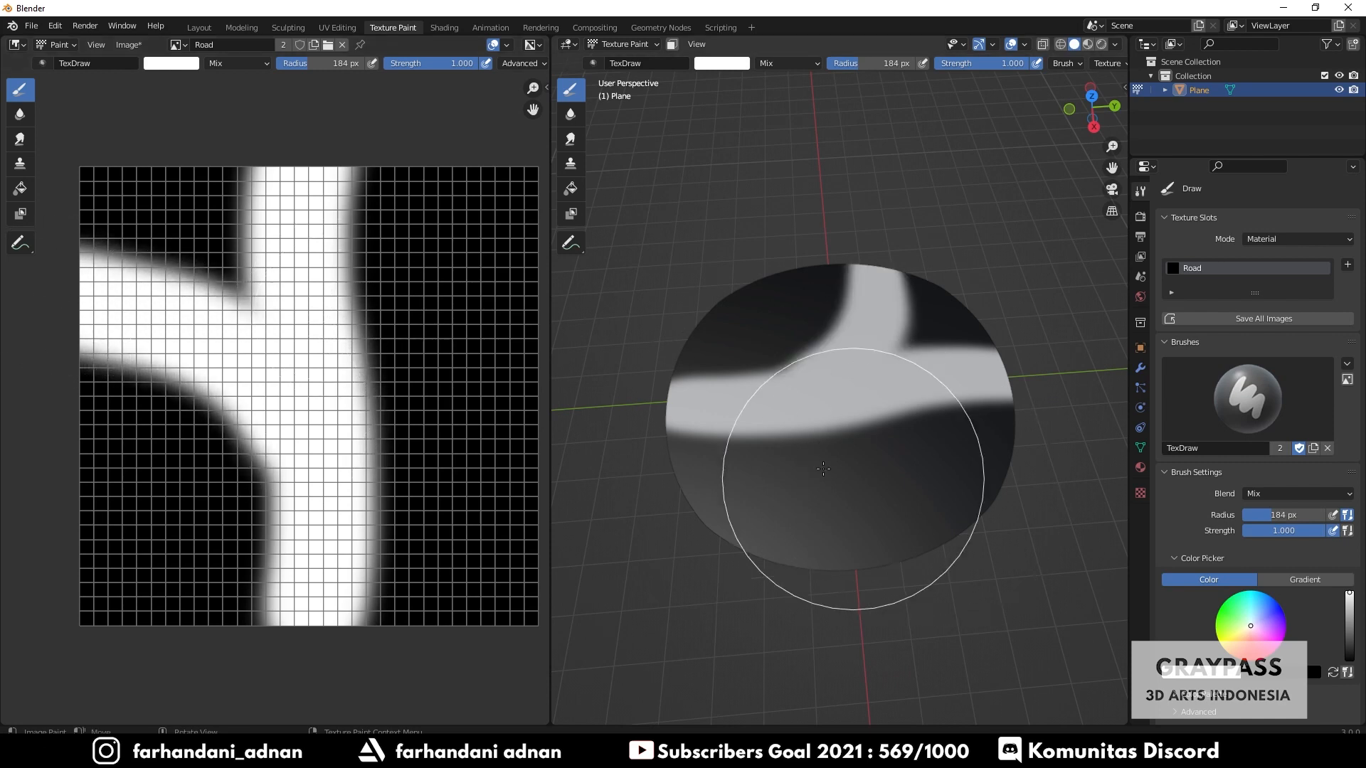
mouse_move(838, 473)
middle_down()
mouse_move(887, 421)
mouse_move(856, 399)
middle_up()
key(ctrl+z)
drag(286, 390, 31, 260)
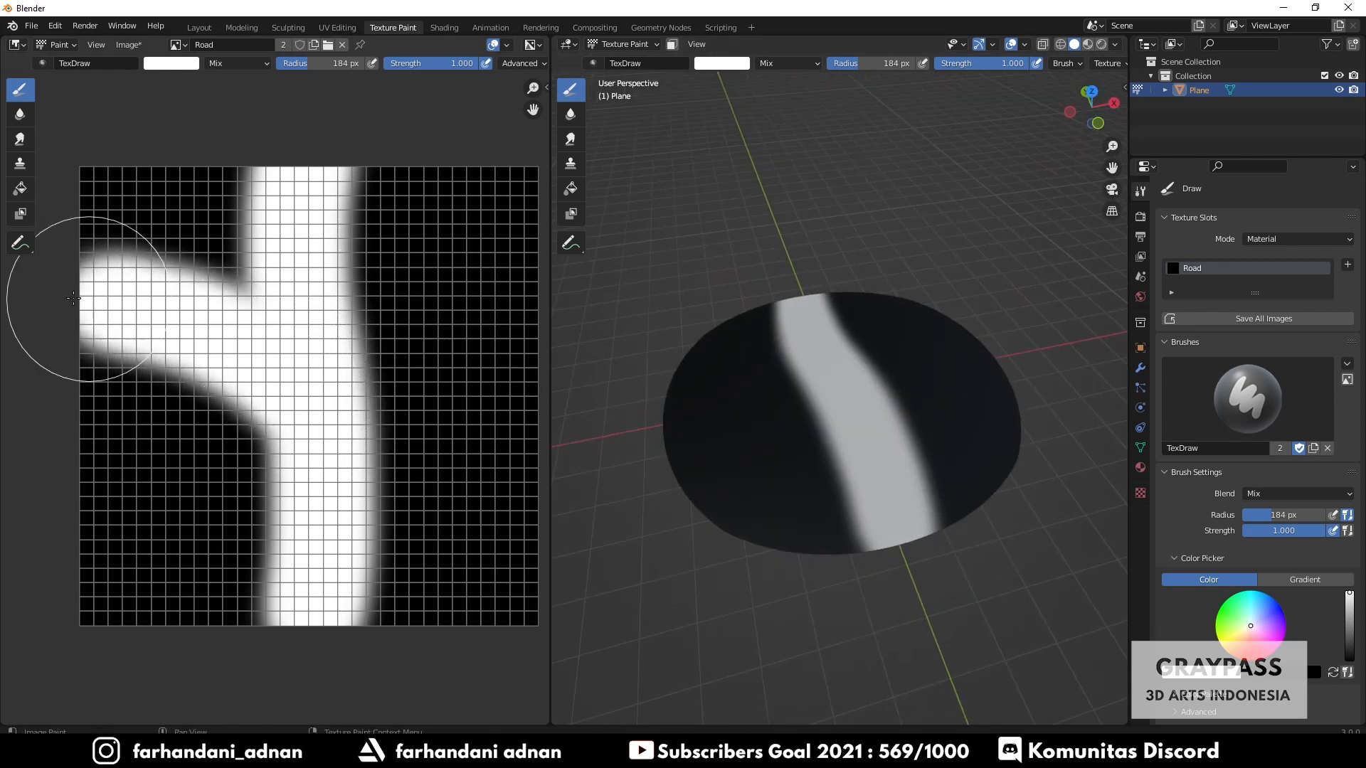
mouse_move(839, 427)
middle_down()
mouse_move(803, 479)
mouse_move(803, 418)
middle_up()
key(ctrl+z)
drag(286, 428, 44, 267)
mouse_move(786, 381)
middle_down()
mouse_move(772, 332)
mouse_move(780, 382)
middle_up()
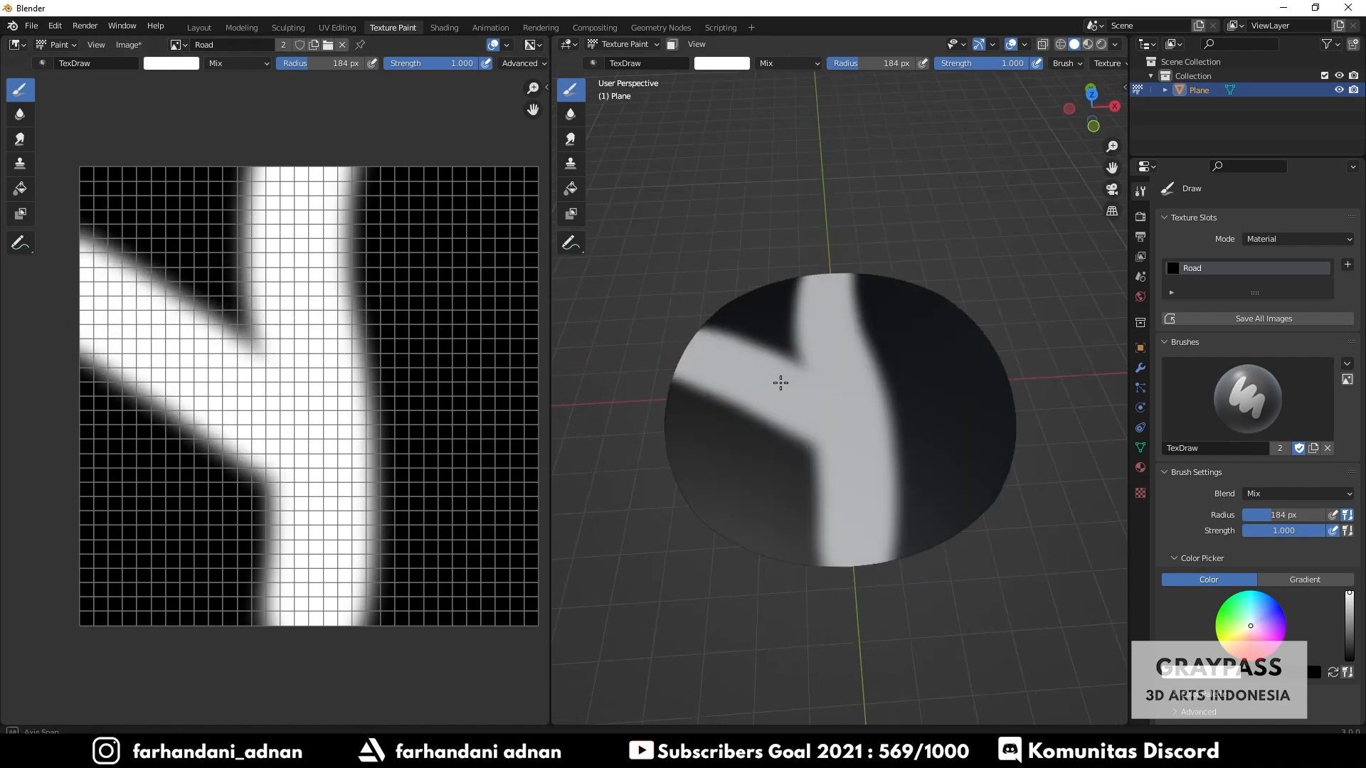
scroll(930, 403, up, 2)
scroll(930, 404, down, 1)
mouse_move(929, 403)
middle_down()
mouse_move(864, 458)
mouse_move(824, 382)
mouse_move(838, 397)
mouse_move(900, 387)
middle_up()
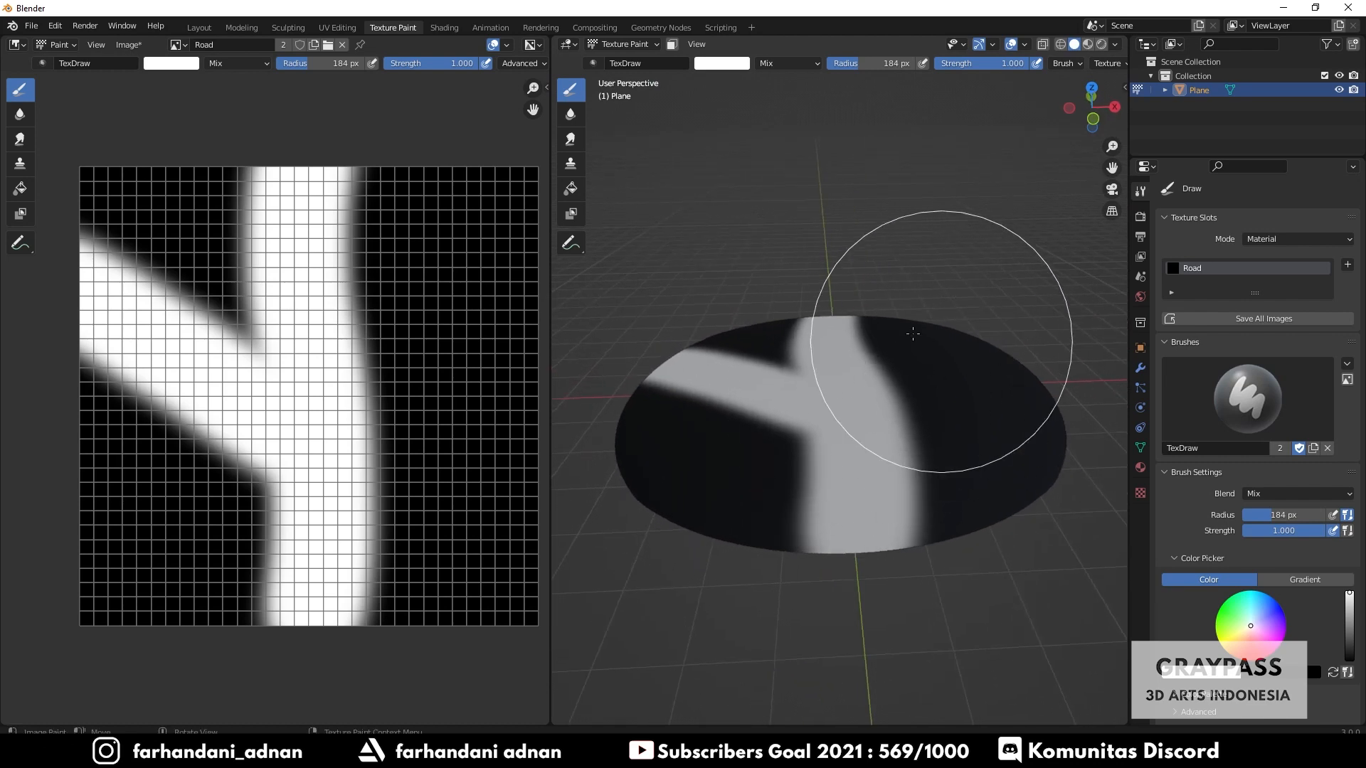
- Open Save As and browse to the Asset\Model folder inside Project 26 - Blender 3.0 Beginner Guide on the F: drive
click(34, 31)
click(50, 136)
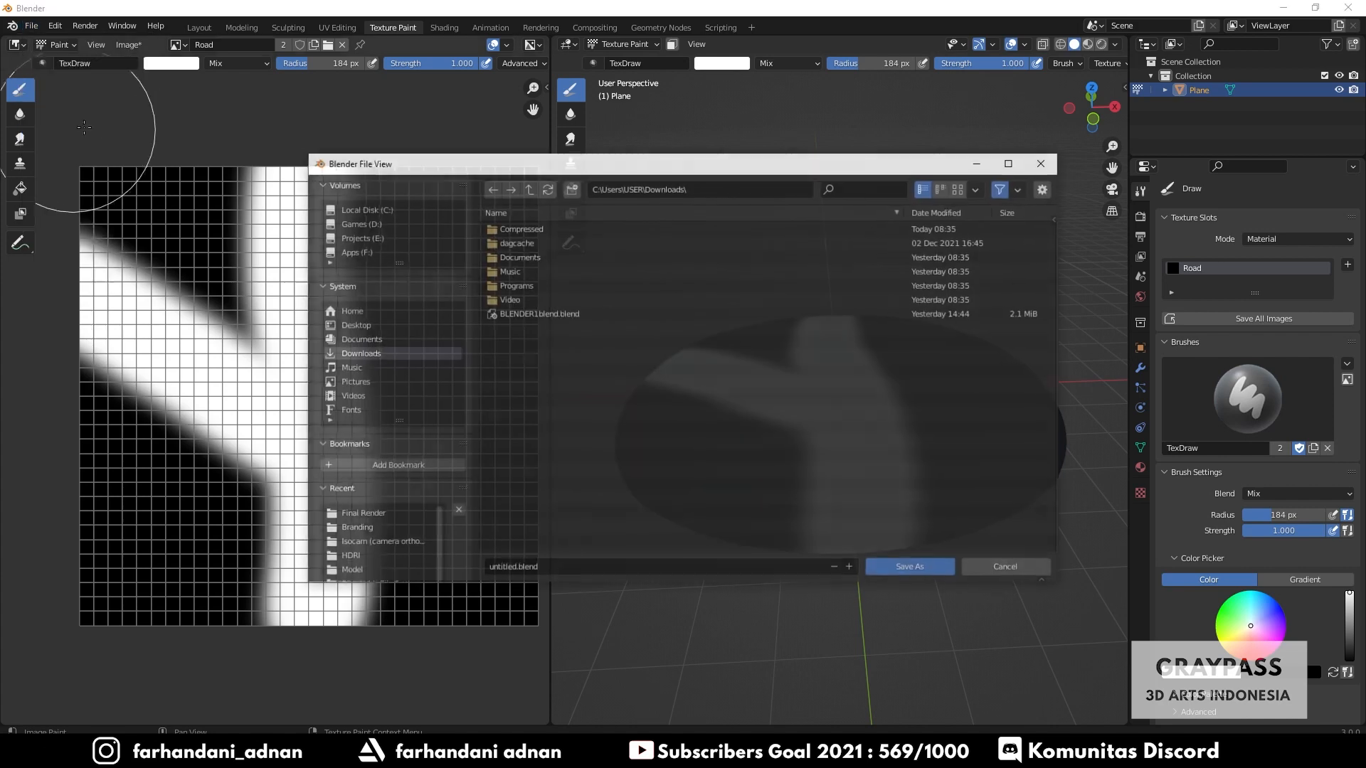
click(525, 191)
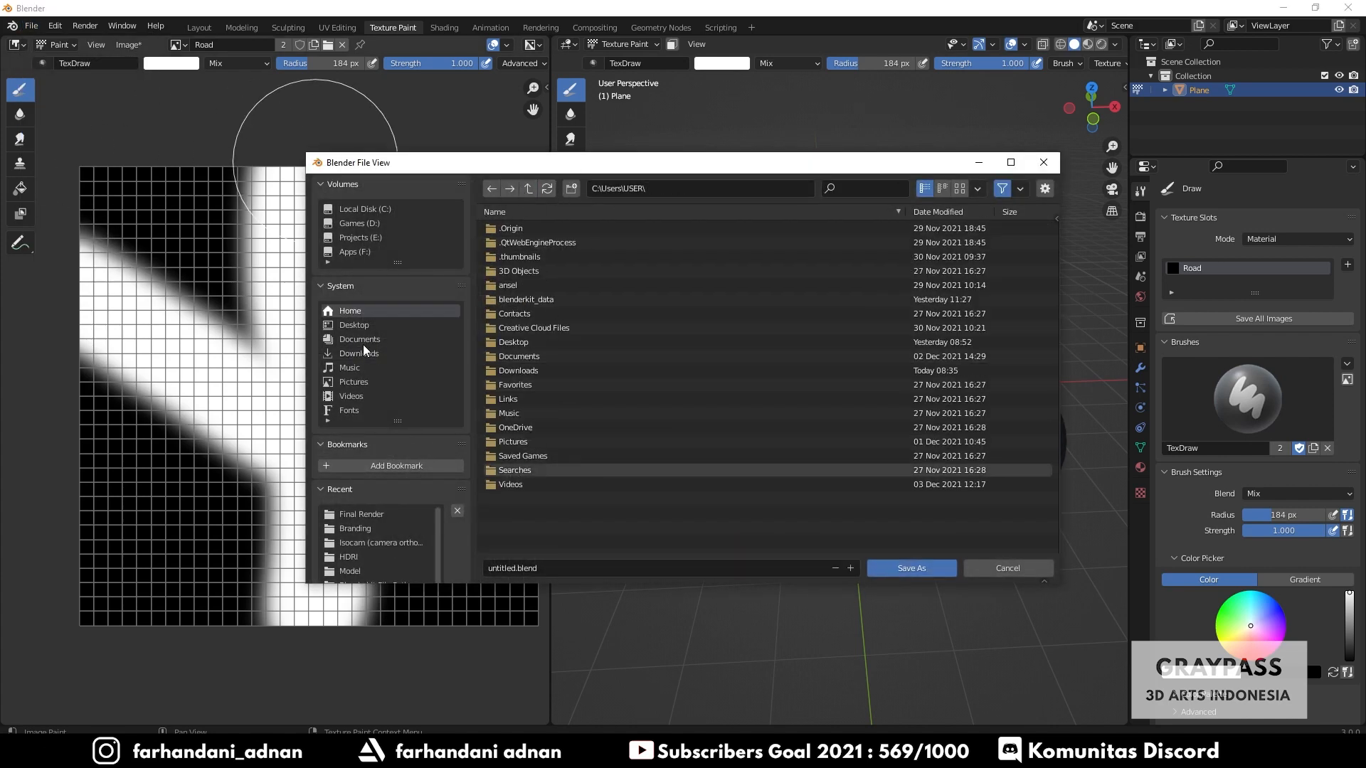
click(364, 250)
scroll(609, 445, down, 3)
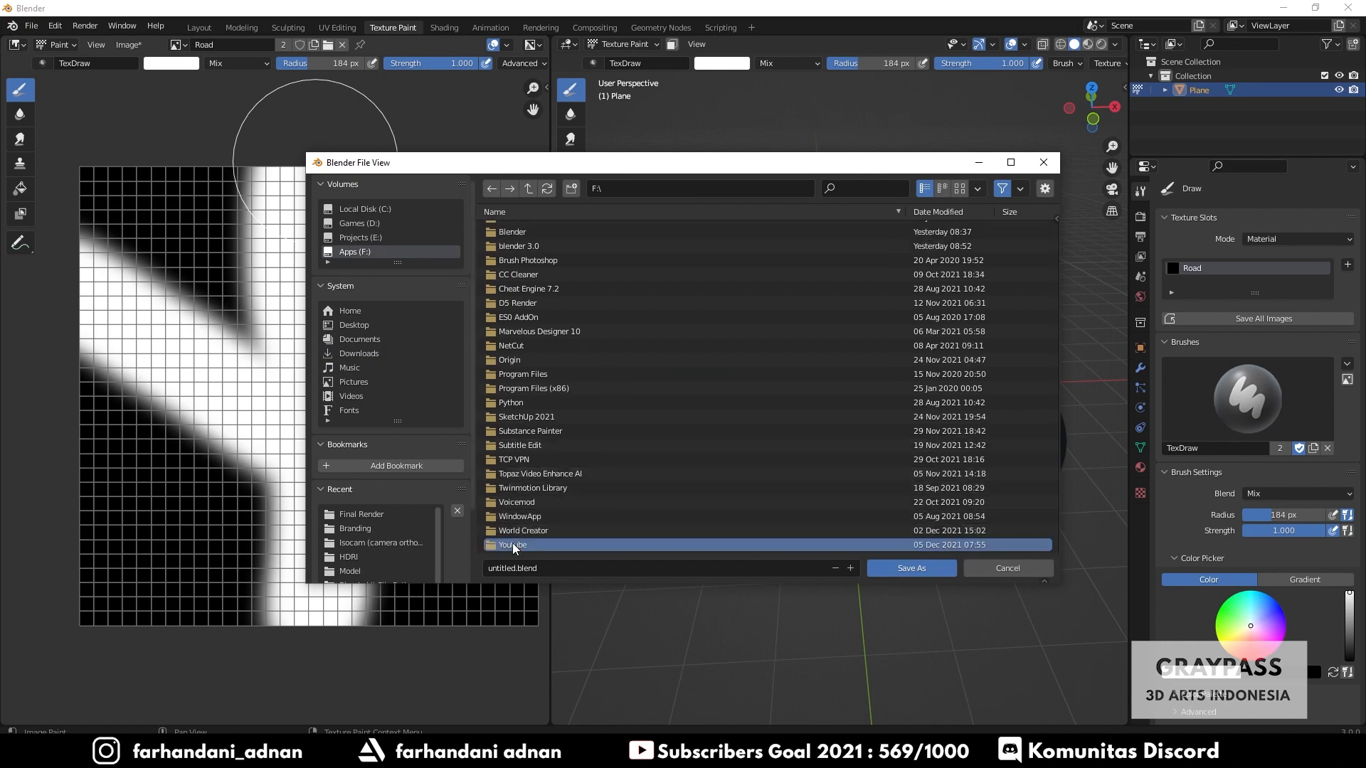
double_click(513, 544)
double_click(515, 253)
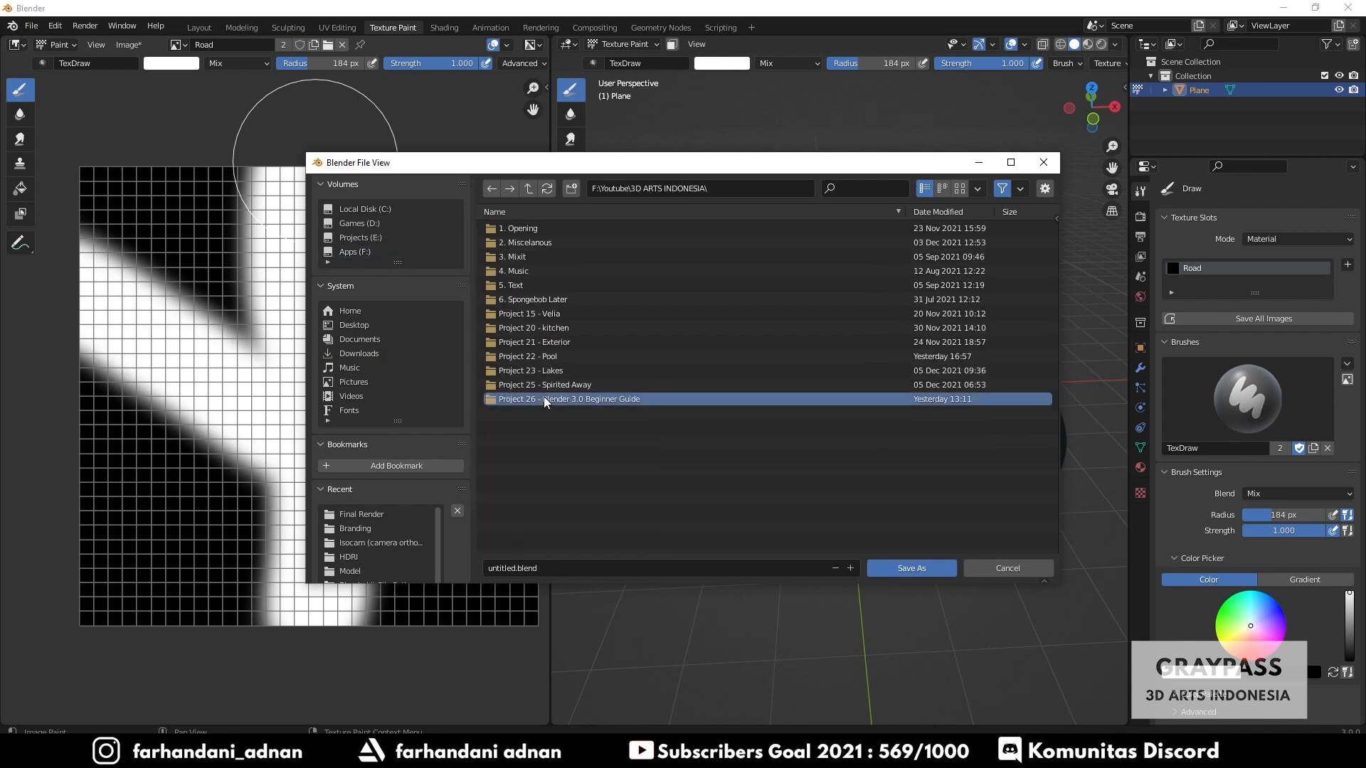
double_click(543, 395)
double_click(542, 229)
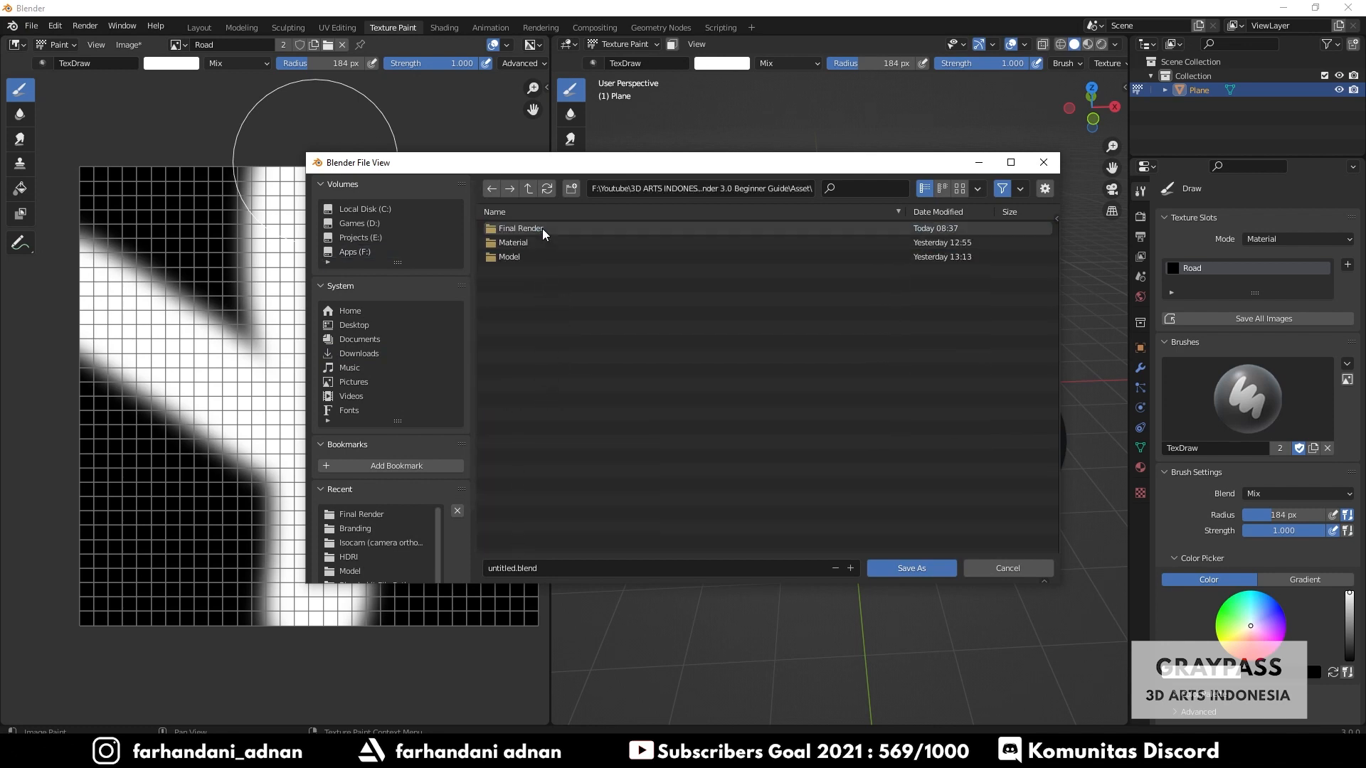
double_click(532, 257)
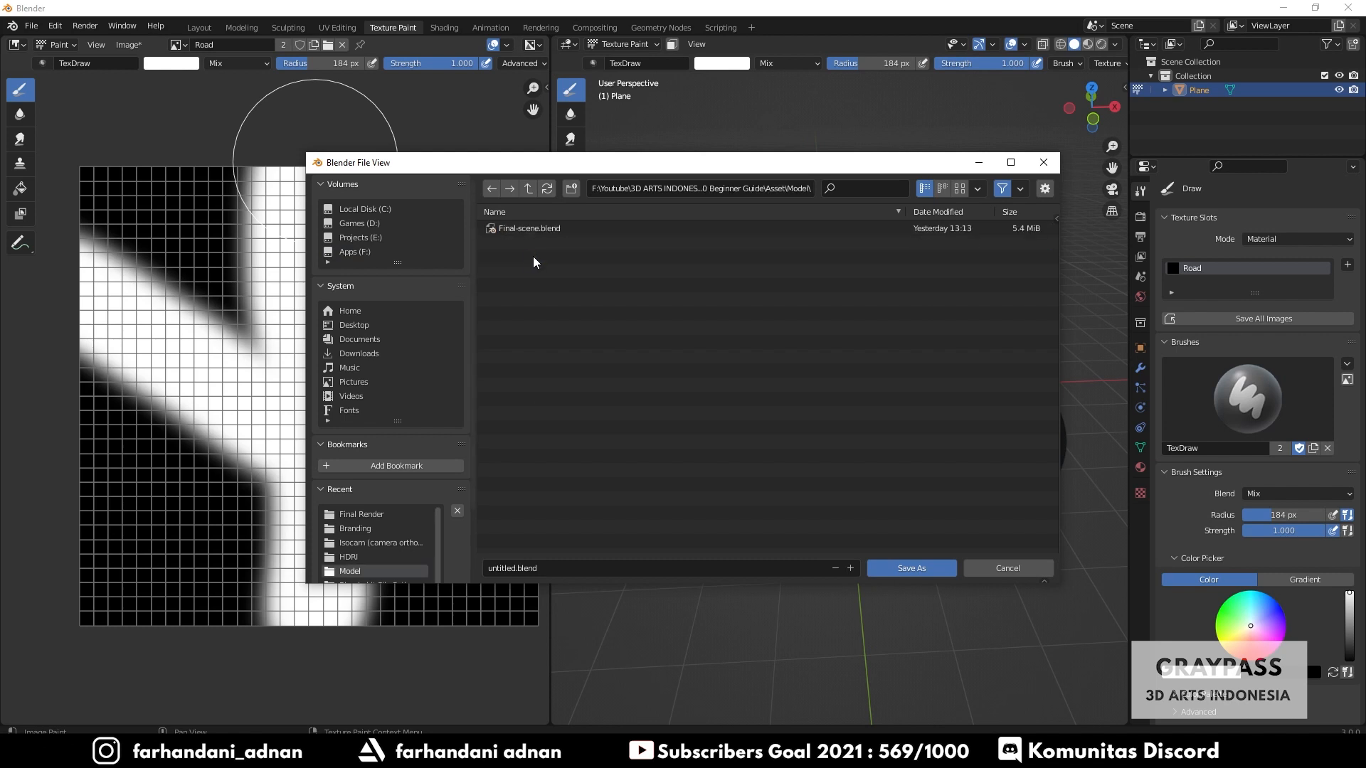
- Save the blend file as Grasspass - tutorial.blend
click(571, 566)
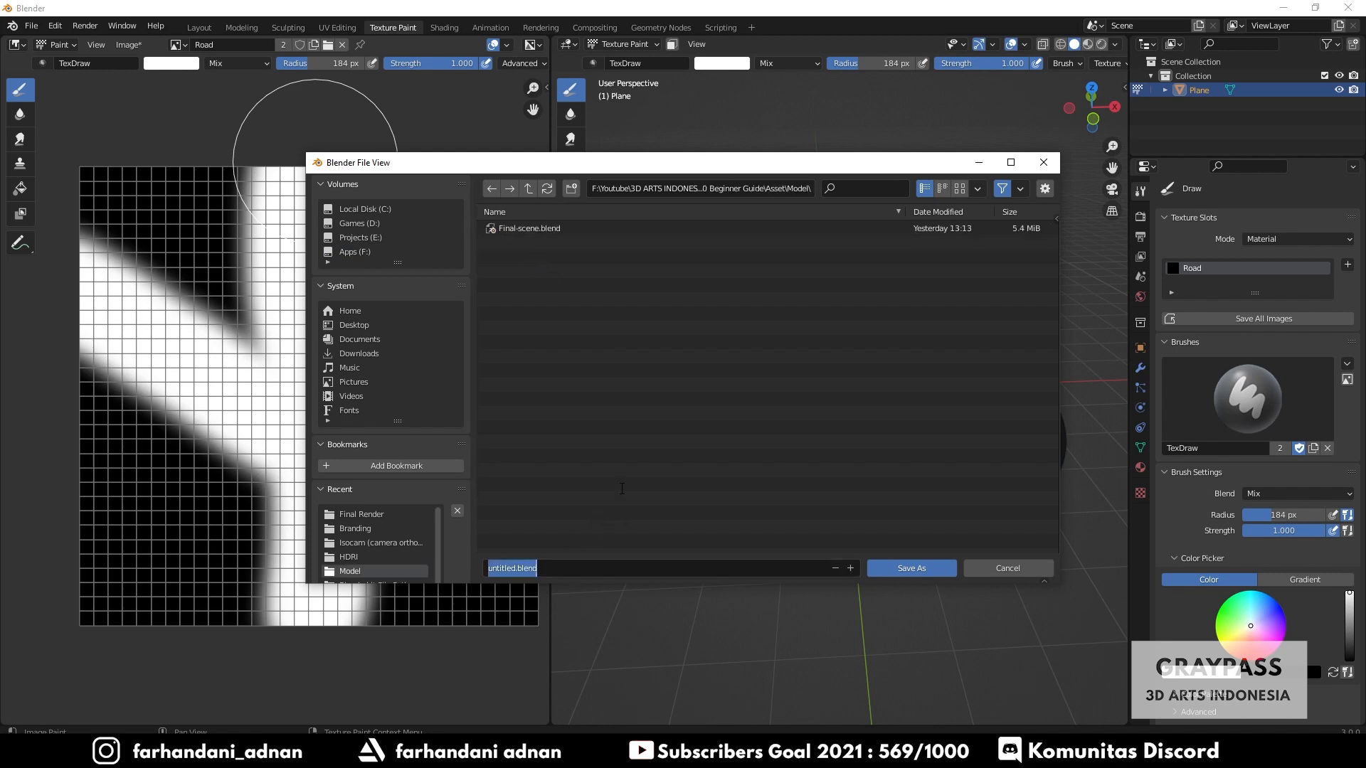
text(B)
text(rasspas)
text(s - tutorial)
key(Return)
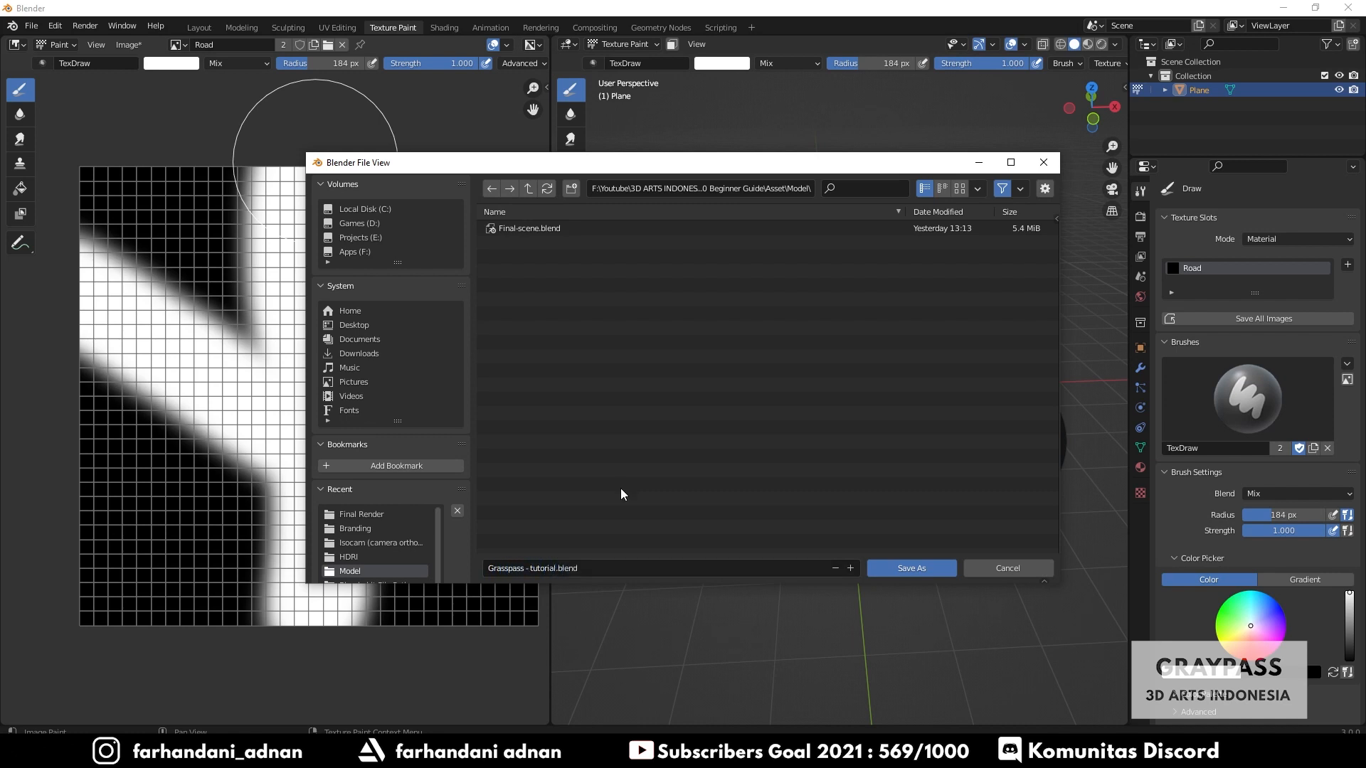
click(896, 566)
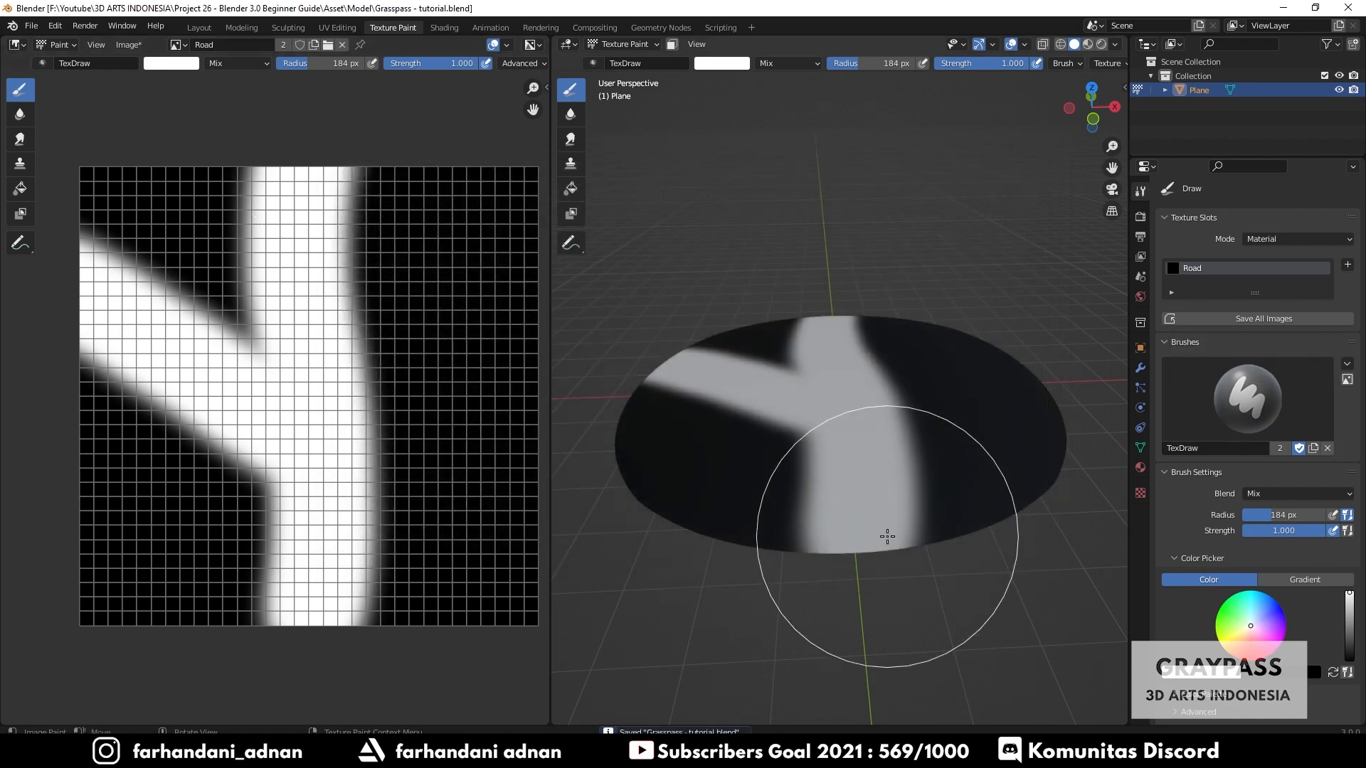
- Switch to the Shading workspace to edit the plane's material nodes
middle_drag(820, 366, 857, 424)
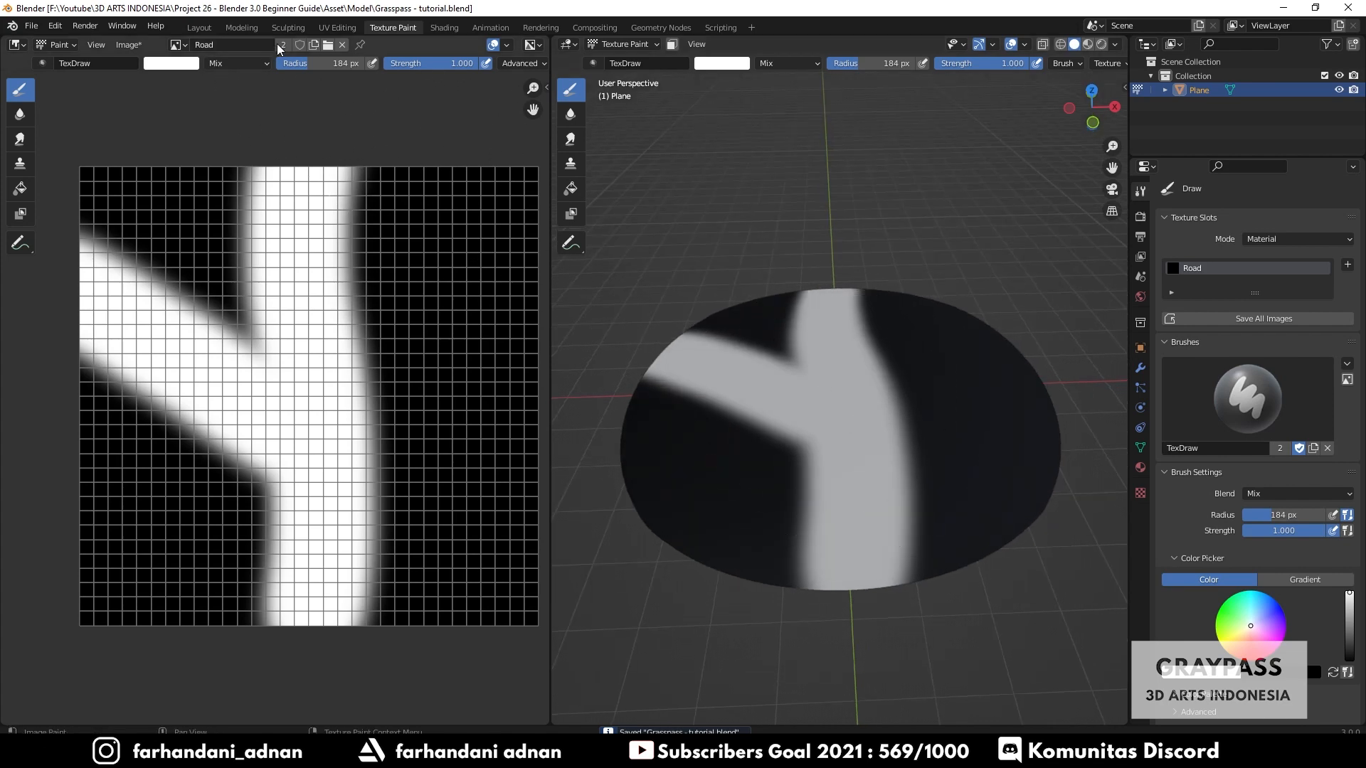
click(435, 28)
middle_drag(701, 318, 688, 376)
scroll(700, 311, down, 3)
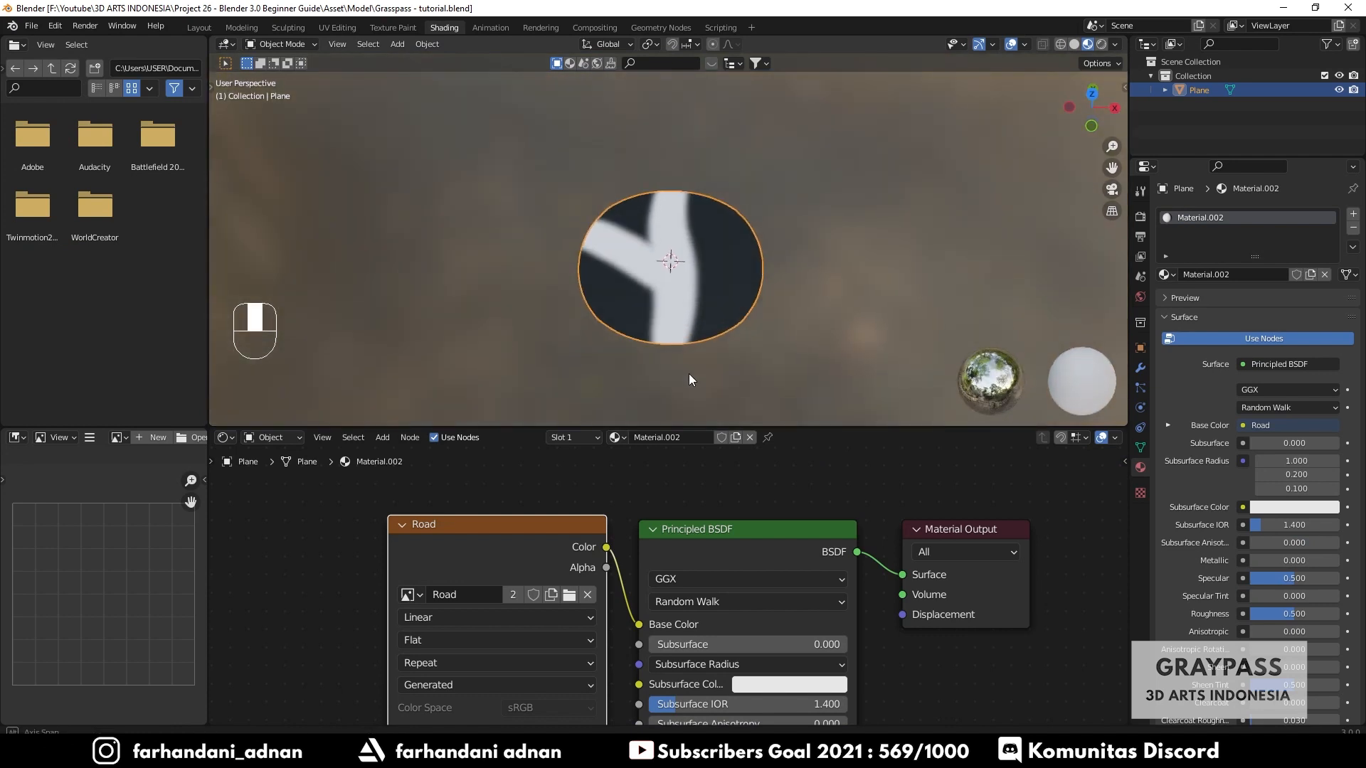
- Enlarge the node editor and spread the nodes, moving the Principled BSDF down and the Road texture node left
shift+middle_drag(723, 513, 688, 497)
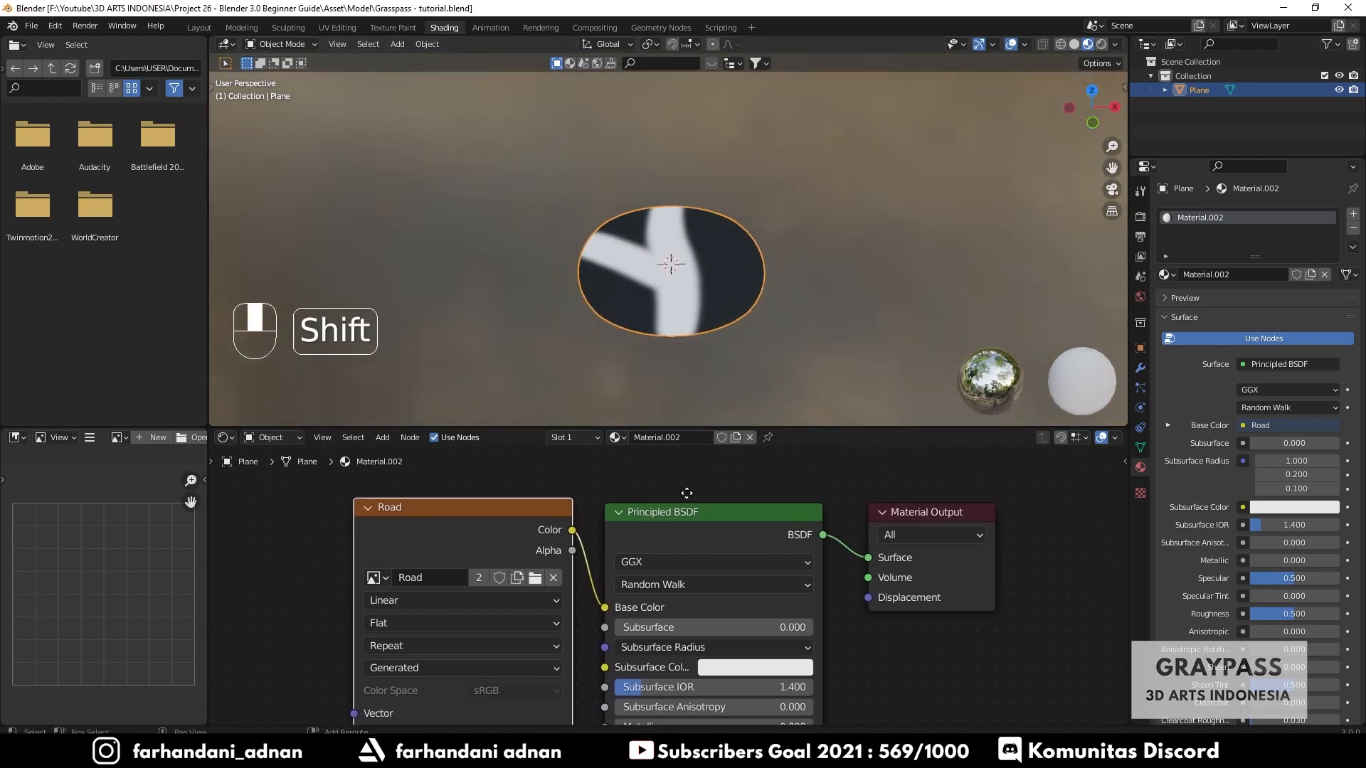
drag(661, 512, 656, 529)
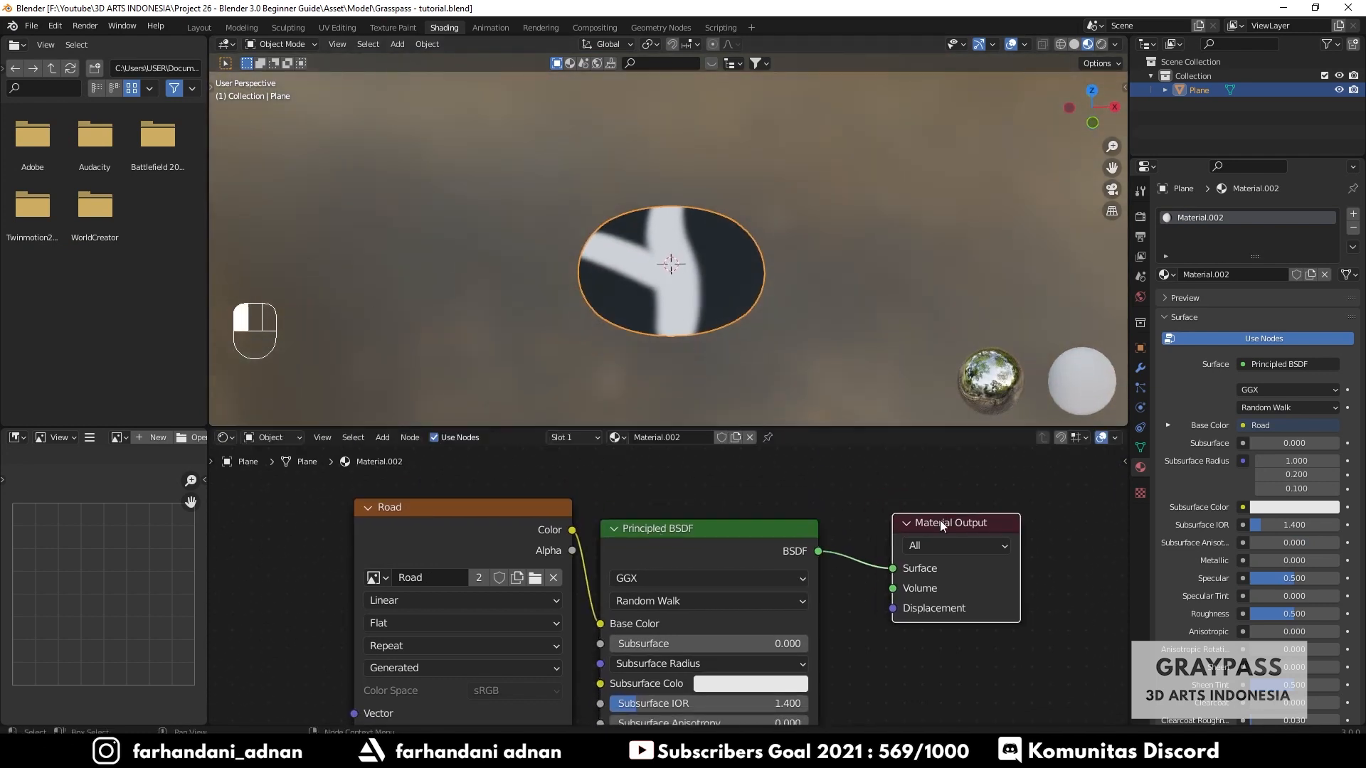
middle_drag(639, 269, 685, 271)
scroll(685, 272, up, 3)
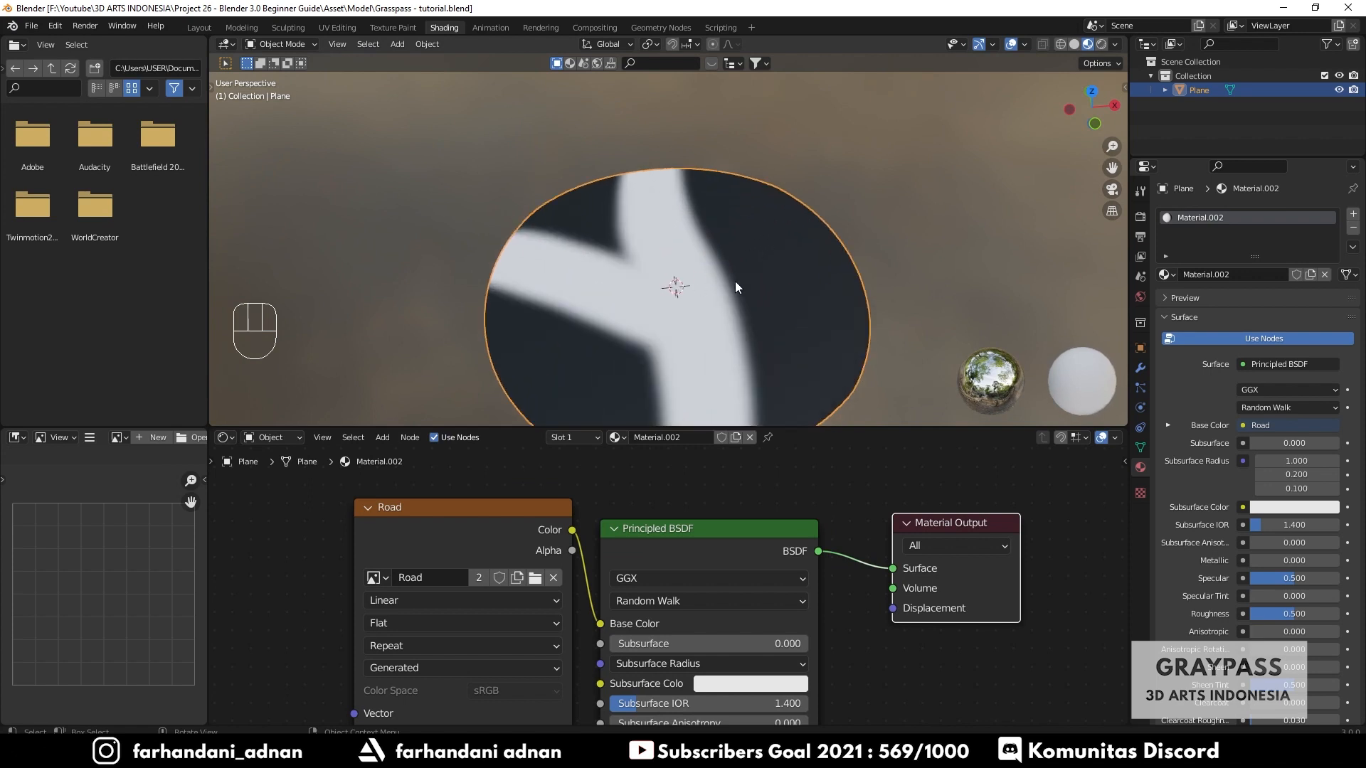
shift+middle_drag(729, 377, 723, 307)
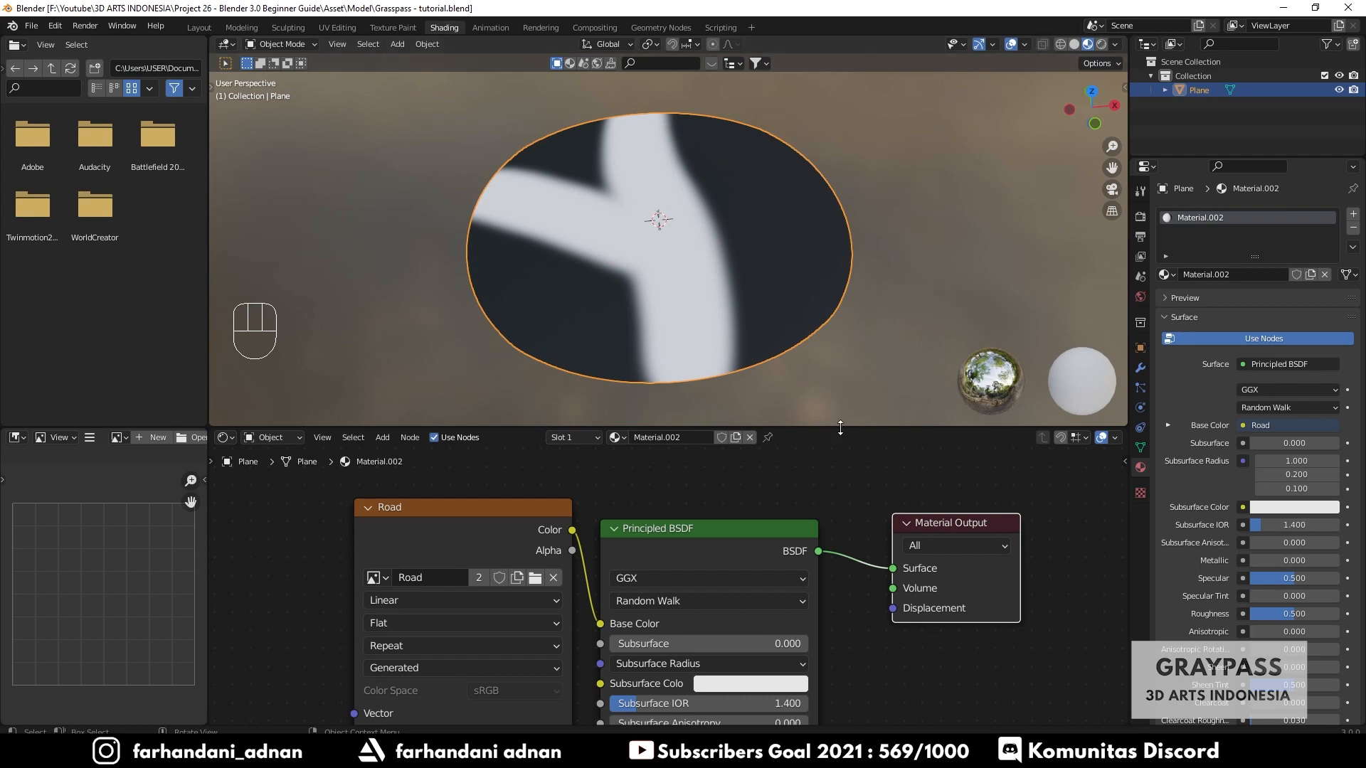
drag(841, 427, 841, 362)
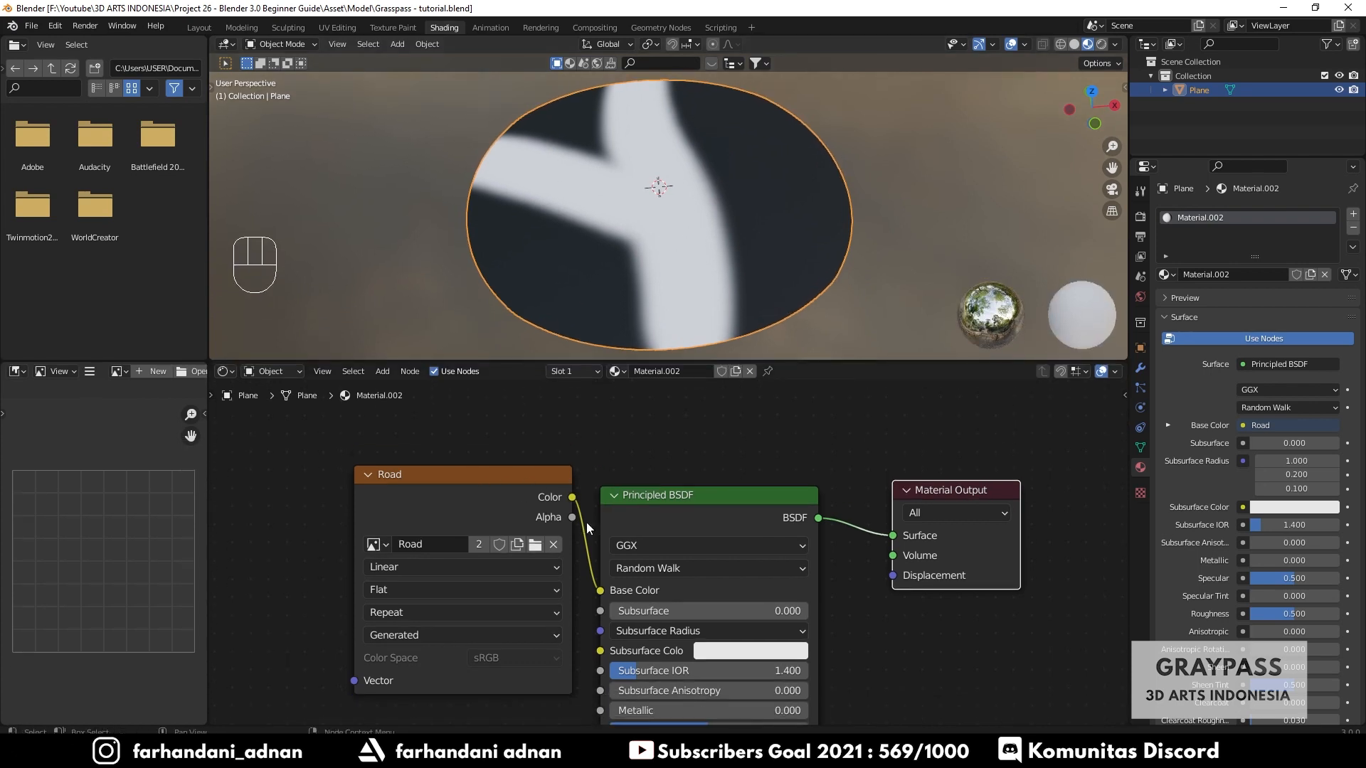
drag(422, 491, 377, 489)
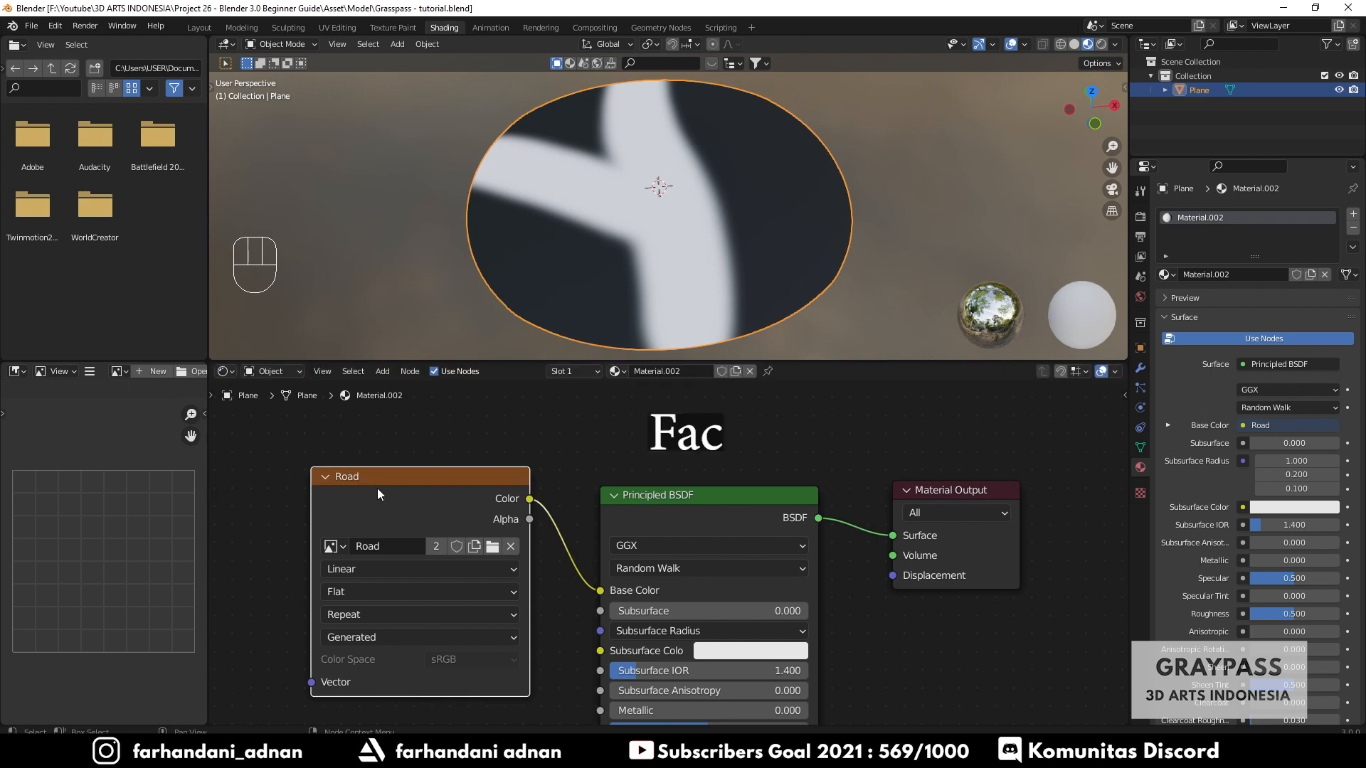
- Disconnect the Road texture's Color from the Principled BSDF Base Color
drag(602, 591, 570, 599)
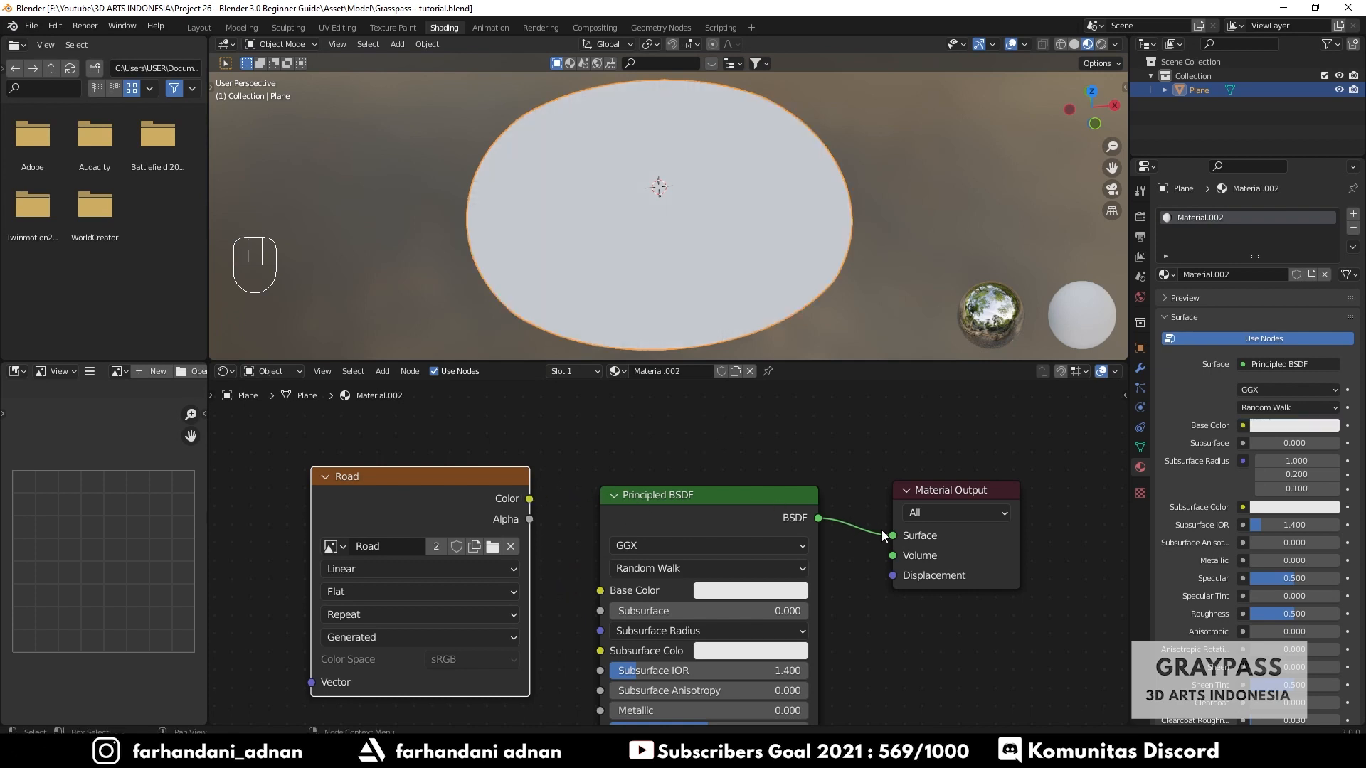
scroll(774, 525, down, 2)
shift+middle_drag(774, 526, 670, 417)
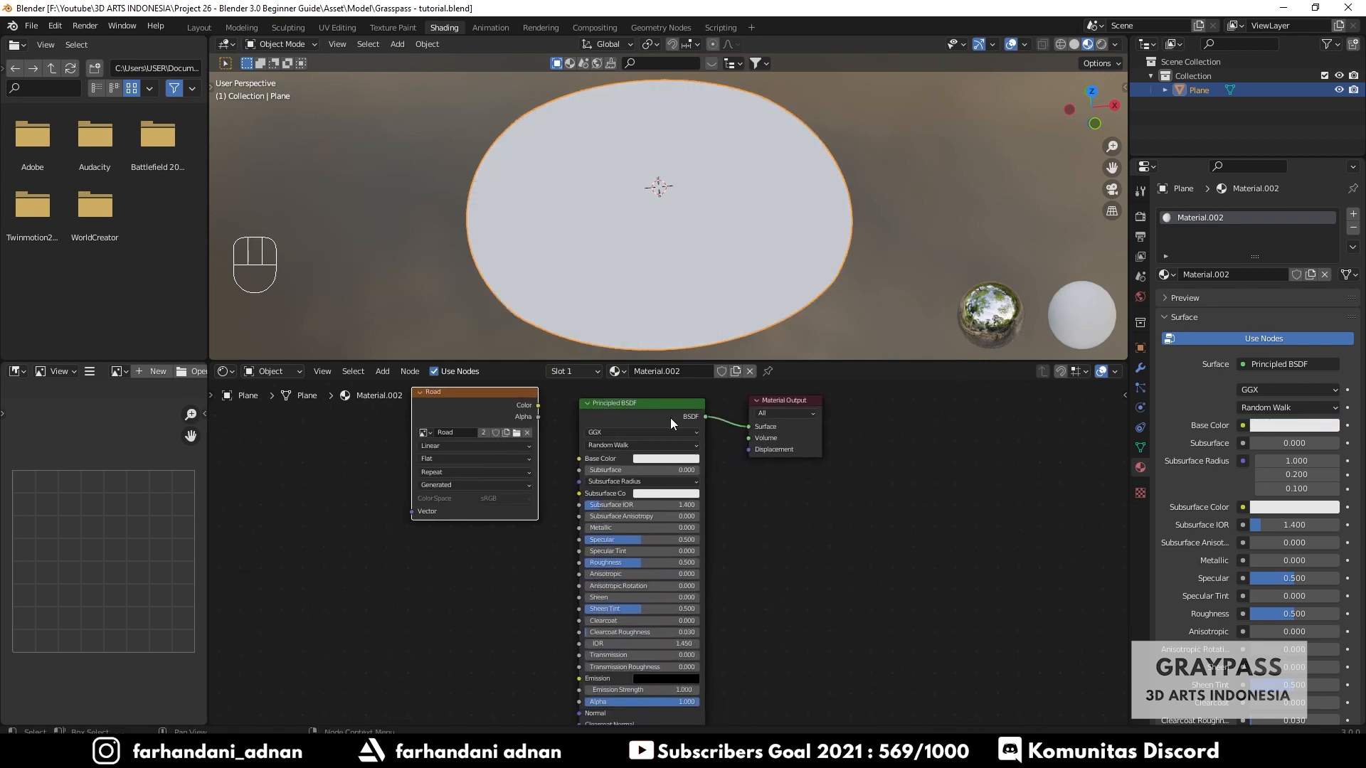
- Move the Material Output node down and to the right of the Principled BSDF
click(604, 403)
drag(799, 404, 880, 573)
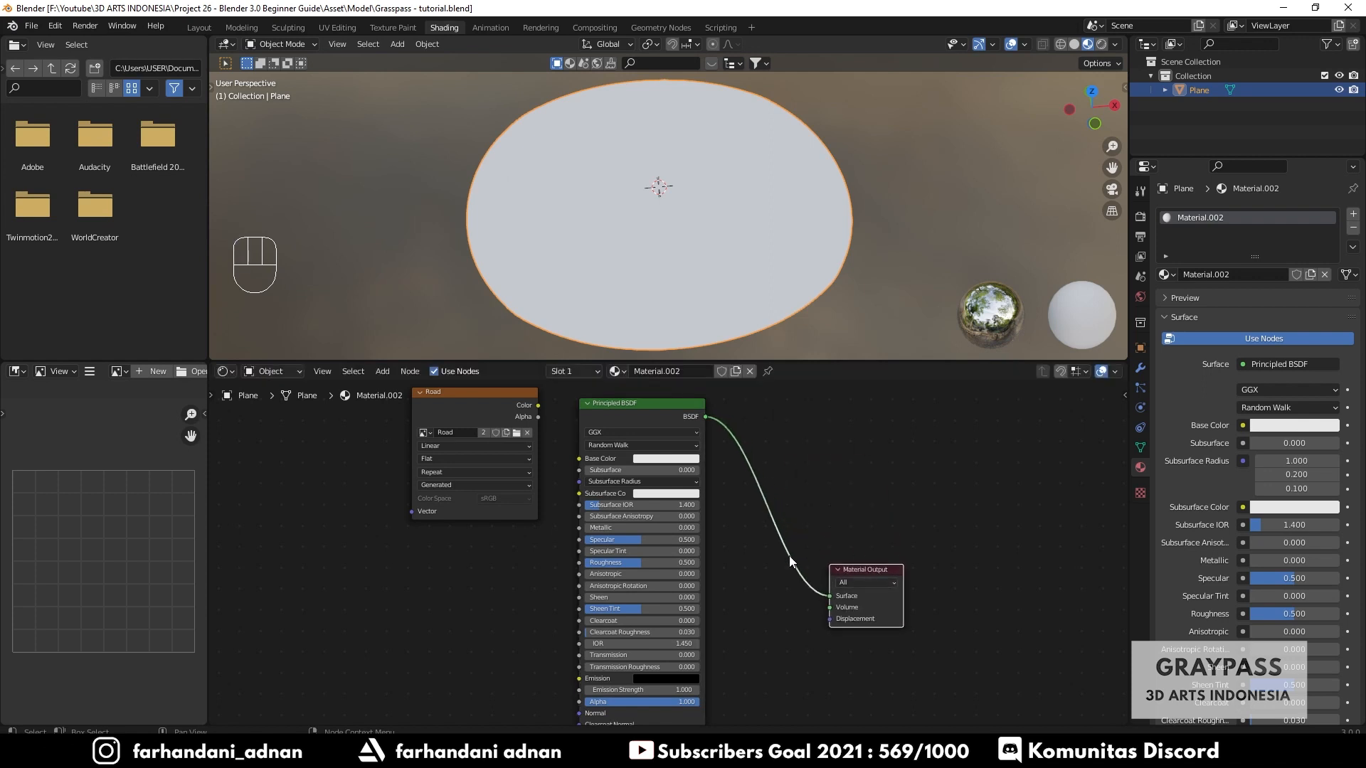
shift+middle_drag(781, 555, 761, 532)
key(shift+d)
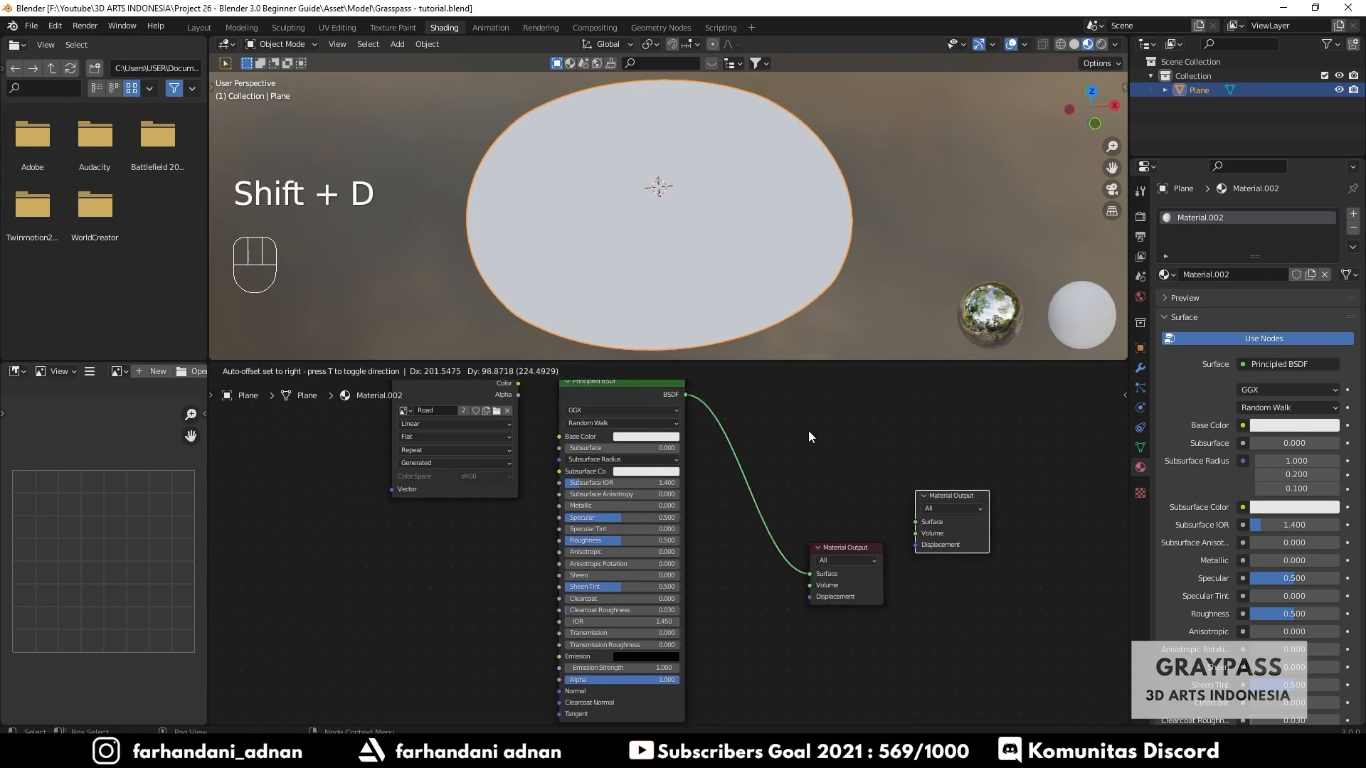
click(808, 430)
key(x)
- Duplicate the Principled BSDF node and place the copy below the original
click(639, 397)
key(shift+d)
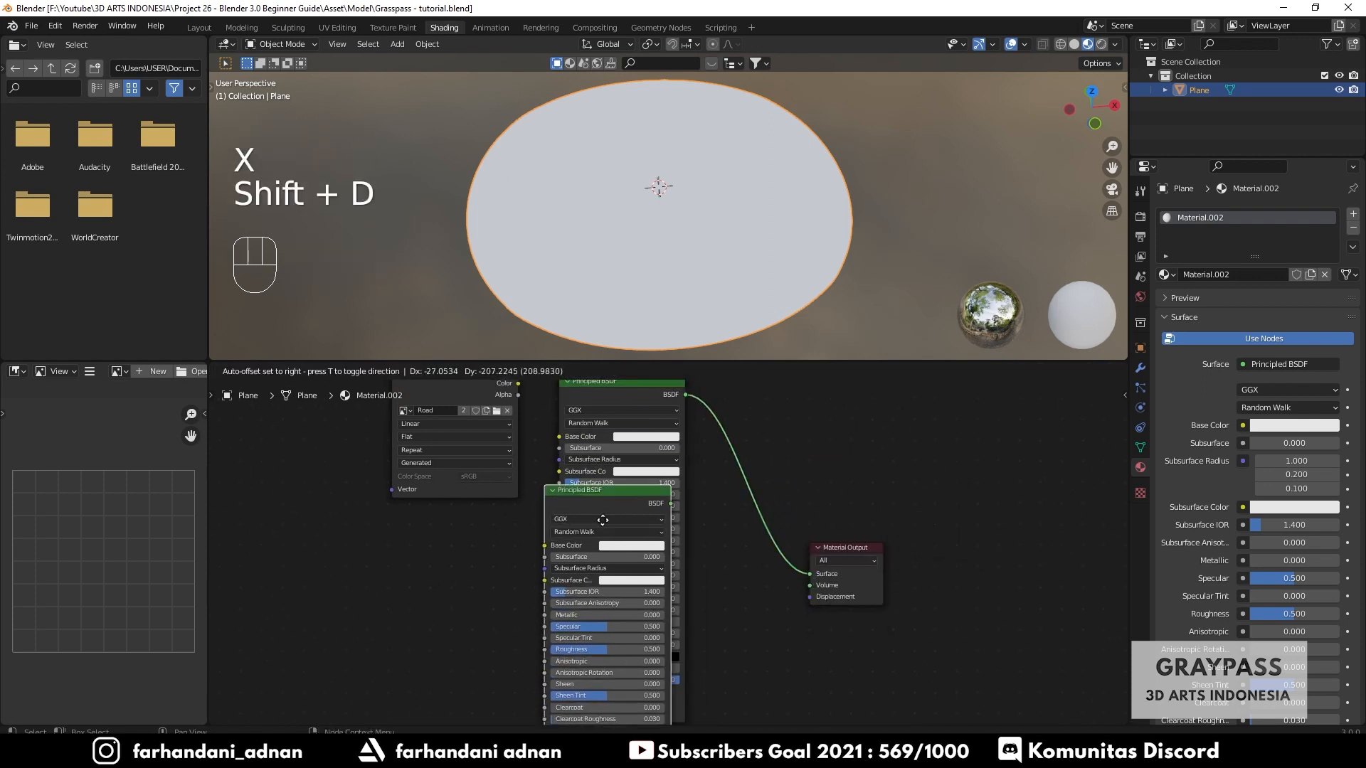
click(515, 556)
scroll(765, 601, down, 2)
shift+middle_drag(765, 630, 710, 557)
scroll(683, 546, down, 4)
drag(557, 477, 633, 585)
drag(716, 481, 734, 532)
scroll(716, 466, up, 6)
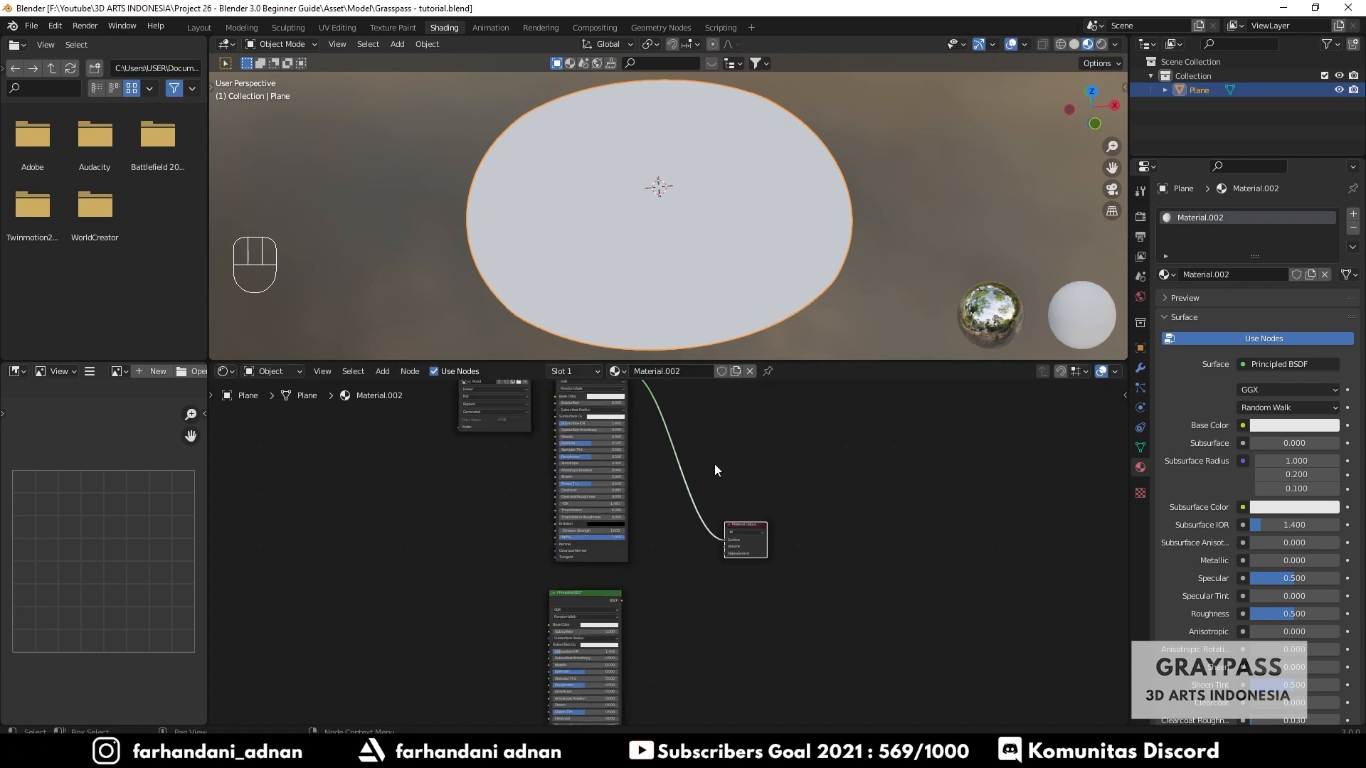
shift+middle_drag(702, 457, 720, 553)
scroll(616, 458, up, 2)
- Set the original Principled BSDF's Base Color to blue
shift+middle_drag(616, 459, 638, 481)
click(639, 481)
drag(644, 353, 670, 325)
scroll(734, 556, down, 6)
shift+middle_drag(695, 719, 669, 558)
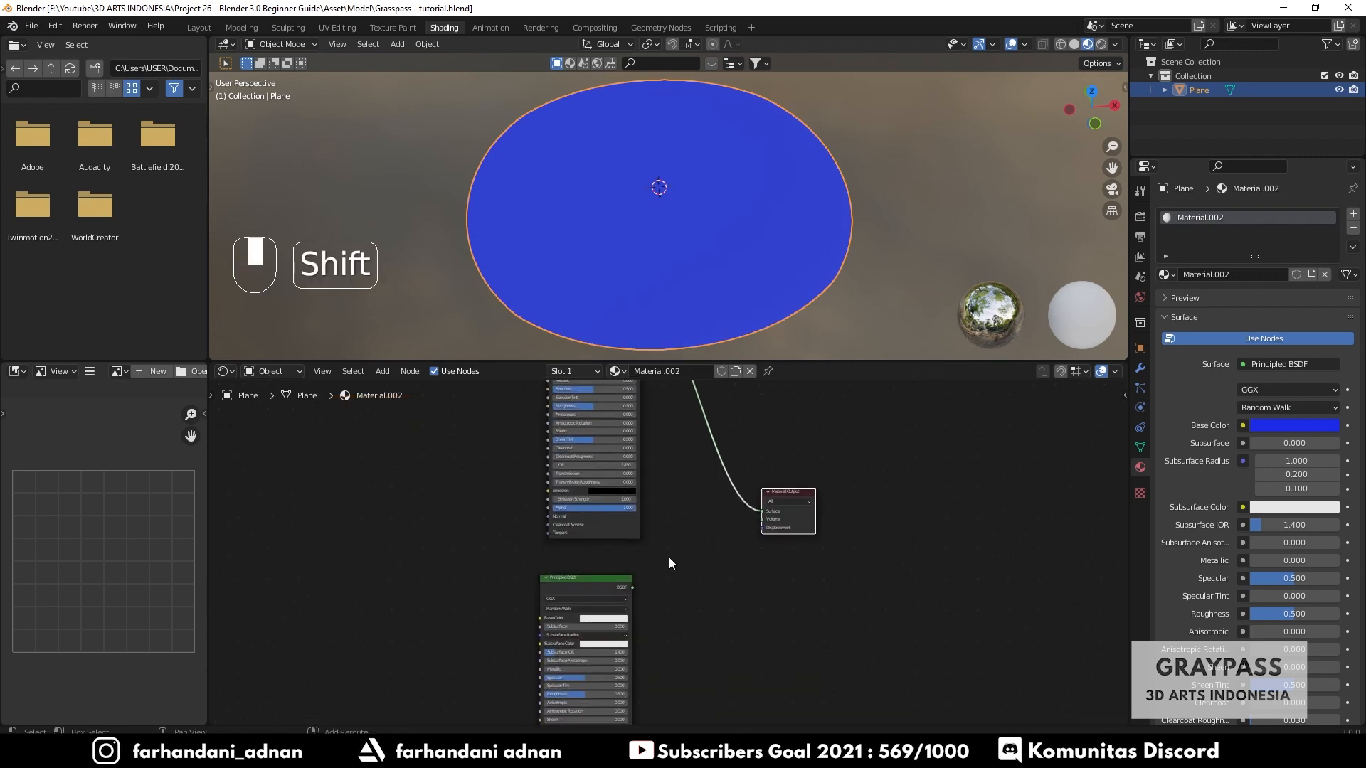
- Set the duplicated Principled BSDF's Base Color to a light peach colour
scroll(669, 558, up, 5)
click(578, 651)
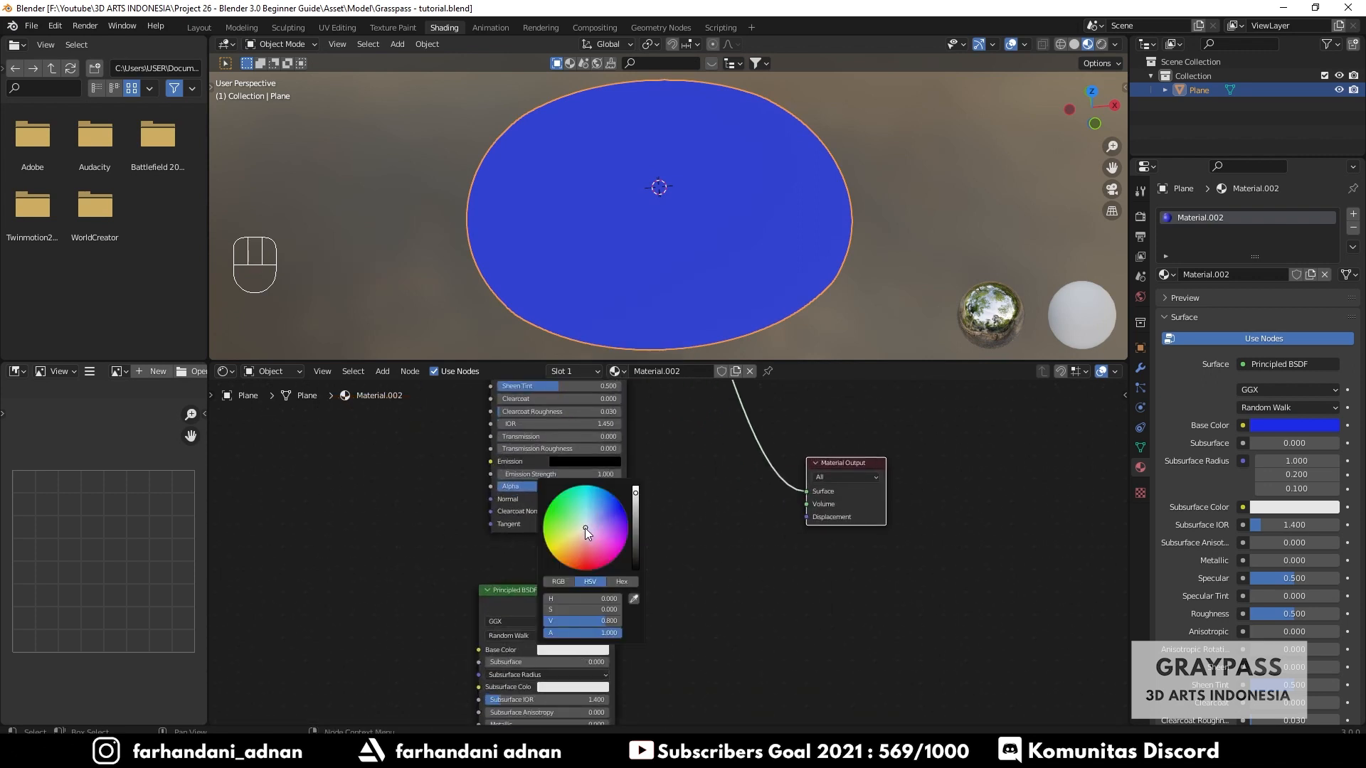
drag(585, 528, 580, 537)
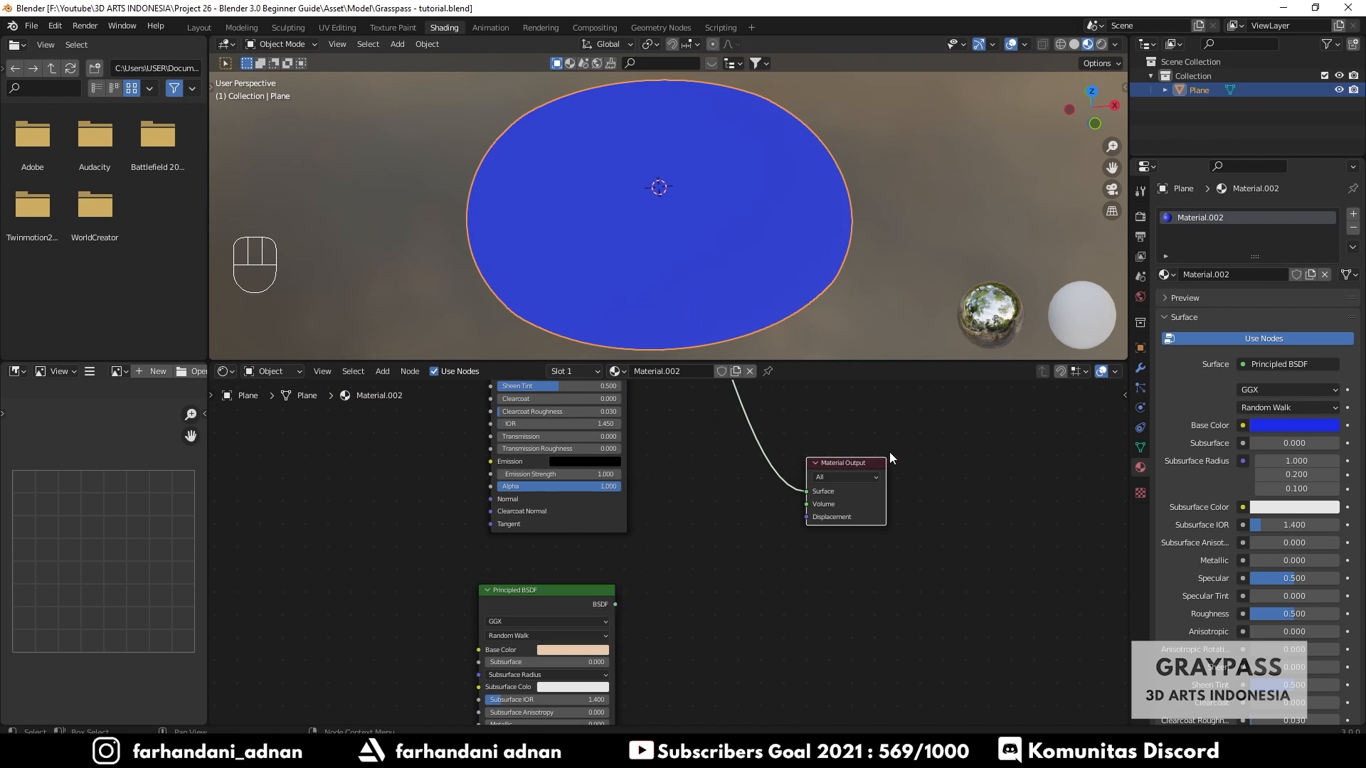
- Move the Road texture node down to the left of the two Principled BSDF nodes
scroll(770, 566, down, 3)
drag(616, 617, 620, 592)
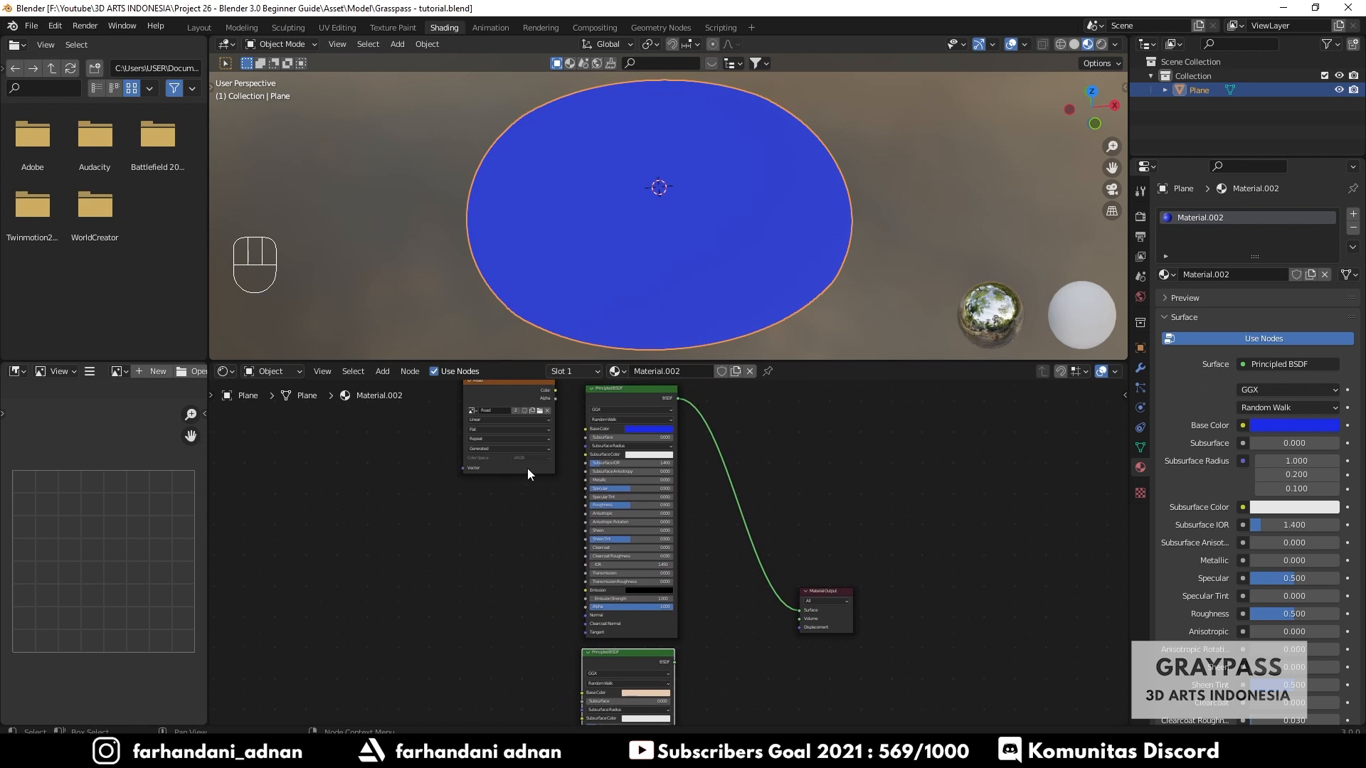
drag(513, 452, 515, 566)
scroll(515, 566, up, 2)
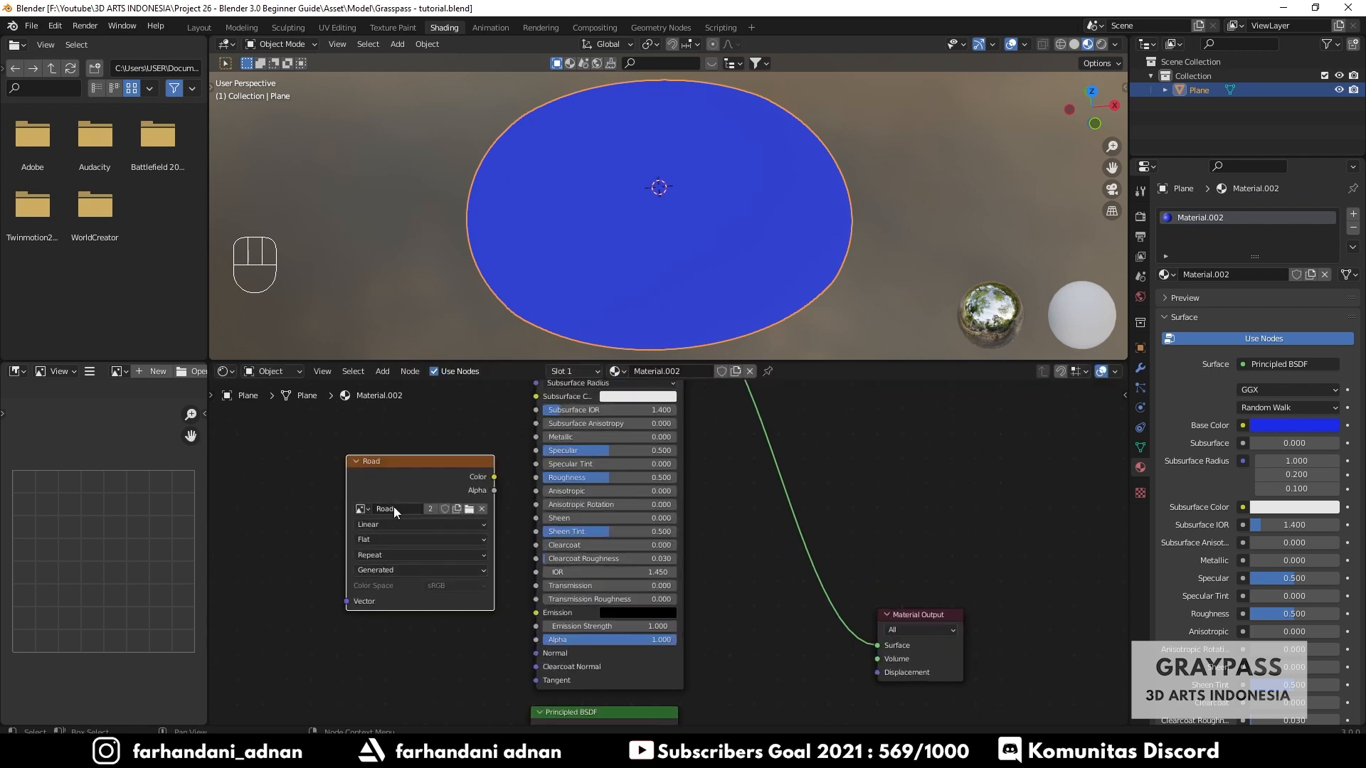
scroll(756, 489, down, 2)
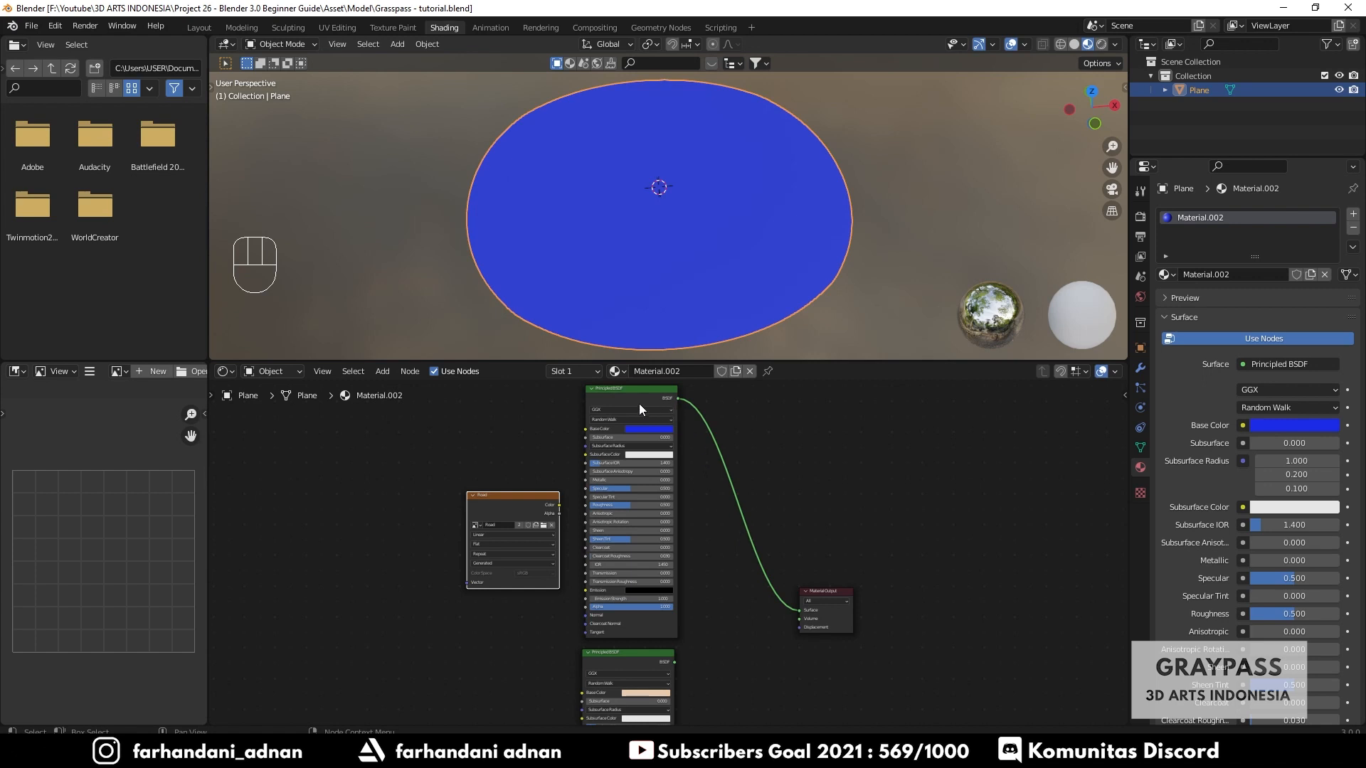
scroll(621, 410, down, 1)
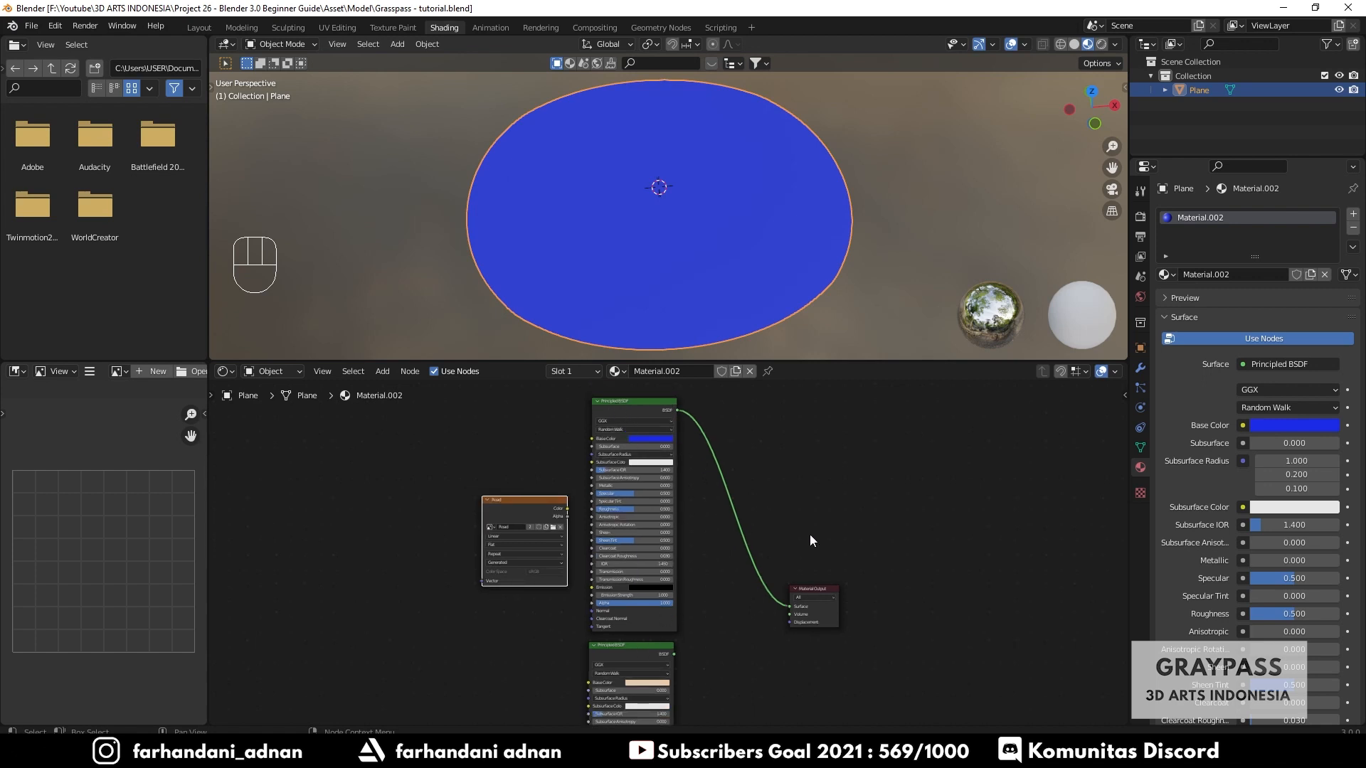
- Add a Mix Shader node to the right of the Principled BSDF nodes
shift+middle_drag(810, 535, 755, 522)
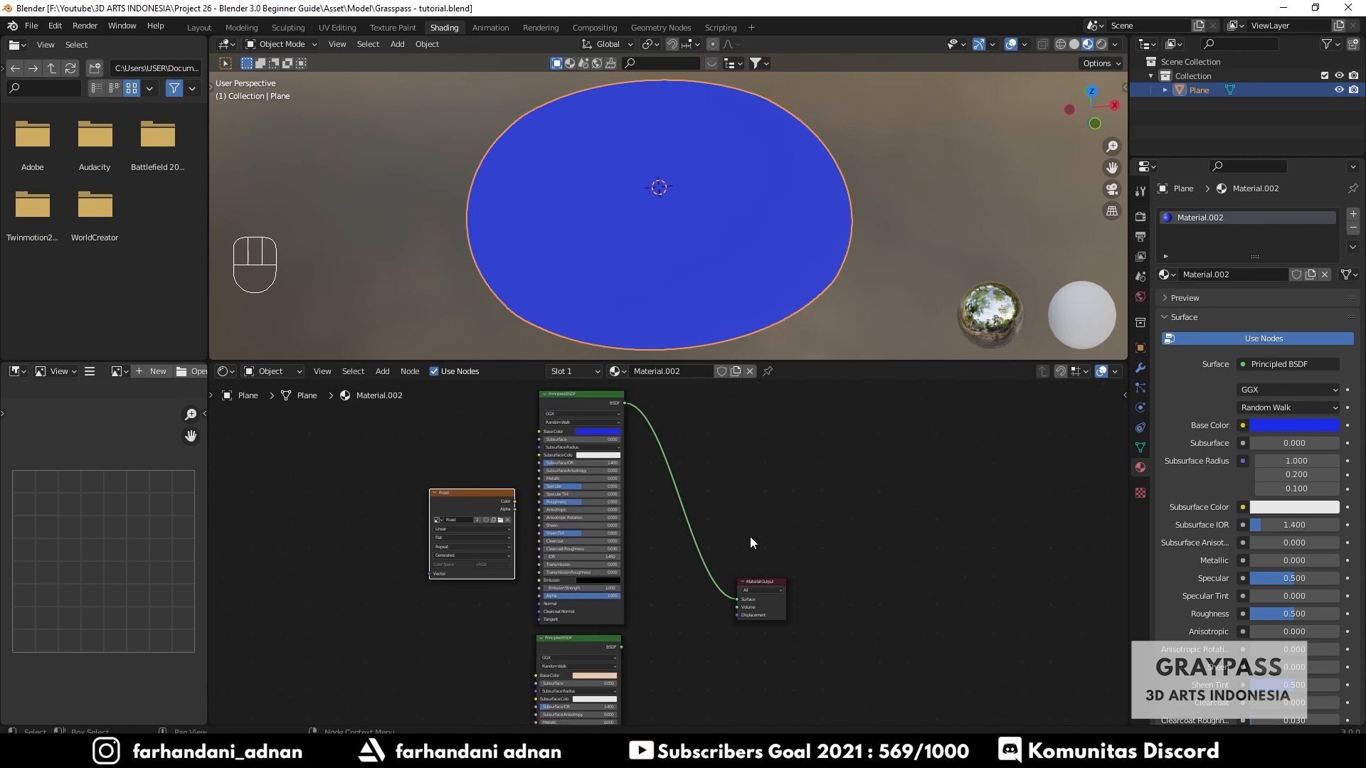
key(shift+a)
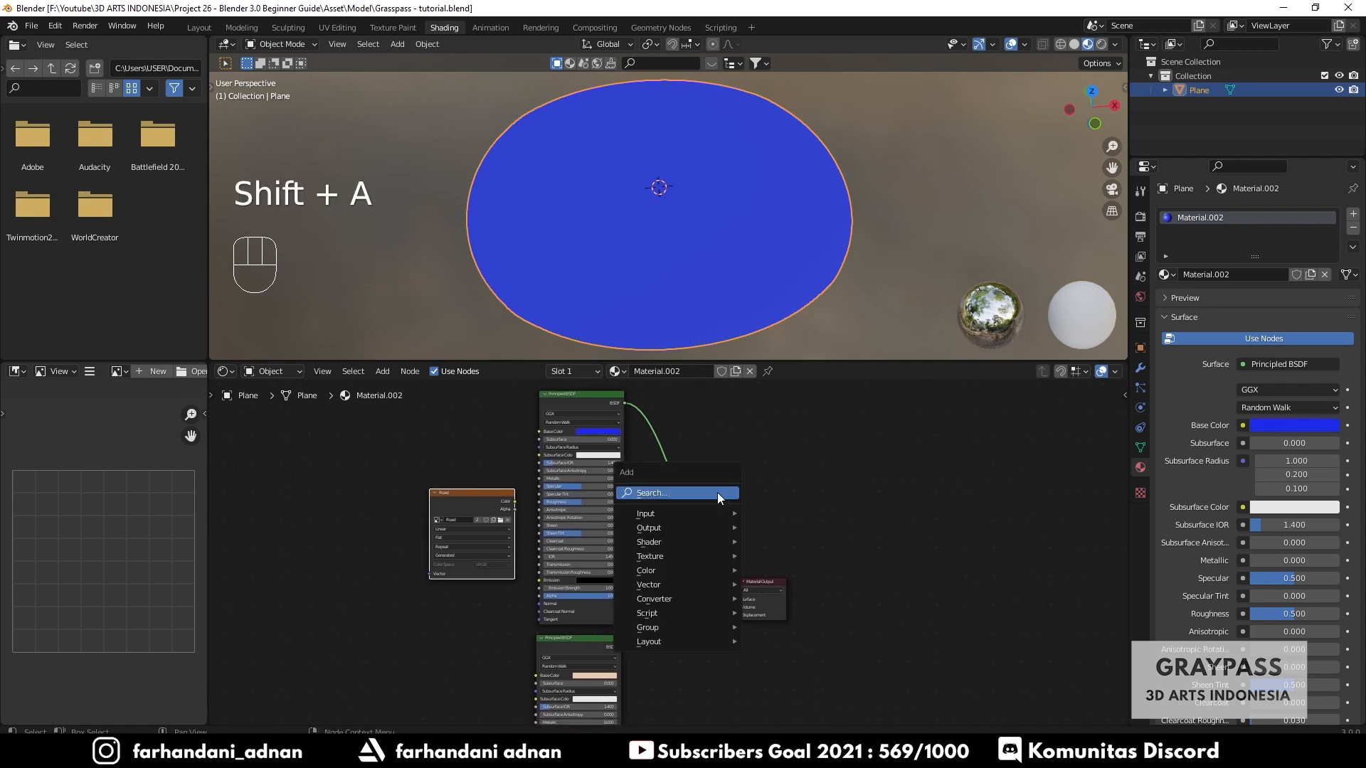
text(mix)
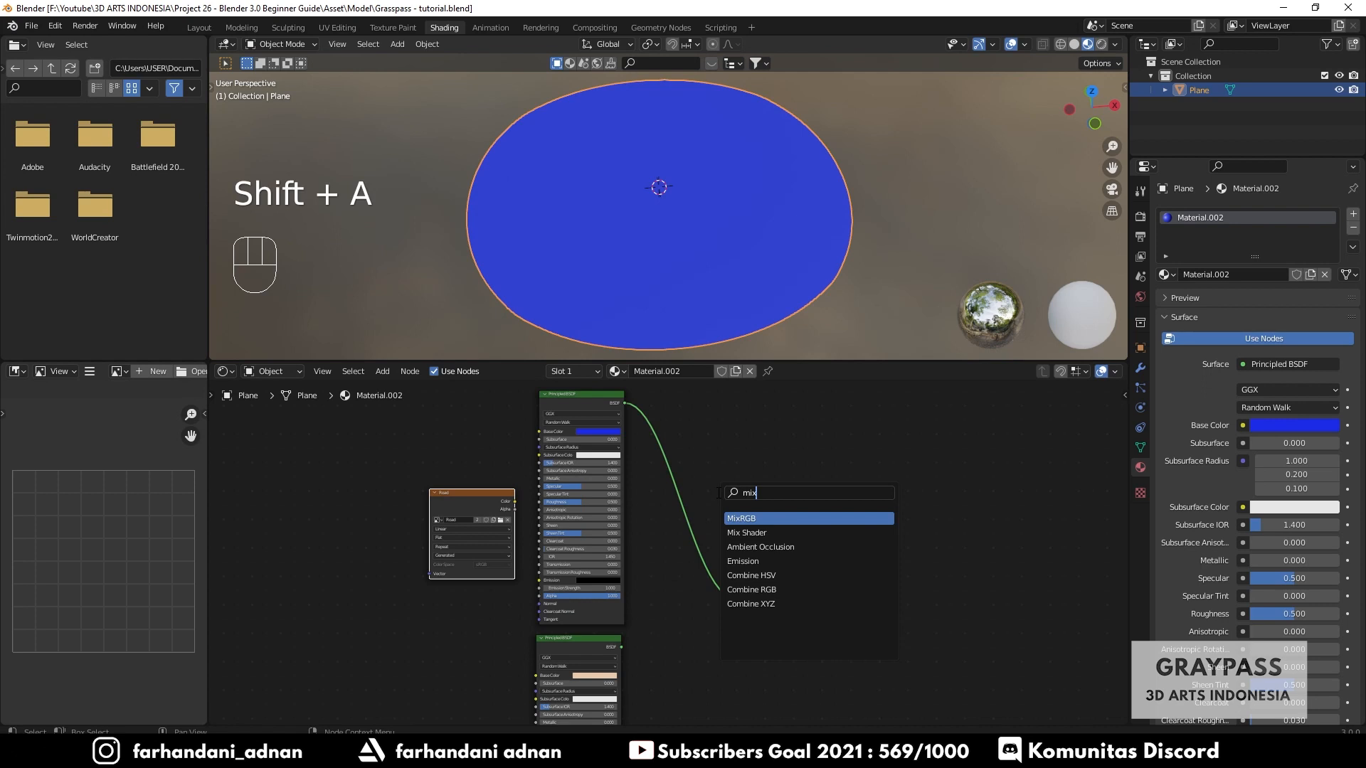
click(750, 533)
click(753, 527)
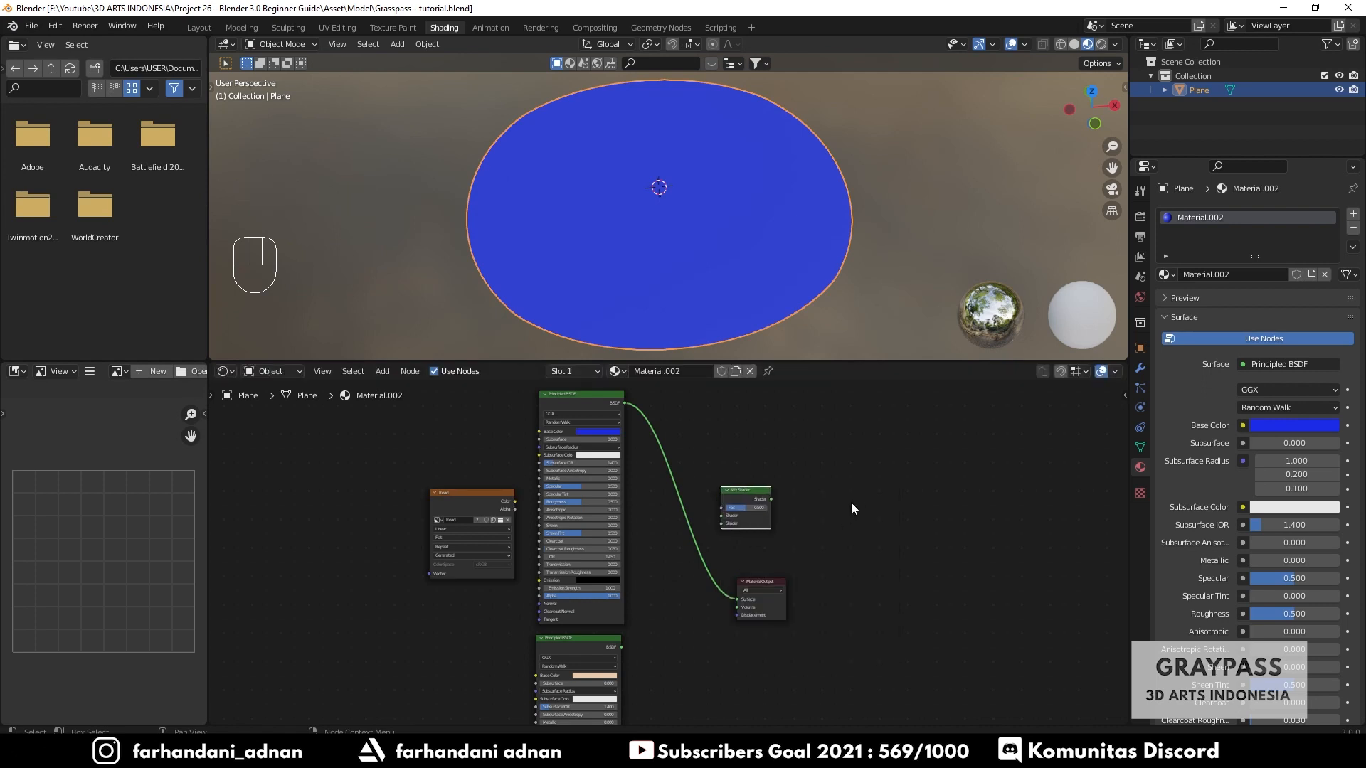
scroll(725, 507, up, 3)
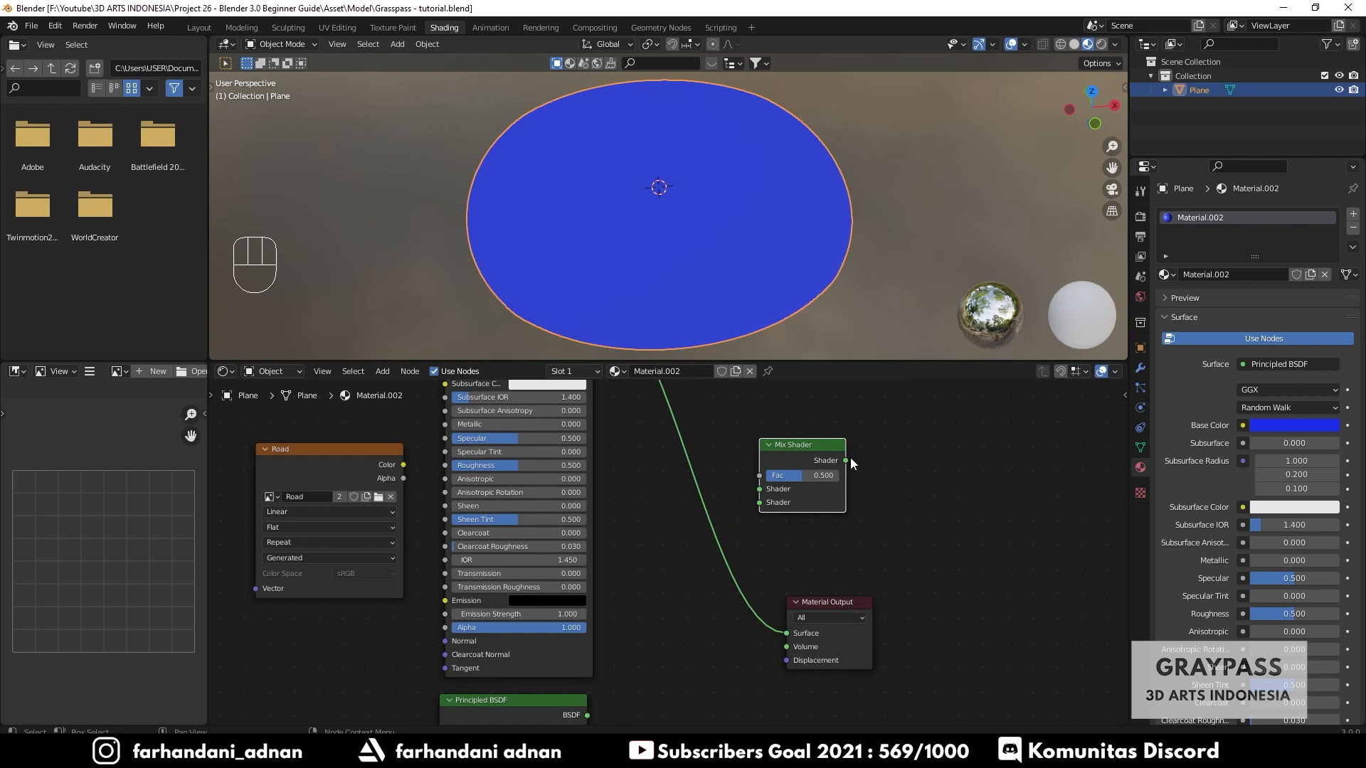
scroll(601, 516, down, 2)
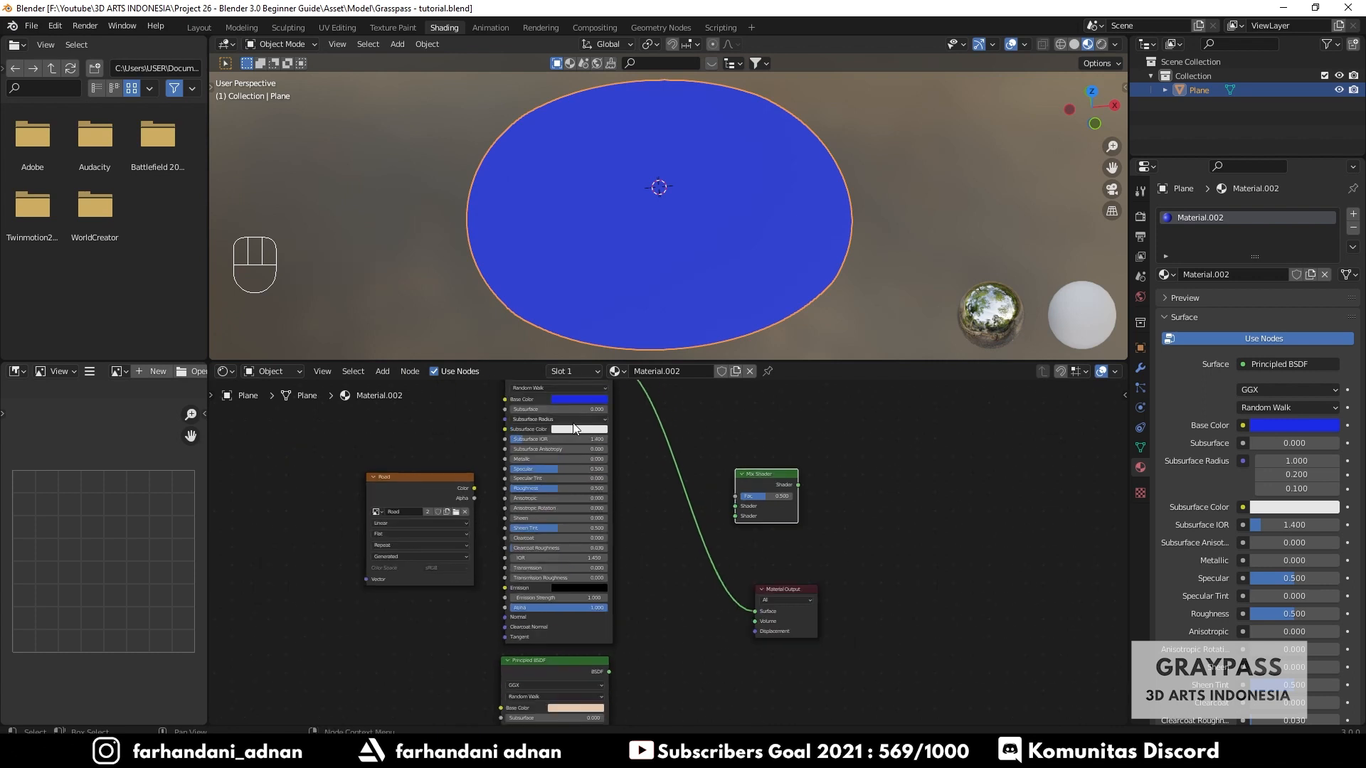
middle_drag(603, 455, 603, 554)
scroll(568, 458, up, 2)
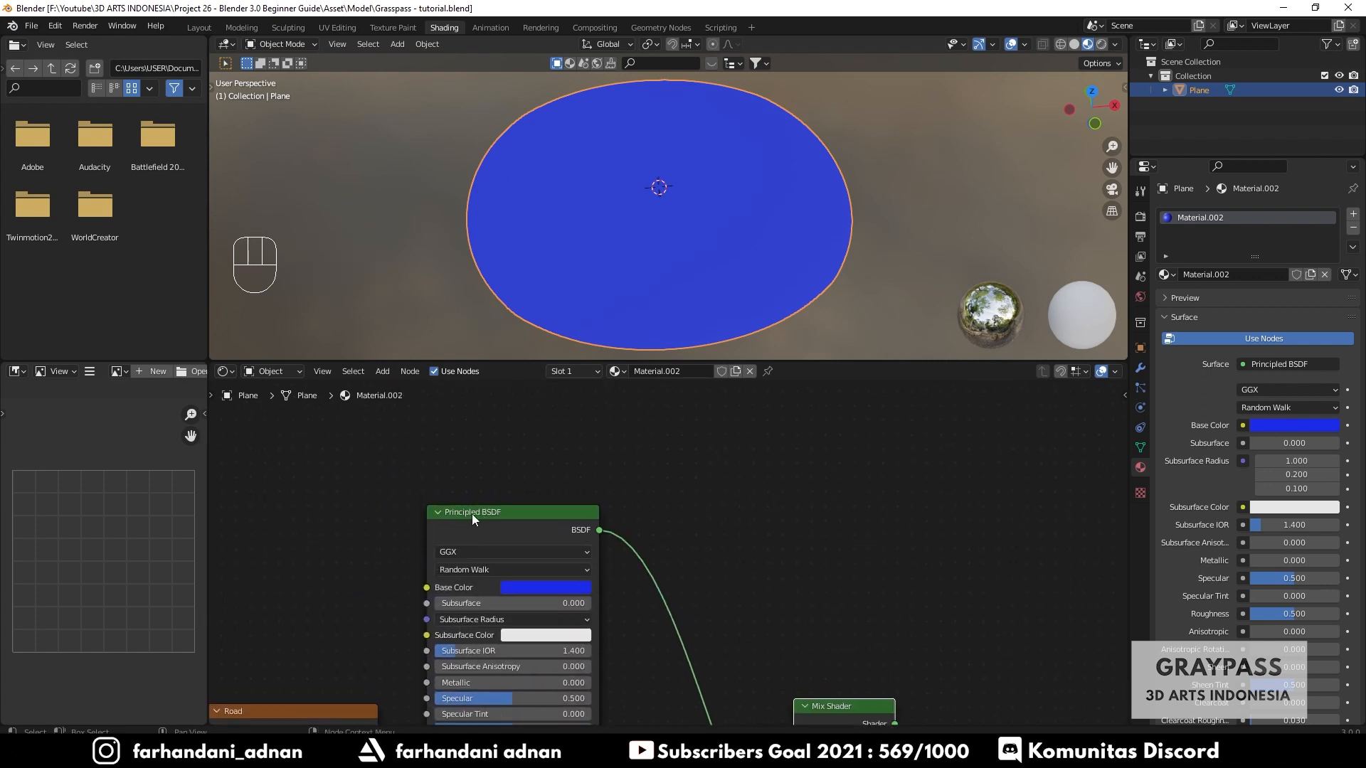
key(shift+a)
mouse_move(733, 542)
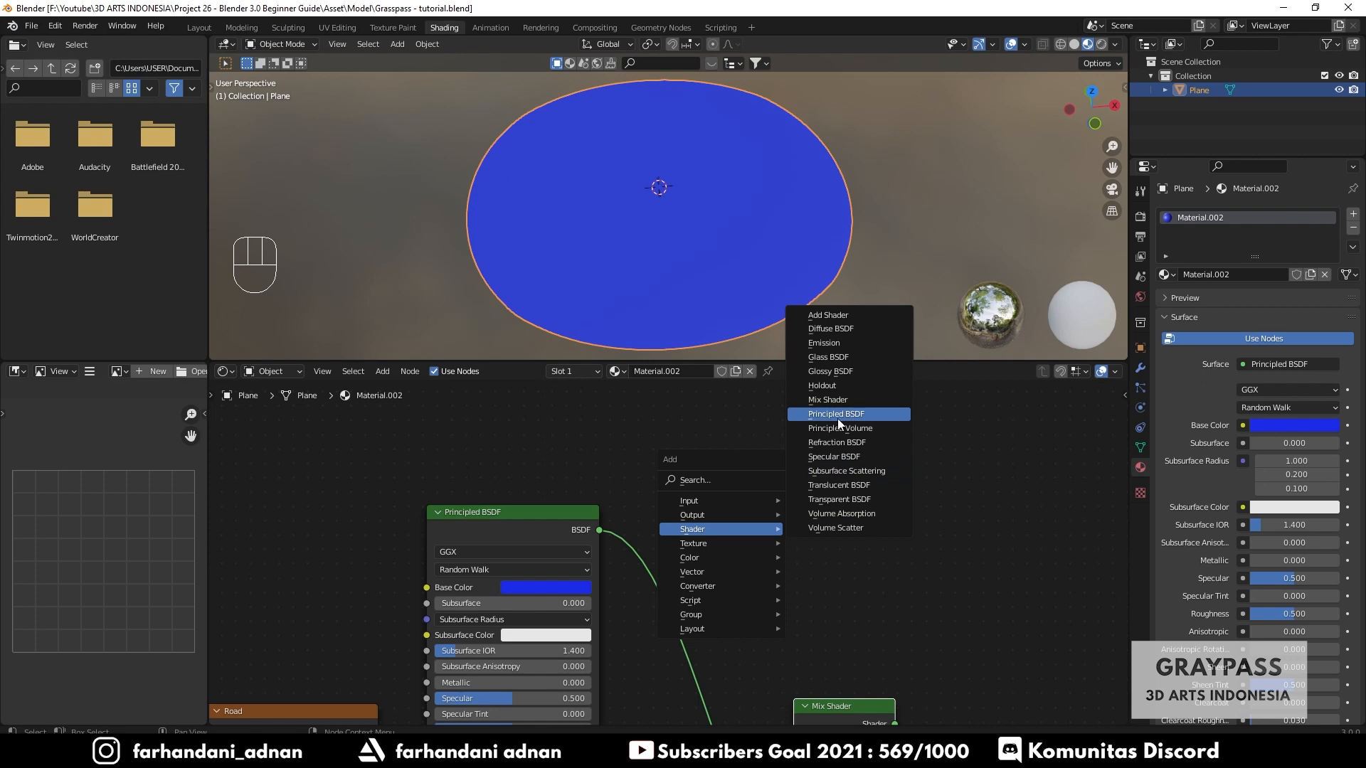
middle_drag(926, 670, 881, 481)
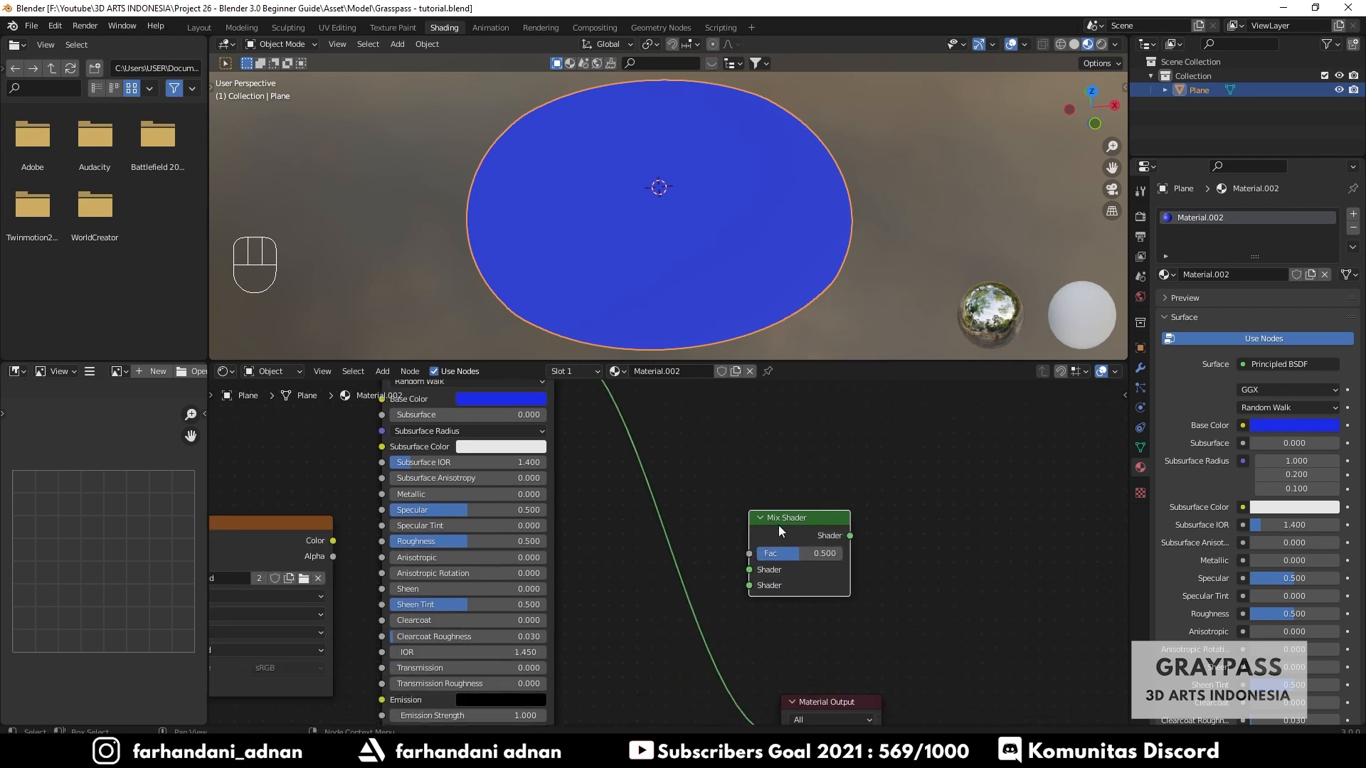
middle_drag(680, 513, 854, 529)
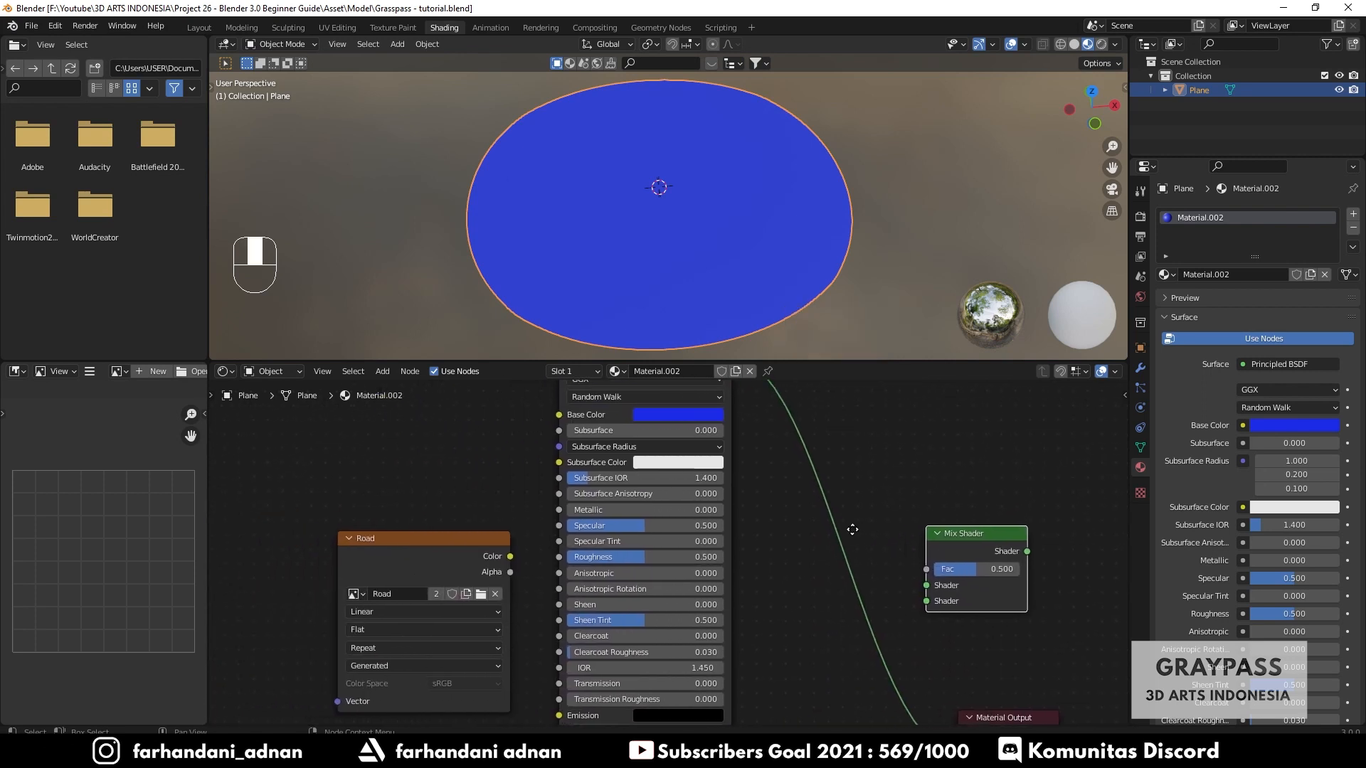
key(shift+a)
mouse_move(903, 505)
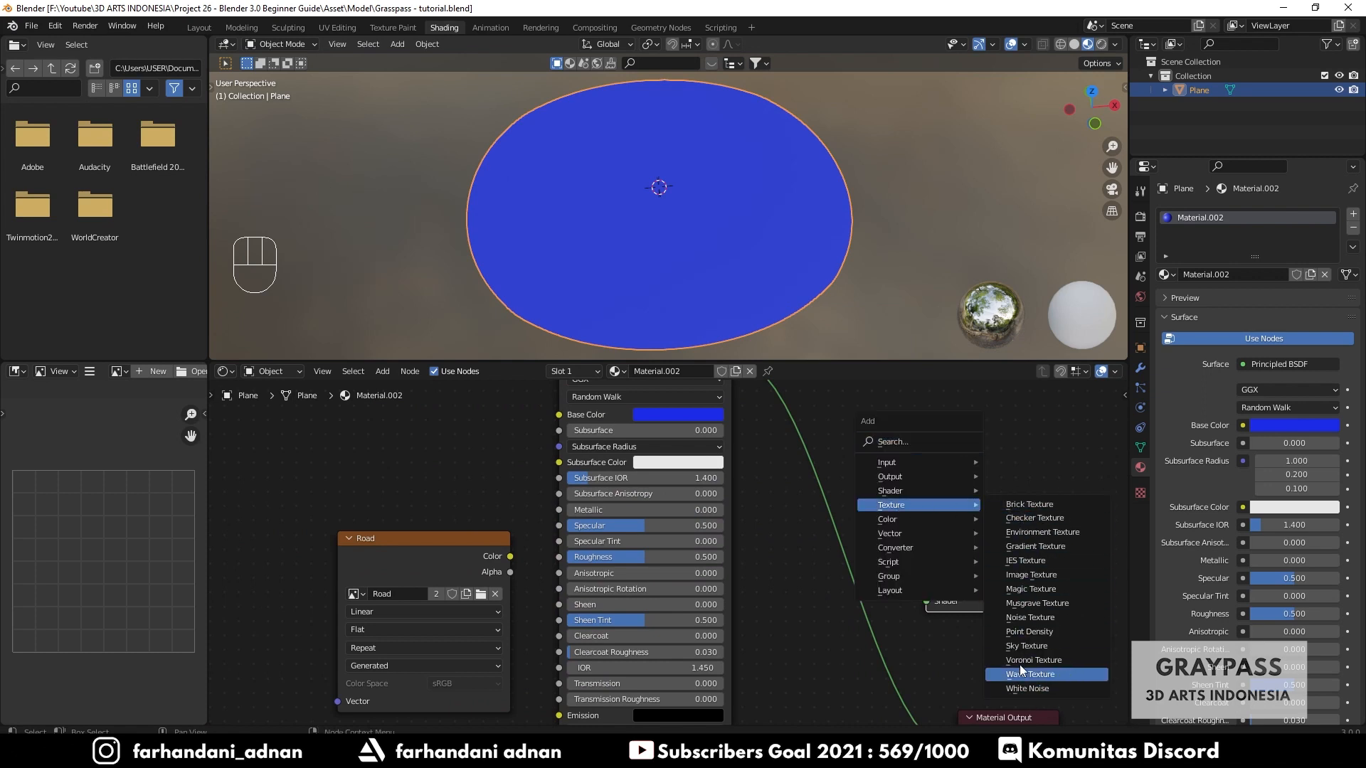
key(Escape)
key(shift+a)
click(954, 457)
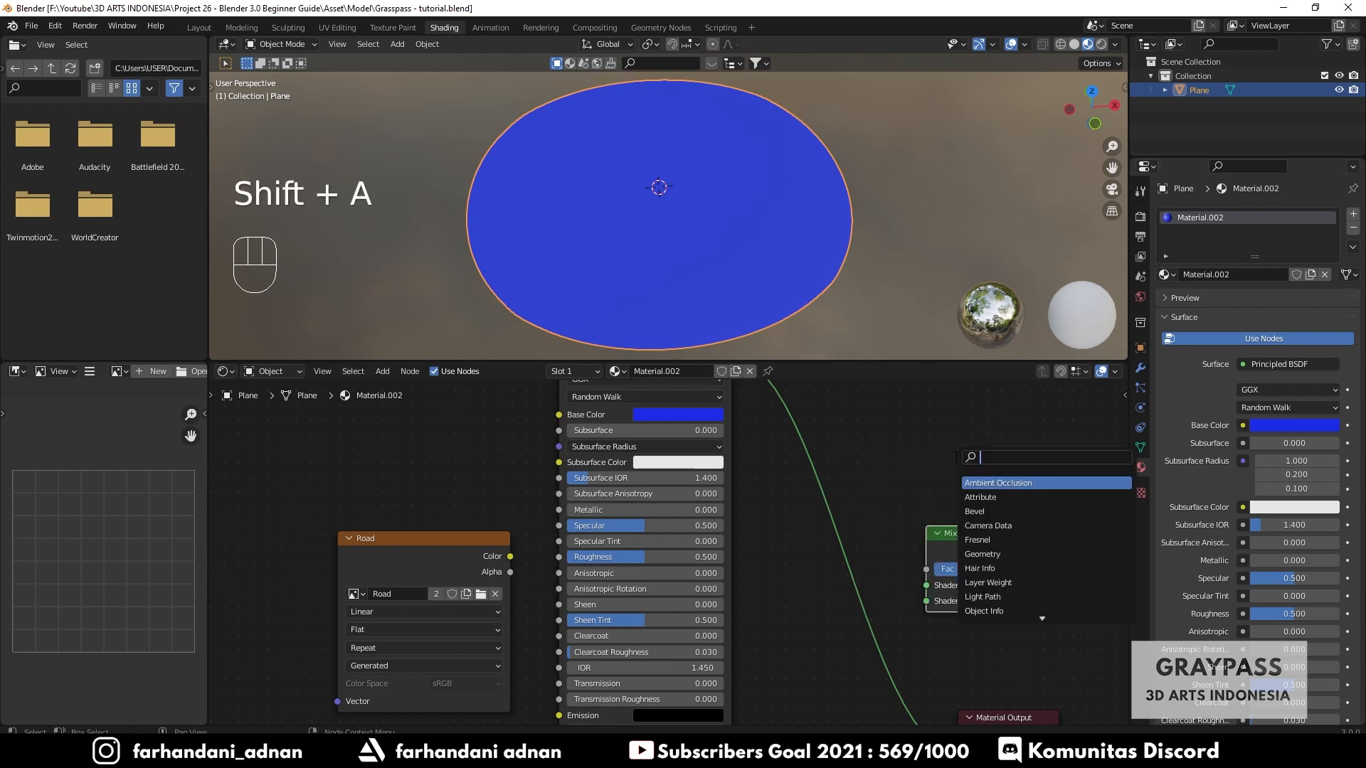
text(mix)
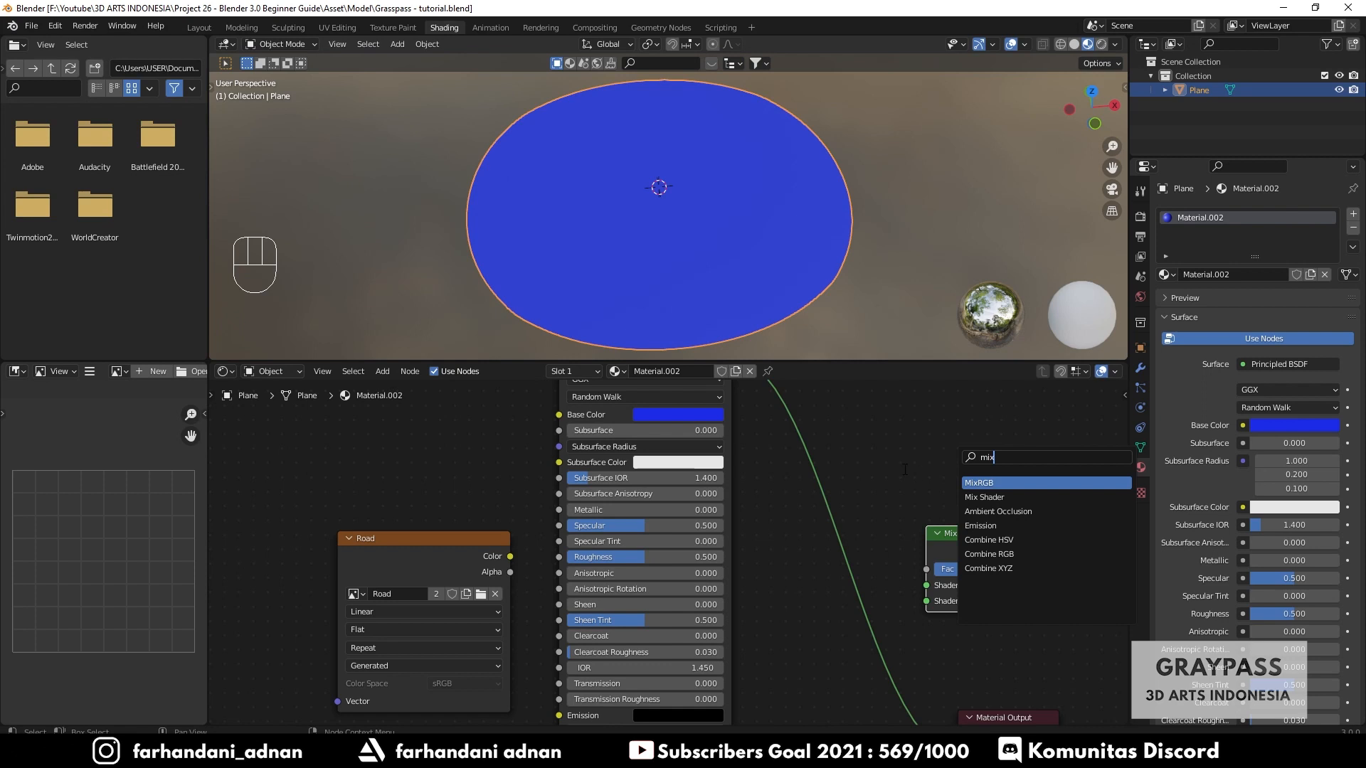
key(Escape)
key(shift+a)
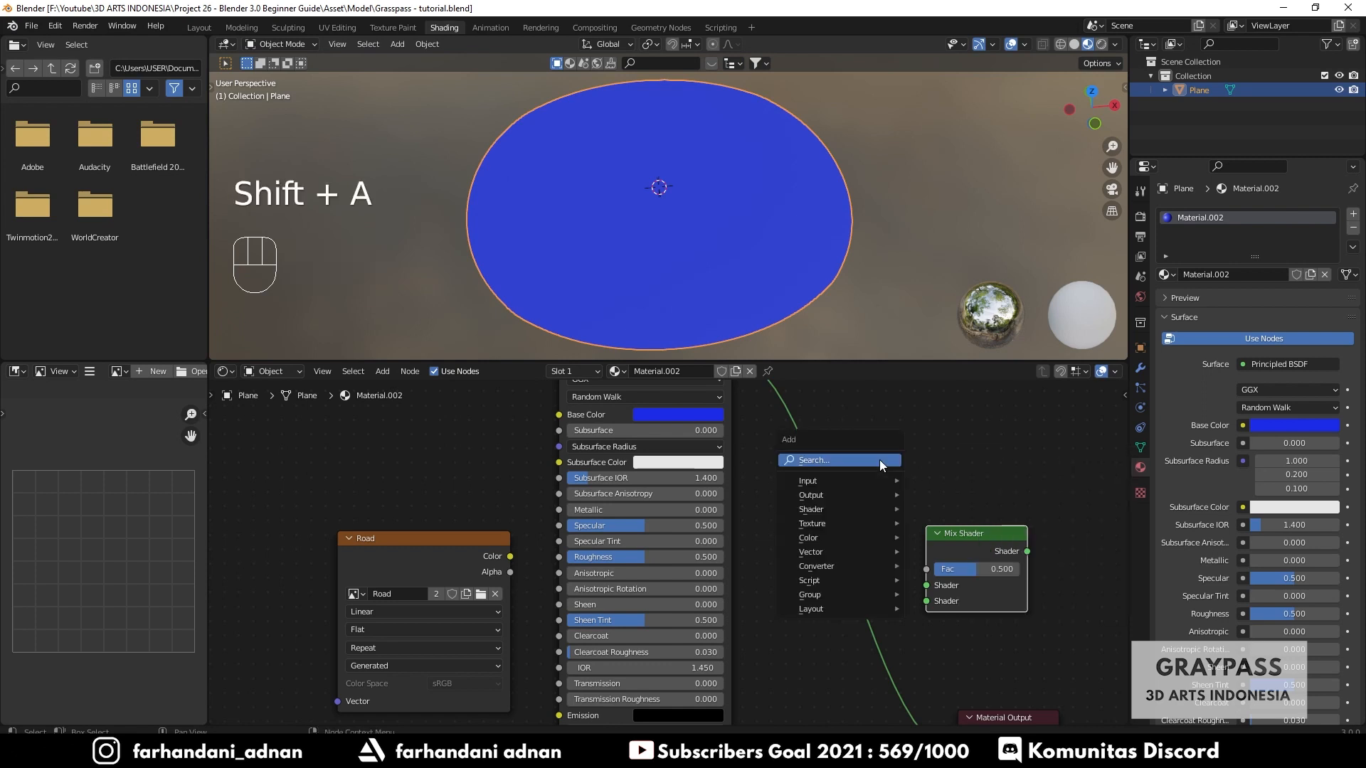
mouse_move(840, 519)
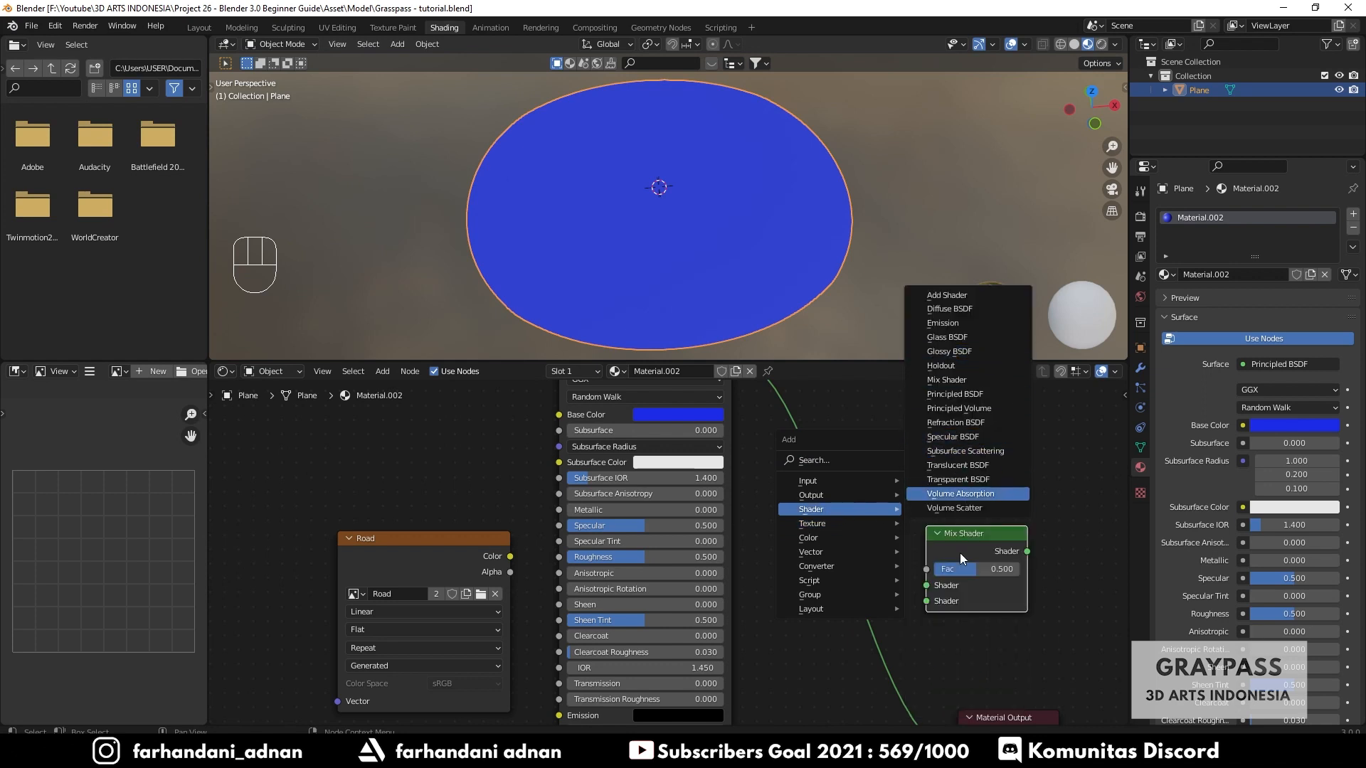
scroll(1008, 521, down, 5)
shift+middle_drag(953, 569, 906, 513)
scroll(829, 532, up, 2)
scroll(821, 536, up, 2)
drag(897, 523, 894, 570)
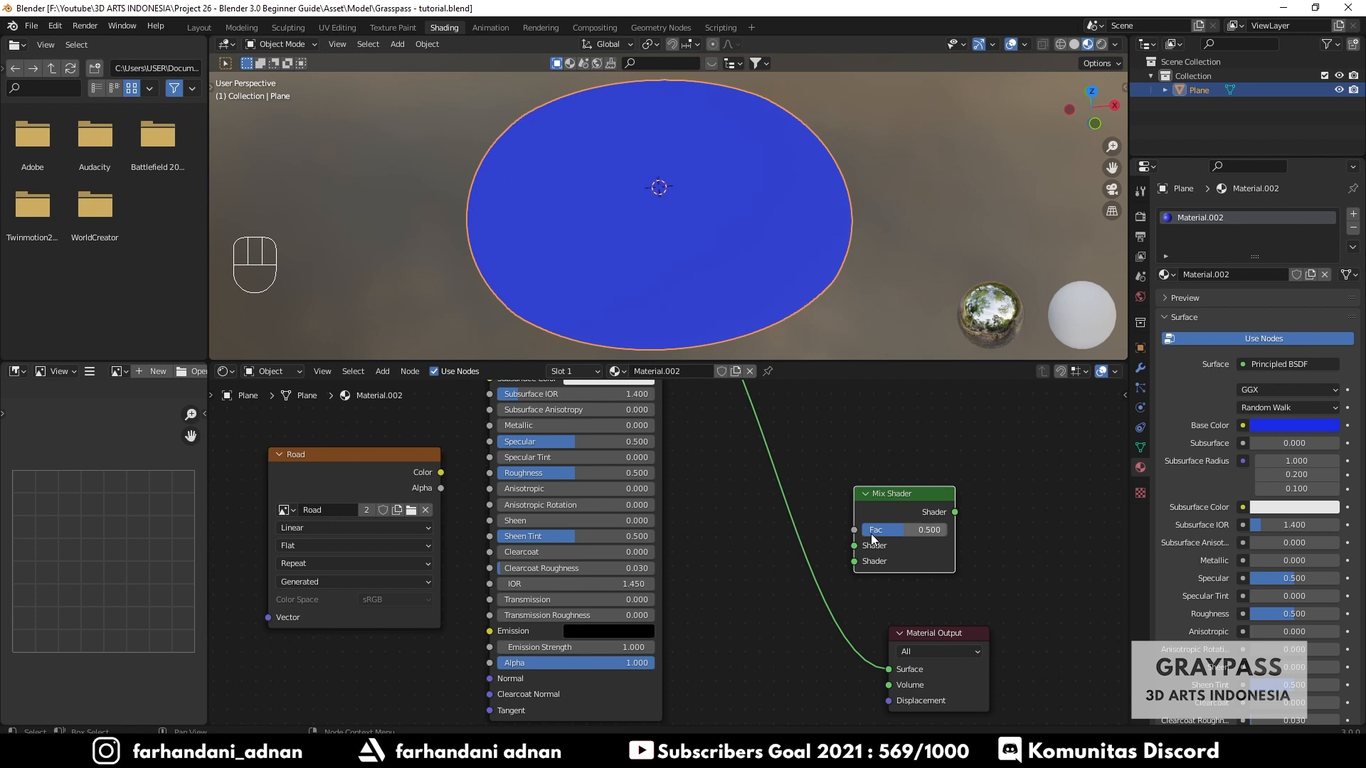
scroll(911, 592, down, 1)
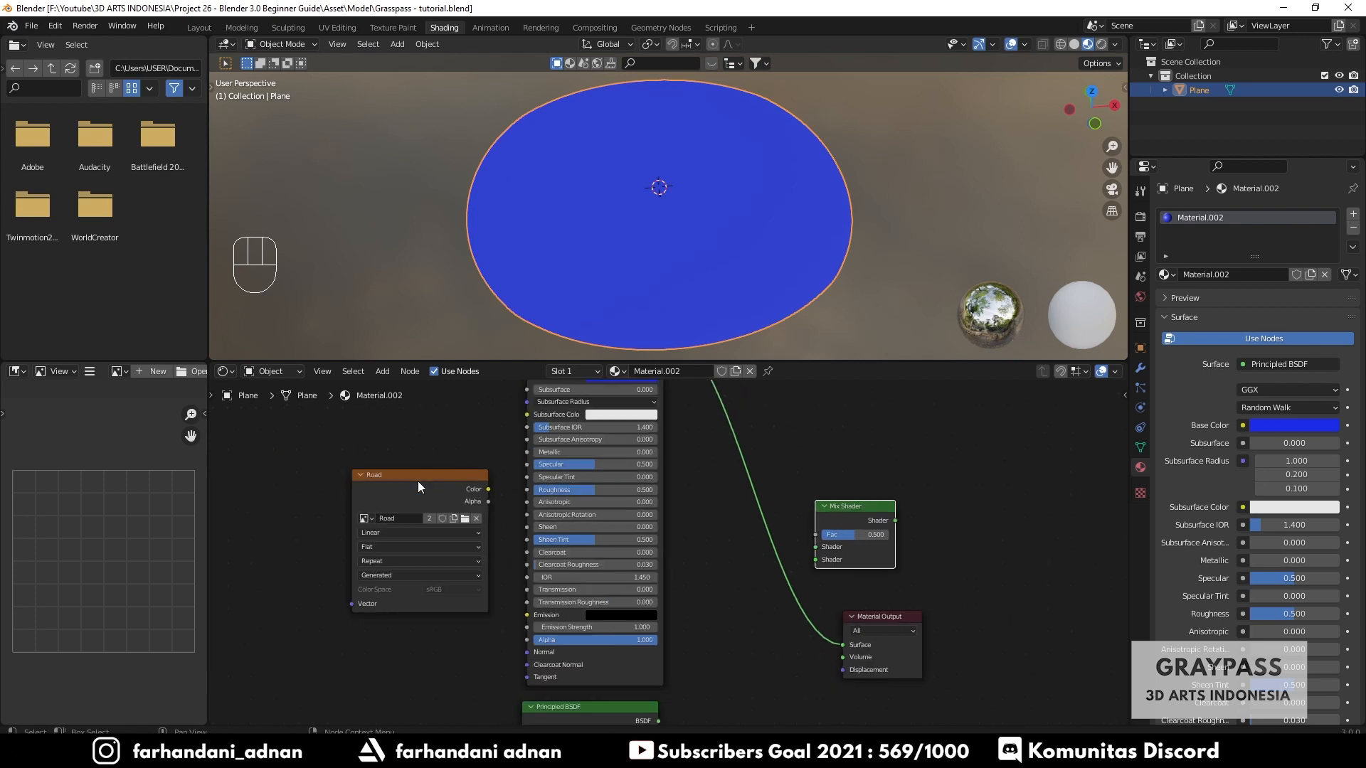
drag(420, 481, 413, 473)
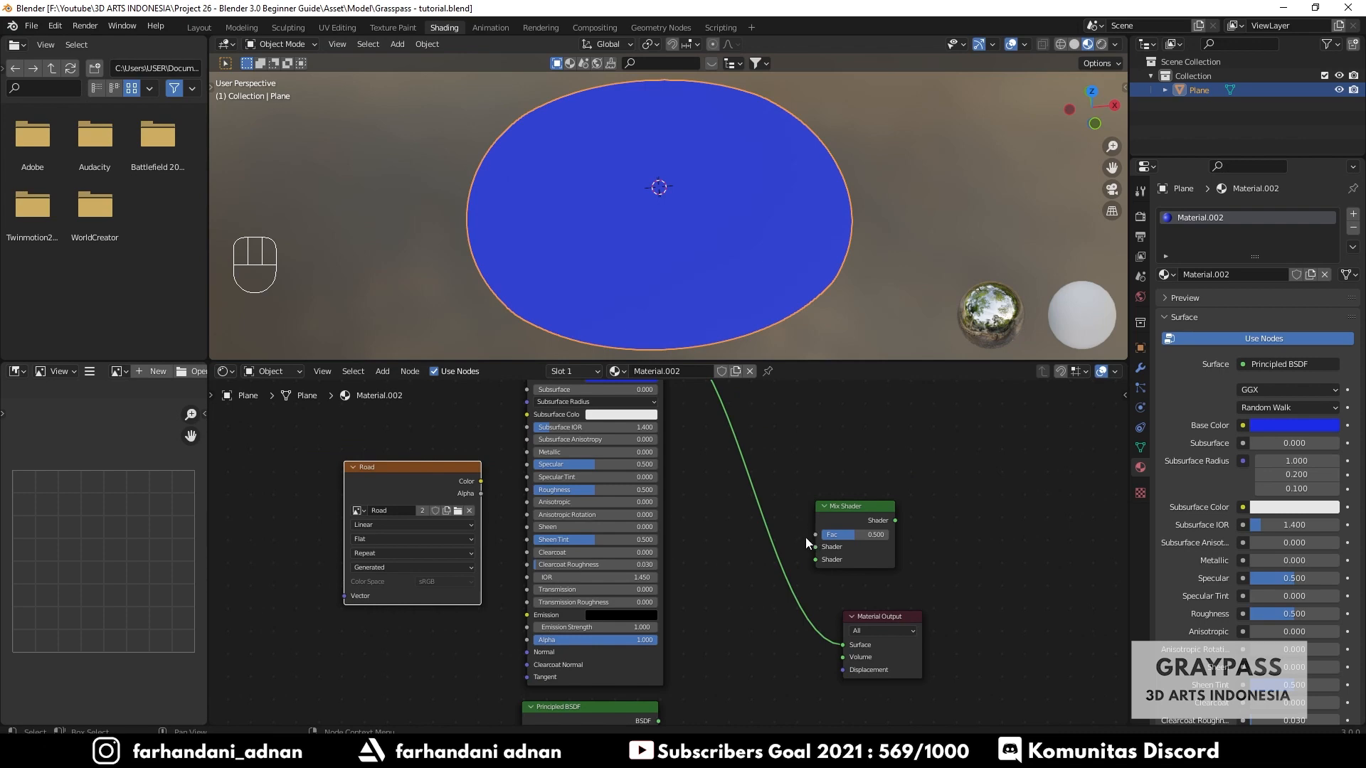
- Connect the original Principled BSDF to the Mix Shader's first Shader input and the duplicated one to its second Shader input
scroll(822, 546, up, 2)
scroll(826, 549, down, 2)
middle_drag(914, 627, 897, 592)
drag(832, 611, 797, 512)
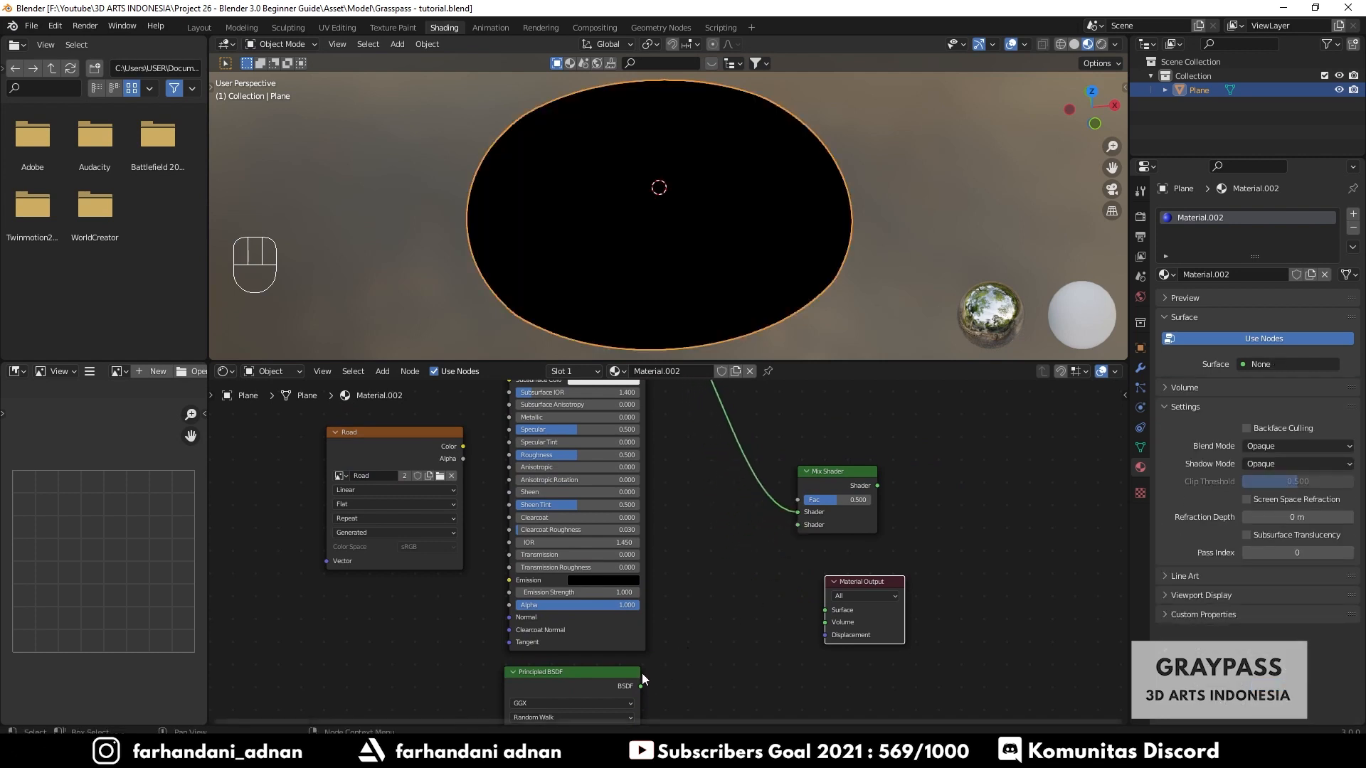
drag(641, 686, 796, 523)
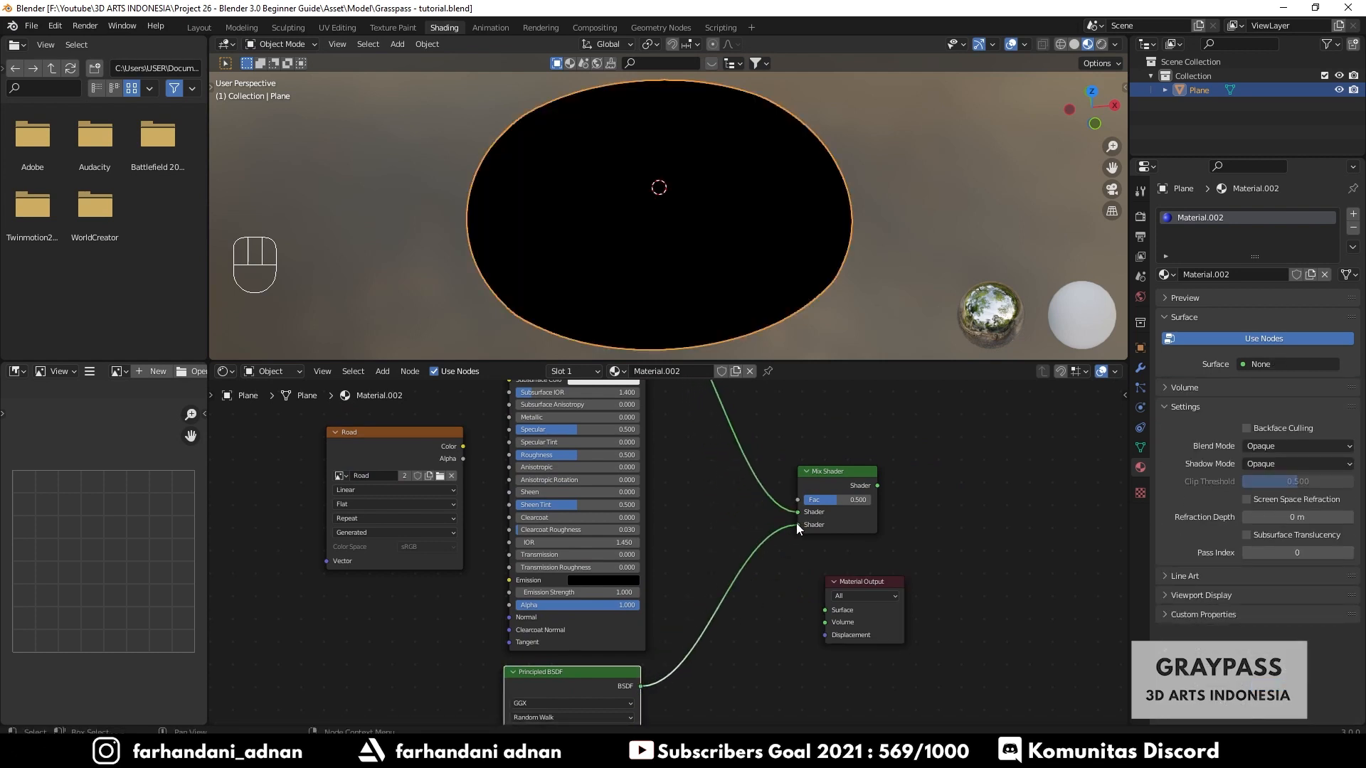
- Connect the Mix Shader output to the Material Output's Surface input
drag(845, 477, 829, 611)
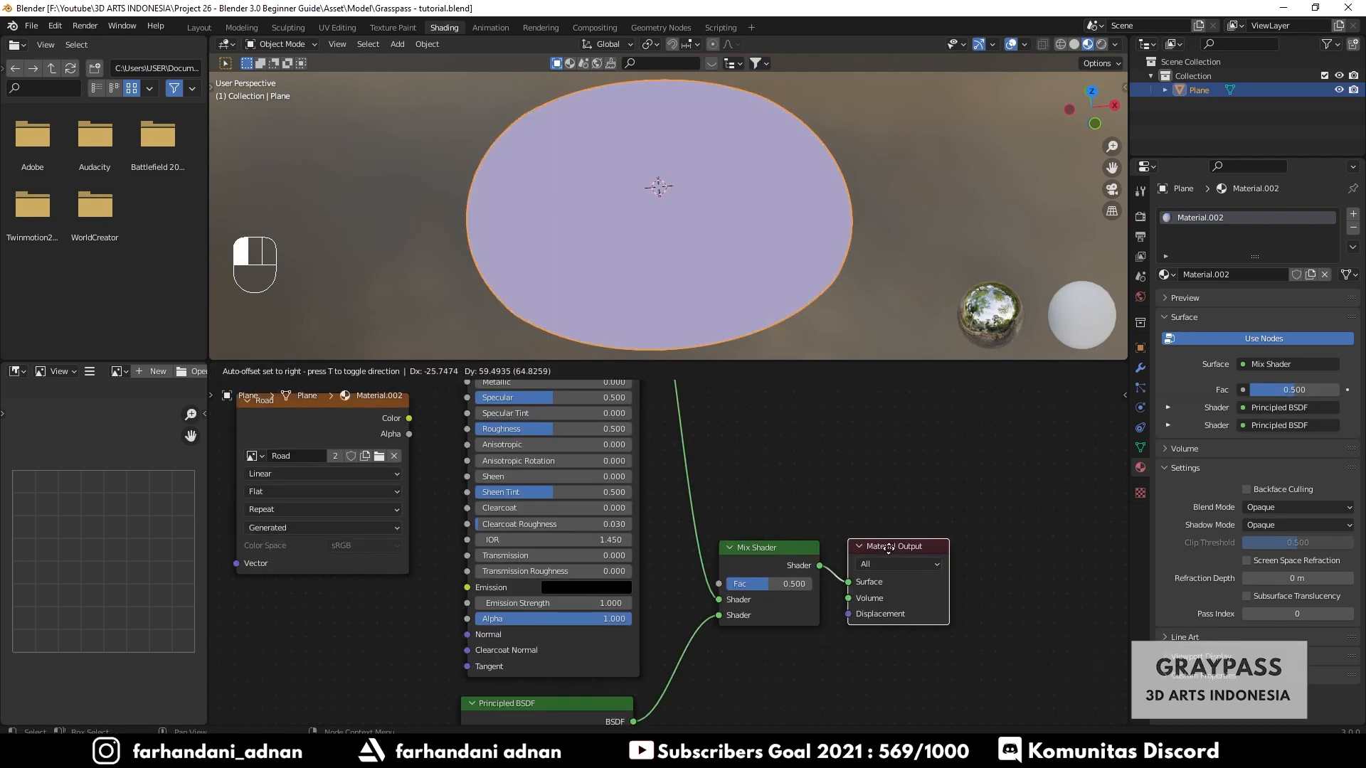
drag(887, 551, 885, 554)
scroll(745, 603, up, 3)
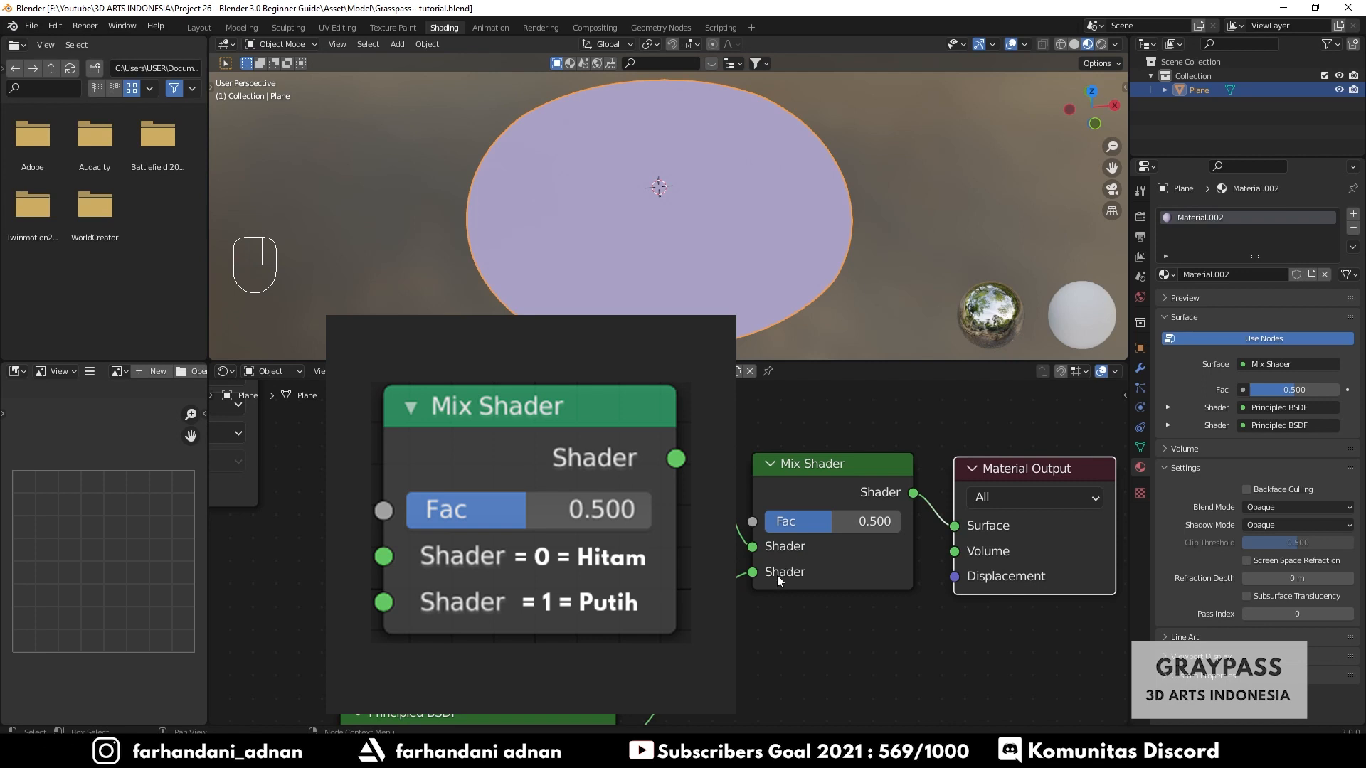
scroll(779, 574, down, 4)
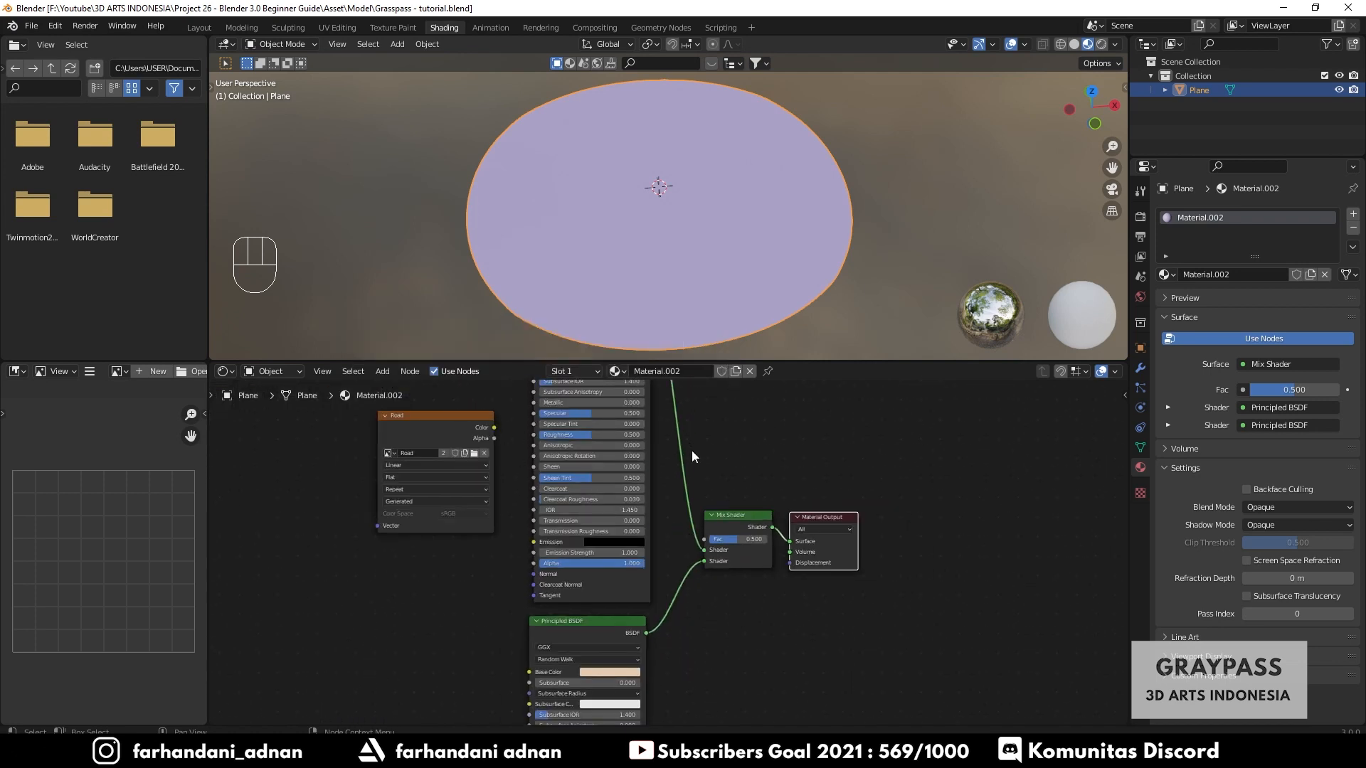
- Connect the Road texture's Color output to the Mix Shader's Fac input
middle_drag(693, 454, 700, 481)
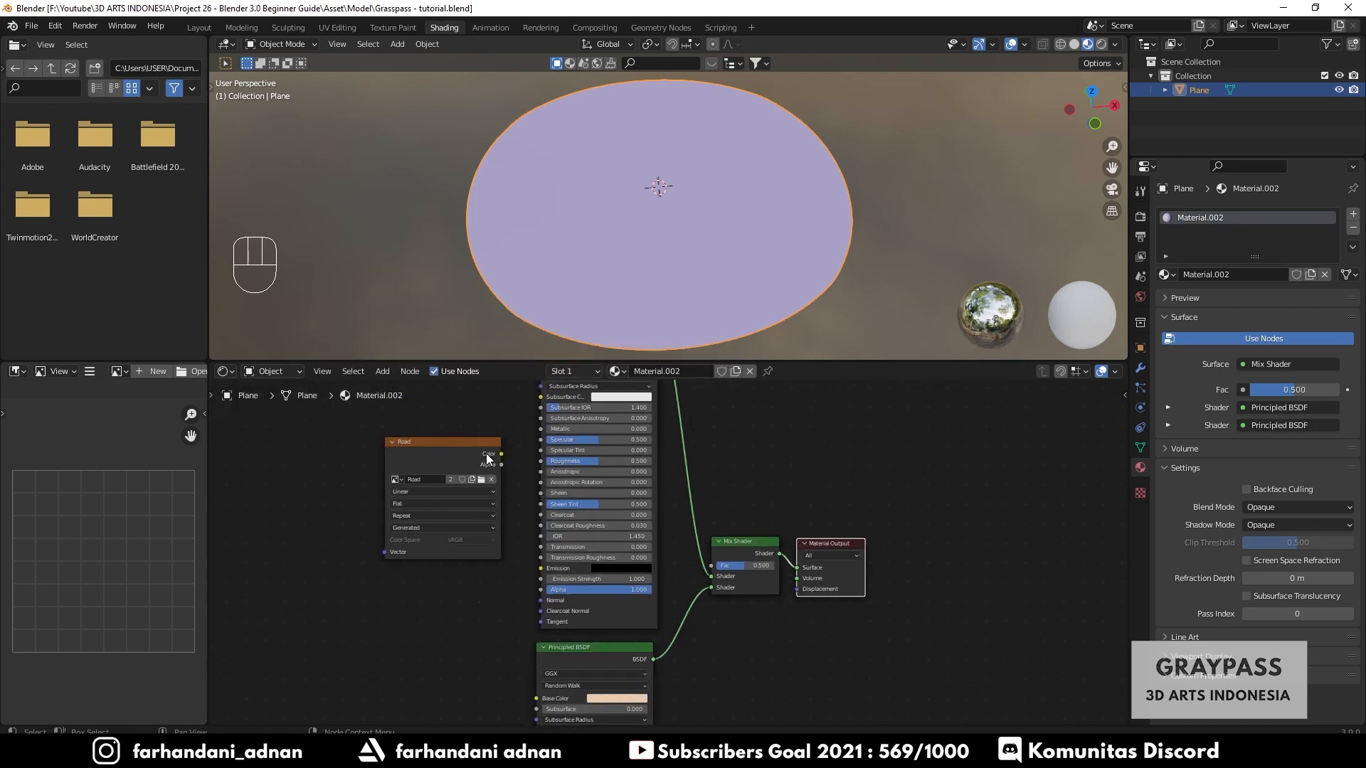
click(463, 448)
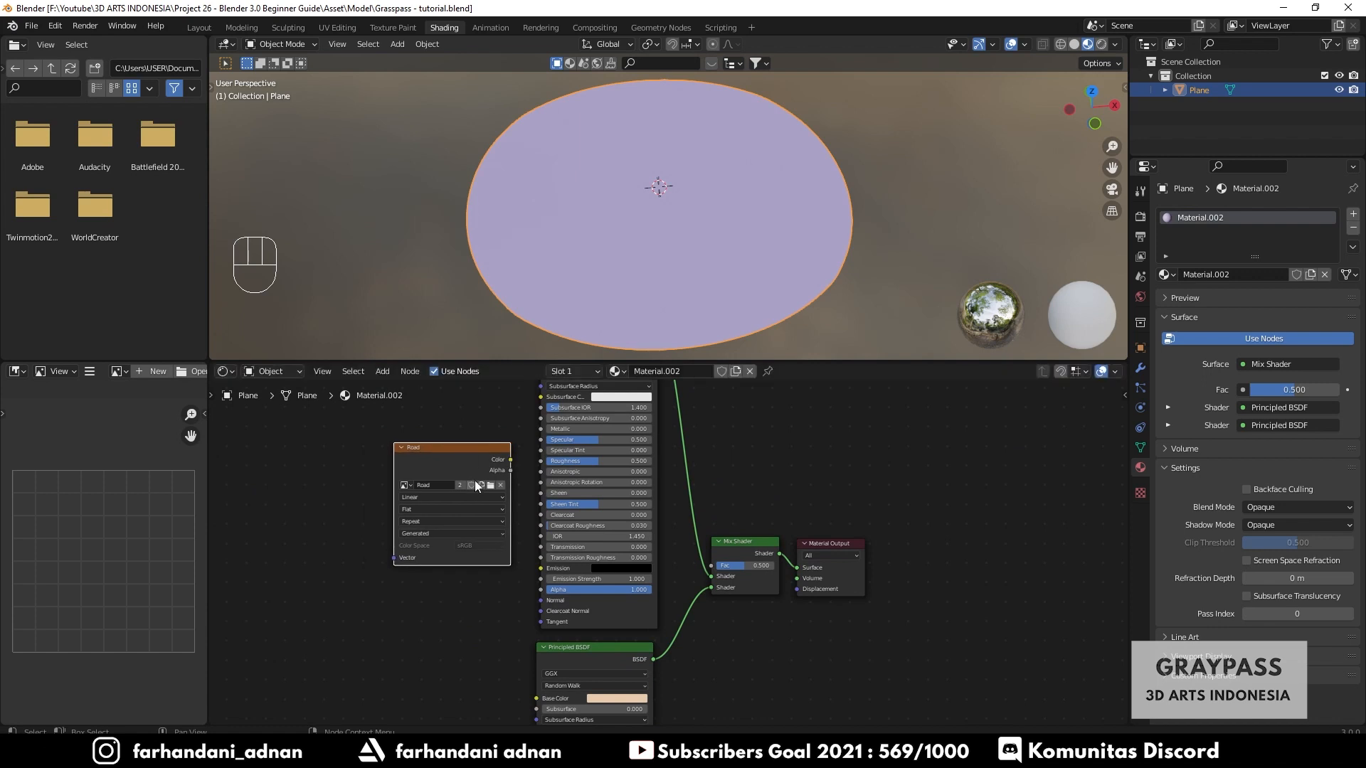
scroll(381, 457, up, 2)
middle_drag(381, 457, 439, 503)
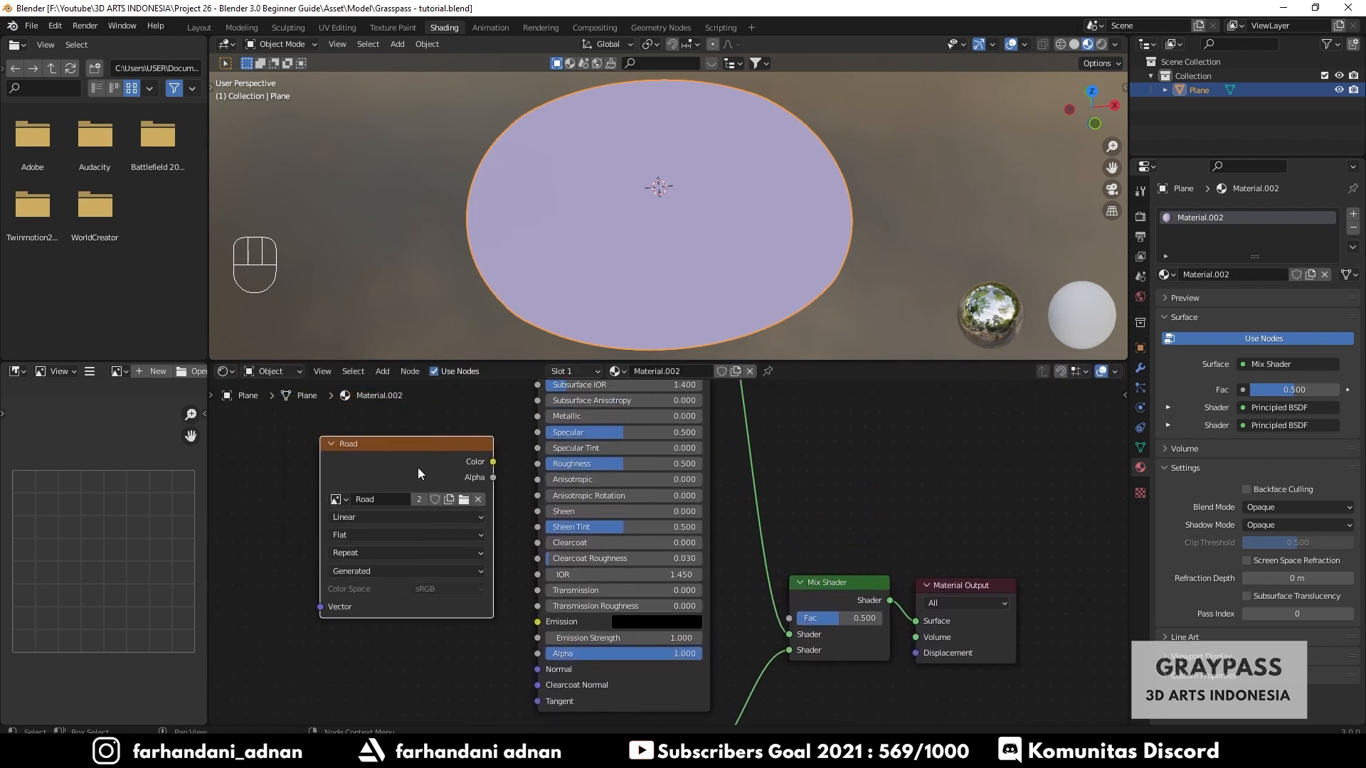
drag(492, 461, 790, 618)
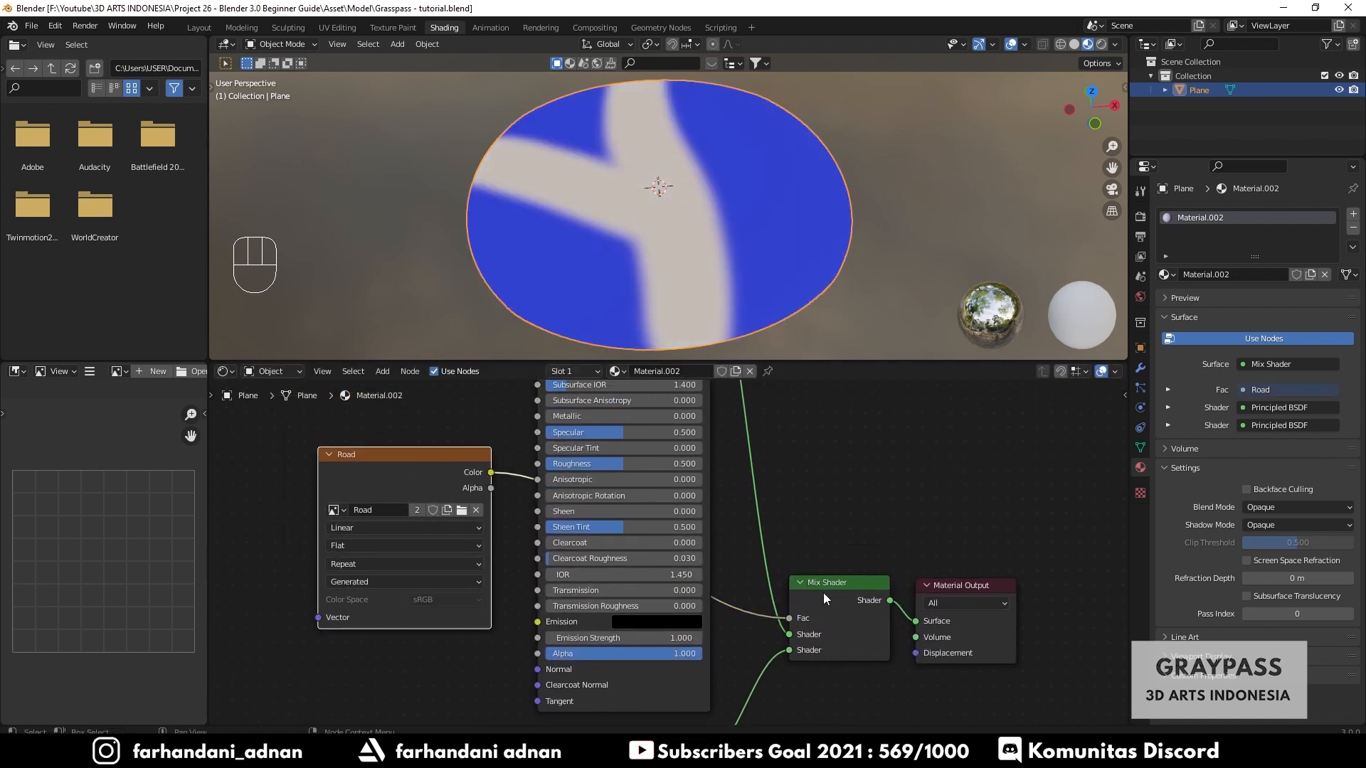
- Set the duplicated Principled BSDF's Base Color to a pale yellow
middle_drag(683, 313, 656, 259)
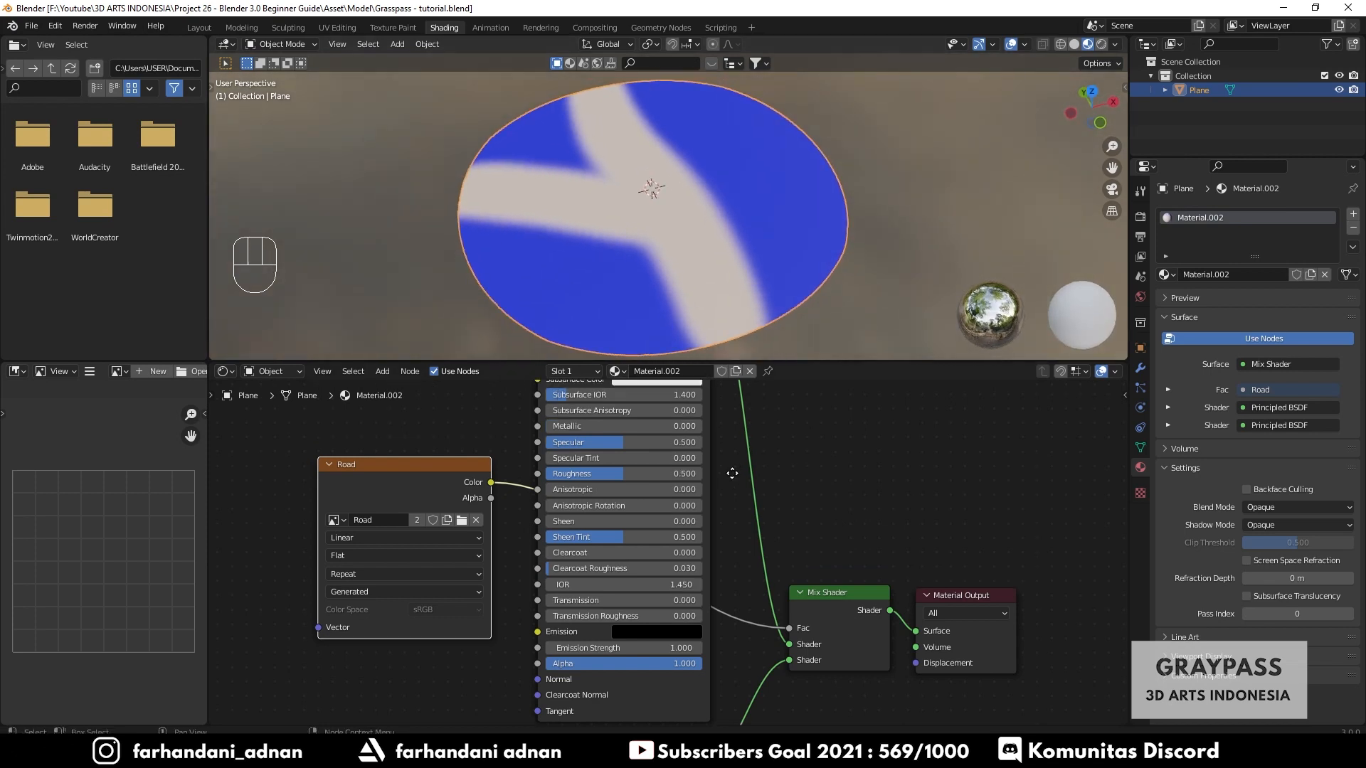
middle_drag(697, 382, 680, 524)
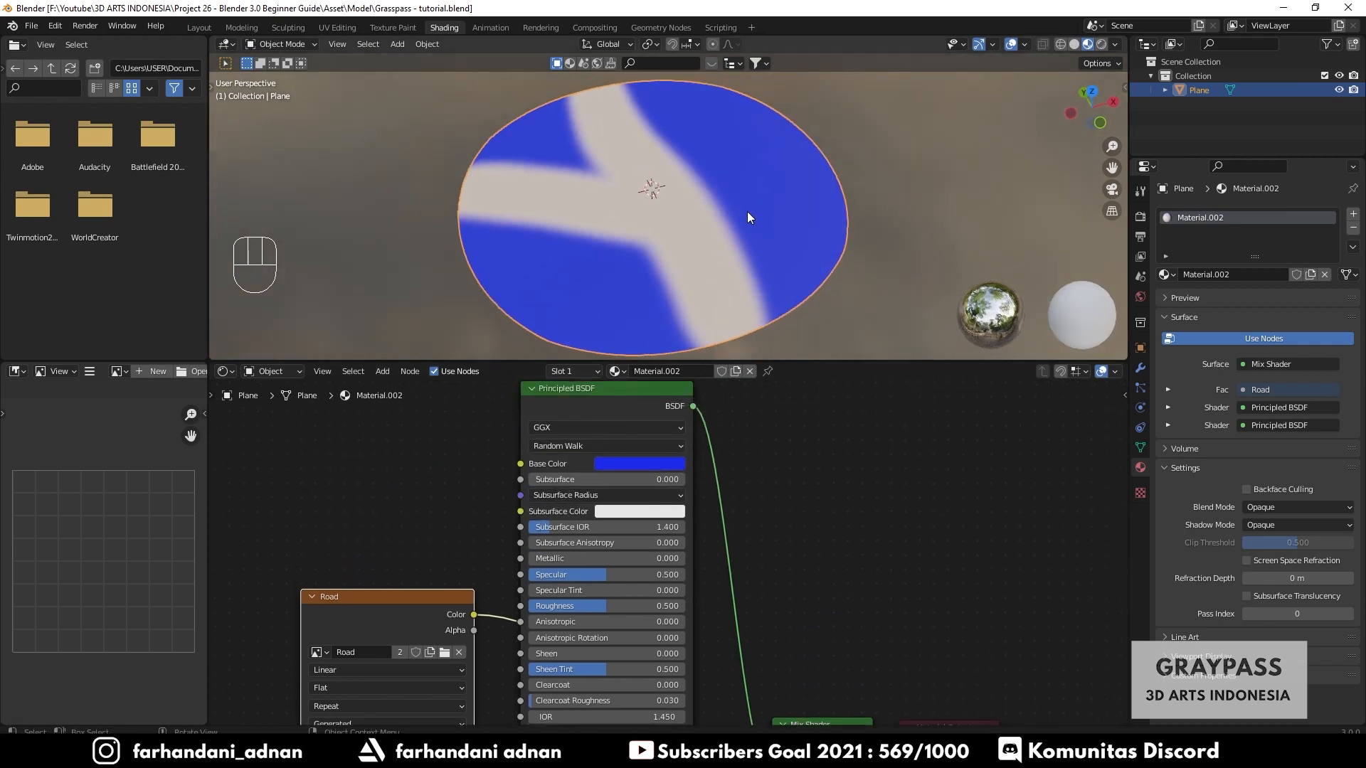
drag(410, 619, 426, 598)
scroll(731, 556, down, 1)
shift+scroll(732, 557, down, 5)
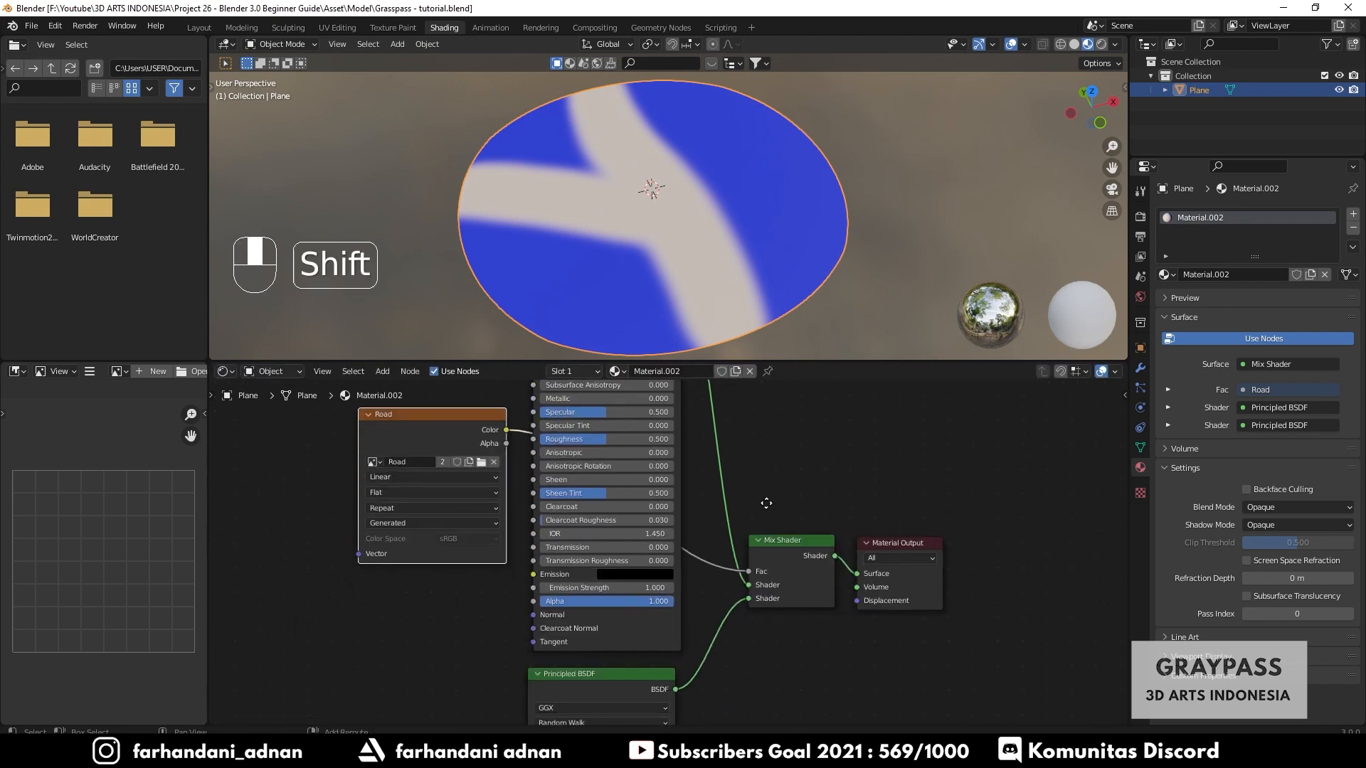
shift+scroll(605, 689, down, 4)
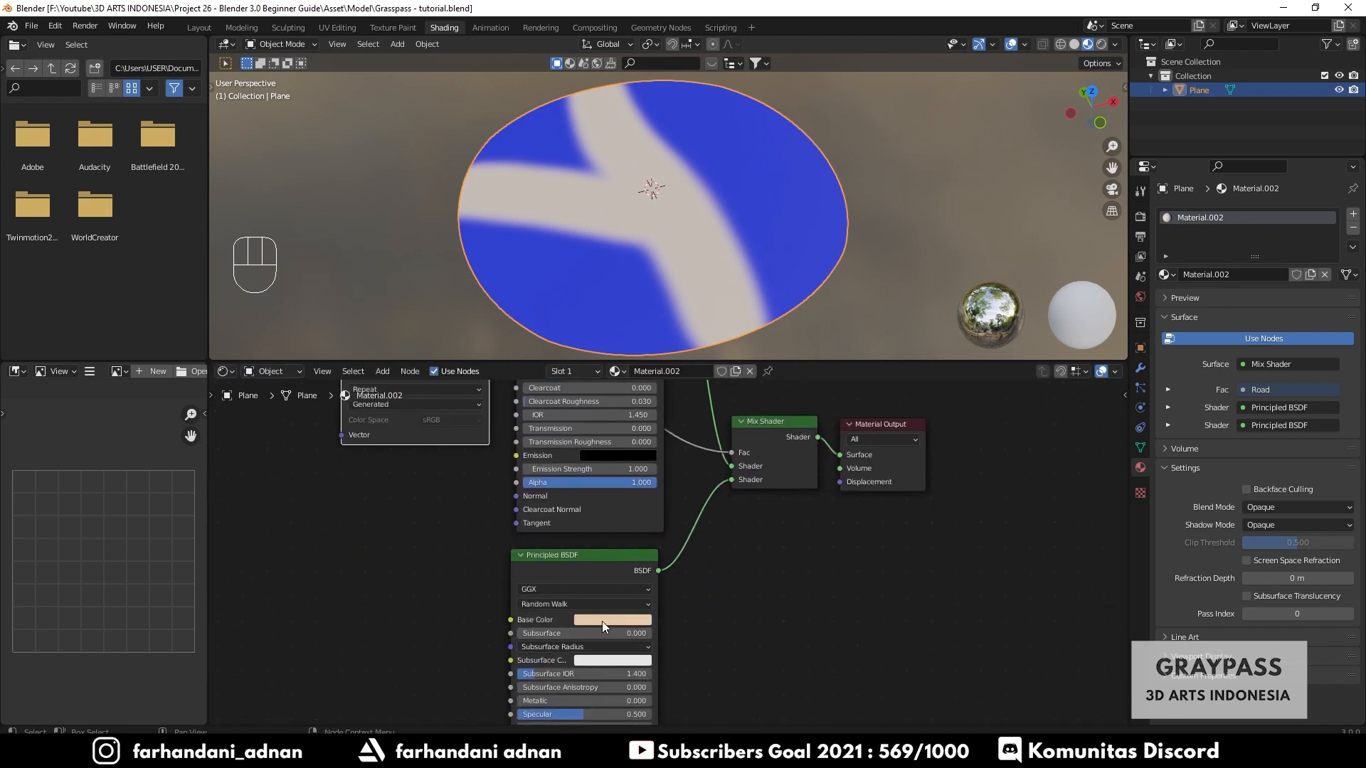
click(603, 621)
mouse_move(618, 497)
mouse_down()
mouse_move(597, 476)
mouse_move(614, 493)
mouse_up()
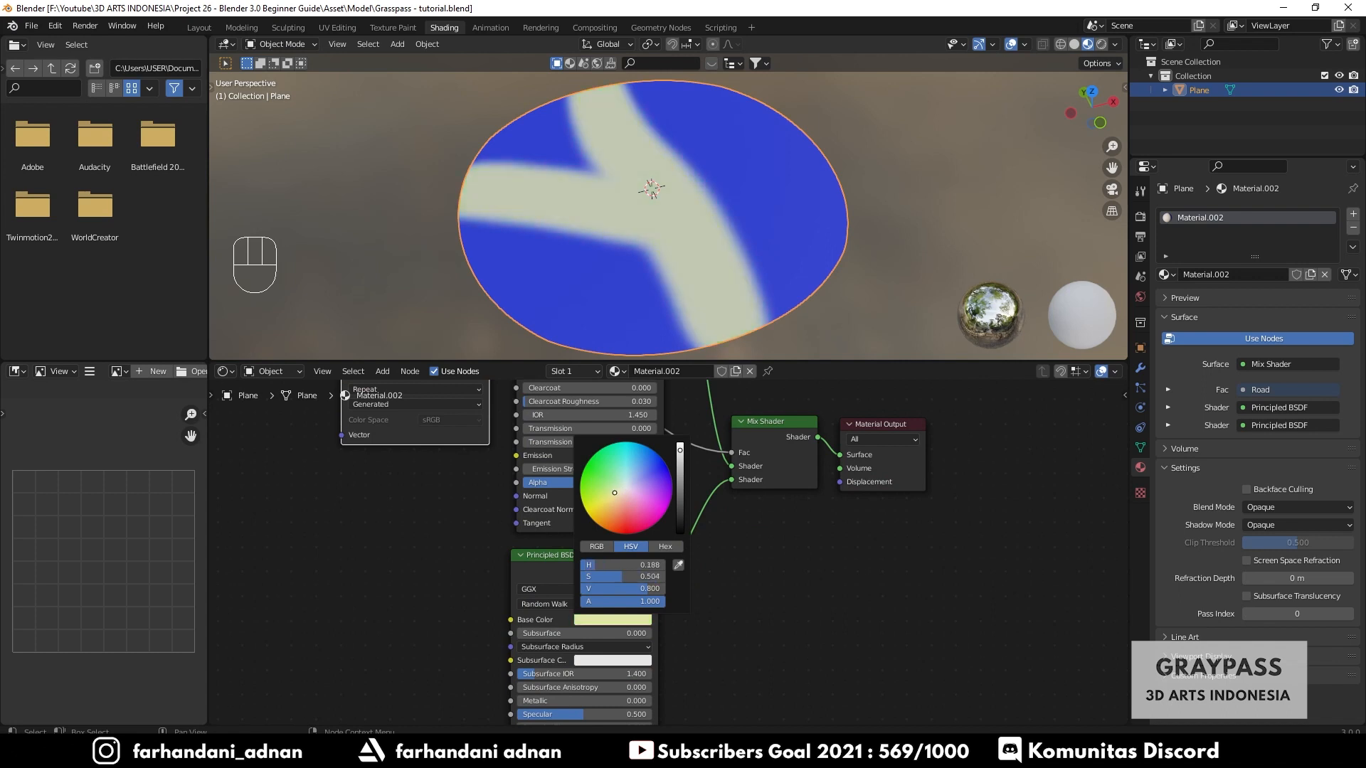
- Set the original Principled BSDF's Base Color to bright green
shift+middle_drag(797, 555, 805, 724)
shift+middle_drag(651, 432, 715, 583)
scroll(661, 494, up, 3)
click(668, 510)
drag(675, 357, 601, 332)
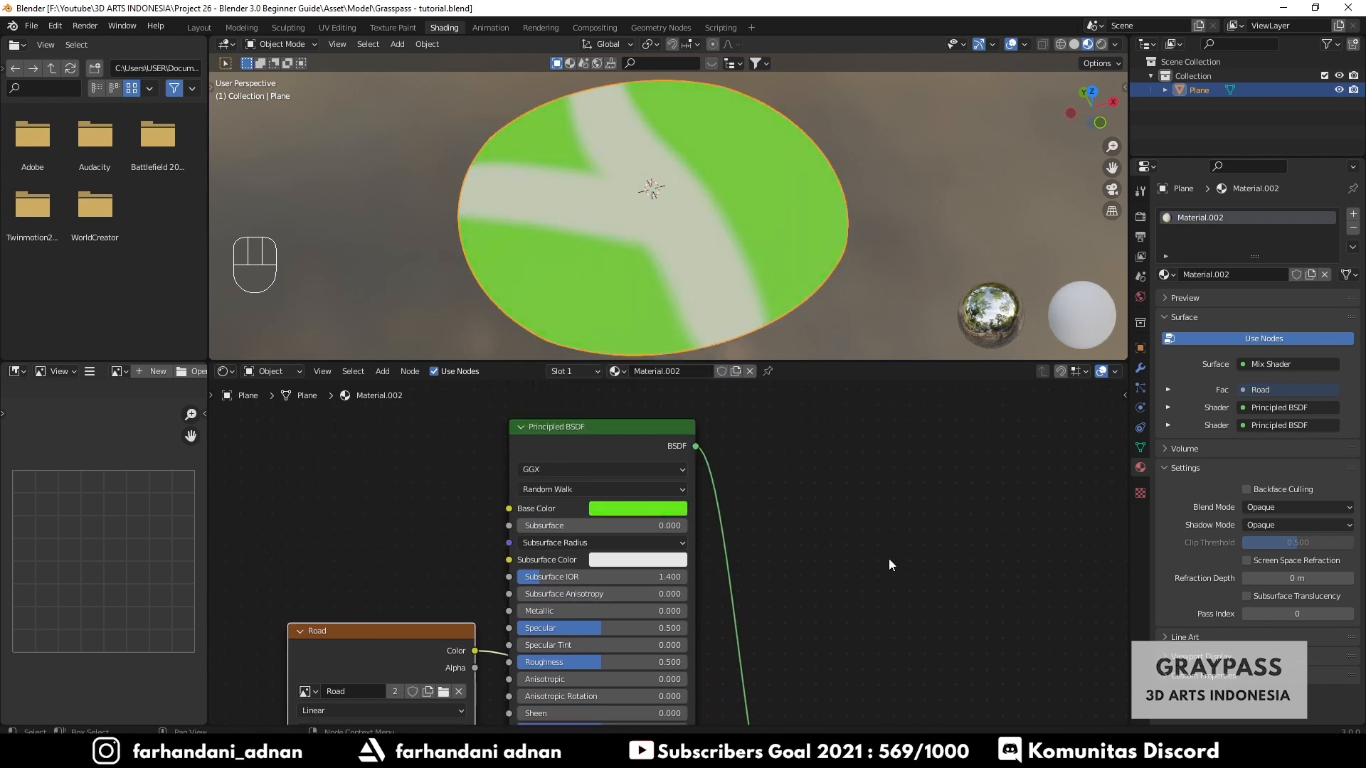
scroll(888, 561, down, 1)
middle_drag(778, 270, 738, 239)
shift+middle_drag(830, 592, 787, 450)
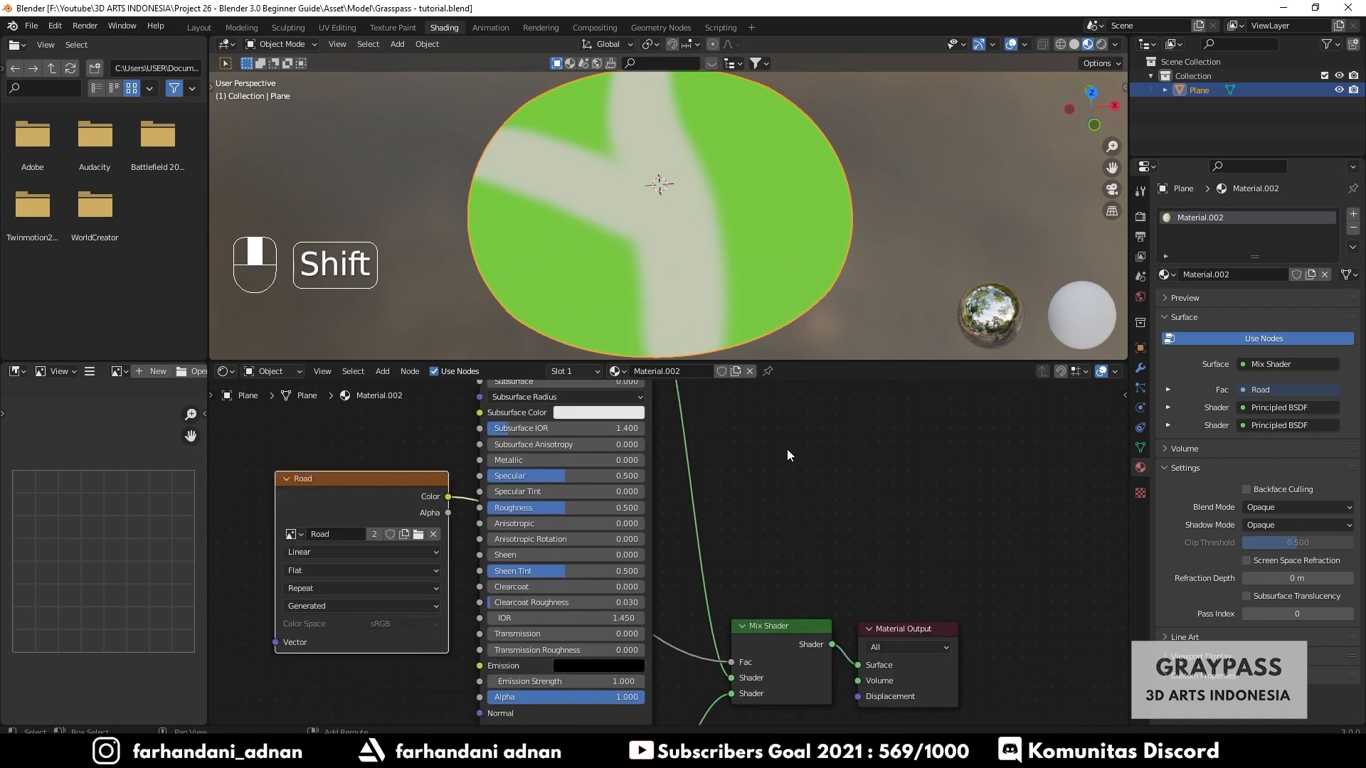
middle_drag(778, 510, 802, 537)
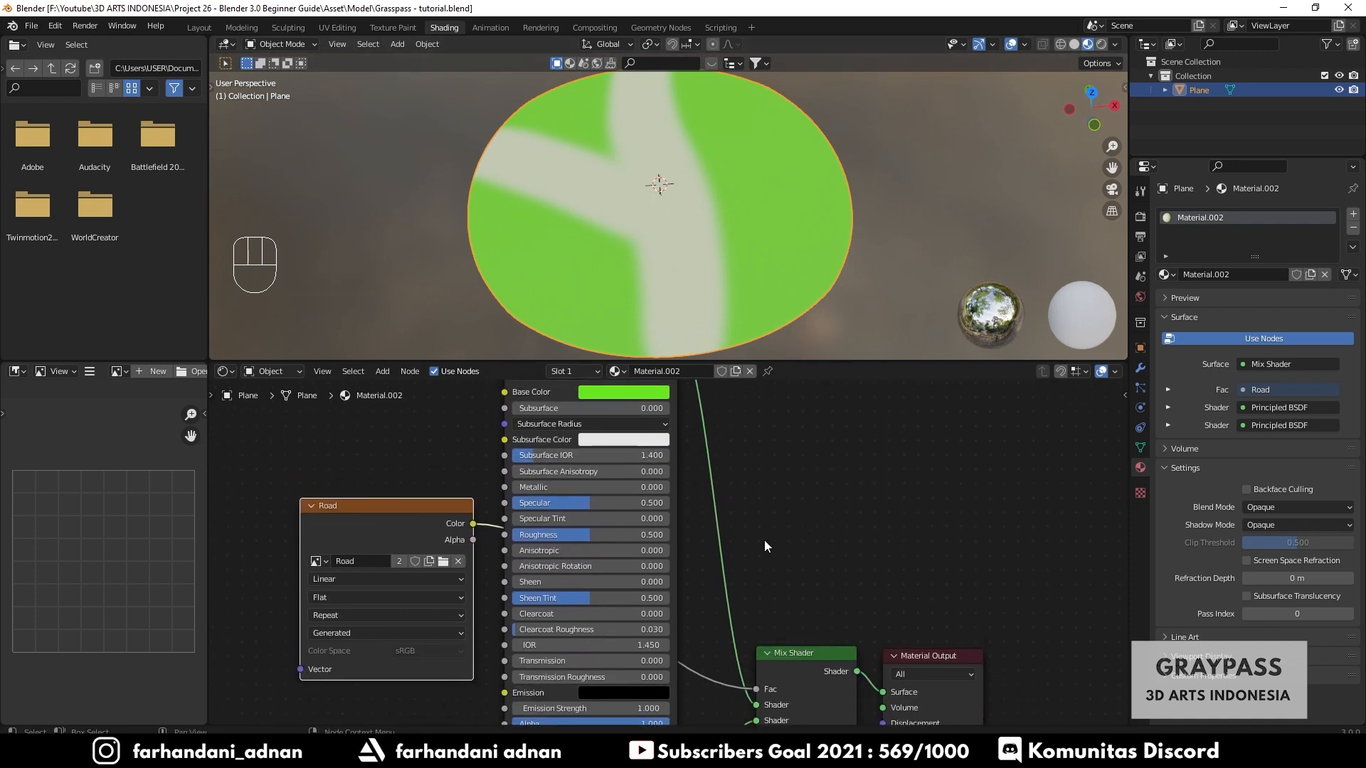
- Rearrange the shader nodes, moving the Road texture node up beside the green Principled BSDF near the Mix Shader
scroll(764, 540, down, 2)
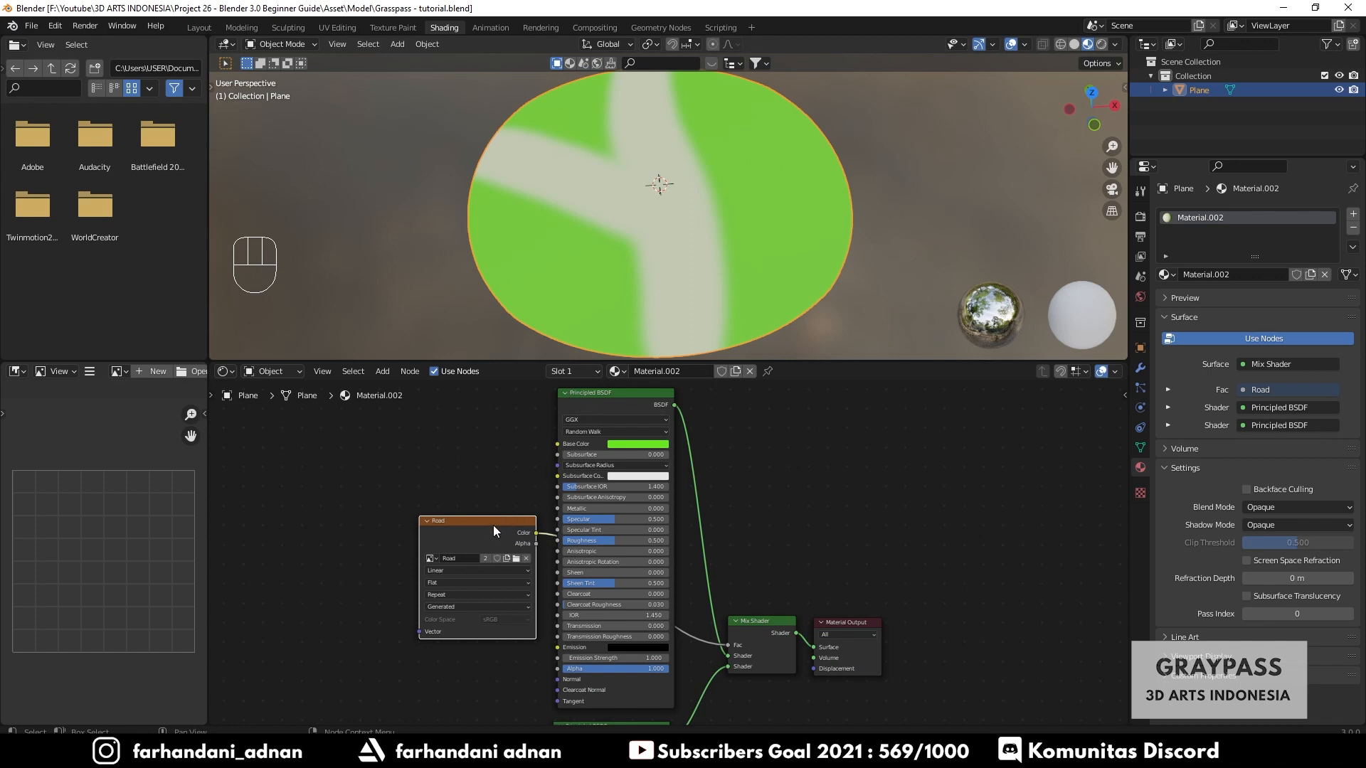
drag(494, 530, 787, 472)
drag(640, 394, 498, 419)
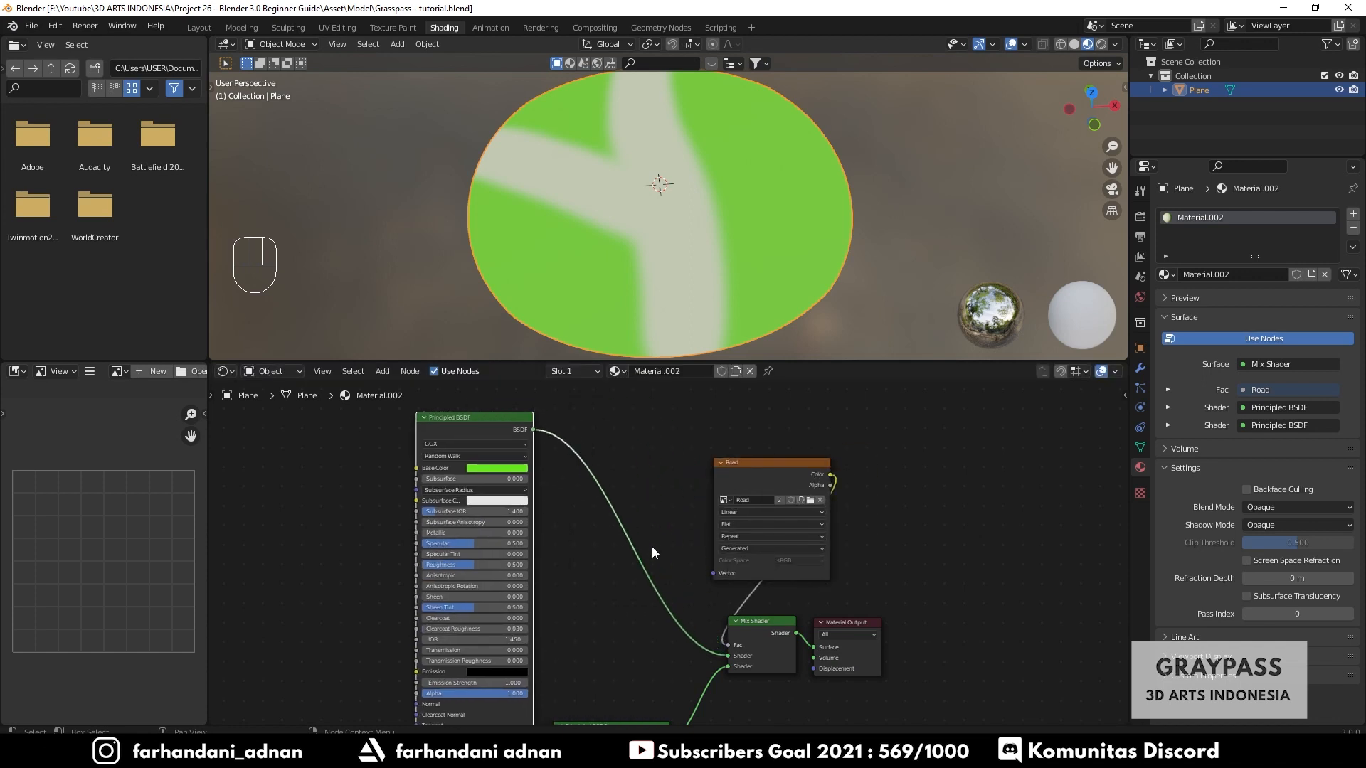
middle_drag(652, 548, 696, 389)
drag(638, 569, 503, 598)
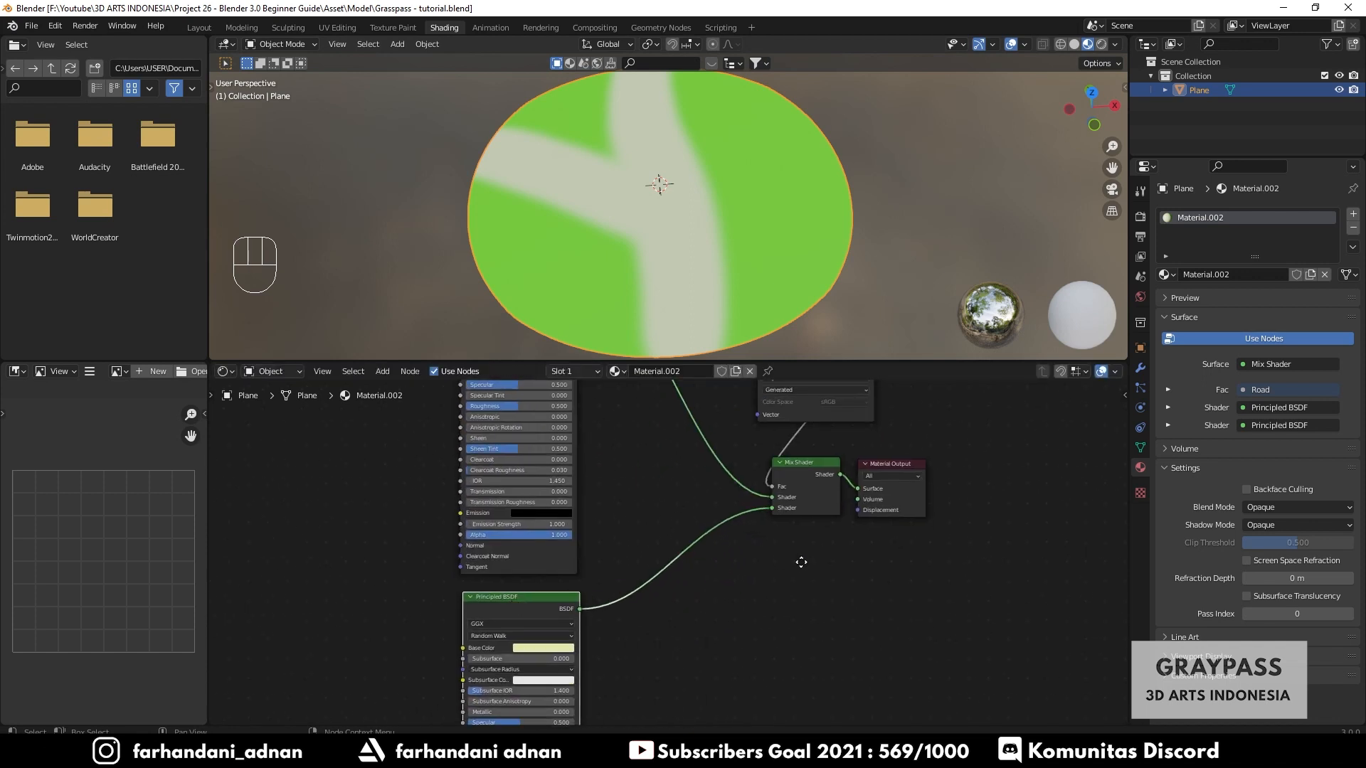
middle_drag(801, 562, 801, 674)
drag(829, 540, 908, 638)
drag(891, 578, 963, 611)
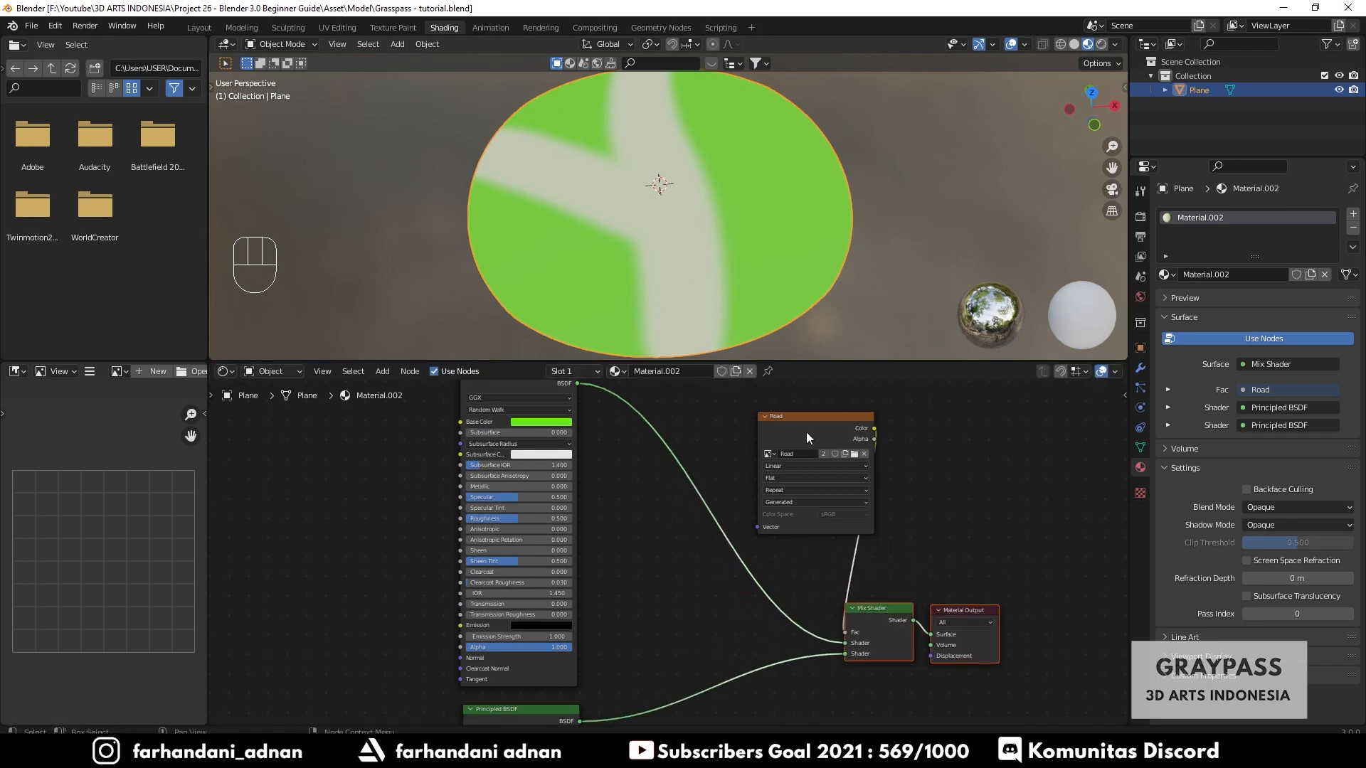
drag(807, 437, 716, 466)
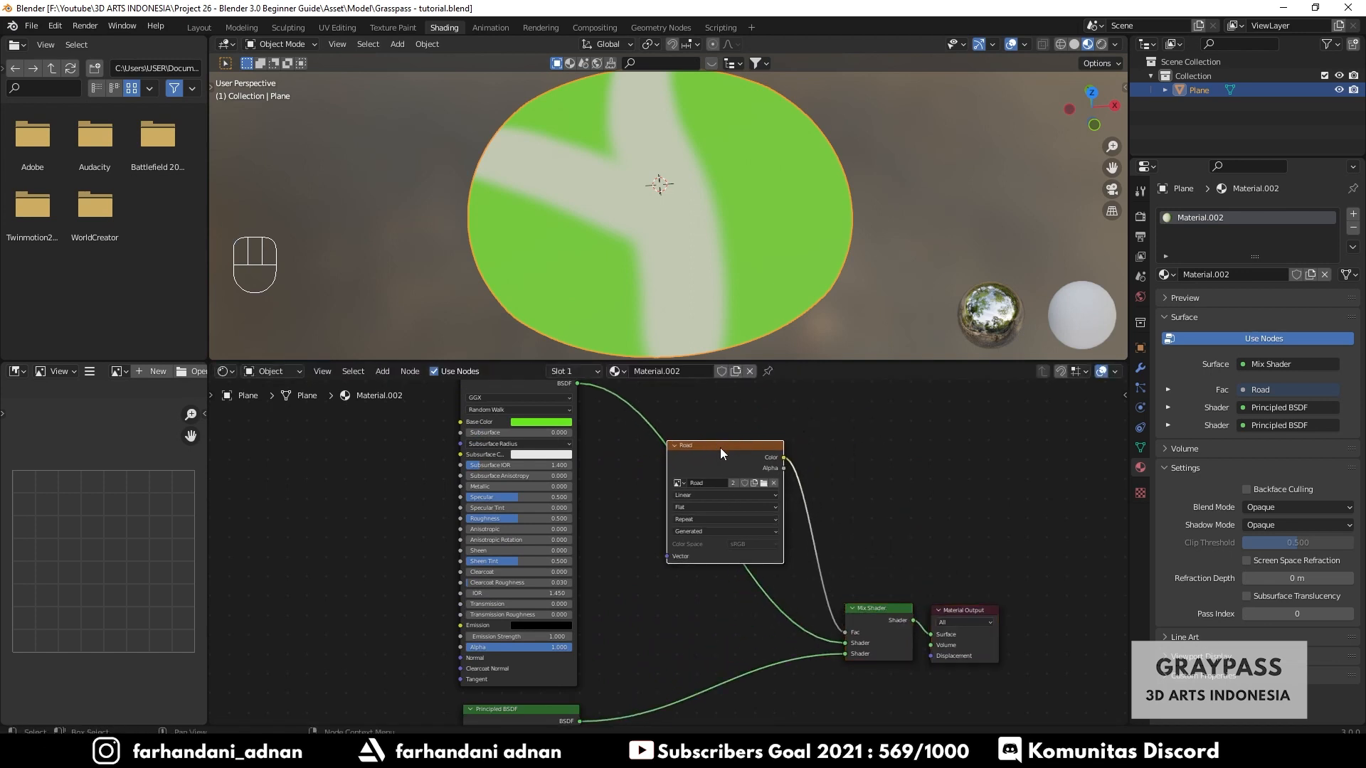
- Add a new Principled BSDF node and connect the Road texture's Color to its Base Color
key(shift+a)
click(854, 414)
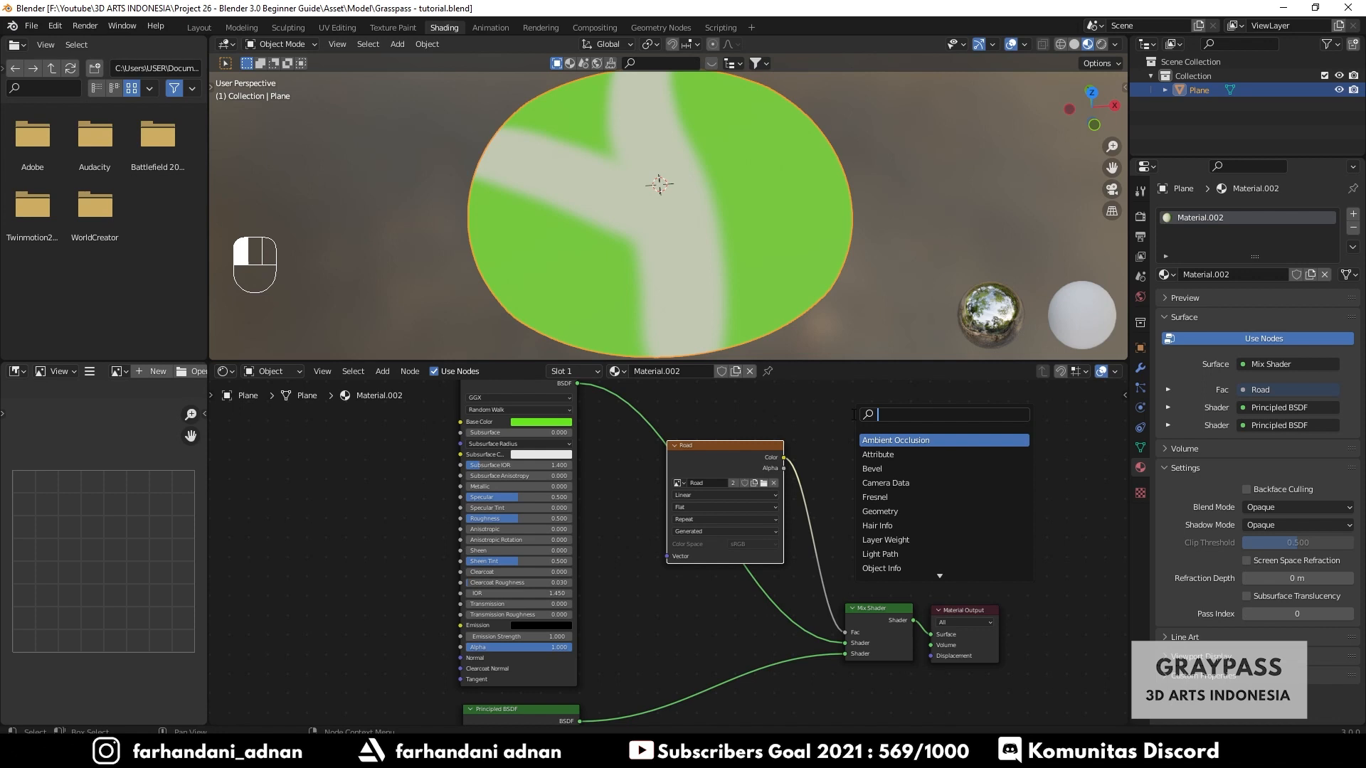
text(pri)
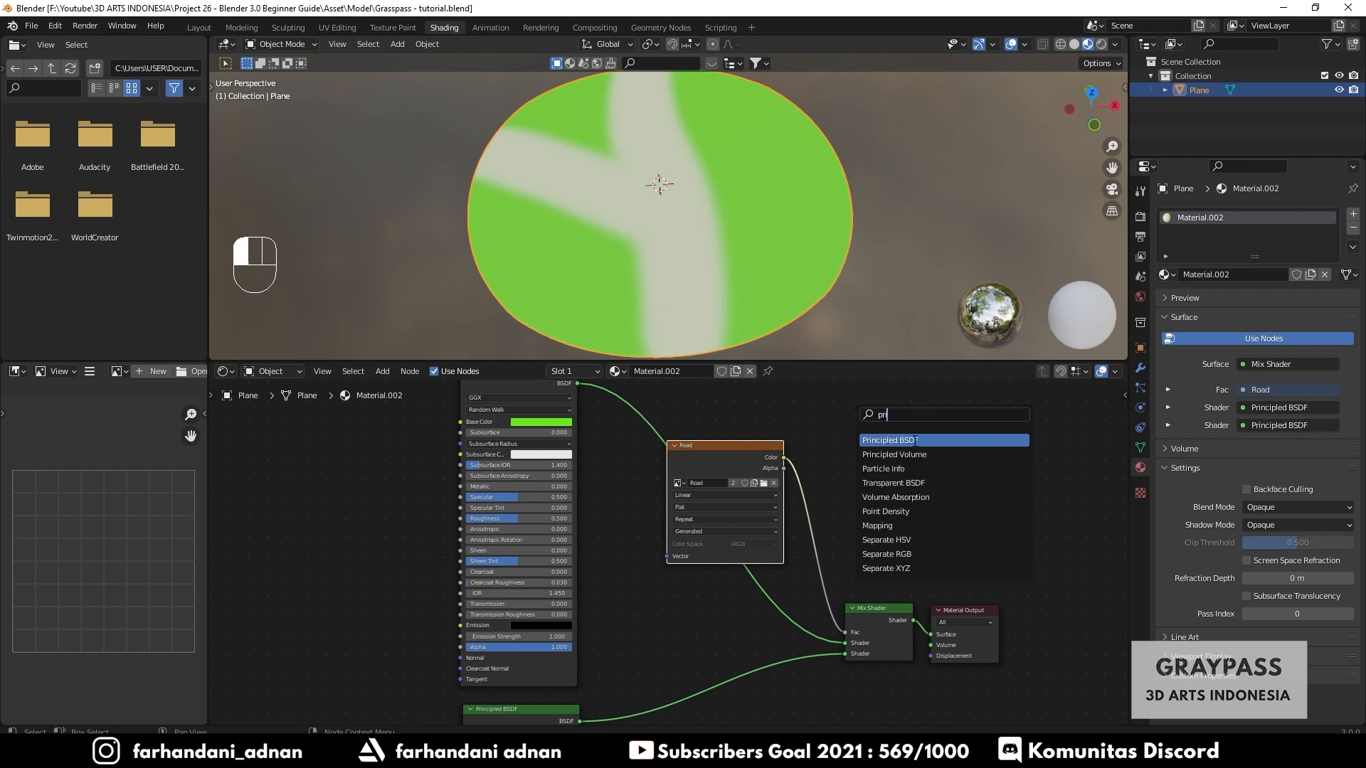
click(916, 441)
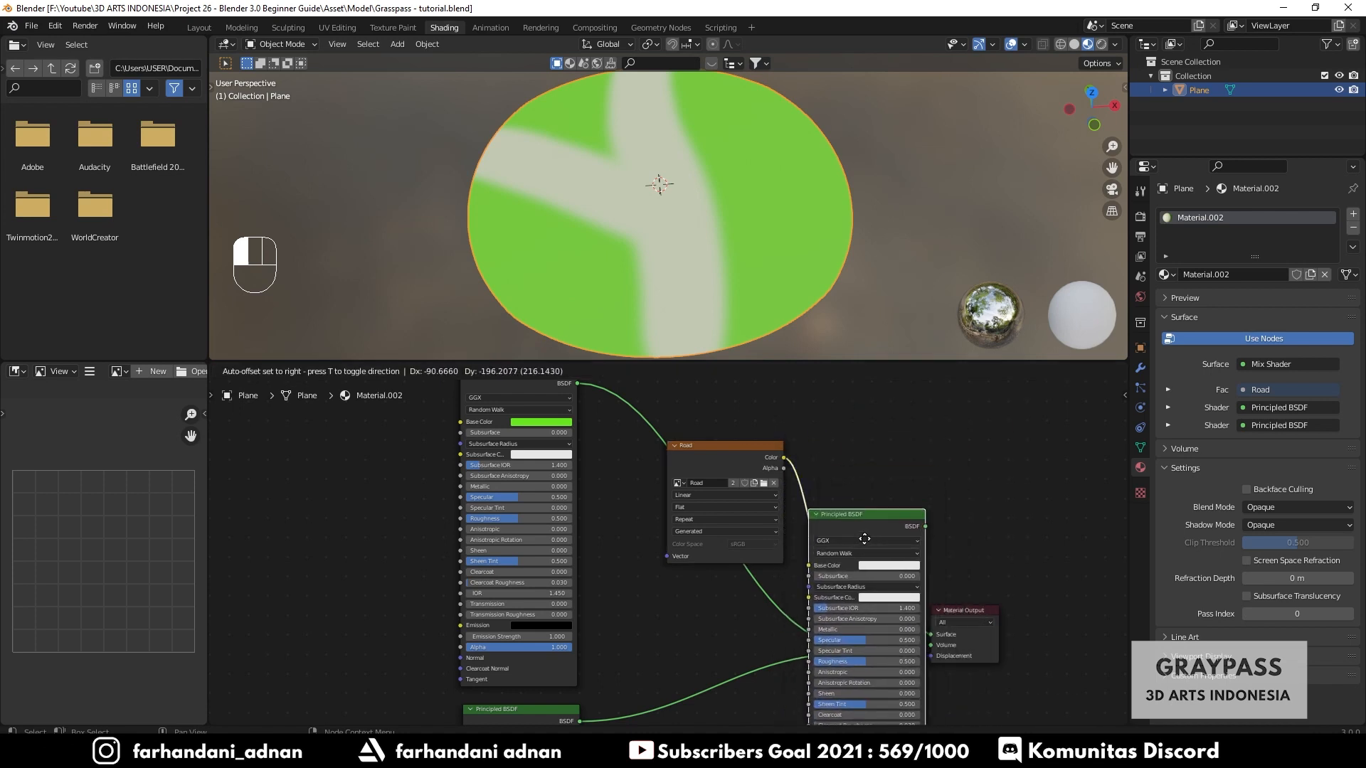
click(879, 540)
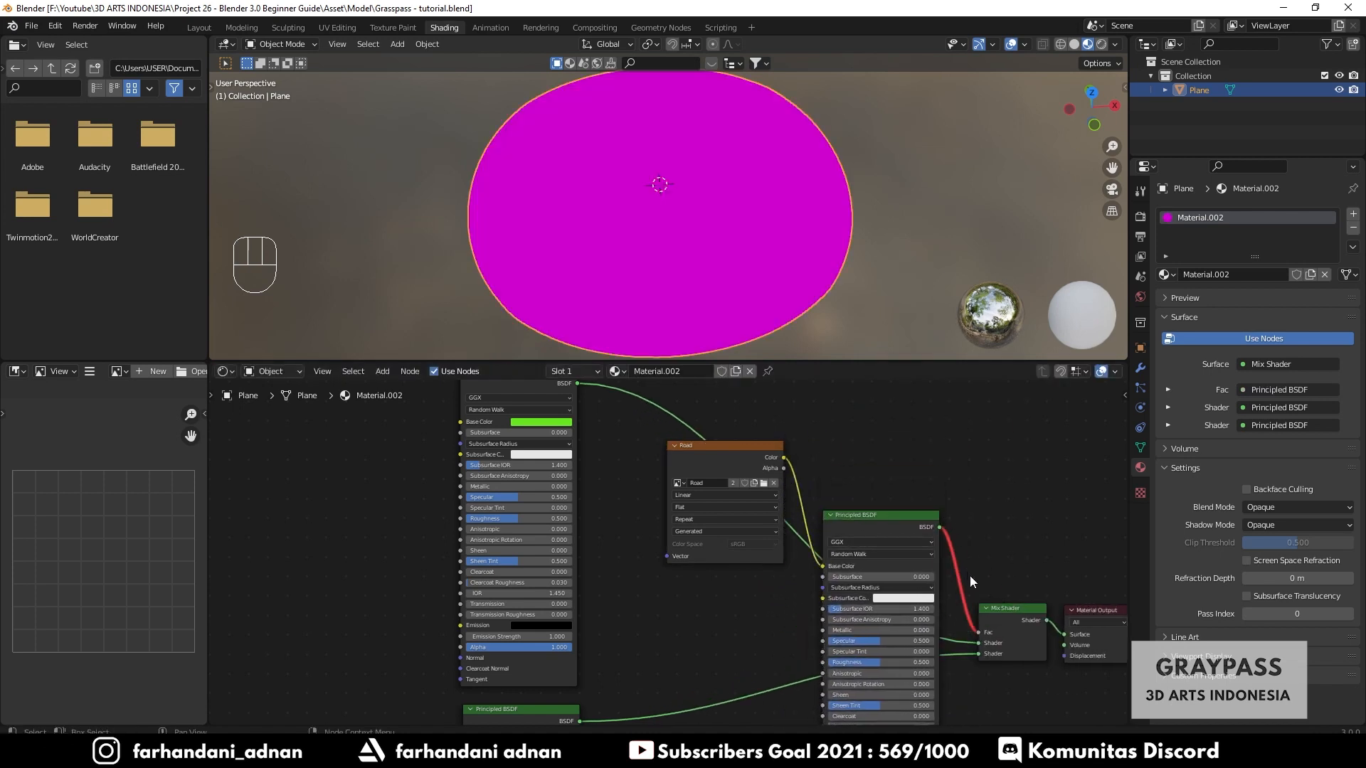
drag(980, 629, 967, 561)
middle_drag(967, 561, 770, 438)
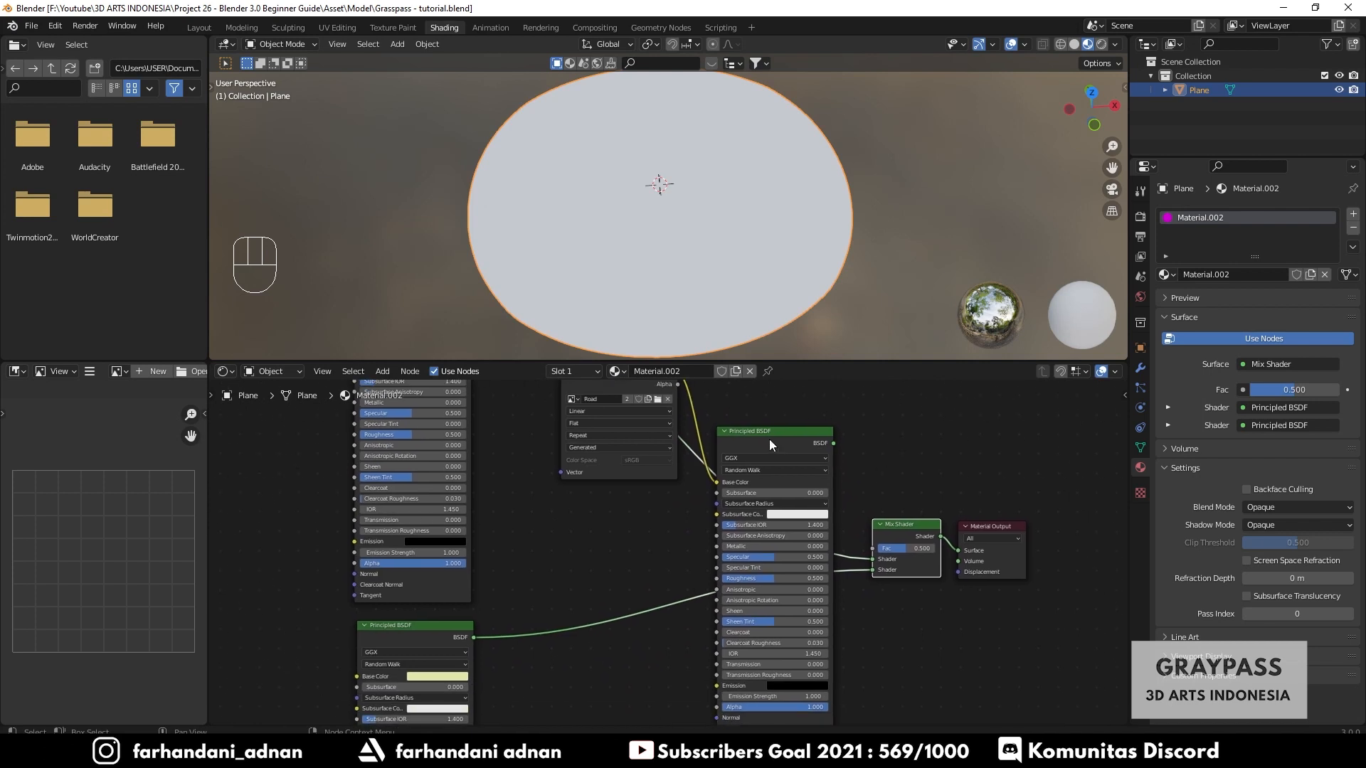
- Connect the new Principled BSDF directly to the Material Output Surface and move the Mix Shader aside
middle_drag(687, 579, 648, 473)
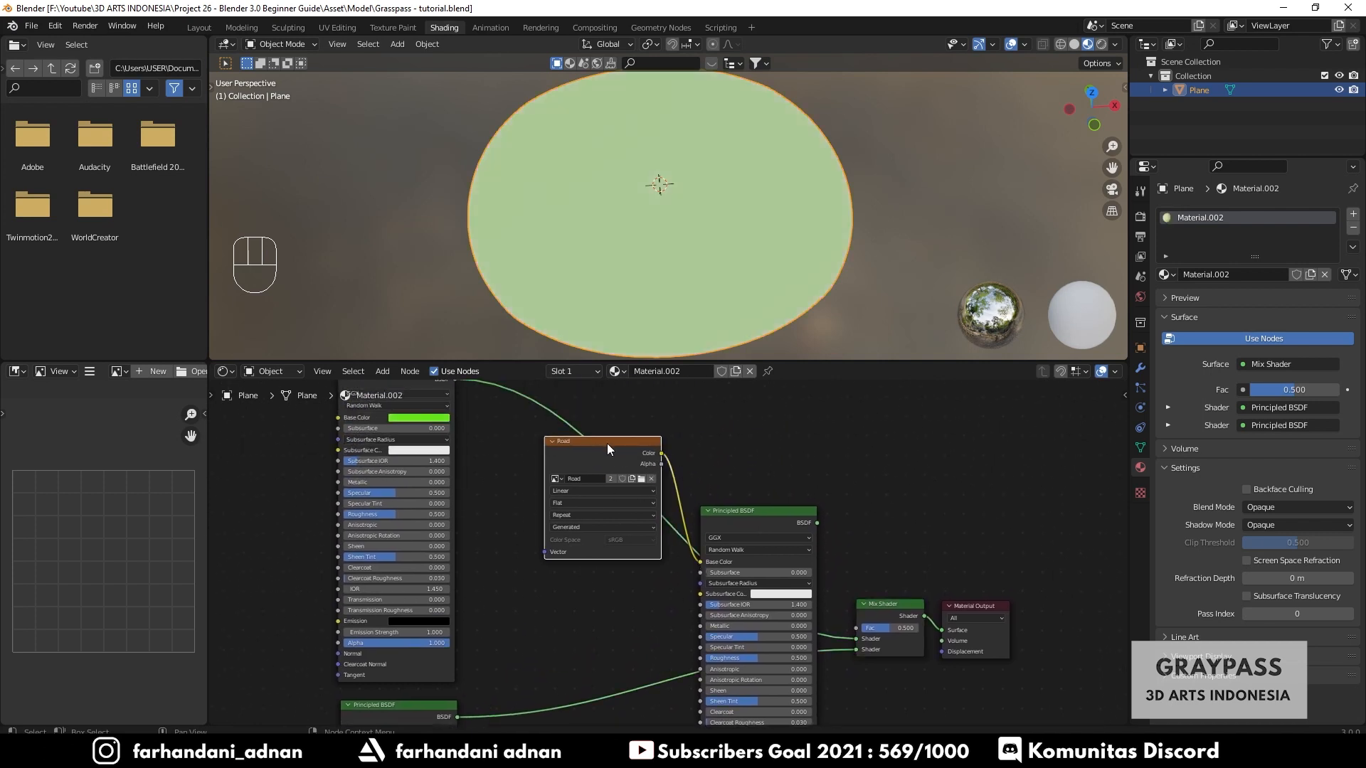
drag(608, 447, 574, 541)
drag(817, 523, 872, 660)
click(883, 618)
drag(544, 553, 519, 534)
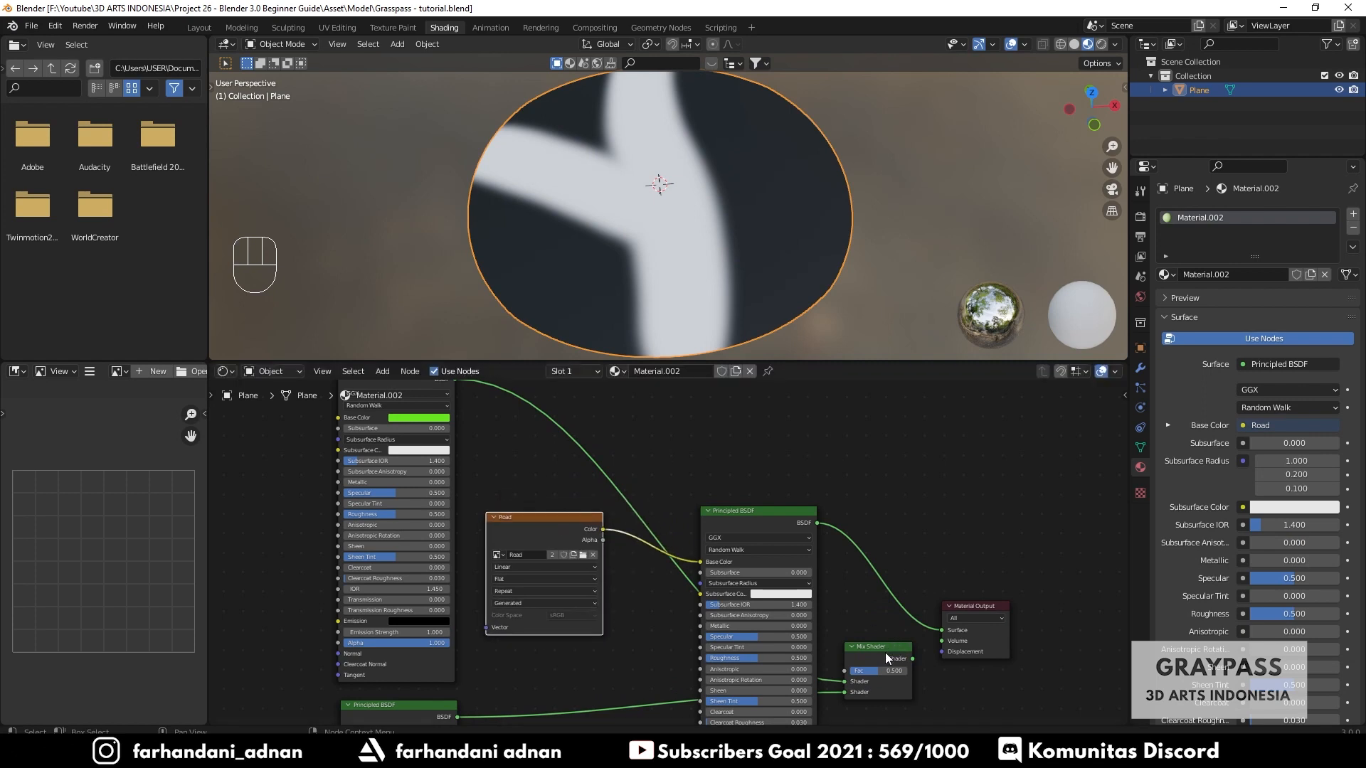
drag(869, 645, 562, 652)
drag(532, 533, 593, 513)
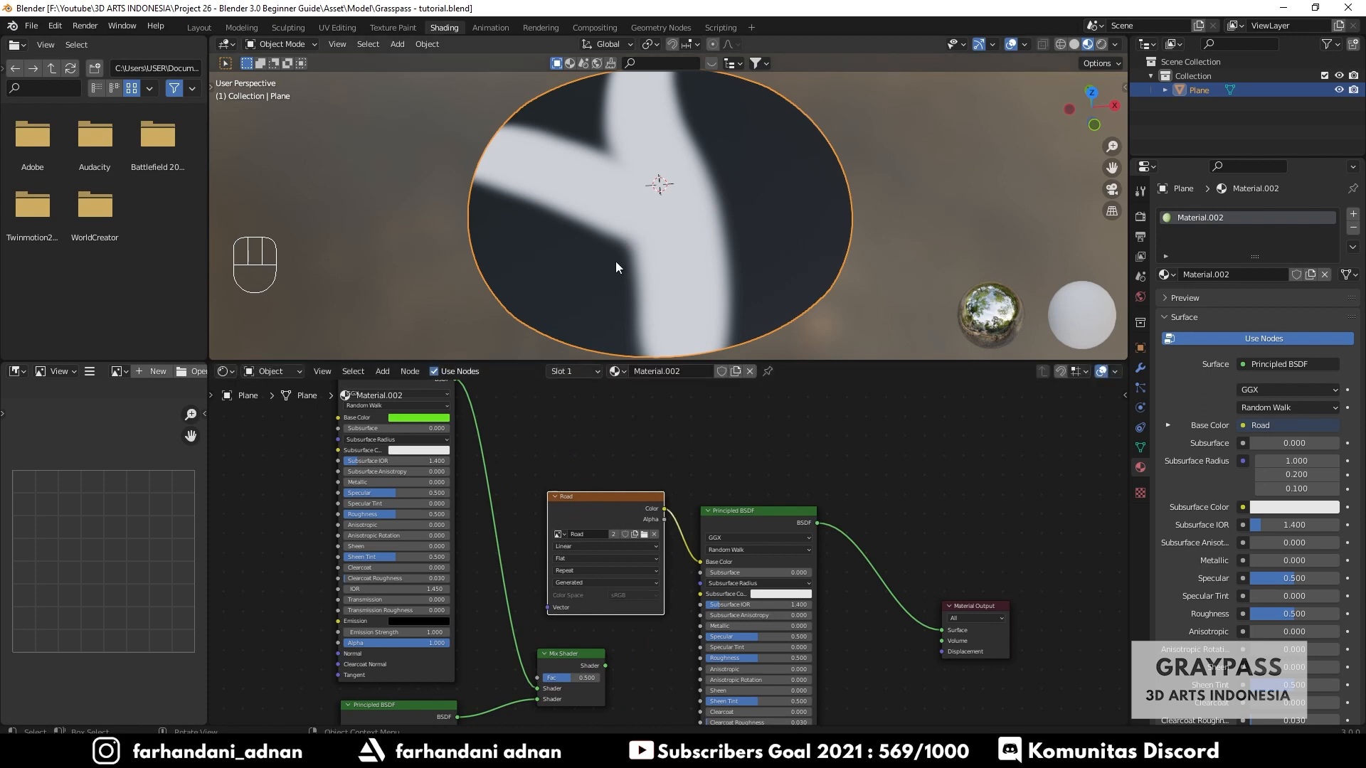
- Examine the Mix Shader node's input sockets and their connections in the node editor
middle_drag(675, 225, 744, 252)
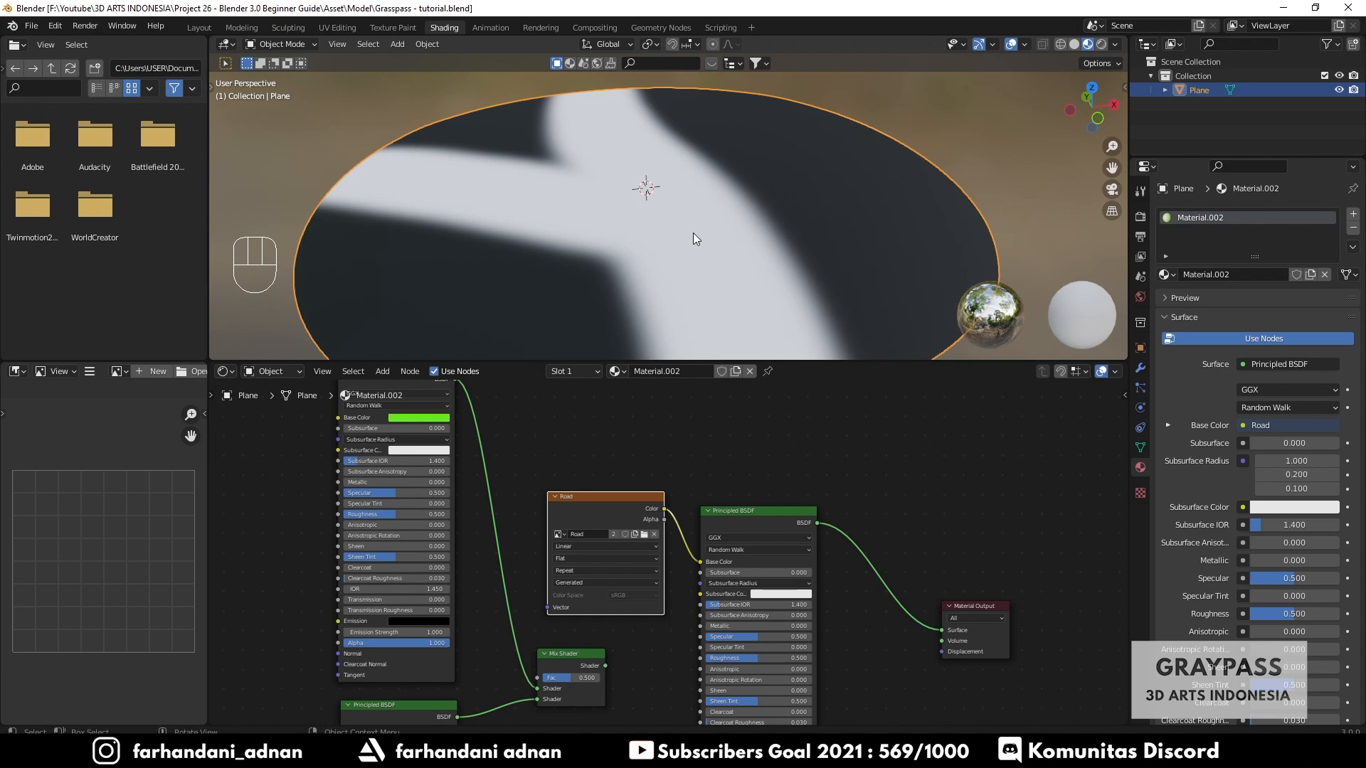
scroll(545, 630, up, 3)
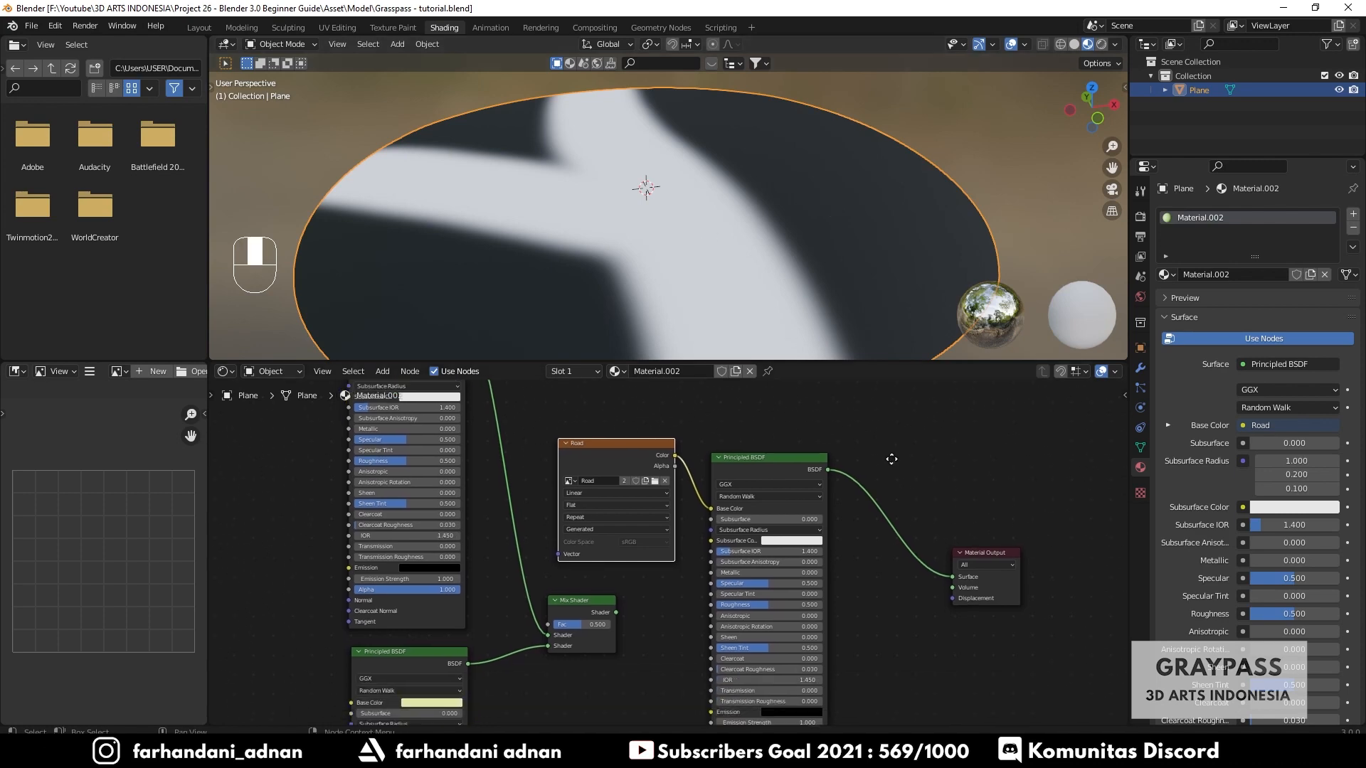
drag(546, 630, 588, 611)
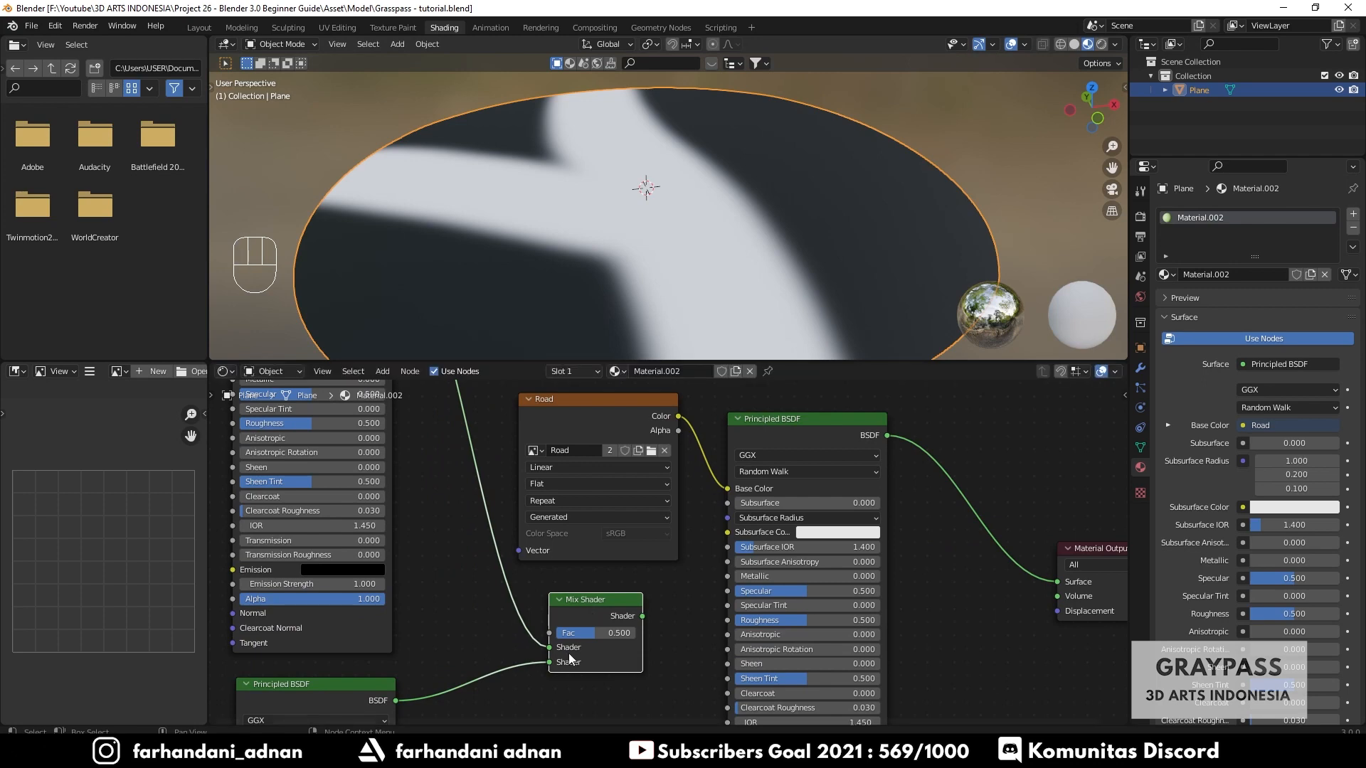
scroll(568, 650, up, 4)
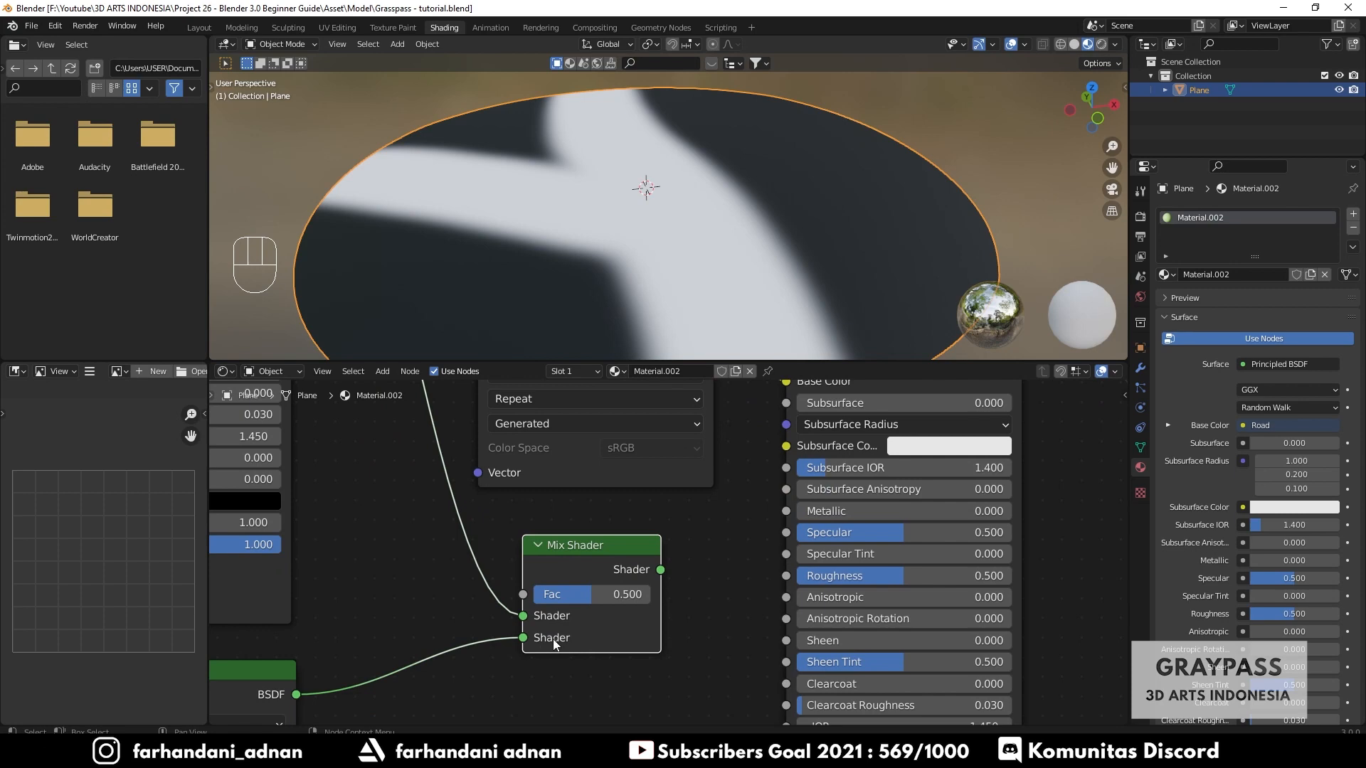
scroll(552, 642, down, 7)
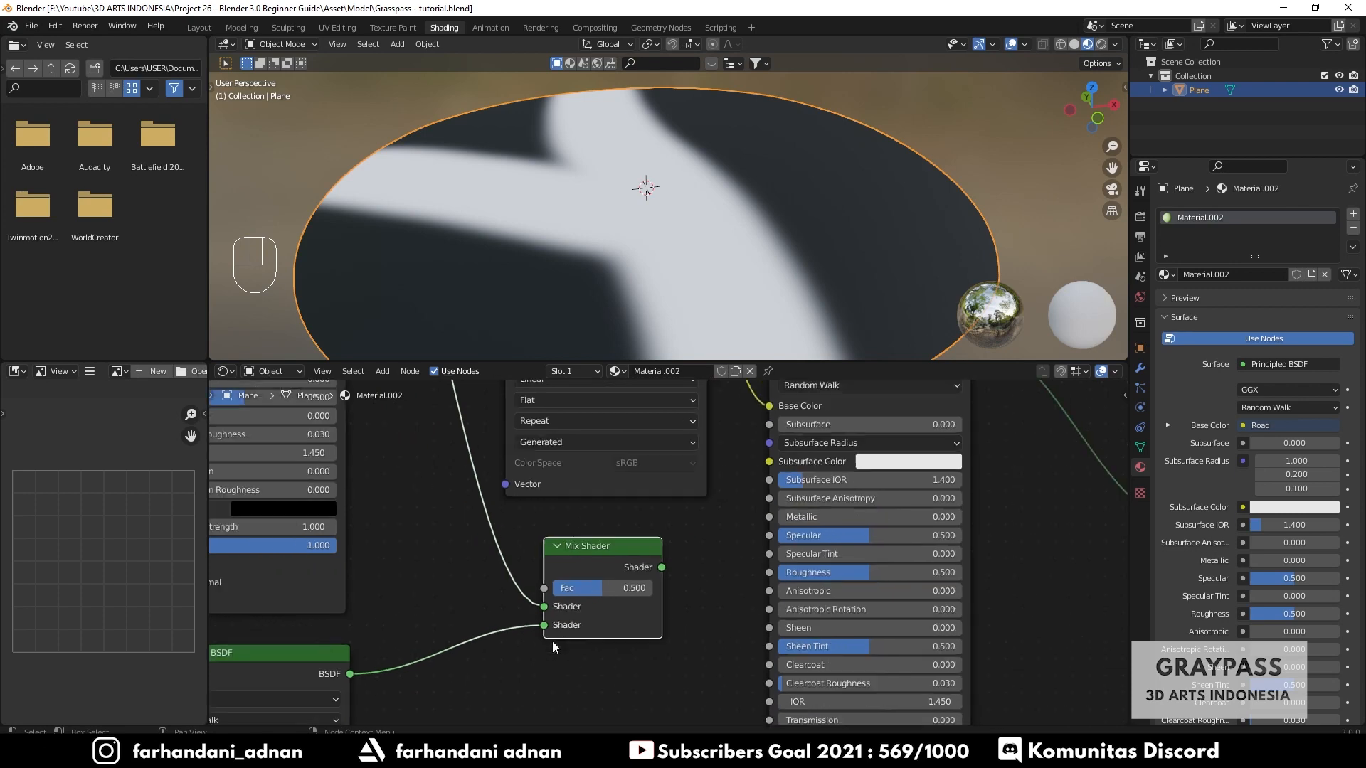
middle_drag(630, 497, 637, 607)
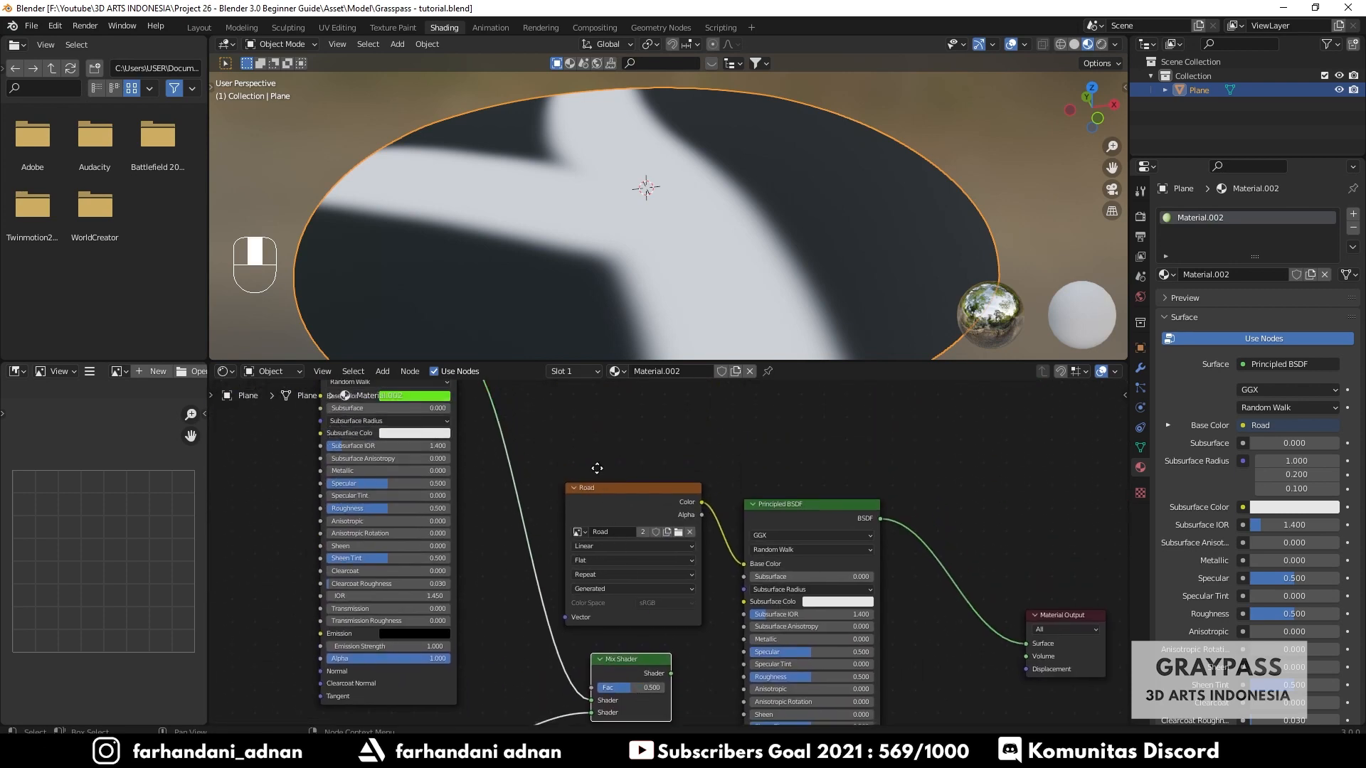
middle_drag(599, 473, 630, 499)
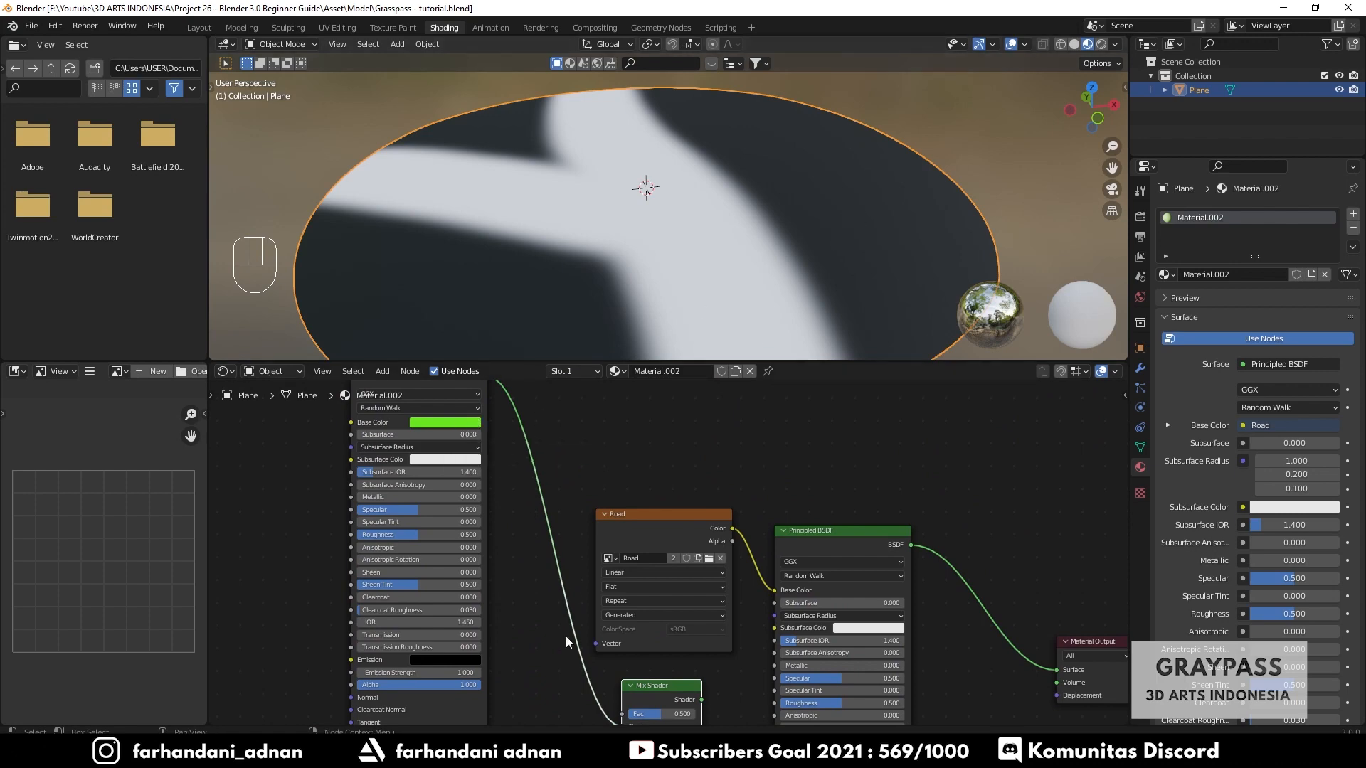
middle_drag(569, 642, 538, 569)
scroll(563, 676, up, 1)
scroll(562, 673, up, 4)
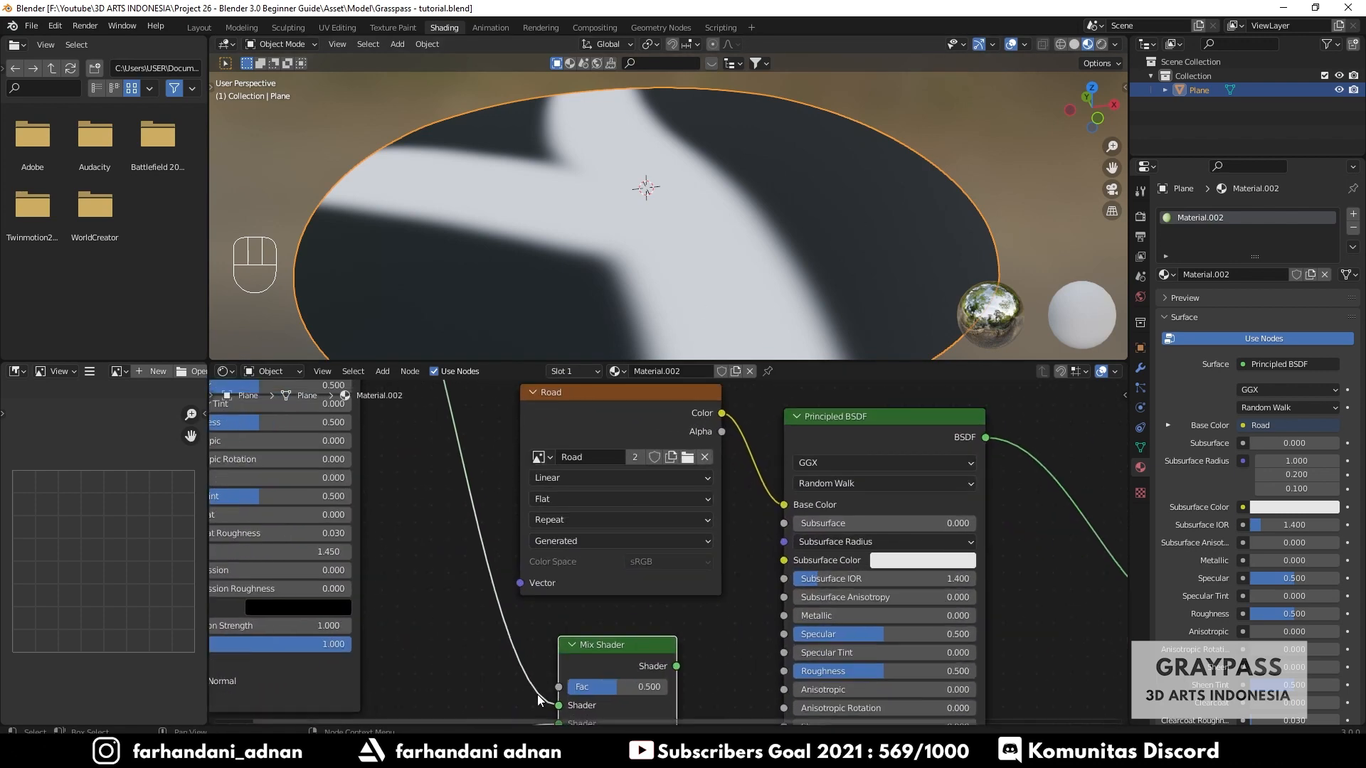
middle_drag(732, 692, 737, 575)
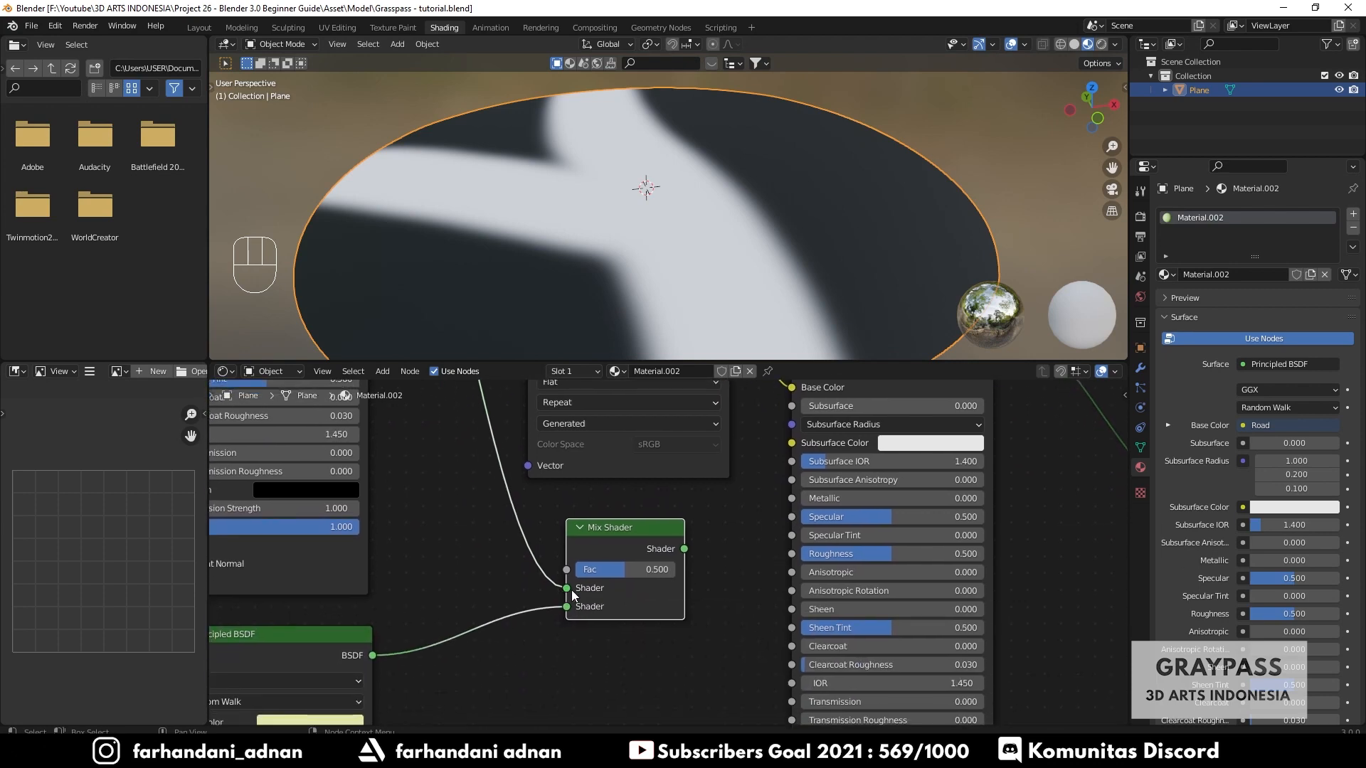
scroll(558, 614, down, 4)
middle_drag(507, 682, 560, 602)
scroll(485, 602, up, 4)
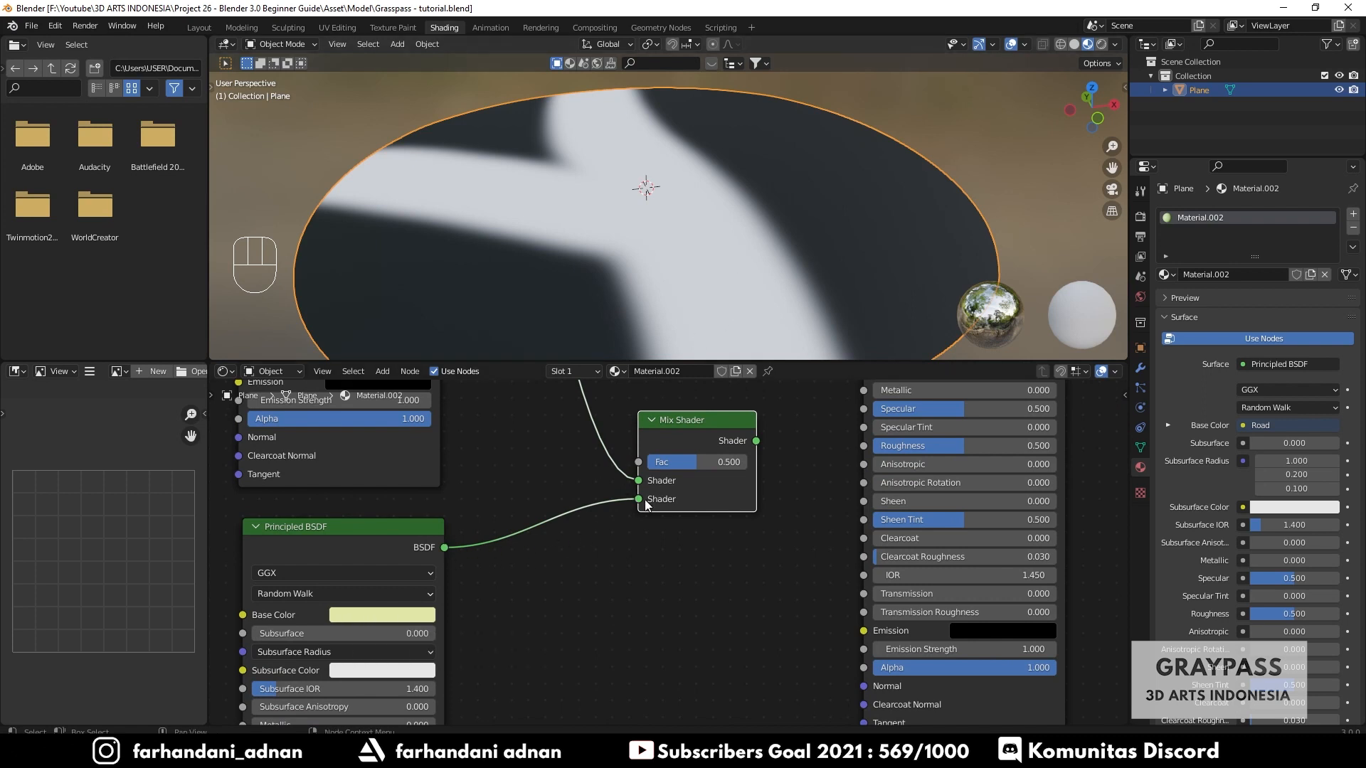
scroll(645, 505, down, 4)
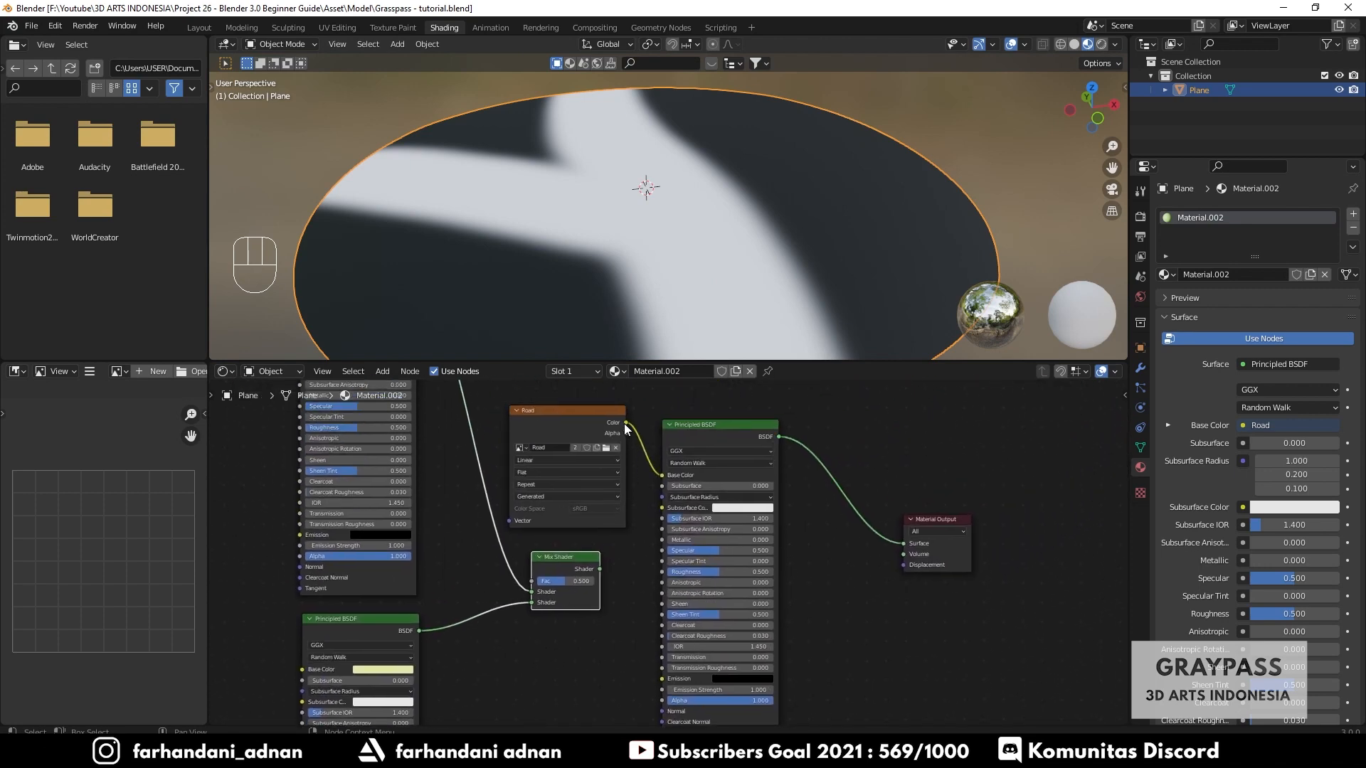
scroll(552, 521, up, 2)
scroll(629, 477, up, 1)
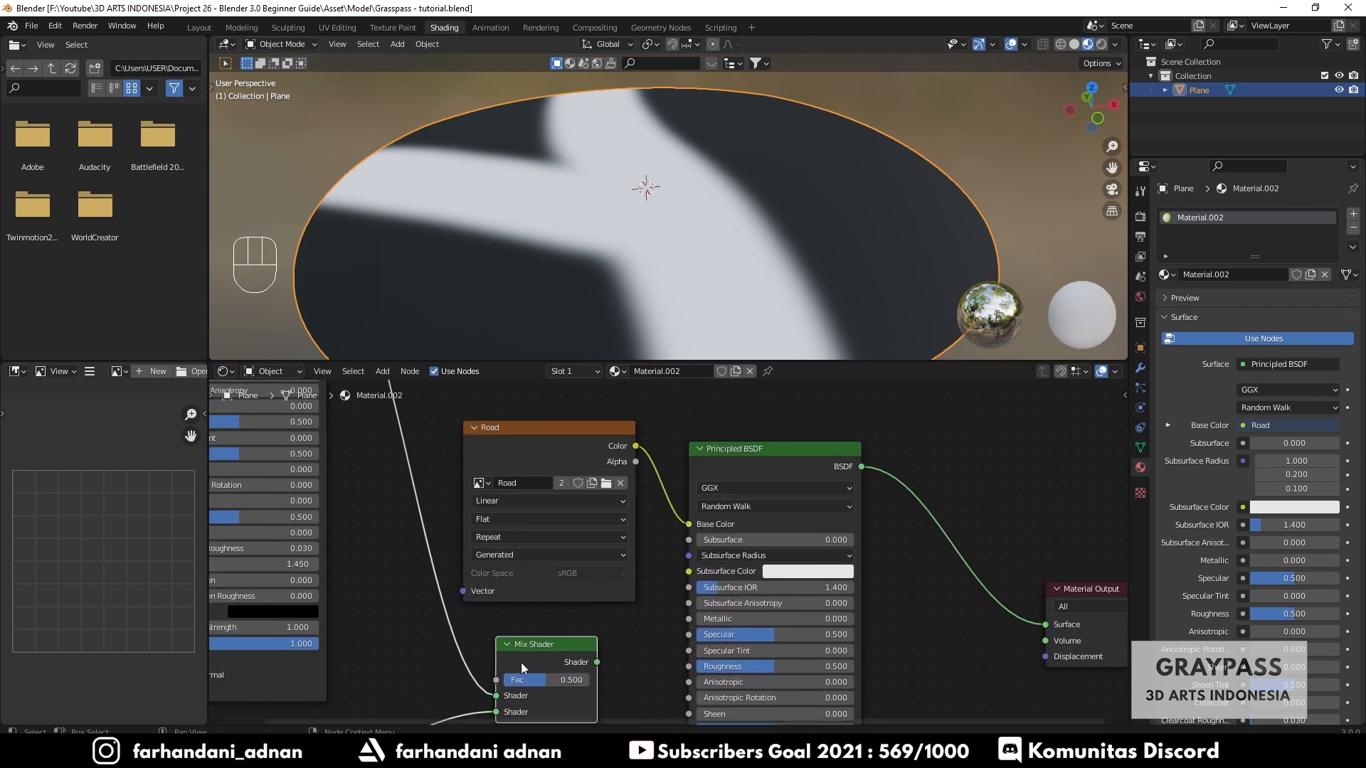
- Reconnect the Road texture's Color to the Mix Shader's Fac and delete the extra Principled BSDF node
drag(636, 446, 496, 680)
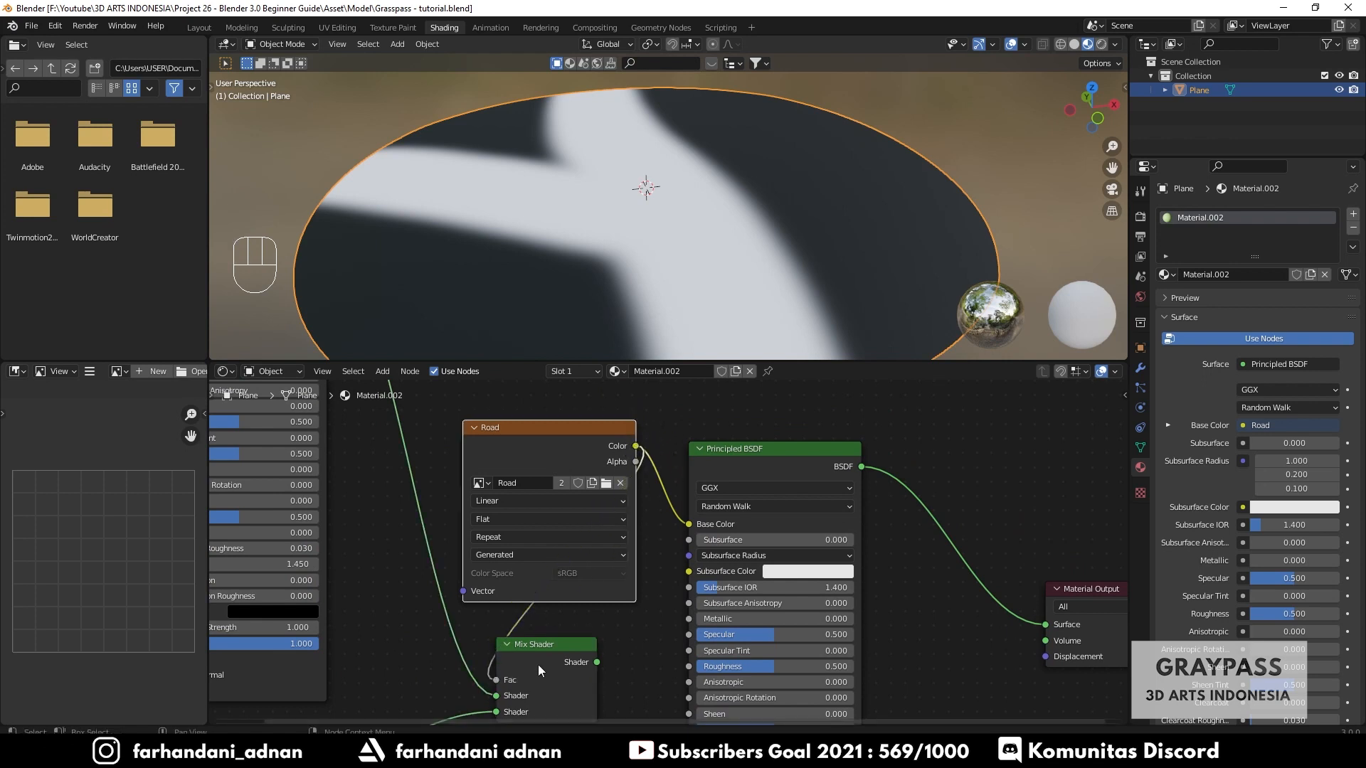
click(755, 465)
key(Delete)
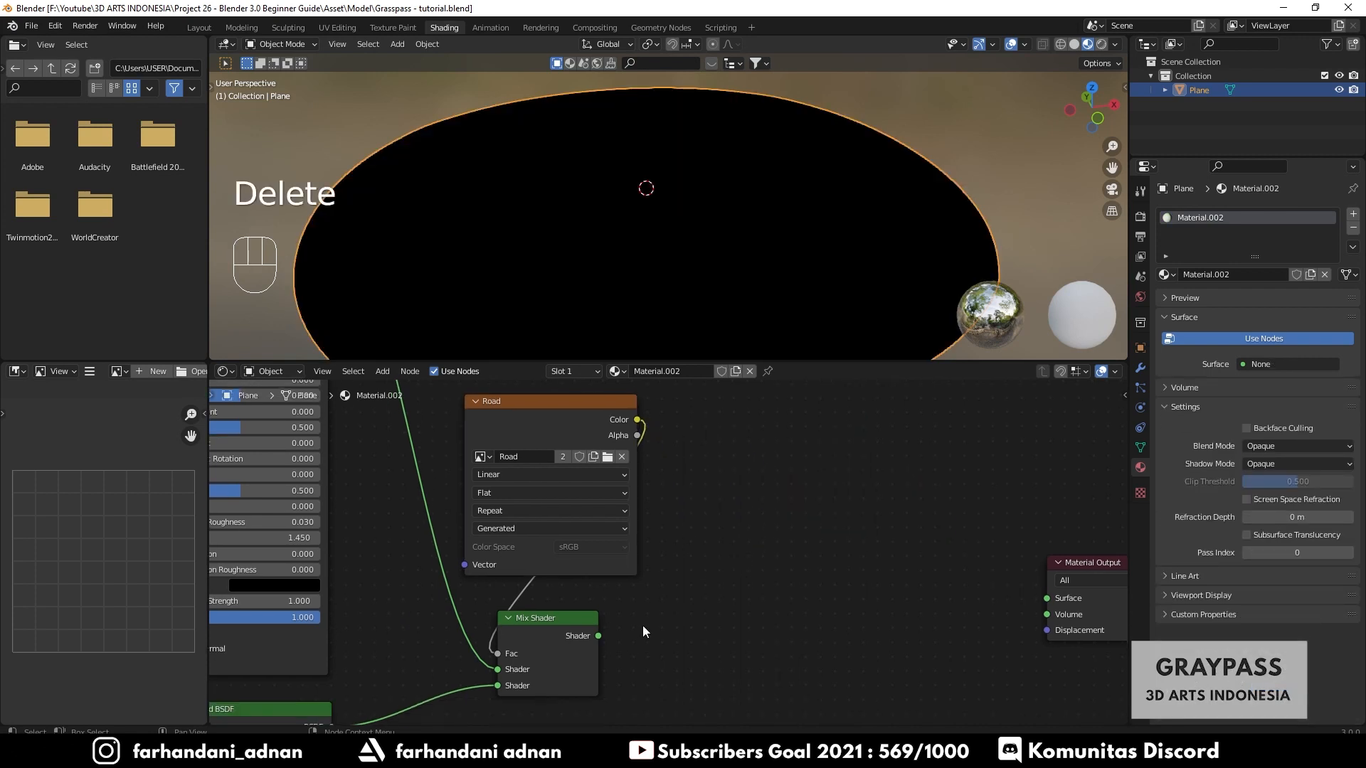
- Reconnect the Mix Shader output to the Material Output's Surface input and reposition the output node
drag(597, 636, 692, 544)
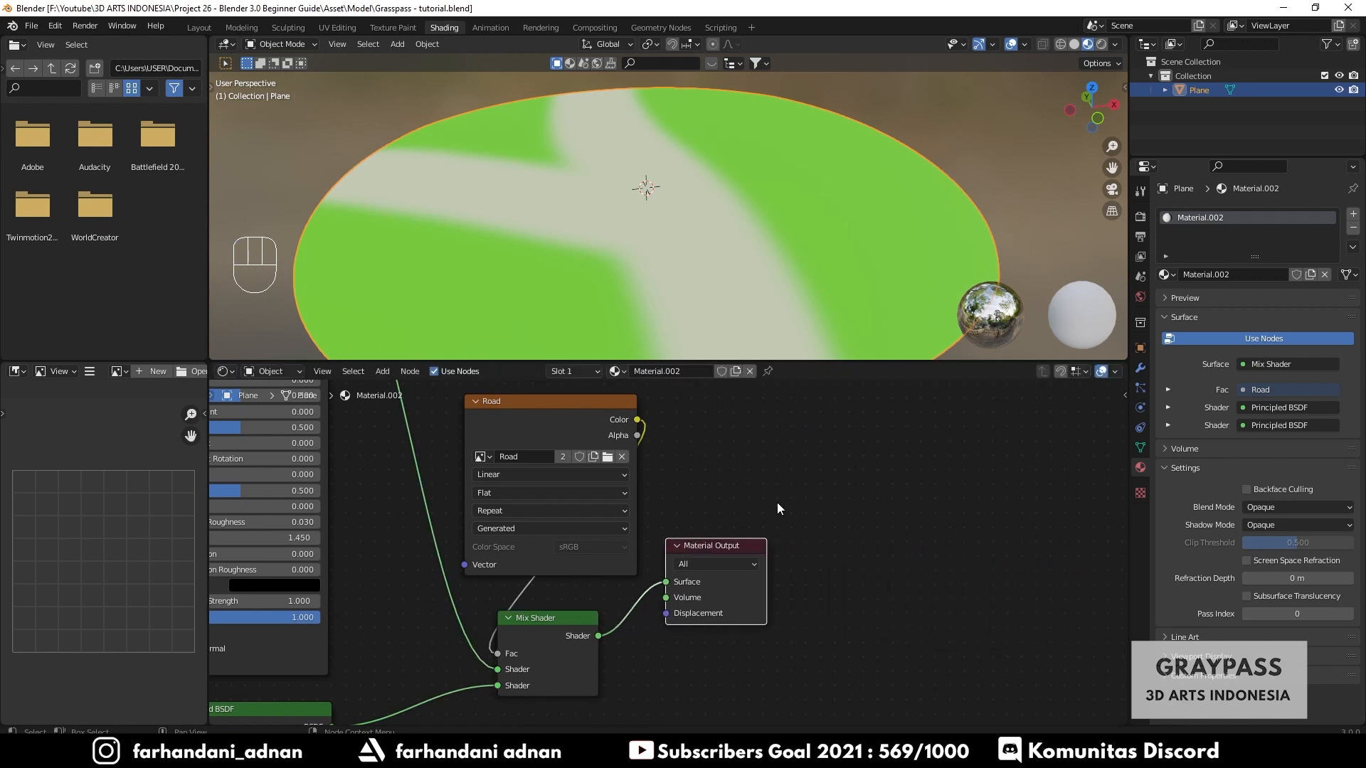
middle_drag(763, 499, 868, 499)
drag(594, 403, 564, 434)
middle_drag(484, 472, 621, 656)
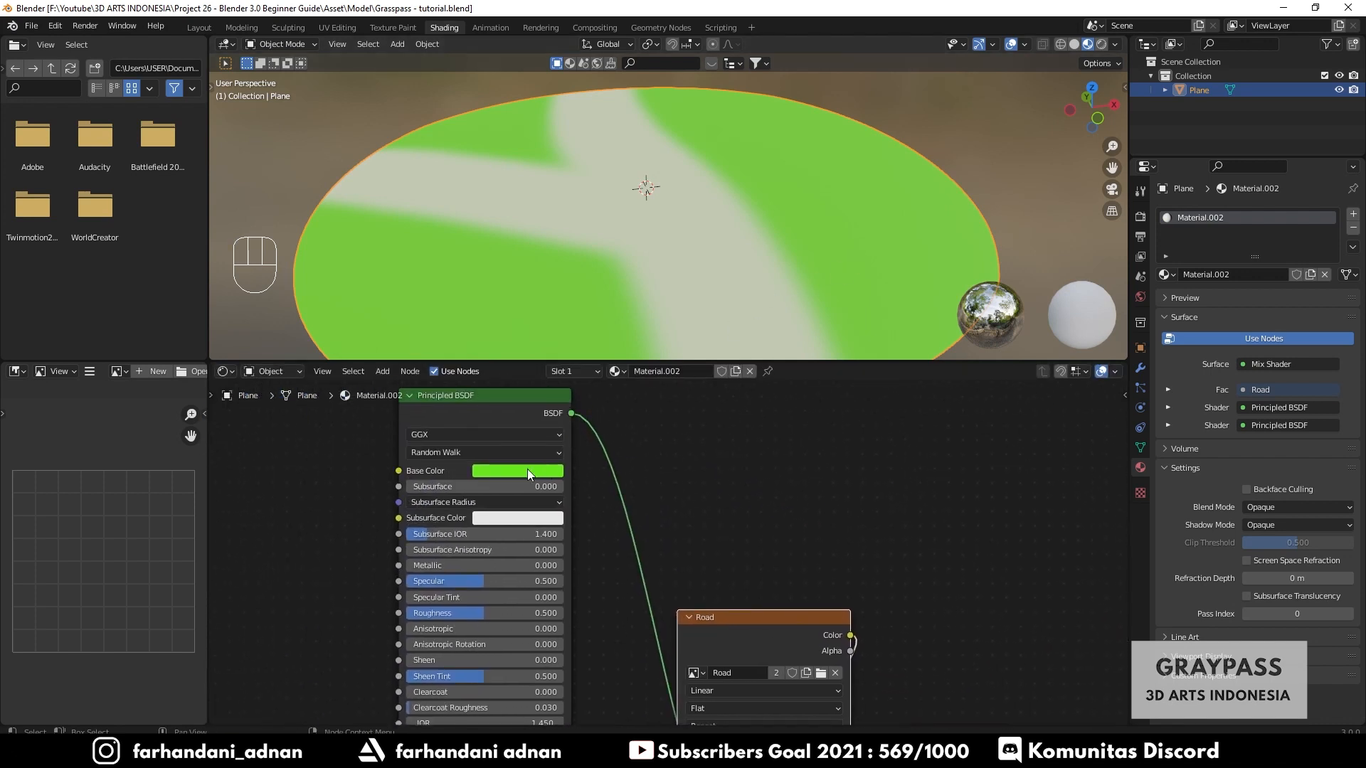
- Tidy the node layout, grouping the Road texture, Mix Shader and Material Output nodes compactly beside the two BSDFs
scroll(775, 432, down, 2)
middle_drag(607, 484, 519, 438)
scroll(515, 569, down, 2)
drag(562, 614, 535, 621)
drag(591, 426, 562, 435)
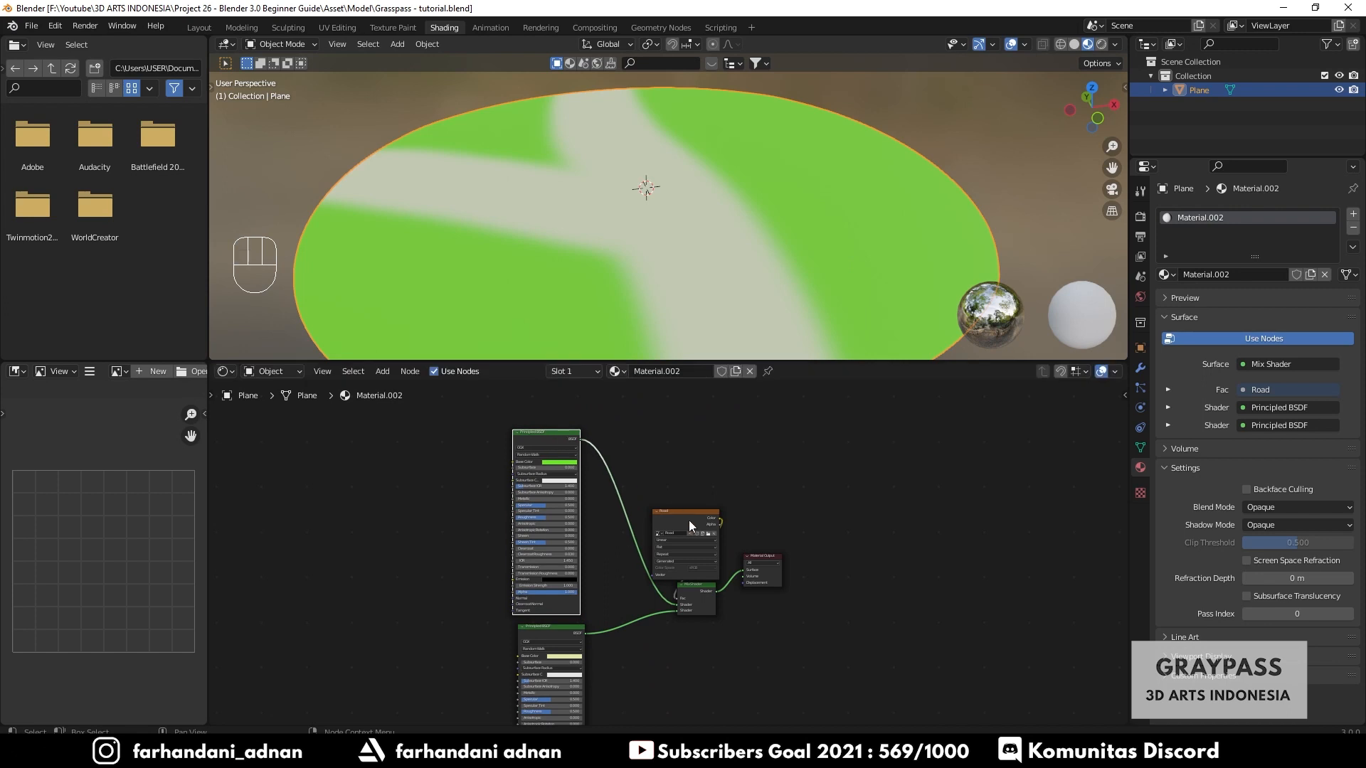
drag(689, 519, 631, 480)
drag(694, 538, 777, 635)
drag(695, 588, 715, 537)
scroll(666, 504, up, 2)
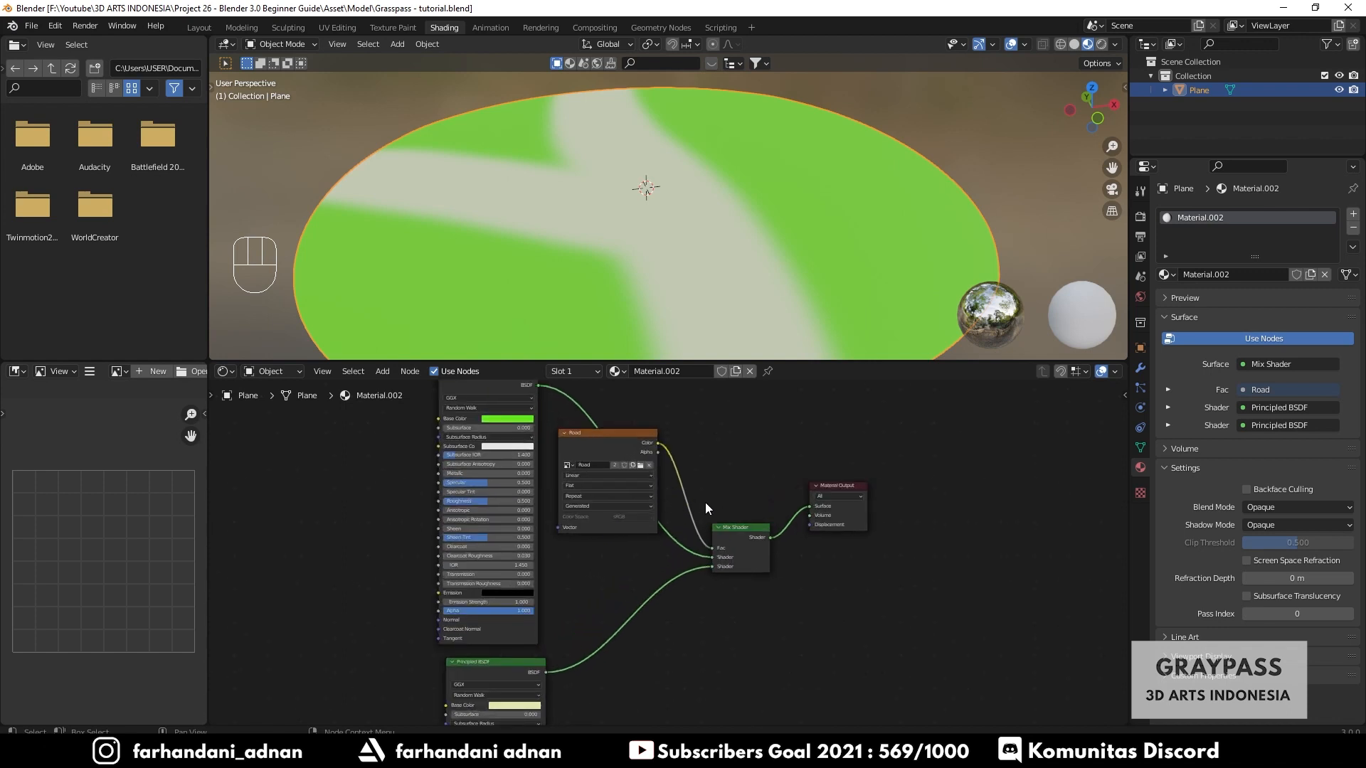
scroll(643, 540, down, 1)
scroll(638, 561, down, 1)
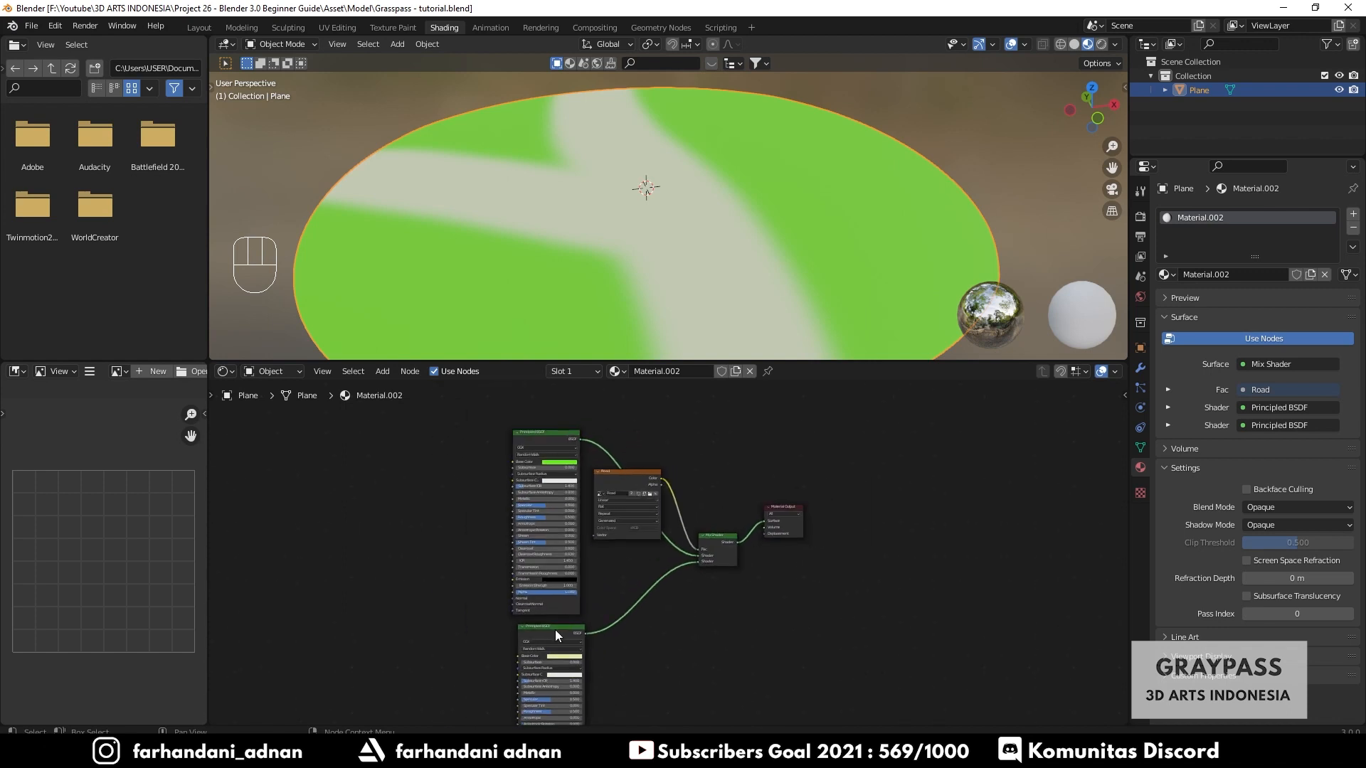
drag(555, 630, 549, 630)
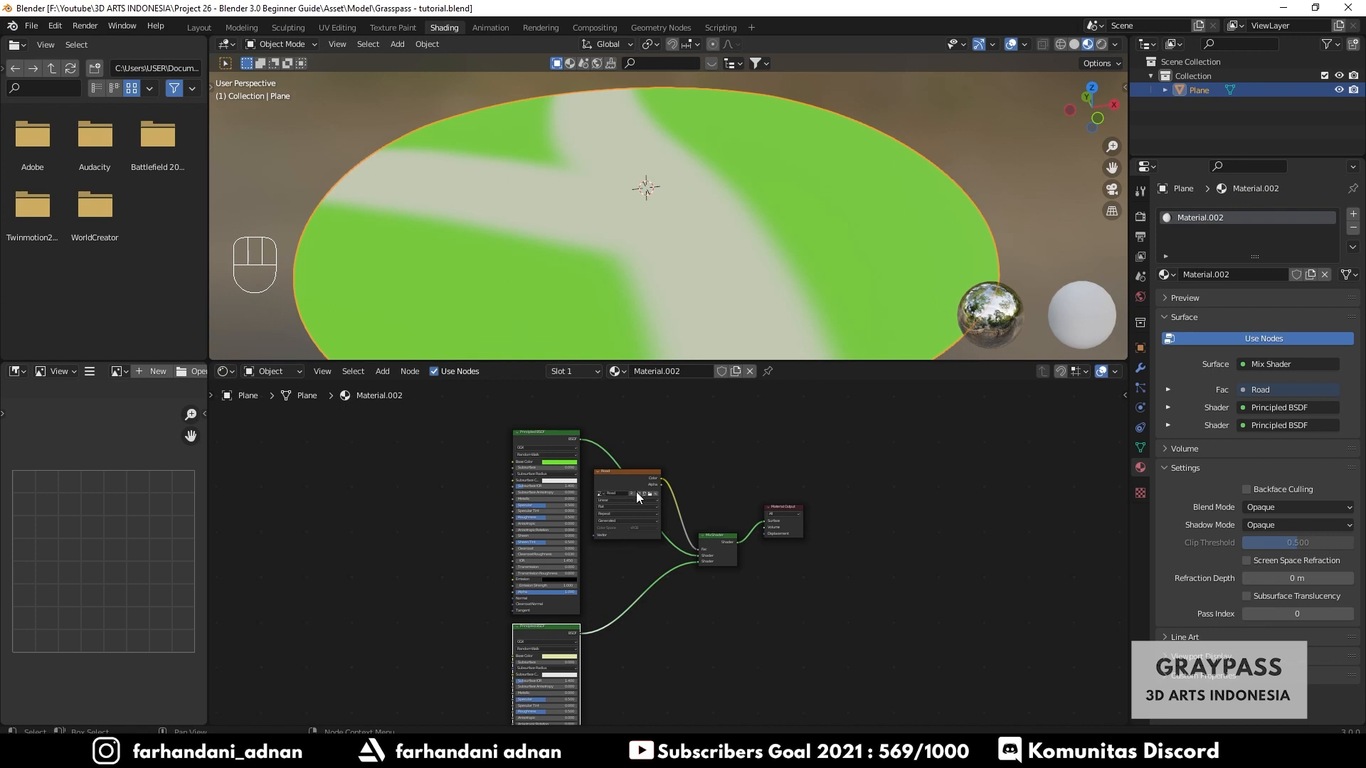
- Inspect the road-masked material on the island plane in the viewport
scroll(709, 254, down, 3)
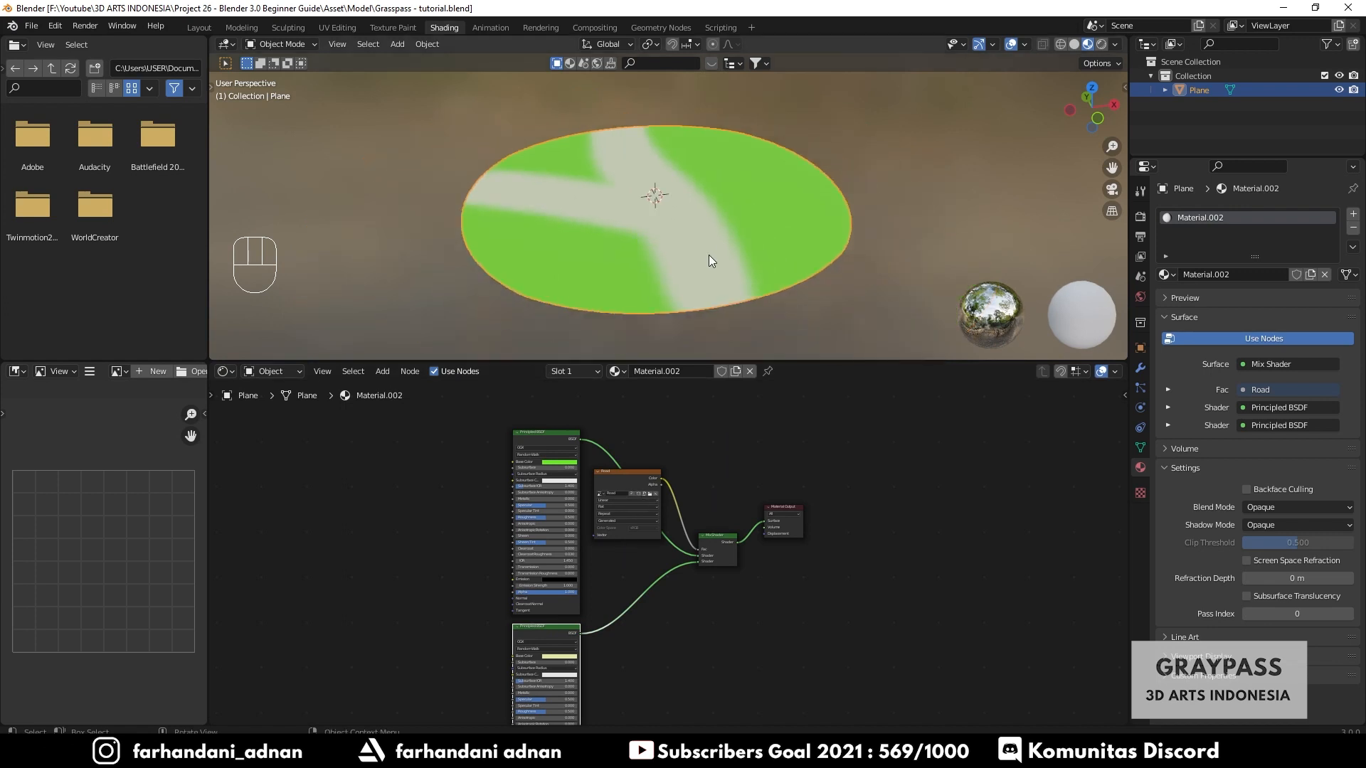
middle_drag(709, 255, 709, 293)
scroll(659, 434, up, 2)
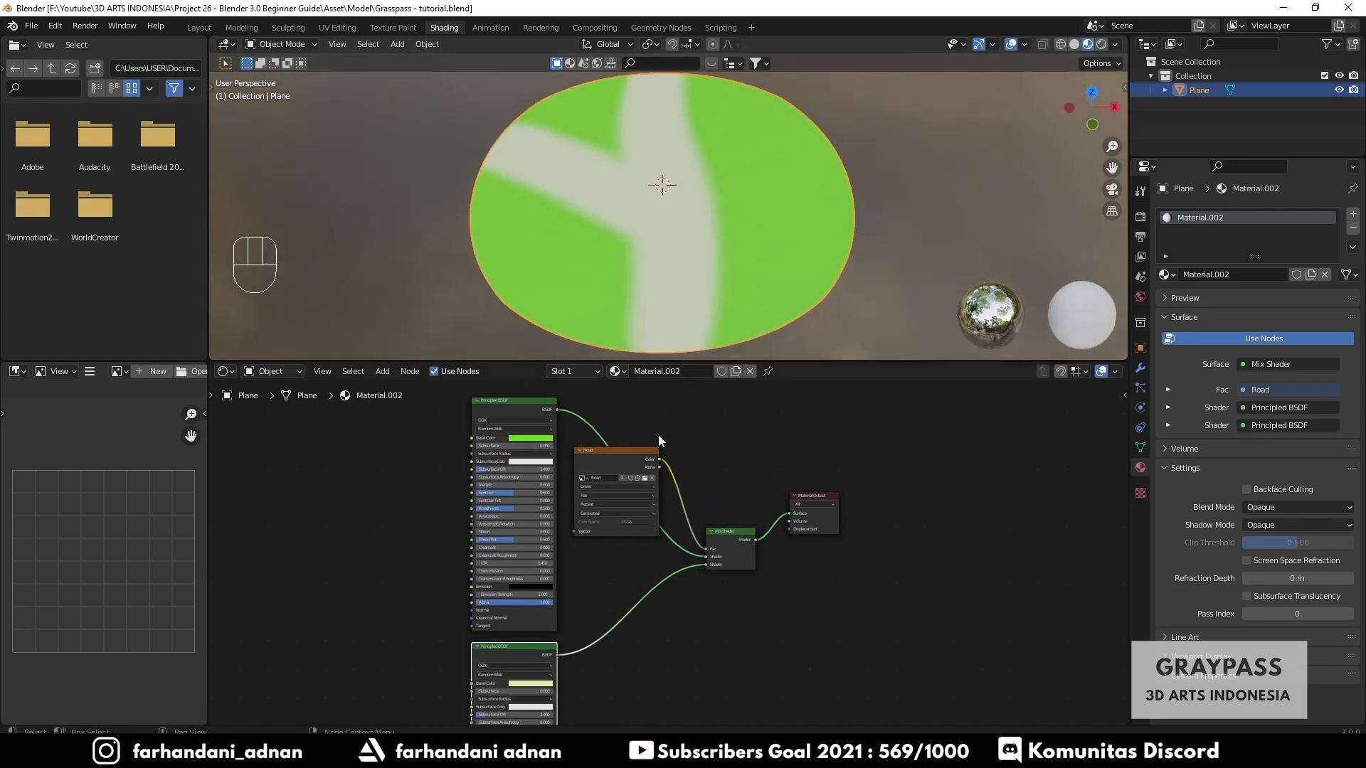
scroll(715, 229, up, 4)
scroll(715, 235, down, 2)
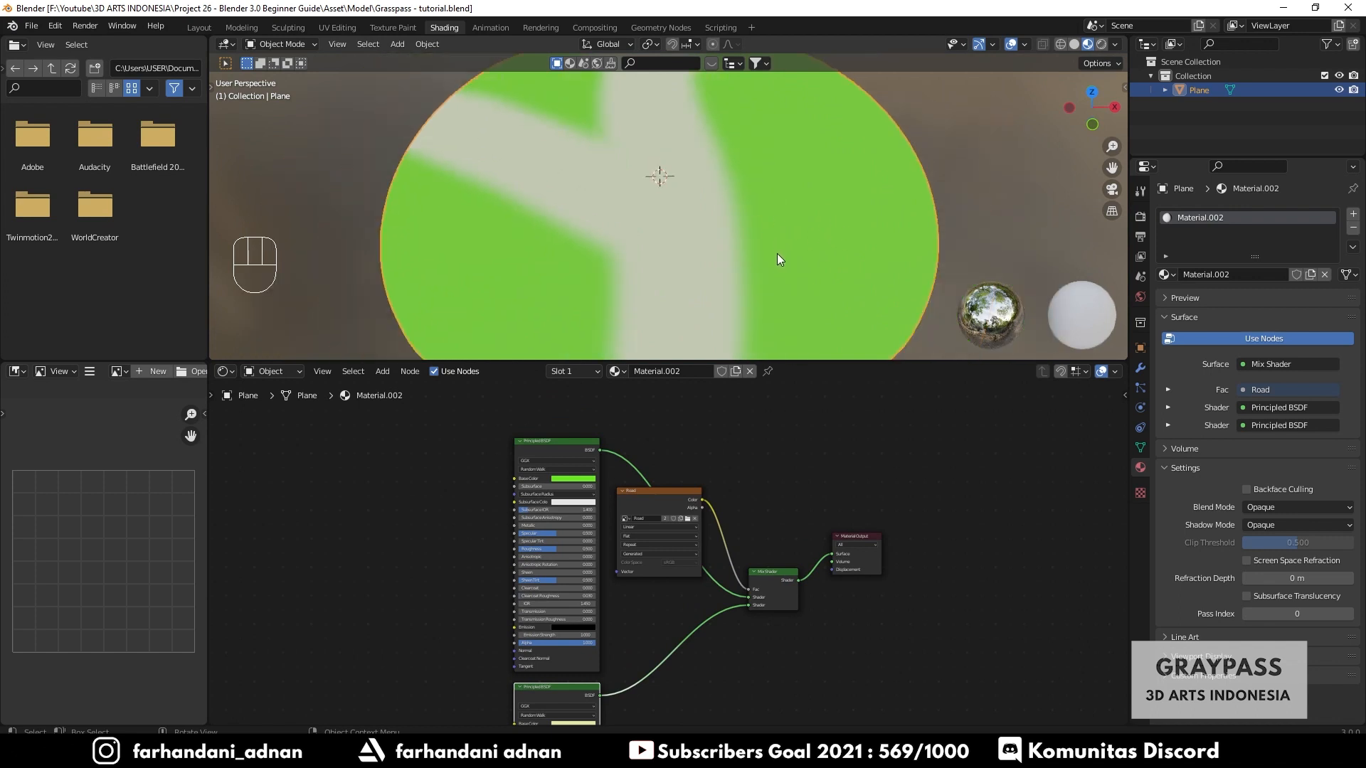
middle_drag(678, 257, 686, 236)
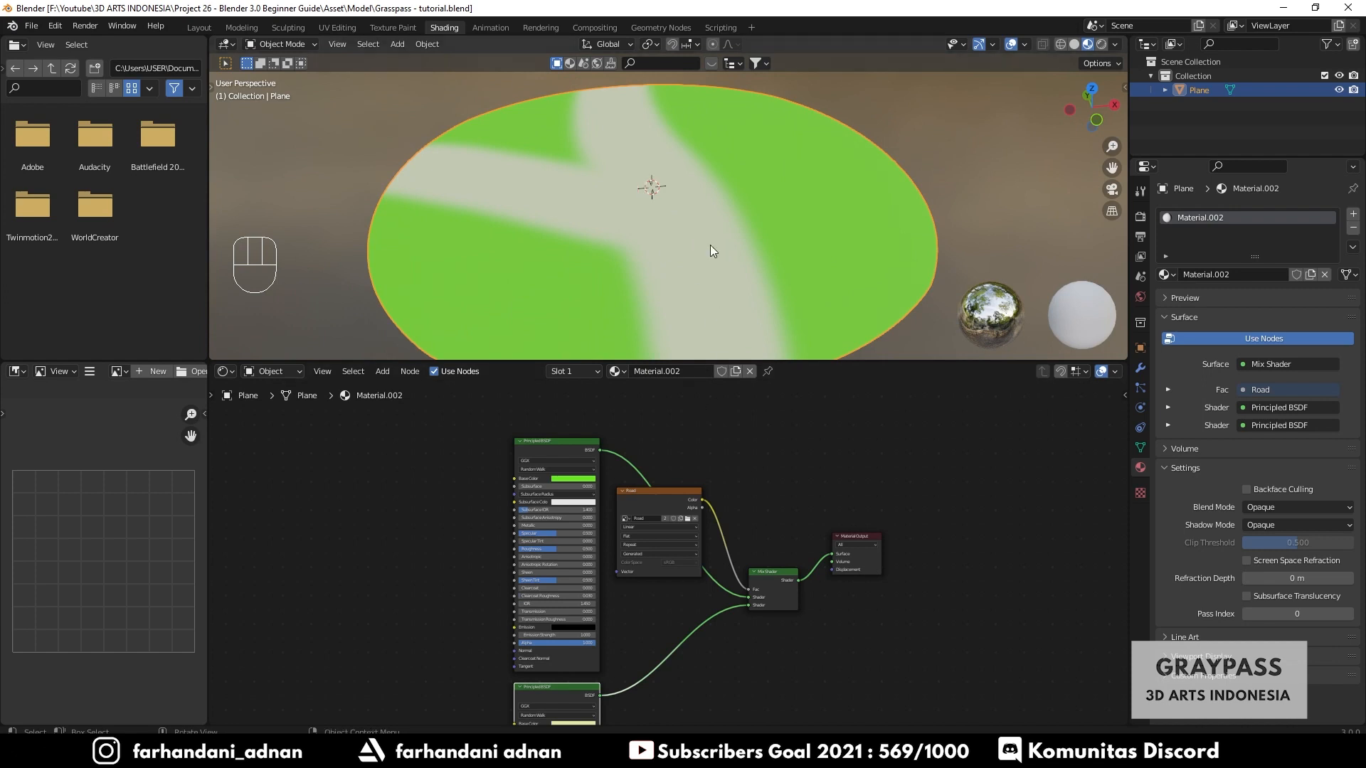
scroll(332, 479, up, 4)
middle_drag(343, 479, 554, 499)
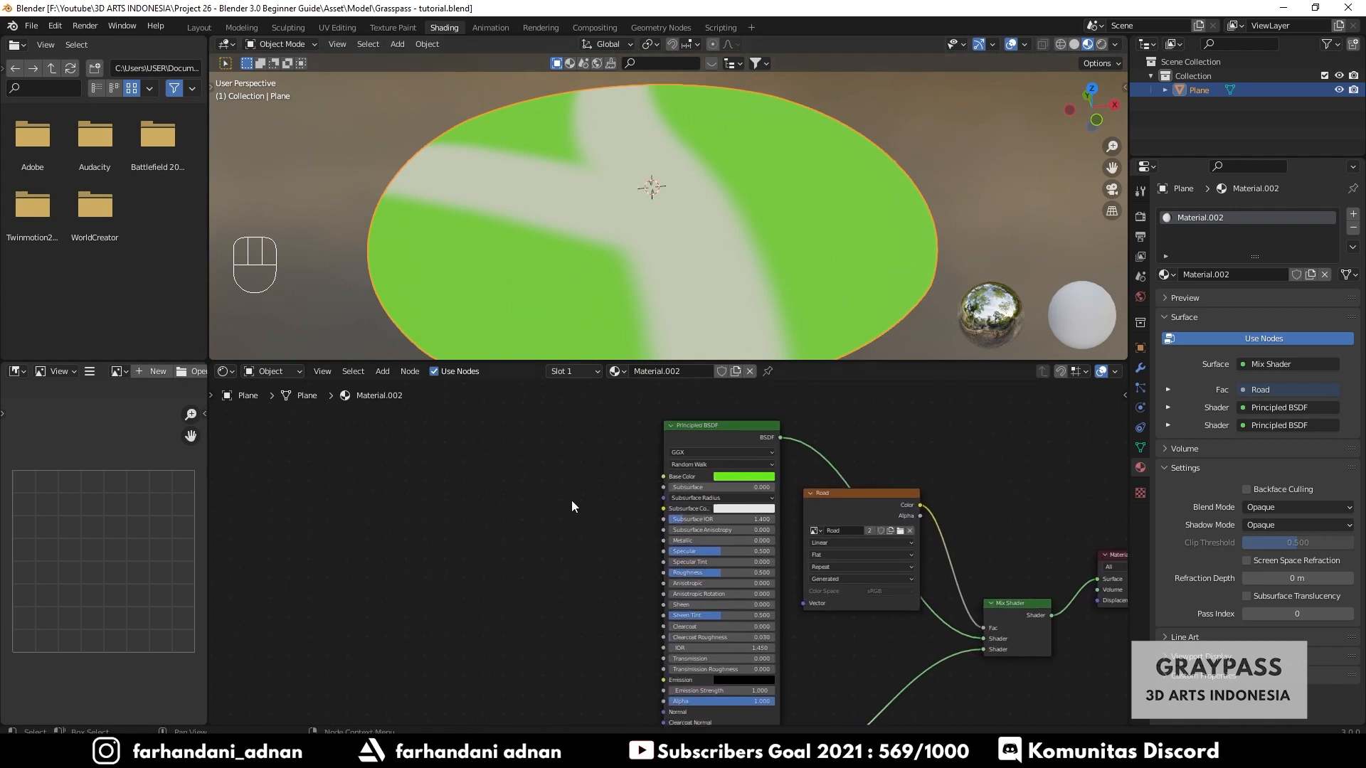
scroll(620, 519, down, 4)
scroll(621, 519, up, 1)
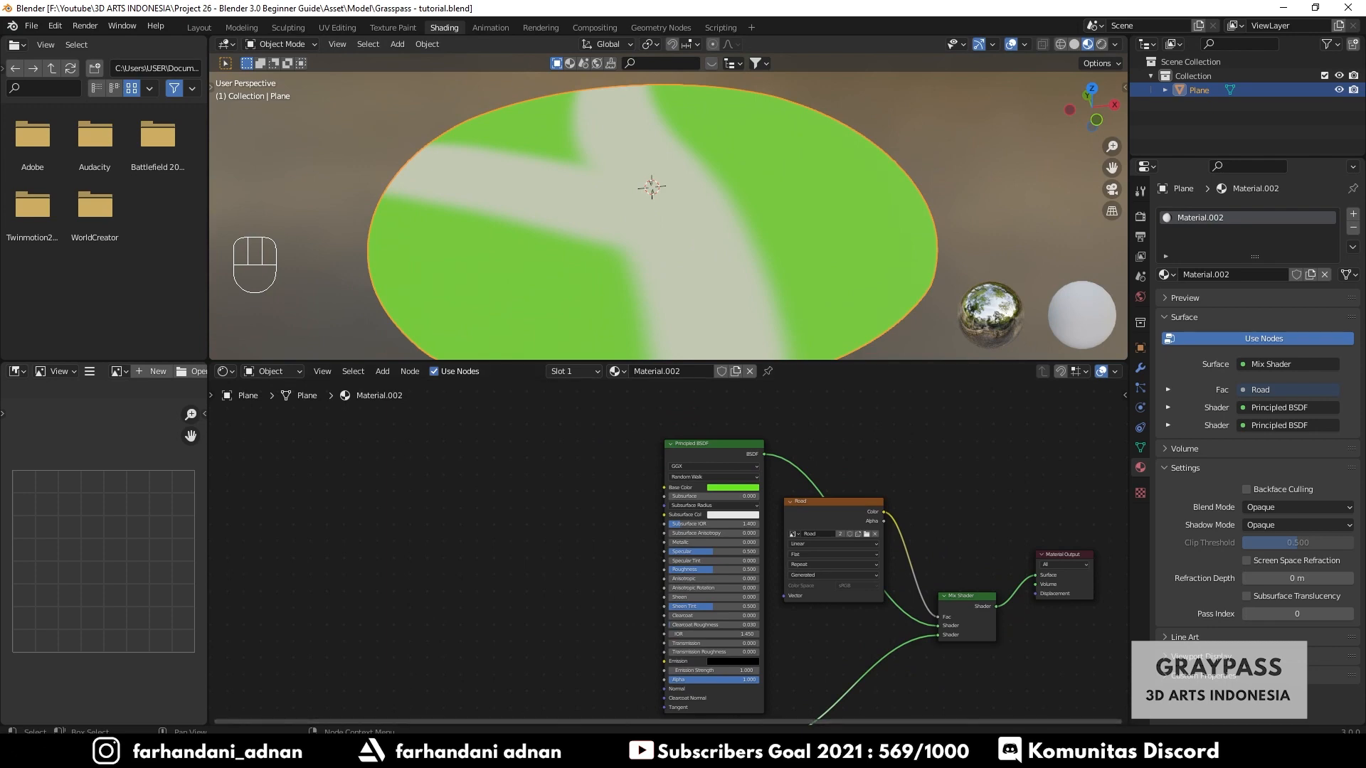
- Switch to File Explorer, open the project's Asset > Material > Grass texture folder and place the window beside the node editor
click(420, 753)
double_click(538, 459)
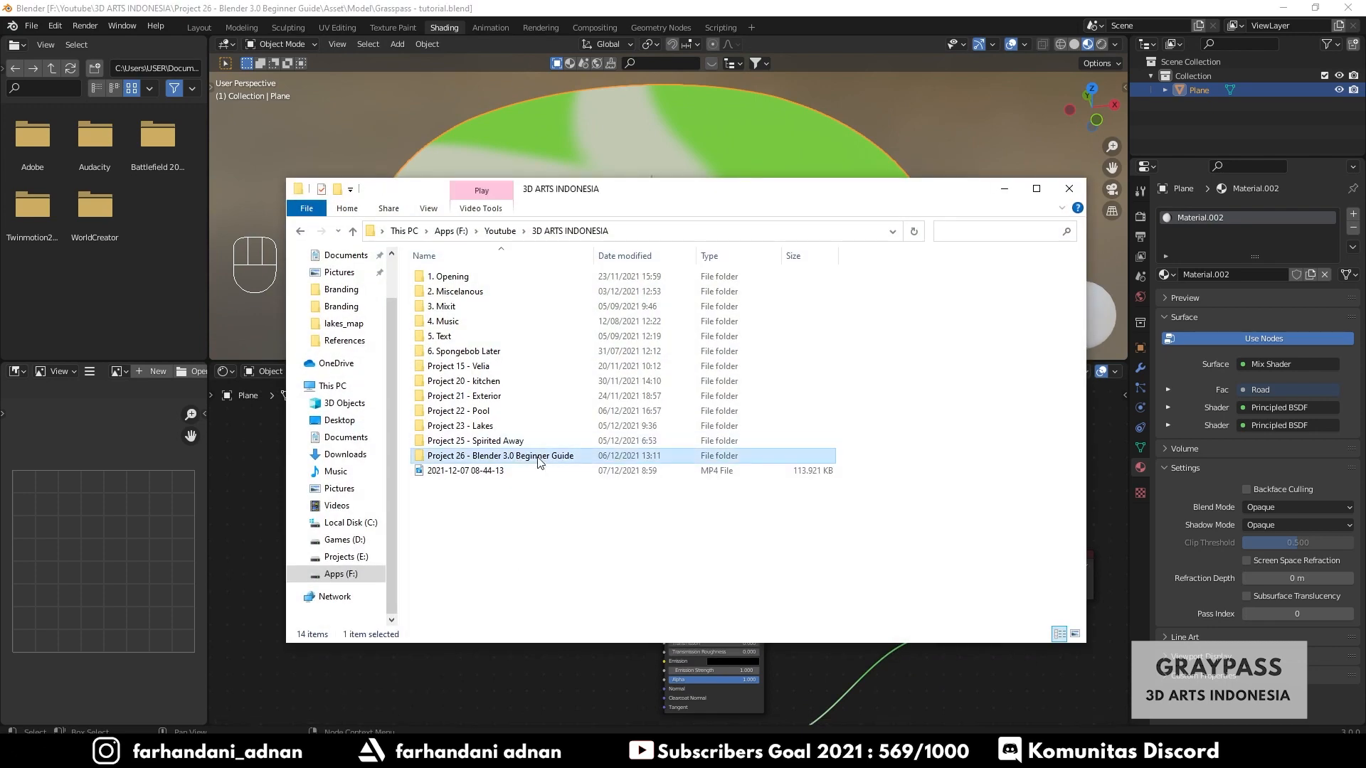
double_click(448, 293)
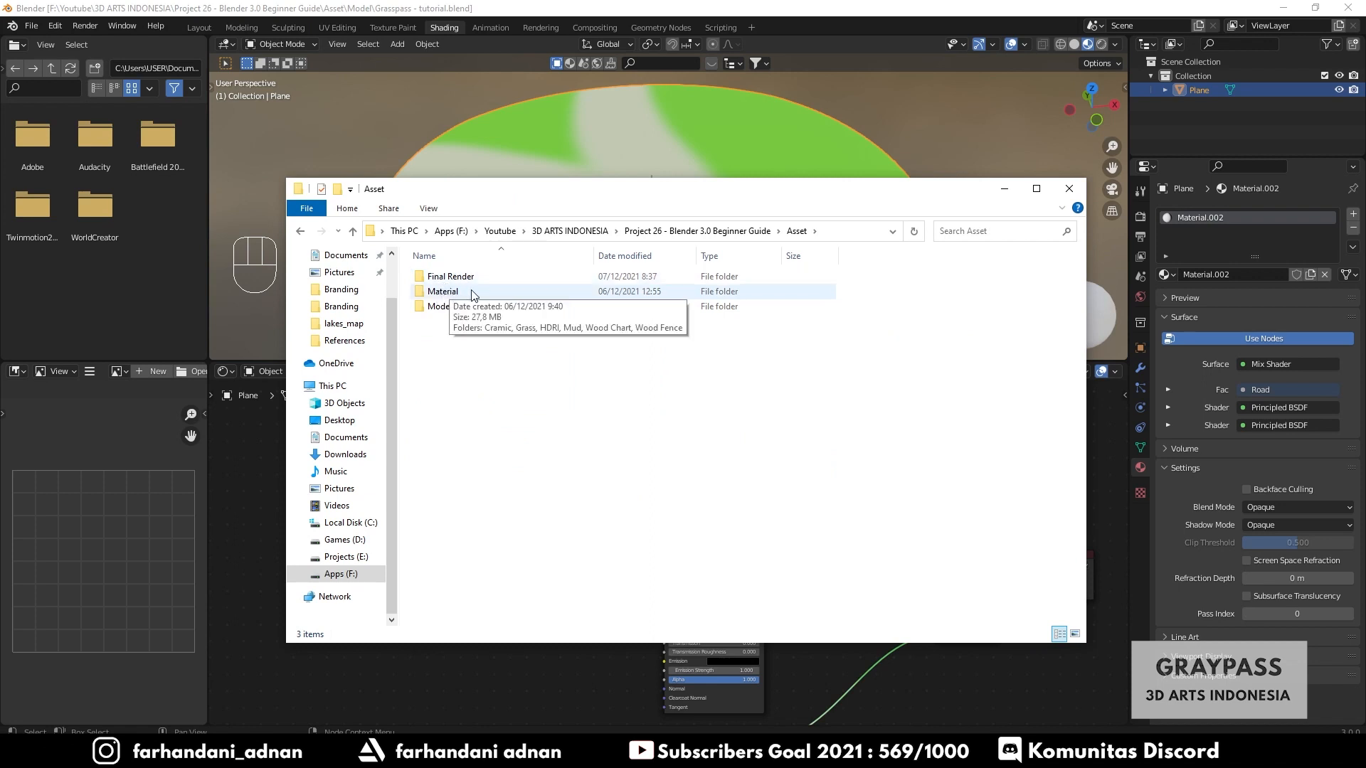
double_click(473, 293)
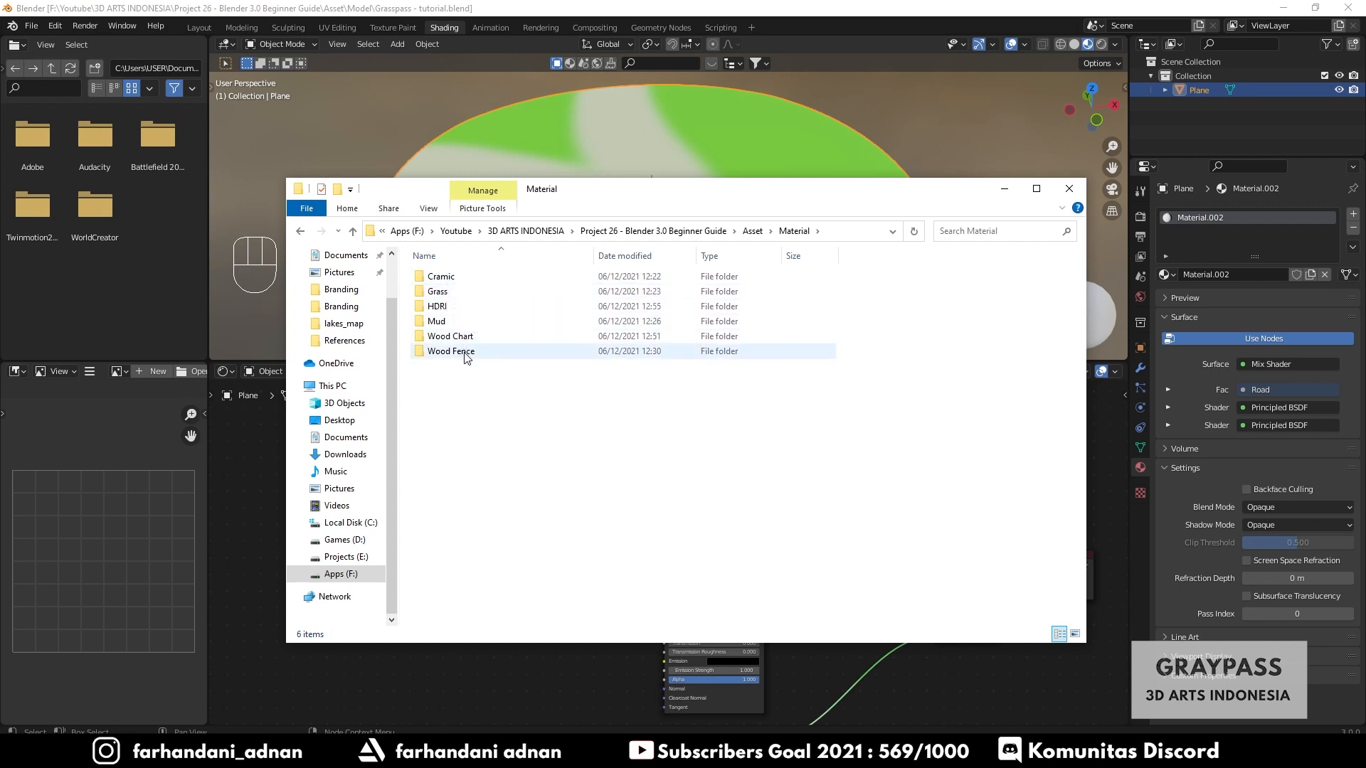
double_click(457, 293)
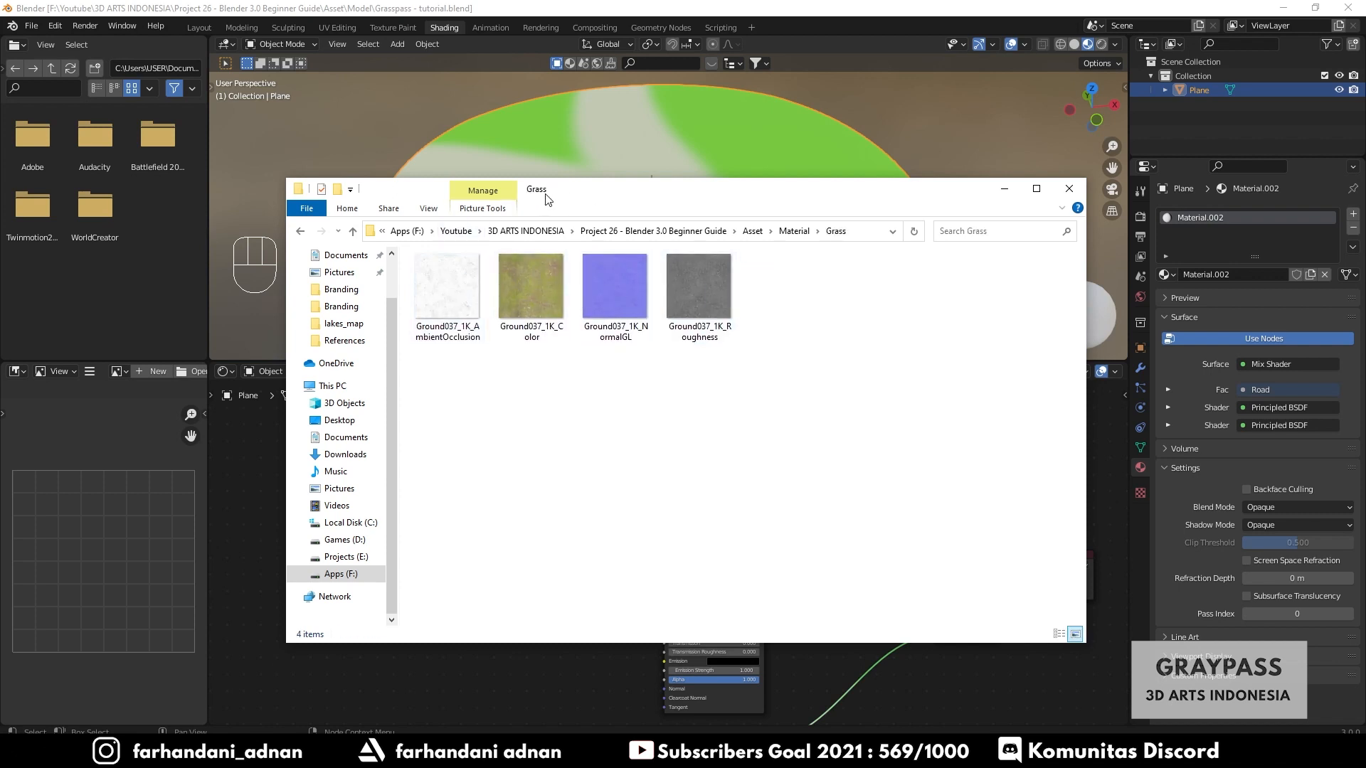
drag(548, 199, 960, 223)
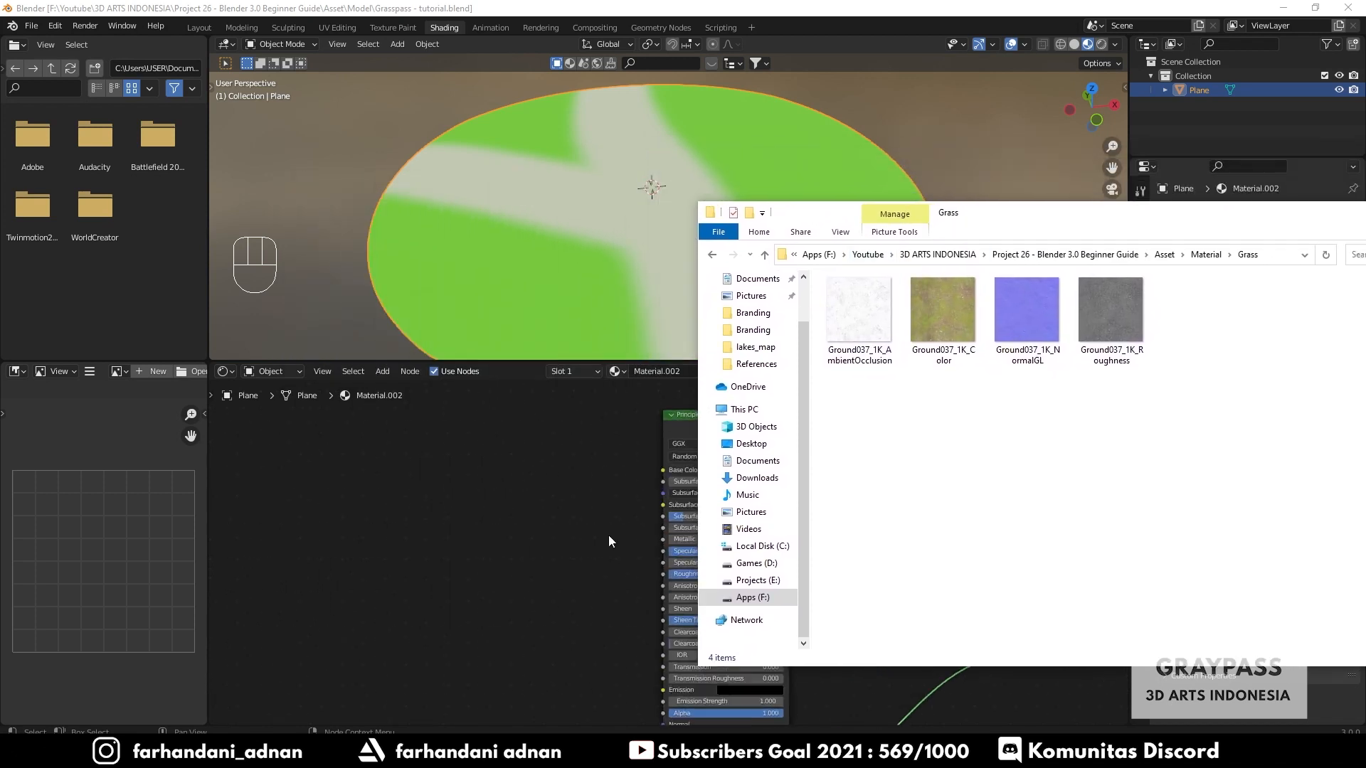
- Import Ground037_1K_Color.jpg as an image node and connect its Color to the green Principled BSDF's Base Color
scroll(609, 537, up, 4)
middle_drag(600, 486, 469, 537)
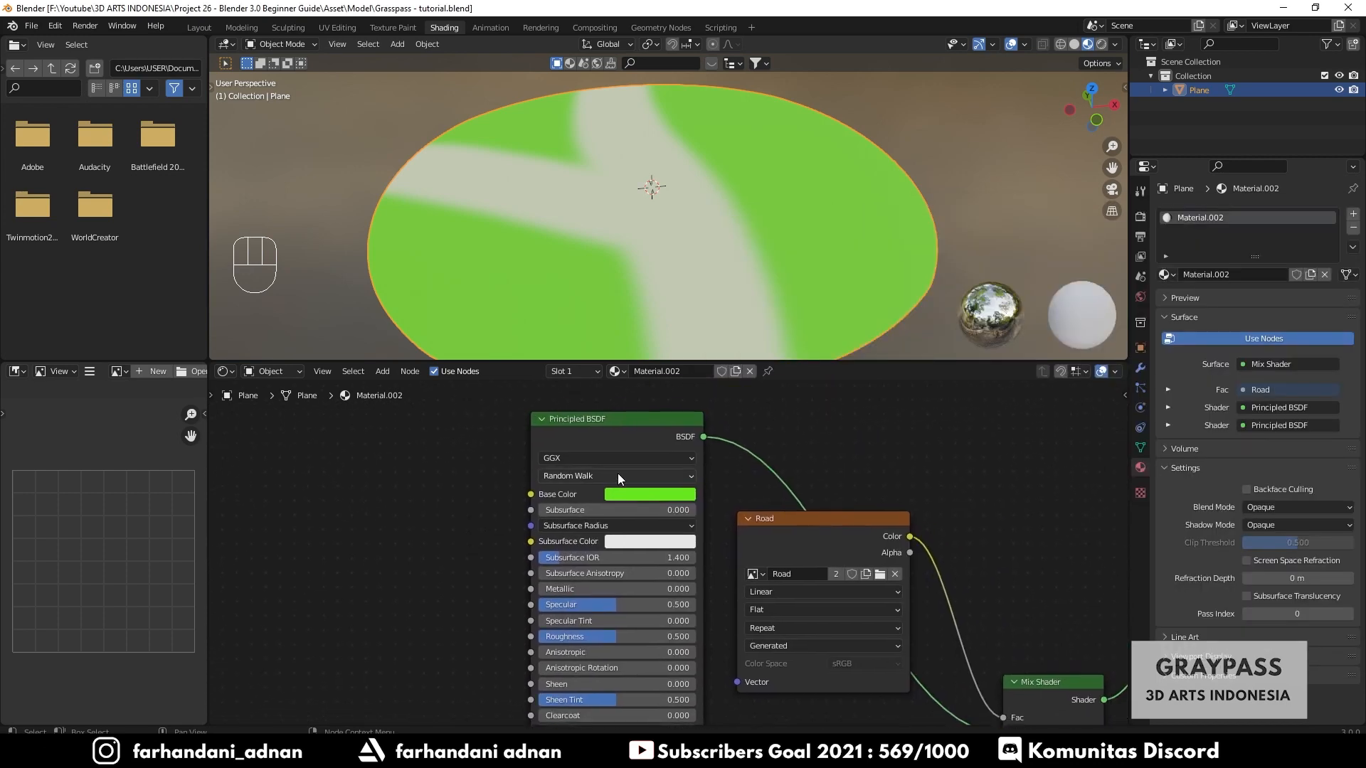
click(470, 753)
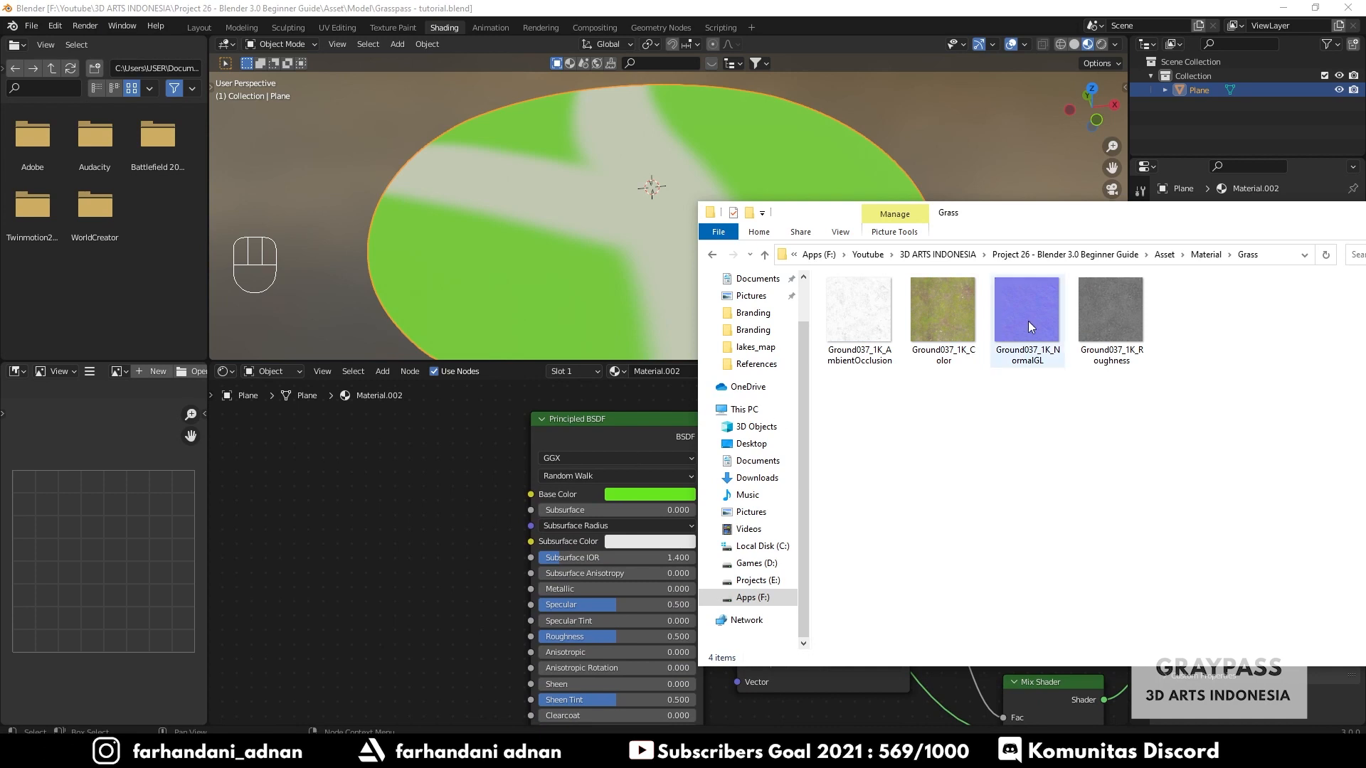
click(940, 327)
drag(941, 326, 369, 444)
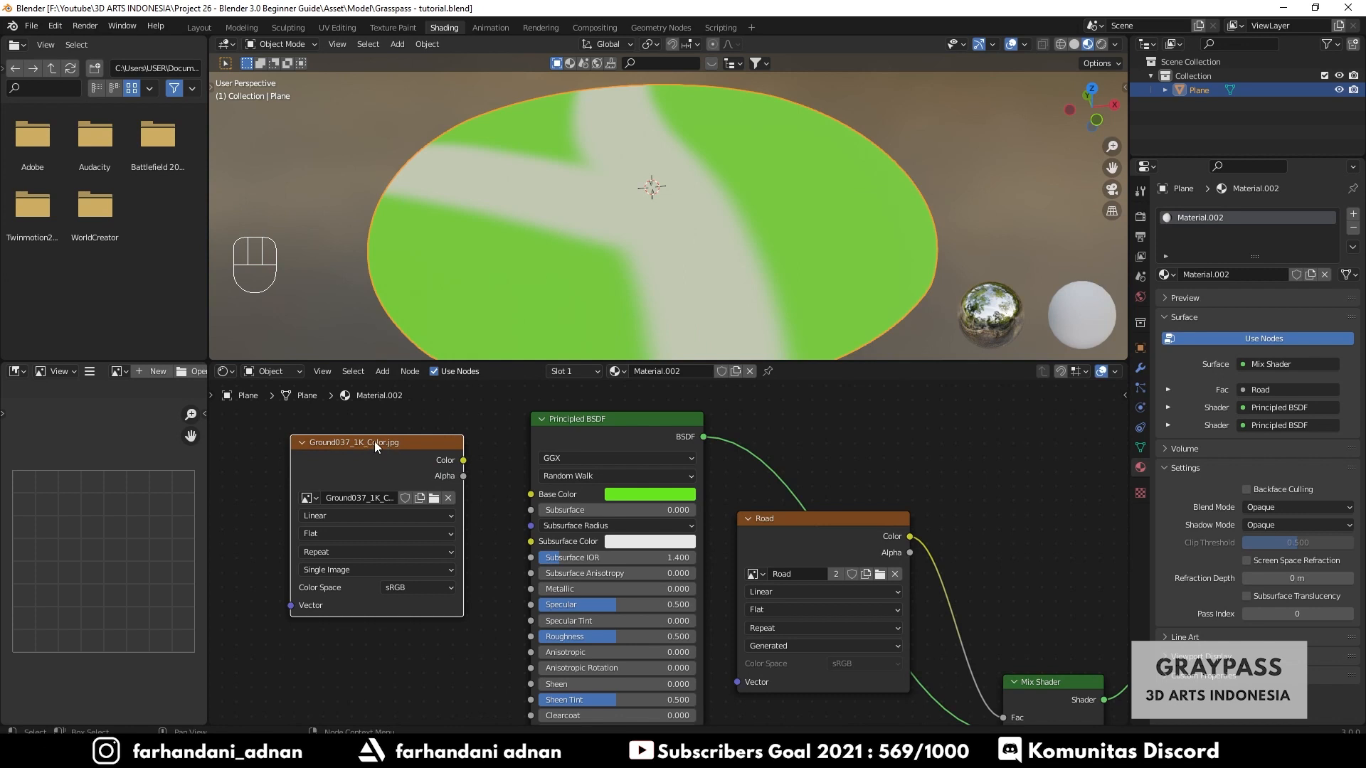
drag(464, 460, 540, 498)
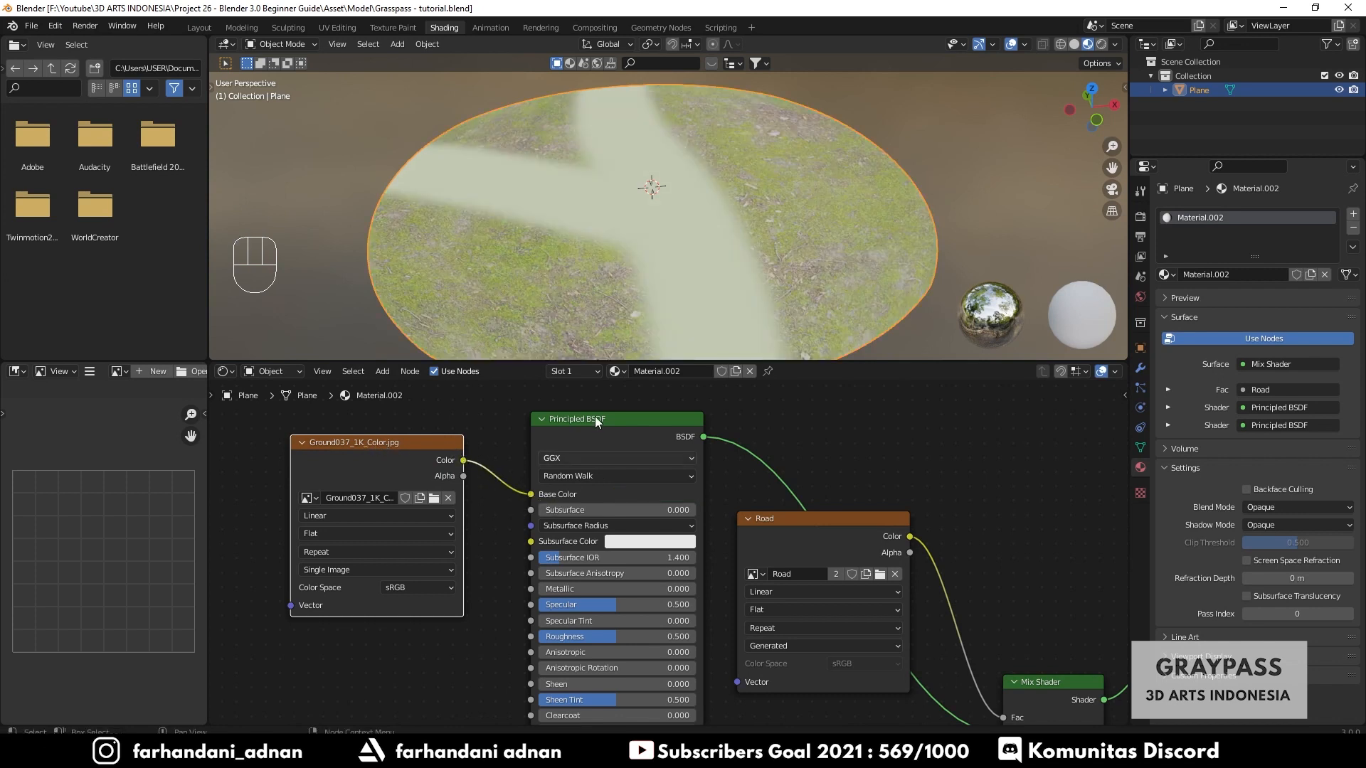
- Collapse the Ground037_1K_Color image node and move it beside the Principled BSDF
mouse_move(707, 220)
middle_down()
mouse_move(725, 263)
mouse_move(716, 188)
mouse_move(699, 219)
middle_up()
scroll(440, 524, down, 2)
middle_drag(439, 524, 429, 489)
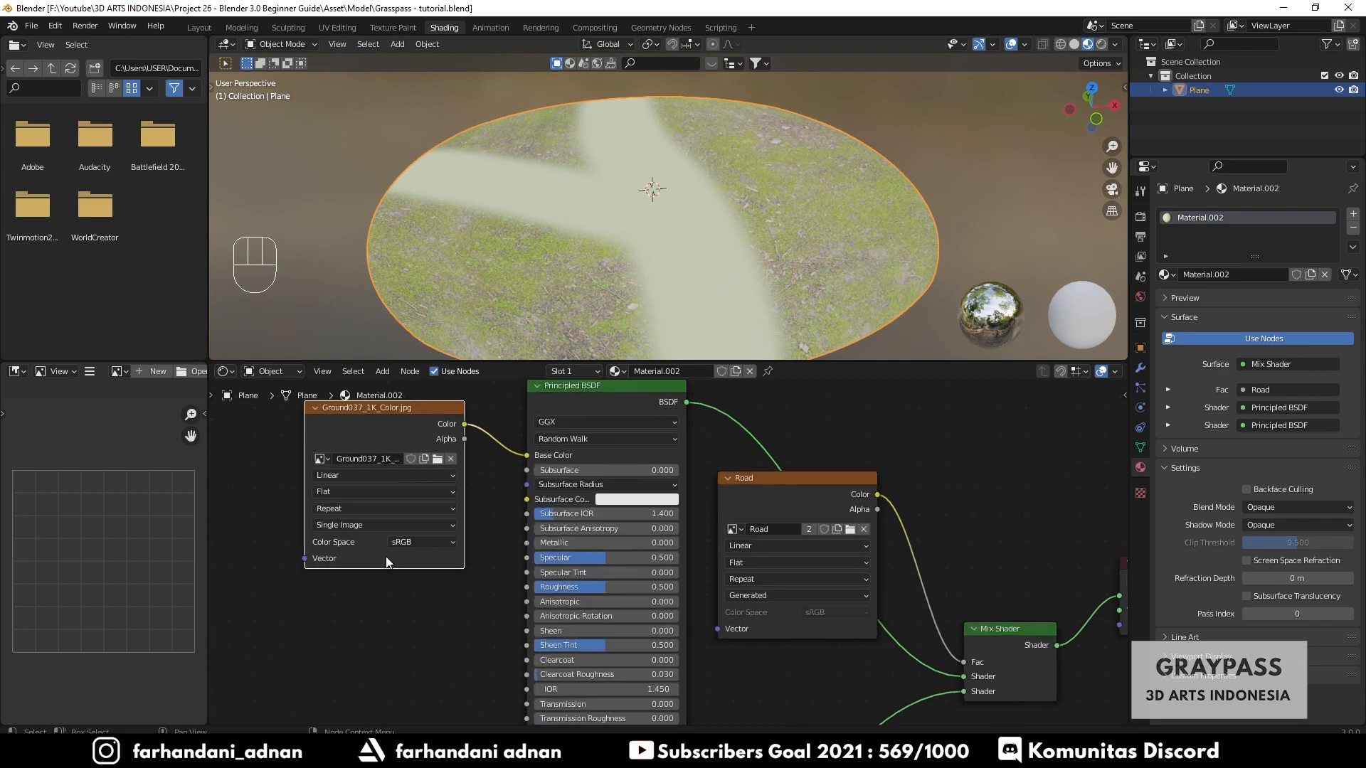
scroll(386, 557, up, 2)
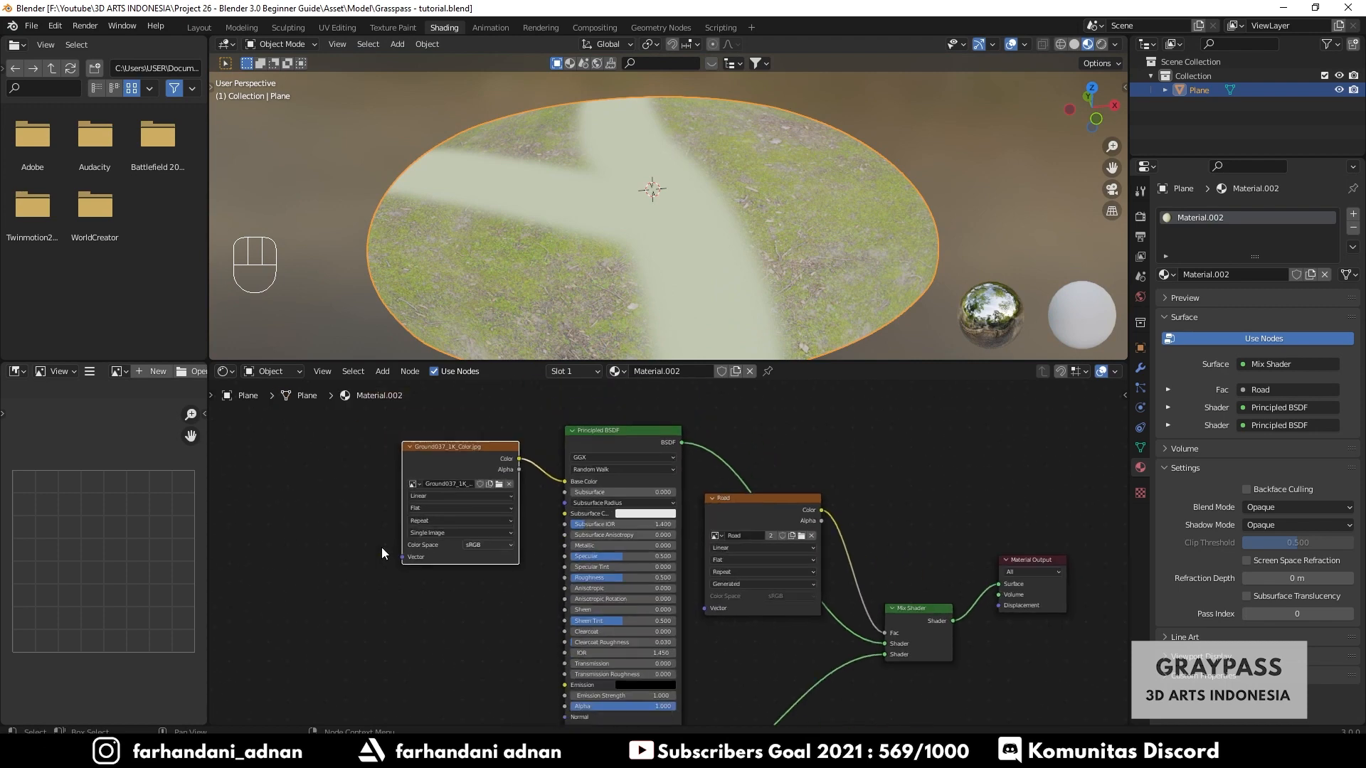
scroll(381, 548, down, 2)
click(409, 447)
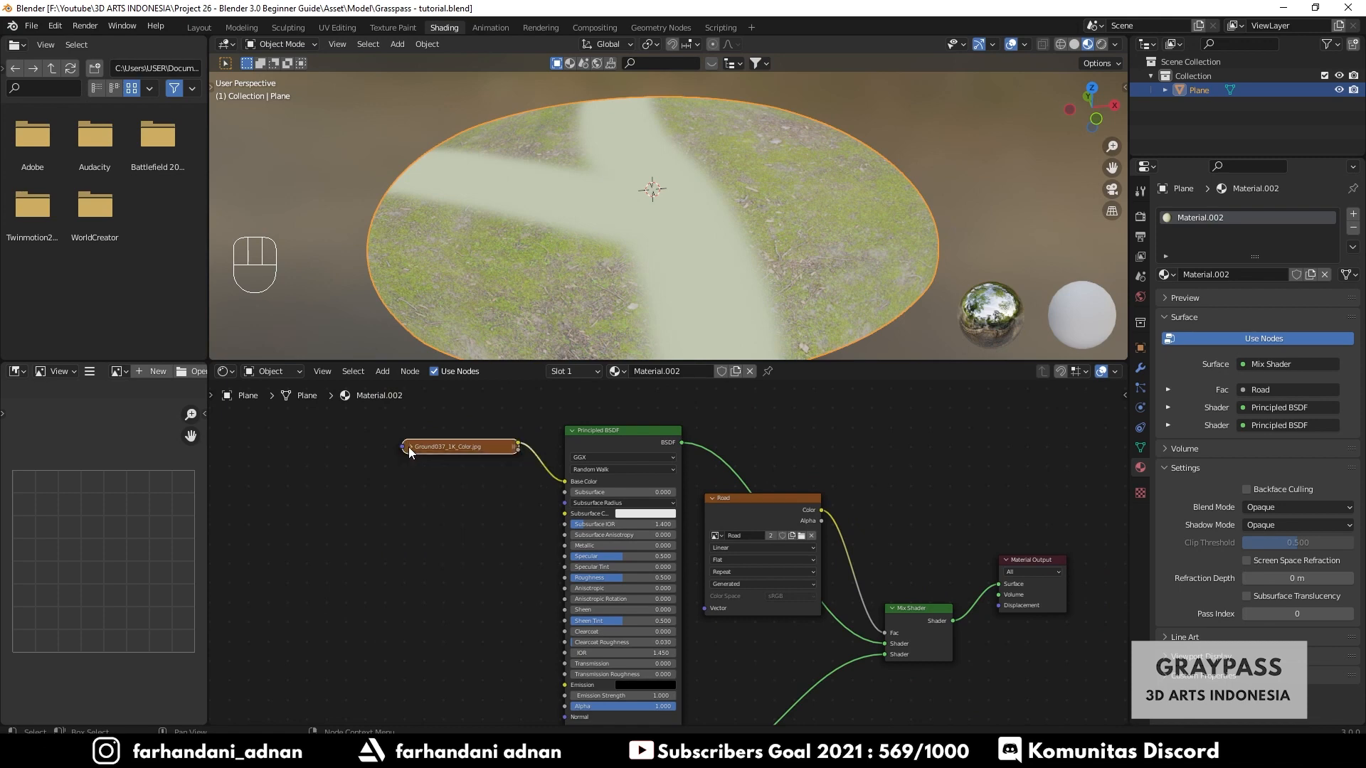
drag(408, 447, 405, 460)
middle_drag(466, 549, 458, 541)
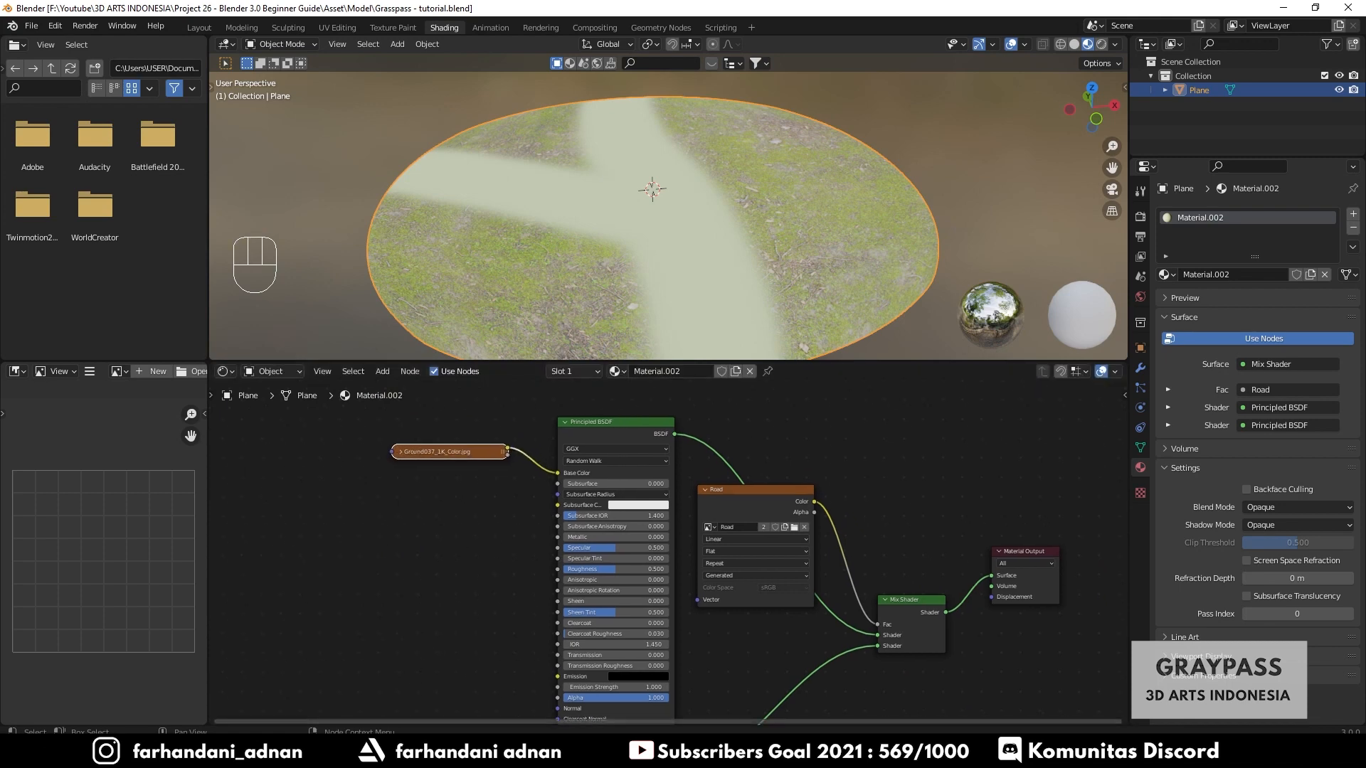
- Import Ground037_1K_Roughness.jpg from the Grass folder as an image node
click(456, 753)
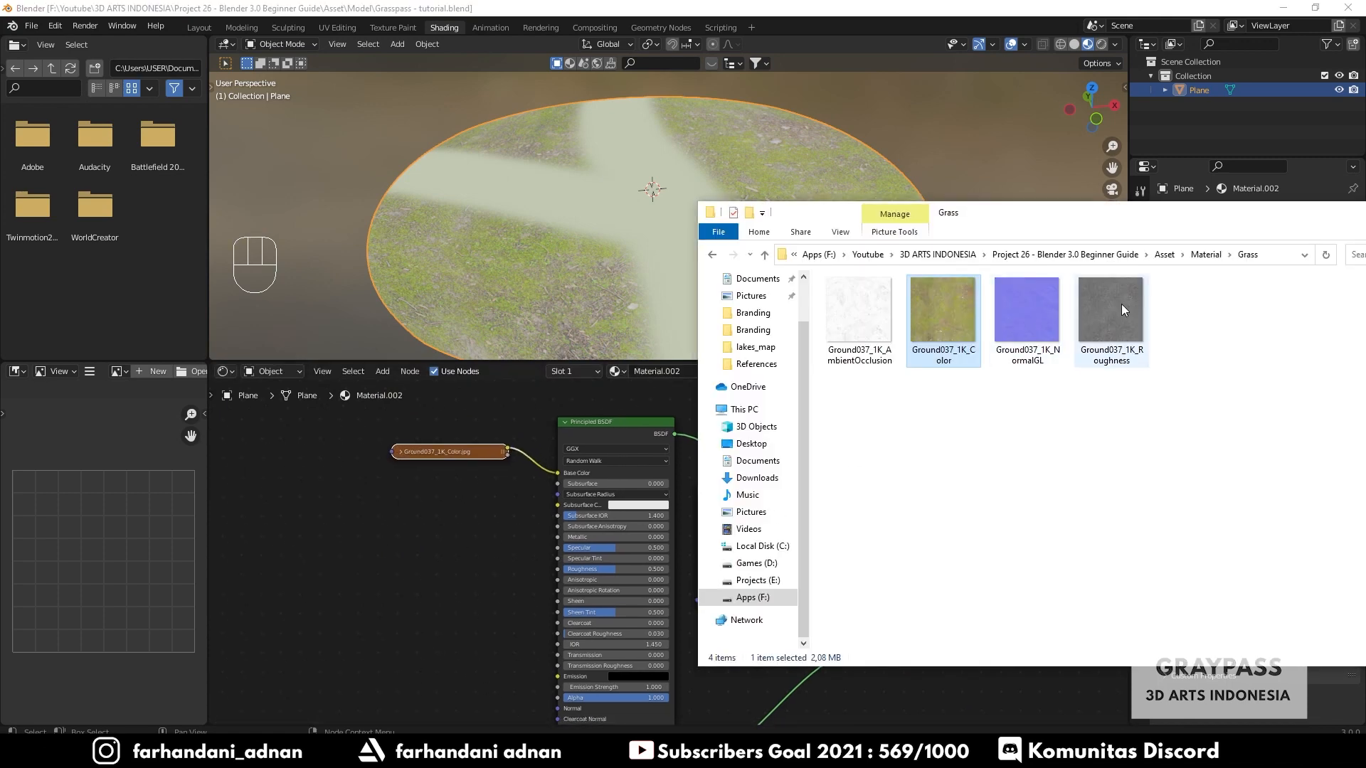
drag(1121, 306, 483, 571)
click(455, 555)
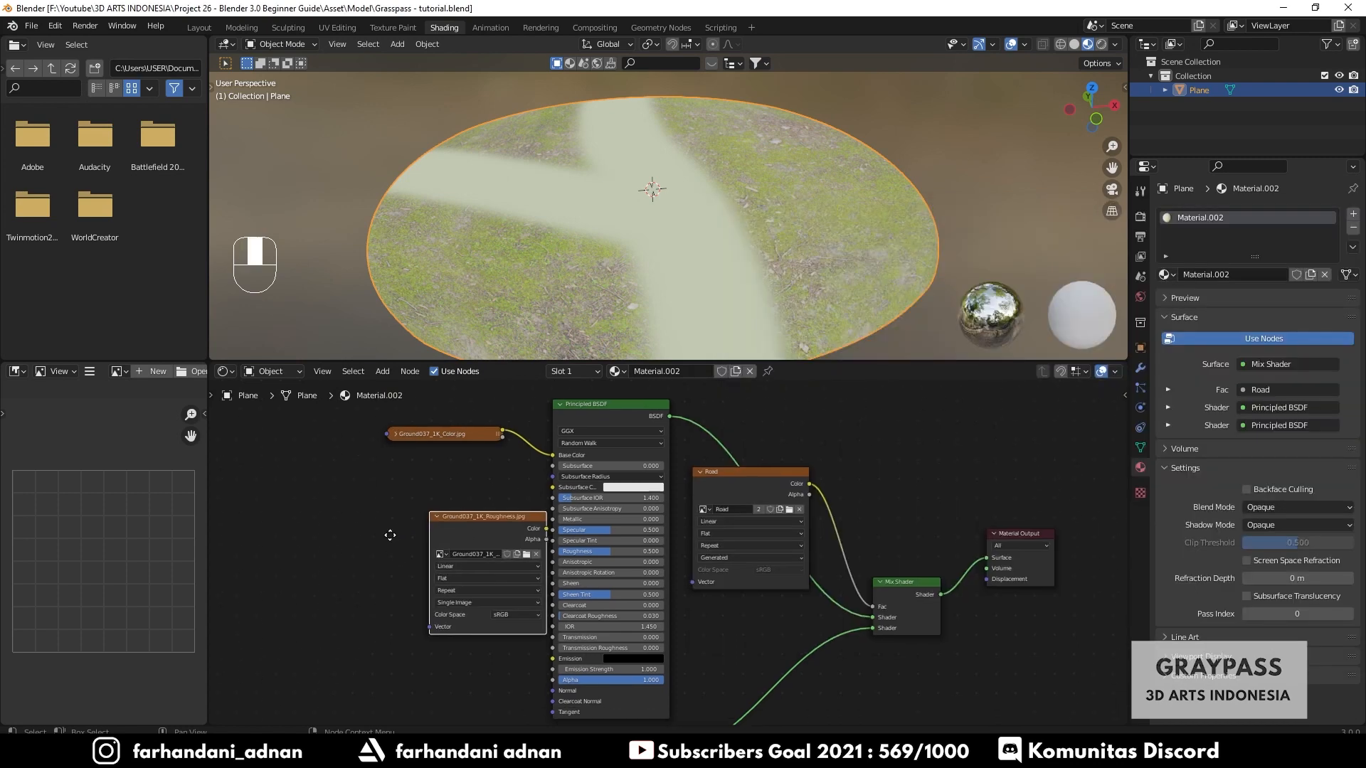
scroll(413, 524, up, 2)
middle_drag(345, 441, 455, 498)
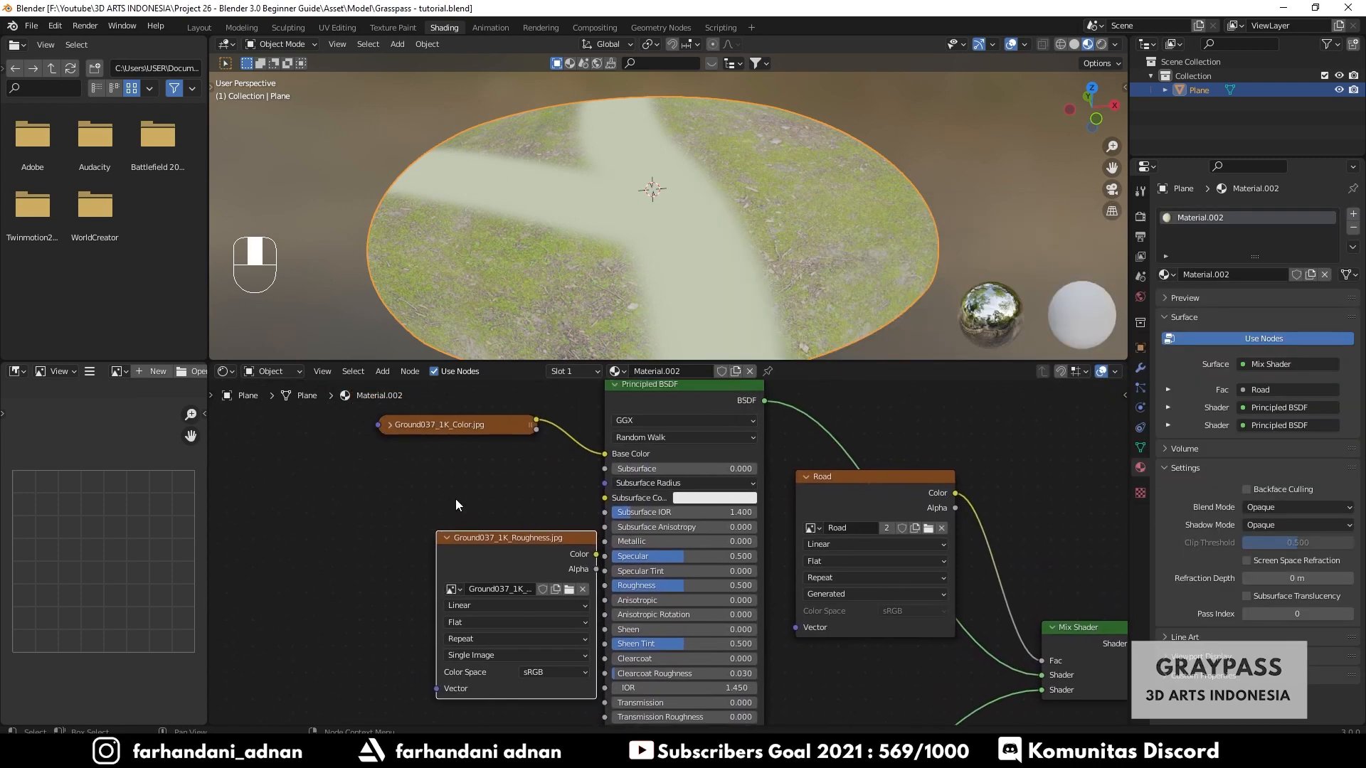
- Move the Roughness image node below the Color node and set its Color Space to Non-Color
click(396, 425)
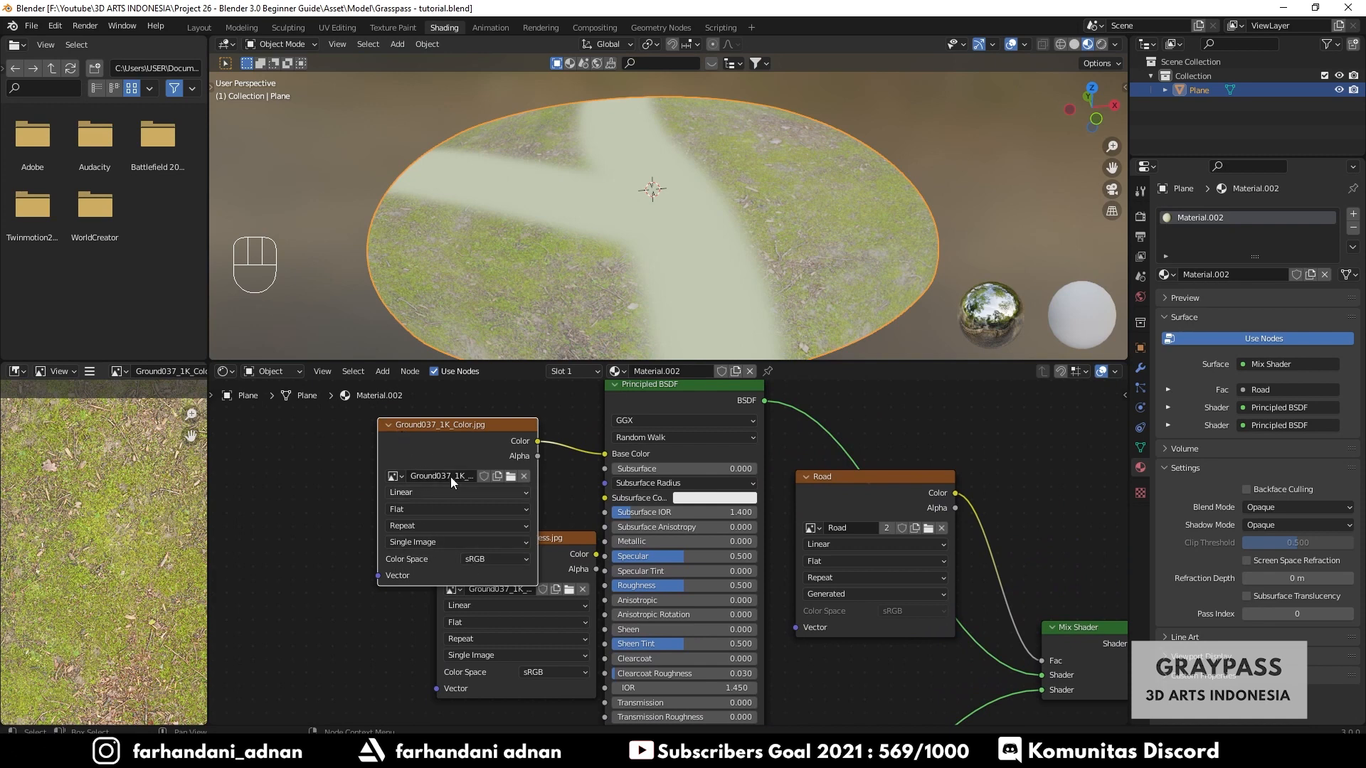
click(390, 425)
drag(517, 537, 450, 476)
click(479, 612)
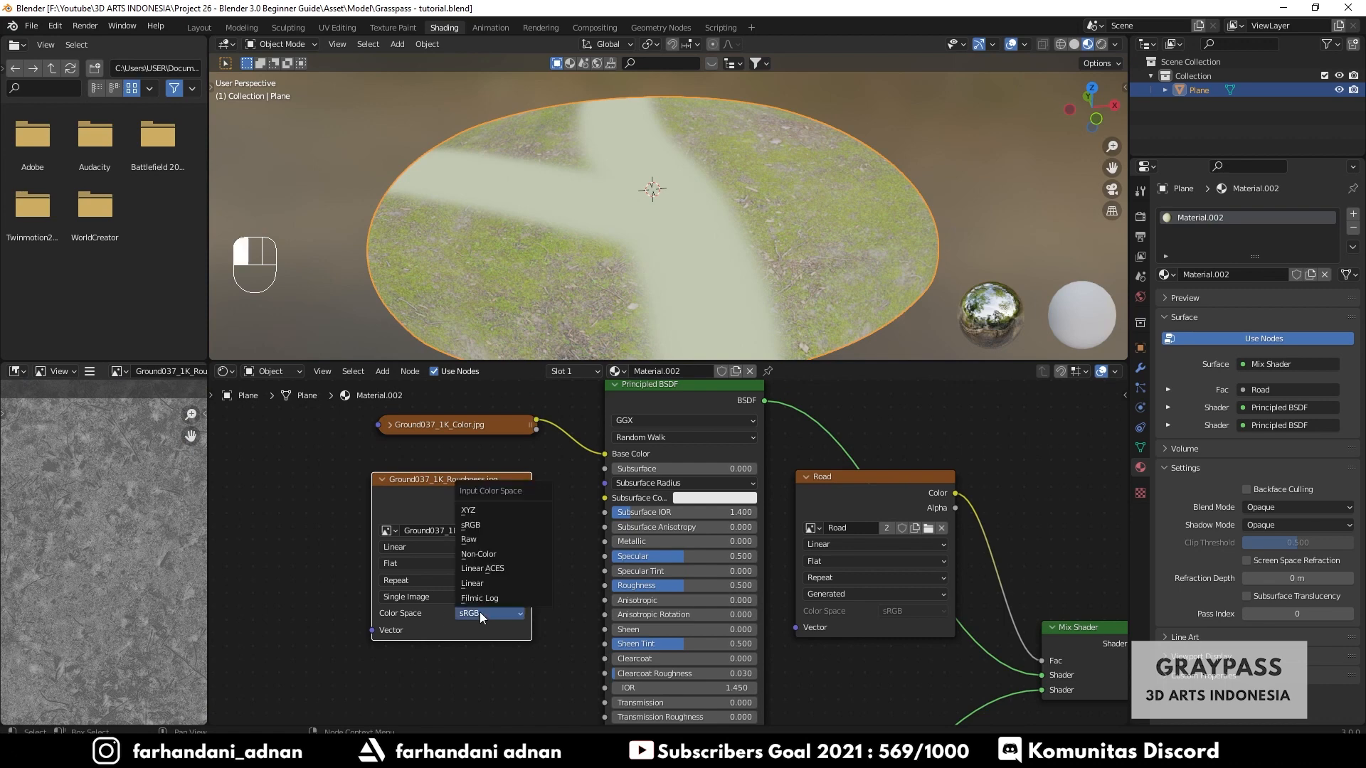
click(485, 557)
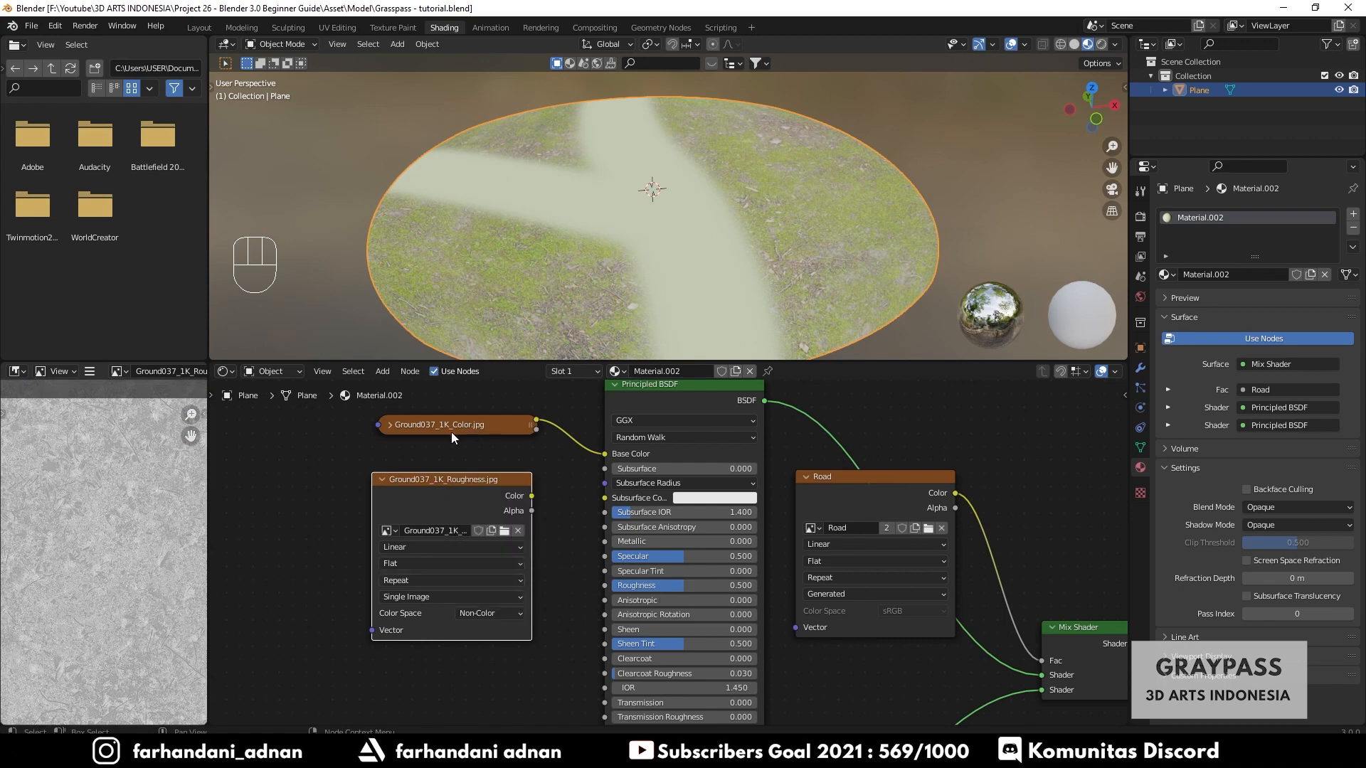
click(462, 614)
- Connect the Roughness image's Color to the Principled BSDF's Roughness input and collapse the node
drag(531, 496, 558, 502)
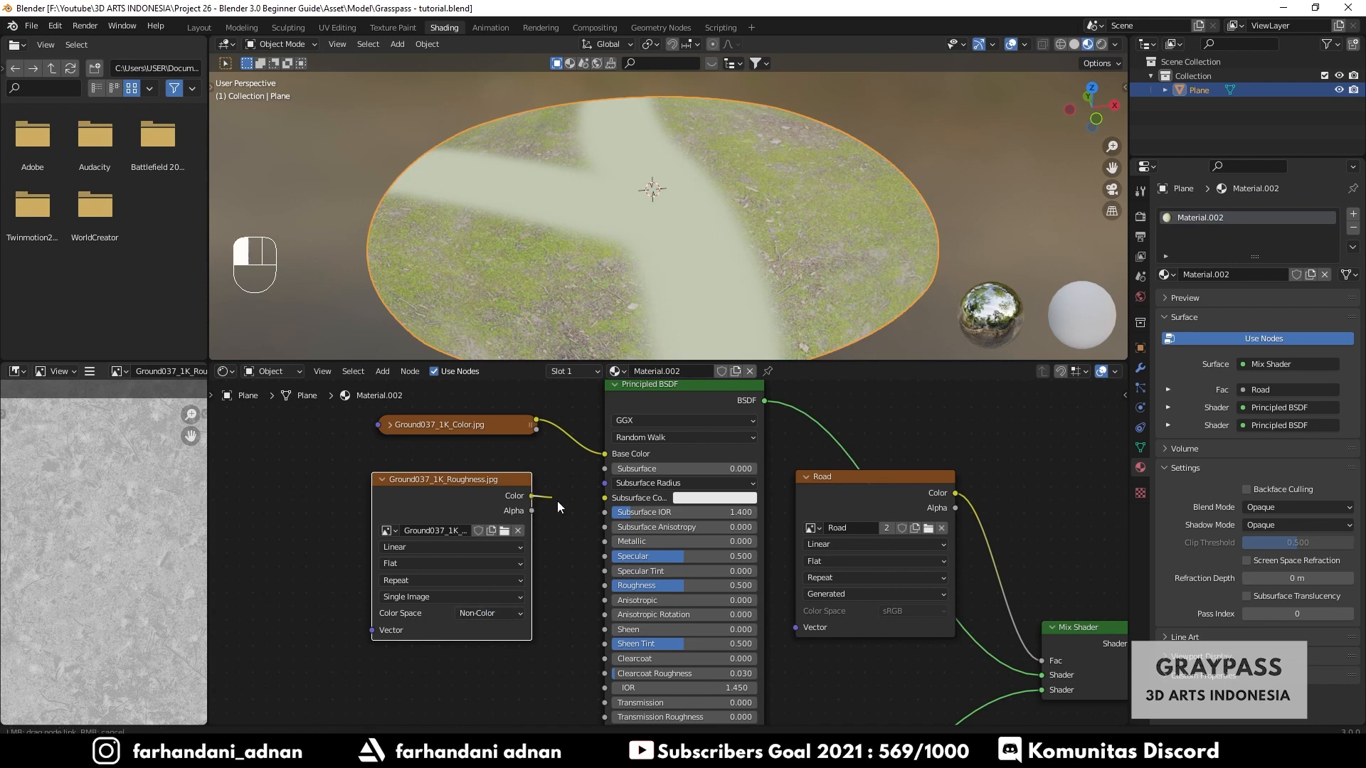
drag(559, 574, 608, 585)
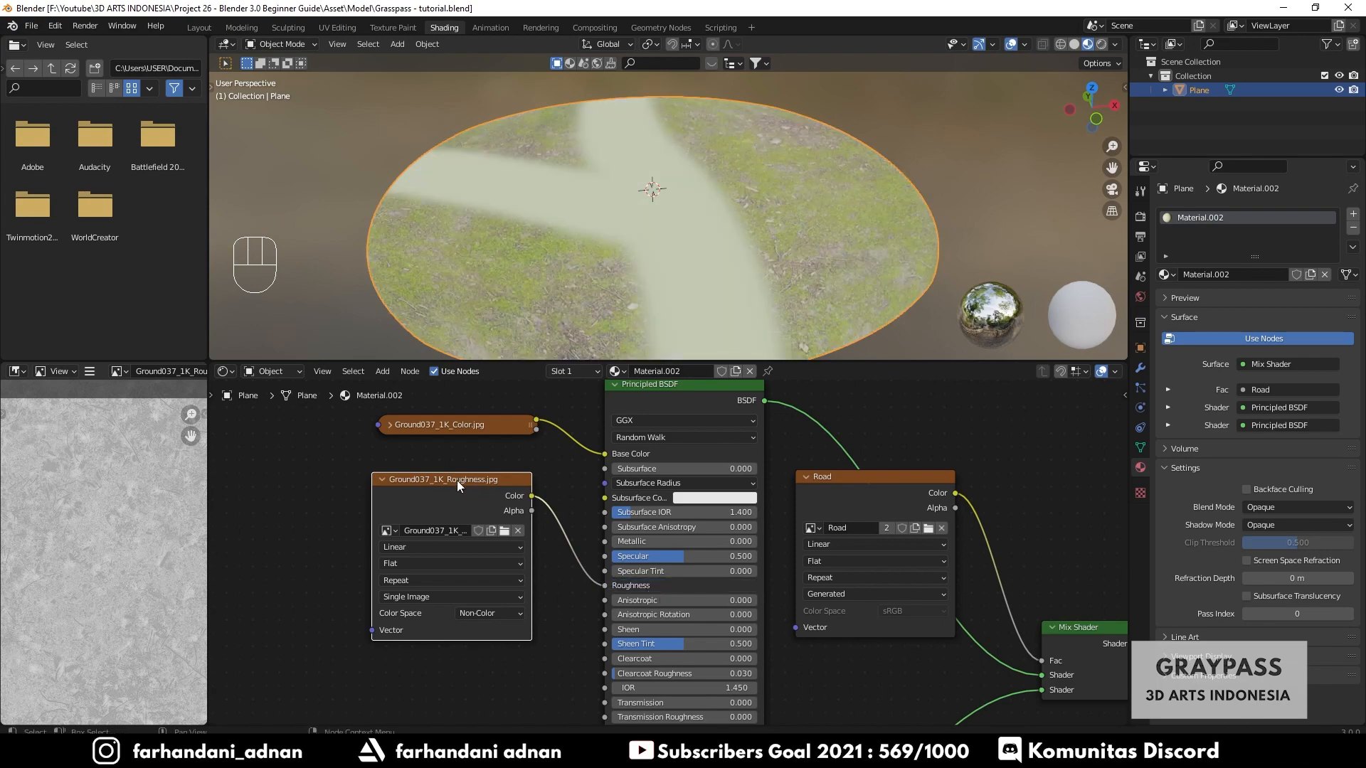
drag(456, 481, 461, 497)
click(391, 497)
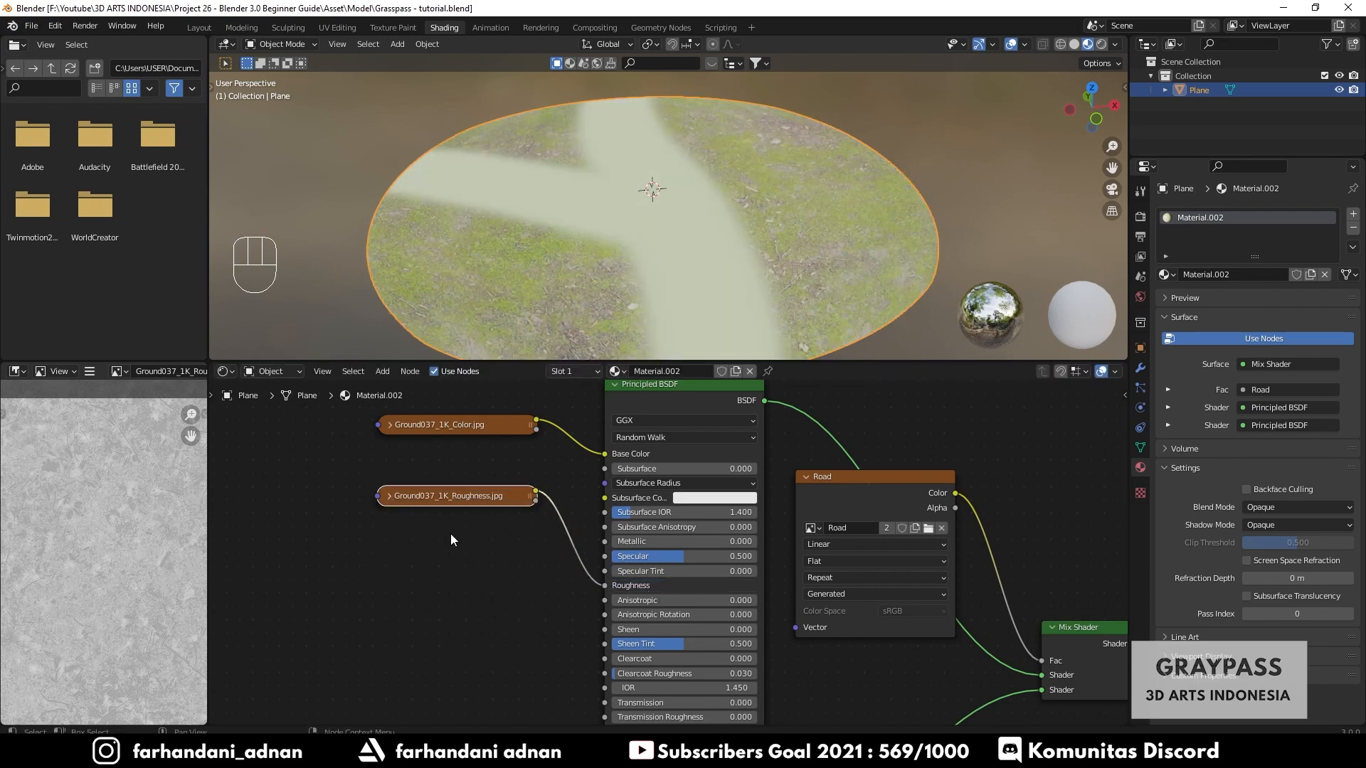
middle_drag(474, 623, 475, 570)
- Import Ground037_1K_NormalGL.jpg as an image node and minimize File Explorer
click(427, 753)
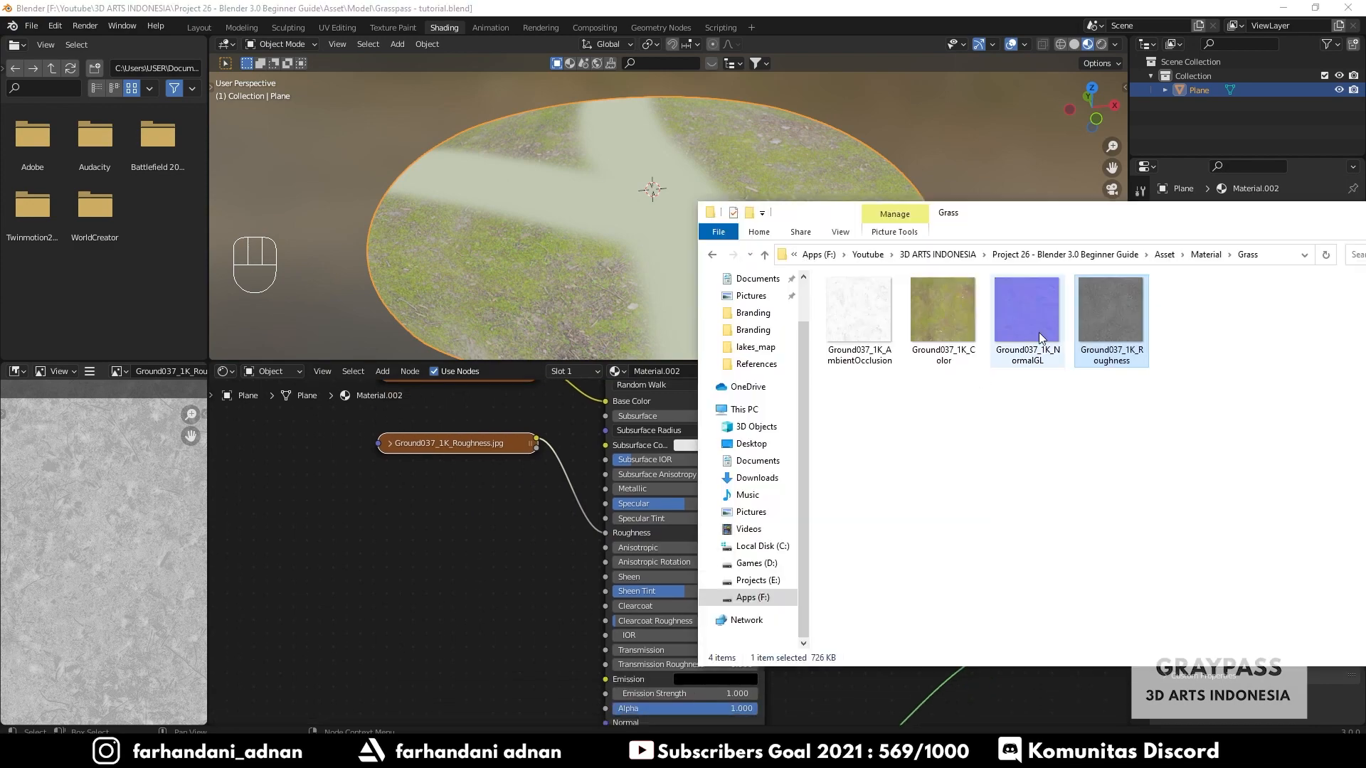
click(1035, 313)
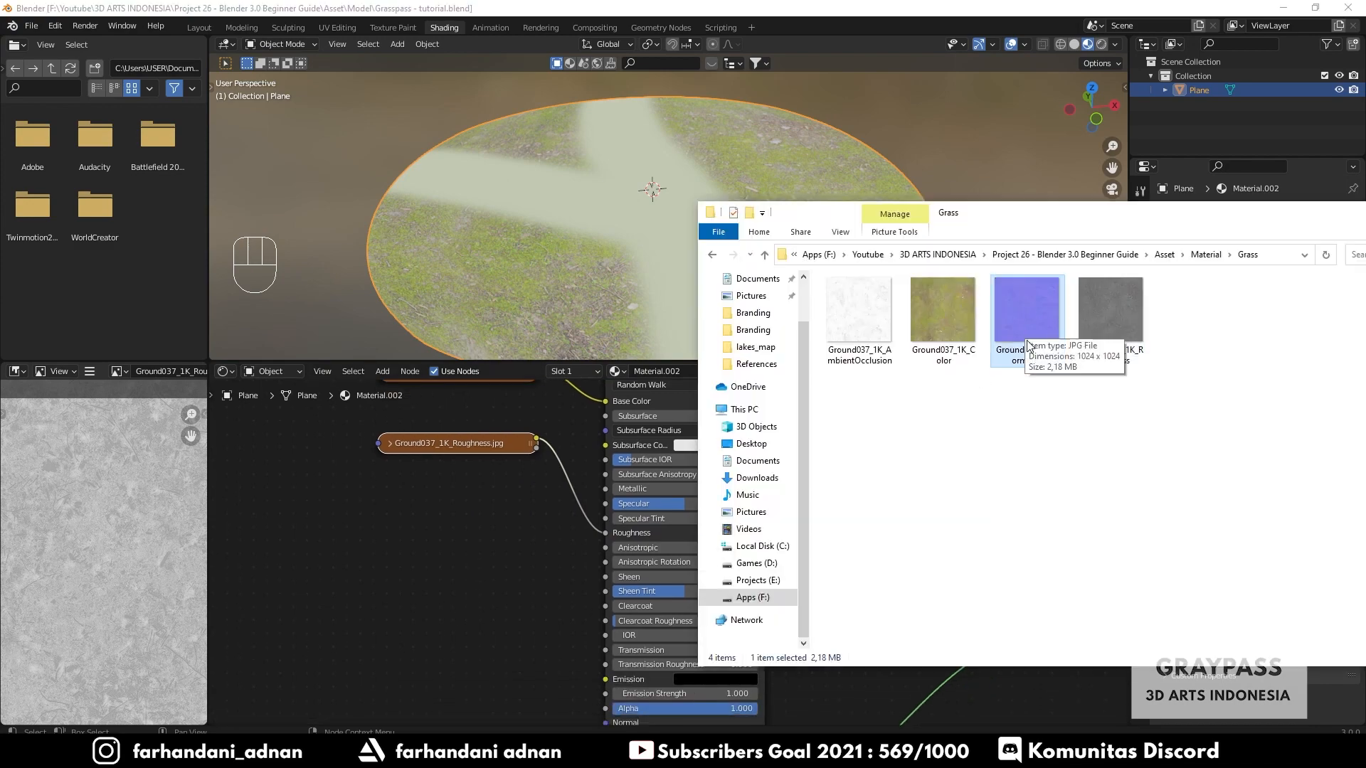
drag(1028, 347, 397, 560)
drag(1333, 215, 1123, 221)
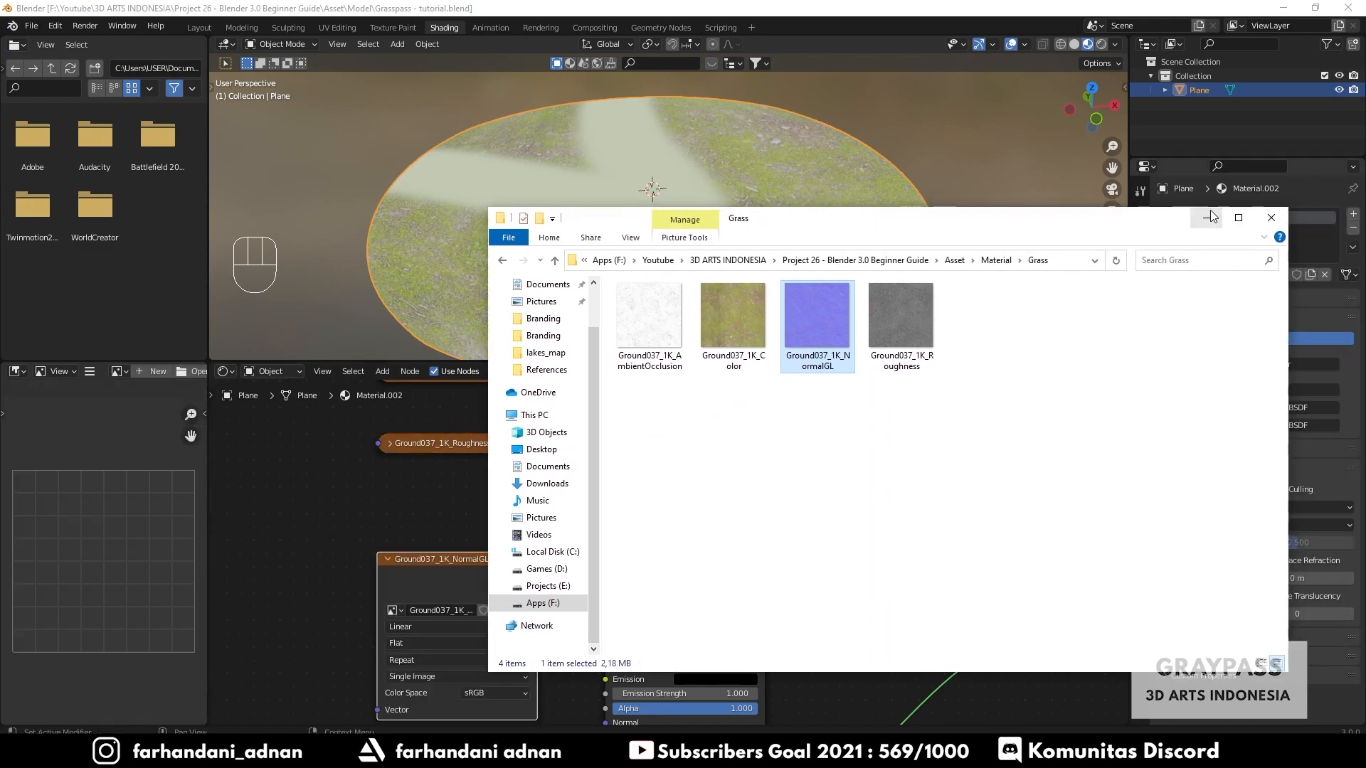
click(1210, 217)
middle_drag(593, 625, 632, 565)
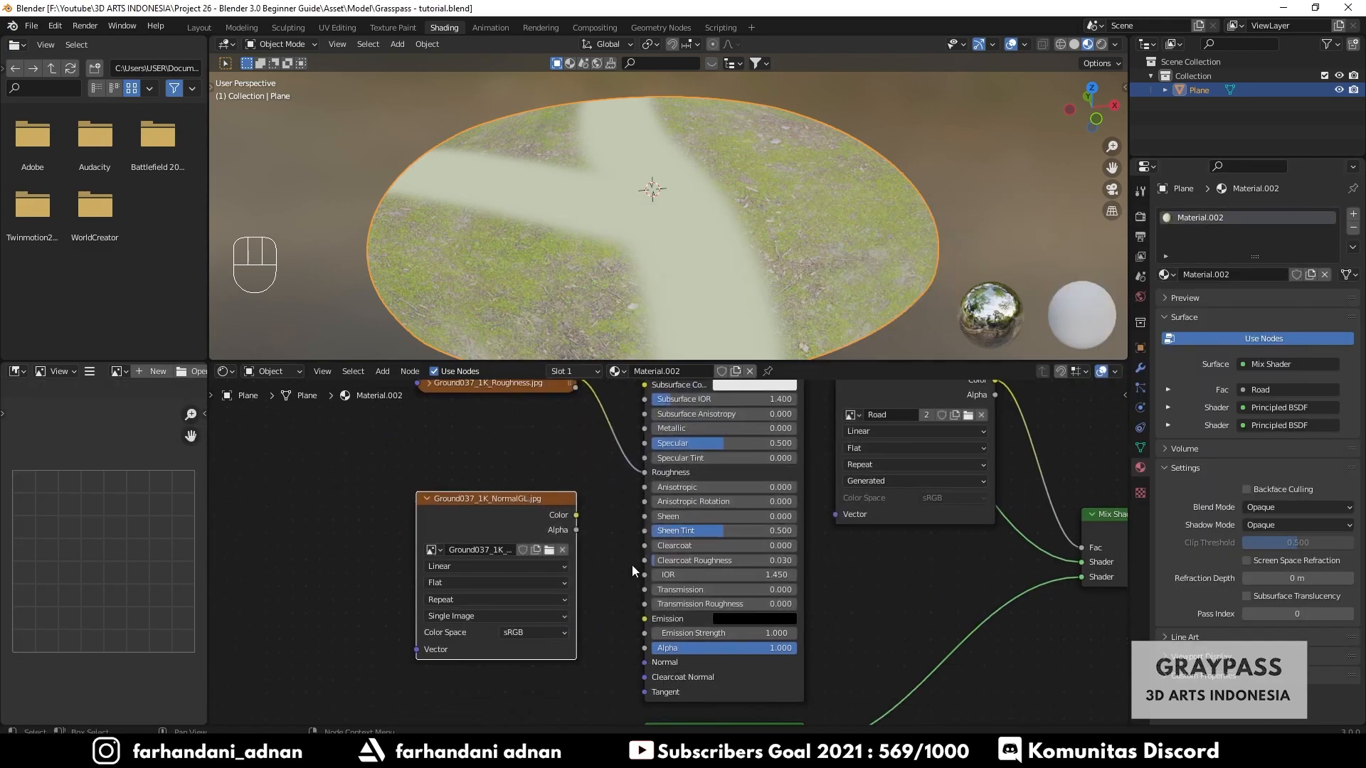
- Set the NormalGL image node's Color Space to Non-Color, collapse it and line it up under the other textures
click(518, 635)
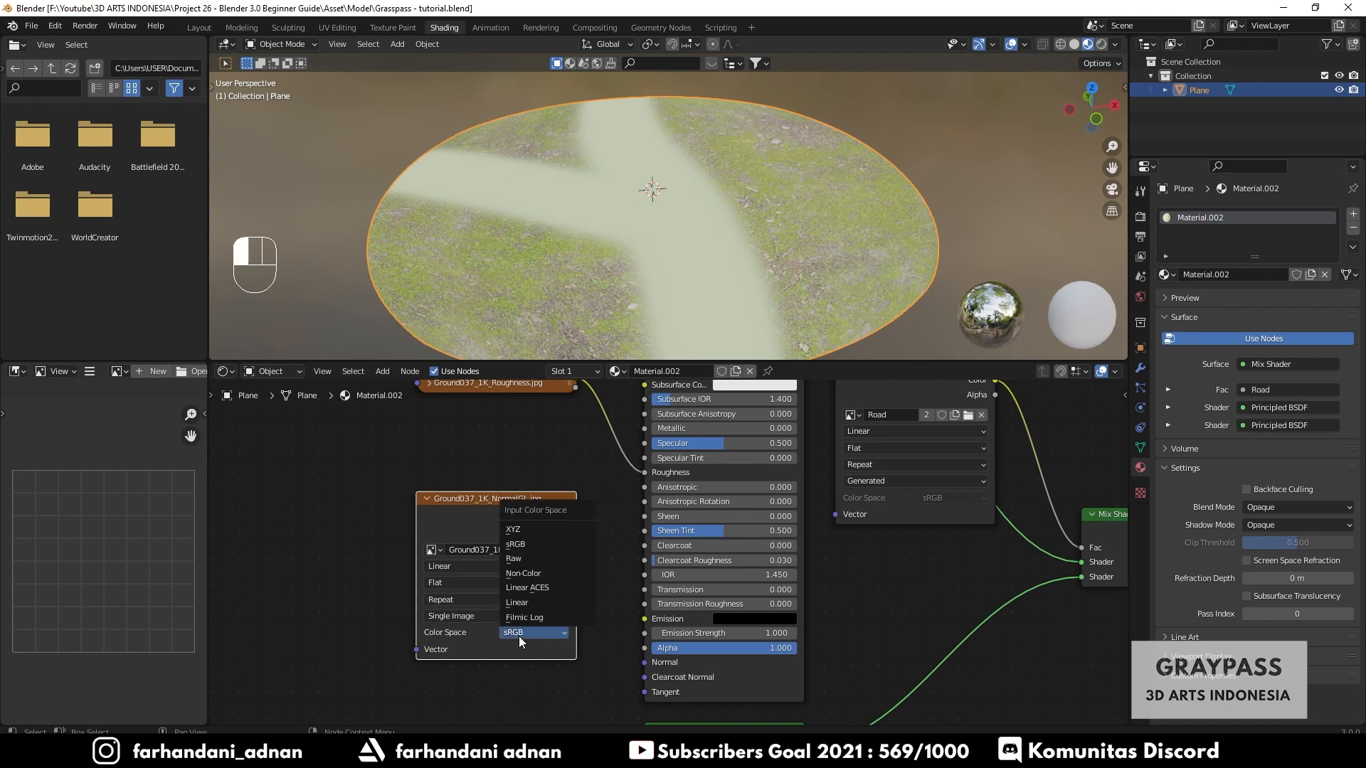
click(530, 575)
click(426, 500)
drag(487, 501, 463, 515)
middle_drag(515, 432, 522, 550)
drag(515, 435, 510, 467)
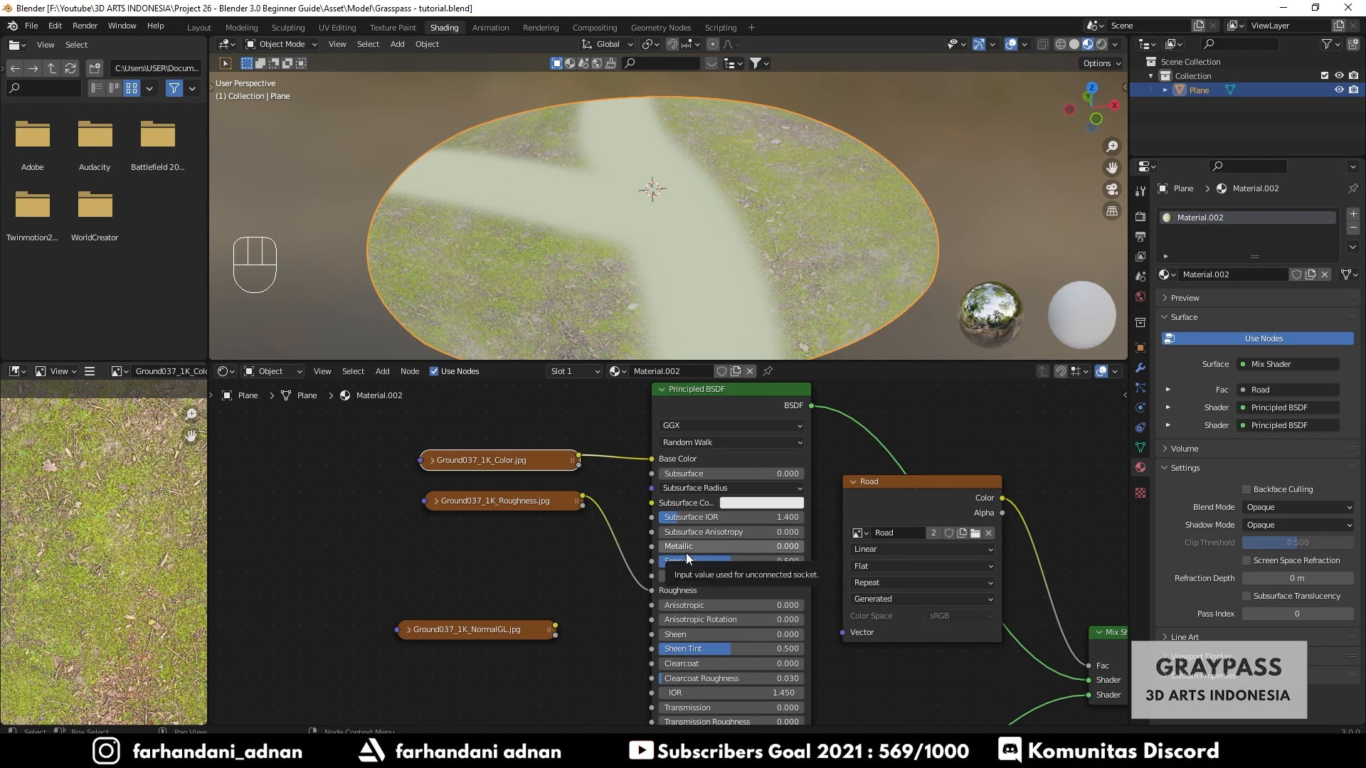
- Connect the NormalGL image's Color to the Principled BSDF's Normal input
middle_drag(526, 631, 543, 574)
scroll(546, 596, up, 2)
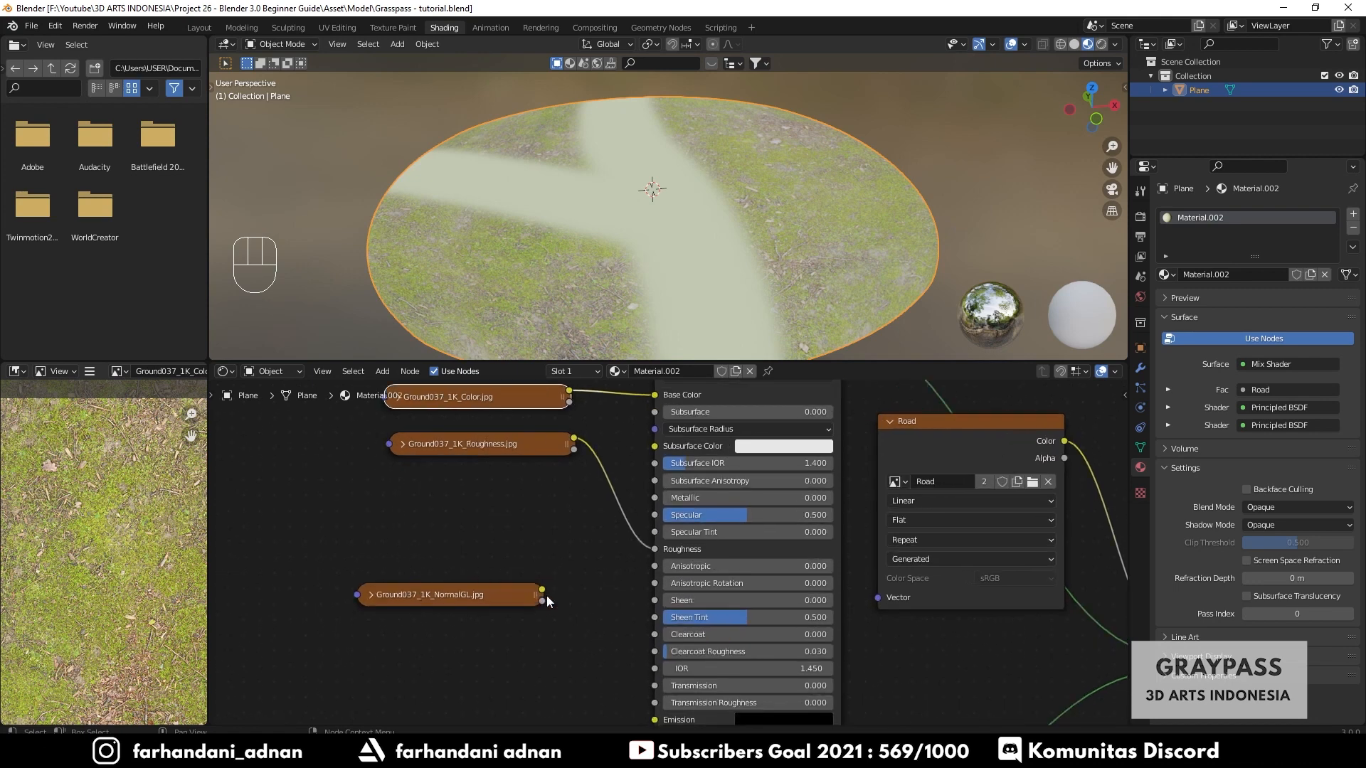
scroll(565, 632, down, 1)
middle_drag(566, 633, 577, 538)
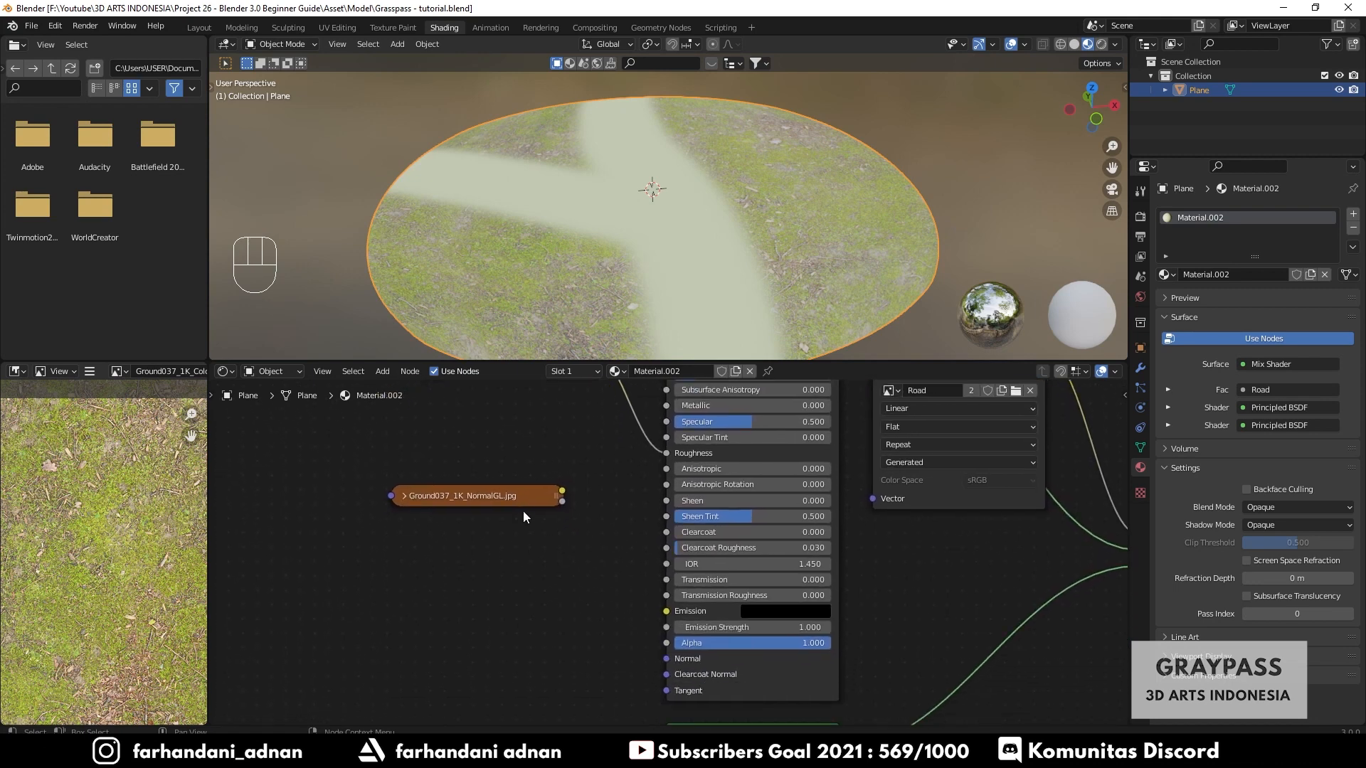
drag(511, 500, 663, 667)
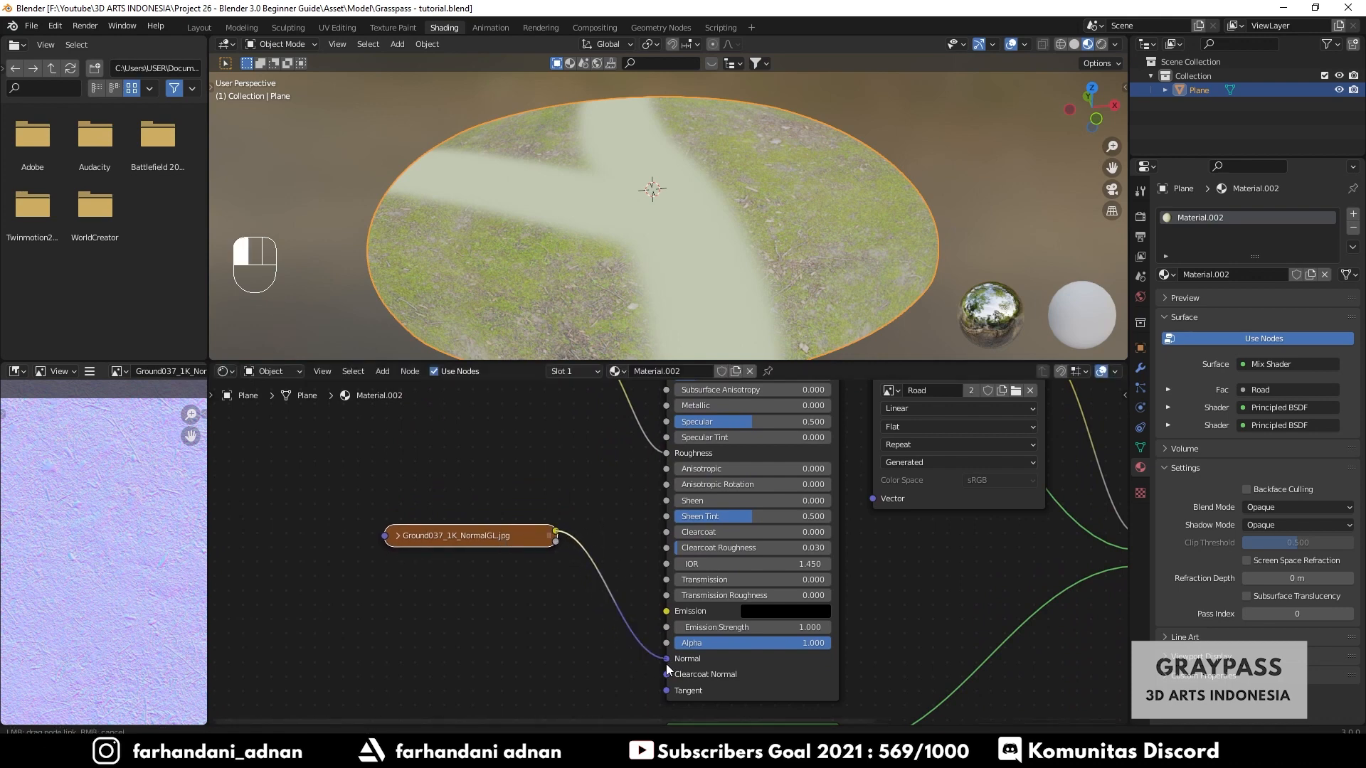
- Insert a Normal Map node between the Ground037 NormalGL image and the Principled BSDF's Normal input
drag(666, 664, 661, 659)
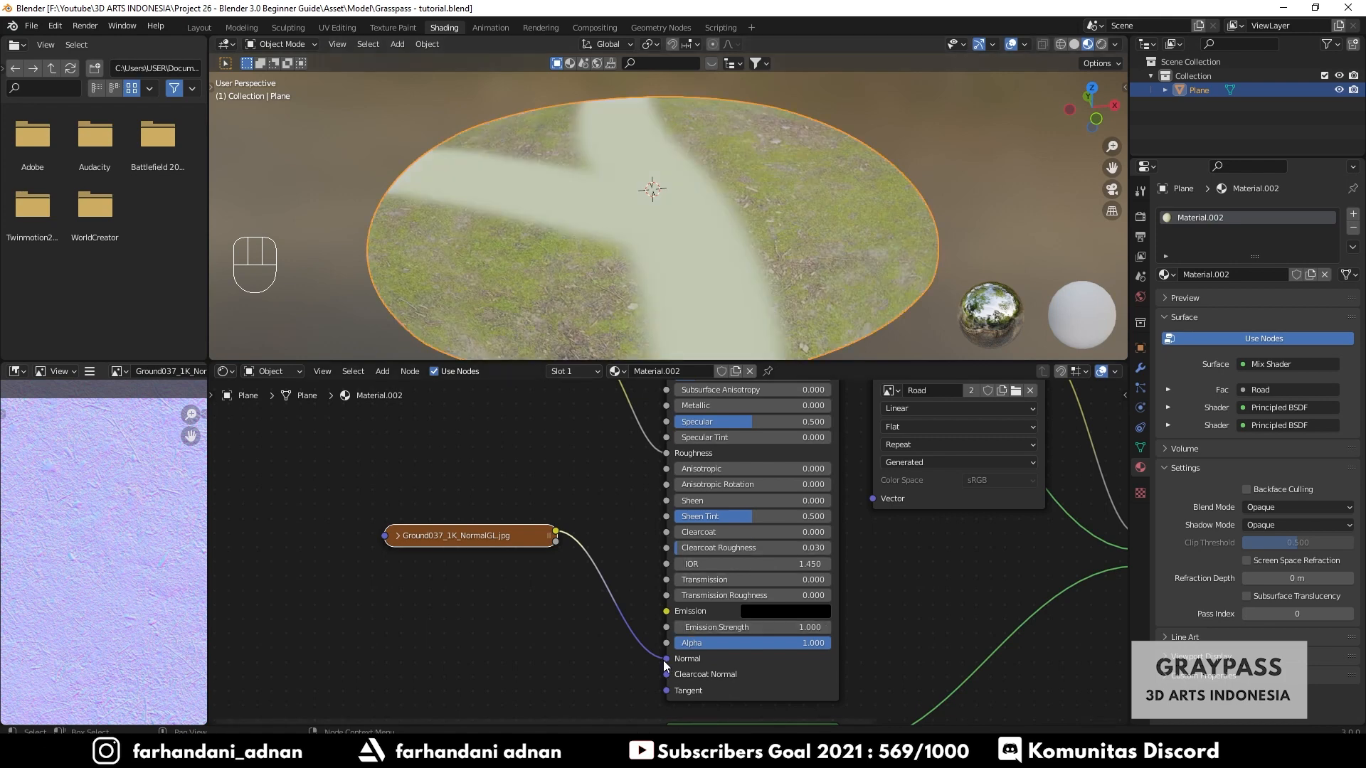
drag(667, 659, 612, 599)
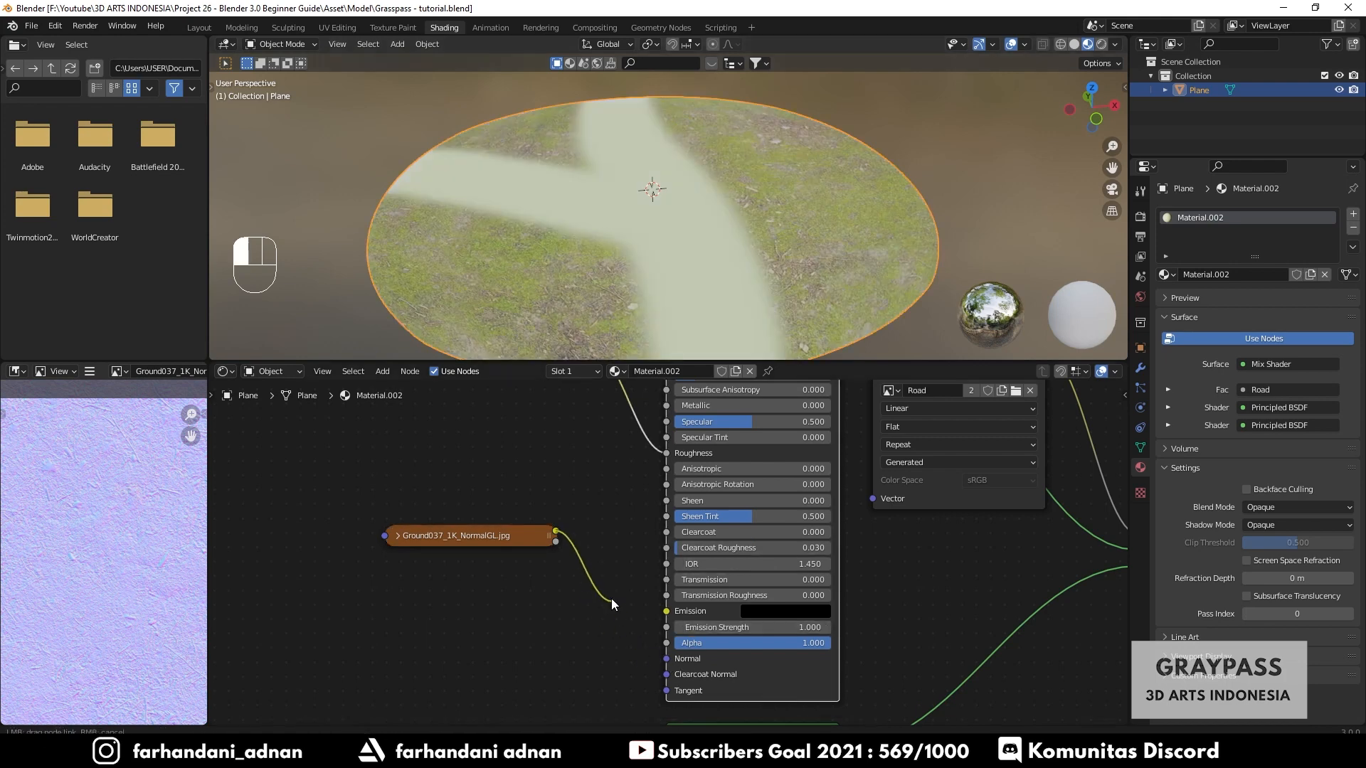
key(shift+a)
click(611, 528)
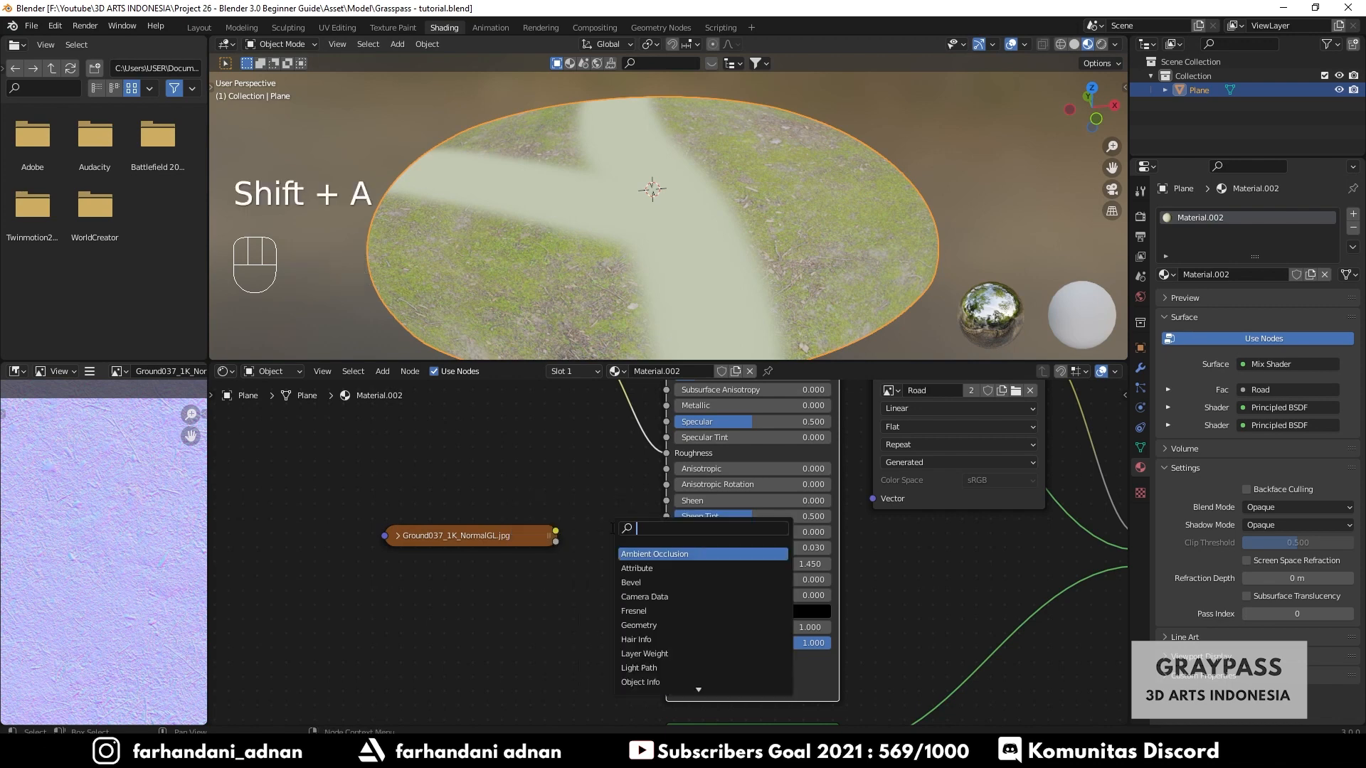
text(normal)
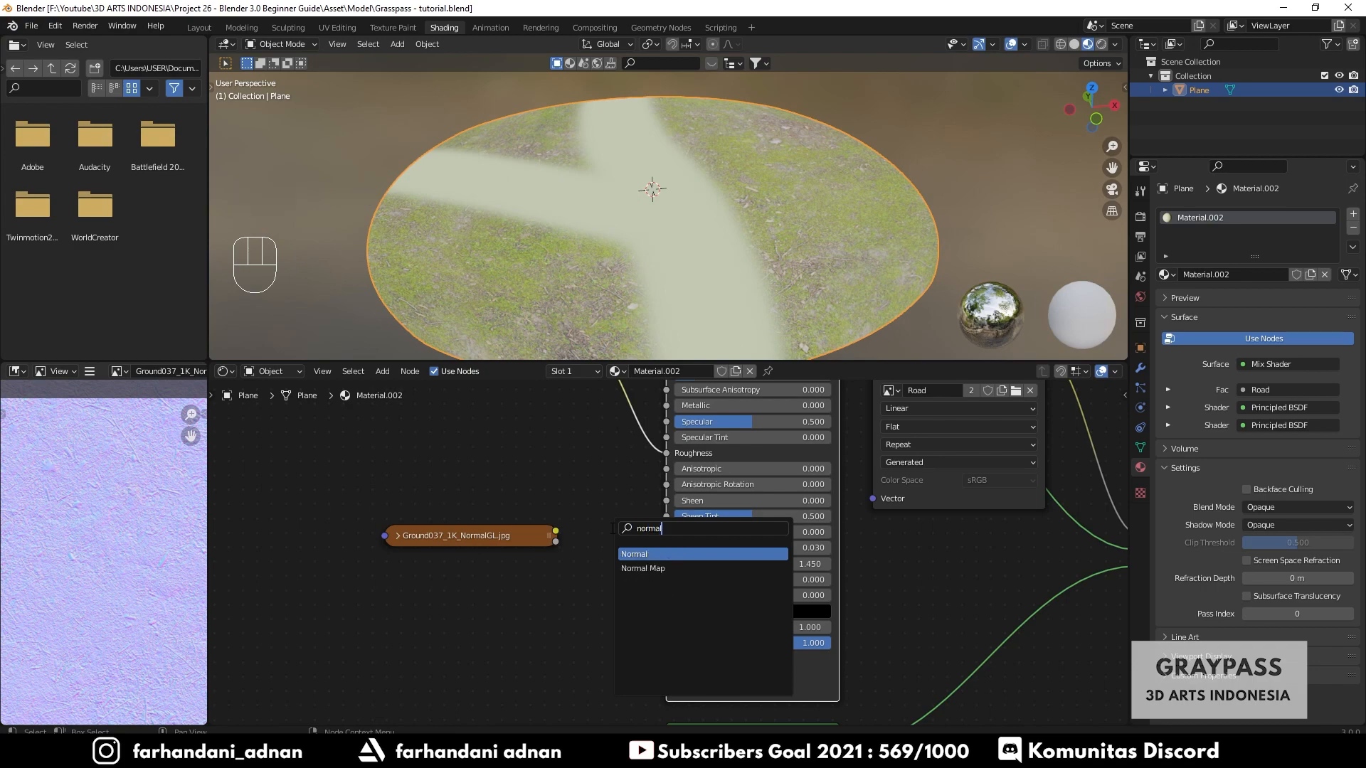
click(651, 569)
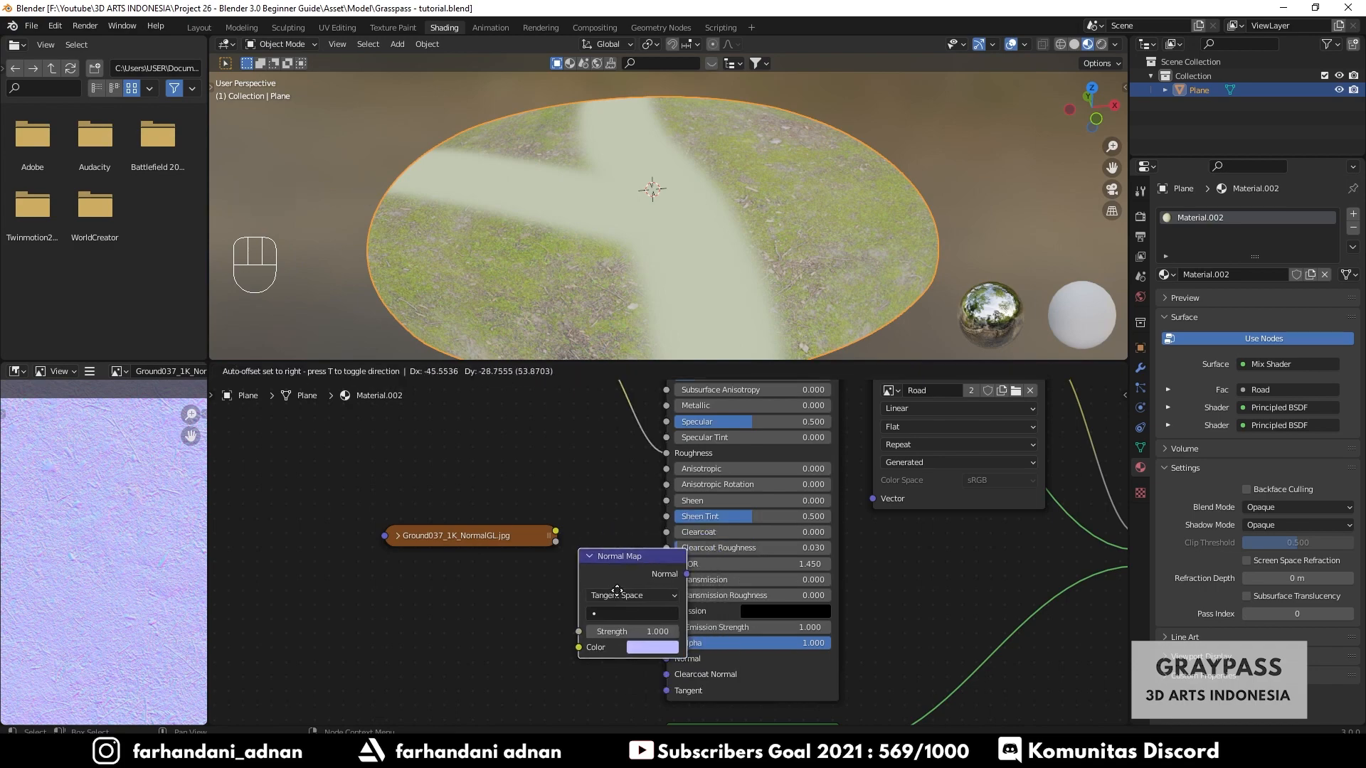
click(594, 599)
drag(534, 543, 489, 582)
middle_drag(489, 582, 506, 532)
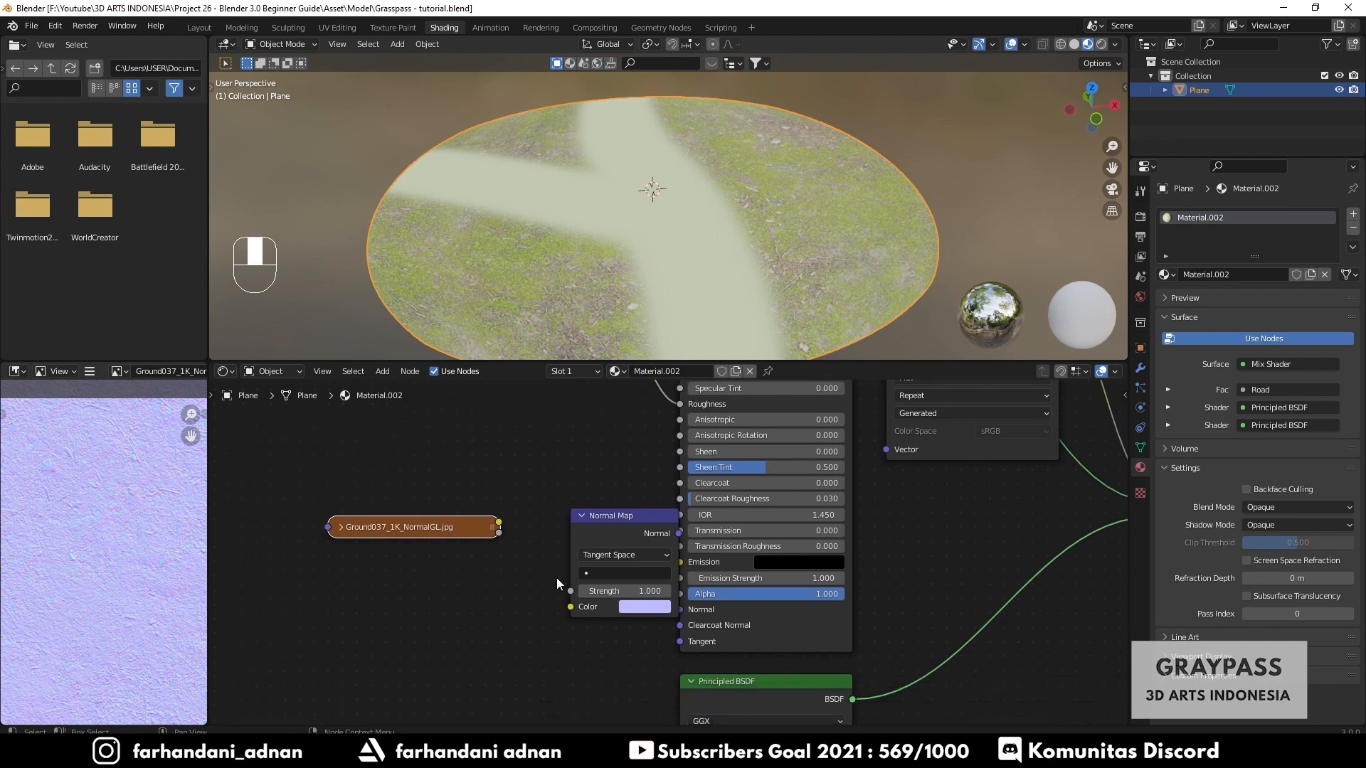
drag(499, 527, 572, 607)
drag(604, 525, 680, 609)
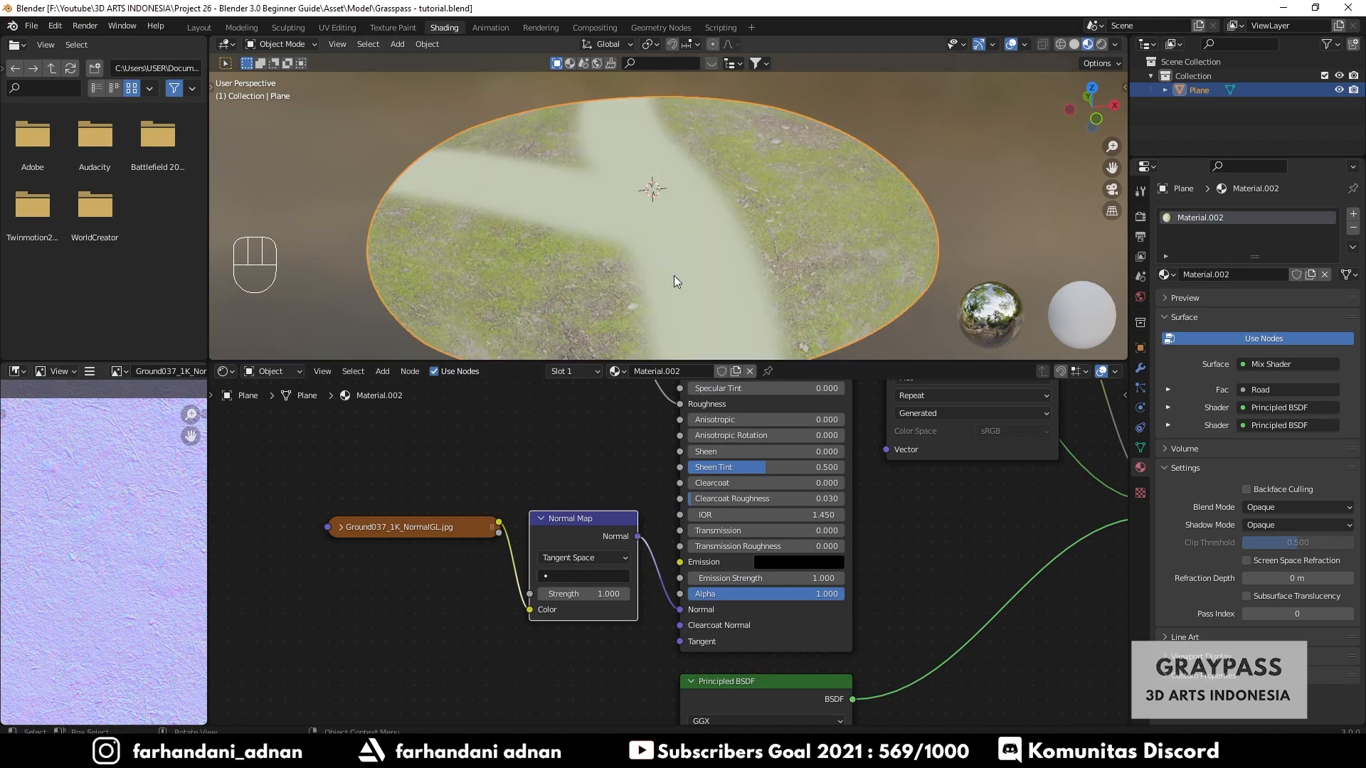
- Open the Mud texture folder holding the Ground012 maps in File Explorer
mouse_move(673, 276)
middle_down()
mouse_move(724, 237)
mouse_move(683, 299)
middle_up()
scroll(578, 543, down, 2)
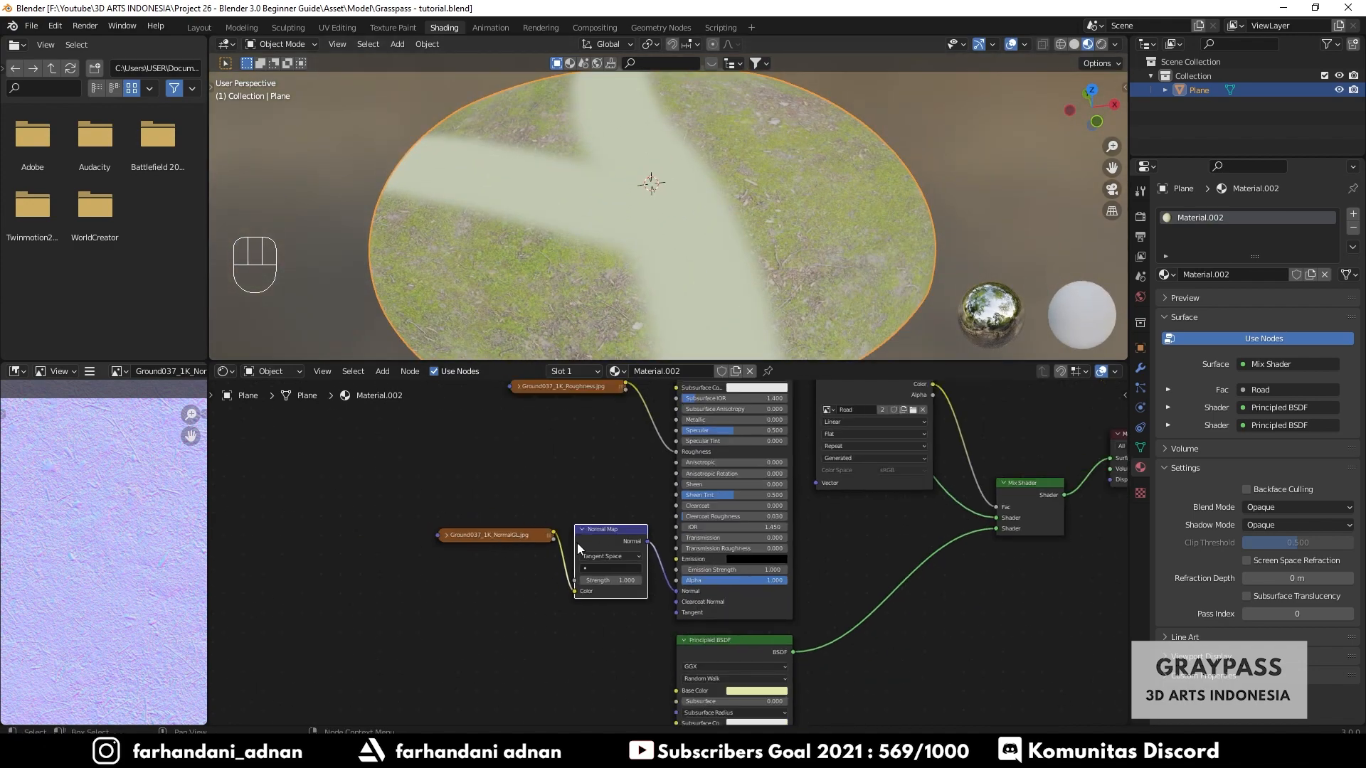
scroll(578, 543, down, 3)
middle_drag(580, 401, 582, 427)
drag(614, 462, 561, 536)
middle_drag(867, 663, 841, 584)
scroll(677, 277, up, 2)
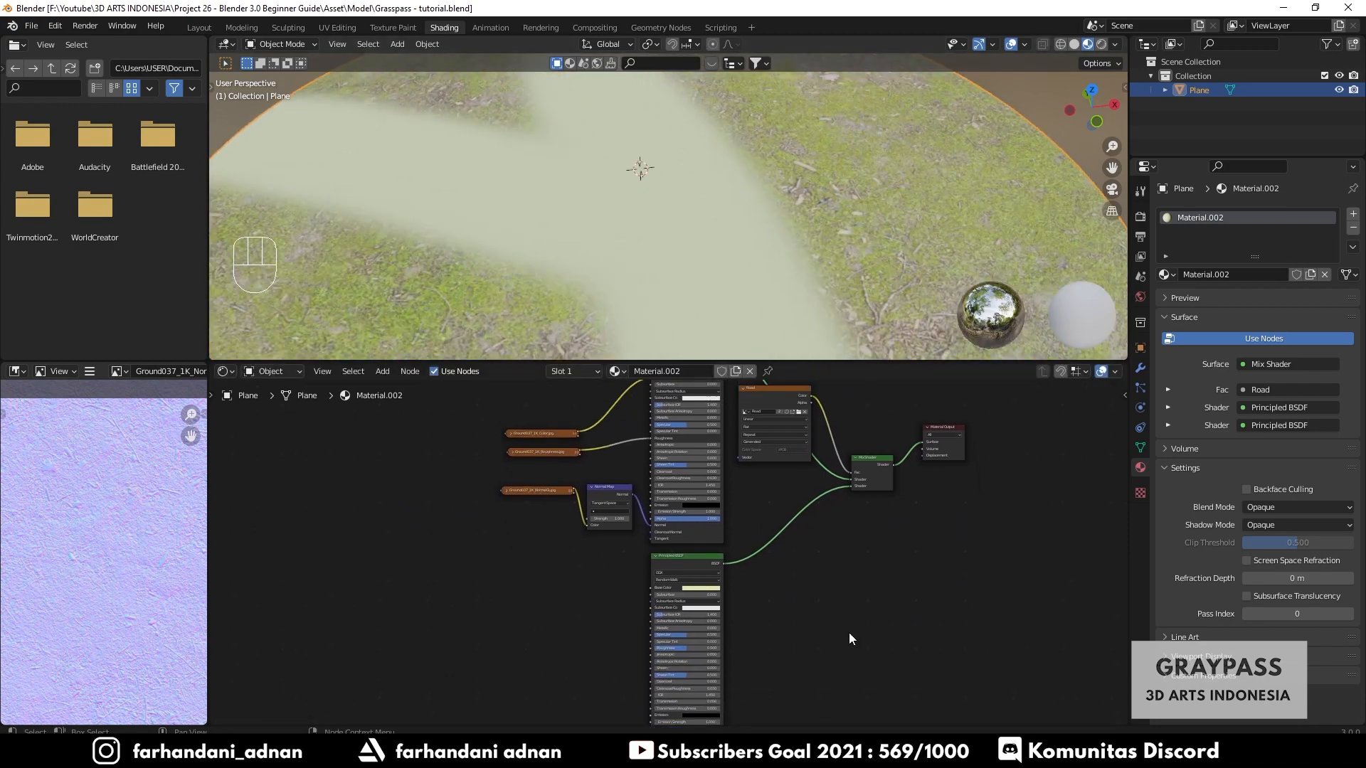
scroll(848, 634, down, 1)
middle_drag(826, 679, 813, 613)
scroll(679, 584, up, 3)
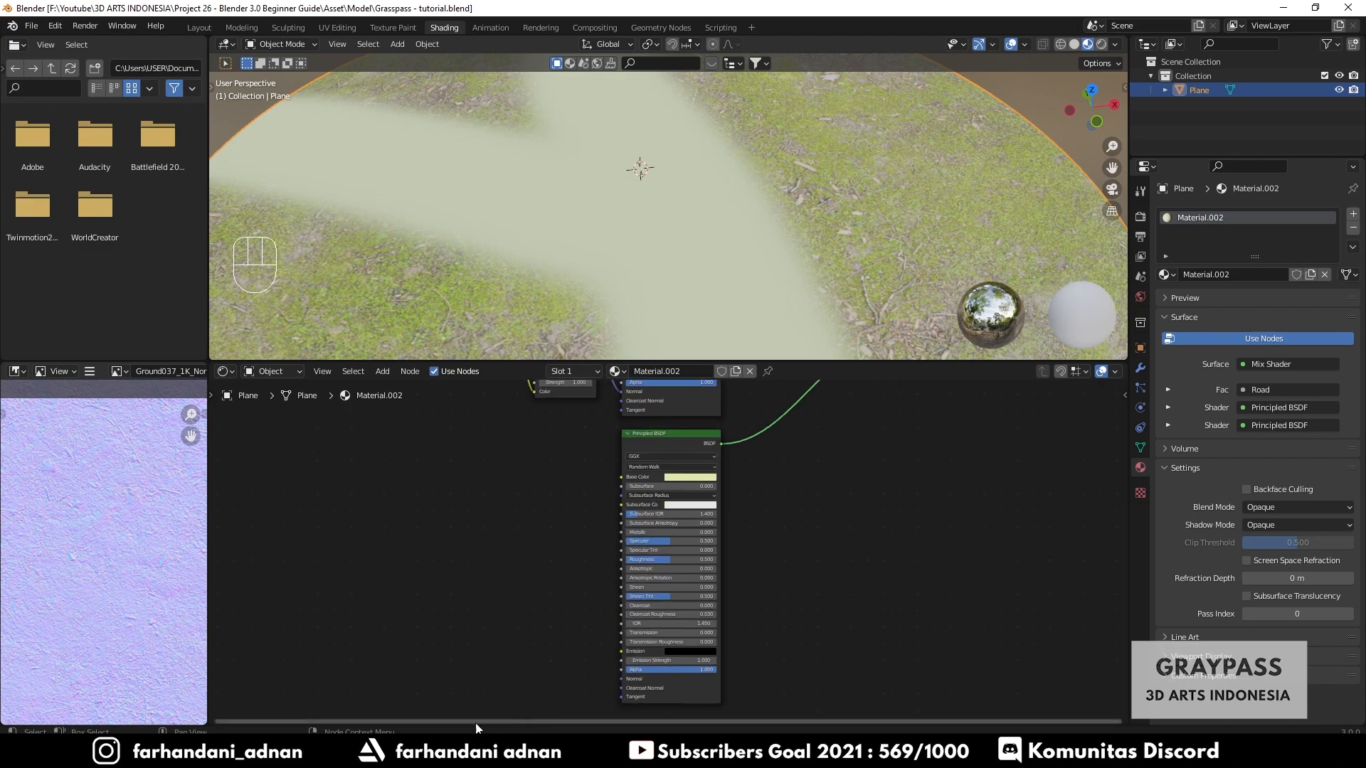
click(455, 755)
click(506, 260)
double_click(644, 352)
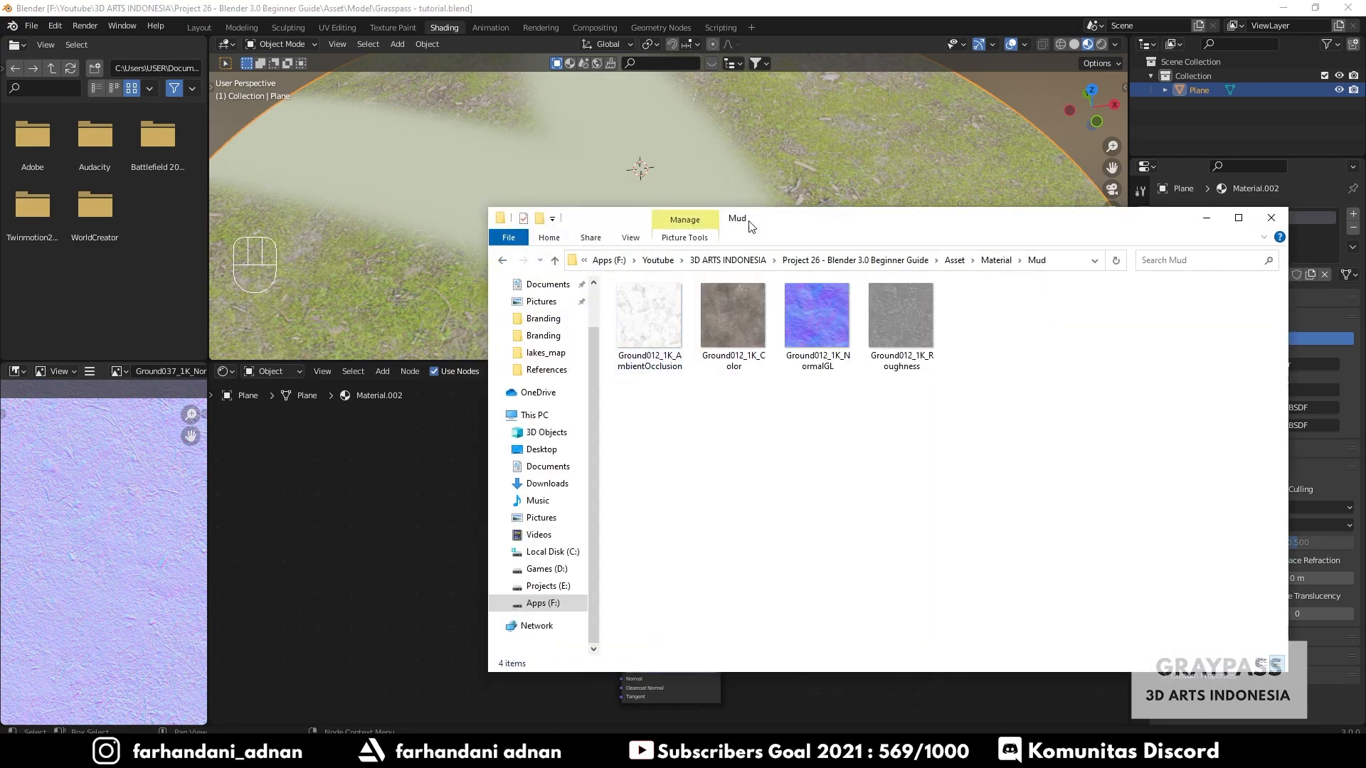
- Import Ground012_1K_Color.jpg, connect it to the second Principled BSDF's Base Color and collapse the node
drag(752, 226, 988, 217)
drag(970, 309, 516, 459)
scroll(519, 441, up, 3)
drag(521, 404, 464, 436)
drag(518, 446, 587, 423)
key(h)
drag(453, 431, 454, 409)
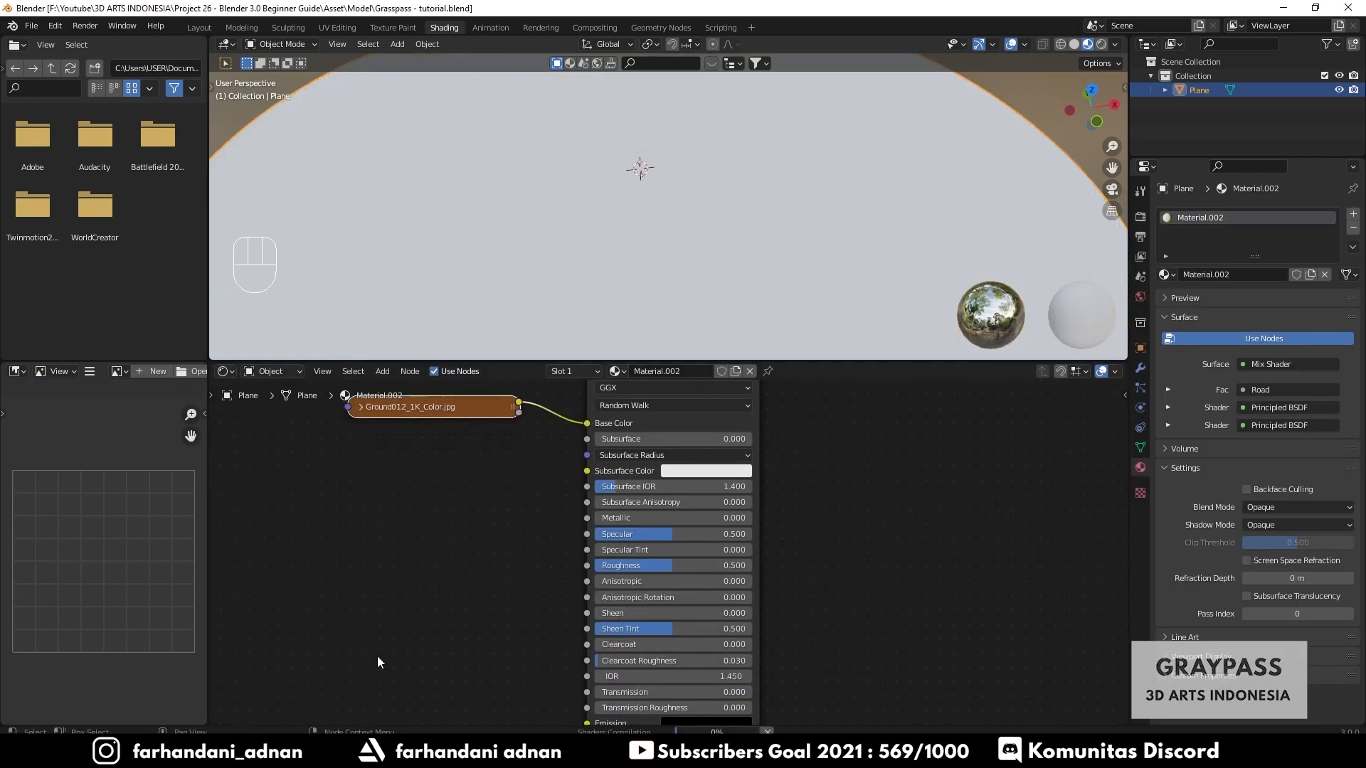
- Import Ground012_1K_Roughness.jpg as a Non-Color image node, collapse it and link it to the second BSDF's Roughness
click(455, 755)
drag(1137, 308, 383, 529)
click(491, 673)
click(509, 596)
click(392, 530)
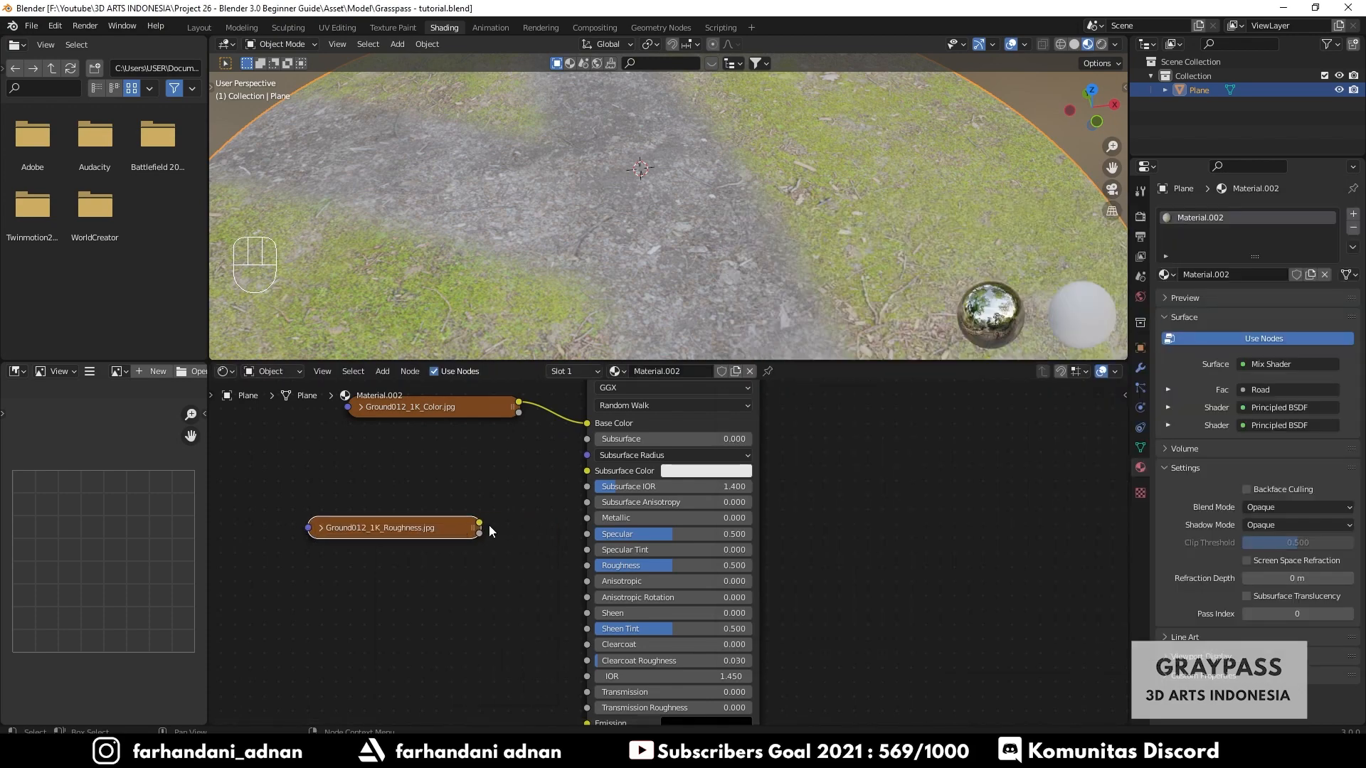
drag(480, 523, 476, 483)
- Import Ground012_1K_NormalGL.jpg, set its Color Space to Non-Color and collapse it
click(456, 755)
drag(1053, 306, 377, 558)
drag(1252, 214, 1022, 245)
click(1176, 238)
middle_drag(816, 587, 847, 497)
click(519, 620)
click(533, 558)
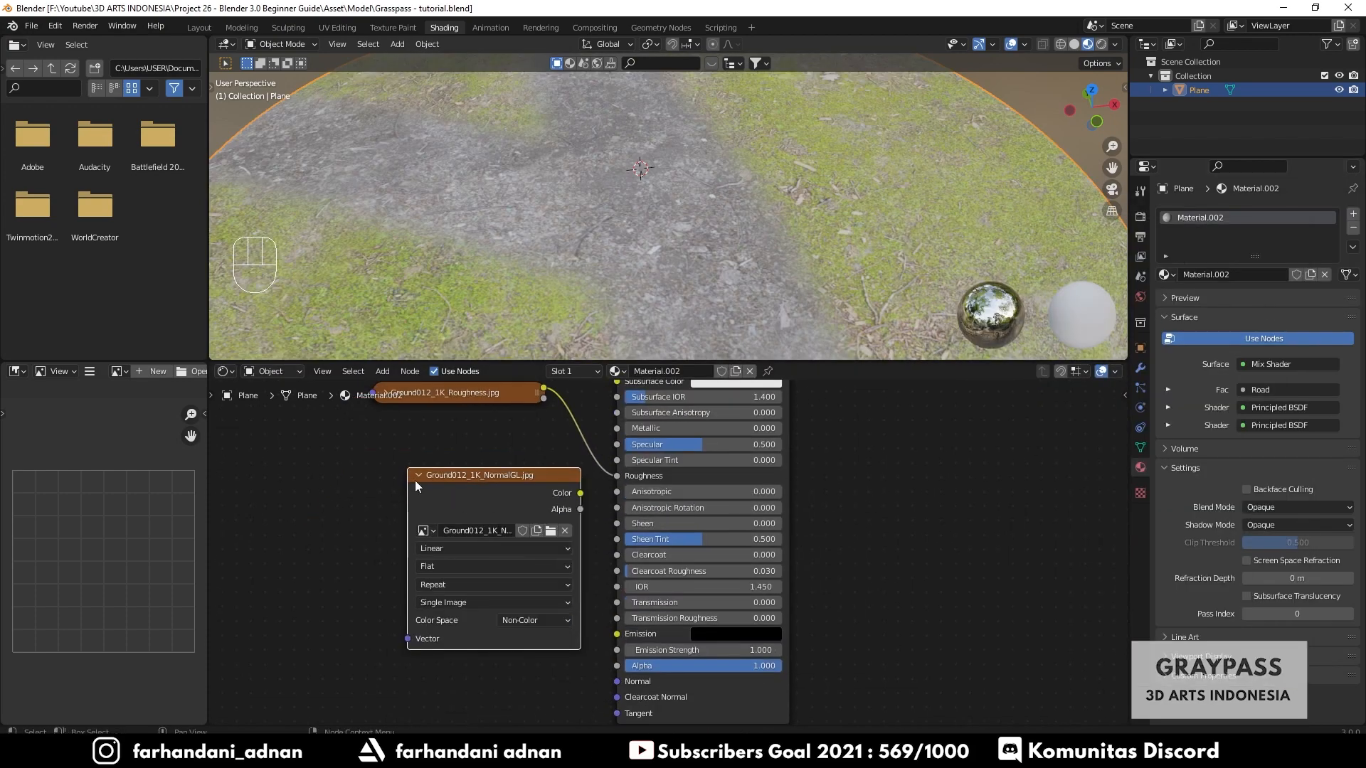
click(419, 476)
drag(448, 476, 384, 476)
- Add a Normal Map node between the Ground012 NormalGL image and the second BSDF's Normal input
key(shift+a)
click(563, 527)
text(norma)
click(595, 567)
click(509, 572)
drag(469, 476, 473, 631)
drag(531, 543, 510, 547)
drag(560, 561, 593, 673)
drag(593, 673, 617, 681)
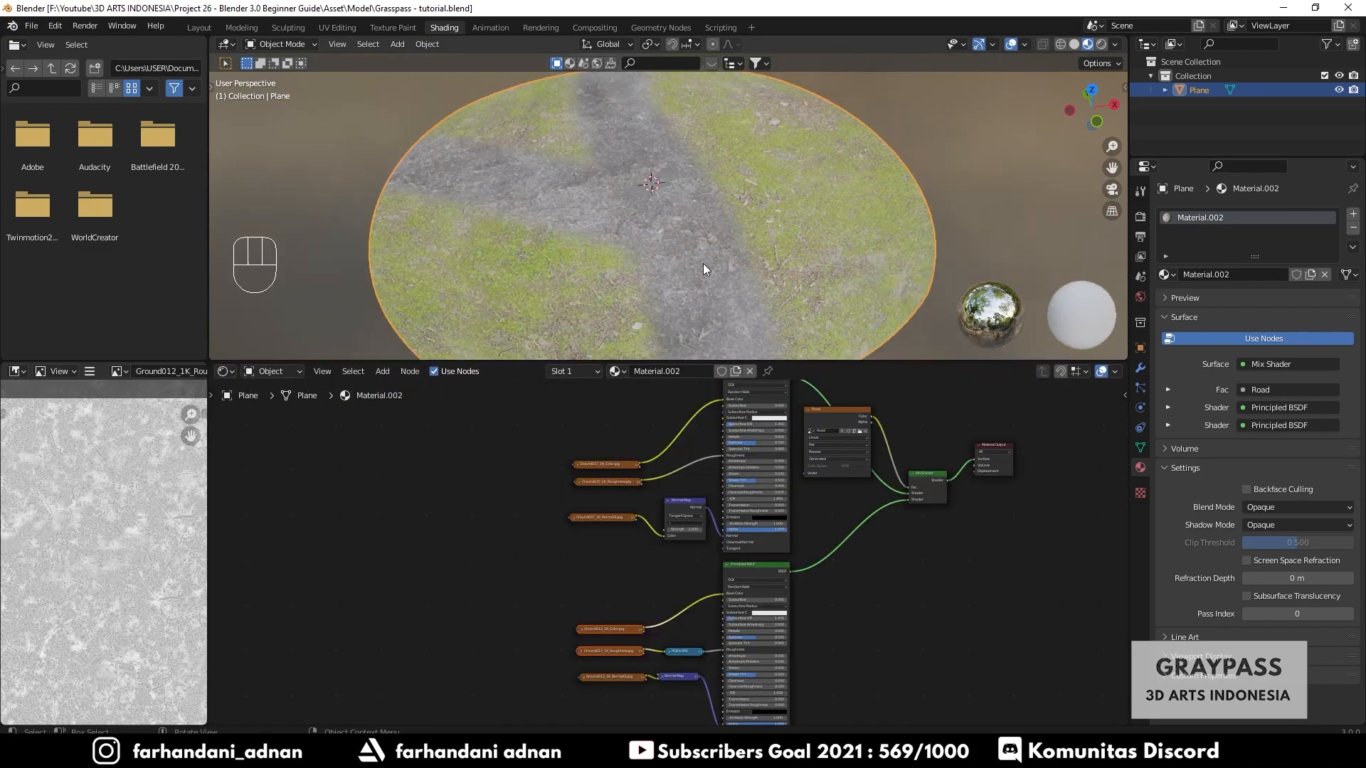
- Nudge the two NormalGL image nodes into line with the other texture nodes
scroll(680, 247, down, 2)
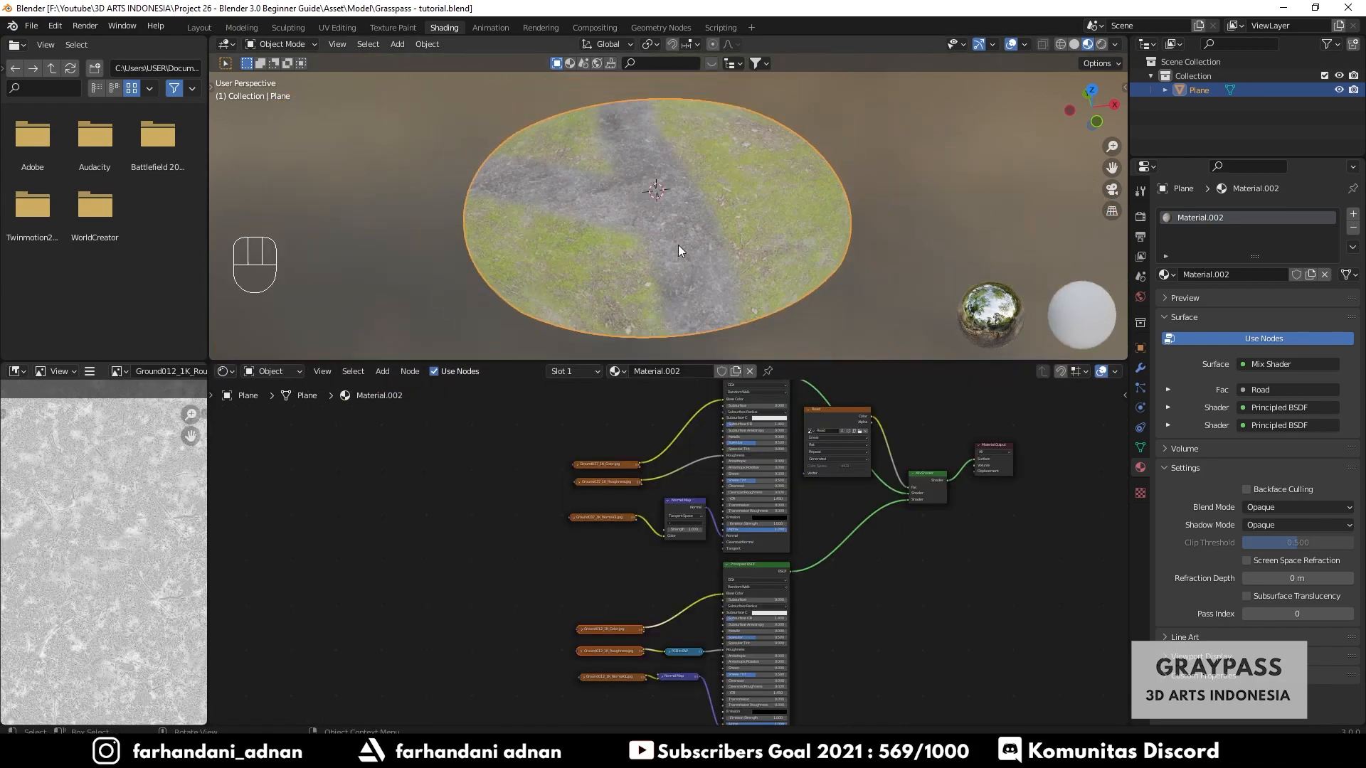
middle_drag(727, 221, 730, 273)
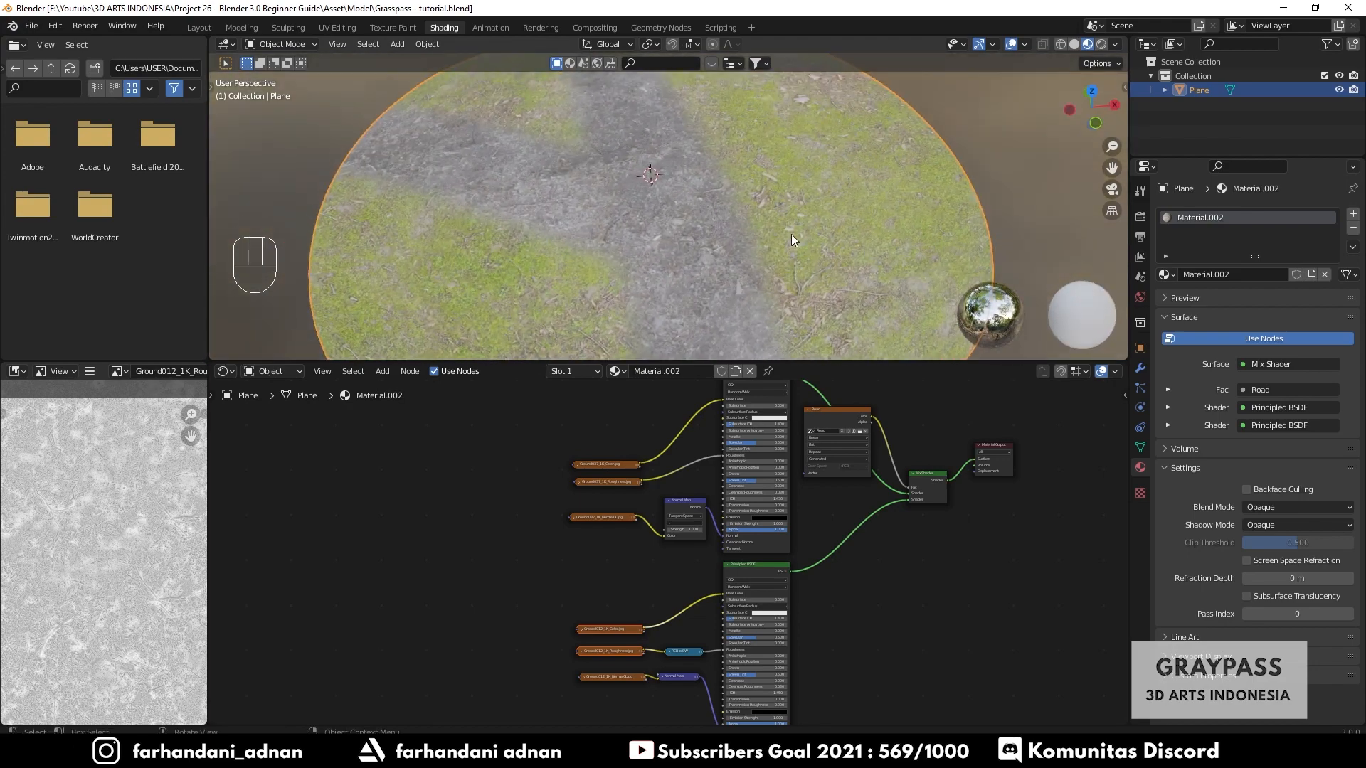
middle_drag(791, 233, 731, 271)
drag(595, 519, 599, 505)
drag(588, 653, 604, 672)
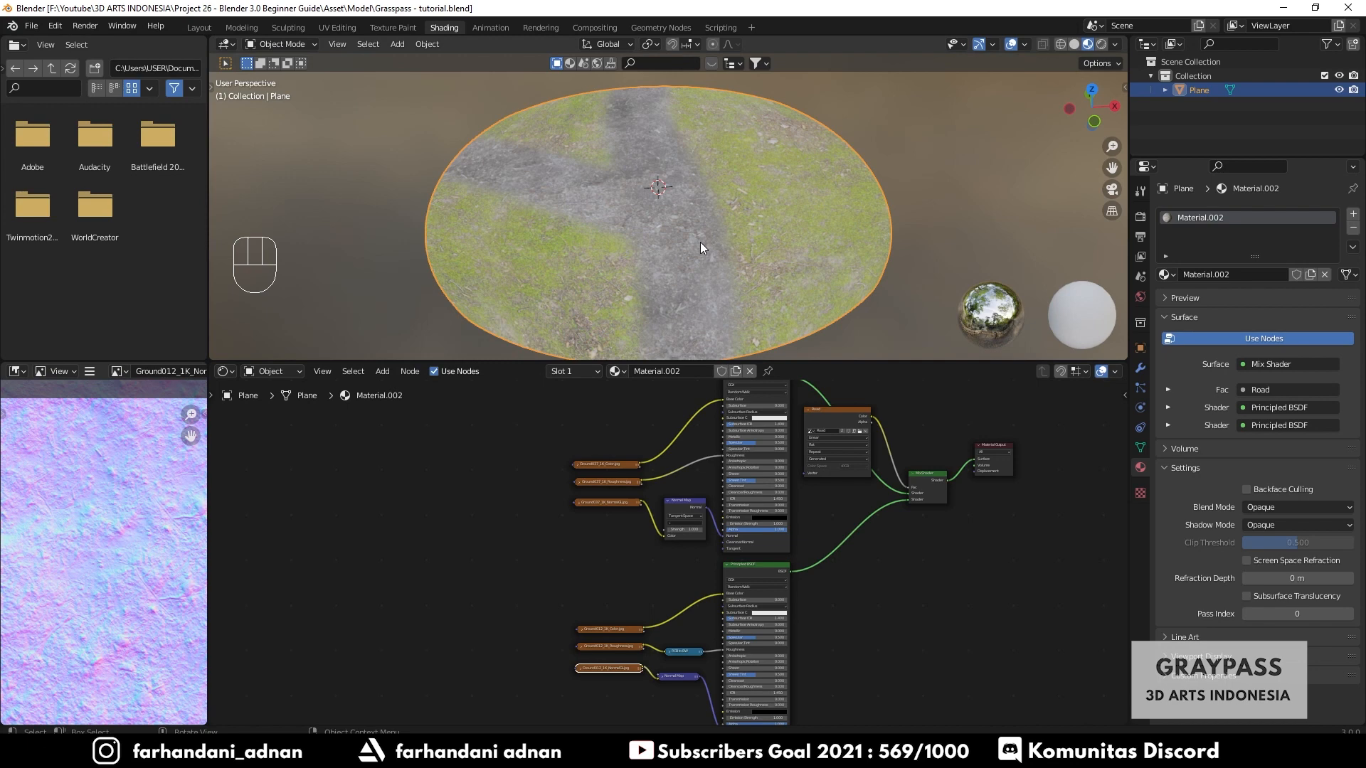
- Add a Mapping node to the left of the Ground037 texture nodes
click(539, 483)
scroll(526, 514, up, 1)
scroll(520, 518, down, 1)
key(shift+a)
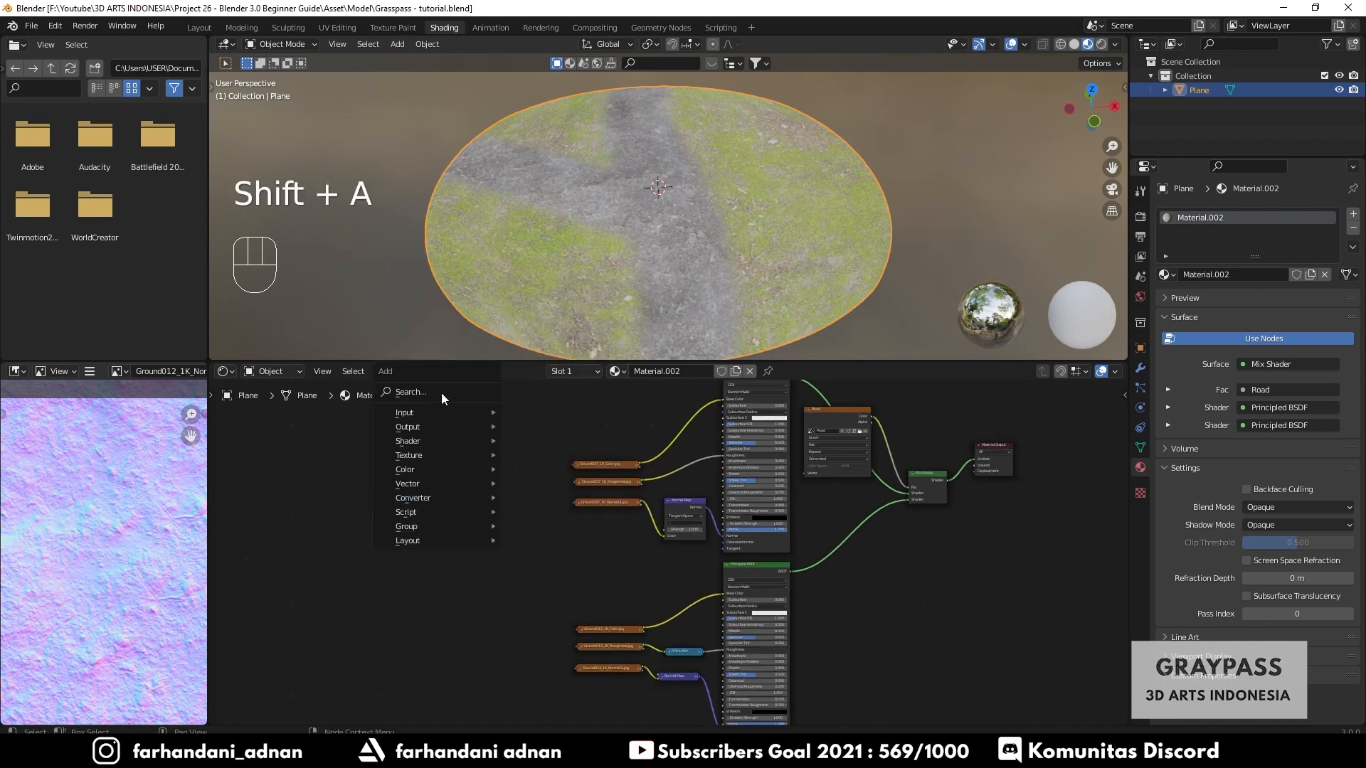
click(441, 392)
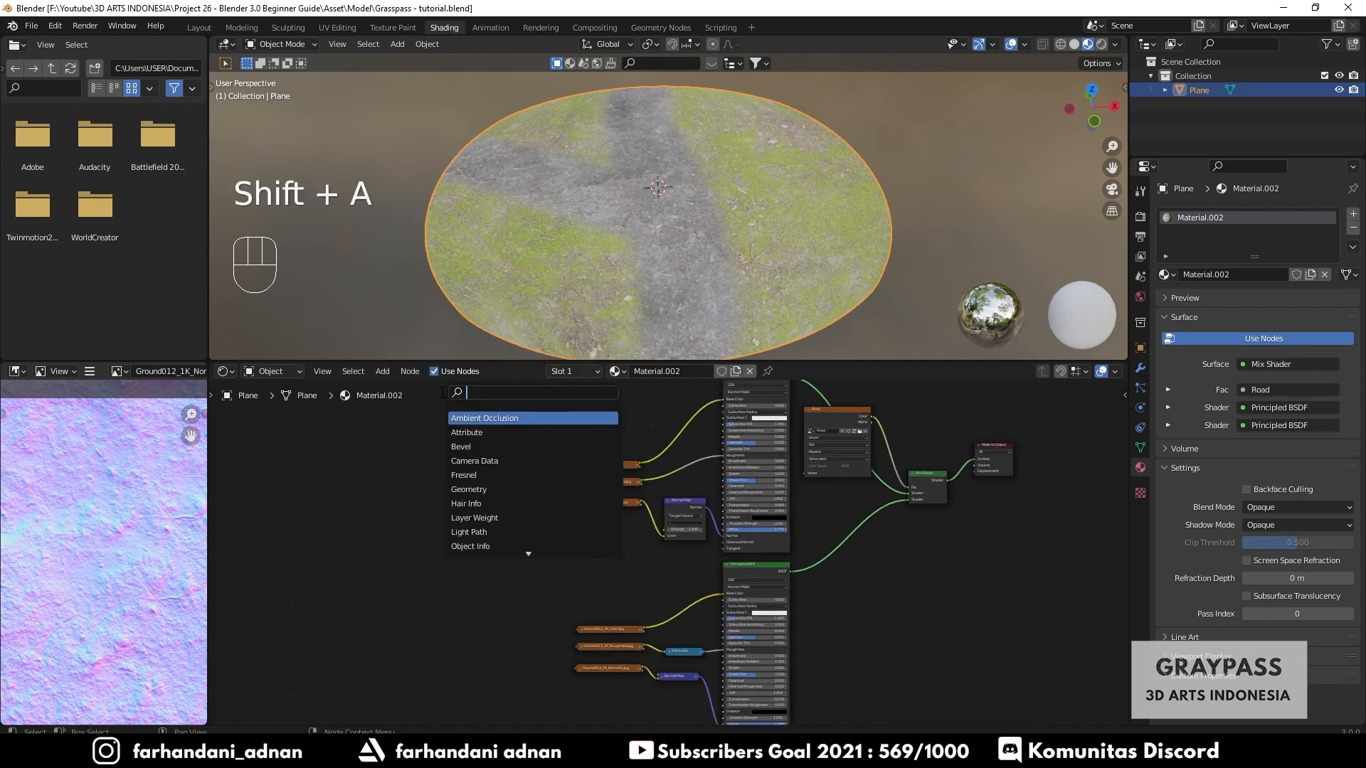
text(mapp)
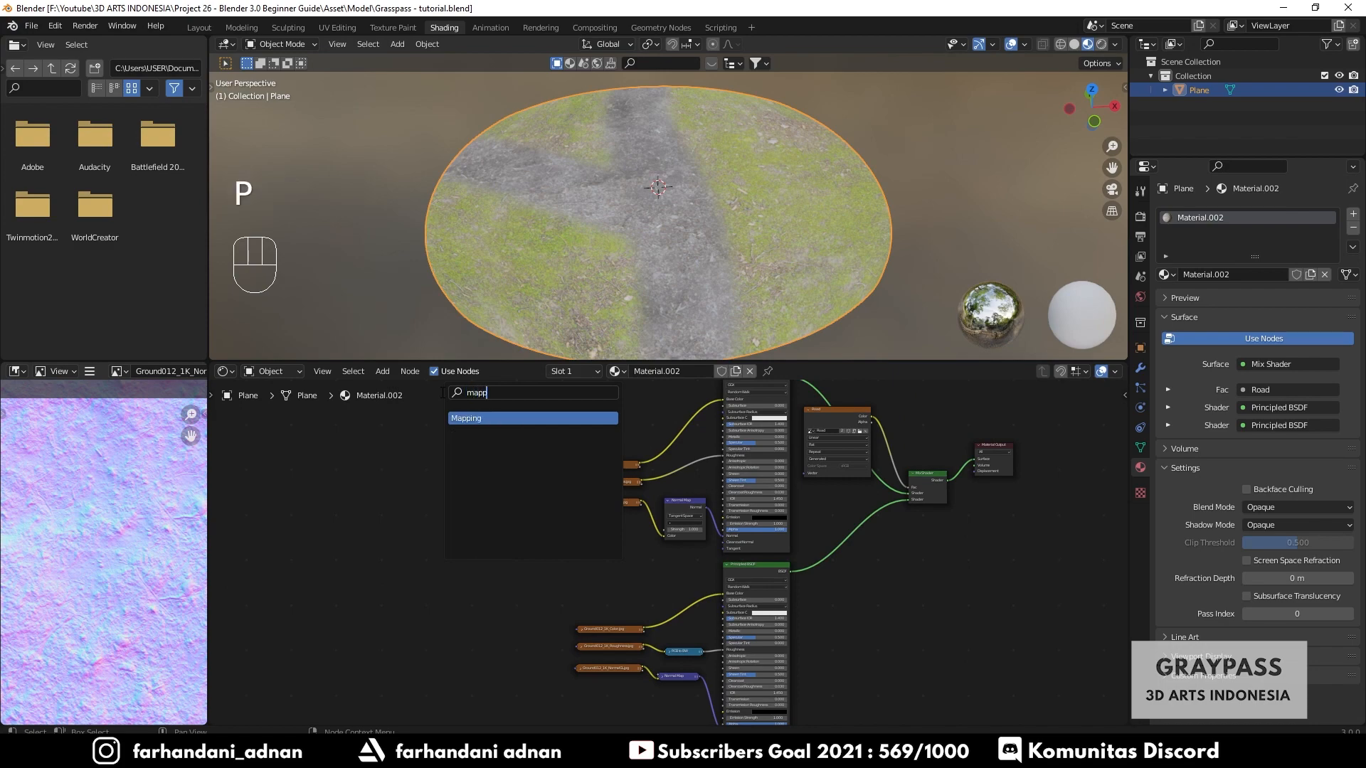
key(Return)
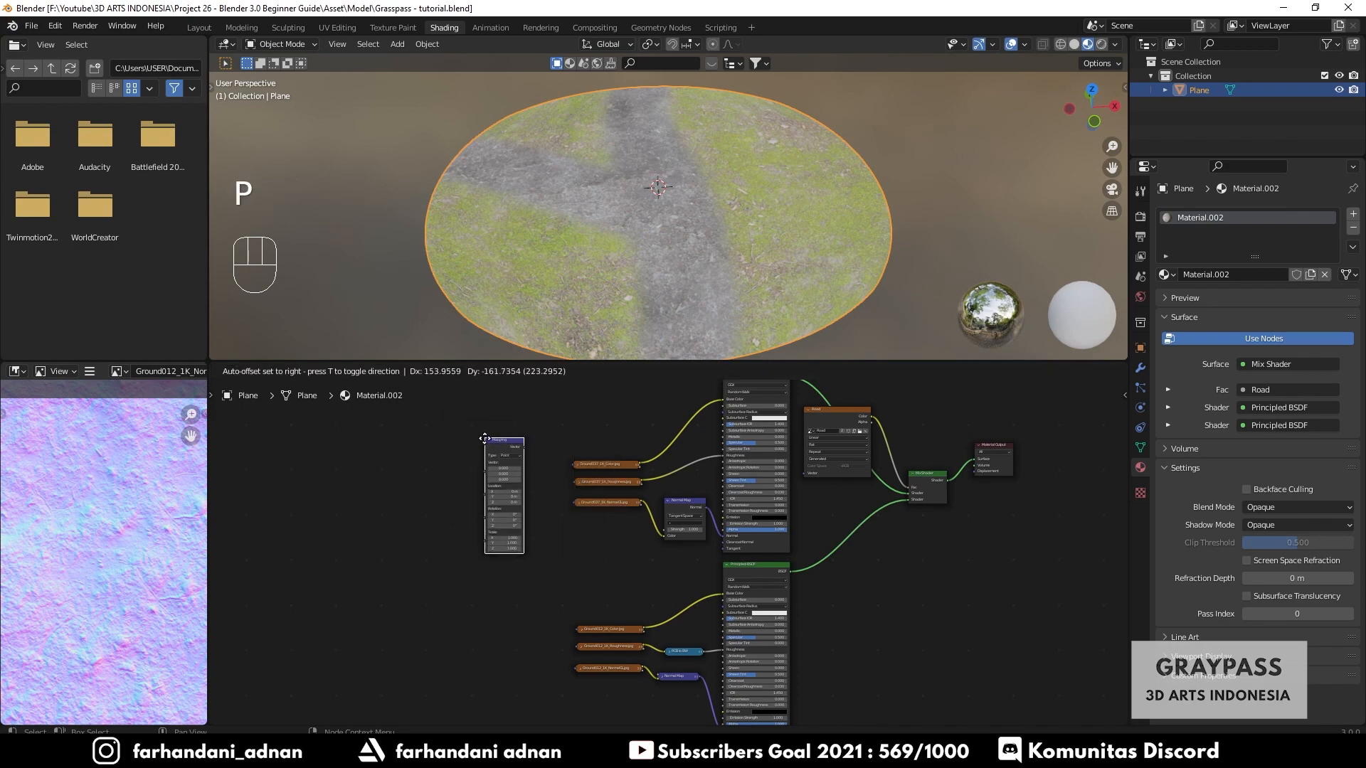
click(484, 450)
scroll(484, 451, up, 4)
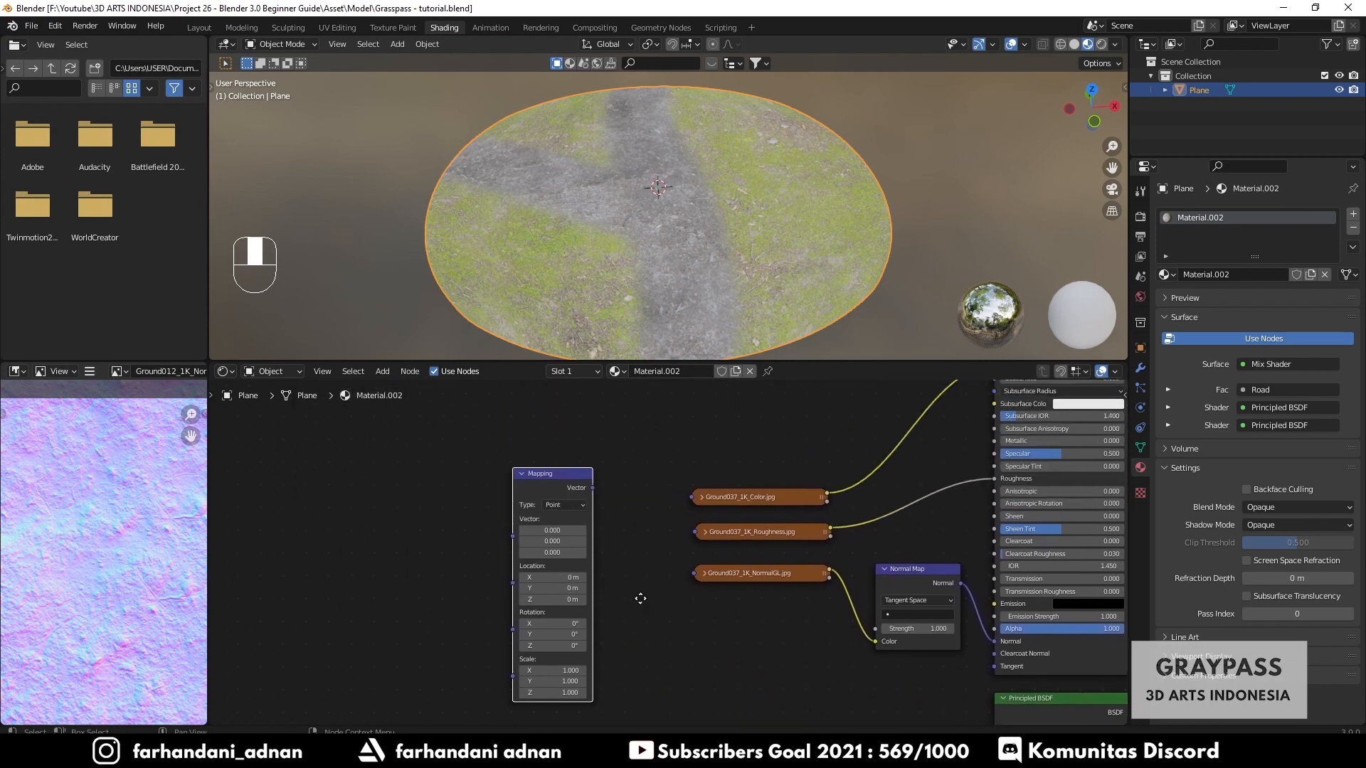
middle_drag(641, 595, 607, 557)
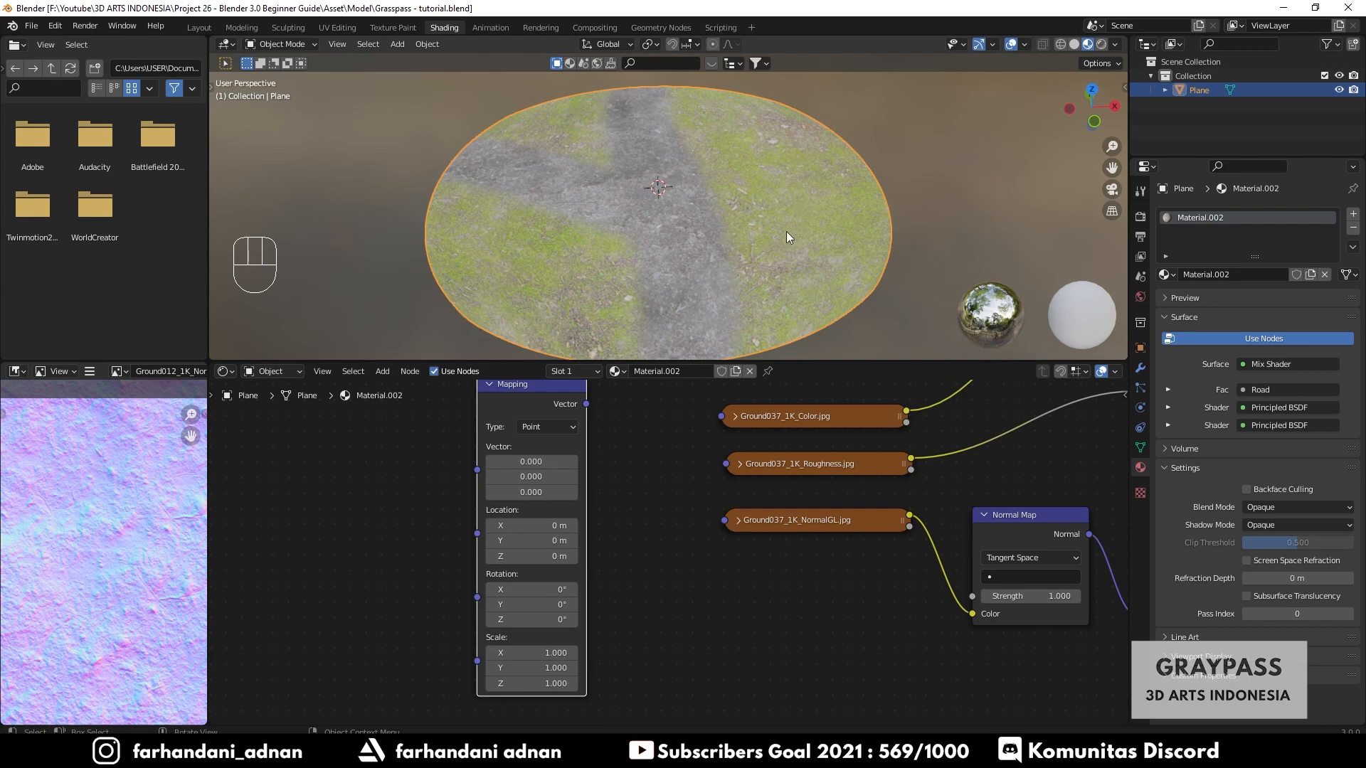
- Add a Texture Coordinate node to the left of the Mapping node
scroll(625, 430, up, 1)
middle_drag(625, 435, 689, 489)
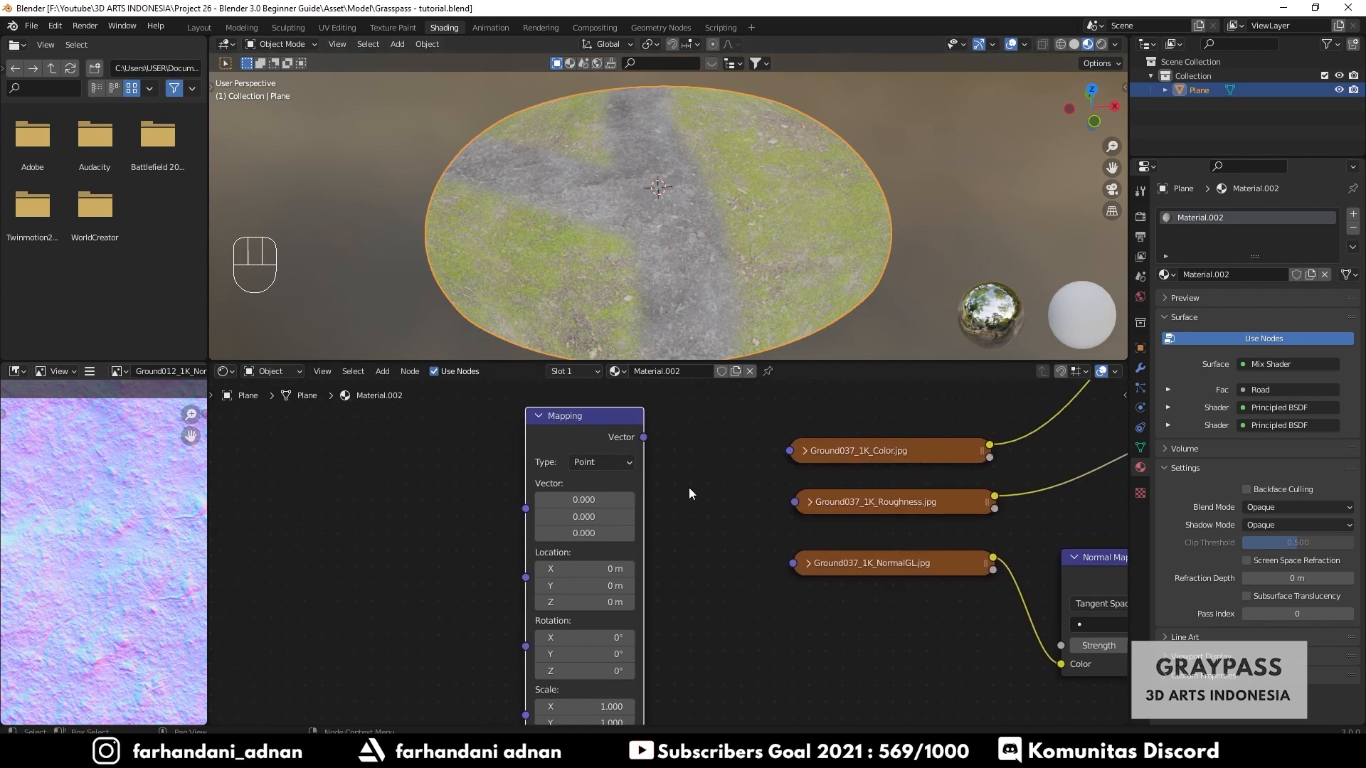
scroll(689, 489, down, 1)
key(shift+a)
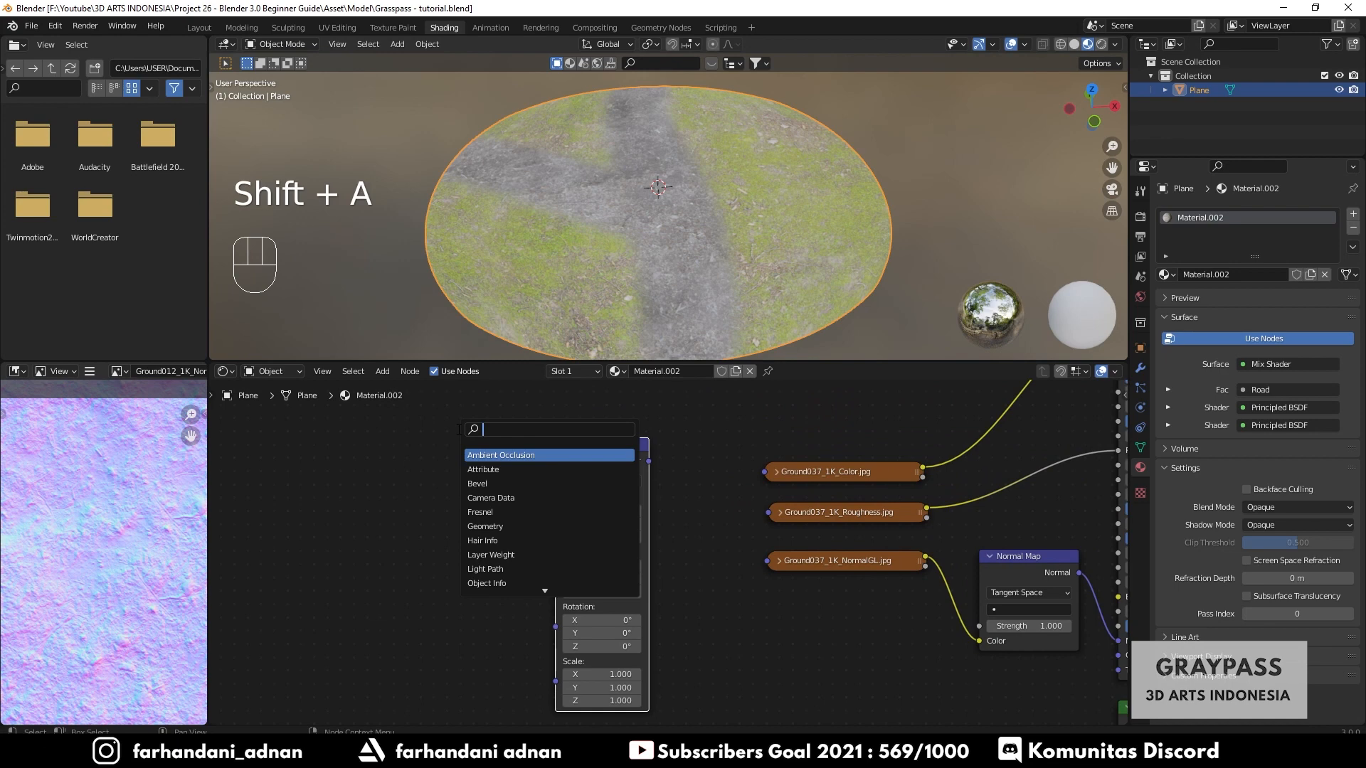
text(tex coo)
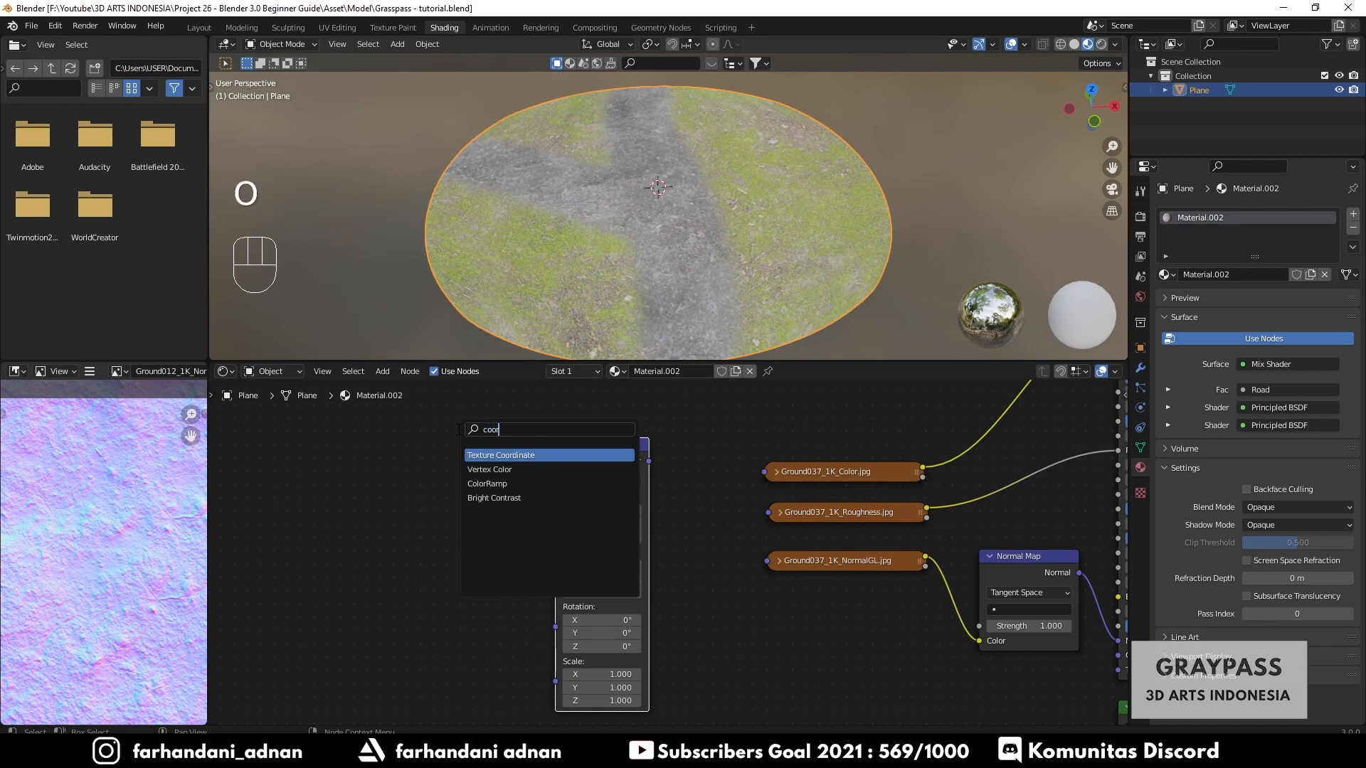
key(Return)
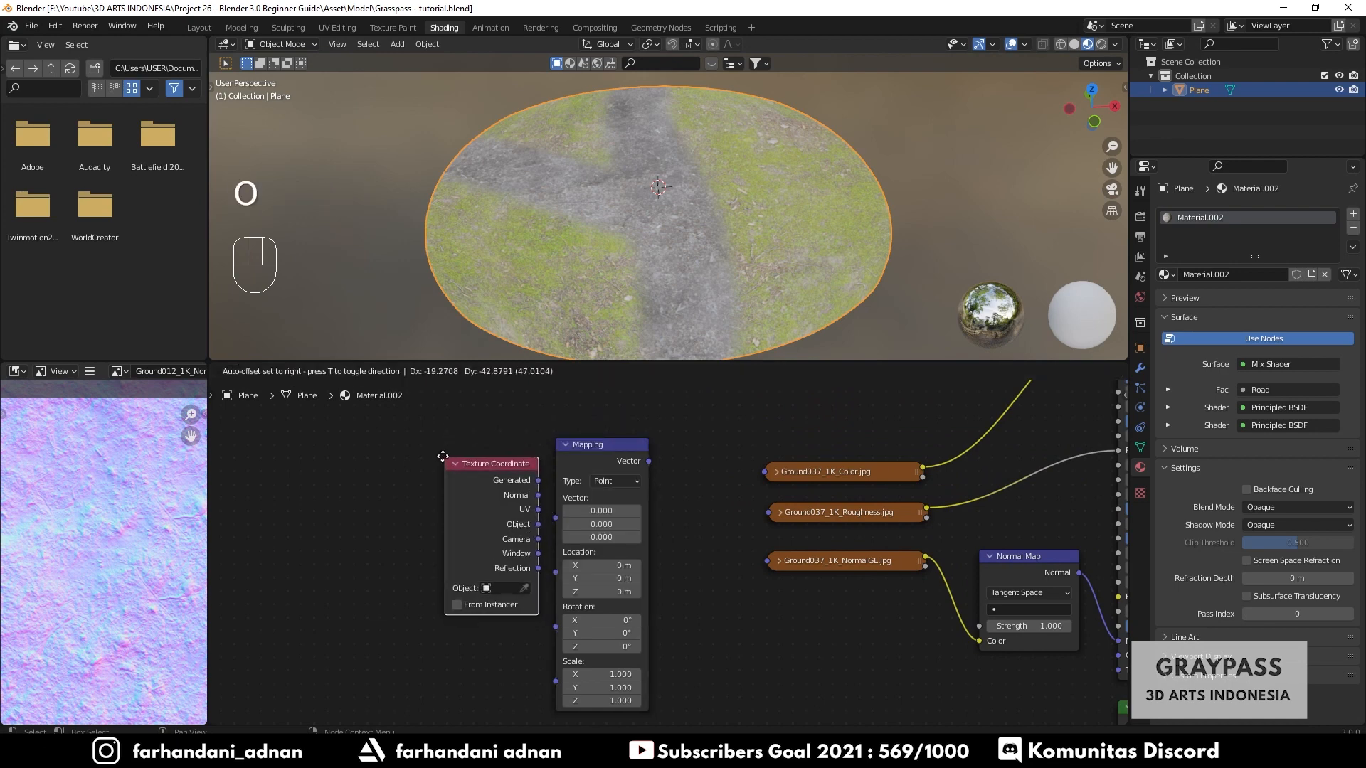
click(424, 452)
- Connect the Texture Coordinate's Generated output to the Mapping node's Vector input
scroll(449, 455, up, 2)
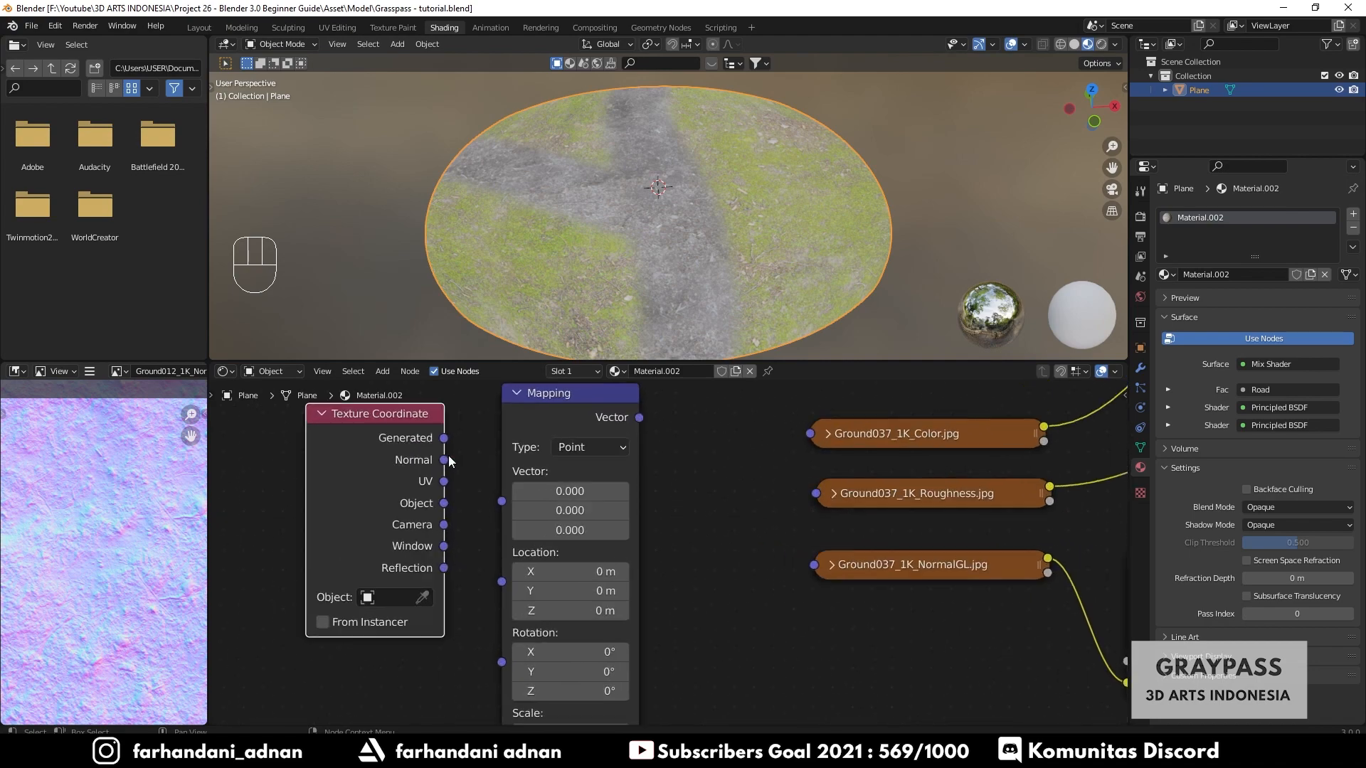
middle_drag(481, 470, 630, 512)
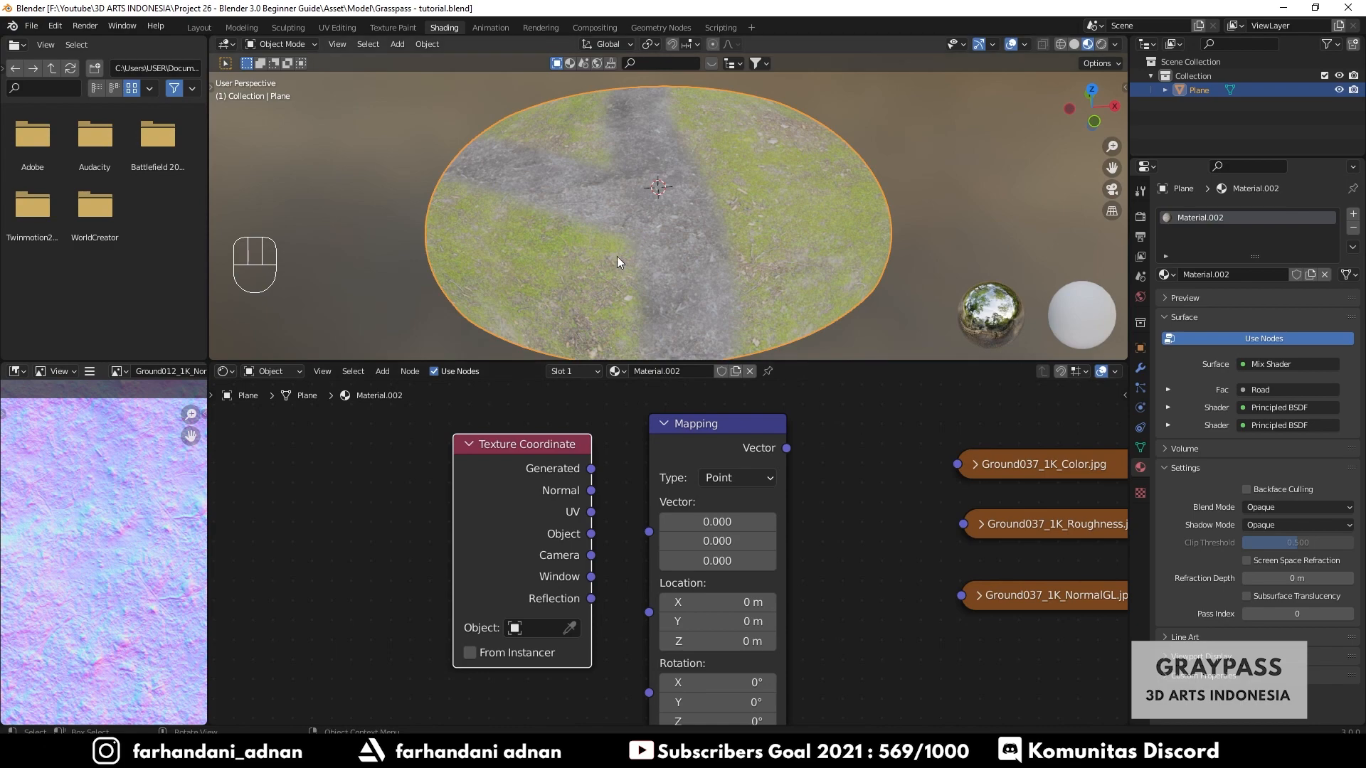
middle_drag(601, 272, 598, 267)
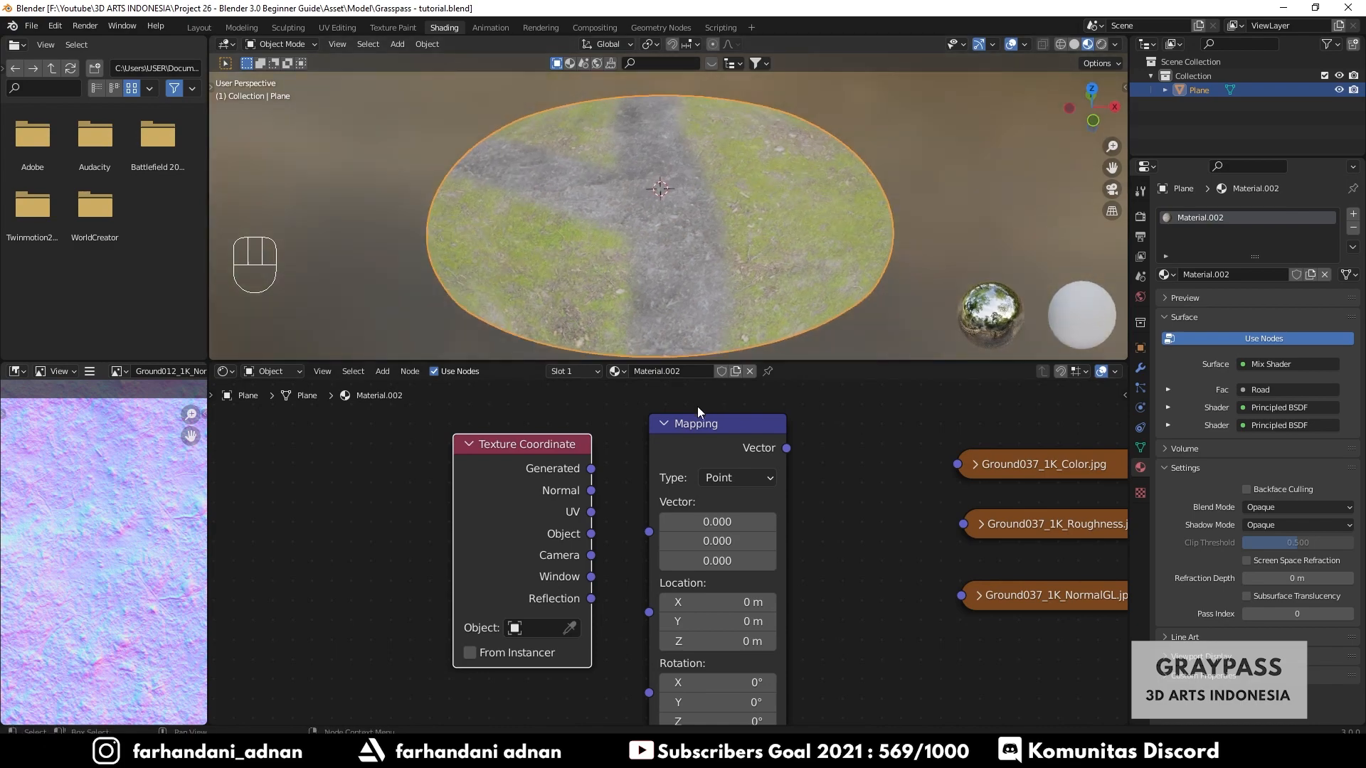
scroll(679, 284, down, 1)
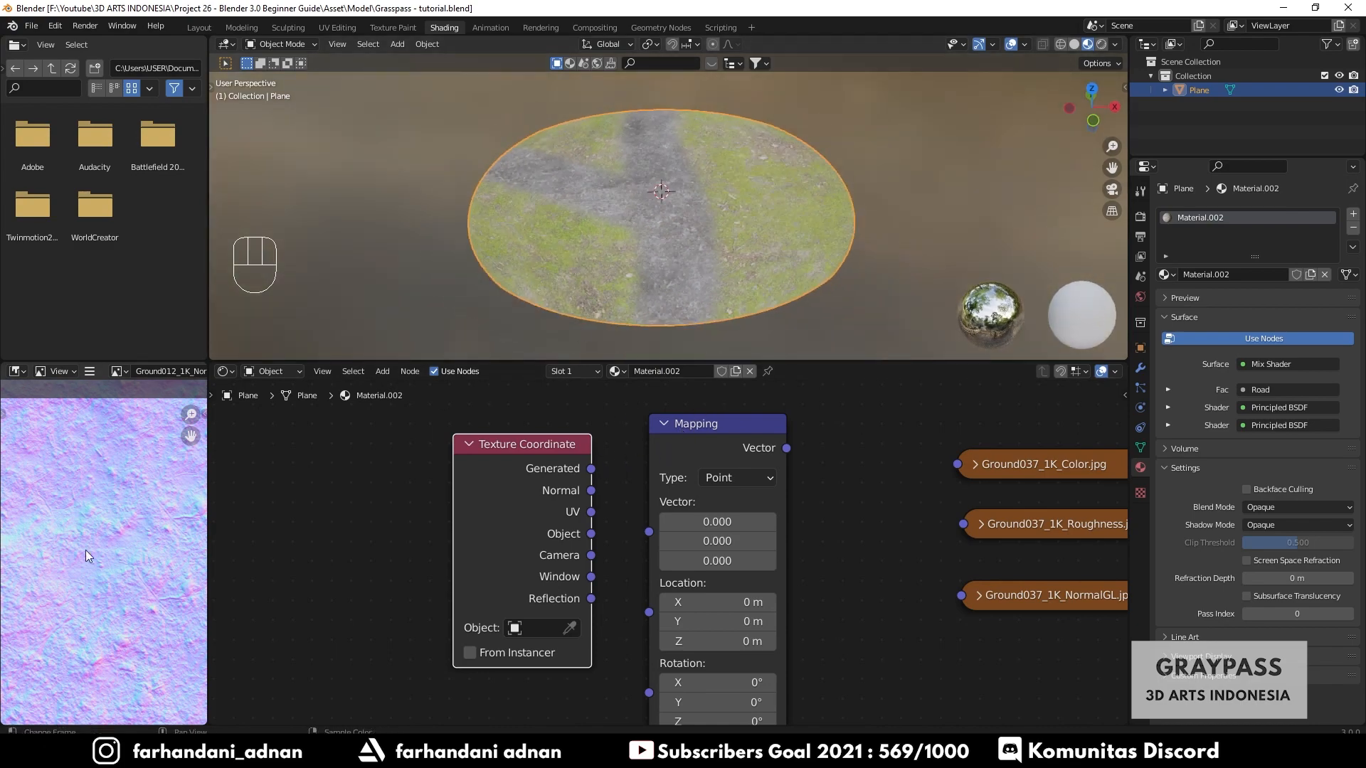
scroll(85, 549, down, 1)
scroll(81, 543, down, 2)
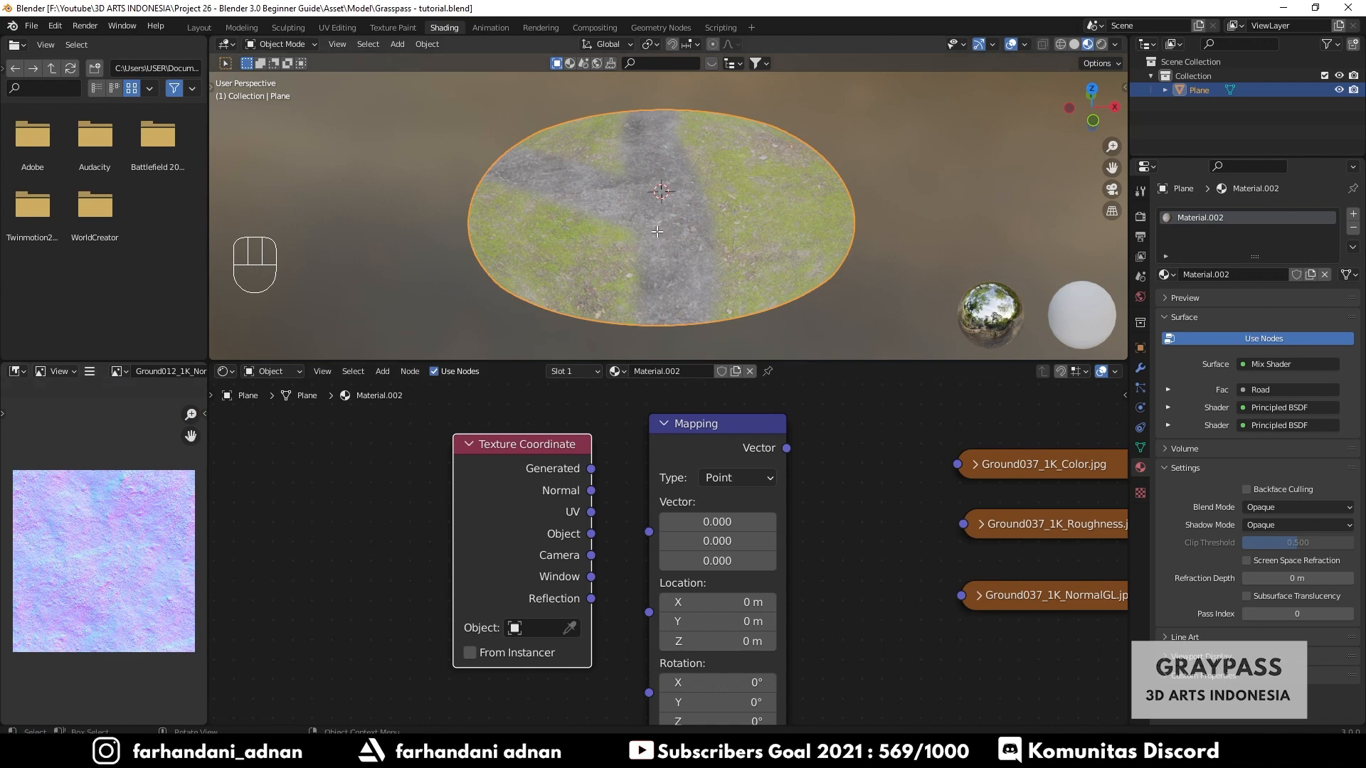
key(Tab)
key(Tab)
scroll(567, 454, up, 1)
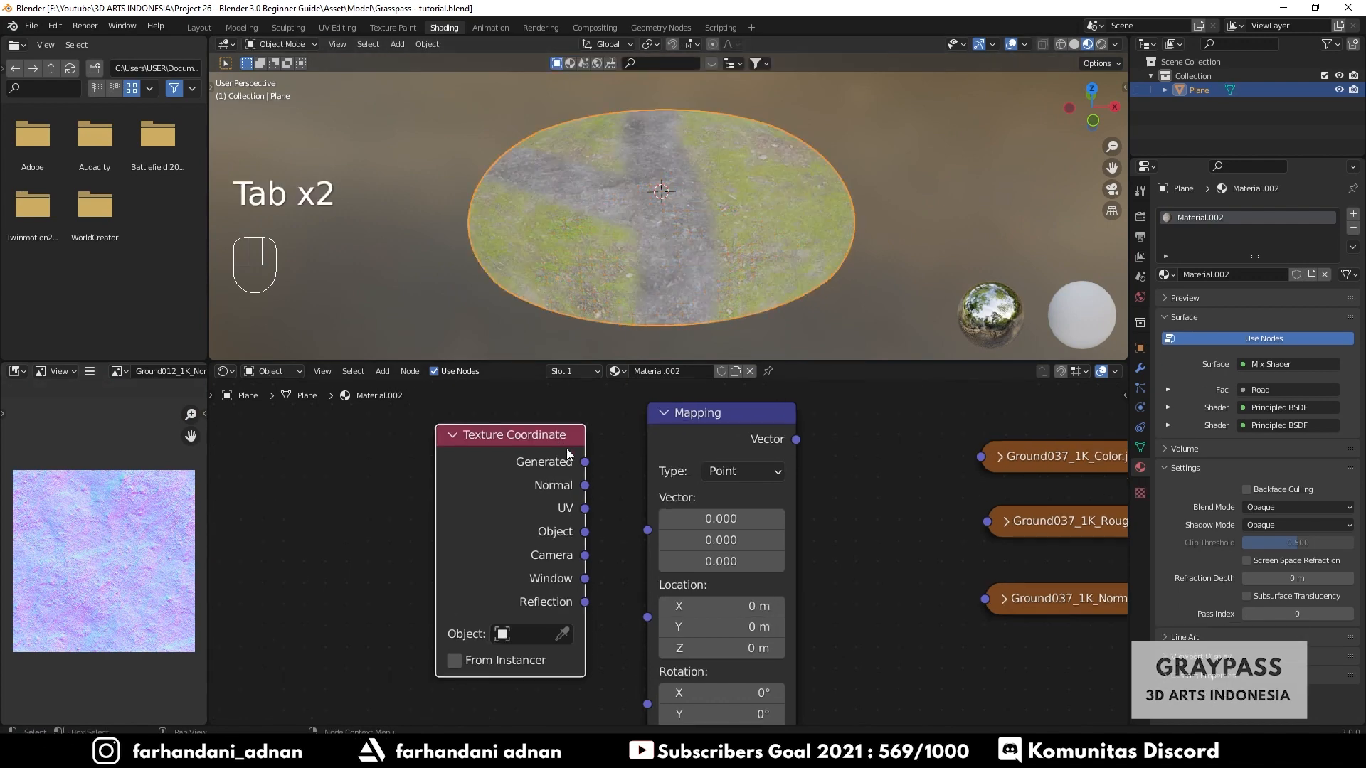
scroll(567, 453, up, 1)
drag(577, 455, 645, 528)
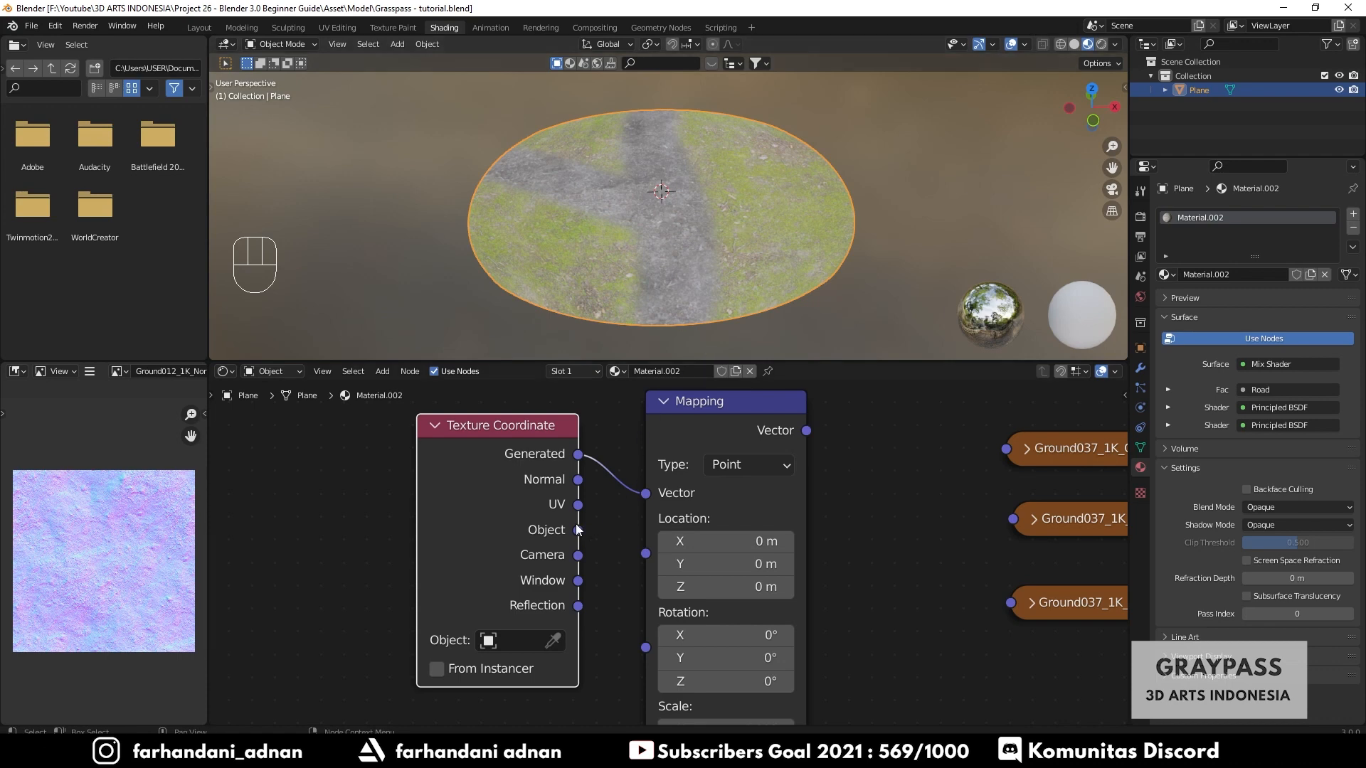
- Connect the Mapping node's Vector output to the Vector inputs of the Ground037 Color and Roughness texture nodes
drag(578, 508, 601, 503)
scroll(854, 498, down, 2)
middle_drag(869, 519, 593, 518)
scroll(541, 455, up, 1)
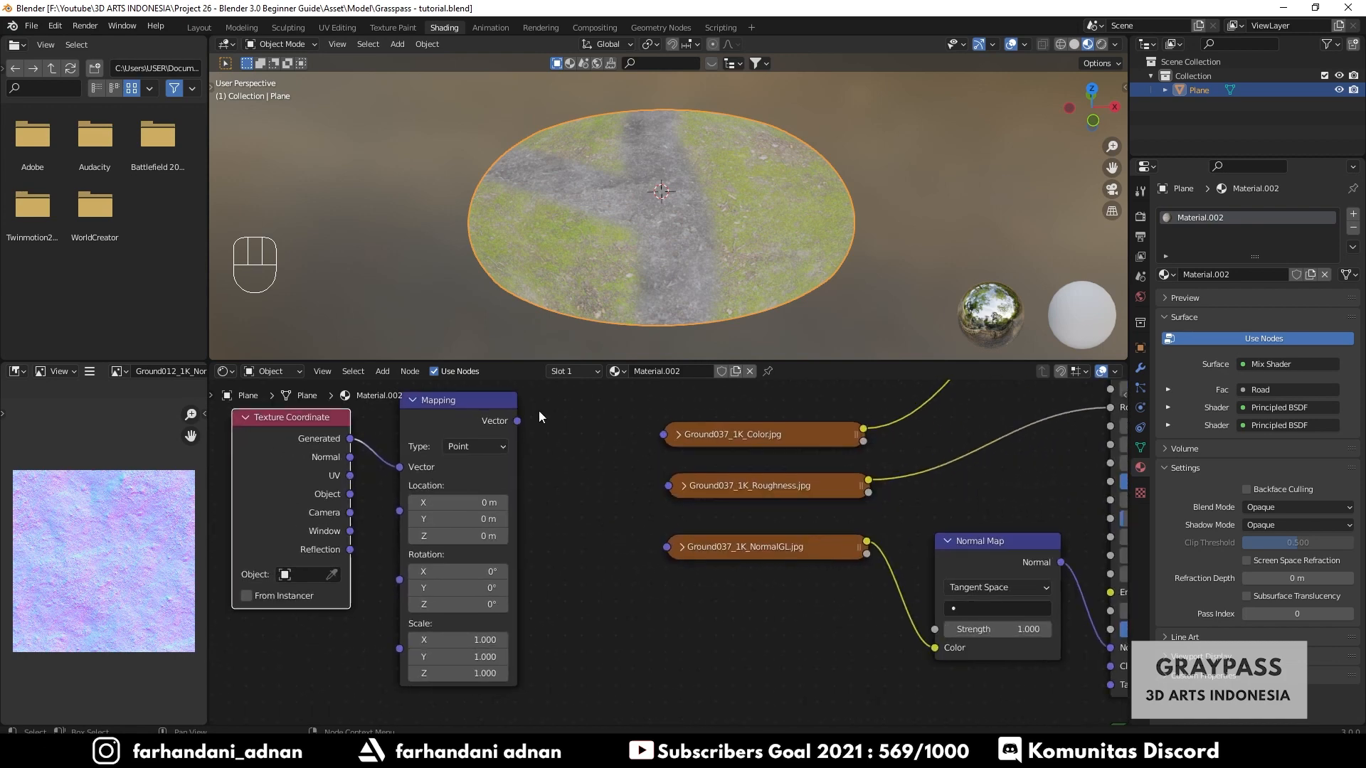
drag(516, 420, 662, 434)
drag(518, 421, 671, 489)
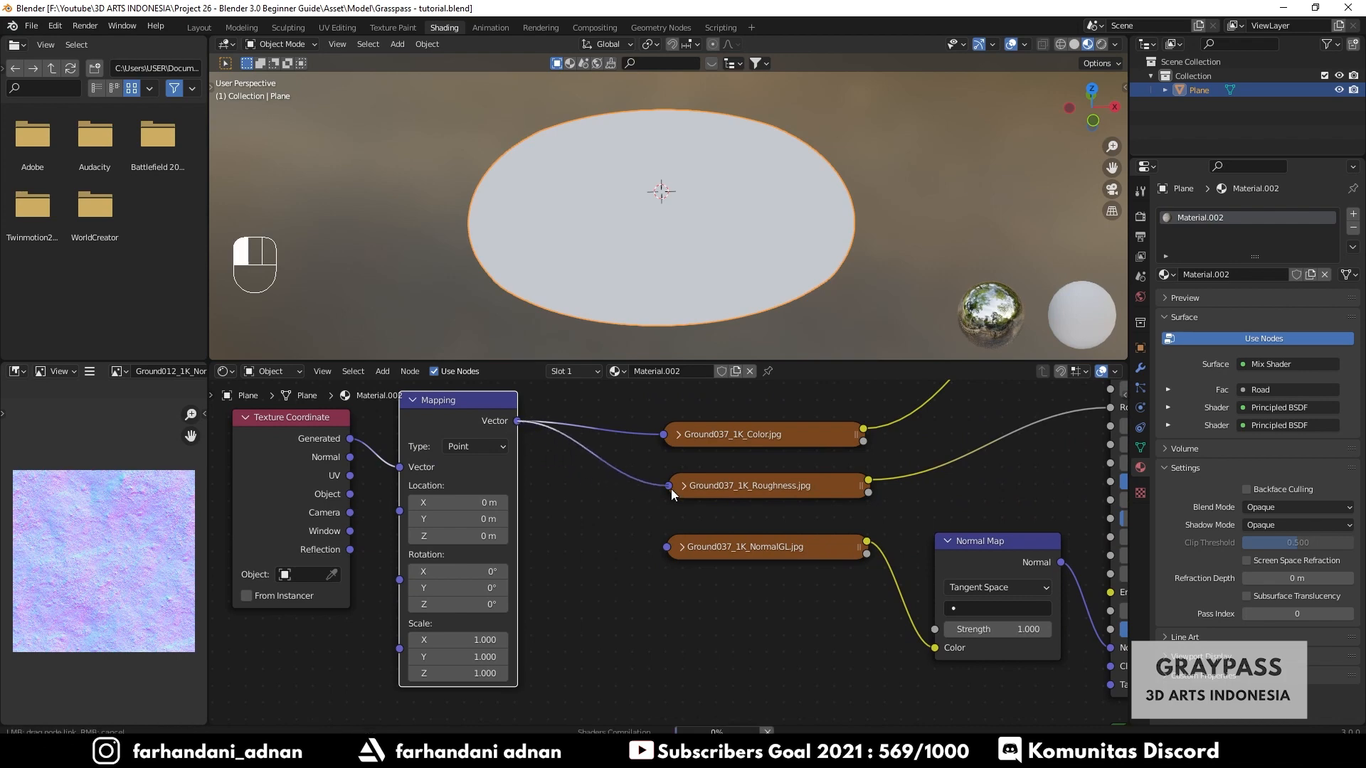
- Connect the Mapping node's Vector output to the Ground037 NormalGL texture node's Vector input, then collapse that node again
click(685, 547)
scroll(729, 535, down, 2)
middle_drag(602, 558, 604, 519)
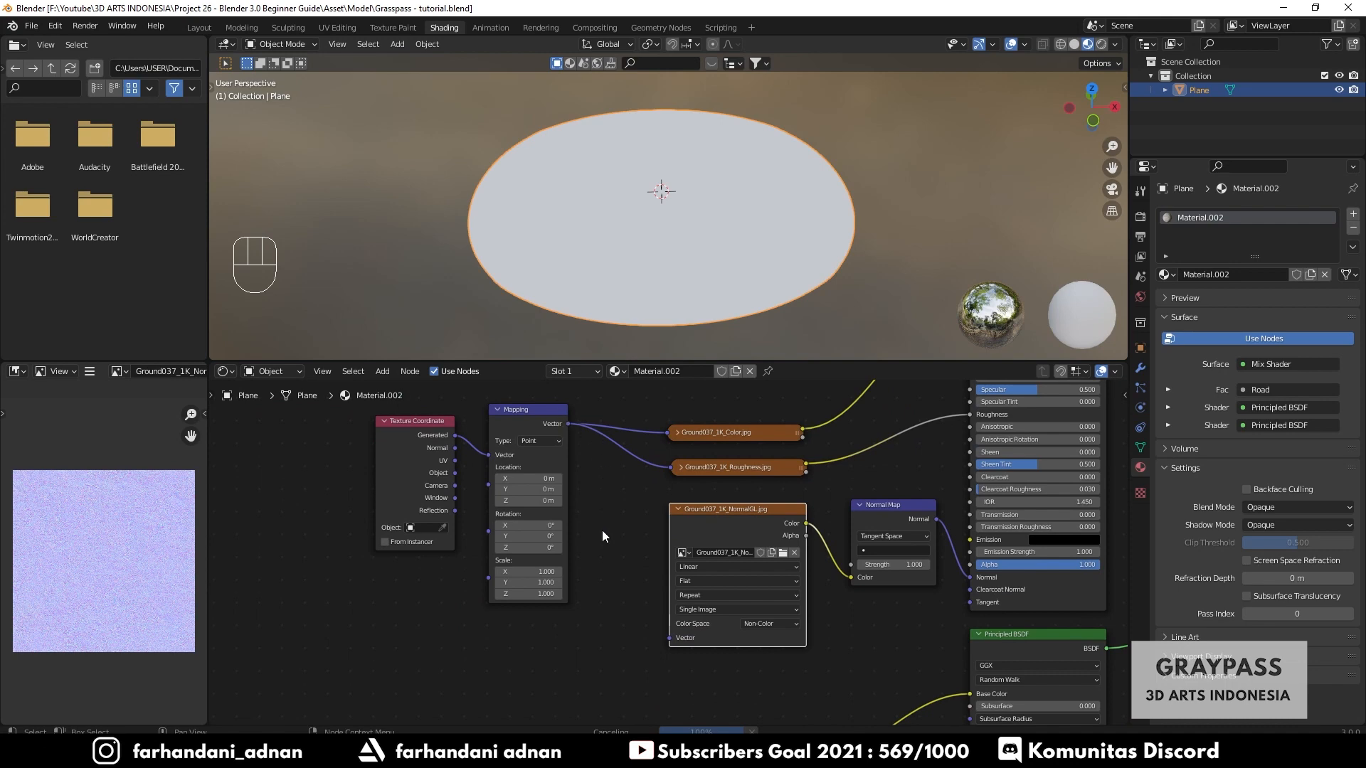
scroll(649, 628, up, 2)
drag(682, 643, 647, 654)
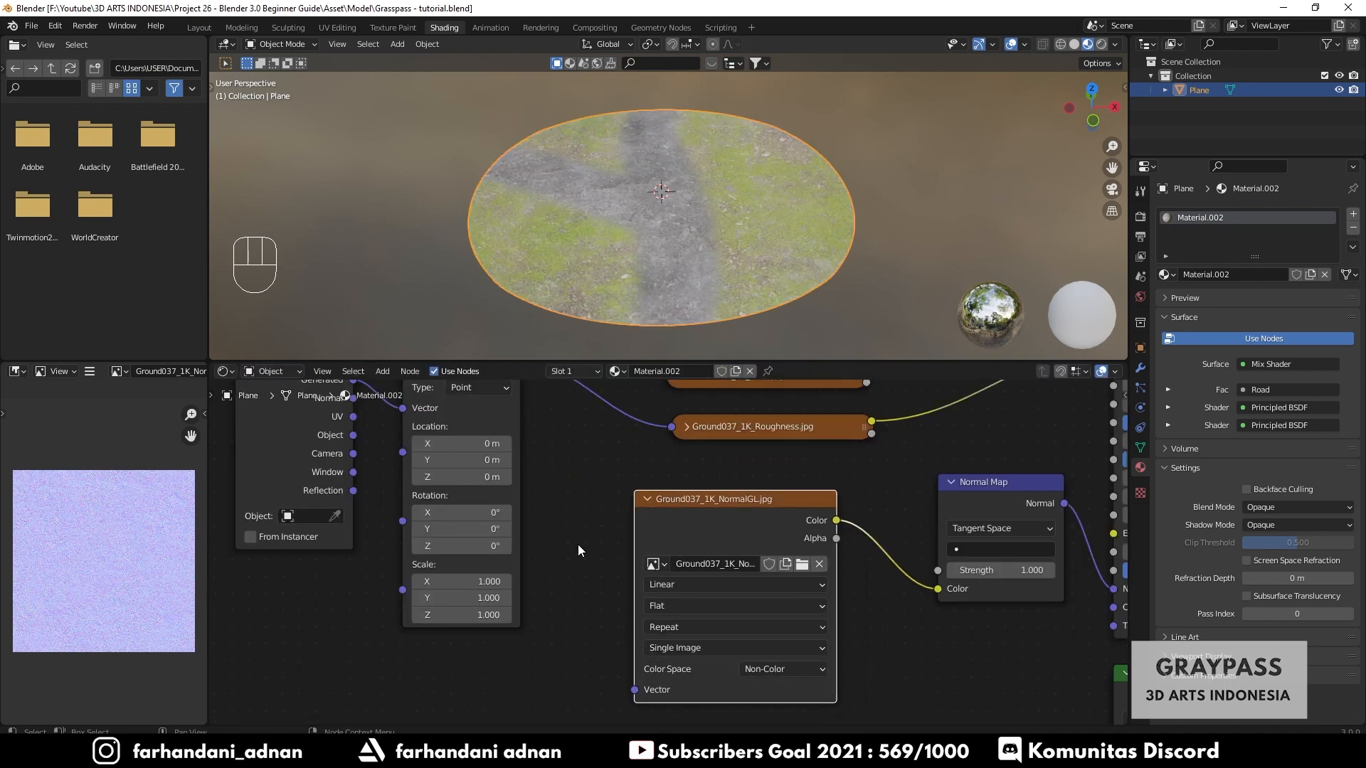
scroll(515, 512, down, 1)
scroll(514, 512, down, 2)
drag(575, 432, 659, 625)
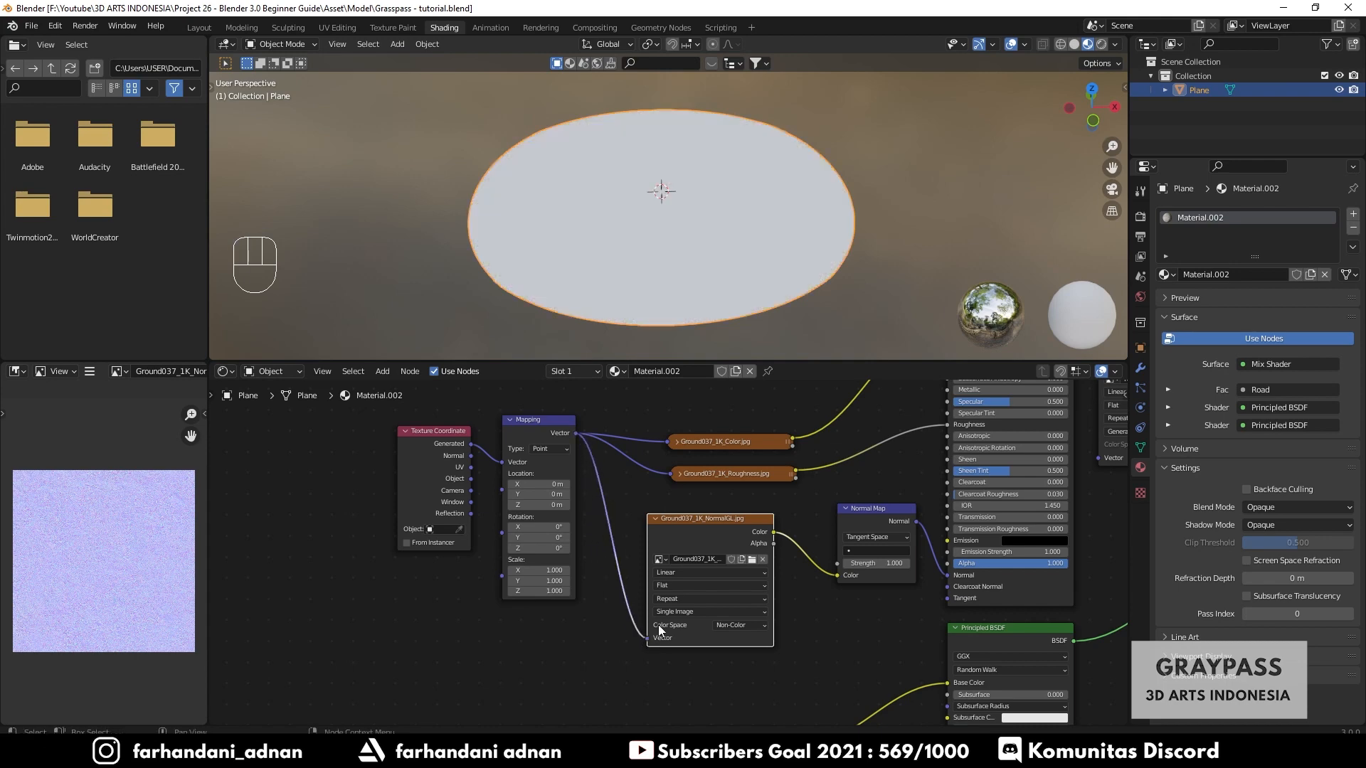
click(655, 519)
drag(680, 515, 711, 499)
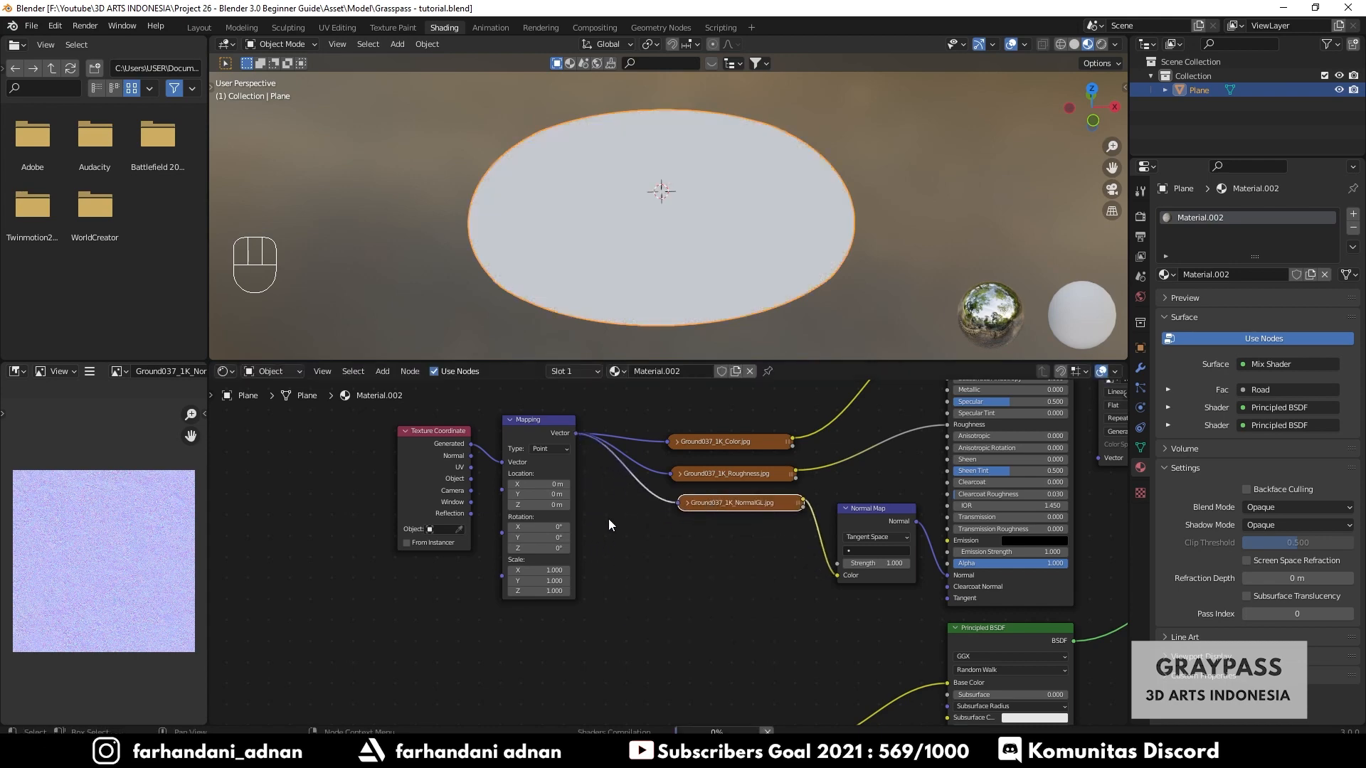
- Set the Mapping node's X, Y and Z Scale to 0.5
scroll(629, 240, up, 4)
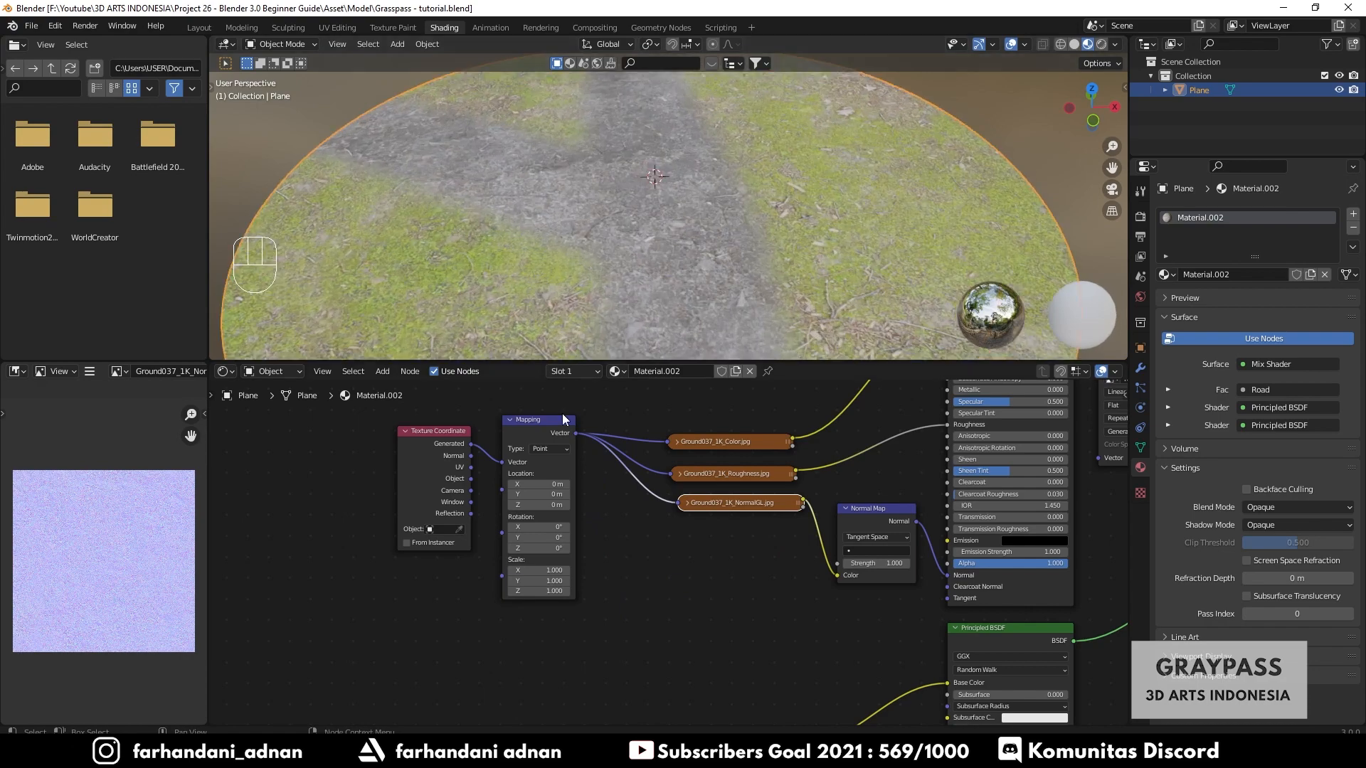
scroll(660, 553, up, 1)
middle_drag(665, 233, 684, 245)
scroll(679, 258, up, 3)
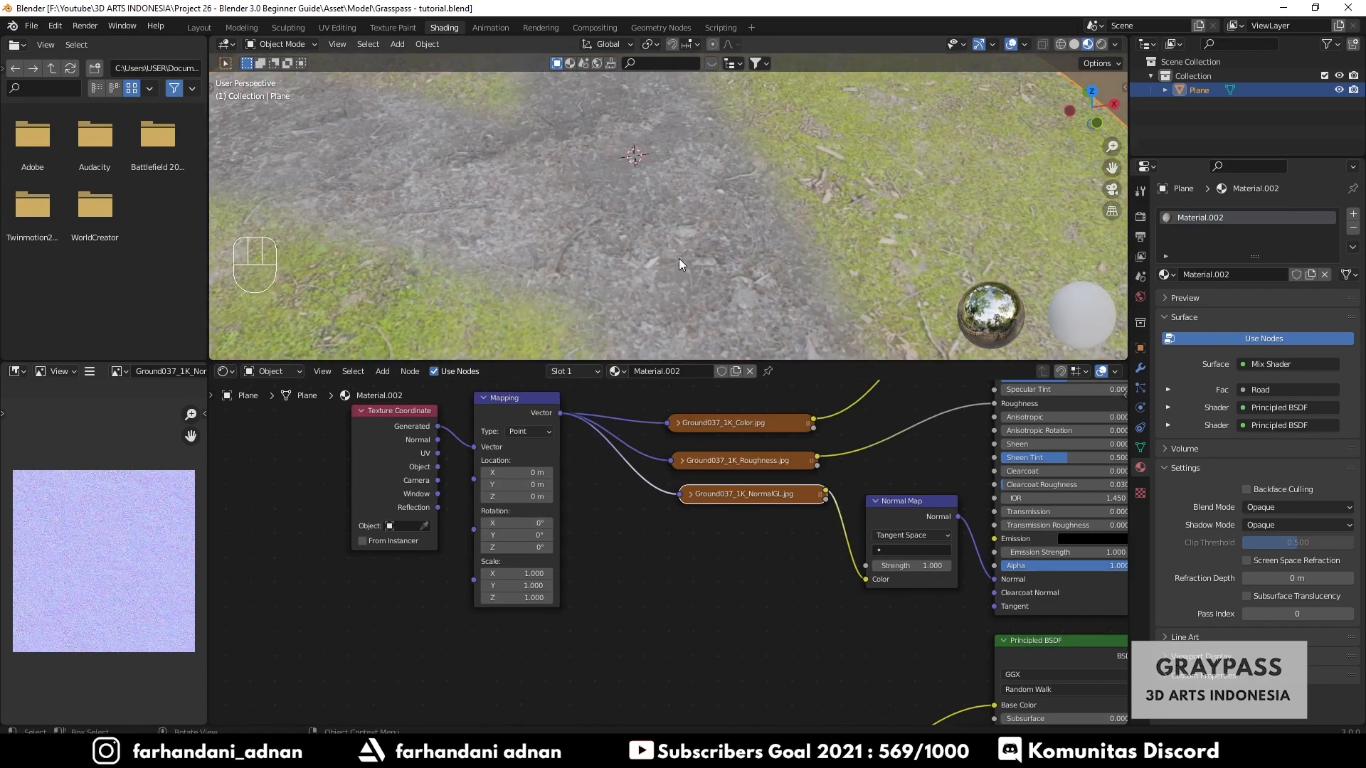
scroll(679, 258, down, 3)
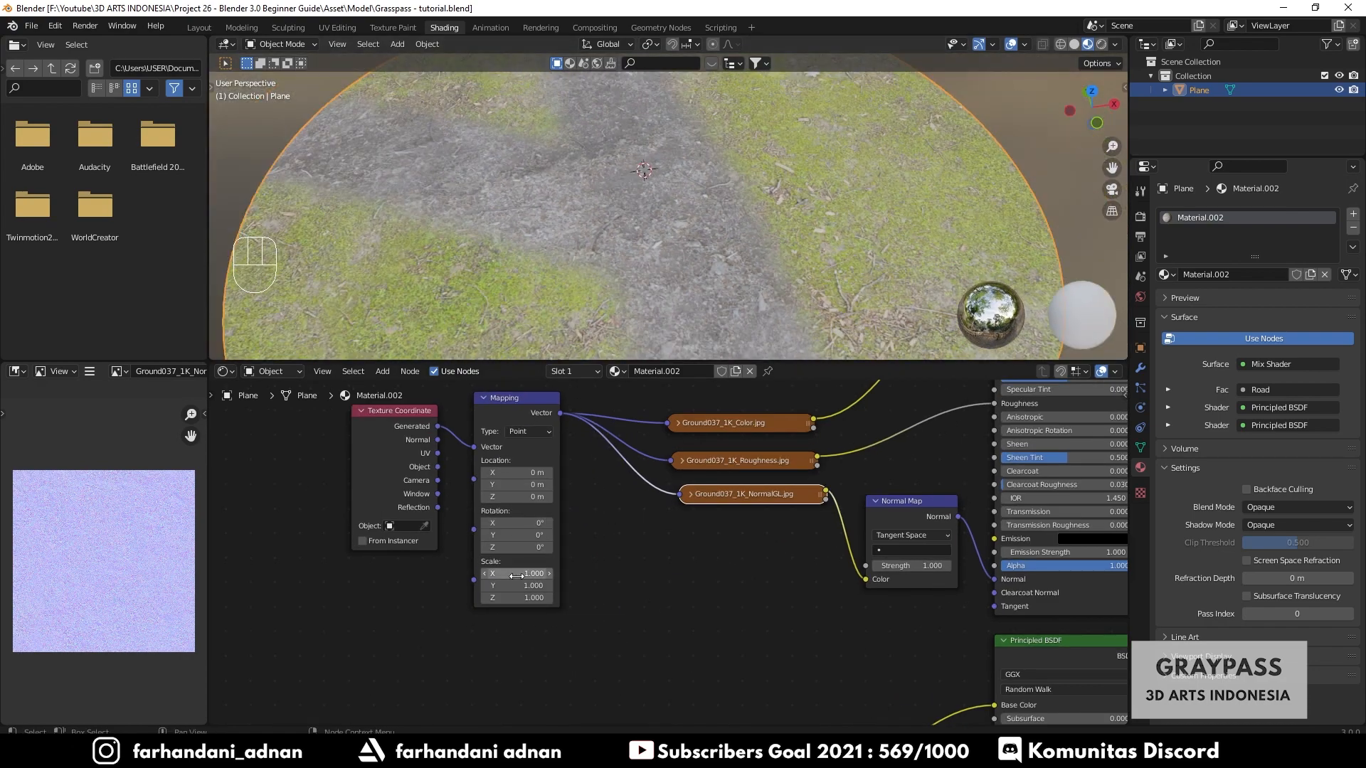
drag(516, 575, 516, 598)
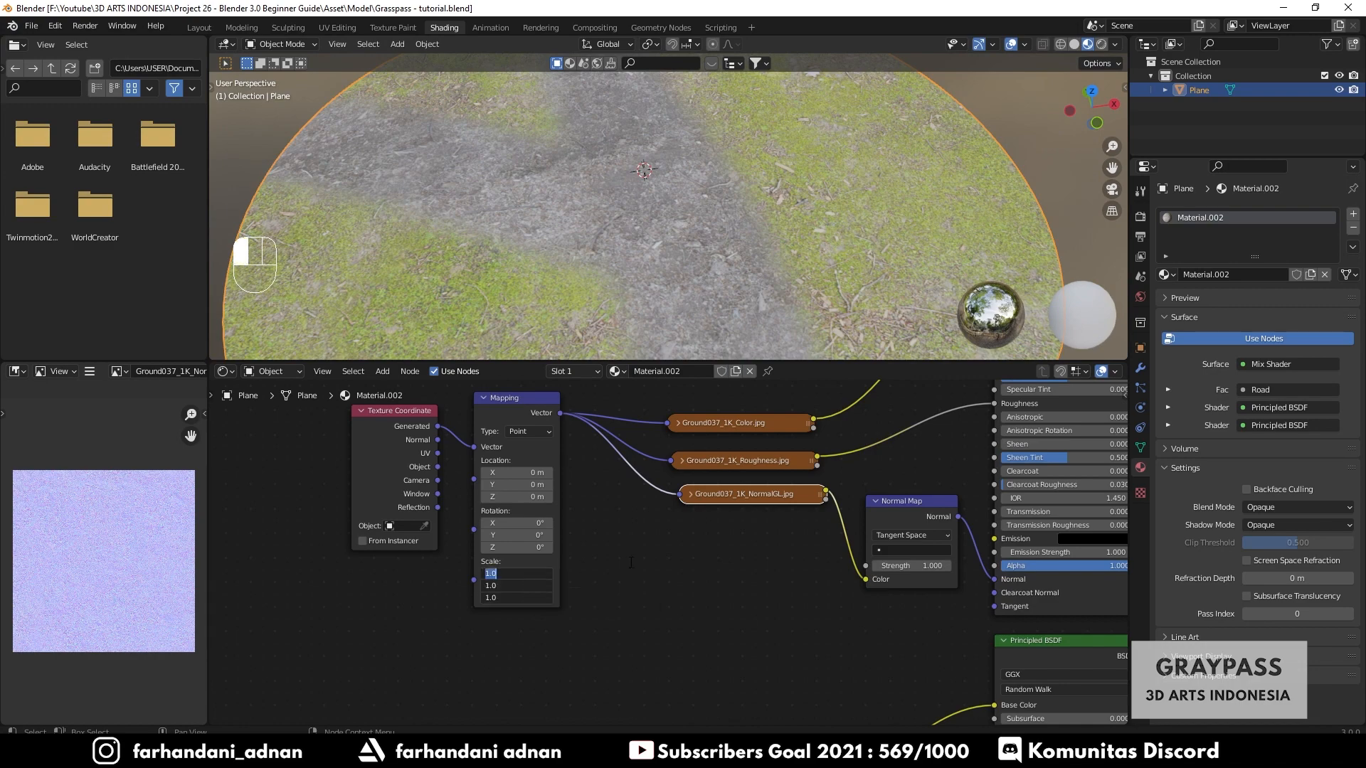
text(0.5)
key(Return)
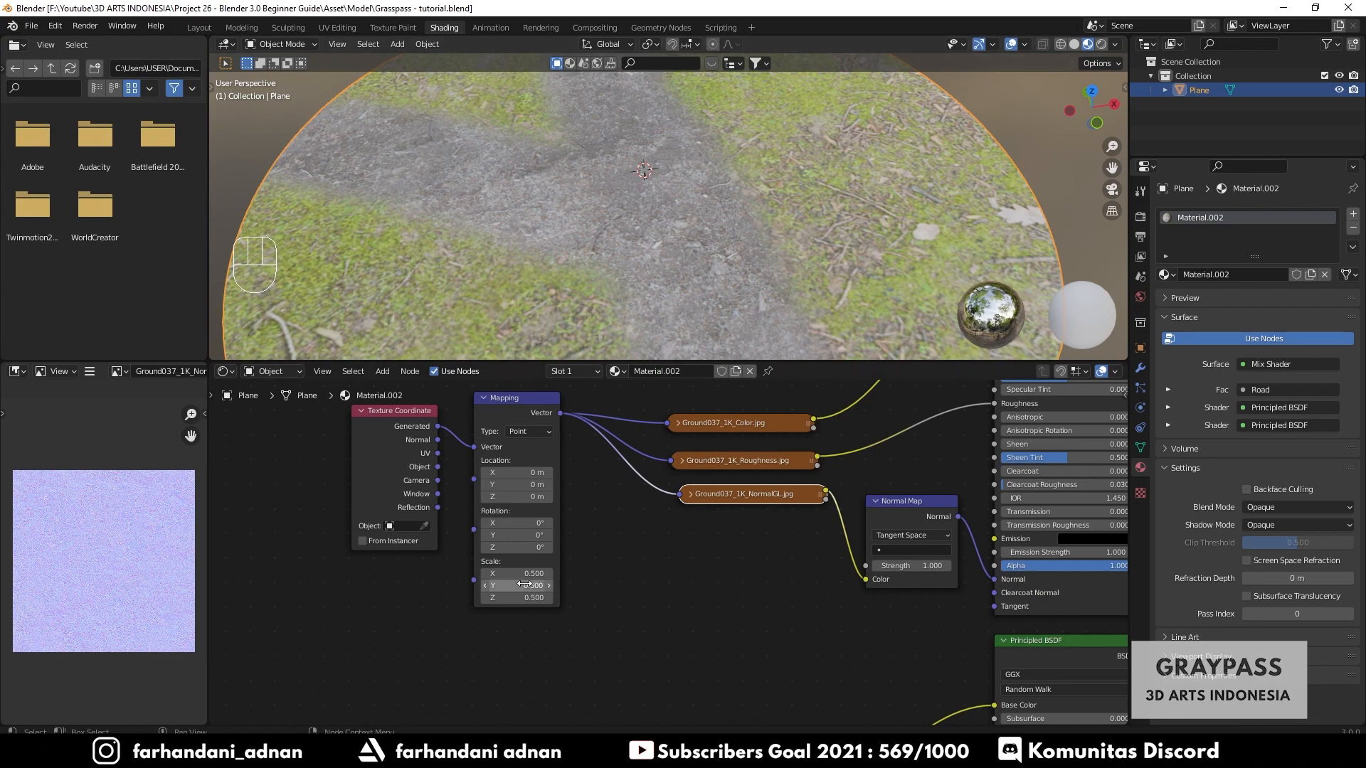
- Set the Mapping node's Scale to 1.5 on all three axes
drag(512, 573, 512, 598)
text(1.5)
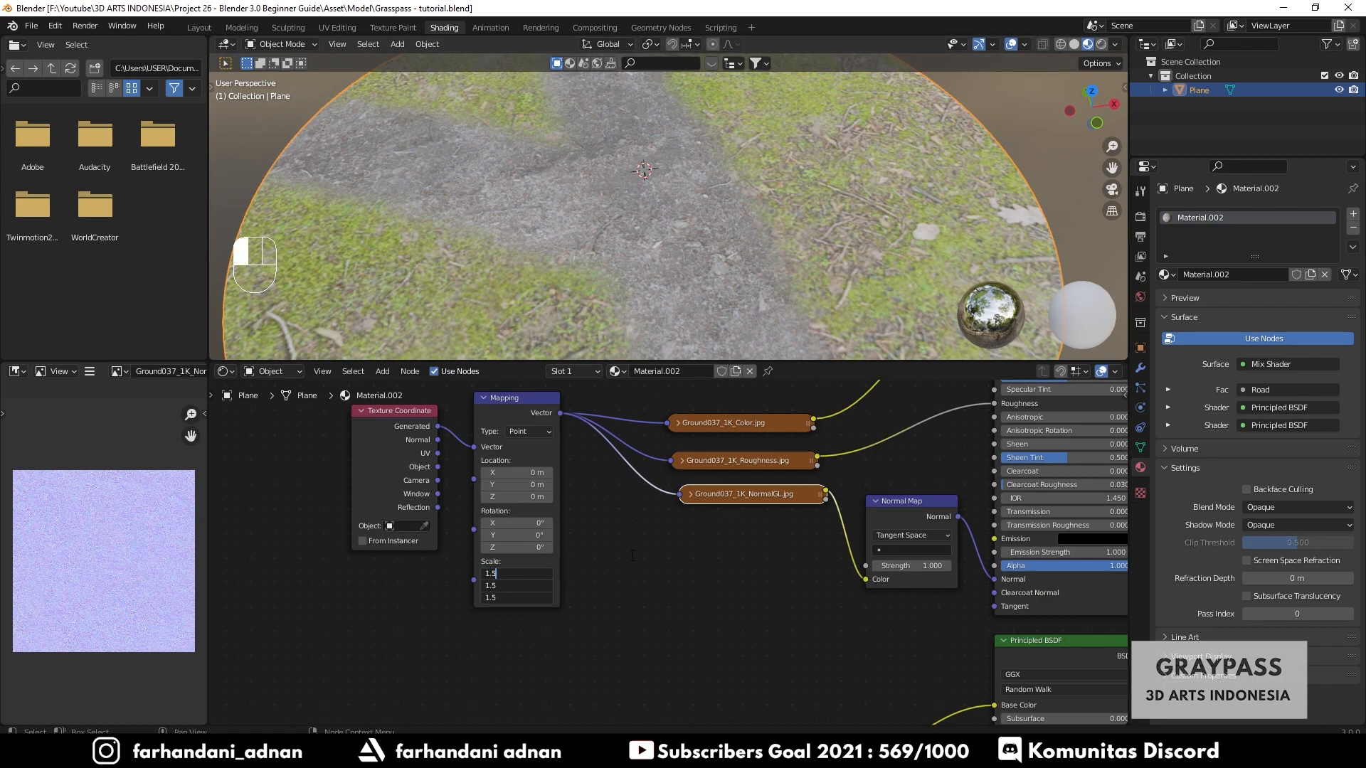
key(Return)
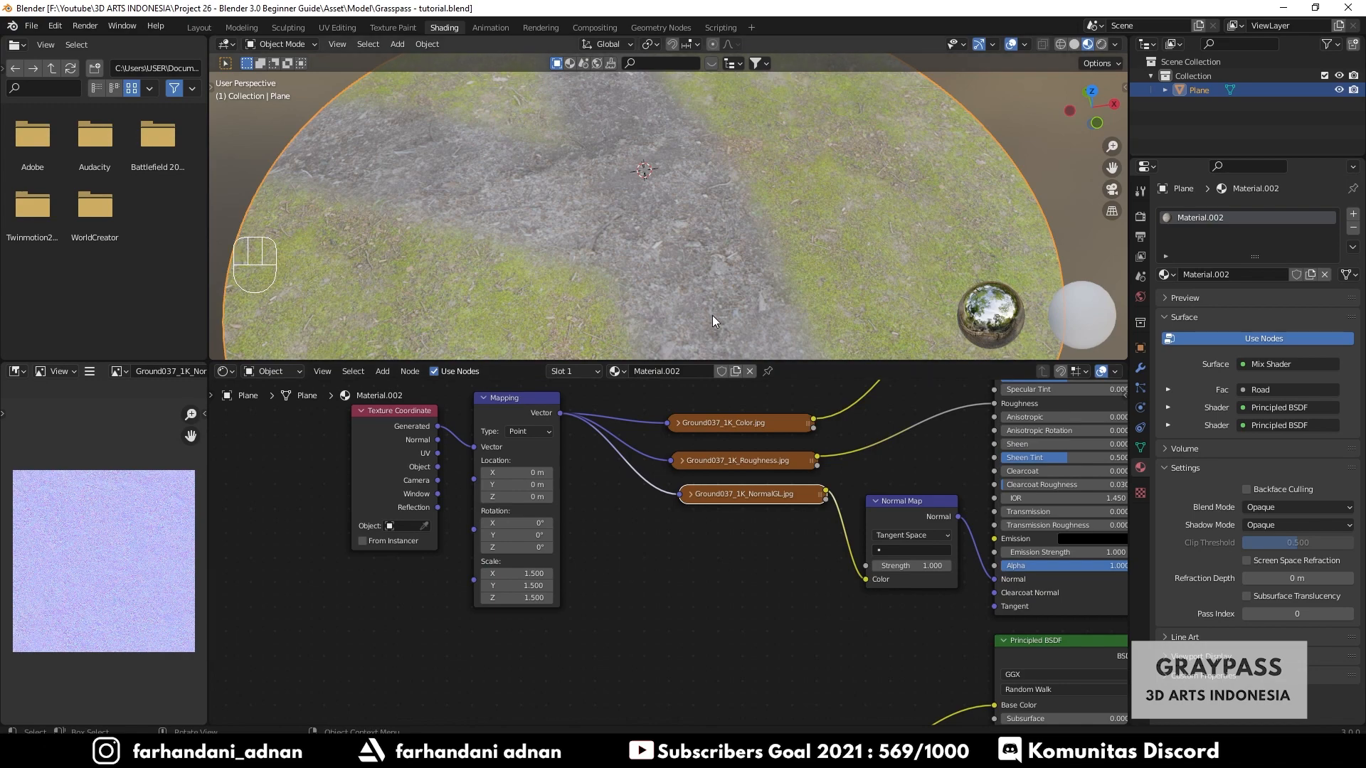
- Set the Mapping node's Scale to 2 on all three axes
drag(530, 573, 530, 597)
text(2)
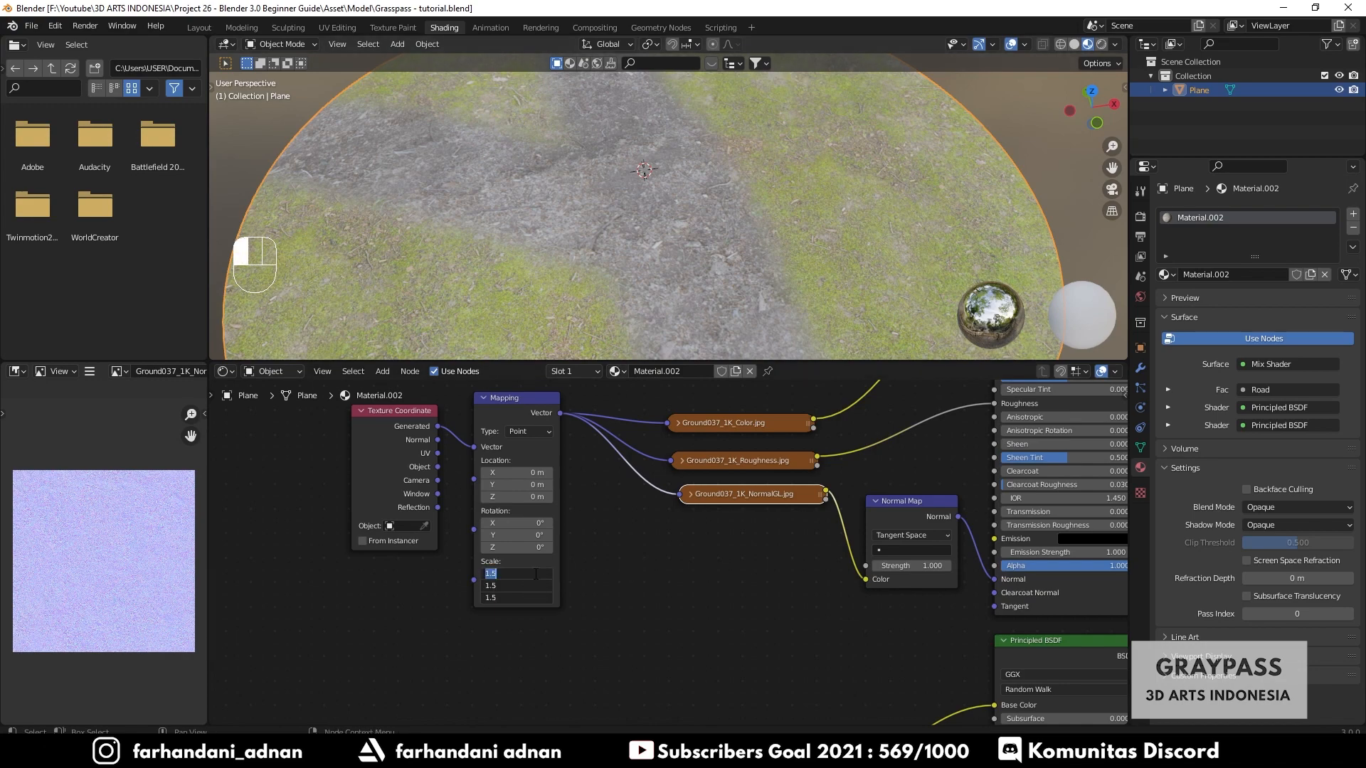
key(Return)
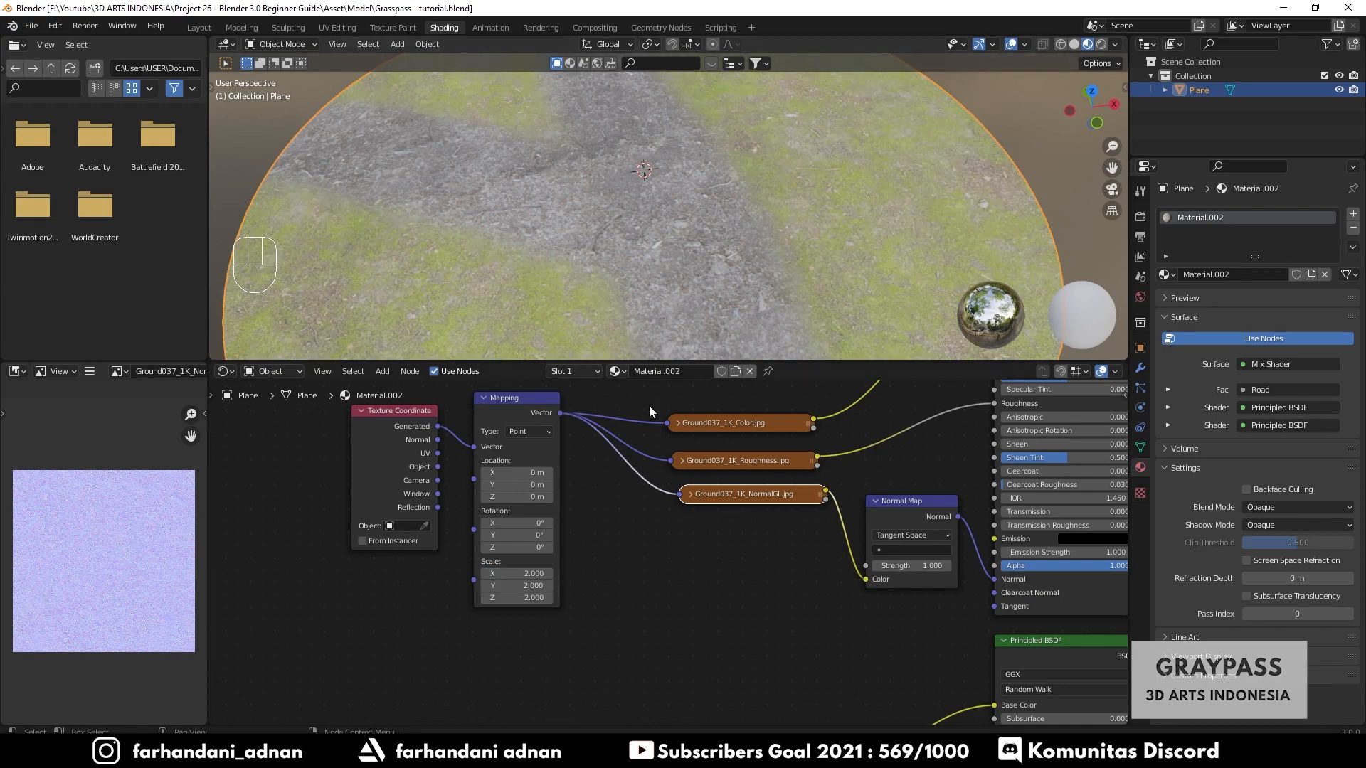
- Copy the Texture Coordinate and Mapping nodes and paste the copy next to the Ground012 texture nodes
middle_drag(707, 258, 646, 269)
scroll(667, 279, down, 3)
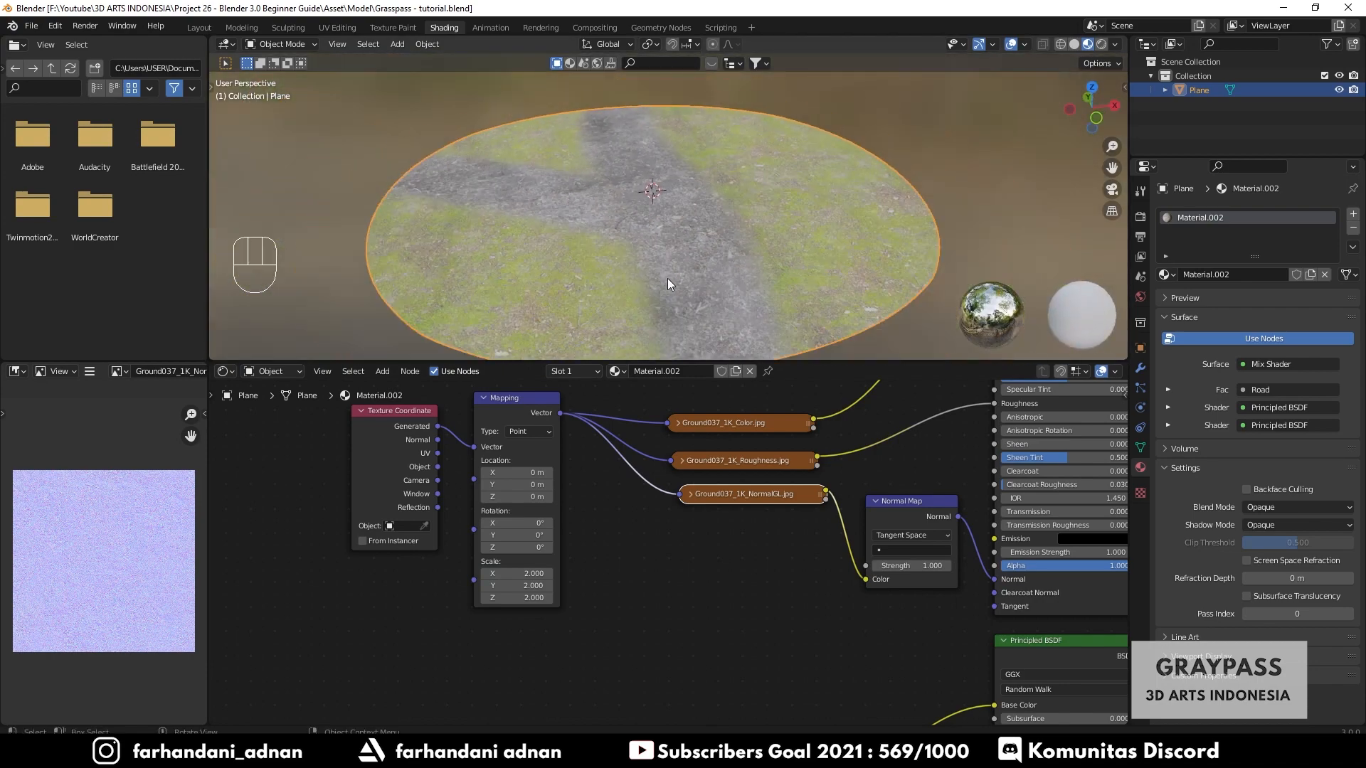
scroll(644, 562, down, 3)
middle_drag(659, 610, 656, 569)
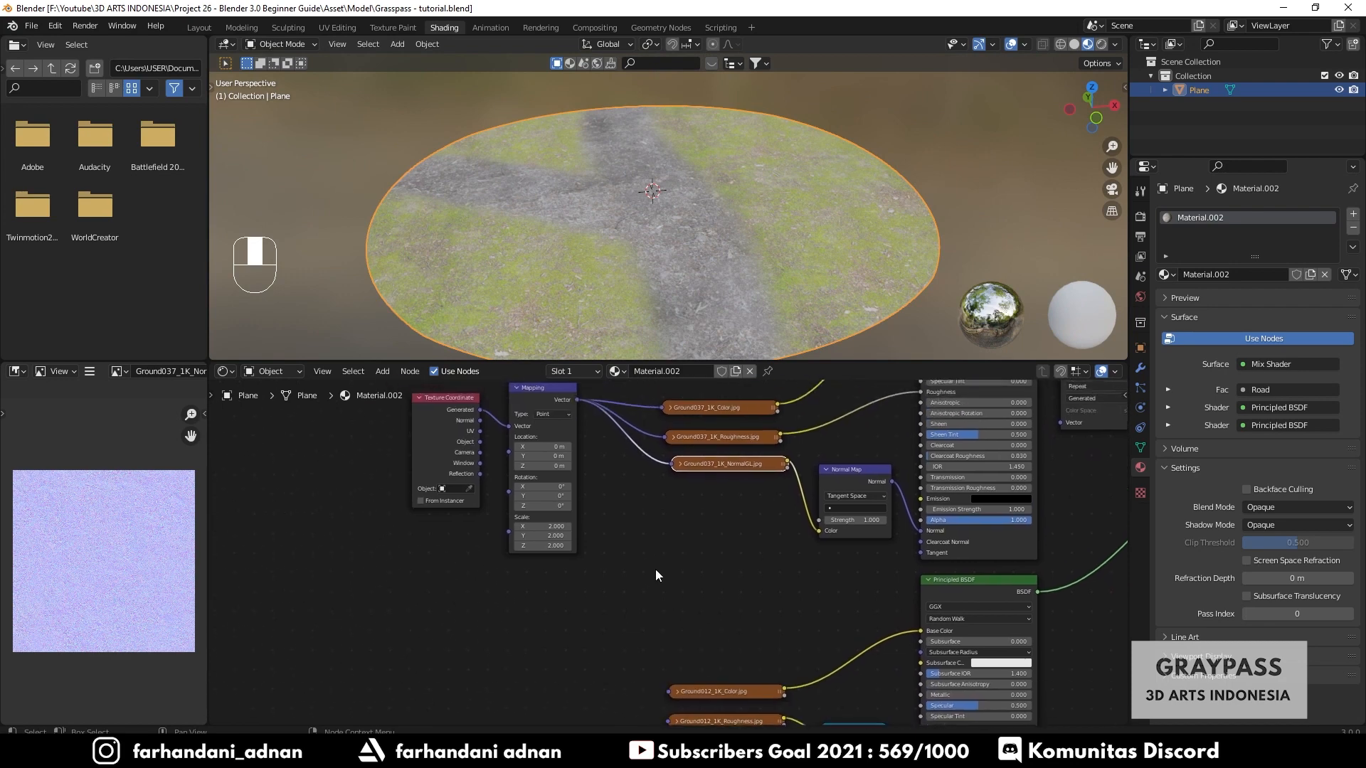
drag(373, 407, 623, 558)
middle_drag(621, 599, 625, 573)
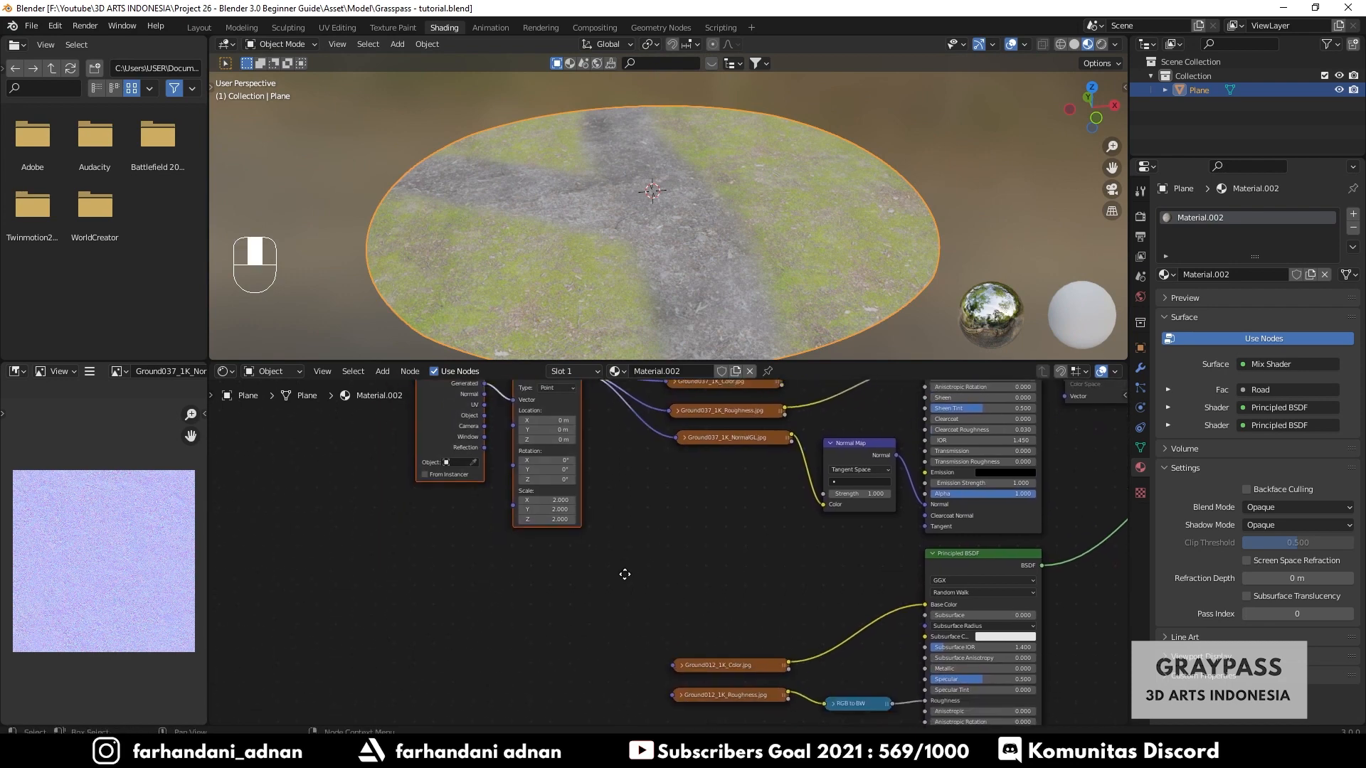
key(ctrl+c)
key(ctrl+v)
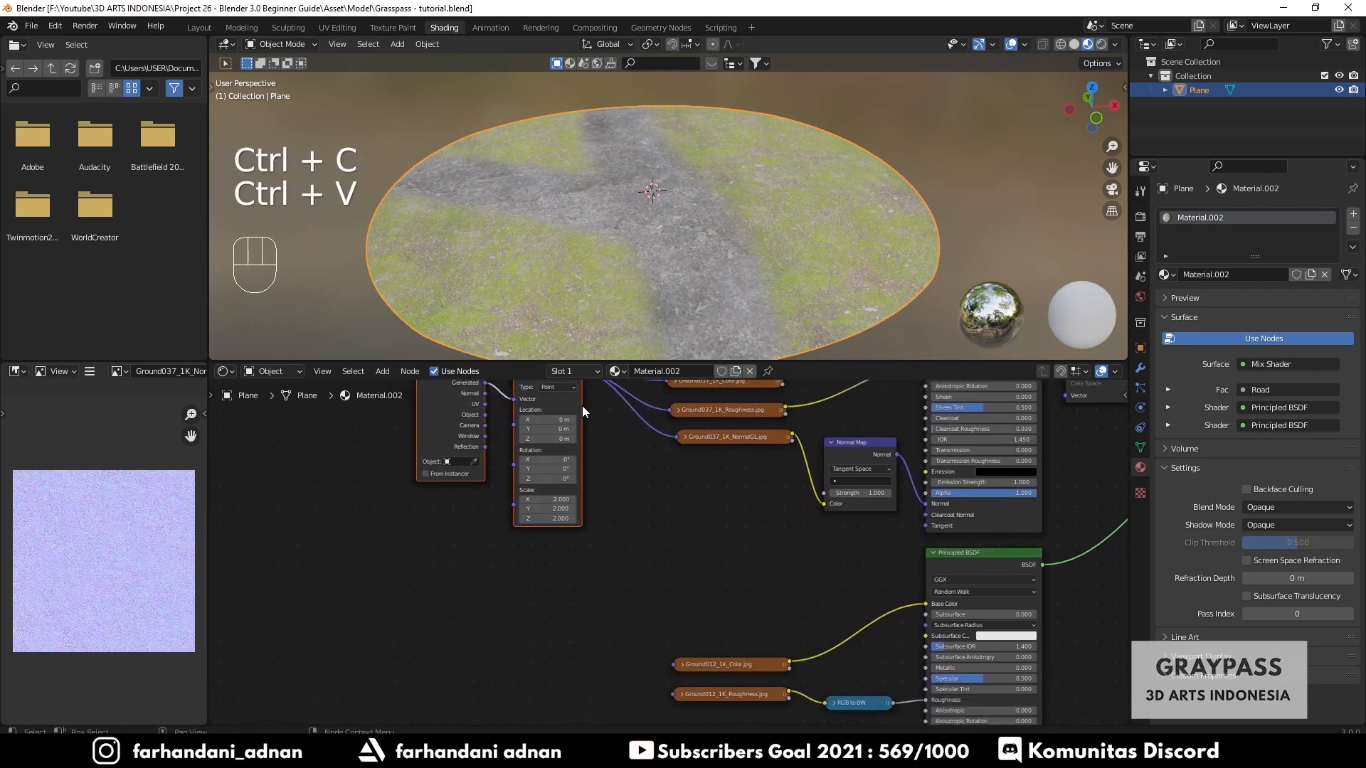
drag(582, 405, 573, 611)
middle_drag(650, 610, 654, 526)
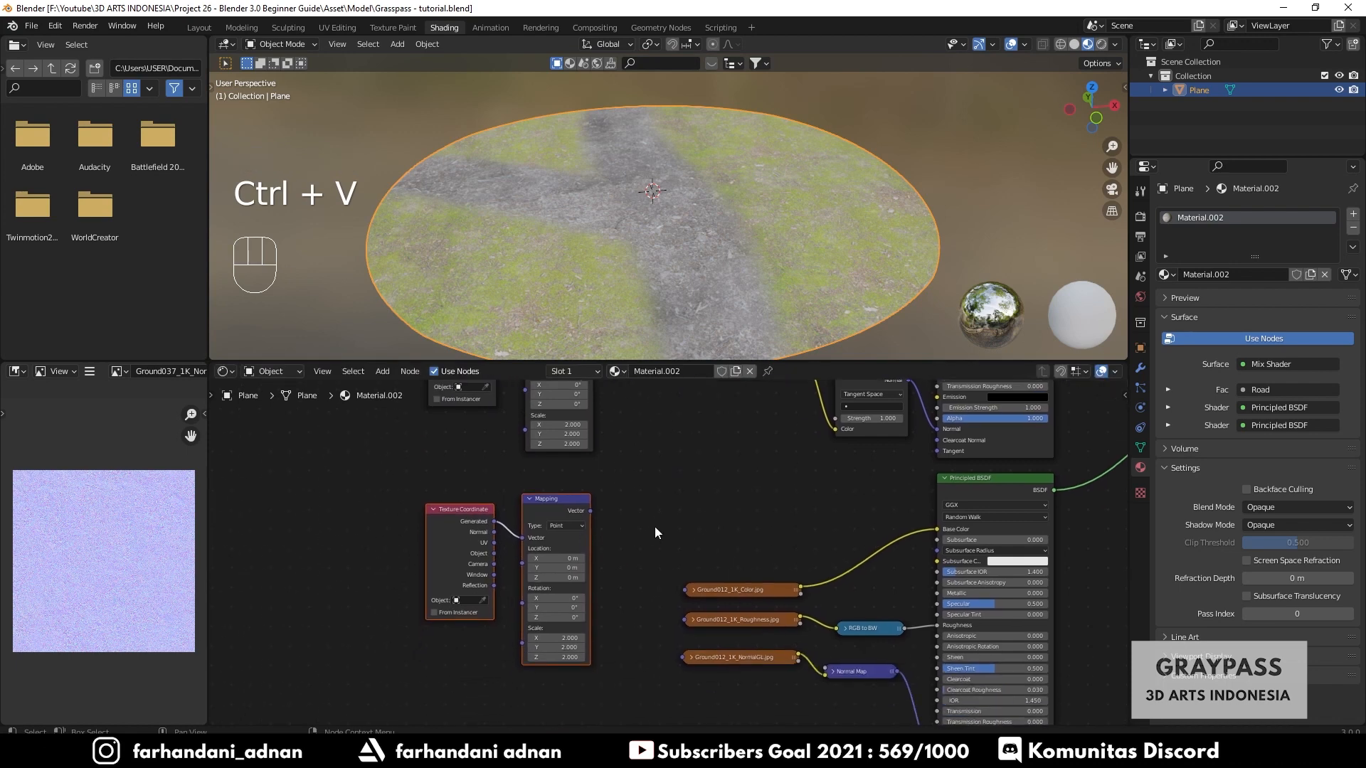
- Connect the copied Mapping node's Vector output to the Ground012 Color, Roughness and NormalGL texture nodes
scroll(642, 527, up, 3)
middle_drag(667, 497, 639, 509)
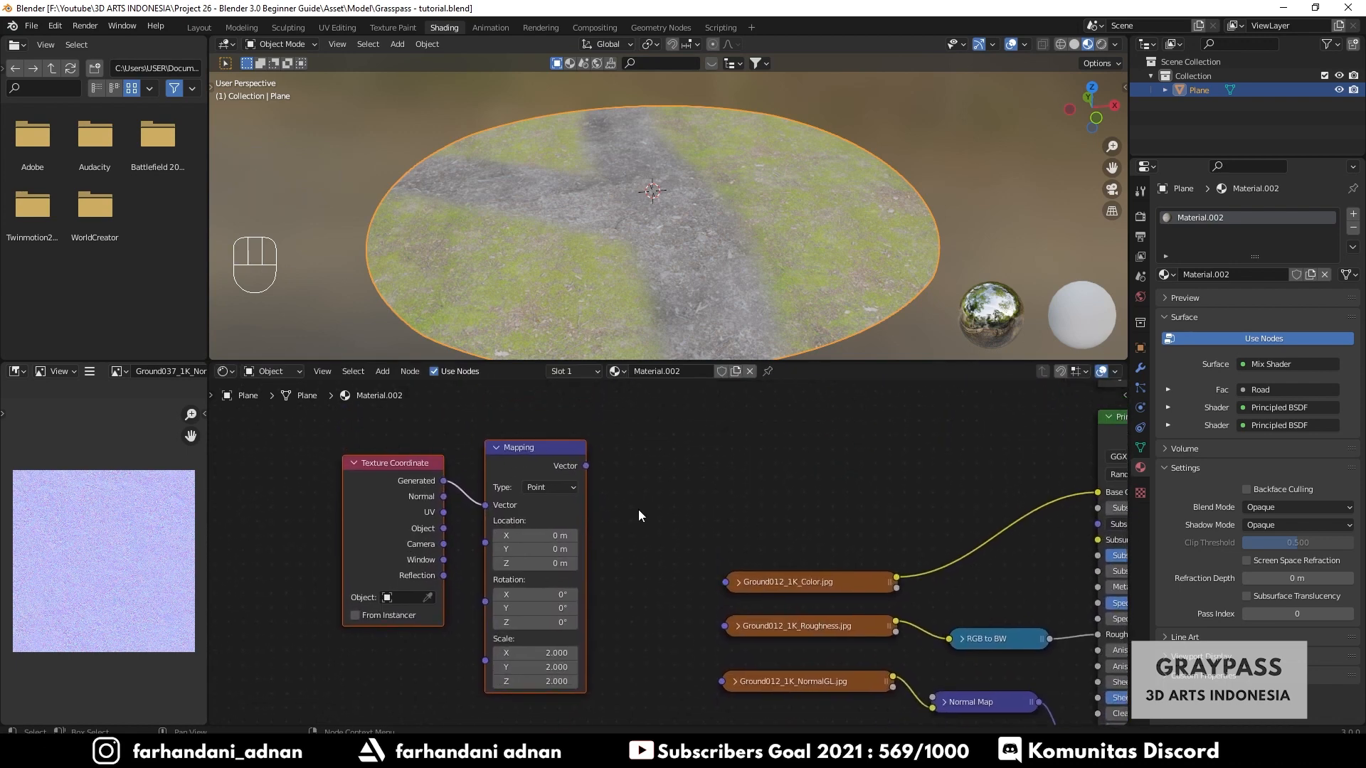
drag(585, 466, 725, 582)
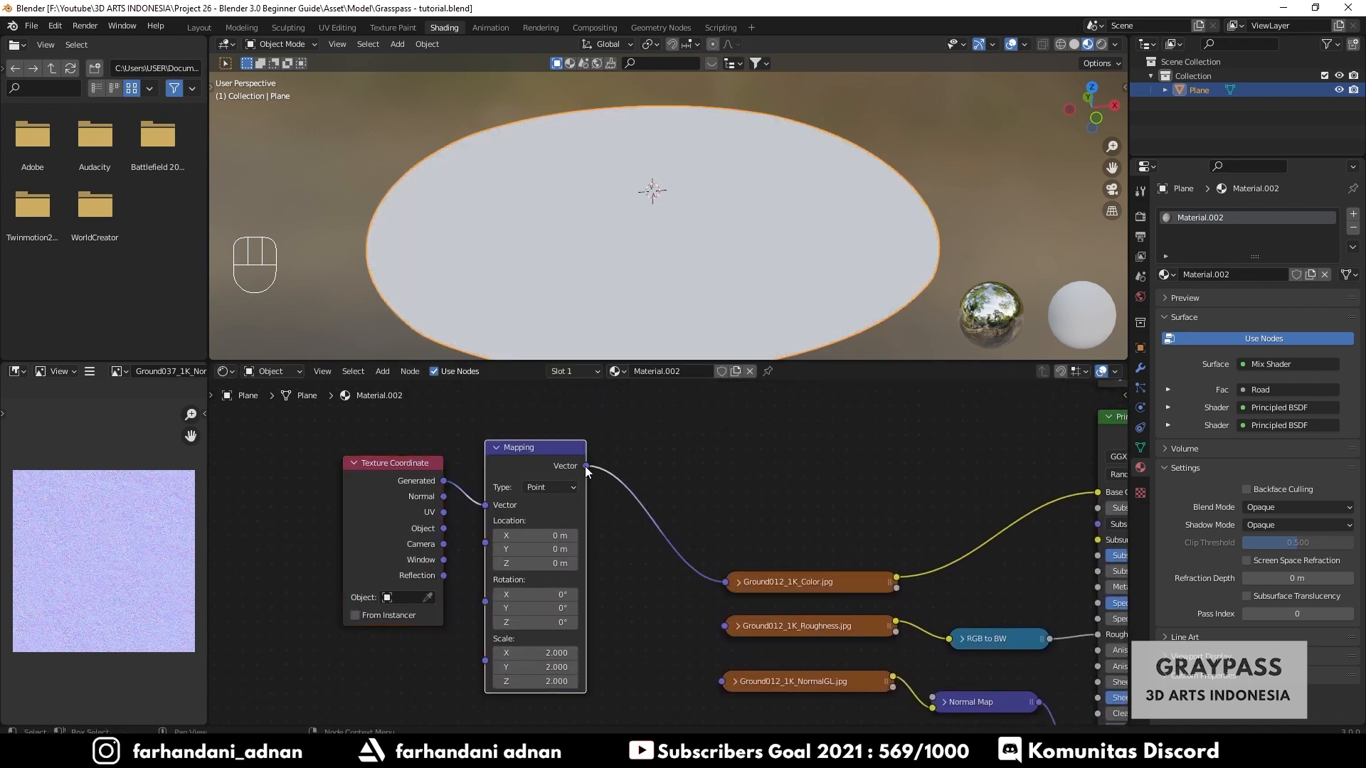
drag(586, 466, 725, 626)
mouse_move(586, 466)
mouse_down()
mouse_move(666, 644)
mouse_move(722, 682)
mouse_up()
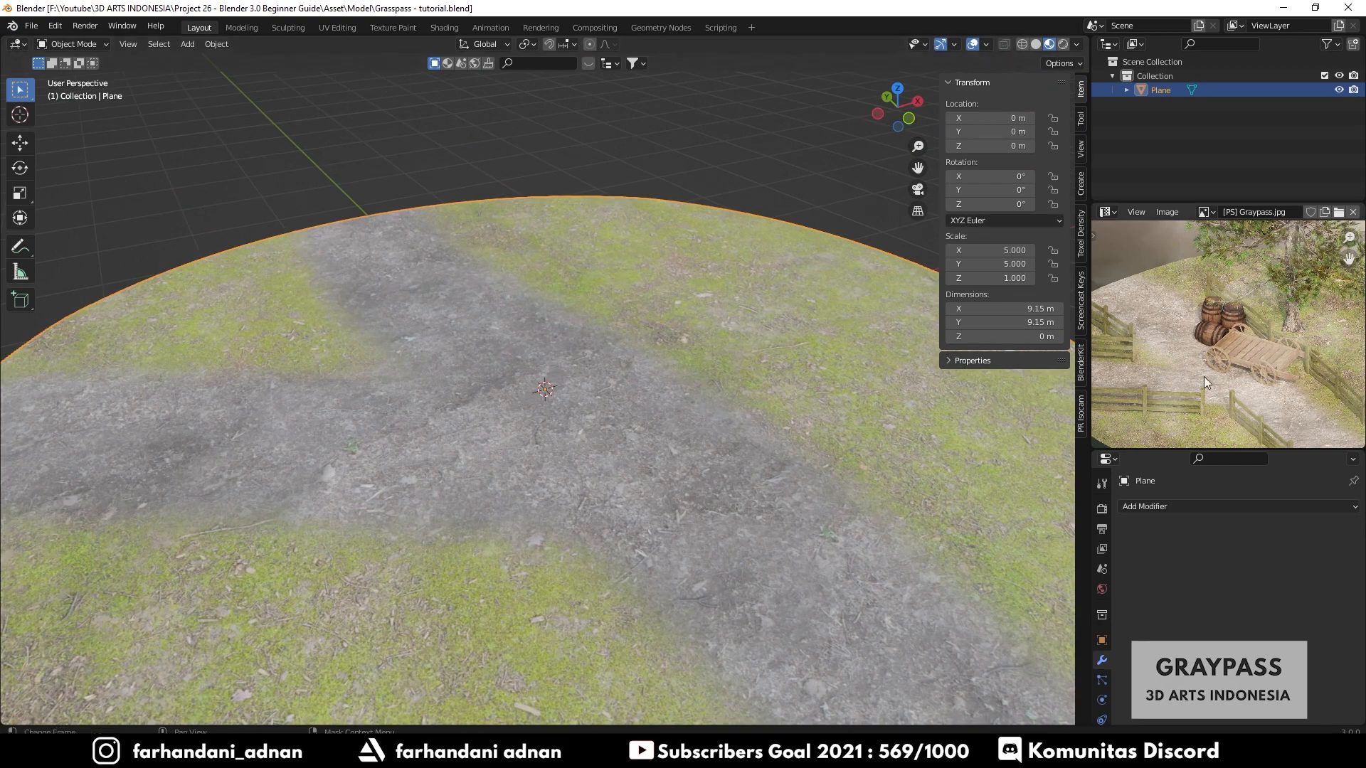
- Rename the existing collection as Ground
middle_drag(1204, 377, 1186, 370)
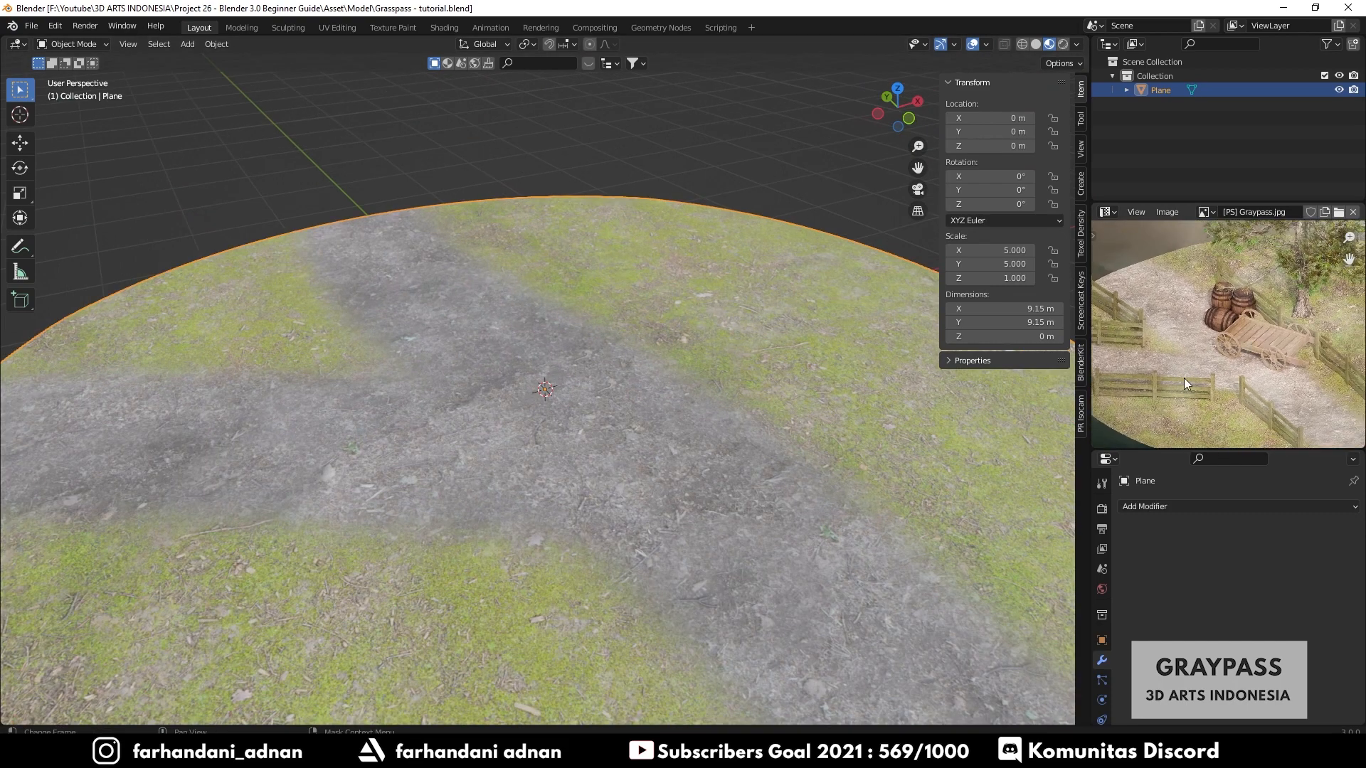
click(1147, 75)
double_click(1160, 75)
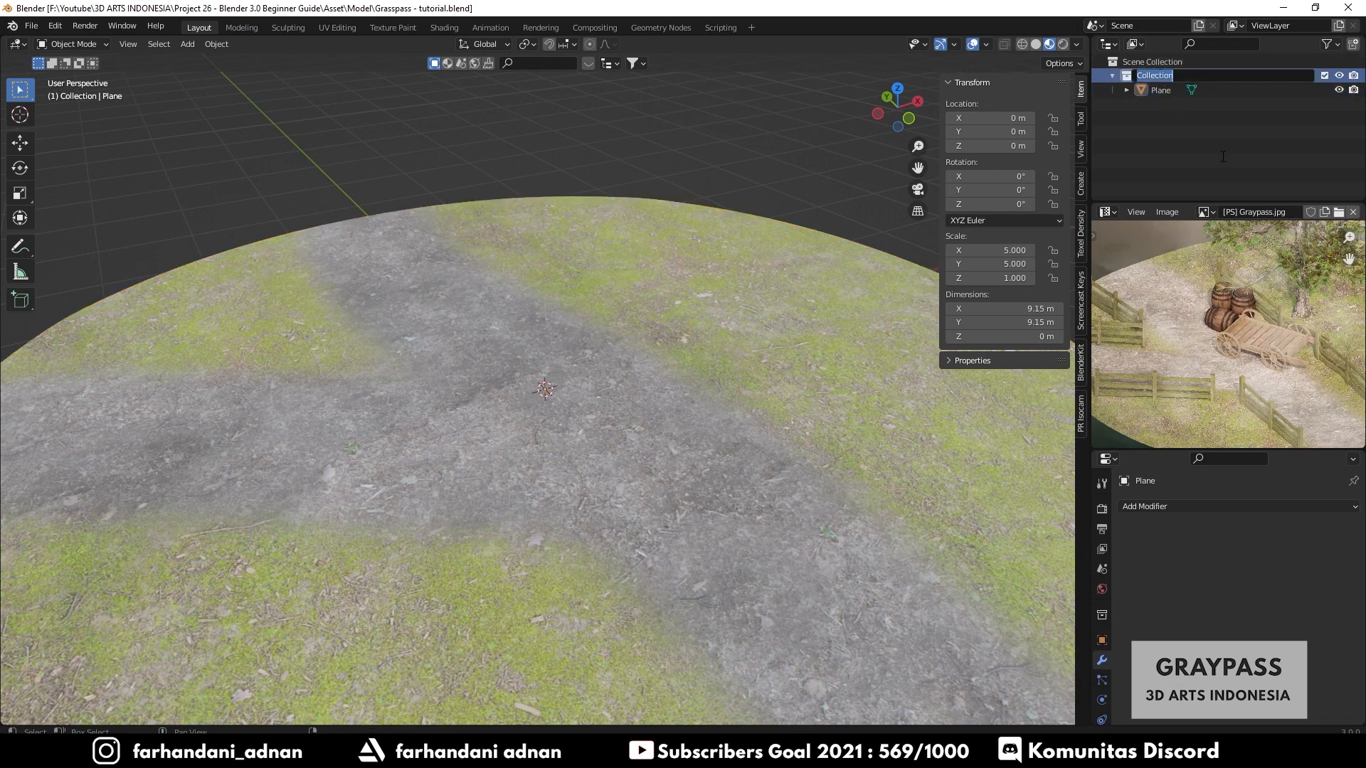
text(Ground)
key(Return)
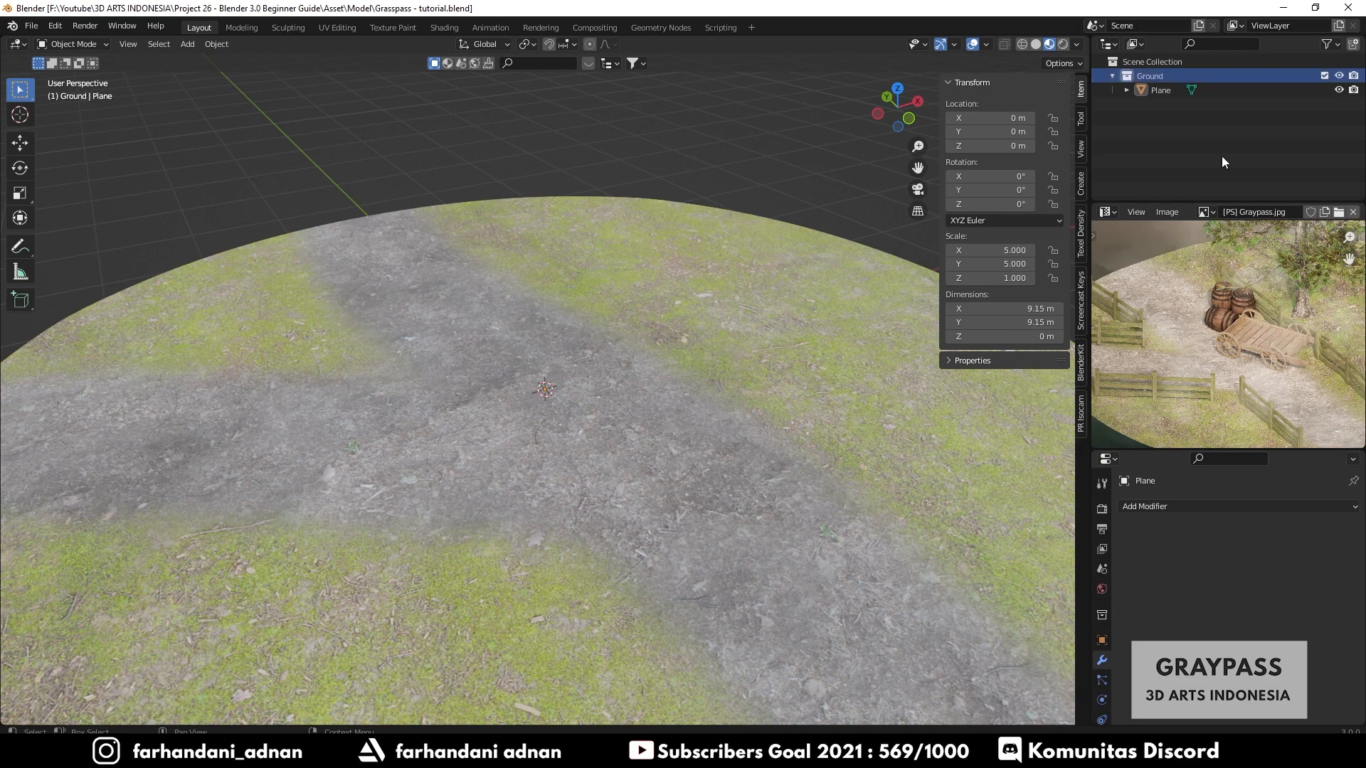
- Create a new collection and move it directly under the Scene Collection
right_click(1140, 114)
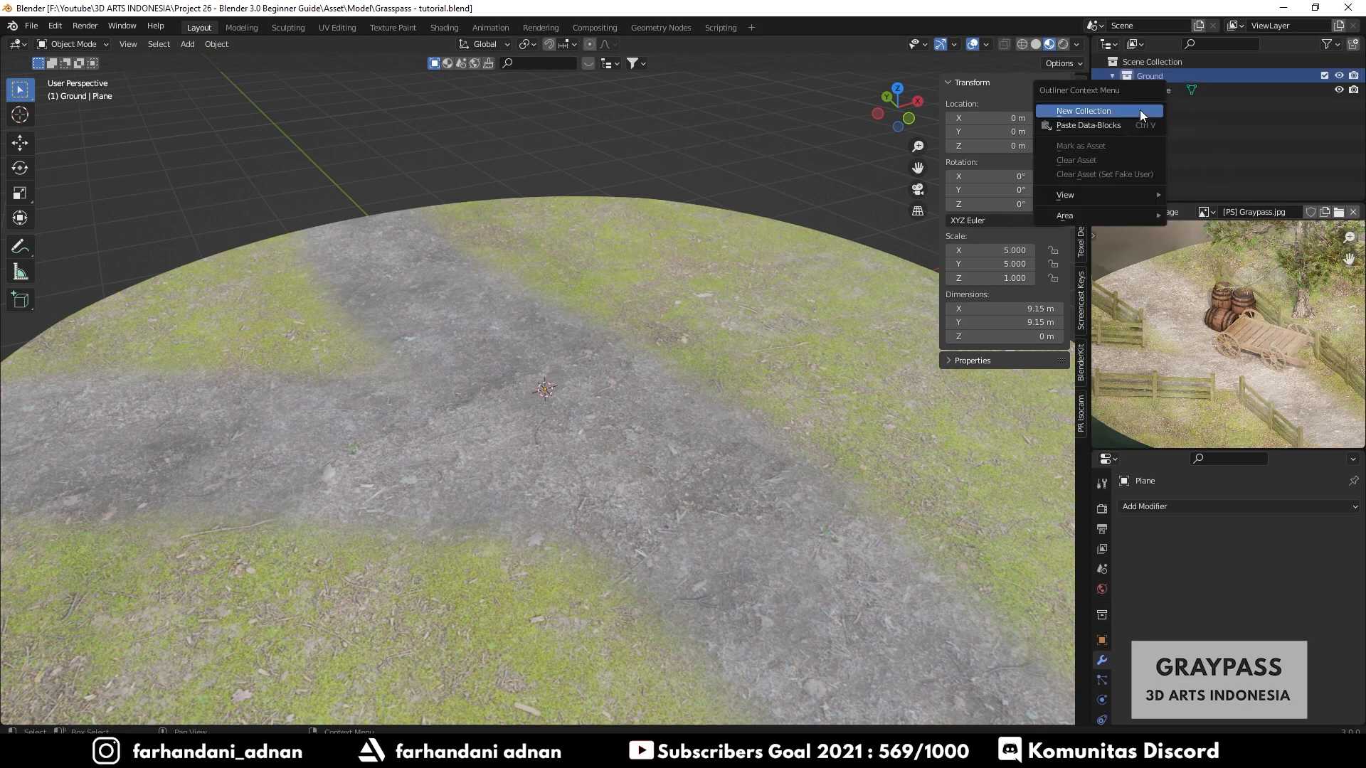
click(1082, 110)
click(1179, 89)
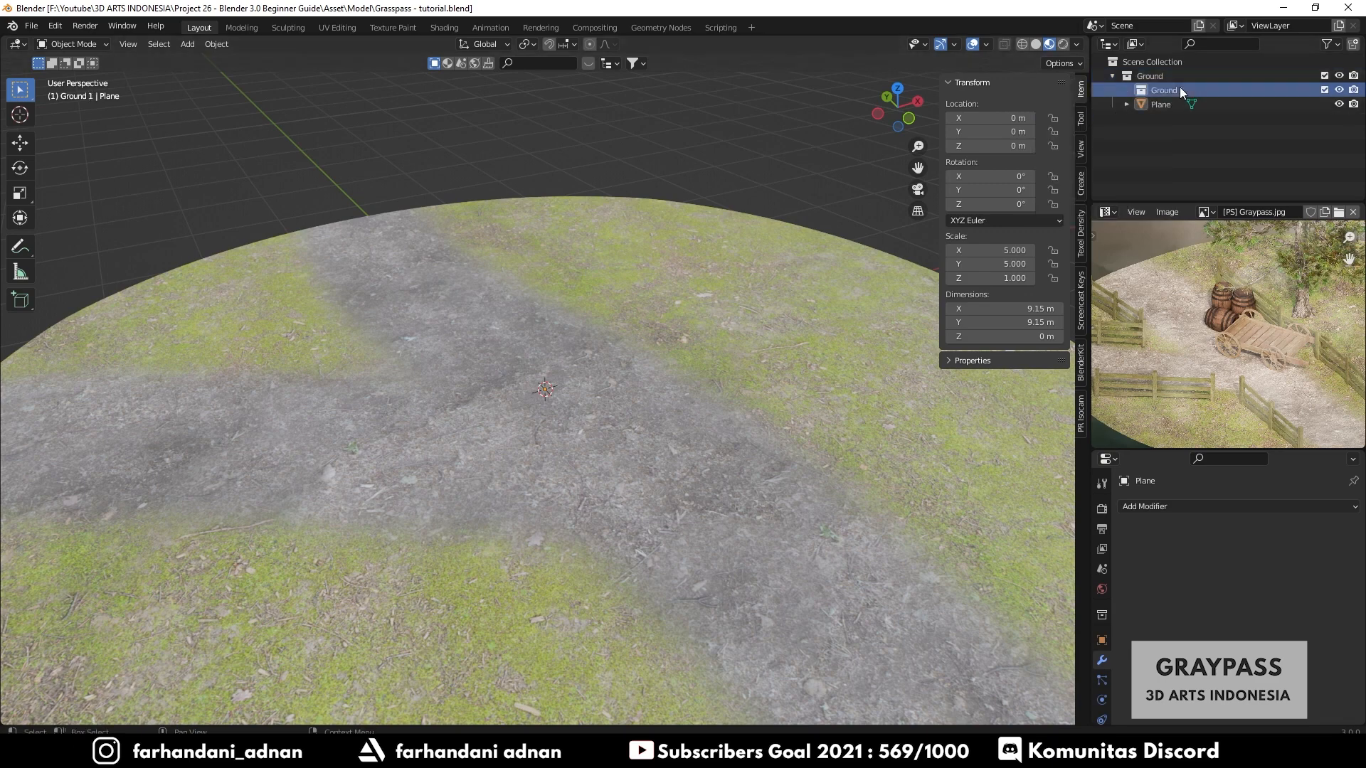
drag(1180, 90, 1160, 67)
- Rename the new collection as Wooden Fences
double_click(1144, 75)
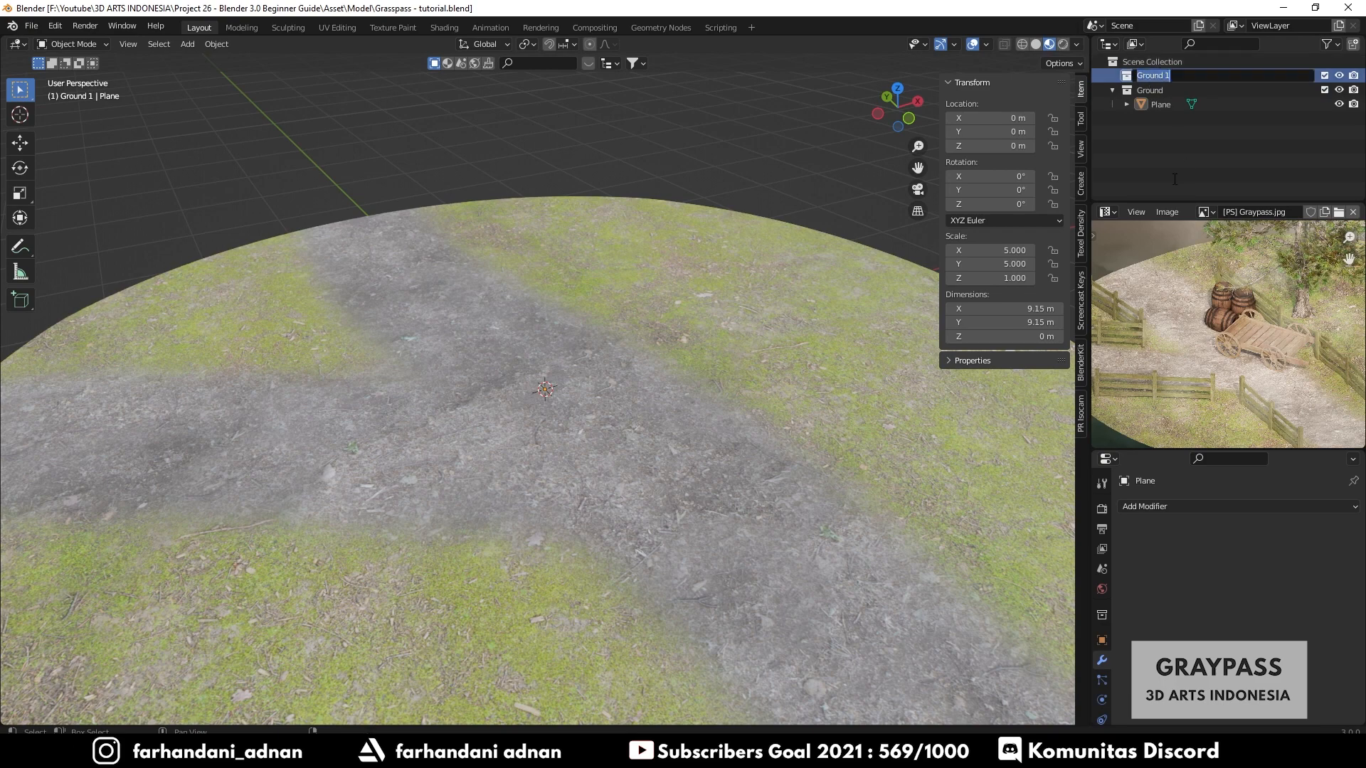
text(Wooden Fence)
key(Return)
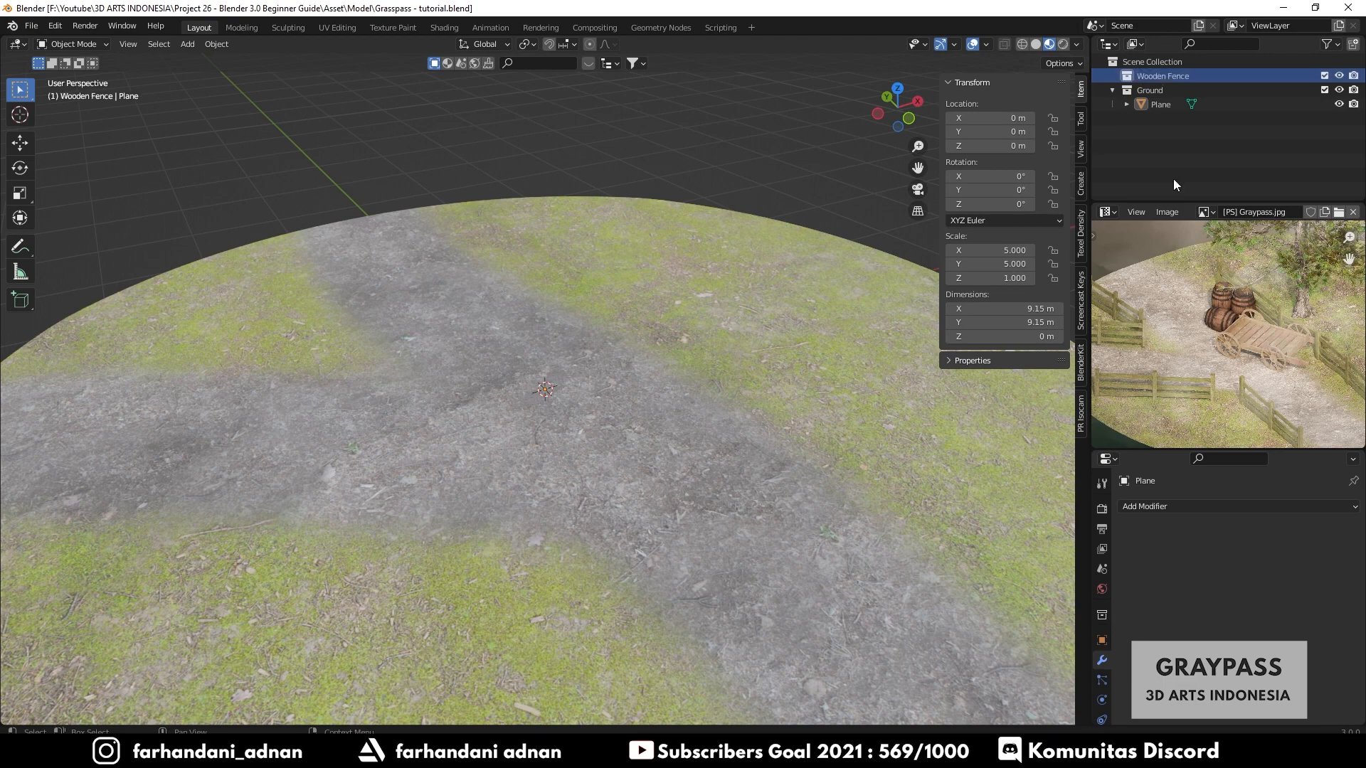
double_click(1184, 76)
key(Return)
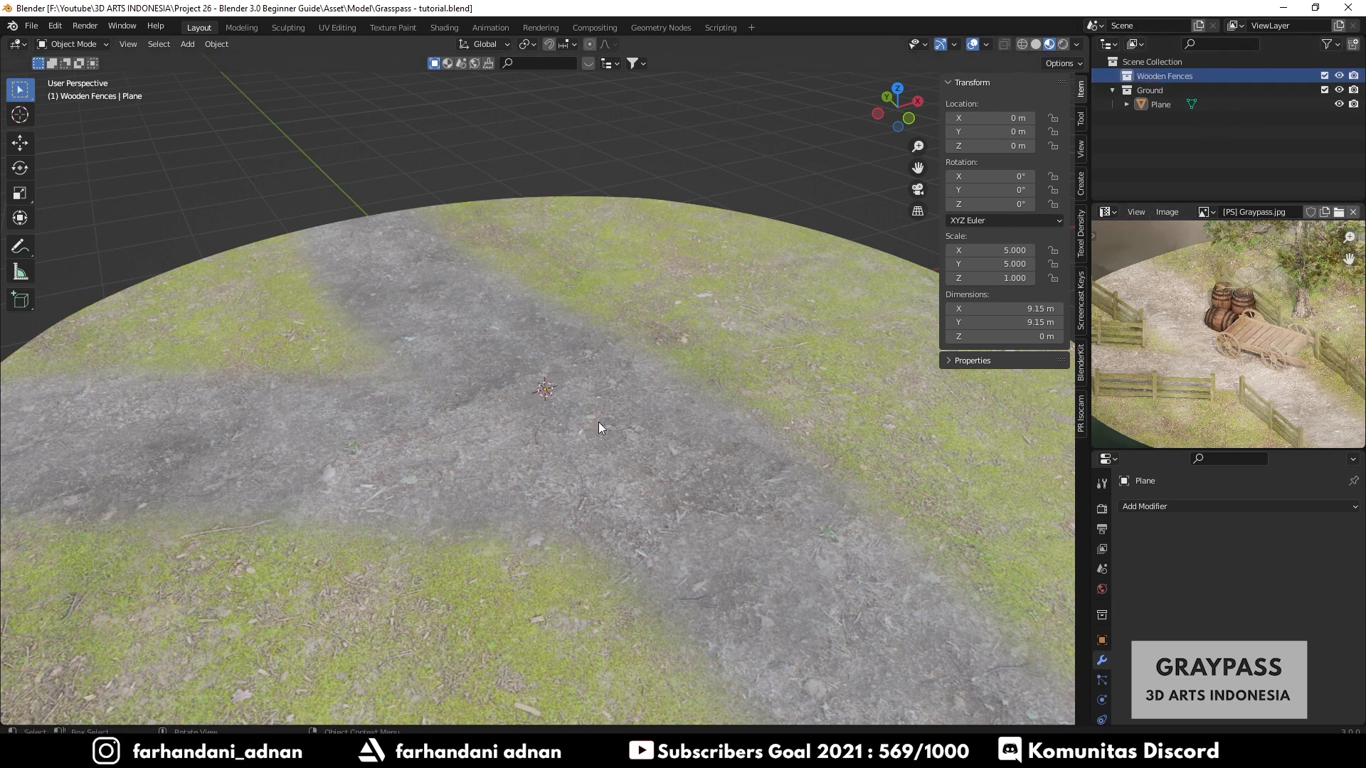
- Hide the viewport sidebar and switch the viewport to Solid shading
key(n)
mouse_move(655, 372)
middle_down()
mouse_move(708, 395)
mouse_move(656, 388)
middle_up()
shift+middle_drag(528, 349, 591, 429)
scroll(491, 374, up, 4)
key(z)
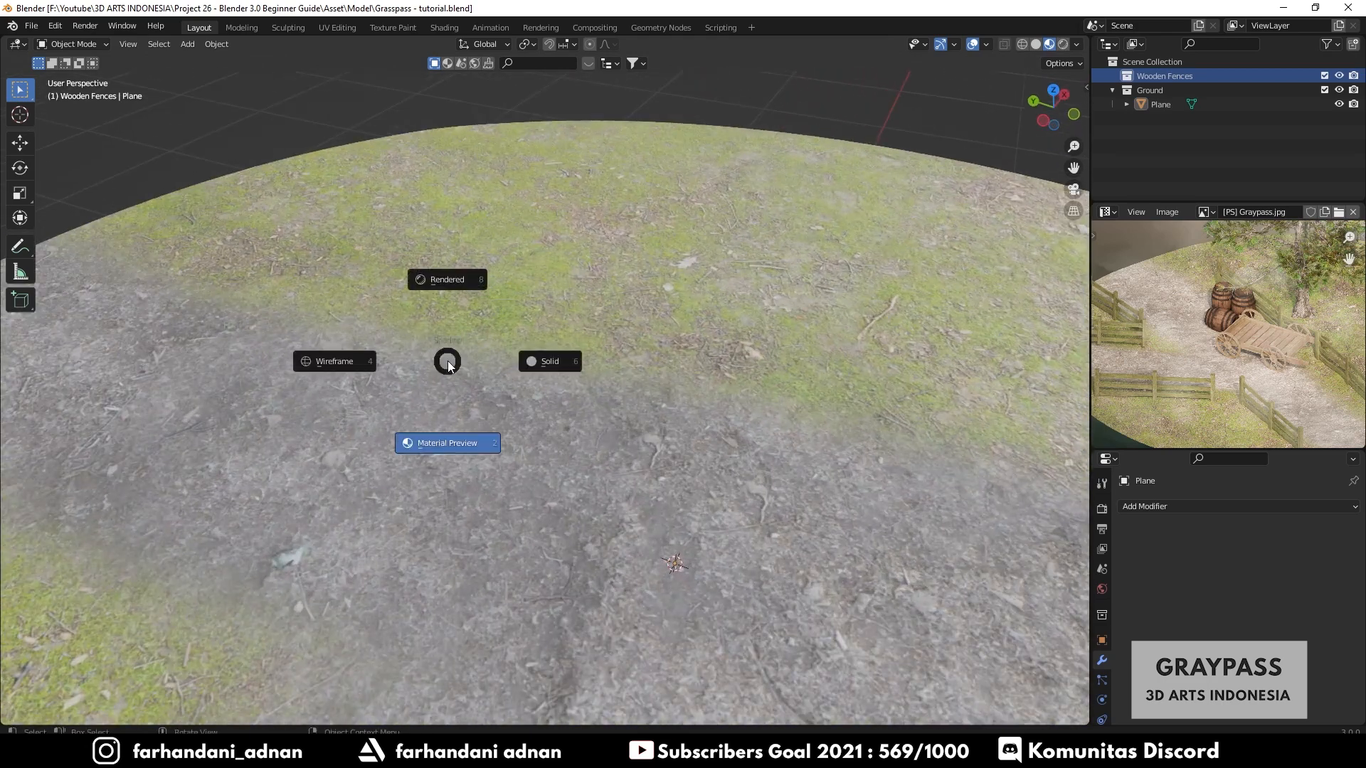
click(556, 362)
key(z)
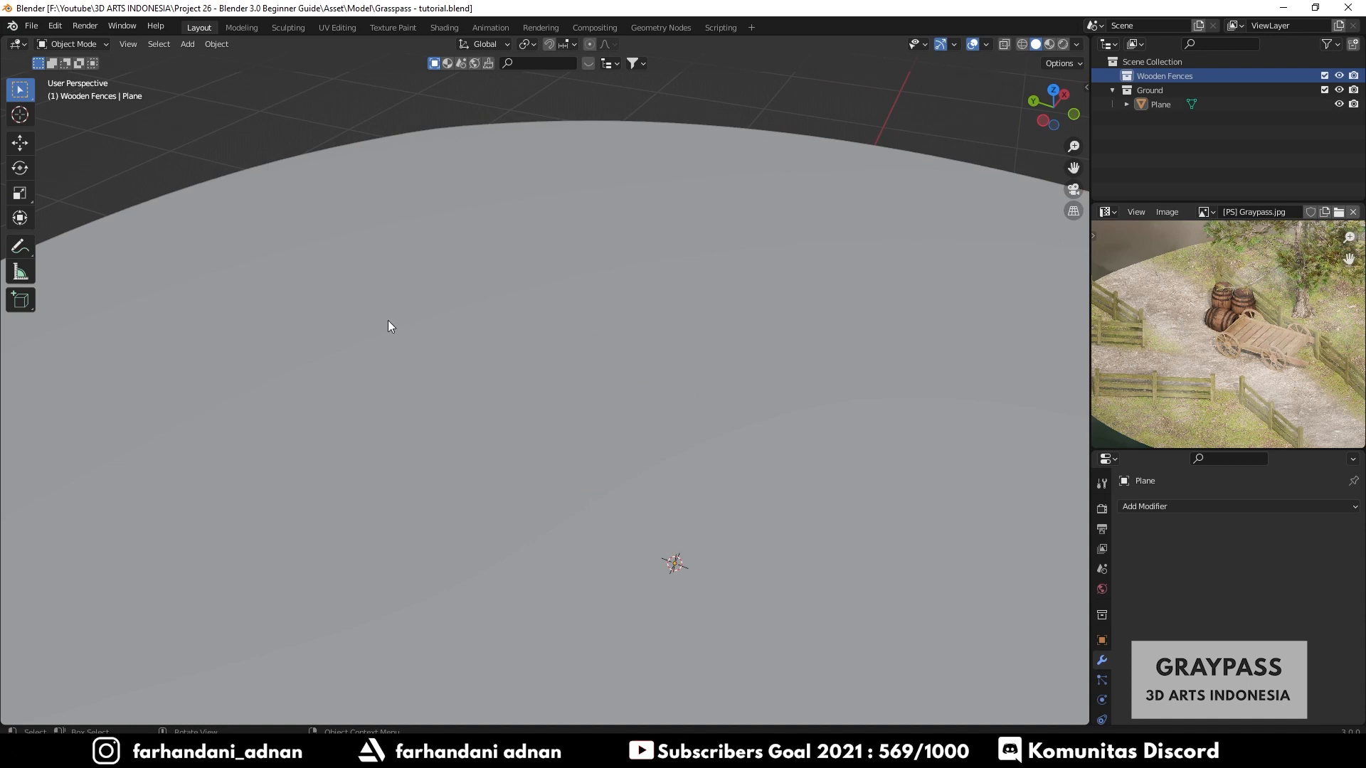
- Zoom into the reference image to examine the wooden fence details
scroll(1228, 302, up, 5)
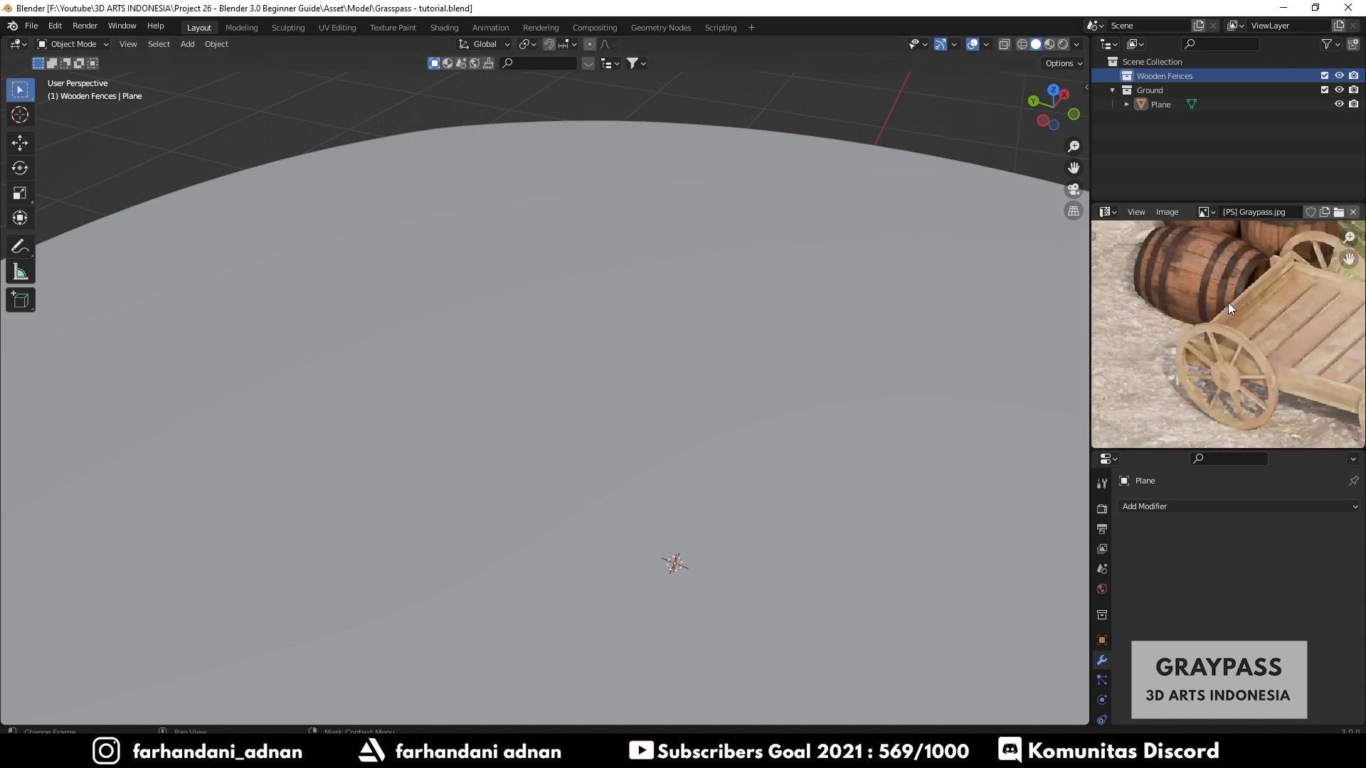
scroll(1228, 302, down, 3)
middle_drag(1178, 410, 1260, 334)
scroll(1174, 323, up, 4)
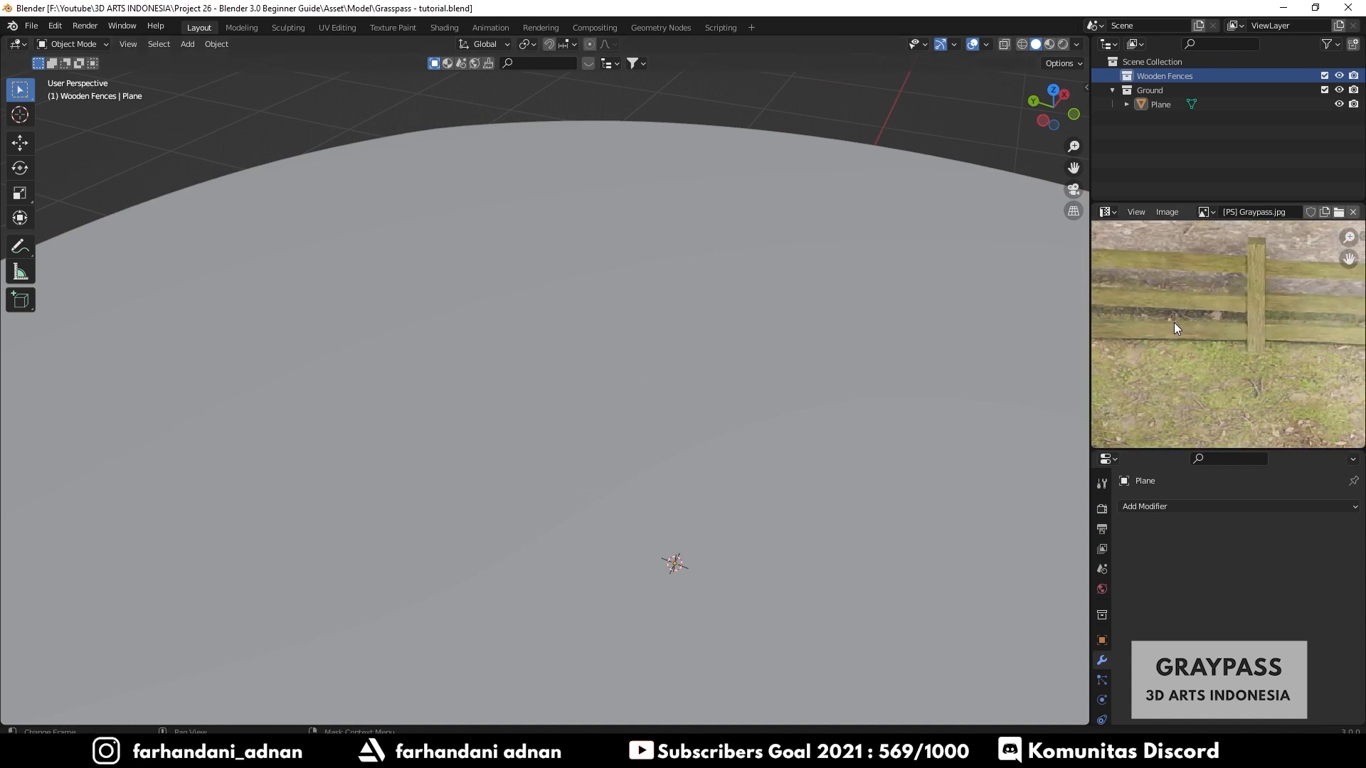
- Add a cube to the Wooden Fences collection and scale it down to 0.13
middle_drag(1134, 315, 1200, 364)
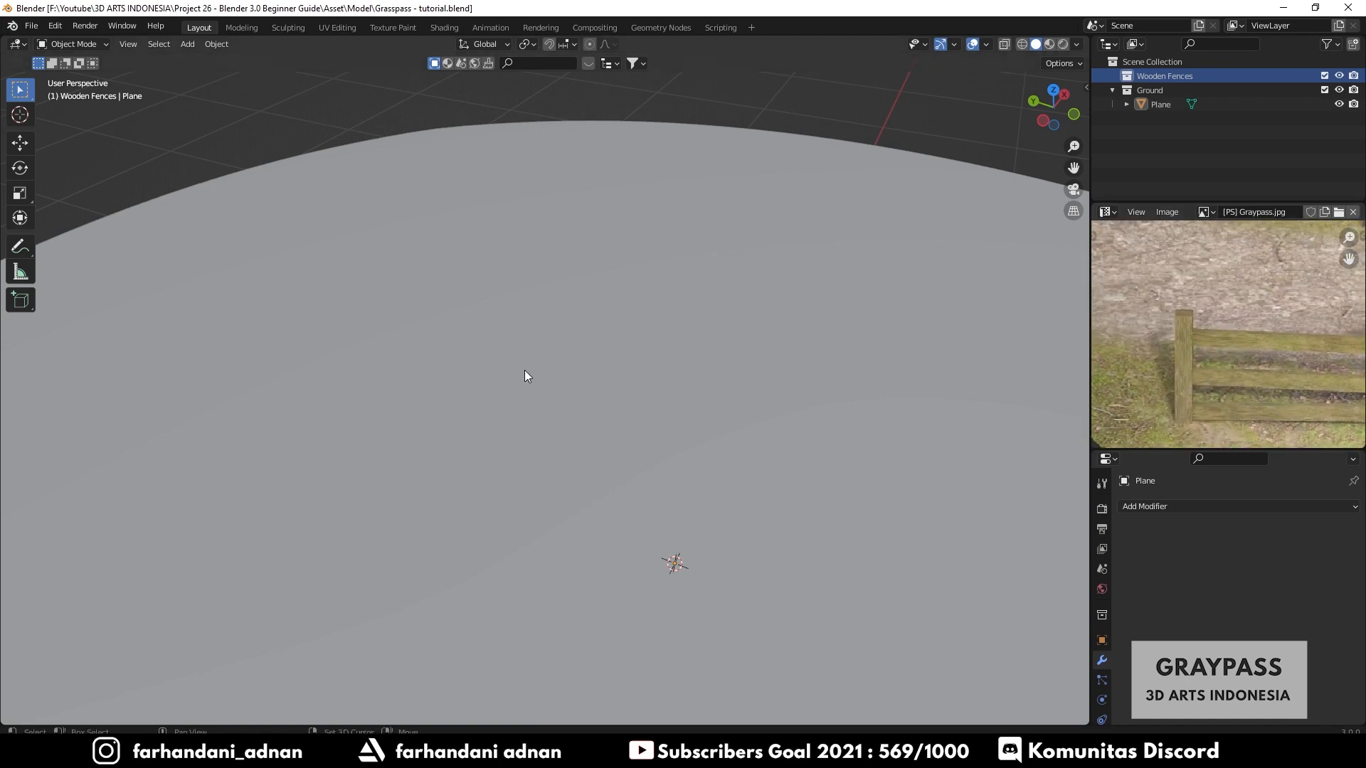
middle_drag(523, 370, 616, 344)
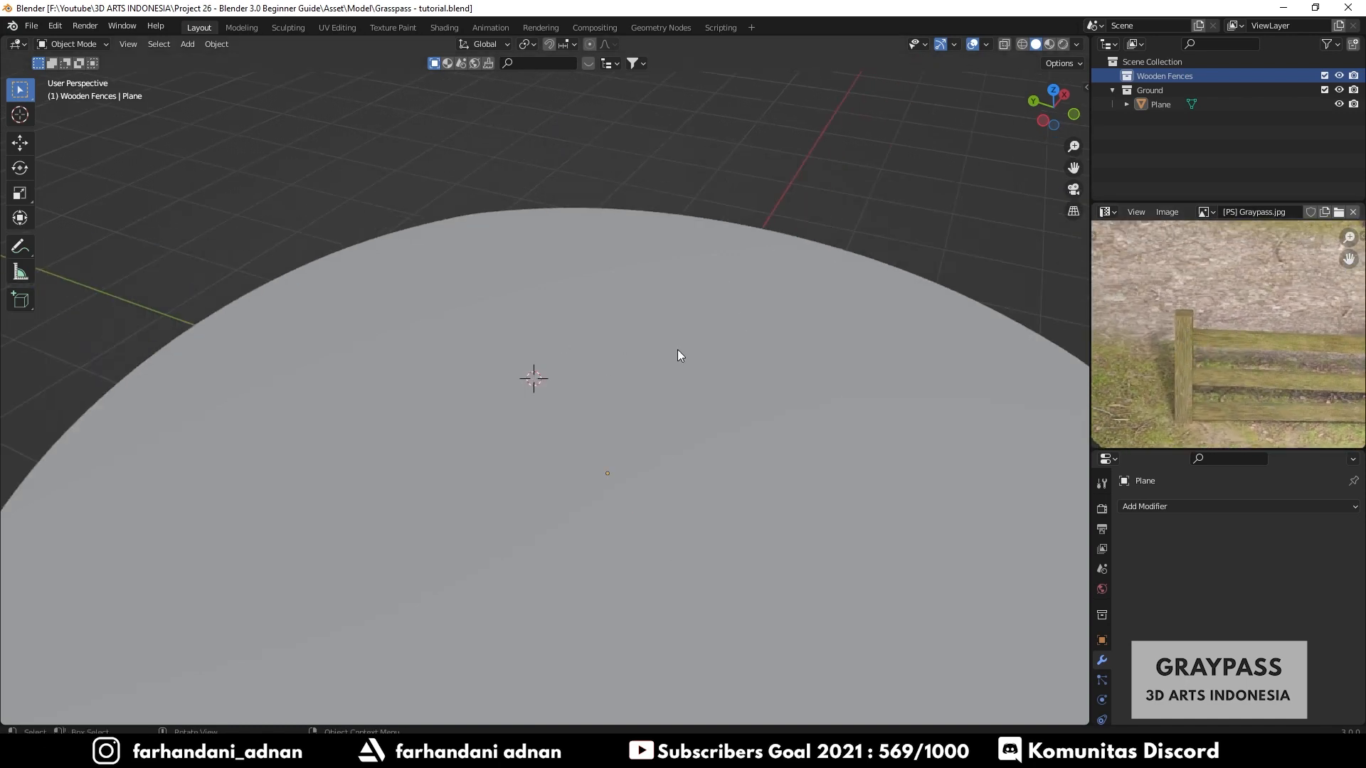
key(shift+a)
click(632, 331)
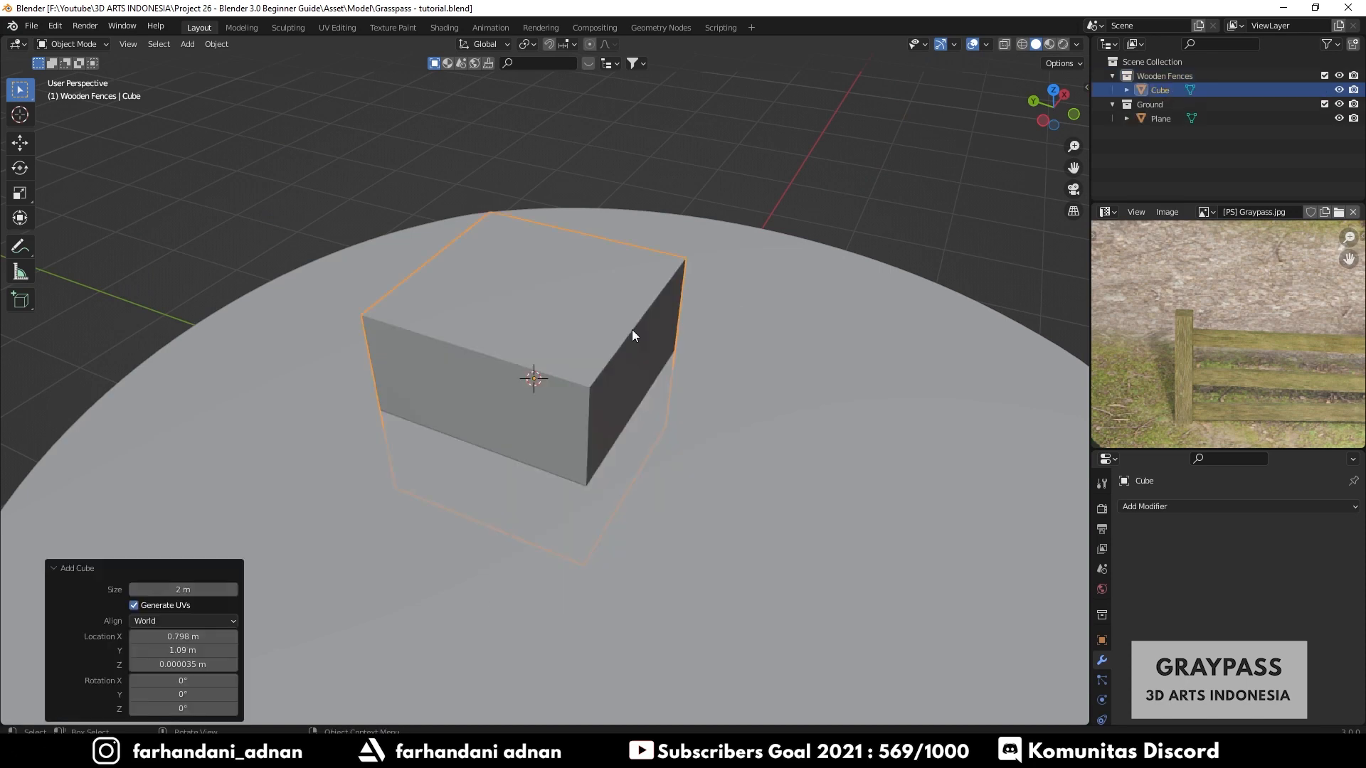
key(s)
click(582, 378)
- Switch the viewport to Material Preview shading
key(z)
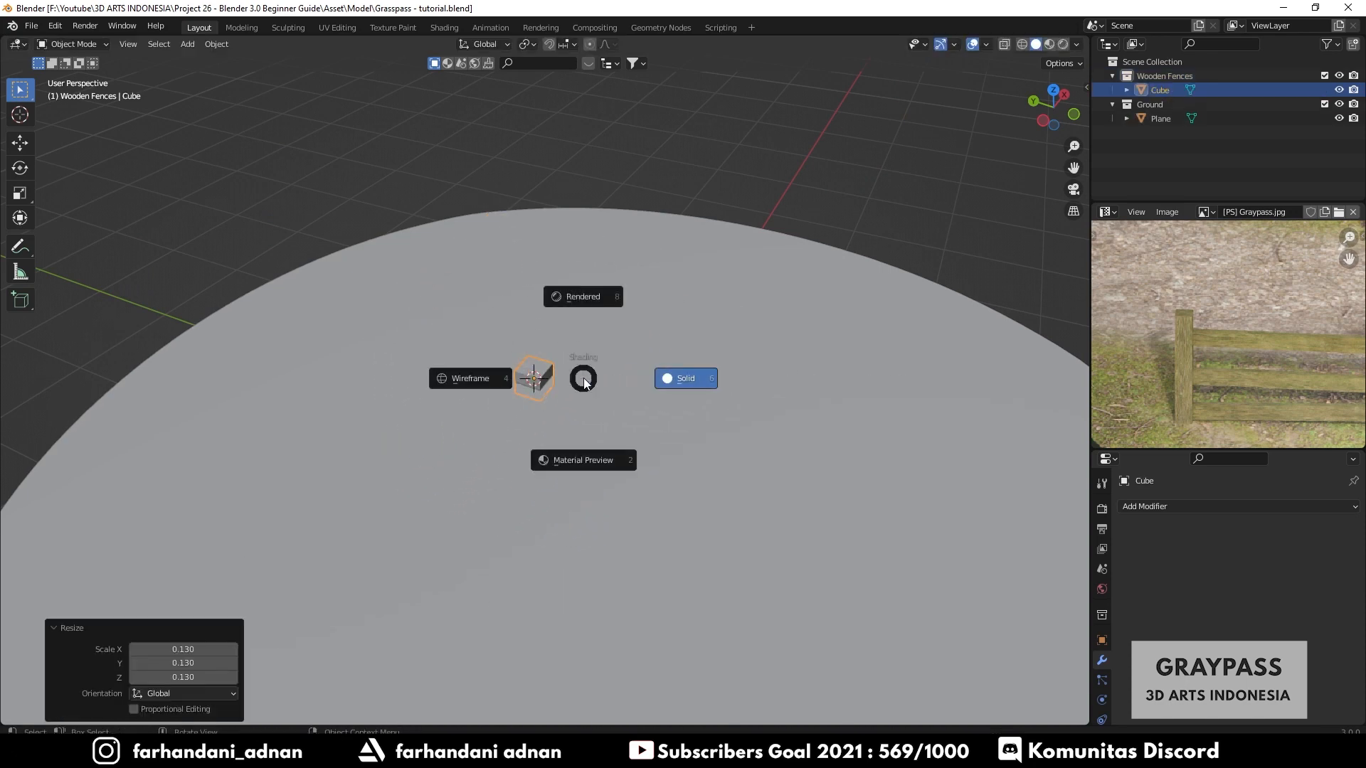
click(588, 460)
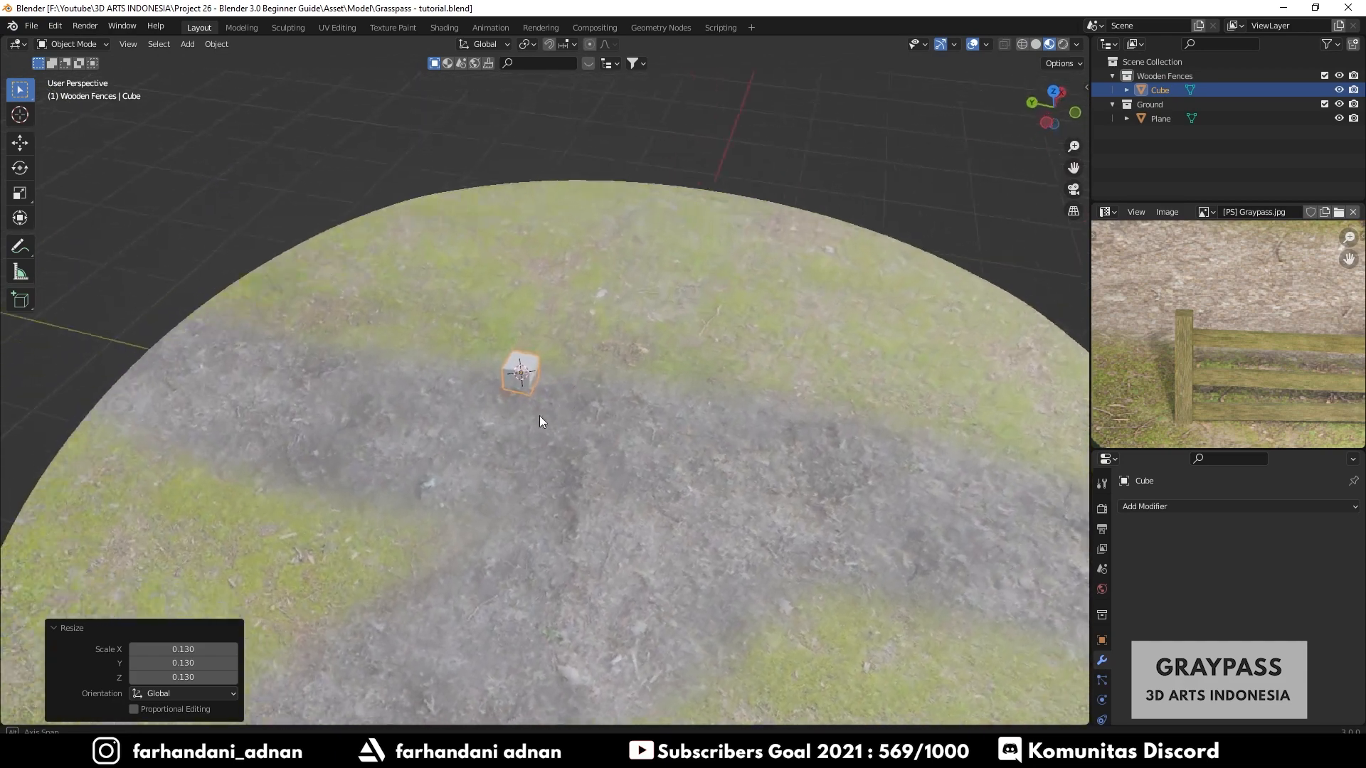
- Scale the cube to 0.534 on X and Y and raise it about 0.29 m along Z
middle_drag(539, 422, 797, 306)
key(s)
key(shift+z)
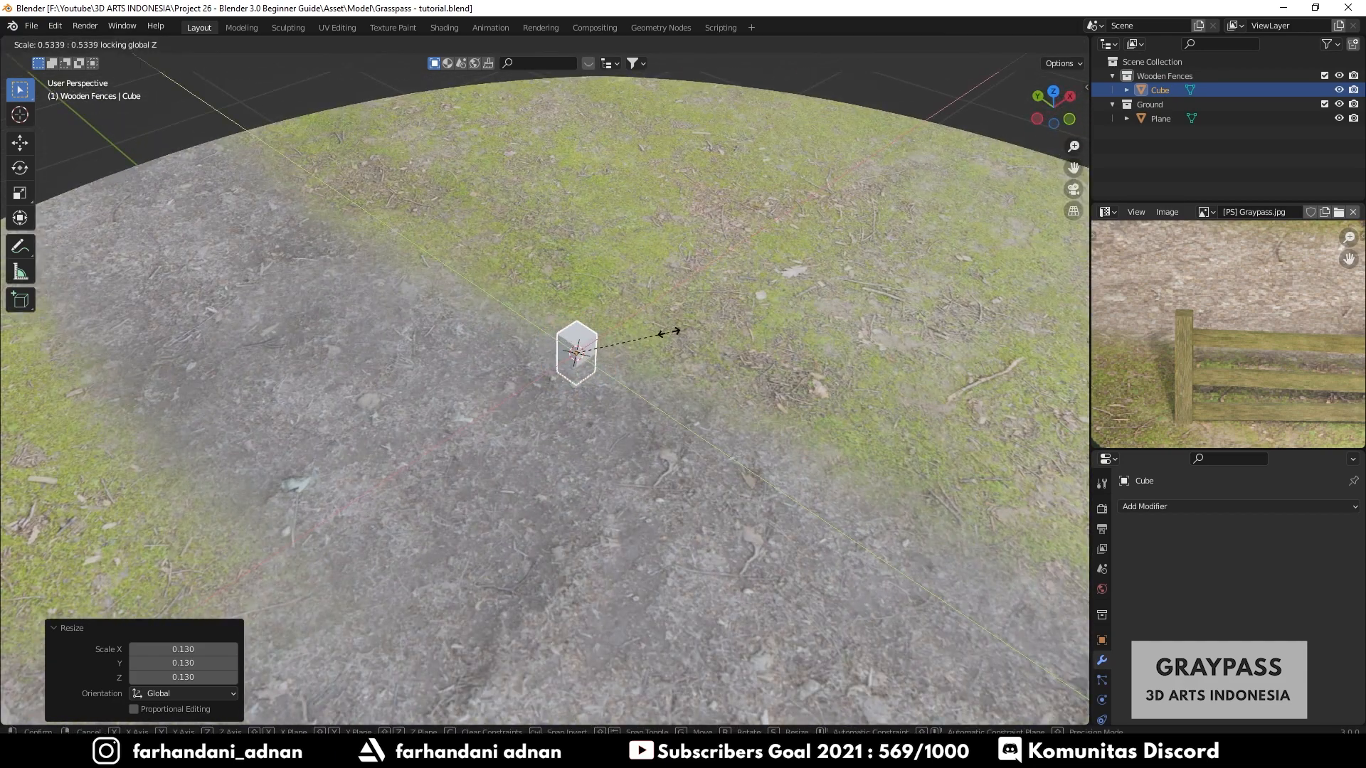
click(669, 332)
key(g)
key(z)
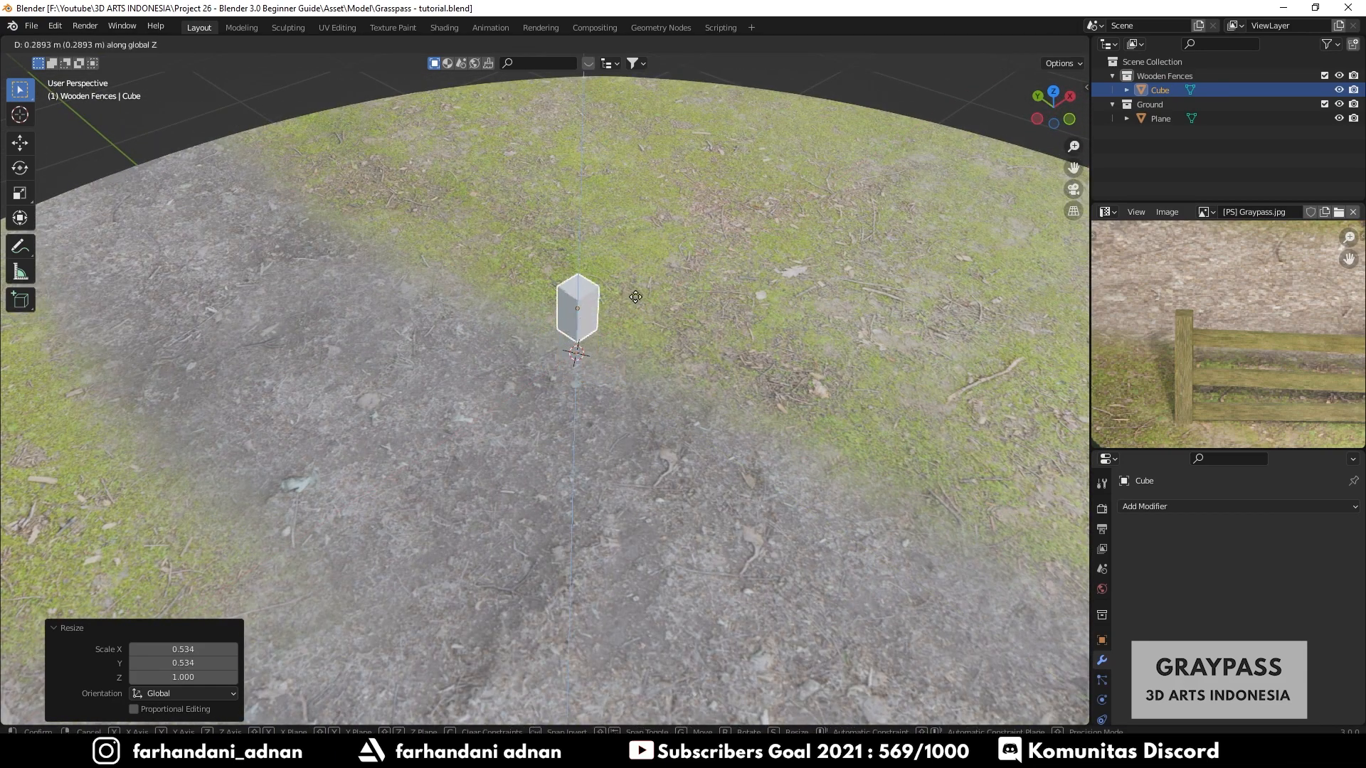
click(647, 279)
- Stretch the cube along Z into a tall post, then shorten it slightly to 0.942
middle_drag(648, 279, 531, 289)
key(s)
key(z)
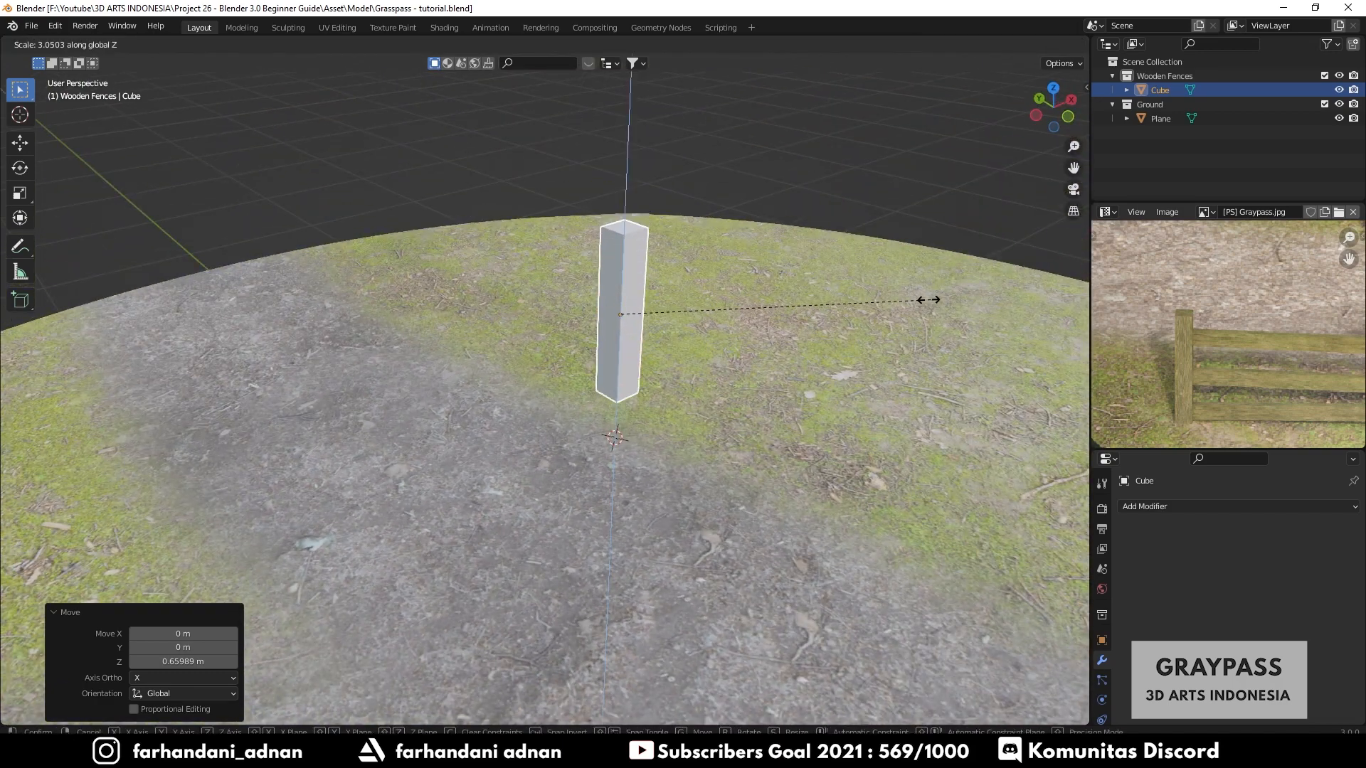
click(948, 300)
middle_drag(948, 300, 650, 368)
key(s)
key(z)
click(648, 344)
- Narrow the post to 0.899 along X and lower it about 0.35 m along Z into the ground
key(s)
key(x)
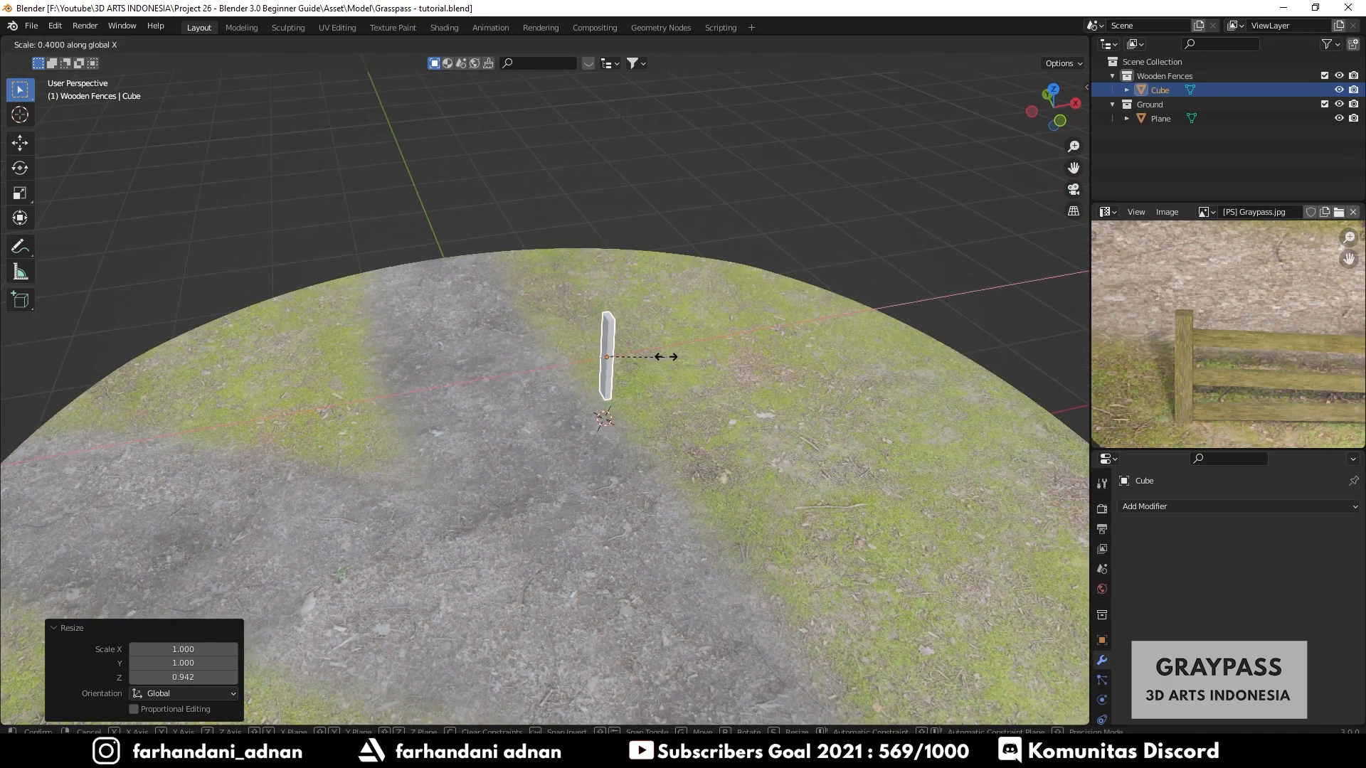
click(734, 347)
middle_drag(532, 407, 546, 347)
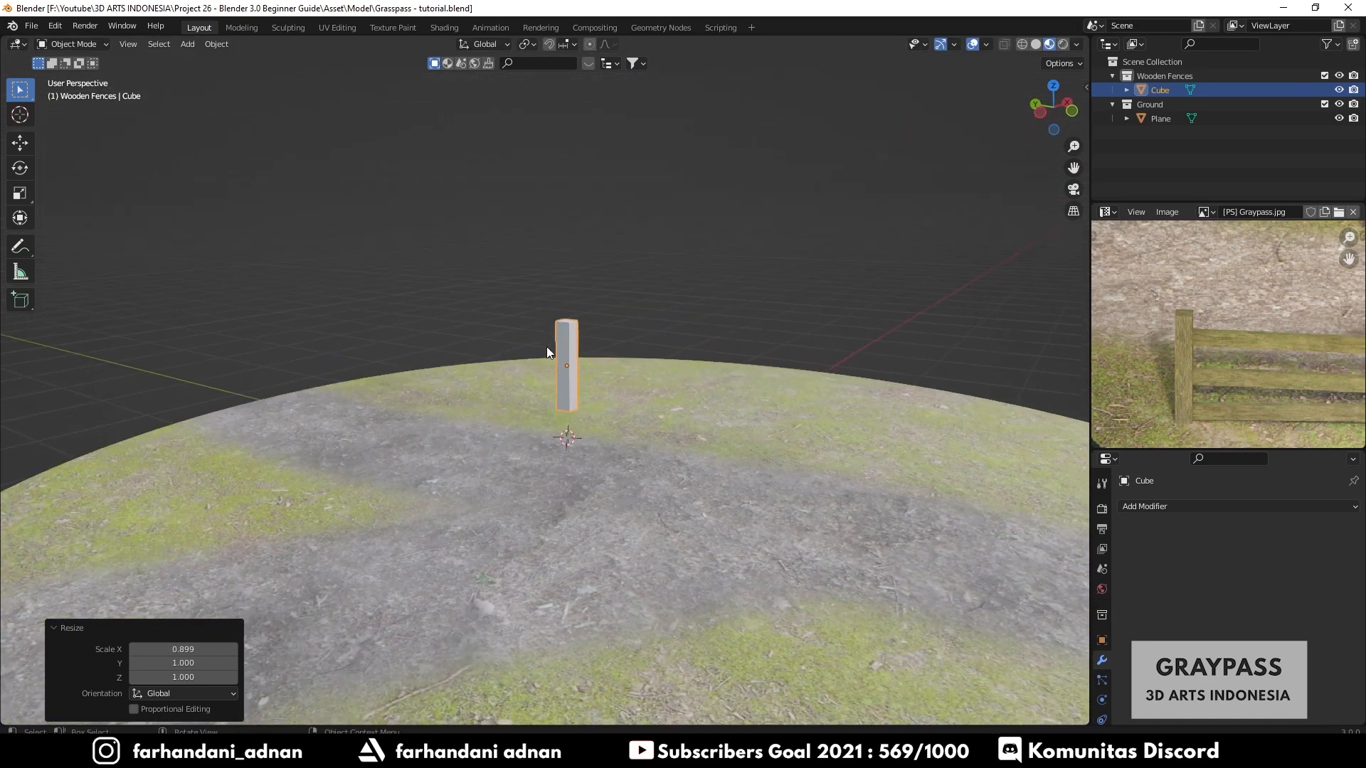
key(g)
key(z)
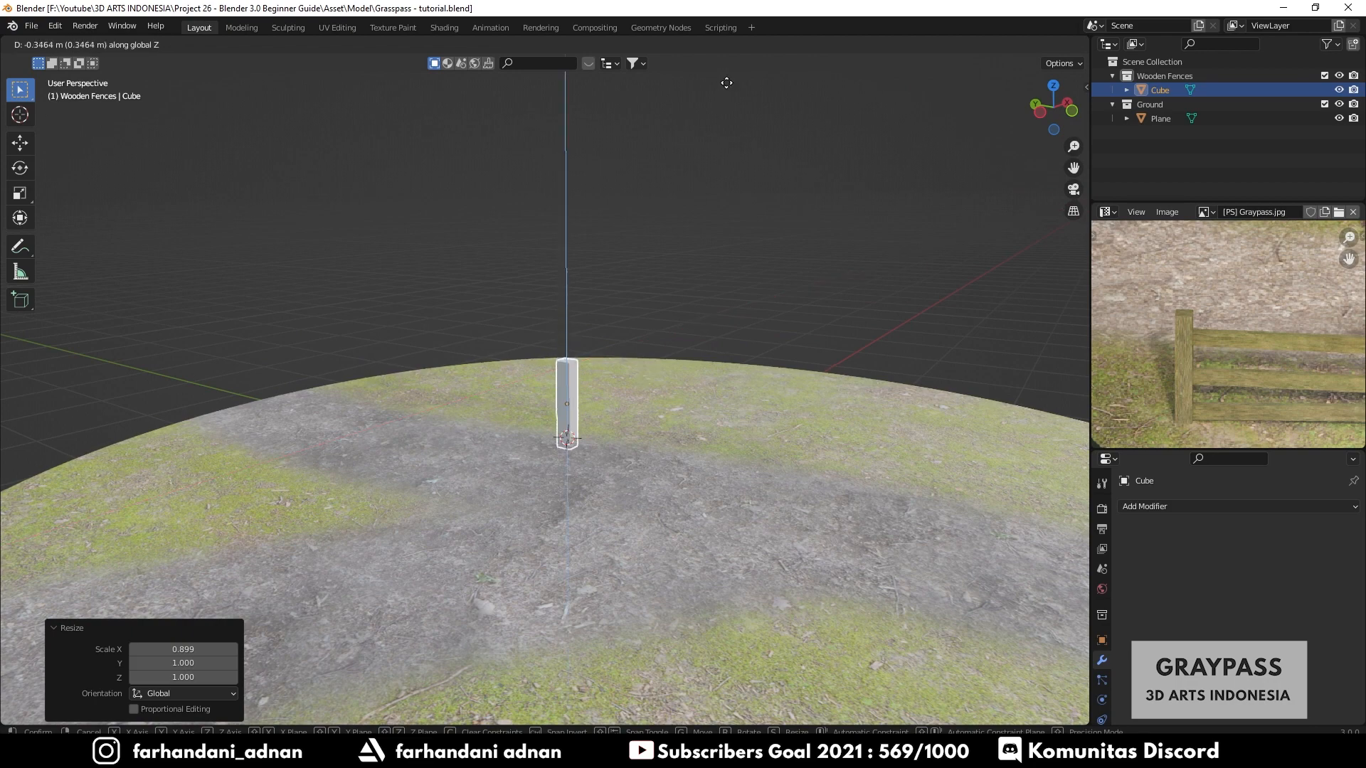
click(735, 65)
- Move the post about 1.1 m across the ground plane
key(a)
key(a)
middle_drag(581, 319, 609, 370)
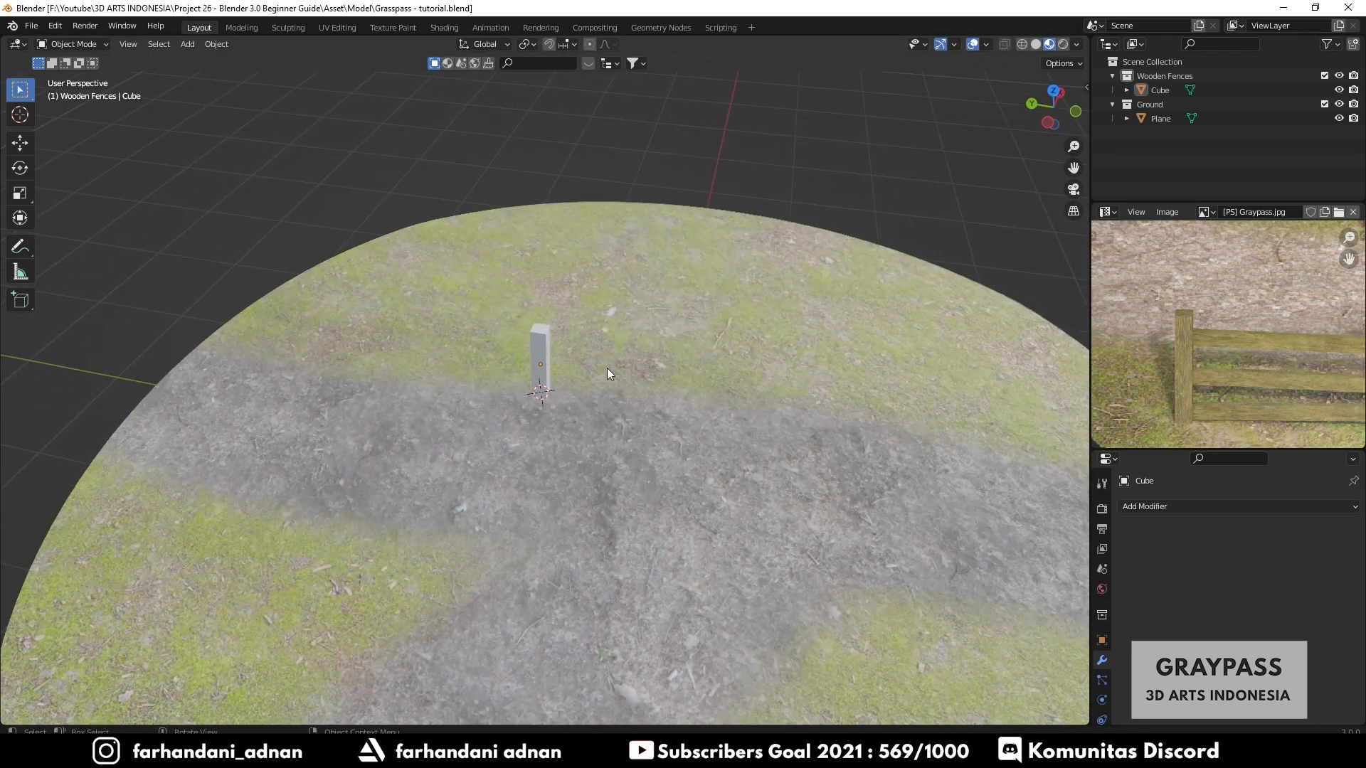
click(547, 350)
key(g)
key(shift+z)
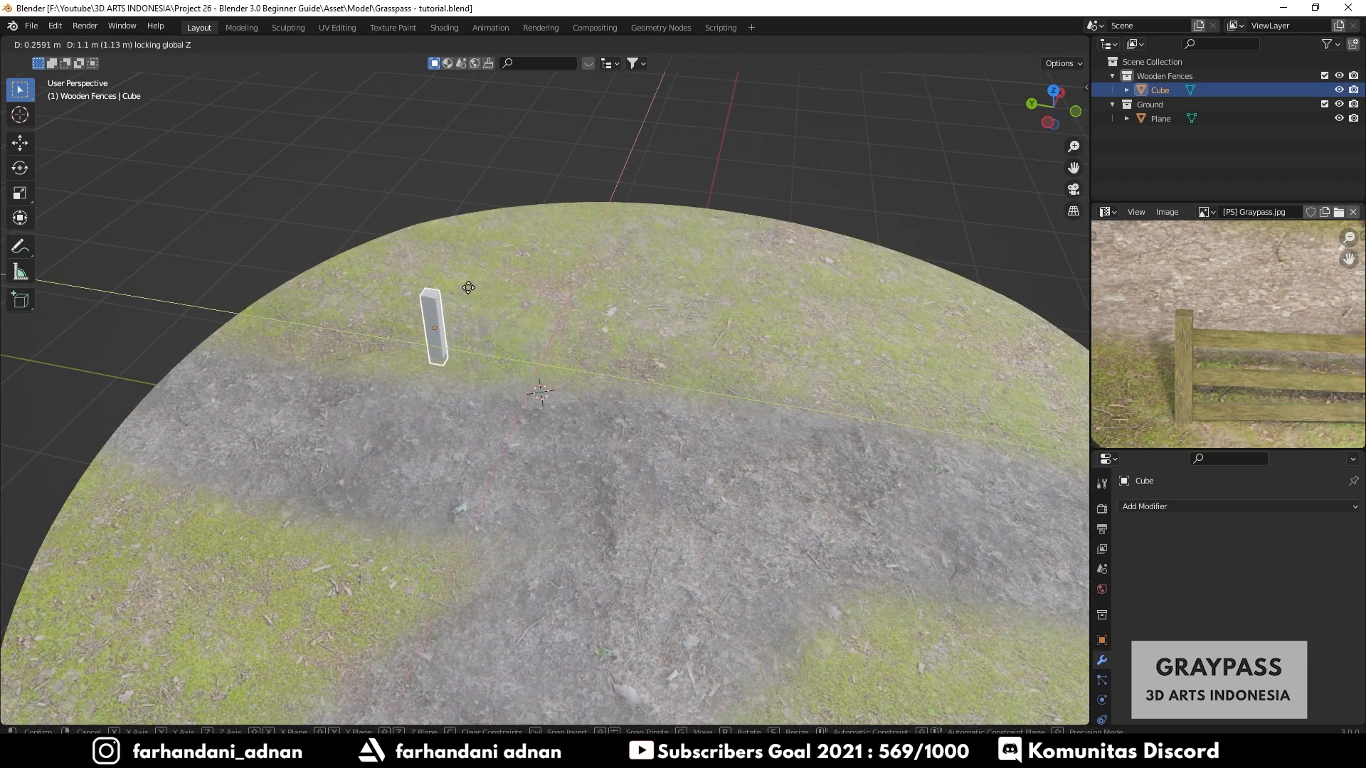
click(428, 306)
key(r)
key(z)
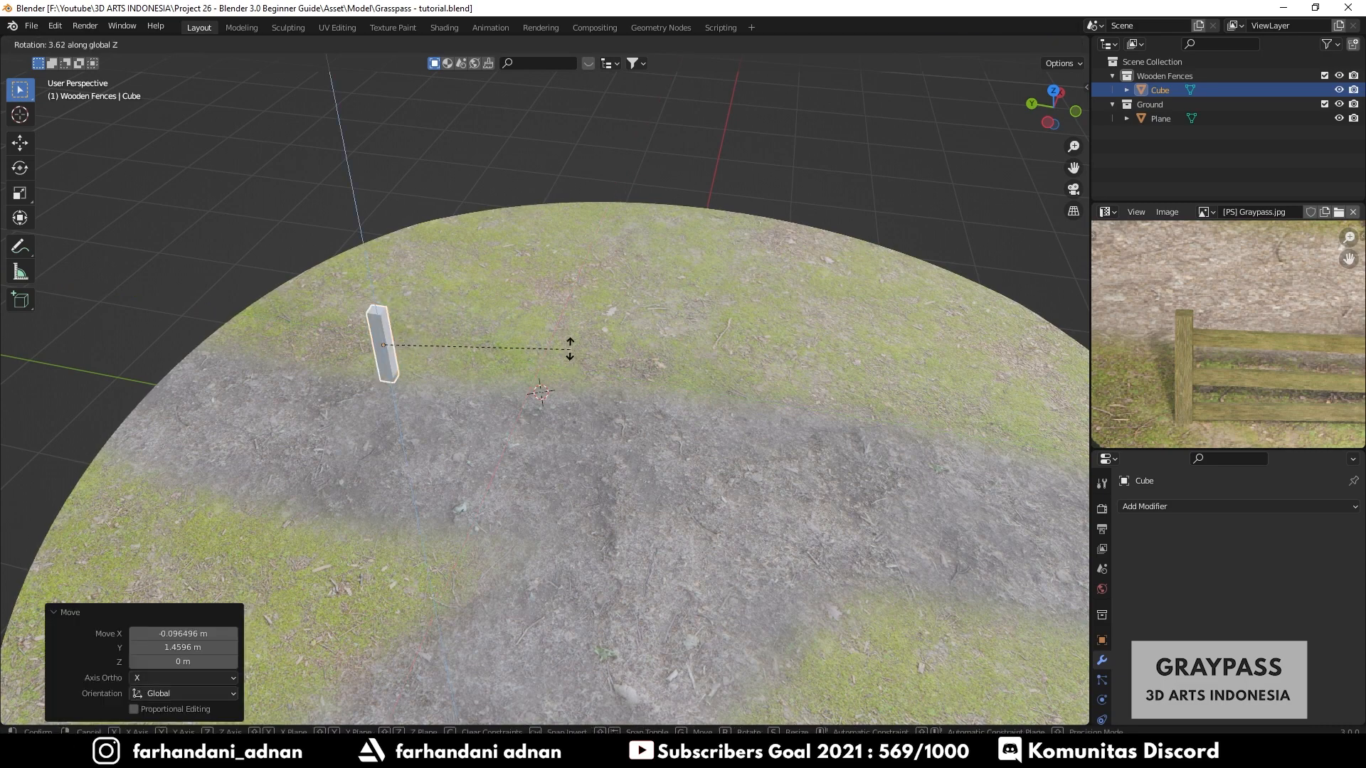
right_click(552, 320)
- Duplicate the post and place the copy about 2 m away along the ground
key(shift+d)
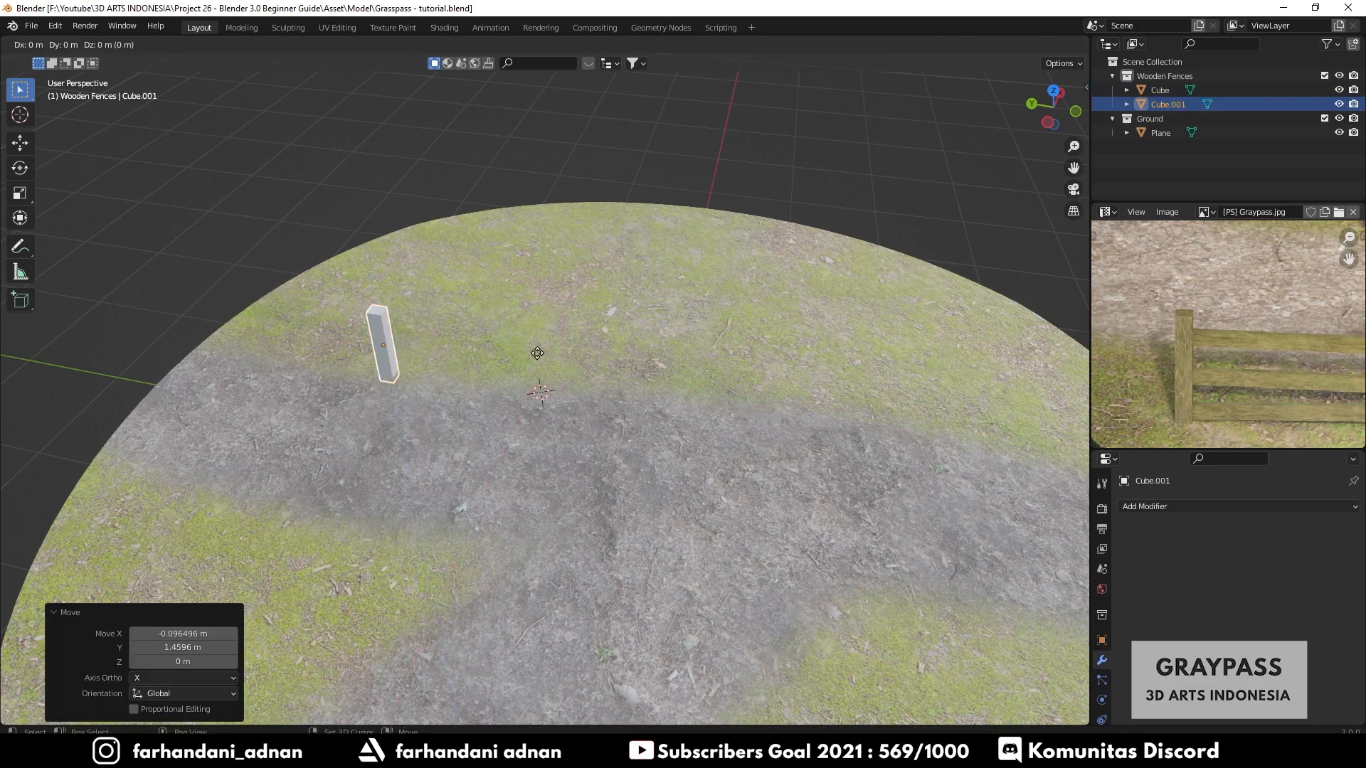
key(shift+z)
click(759, 373)
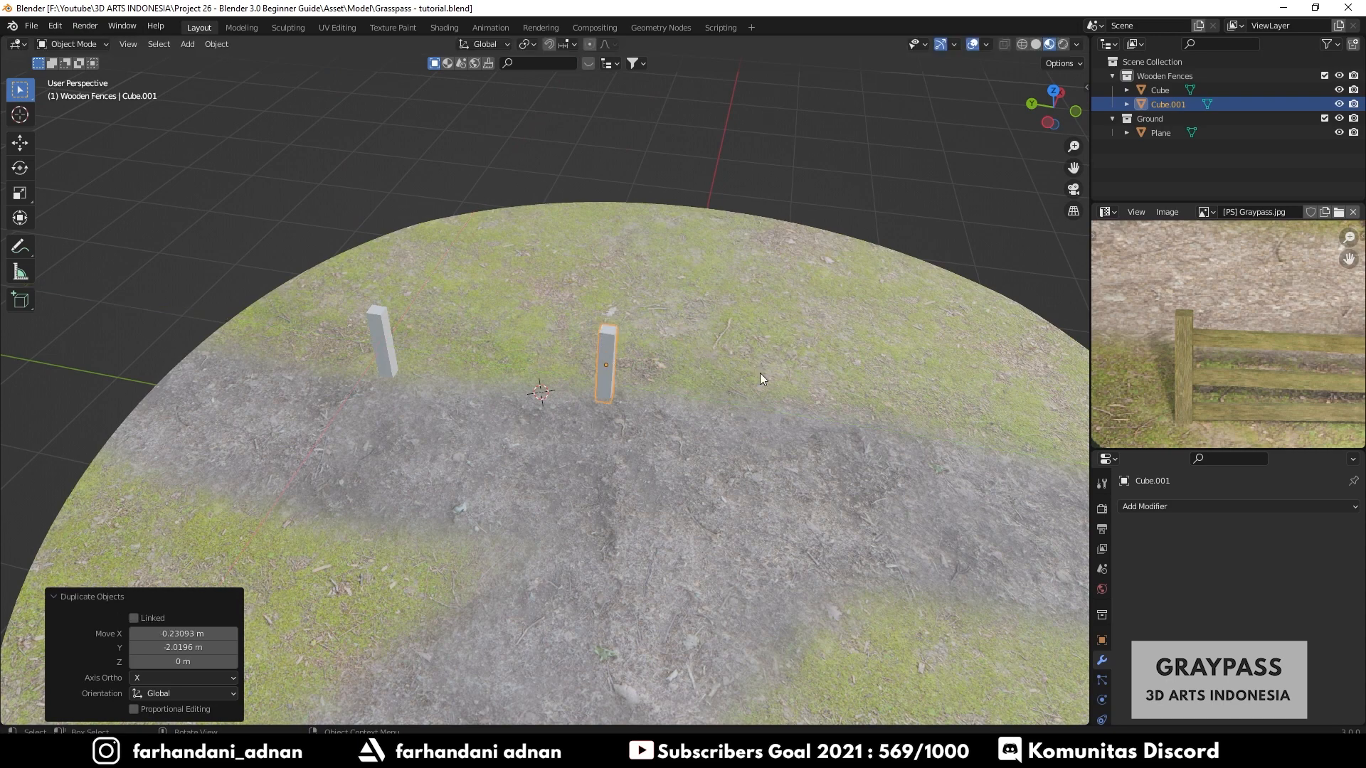
- Duplicate the first post and place the copy right beside it
middle_drag(760, 373, 578, 398)
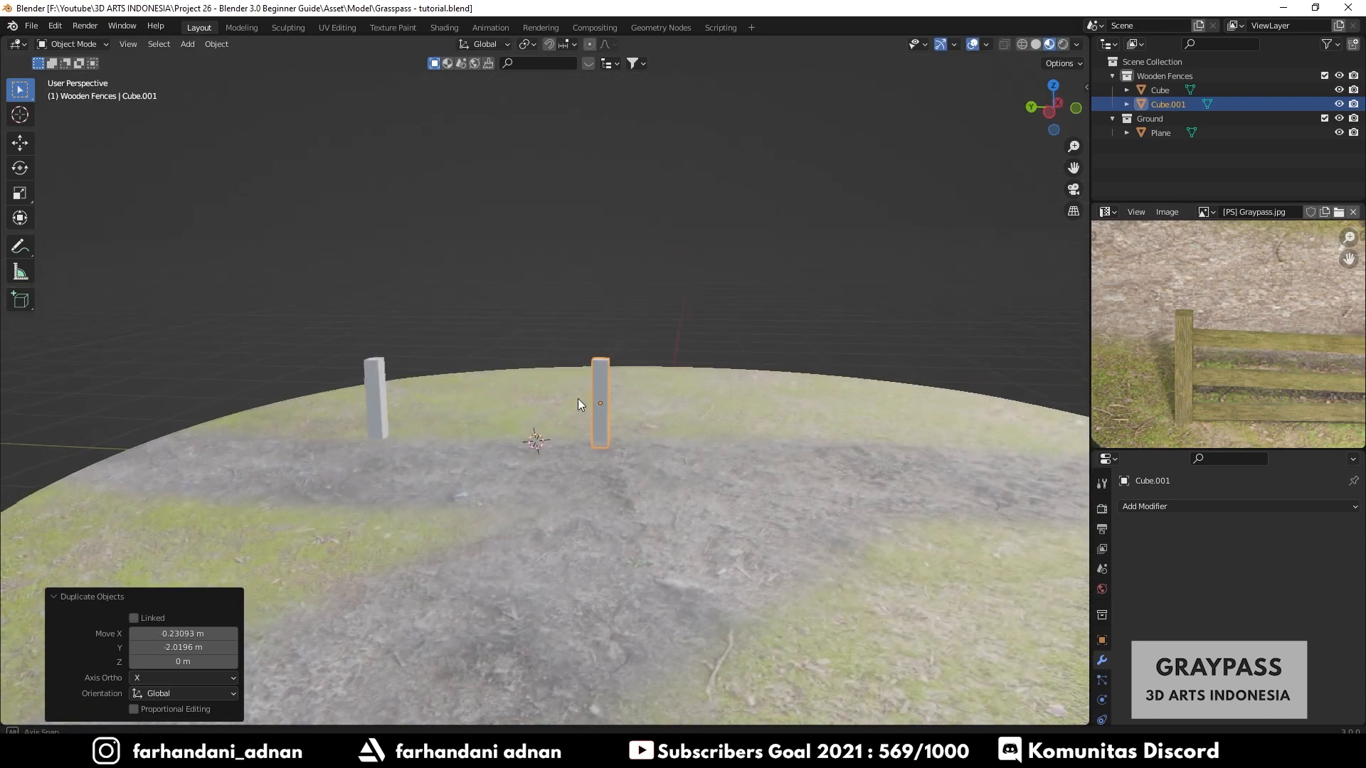
scroll(1297, 399, down, 3)
scroll(1300, 395, up, 2)
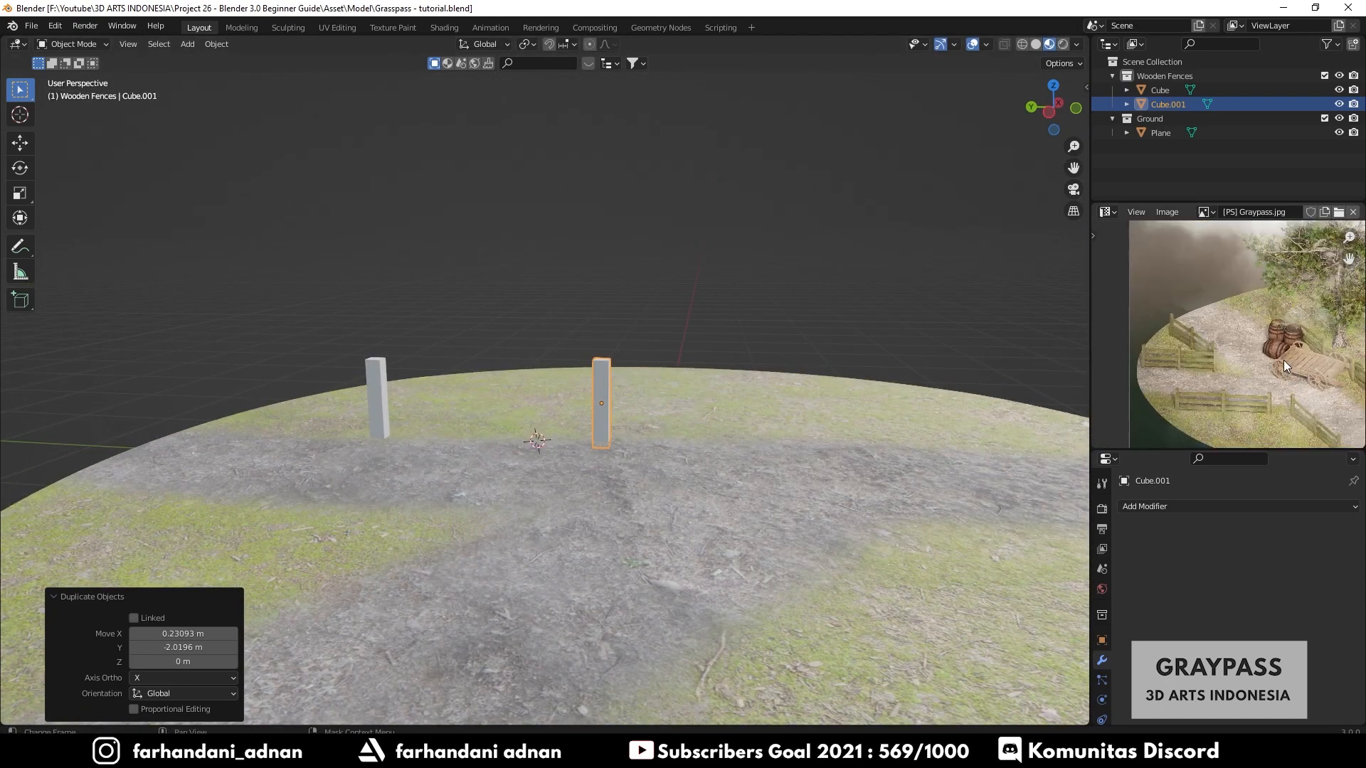
middle_drag(719, 424, 715, 457)
shift+middle_drag(411, 360, 504, 422)
scroll(444, 388, up, 3)
click(335, 410)
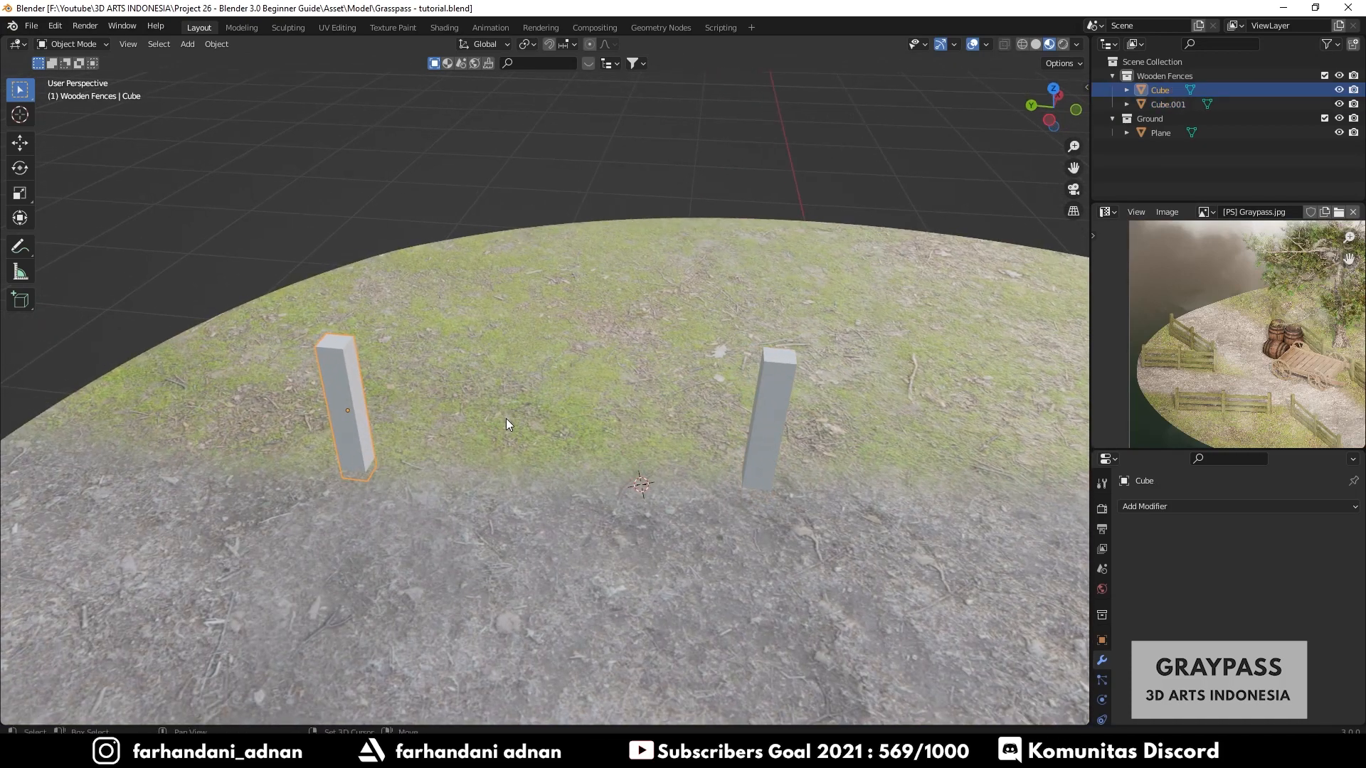
key(shift+d)
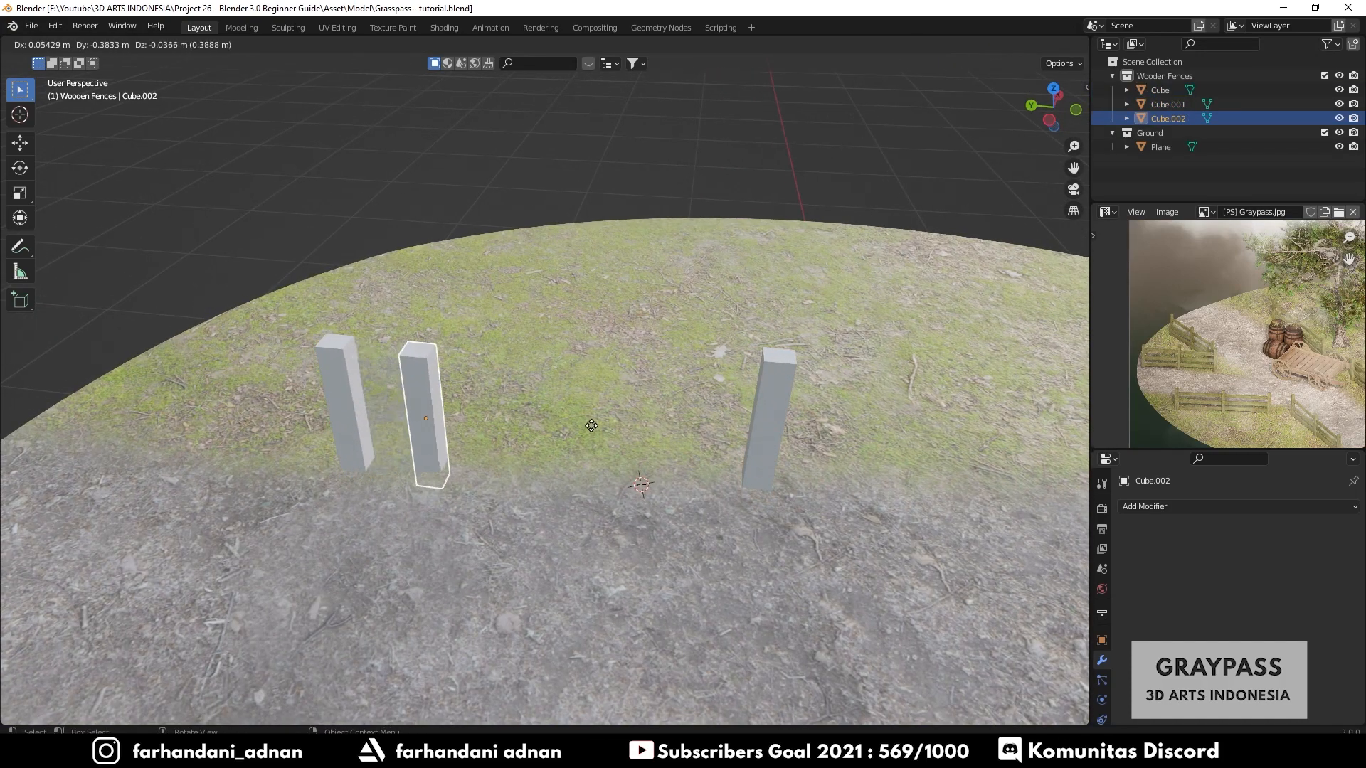
click(579, 413)
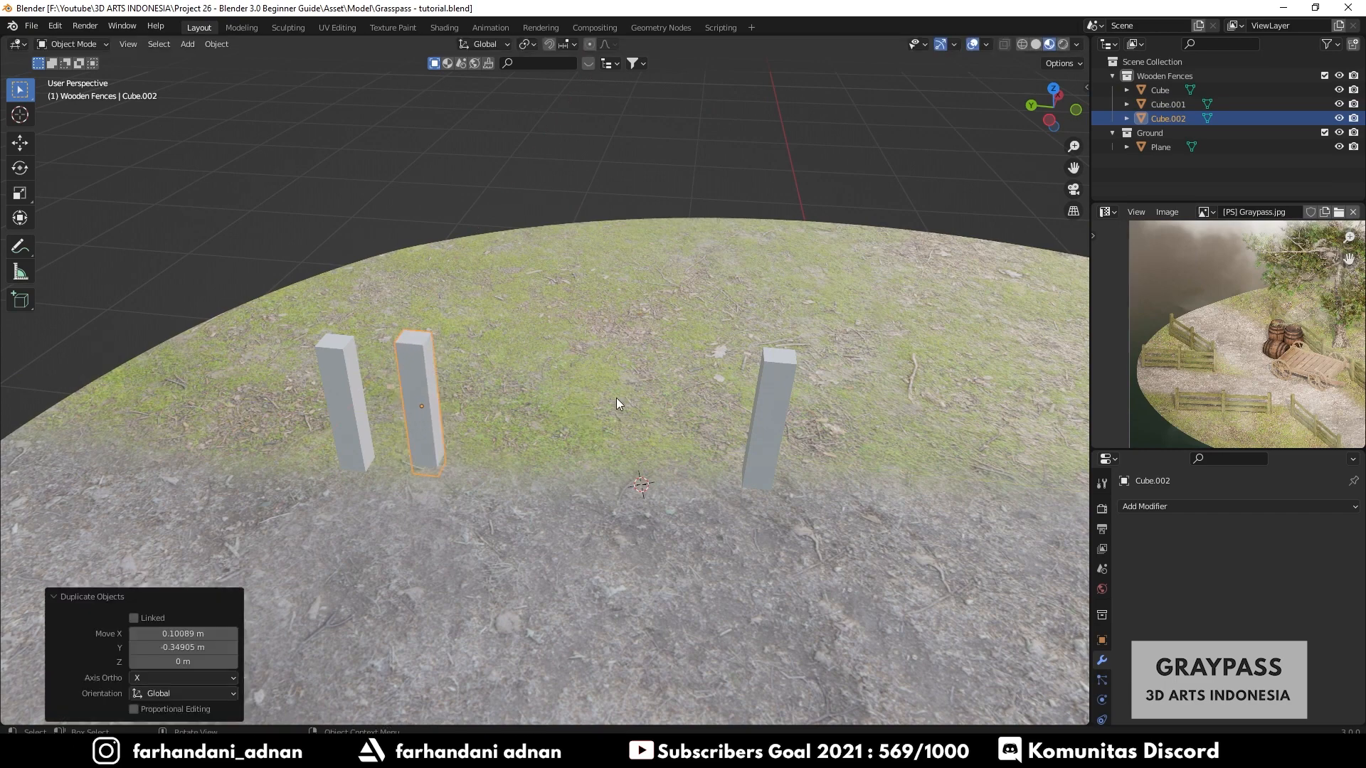
- Rotate the copied post 90° about the X axis to lay it horizontally as a rail
key(r)
key(x)
text(90)
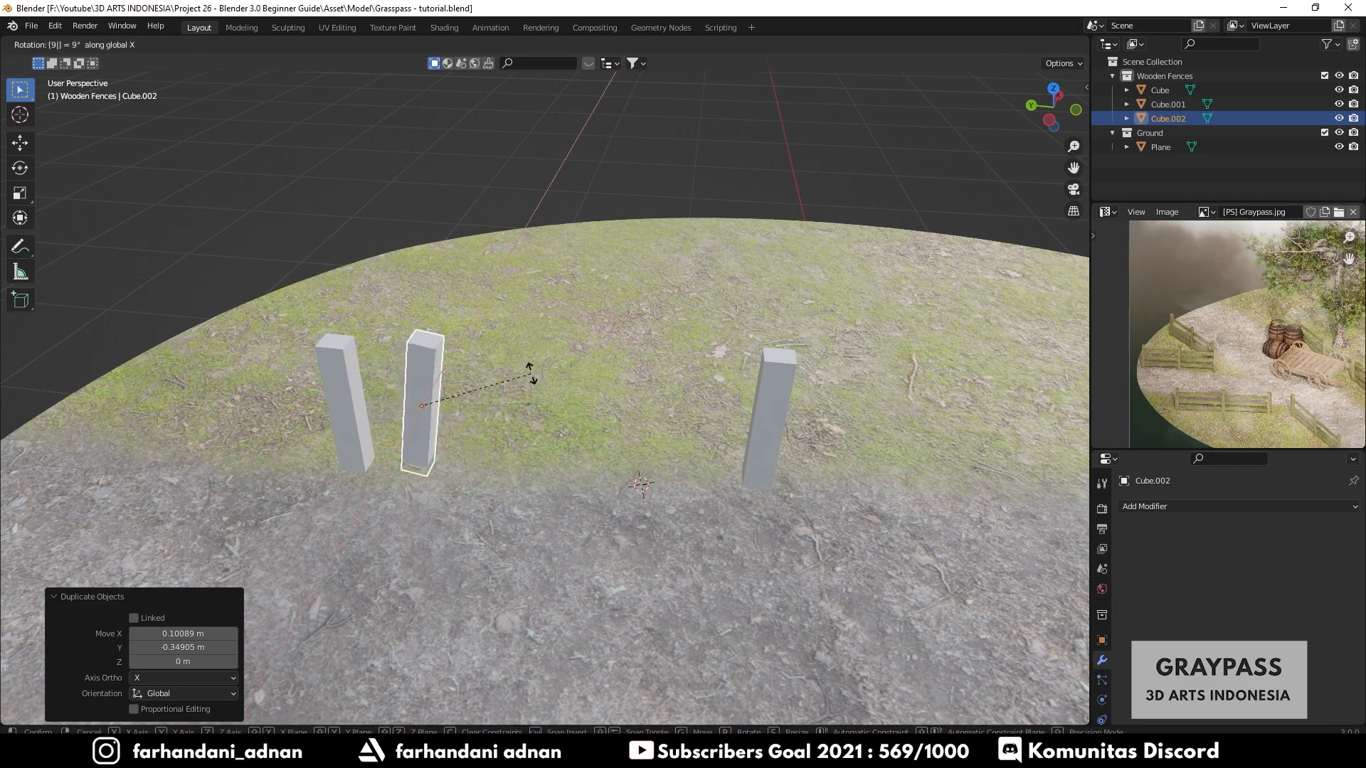
key(Return)
- Thin the rail to 0.275 along X
middle_drag(530, 374, 797, 326)
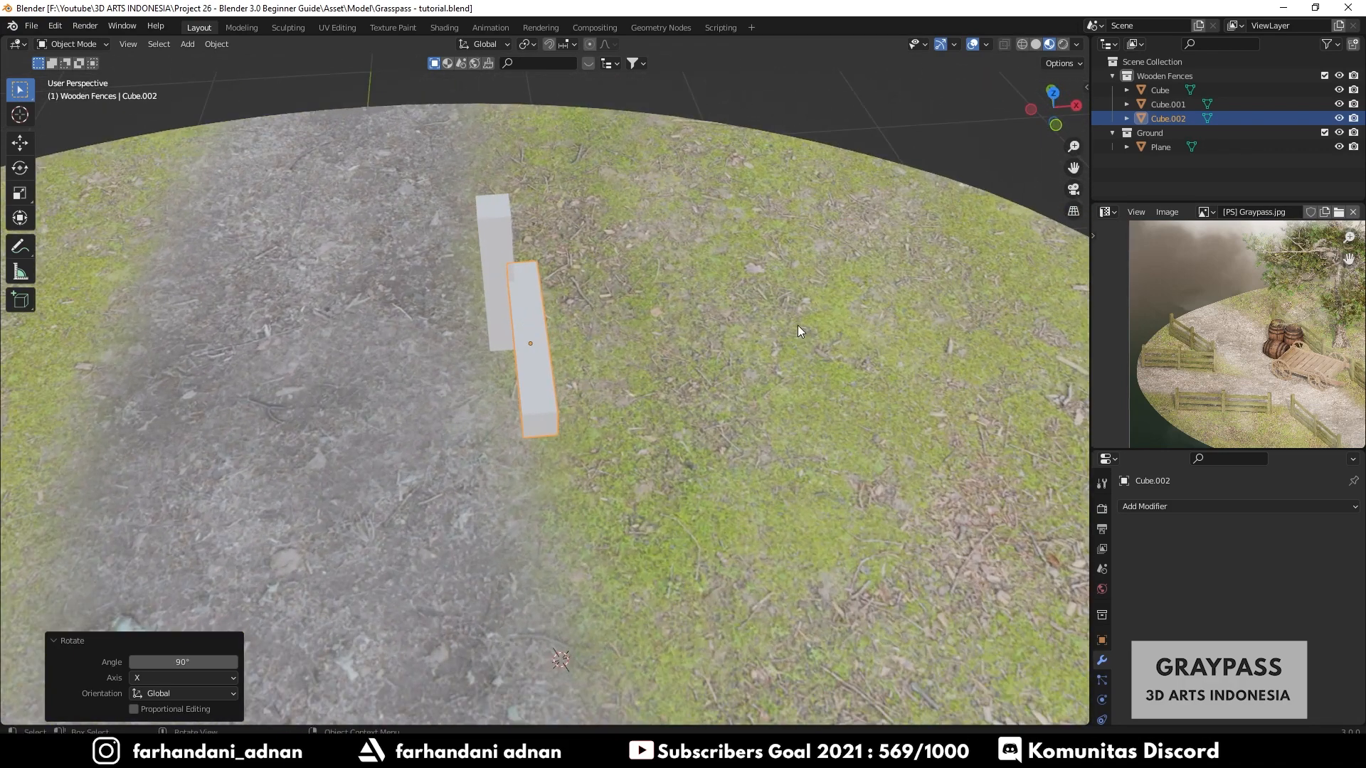
key(s)
key(x)
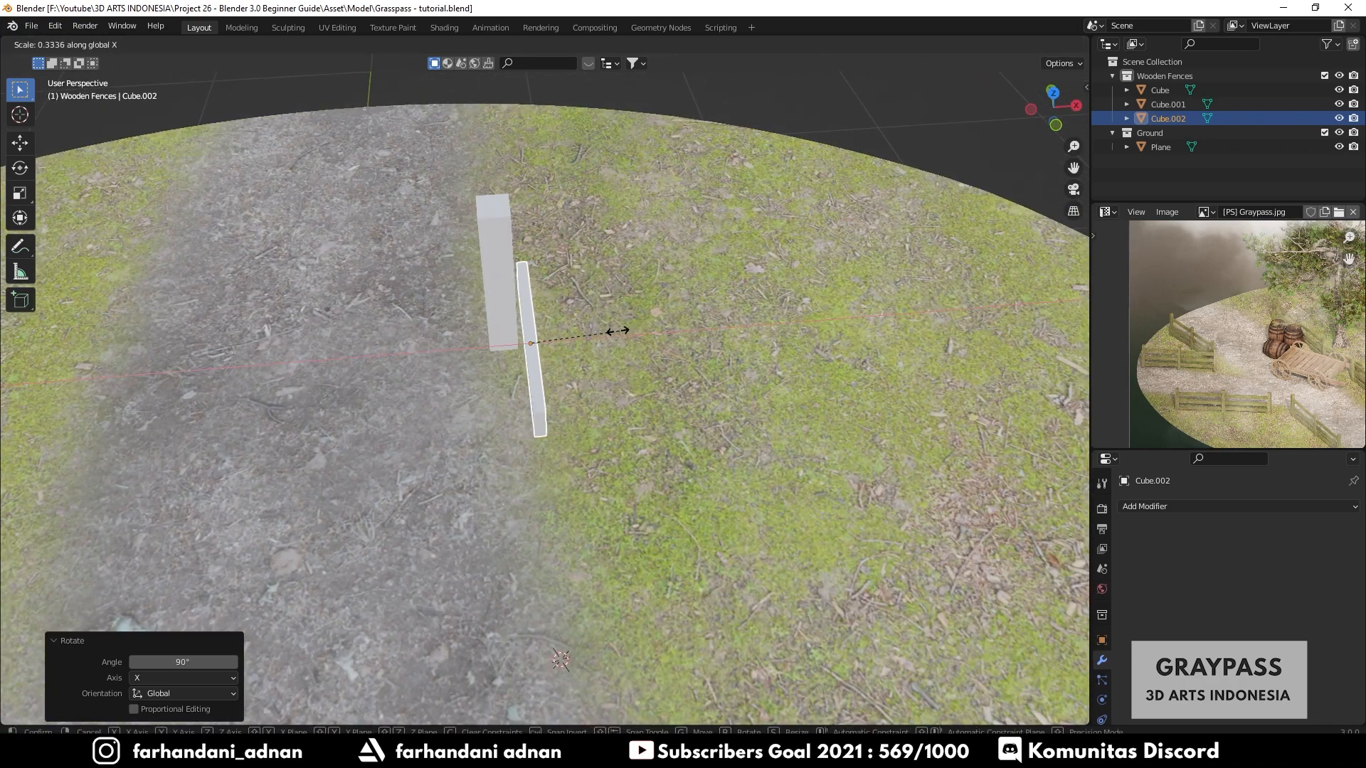
click(603, 331)
middle_drag(604, 332, 536, 425)
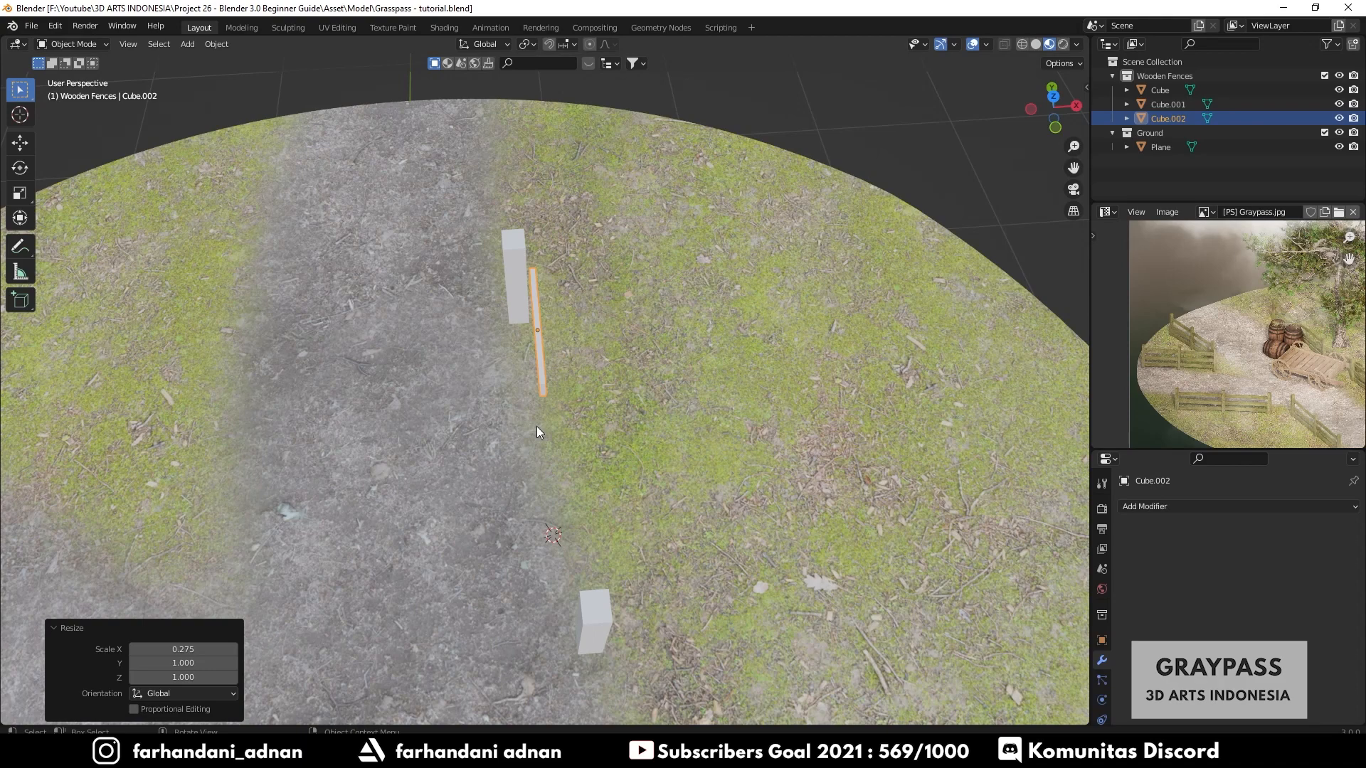
- In top view, move the rail across the ground plane to line it up with the first post
key(KP_7)
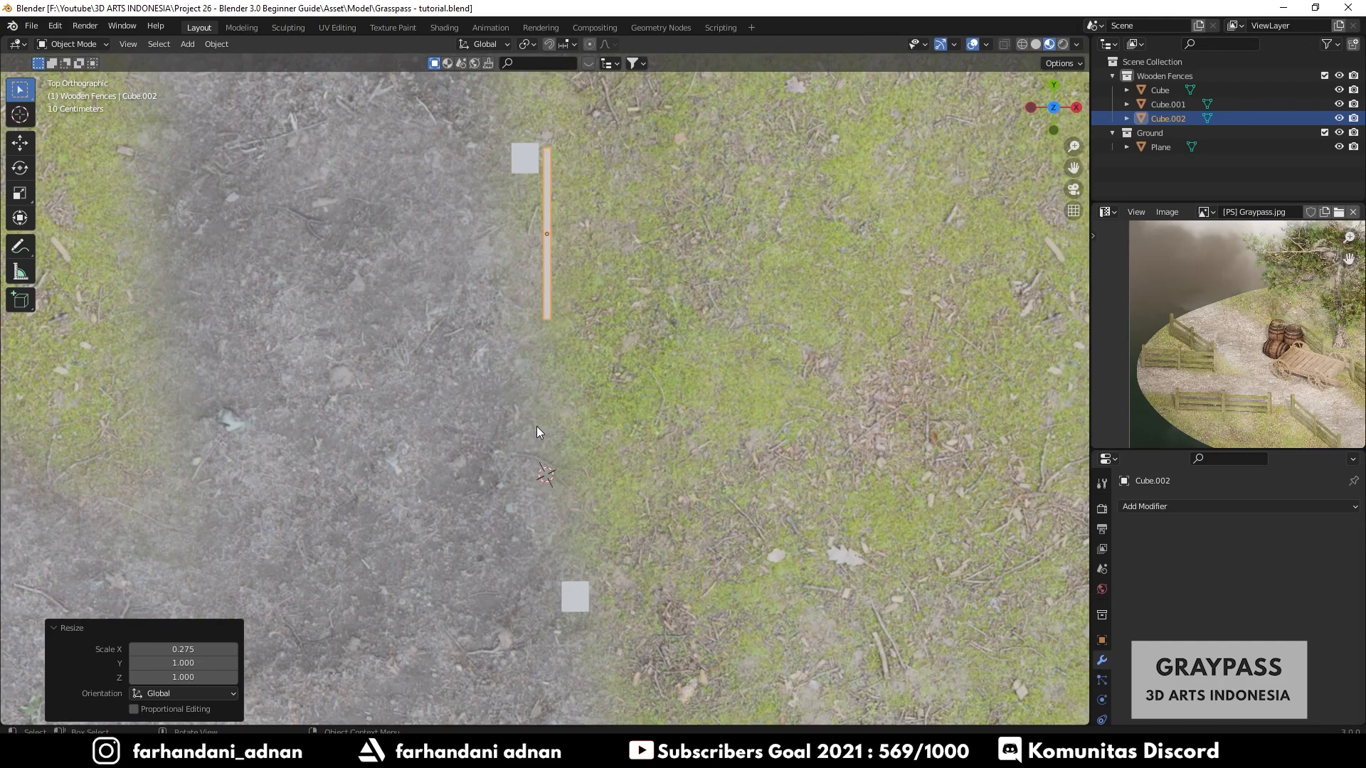
scroll(630, 305, down, 2)
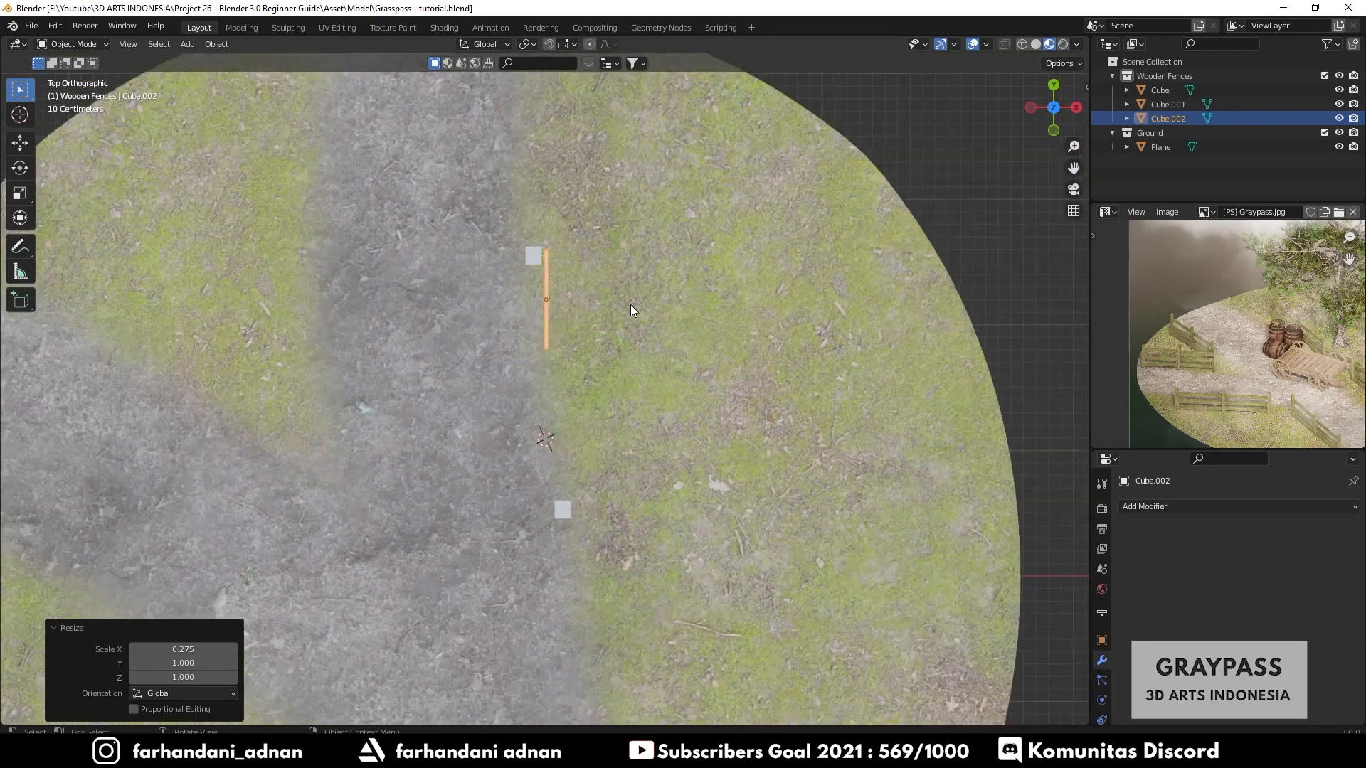
click(131, 46)
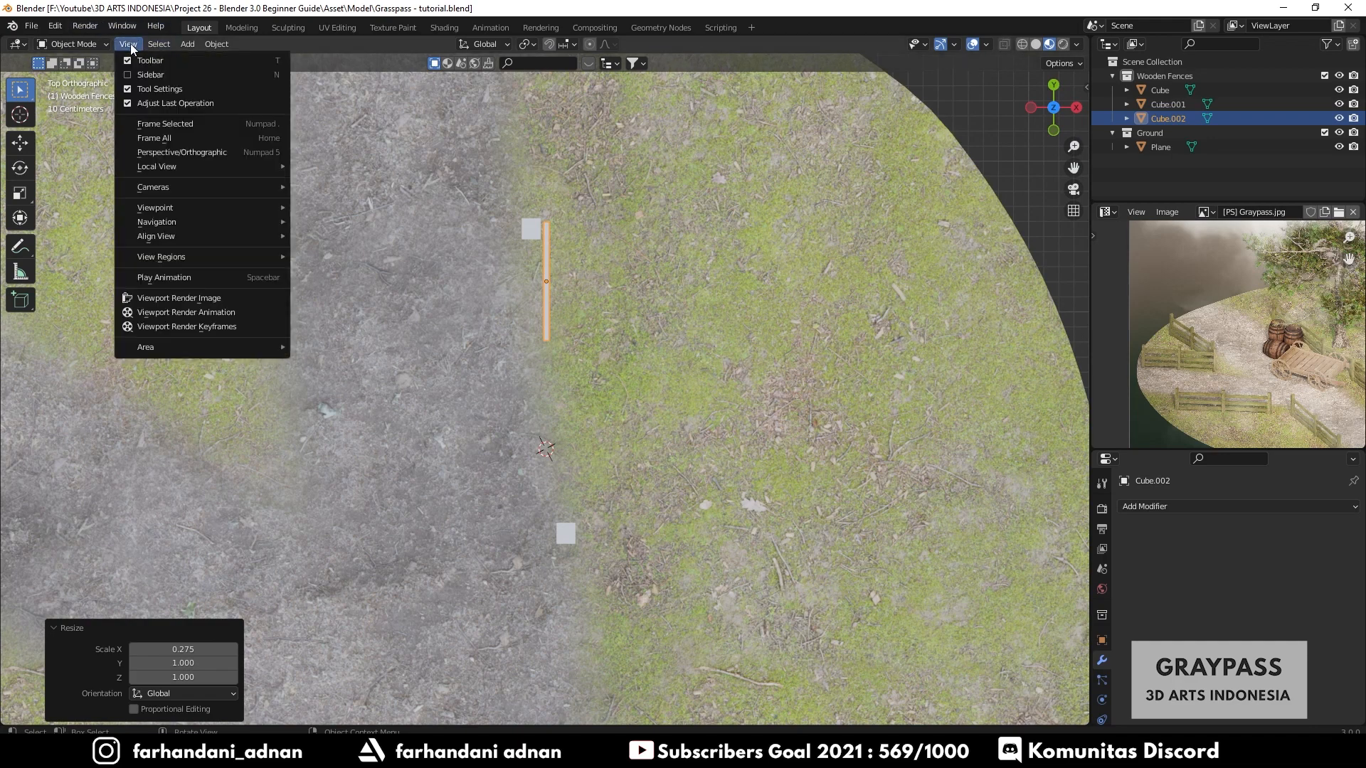
mouse_move(148, 210)
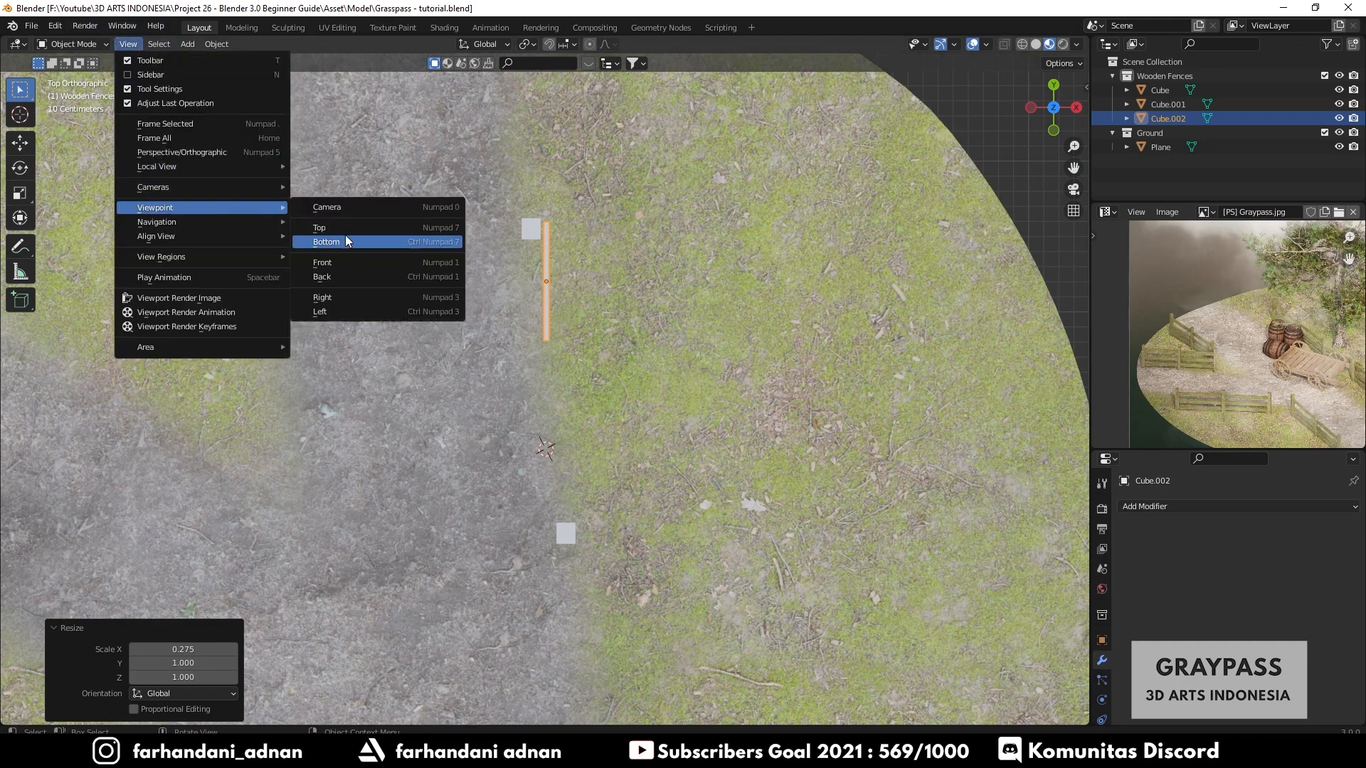
click(450, 228)
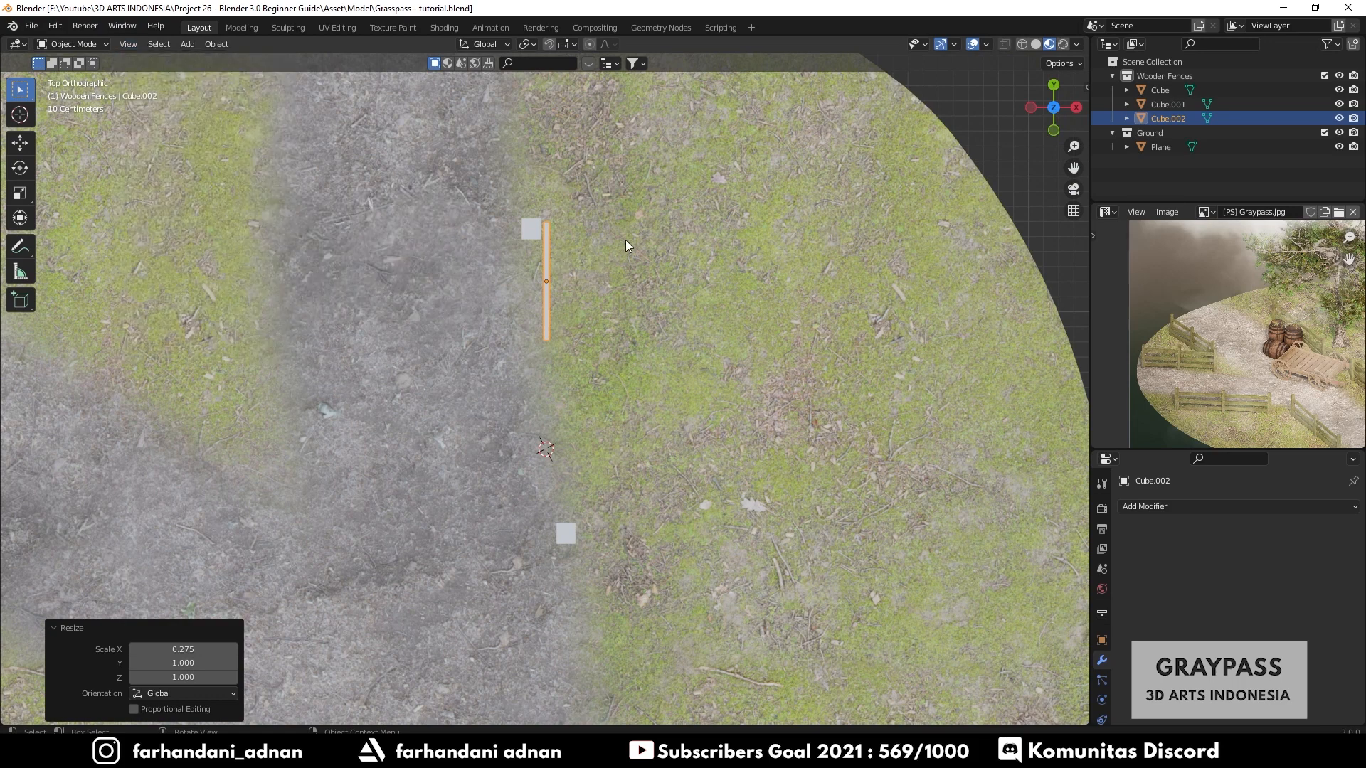
key(g)
key(shift+z)
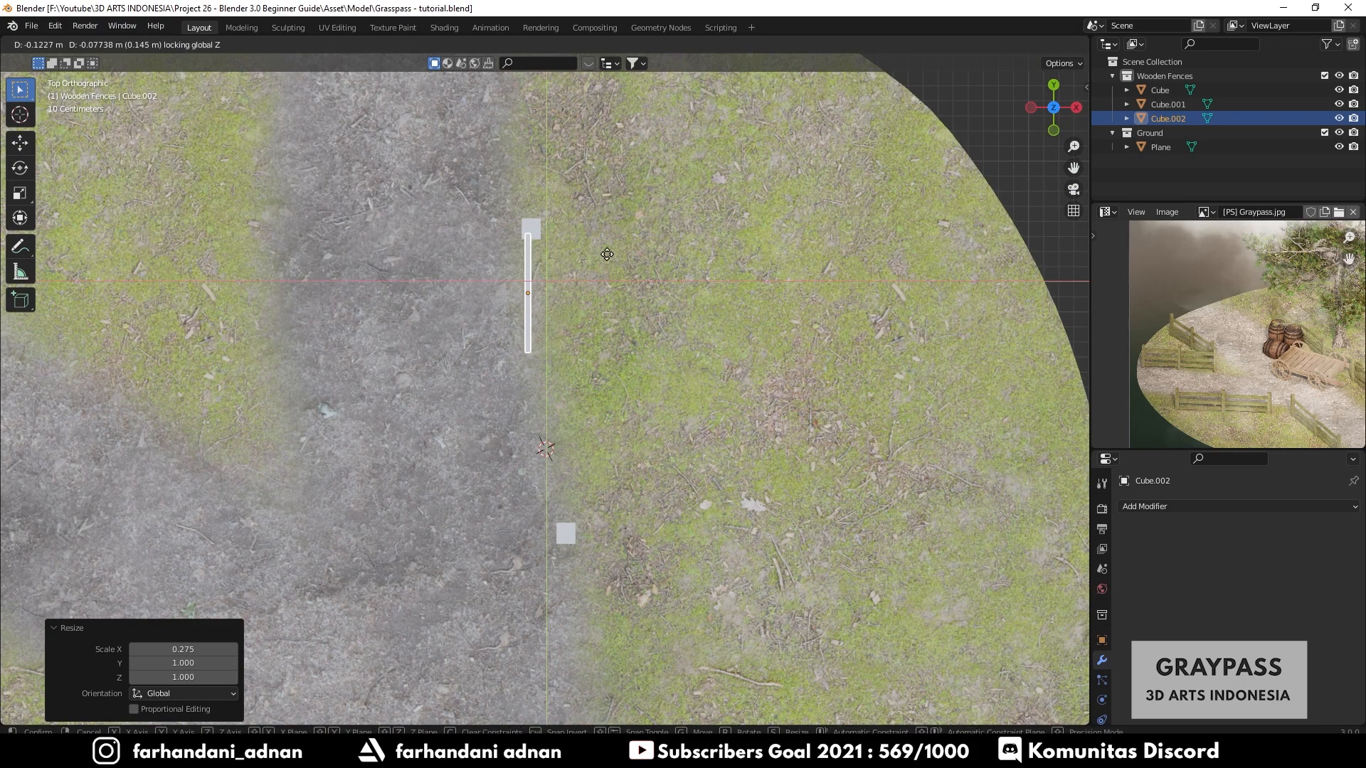
click(610, 261)
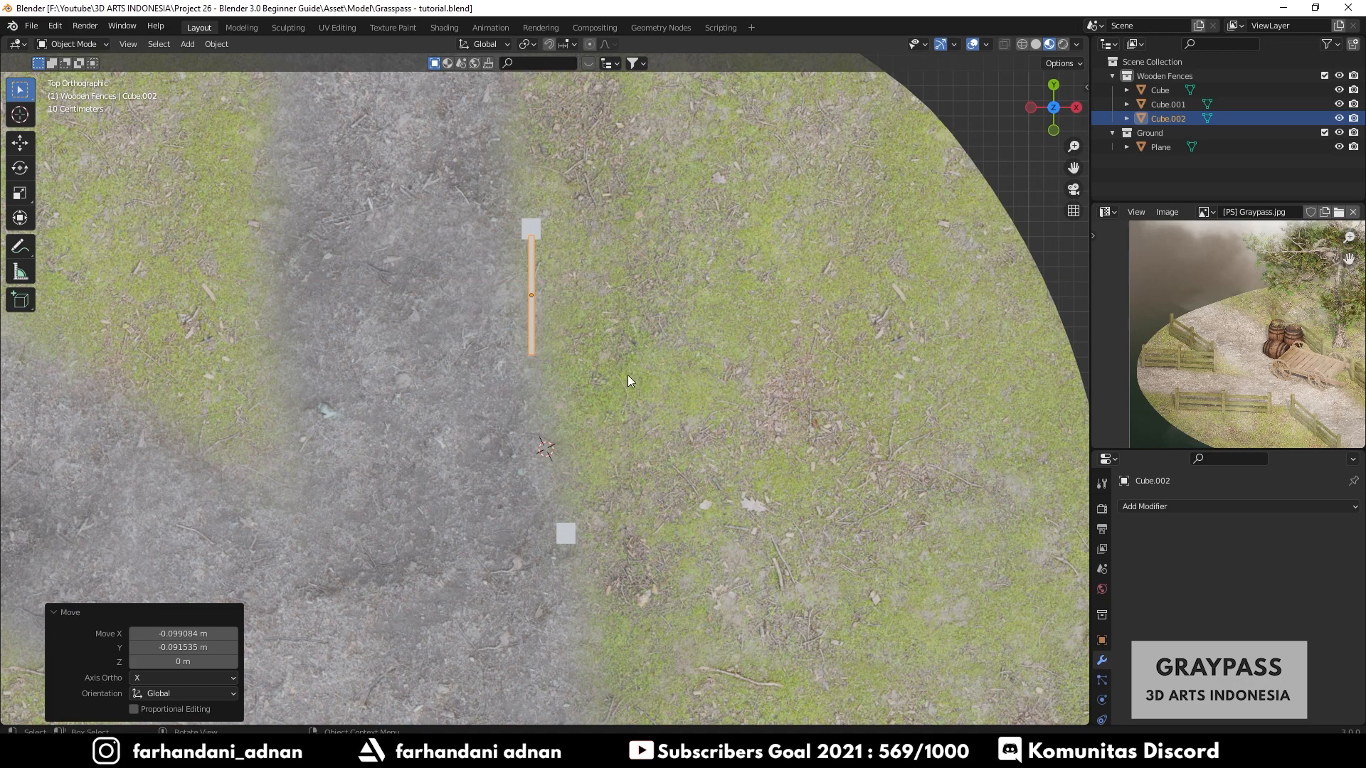
- Duplicate the second post and slide the copy about 1.3 m along Y
click(573, 530)
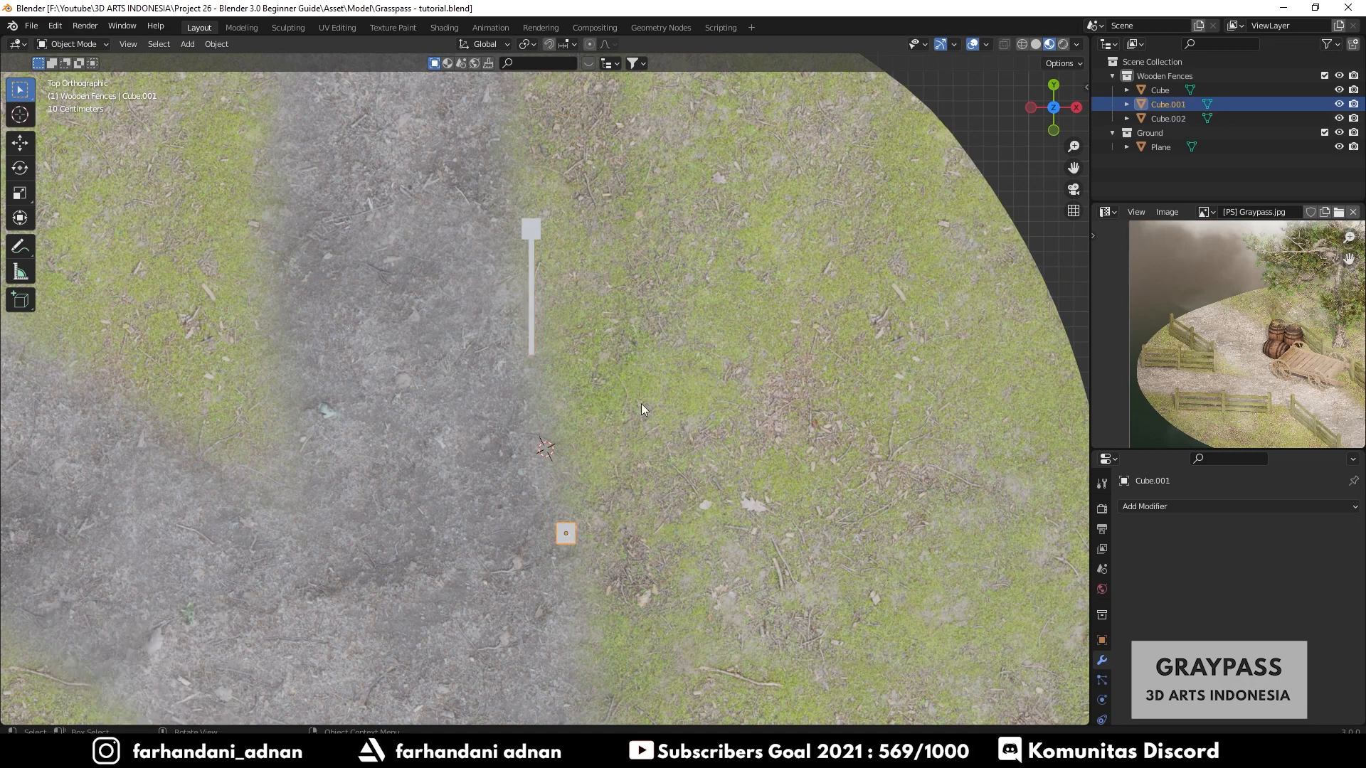
key(shift+d)
key(shift+z)
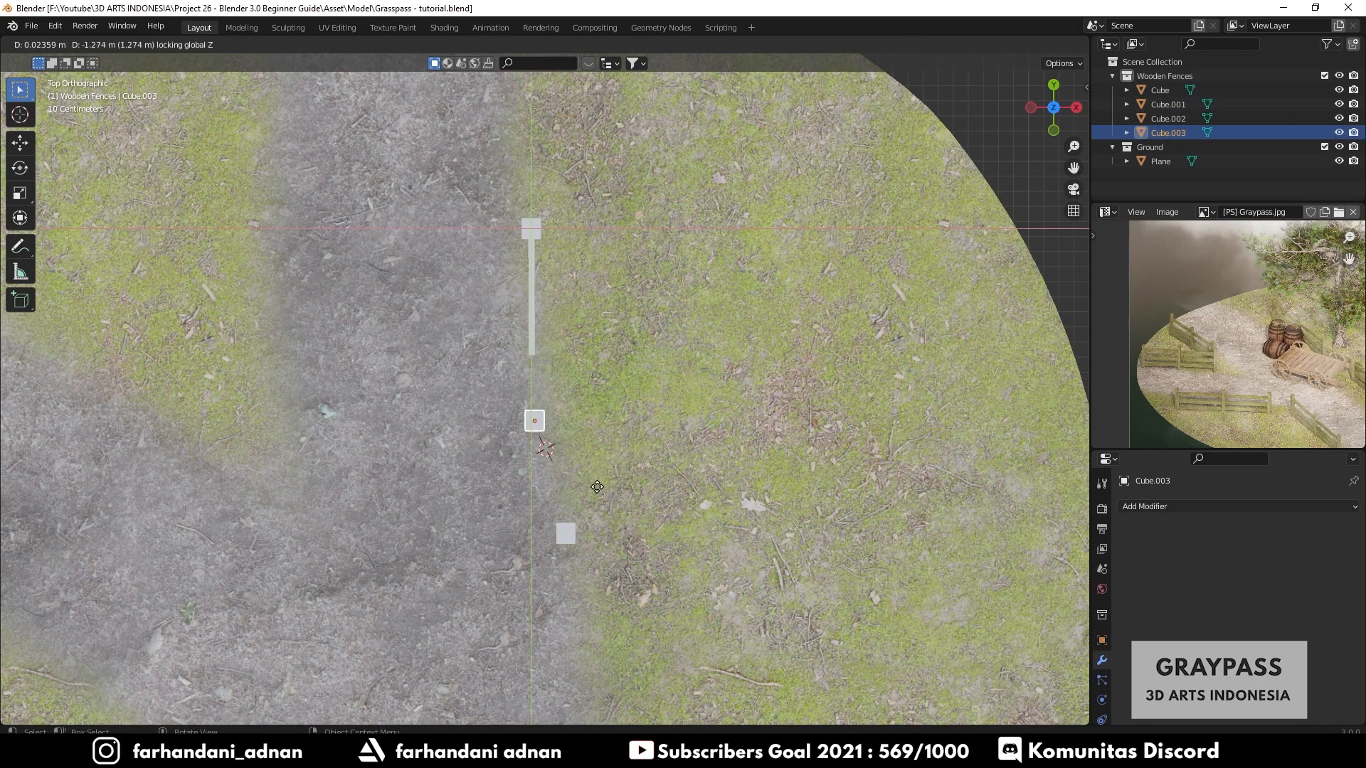
key(y)
click(595, 492)
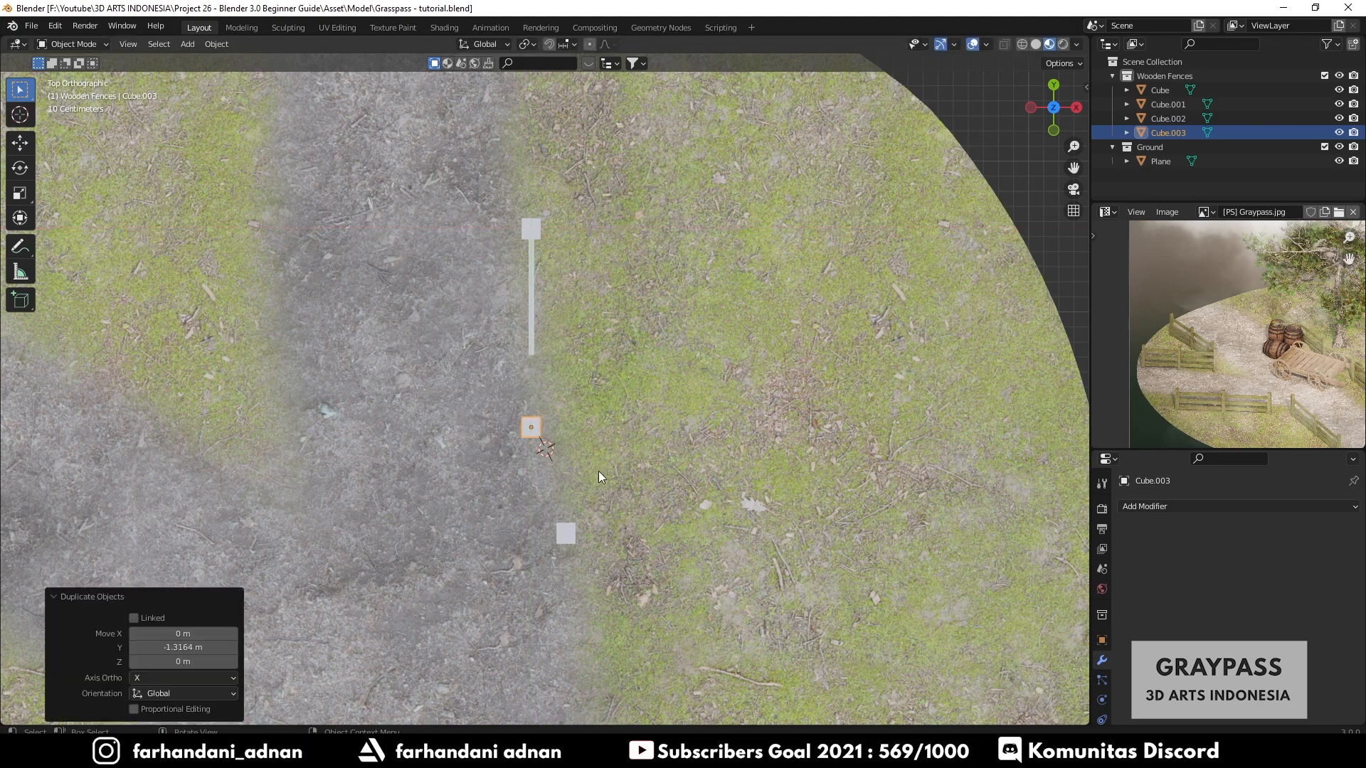
- Move the copied post in the ground plane so it lines up with the first post
key(g)
key(shift+z)
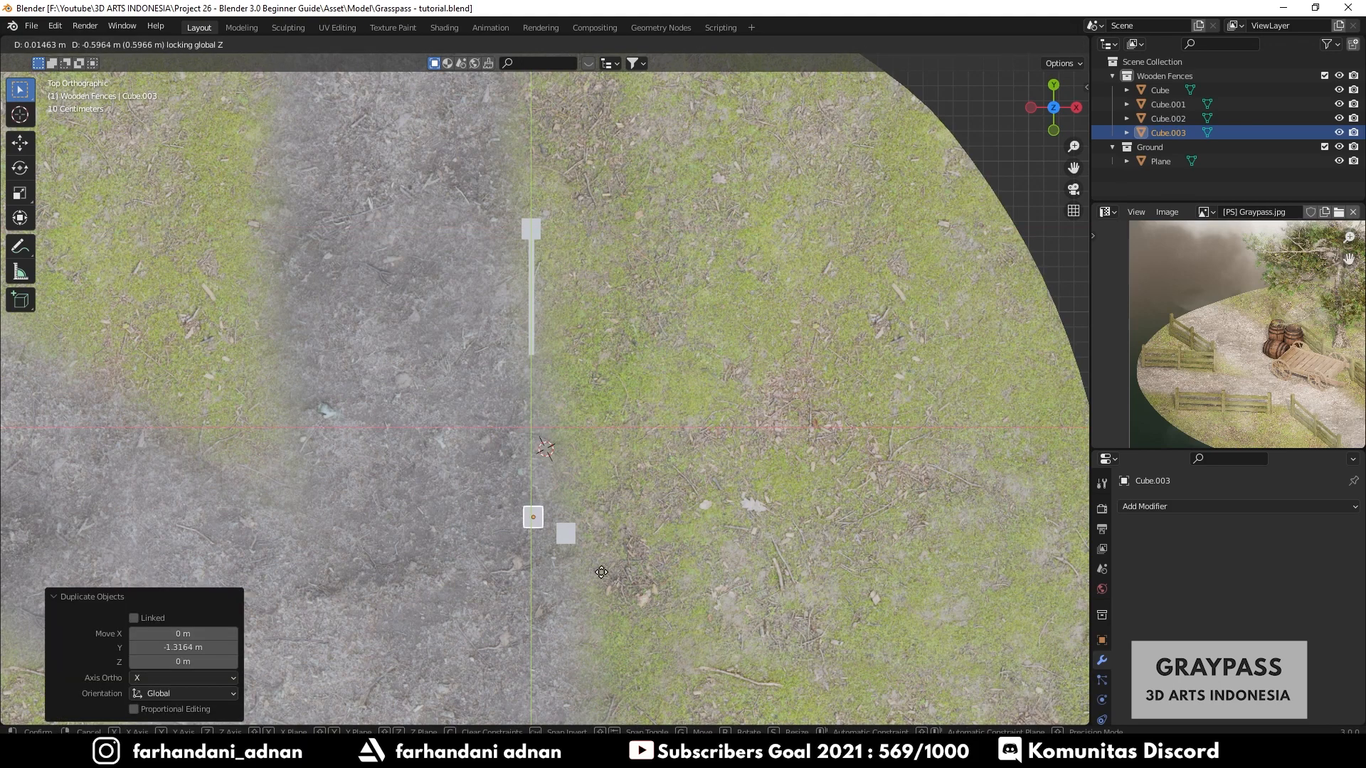
click(601, 580)
- Delete the original offset second post
click(568, 541)
key(x)
click(652, 440)
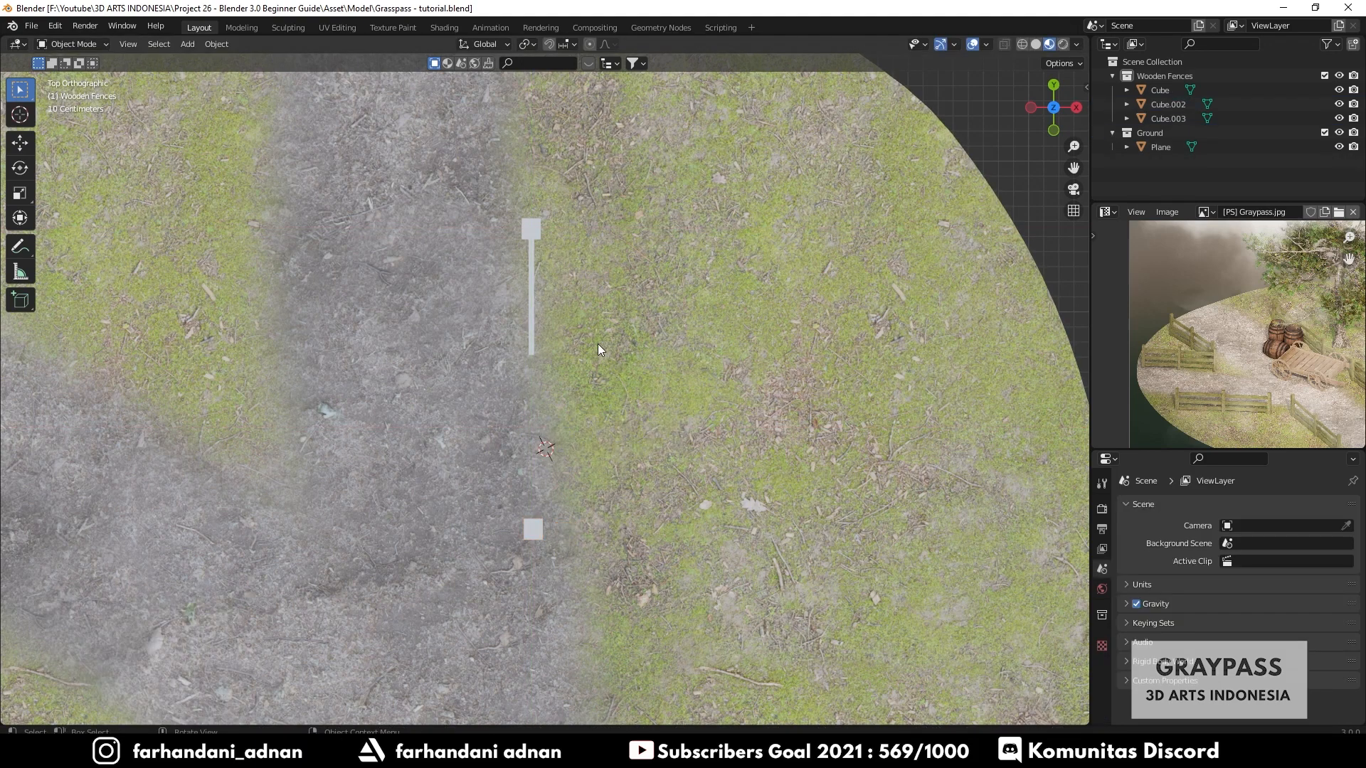
- Inspect the rail and posts in perspective, switching between Solid and Material Preview shading
click(530, 344)
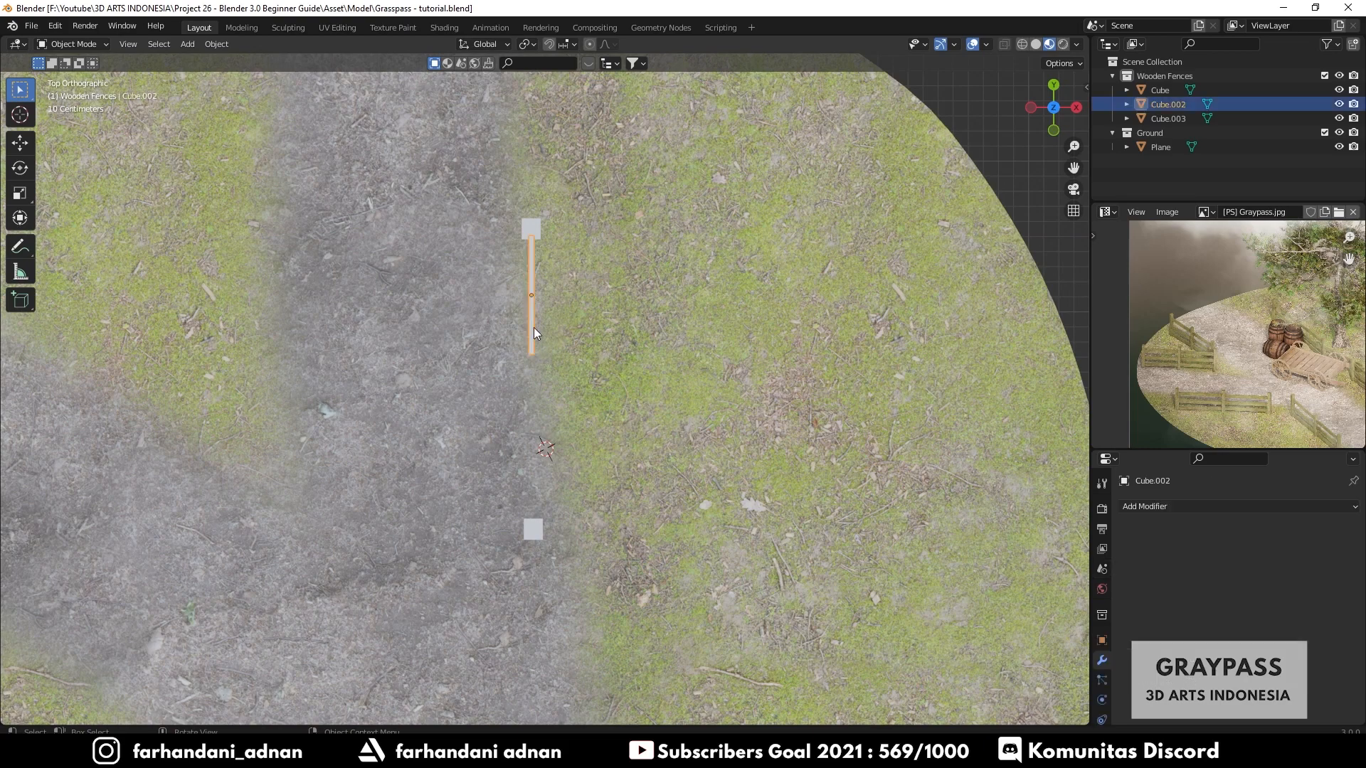
click(500, 363)
middle_drag(500, 362, 480, 424)
click(483, 434)
scroll(481, 427, up, 2)
middle_drag(541, 456, 497, 429)
key(z)
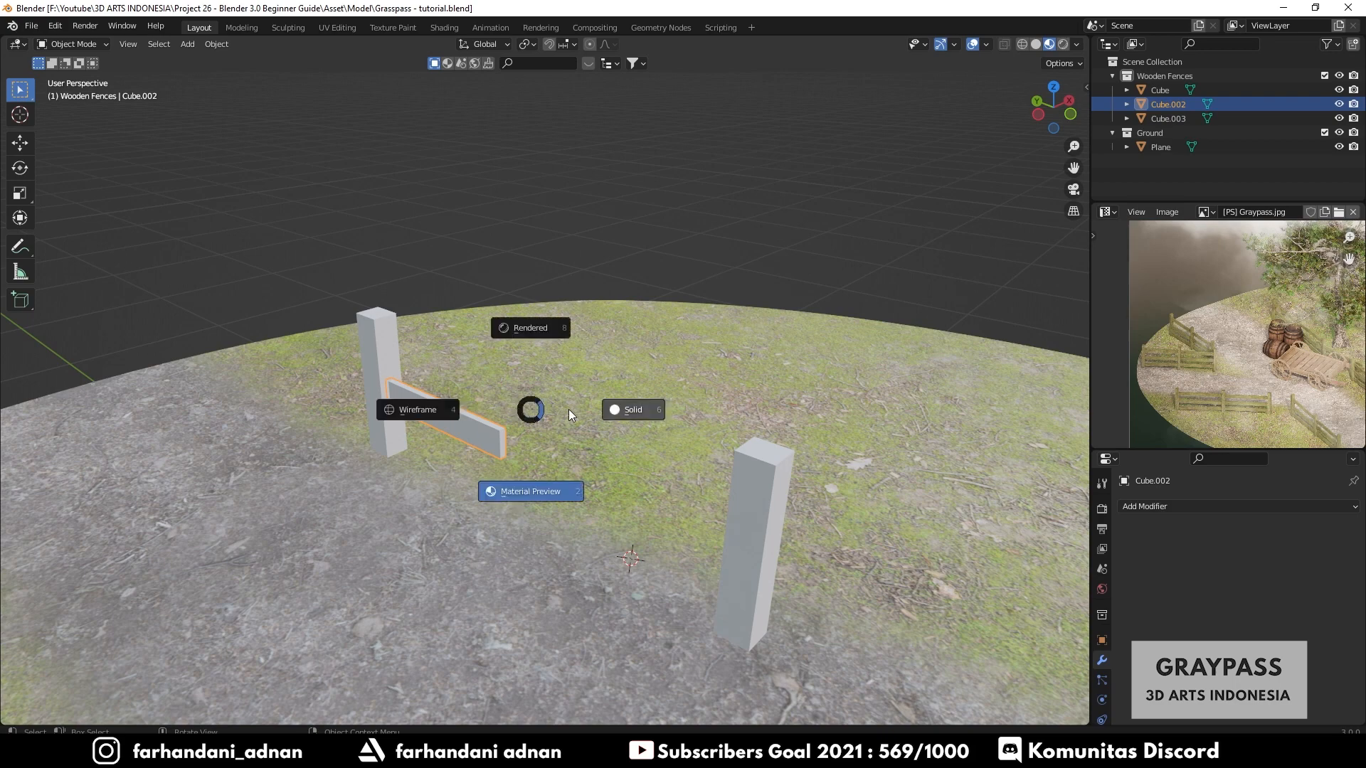
click(655, 416)
key(z)
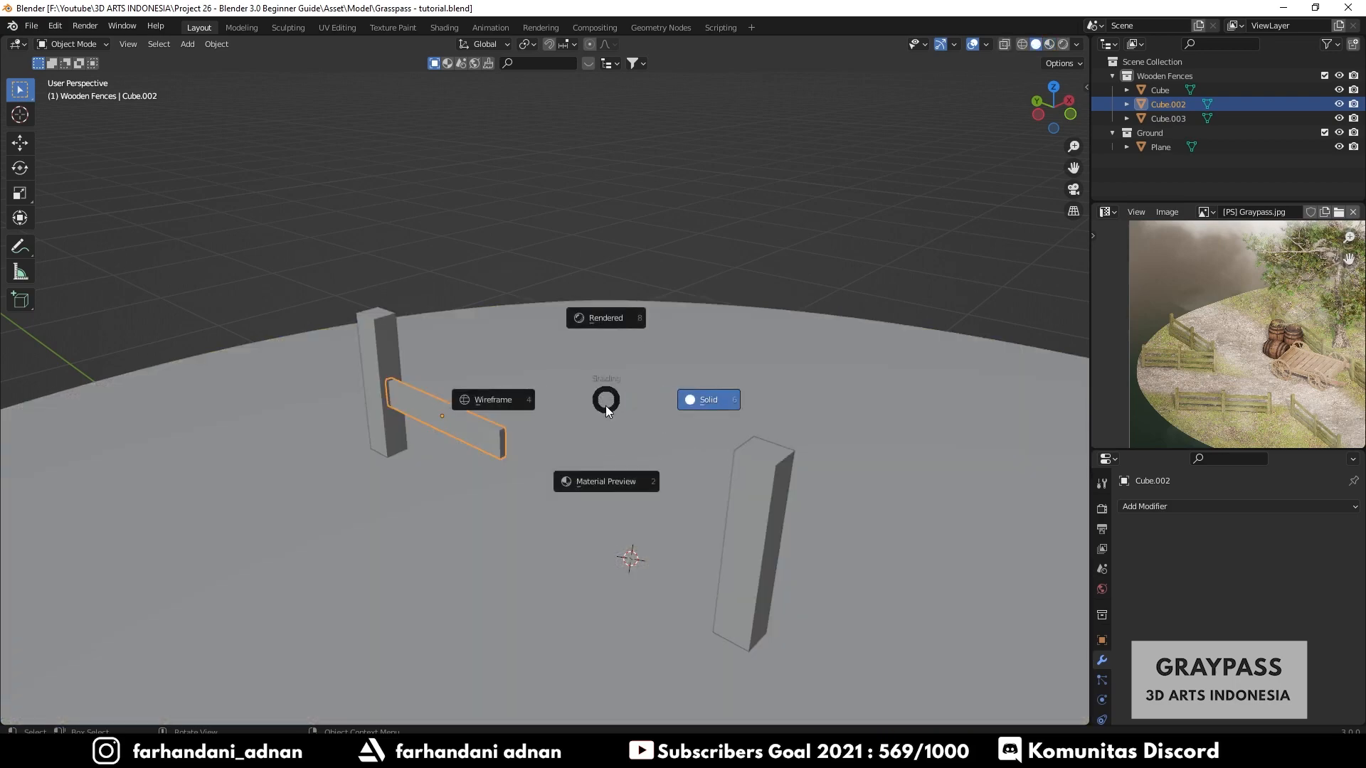
click(600, 482)
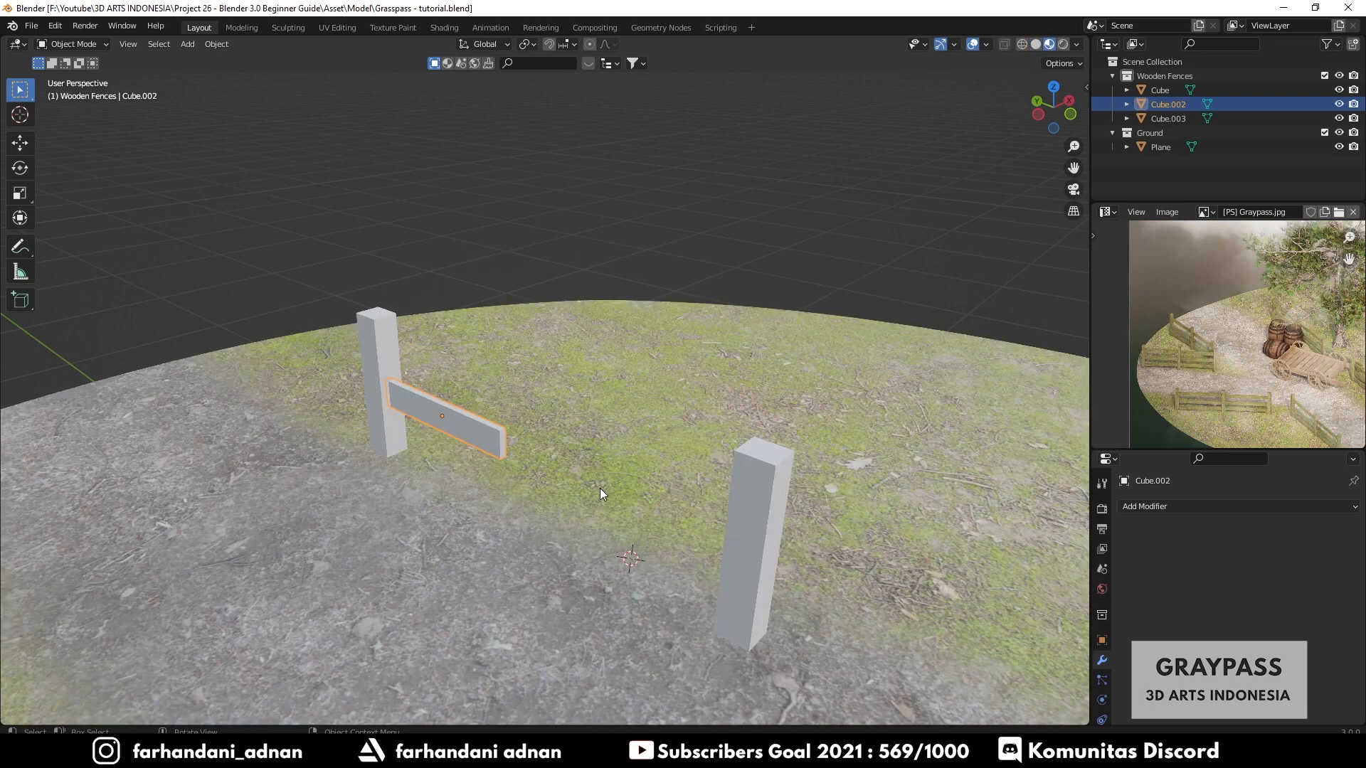
key(z)
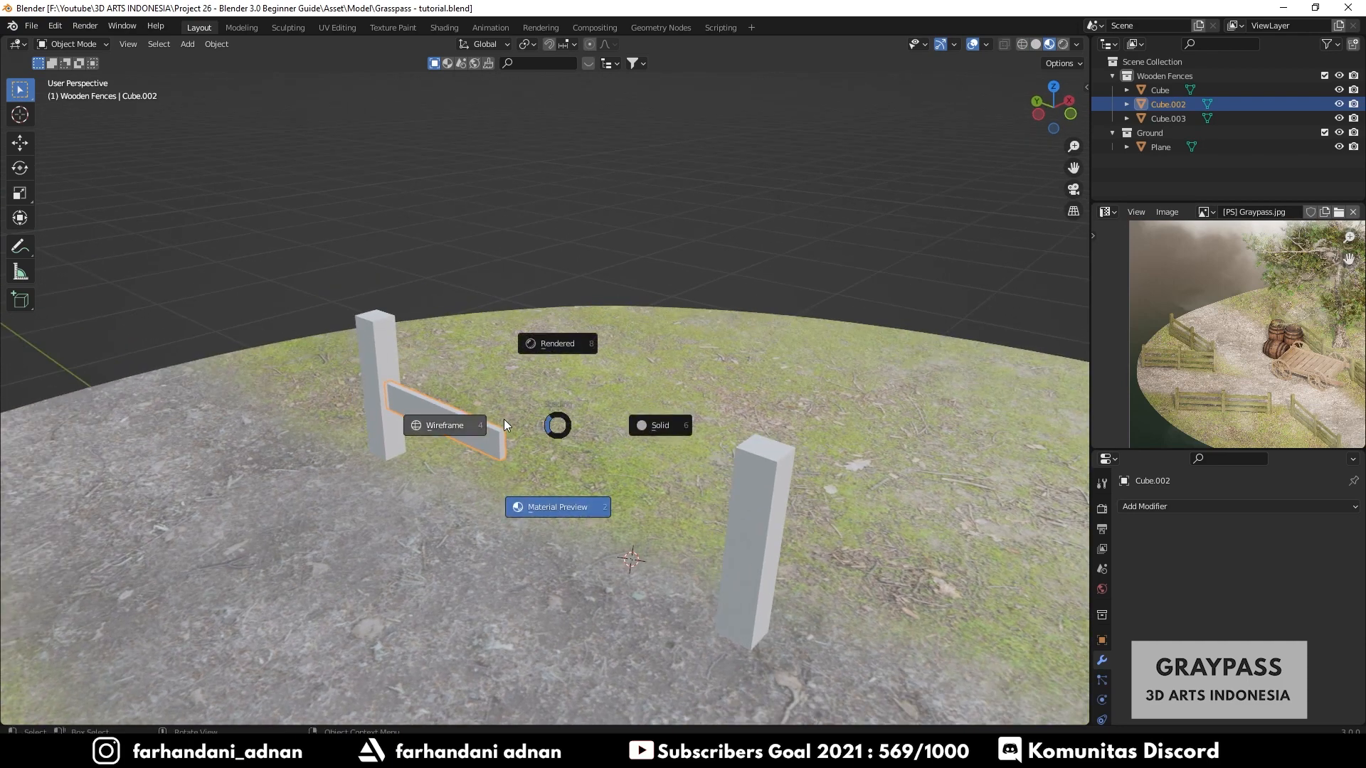
click(443, 425)
mouse_move(521, 442)
middle_down()
mouse_move(598, 450)
mouse_move(659, 391)
mouse_move(589, 418)
mouse_move(565, 445)
mouse_move(631, 483)
mouse_move(668, 455)
mouse_move(515, 436)
mouse_move(476, 472)
mouse_move(515, 467)
mouse_move(501, 469)
mouse_move(580, 504)
middle_up()
key(z)
key(z)
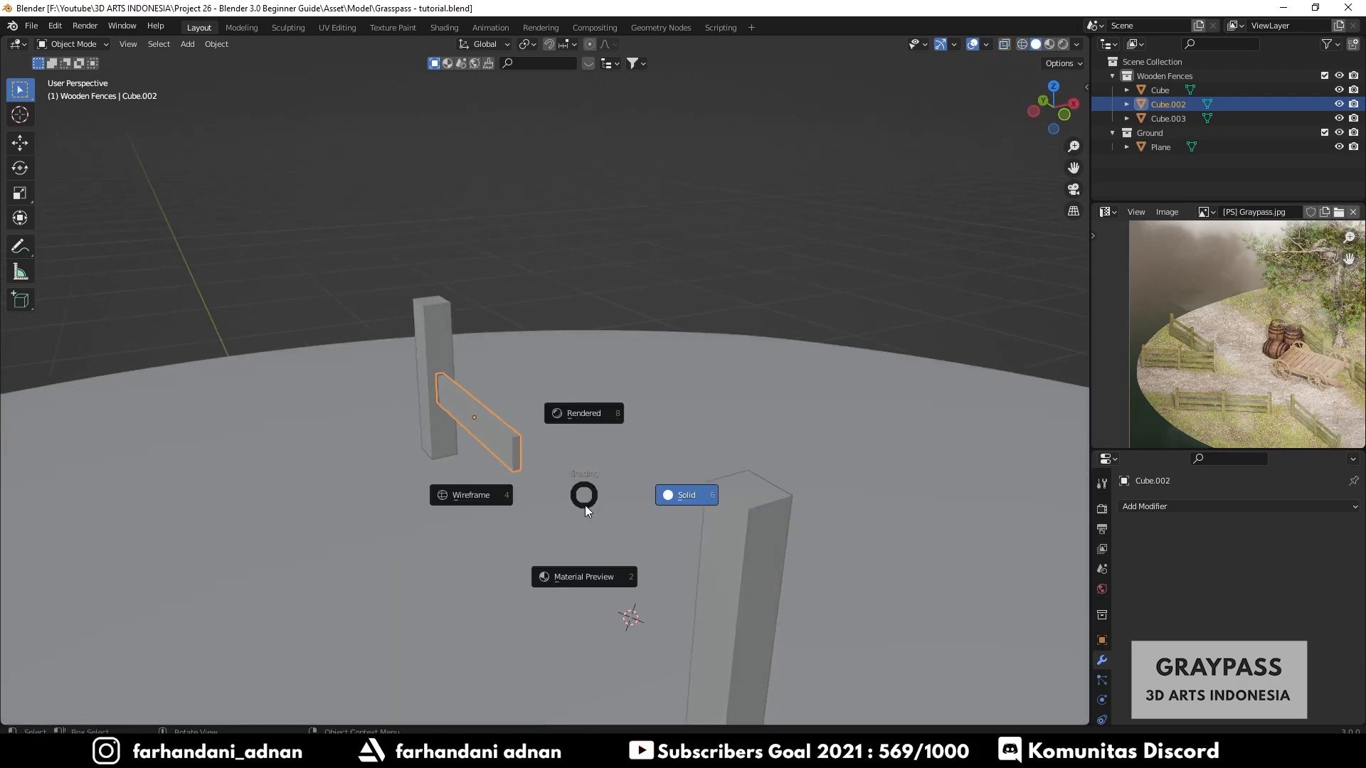
click(609, 493)
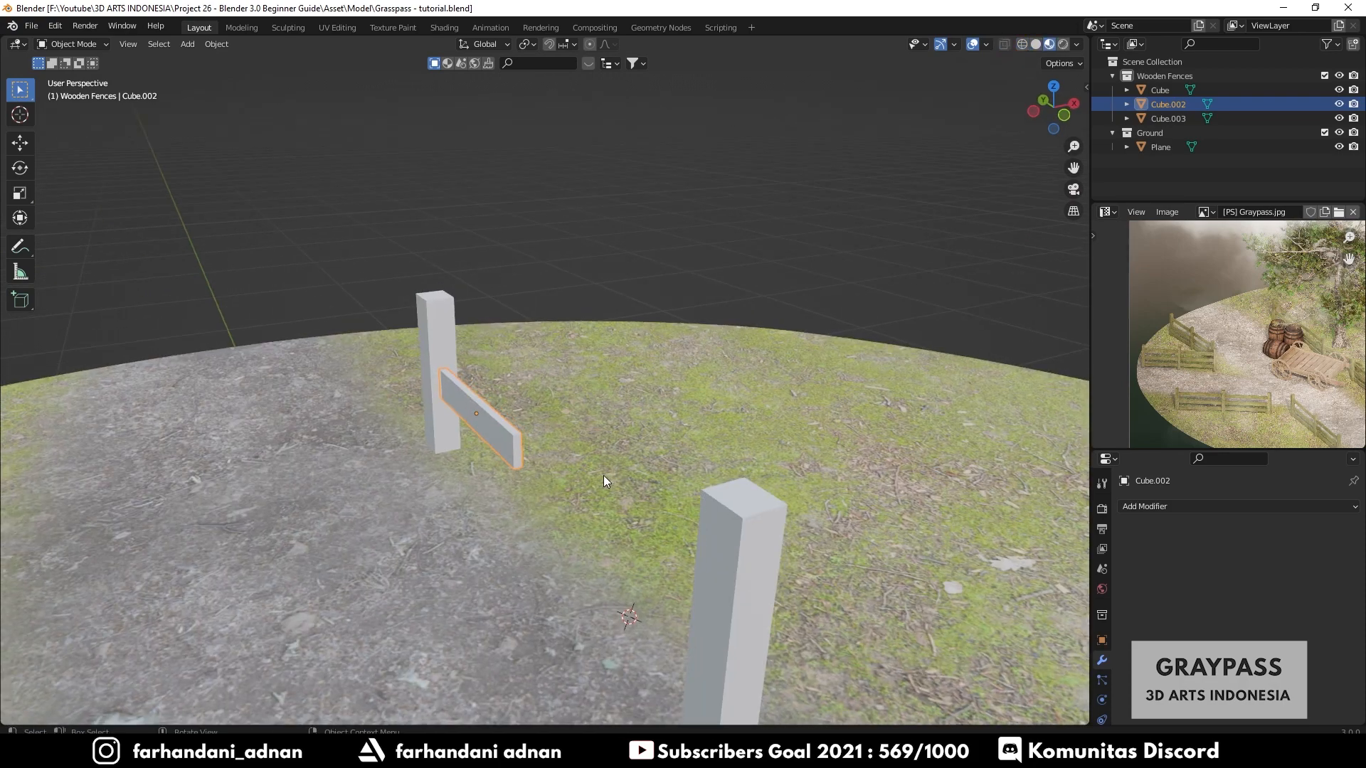
key(KP_7)
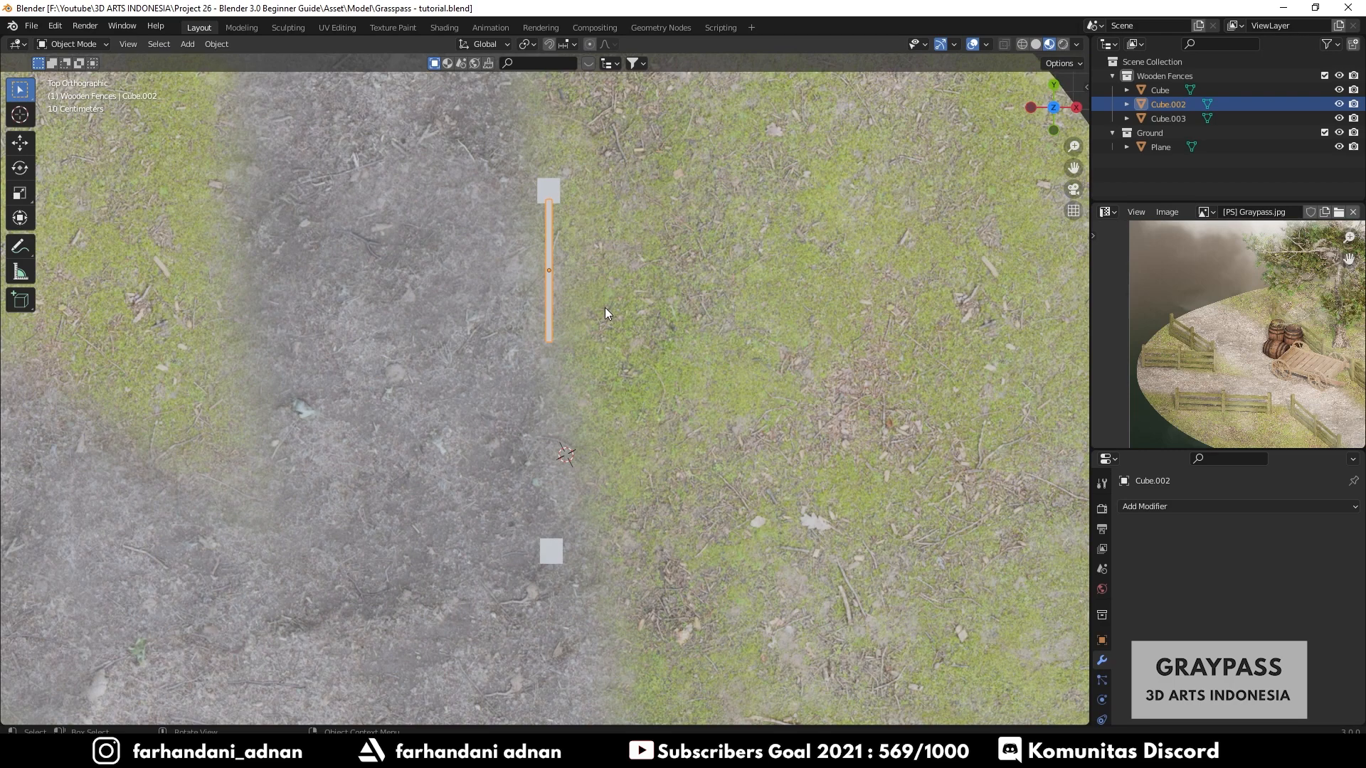
key(Tab)
key(Tab)
key(n)
click(1082, 289)
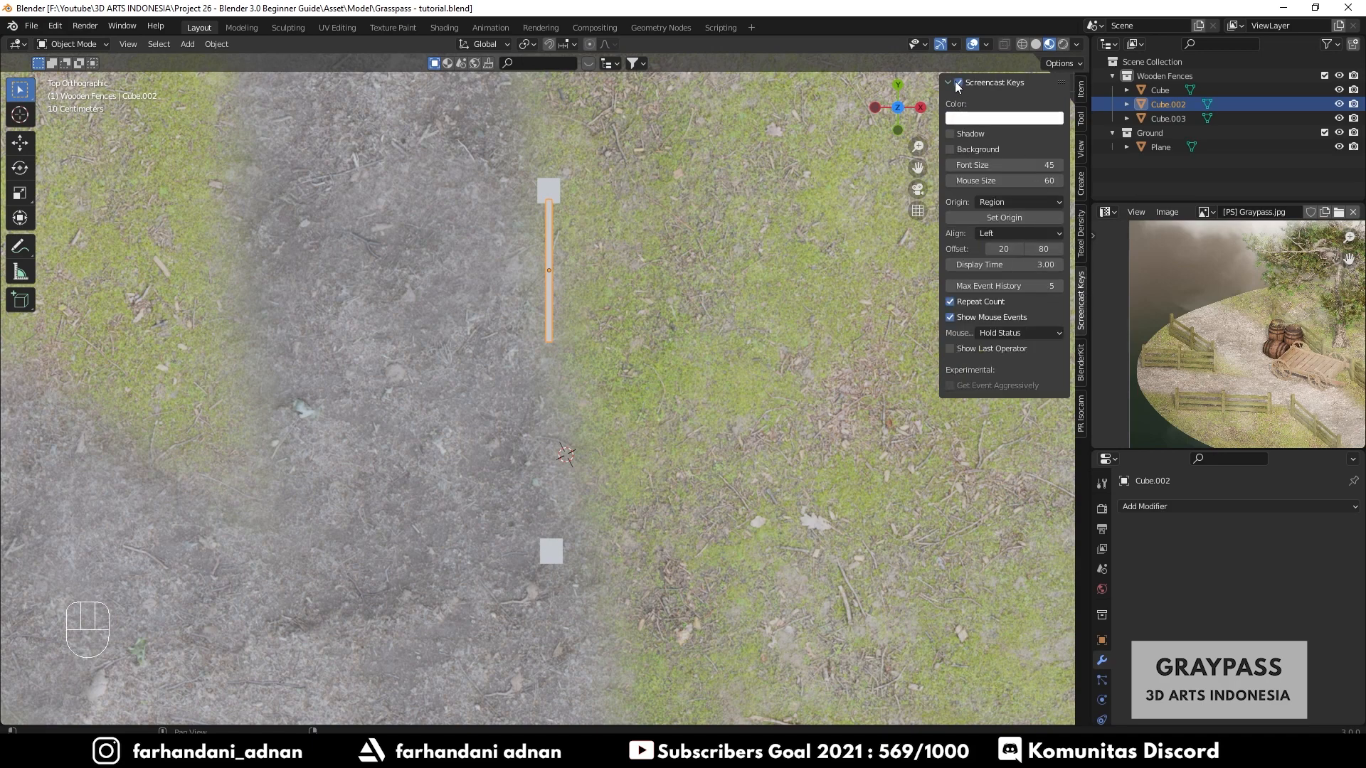
click(953, 83)
- In Edit Mode, stretch the rail by moving its end vertices about 1 m along Y to reach the second post
key(Tab)
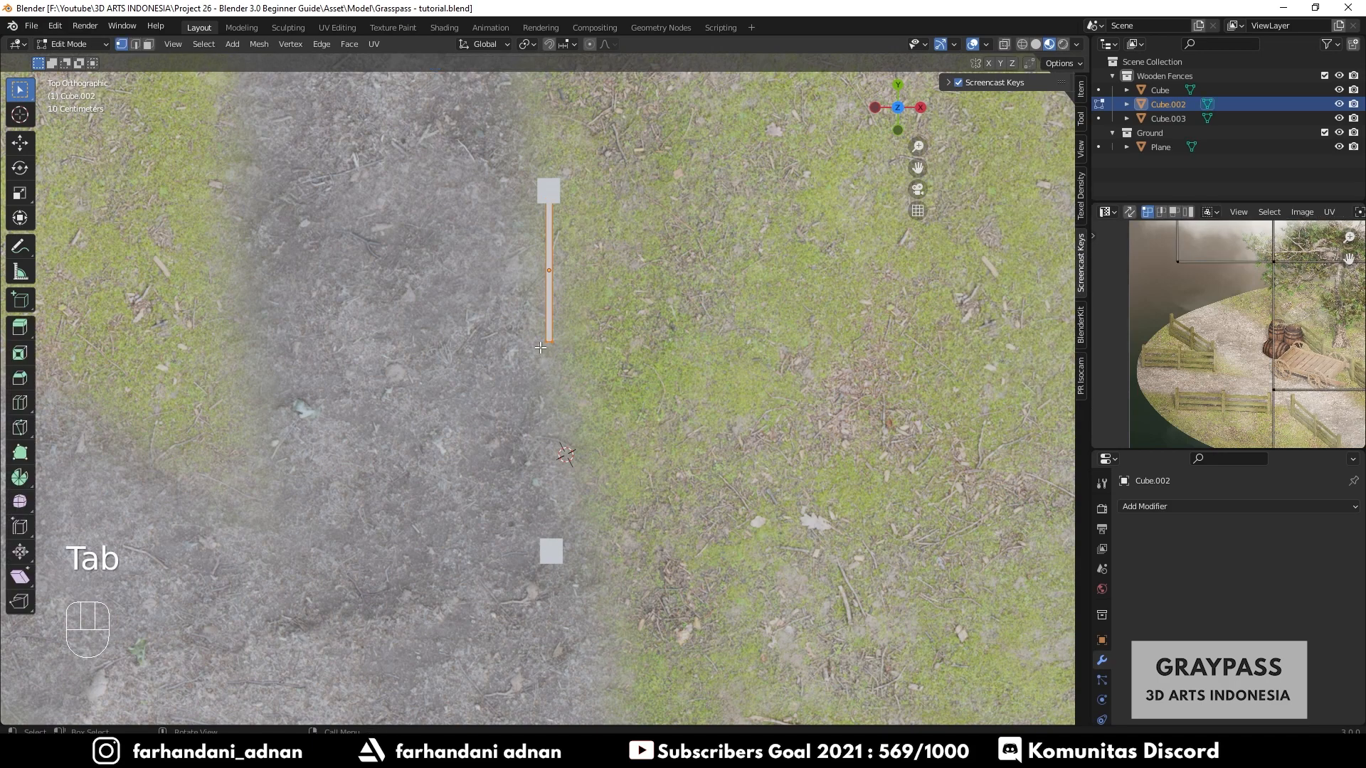
scroll(581, 322, up, 3)
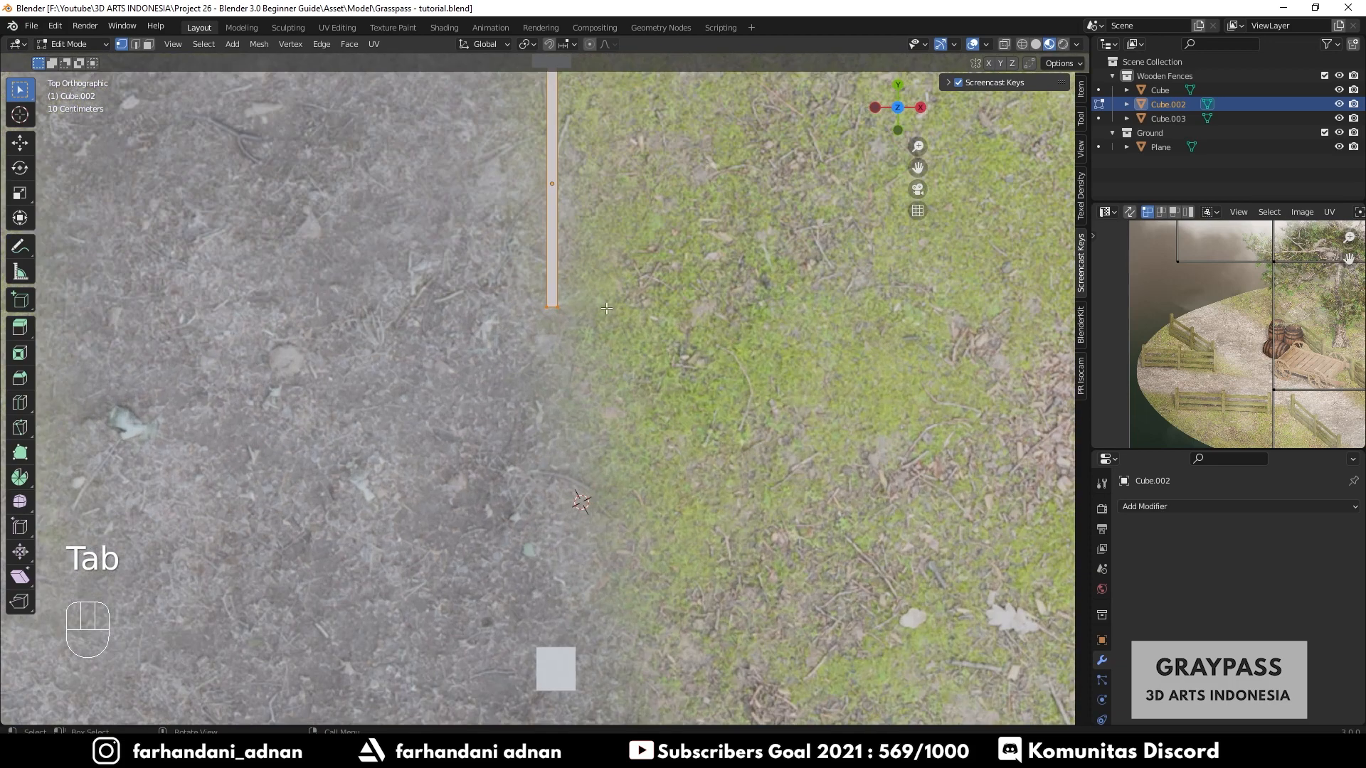
key(z)
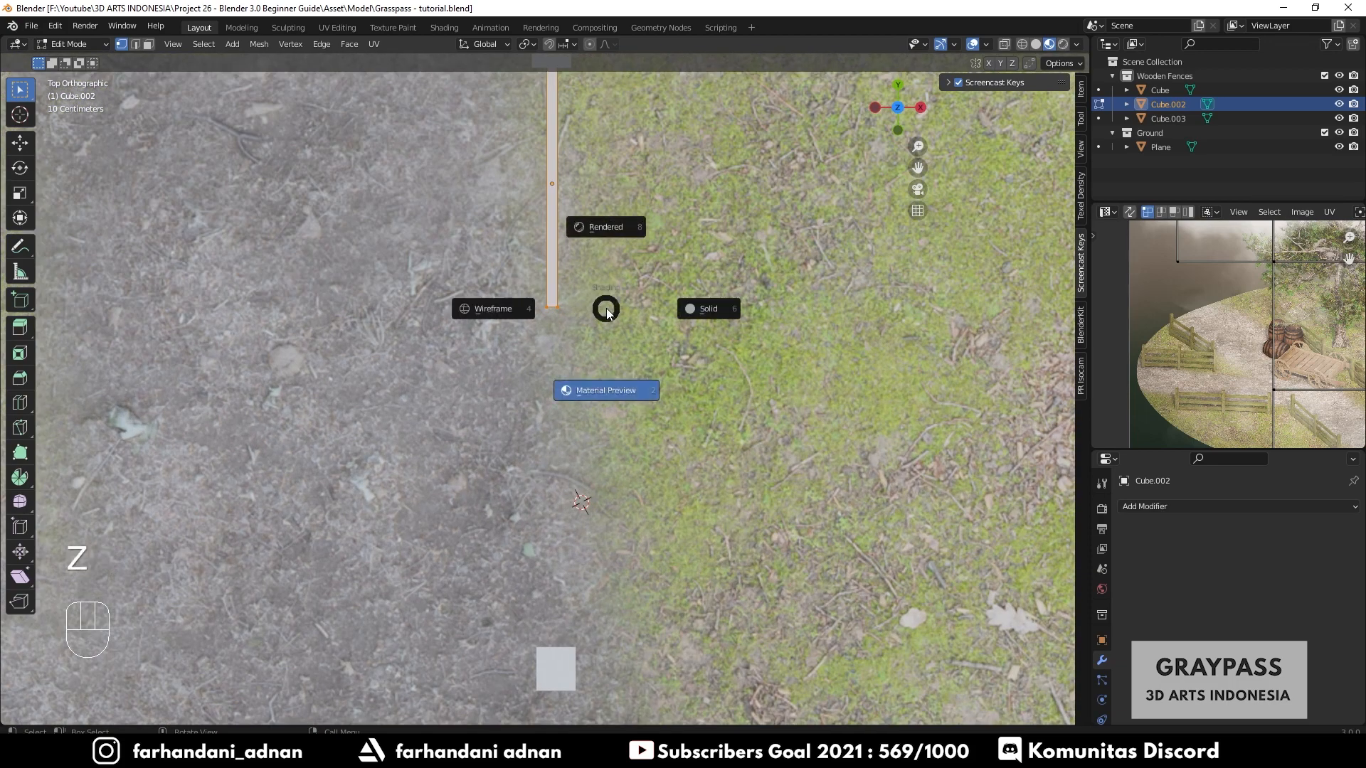
key(z)
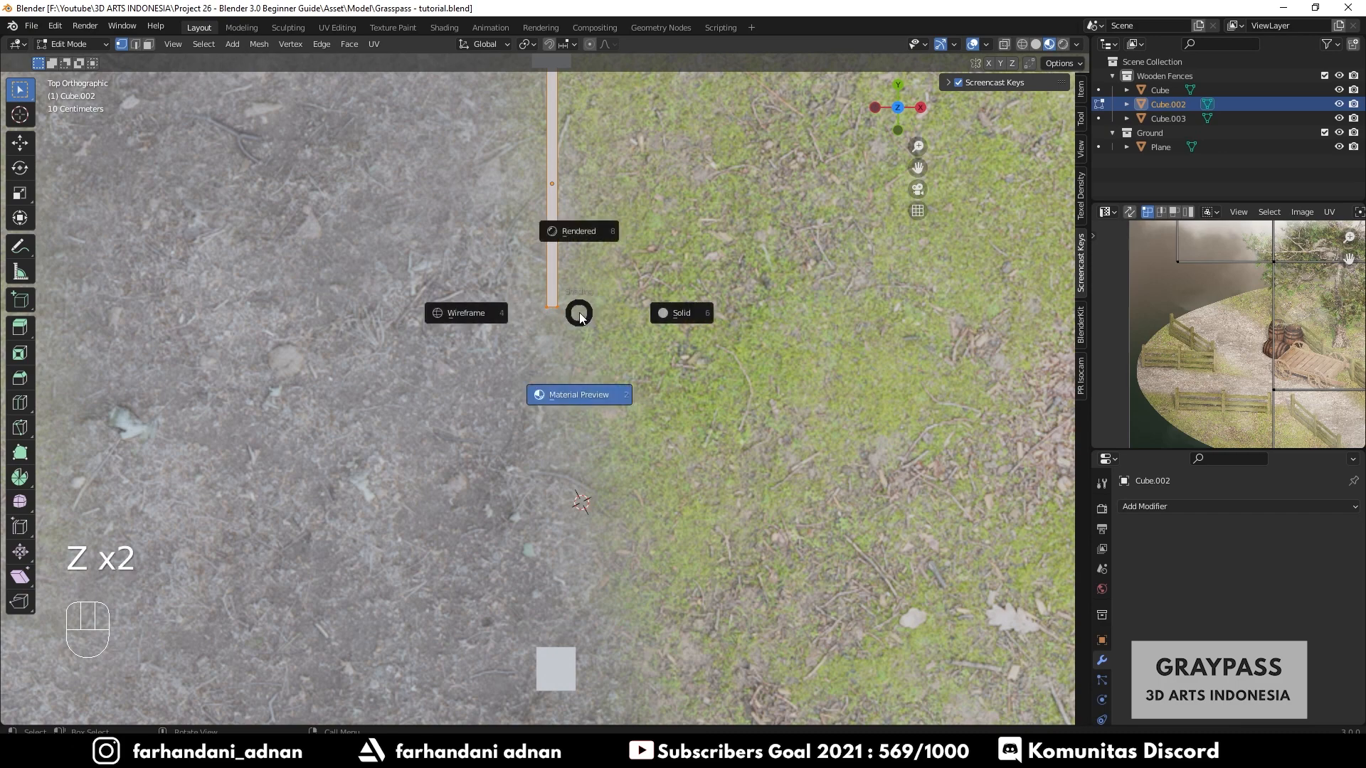
click(589, 311)
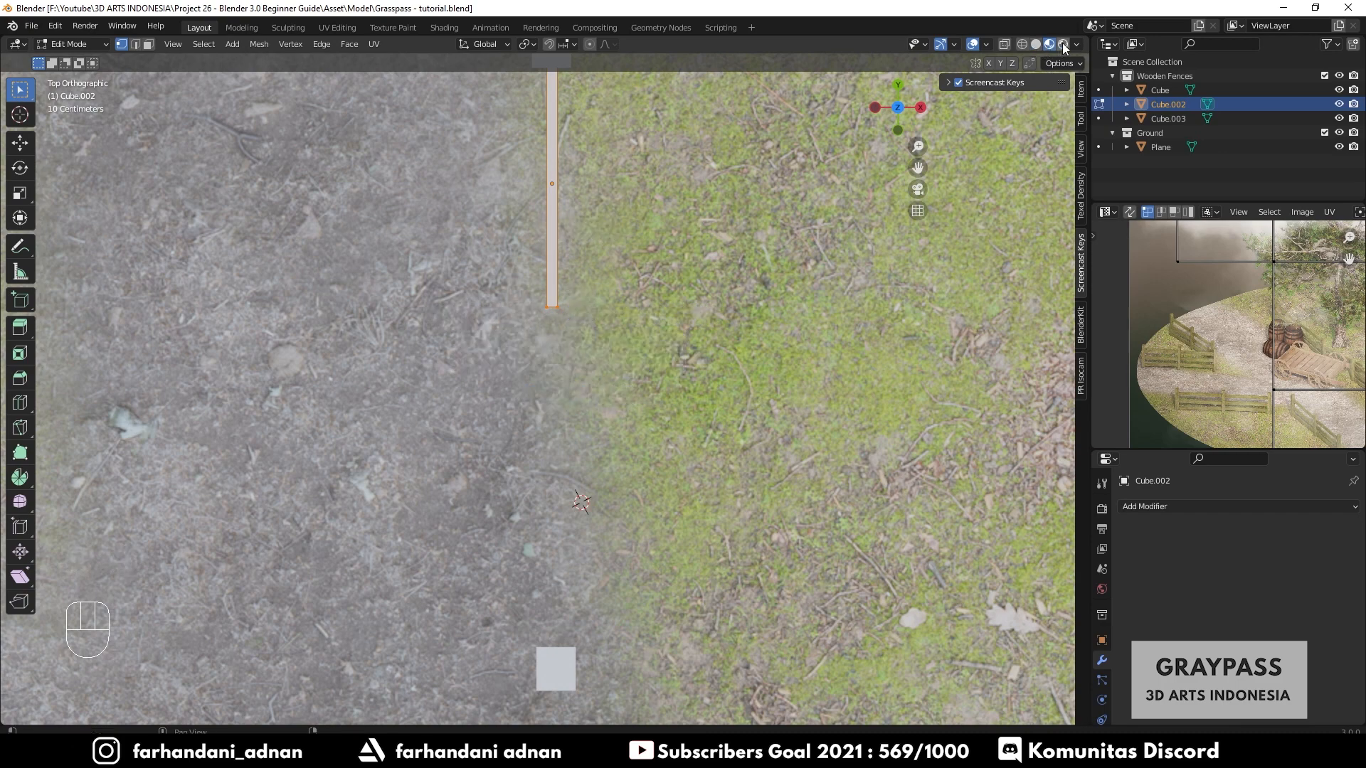
click(1022, 44)
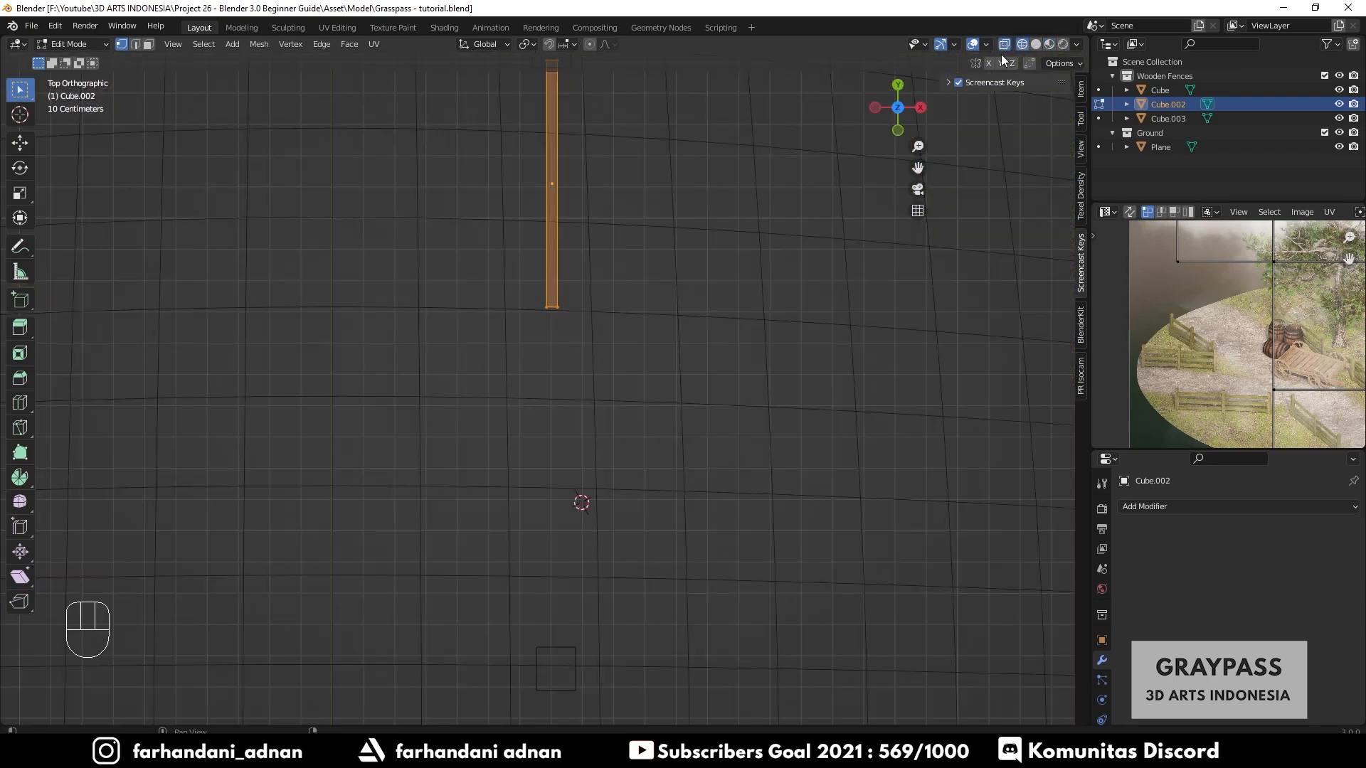
drag(517, 284, 629, 339)
scroll(581, 325, down, 4)
scroll(528, 354, up, 3)
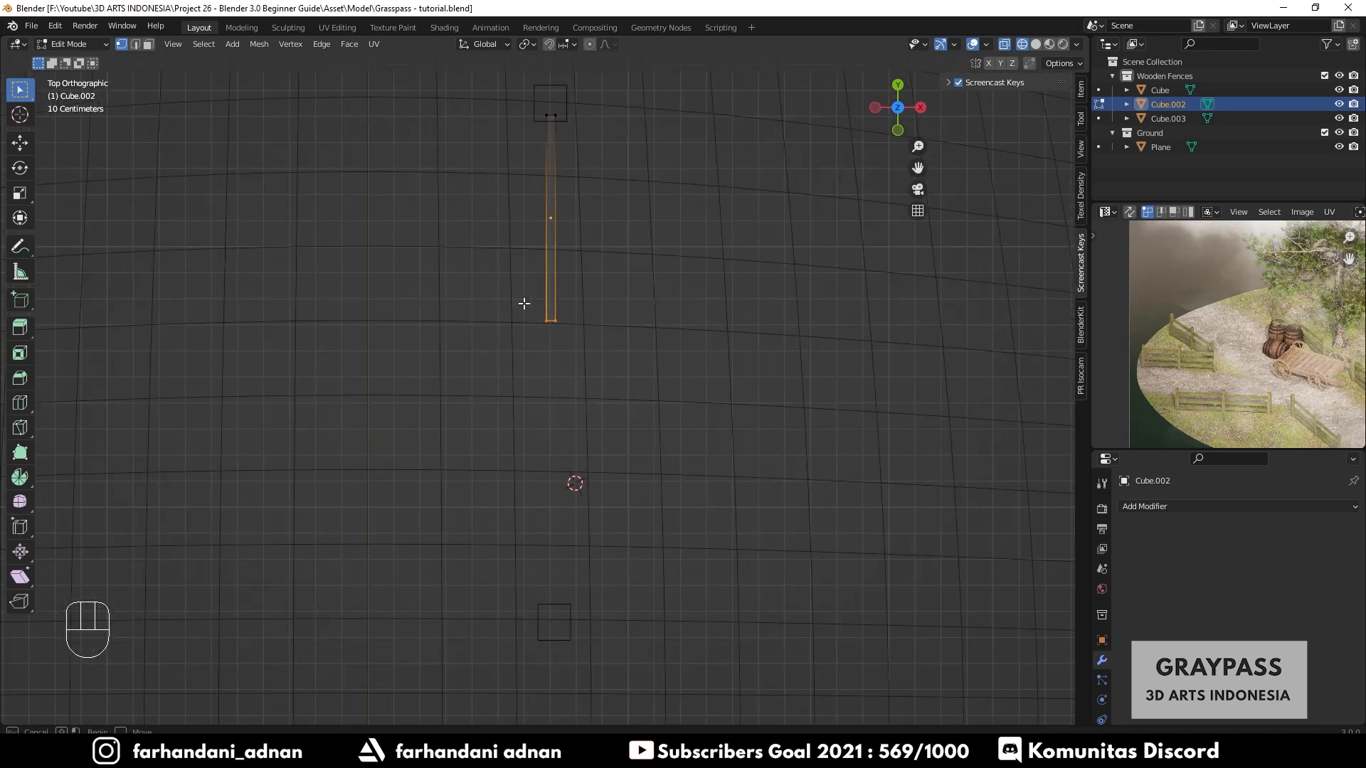
key(g)
key(y)
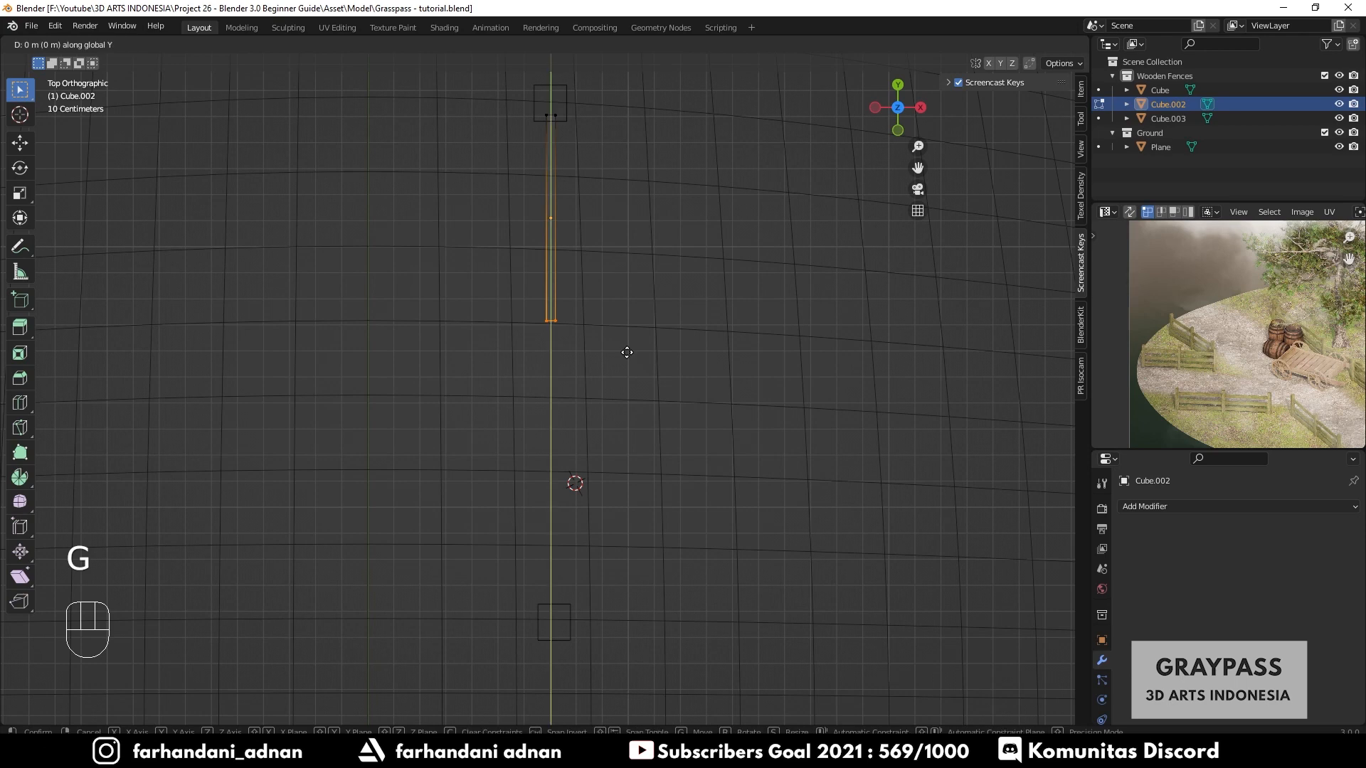
click(656, 640)
key(Tab)
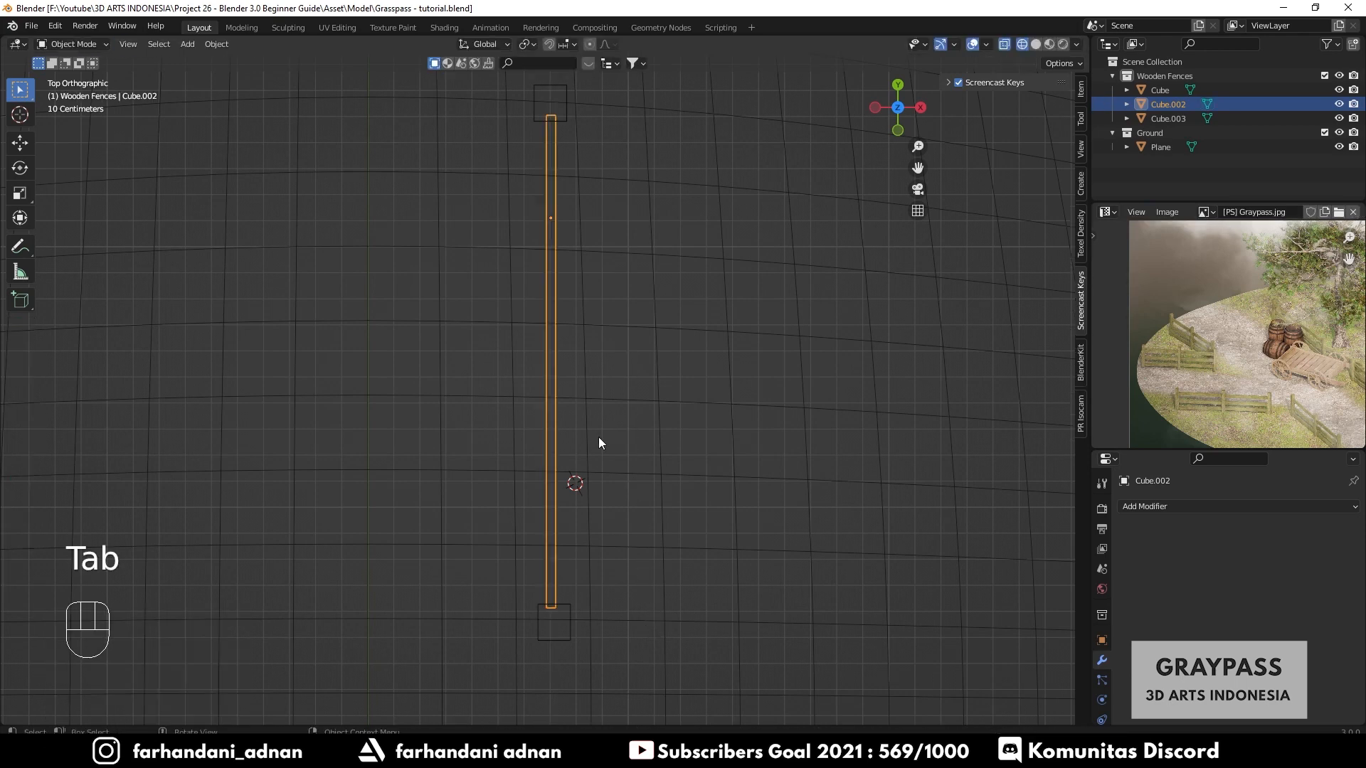
- Add two loop cuts across the middle of the rail in solid shading
key(Tab)
click(73, 49)
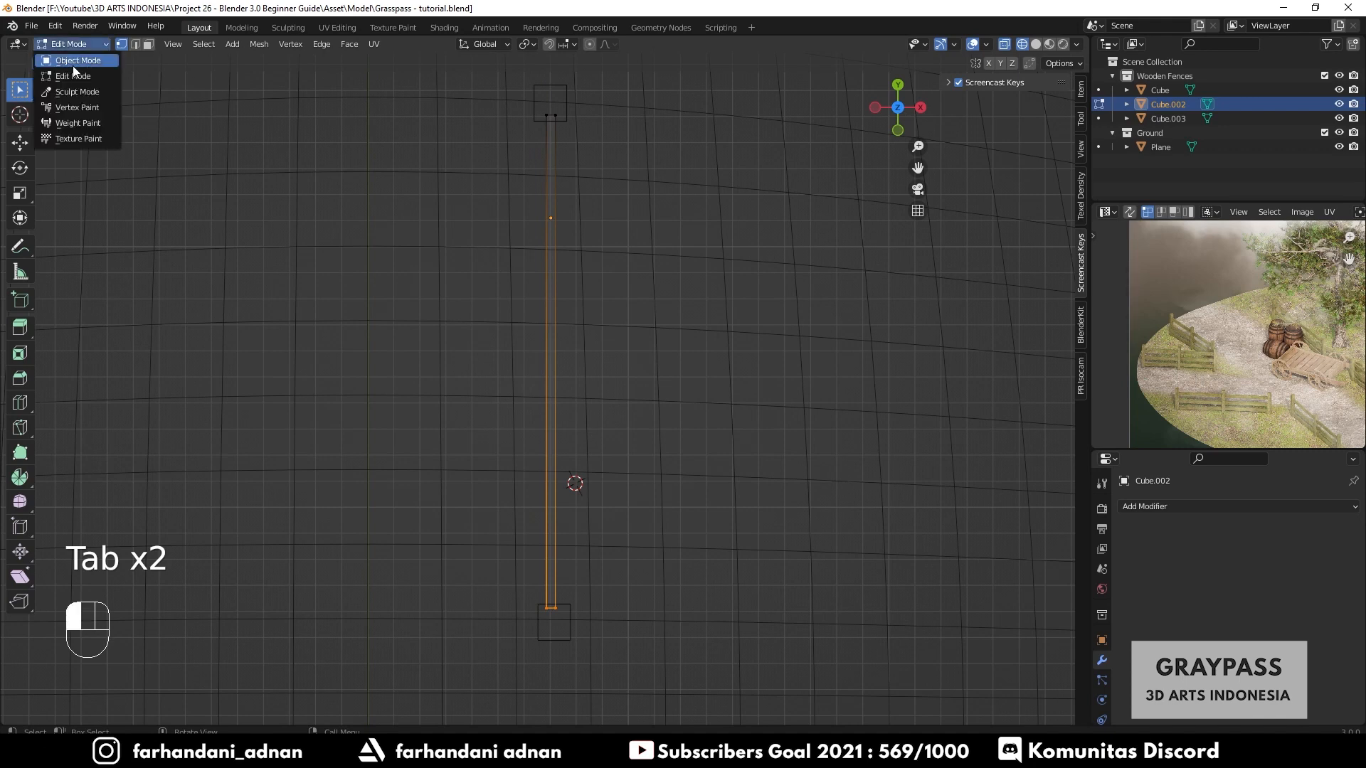
click(72, 66)
key(z)
click(623, 292)
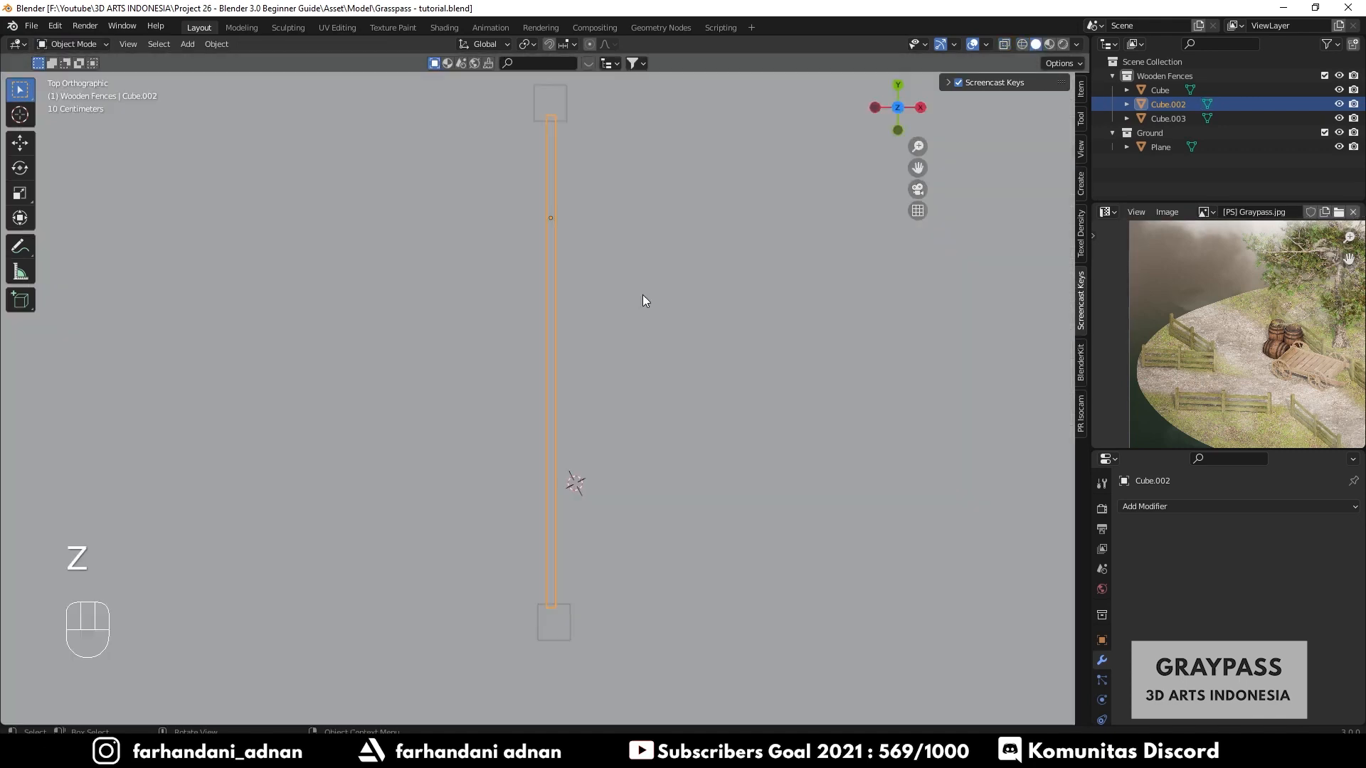
mouse_move(642, 294)
middle_down()
mouse_move(572, 423)
mouse_move(678, 314)
mouse_move(670, 335)
mouse_move(512, 390)
mouse_move(588, 463)
mouse_move(552, 405)
mouse_move(579, 482)
mouse_move(548, 490)
mouse_move(617, 480)
mouse_move(527, 487)
middle_up()
key(a)
key(a)
click(589, 459)
scroll(527, 486, up, 2)
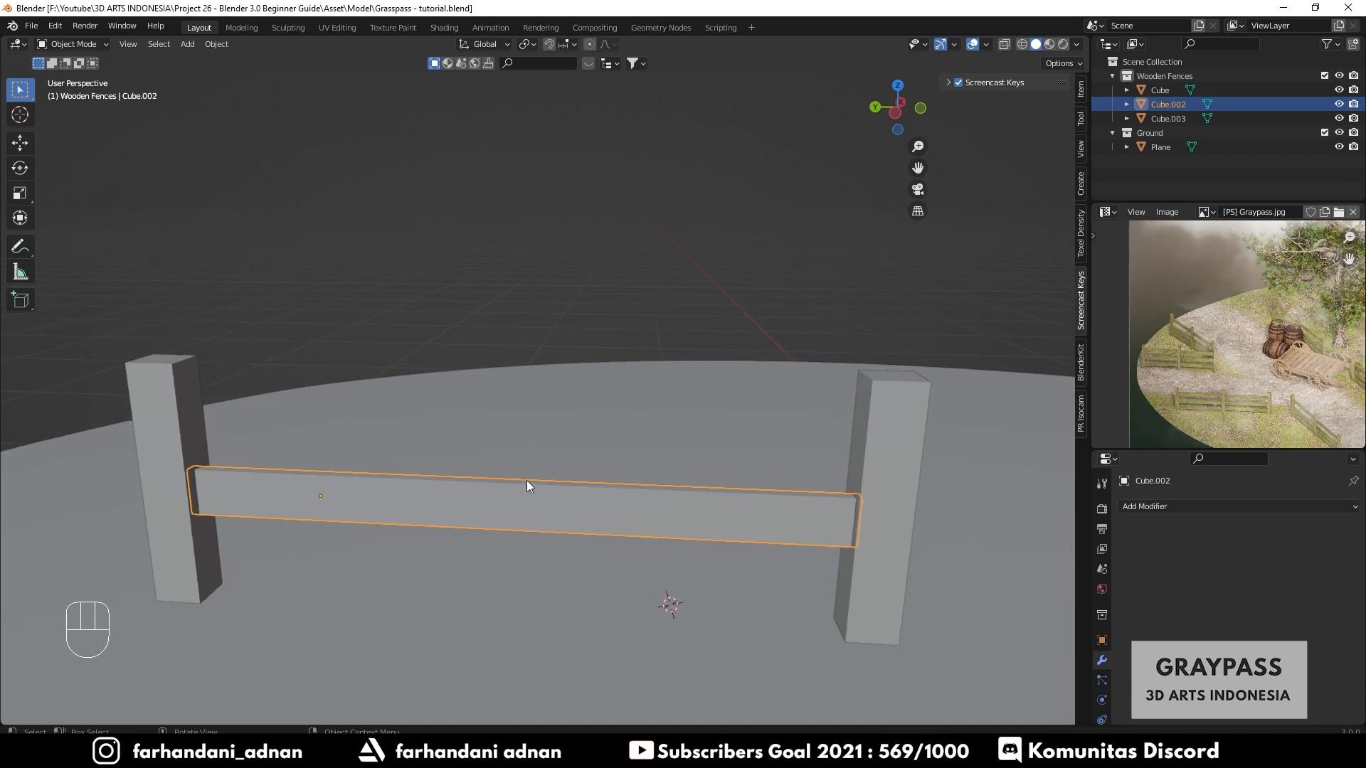
key(Tab)
key(a)
key(a)
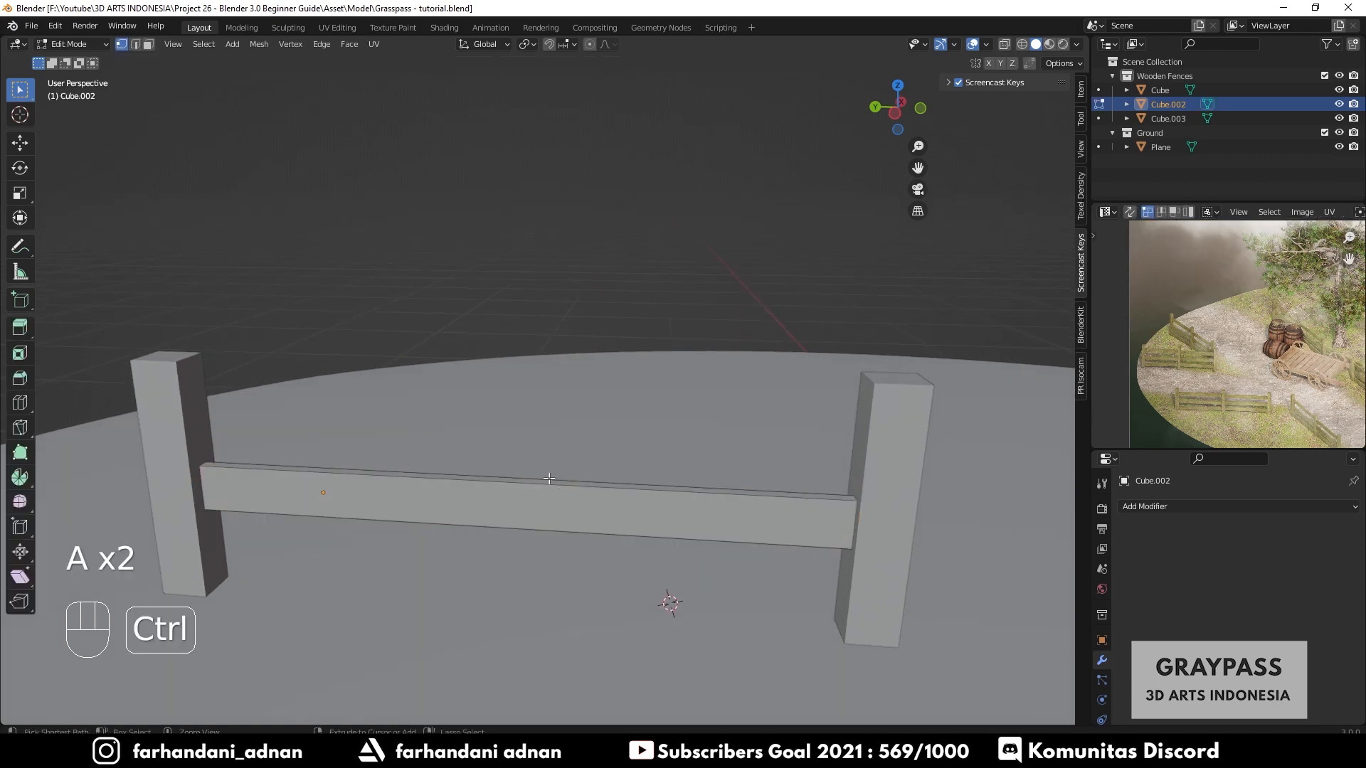
key(ctrl+r)
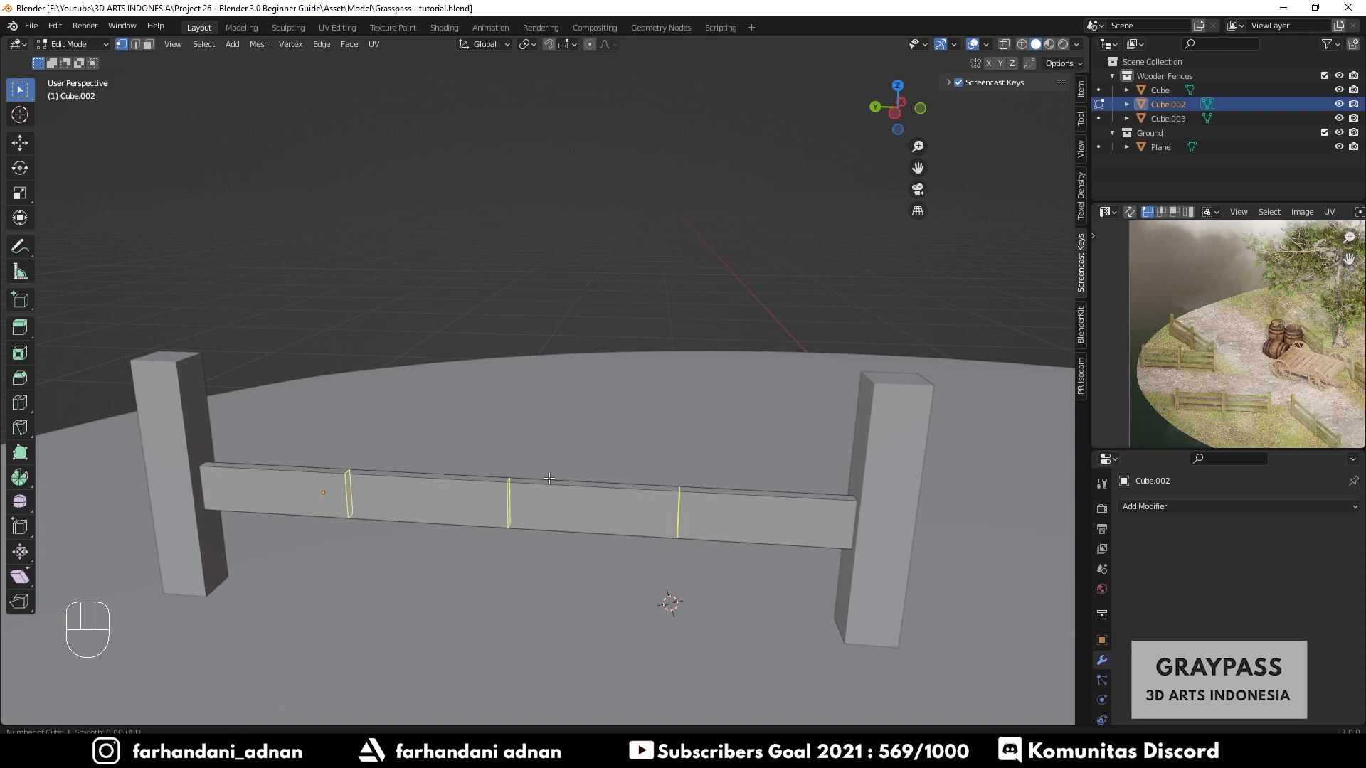
click(550, 479)
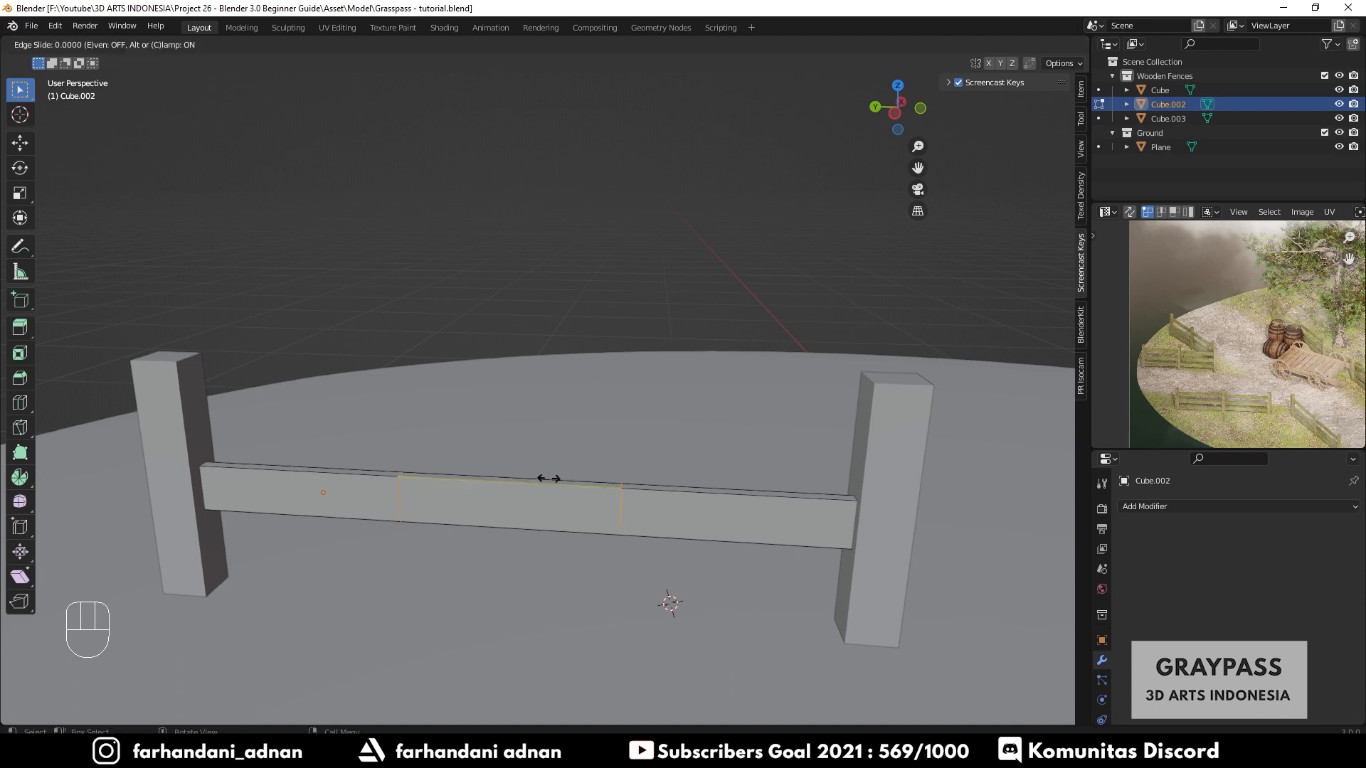
right_click(623, 453)
middle_drag(583, 449, 627, 470)
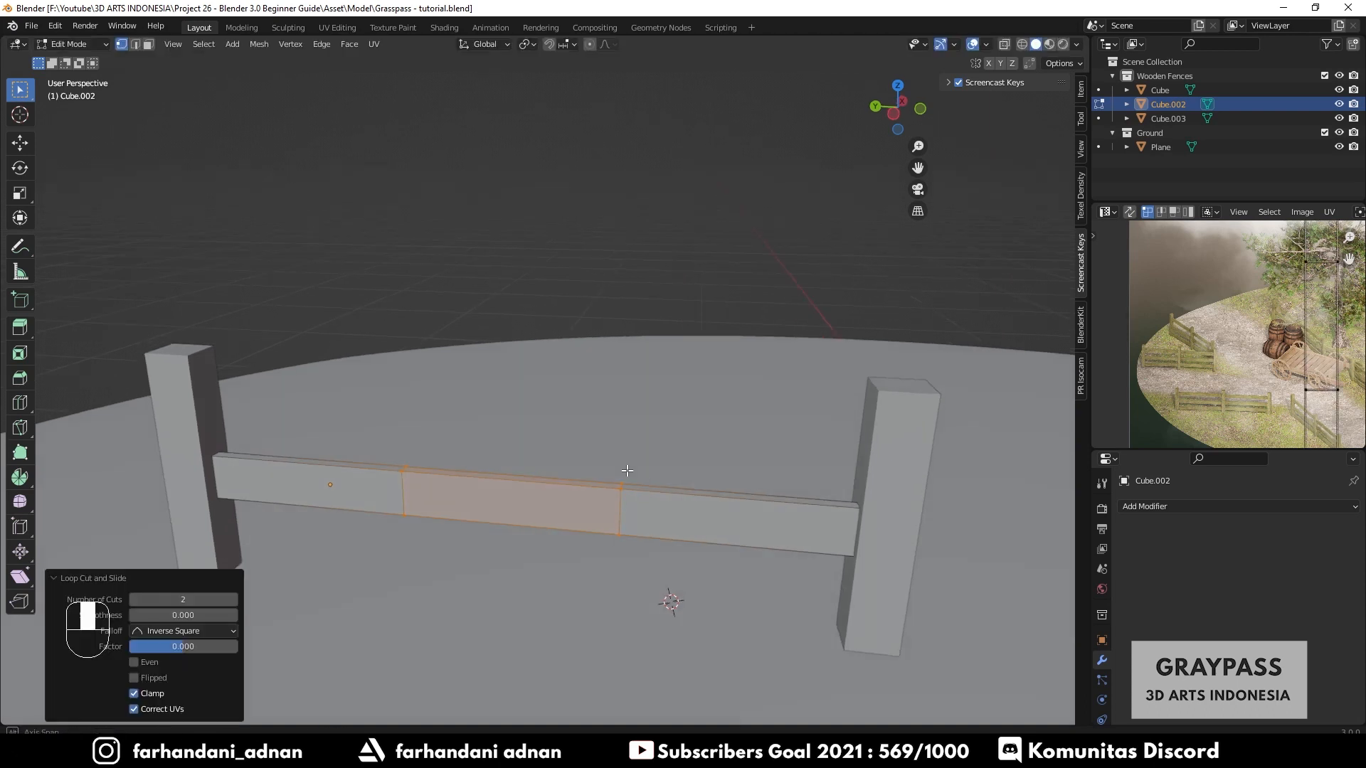
key(r)
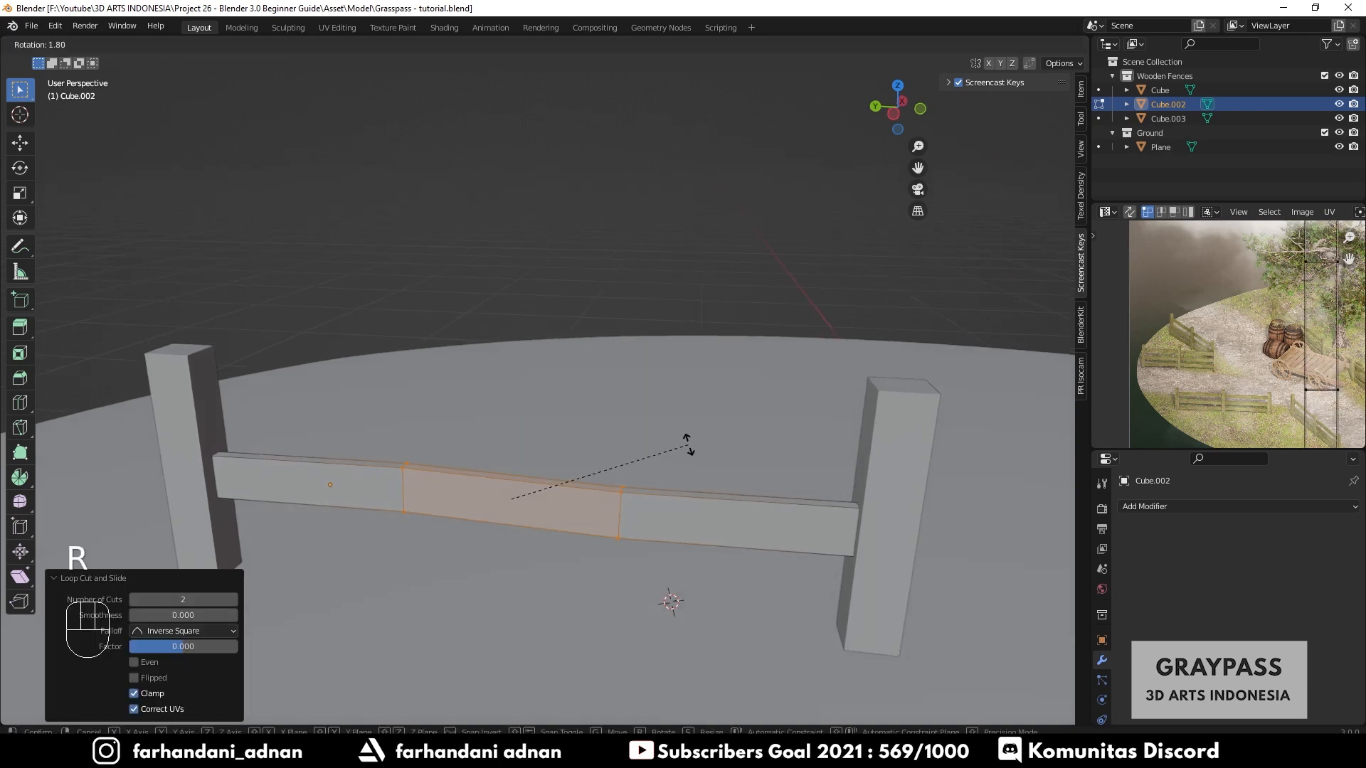
click(687, 444)
middle_drag(688, 475, 675, 471)
key(ctrl+z)
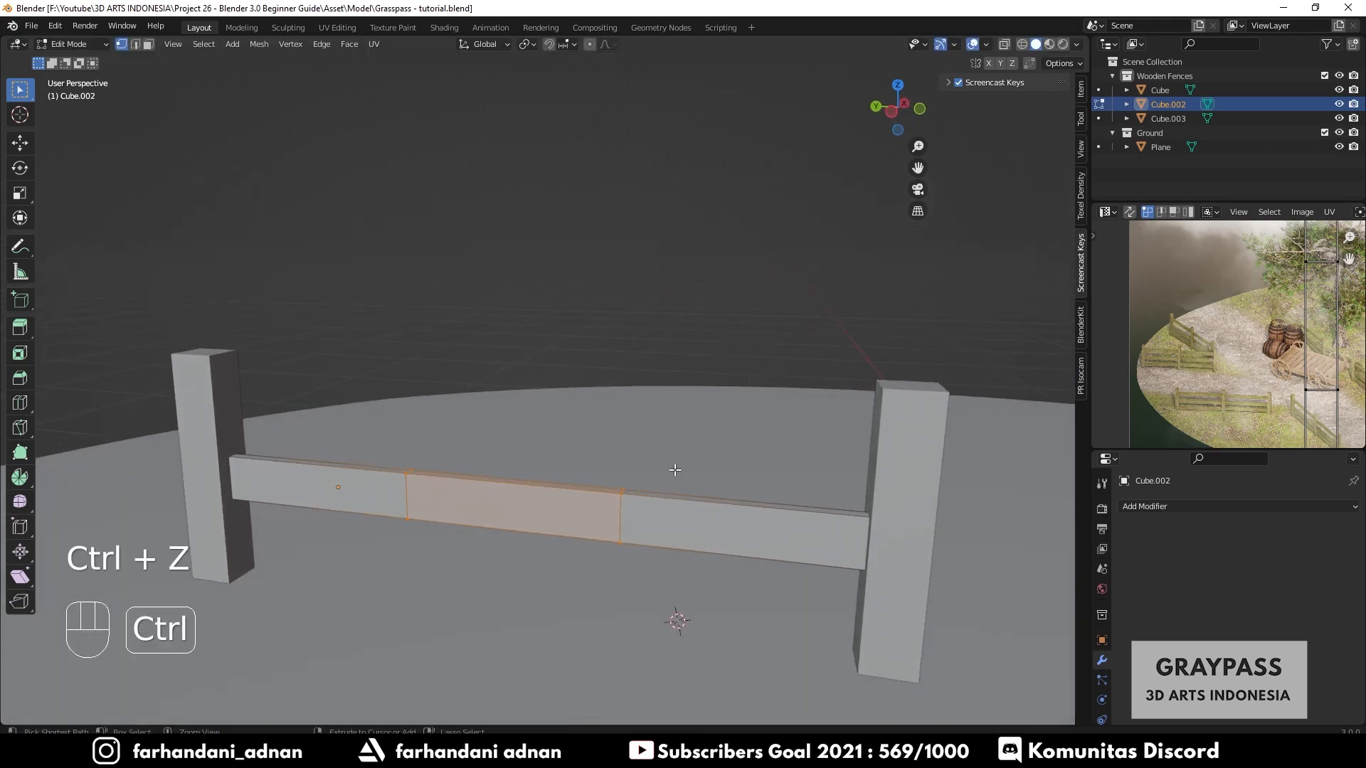
- Rotate the rail's middle section slightly to give the plank a warped look
key(r)
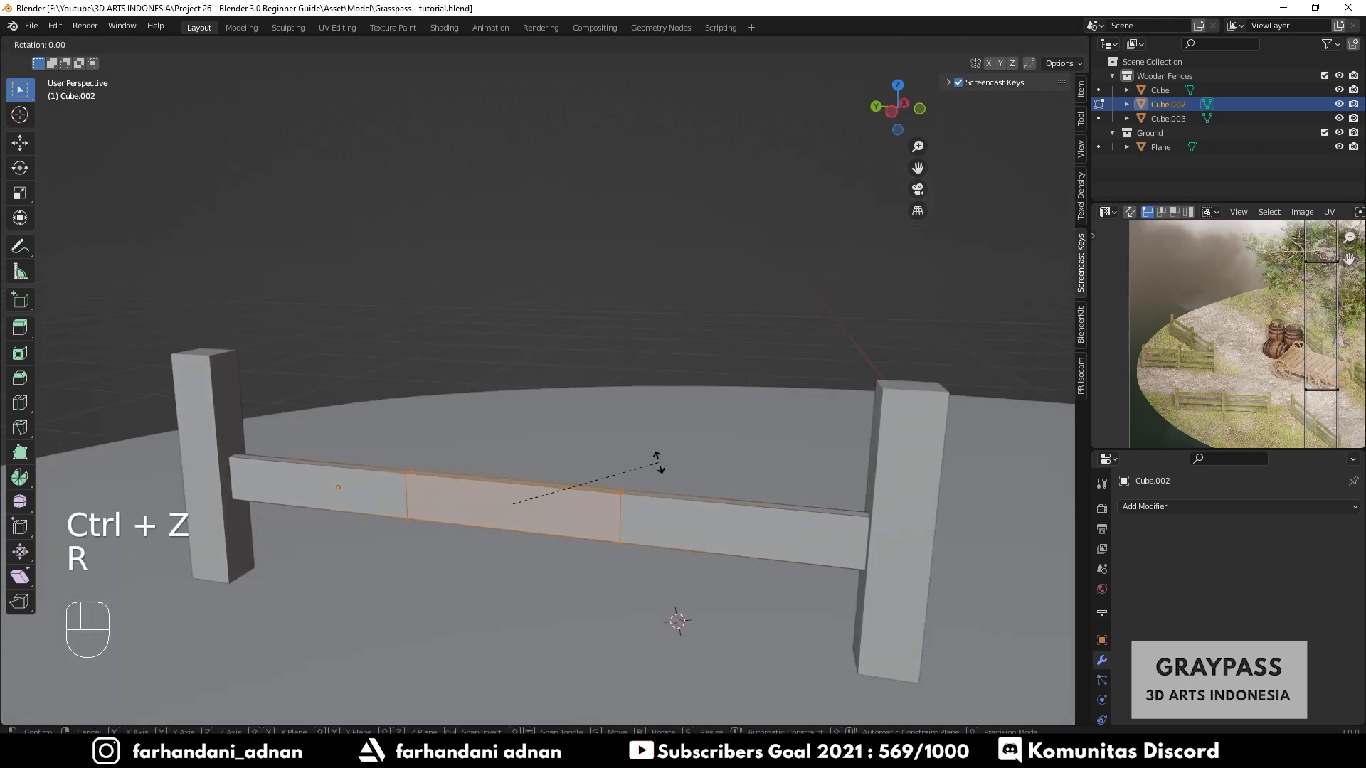
key(Tab)
mouse_move(662, 472)
middle_down()
mouse_move(686, 449)
mouse_move(656, 488)
mouse_move(654, 471)
middle_up()
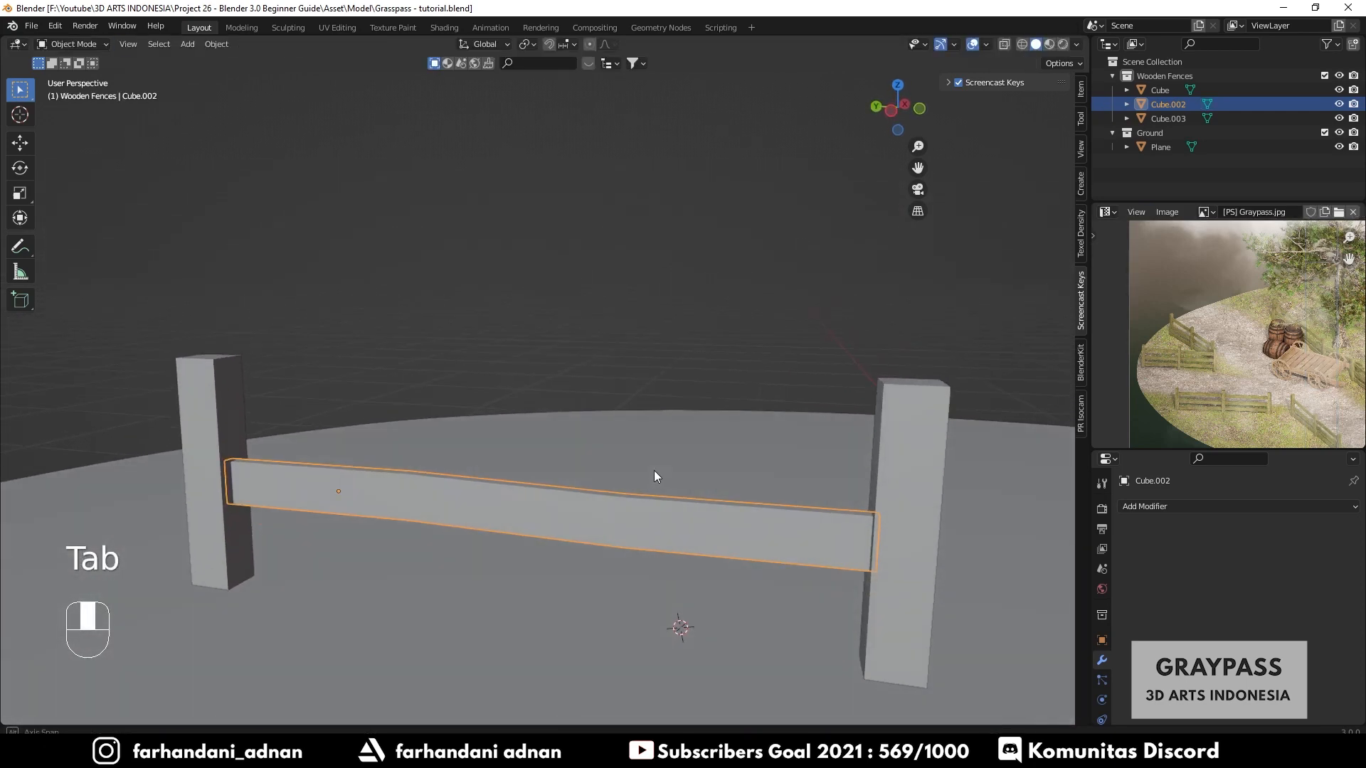
- Duplicate the rail about 0.13 m upward and tilt the copy's middle section slightly
key(shift+d)
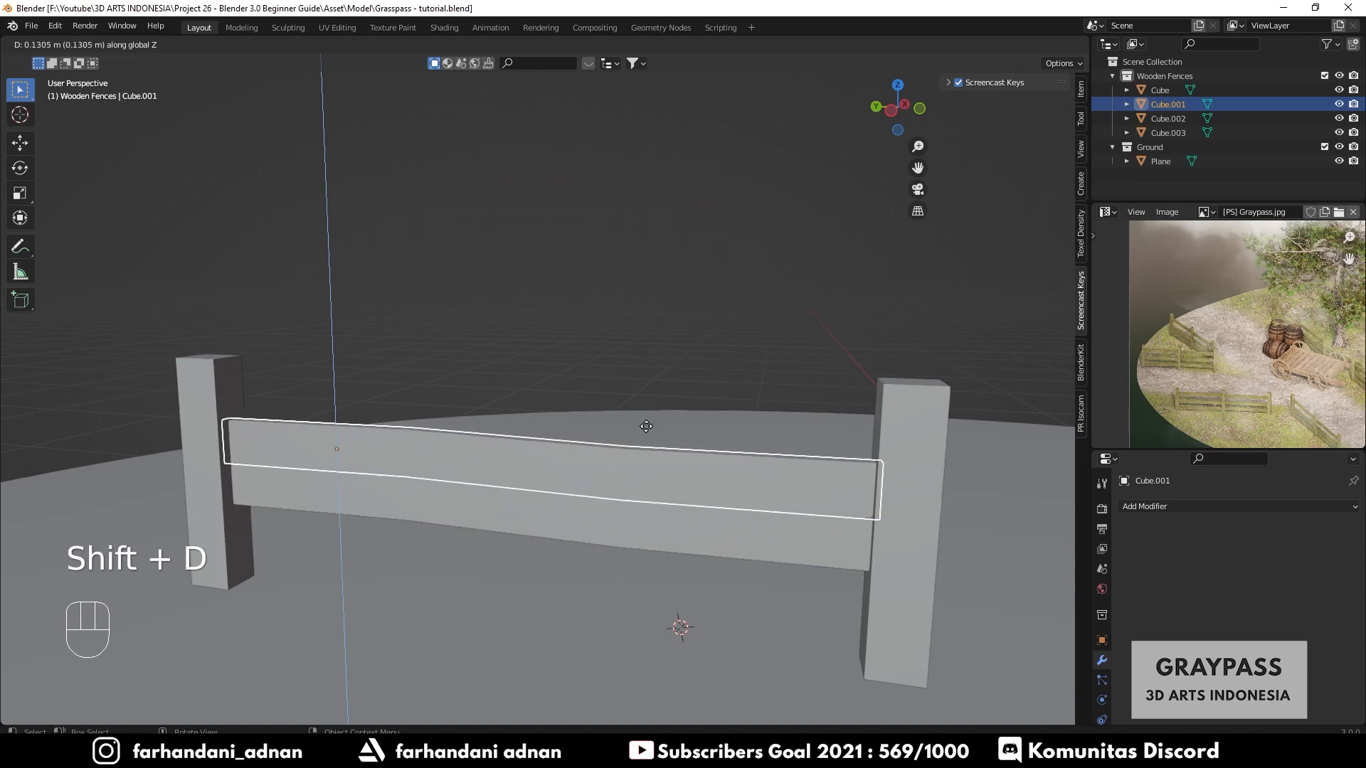
click(651, 399)
key(Tab)
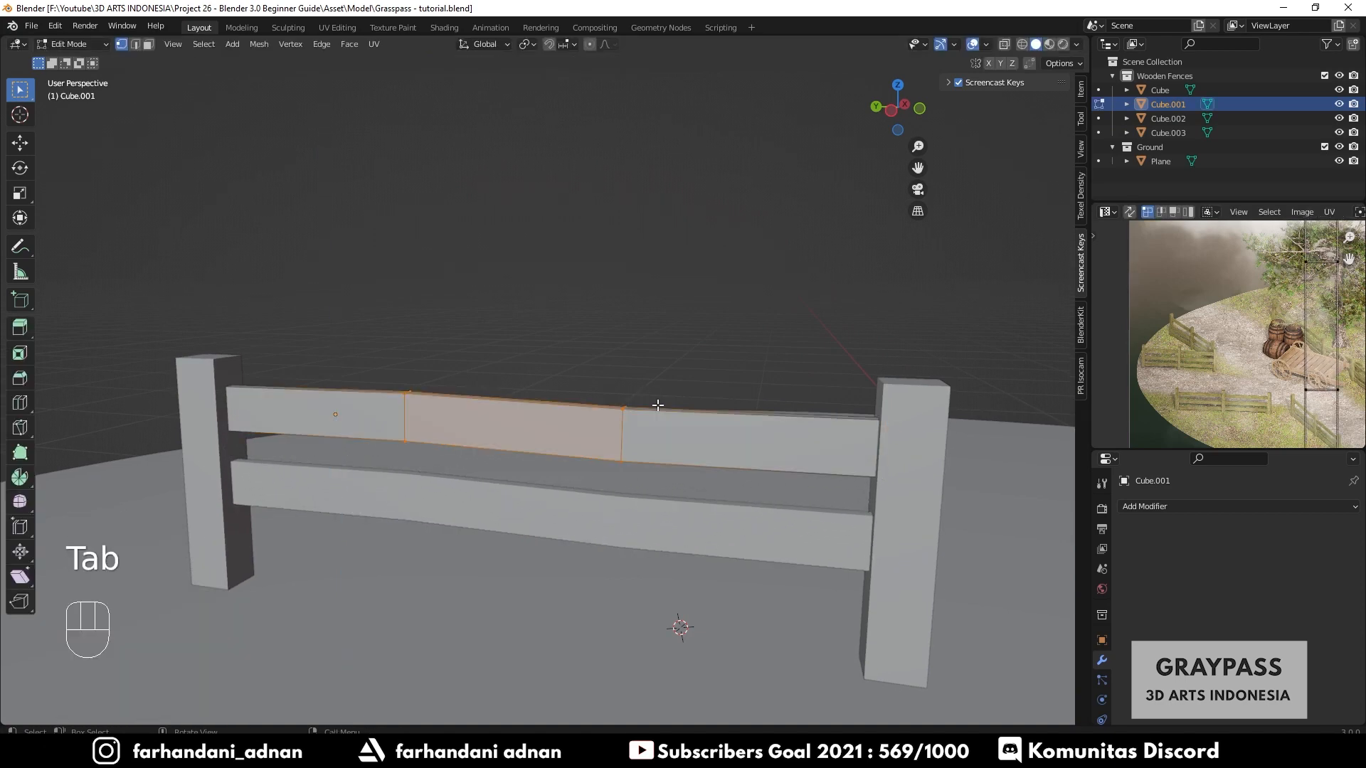
key(r)
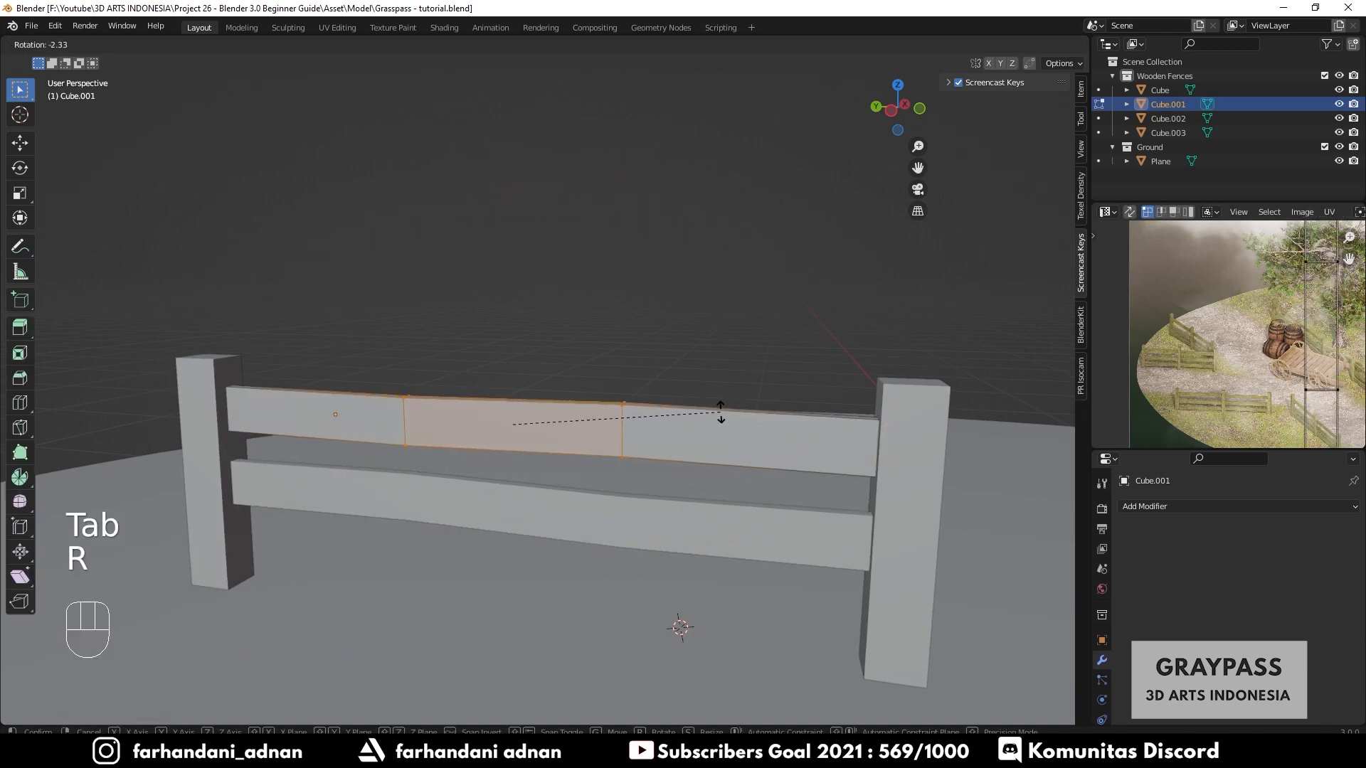
click(721, 412)
key(Tab)
- Duplicate the rail about 0.12 m downward and tilt the copy's middle section slightly
click(670, 480)
key(shift+d)
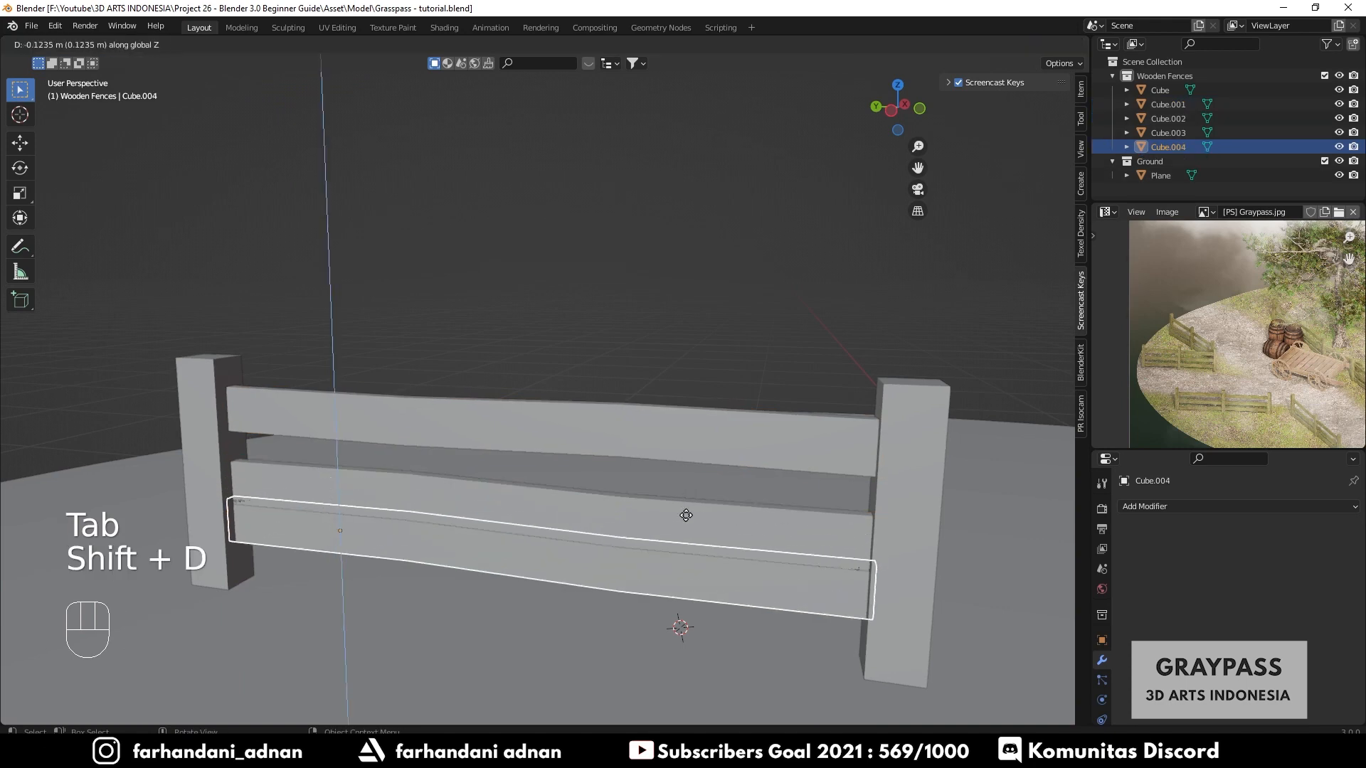
click(686, 548)
key(Tab)
key(r)
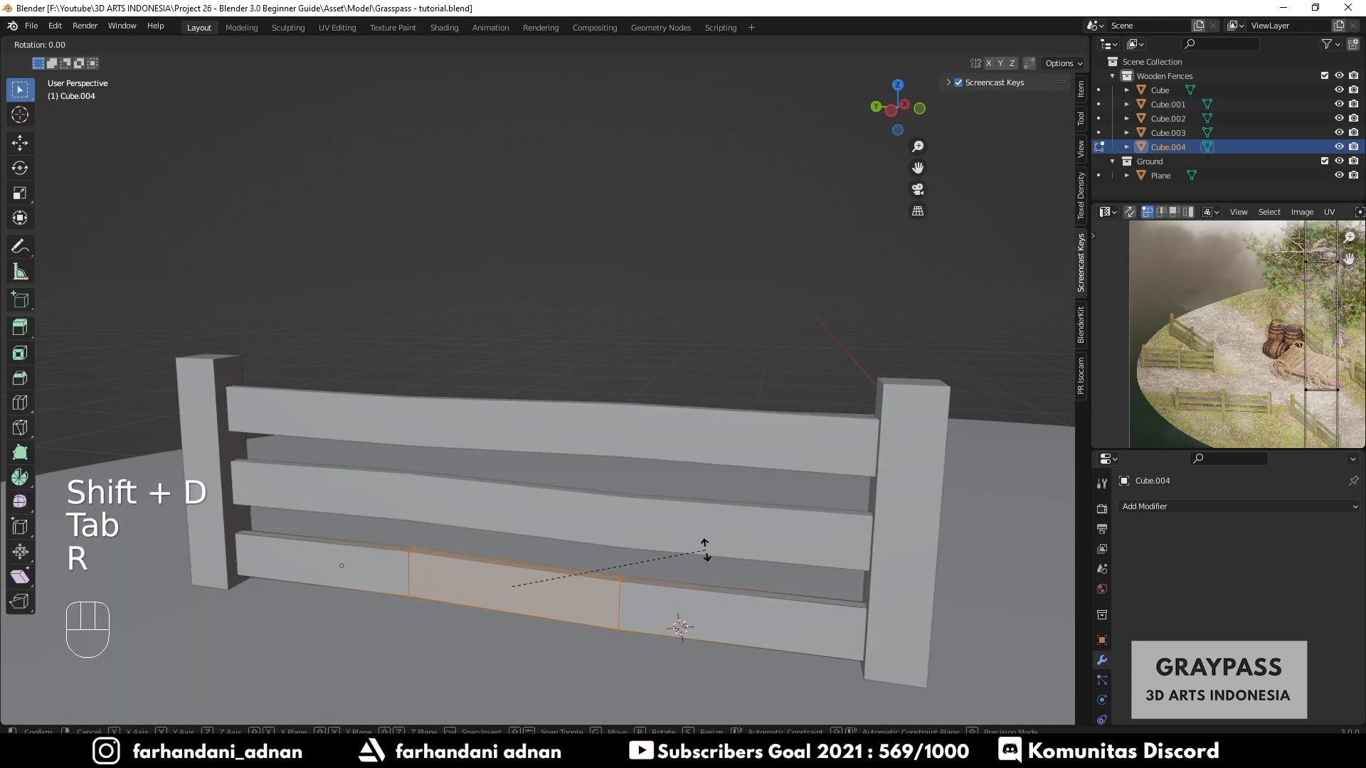
click(702, 528)
key(Tab)
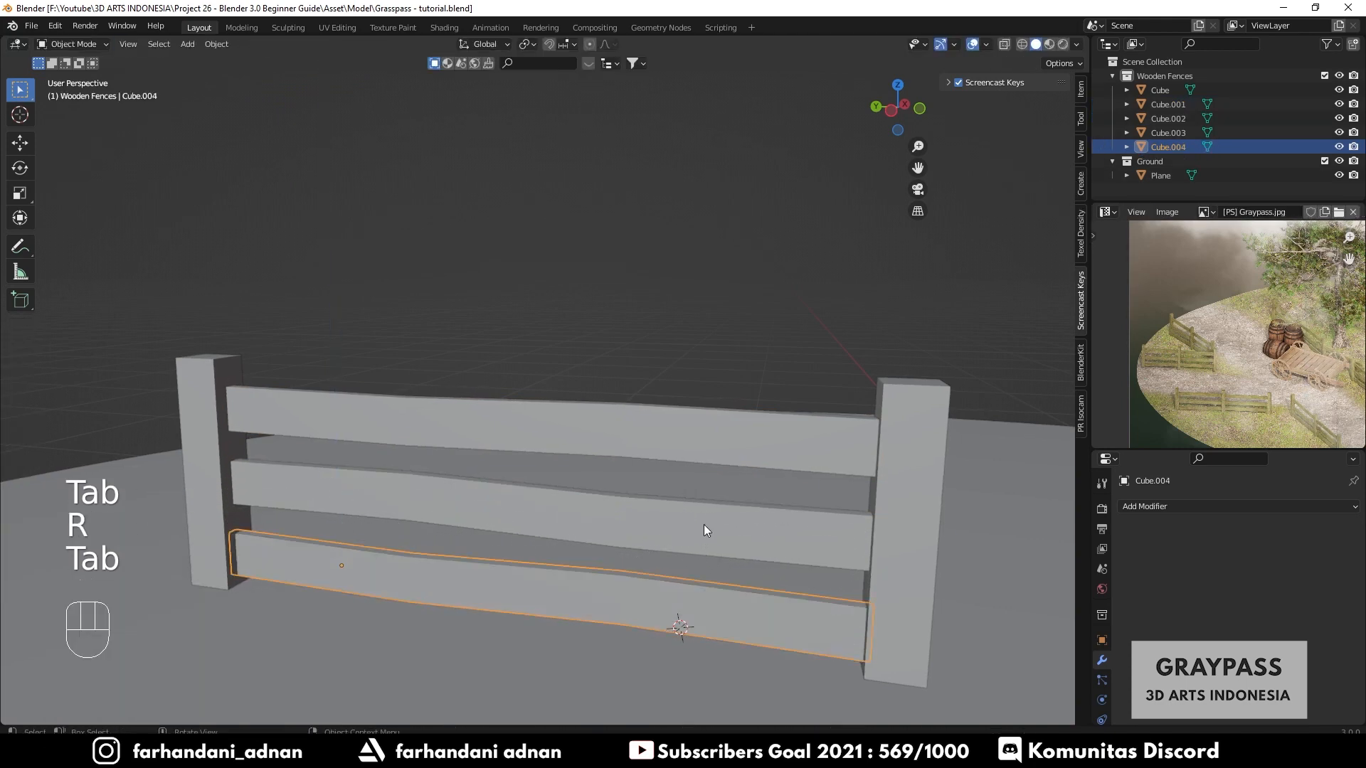
scroll(700, 519, down, 3)
mouse_move(700, 519)
middle_down()
mouse_move(682, 502)
mouse_move(600, 522)
mouse_move(641, 473)
mouse_move(588, 562)
mouse_move(638, 528)
mouse_move(559, 565)
mouse_move(688, 532)
middle_up()
key(a)
key(a)
scroll(643, 526, down, 2)
scroll(637, 528, up, 2)
click(659, 538)
shift+click(659, 498)
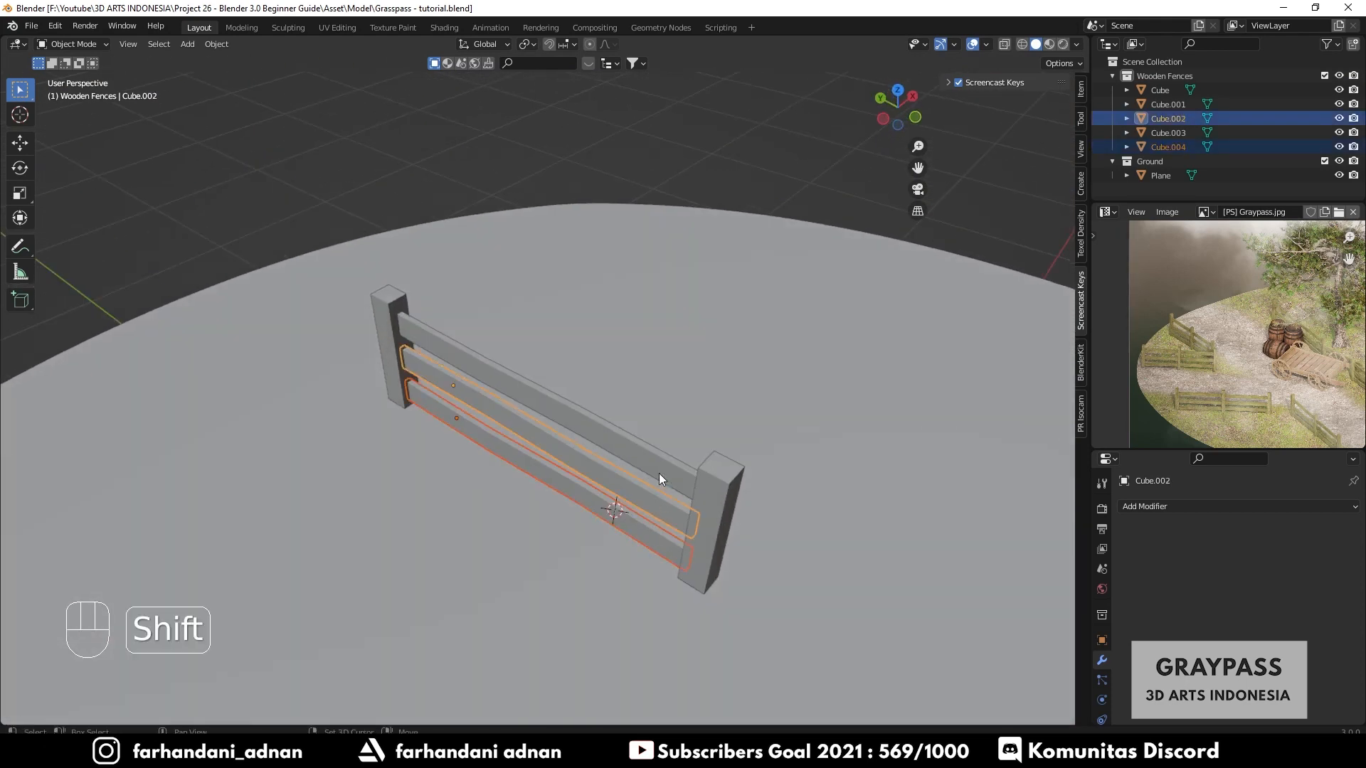
shift+click(659, 472)
middle_drag(685, 412, 753, 417)
key(a)
key(a)
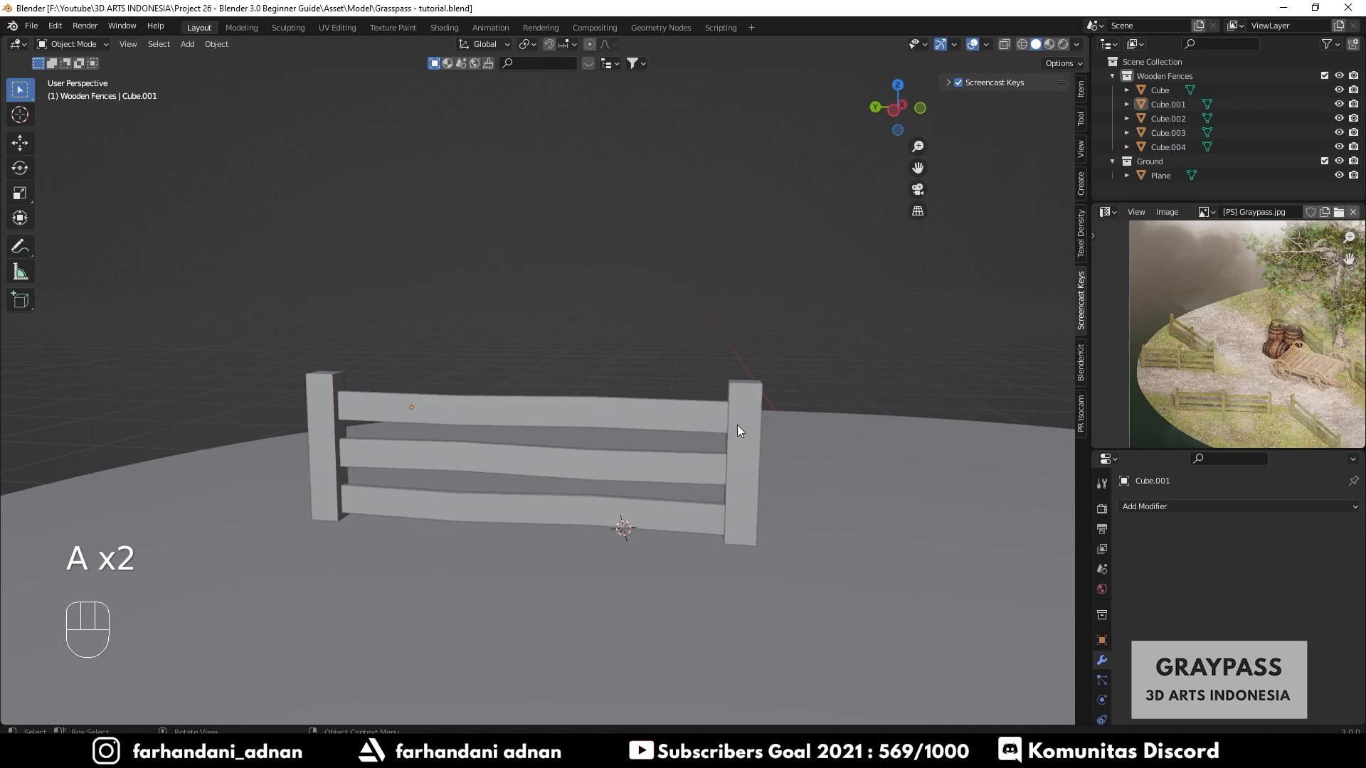
- Select both posts and all three rails and join them into one fence object
click(741, 412)
click(665, 421)
click(637, 471)
click(626, 506)
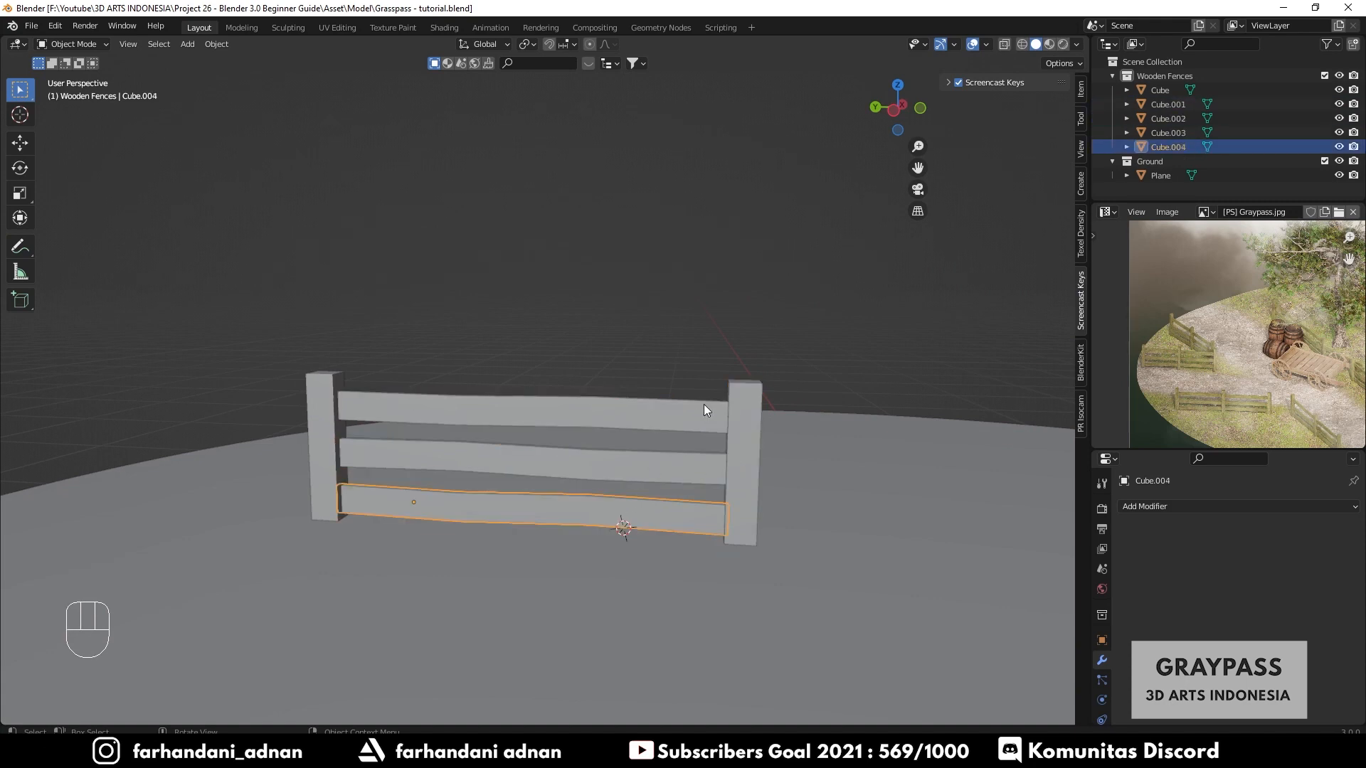
click(743, 406)
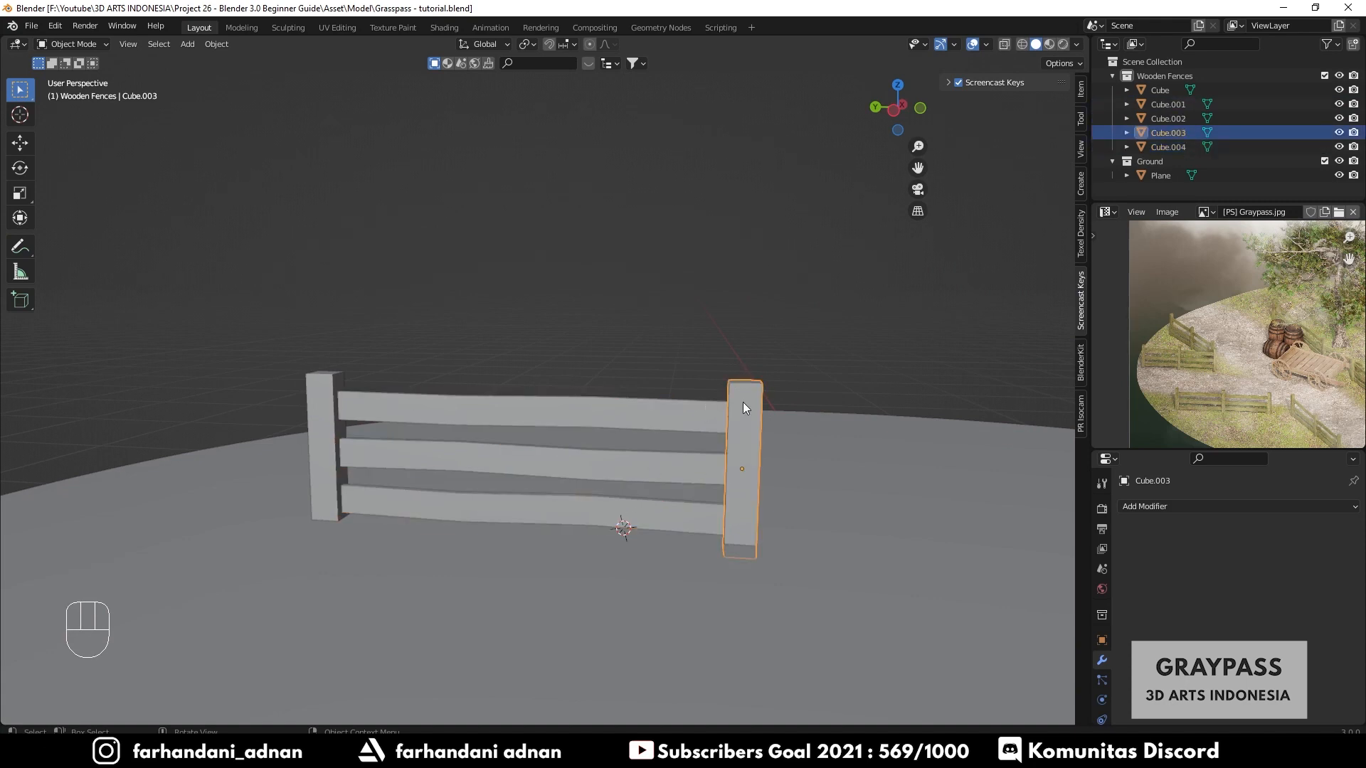
shift+click(660, 417)
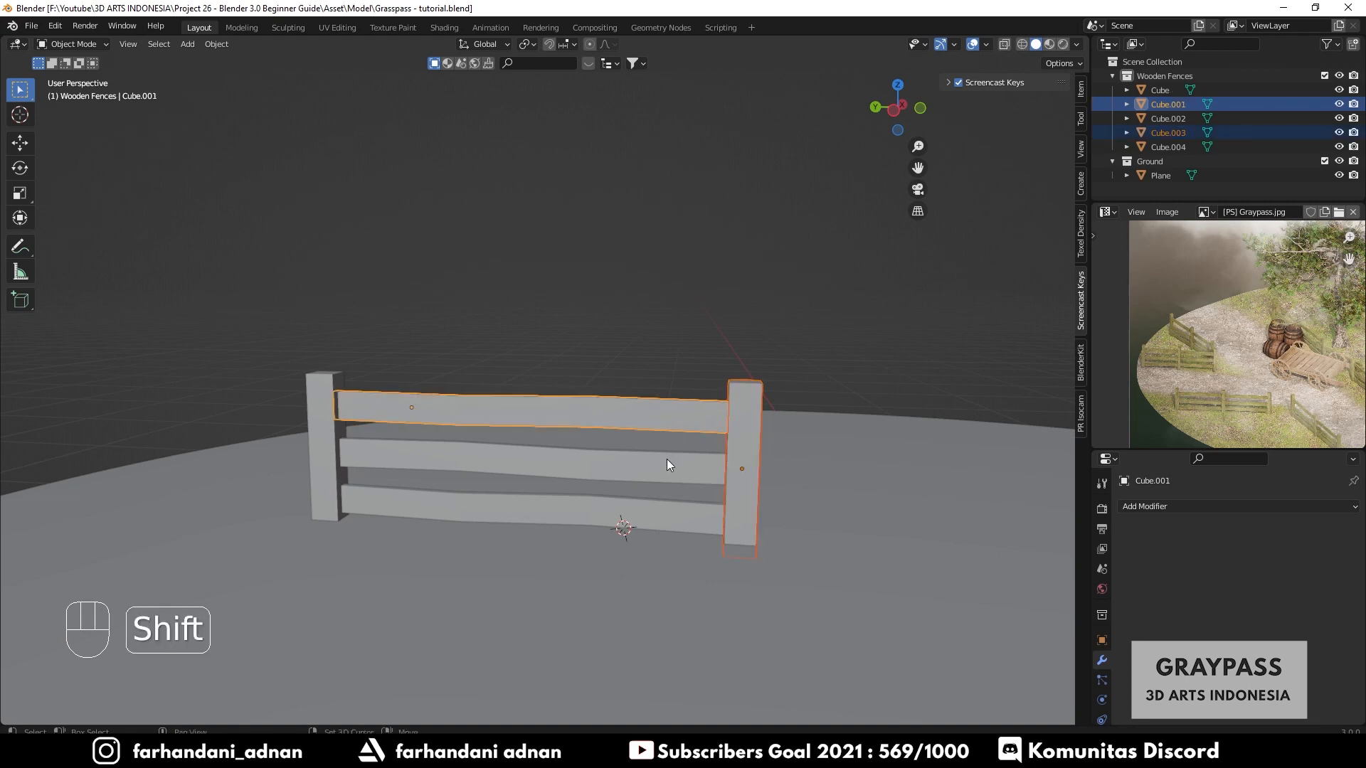
shift+click(668, 459)
shift+click(646, 514)
shift+click(347, 429)
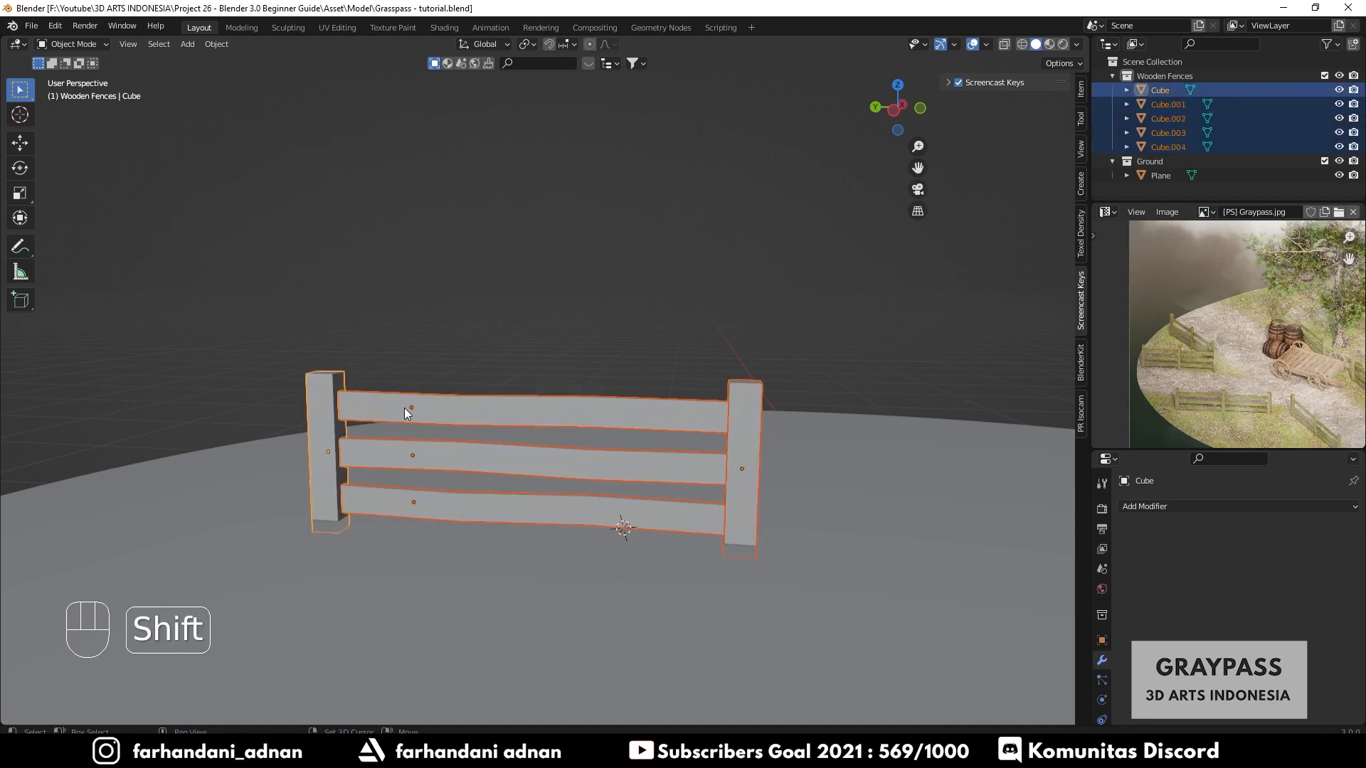
key(ctrl+j)
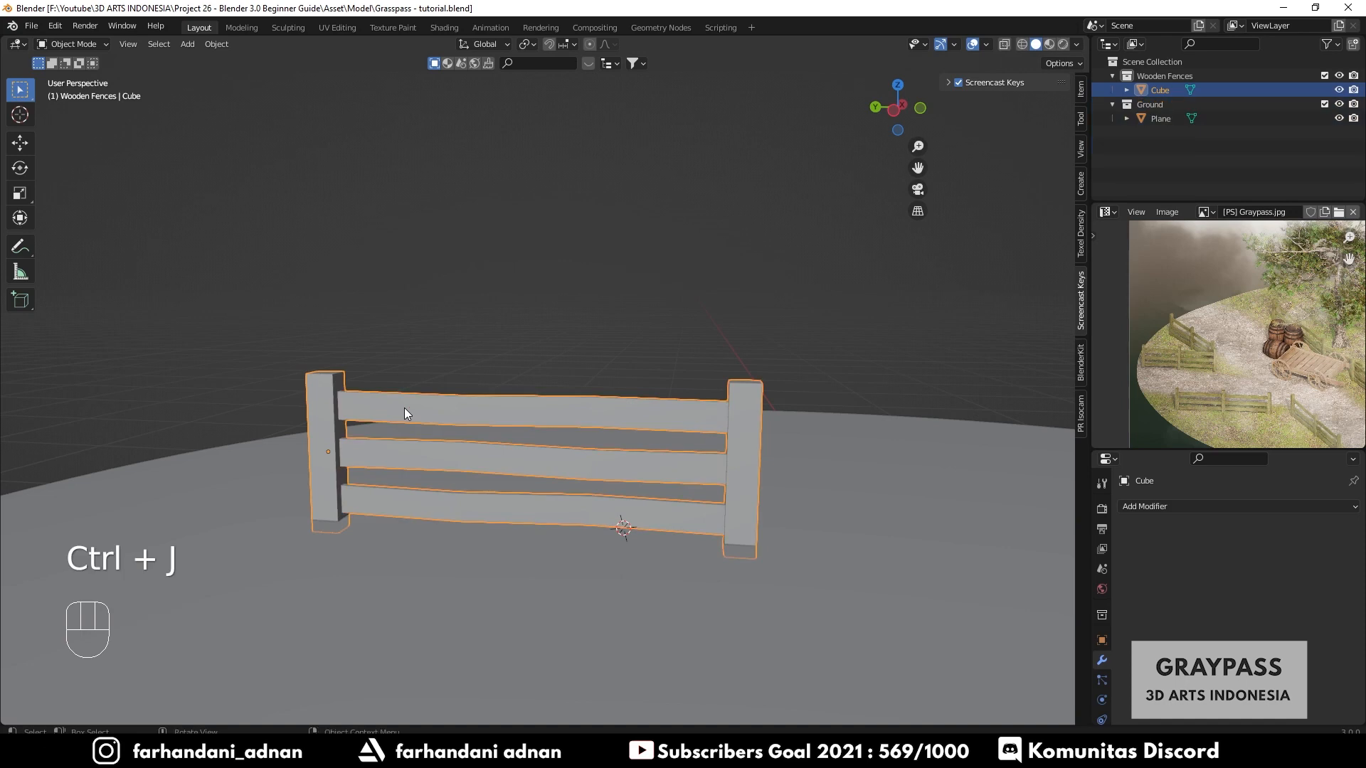
- Duplicate the joined fence and place the copy about 2.6 m away along the ground
key(g)
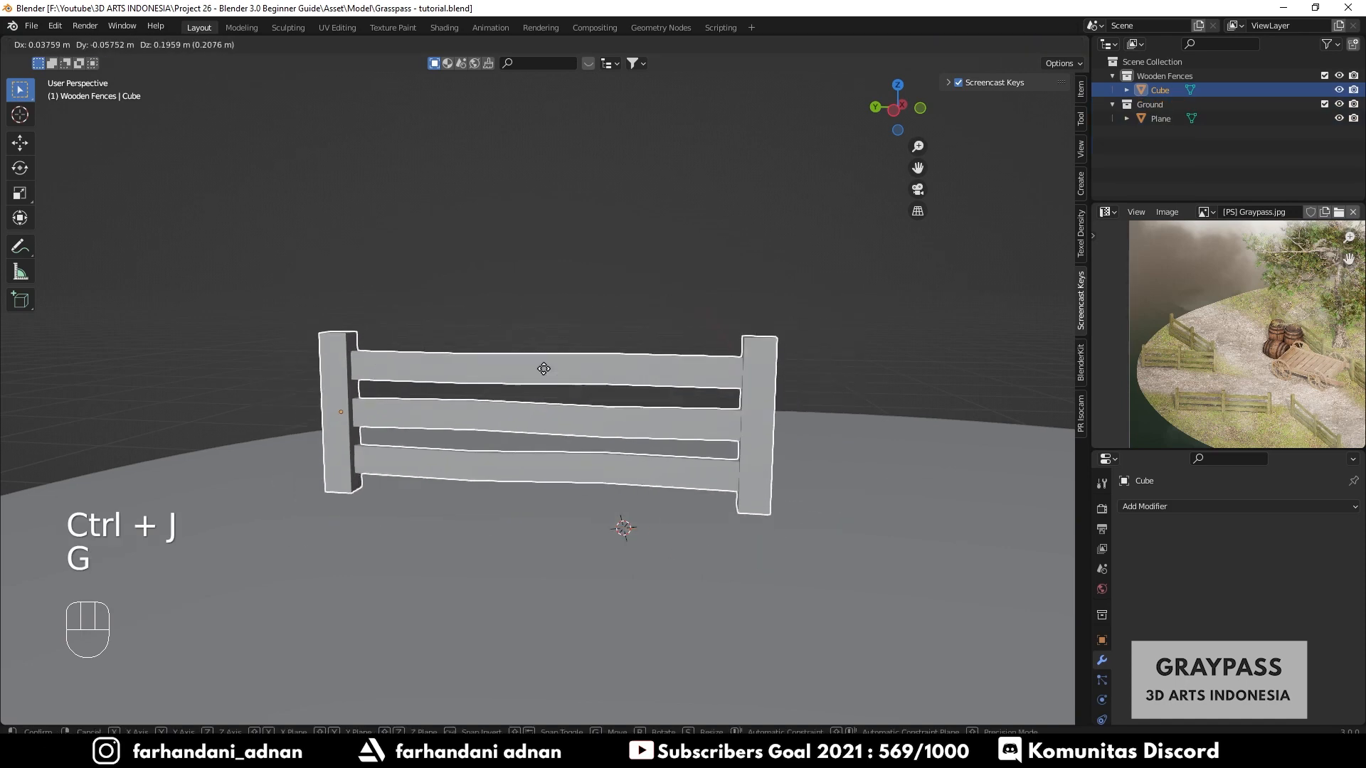
right_click(508, 385)
middle_drag(508, 385, 578, 472)
scroll(646, 464, down, 2)
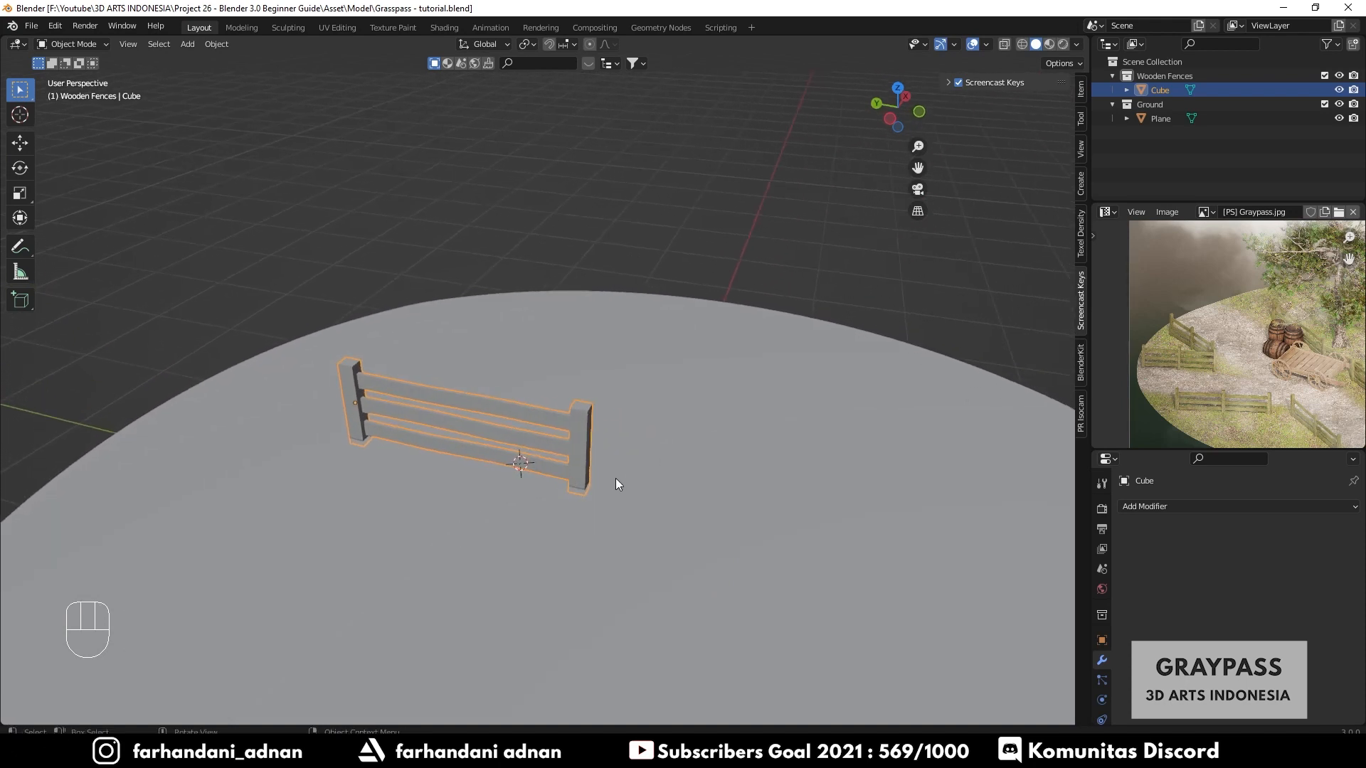
key(shift+d)
key(shift+z)
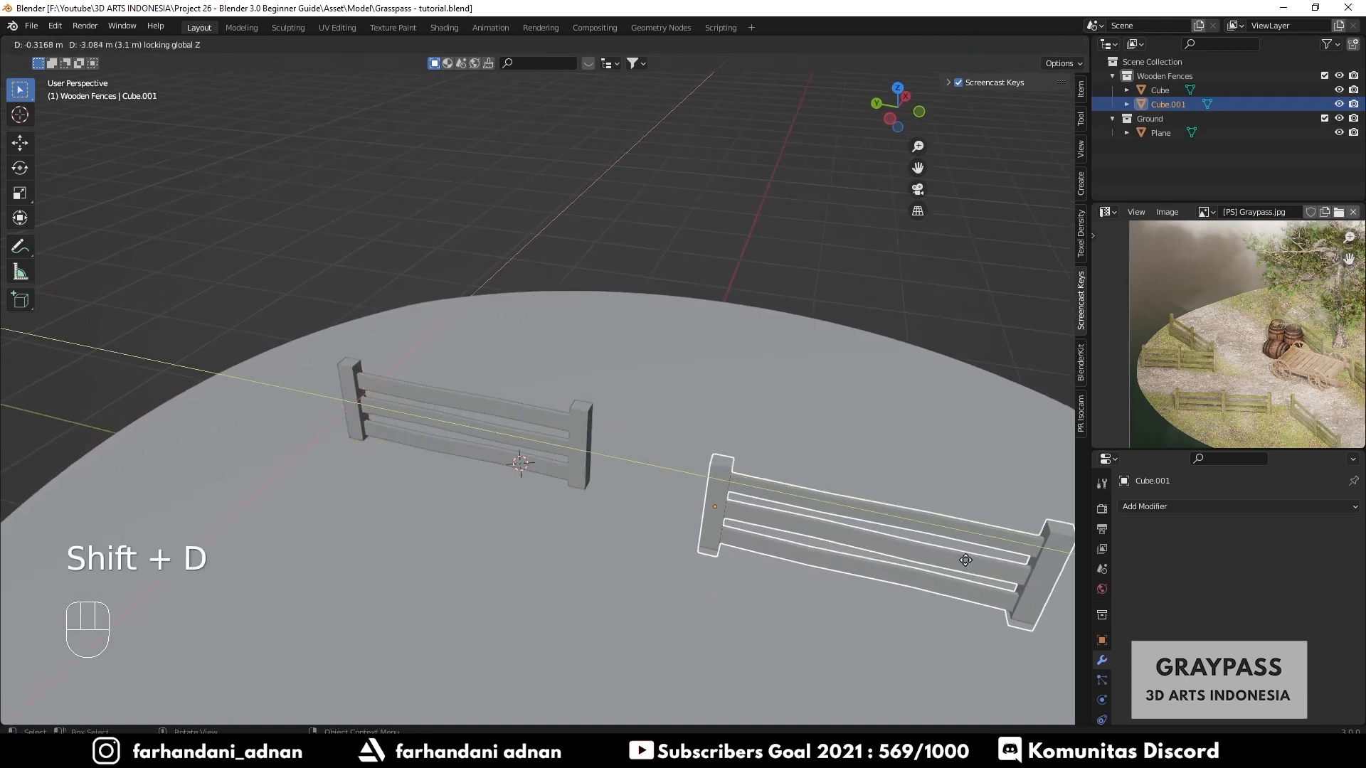
click(902, 527)
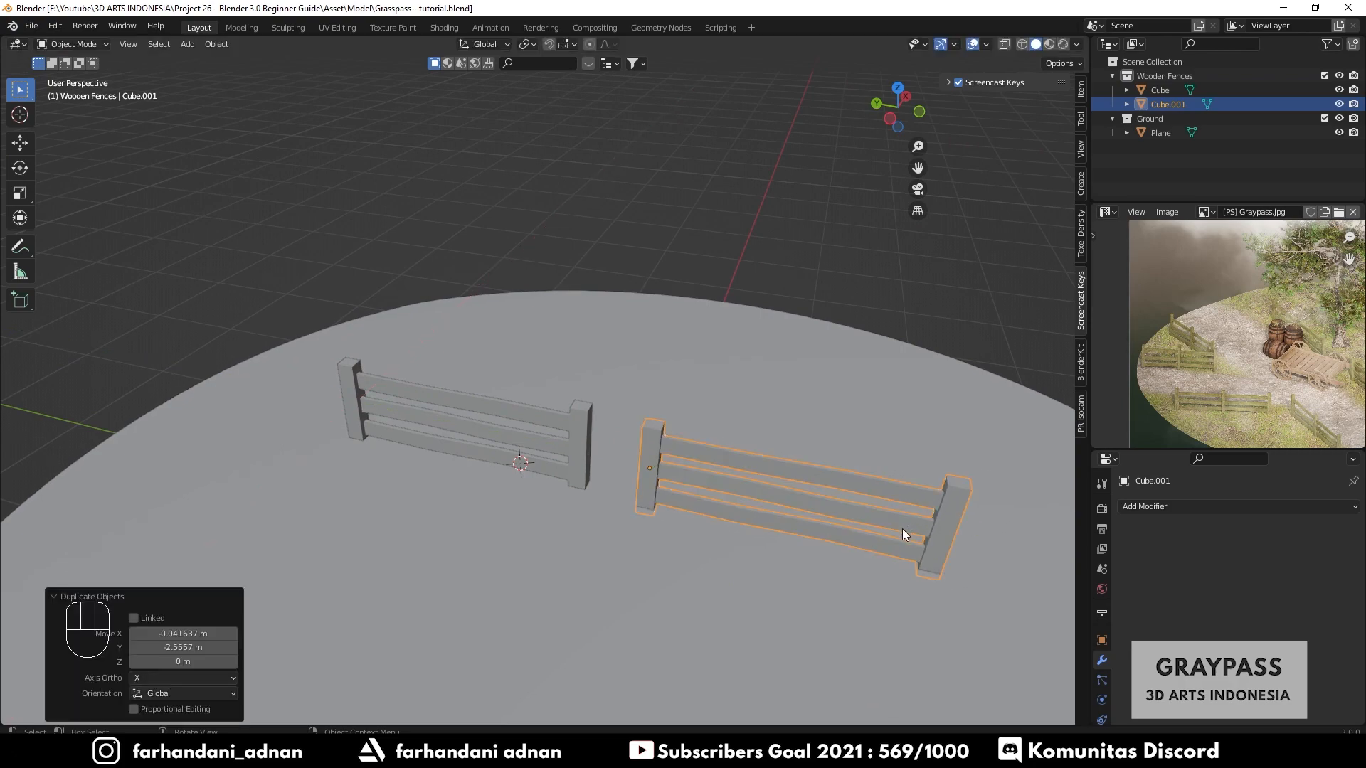
- Switch to material preview, then move and rotate the first fence to line up with the path's edge
mouse_move(902, 528)
middle_down()
mouse_move(657, 545)
mouse_move(781, 555)
middle_up()
key(z)
mouse_move(784, 634)
shift+middle_down()
mouse_move(609, 579)
mouse_move(498, 605)
shift+middle_up()
click(526, 318)
key(g)
click(588, 317)
key(r)
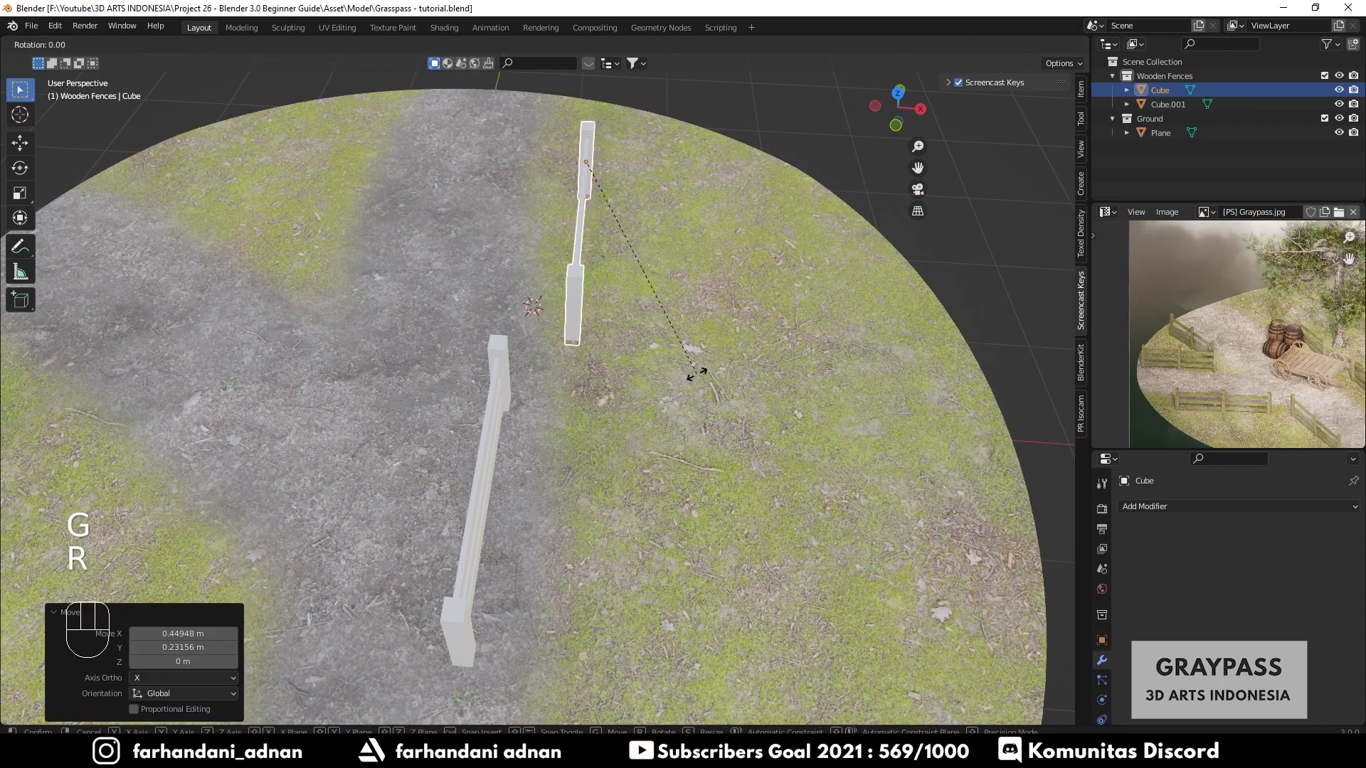
click(705, 344)
- Move the second fence closer to the first along the path's edge
key(g)
click(498, 380)
click(498, 380)
key(g)
key(g)
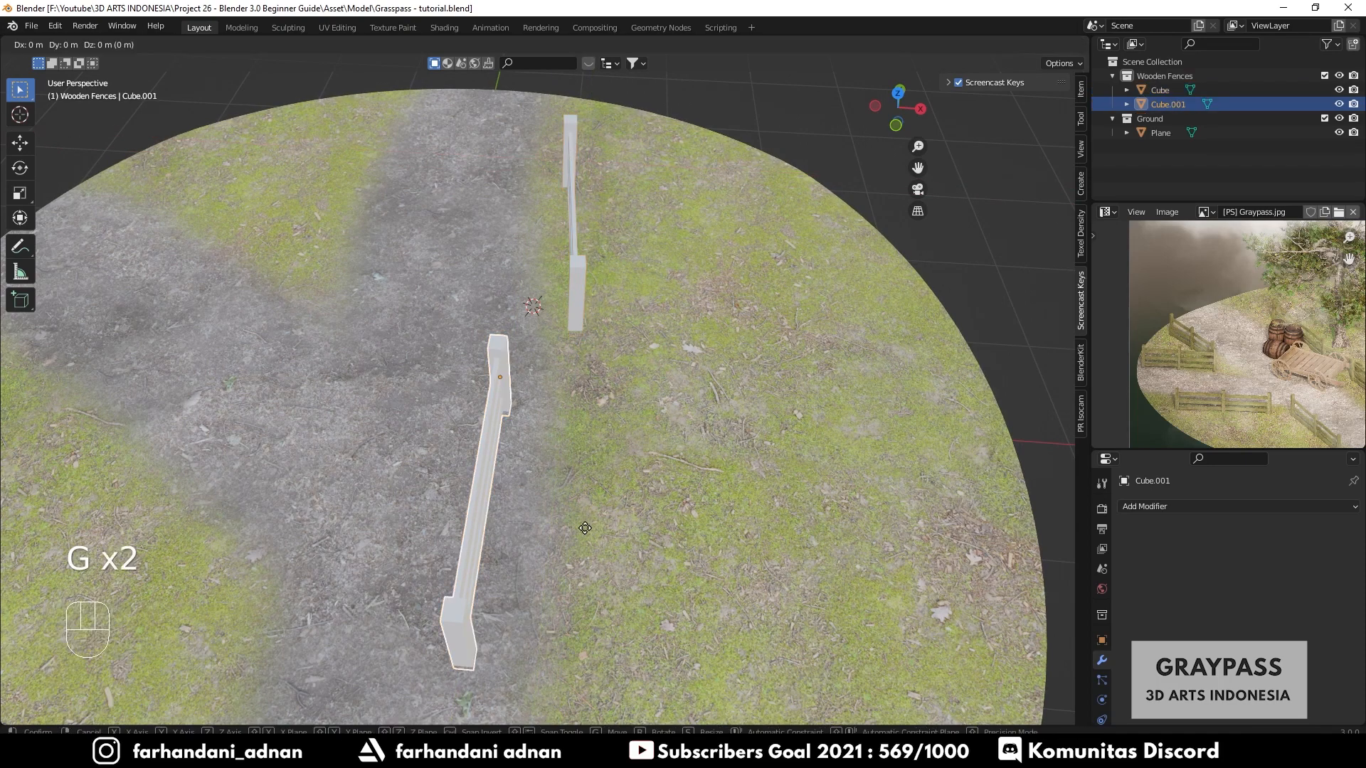
click(724, 605)
middle_drag(433, 547, 546, 536)
scroll(534, 356, up, 3)
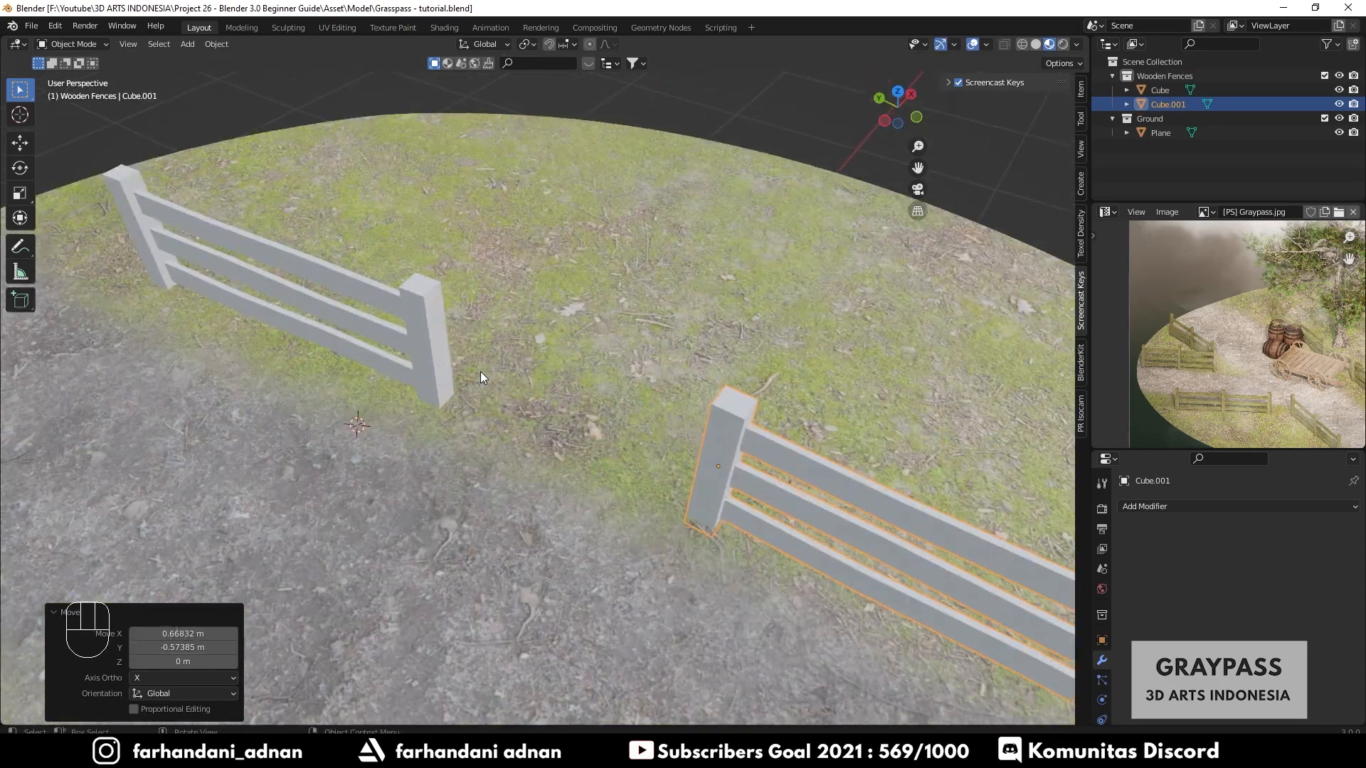
- In wireframe Edit Mode, select the first fence's rail end faces and extrude them about 1.2 m toward the second fence
click(444, 362)
shift+middle_drag(519, 427, 605, 459)
key(Tab)
key(z)
key(a)
key(a)
scroll(497, 375, up, 3)
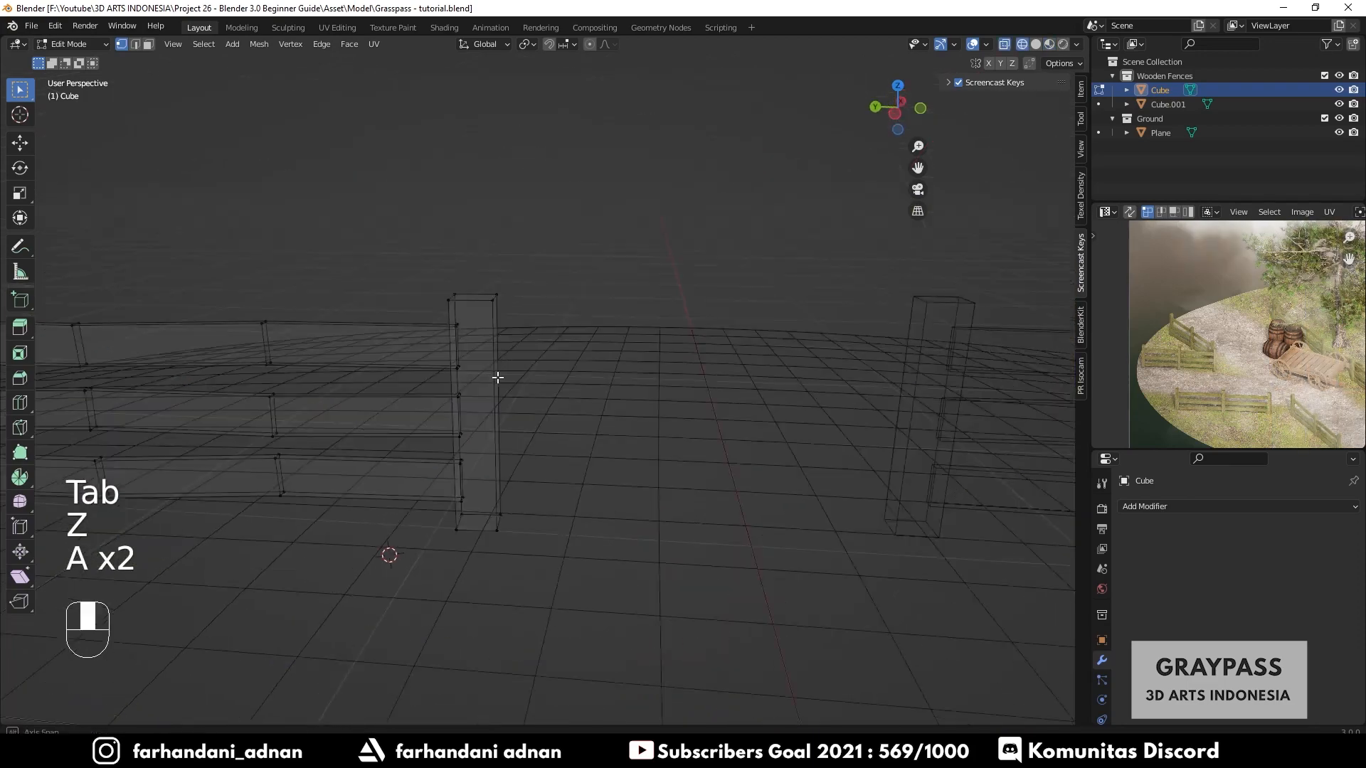
mouse_move(440, 322)
mouse_down()
mouse_move(476, 367)
mouse_move(471, 448)
mouse_move(498, 525)
mouse_up()
middle_drag(498, 525, 576, 491)
ctrl+drag(499, 486, 543, 519)
middle_drag(506, 513, 610, 479)
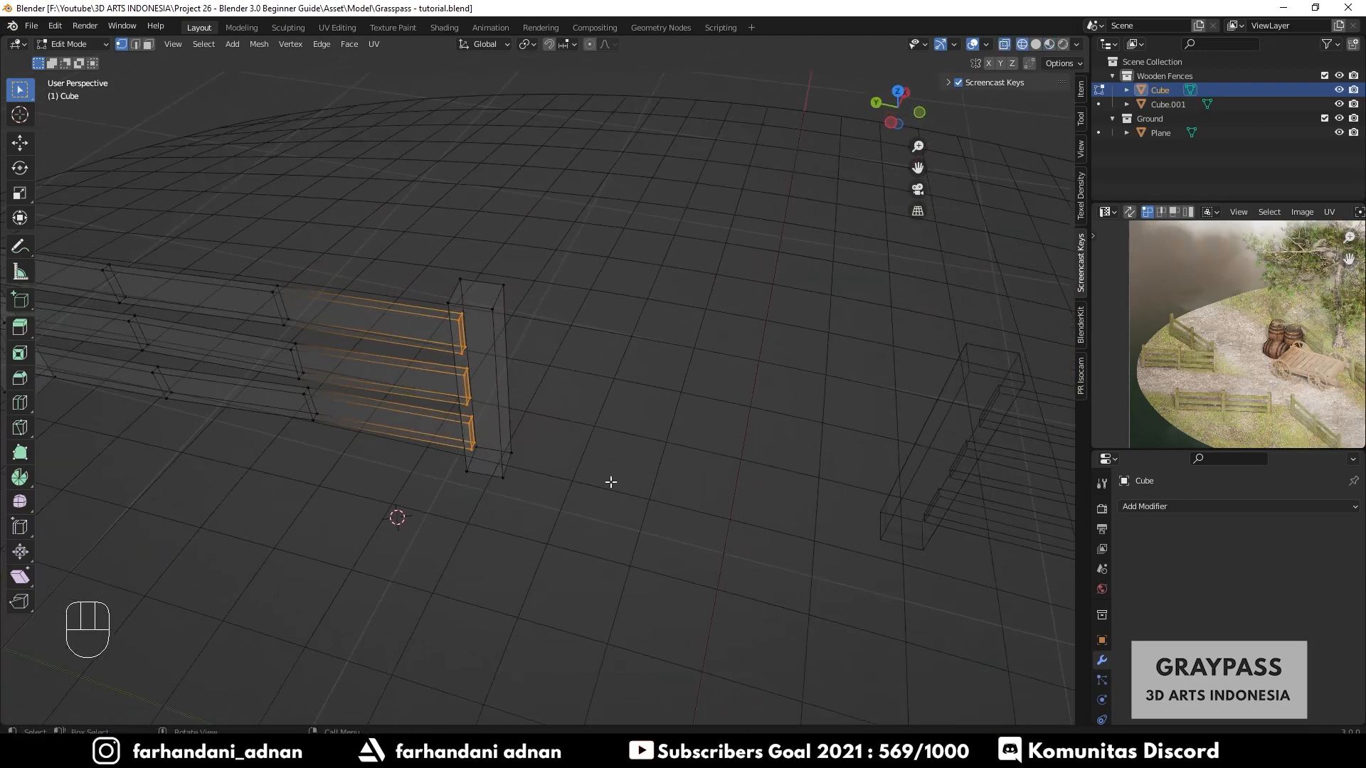
key(KP_7)
scroll(610, 479, up, 3)
key(e)
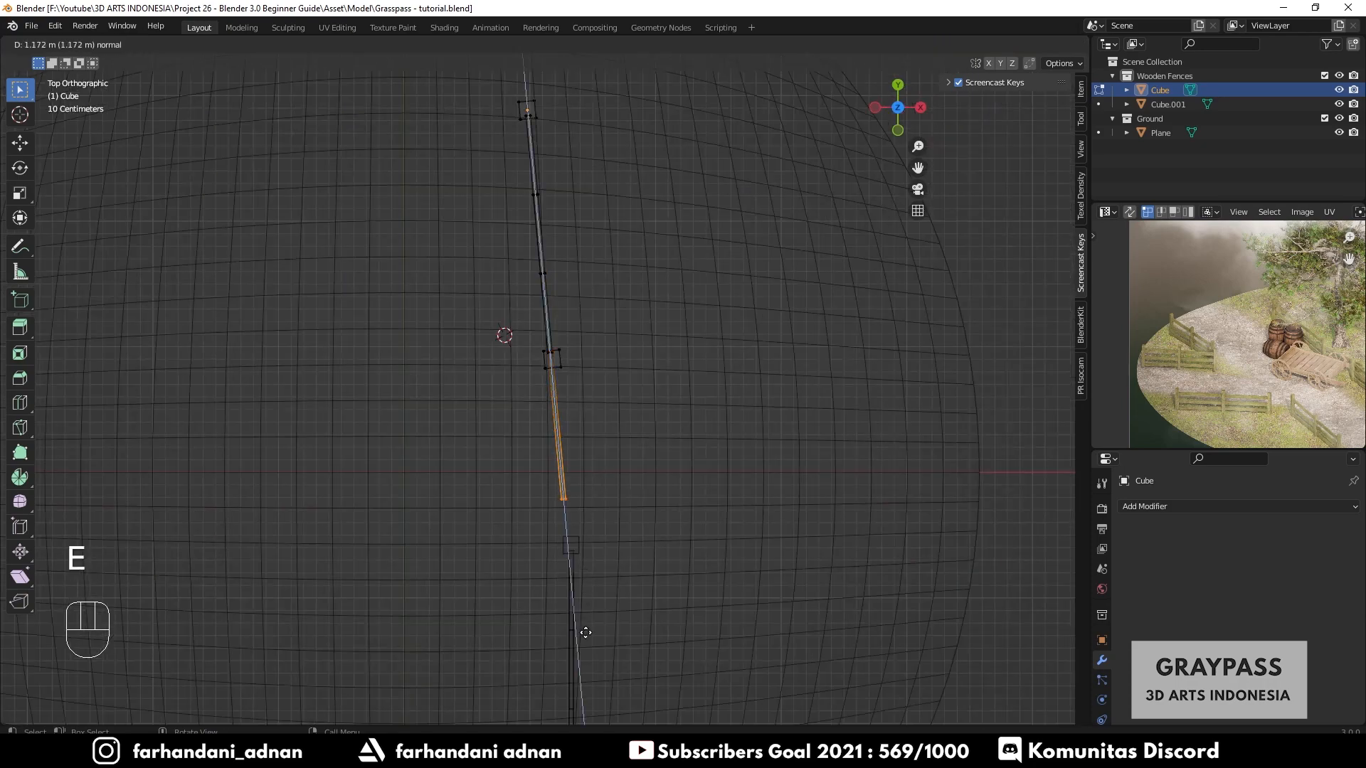
click(625, 542)
mouse_move(625, 543)
middle_down()
mouse_move(707, 457)
mouse_move(819, 503)
mouse_move(764, 468)
mouse_move(731, 521)
mouse_move(625, 509)
mouse_move(565, 595)
mouse_move(583, 541)
mouse_move(634, 567)
middle_up()
key(g)
click(818, 501)
- Move the second fence horizontally so its post meets the extended rails
key(Tab)
key(z)
click(829, 488)
click(821, 455)
key(g)
key(shift+z)
click(199, 664)
key(a)
key(a)
scroll(626, 511, down, 5)
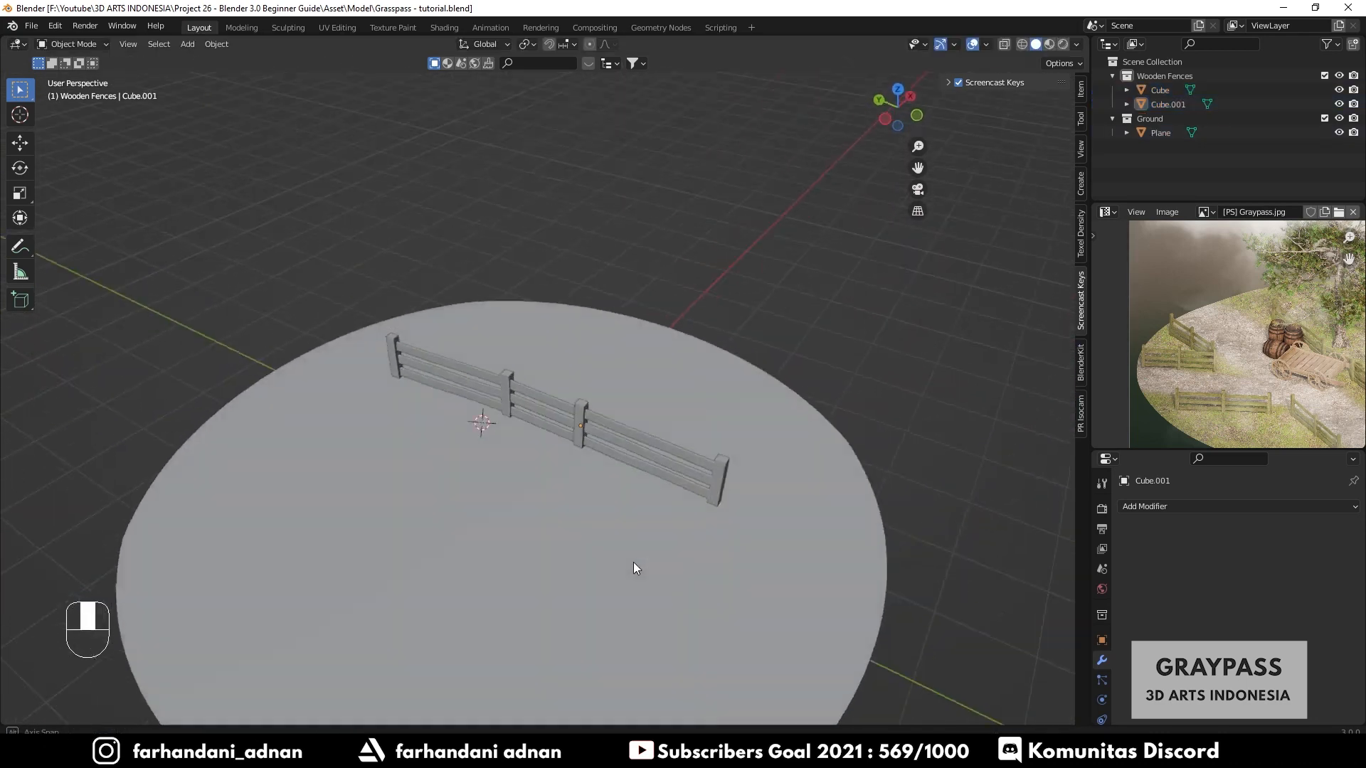
- Move the second fence further along the path, viewing it in material preview
scroll(747, 524, up, 3)
scroll(1248, 378, down, 2)
scroll(1248, 377, up, 2)
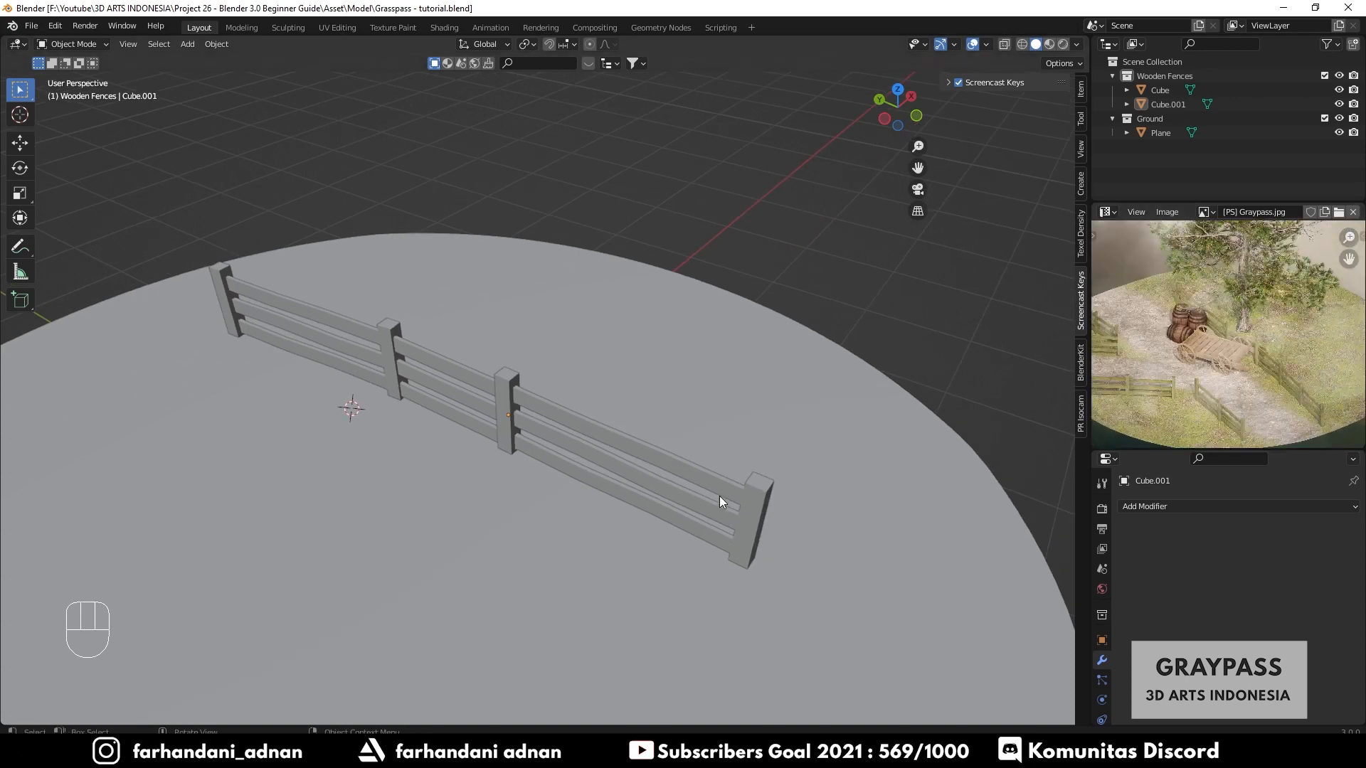
click(721, 498)
middle_drag(725, 500, 757, 505)
key(g)
key(shift+z)
click(1043, 597)
scroll(925, 569, down, 3)
shift+middle_drag(856, 556, 822, 545)
key(z)
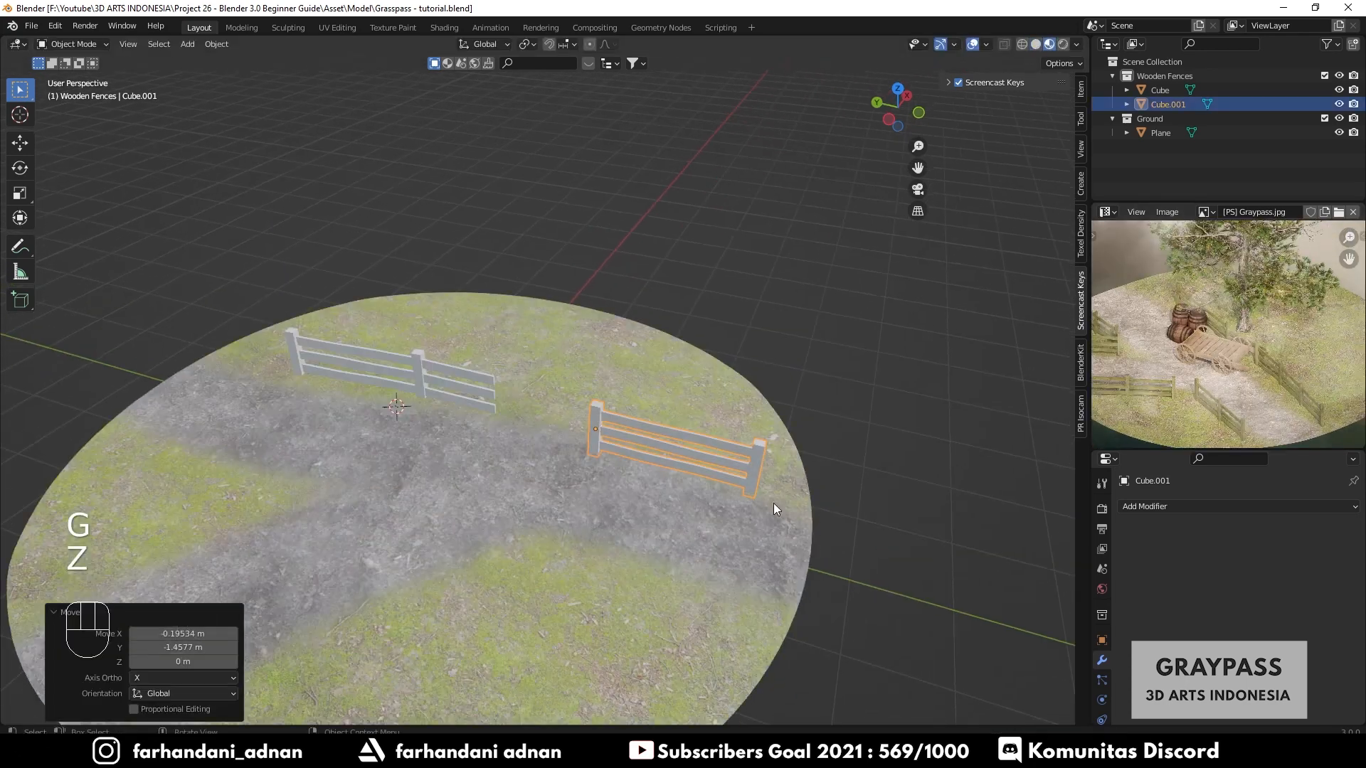
middle_drag(775, 502, 708, 514)
key(g)
key(shift+z)
click(948, 390)
- Move the first fence's extended rail ends about 0.34 m in Edit Mode
middle_drag(523, 462, 662, 480)
scroll(596, 433, up, 3)
middle_drag(662, 480, 552, 475)
scroll(502, 498, up, 3)
click(502, 498)
key(Tab)
key(g)
click(644, 478)
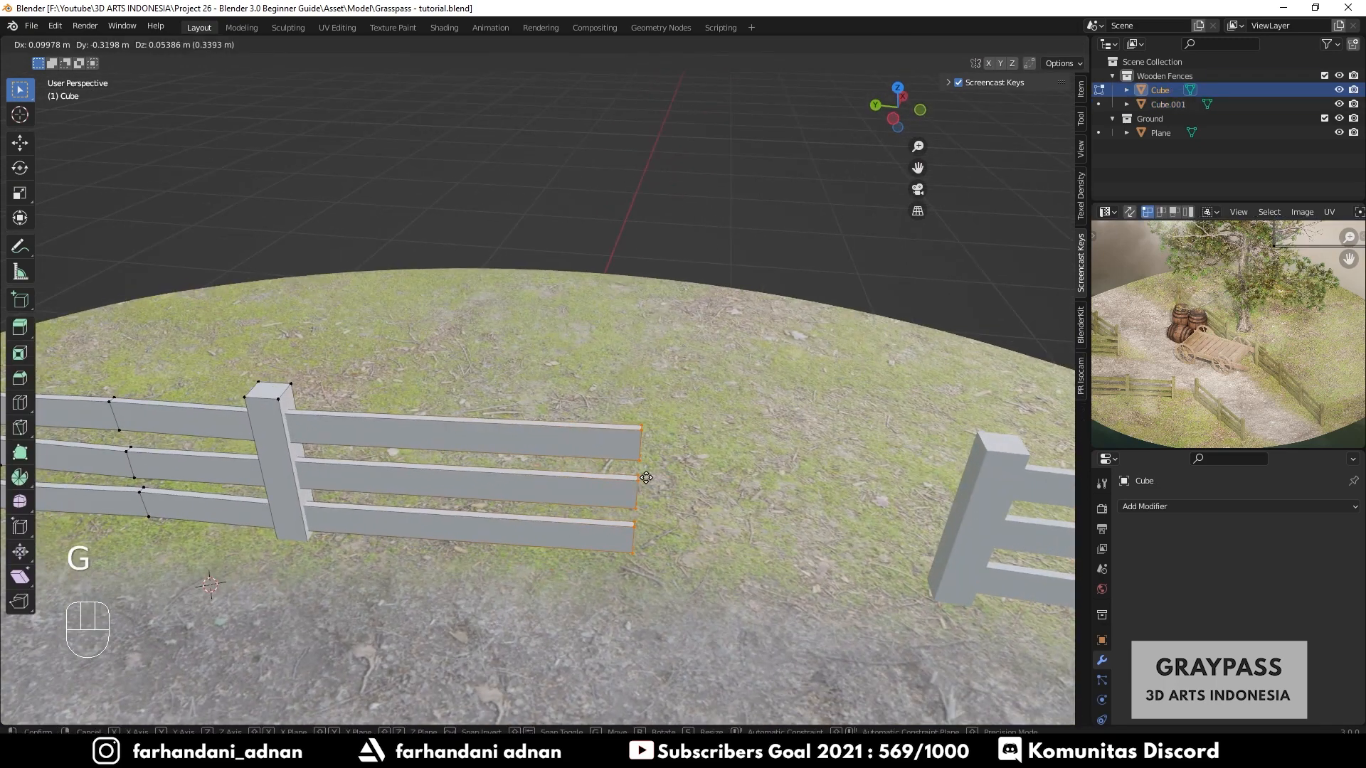
middle_drag(644, 478, 641, 503)
- Select the bottom rail's end vertices and lower them about 0.07 m along Z
key(z)
click(616, 486)
drag(612, 478, 658, 545)
key(1)
key(z)
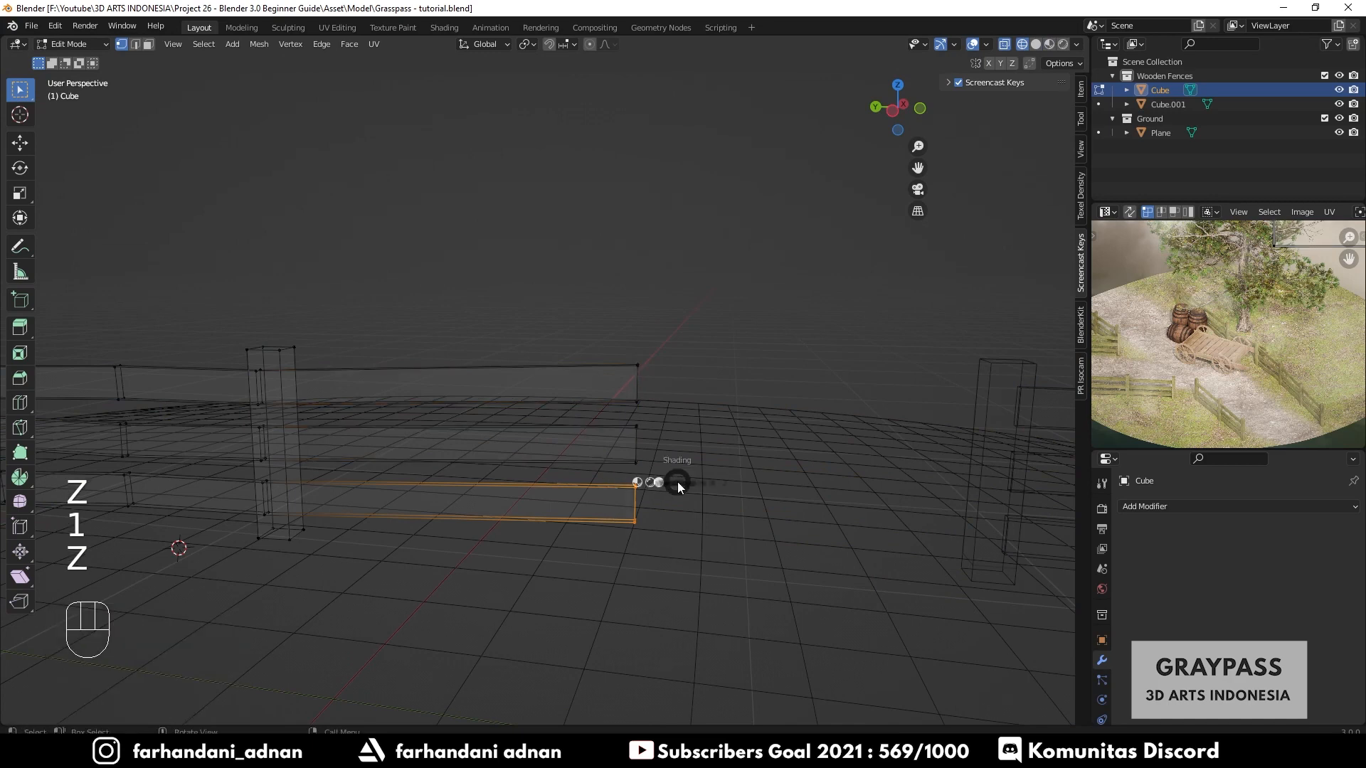
click(704, 487)
middle_drag(642, 520, 631, 522)
key(g)
middle_click(668, 540)
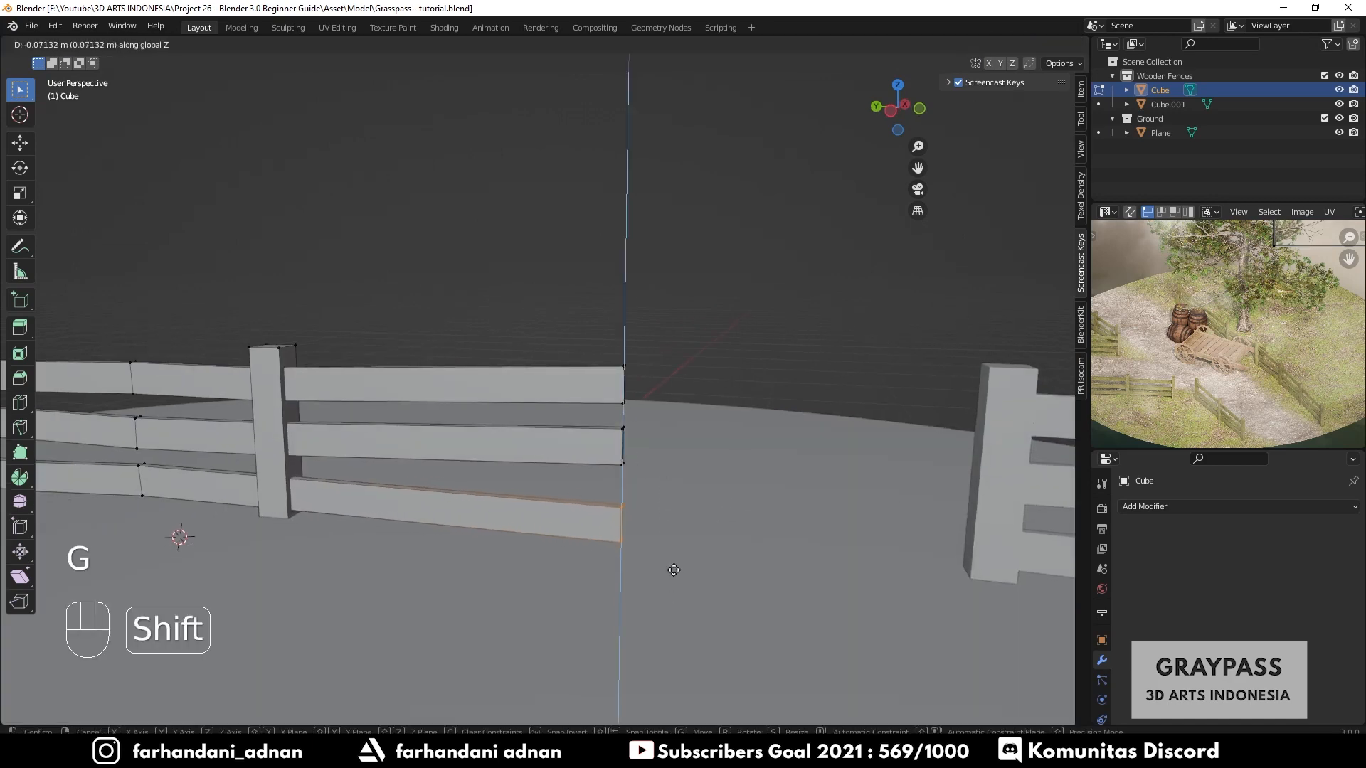
click(685, 577)
middle_drag(686, 576, 658, 567)
- Delete the stray extruded vertices and refill the bottom rail's end face
key(r)
right_click(701, 524)
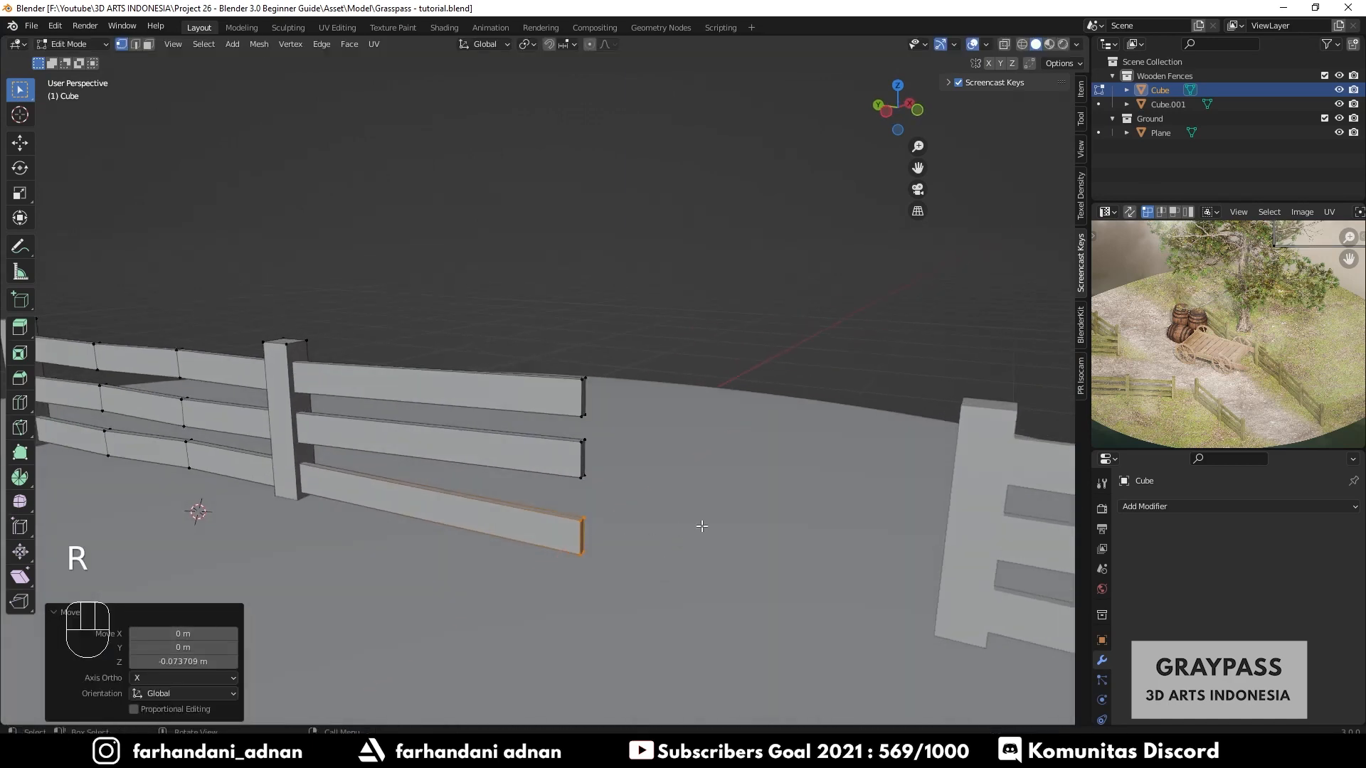
key(e)
right_click(646, 511)
key(g)
right_click(667, 536)
key(x)
click(654, 525)
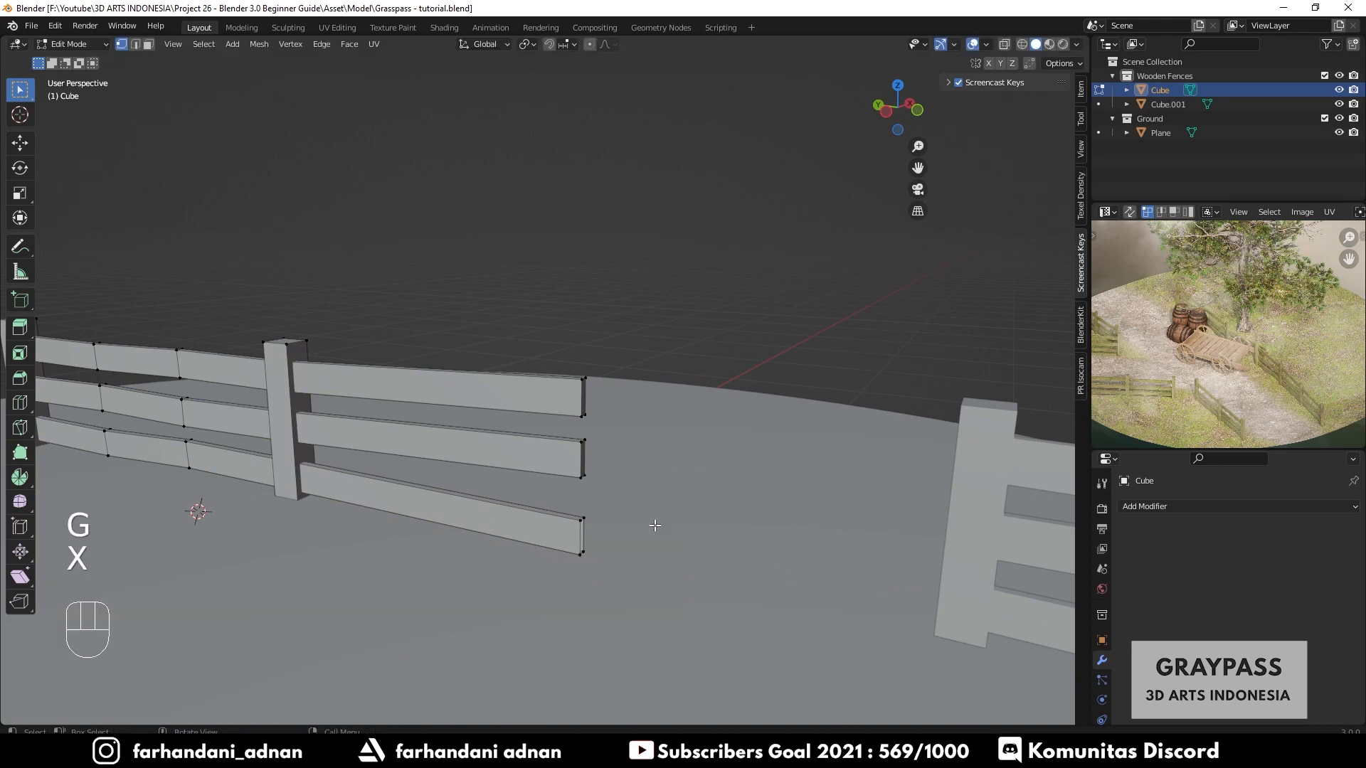
middle_drag(684, 529, 523, 671)
key(2)
key(f)
- Lower the middle rail's free end about 0.43 m along Z to tilt the plank
key(Tab)
scroll(545, 614, down, 3)
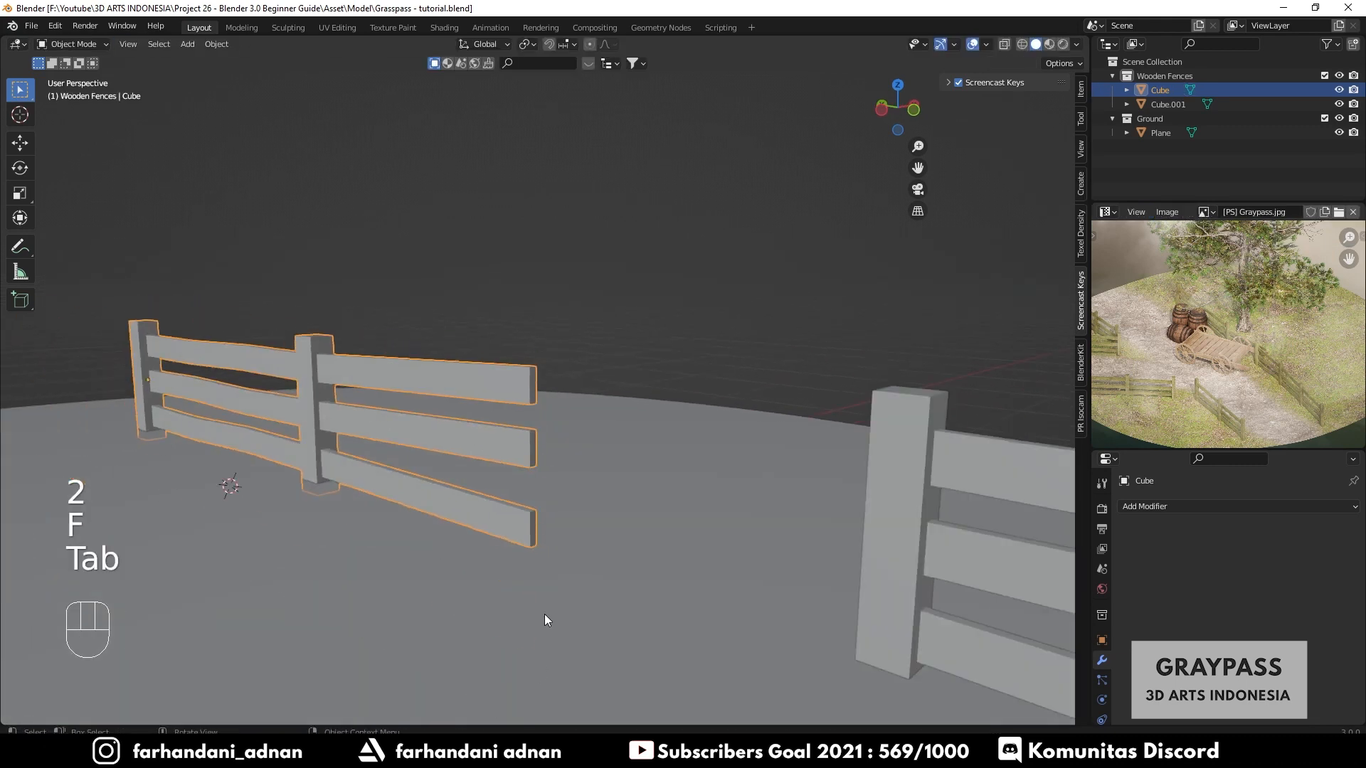
middle_drag(545, 615, 578, 626)
click(574, 475)
click(539, 464)
key(Tab)
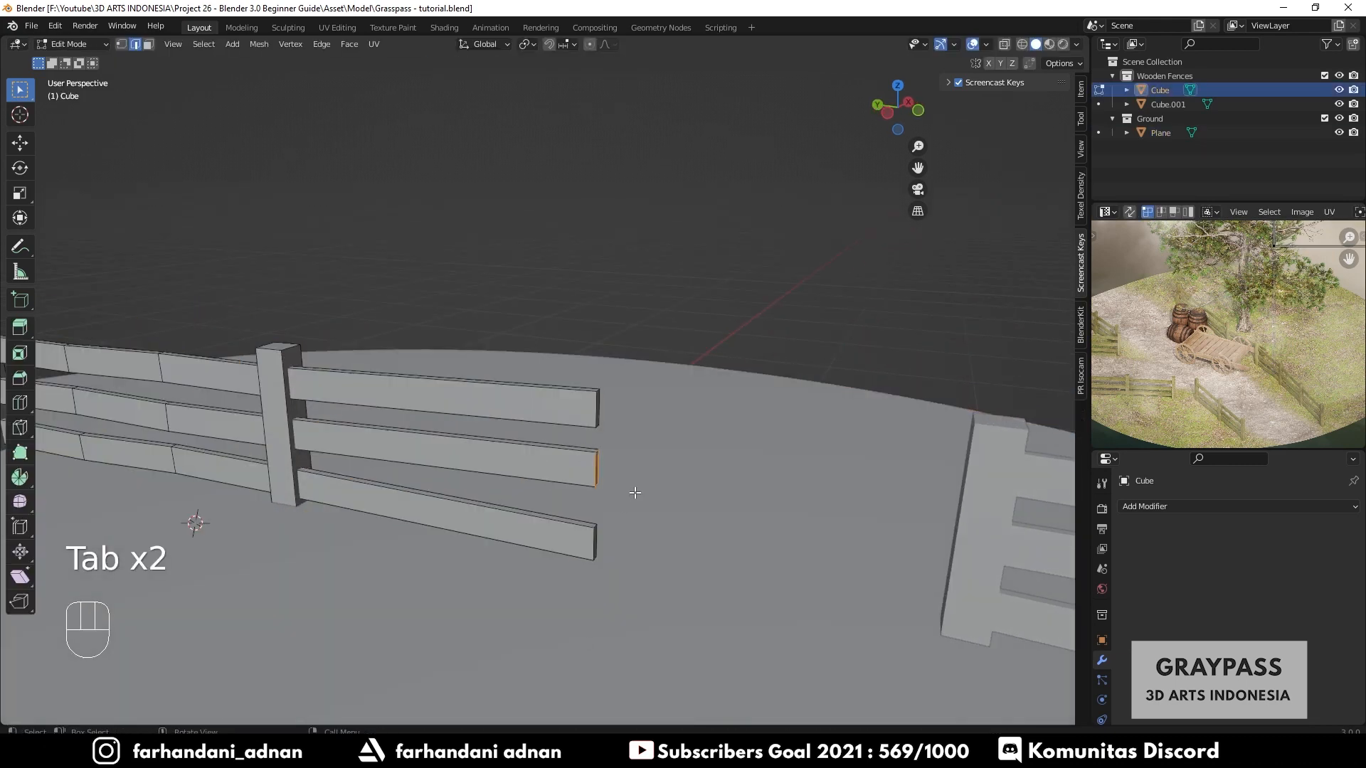
key(g)
key(z)
click(646, 532)
middle_drag(646, 532, 462, 512)
key(g)
click(493, 475)
key(g)
key(z)
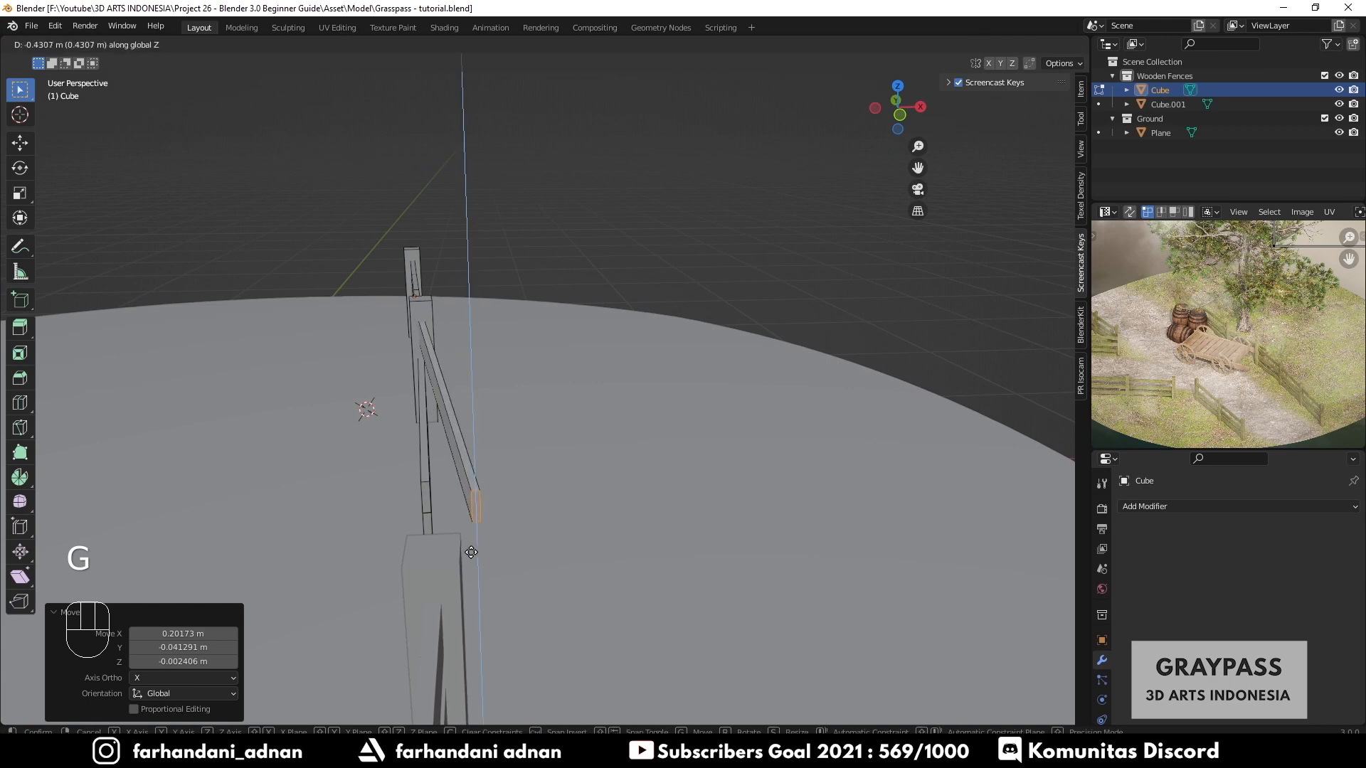
click(460, 586)
- Select the remaining two rail ends in wireframe and move them along X
key(a)
key(a)
middle_drag(525, 549, 526, 447)
key(Tab)
scroll(526, 446, up, 3)
key(Tab)
key(z)
click(455, 519)
drag(502, 572, 607, 488)
key(z)
click(710, 489)
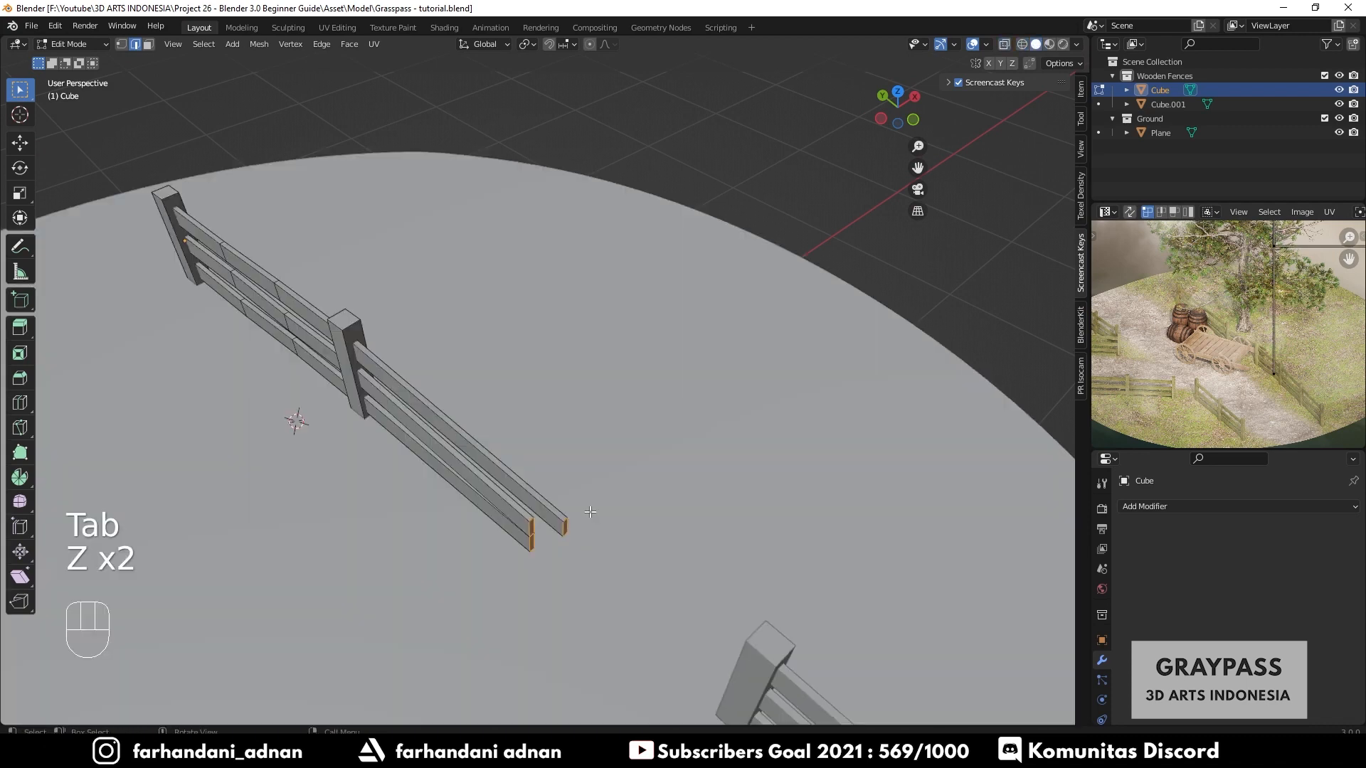
key(g)
key(x)
click(611, 464)
key(Tab)
scroll(650, 539, down, 2)
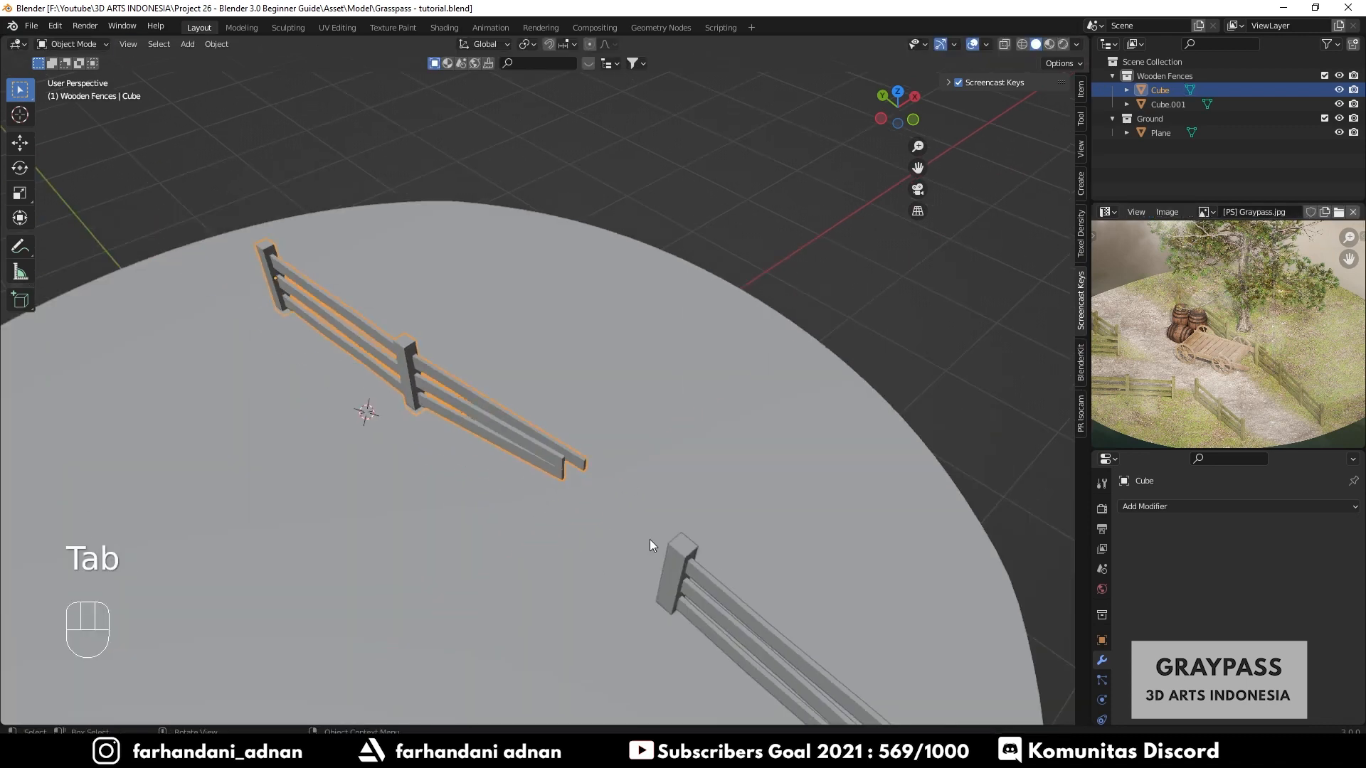
- Switch the viewport to Material Preview shading to see the fences on the textured ground
click(713, 573)
key(g)
key(a)
key(a)
scroll(626, 475, down, 5)
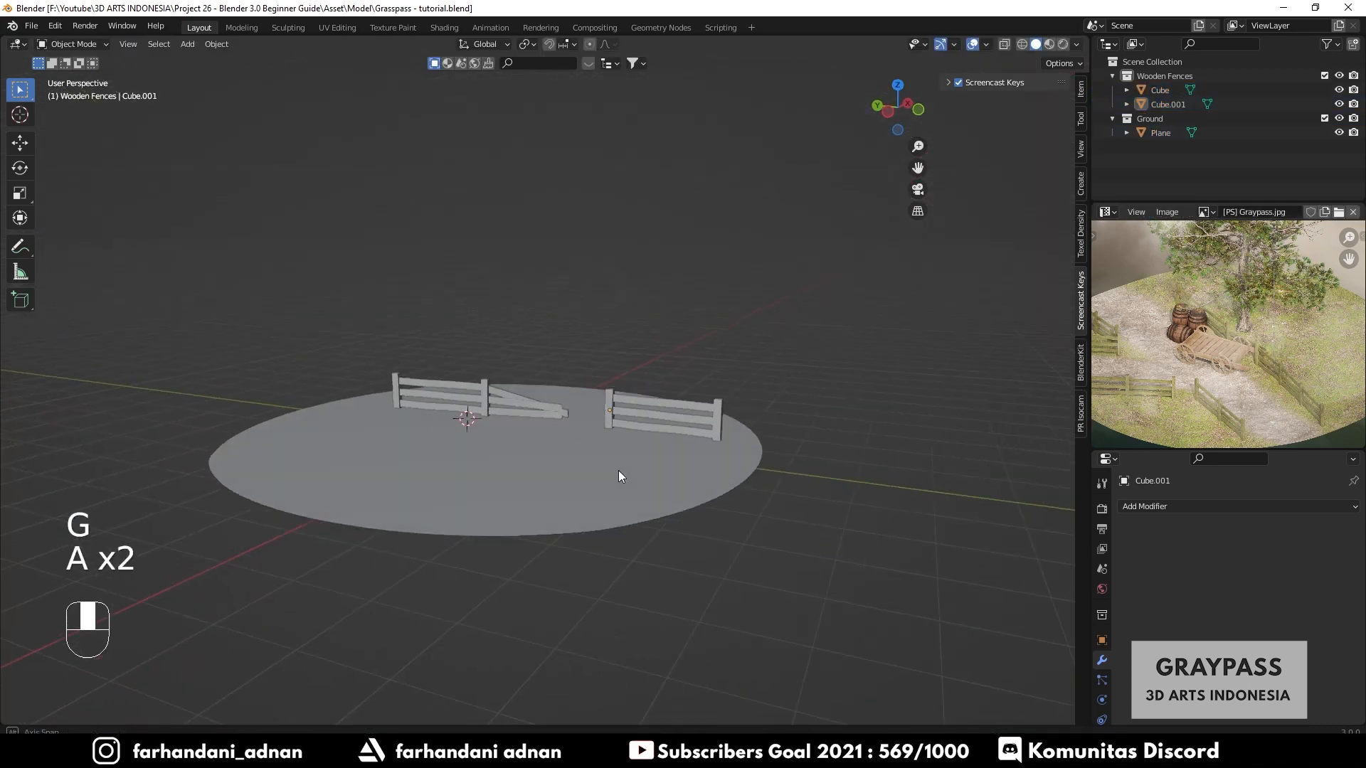
key(z)
click(689, 480)
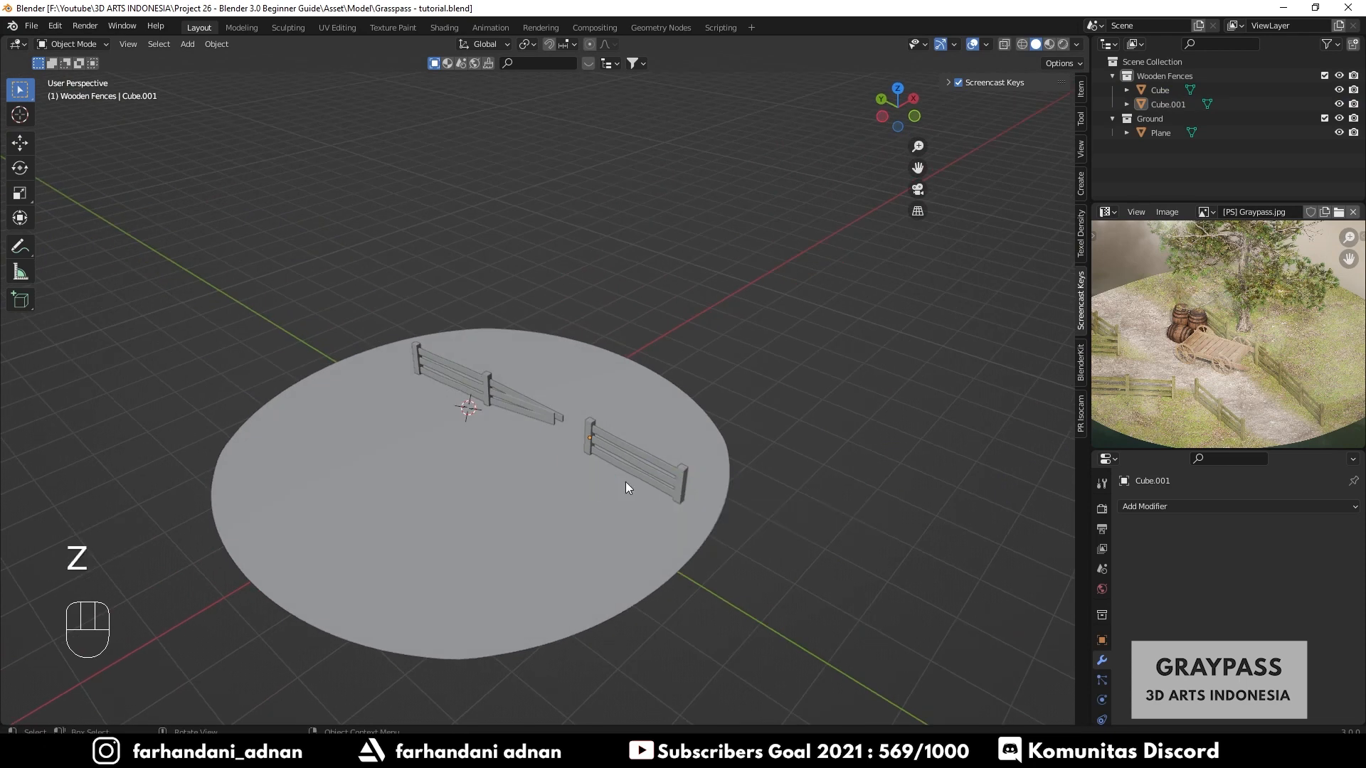
scroll(613, 467, up, 2)
key(z)
click(604, 527)
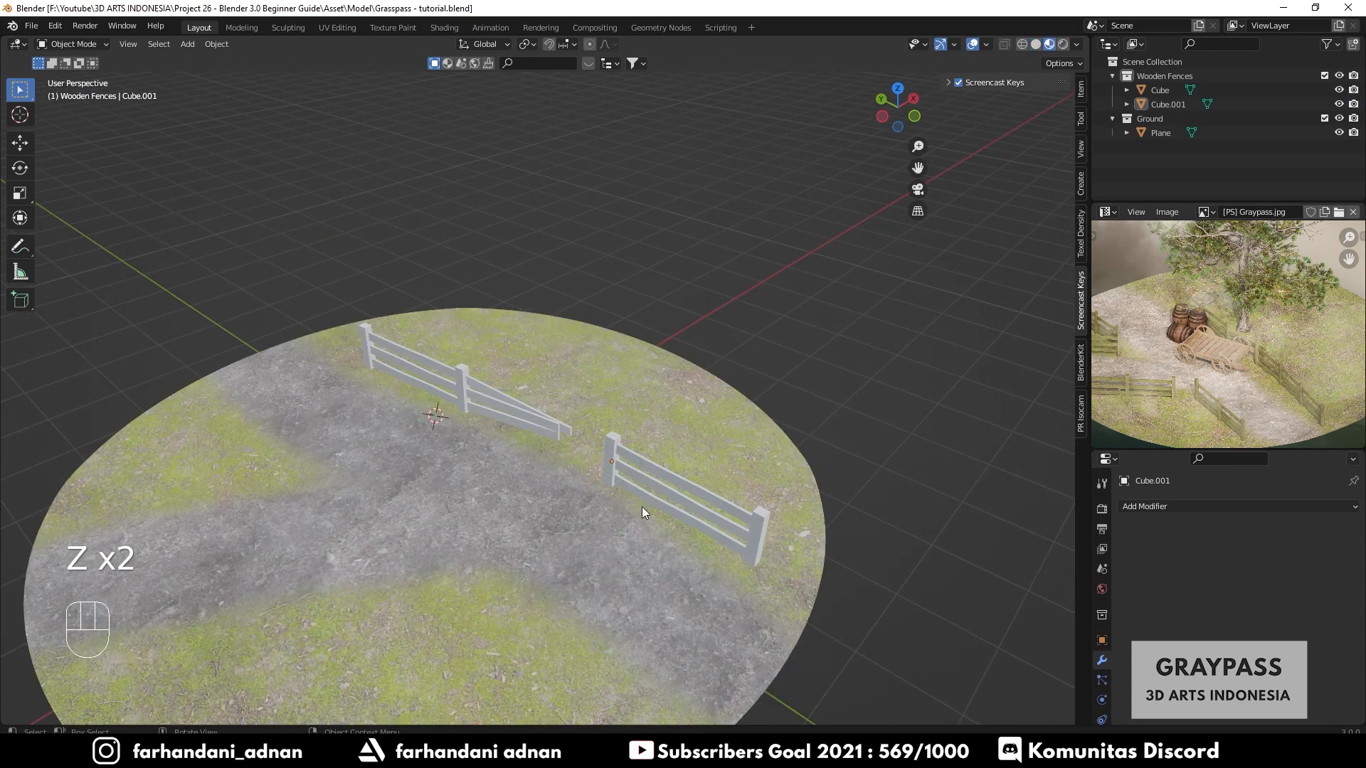
- Duplicate the second fence and place the copy nearer the front edge of the island
click(694, 515)
key(shift+d)
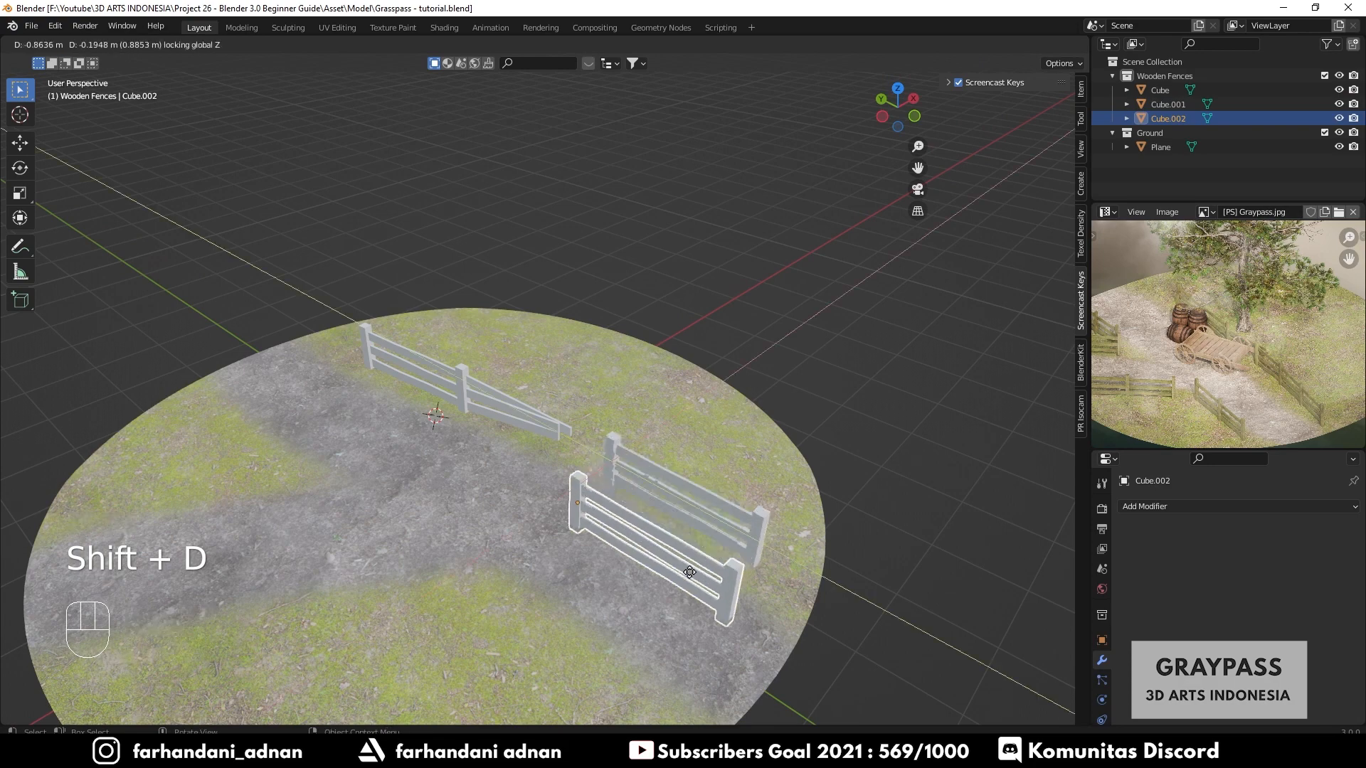
click(629, 649)
middle_drag(605, 604, 740, 559)
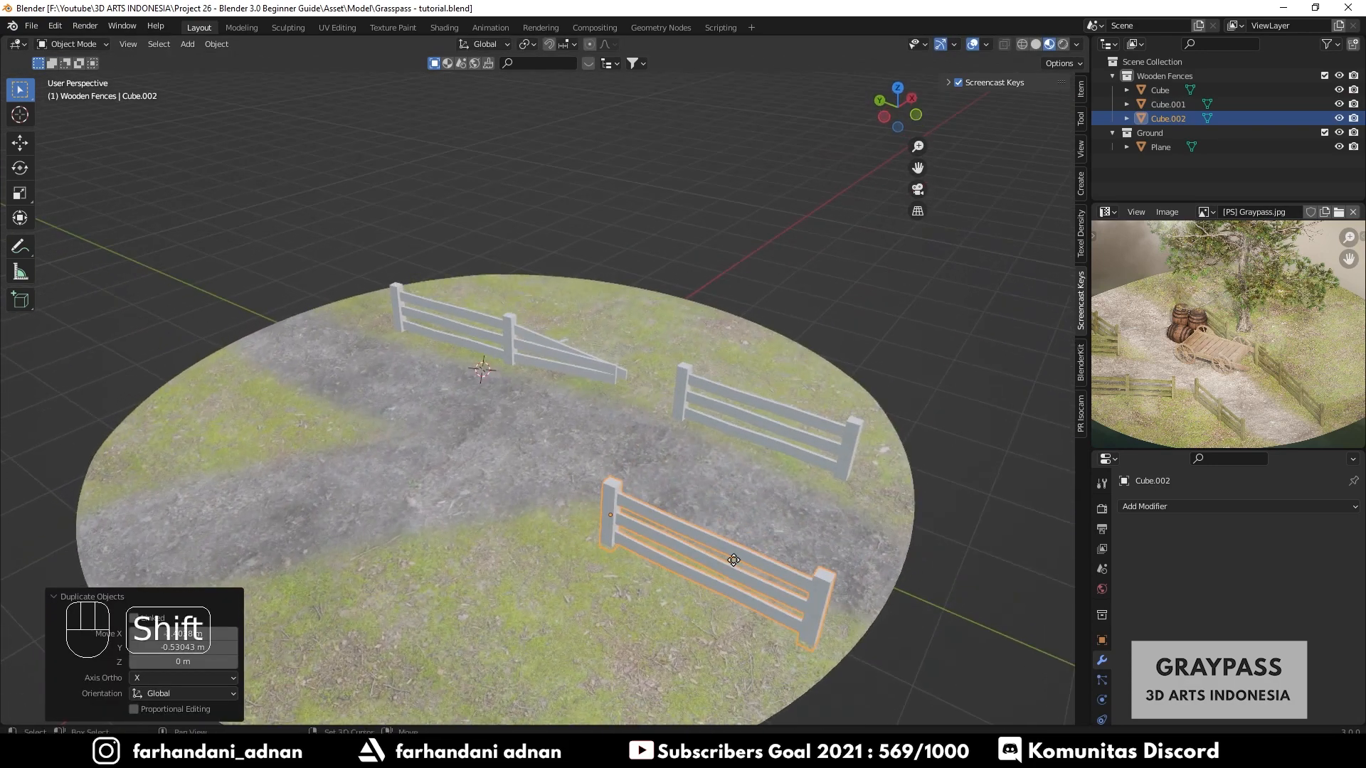
- Duplicate the front fence again and rotate the copy about 55° around Z
key(shift+d)
click(463, 588)
key(r)
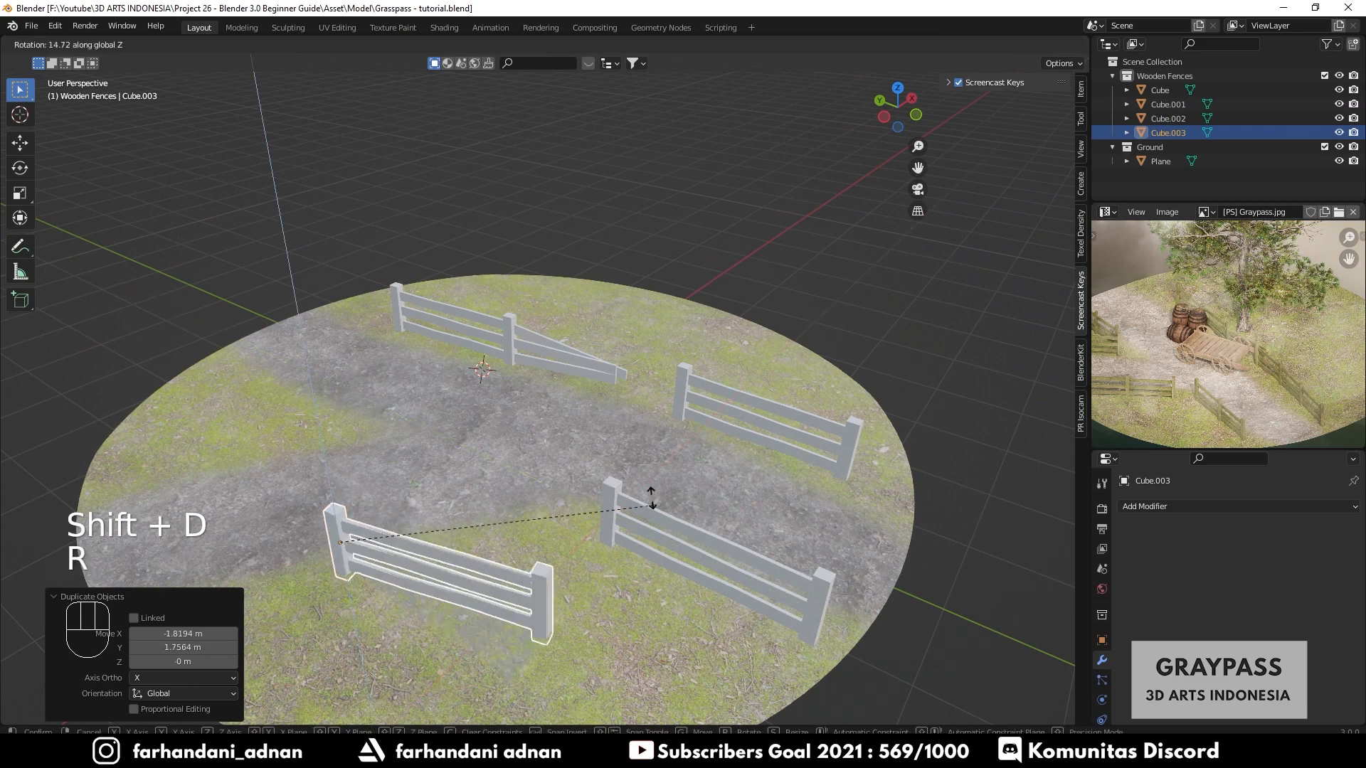
click(595, 471)
- Move the rotated fence copy horizontally so it sits across the front of the path
key(shift+z)
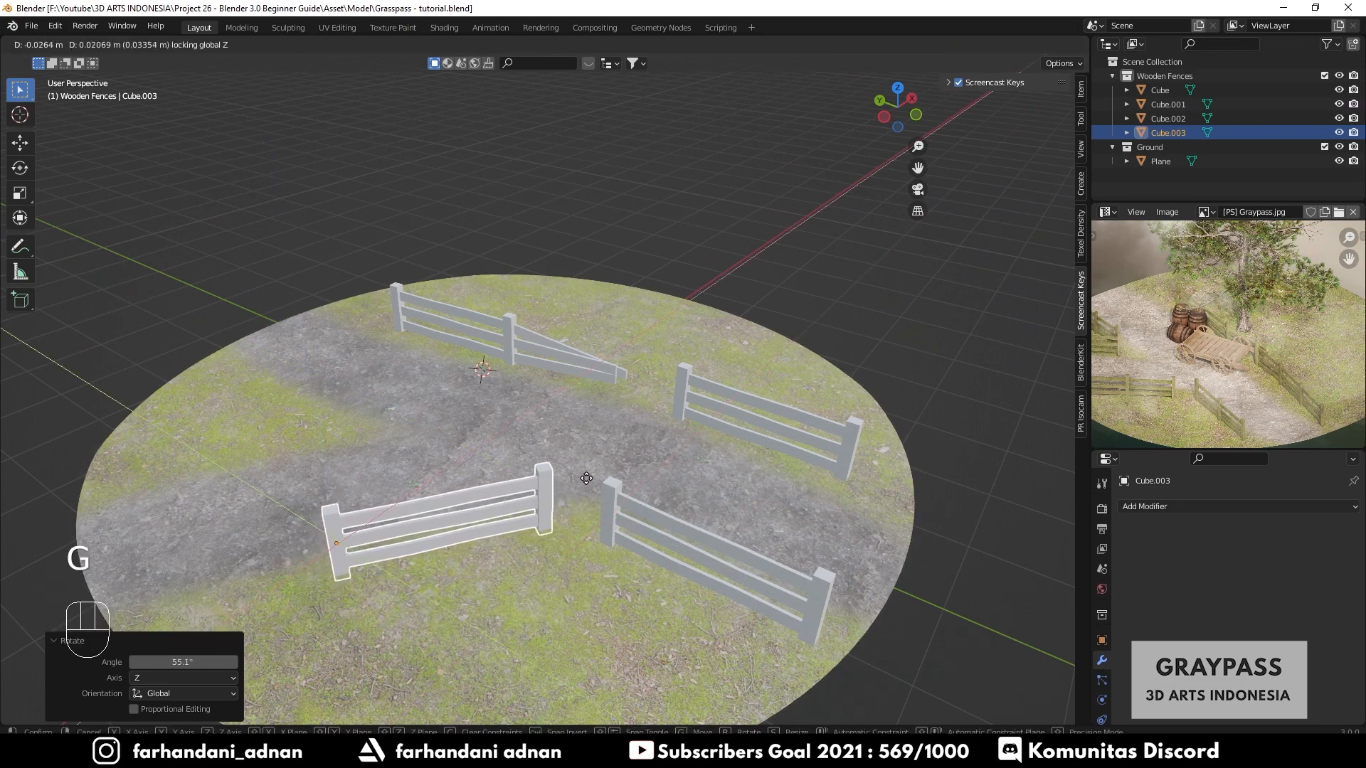
click(583, 482)
shift+middle_drag(485, 504, 612, 515)
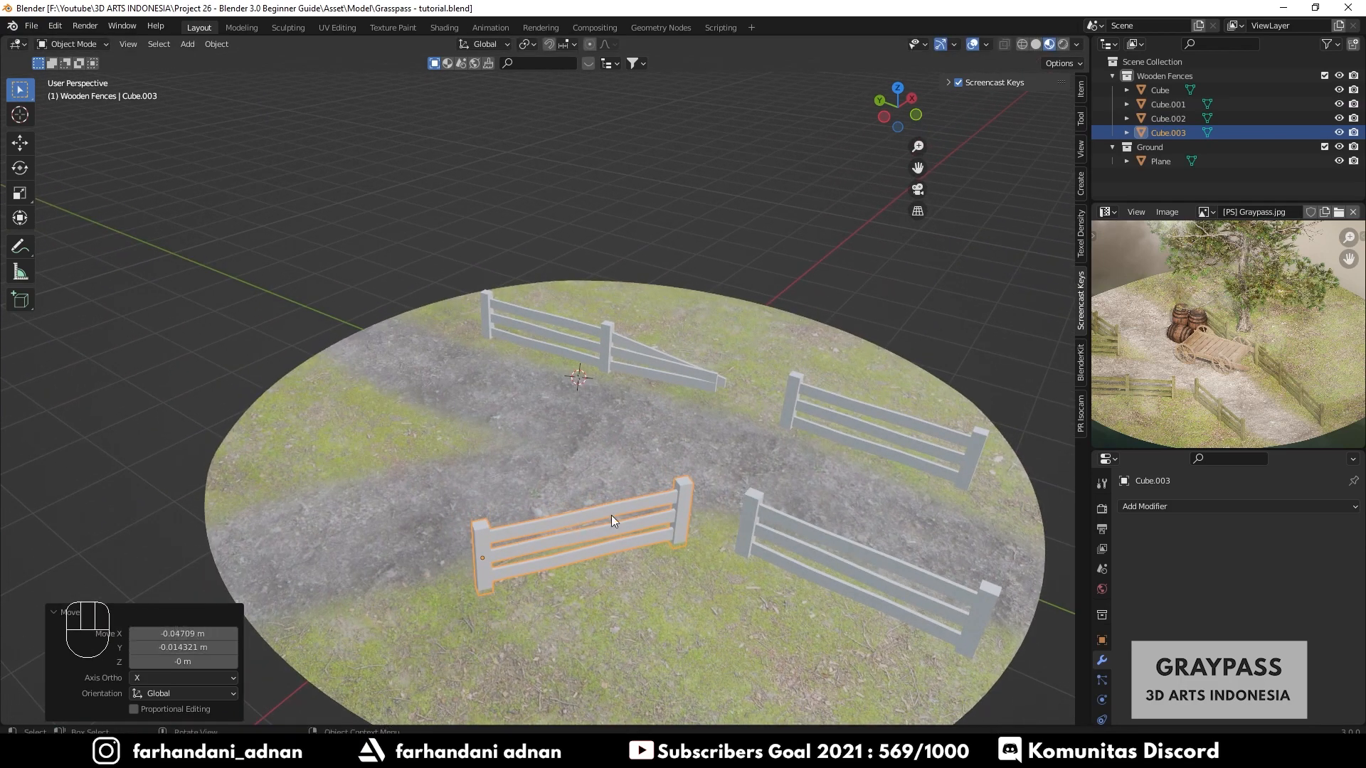
key(g)
key(shift+z)
click(454, 648)
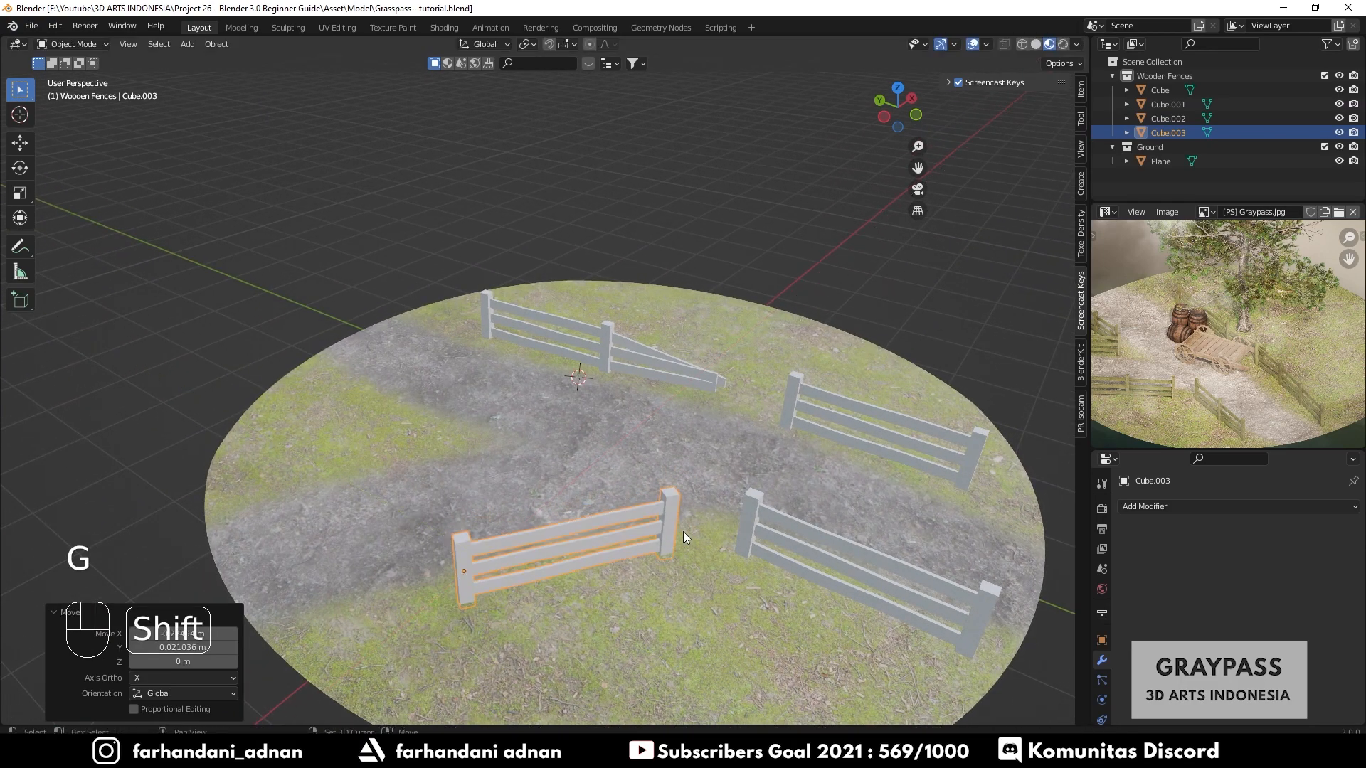
- Duplicate that fence to the left side of the island and rotate it around Z to follow the path
key(shift+d)
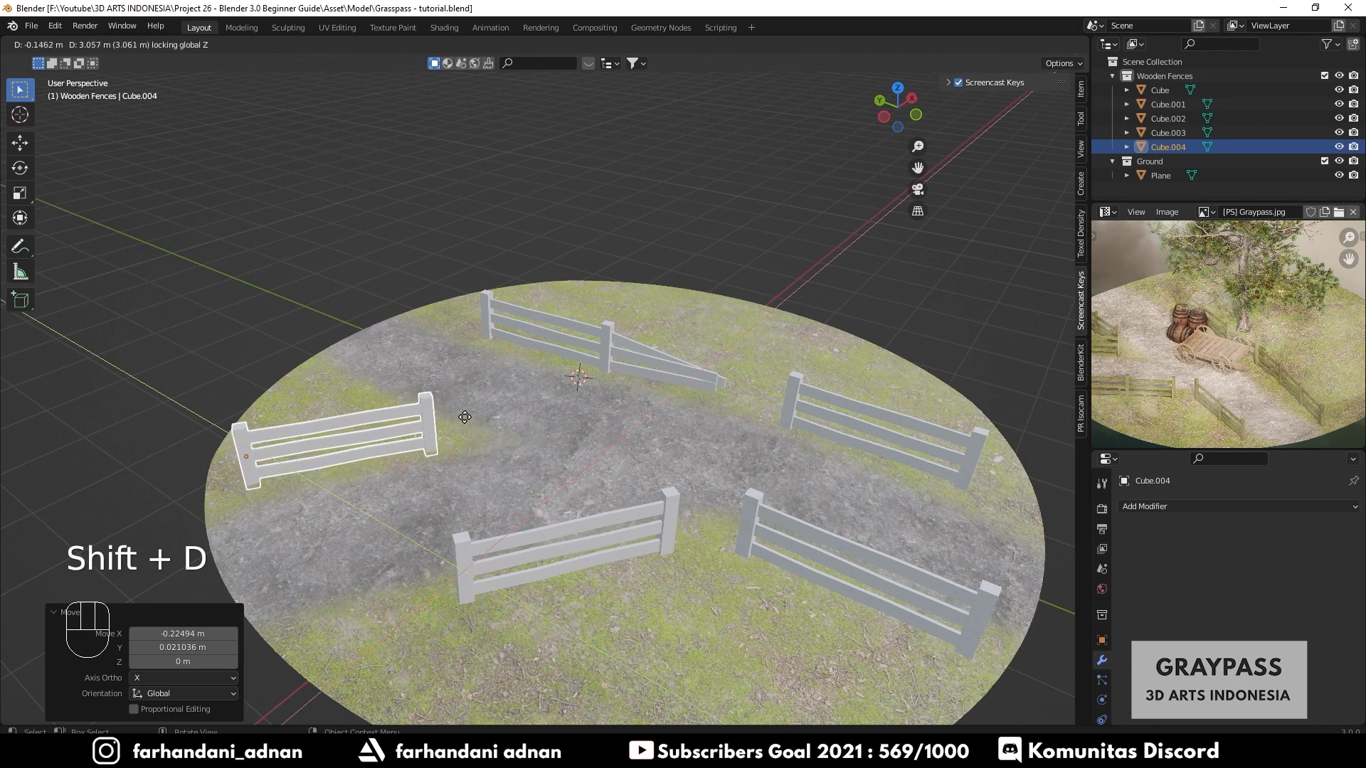
click(466, 421)
key(r)
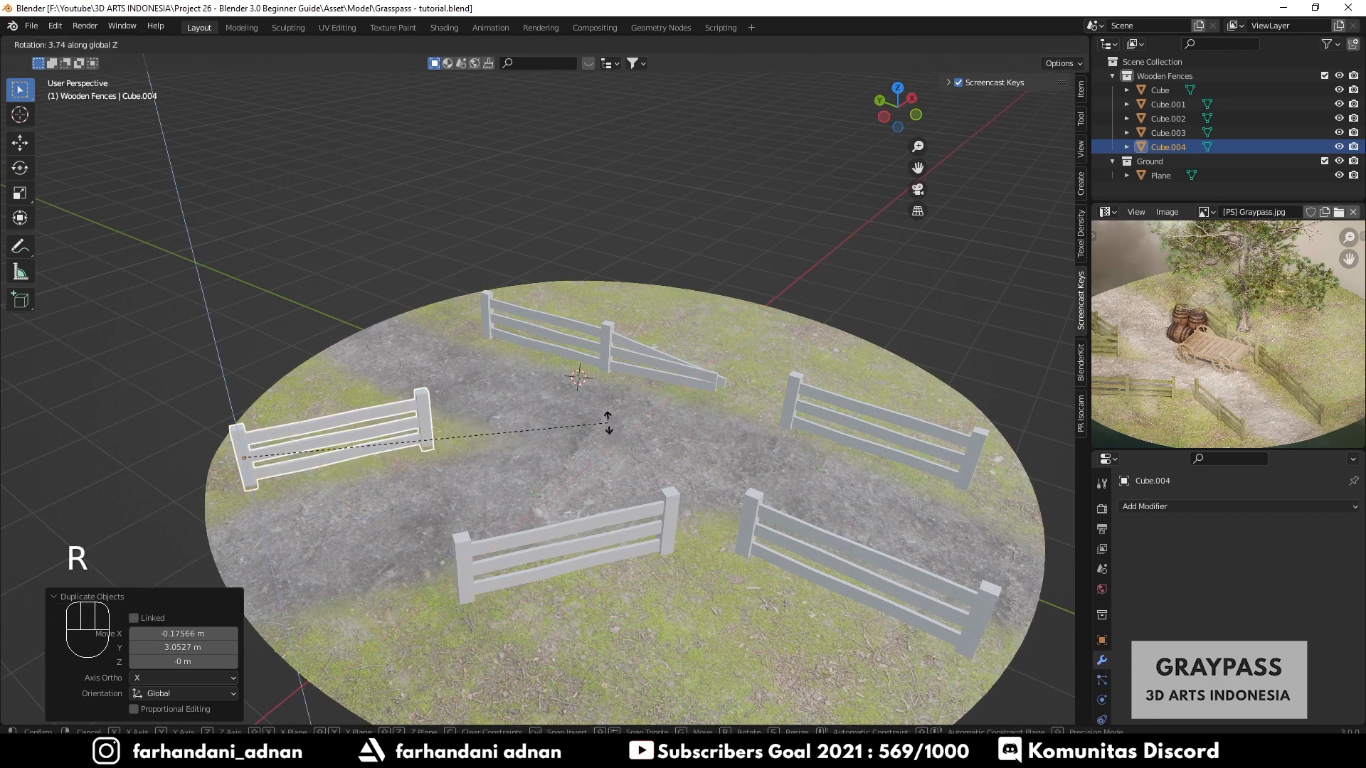
click(612, 424)
middle_drag(558, 458, 464, 498)
- In the front fence's mesh, select the rails' left end vertices and move them about 0.88 m along X to lengthen the rails
click(569, 553)
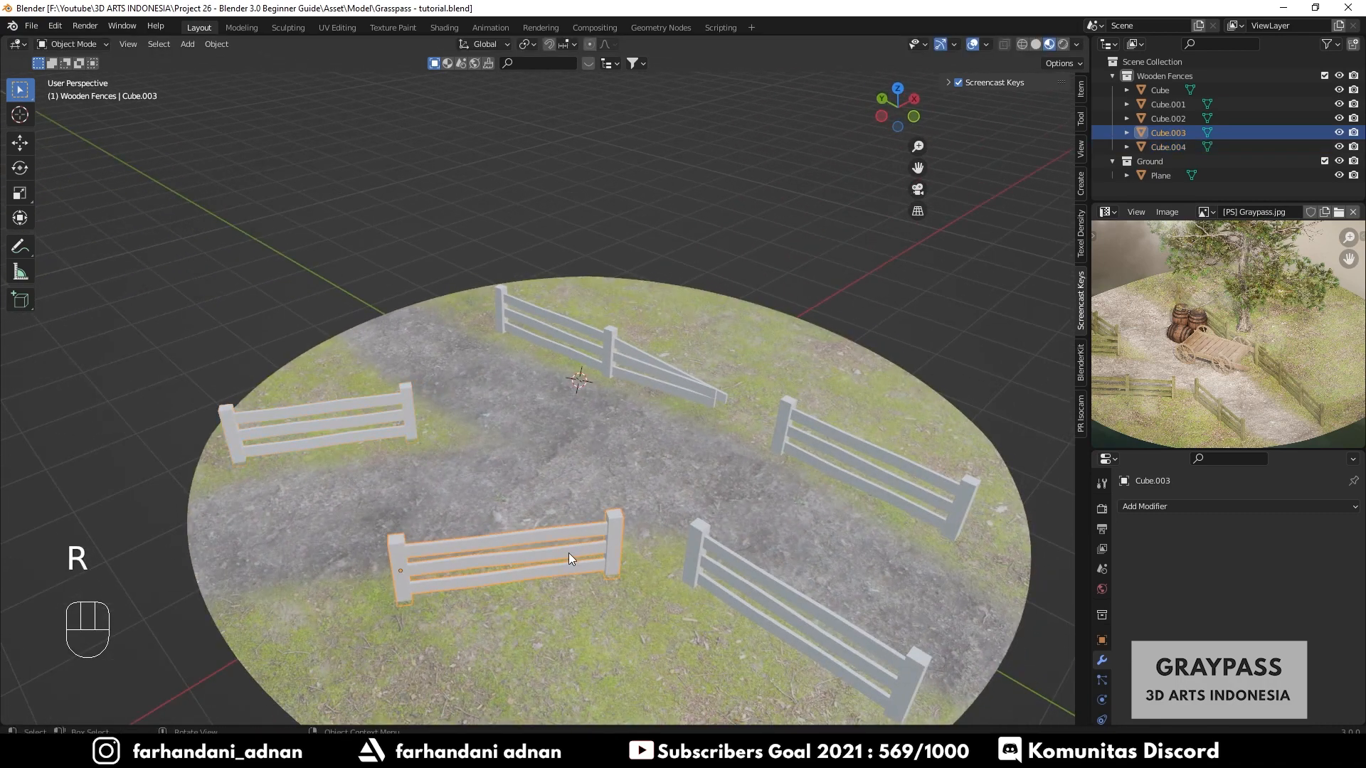
shift+middle_drag(569, 553, 614, 515)
scroll(496, 522, up, 4)
shift+middle_drag(508, 534, 560, 478)
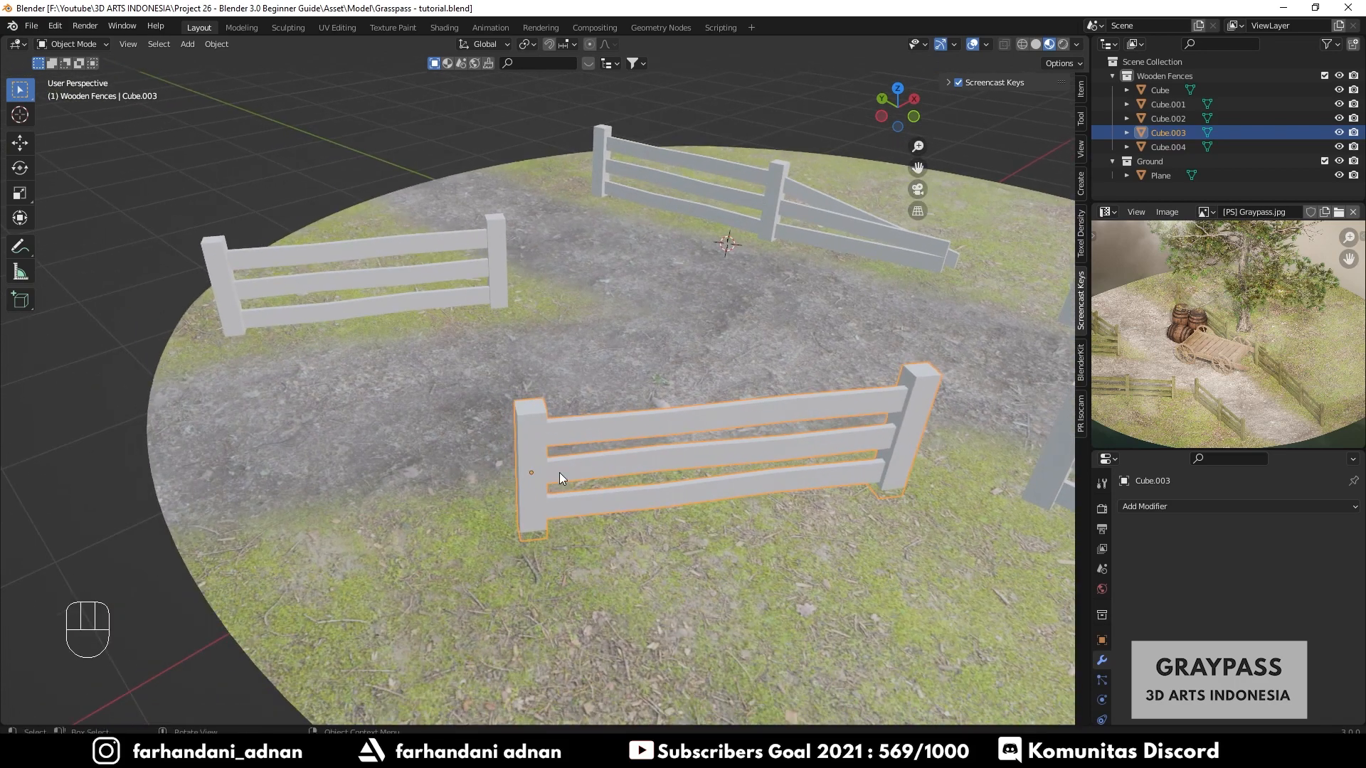
key(Tab)
key(z)
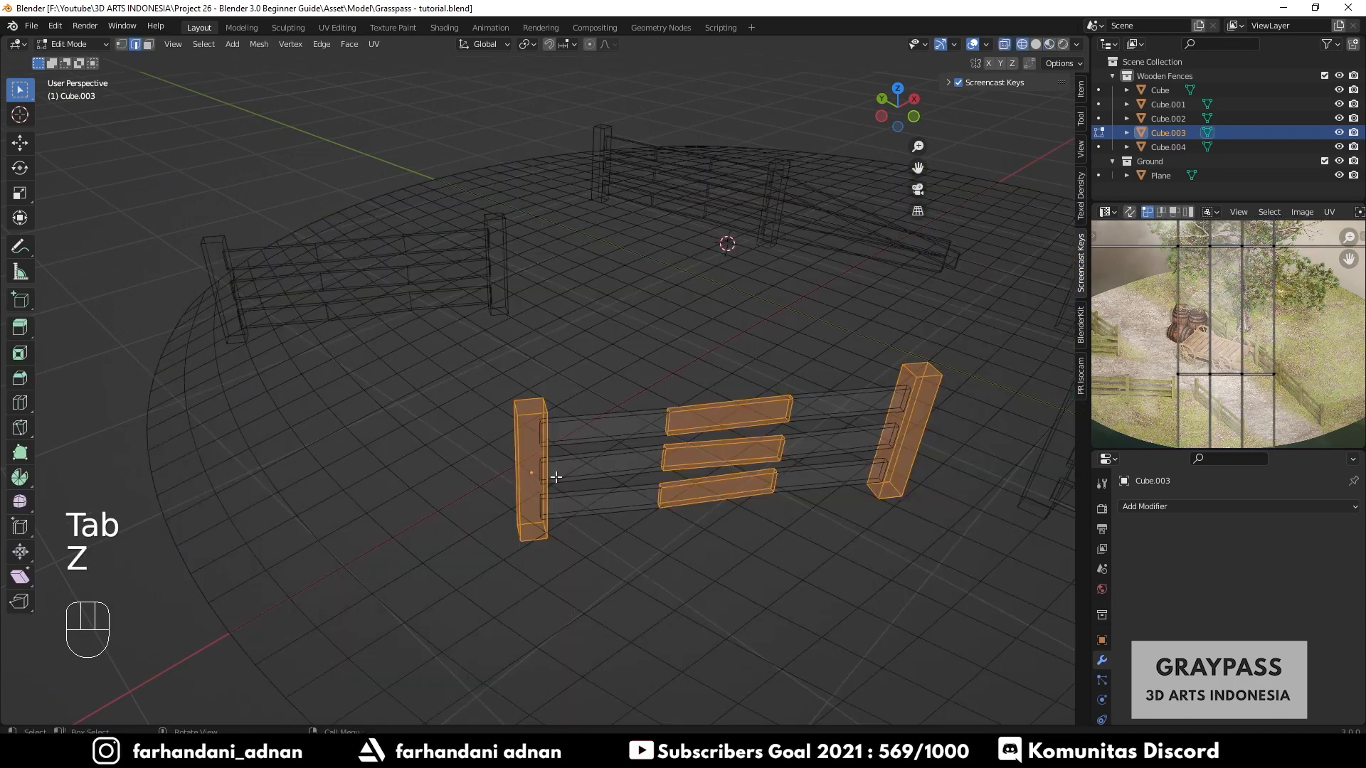
key(a)
key(a)
scroll(558, 448, up, 3)
click(521, 438)
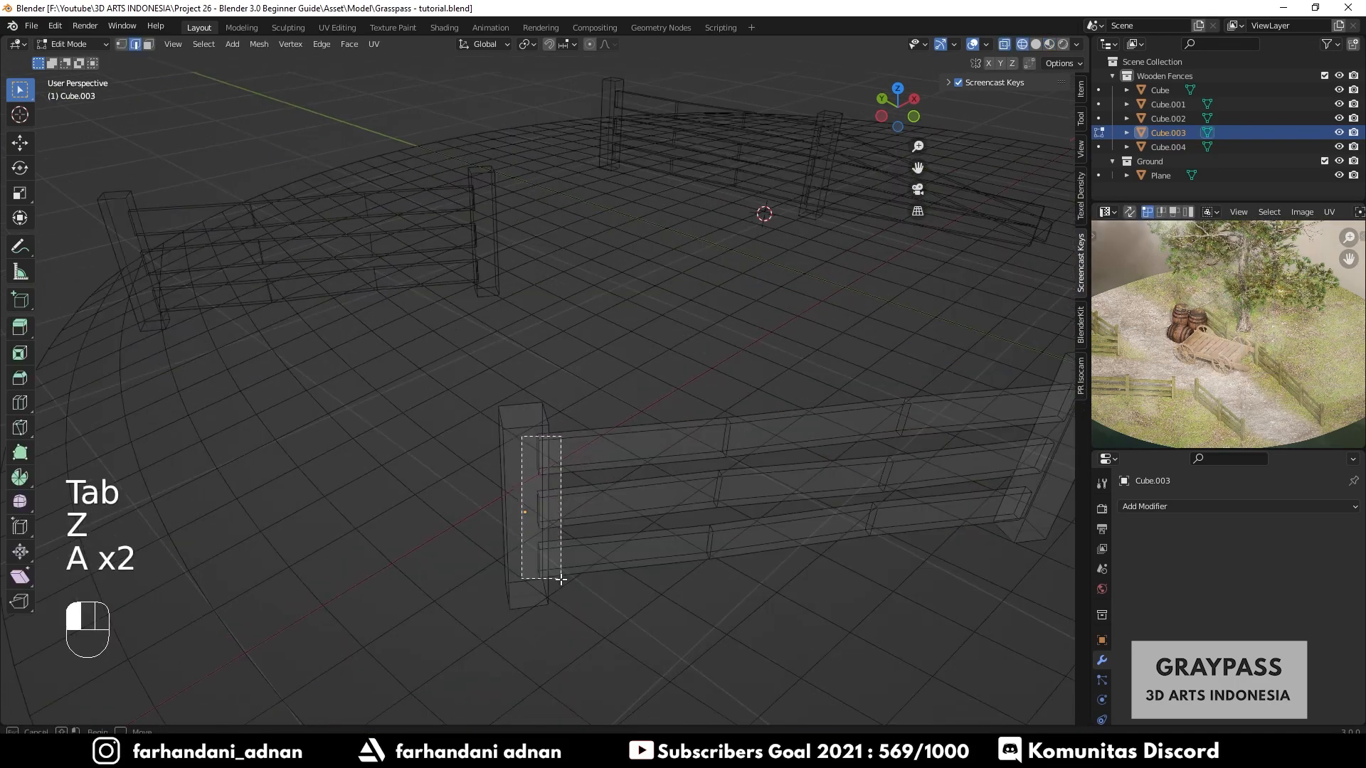
scroll(588, 562, down, 5)
scroll(555, 516, up, 2)
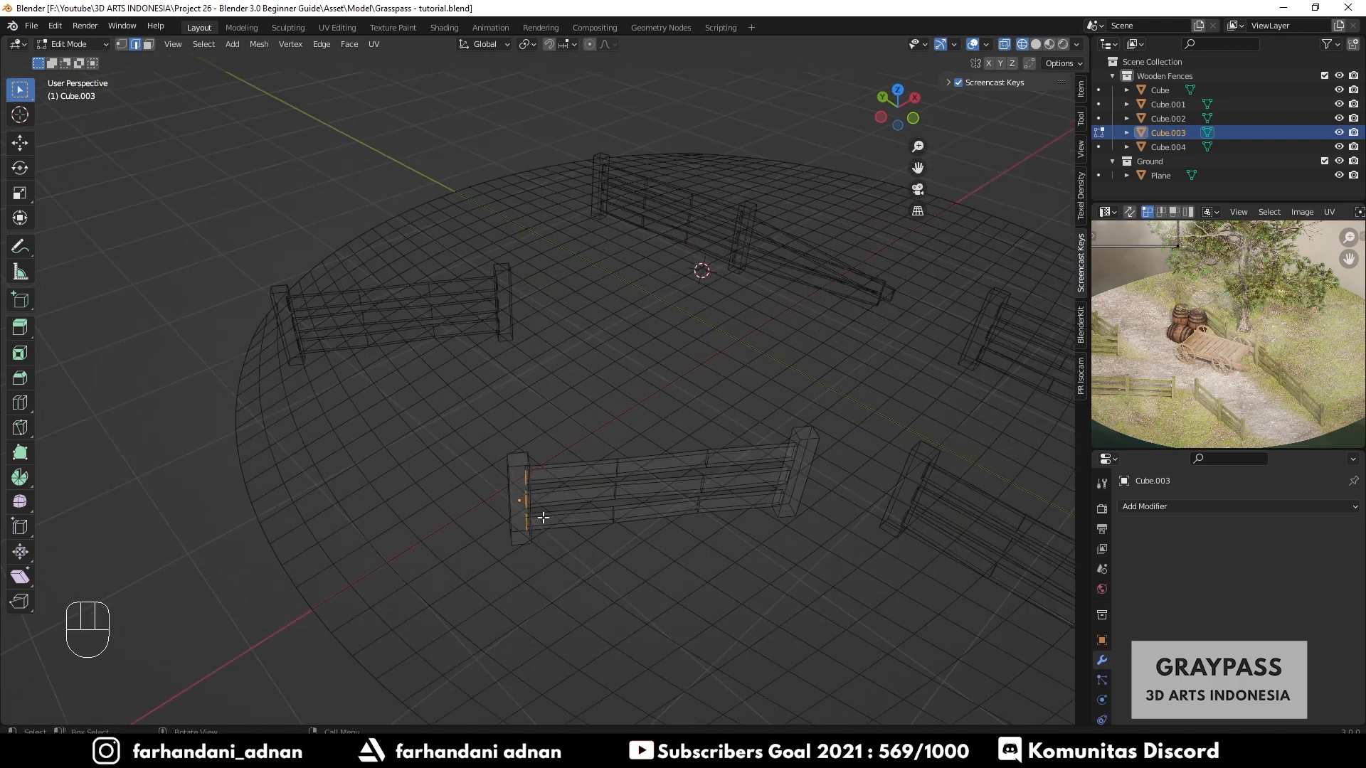
key(g)
scroll(511, 552, up, 6)
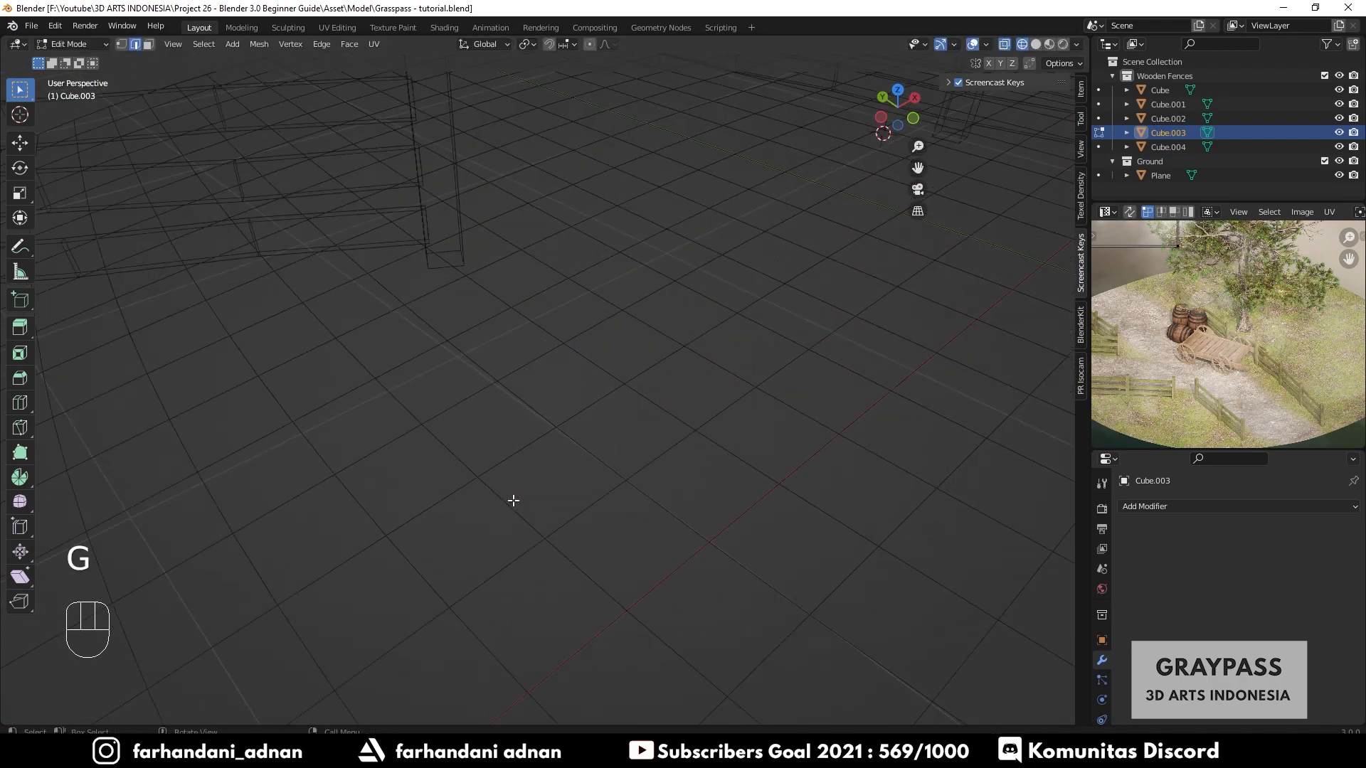
shift+click(532, 477)
shift+middle_drag(532, 477, 525, 492)
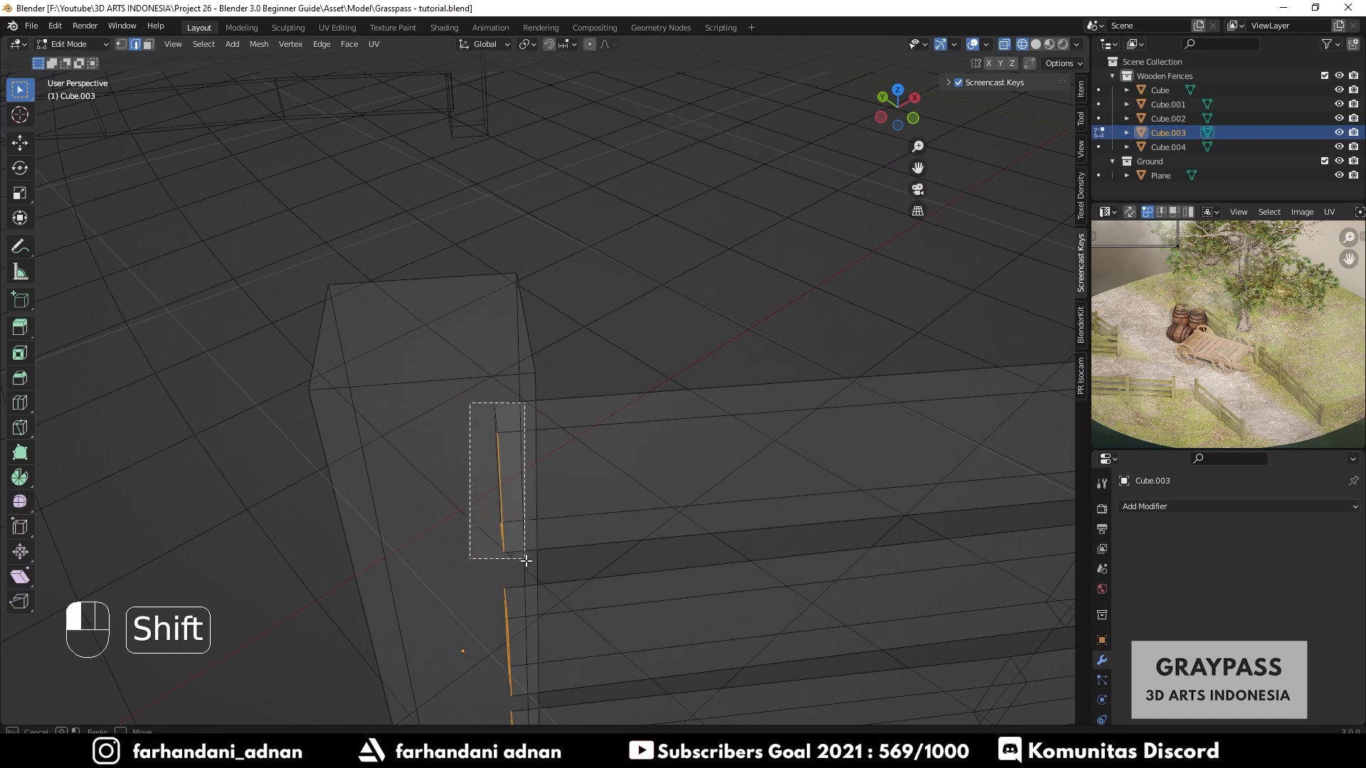
scroll(527, 562, down, 5)
key(g)
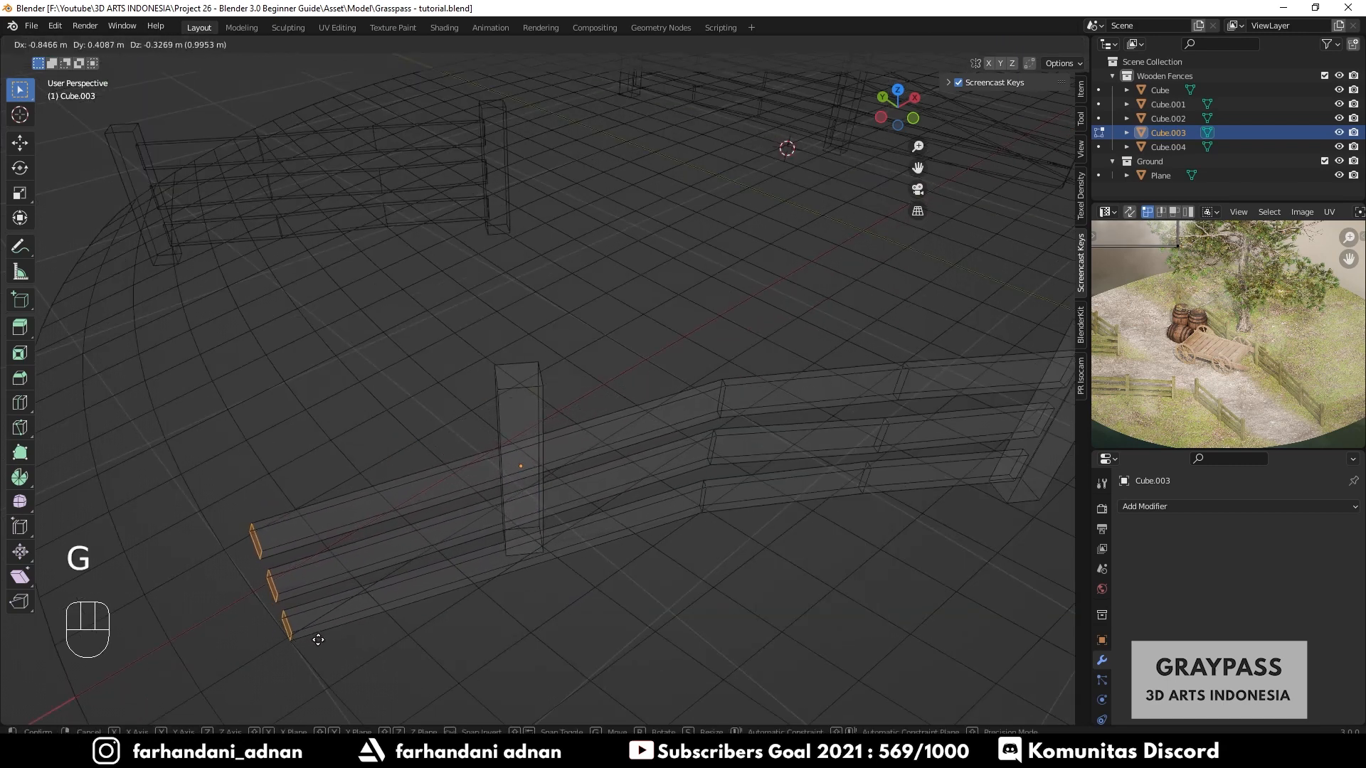
key(x)
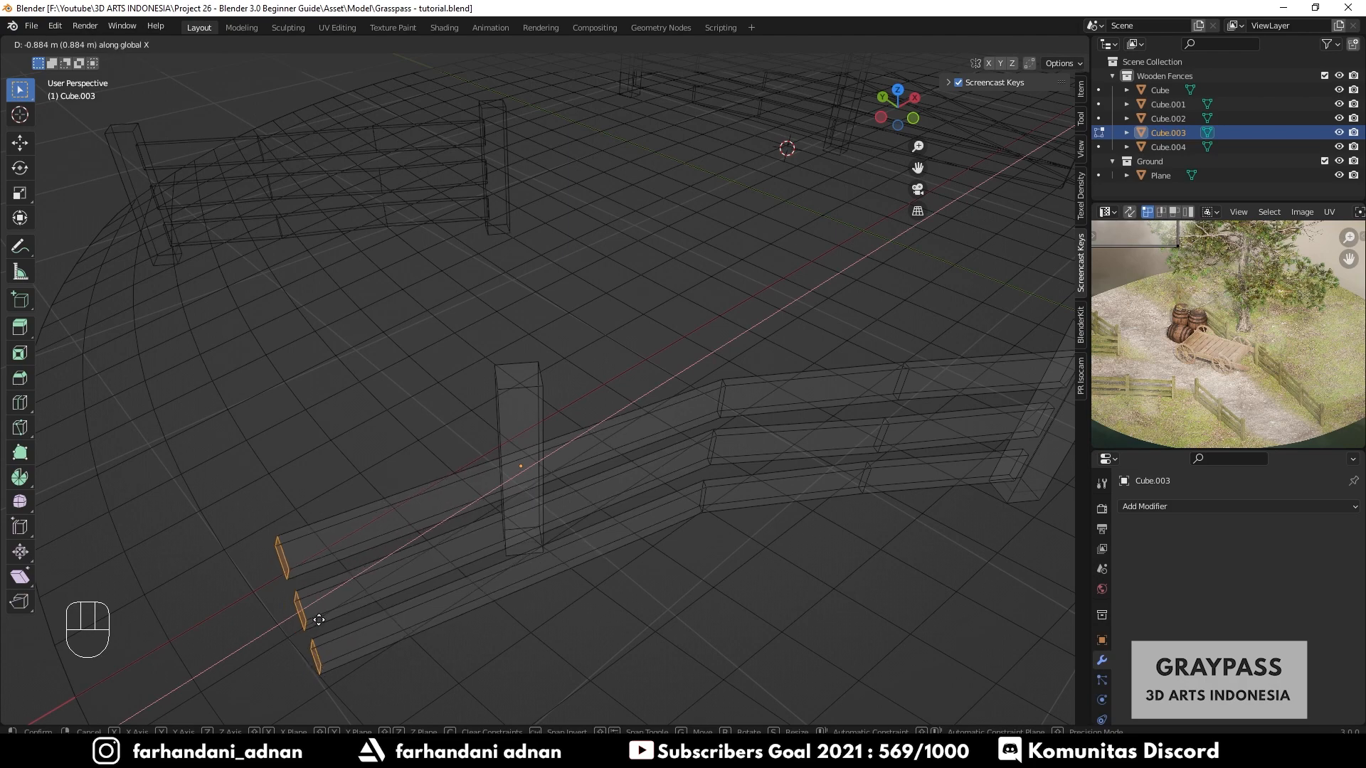
click(295, 618)
- Move the fence's left post to the extended rail ends and rotate it about 22.4° around Z
mouse_move(452, 576)
middle_down()
mouse_move(488, 537)
mouse_move(463, 567)
middle_up()
key(z)
click(617, 511)
middle_drag(618, 511, 542, 521)
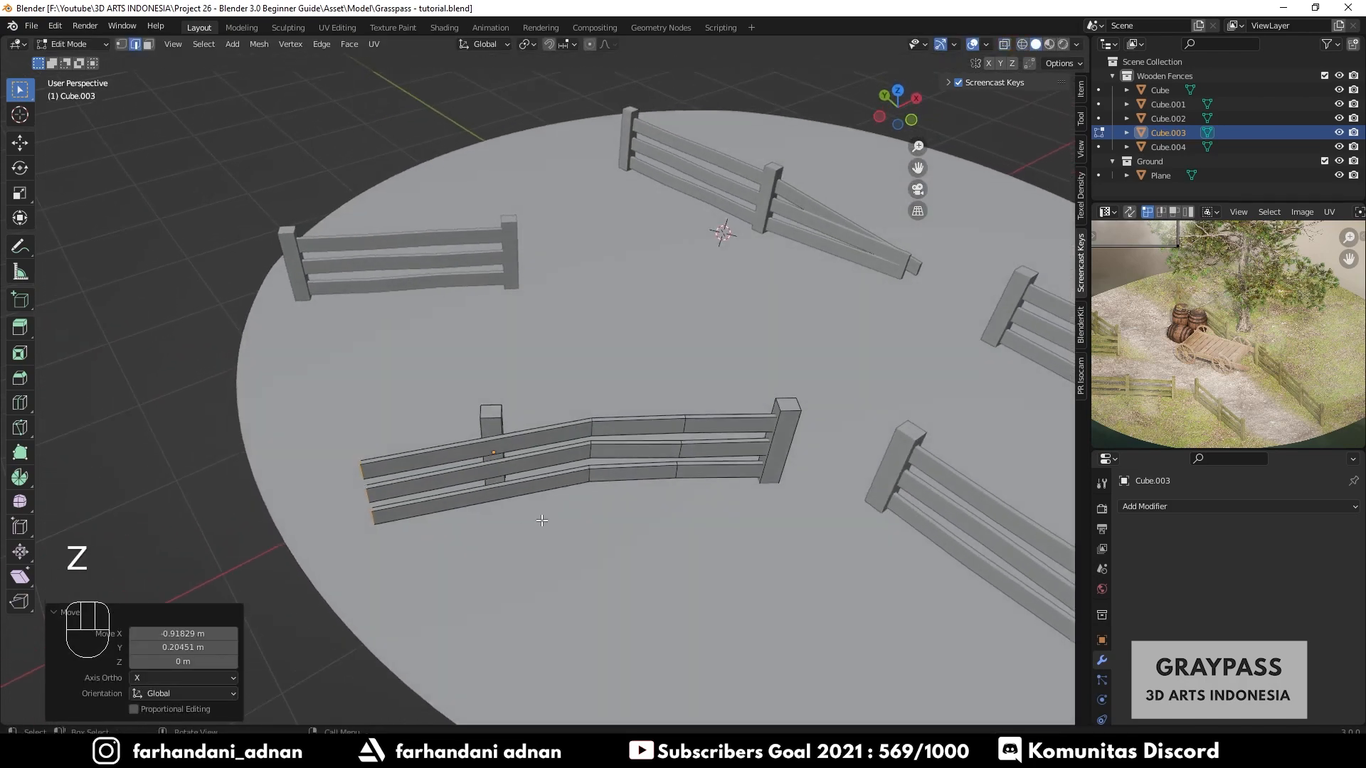
scroll(500, 453, up, 3)
key(a)
key(a)
key(l)
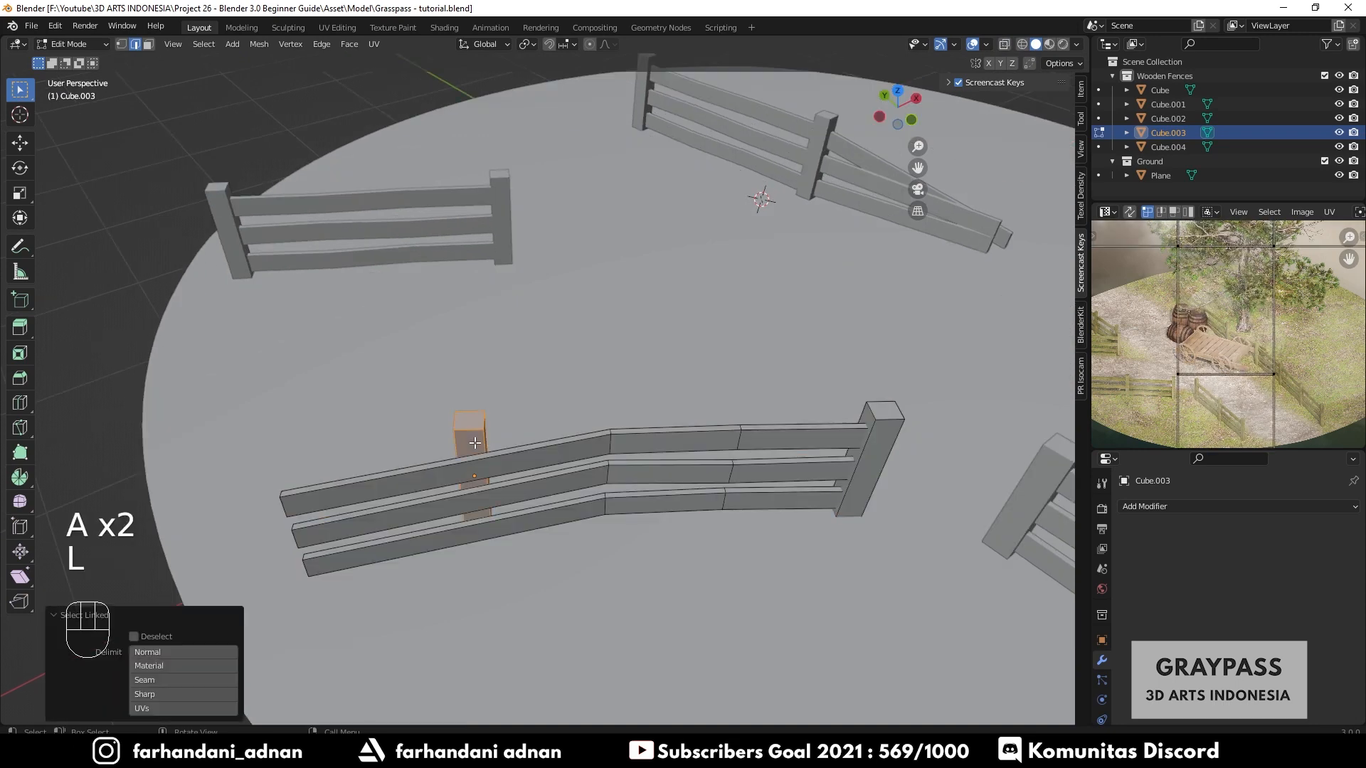
key(g)
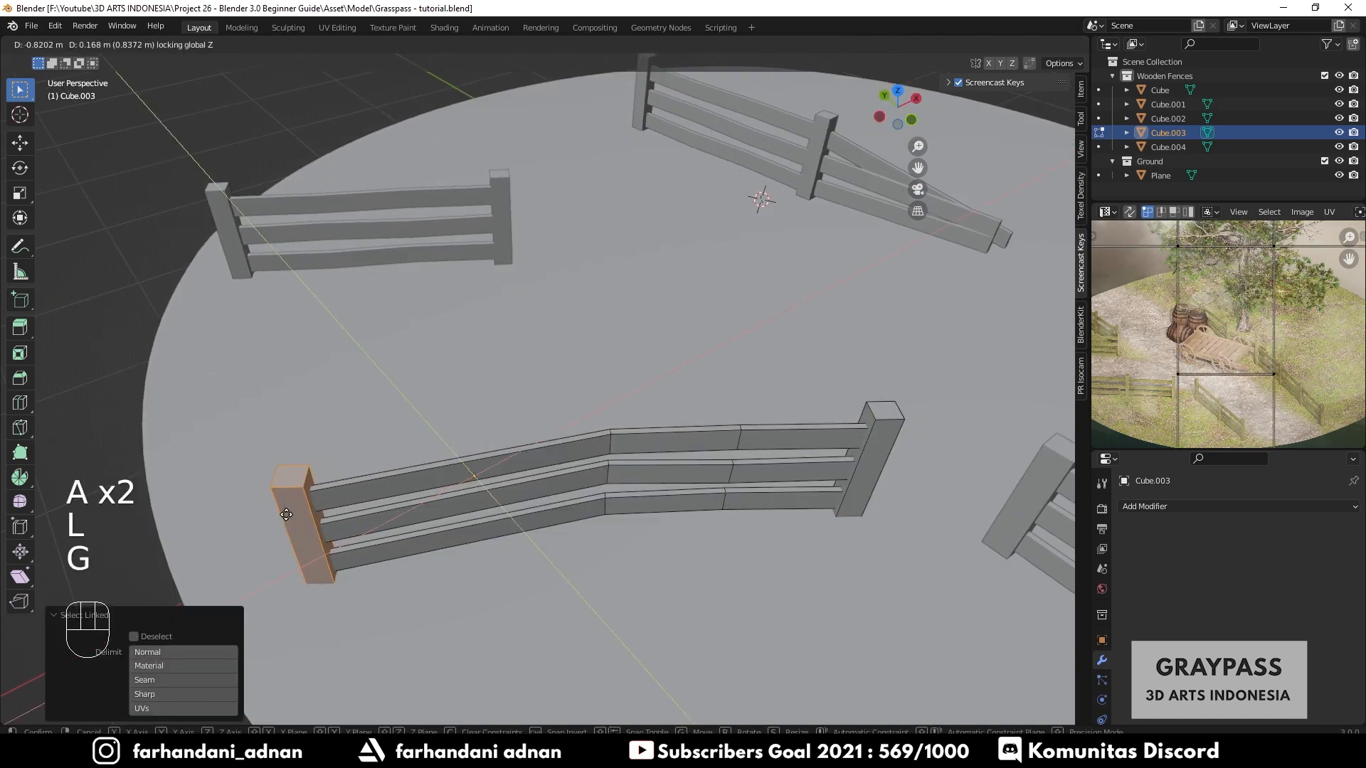
click(284, 515)
key(r)
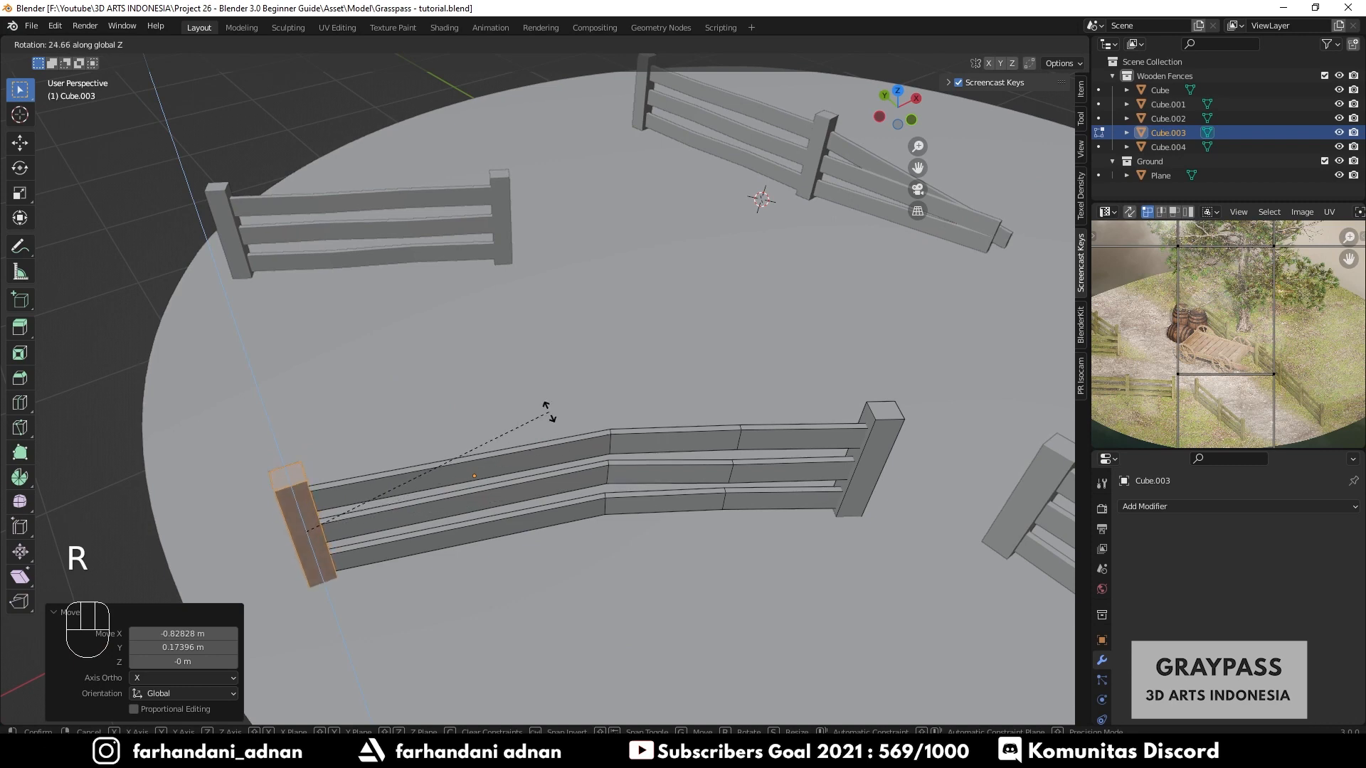
click(547, 417)
- Duplicate the post, rotate it about -17.7° and place it at the rail joint in the middle of the fence
key(shift+d)
key(shift+z)
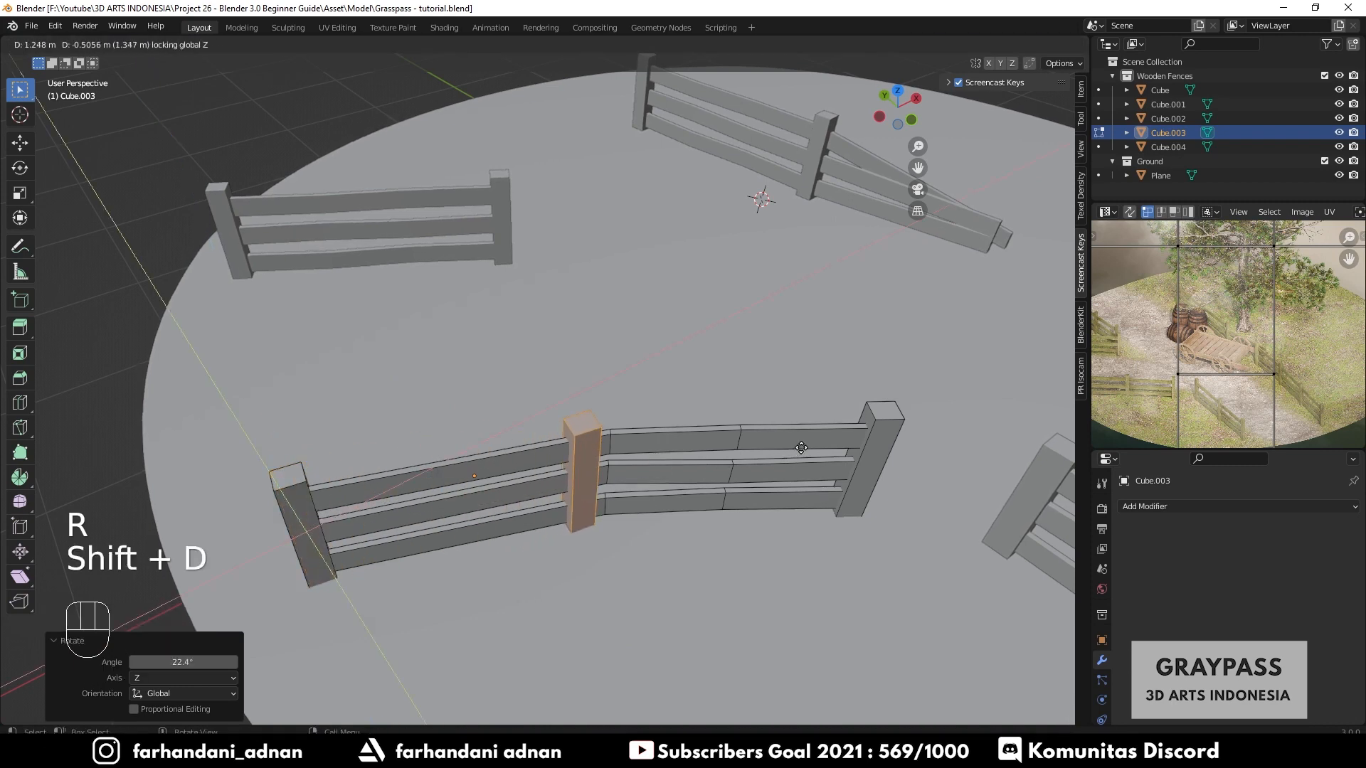
click(823, 442)
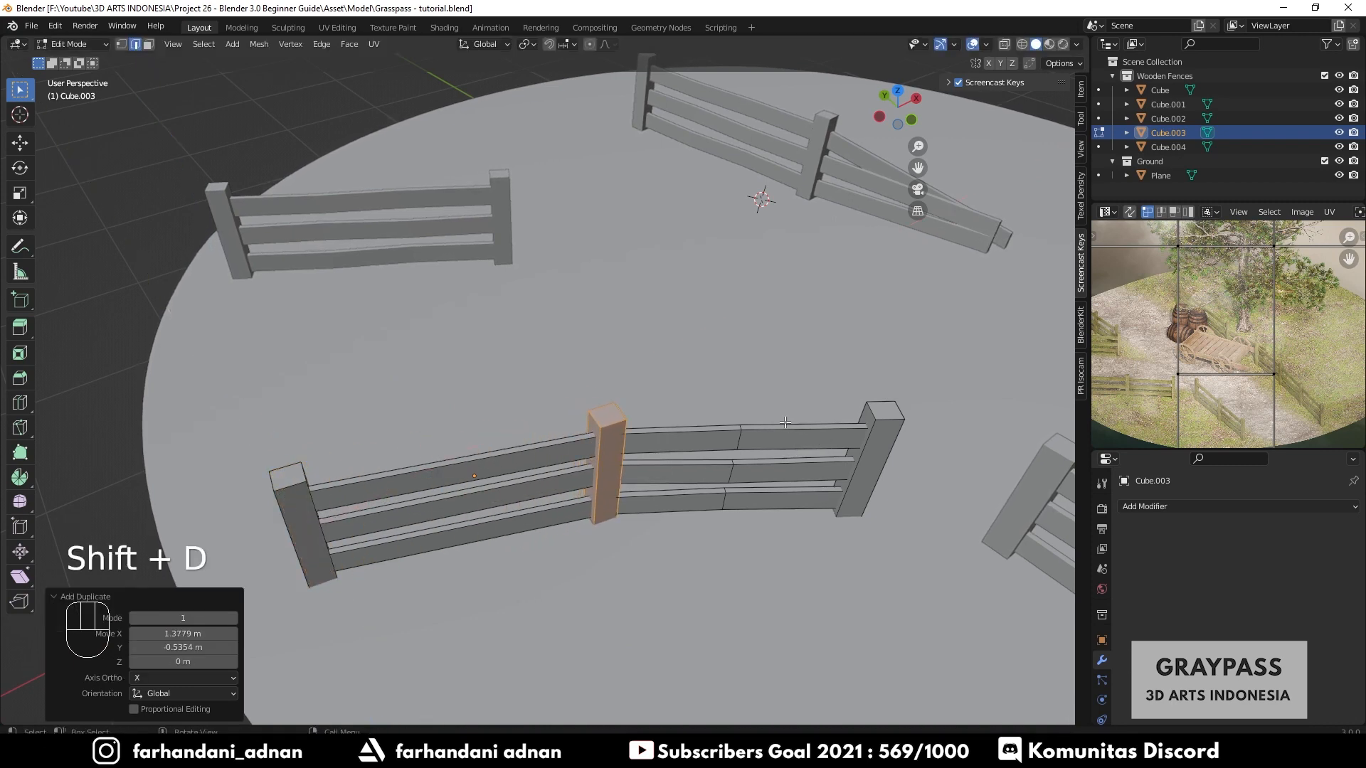
key(r)
click(764, 479)
middle_drag(764, 478, 518, 490)
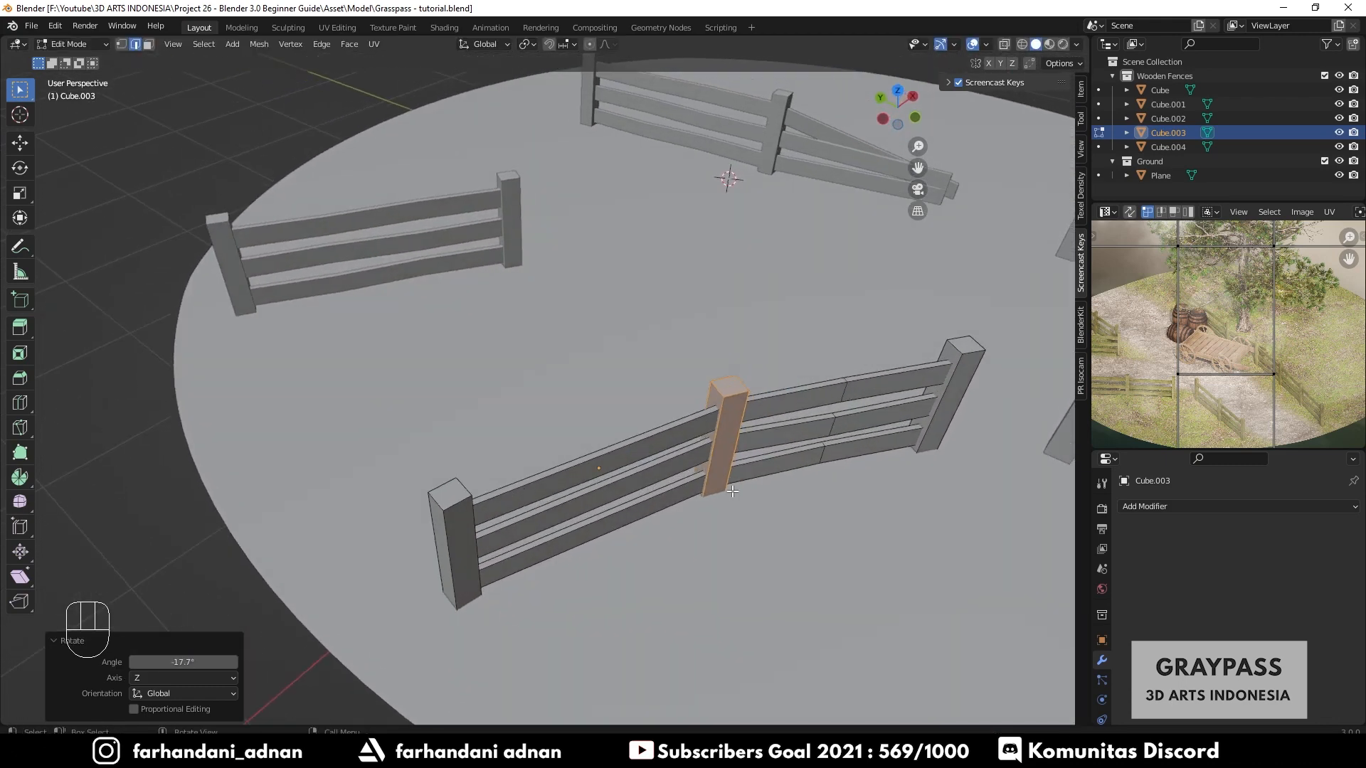
key(g)
key(shift+z)
click(764, 520)
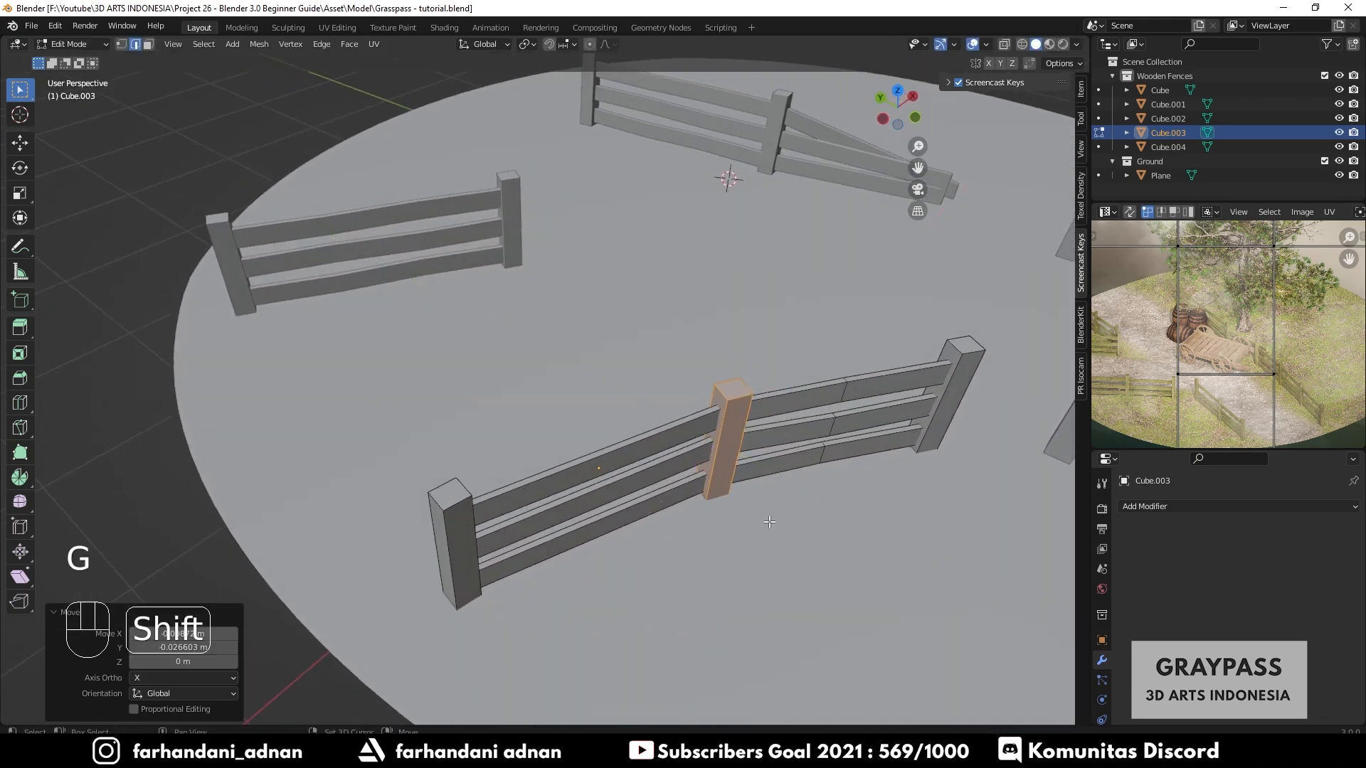
key(Tab)
- Duplicate the end post of the right front fence into the middle of its rails
scroll(768, 519, down, 3)
middle_drag(769, 519, 633, 439)
key(a)
key(a)
scroll(736, 468, up, 3)
click(633, 433)
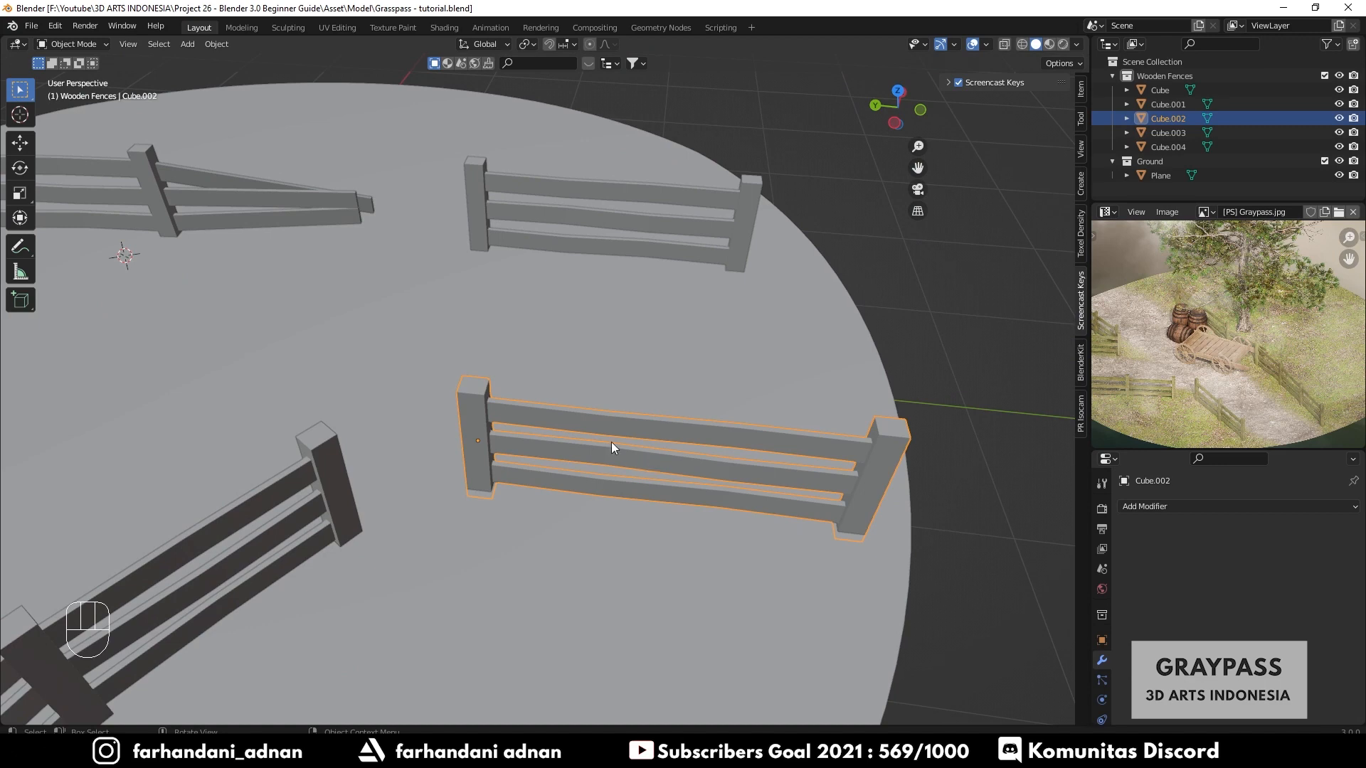
key(Tab)
scroll(612, 442, up, 2)
key(a)
key(a)
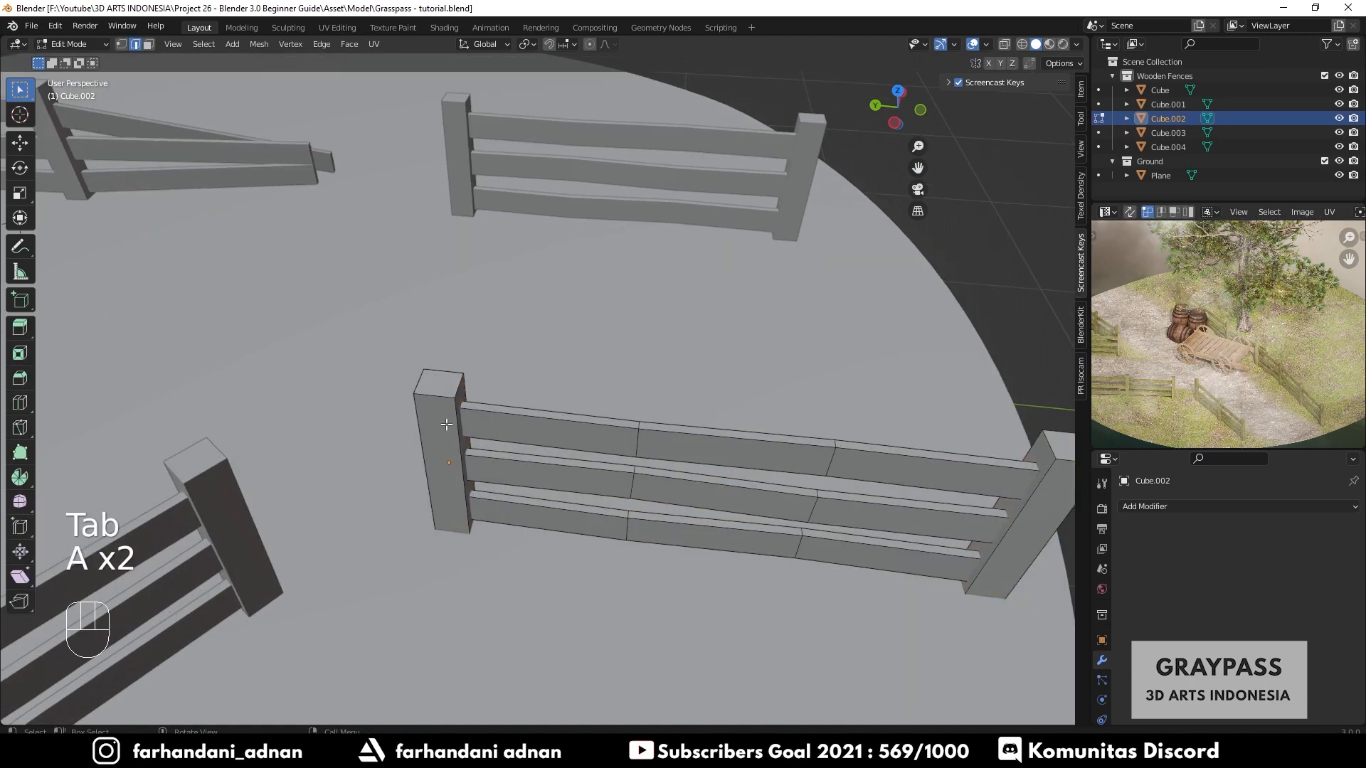
key(l)
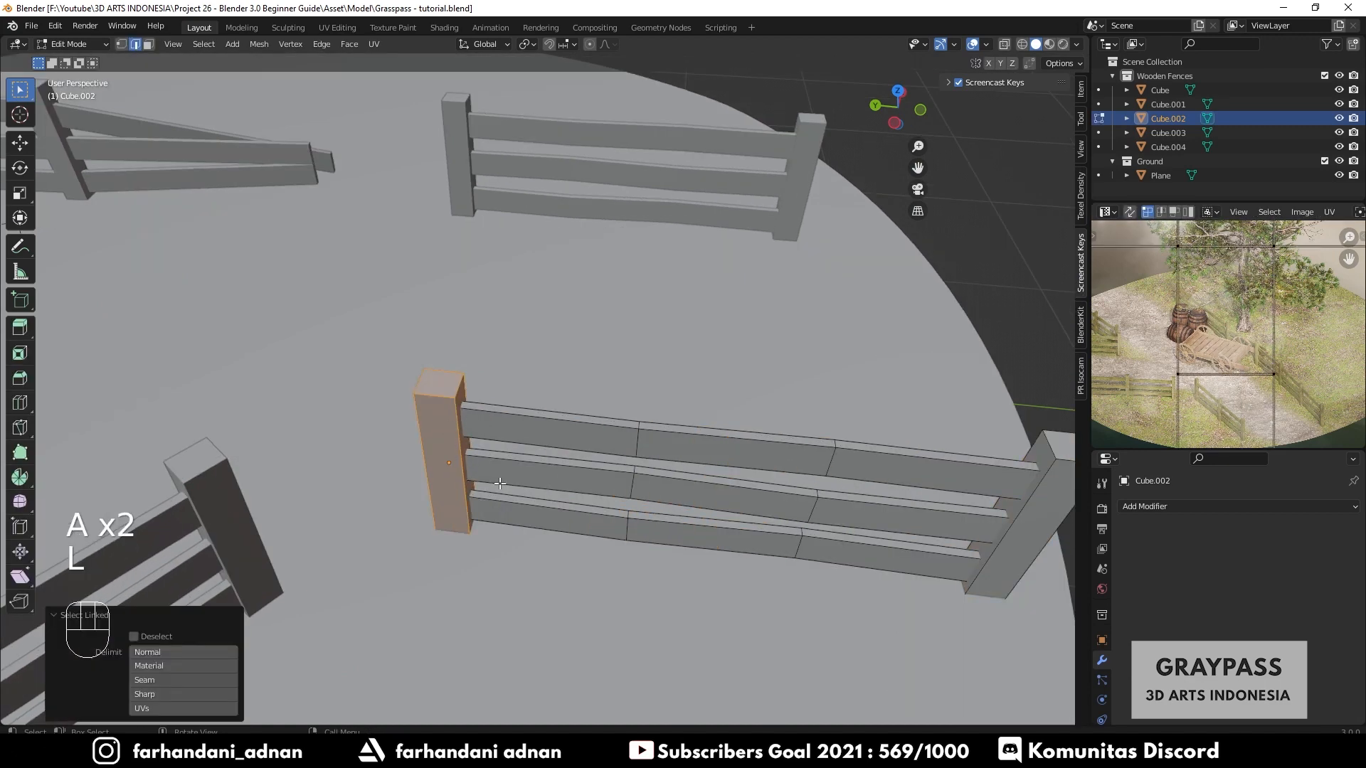
key(shift+d)
key(shift+z)
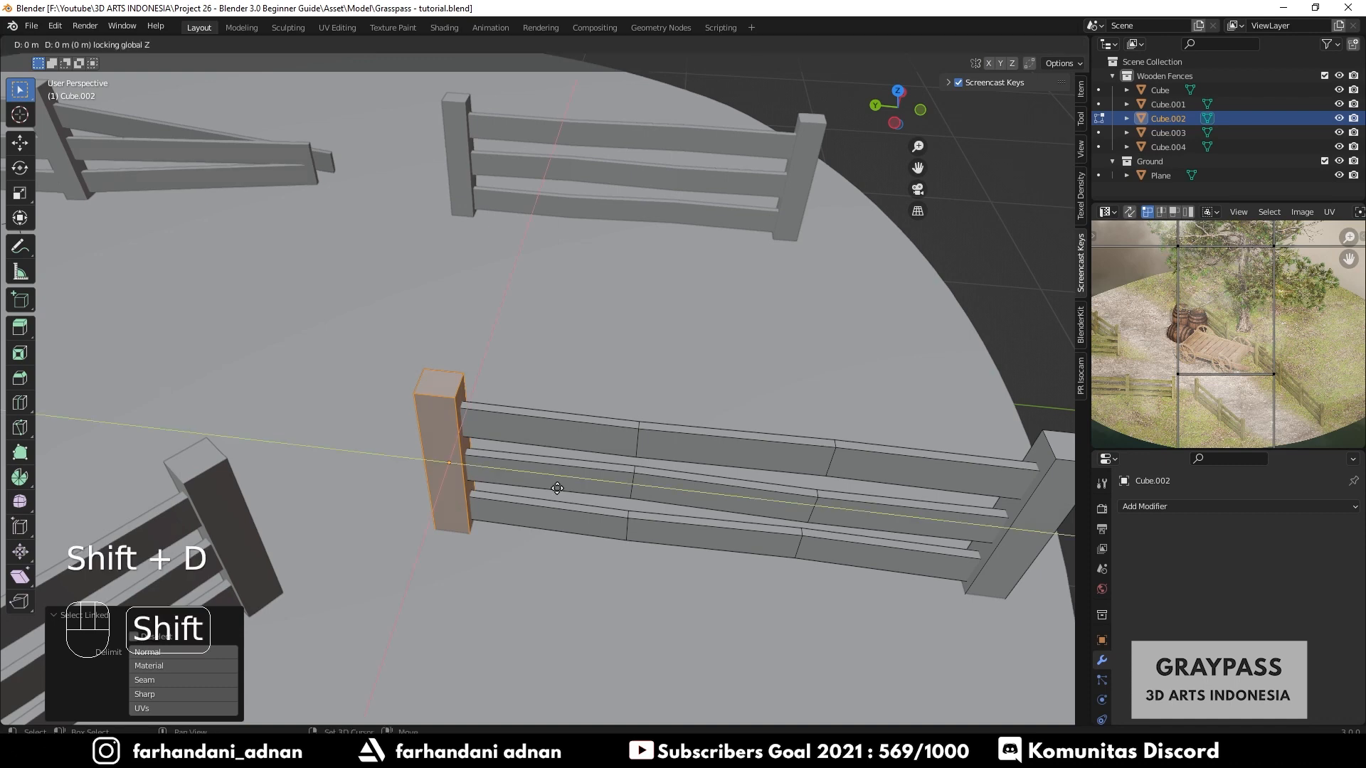
click(825, 516)
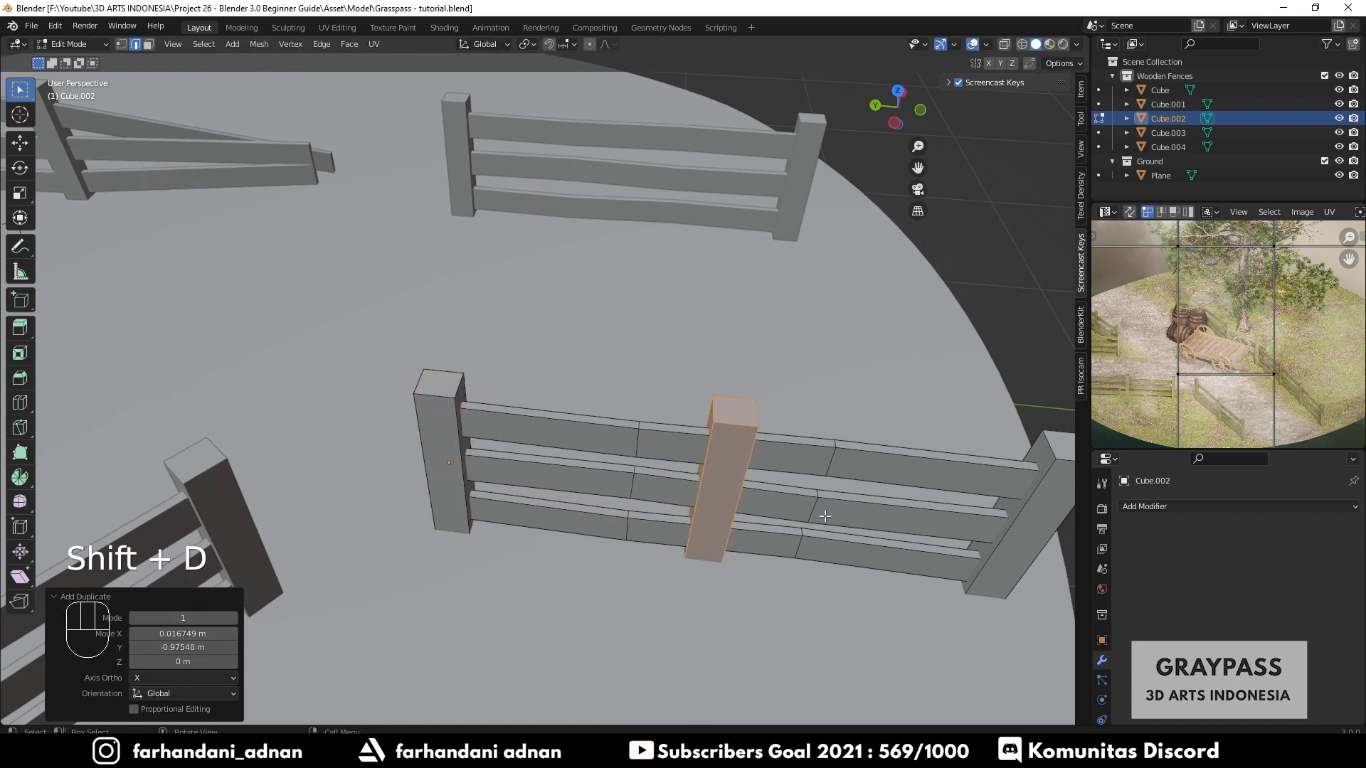
key(Tab)
- Delete the unmodified fence standing on the far side of the path
scroll(656, 467, down, 3)
middle_drag(656, 467, 612, 547)
key(a)
key(a)
scroll(660, 480, down, 3)
scroll(656, 433, up, 2)
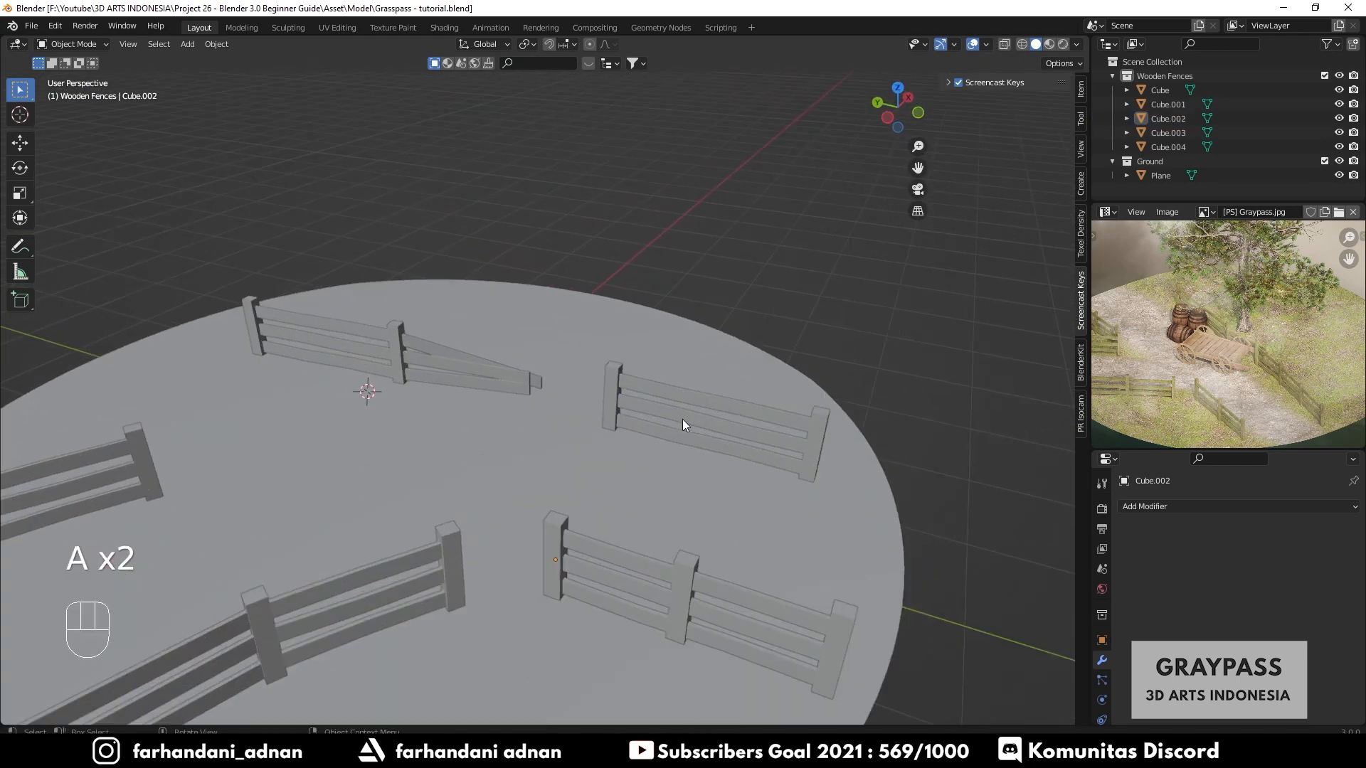
scroll(662, 409, up, 2)
key(Tab)
key(Tab)
click(739, 433)
key(x)
click(740, 433)
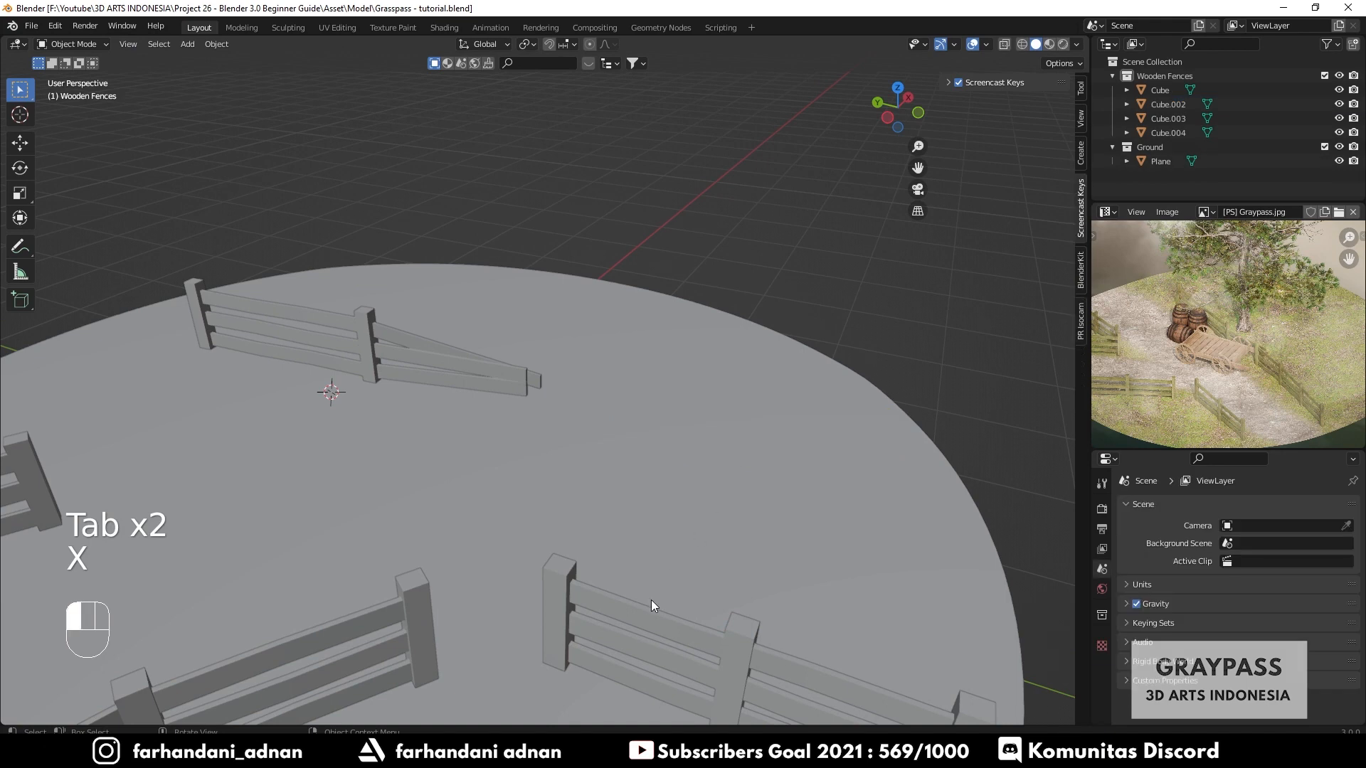
- Duplicate the near right fence and place it on the far right side of the path
click(647, 622)
key(shift+d)
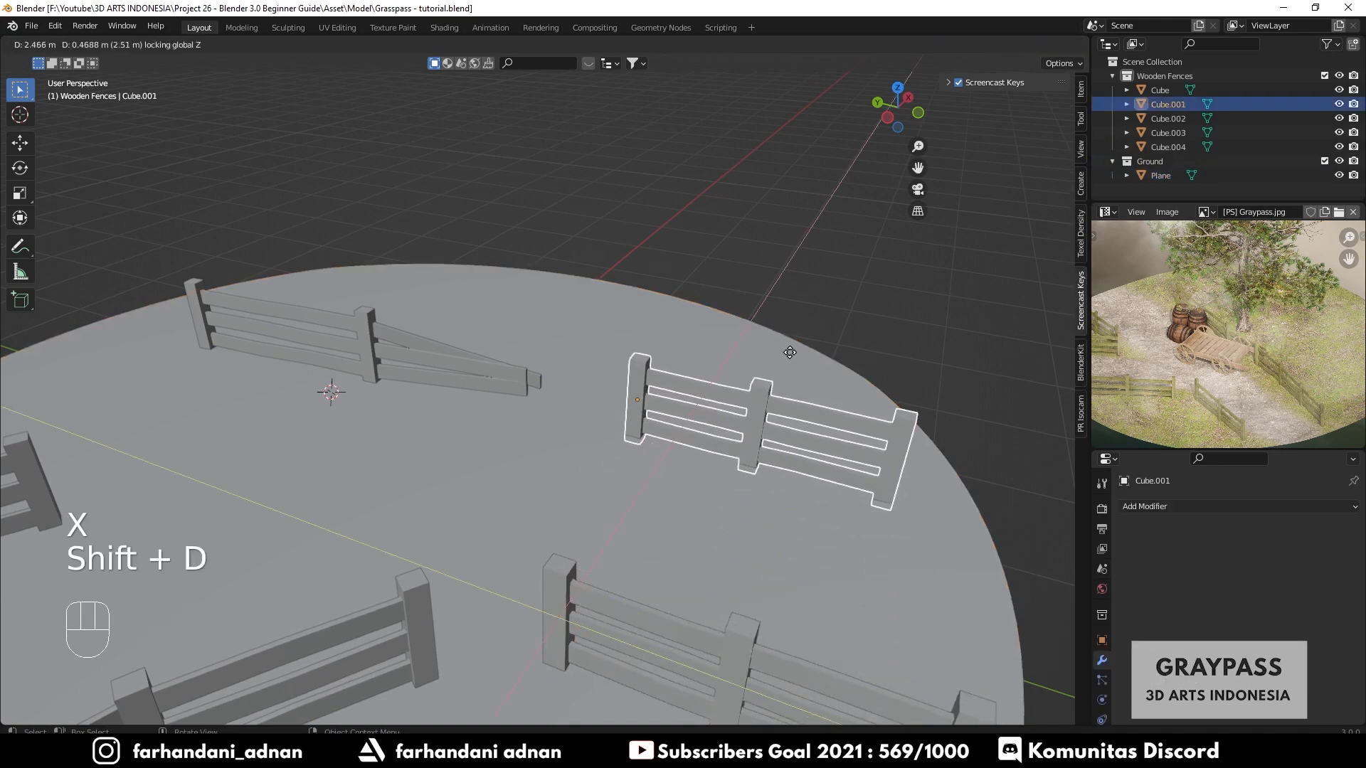
click(792, 354)
key(z)
click(671, 500)
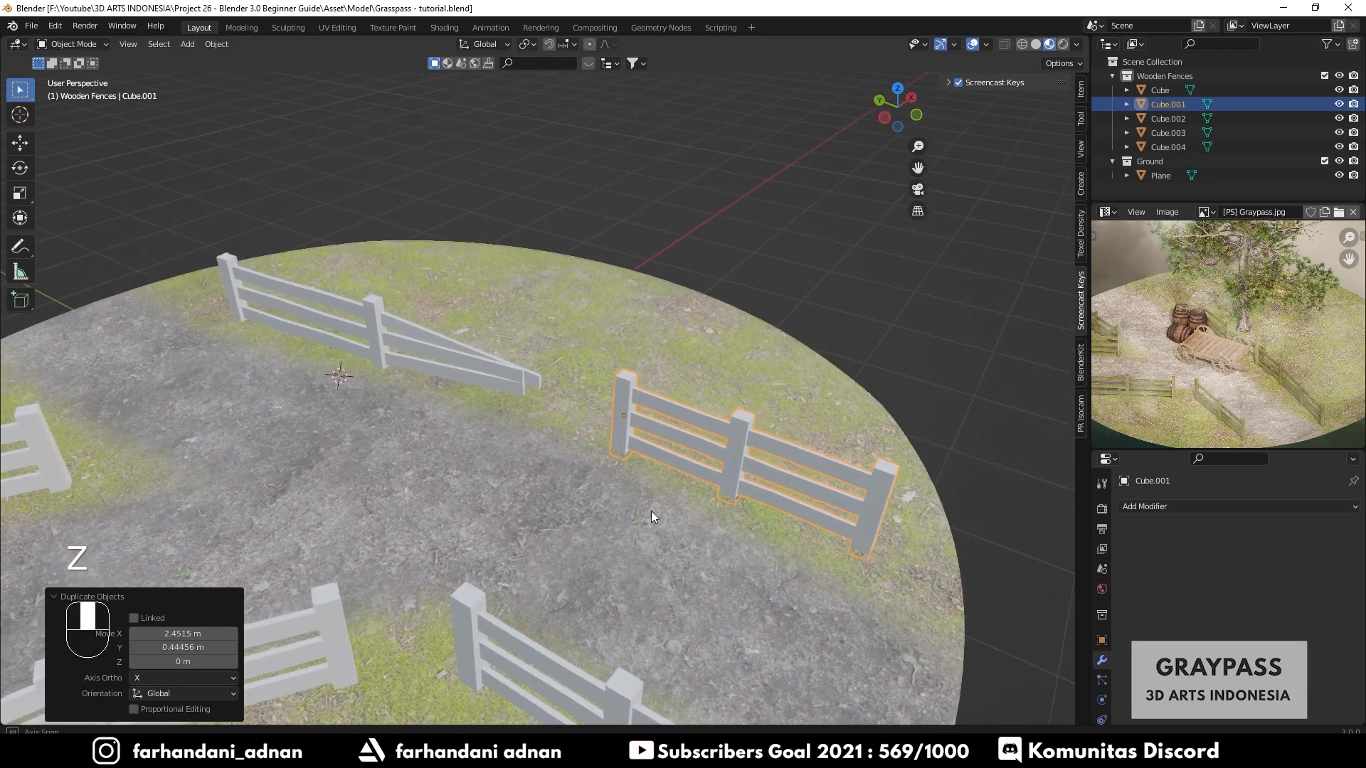
key(z)
click(694, 497)
key(a)
mouse_move(694, 497)
middle_down()
mouse_move(593, 497)
mouse_move(589, 471)
mouse_move(570, 467)
mouse_move(364, 484)
mouse_move(526, 474)
mouse_move(484, 511)
middle_up()
key(a)
- Duplicate the left fence, rotate the copy -72° around Z and move it toward the far left edge
click(353, 470)
key(shift+d)
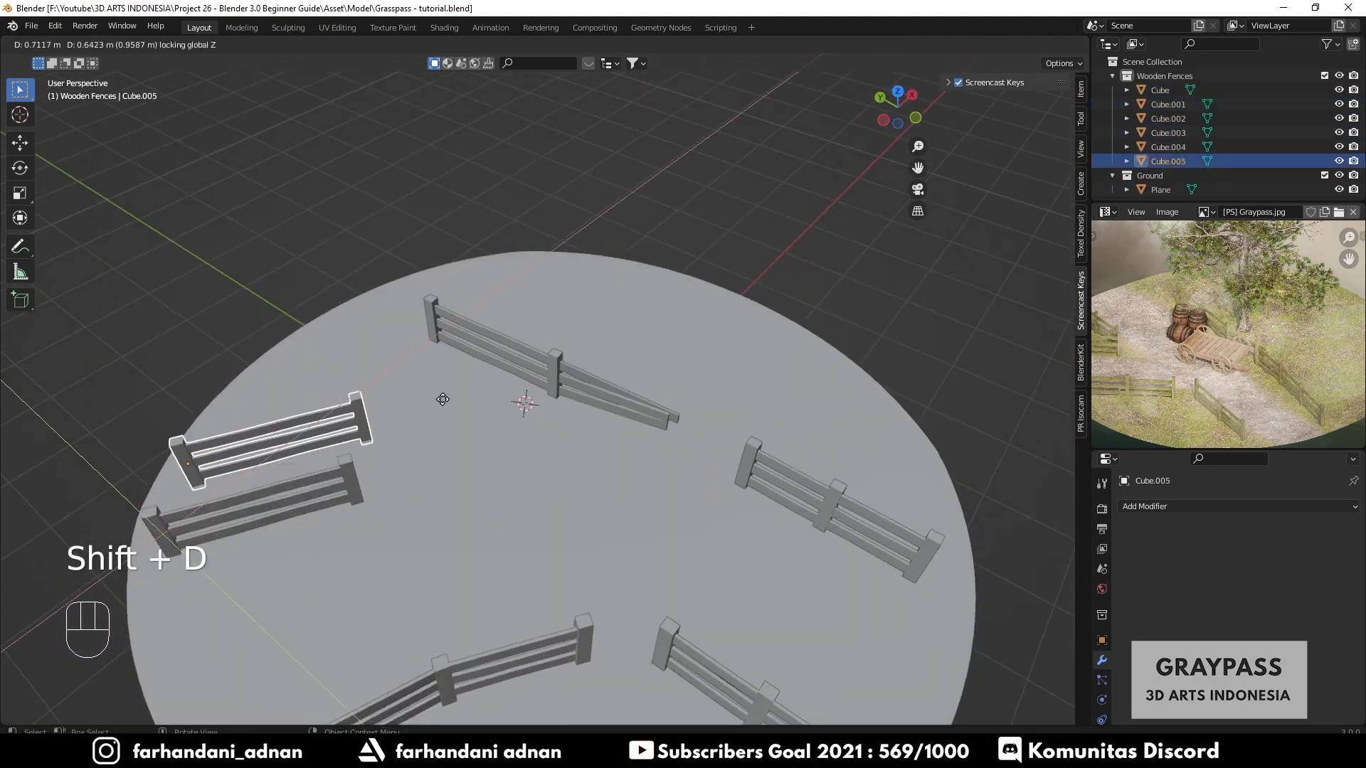
click(484, 390)
key(r)
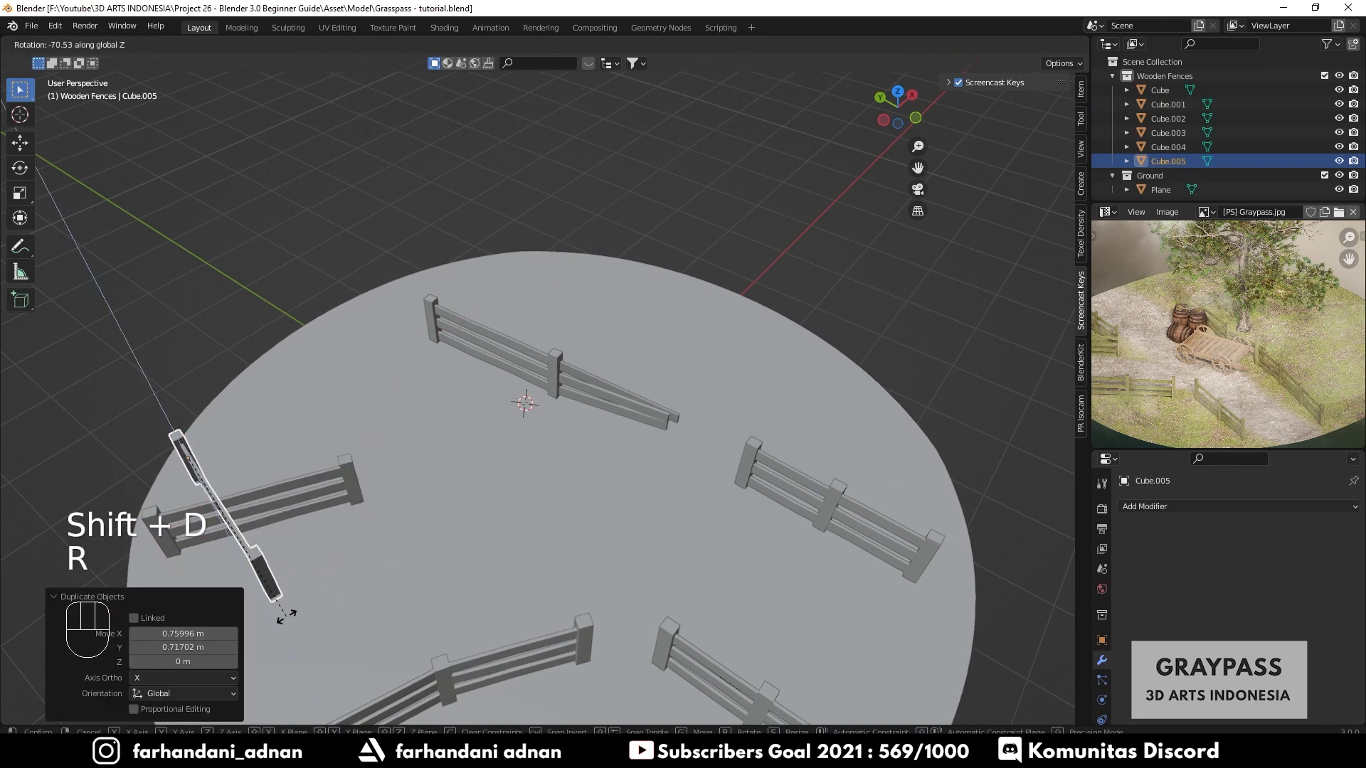
click(296, 613)
key(g)
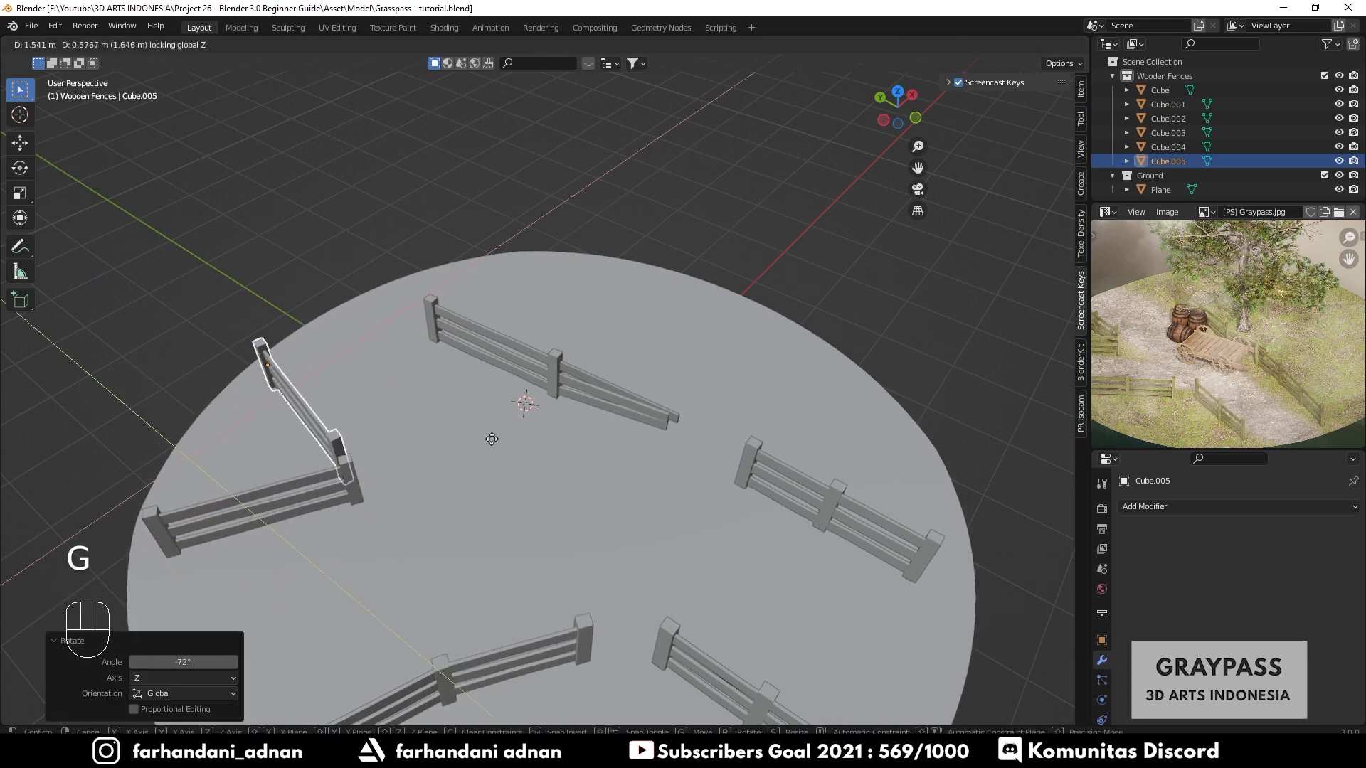
click(493, 444)
middle_drag(493, 444, 285, 478)
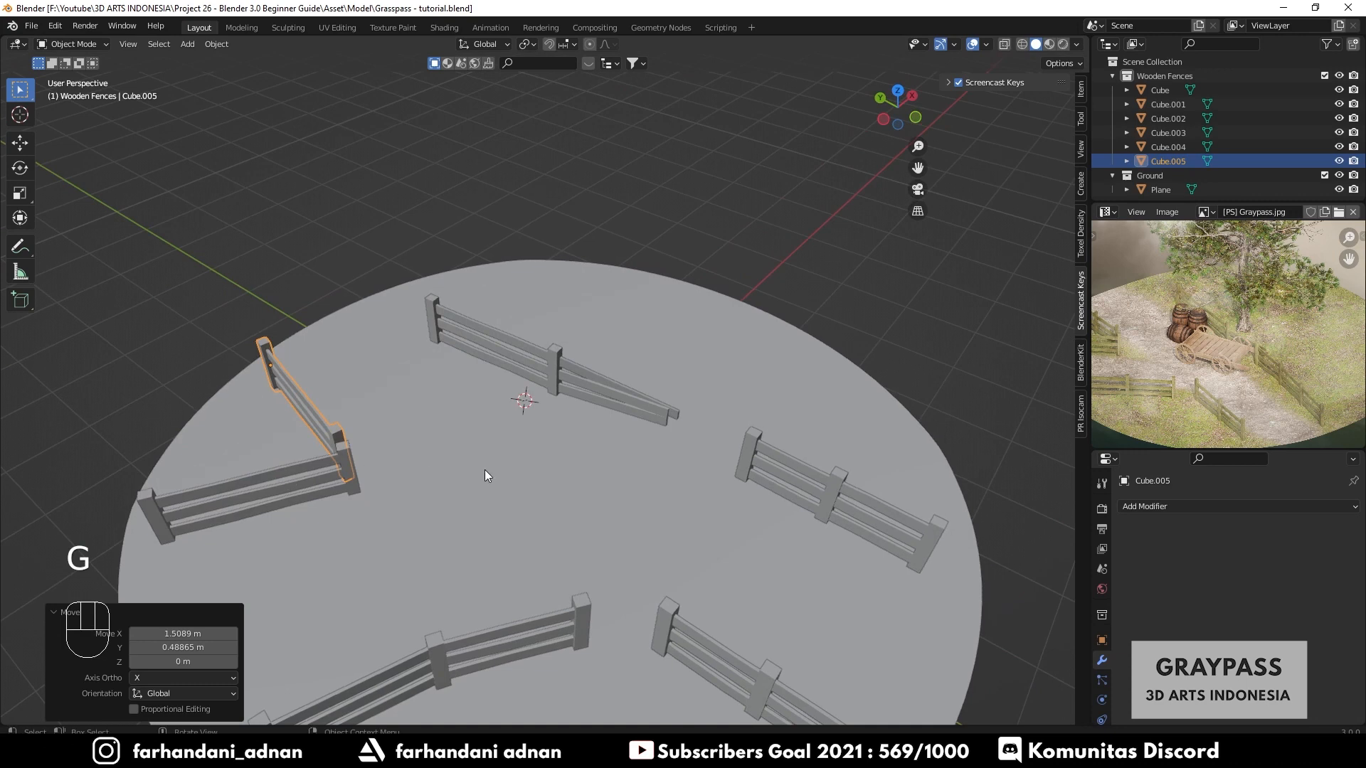
- Rotate the new fence a further 11.3° around Z and shift it into place beside the left fence
key(r)
click(523, 436)
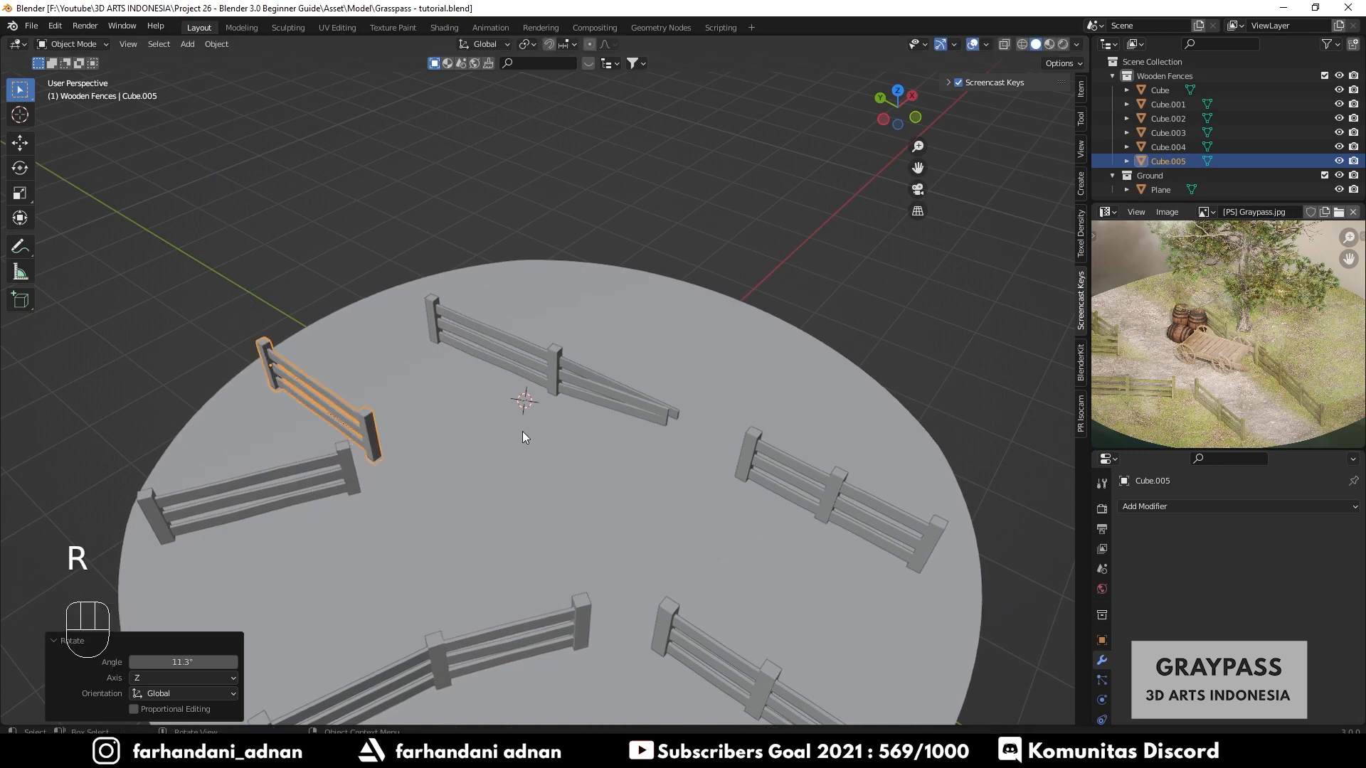
key(g)
click(521, 475)
key(a)
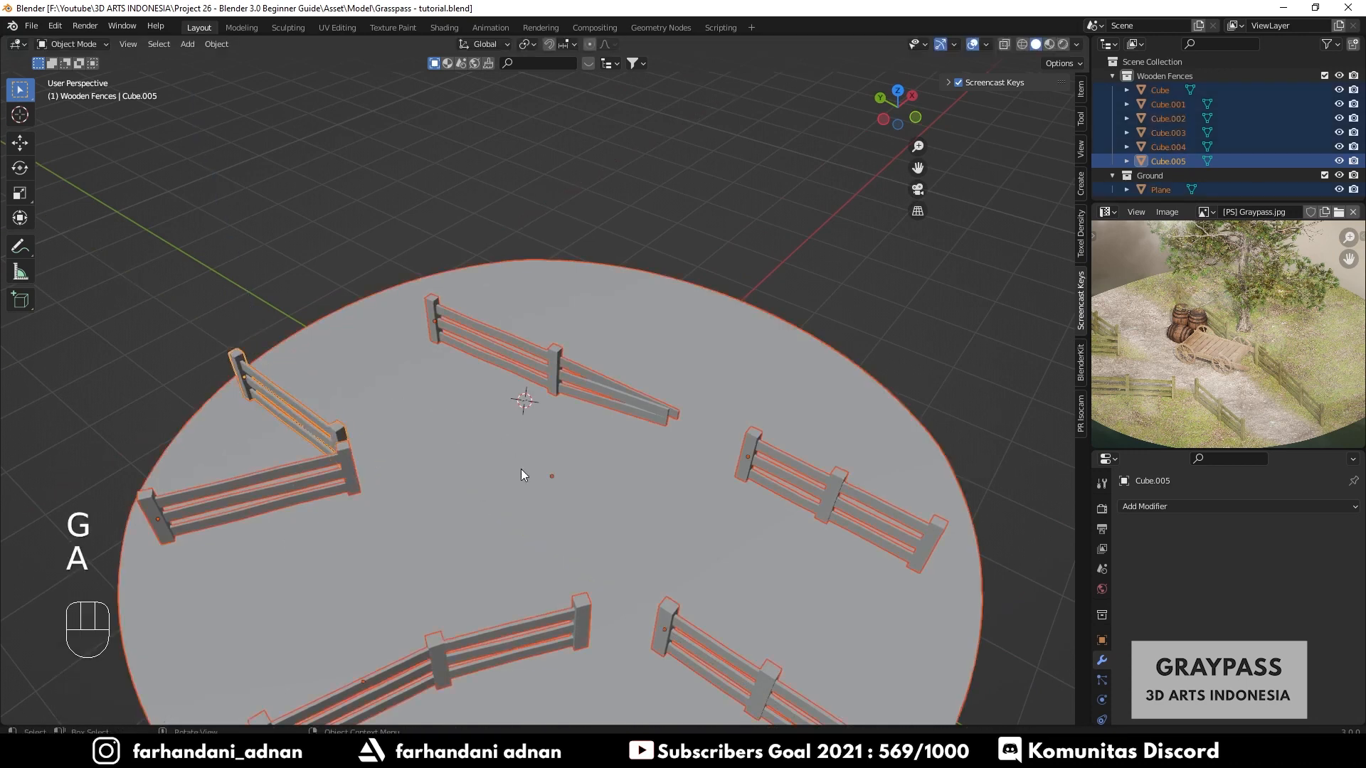
key(a)
- Compare the fence layout on the textured ground from several angles in material preview
key(z)
click(543, 550)
mouse_move(562, 532)
middle_down()
mouse_move(438, 513)
mouse_move(521, 465)
mouse_move(490, 476)
middle_up()
key(z)
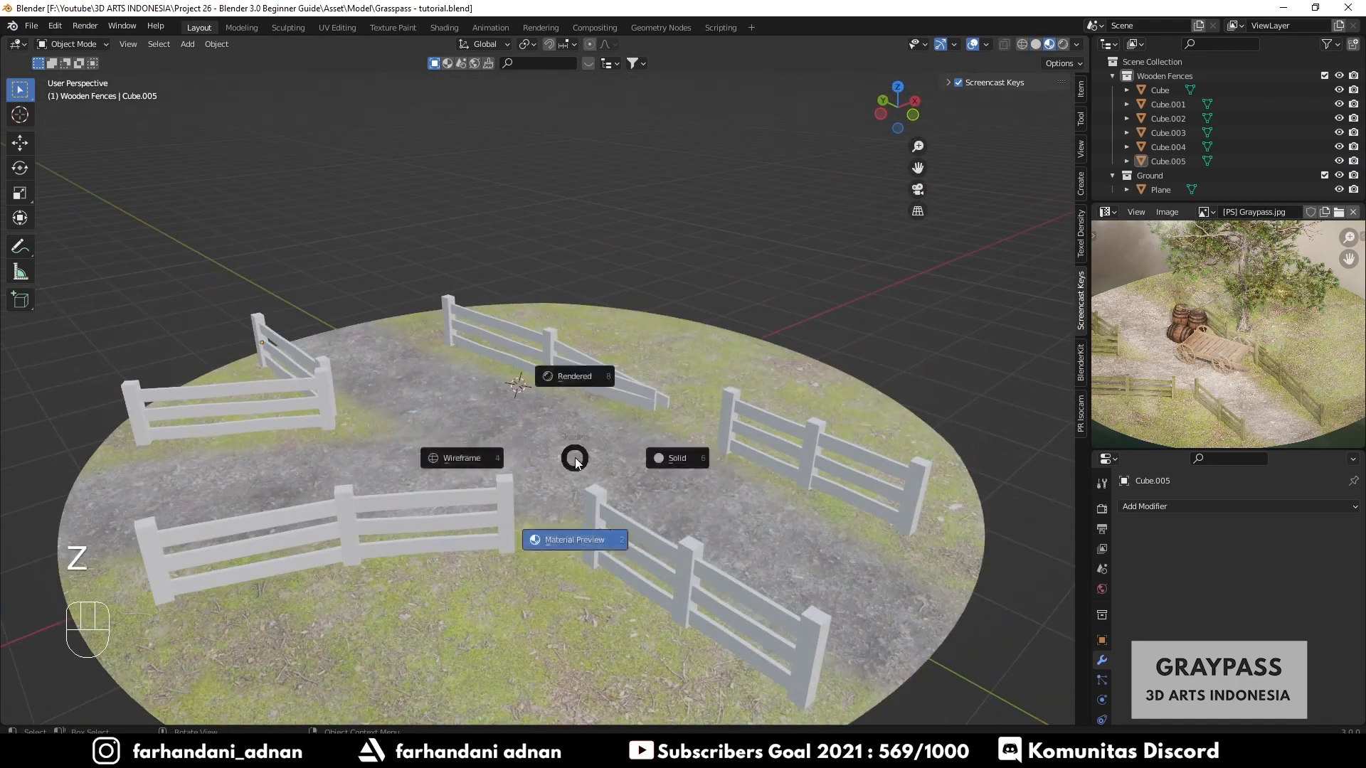
click(652, 458)
mouse_move(651, 458)
middle_down()
mouse_move(574, 457)
mouse_move(604, 461)
mouse_move(497, 504)
mouse_move(539, 479)
mouse_move(553, 515)
mouse_move(557, 497)
mouse_move(603, 480)
mouse_move(560, 513)
mouse_move(481, 511)
mouse_move(503, 510)
middle_up()
key(z)
click(545, 549)
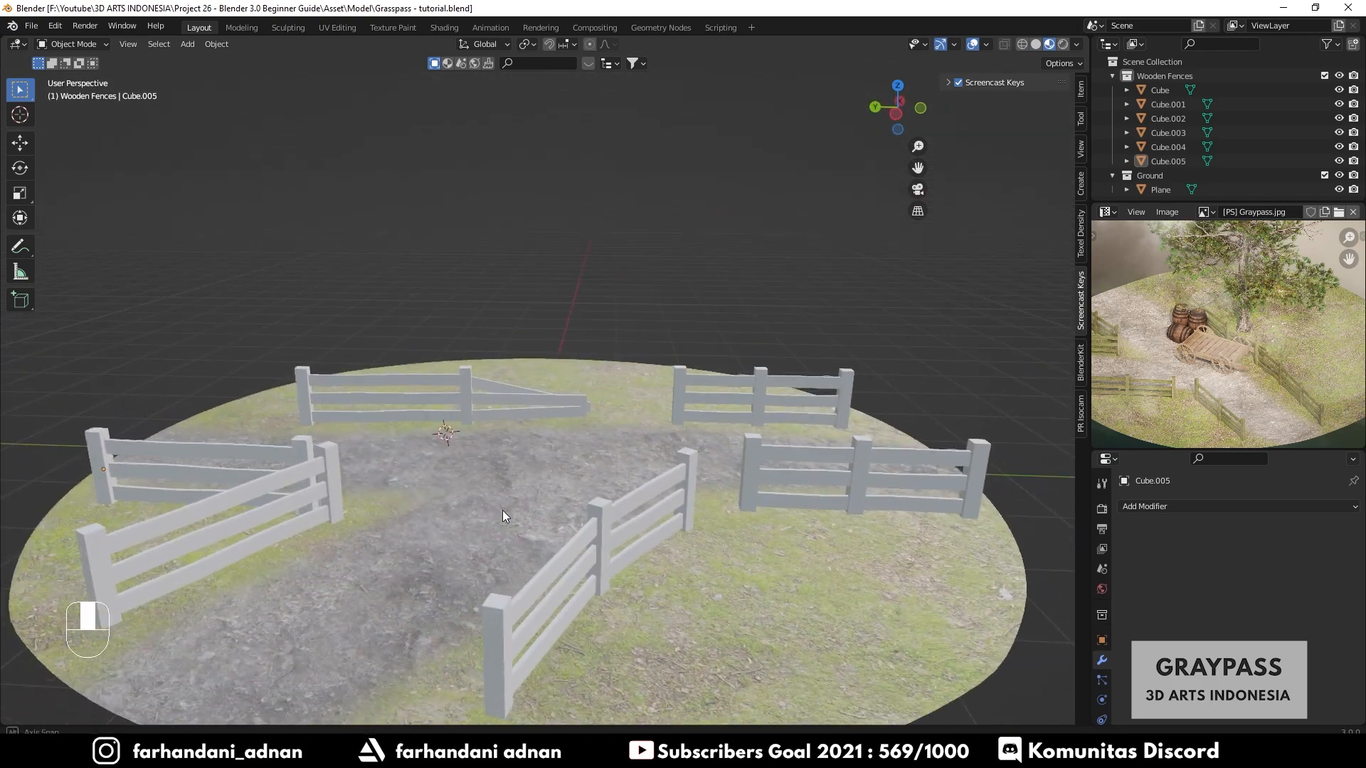
click(455, 390)
key(z)
click(606, 454)
mouse_move(536, 488)
middle_down()
mouse_move(499, 504)
mouse_move(549, 510)
middle_up()
key(a)
key(a)
scroll(551, 445, up, 2)
scroll(551, 446, down, 3)
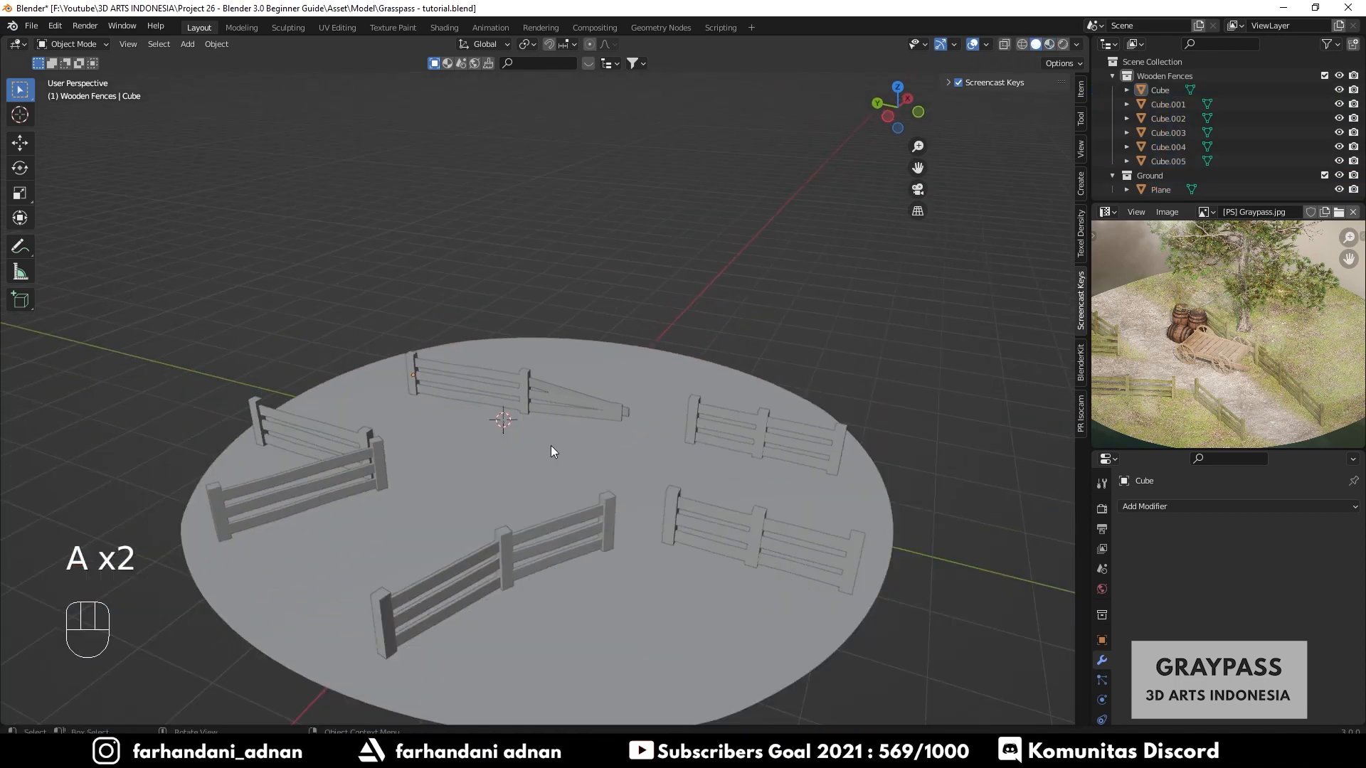
- Apply rotation and scale to the angled fence at the back of the path
key(n)
key(n)
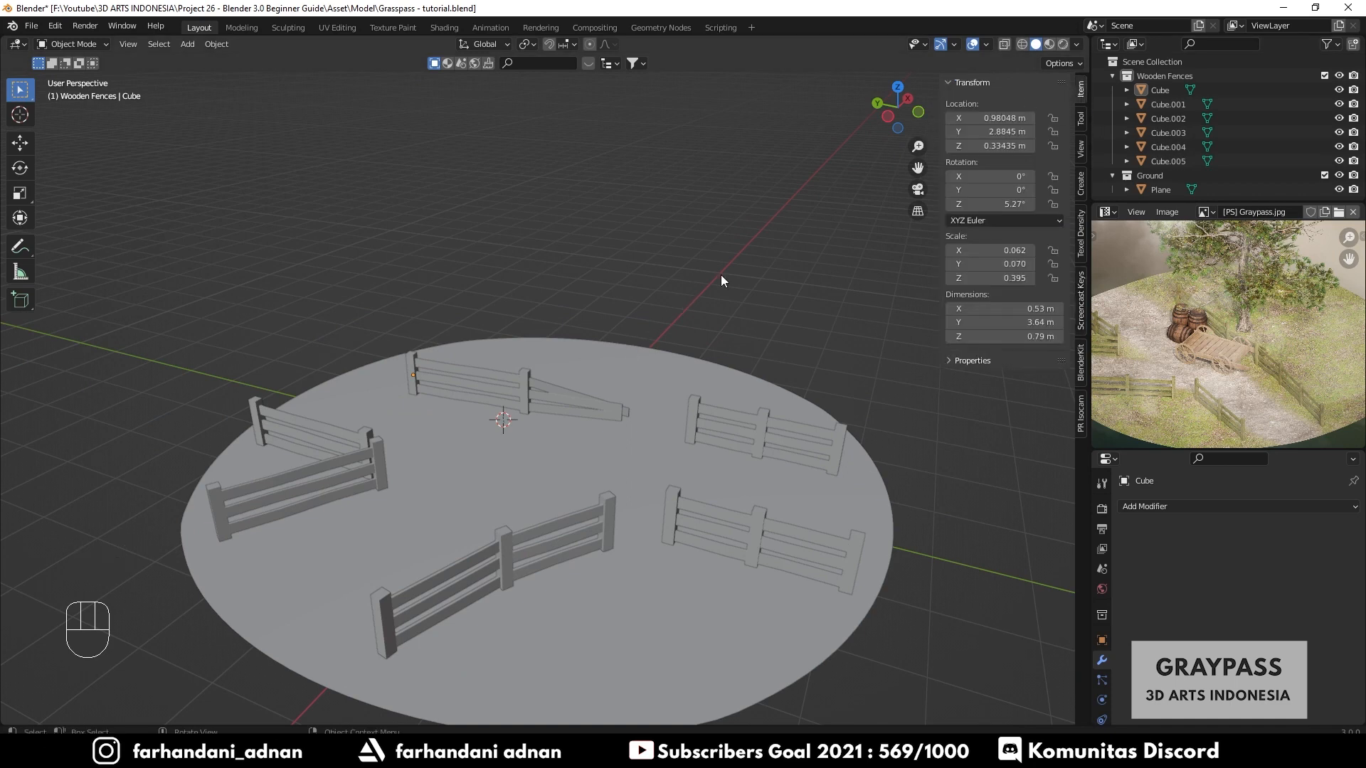
key(n)
key(n)
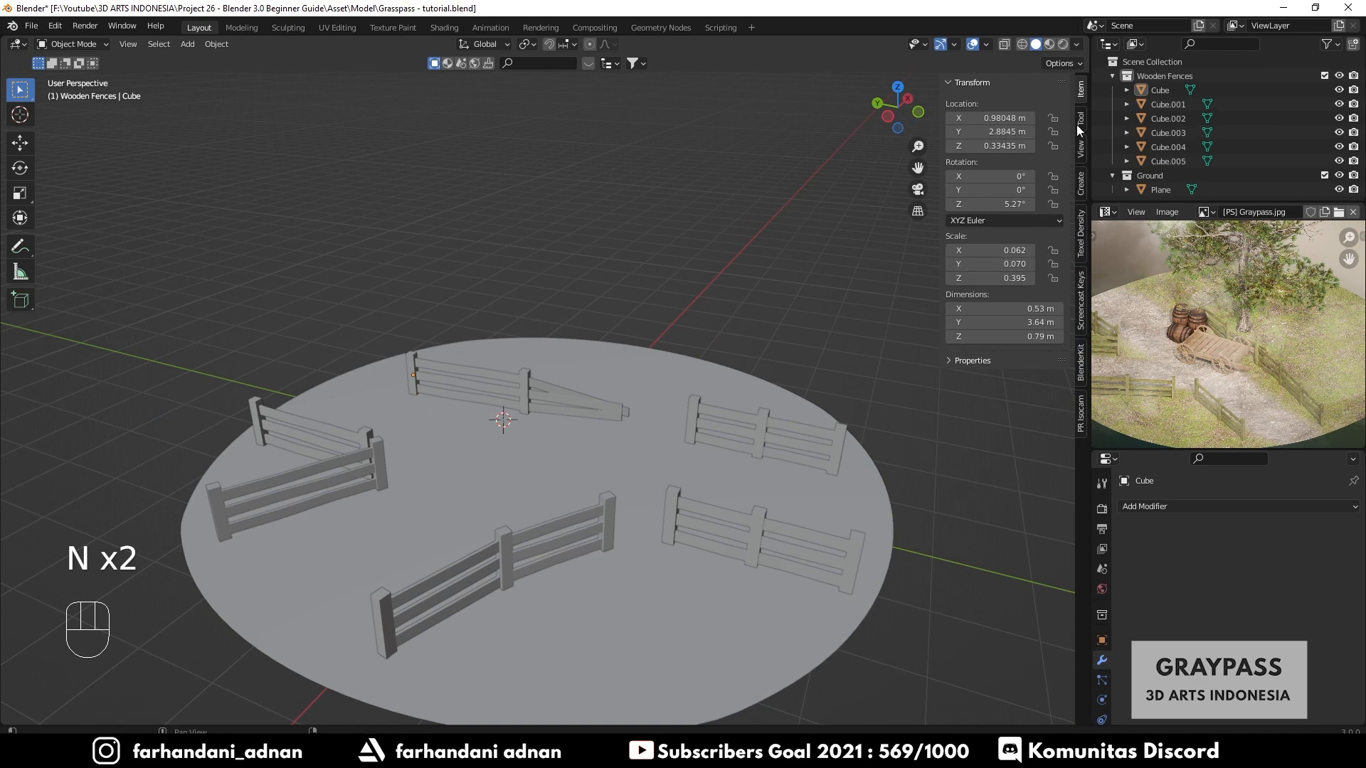
click(523, 379)
scroll(531, 380, up, 2)
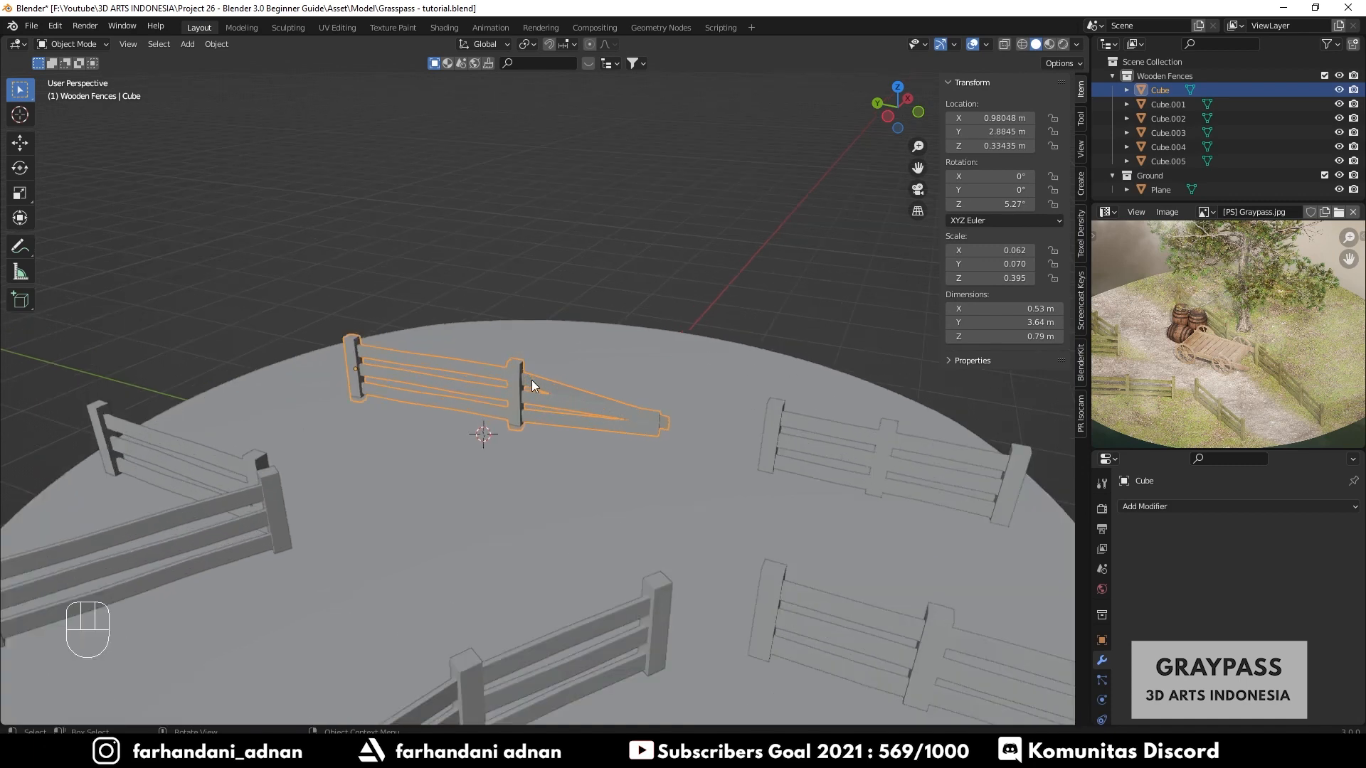
scroll(531, 380, up, 3)
scroll(525, 398, up, 1)
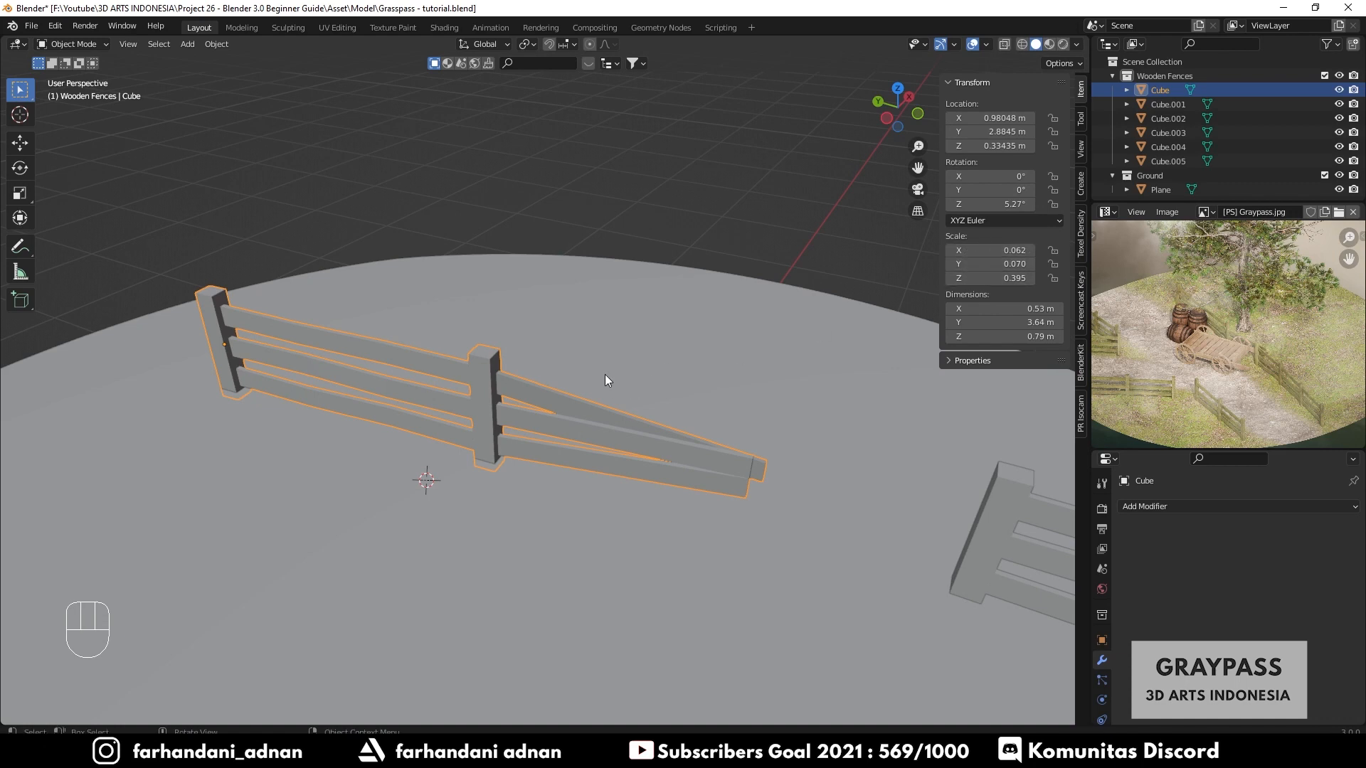
key(ctrl+a)
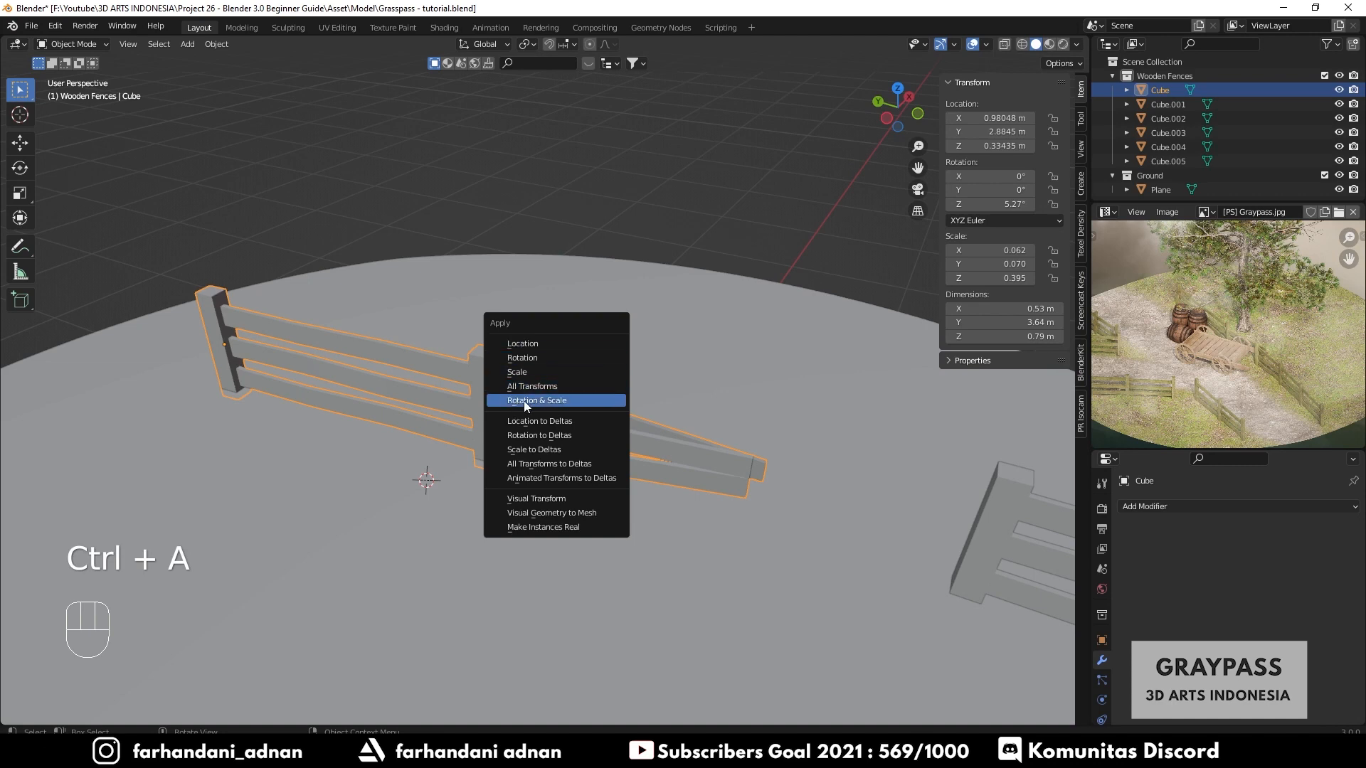
click(543, 400)
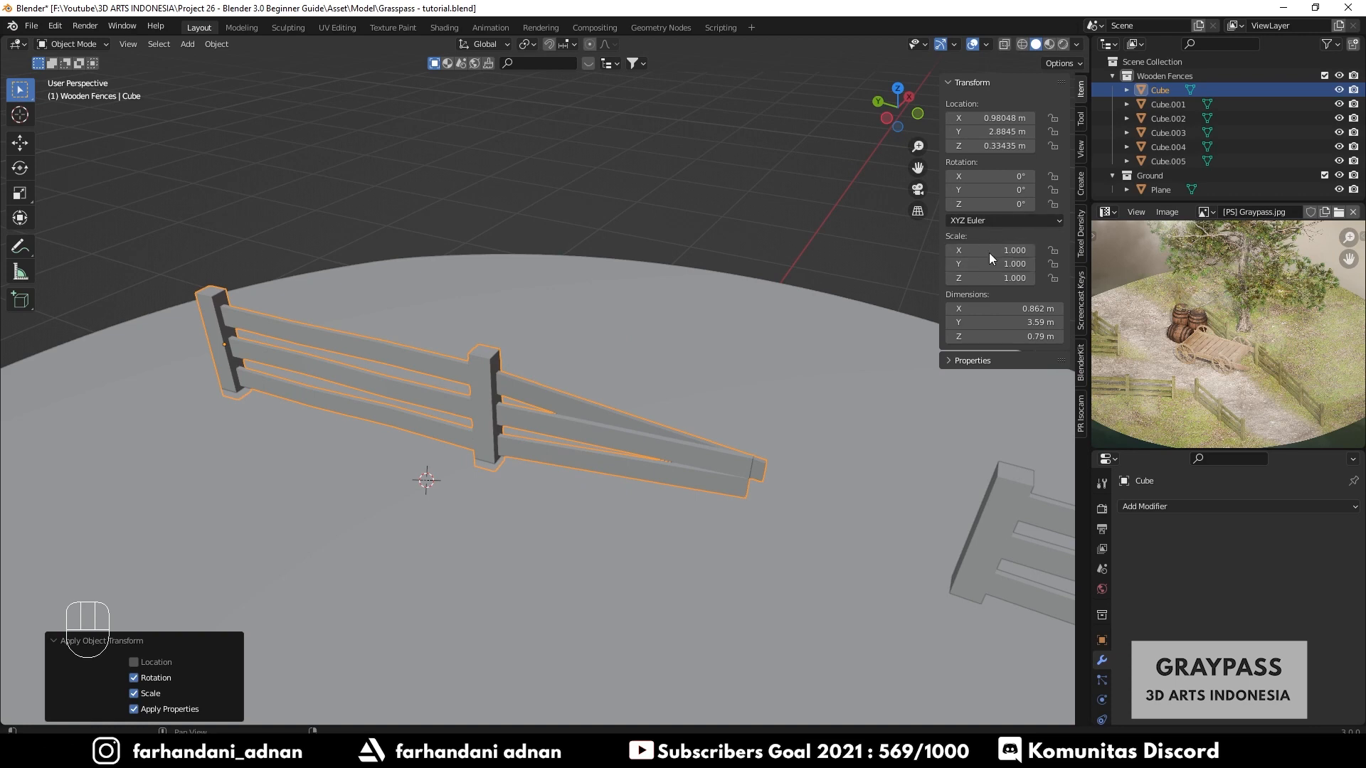
key(Tab)
key(Tab)
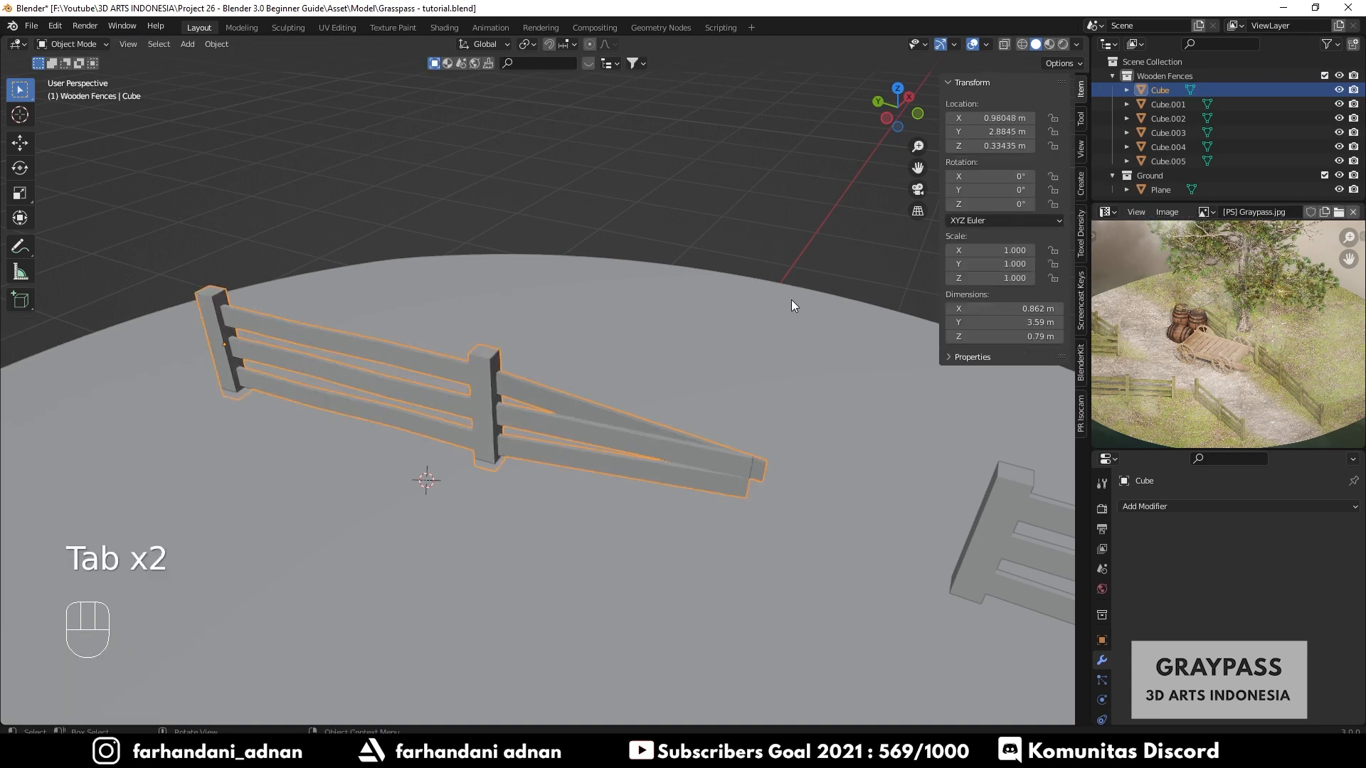
scroll(784, 352, down, 3)
key(Tab)
shift+middle_drag(747, 414, 644, 350)
key(Tab)
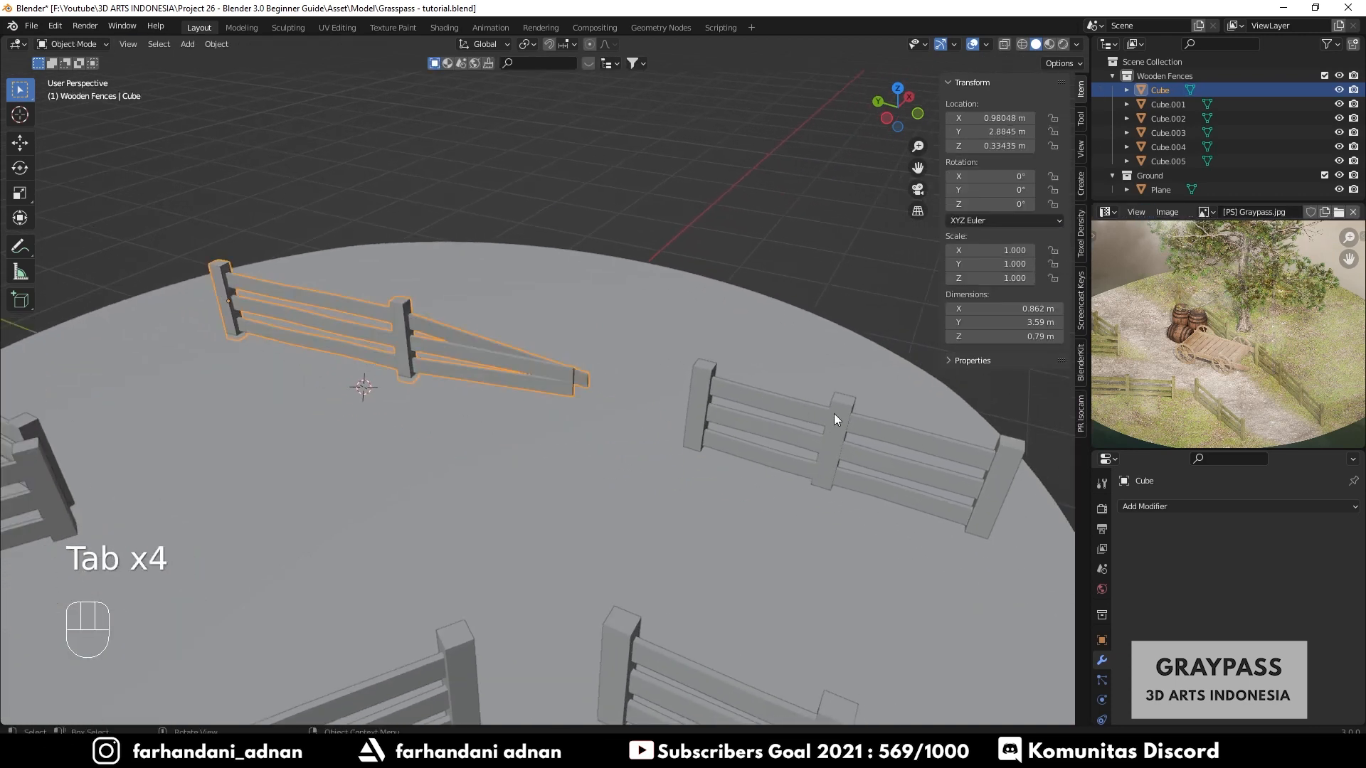
- Apply rotation and scale to the near right fence
click(864, 424)
shift+middle_drag(822, 419, 614, 400)
key(ctrl+a)
click(745, 411)
click(708, 518)
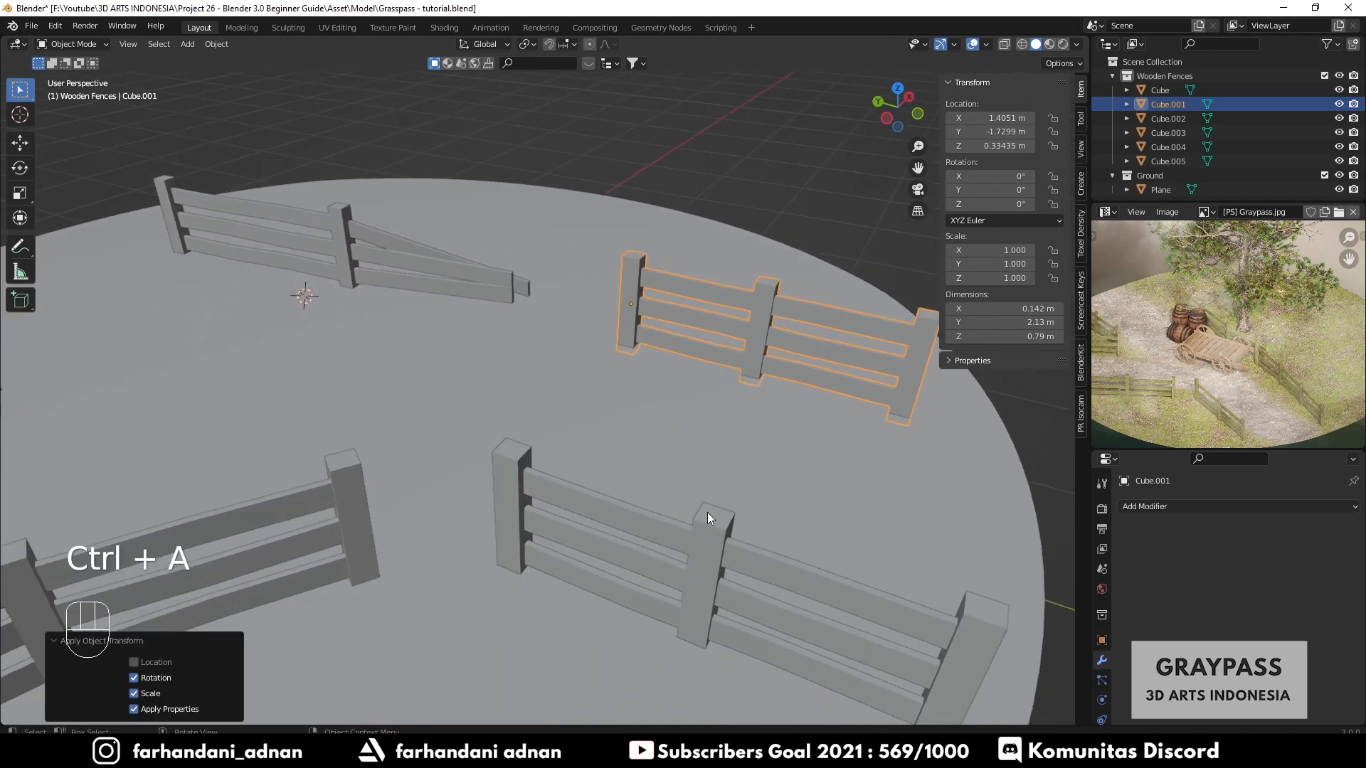
key(ctrl+a)
click(754, 455)
shift+middle_drag(753, 454, 593, 437)
- Apply rotation and scale to the long front left fence and the left fence
click(707, 387)
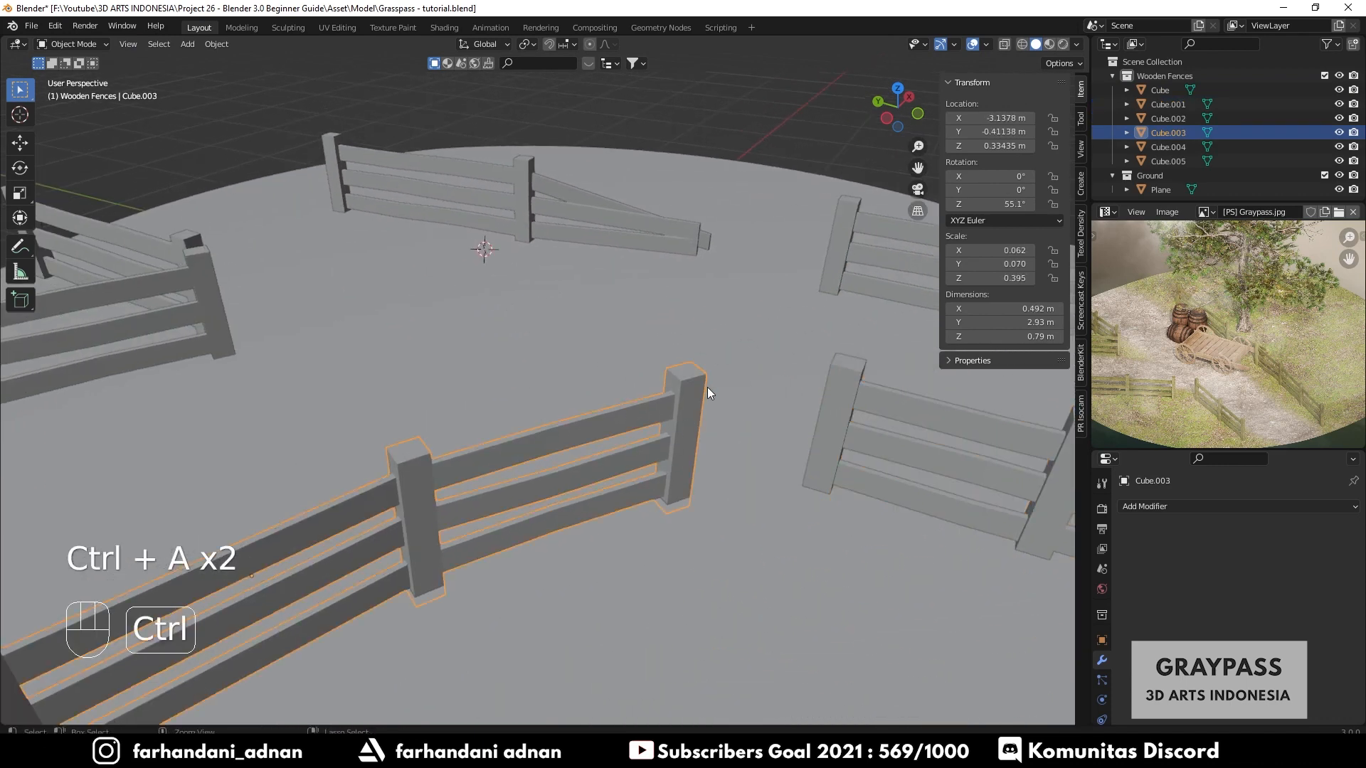
key(ctrl+a)
click(700, 387)
shift+middle_drag(700, 388, 600, 424)
scroll(645, 420, down, 2)
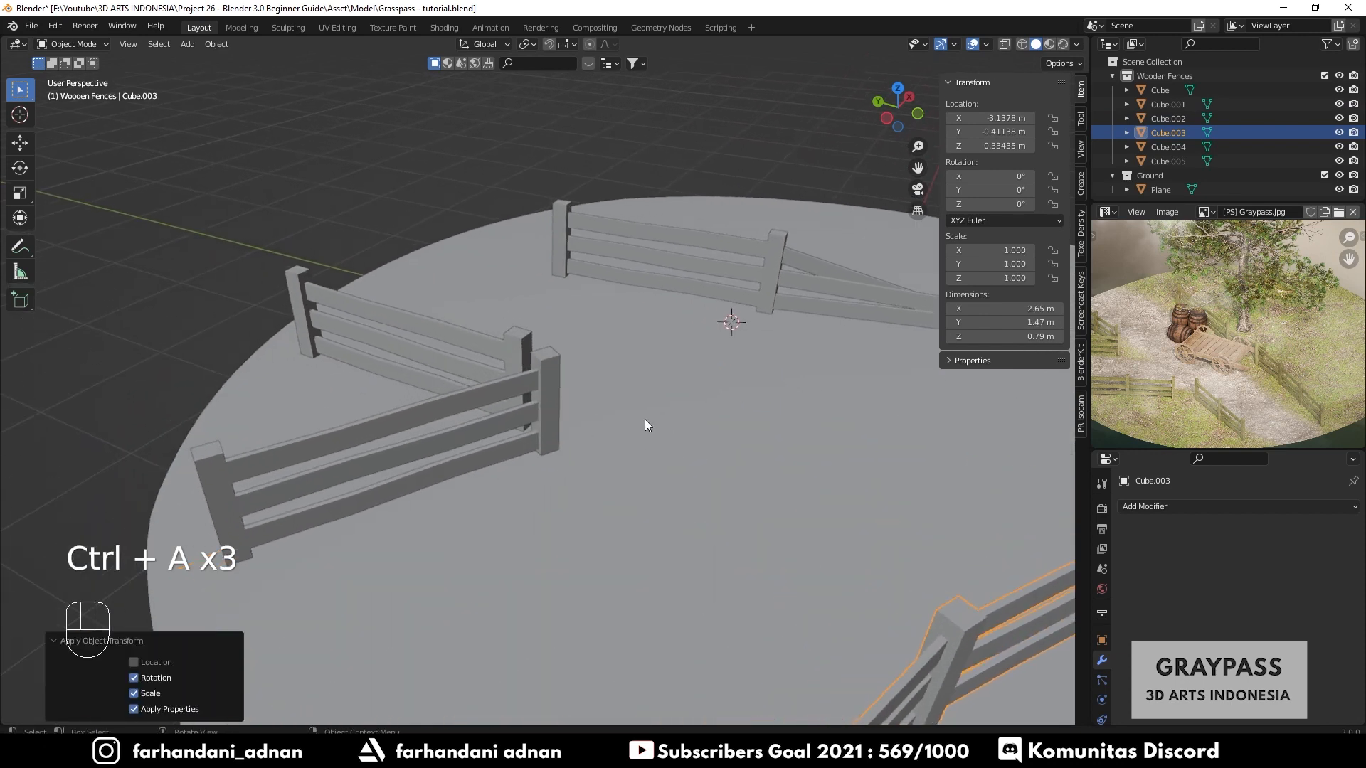
click(554, 383)
key(ctrl+a)
click(707, 365)
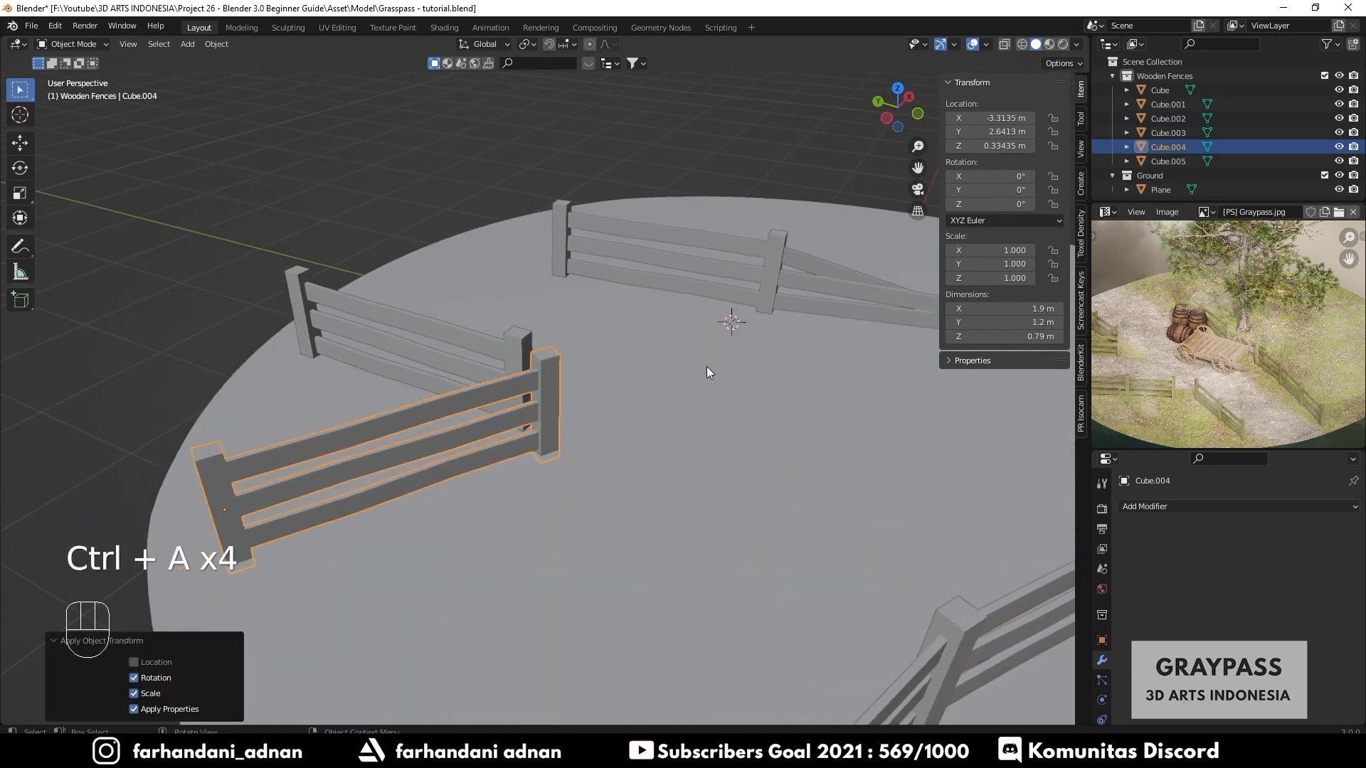
shift+middle_drag(707, 366, 615, 424)
- Apply rotation and scale to the newest far left fence and save the file
click(615, 424)
key(ctrl+a)
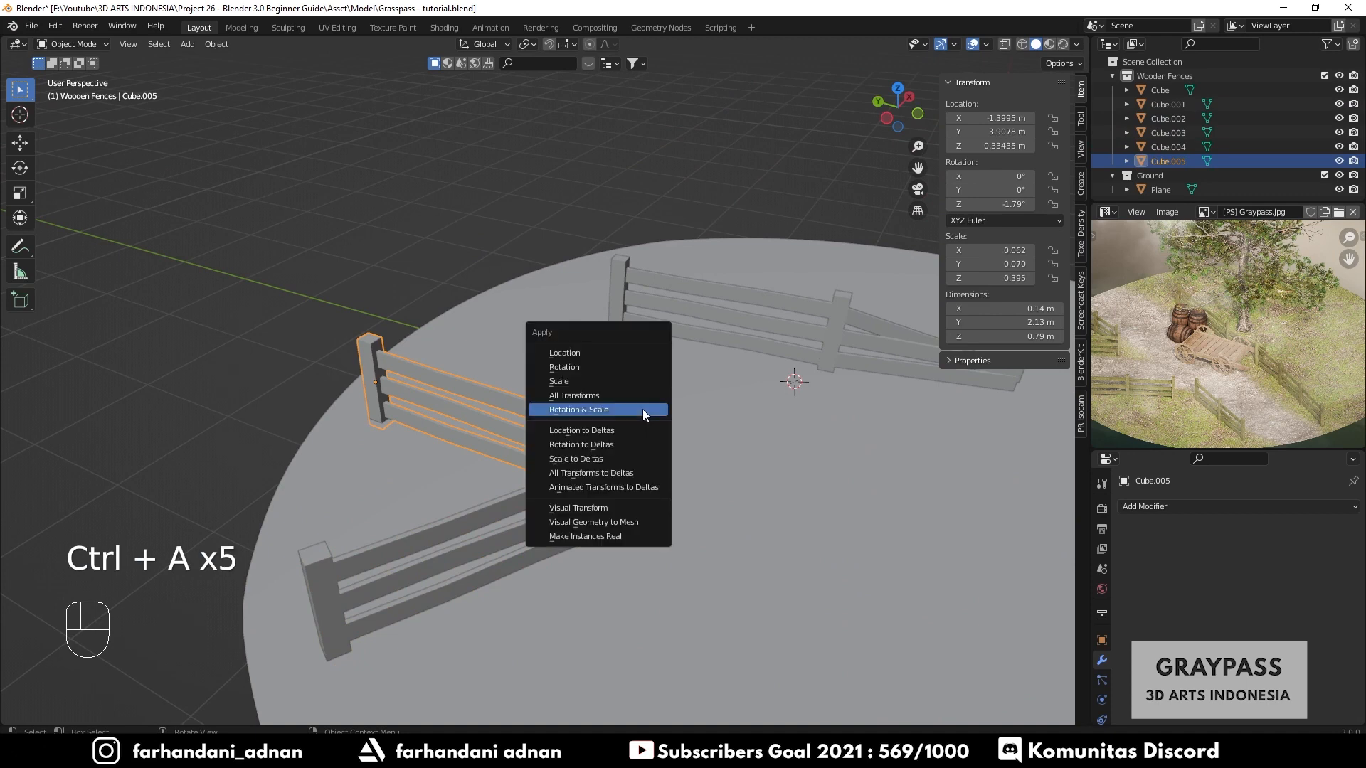
click(643, 408)
key(a)
key(a)
shift+middle_drag(643, 409, 604, 433)
scroll(604, 432, down, 1)
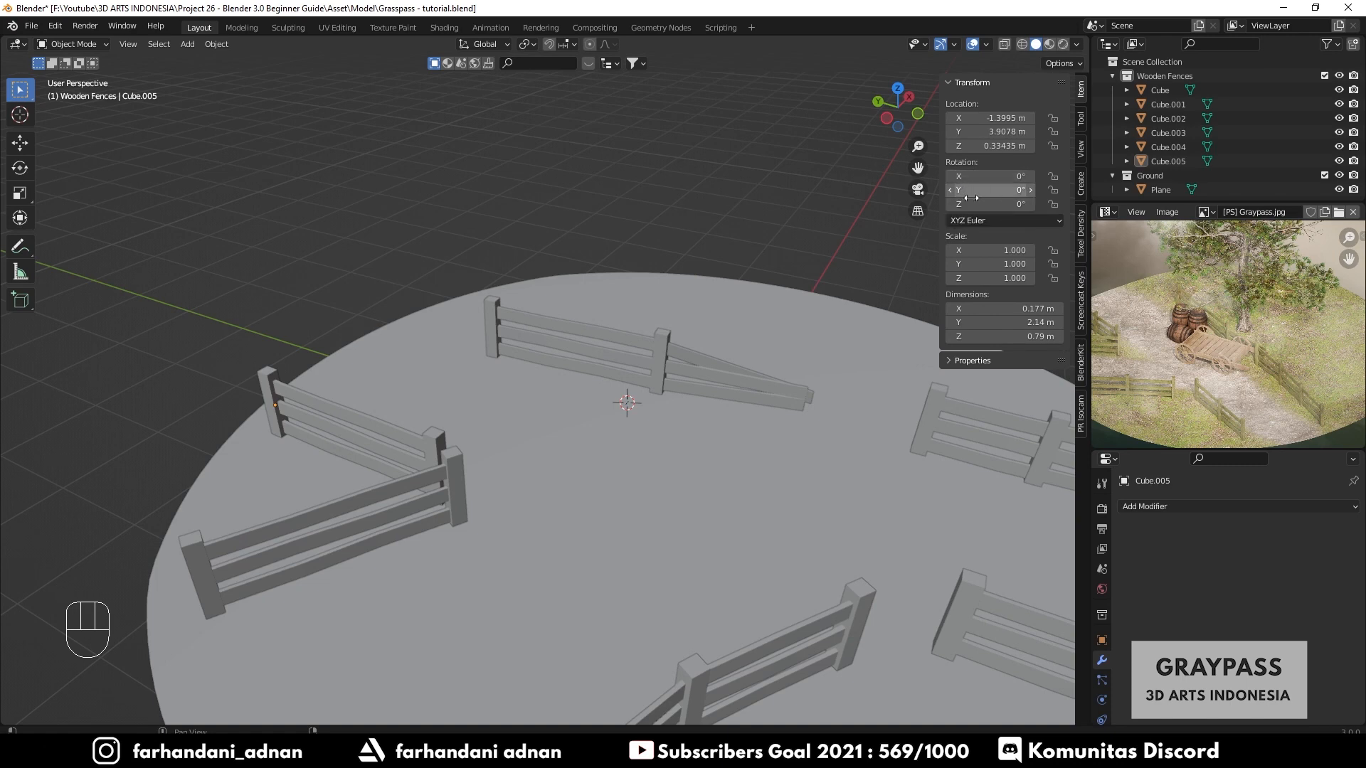
shift+middle_drag(760, 377, 685, 370)
key(ctrl+s)
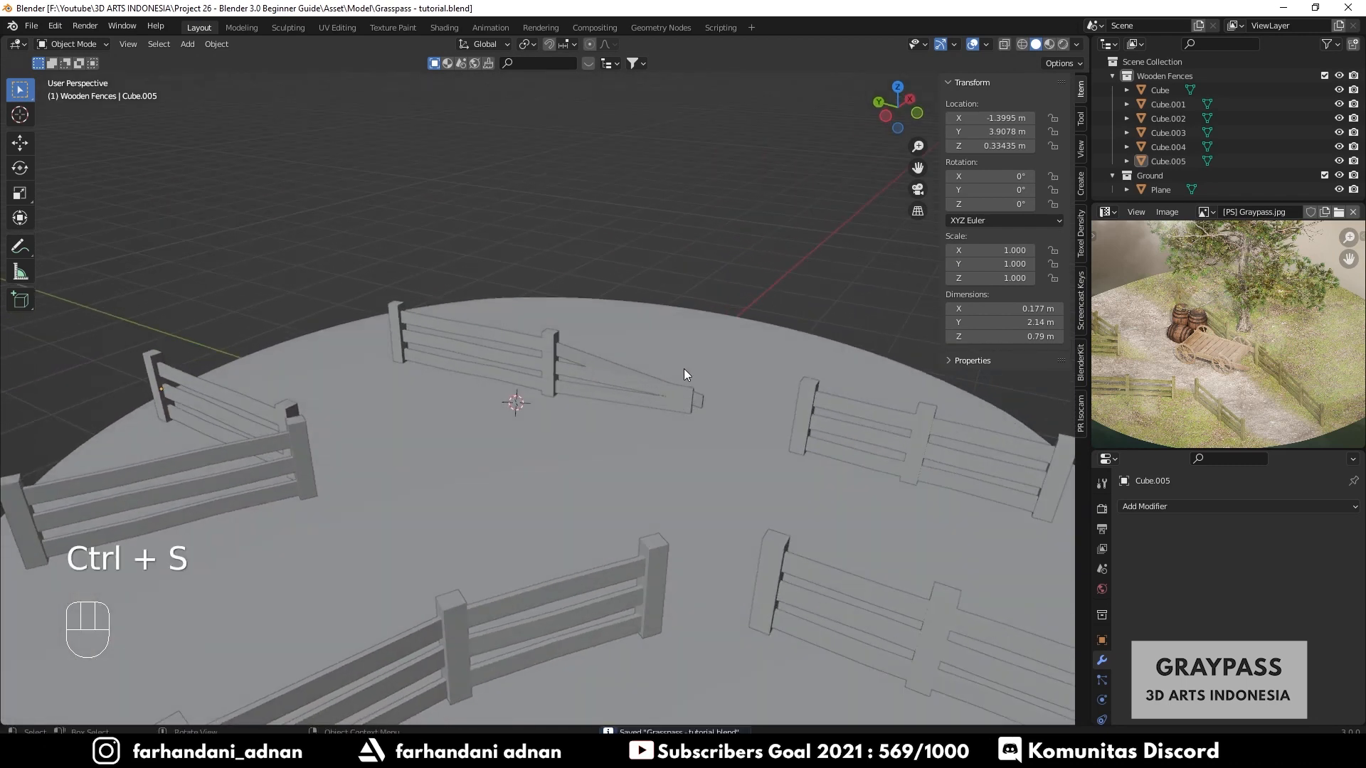
- Inspect the angled back fence up close in material preview
key(n)
middle_drag(694, 379, 592, 374)
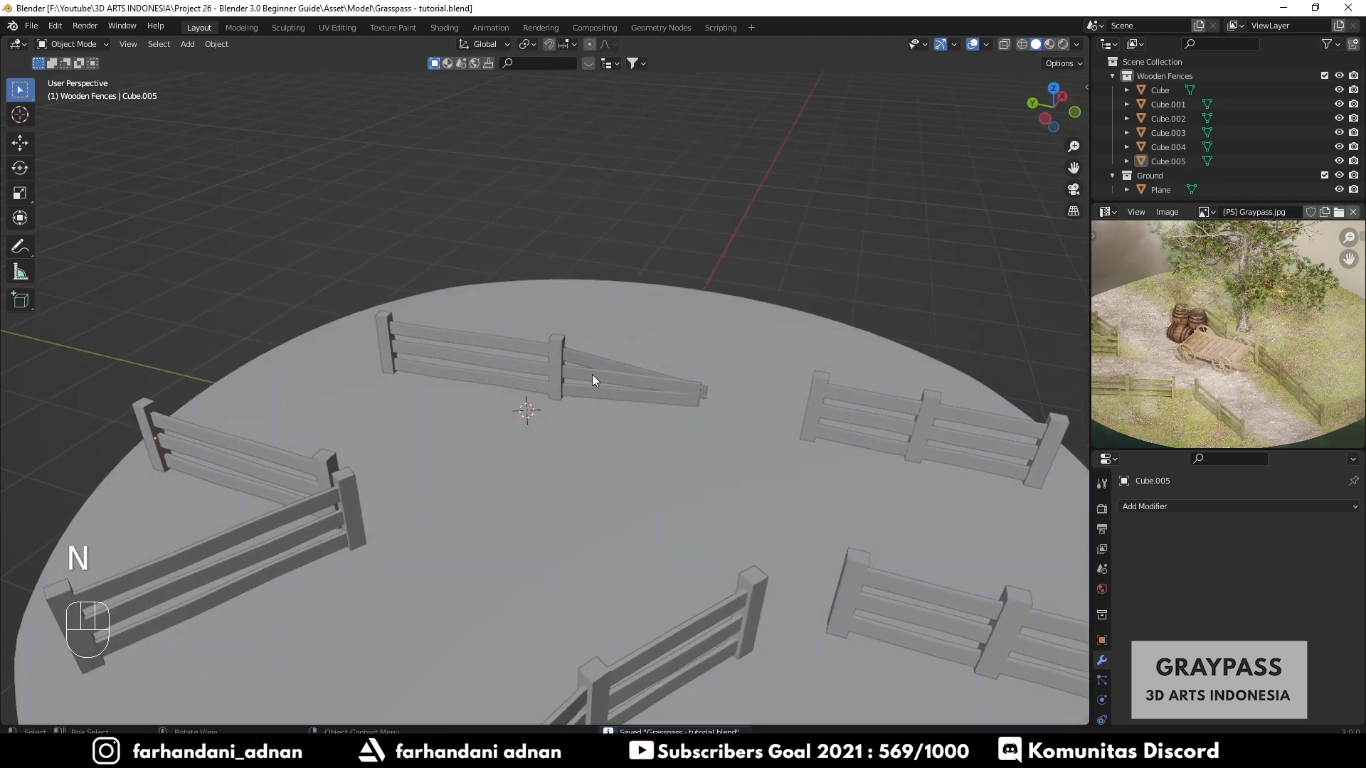
click(579, 357)
key(Tab)
key(Tab)
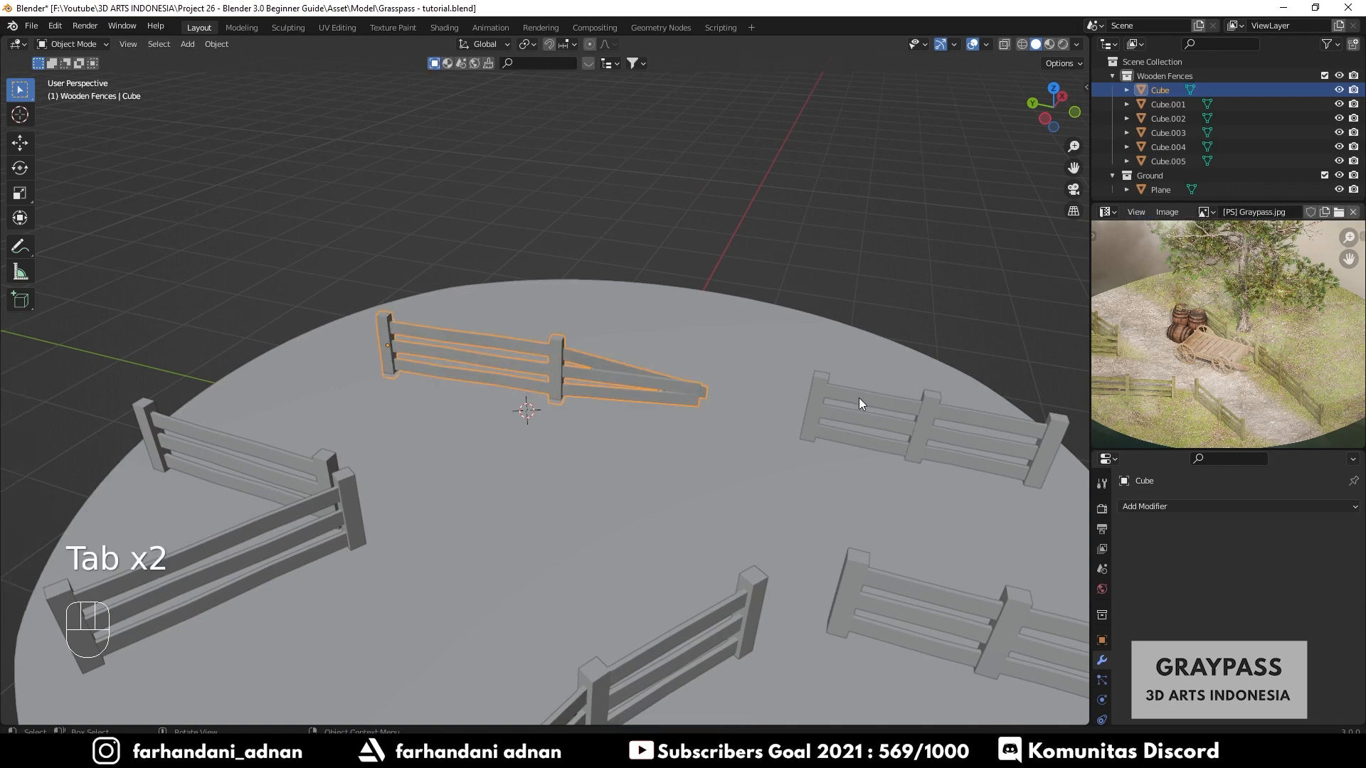
key(Tab)
mouse_move(860, 398)
middle_down()
mouse_move(520, 366)
mouse_move(596, 360)
mouse_move(533, 381)
mouse_move(583, 388)
middle_up()
key(Tab)
key(z)
click(594, 404)
key(a)
key(a)
scroll(557, 386, up, 3)
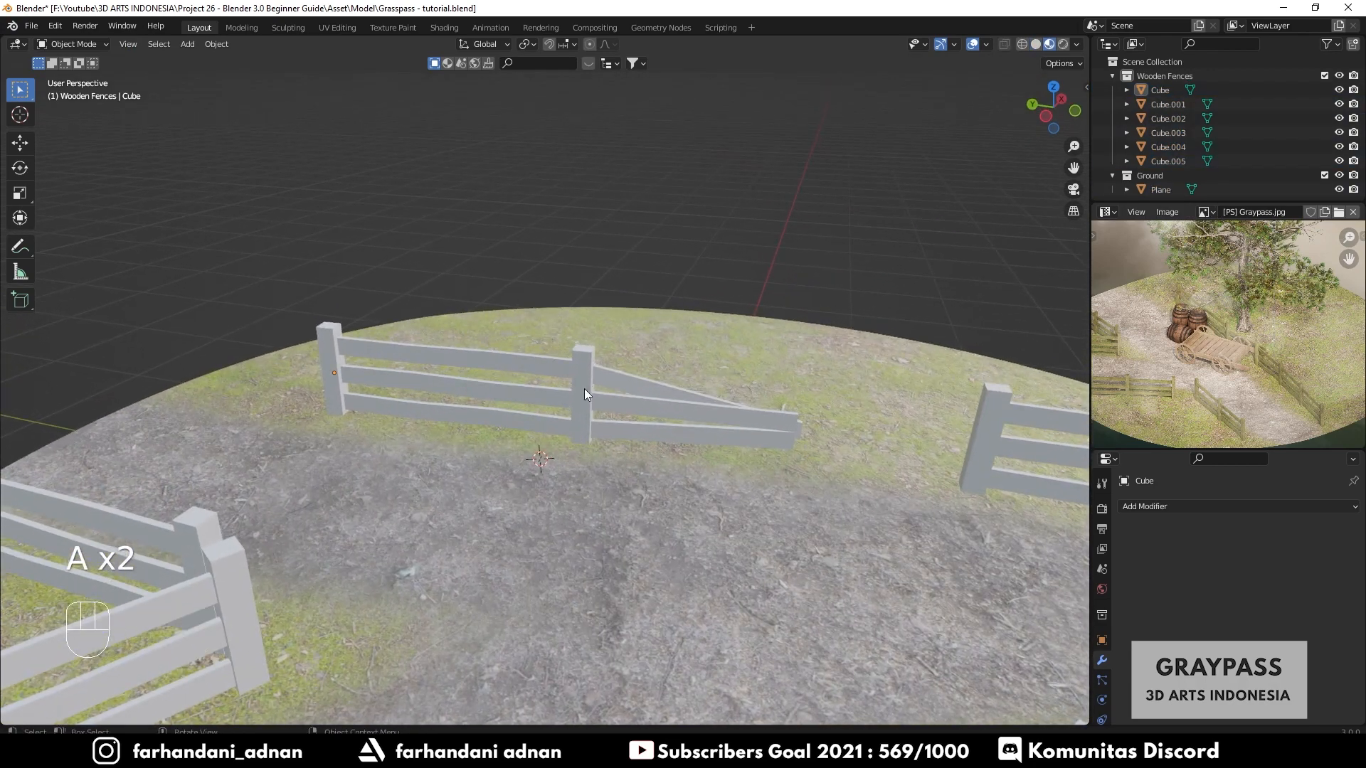
- Select the angled back fence and switch to the Shading workspace
shift+click(576, 391)
shift+middle_drag(486, 424, 489, 481)
middle_drag(524, 454, 485, 450)
scroll(536, 432, up, 3)
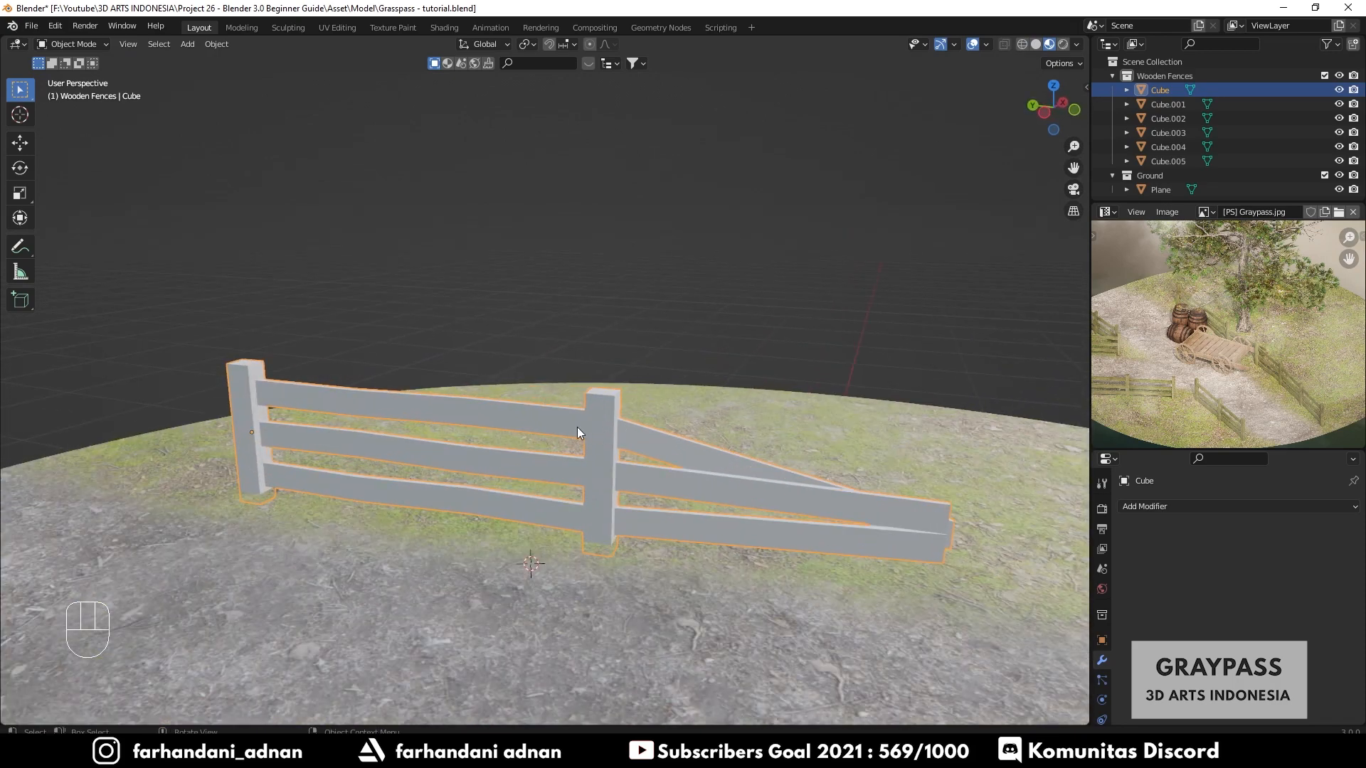
middle_drag(587, 434, 587, 356)
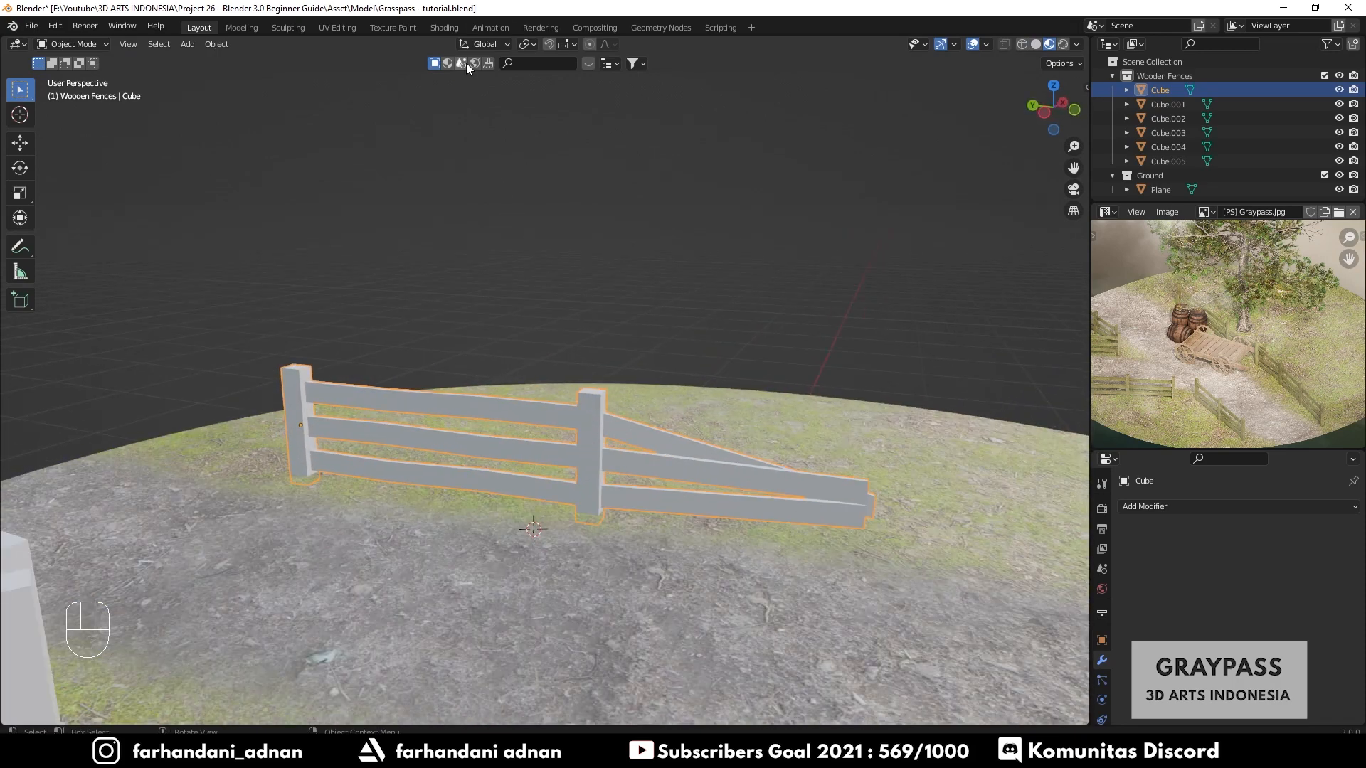
click(444, 27)
middle_drag(585, 218, 676, 280)
scroll(570, 181, up, 3)
middle_drag(591, 267, 659, 298)
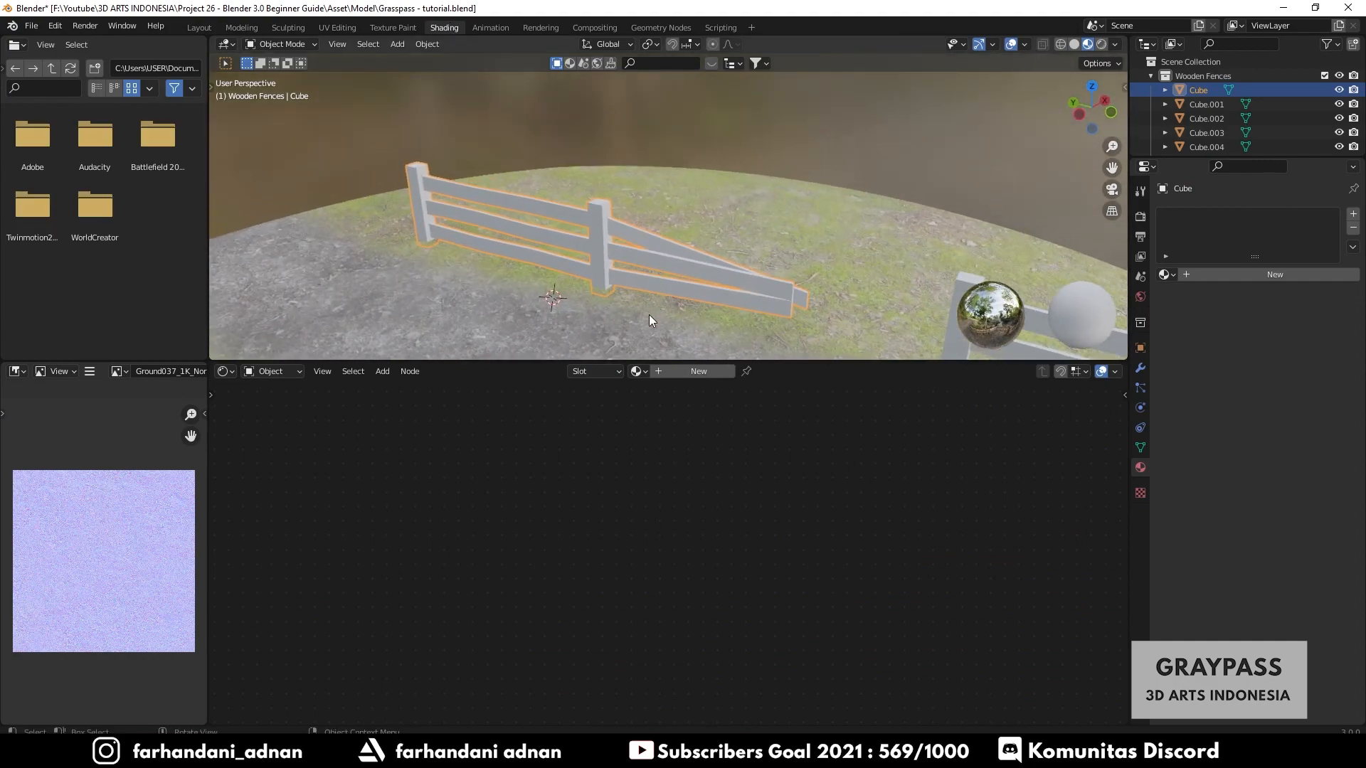
- Unwrap the whole back fence mesh with Smart UV Project
key(Tab)
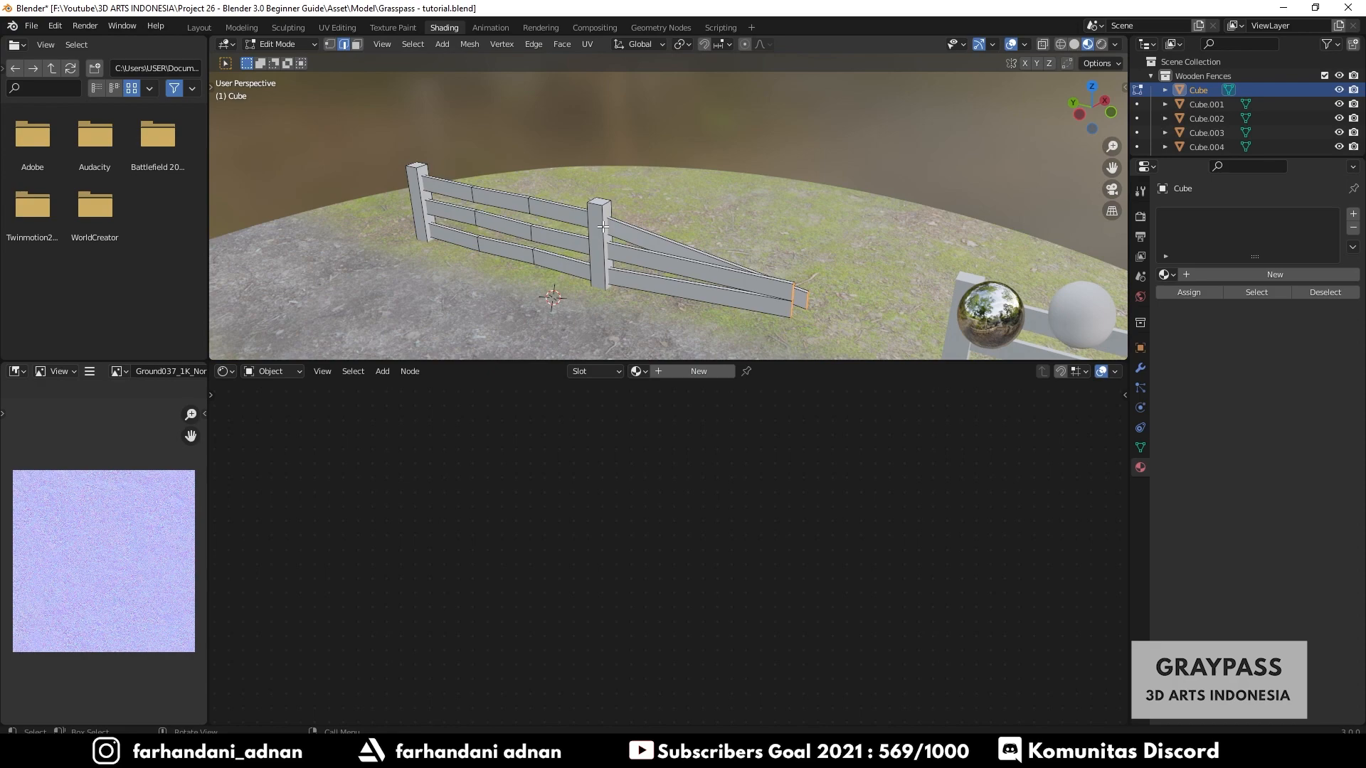
key(a)
middle_drag(602, 226, 685, 247)
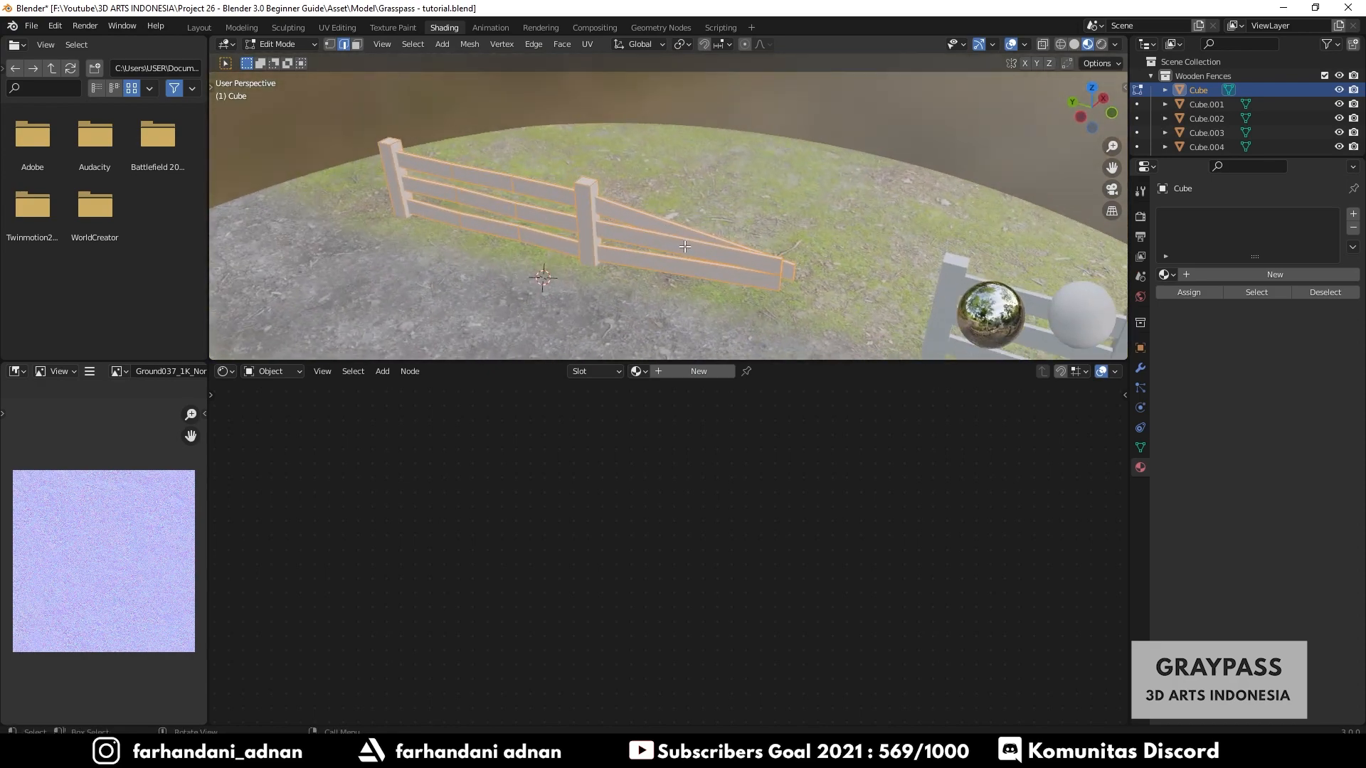
scroll(684, 246, down, 3)
scroll(788, 247, up, 3)
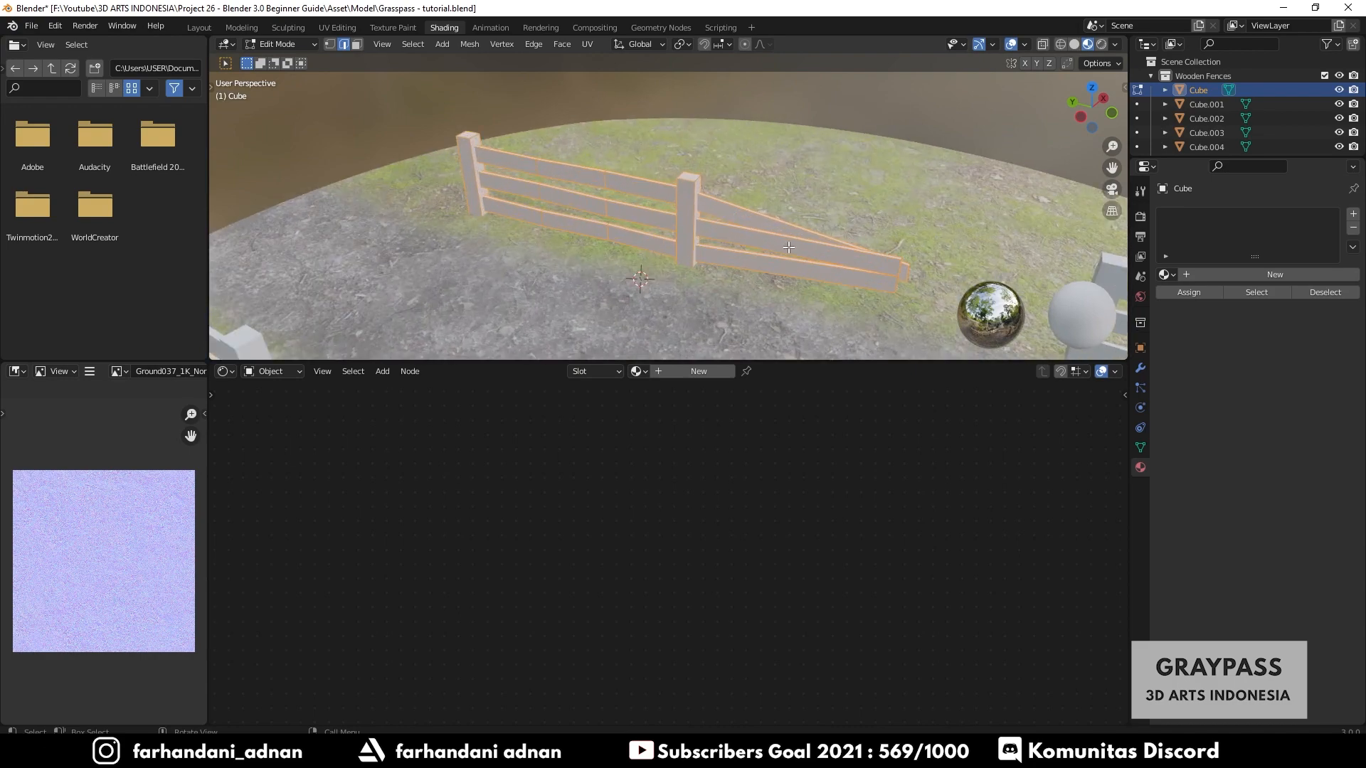
middle_drag(789, 247, 666, 224)
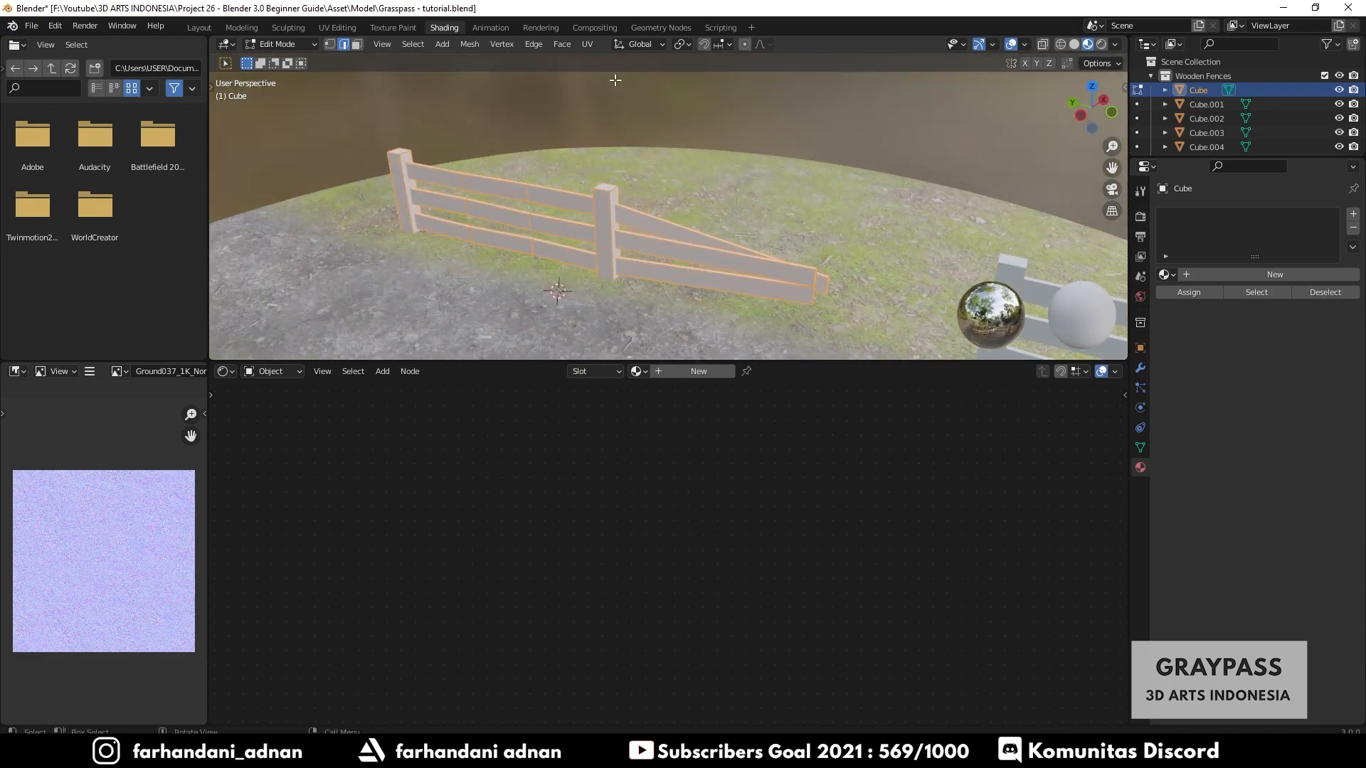
click(590, 45)
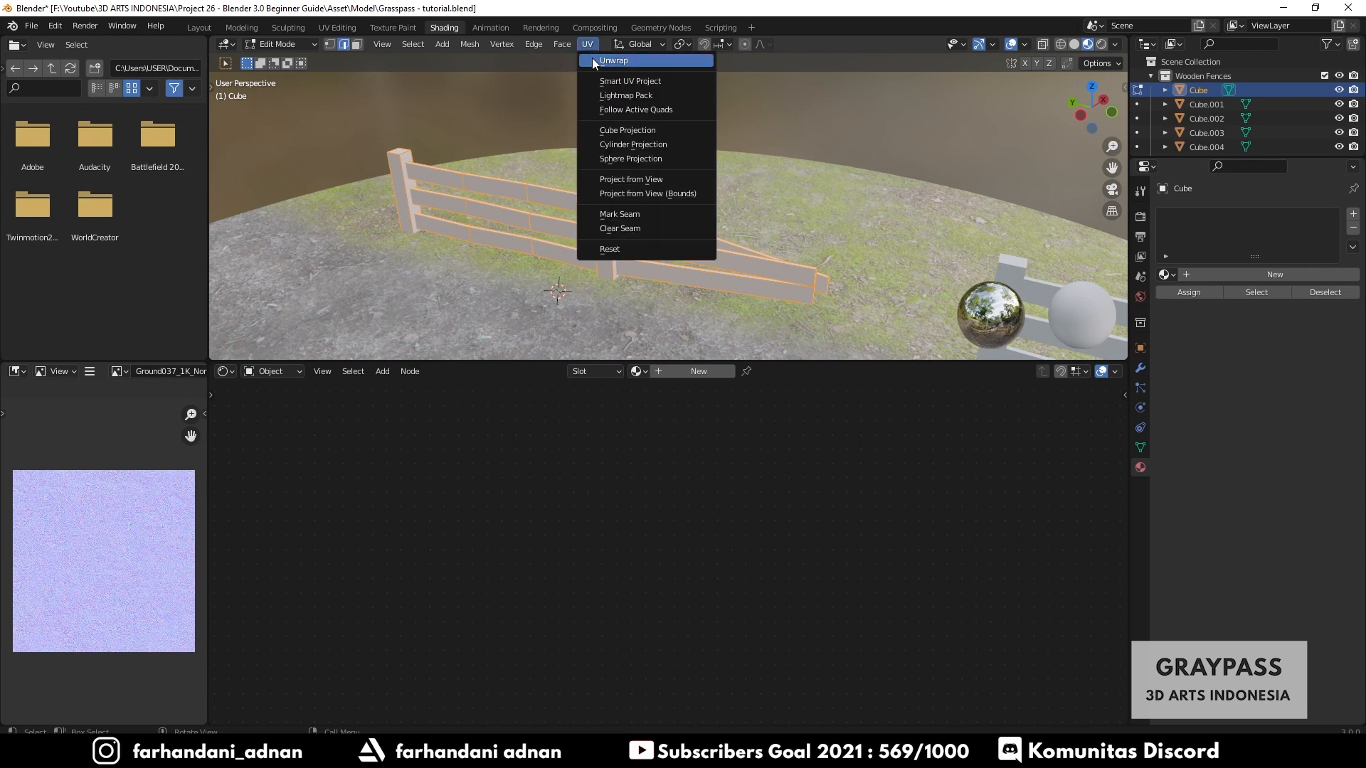
click(605, 82)
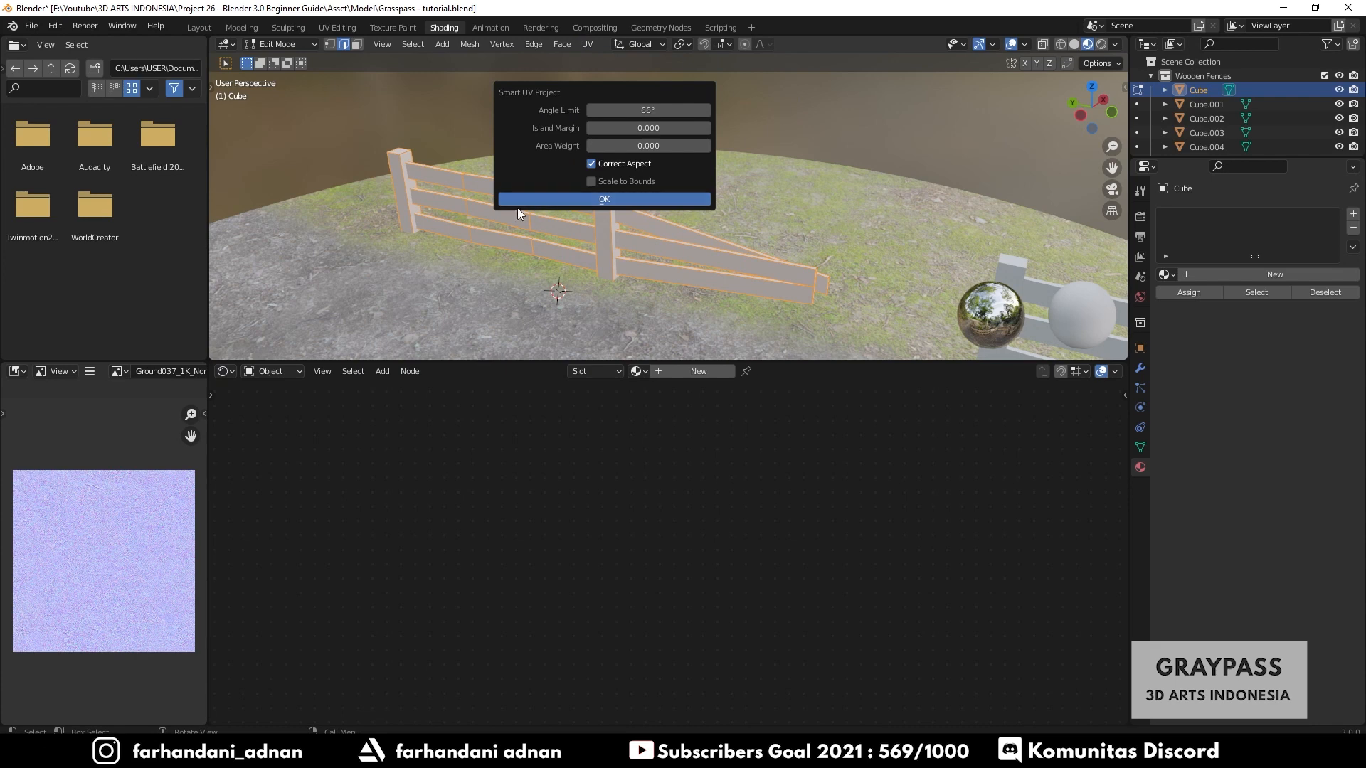
key(Tab)
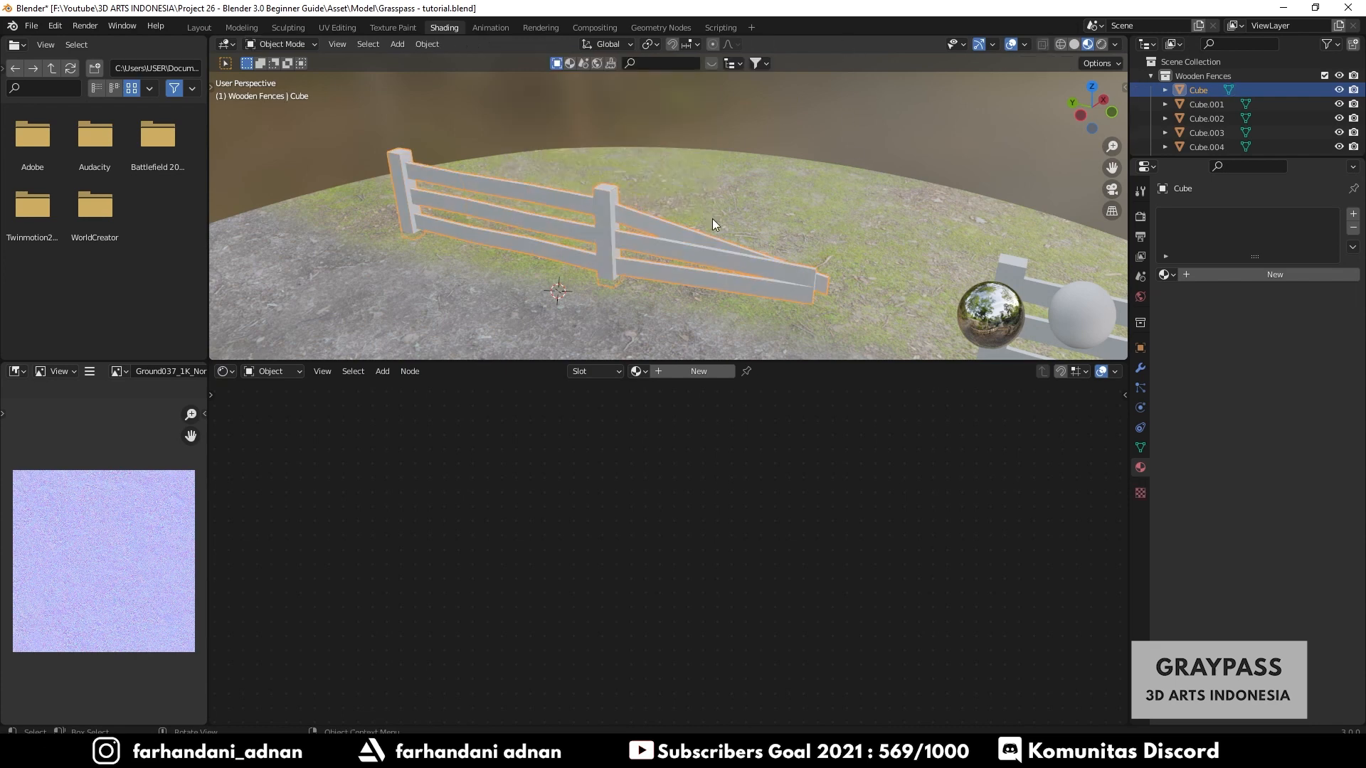
- Create a new material for the back fence and name it Wooden Fences
middle_drag(712, 219, 591, 241)
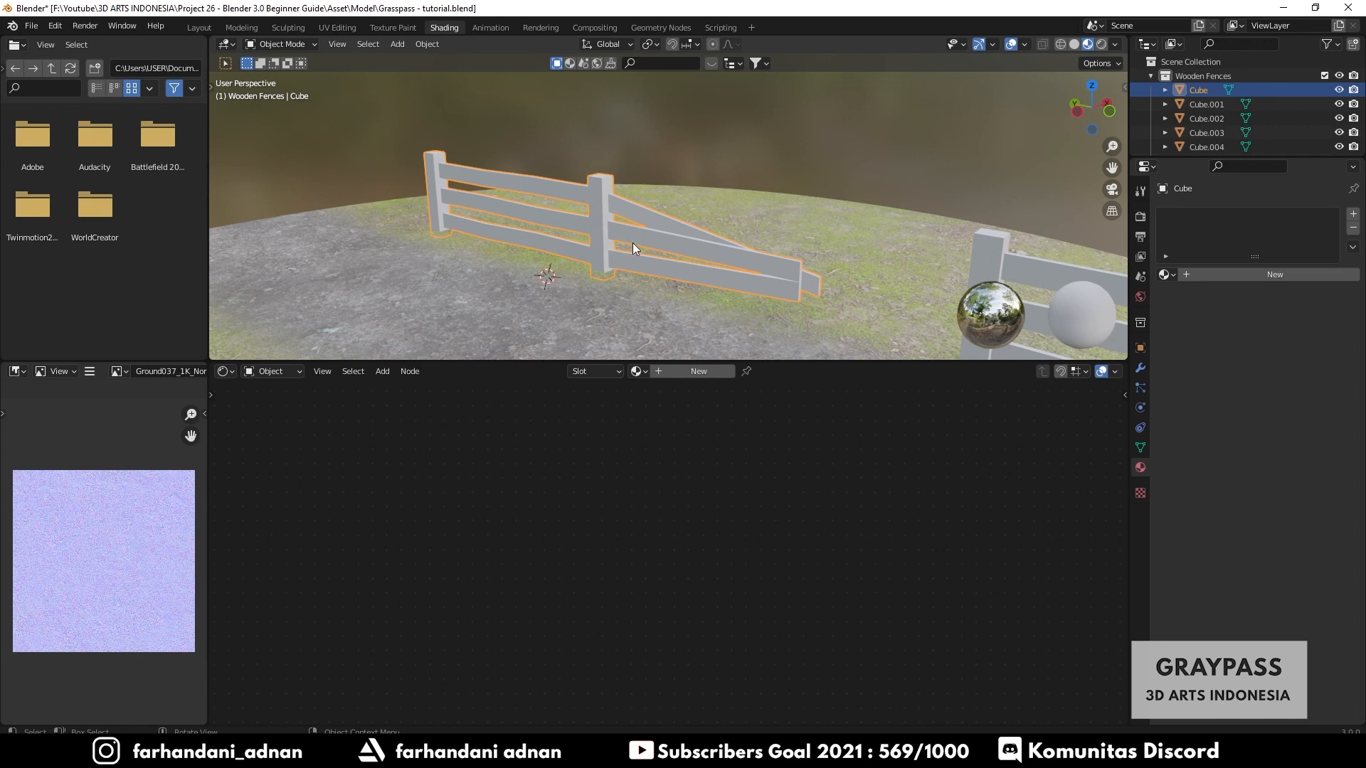
middle_drag(633, 243, 672, 262)
key(alt+a)
click(590, 201)
click(691, 368)
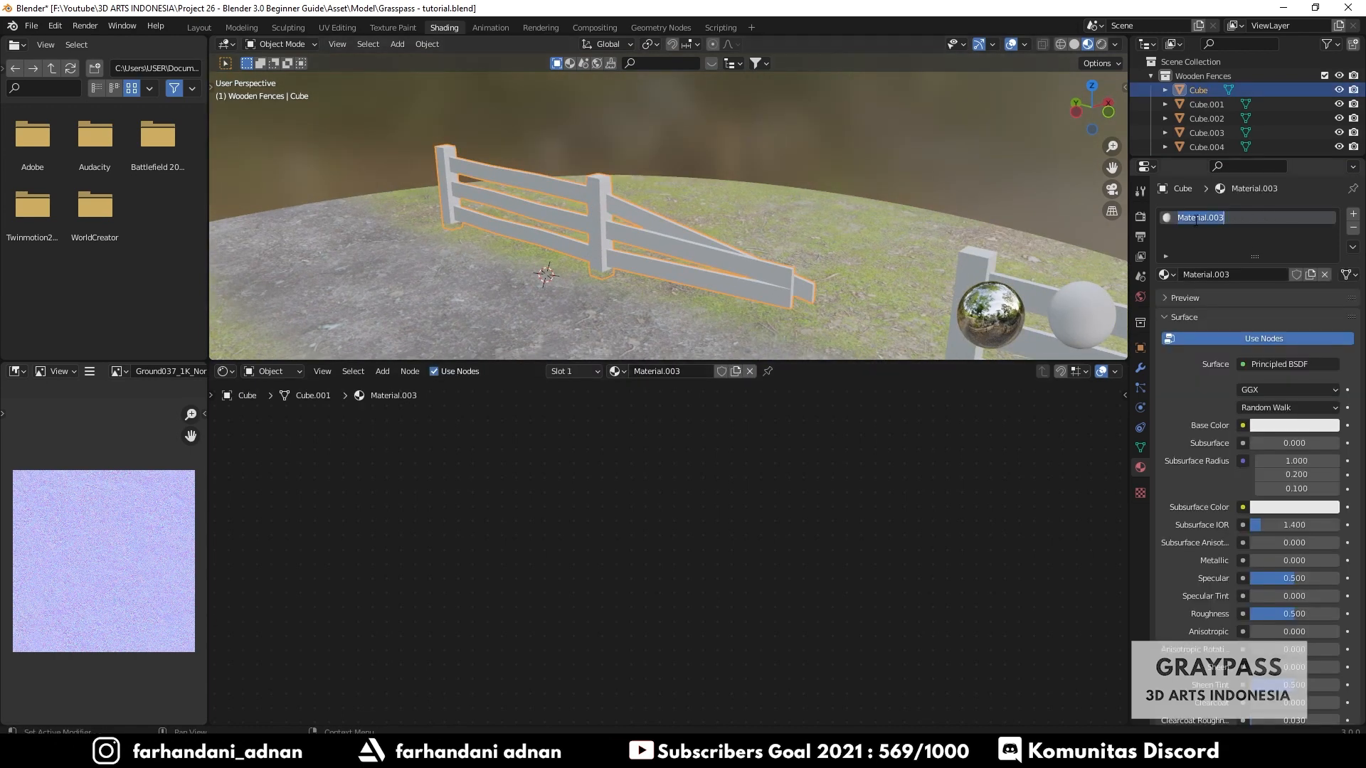
text(Woodn)
key(BackSpace)
text(en Fences)
key(Return)
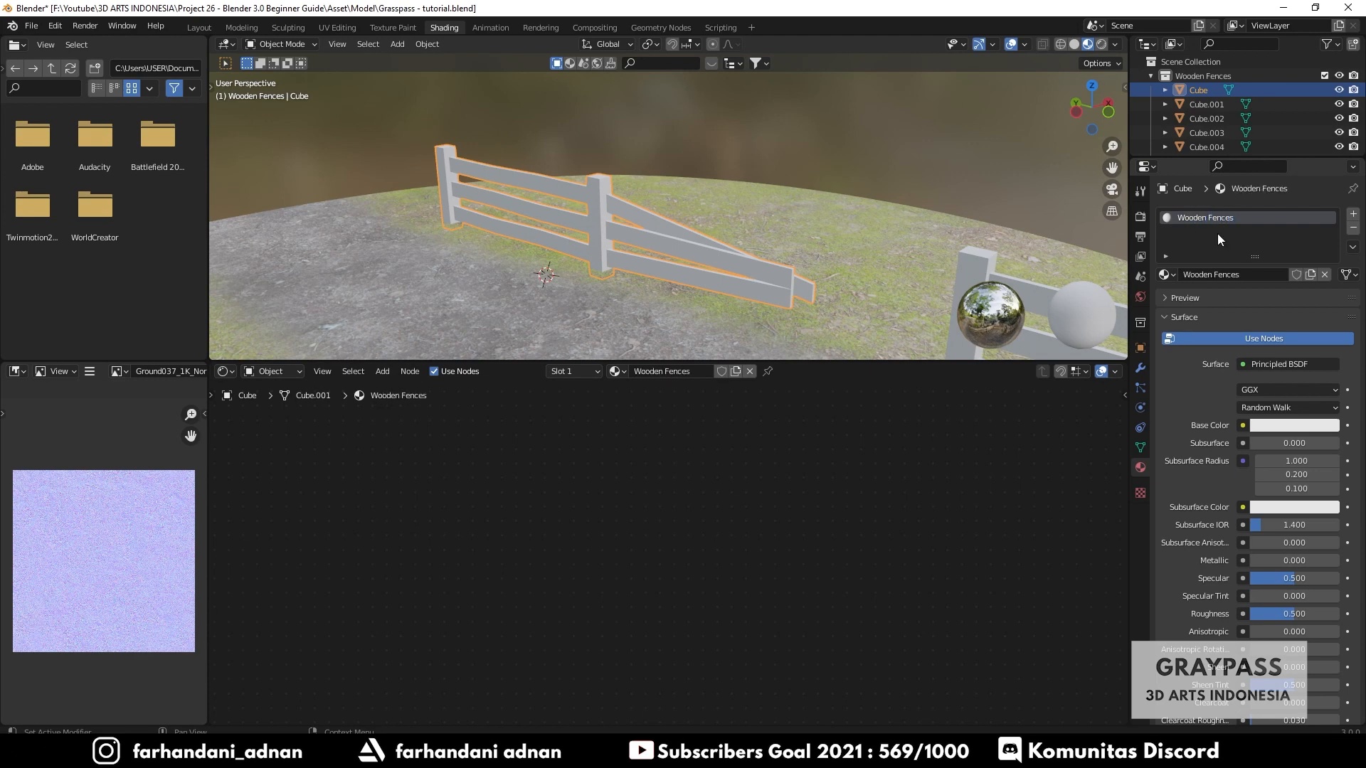
- Import Wood065_1K_Color from the Wood Fence folder into the node editor as the Base Color texture
middle_drag(919, 547, 676, 720)
scroll(768, 538, up, 8)
middle_drag(920, 547, 832, 600)
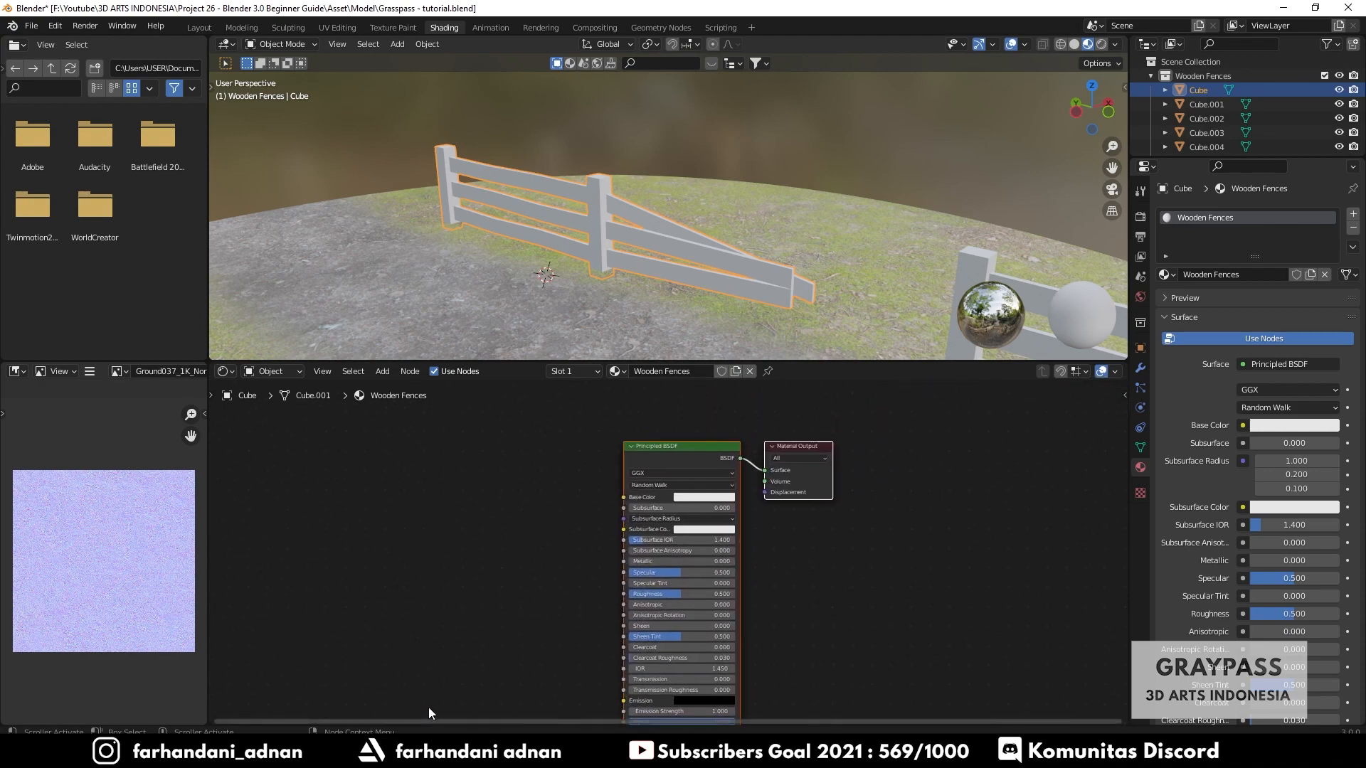
key(alt+Tab)
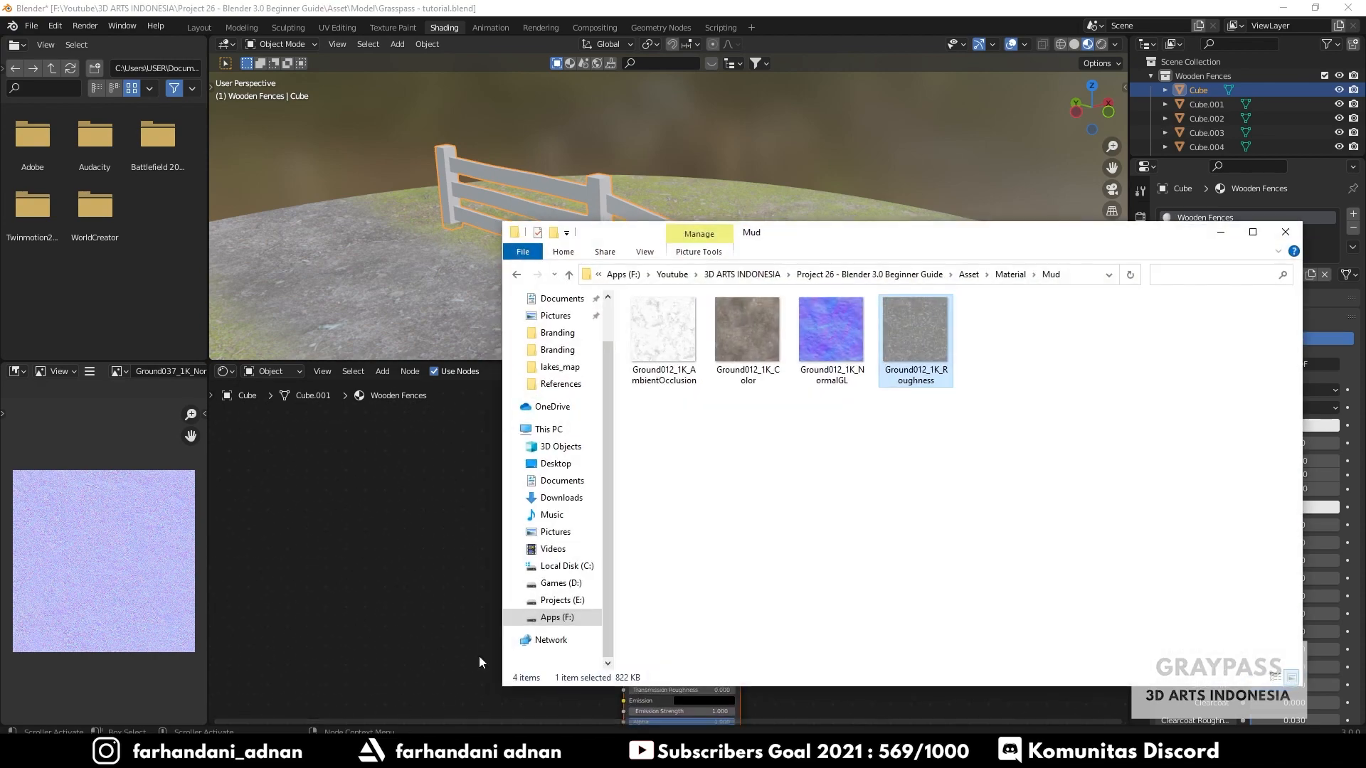
click(515, 275)
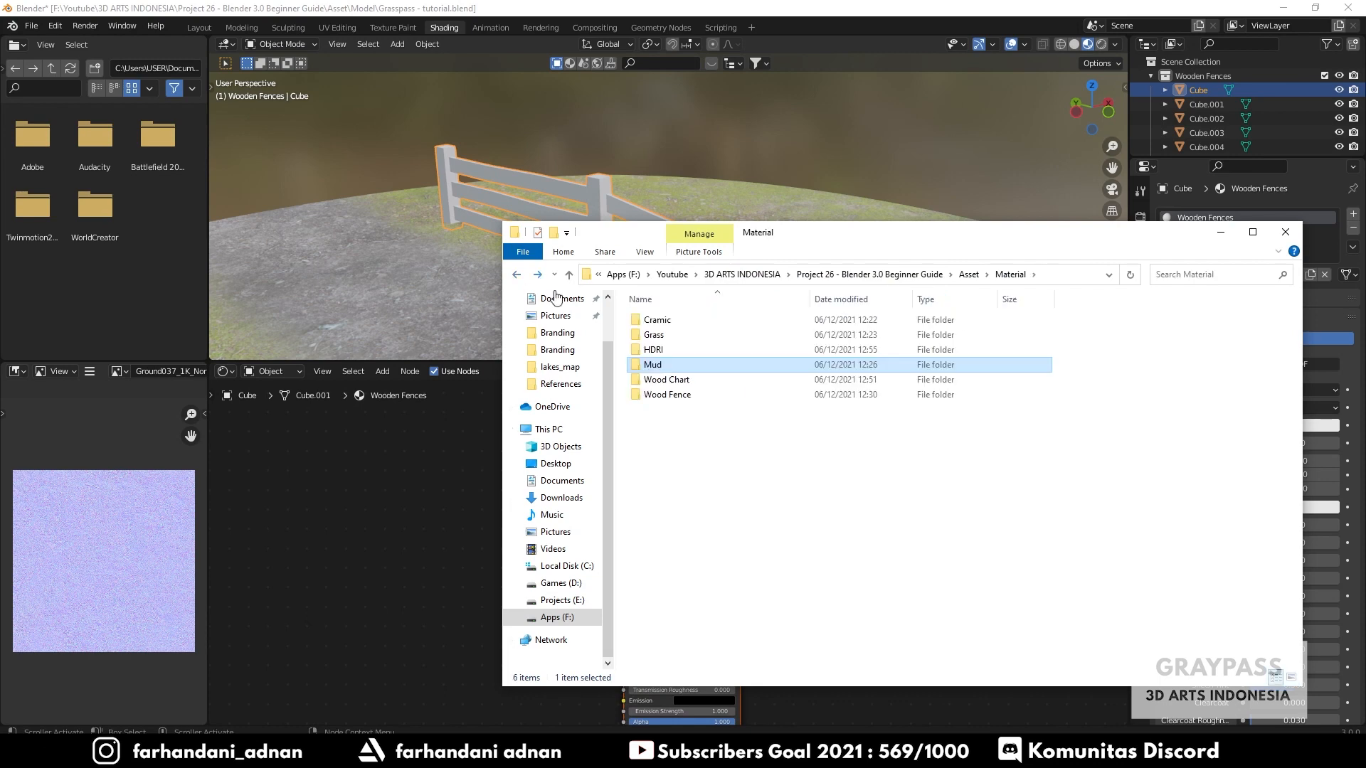
click(672, 396)
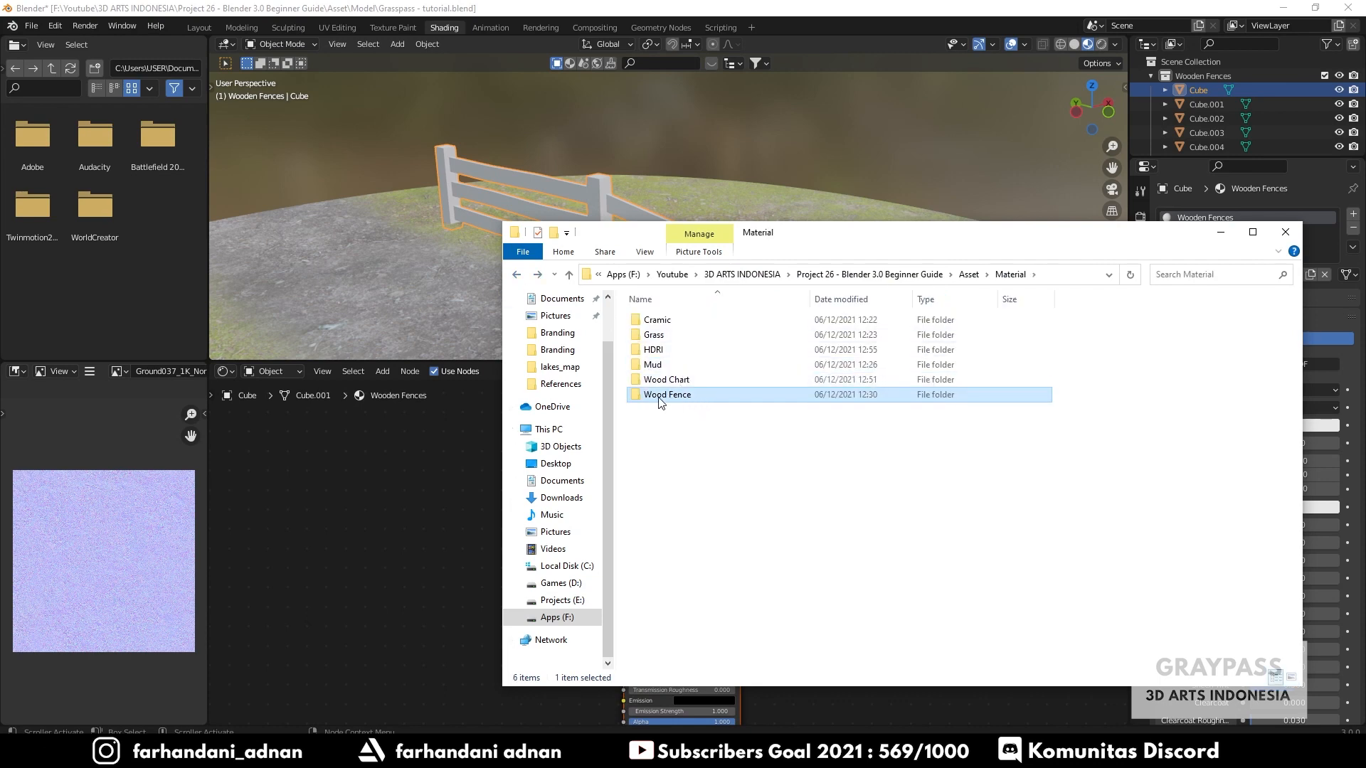
double_click(682, 401)
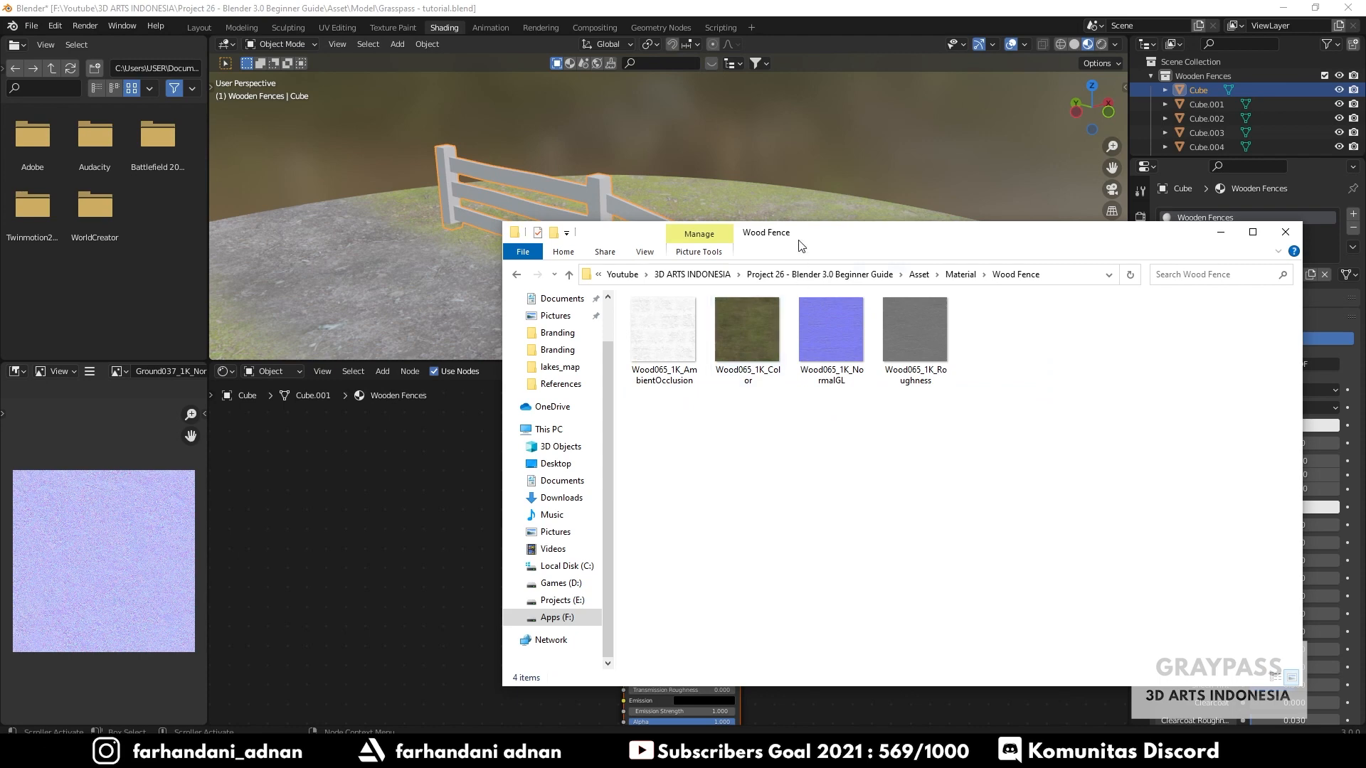
drag(798, 238, 1035, 204)
click(996, 314)
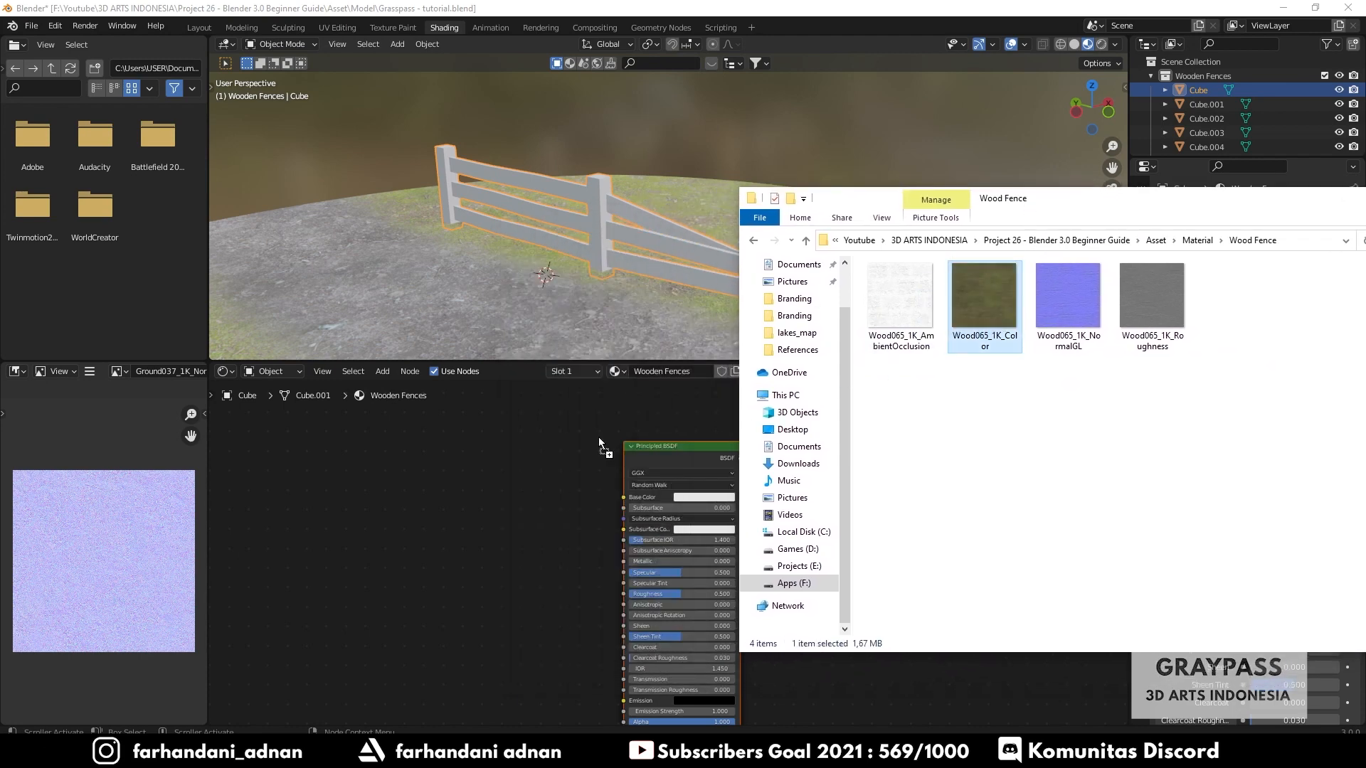
drag(480, 474, 605, 472)
scroll(516, 505, up, 2)
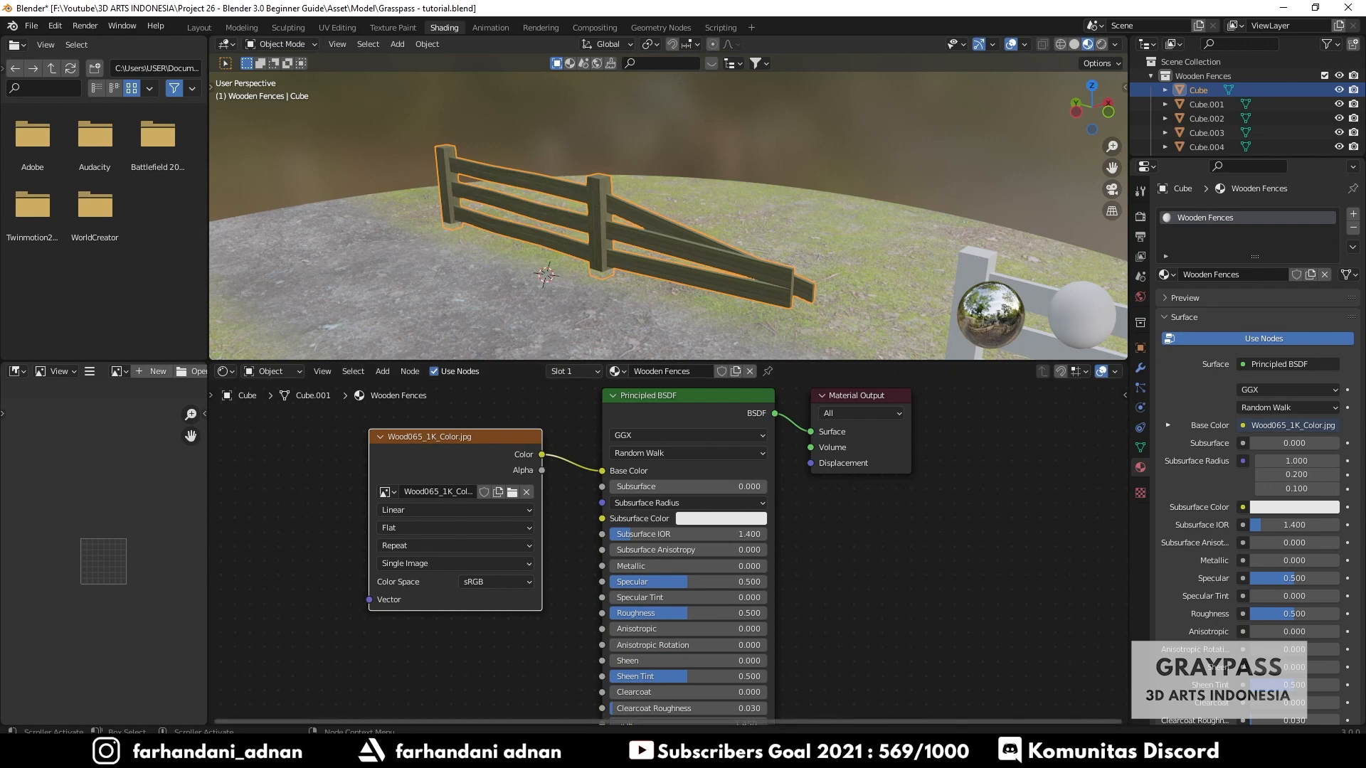
- Add the Wood065_1K_Roughness texture, set it to Non-Color and connect it to Roughness
key(alt+Tab)
click(1142, 308)
drag(1142, 307, 472, 668)
middle_drag(899, 692, 925, 544)
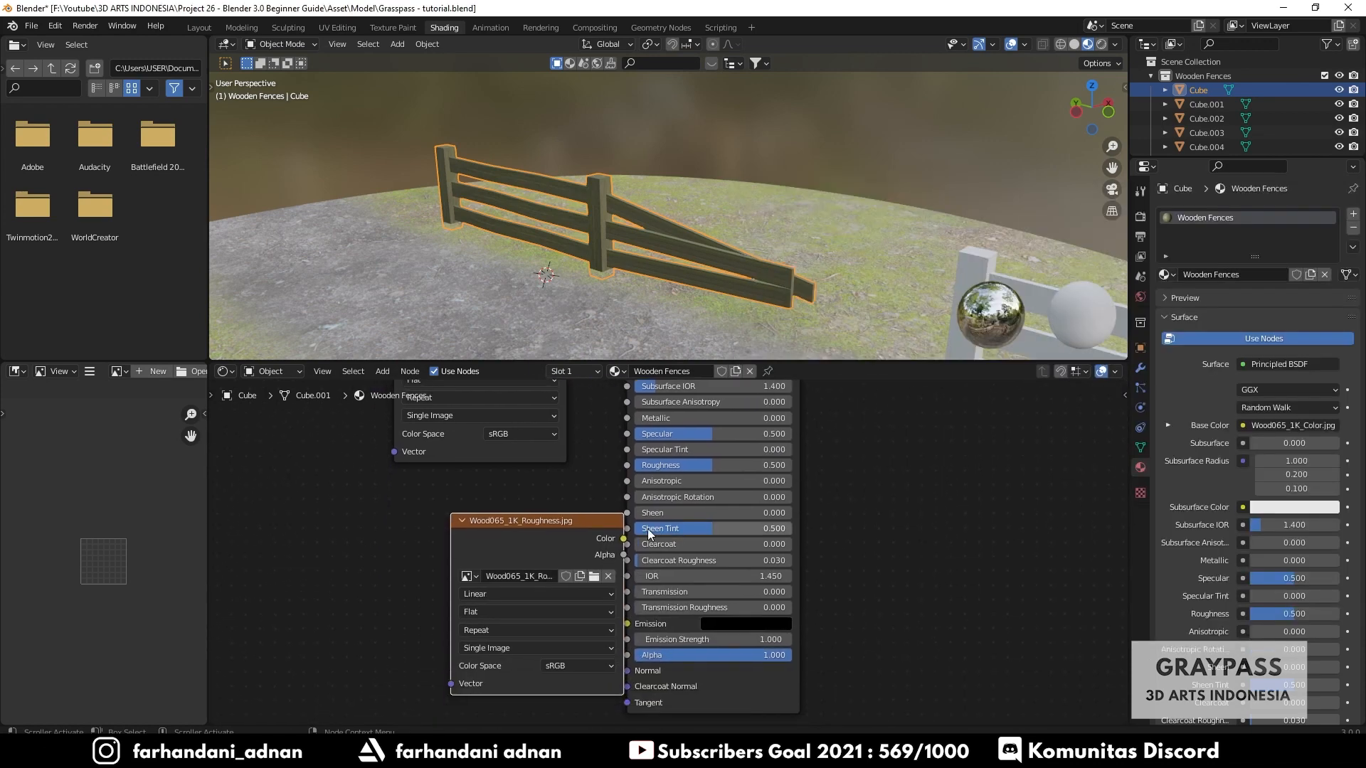
drag(528, 517, 440, 533)
click(480, 681)
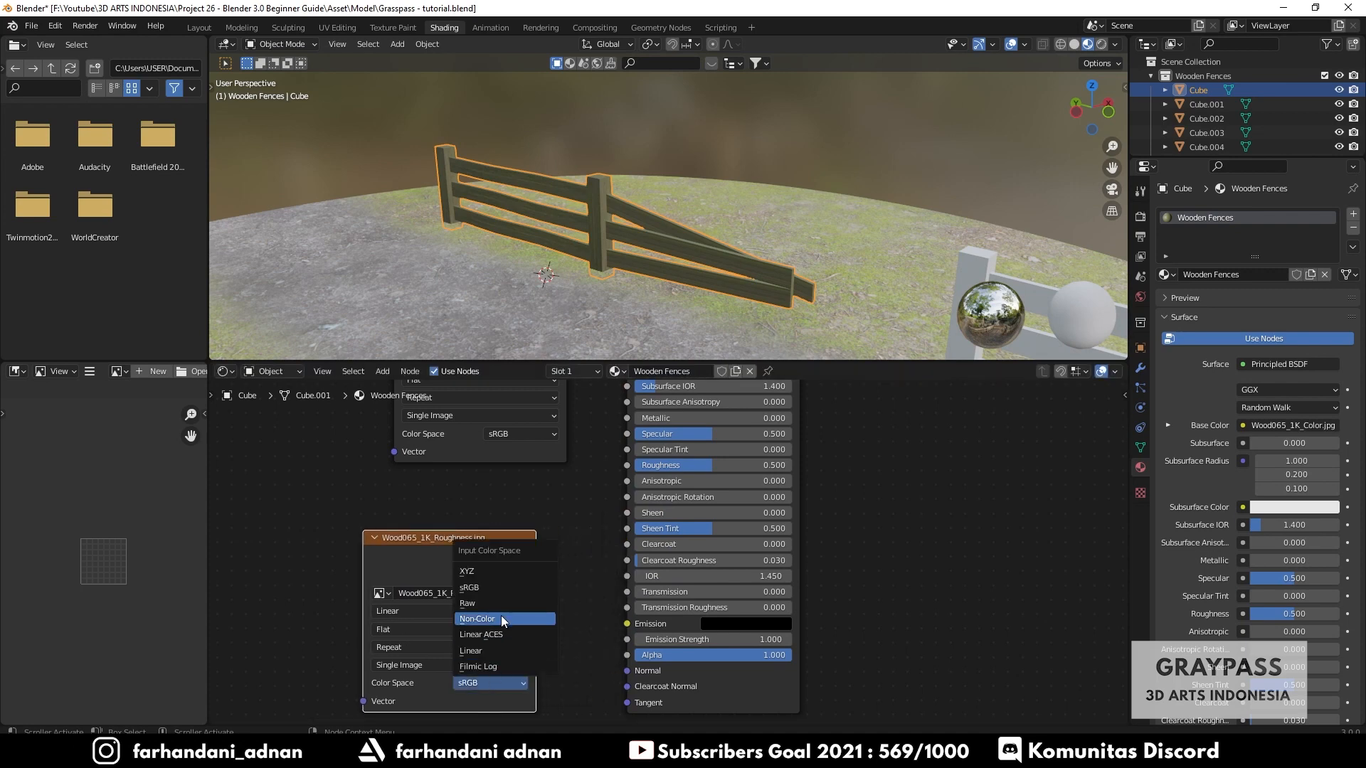
click(501, 616)
drag(535, 556, 627, 465)
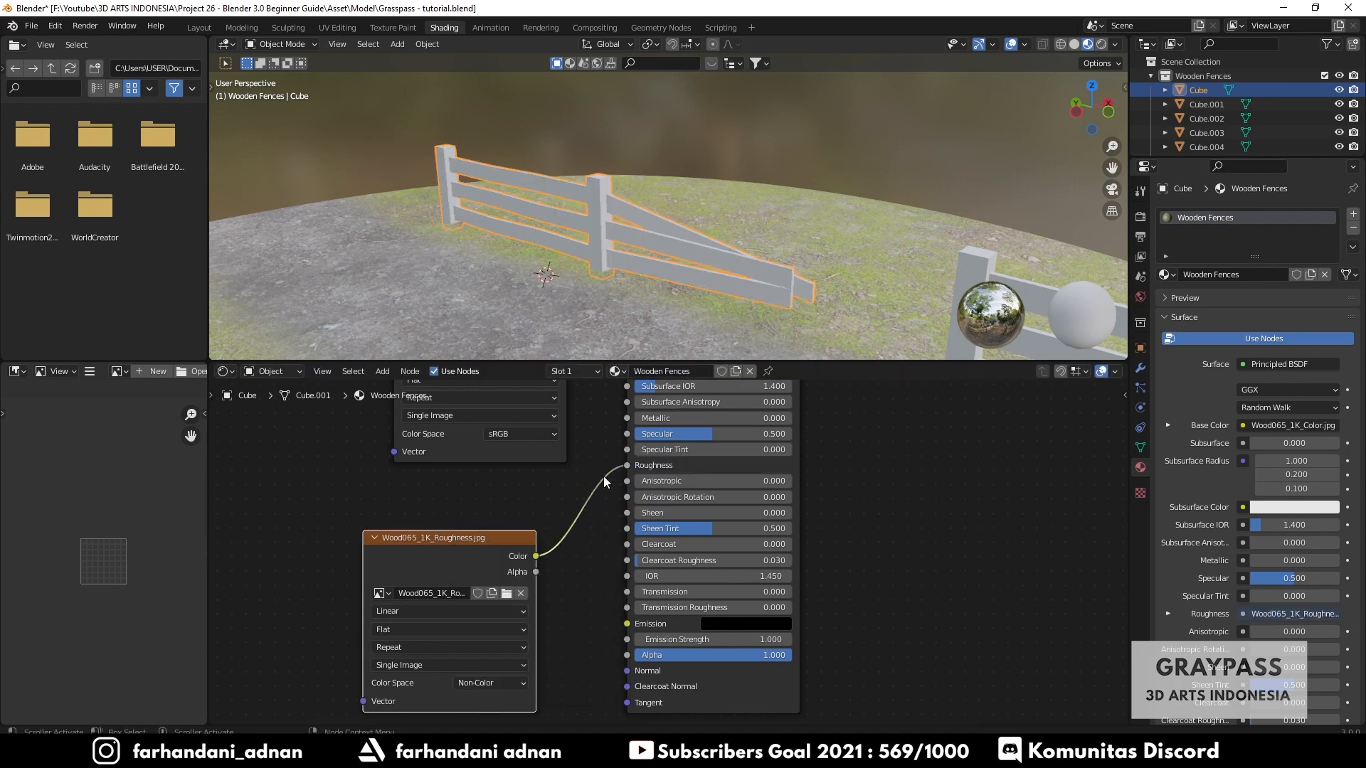
- Import the Wood065_1K_NormalGL texture with Non-Color space, collapsing it and the roughness node
click(374, 540)
drag(425, 539, 443, 482)
click(367, 753)
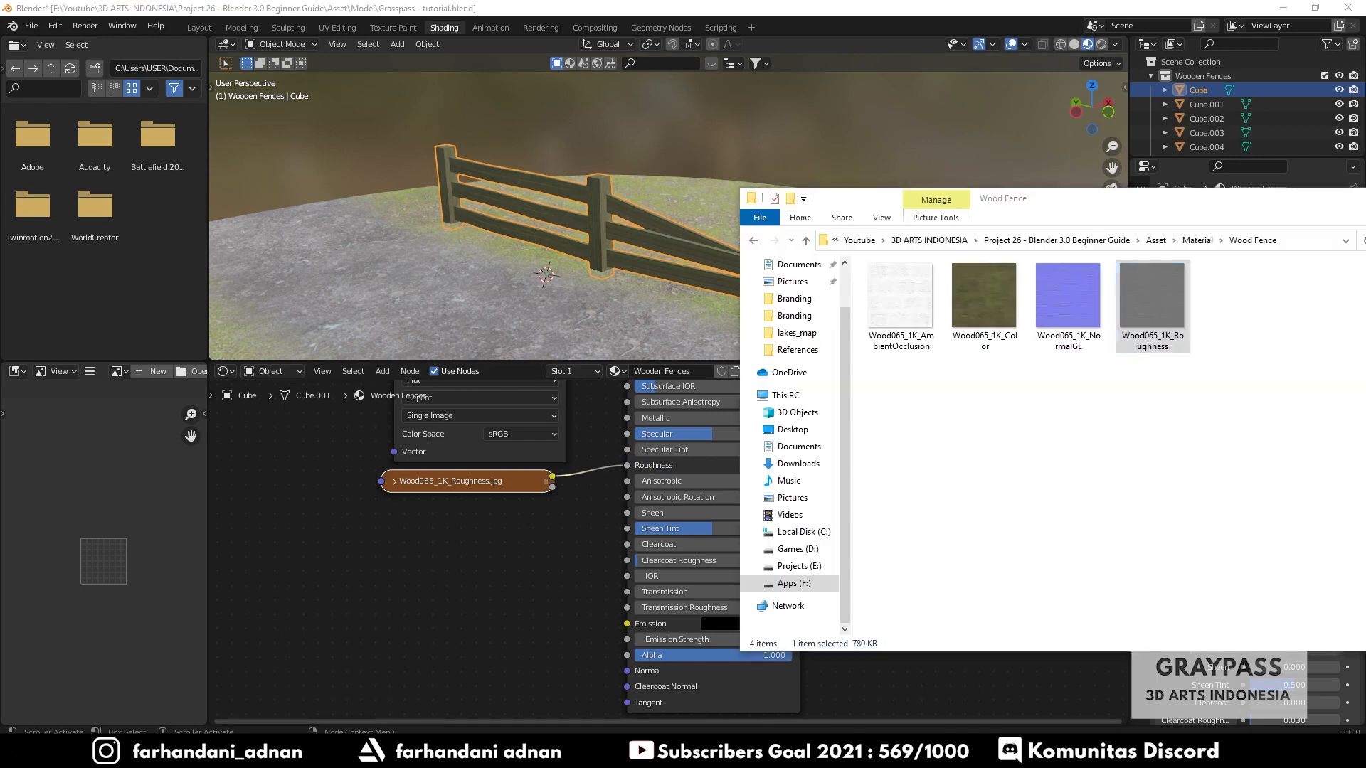
drag(1067, 311, 516, 587)
middle_drag(541, 514, 517, 441)
click(488, 659)
click(511, 596)
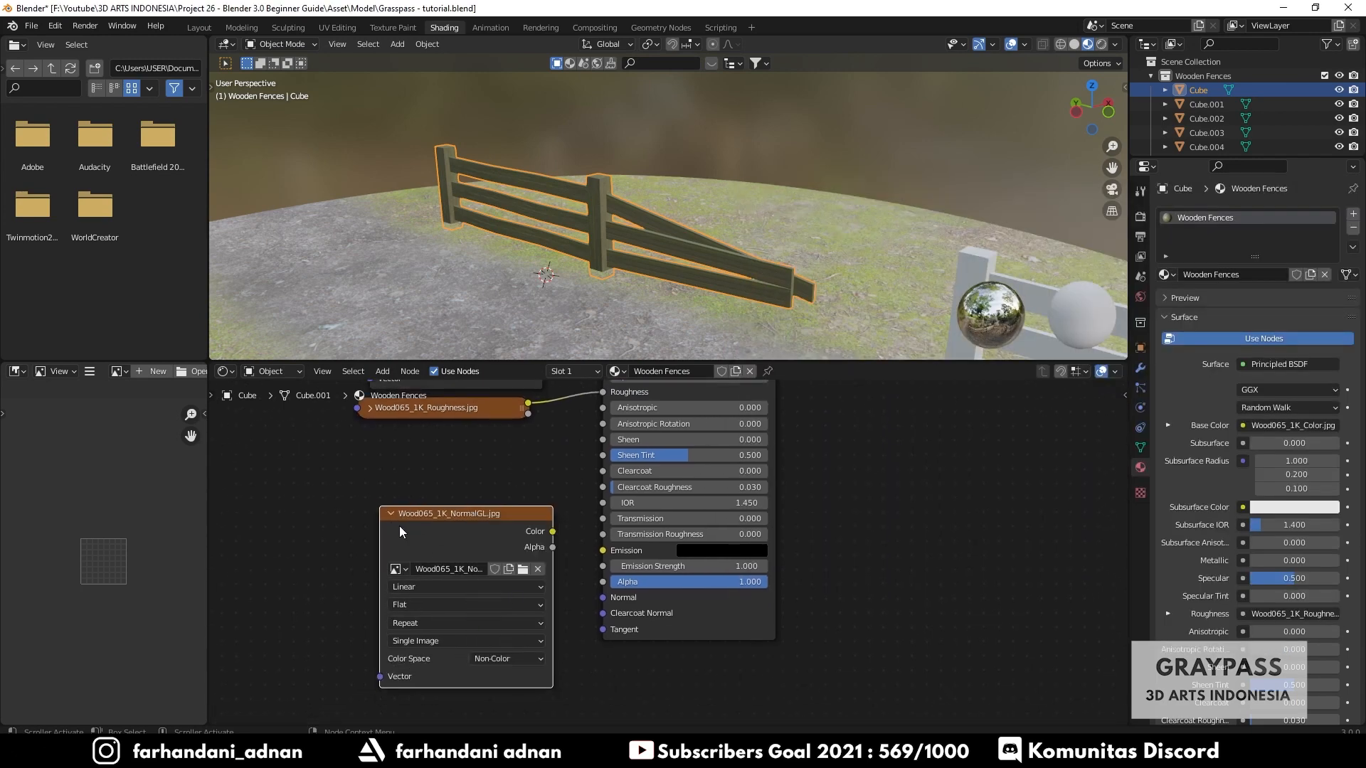
click(394, 513)
drag(459, 514, 408, 496)
- Add a Normal Map node linking the normal texture to the shader's Normal input
key(shift+a)
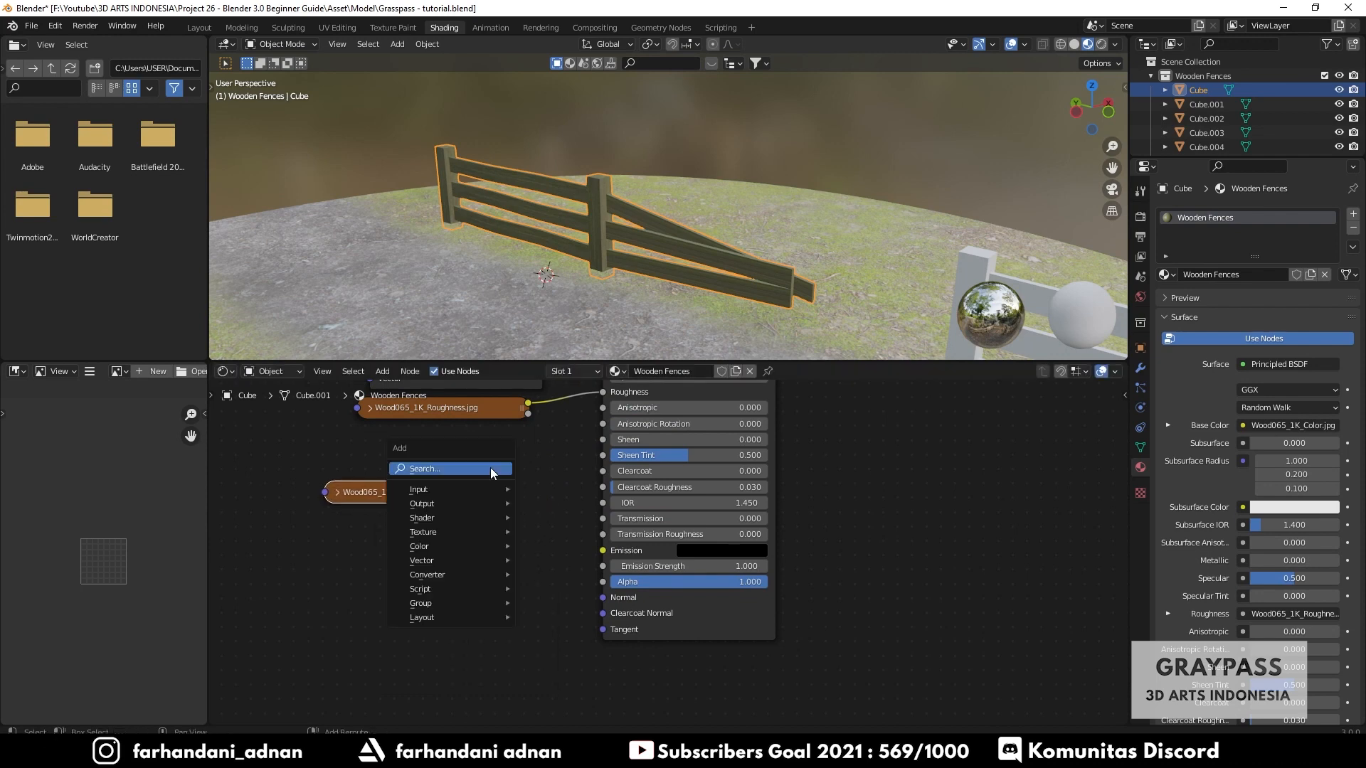
text(normal)
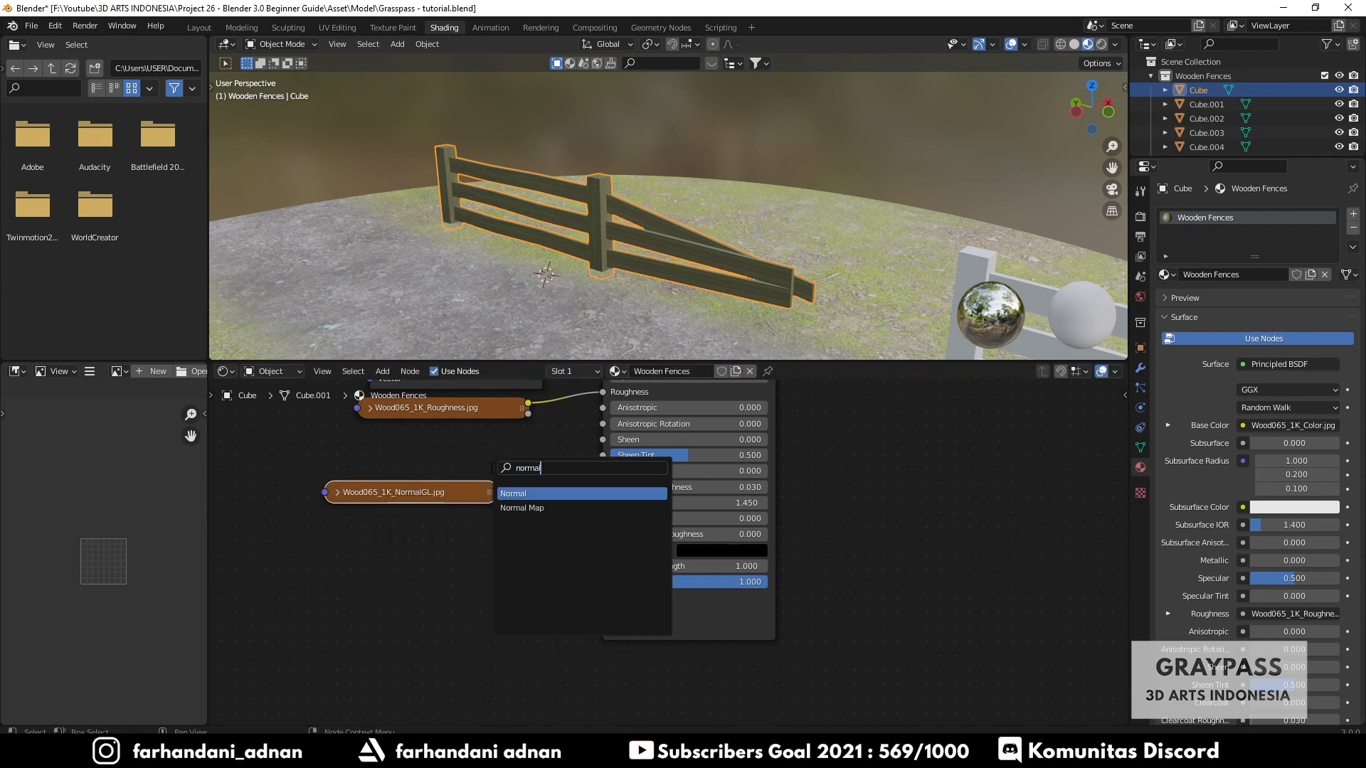
click(522, 508)
click(557, 506)
mouse_move(491, 495)
mouse_down()
mouse_move(435, 493)
mouse_move(490, 563)
mouse_move(498, 496)
mouse_move(612, 599)
mouse_up()
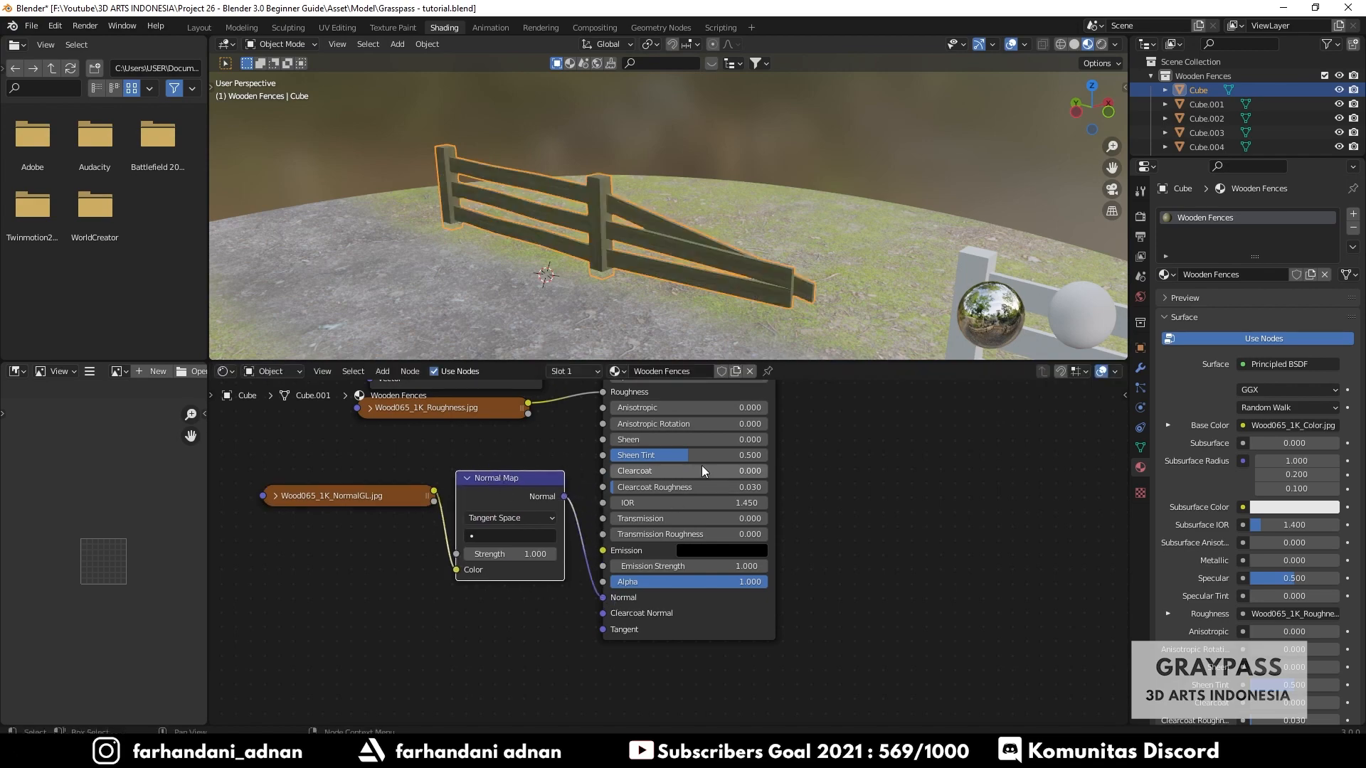
- Inspect the textured back fence up close in local view
middle_drag(806, 297, 693, 252)
key(KP_Divide)
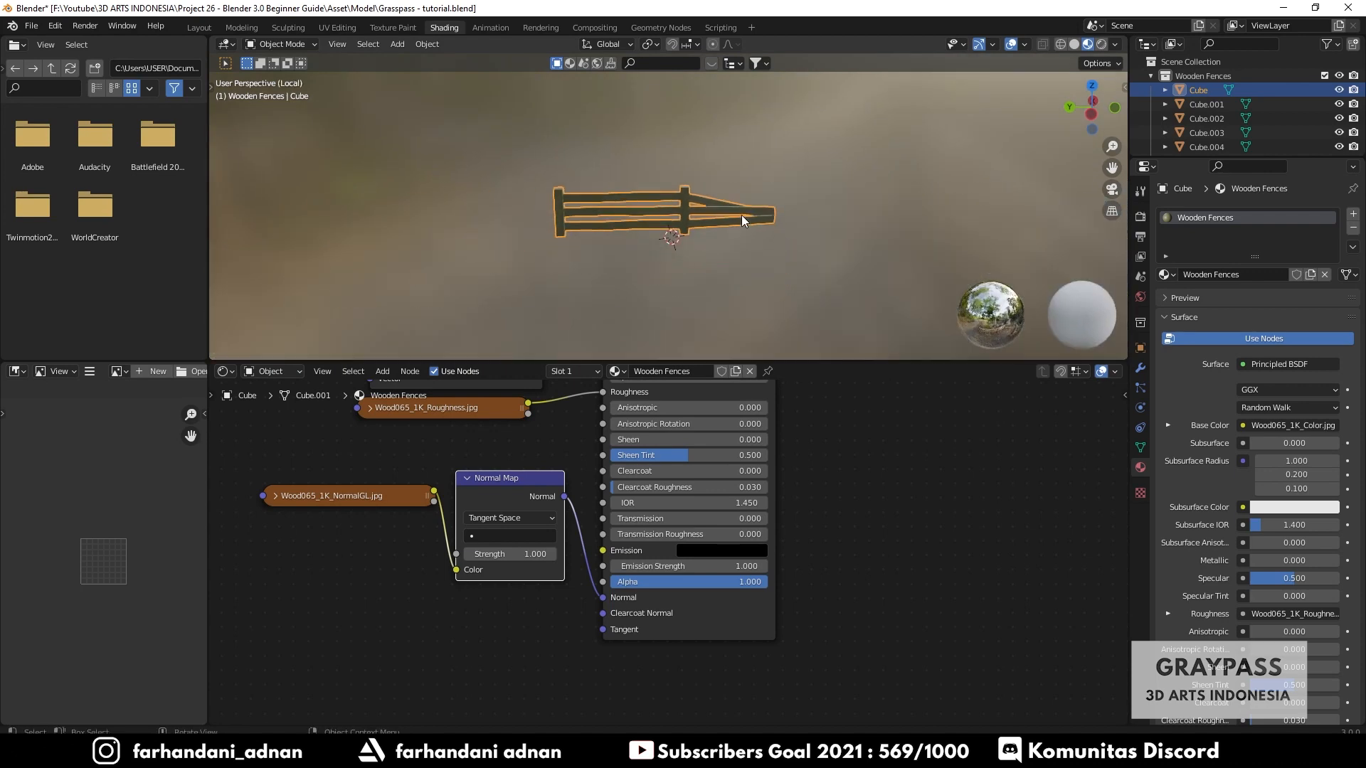
scroll(672, 210, up, 5)
scroll(773, 212, up, 5)
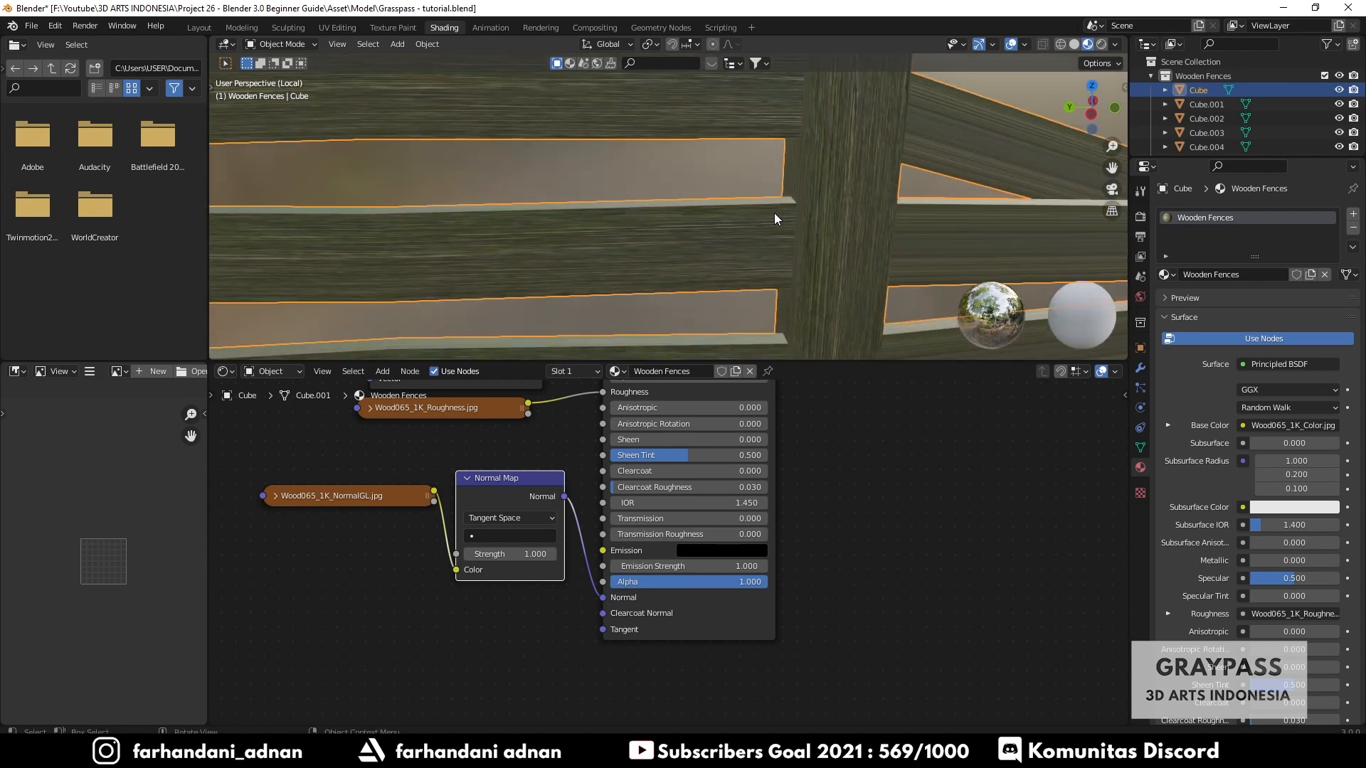
middle_drag(831, 246, 720, 318)
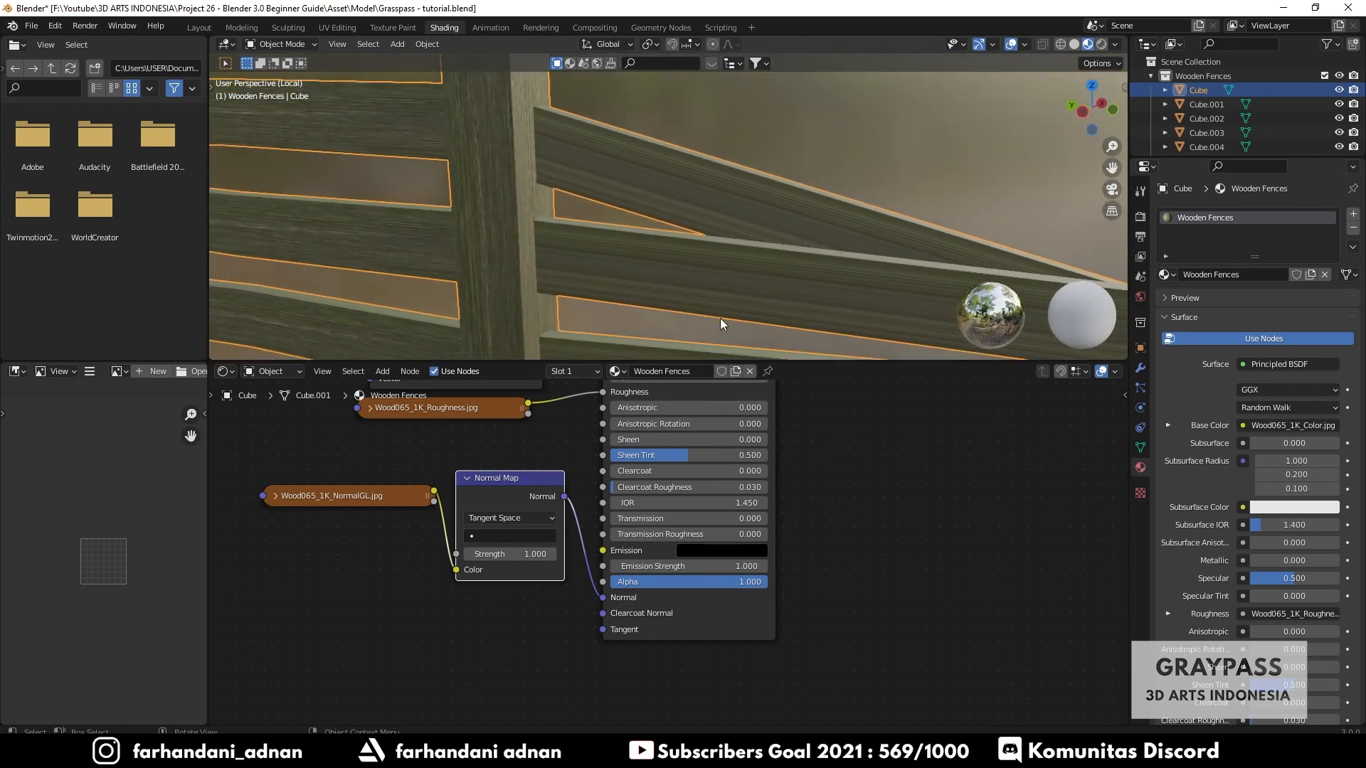
scroll(113, 576, up, 4)
scroll(702, 264, down, 4)
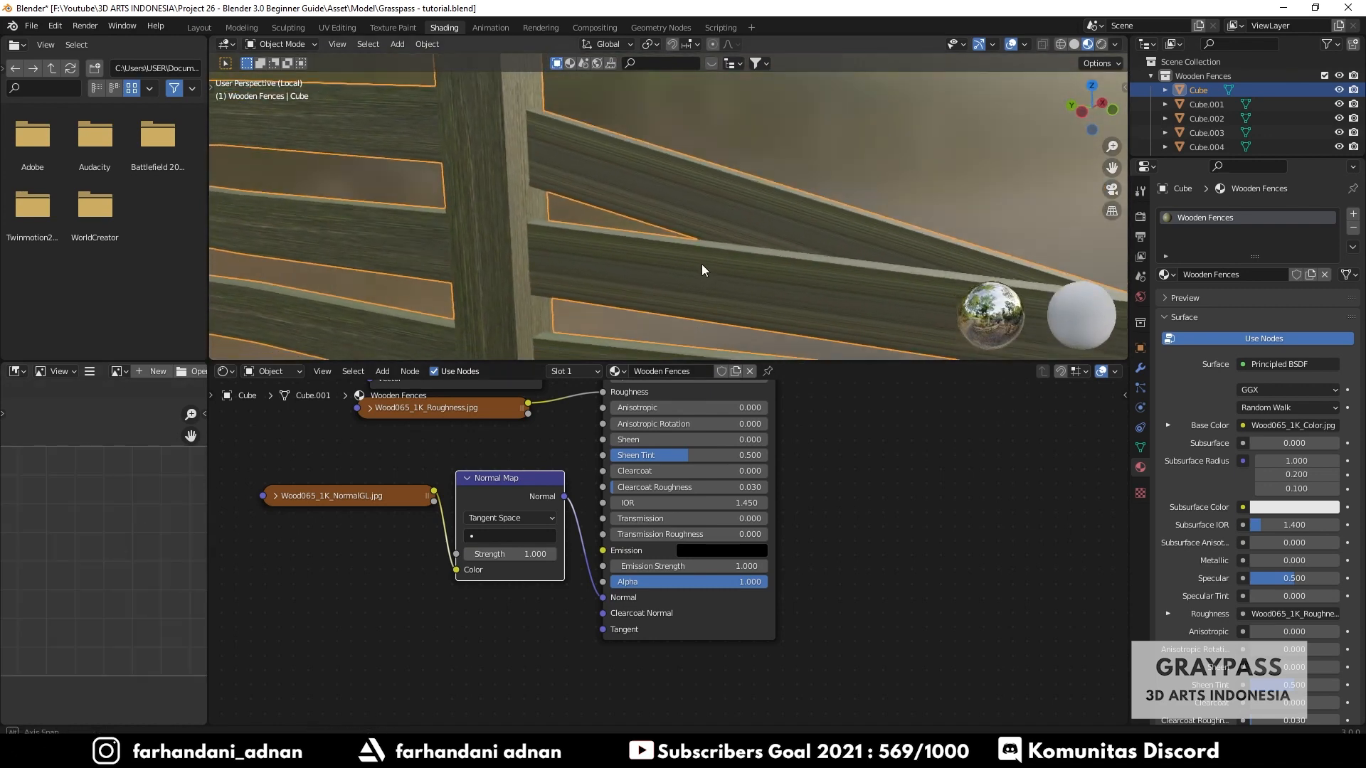
mouse_move(661, 265)
middle_down()
mouse_move(686, 265)
mouse_move(646, 266)
middle_up()
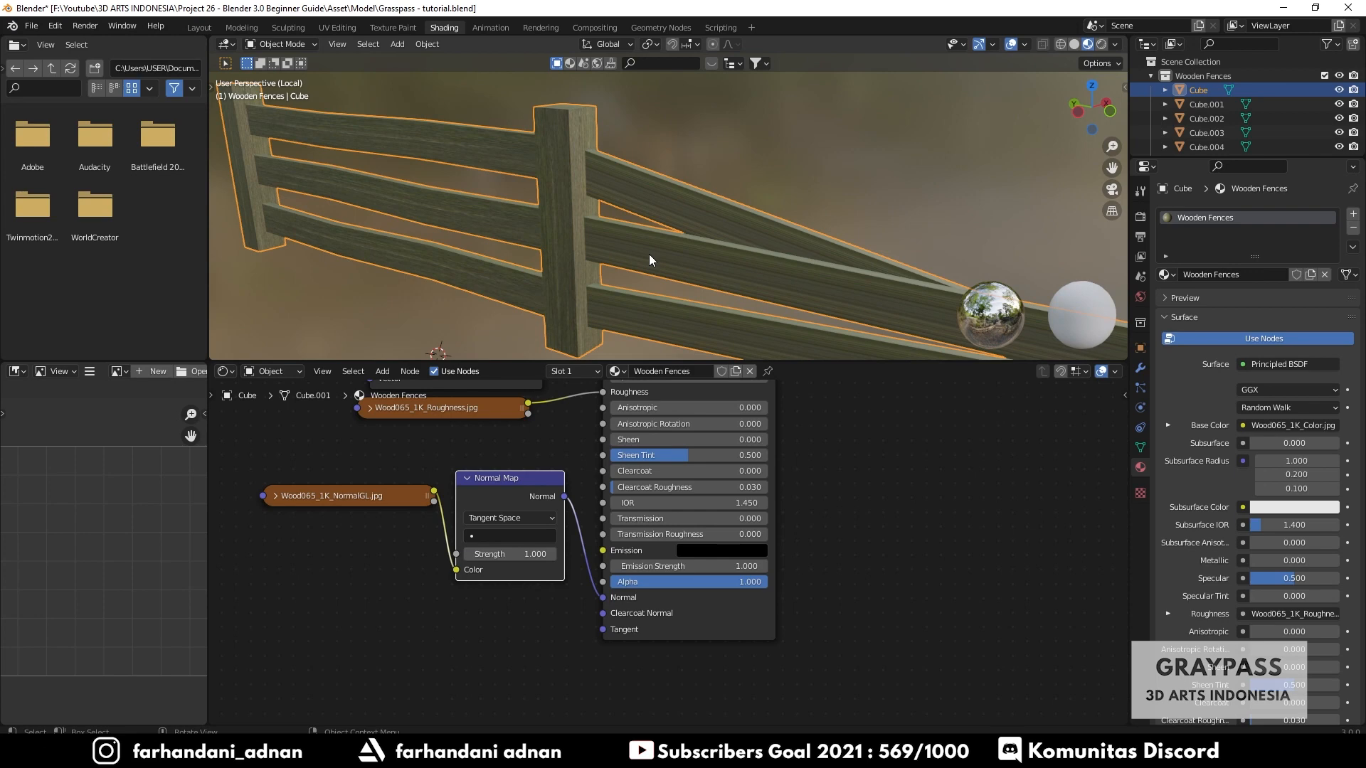
middle_drag(649, 257, 616, 275)
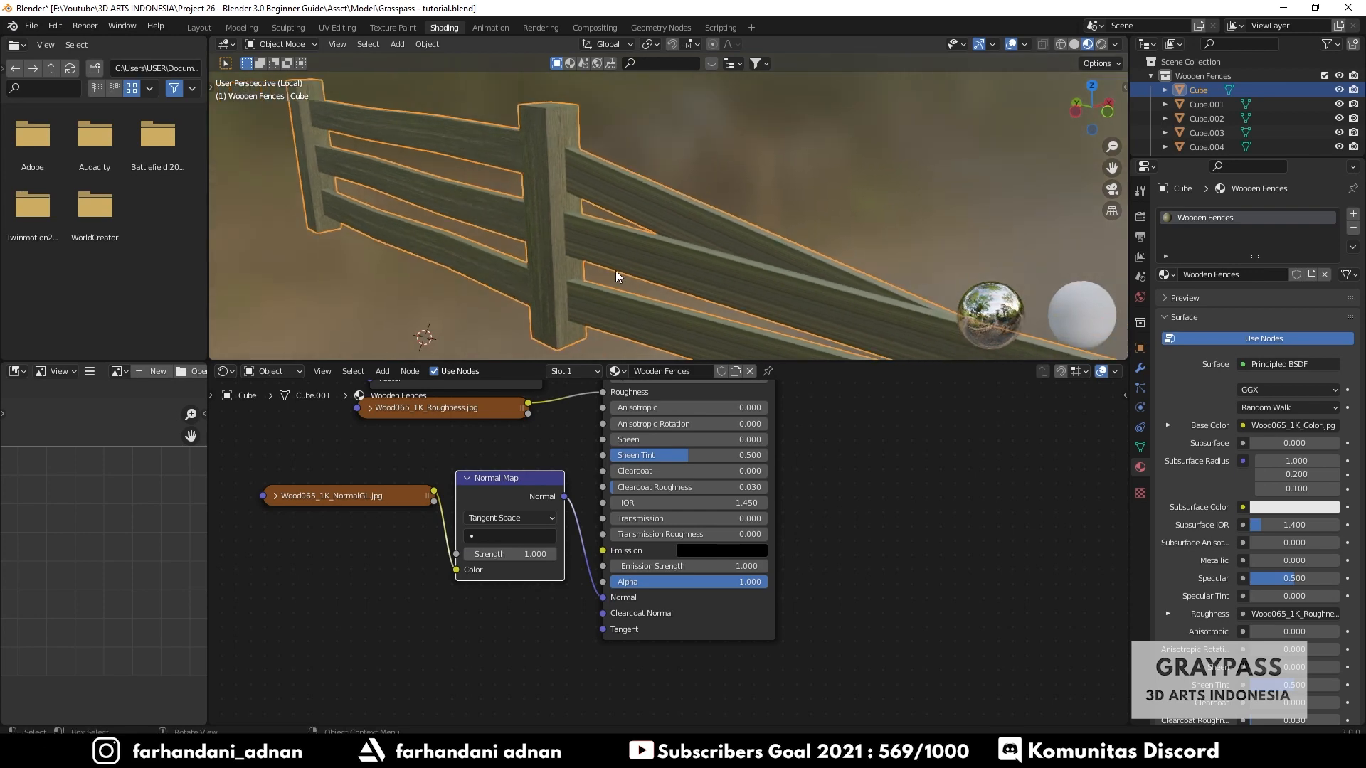
middle_drag(616, 262, 643, 244)
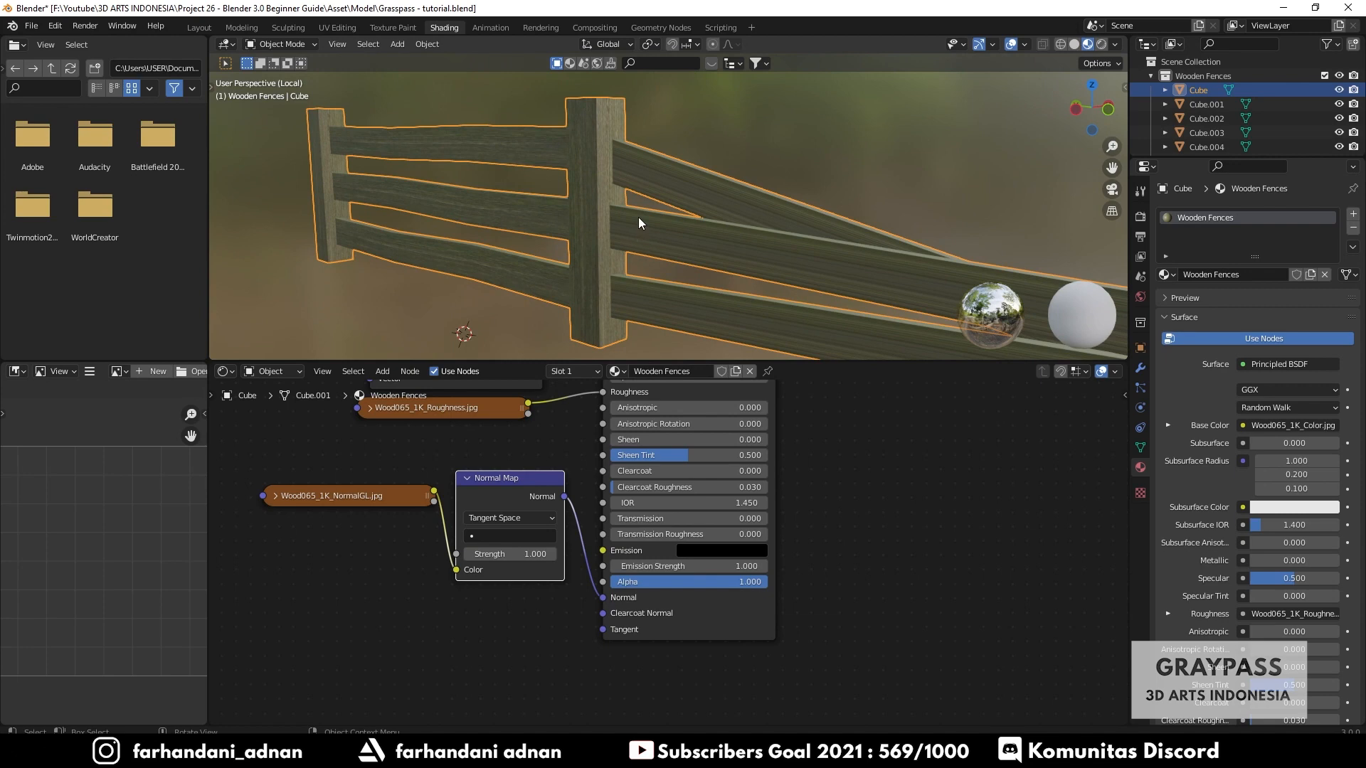
- Select all of the fence mesh in Edit Mode and unwrap it with Smart UV Project
scroll(617, 192, up, 3)
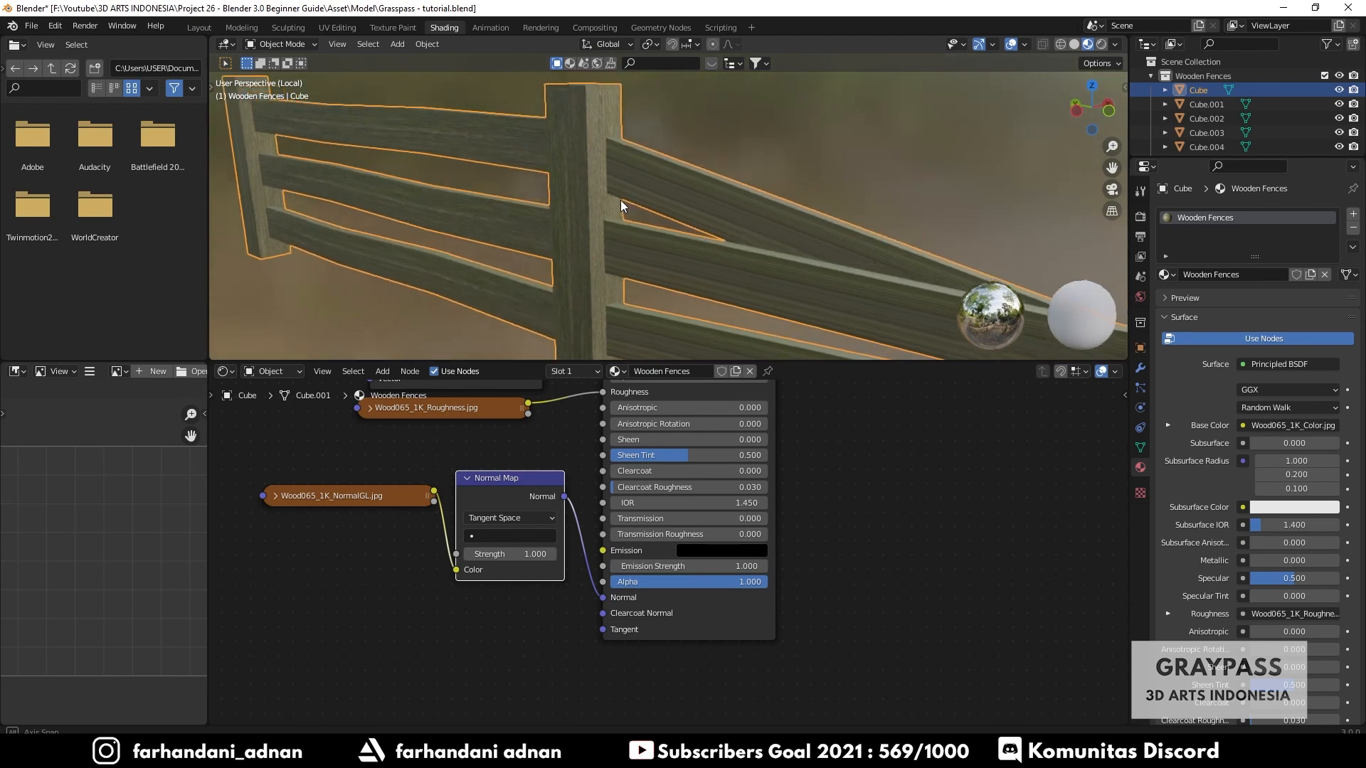
middle_drag(612, 191, 629, 215)
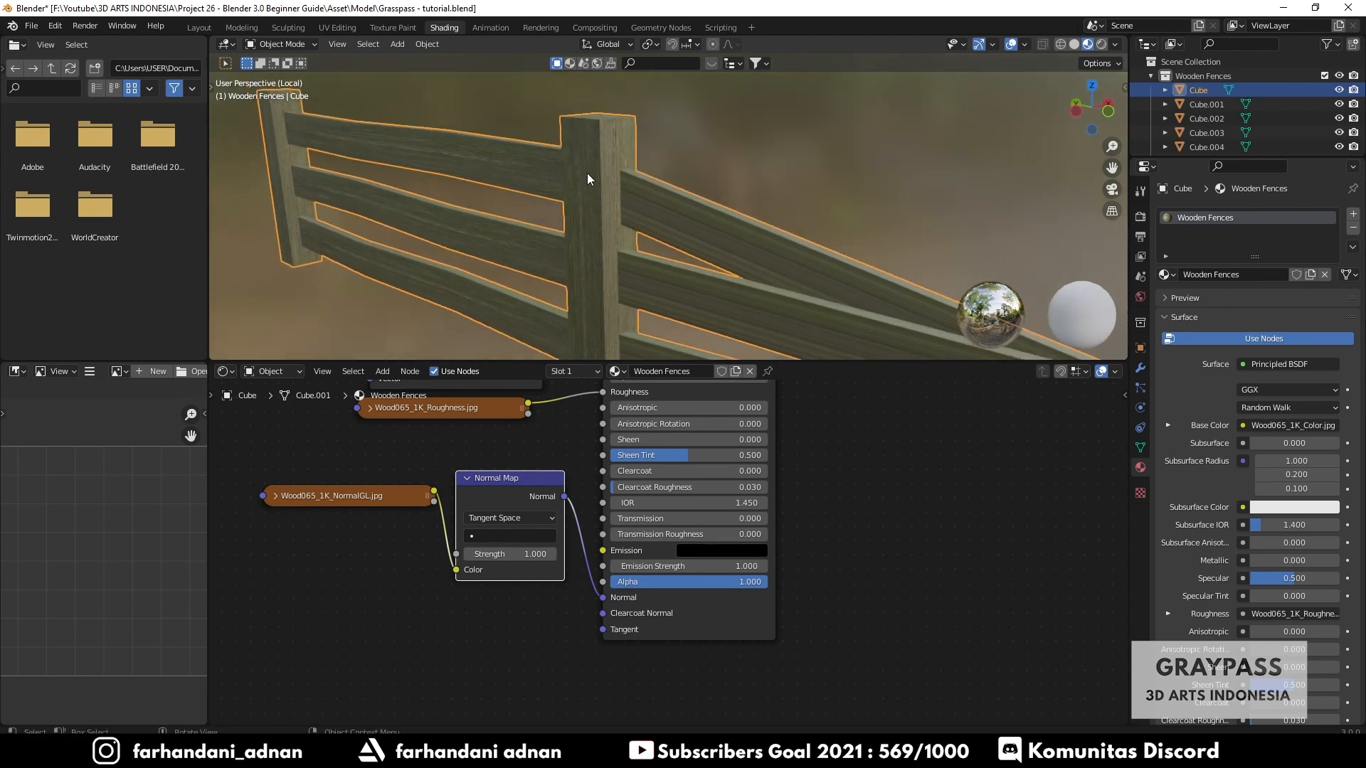
key(Tab)
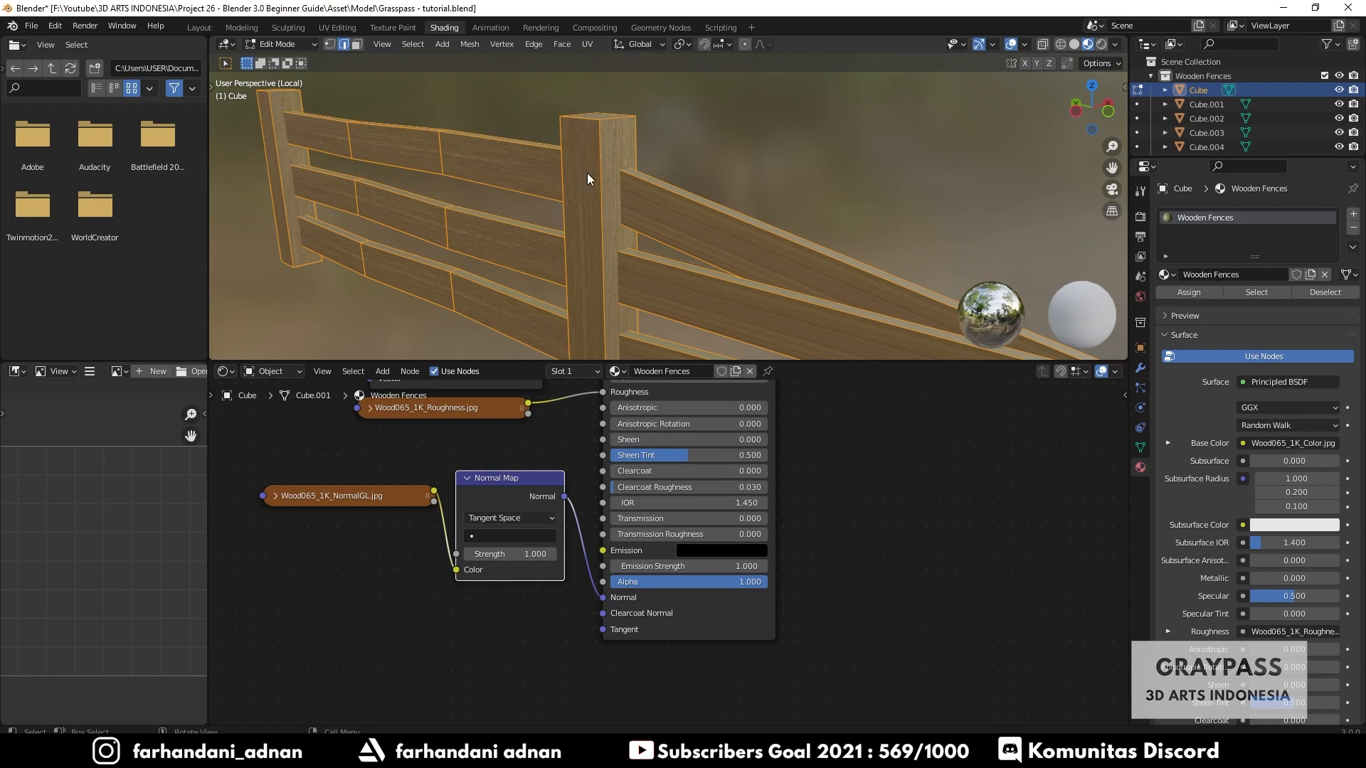
key(Tab)
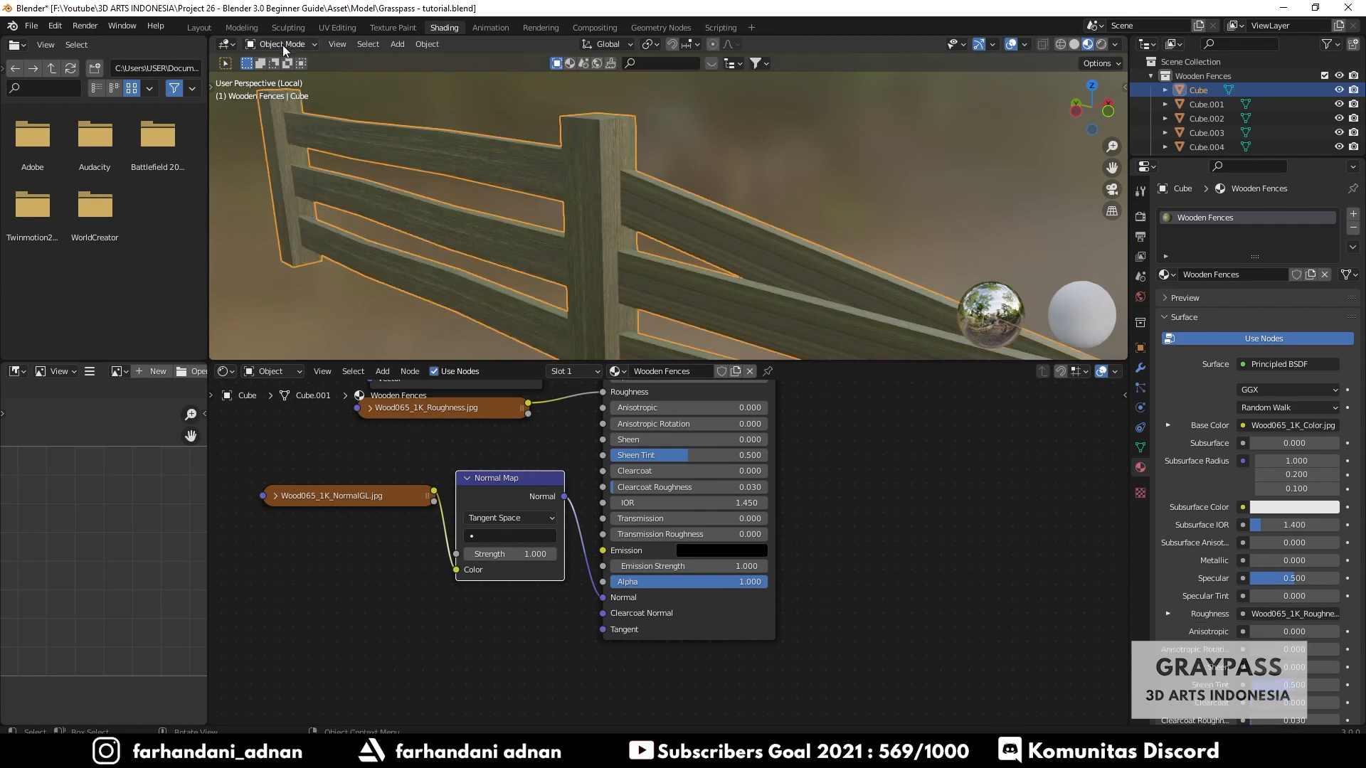
click(283, 45)
click(284, 77)
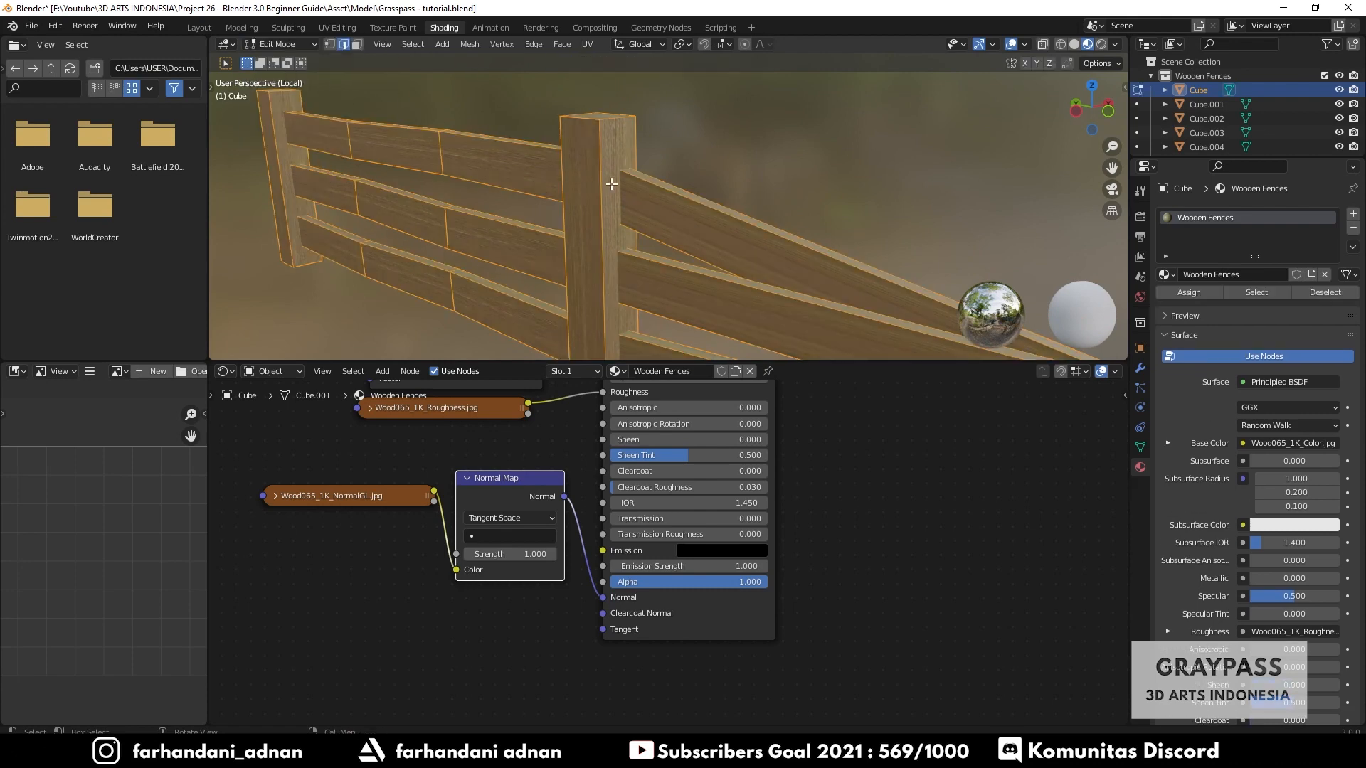
scroll(612, 184, down, 2)
key(alt+a)
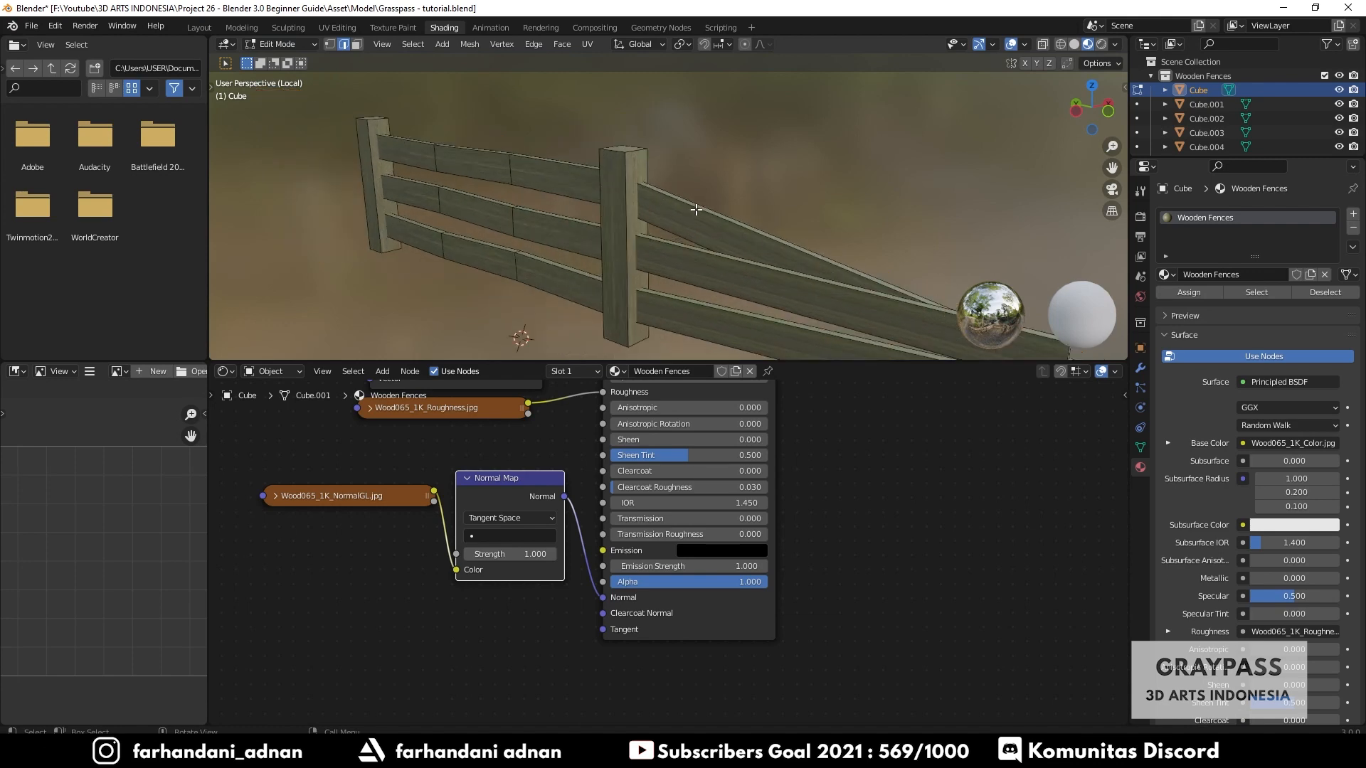
middle_drag(696, 209, 649, 175)
scroll(744, 212, up, 2)
key(a)
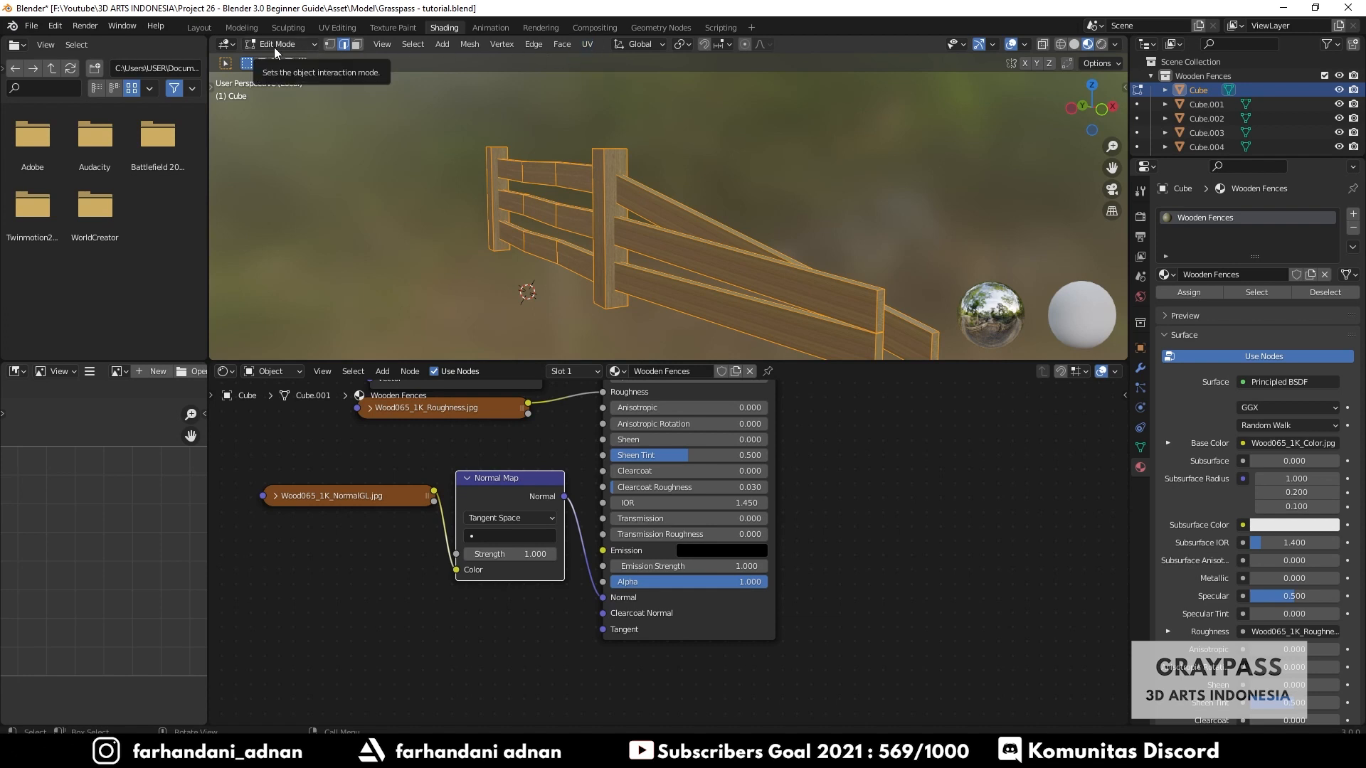
key(Tab)
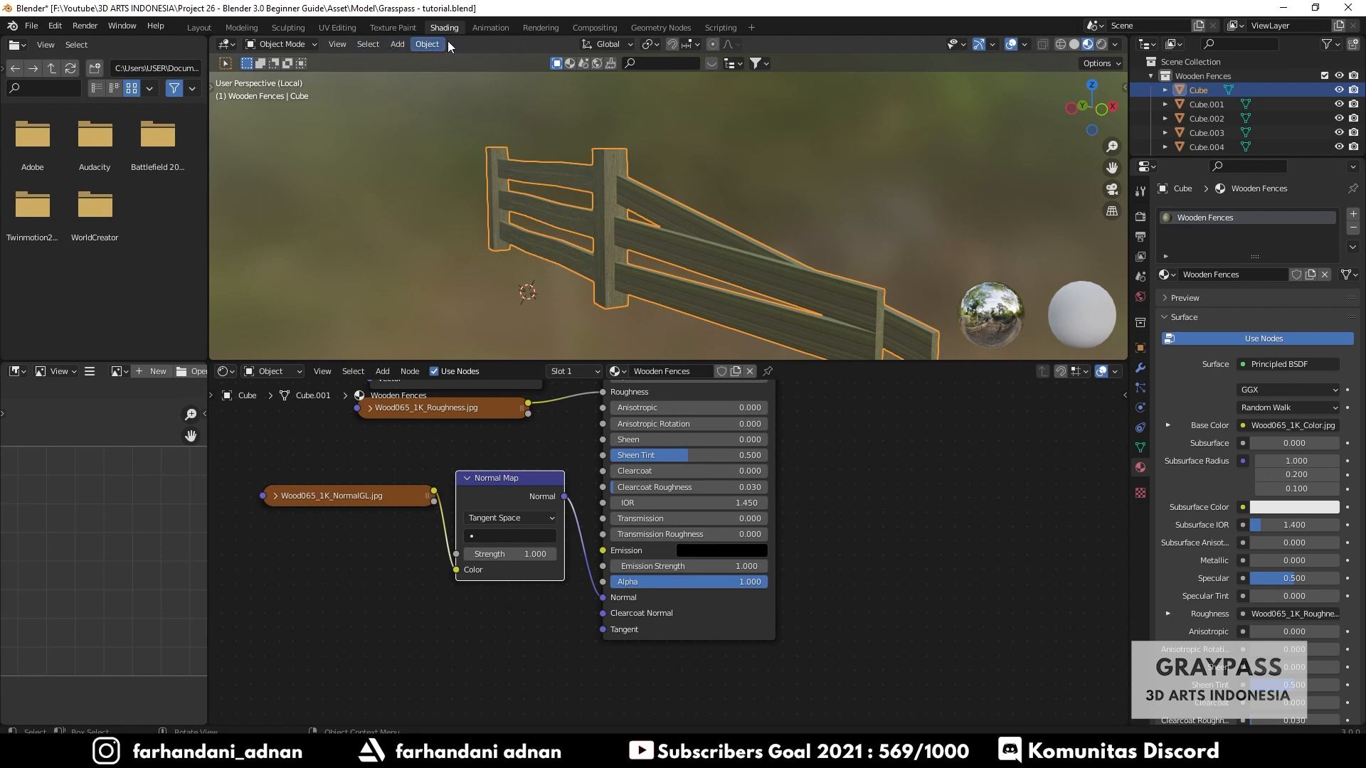
middle_drag(617, 187, 658, 201)
key(Tab)
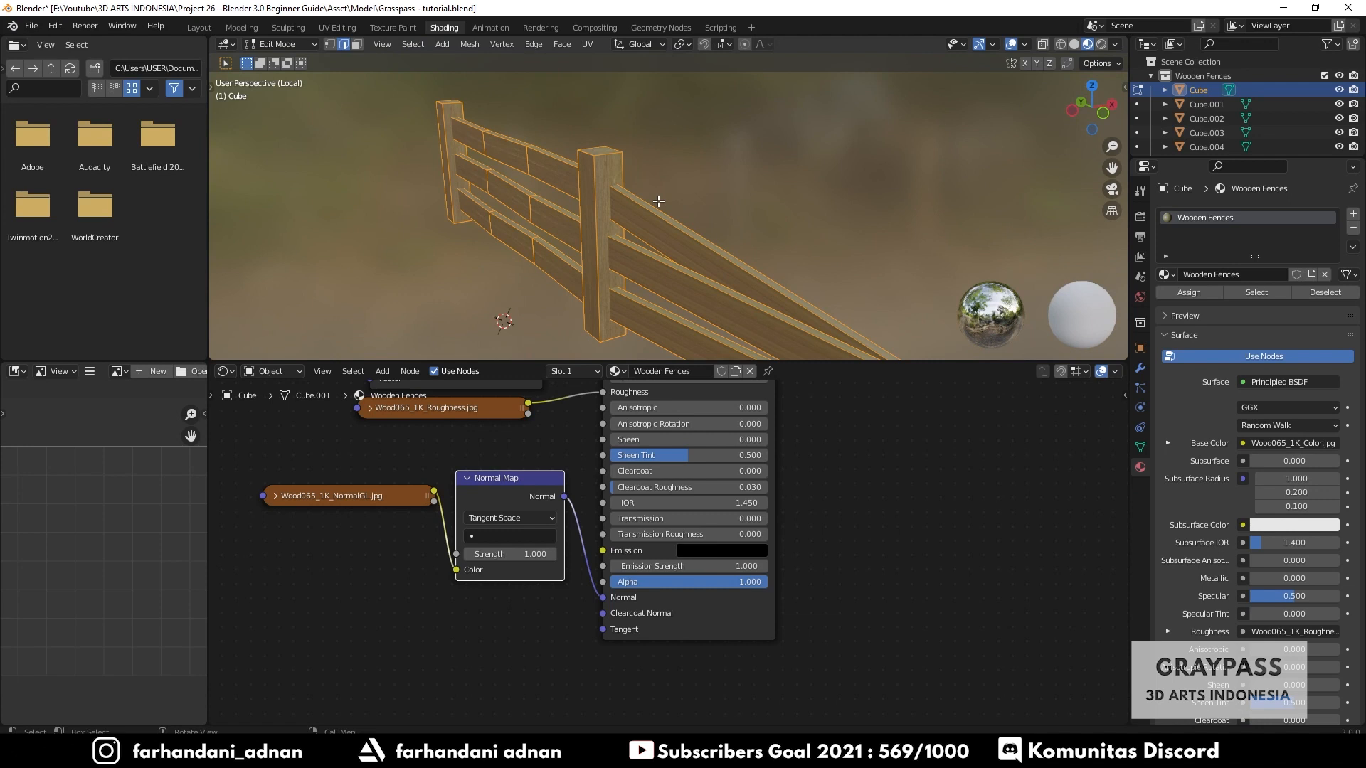
click(591, 44)
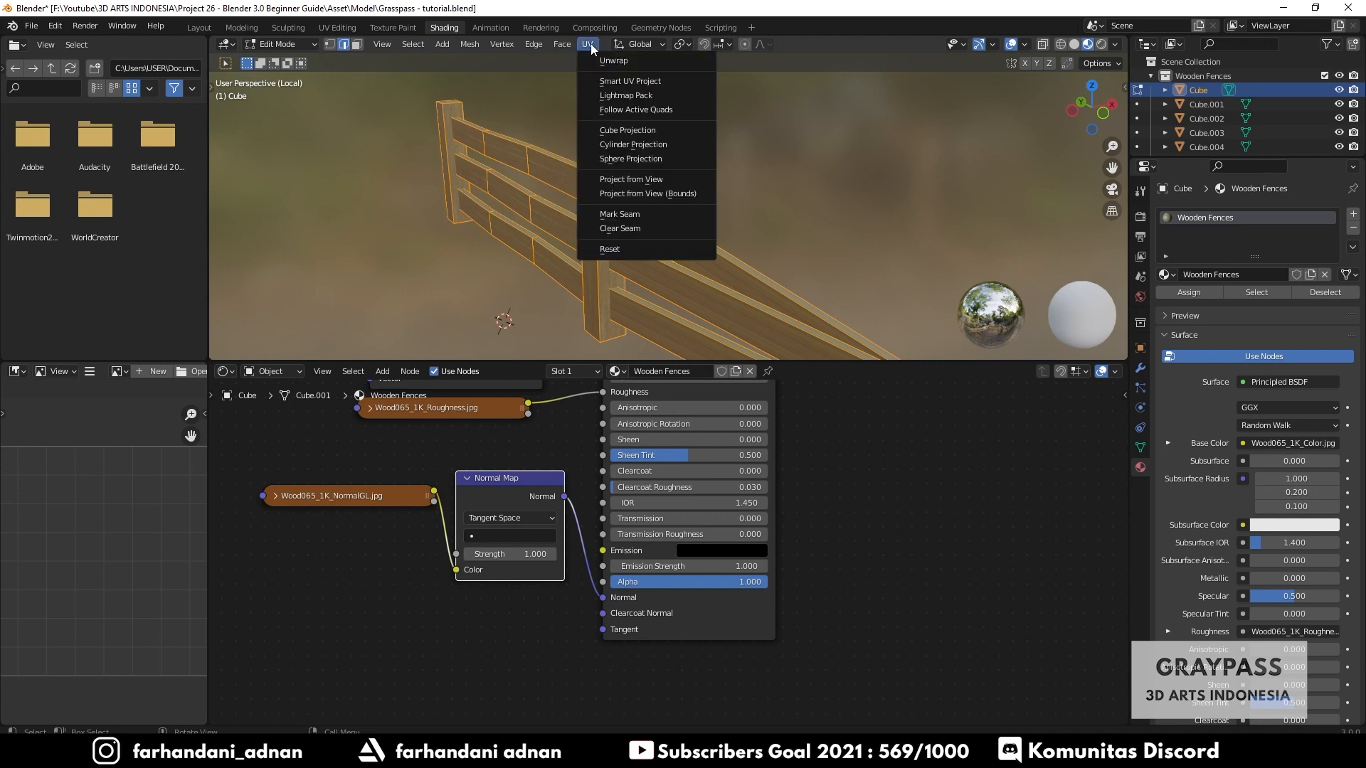
click(608, 81)
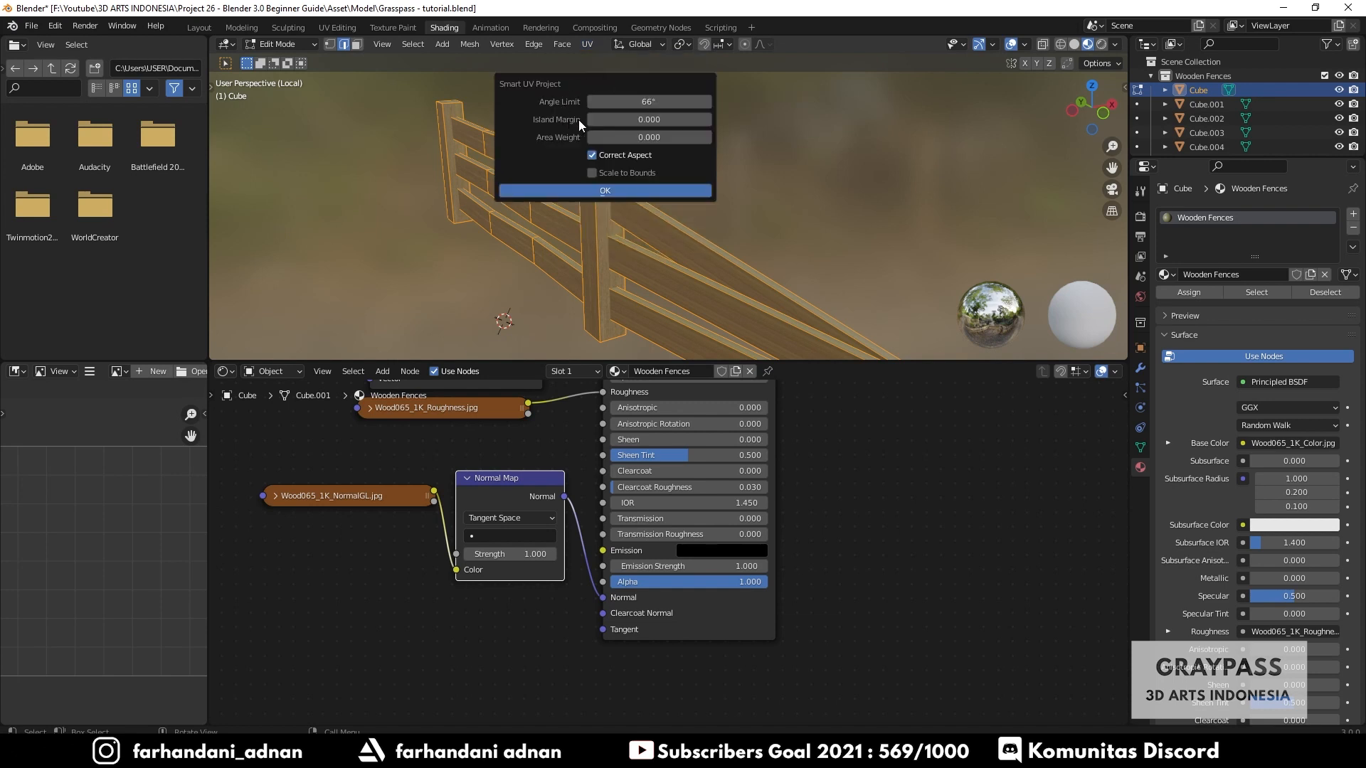
click(578, 191)
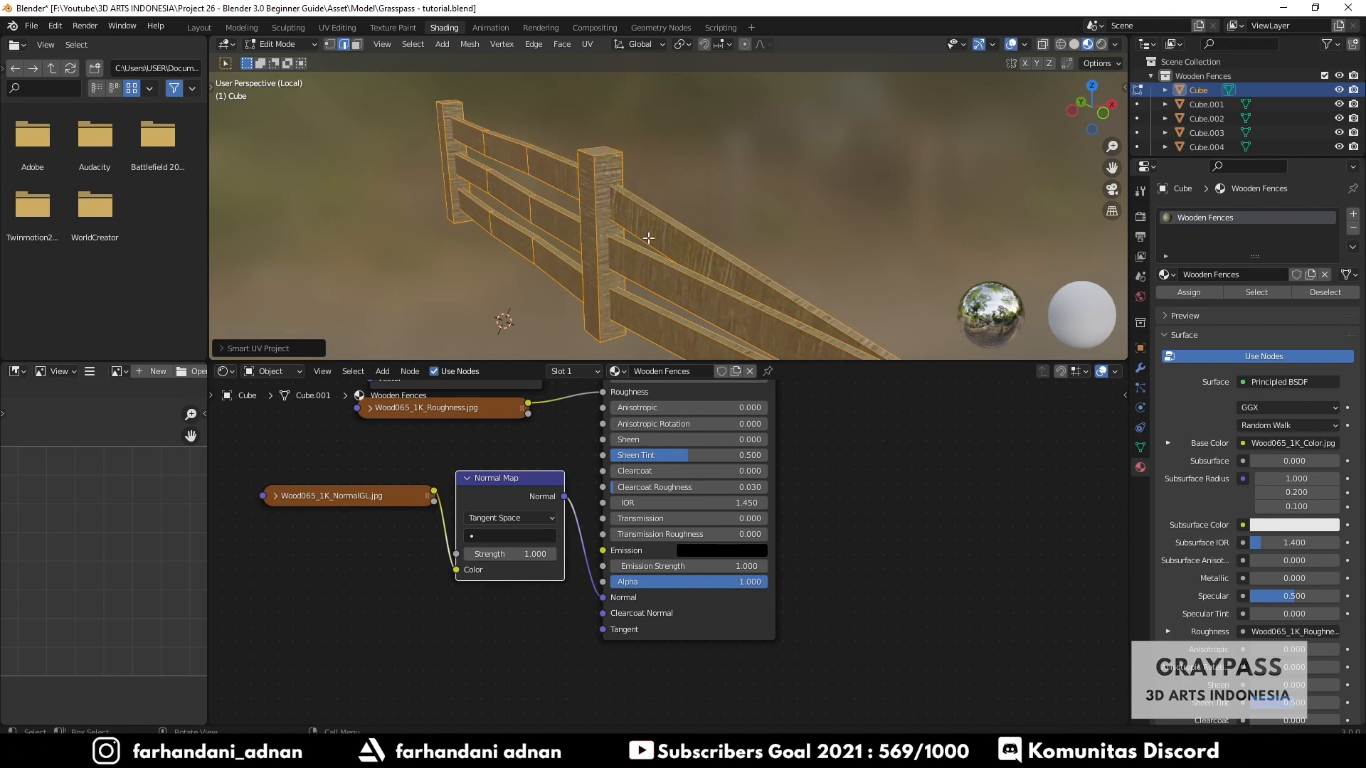
- Switch the lower-left editor to the UV Editor to view the fence's unwrapped layout
middle_drag(649, 239, 720, 242)
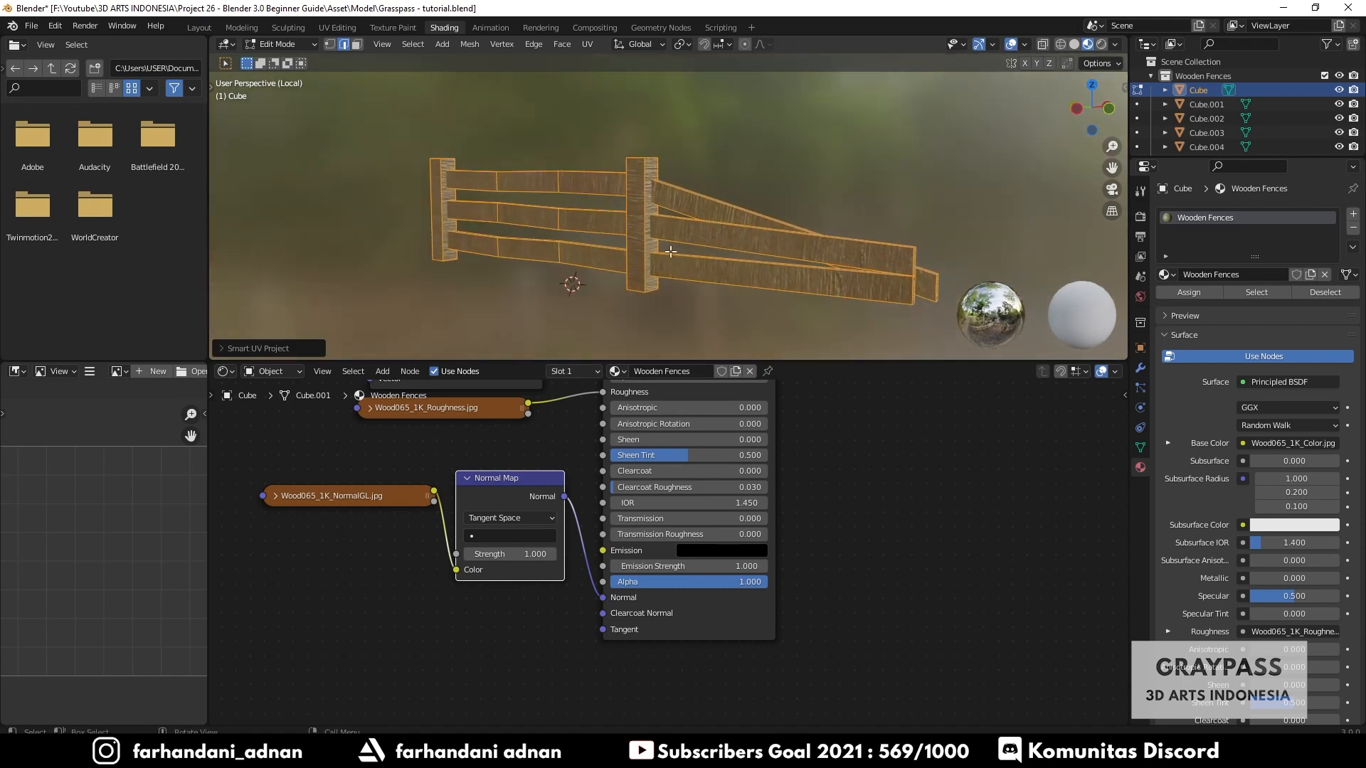
click(16, 371)
click(47, 441)
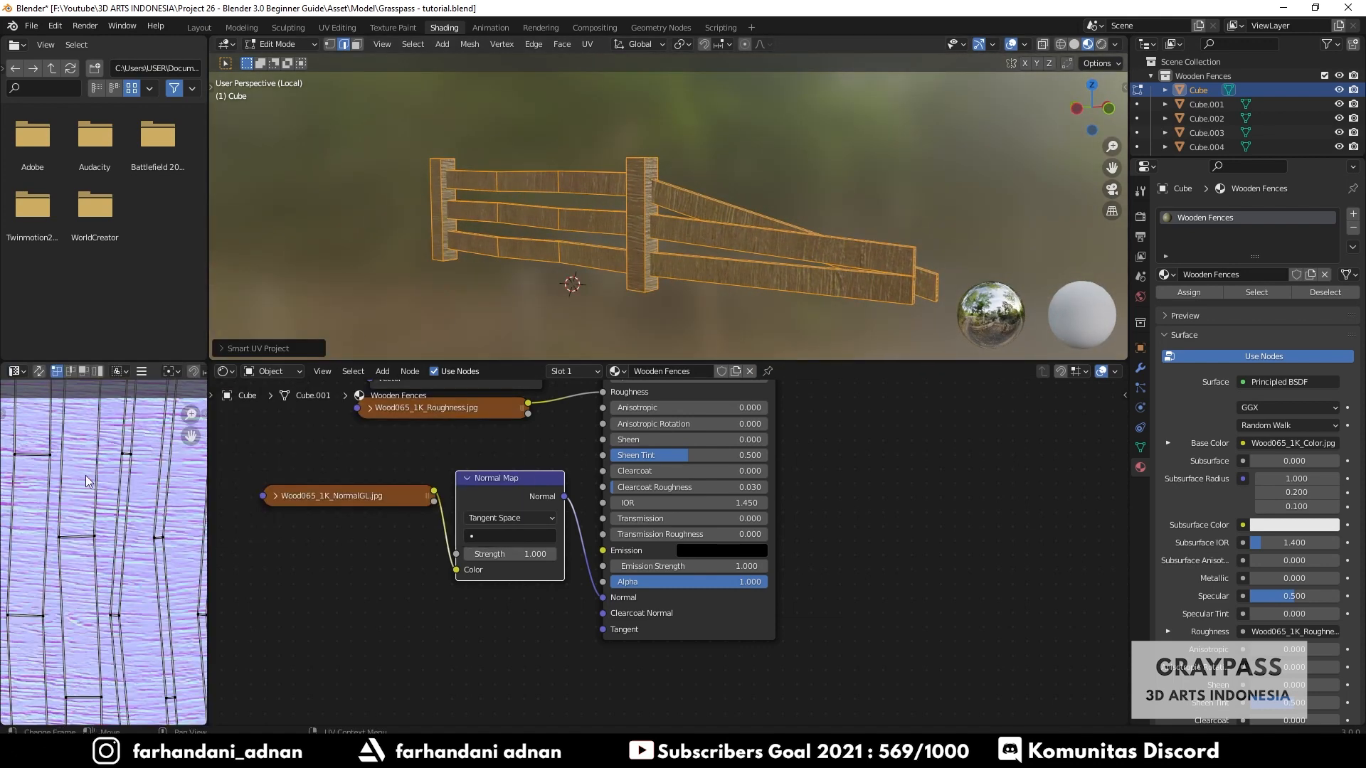
scroll(86, 475, down, 3)
scroll(114, 555, up, 5)
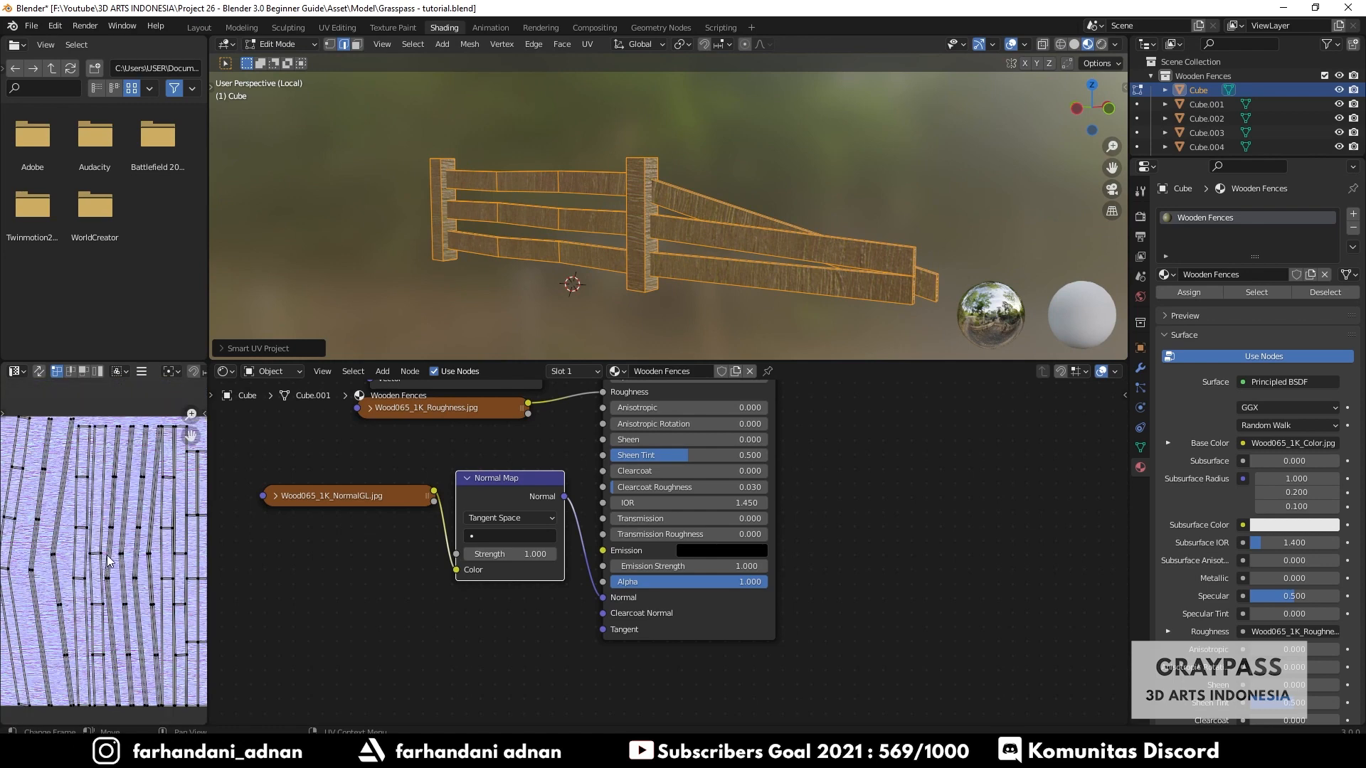
- Return to Object Mode and inspect the wood texture on the fence up close
key(Tab)
middle_drag(638, 208, 737, 241)
scroll(783, 232, up, 3)
scroll(782, 232, up, 2)
scroll(782, 232, down, 4)
scroll(796, 245, up, 3)
scroll(796, 245, up, 1)
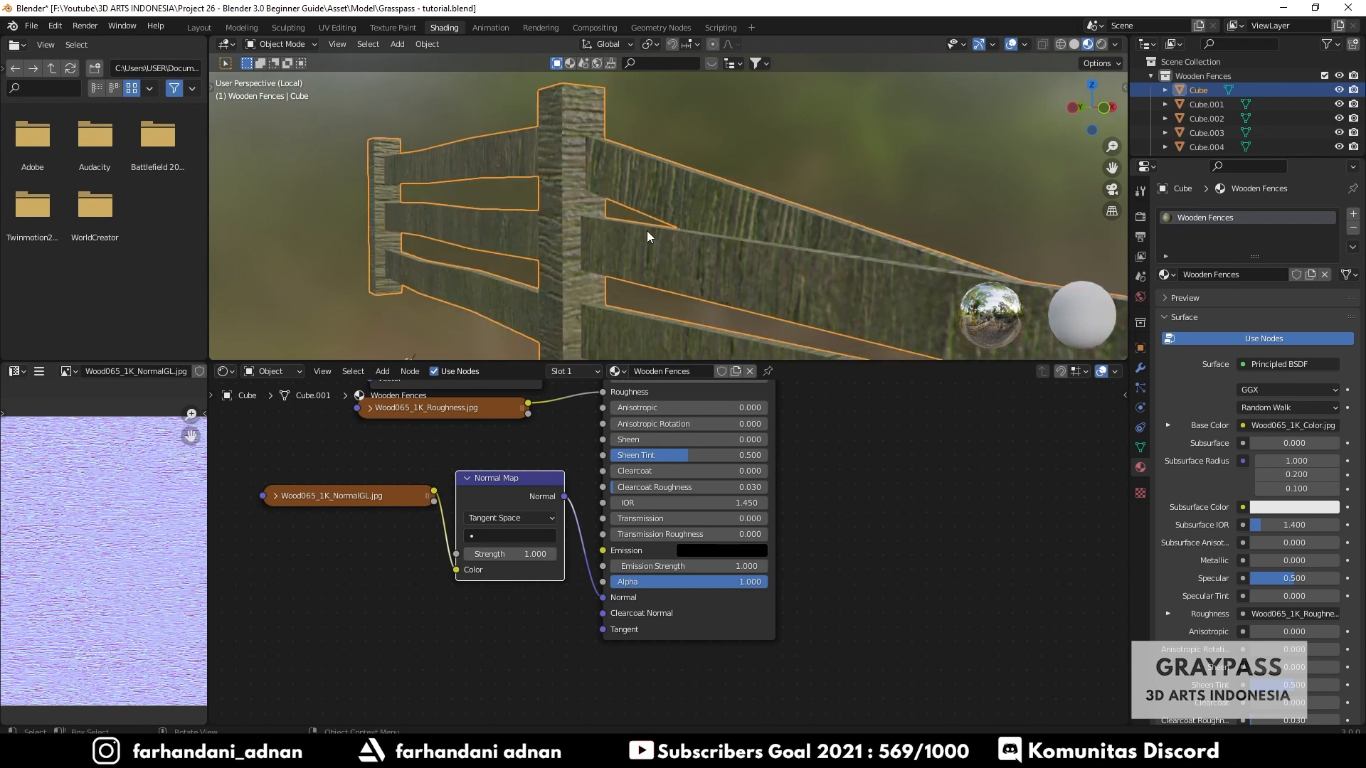
middle_drag(647, 231, 690, 234)
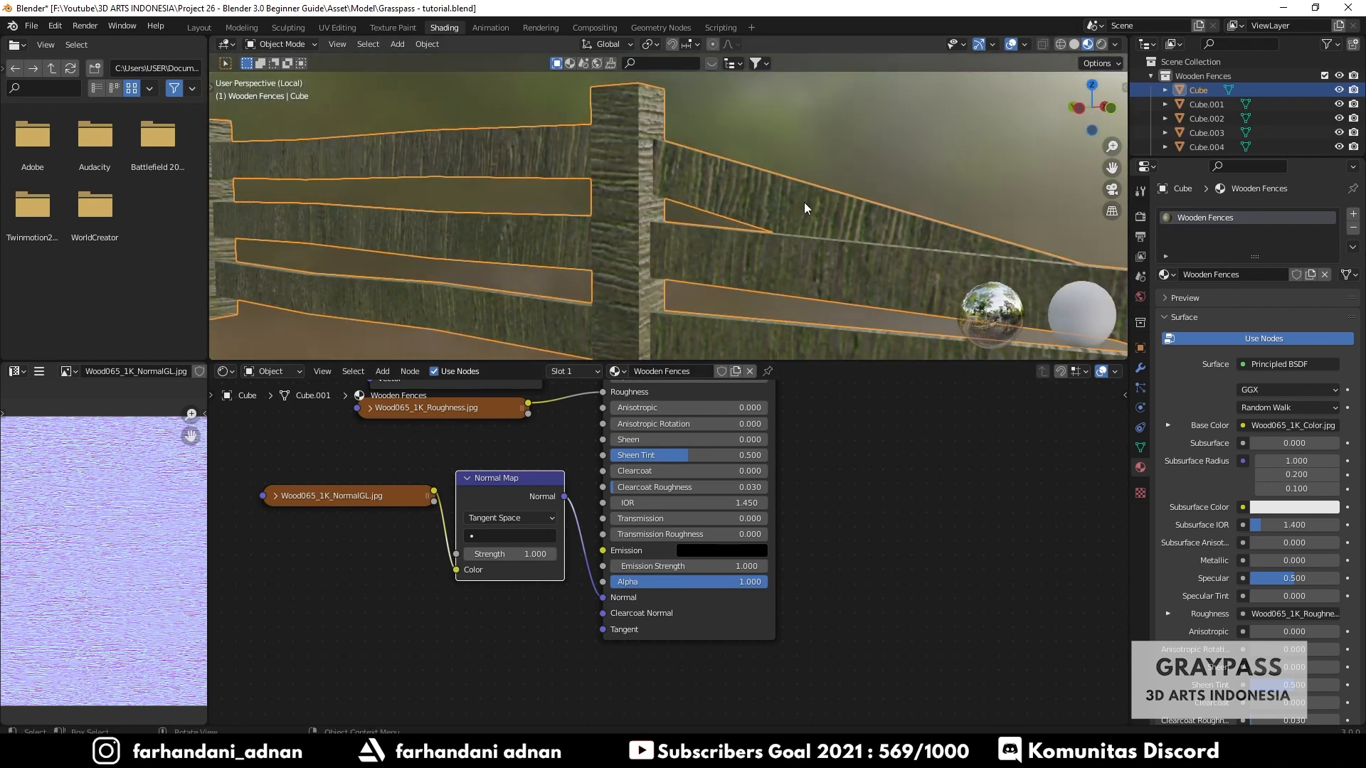
middle_drag(814, 233, 712, 216)
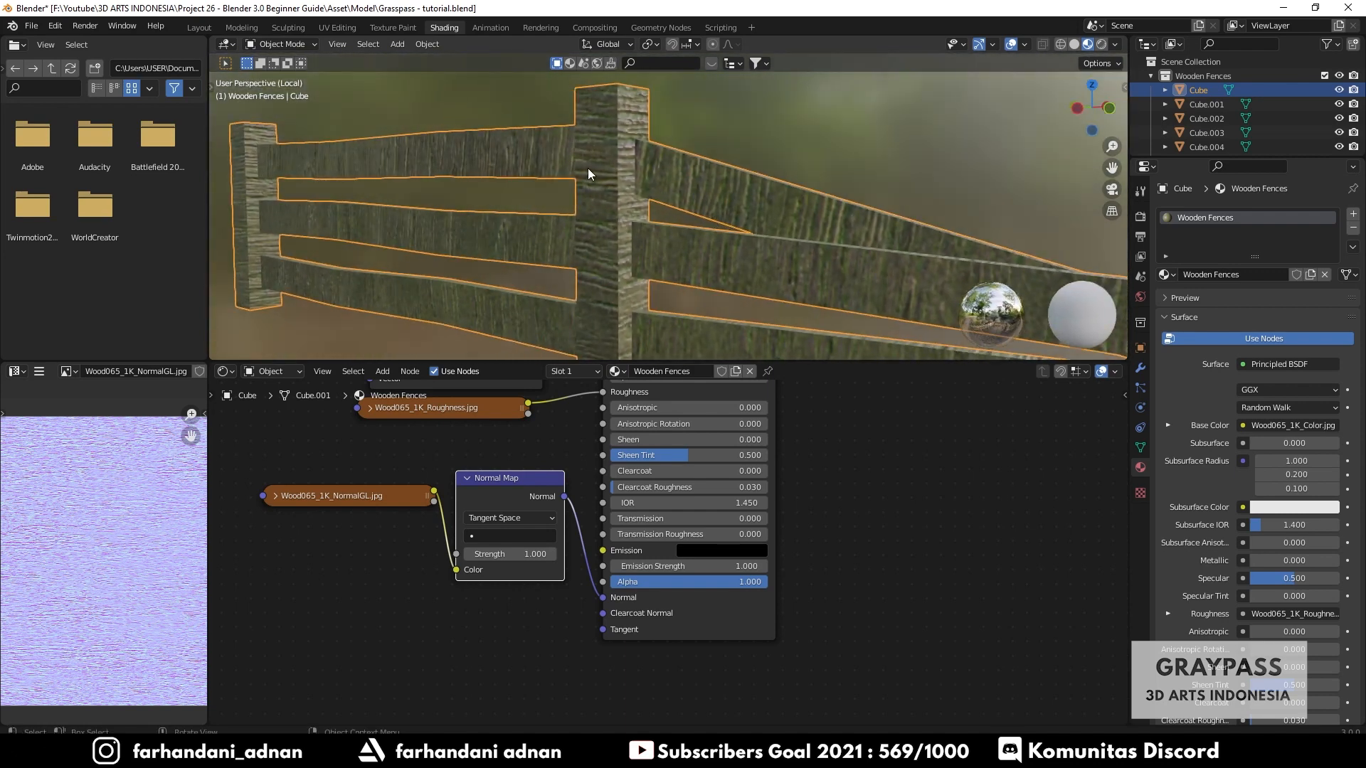
- Rearrange the texture and Normal Map nodes in the shader editor to make room
scroll(587, 168, down, 2)
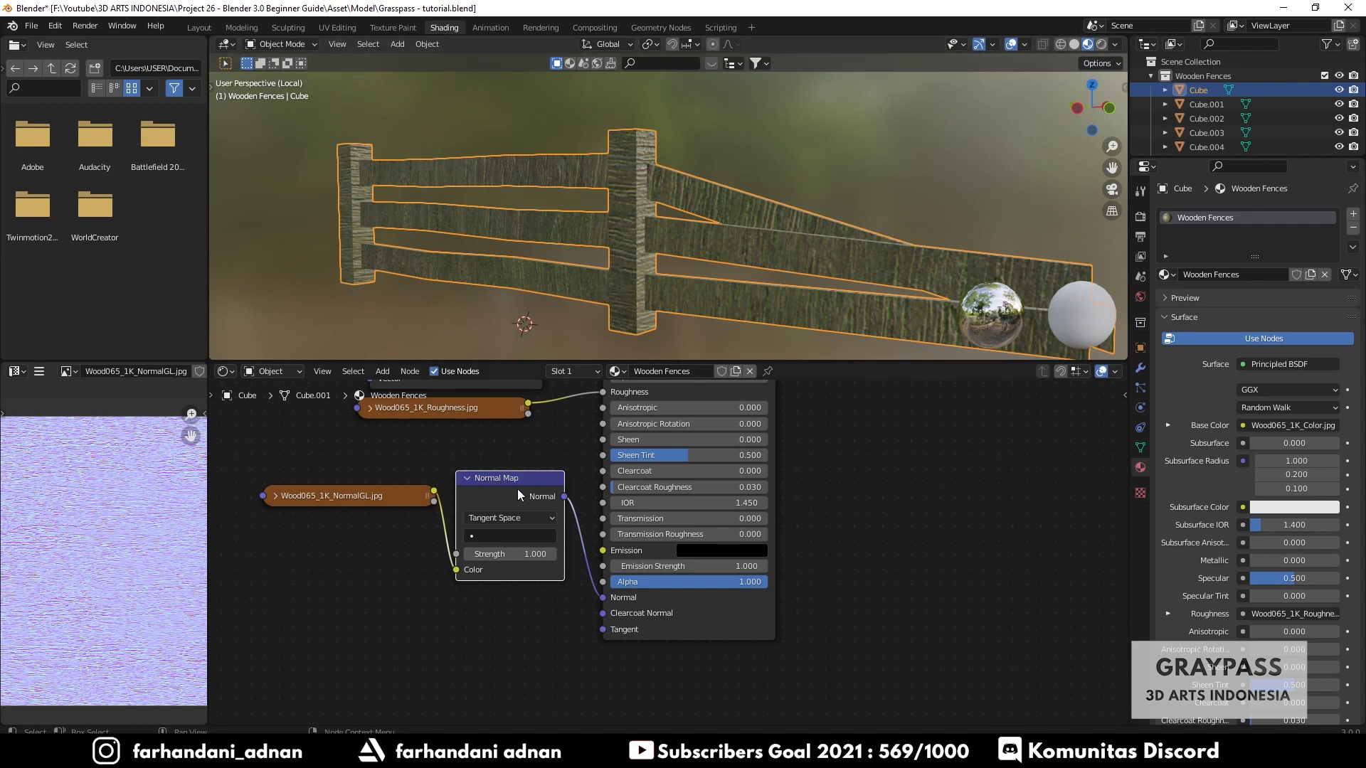
scroll(518, 489, down, 2)
middle_drag(505, 493, 586, 587)
click(555, 458)
drag(562, 459, 473, 496)
drag(583, 588, 497, 533)
drag(526, 649, 498, 562)
scroll(442, 464, up, 2)
drag(453, 459, 439, 478)
middle_drag(439, 479, 571, 474)
- Add a Mapping node to the left of the wood texture nodes
key(shift+a)
text(s)
text(mapp)
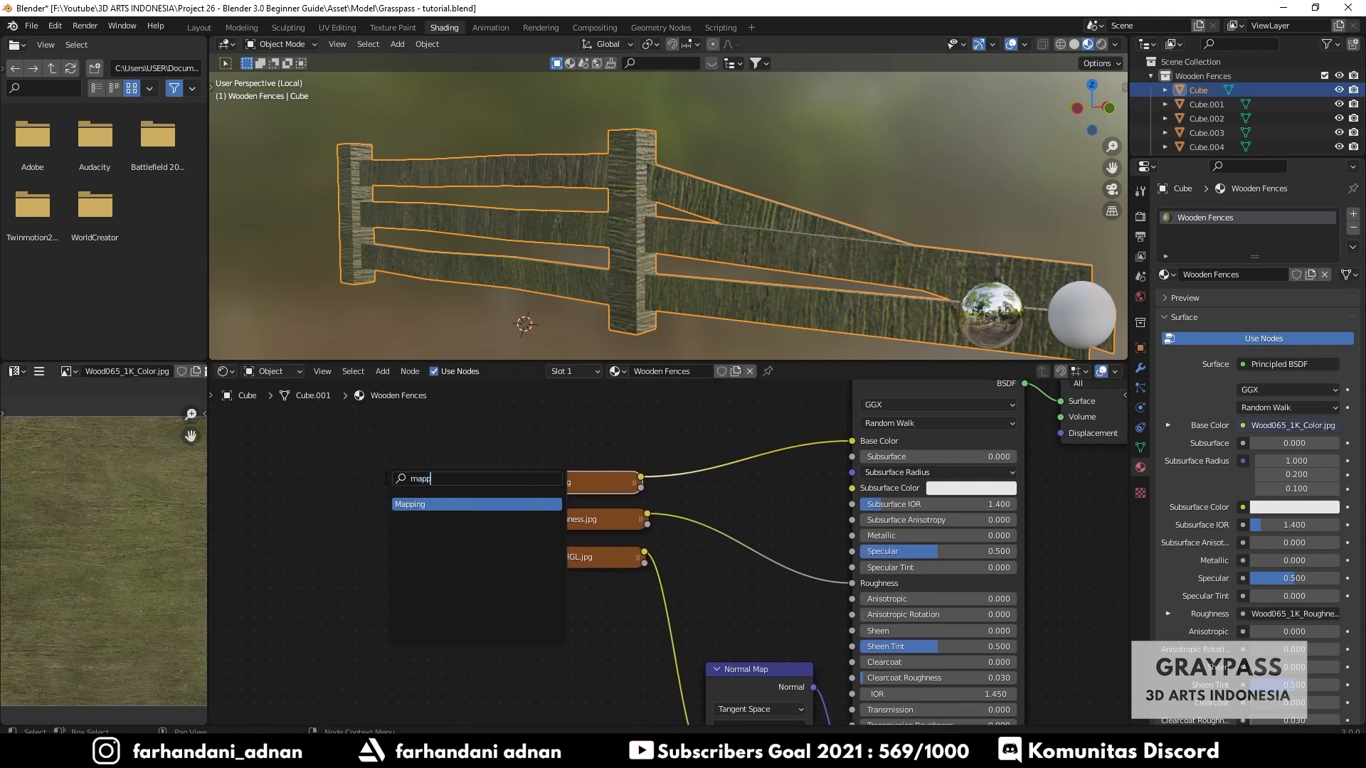
key(Return)
click(330, 457)
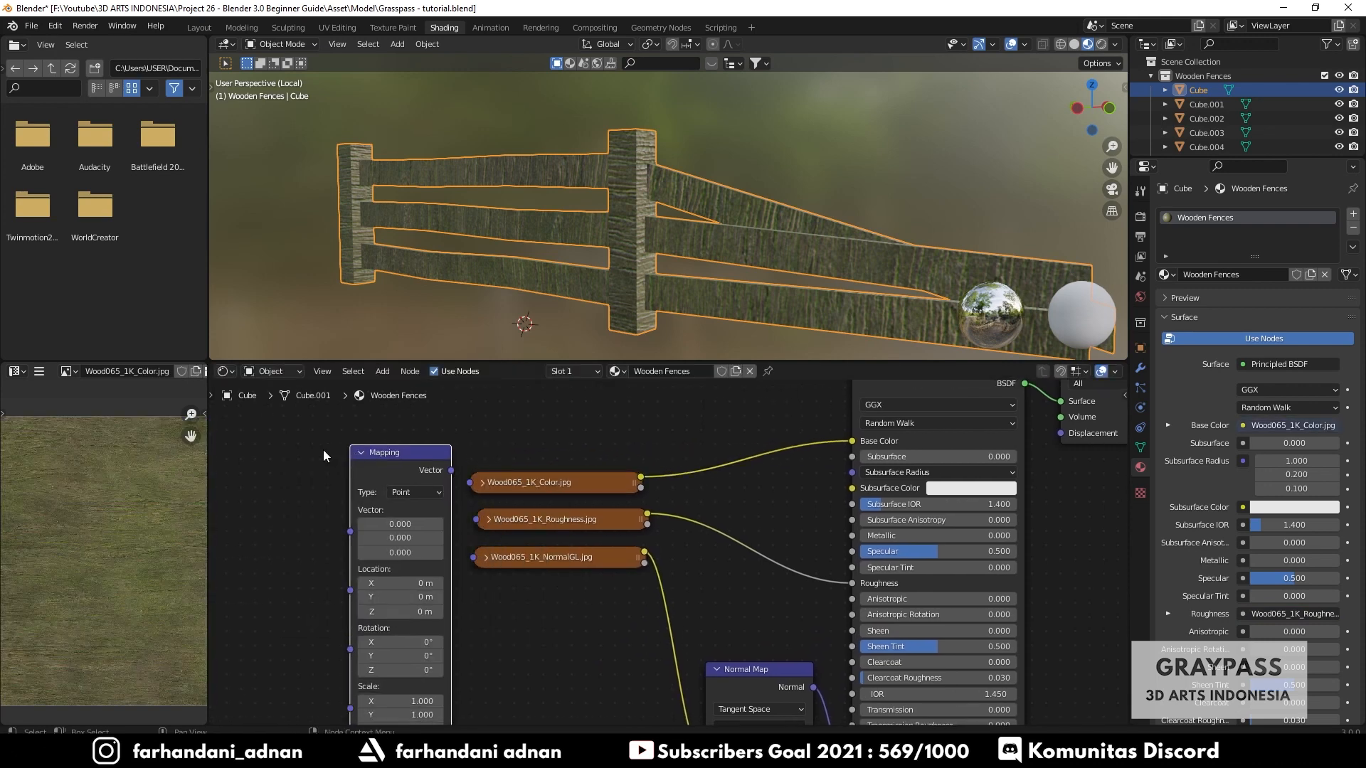
- Add a Texture Coordinate node and place it to the left of the Mapping node
key(shift+a)
key(s)
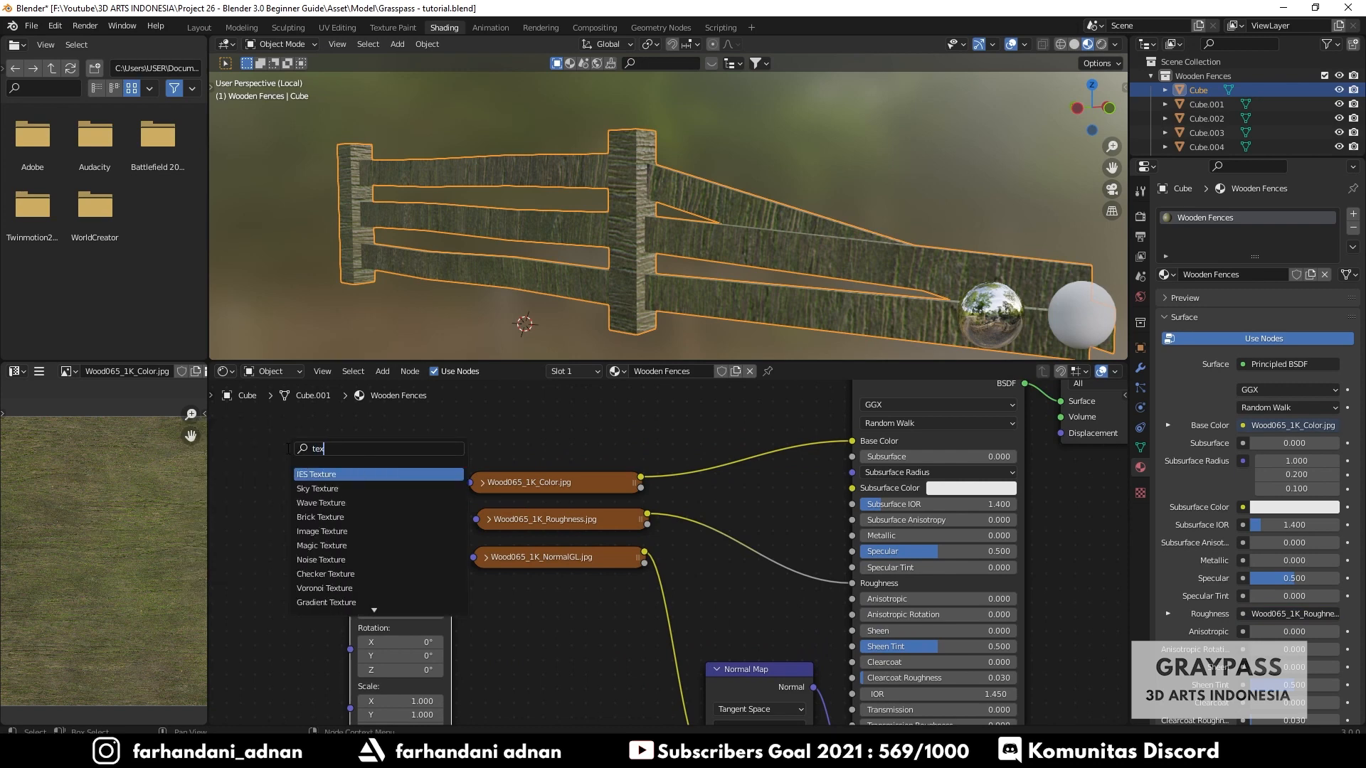
text(coor)
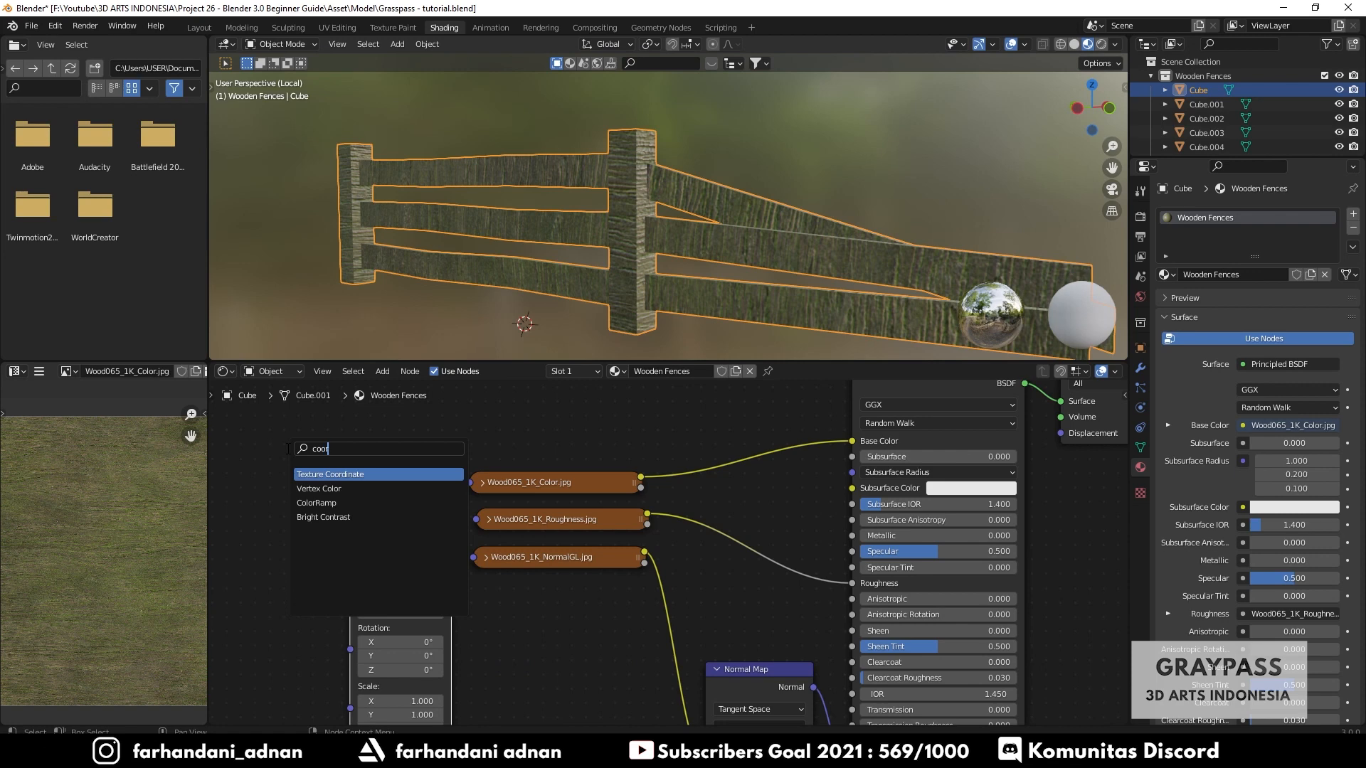
key(Return)
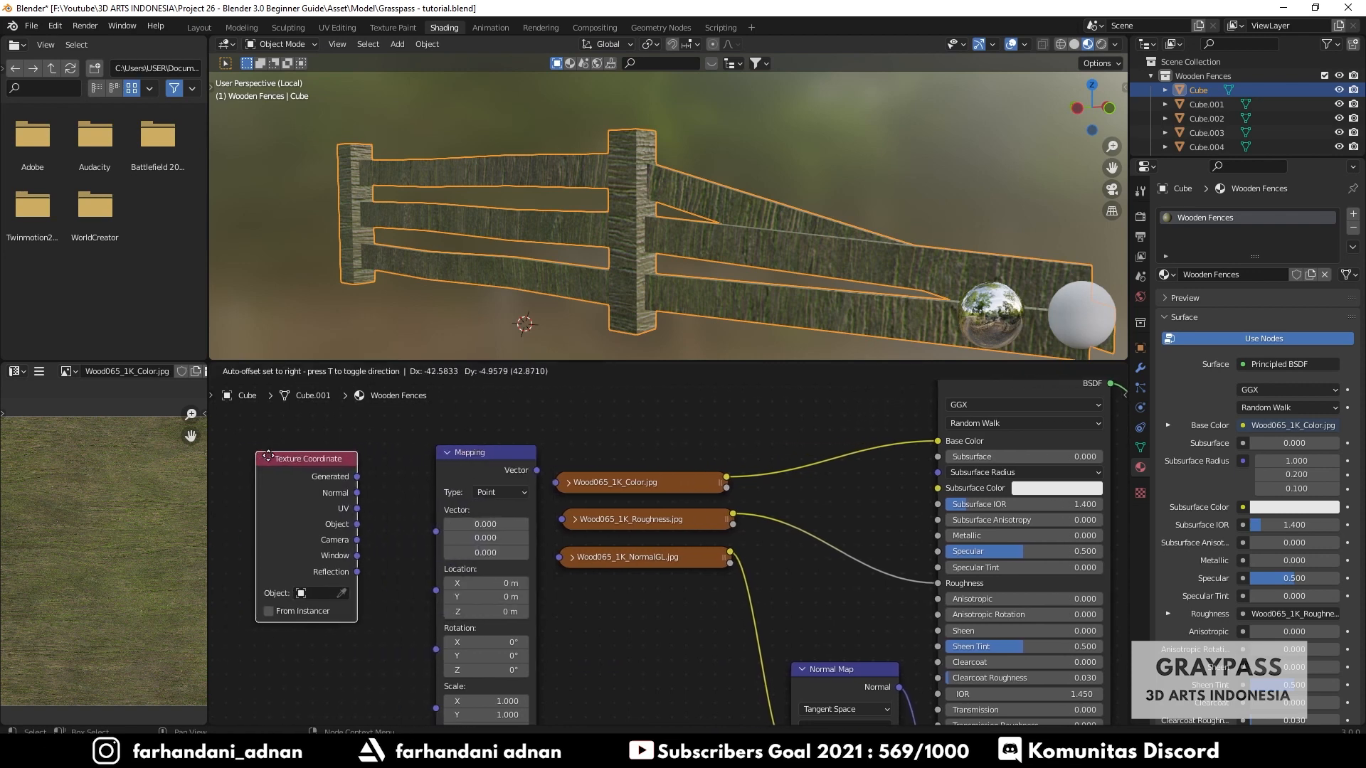
click(306, 454)
middle_drag(570, 457, 656, 467)
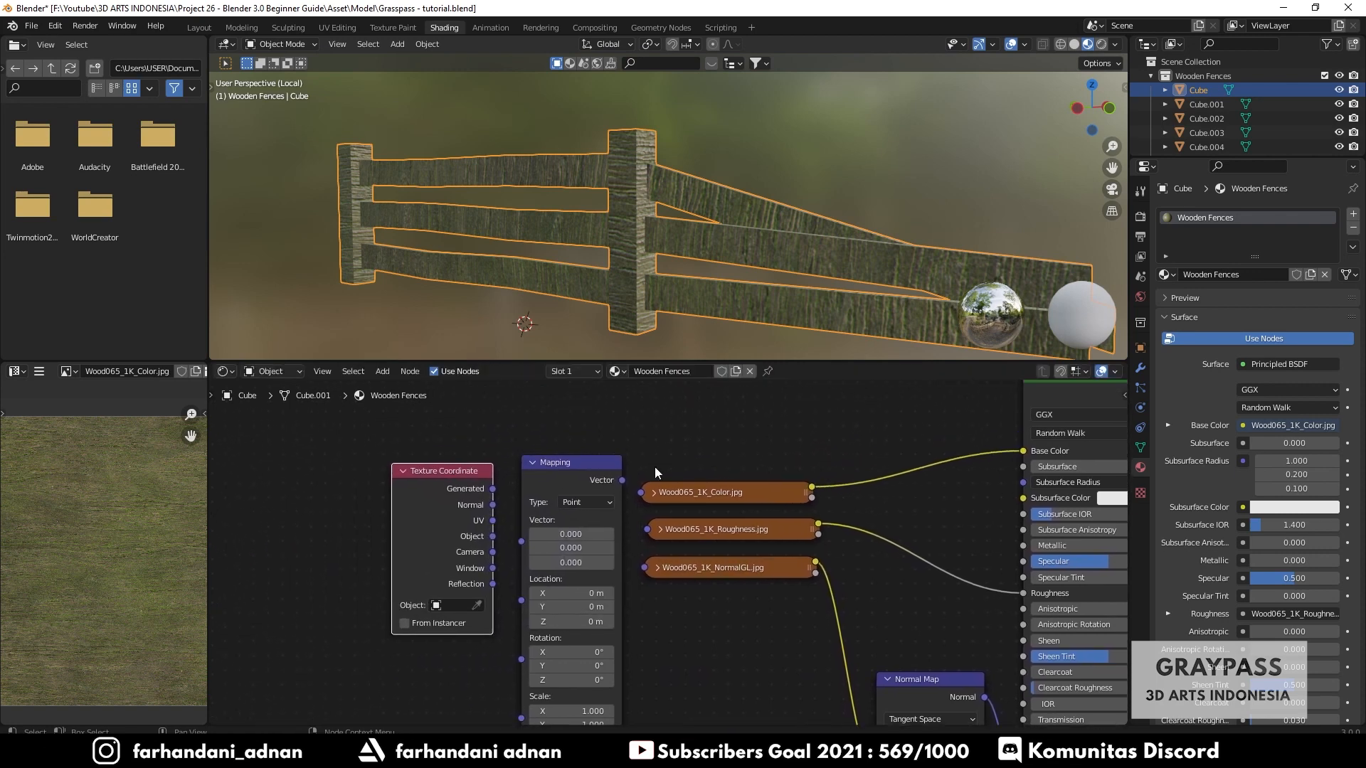
scroll(471, 468, up, 1)
scroll(476, 467, up, 1)
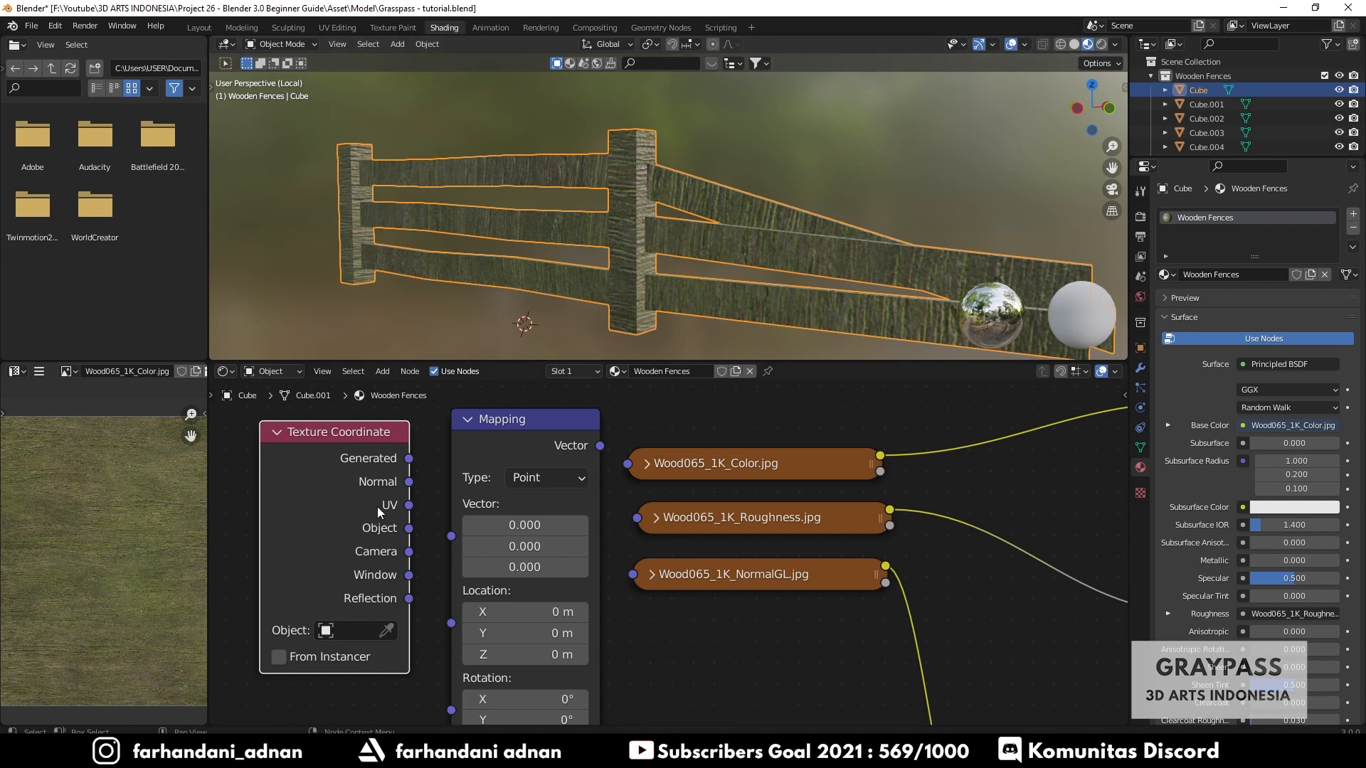
- Connect the Texture Coordinate UV output to the Mapping node, and the Mapping output to all three wood texture nodes
drag(408, 505, 450, 542)
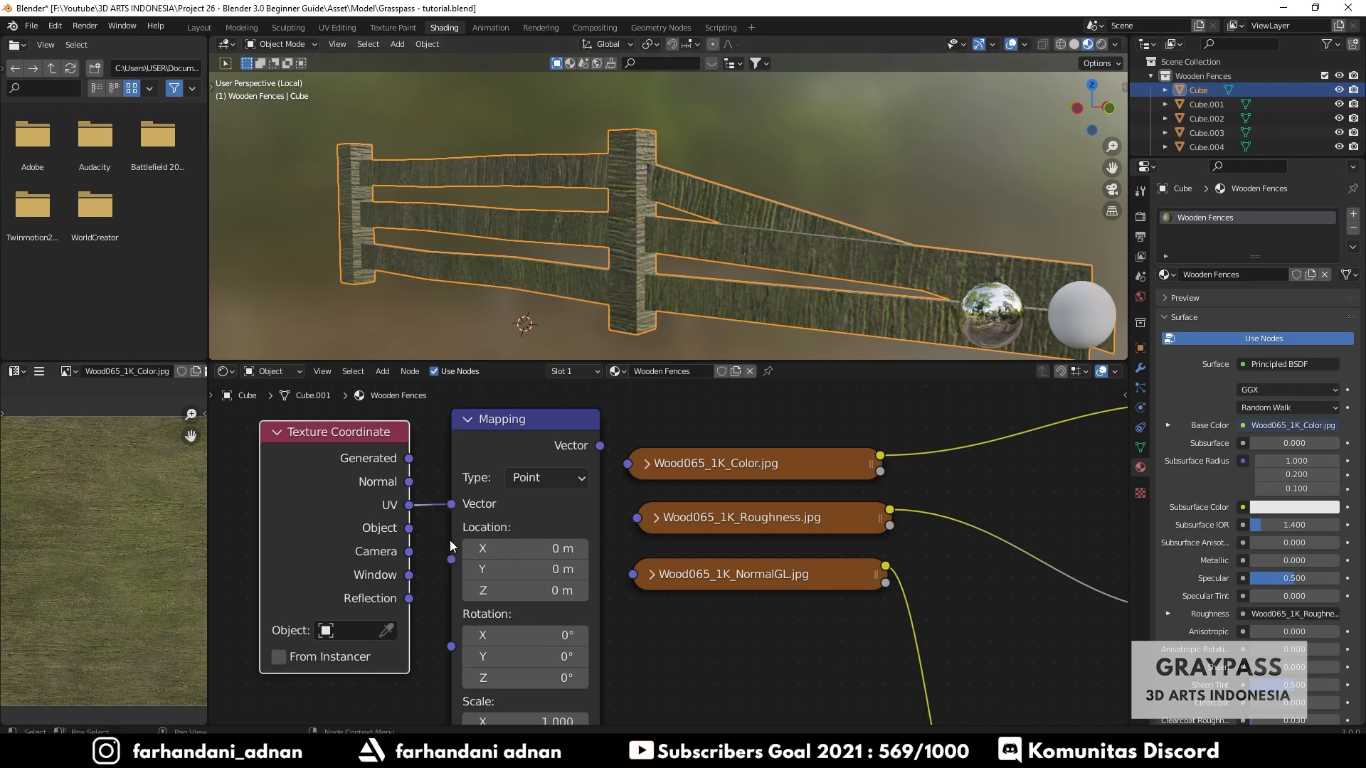
drag(600, 446, 633, 575)
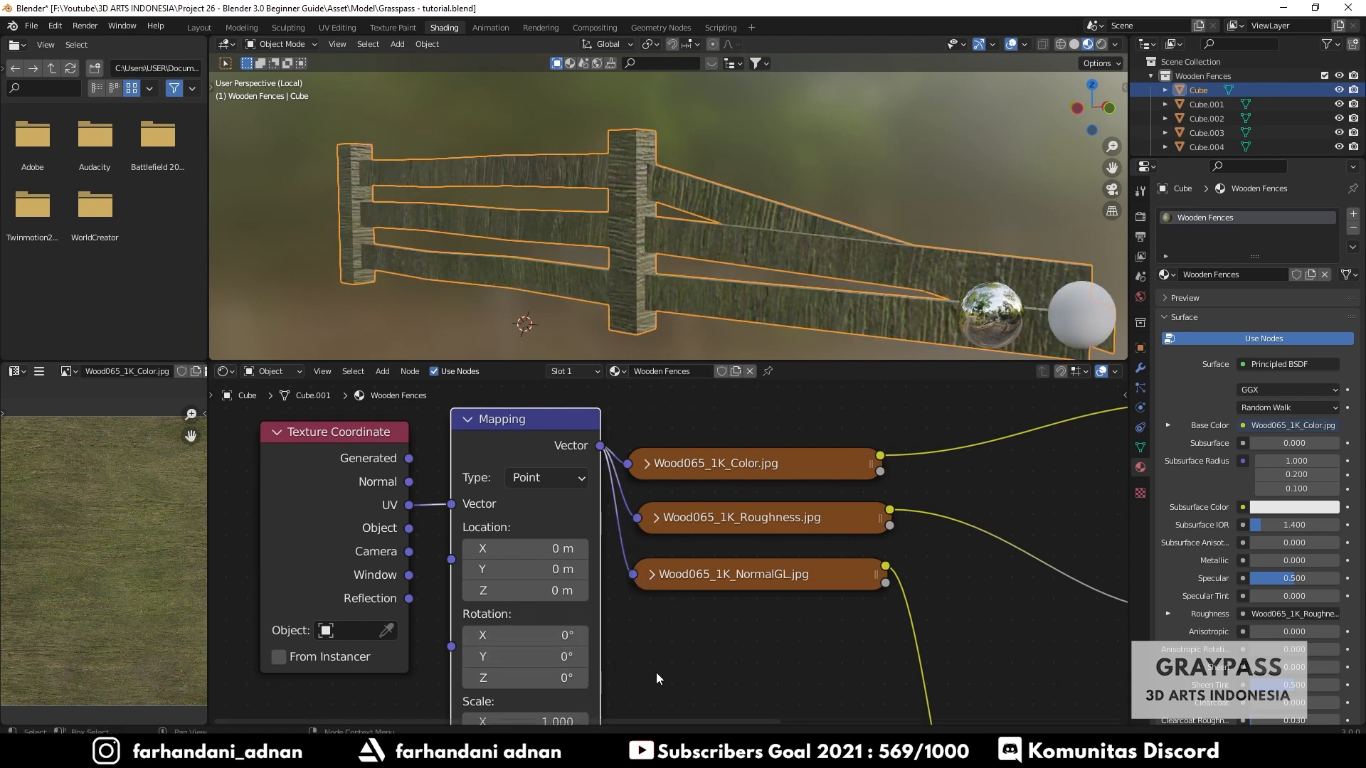
- Set the Mapping node's Scale to 2 on X, Y and Z
middle_drag(656, 673, 636, 587)
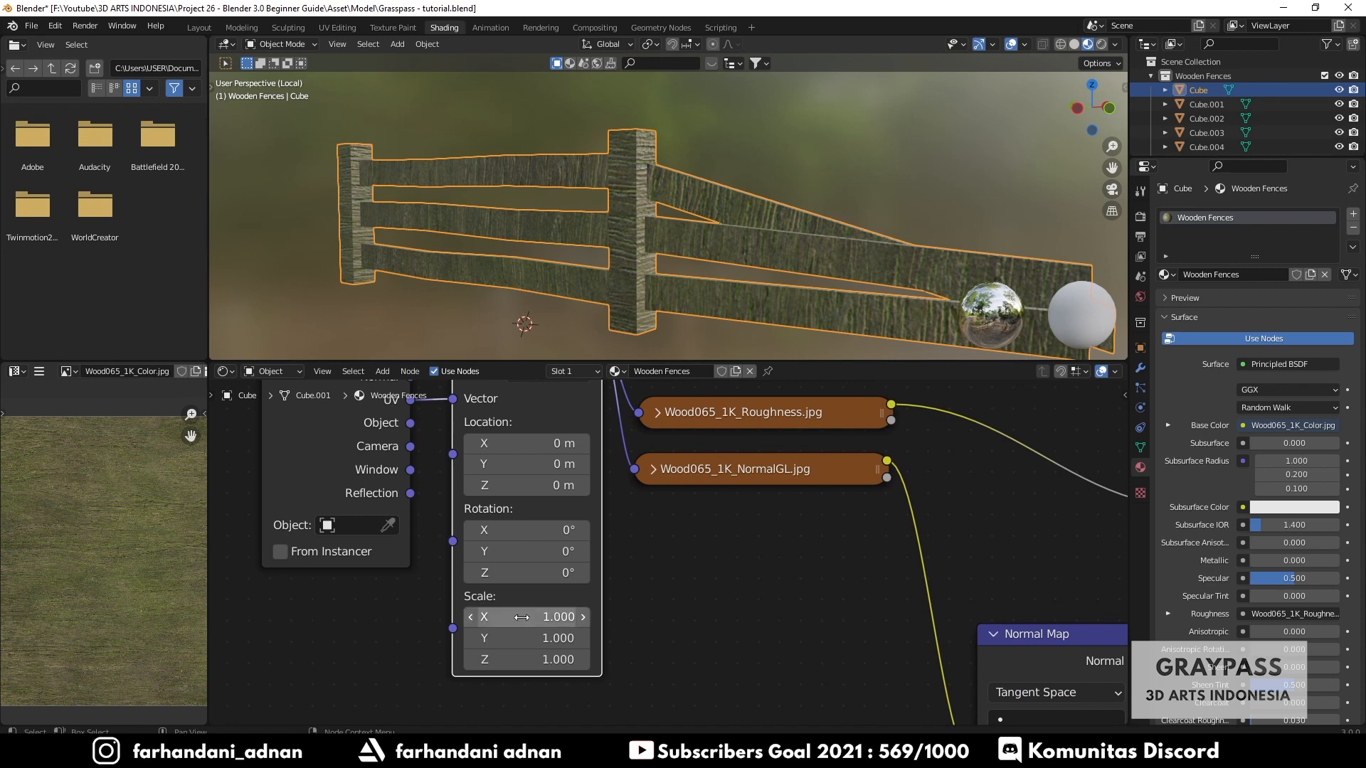
drag(506, 616, 506, 658)
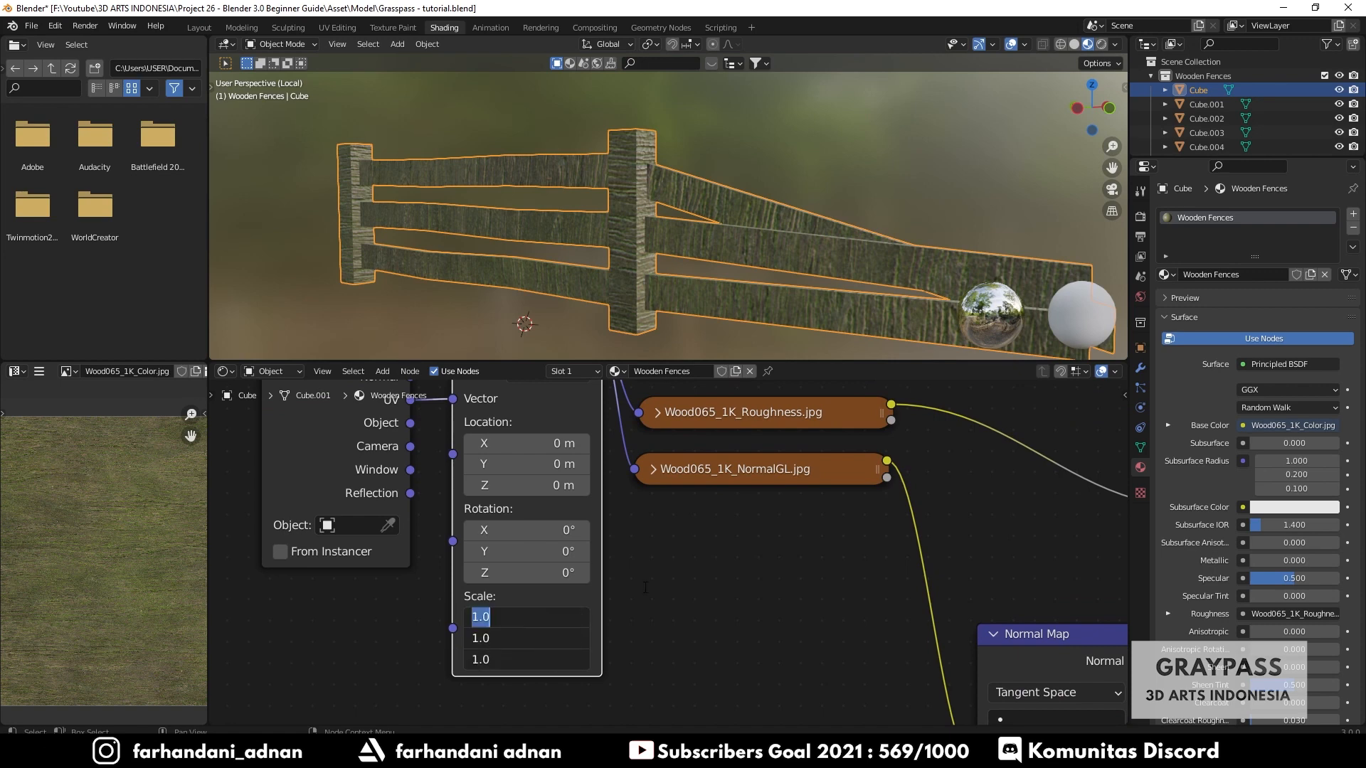
text(2)
key(Return)
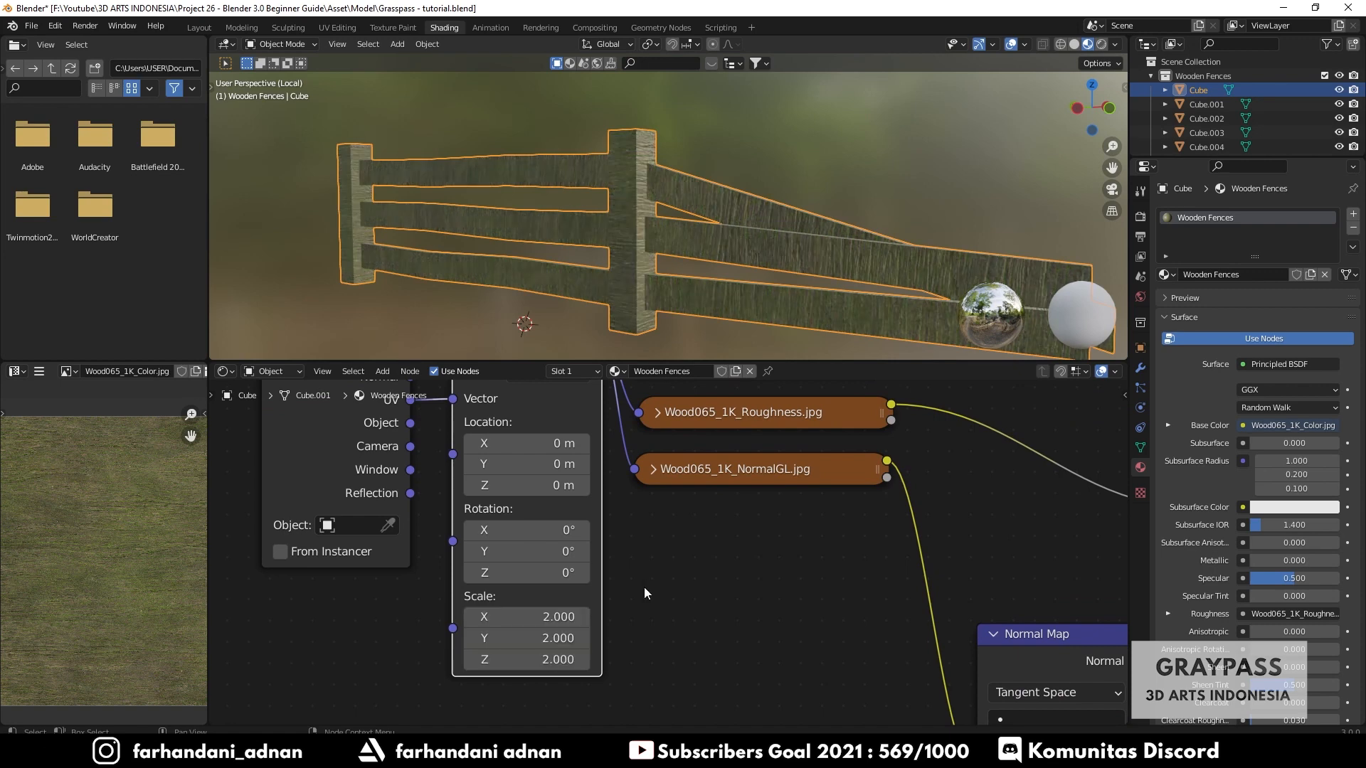
- Set the Mapping node's Z rotation to 90°
click(529, 573)
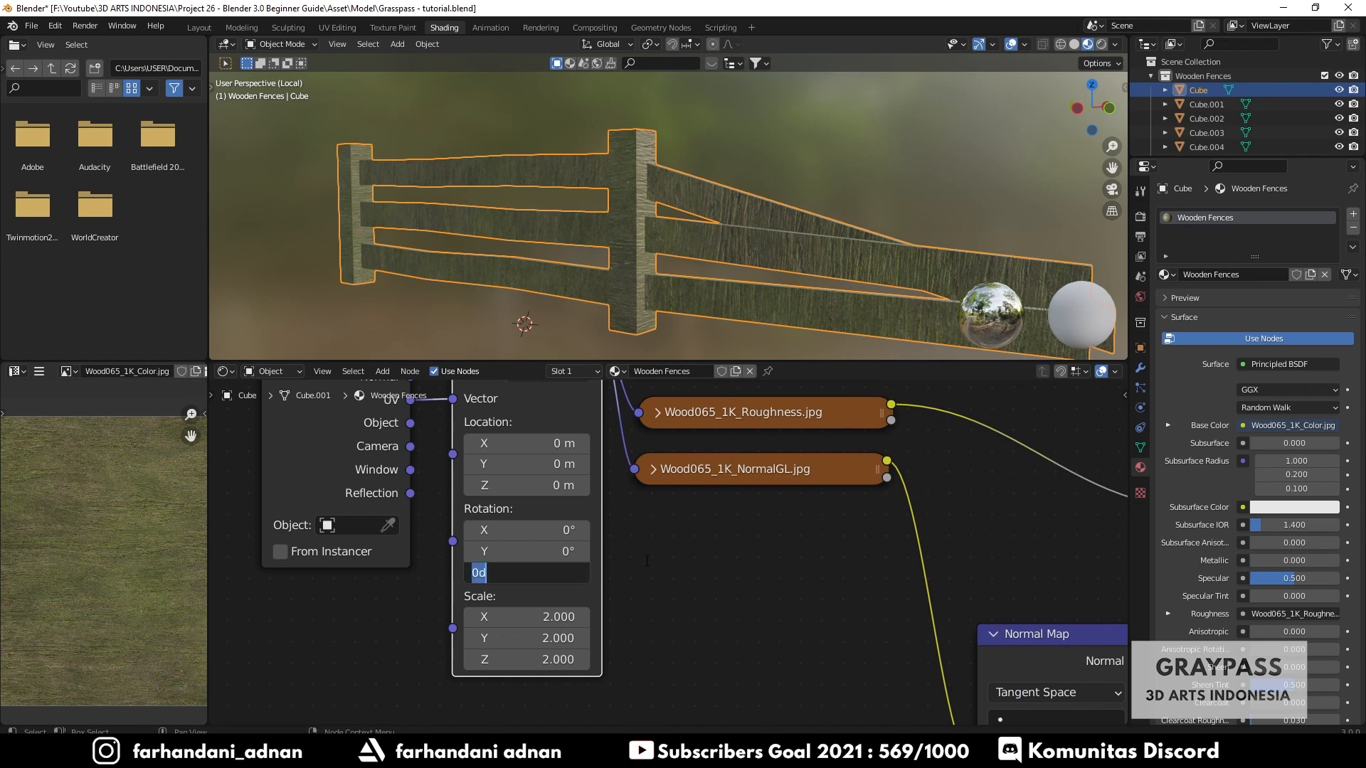
text(90)
key(Return)
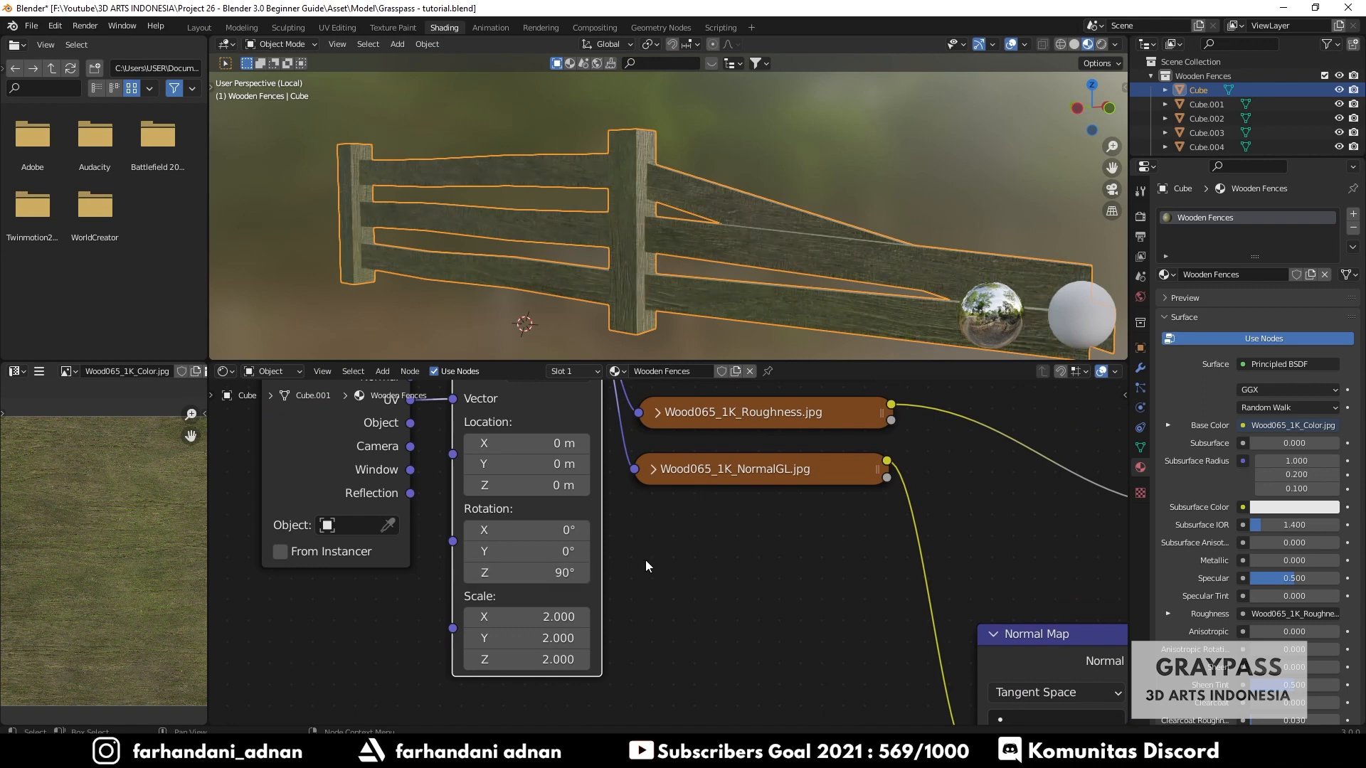
- Inspect the rescaled, rotated wood texture on the fence up close
middle_drag(725, 246, 681, 250)
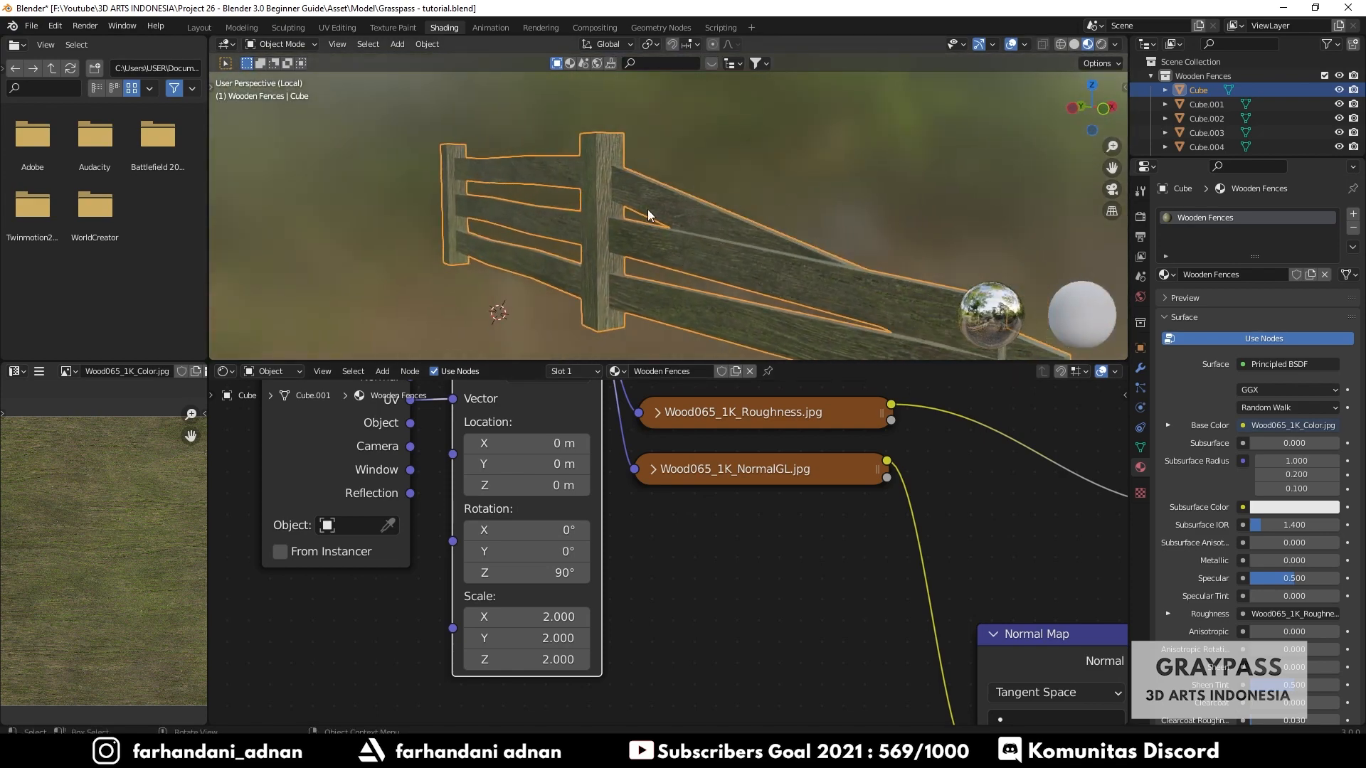
scroll(645, 209, up, 3)
middle_drag(599, 225, 633, 238)
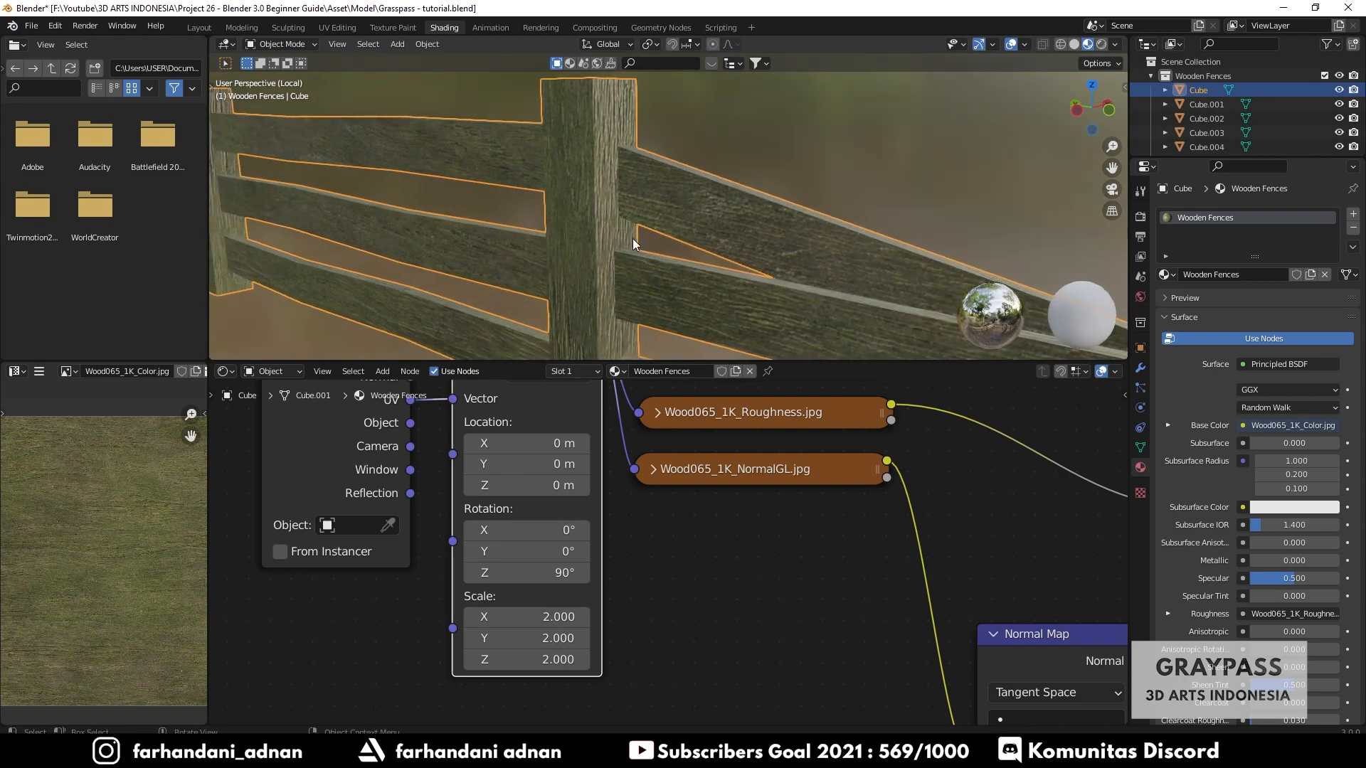
scroll(635, 249, down, 4)
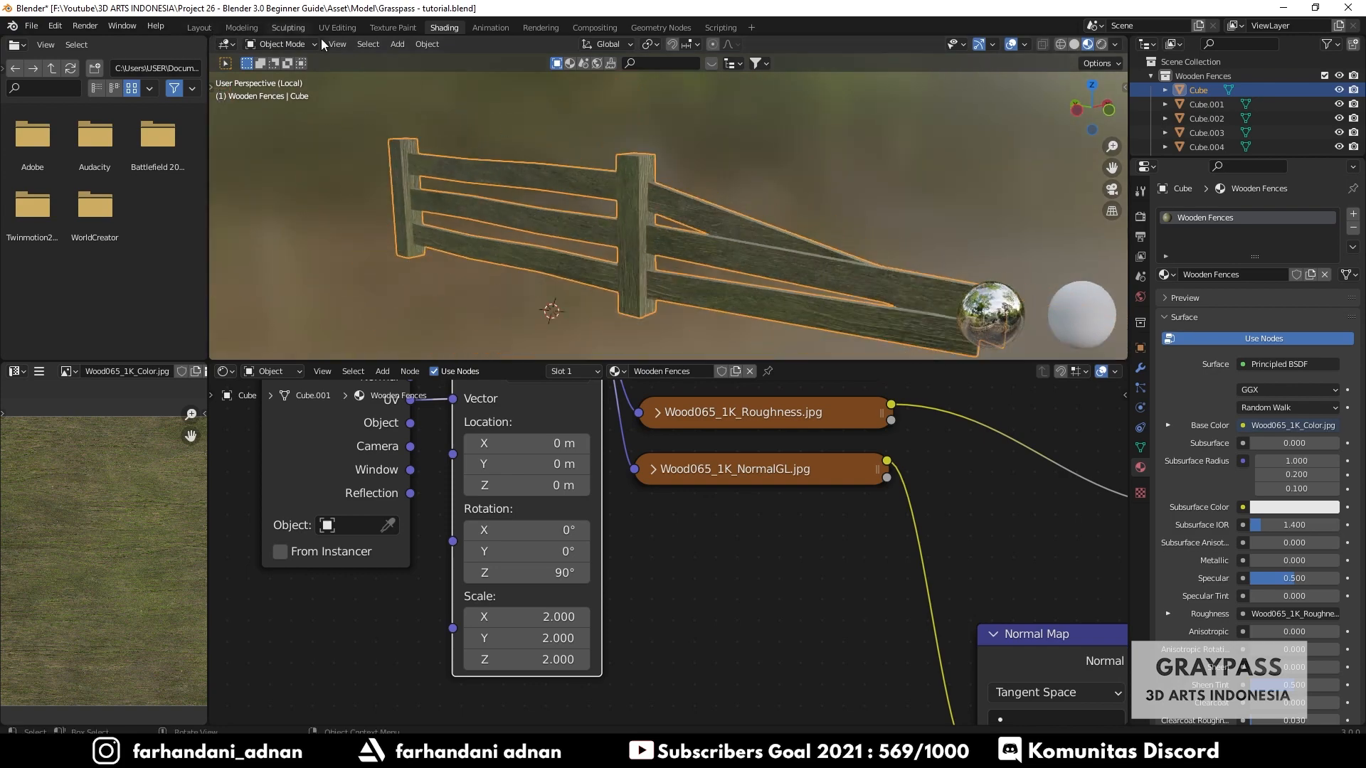
- Toggle local view and examine the textured fence within the whole island scene
key(KP_Divide)
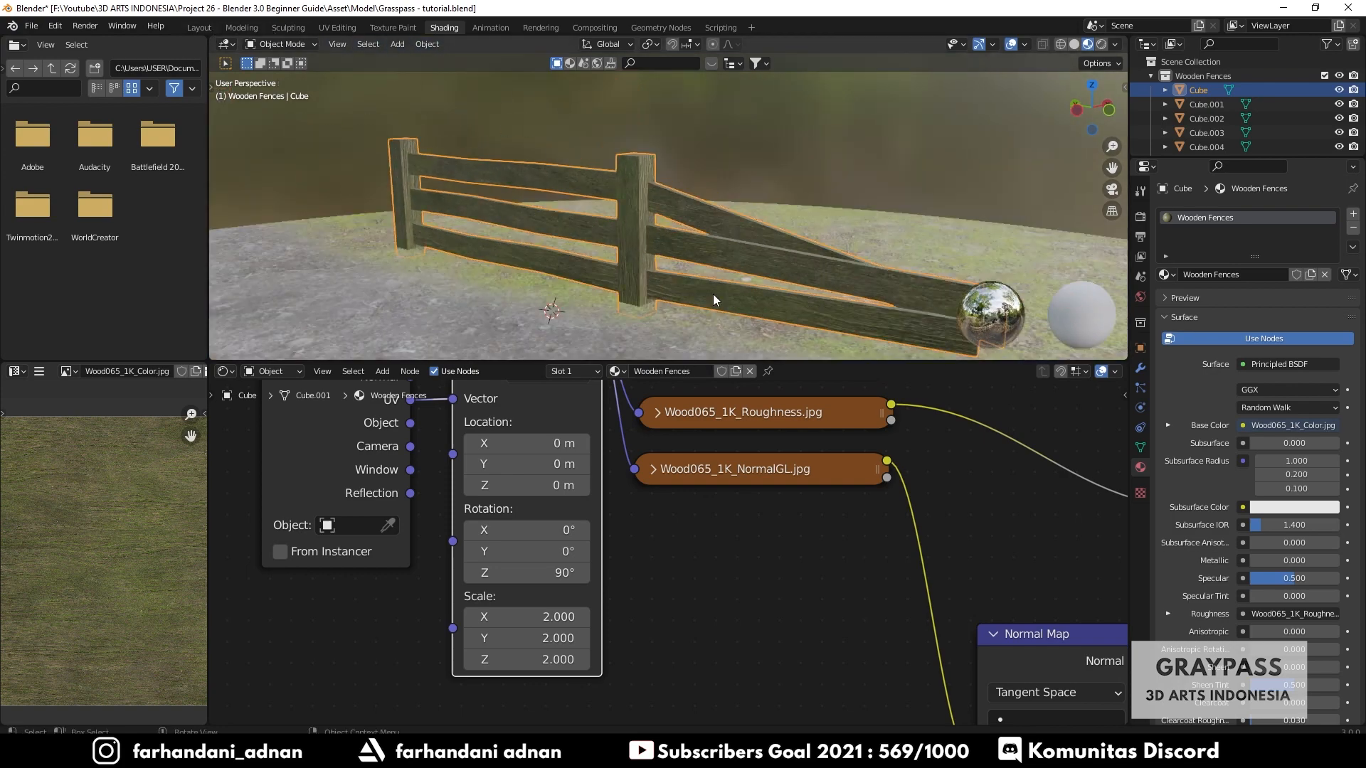
key(alt+a)
middle_drag(737, 263, 693, 257)
scroll(601, 240, up, 3)
click(604, 228)
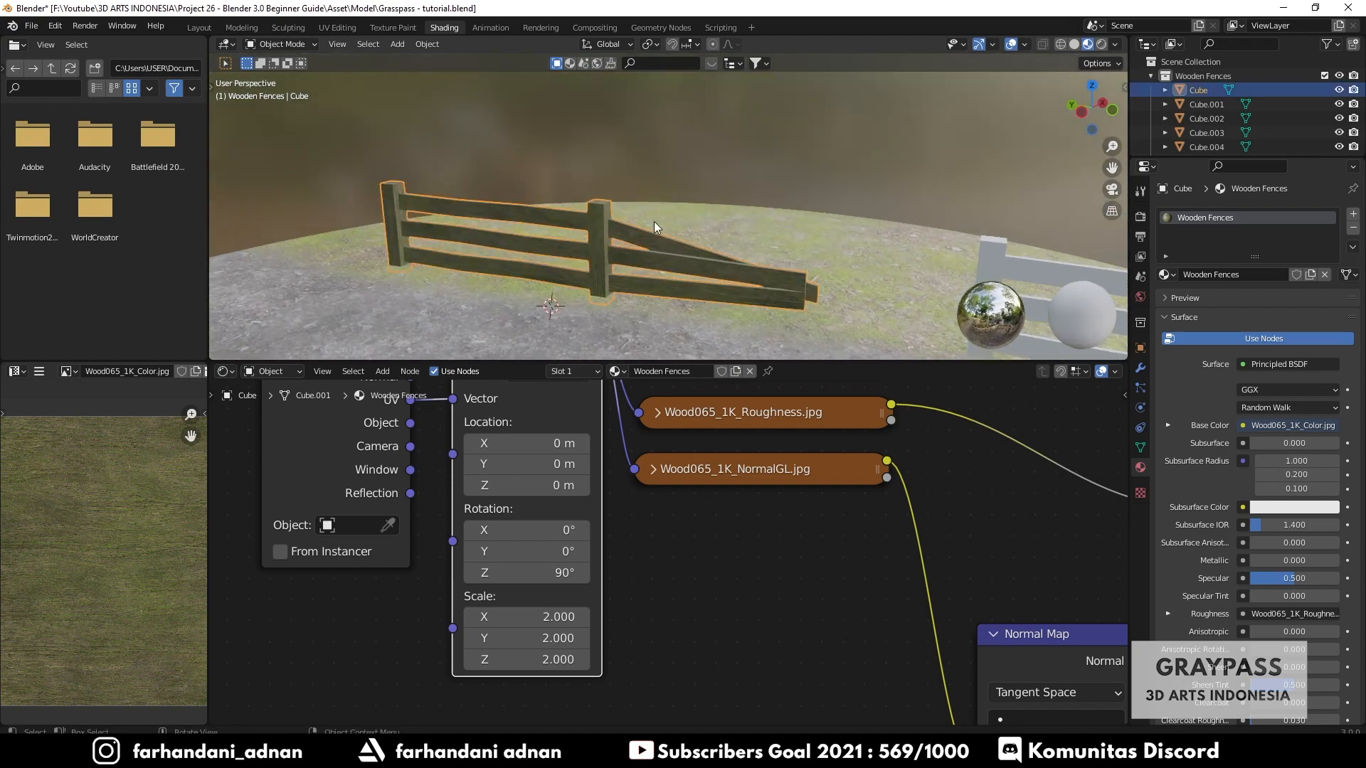
key(KP_Divide)
key(KP_Divide)
key(KP_Divide)
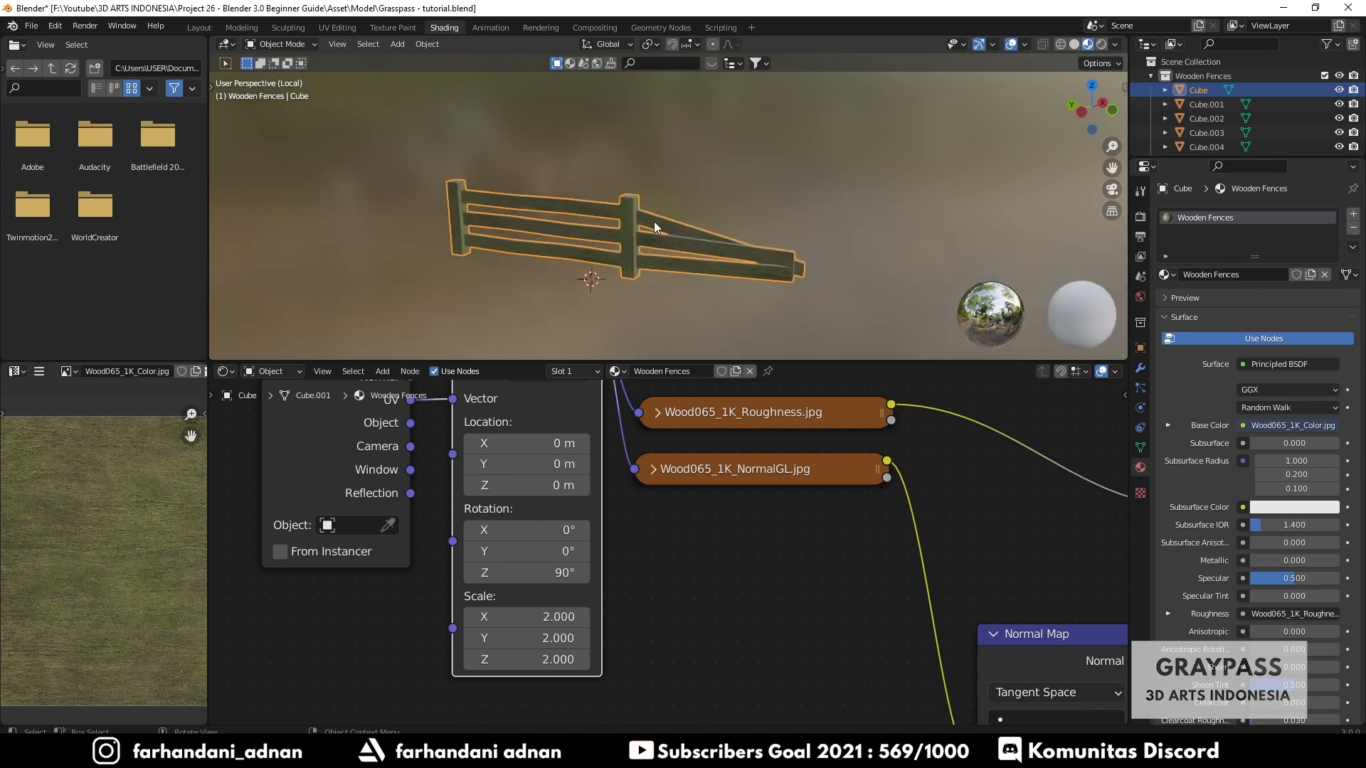
key(KP_Divide)
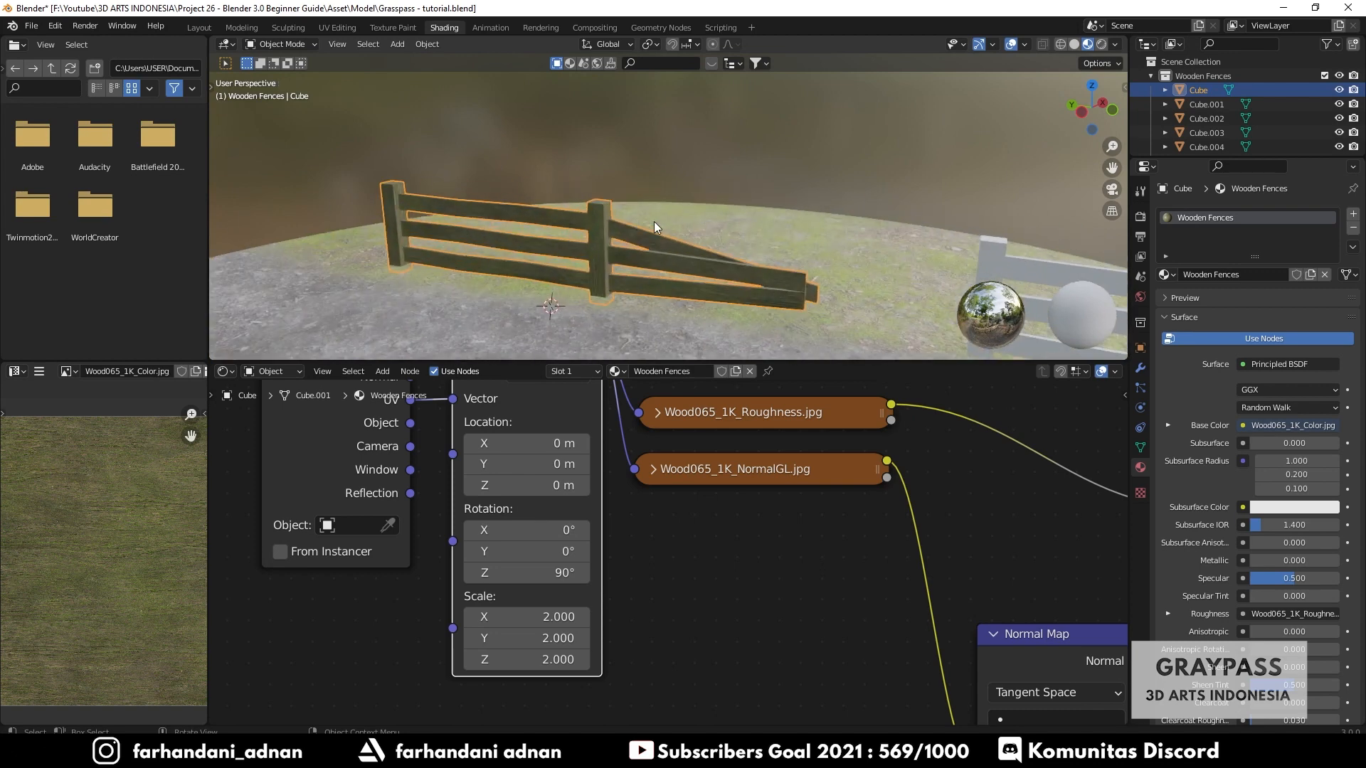
key(KP_Divide)
key(KP_Divide)
middle_drag(654, 221, 613, 229)
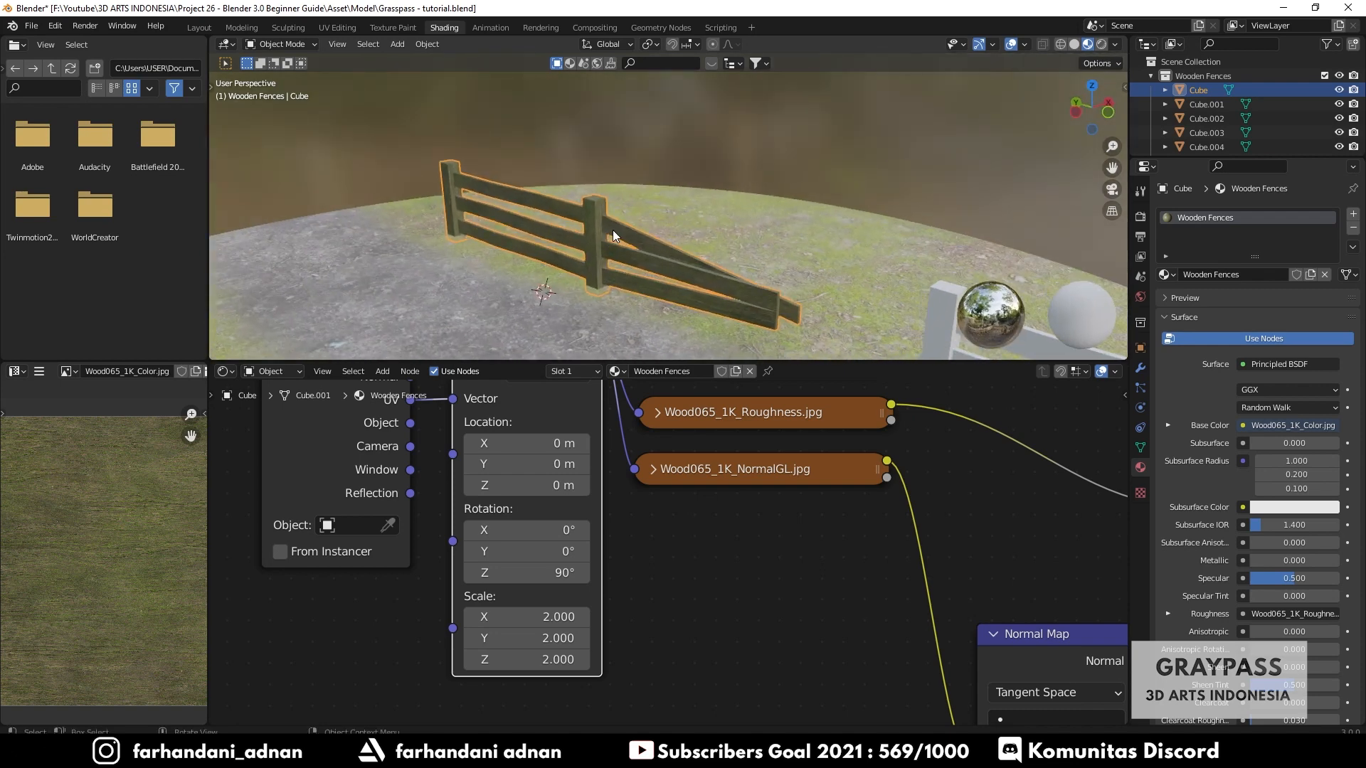
key(KP_Divide)
key(KP_Divide)
key(KP_Divide)
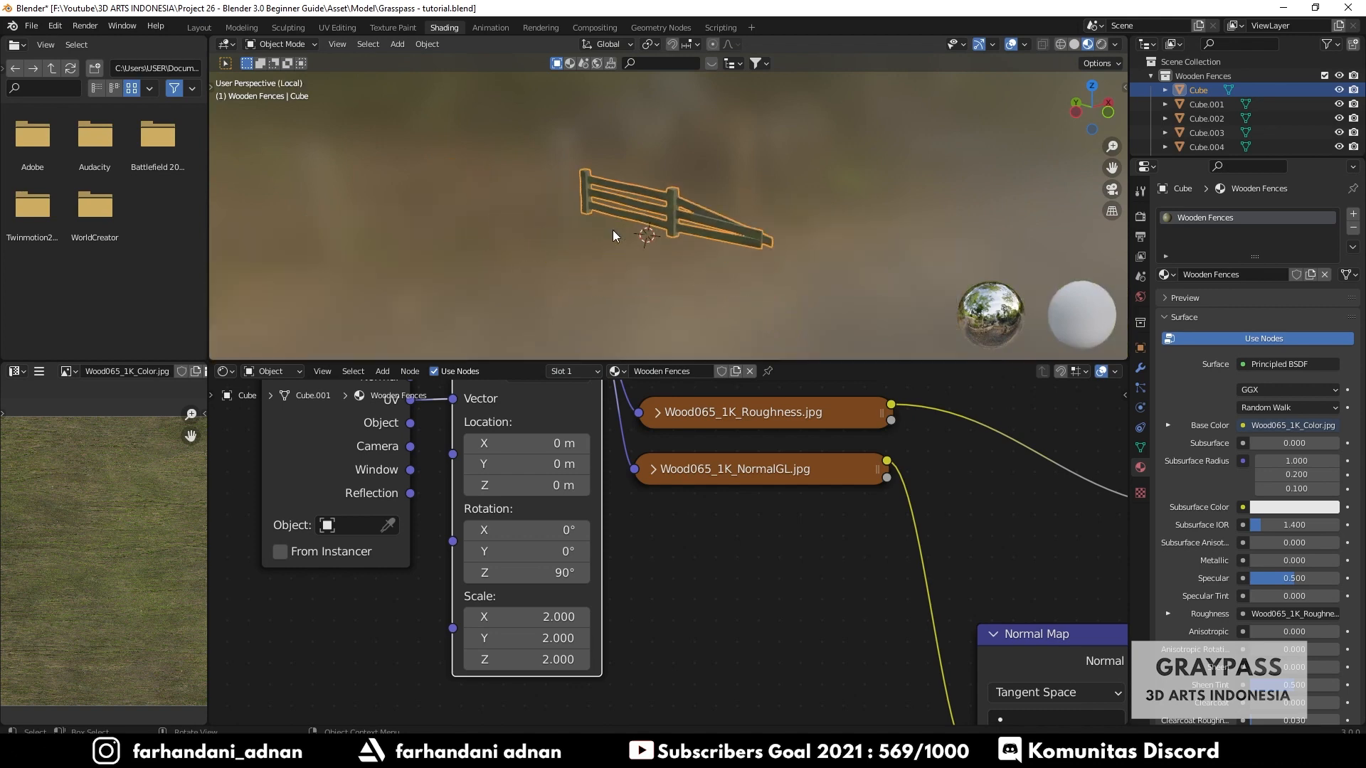
key(KP_Divide)
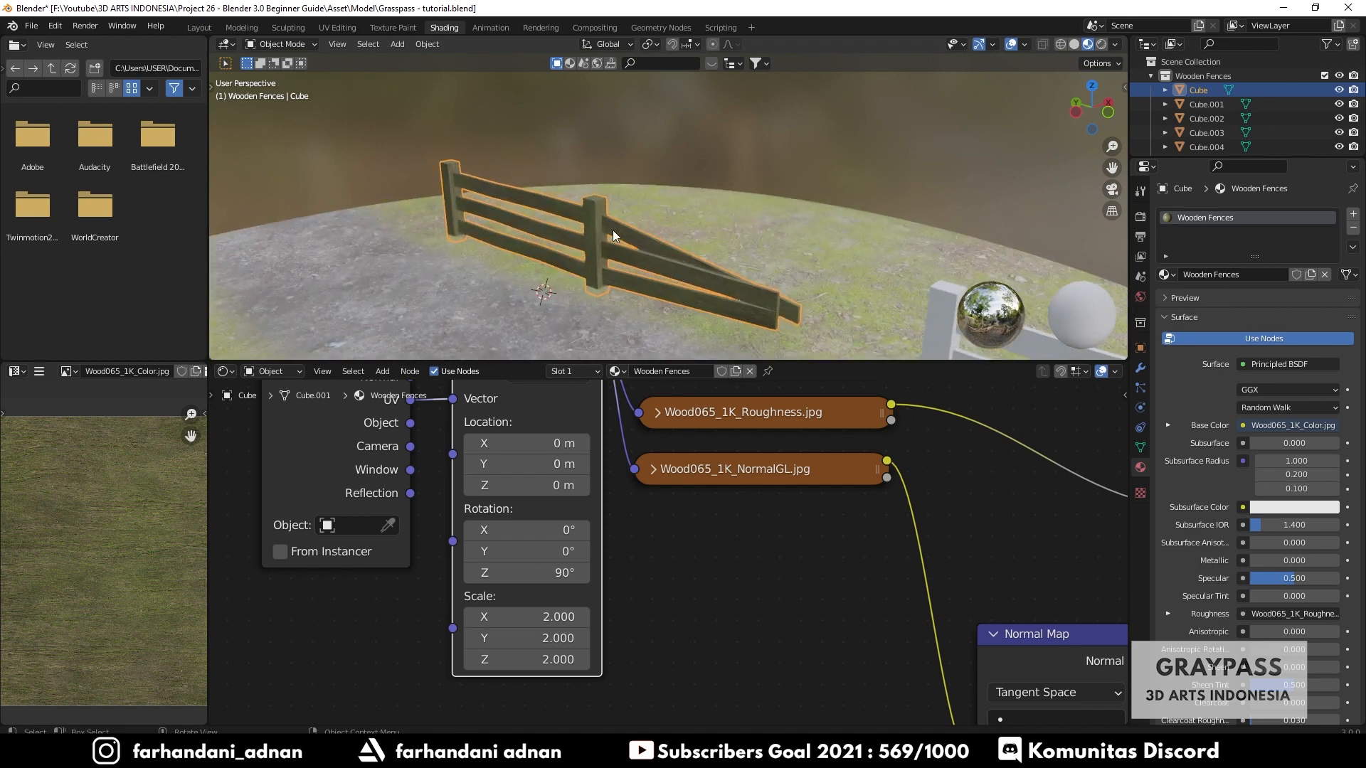
mouse_move(579, 229)
middle_down()
mouse_move(626, 252)
mouse_move(484, 181)
mouse_move(569, 223)
middle_up()
middle_drag(725, 212, 525, 233)
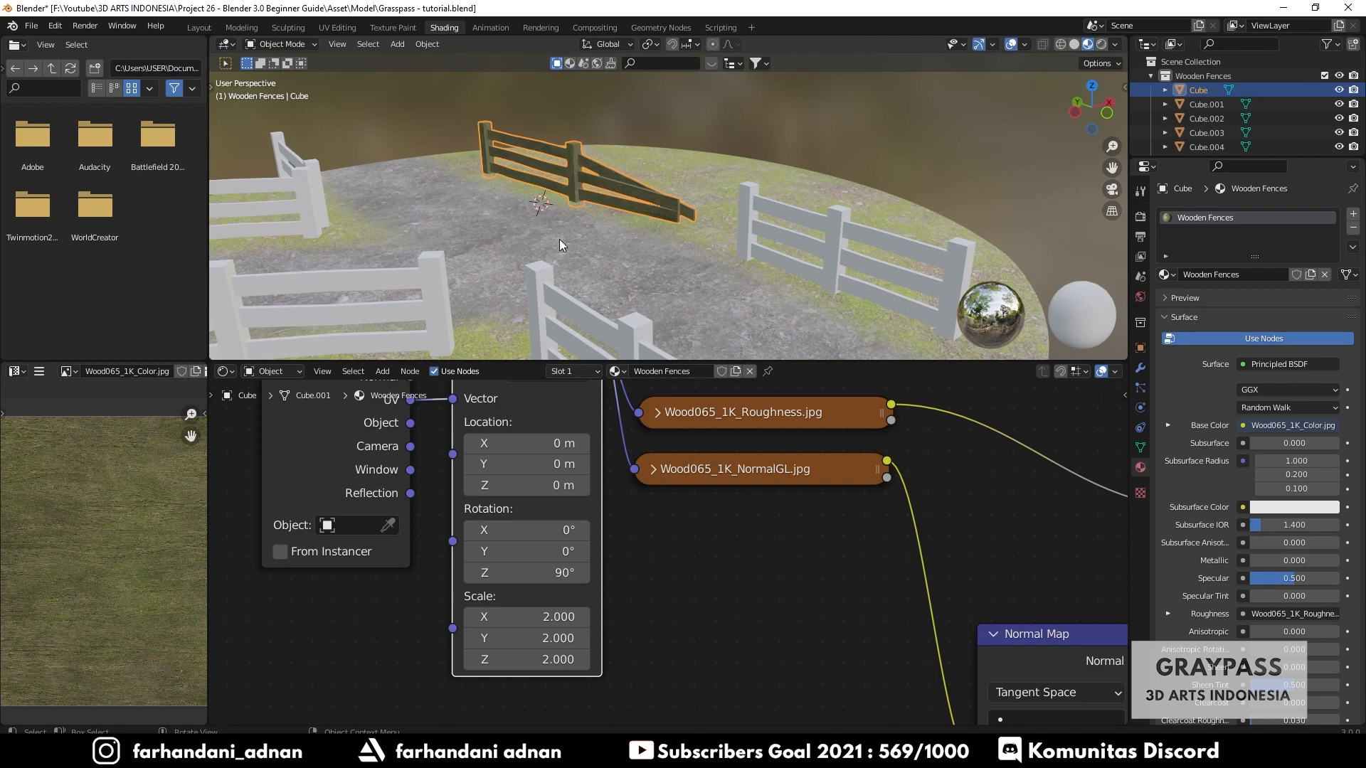
scroll(562, 240, down, 5)
scroll(845, 618, down, 3)
scroll(846, 617, down, 3)
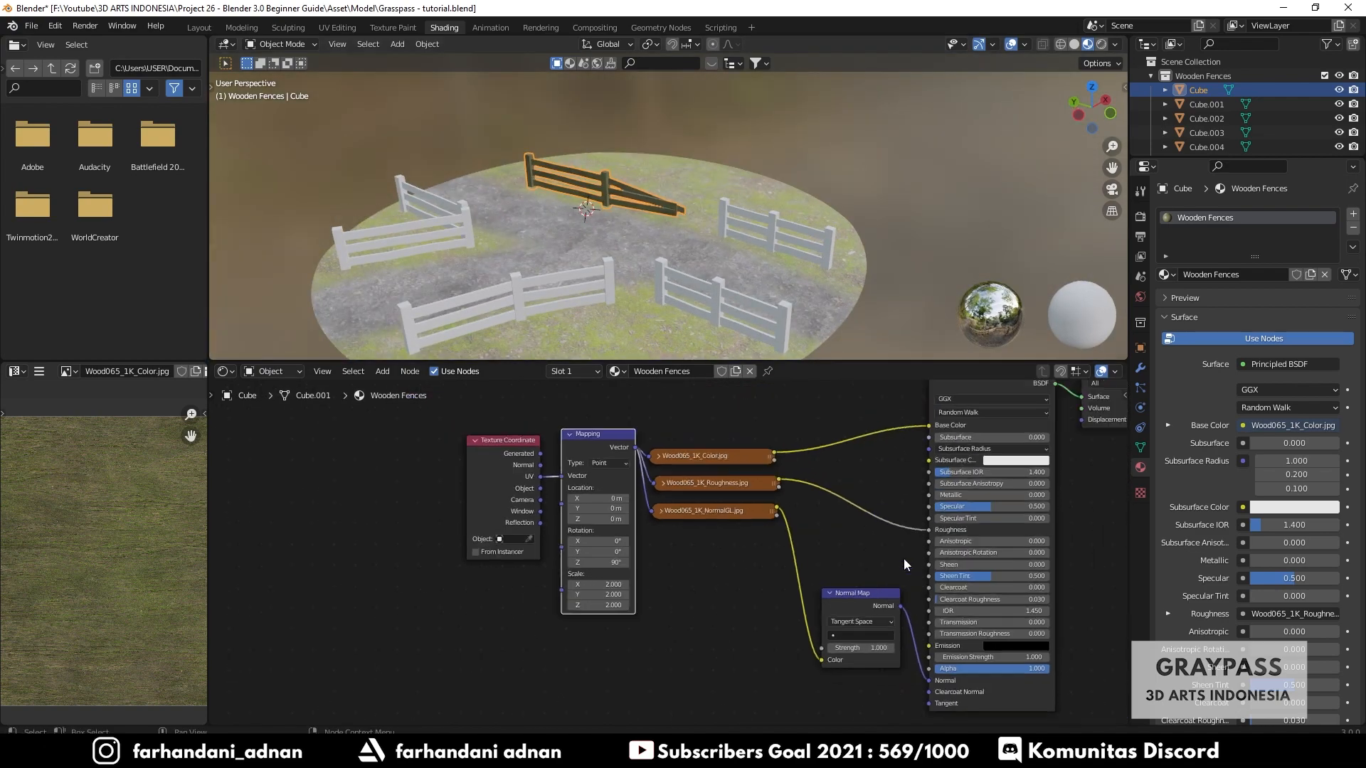
- Assign the Wooden Fences material to the second fence, Cube.001
drag(433, 421, 823, 697)
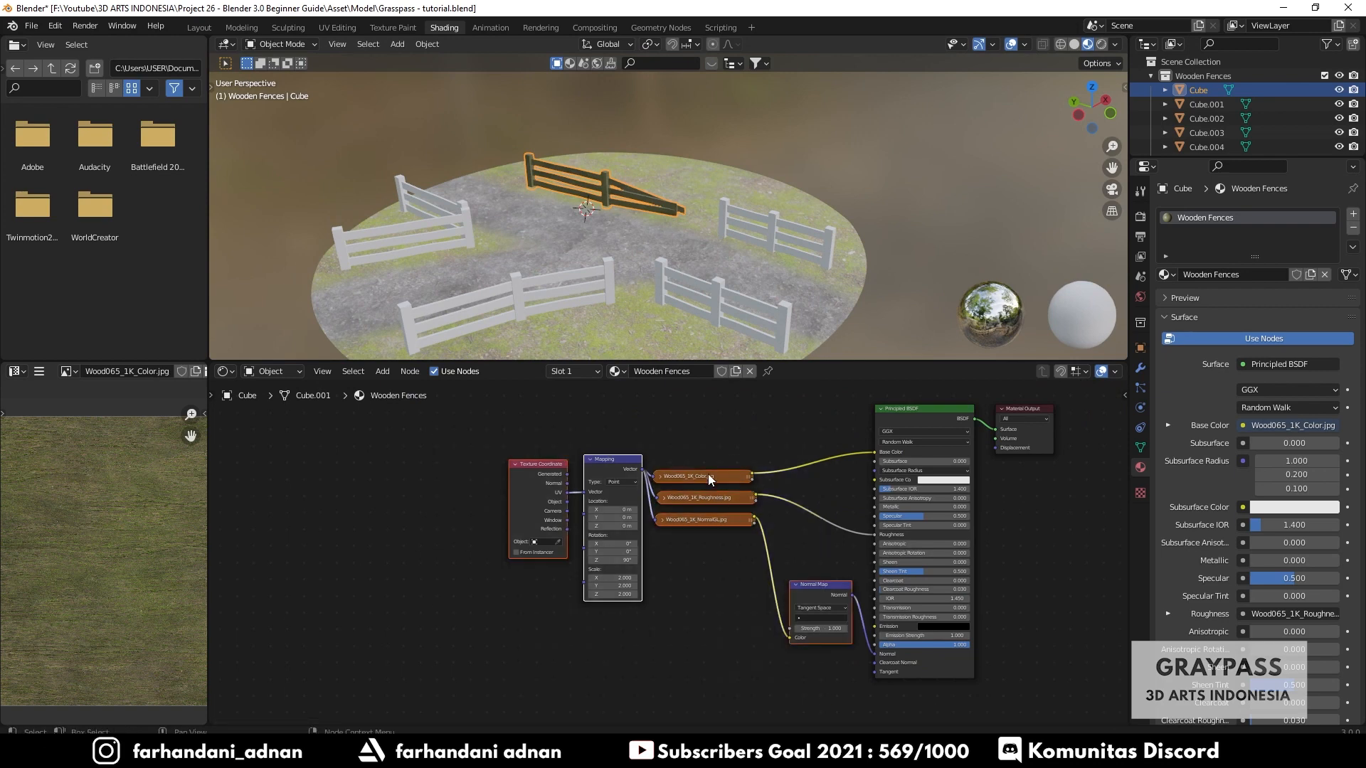
click(773, 233)
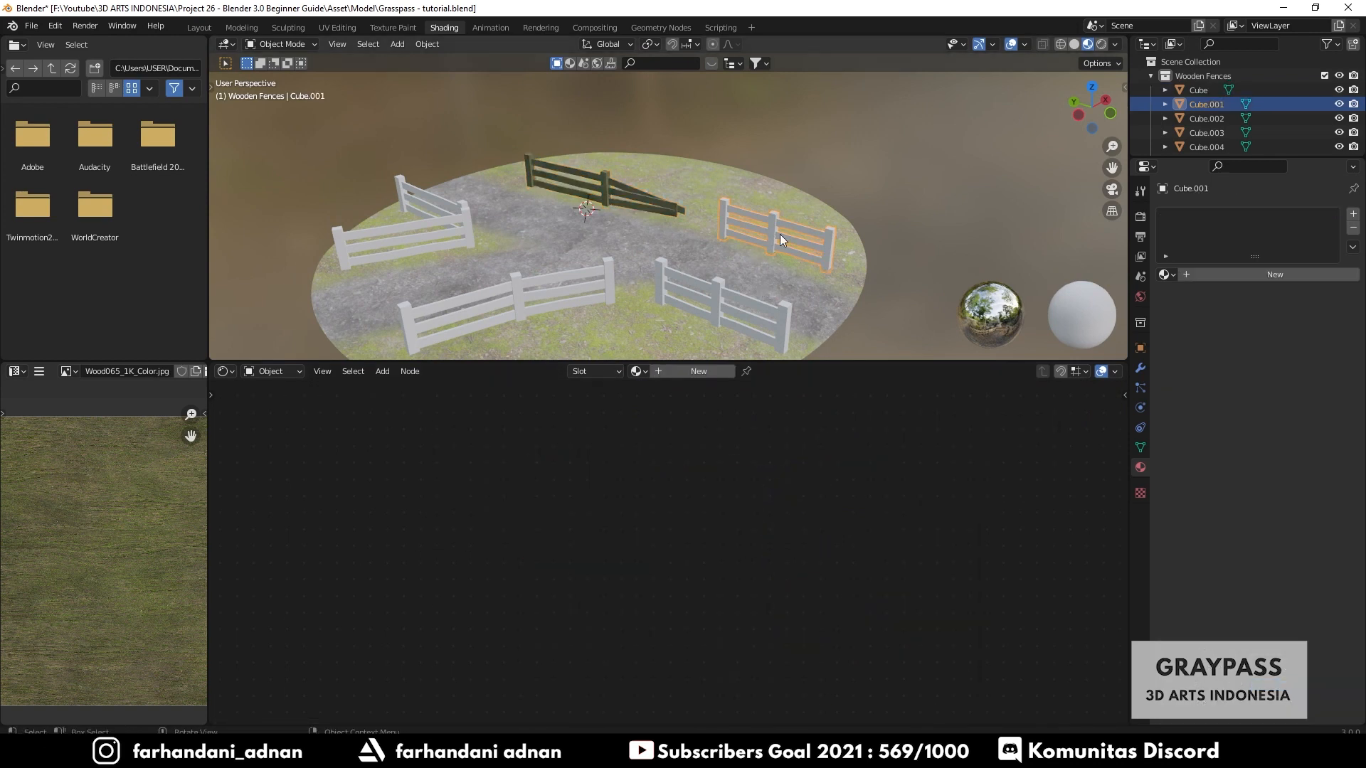
click(632, 205)
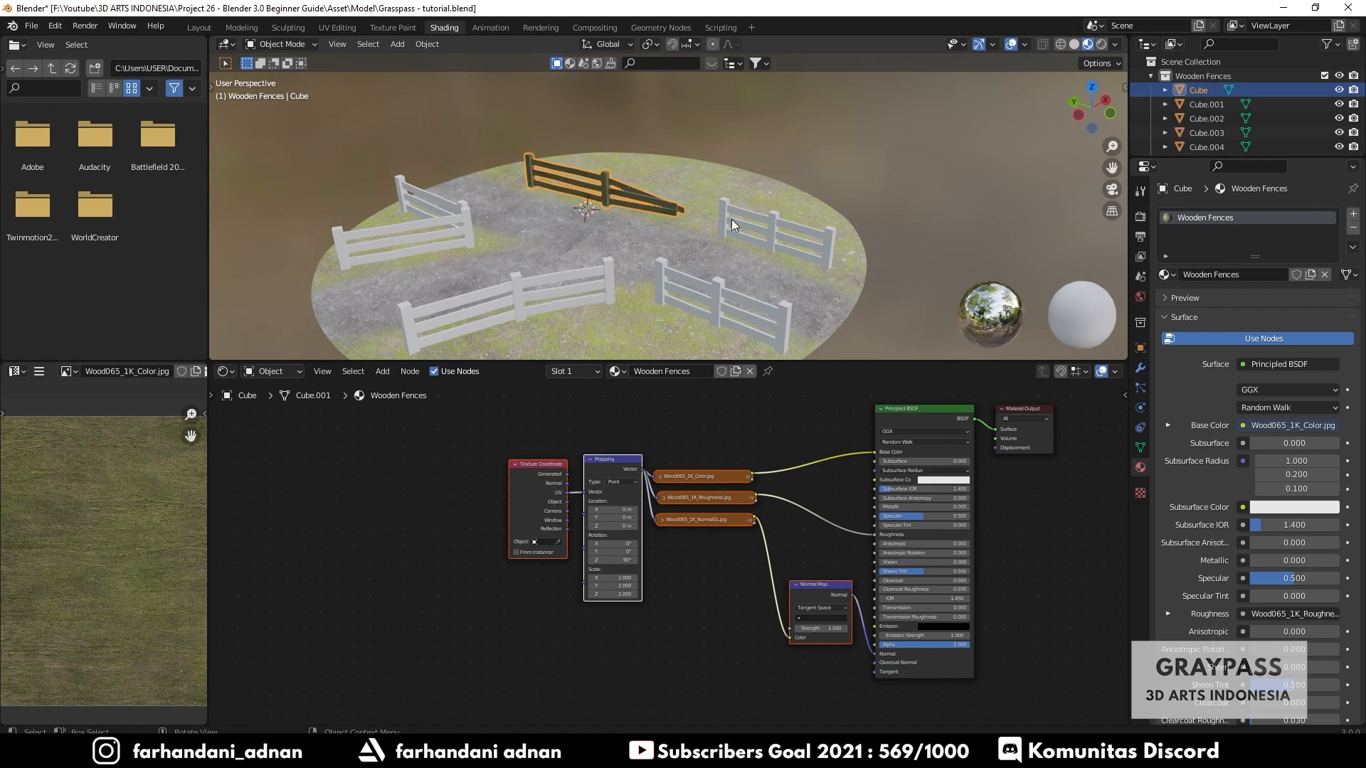
scroll(673, 209, up, 3)
scroll(785, 210, up, 2)
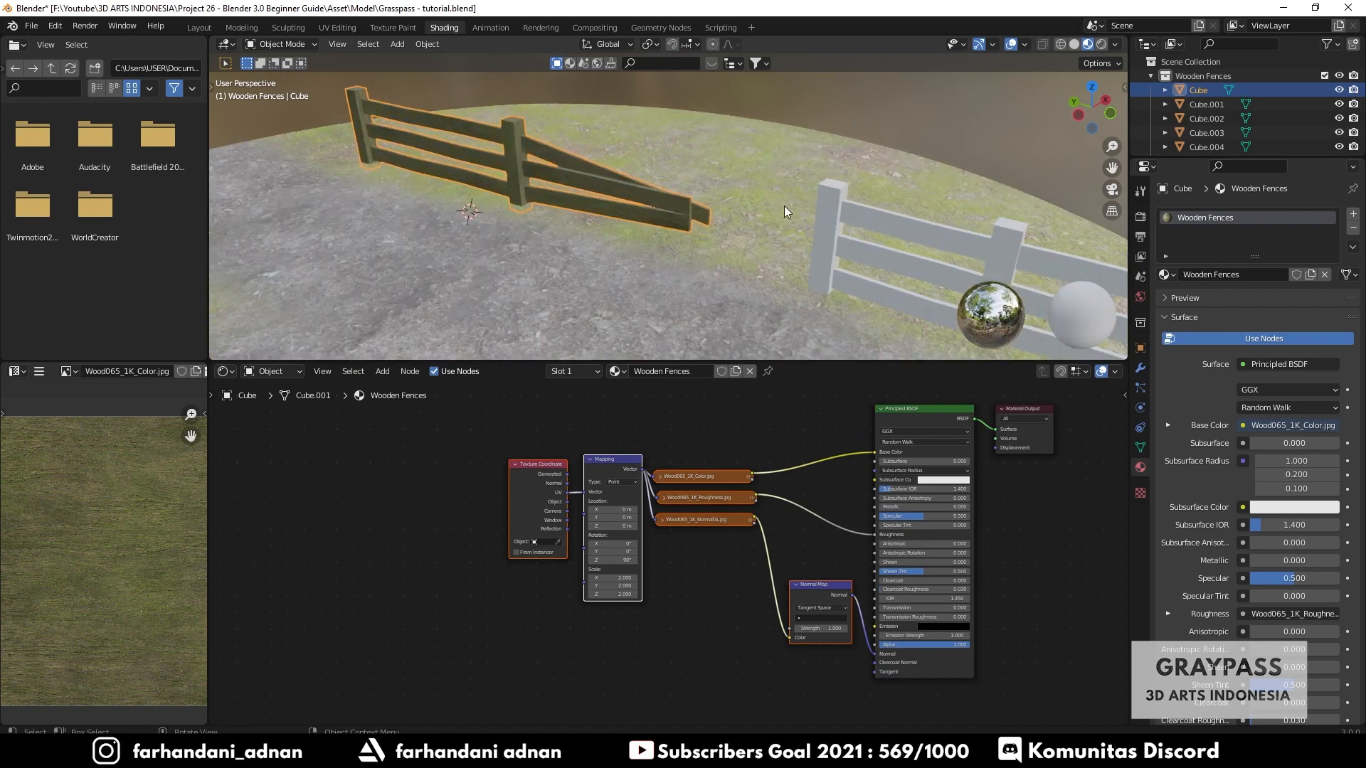
click(822, 202)
middle_drag(915, 204, 841, 228)
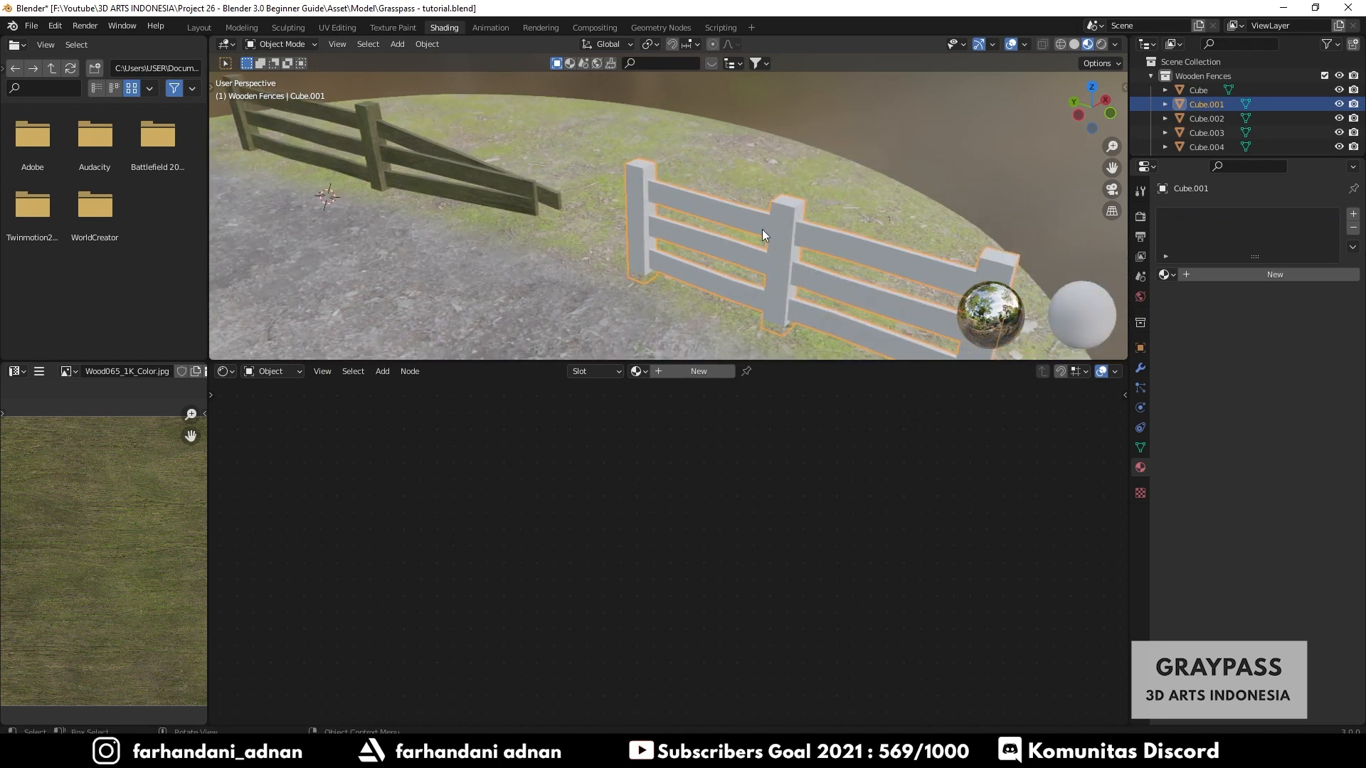
click(637, 372)
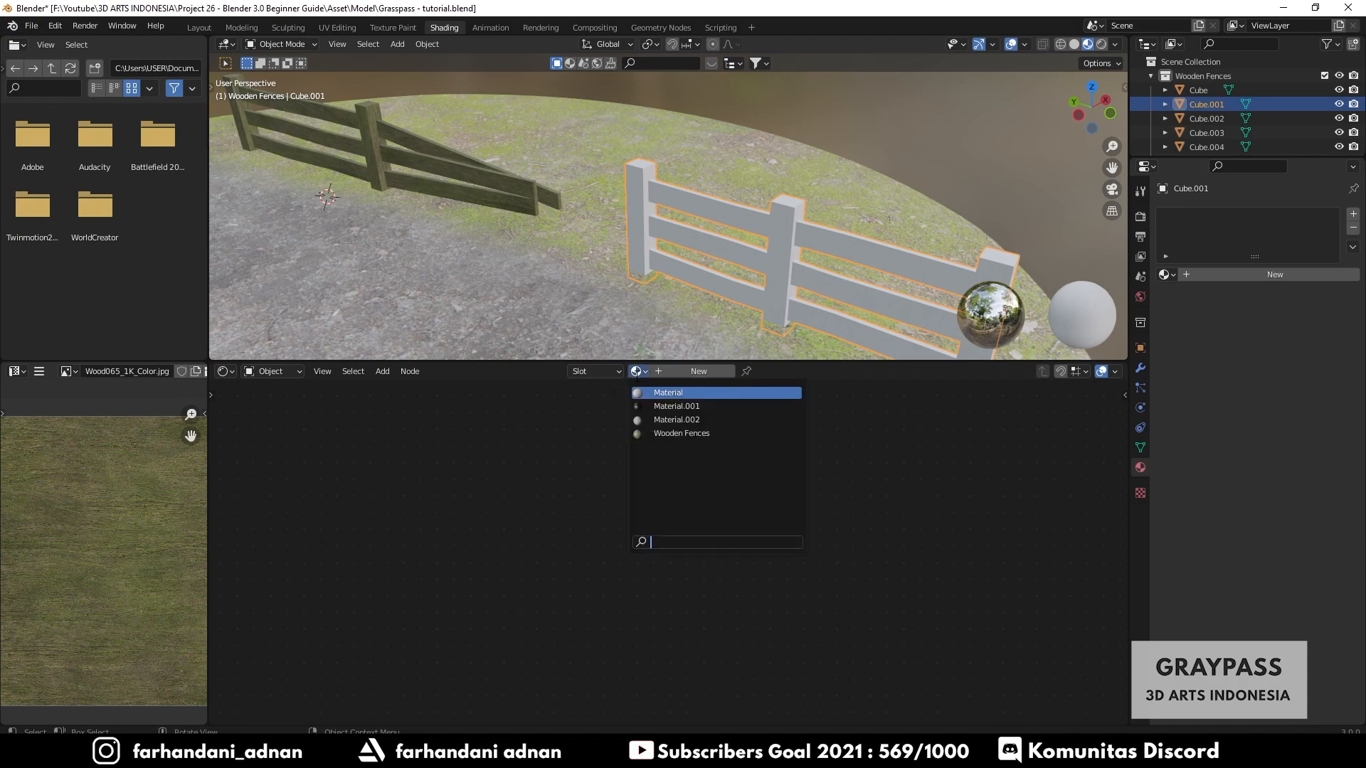
click(667, 434)
- Smart UV Project the second fence's mesh in Edit Mode and return to Object Mode
scroll(773, 255, up, 5)
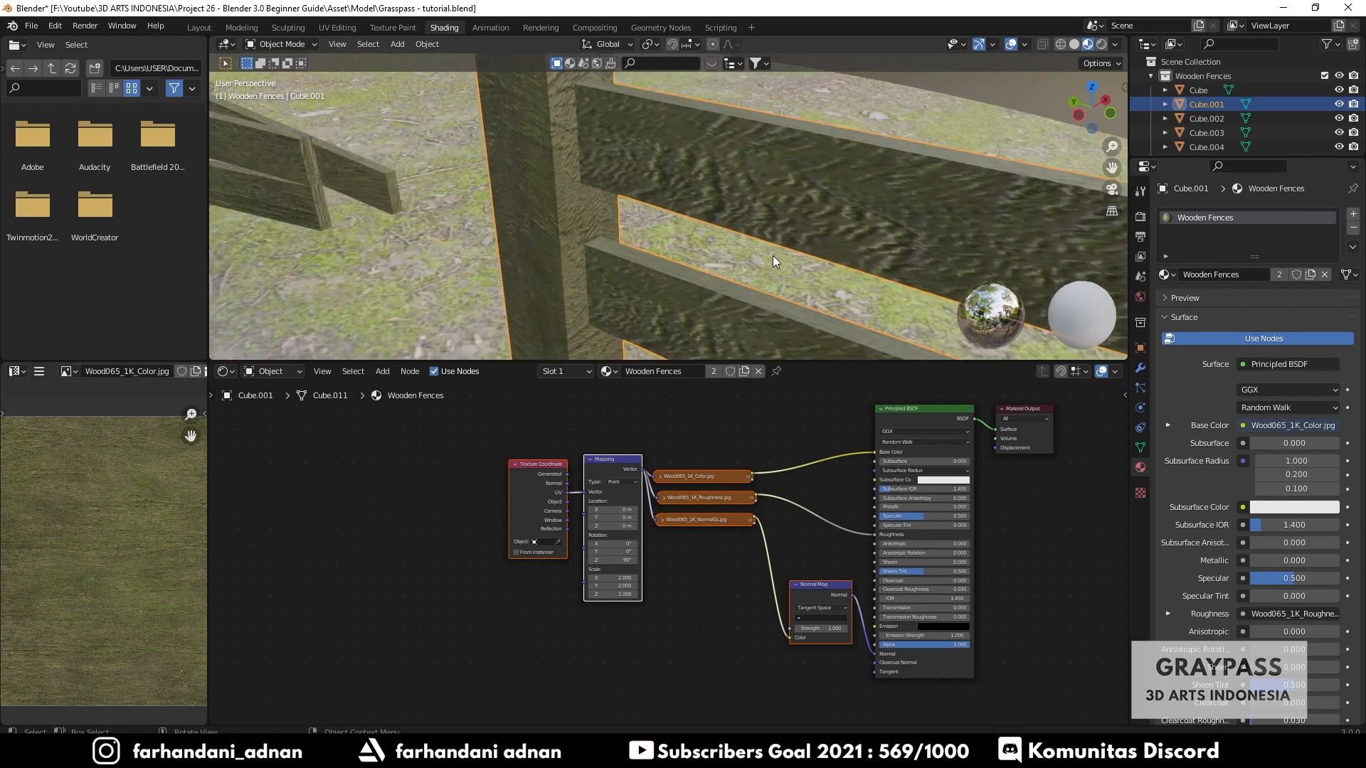
scroll(773, 255, down, 5)
mouse_move(774, 254)
middle_down()
mouse_move(660, 225)
mouse_move(796, 245)
middle_up()
scroll(744, 245, down, 4)
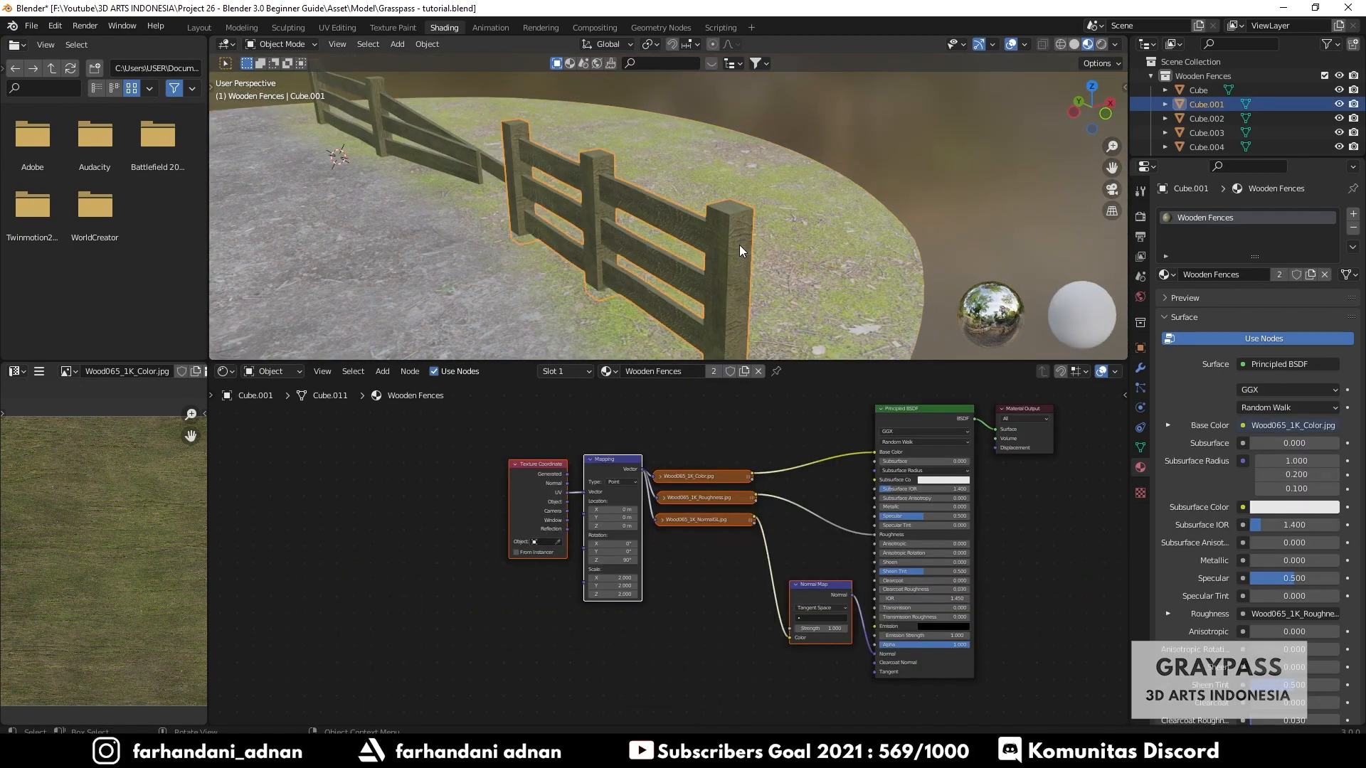
key(Tab)
click(588, 44)
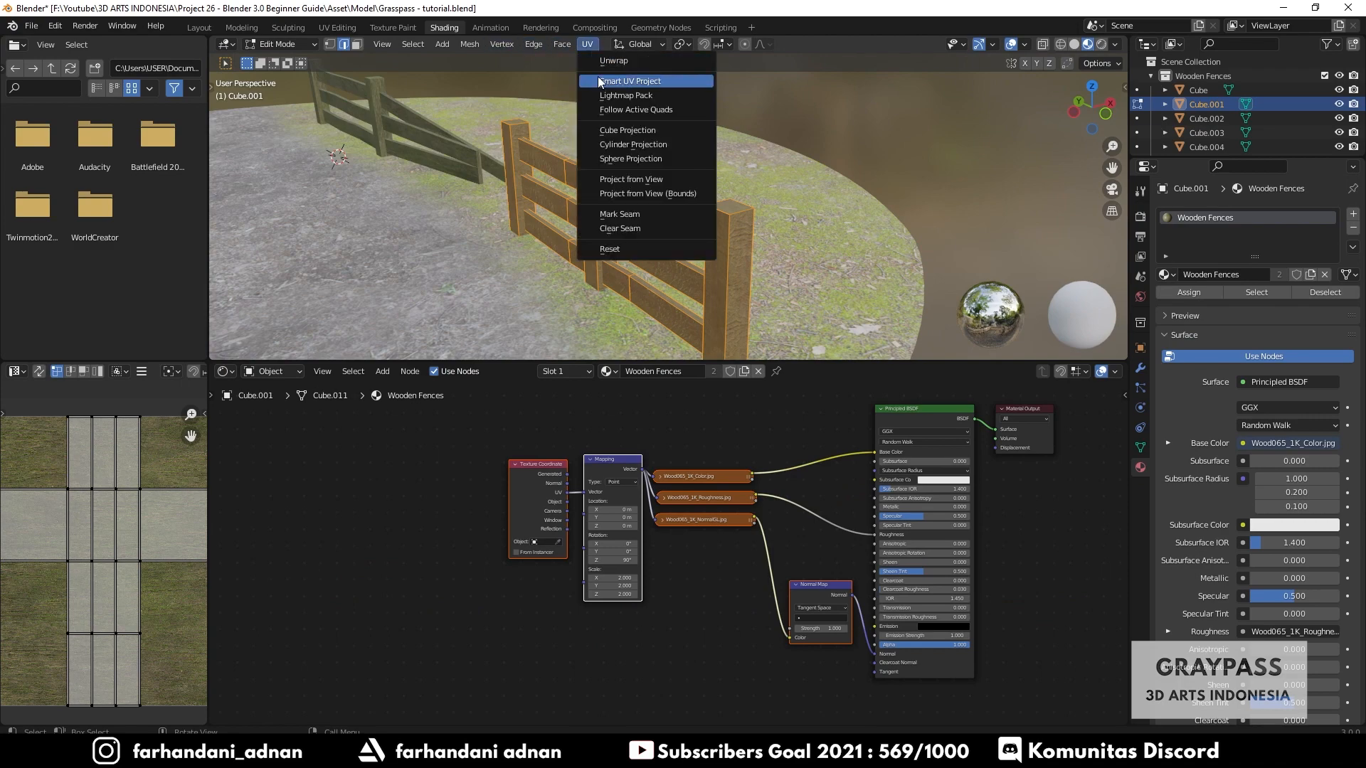
click(644, 81)
click(610, 191)
key(Tab)
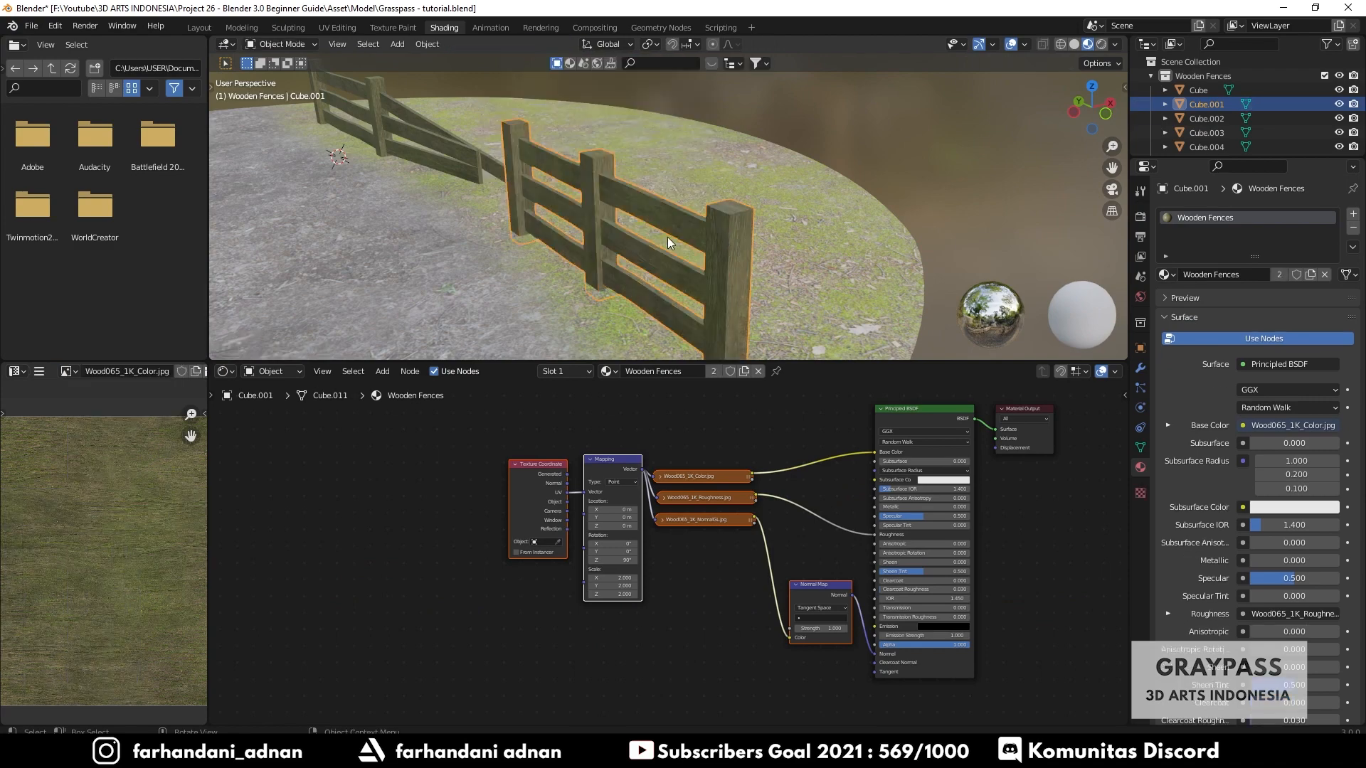
- Select the third fence, Cube.002, and Smart UV Project its mesh
middle_drag(667, 237, 621, 275)
scroll(710, 237, down, 3)
click(590, 207)
scroll(613, 204, down, 5)
key(Tab)
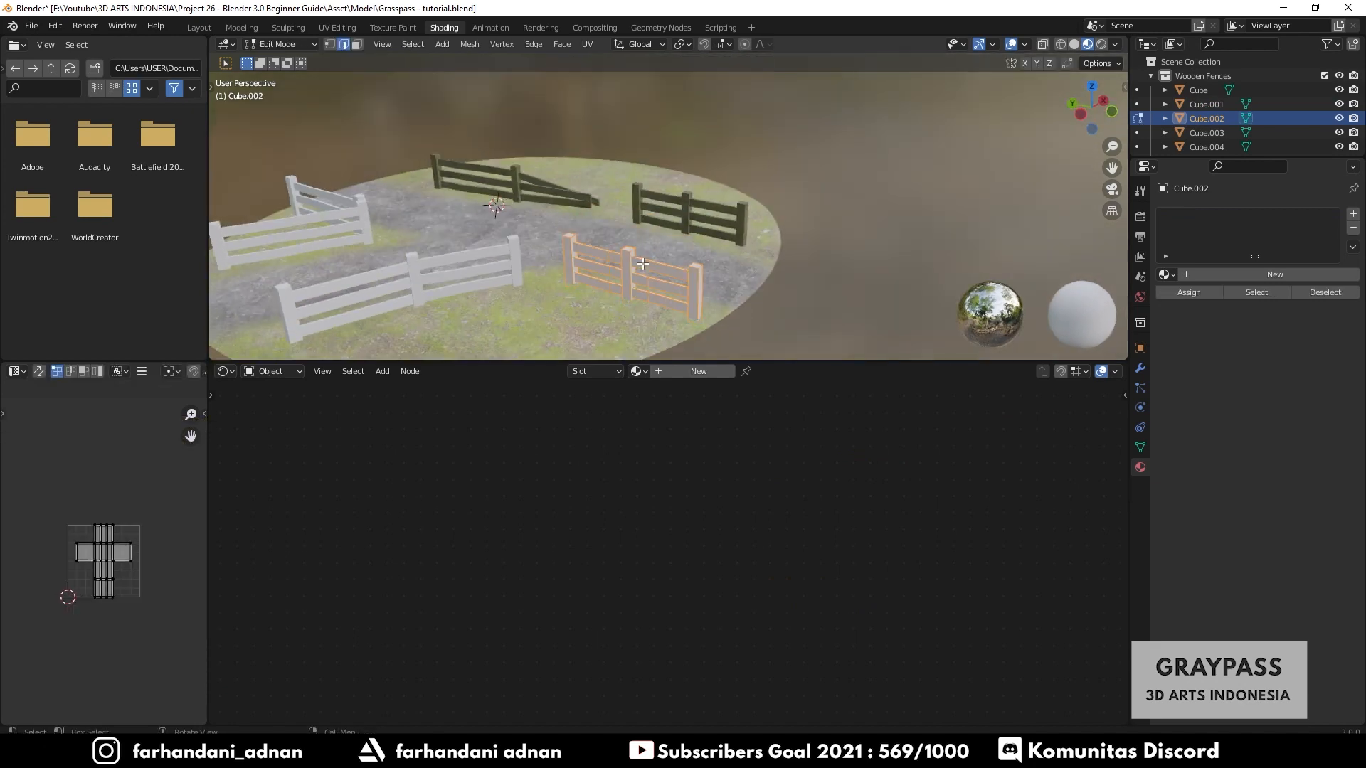
key(u)
click(640, 263)
click(631, 375)
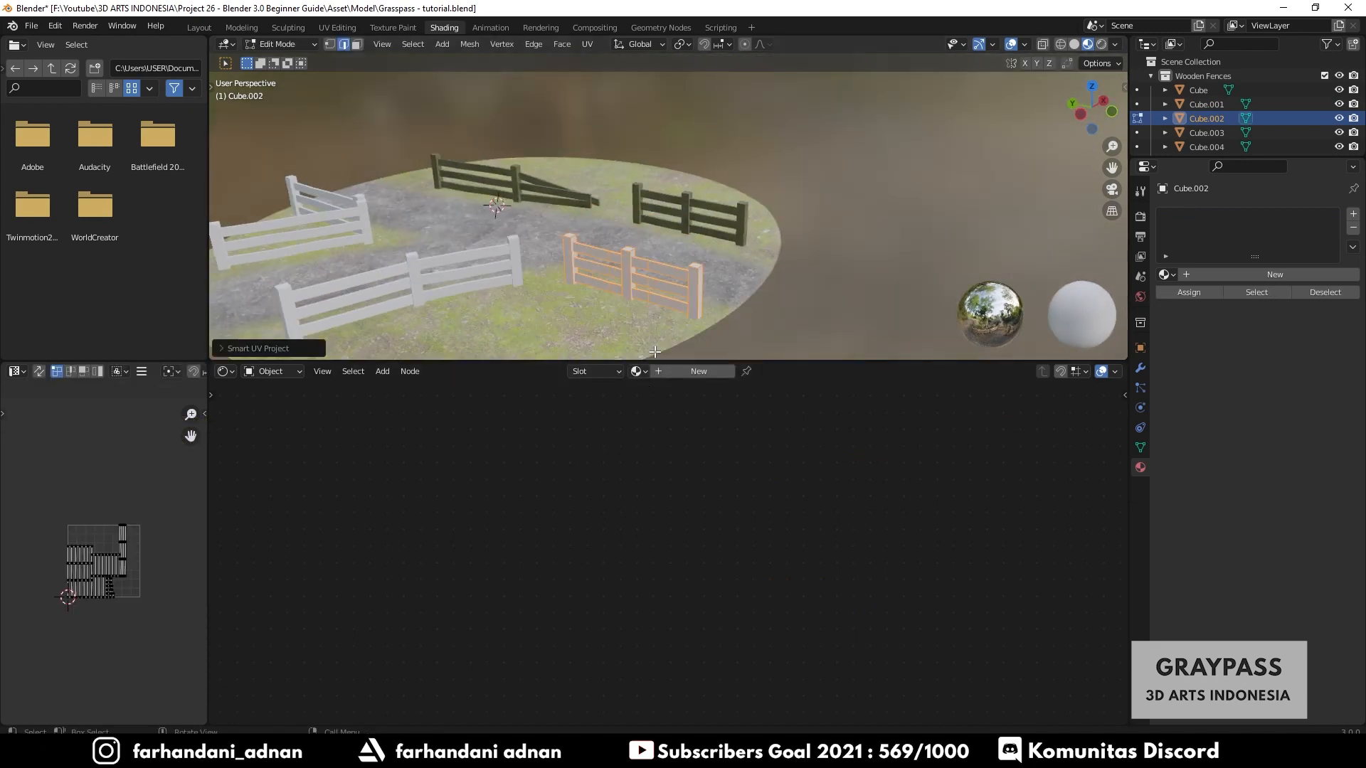
key(Tab)
- Select the fourth fence, Cube.003, select all its geometry and Smart UV Project it
click(513, 253)
key(Tab)
key(a)
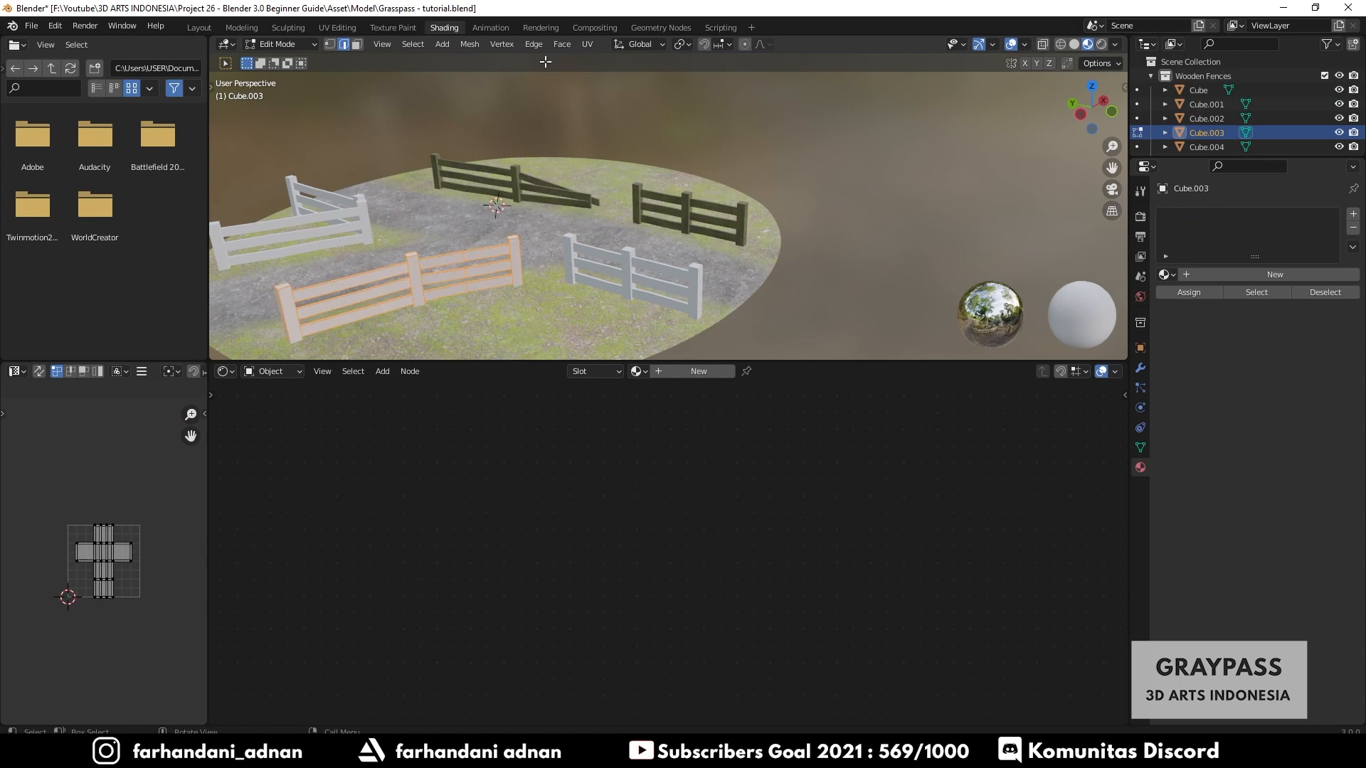
click(579, 42)
click(608, 81)
click(607, 196)
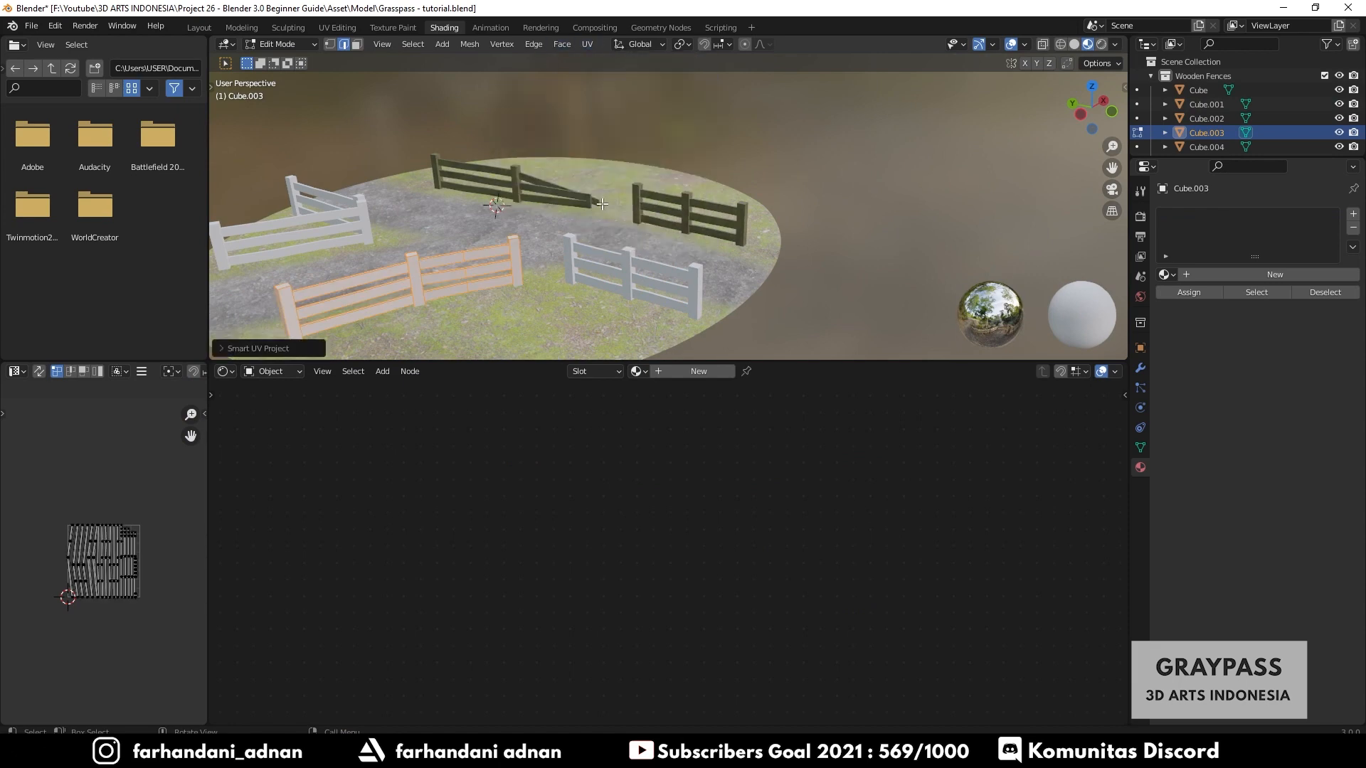
key(Tab)
- Select the fifth fence, Cube.004, select all its geometry and Smart UV Project it
click(361, 212)
key(Tab)
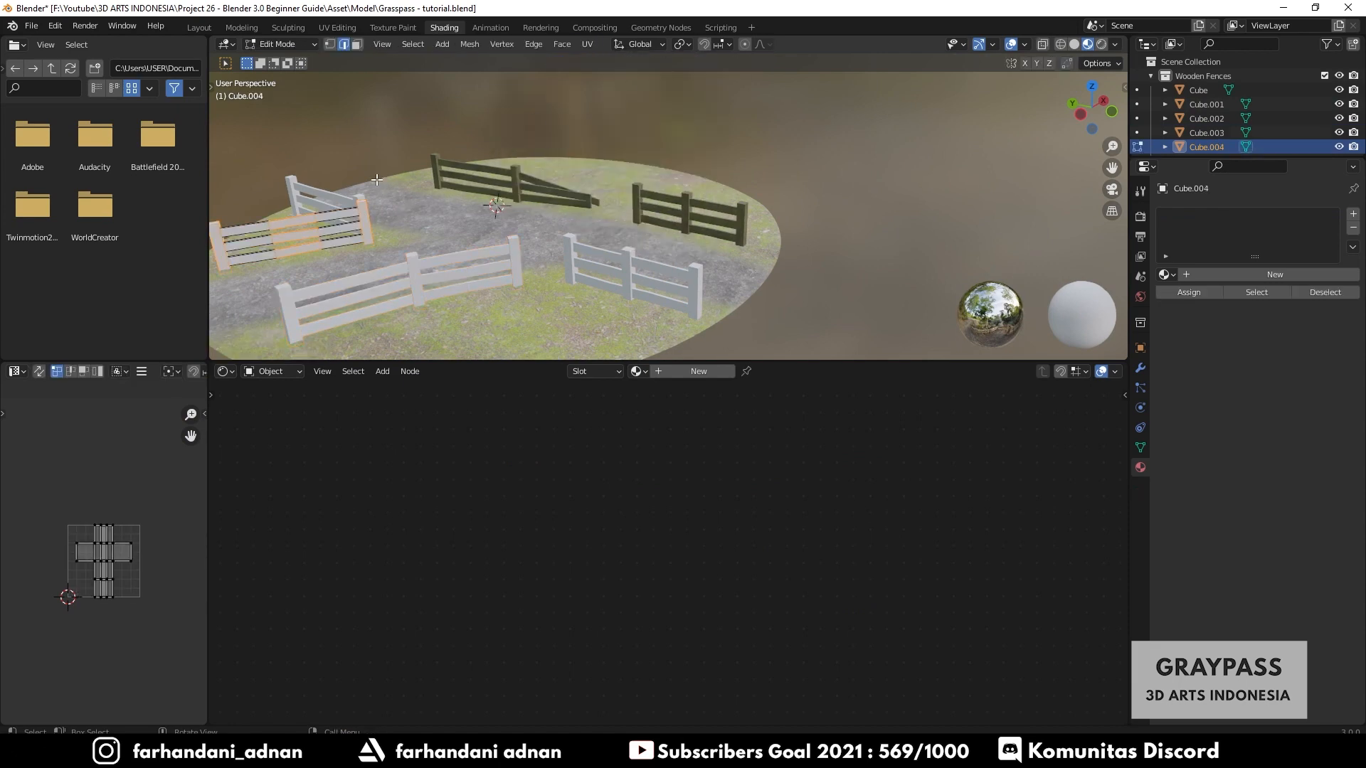
key(a)
click(588, 44)
click(609, 80)
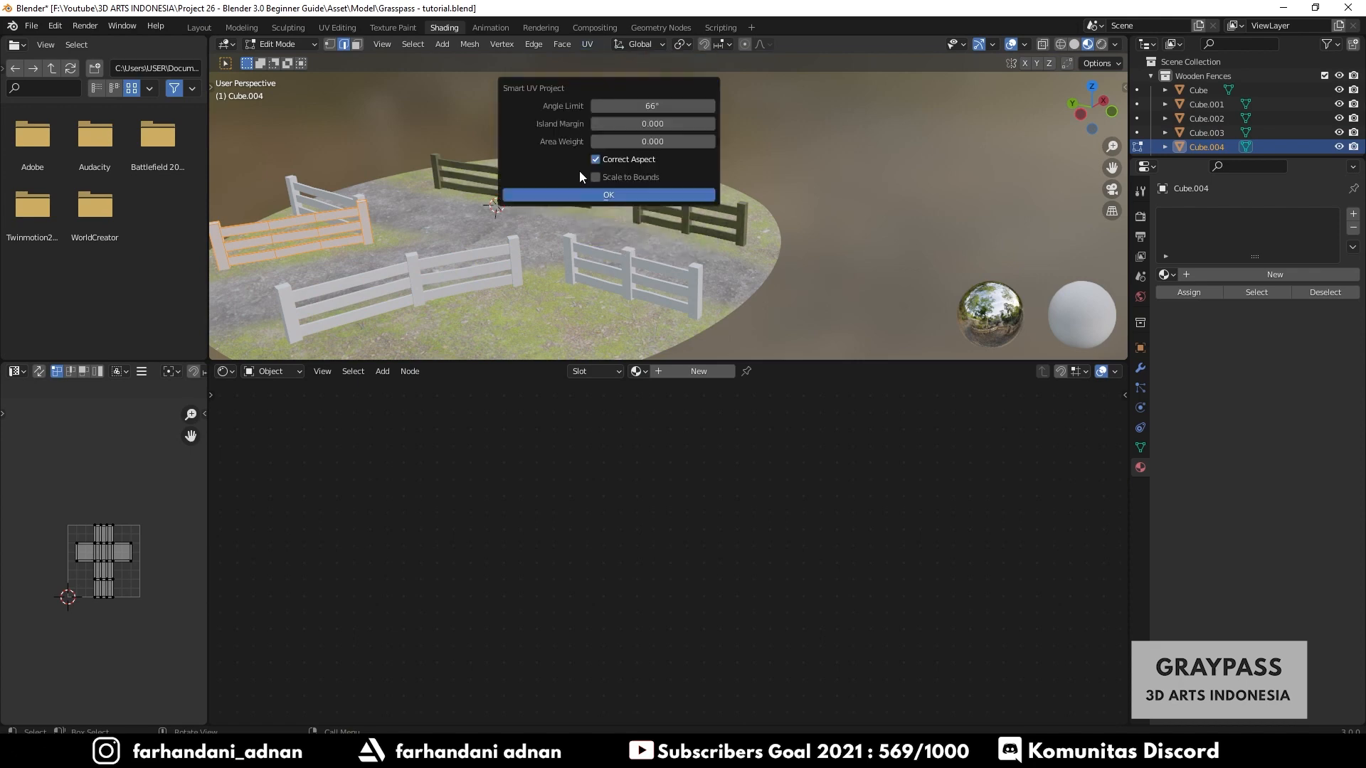
click(607, 195)
- Select the sixth fence, Cube.005, Smart UV Project all its geometry and return to Object Mode
key(Tab)
click(351, 203)
key(Tab)
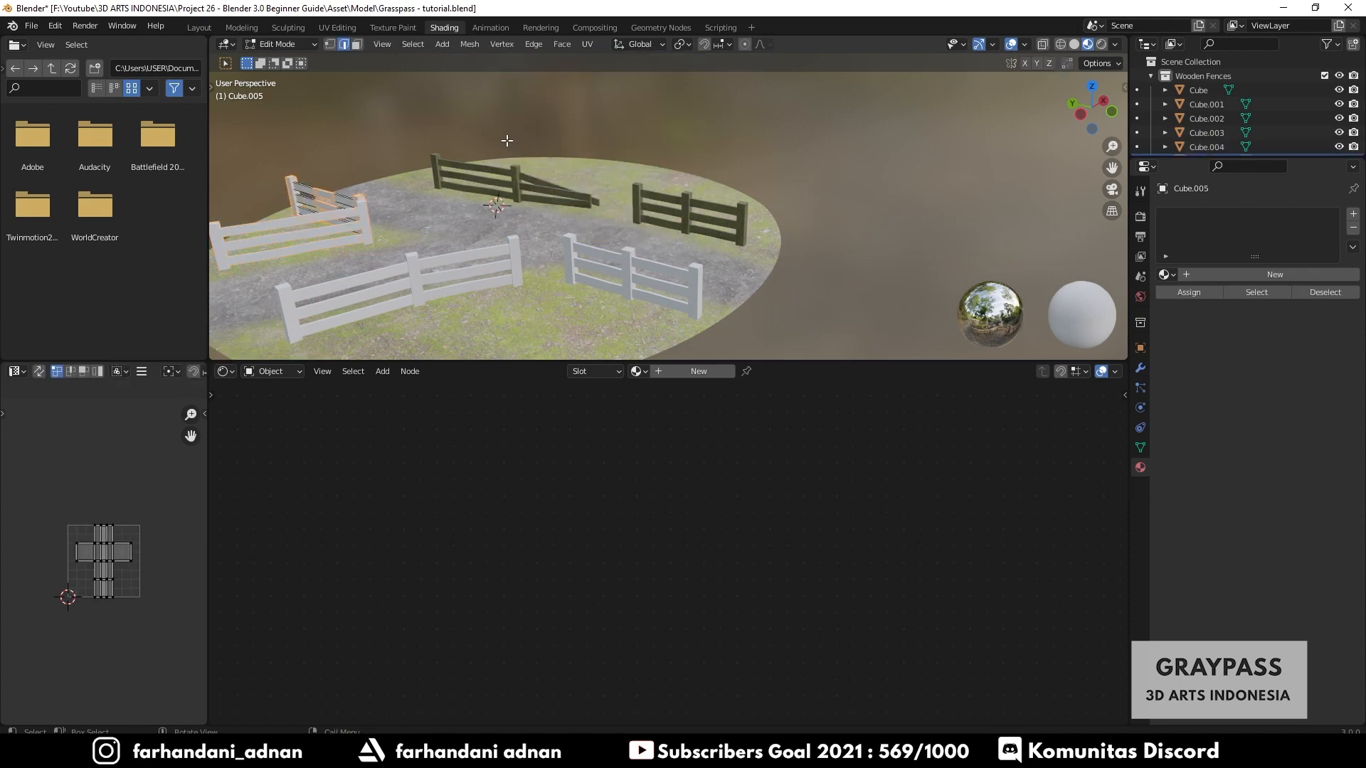
key(a)
click(588, 43)
click(615, 93)
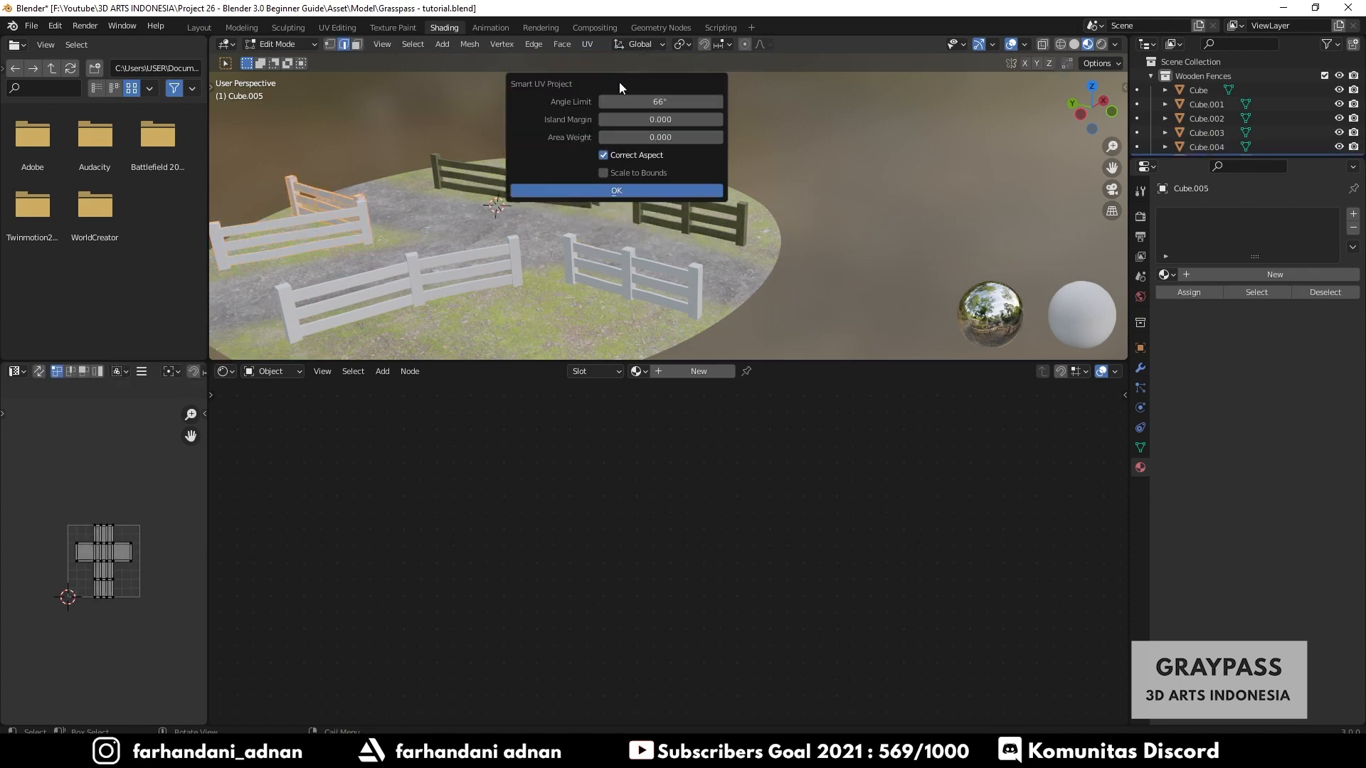
click(605, 189)
key(Tab)
- Select all fences with the textured fence Cube active and link its Wooden Fences material to the others
scroll(595, 215, up, 5)
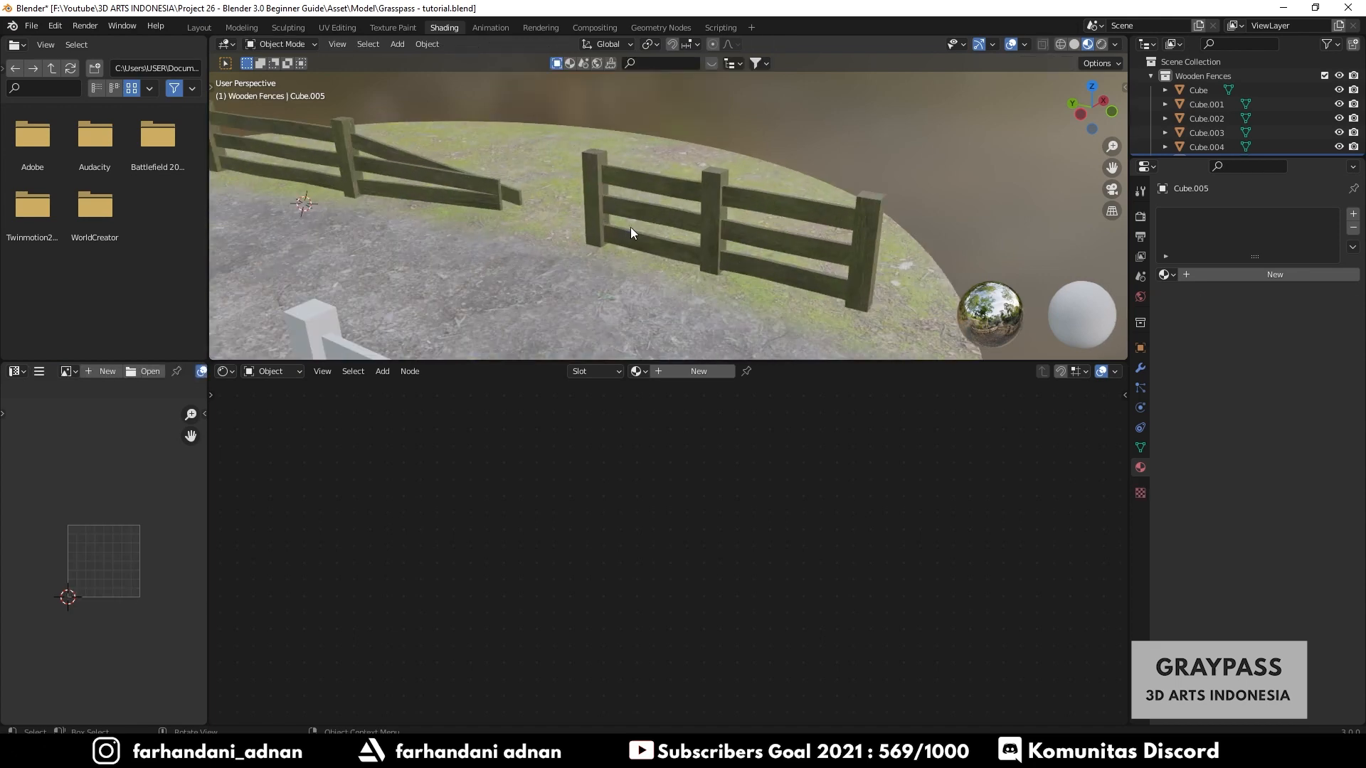
middle_drag(659, 227, 588, 219)
click(675, 257)
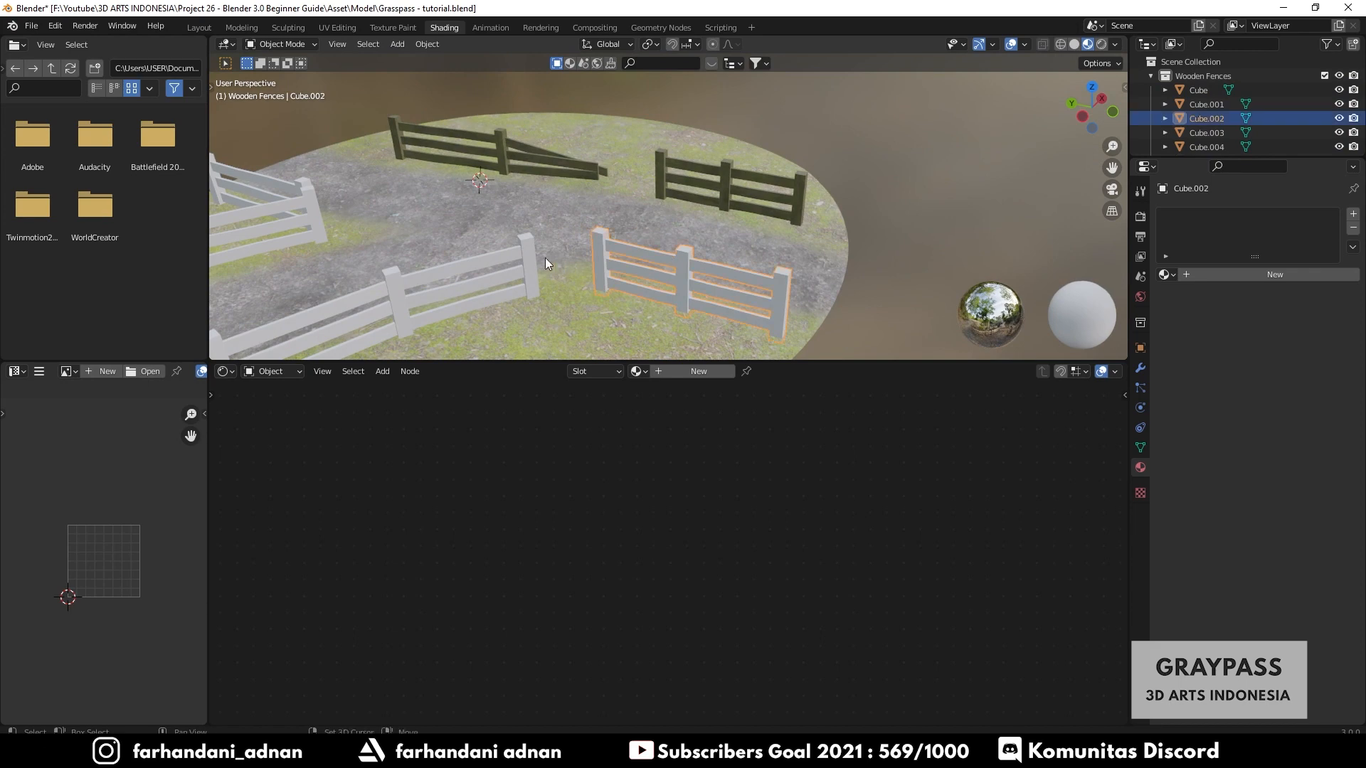
shift+click(525, 254)
shift+click(684, 259)
shift+click(530, 253)
shift+middle_drag(528, 202, 622, 183)
shift+click(497, 202)
shift+click(475, 185)
scroll(621, 183, up, 3)
scroll(621, 182, up, 3)
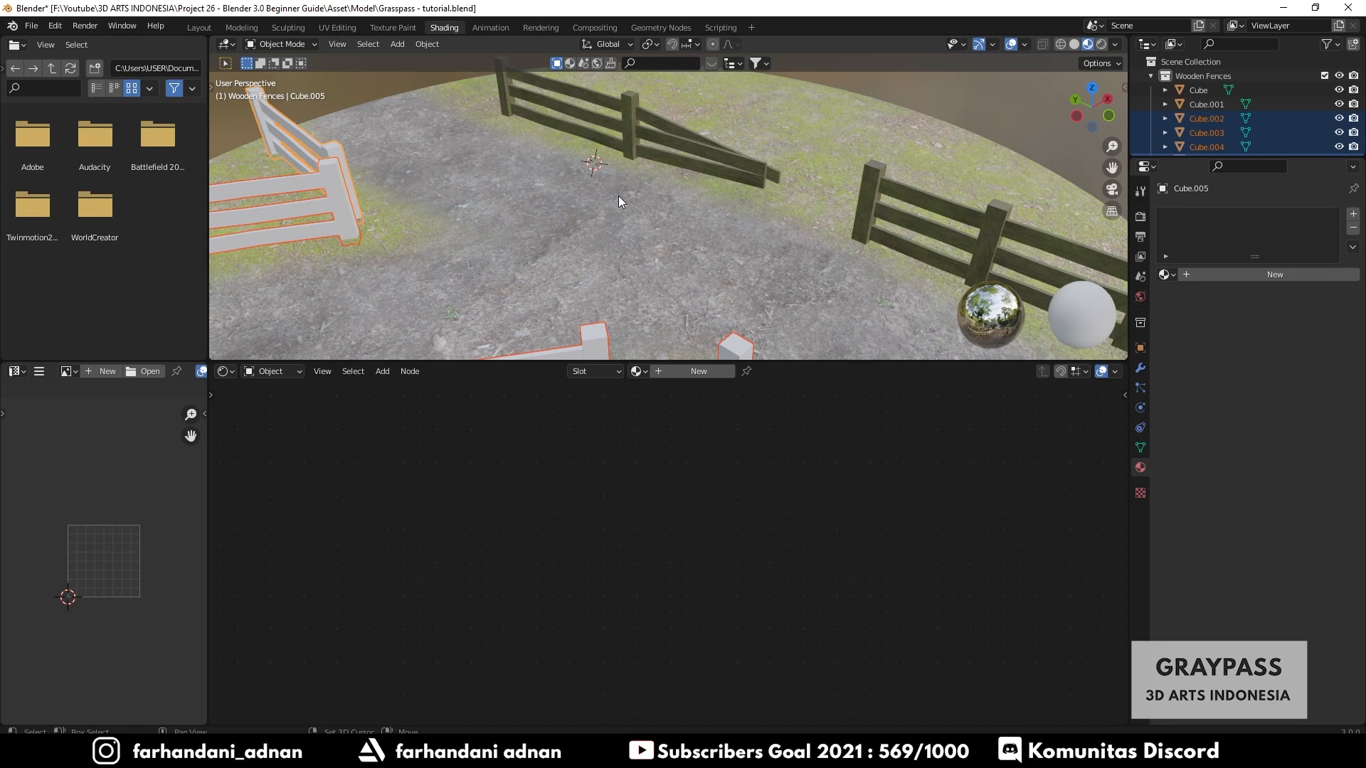
shift+click(624, 108)
middle_drag(624, 108, 667, 211)
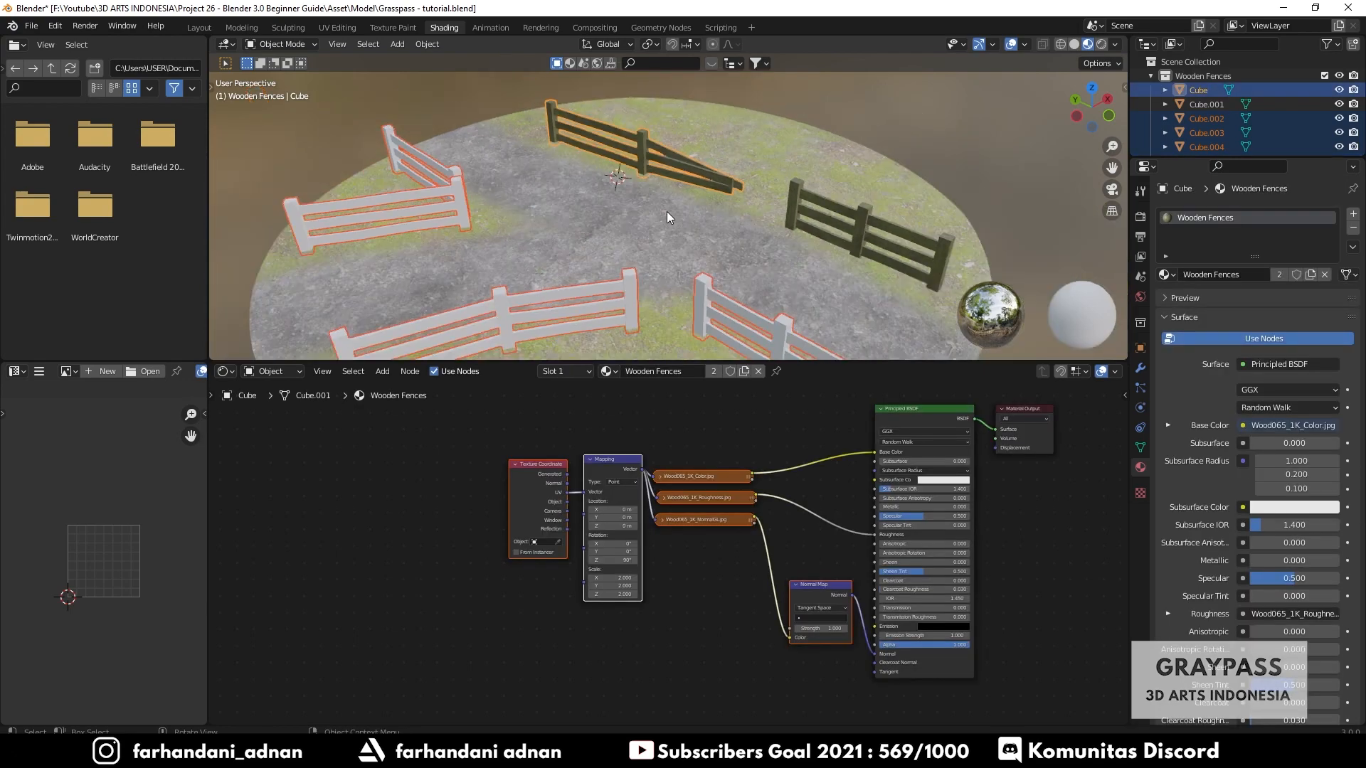
key(ctrl+l)
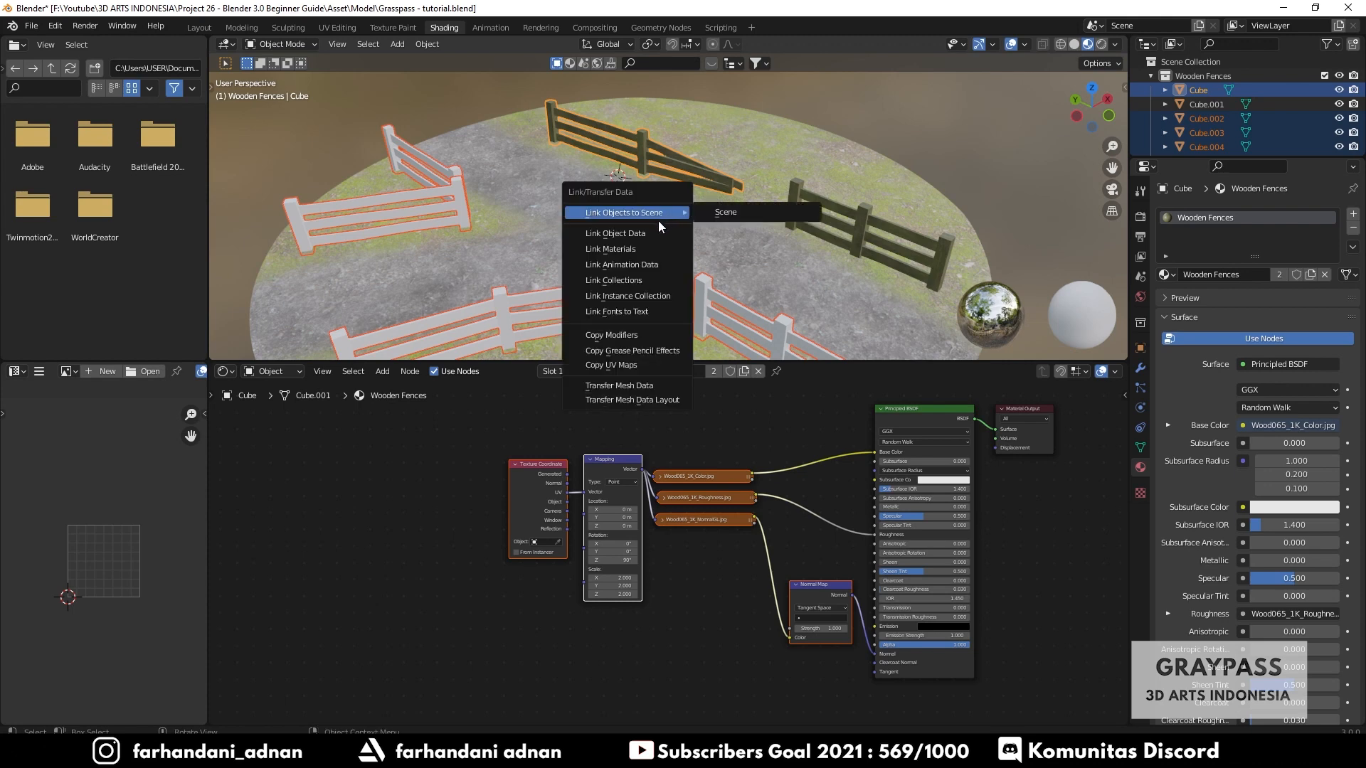
click(614, 247)
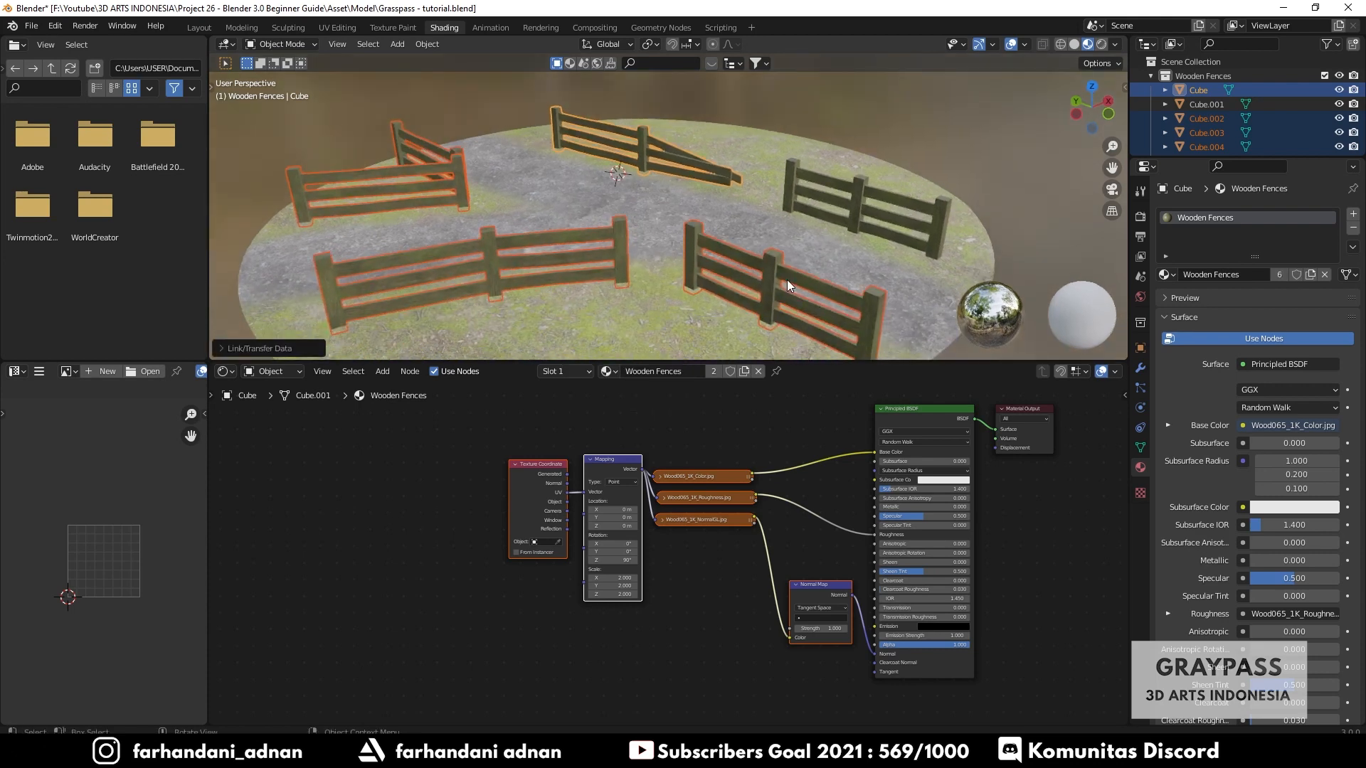
- Switch to the Layout workspace and inspect the textured fences from different angles
click(942, 160)
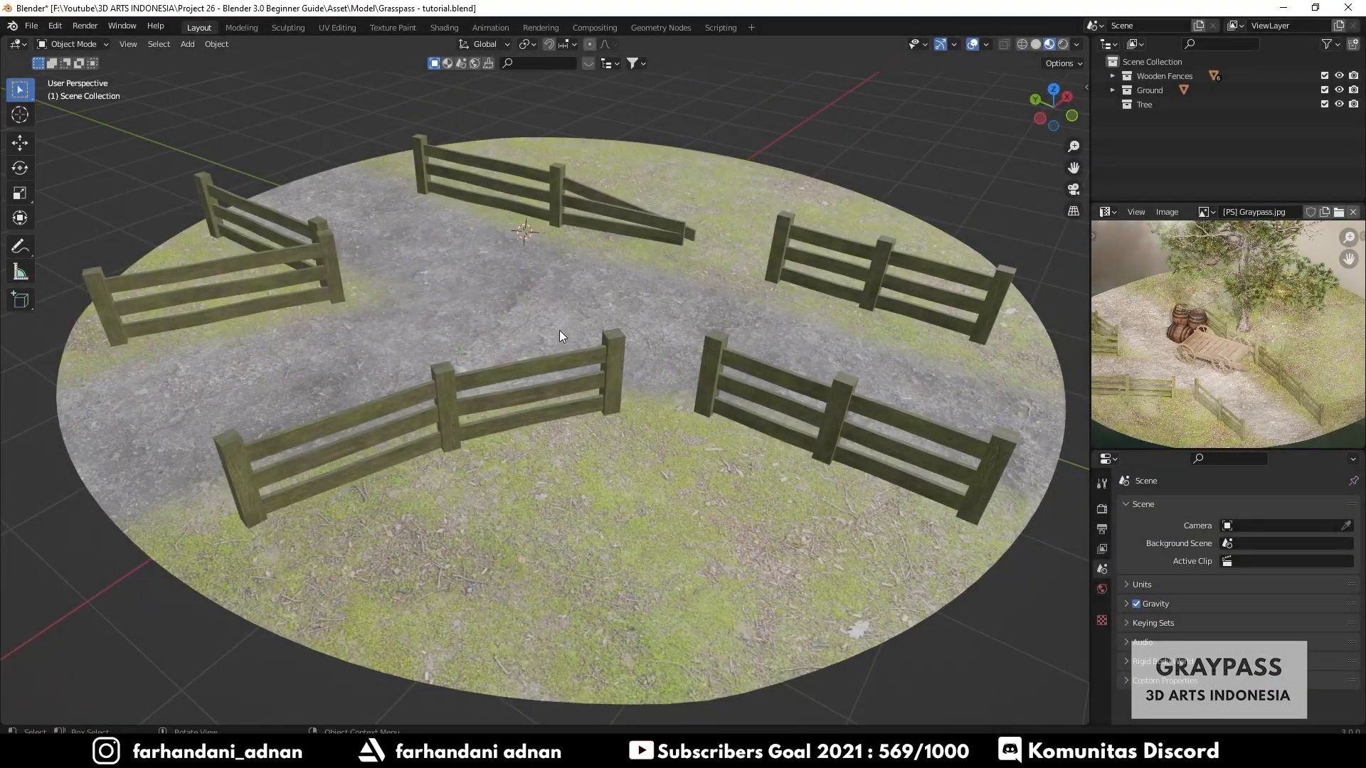
middle_drag(559, 330, 621, 306)
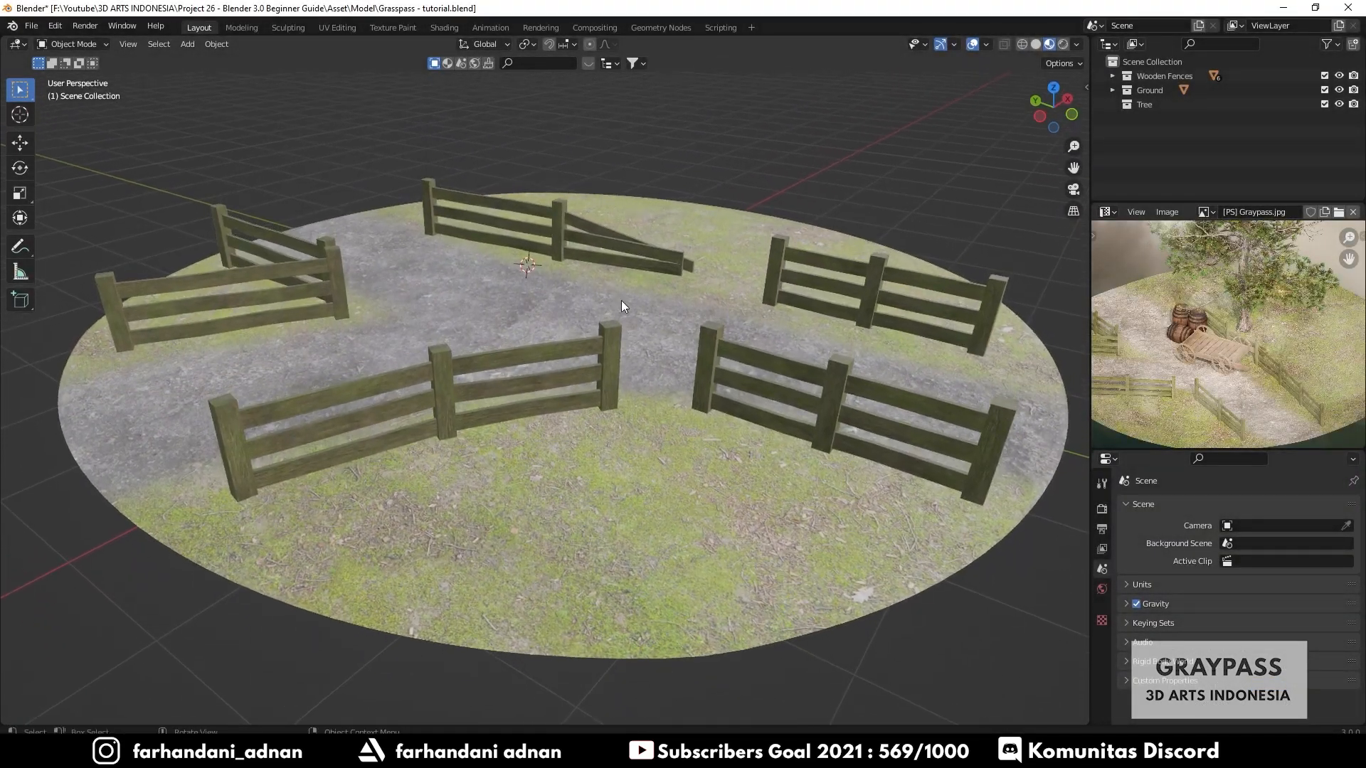
click(553, 208)
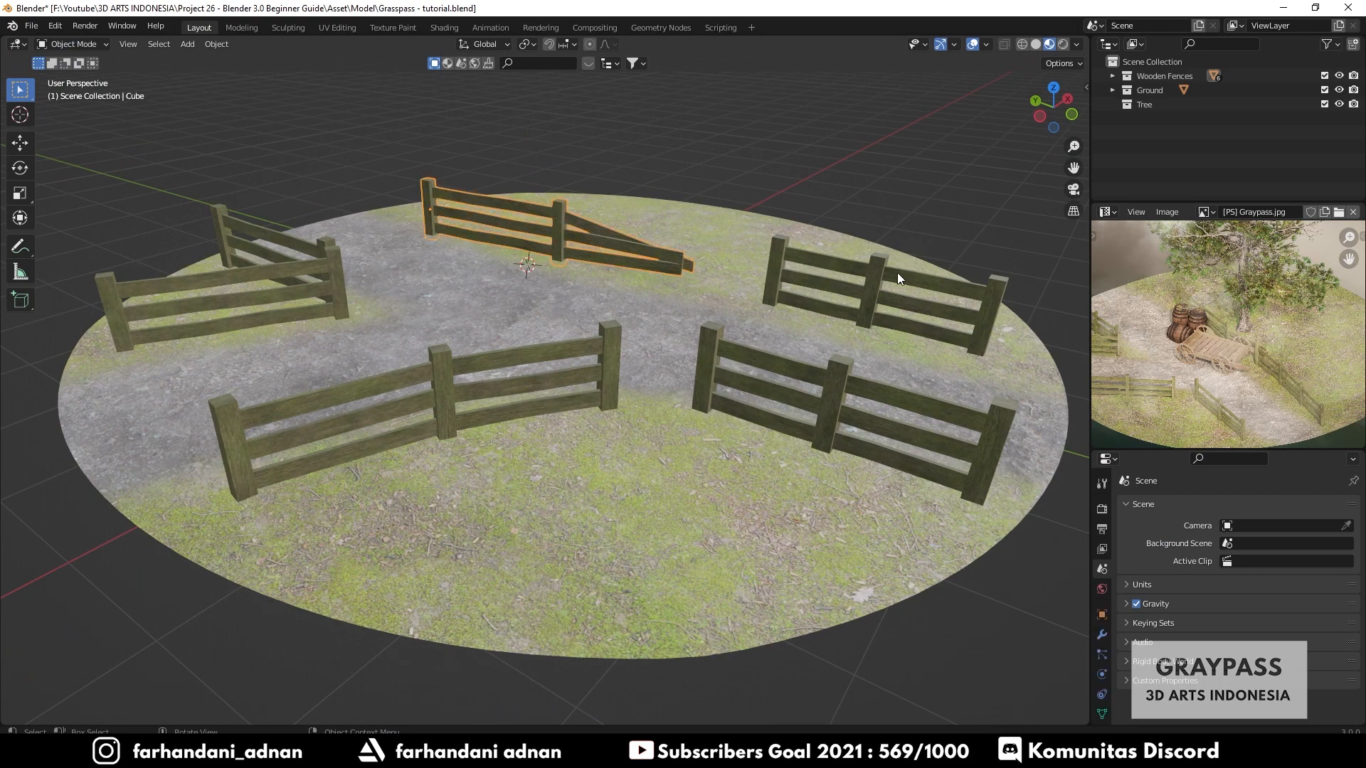
click(841, 374)
click(554, 350)
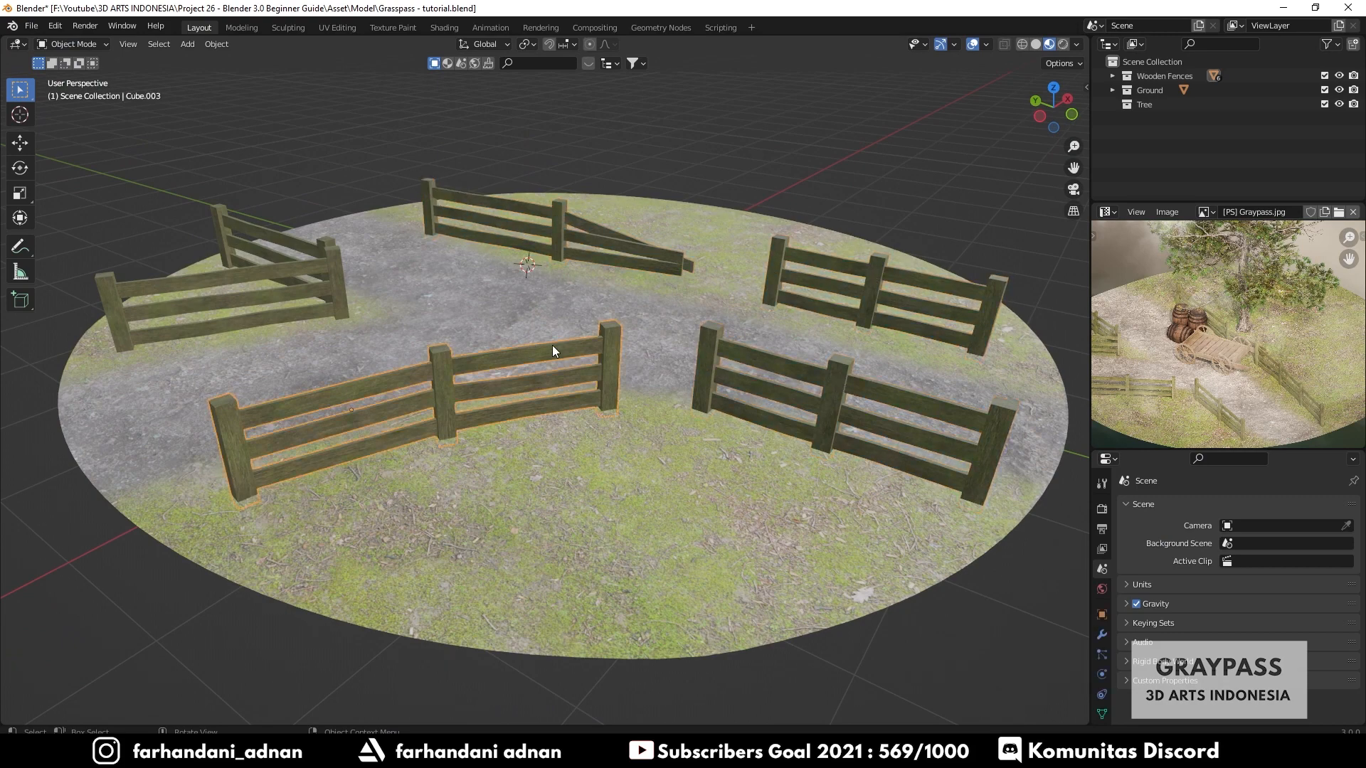
click(333, 274)
middle_drag(301, 237, 495, 292)
key(a)
key(a)
middle_drag(668, 302, 658, 328)
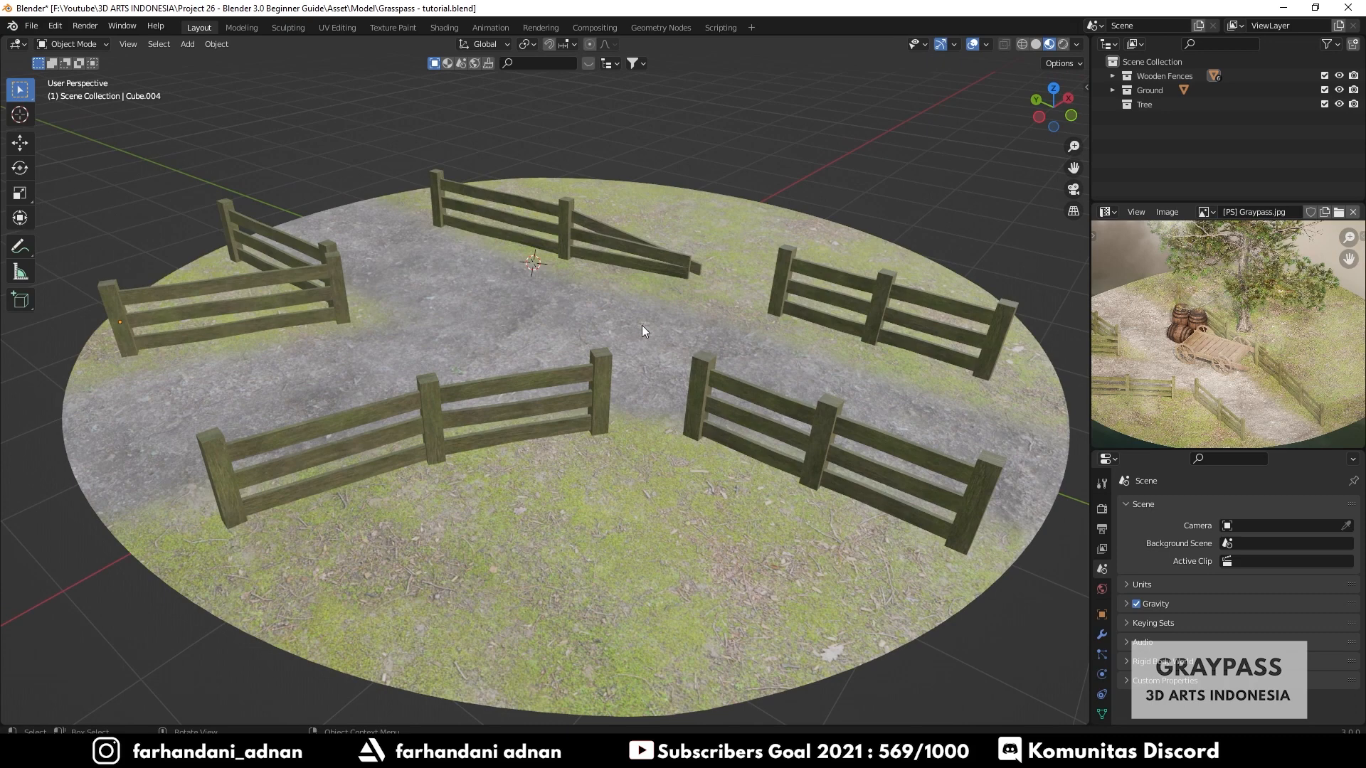
mouse_move(642, 326)
middle_down()
mouse_move(629, 321)
mouse_move(636, 330)
middle_up()
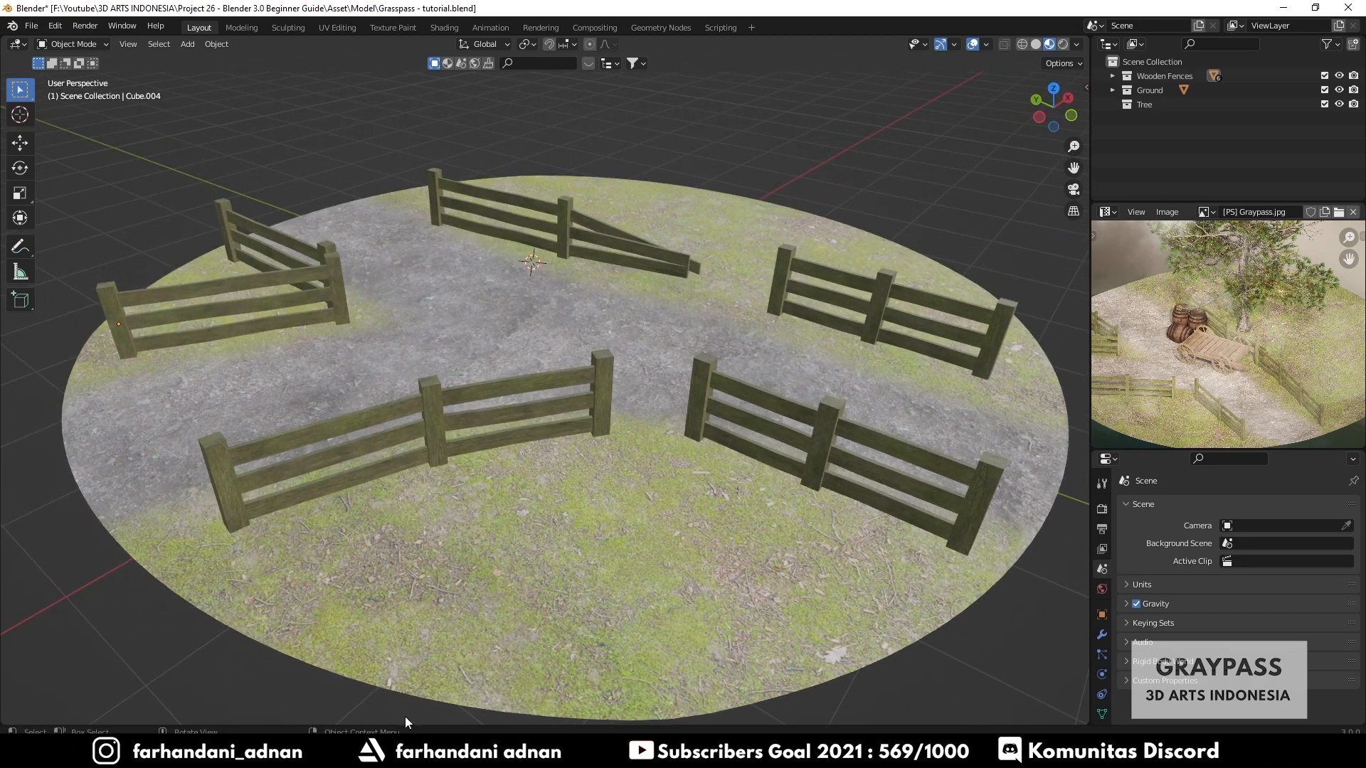
- Open Blender Asset.blend from File Explorer in a separate window to preview its assets
click(407, 754)
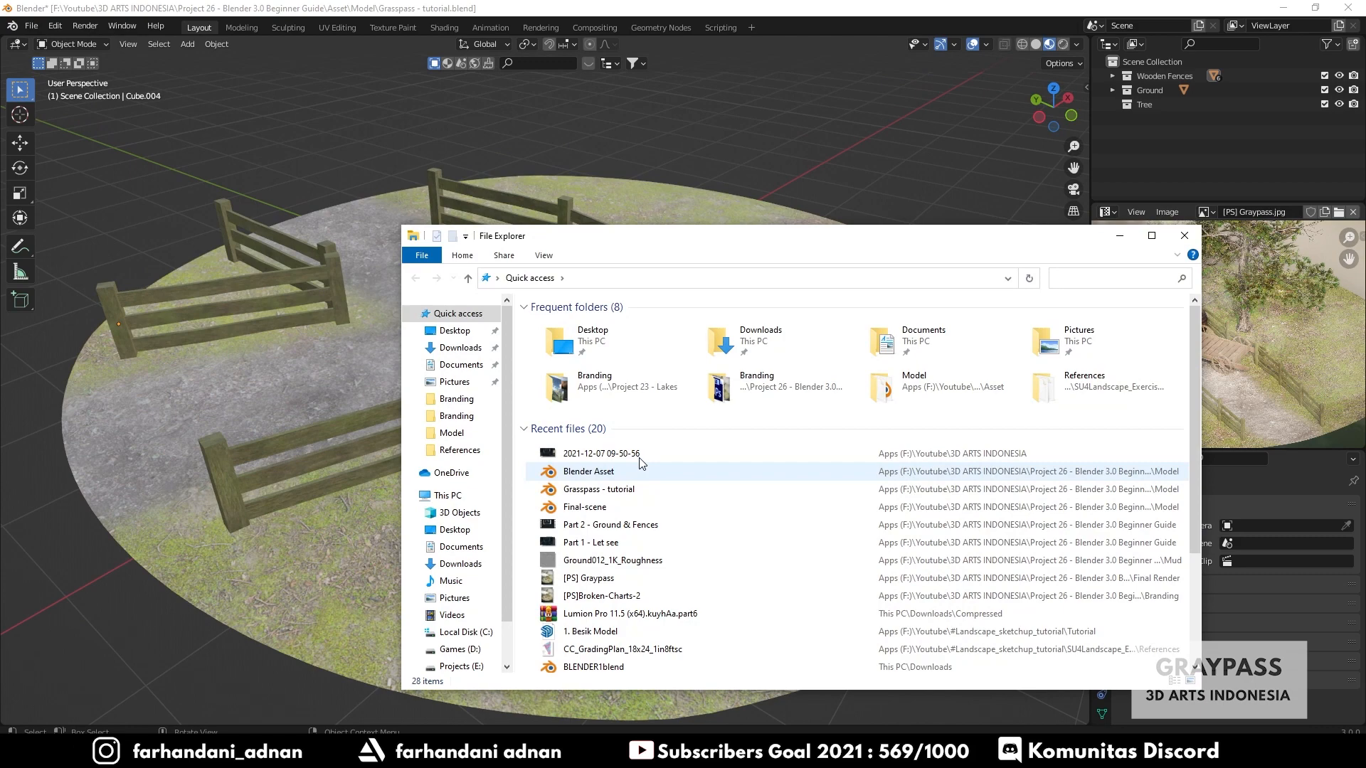
click(603, 473)
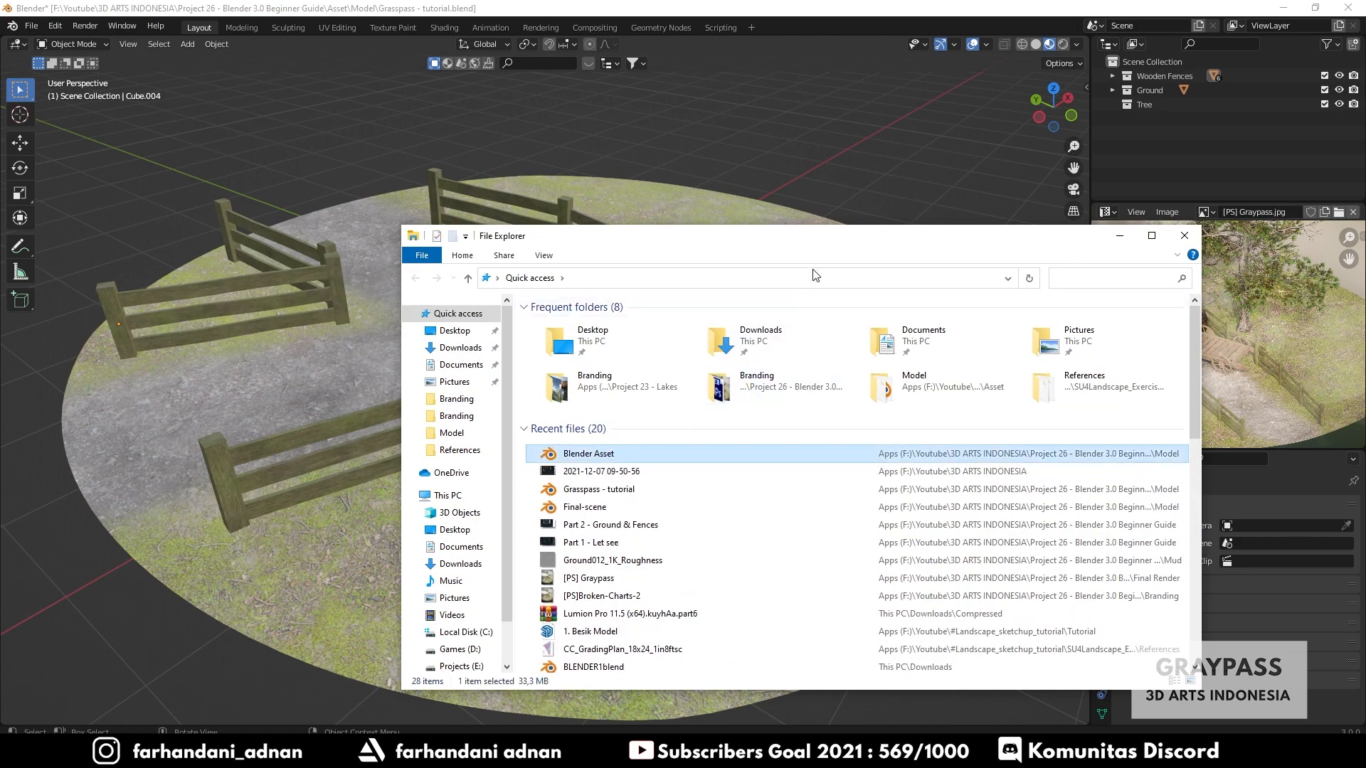
double_click(588, 472)
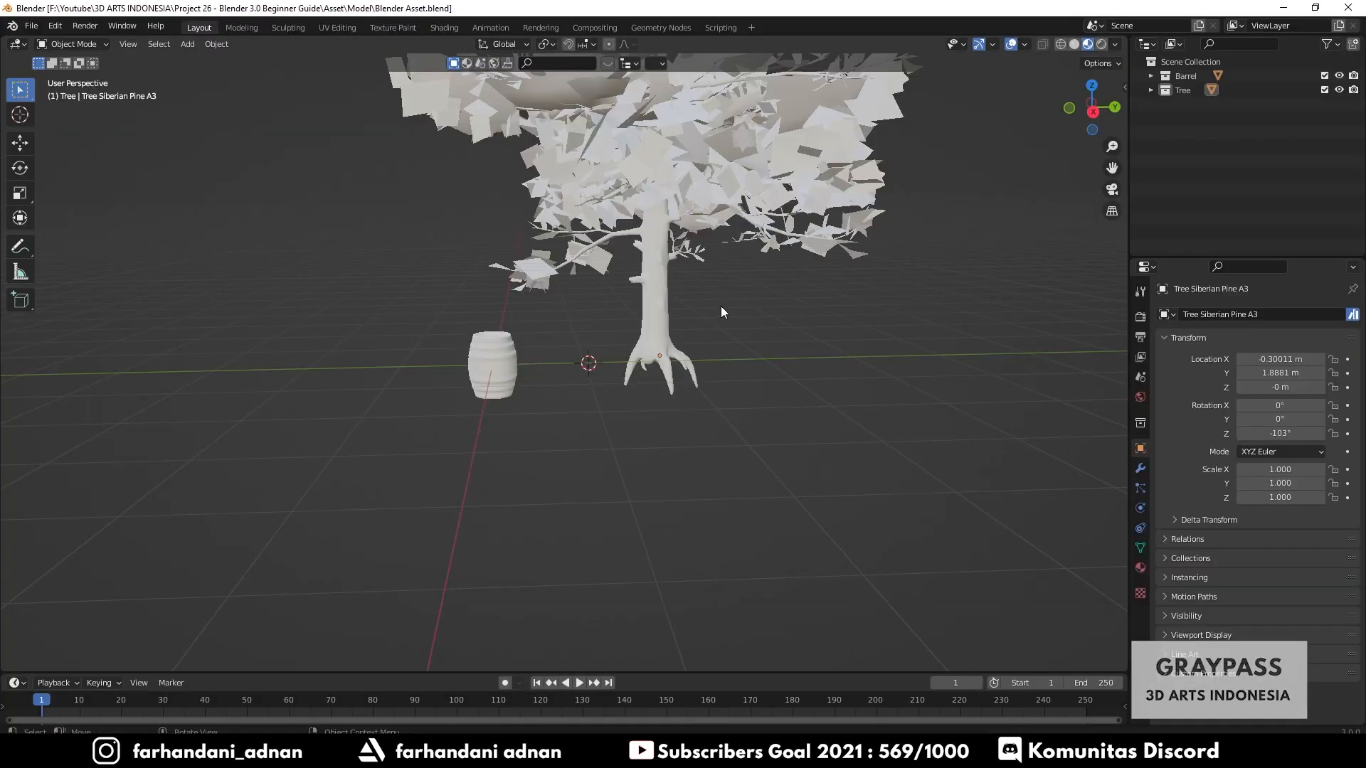
middle_drag(627, 293, 664, 411)
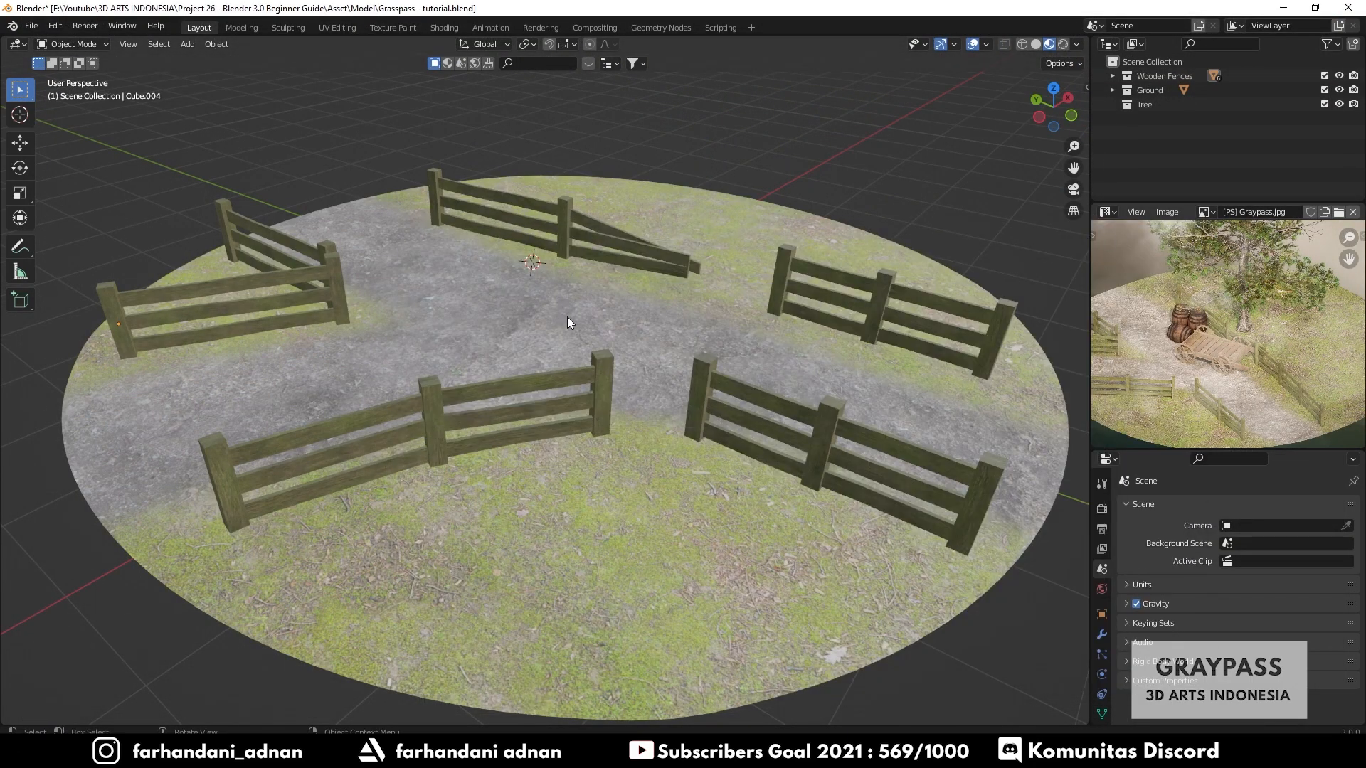
mouse_move(567, 318)
middle_down()
mouse_move(540, 319)
mouse_move(552, 324)
middle_up()
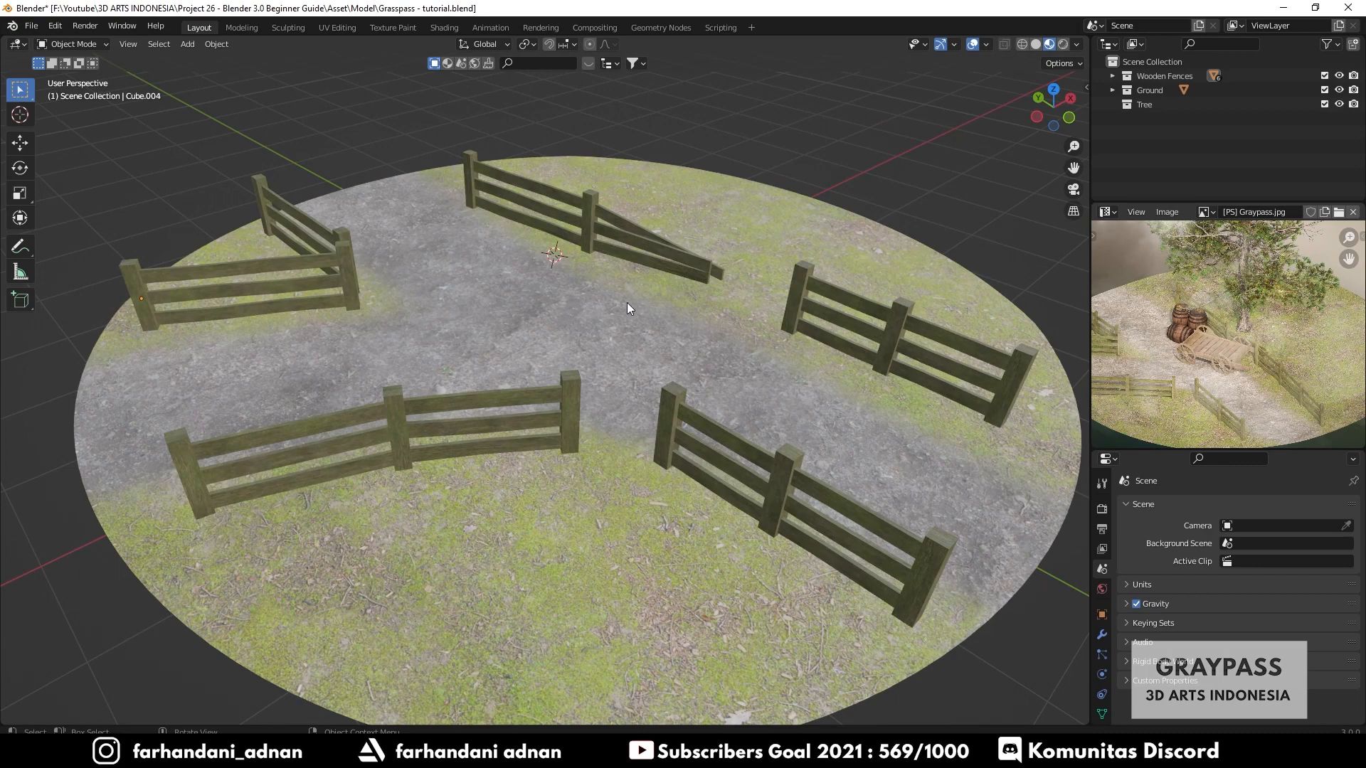
middle_drag(626, 302, 602, 331)
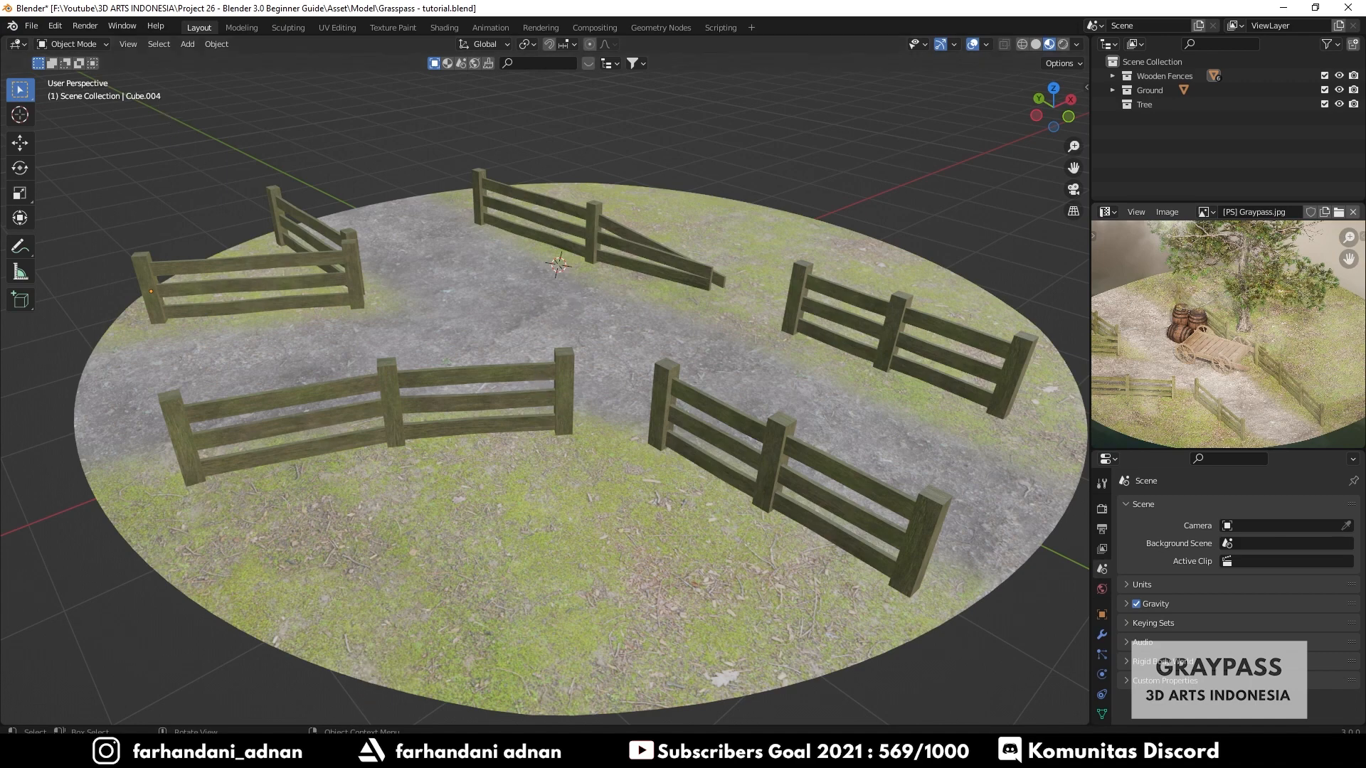
- Reopen Blender Asset.blend, inspect its tree and barrel objects, and close that window
click(342, 752)
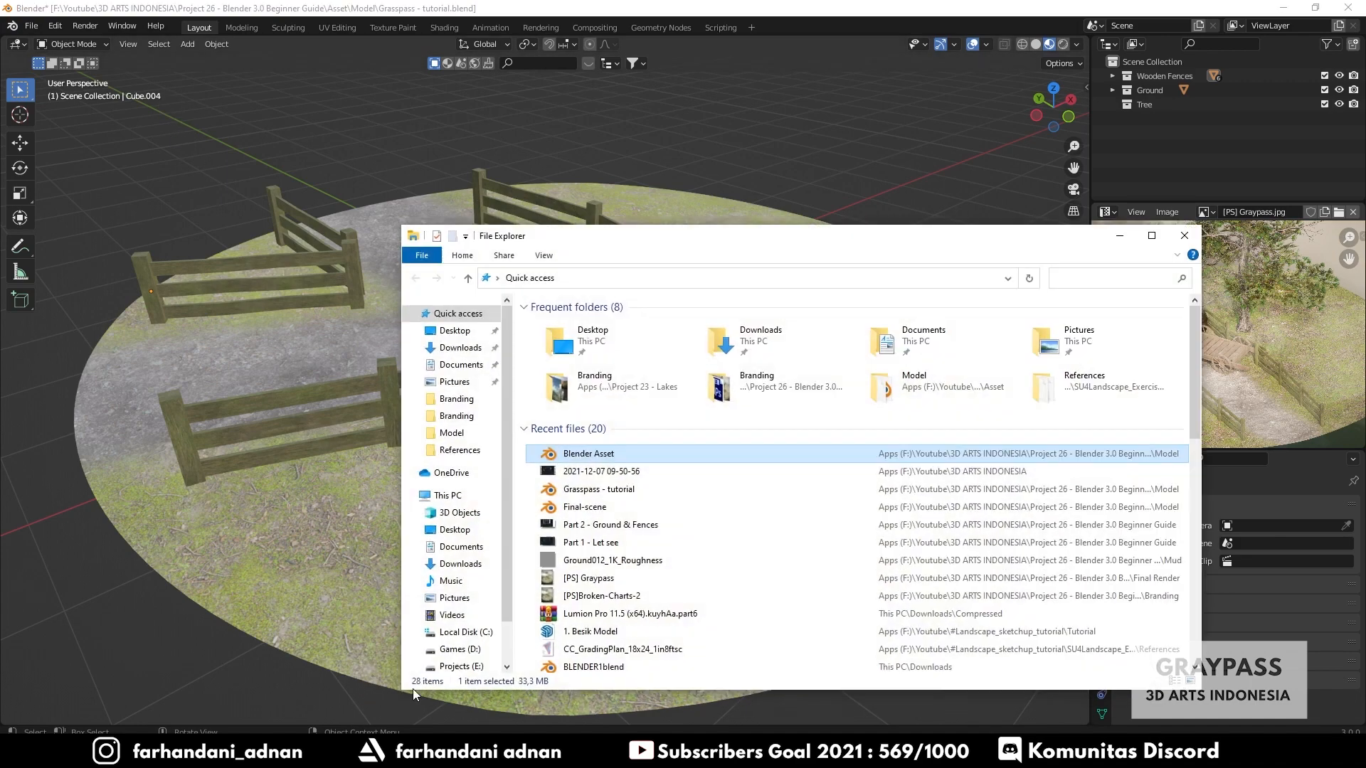
double_click(598, 456)
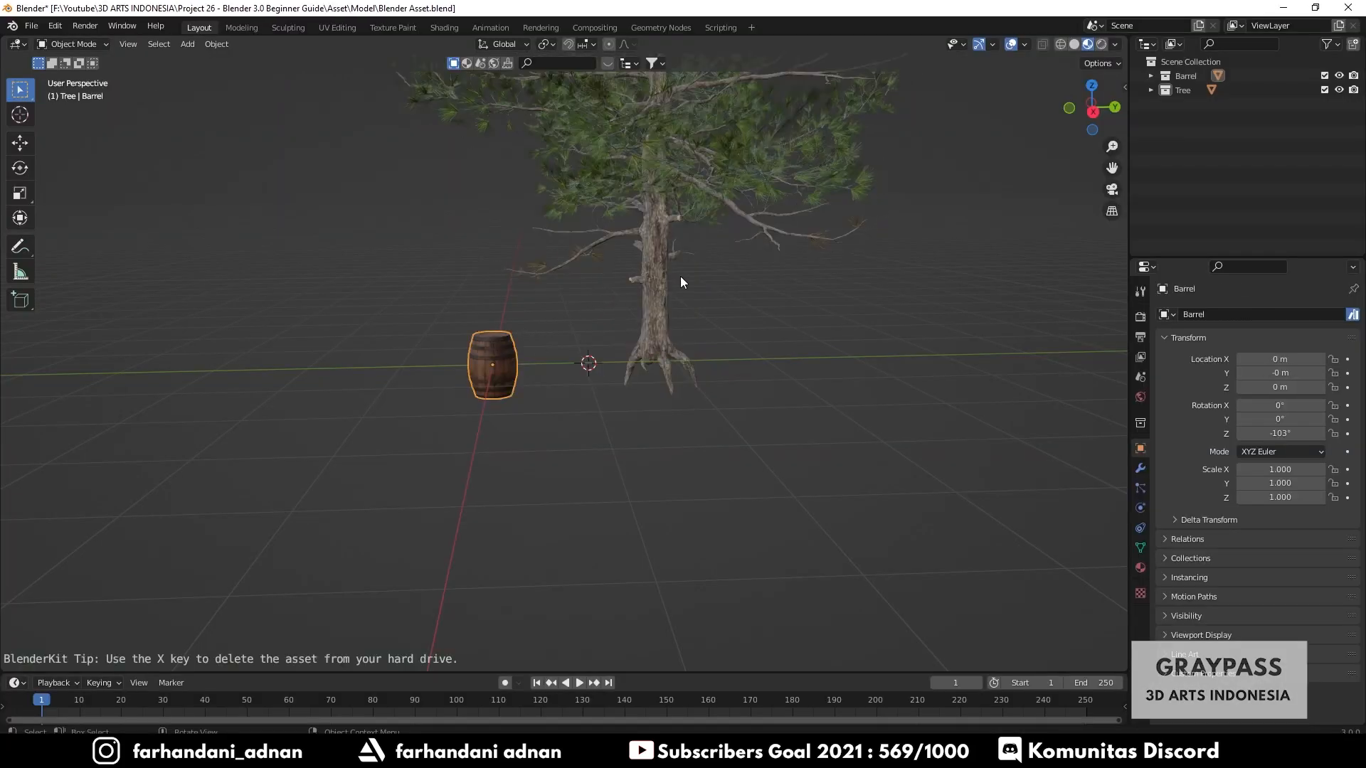
click(674, 296)
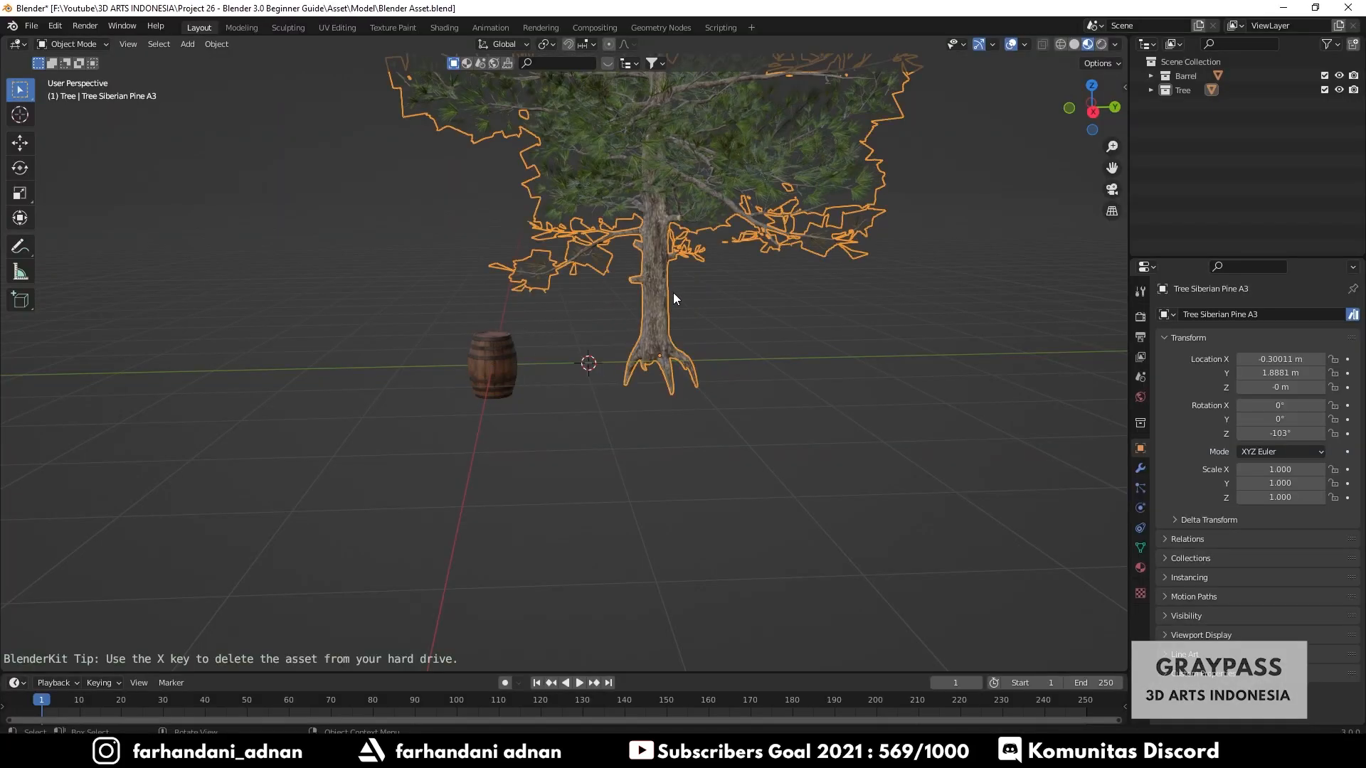
middle_drag(590, 318, 707, 335)
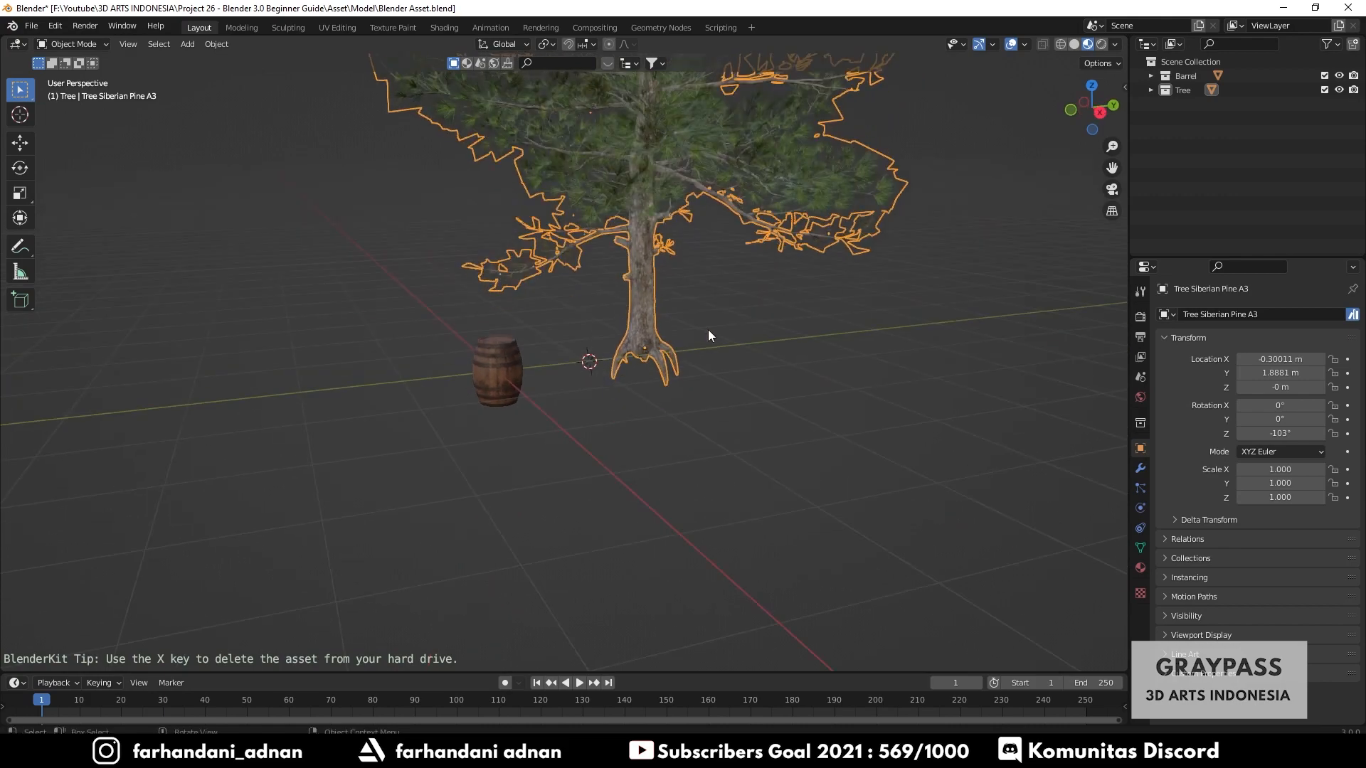
click(766, 345)
shift+middle_drag(612, 297, 610, 387)
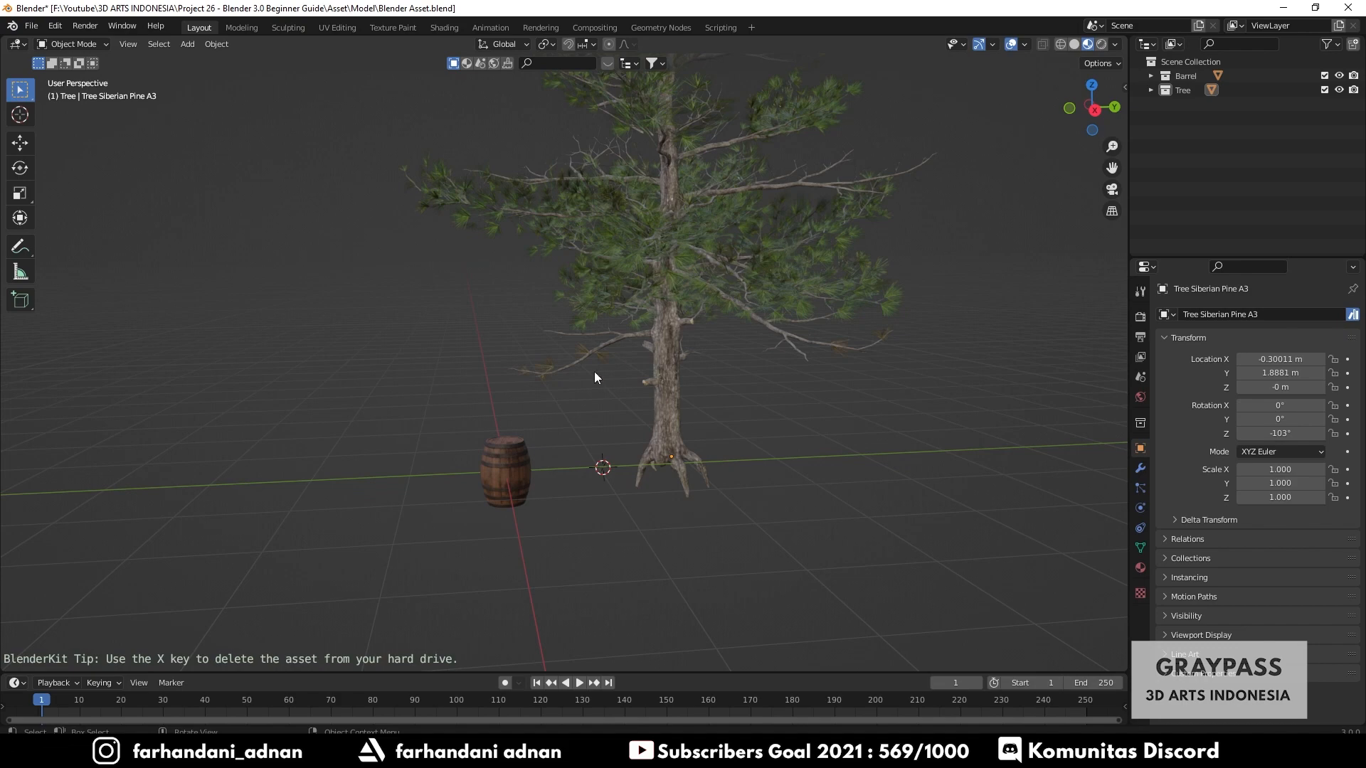
click(505, 462)
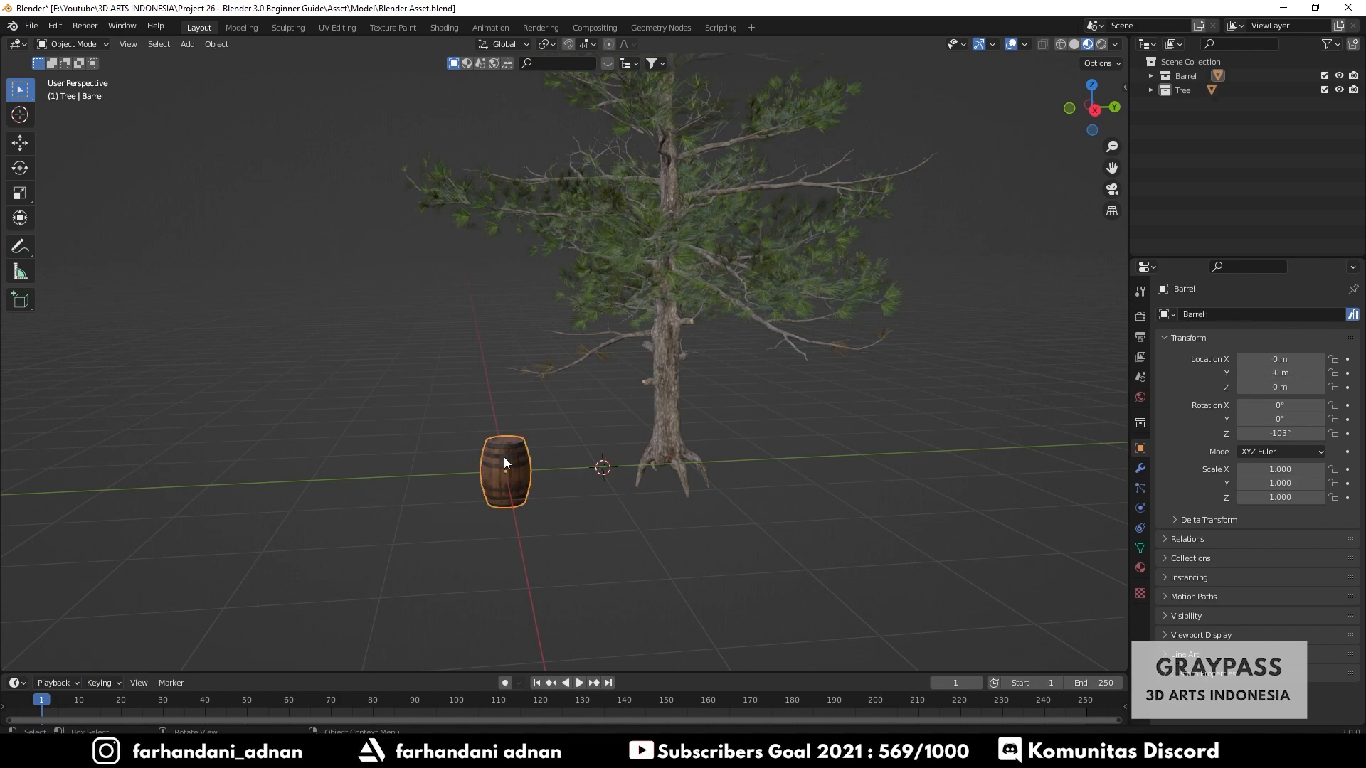
click(666, 370)
middle_drag(615, 348, 854, 413)
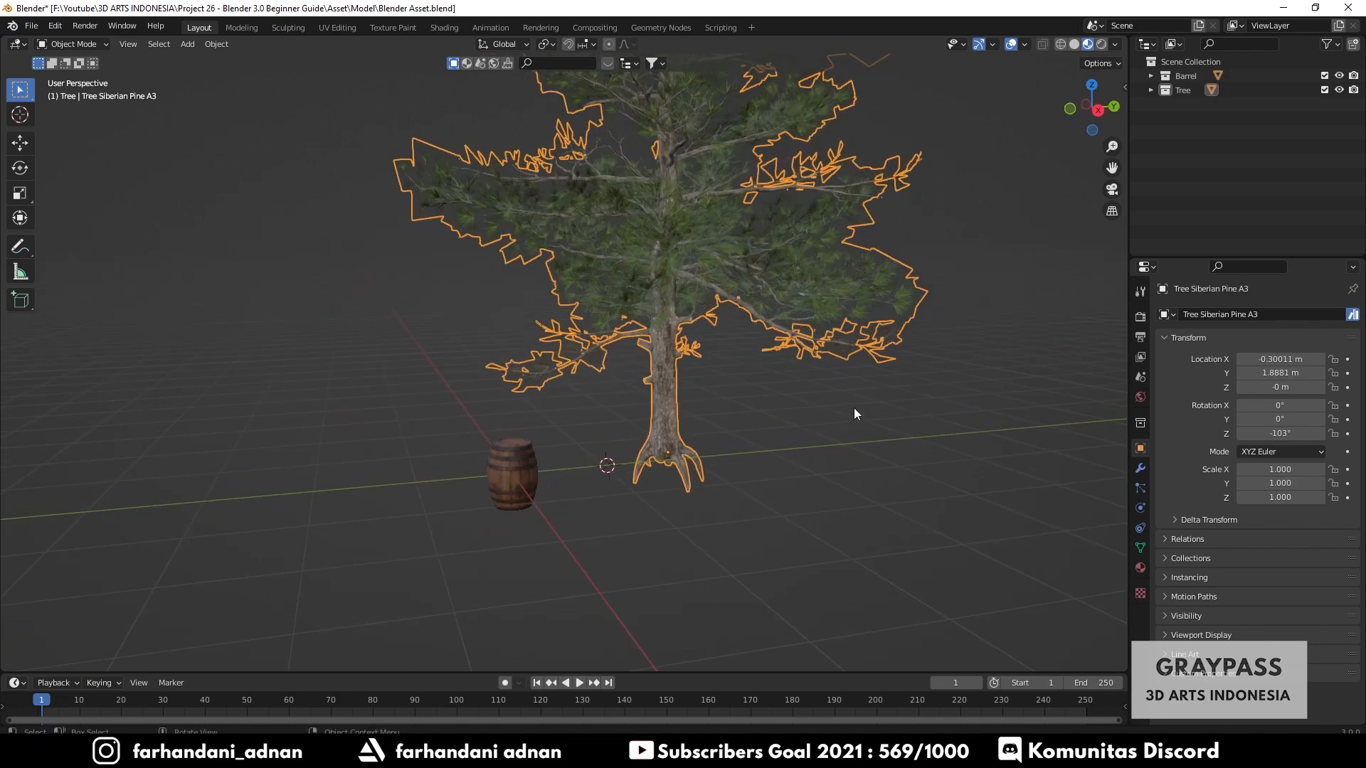
click(854, 414)
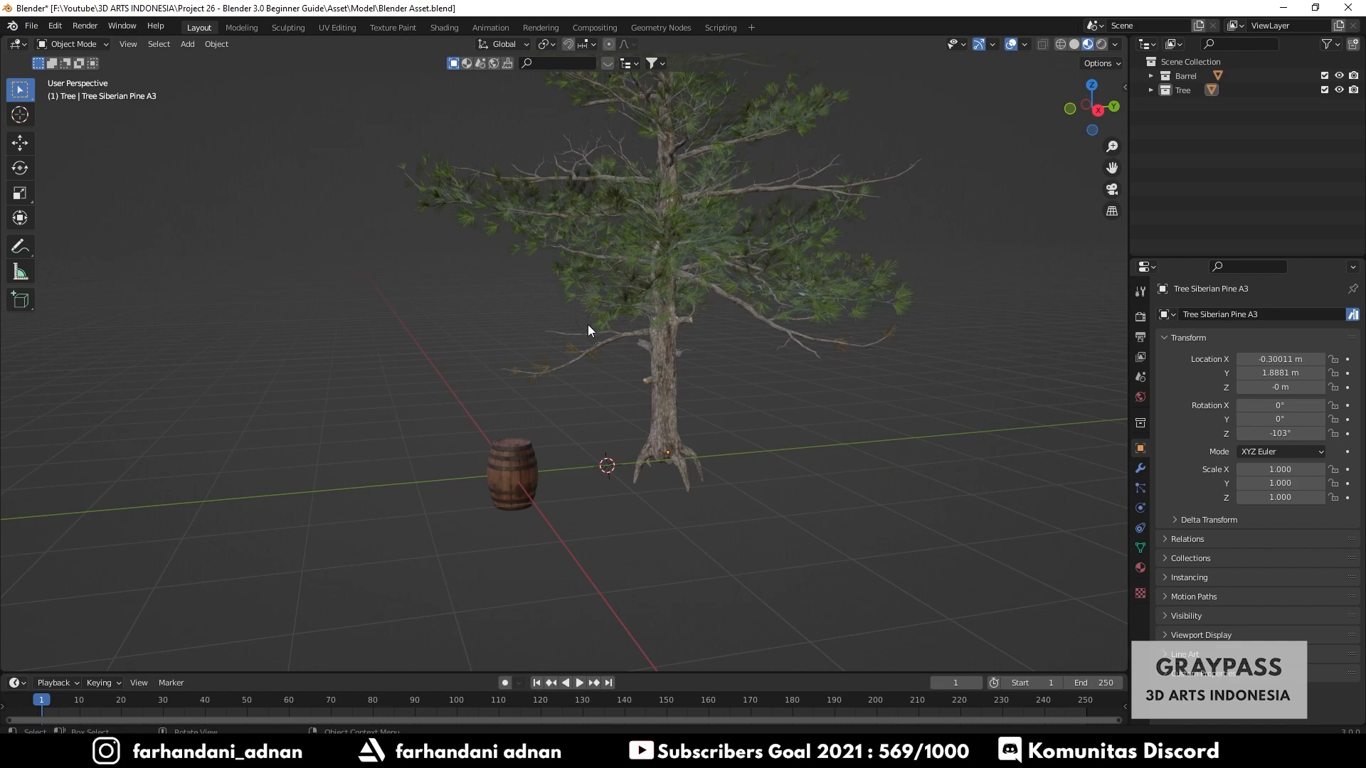
click(1349, 7)
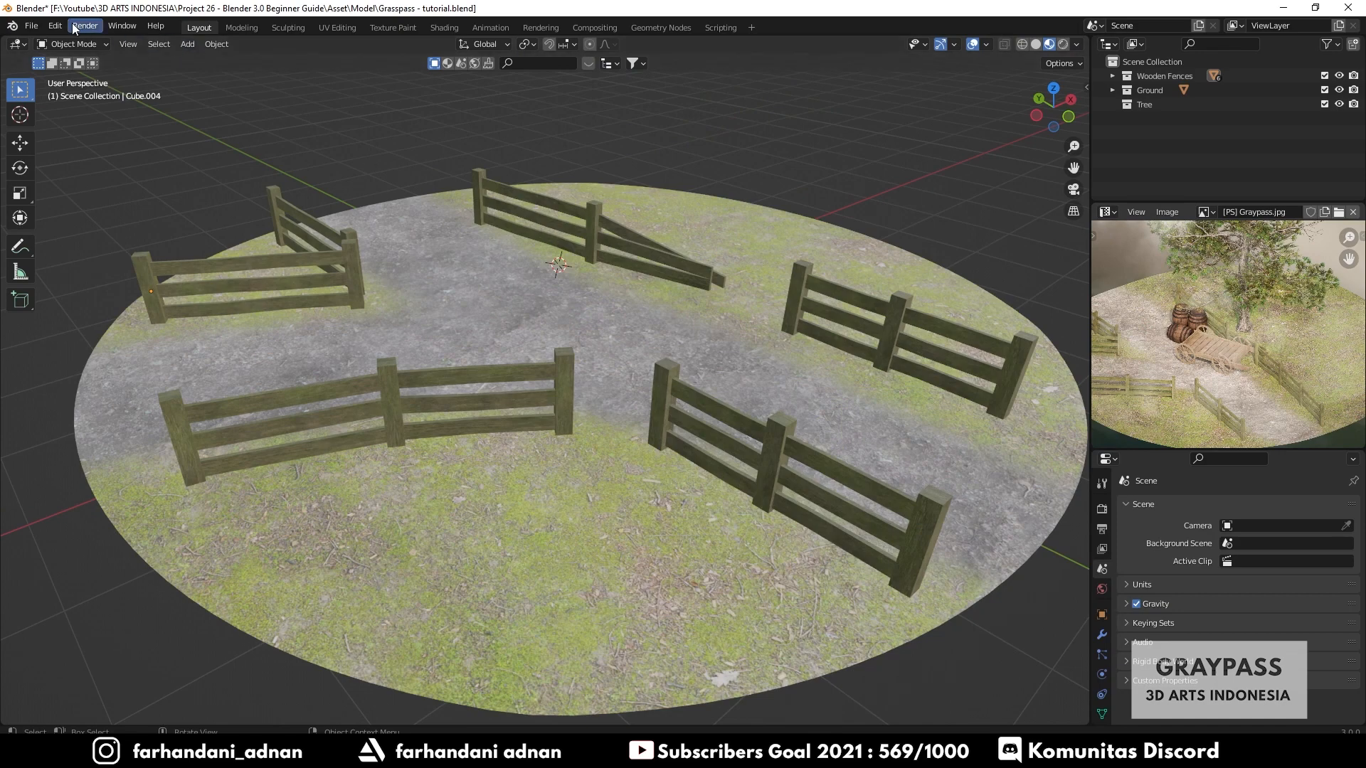
- Append the Barrel collection from Blender Asset.blend into the scene
click(31, 26)
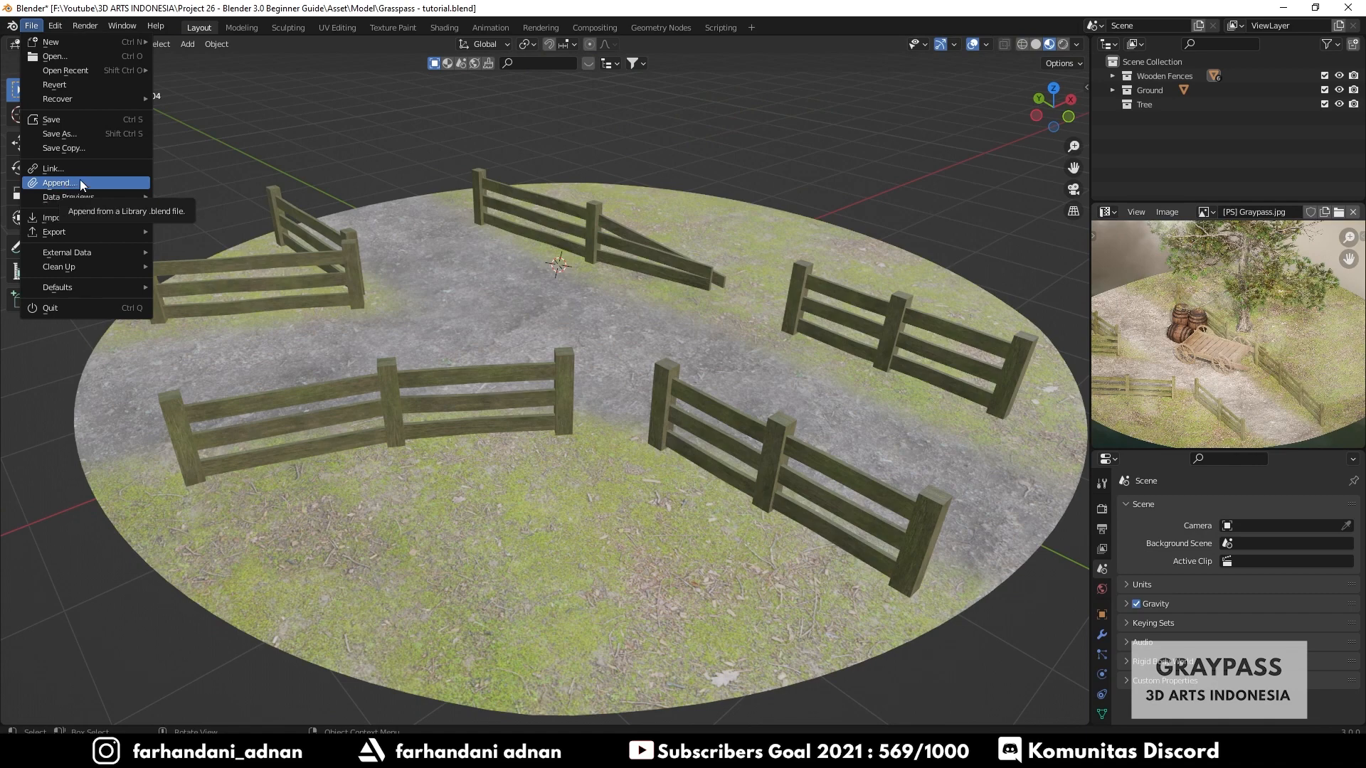
mouse_move(76, 218)
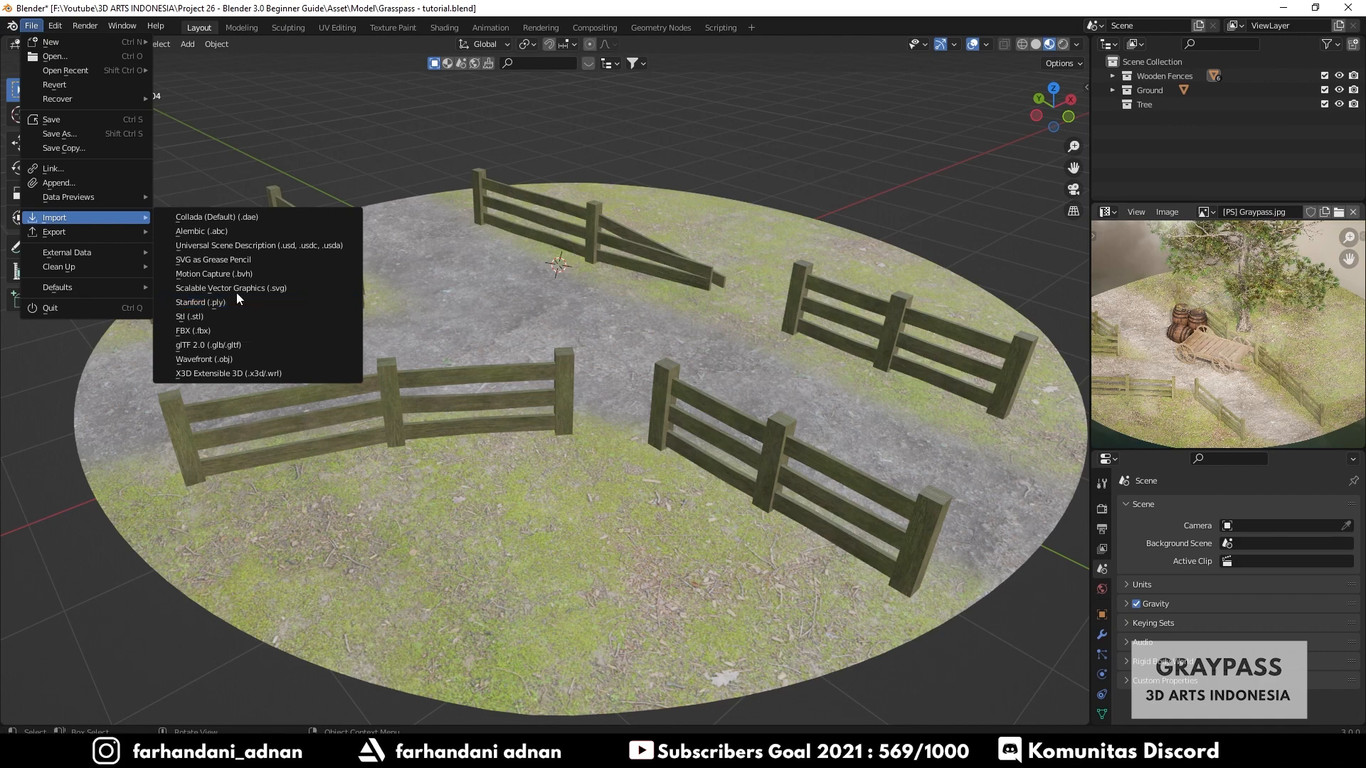
click(69, 183)
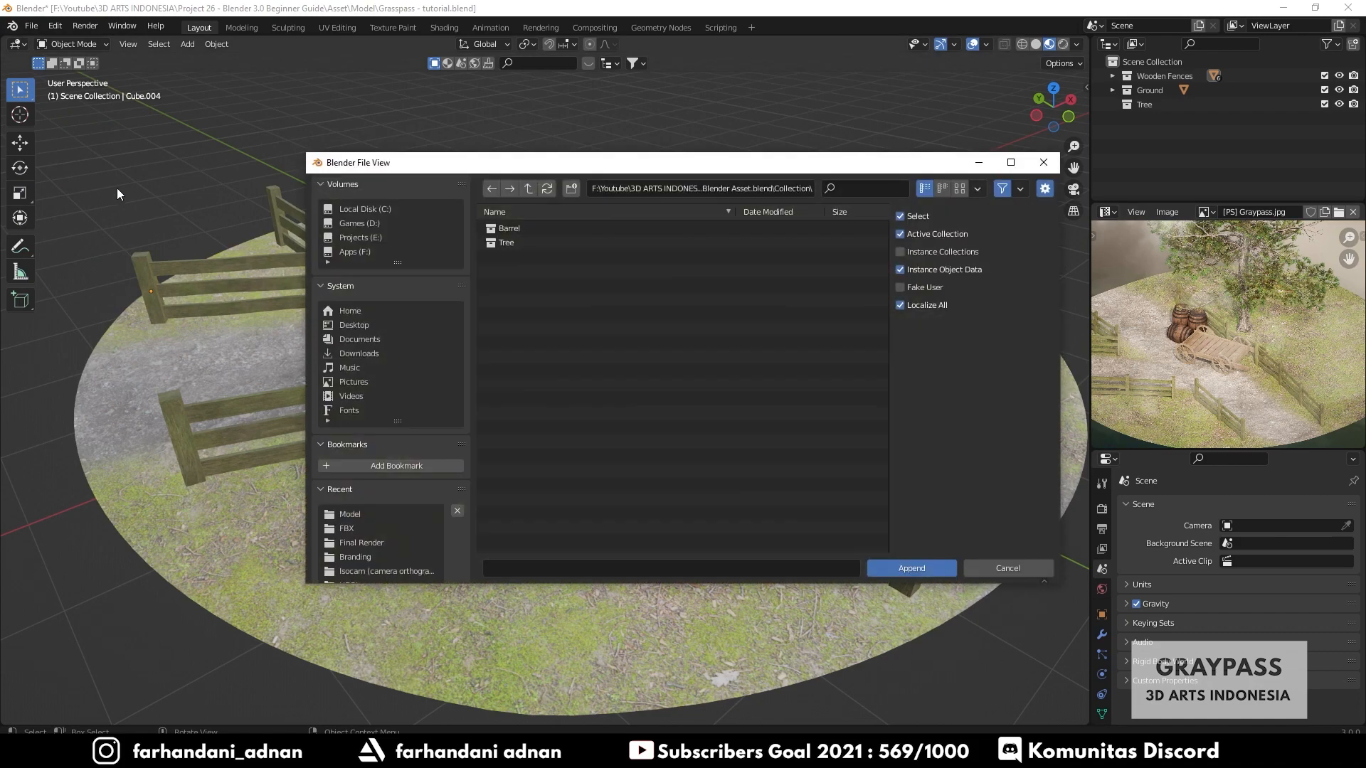
click(527, 190)
click(527, 189)
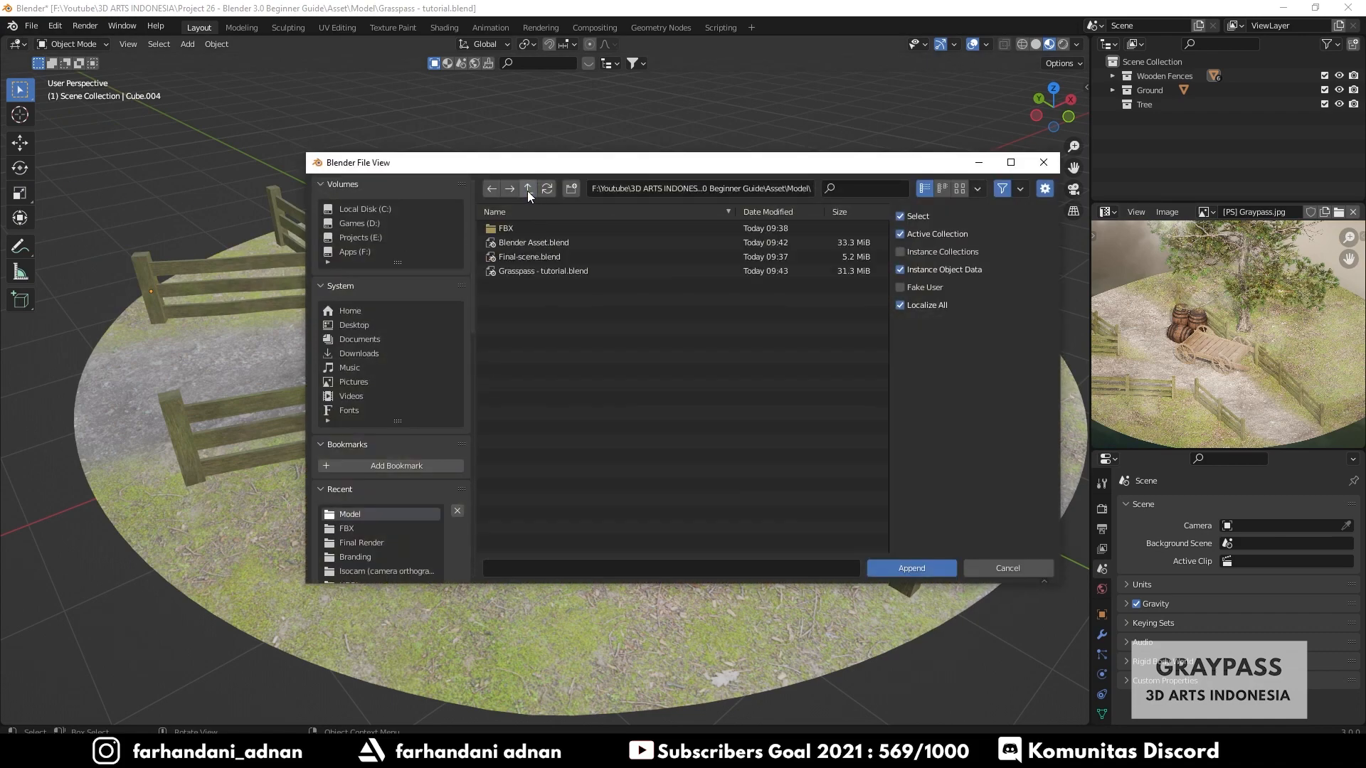
click(527, 189)
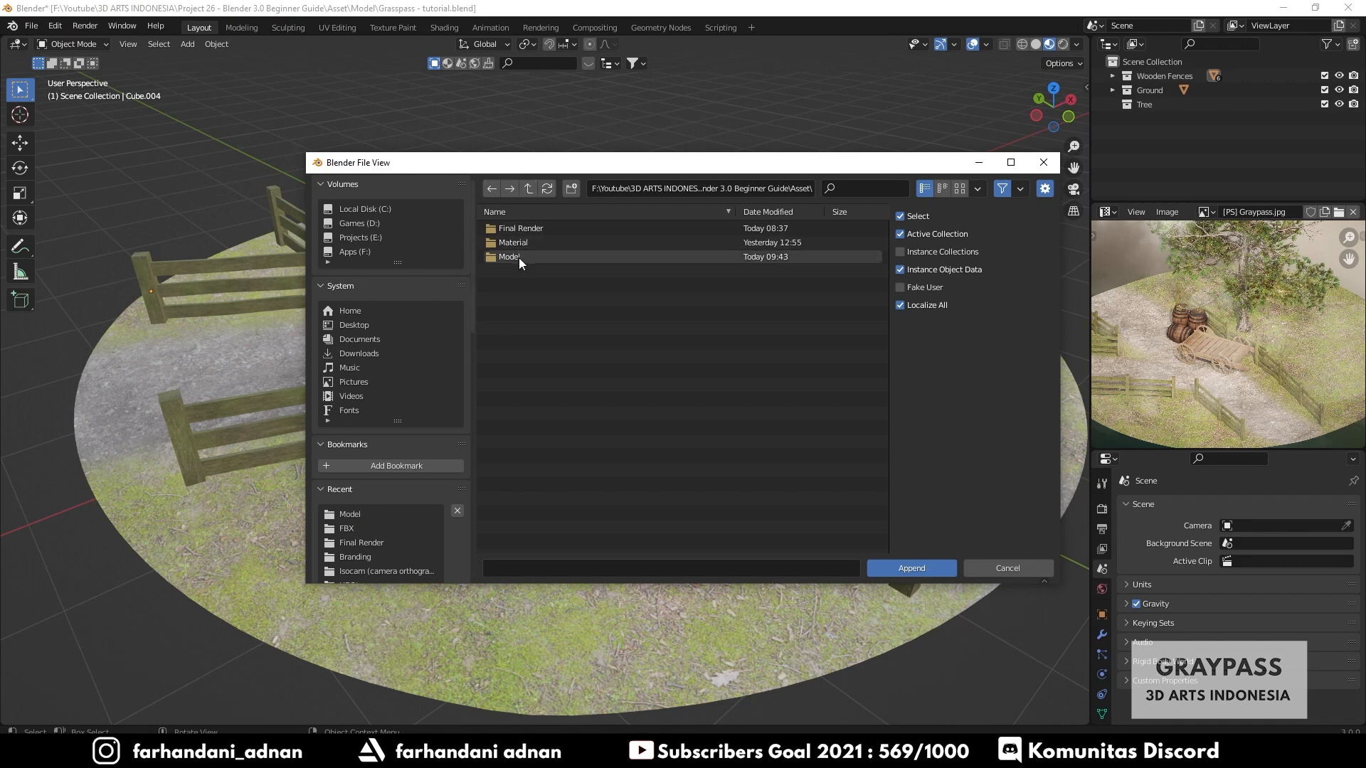
click(527, 189)
double_click(519, 231)
double_click(518, 257)
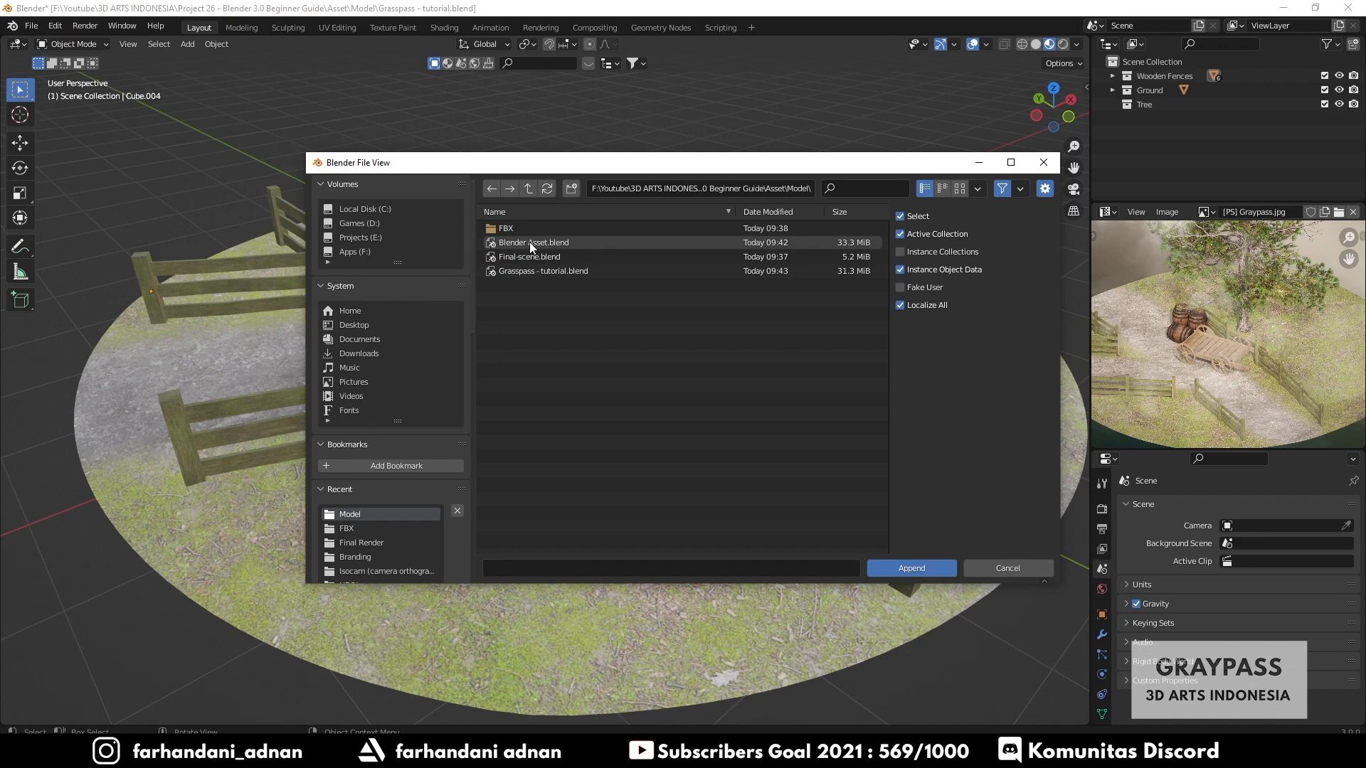
double_click(529, 242)
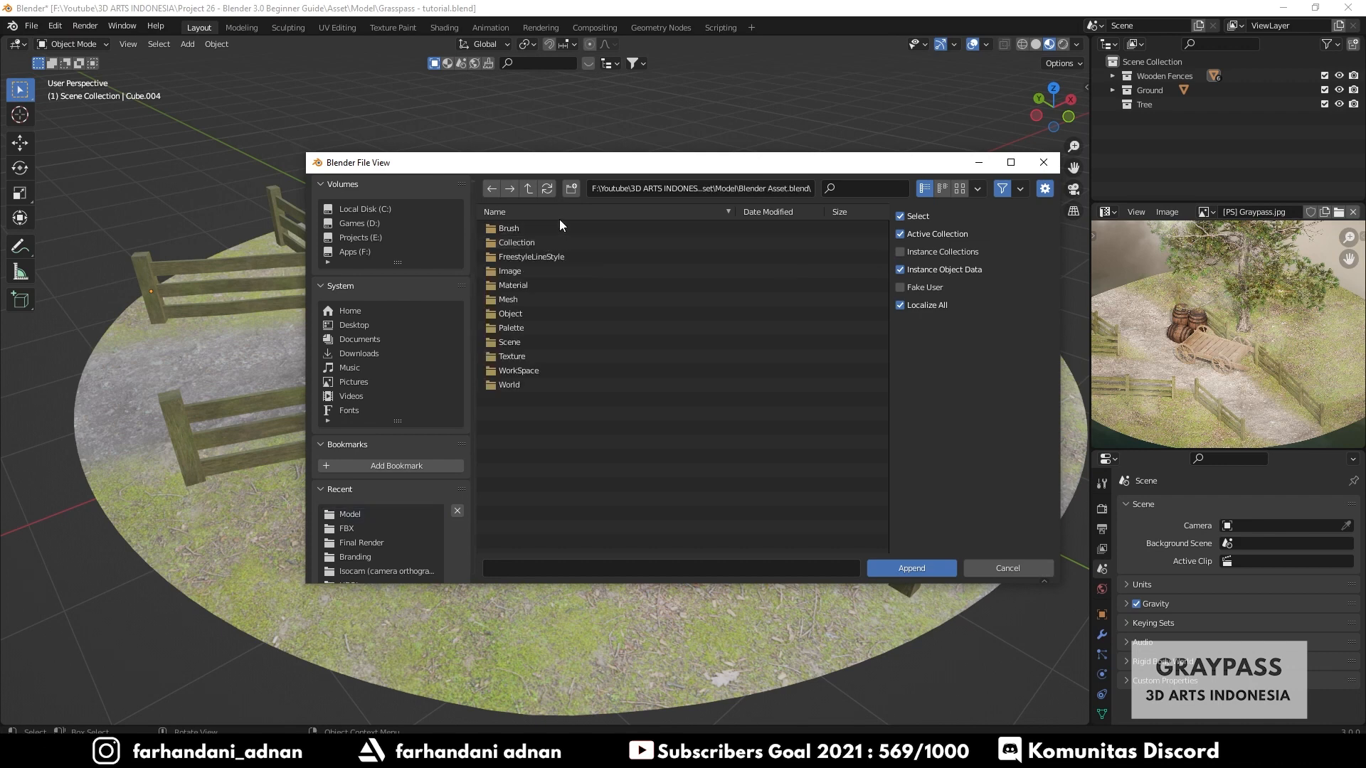
click(520, 244)
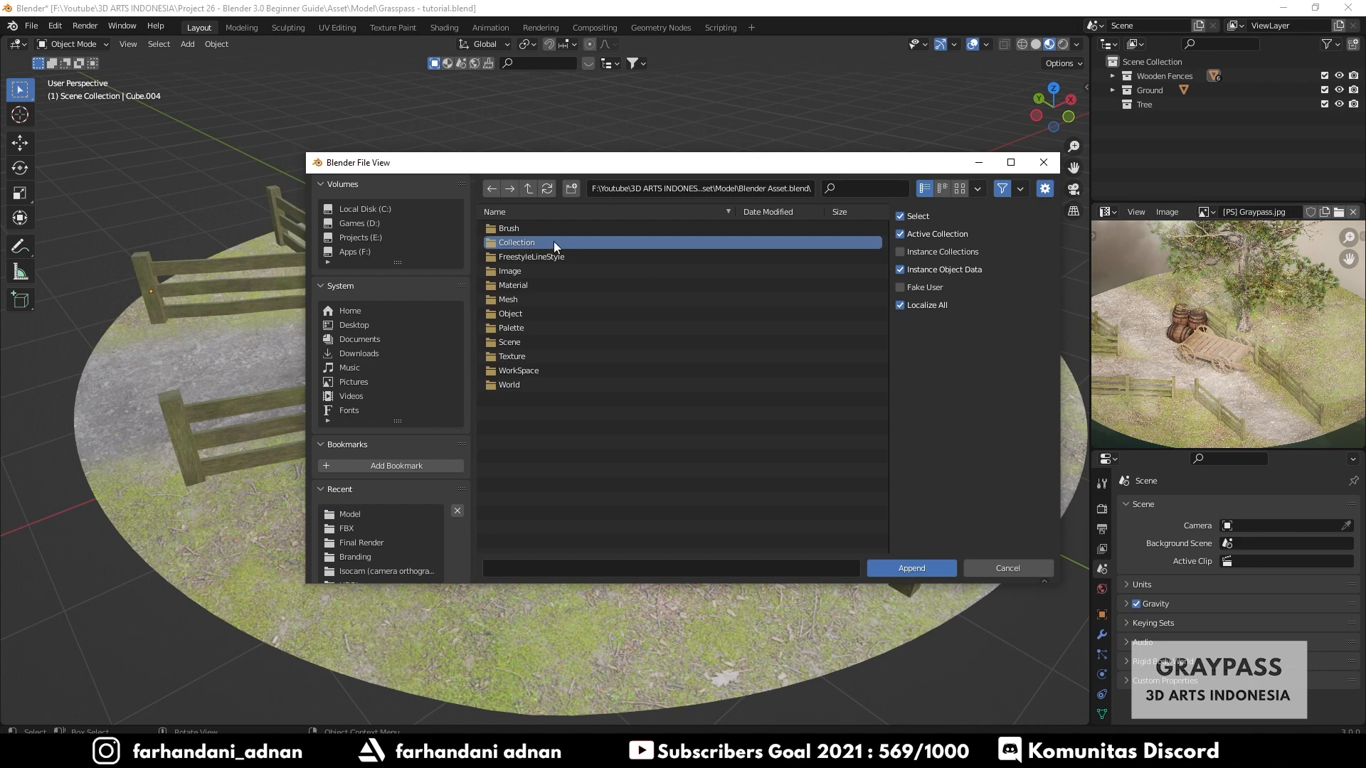
double_click(538, 242)
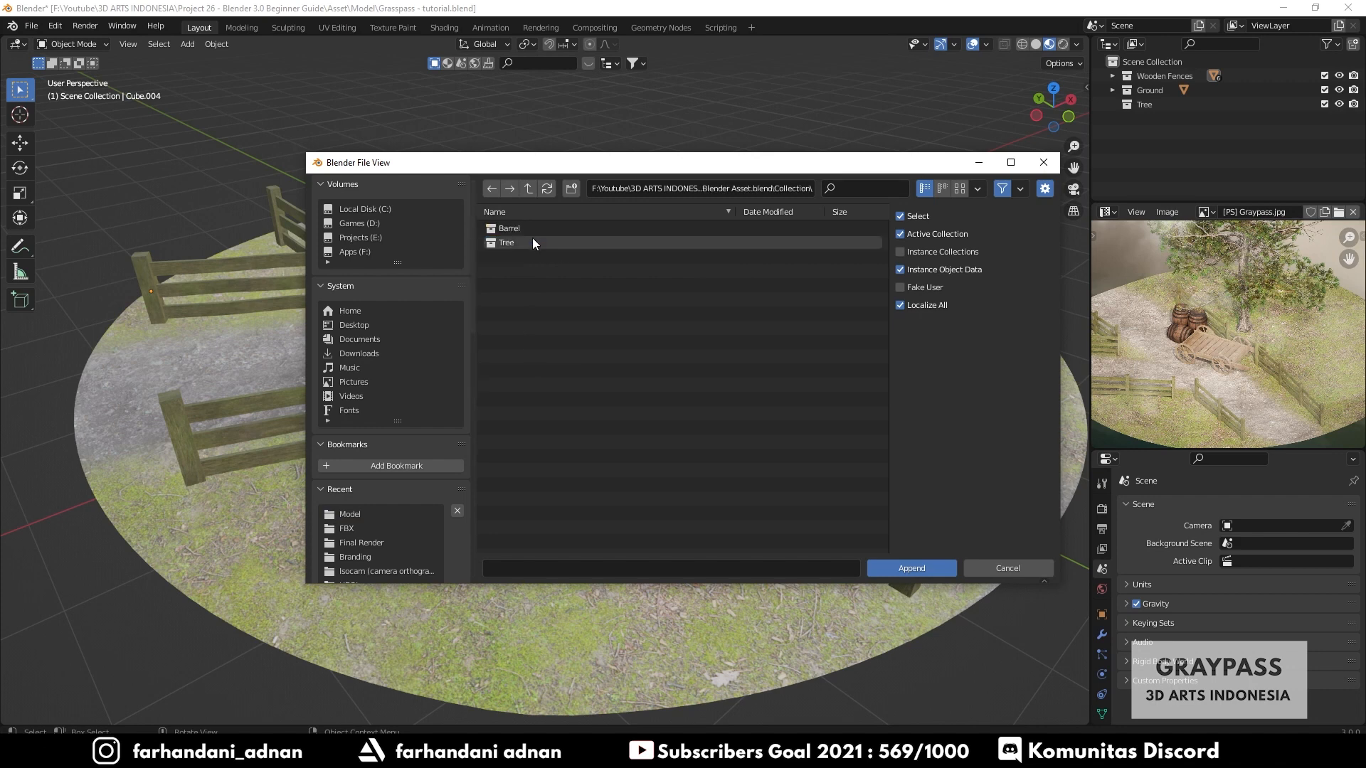
click(502, 230)
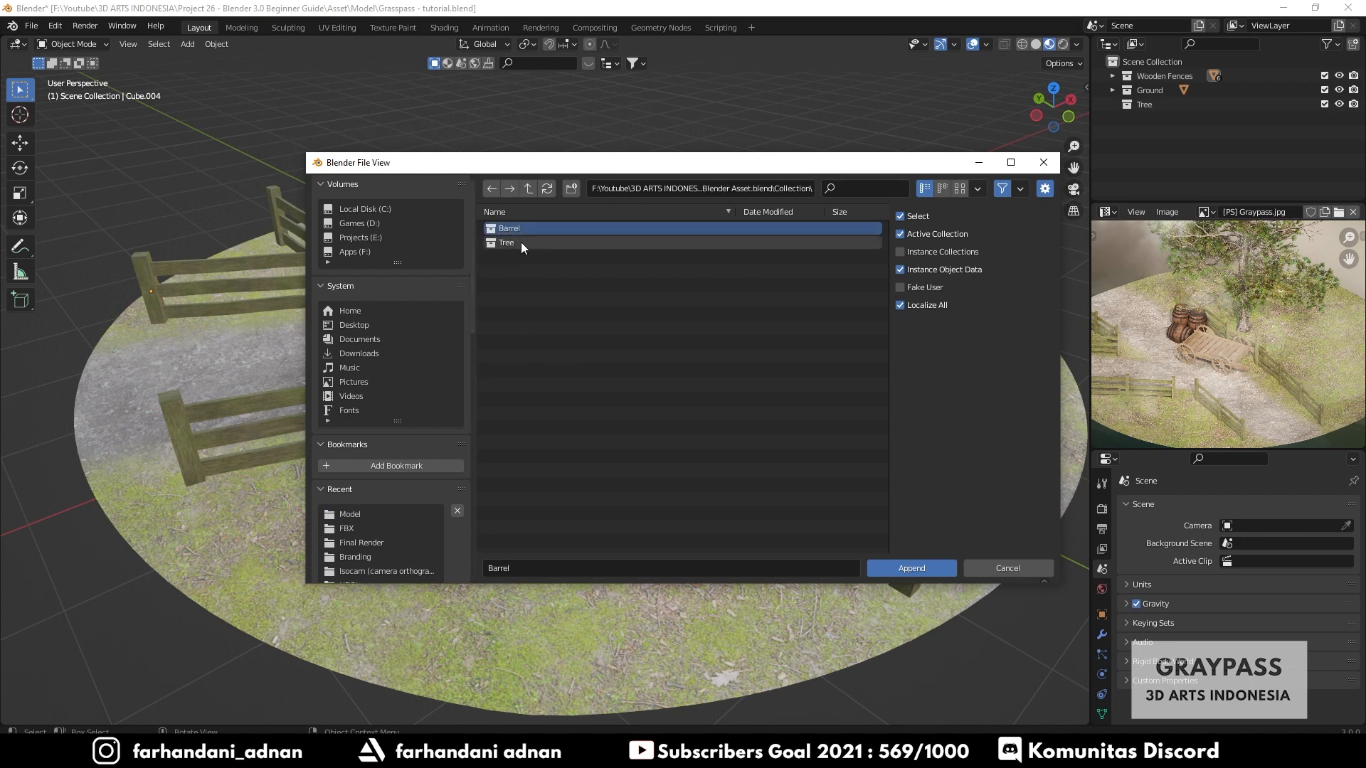
click(521, 242)
click(531, 227)
click(938, 570)
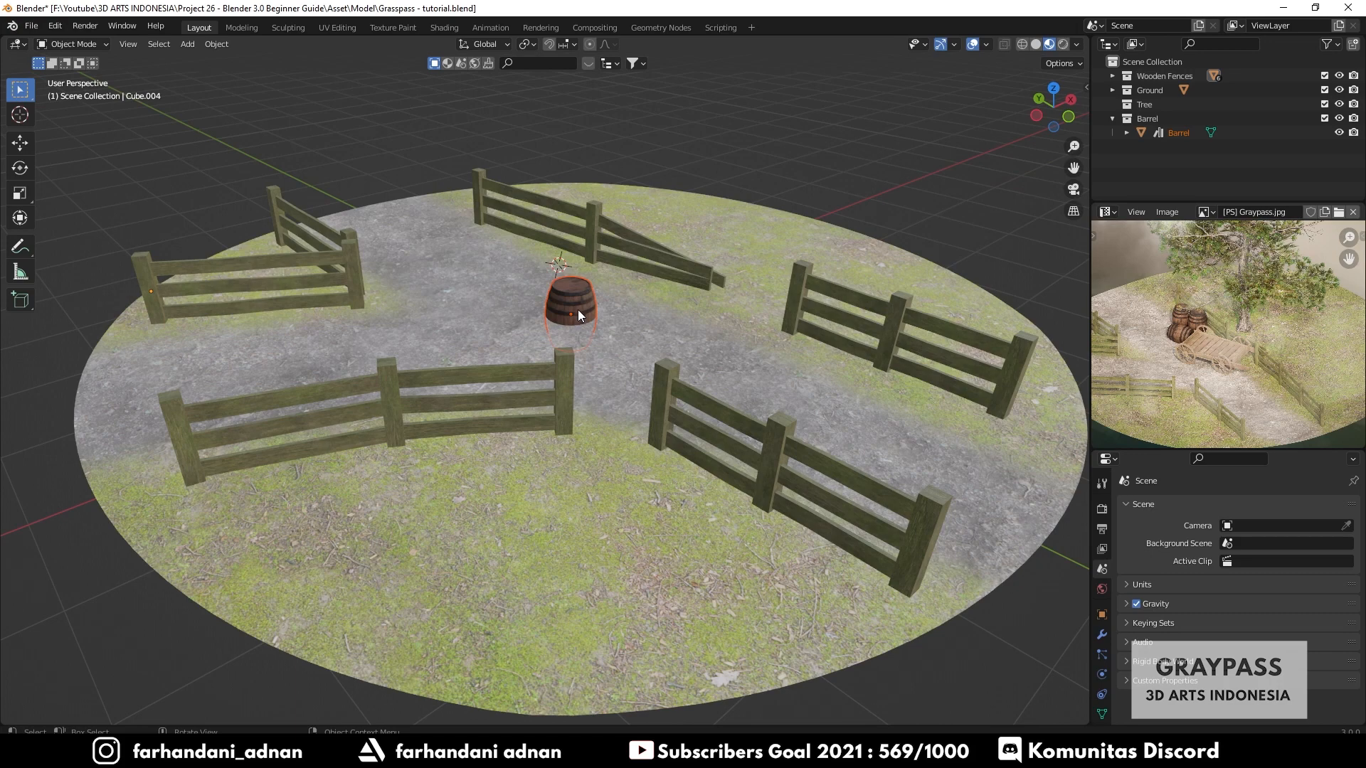
- Move the appended barrel into place on the ground near the back fence
mouse_move(580, 297)
middle_down()
mouse_move(535, 305)
mouse_move(549, 244)
mouse_move(569, 313)
middle_up()
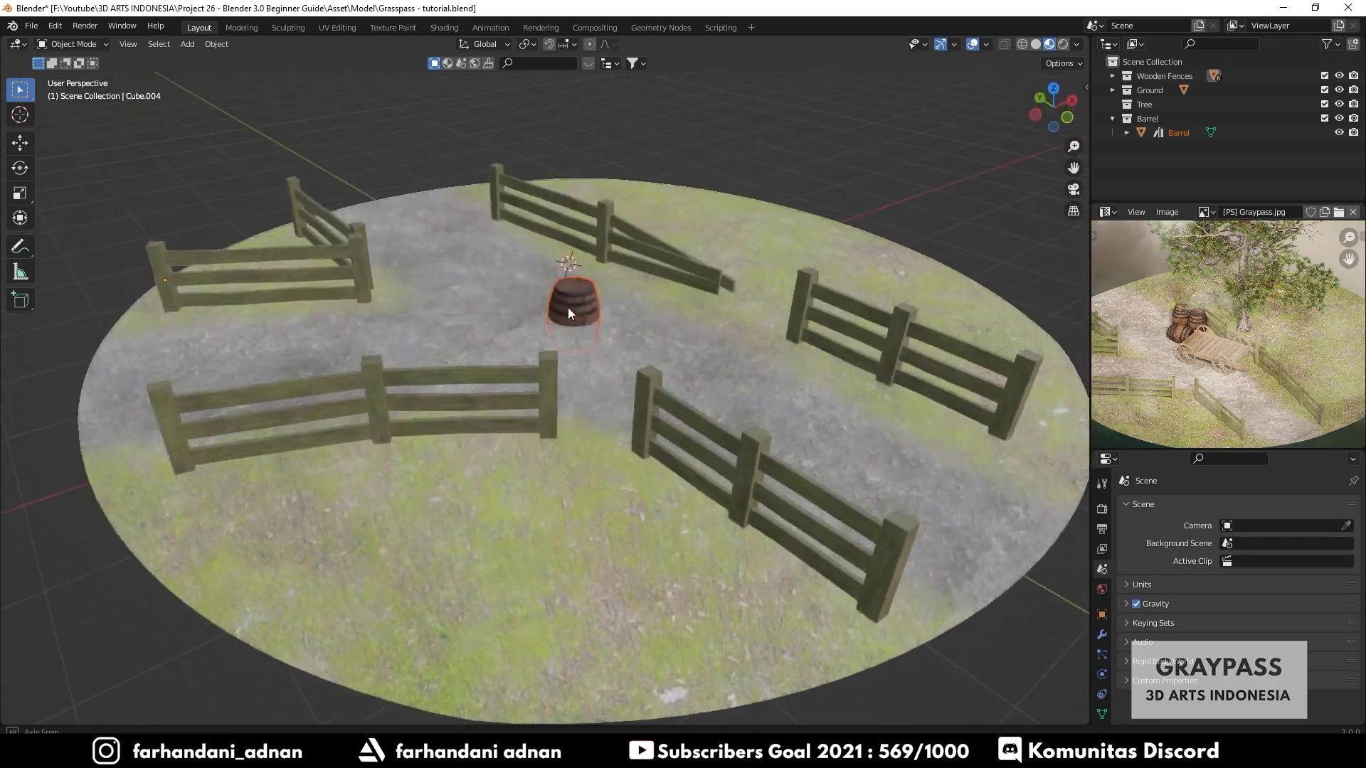
scroll(630, 290, up, 5)
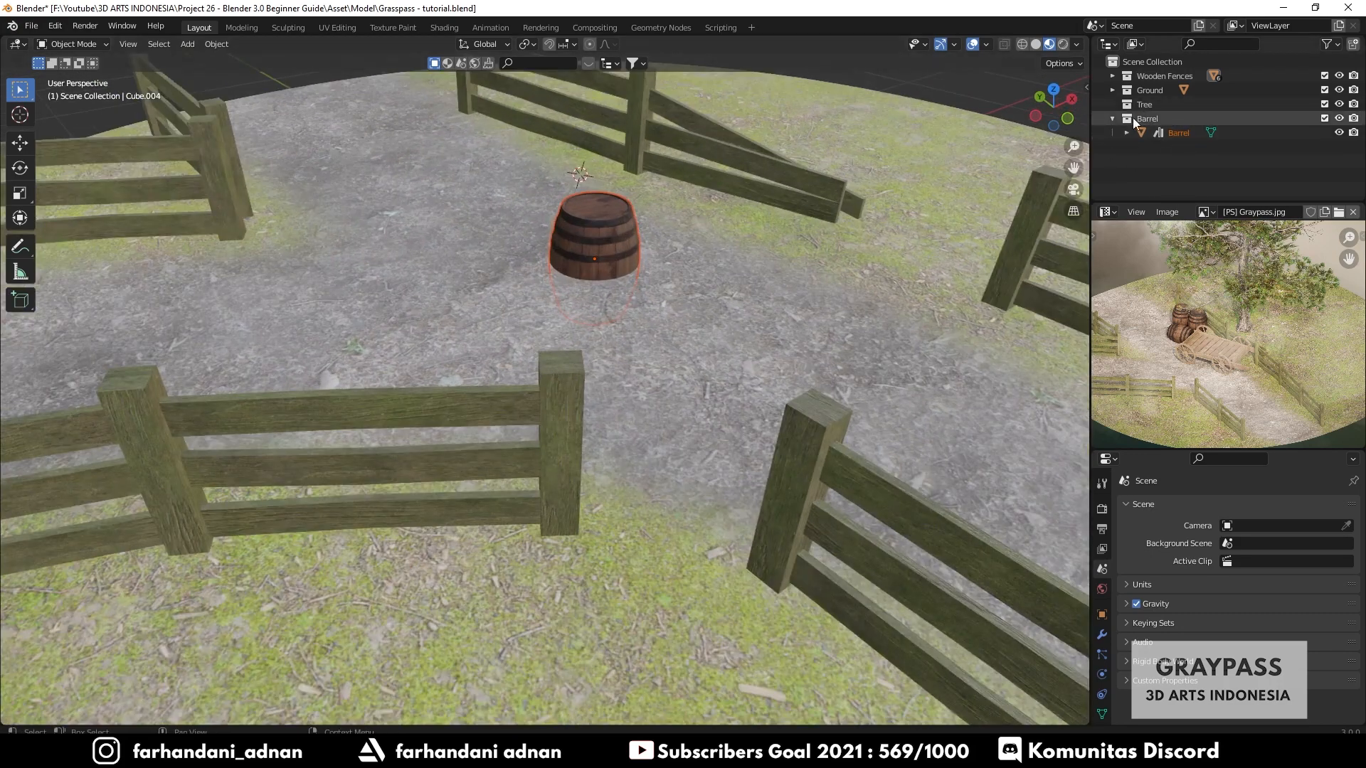
shift+middle_drag(614, 259, 613, 315)
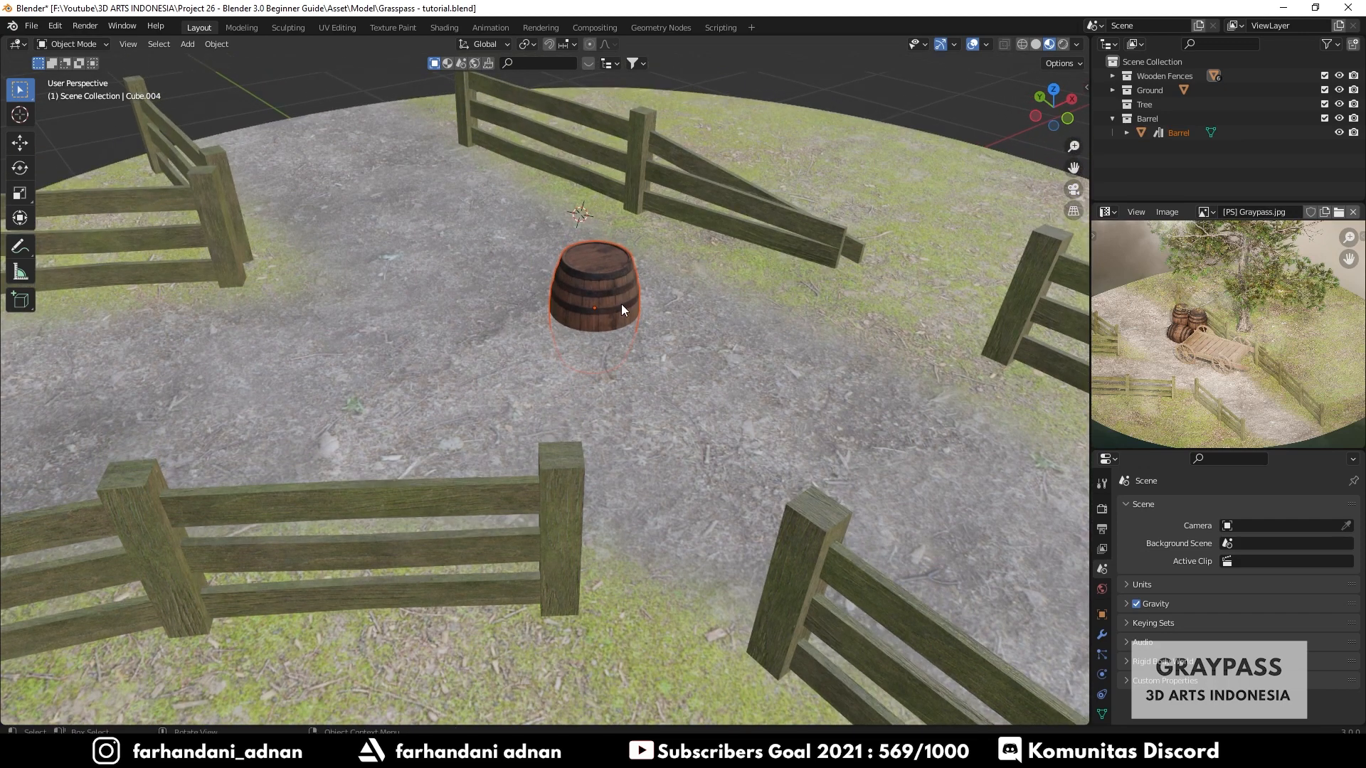
key(g)
key(z)
click(630, 246)
middle_drag(630, 246, 714, 273)
scroll(681, 225, down, 3)
key(g)
key(z)
click(724, 286)
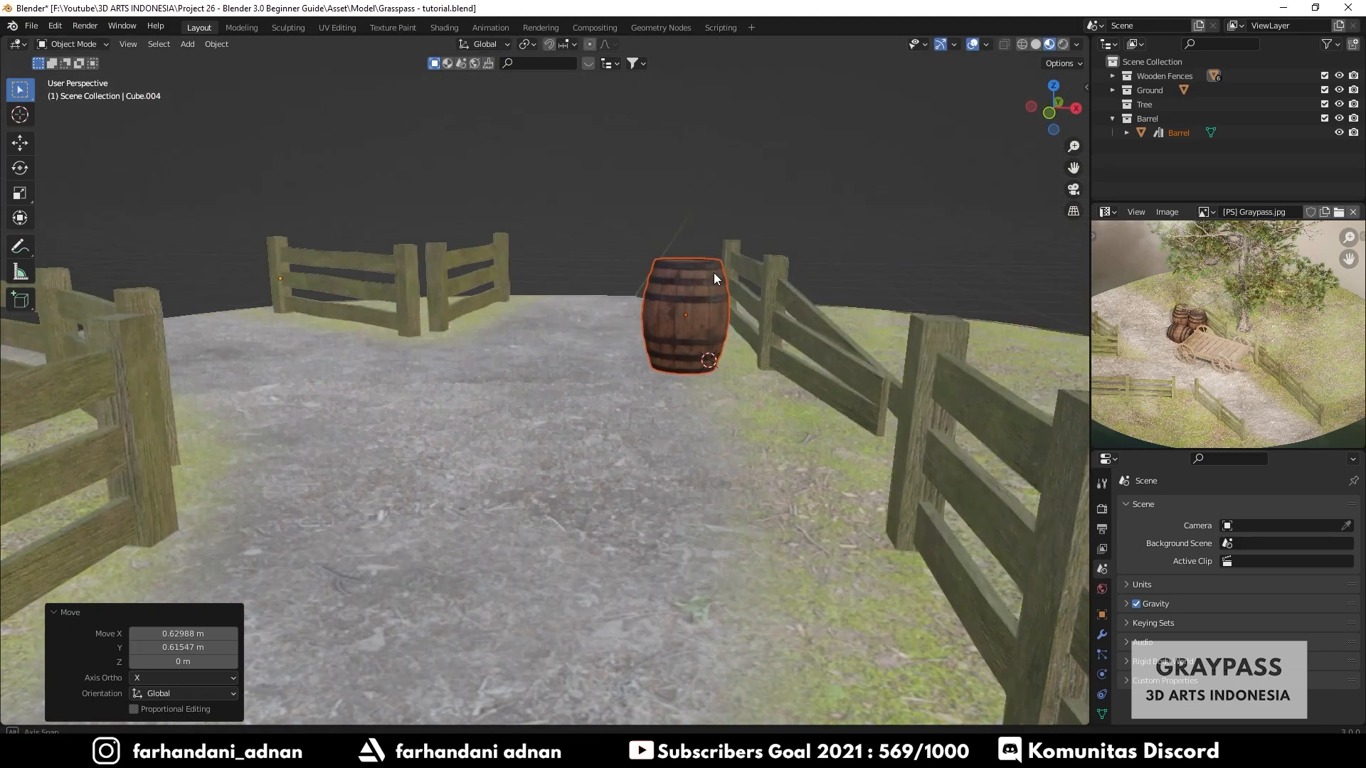
- Adjust the barrel's height along Z so it sits on the ground
scroll(796, 288, up, 3)
shift+middle_drag(797, 288, 600, 357)
key(g)
key(z)
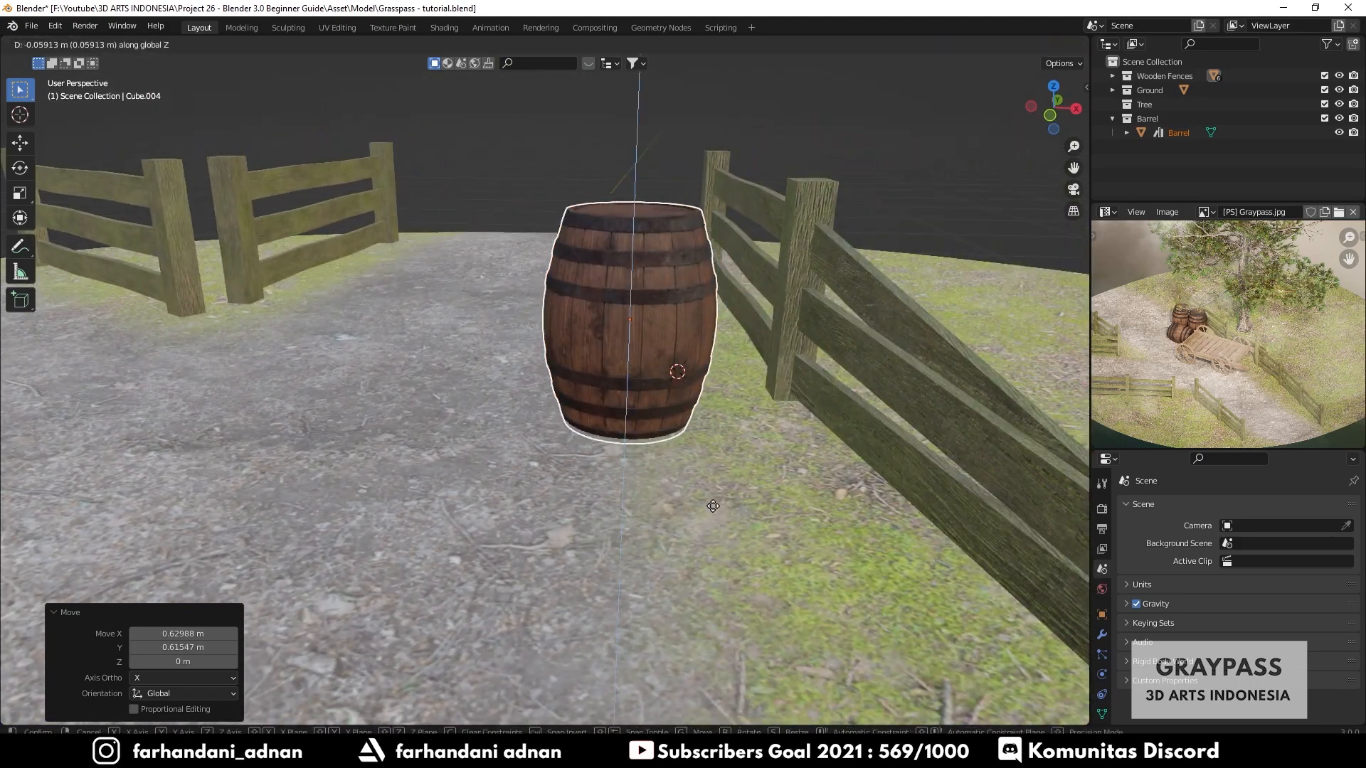
click(713, 504)
middle_drag(758, 302, 711, 326)
- Duplicate the barrel beside the first one and rotate the copy around Z
key(shift+d)
key(shift+z)
click(704, 385)
key(r)
key(z)
click(860, 274)
- Duplicate a third barrel in front of the pair and adjust its height
key(shift+d)
click(658, 367)
middle_drag(657, 367, 543, 293)
key(g)
key(z)
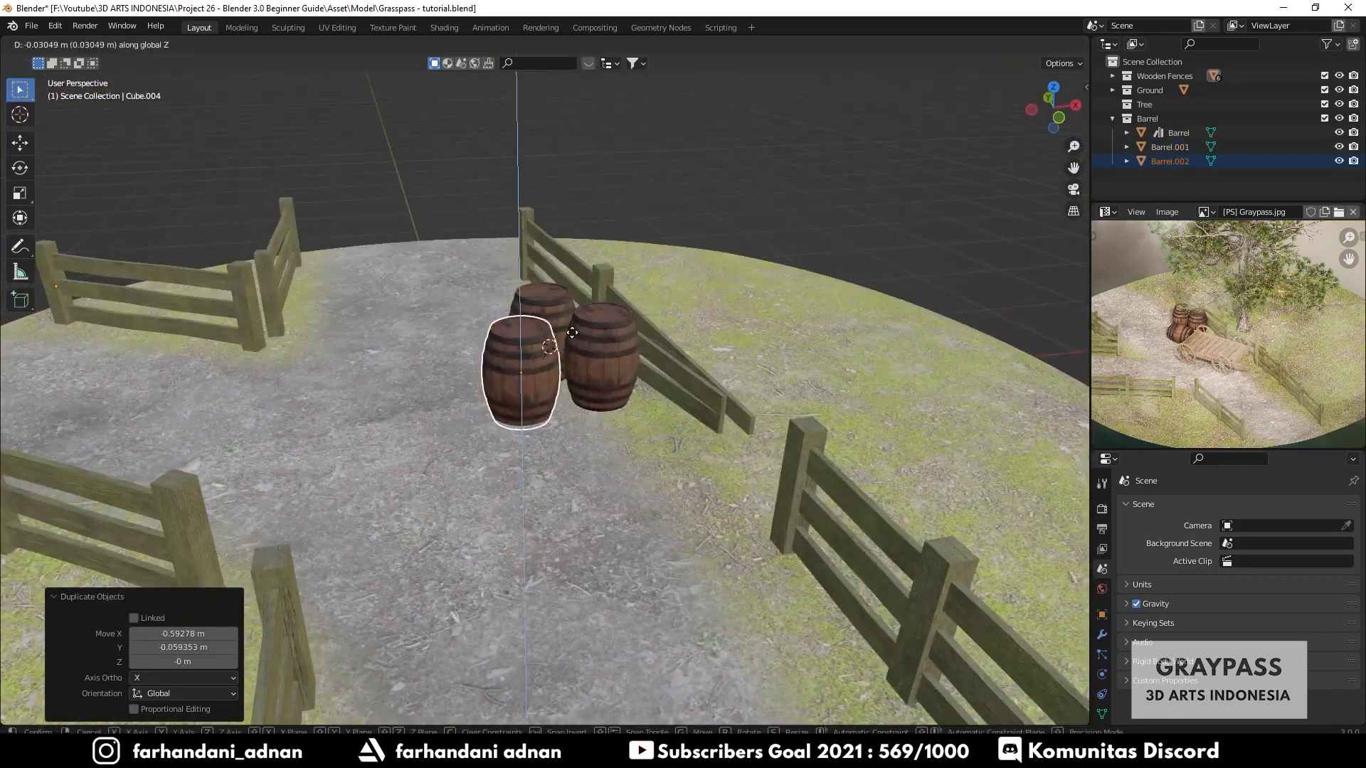
click(572, 333)
- Tip the third barrel onto its side by rotating it around X
key(r)
key(x)
click(640, 370)
middle_drag(641, 370, 685, 404)
scroll(684, 403, up, 2)
key(r)
key(x)
click(677, 390)
- Lower the lying barrel onto the ground and rotate it around Z
key(g)
key(z)
click(675, 418)
middle_drag(661, 313, 561, 427)
key(r)
key(z)
click(725, 217)
- Collapse the Barrel collection in the outliner
click(712, 327)
scroll(592, 289, down, 4)
middle_drag(629, 381, 626, 438)
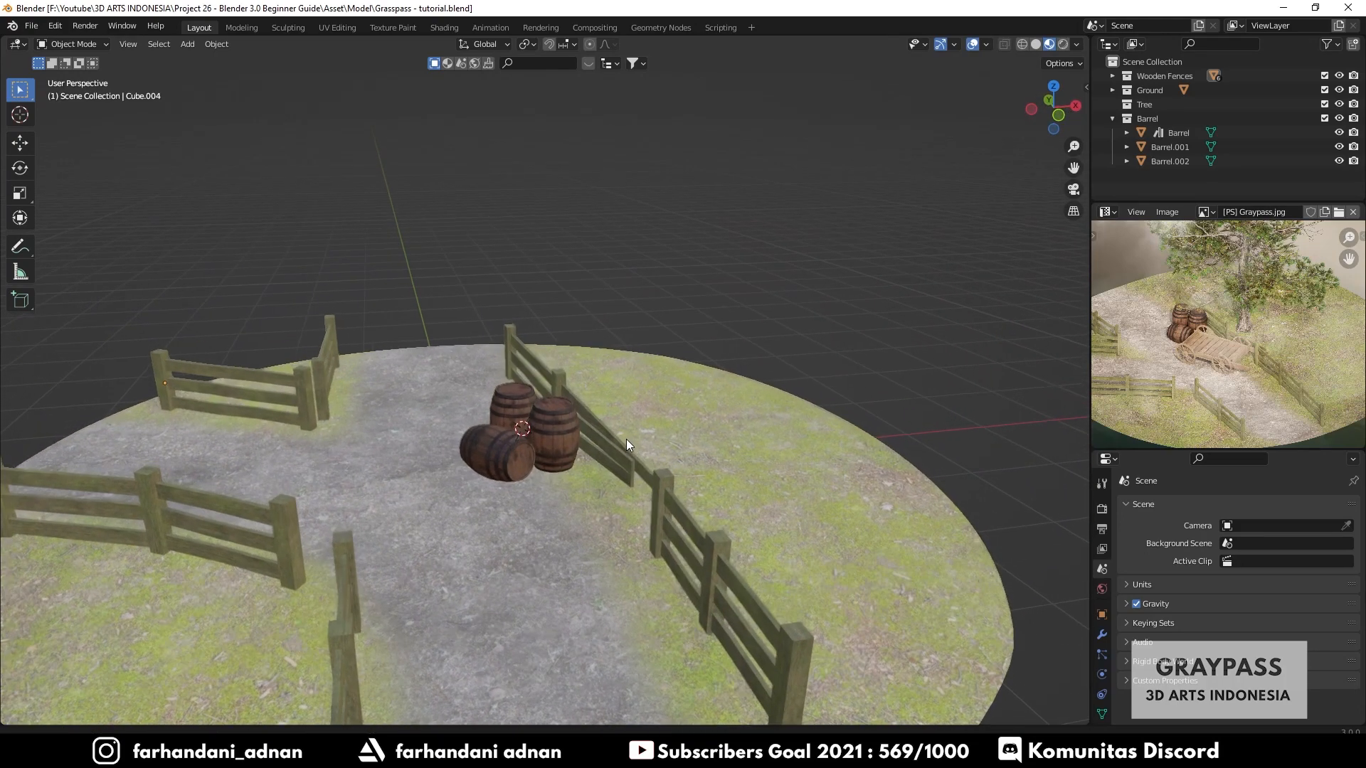
click(1113, 118)
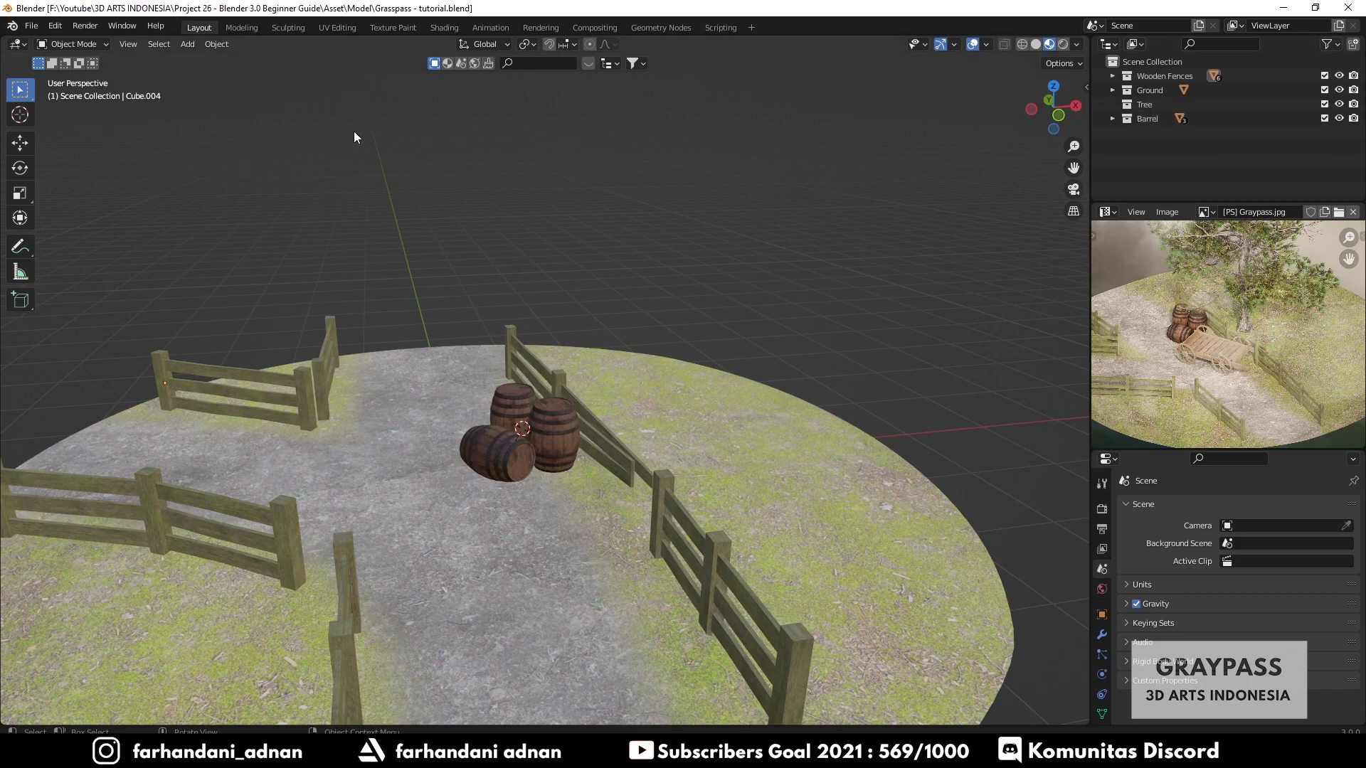
- Append the Tree collection from Blender Asset.blend into the scene
click(31, 26)
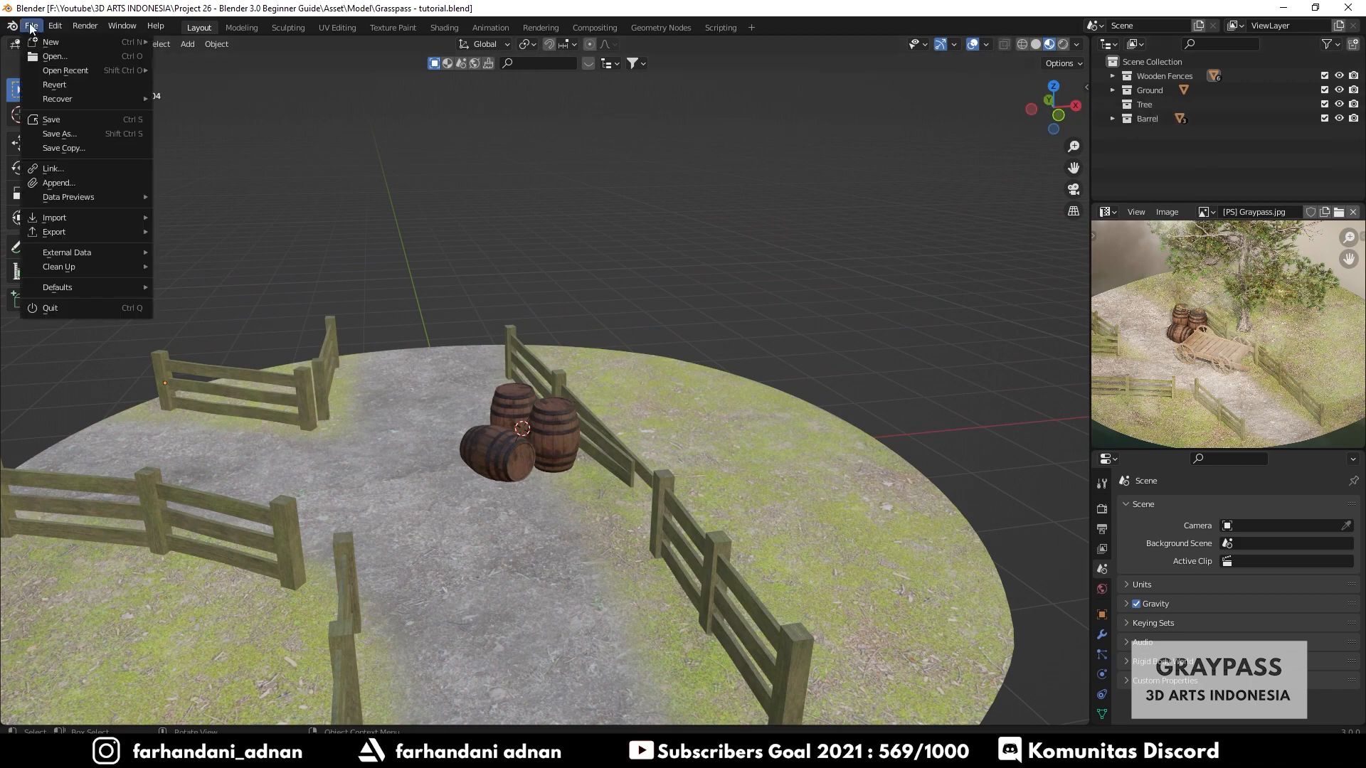
click(62, 182)
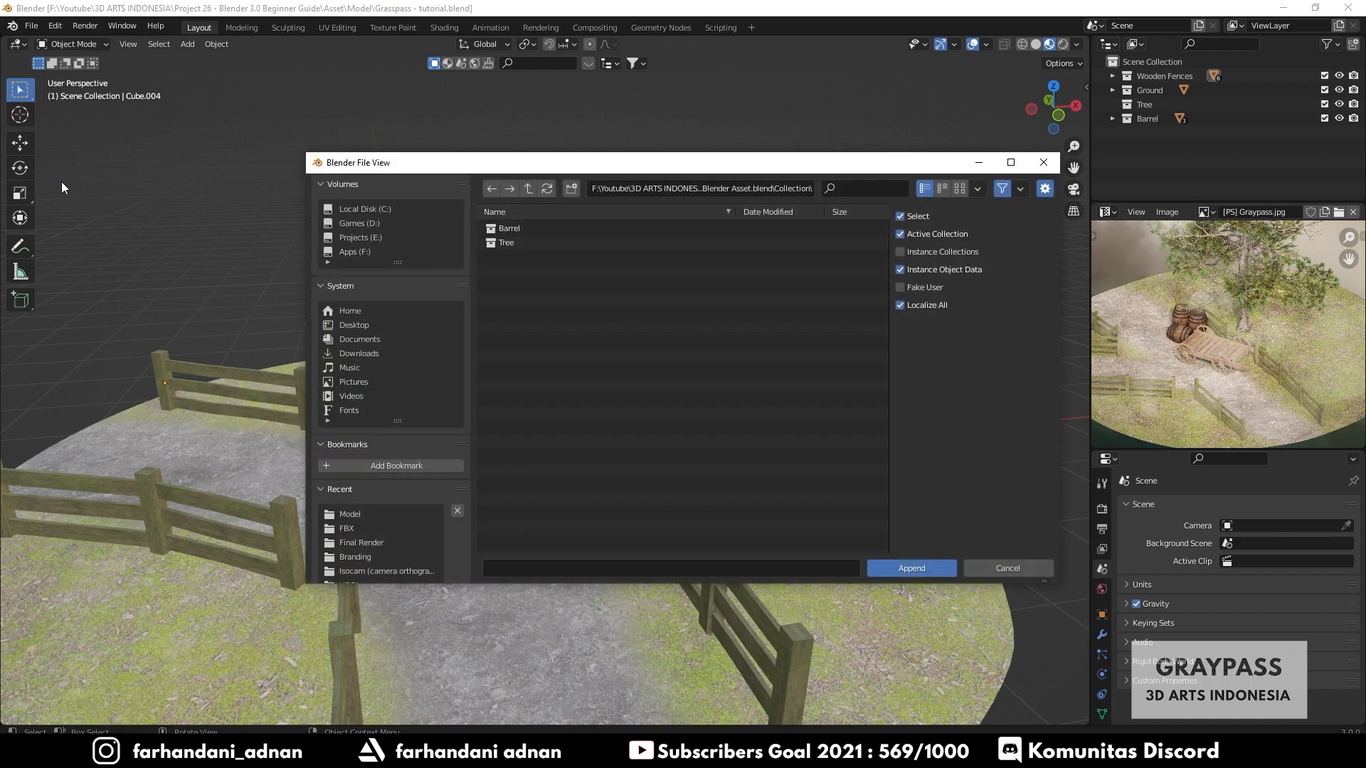
click(493, 241)
click(895, 568)
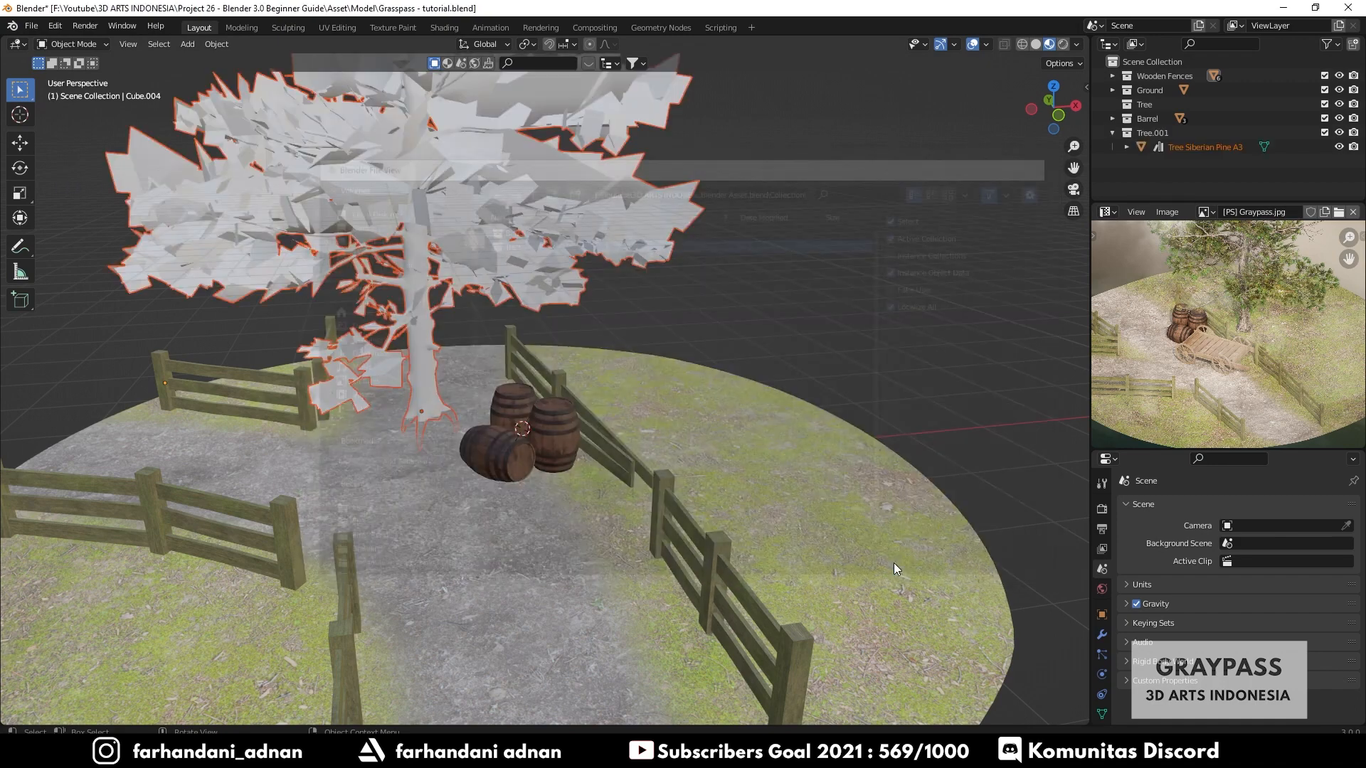
- Move the tree horizontally to stand behind the barrels and fence
key(g)
key(shift+z)
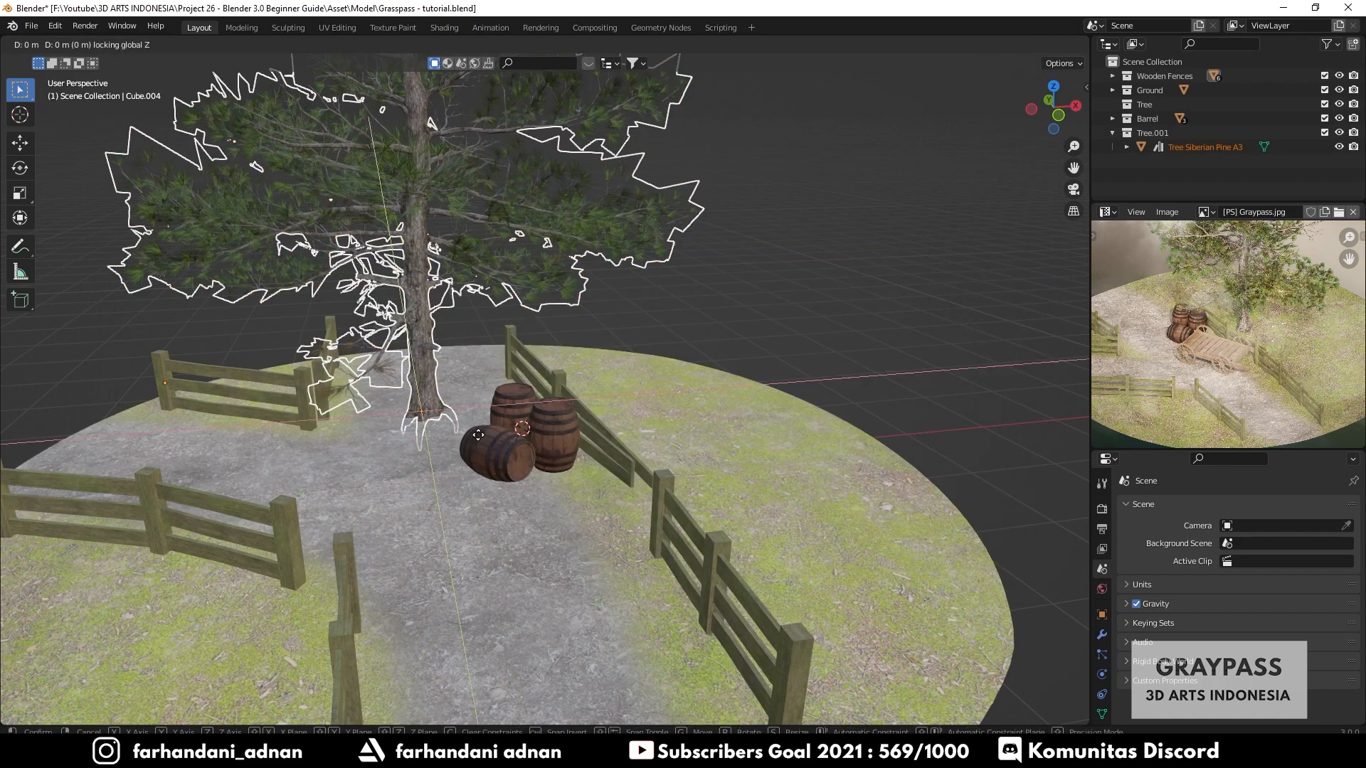
click(704, 441)
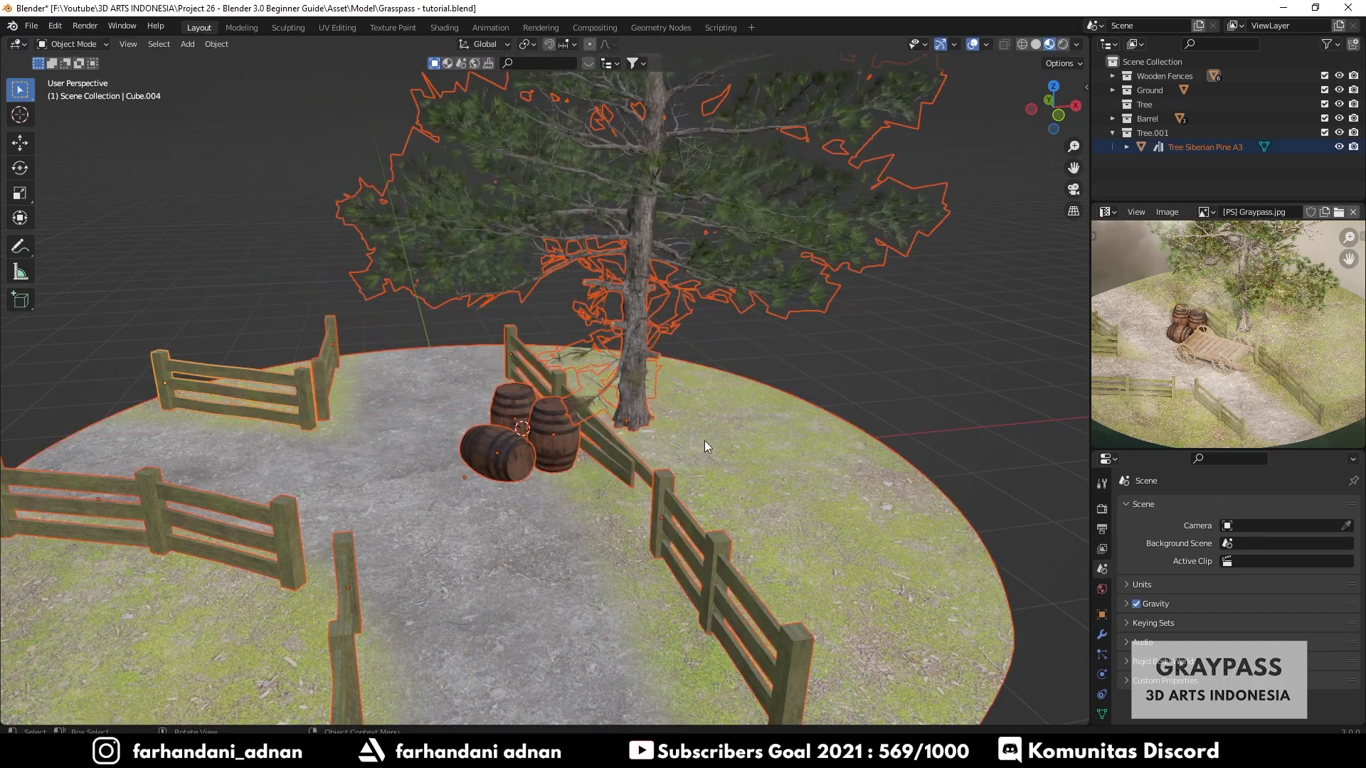
- Select the tree and shift it closer to the barrels
key(alt+a)
middle_drag(552, 425, 635, 392)
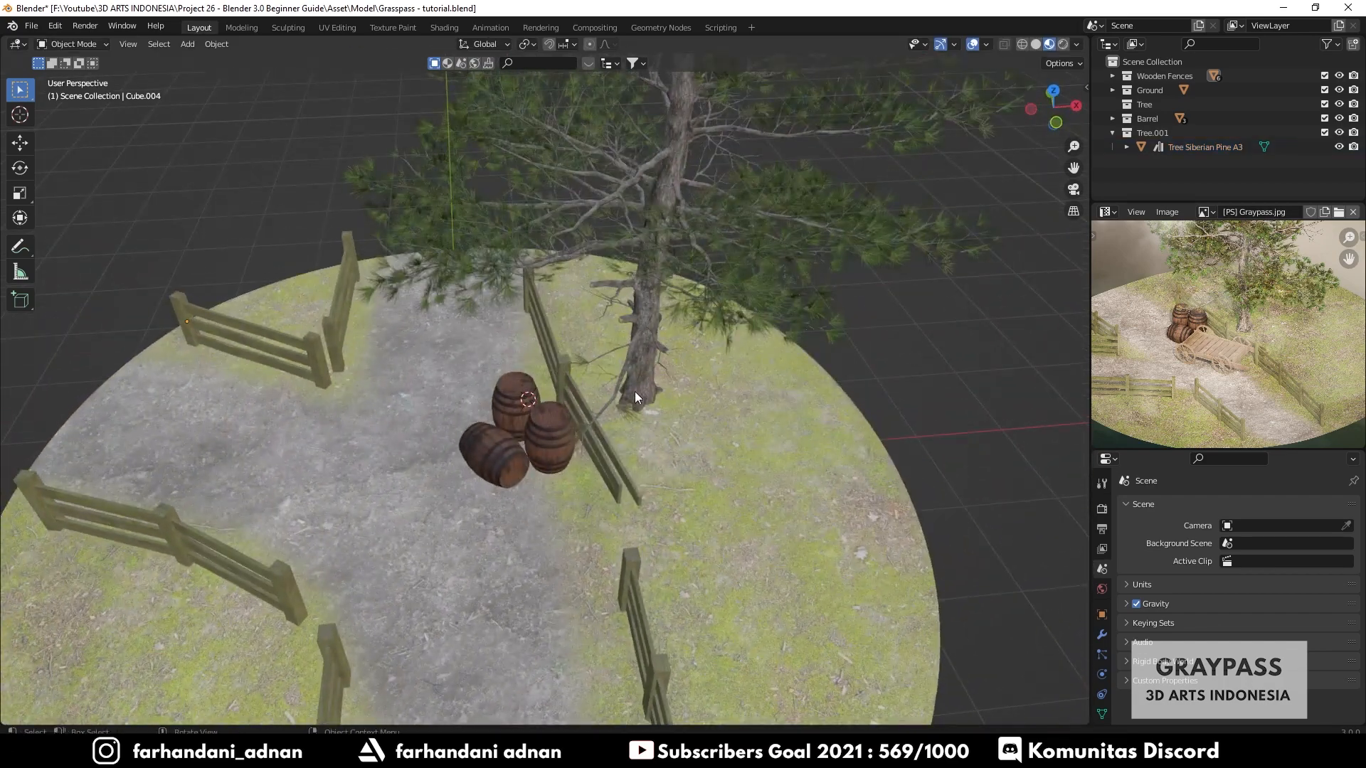
click(660, 417)
key(g)
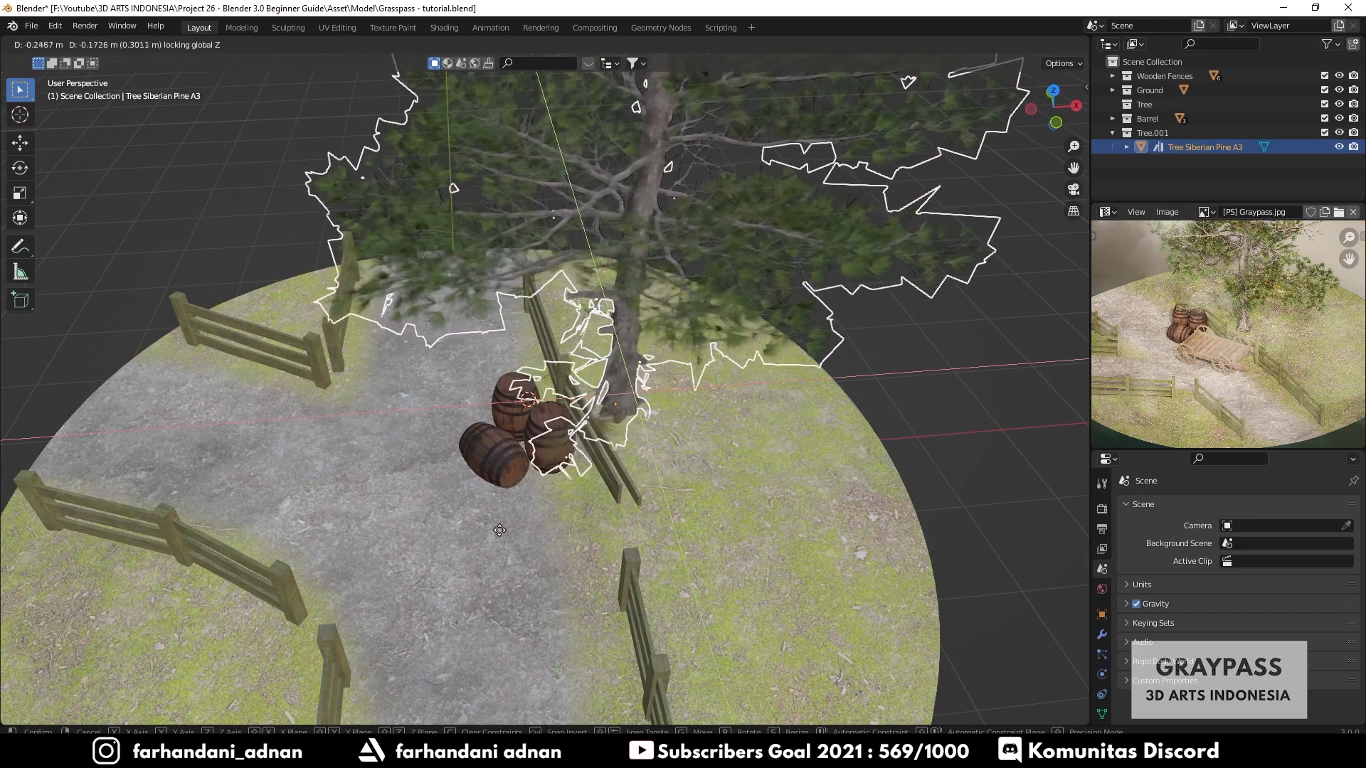
click(643, 456)
- Inspect the arrangement of the tree, barrels and fences from above
key(a)
key(alt+a)
middle_drag(642, 467, 579, 490)
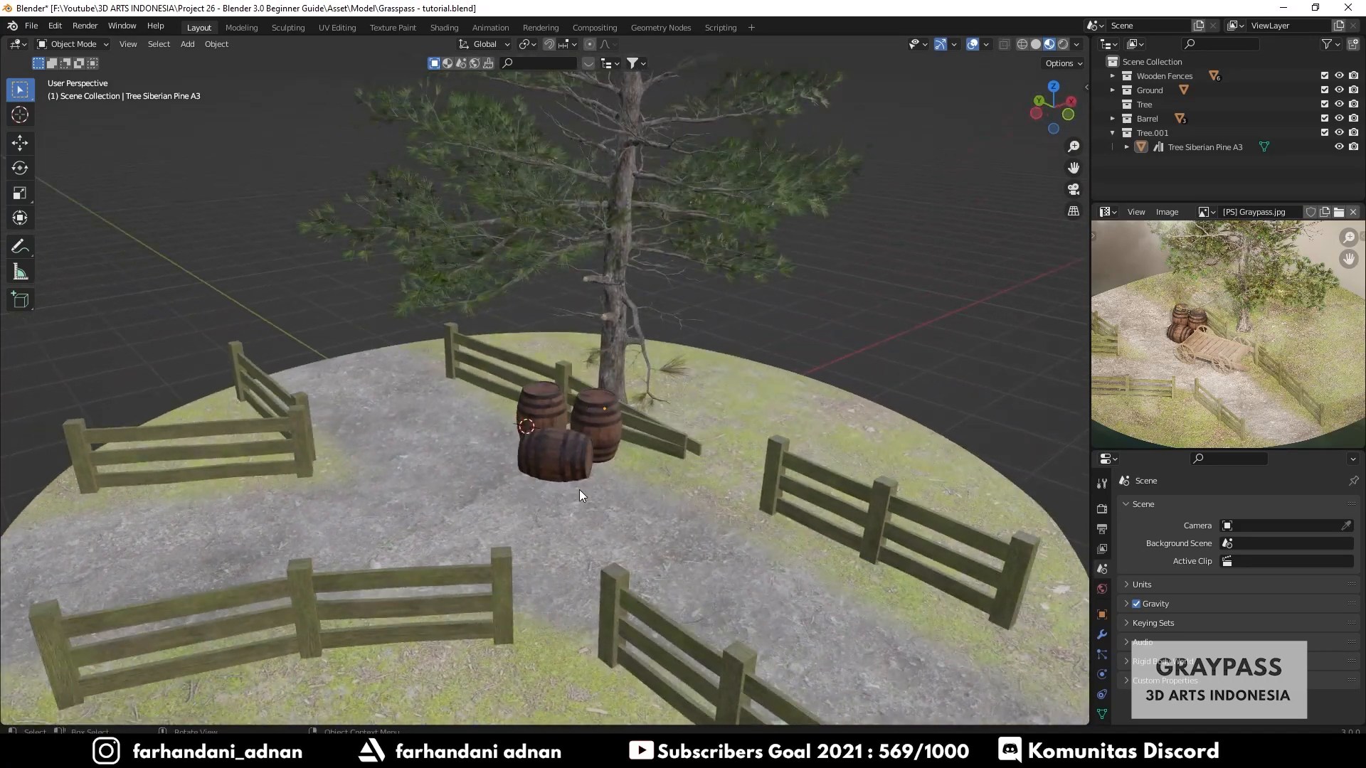
click(622, 295)
click(605, 423)
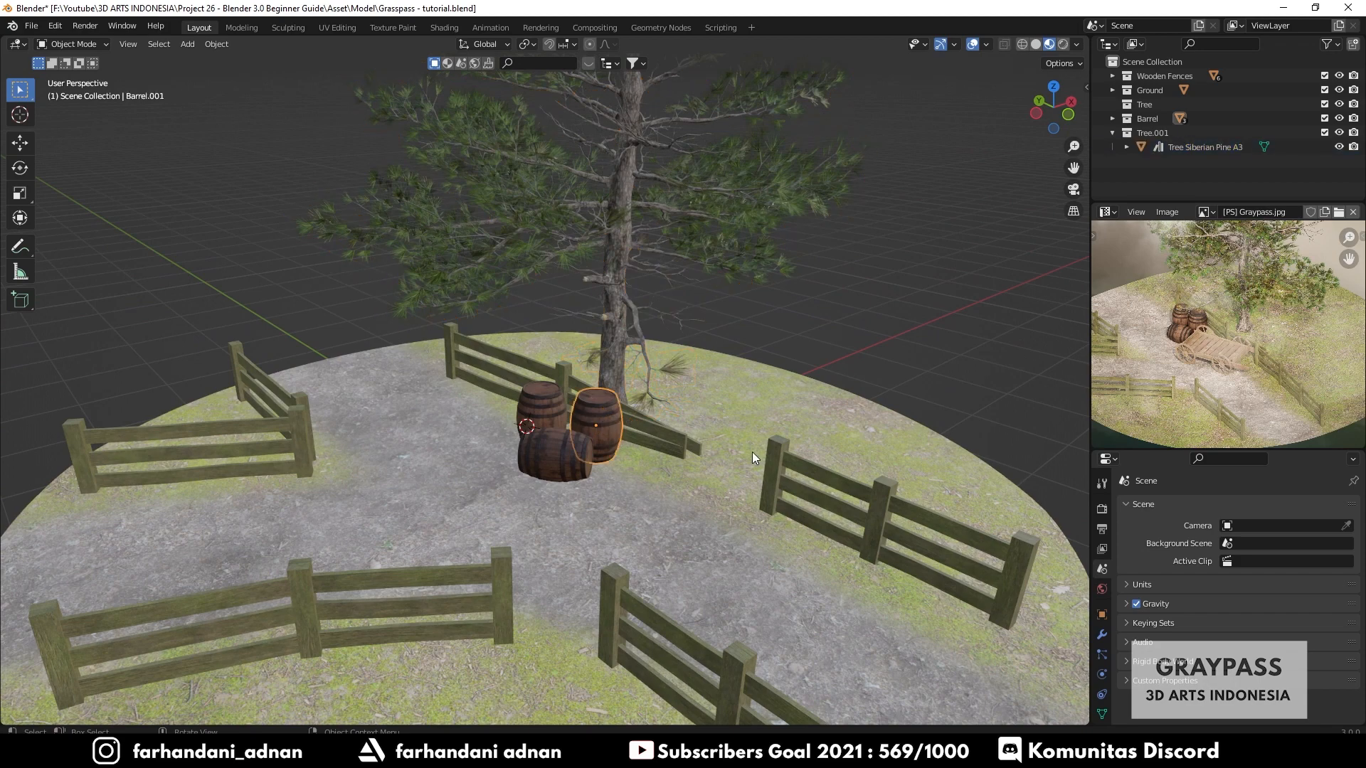
click(777, 453)
middle_drag(511, 442, 540, 441)
key(a)
key(alt+a)
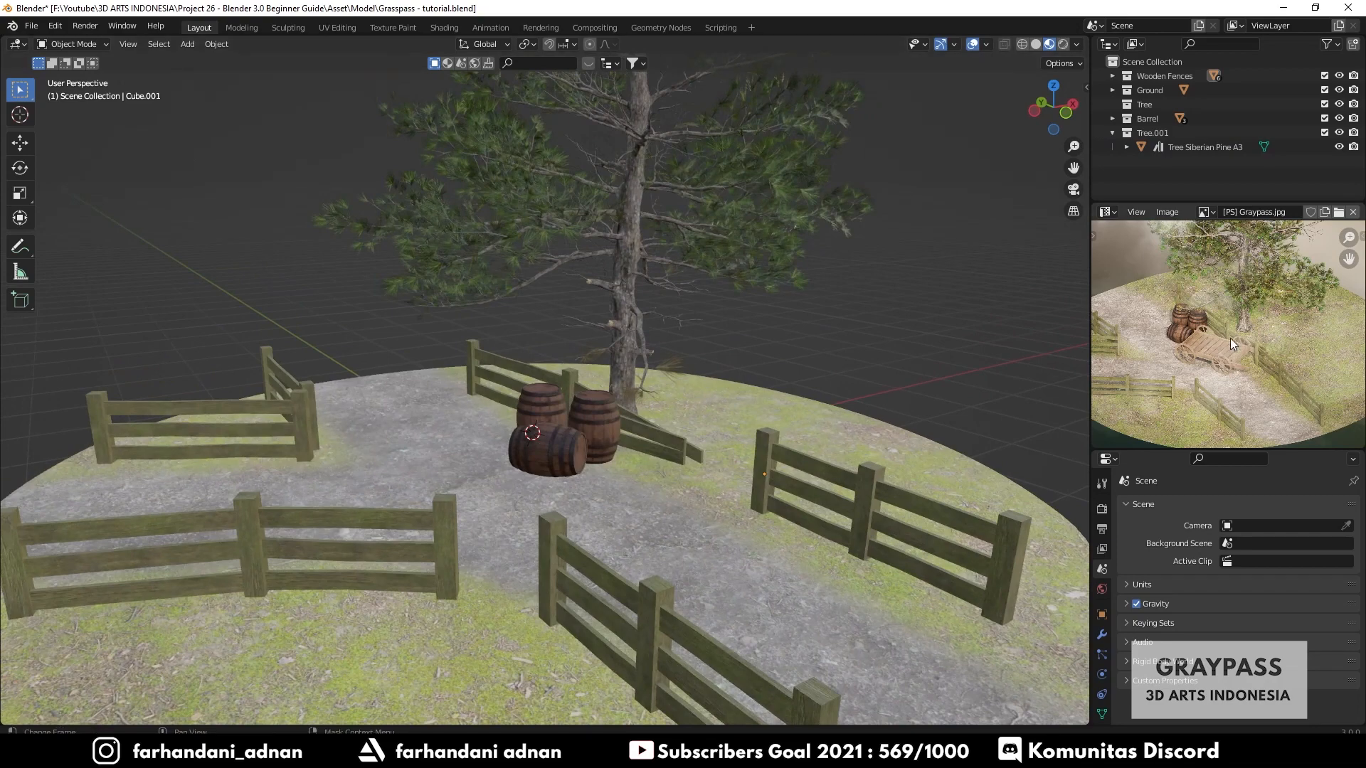
scroll(1231, 338, up, 6)
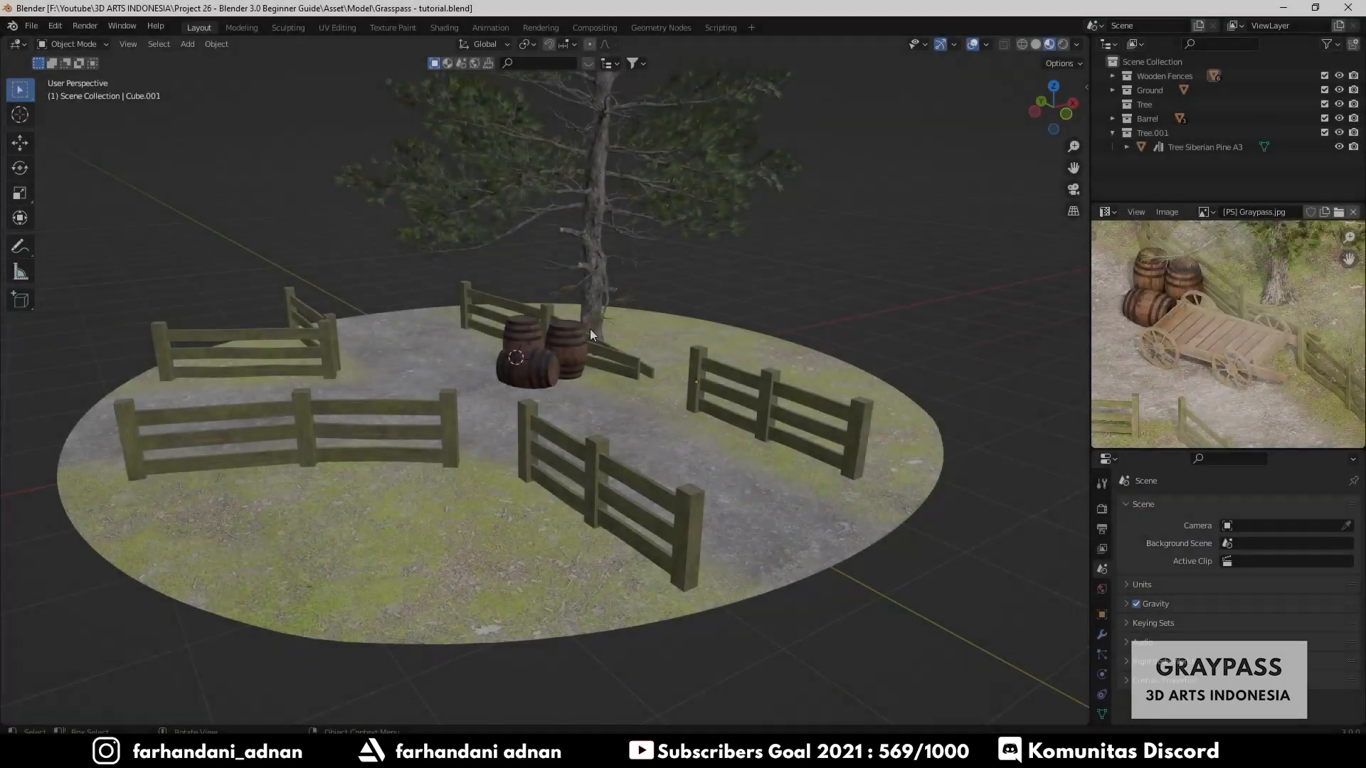
middle_drag(591, 328, 566, 385)
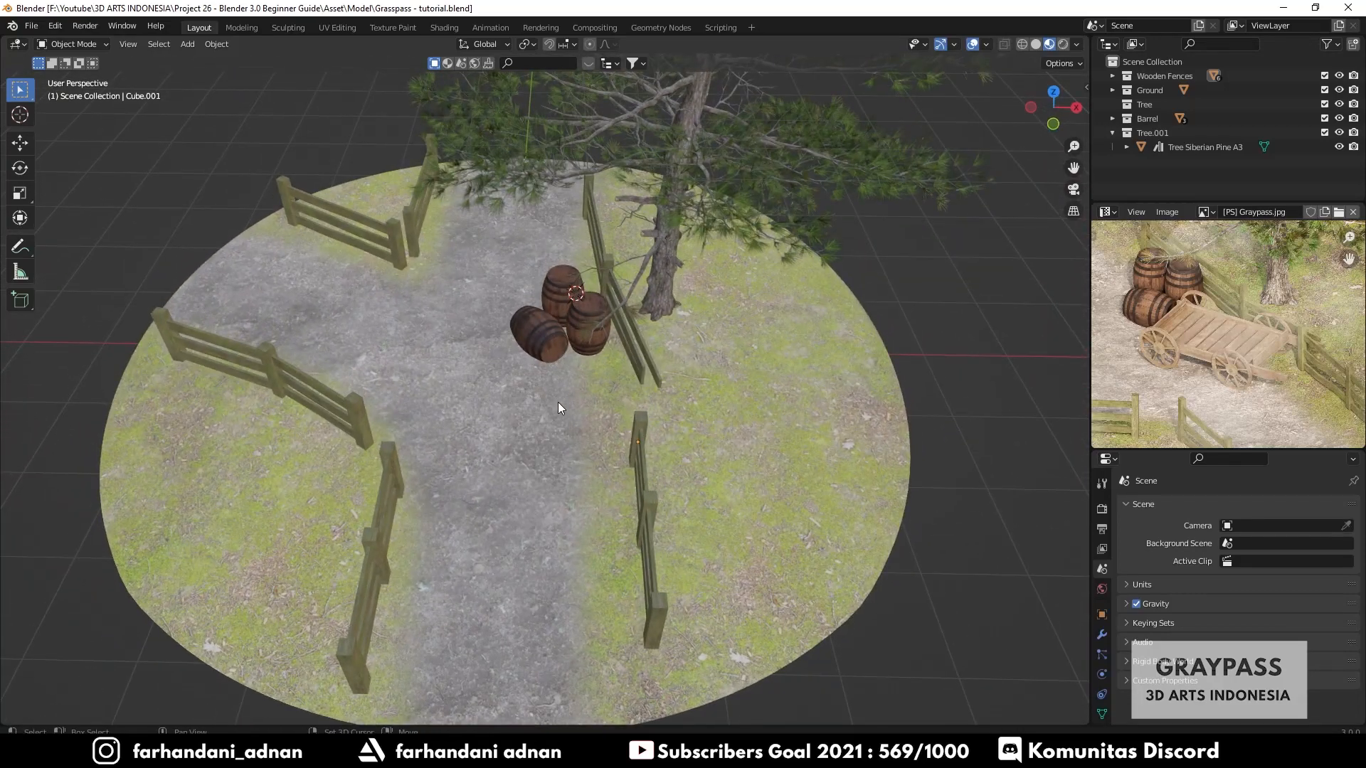
shift+right_click(557, 403)
shift+middle_drag(643, 346, 624, 326)
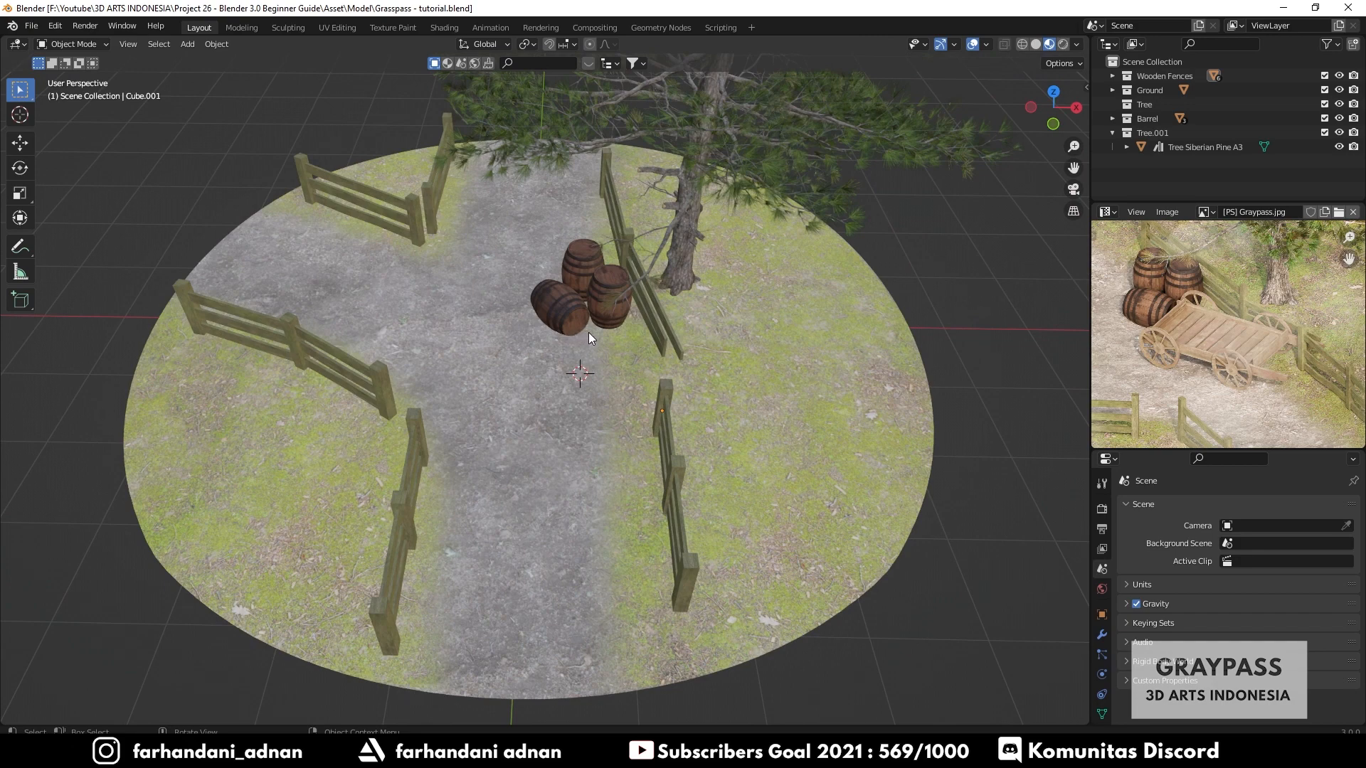
key(shift+a)
key(Escape)
key(n)
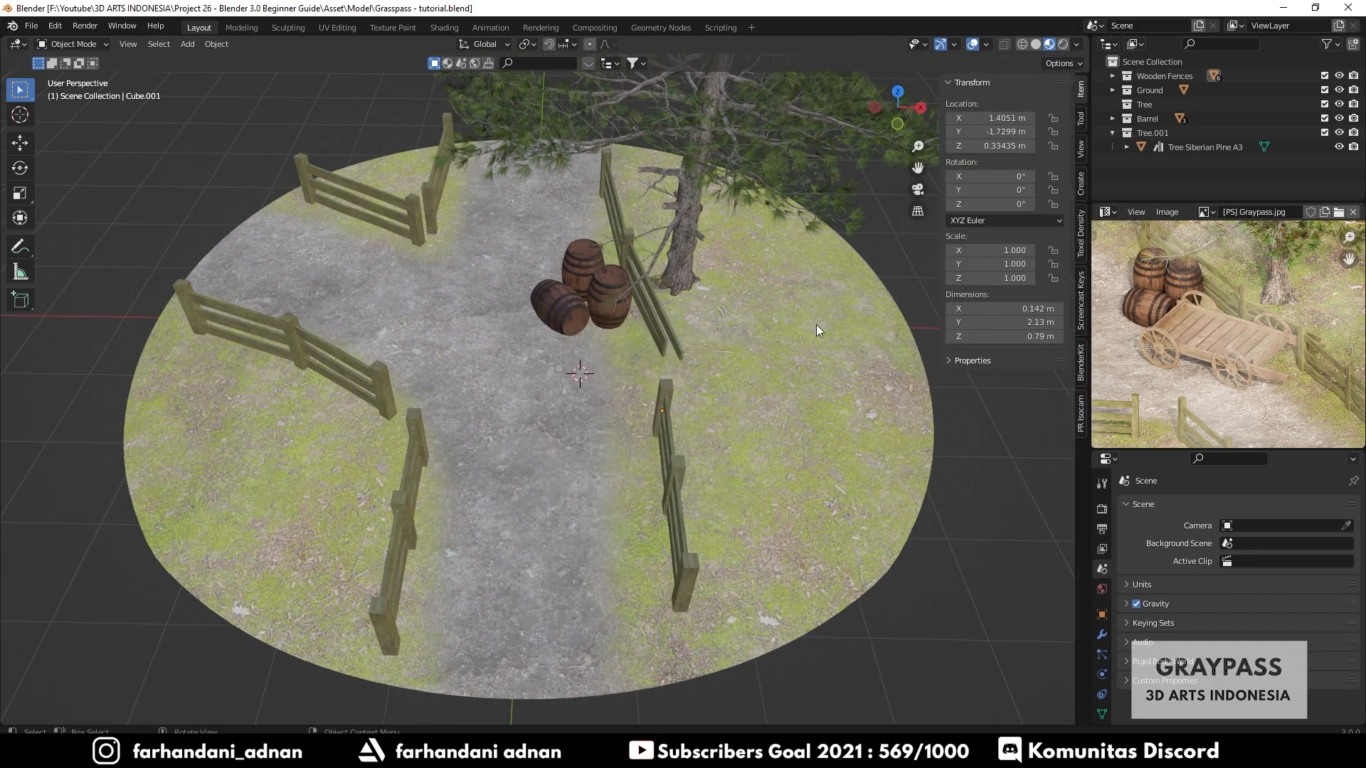
click(1081, 297)
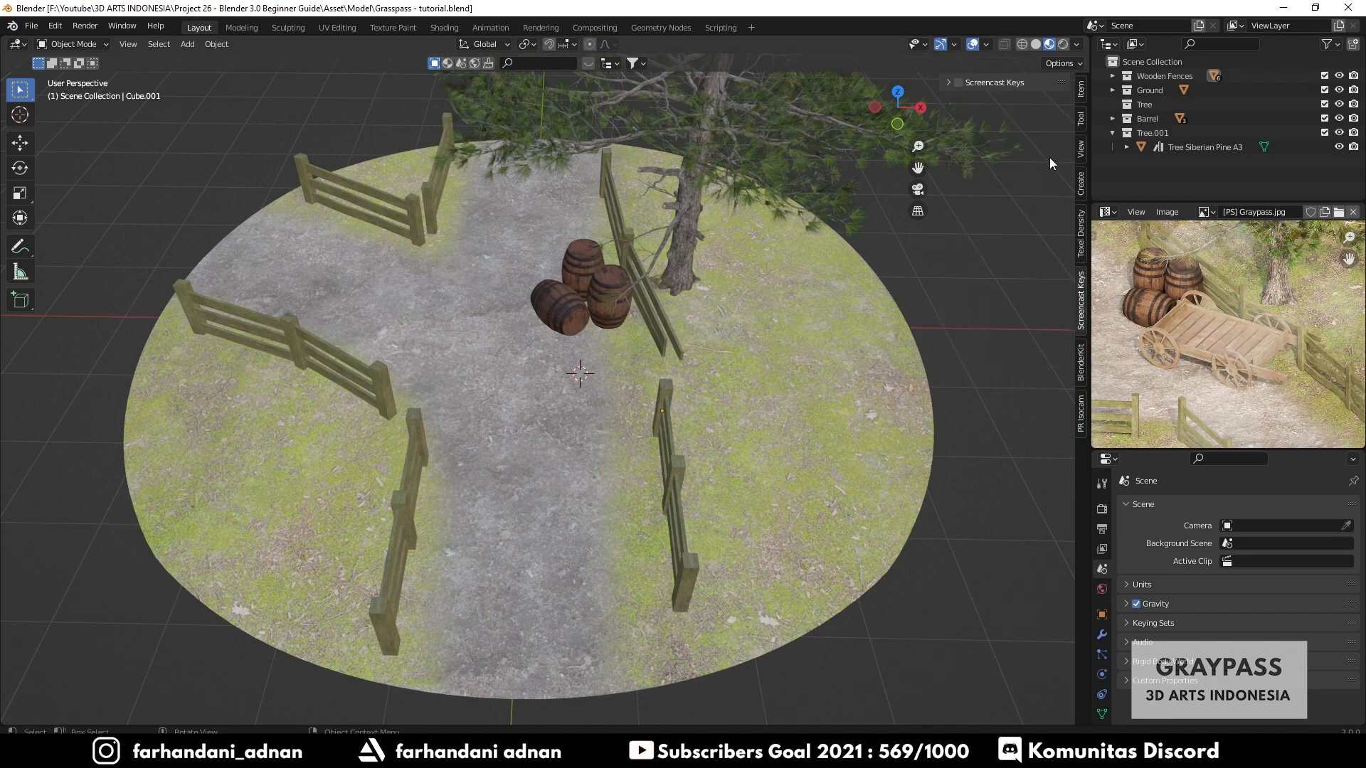
click(948, 82)
key(n)
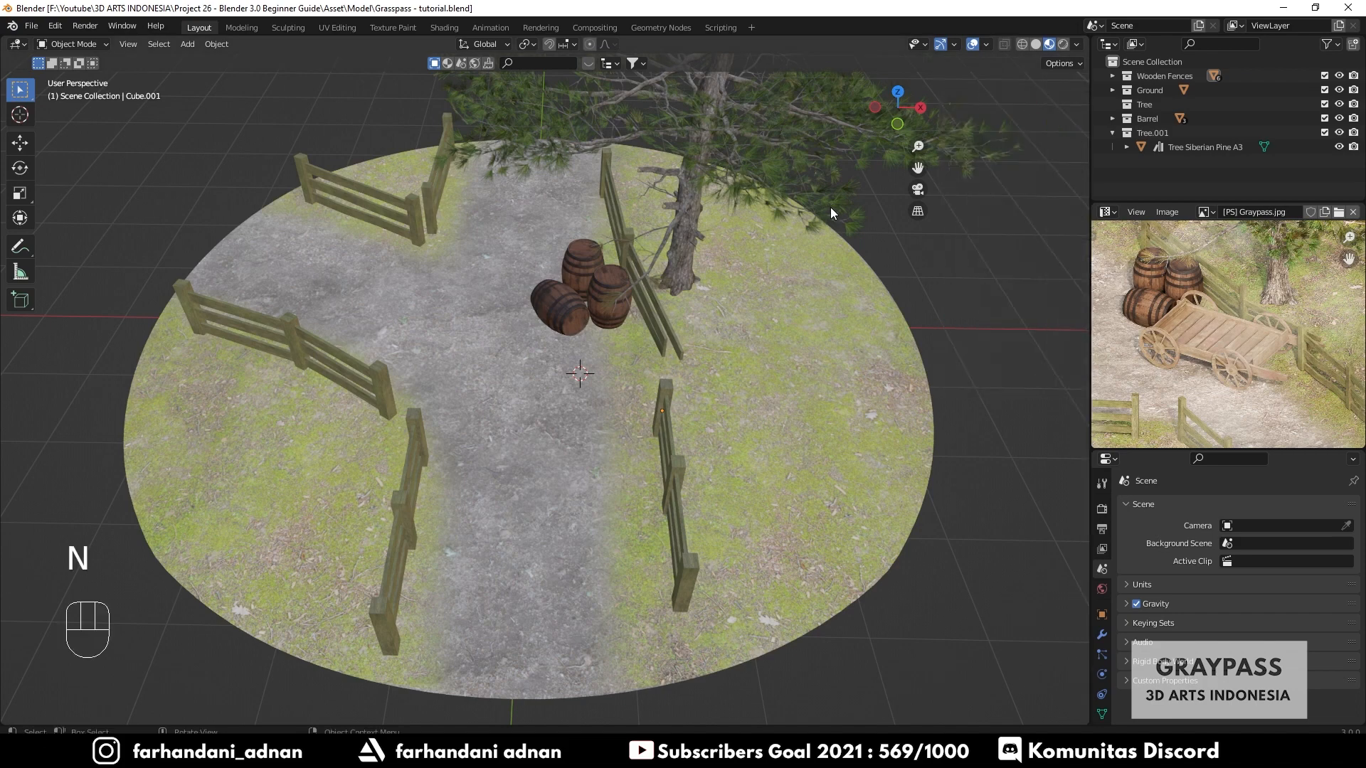
- Add a new cube mesh to the scene
key(shift+a)
mouse_move(619, 314)
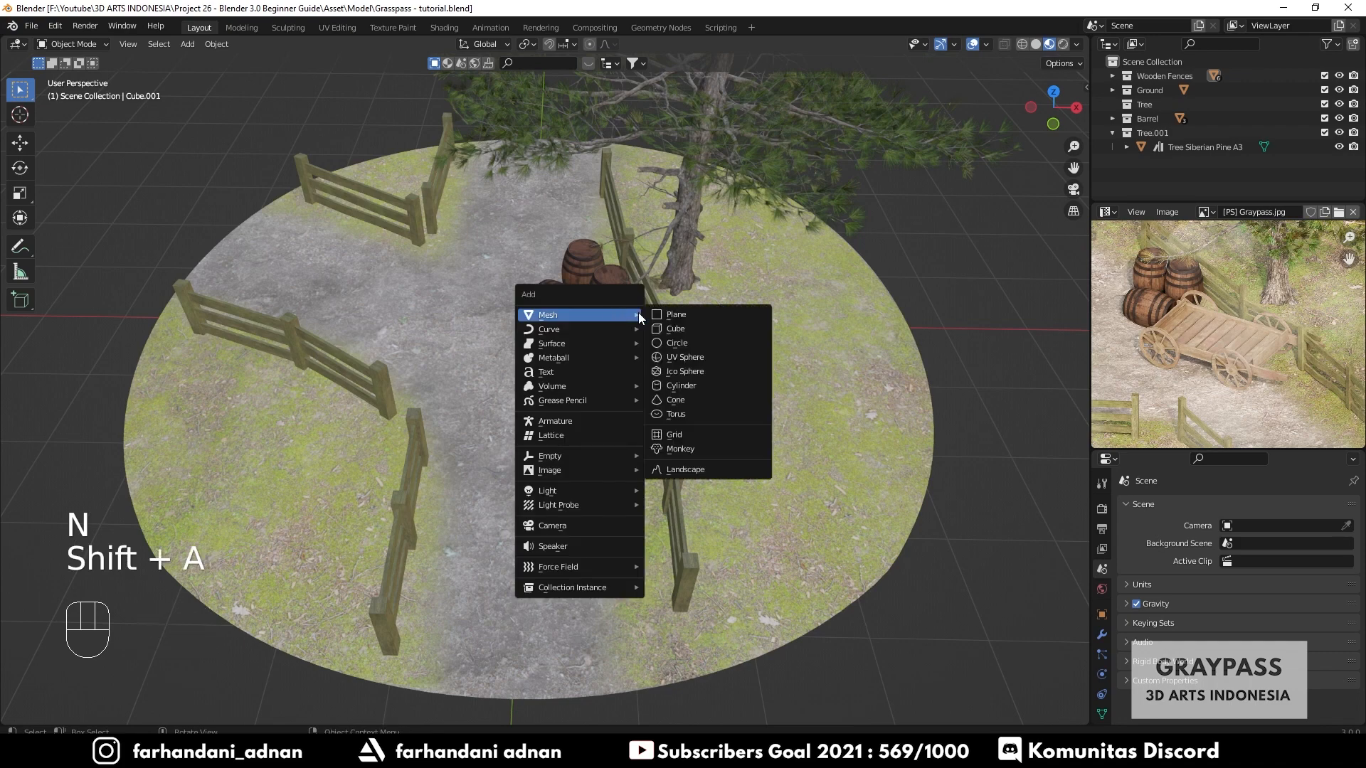
click(672, 328)
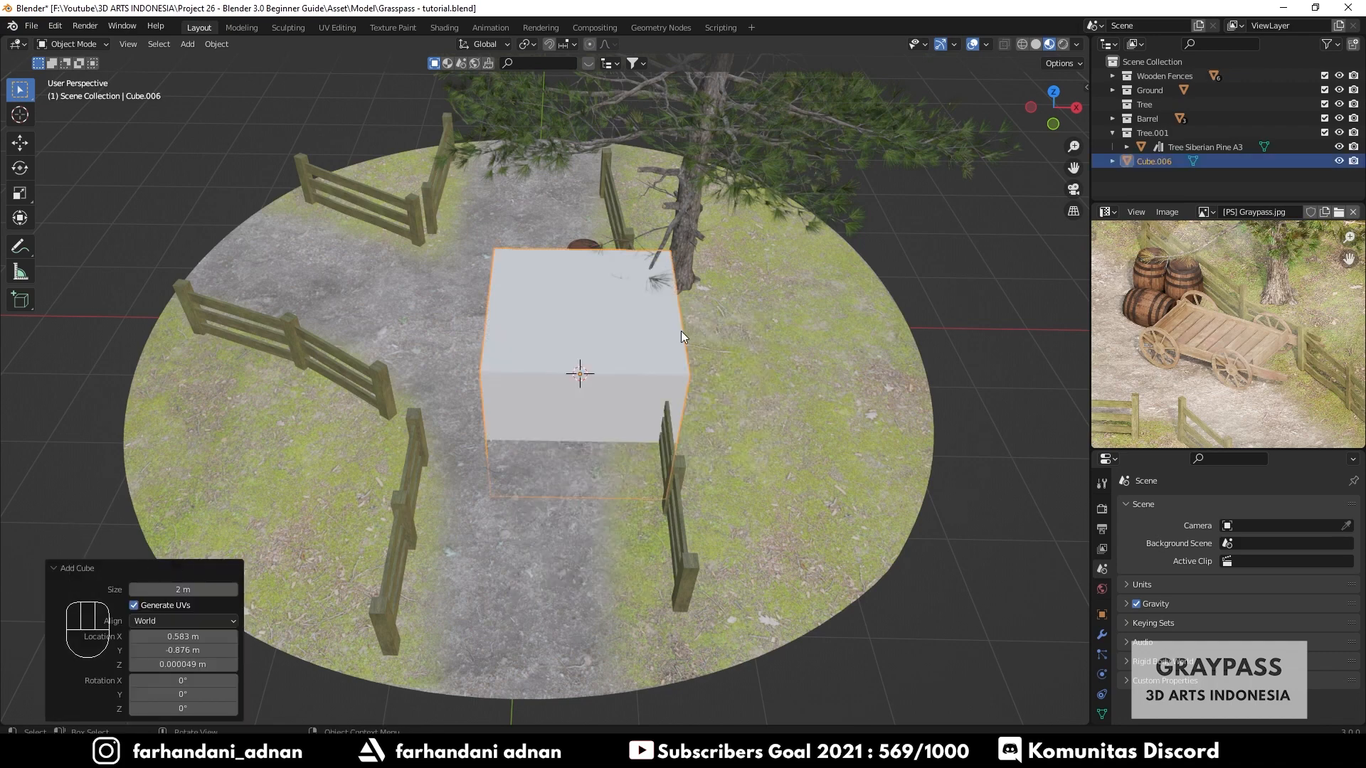
- Flatten the cube along Y into a thin board about 0.13 scale
mouse_move(681, 331)
middle_down()
mouse_move(702, 301)
mouse_move(676, 319)
mouse_move(673, 276)
mouse_move(664, 319)
middle_up()
scroll(736, 267, up, 3)
key(s)
right_click(767, 202)
key(s)
key(x)
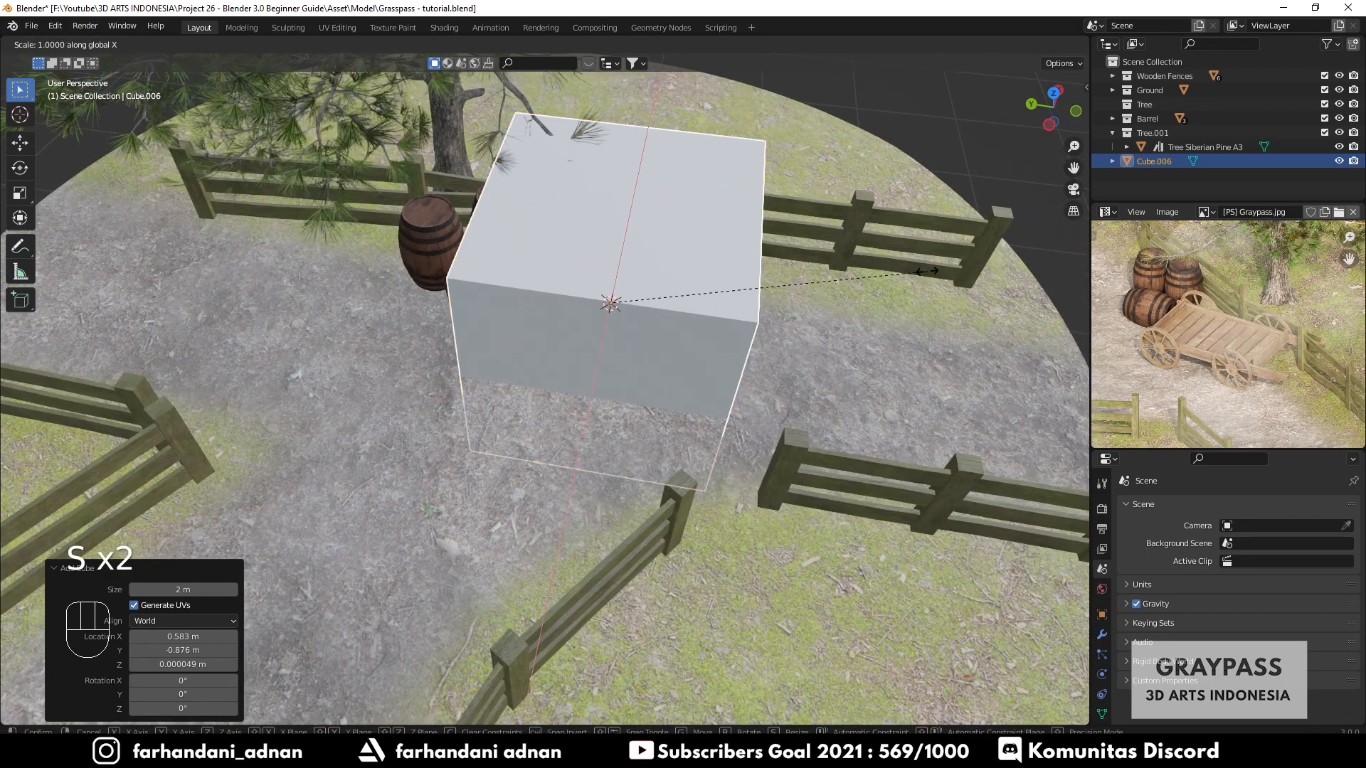
key(y)
click(647, 285)
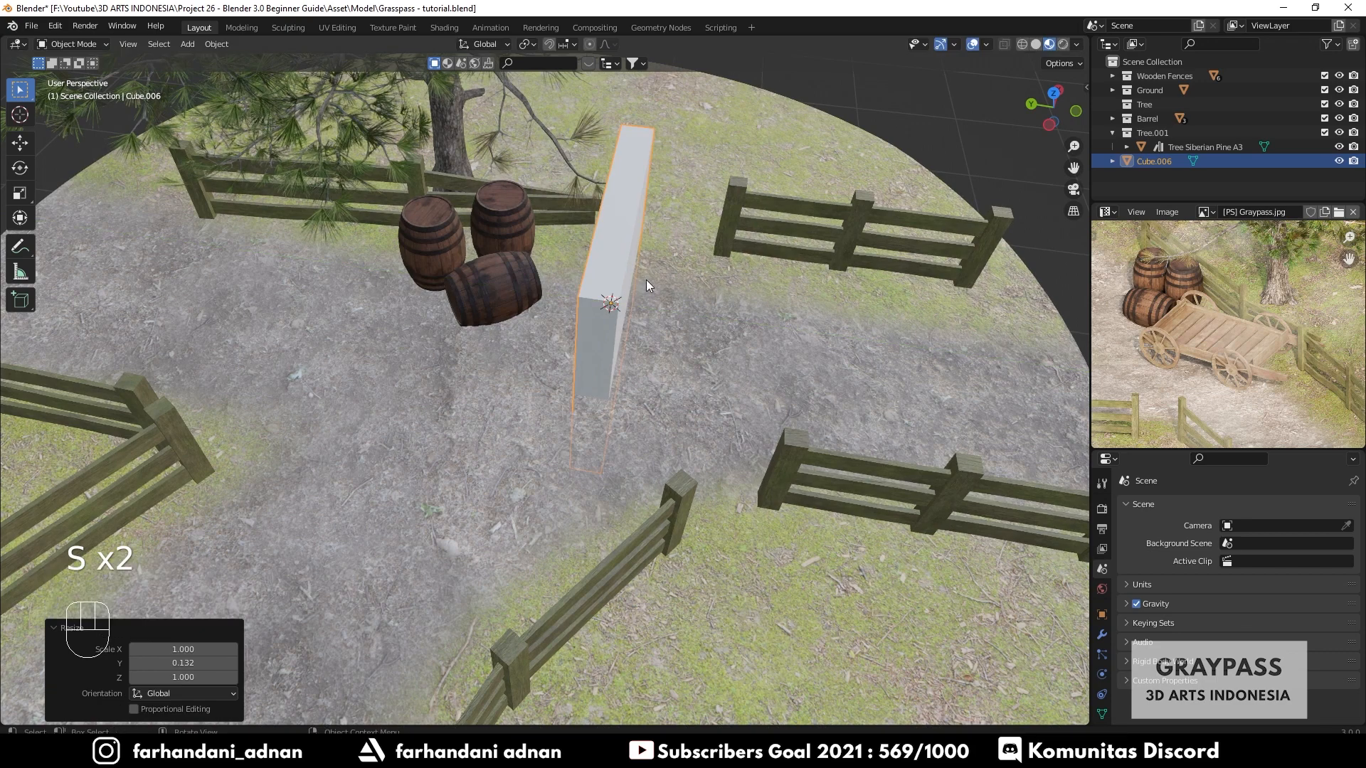
- Shrink the board further along Y
scroll(1223, 340, up, 4)
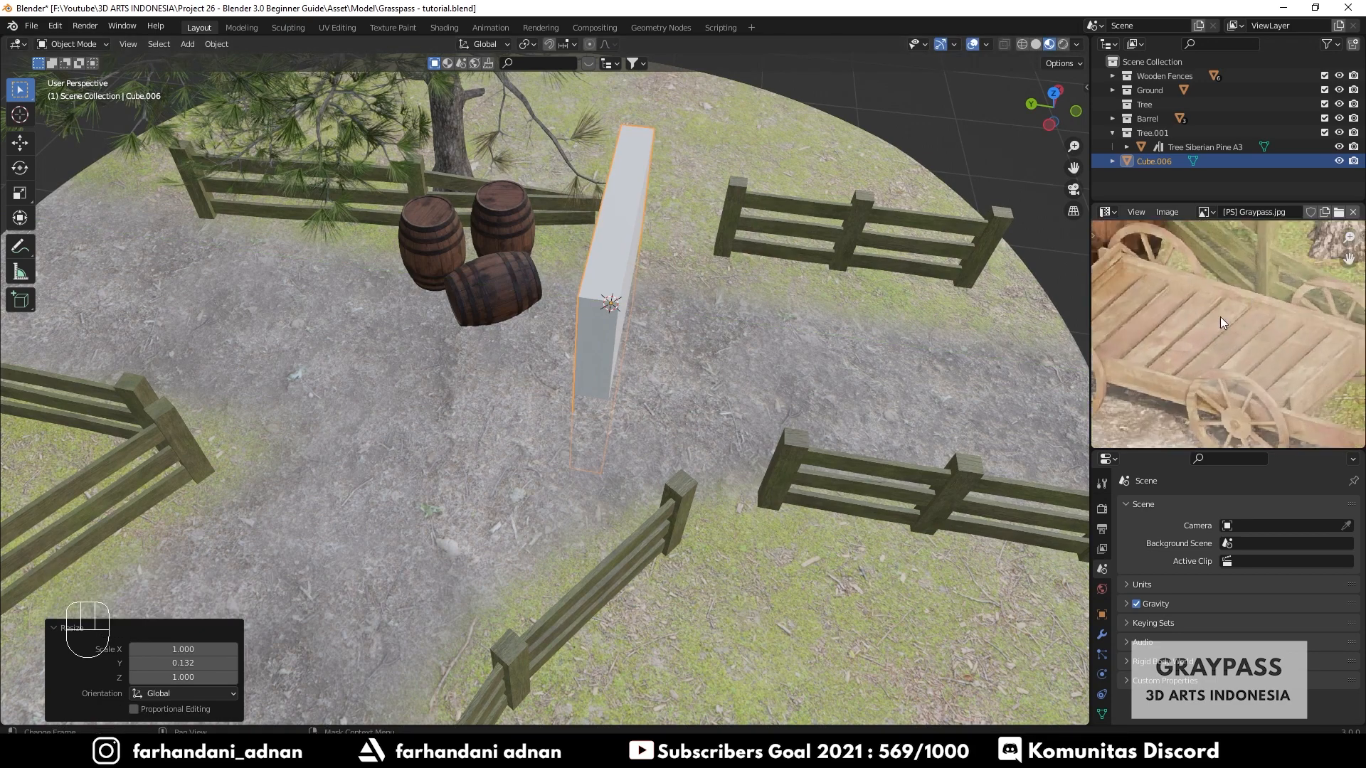
middle_drag(736, 305, 716, 267)
key(s)
key(y)
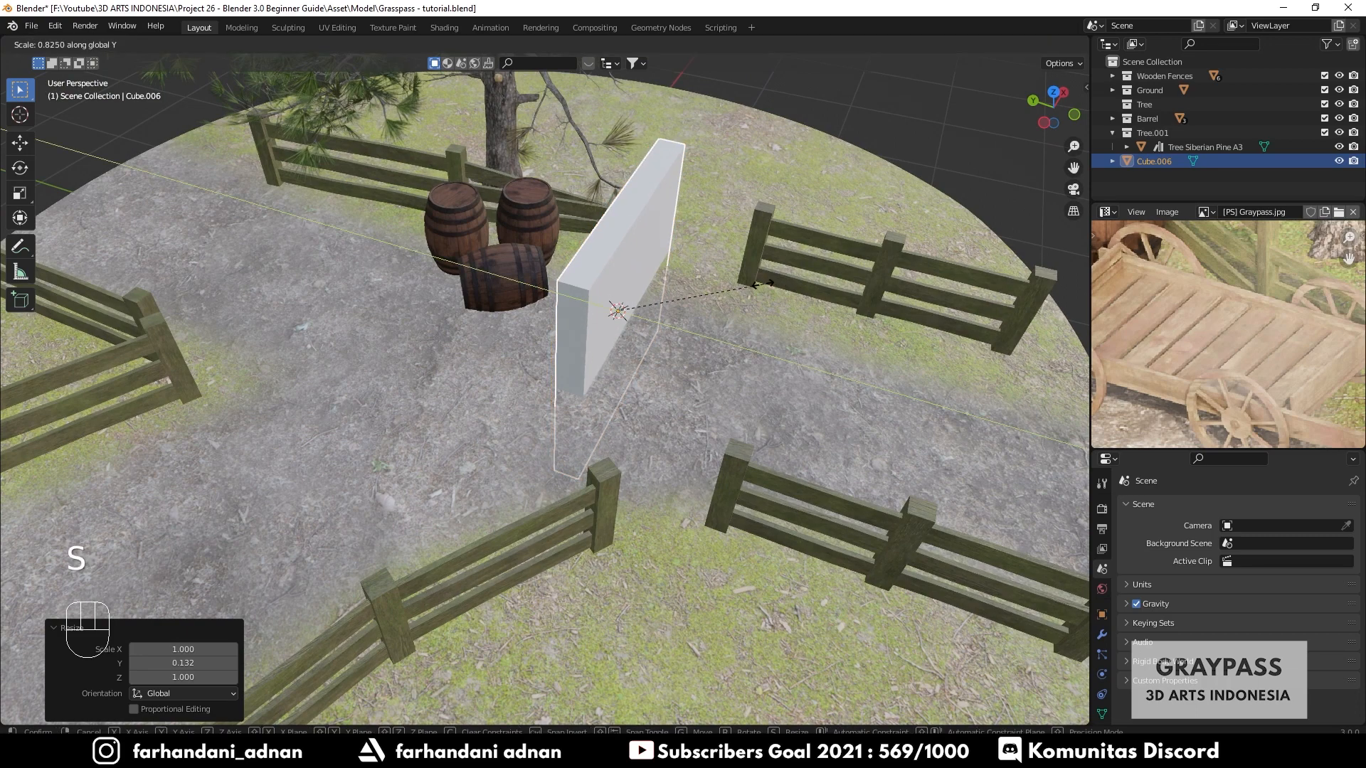
click(745, 293)
- Flatten the board along Z into a thin plank
key(s)
key(z)
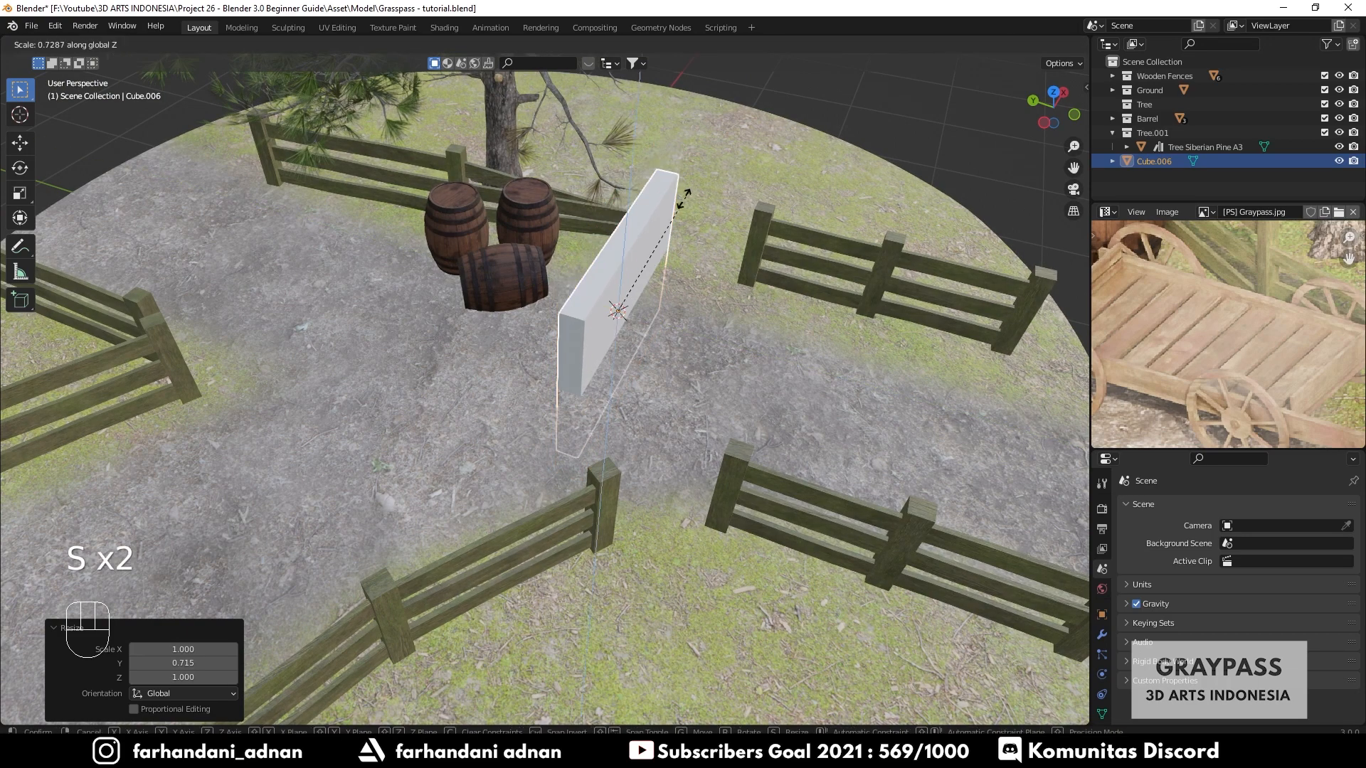
click(601, 307)
- Raise the plank about 0.54 m along Z and thin it further along Z
key(g)
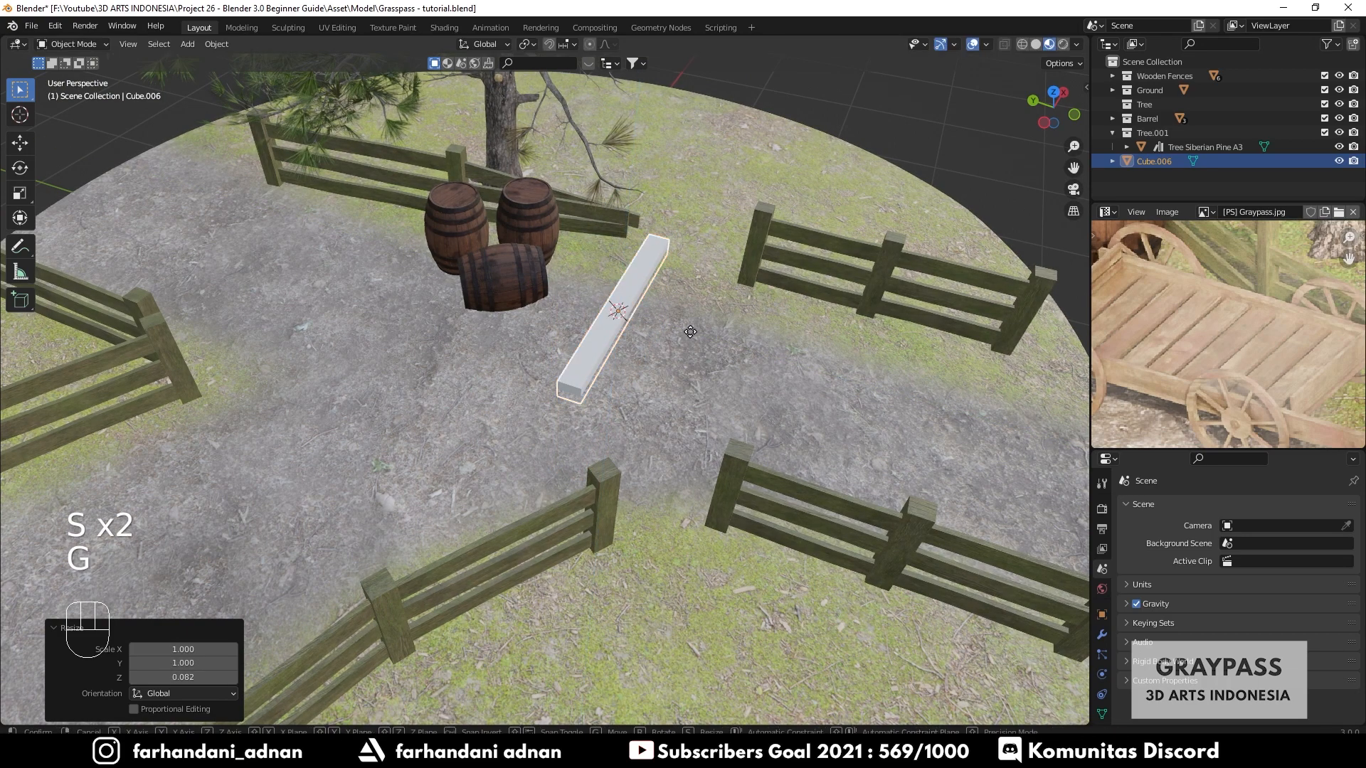
key(z)
click(711, 195)
key(s)
key(z)
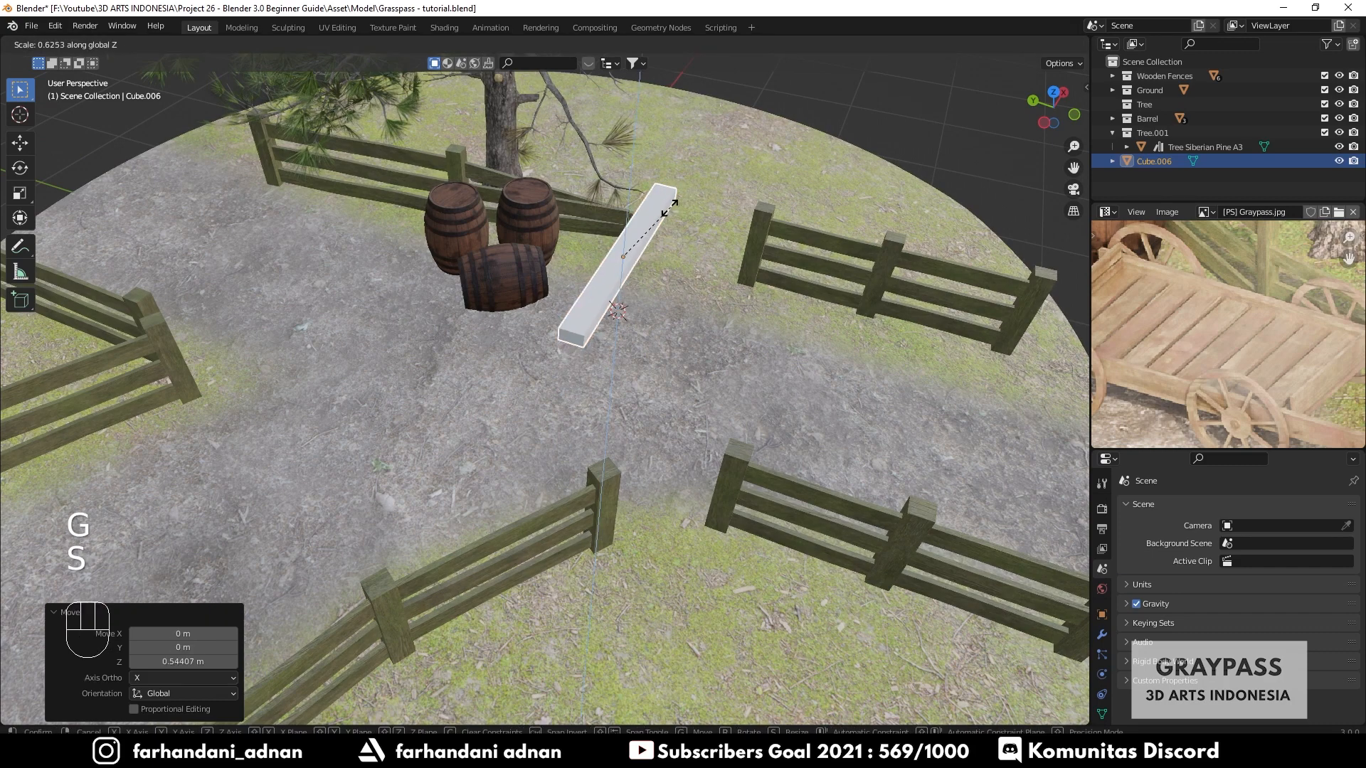
click(641, 233)
- Shorten the plank along X to about 0.69 scale
middle_drag(641, 233, 545, 454)
scroll(688, 229, up, 3)
scroll(646, 421, down, 4)
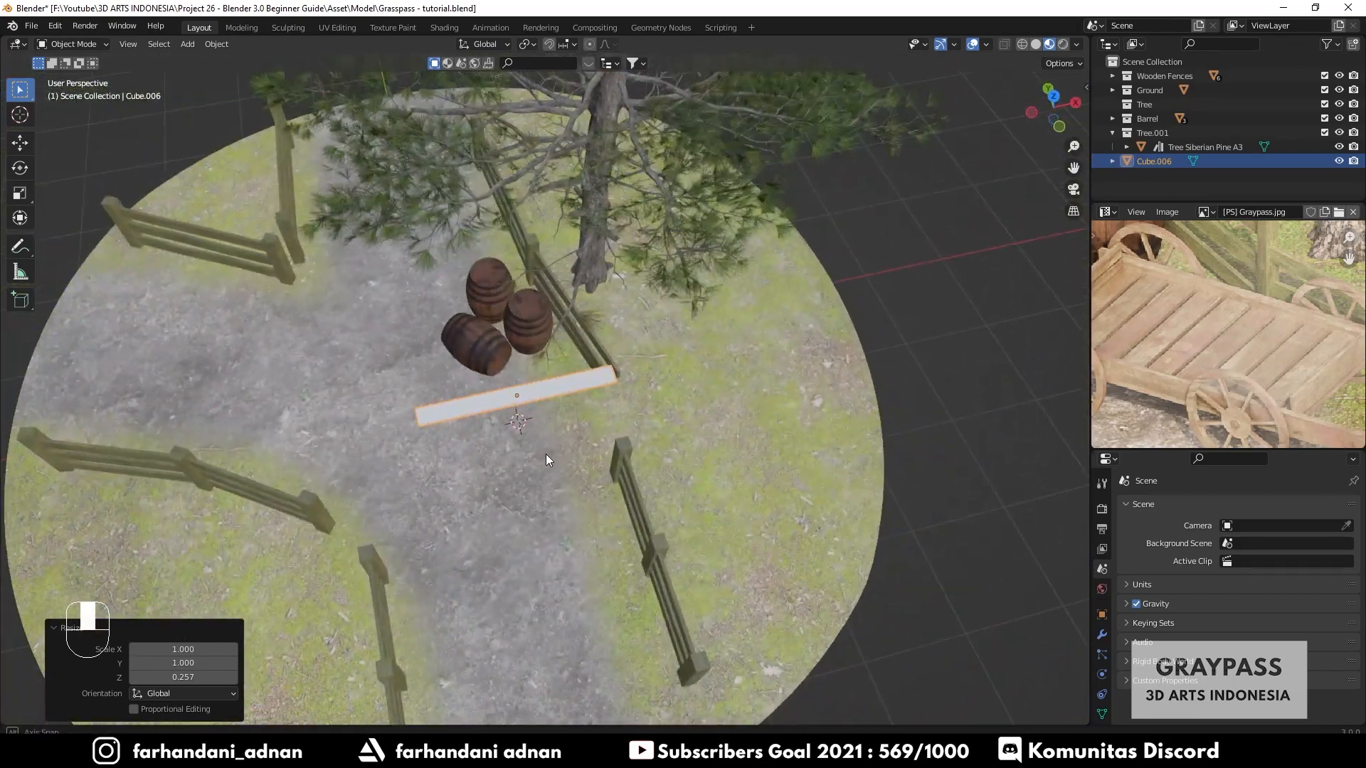
key(s)
key(x)
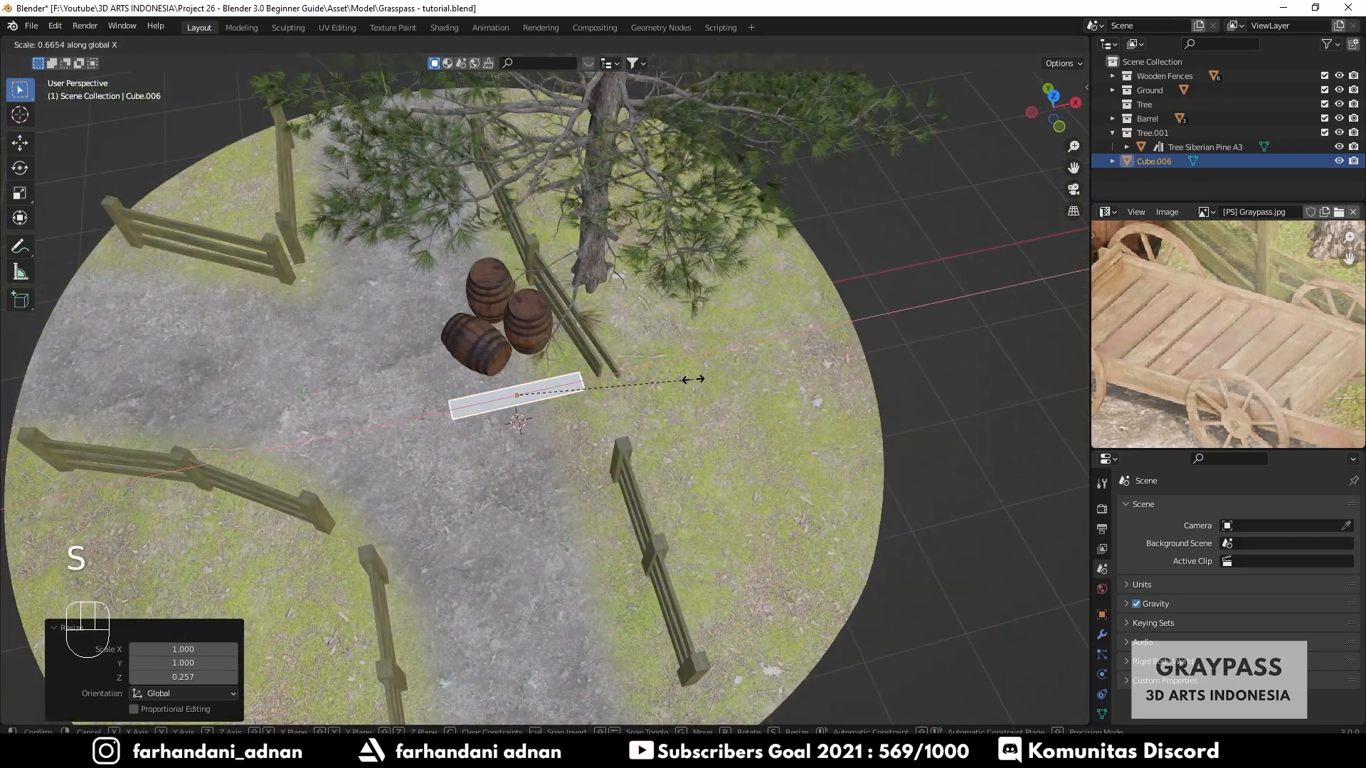
click(694, 378)
- Compare the plank with the cart in the reference image
middle_drag(694, 378, 707, 322)
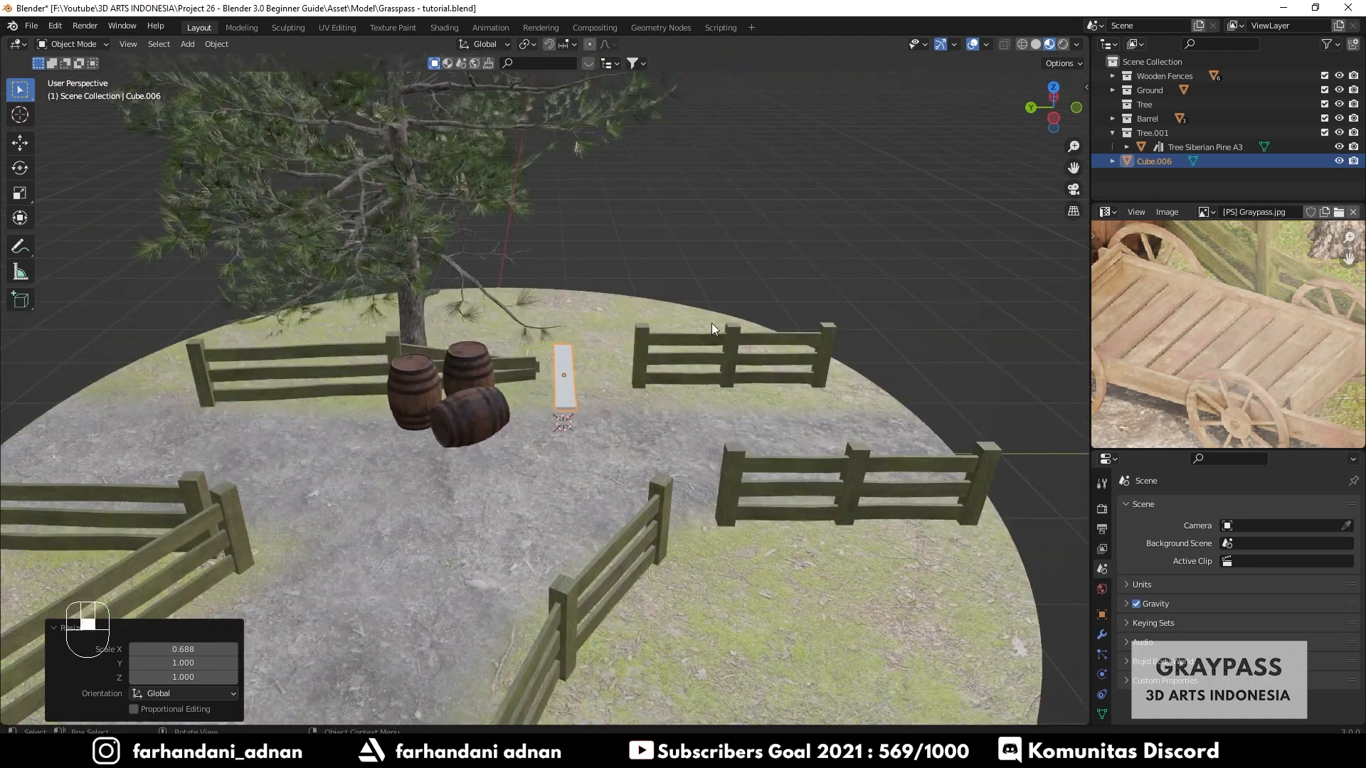
scroll(712, 323, up, 2)
scroll(1218, 359, down, 2)
scroll(1200, 359, up, 2)
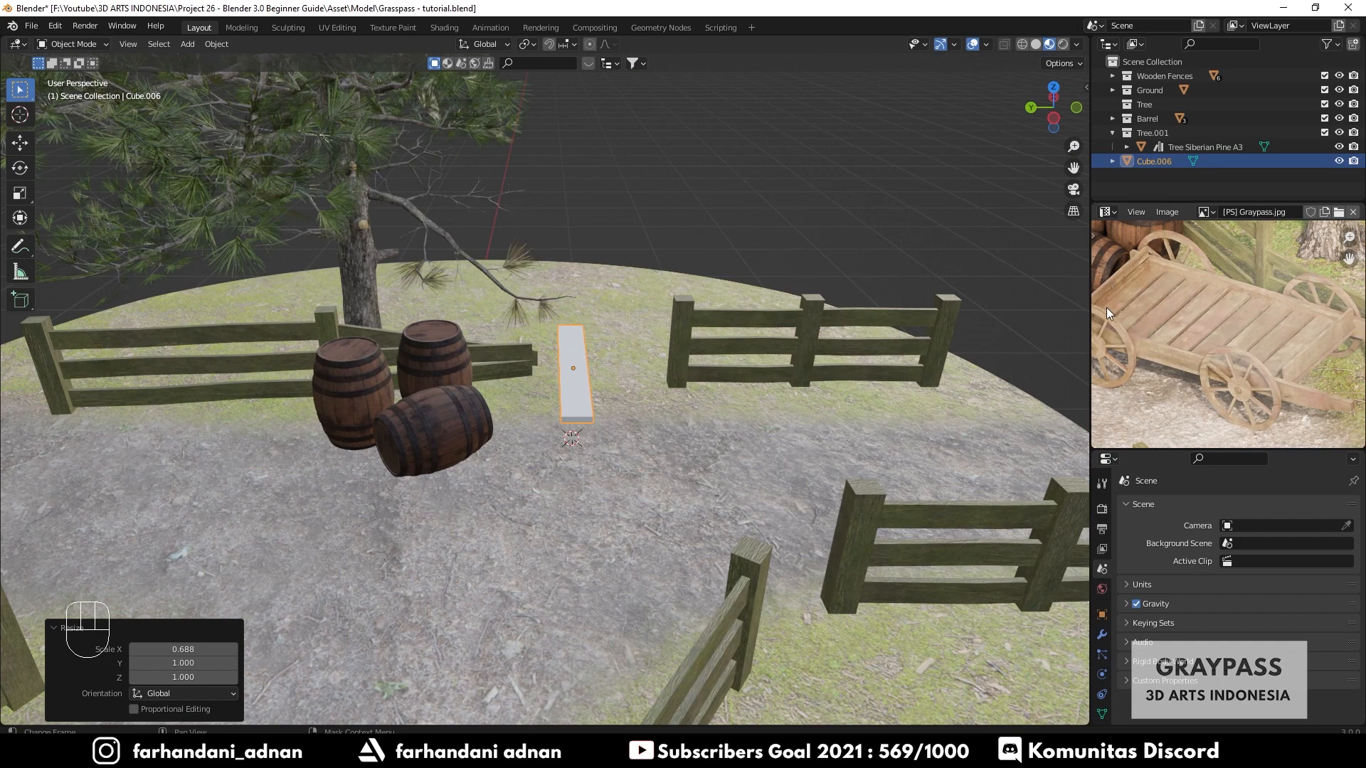
middle_drag(1157, 294, 1218, 316)
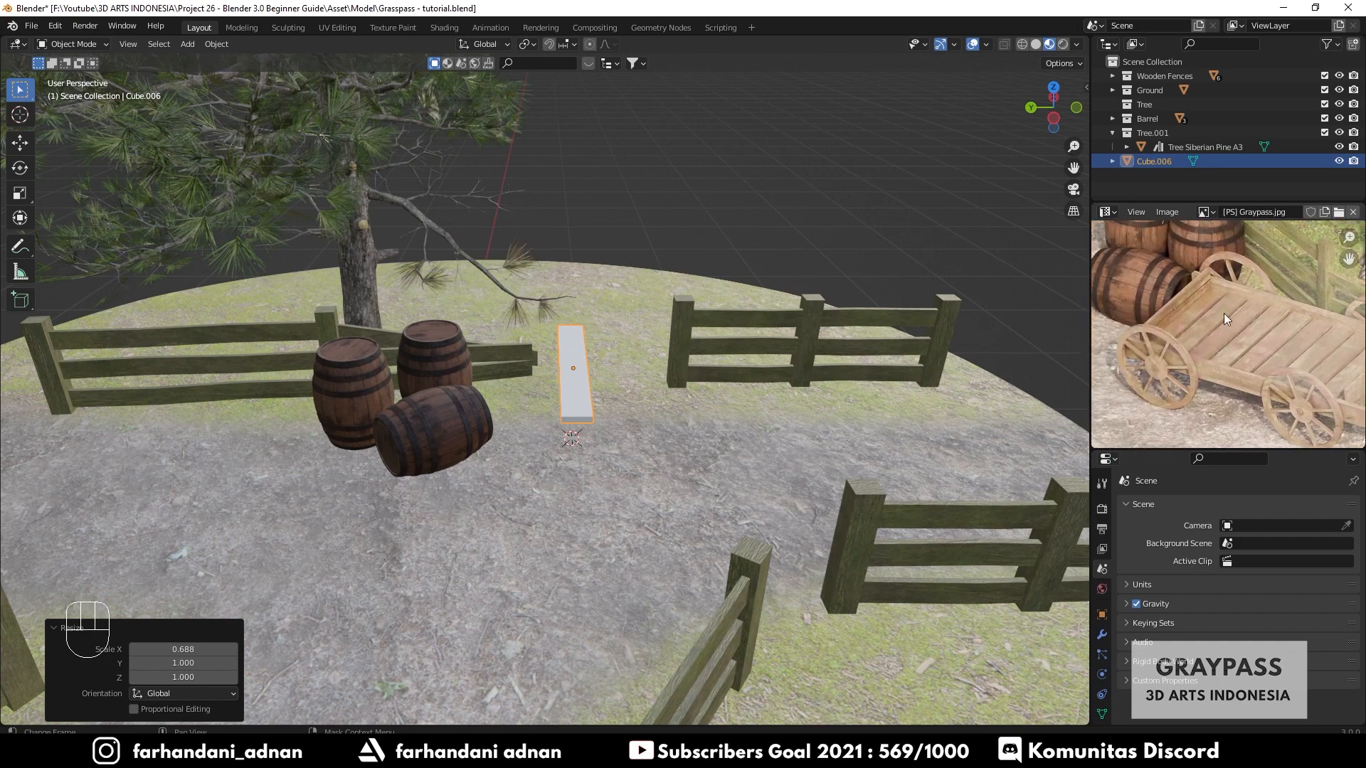
scroll(1193, 300, down, 3)
scroll(1201, 321, up, 2)
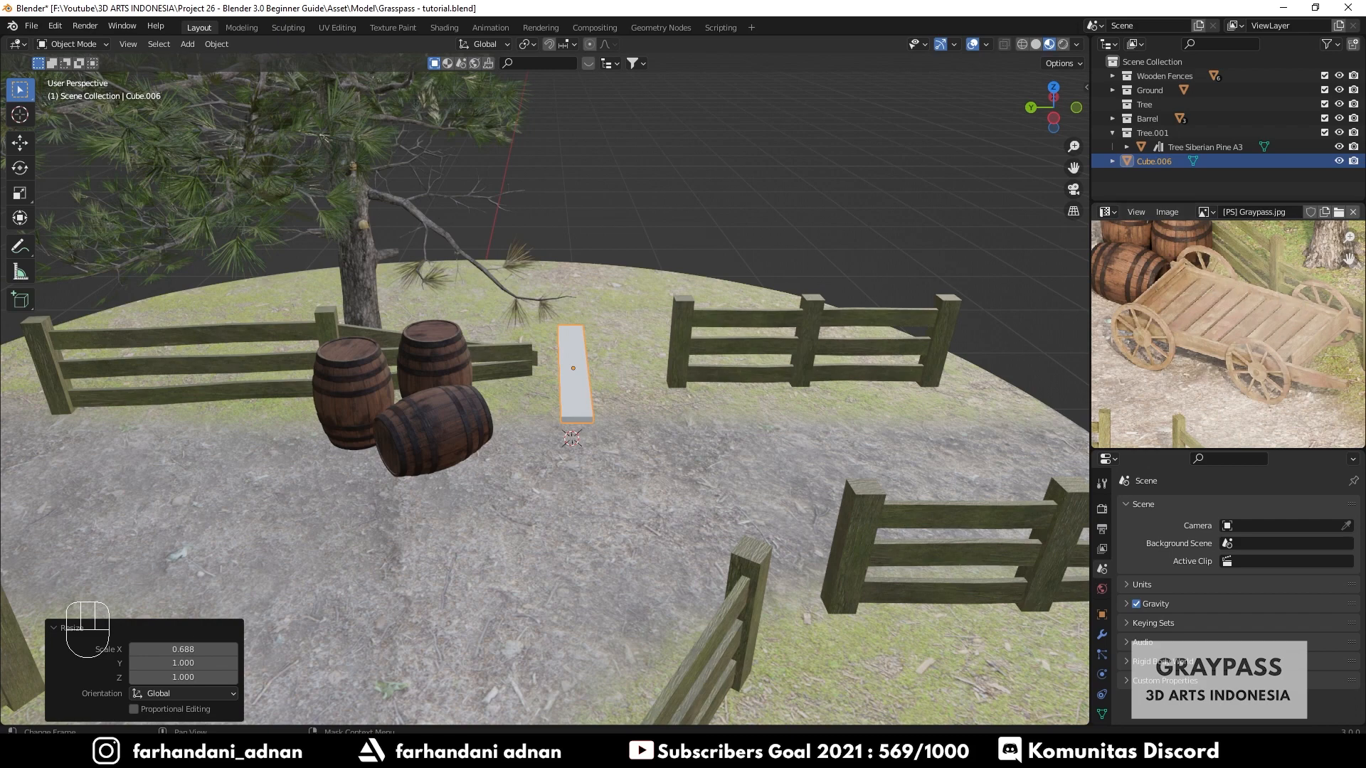
scroll(645, 386, up, 3)
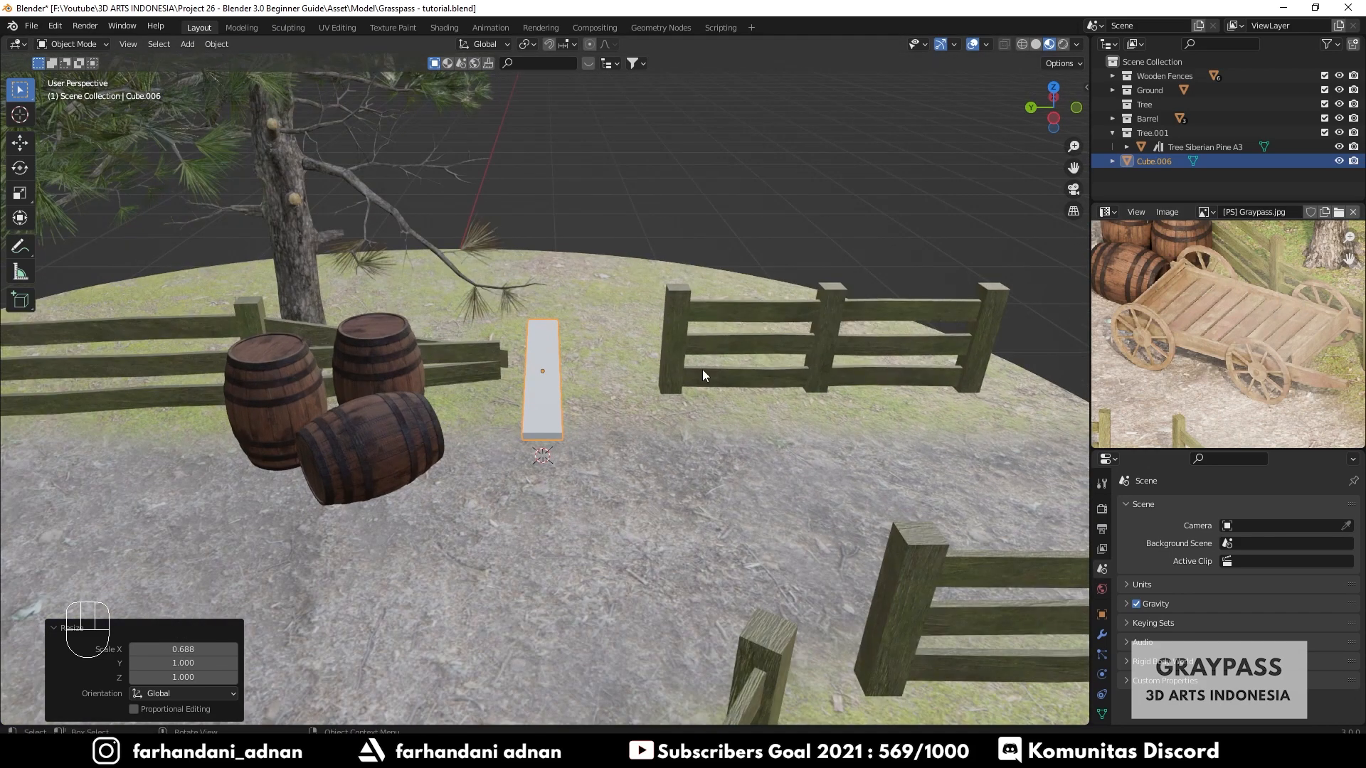
- Duplicate the plank, offset it, and rotate the copy 90° about X
key(shift+d)
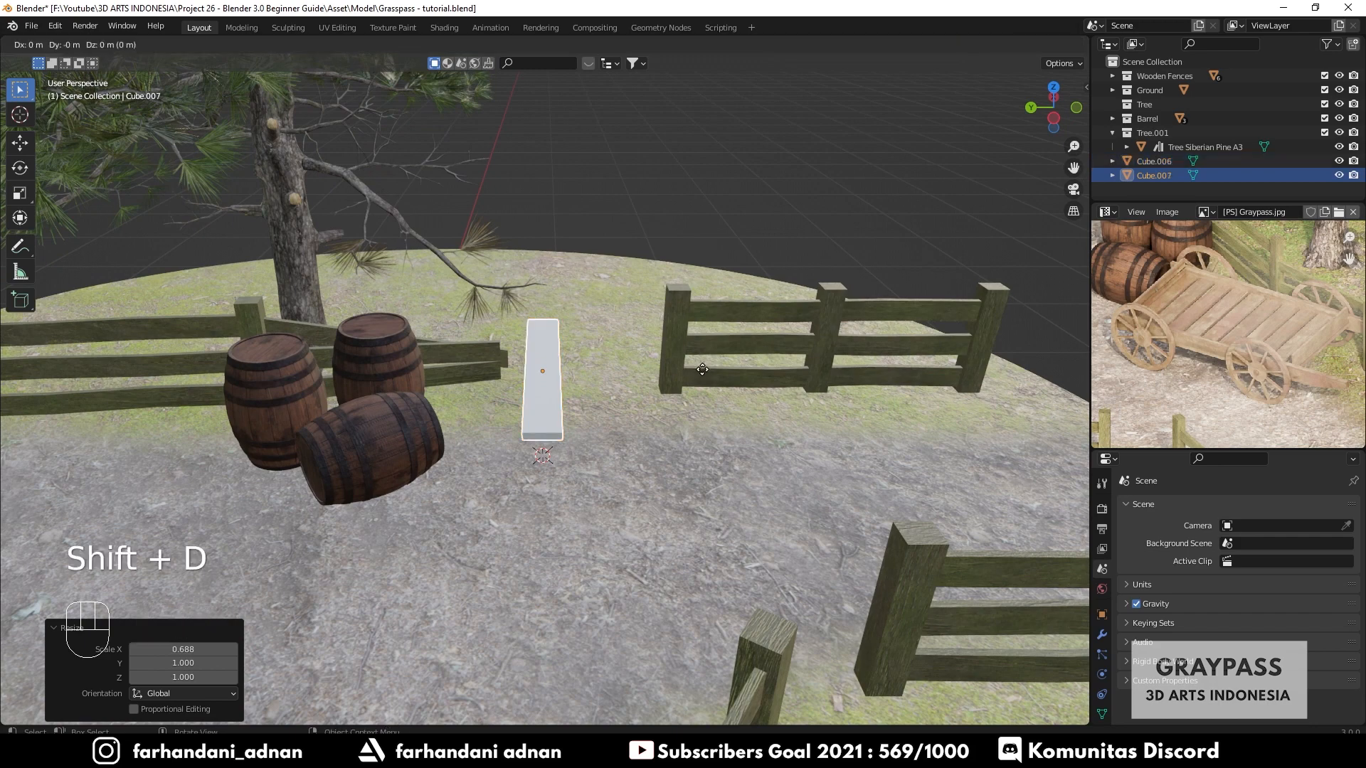
click(759, 387)
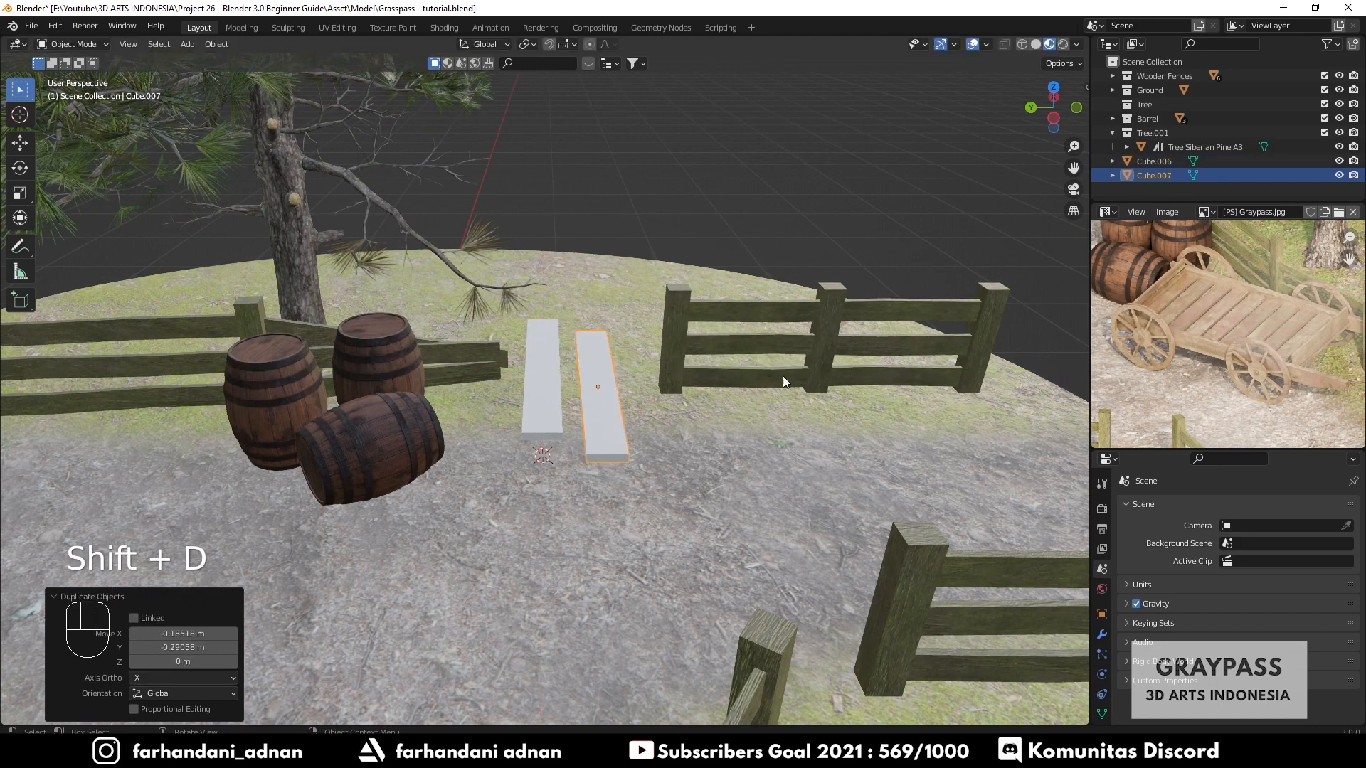
key(r)
key(x)
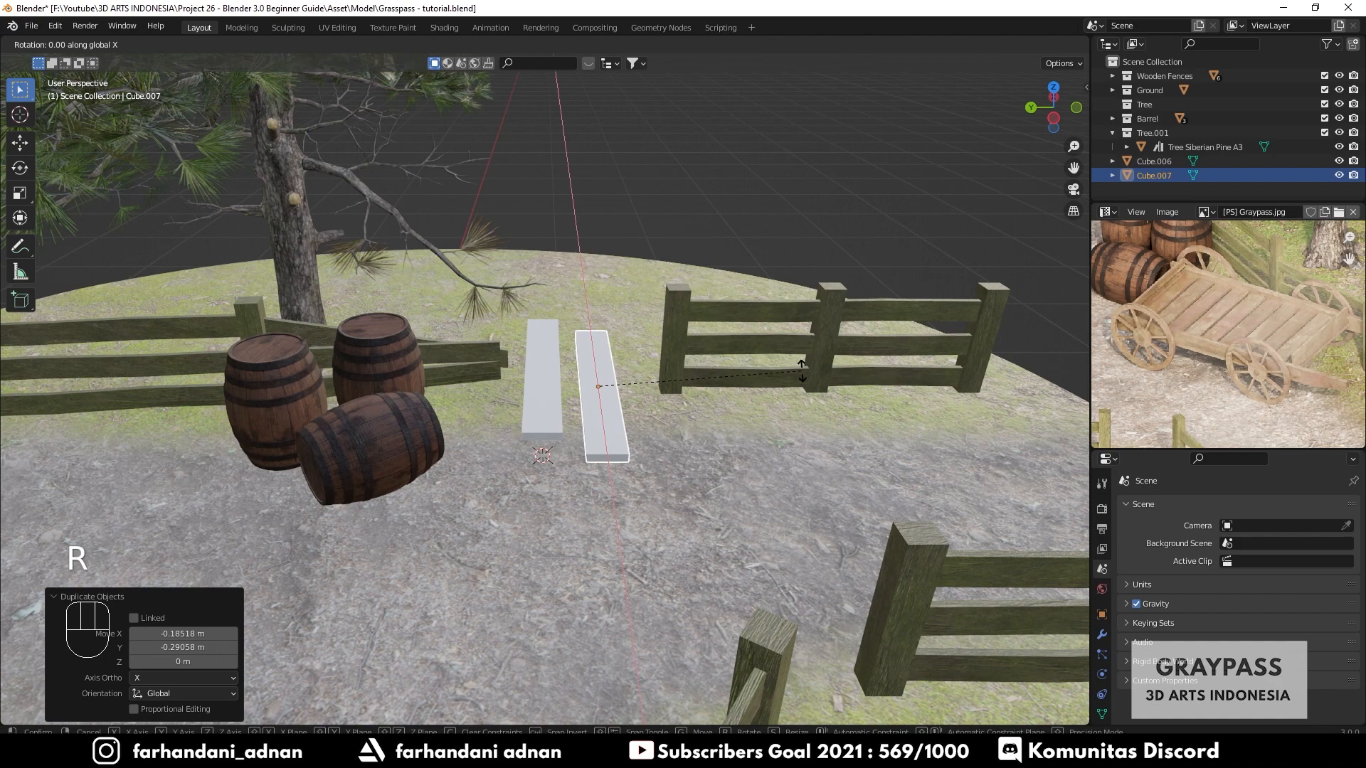
text(90)
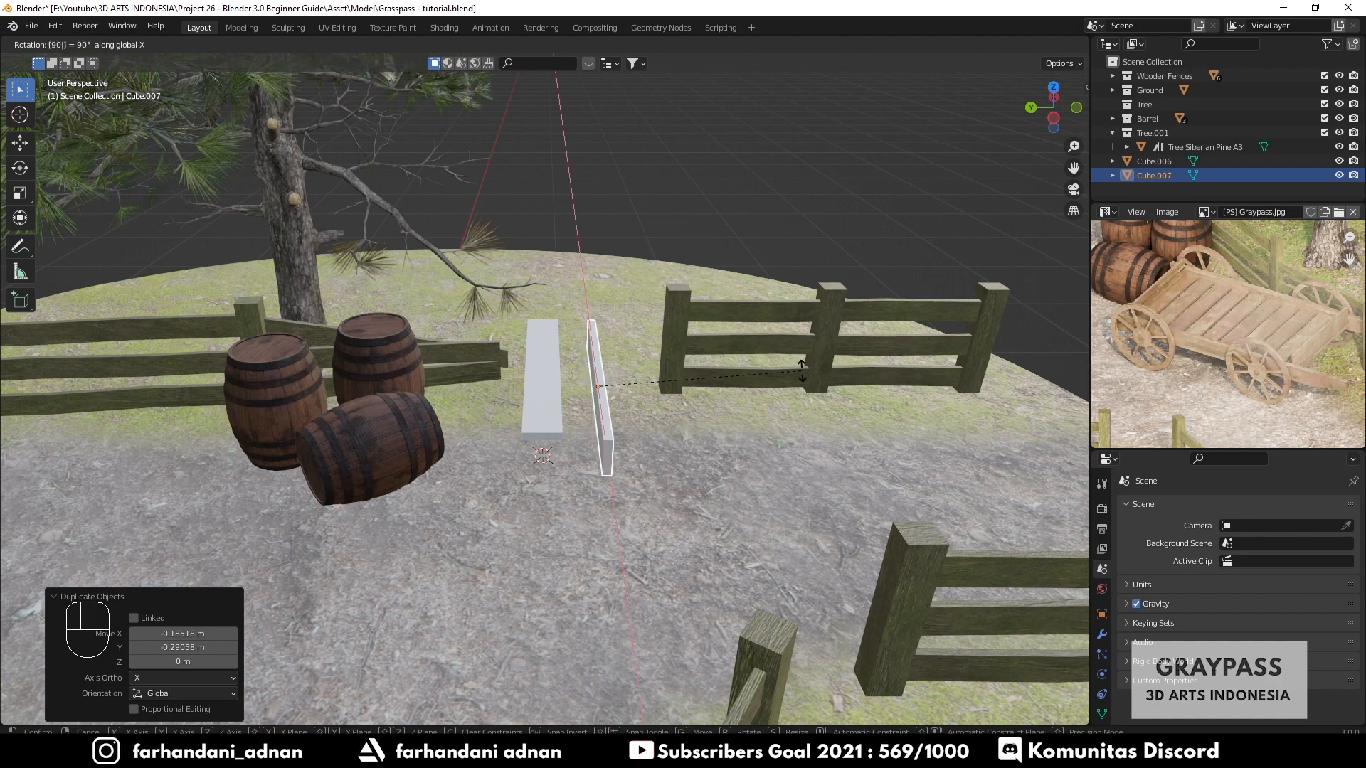
key(Return)
- Rotate the duplicate plank 90° about Z
key(r)
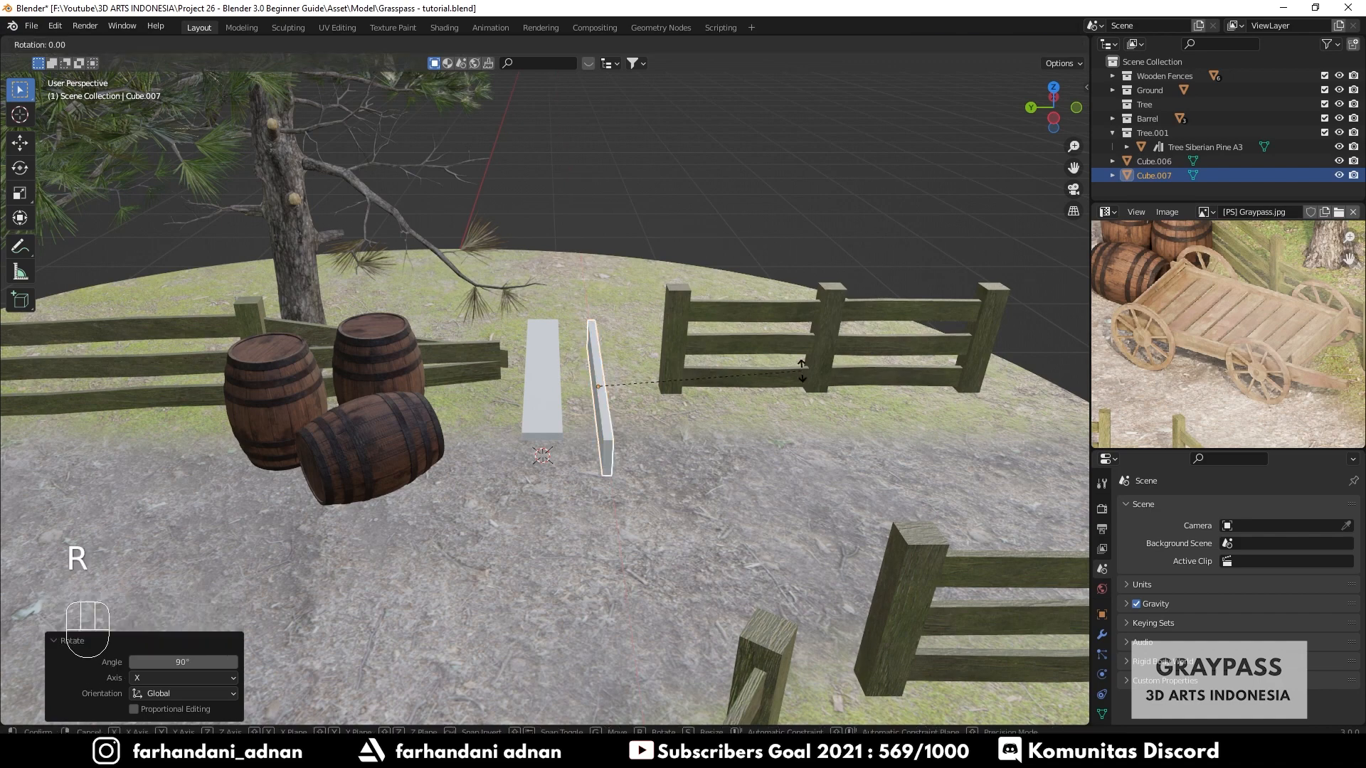
text(z)
text(90)
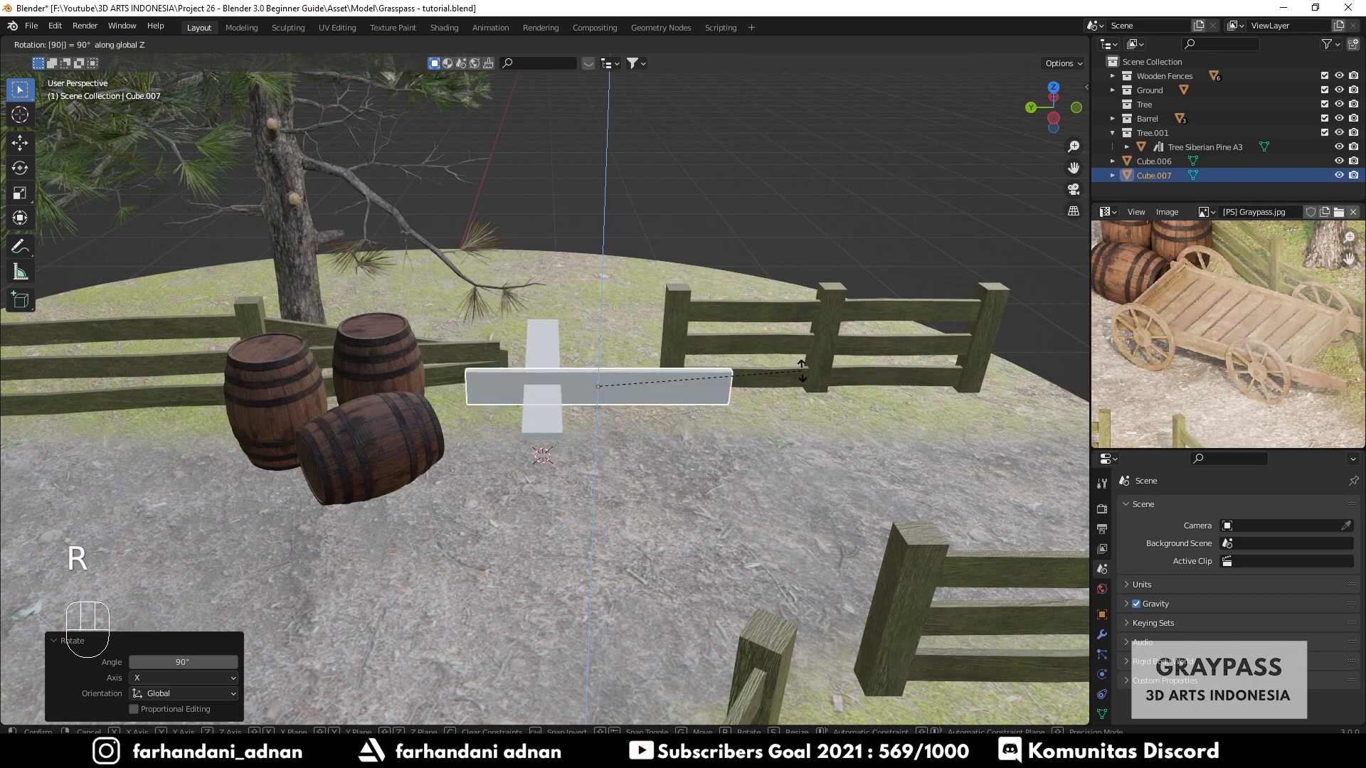
key(Return)
- Move the duplicate plank about 0.5 m along X
middle_drag(730, 383, 638, 400)
key(g)
key(y)
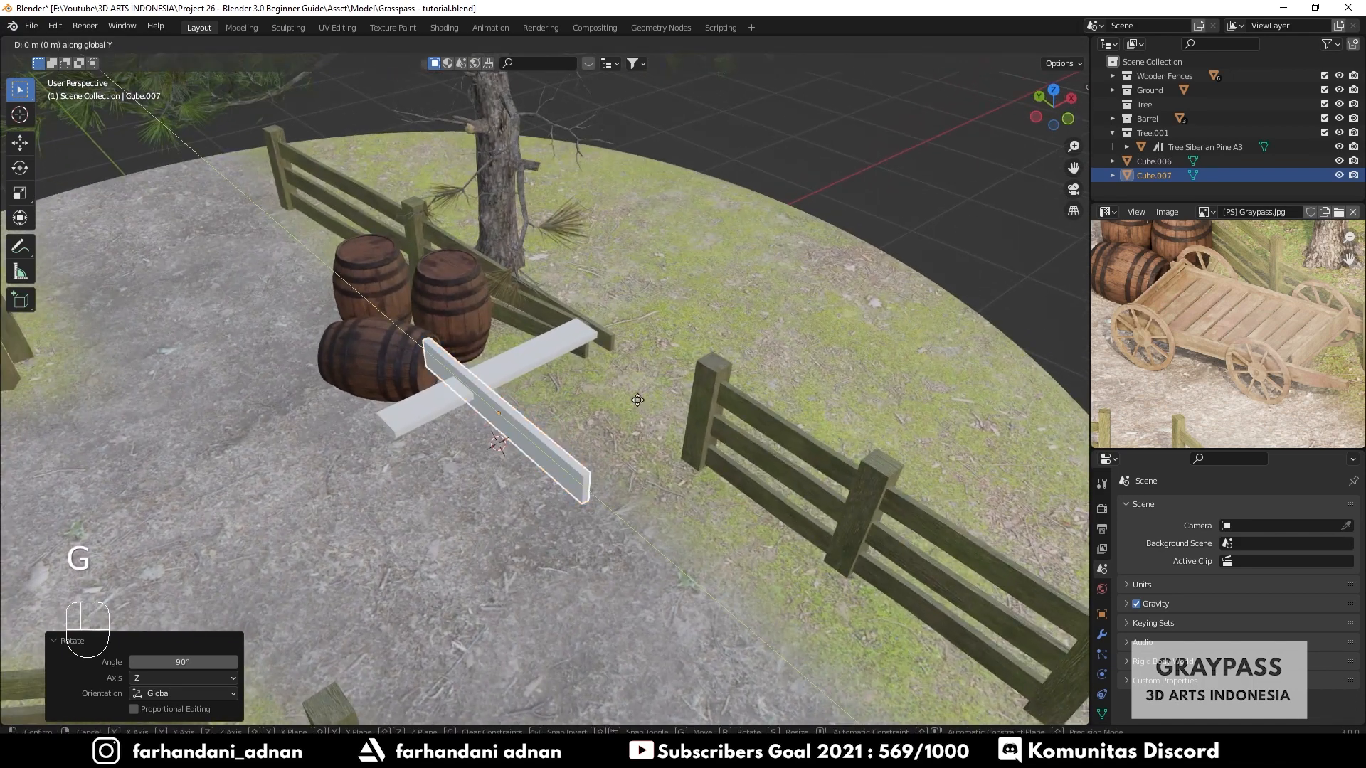
key(x)
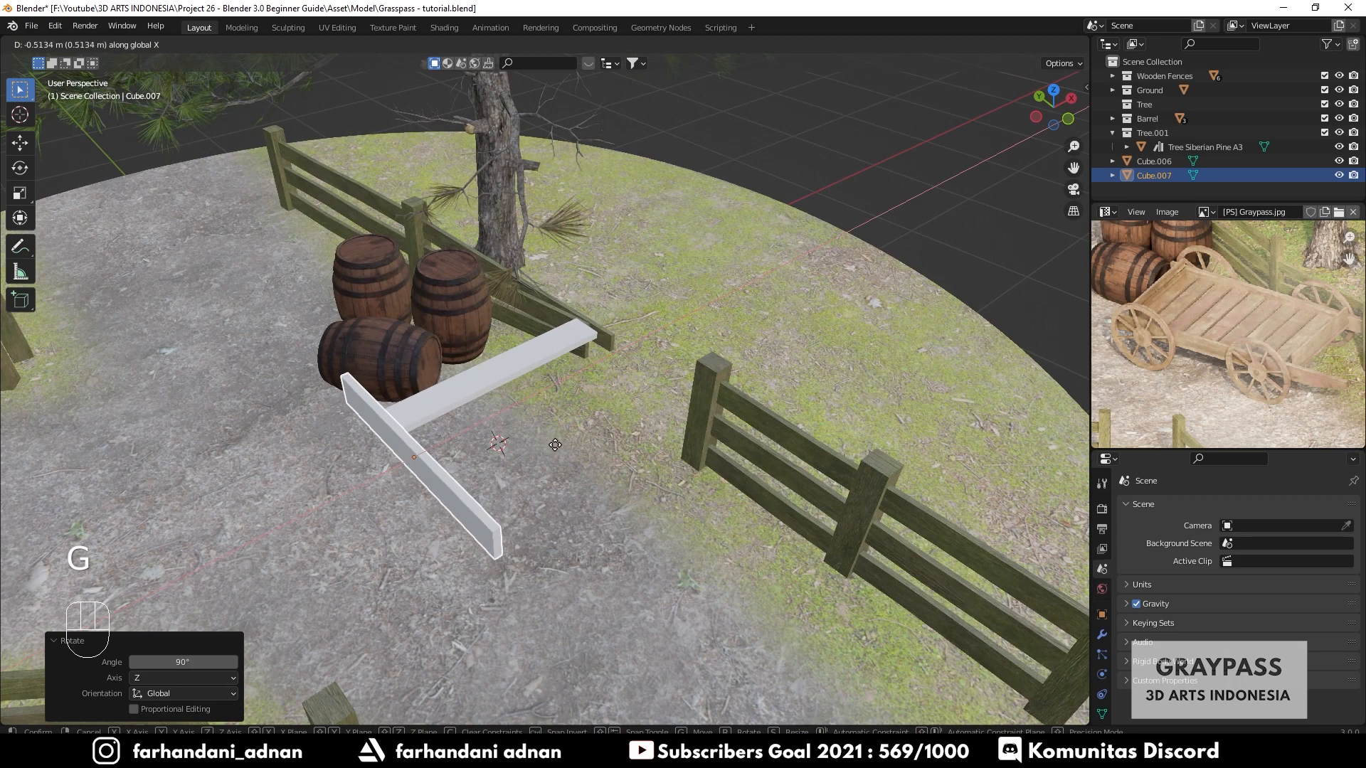
click(562, 445)
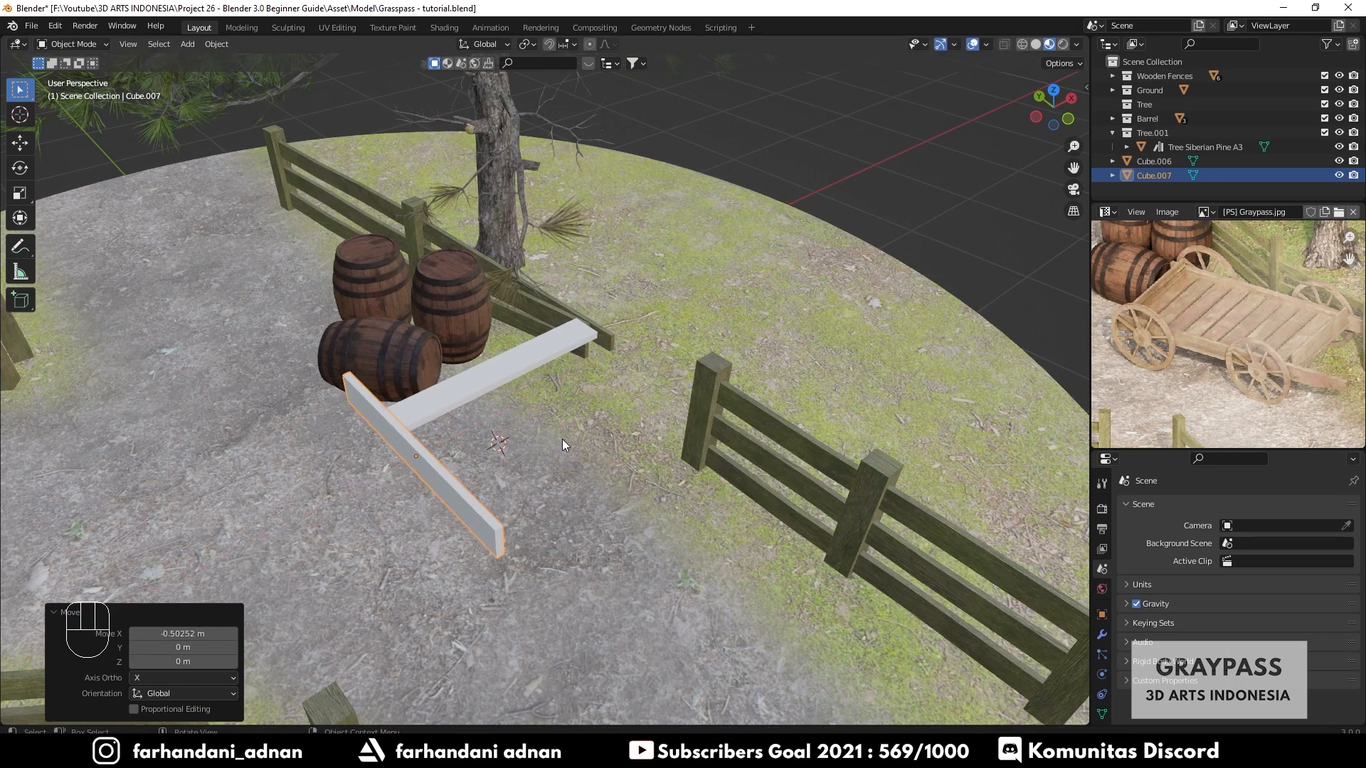
- Switch to solid shading, select both planks and isolate them in local view
key(z)
click(652, 436)
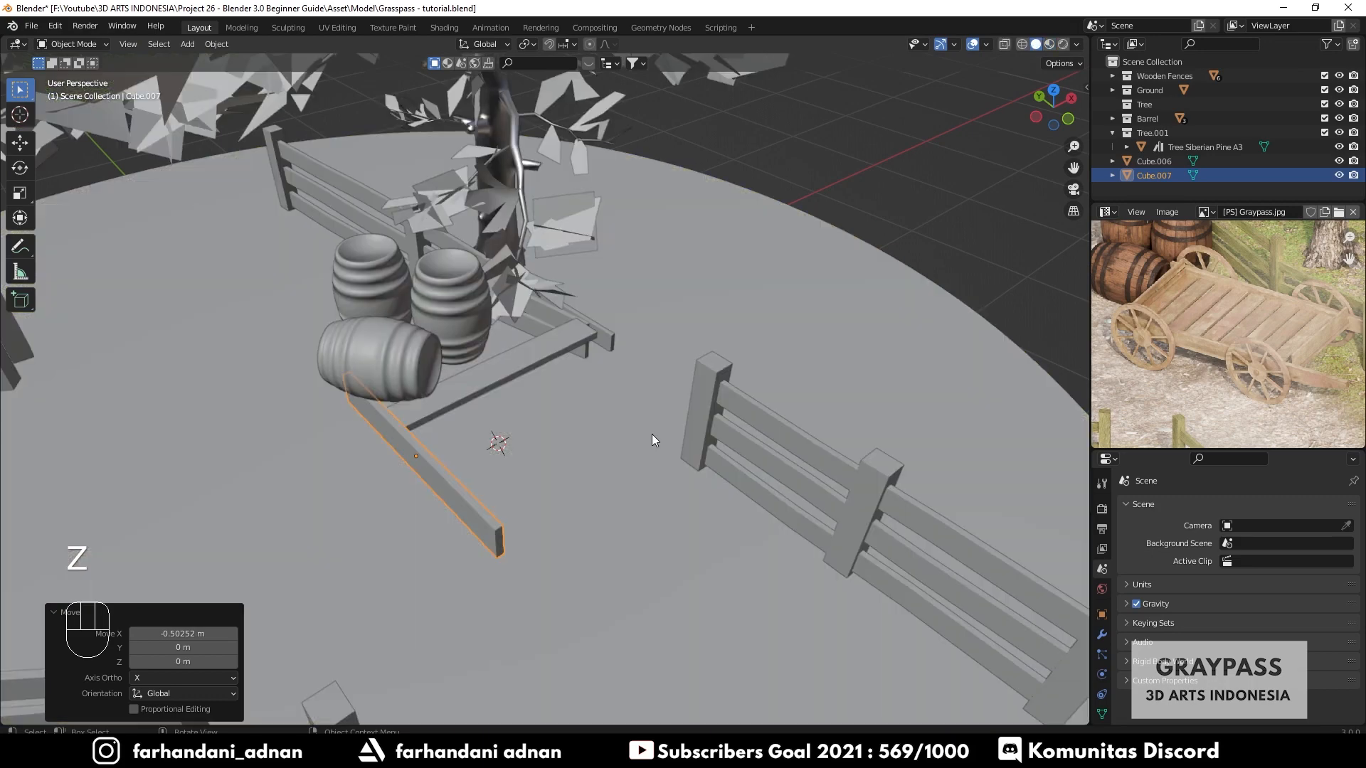
mouse_move(656, 425)
middle_down()
mouse_move(631, 449)
mouse_move(761, 275)
middle_up()
key(KP_7)
shift+click(532, 243)
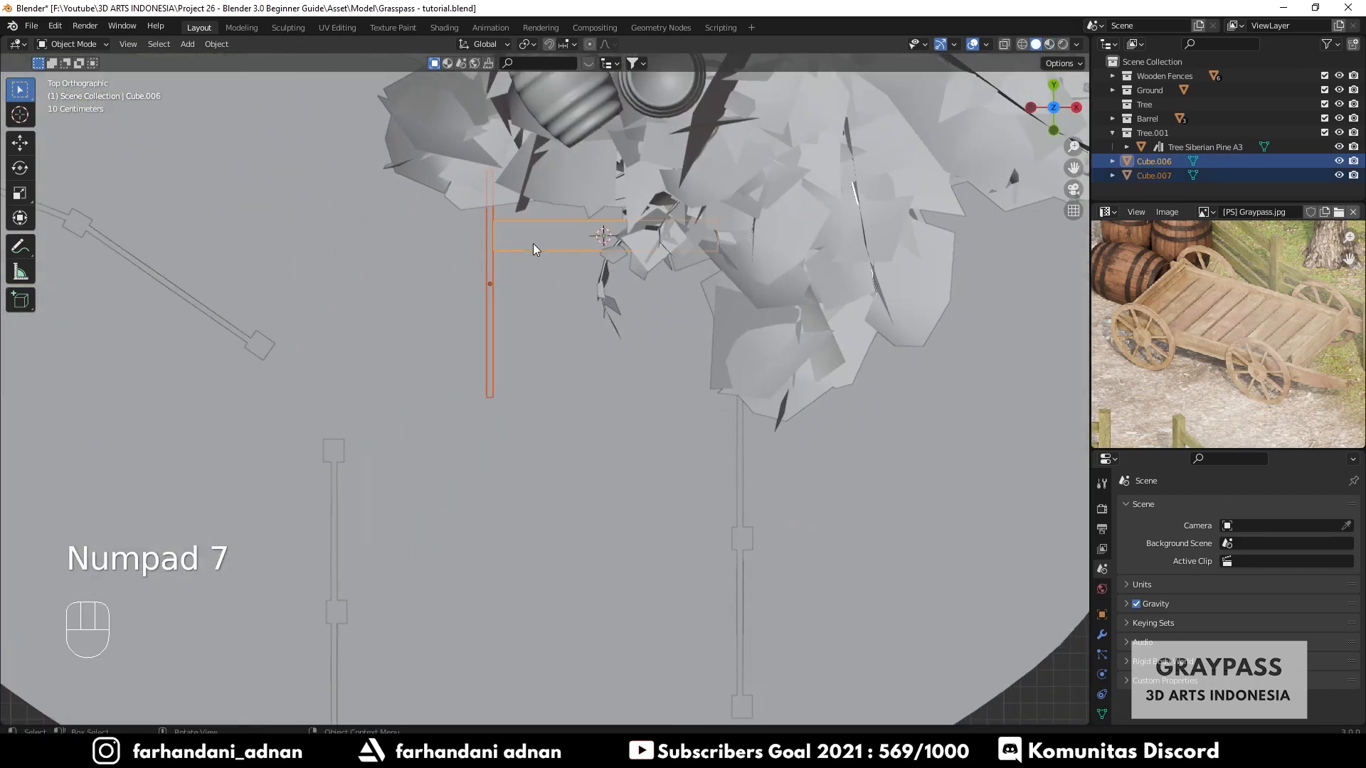
middle_drag(528, 259, 595, 219)
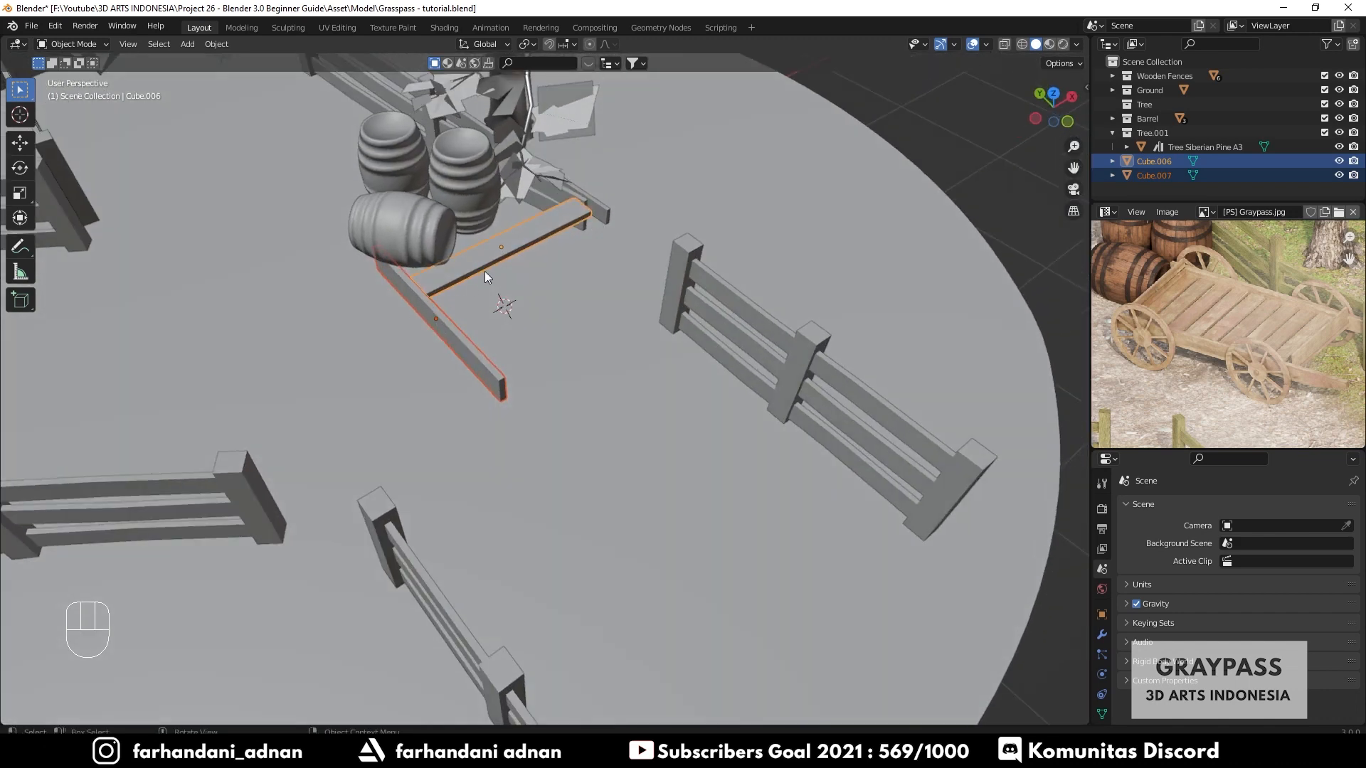
key(KP_Divide)
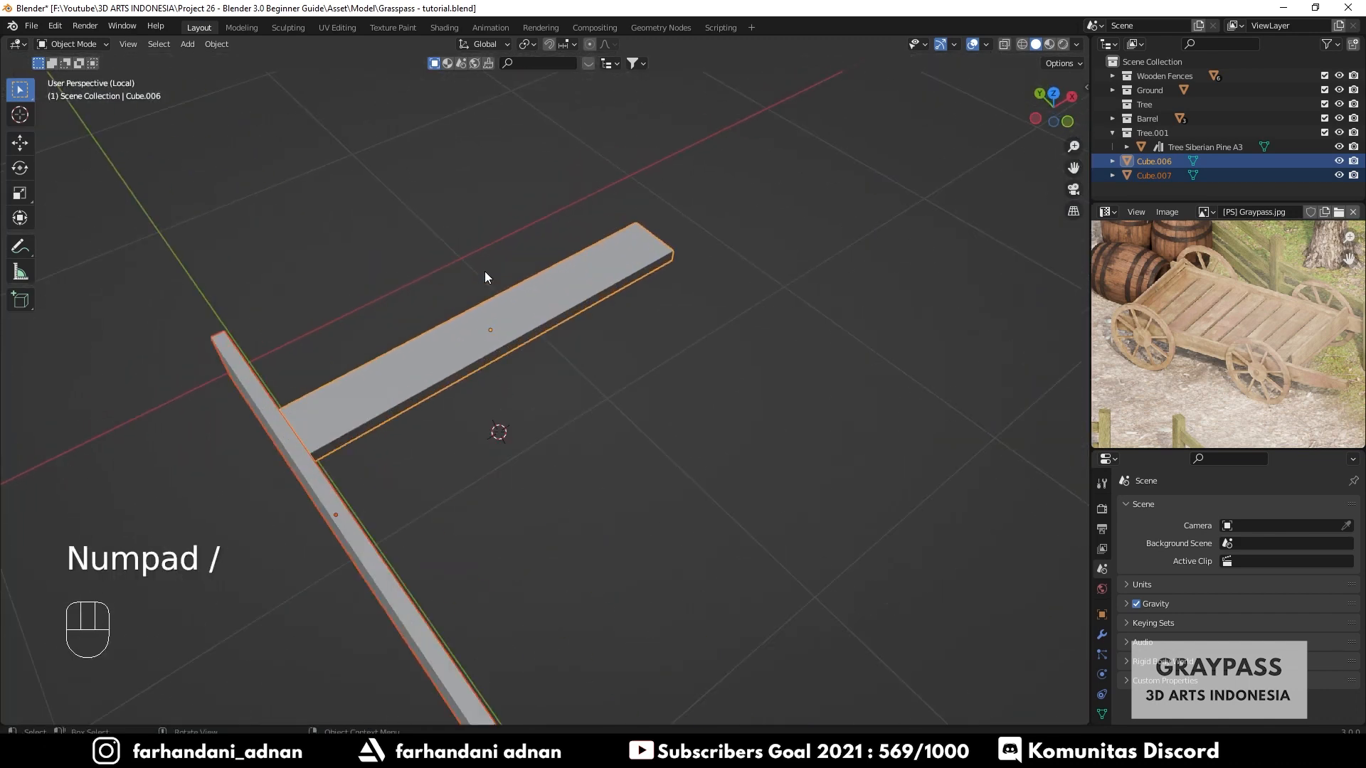
- Move the first plank about 0.27 m along Y so its end meets the crosswise plank
scroll(548, 388, down, 3)
middle_drag(548, 388, 642, 327)
click(570, 355)
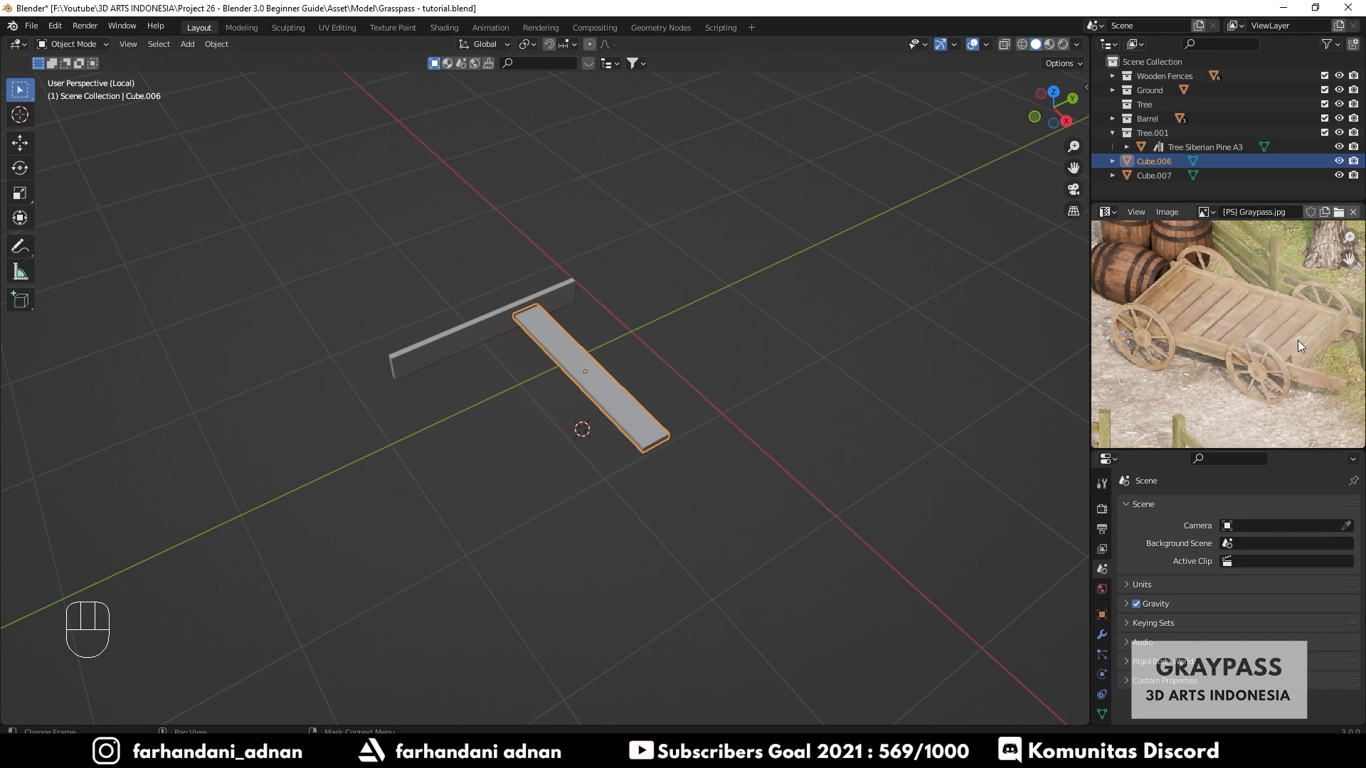
middle_drag(718, 348, 618, 318)
key(g)
key(y)
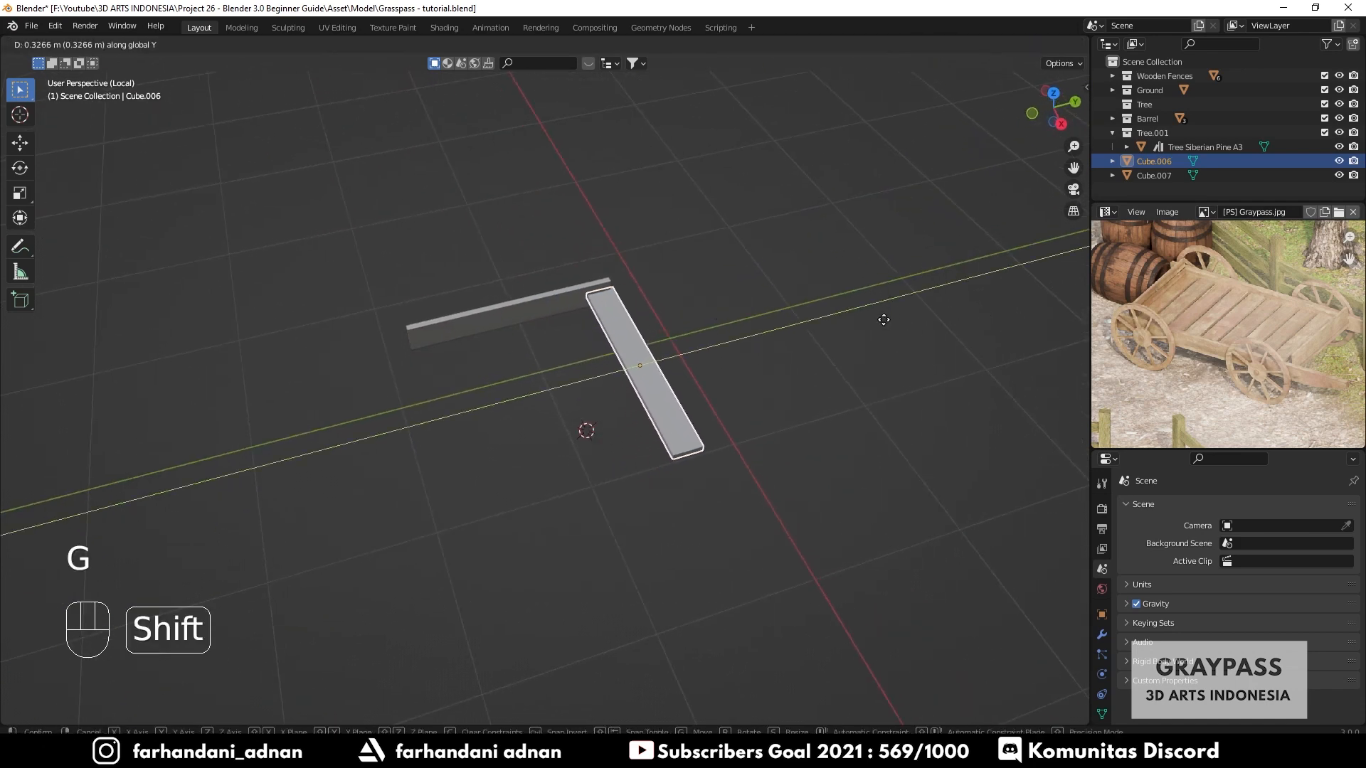
click(489, 336)
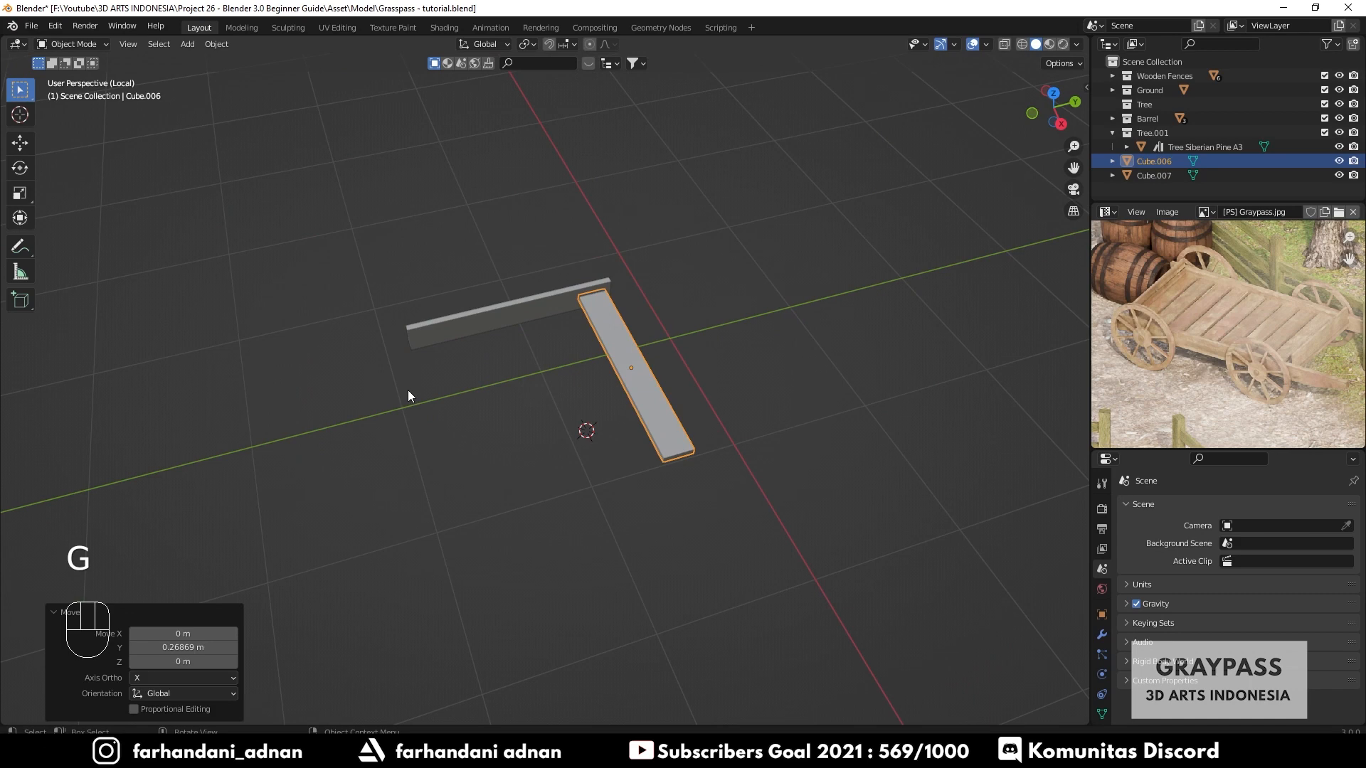
- Select the first plank, enlarge the properties area and open its modifier properties
click(471, 331)
middle_drag(387, 366, 516, 373)
click(466, 371)
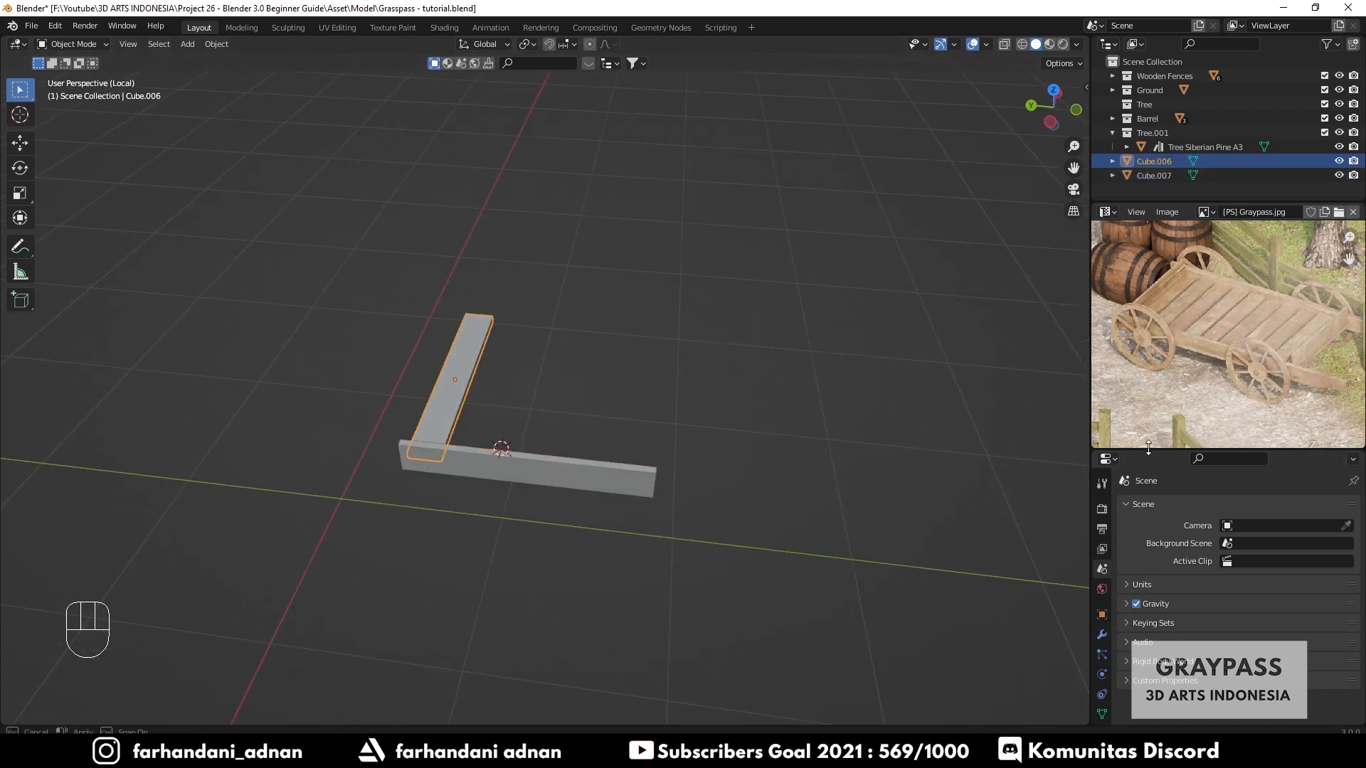
drag(1150, 450, 1151, 339)
middle_drag(507, 377, 541, 392)
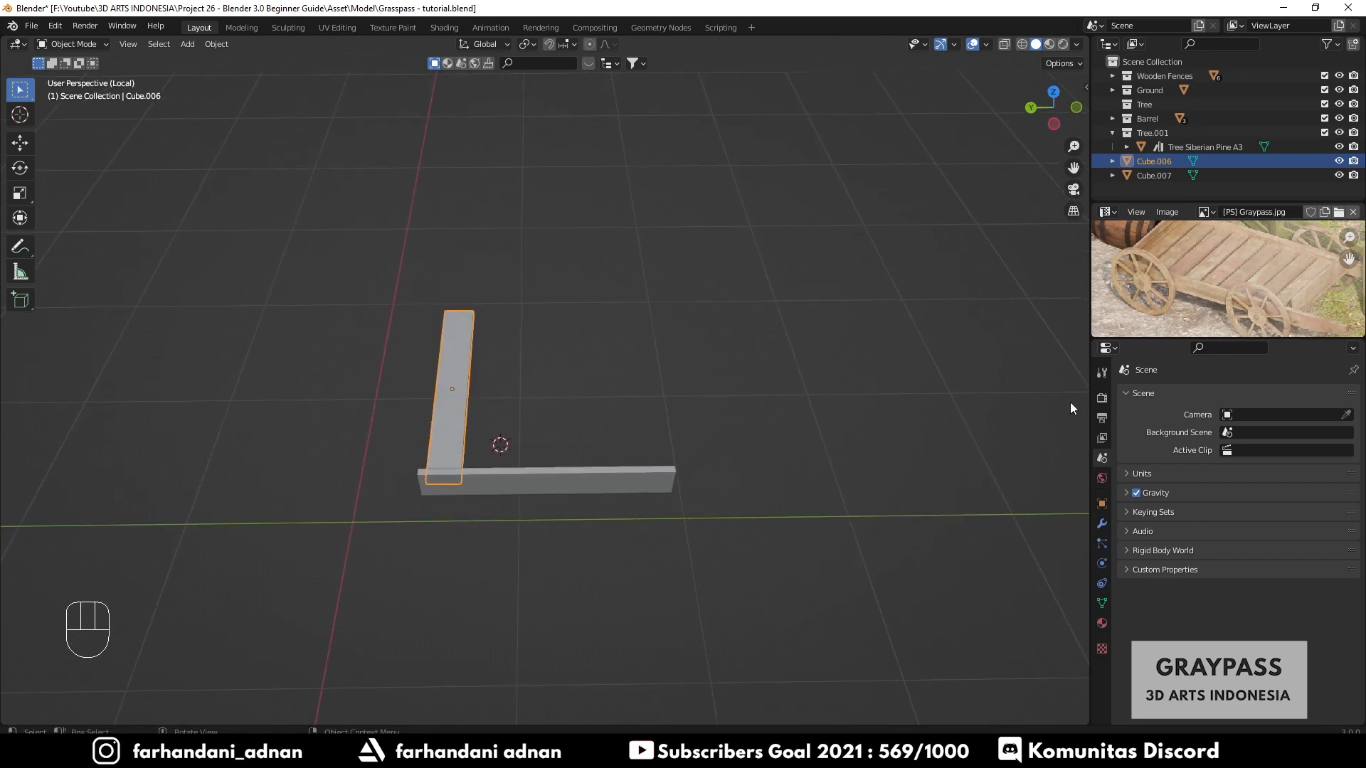
click(1102, 526)
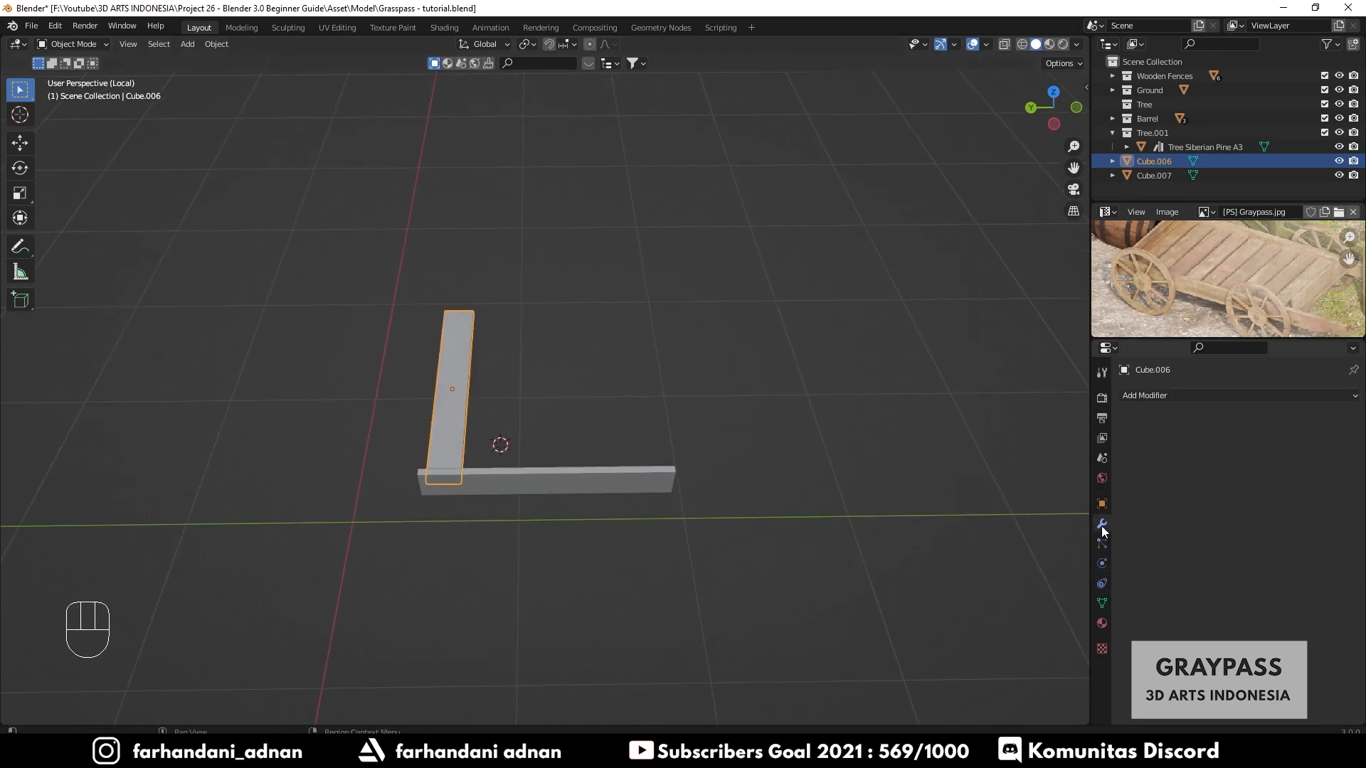
- Add an Array modifier to the first deck plank
click(1132, 397)
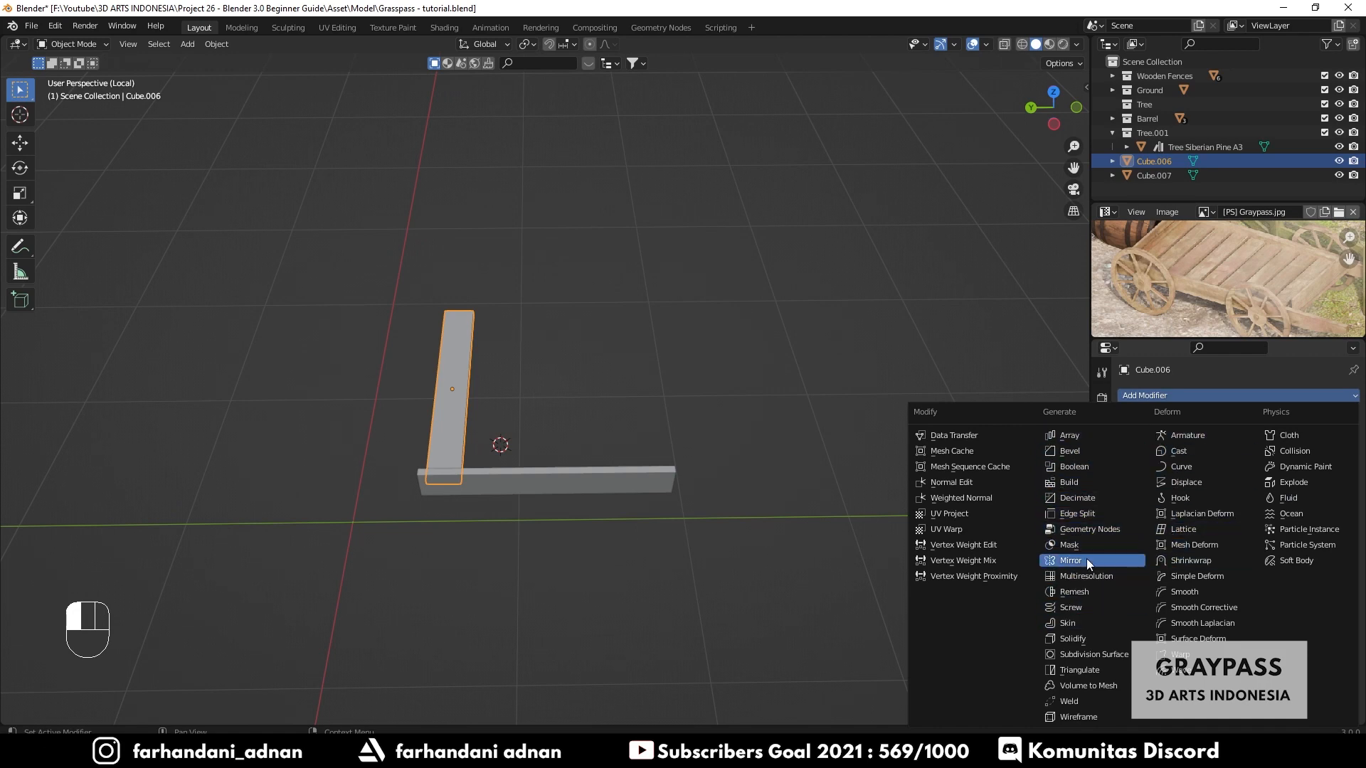
click(1057, 440)
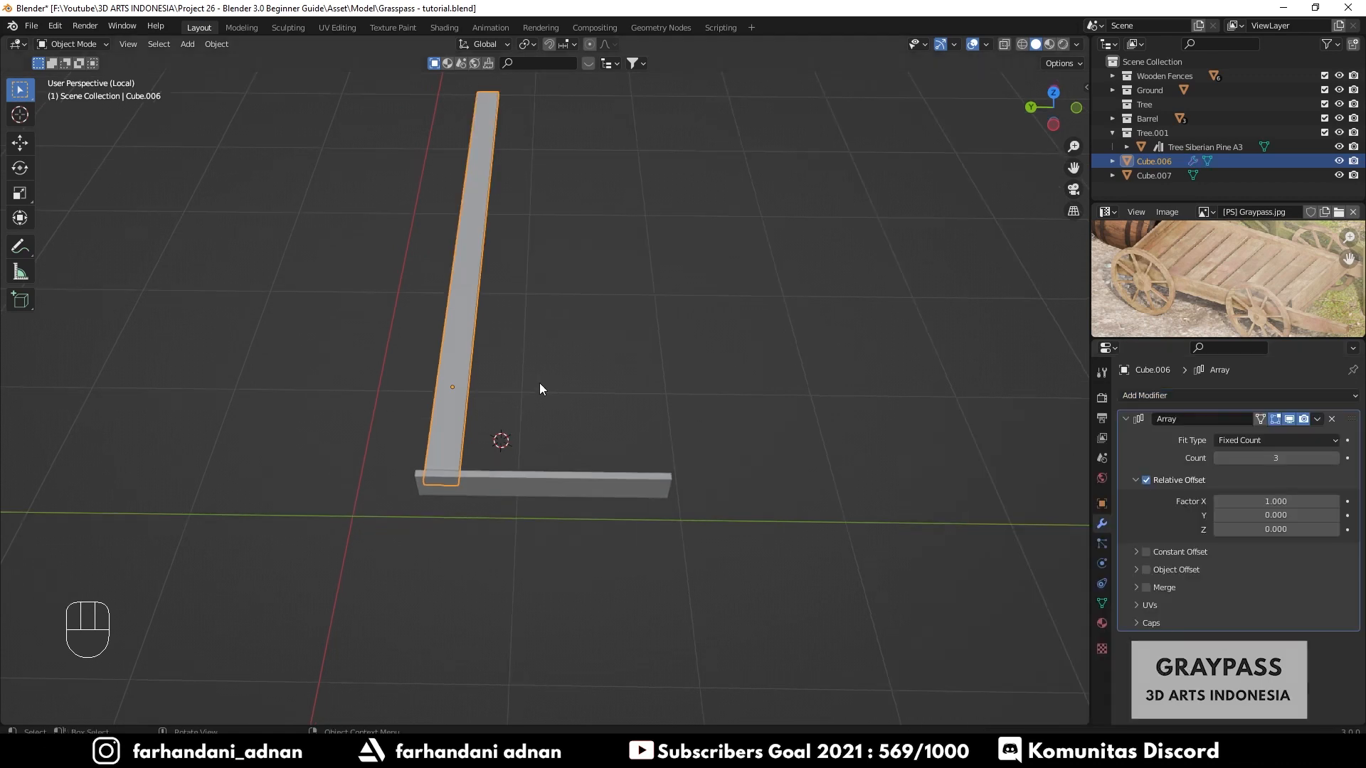
middle_drag(539, 383, 531, 345)
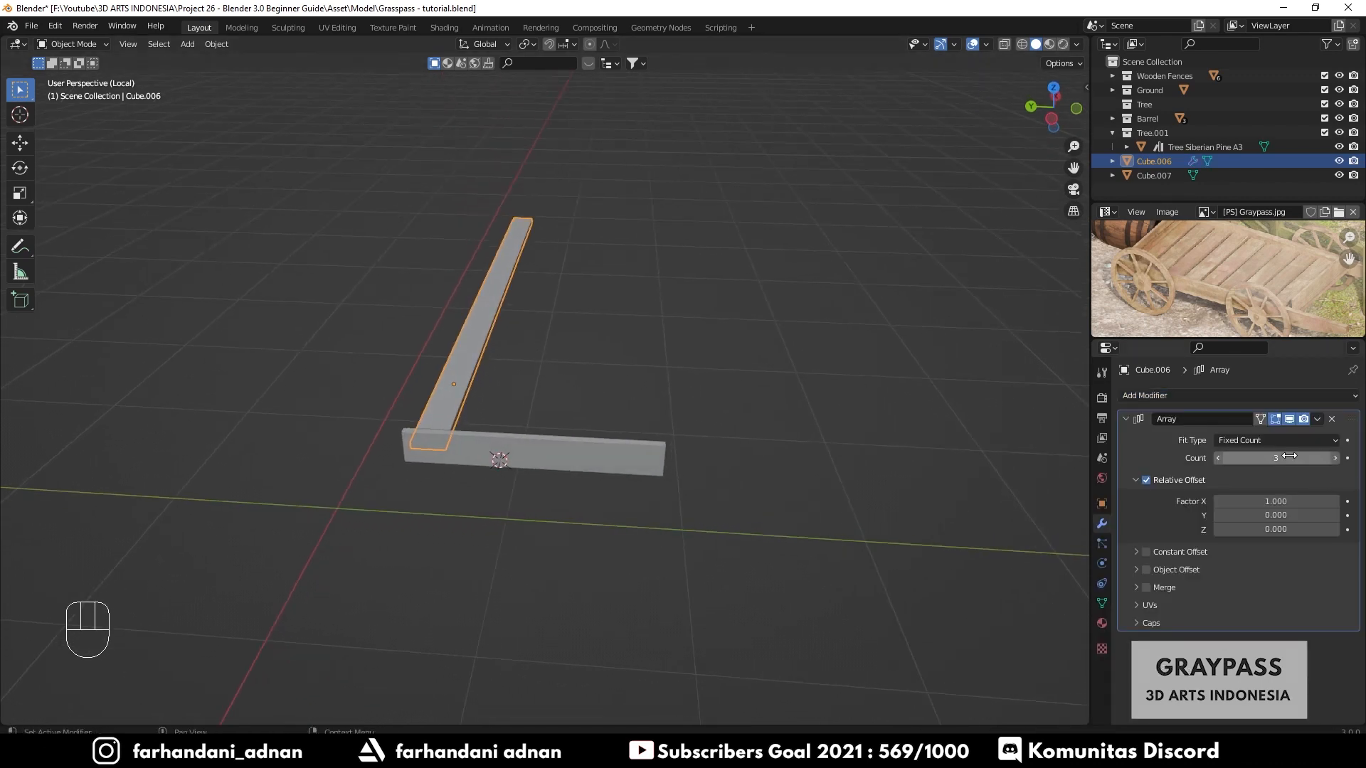
- Reduce the array count to 1 and set the relative offset Factor X to 0
click(1217, 462)
click(1217, 462)
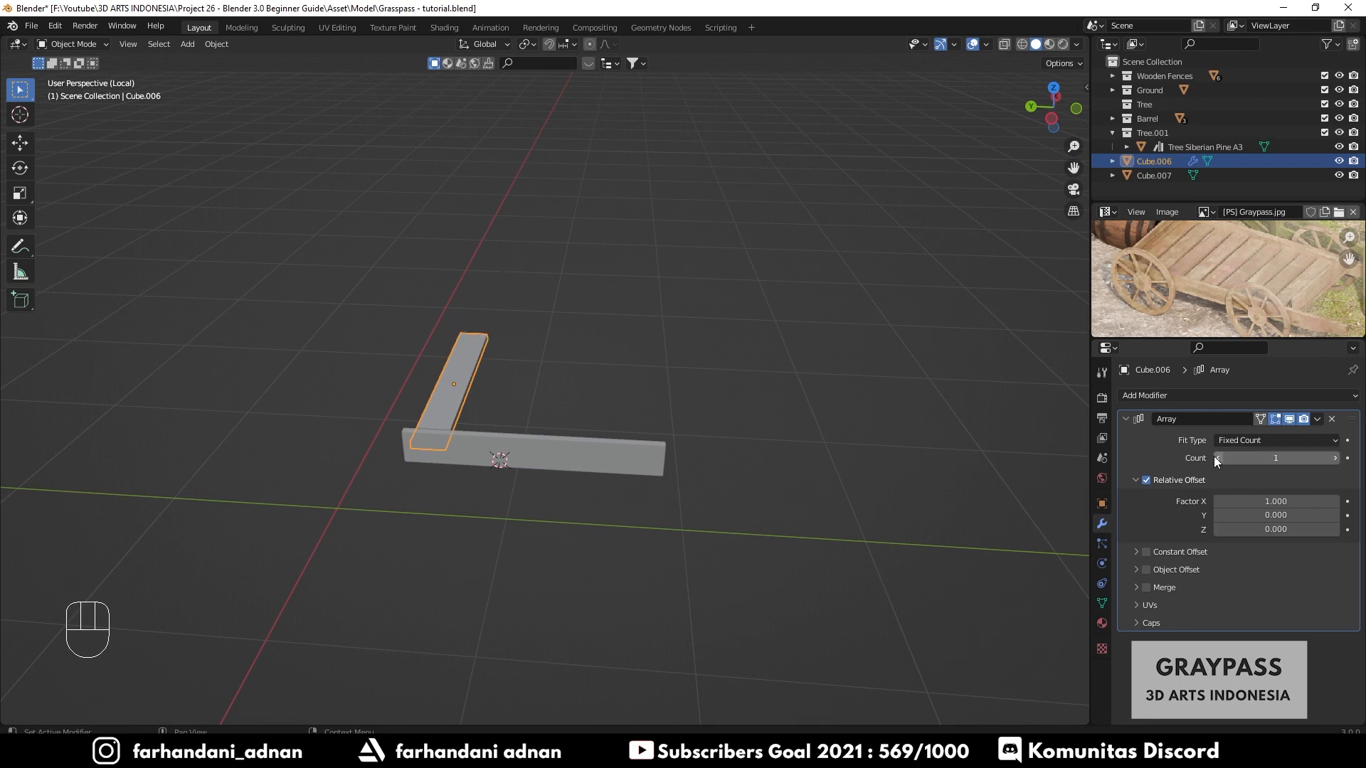
click(1275, 502)
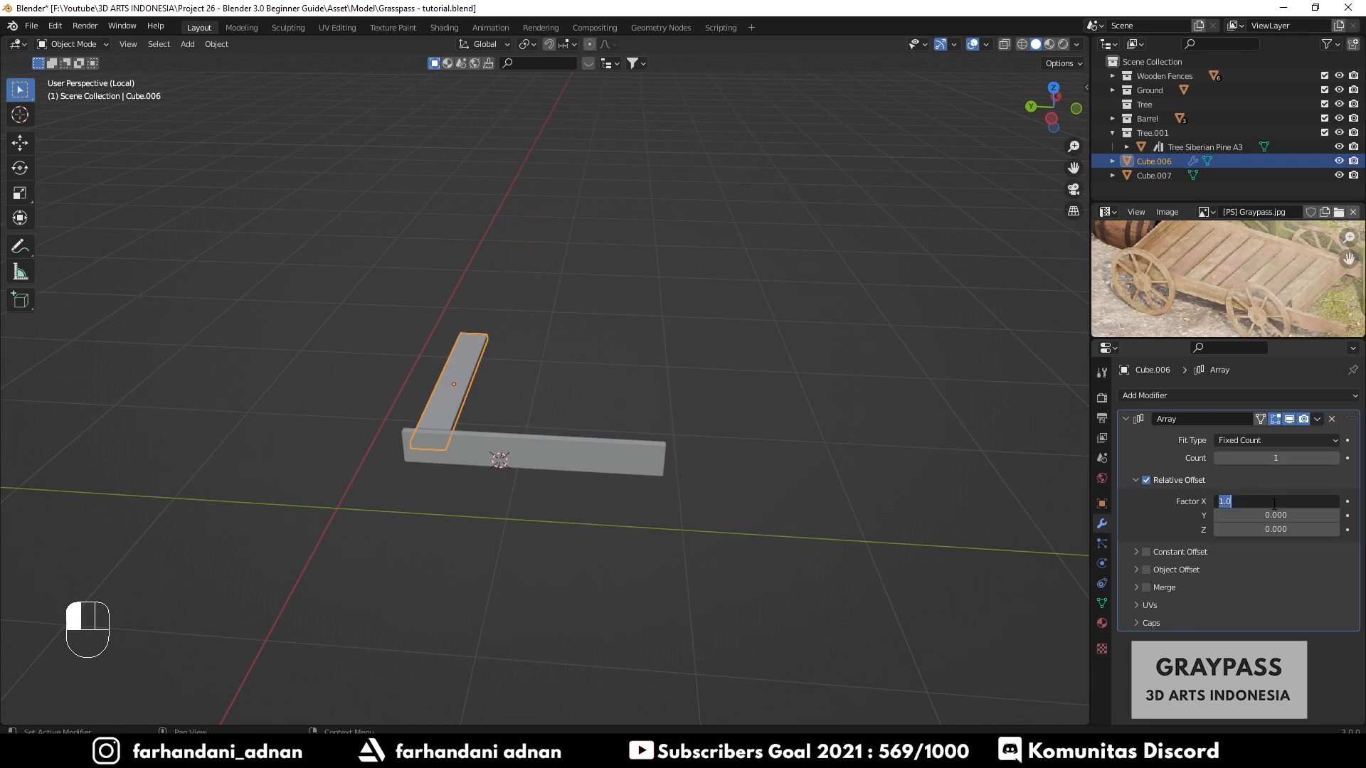
text(0)
key(Return)
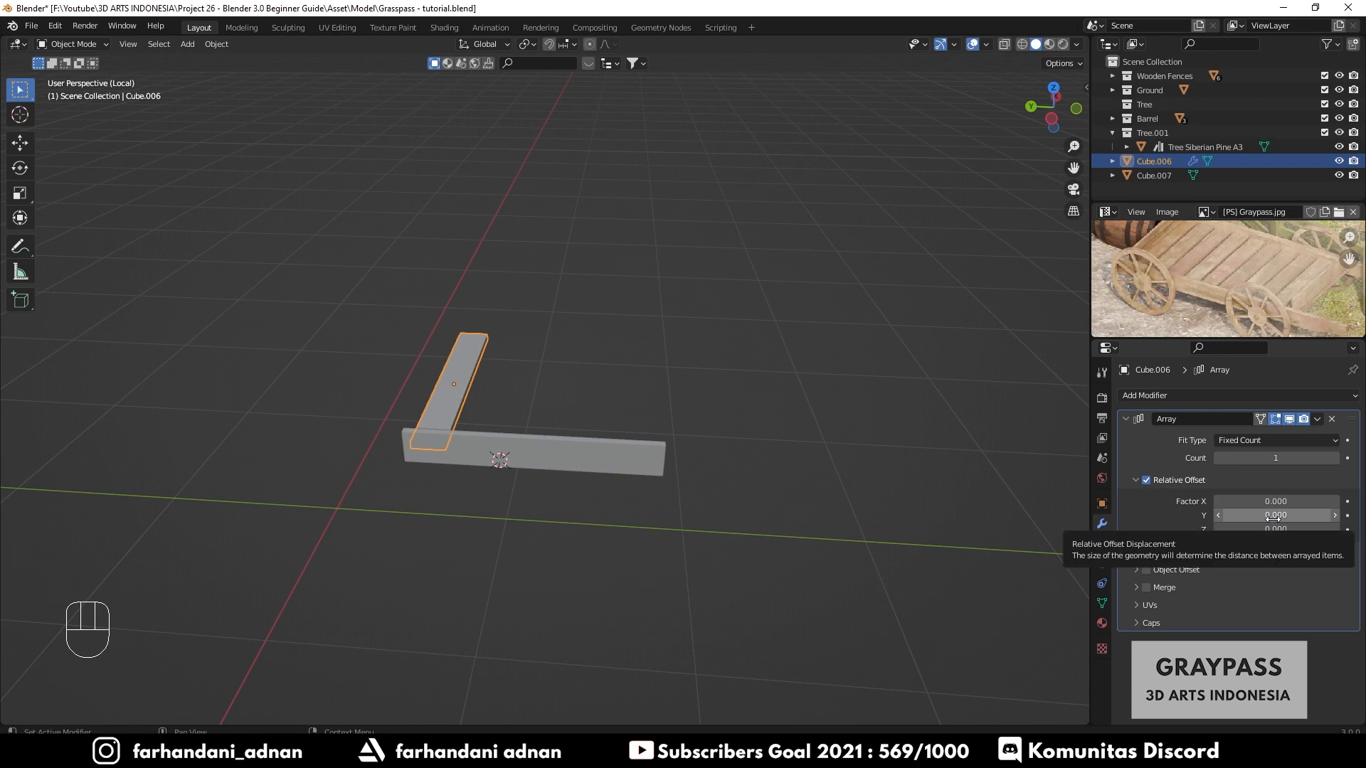
click(1275, 517)
key(Return)
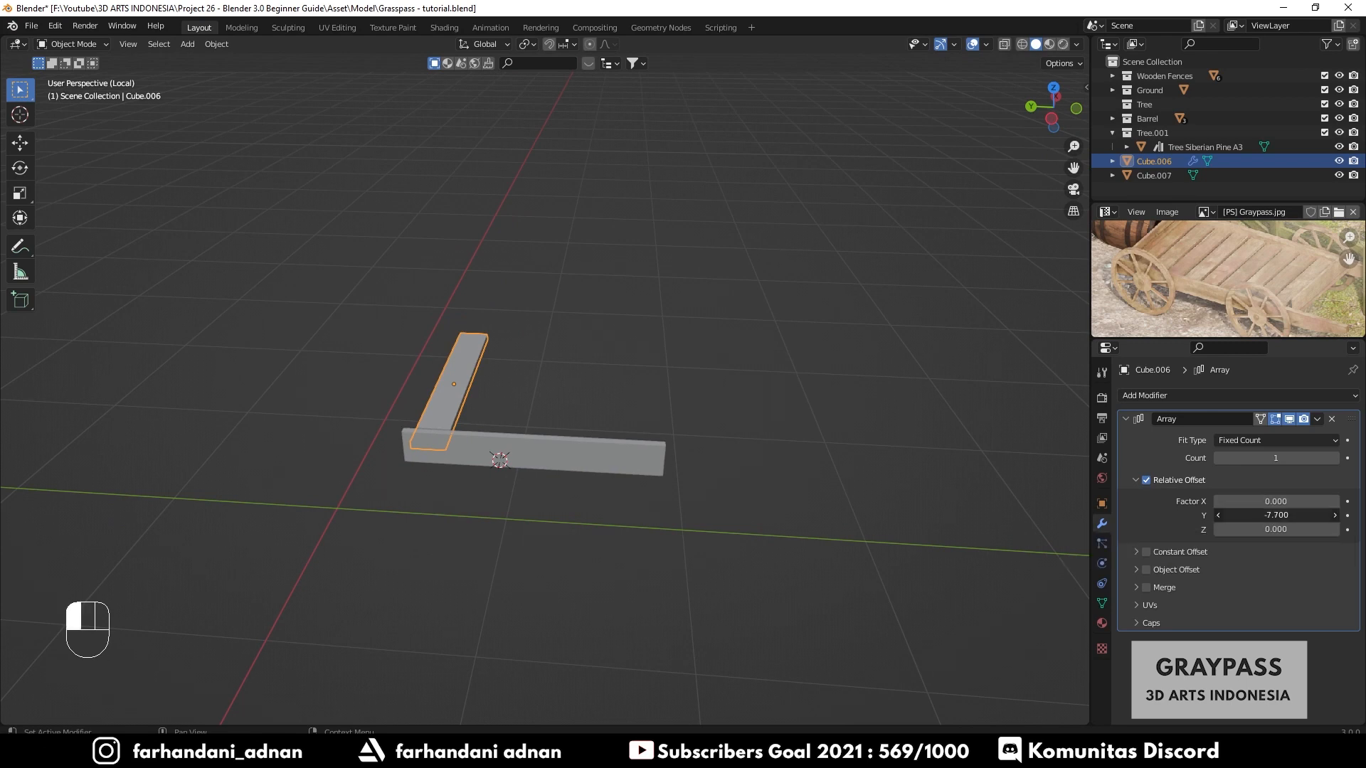
drag(1275, 515, 1275, 515)
key(ctrl+z)
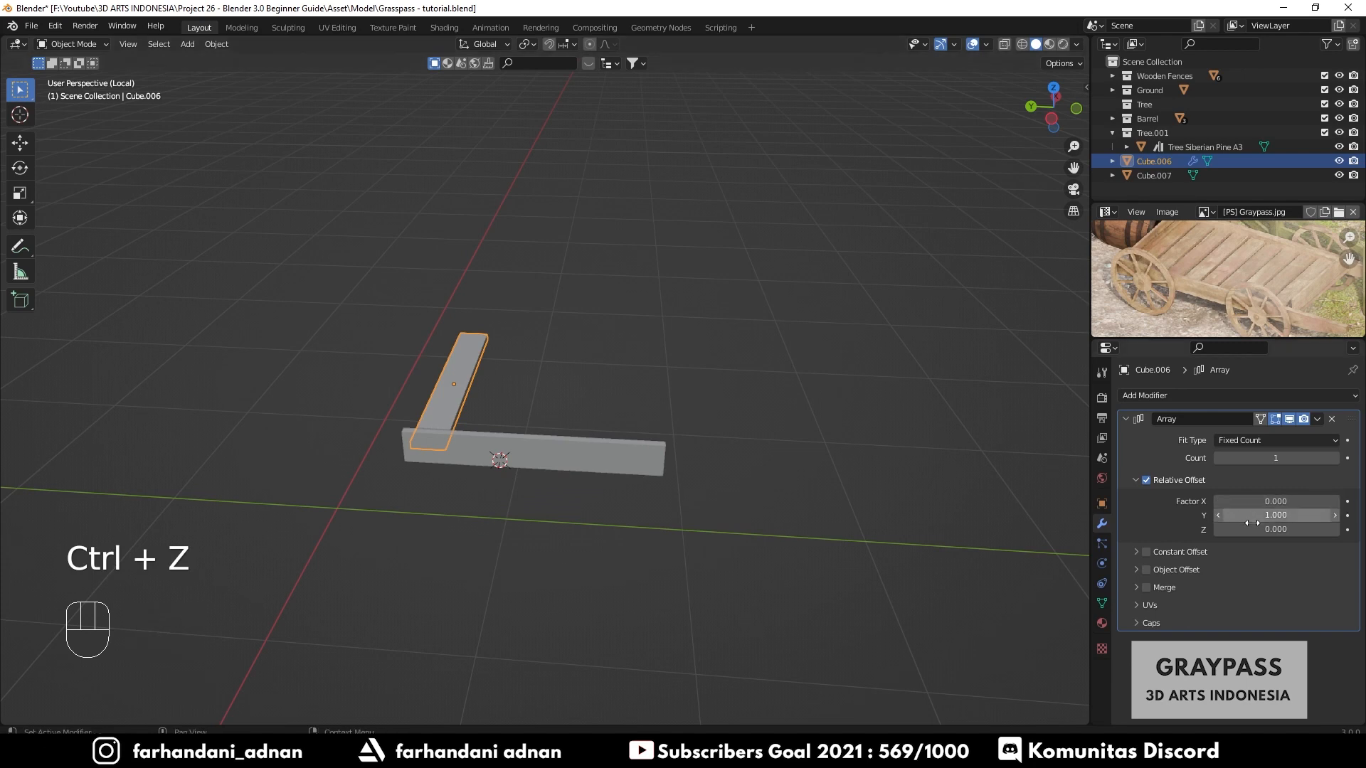
- Apply the plank's rotation and scale transforms
key(ctrl+a)
click(540, 429)
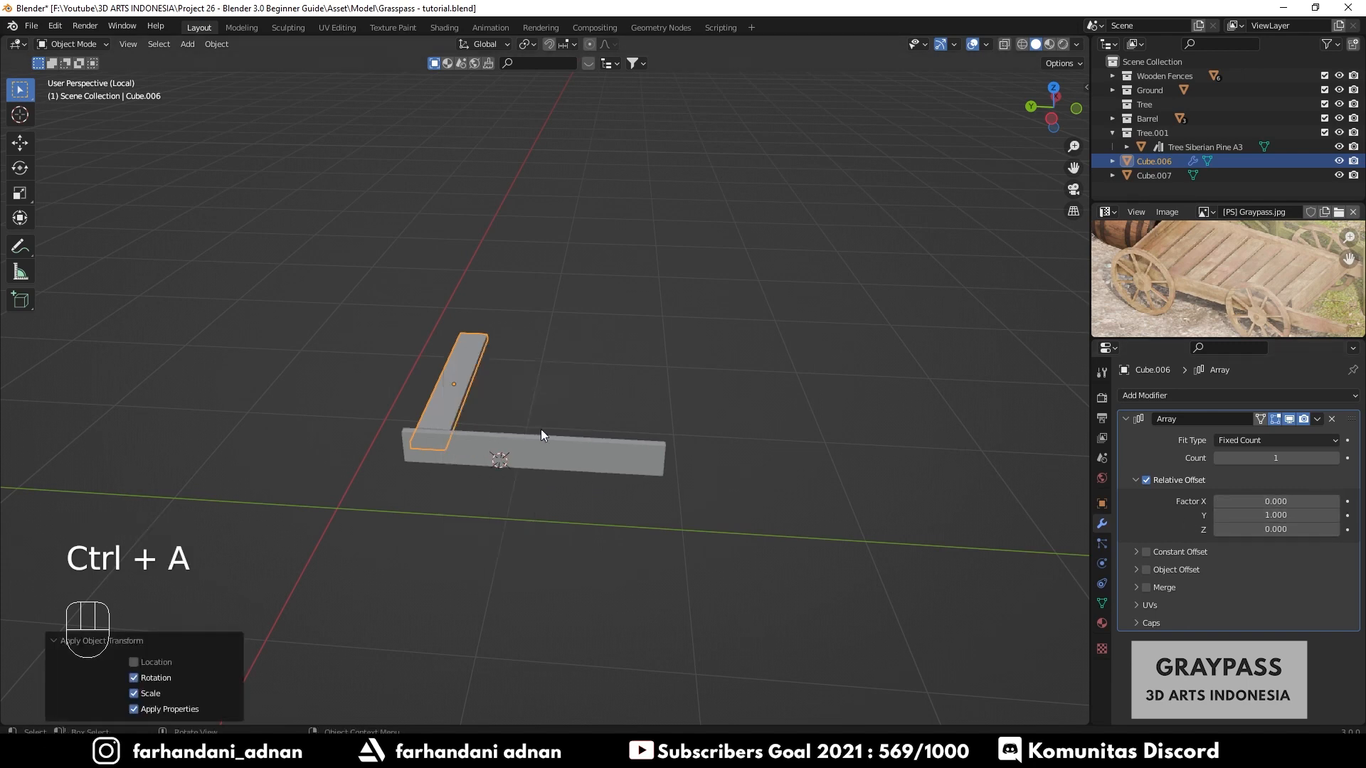
drag(1260, 514, 1254, 514)
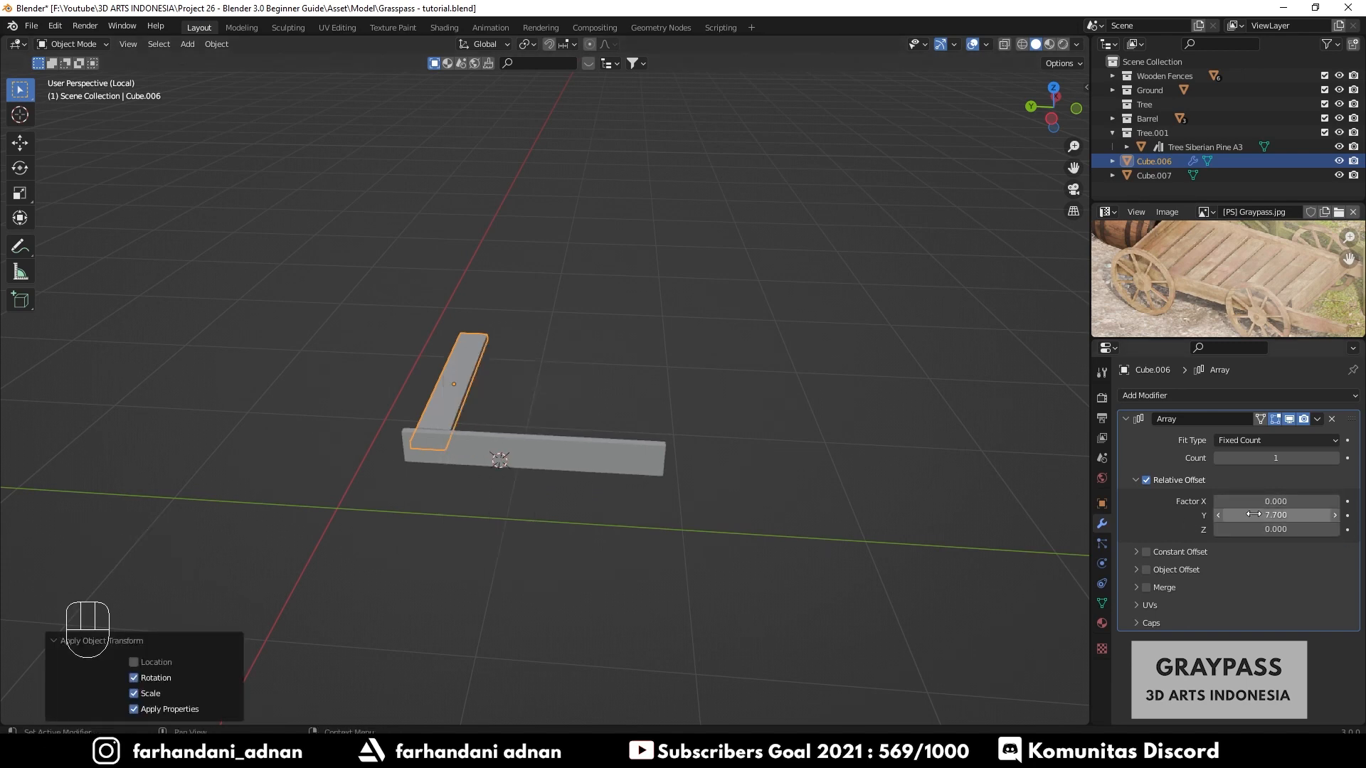
key(ctrl+z)
- Set the array count to 2 and the relative Y offset to about -1.06 so the copies sit side by side
drag(1272, 458, 1281, 458)
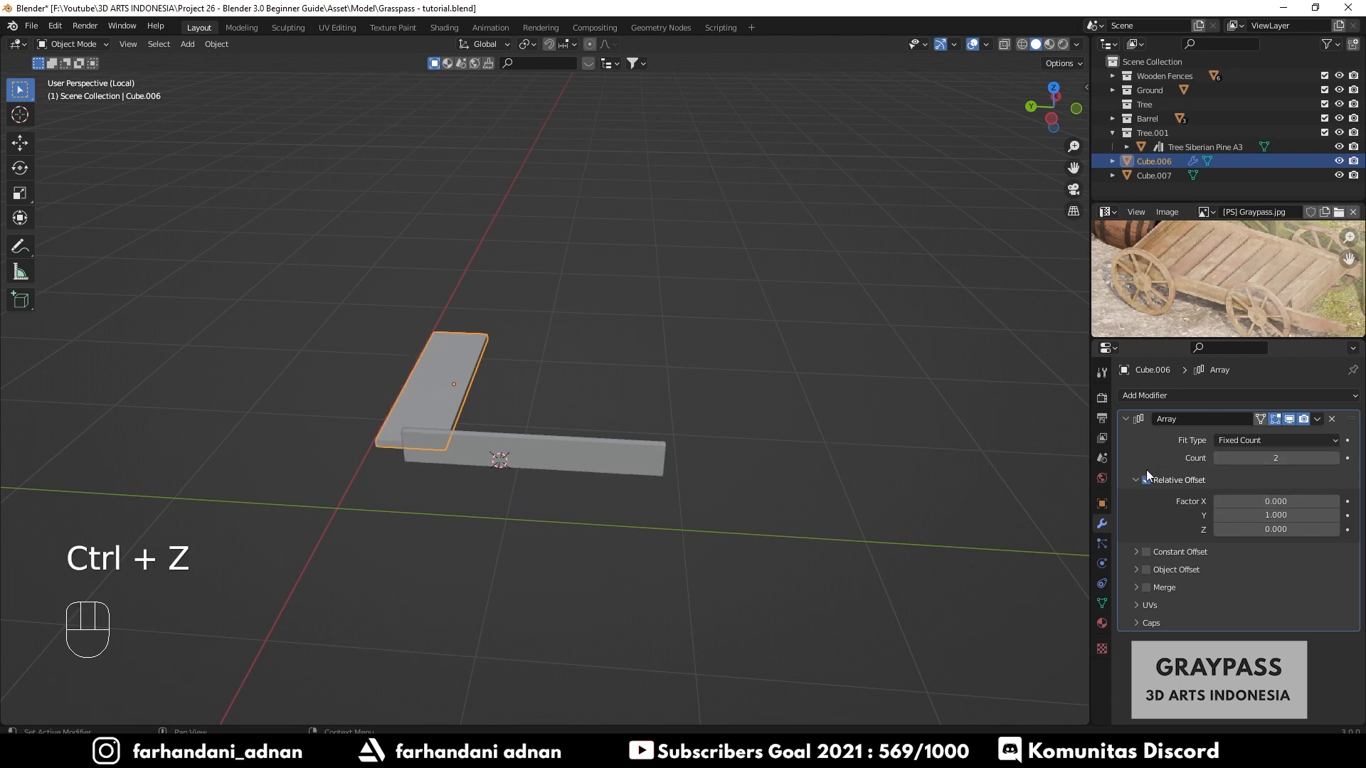
click(1289, 516)
click(1221, 514)
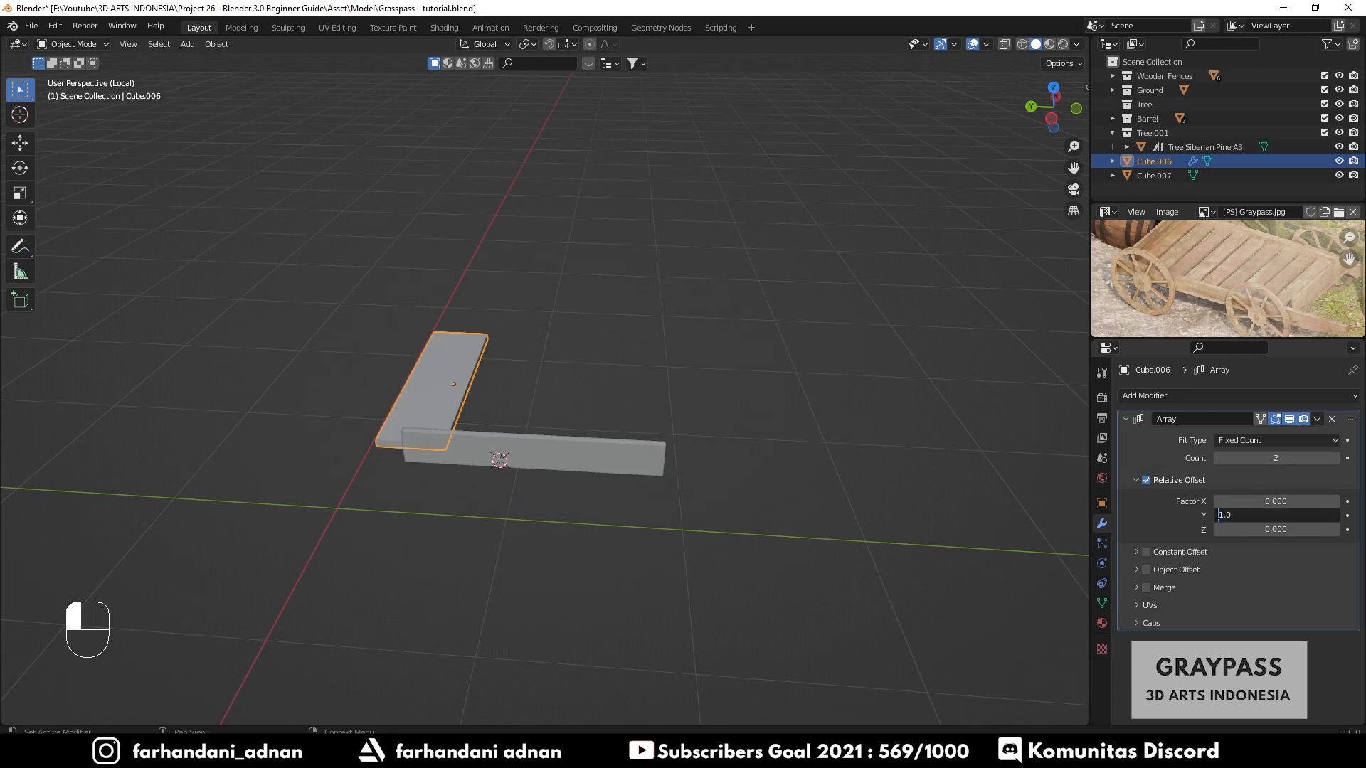
text(-)
key(Return)
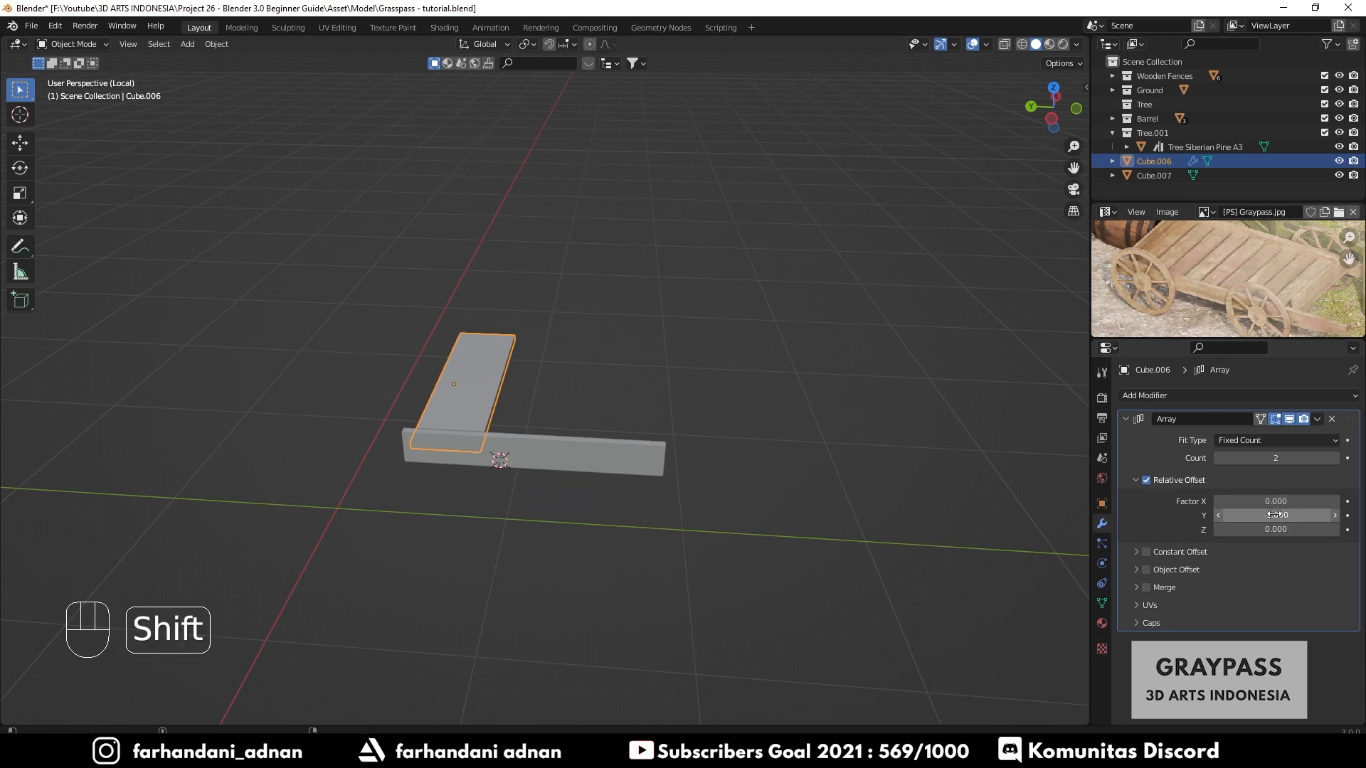
mouse_move(1275, 516)
shift+mouse_down()
mouse_move(1289, 516)
mouse_move(1265, 516)
shift+mouse_up()
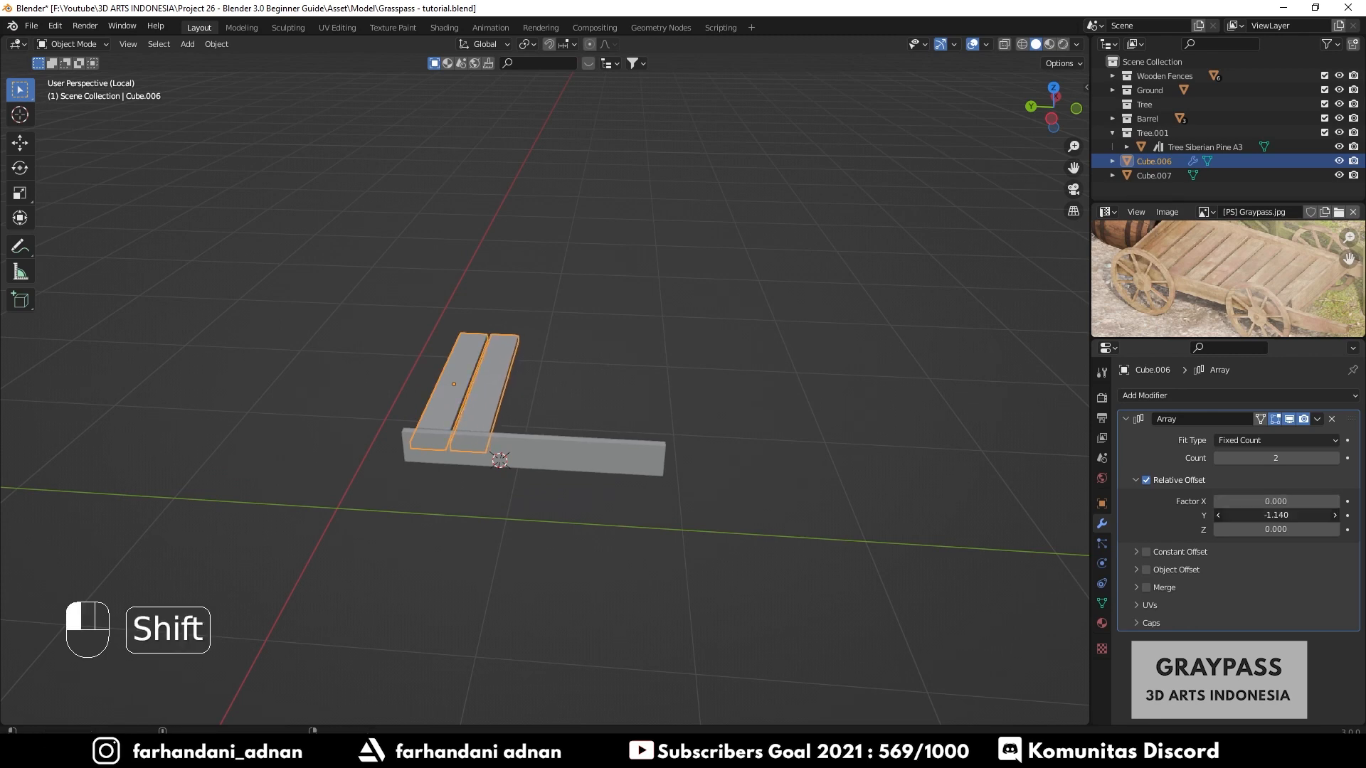
middle_drag(541, 384, 783, 384)
scroll(441, 412, up, 4)
scroll(678, 399, up, 2)
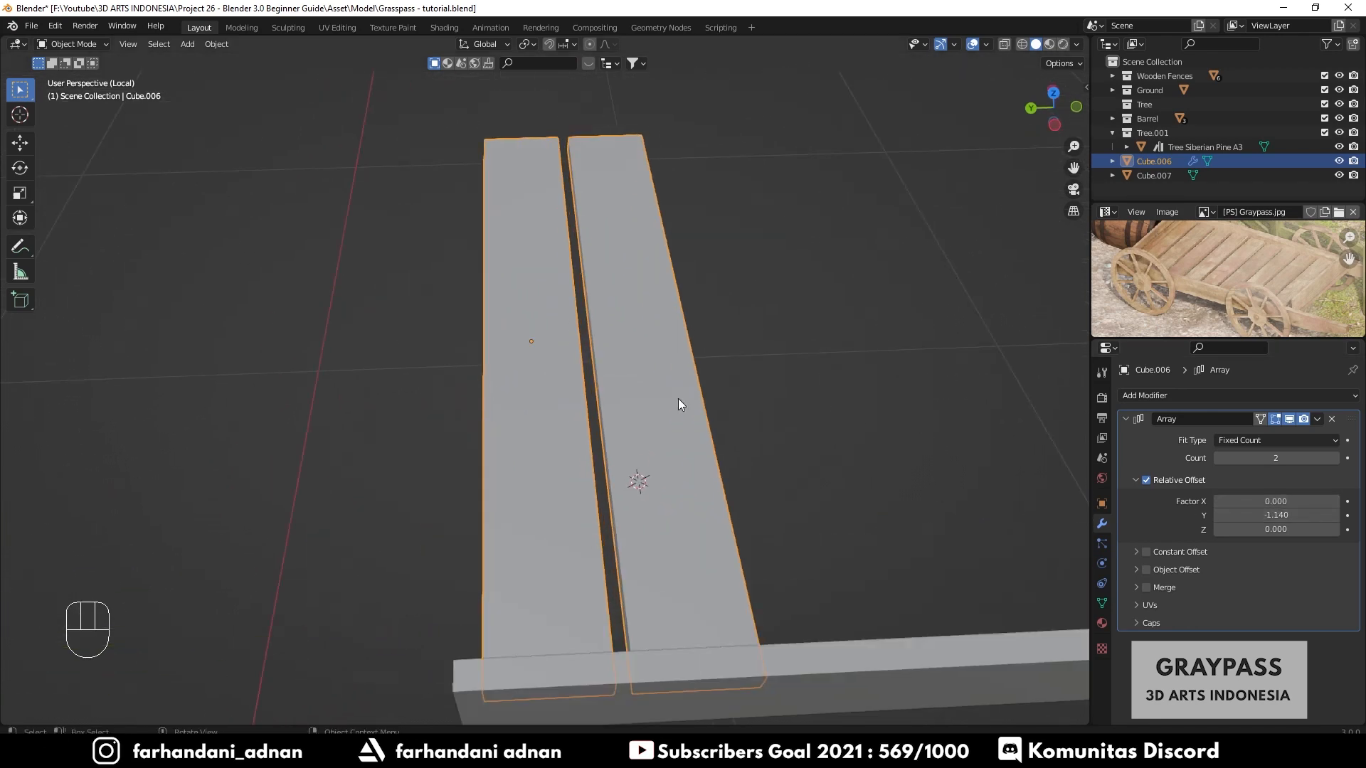
shift+drag(1276, 516, 1286, 515)
key(a)
key(a)
scroll(740, 386, down, 4)
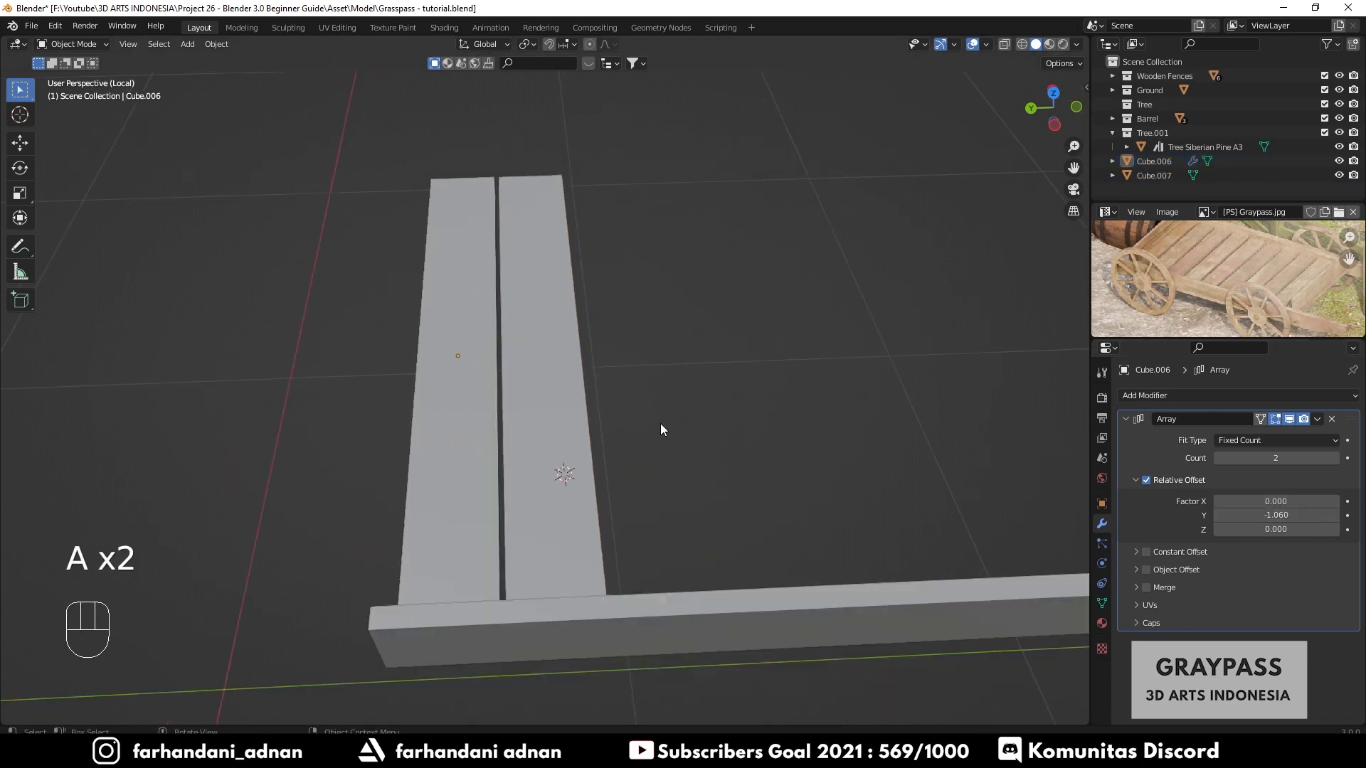
shift+middle_drag(718, 410, 694, 421)
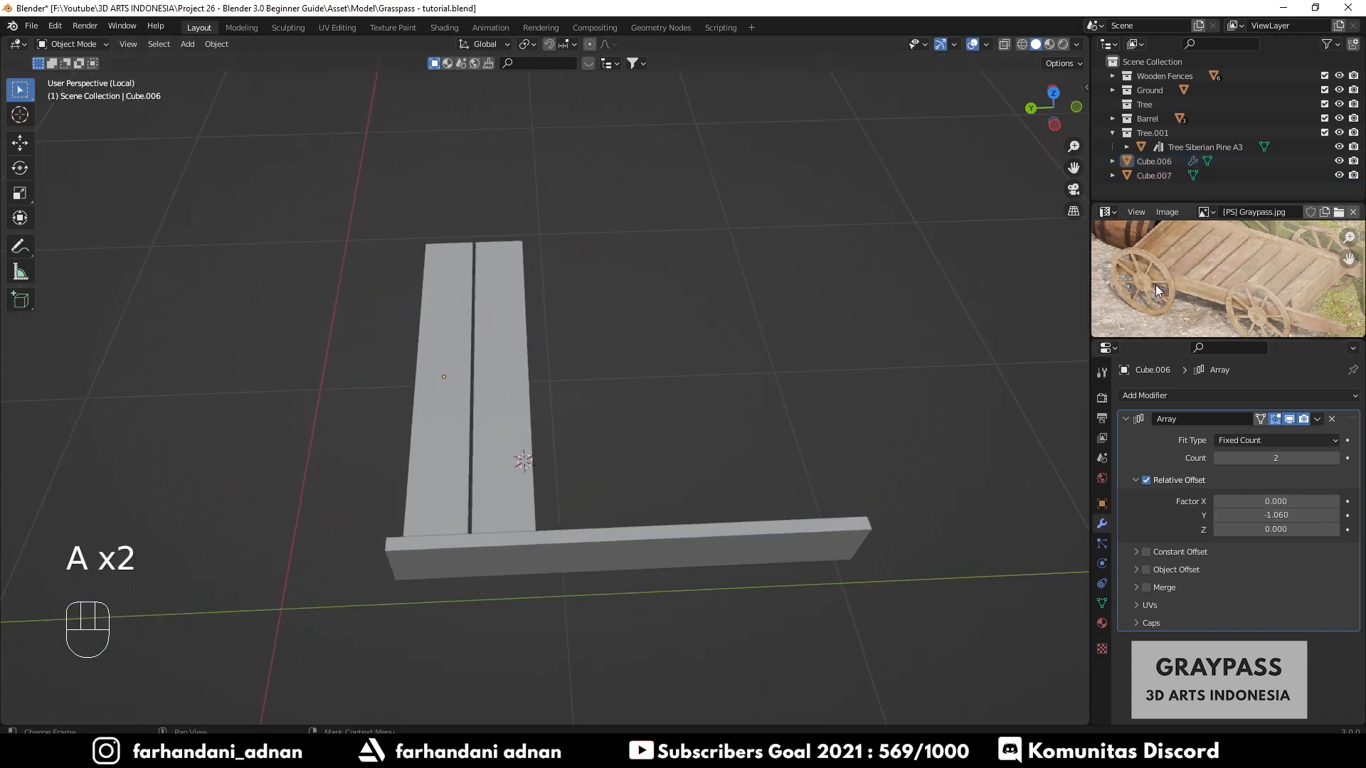
- Increase the array count to 10 to form the cart deck
click(1289, 459)
key(Return)
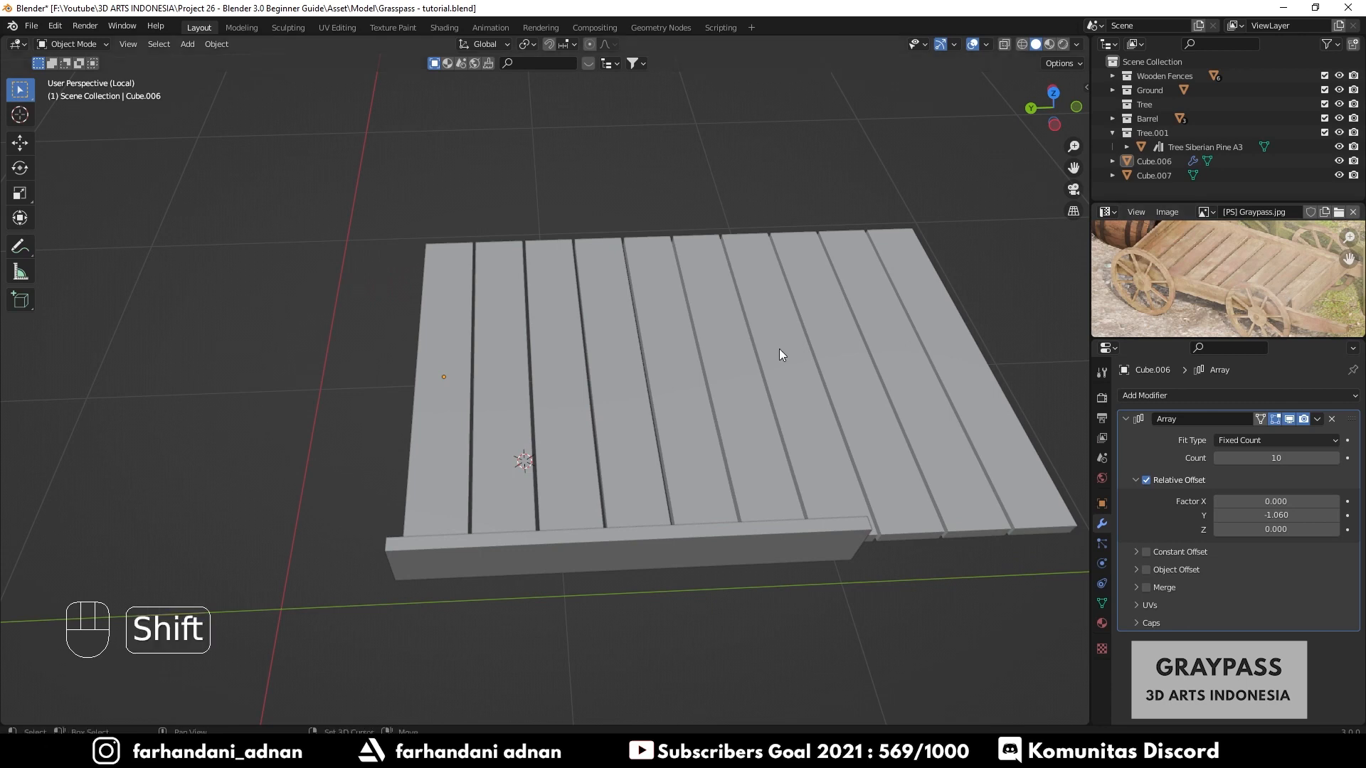
shift+middle_drag(779, 349, 678, 494)
- Select the crosswise plank and move its end vertices about 0.66 m along Y in edit mode to span the deck
click(787, 523)
middle_drag(787, 523, 553, 426)
key(KP_3)
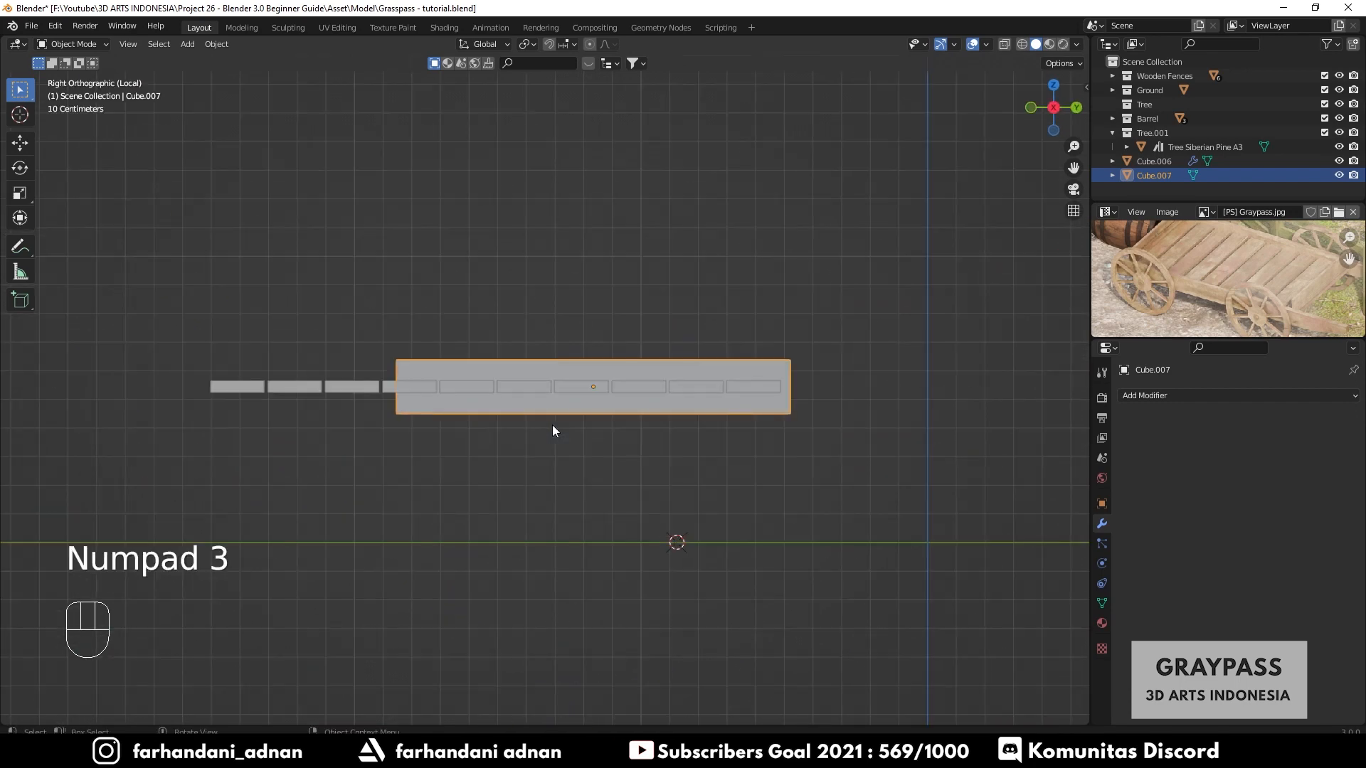
key(KP_1)
key(ctrl+KP_3)
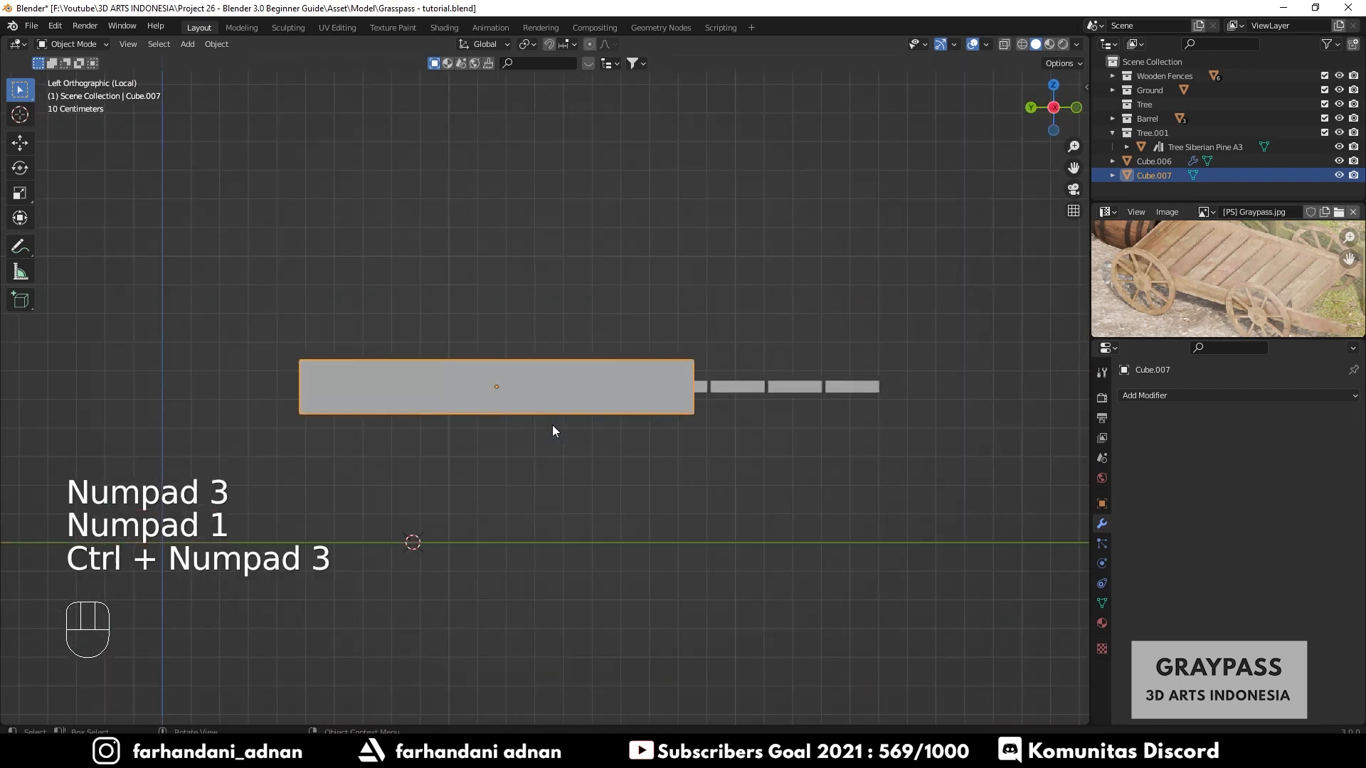
key(Tab)
key(z)
click(633, 344)
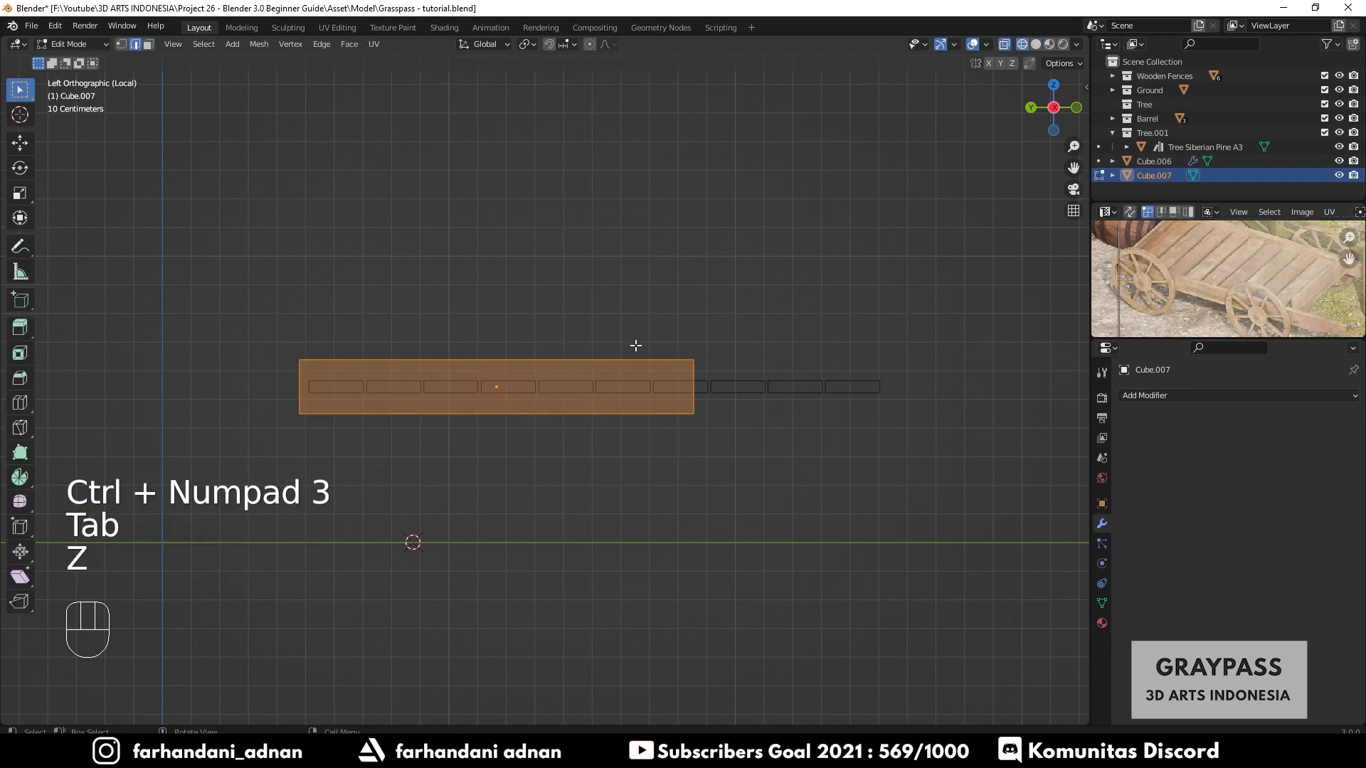
key(1)
shift+middle_drag(780, 432, 636, 419)
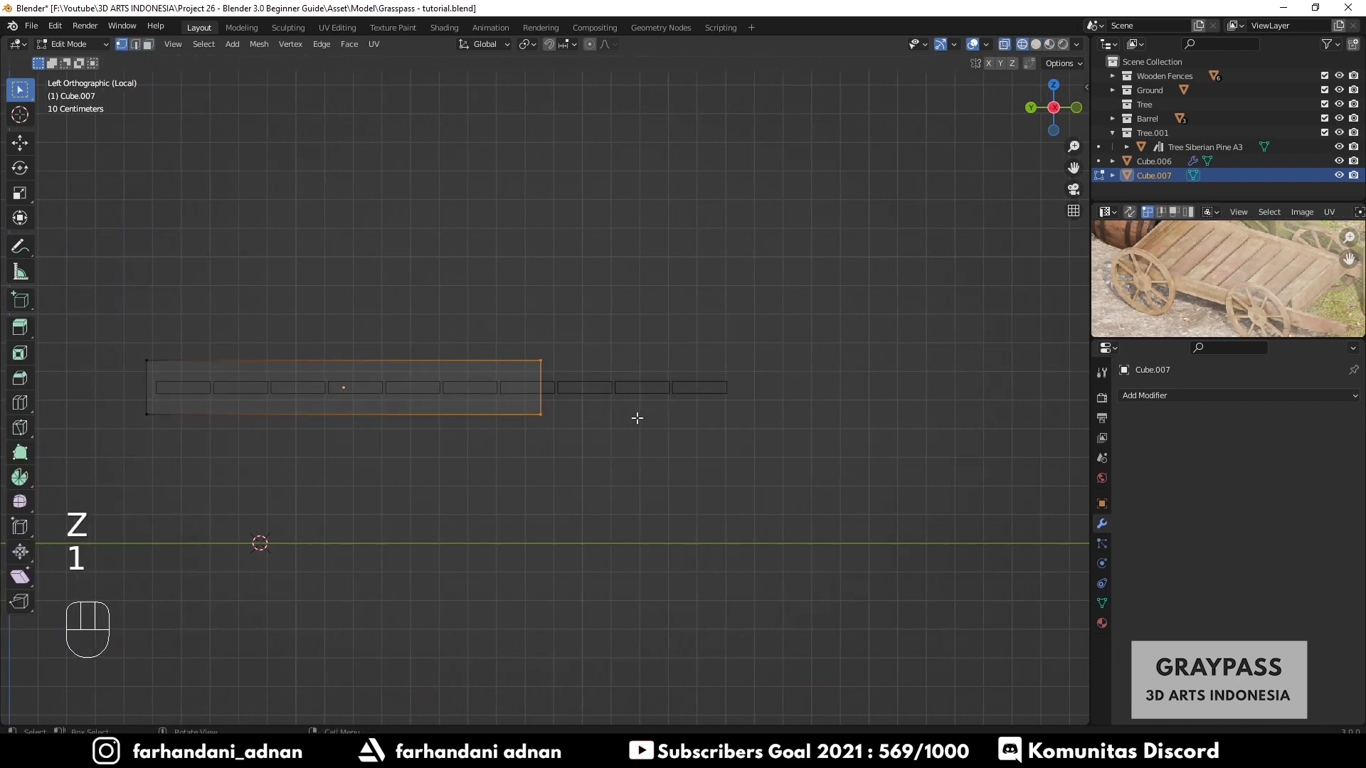
key(g)
key(y)
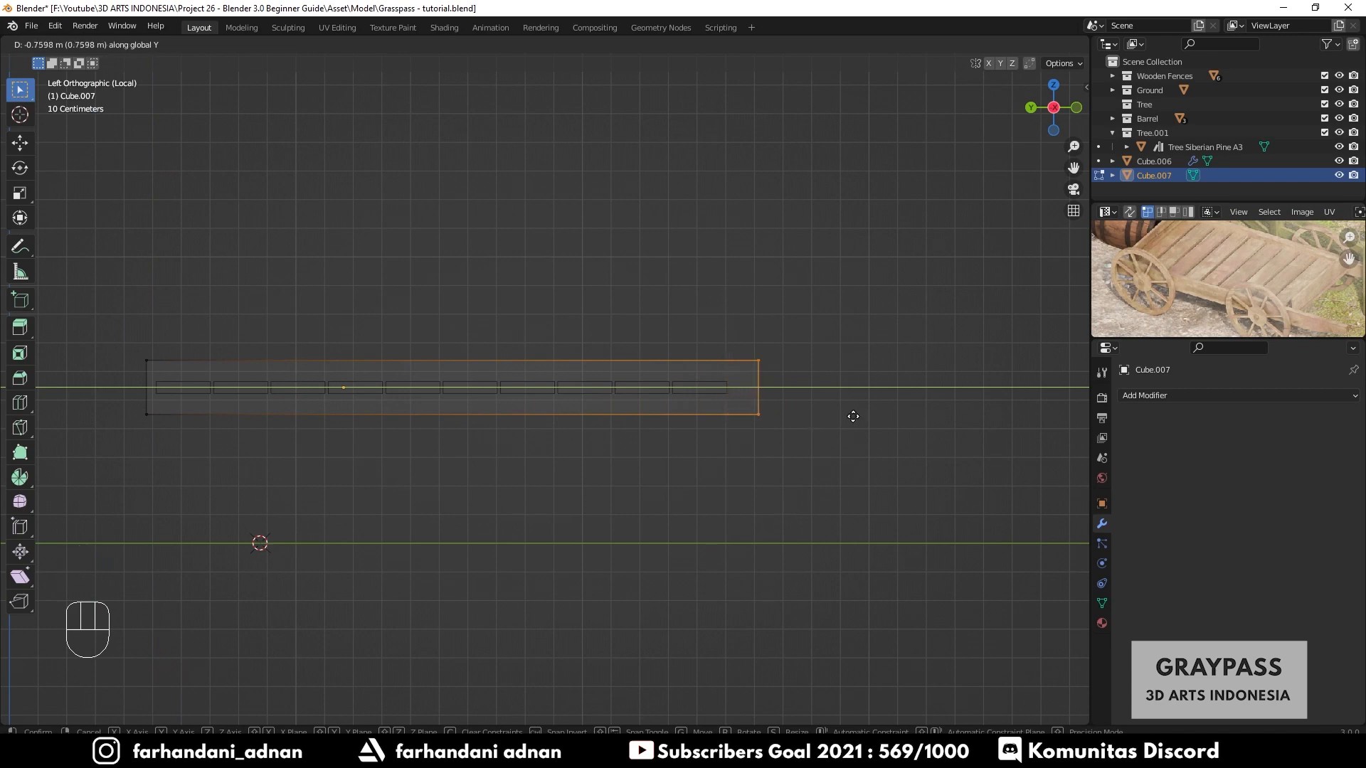
click(825, 425)
- Extrude the crosswise plank's end about 0.89 m further along Y
scroll(1201, 289, down, 2)
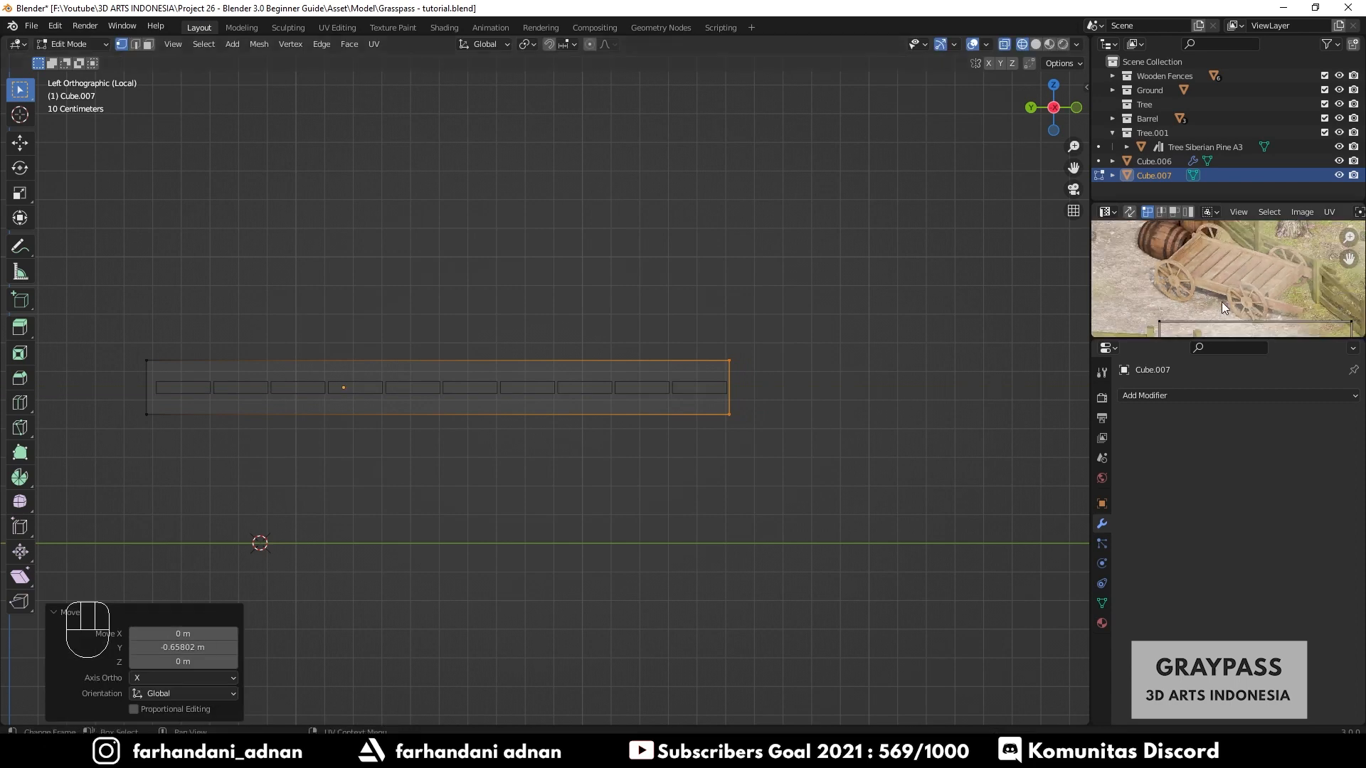
mouse_move(1205, 303)
middle_down()
mouse_move(1172, 272)
mouse_move(1229, 298)
middle_up()
scroll(1248, 280, up, 3)
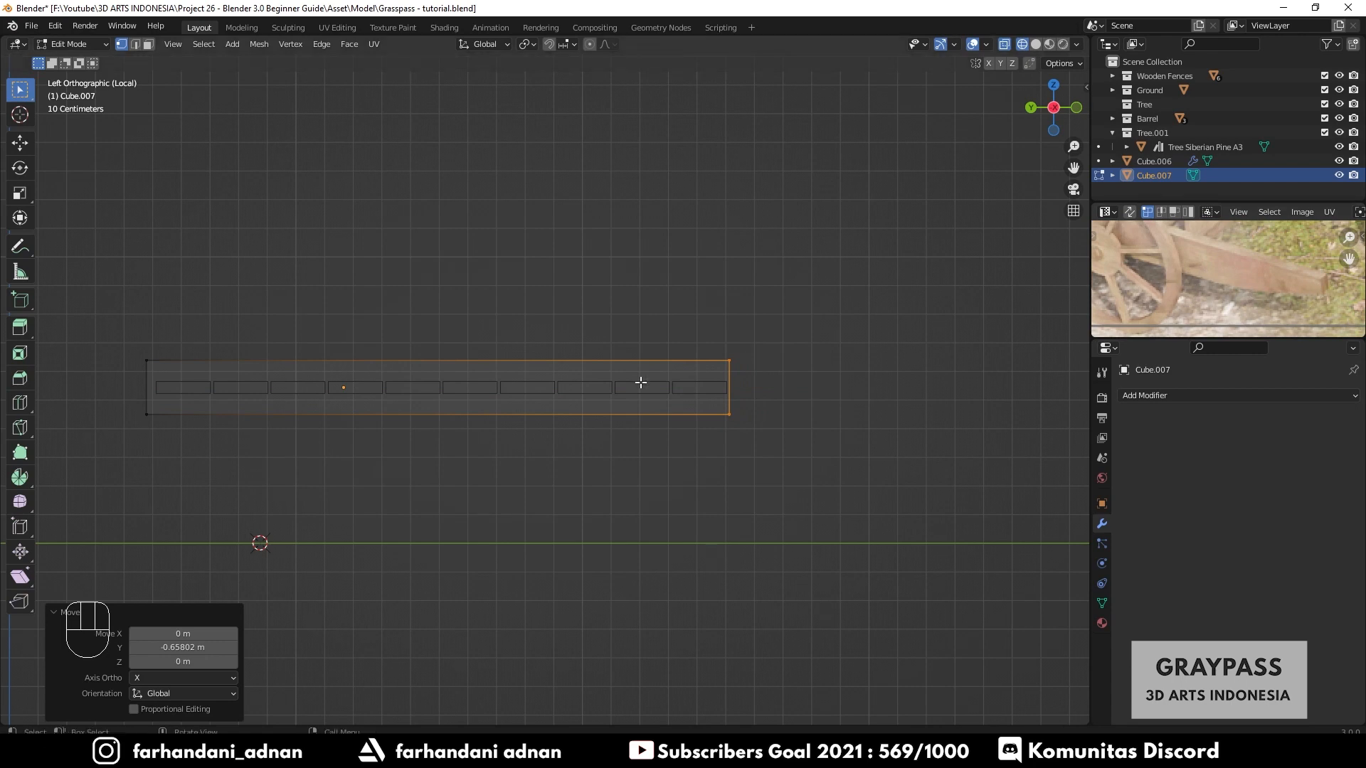
scroll(779, 372, up, 1)
shift+middle_drag(779, 372, 680, 394)
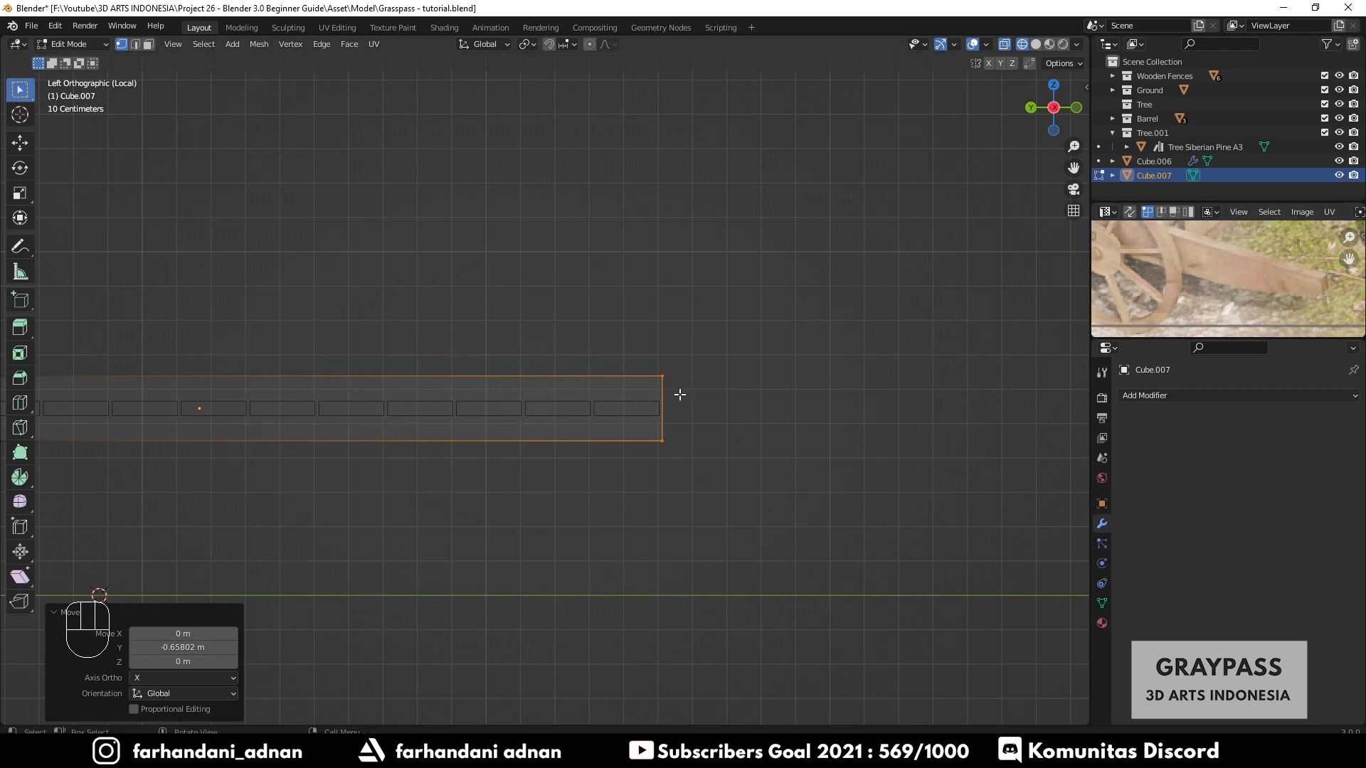
key(Tab)
key(Tab)
key(e)
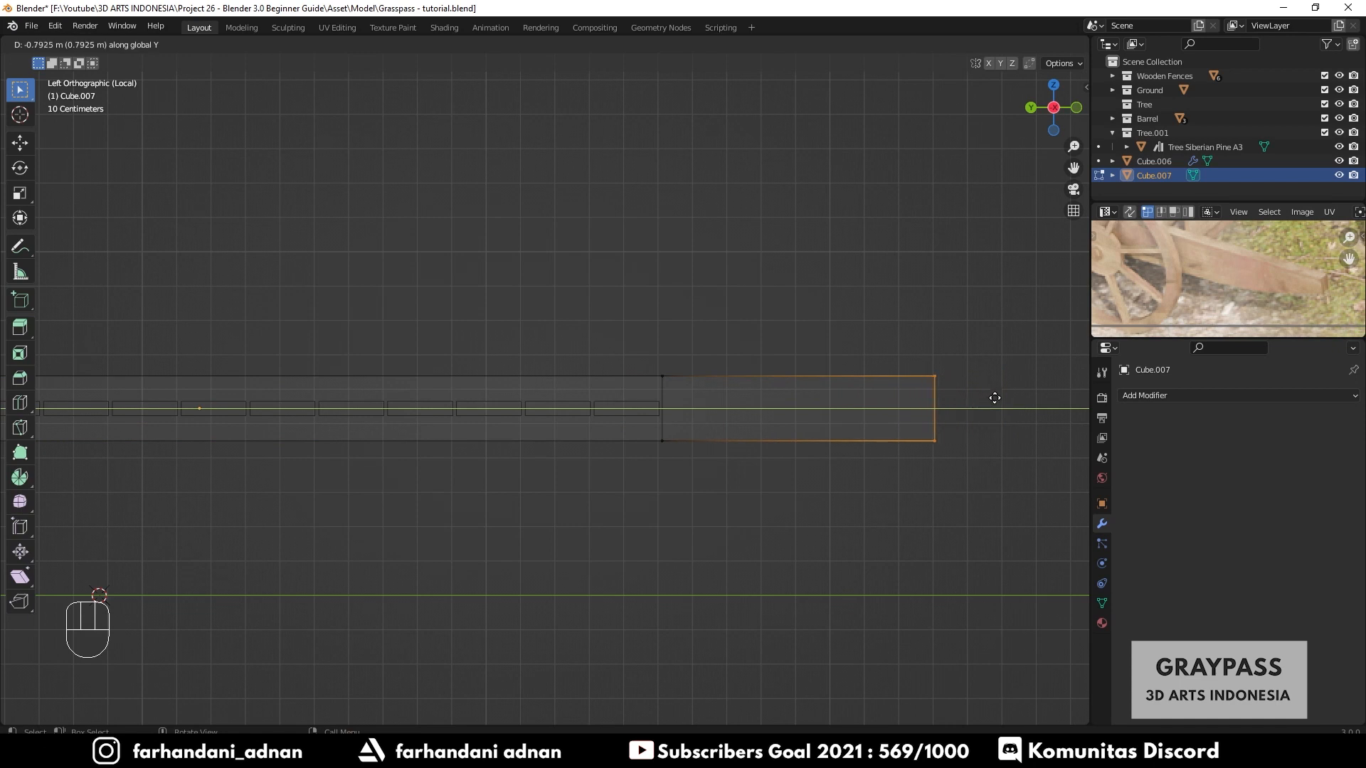
click(1032, 396)
shift+middle_drag(813, 371, 774, 369)
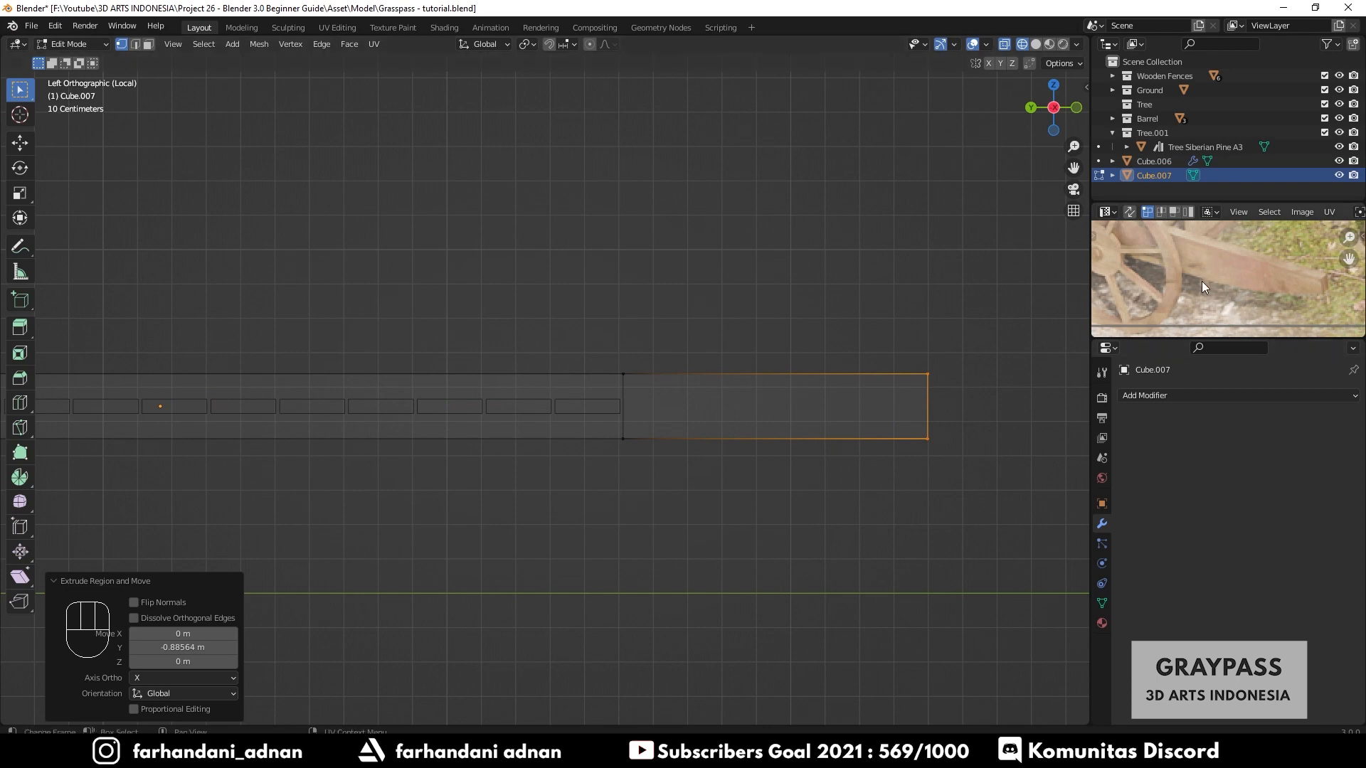
scroll(633, 436, up, 2)
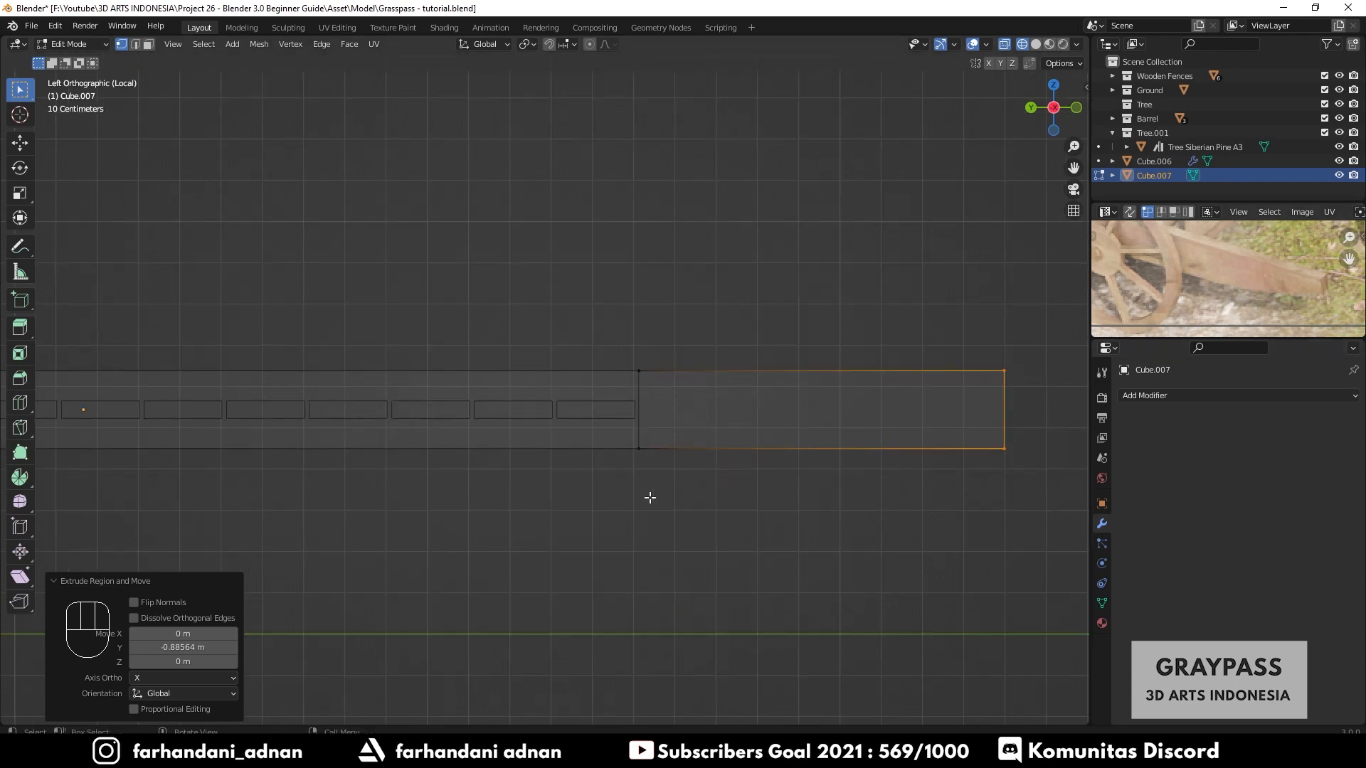
shift+middle_drag(600, 445, 572, 440)
click(20, 246)
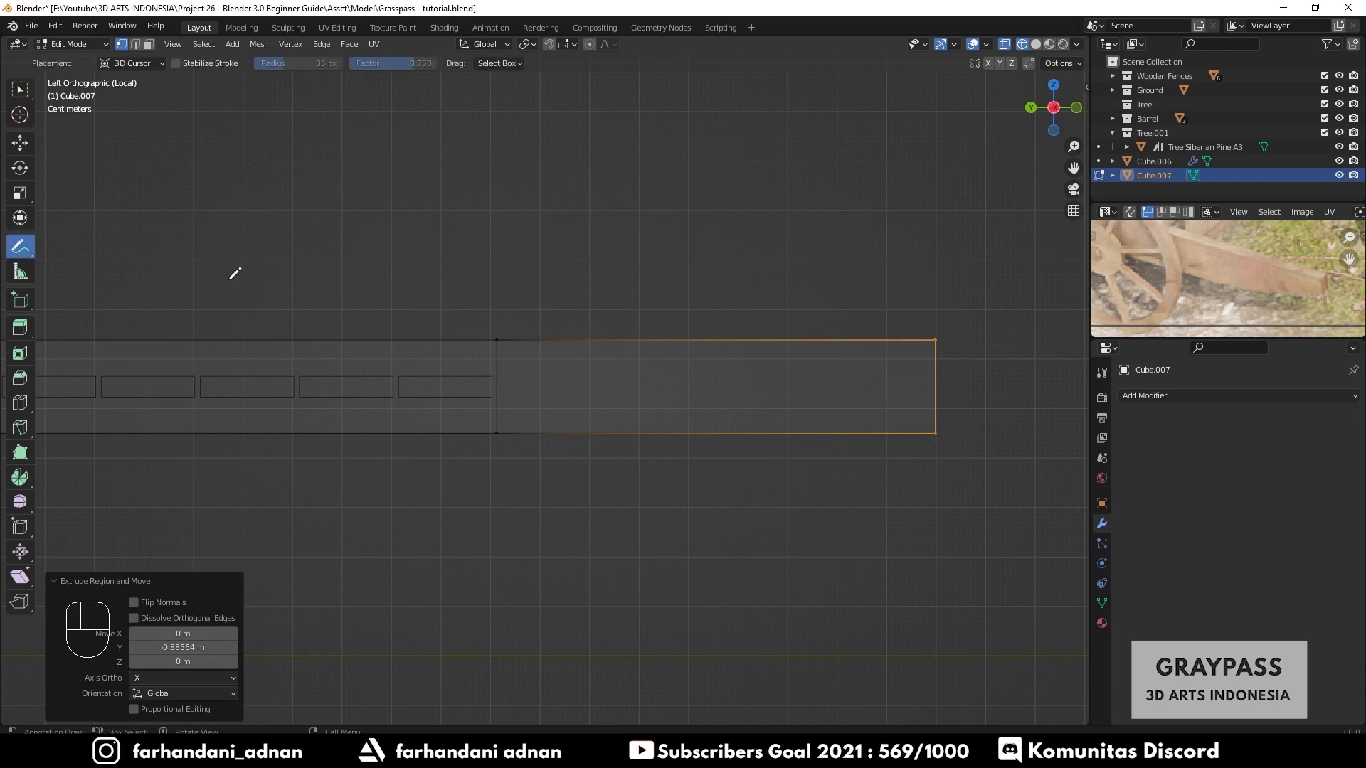
drag(500, 431, 951, 356)
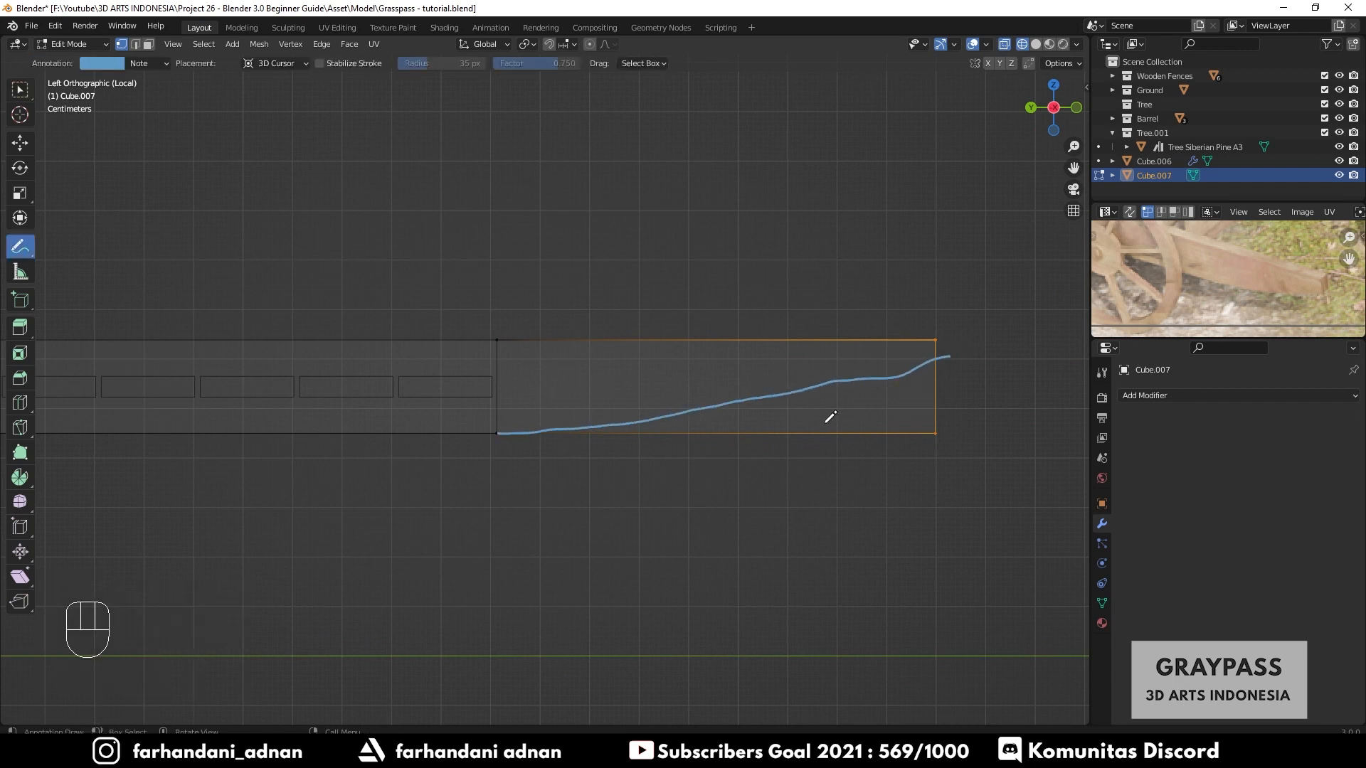
key(ctrl+z)
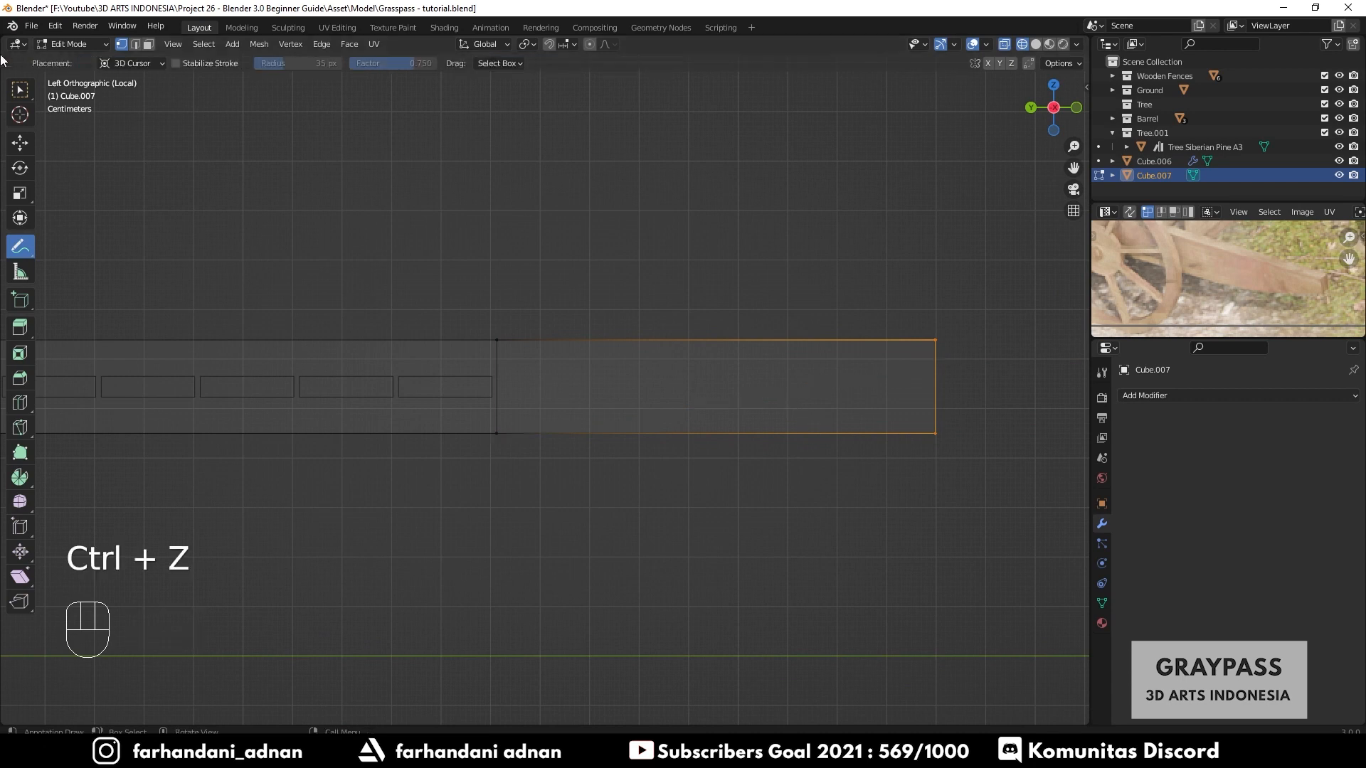
click(18, 90)
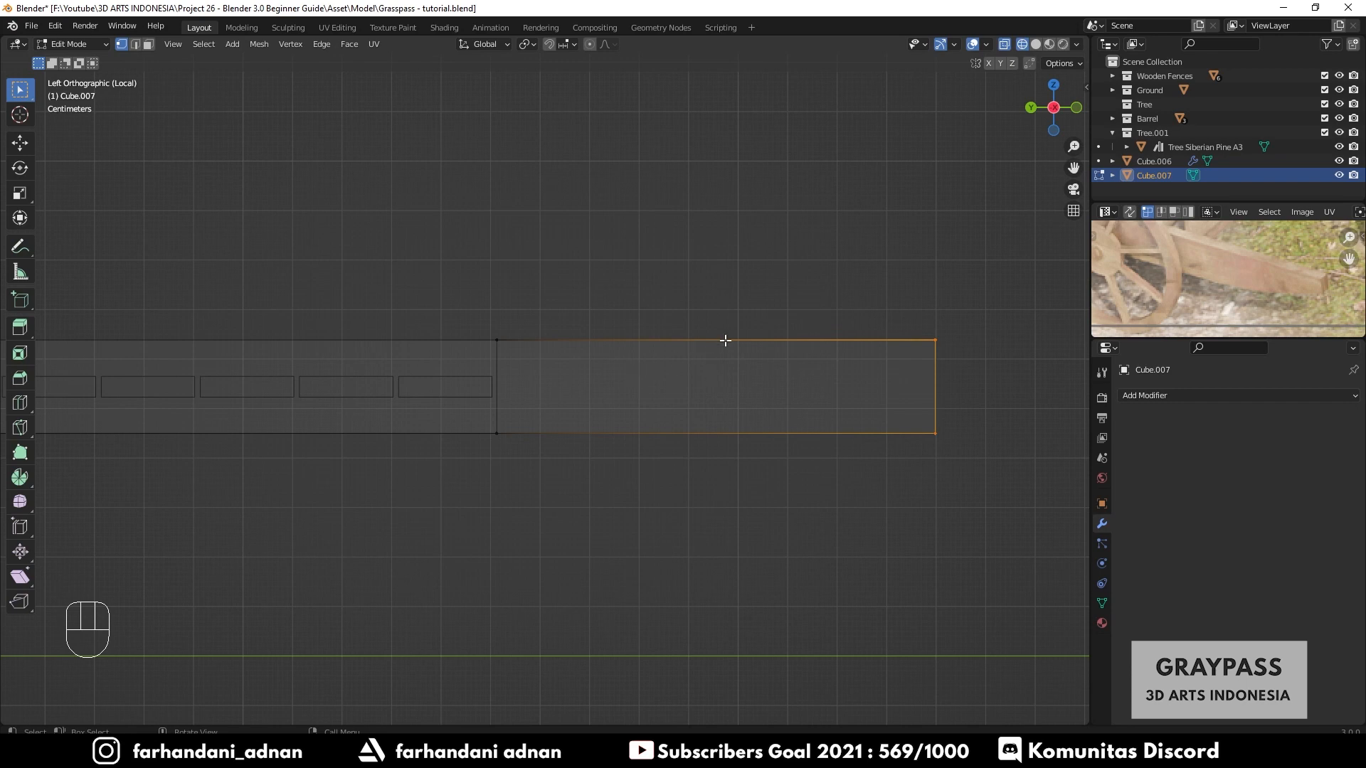
- Add nine loop cuts across the extruded section of the crosswise plank
key(ctrl+r)
scroll(725, 340, up, 8)
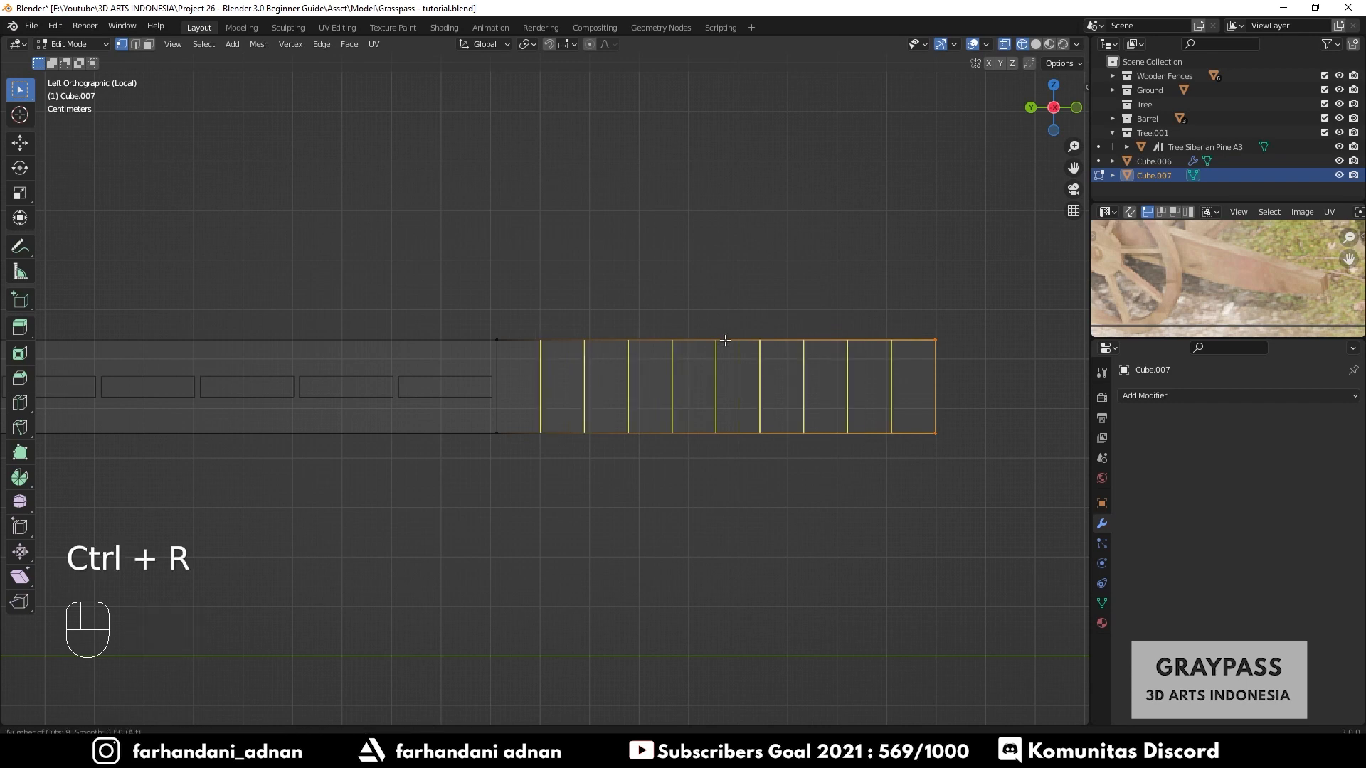
click(725, 341)
right_click(722, 341)
shift+middle_drag(899, 478, 817, 479)
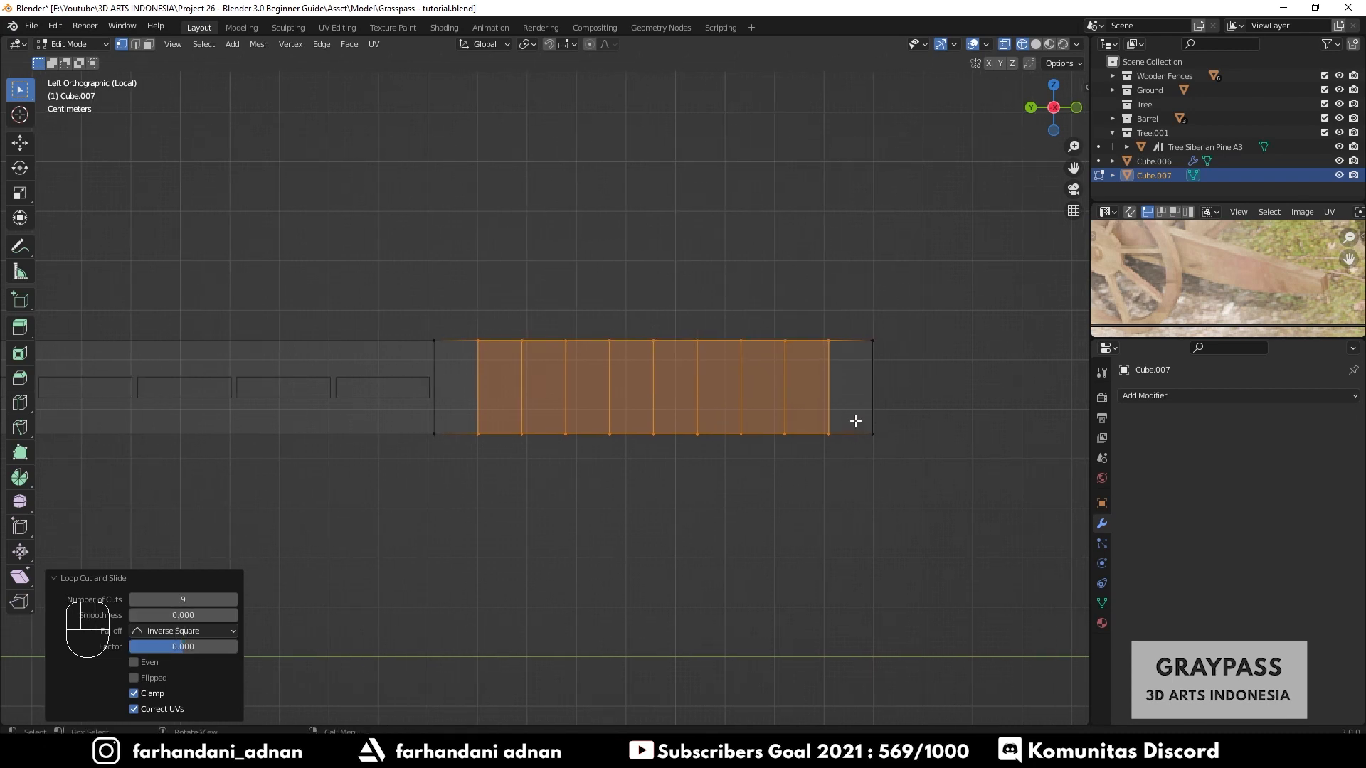
- Try to bend the crosswise plank's end upward by moving its end vertices individually along Z, then undo the attempts
drag(855, 421, 928, 457)
key(g)
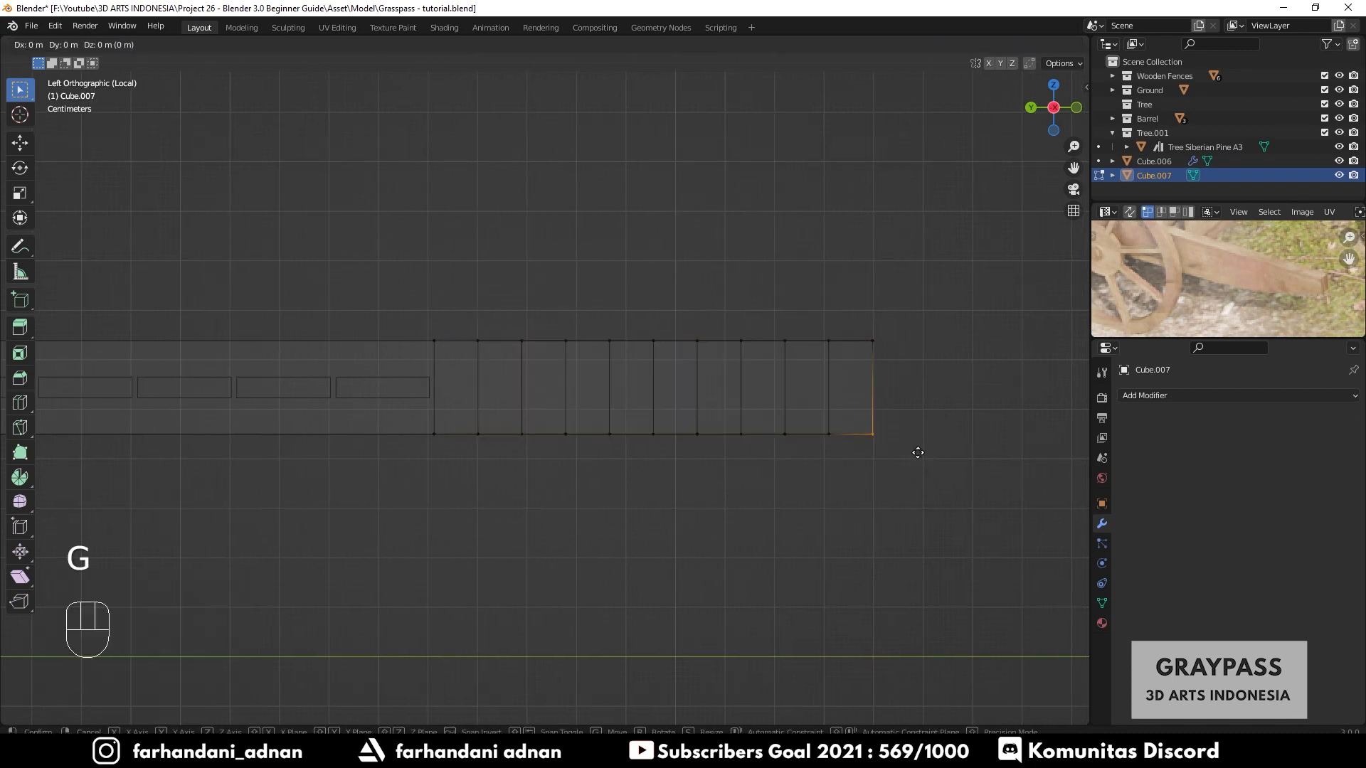
key(z)
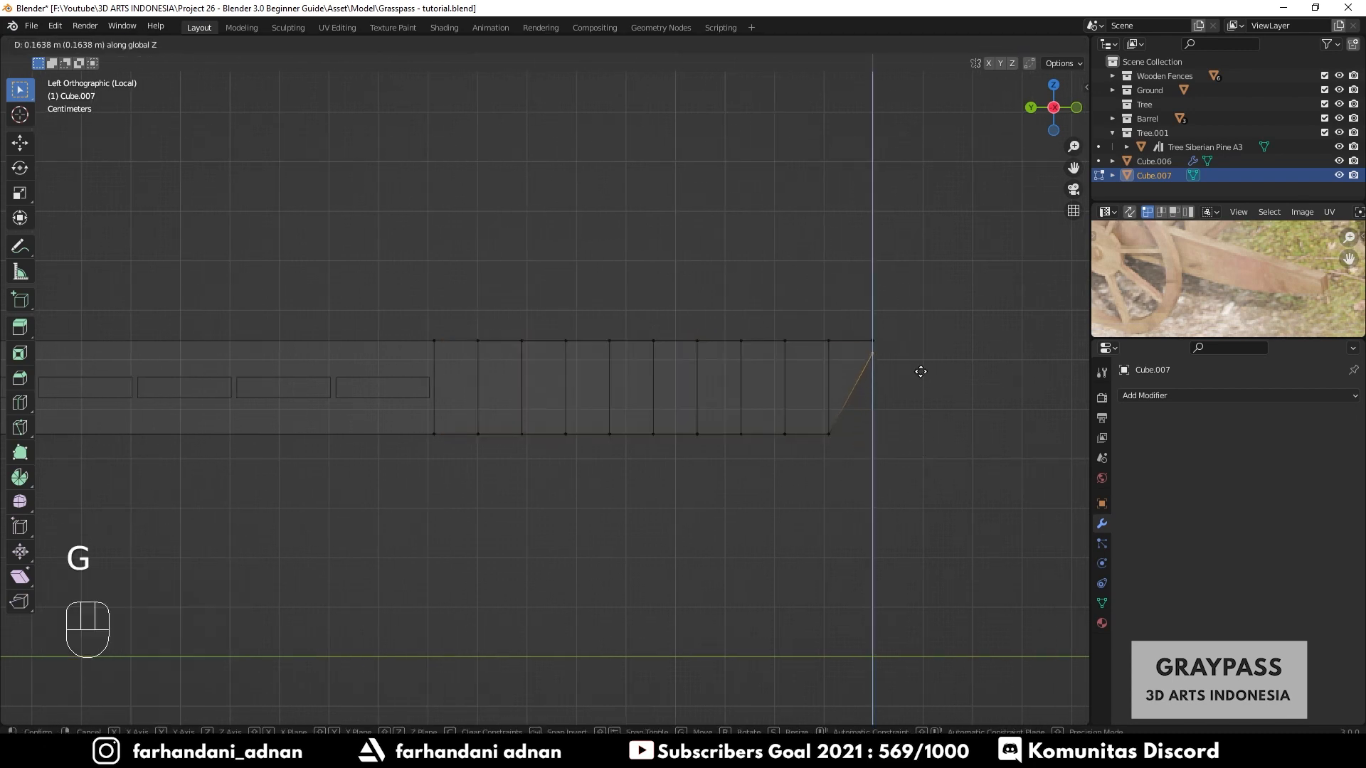
click(924, 381)
click(829, 433)
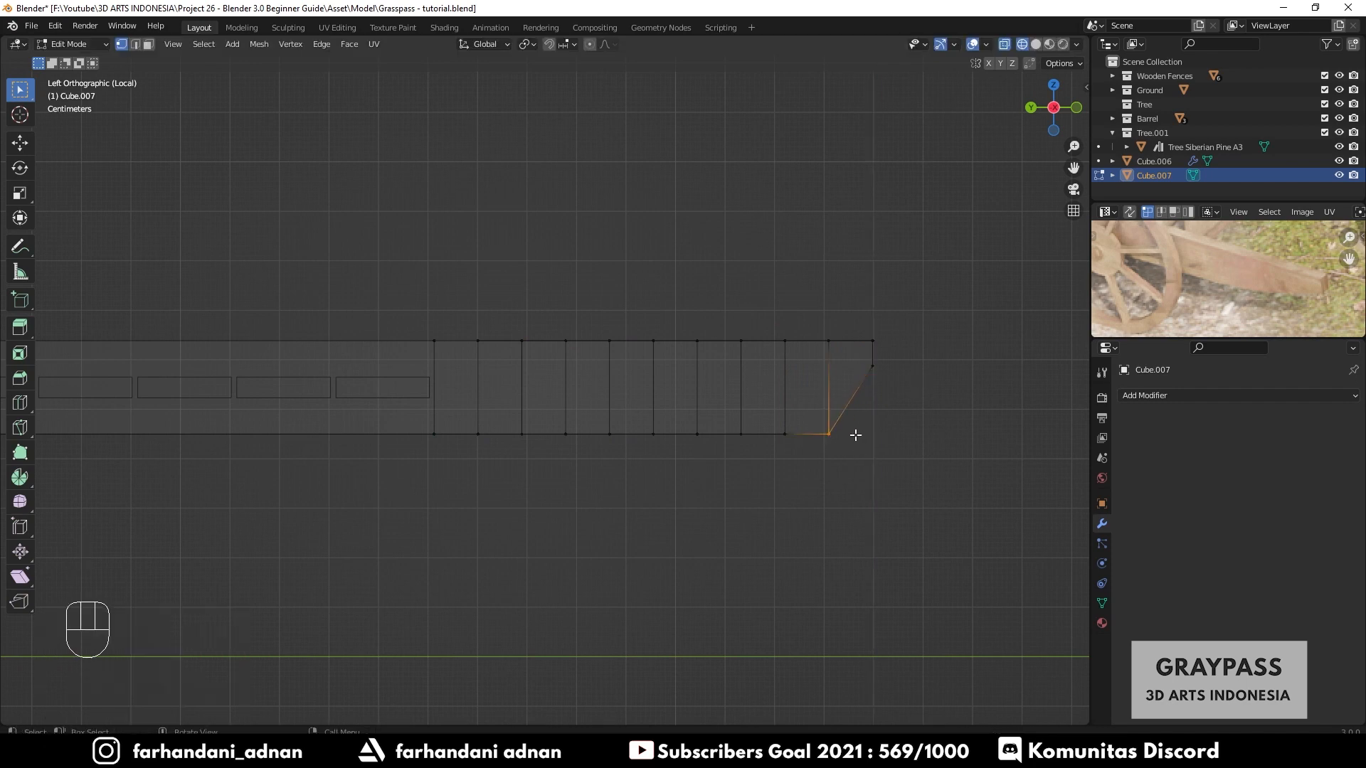
key(g)
key(z)
click(865, 411)
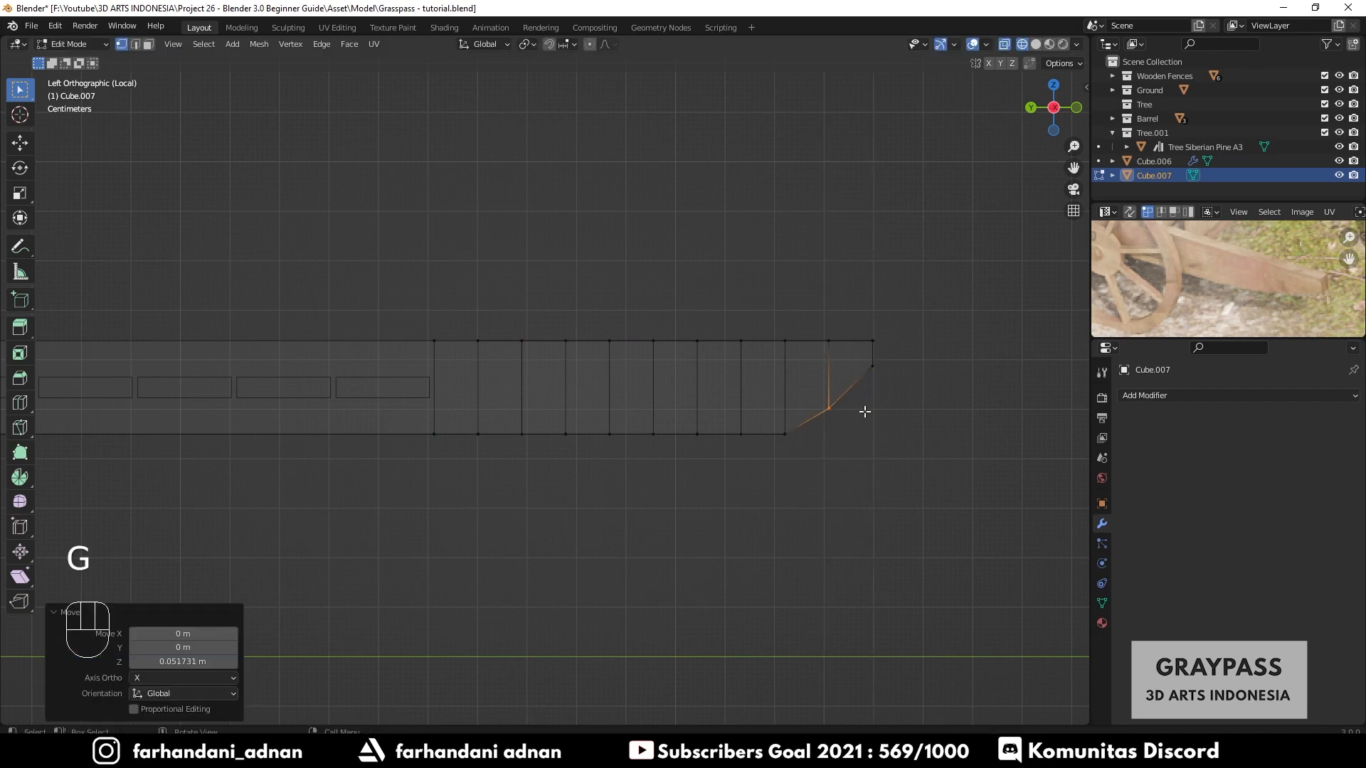
click(786, 434)
key(g)
key(z)
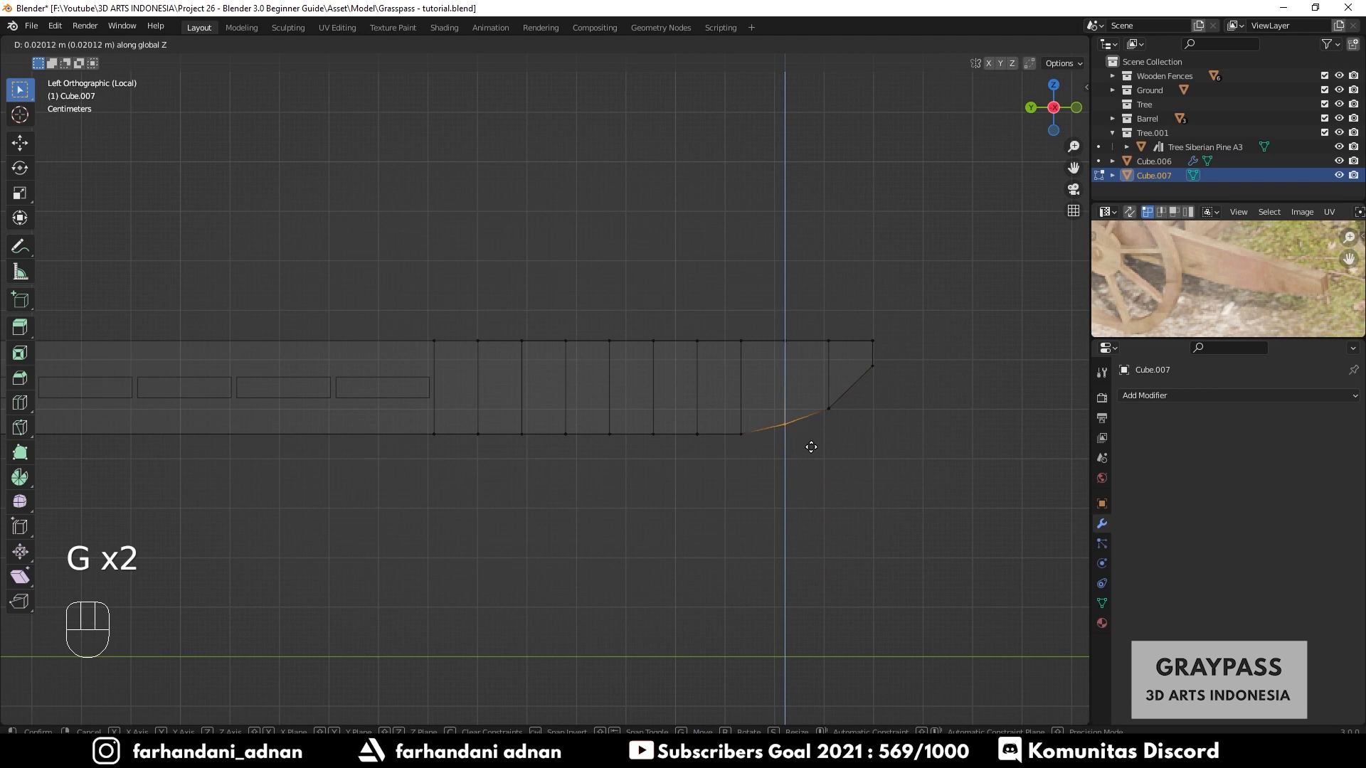
click(958, 397)
key(ctrl+z)
key(ctrl+z)
key(ctrl+z)
key(ctrl+z)
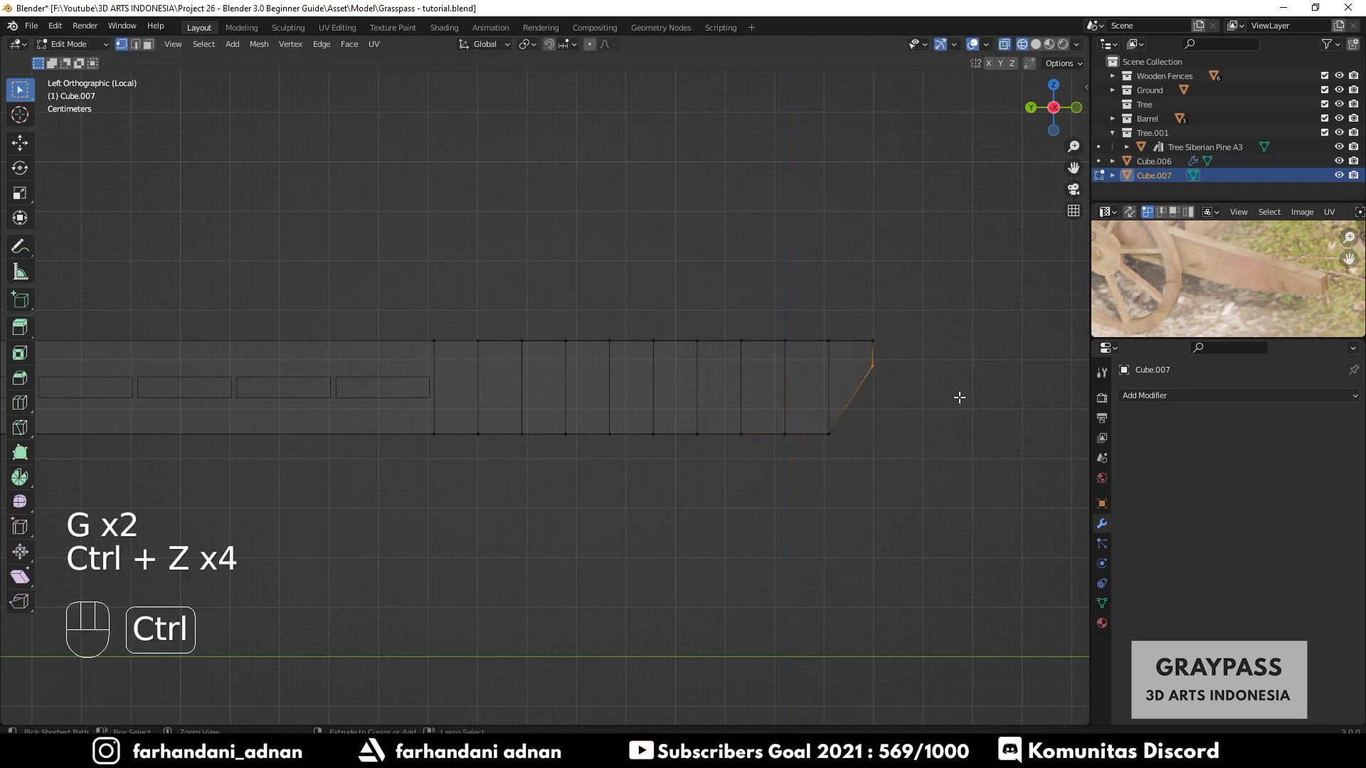
key(ctrl+z)
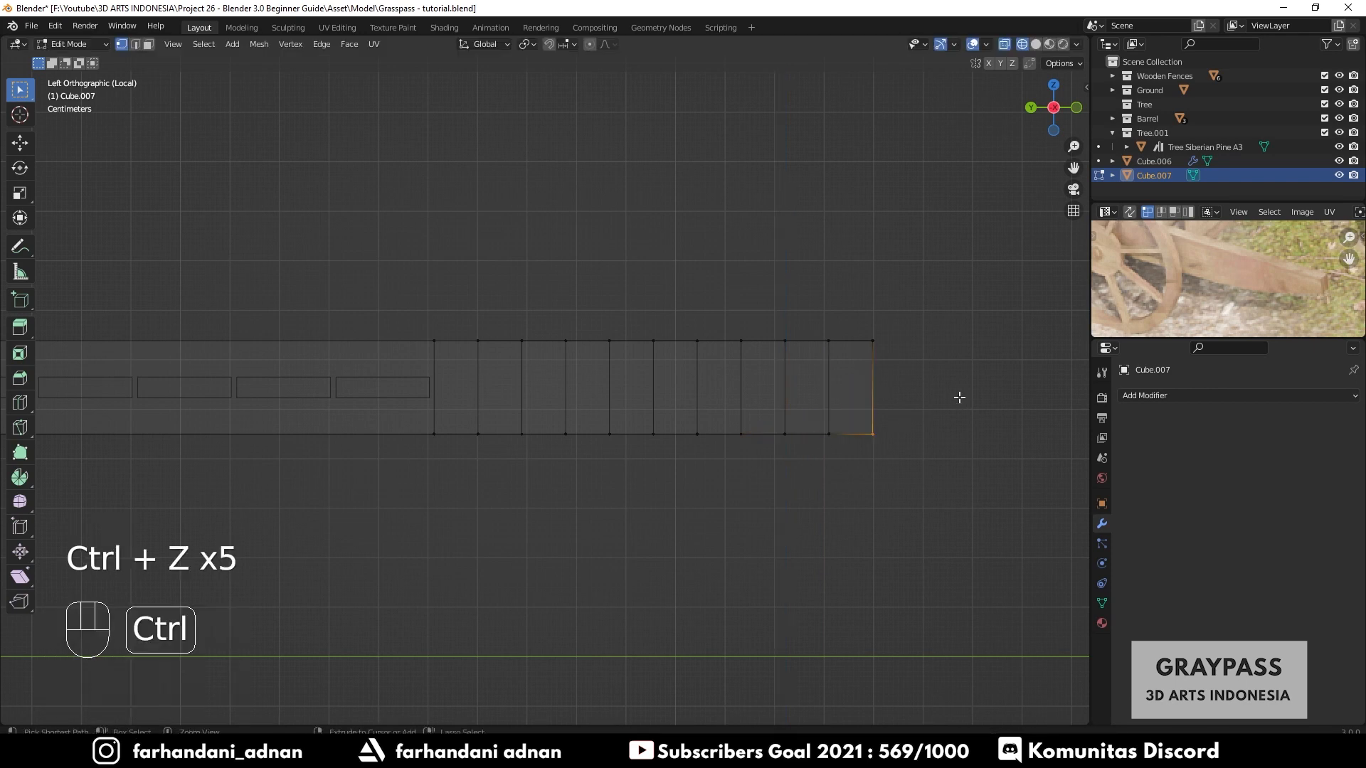
- Enable proportional editing and test moving the plank's selected end edge upward along Z with adjusted influence size
click(591, 44)
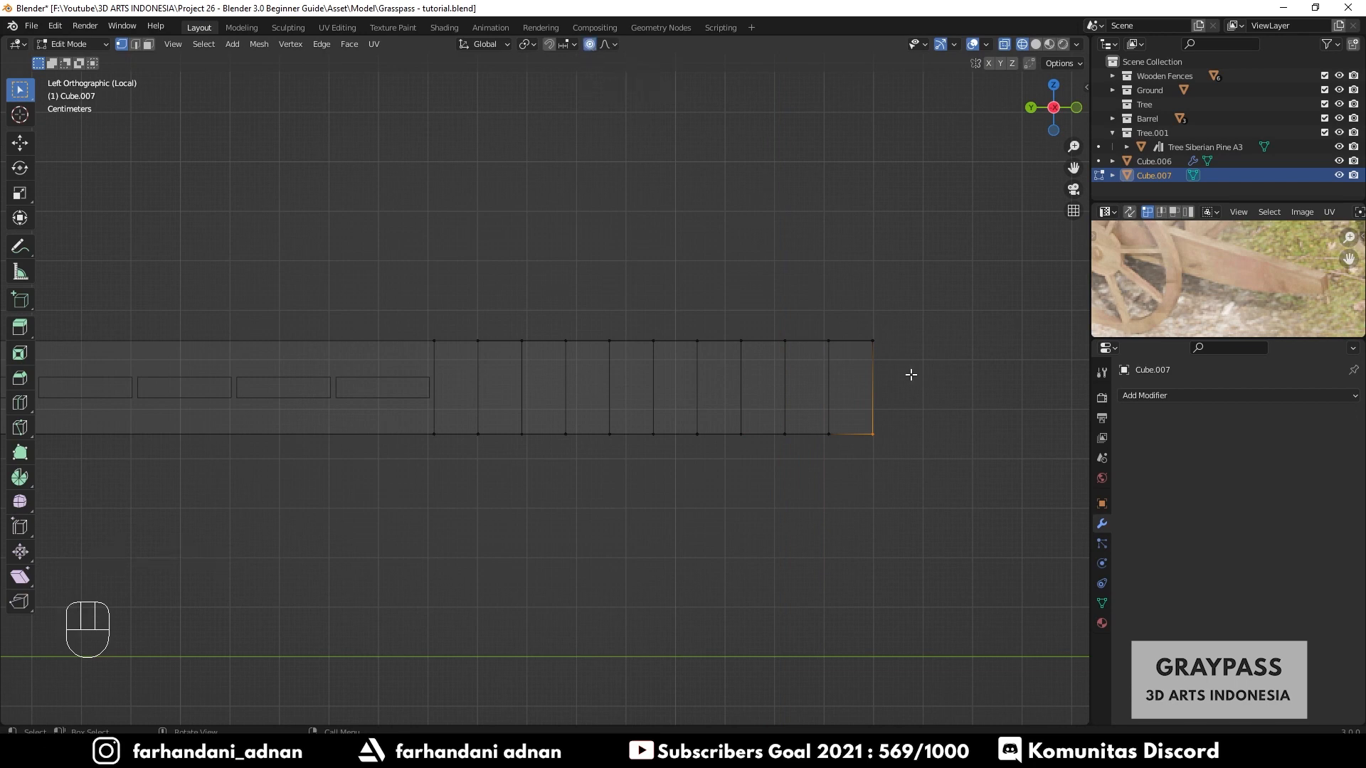
drag(860, 412, 914, 463)
shift+middle_drag(881, 431, 760, 413)
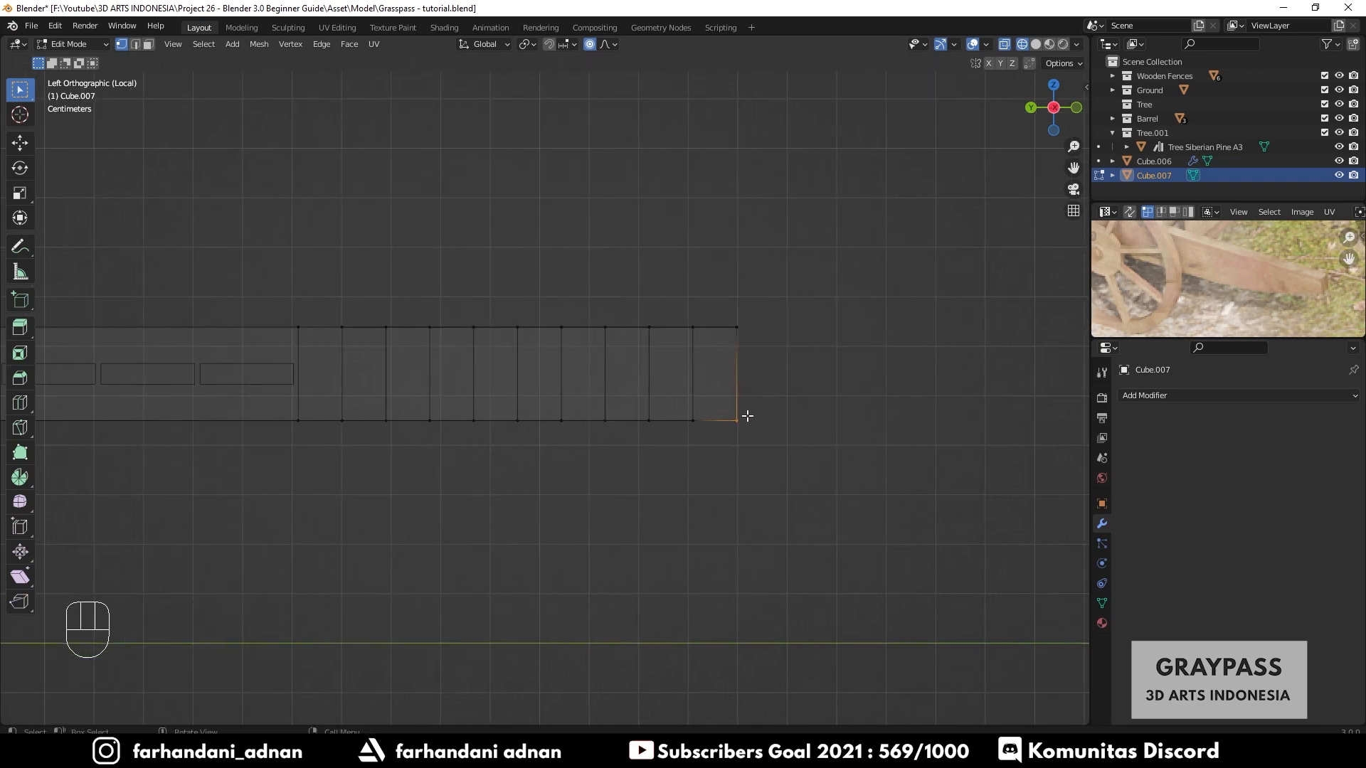
key(g)
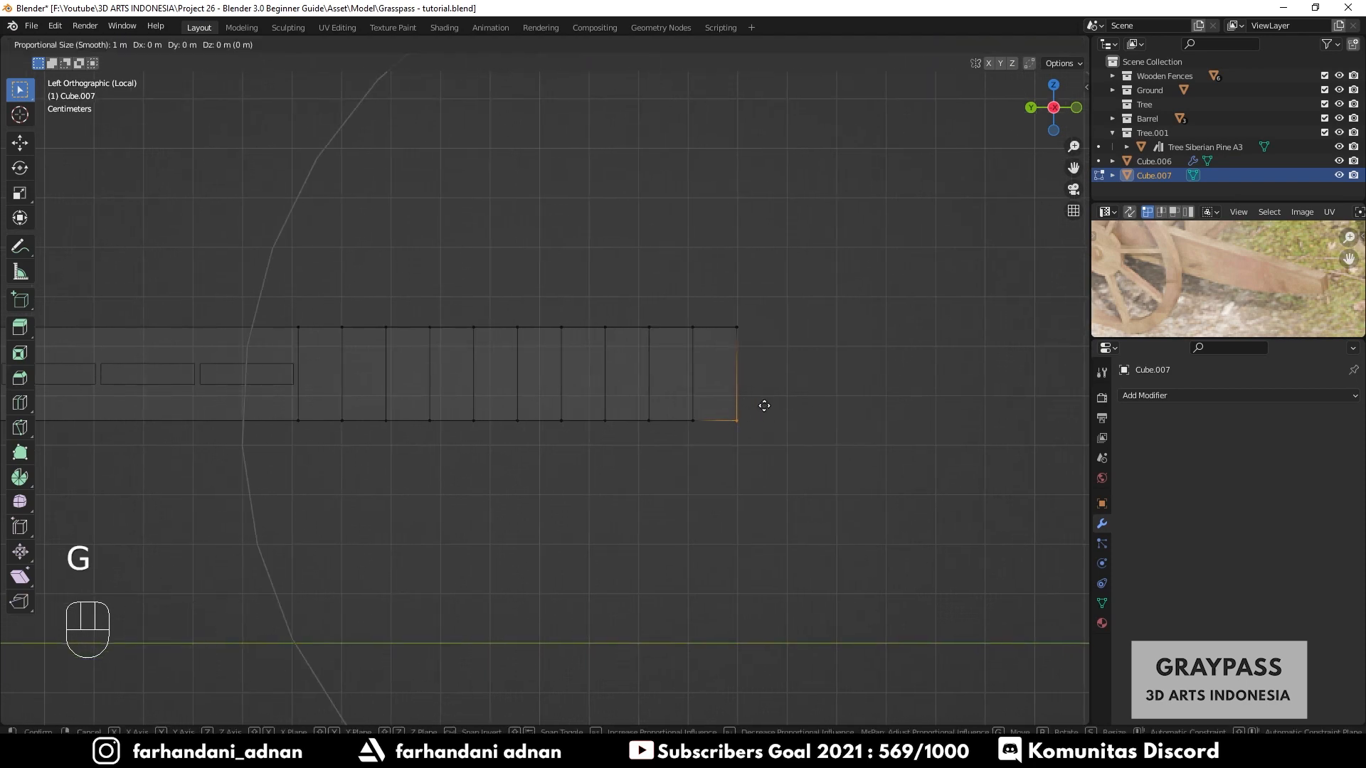
scroll(765, 406, up, 3)
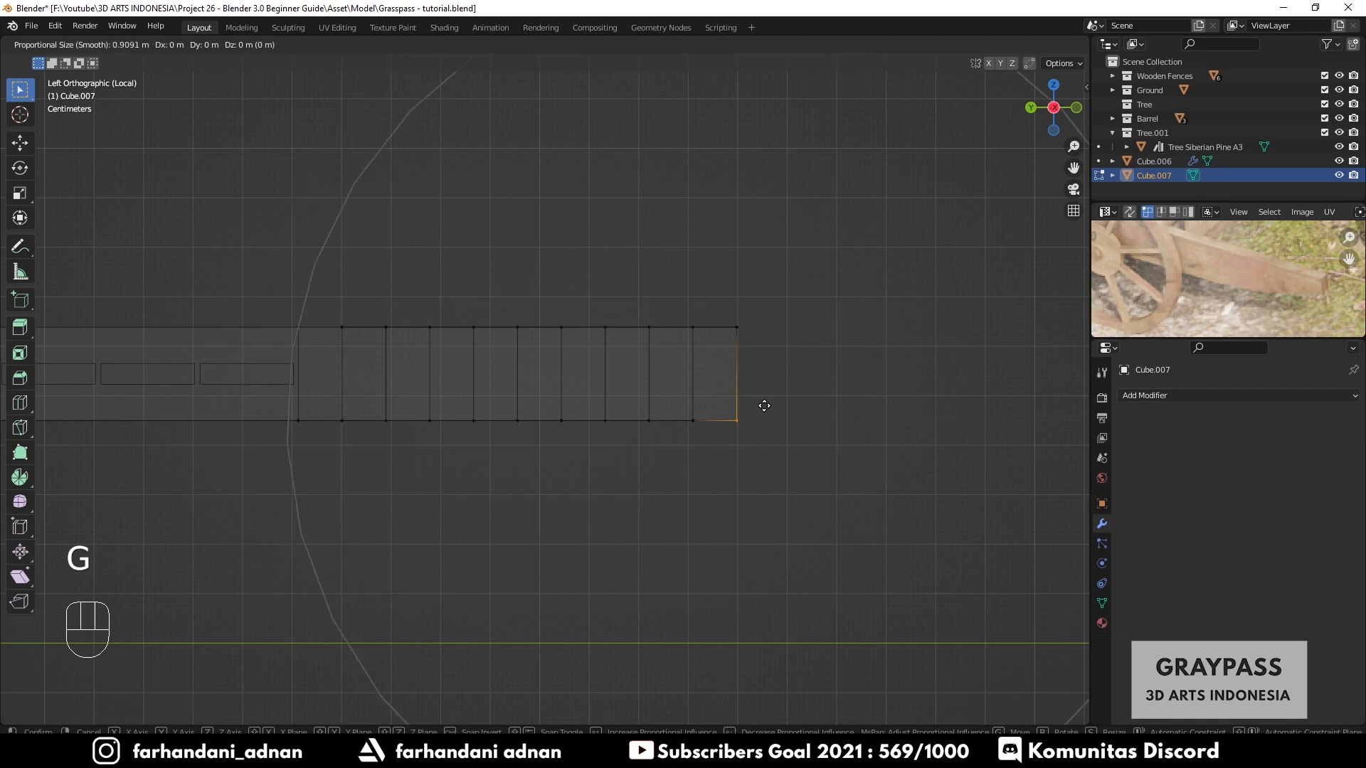
scroll(764, 405, up, 5)
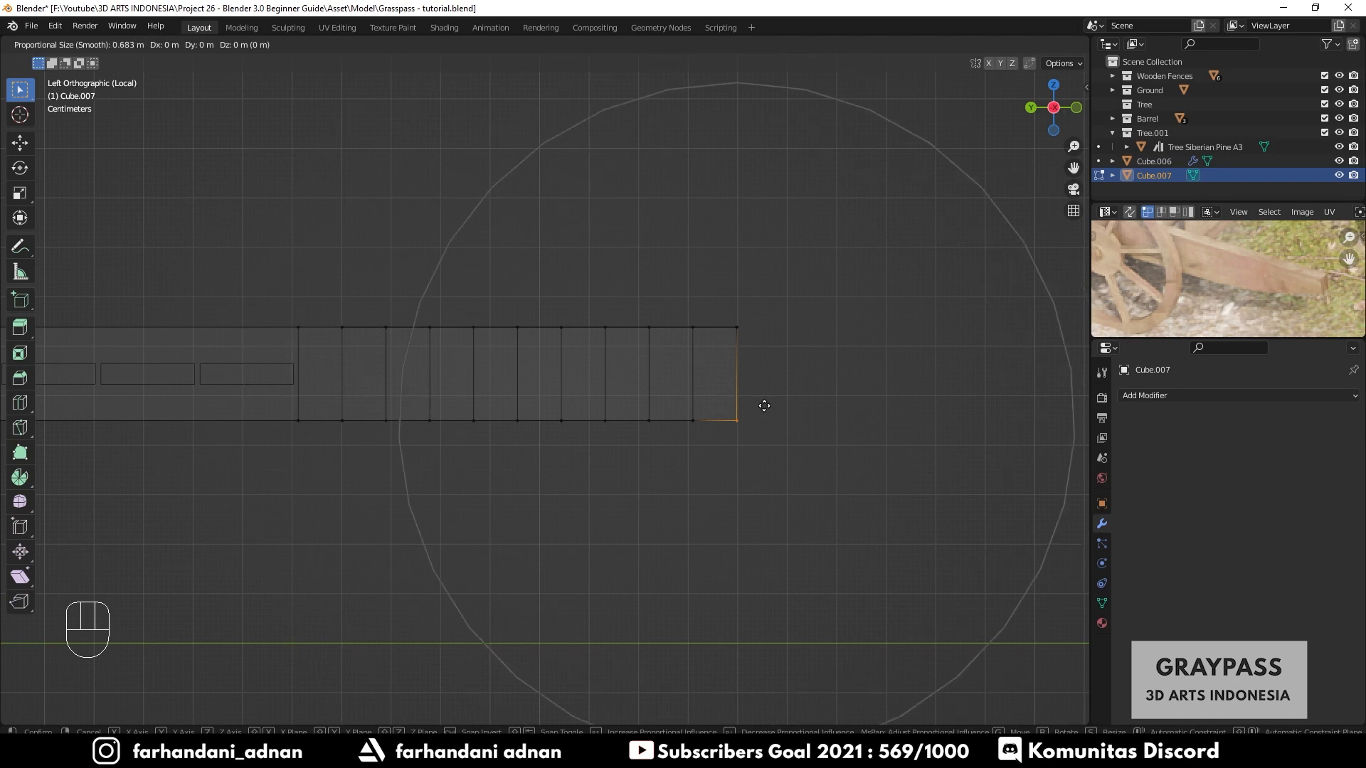
scroll(764, 406, down, 6)
scroll(764, 406, up, 7)
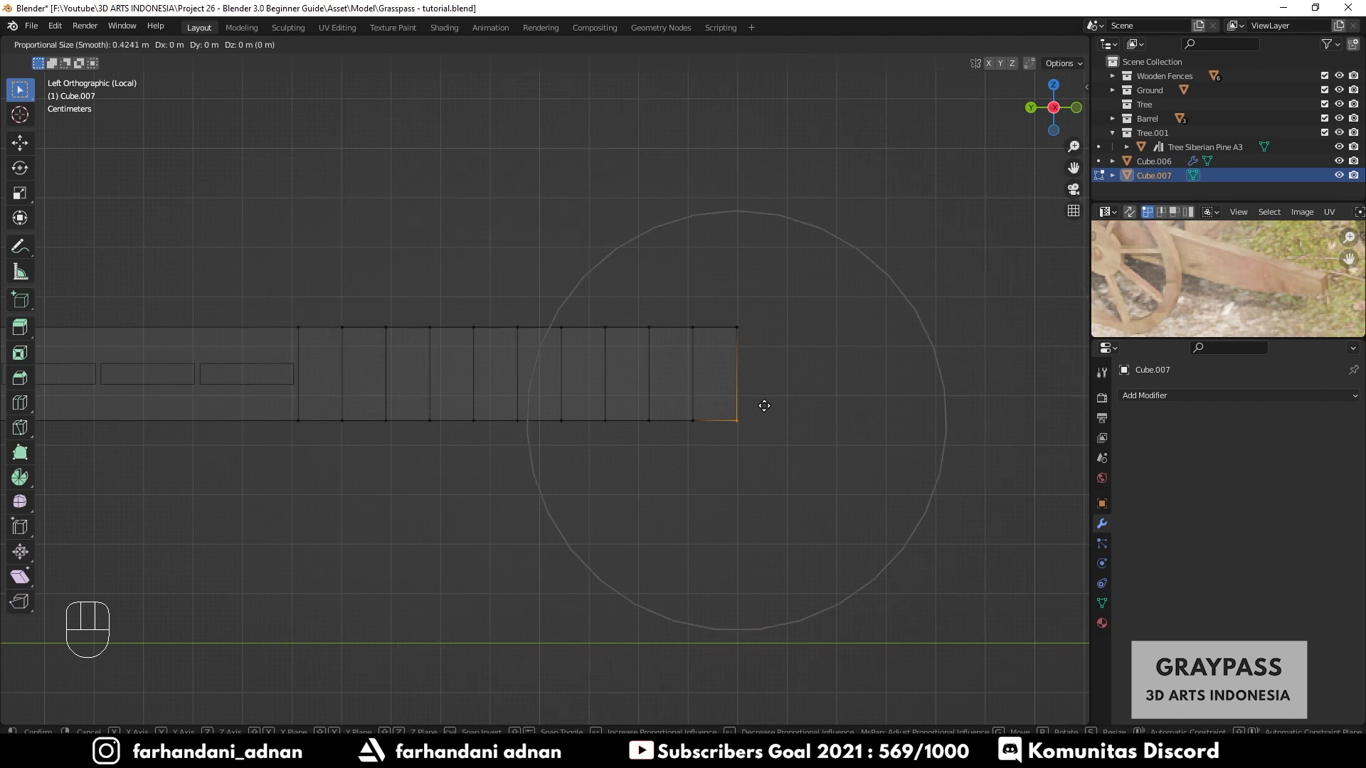
scroll(764, 406, down, 7)
scroll(765, 406, up, 4)
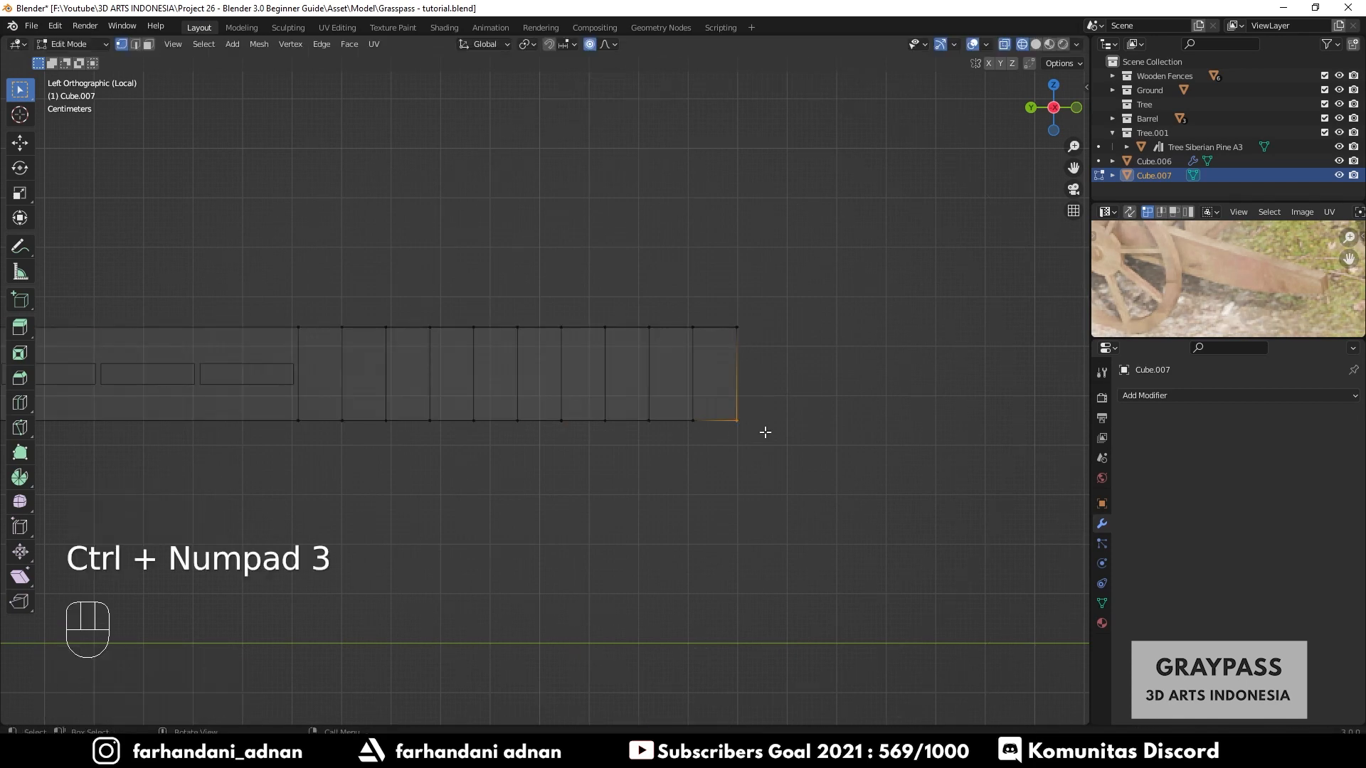
key(g)
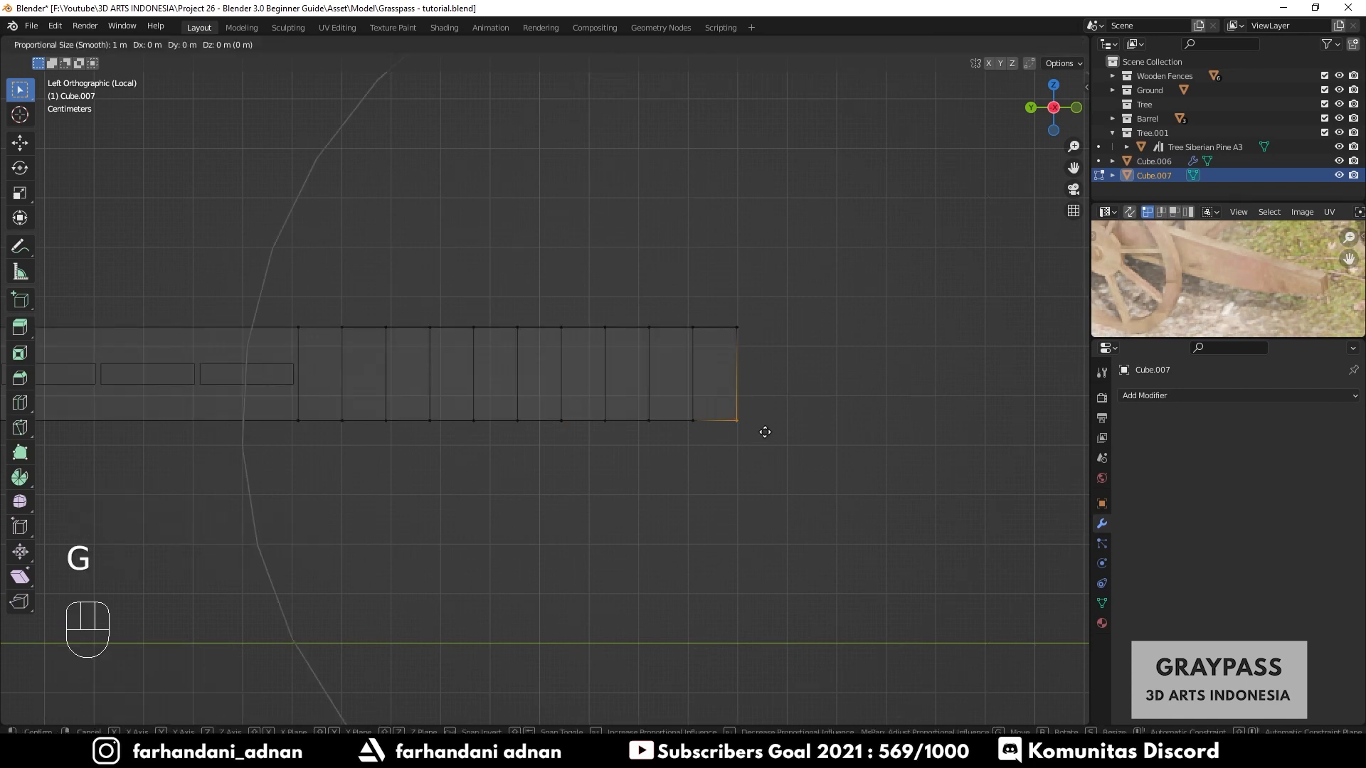
key(z)
scroll(767, 399, up, 6)
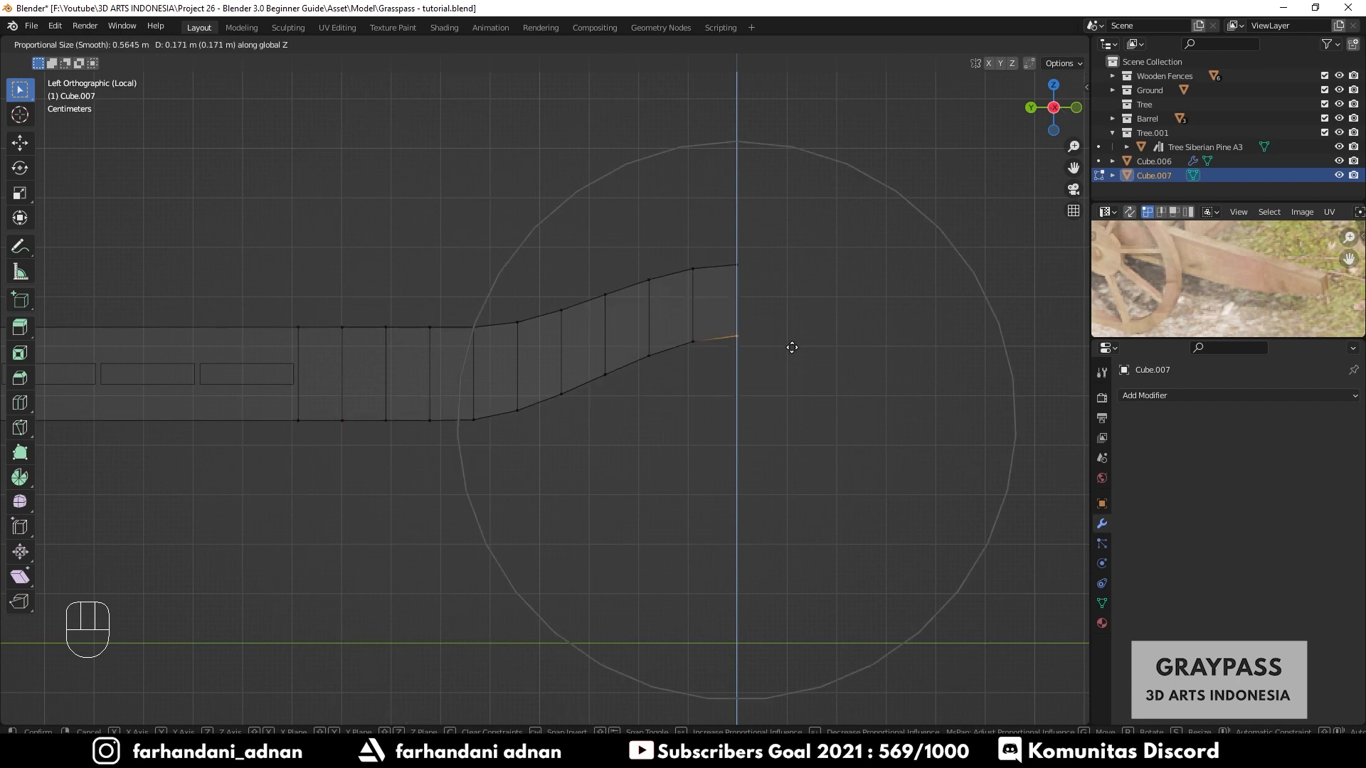
right_click(791, 344)
- Switch the proportional falloff to Smooth, try raising the plank end along Z, and undo the recent changes
click(607, 44)
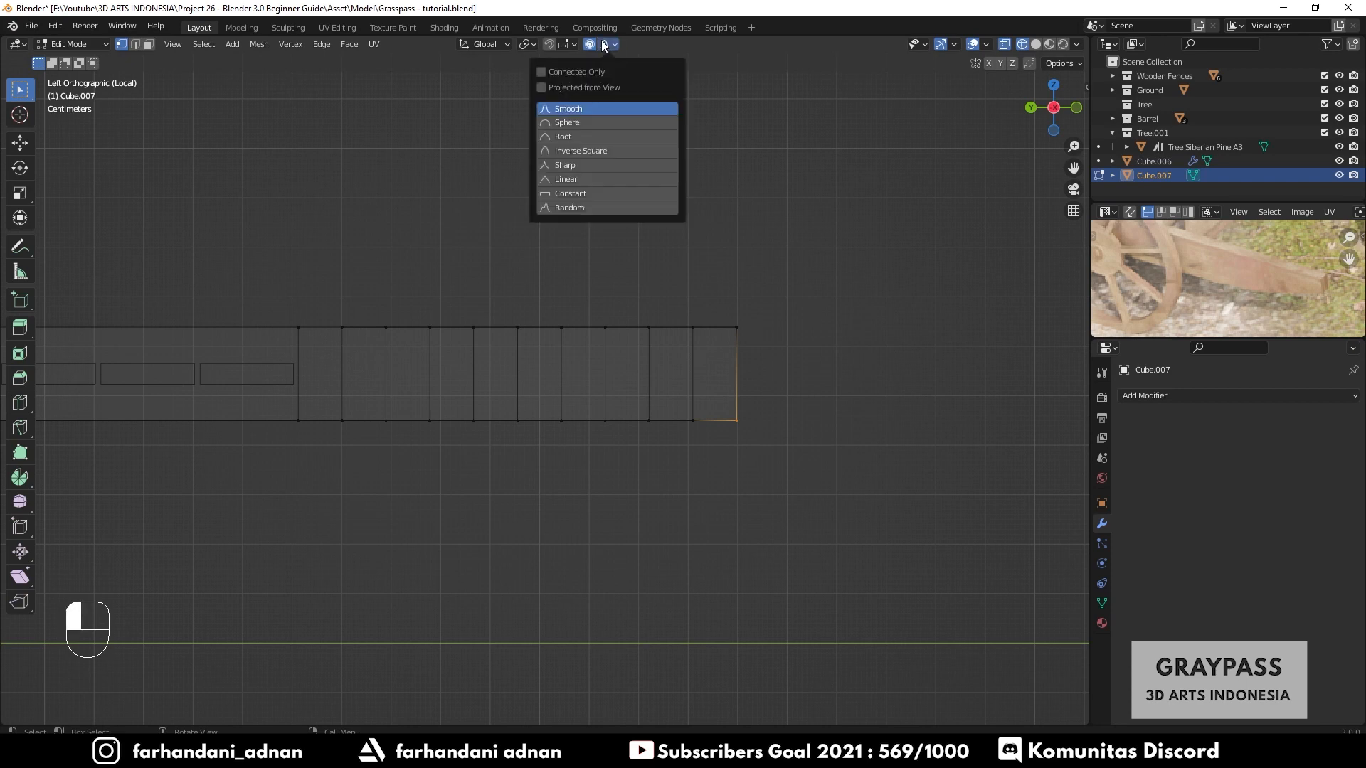
click(542, 111)
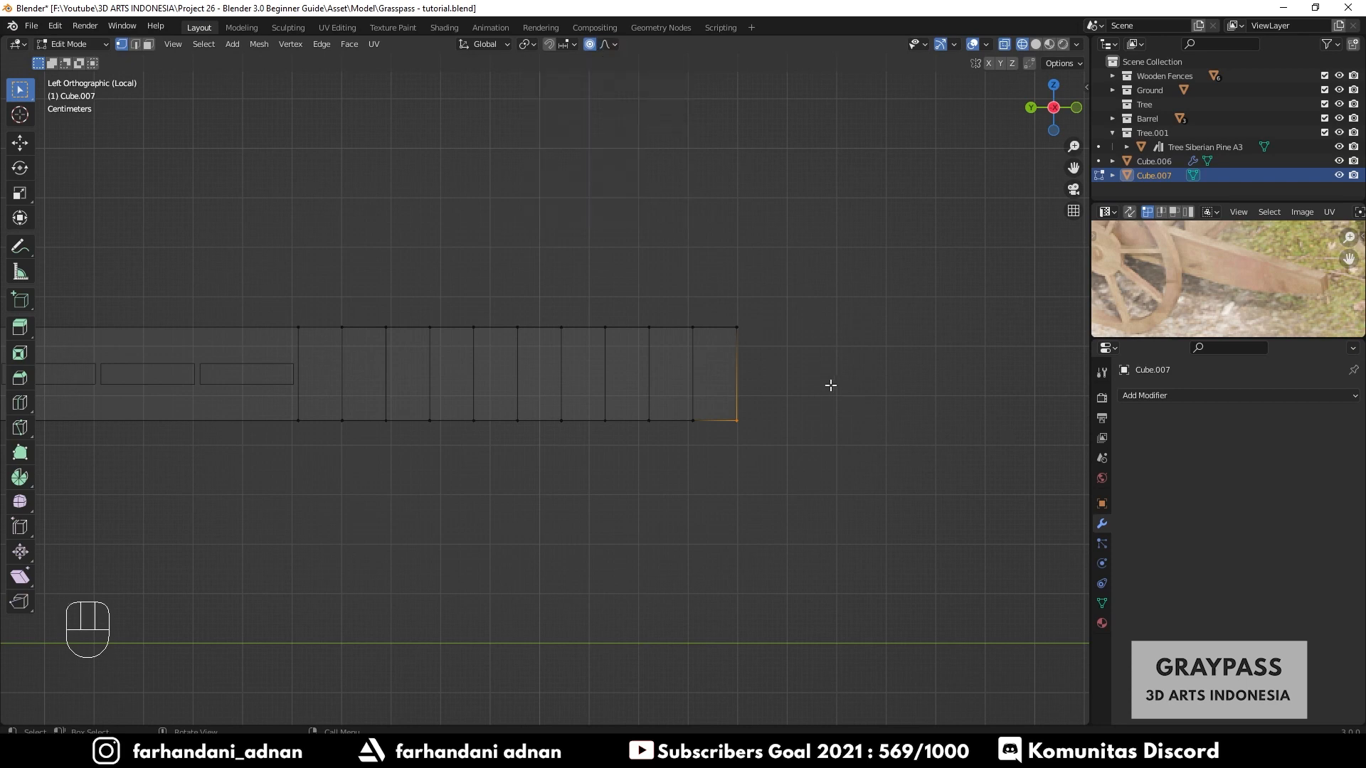
key(g)
key(z)
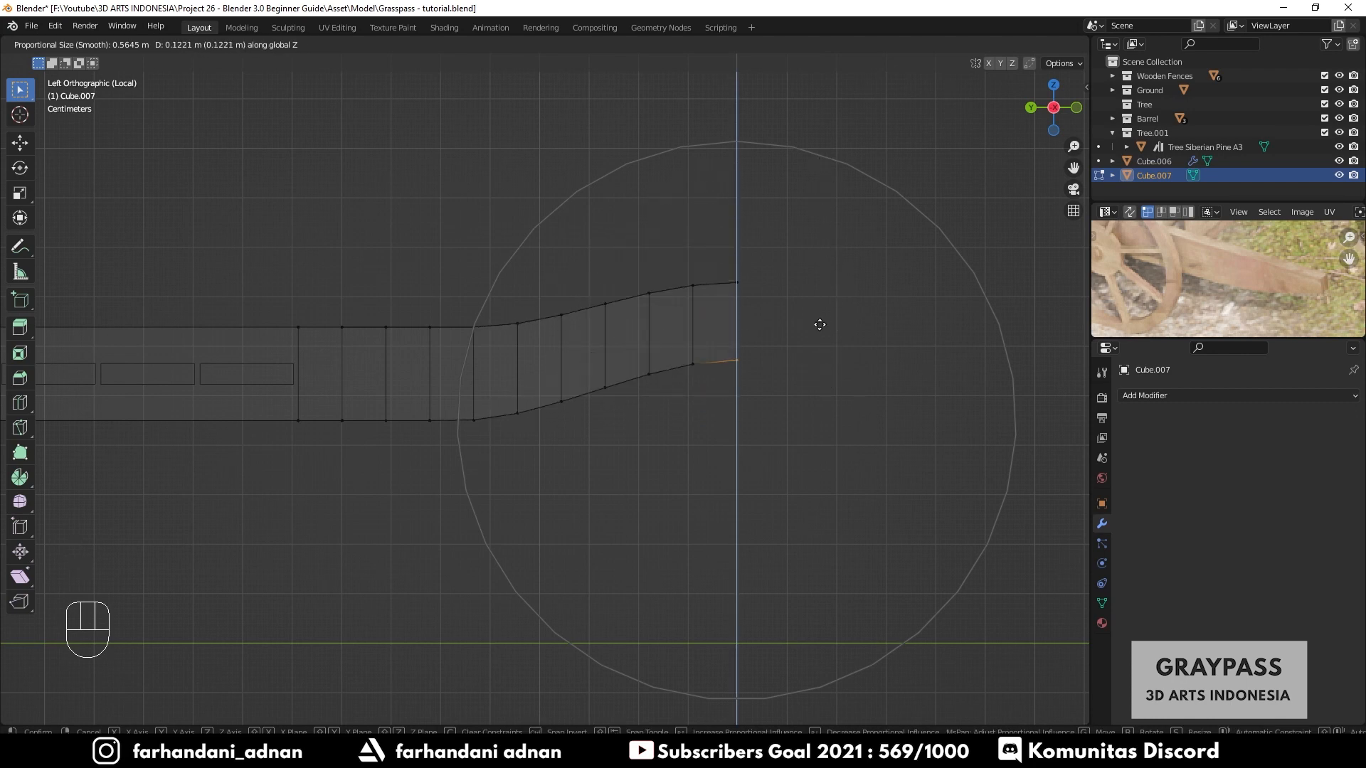
key(Escape)
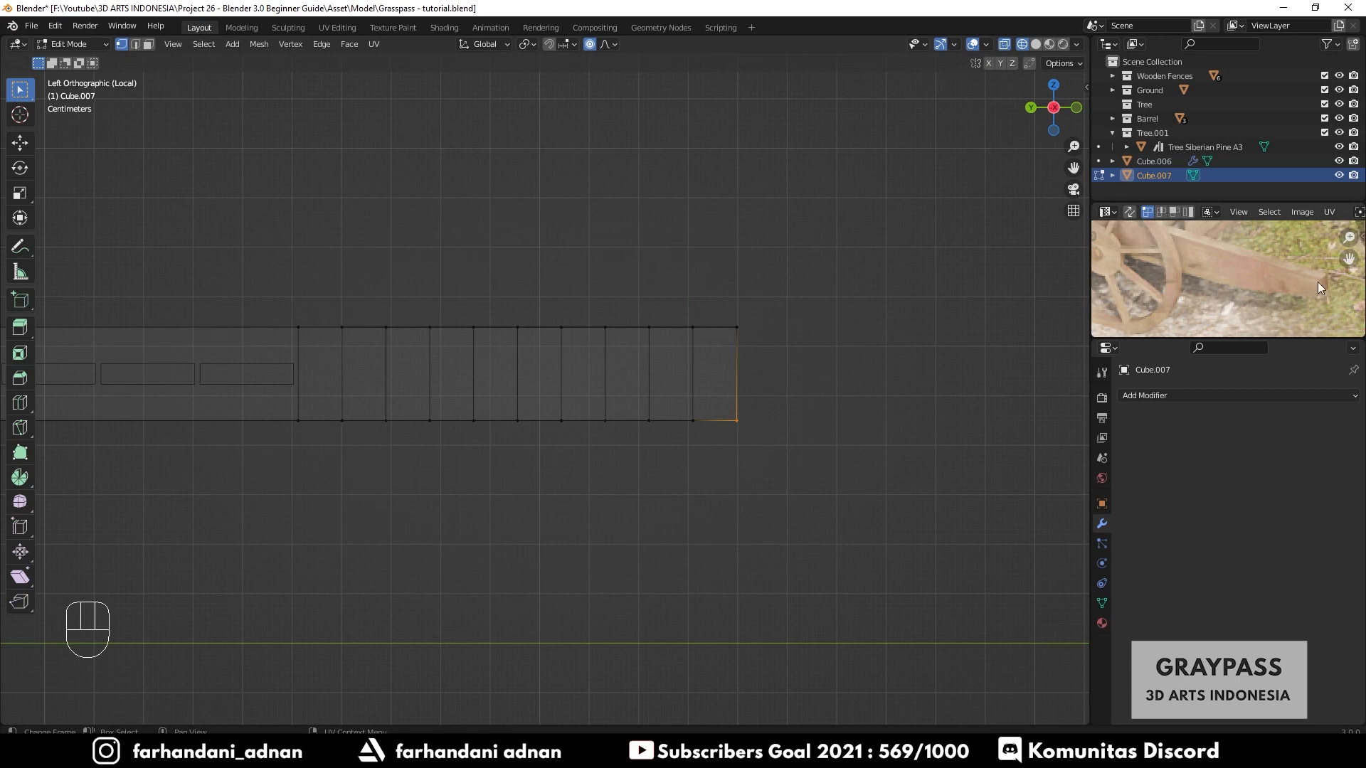
key(ctrl+z)
key(ctrl+z)
key(ctrl+z)
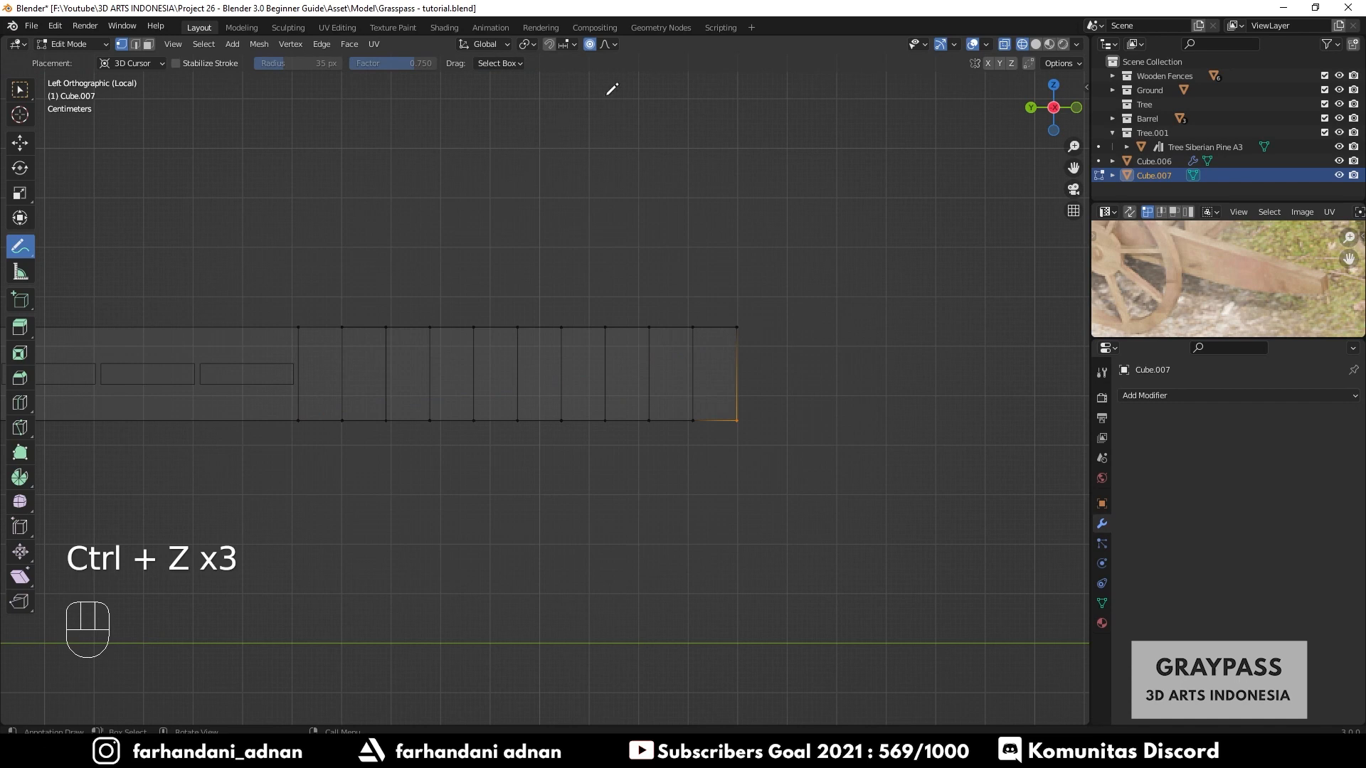
- Set the proportional editing falloff to Sharp and return to the selection tool
click(613, 45)
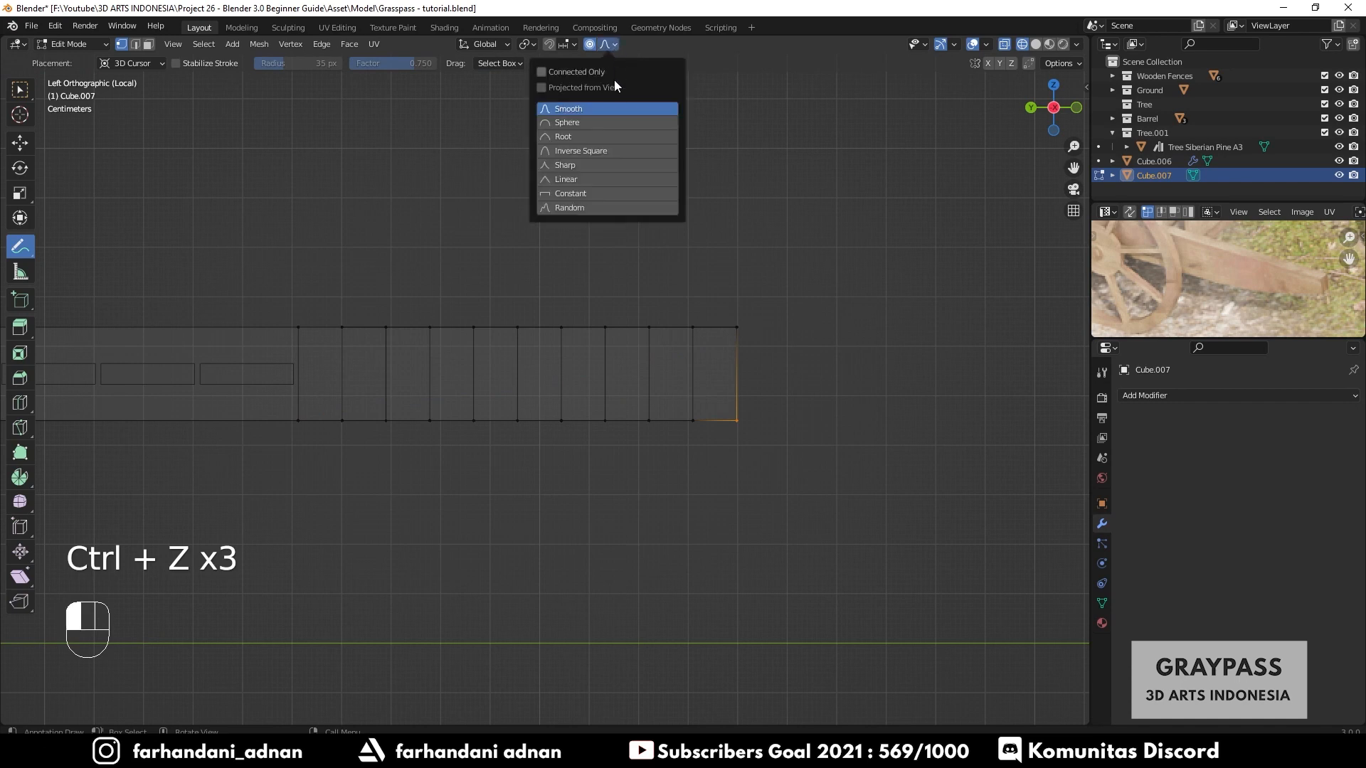
click(554, 167)
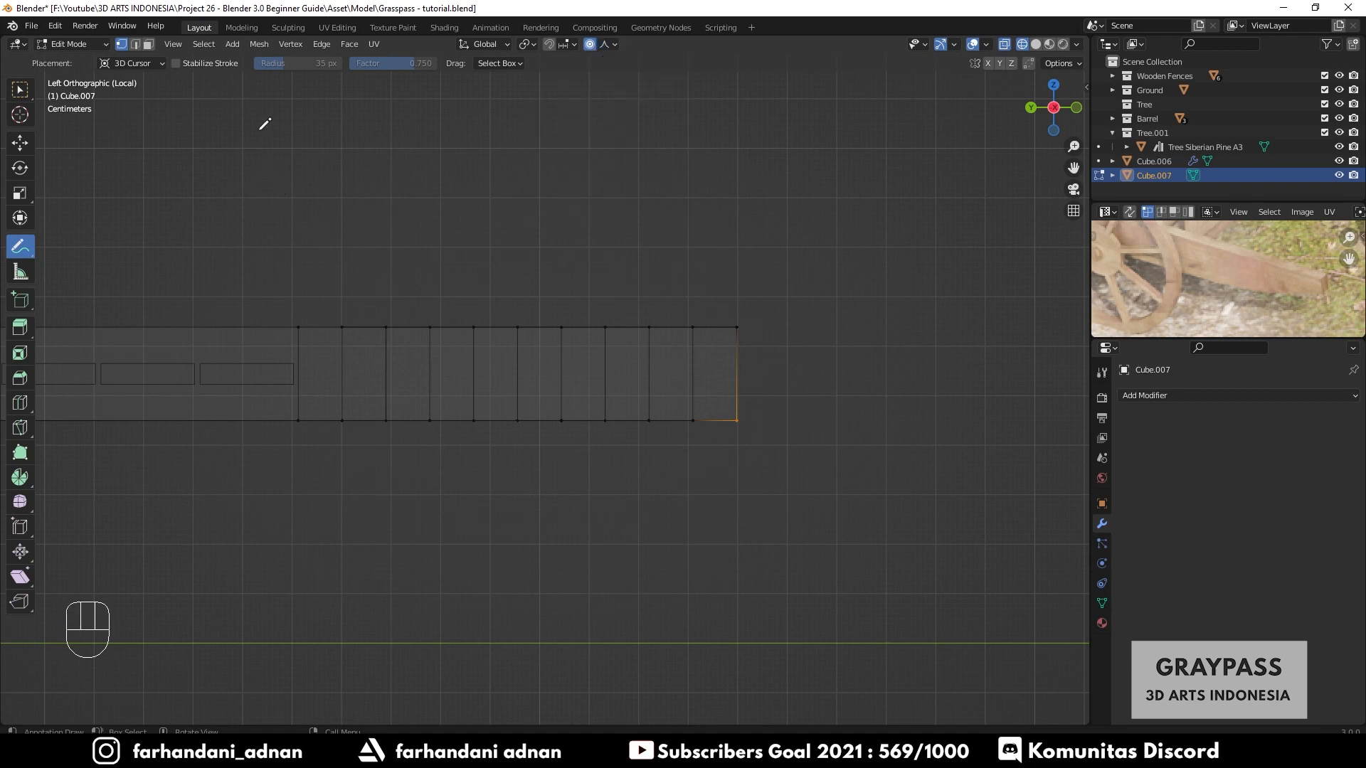
click(20, 89)
- Try raising the plank's end edge about 0.21 m along Z with Sharp proportional falloff, then undo it
key(g)
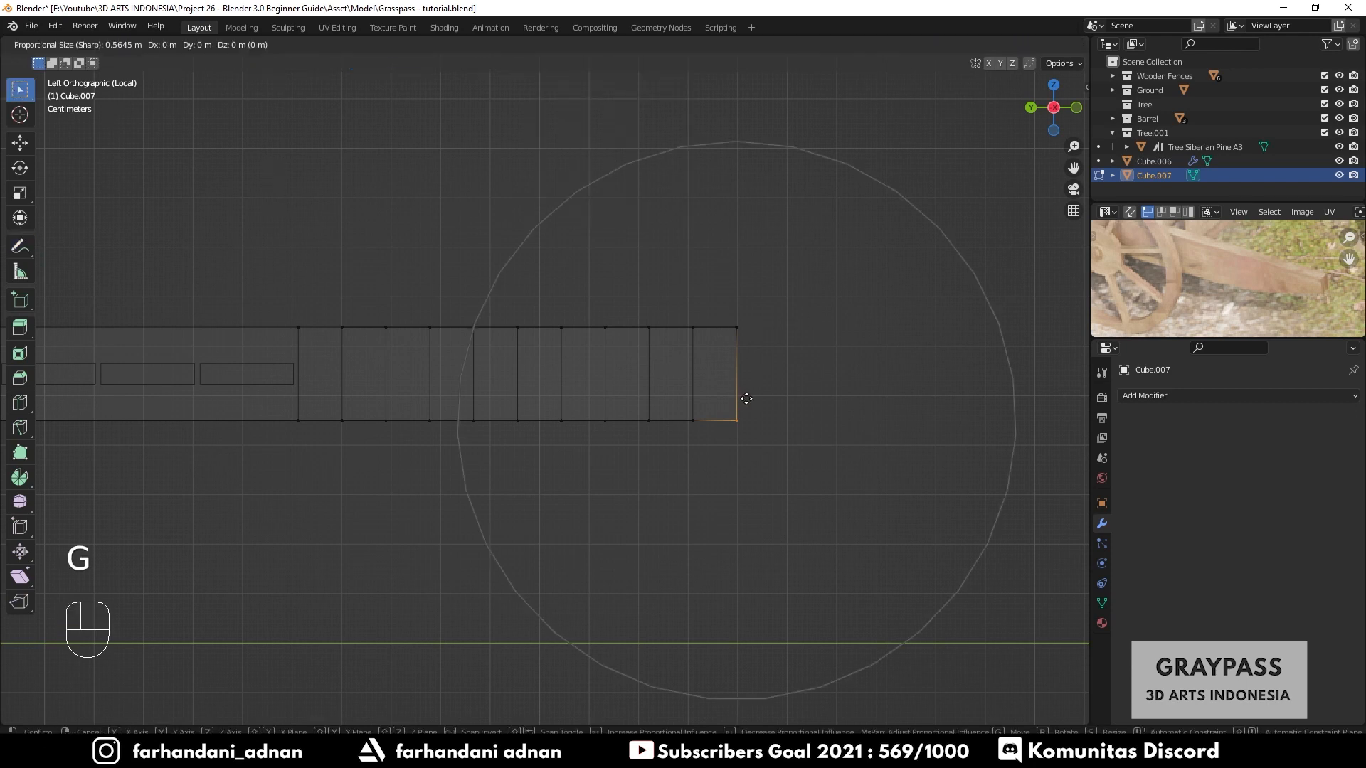
key(z)
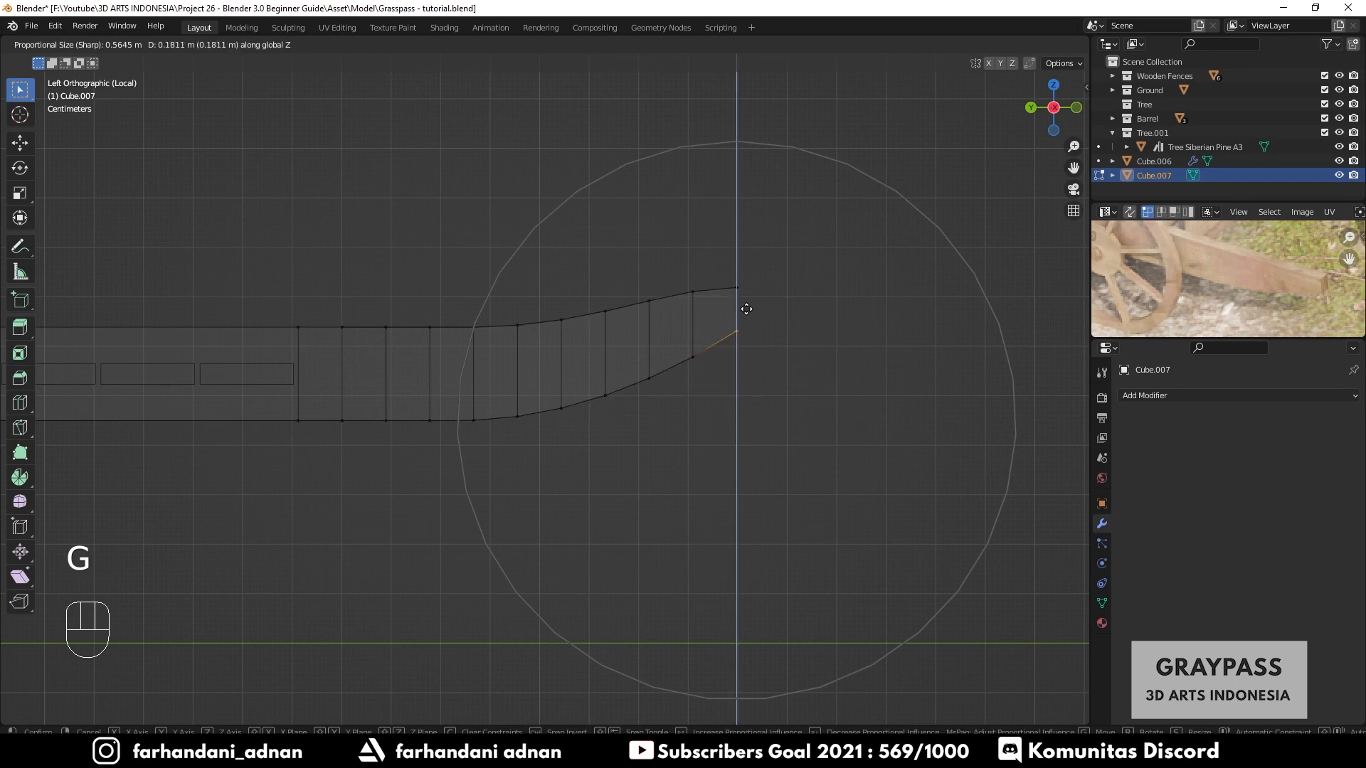
scroll(745, 293, up, 5)
scroll(745, 293, down, 9)
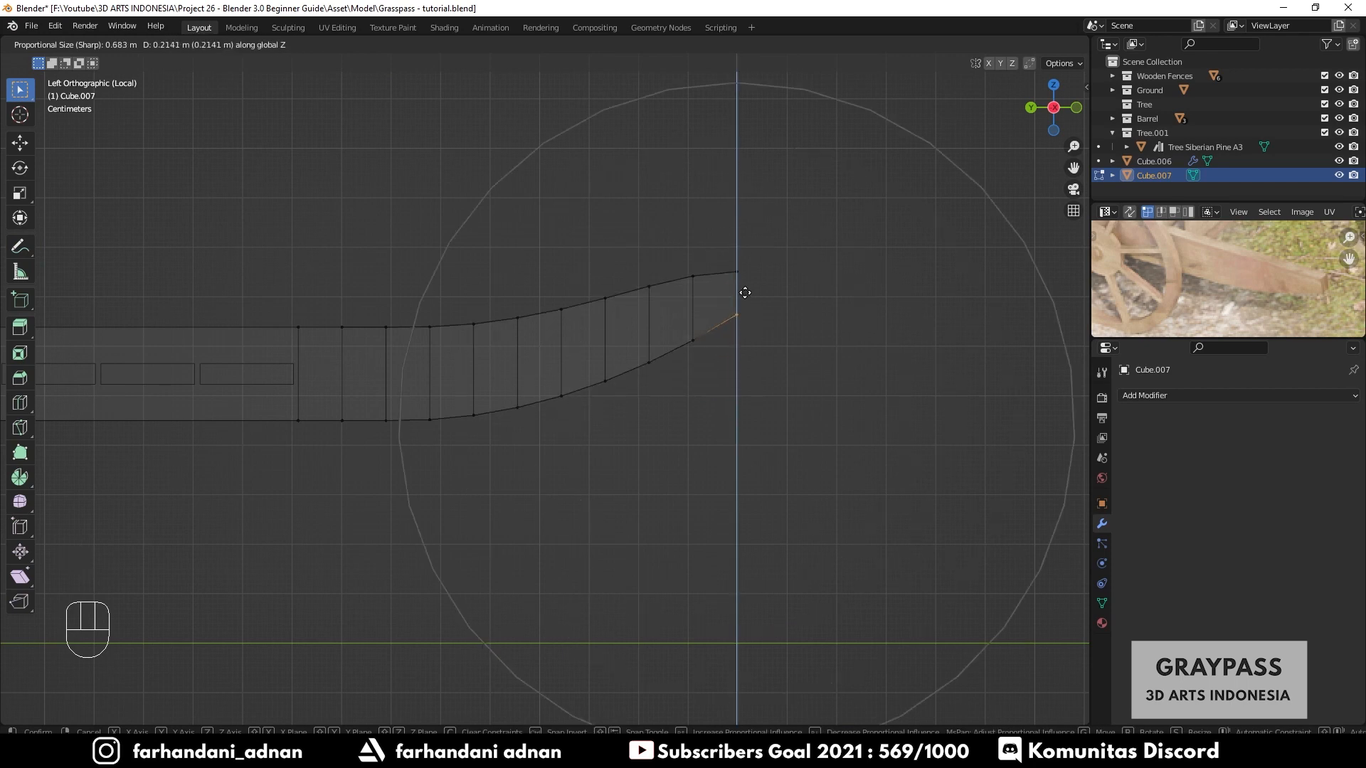
scroll(745, 292, up, 1)
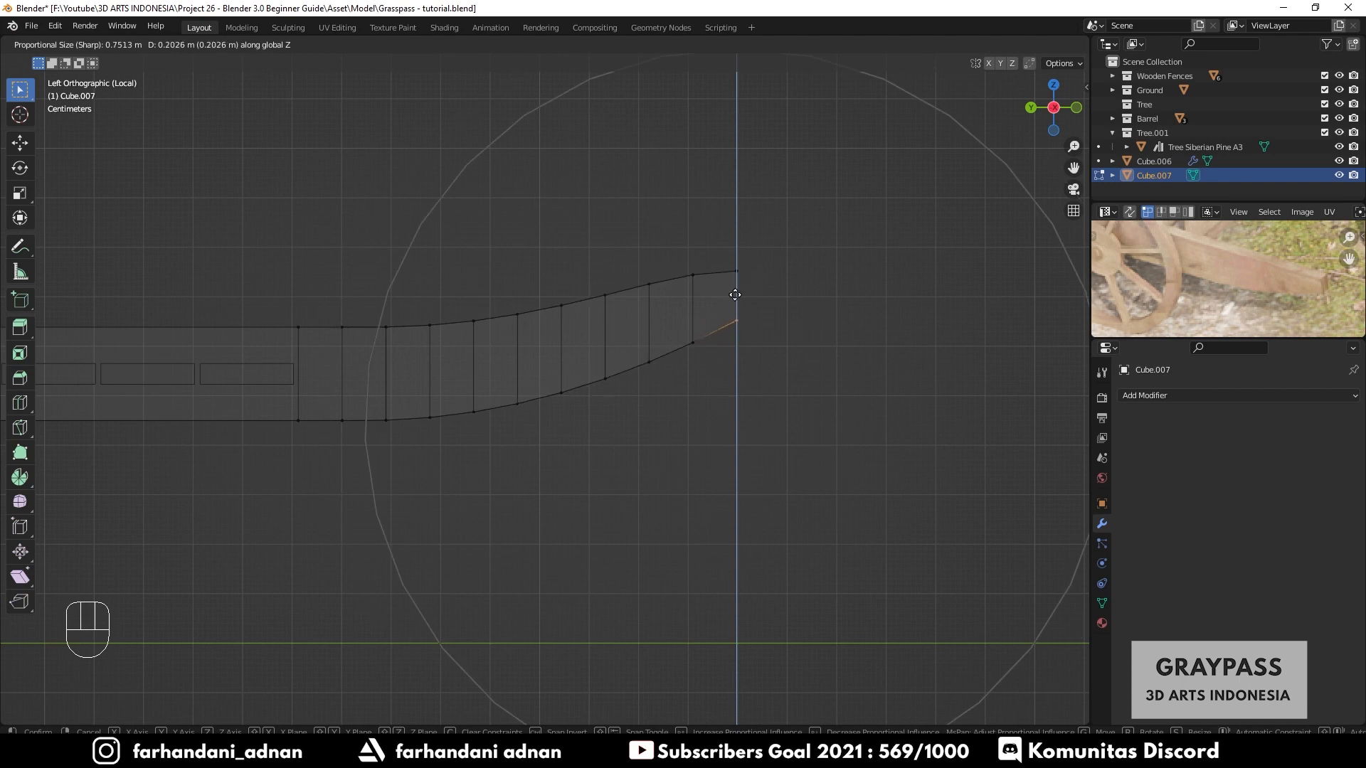
click(735, 294)
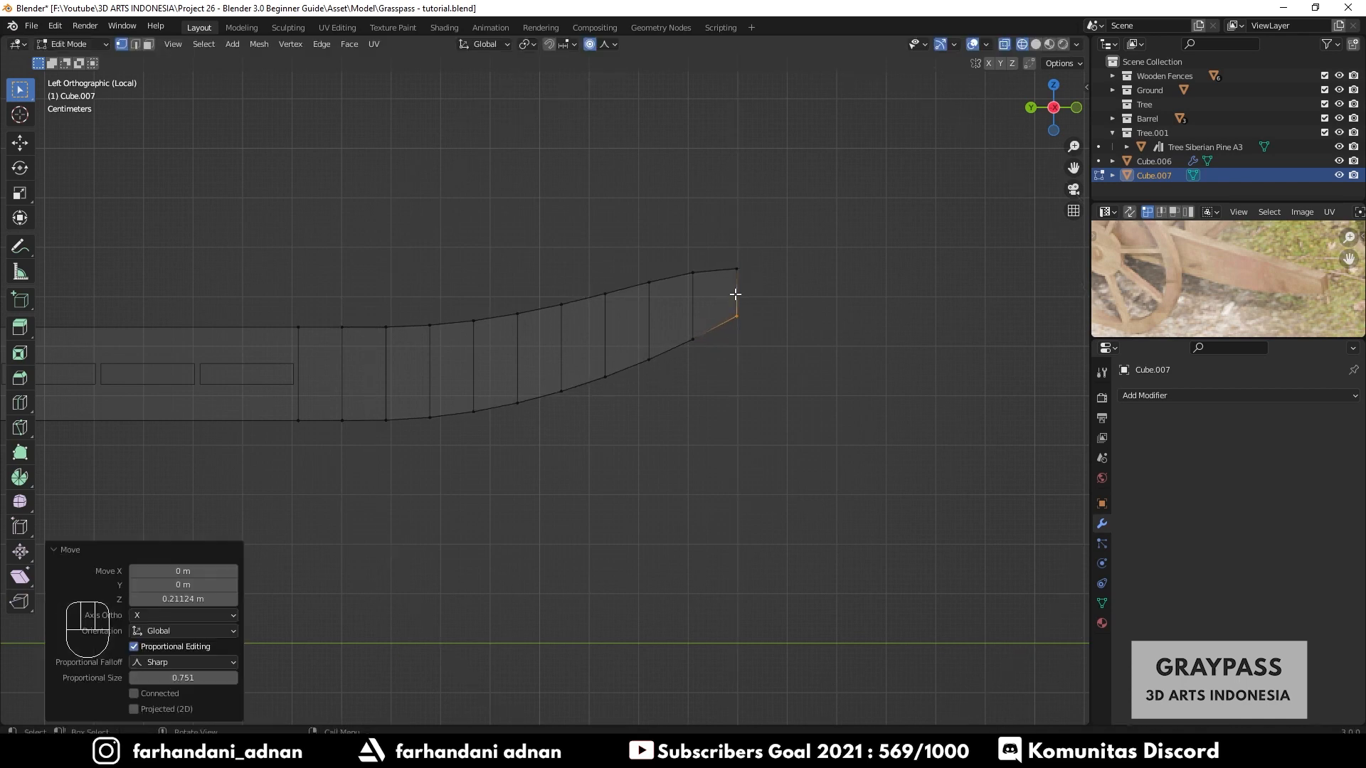
drag(470, 252, 797, 296)
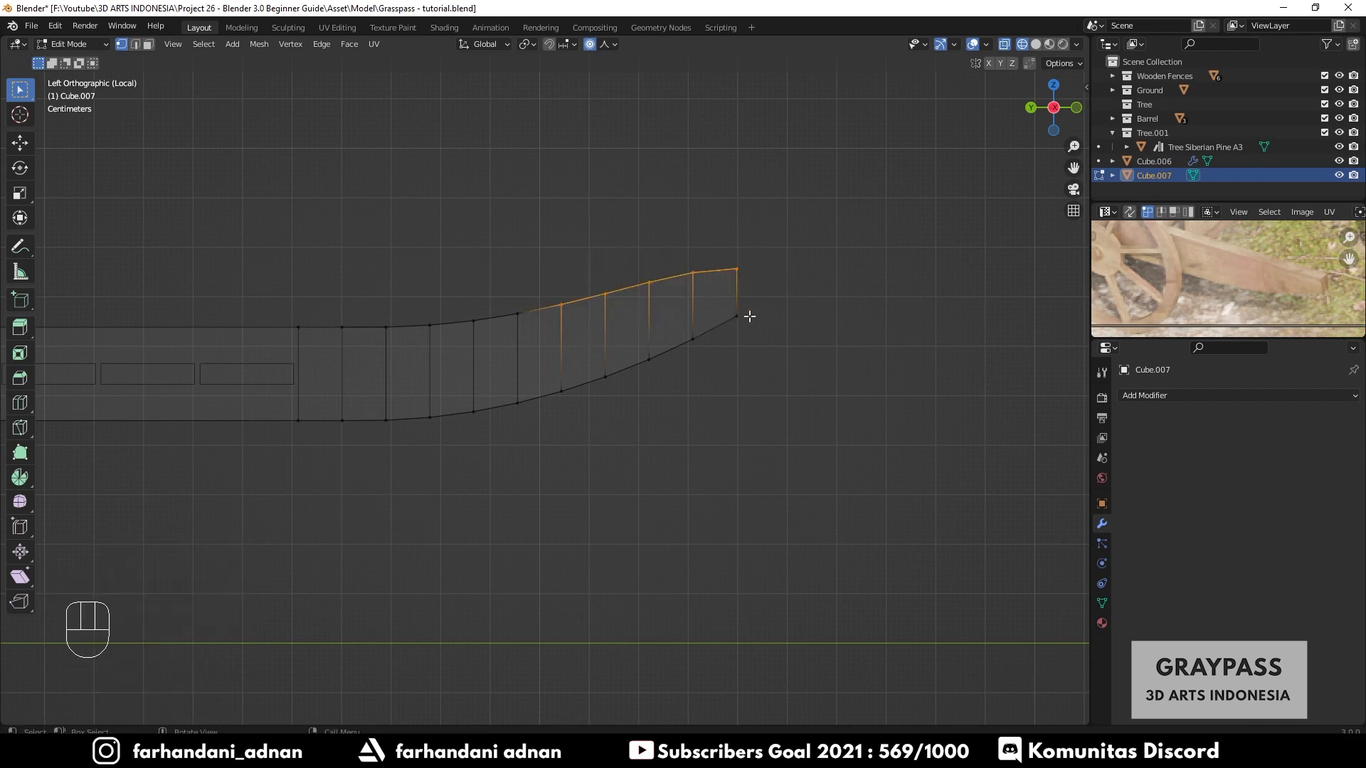
key(ctrl+z)
key(ctrl+z)
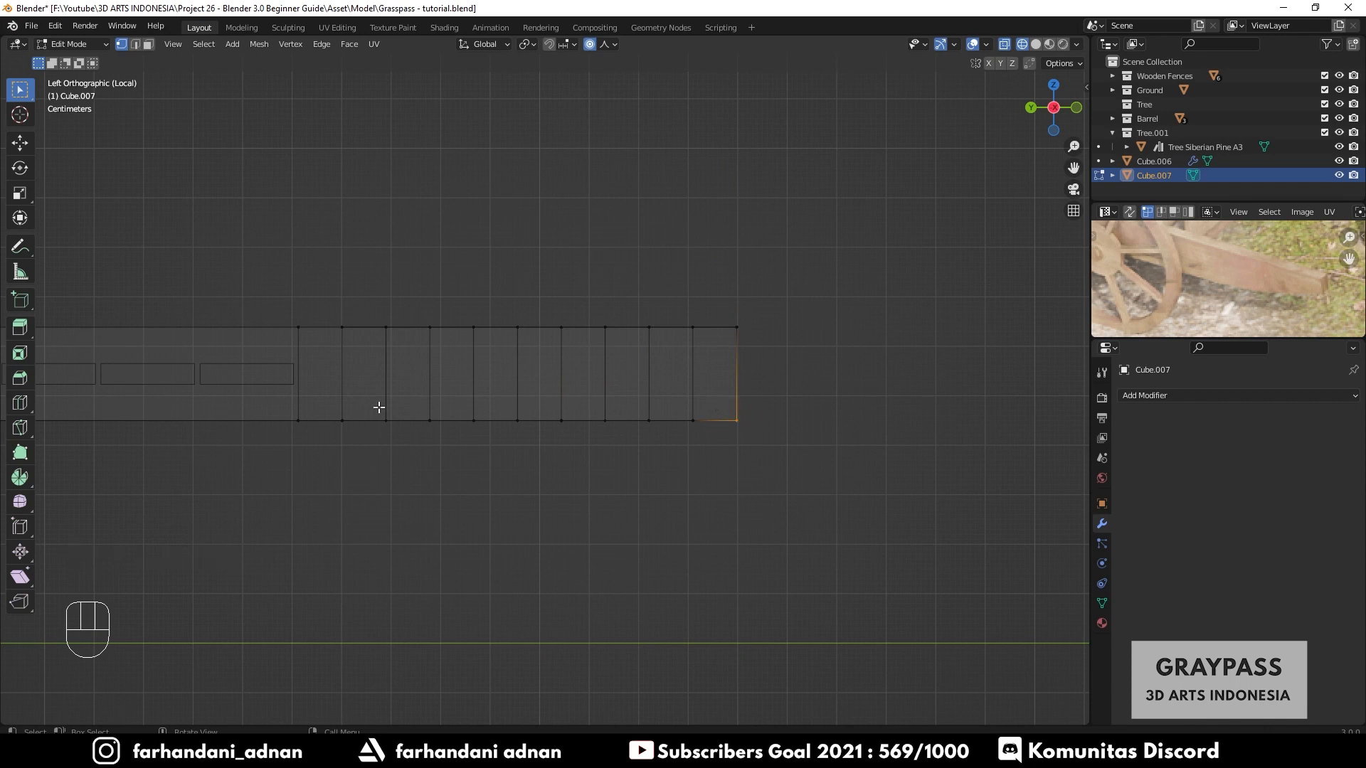
- Box-select the top row of vertices along the crosswise plank and hide them
drag(327, 406, 847, 455)
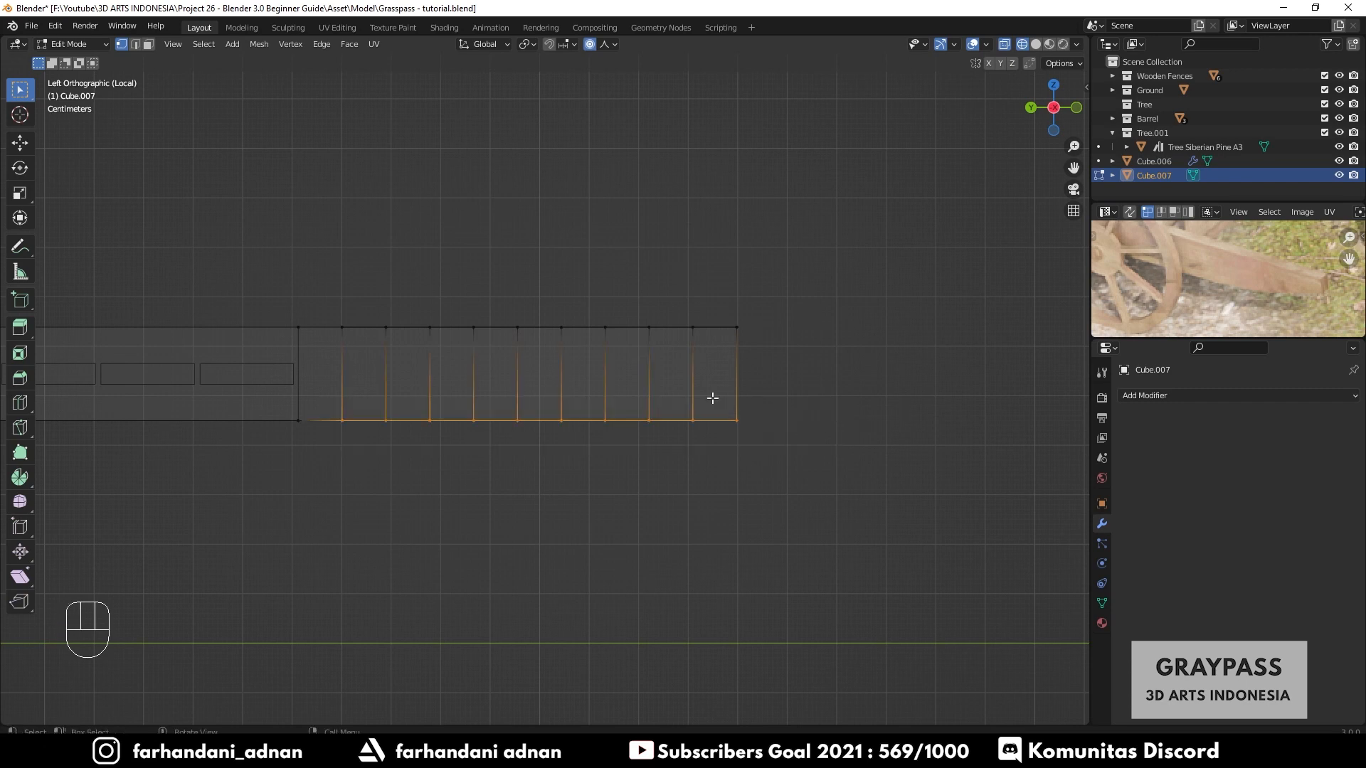
drag(321, 295, 819, 347)
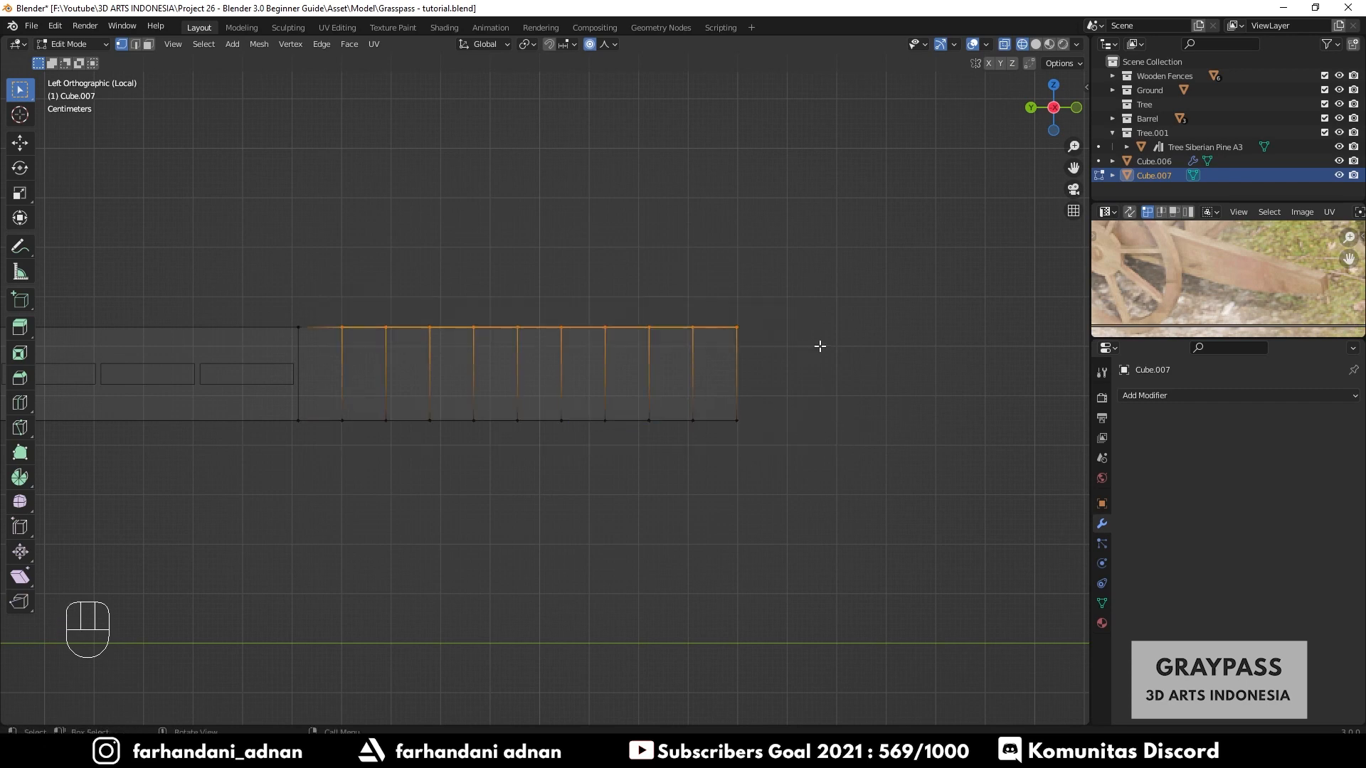
click(819, 347)
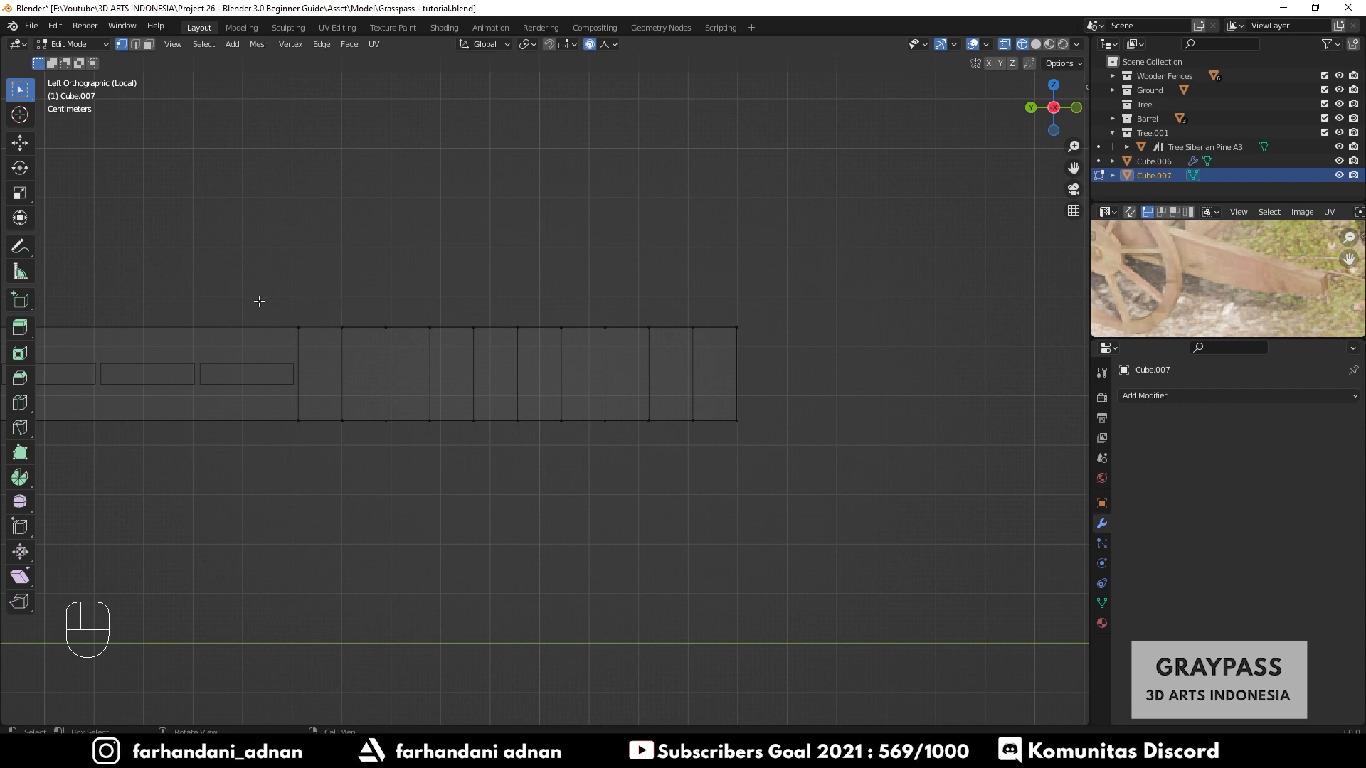
drag(477, 358, 759, 375)
drag(264, 276, 796, 357)
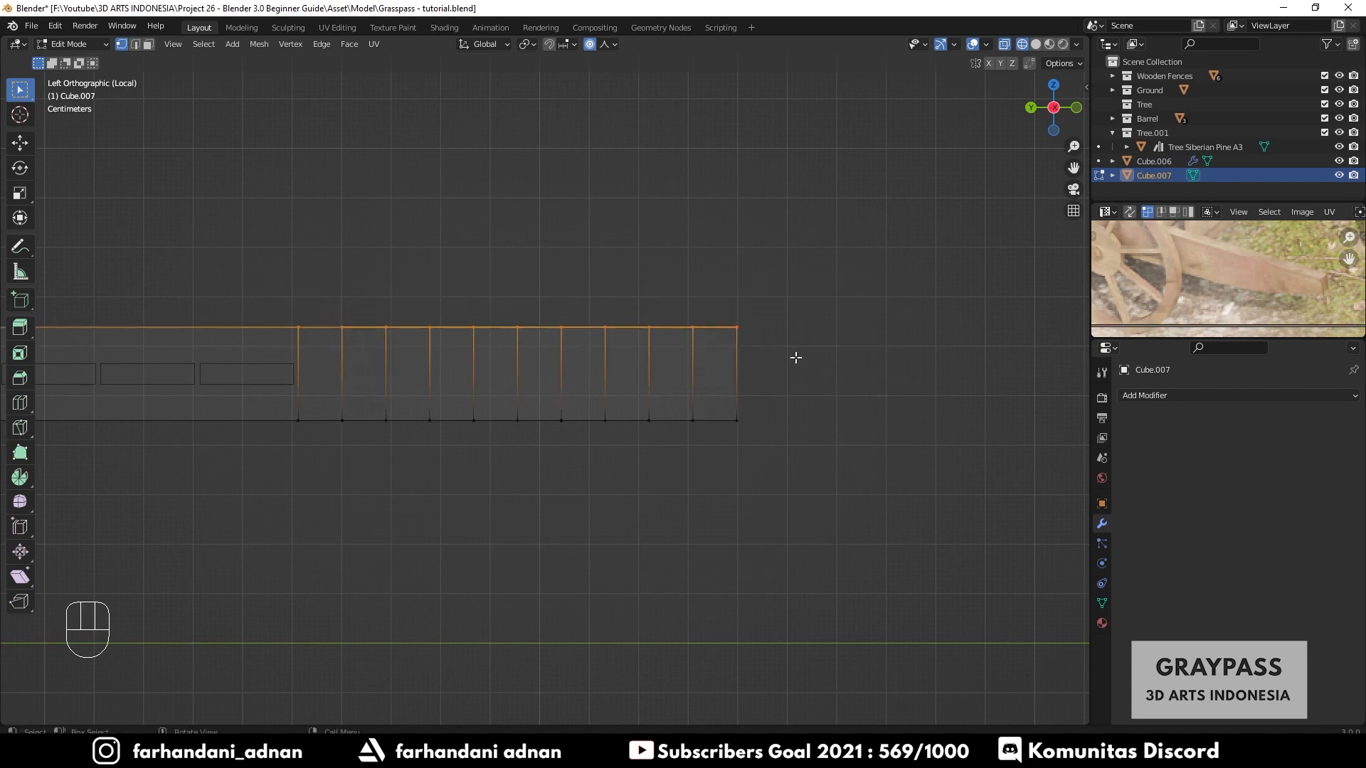
scroll(745, 371, down, 6)
shift+drag(114, 358, 190, 379)
scroll(552, 352, up, 6)
key(h)
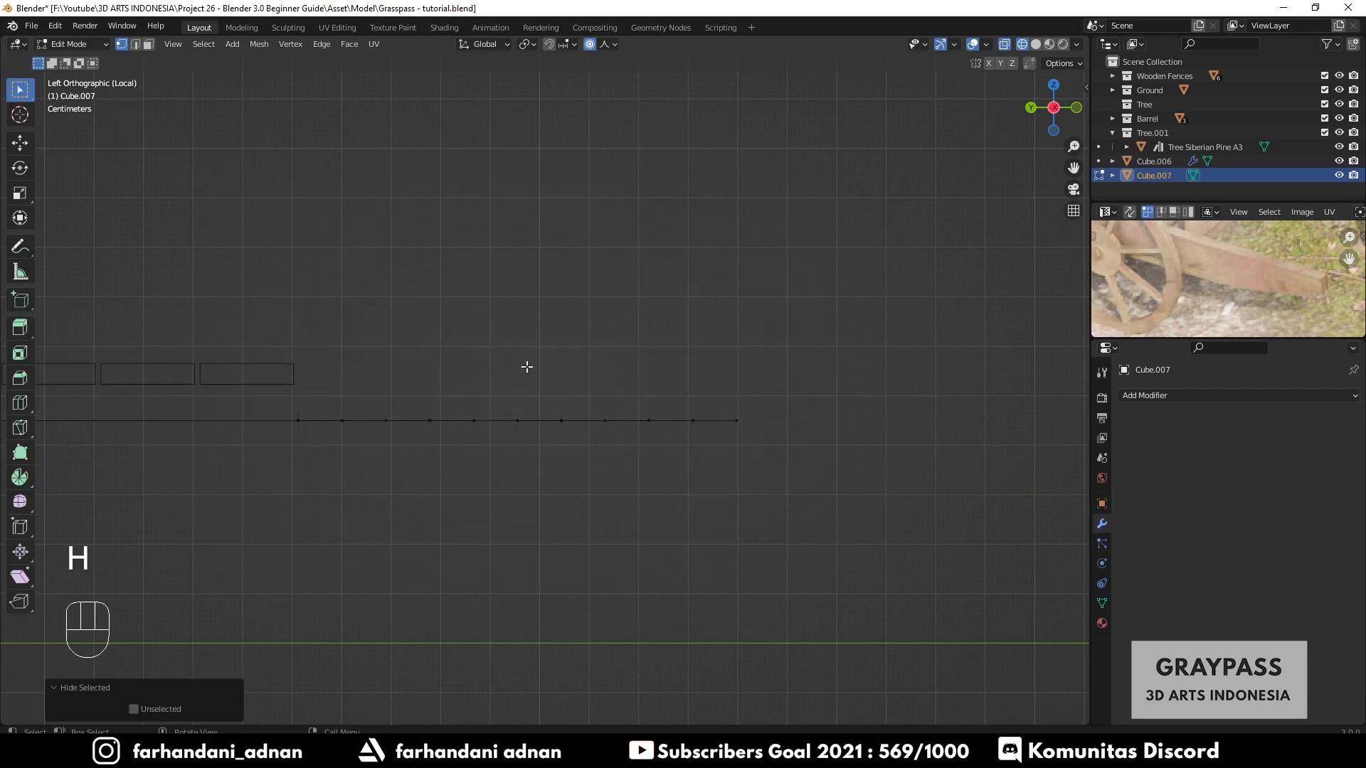
click(744, 416)
key(g)
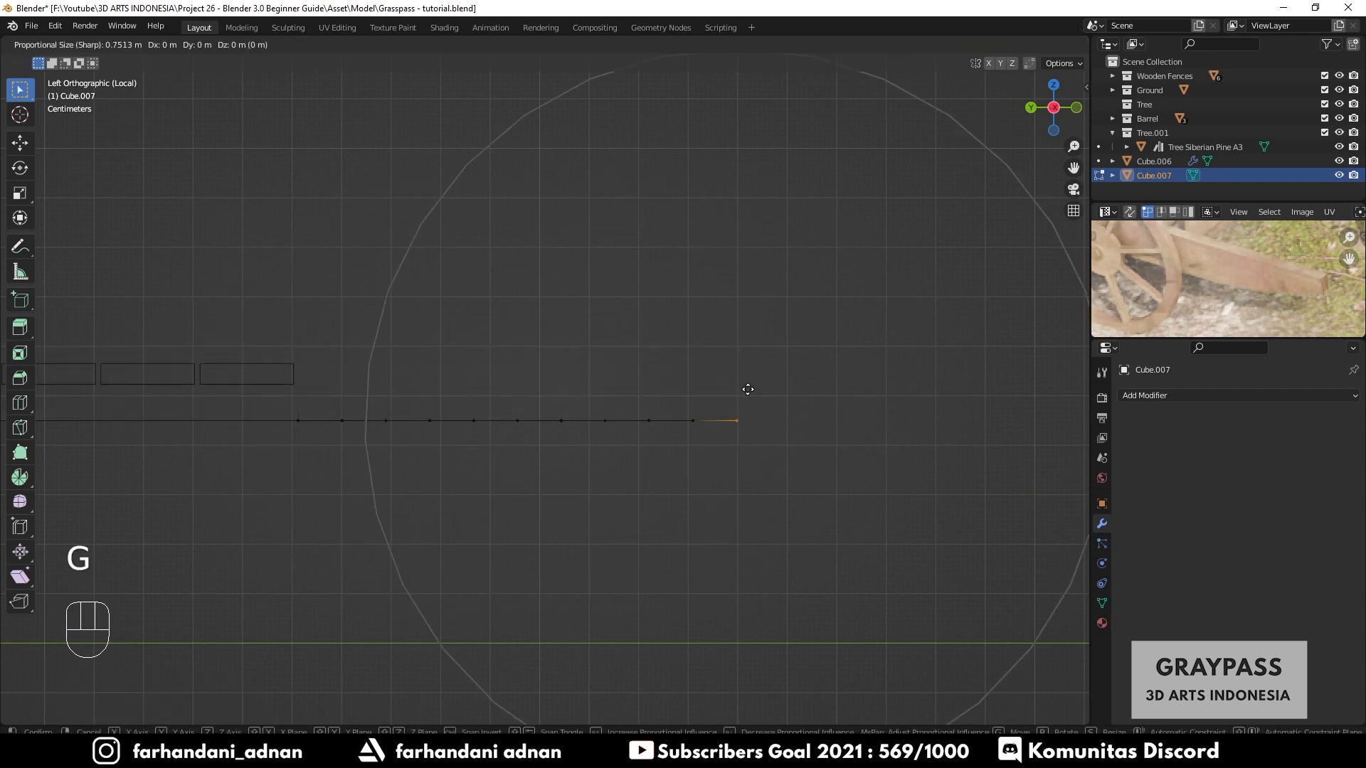
key(z)
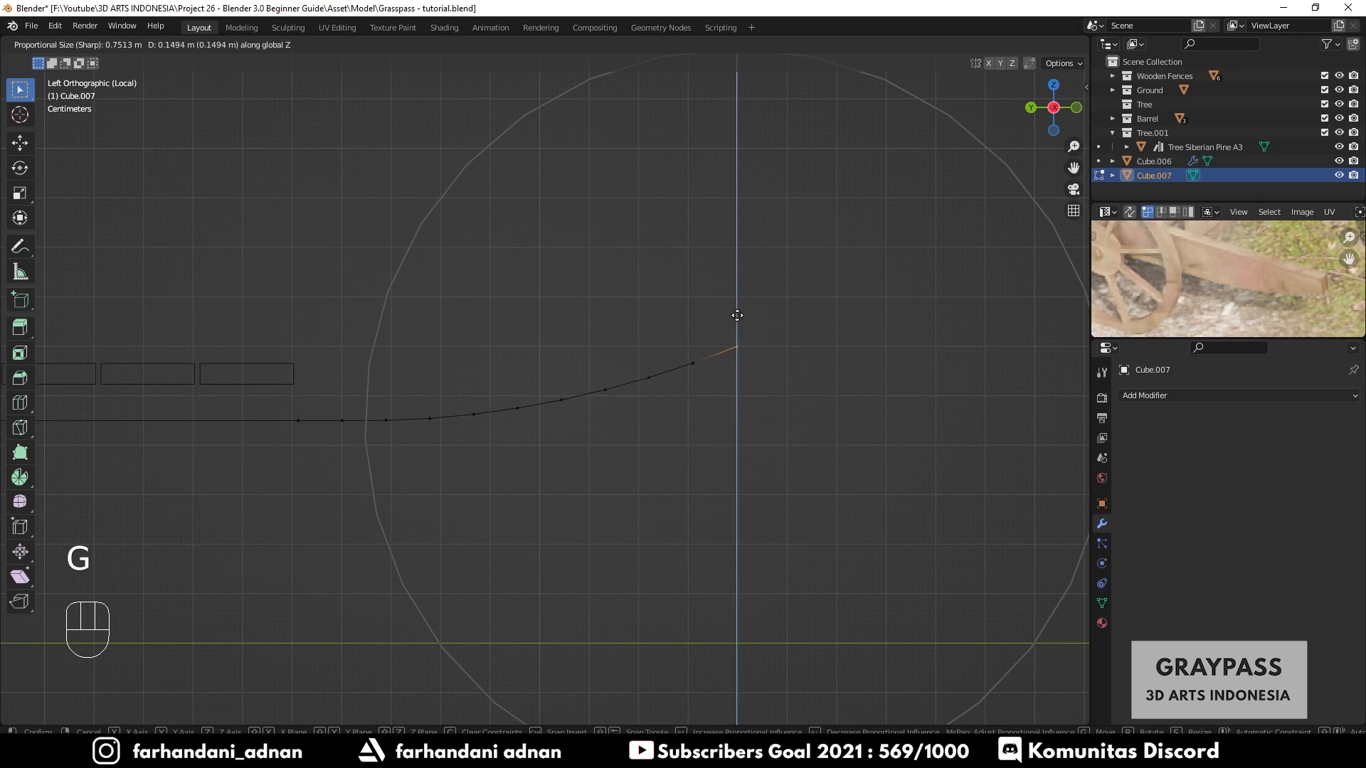
right_click(738, 318)
key(alt+h)
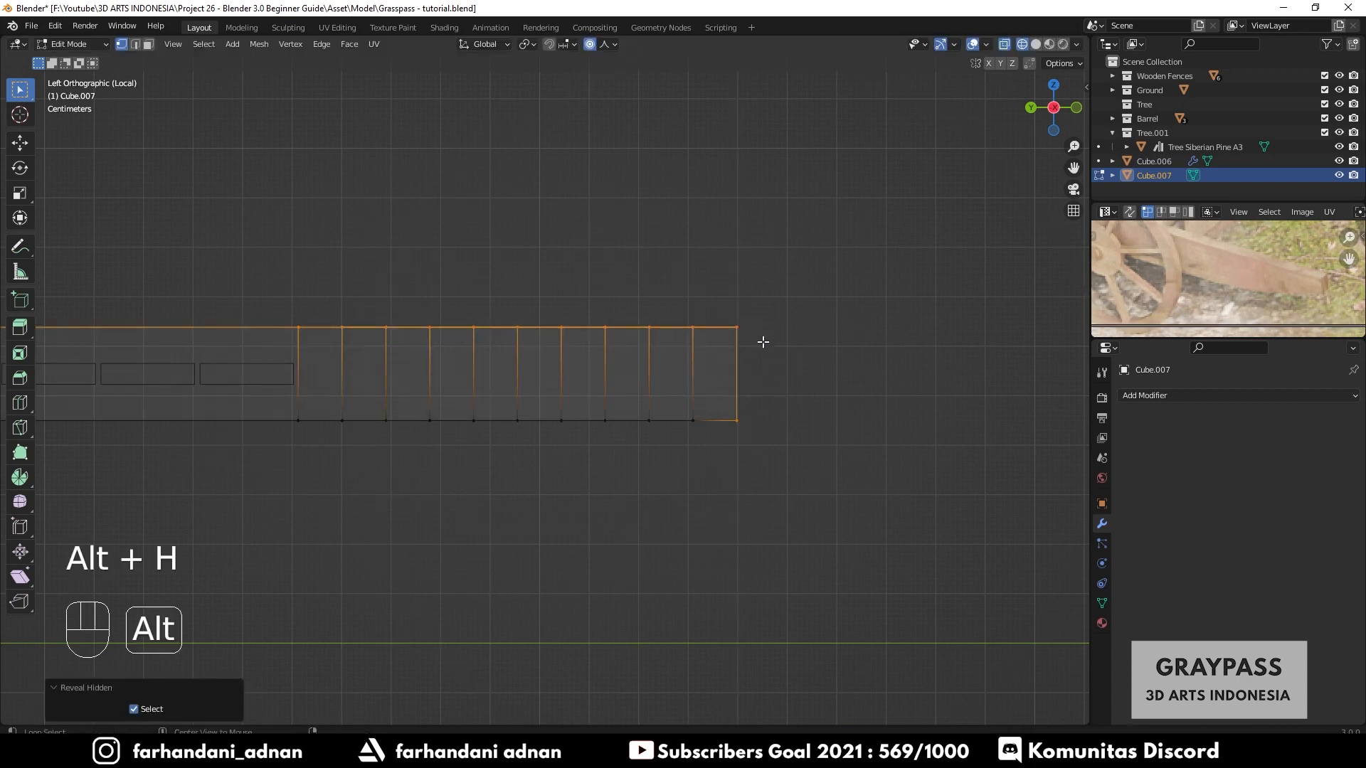
shift+click(740, 411)
shift+click(747, 420)
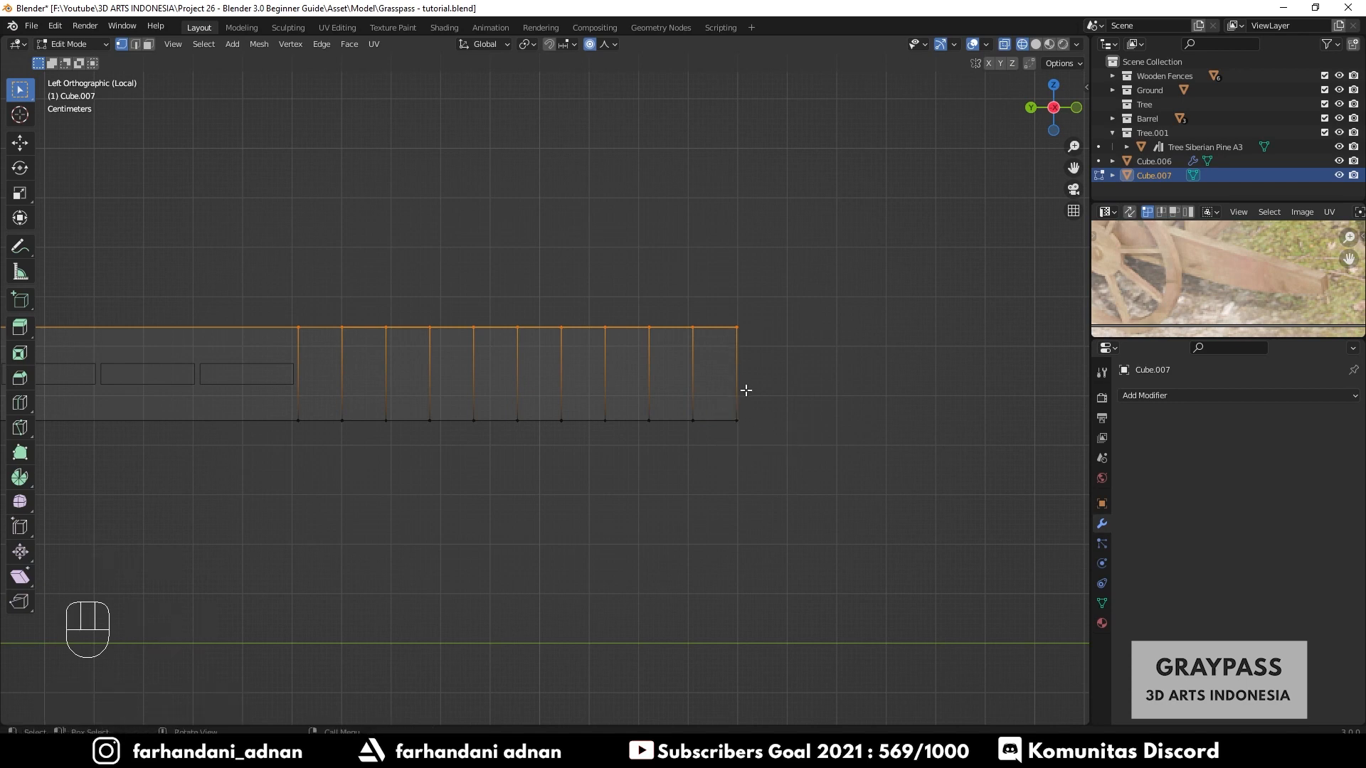
key(h)
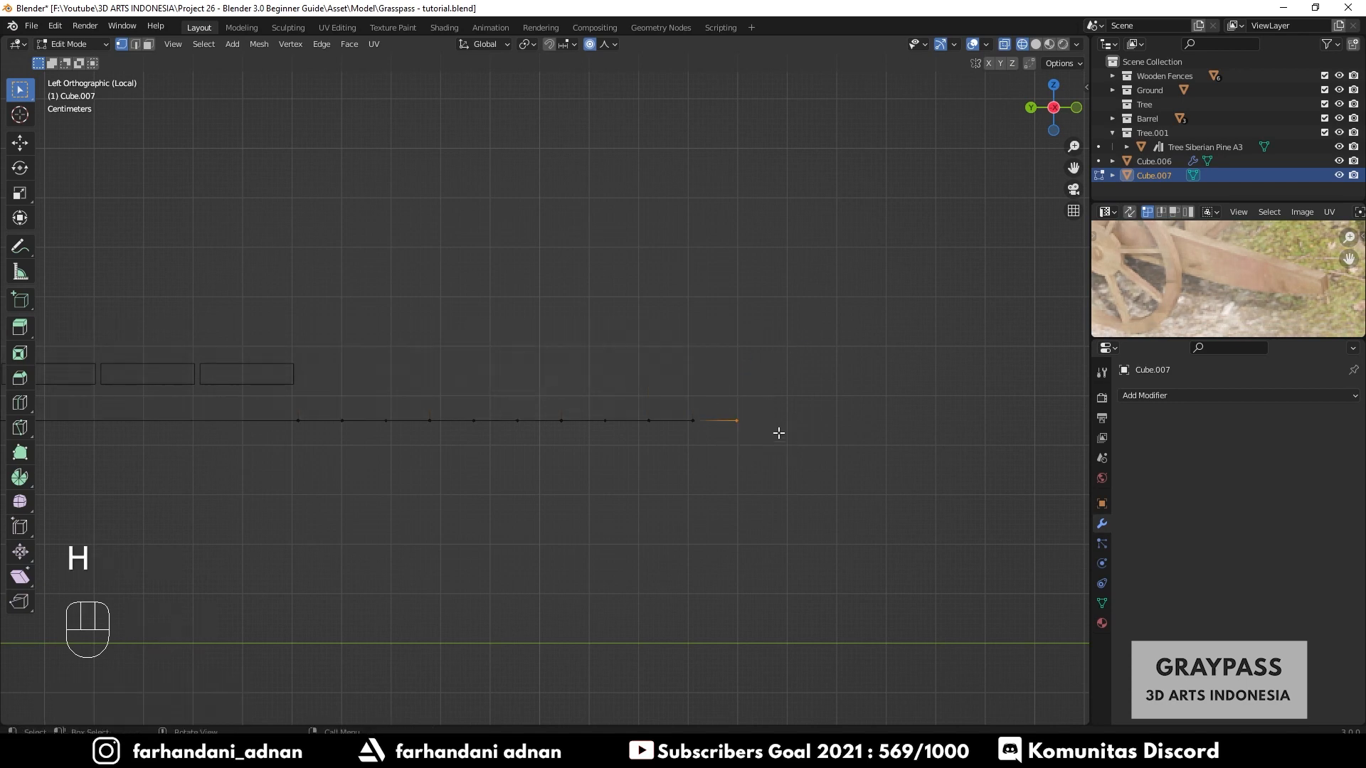
- Raise the plank's end vertex about 0.14 m along Z with proportional editing, then reveal the hidden vertices
key(g)
key(z)
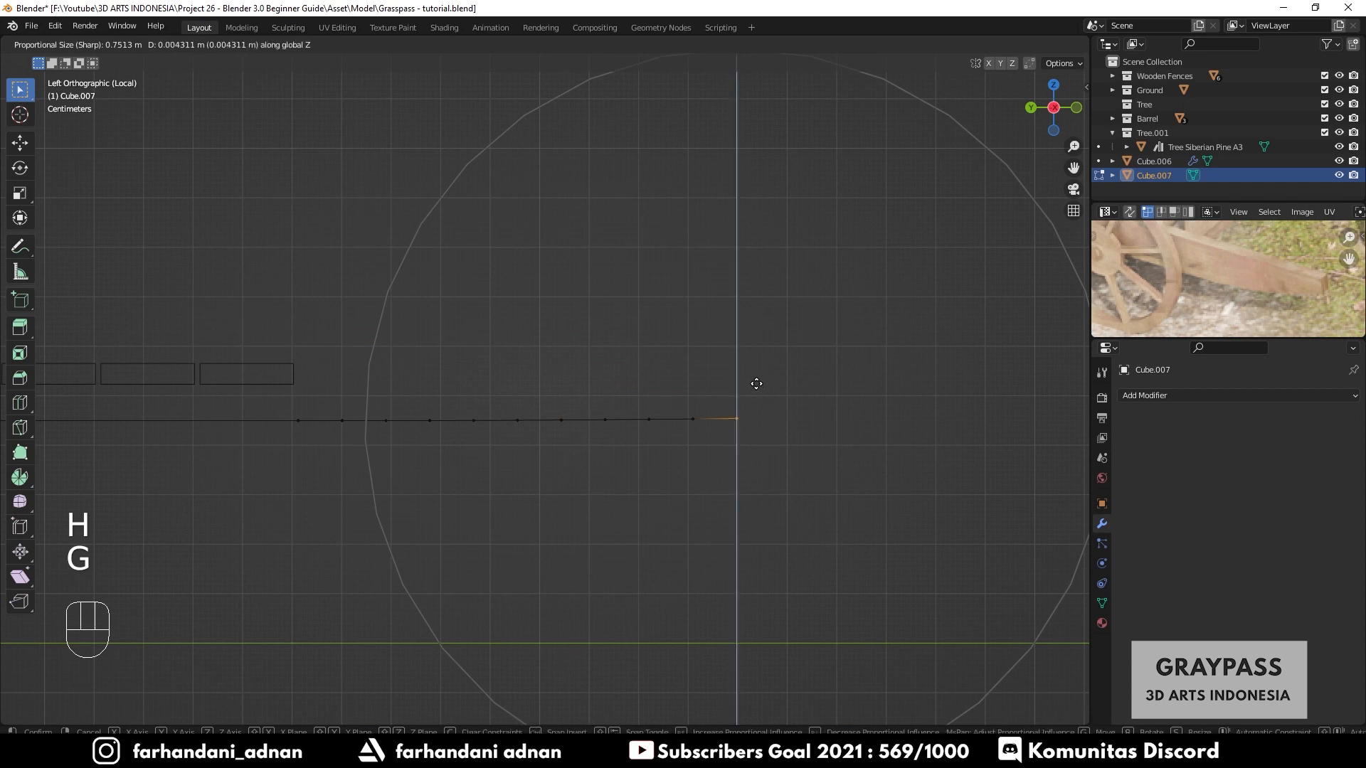
scroll(749, 330, up, 3)
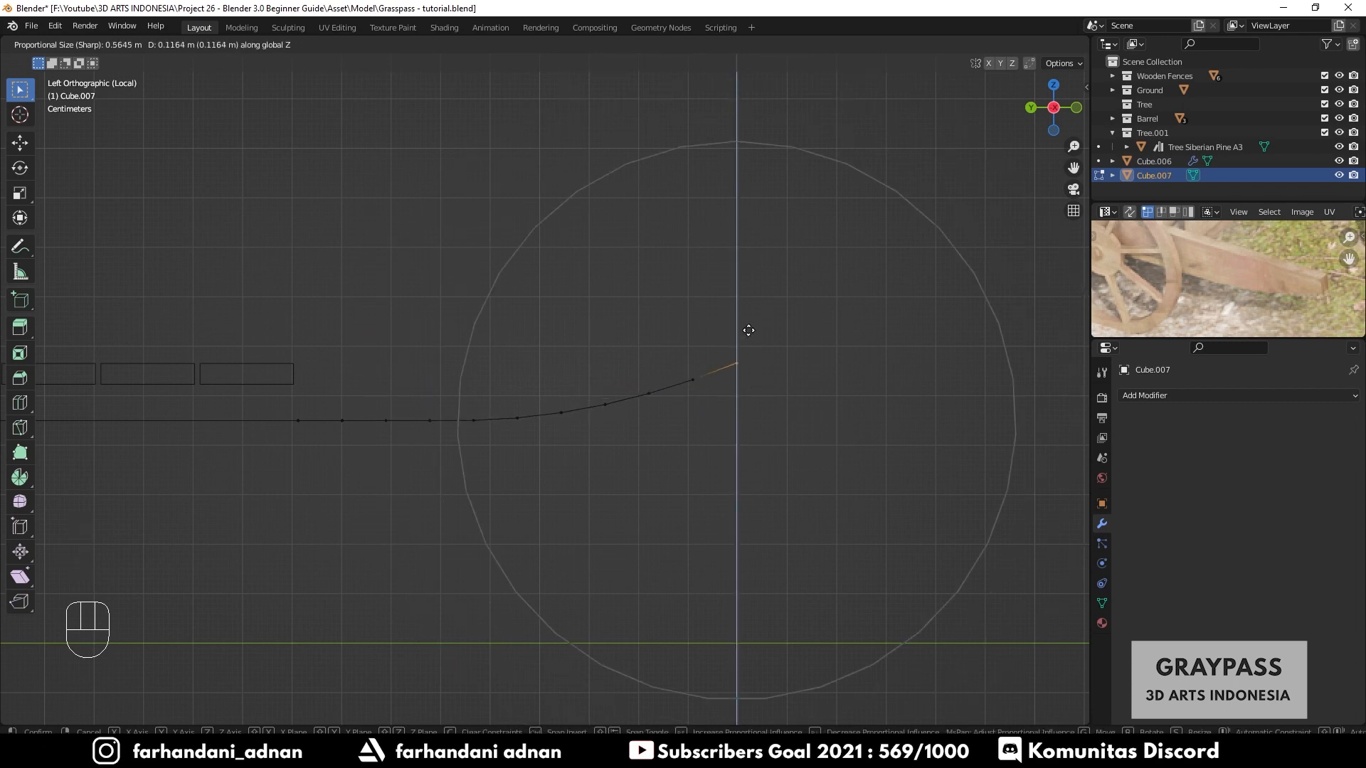
scroll(748, 330, down, 2)
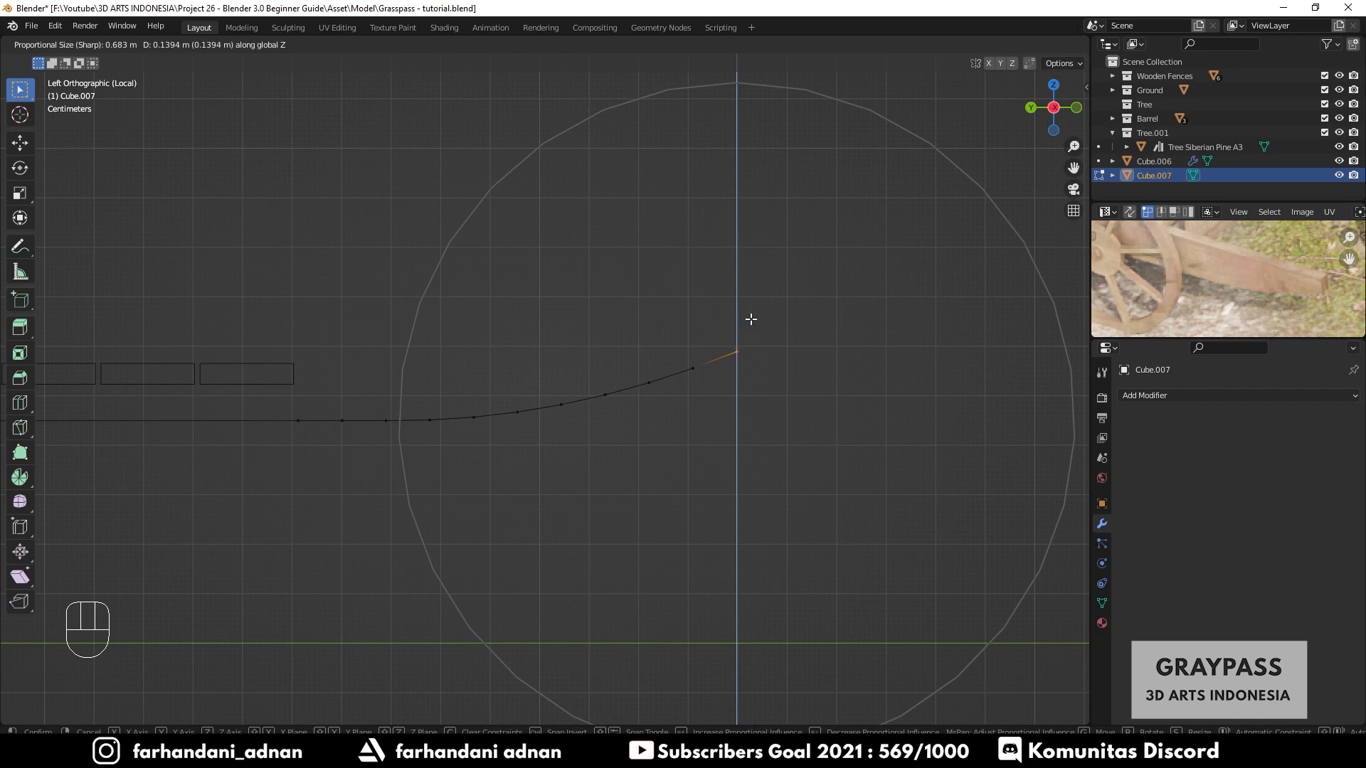
click(750, 320)
key(alt+h)
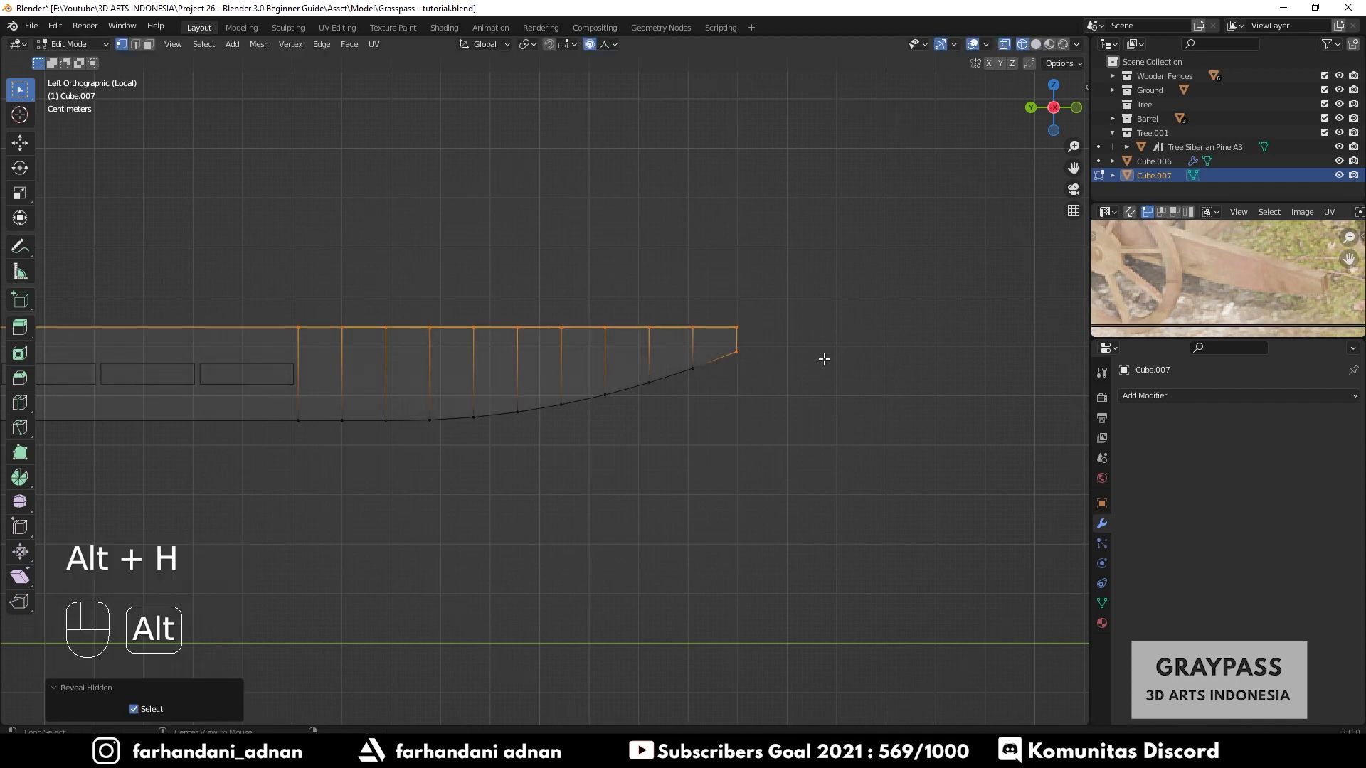
- Return to Object Mode and switch the viewport shading to Solid
key(Tab)
scroll(616, 415, down, 3)
middle_drag(617, 416, 479, 447)
key(z)
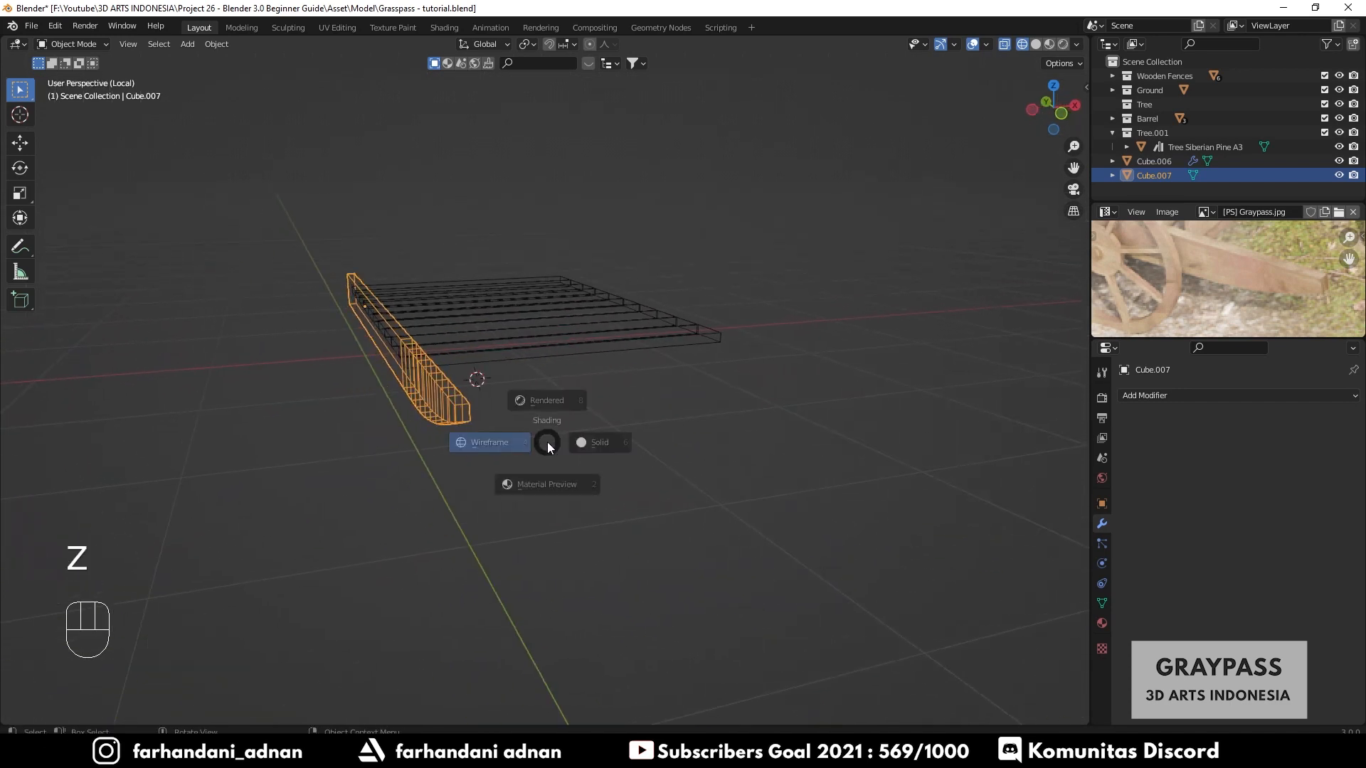
click(605, 441)
middle_drag(639, 426, 521, 472)
key(a)
key(a)
- Duplicate the curved side plank 1.3435 m along X to the opposite side of the cart bed
click(475, 345)
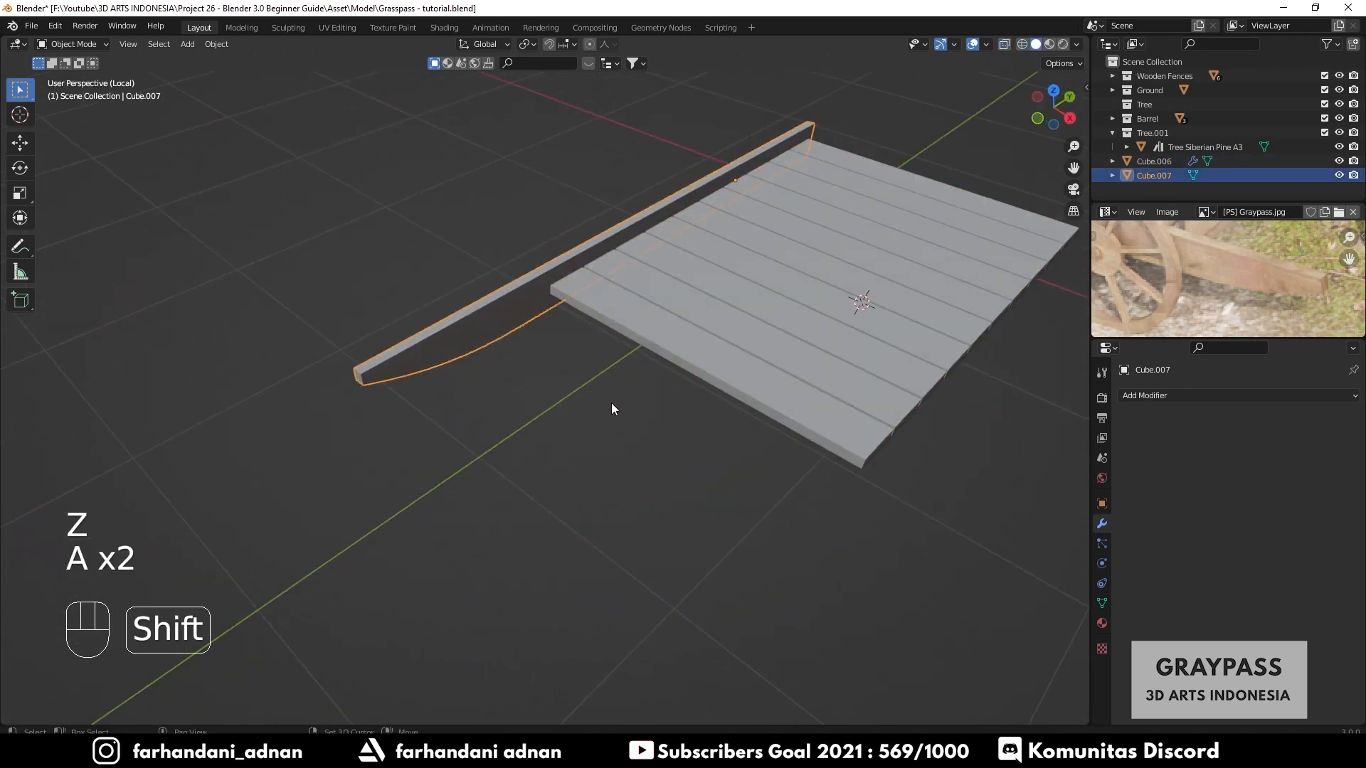
shift+middle_drag(793, 403, 685, 402)
key(shift+d)
key(x)
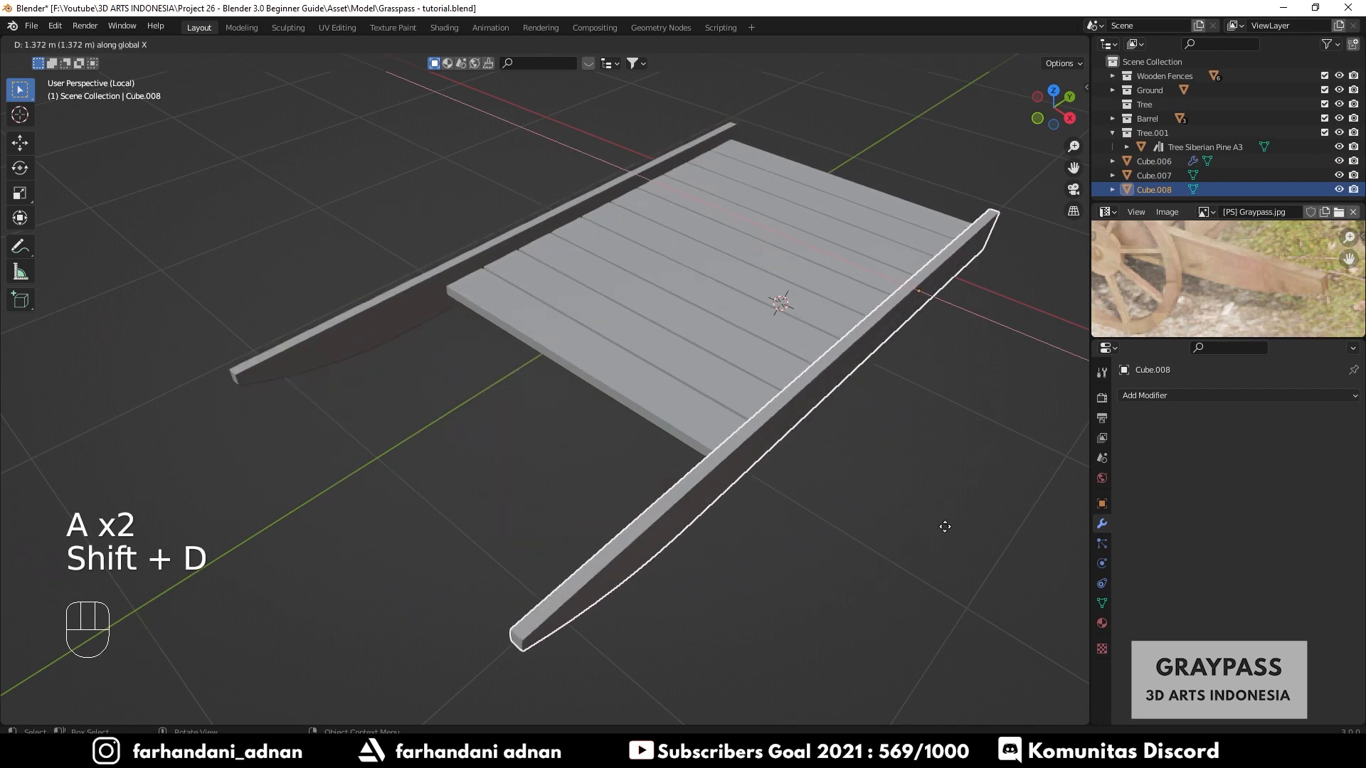
click(842, 486)
- Nudge the duplicated side plank about 0.028 m along X
middle_drag(842, 487, 861, 424)
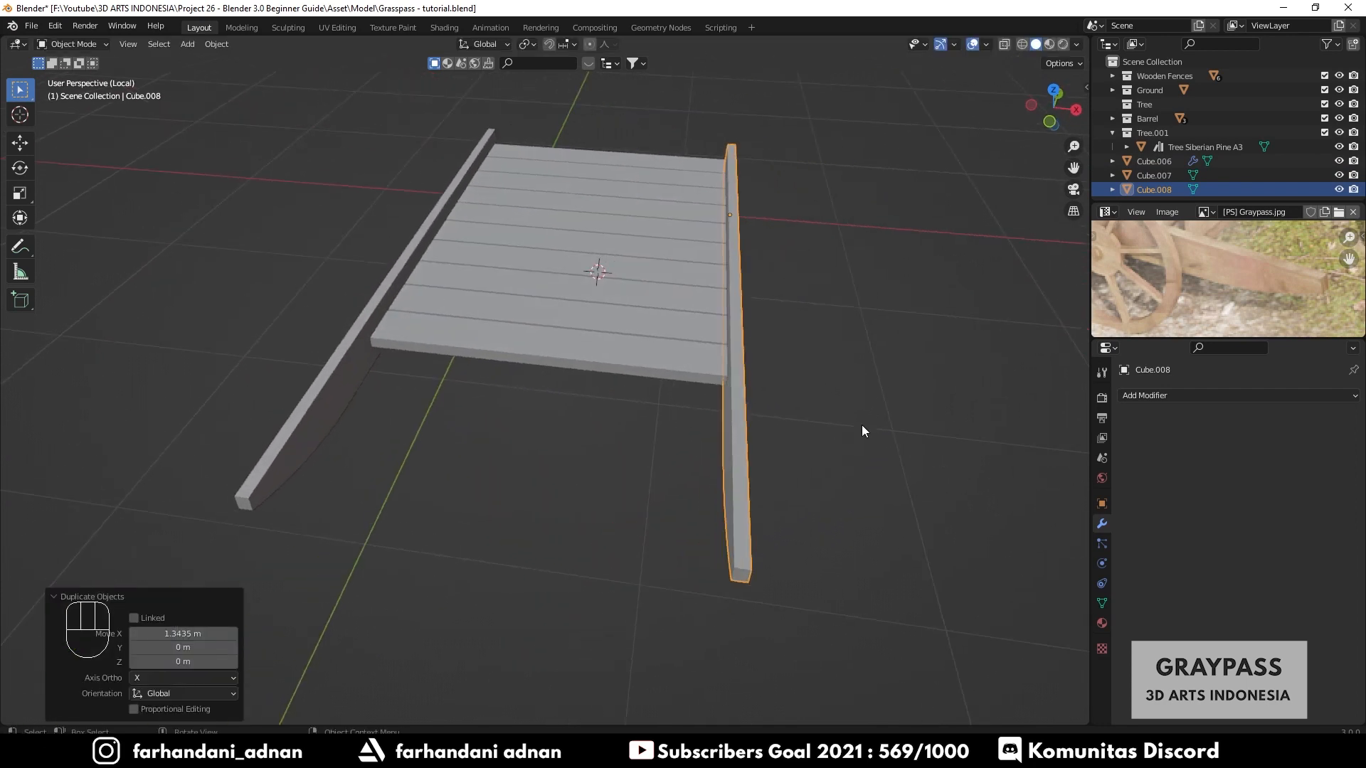
key(g)
key(x)
key(shift)
click(922, 425)
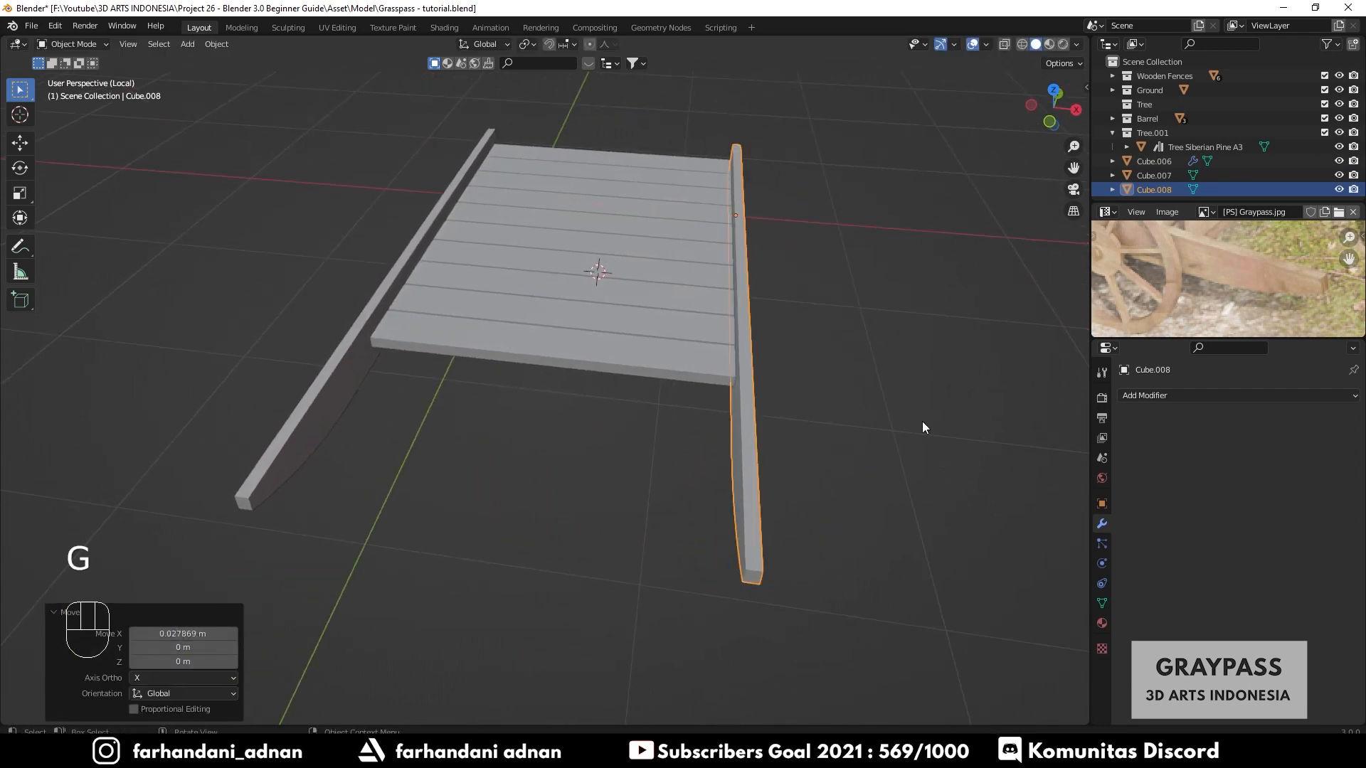
- Select the floor planks object and apply its Array modifier
key(a)
key(a)
middle_drag(459, 407, 613, 401)
scroll(614, 403, down, 5)
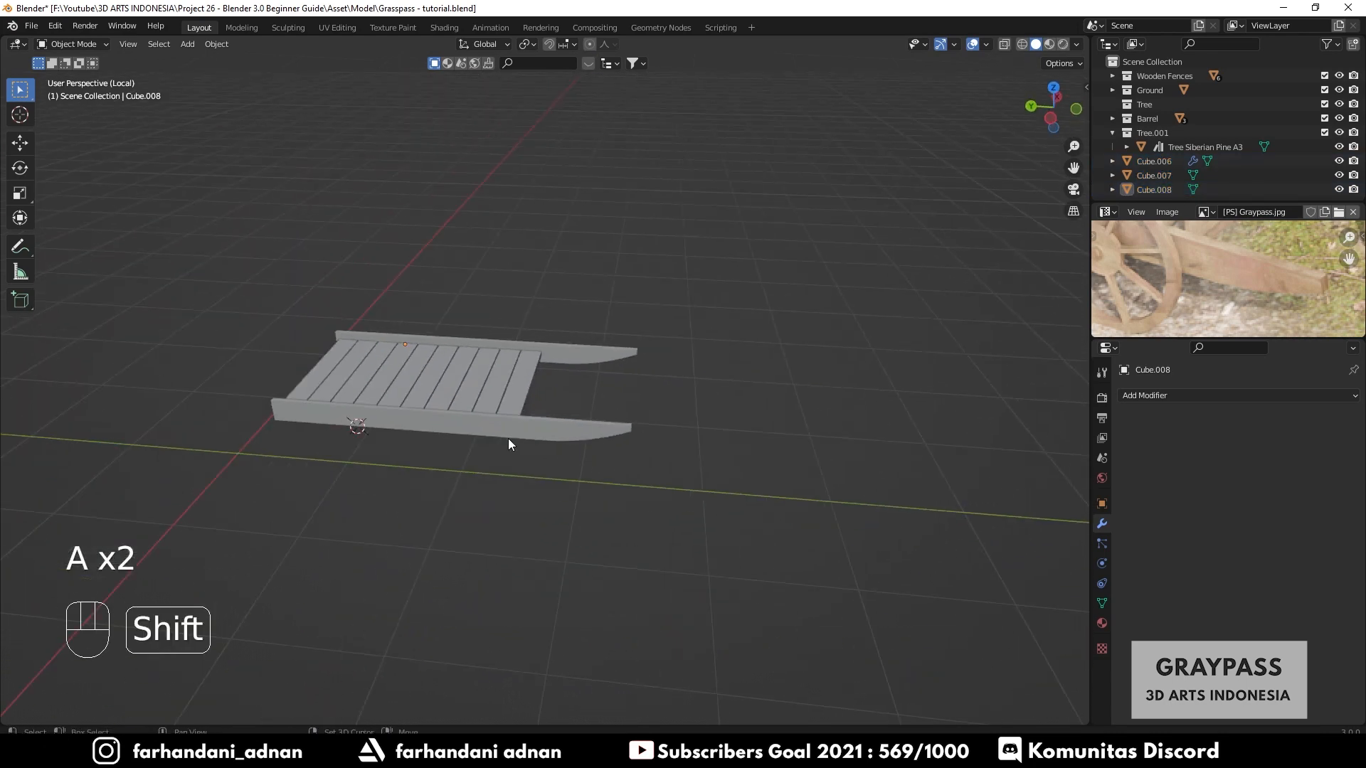
shift+middle_drag(508, 438, 690, 448)
scroll(559, 430, up, 4)
click(519, 406)
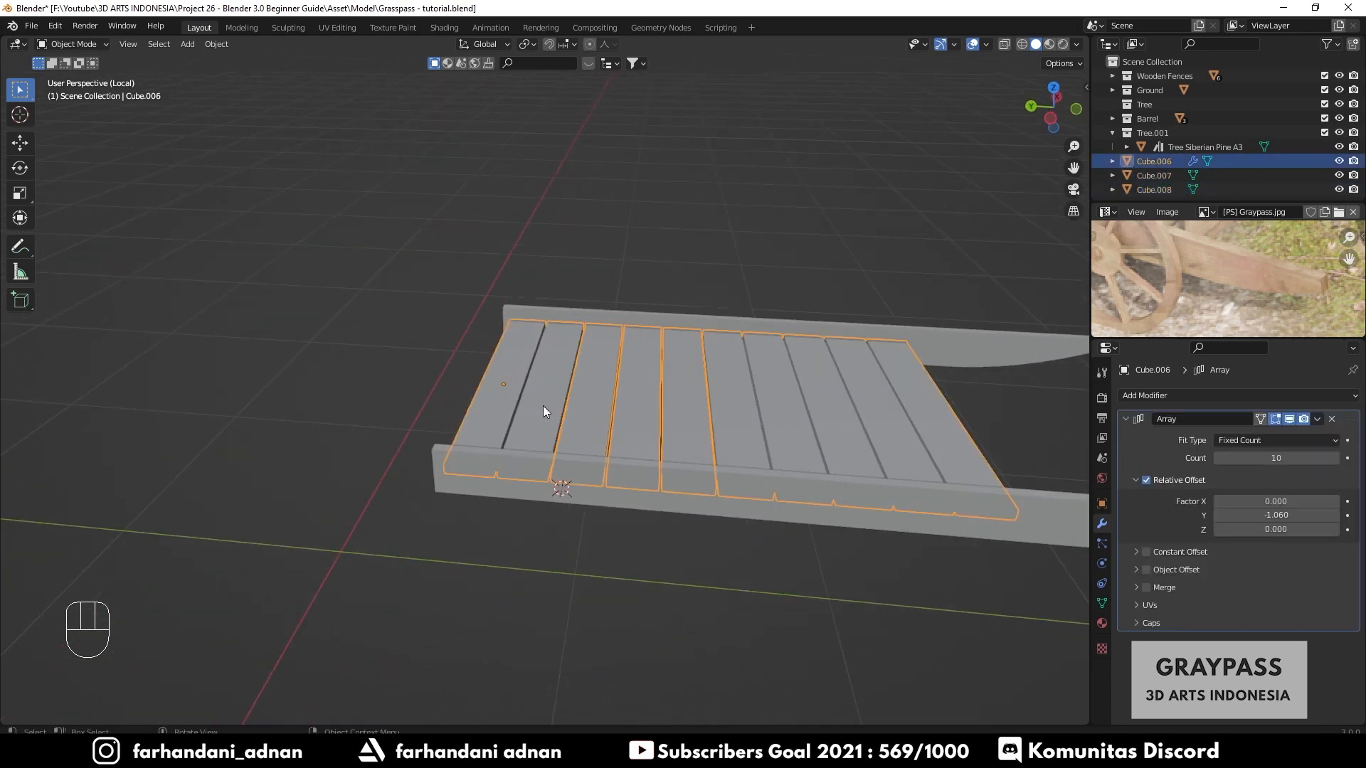
mouse_move(543, 412)
shift+middle_down()
mouse_move(583, 437)
mouse_move(528, 398)
shift+middle_up()
click(1317, 419)
click(1281, 436)
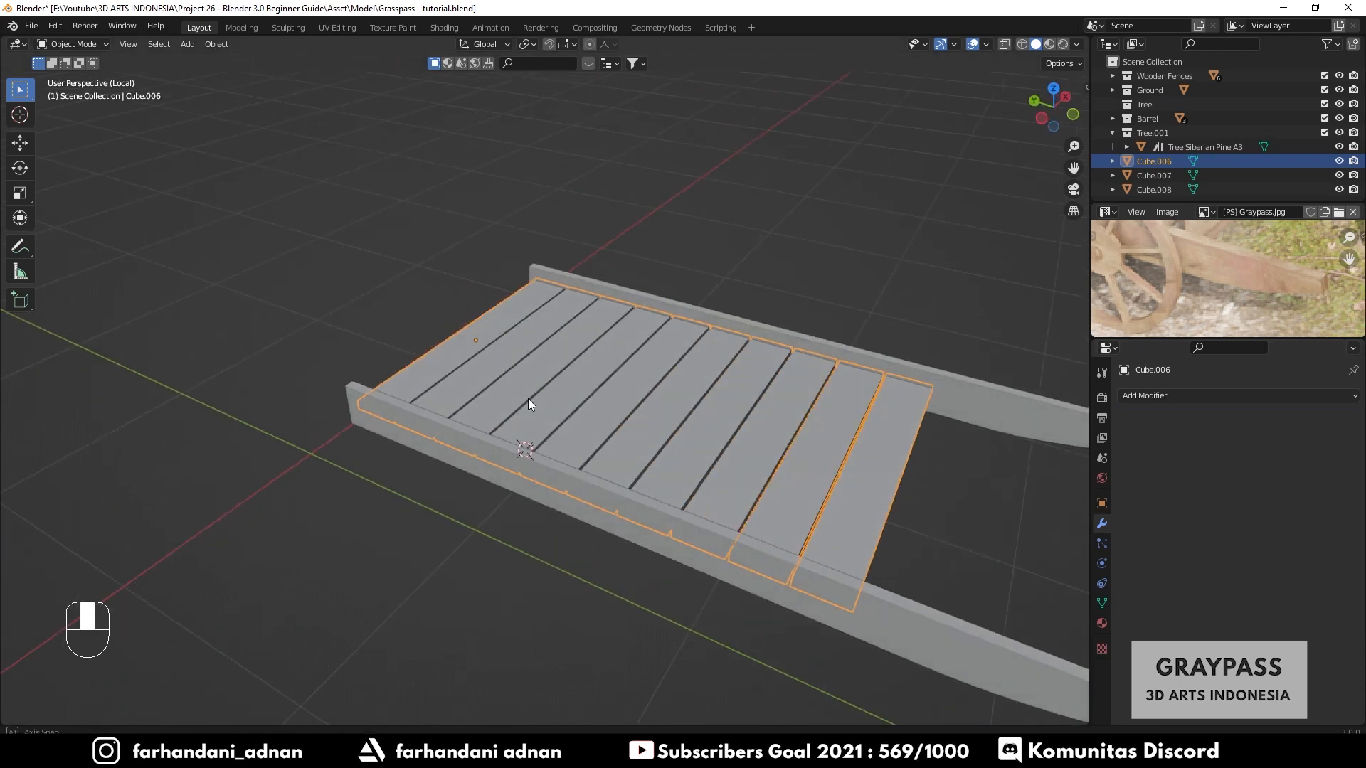
- Orbit around the cart bed to compare its planks with the reference image
key(a)
key(a)
middle_drag(681, 411, 546, 365)
key(Tab)
key(Tab)
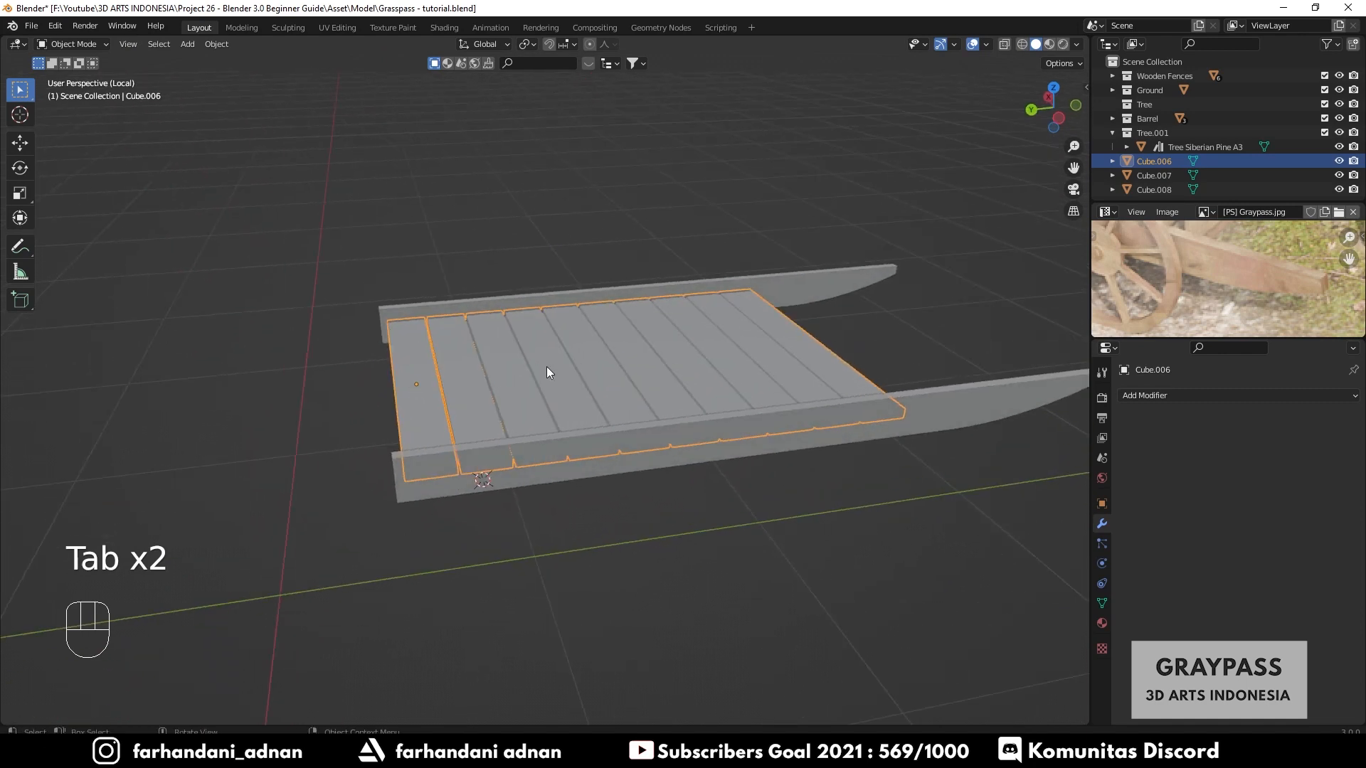
middle_drag(1247, 301, 1189, 306)
middle_drag(702, 361, 637, 410)
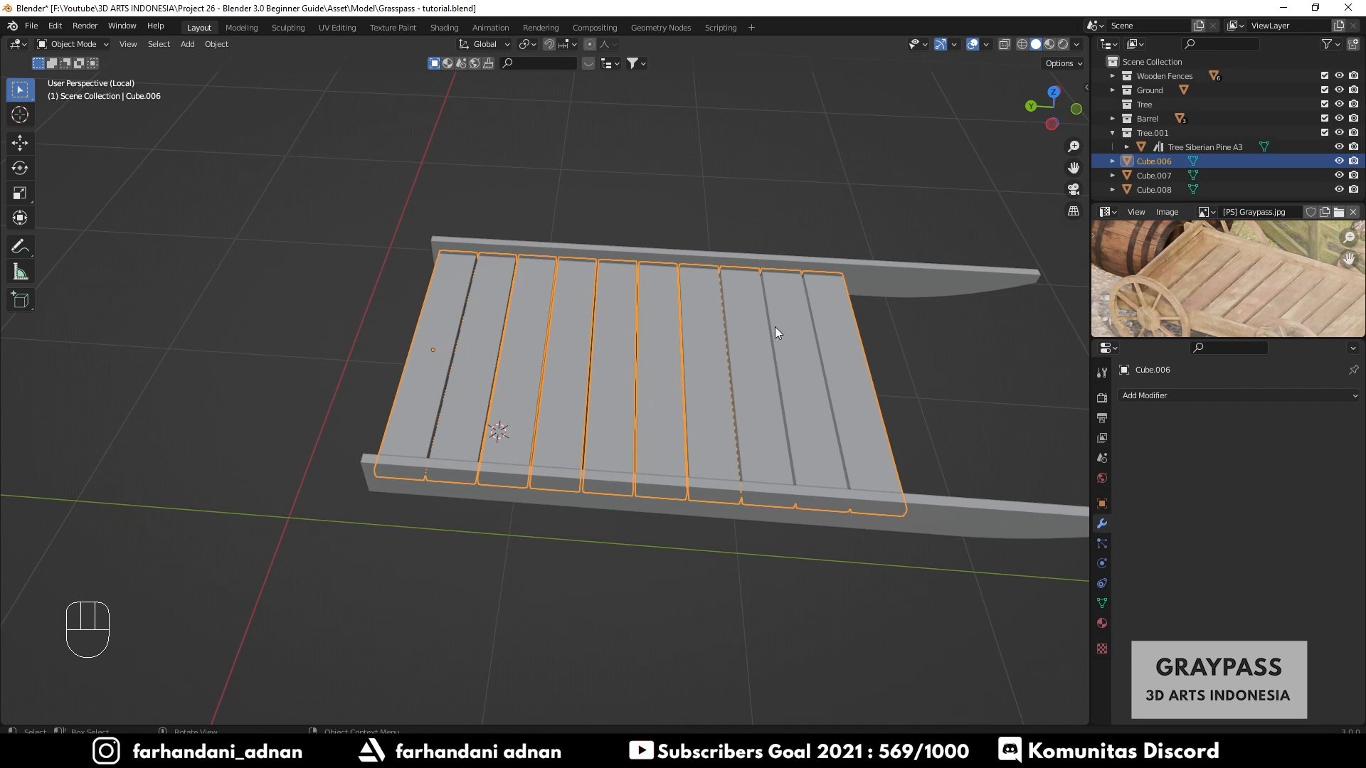
shift+middle_drag(507, 377, 580, 388)
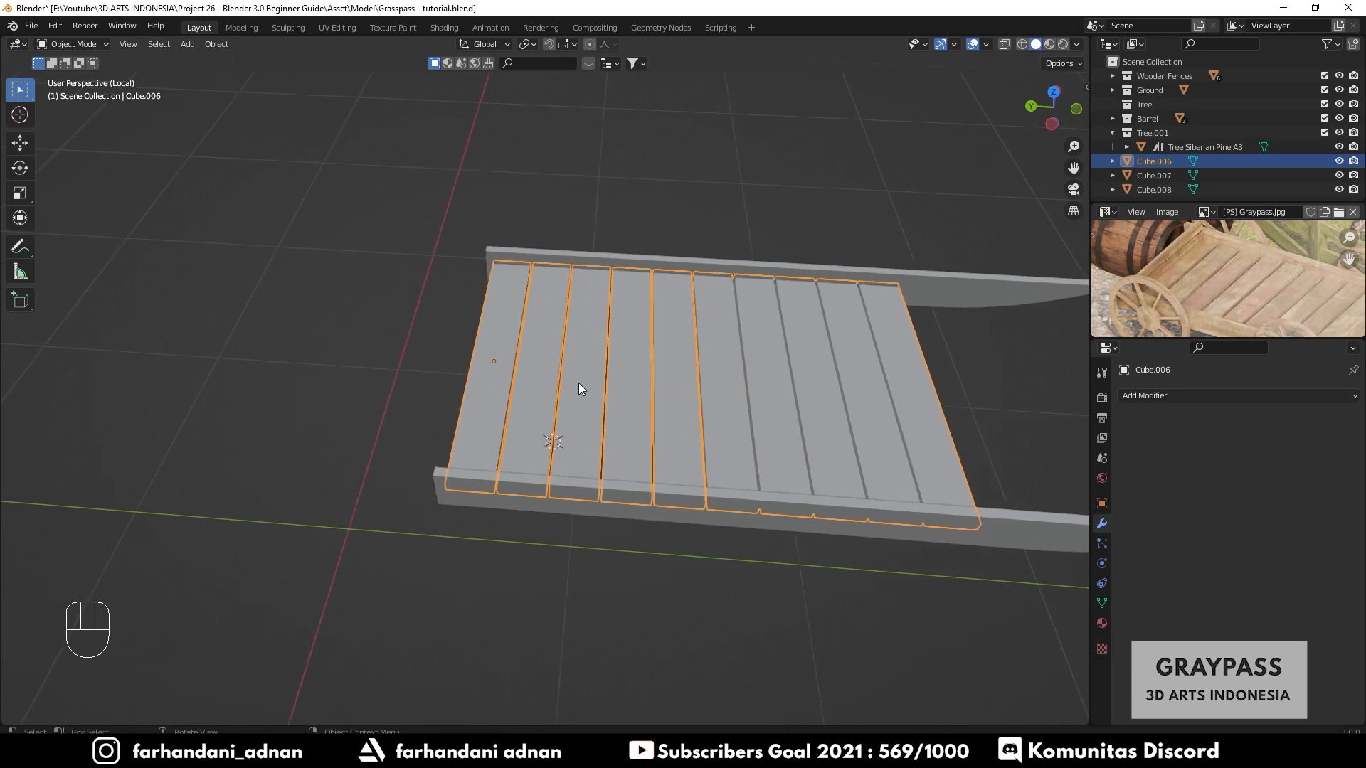
- In Edit Mode, select the end floor plank's linked faces and duplicate it 0.12382 m up along Z
key(Tab)
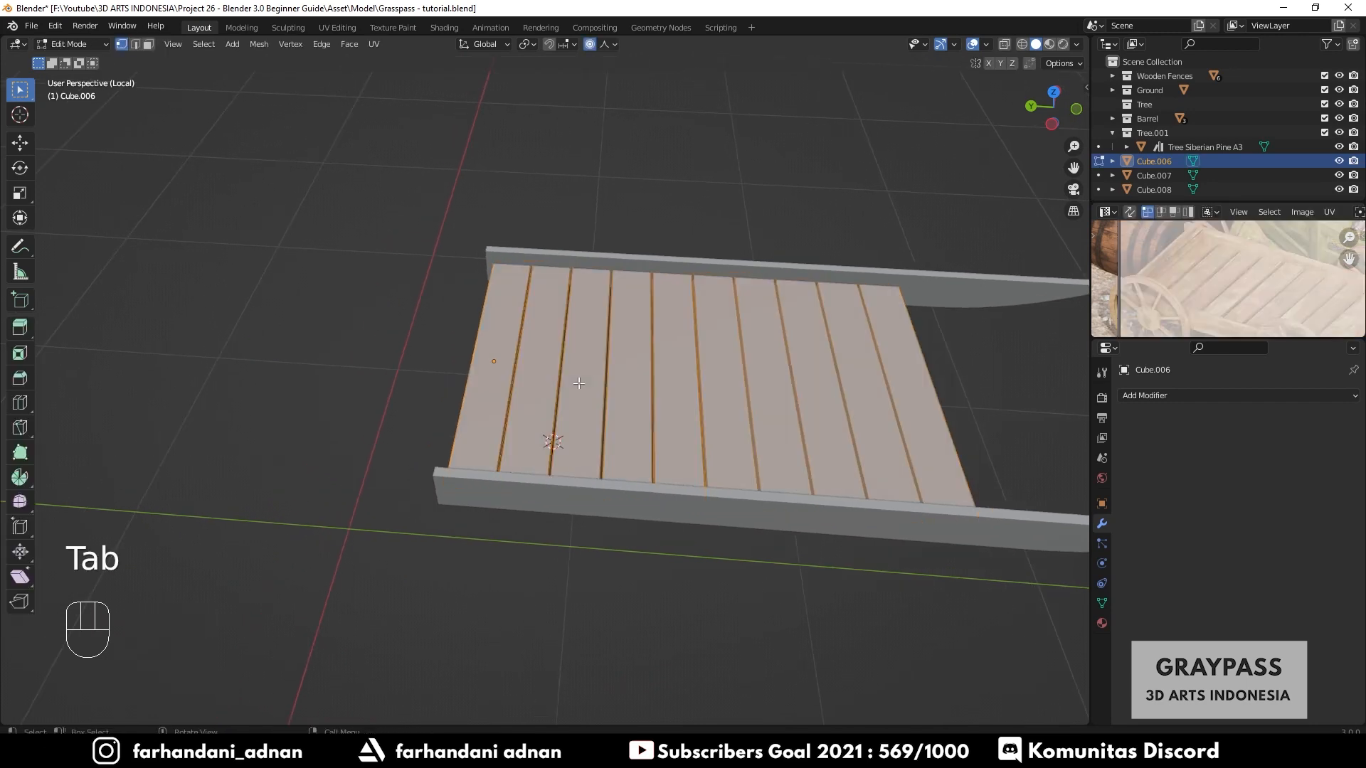
key(a)
key(a)
mouse_move(578, 383)
middle_down()
mouse_move(698, 353)
mouse_move(447, 407)
mouse_move(545, 407)
mouse_move(658, 380)
mouse_move(598, 402)
middle_up()
key(3)
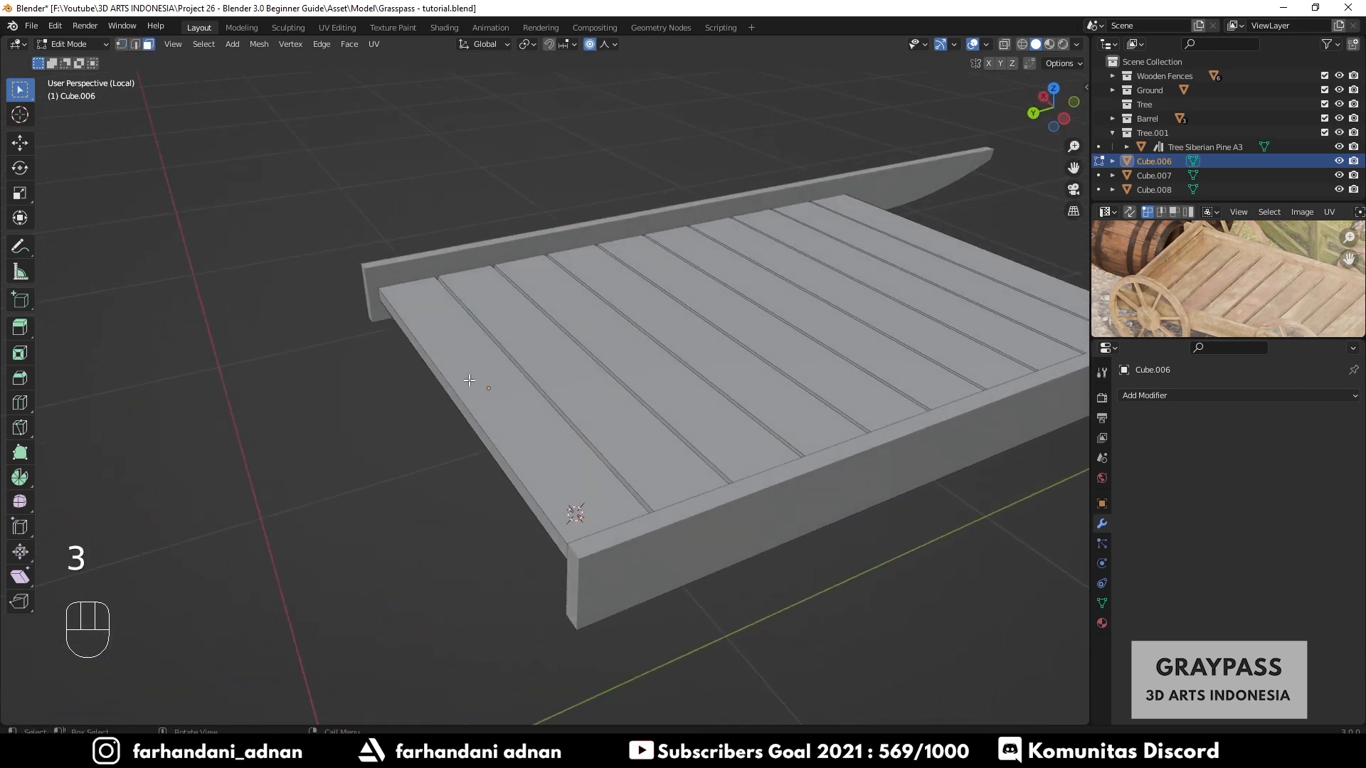
key(l)
middle_drag(470, 380, 664, 365)
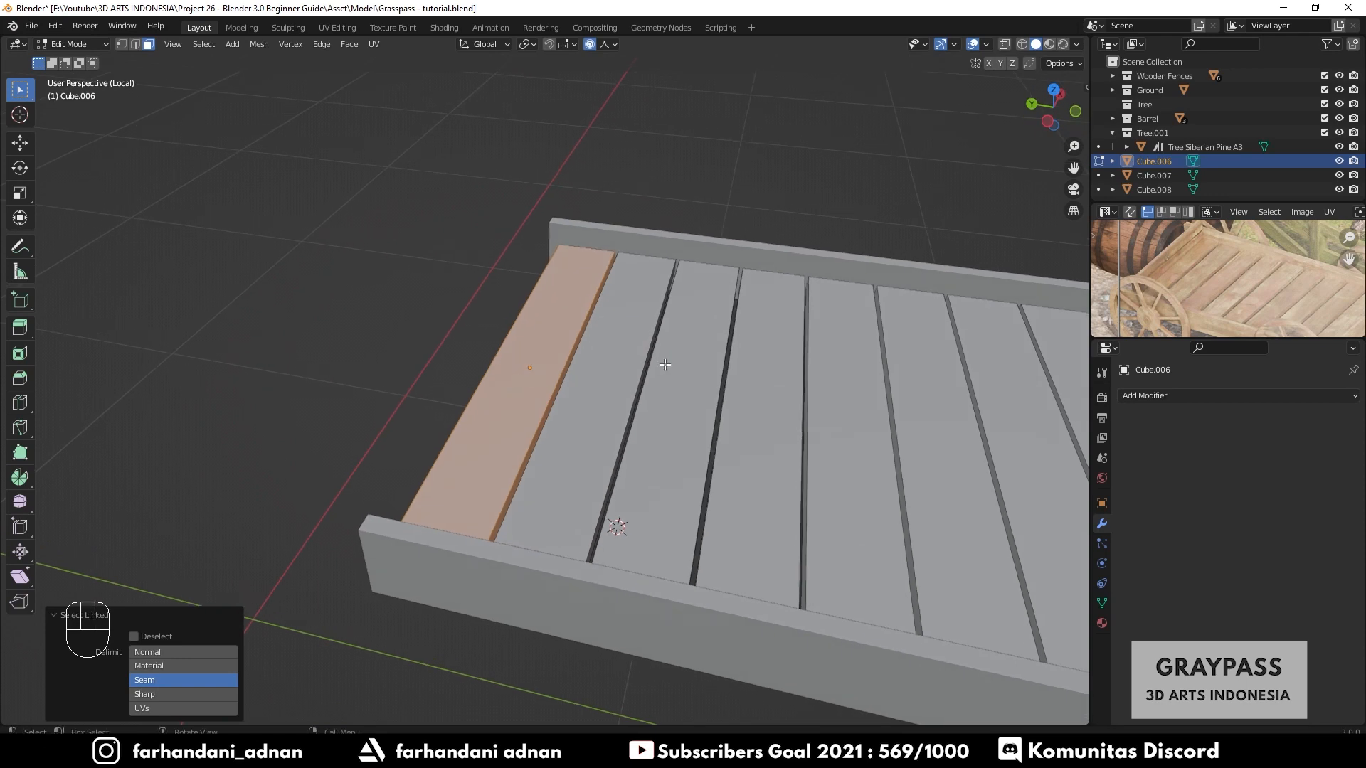
key(shift+d)
key(z)
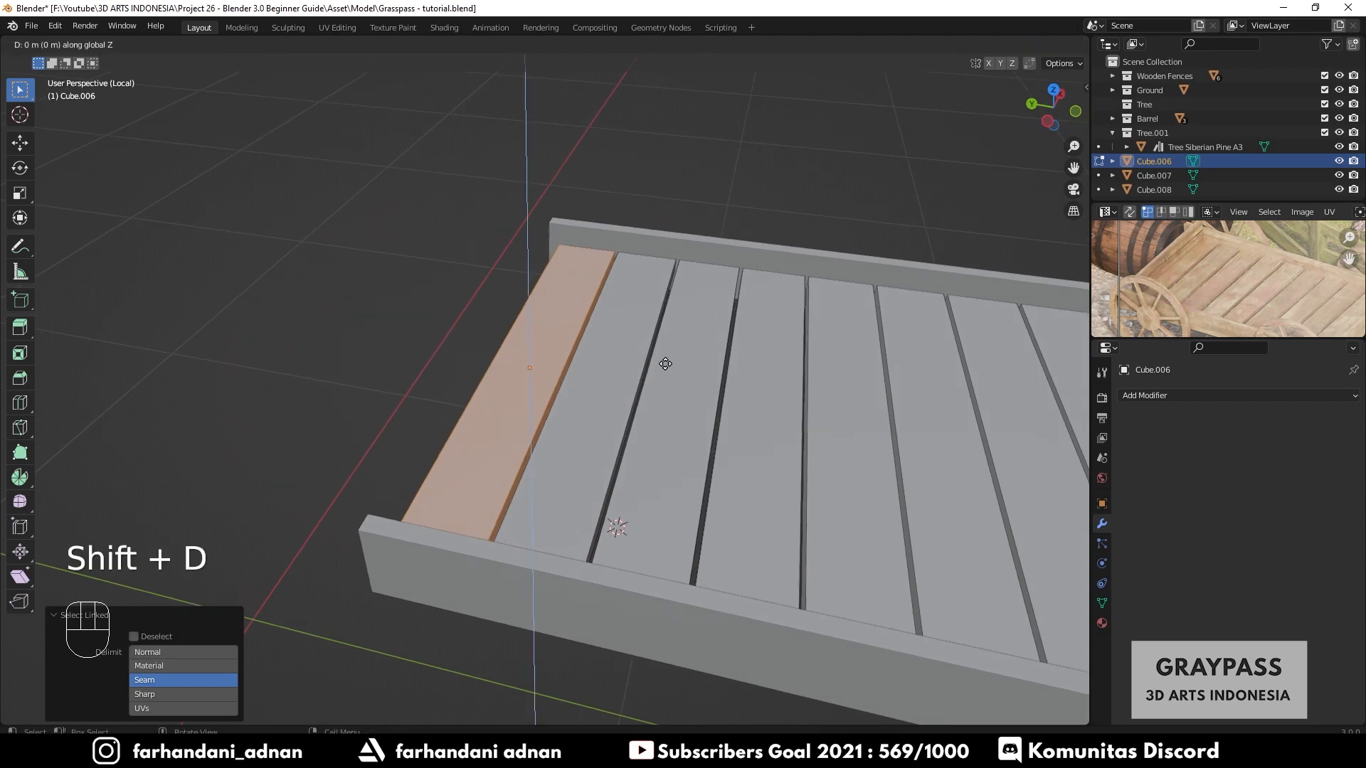
click(667, 332)
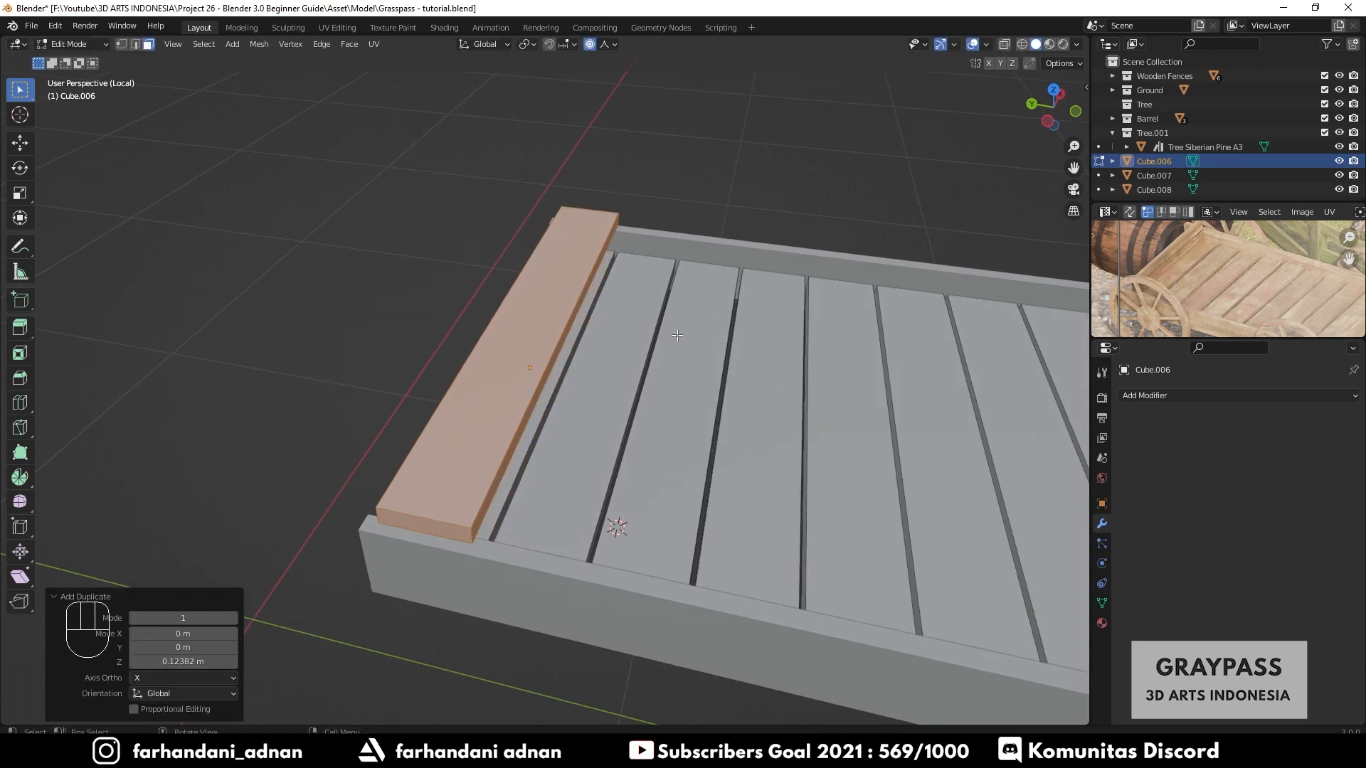
middle_drag(677, 335, 568, 346)
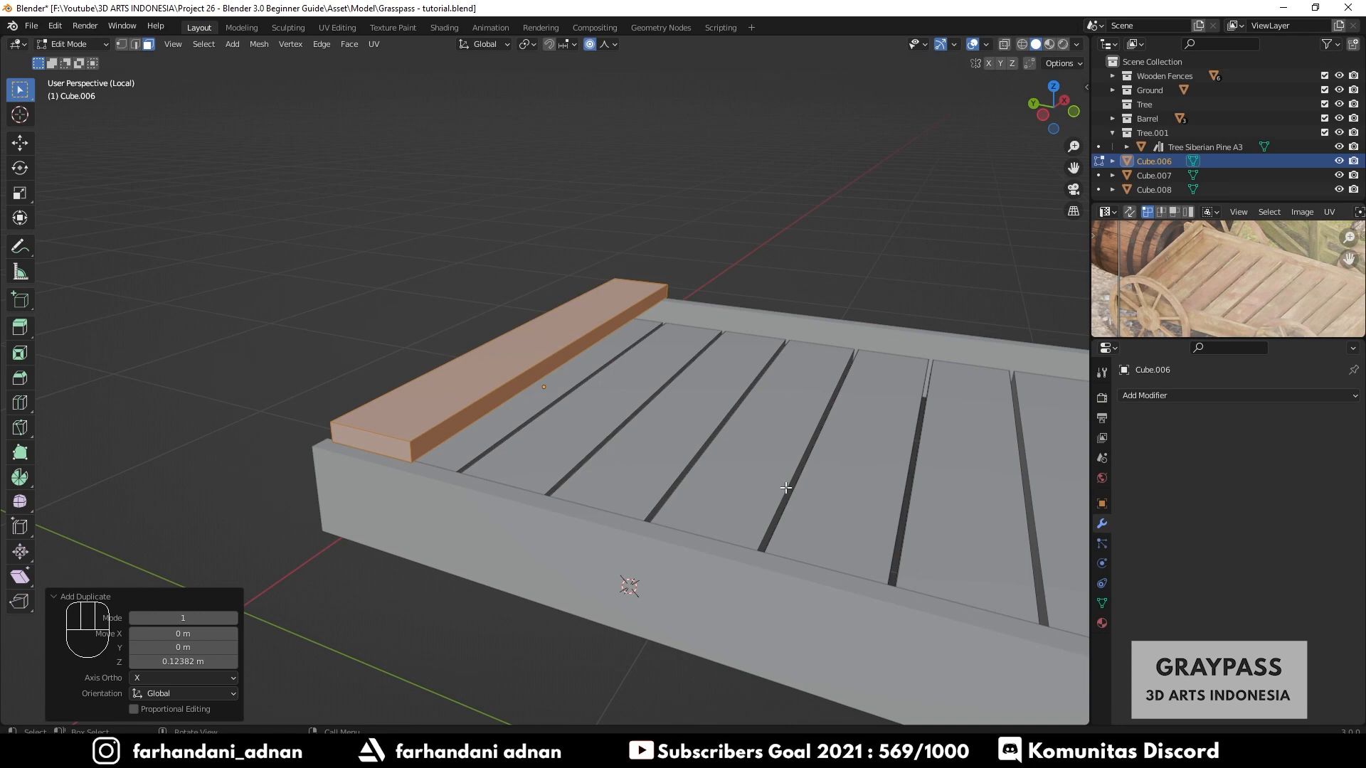
middle_drag(734, 446, 685, 445)
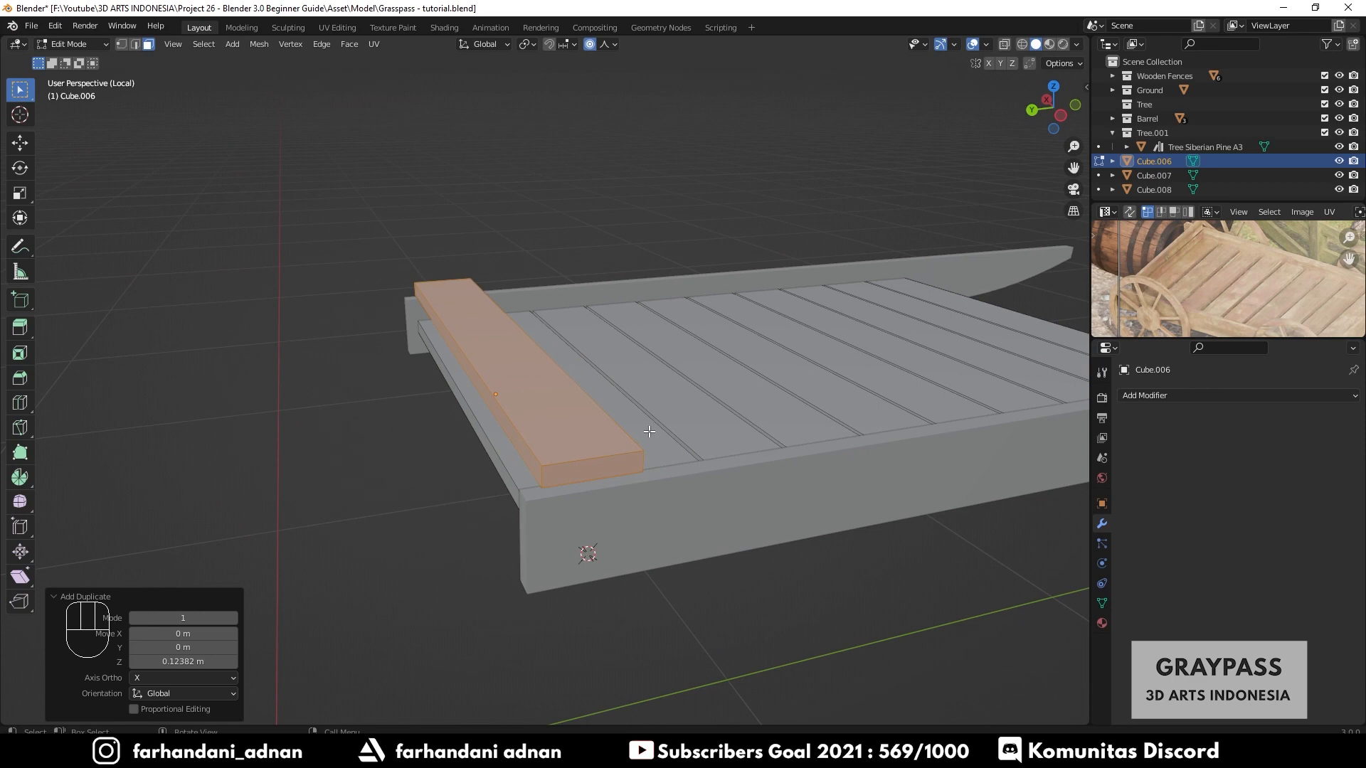
key(g)
right_click(693, 367)
key(g)
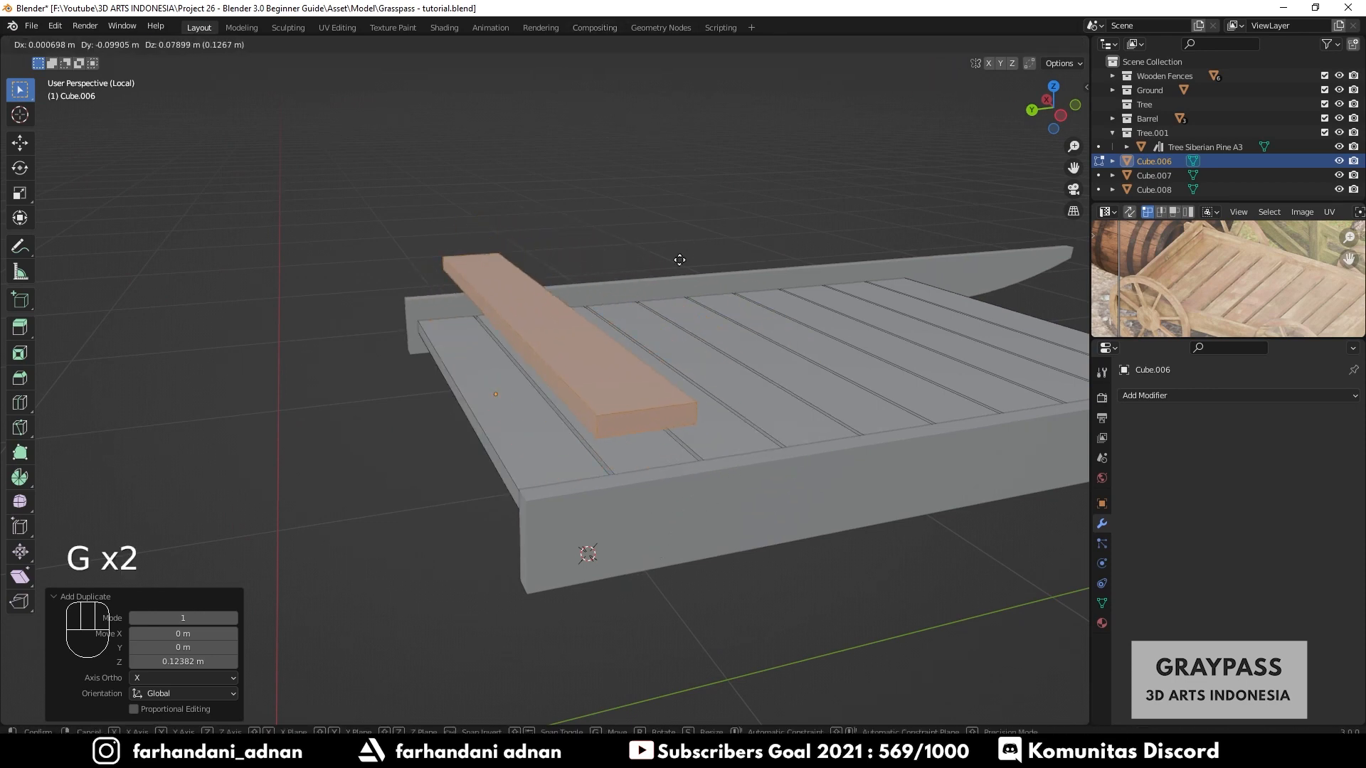
right_click(682, 254)
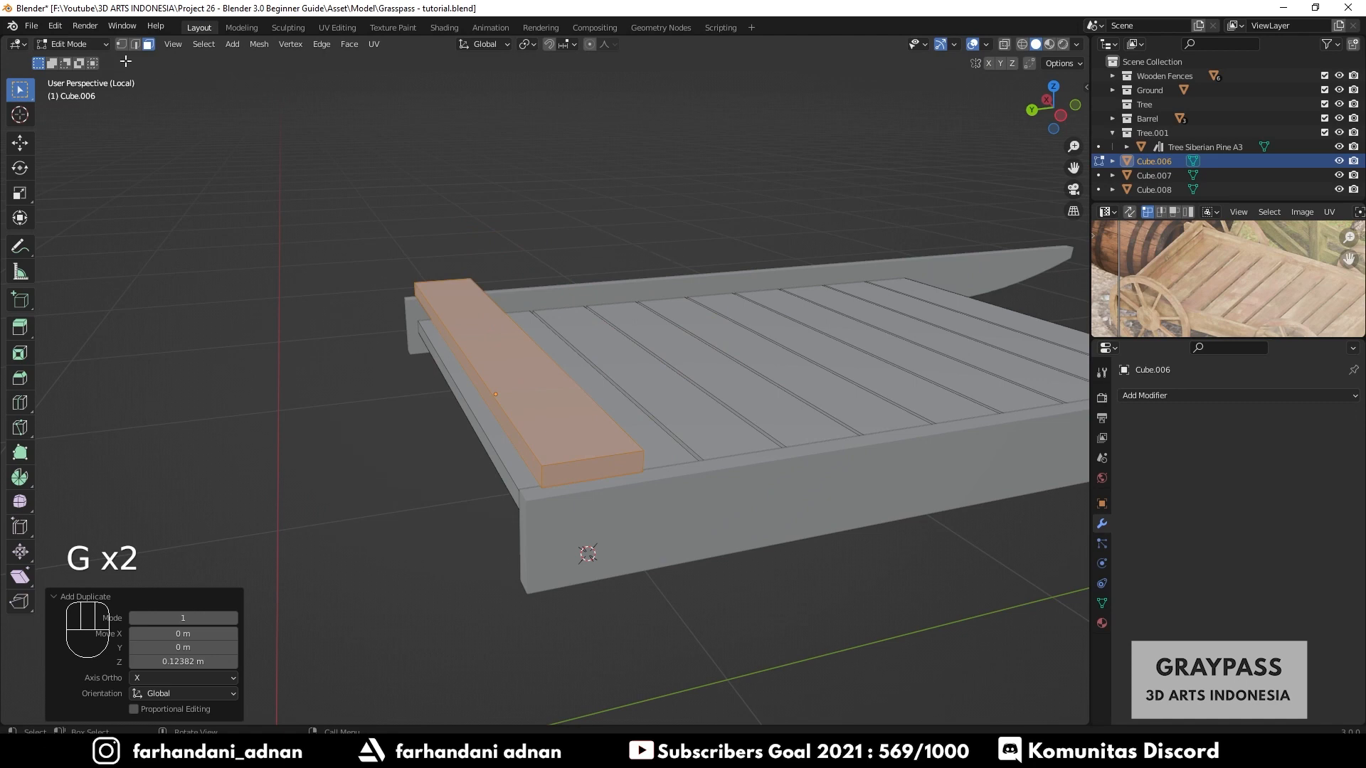
- Separate the duplicated raised plank from the floor planks into its own object
click(78, 46)
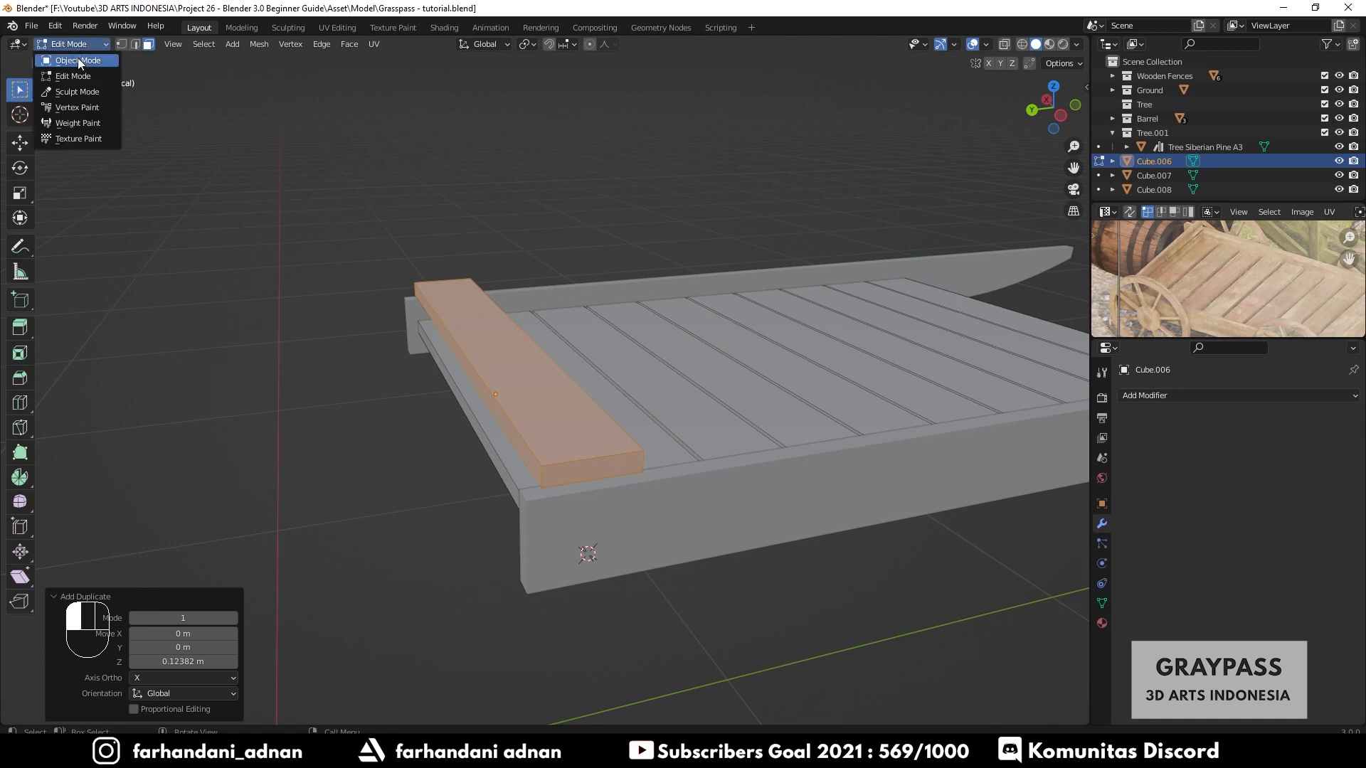
click(78, 59)
click(586, 224)
middle_drag(667, 338, 720, 320)
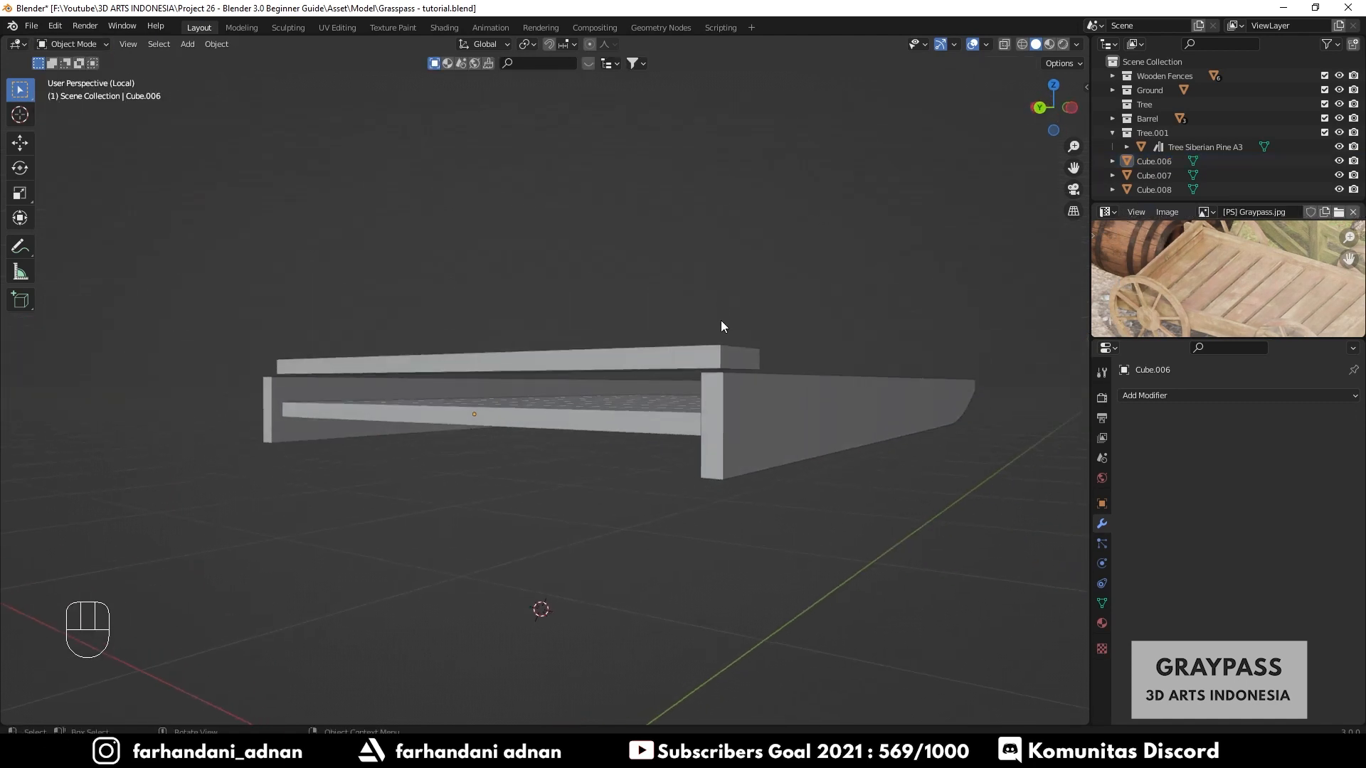
click(676, 360)
middle_drag(620, 364, 671, 343)
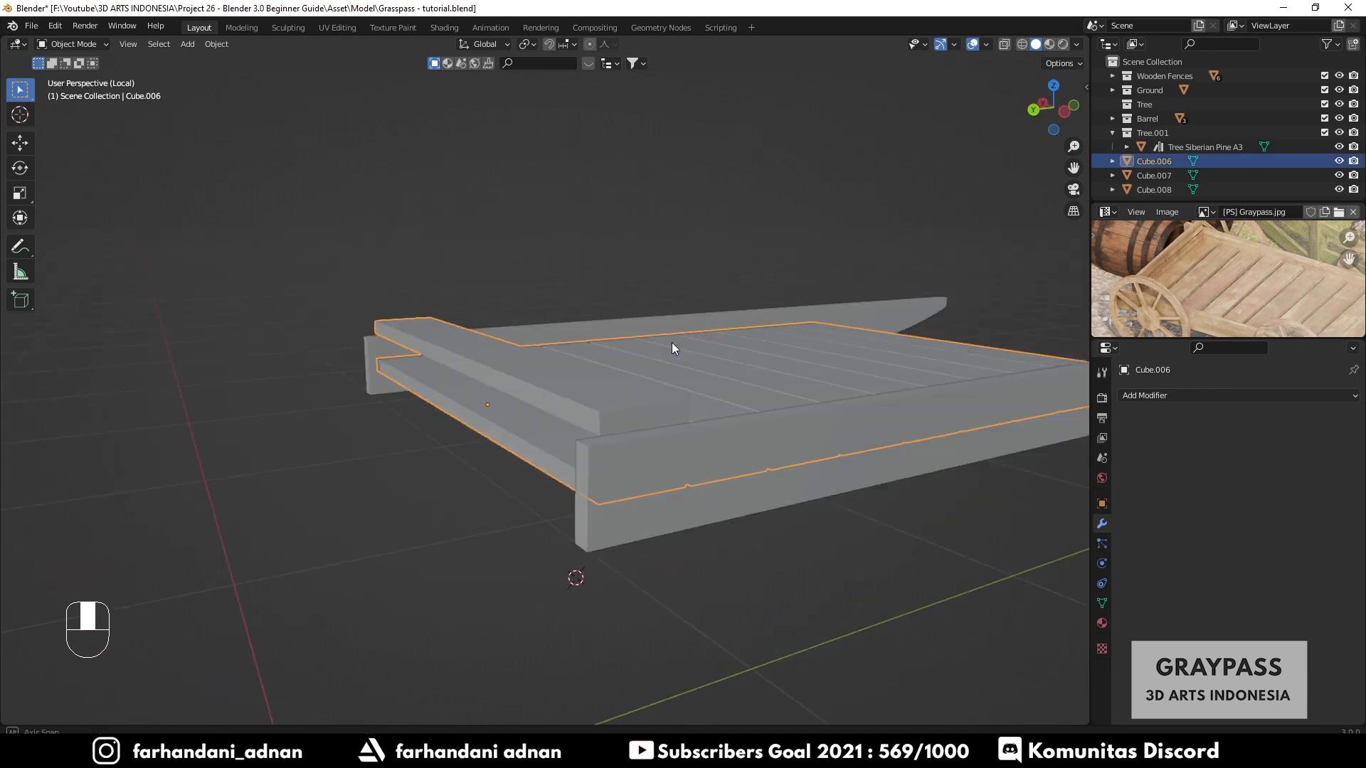
scroll(604, 361, up, 4)
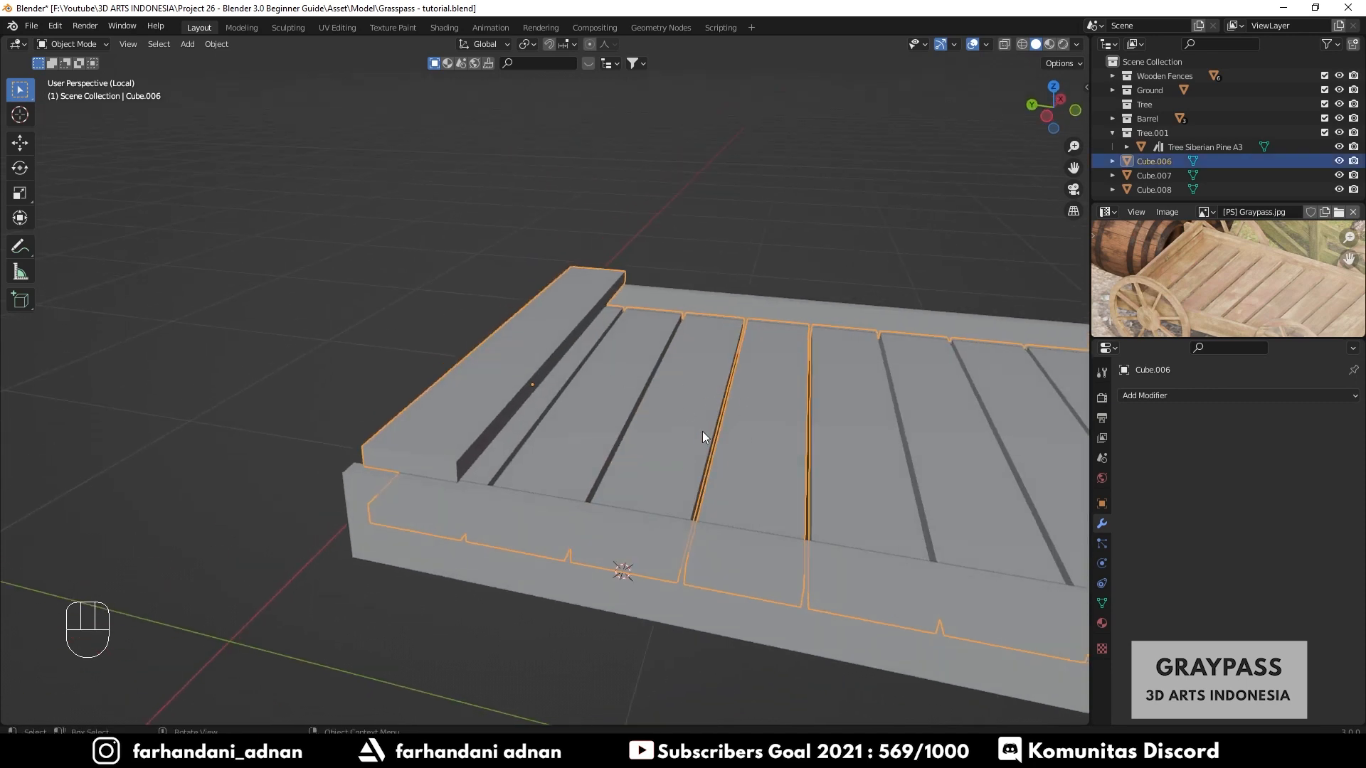
middle_drag(728, 420, 638, 387)
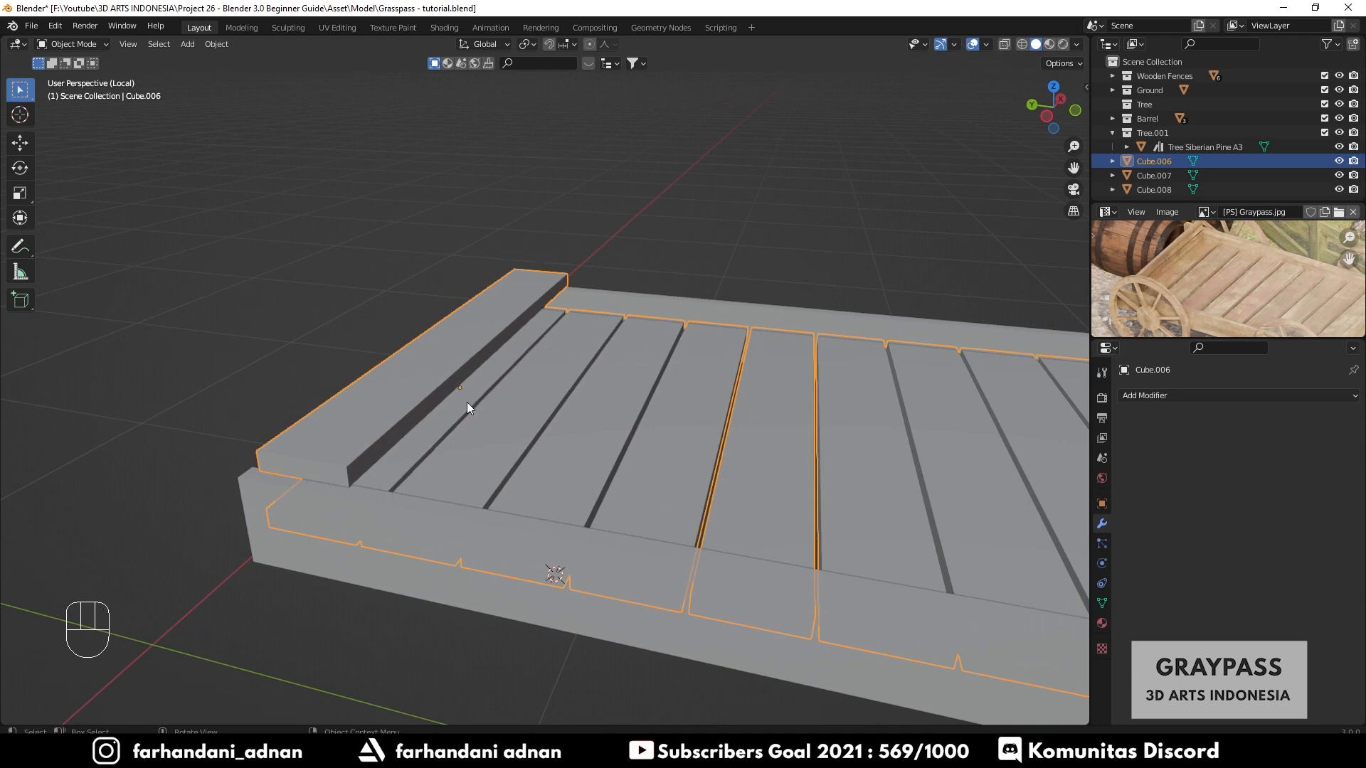
middle_drag(466, 403, 596, 400)
key(Tab)
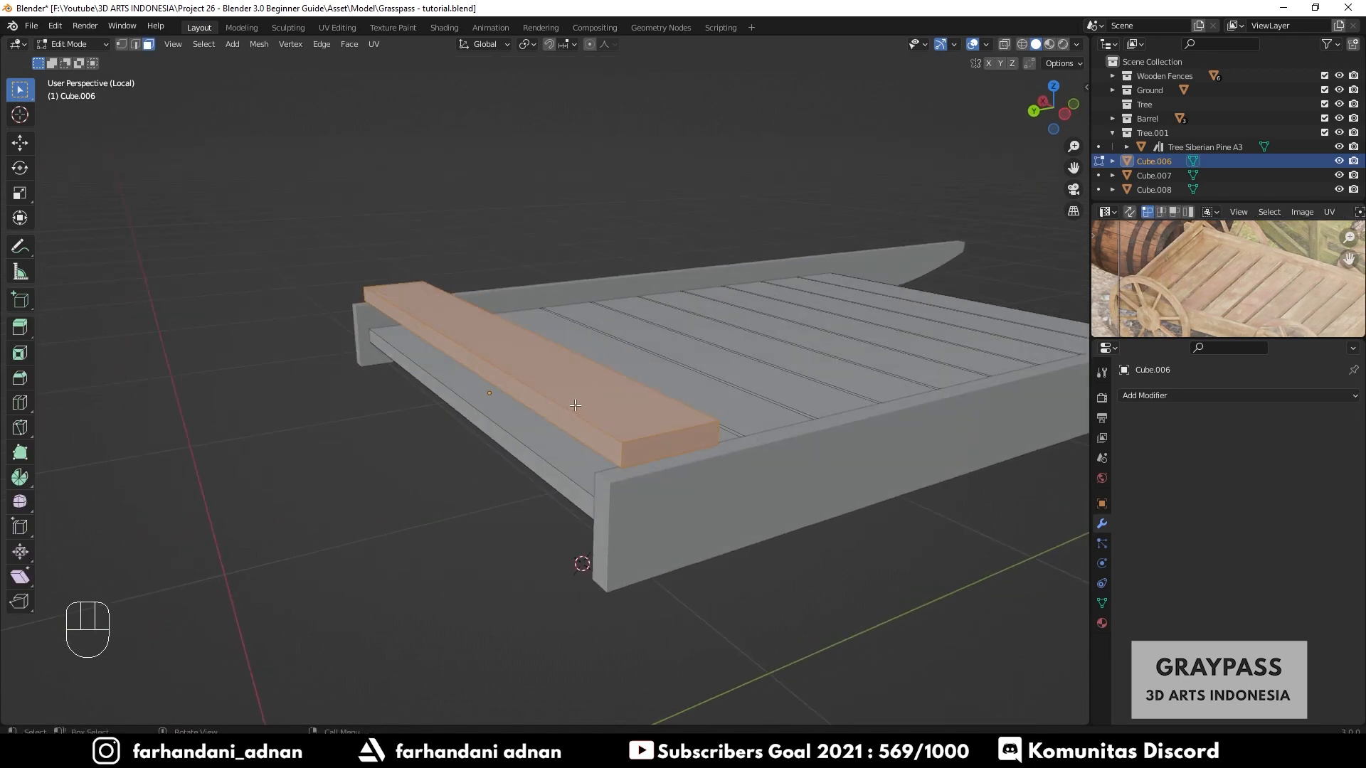
key(p)
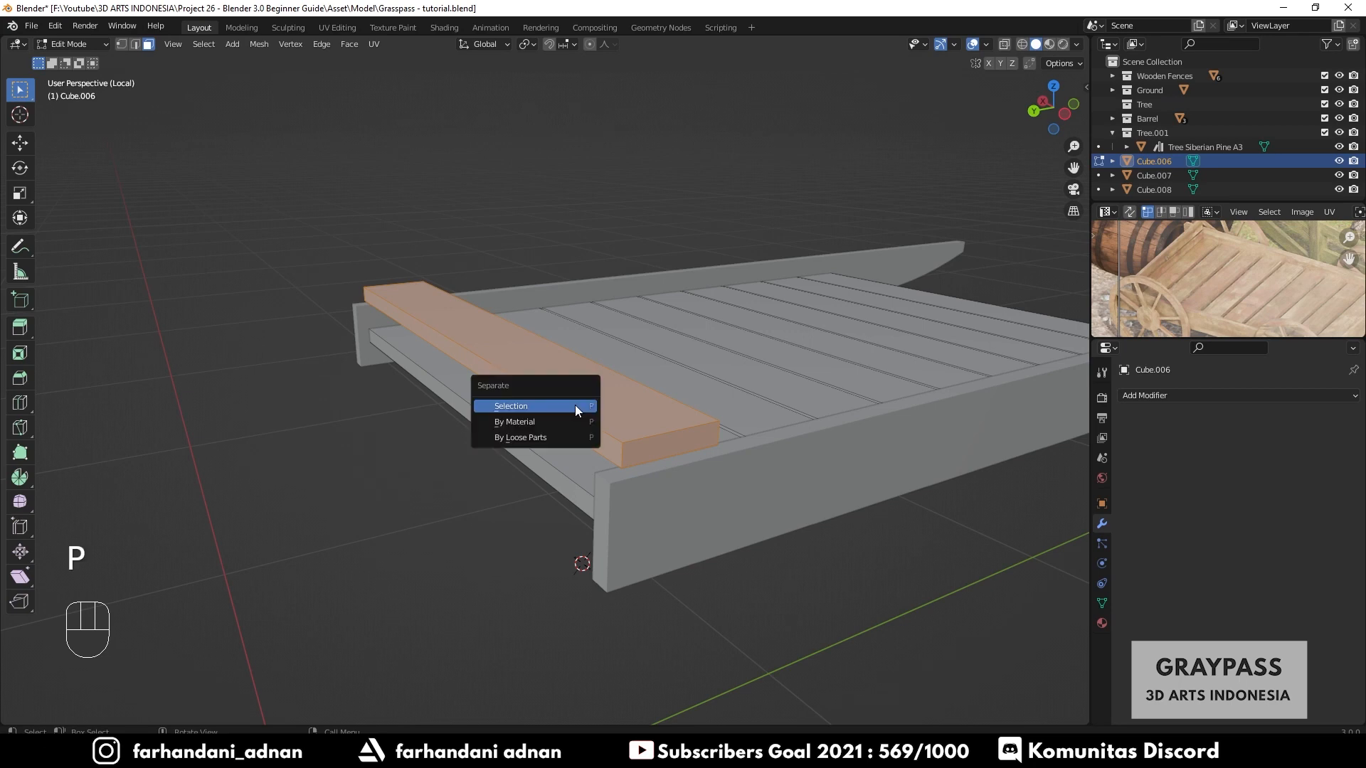
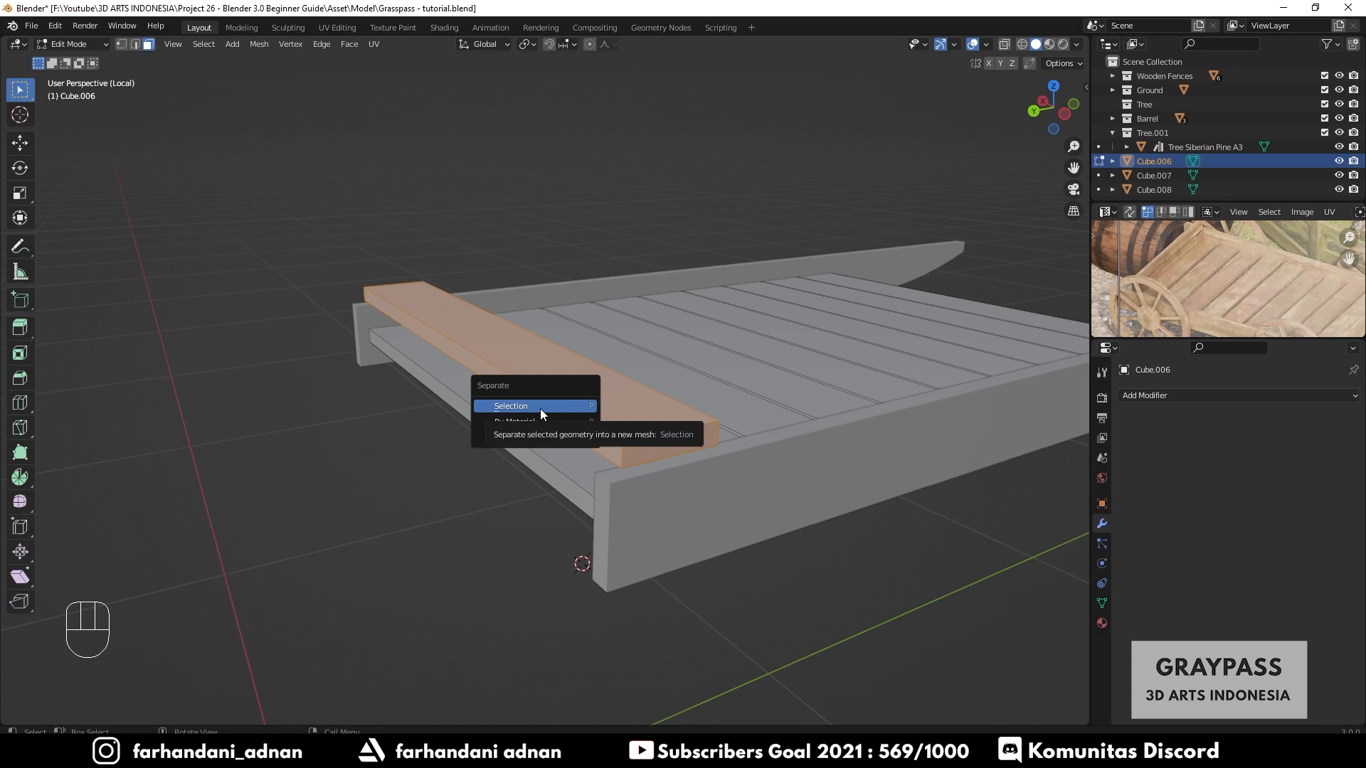
- Separate the selected raised plank into its own object and leave Edit Mode
click(576, 407)
middle_drag(576, 407, 727, 329)
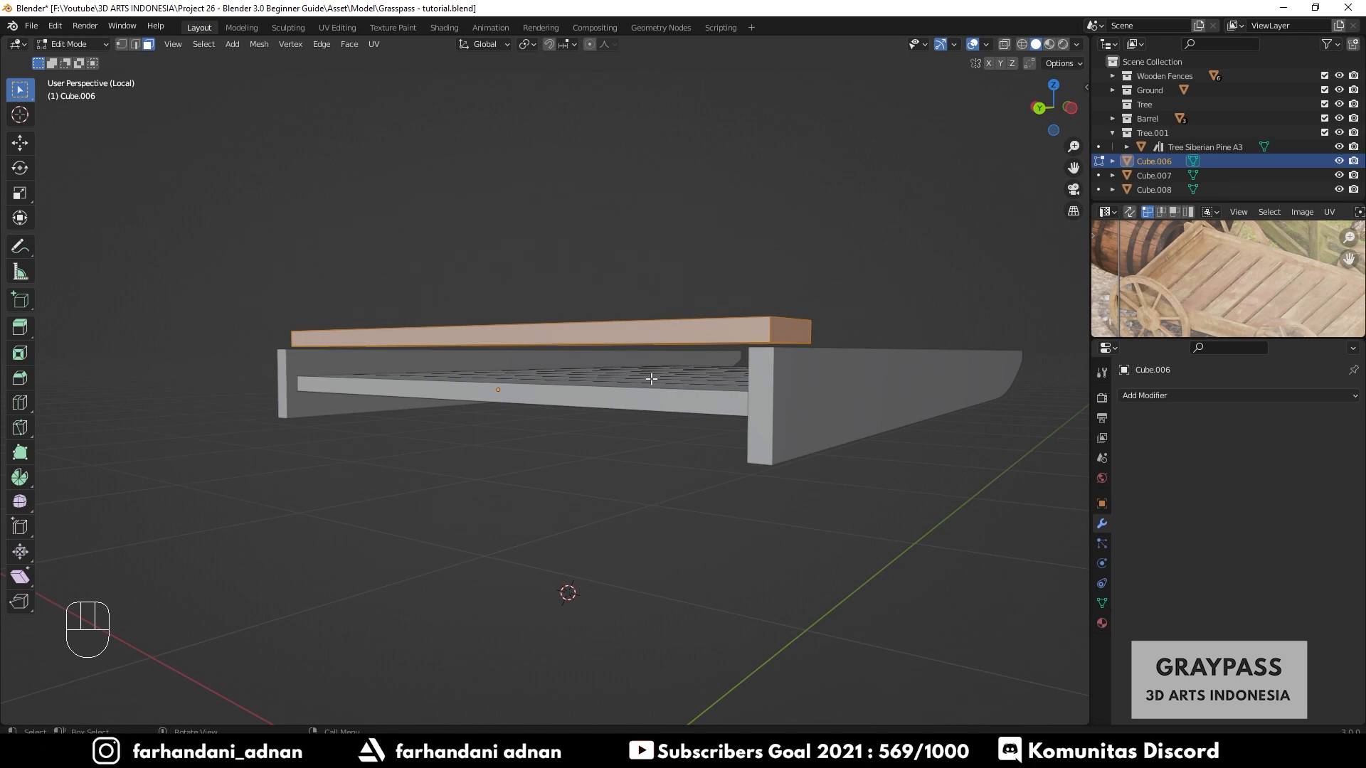
middle_drag(652, 377, 652, 390)
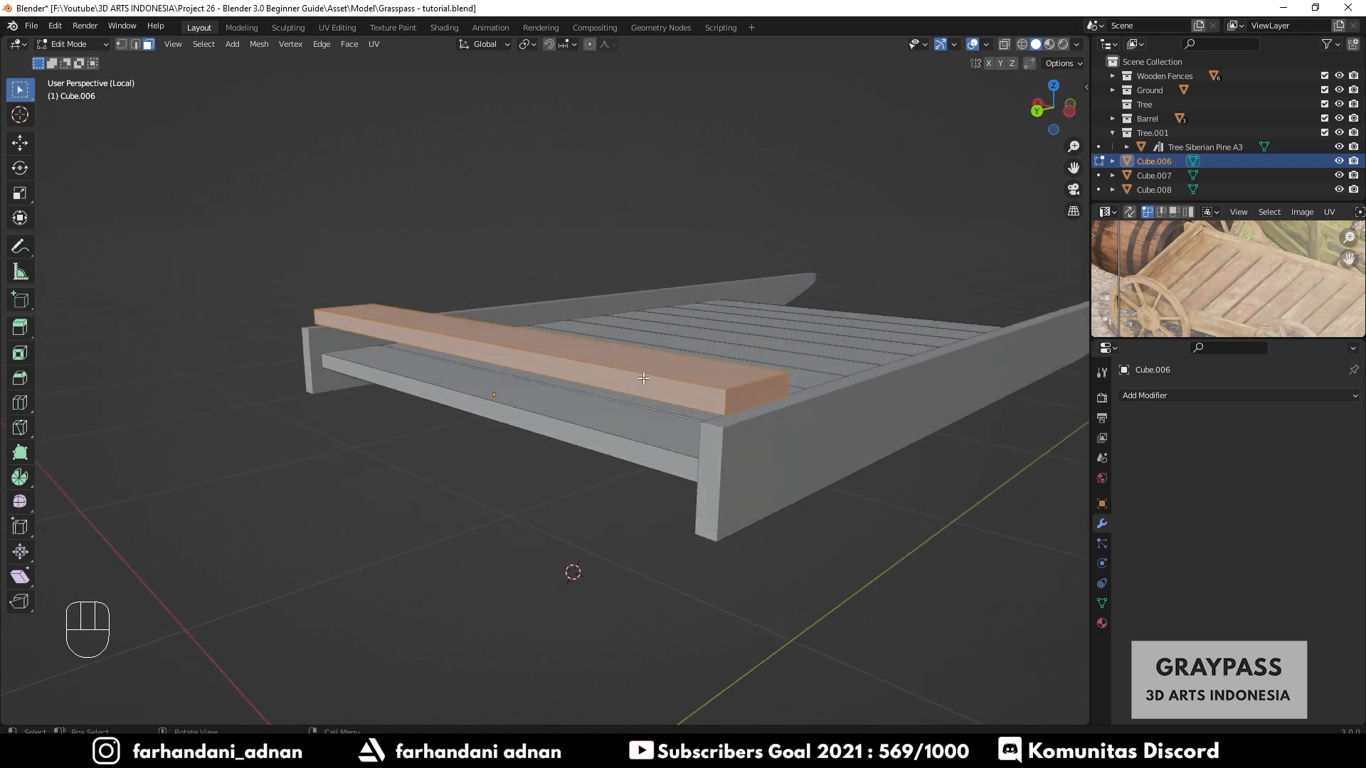
key(p)
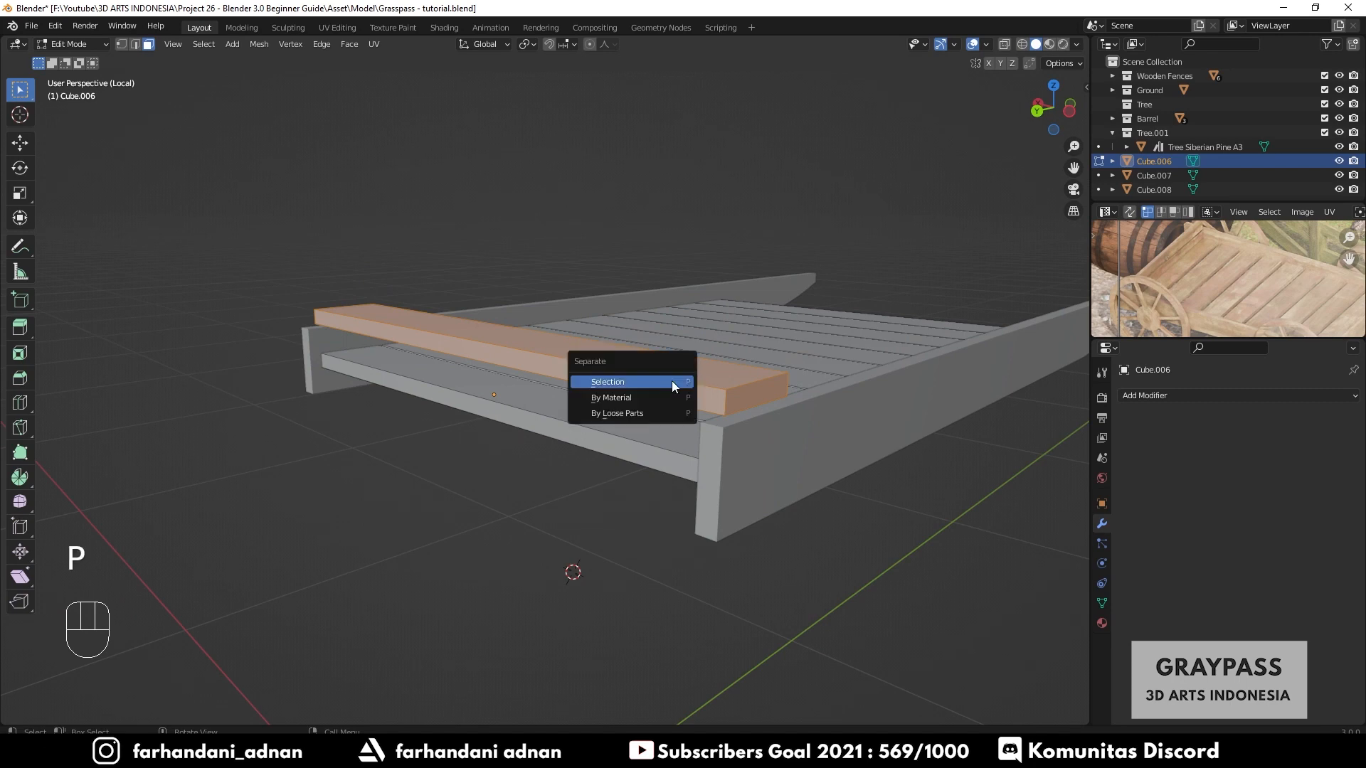
click(671, 382)
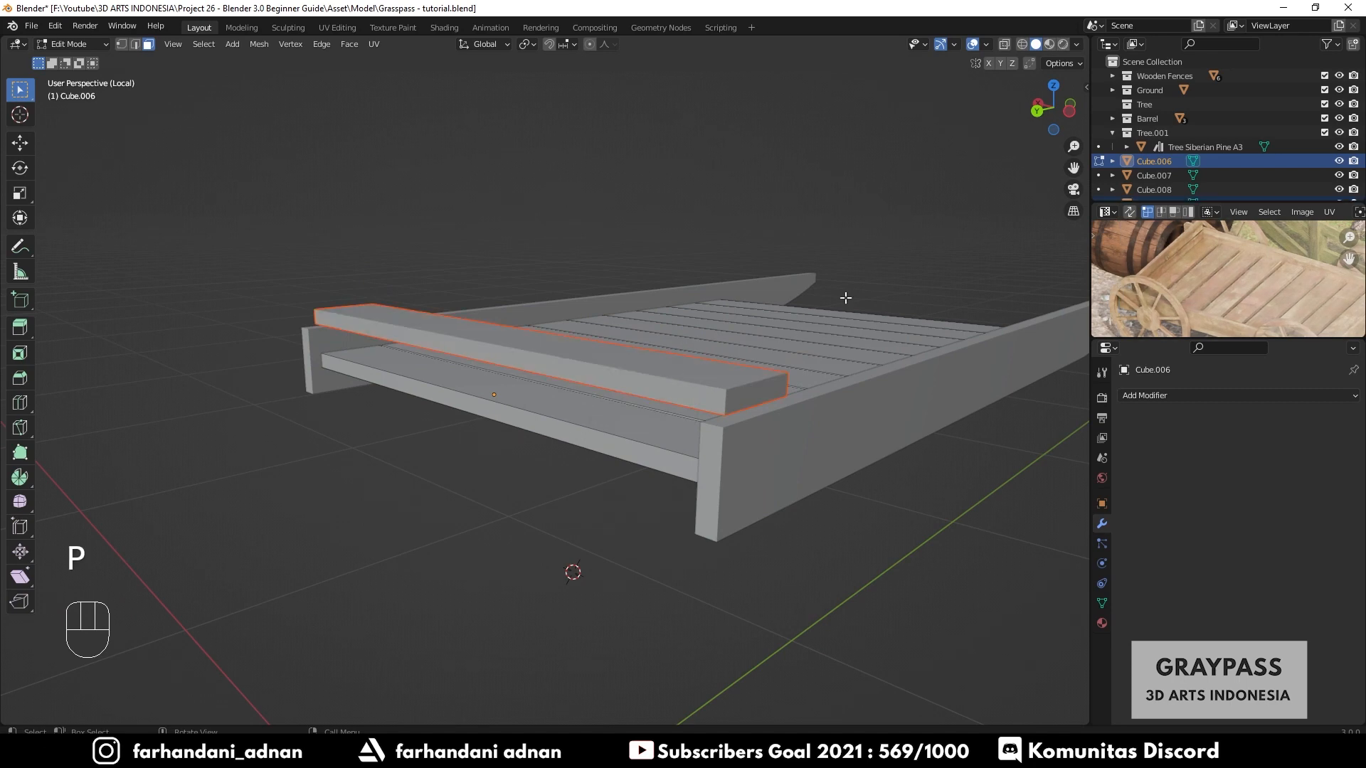
key(Tab)
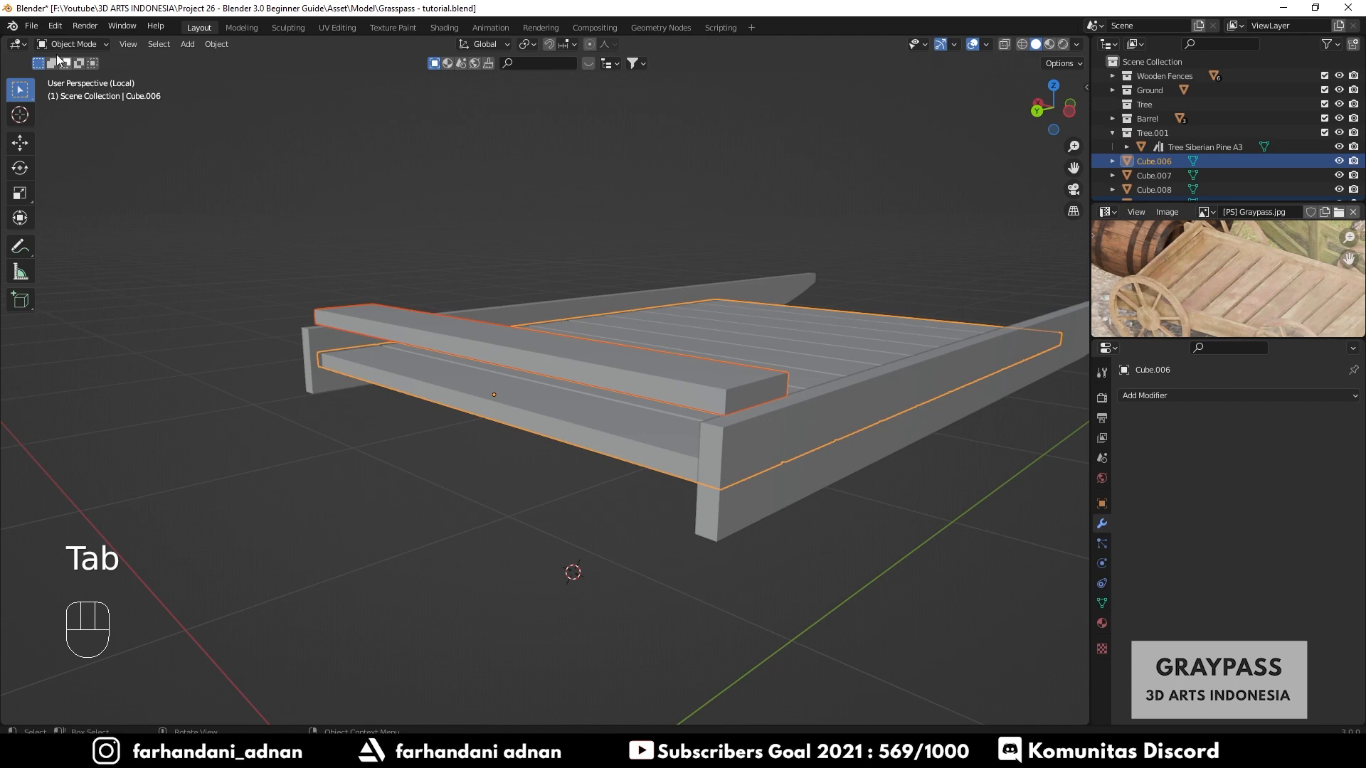
- Select the separated plank and set its origin to its geometry
click(859, 192)
click(807, 357)
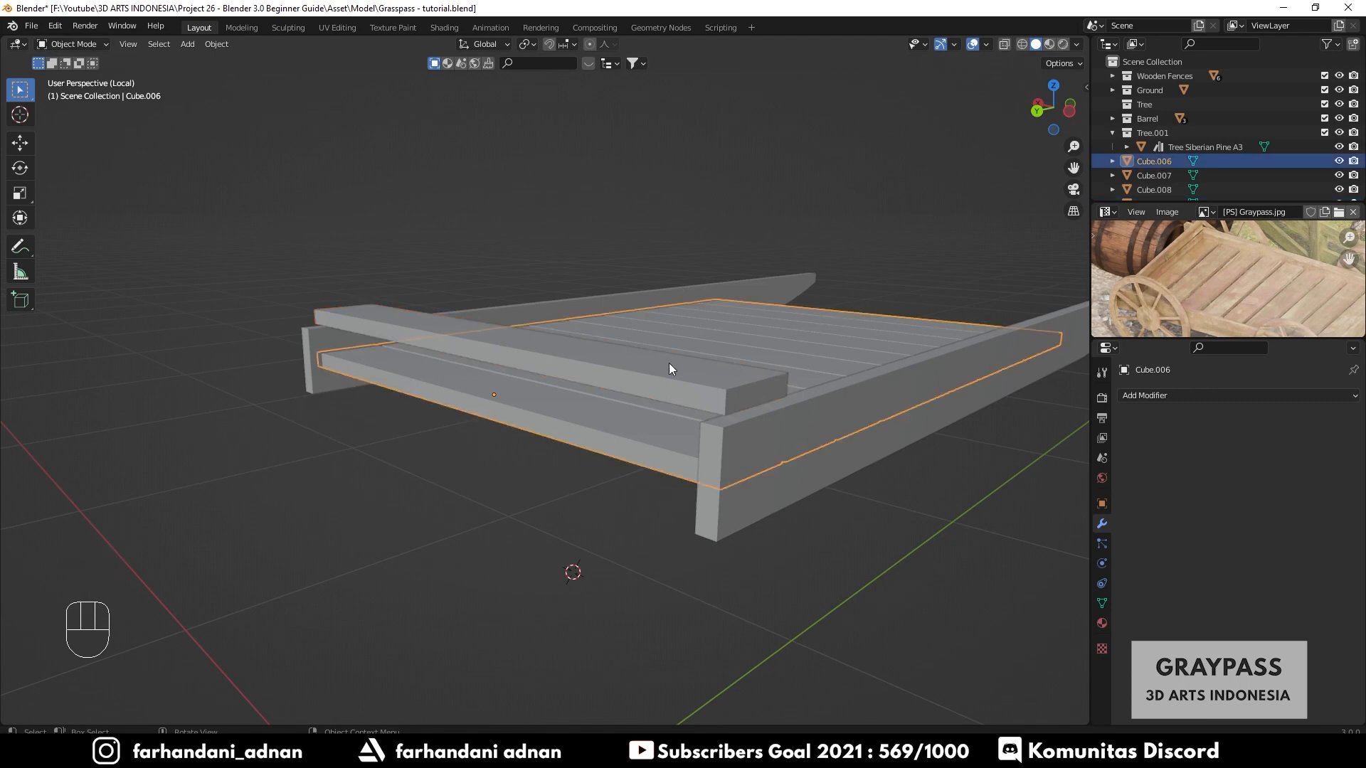
click(640, 367)
key(g)
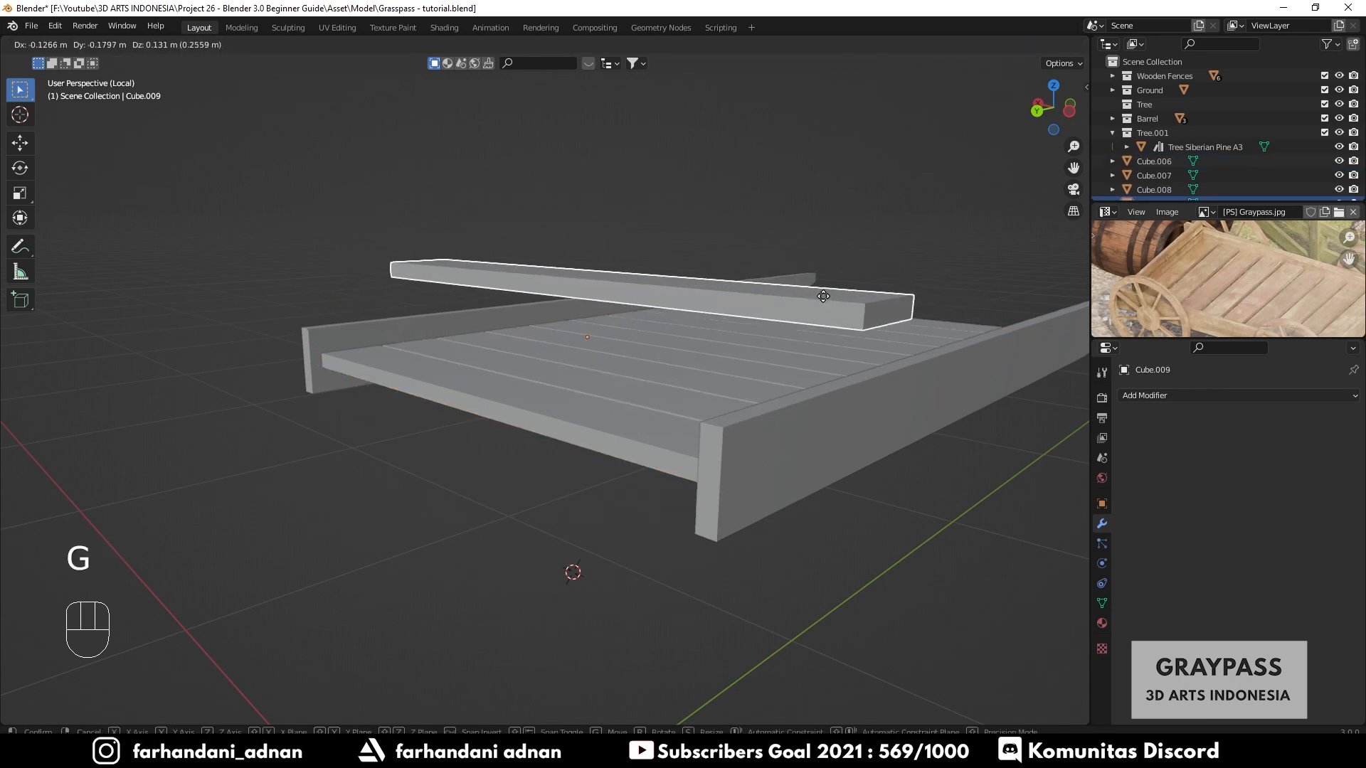
right_click(693, 361)
right_click(680, 370)
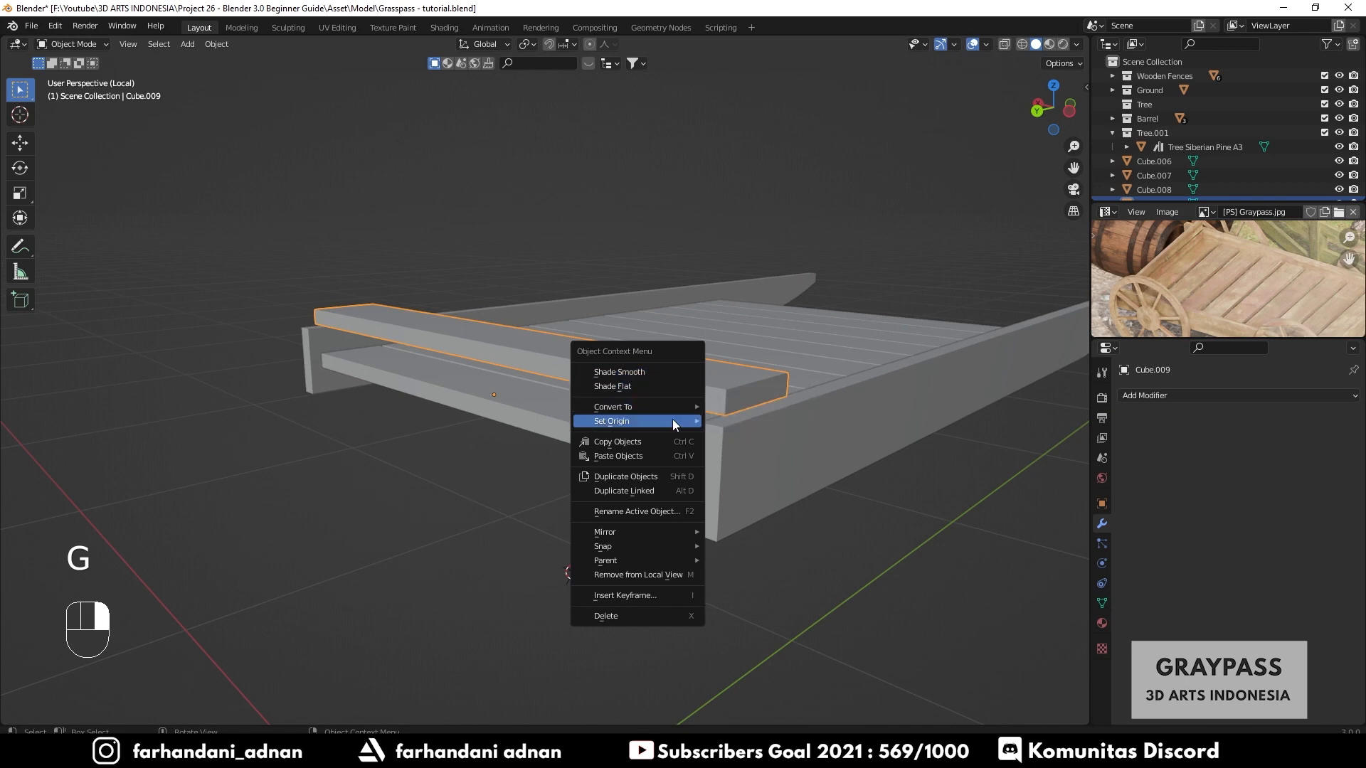
mouse_move(673, 420)
click(748, 434)
- Rotate the separated plank 90° about the X axis so it stands upright
middle_drag(829, 256, 612, 365)
text(r)
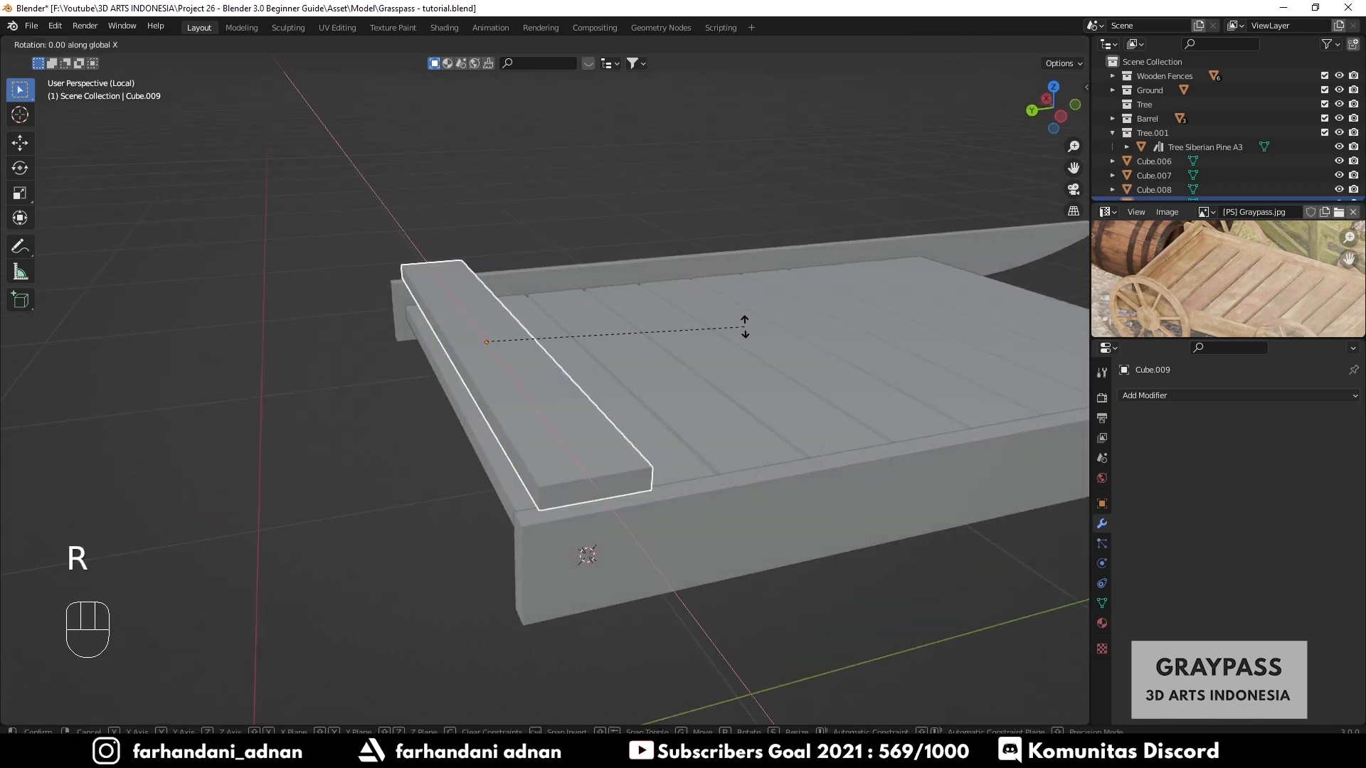
text(90)
key(Return)
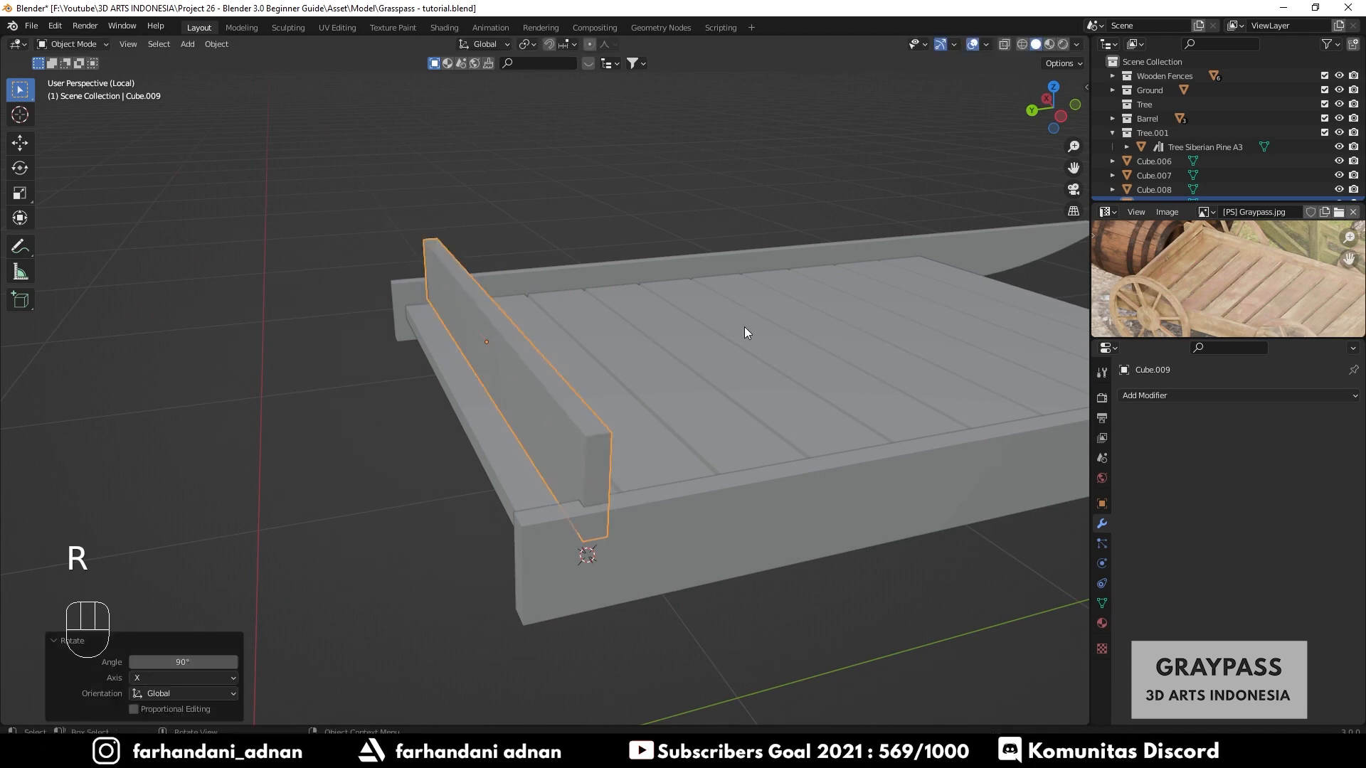
- Move the upright plank along Y to the end of the cart bed and reselect it
key(g)
key(y)
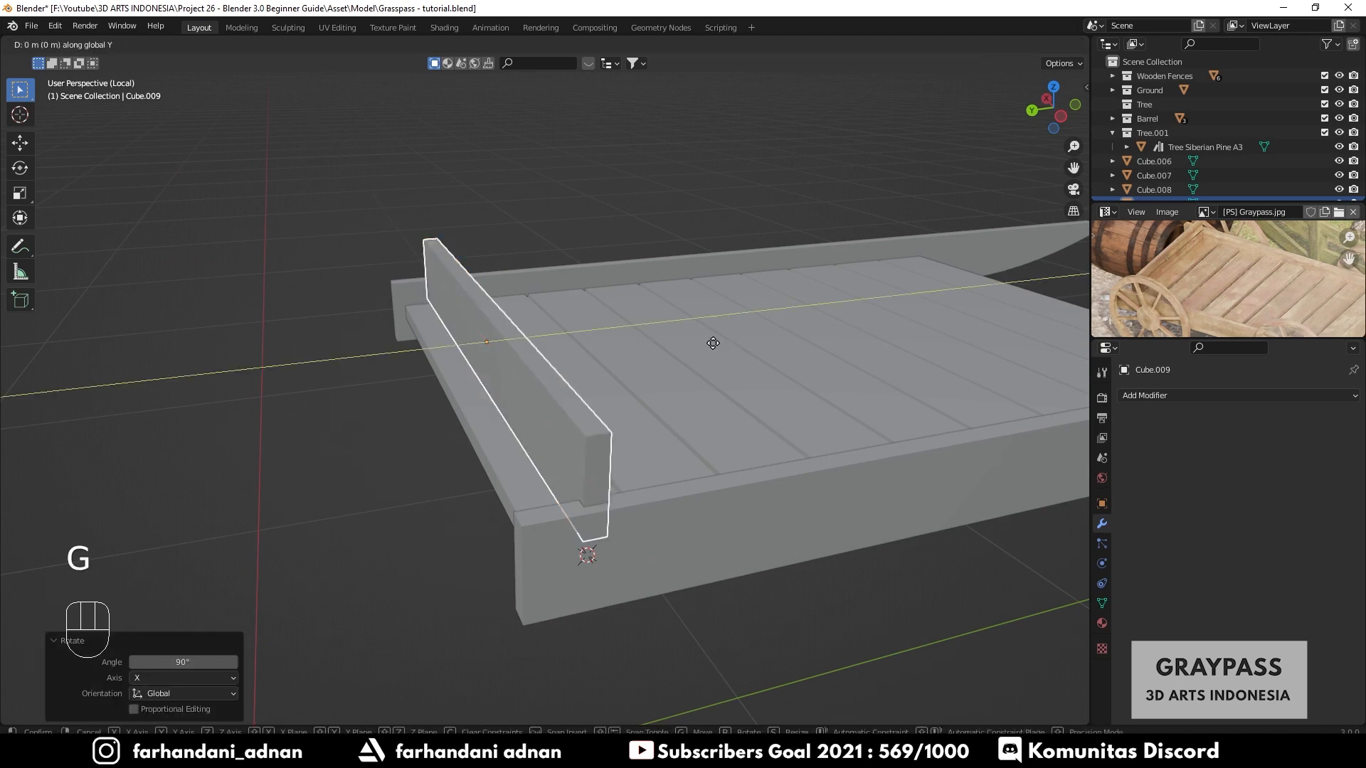
click(470, 341)
key(a)
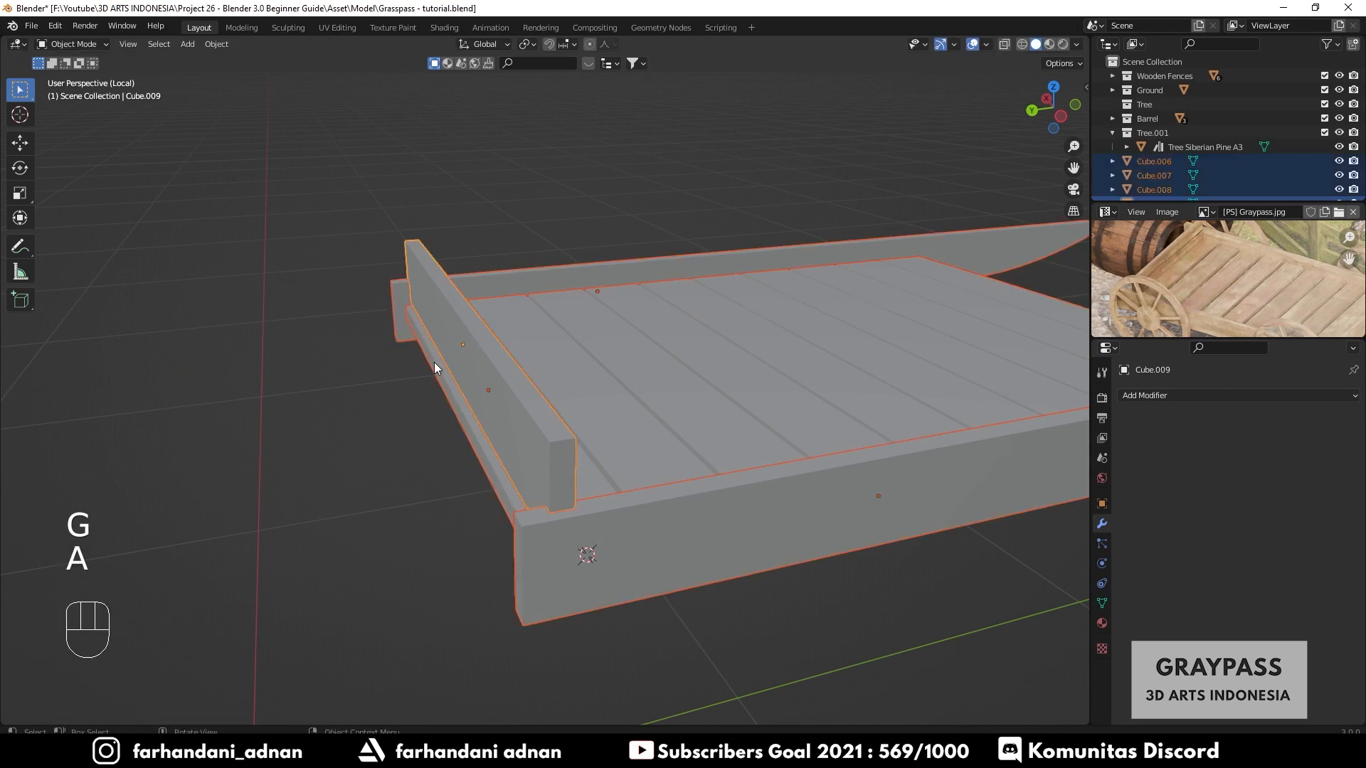
key(a)
middle_drag(434, 362, 585, 396)
click(763, 392)
shift+middle_drag(762, 396, 656, 419)
- In Edit Mode, box-select the vertices at one end of the upright plank in wireframe and move them 0.018607 m along X
key(Tab)
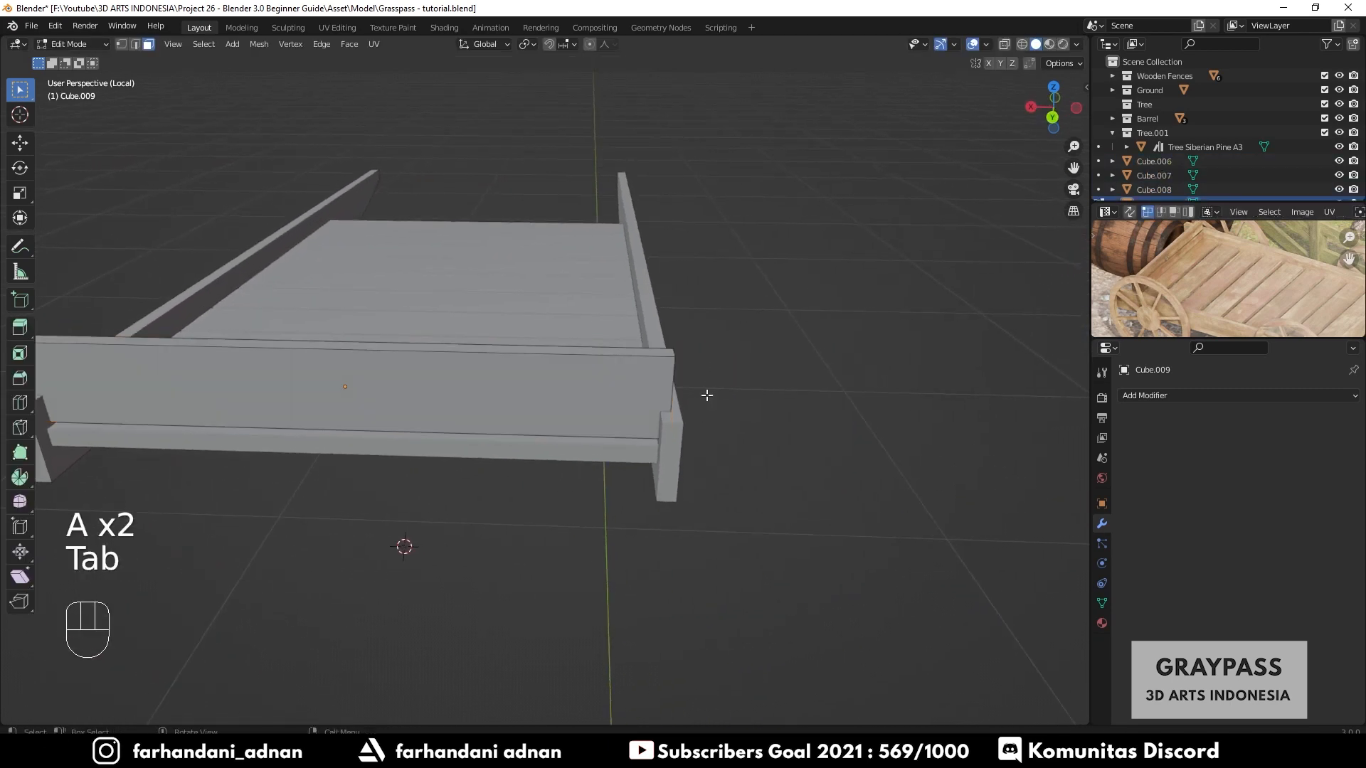
key(z)
click(640, 349)
key(1)
drag(632, 317, 761, 499)
key(z)
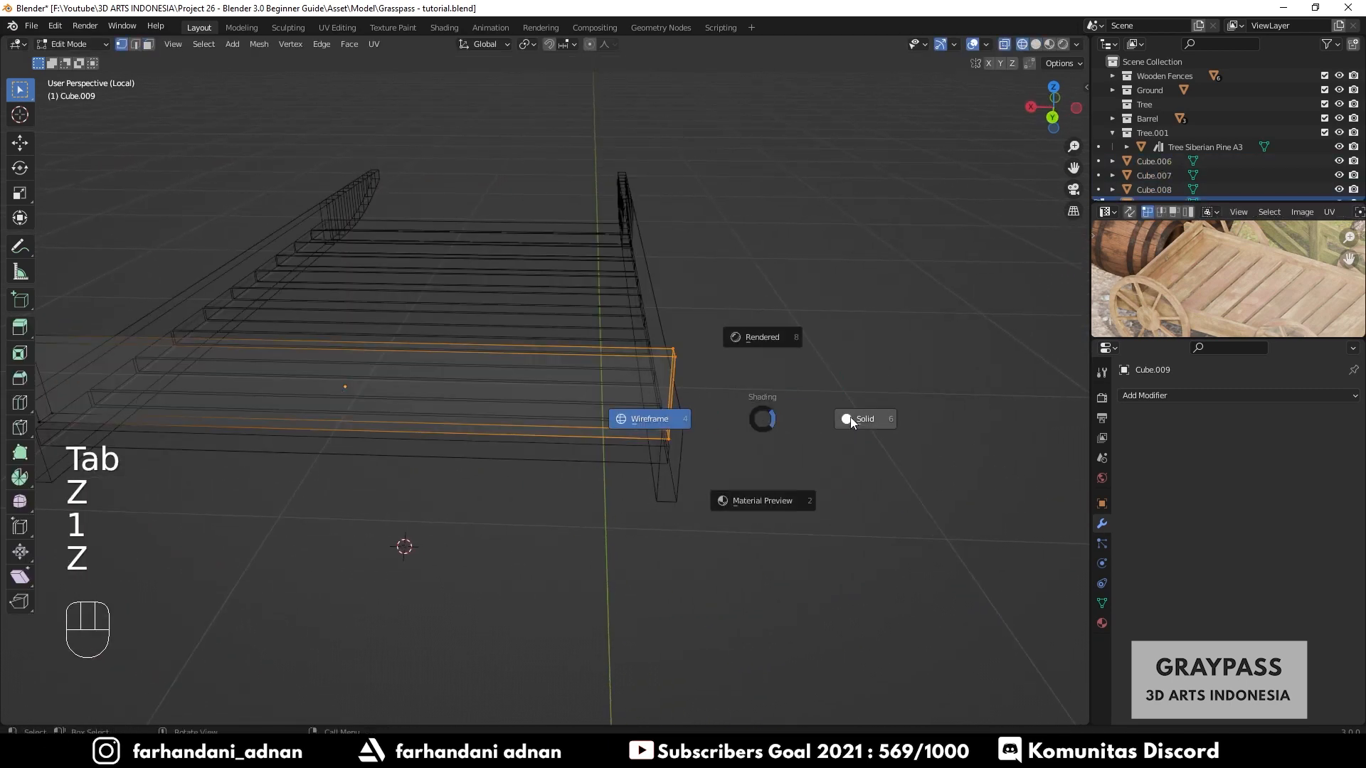
right_click(861, 418)
scroll(859, 419, up, 2)
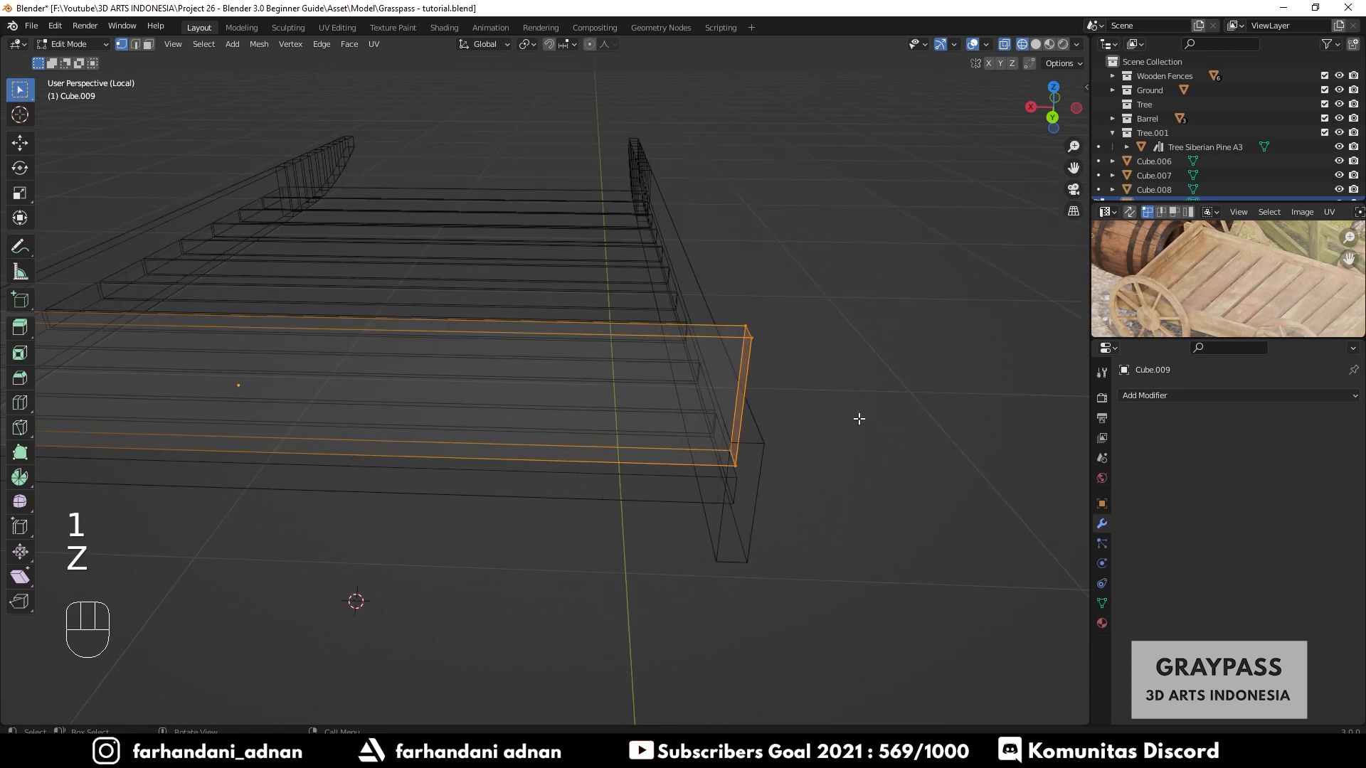
key(z)
click(881, 418)
key(g)
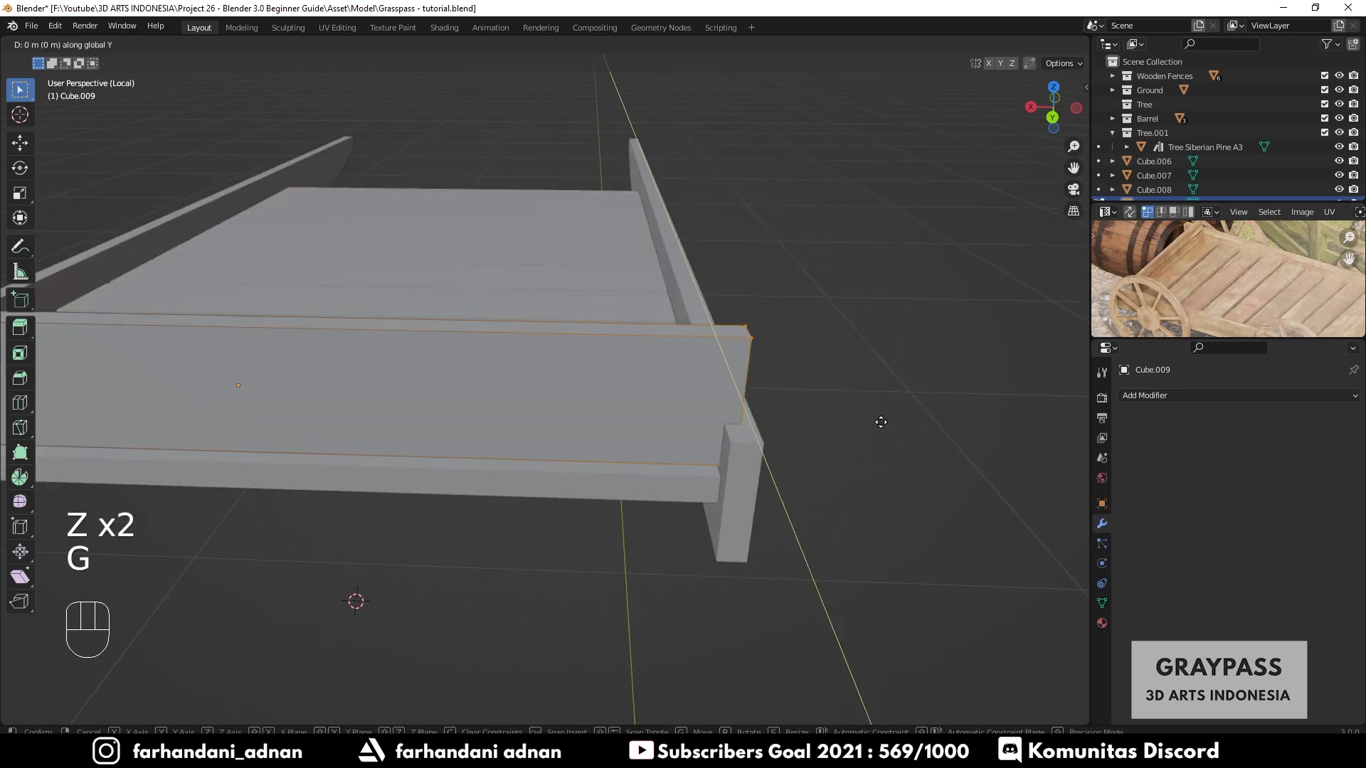
key(x)
shift+click(740, 445)
- Box-select the vertices at the plank's other end and move them about -0.0256 m along X, then leave Edit Mode
scroll(739, 449, down, 3)
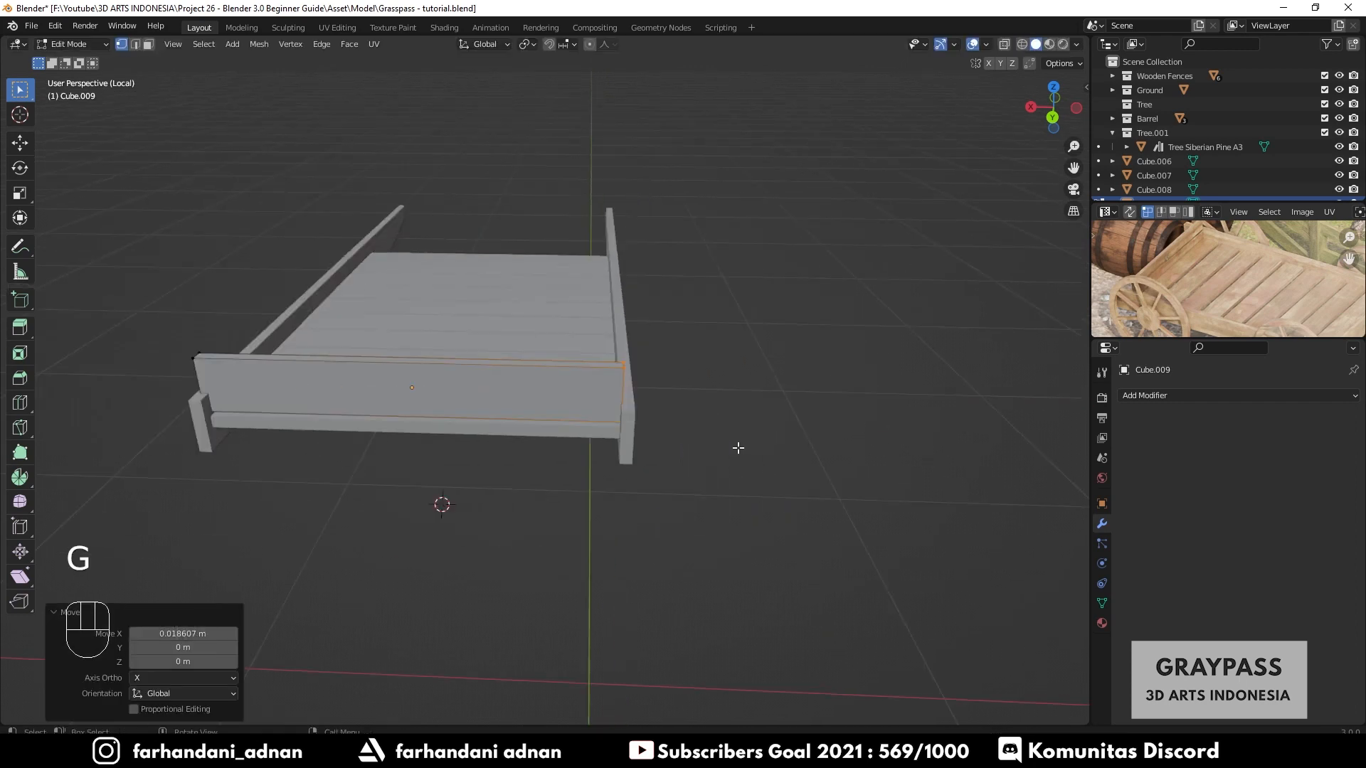
shift+middle_drag(382, 449, 653, 451)
scroll(541, 413, up, 4)
key(z)
click(412, 391)
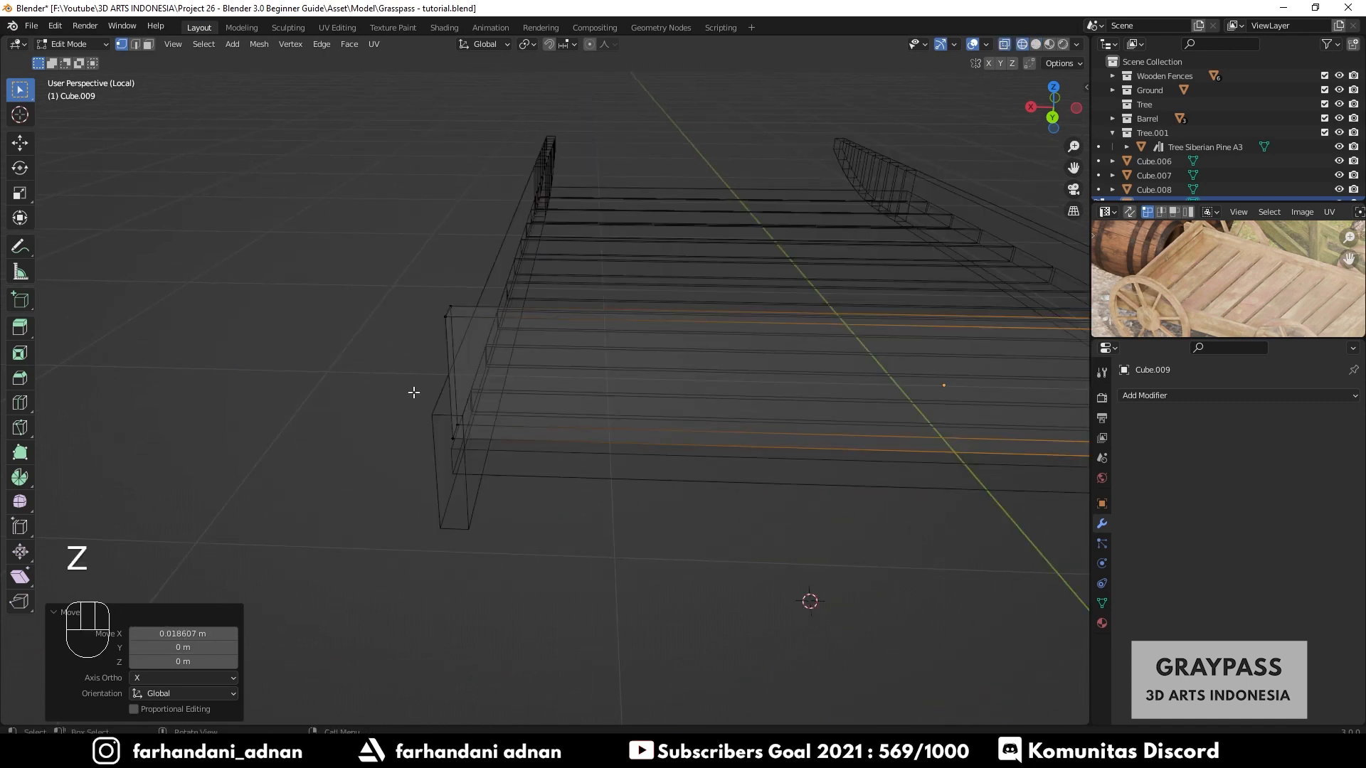
shift+drag(387, 281, 506, 527)
key(z)
click(602, 418)
scroll(481, 404, up, 2)
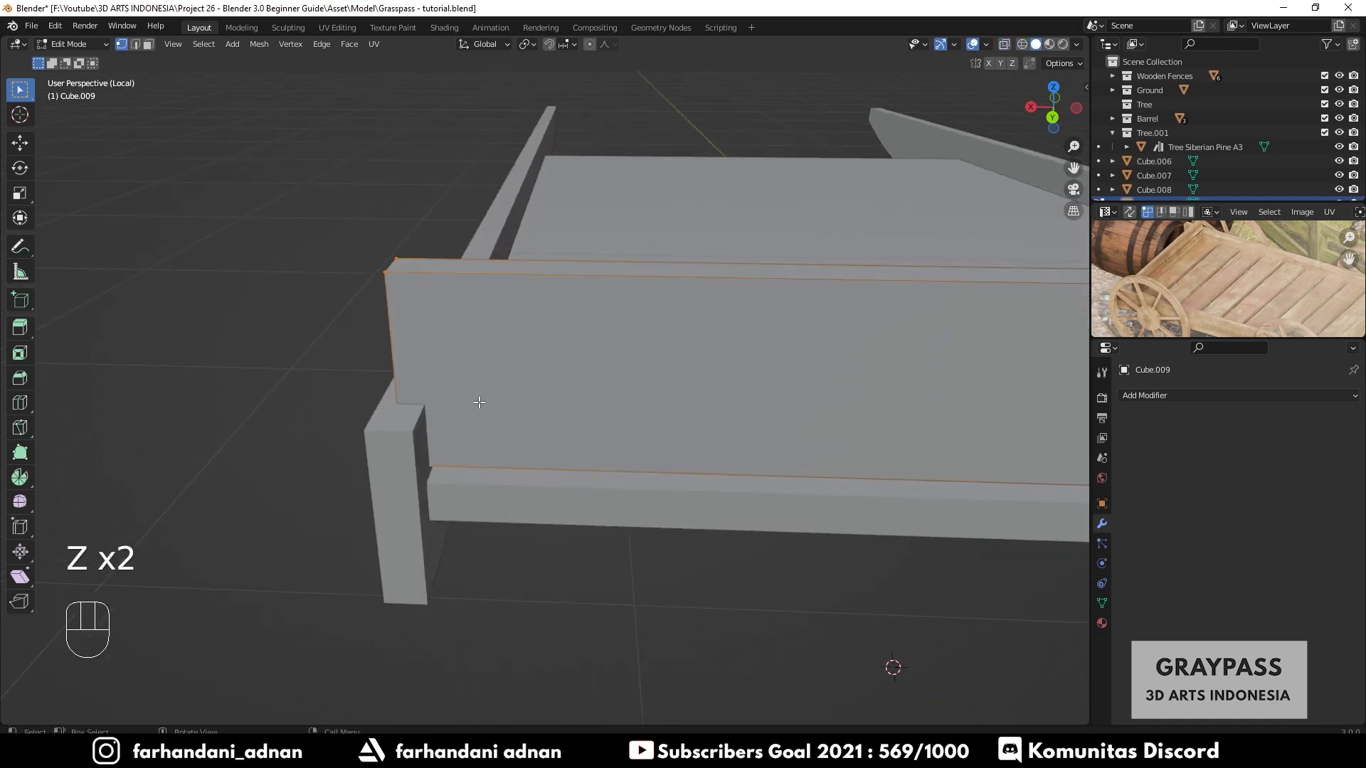
key(g)
key(y)
key(x)
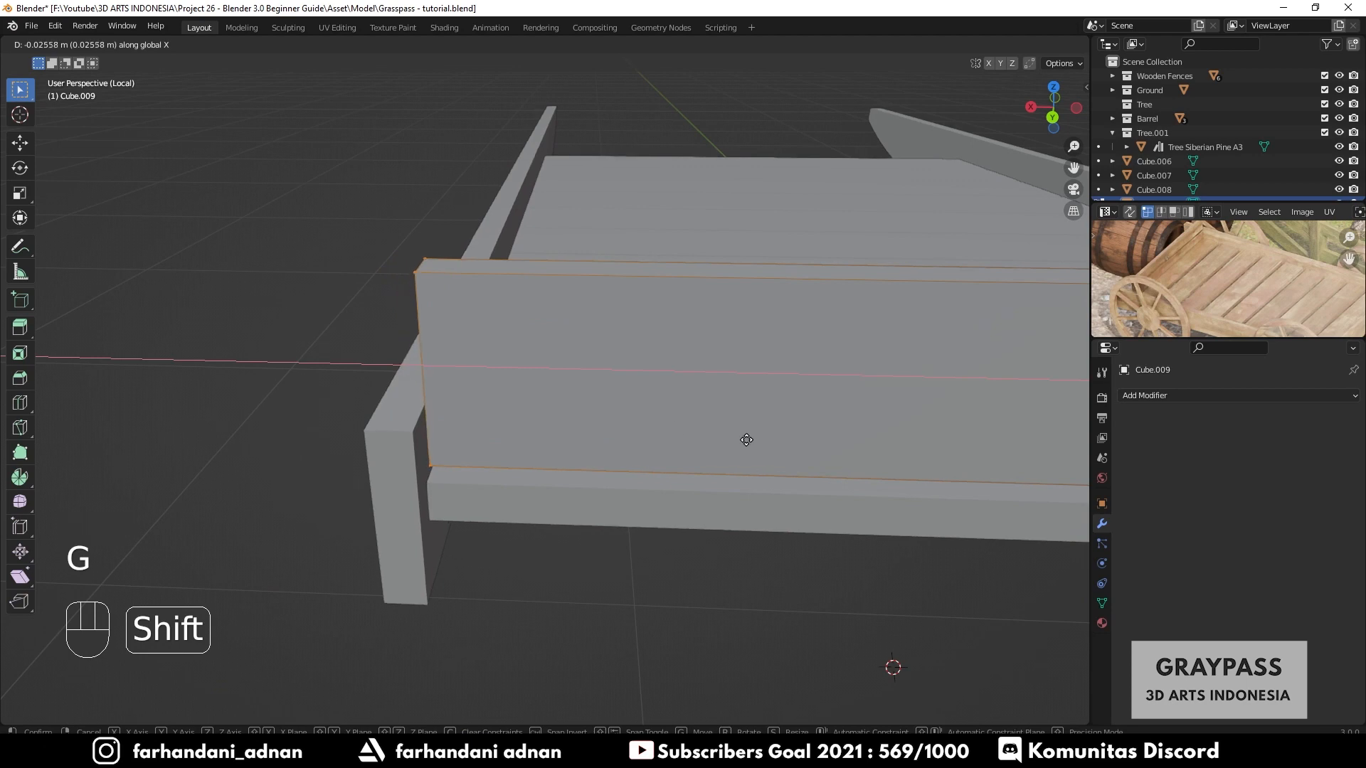
click(736, 439)
key(Tab)
- Duplicate the upright plank and move the copy about 1.923 m along Y to the opposite end of the bed
scroll(736, 441, down, 4)
middle_drag(808, 458, 634, 475)
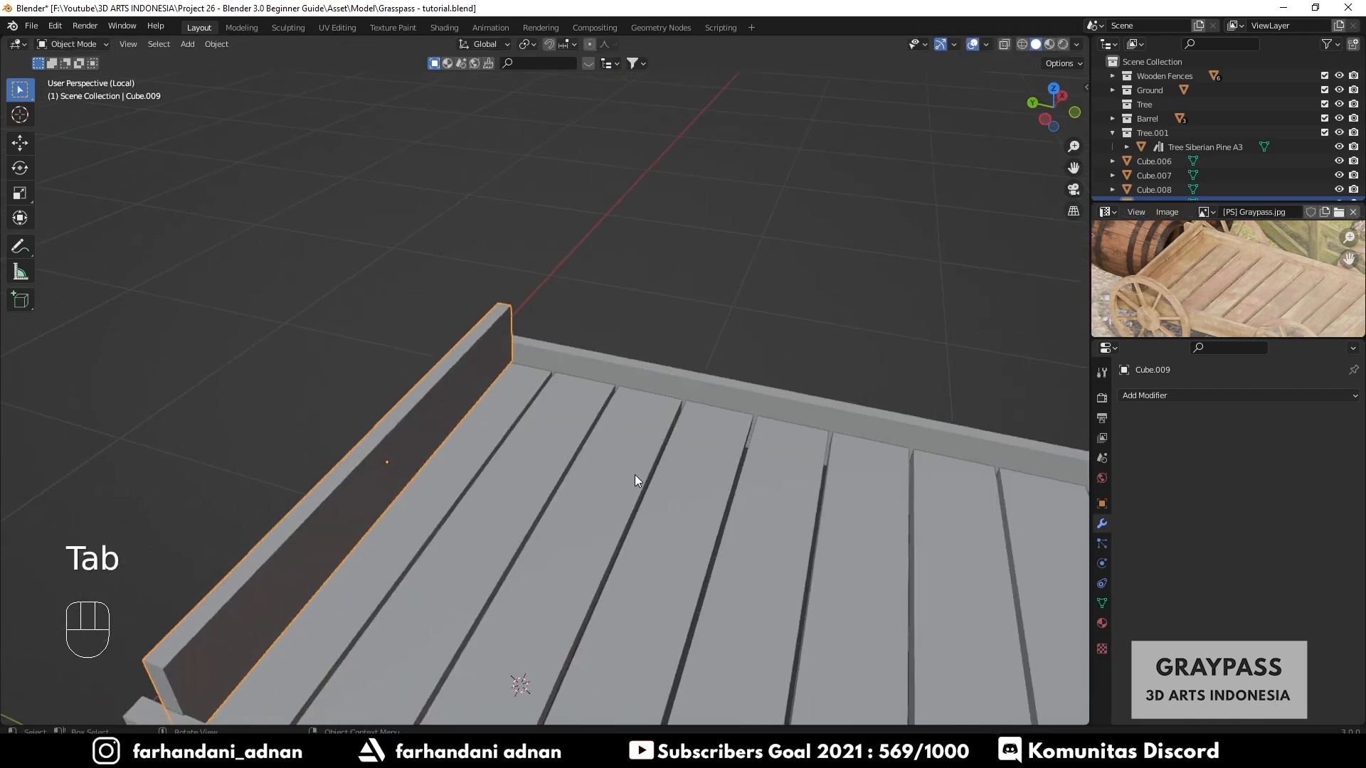
scroll(635, 476, down, 4)
key(shift+d)
key(x)
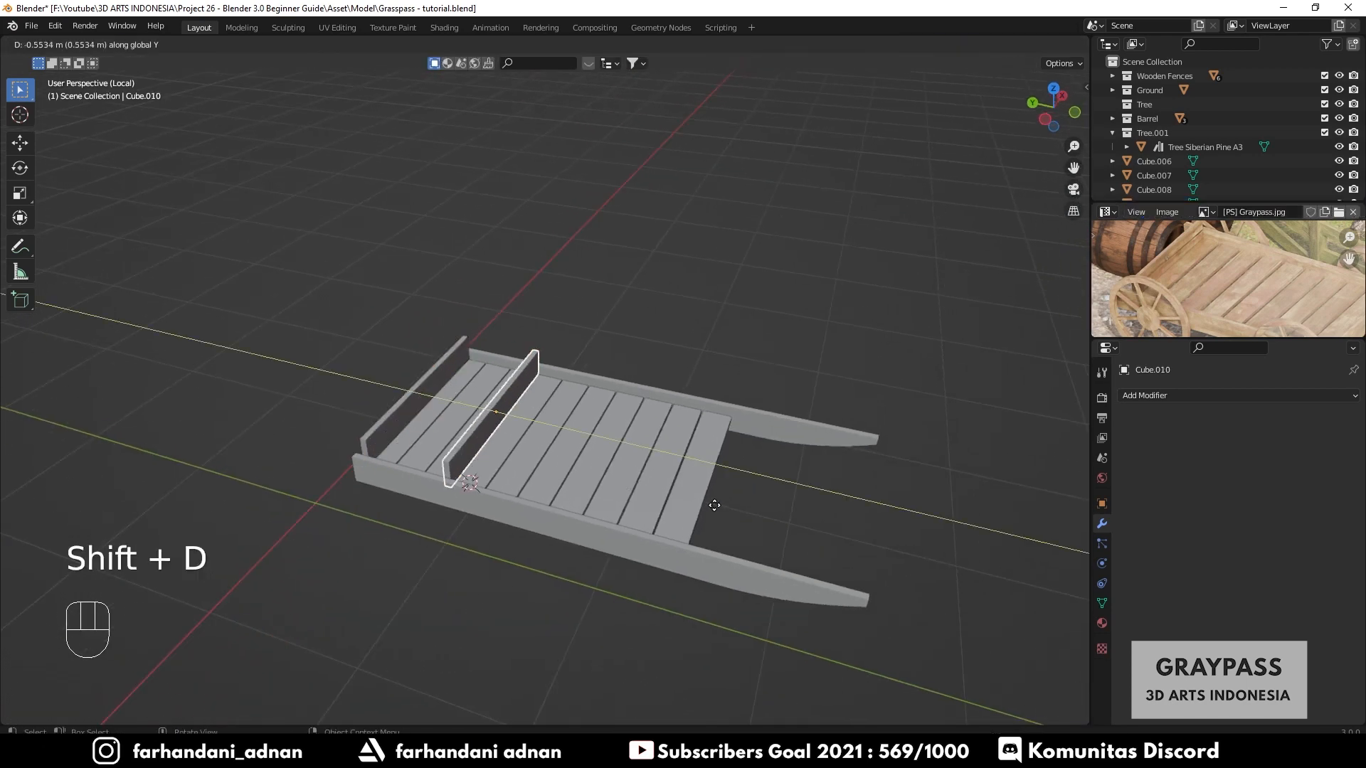
key(y)
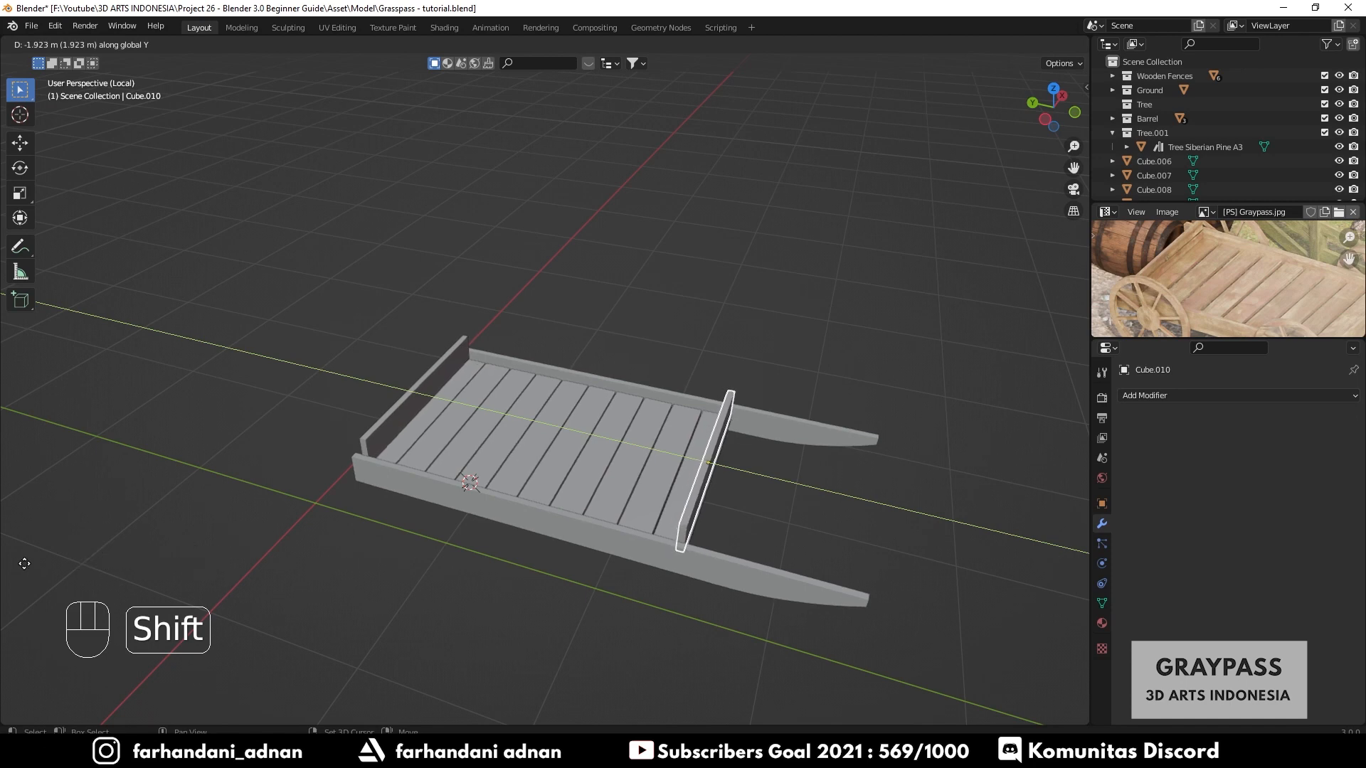
click(497, 475)
- Orbit beneath the cart and pan the reference image to study the cart's underside
key(a)
key(a)
middle_drag(545, 472, 640, 431)
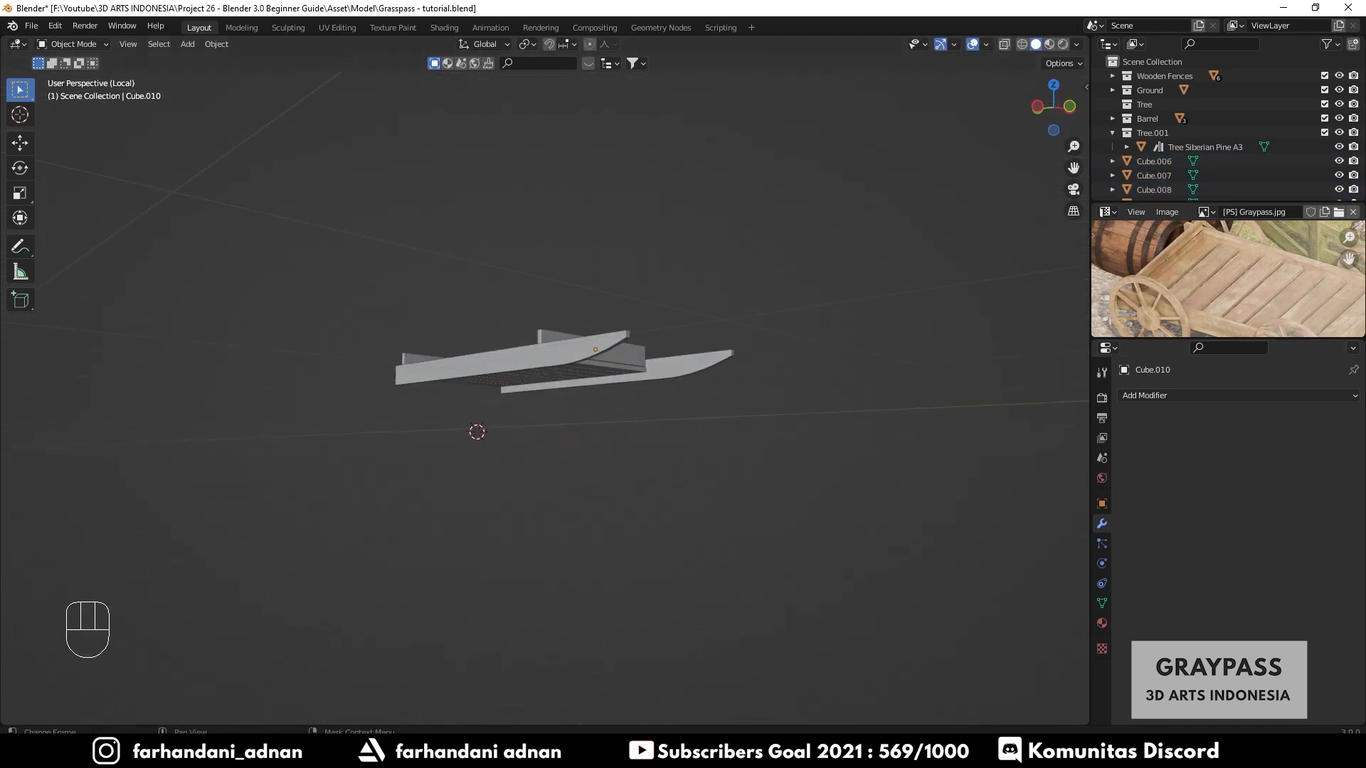
scroll(1305, 262, down, 2)
middle_drag(1259, 302, 1210, 274)
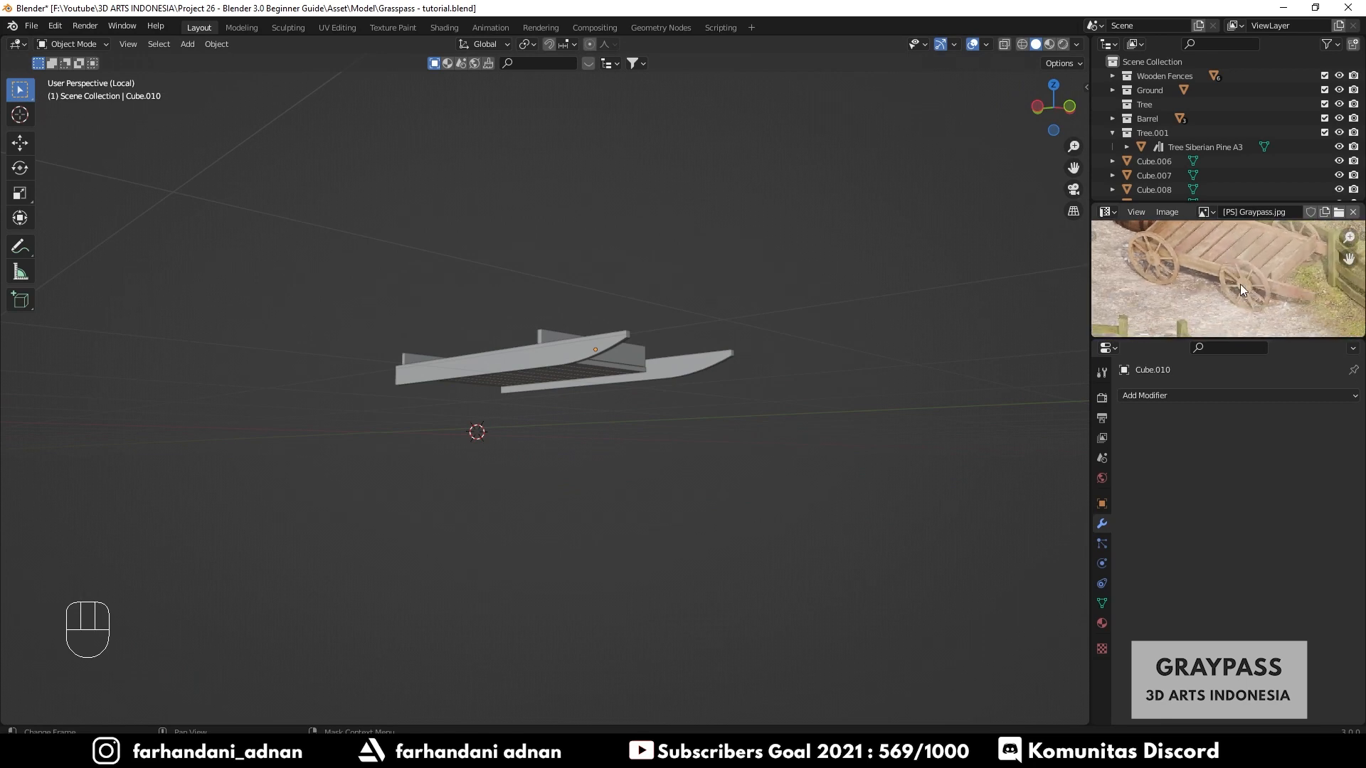
scroll(557, 366, up, 3)
middle_drag(557, 365, 616, 373)
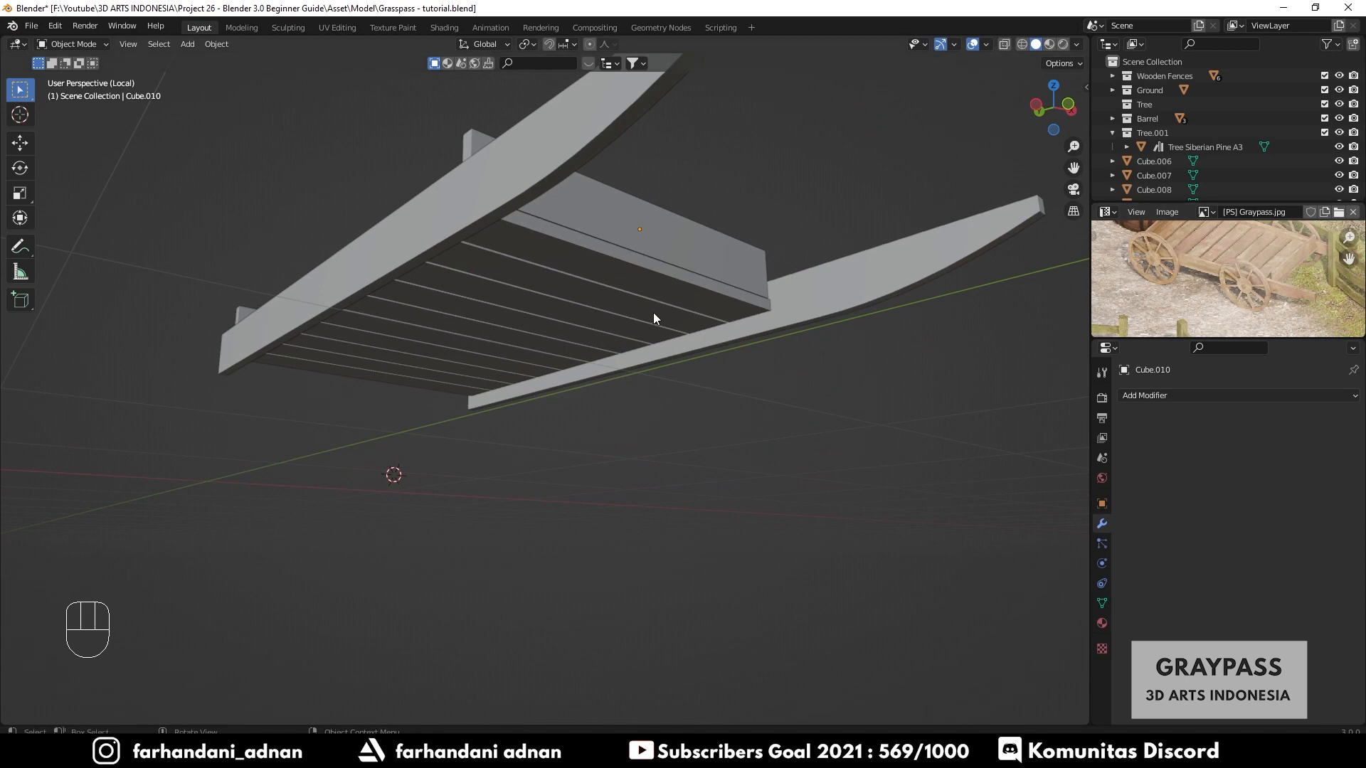
middle_drag(653, 313, 360, 334)
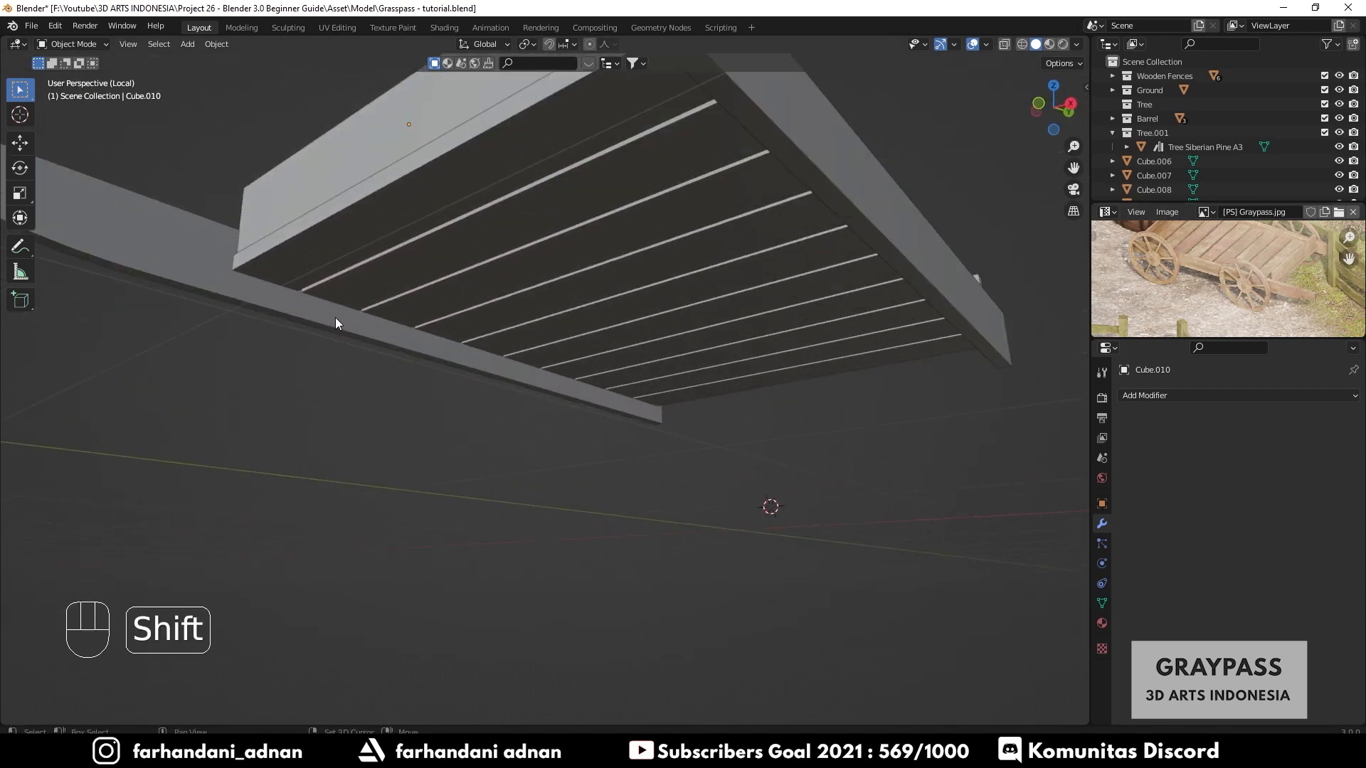
- Place the 3D cursor under the cart bed and add a cylinder there with 16 vertices
shift+right_click(335, 322)
key(shift+a)
mouse_move(520, 275)
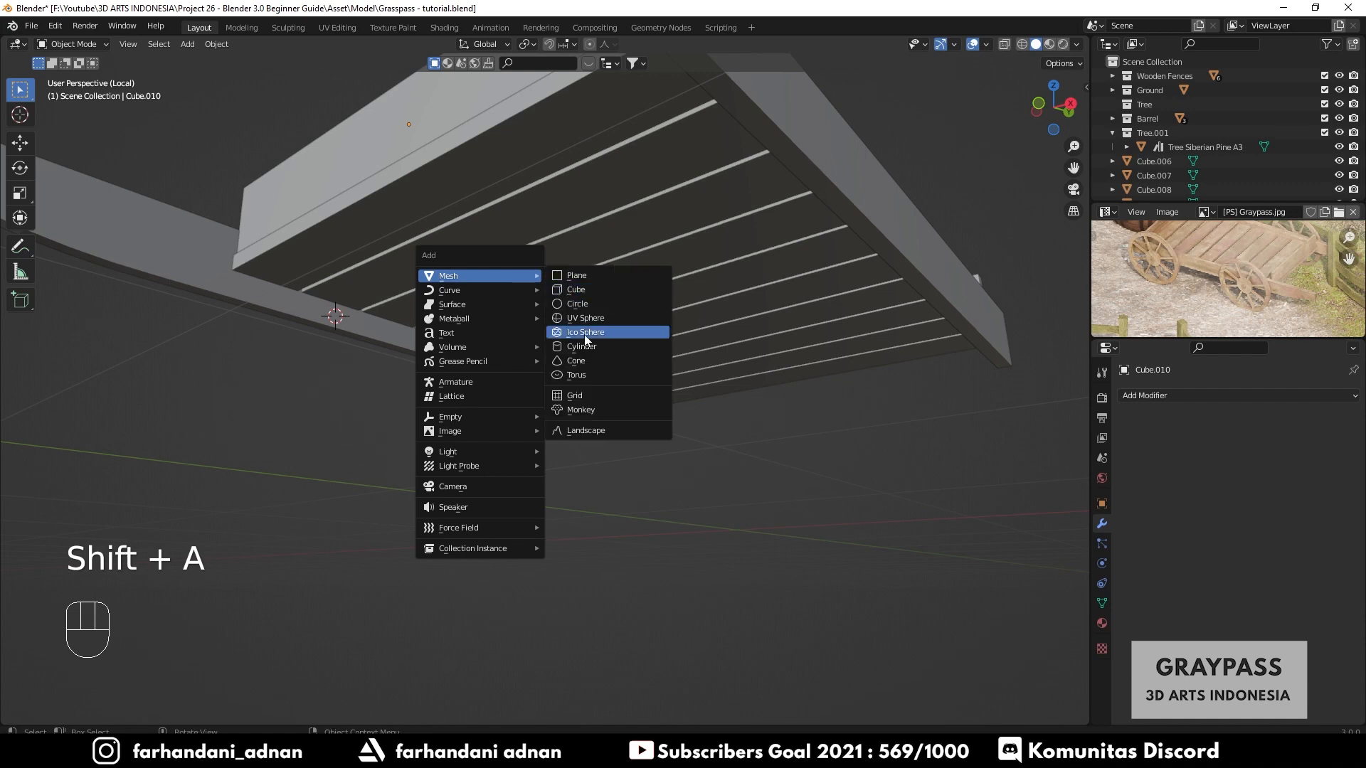
click(583, 344)
scroll(605, 355, down, 4)
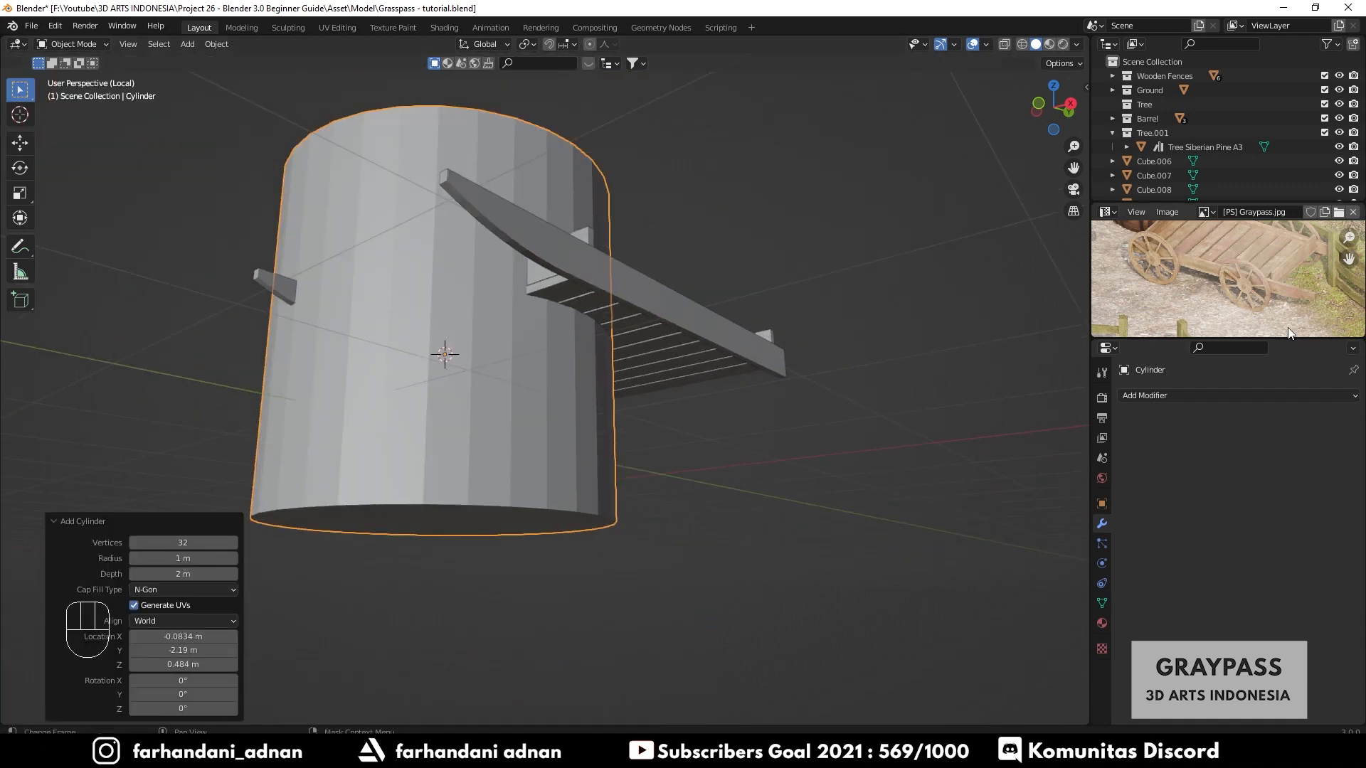
middle_drag(562, 288, 546, 392)
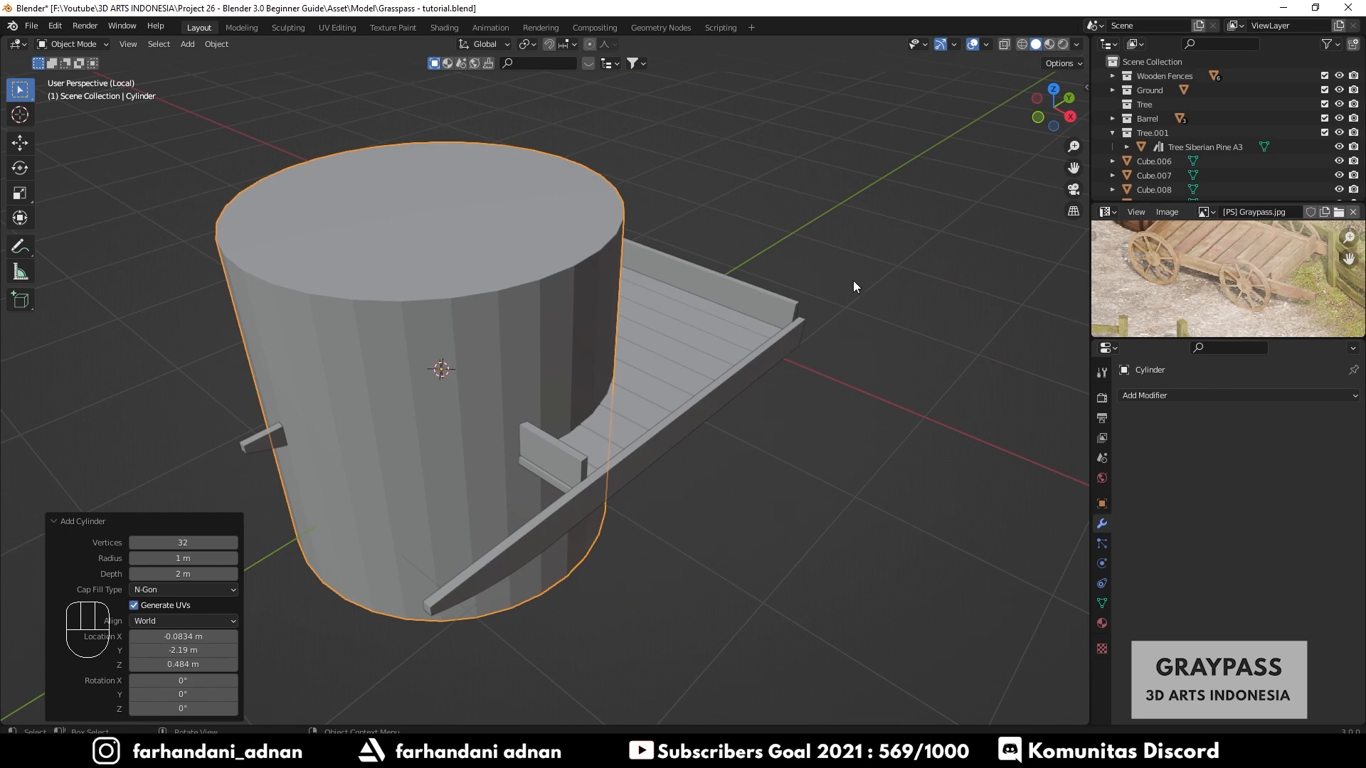
click(183, 543)
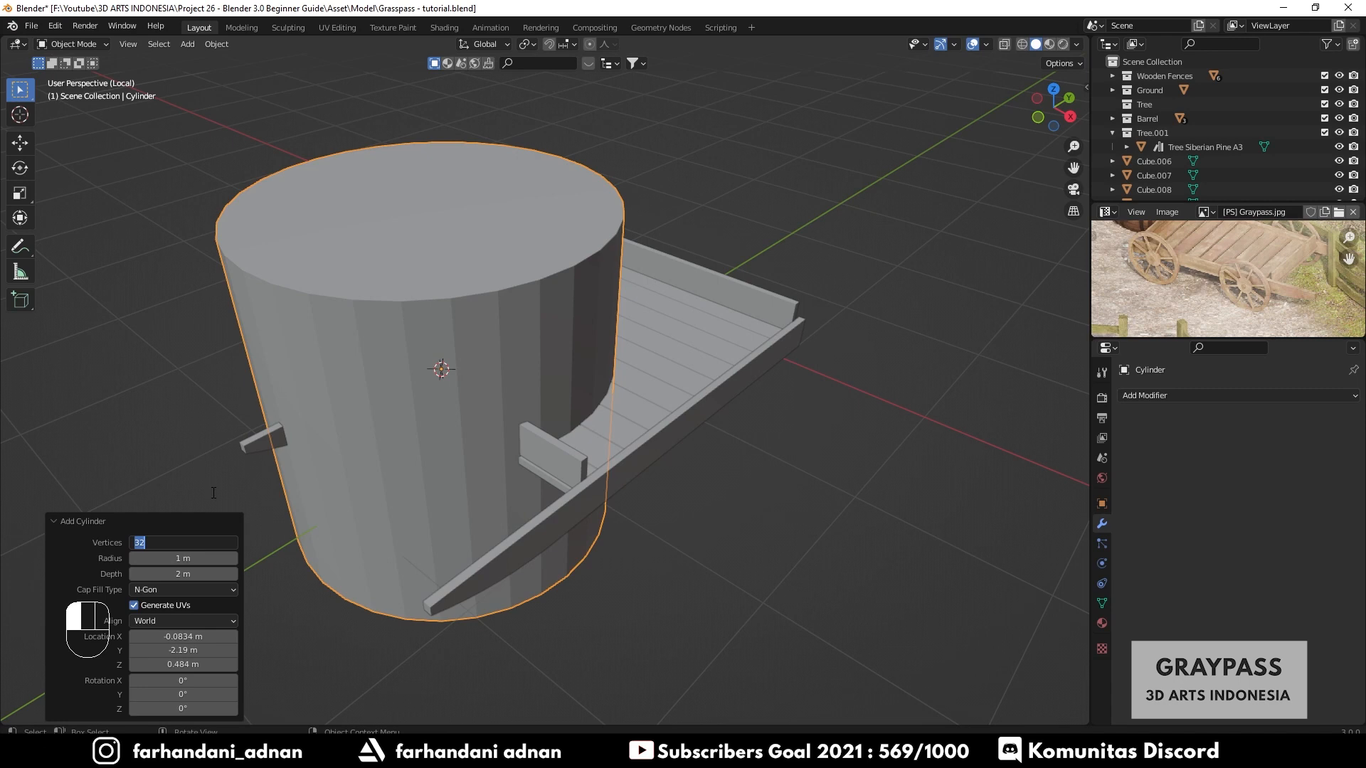
key(Return)
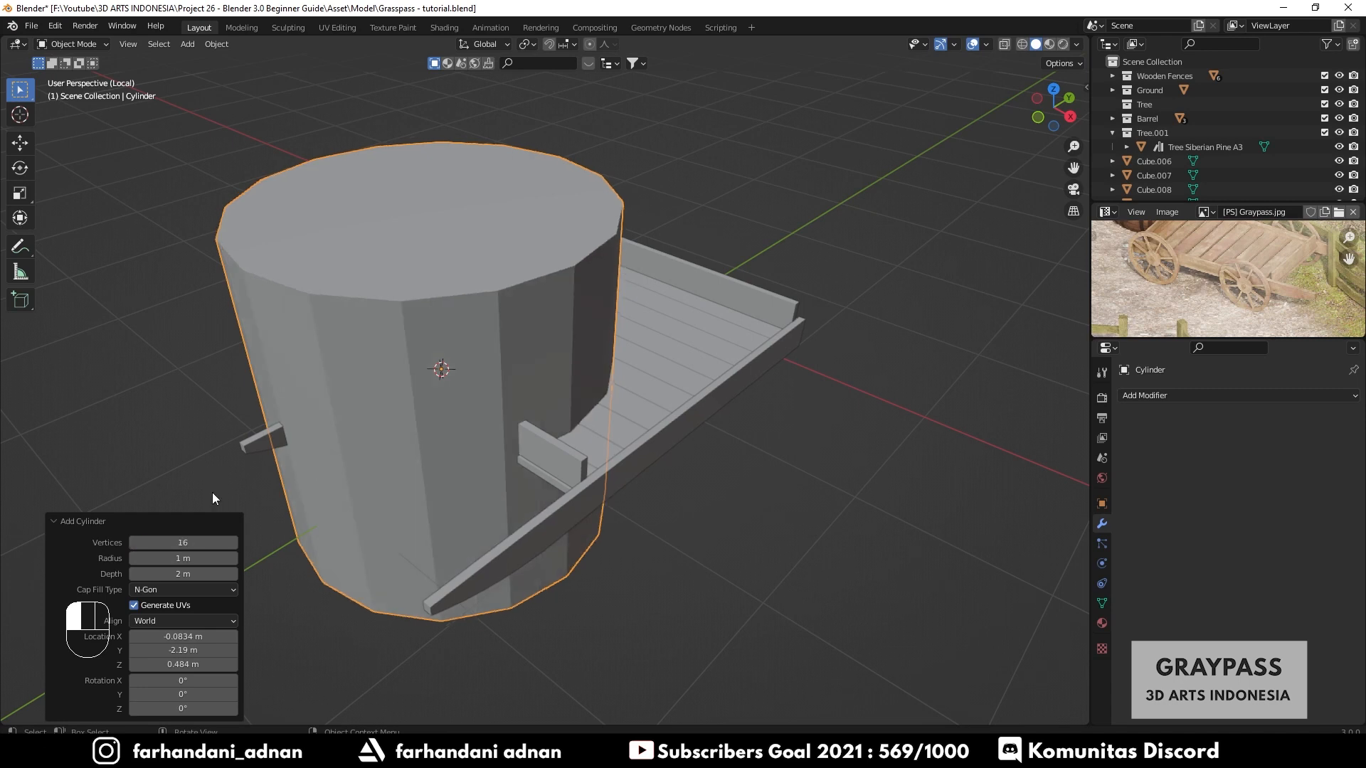
- Scale the new cylinder down on X and Y only, to about 0.044, turning it into a thin rod
shift+middle_drag(465, 444, 563, 442)
key(s)
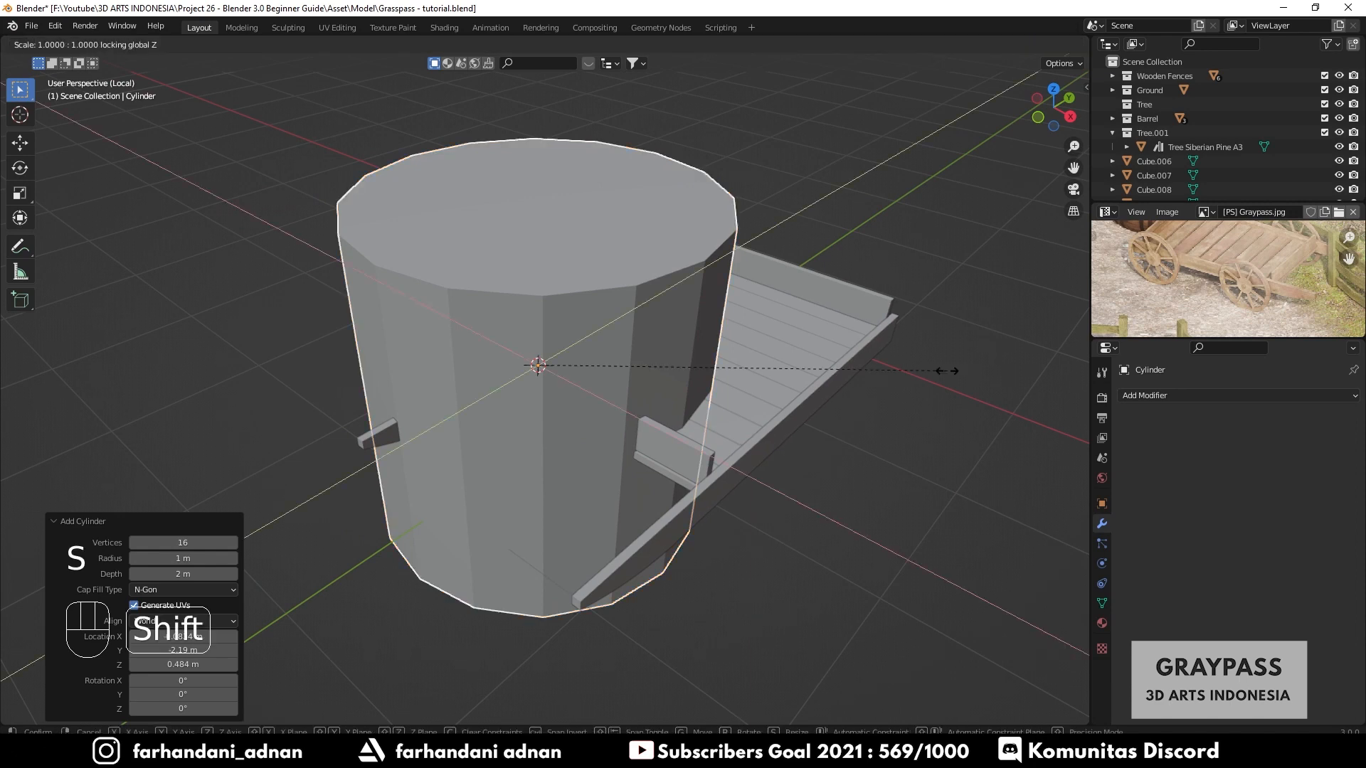
right_click(715, 376)
key(s)
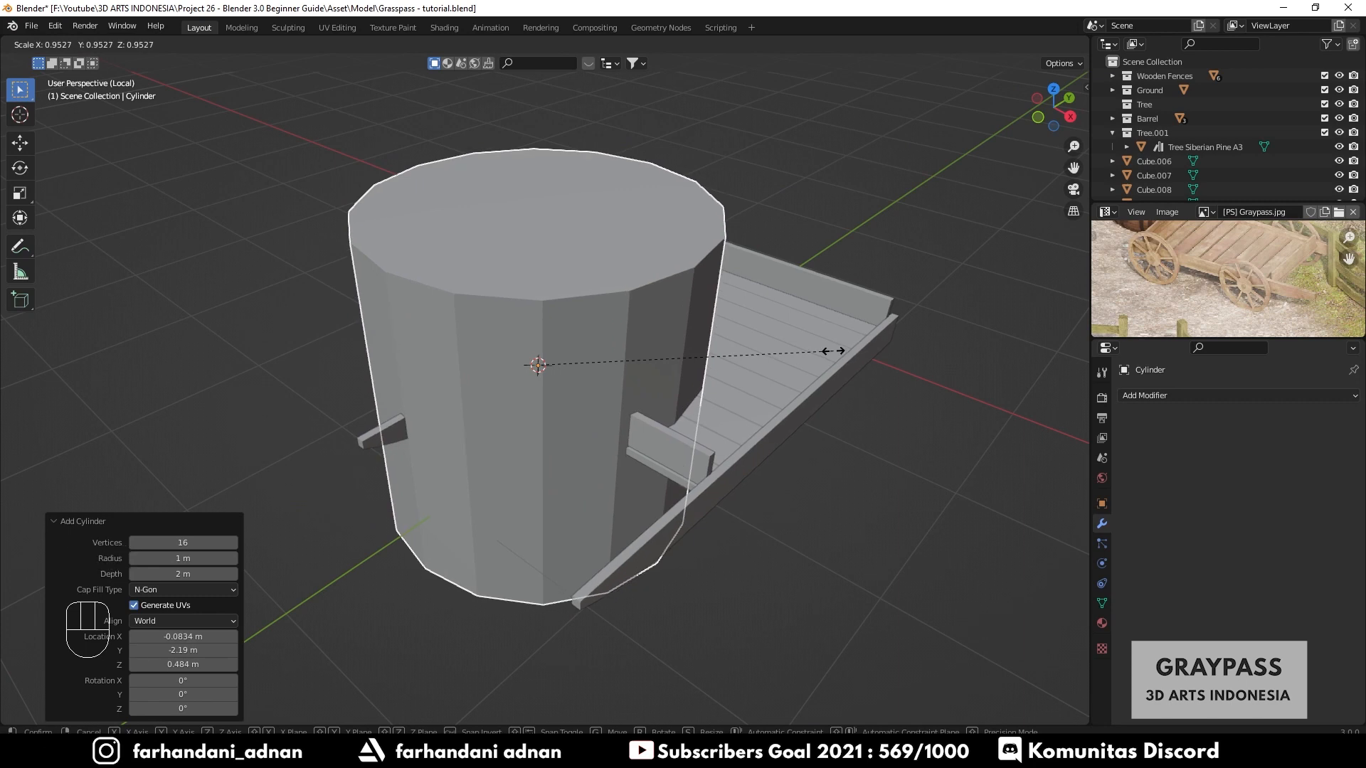
key(shift+z)
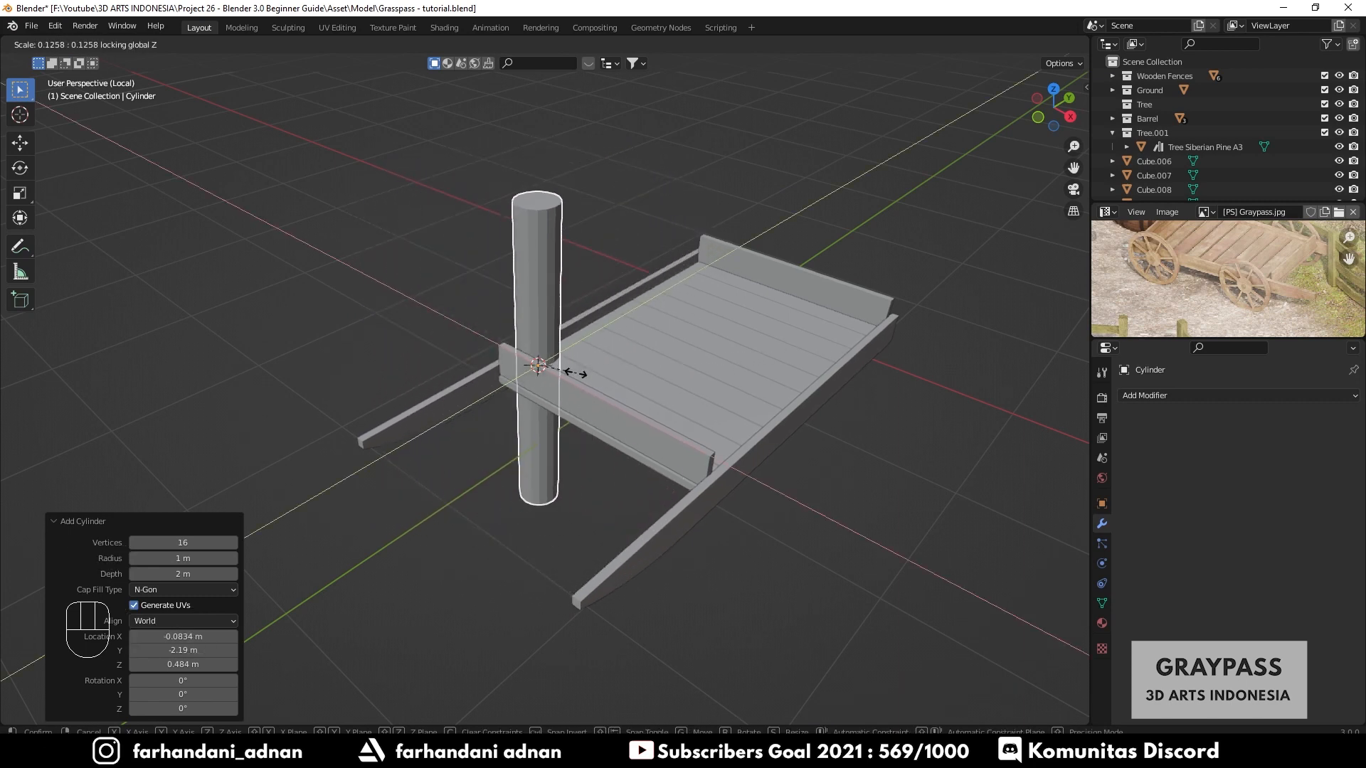
click(536, 378)
key(s)
key(shift+z)
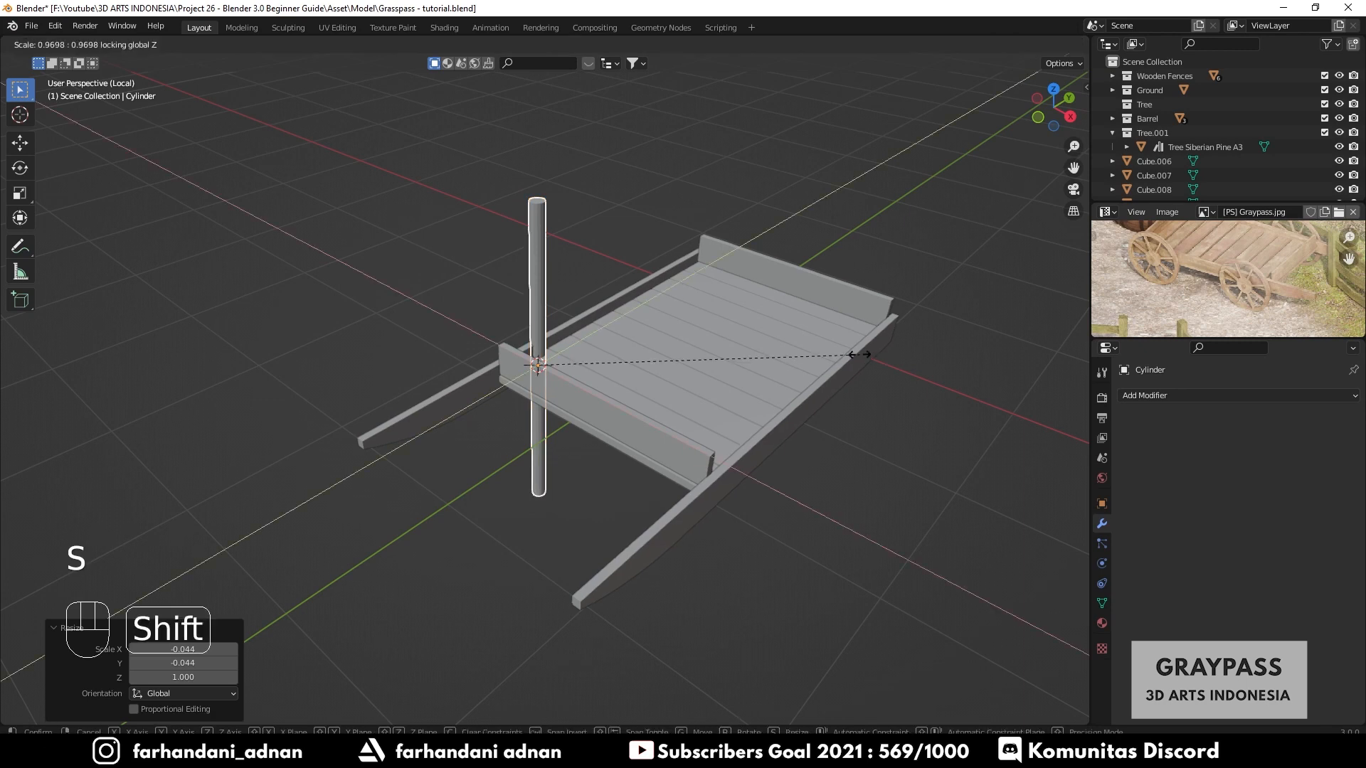
click(866, 344)
- Rotate the rod 90° around the Y axis so it lies horizontally under the cart bed
middle_drag(867, 344, 660, 343)
key(r)
key(x)
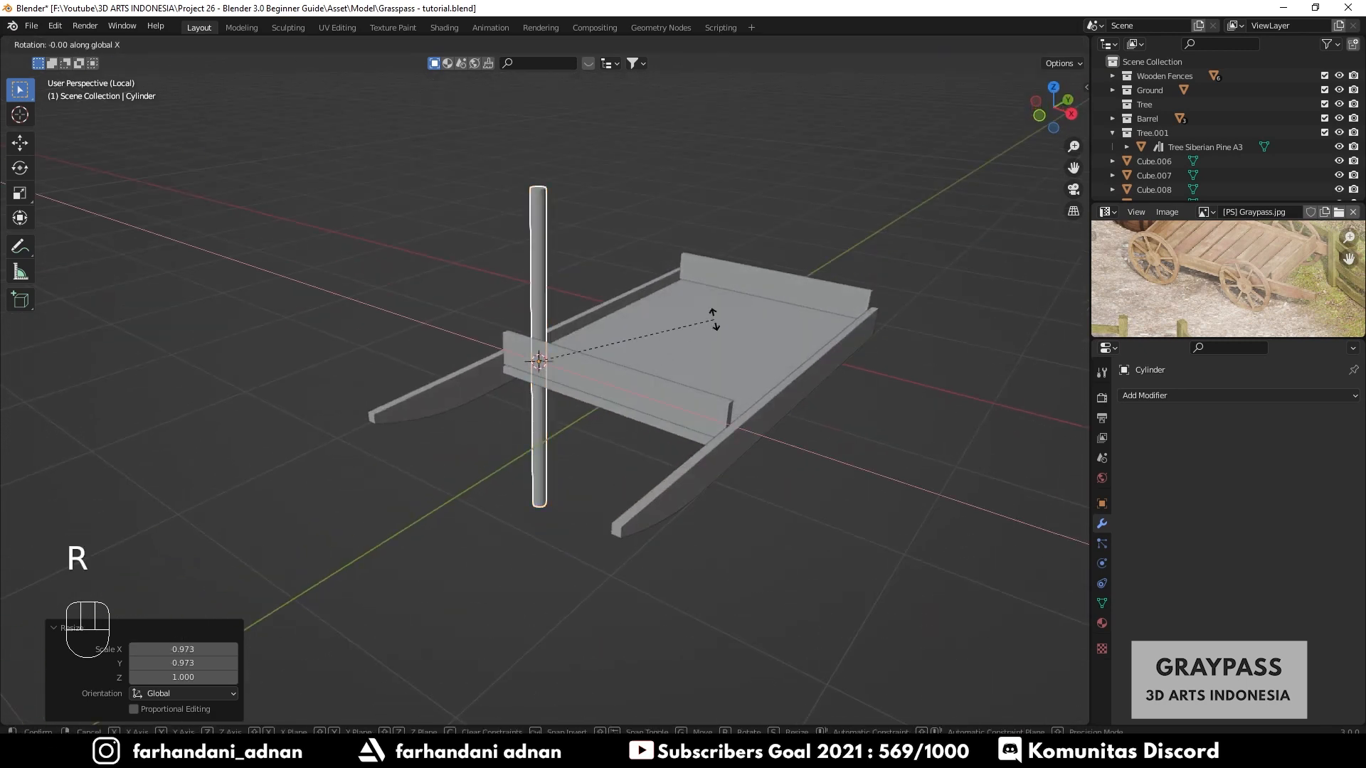
text(y)
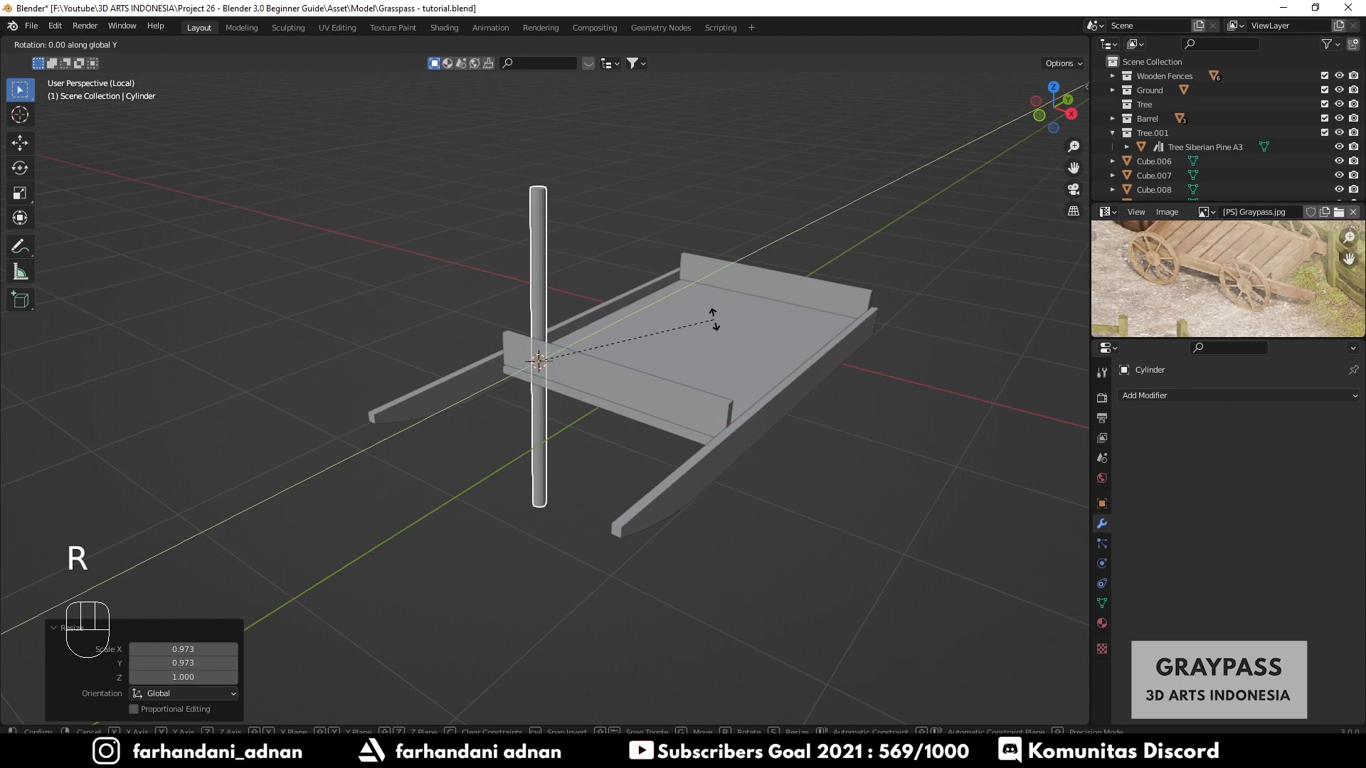
text(90)
key(Return)
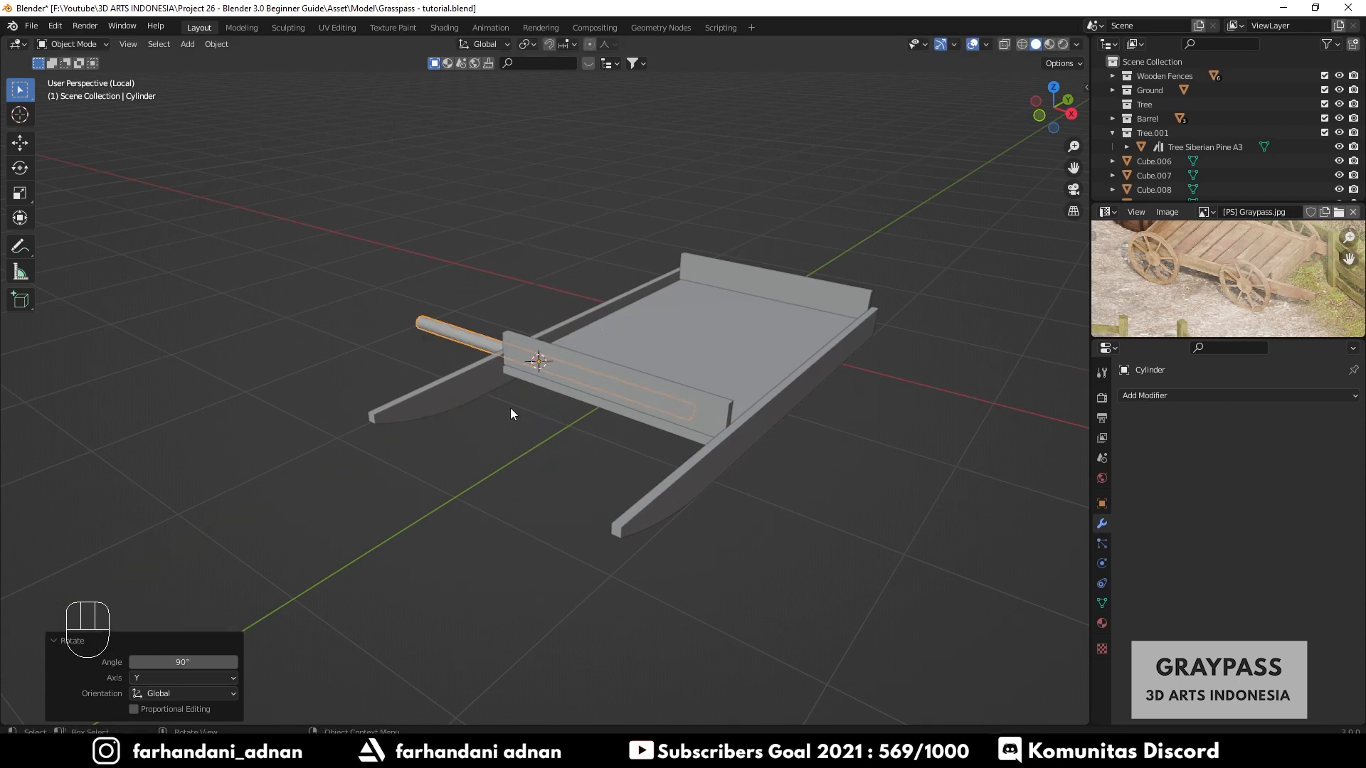
- Scale the rod's thickness down to about 0.683 while keeping its length along X
middle_drag(510, 408, 584, 348)
scroll(659, 368, up, 3)
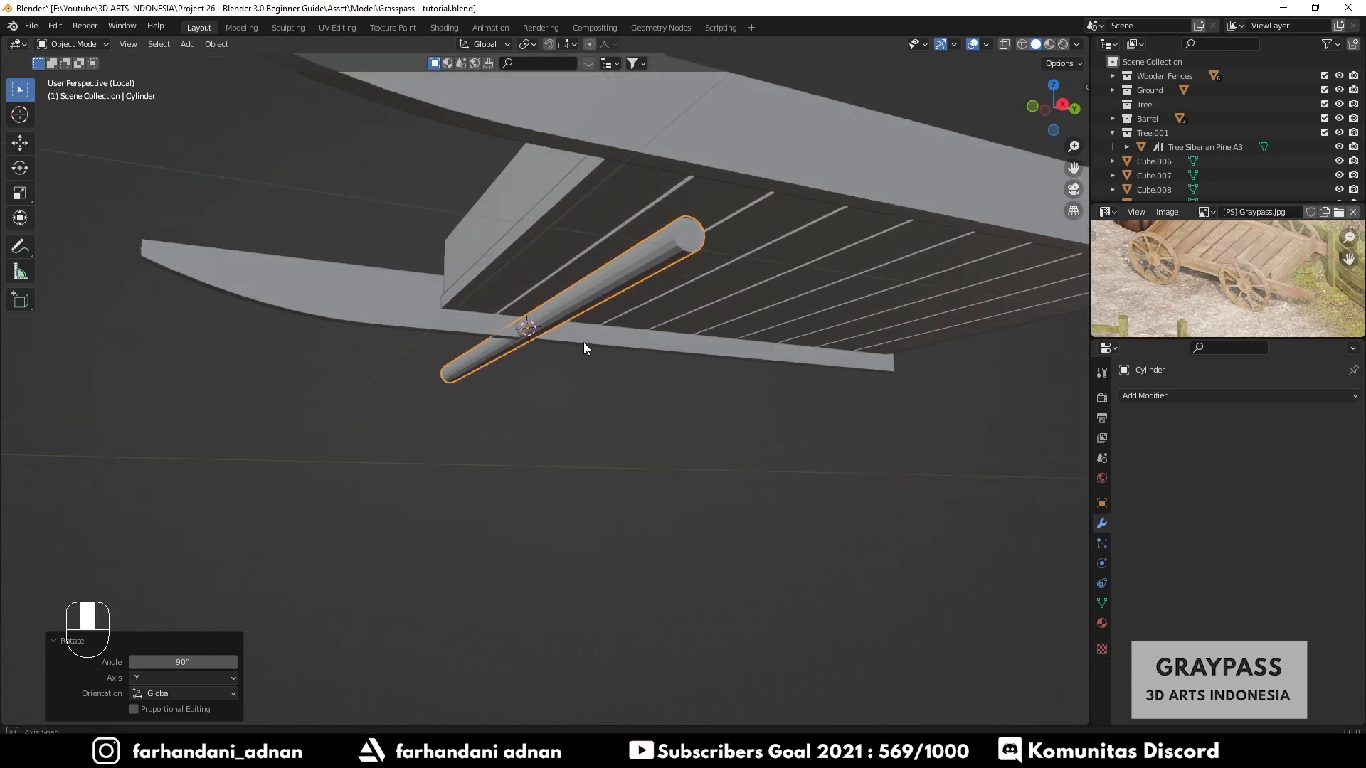
key(s)
key(shift+x)
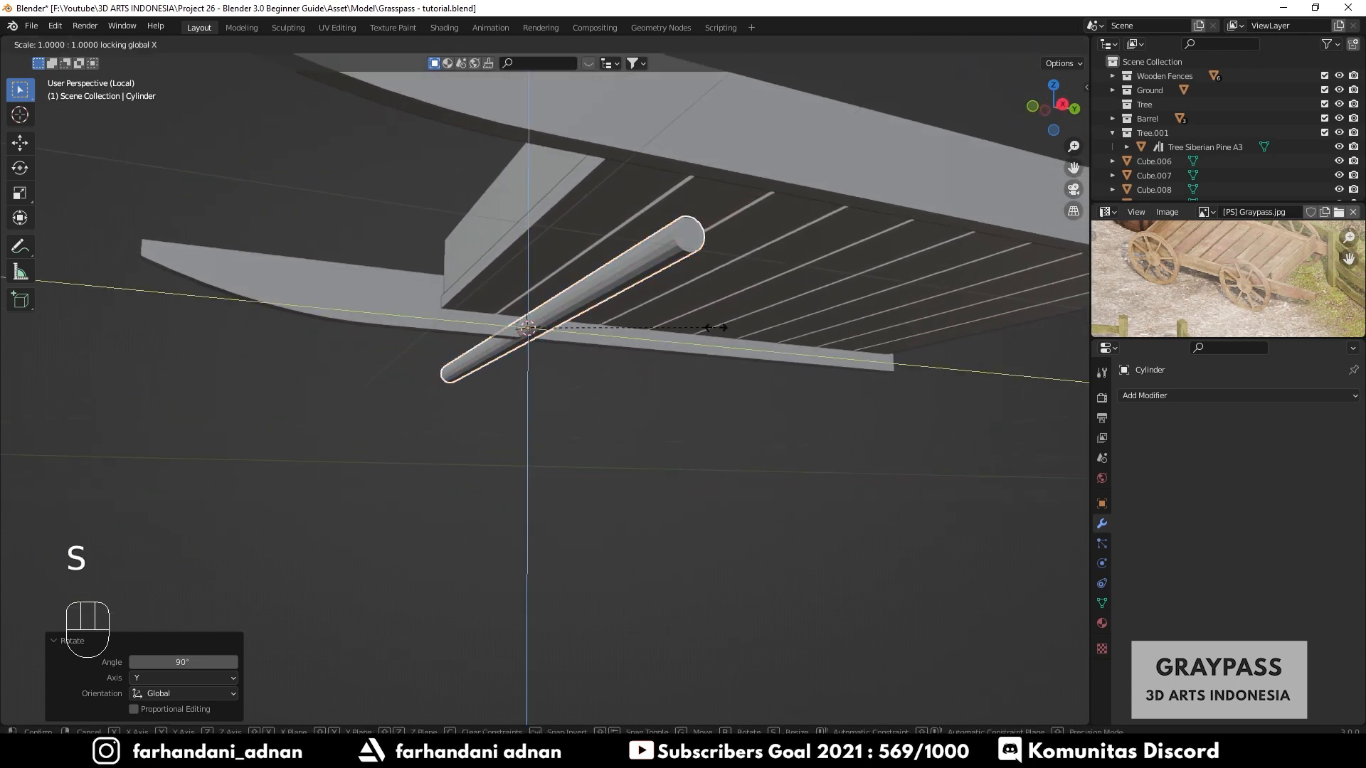
click(656, 319)
- Move the axle rod about 0.441 m along X
key(g)
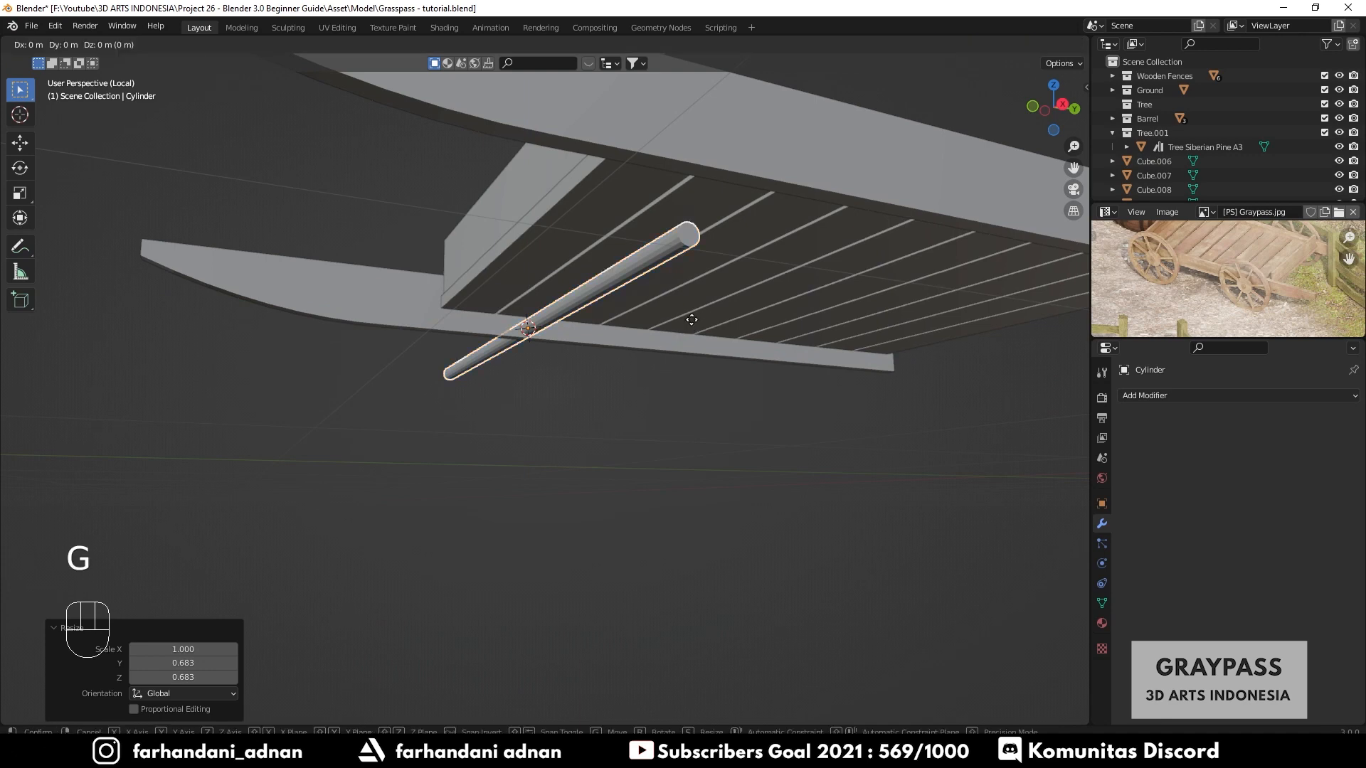
key(x)
click(744, 288)
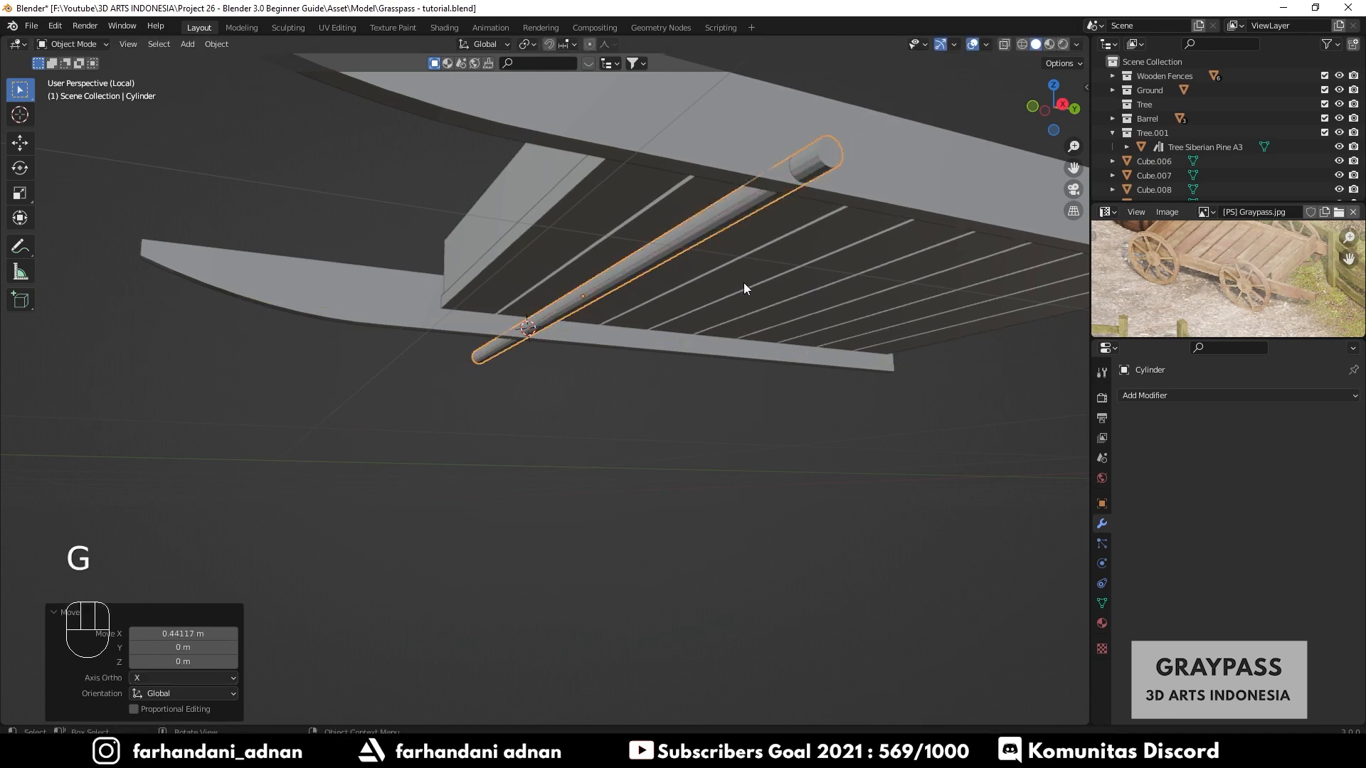
- Move the axle about 0.238 m along X to centre it under the bed
middle_drag(744, 288, 686, 284)
shift+middle_drag(706, 328, 666, 304)
key(g)
key(y)
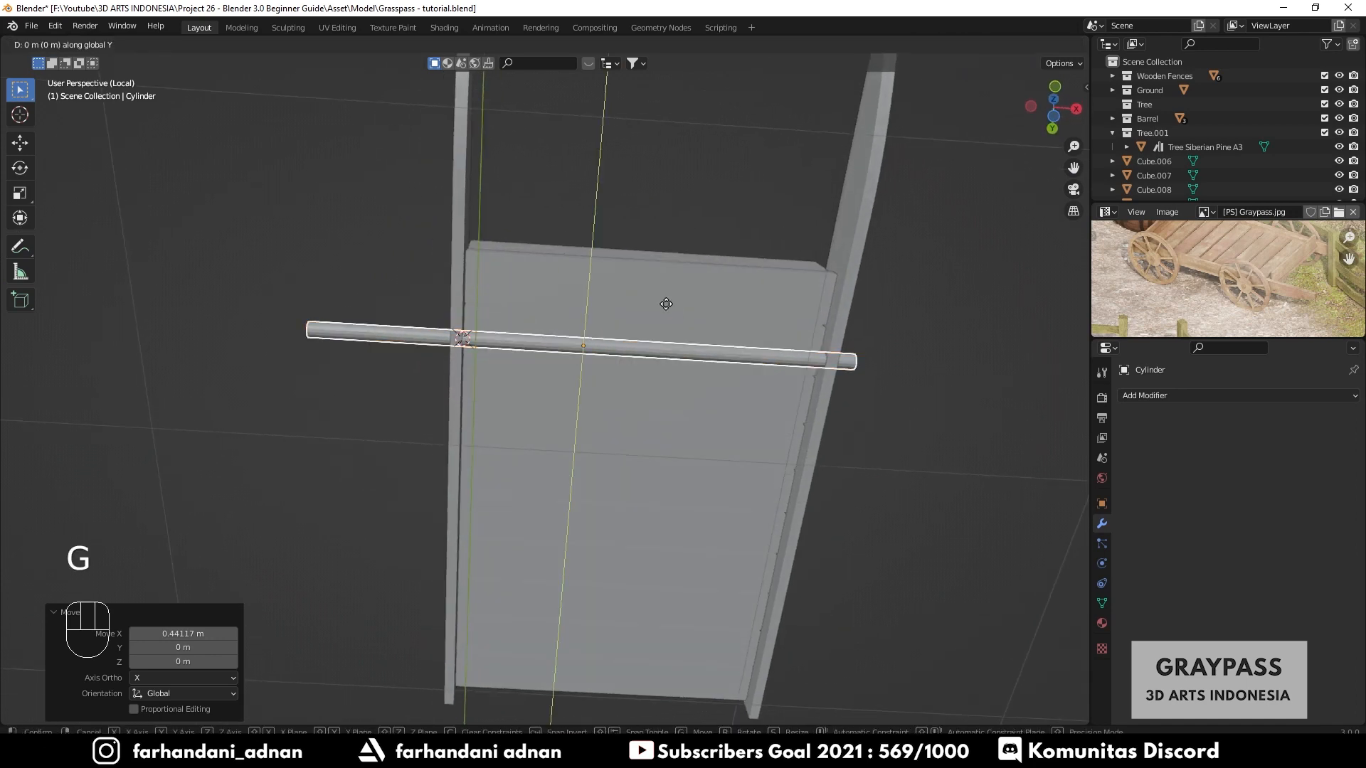
key(x)
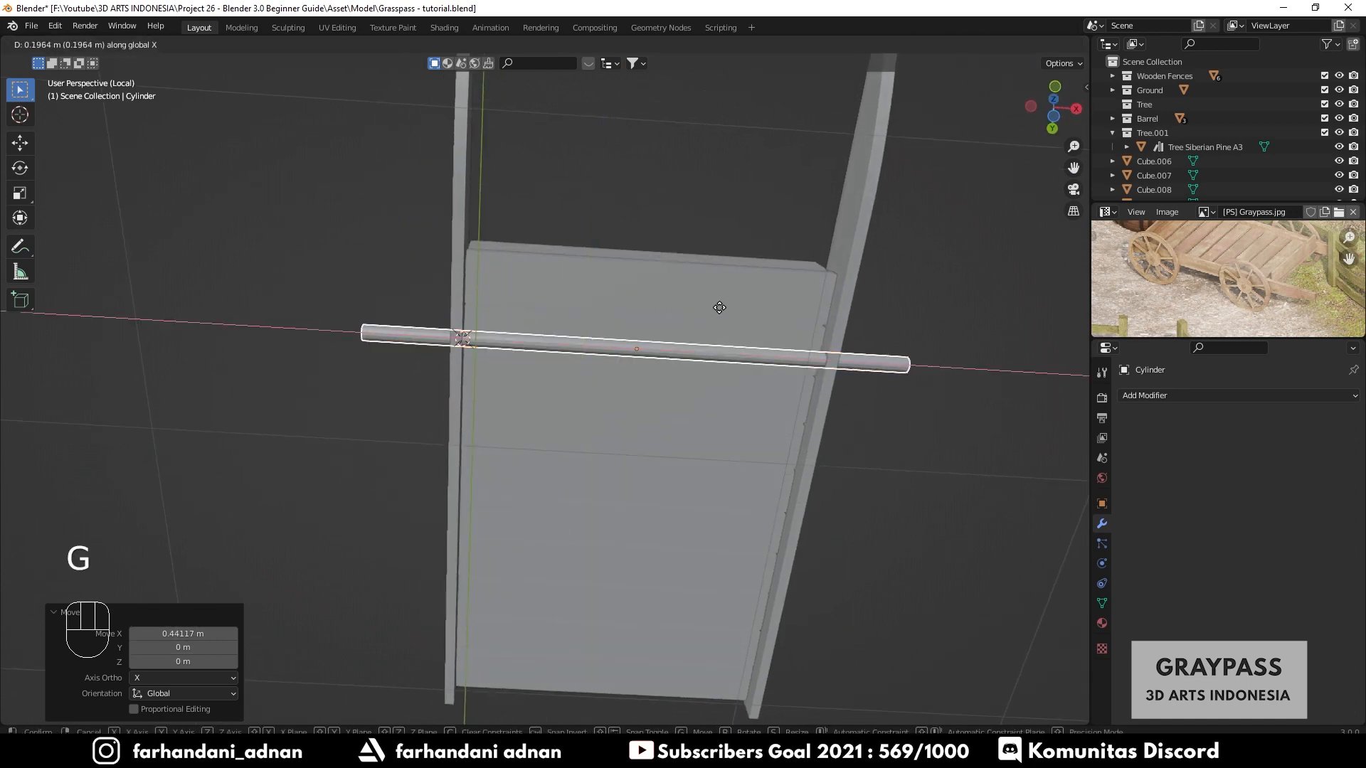
click(752, 343)
- Shorten the axle by scaling it along X to about 0.756
middle_drag(752, 343, 652, 373)
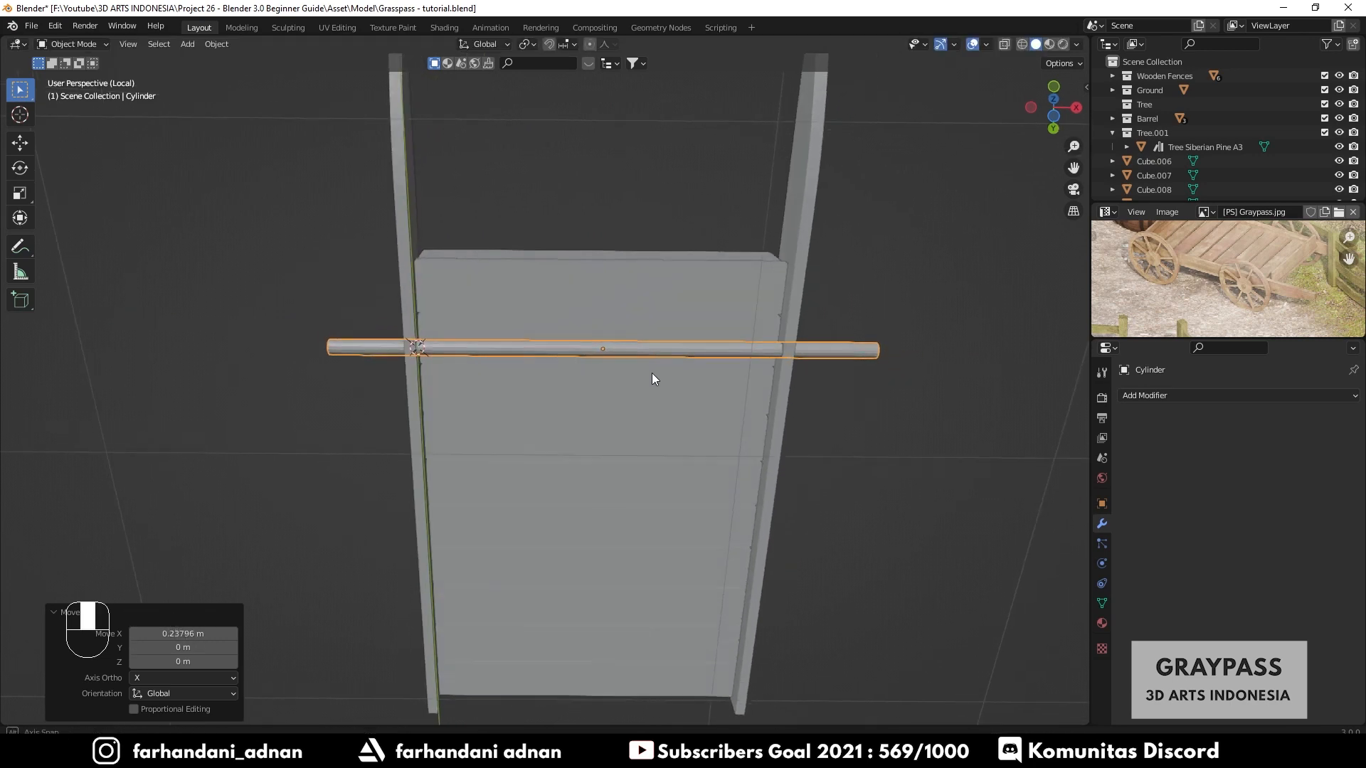
key(s)
key(x)
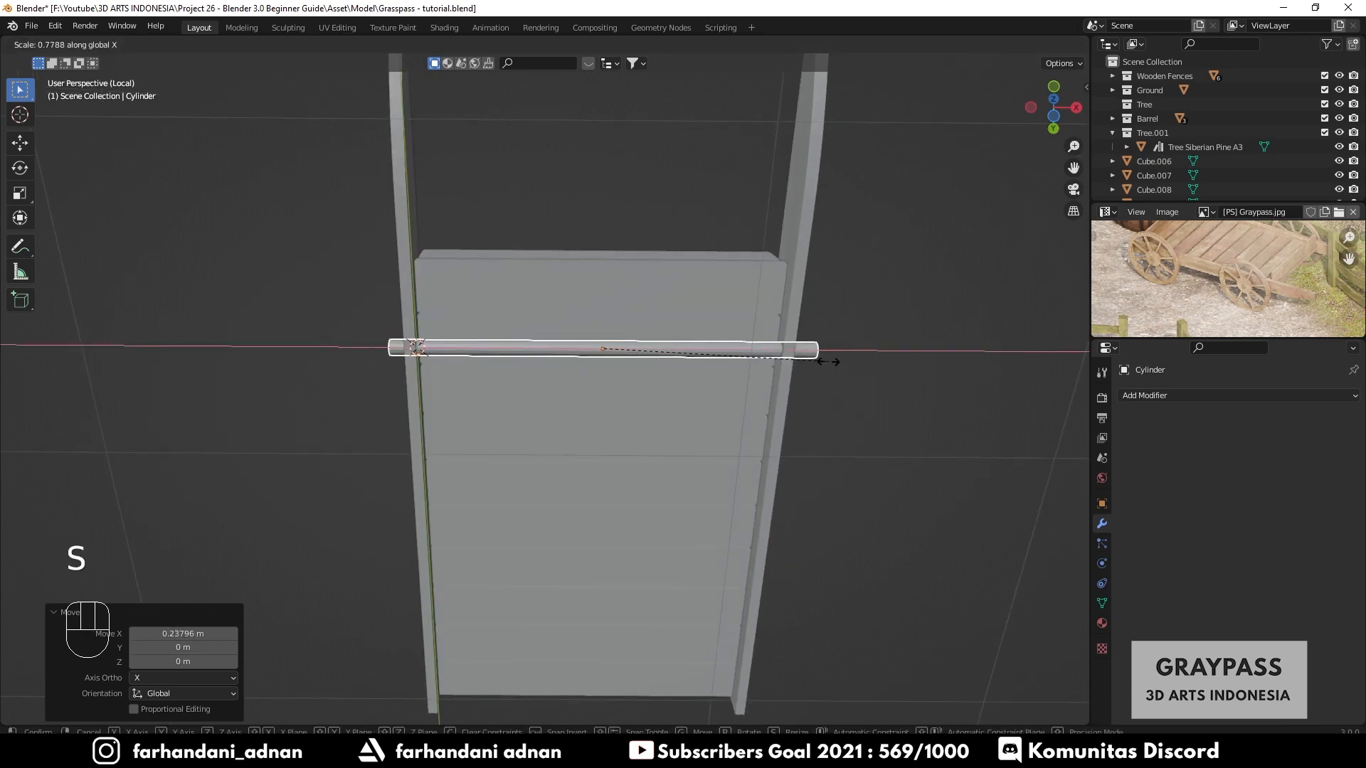
click(815, 366)
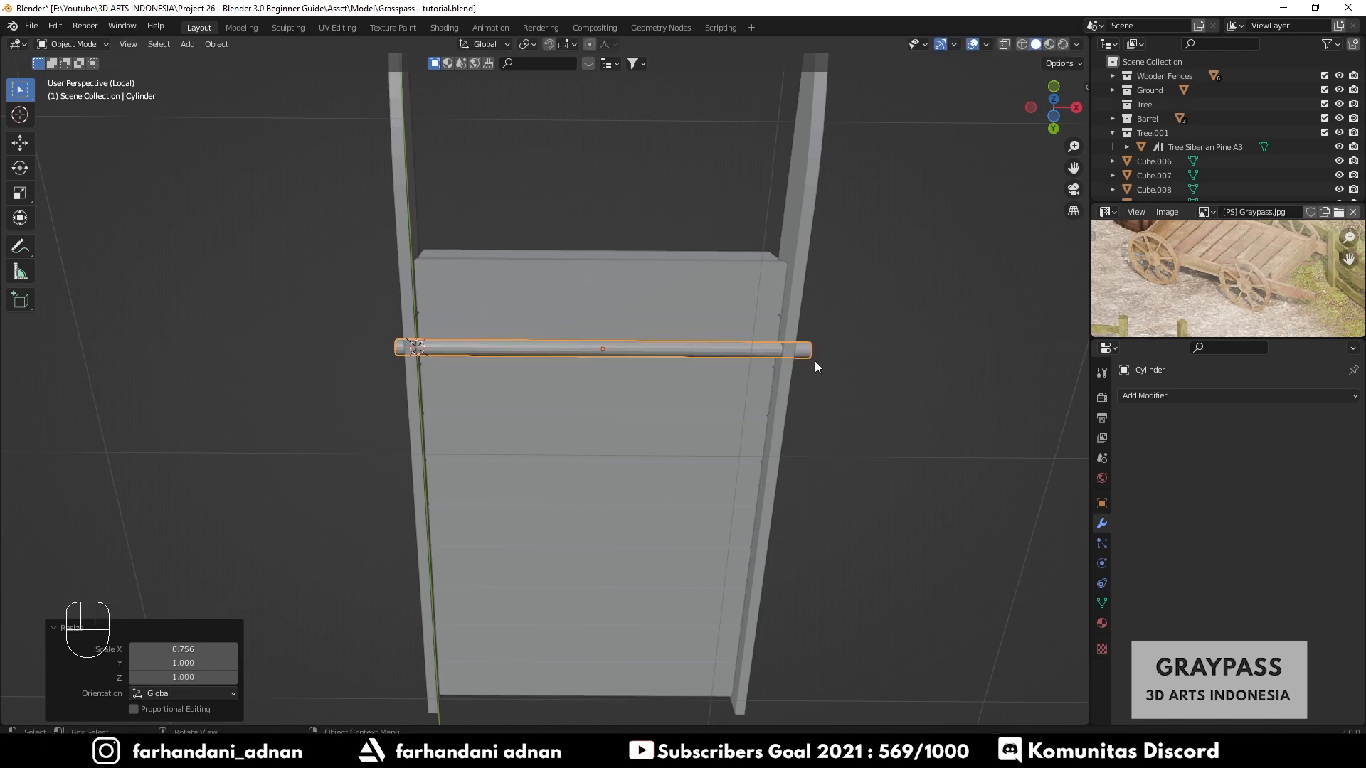
- Nudge the axle slightly along X to align it between the side rails
key(g)
key(x)
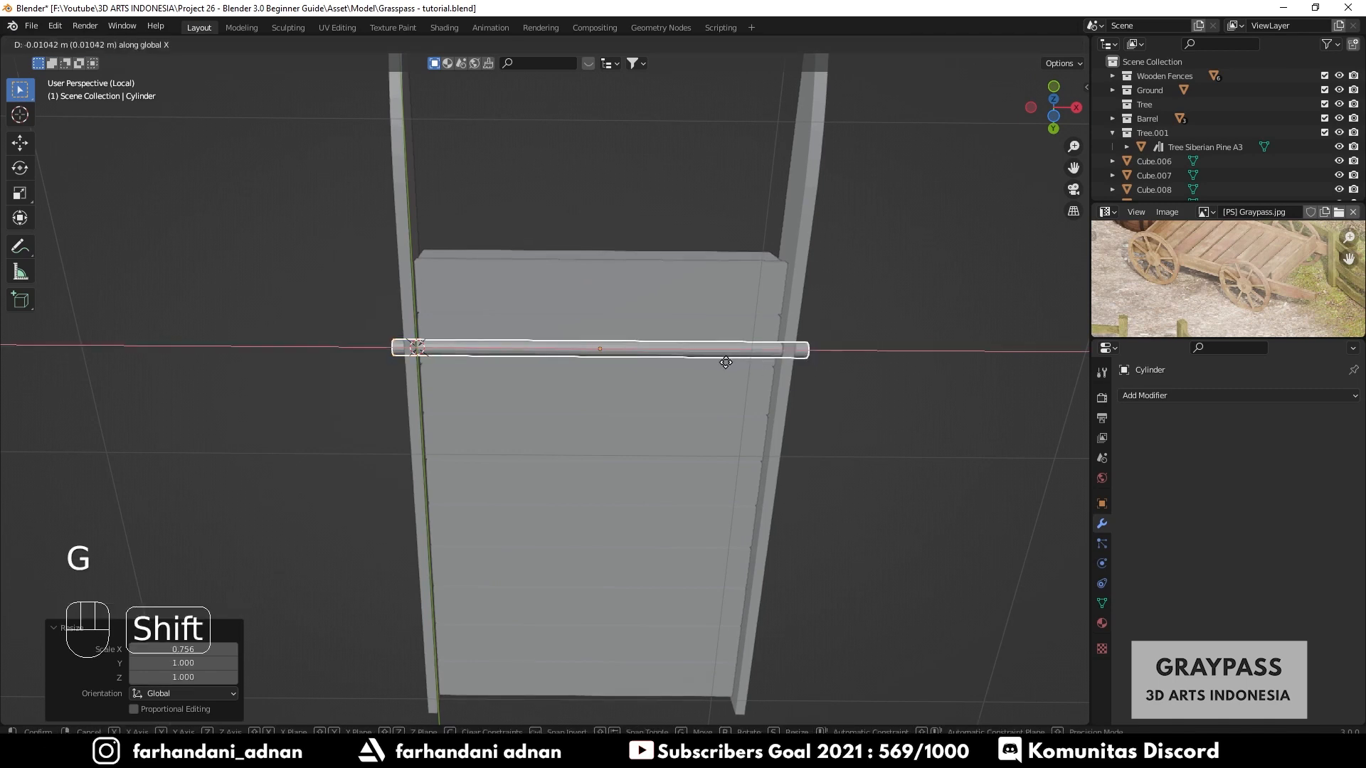
click(510, 325)
- Reselect the axle cylinder and apply its transforms
middle_drag(510, 325, 601, 373)
key(a)
key(a)
click(502, 324)
key(ctrl+a)
click(688, 374)
key(a)
key(a)
scroll(633, 413, up, 4)
click(633, 405)
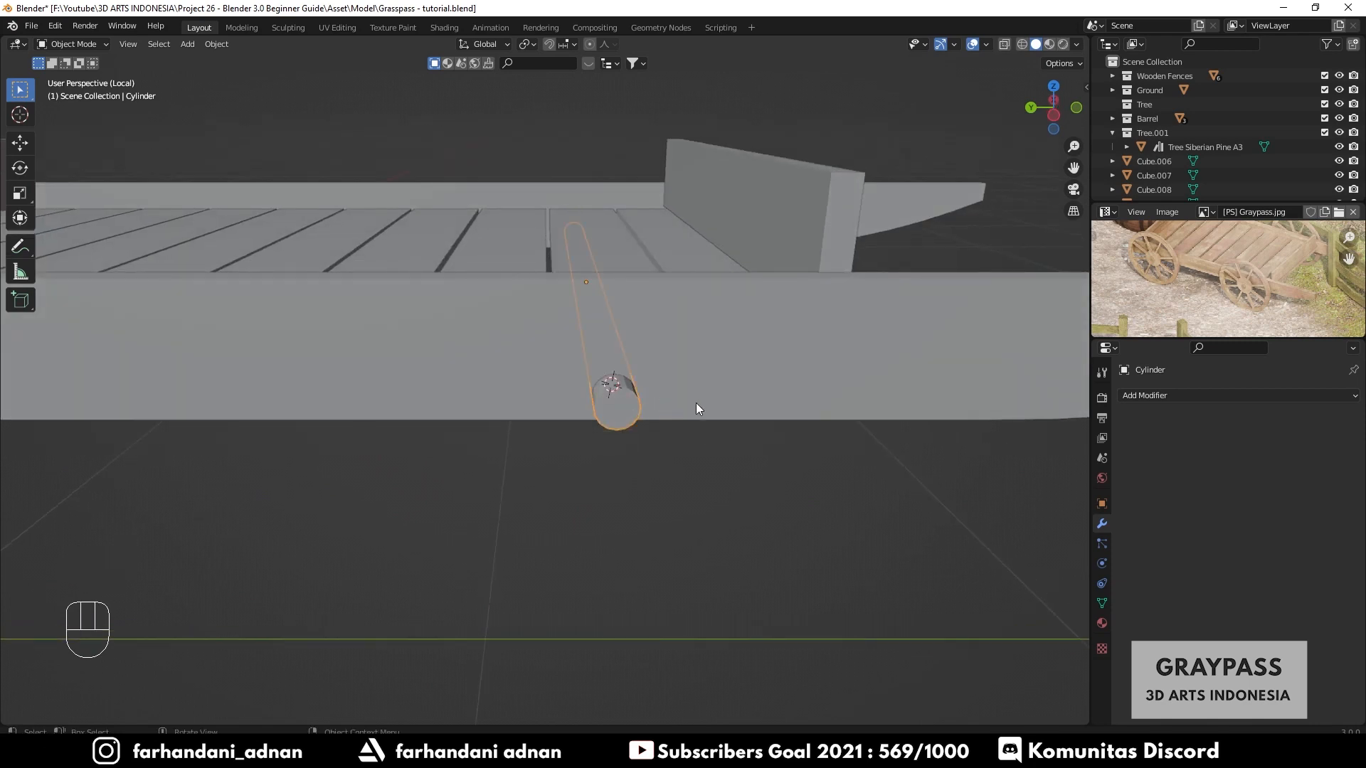
- Place the 3D cursor at the axle's end and add a circle there with N-Gon fill
shift+right_click(618, 403)
middle_drag(728, 414, 730, 391)
shift+right_click(616, 328)
shift+right_click(609, 325)
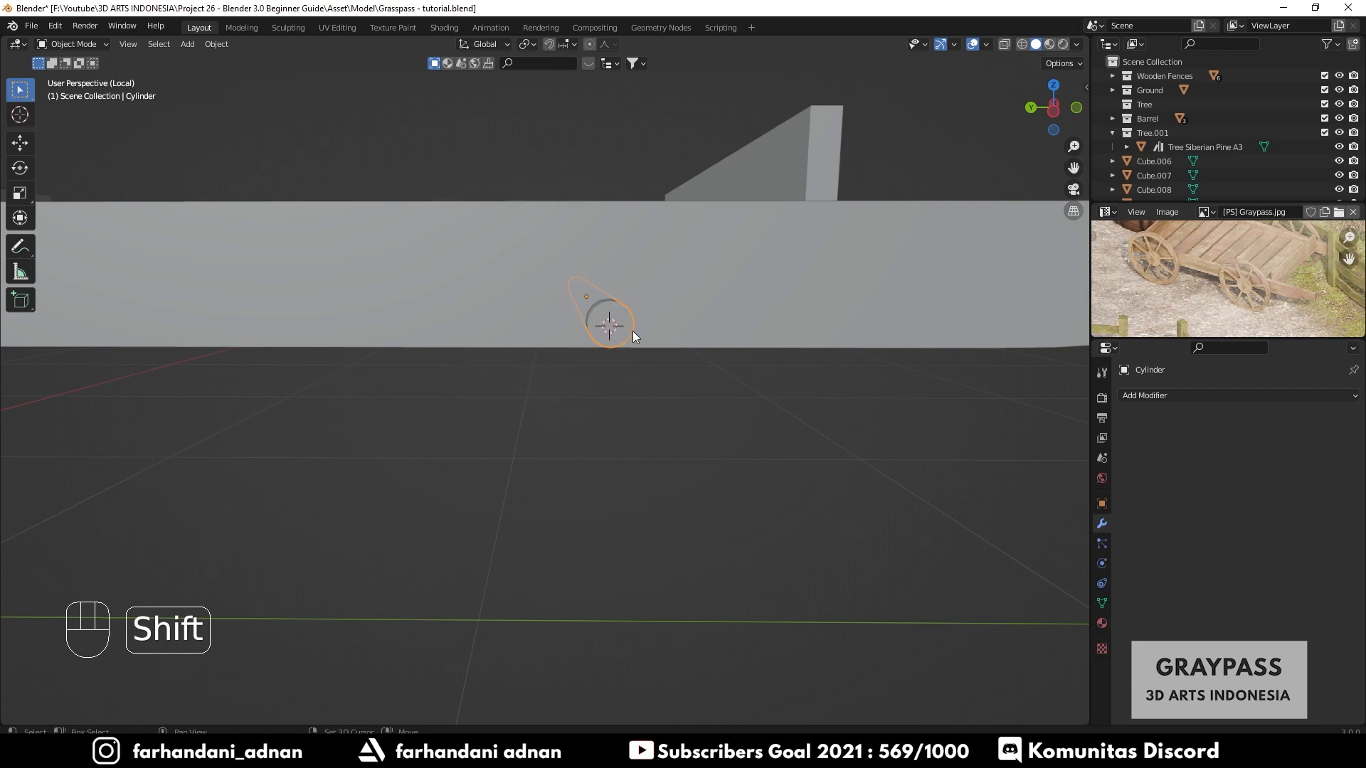
shift+right_click(616, 331)
key(shift+a)
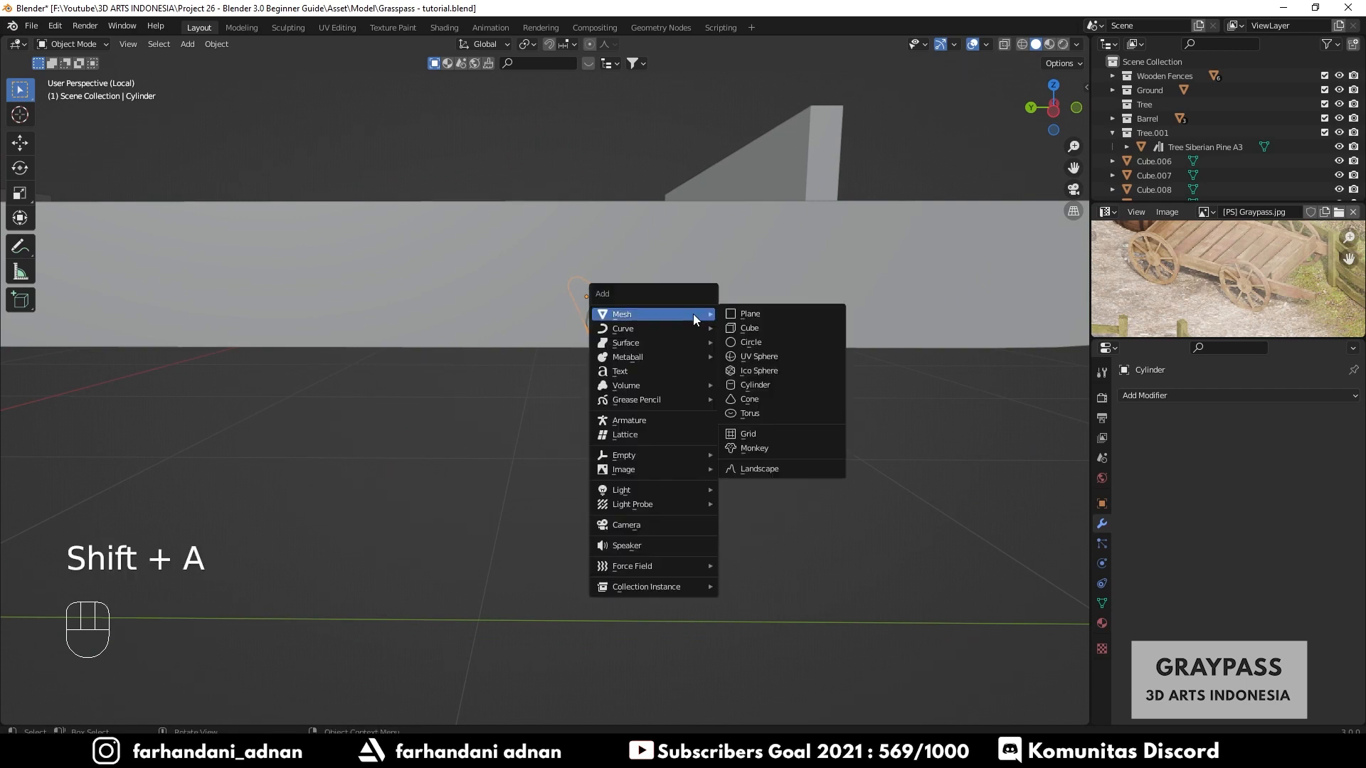
click(773, 343)
middle_drag(772, 343, 722, 429)
scroll(721, 434, down, 5)
scroll(669, 470, up, 2)
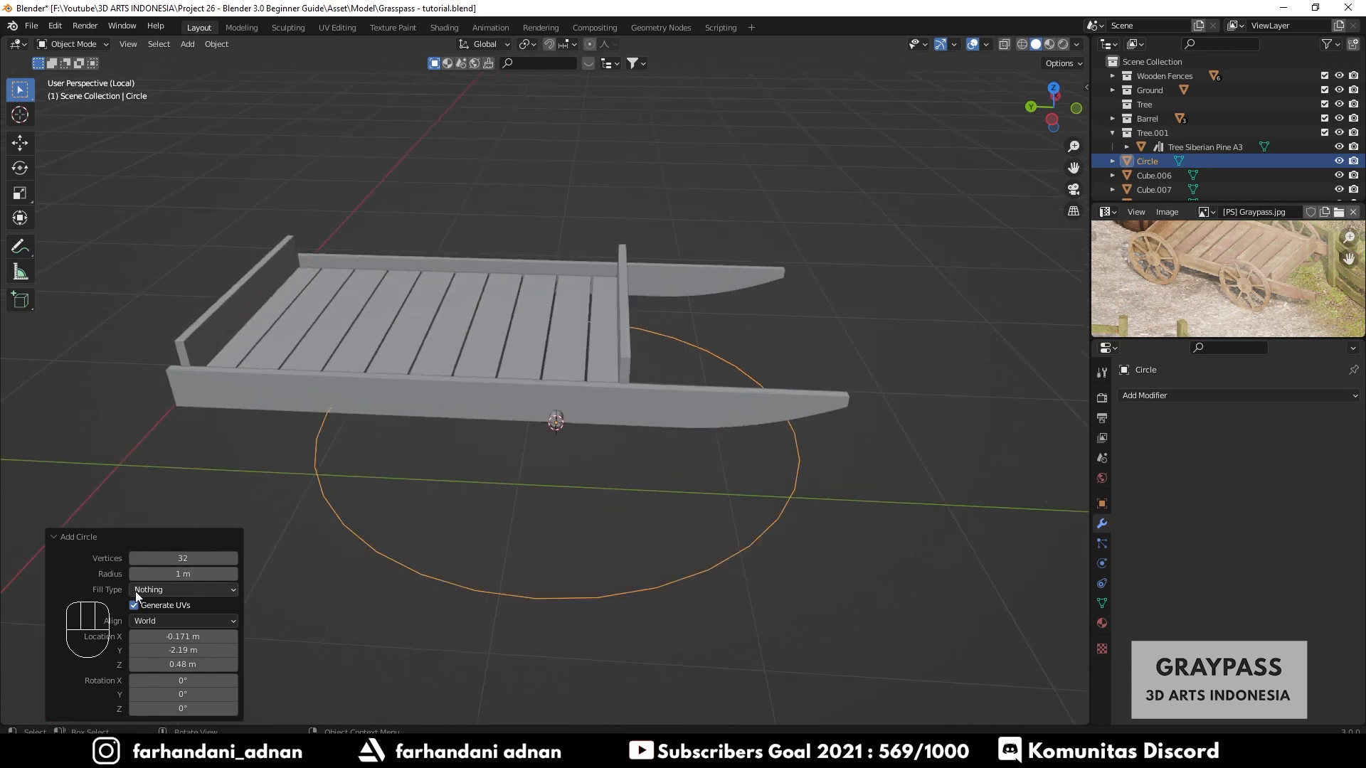
click(156, 592)
click(165, 622)
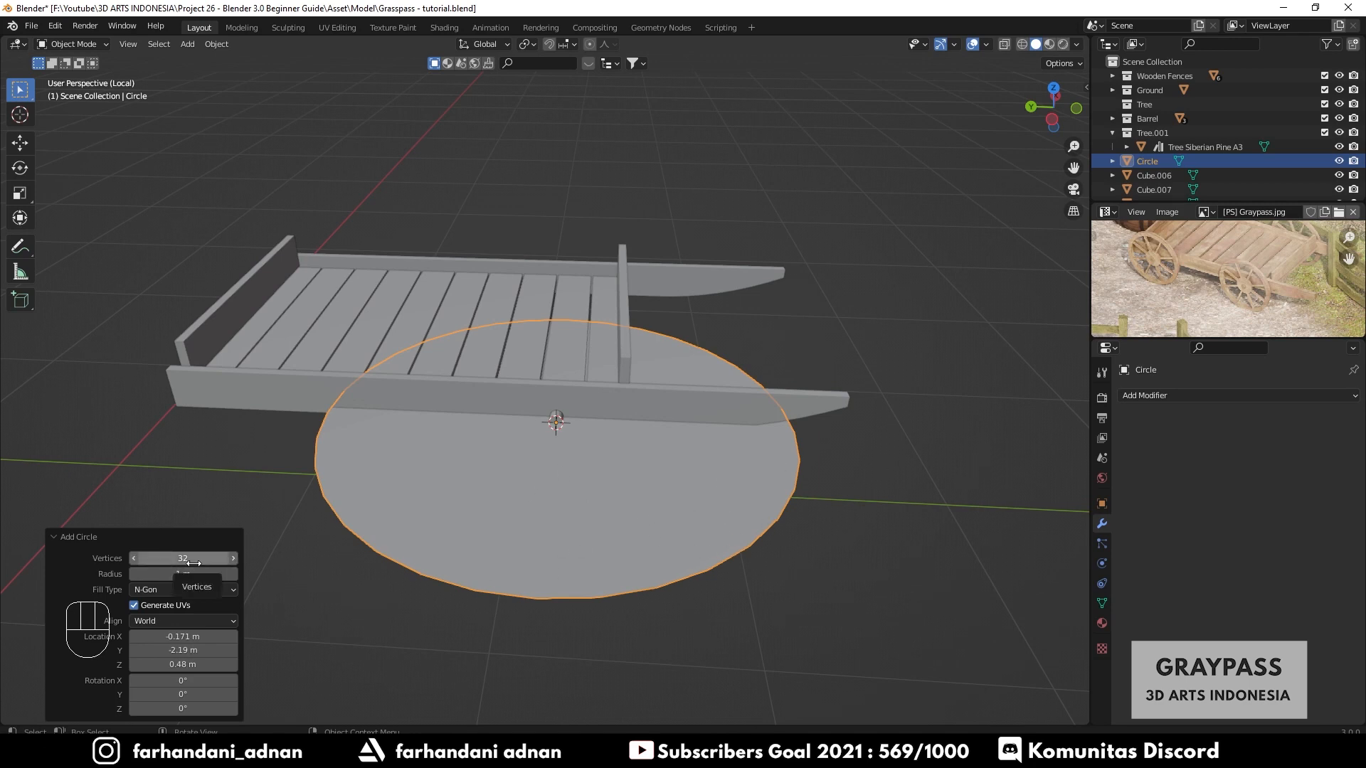
- Scale the circle to about 0.516 and rotate it 90° around Y so it stands upright as a wheel
key(s)
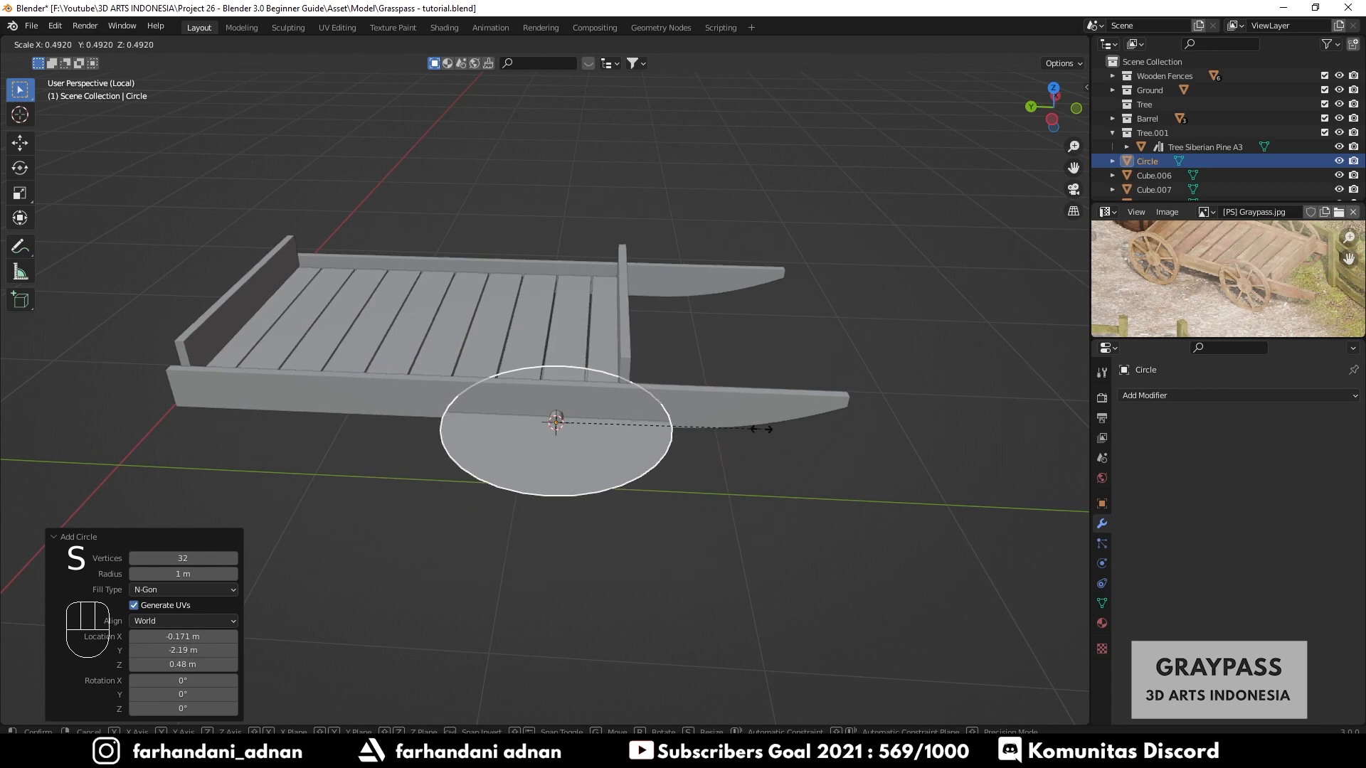
click(774, 426)
key(r)
key(x)
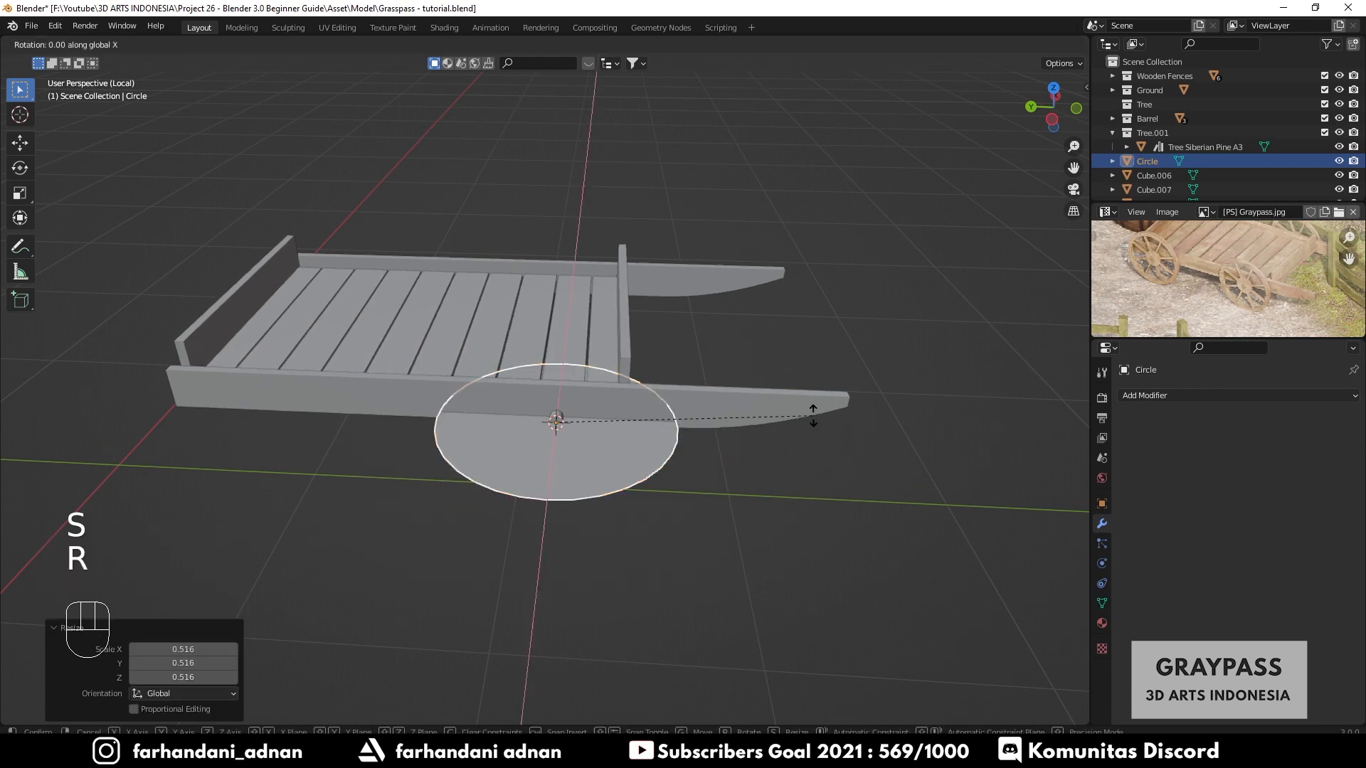
text(y)
text(90)
key(Return)
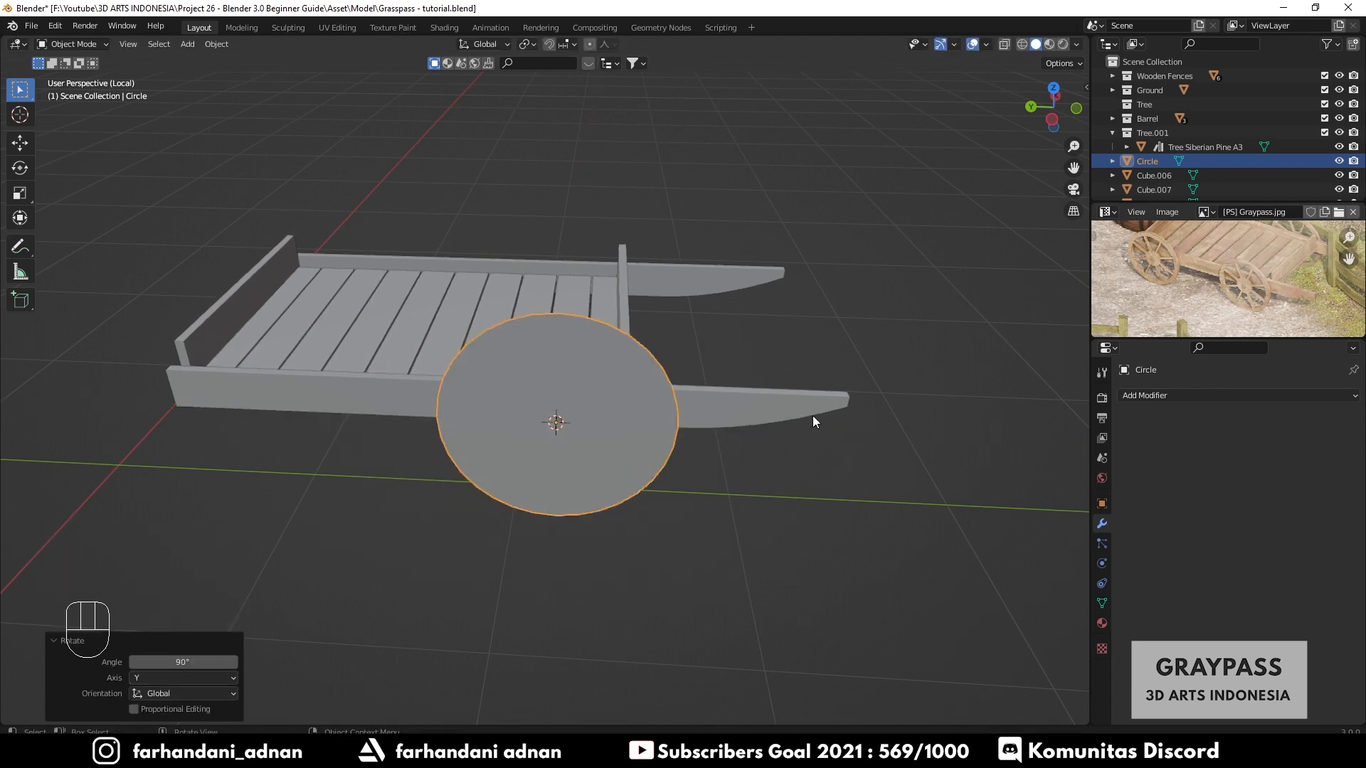
- Scale the wheel disc to about 0.739 and move it about 0.016 m along X outside the bed
middle_drag(741, 434, 625, 460)
key(s)
click(769, 330)
scroll(639, 450, up, 3)
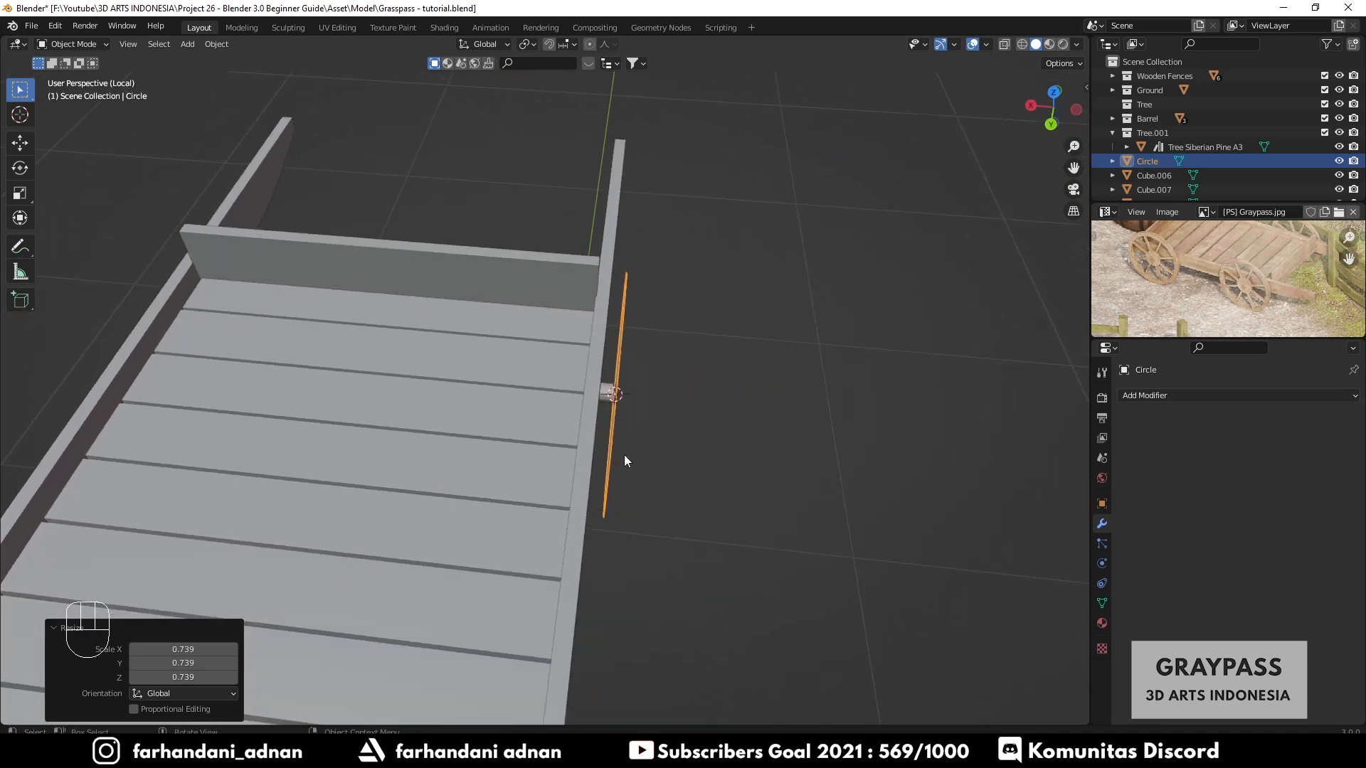
key(KP_7)
scroll(625, 461, up, 4)
shift+middle_drag(412, 358, 609, 427)
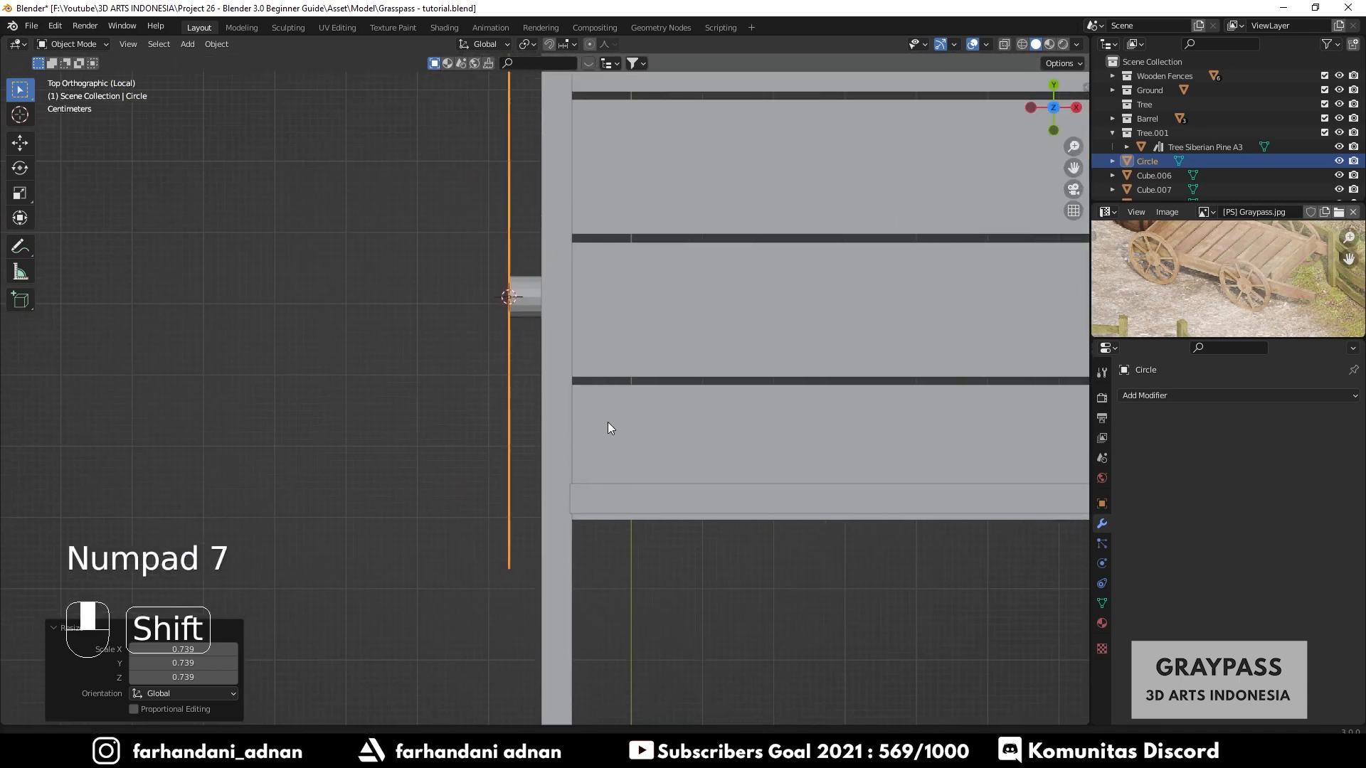
key(g)
key(y)
key(x)
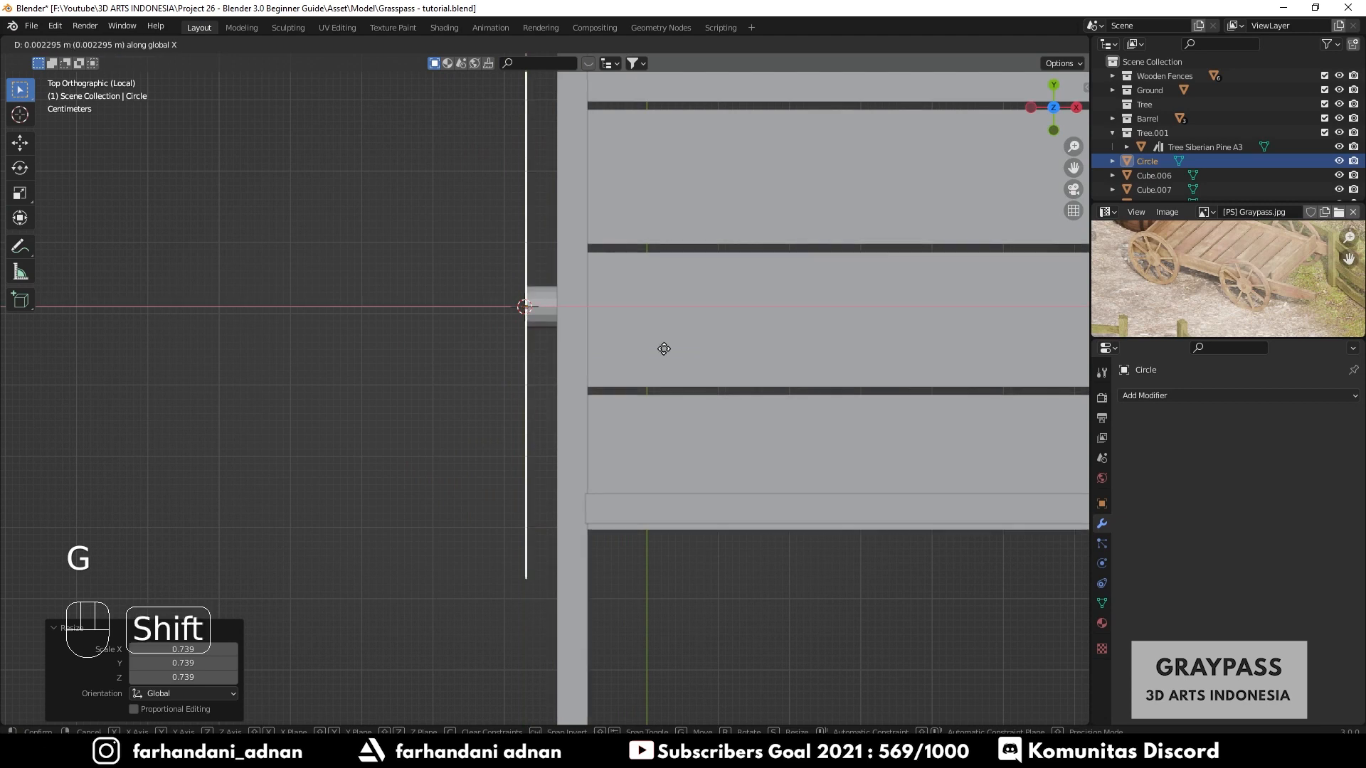
click(723, 351)
- Enter edit mode on the wheel disc in face select mode and inset its face by about 0.101 m
middle_drag(552, 372, 740, 235)
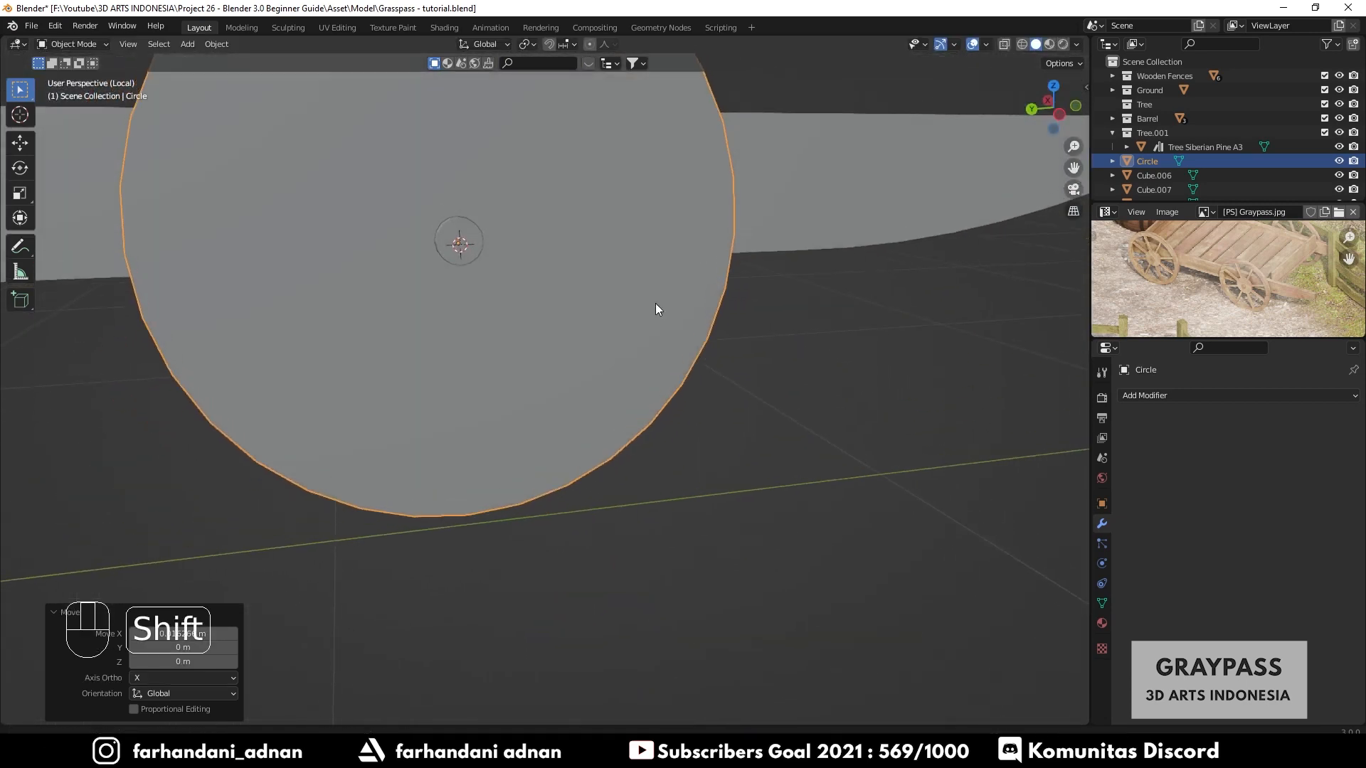
shift+middle_drag(656, 304, 706, 445)
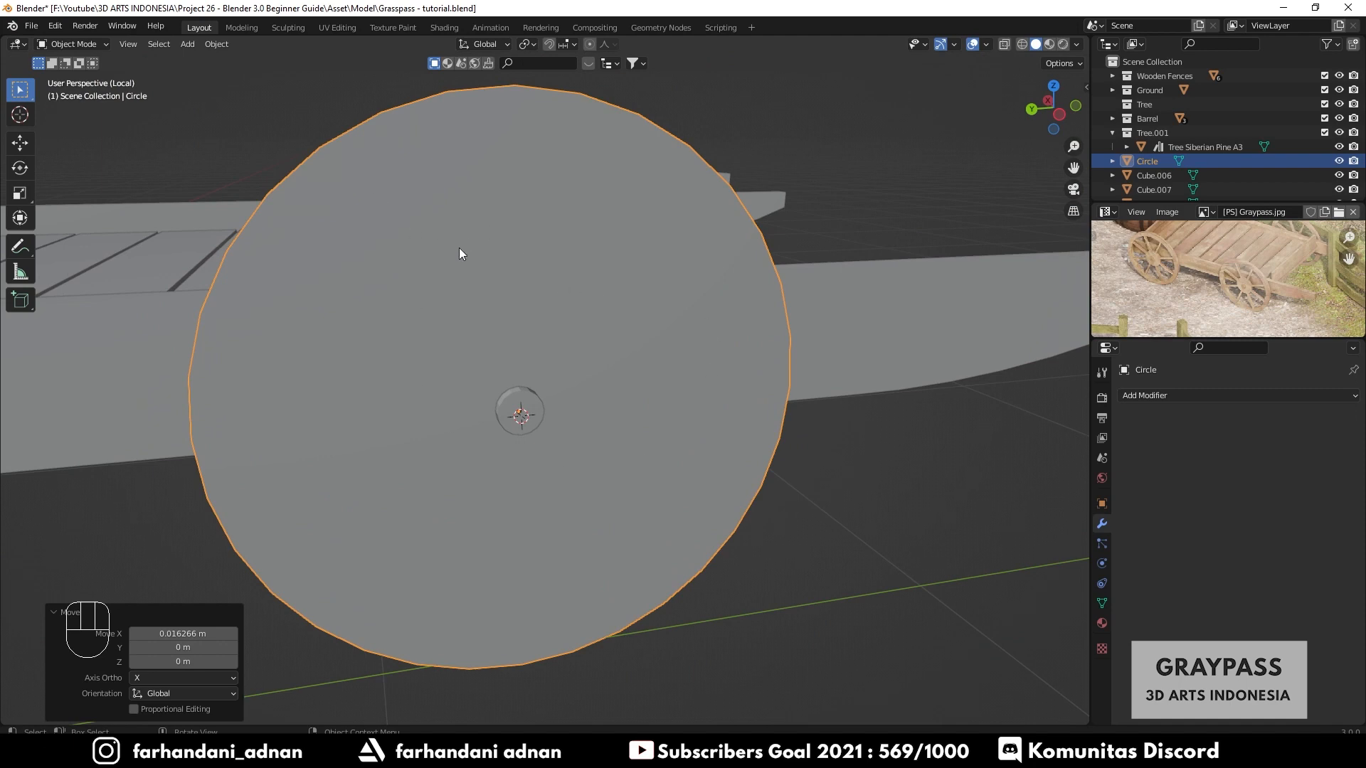
key(Tab)
shift+middle_drag(461, 250, 610, 355)
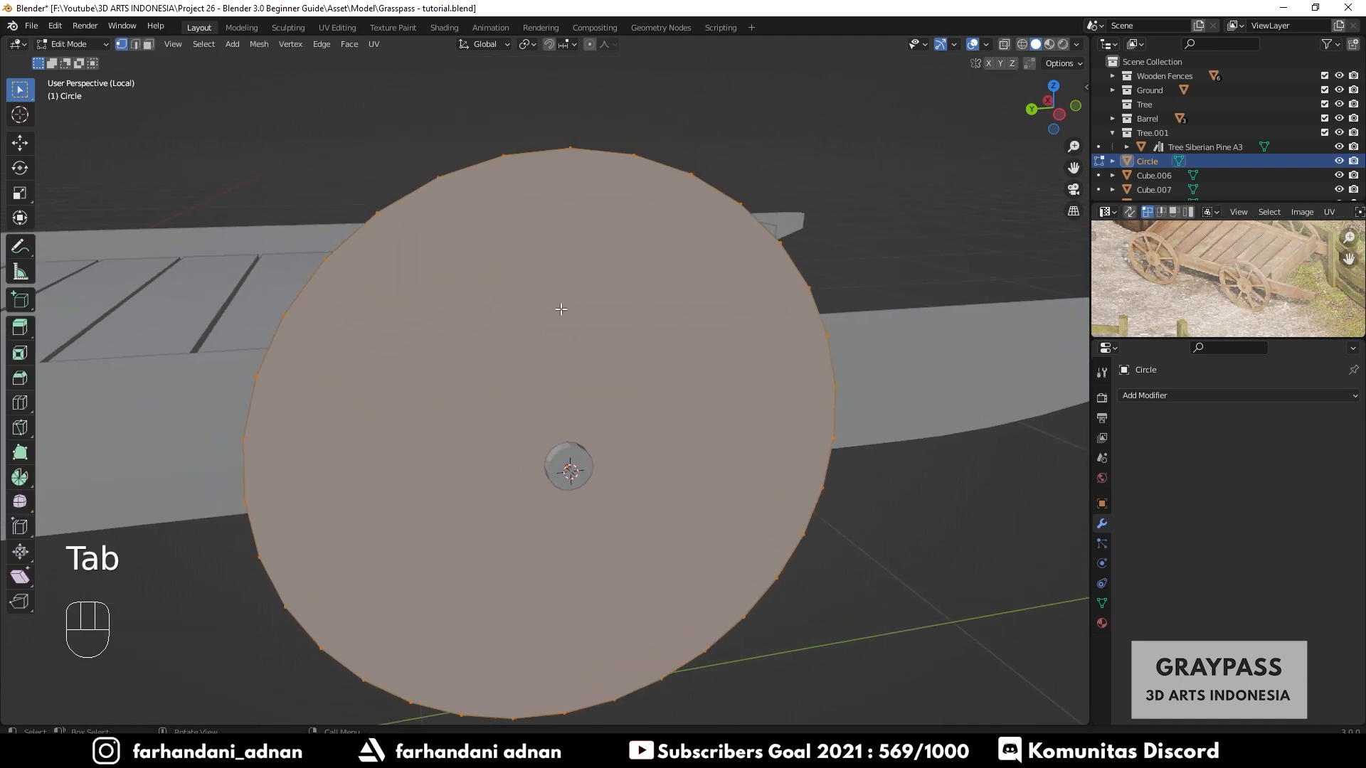
click(149, 44)
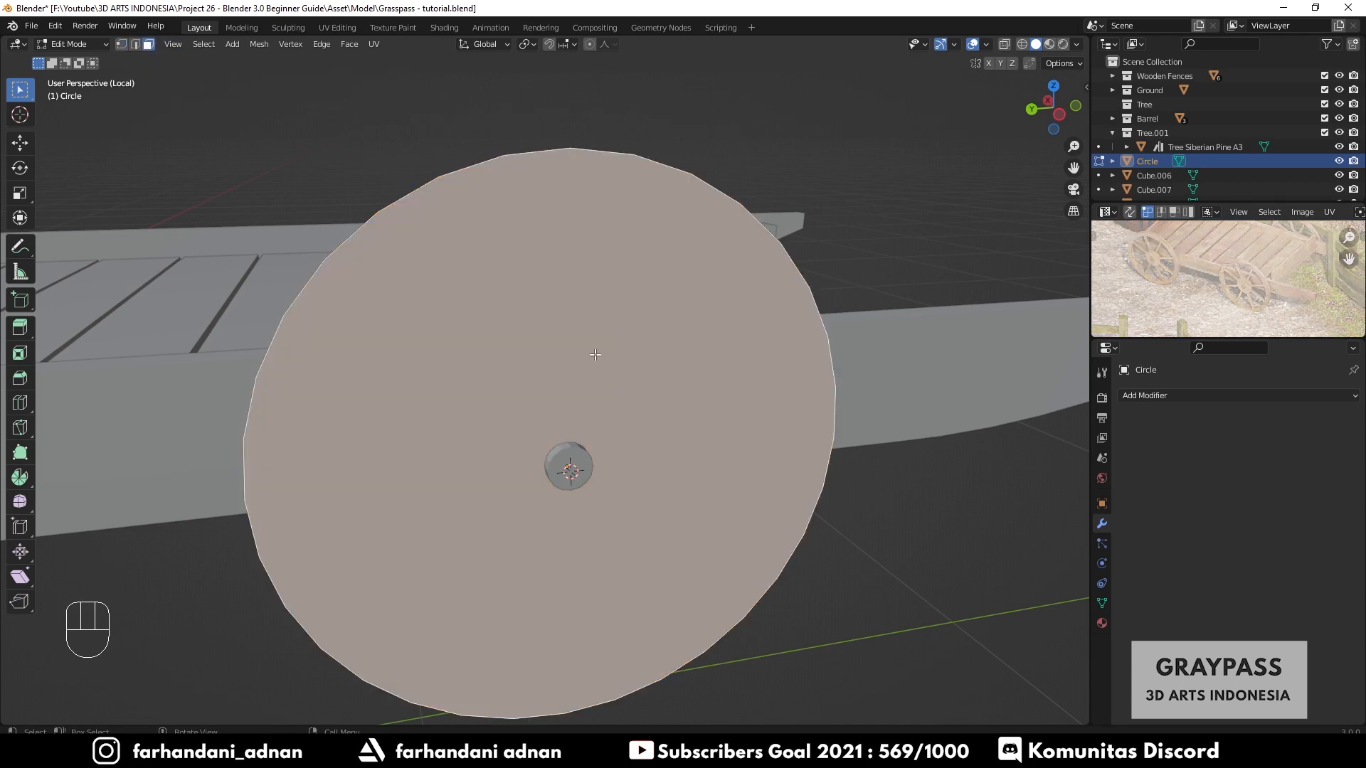
middle_drag(504, 362, 605, 357)
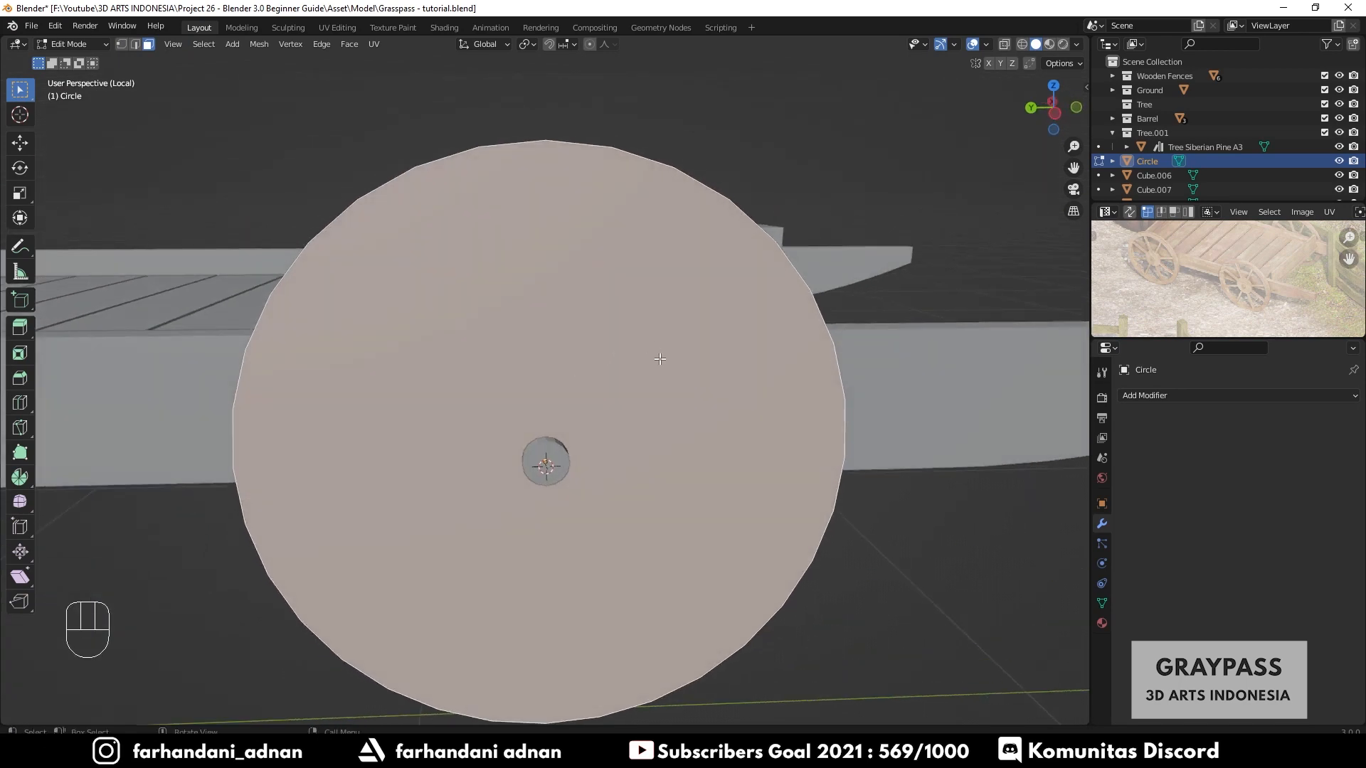
middle_drag(696, 343, 694, 340)
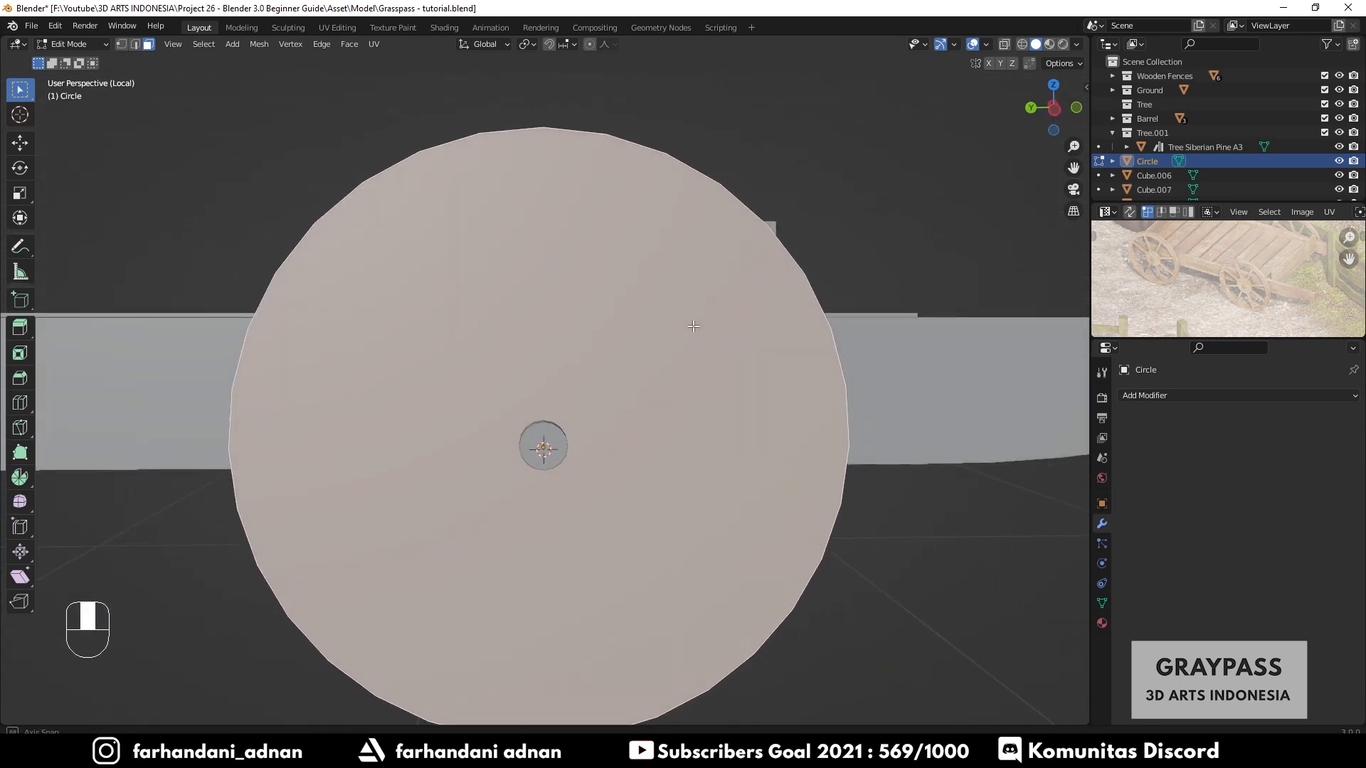
scroll(733, 320, down, 1)
key(i)
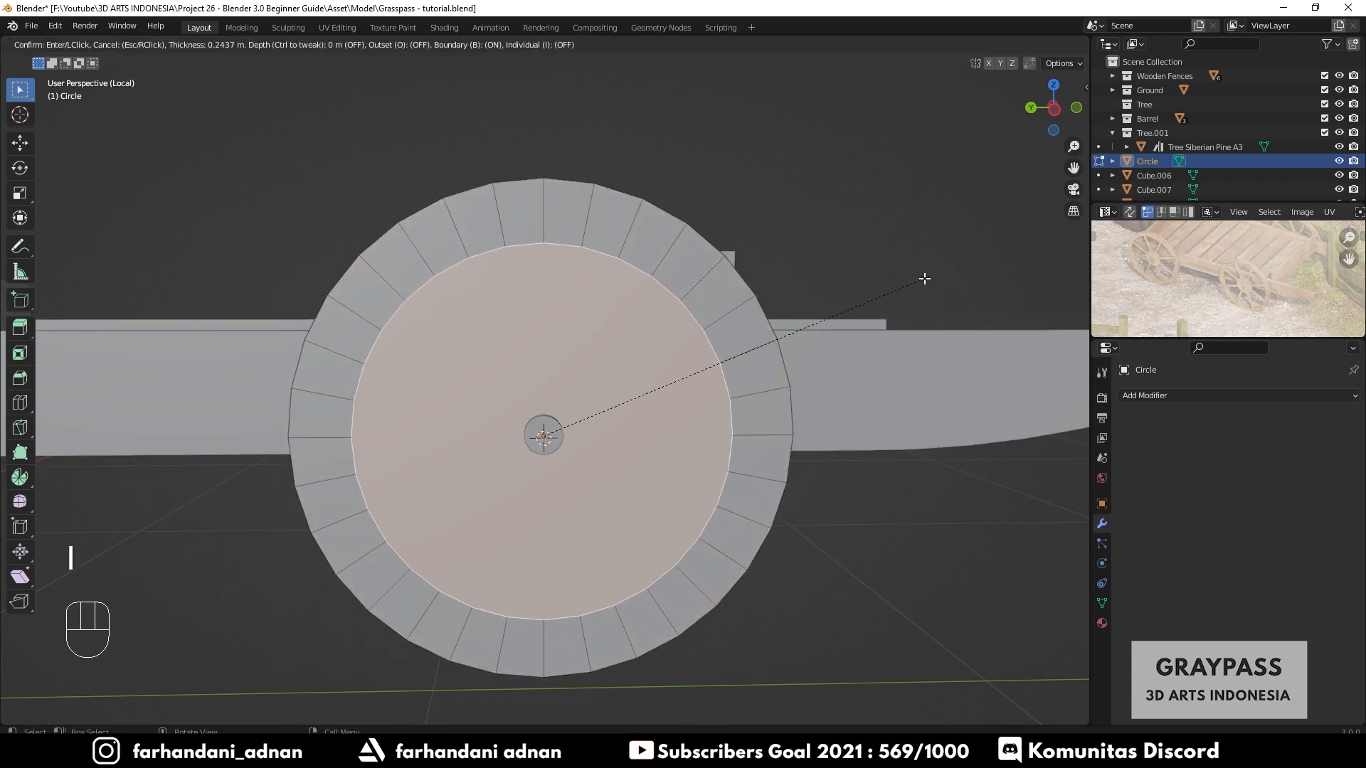
click(968, 259)
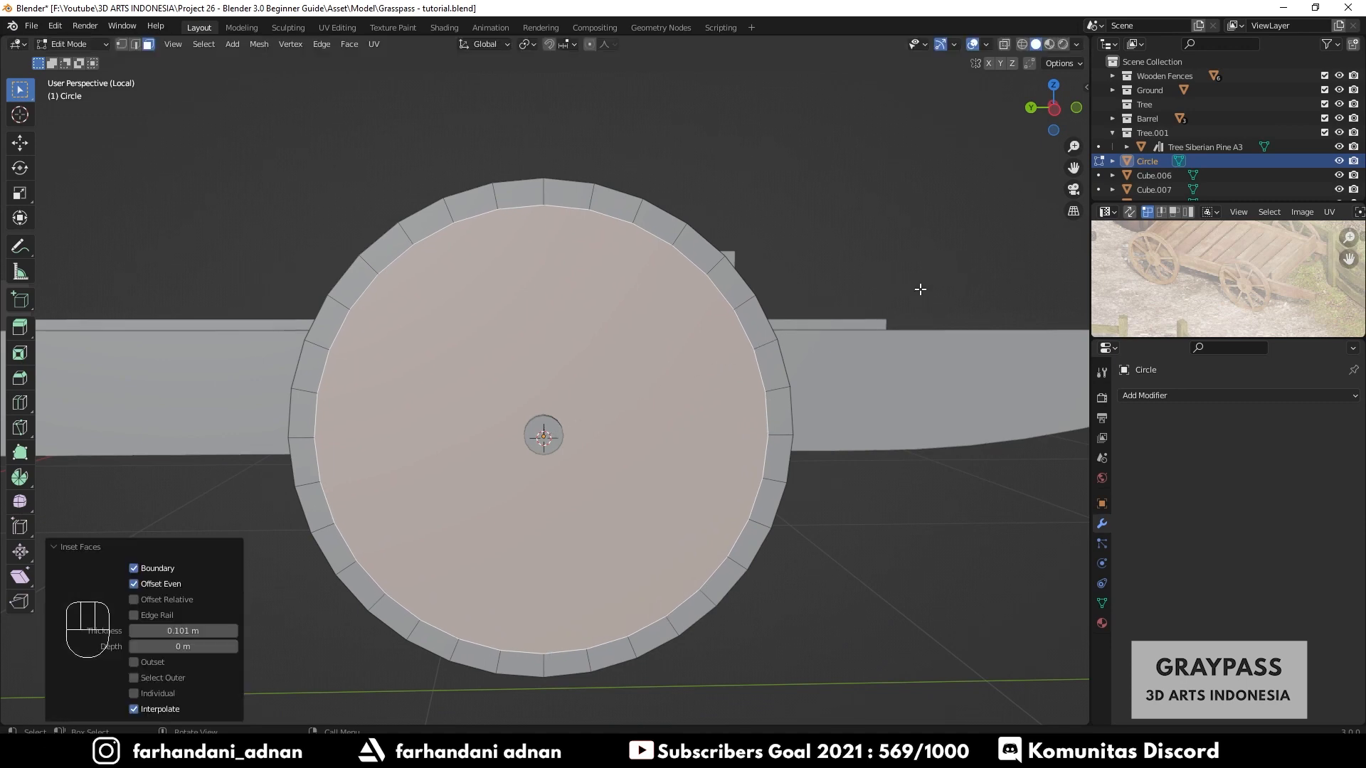
- Delete the inner face of the wheel disc to leave only the outer rim ring
middle_drag(919, 292, 753, 354)
key(x)
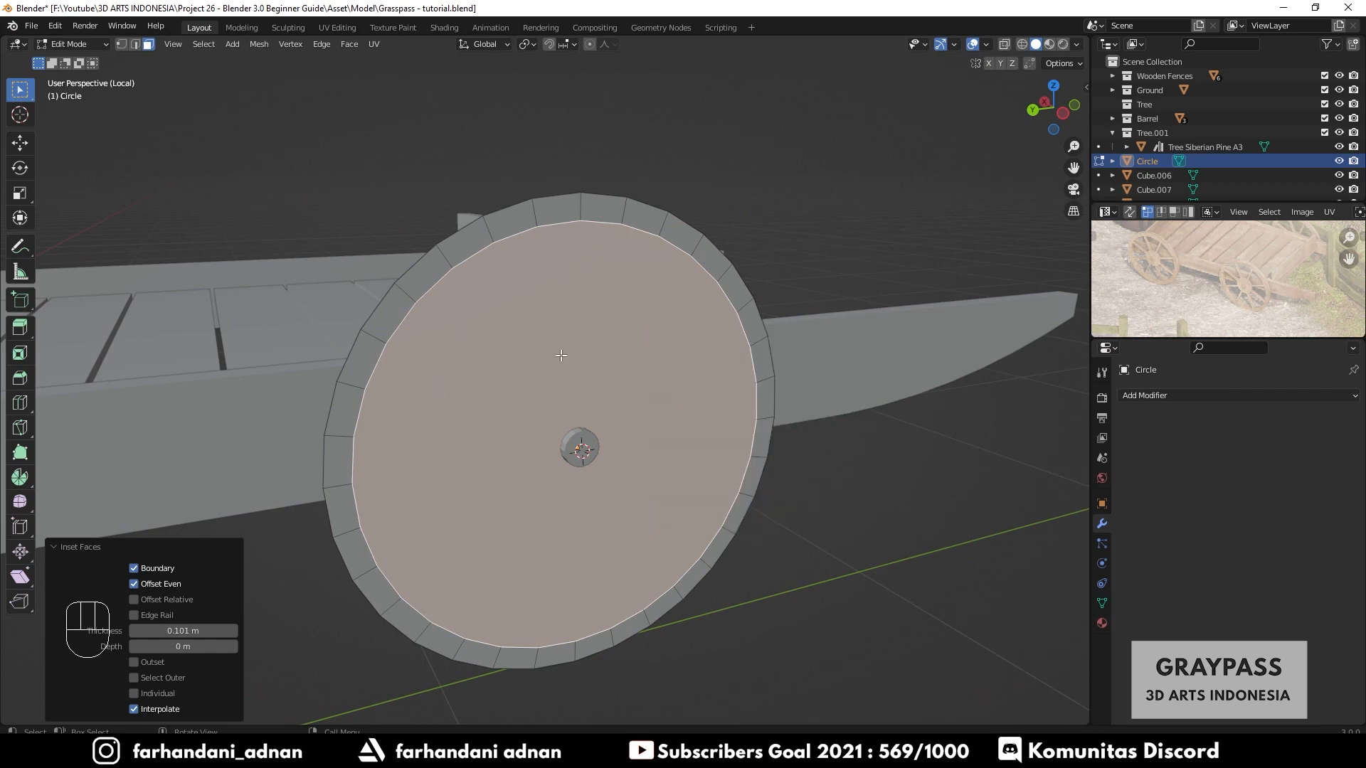
key(x)
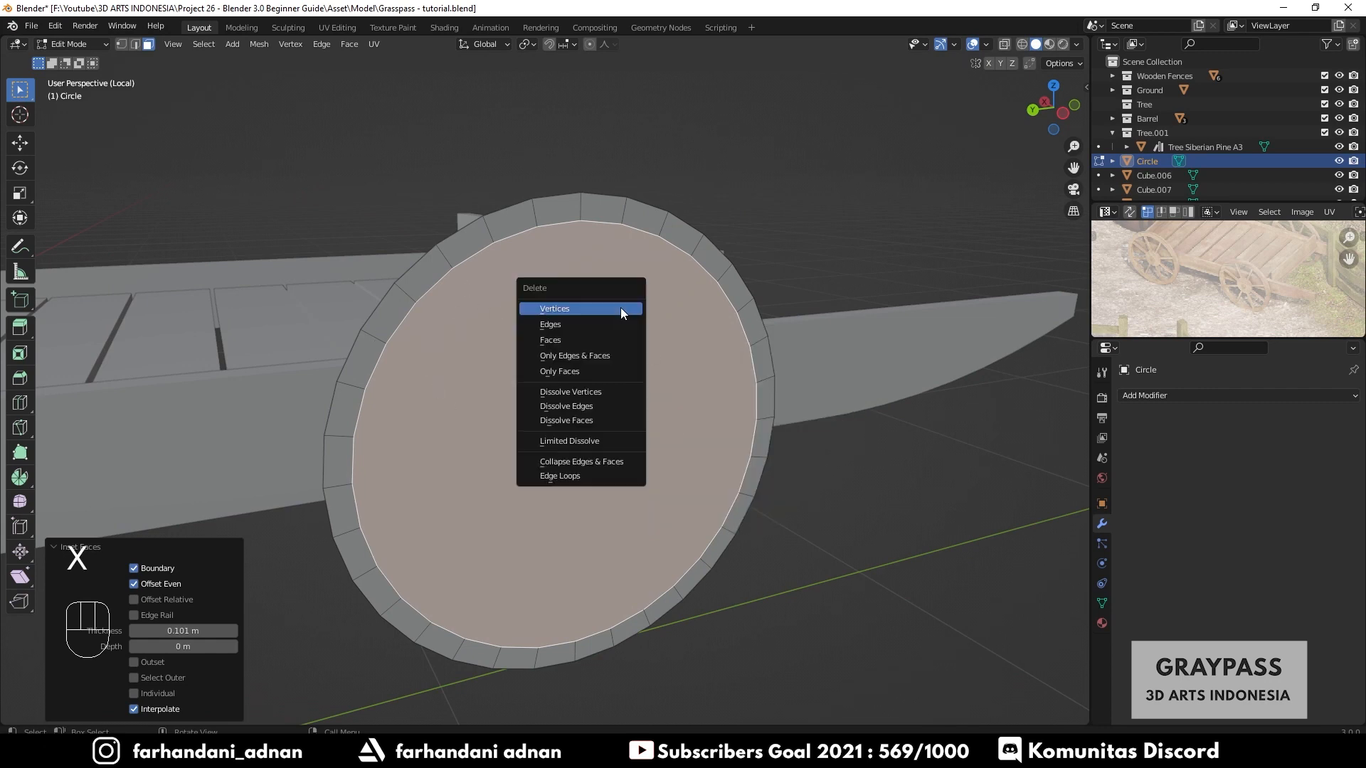
click(587, 337)
- Examine the rim's faces, edges and vertices up close in each selection mode
shift+middle_drag(697, 344, 560, 337)
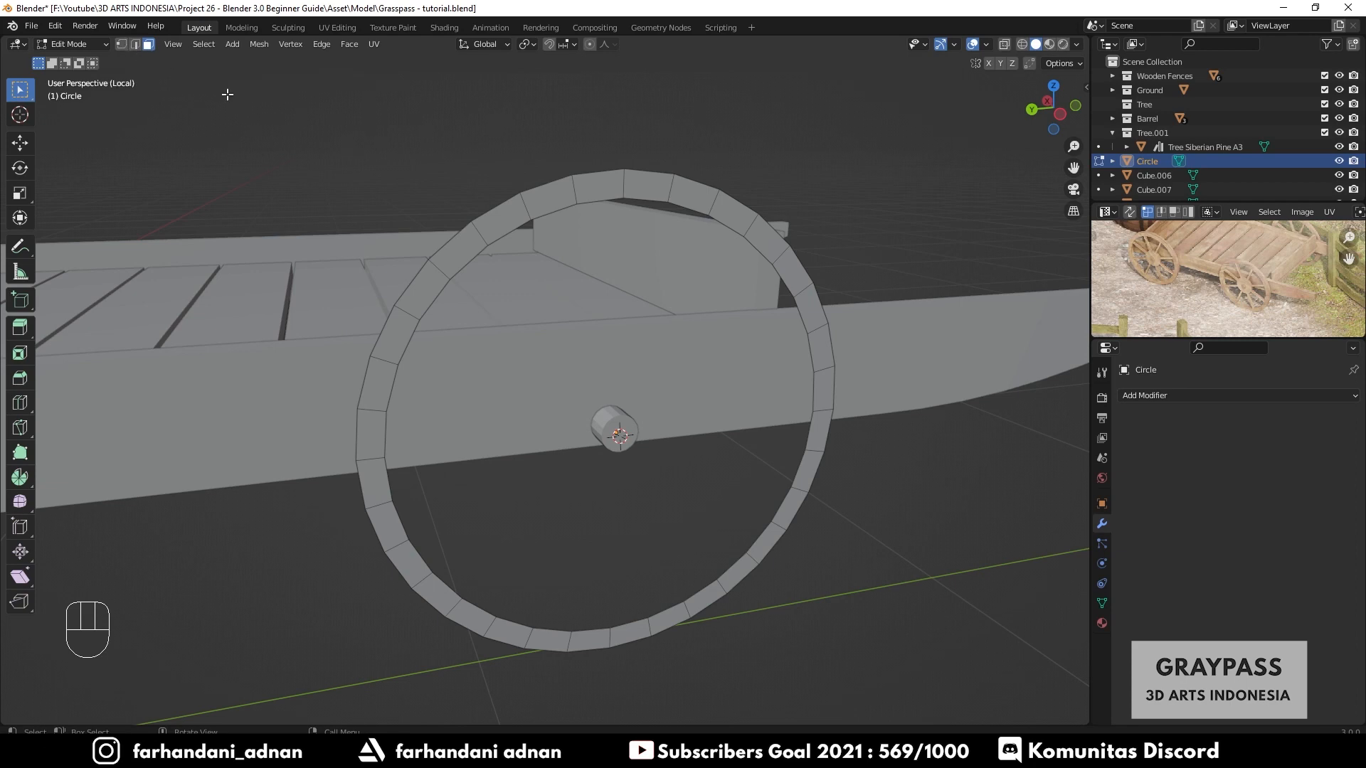
middle_drag(569, 241, 611, 316)
scroll(662, 224, up, 1)
scroll(658, 267, up, 1)
scroll(659, 266, up, 1)
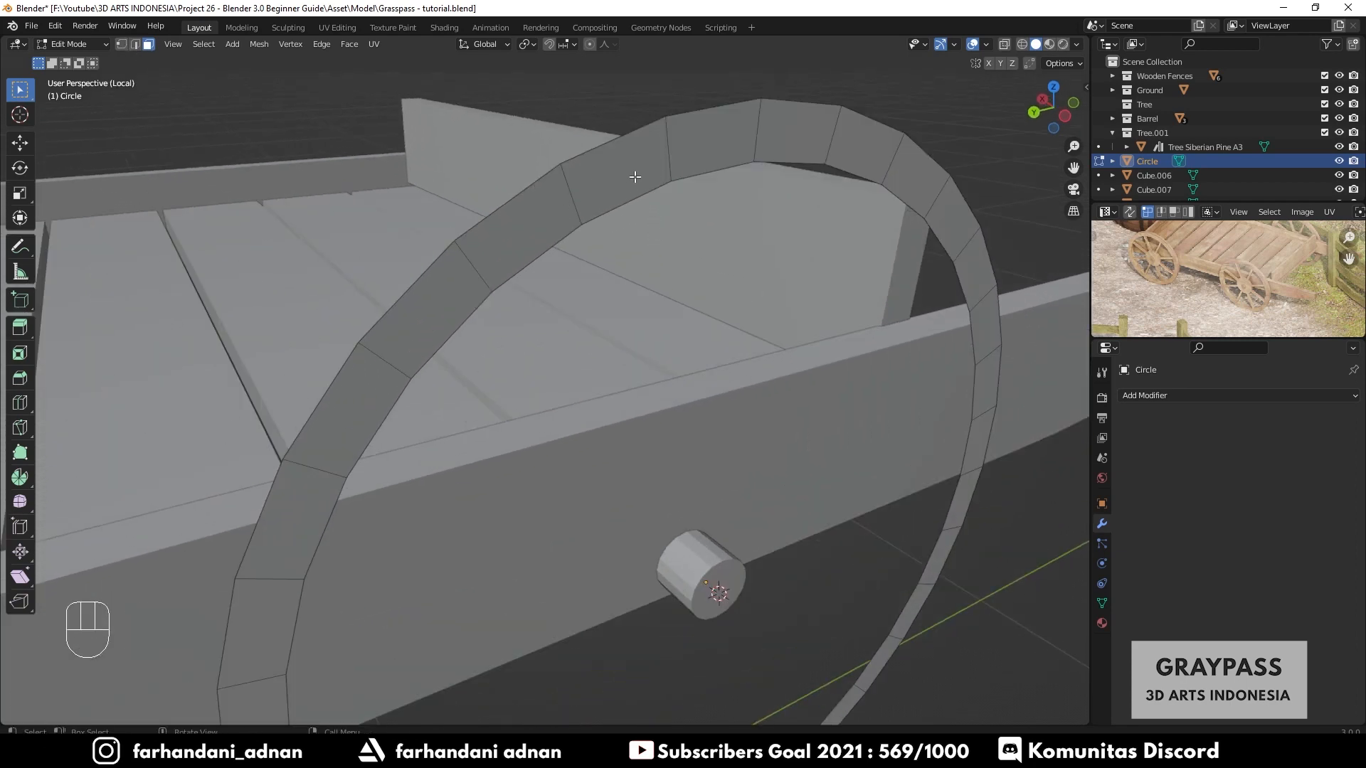
shift+middle_drag(646, 178, 651, 242)
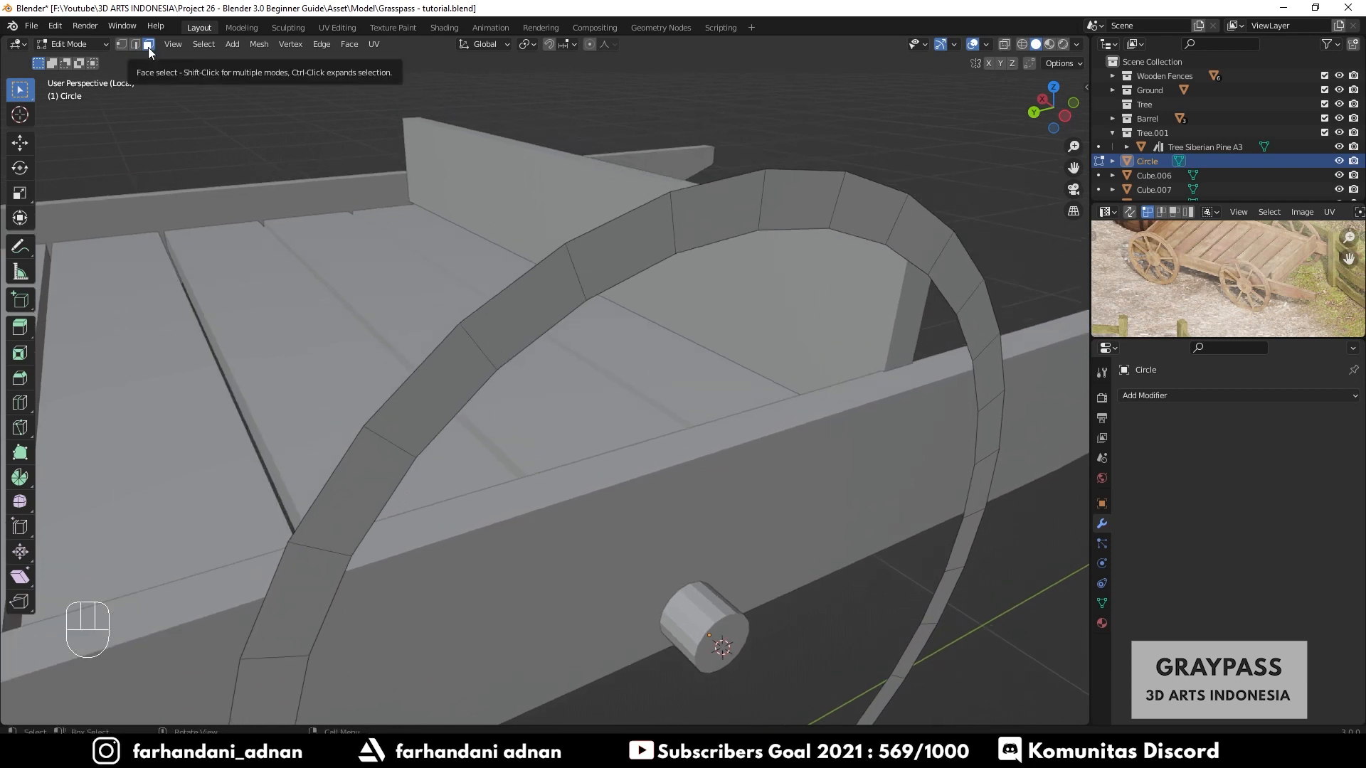
middle_drag(526, 281, 538, 273)
click(604, 239)
click(683, 226)
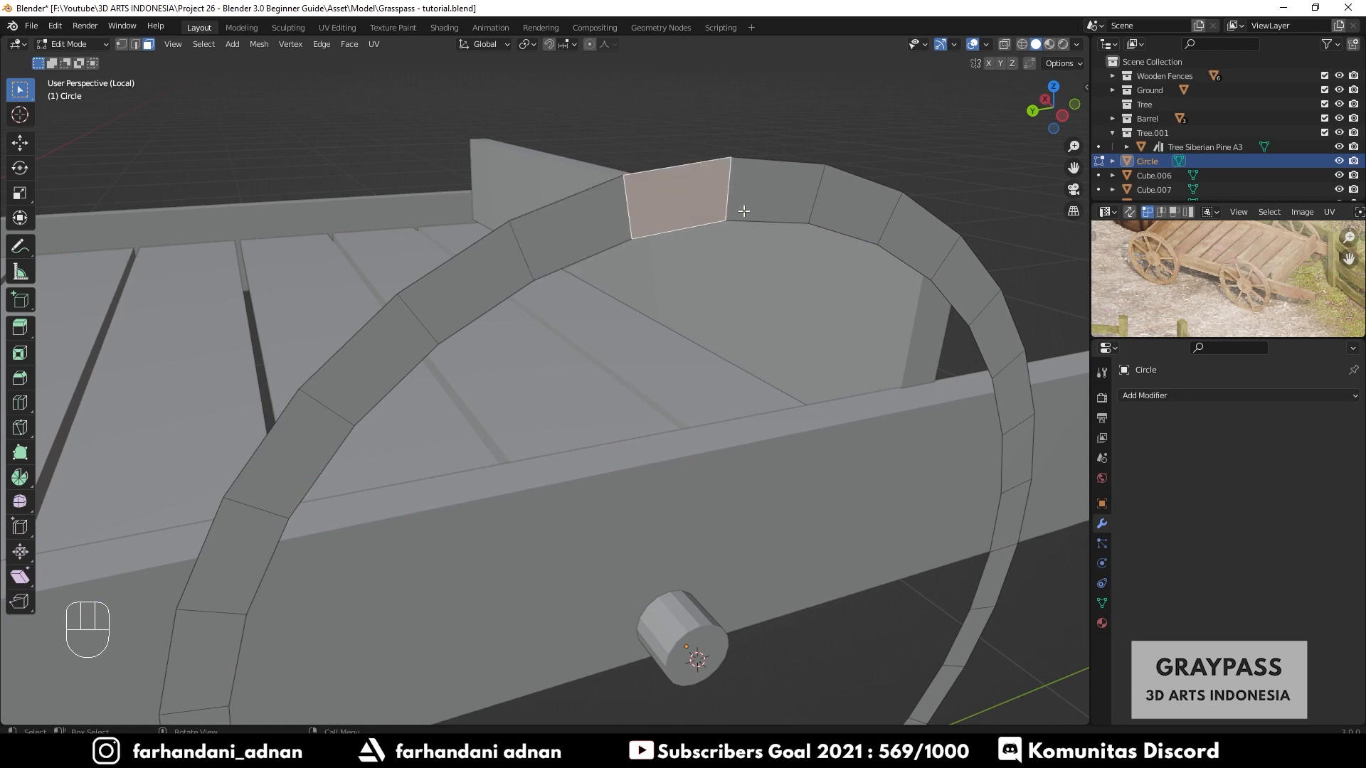
click(774, 207)
click(677, 218)
click(588, 226)
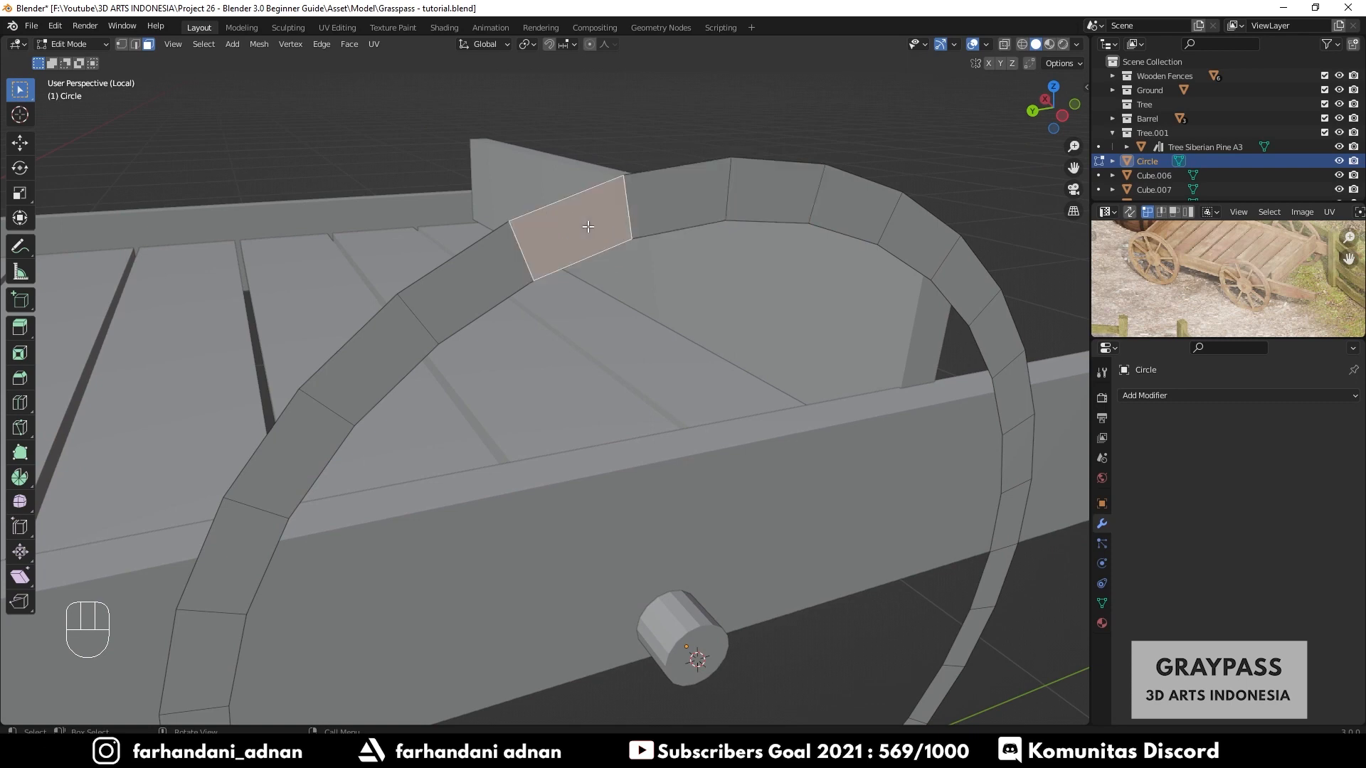
click(696, 211)
click(753, 202)
scroll(553, 239, up, 4)
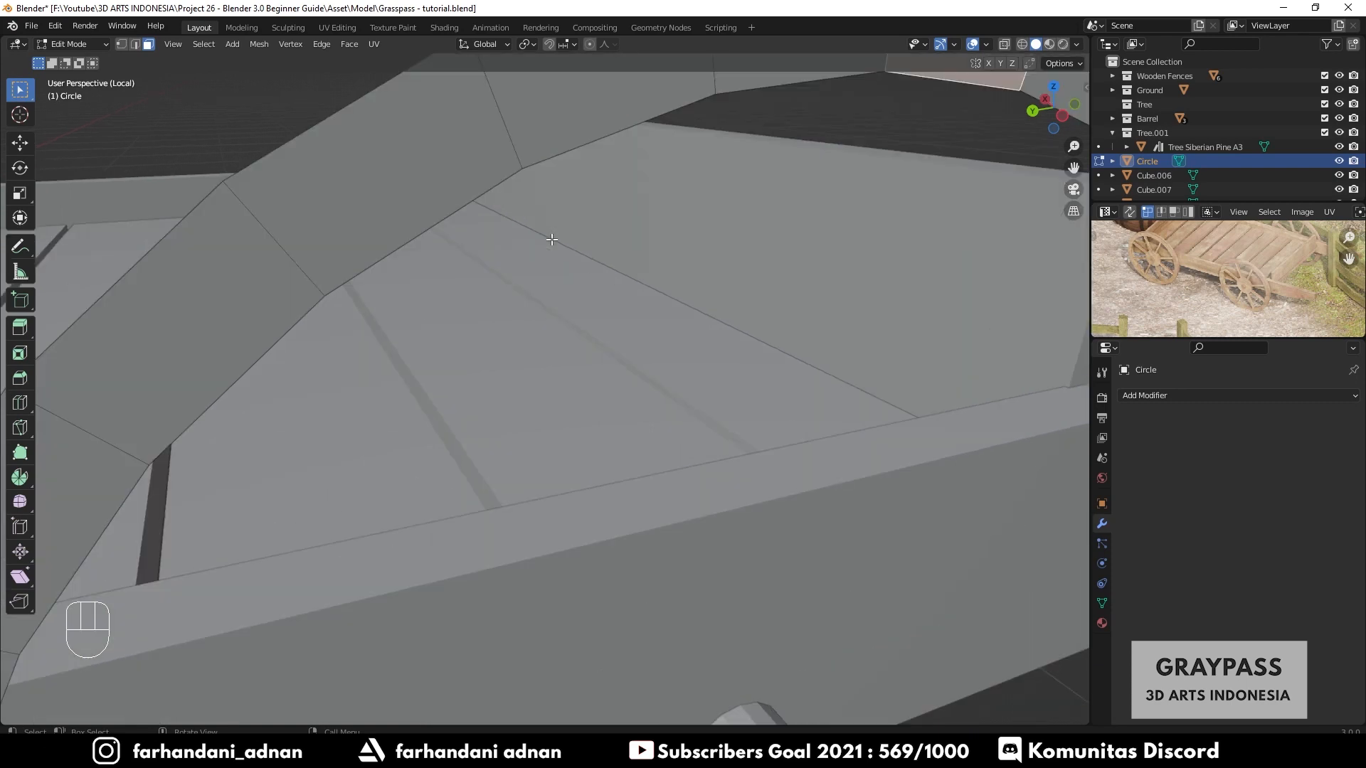
shift+middle_drag(552, 237, 604, 328)
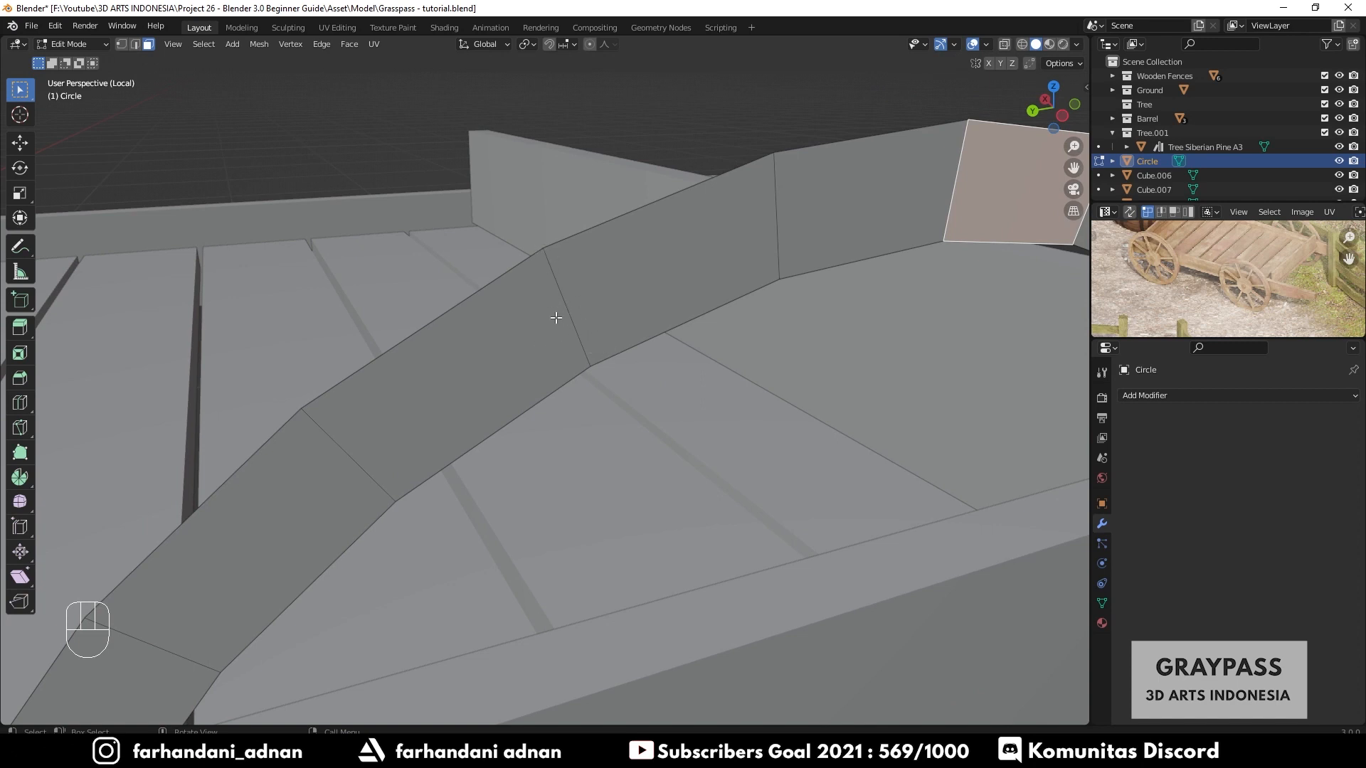
click(631, 294)
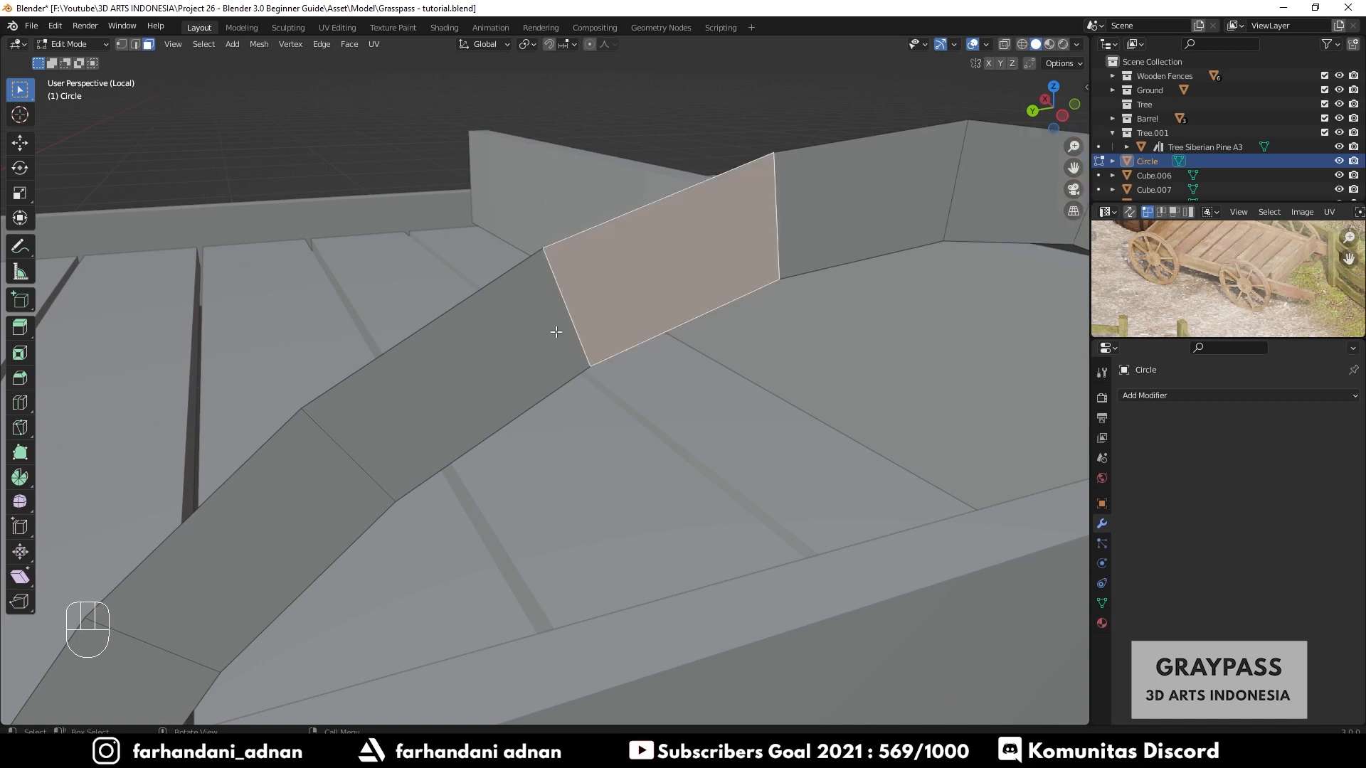
click(506, 360)
click(645, 288)
click(173, 44)
click(853, 220)
click(703, 254)
click(788, 233)
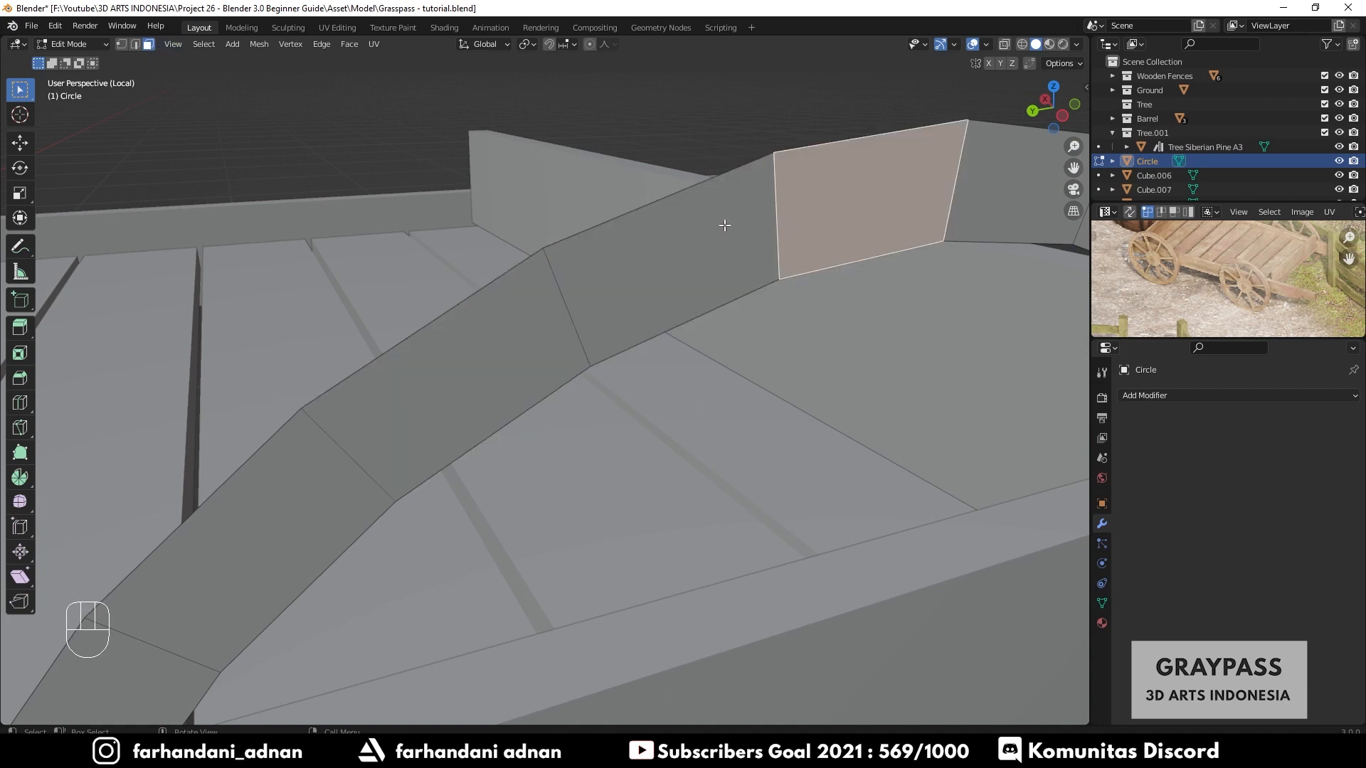
click(137, 48)
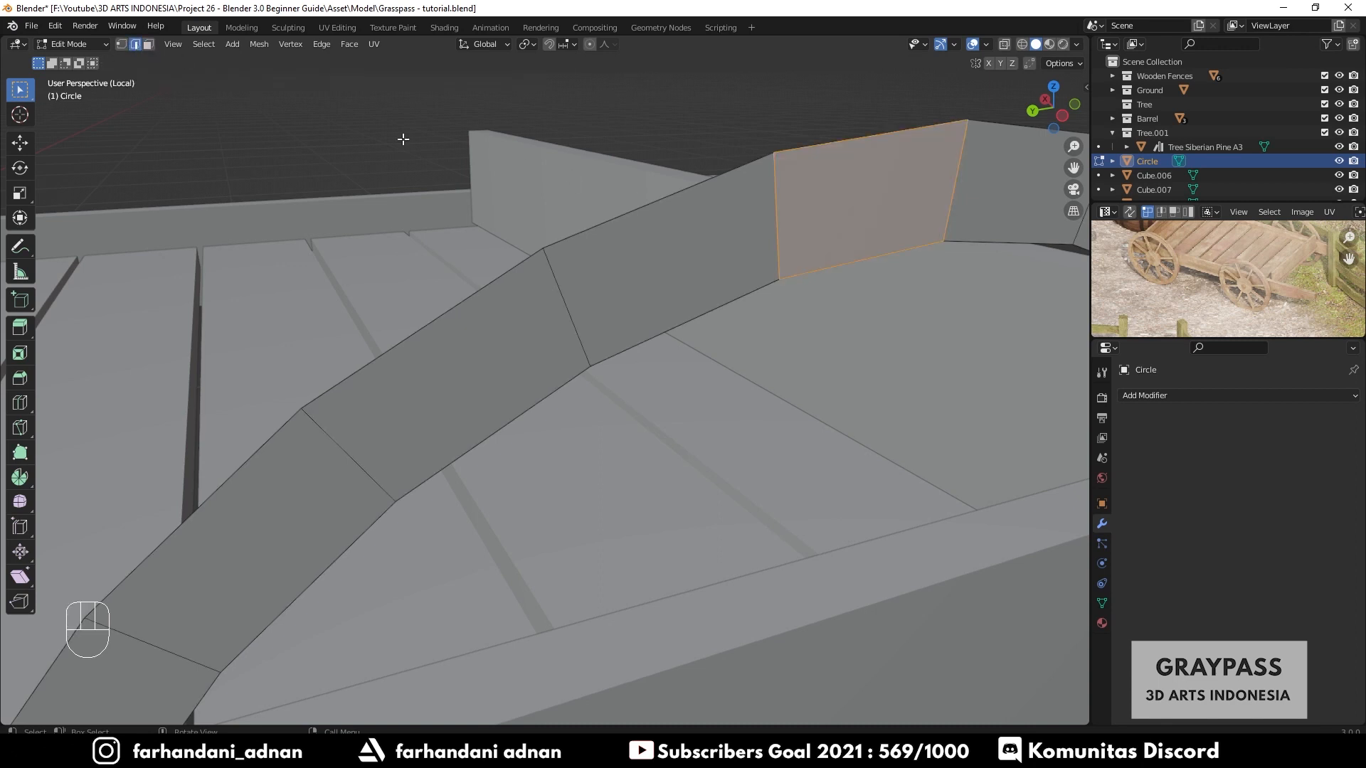
click(577, 303)
click(781, 223)
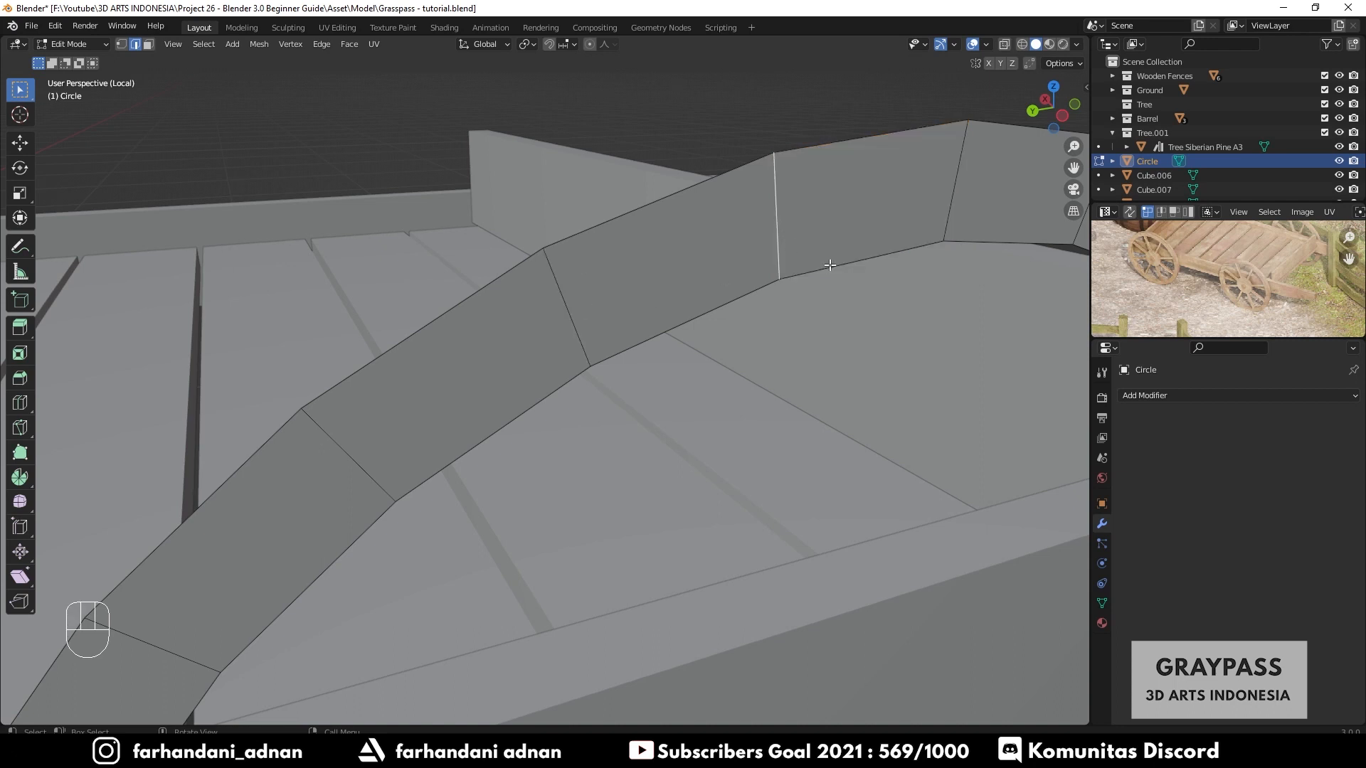
click(830, 265)
click(730, 293)
click(717, 187)
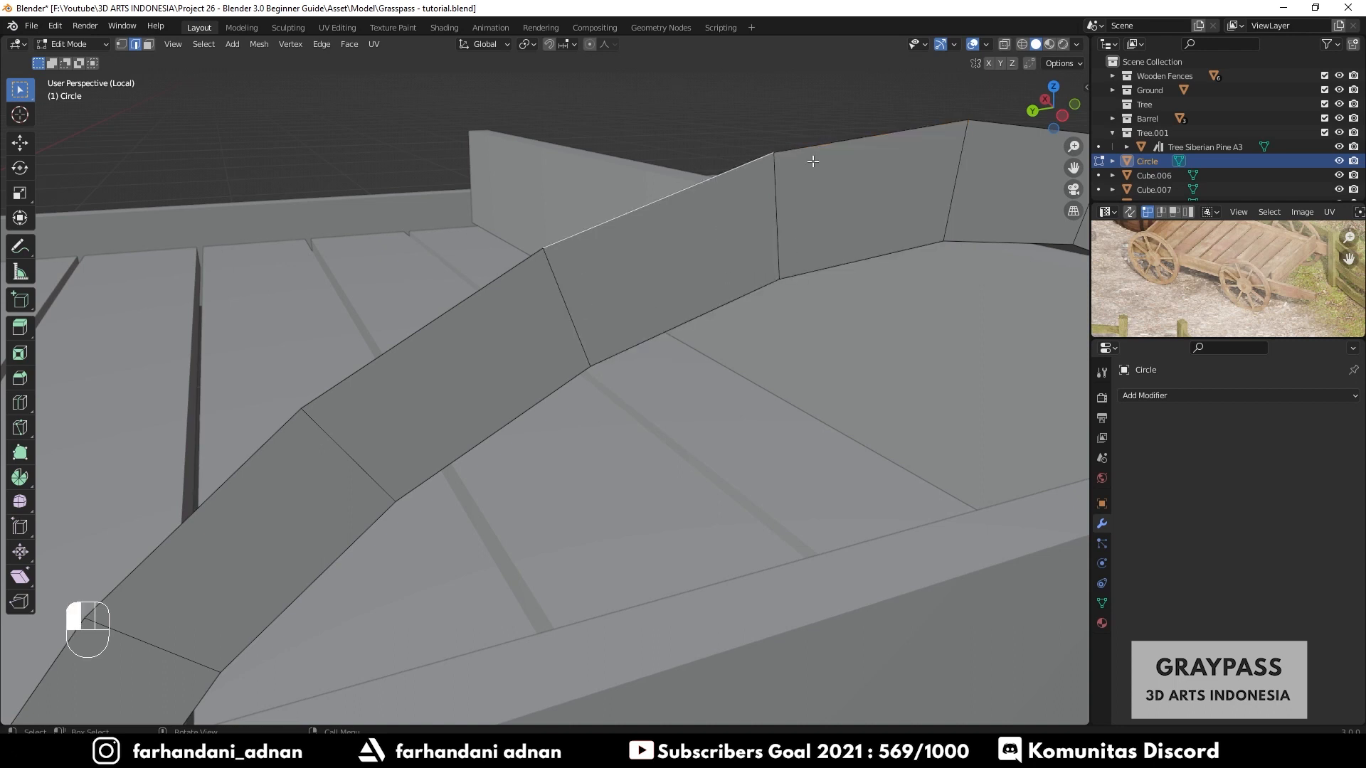
click(809, 158)
click(732, 177)
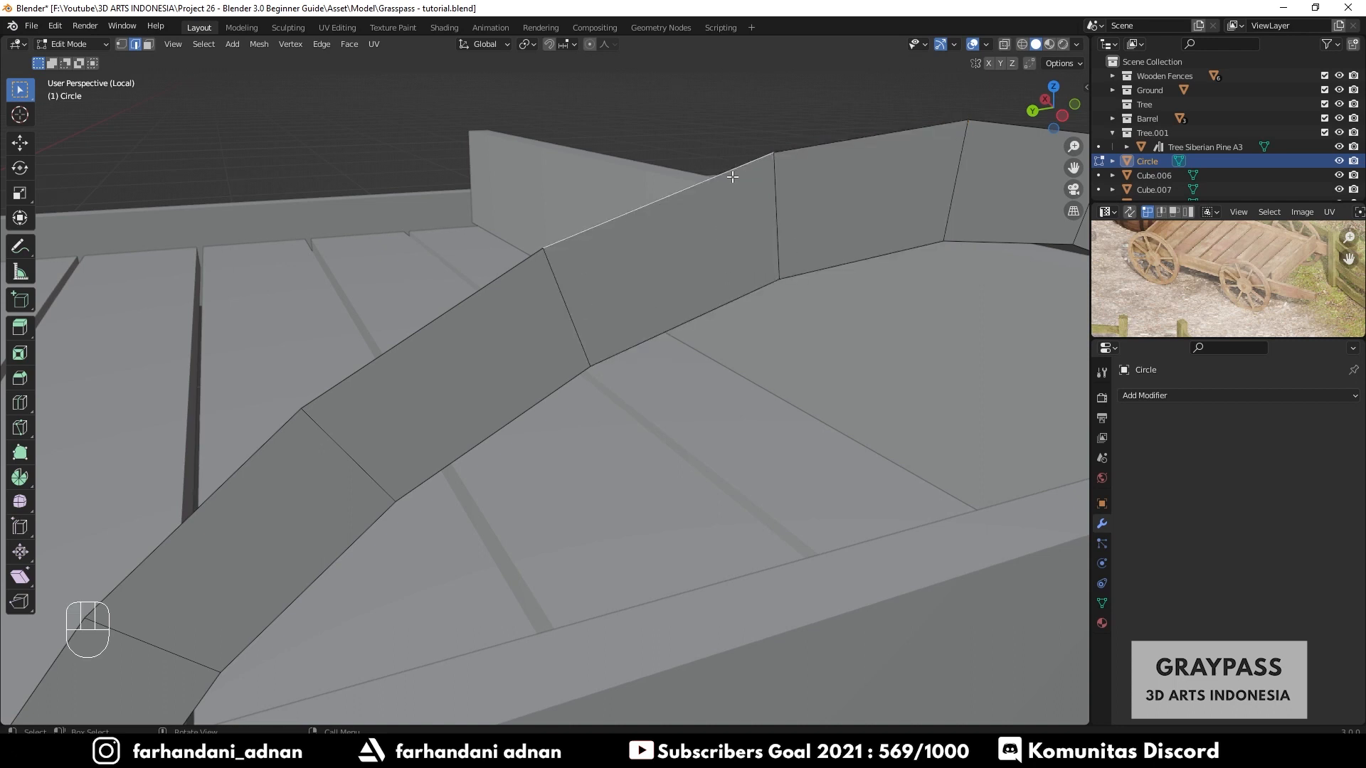
click(120, 44)
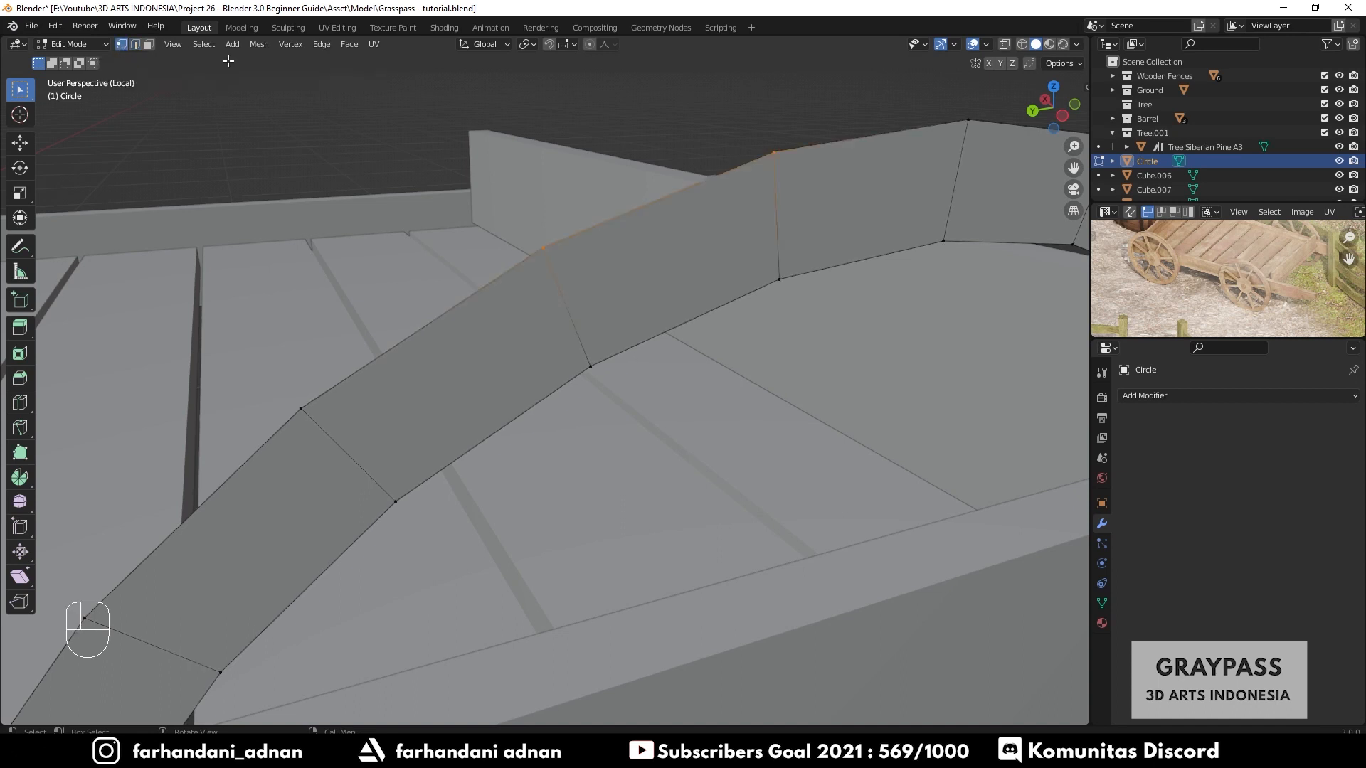
click(776, 275)
click(569, 288)
drag(772, 137, 793, 178)
drag(961, 109, 975, 134)
drag(938, 221, 950, 249)
drag(573, 353, 608, 381)
shift+click(796, 288)
shift+click(769, 152)
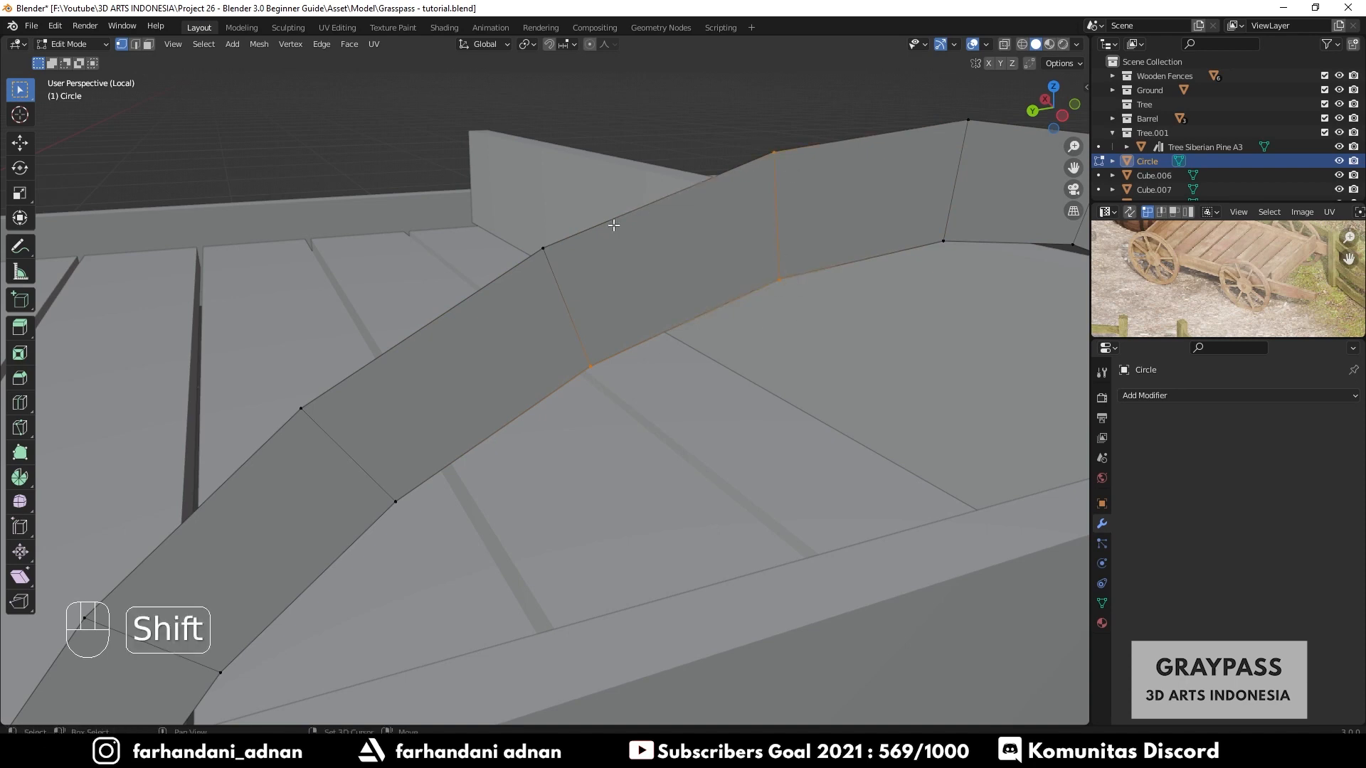
shift+click(541, 249)
middle_drag(698, 284, 683, 282)
scroll(683, 282, down, 4)
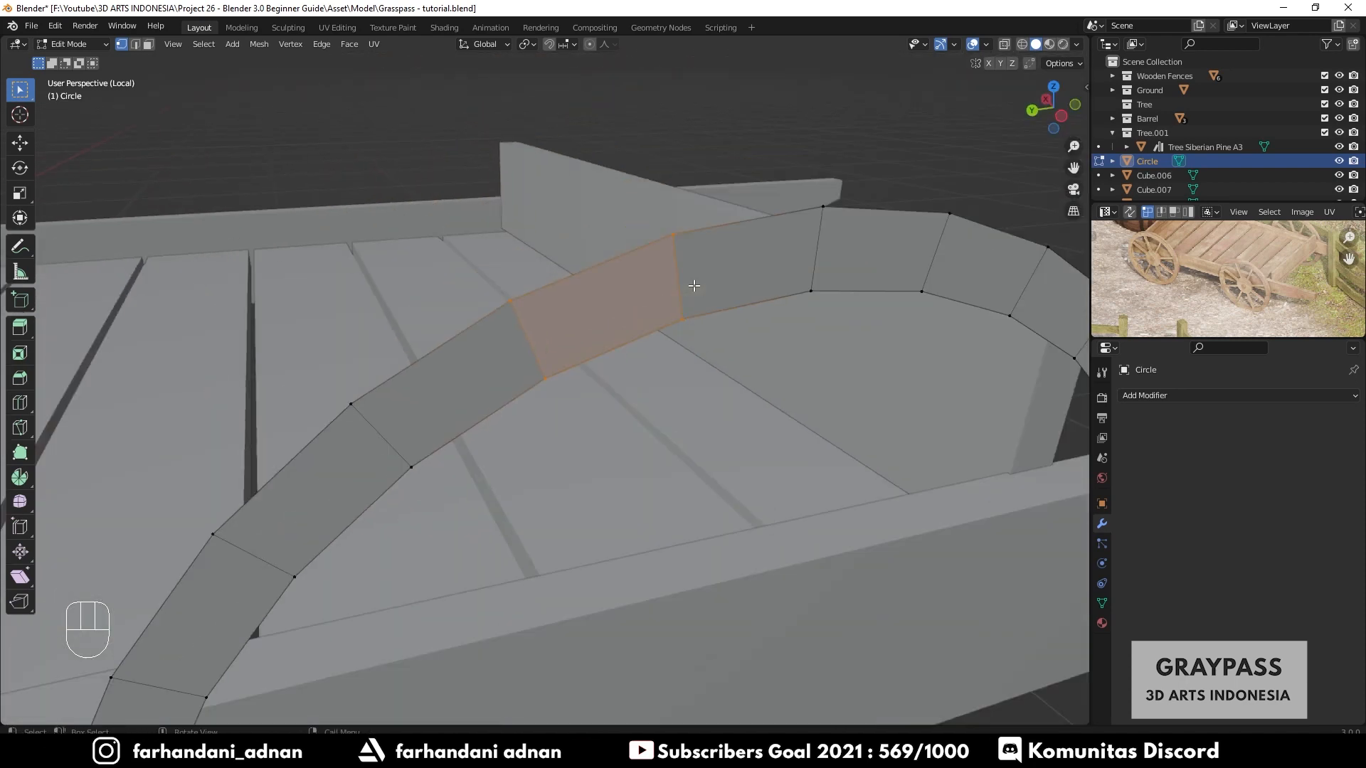
key(Tab)
- Select the whole rim ring and extrude it about 0.05 m along its normals to give it thickness
scroll(753, 333, down, 5)
shift+middle_drag(753, 333, 659, 403)
key(Tab)
key(a)
scroll(658, 403, up, 1)
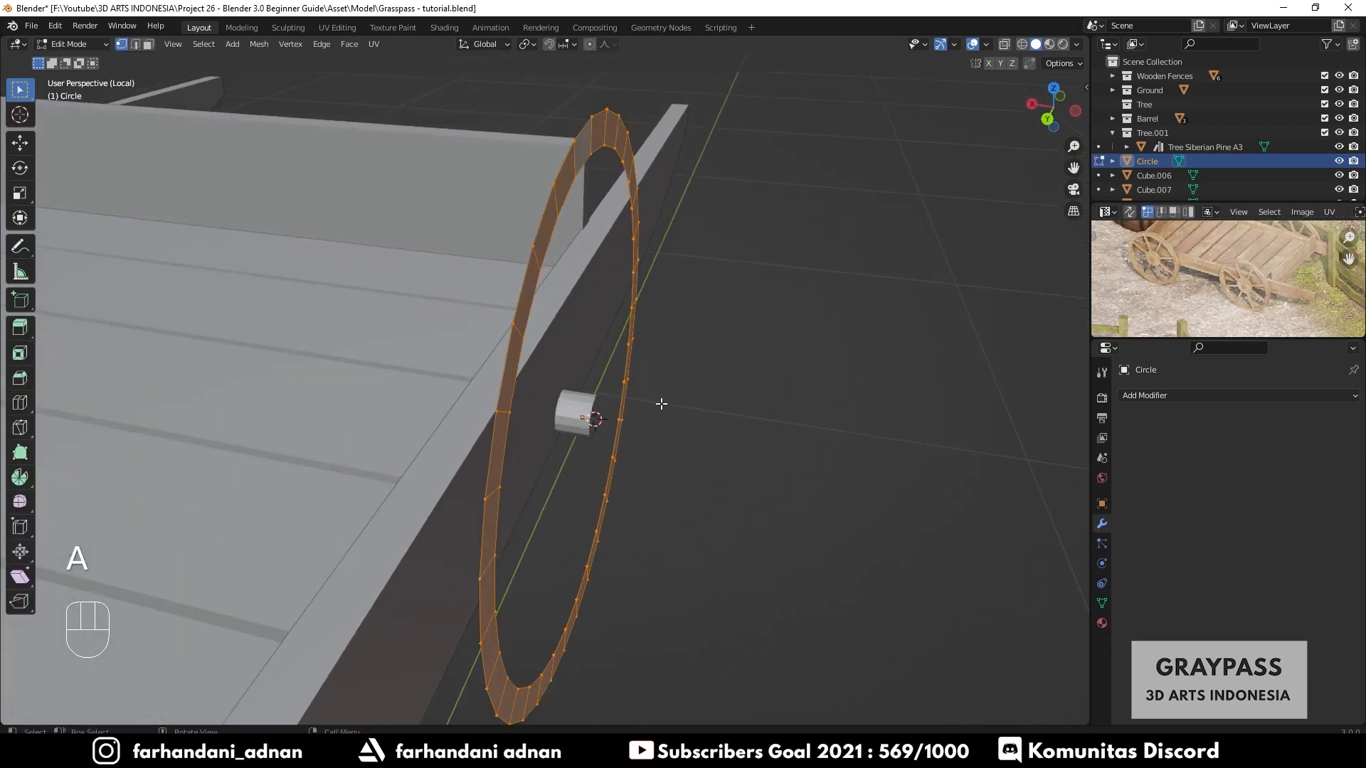
key(e)
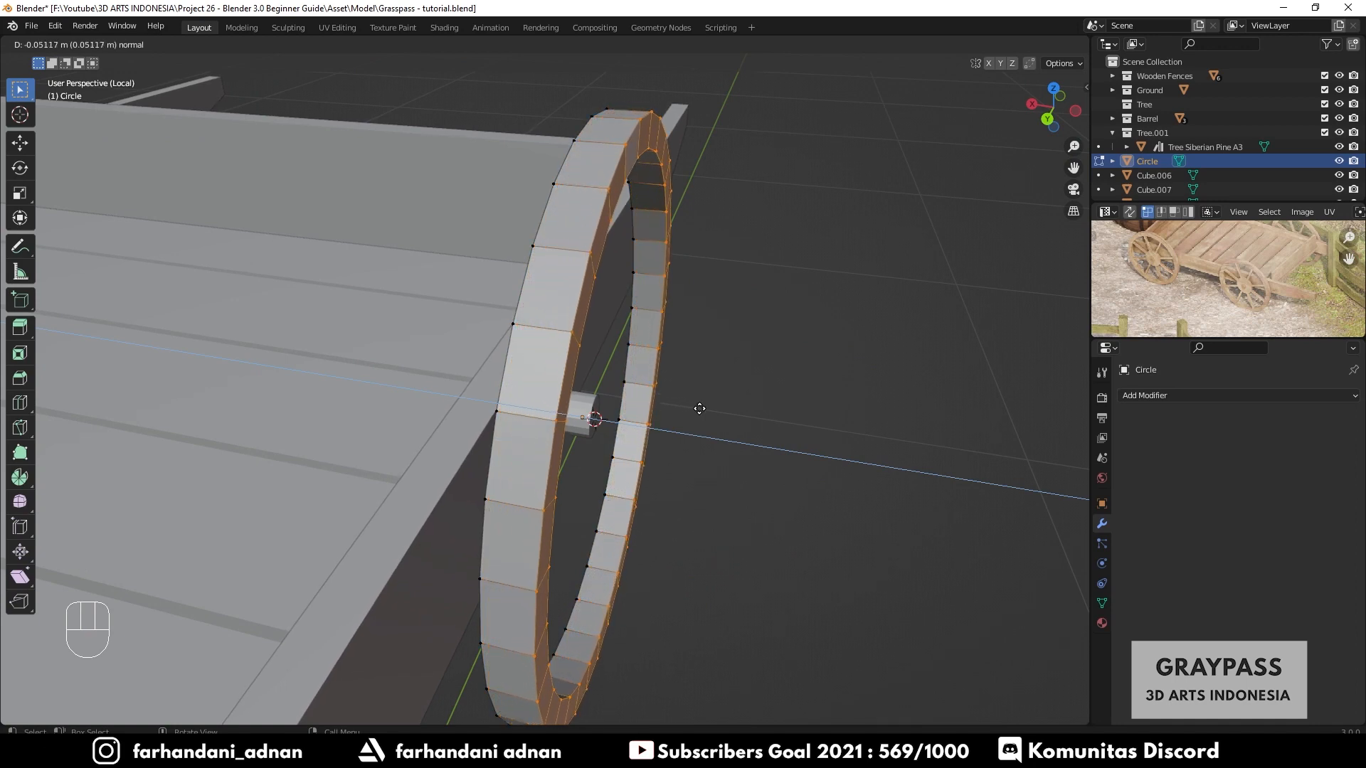
click(699, 409)
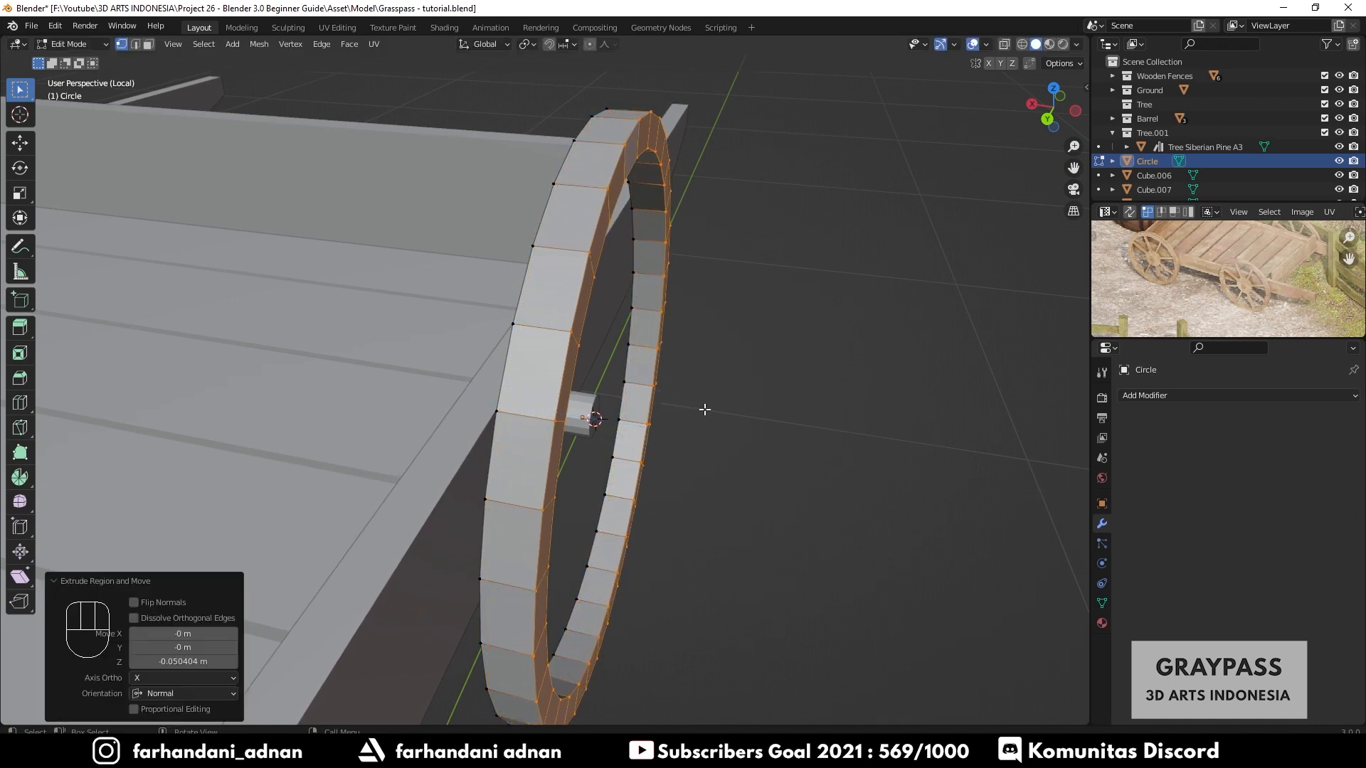
- Zoom into the reference image to study the wooden wheel's spokes and hub
key(Tab)
middle_drag(704, 406, 626, 372)
scroll(1248, 283, up, 5)
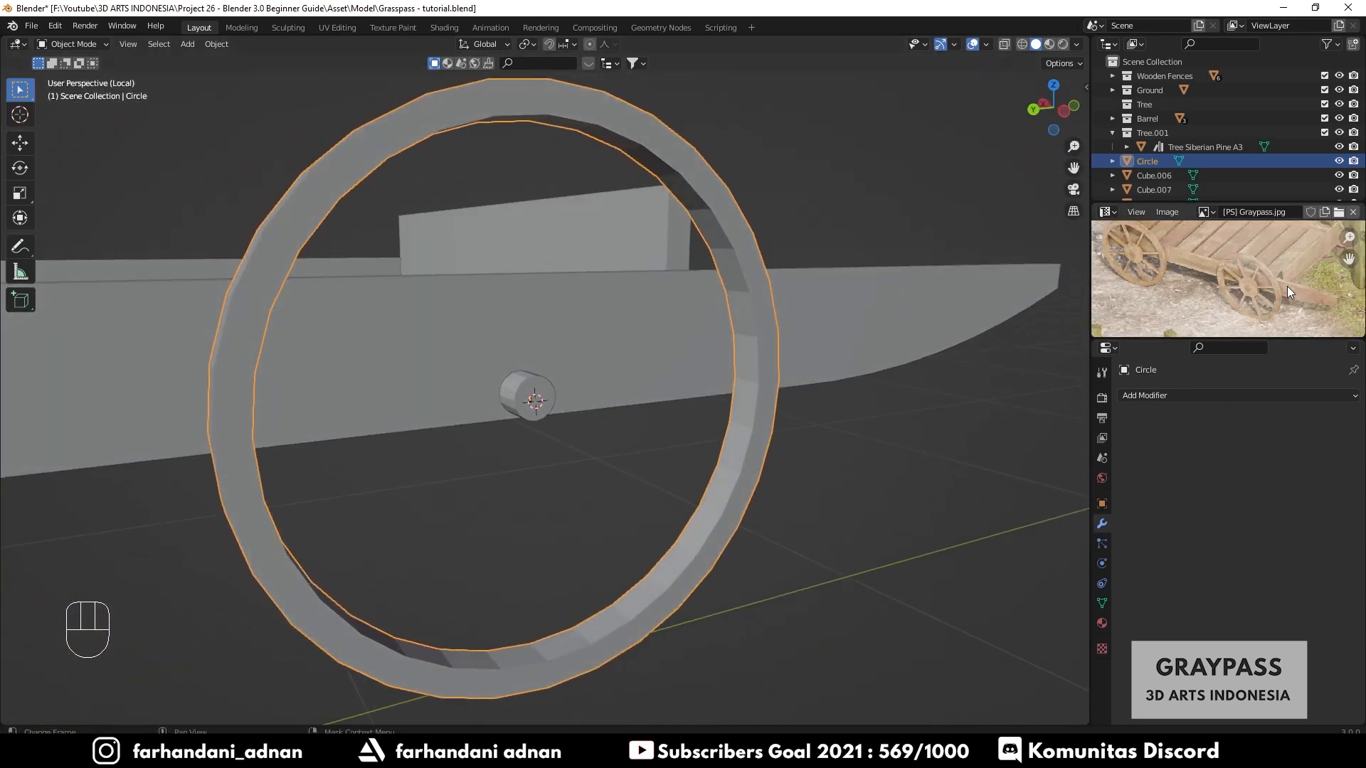
shift+middle_drag(1248, 283, 1240, 262)
scroll(1255, 274, up, 2)
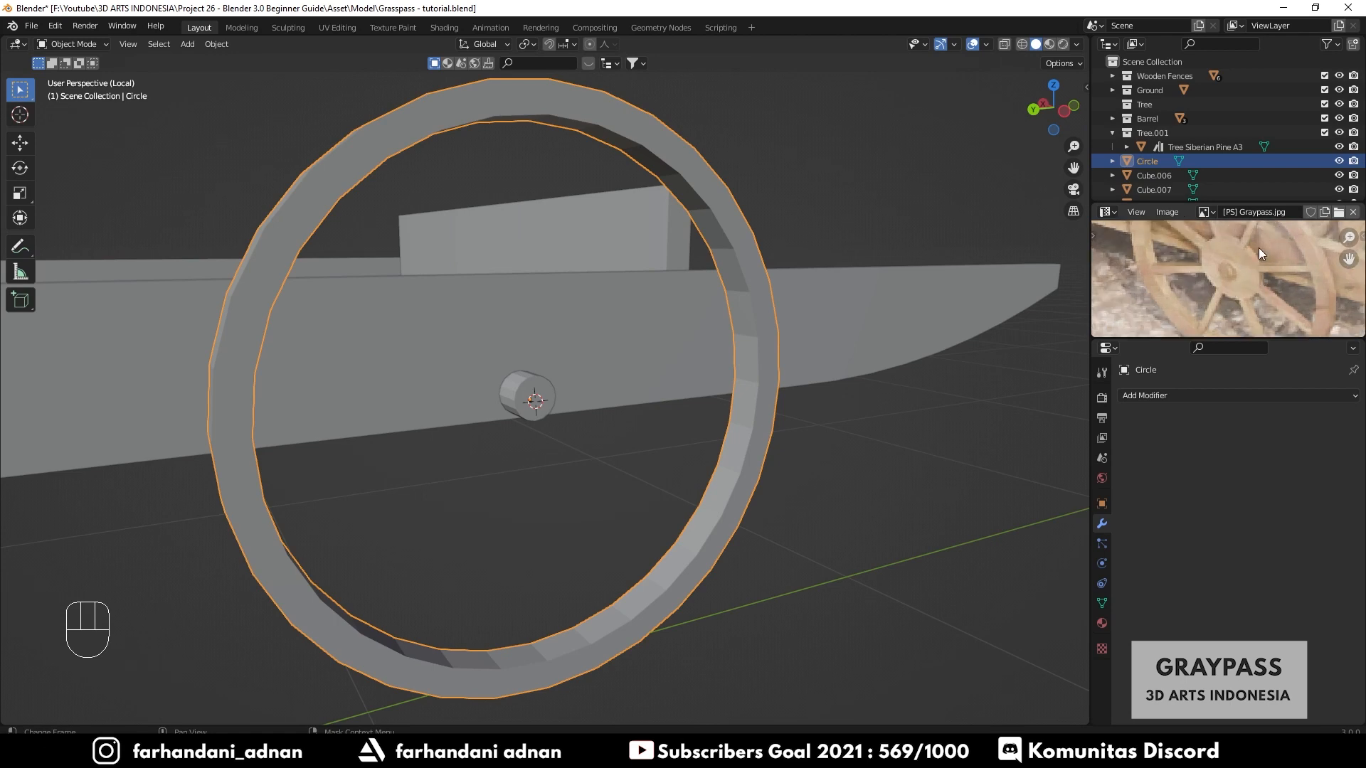
middle_drag(676, 365, 762, 331)
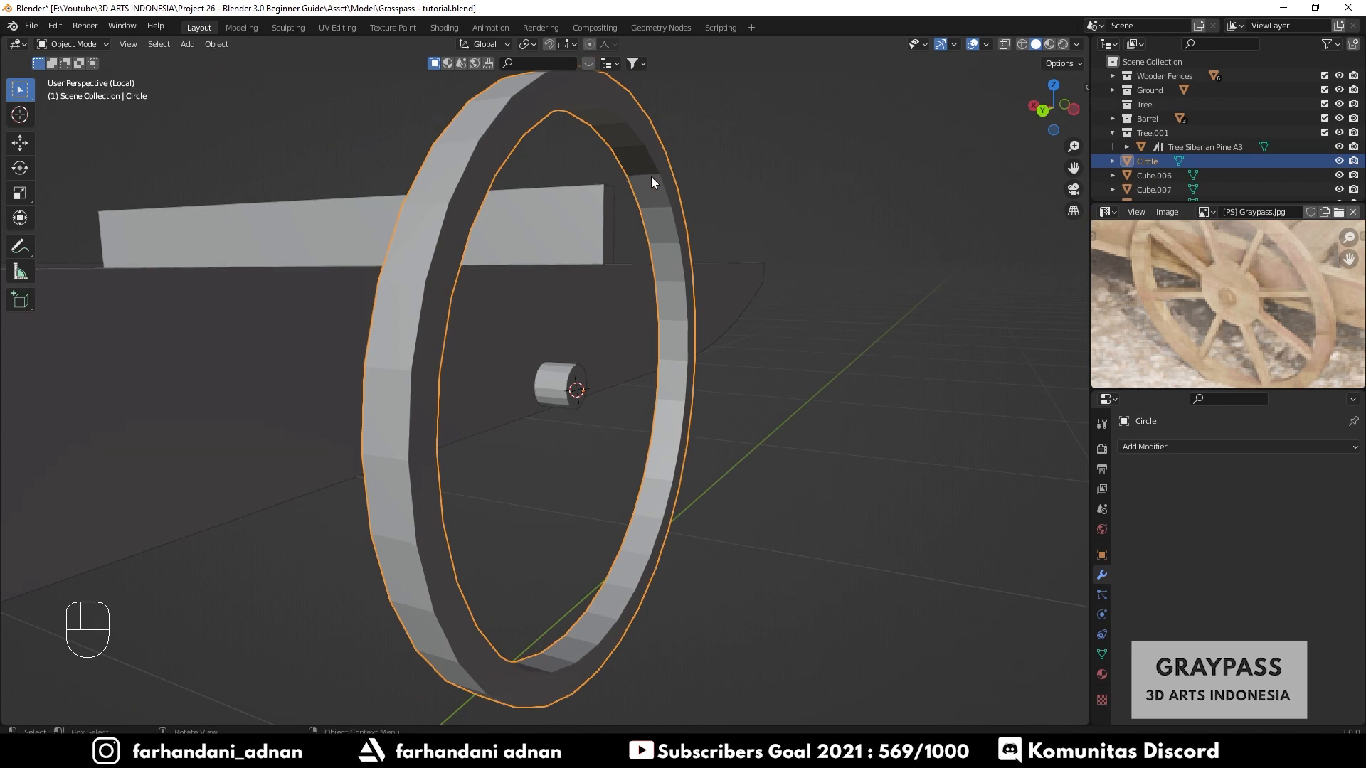
middle_drag(733, 224, 641, 259)
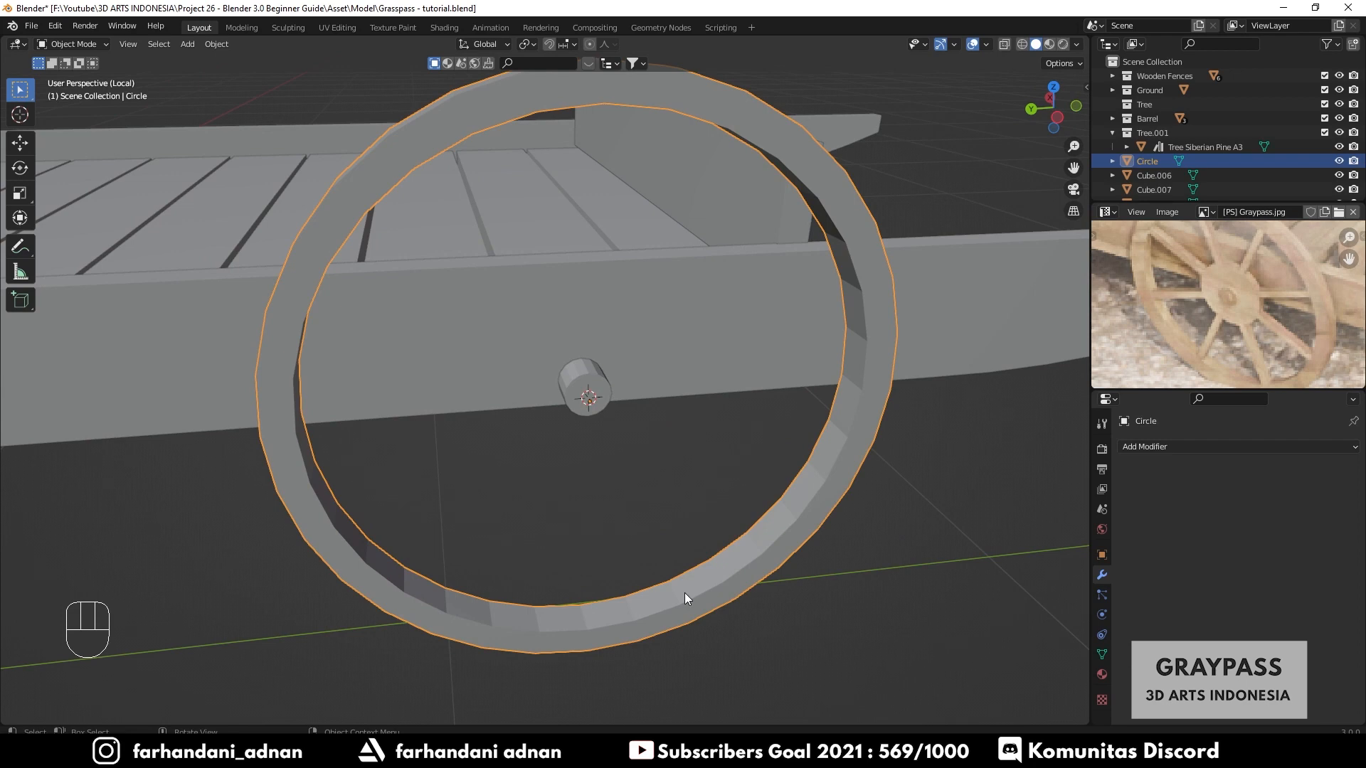
shift+middle_drag(678, 592, 740, 527)
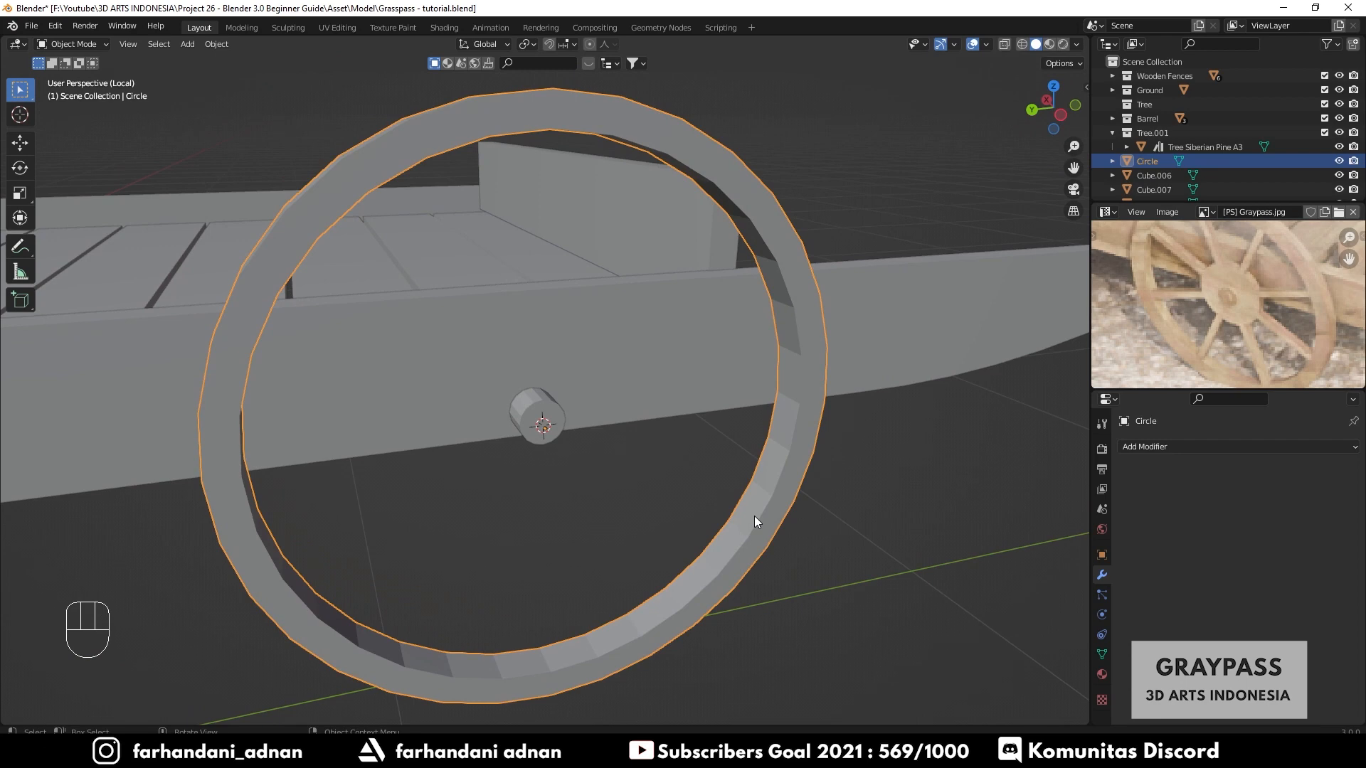
- Select the rim's inner edge loop, duplicate it in place and scale the copy down to 0.339 to start the hub
key(Tab)
key(a)
key(a)
middle_drag(766, 439, 781, 391)
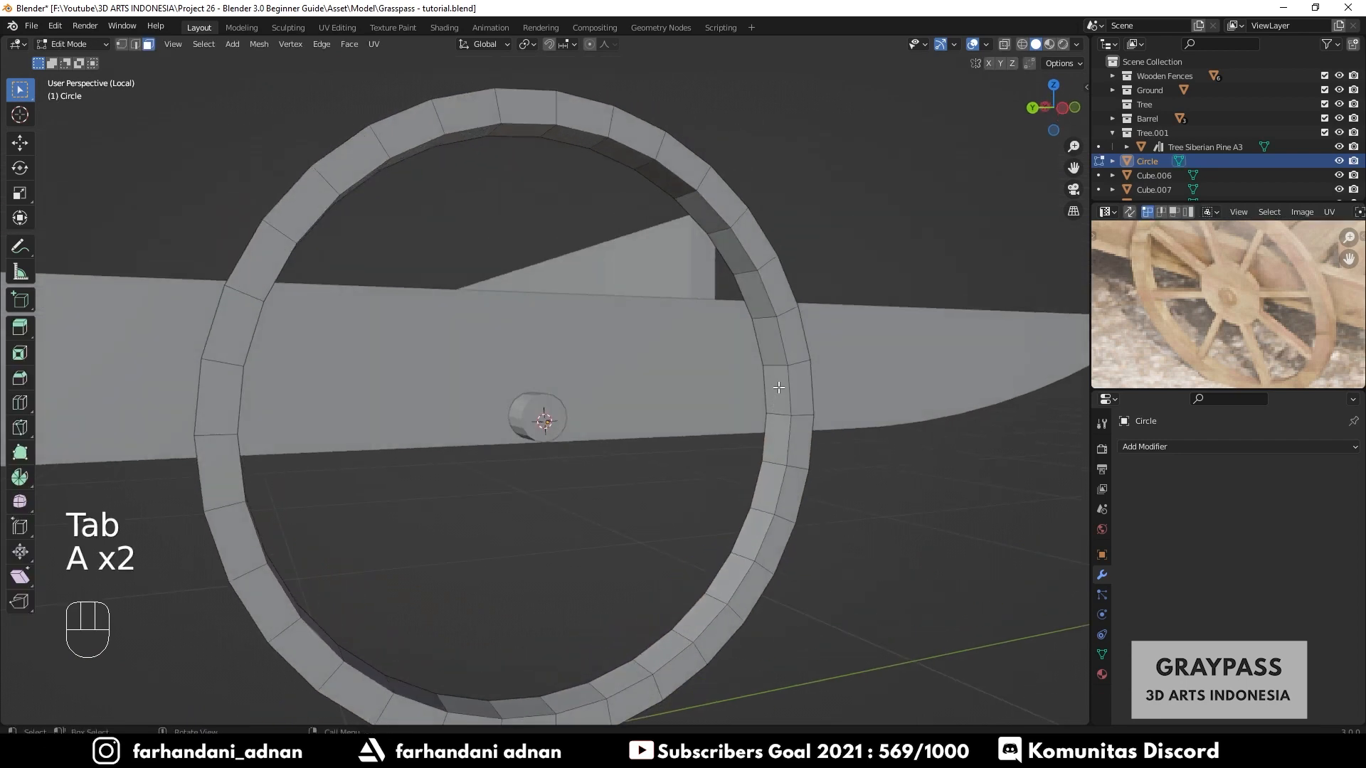
scroll(787, 342, up, 1)
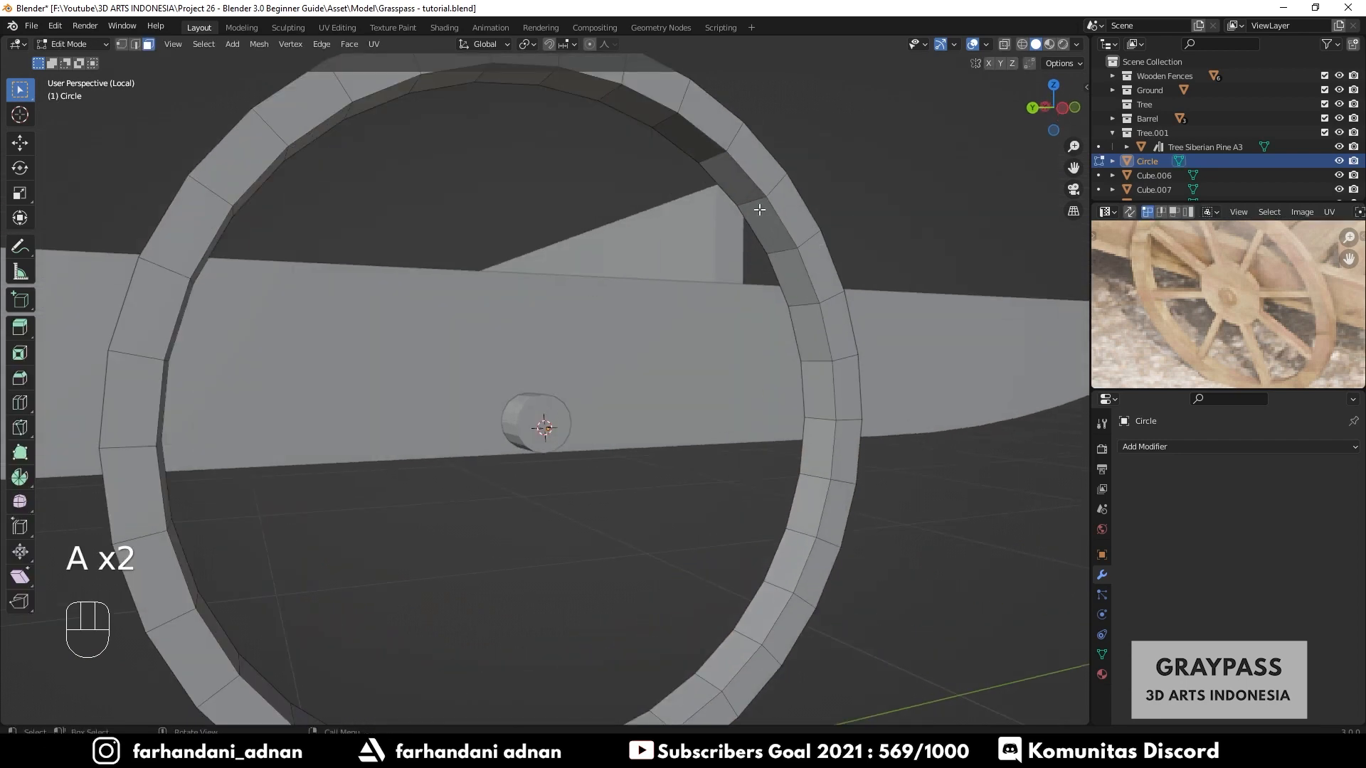
key(shift+alt)
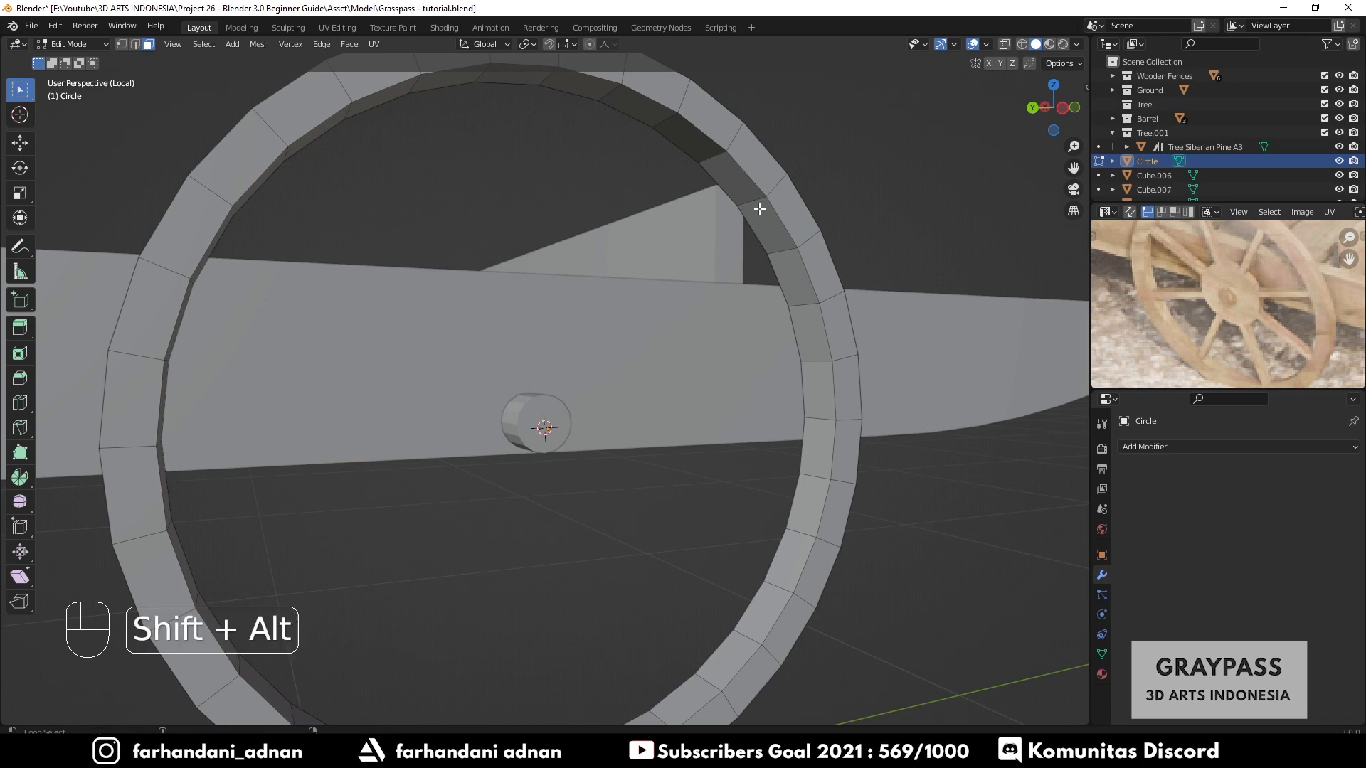
alt+shift+click(757, 203)
middle_drag(693, 351, 668, 378)
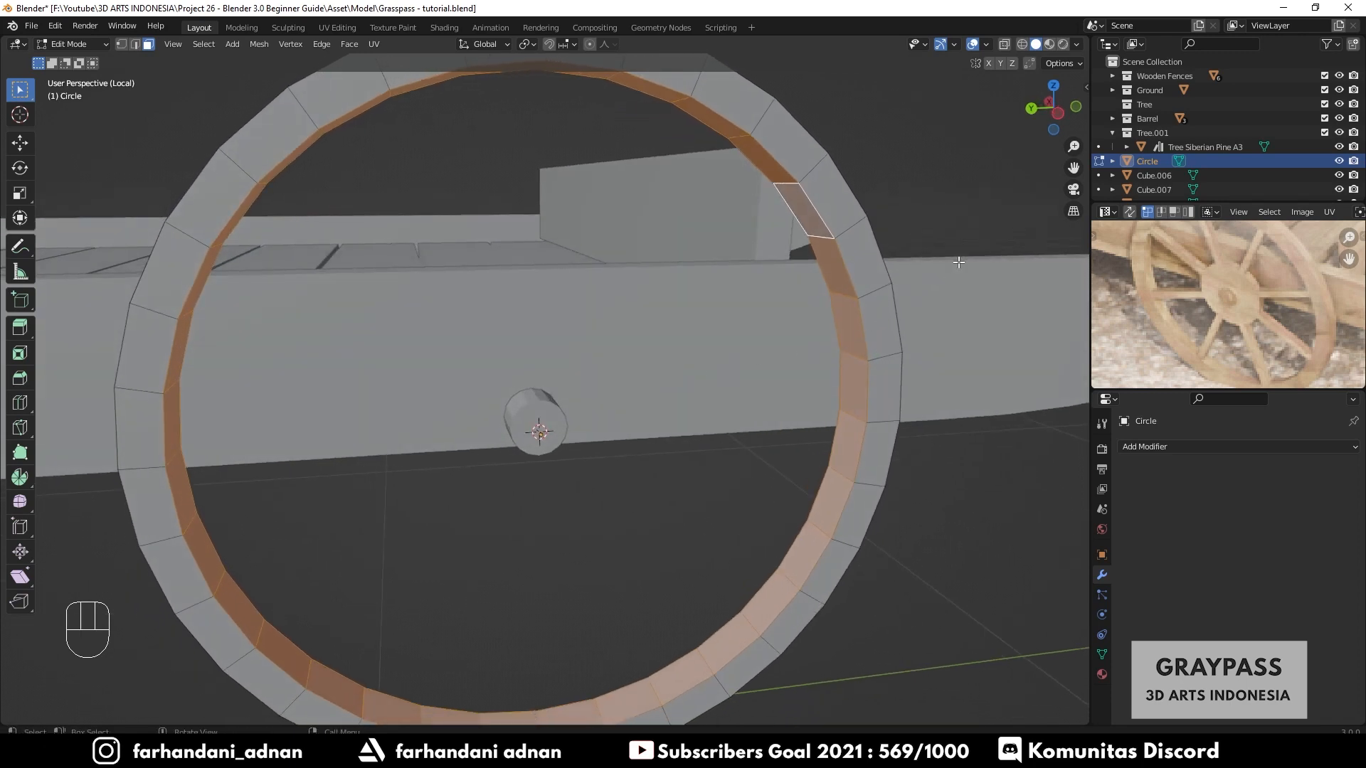
scroll(811, 314, down, 2)
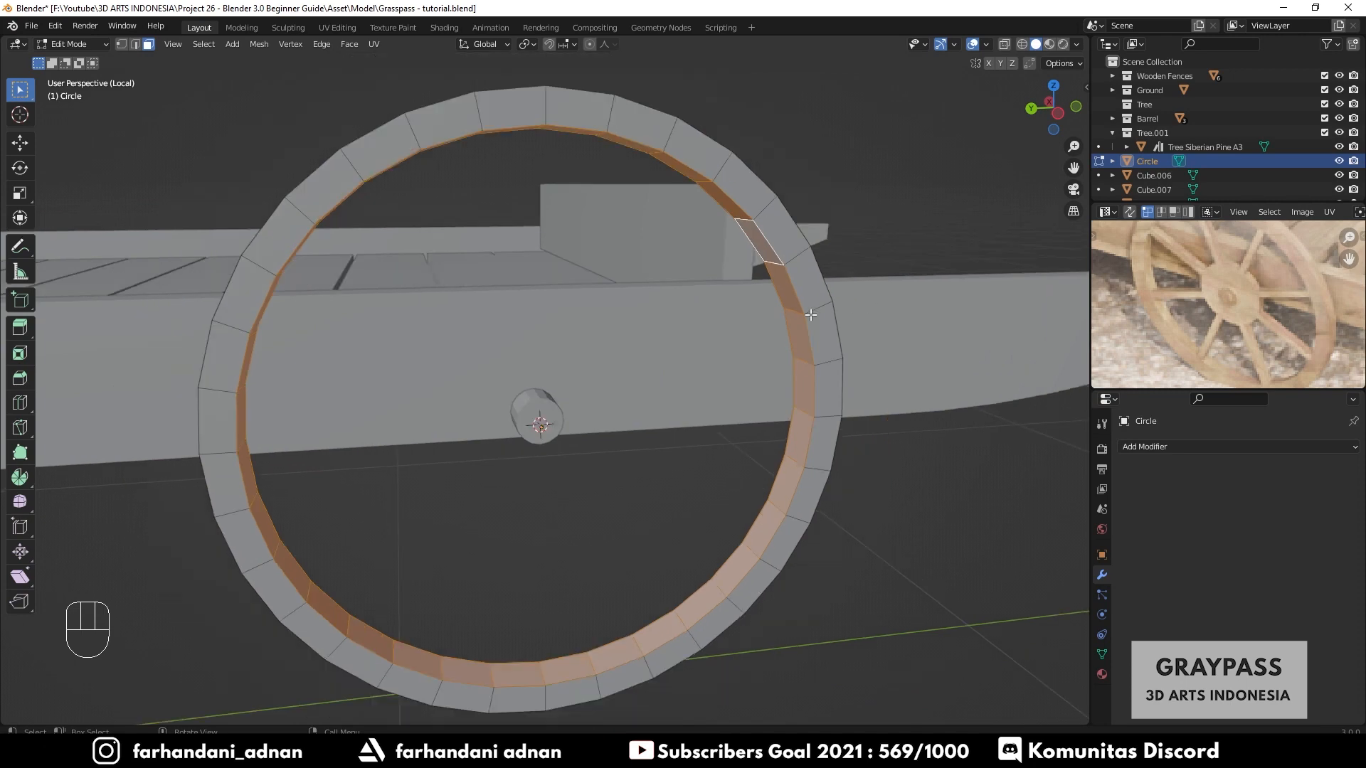
key(shift+d)
right_click(811, 315)
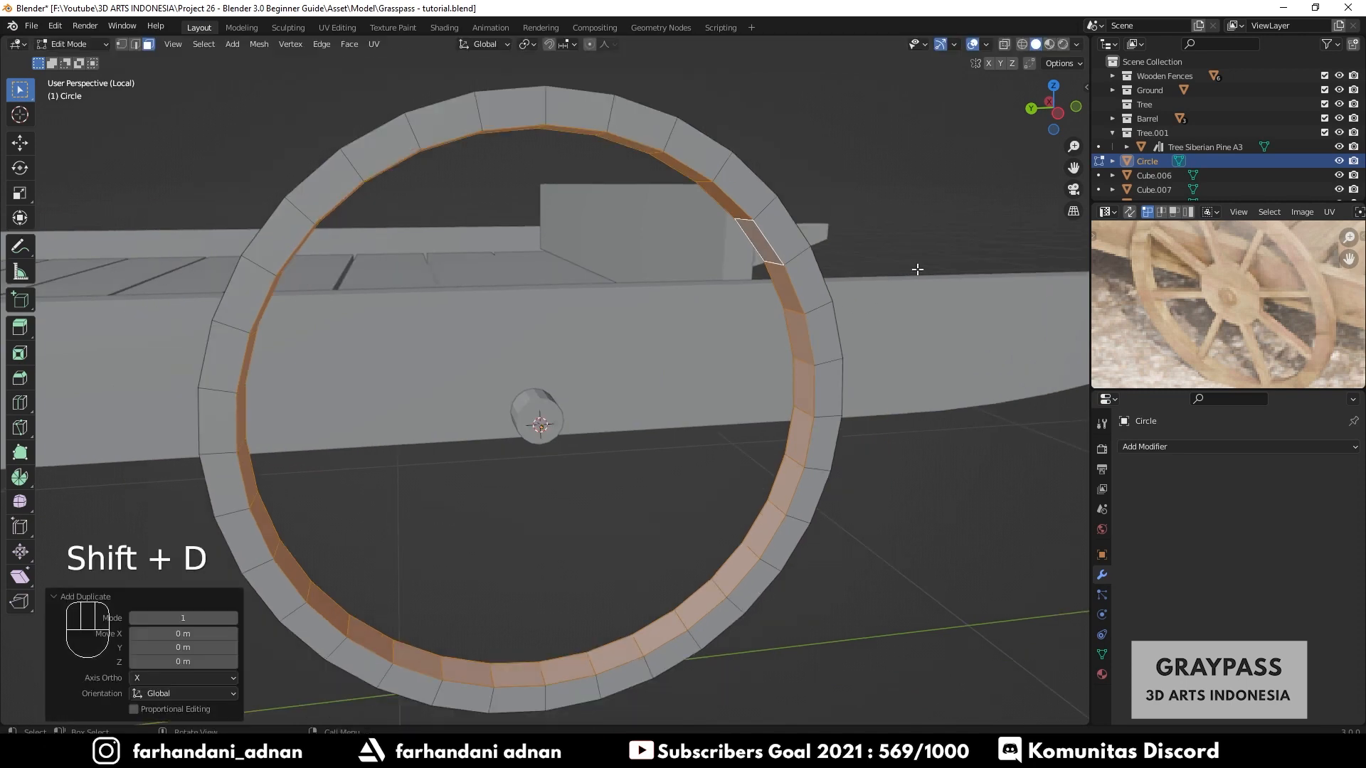
key(s)
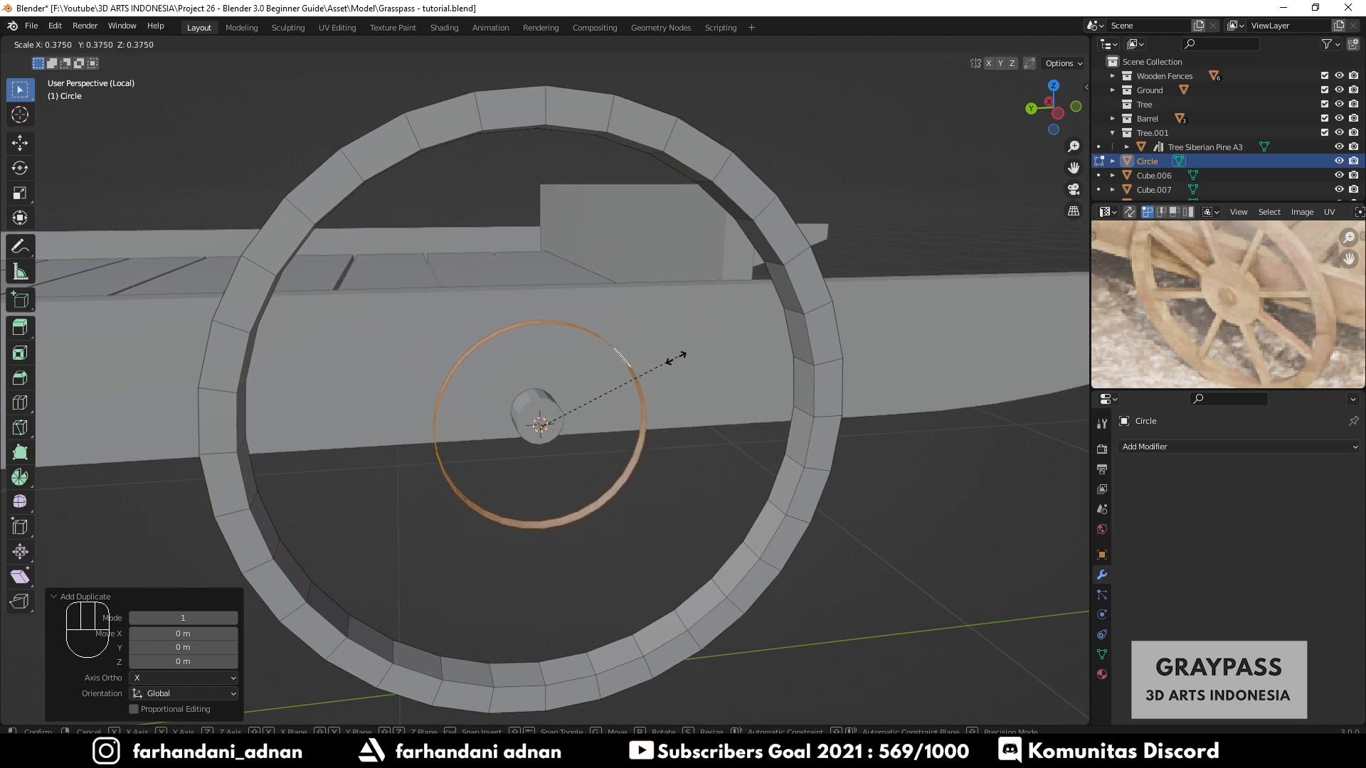
click(665, 365)
middle_drag(629, 429, 527, 458)
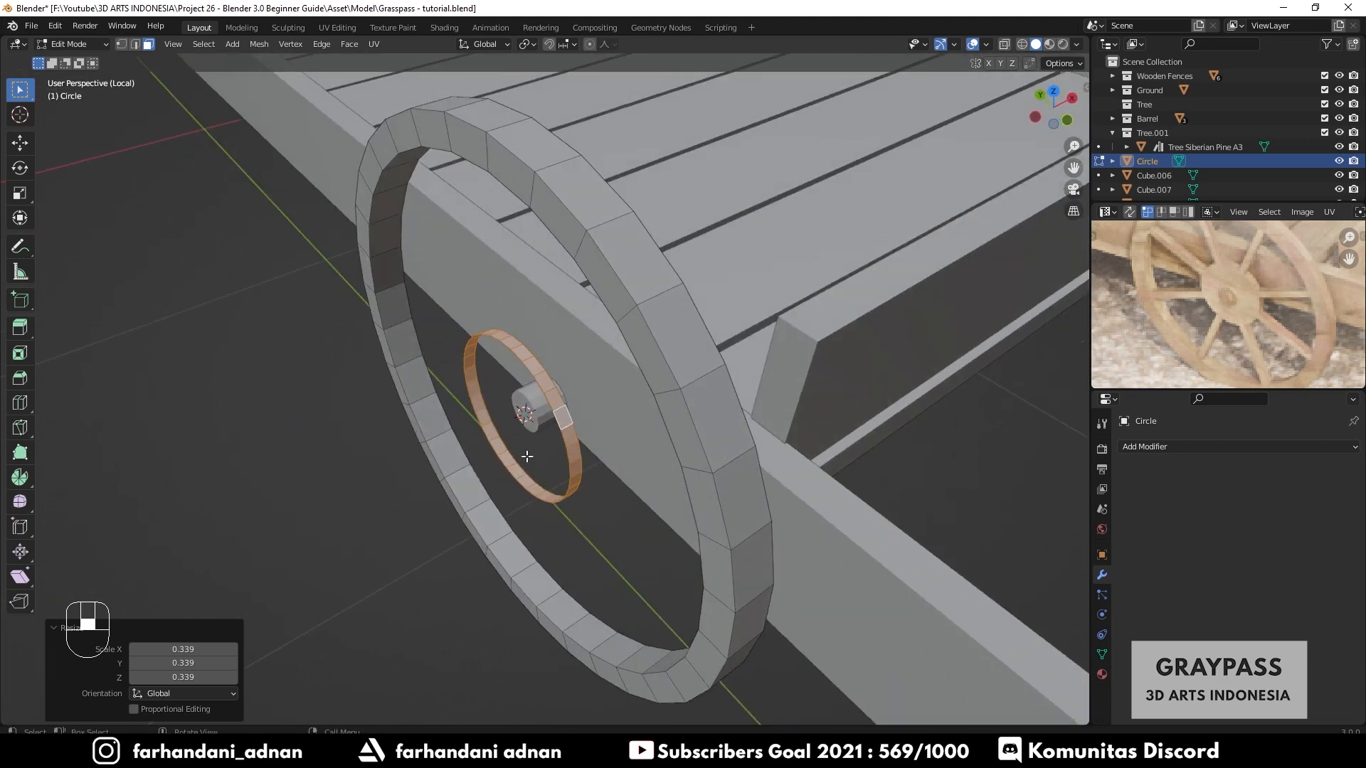
- Select one edge loop of the hub ring and move it about 0.017 m along the X axis to widen the ring
scroll(541, 434, up, 2)
key(a)
key(a)
key(2)
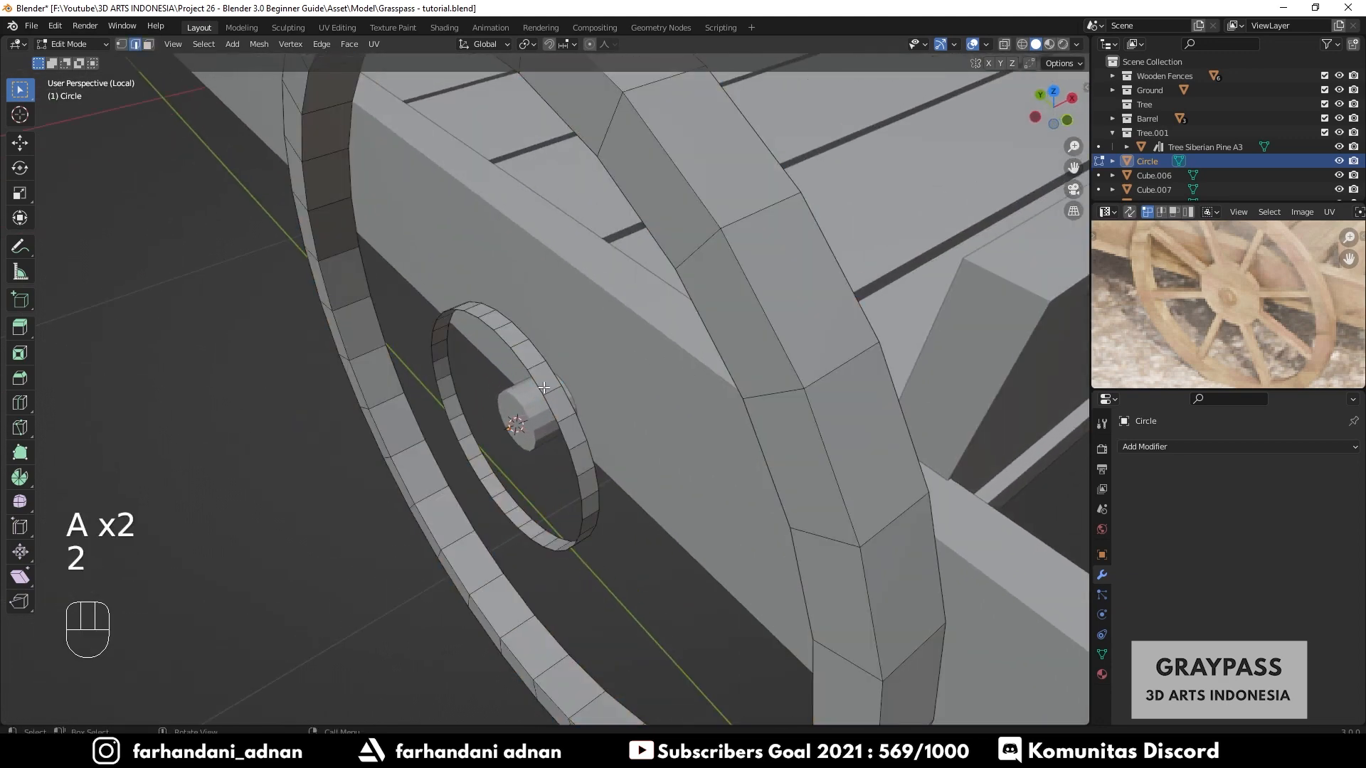
alt+shift+click(550, 412)
mouse_move(557, 427)
middle_down()
mouse_move(532, 434)
mouse_move(553, 427)
middle_up()
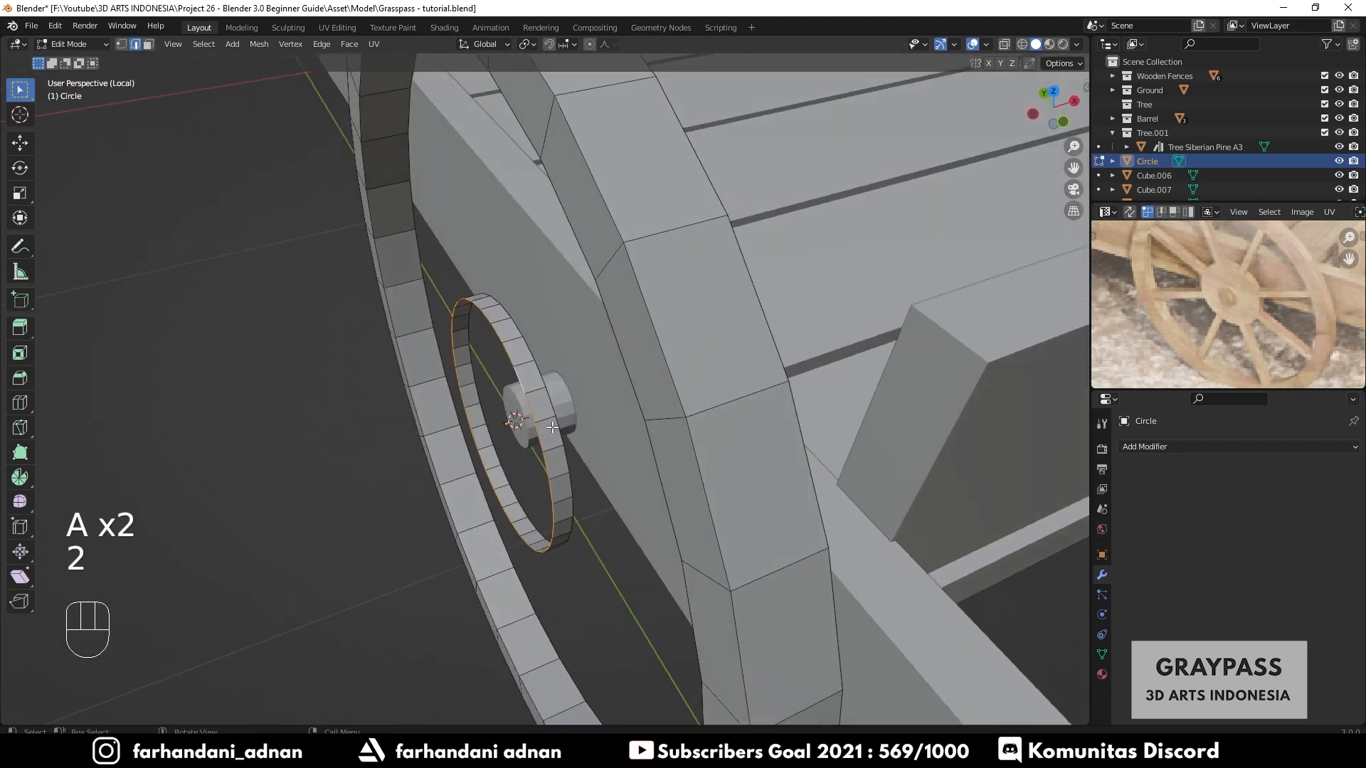
click(573, 44)
click(531, 134)
key(shift+Tab)
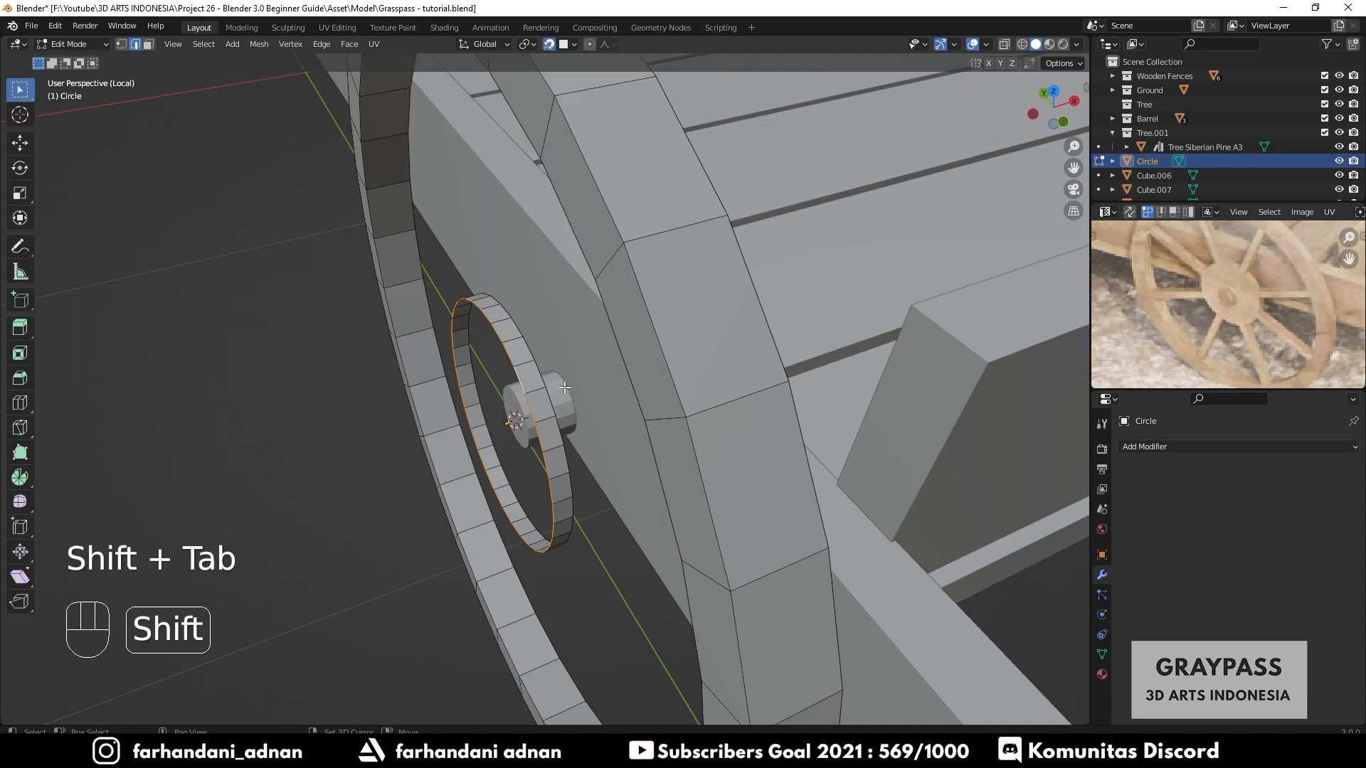
key(g)
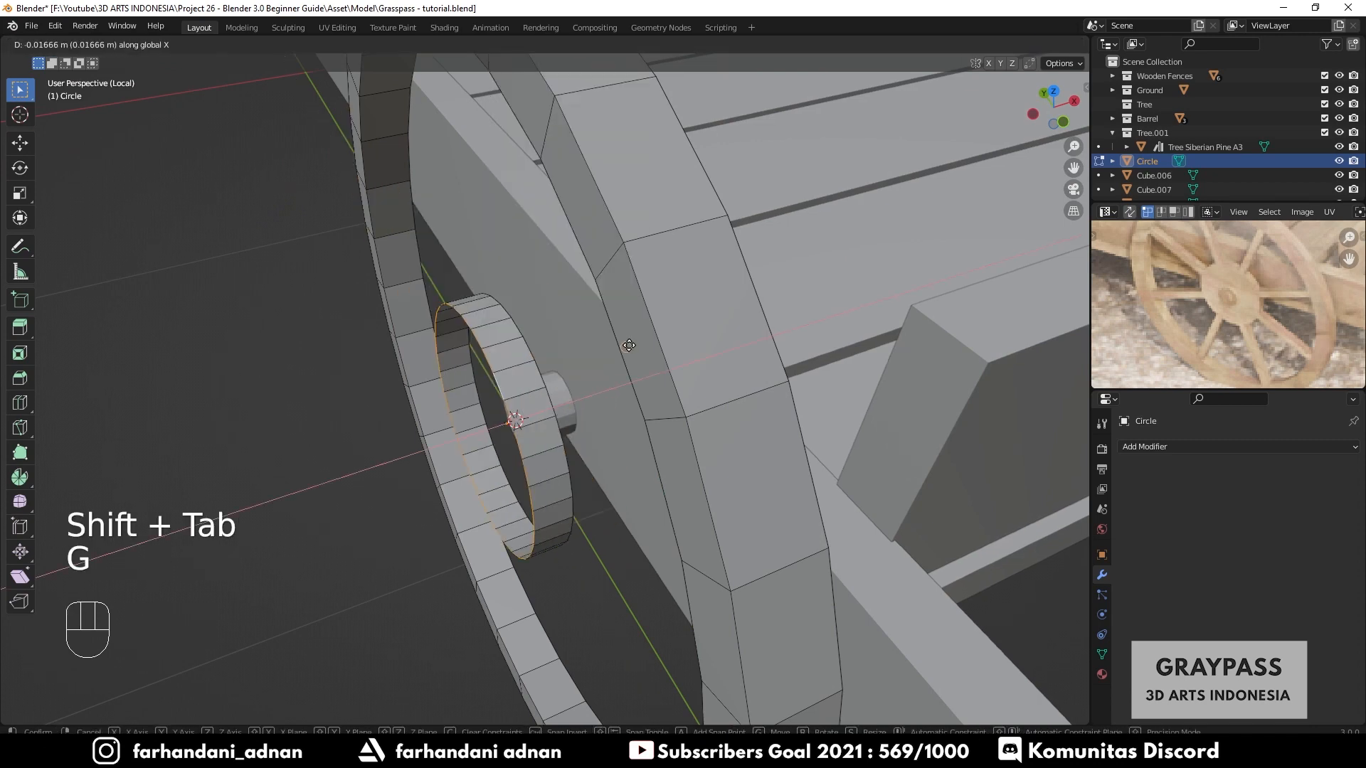
click(637, 339)
- Move the hub ring's opposite edge loop about 0.05 m along the X axis
key(a)
key(a)
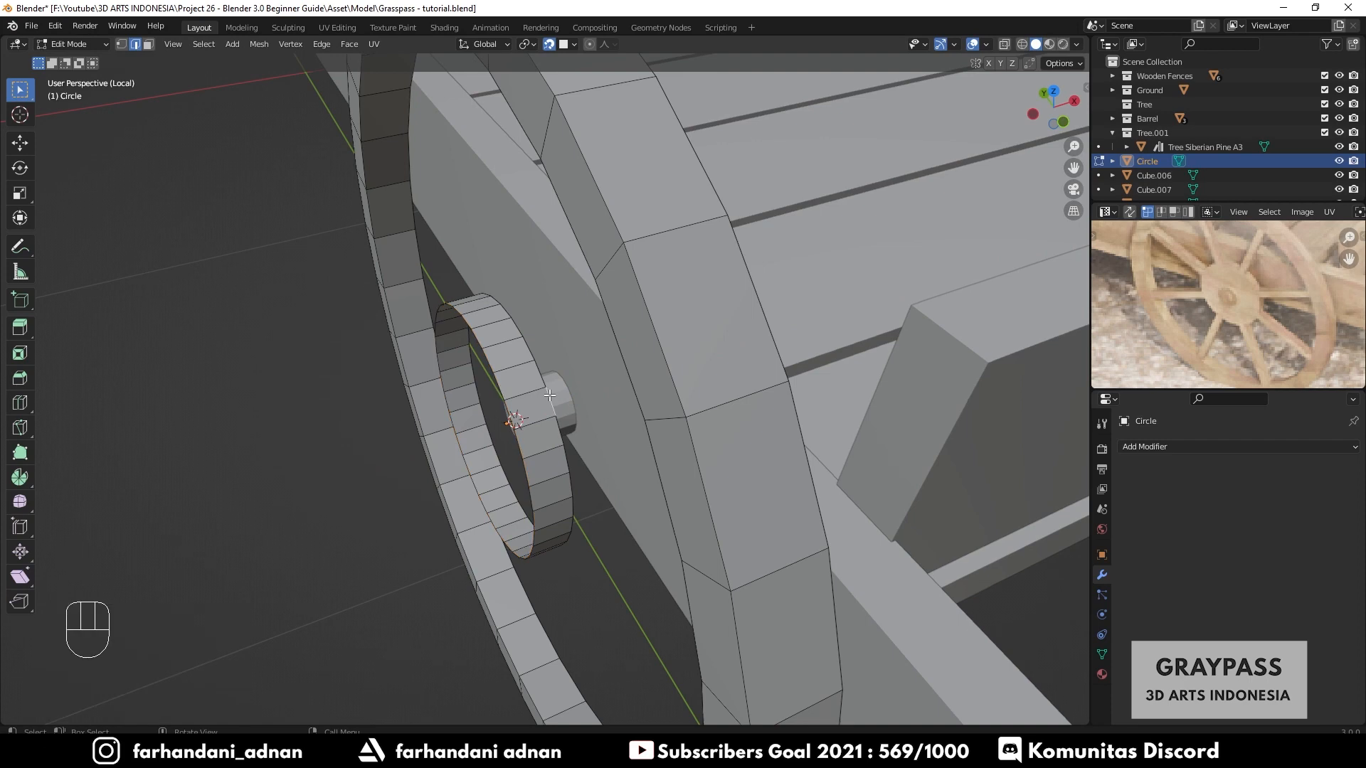
alt+shift+click(548, 396)
middle_drag(548, 395, 542, 424)
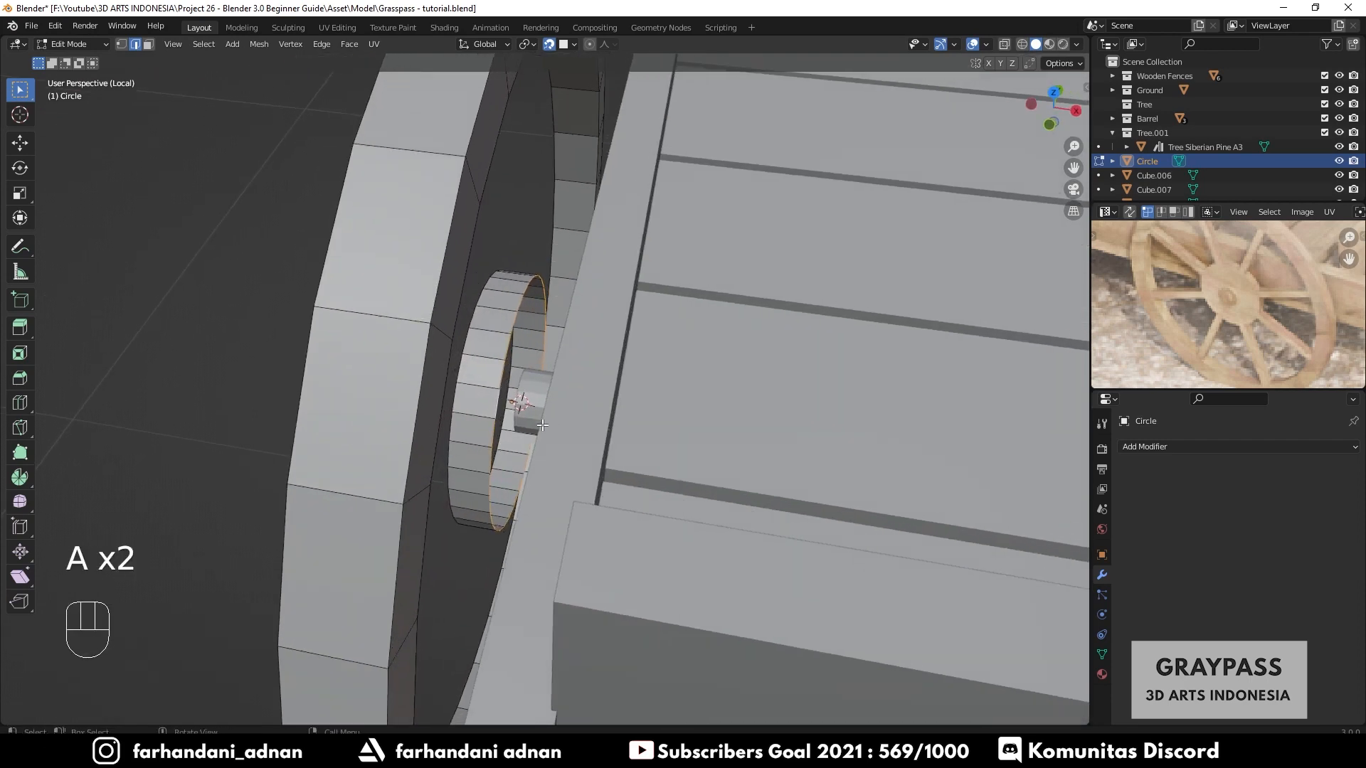
key(g)
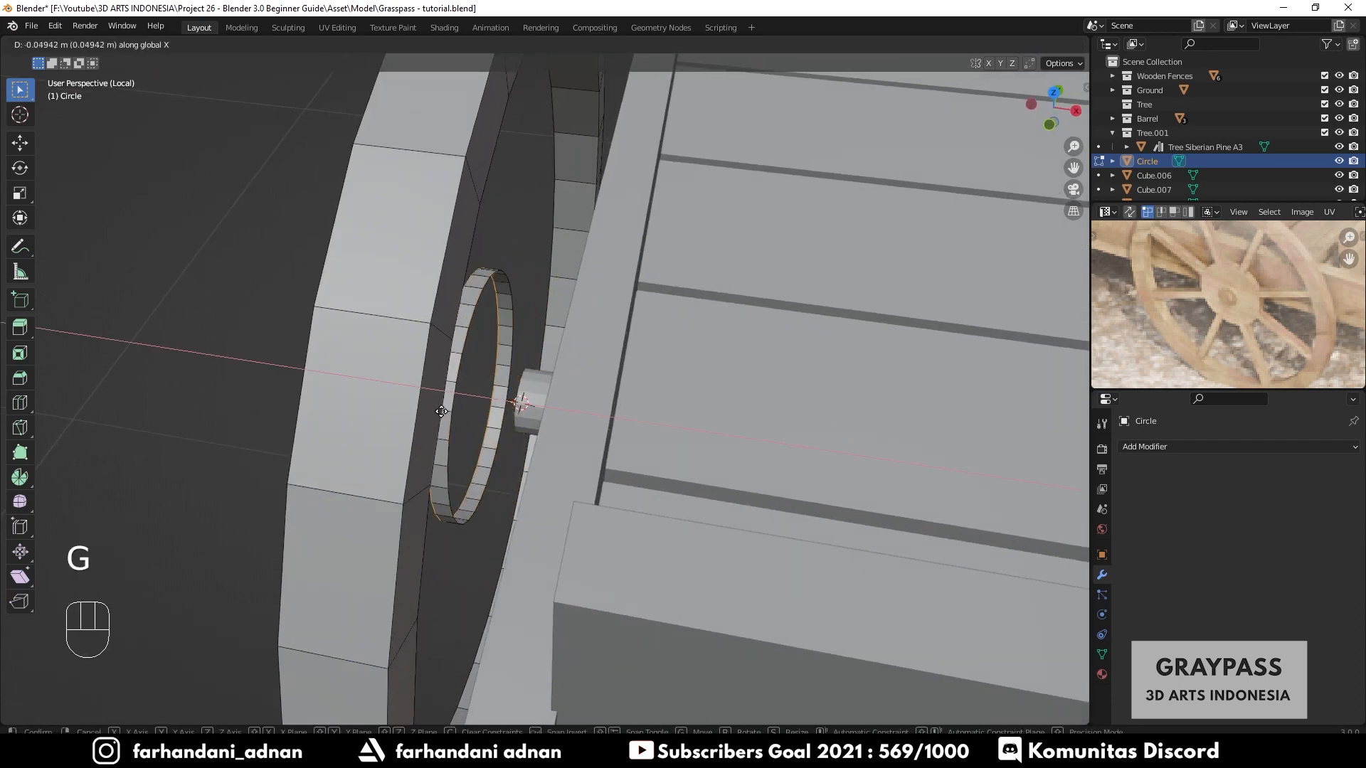
click(422, 413)
key(Tab)
- Select the whole hub ring and fill its openings with faces to close it into a solid hub disc
middle_drag(423, 412, 682, 399)
key(a)
key(a)
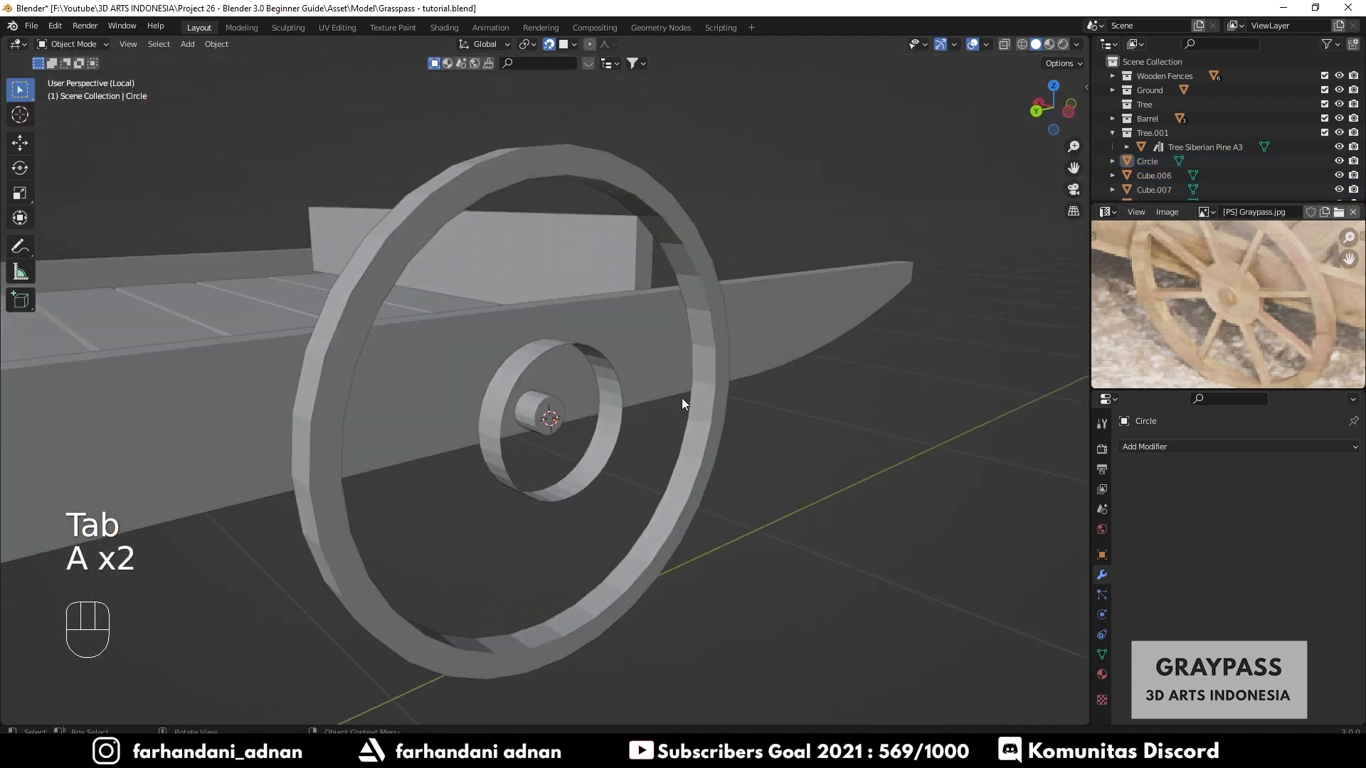
scroll(671, 396, up, 4)
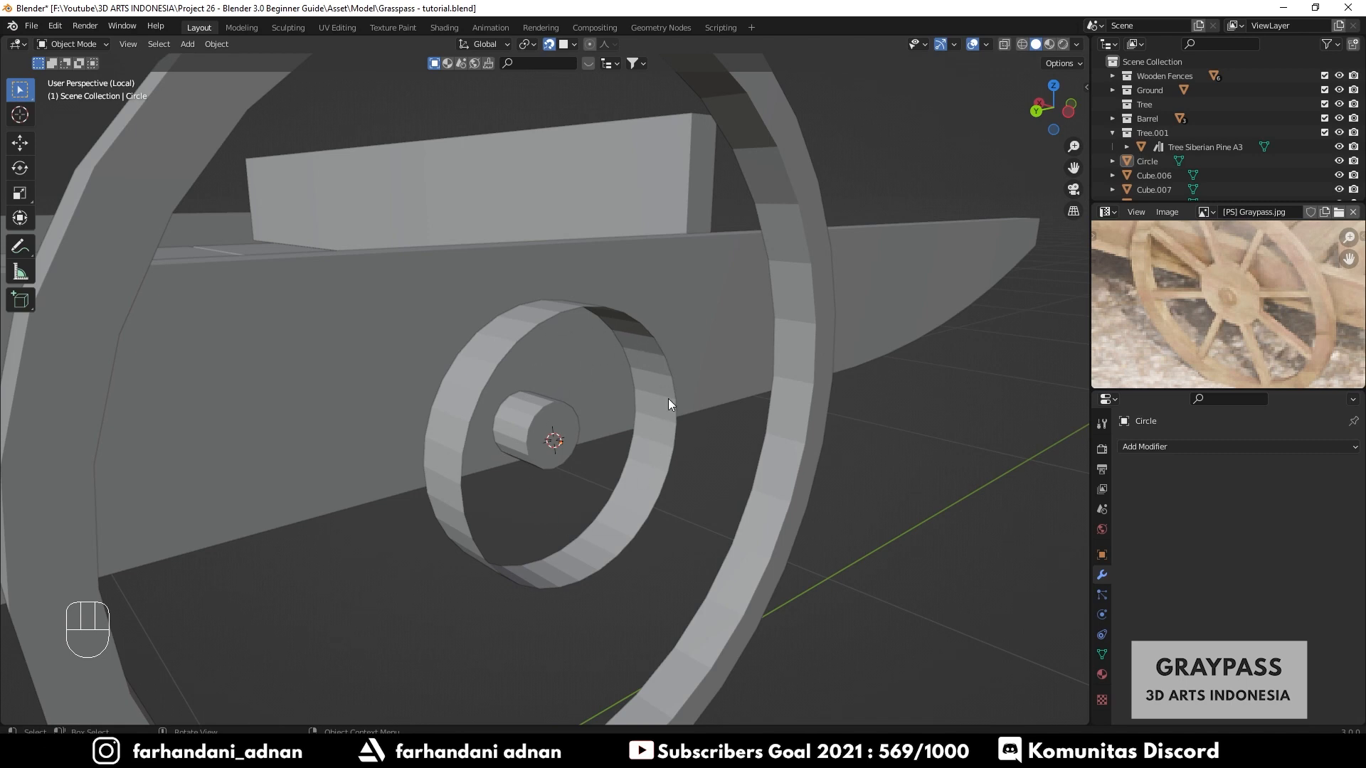
middle_drag(634, 403, 545, 470)
key(Tab)
key(a)
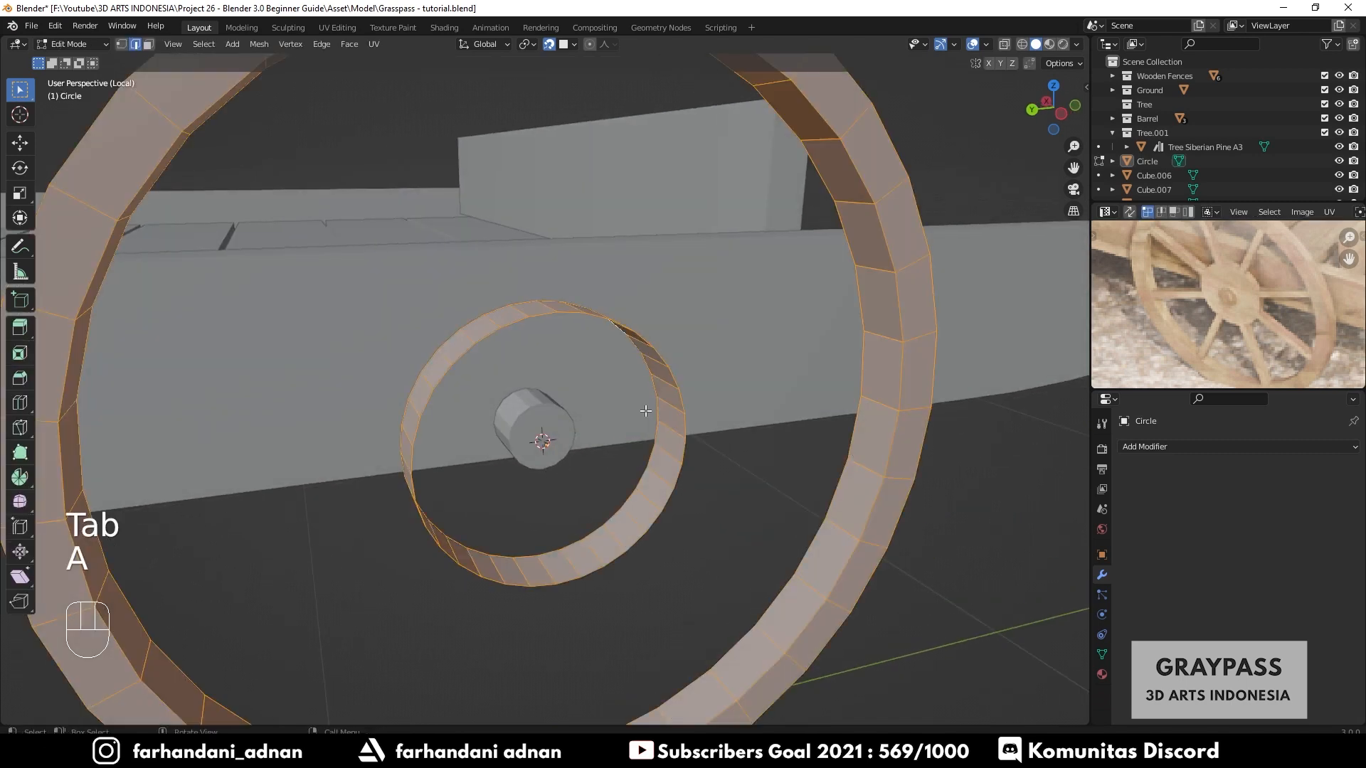
key(a)
key(l)
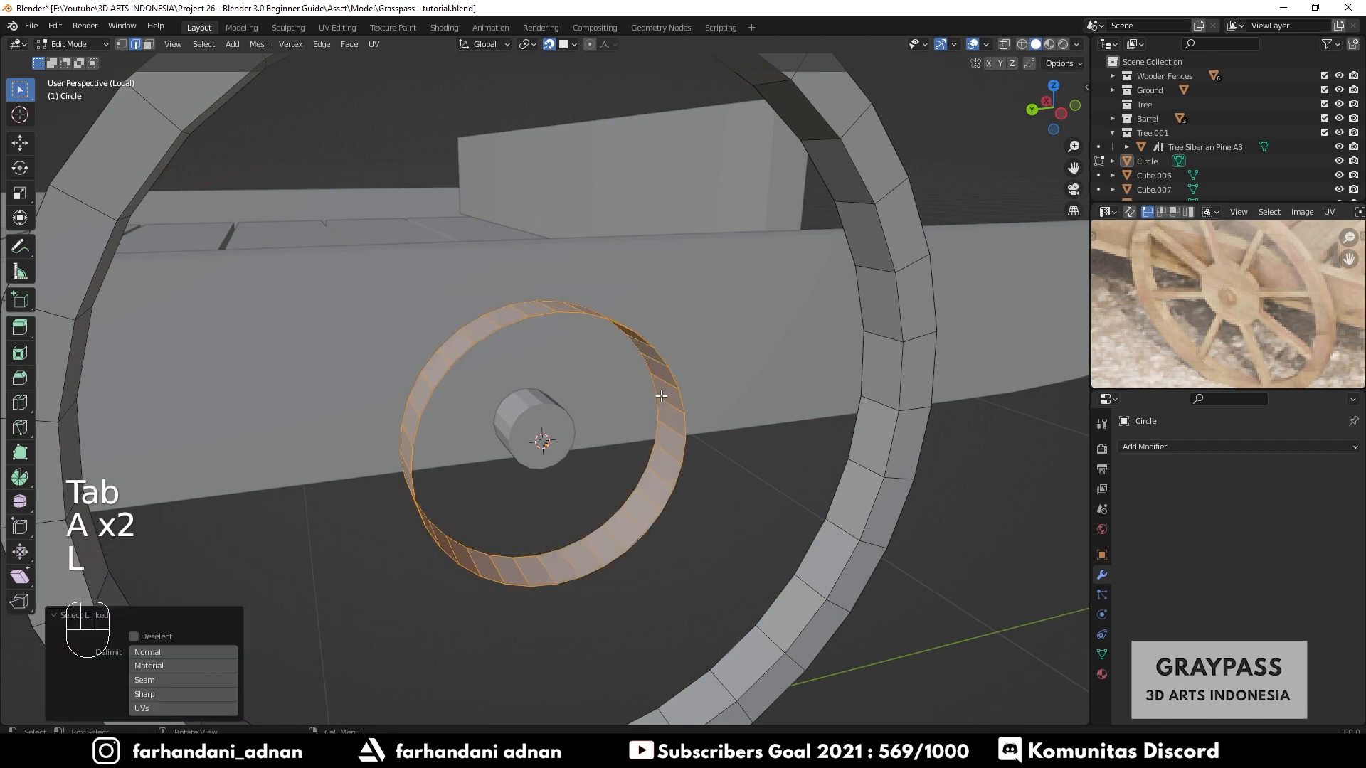
mouse_move(662, 398)
middle_down()
mouse_move(629, 409)
mouse_move(667, 411)
middle_up()
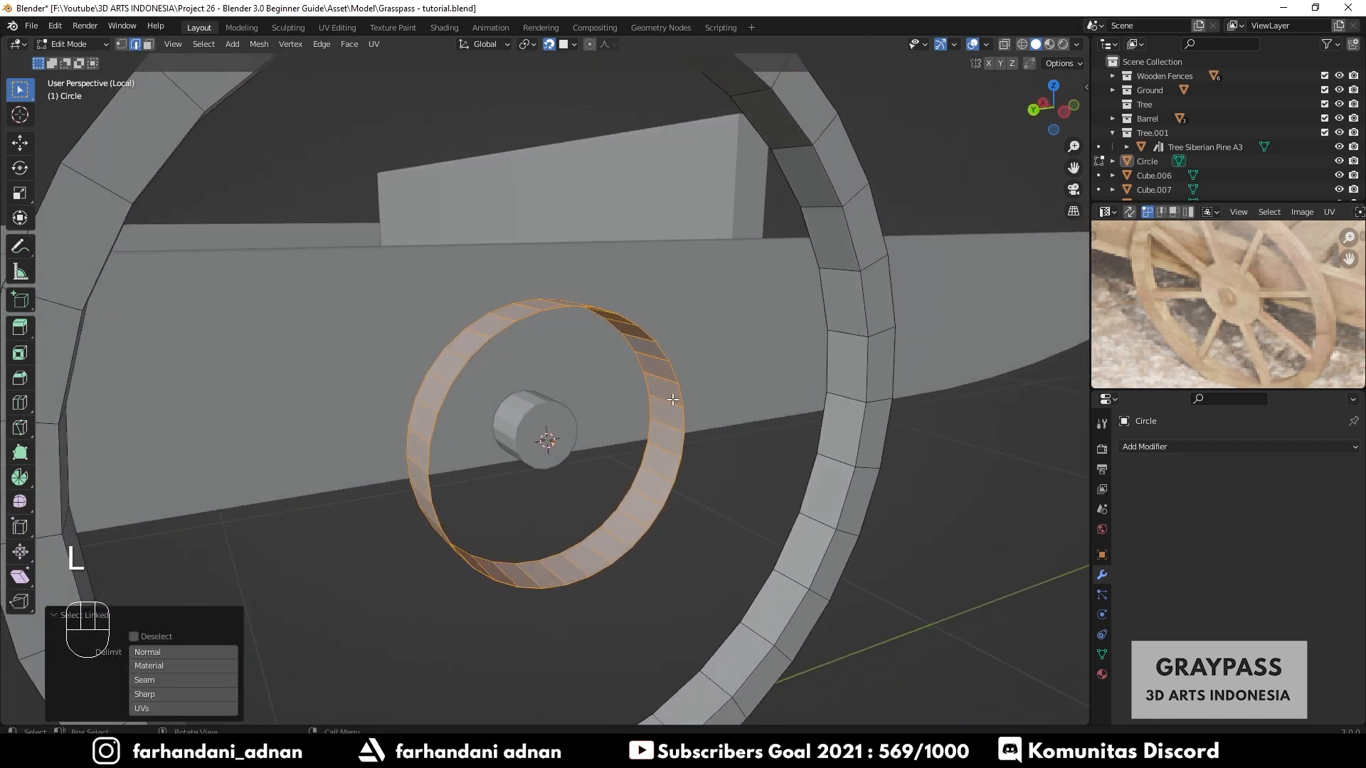
right_click(674, 406)
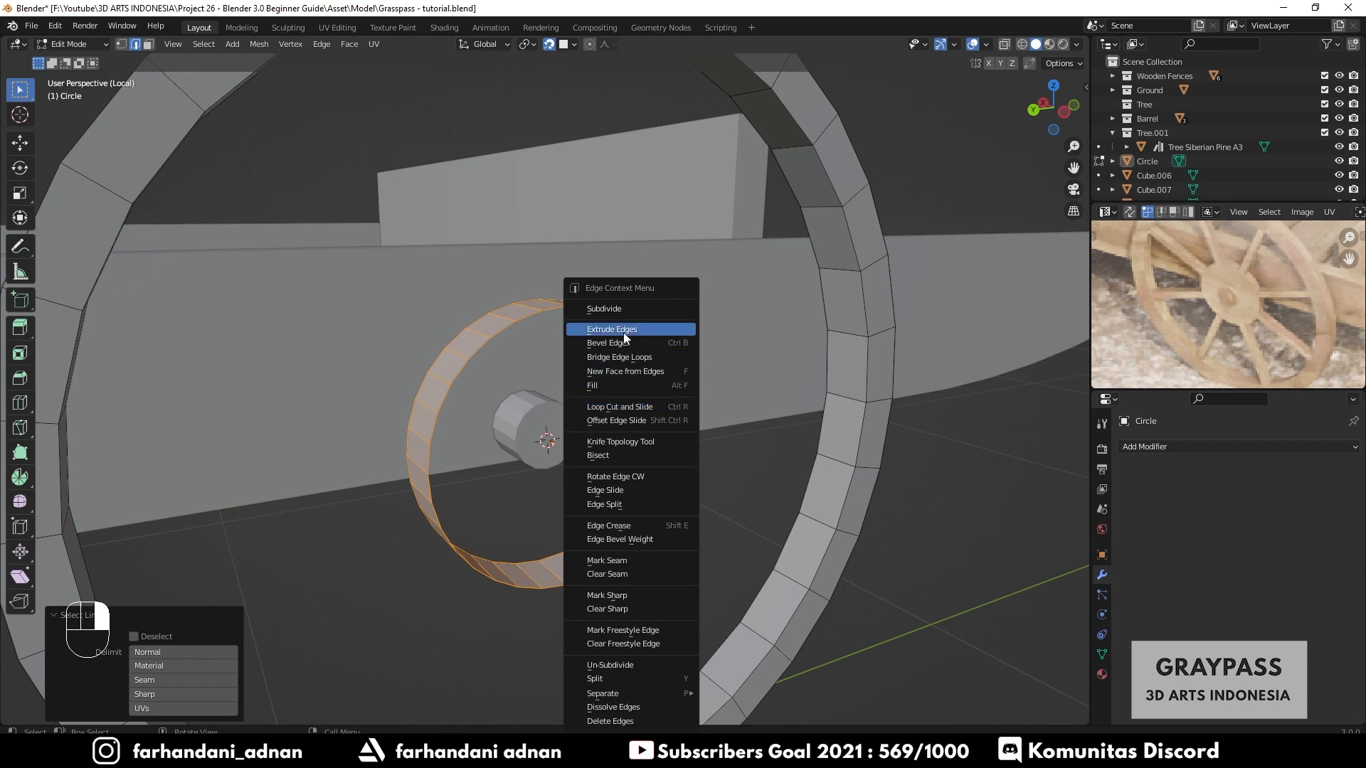
click(654, 357)
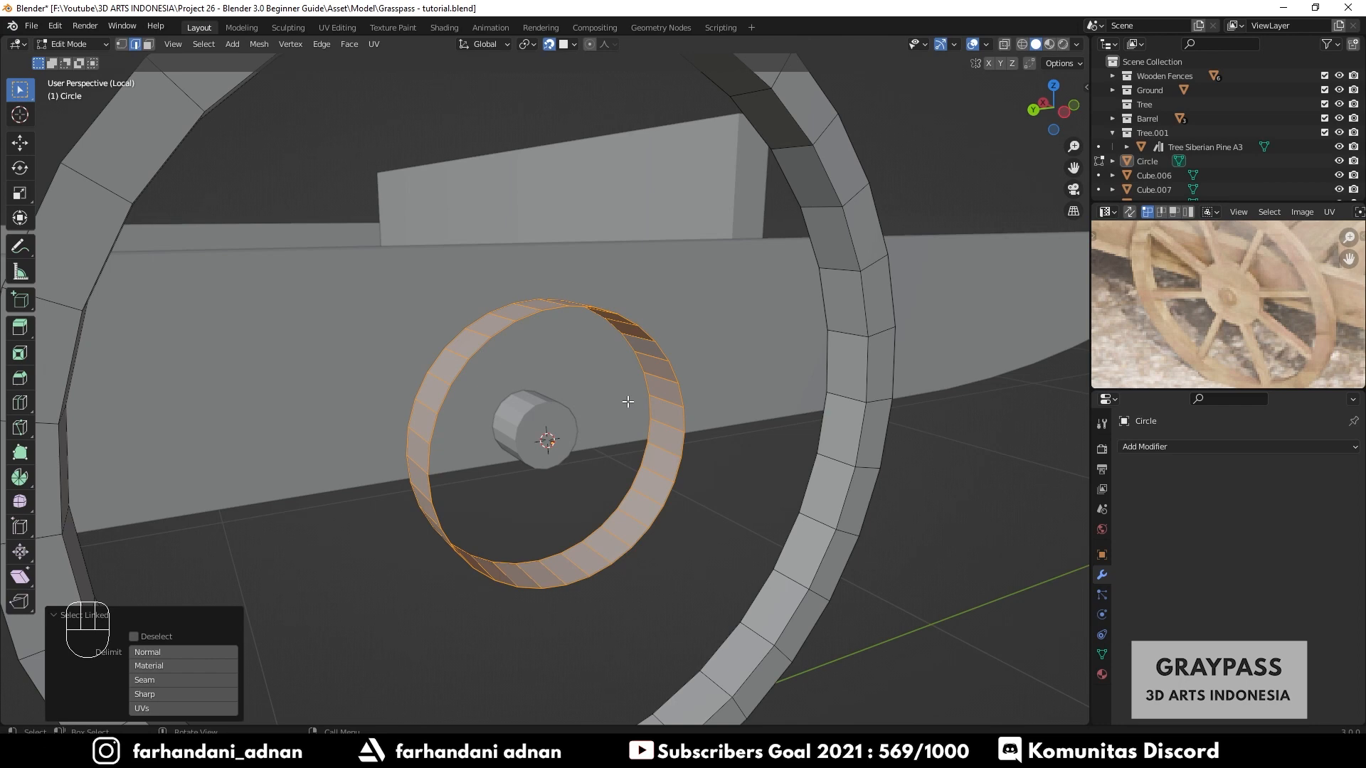
key(f)
middle_drag(625, 397, 654, 430)
right_click(649, 386)
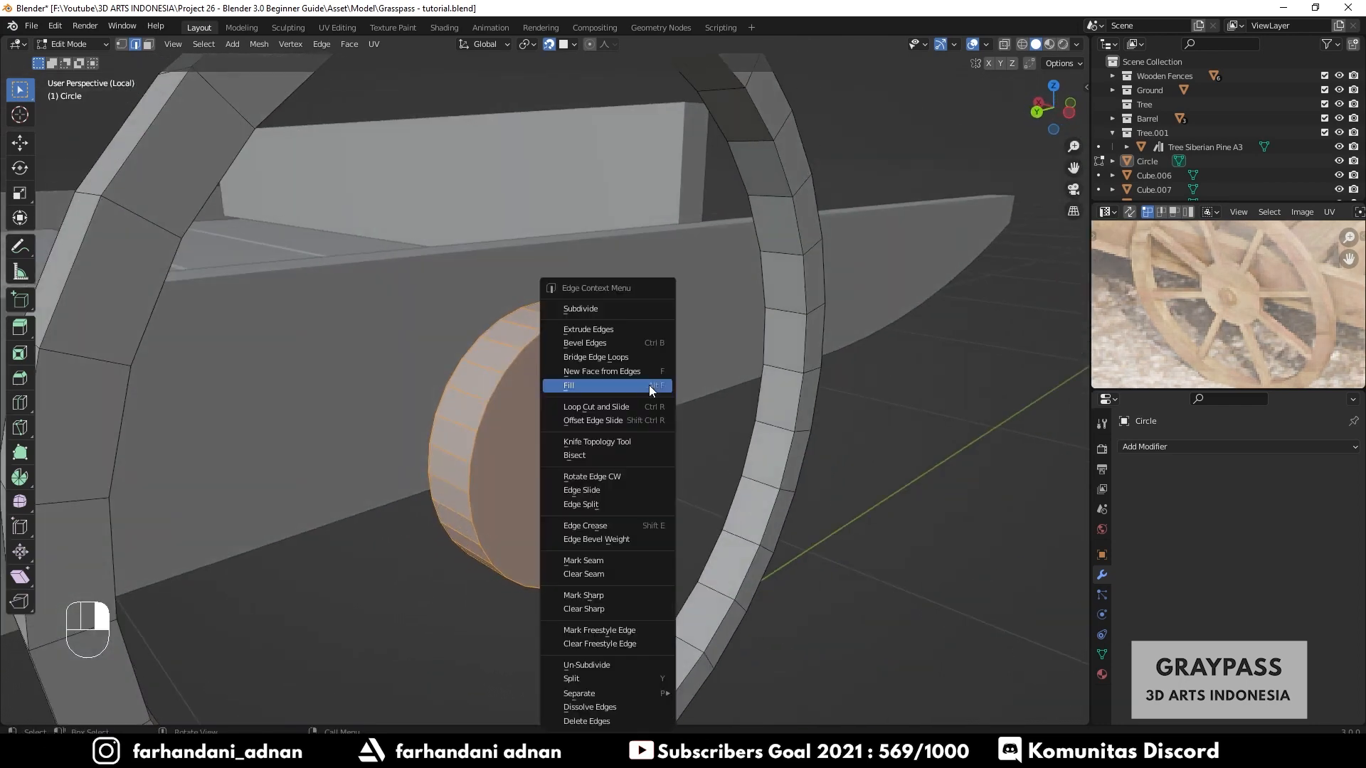
key(Tab)
middle_drag(719, 372, 698, 431)
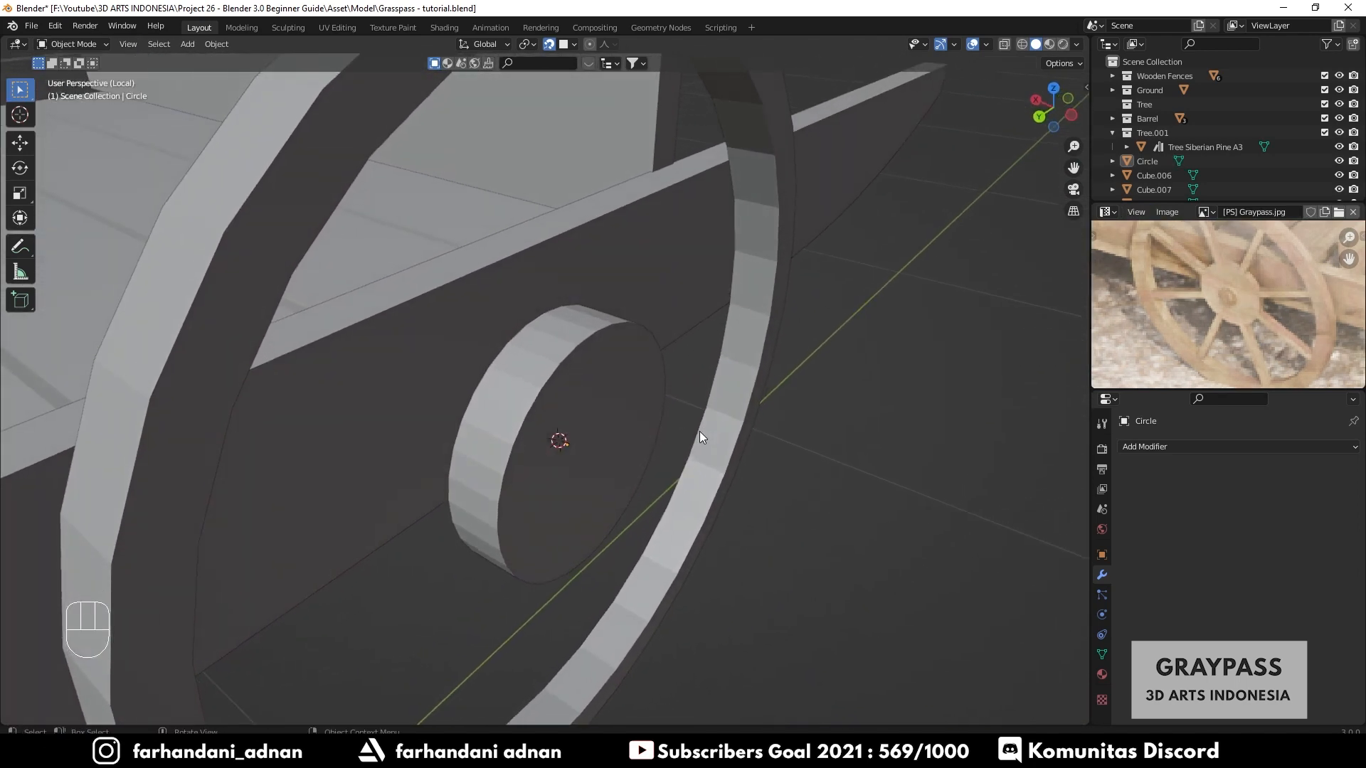
- Scale the hub disc along the X axis
key(Tab)
key(s)
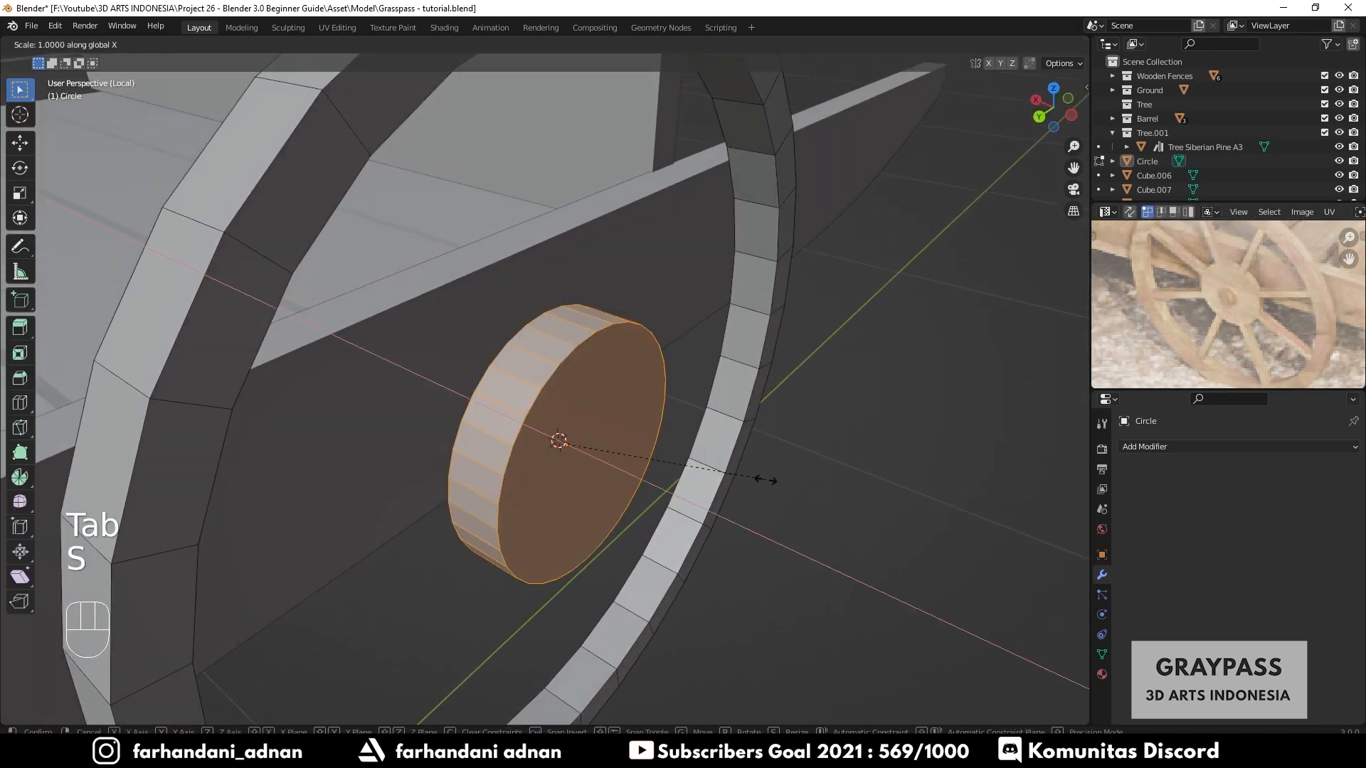
key(x)
click(668, 472)
middle_drag(669, 472, 790, 416)
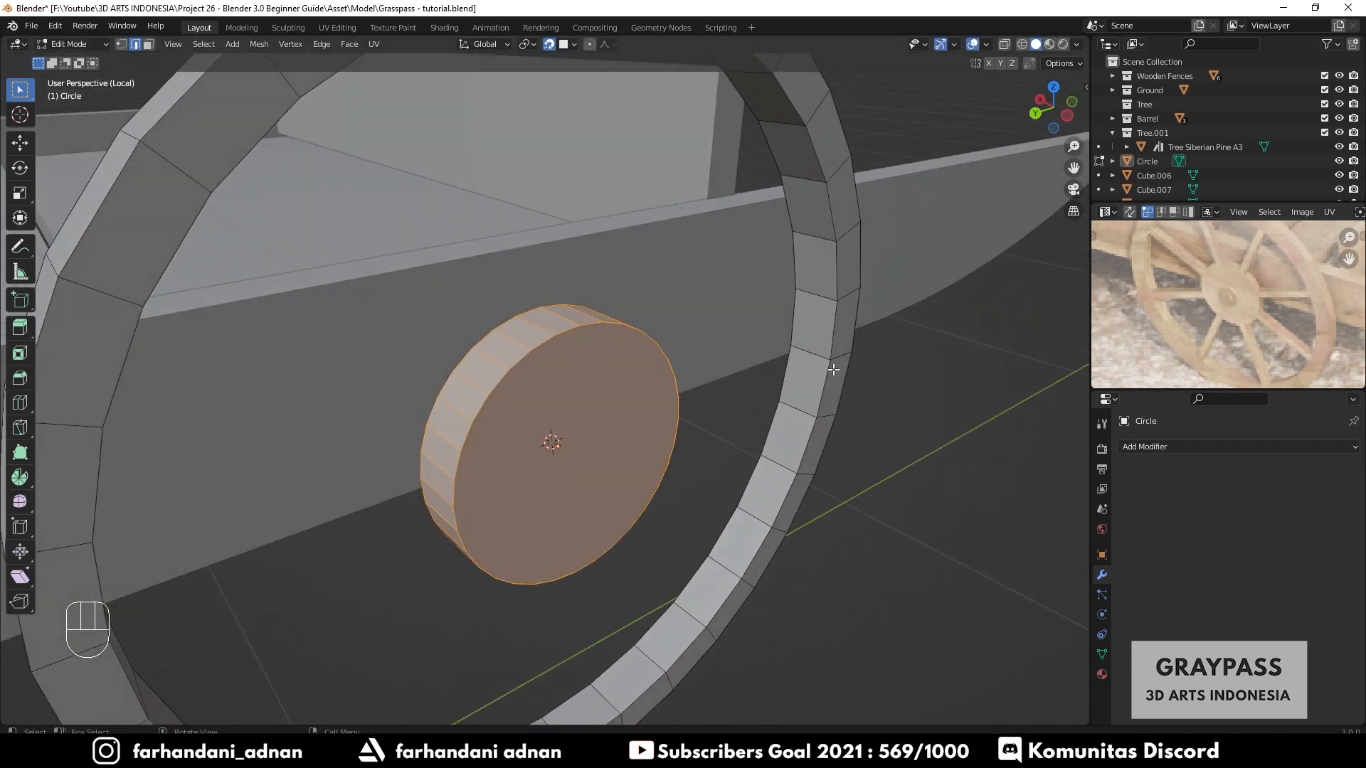
middle_drag(604, 420, 813, 378)
- Inset the hub's front face and extrude the inset outward to form a central boss
key(alt+a)
key(3)
click(579, 420)
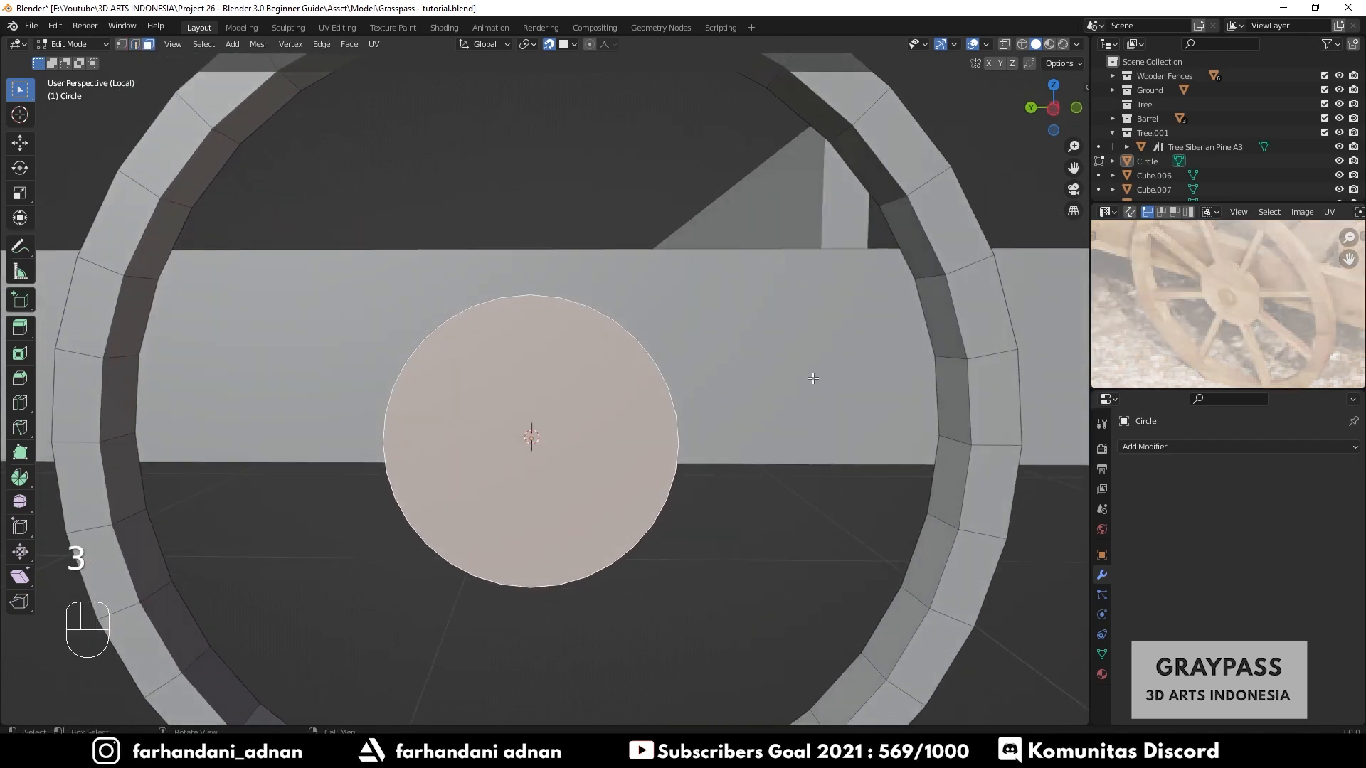
key(i)
click(811, 471)
middle_drag(811, 471, 677, 576)
key(e)
click(740, 560)
- Inset the boss's front face about 0.038 m and extrude the inset face along the X axis
key(i)
click(776, 505)
key(e)
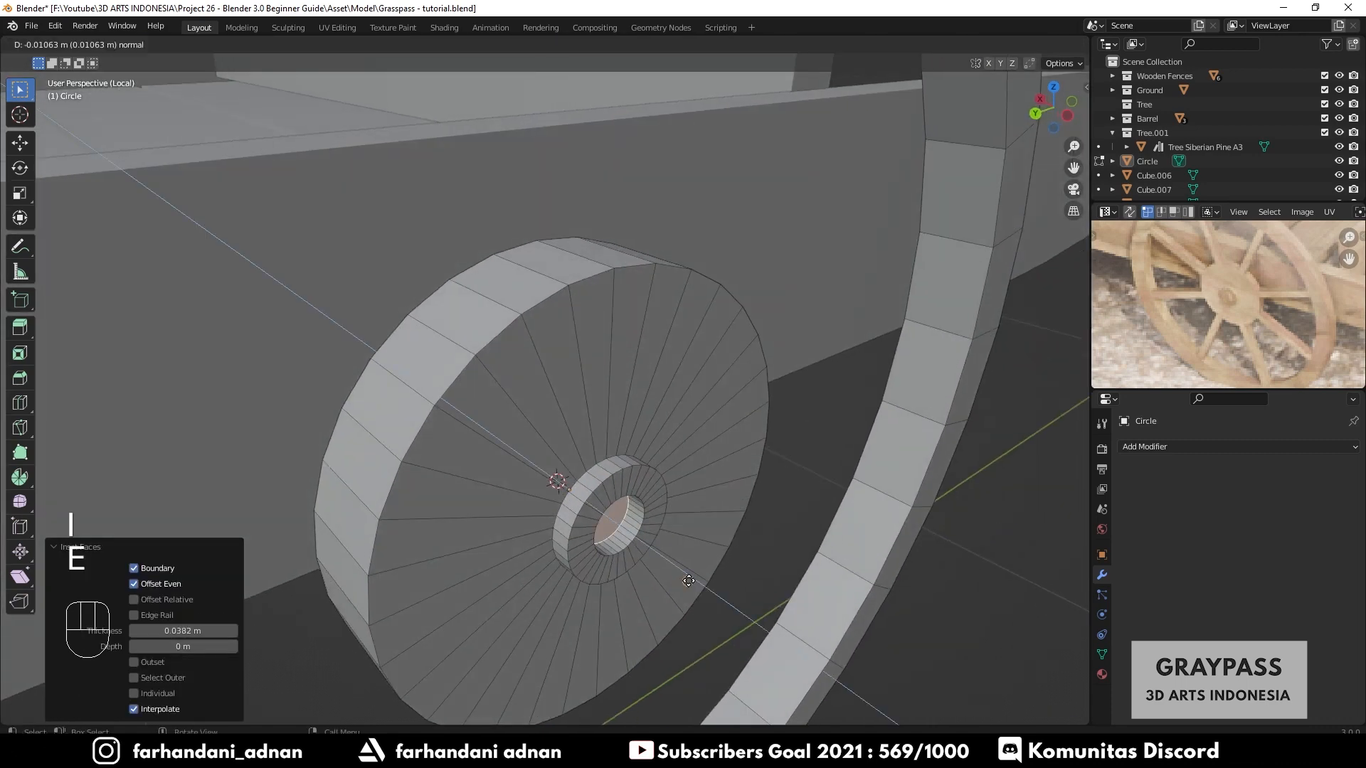
right_click(689, 568)
key(shift+Tab)
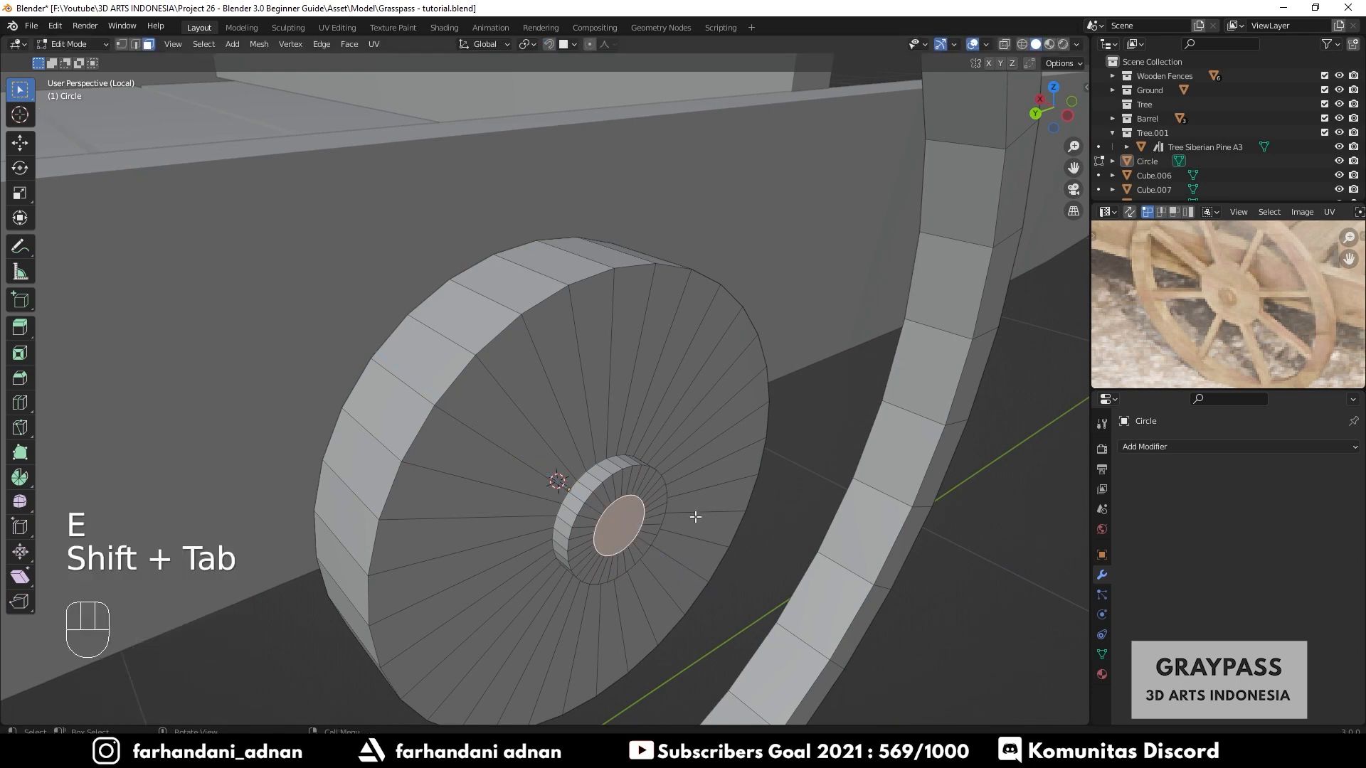
key(g)
key(x)
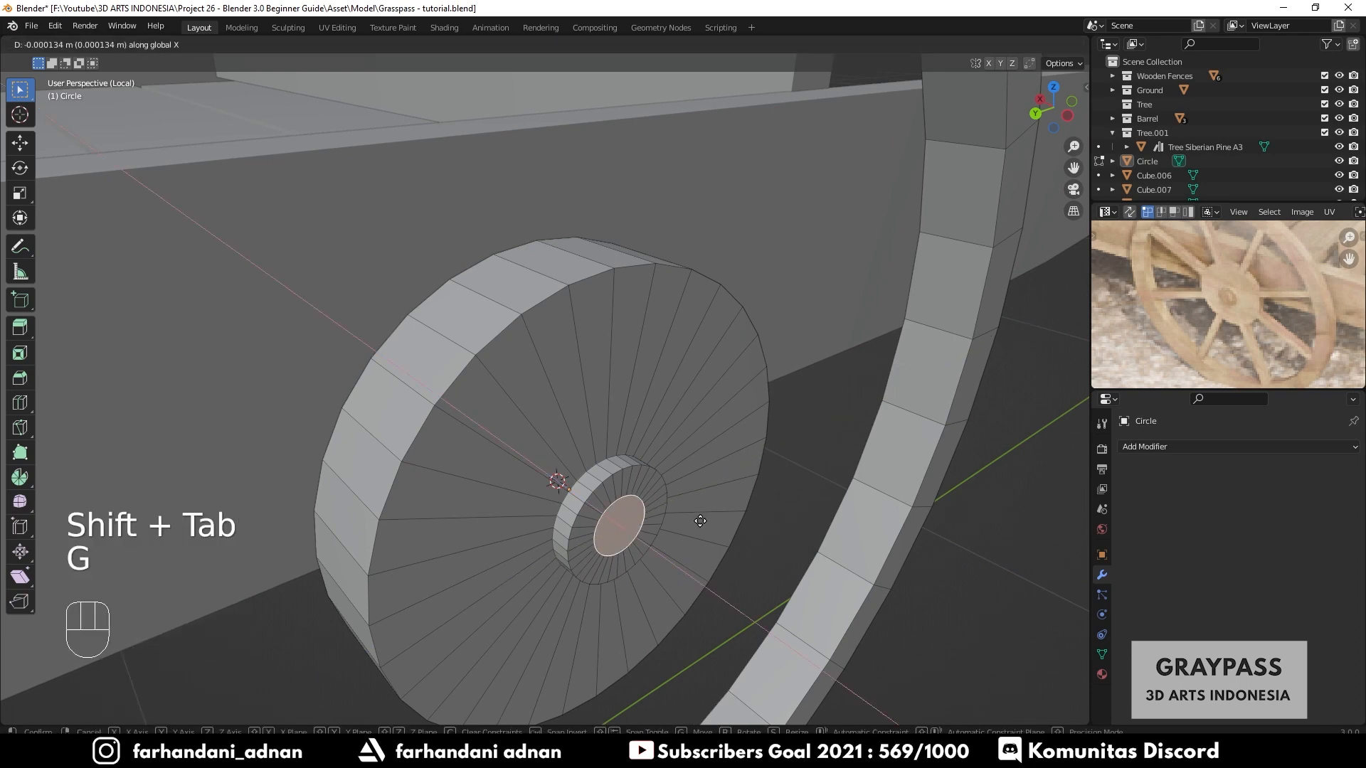
click(707, 525)
- Turn on snapping and extrude a face on the hub's edge outward to the wheel rim to form the first spoke
key(Tab)
middle_drag(712, 530, 642, 501)
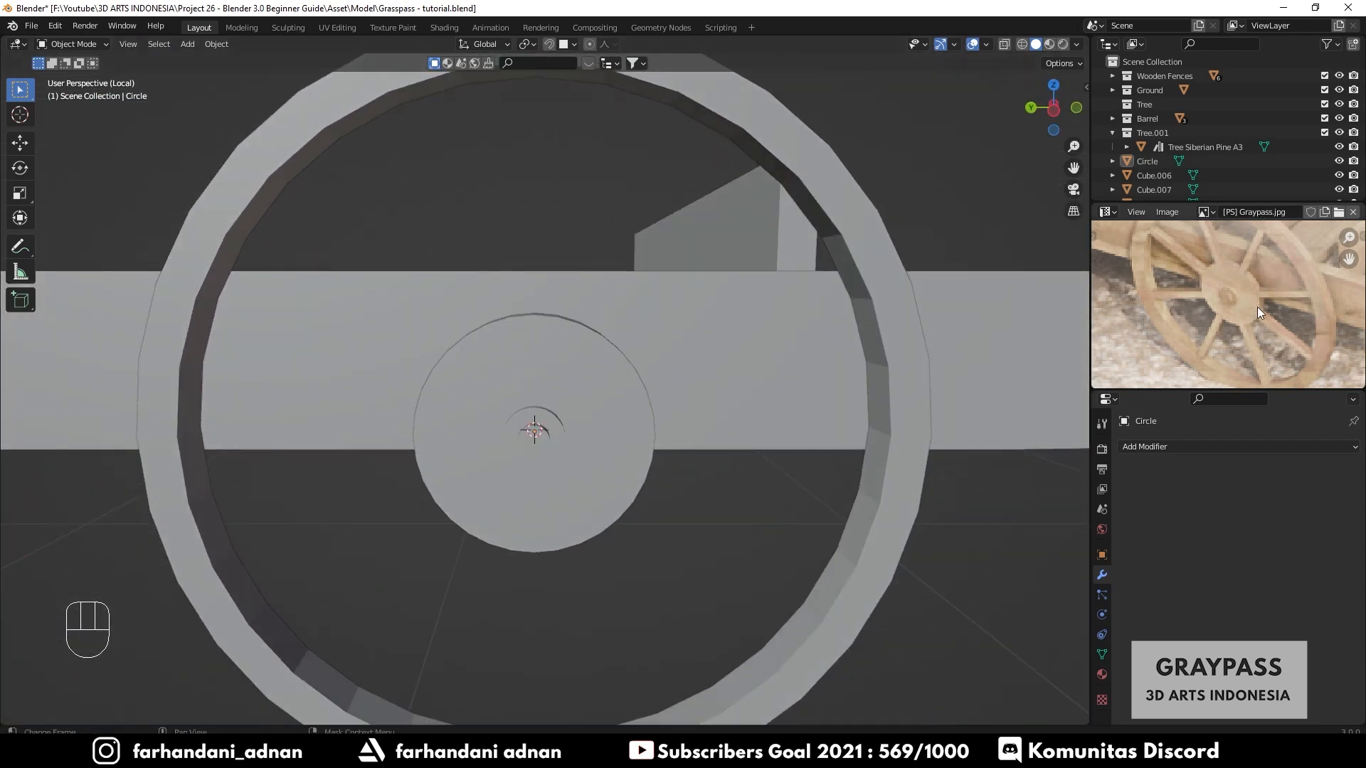
middle_drag(738, 349, 599, 374)
click(627, 398)
key(Tab)
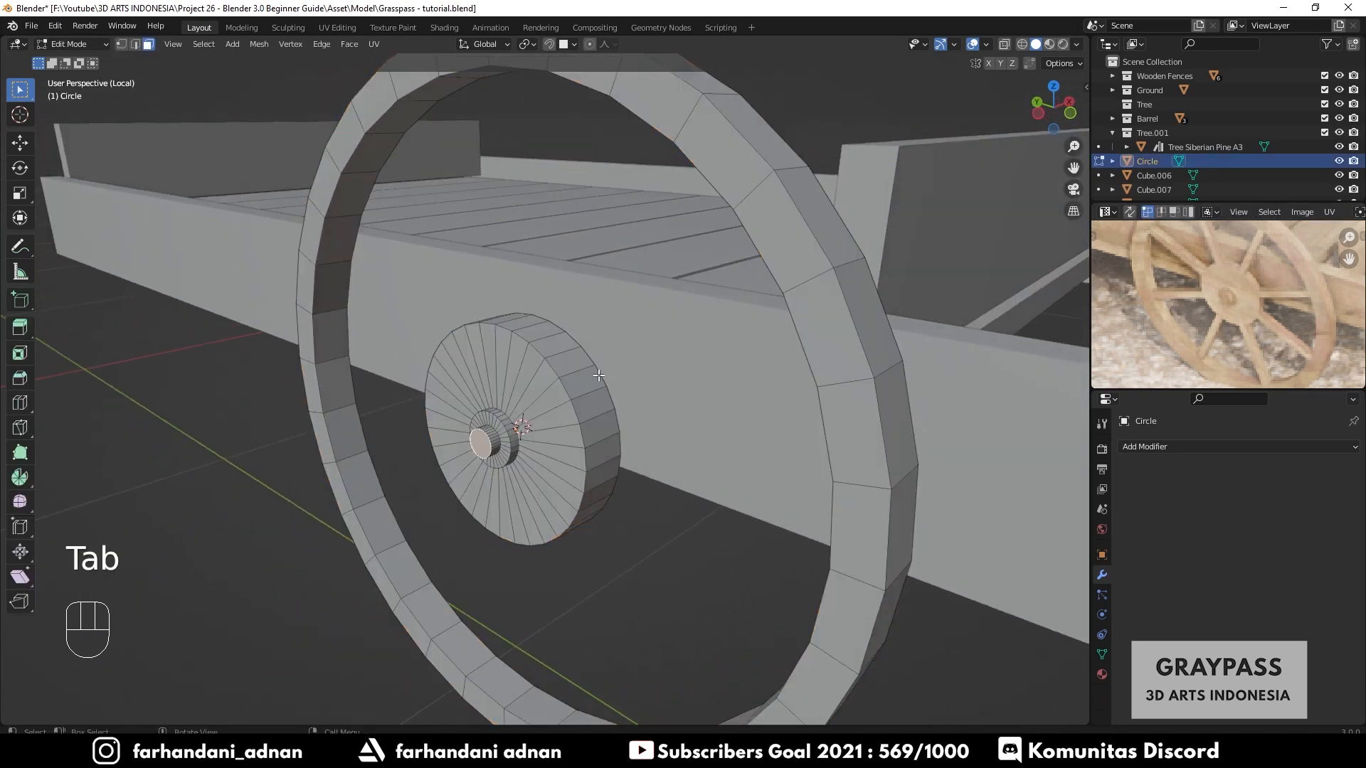
key(a)
key(a)
key(3)
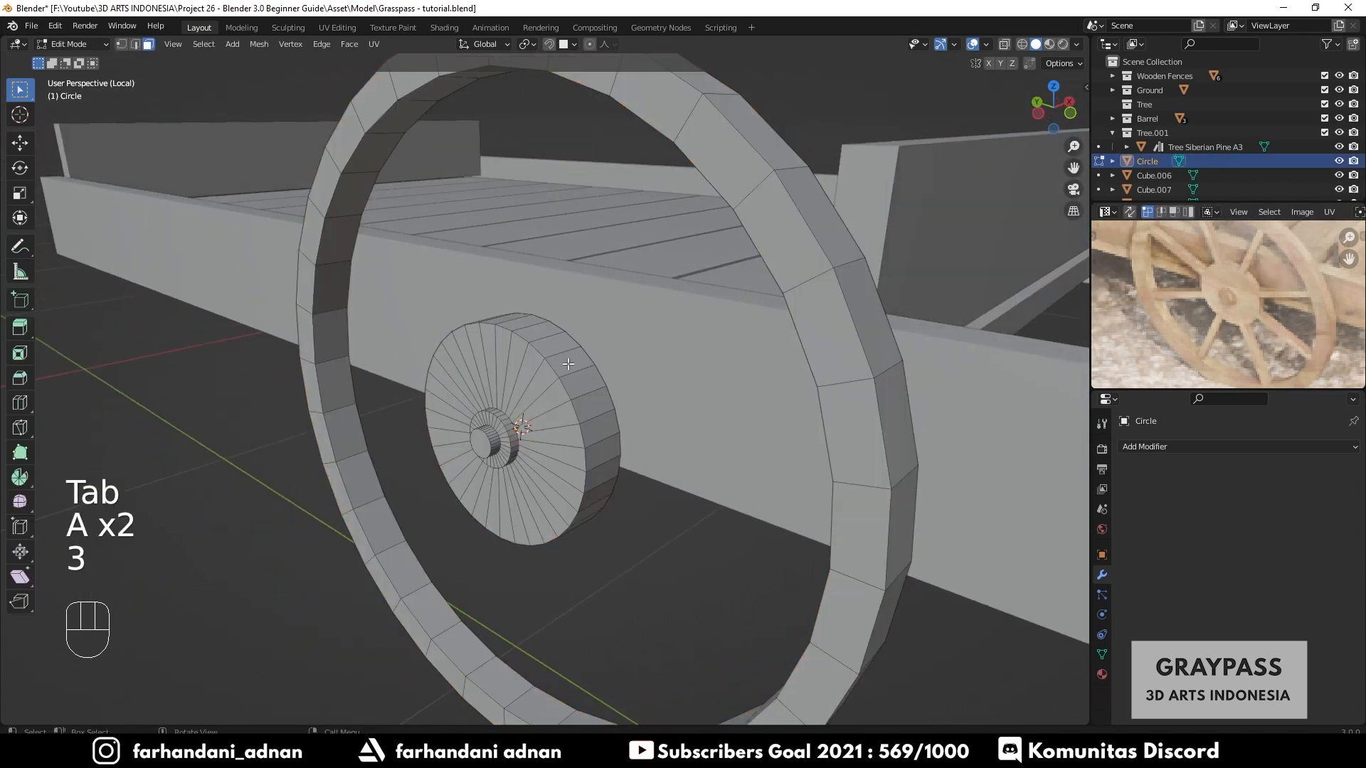
click(568, 364)
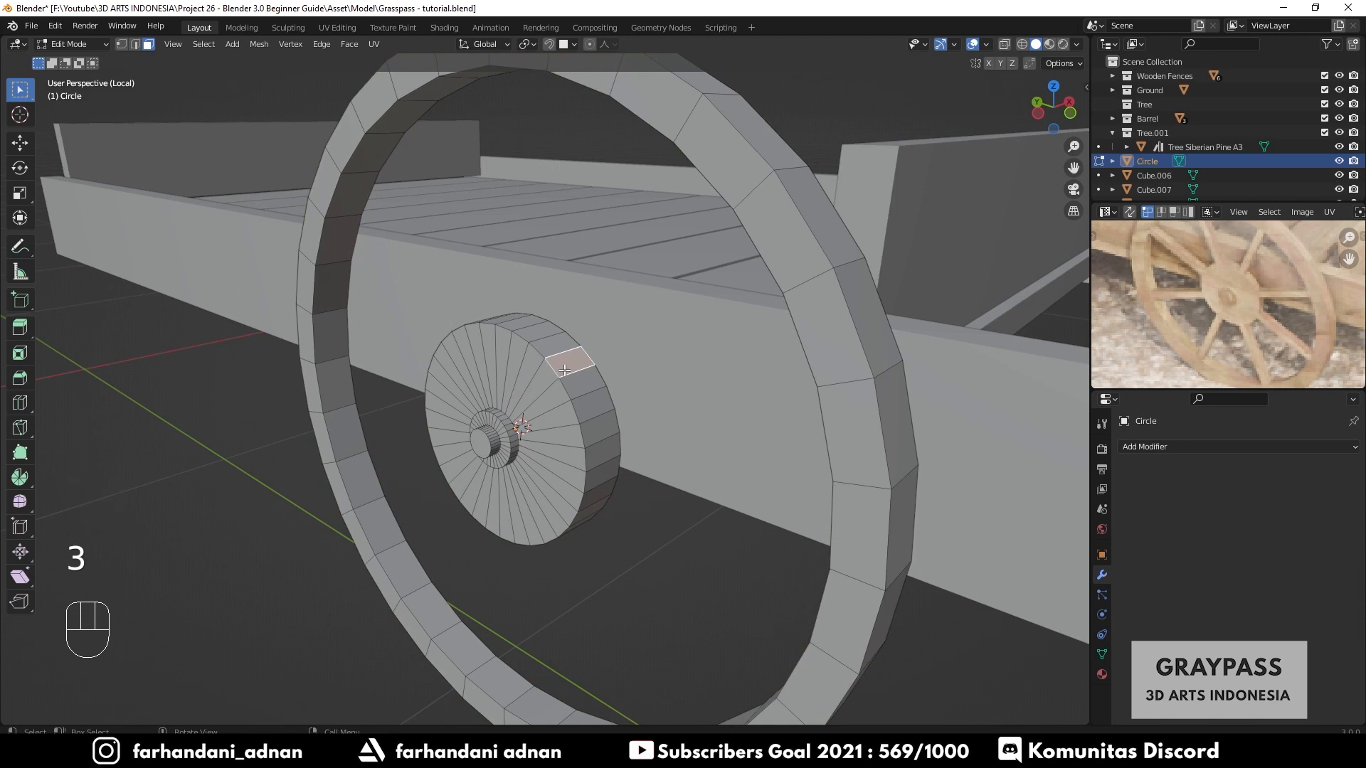
scroll(565, 366, up, 3)
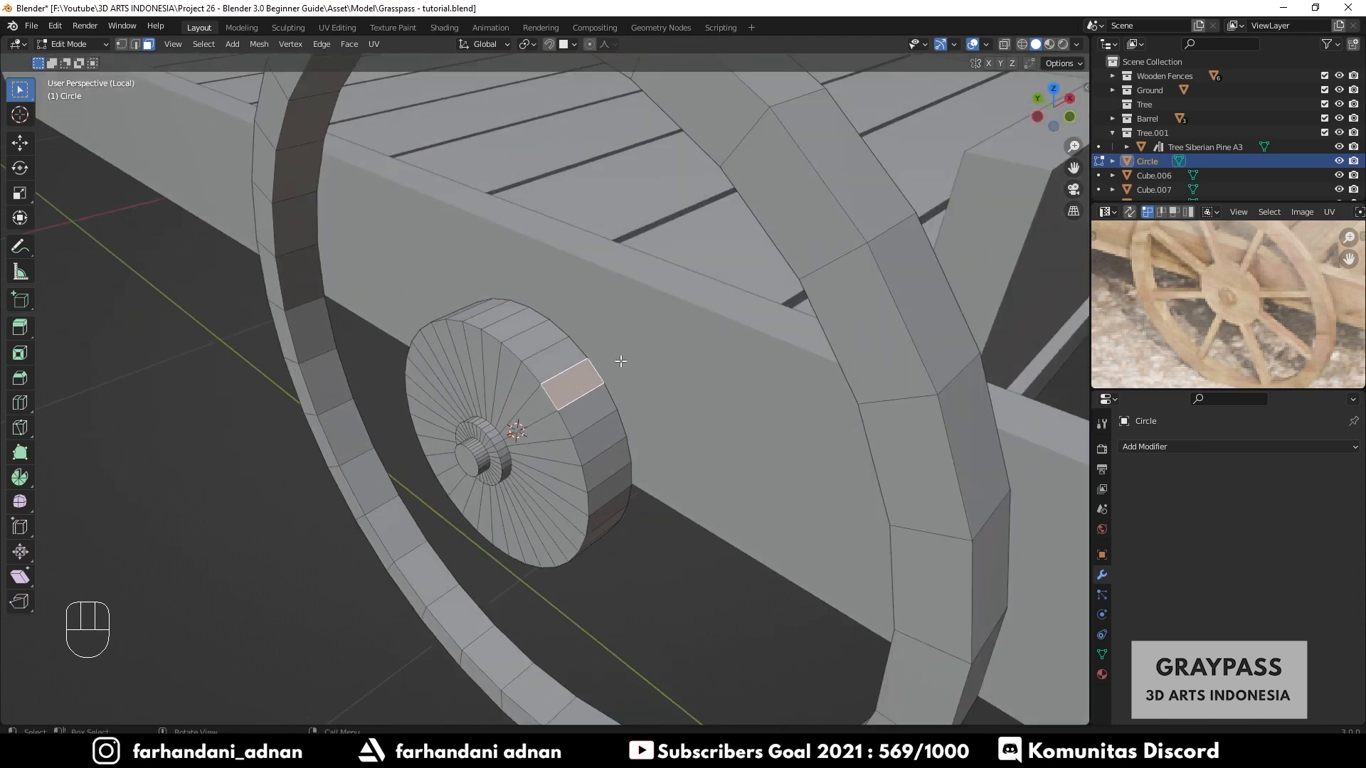
middle_drag(620, 361, 718, 301)
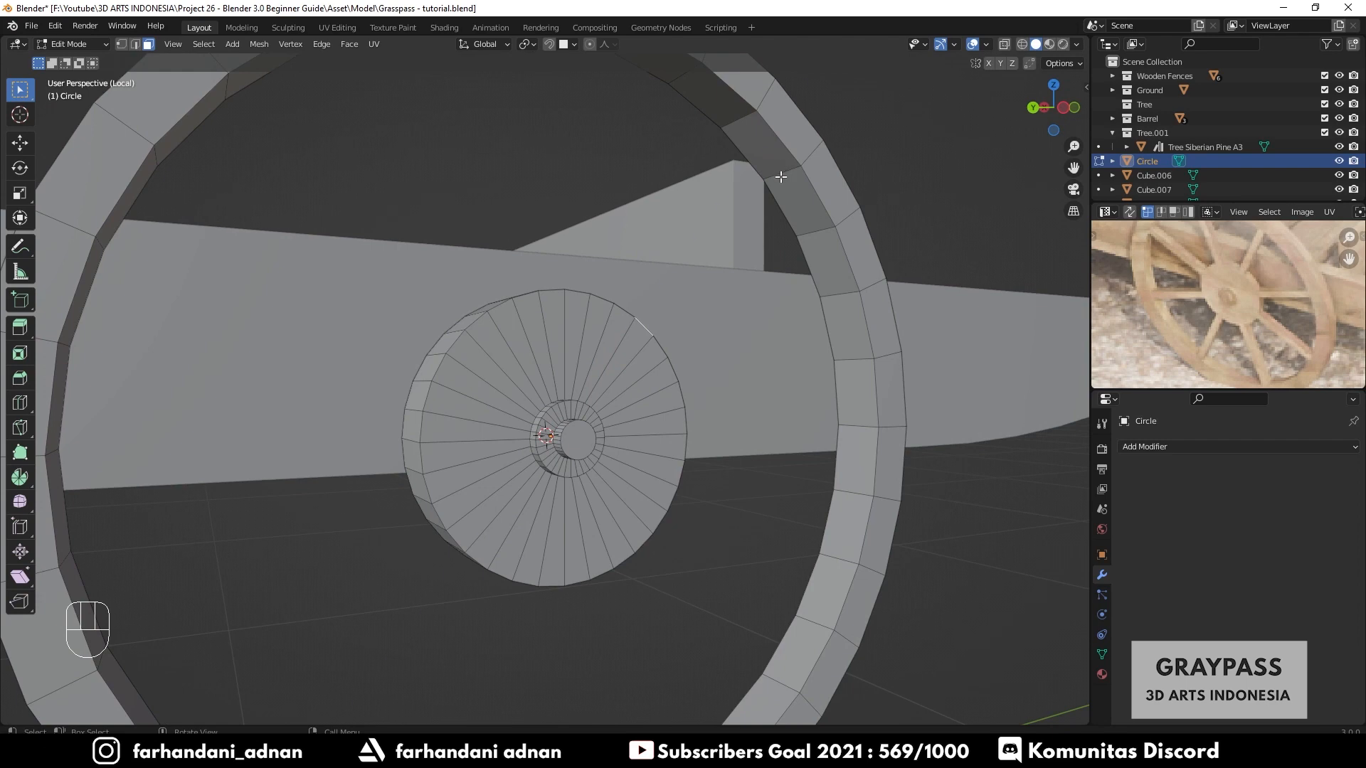
key(e)
right_click(785, 148)
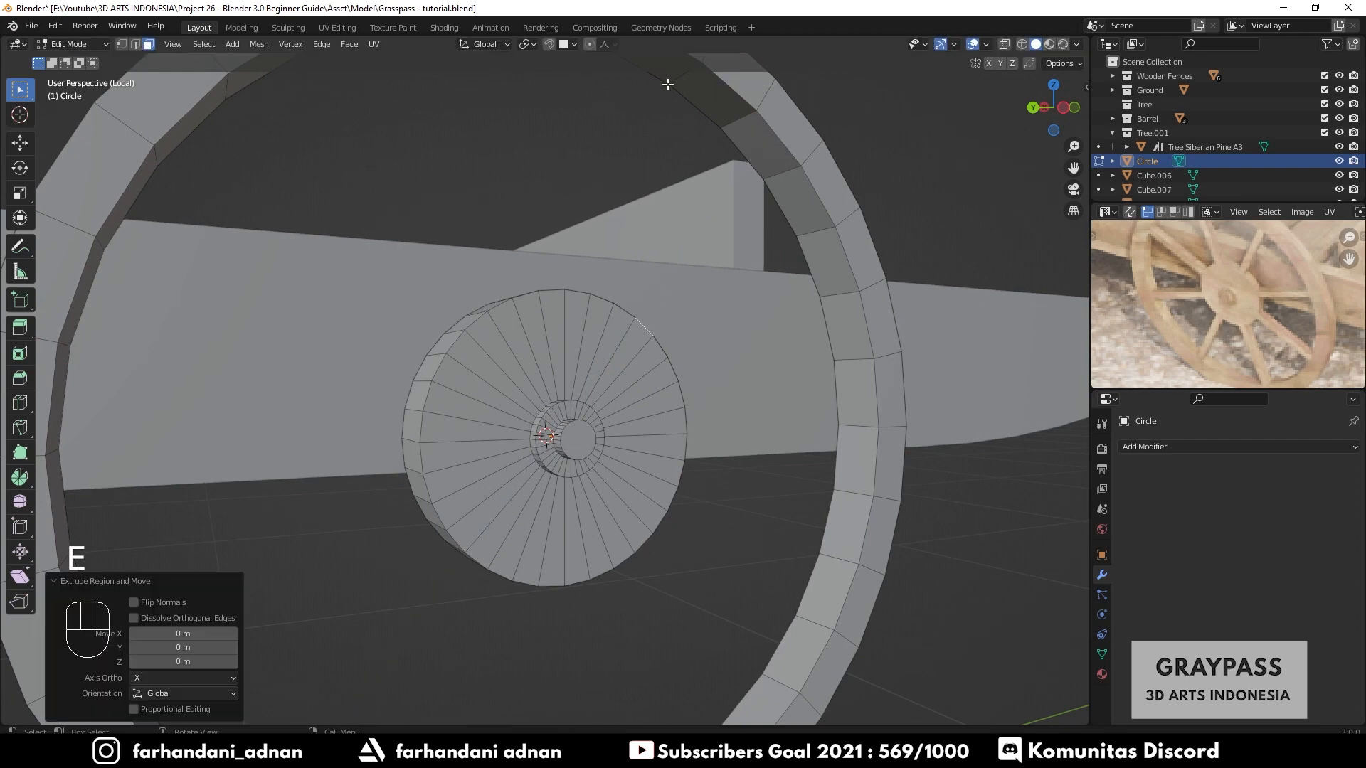
click(552, 48)
key(e)
click(786, 189)
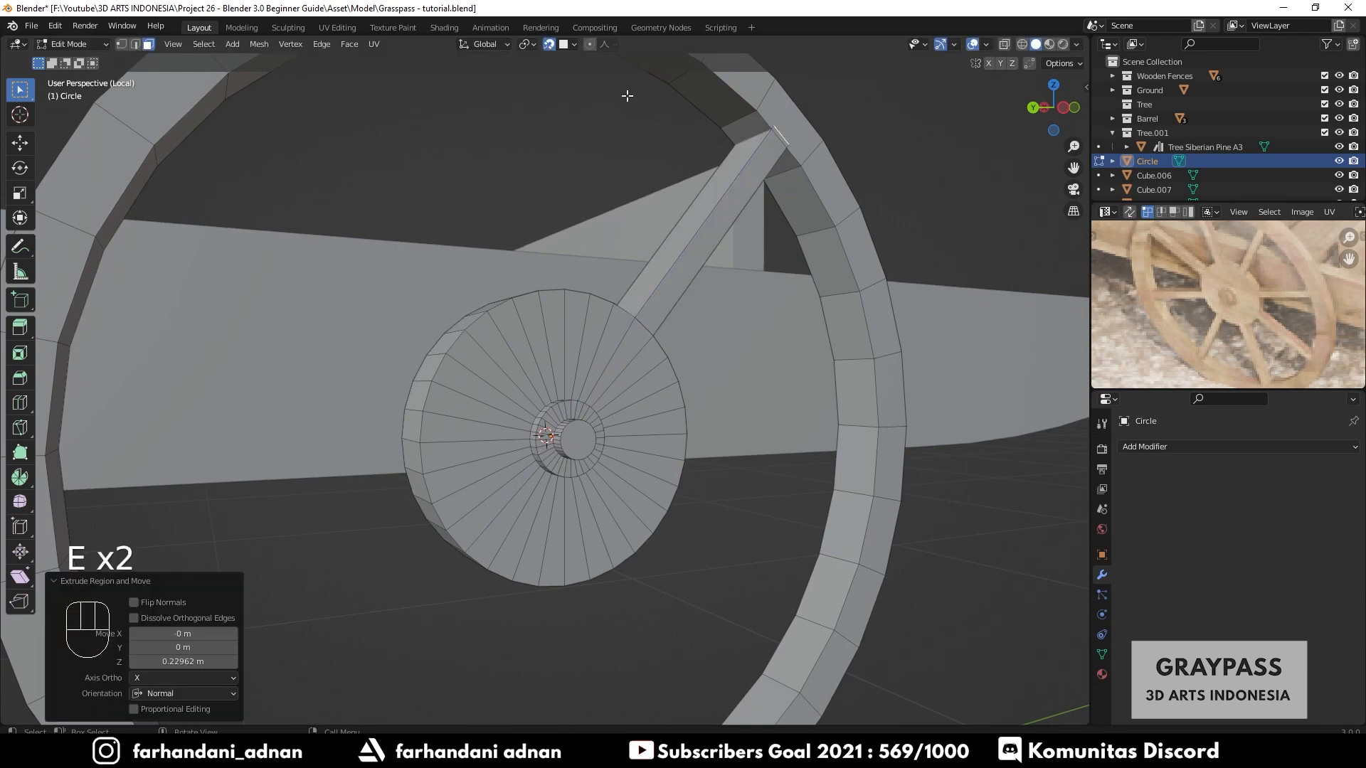
- Re-extrude the first spoke to the rim and extrude the opposite hub face down to the rim as a second spoke
key(ctrl+z)
shift+middle_drag(767, 232, 481, 496)
scroll(685, 314, down, 2)
key(e)
click(733, 183)
click(567, 402)
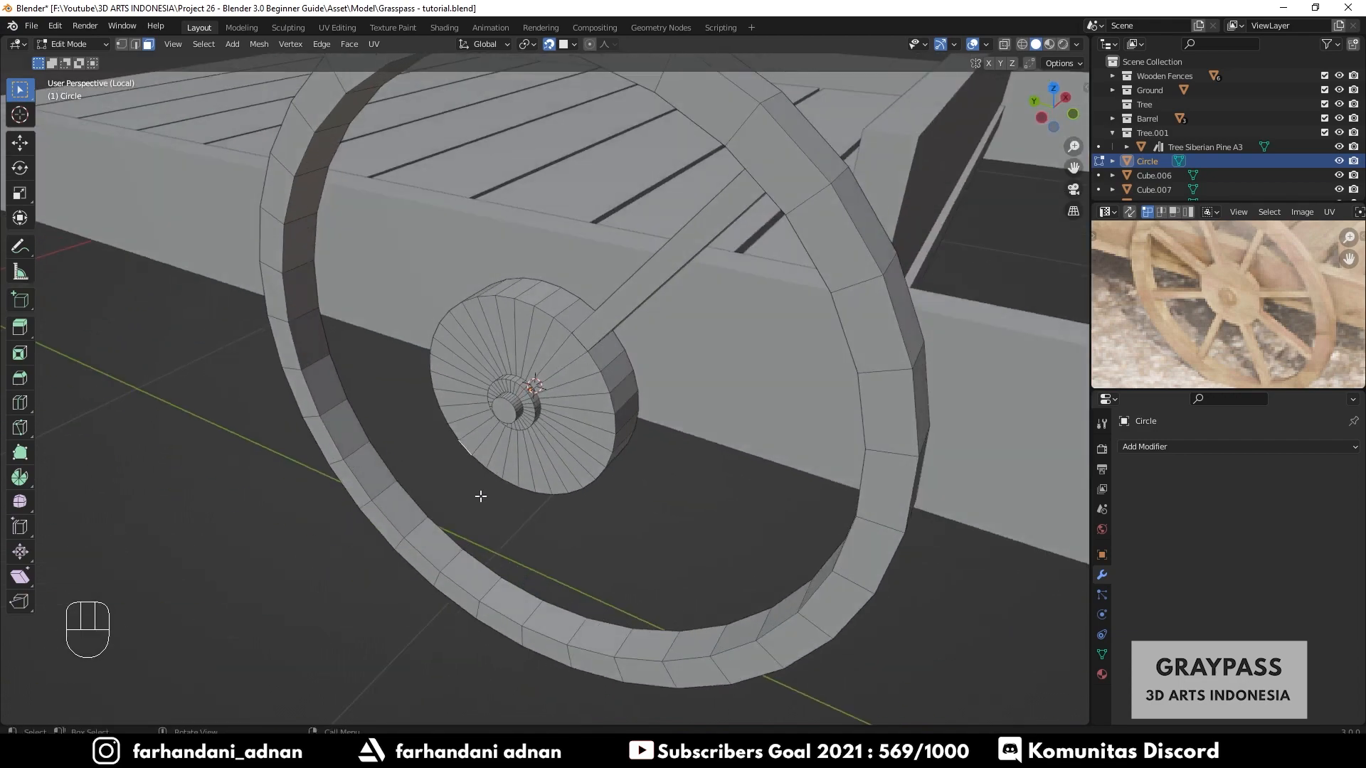
key(e)
click(405, 507)
- Extrude two more hub faces out to the rim as the lower-right and upper-left spokes
middle_drag(690, 458, 785, 489)
click(537, 415)
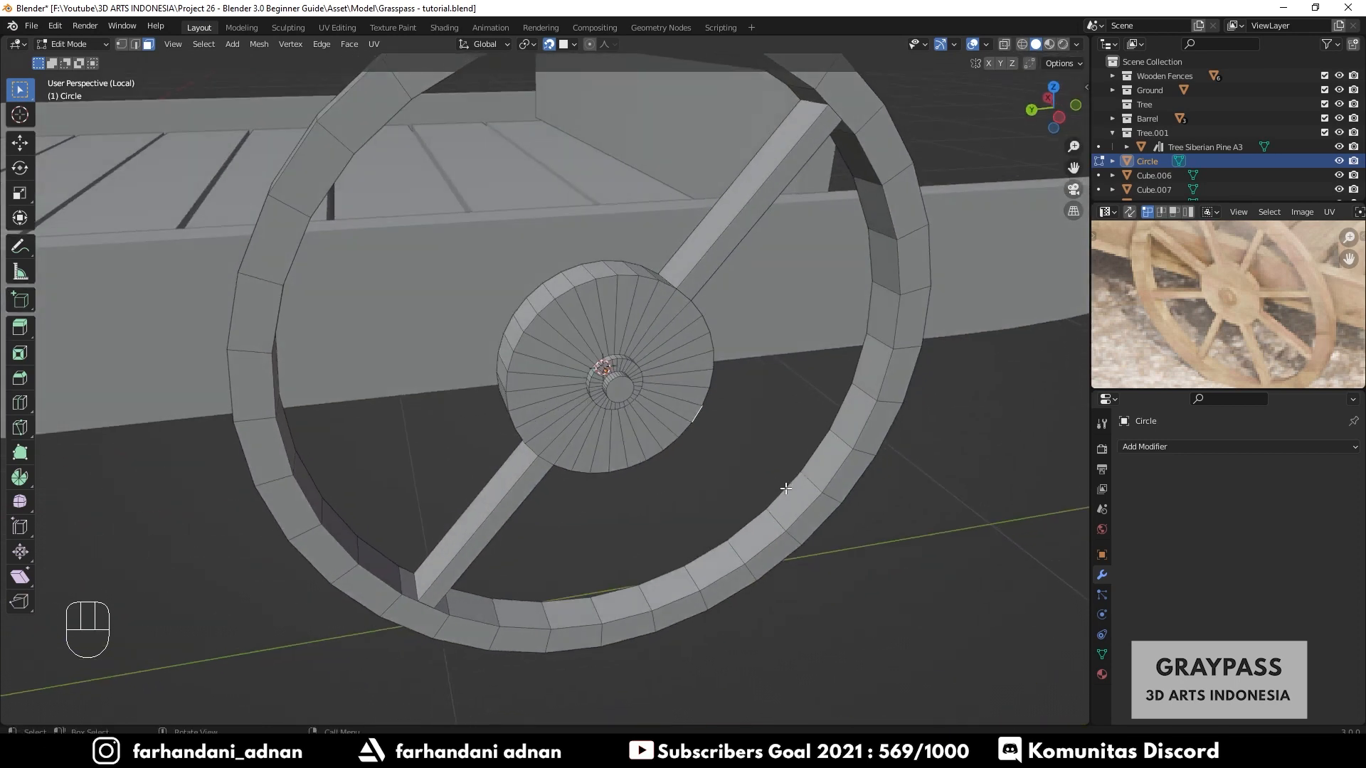
key(e)
click(819, 470)
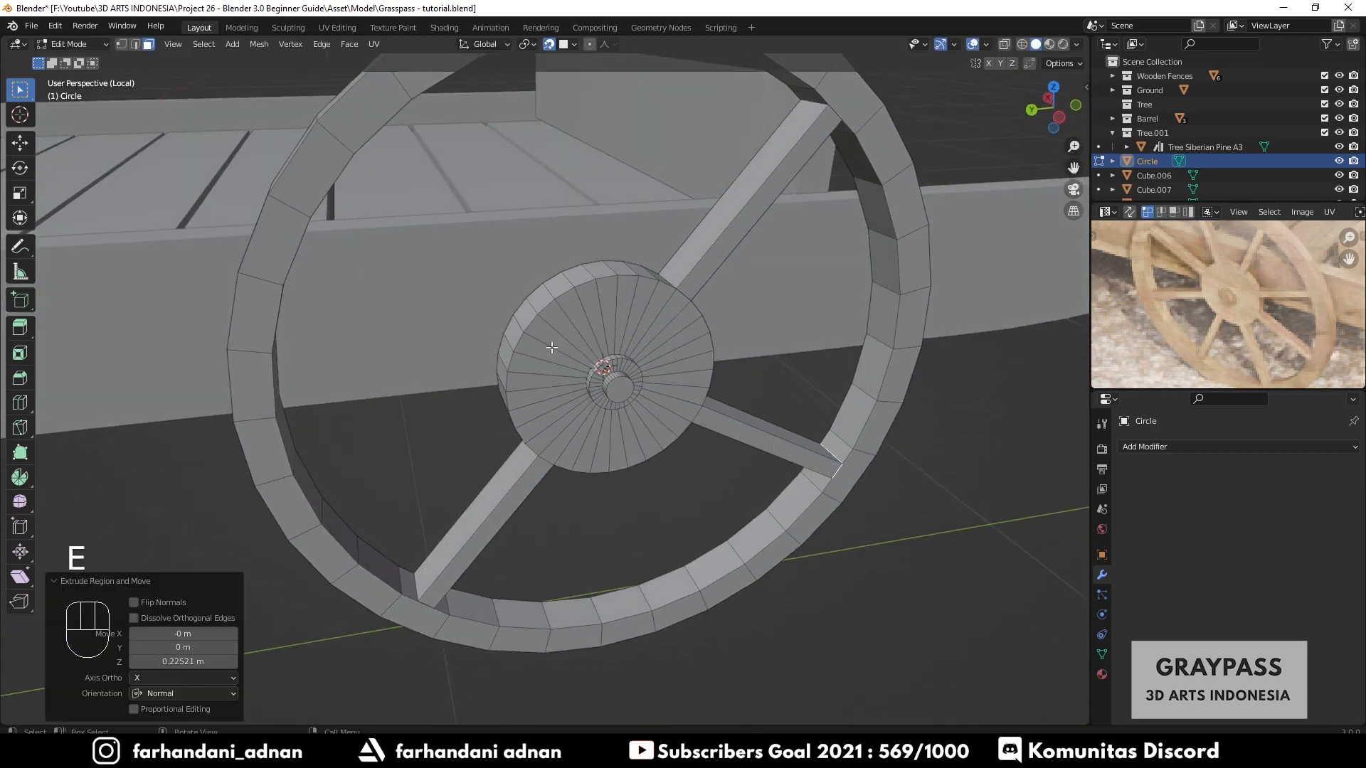
middle_drag(526, 311, 394, 210)
click(541, 313)
key(e)
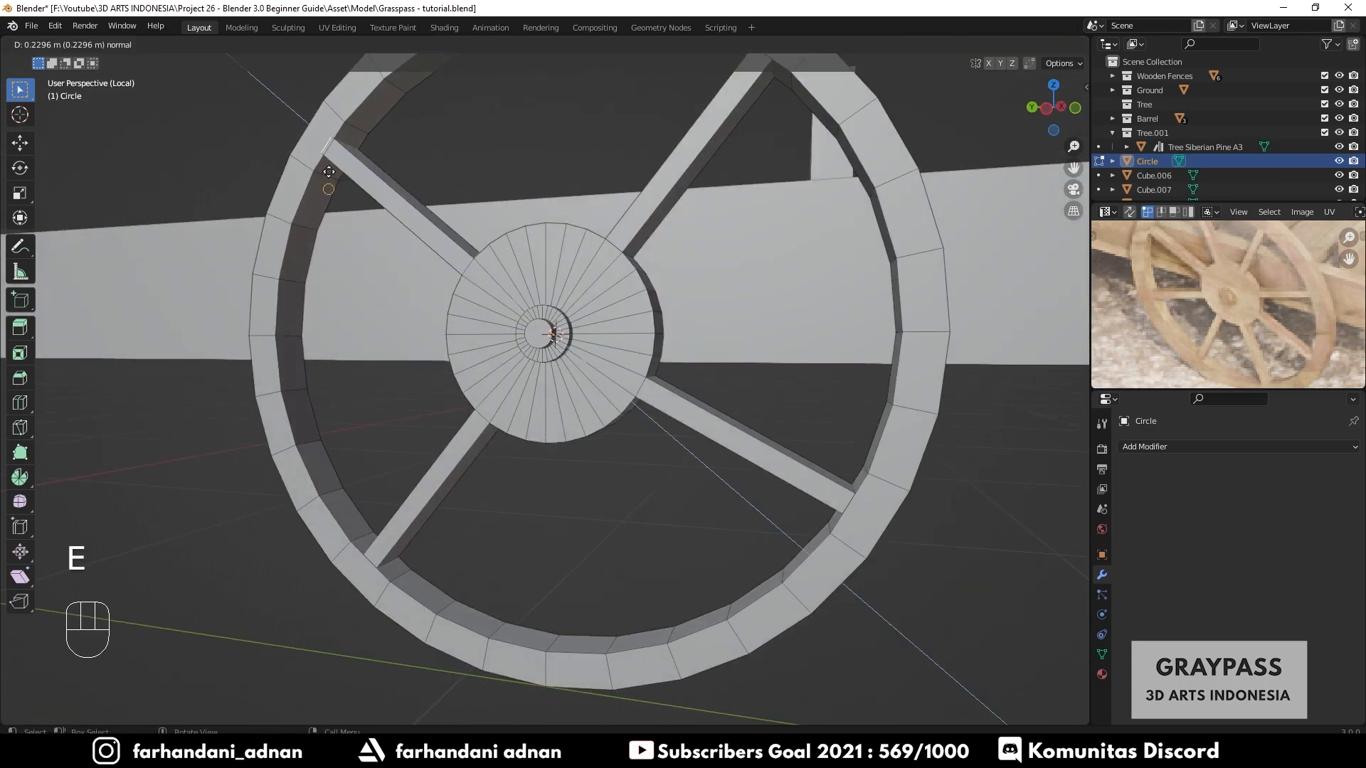
click(335, 149)
- Extrude hub faces out to the rim to form the top and bottom spokes
middle_drag(335, 149, 552, 373)
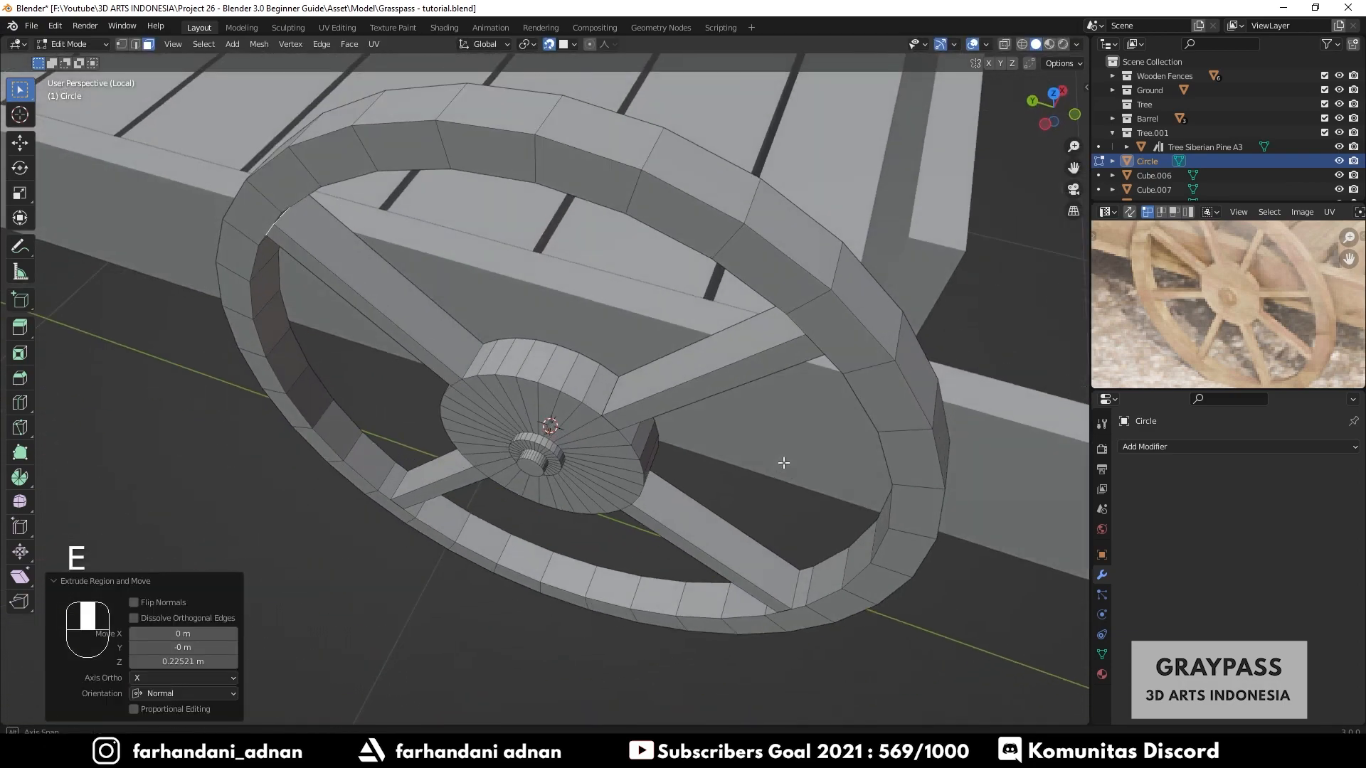
click(547, 372)
middle_drag(541, 365, 633, 245)
key(e)
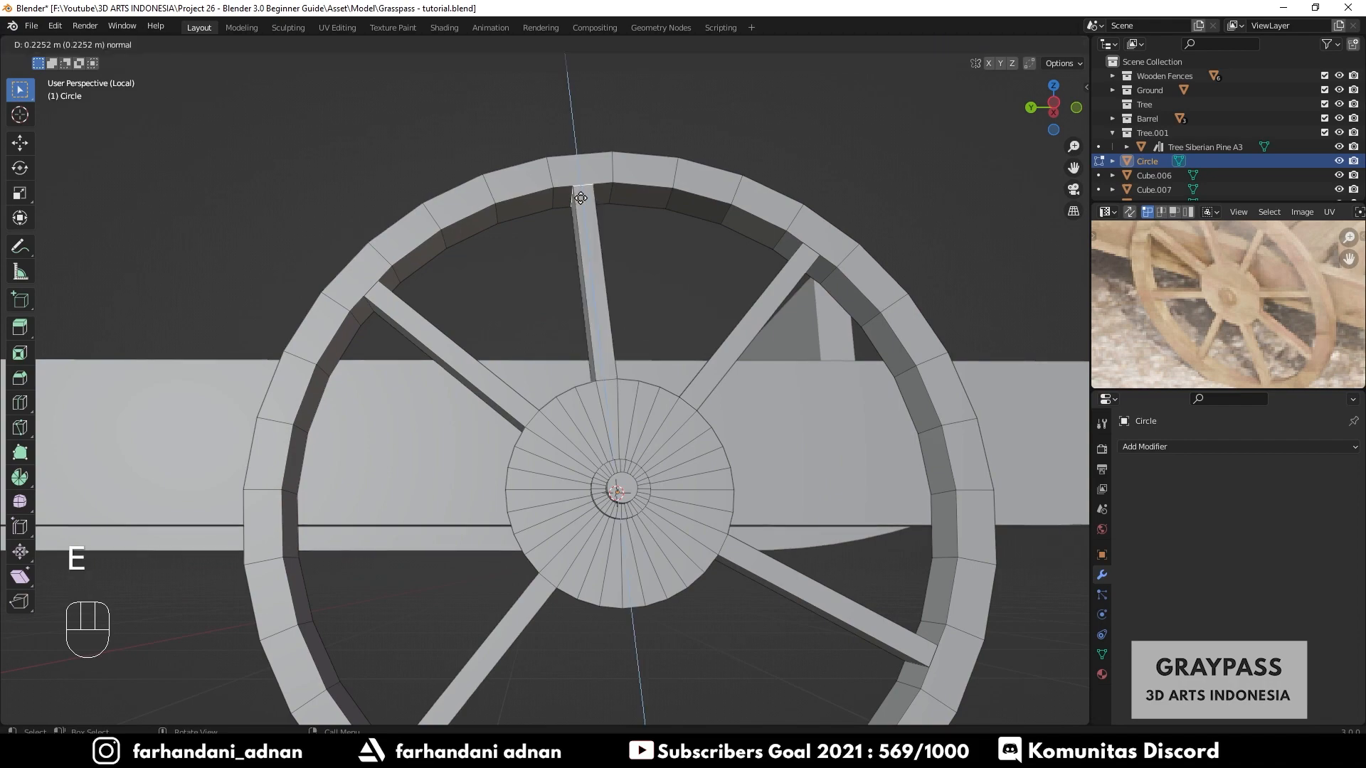
click(754, 498)
middle_drag(754, 498, 777, 535)
middle_drag(707, 621, 626, 609)
key(e)
middle_drag(711, 511, 583, 408)
click(597, 375)
- Extrude the remaining right and left spokes to the rim and leave Edit Mode
middle_drag(653, 449, 844, 343)
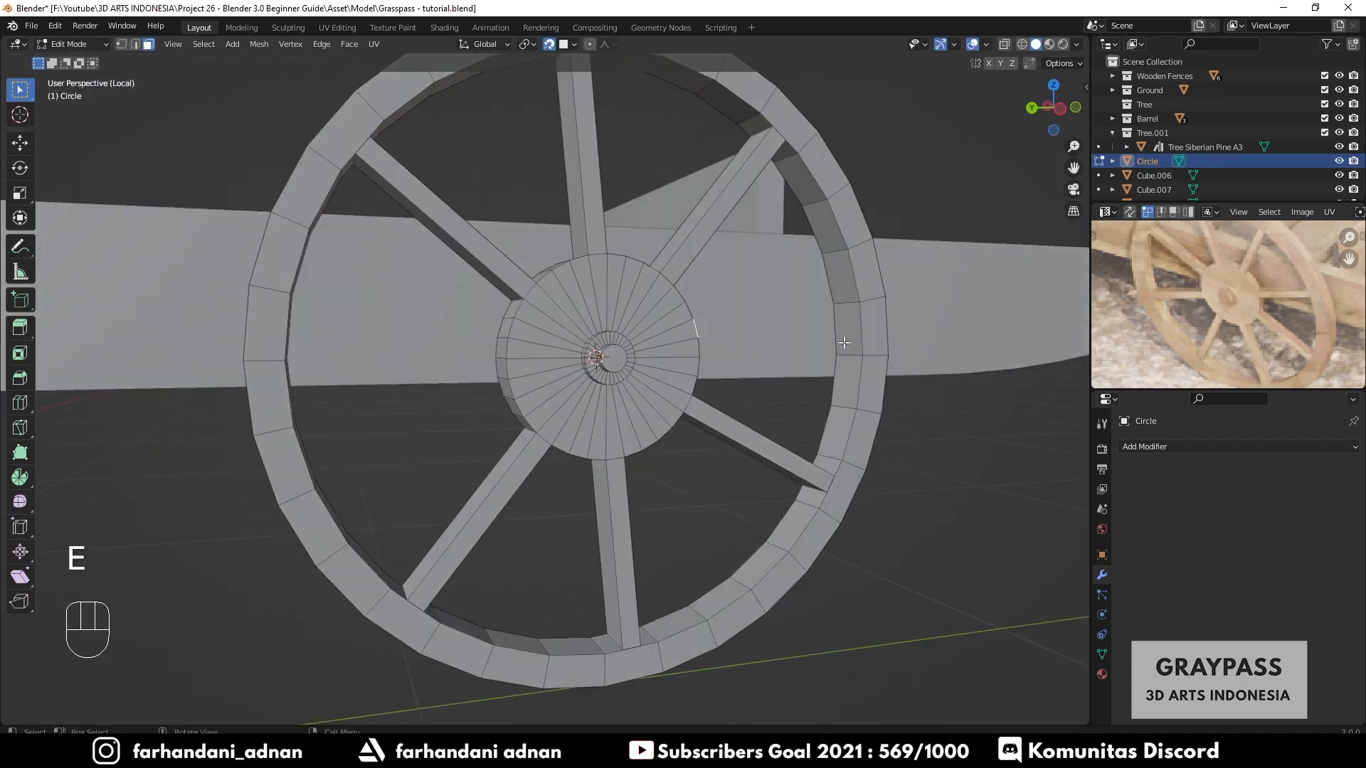
key(e)
click(848, 277)
middle_drag(848, 278, 325, 407)
click(547, 370)
key(e)
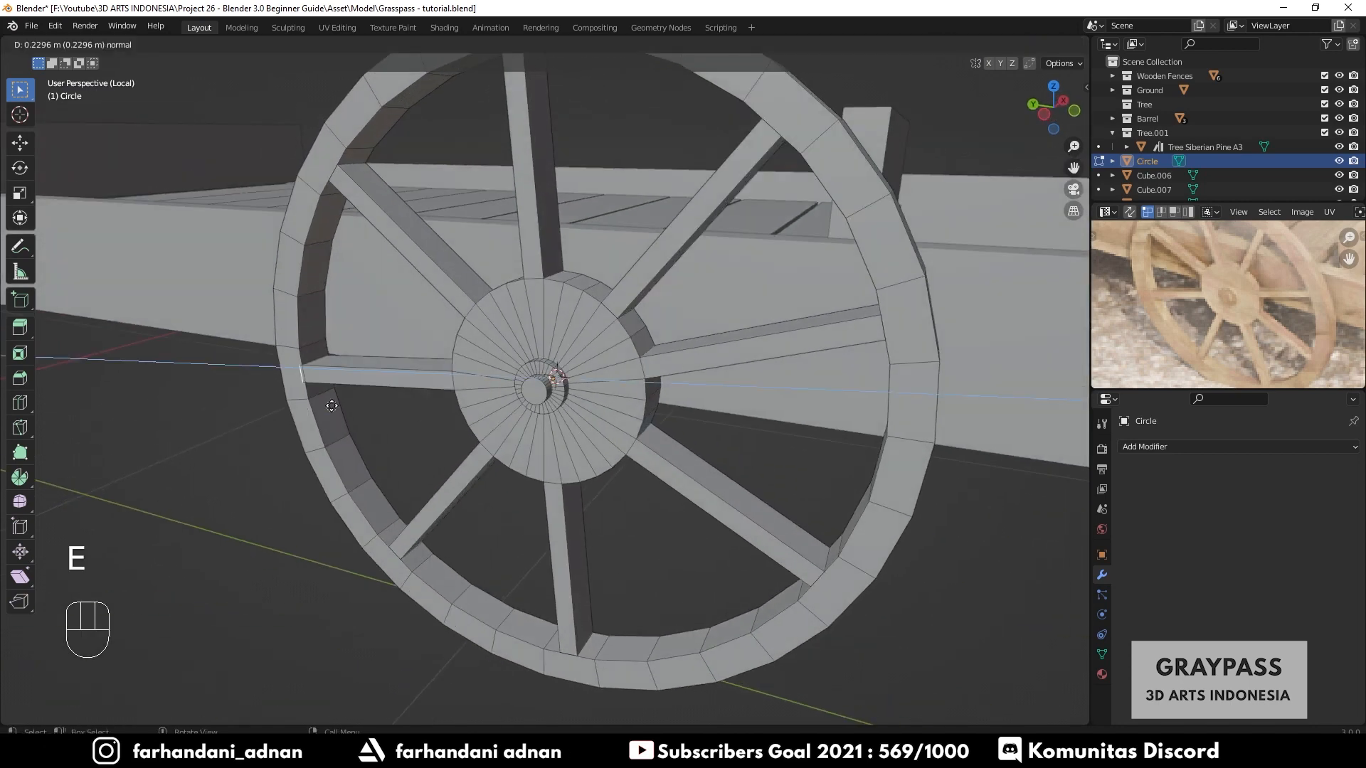
click(320, 371)
scroll(555, 427, down, 5)
key(Tab)
- Inspect the finished spoked wheel from several angles, toggling in and out of Edit Mode
middle_drag(639, 460, 711, 494)
scroll(636, 377, up, 8)
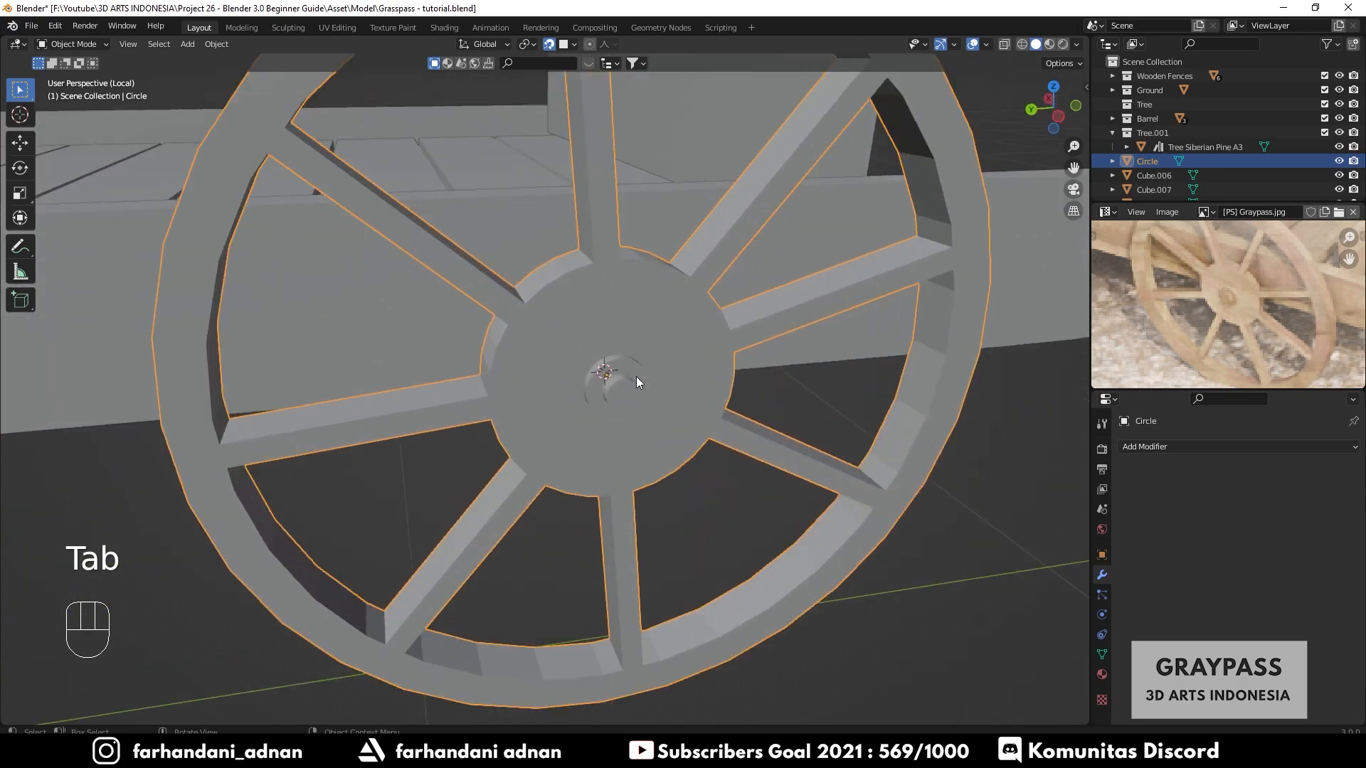
key(Tab)
middle_drag(673, 405, 638, 420)
scroll(645, 384, down, 8)
key(Tab)
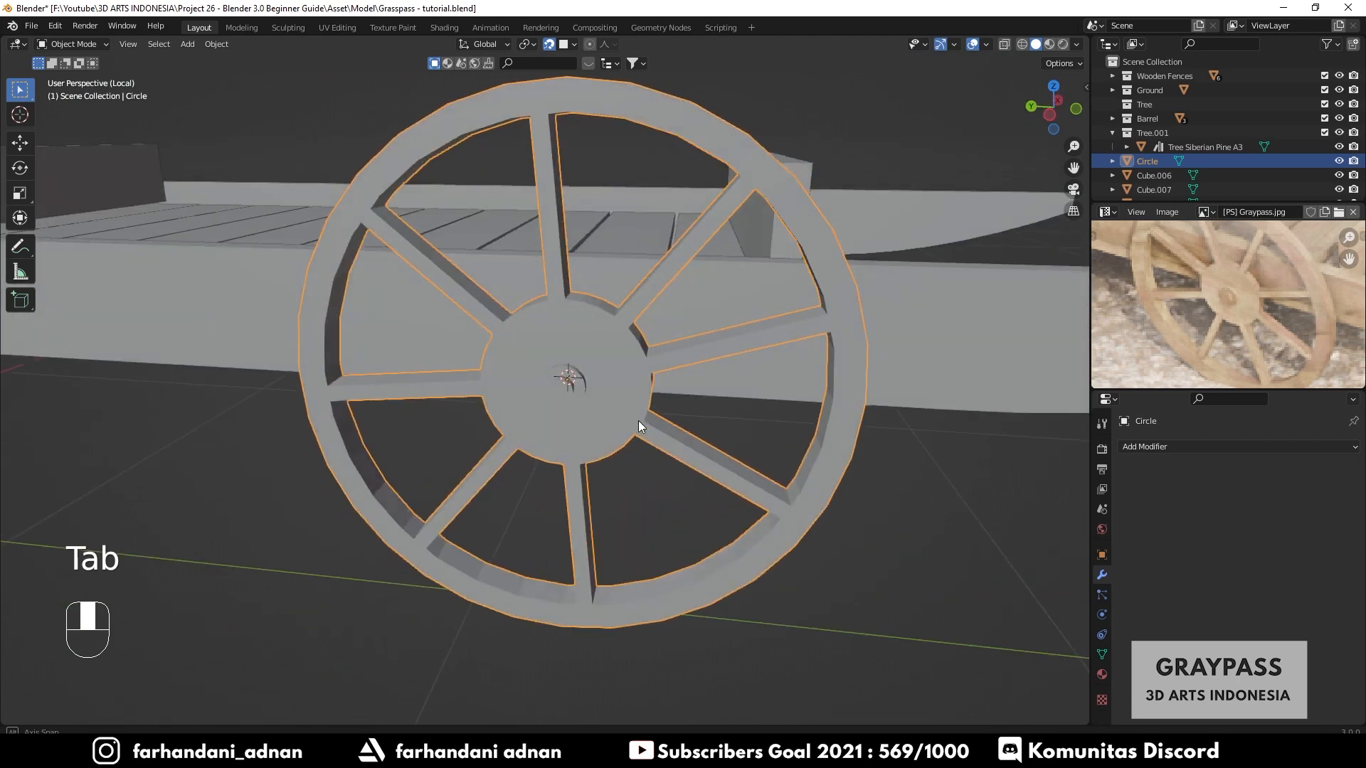
scroll(651, 443, down, 6)
- Select the wheel and apply Shade Smooth to it
click(785, 471)
middle_drag(786, 473, 720, 487)
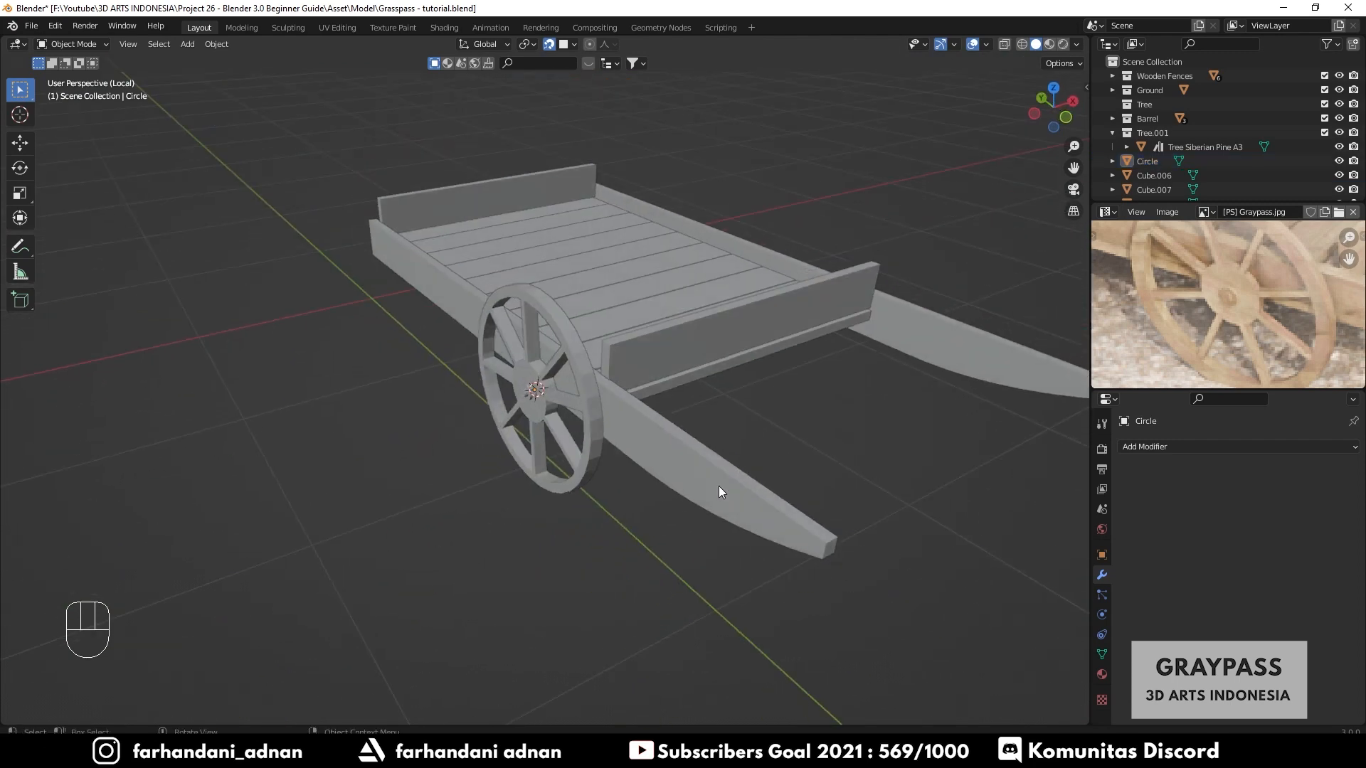
scroll(535, 374, up, 4)
click(655, 393)
scroll(711, 426, down, 3)
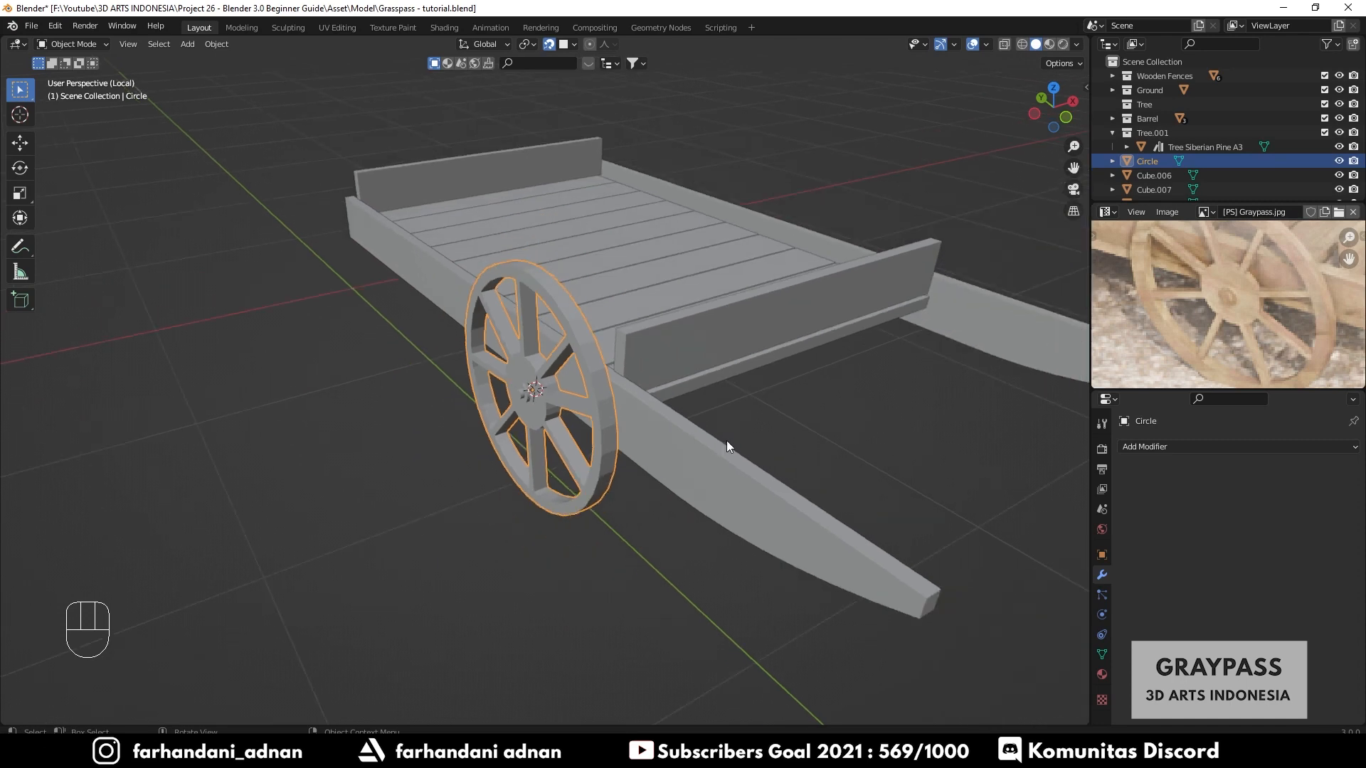
scroll(727, 441, up, 4)
middle_drag(728, 441, 683, 475)
scroll(622, 459, up, 3)
scroll(662, 475, up, 2)
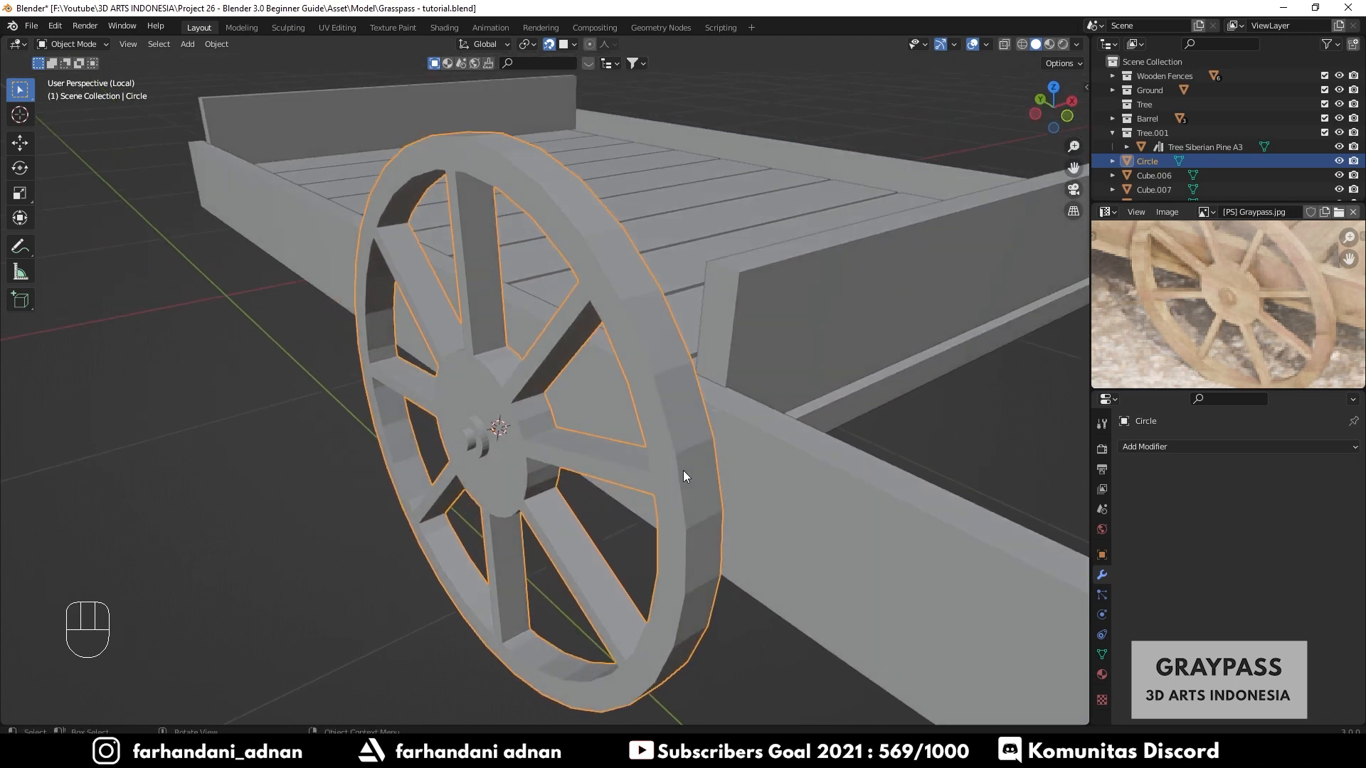
right_click(669, 381)
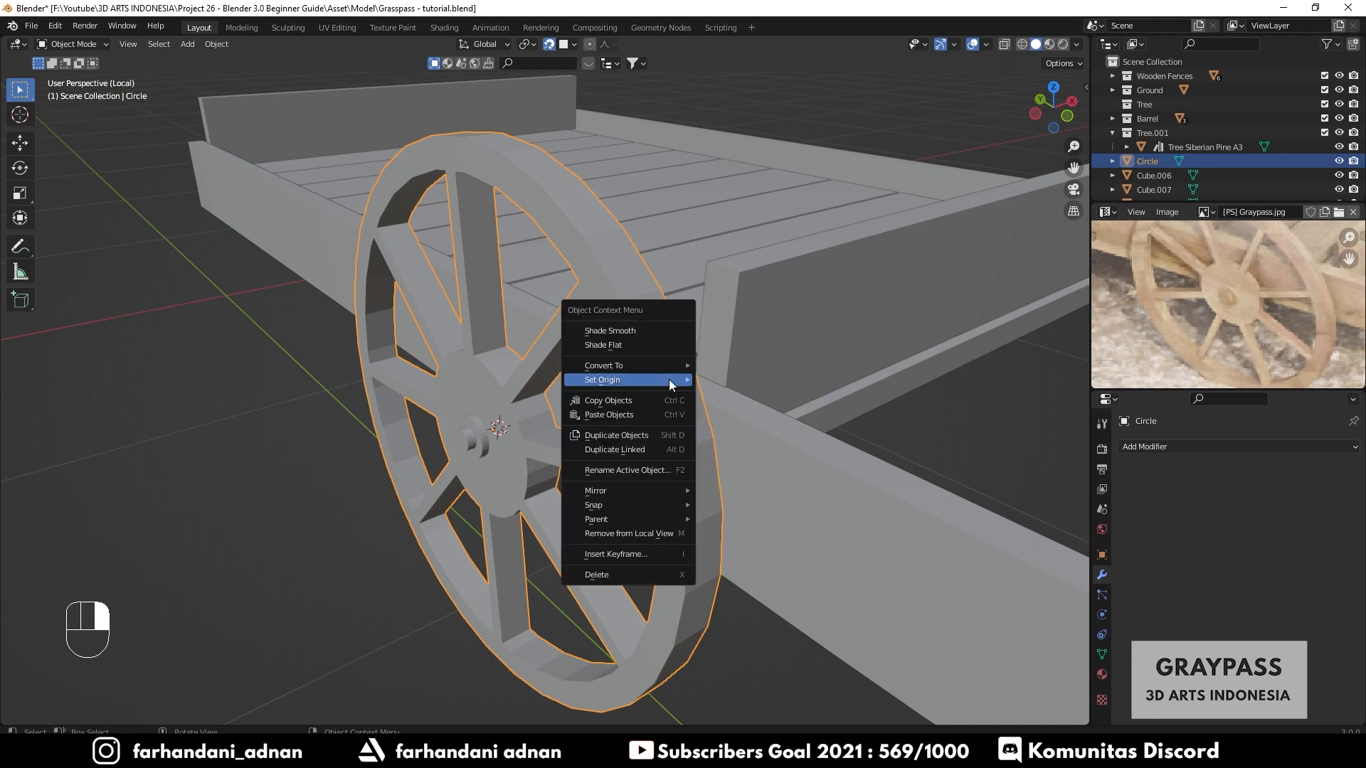
click(615, 331)
middle_drag(614, 331, 531, 504)
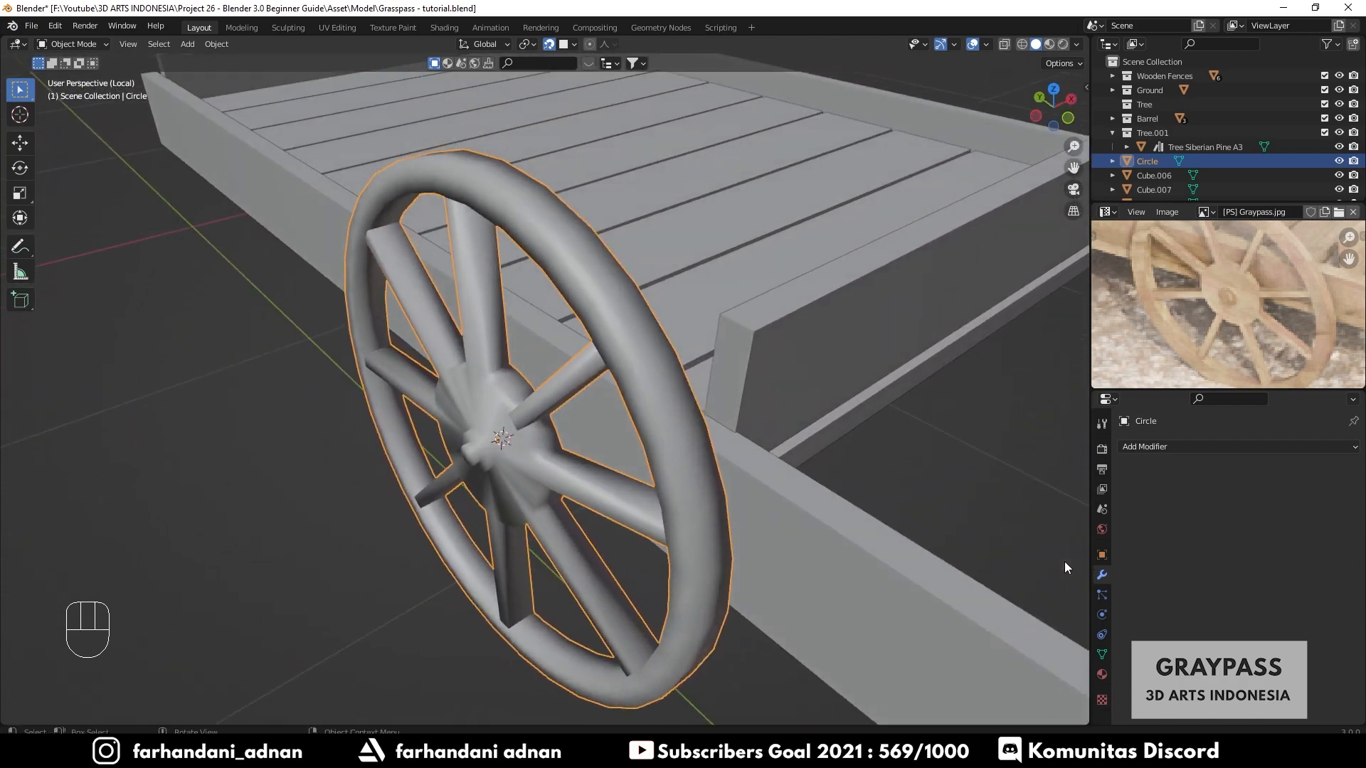
- Enable Auto Smooth in the wheel's Normals properties
click(1102, 653)
scroll(1157, 649, down, 3)
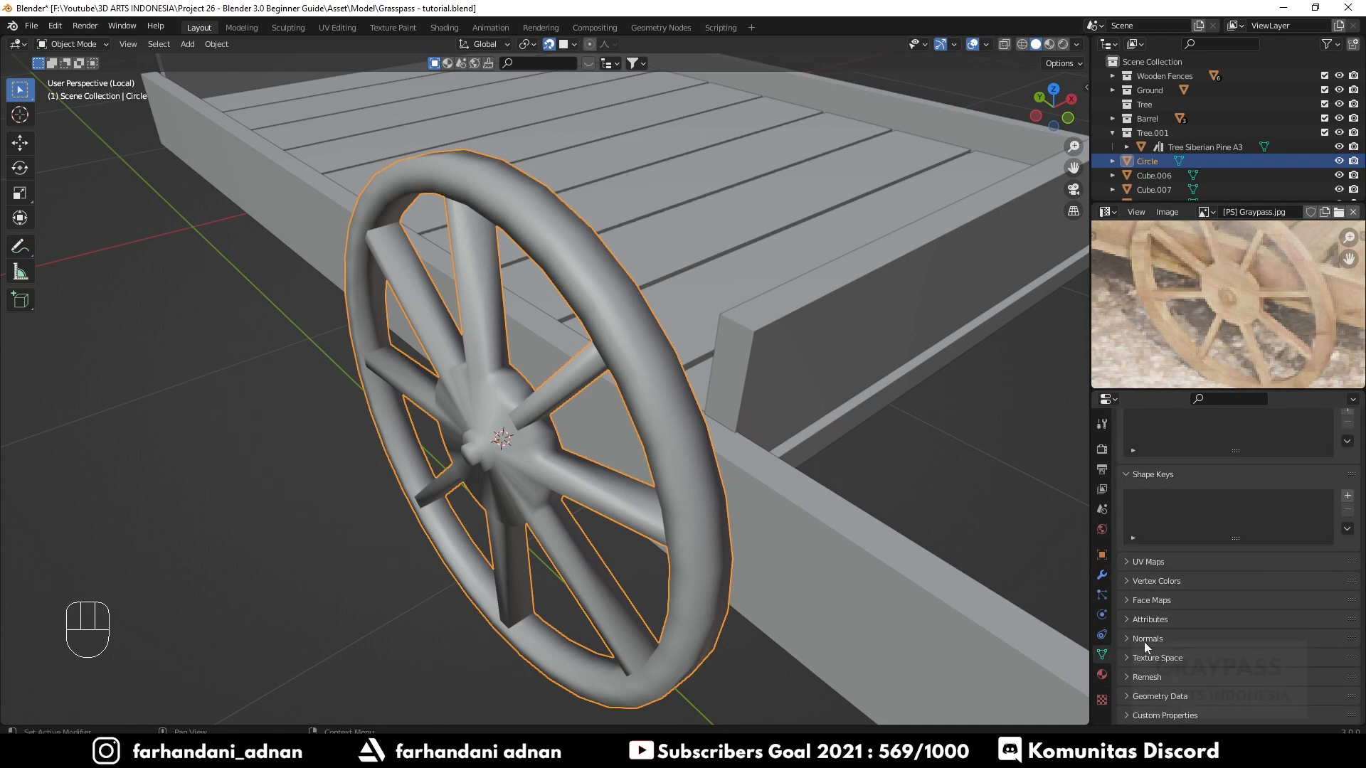
click(1134, 640)
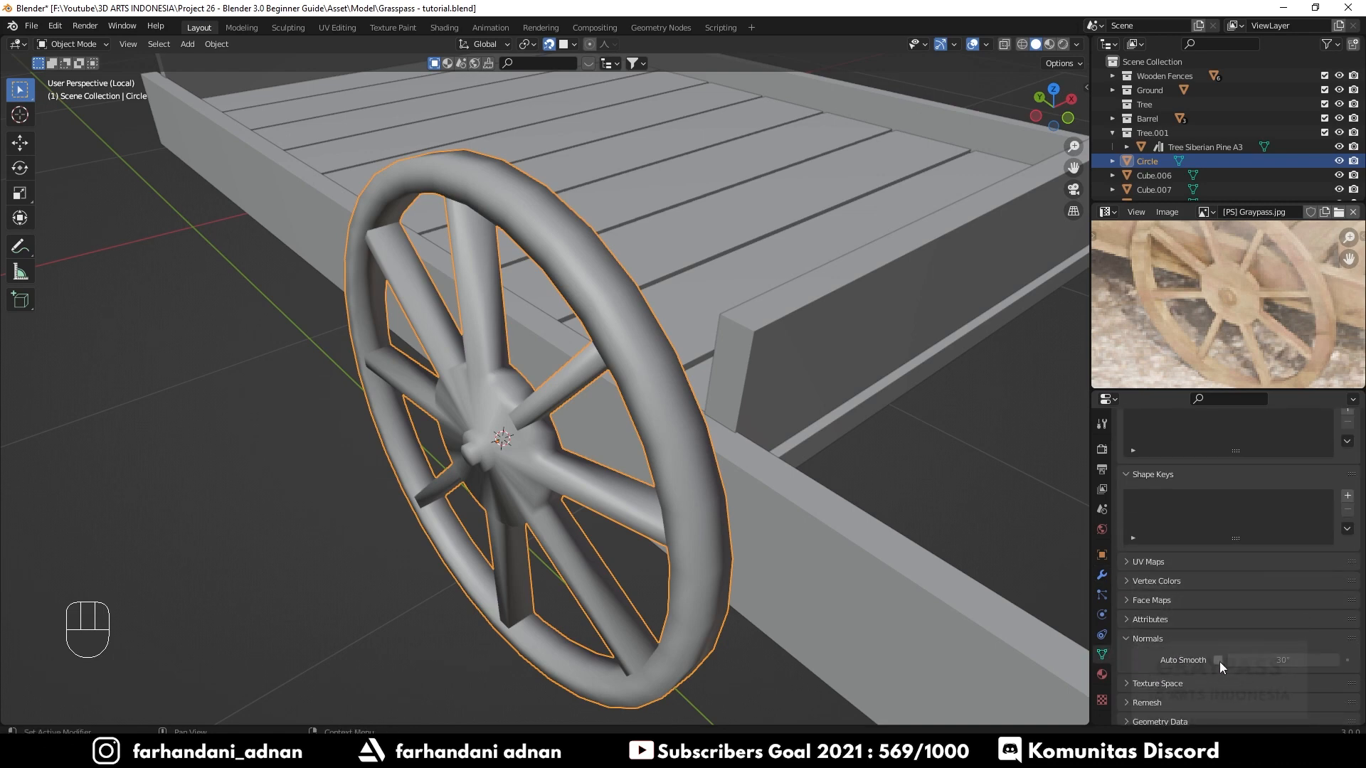
click(1218, 660)
- Duplicate the wheel in top view and move the copy about 1.564 m along X to the cart's other side
middle_drag(641, 407, 646, 301)
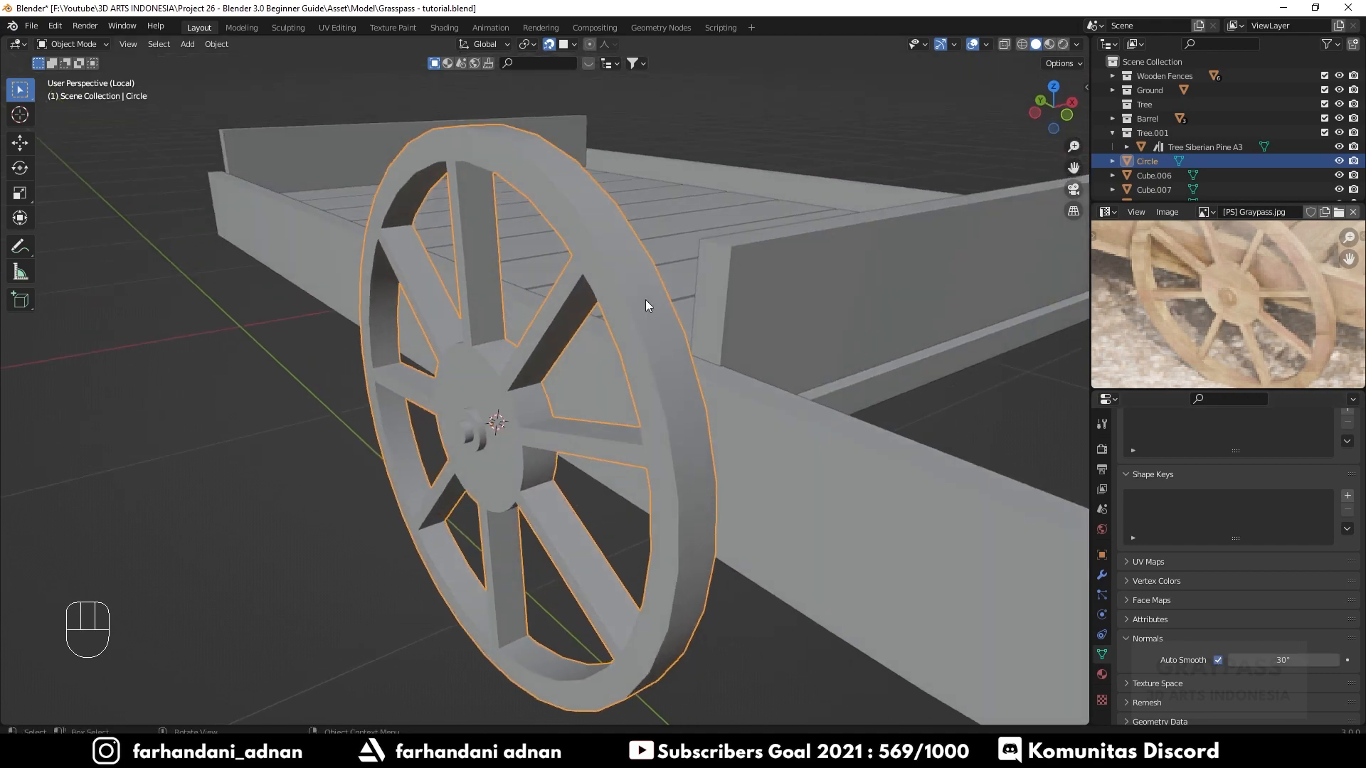
middle_drag(675, 441, 528, 214)
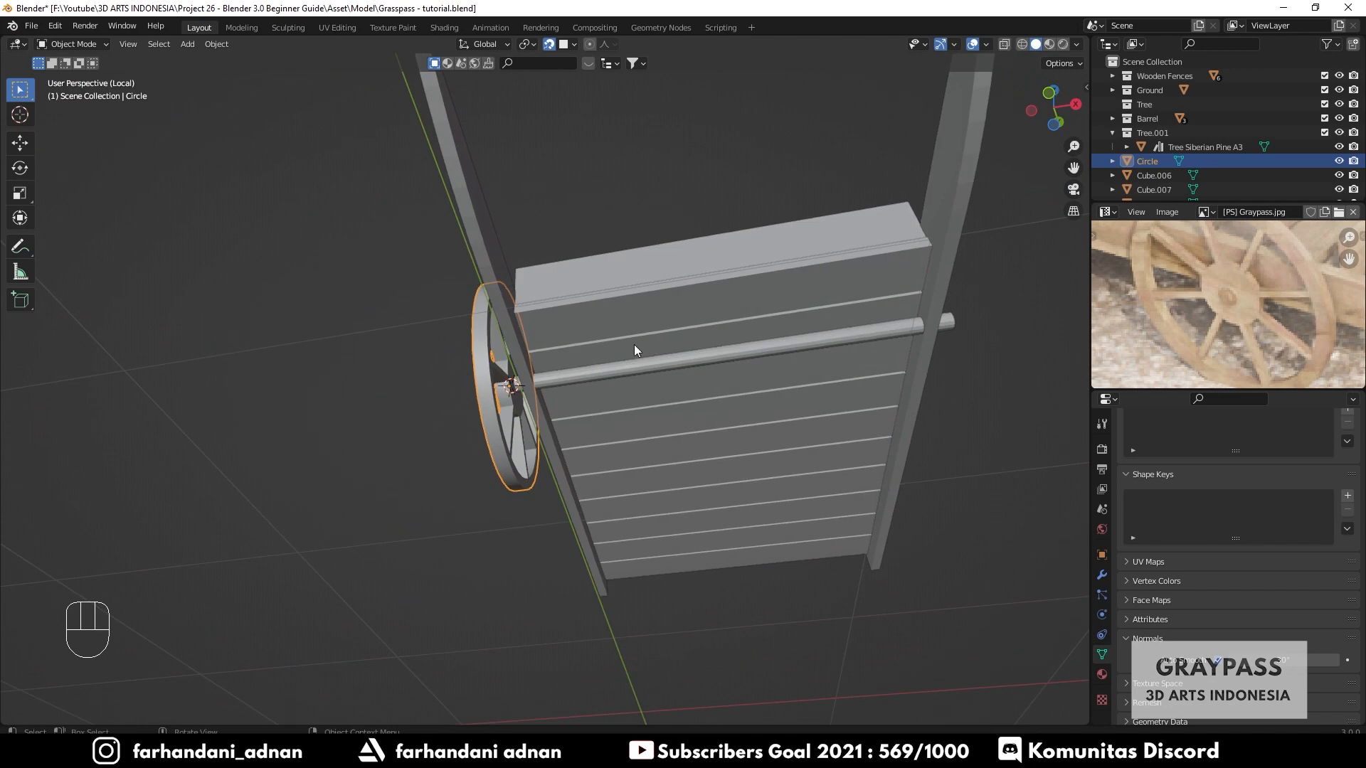
key(KP_7)
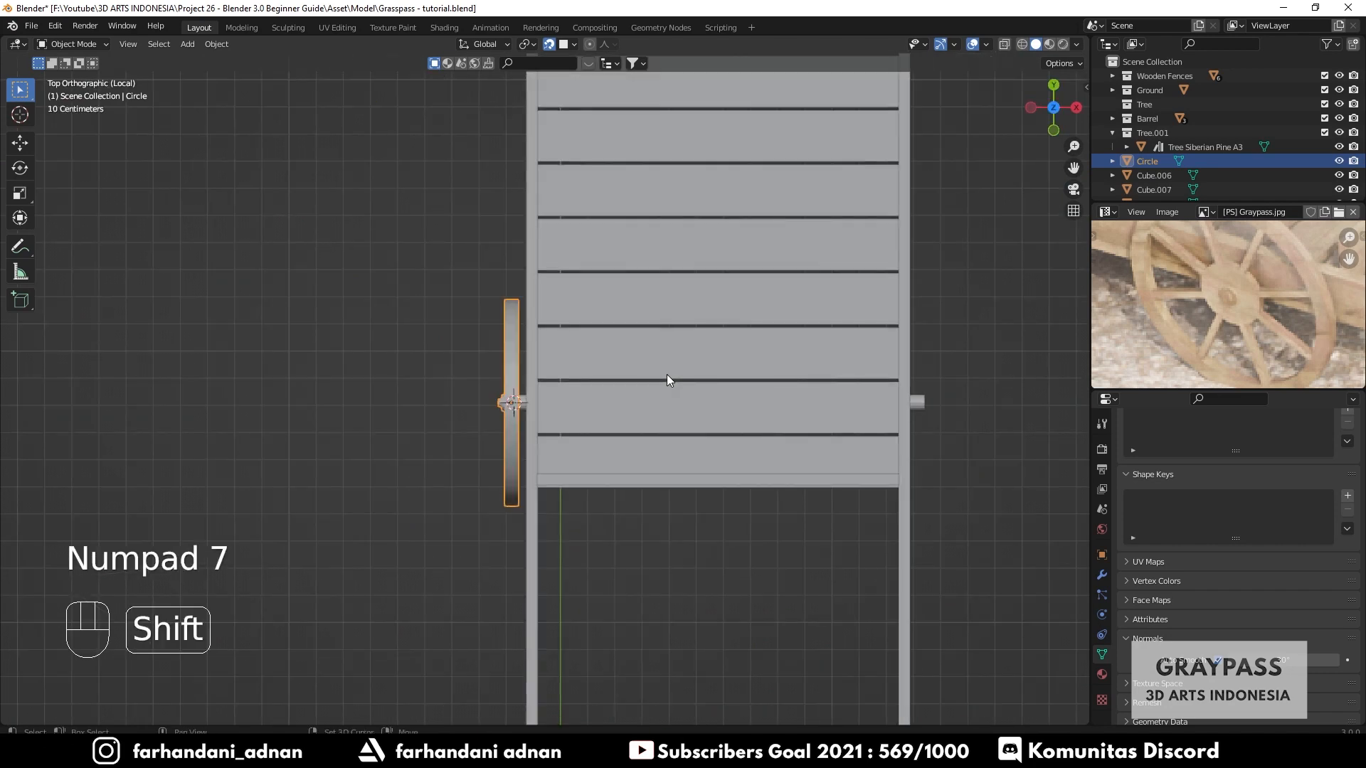
key(shift+d)
right_click(667, 374)
key(shift+Tab)
key(g)
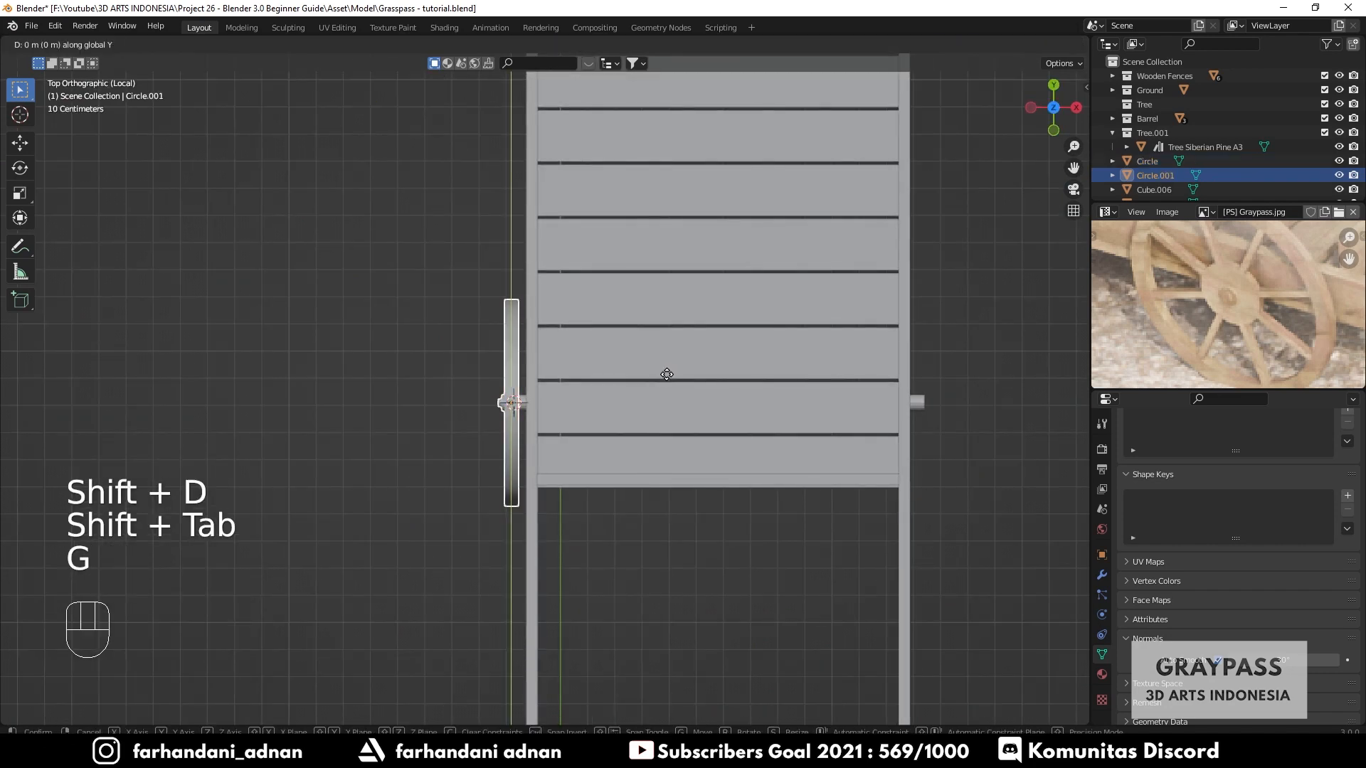
key(x)
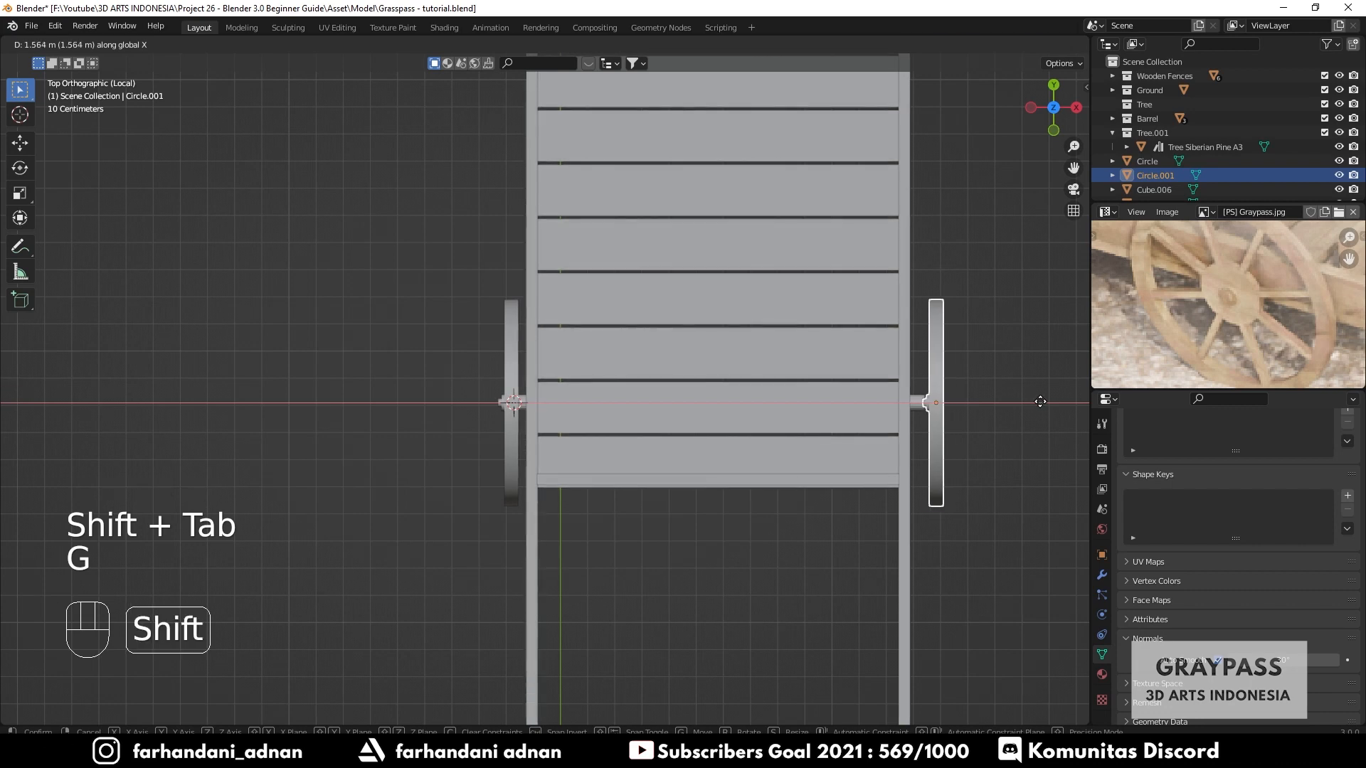
shift+click(1043, 400)
- Rotate the duplicate wheel 180 degrees around Z and adjust its position along X
shift+middle_drag(850, 436, 616, 438)
scroll(792, 424, up, 5)
text(r)
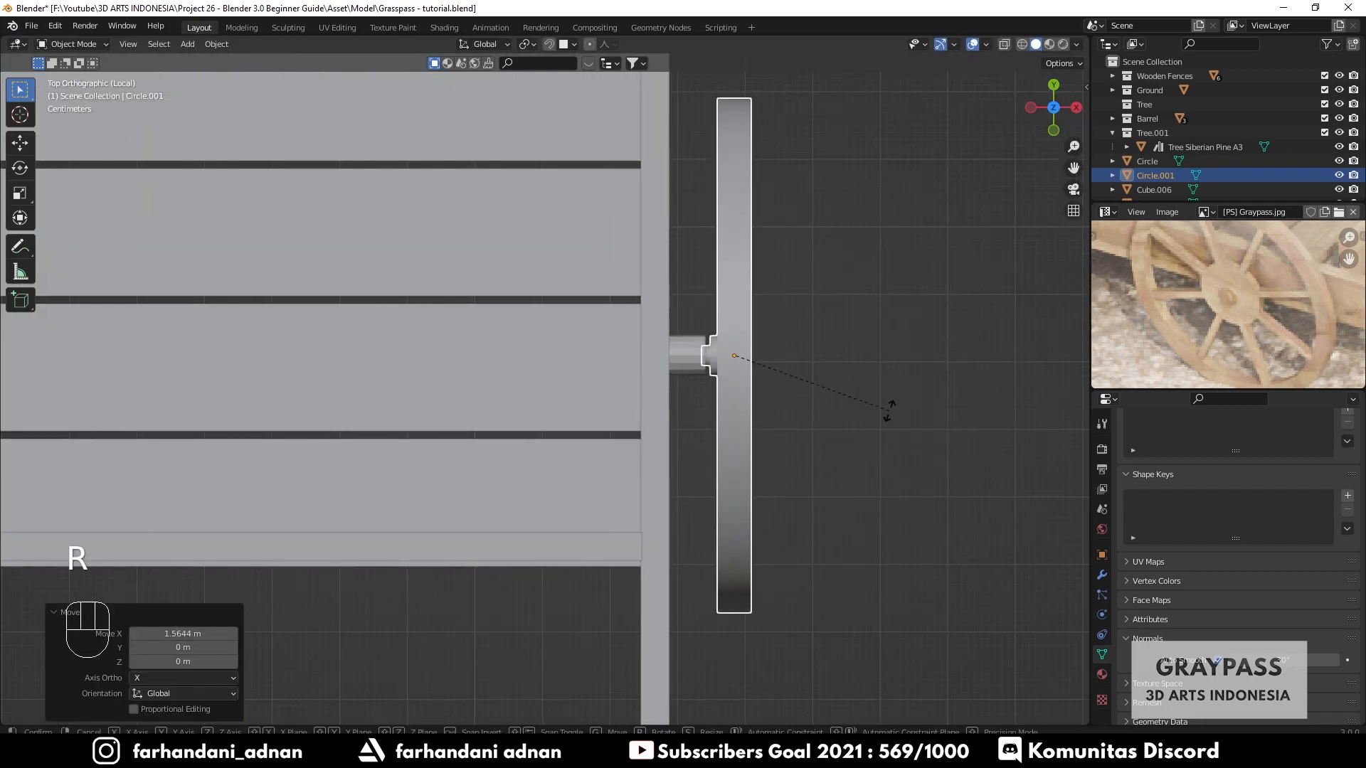
text(180)
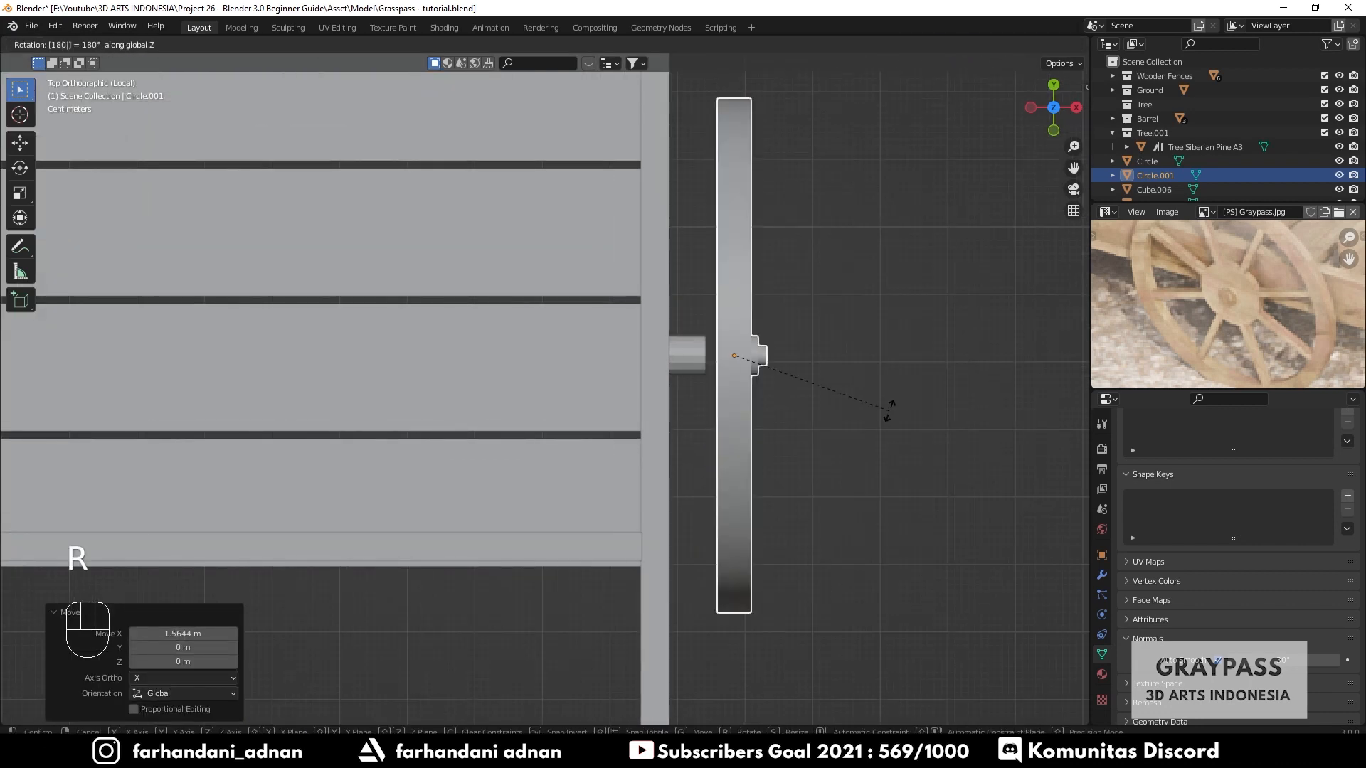
click(889, 411)
key(g)
key(x)
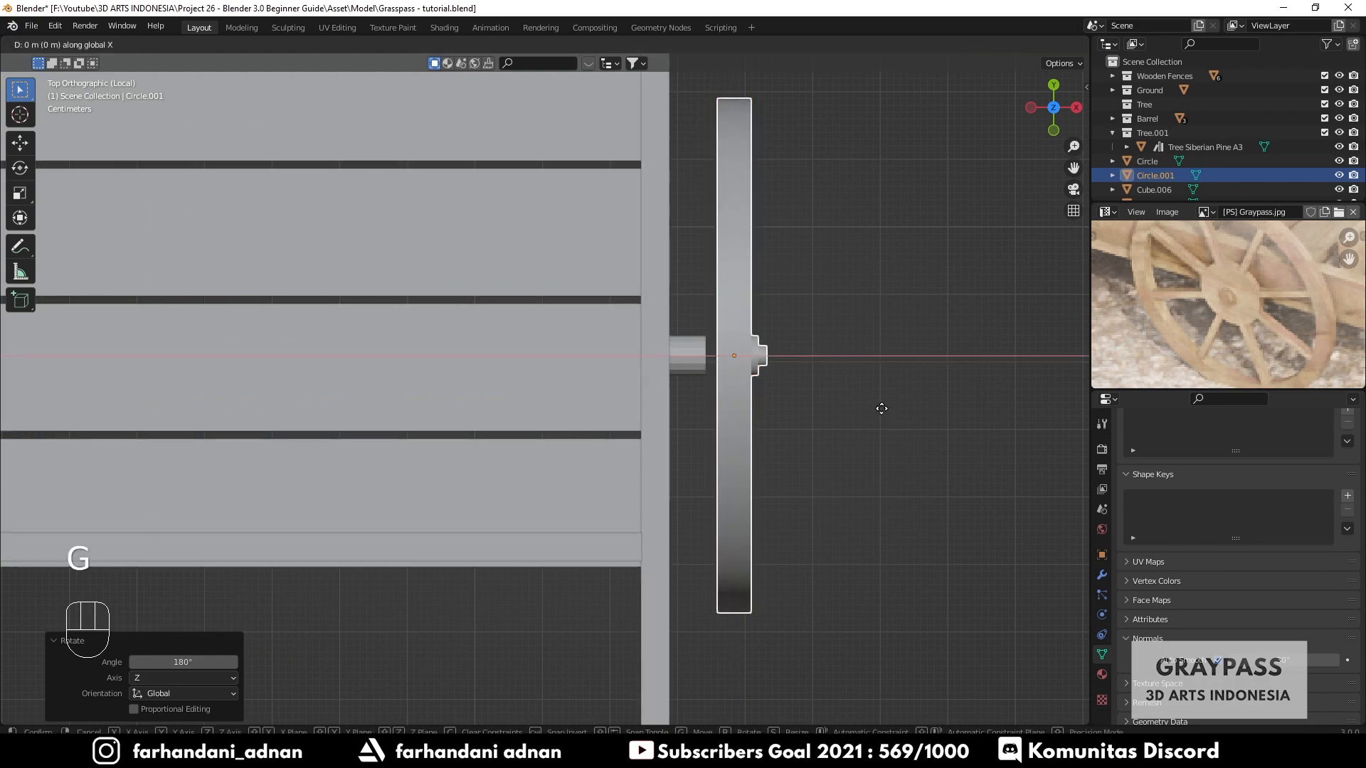
shift+click(664, 418)
- Select both wheels on the cart's first axle
scroll(663, 419, down, 6)
shift+middle_drag(703, 424, 652, 458)
middle_drag(454, 462, 592, 459)
shift+click(553, 367)
shift+click(356, 332)
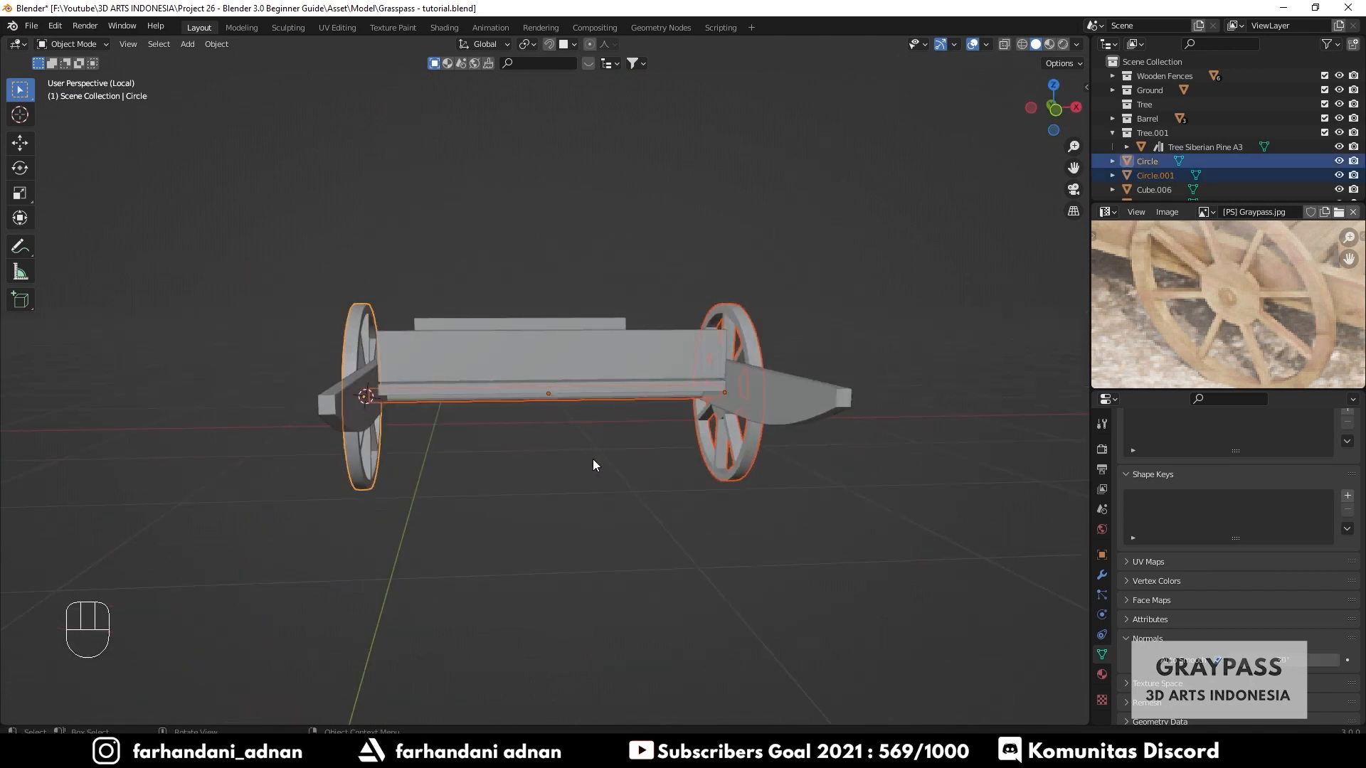
- In top view, duplicate both wheels and move the copies about 1.49 m along Y to the cart's other end
key(KP_7)
shift+middle_drag(783, 394, 783, 506)
key(shift+d)
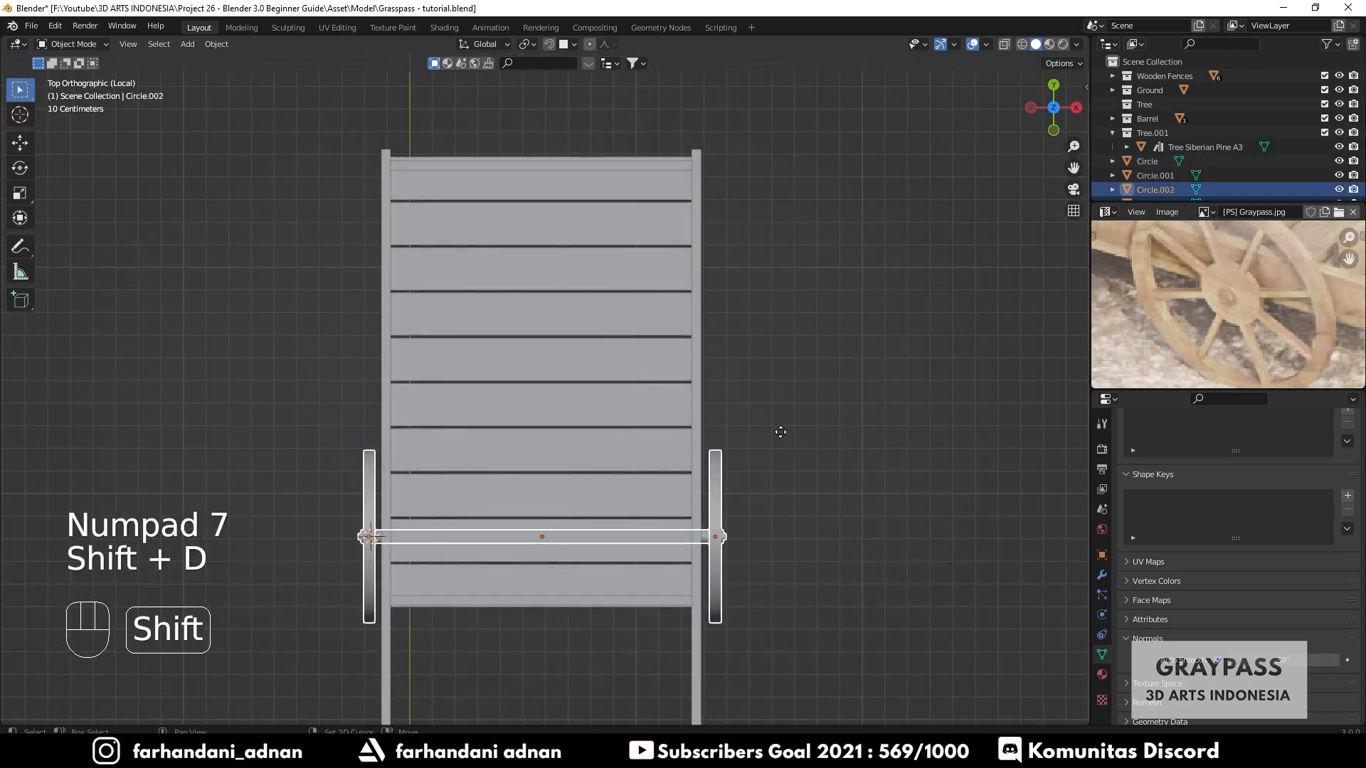
key(x)
key(y)
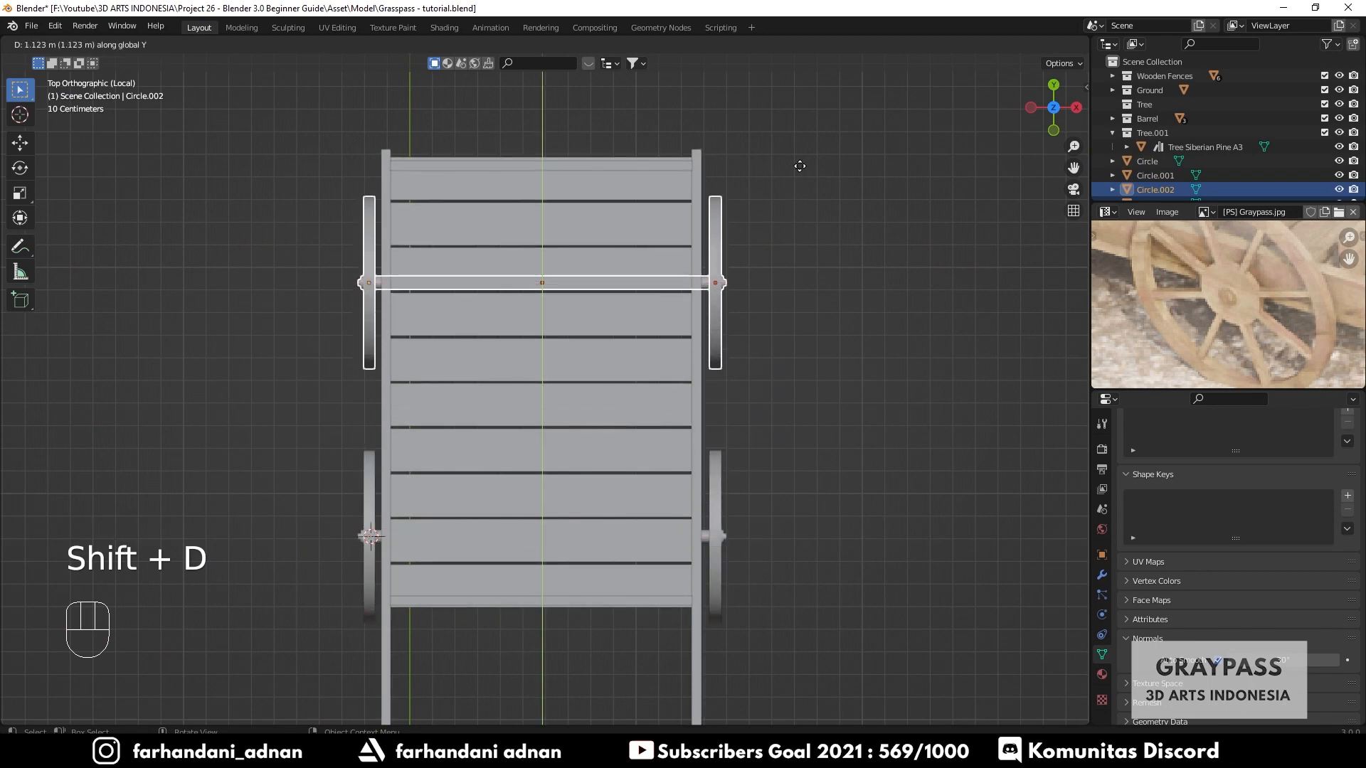
click(796, 94)
- Select all cart parts and wheels using a wireframe box selection, then join them into a single object
middle_drag(515, 512, 732, 423)
click(715, 467)
shift+click(328, 448)
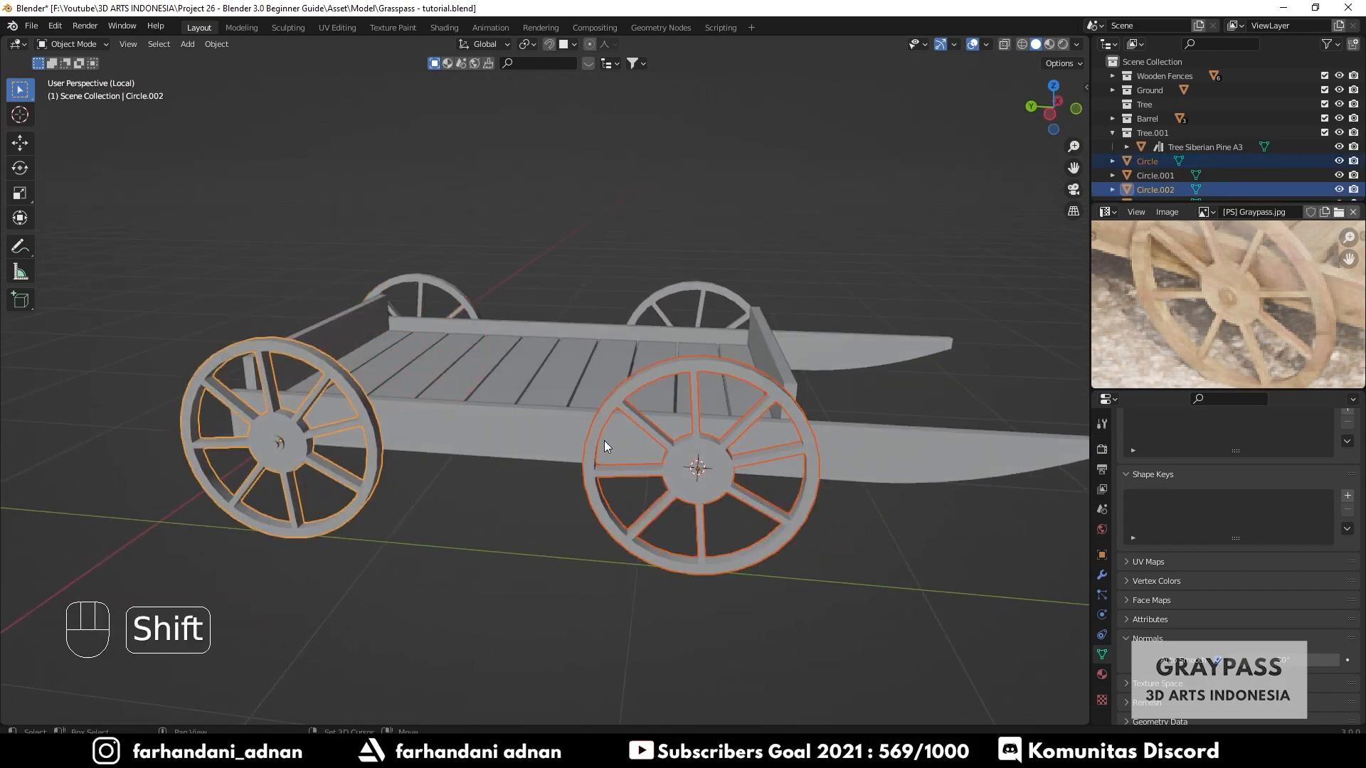
middle_drag(604, 442, 634, 565)
shift+click(689, 528)
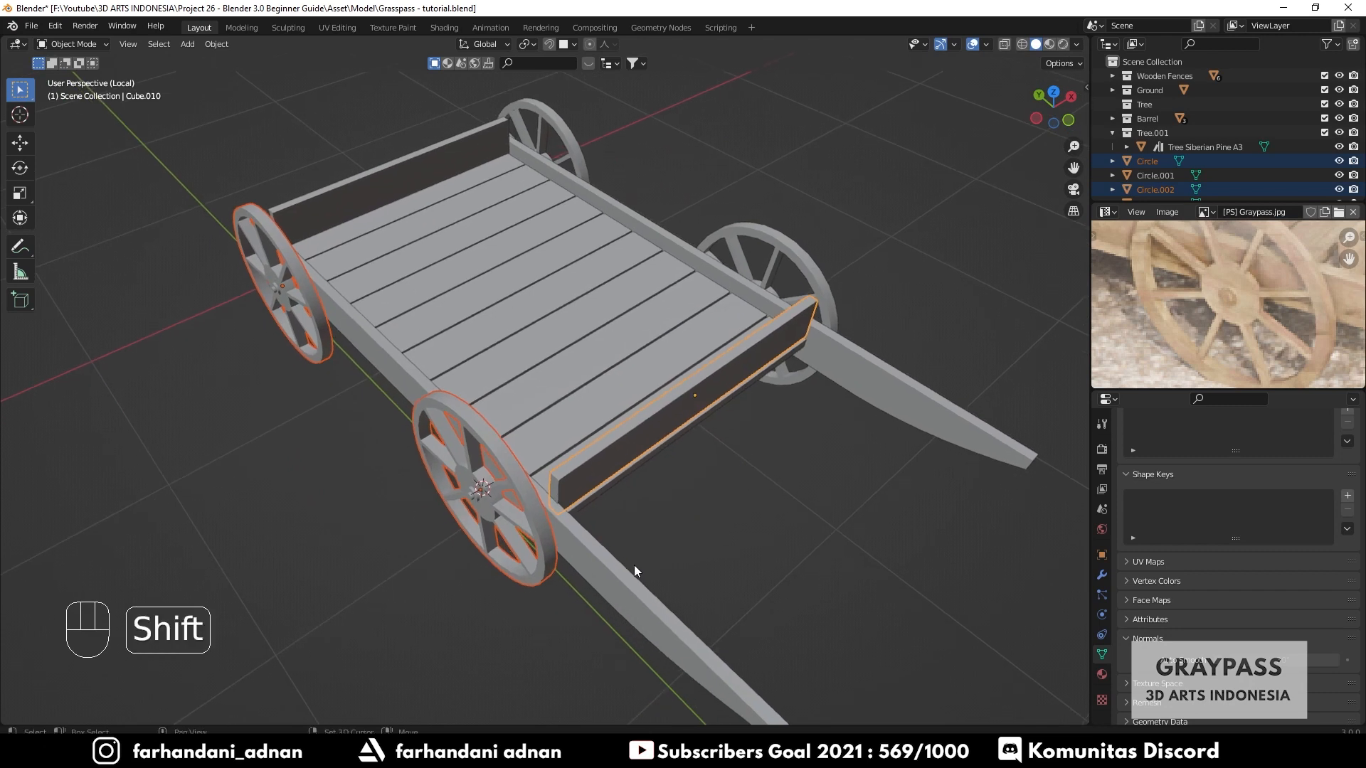
middle_drag(915, 433, 853, 431)
scroll(853, 431, down, 2)
key(z)
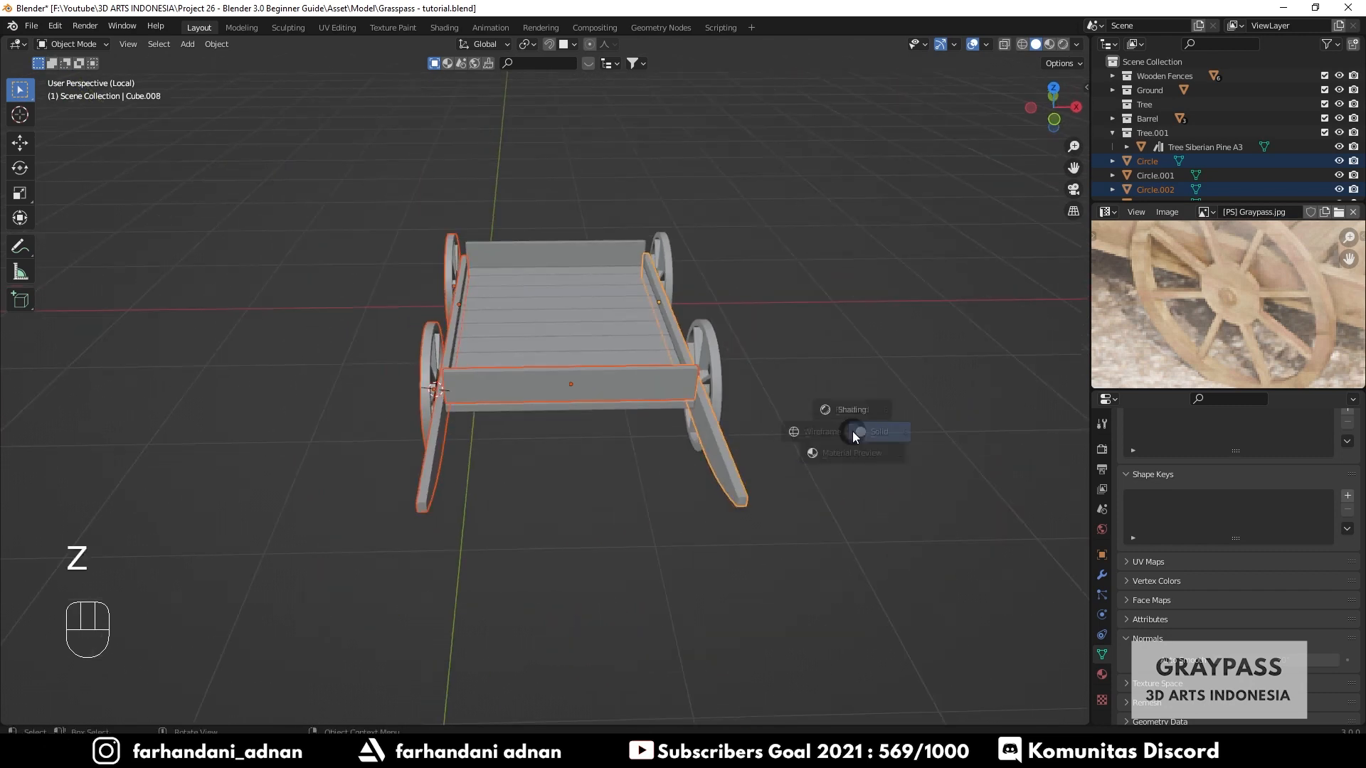
click(754, 427)
drag(290, 151, 798, 588)
key(z)
click(768, 363)
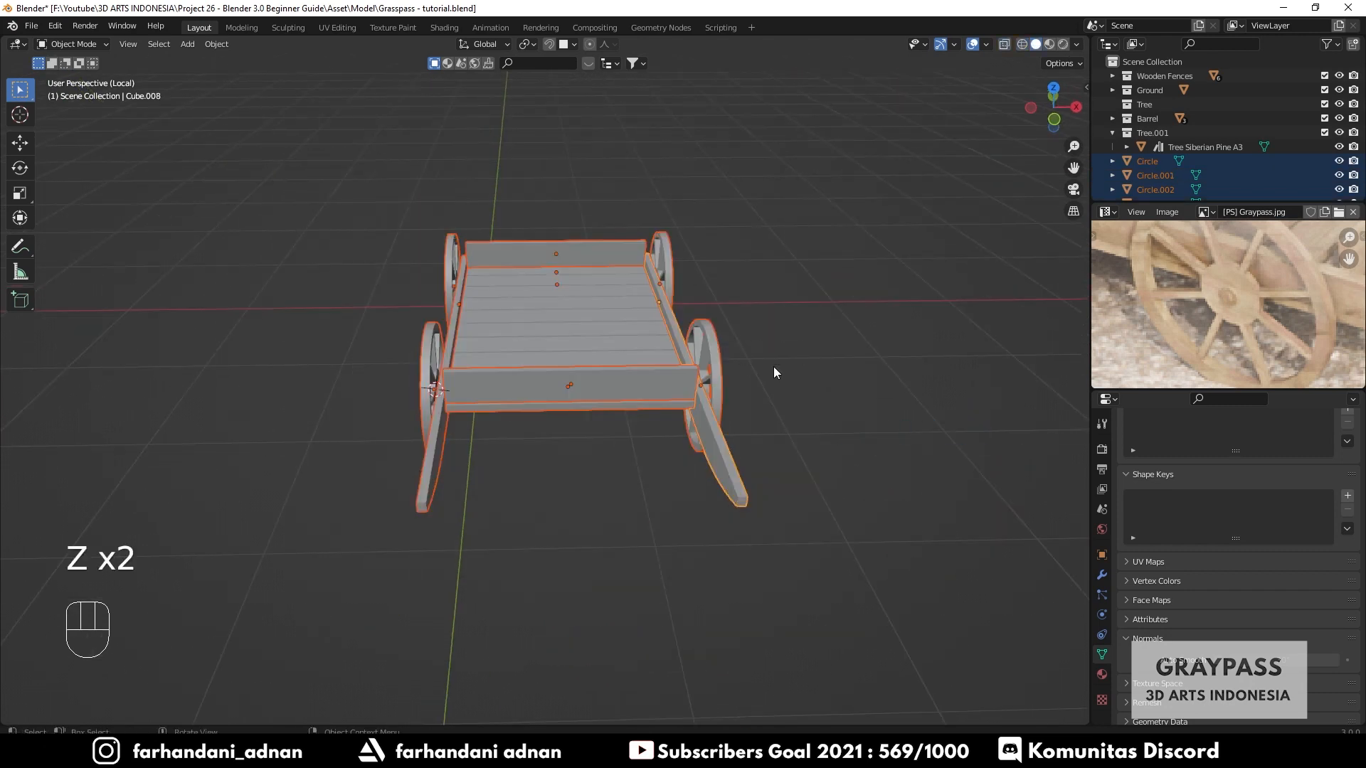
middle_drag(774, 366, 686, 412)
key(ctrl+j)
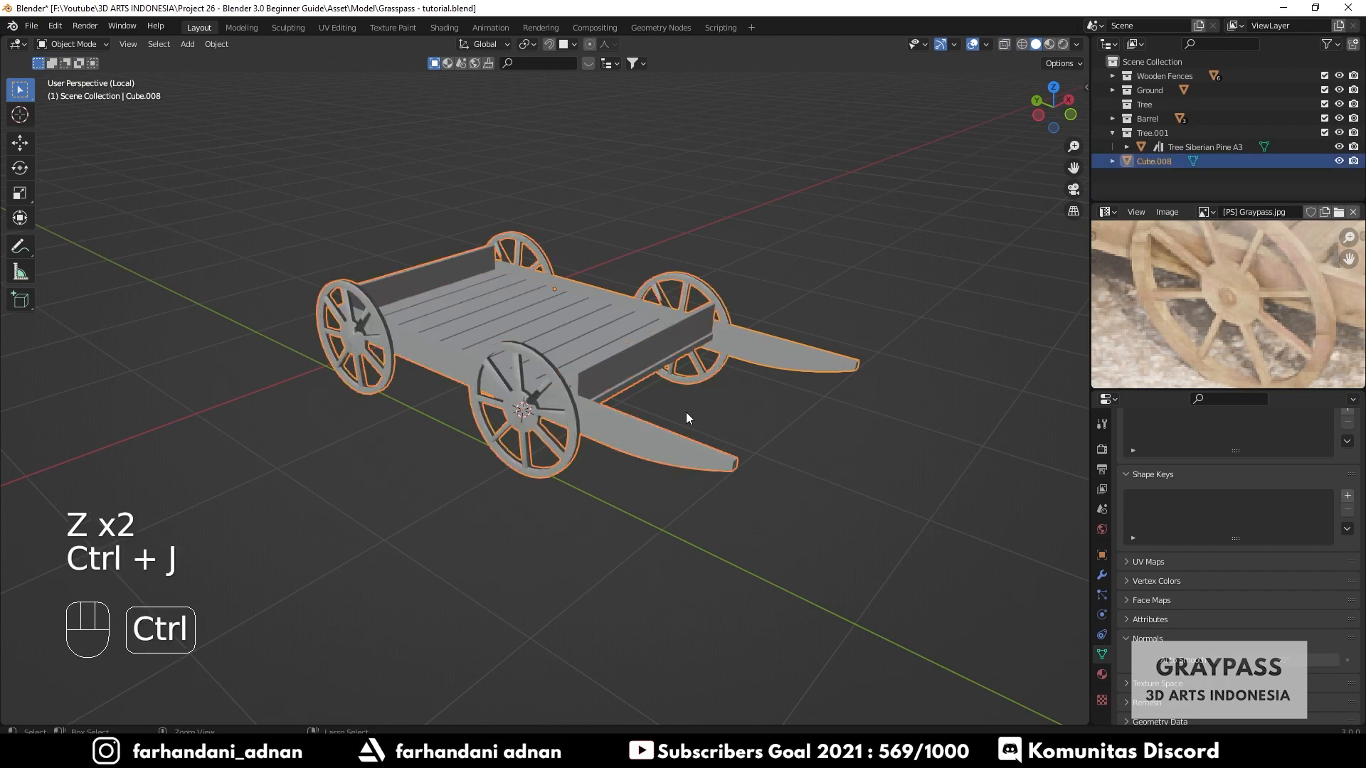
- Deselect the cart and leave local view to return to the full scene
scroll(686, 412, up, 5)
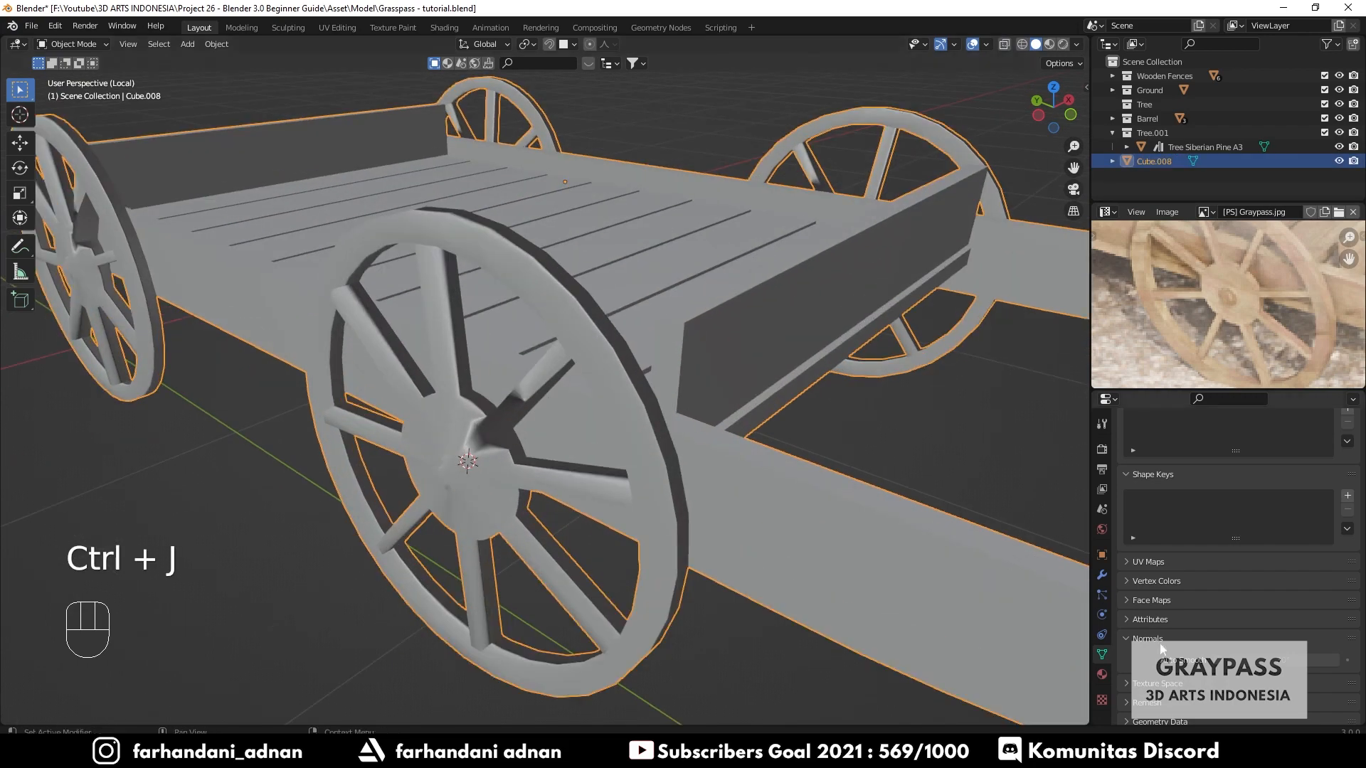
scroll(686, 412, down, 3)
middle_drag(834, 484, 774, 462)
scroll(823, 483, down, 5)
click(823, 482)
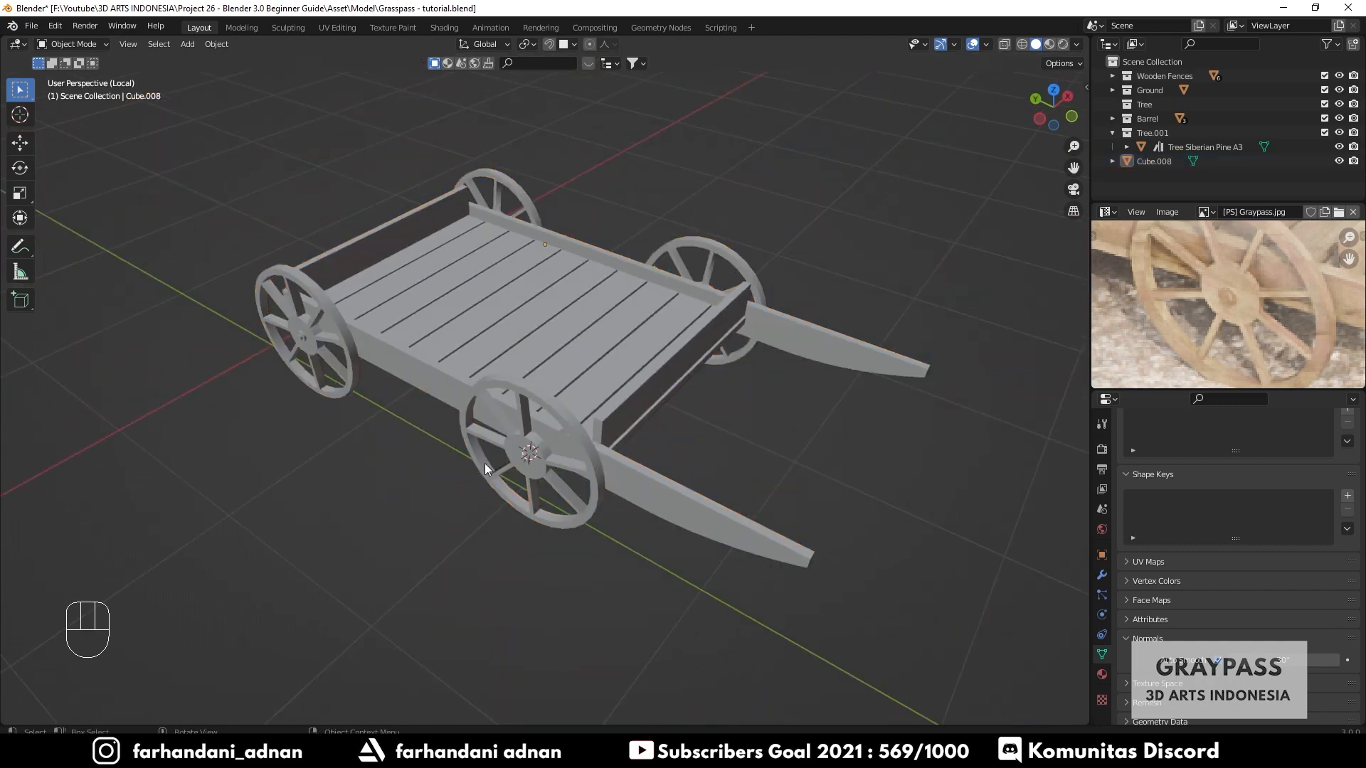
middle_drag(484, 464, 585, 461)
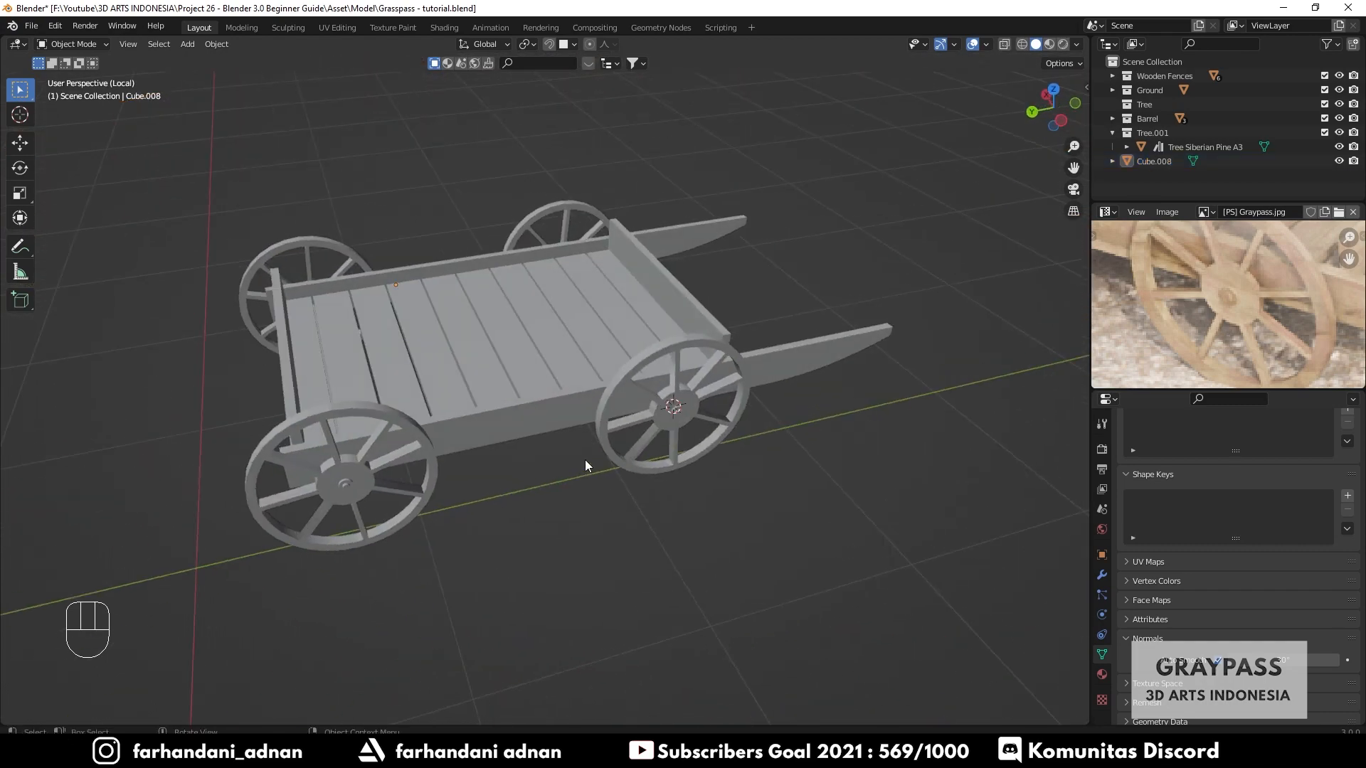
key(KP_Divide)
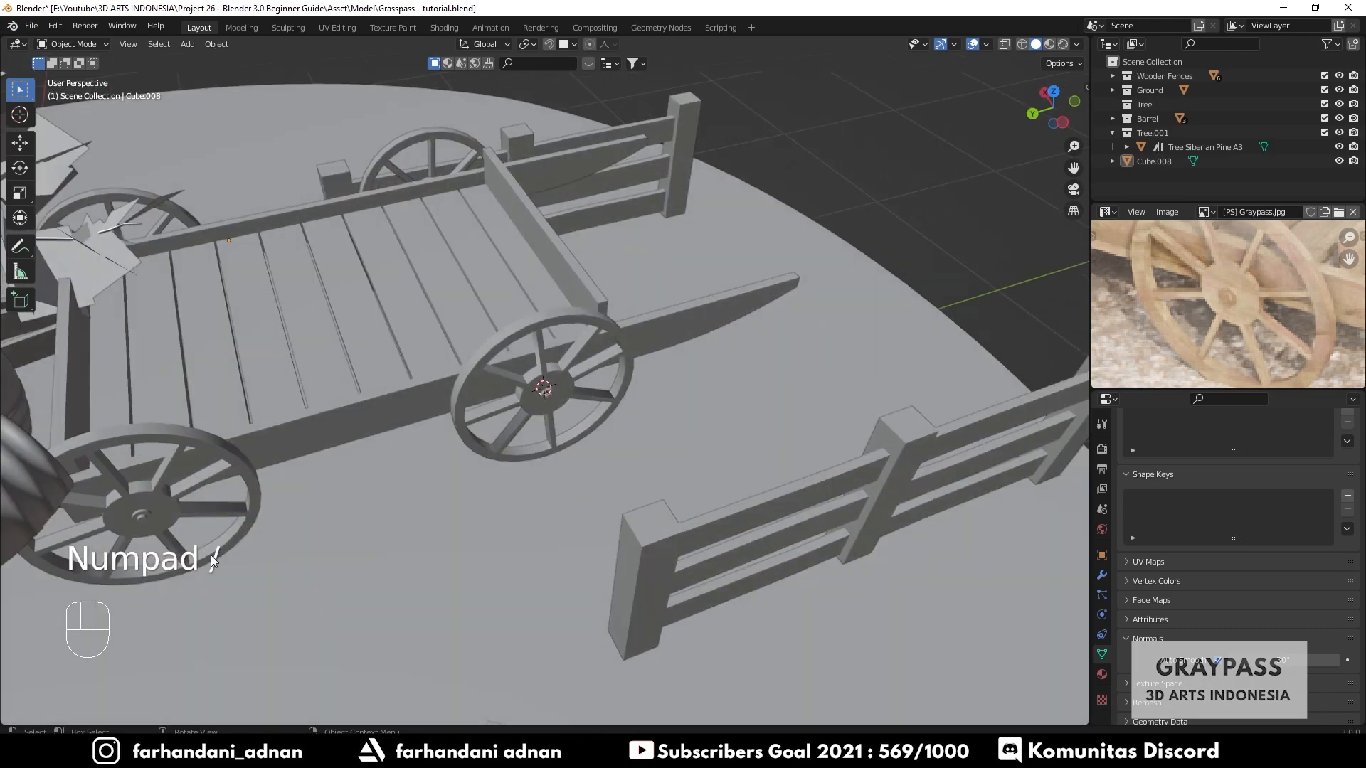
- Select the cart and scale it down uniformly to 0.762
scroll(630, 350, down, 3)
middle_drag(630, 350, 907, 207)
click(630, 323)
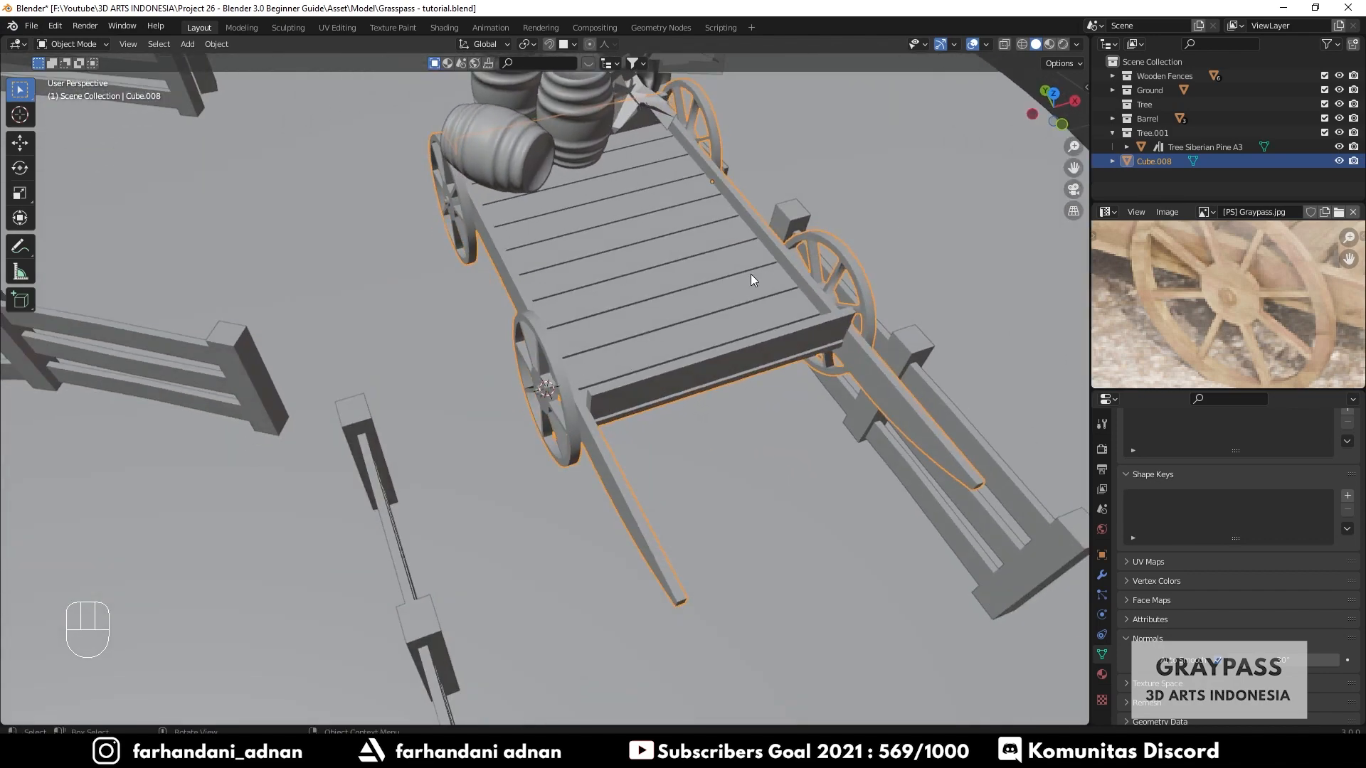
middle_drag(750, 275, 759, 324)
scroll(725, 290, down, 4)
scroll(692, 309, up, 2)
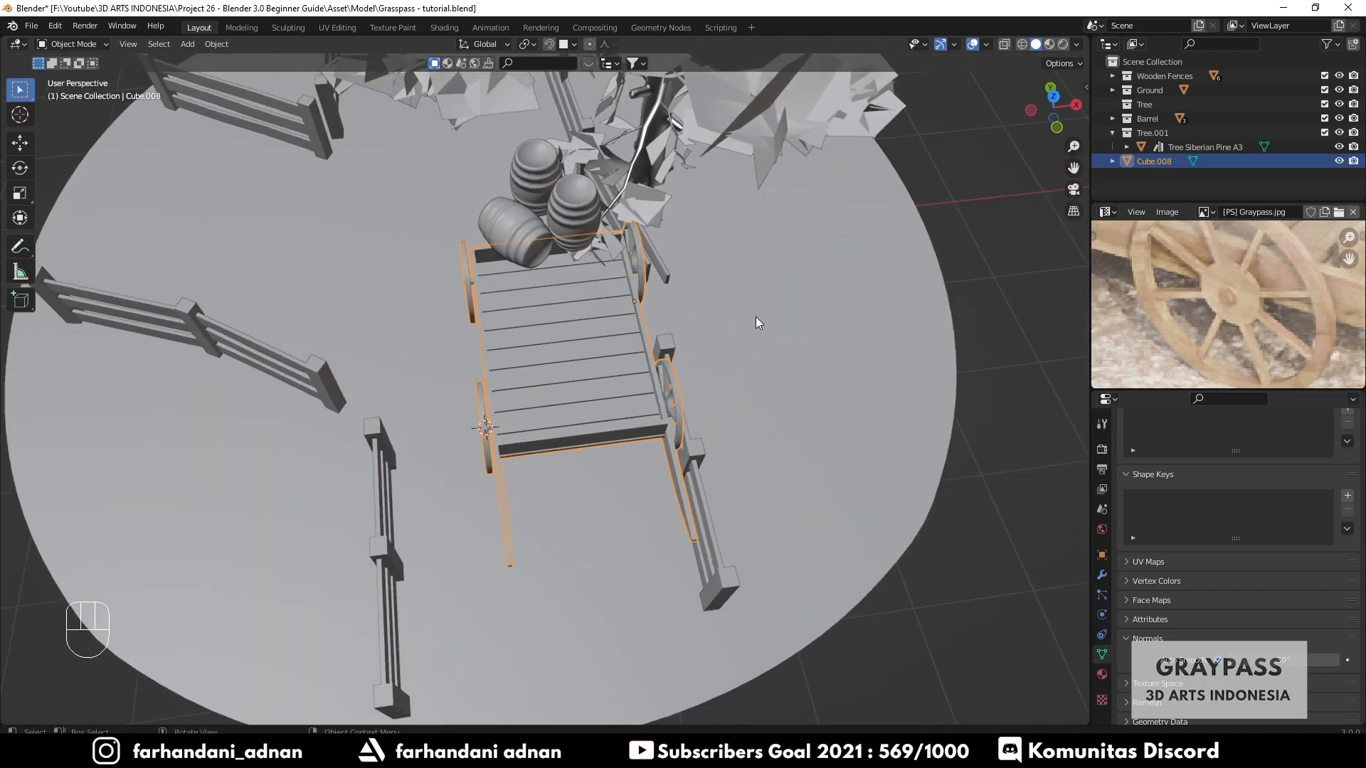
key(s)
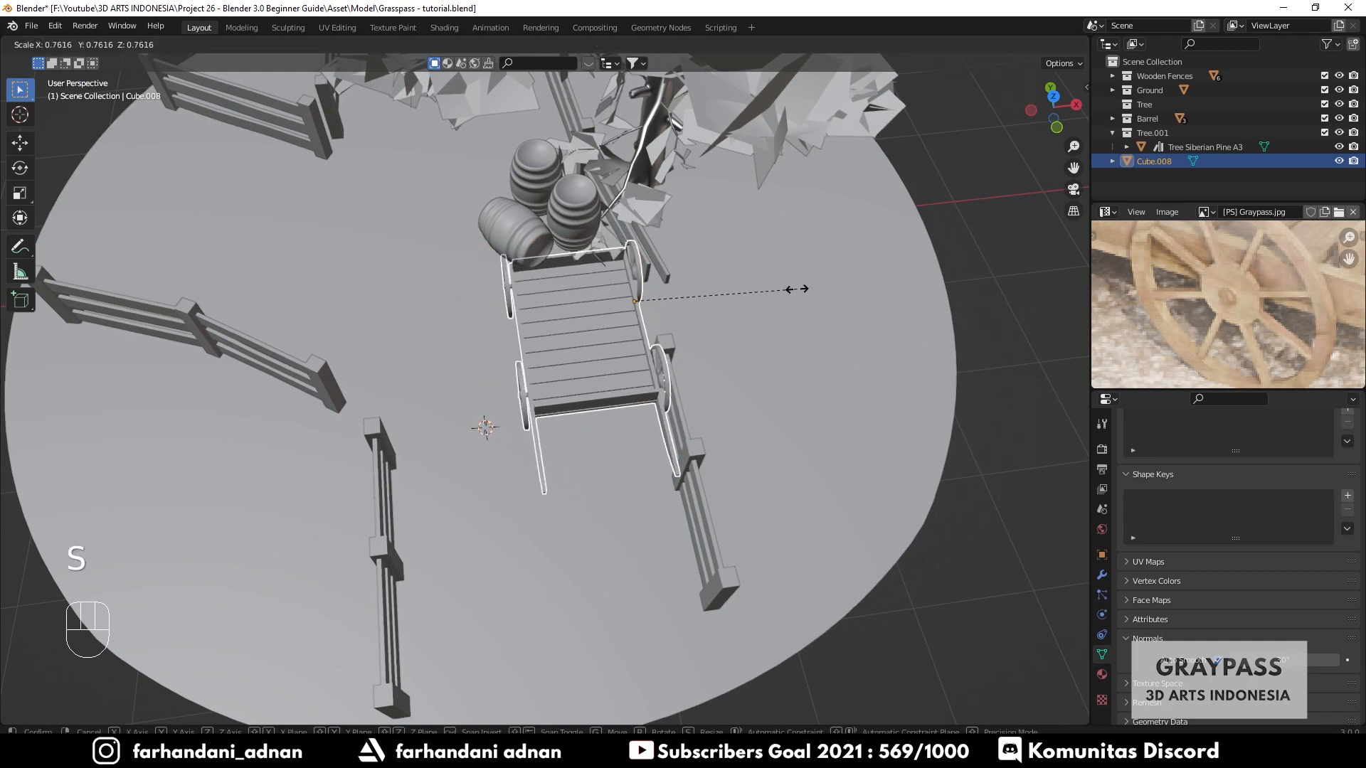
click(802, 292)
- Set the cart's origin to its geometry and undo the change
key(r)
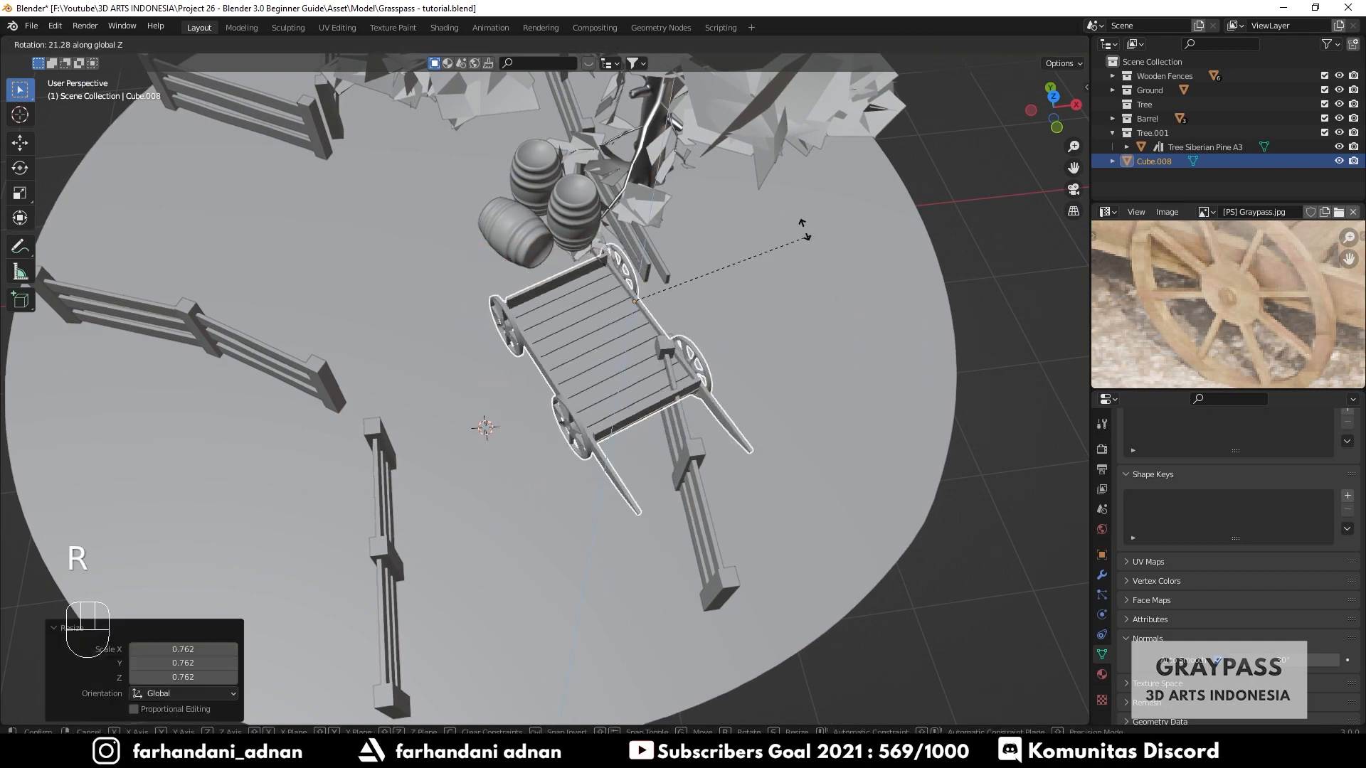
right_click(801, 224)
right_click(640, 340)
mouse_move(638, 384)
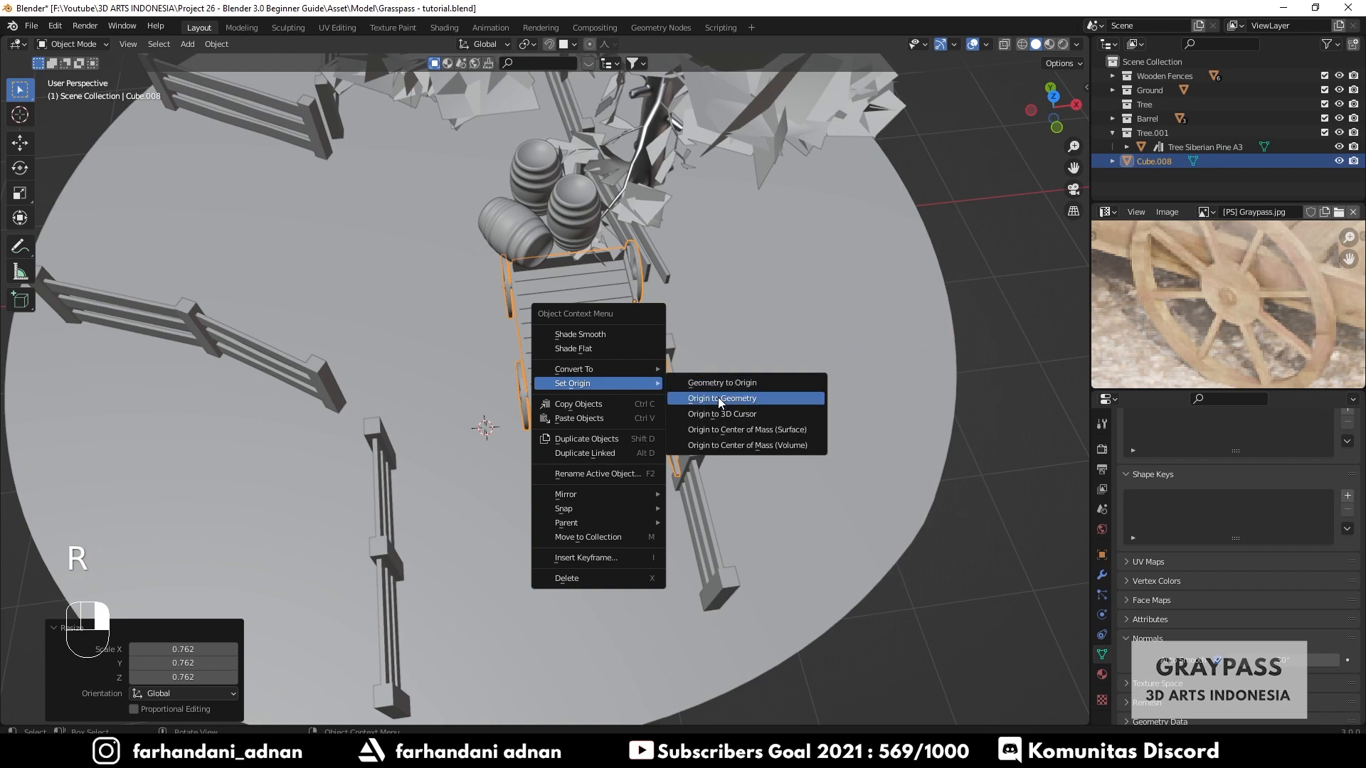
click(719, 397)
scroll(809, 321, up, 2)
key(ctrl+z)
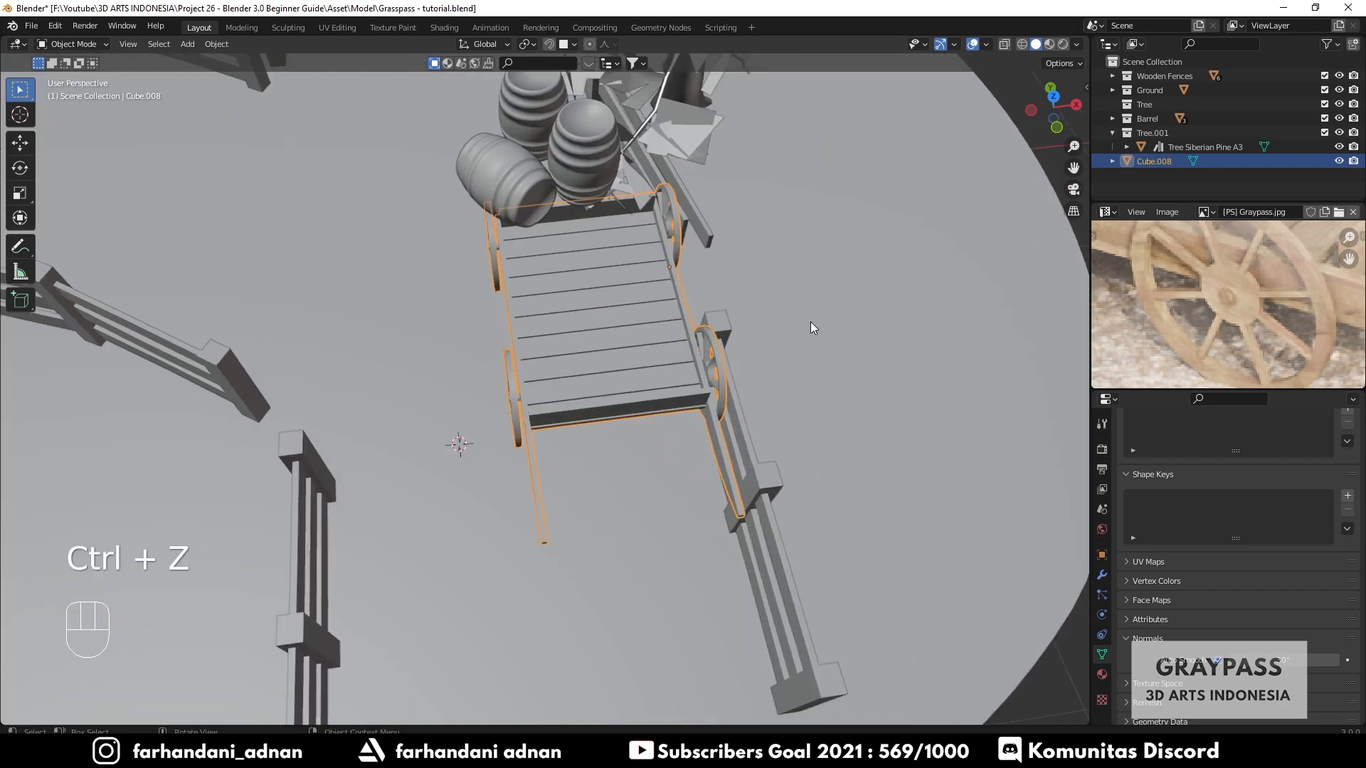
- Try to rotate the cart around Z
scroll(708, 253, up, 1)
scroll(726, 250, up, 2)
shift+middle_drag(726, 249, 654, 322)
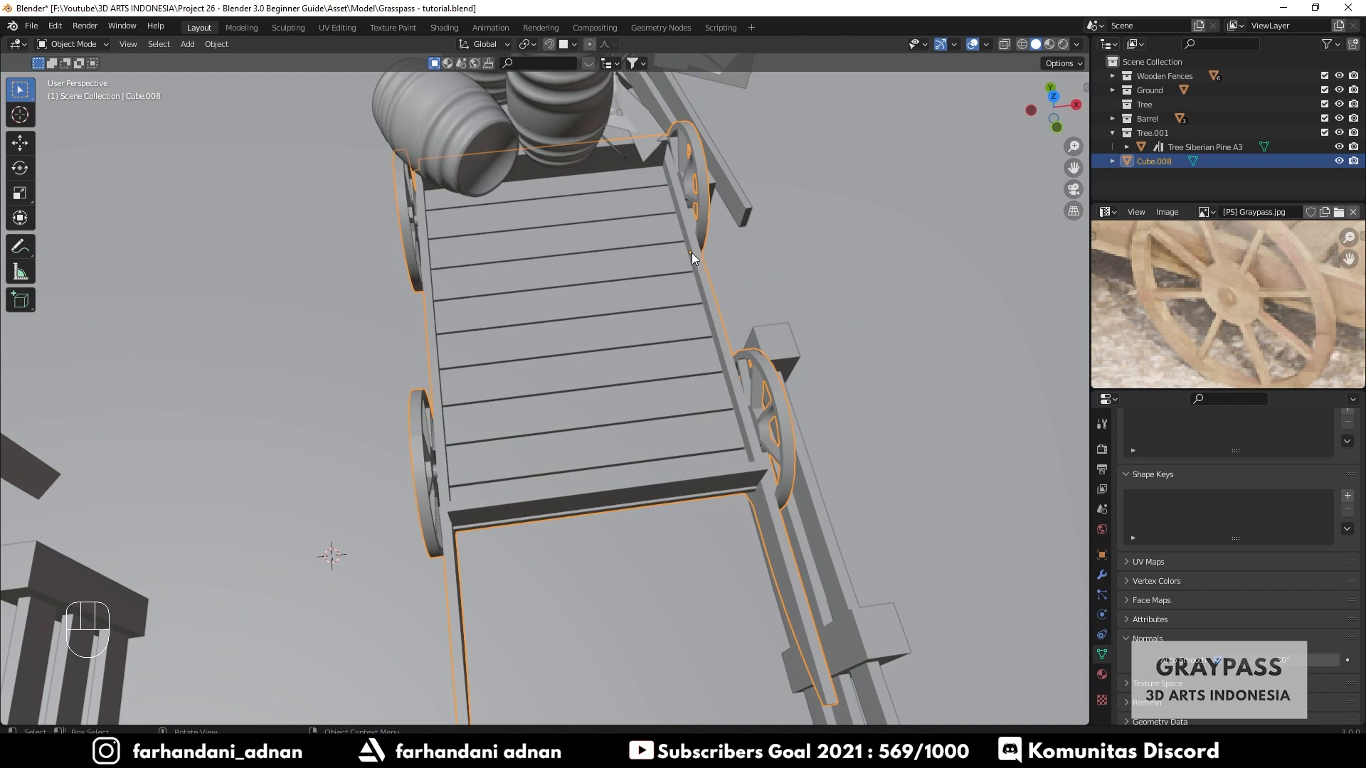
scroll(676, 276, down, 2)
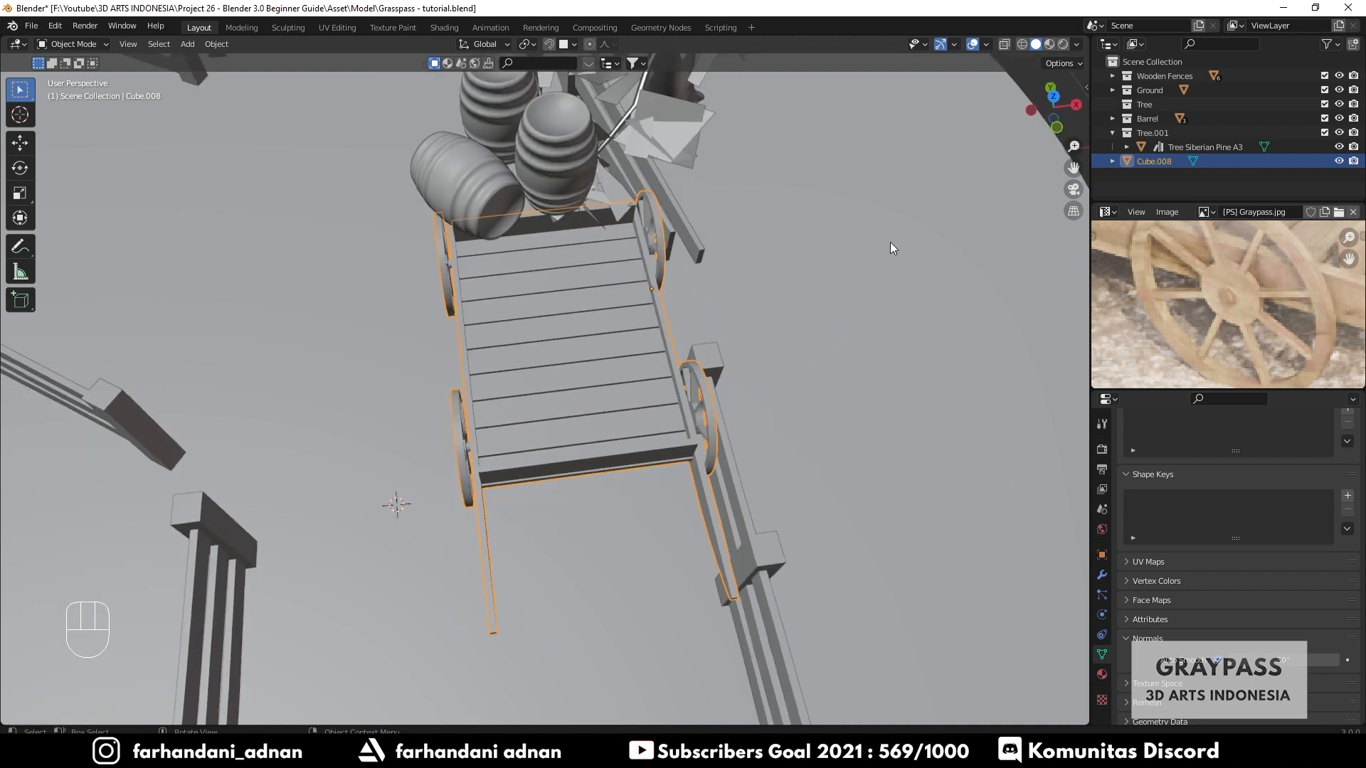
middle_drag(813, 284, 812, 264)
key(r)
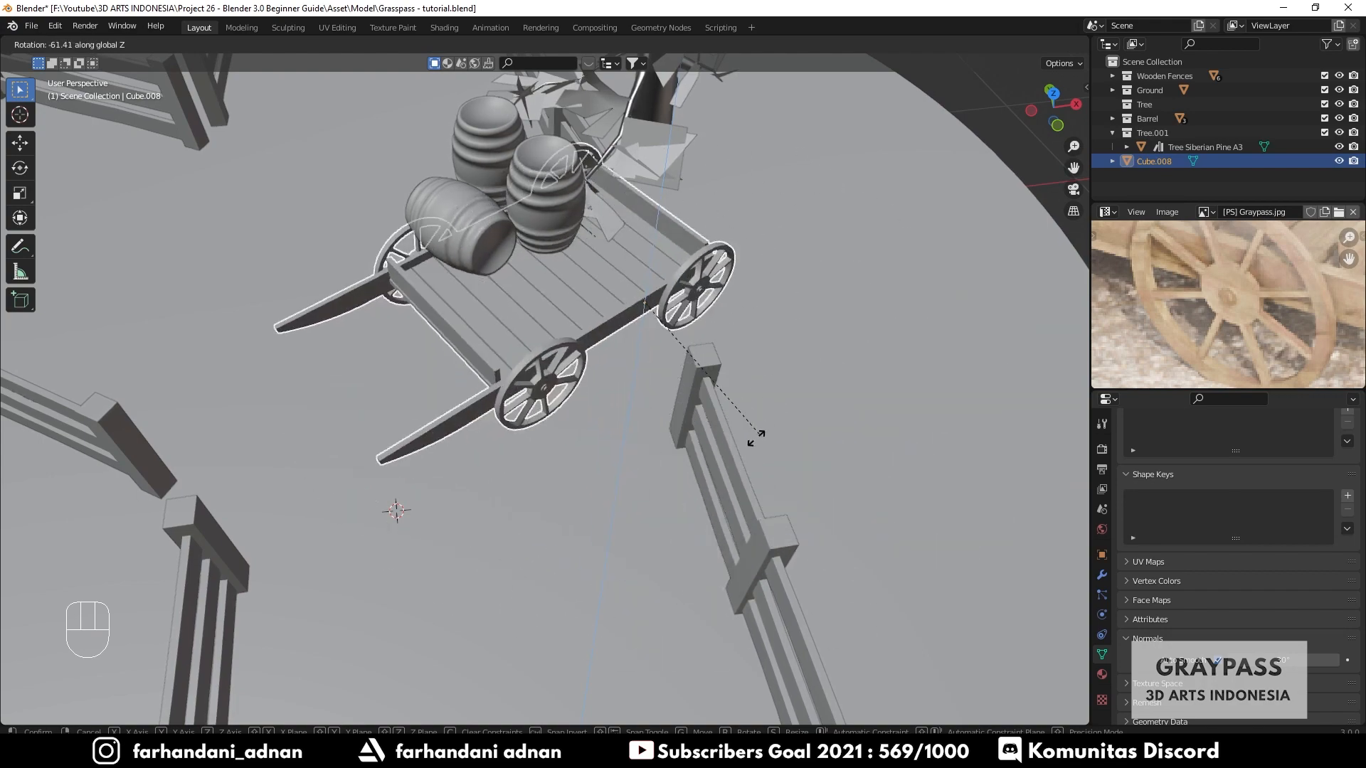
click(810, 223)
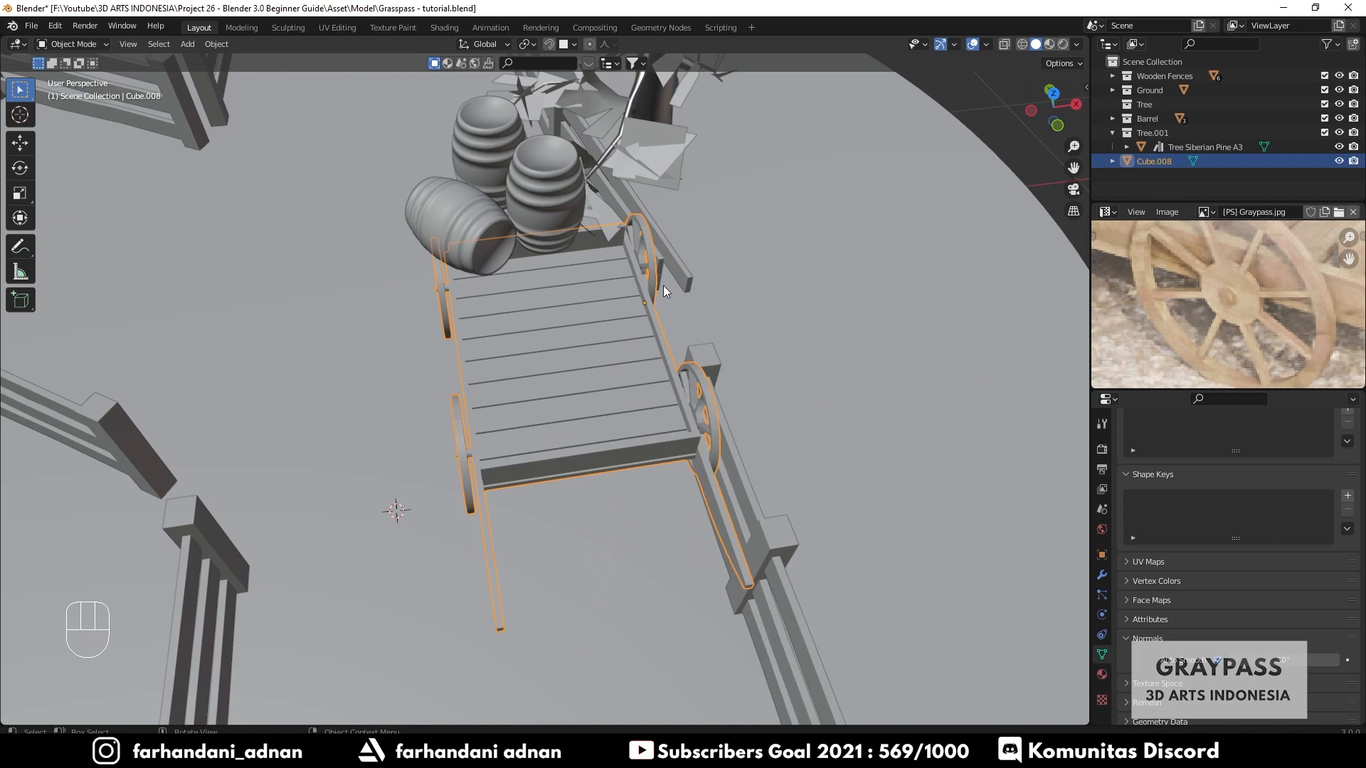
- Set the cart's origin to its geometry
right_click(588, 320)
right_click(591, 322)
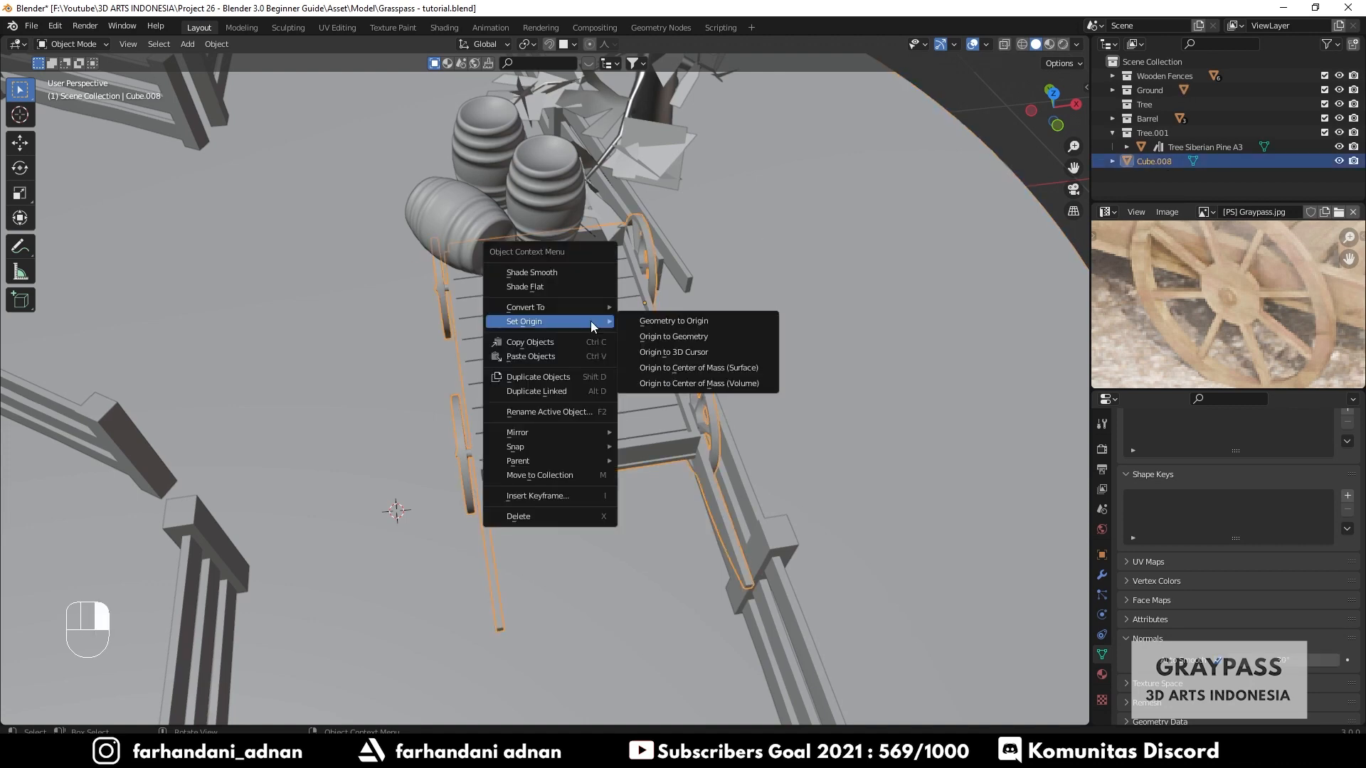
click(652, 339)
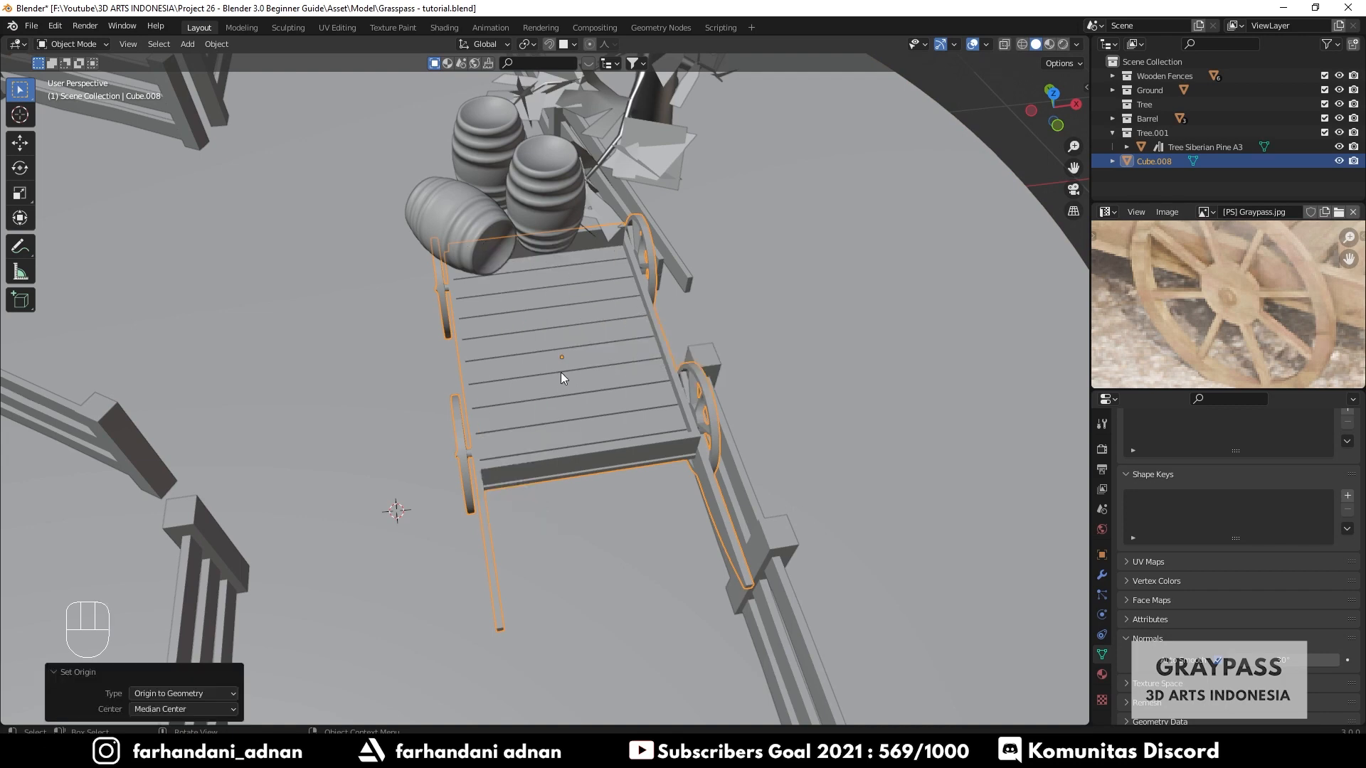
- Rotate the cart 45.8 degrees around Z
middle_drag(608, 366, 548, 353)
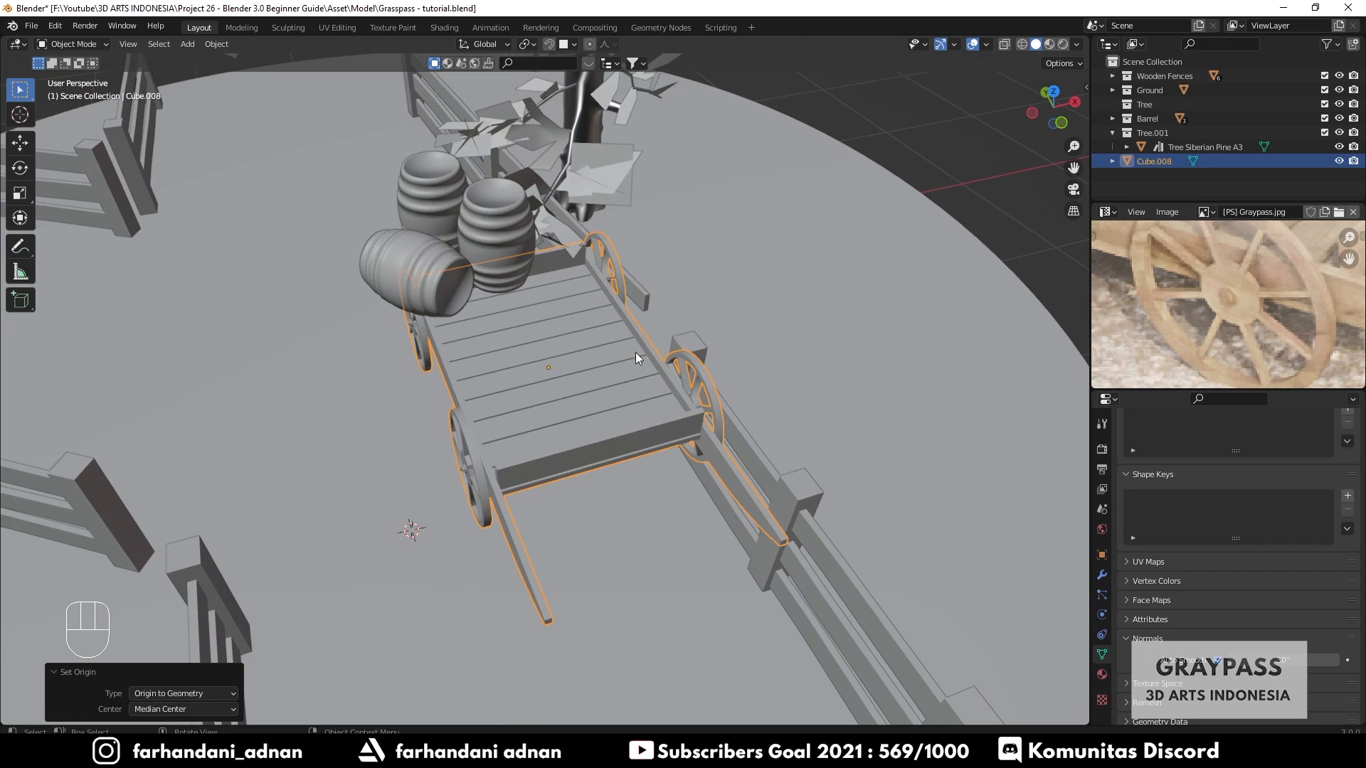
key(r)
click(652, 246)
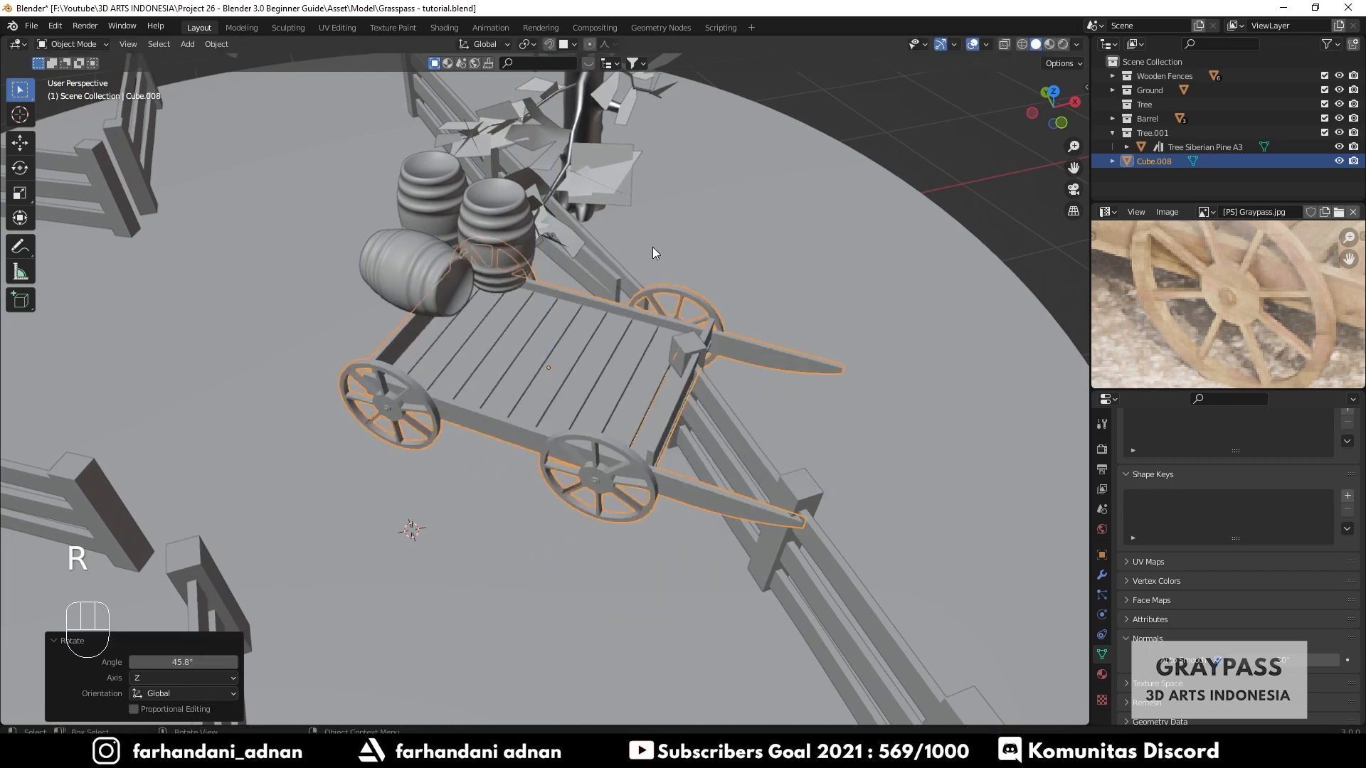
- Move the cart within the ground plane, excluding Z, to sit beside the barrels
key(g)
key(shift+z)
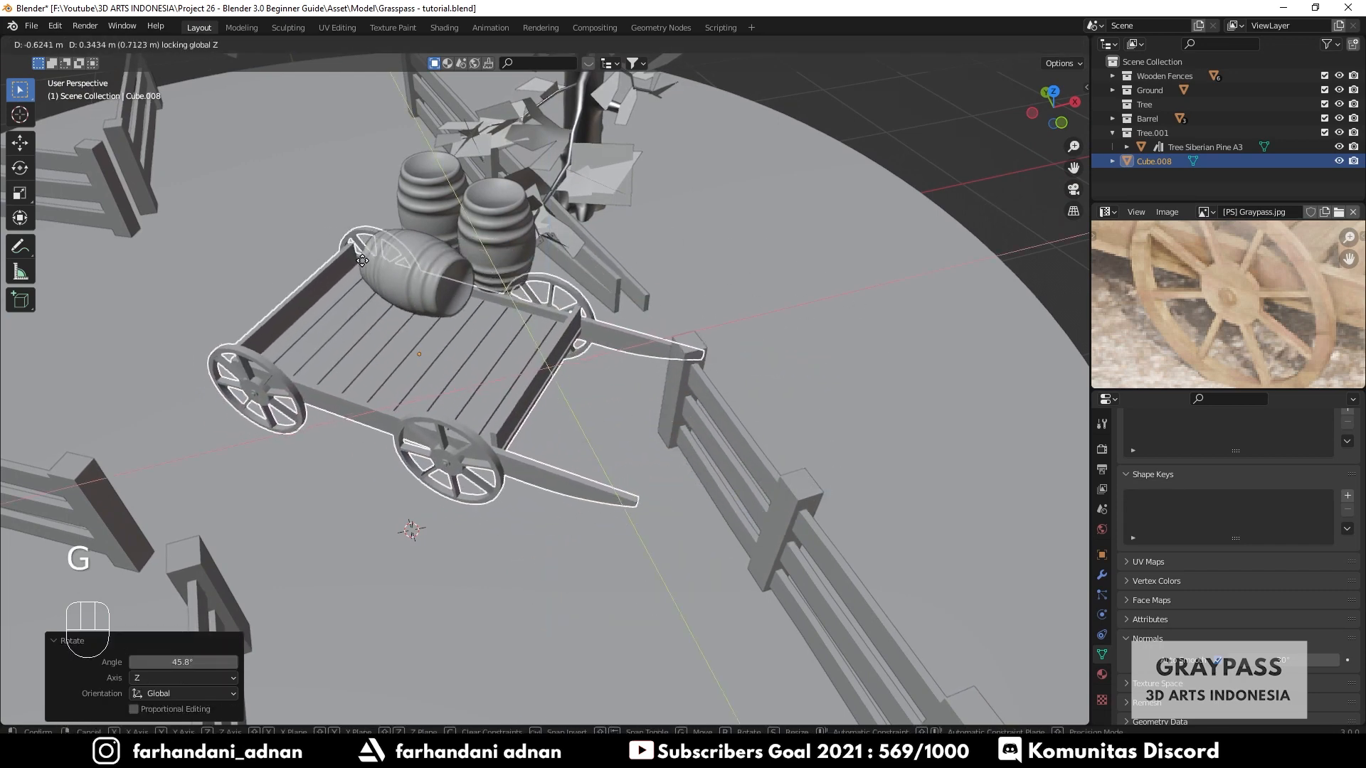
click(405, 264)
key(a)
key(a)
middle_drag(474, 403, 763, 428)
click(763, 428)
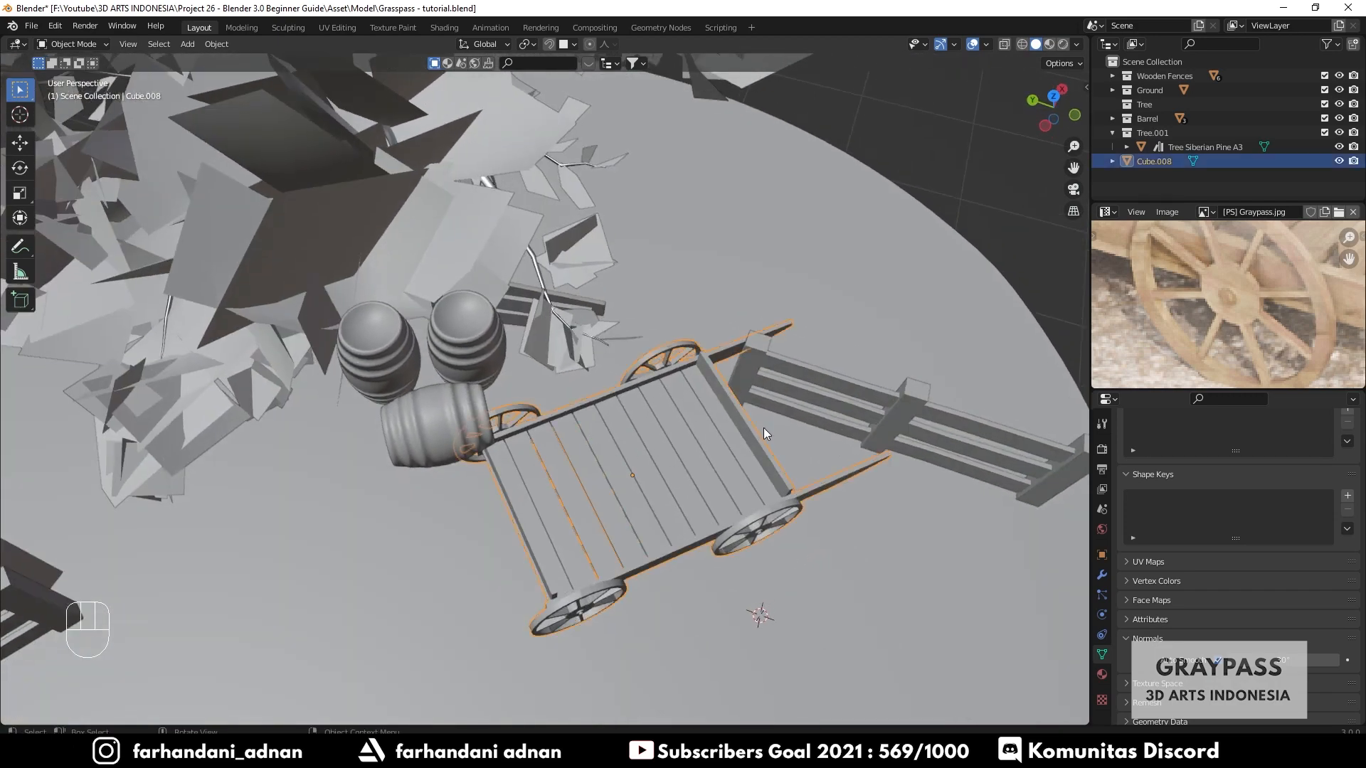
key(g)
click(387, 461)
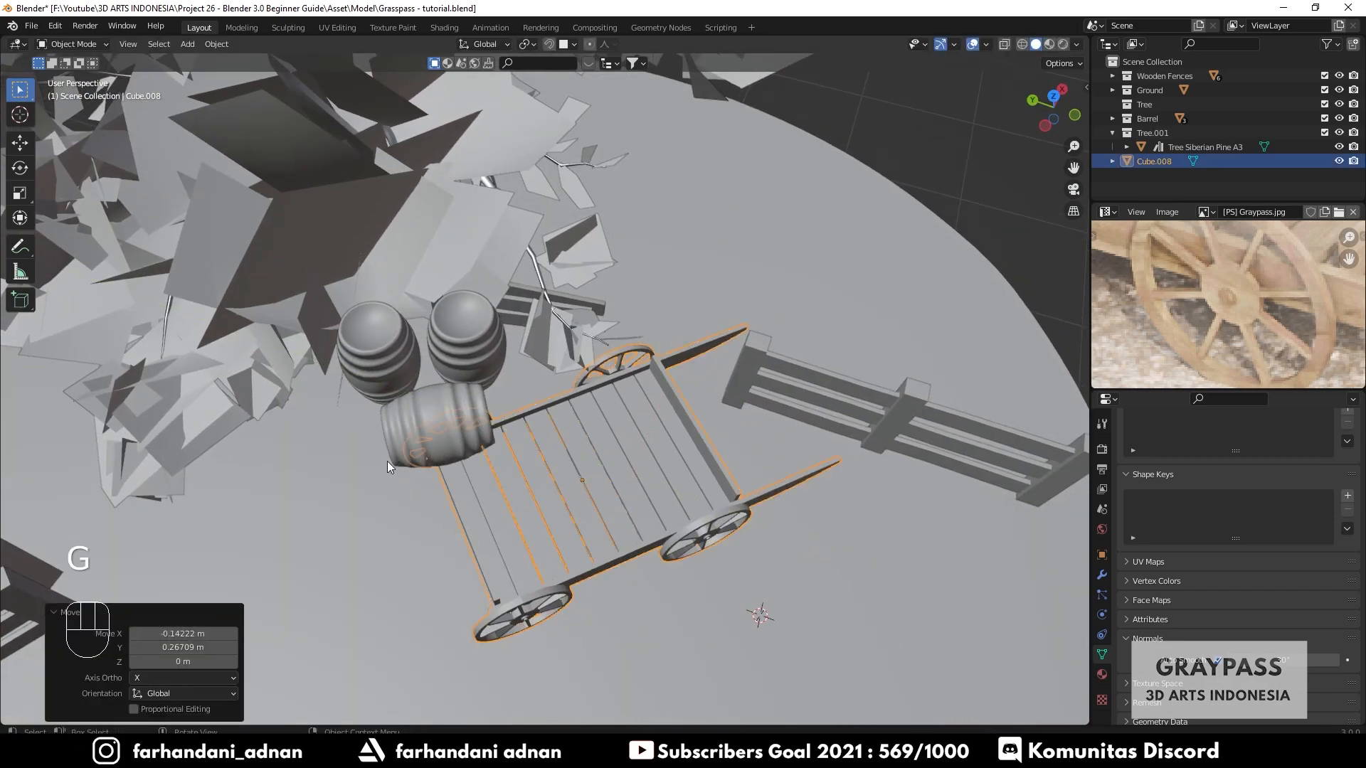
- Select the barrels and move them horizontally, excluding Z, about 0.83 m away from the cart
shift+click(434, 427)
shift+click(378, 367)
middle_drag(378, 367, 636, 471)
key(g)
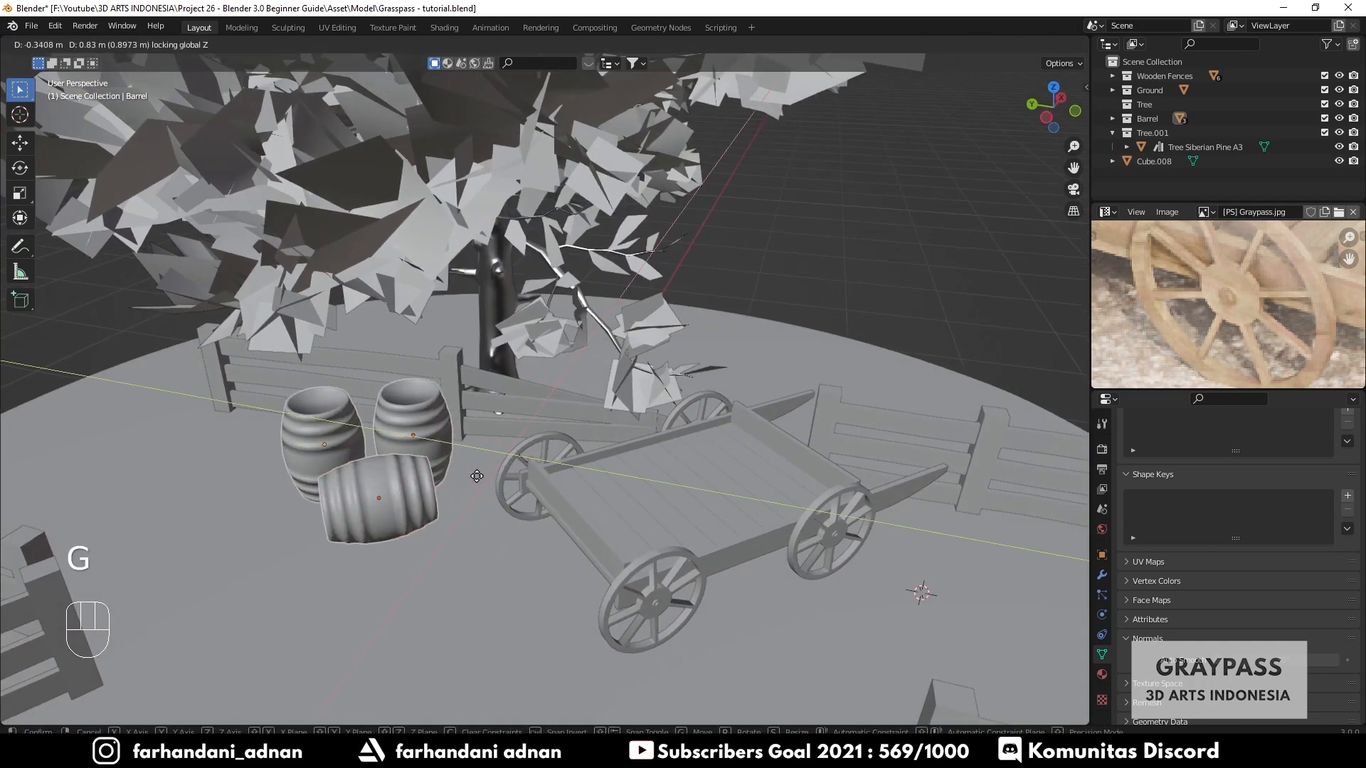
key(shift+z)
click(543, 470)
- Switch the viewport to Material Preview shading and save the file
key(a)
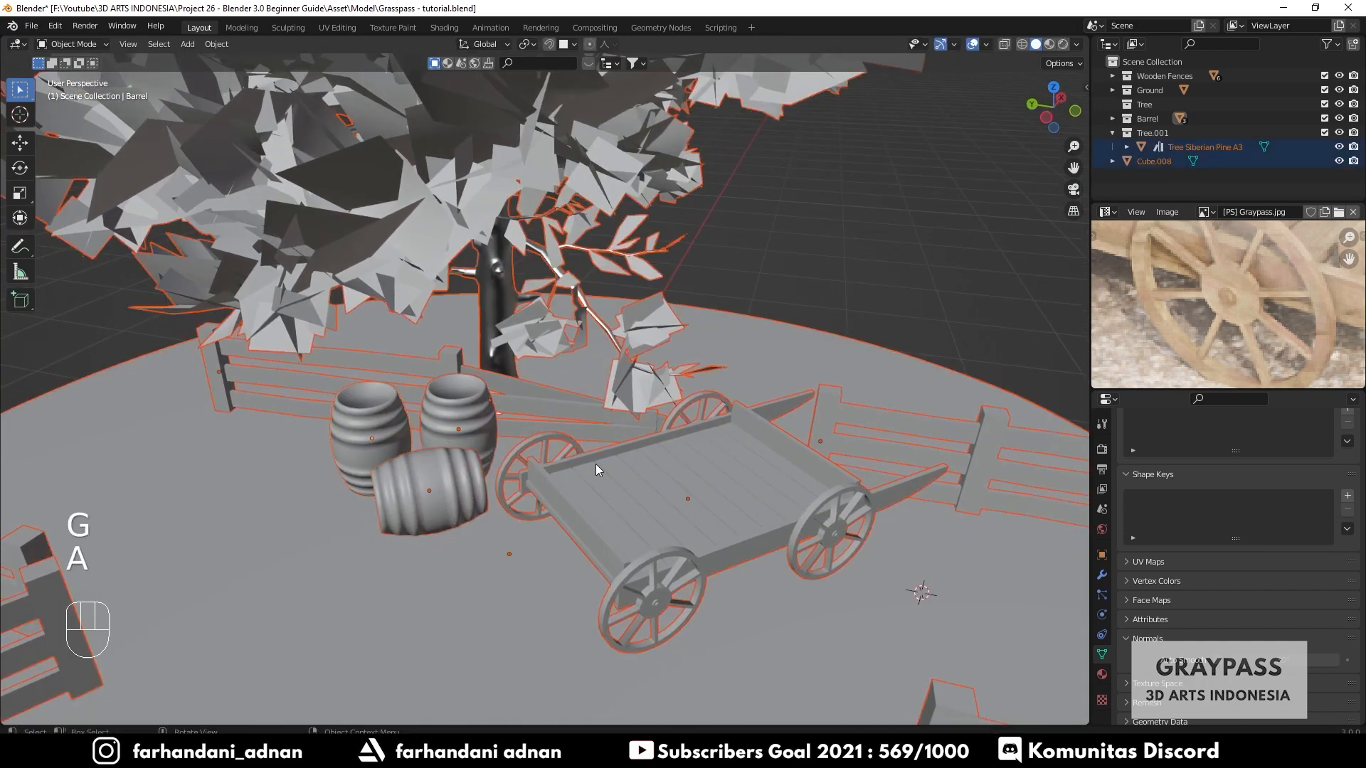
key(a)
mouse_move(596, 464)
middle_down()
mouse_move(522, 444)
mouse_move(713, 488)
mouse_move(553, 480)
mouse_move(608, 438)
middle_up()
scroll(596, 461, down, 5)
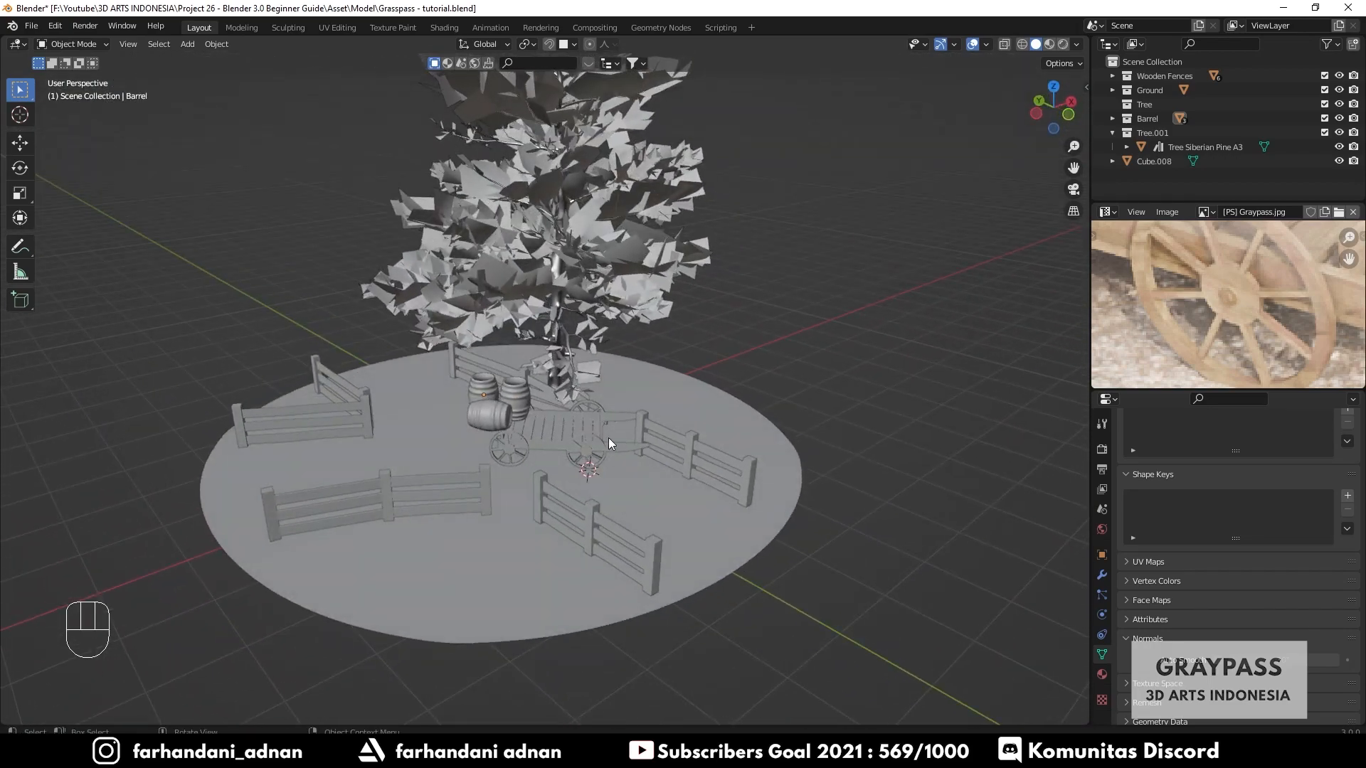
key(z)
click(610, 514)
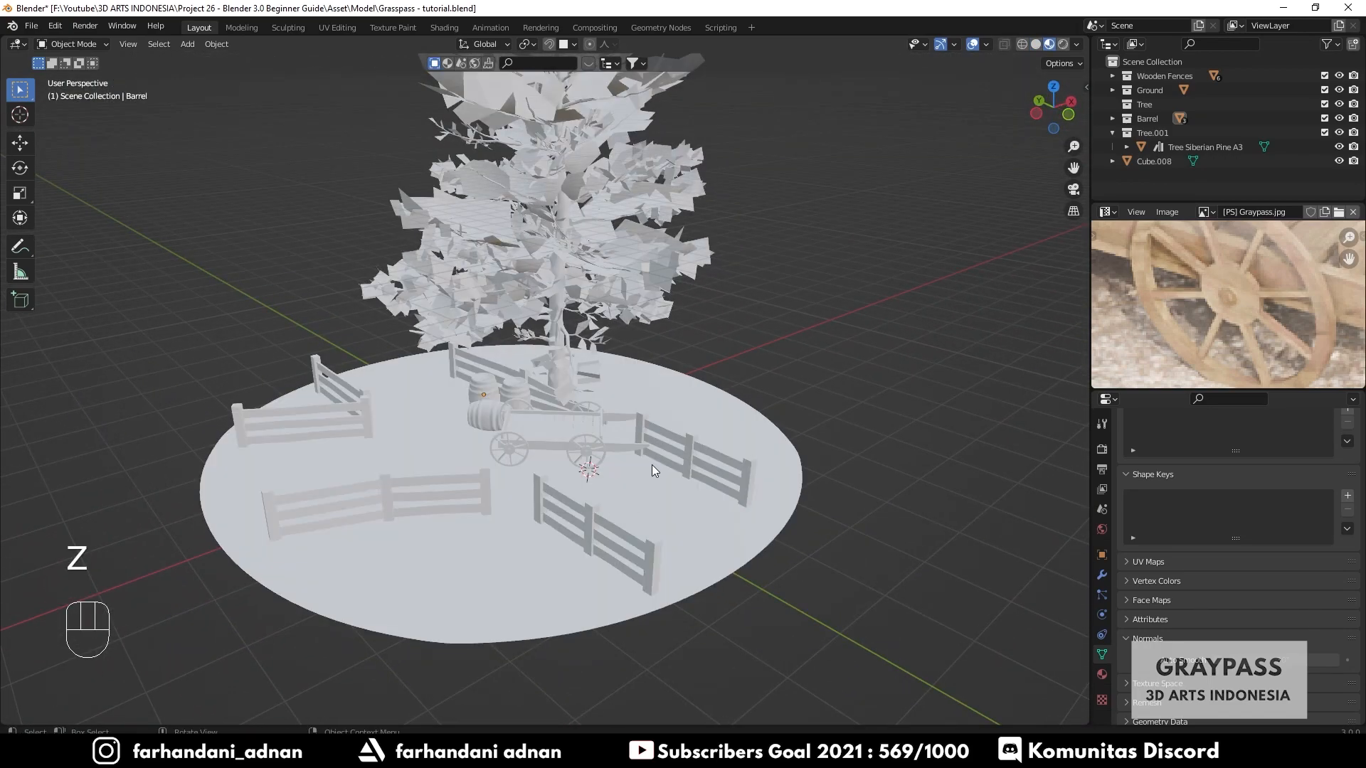
mouse_move(652, 464)
middle_down()
mouse_move(543, 472)
mouse_move(635, 473)
middle_up()
key(ctrl+s)
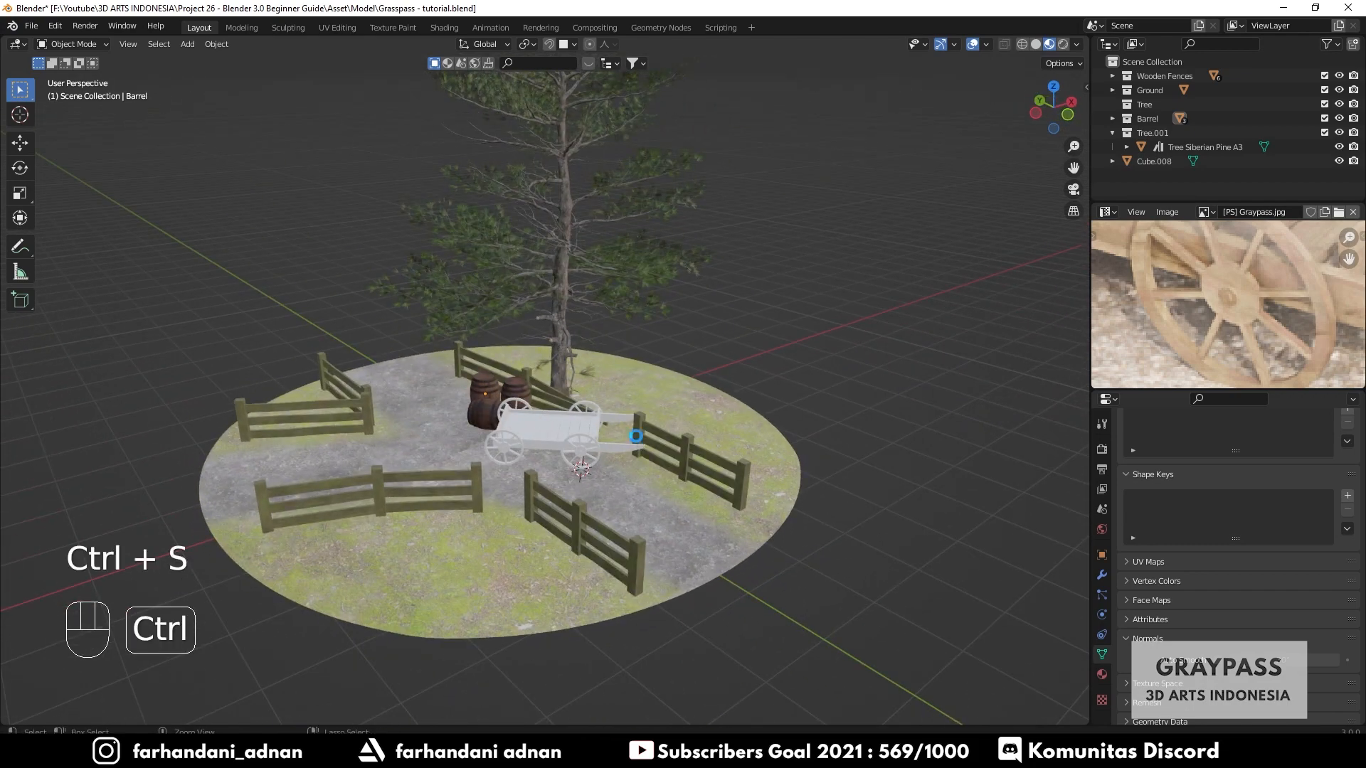
- Select the cart and apply its rotation and scale
scroll(608, 464, up, 4)
key(a)
key(a)
click(595, 486)
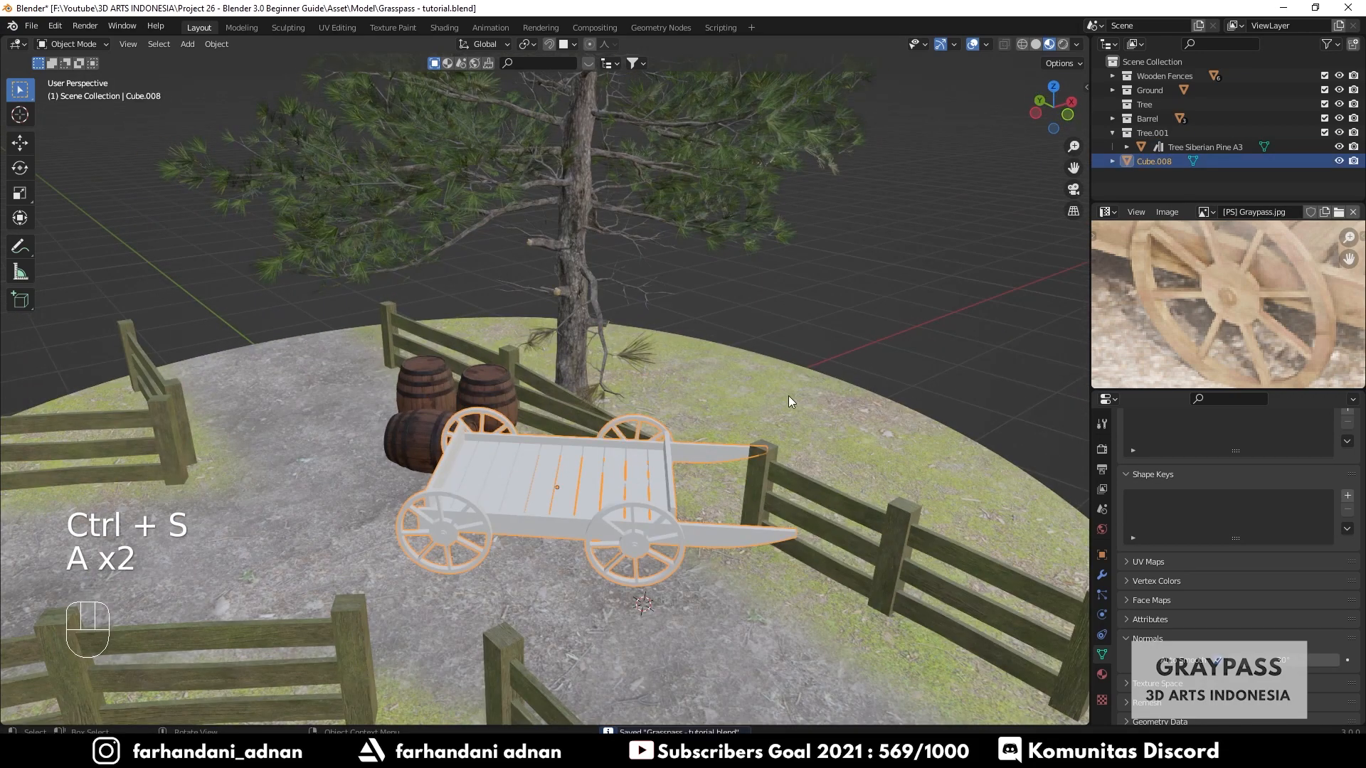
key(n)
click(1080, 90)
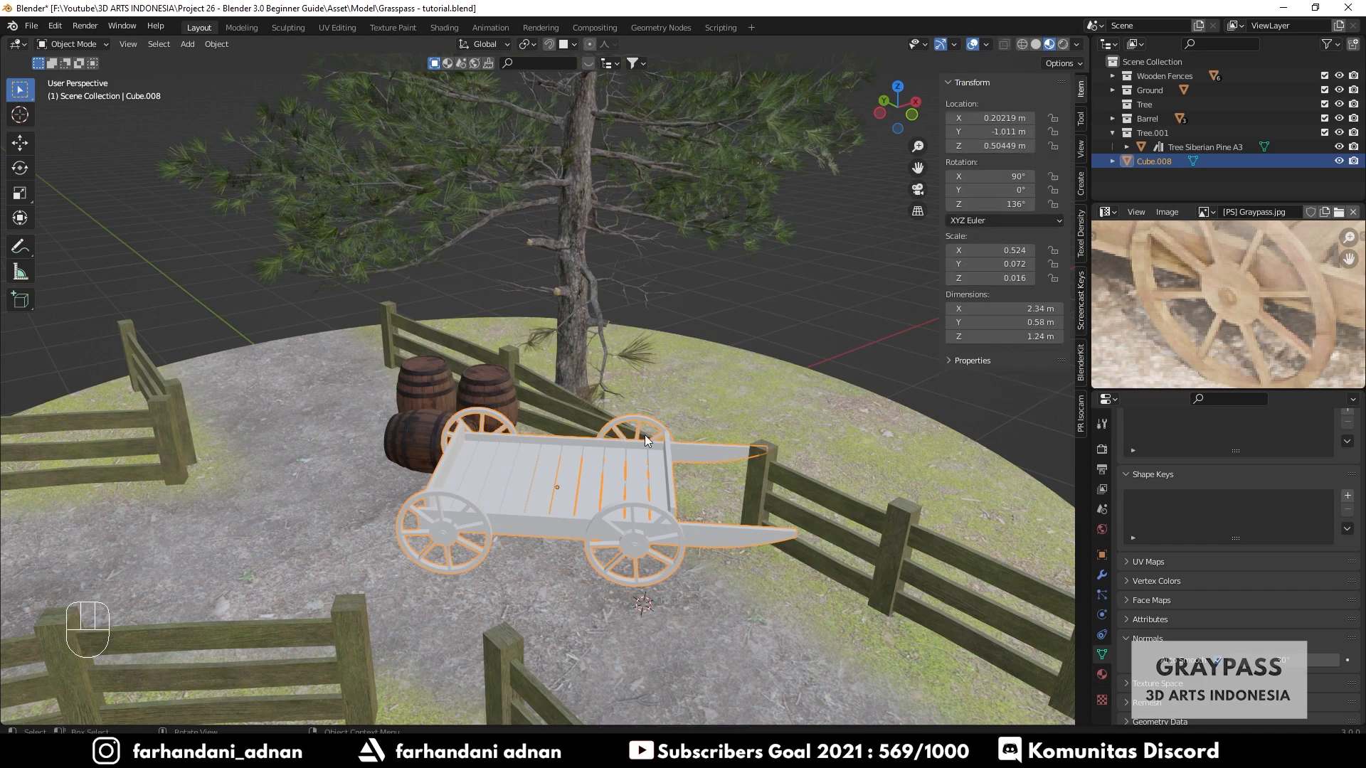
shift+middle_drag(669, 494, 599, 438)
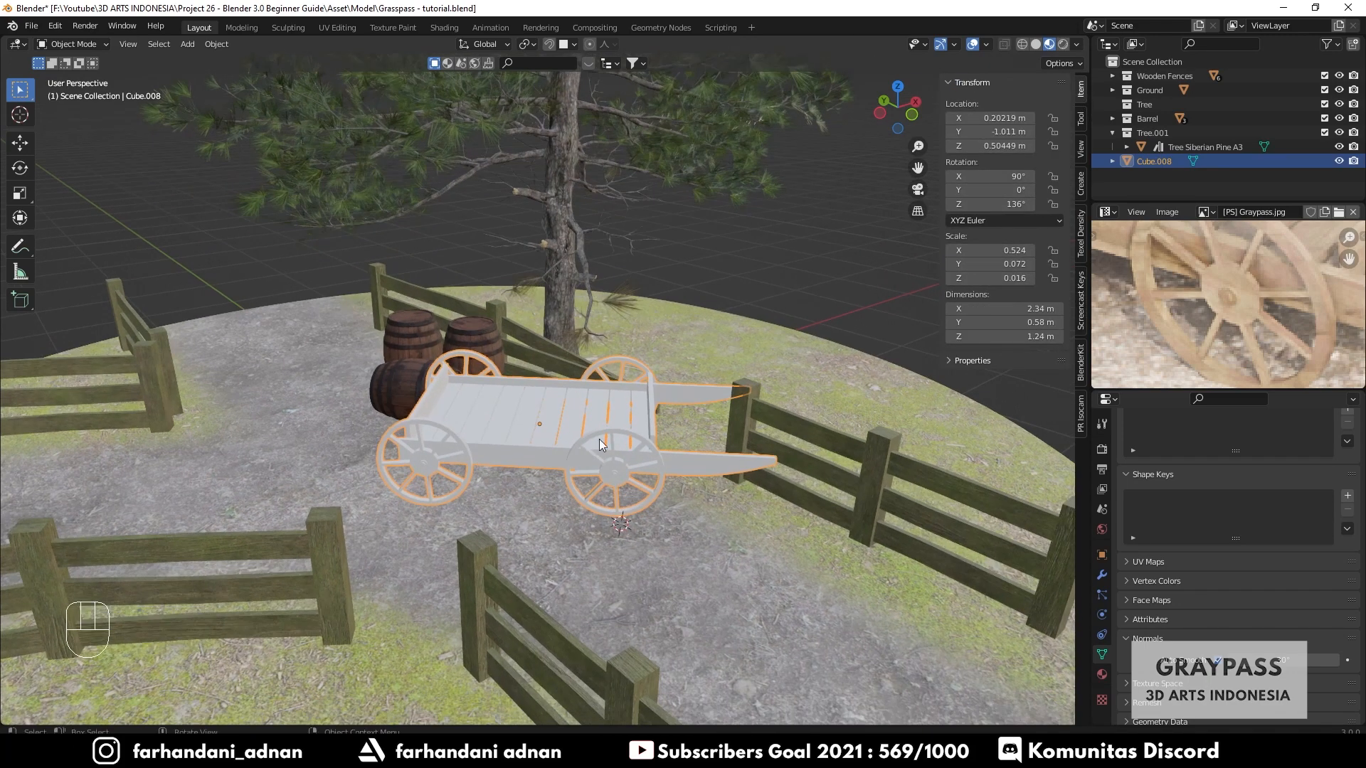
key(ctrl+a)
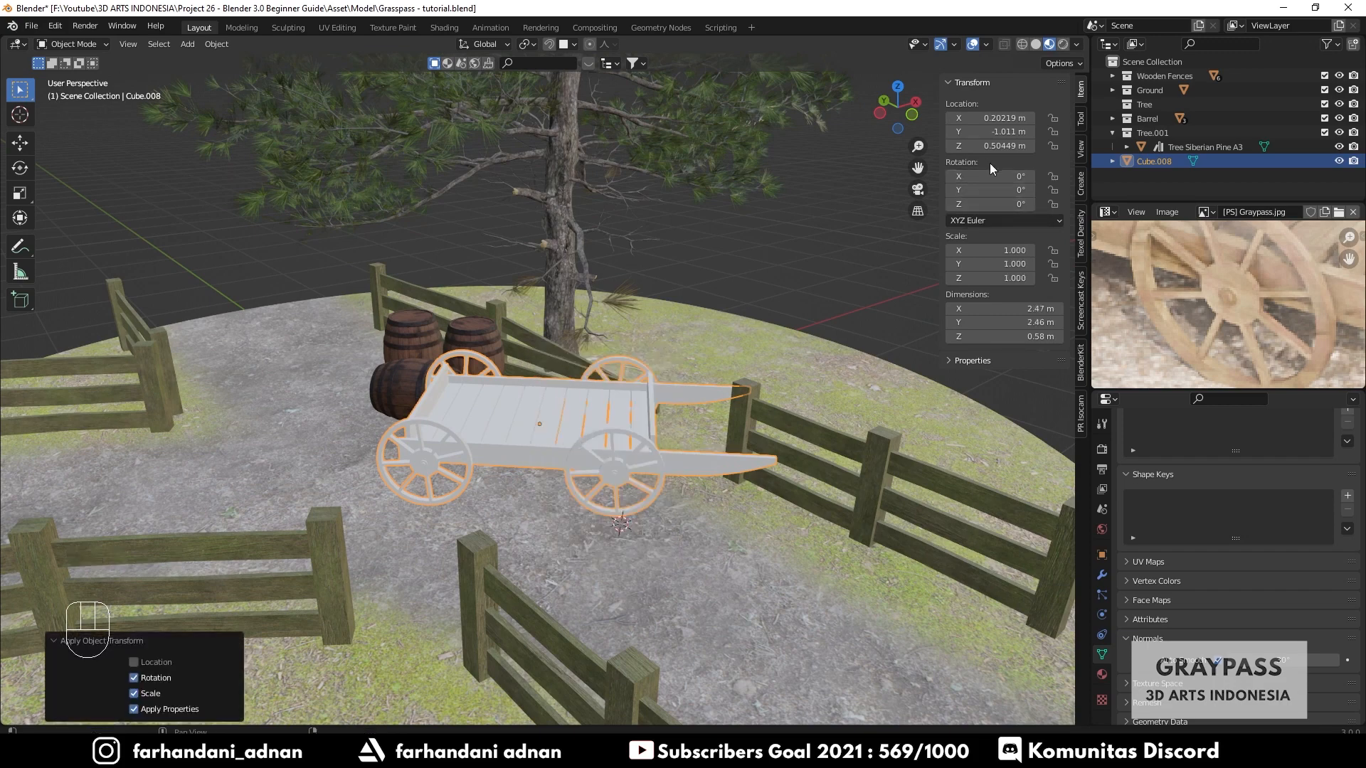
- Lower the cart along Z to about 0.28 m so its wheels rest on the ground
middle_drag(683, 384, 608, 390)
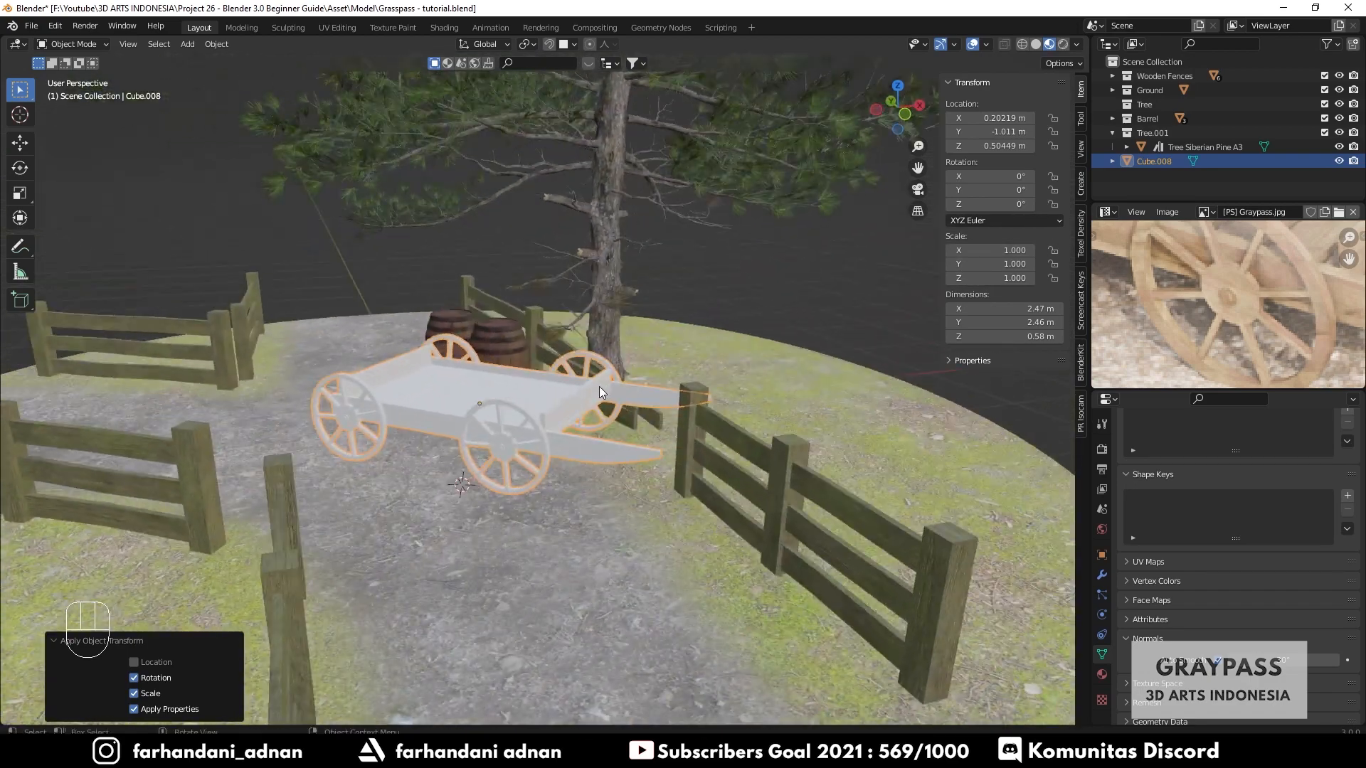
key(g)
key(z)
key(shift)
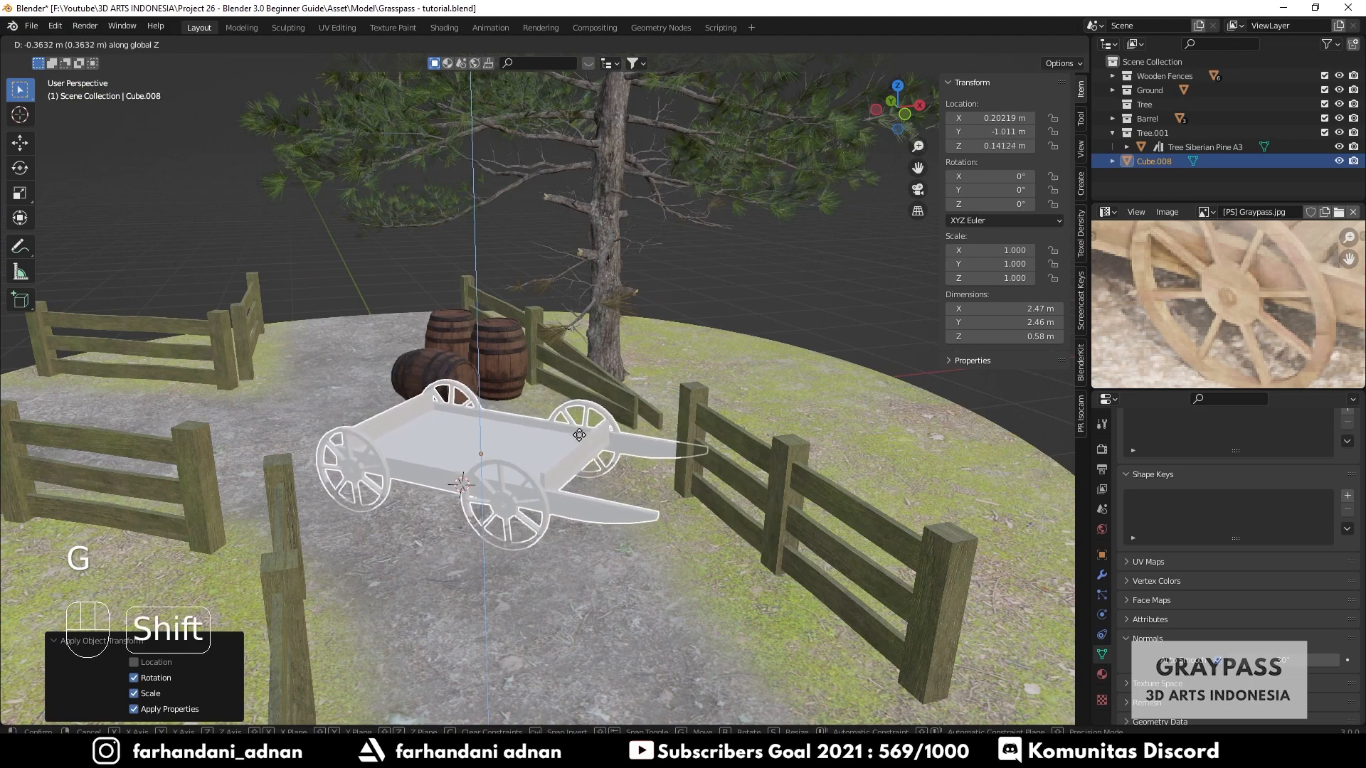
click(633, 252)
- Move the cart horizontally, excluding Z, slightly closer to the barrels
key(a)
key(a)
middle_drag(498, 405, 576, 476)
click(628, 482)
key(g)
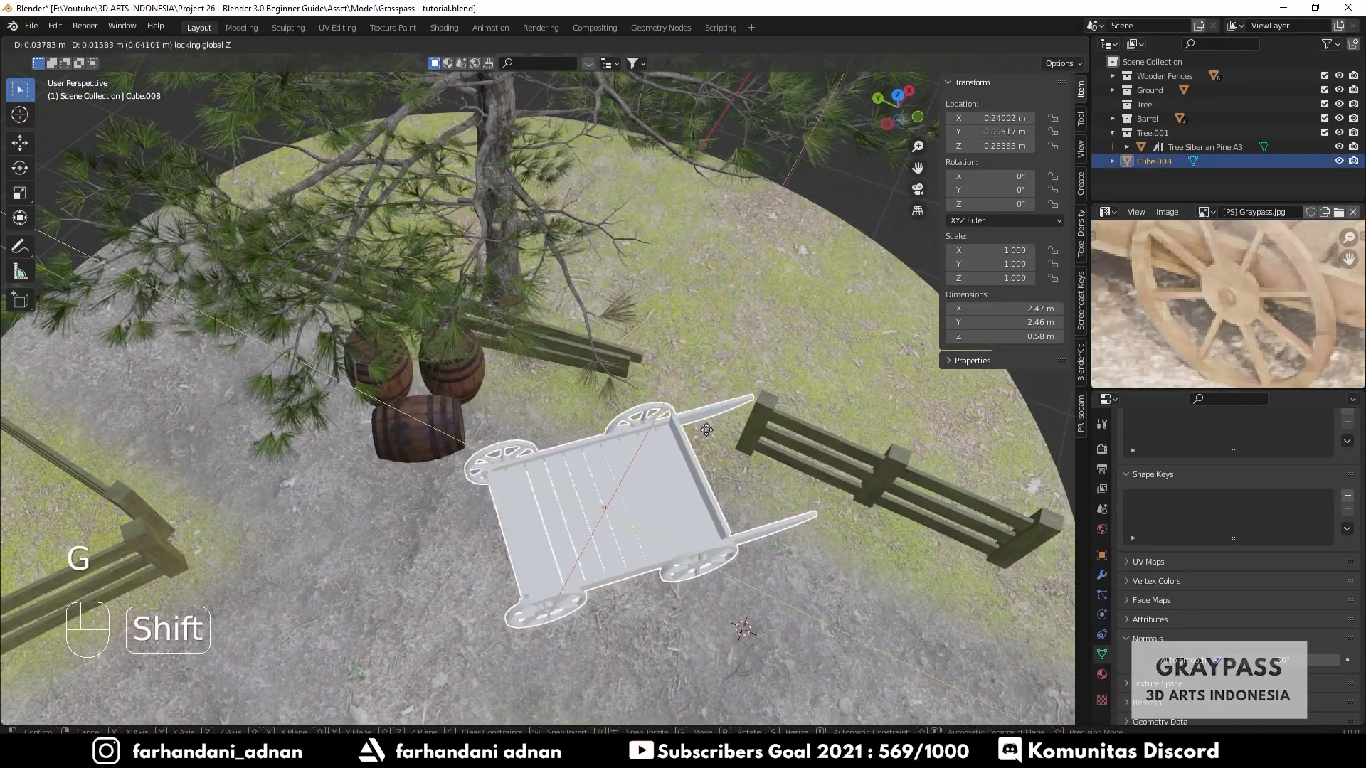
shift+click(673, 450)
key(a)
key(a)
middle_drag(672, 450, 537, 428)
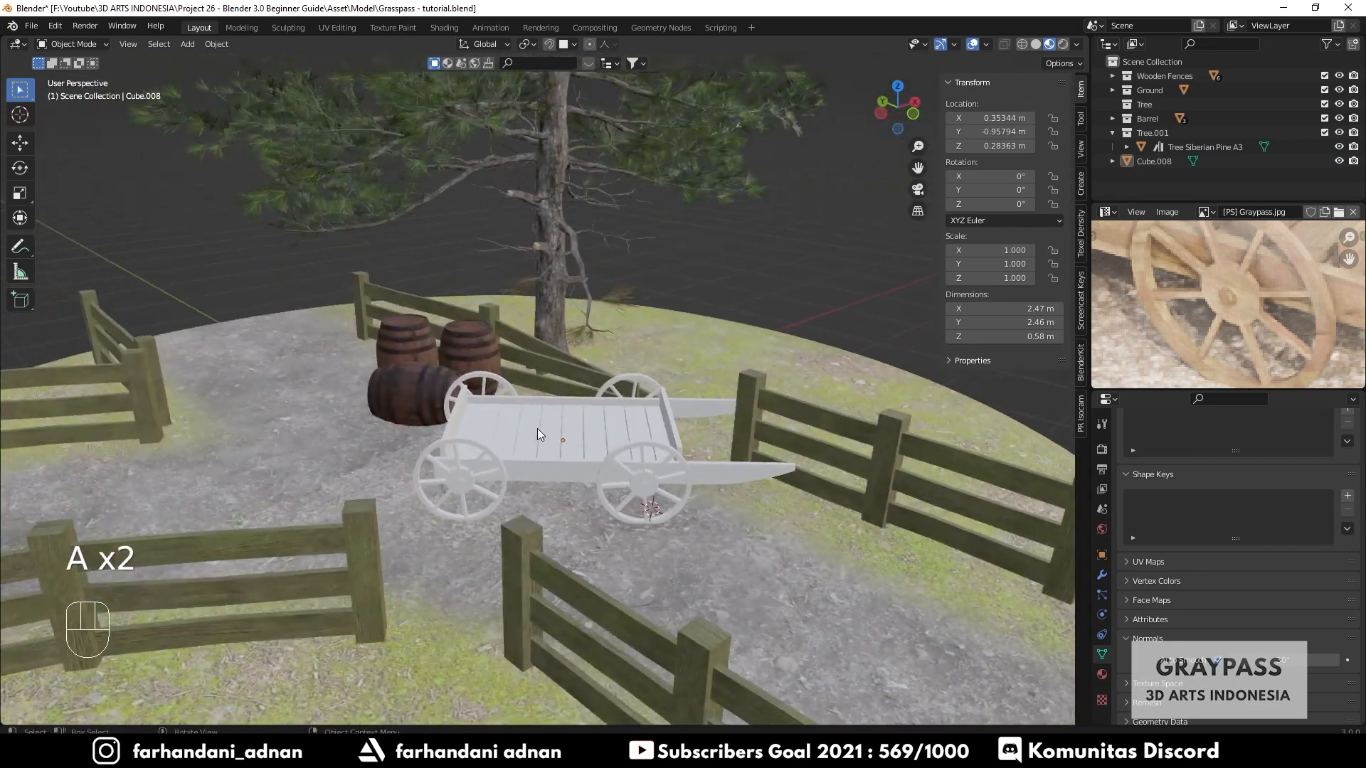
- Reselect the cart and switch to the Shading workspace
click(580, 436)
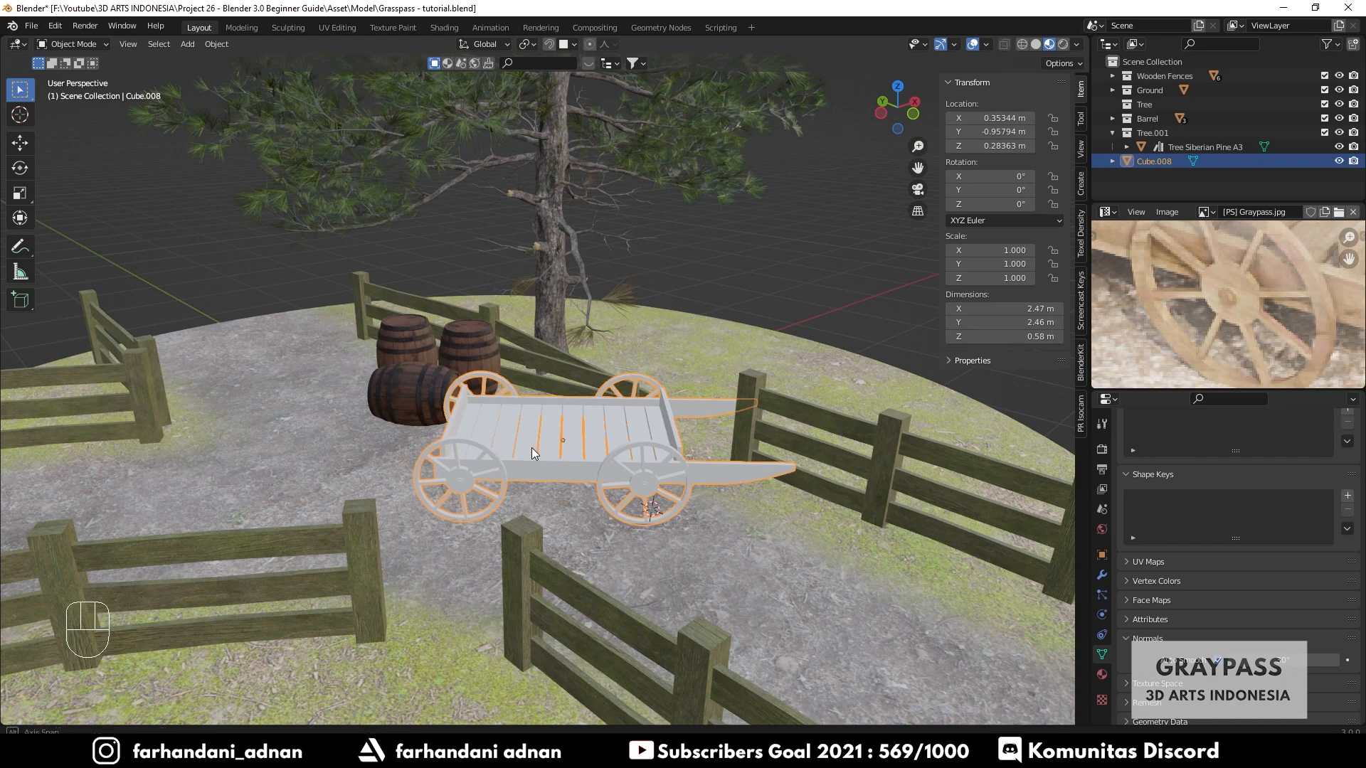
mouse_move(531, 447)
middle_down()
mouse_move(497, 435)
mouse_move(521, 446)
middle_up()
key(n)
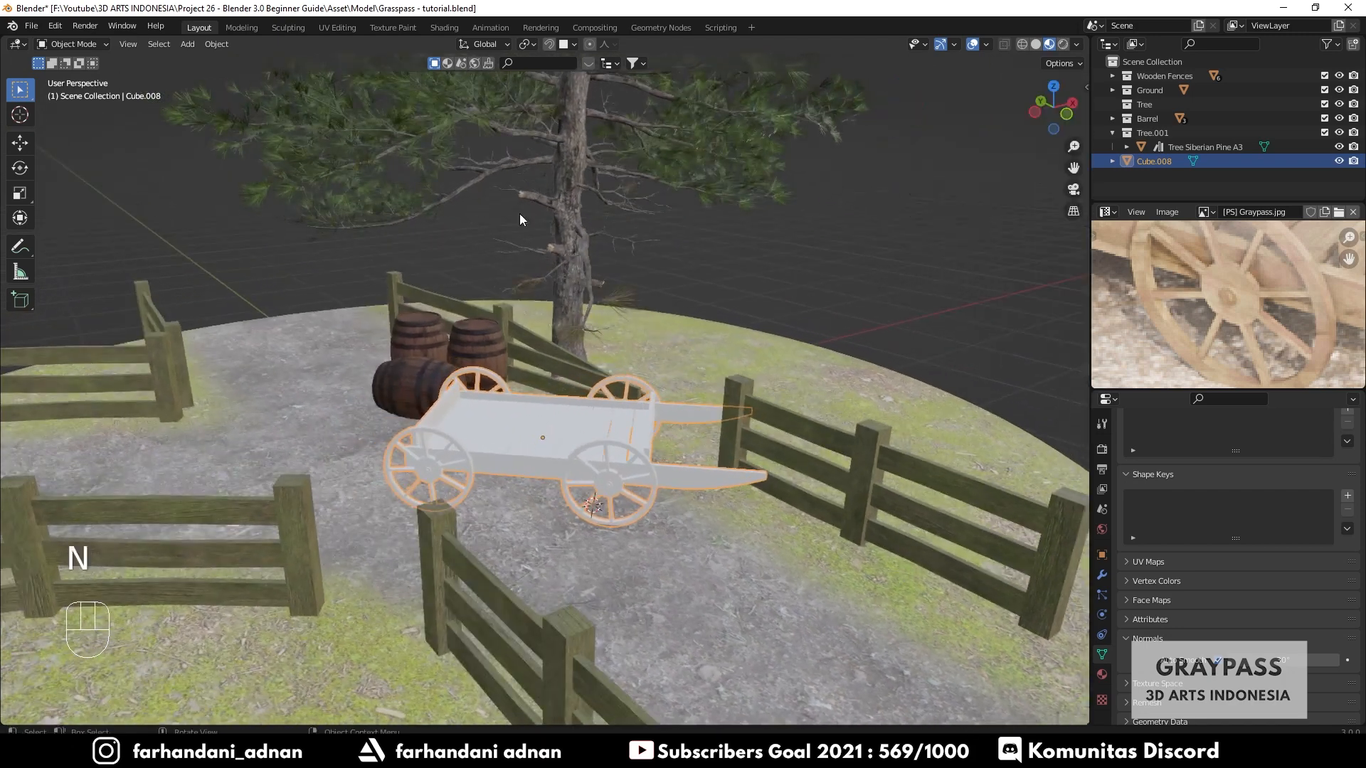
scroll(582, 462, up, 2)
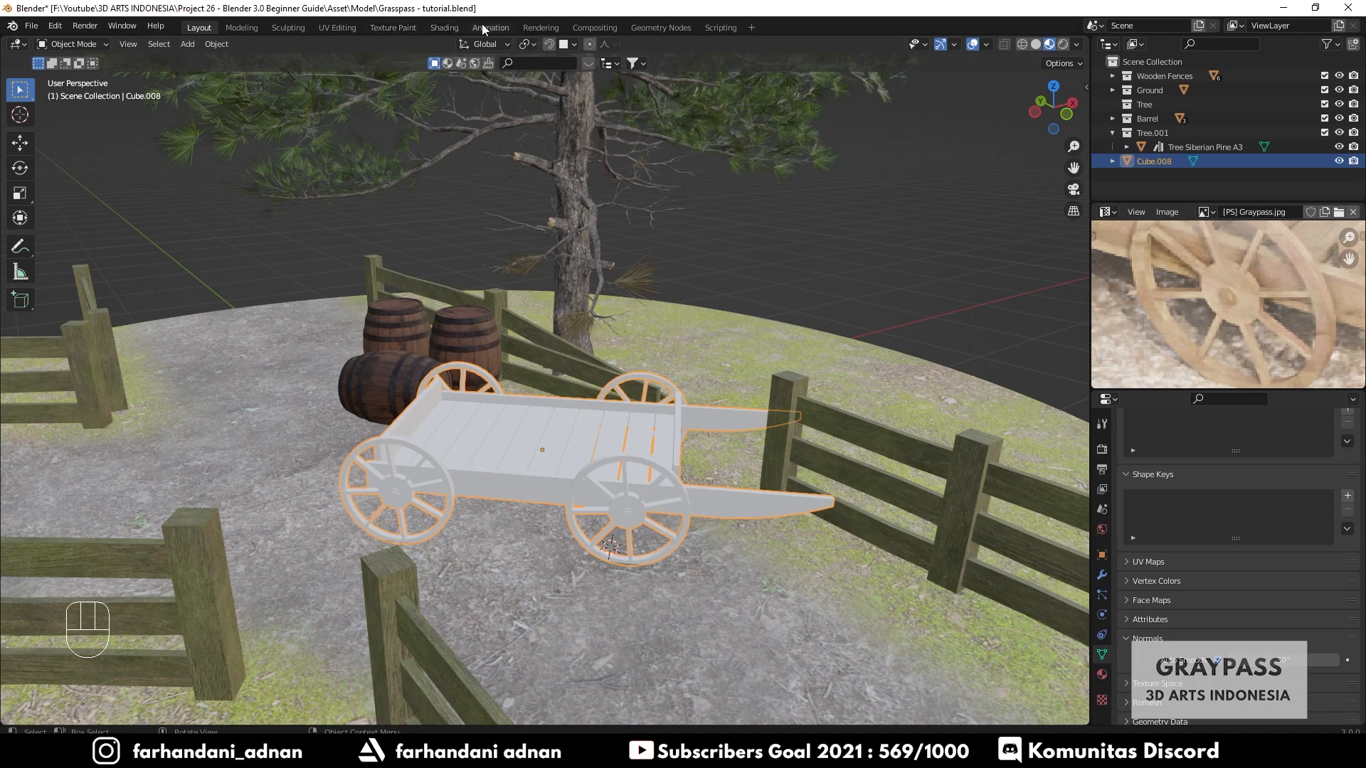
click(445, 27)
middle_drag(732, 305, 678, 286)
scroll(177, 502, down, 6)
scroll(577, 248, up, 4)
middle_drag(578, 254, 666, 245)
drag(778, 360, 754, 552)
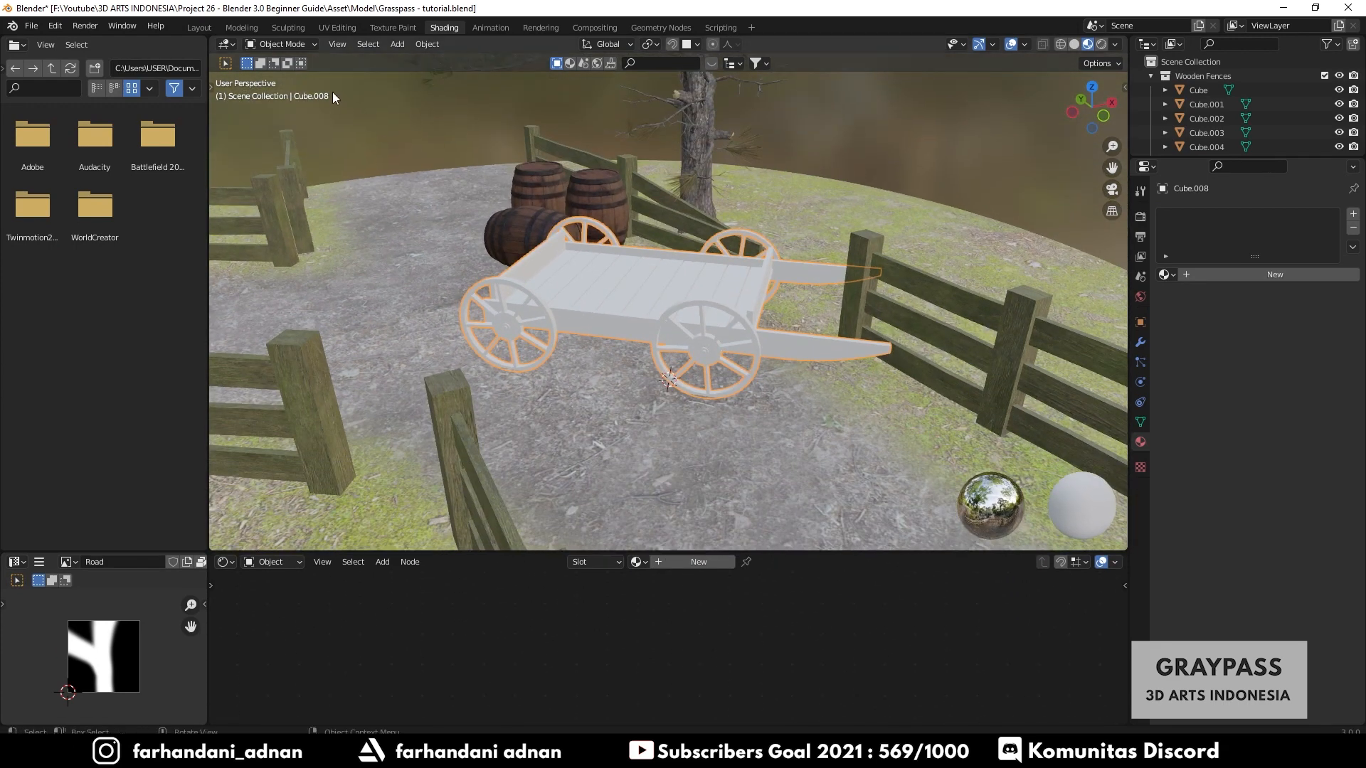
- In Edit Mode, select the whole cart mesh and unwrap it with Smart UV Project using default settings
key(Tab)
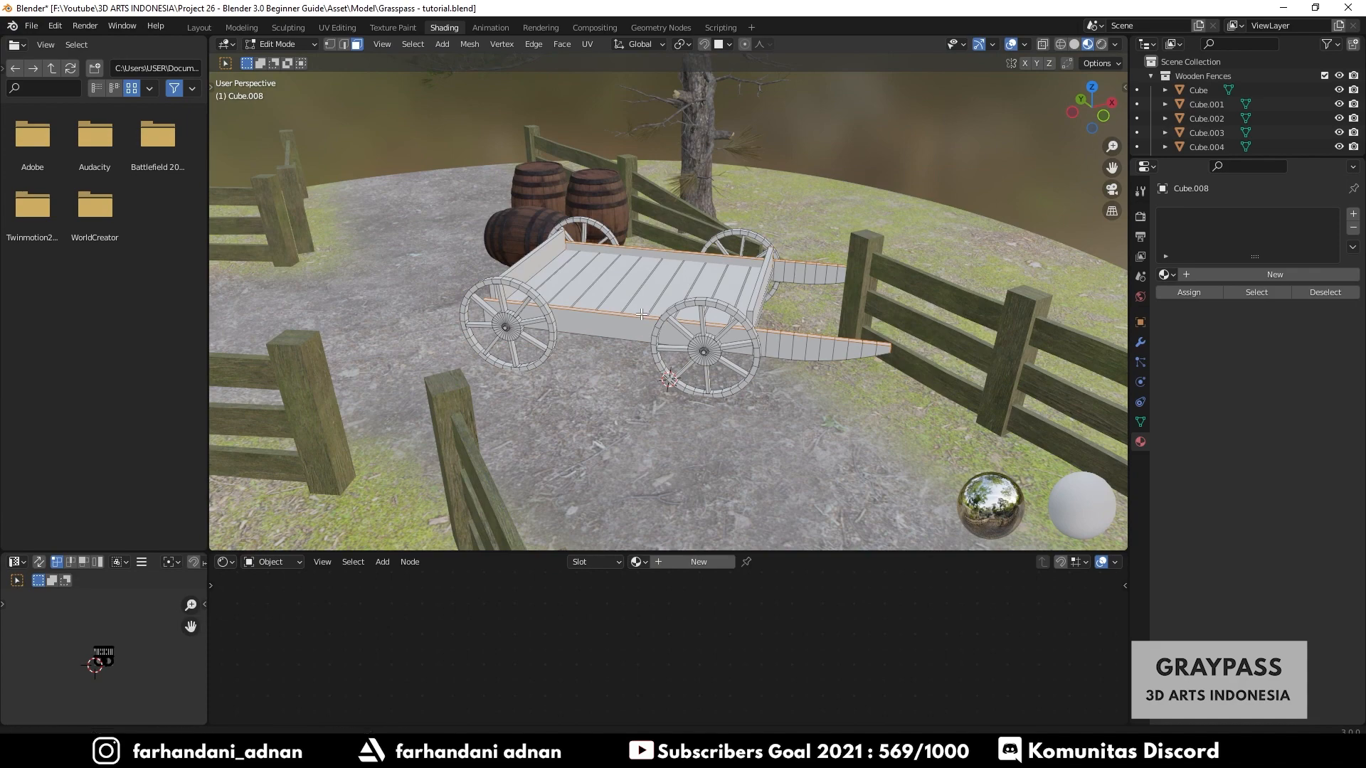
middle_drag(689, 290, 616, 314)
key(a)
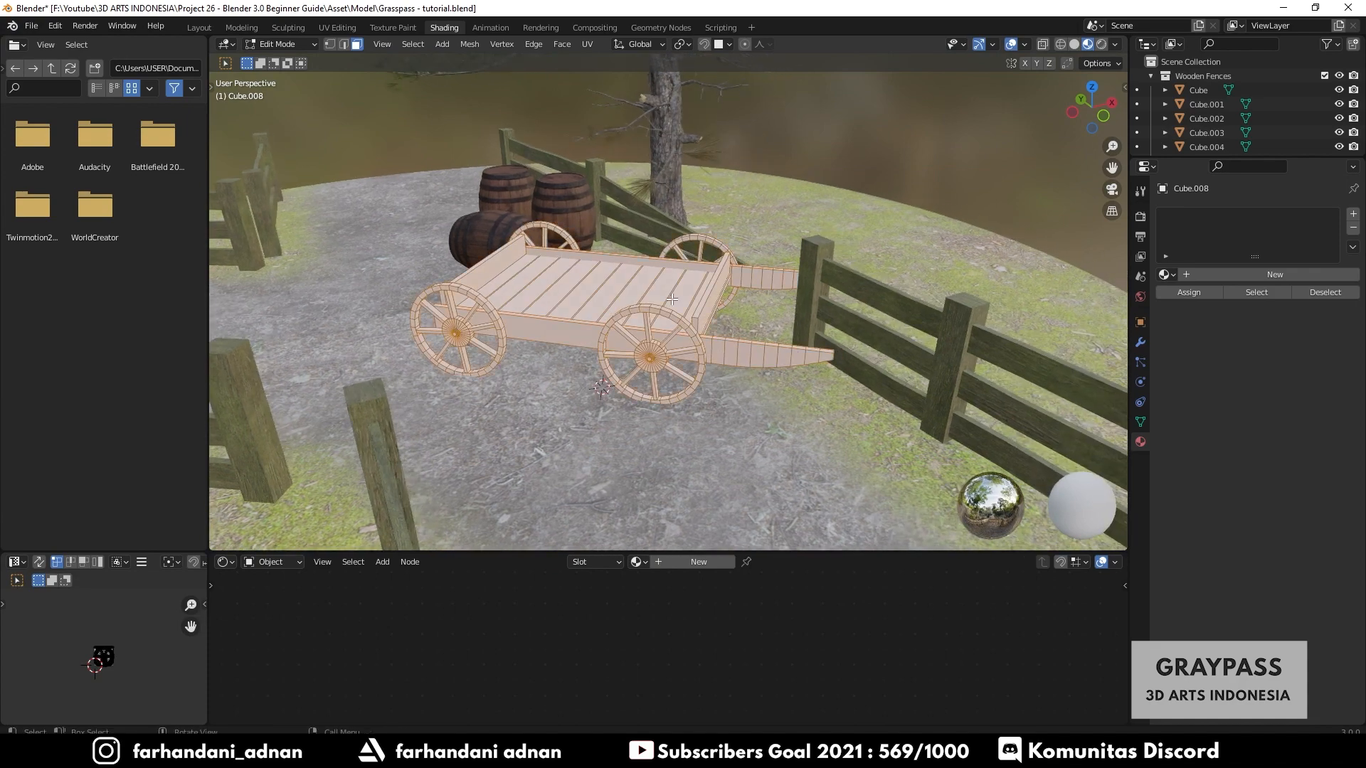
key(n)
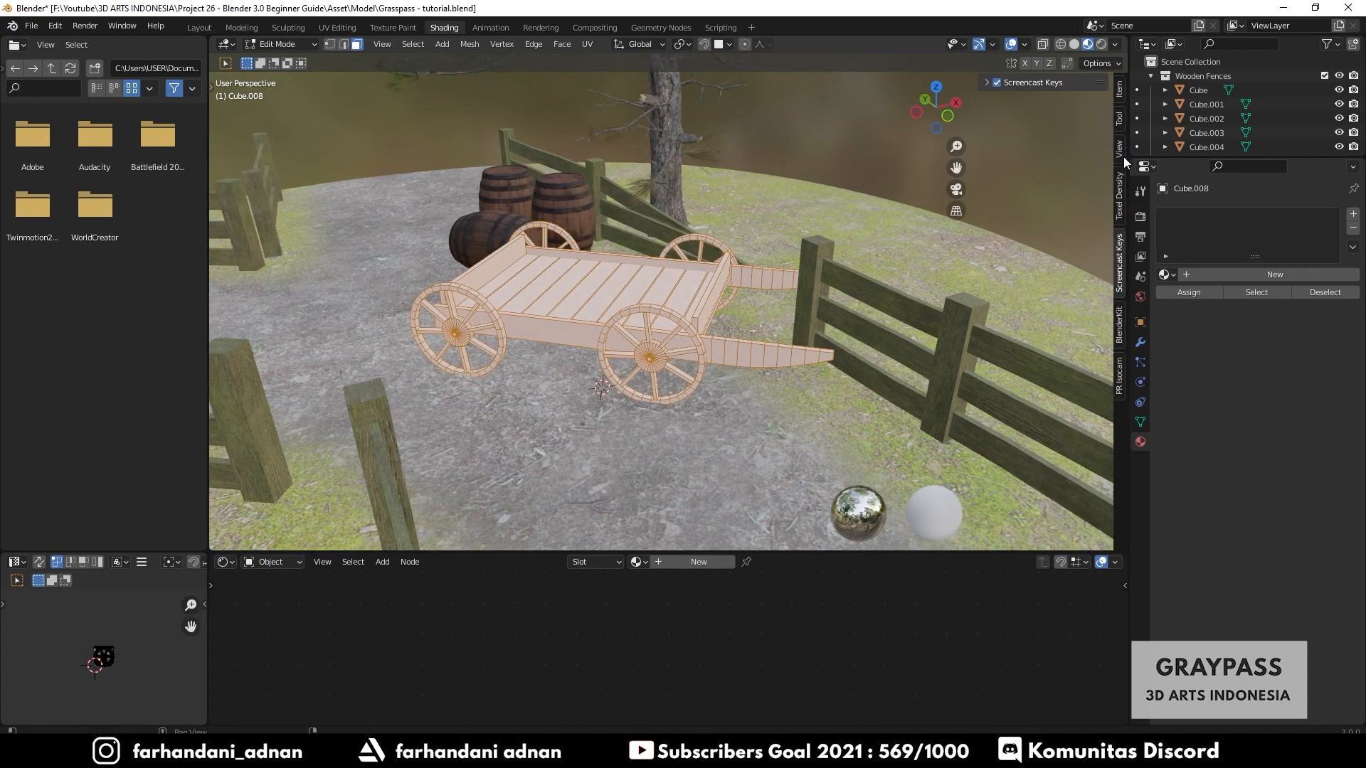
click(1116, 194)
click(1118, 255)
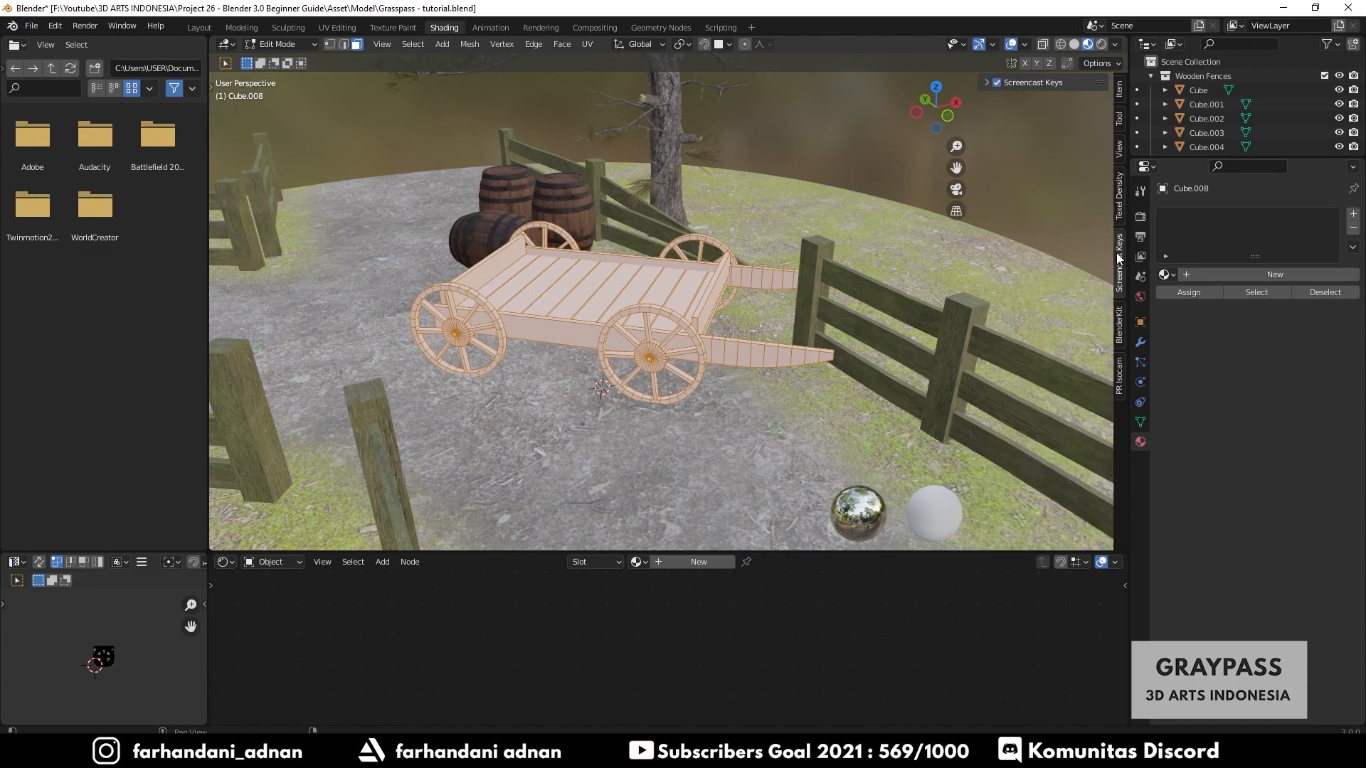
click(998, 83)
key(n)
middle_drag(576, 324, 667, 225)
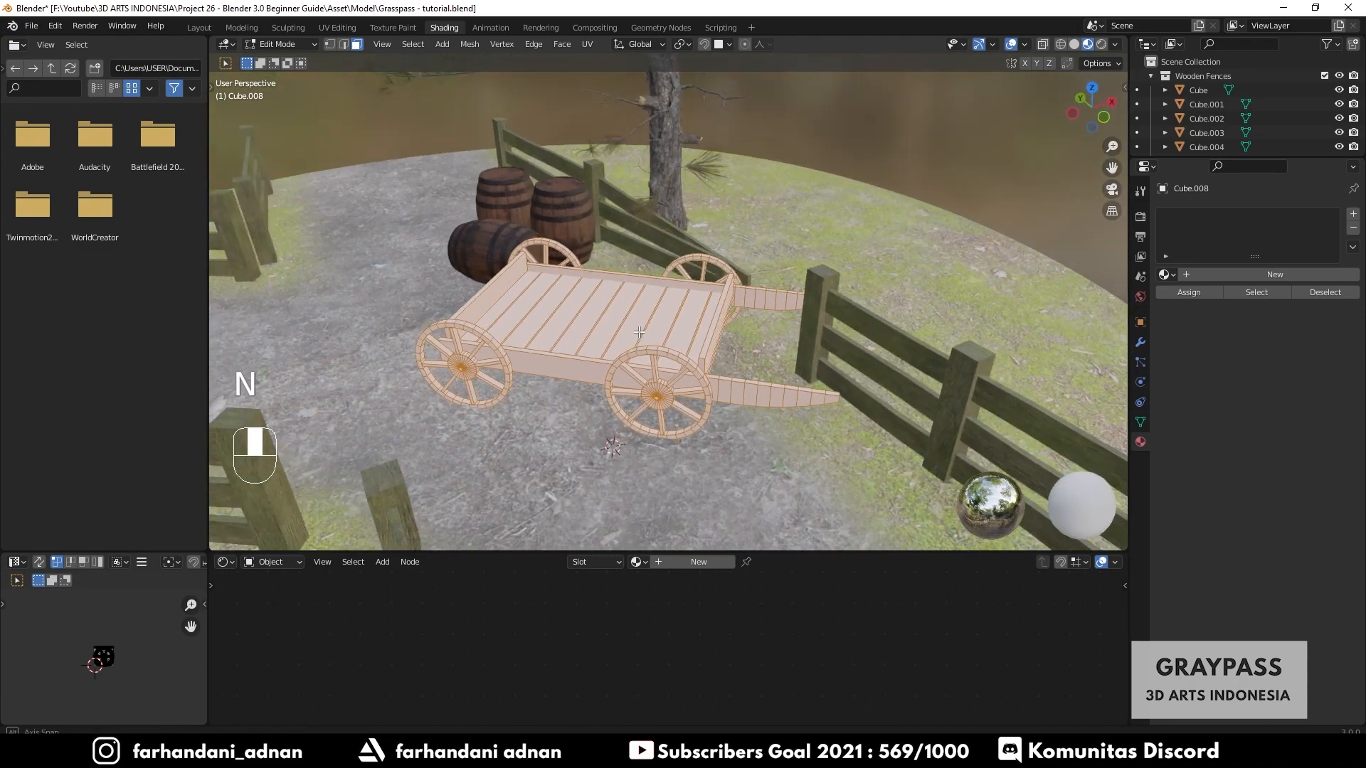
click(586, 45)
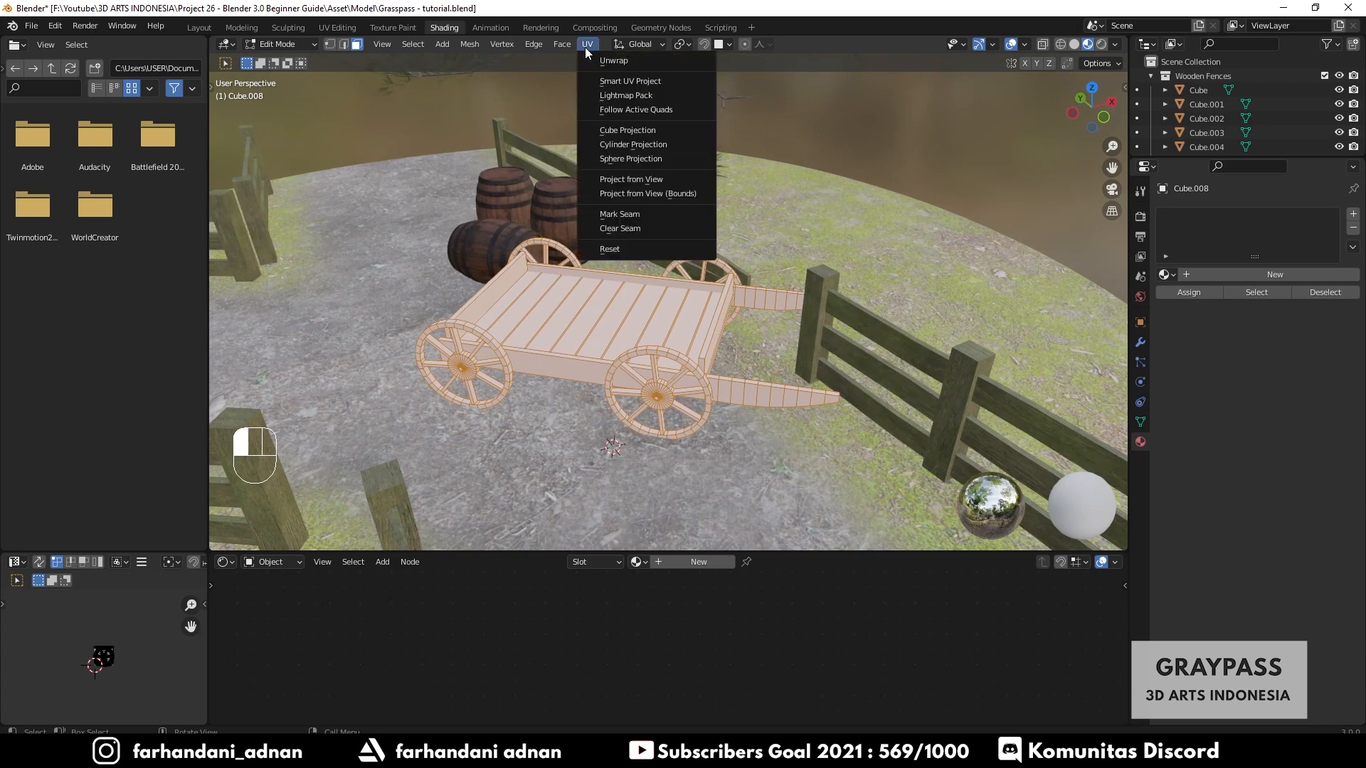
click(619, 82)
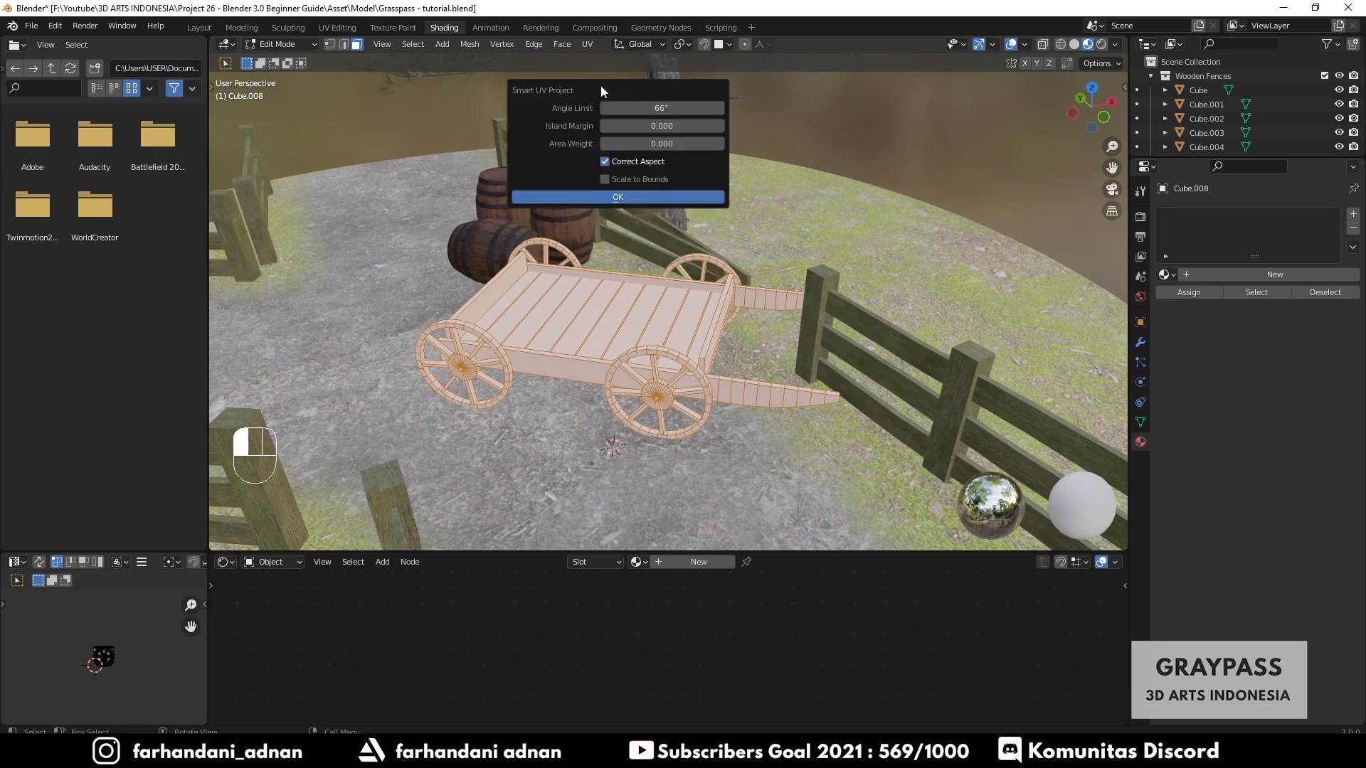
click(569, 197)
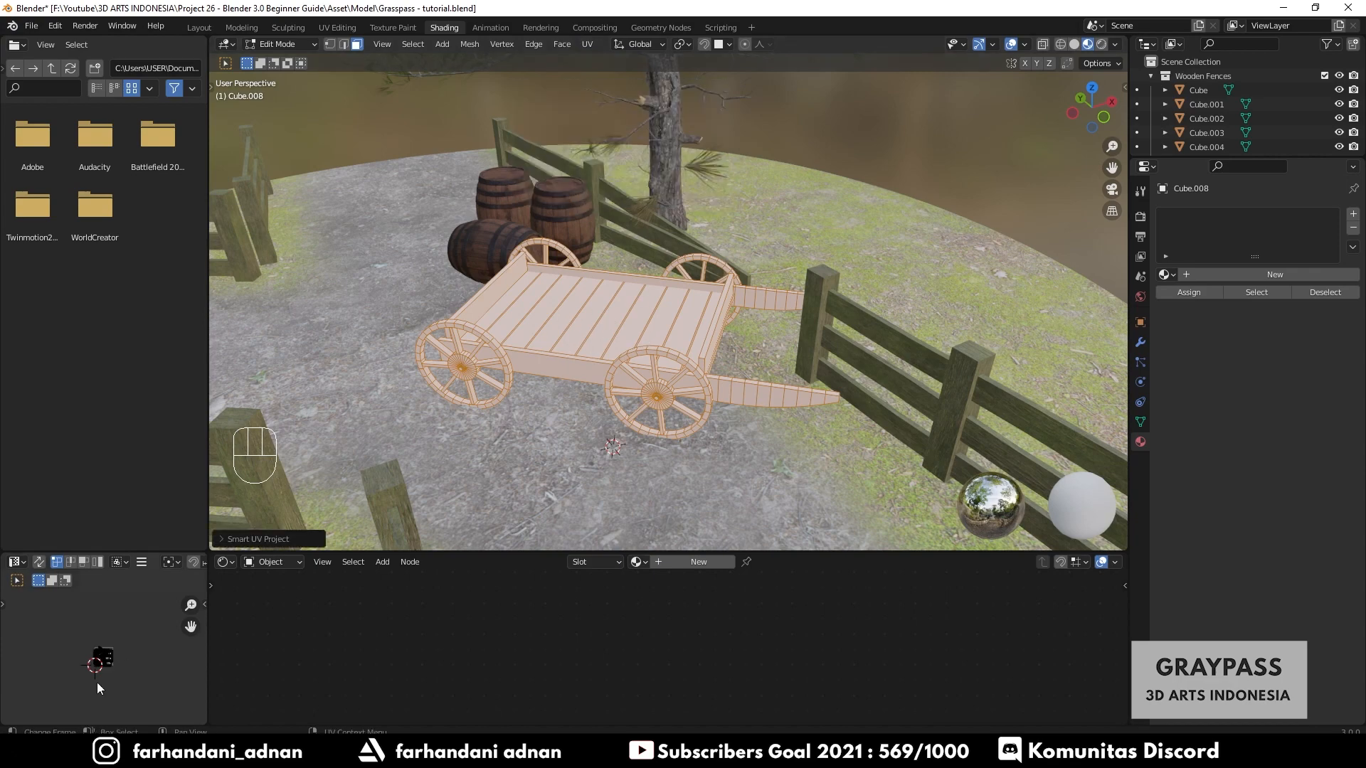
- Examine the cart's UV layout in the UV editor
scroll(93, 669, up, 8)
scroll(117, 684, up, 2)
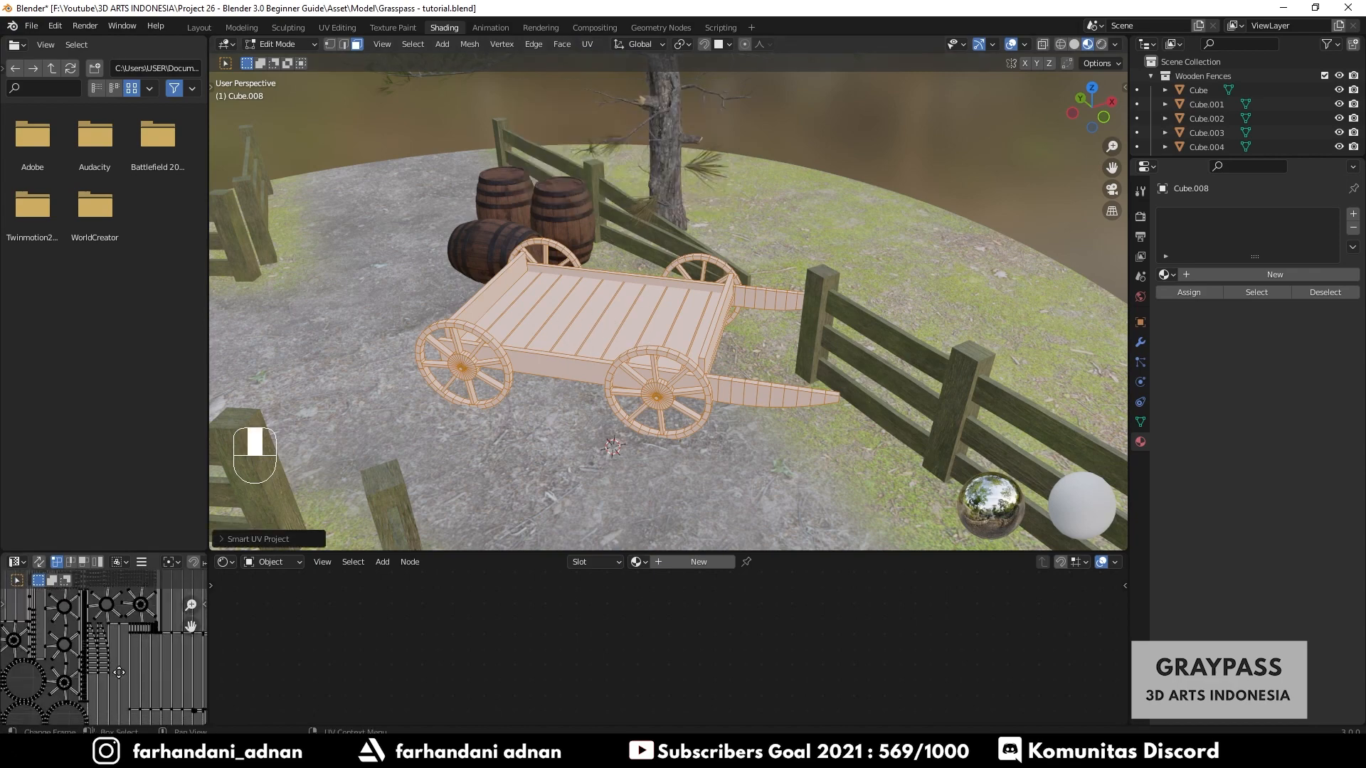
drag(402, 550, 402, 411)
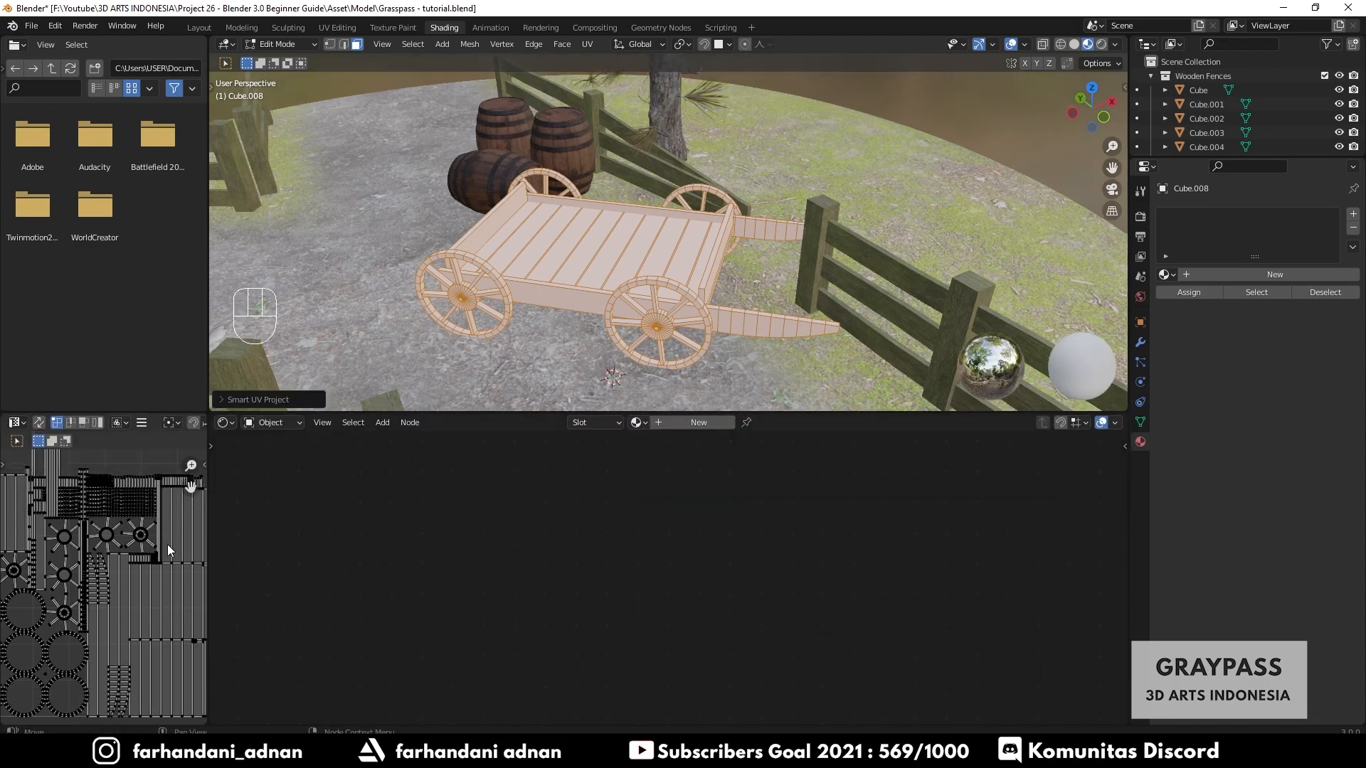
scroll(109, 575, down, 3)
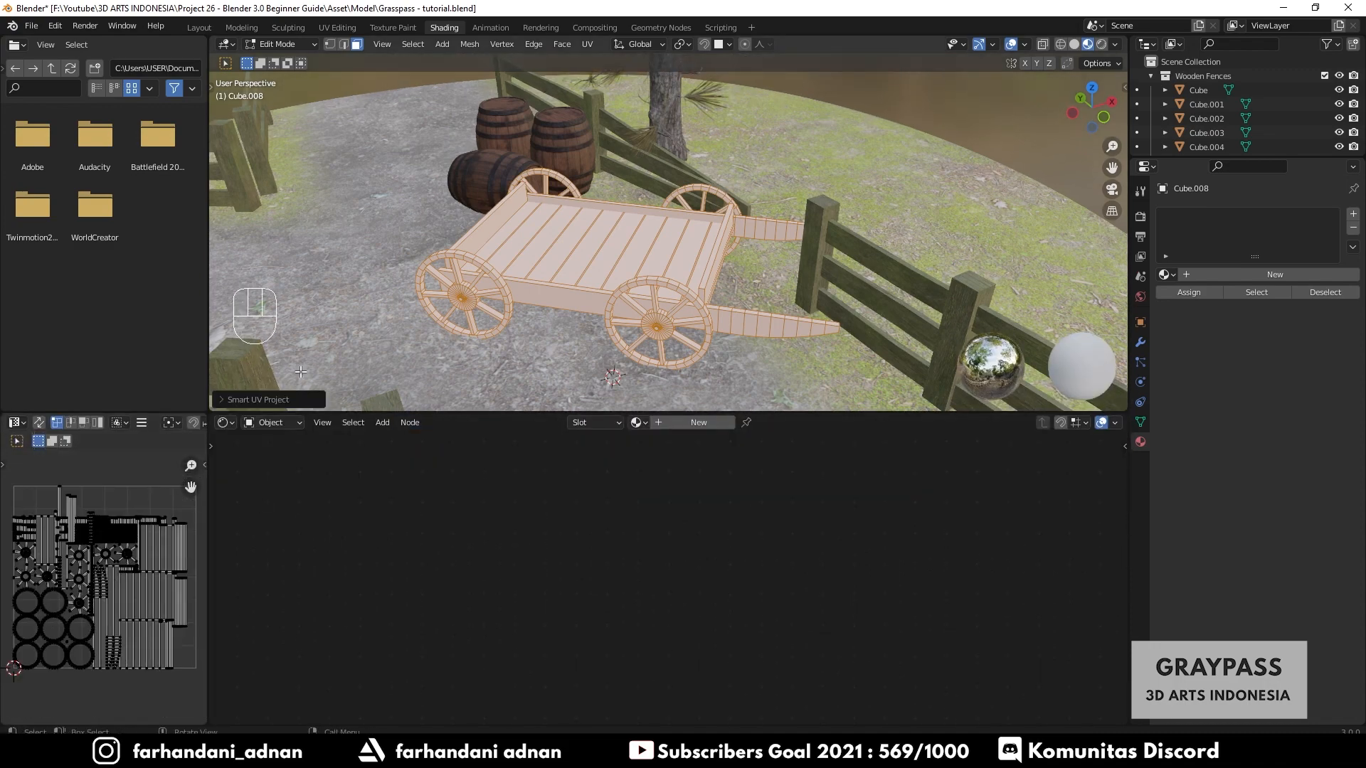
drag(769, 412, 770, 466)
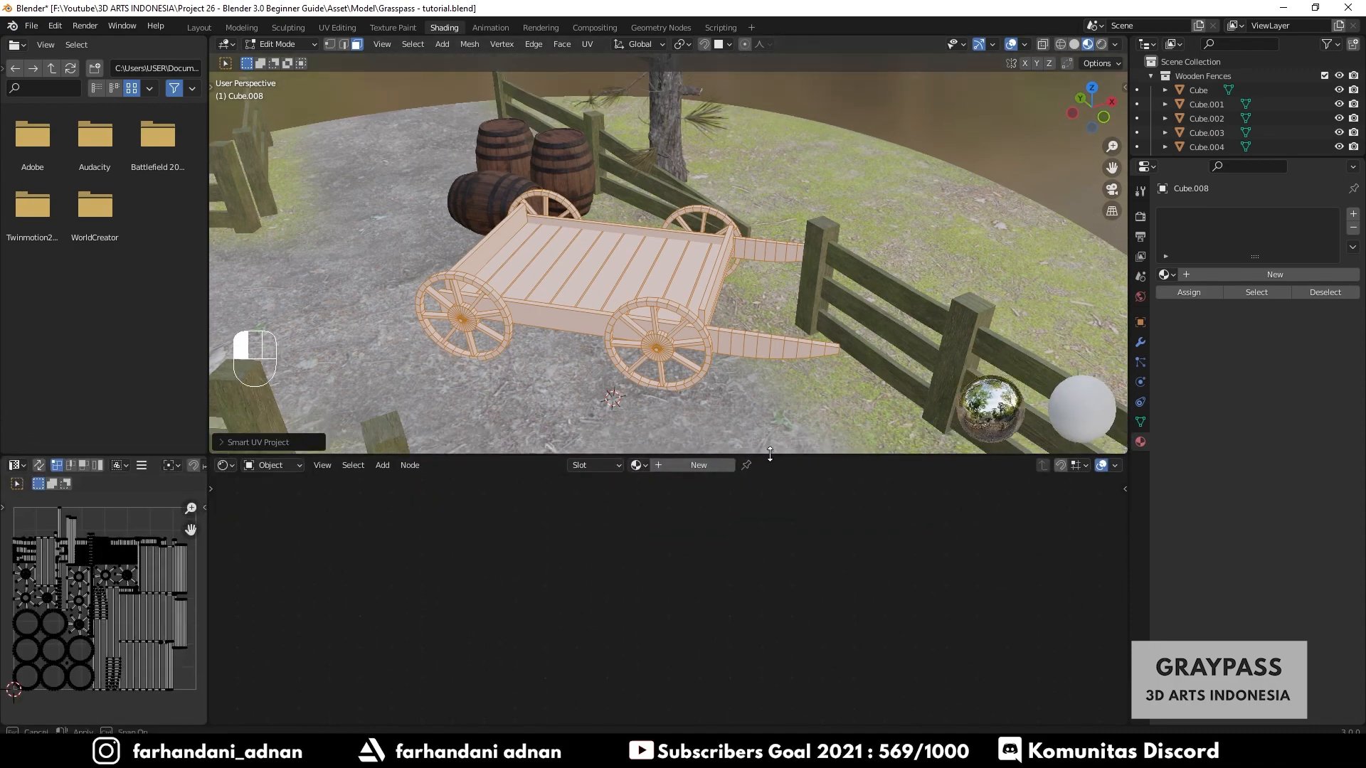
- Return to Object Mode and add a new material to the cart
key(Tab)
middle_drag(672, 326, 706, 322)
key(KP_Decimal)
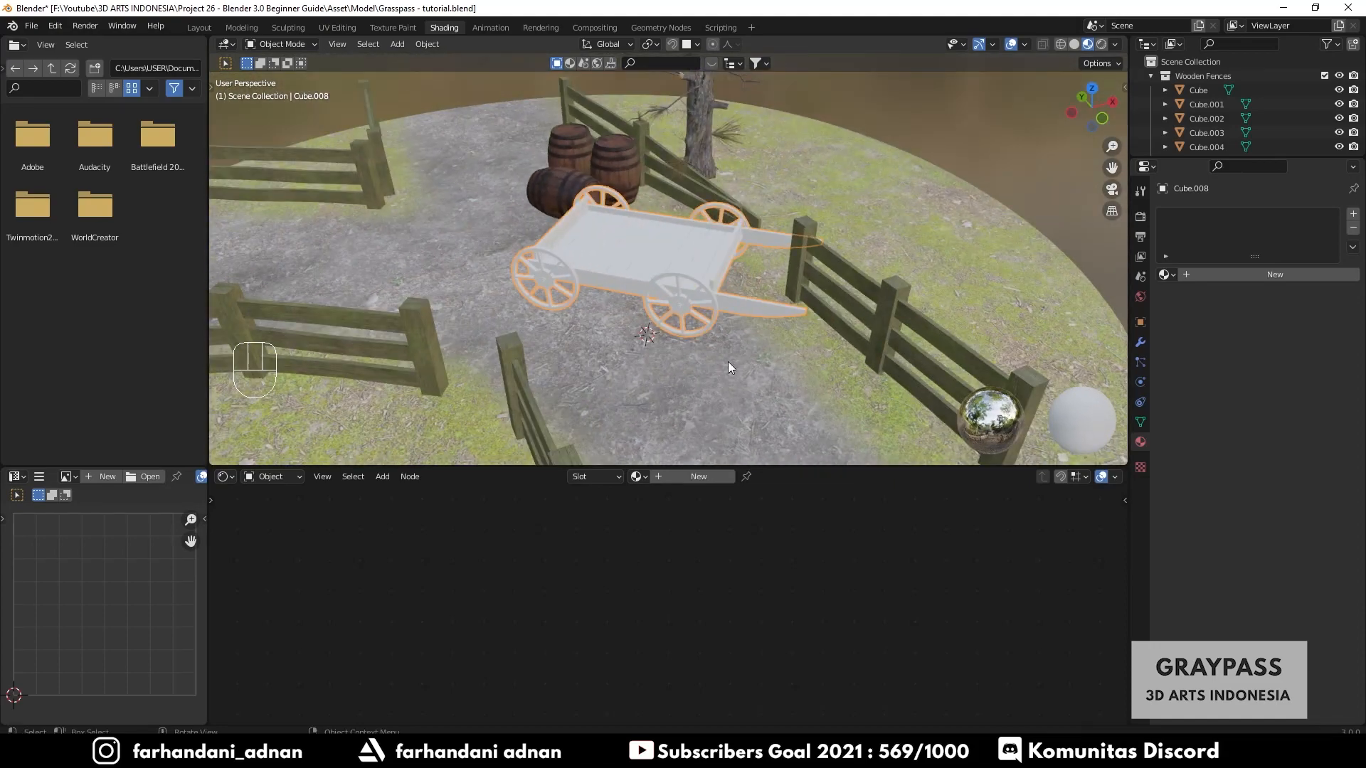
click(697, 480)
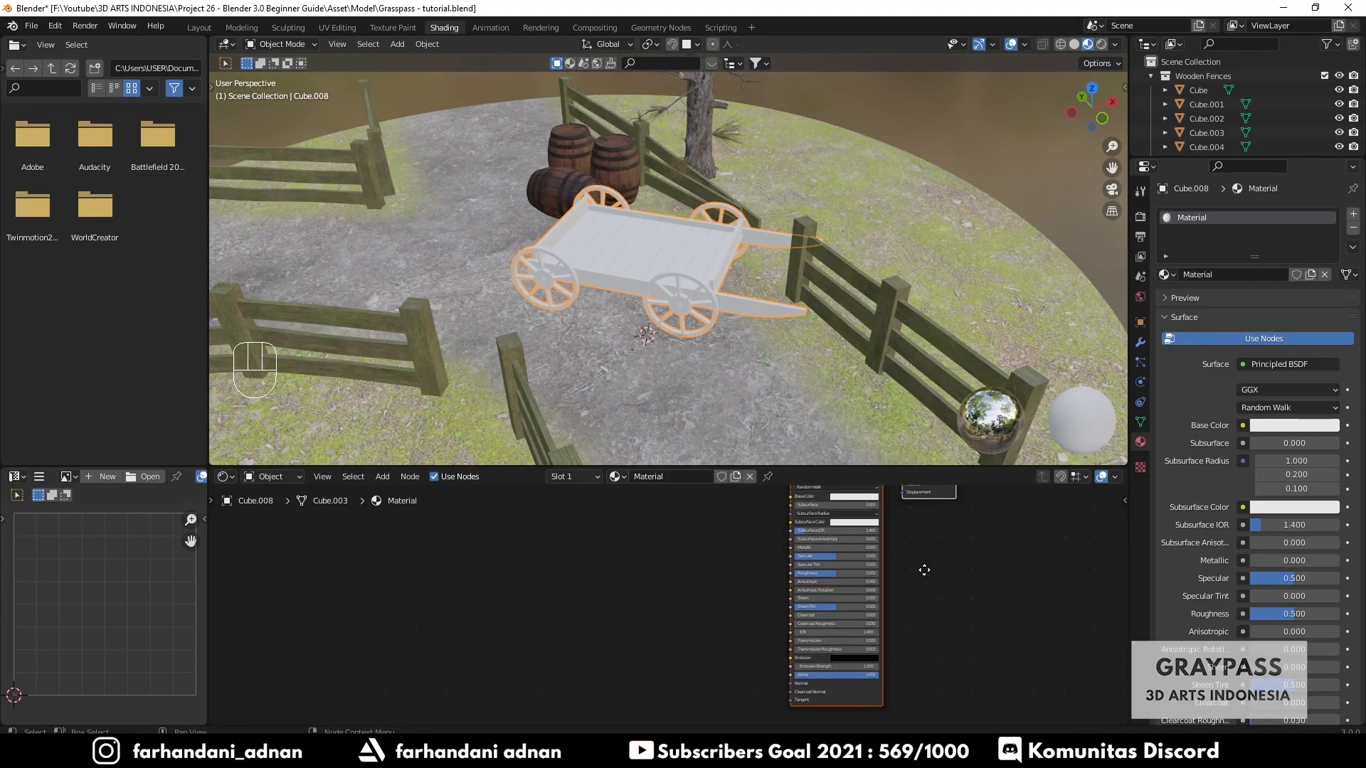
scroll(663, 588, up, 6)
middle_drag(667, 587, 625, 621)
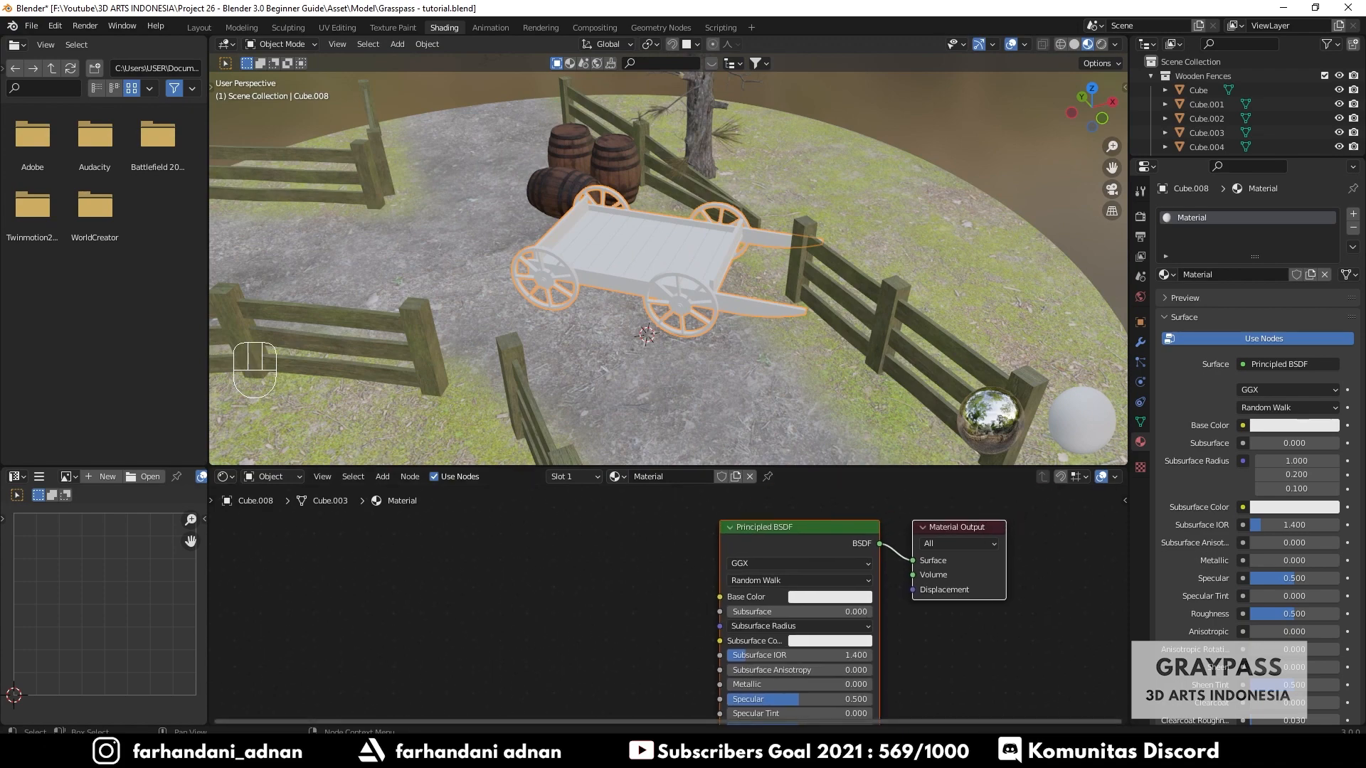
- Drag the Planks005_1K_Color texture from the Asset > Material > Wood Chart folder into the node editor
click(407, 754)
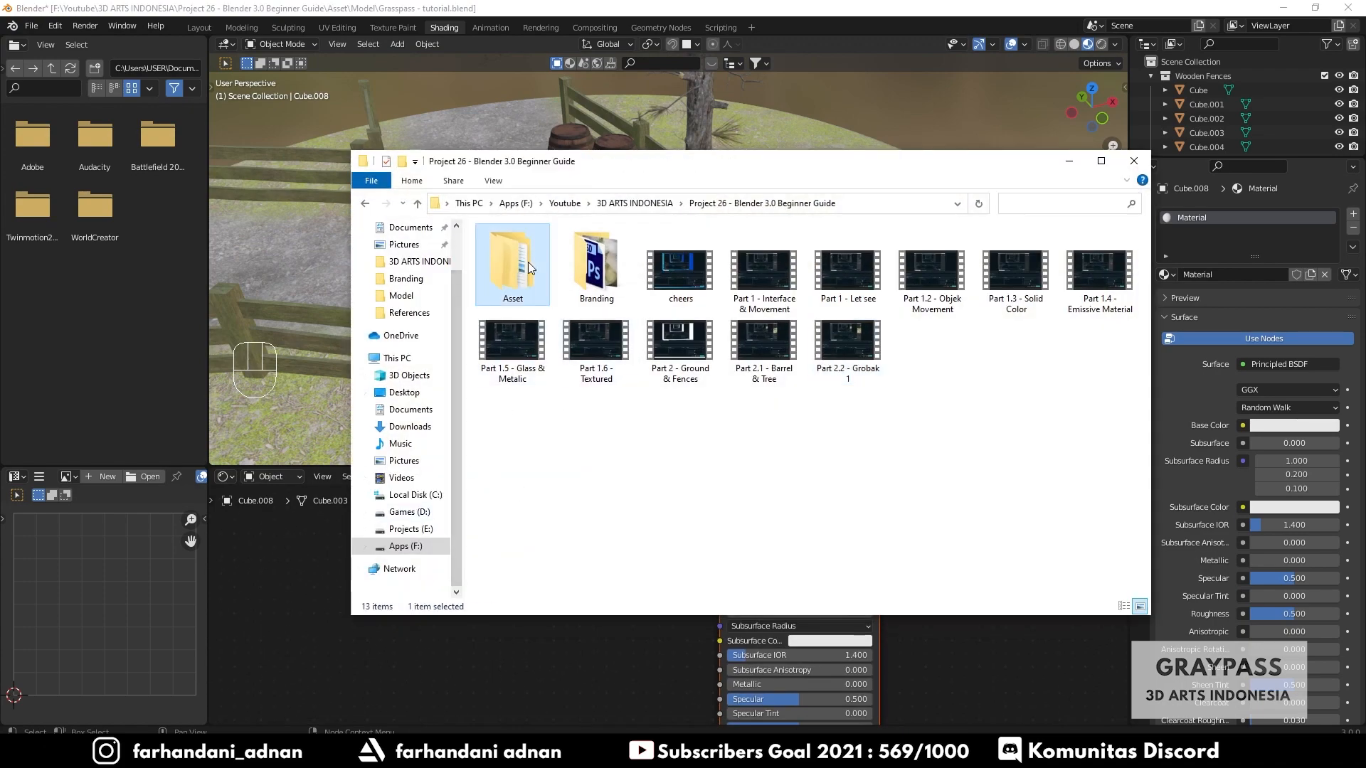
double_click(523, 273)
double_click(523, 265)
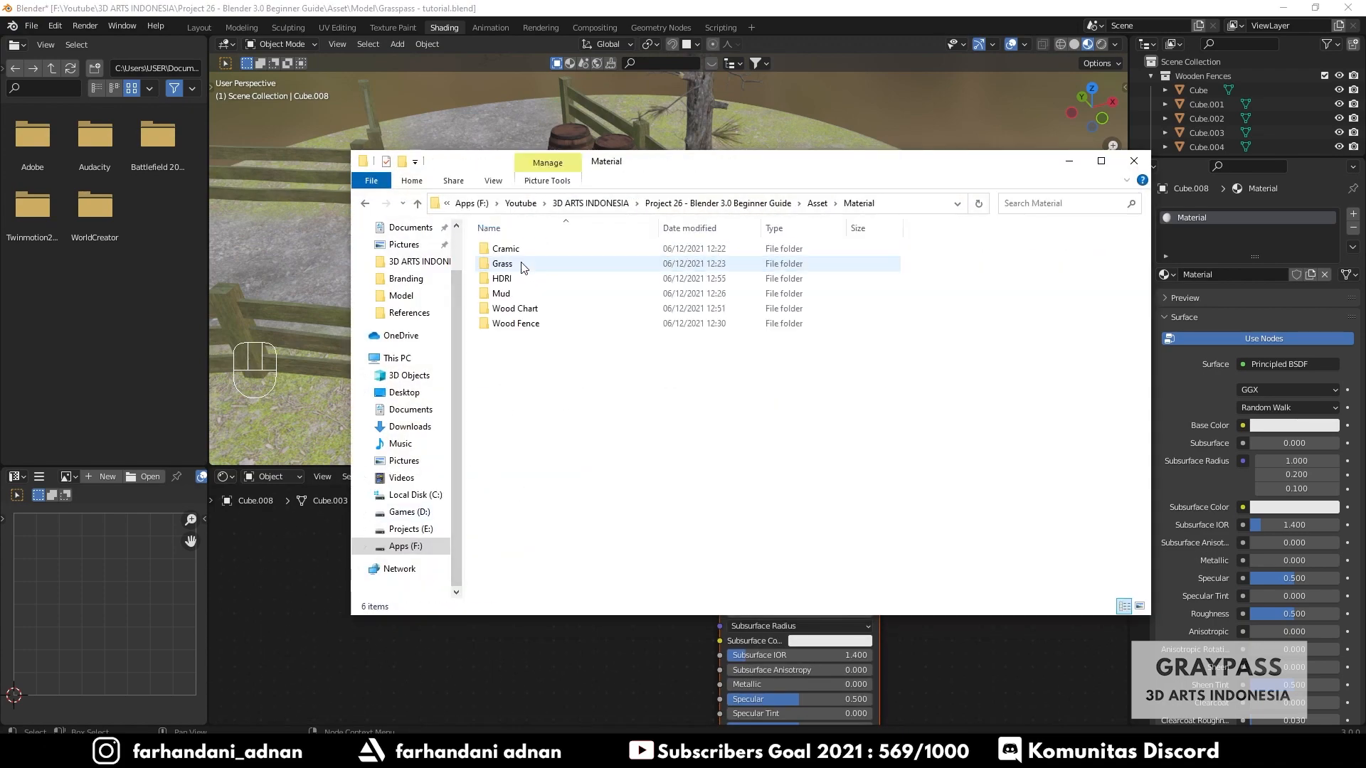
click(507, 312)
double_click(520, 315)
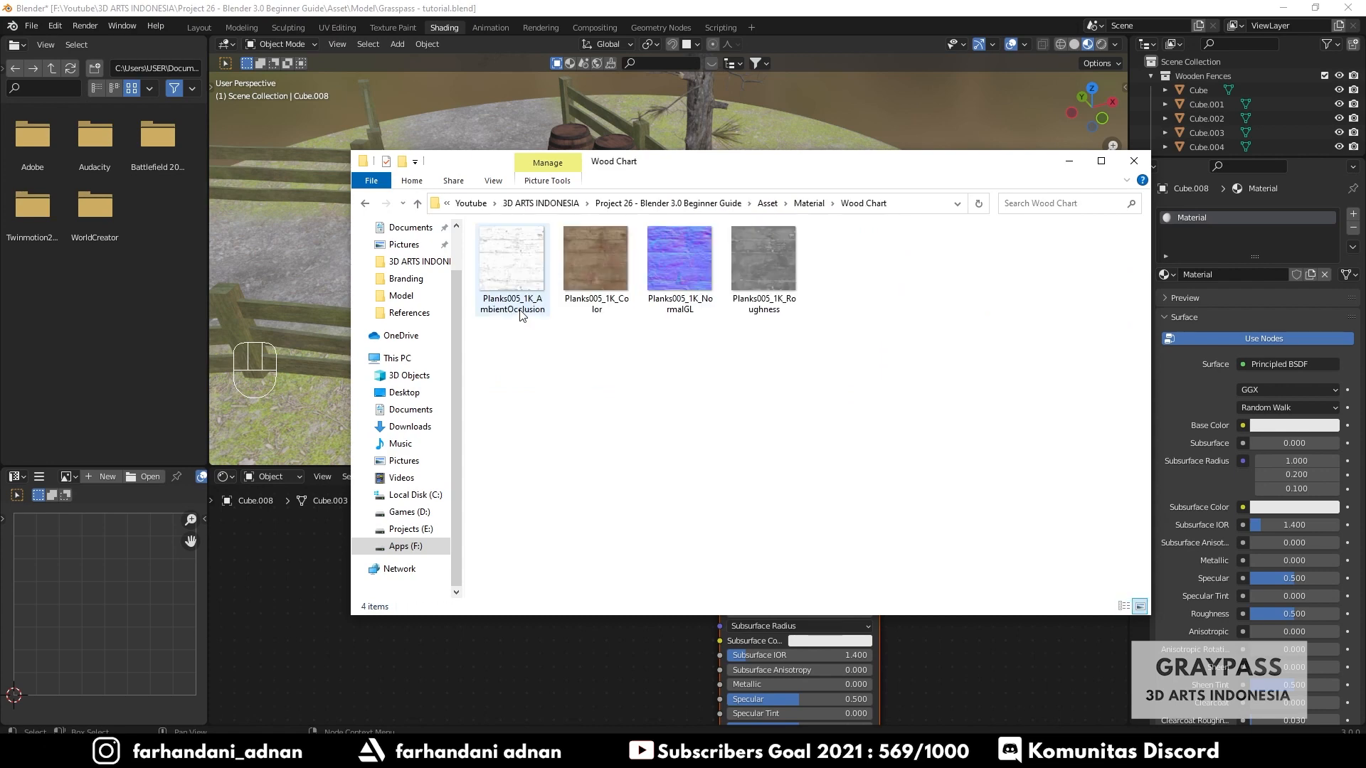
drag(620, 171, 978, 173)
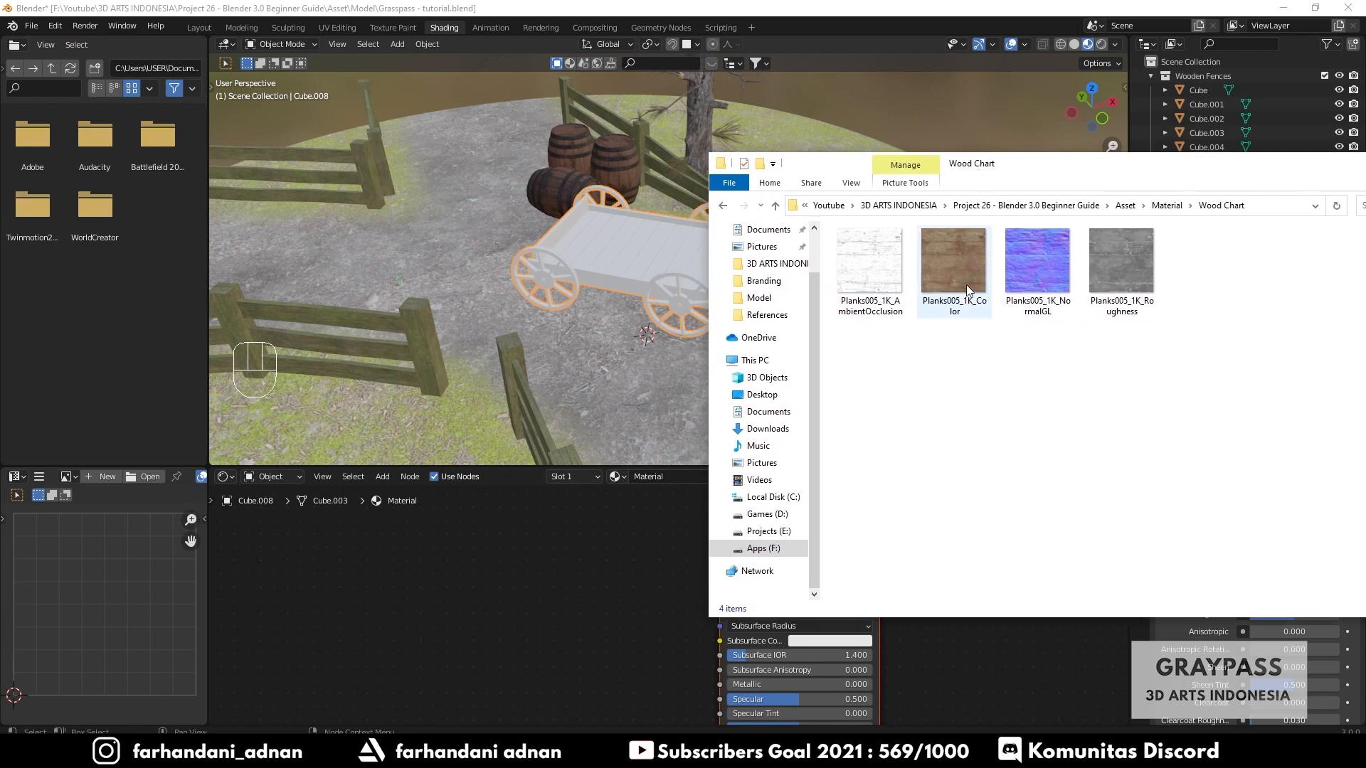
drag(966, 284, 555, 569)
- Connect the Planks005_1K_Color texture's Color output to the Principled BSDF Base Color
drag(1086, 169, 797, 219)
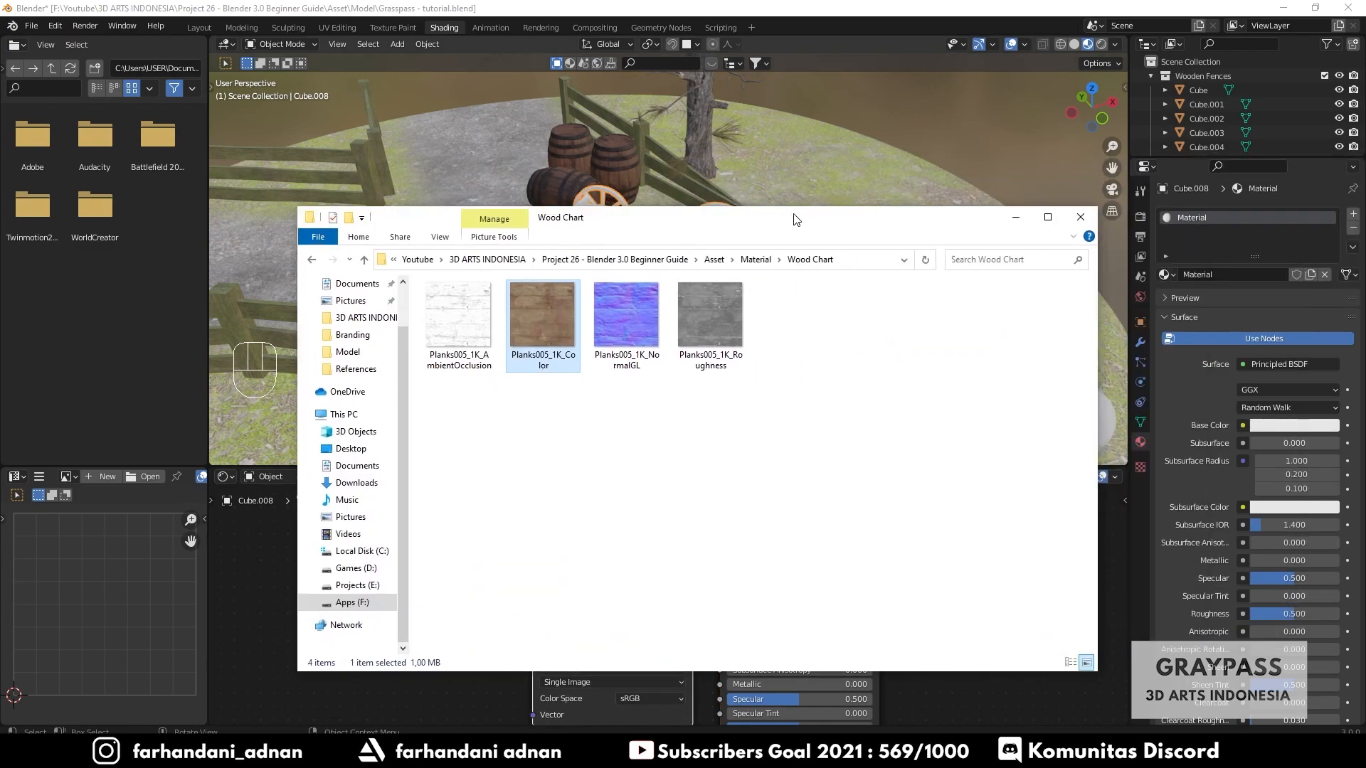
click(1017, 219)
shift+middle_drag(938, 611, 876, 617)
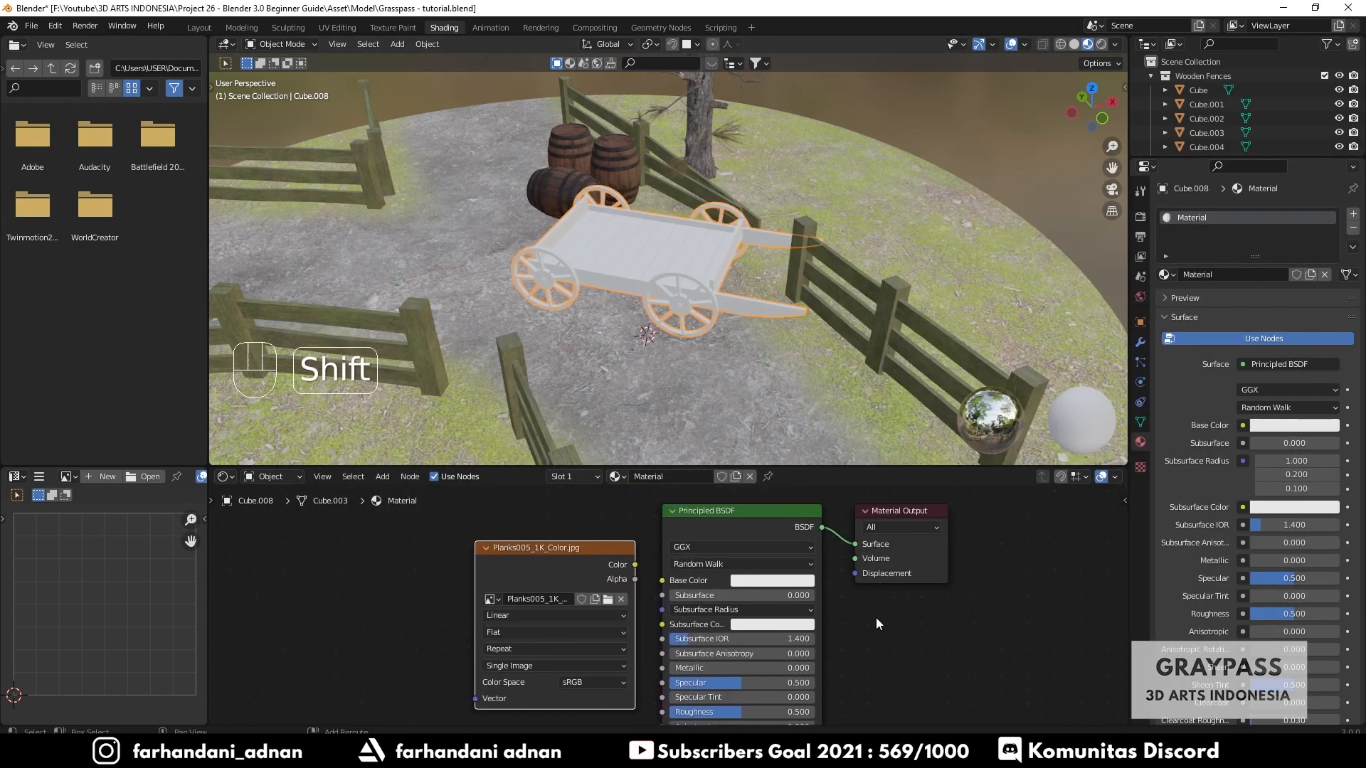
drag(562, 548, 661, 581)
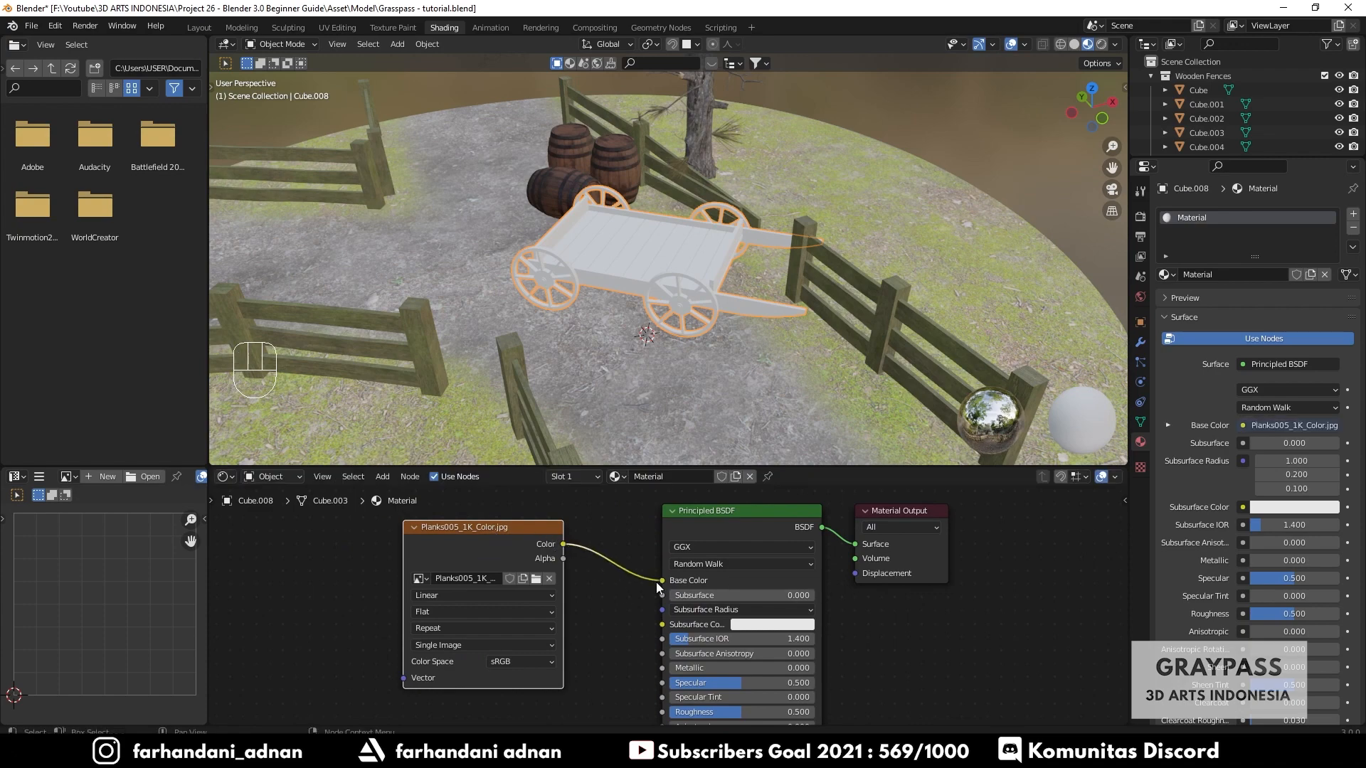
- Drag the Planks005_1K_Roughness texture from the Wood Chart folder into the node editor
click(416, 527)
click(406, 754)
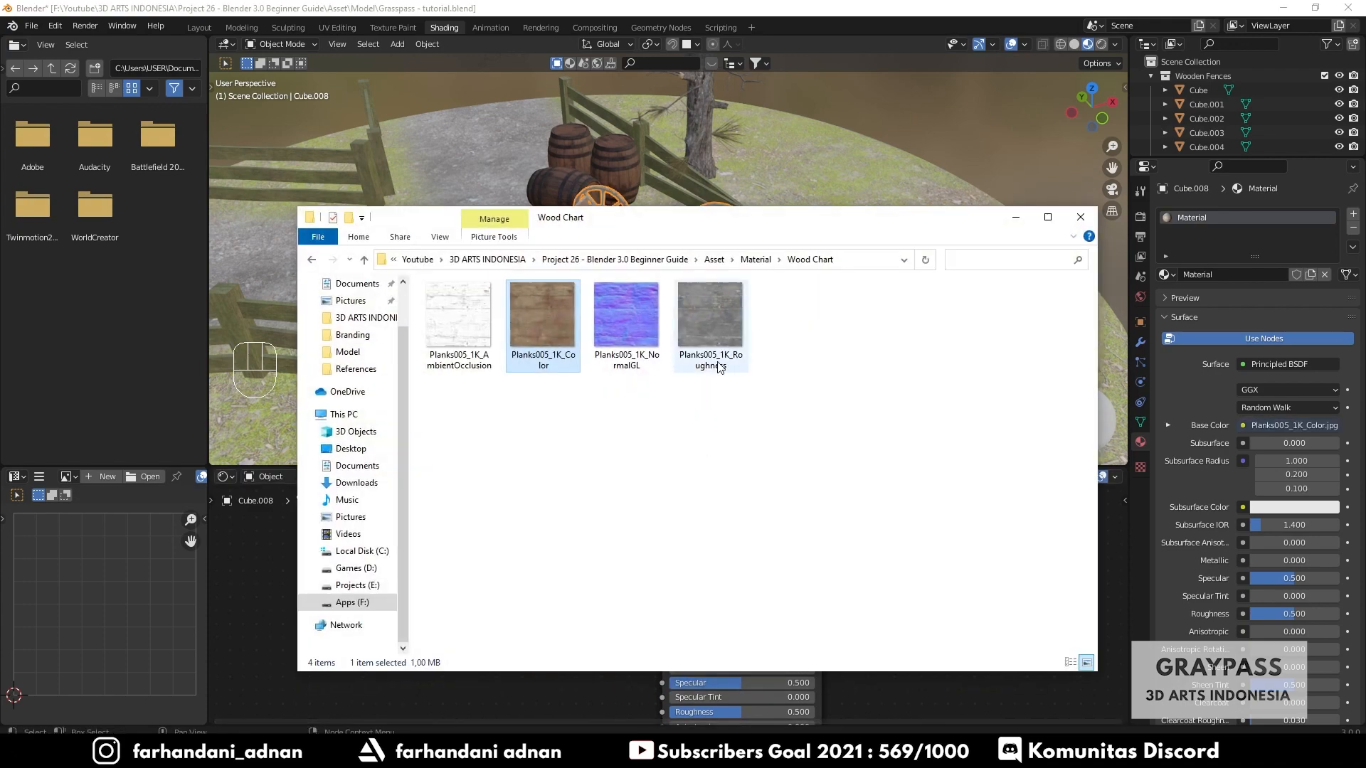
drag(717, 368, 285, 587)
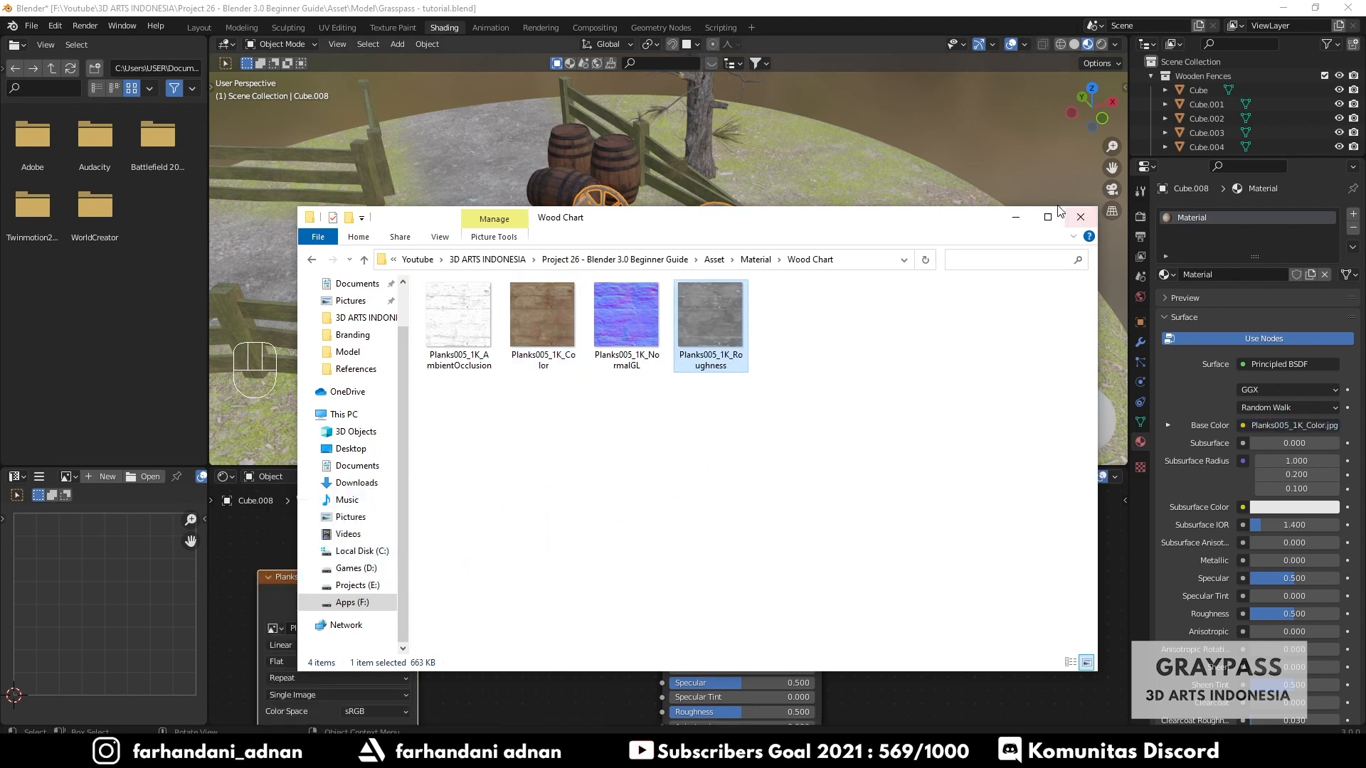
- Set the Planks005_1K_Roughness texture's color space to Non-Color, connect its Color output to Roughness, and collapse the node
click(1017, 217)
drag(377, 580, 469, 531)
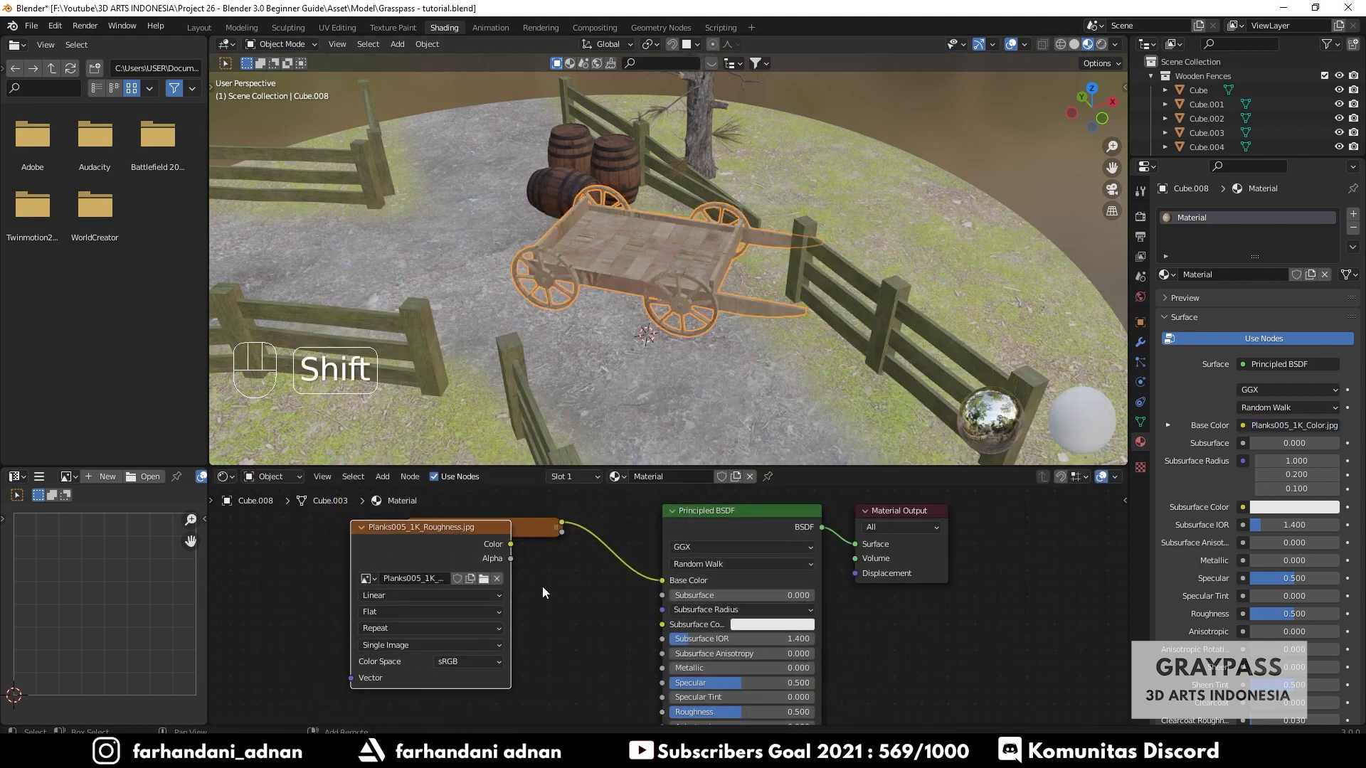
middle_drag(542, 587, 558, 538)
click(478, 610)
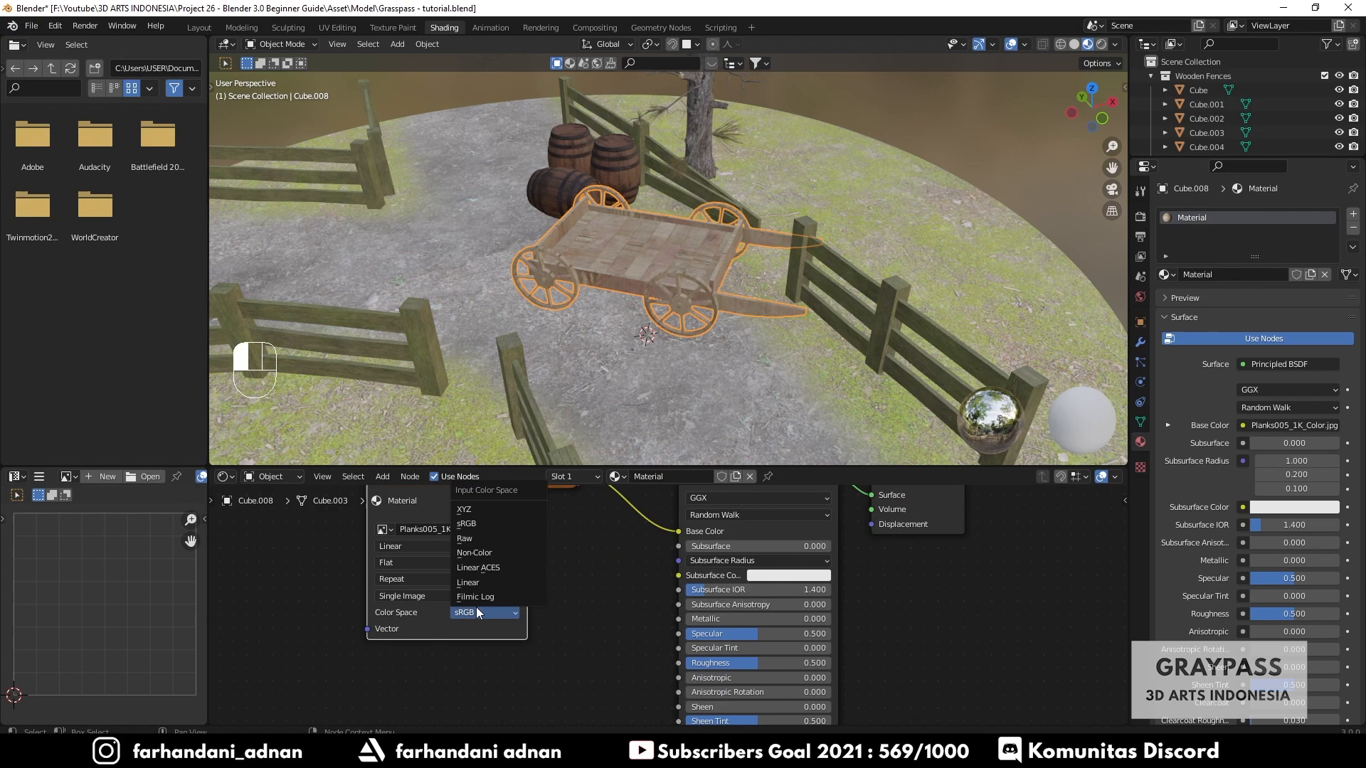
click(490, 553)
drag(475, 601, 678, 663)
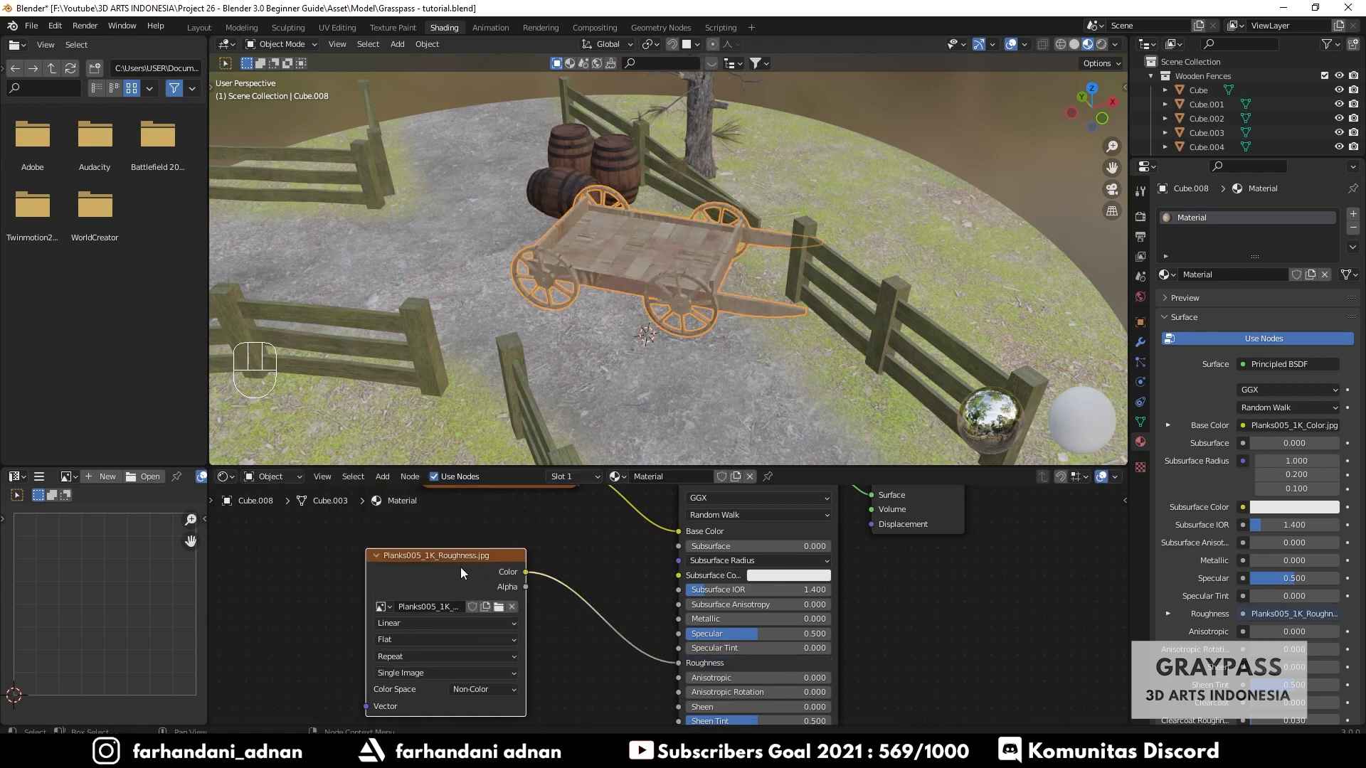
click(377, 556)
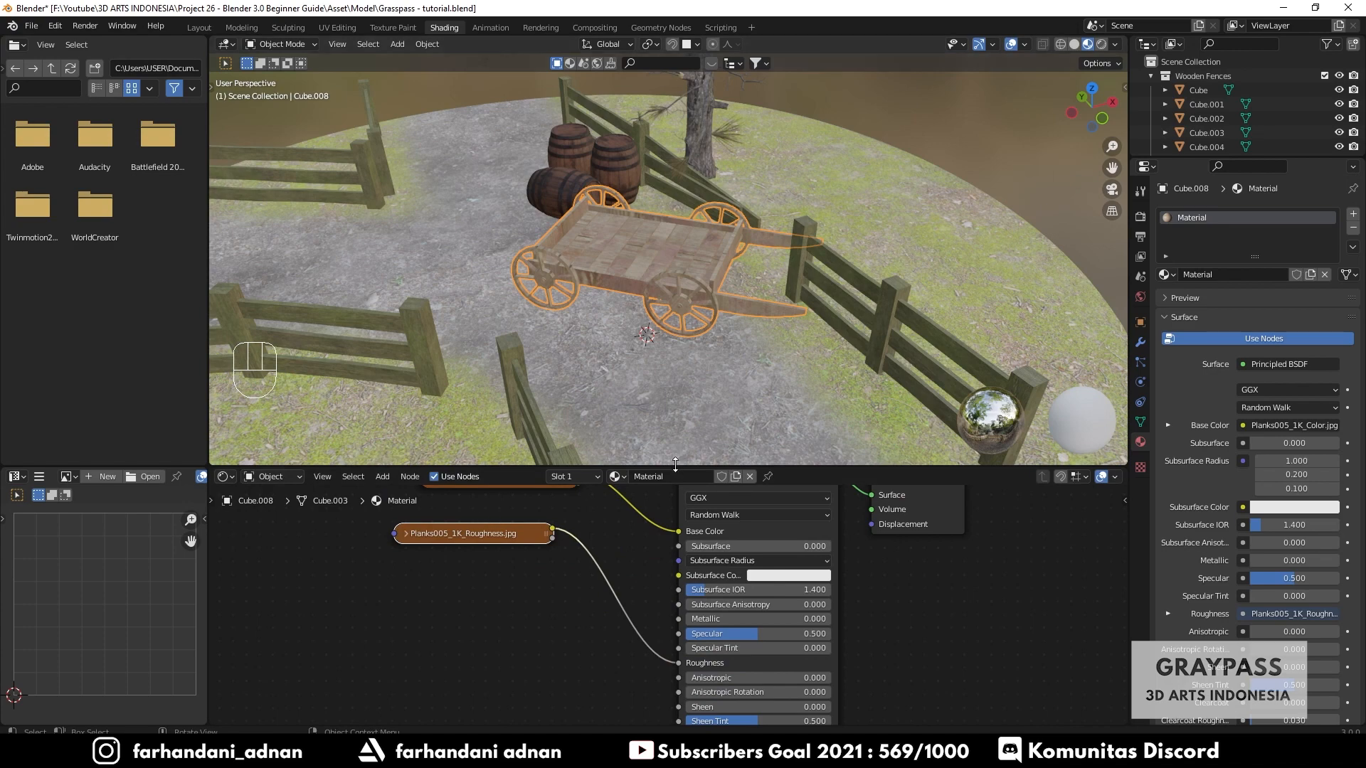
- Add the Planks005_1K_NormalGL texture from the Wood Chart folder, set its color space to Non-Color, and collapse it
drag(675, 464, 675, 187)
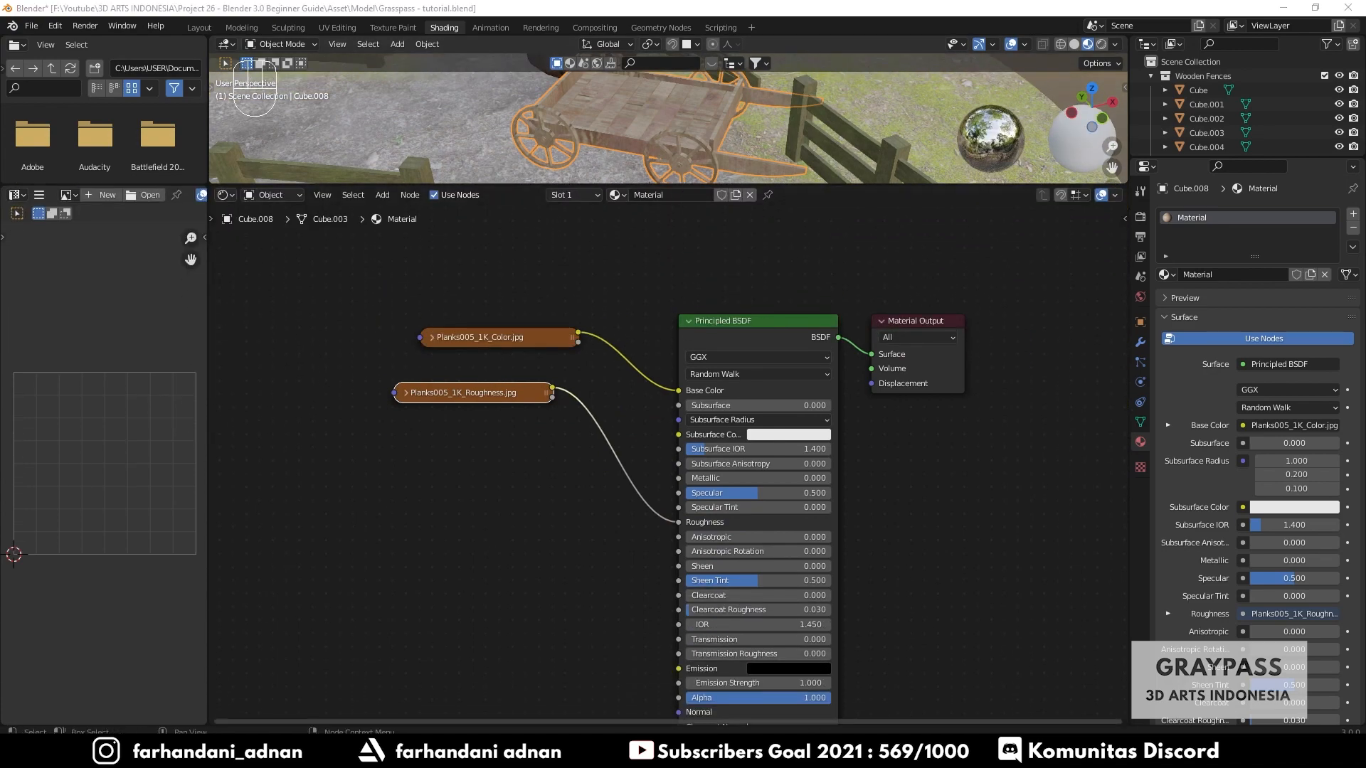
key(alt+Tab)
drag(610, 342, 274, 407)
click(1024, 216)
shift+middle_drag(520, 510, 565, 446)
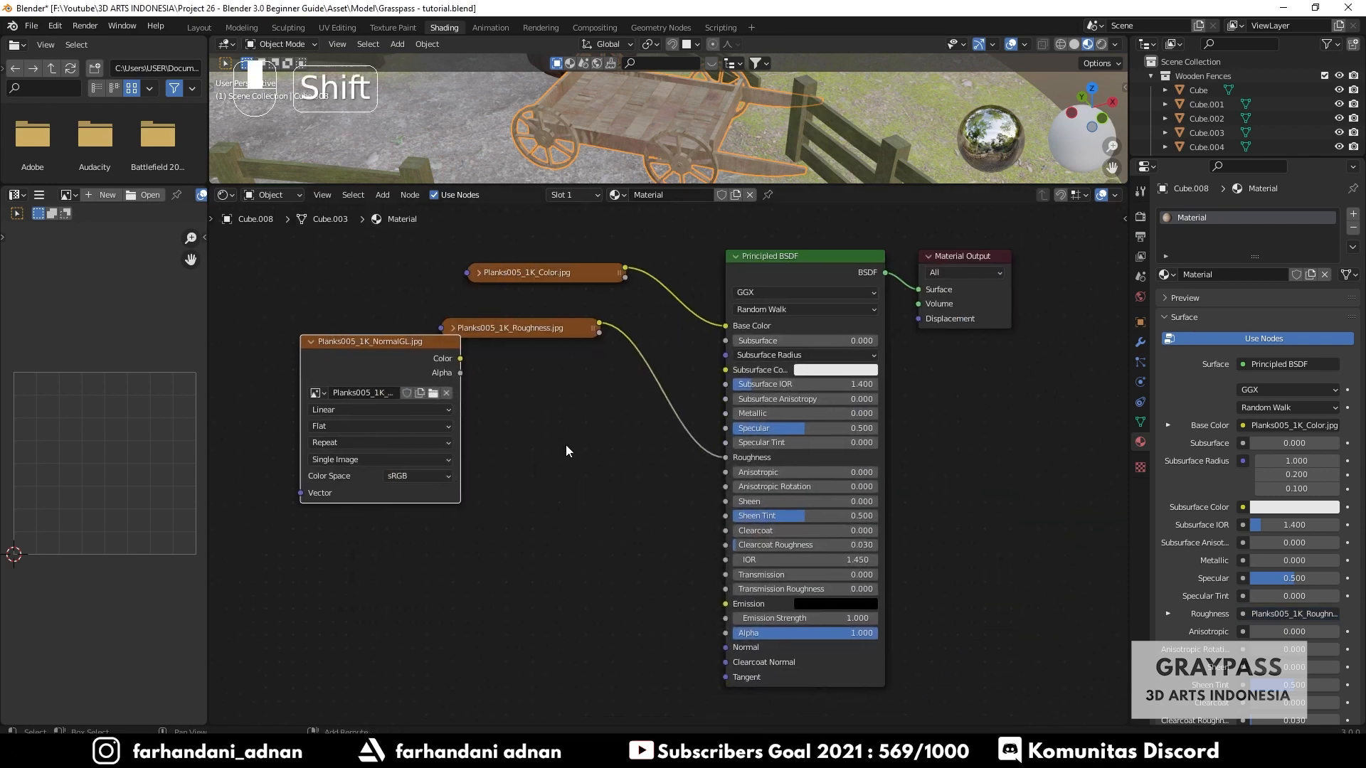
click(425, 476)
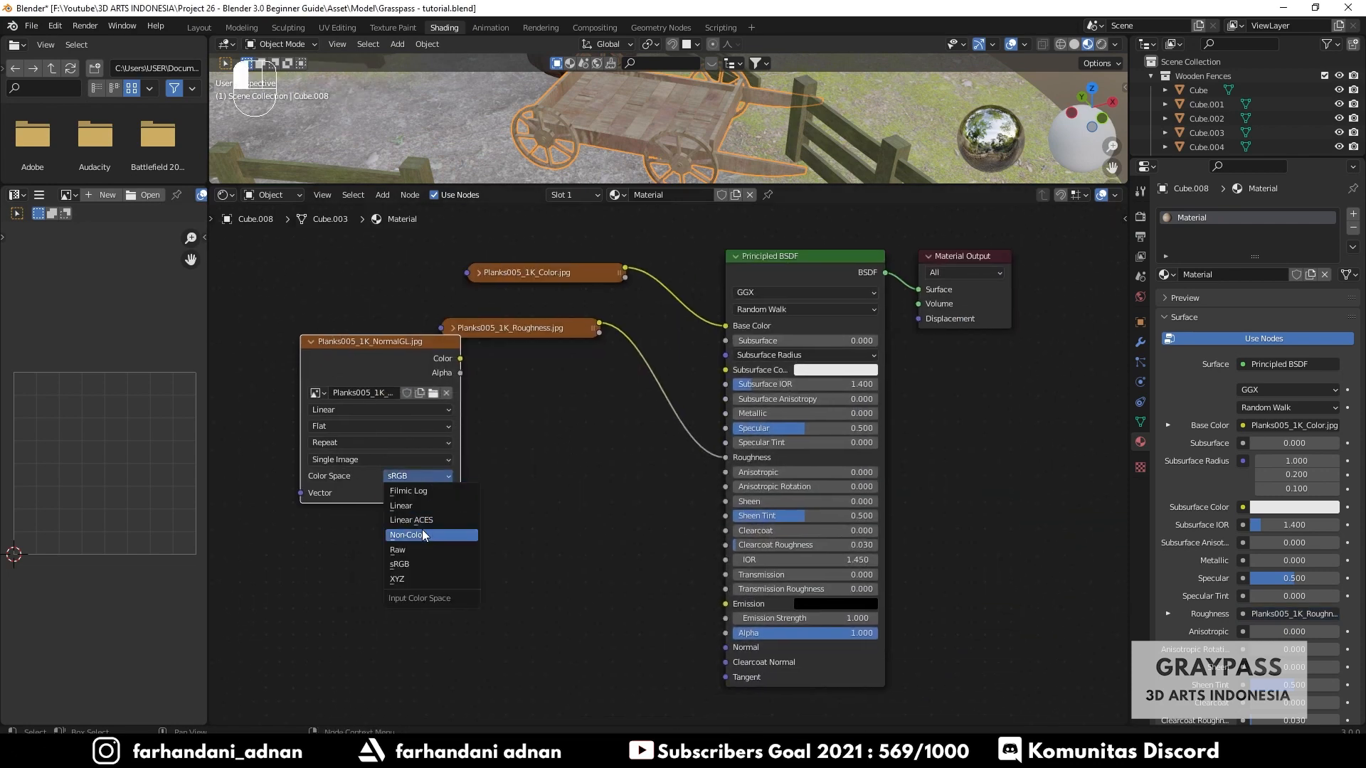
click(421, 530)
key(h)
drag(352, 346, 475, 506)
- Add a Normal Map node, feeding the NormalGL texture's Color into it and its Normal output into the Principled BSDF Normal
key(shift+a)
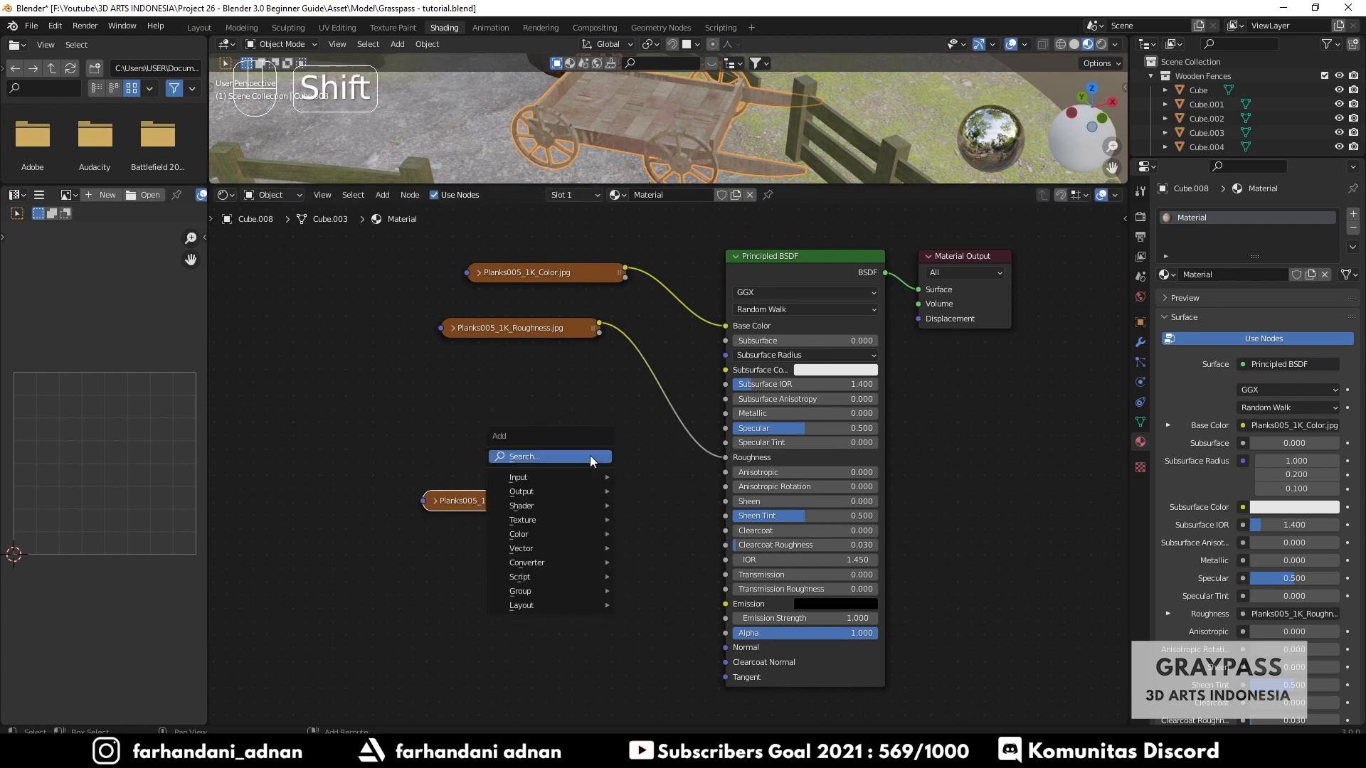
text(normal)
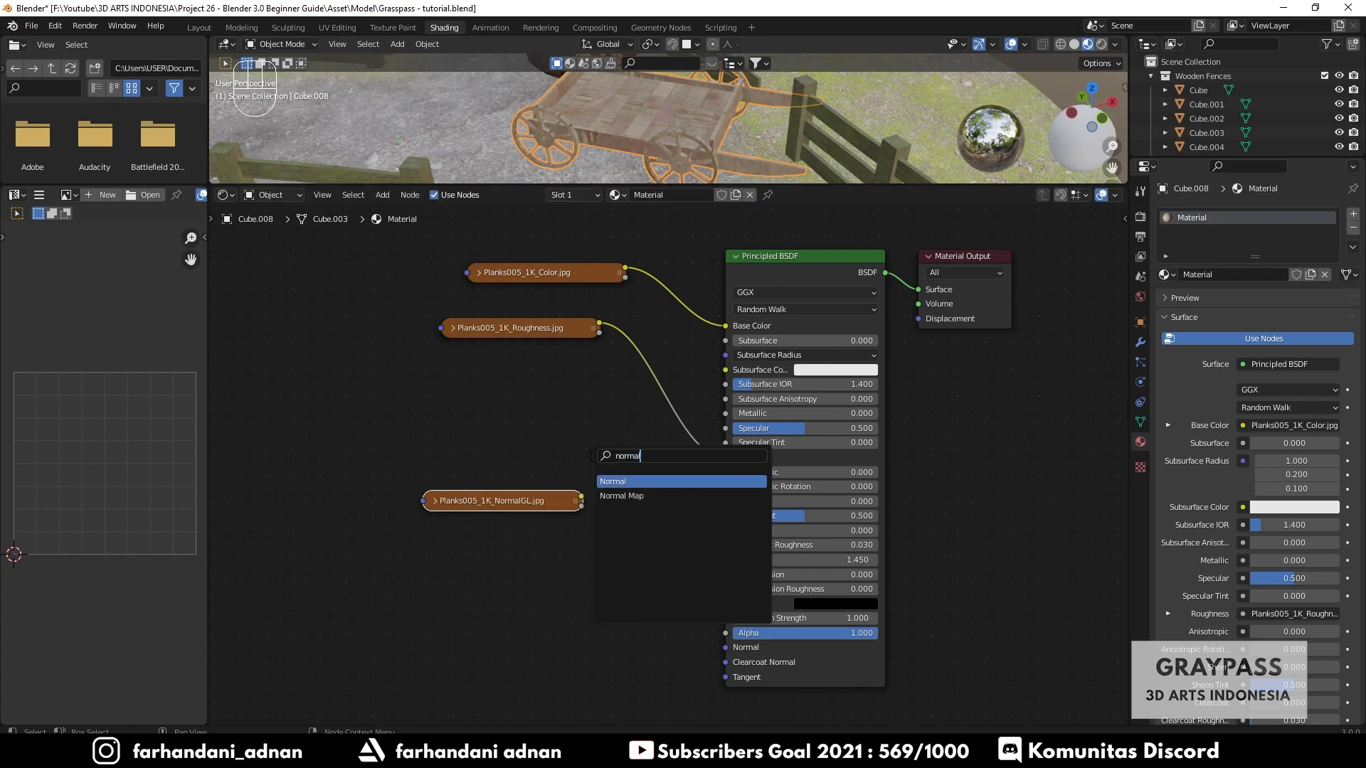
key(Down)
key(Return)
click(603, 497)
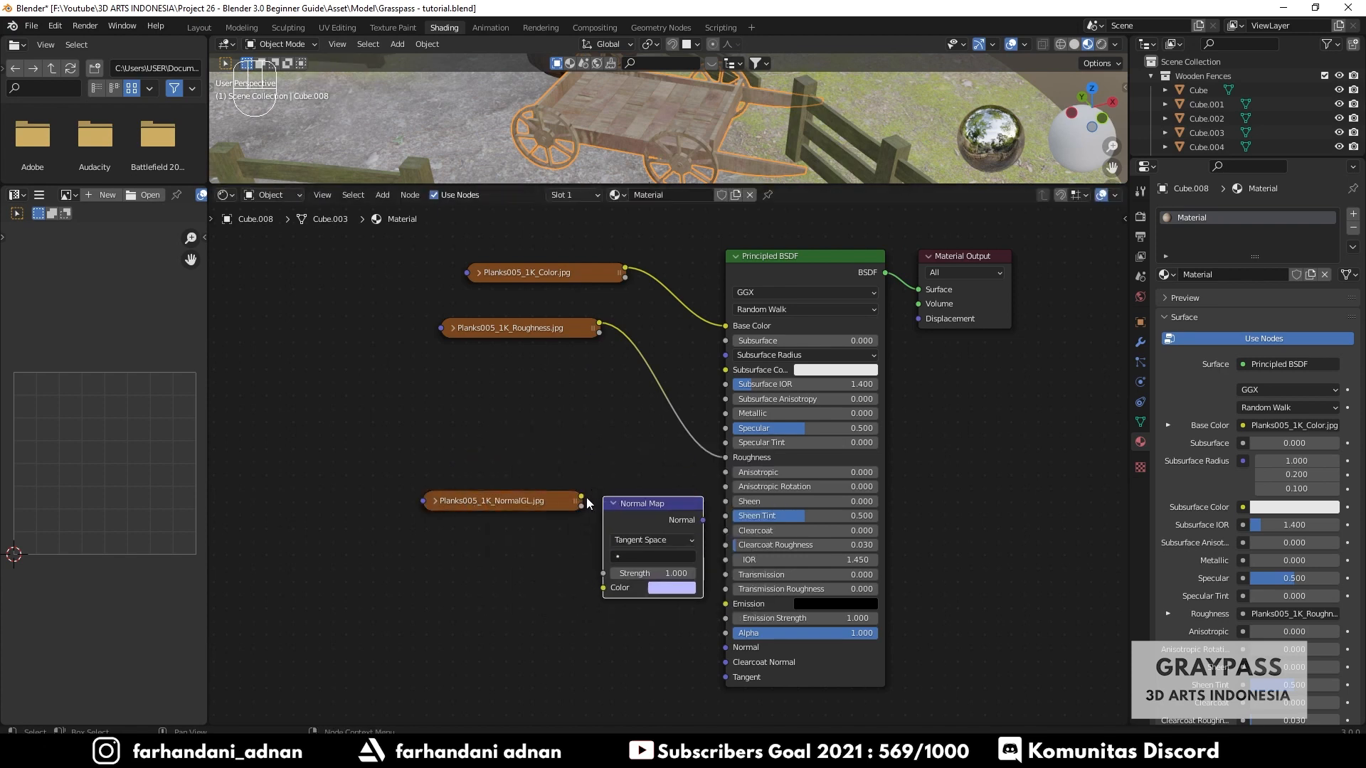
drag(582, 497, 605, 588)
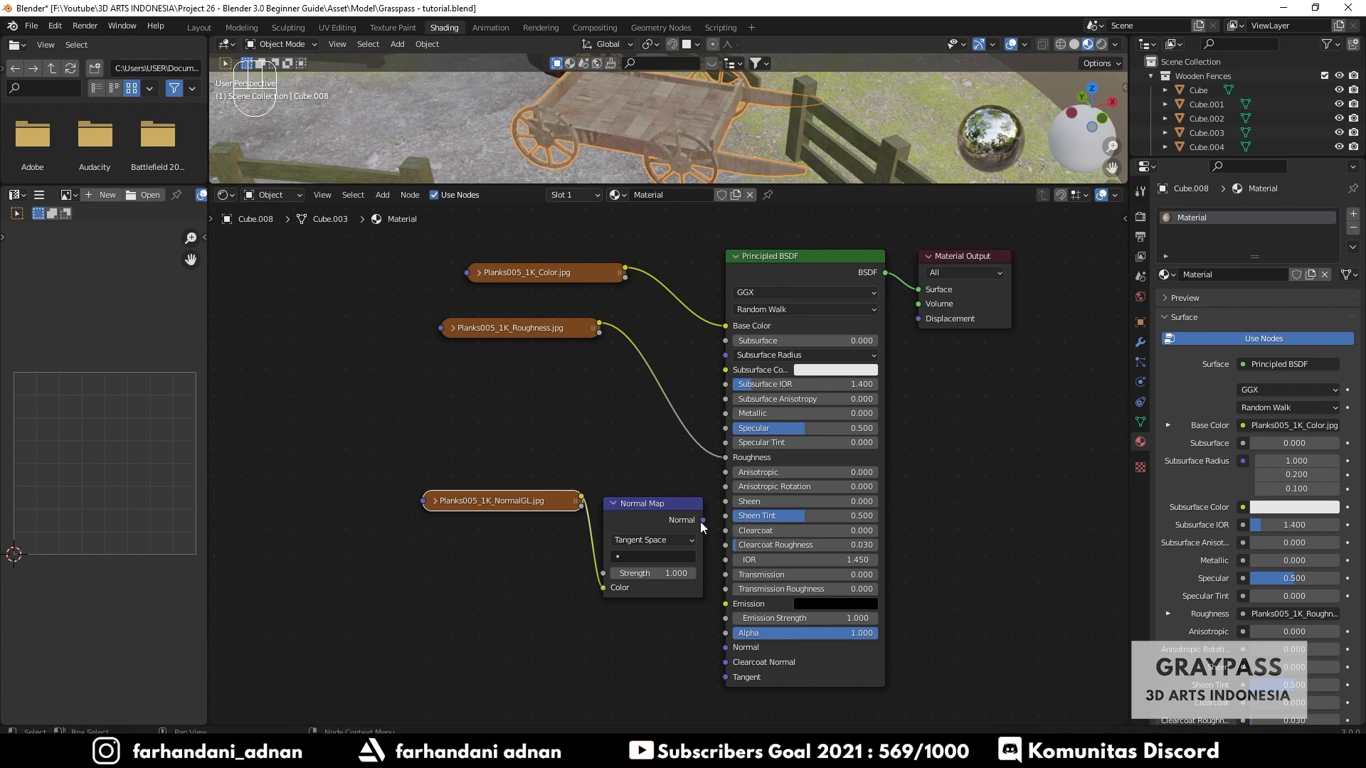
mouse_move(703, 520)
mouse_down()
mouse_move(706, 626)
mouse_move(729, 649)
mouse_up()
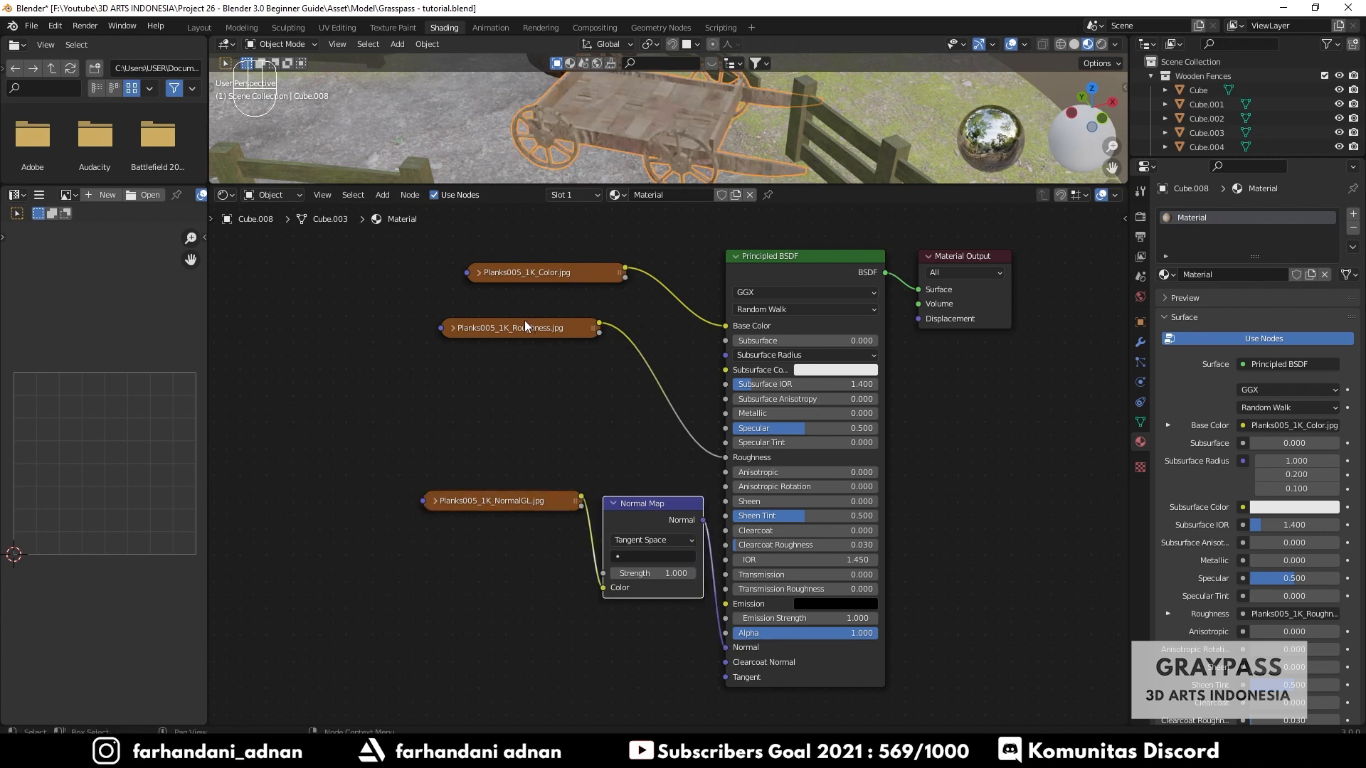
- Rearrange the color and roughness texture nodes beside the normal texture and enlarge the viewport
drag(525, 327, 515, 455)
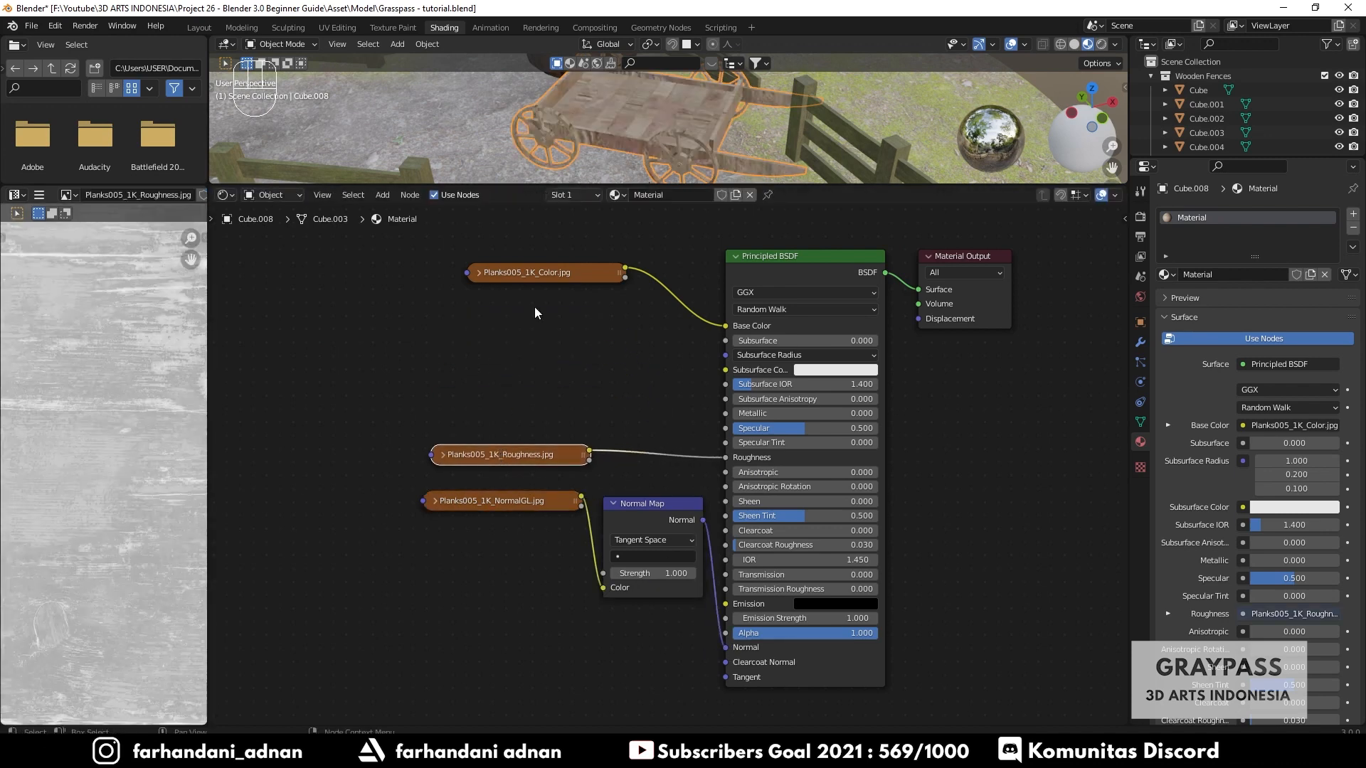
drag(534, 272, 505, 396)
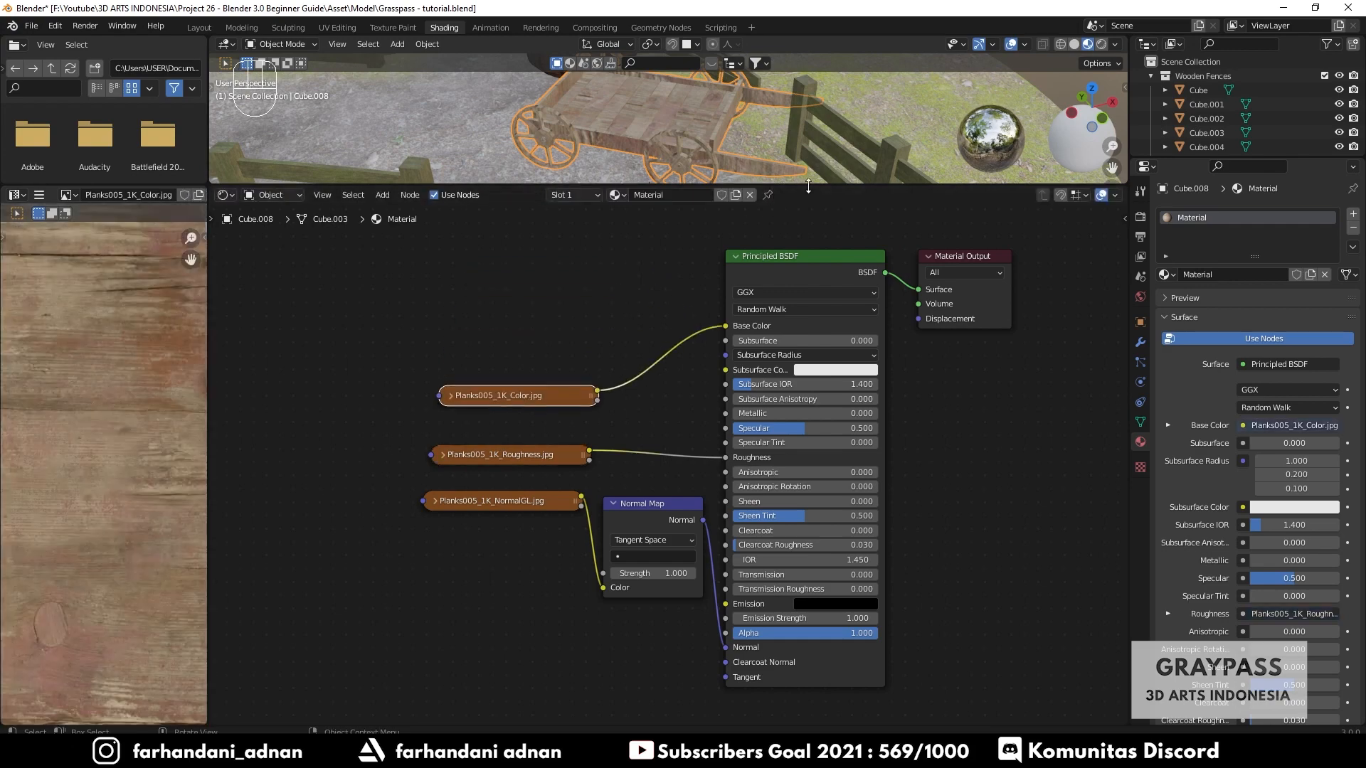
drag(808, 186, 783, 305)
- Inspect the wood texture on the cart's planks and sides in the viewport
scroll(684, 156, up, 5)
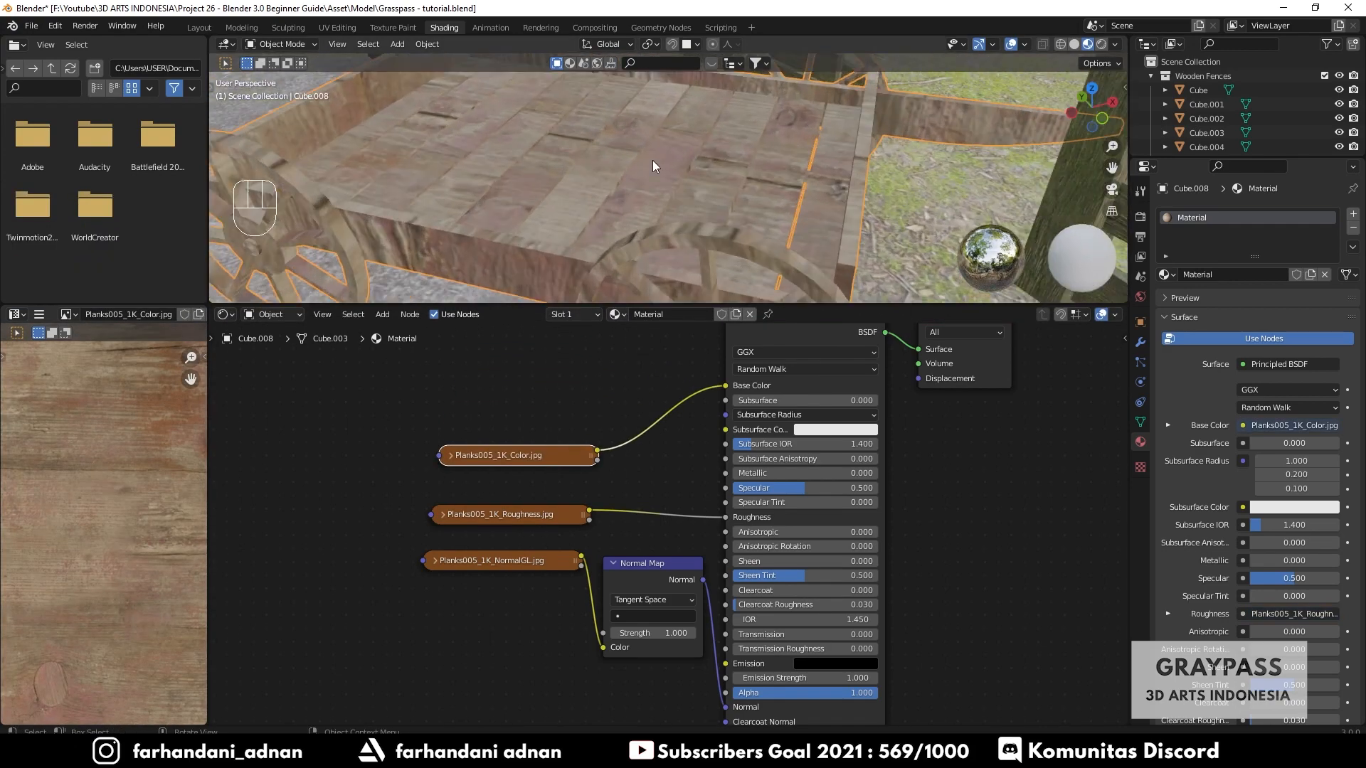
middle_drag(653, 163, 715, 224)
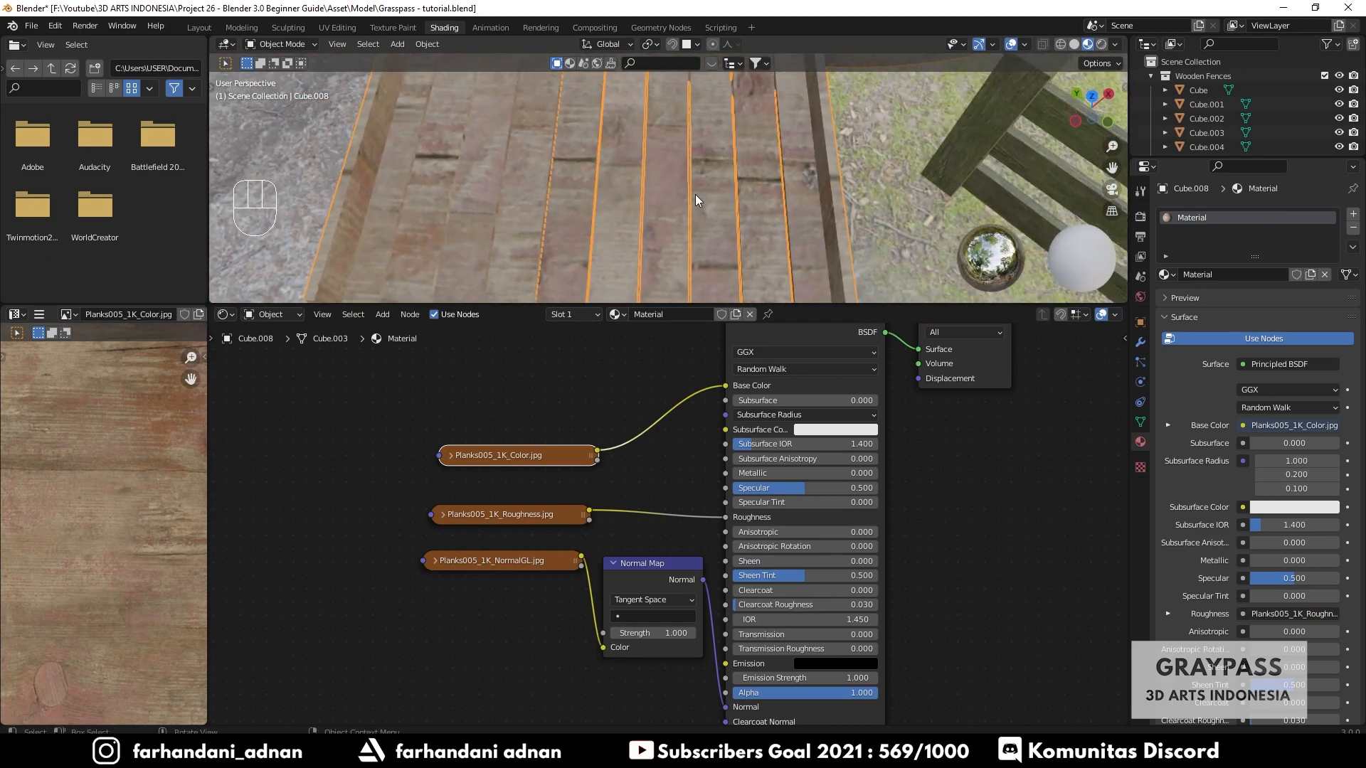
scroll(695, 194, down, 4)
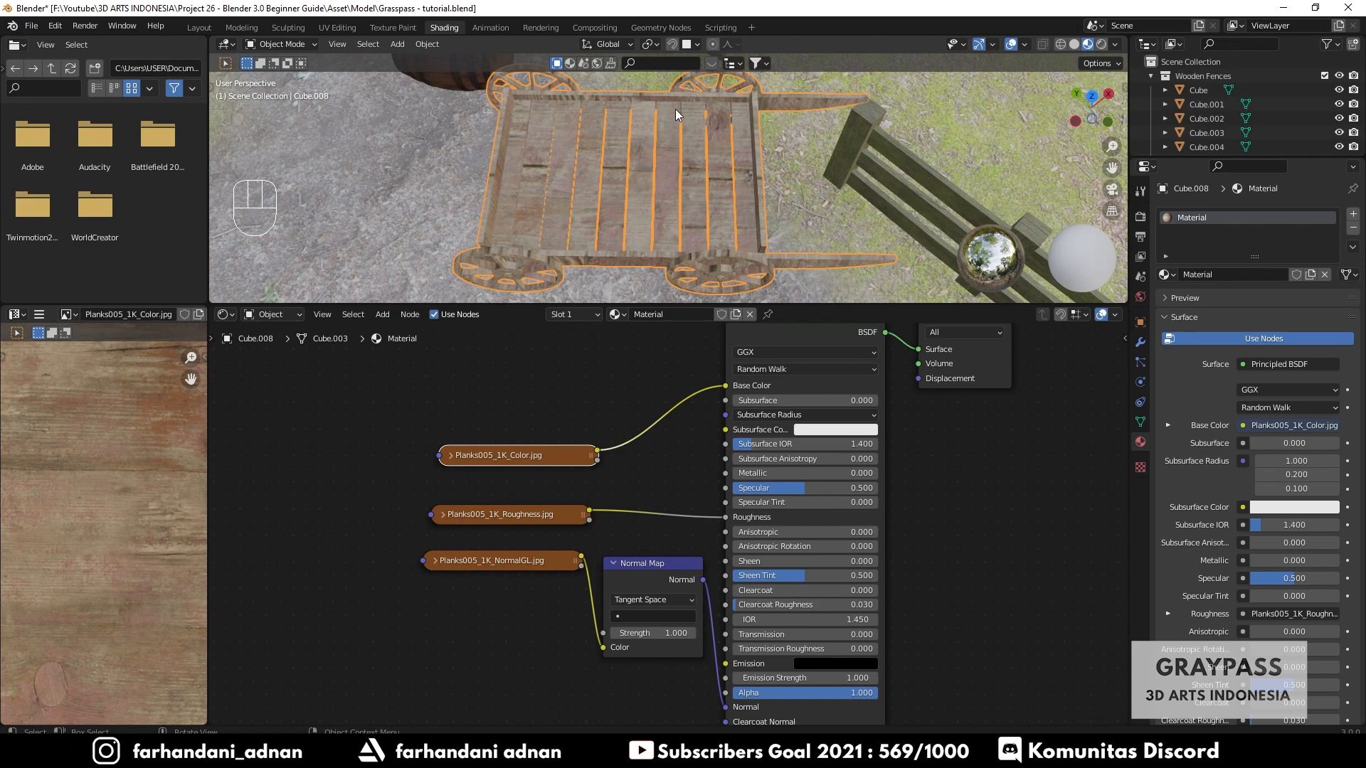
middle_drag(675, 225, 698, 195)
scroll(683, 229, up, 4)
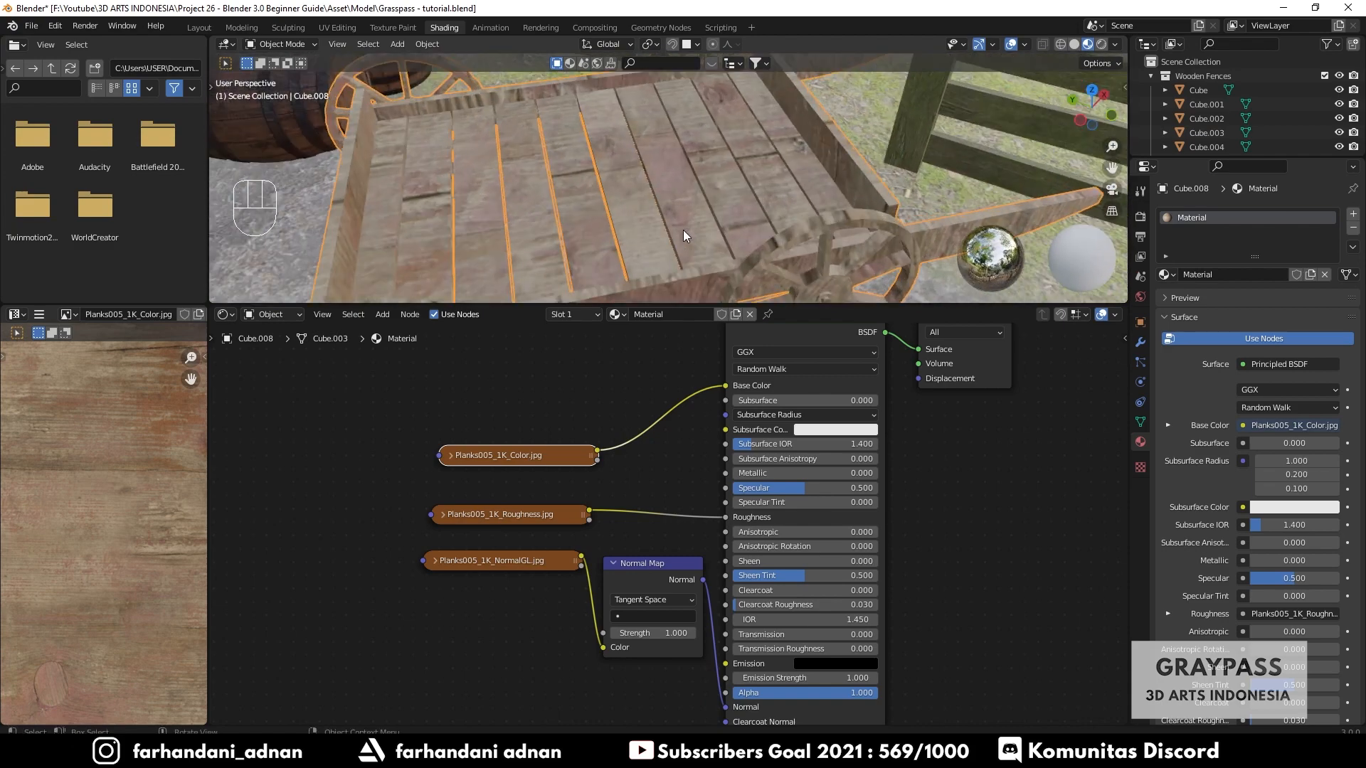
middle_drag(612, 229, 642, 165)
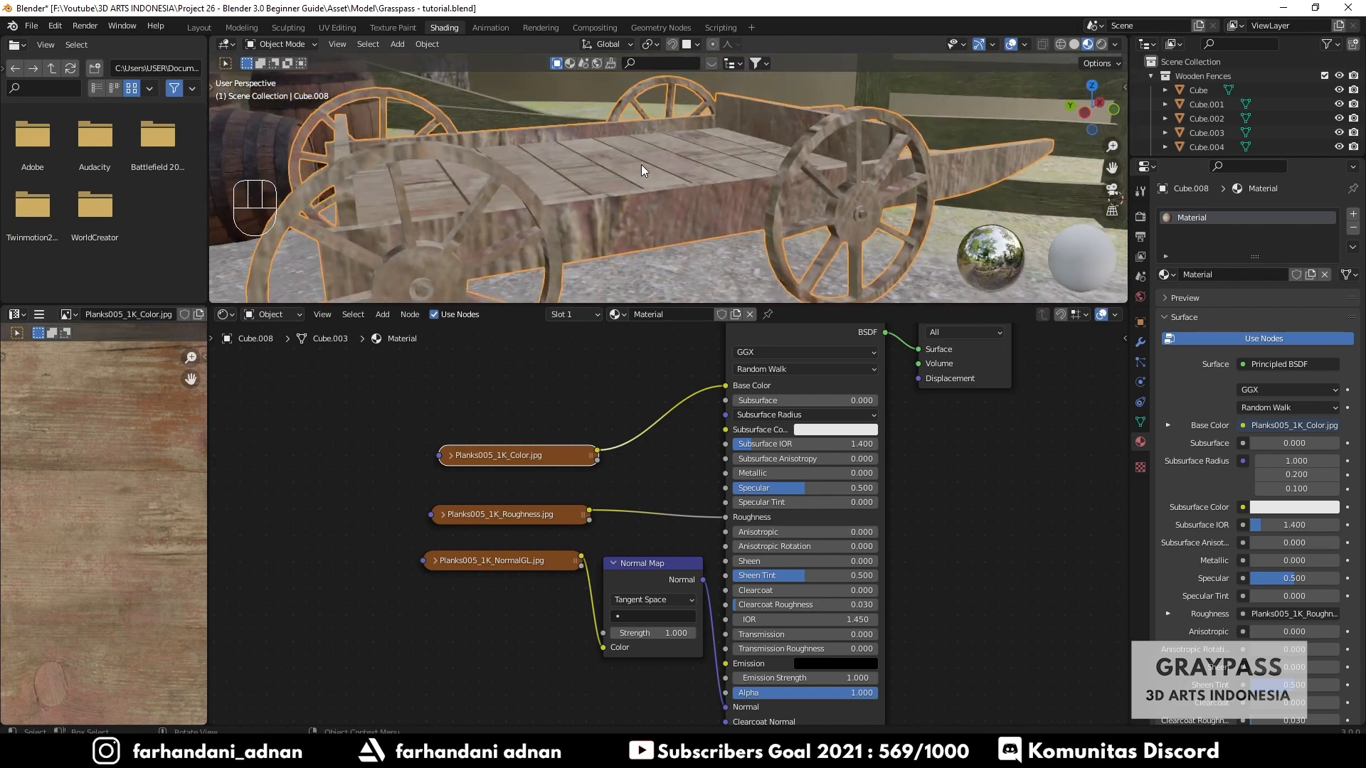
- Add a Mapping node to the left of the texture nodes
drag(518, 516, 506, 521)
drag(501, 460, 487, 483)
middle_drag(414, 419, 577, 406)
key(shift+a)
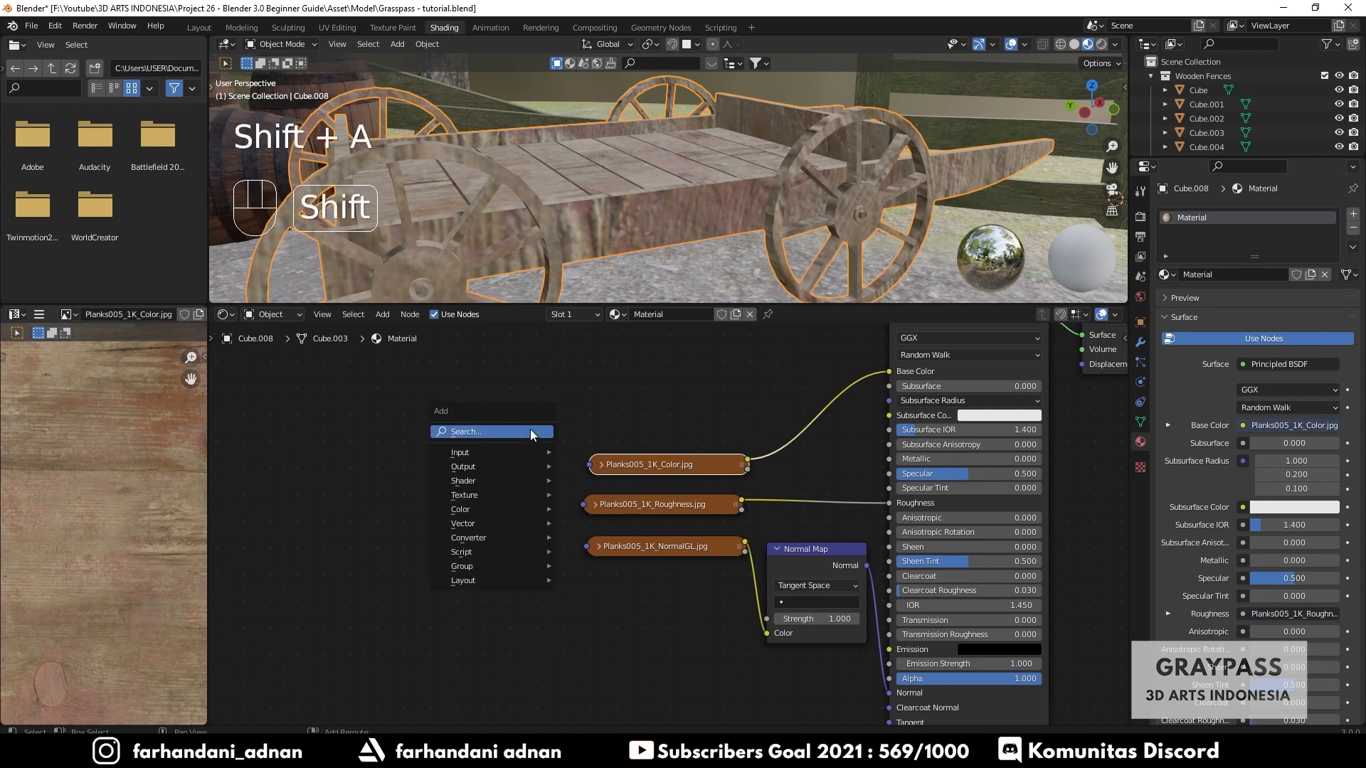
click(533, 432)
text(map)
key(Return)
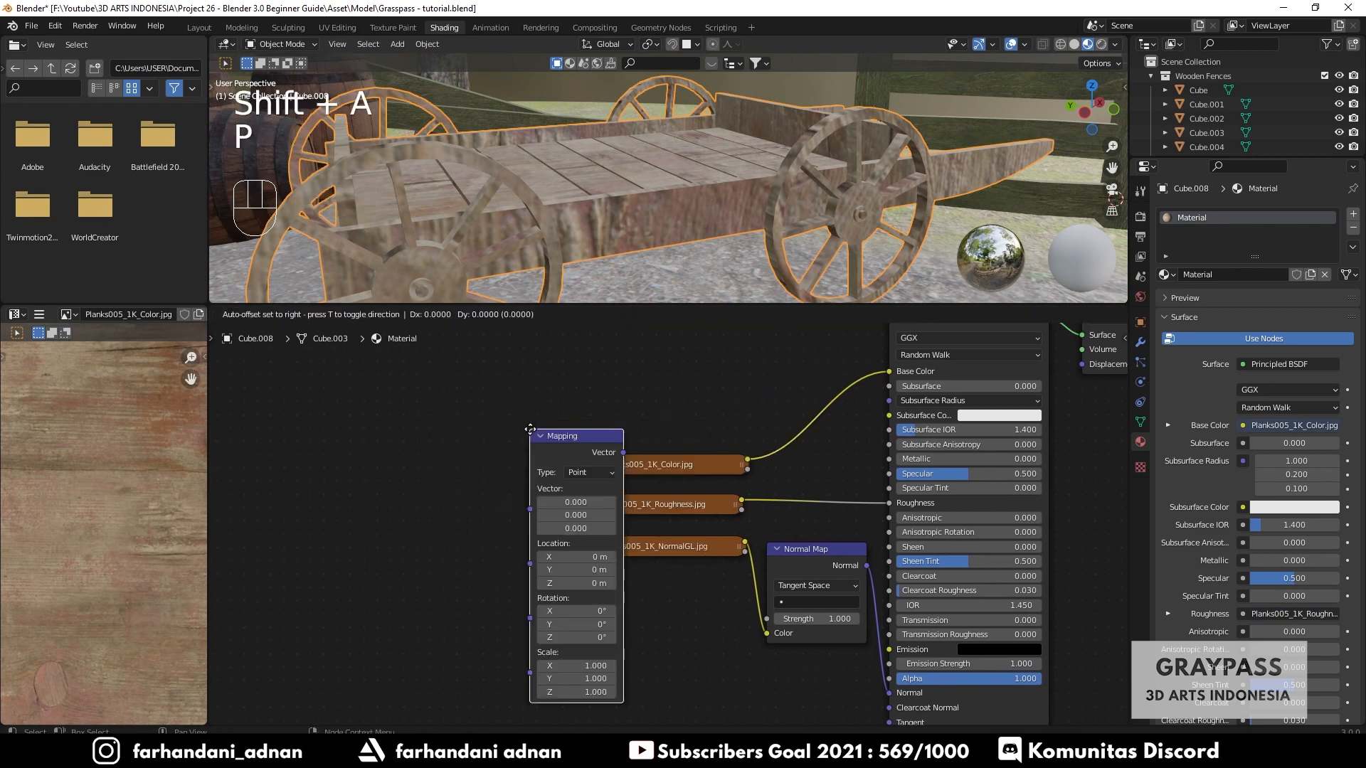
click(475, 432)
- Add a Texture Coordinate node to the left of the Mapping node
key(shift+a)
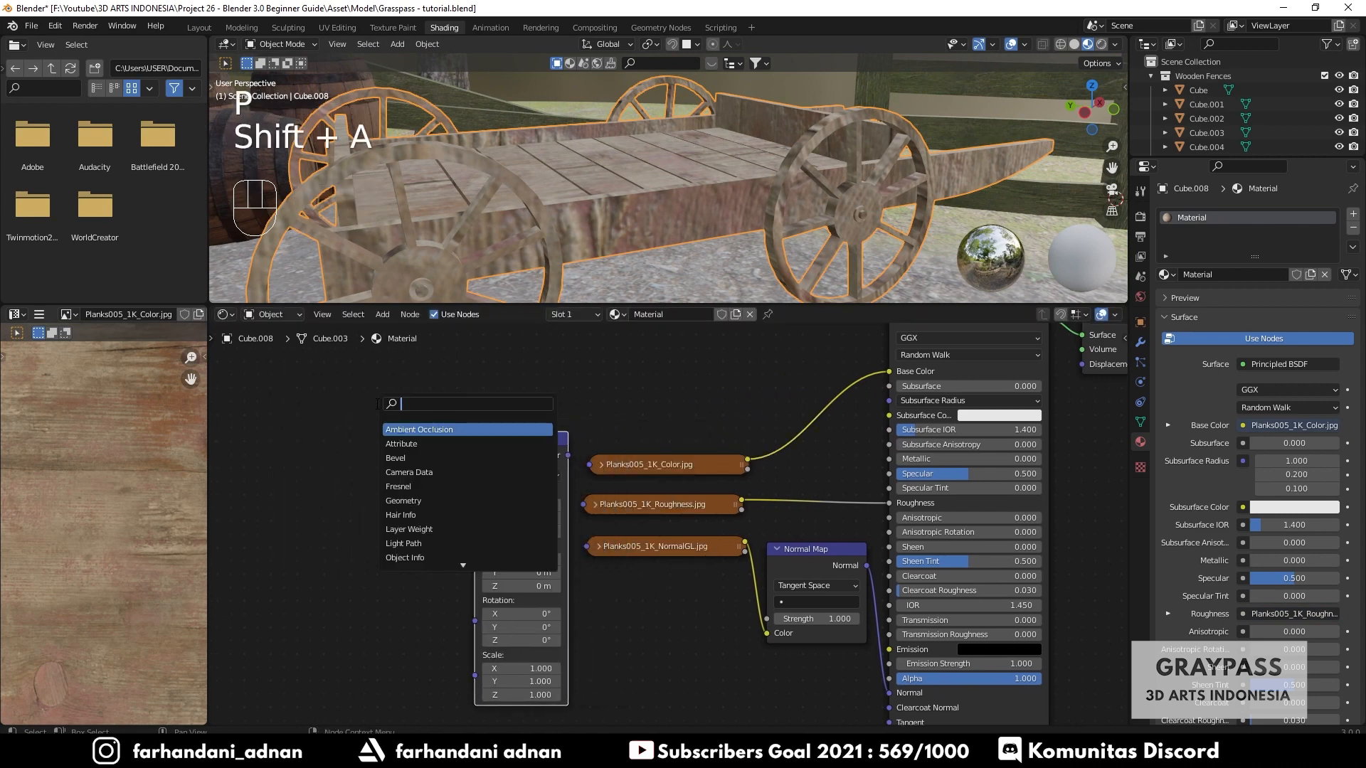
text(coor)
key(Return)
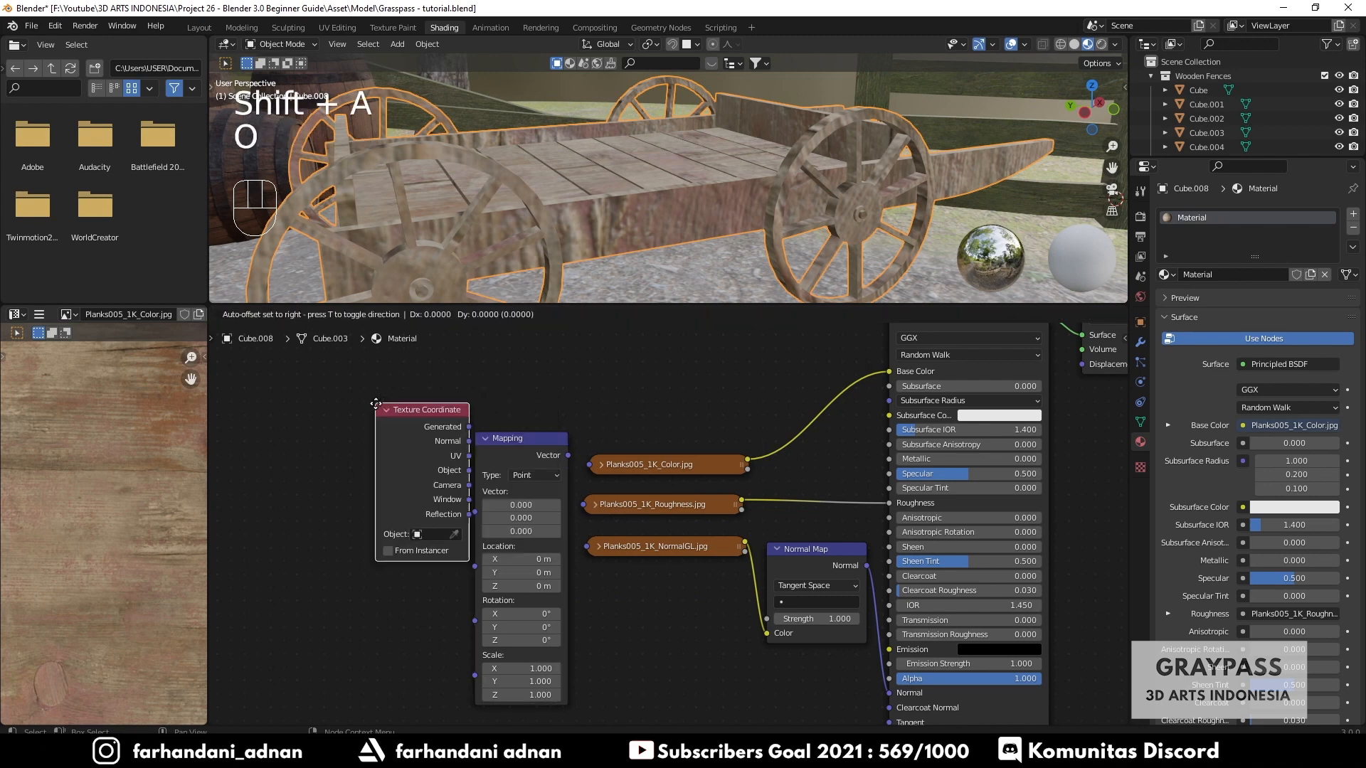
click(346, 446)
- Arrange the Texture Coordinate and Mapping nodes and connect the UV output to the Mapping Vector input
drag(518, 442, 487, 445)
drag(392, 452, 378, 444)
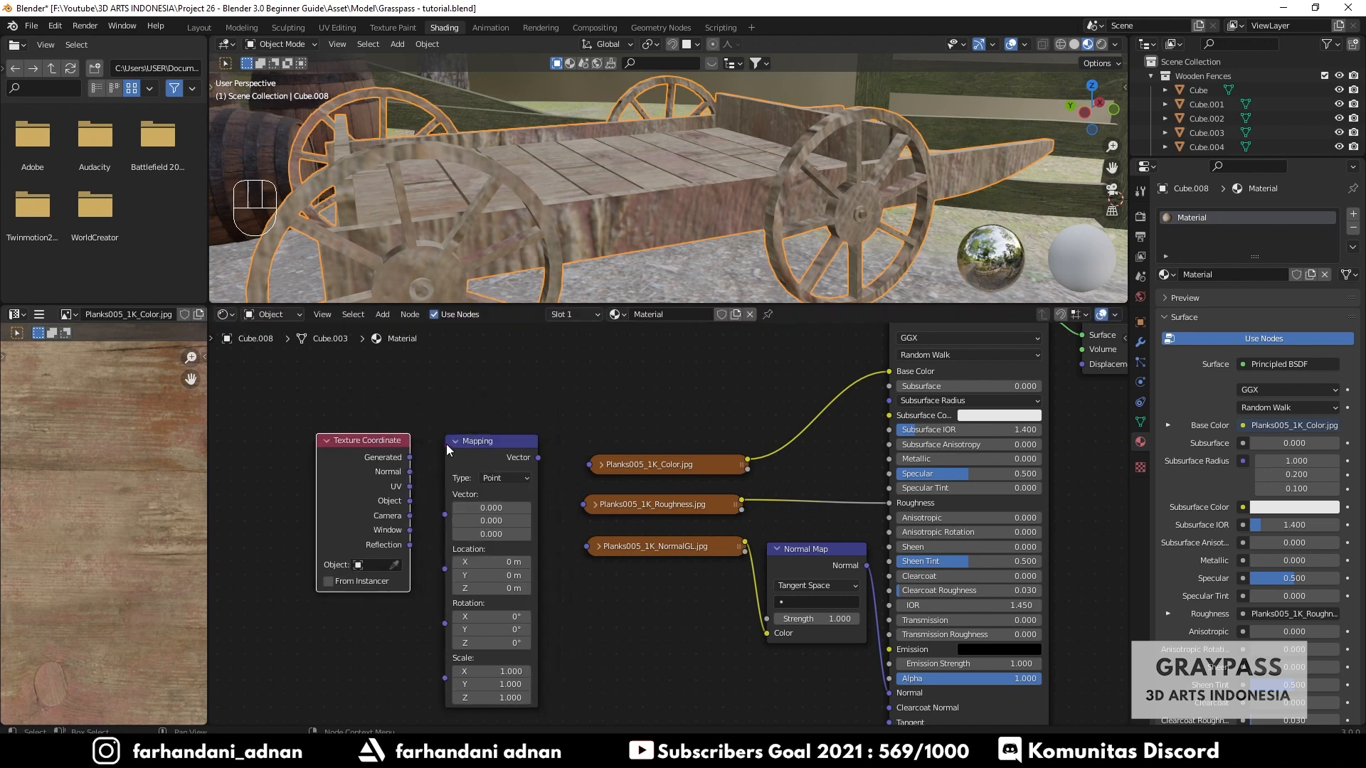
drag(473, 444, 462, 439)
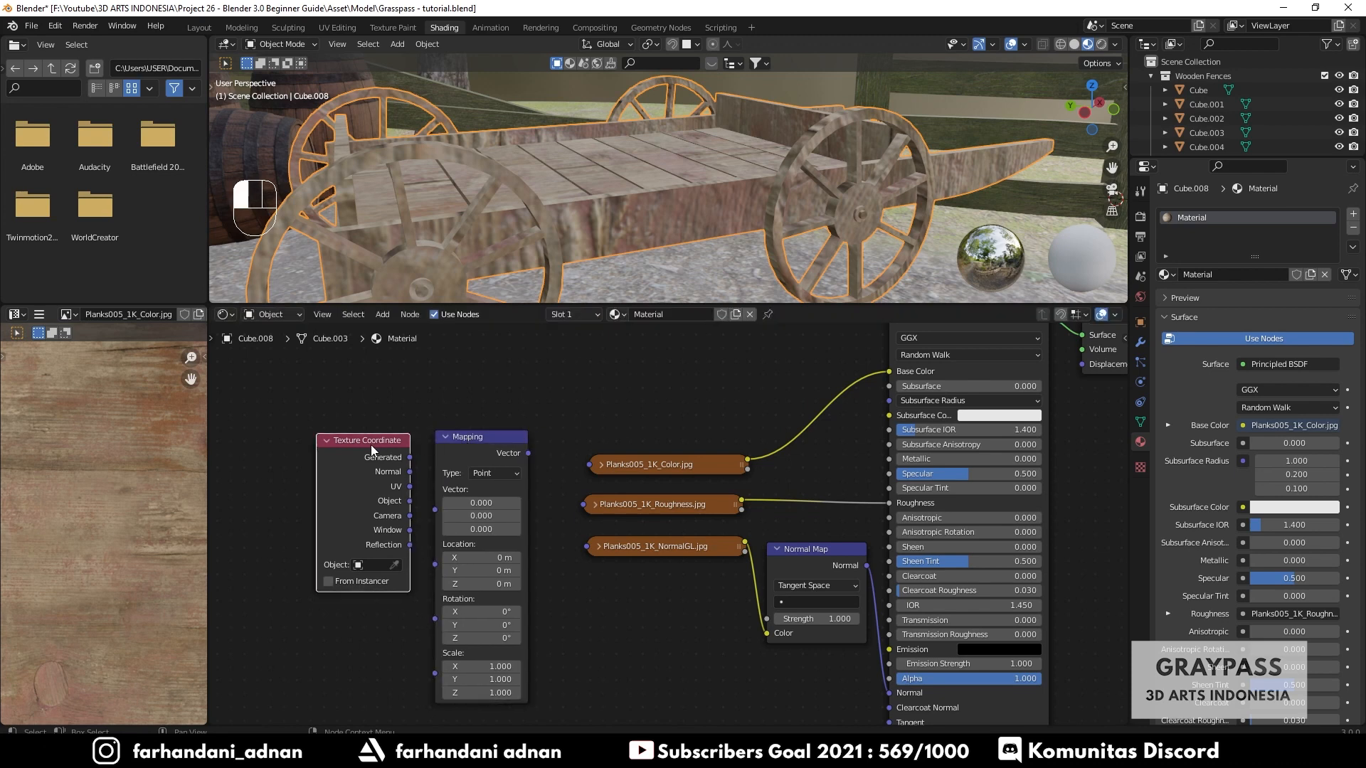
drag(370, 445, 355, 446)
drag(397, 487, 441, 515)
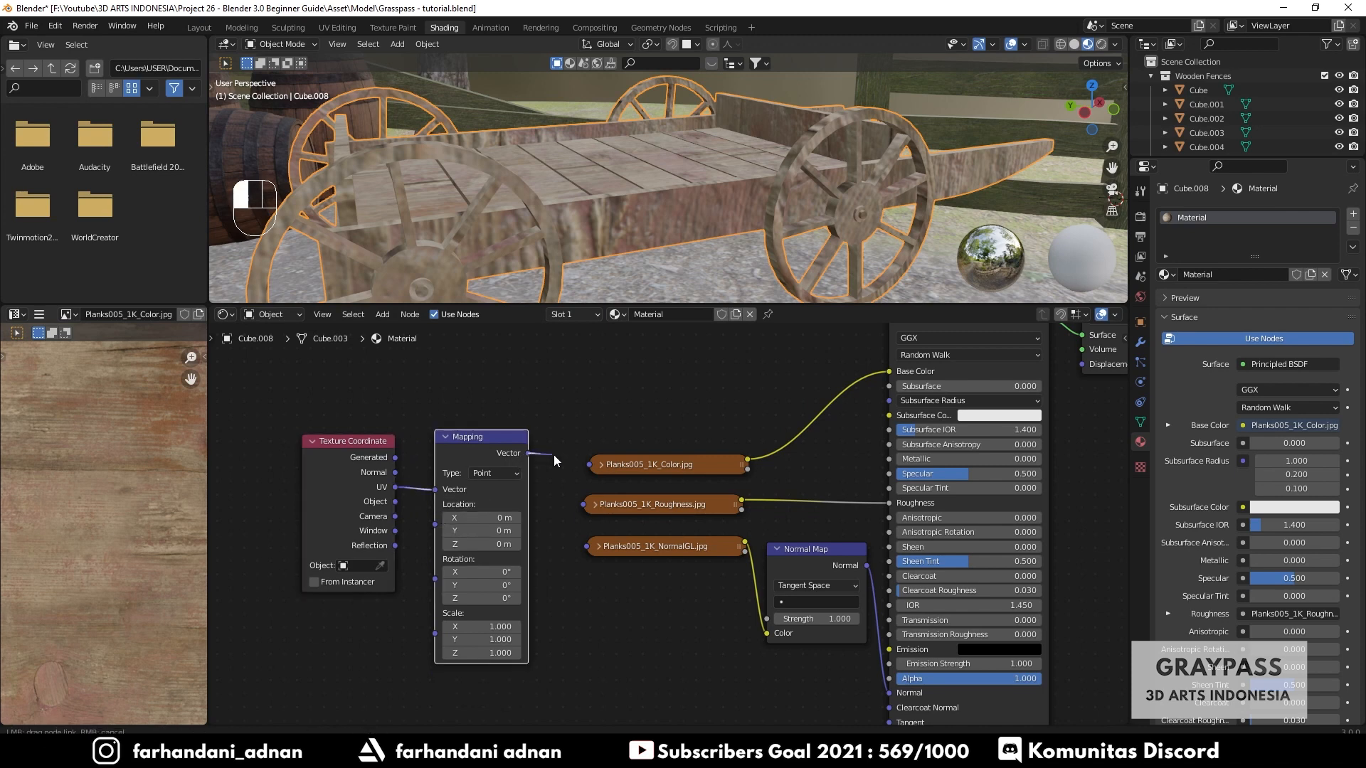
- Connect the Mapping node's Vector output to the Vector inputs of all three plank textures
click(602, 465)
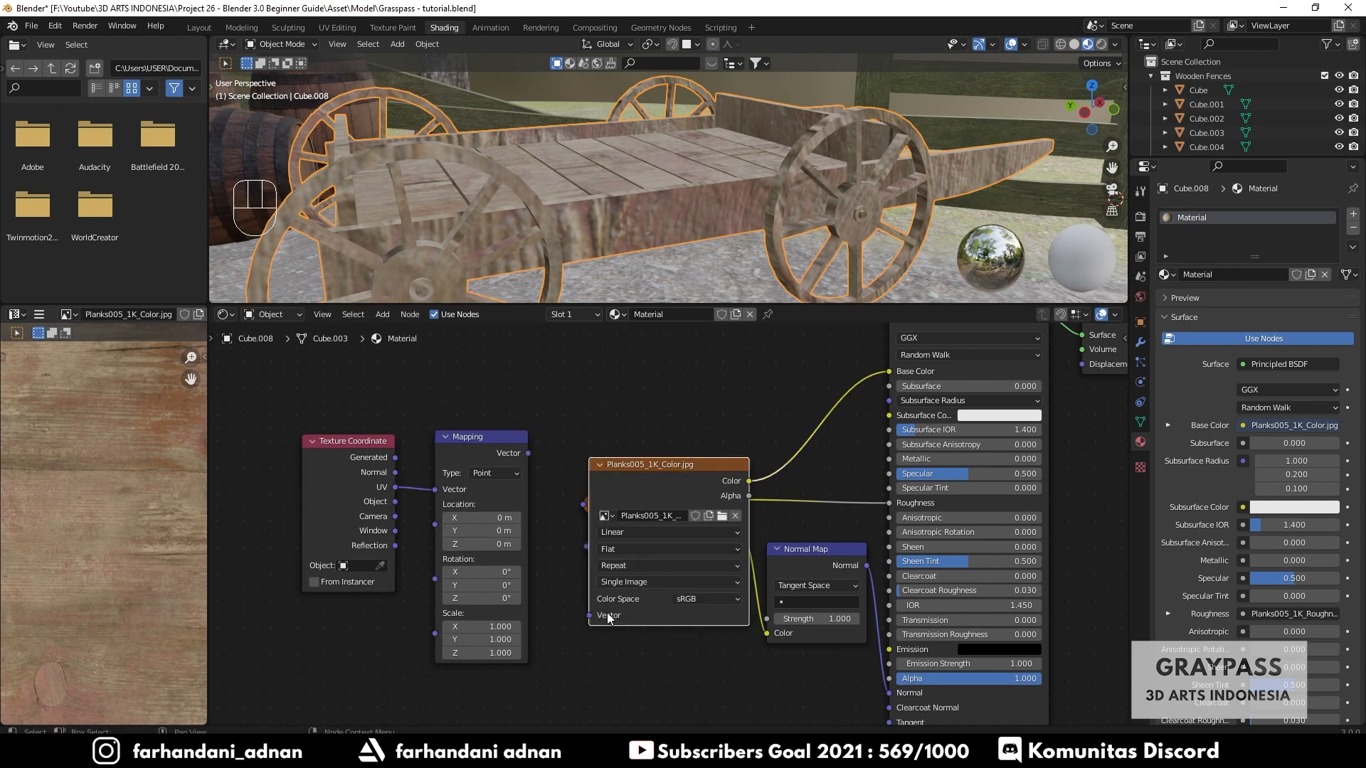
click(599, 466)
drag(528, 454, 587, 547)
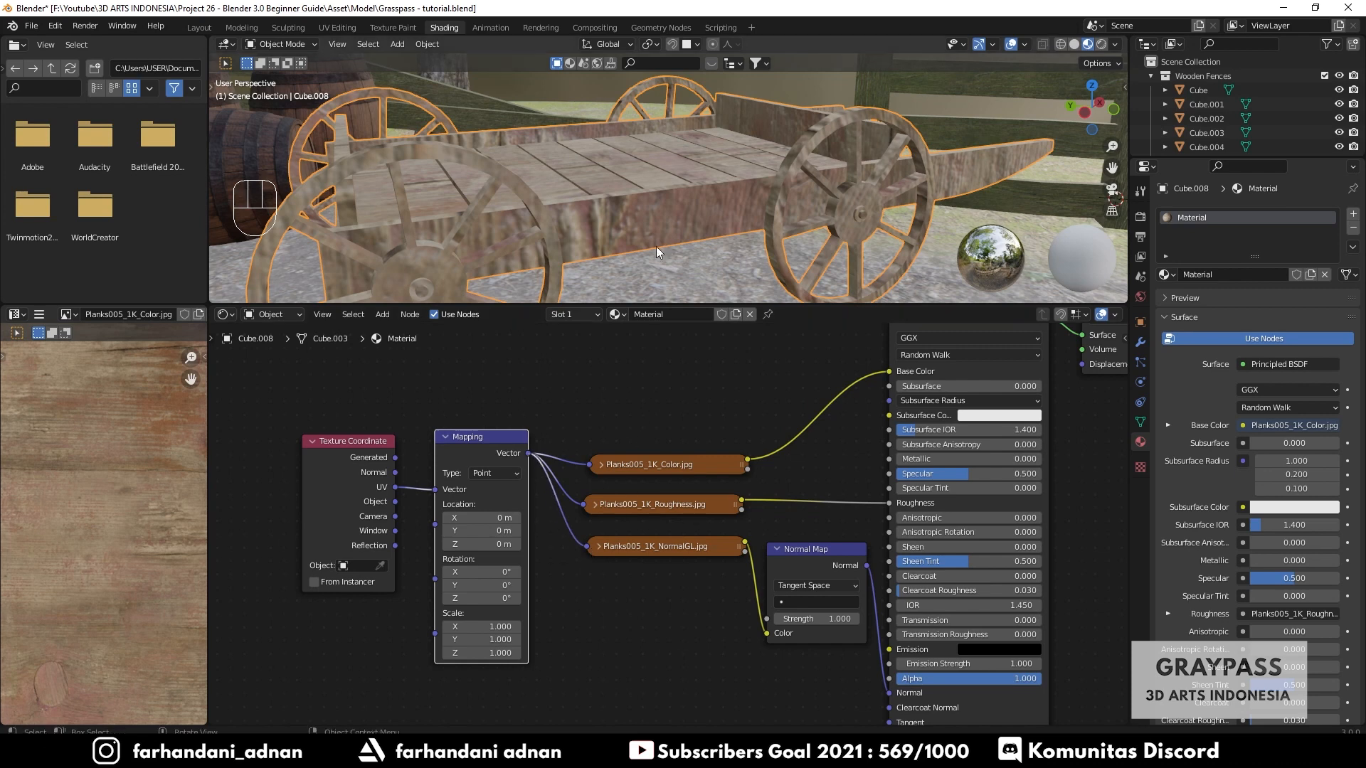
- Set the Mapping node's Z rotation to 90°
click(484, 598)
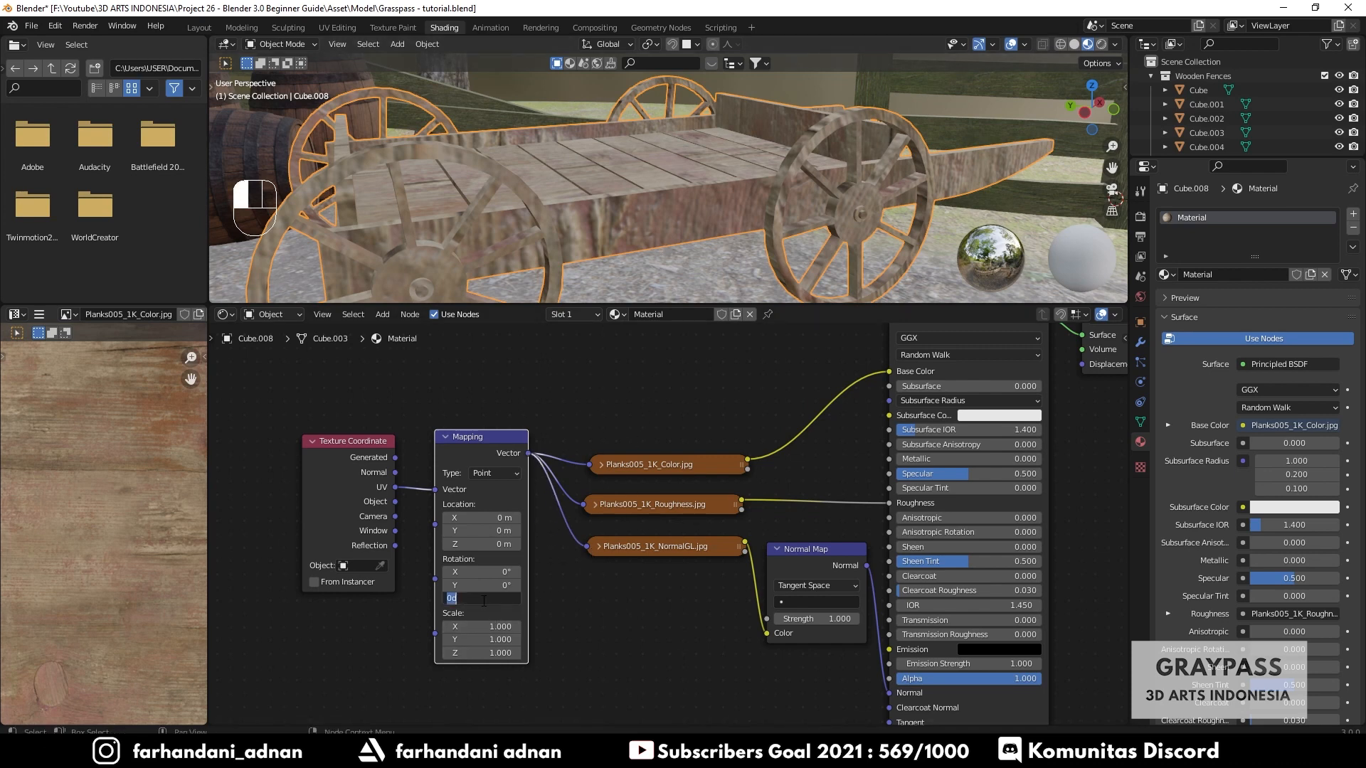
key(Return)
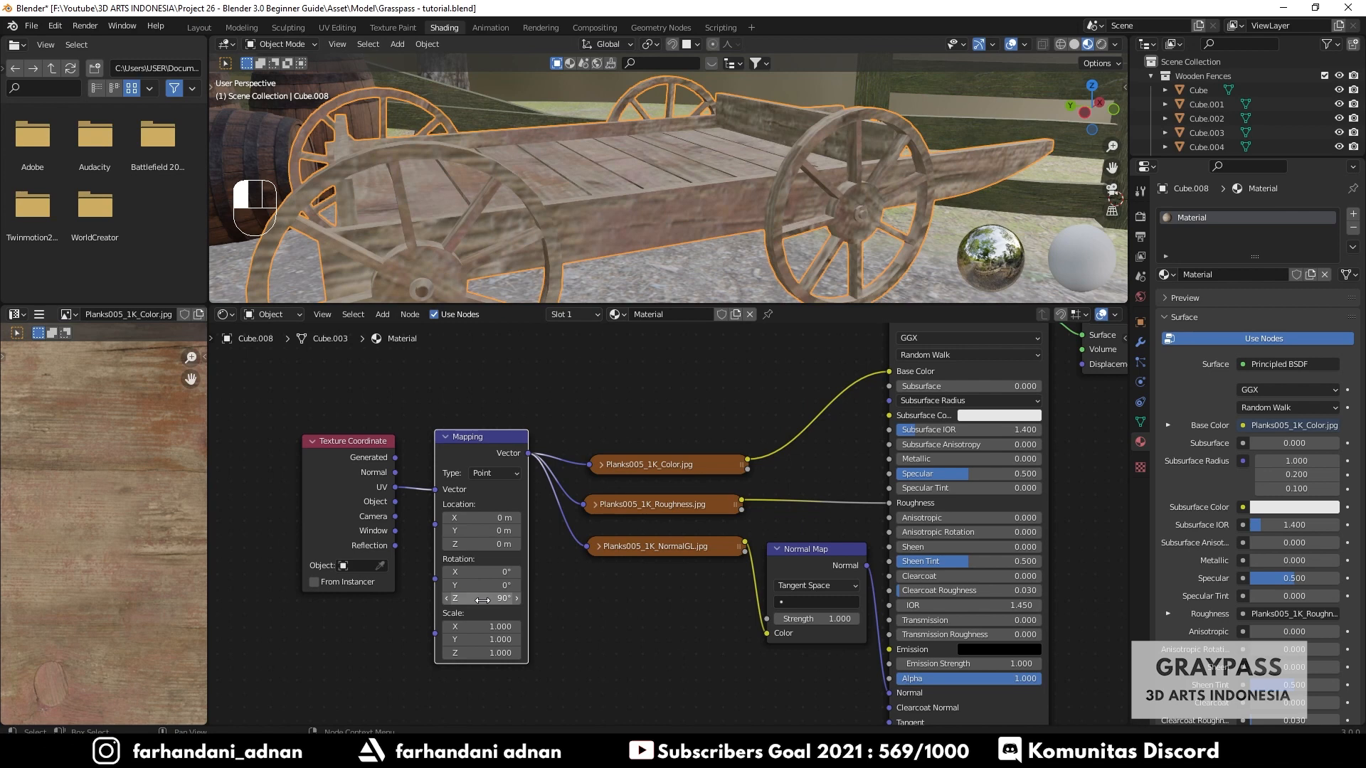
- Set the Mapping node's X, Y and Z scale to 2
mouse_move(489, 625)
mouse_down()
mouse_move(489, 653)
mouse_move(487, 626)
mouse_up()
text(2)
key(Return)
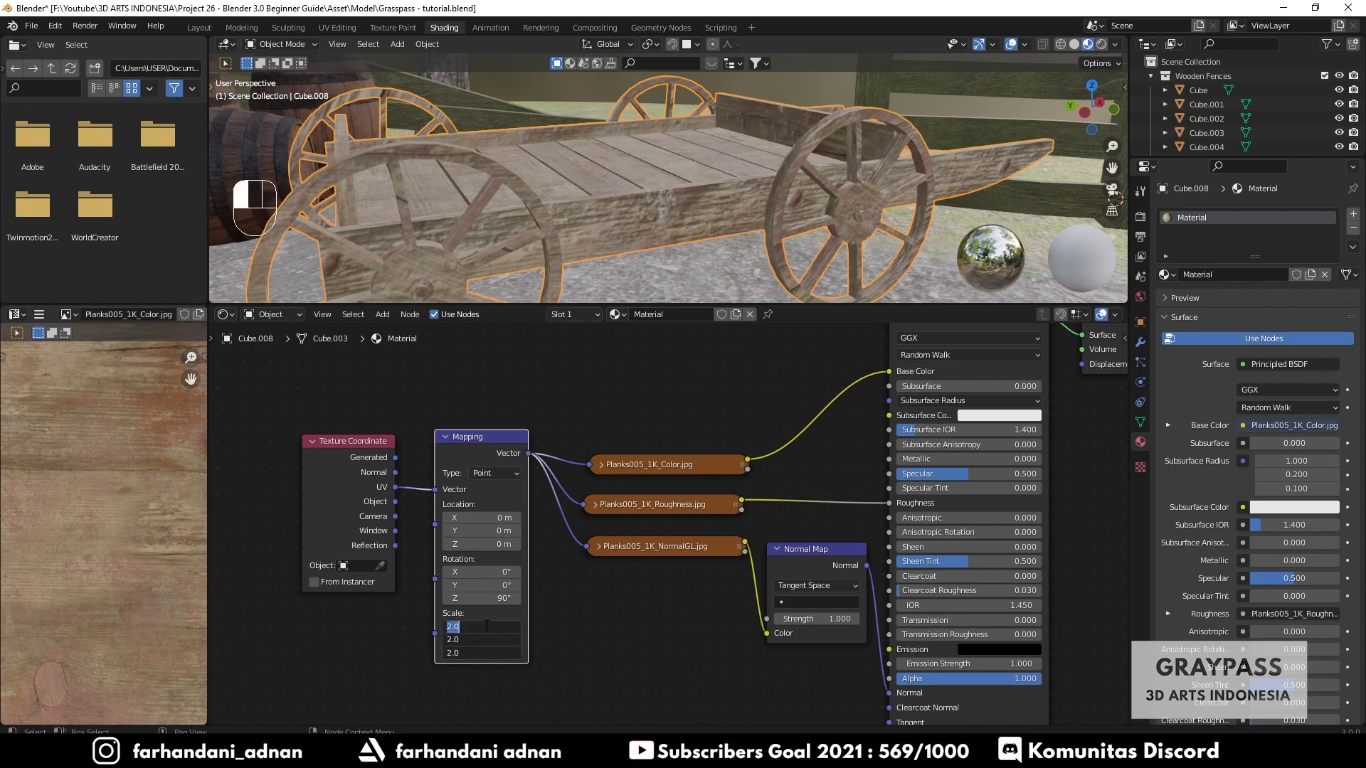
key(Return)
- Set the Mapping node's X, Y and Z scale to 3
middle_drag(802, 117, 584, 214)
drag(488, 626, 487, 628)
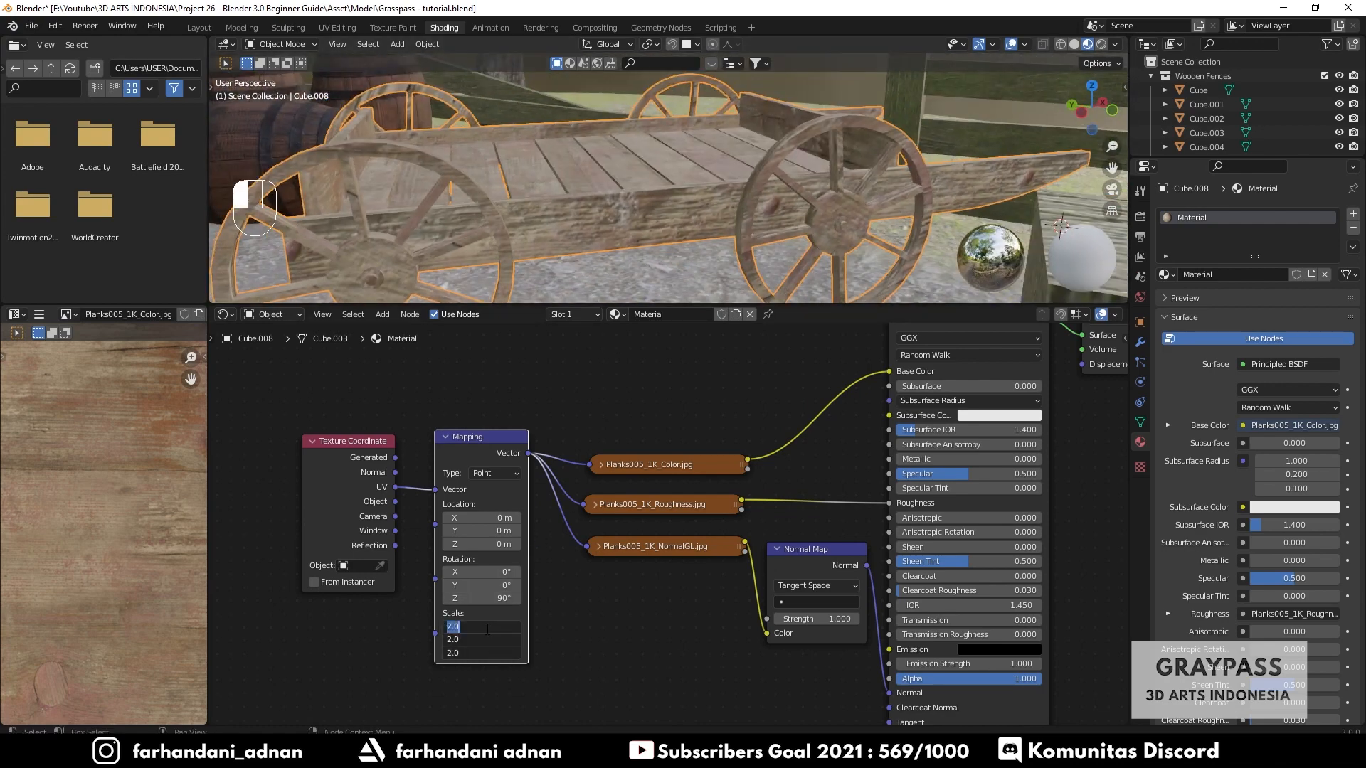
text(3)
key(Return)
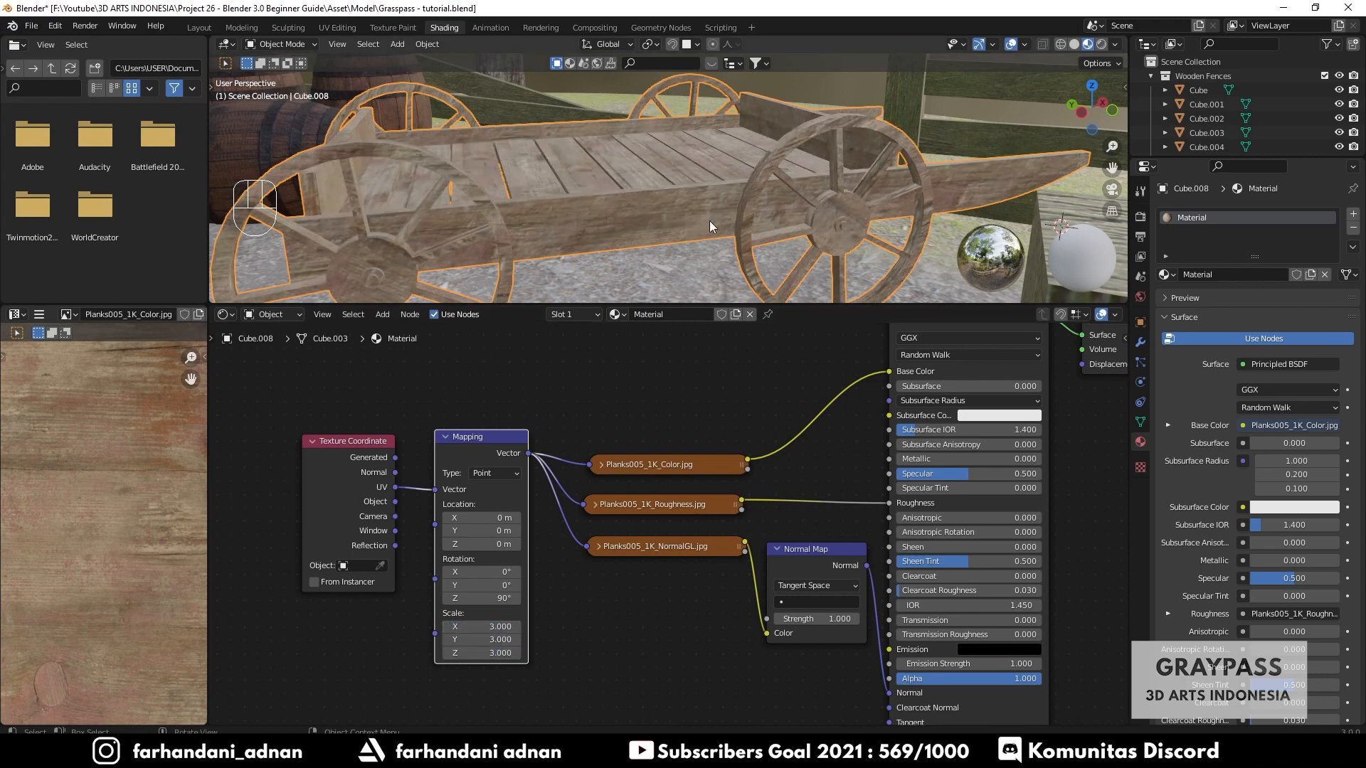
- Deselect everything and save the blend file
scroll(712, 222, down, 5)
key(a)
key(a)
middle_drag(711, 223, 681, 212)
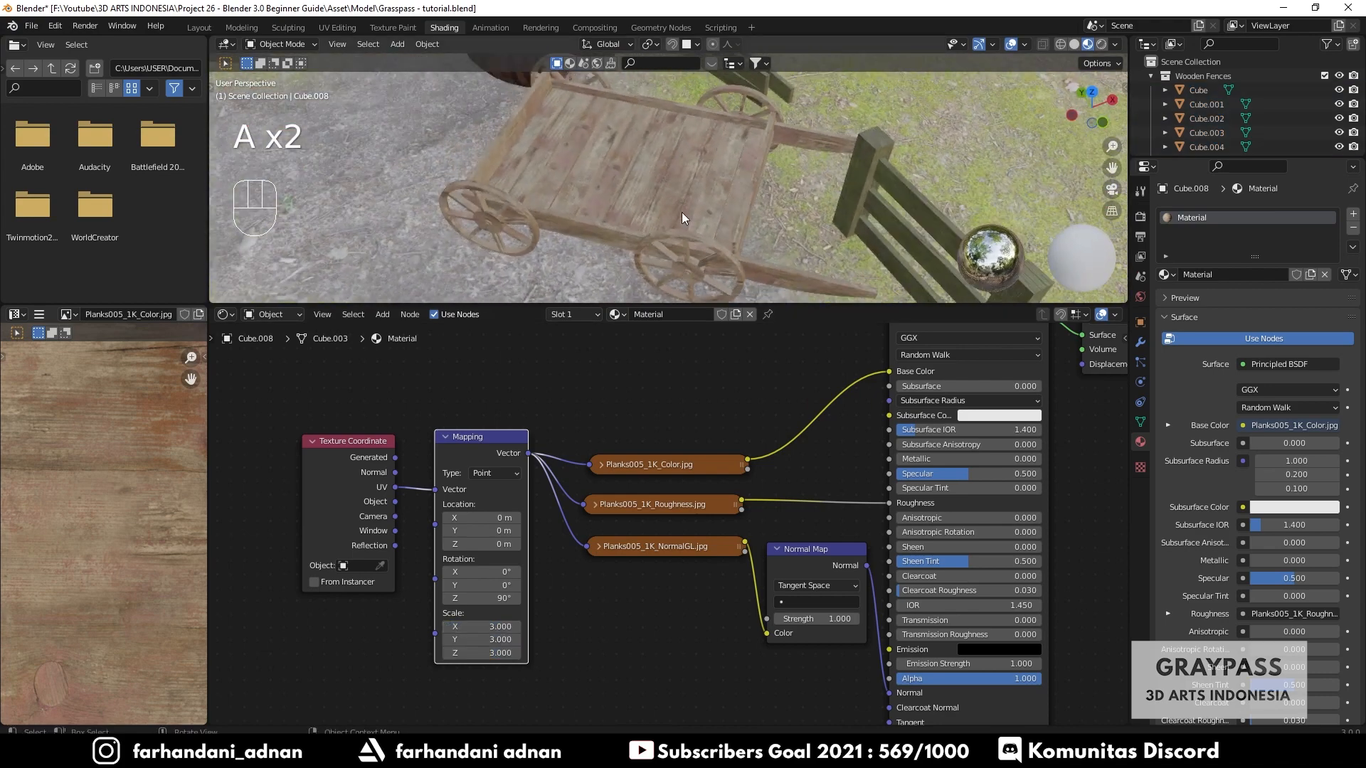
key(ctrl+s)
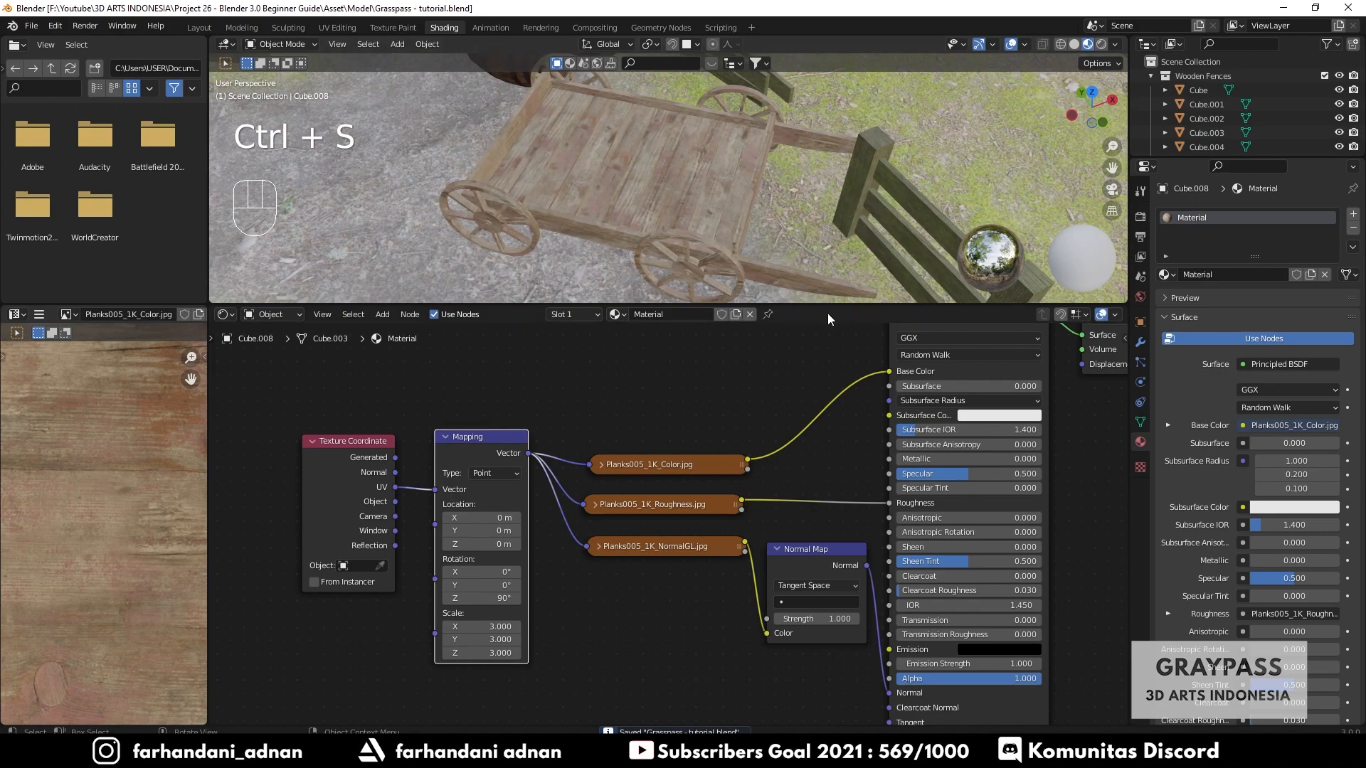
- Switch to the Layout workspace, view the whole Graypass reference image beside the scene, and save the file
drag(834, 306, 832, 458)
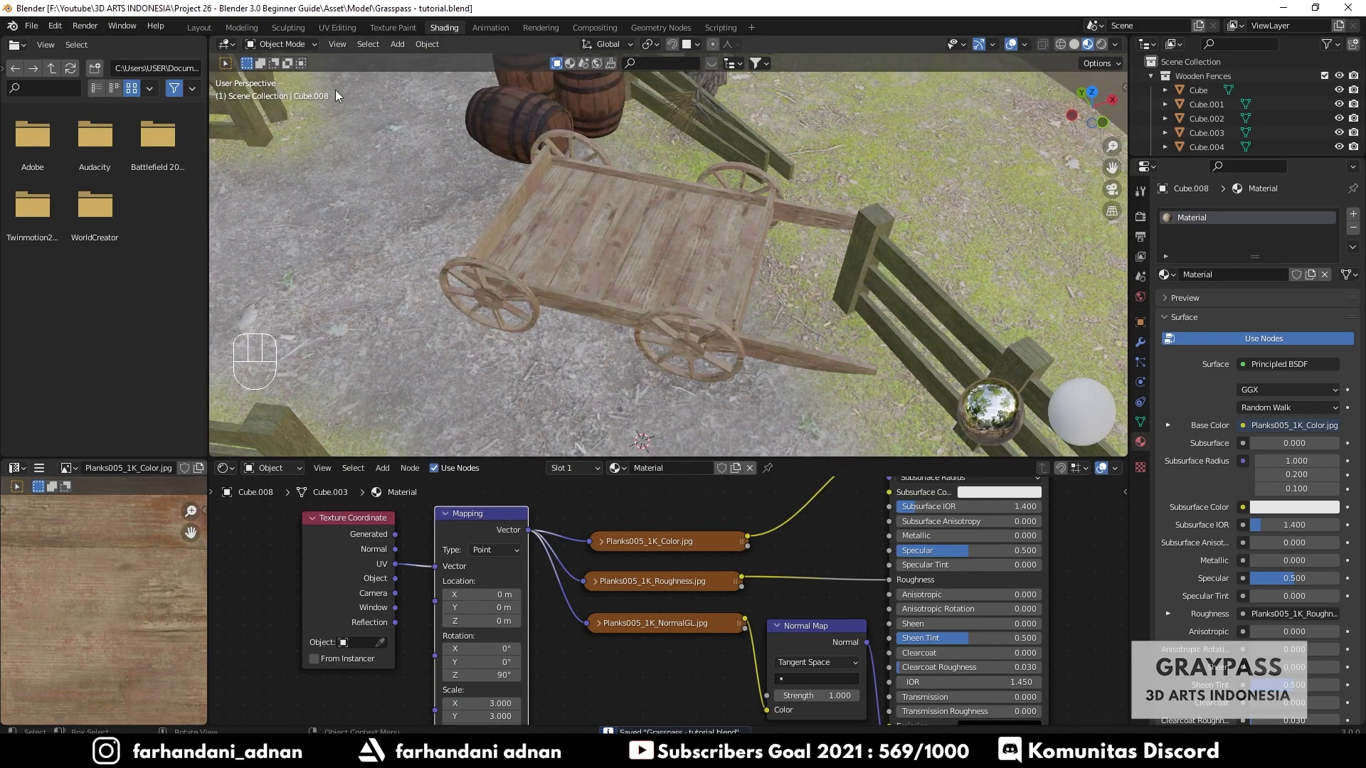
click(199, 27)
middle_drag(628, 373, 602, 410)
scroll(664, 382, down, 5)
scroll(1253, 279, down, 2)
scroll(1252, 293, down, 3)
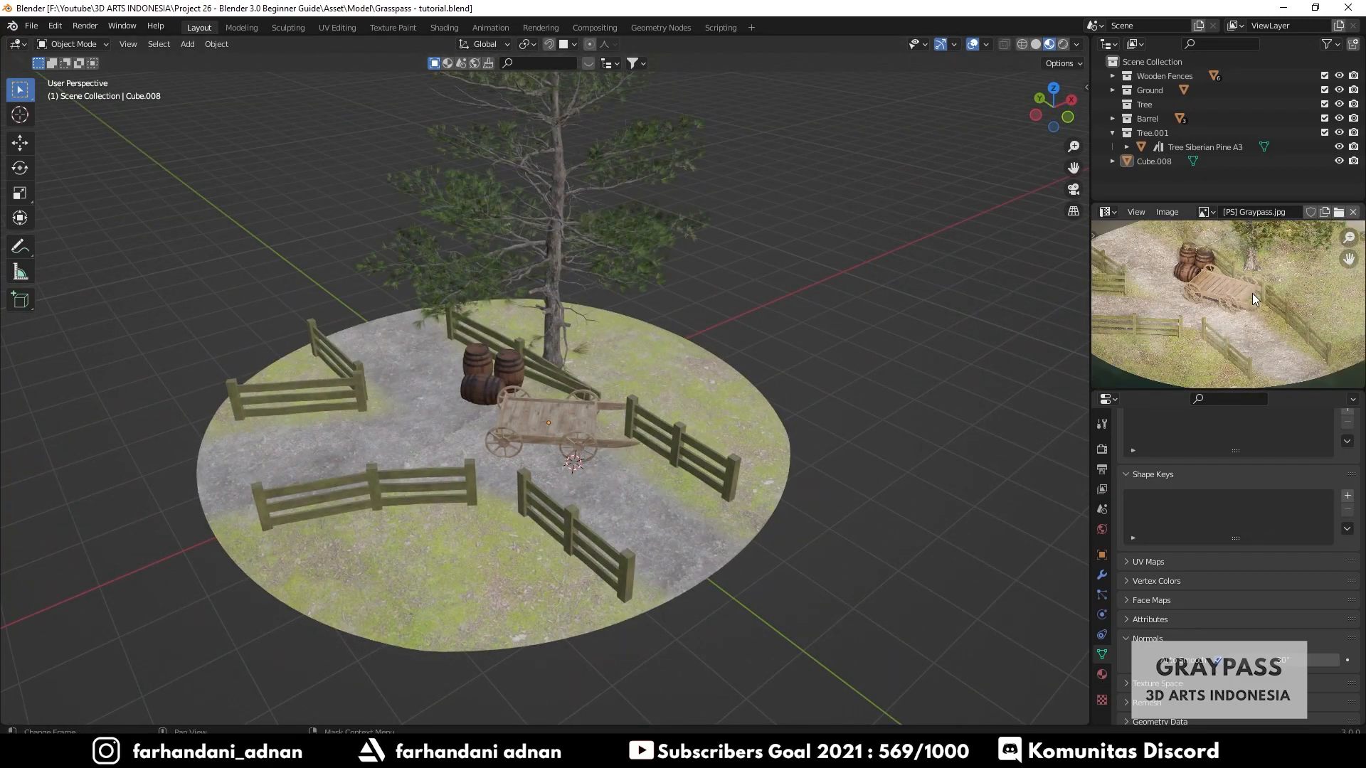
scroll(1218, 292, down, 3)
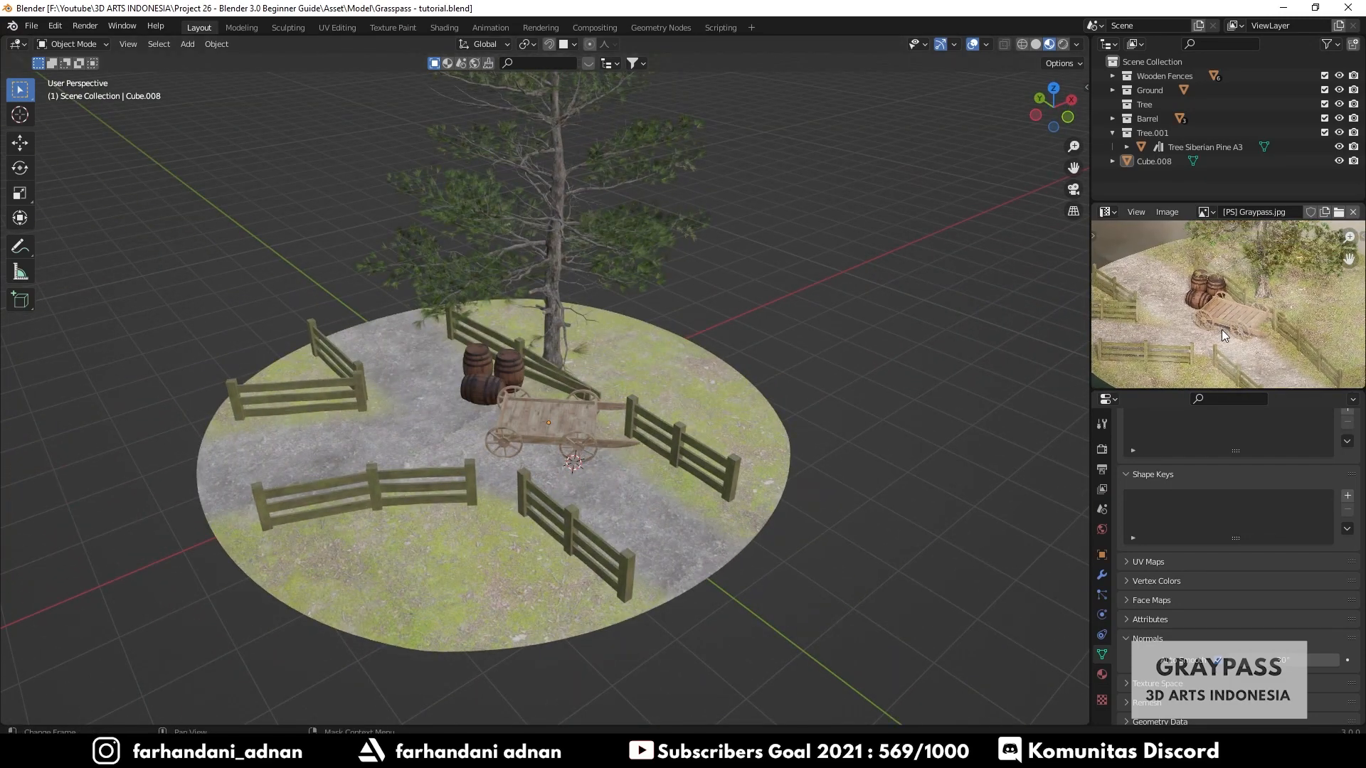
scroll(1231, 296, down, 2)
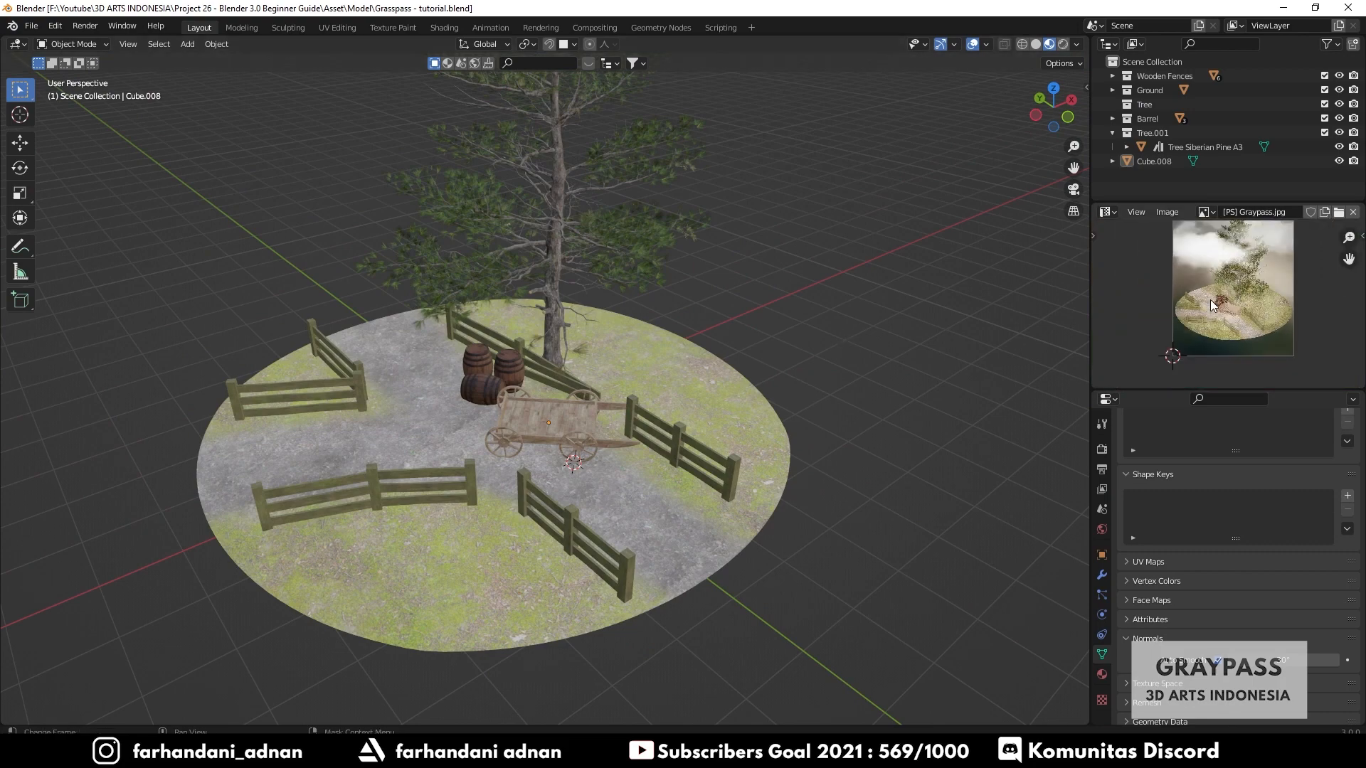
middle_drag(1238, 283, 1241, 315)
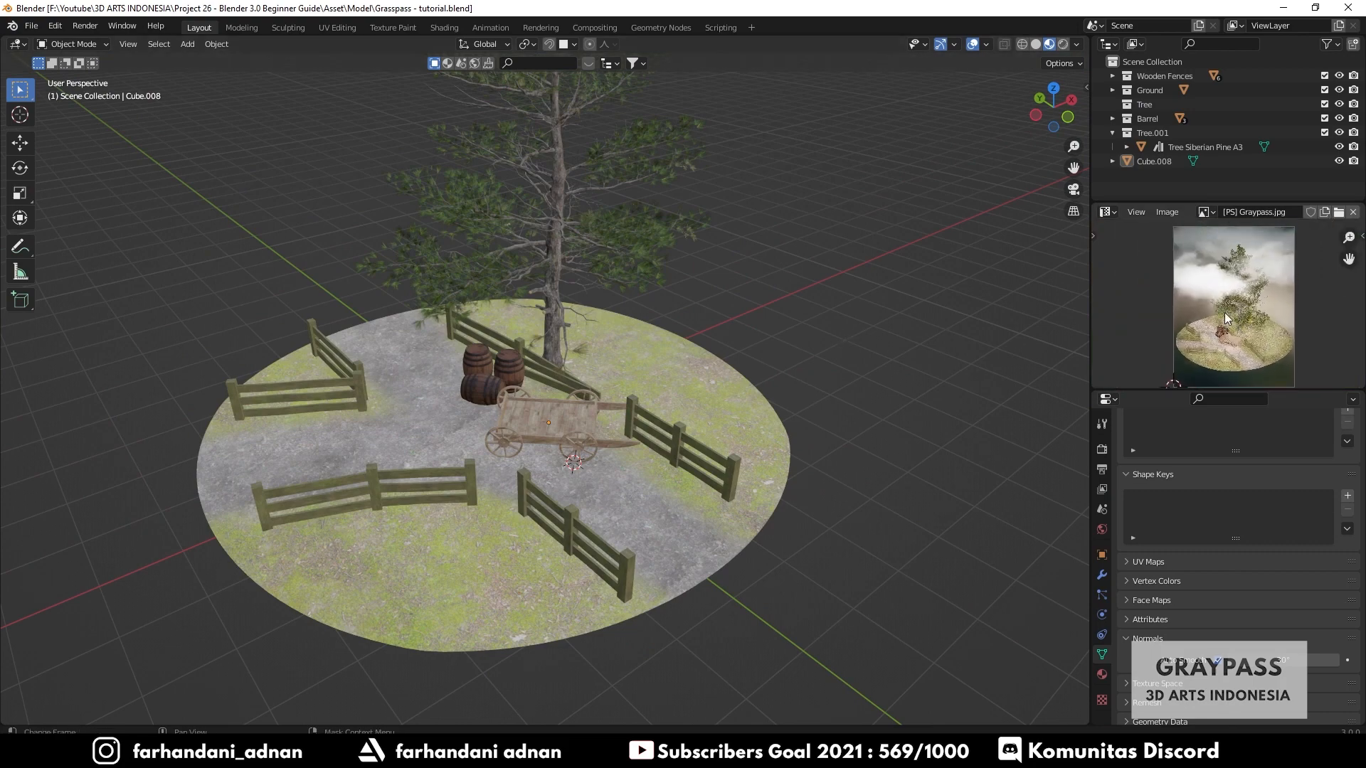
mouse_move(607, 304)
middle_down()
mouse_move(625, 292)
mouse_move(605, 302)
middle_up()
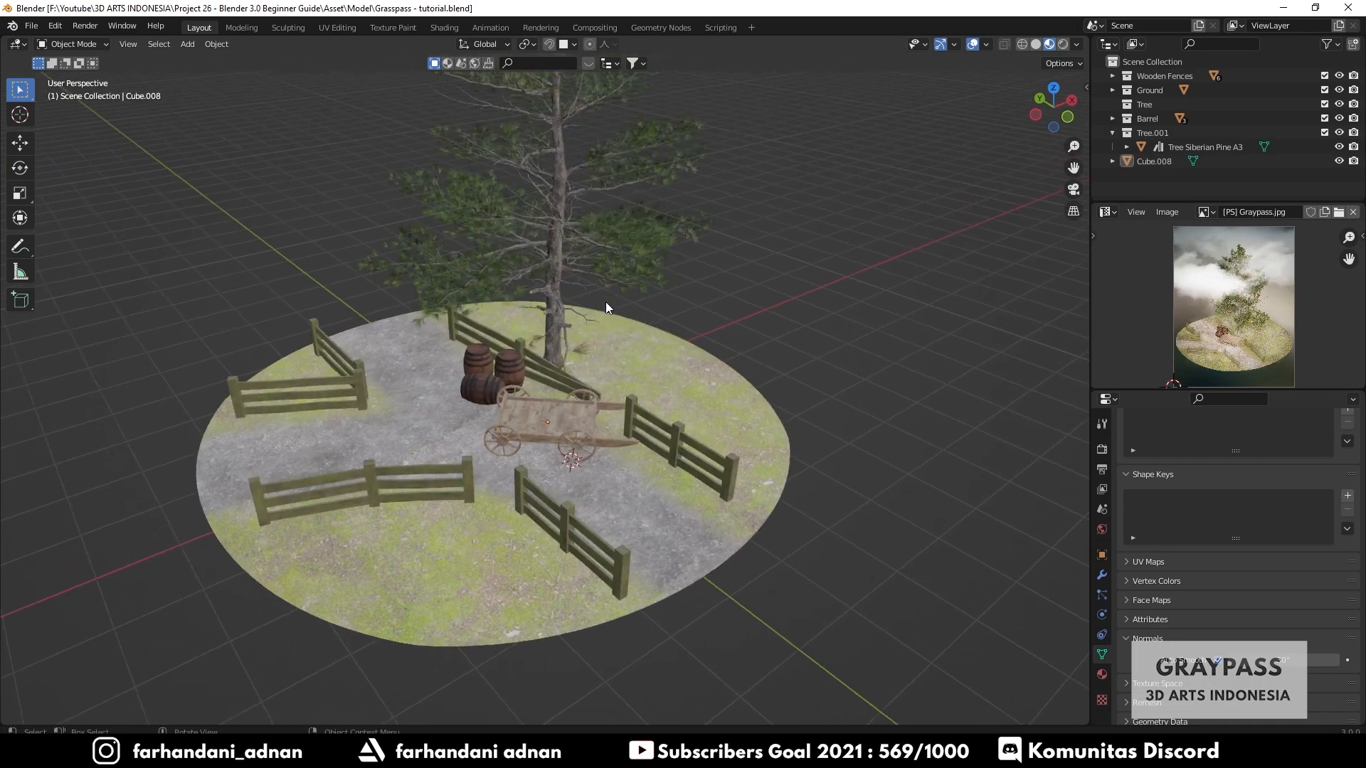
key(ctrl+s)
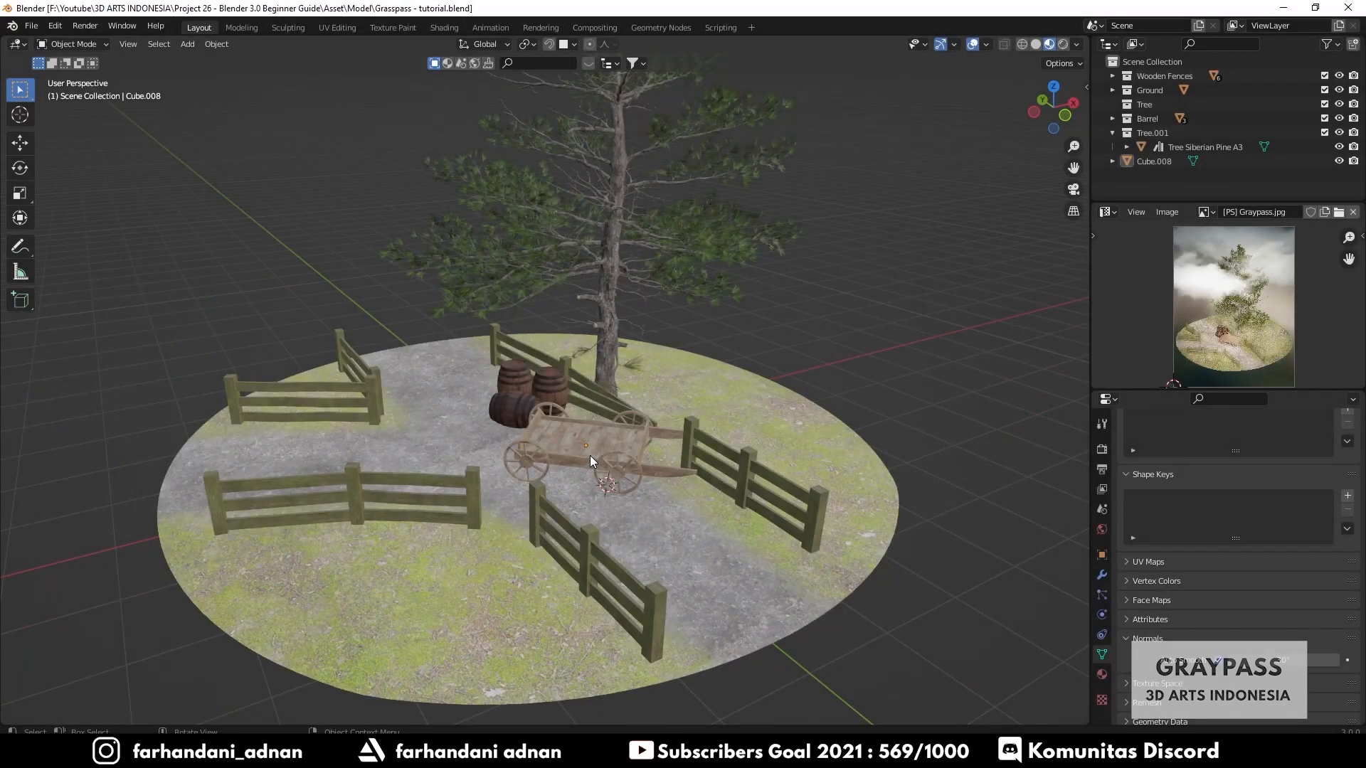
- Place the 3D cursor on the ground near the cart and add a camera to the scene
shift+middle_drag(589, 491, 614, 475)
shift+right_click(613, 475)
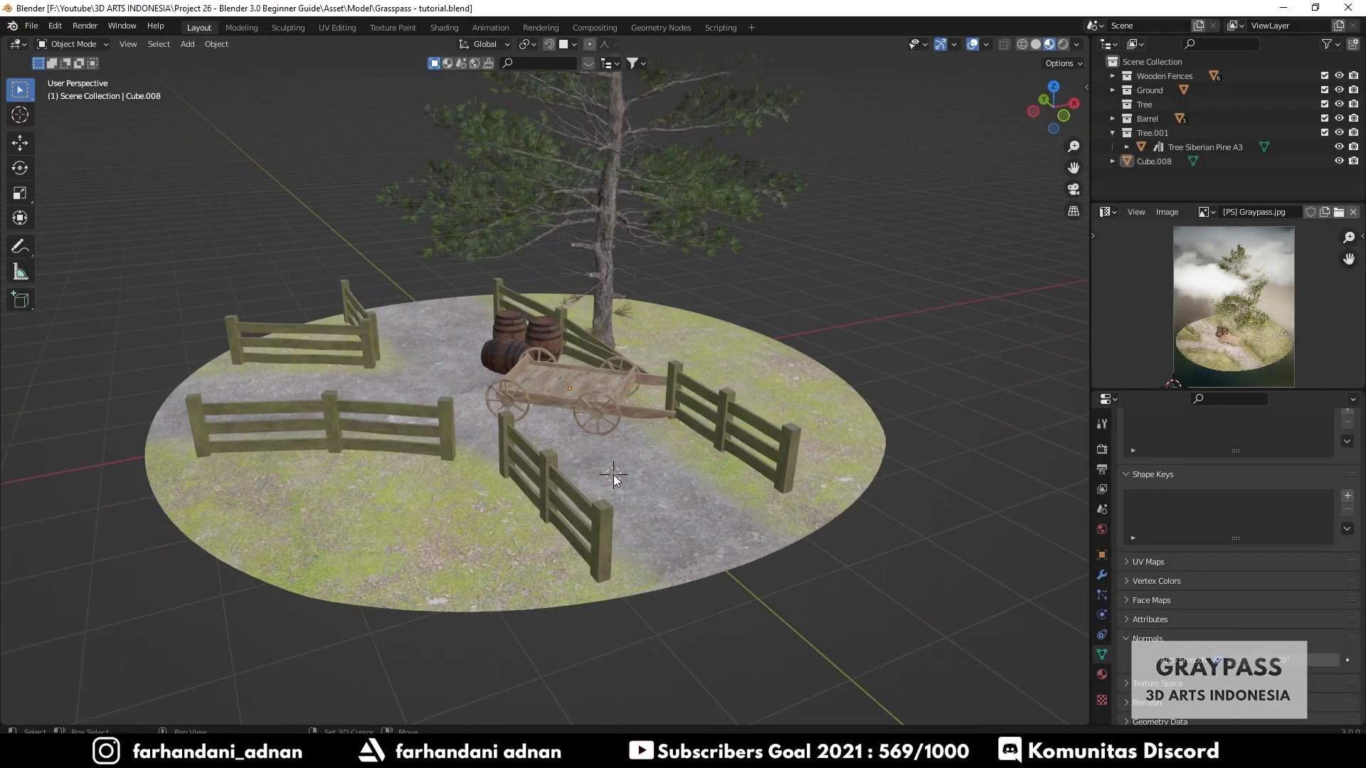
key(shift+a)
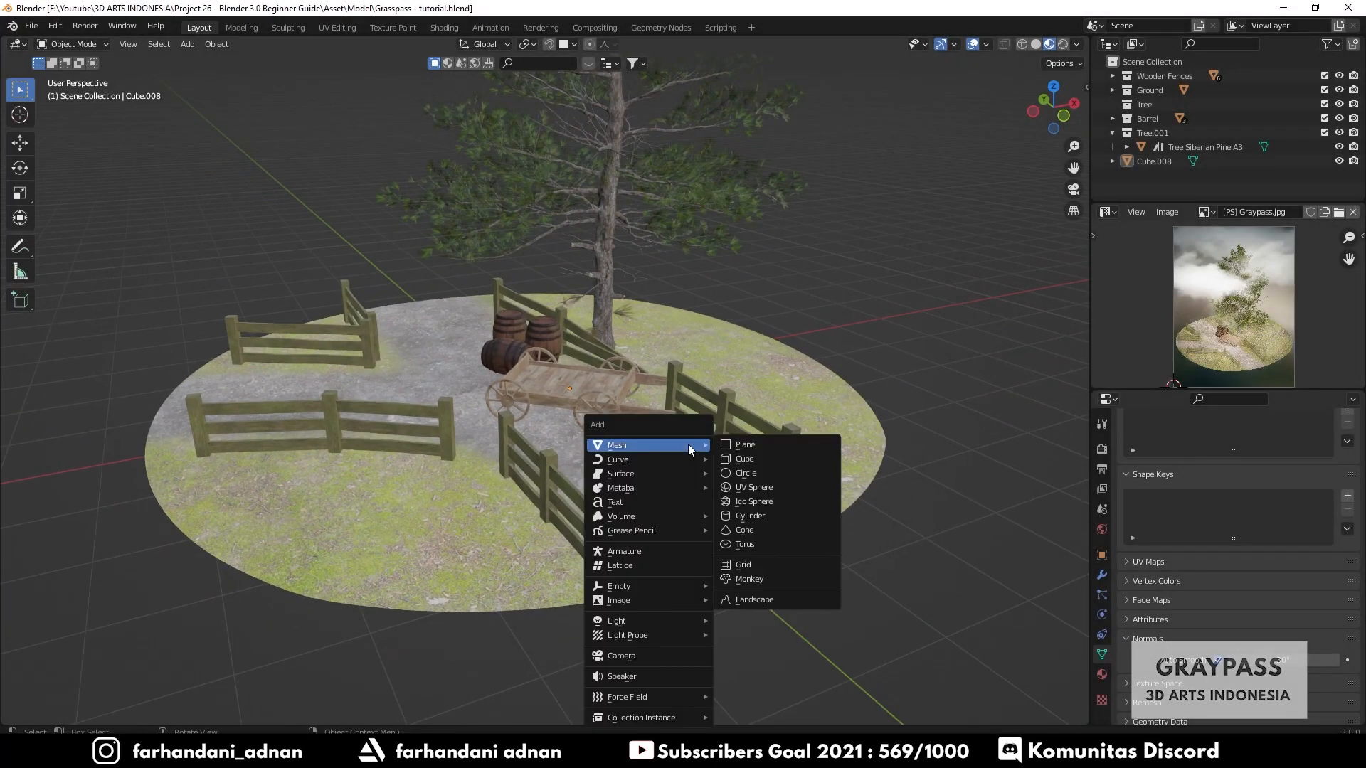
key(shift+a)
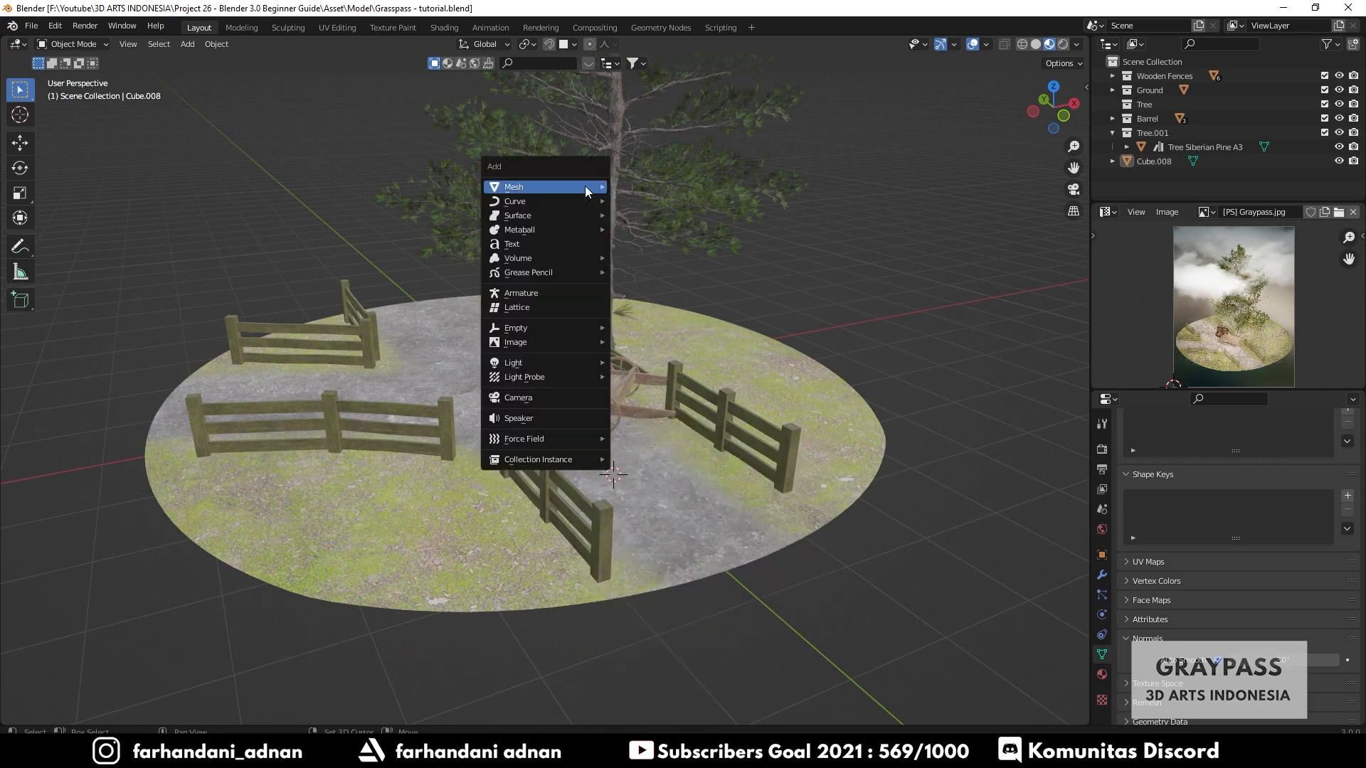
click(531, 399)
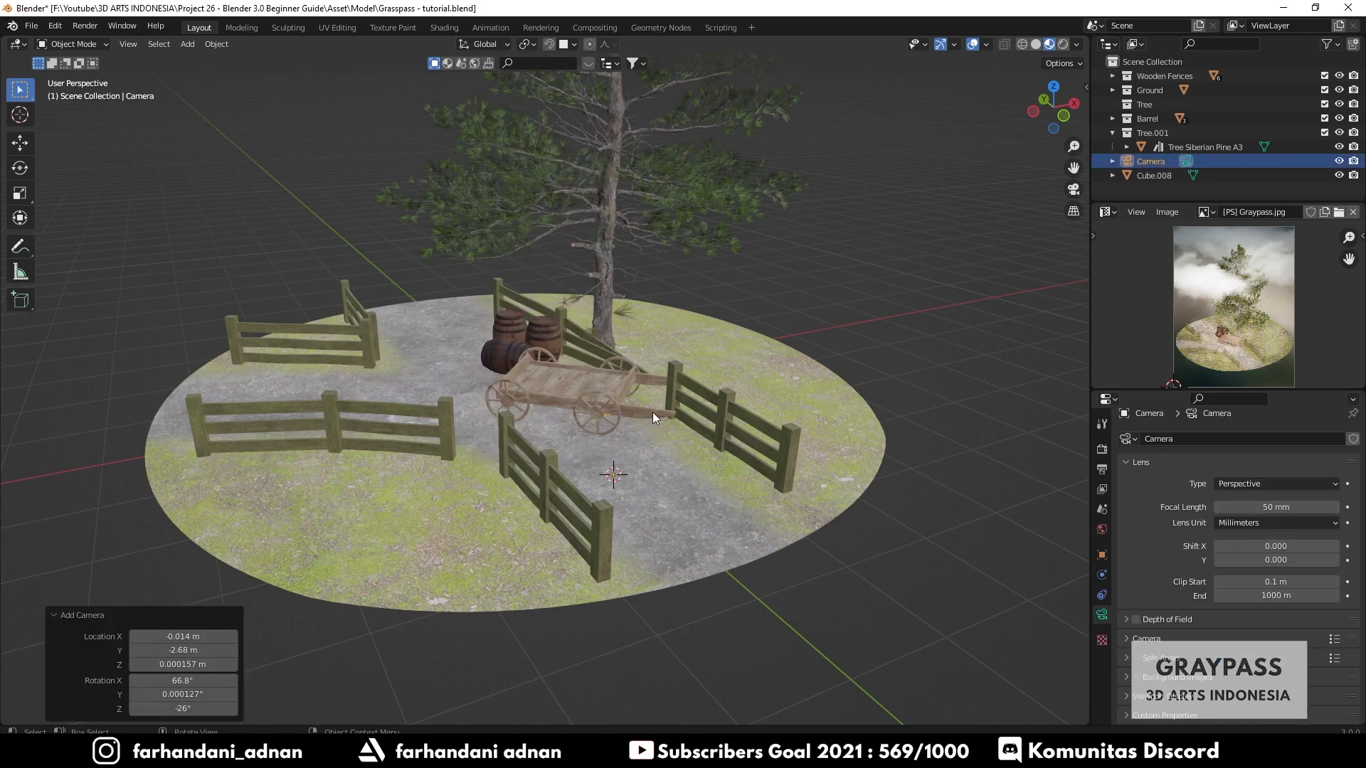
- Move the camera straight up about 2.15 m along the Z axis
middle_drag(653, 417, 586, 430)
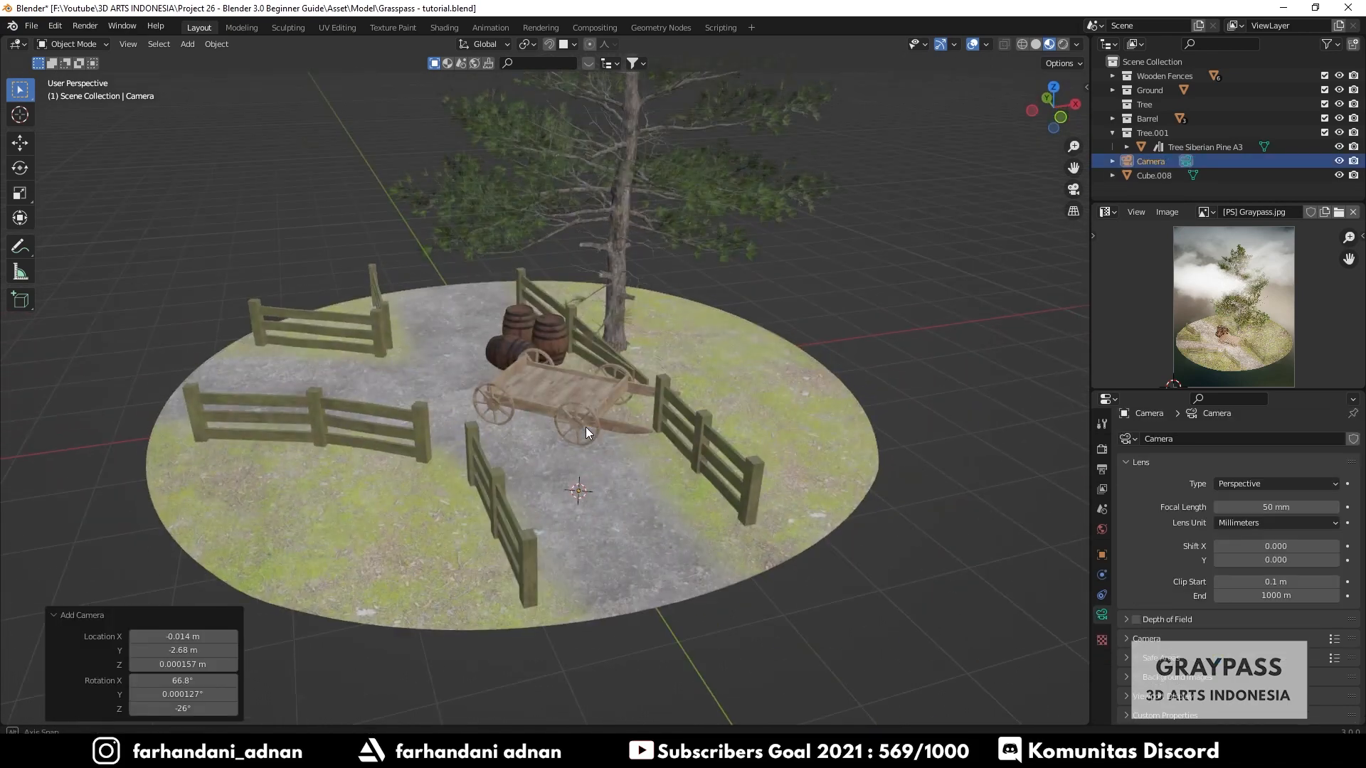
key(g)
key(z)
click(648, 356)
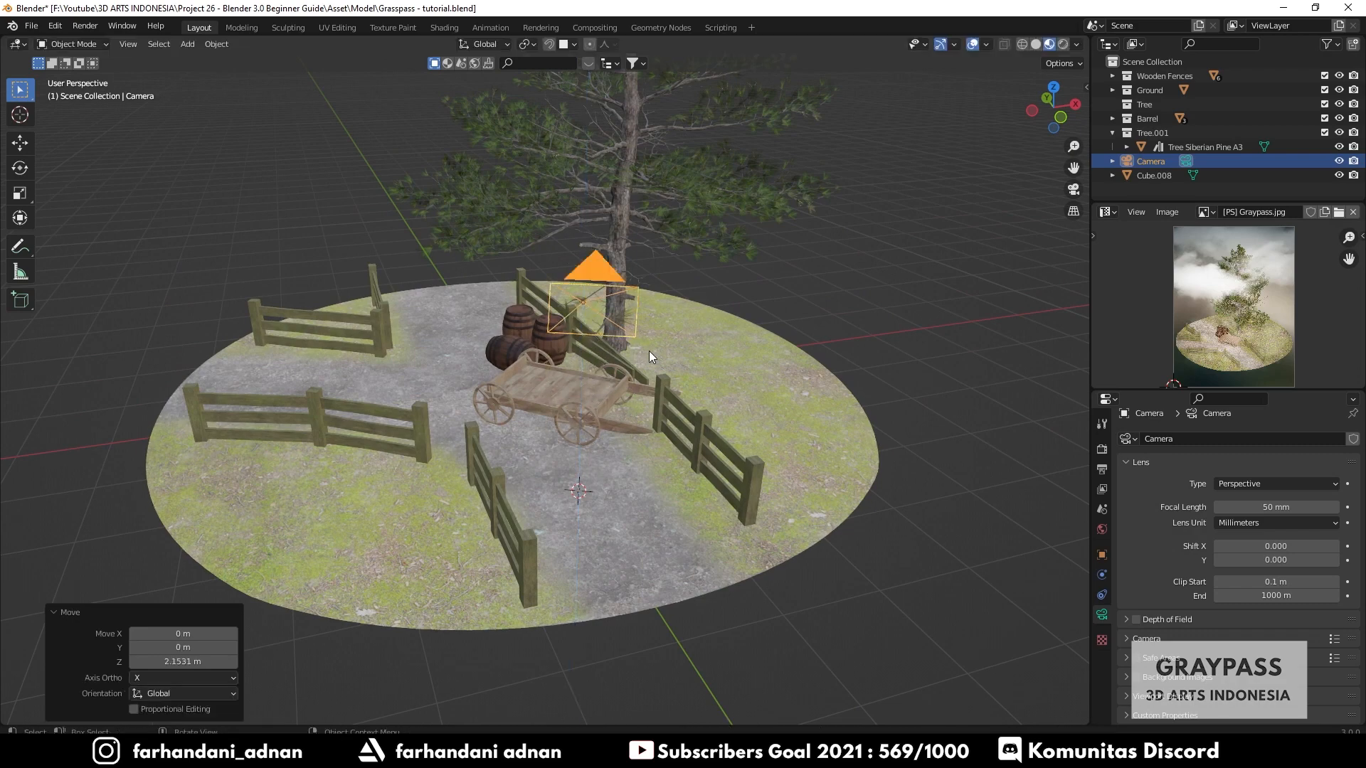
- Move the camera horizontally about -1.26 m in X and -2.72 m in Y, over the cart
middle_drag(649, 351, 699, 361)
key(g)
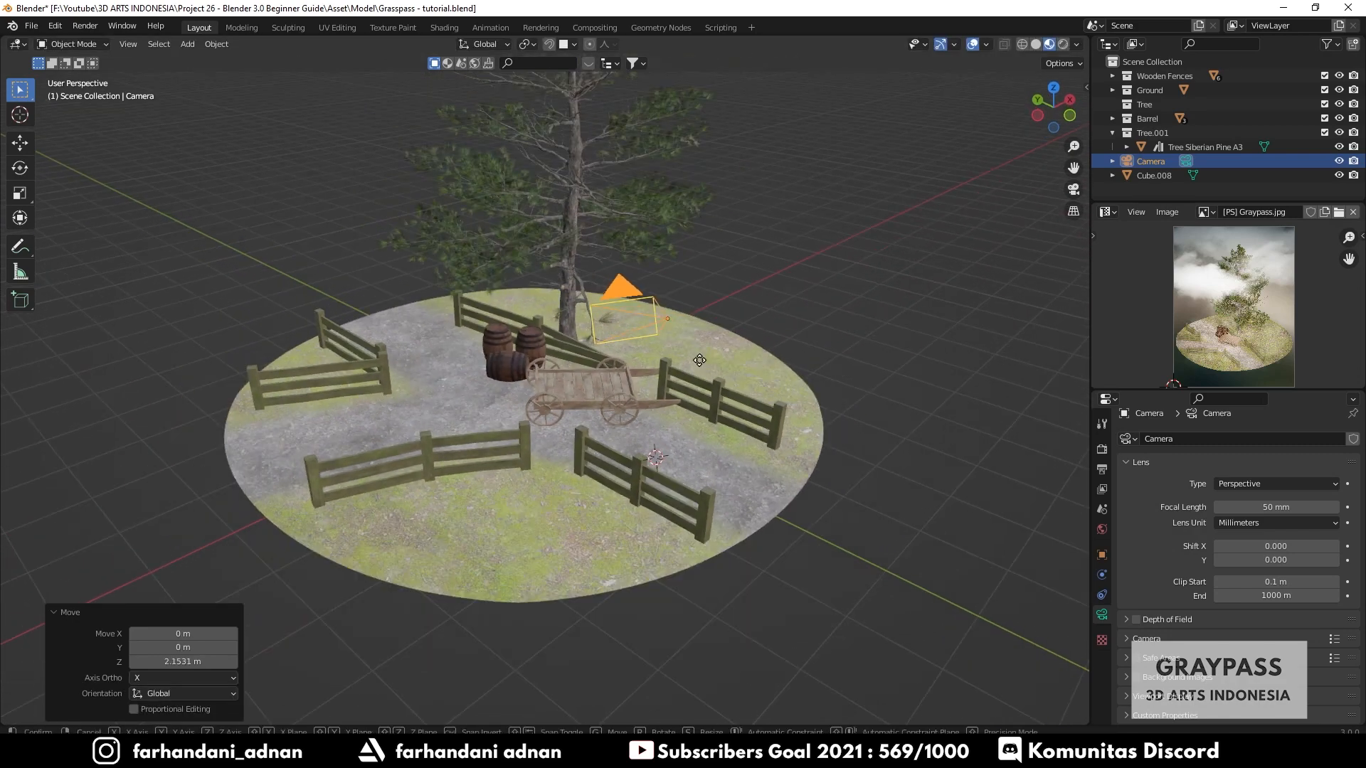
click(737, 420)
middle_drag(737, 419, 675, 384)
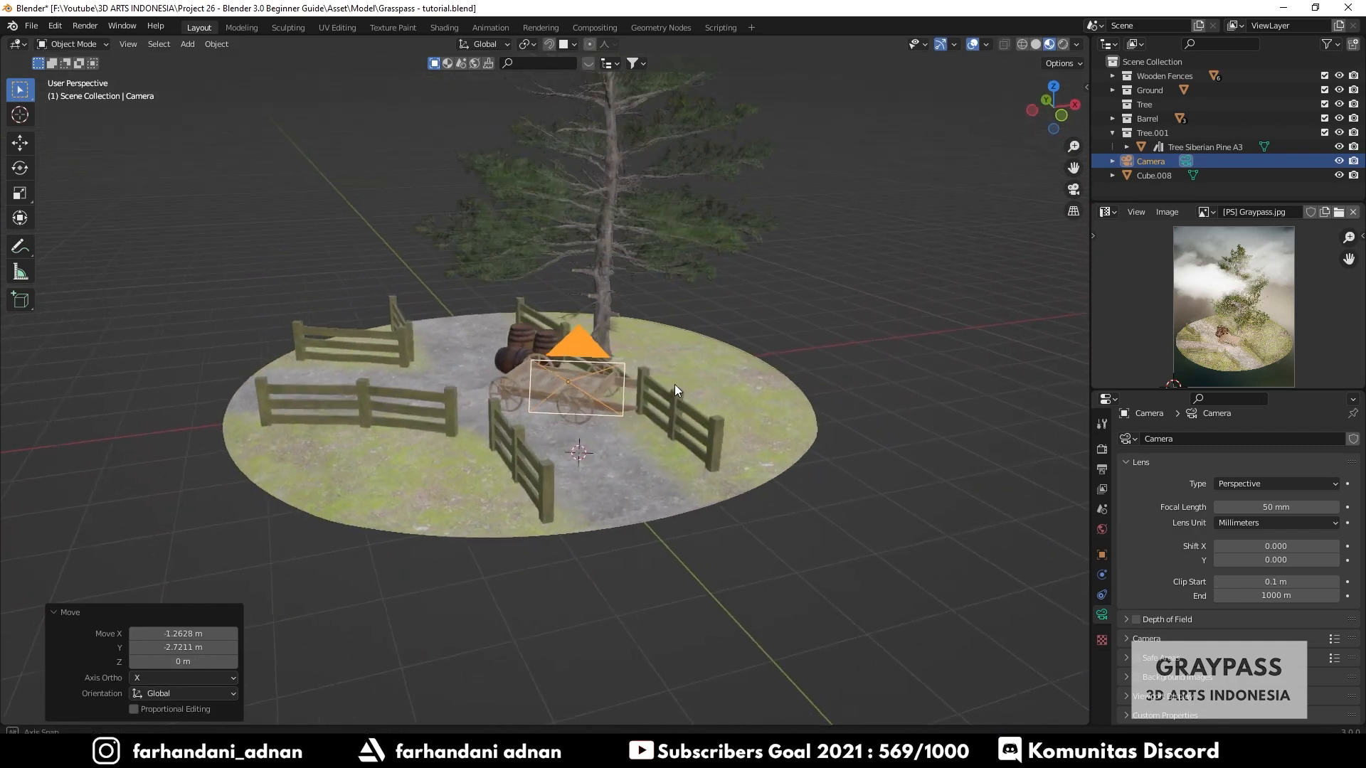
- Deselect everything and switch the viewport to look through the active camera
key(alt+a)
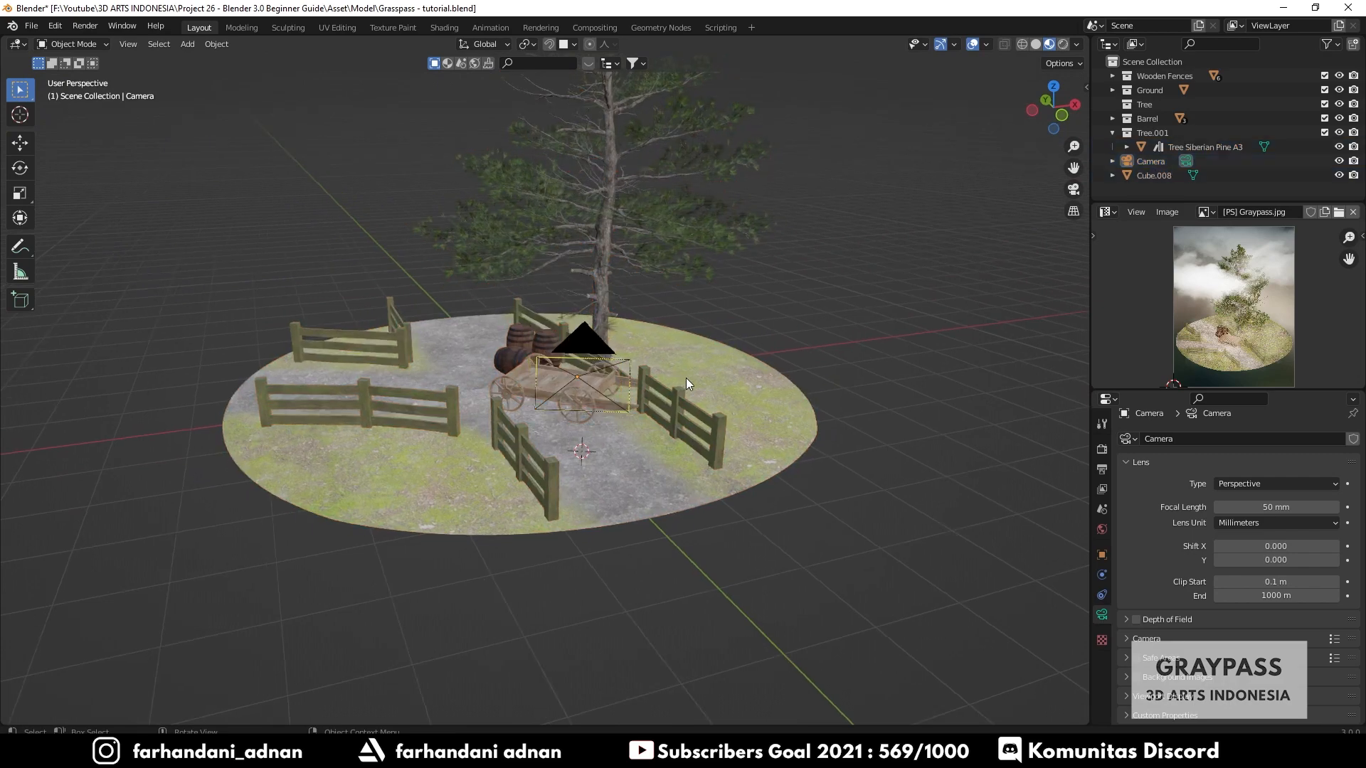
scroll(686, 377, up, 3)
key(KP_0)
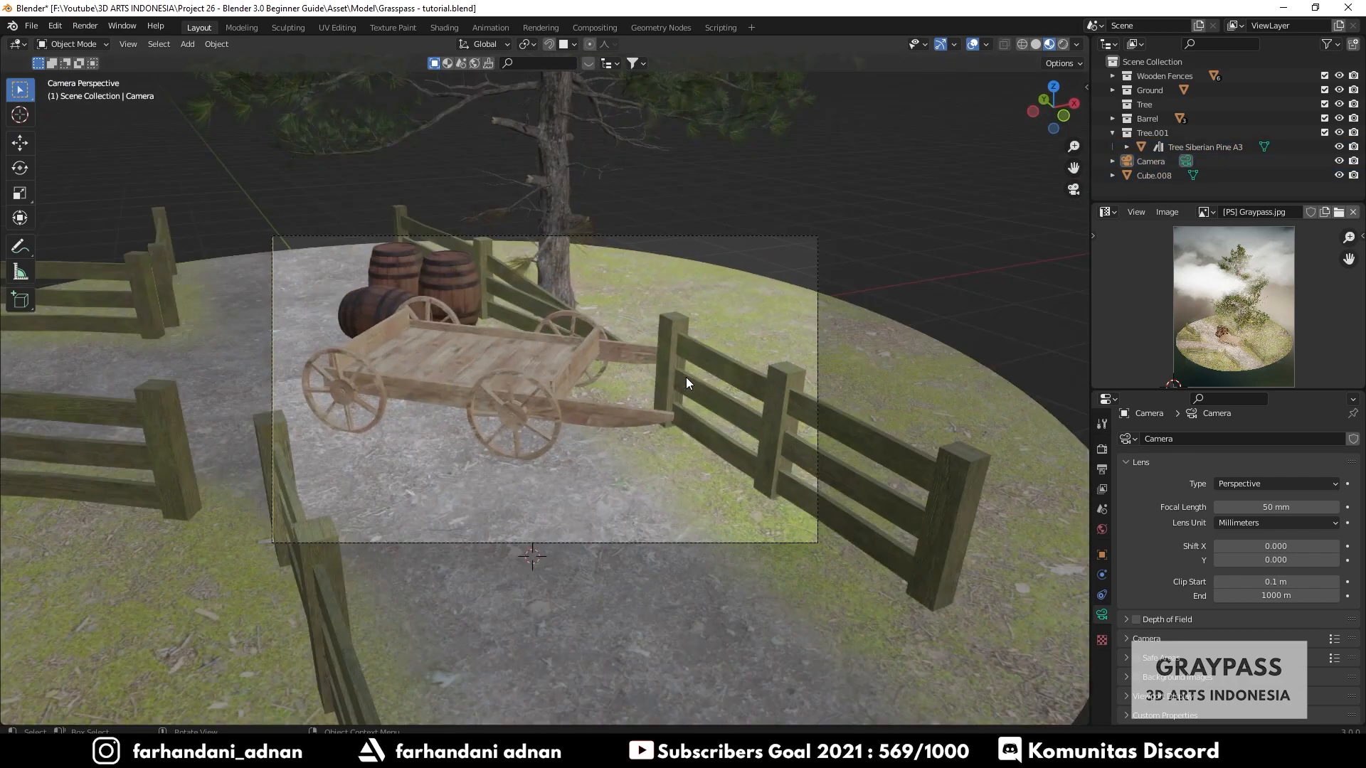
key(KP_0)
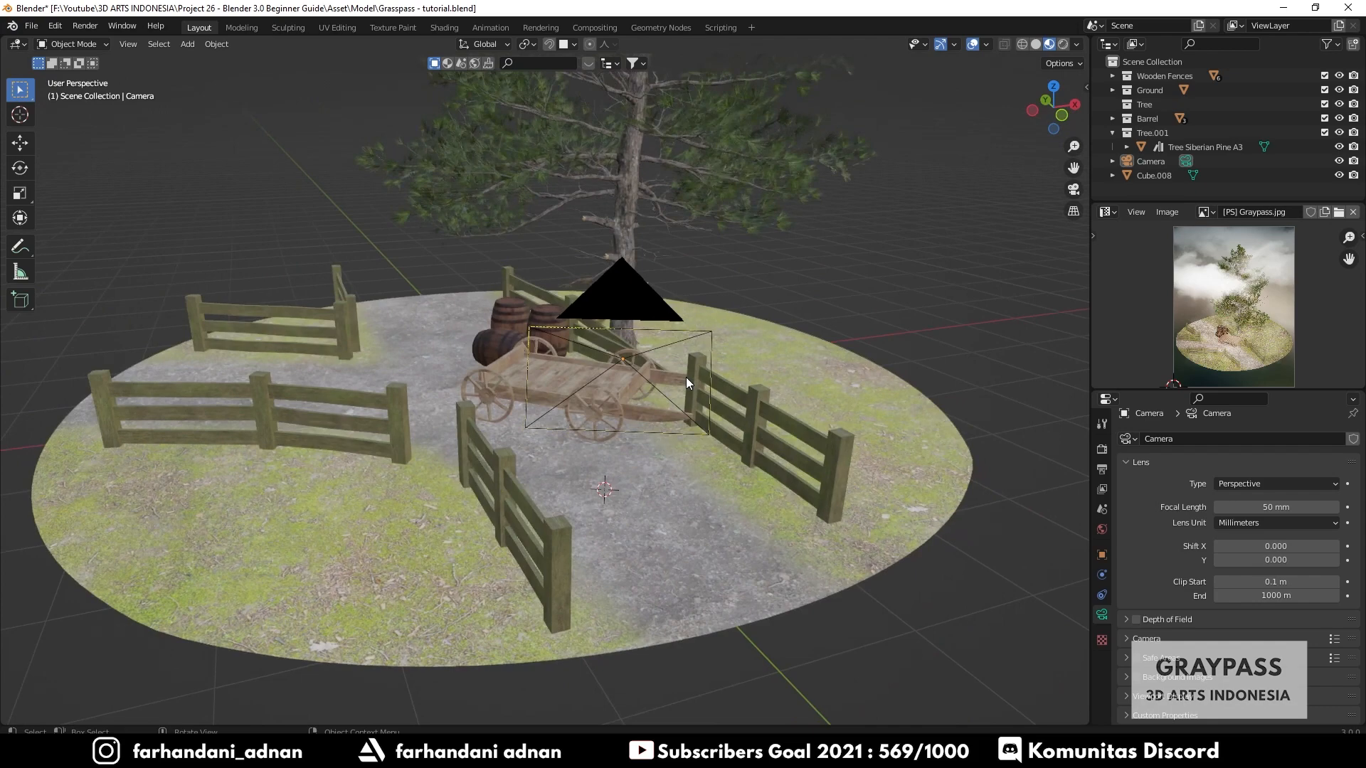
click(138, 45)
mouse_move(175, 210)
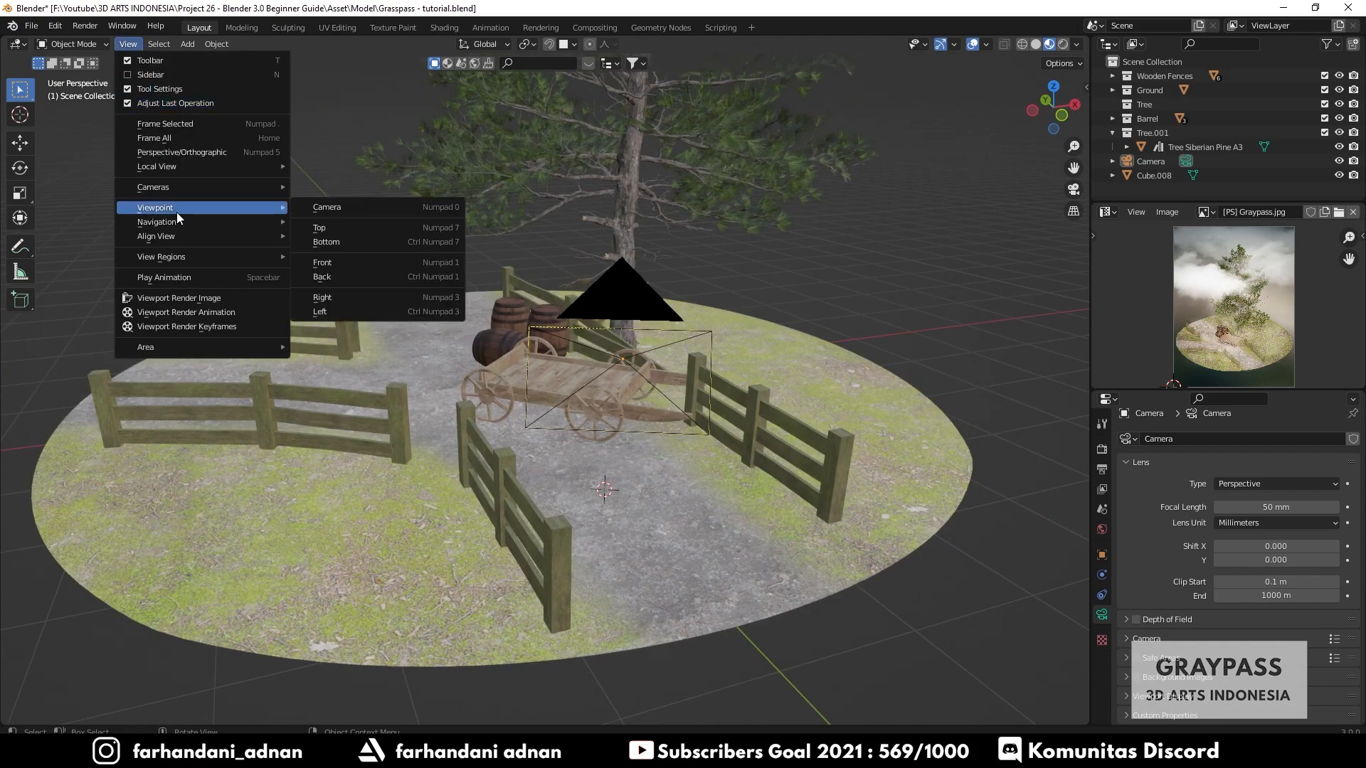
click(448, 210)
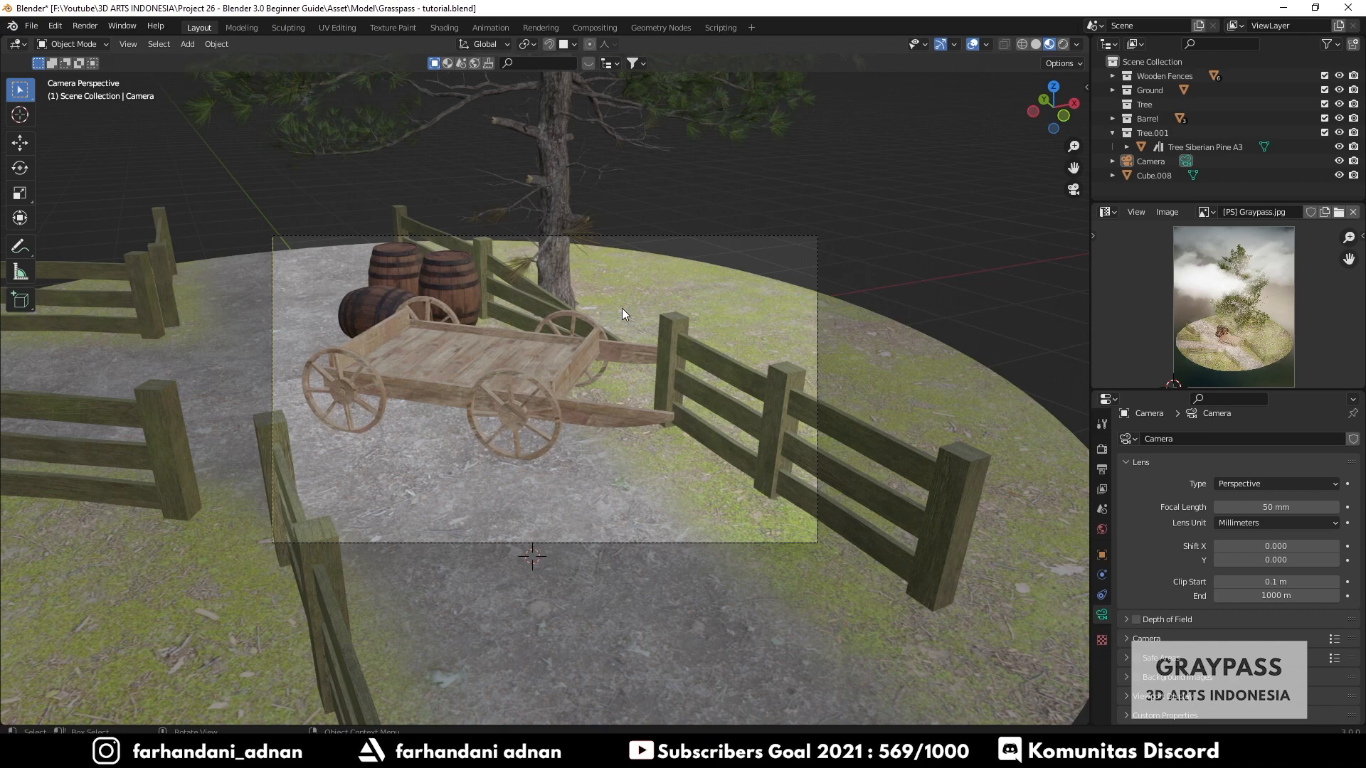
- Enable Camera to View locking in the sidebar's View panel and nudge the camera framing slightly
key(n)
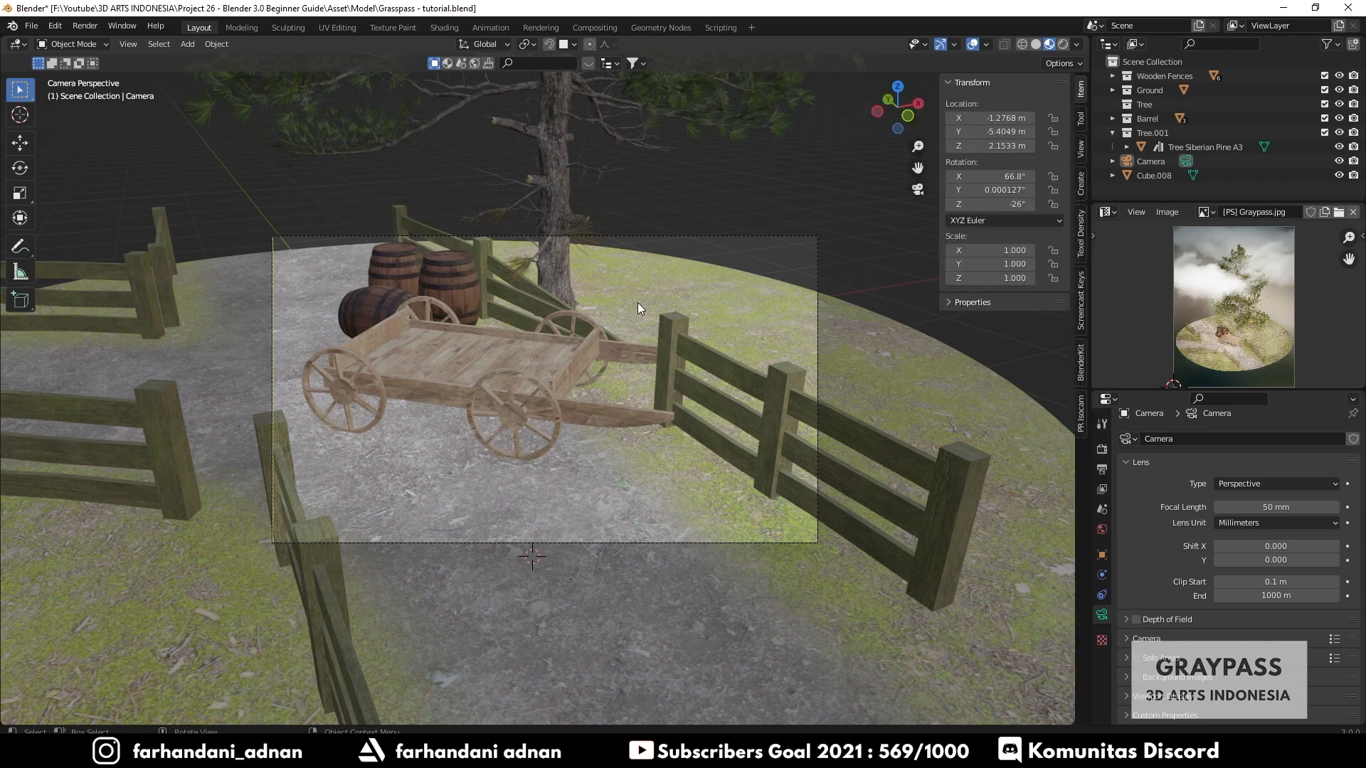
click(1082, 148)
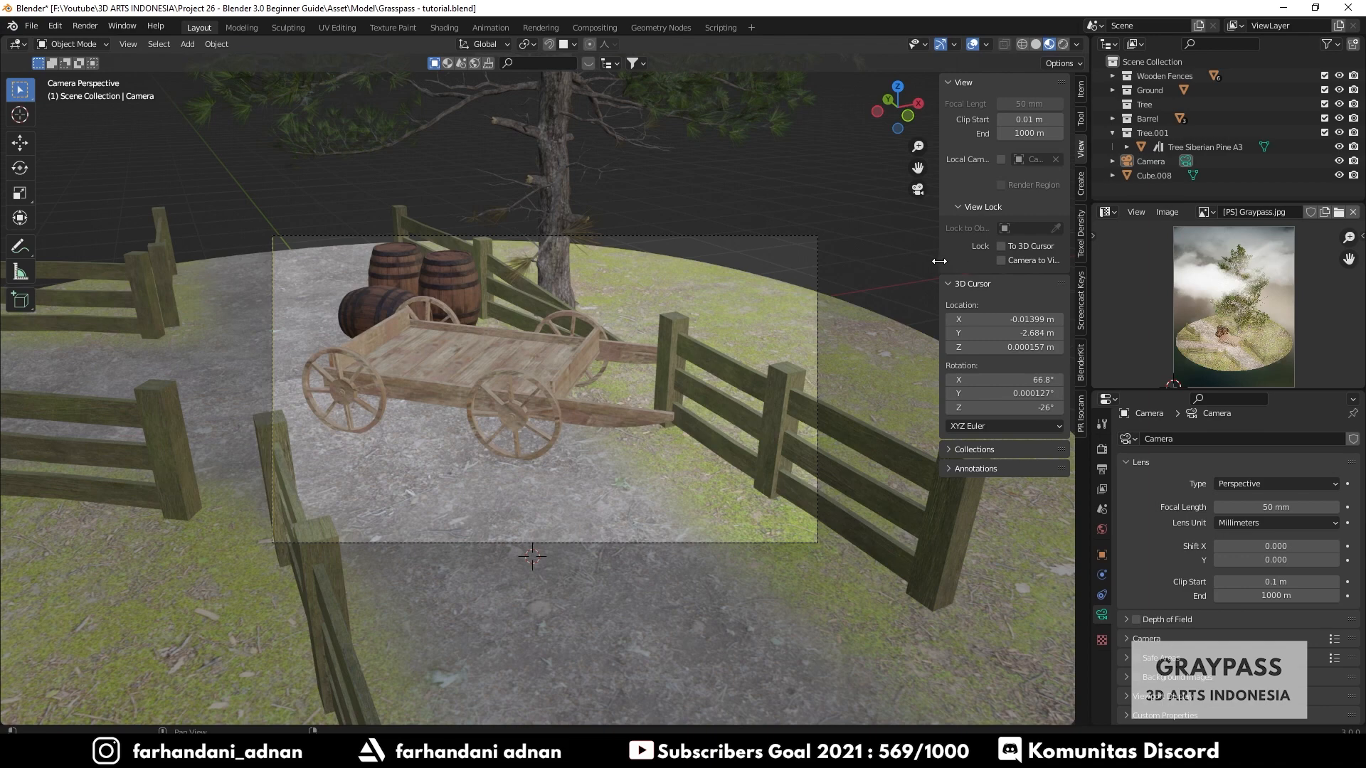
mouse_move(939, 261)
mouse_down()
mouse_move(889, 261)
mouse_move(923, 263)
mouse_up()
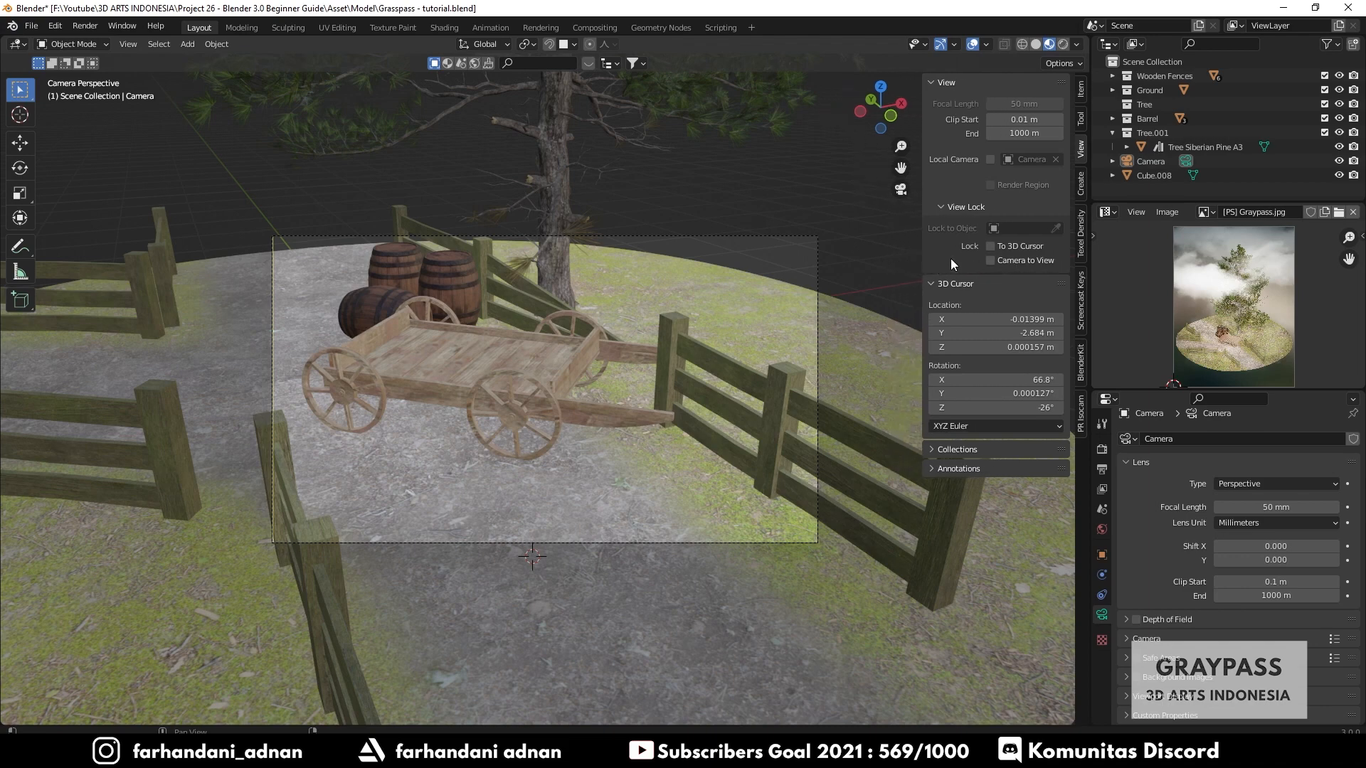
click(994, 259)
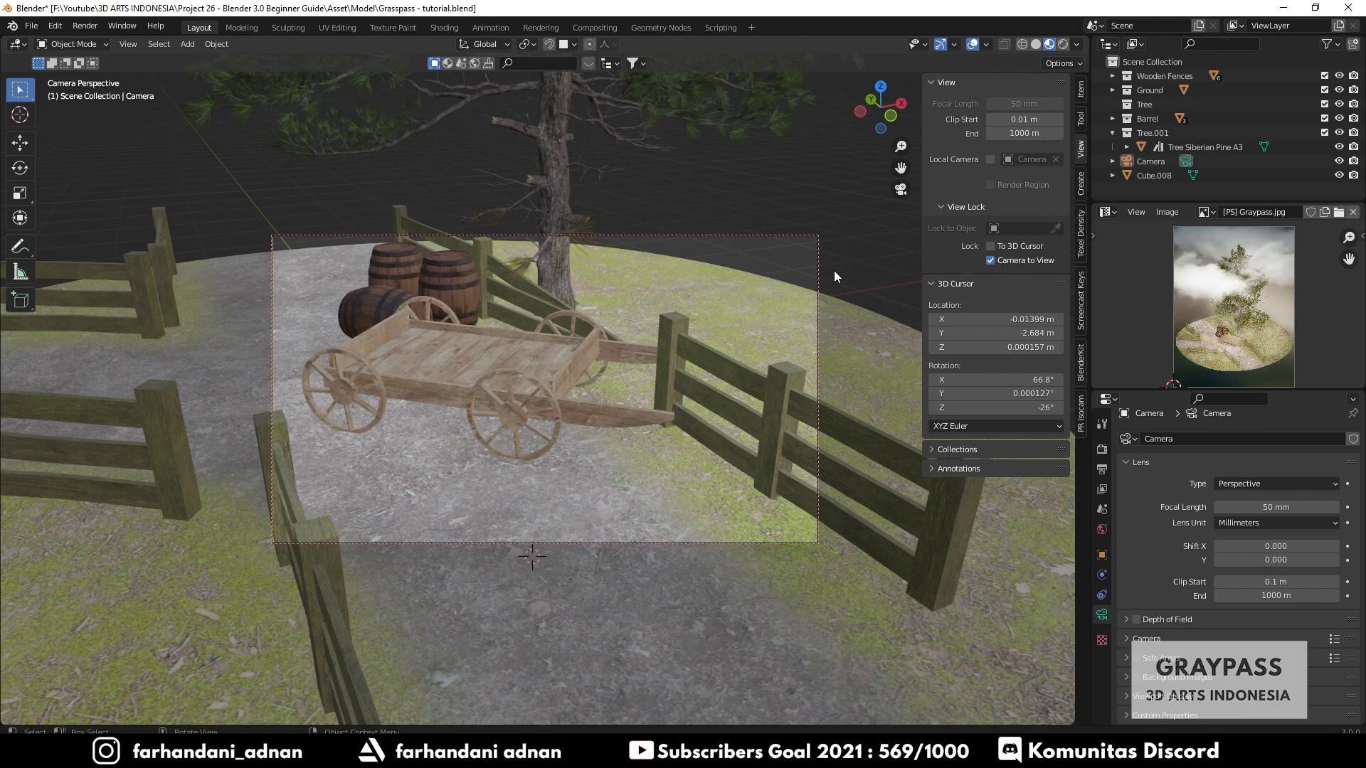
key(n)
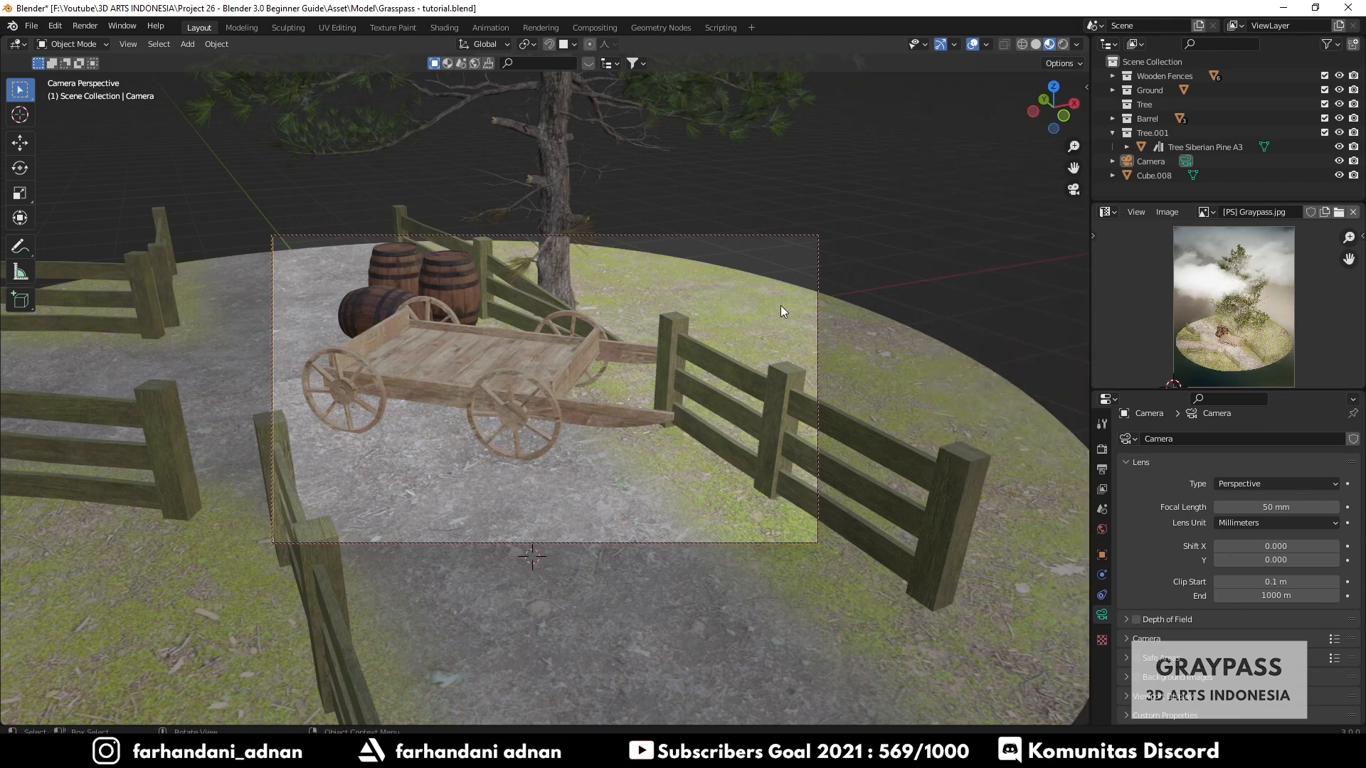
mouse_move(780, 305)
middle_down()
mouse_move(682, 319)
mouse_move(651, 291)
mouse_move(678, 258)
mouse_move(774, 280)
mouse_move(782, 306)
mouse_move(766, 307)
middle_up()
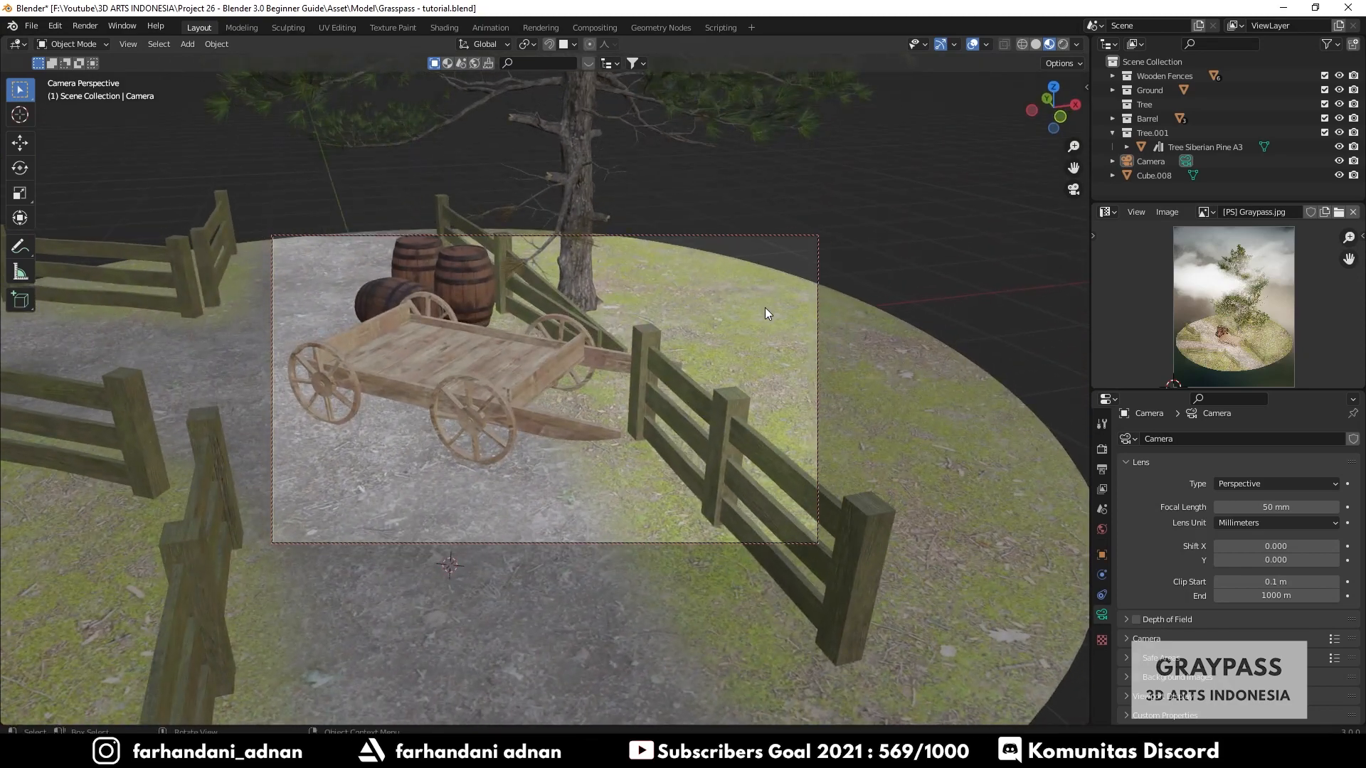
- Turn off the Camera to View lock
key(n)
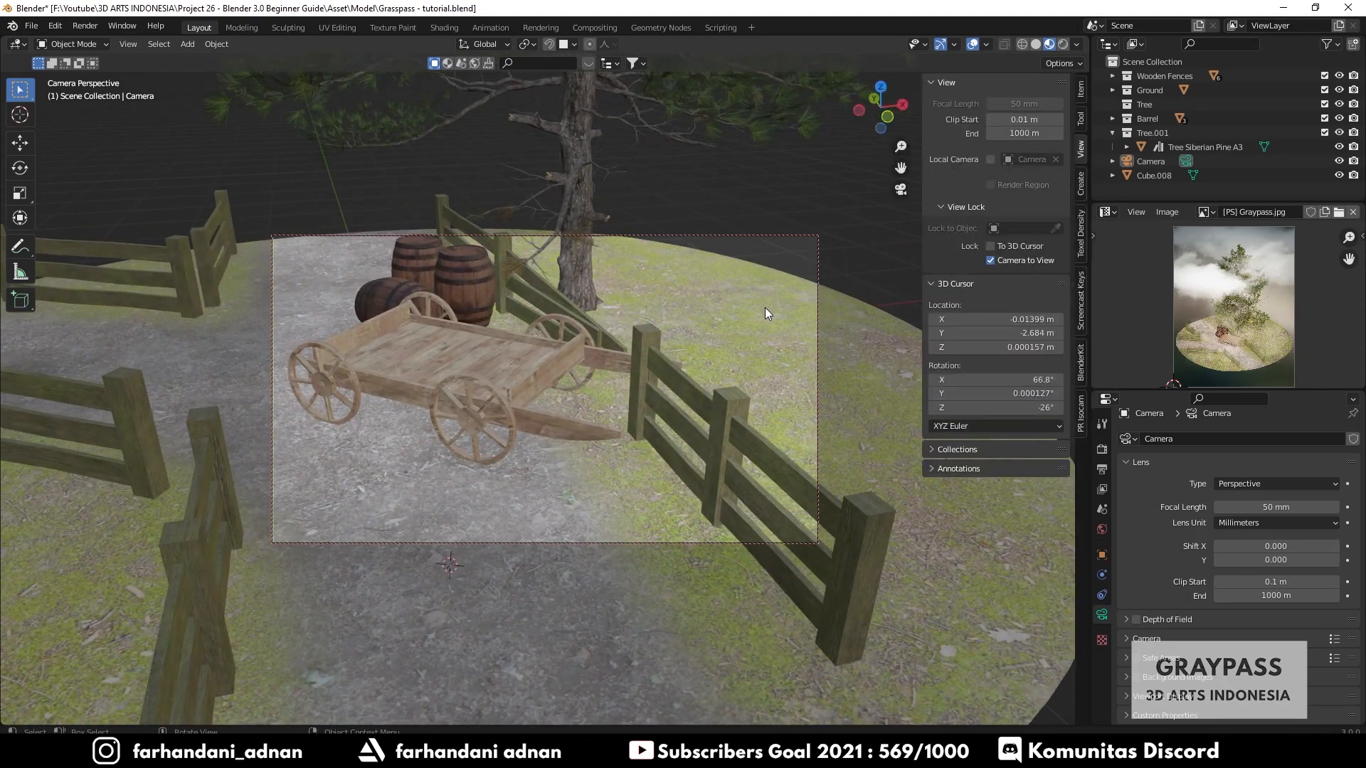
click(989, 260)
key(n)
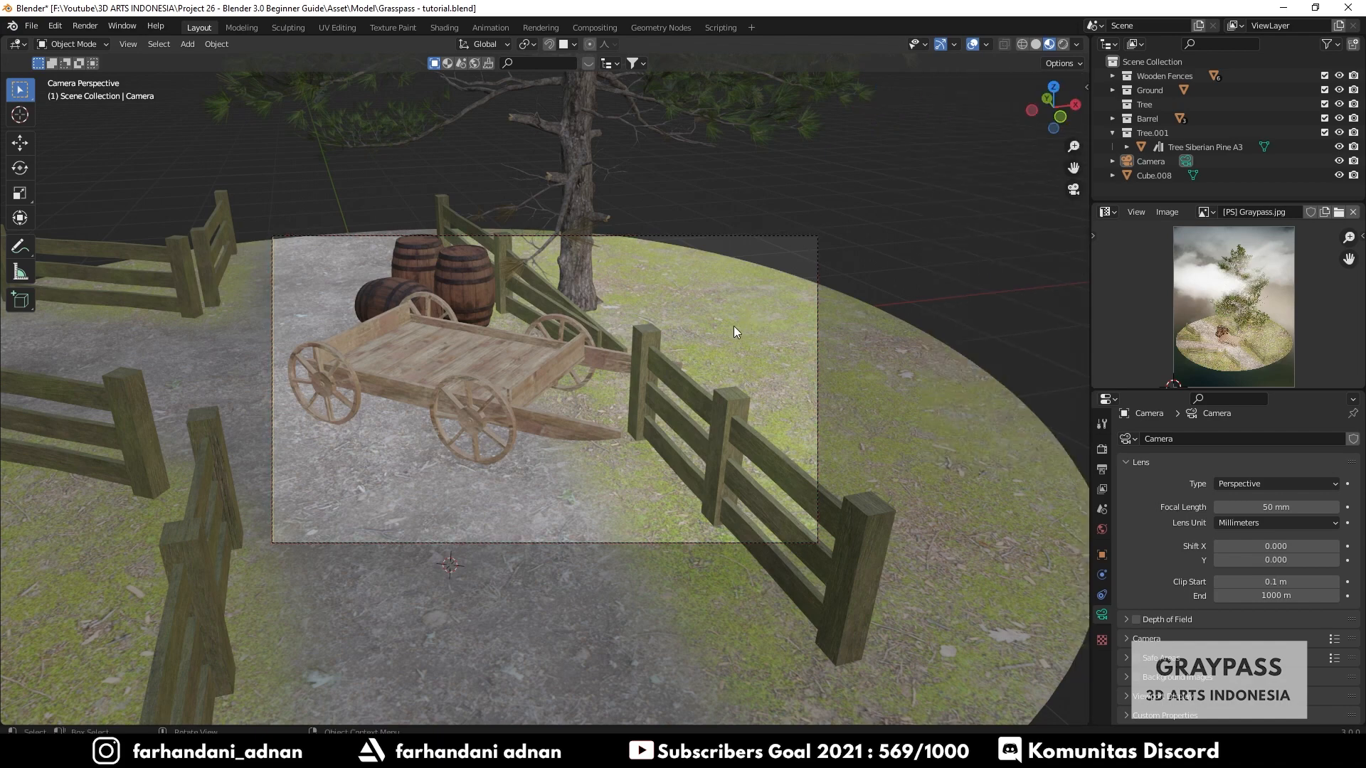
- Orbit out of the camera view to inspect the scene, then return to the camera view
middle_drag(733, 329, 669, 356)
scroll(514, 391, down, 3)
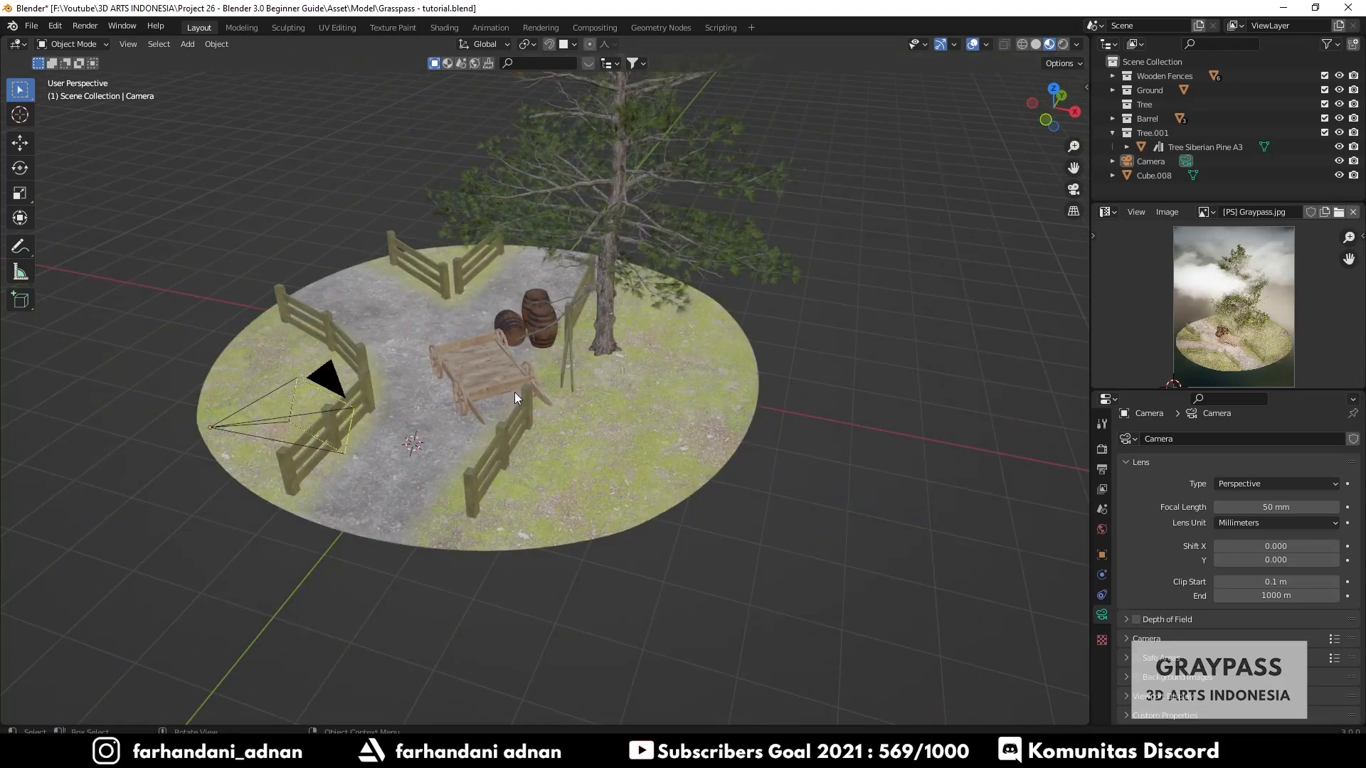
middle_drag(442, 427, 498, 393)
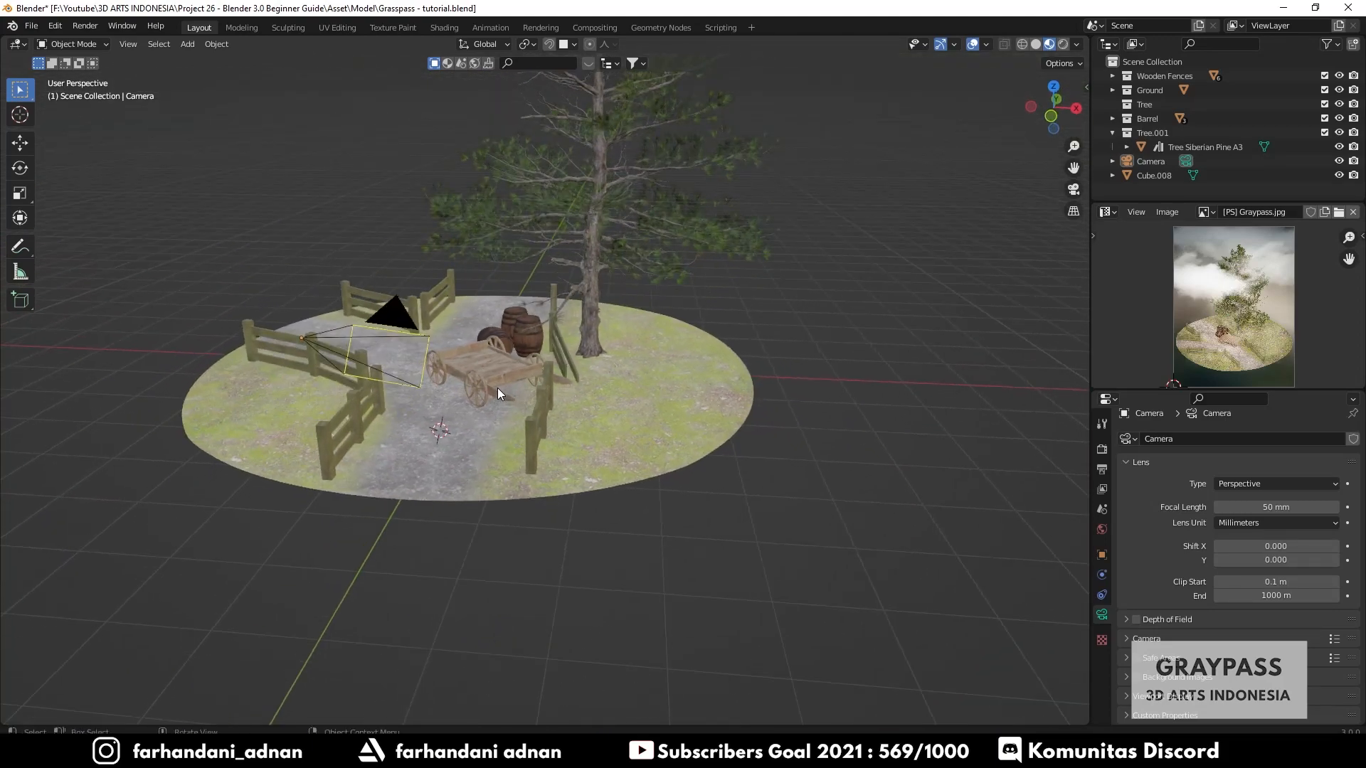
key(KP_0)
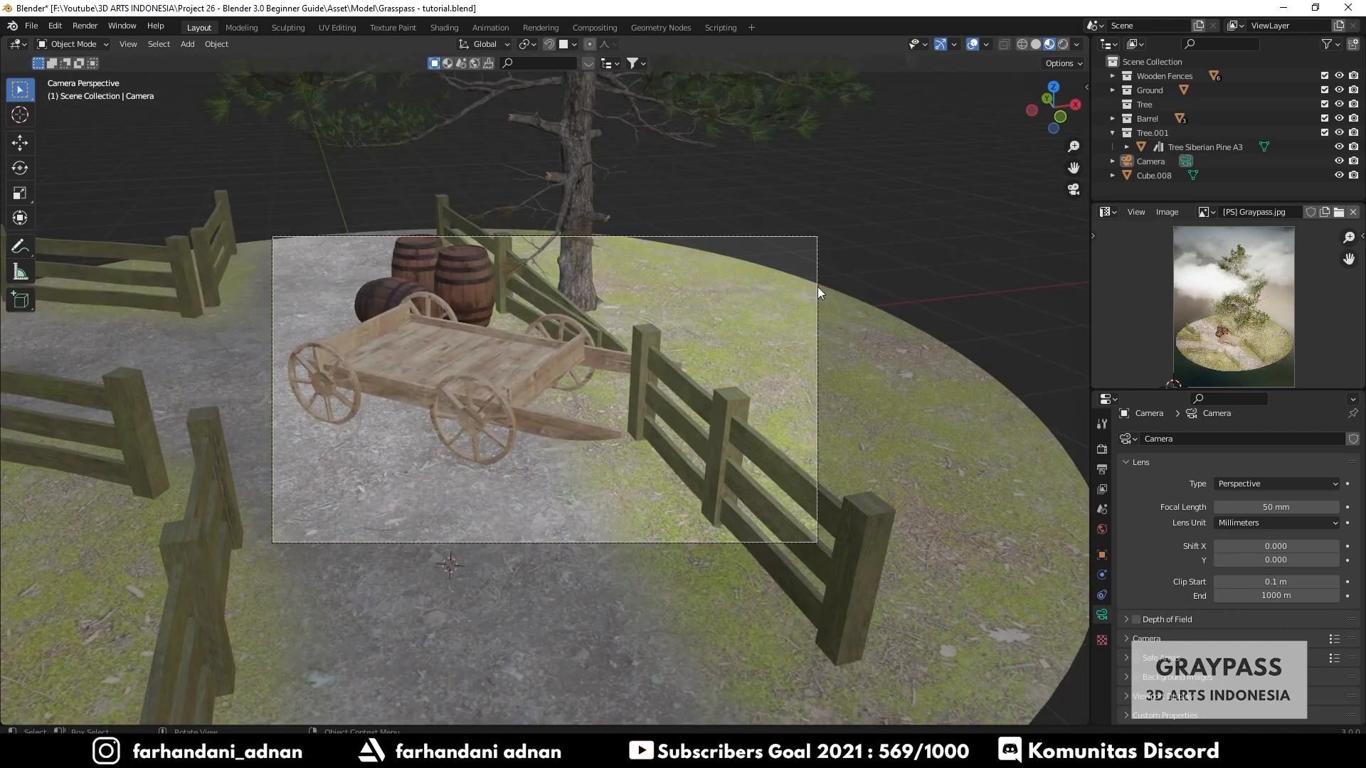
- Re-enable Camera to View and zoom the camera out so the whole diorama fits the frame
key(n)
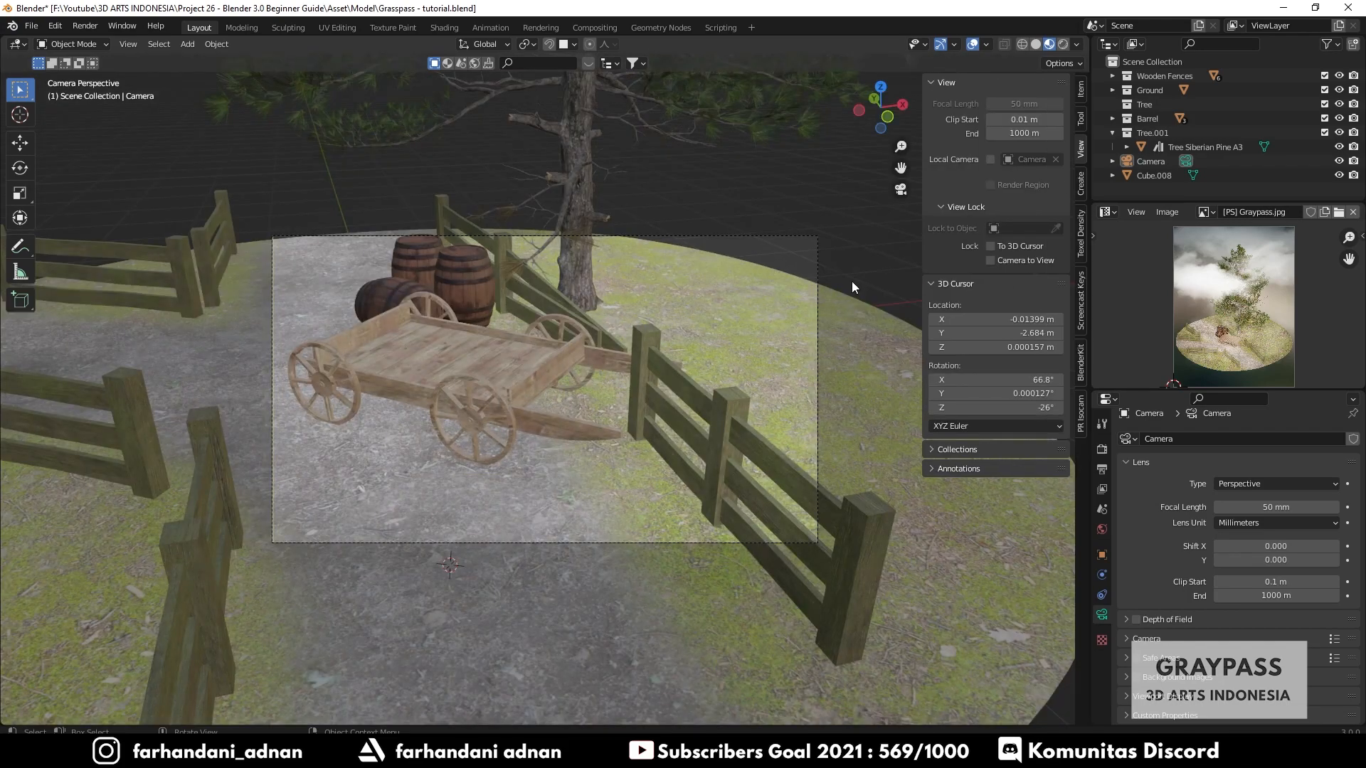
click(991, 262)
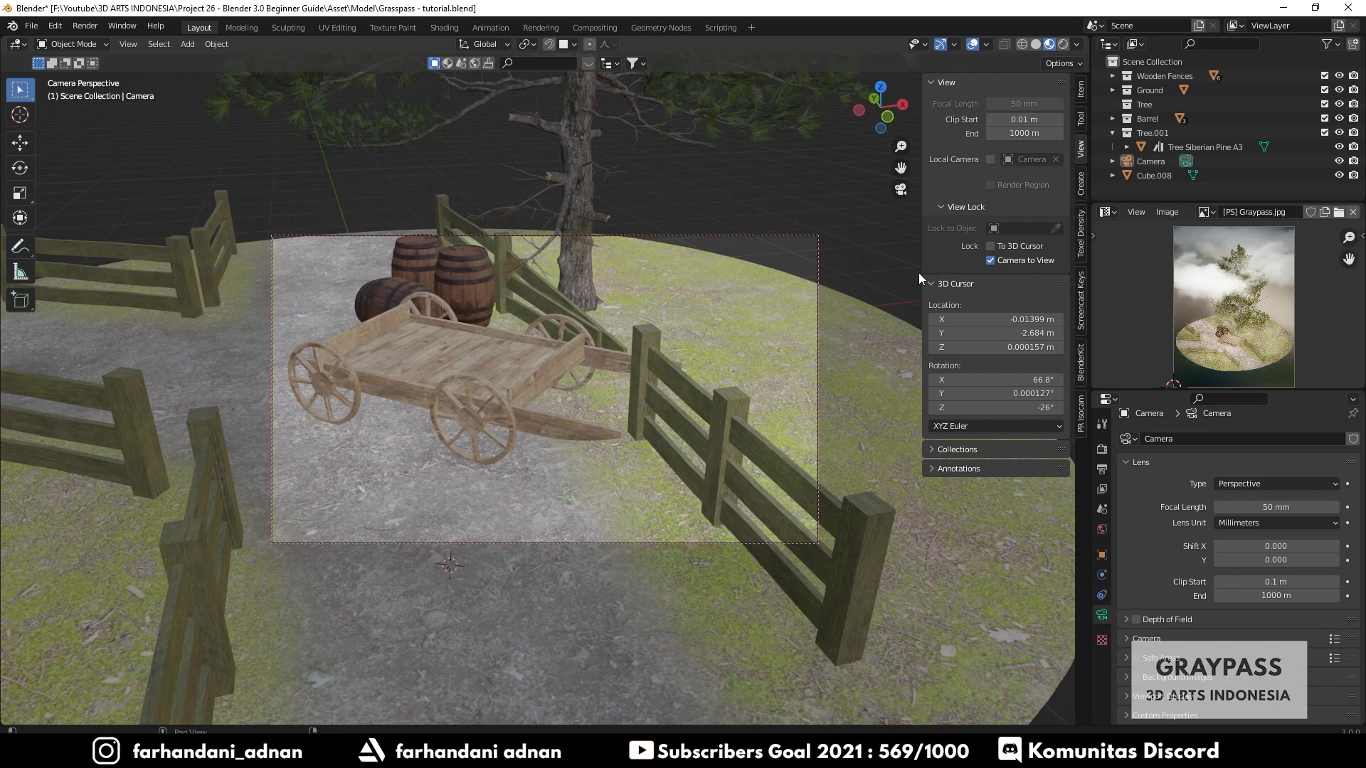
key(n)
scroll(717, 362, down, 3)
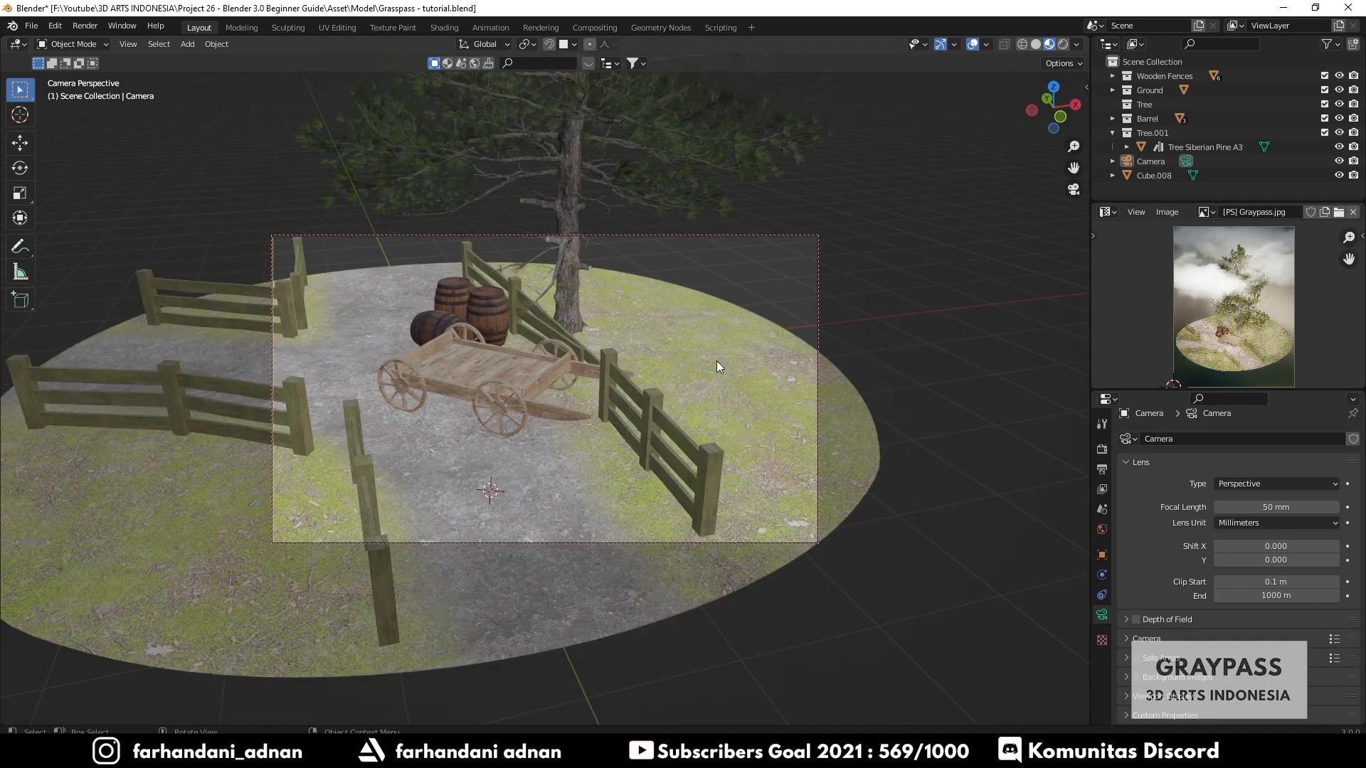
scroll(716, 360, down, 4)
middle_drag(716, 361, 659, 400)
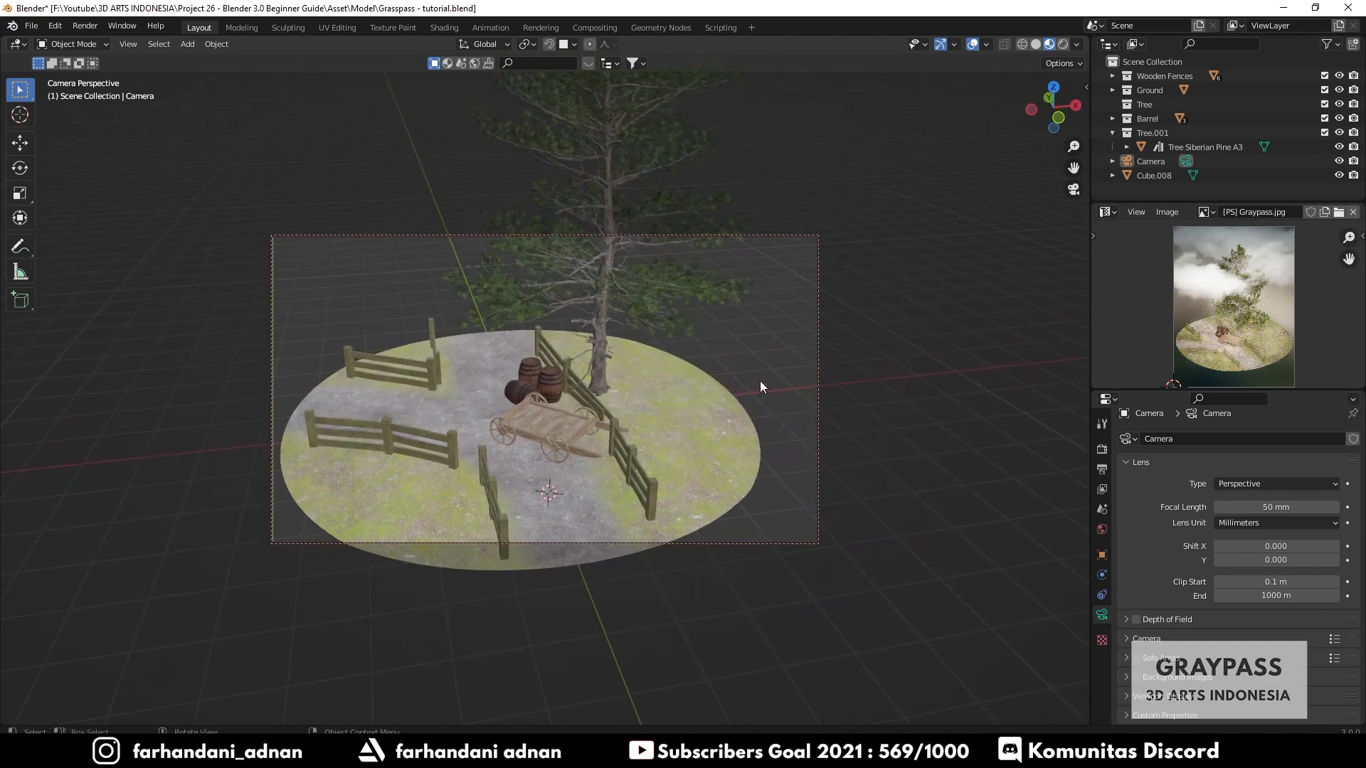
- Turn off the Camera to View lock again
key(n)
click(1004, 260)
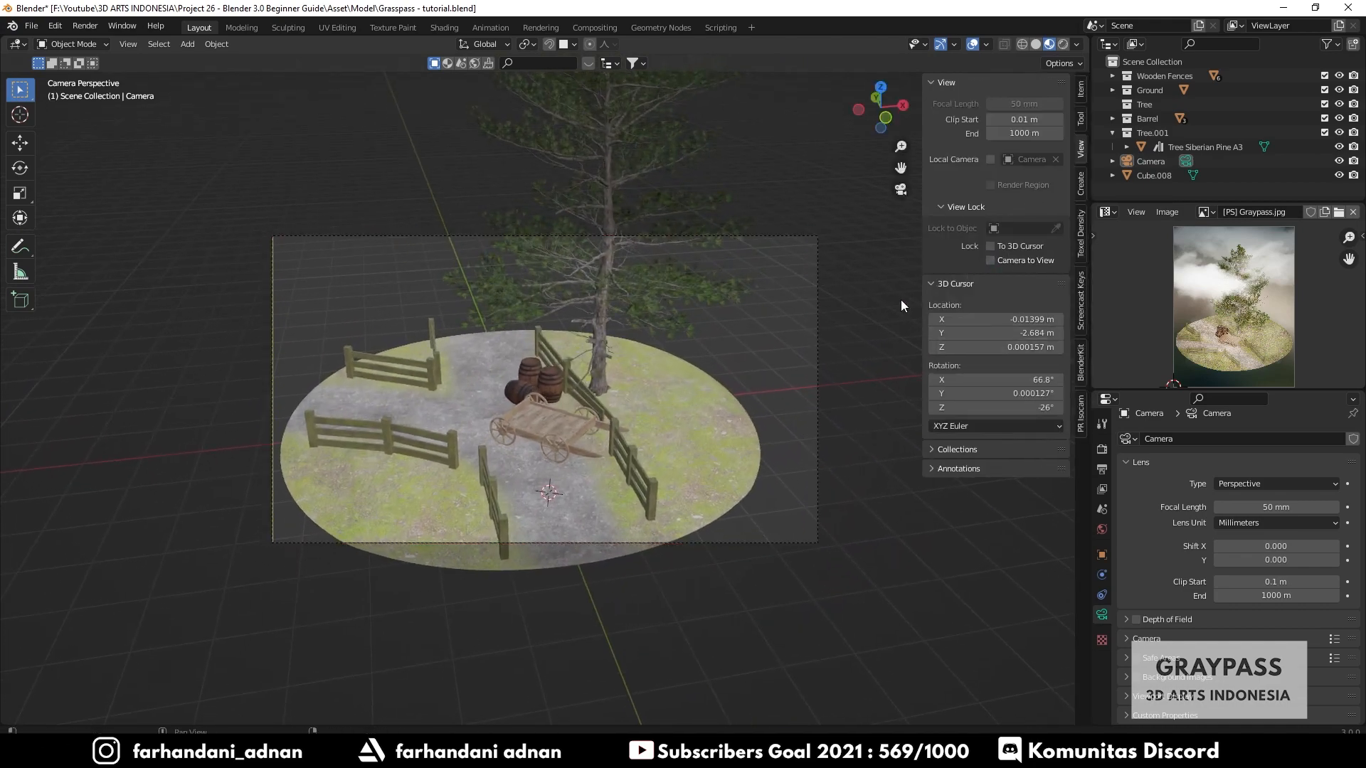
key(n)
- Orbit and zoom around the scene, toggling between orthographic and perspective views, to locate the camera object
middle_drag(899, 302, 992, 255)
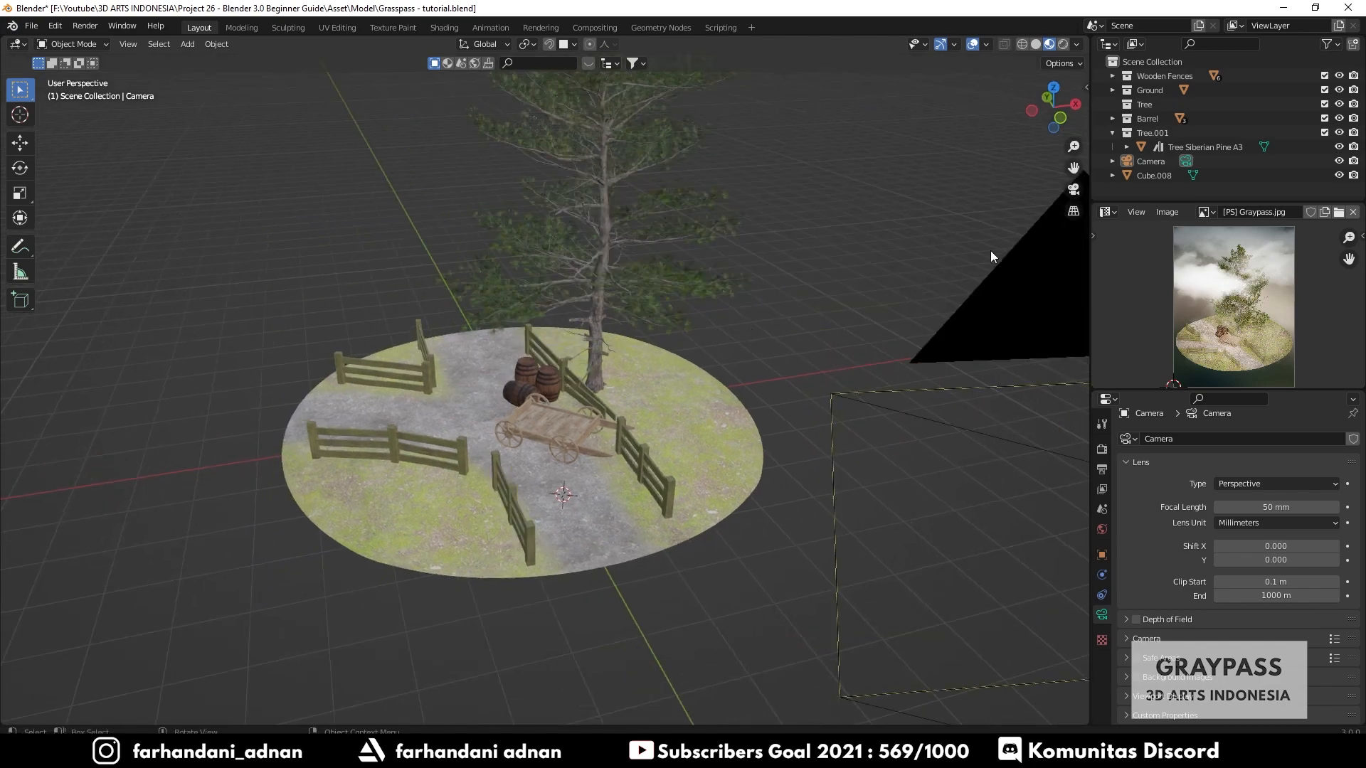
click(1071, 213)
key(KP_0)
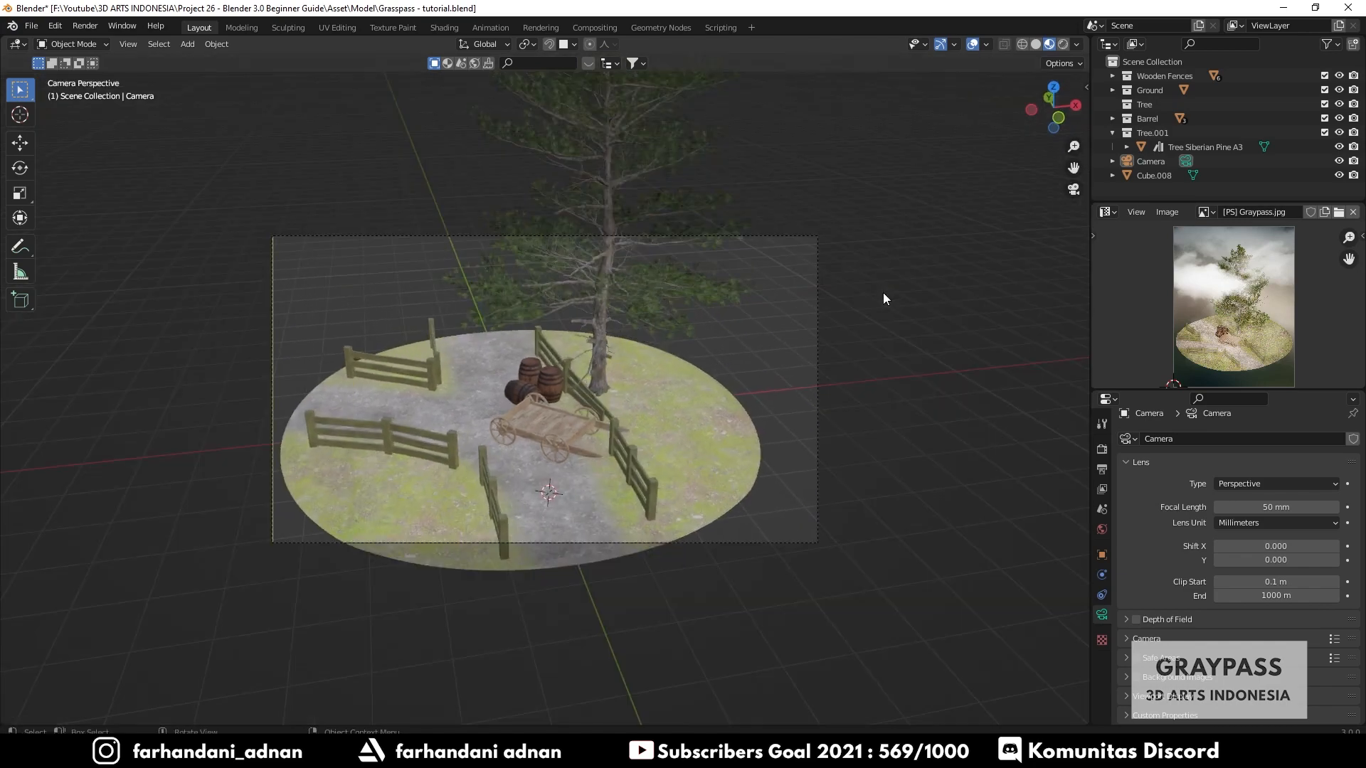
middle_drag(847, 299, 811, 313)
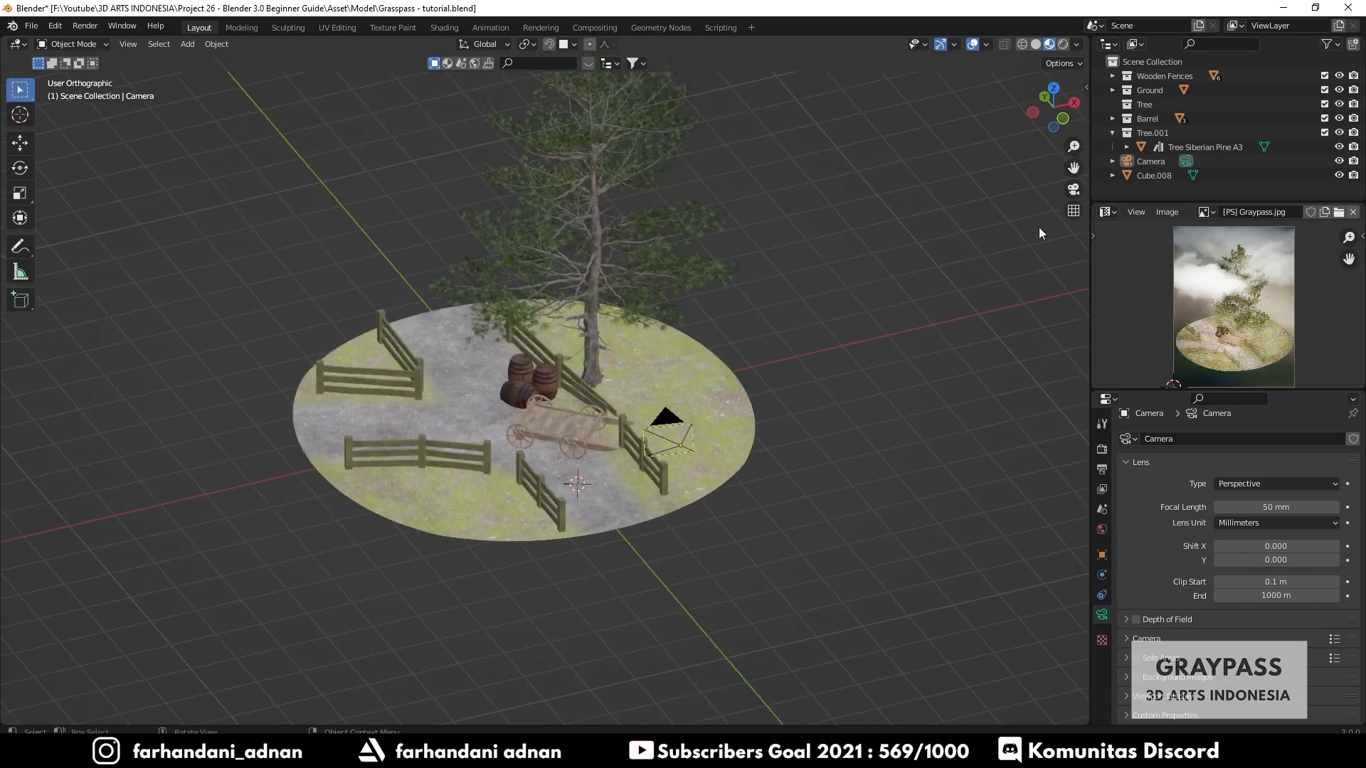
click(1073, 211)
scroll(609, 381, down, 3)
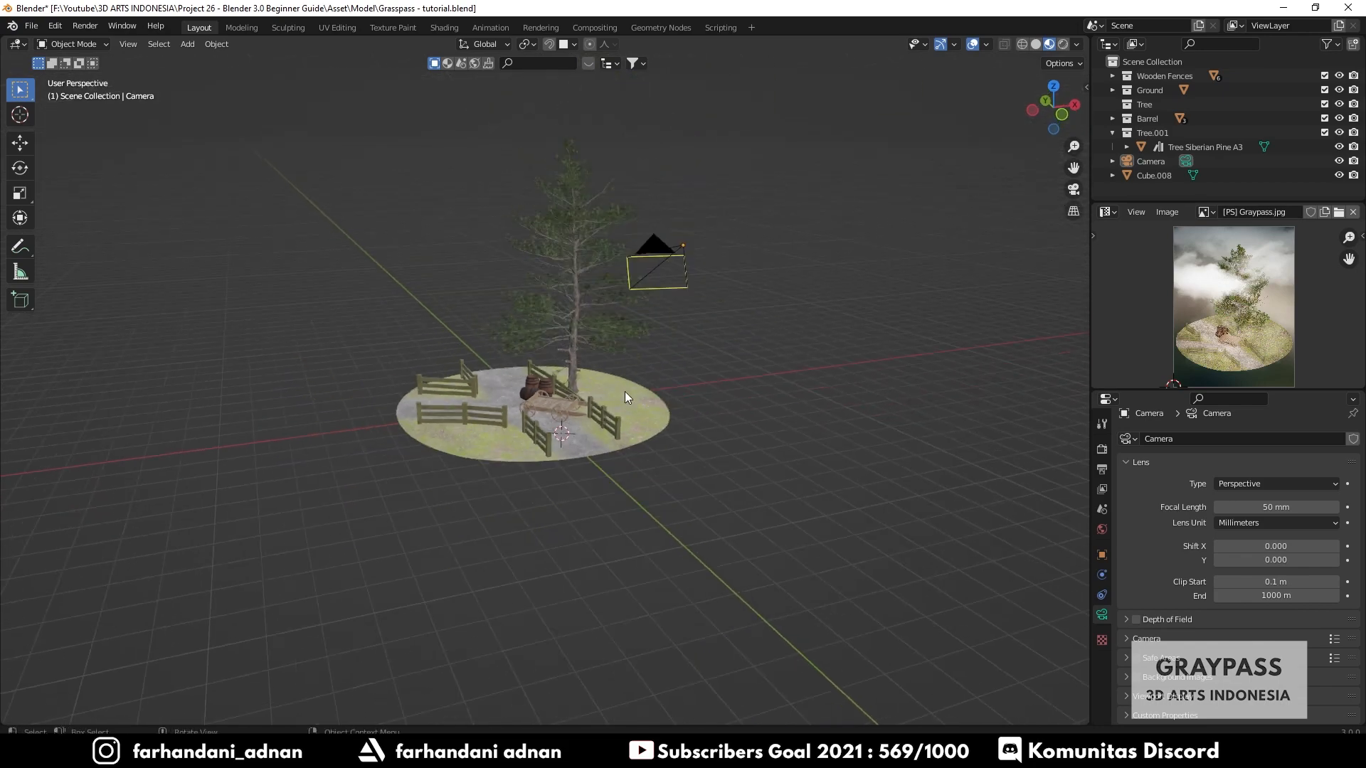
middle_drag(687, 260, 678, 363)
scroll(566, 343, up, 2)
scroll(691, 377, down, 1)
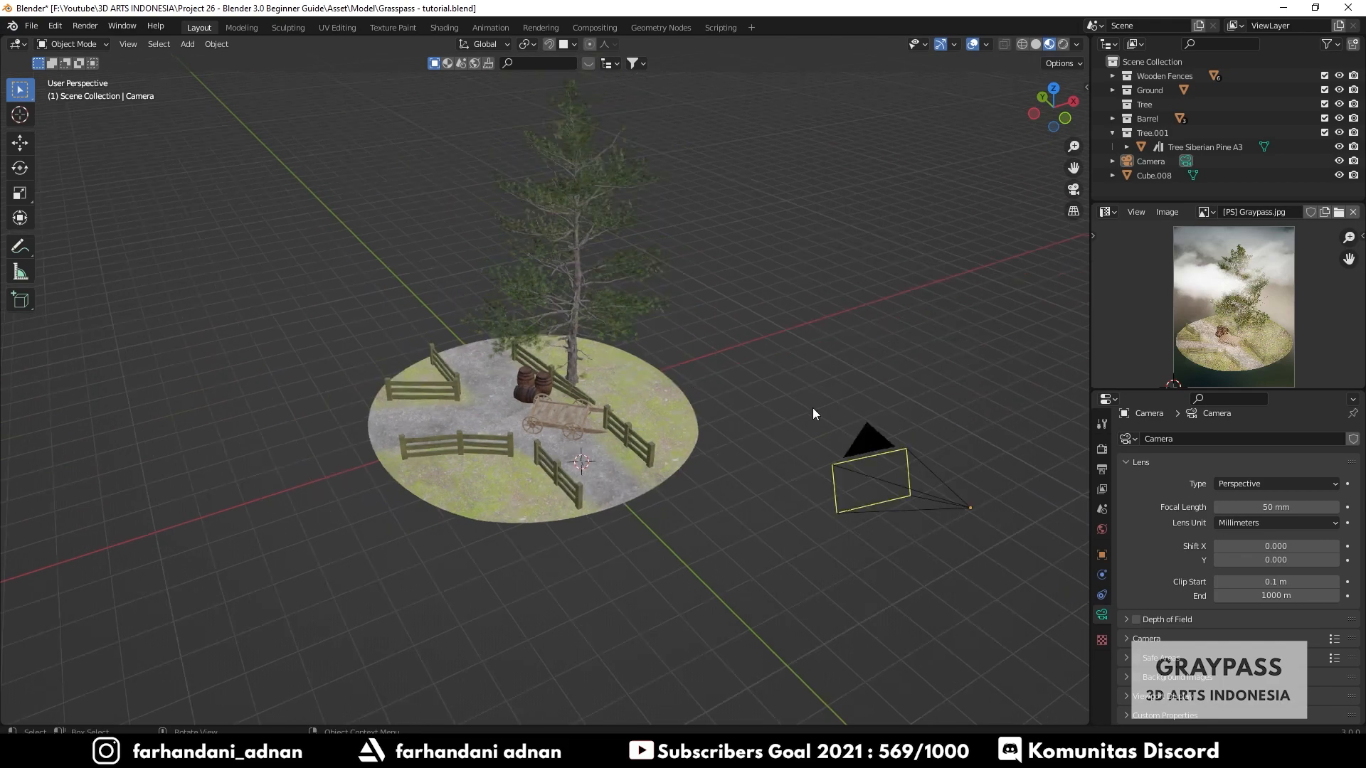
middle_drag(813, 408, 800, 399)
- Select the camera object and delete it
click(828, 400)
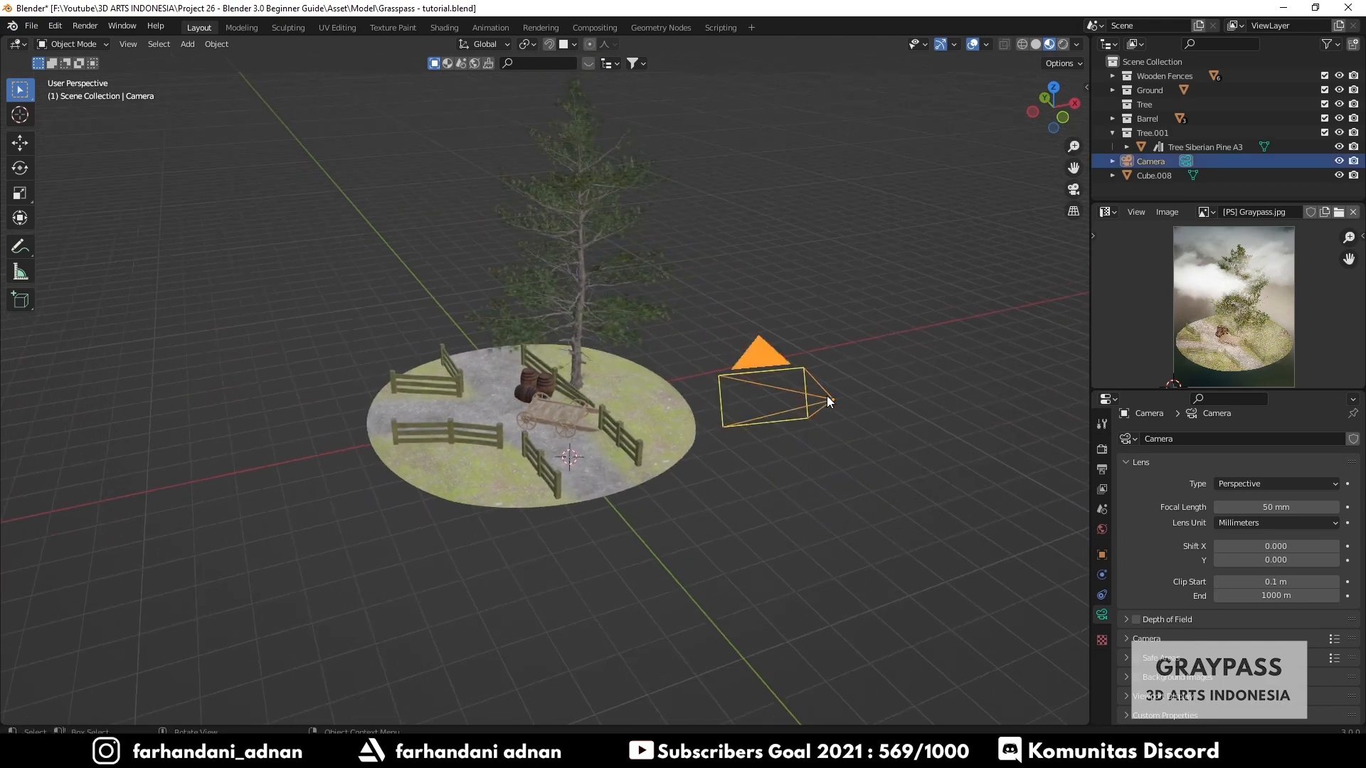
key(x)
click(856, 351)
scroll(736, 370, up, 5)
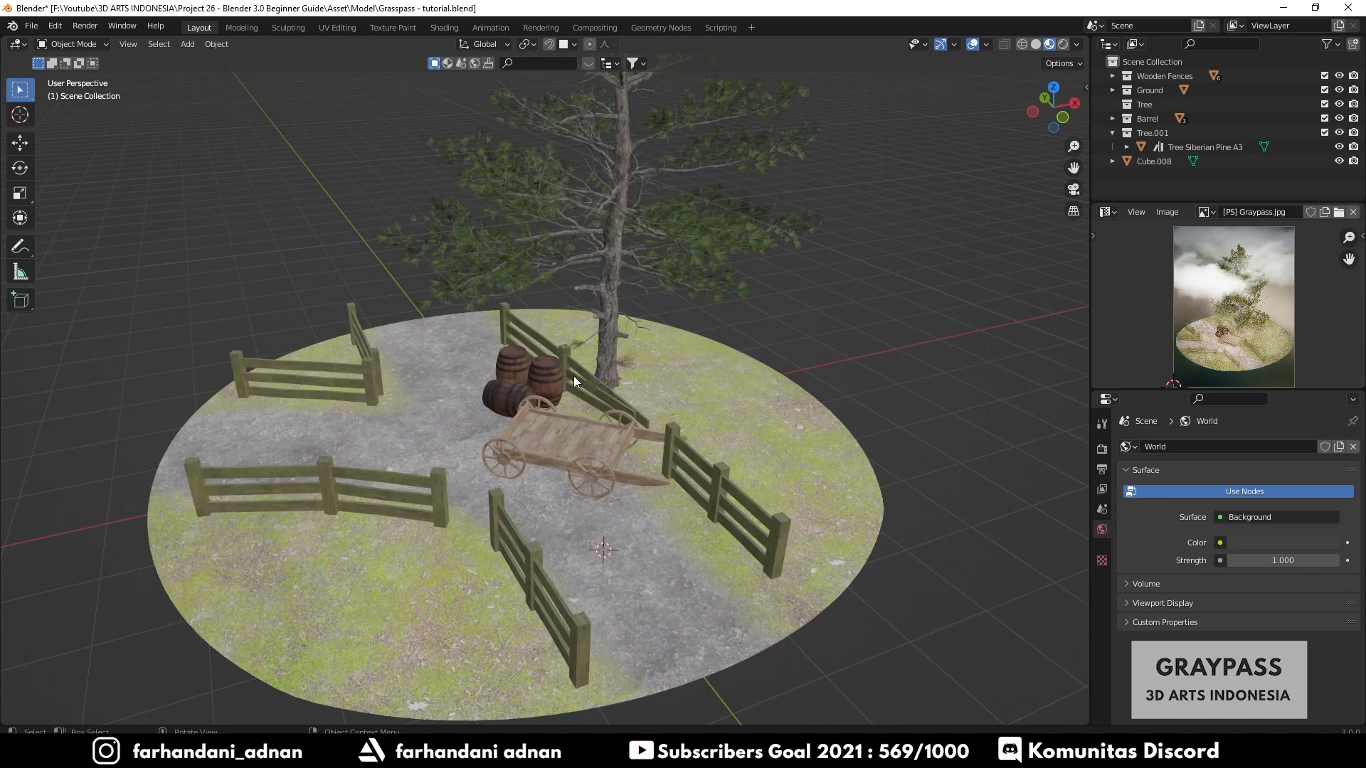
mouse_move(578, 382)
shift+middle_down()
mouse_move(591, 371)
mouse_move(587, 387)
shift+middle_up()
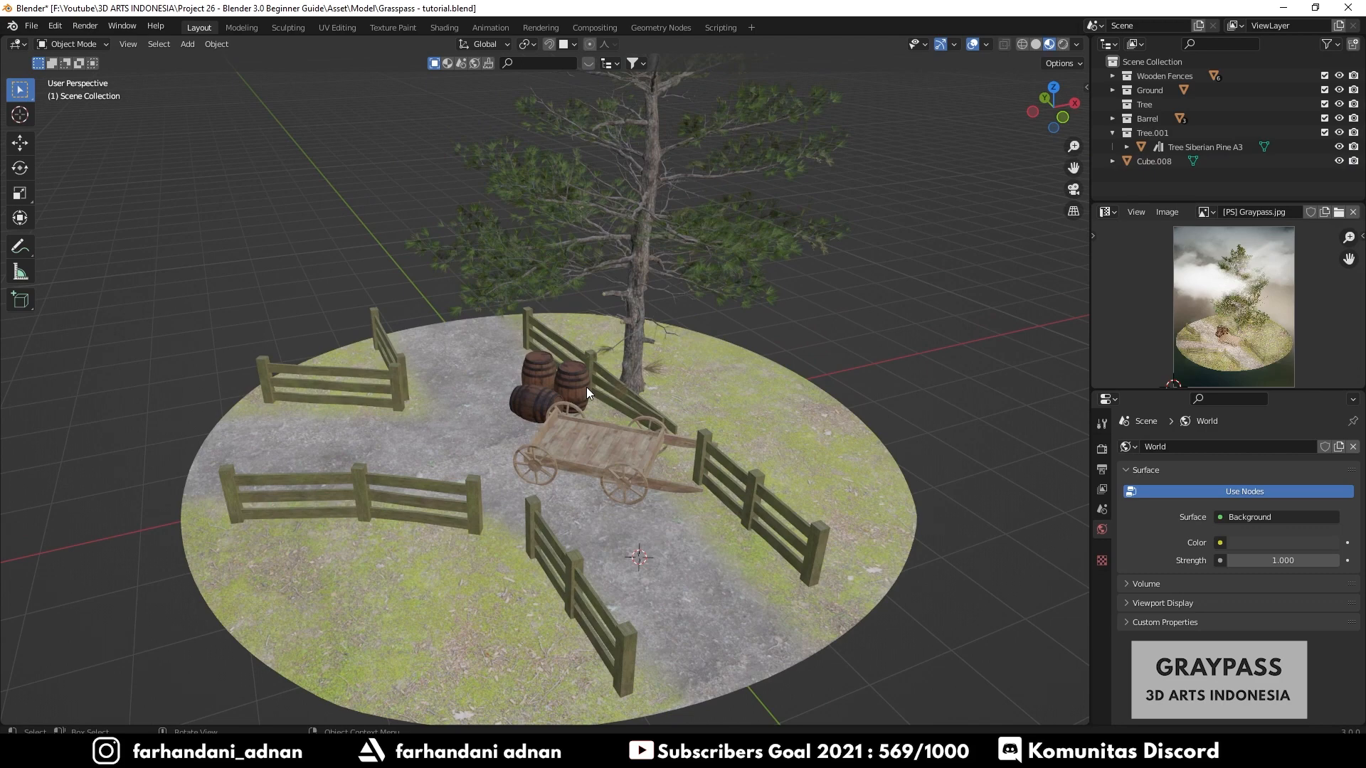
middle_drag(476, 341, 477, 340)
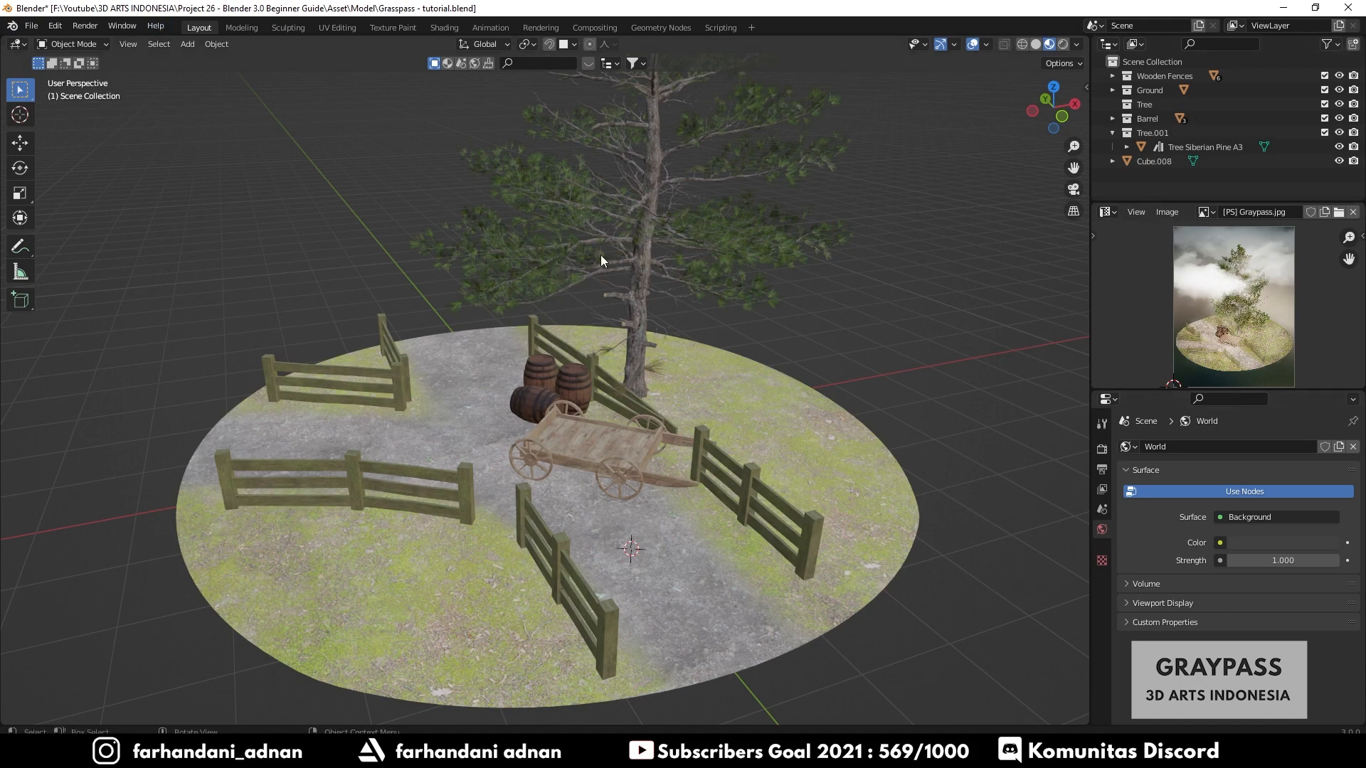
- Open Preferences, start installing an add-on from the Add-ons section, and browse the drives in the file browser
click(57, 27)
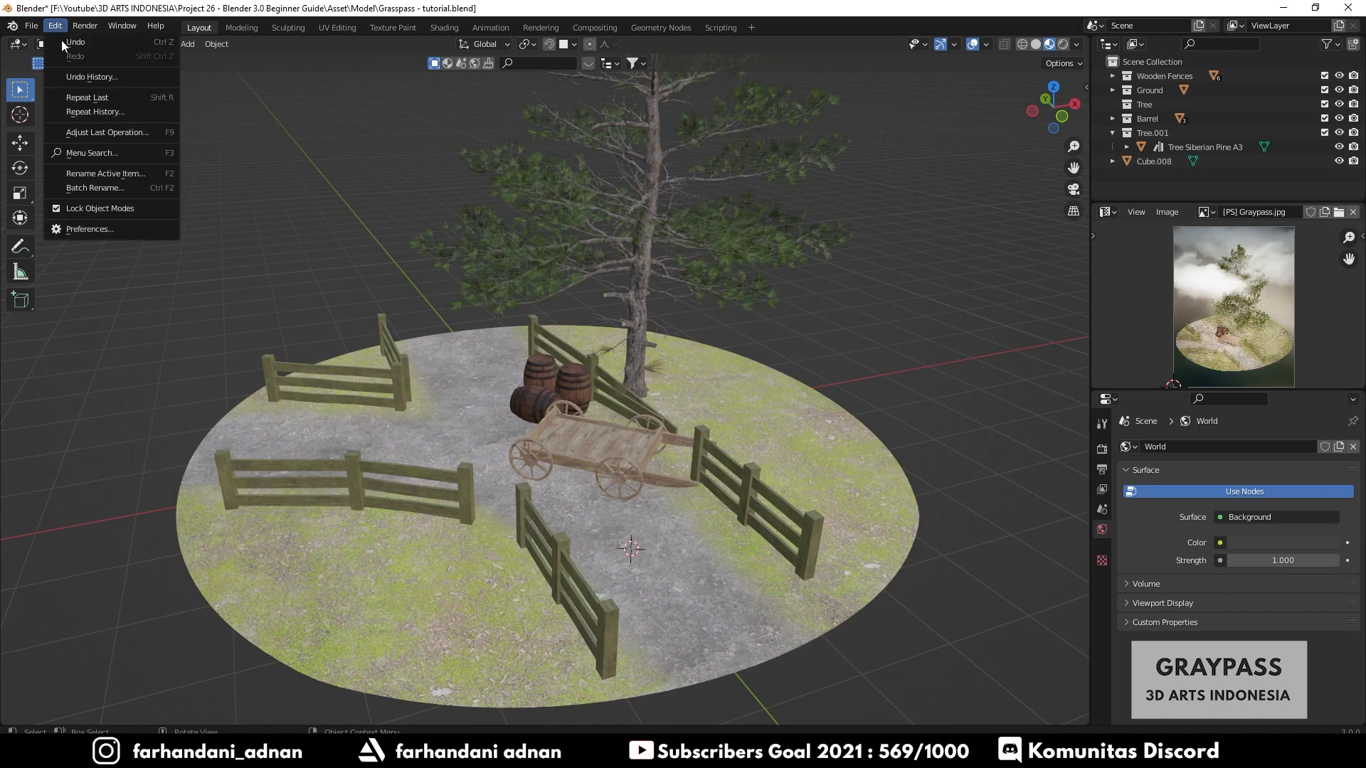
click(99, 230)
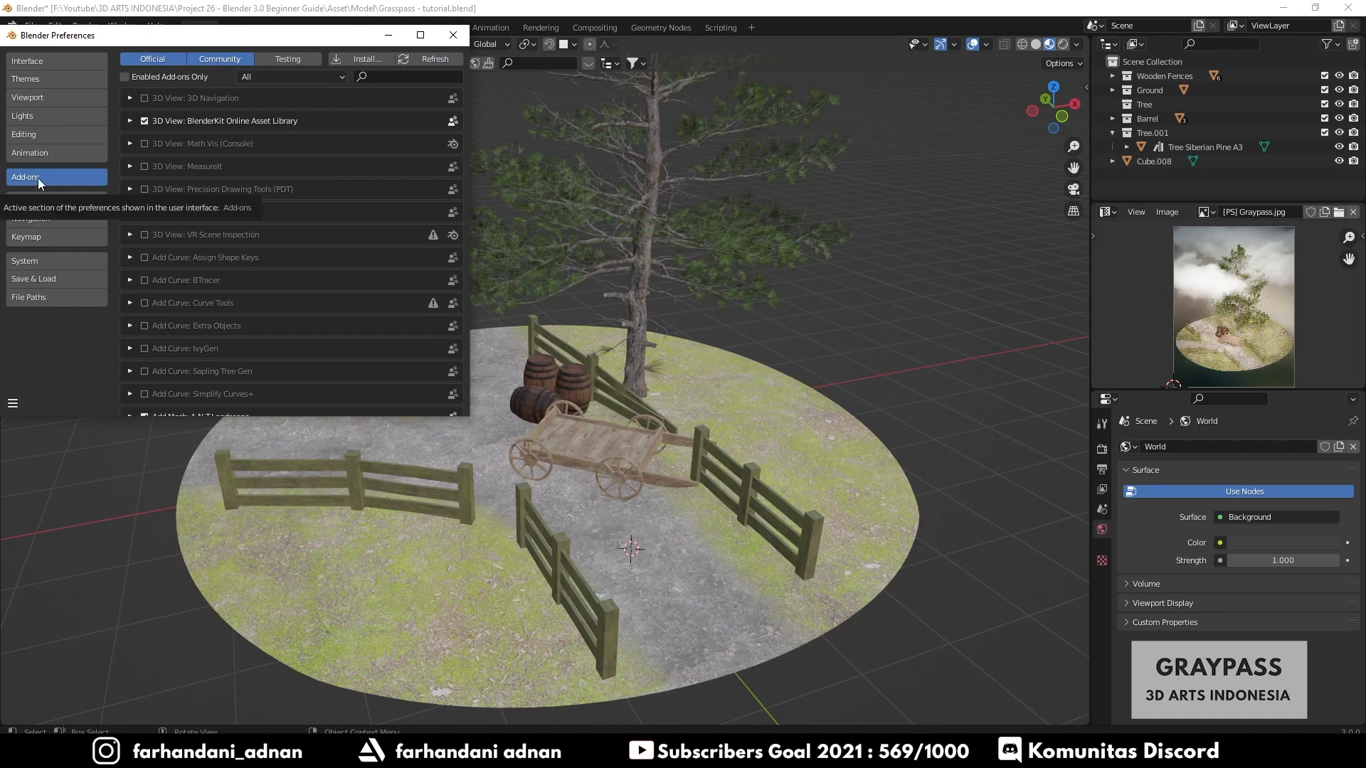
click(379, 57)
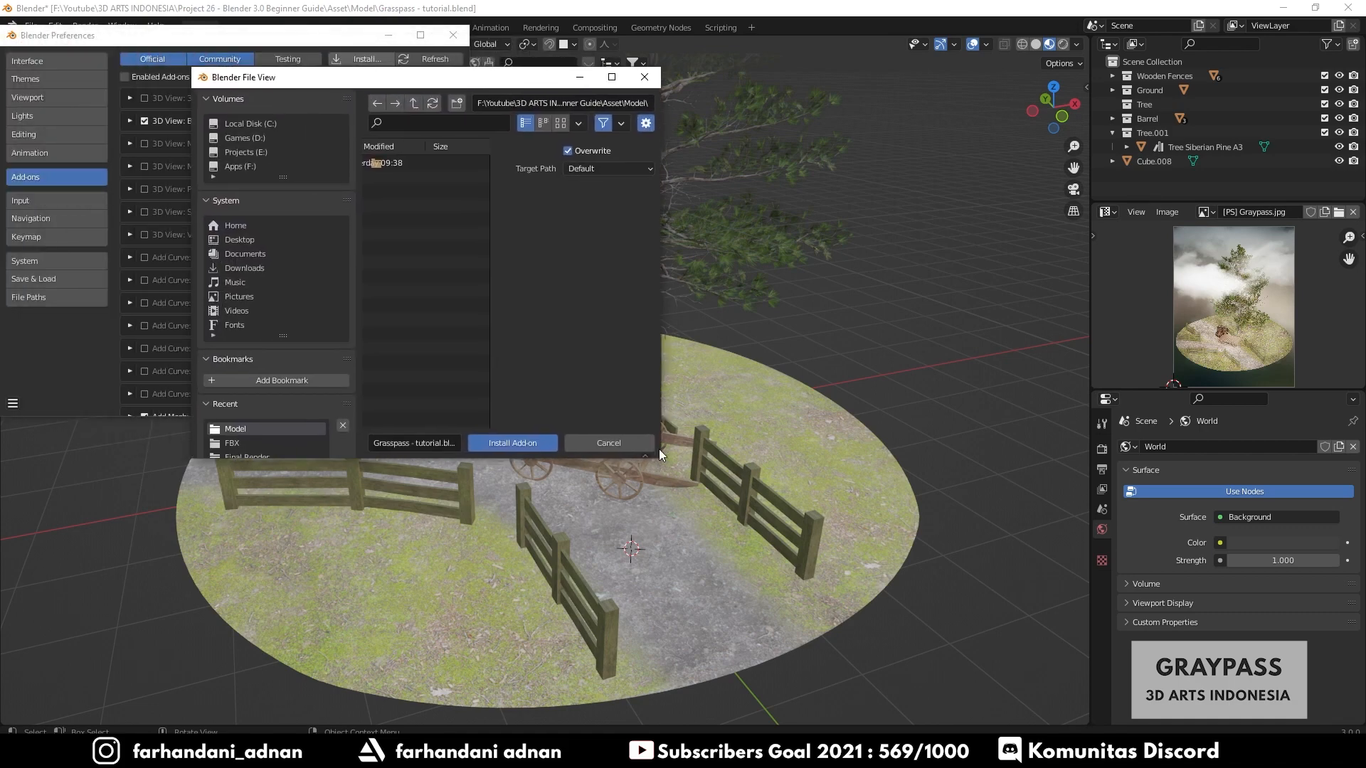
drag(661, 456, 829, 456)
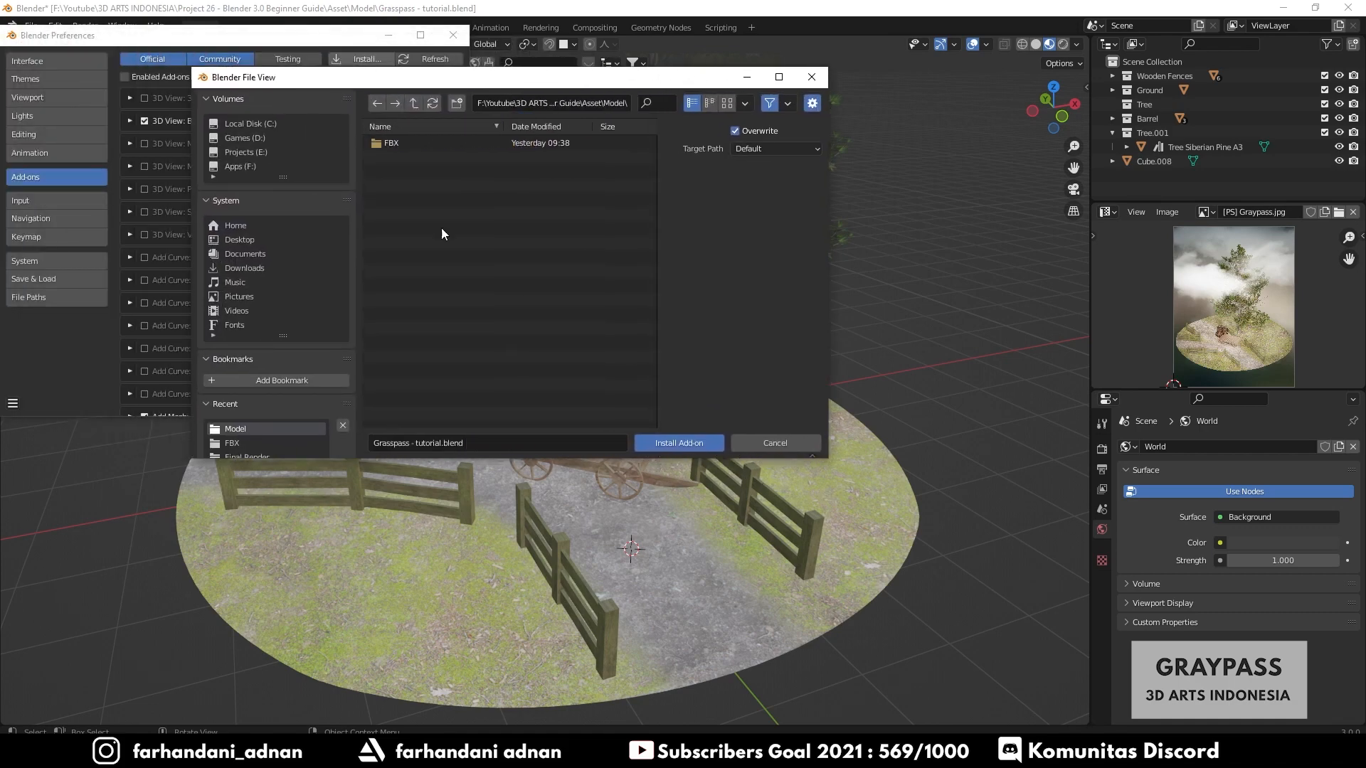
click(257, 151)
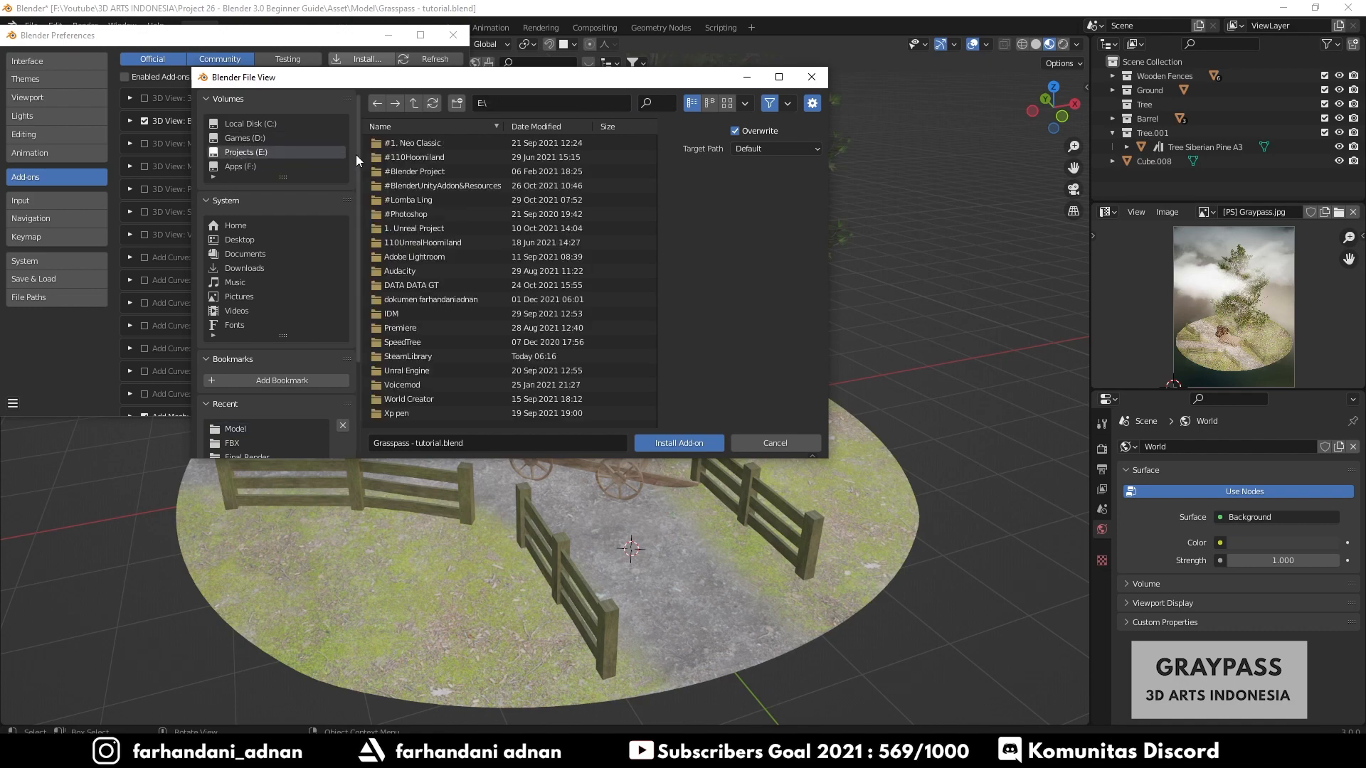
click(258, 137)
click(258, 151)
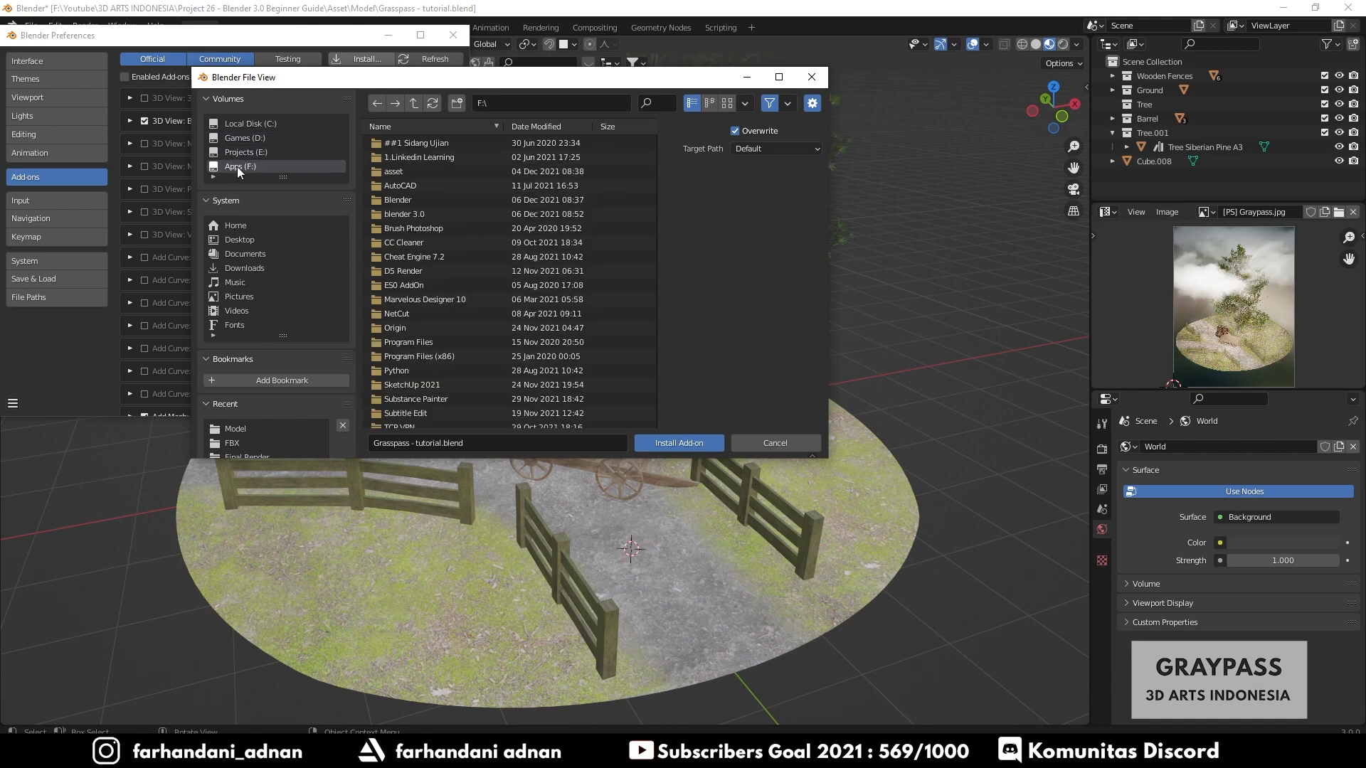
- Navigate to the Isocam (camera orthographic) folder and install the createisocam28.py add-on file
double_click(427, 186)
double_click(429, 143)
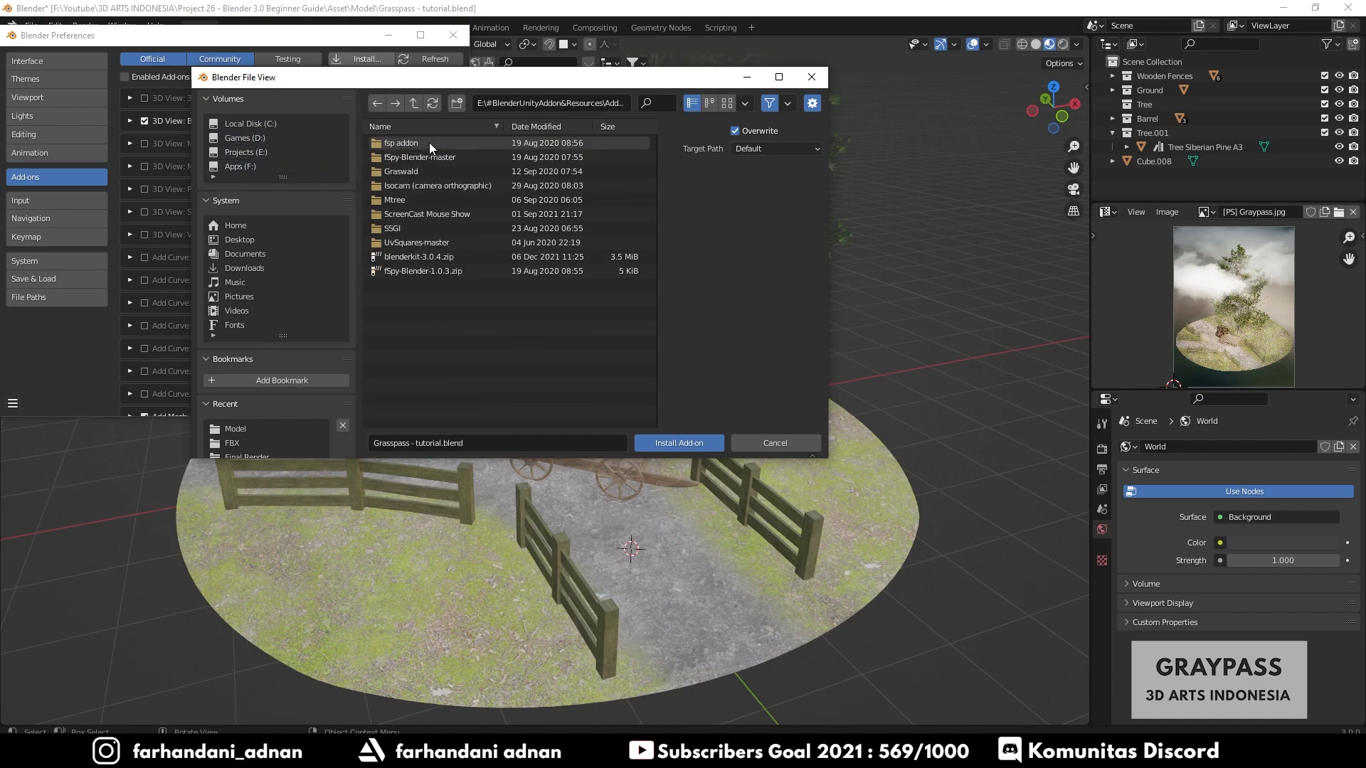
double_click(407, 185)
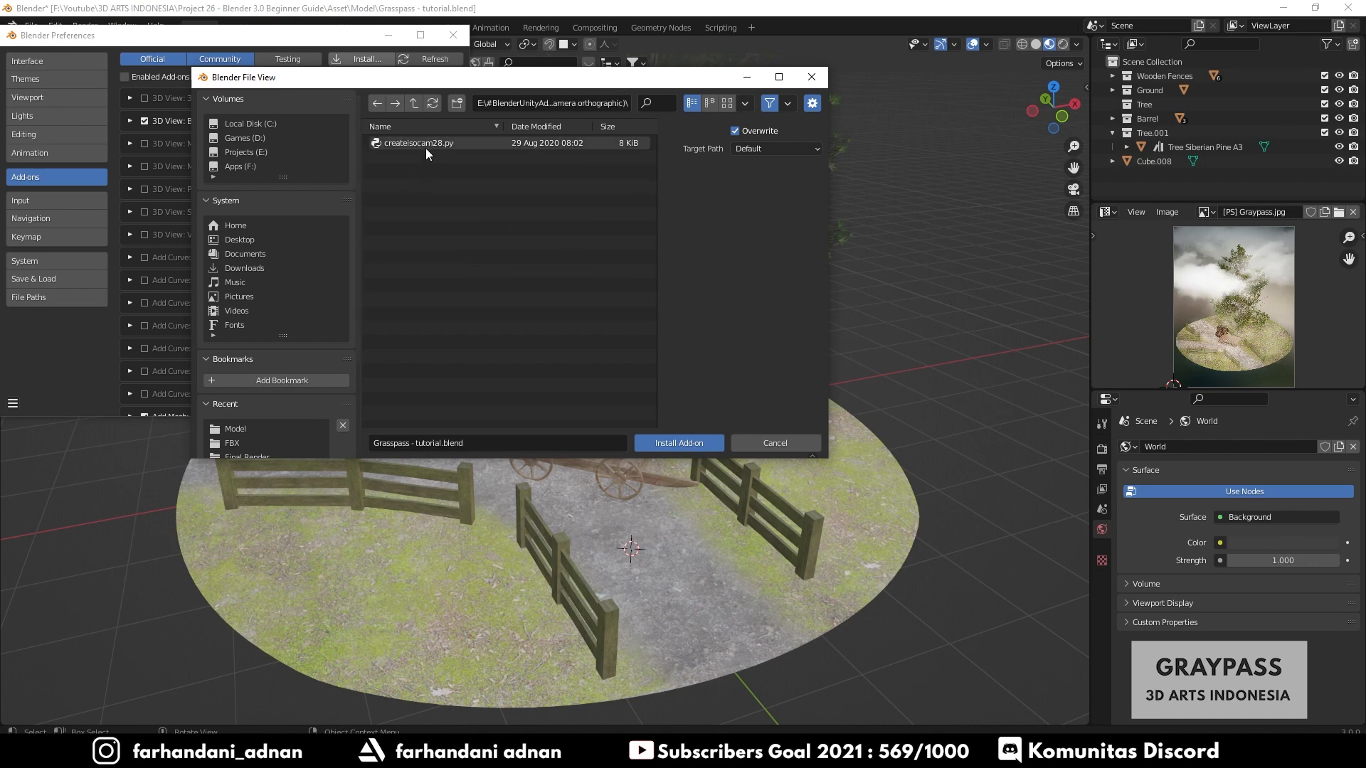
click(399, 145)
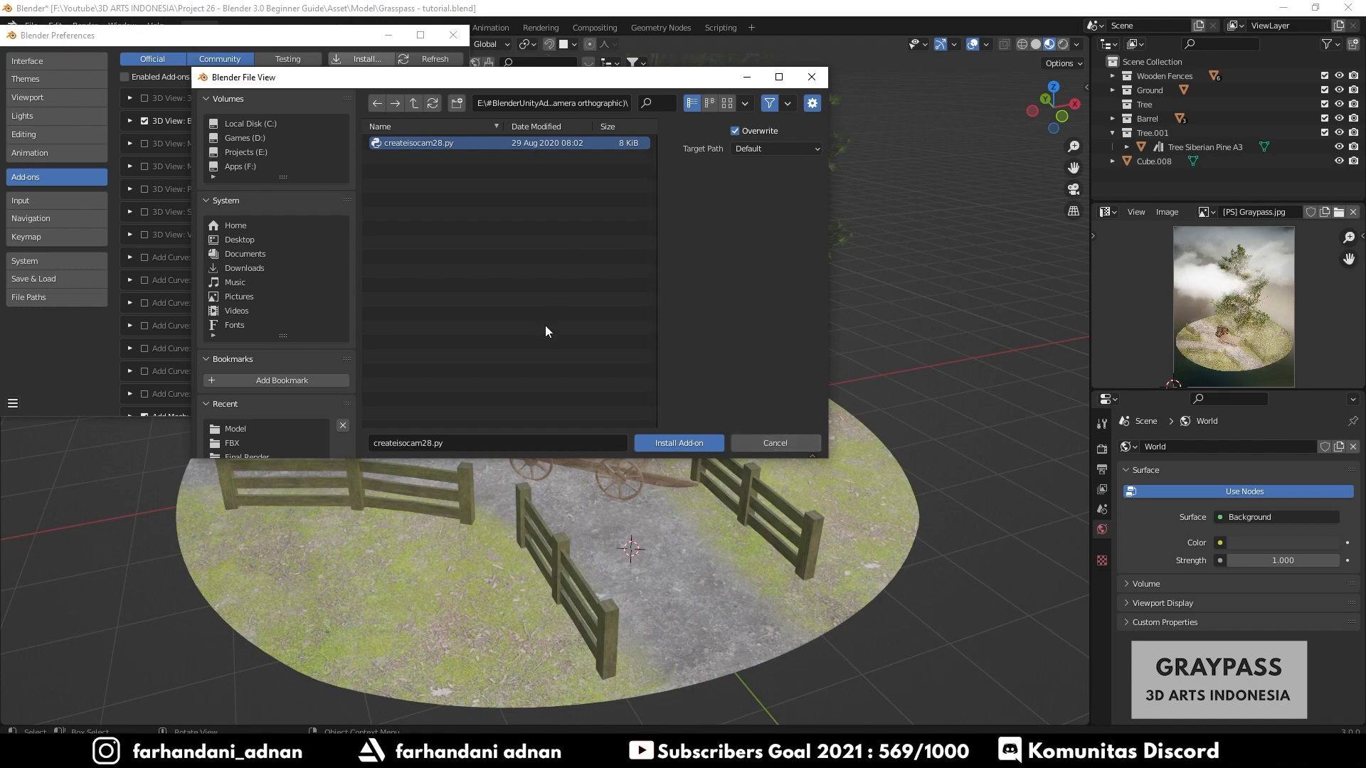
click(790, 446)
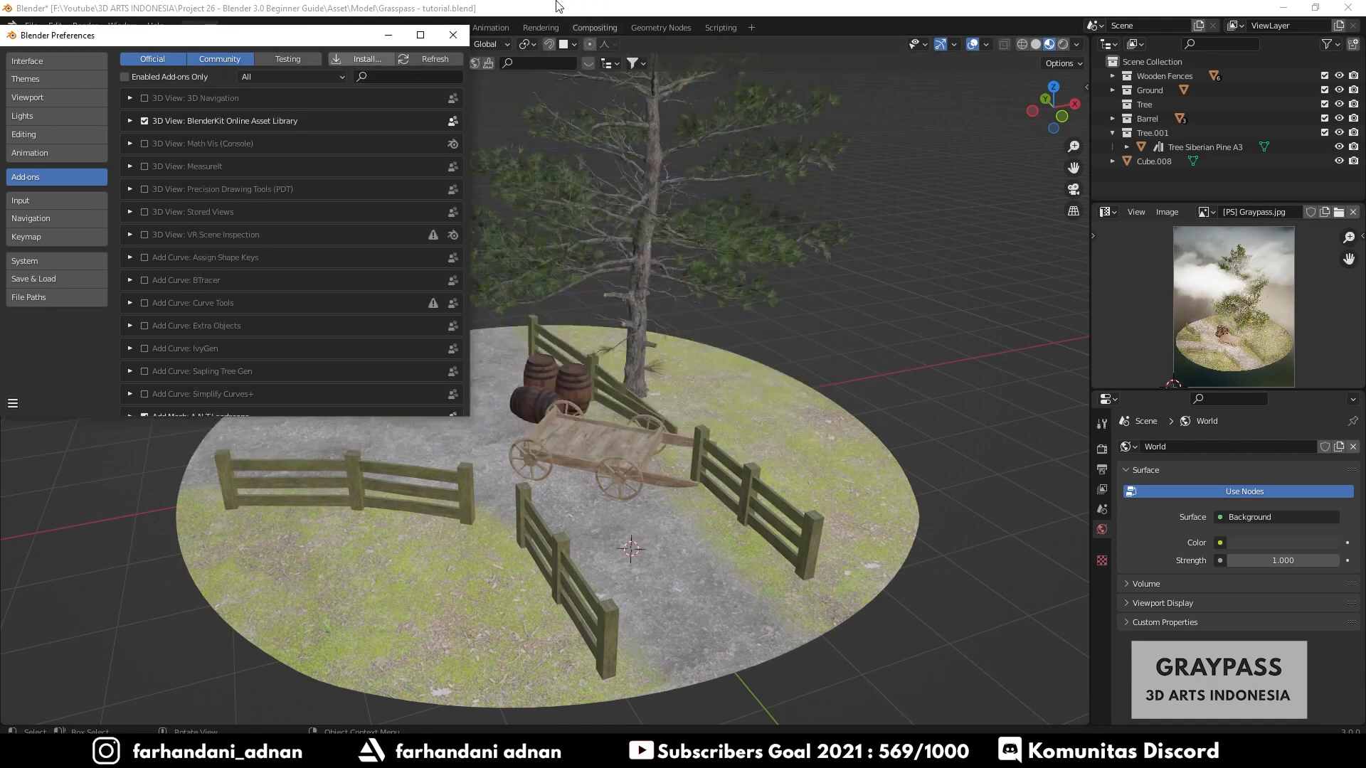
- Close Preferences and create a GameIsoCam isometric camera from the IsoCam sidebar panel
click(453, 34)
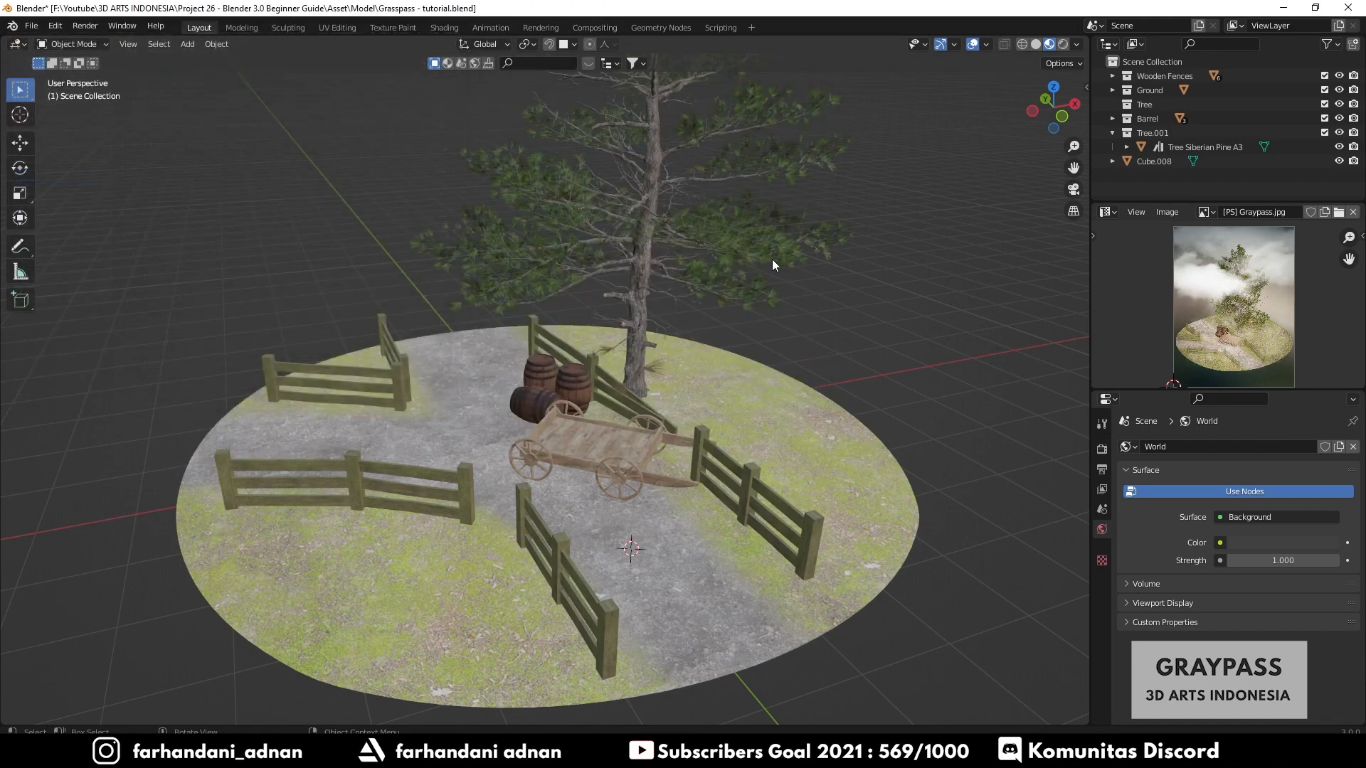
key(n)
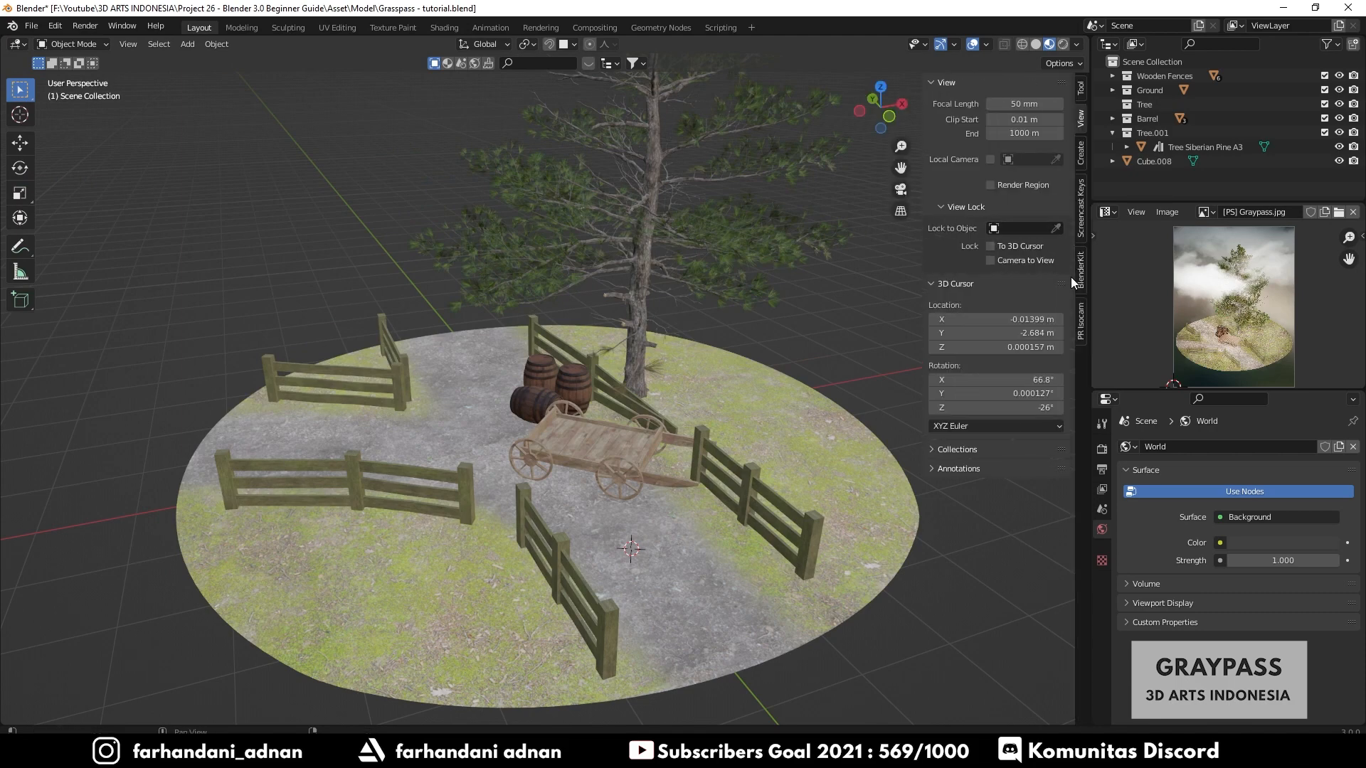
click(1081, 324)
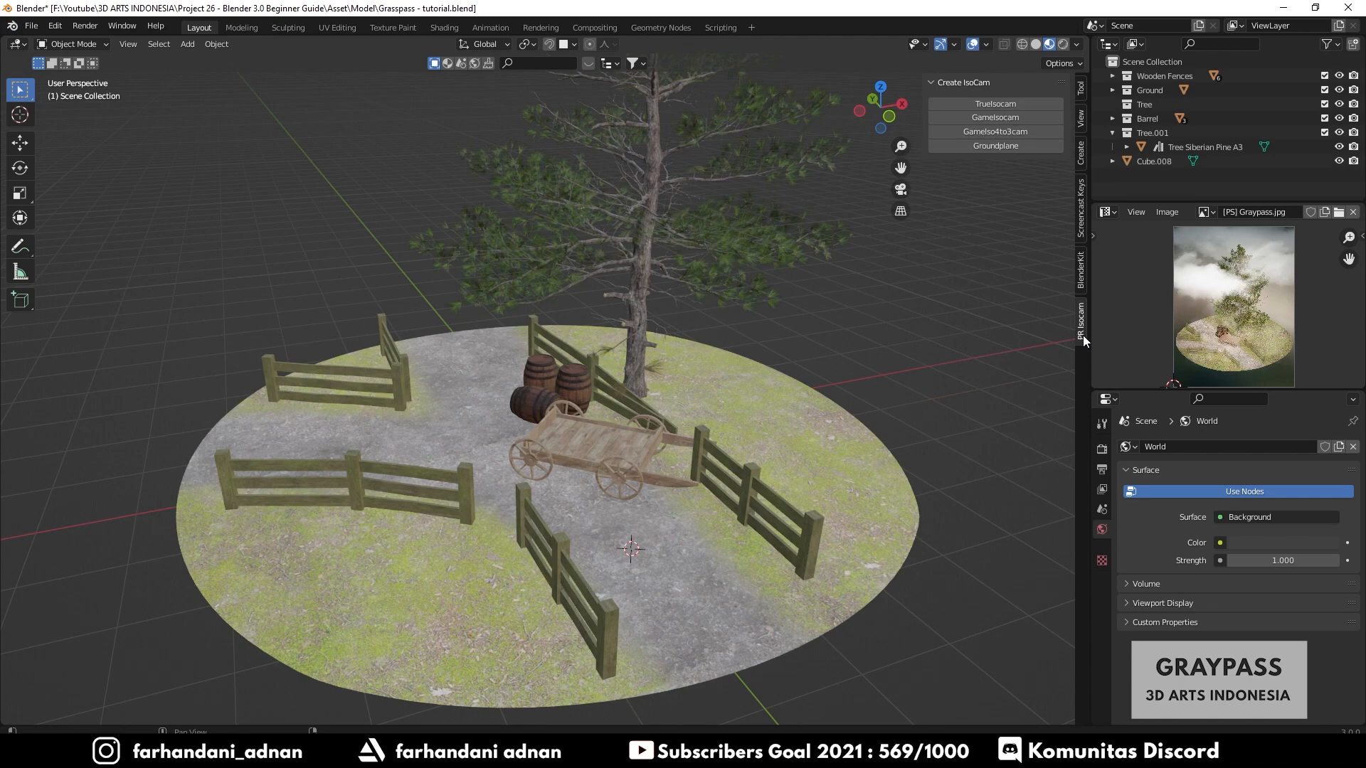
click(993, 118)
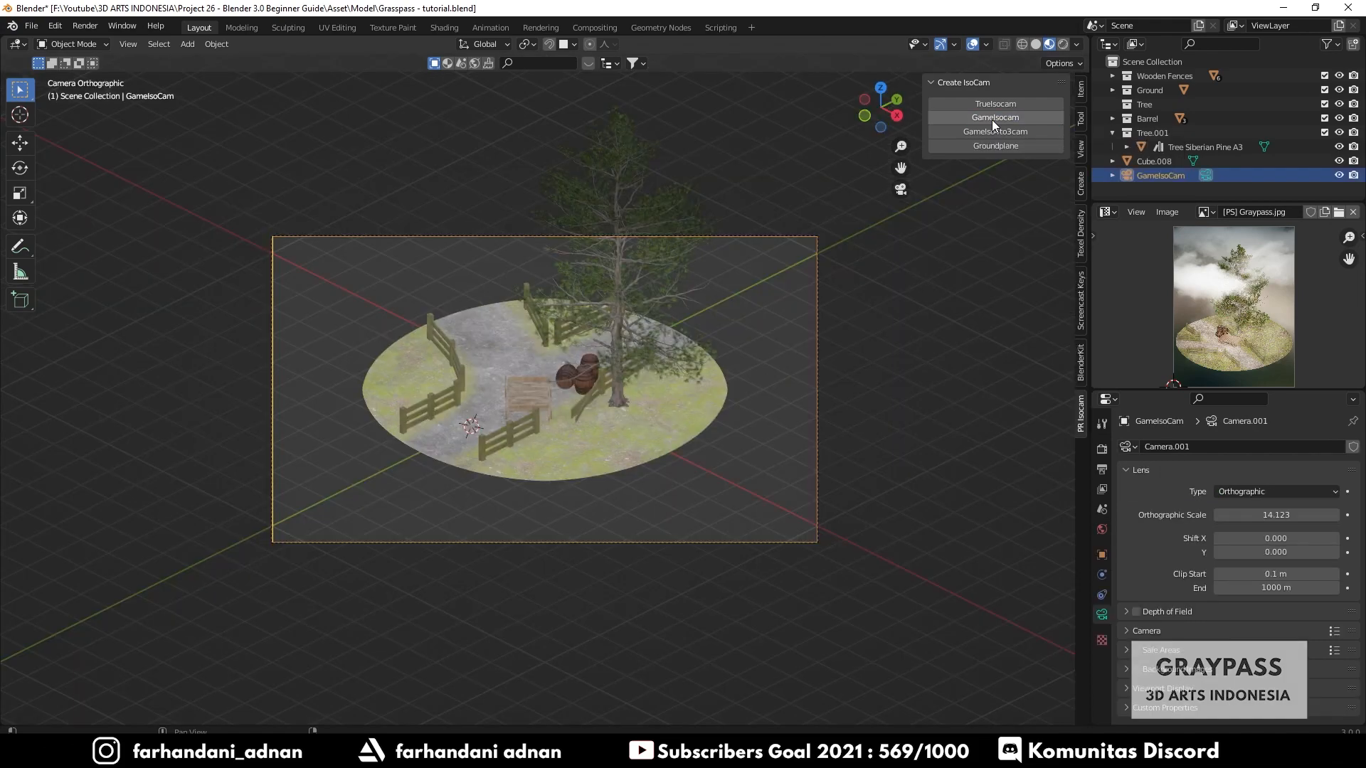
key(n)
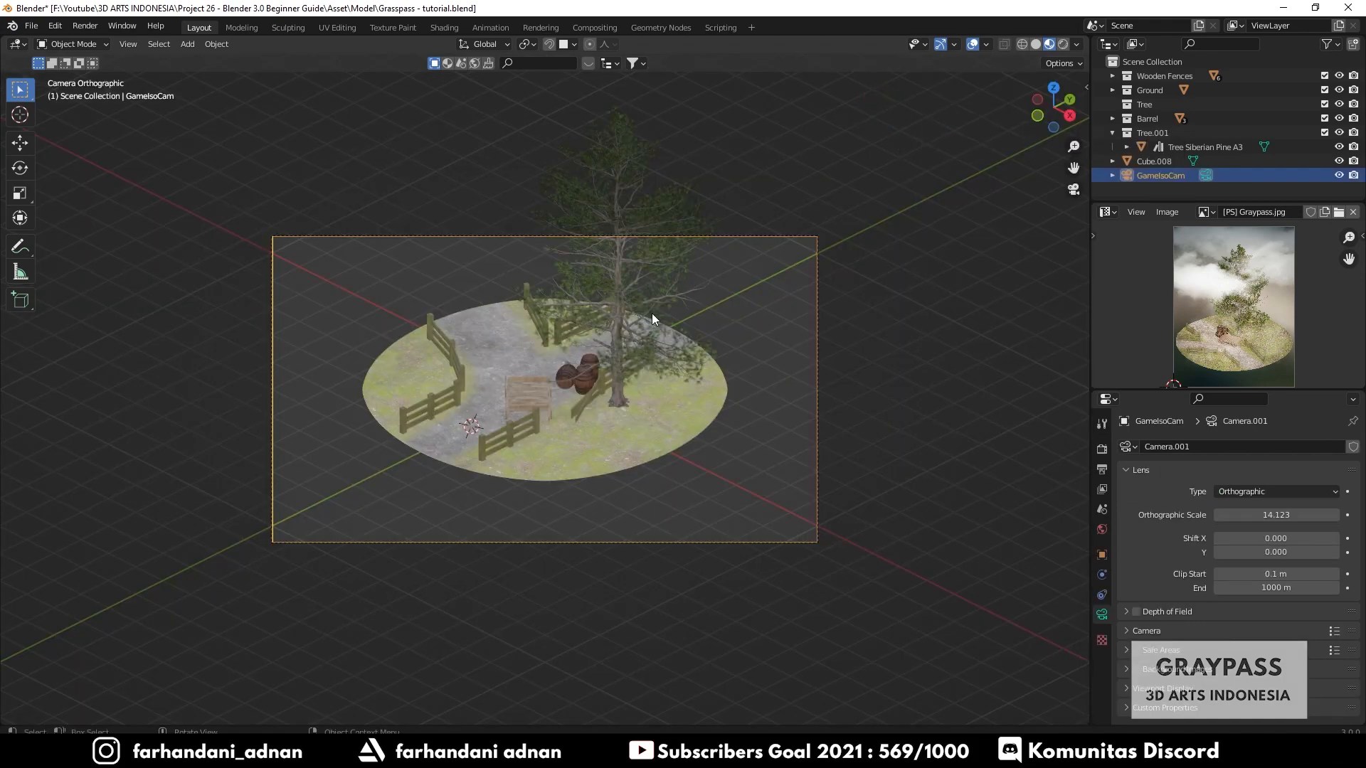
- Set the output resolution Y to 1920 px to make a square frame
scroll(639, 318, up, 2)
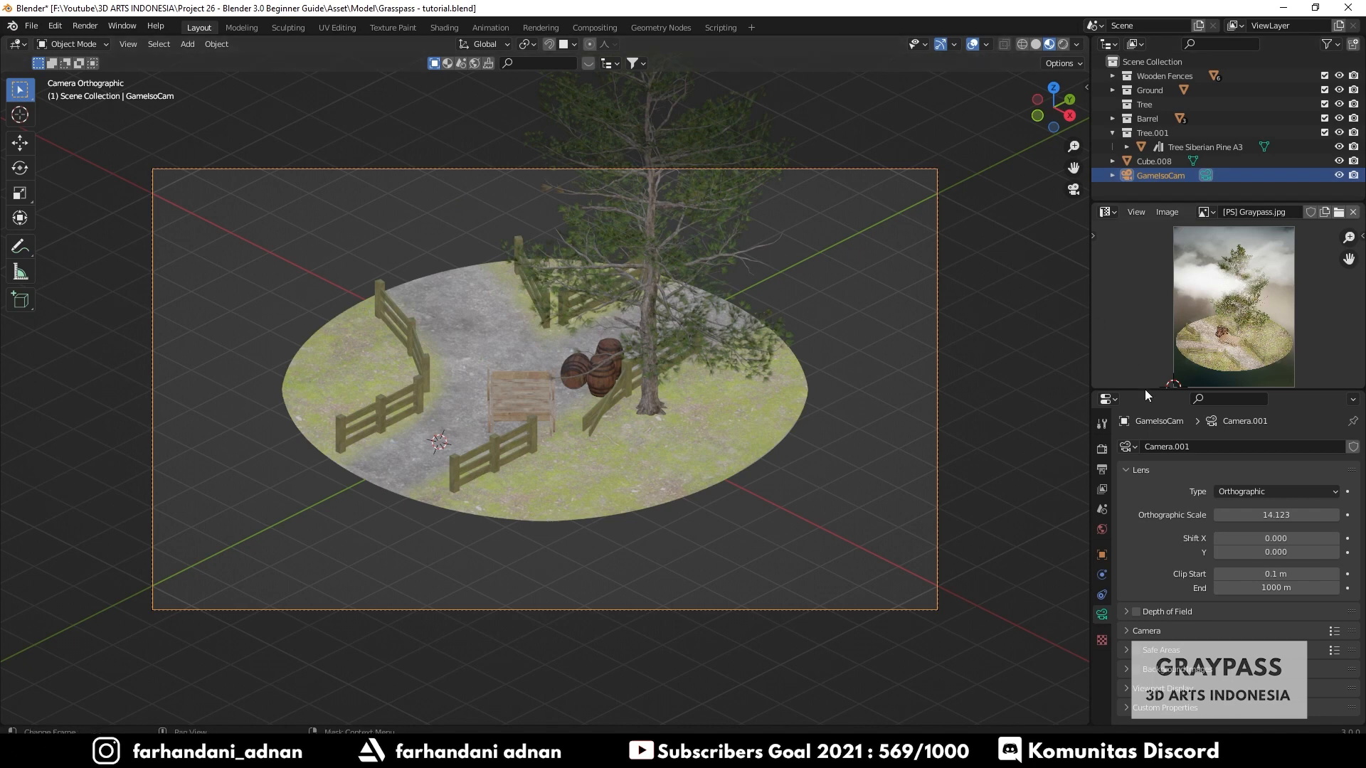
drag(1142, 390, 1142, 263)
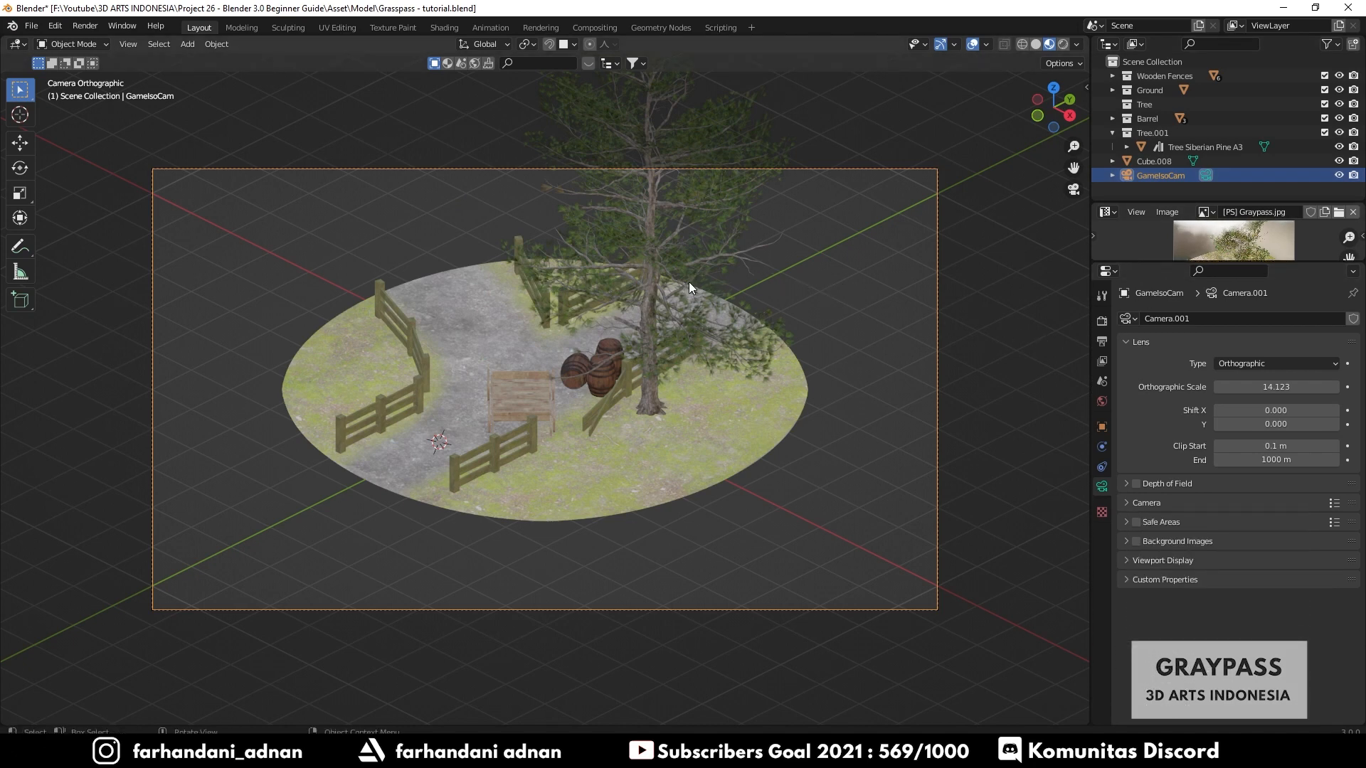
click(1103, 345)
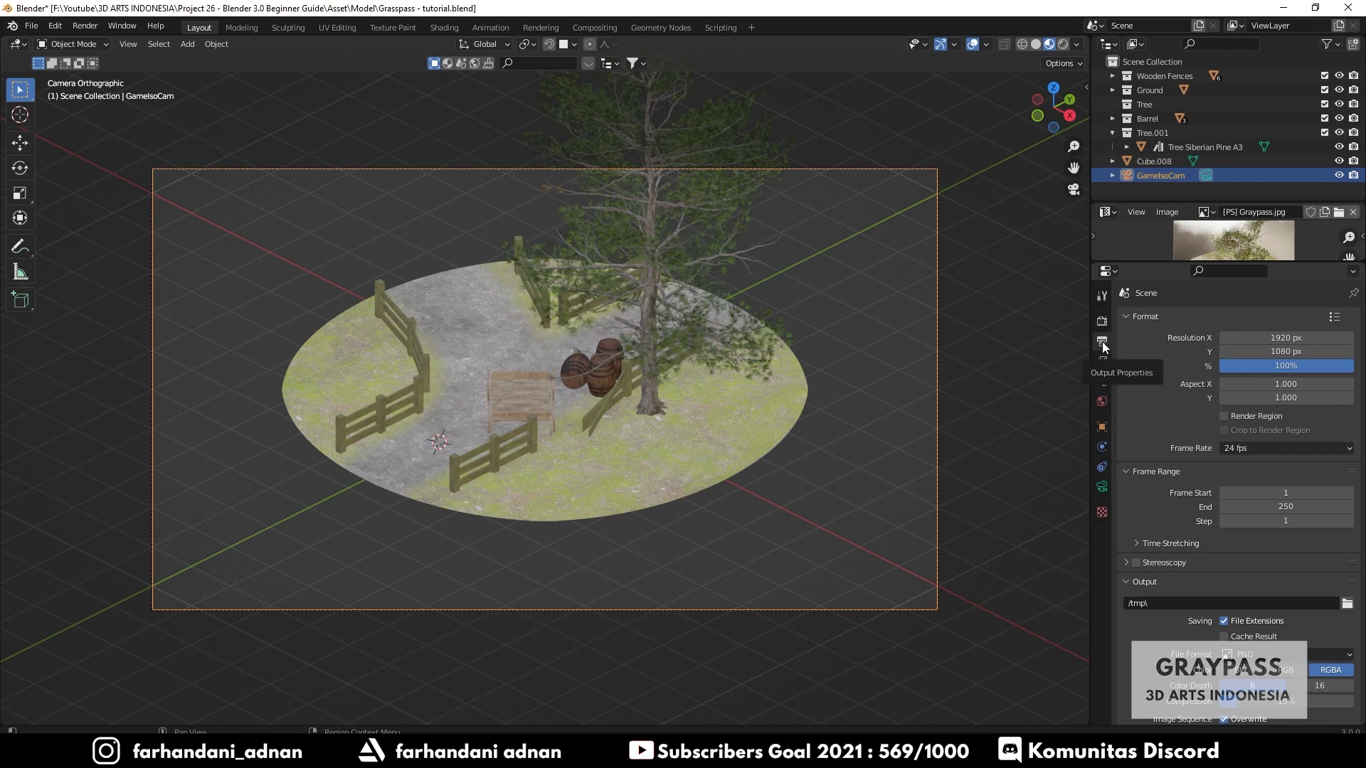
click(1286, 352)
text(1920)
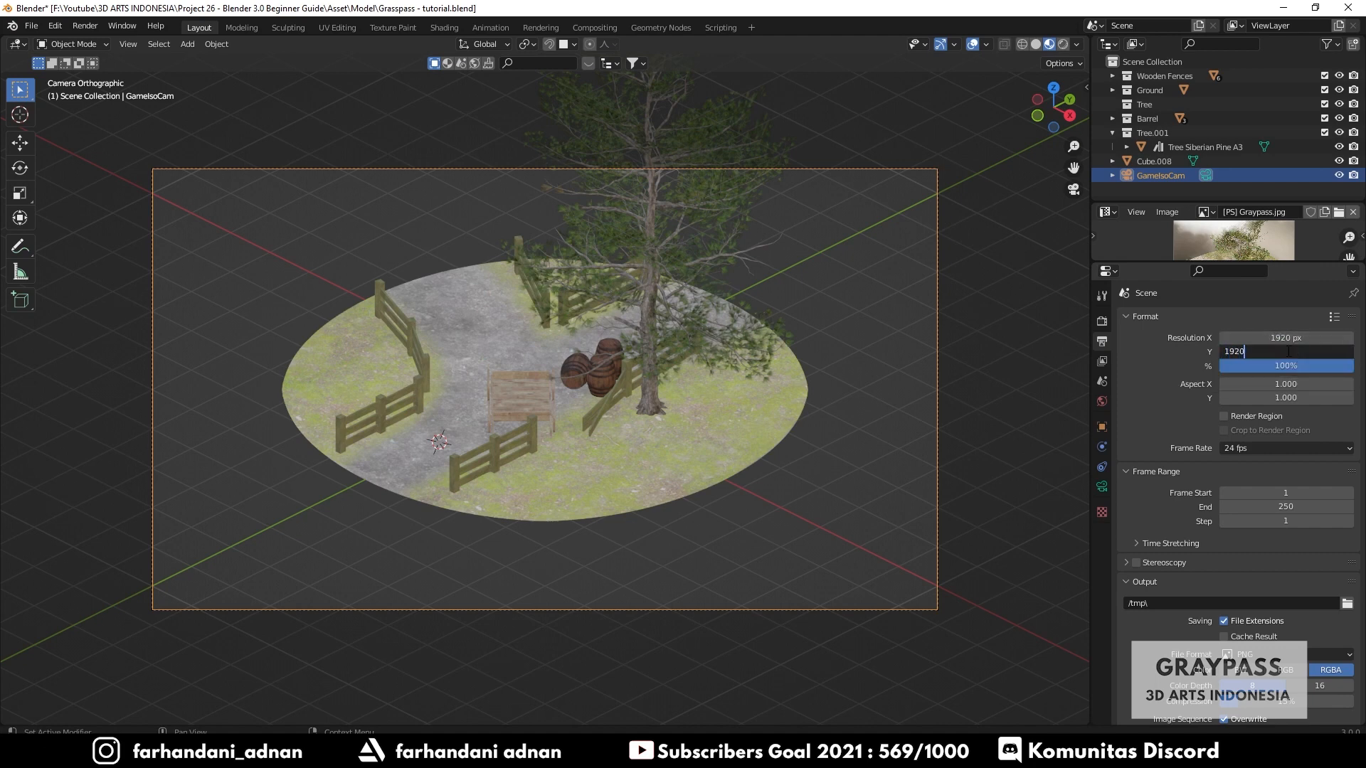
key(Return)
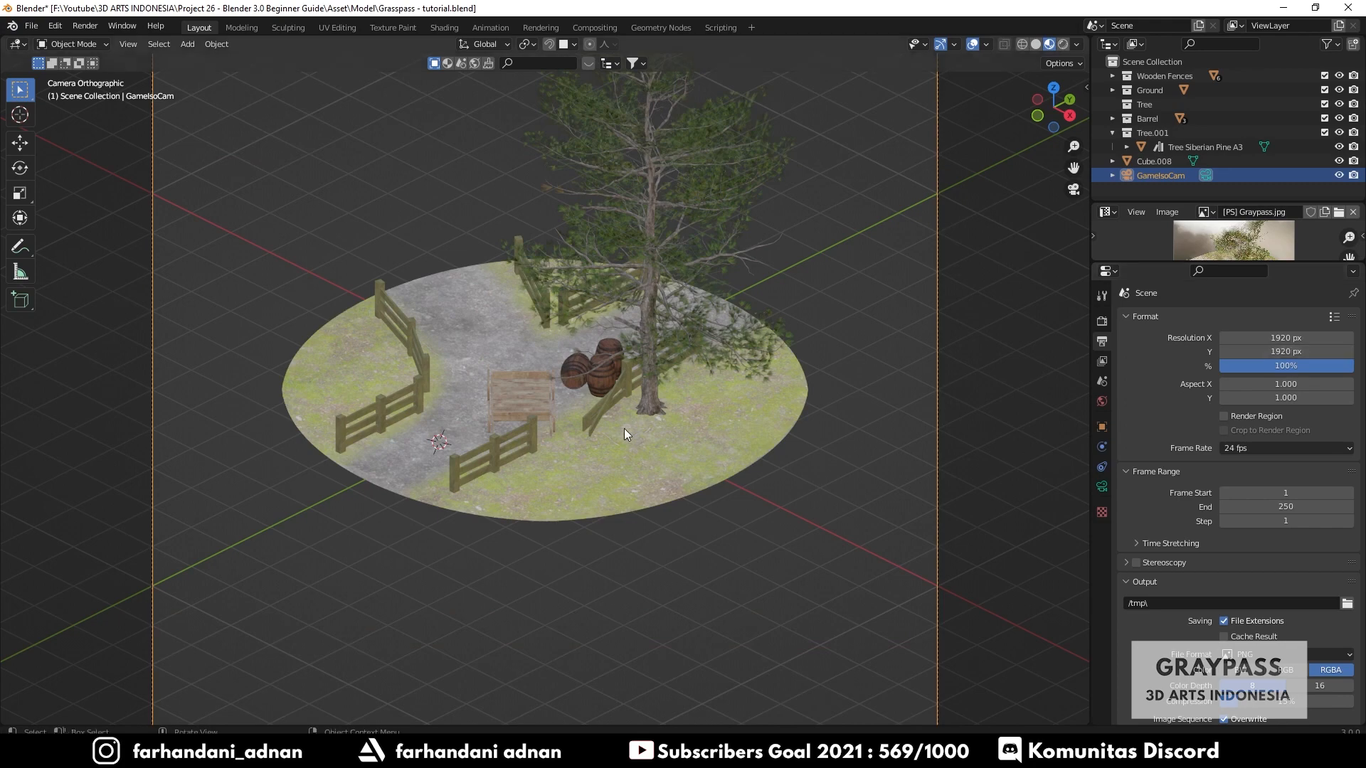
scroll(625, 428, down, 2)
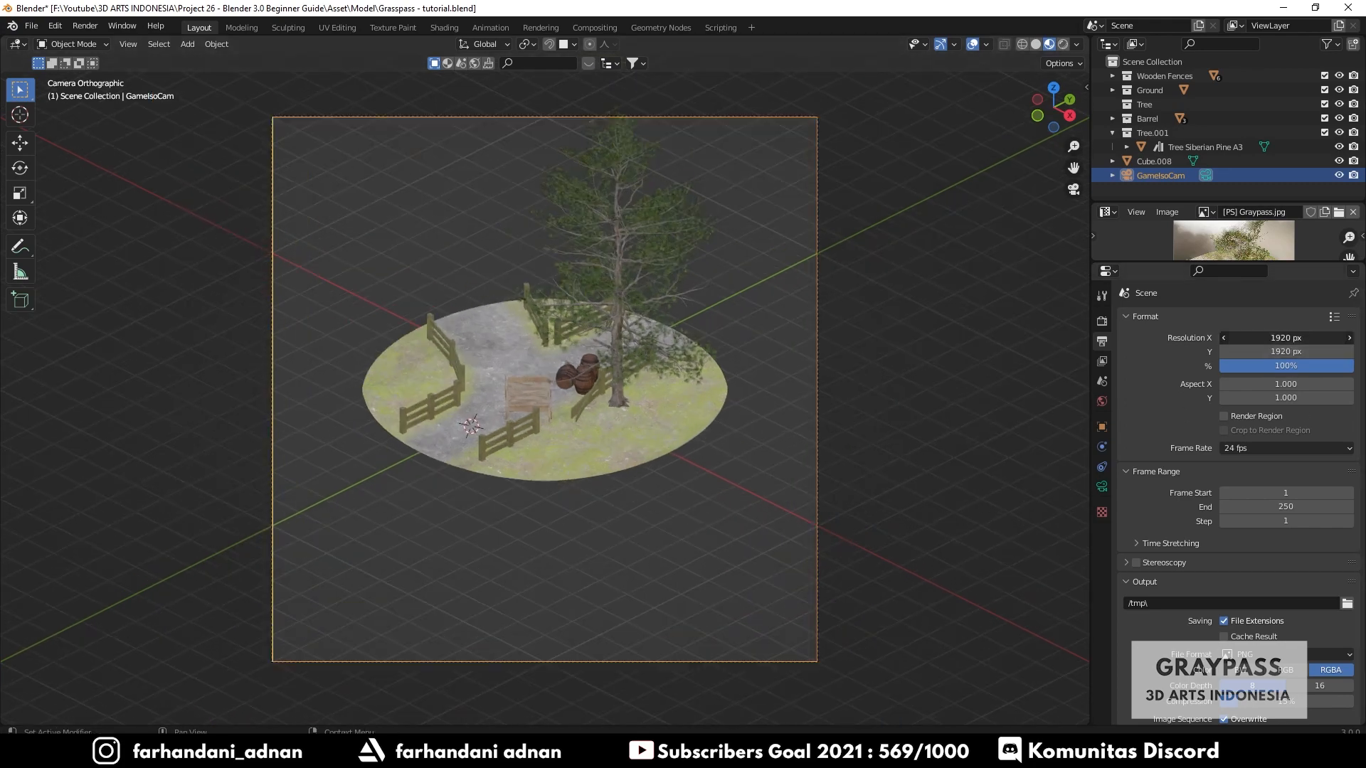
drag(1286, 338, 1238, 338)
key(ctrl+z)
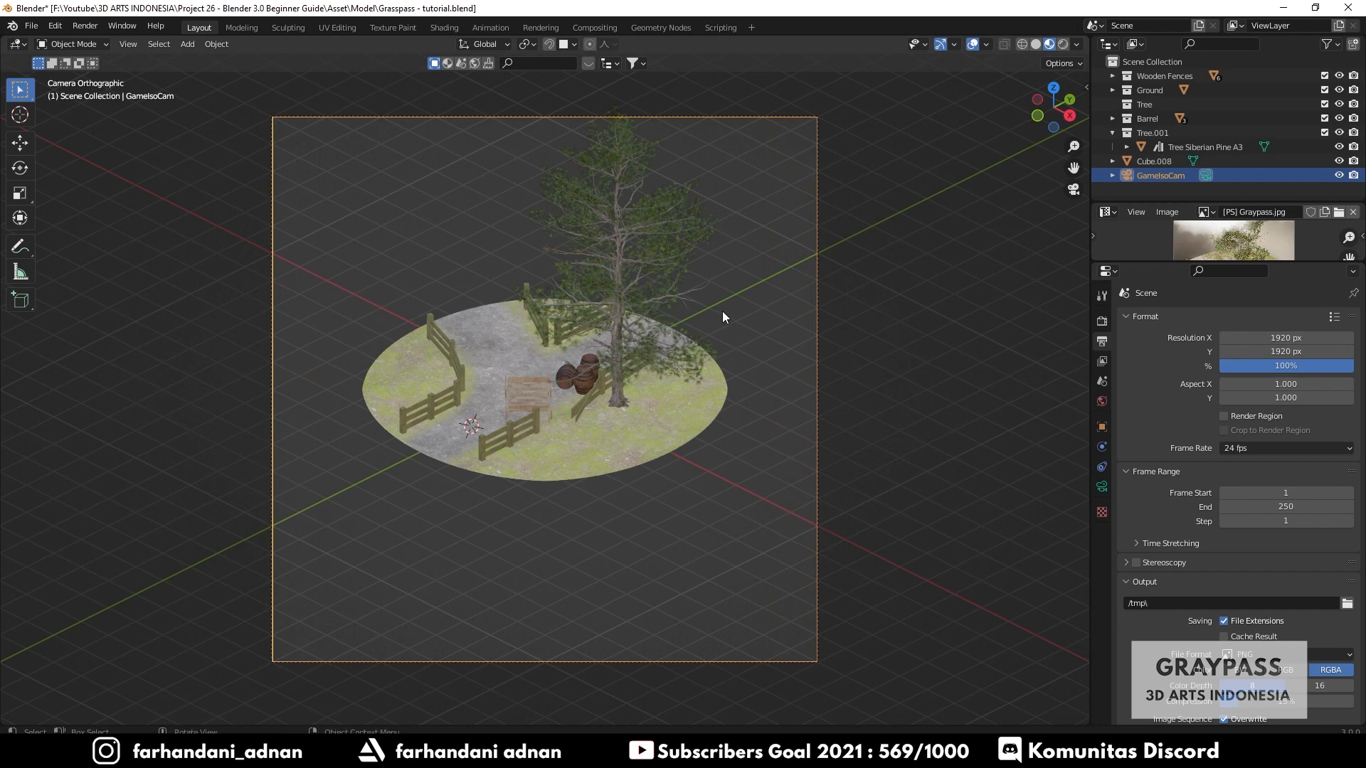
- Open the sidebar's View tab to check the view lock settings
key(n)
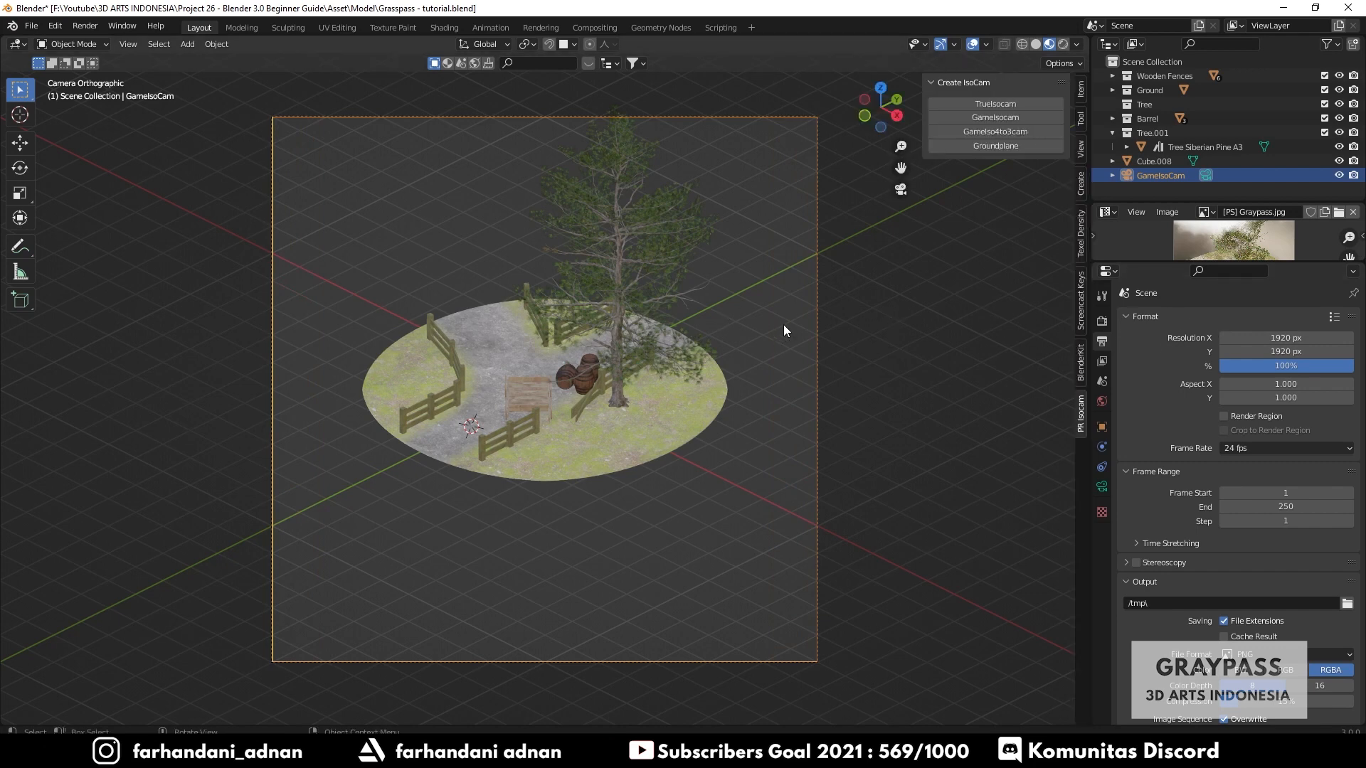
click(1082, 148)
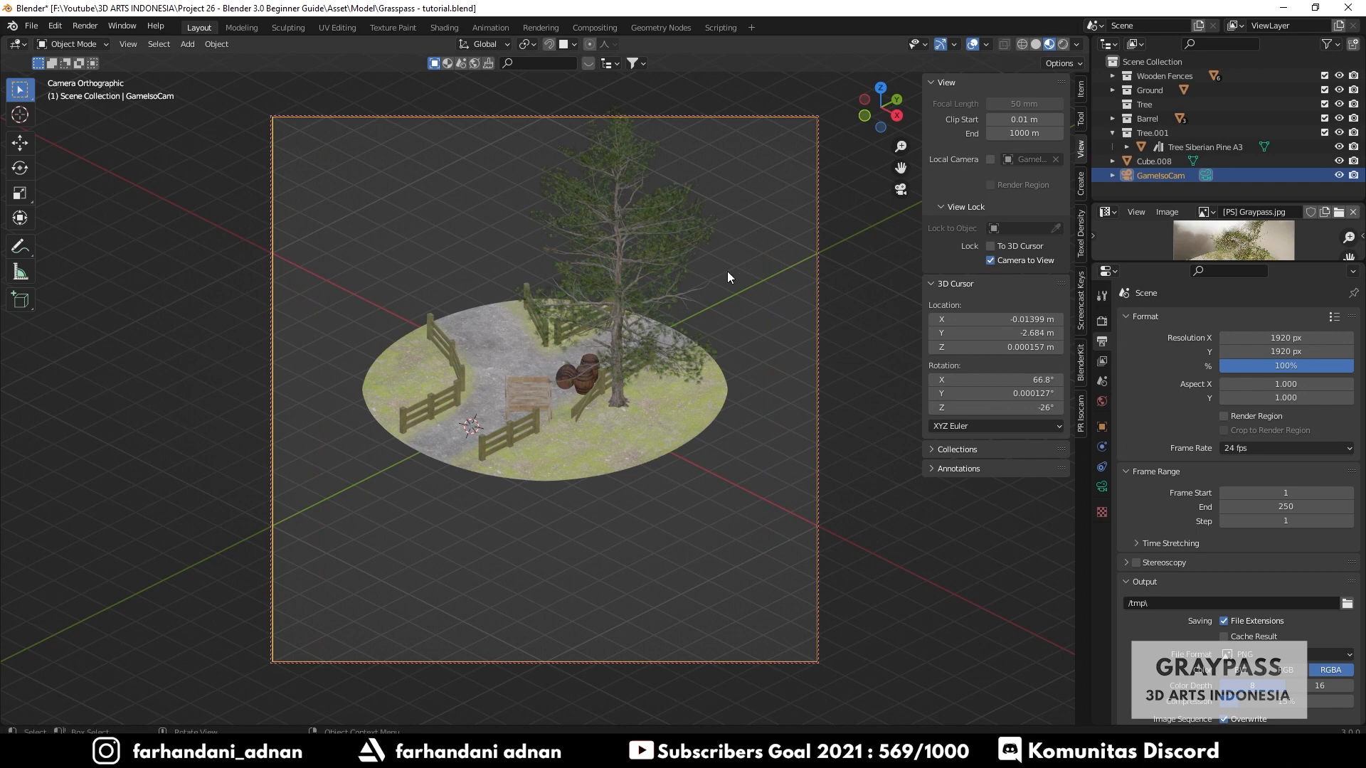
key(n)
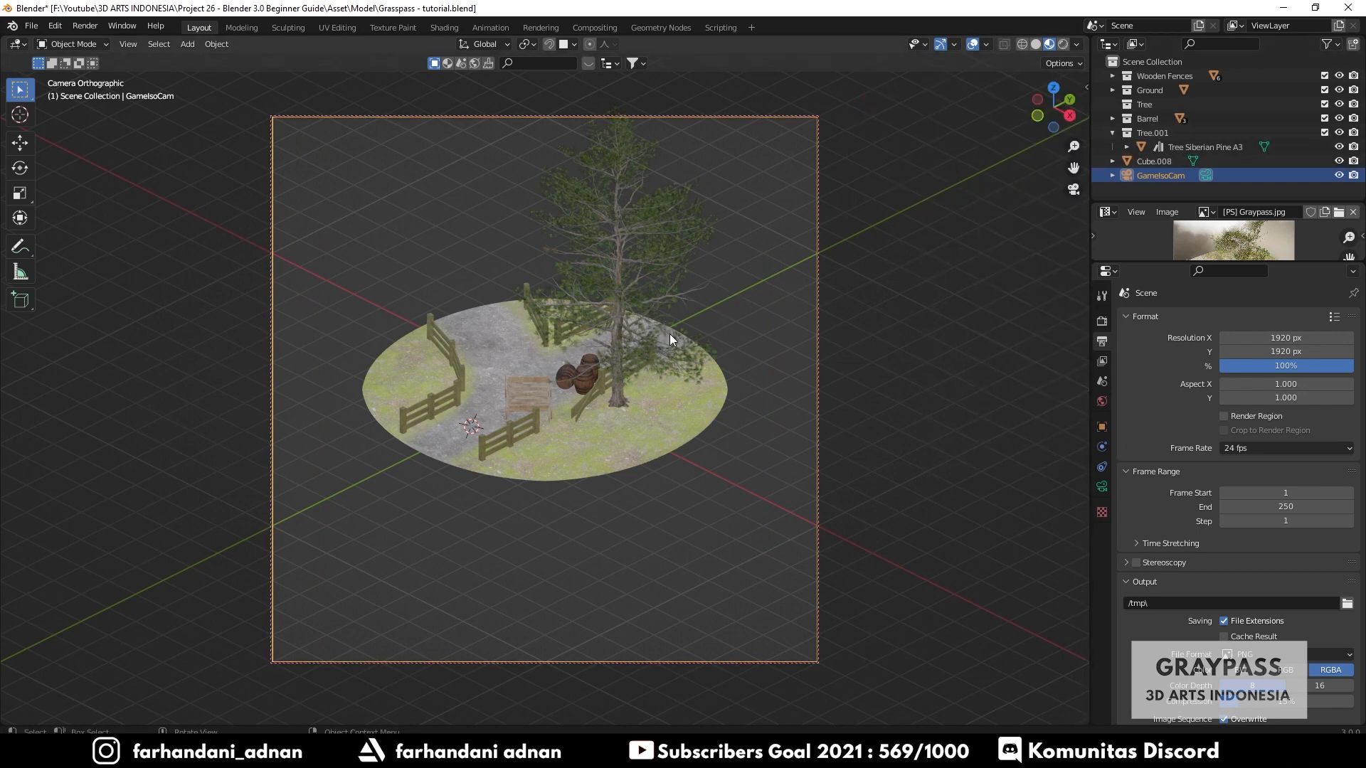
- Enlarge the reference image panel and zoom into the Graspass reference image
scroll(860, 334, up, 3)
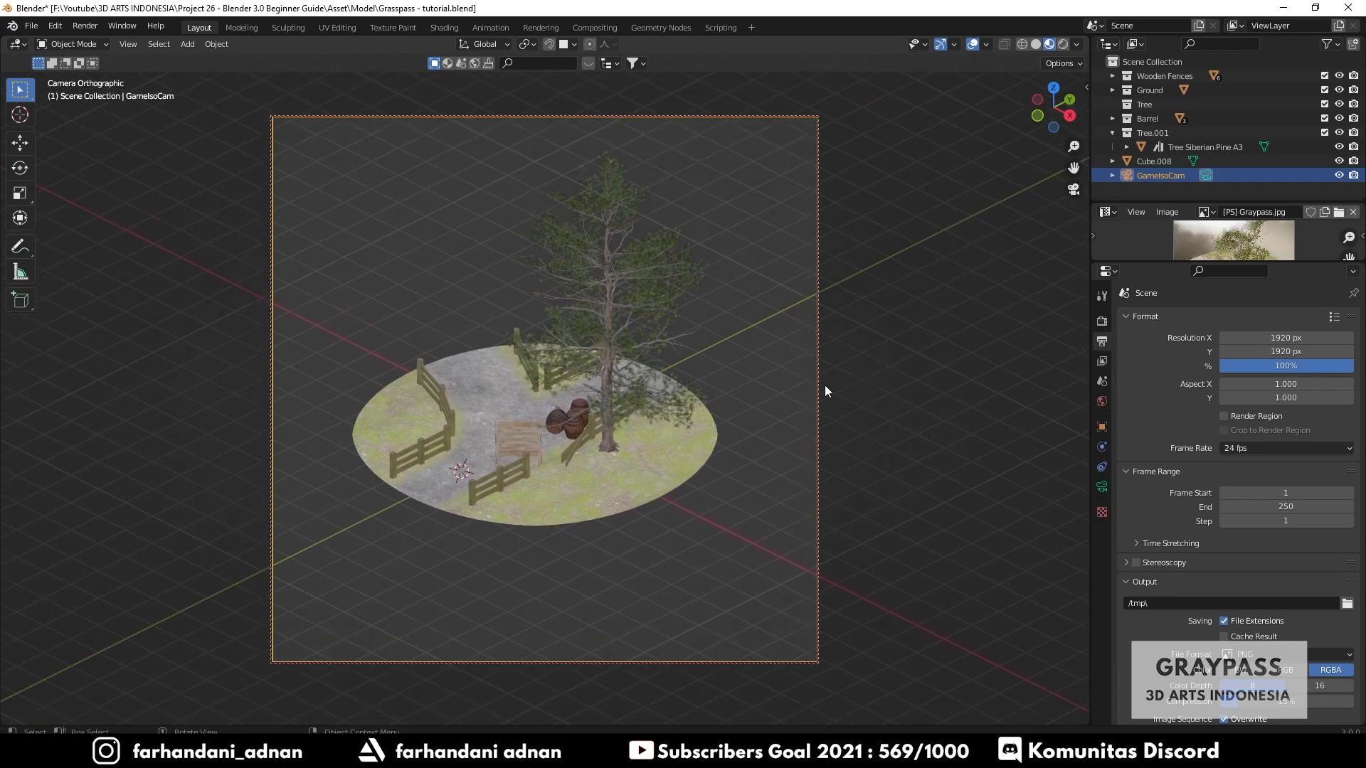
scroll(787, 392, down, 2)
drag(1158, 262, 1160, 425)
scroll(1227, 358, up, 2)
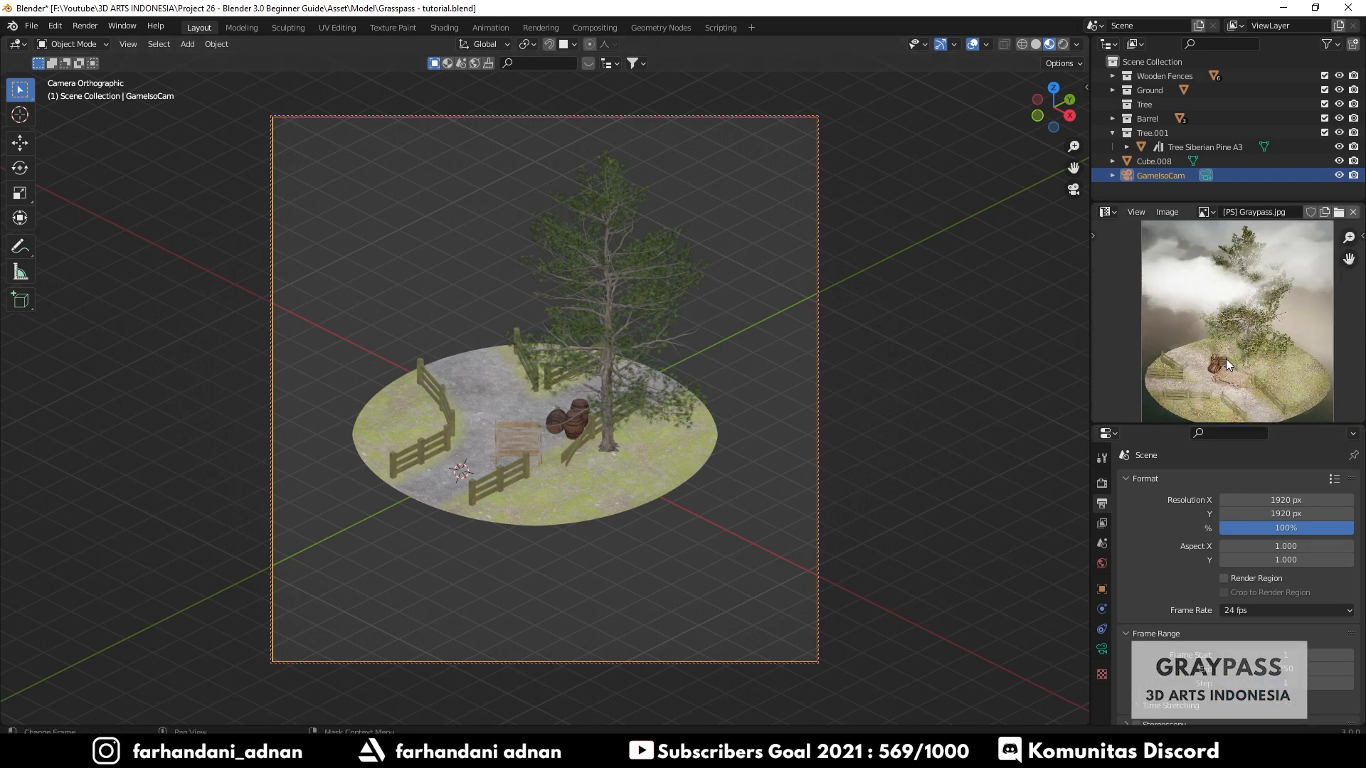
scroll(1229, 335, up, 2)
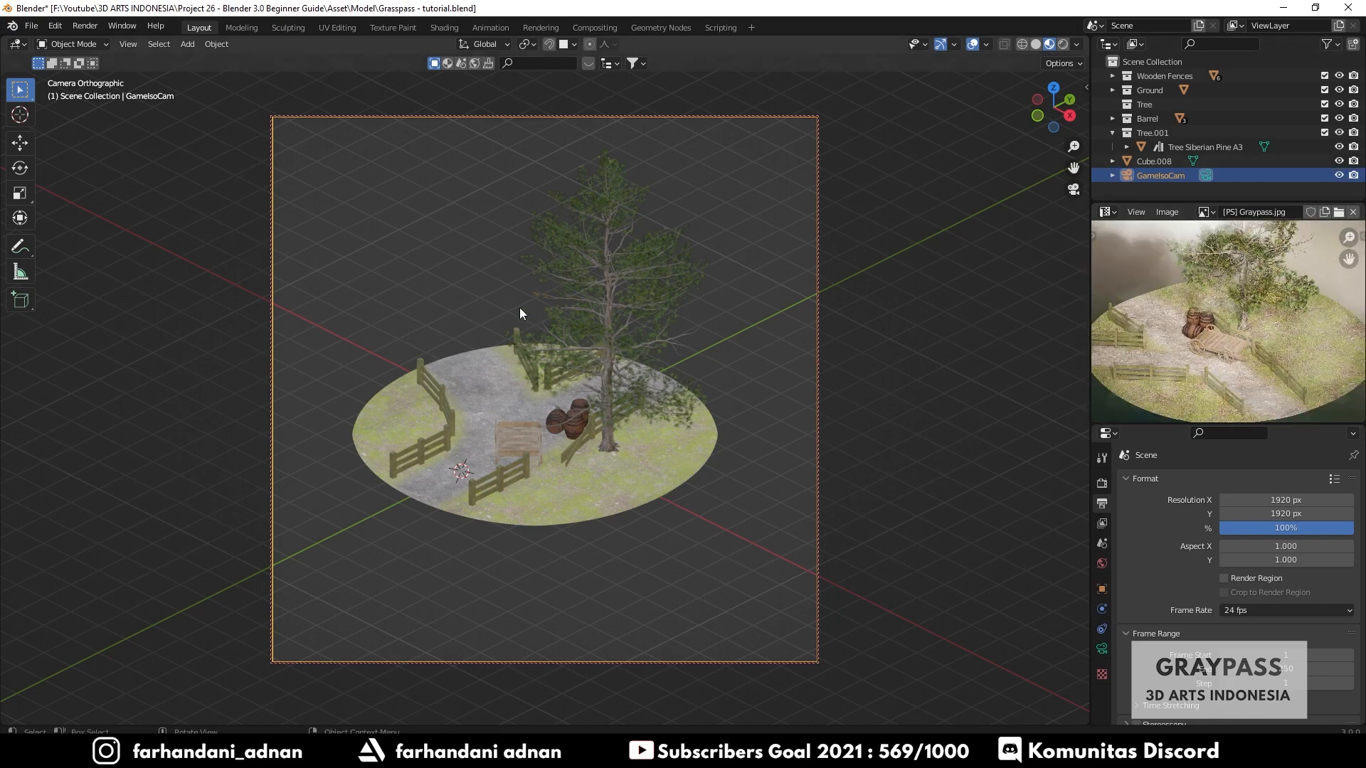
- Box-select the diorama objects and rotate them 65° around the Z axis
drag(337, 176, 742, 543)
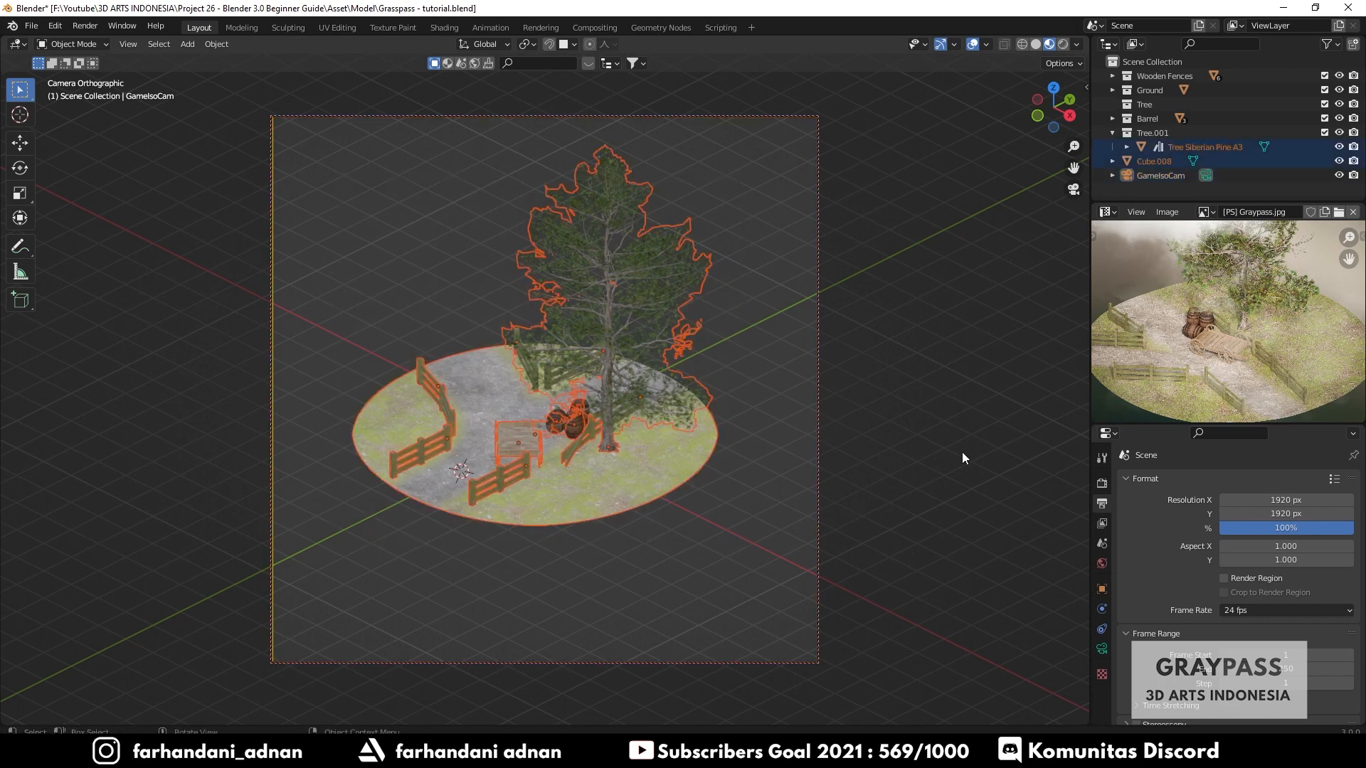
key(r)
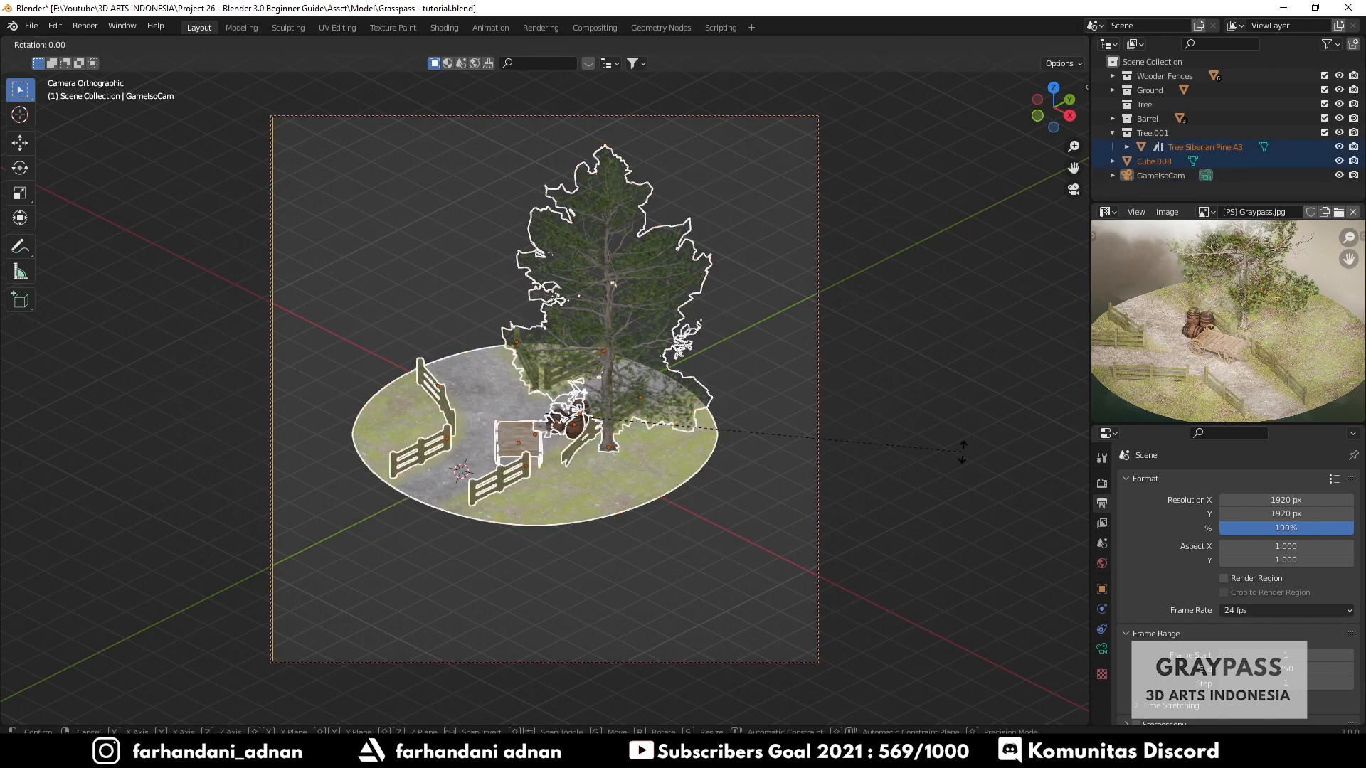
key(z)
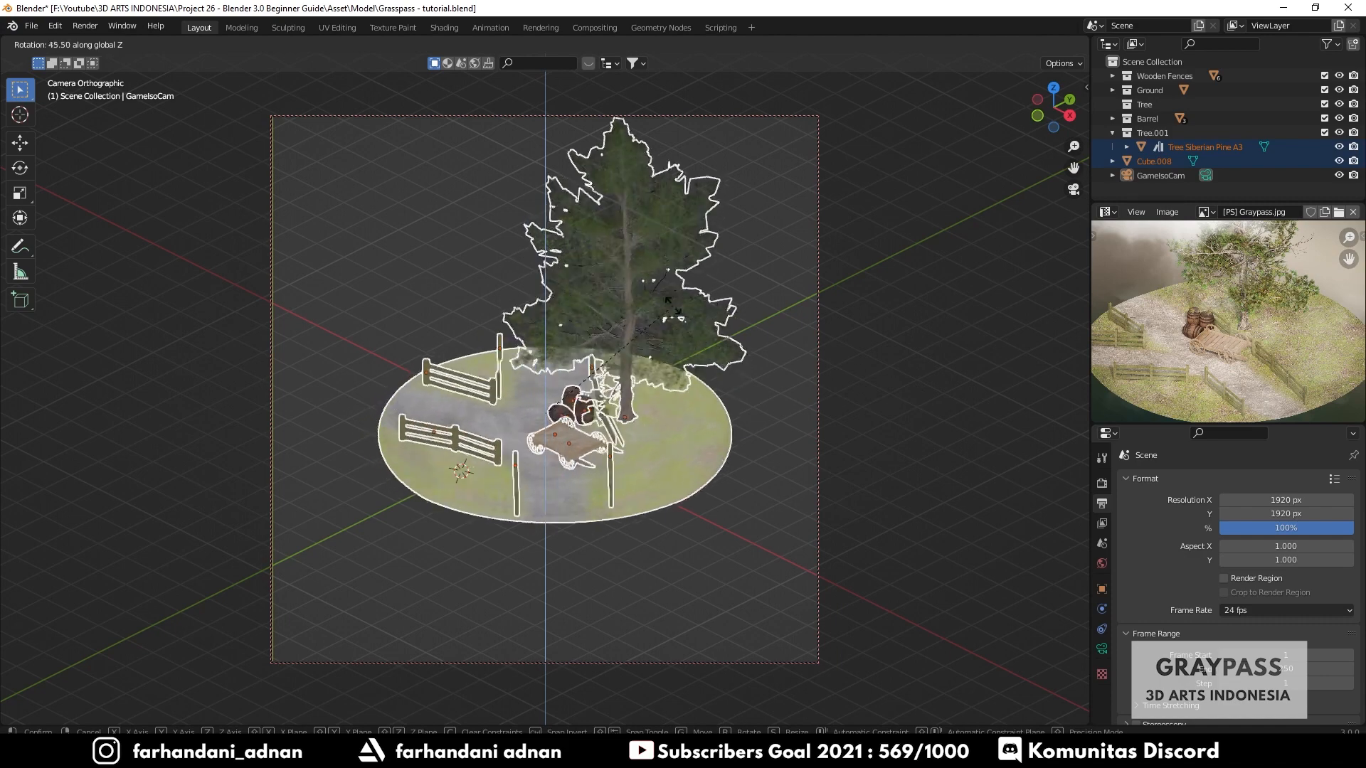
click(611, 299)
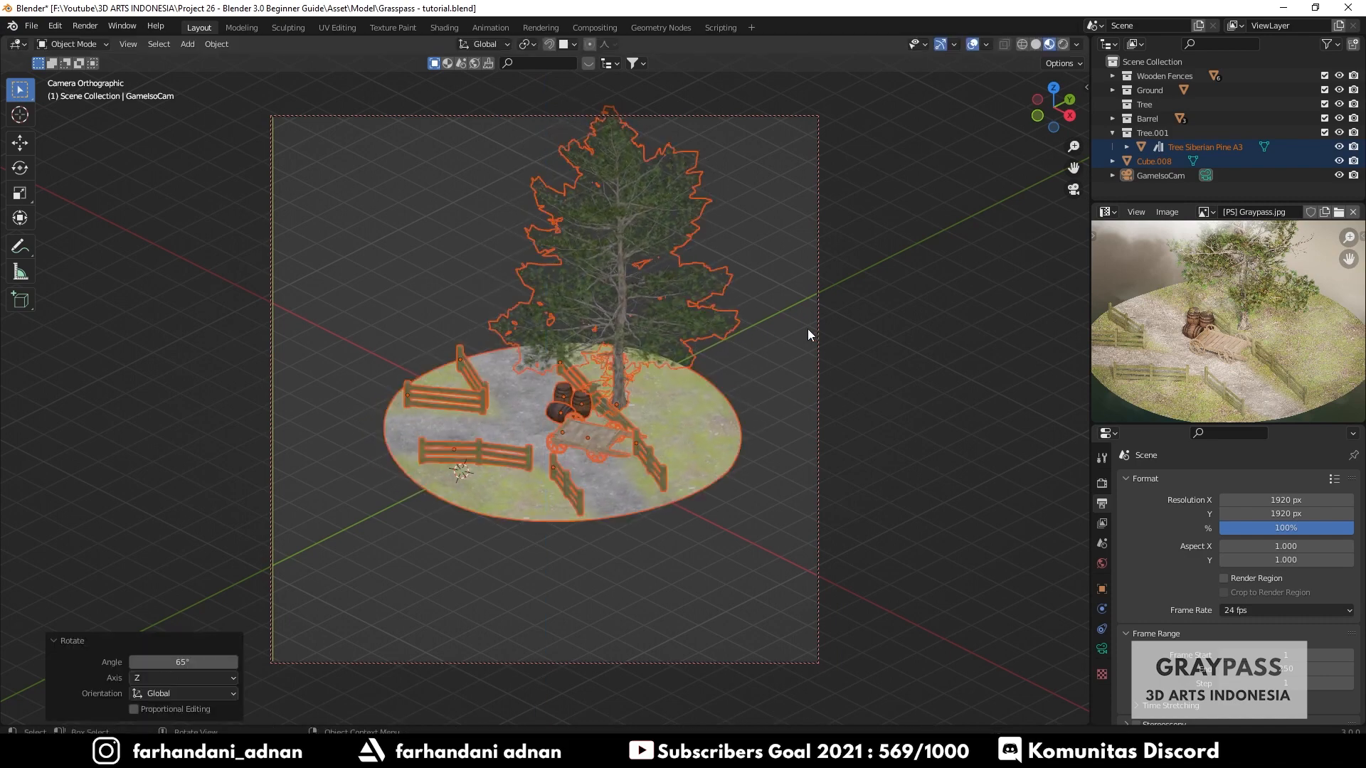
click(883, 341)
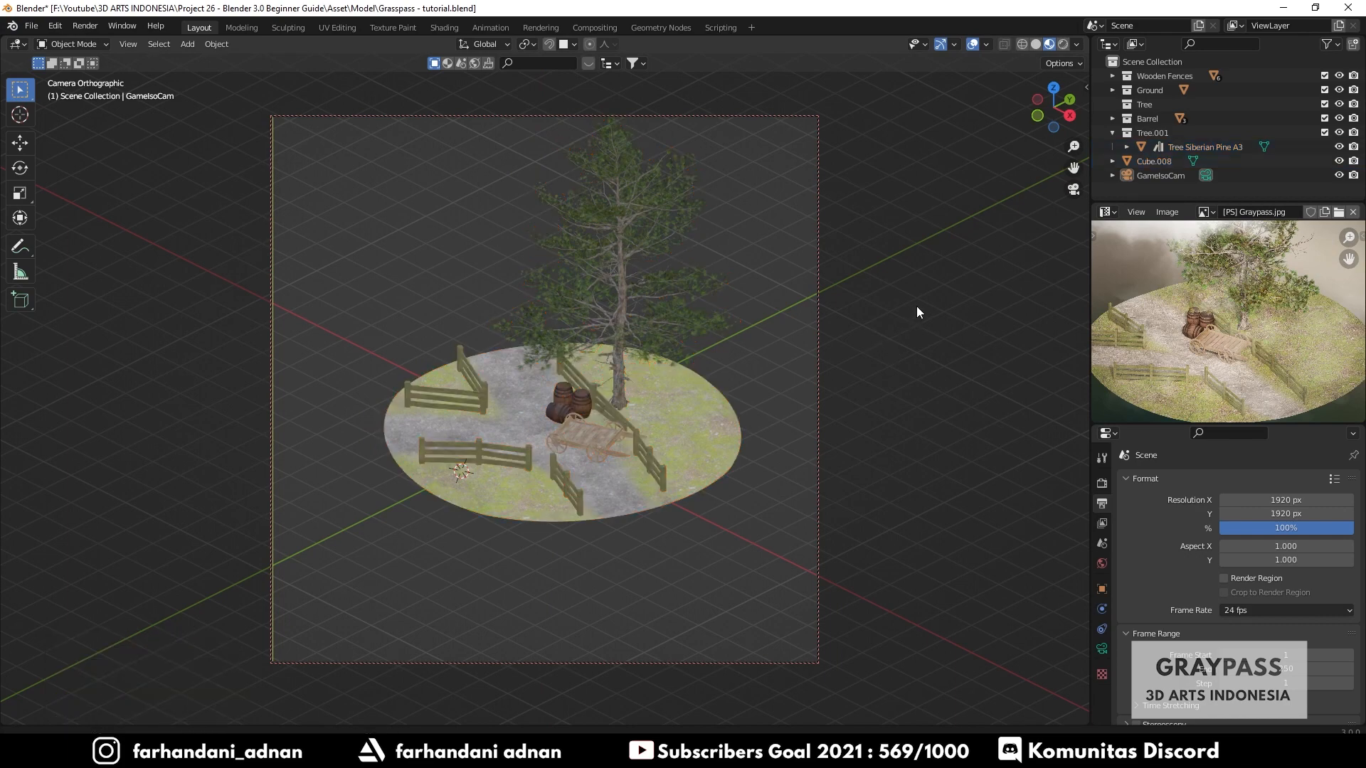
- Pan the locked camera to frame the diorama, then turn off the Camera to View lock
shift+middle_drag(917, 306, 881, 373)
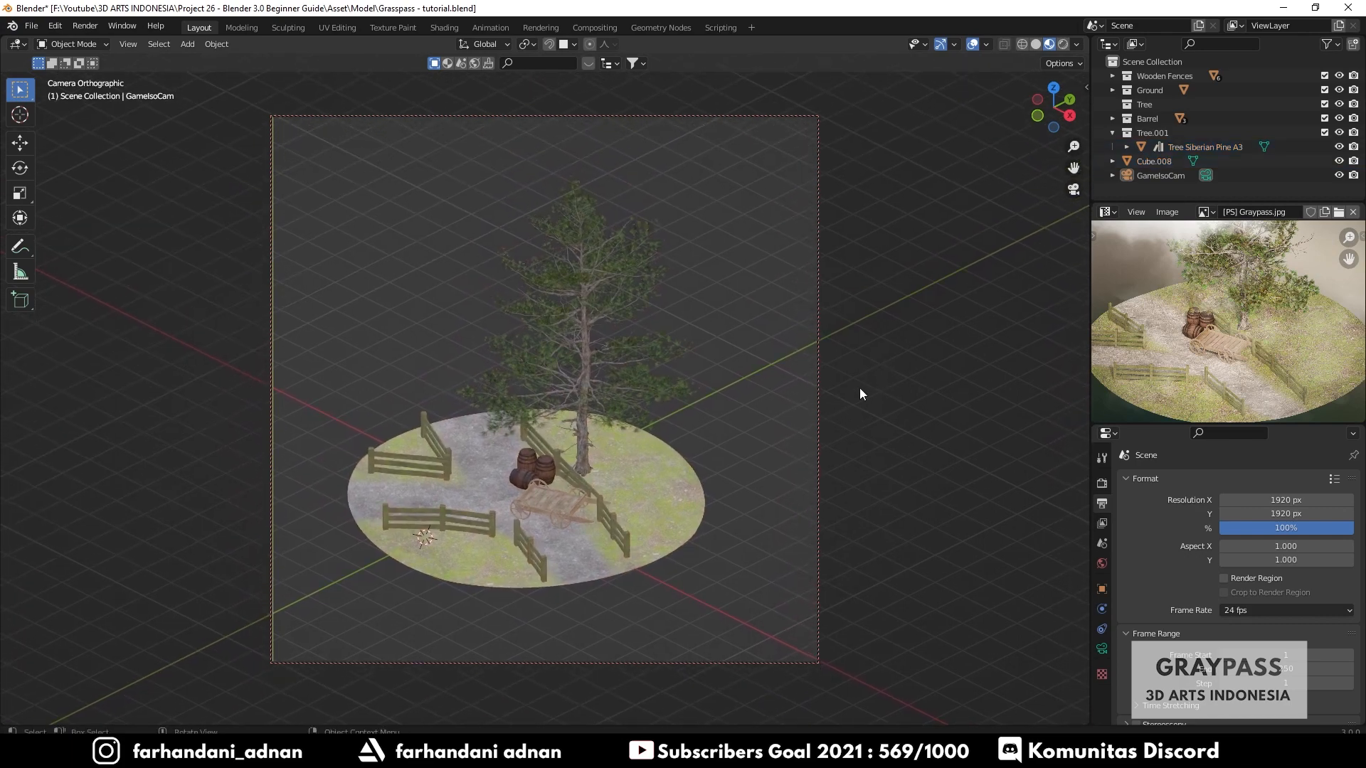
scroll(860, 387, up, 1)
scroll(868, 387, down, 1)
key(n)
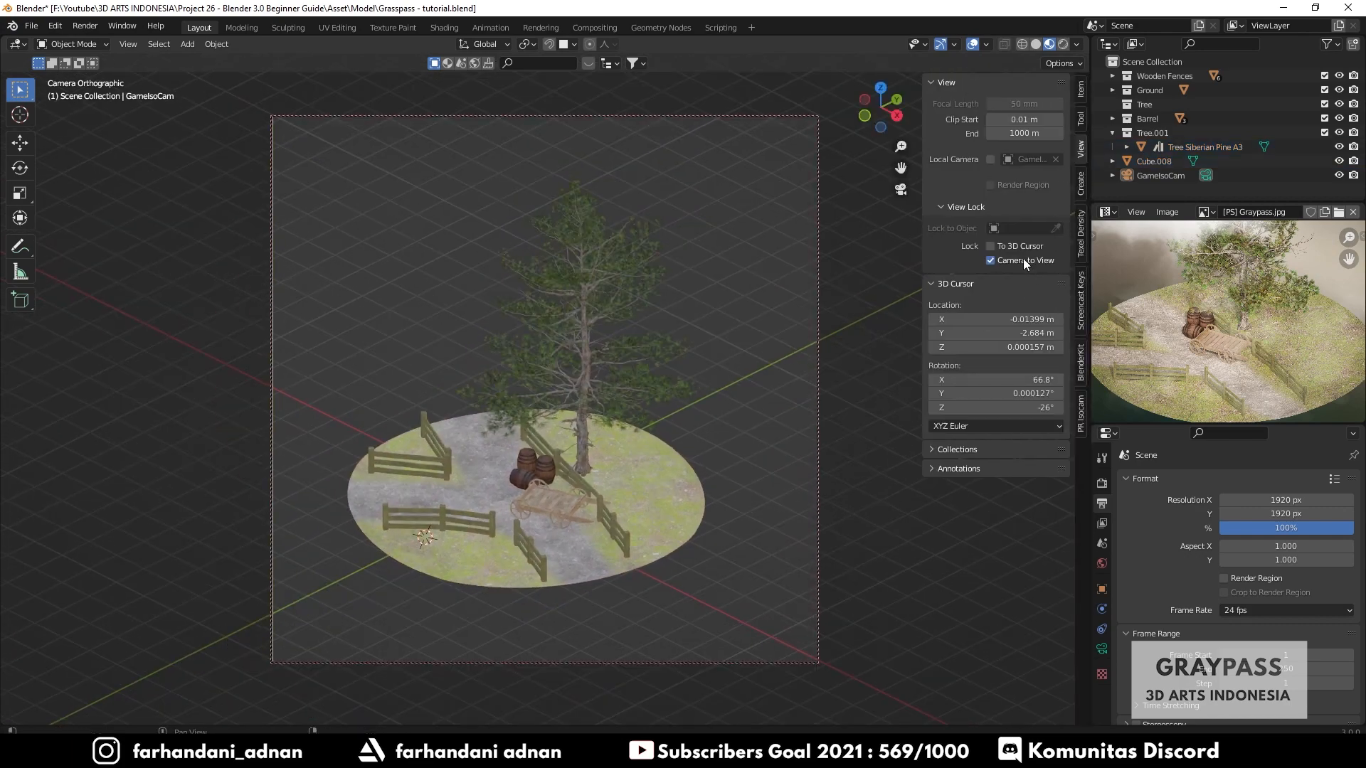
key(n)
key(n)
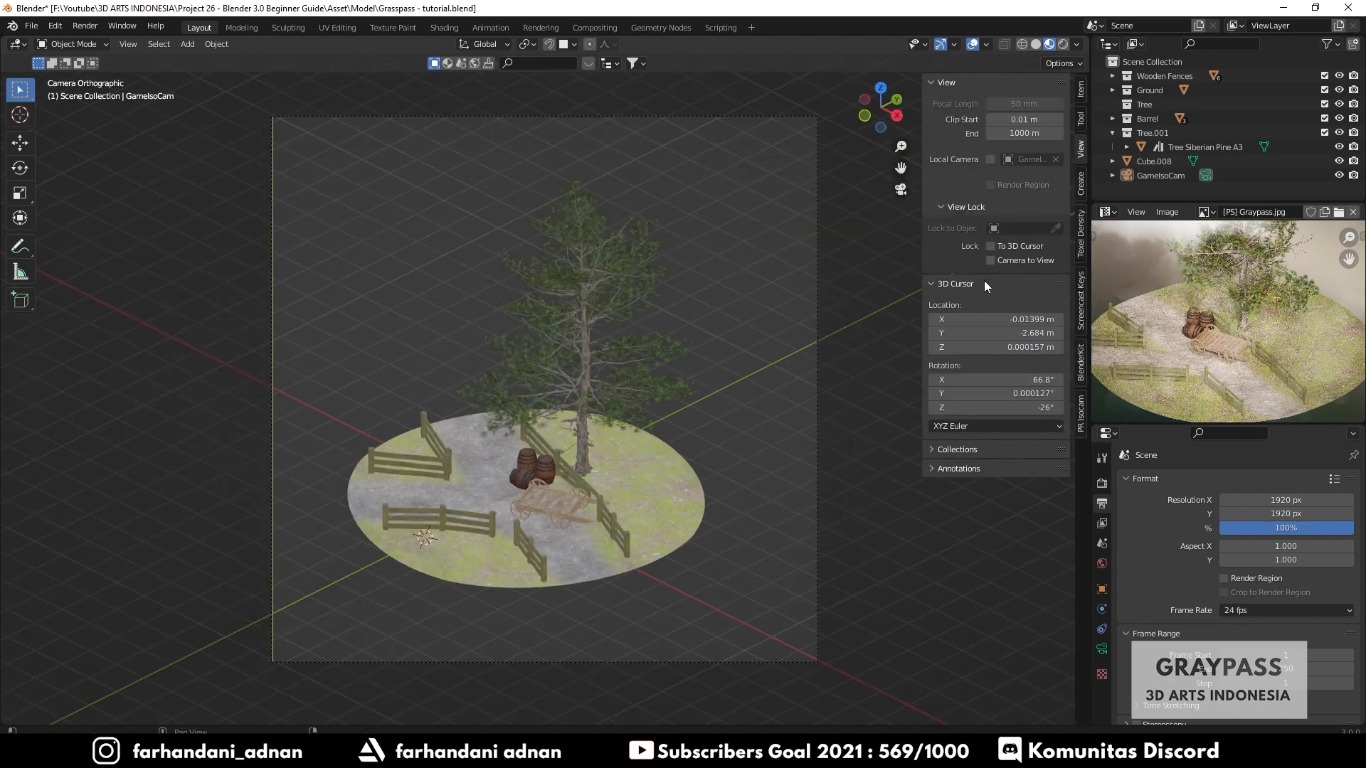
click(990, 260)
key(n)
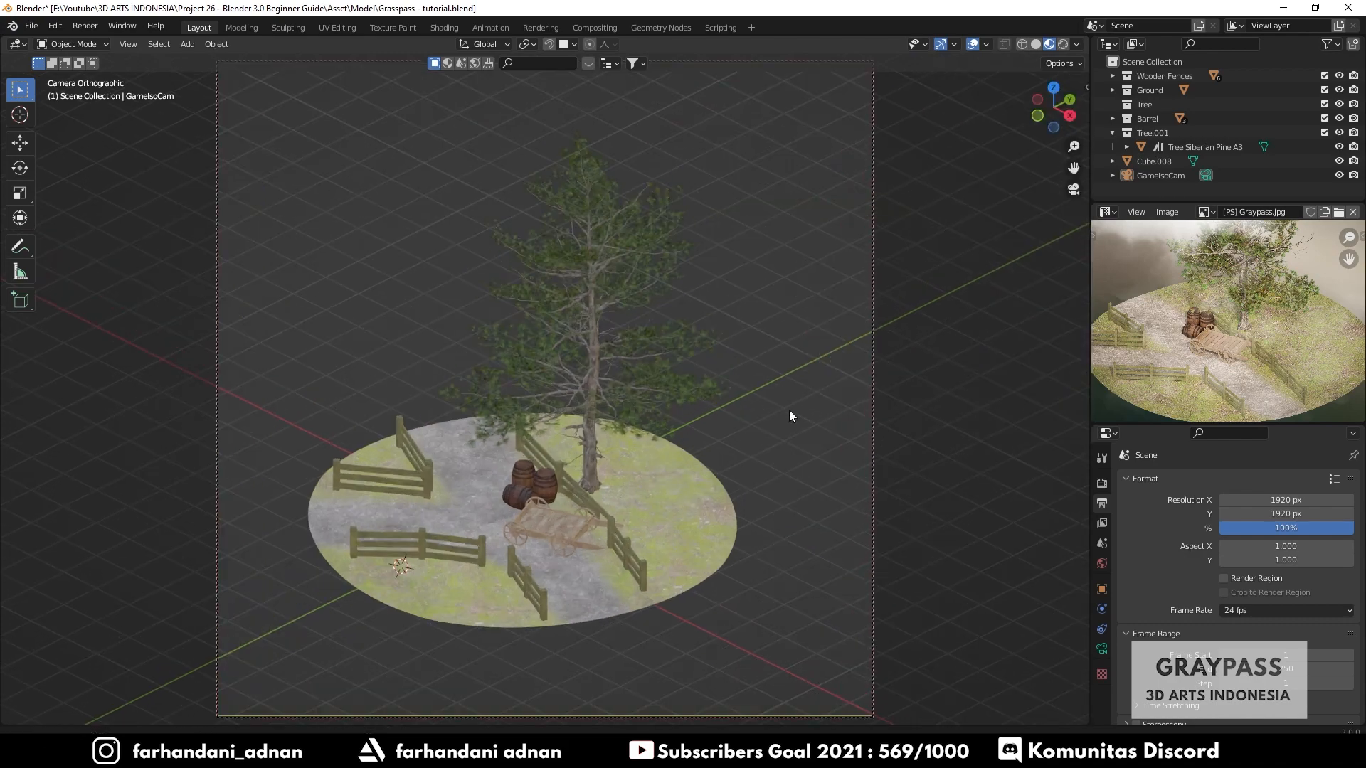
- Compare the camera framing against the Graspass reference image by panning and zooming the reference
scroll(789, 410, up, 1)
scroll(808, 414, down, 1)
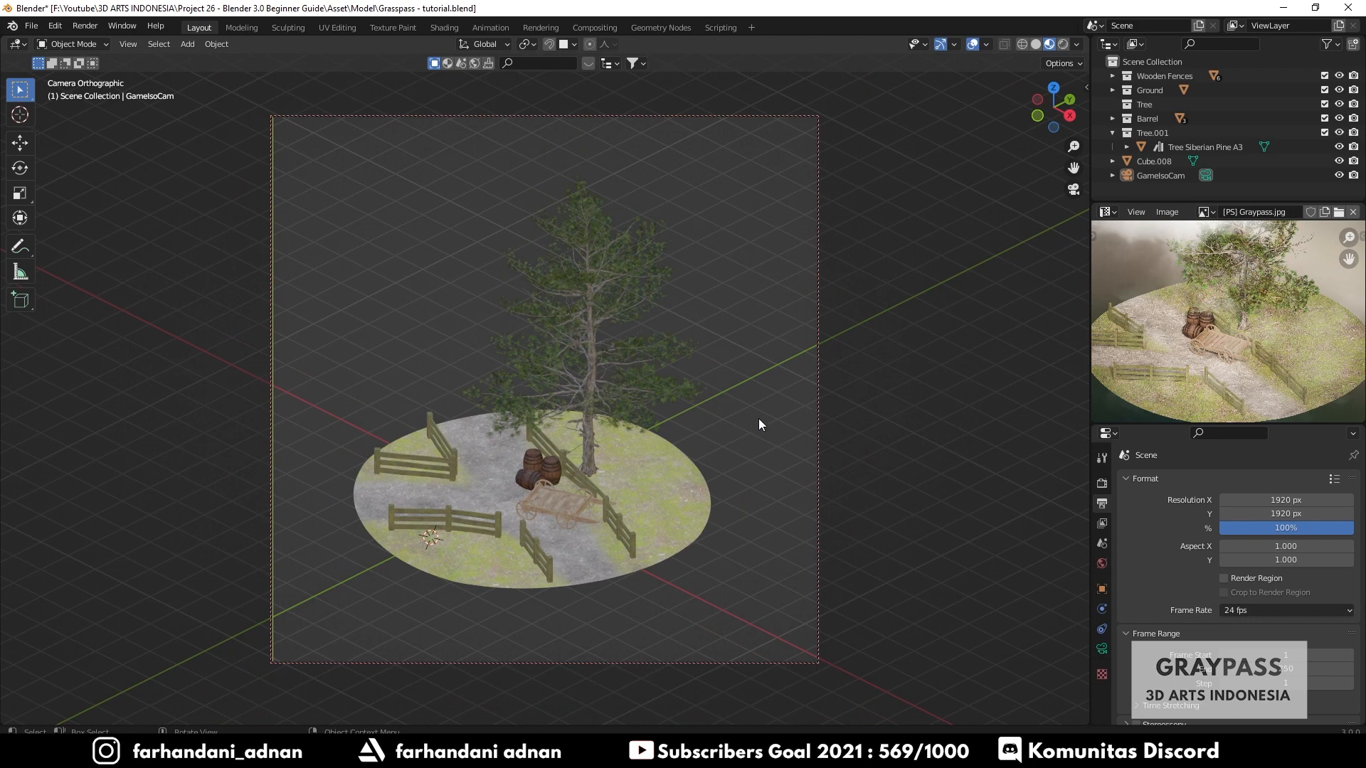
shift+middle_drag(707, 425, 705, 418)
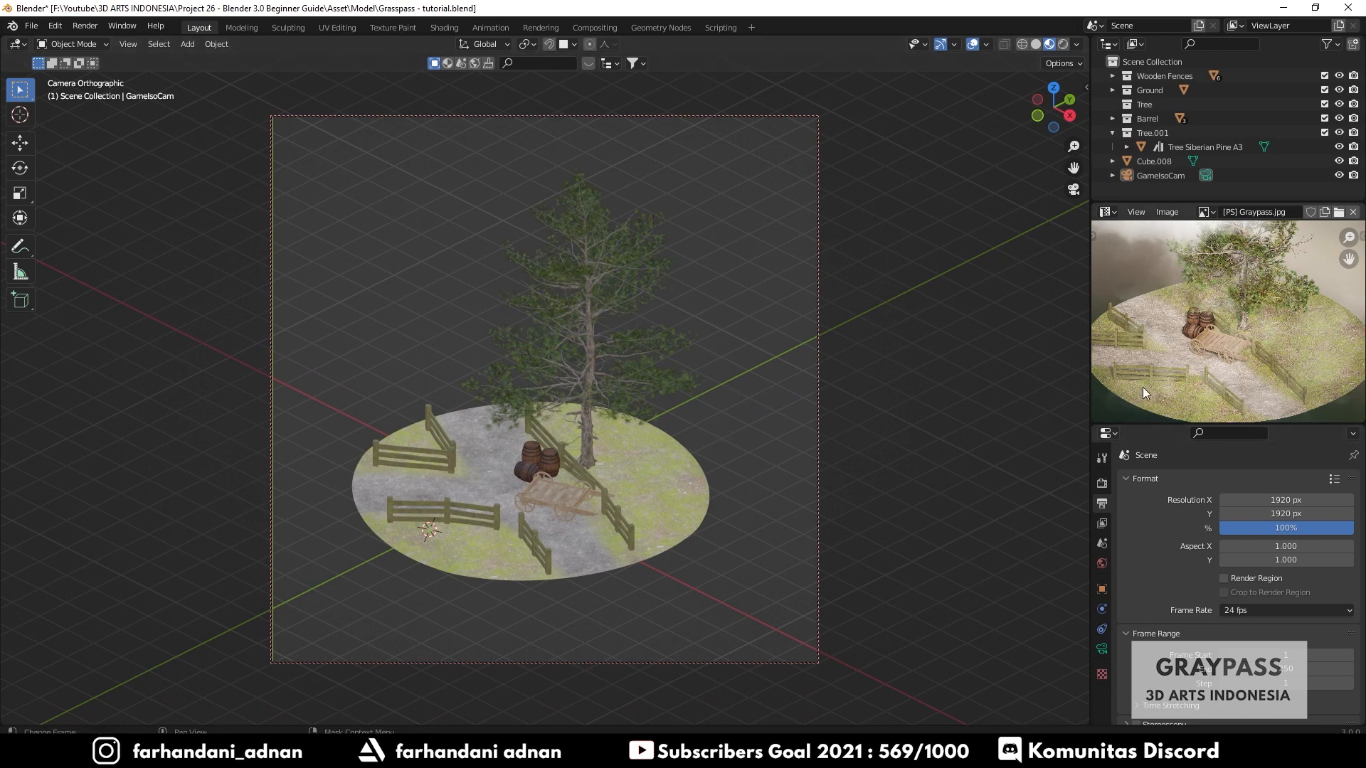
scroll(1142, 387, down, 3)
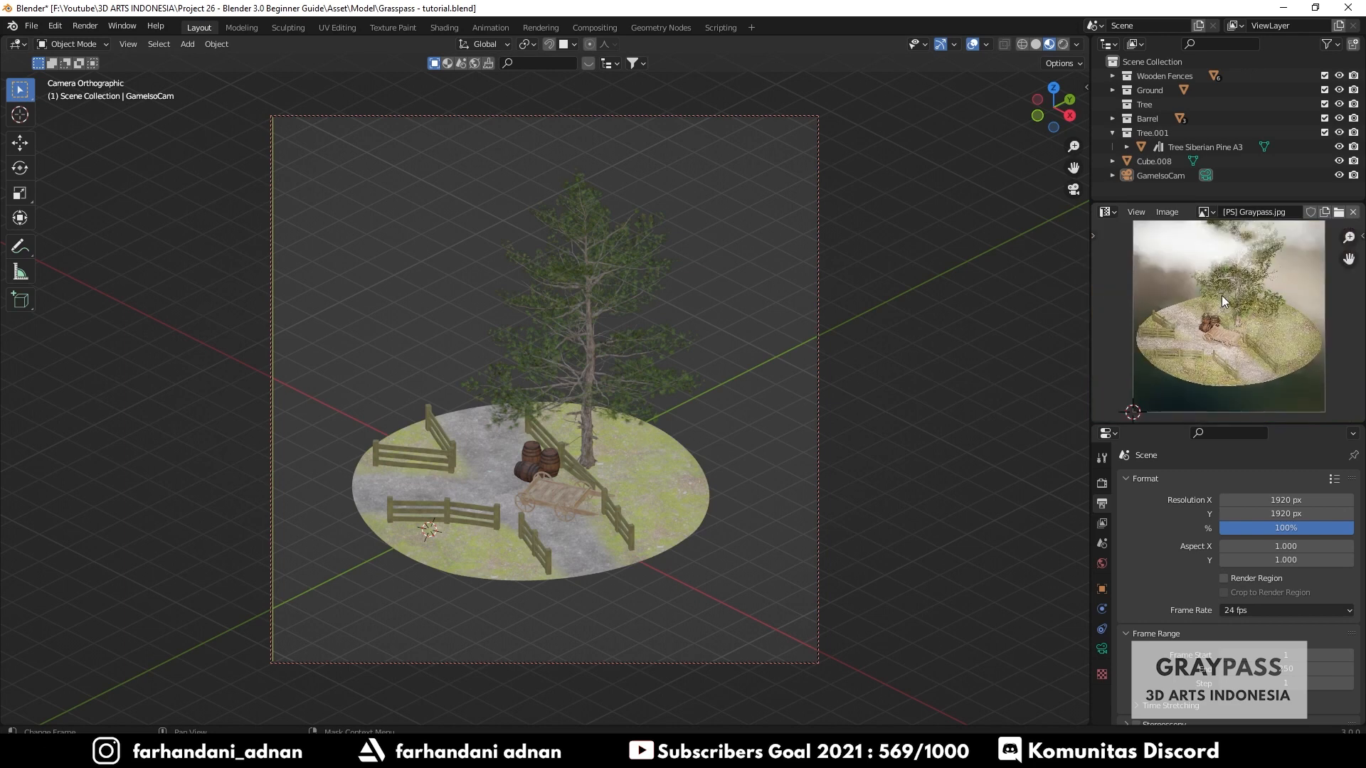
middle_drag(1223, 296, 1199, 372)
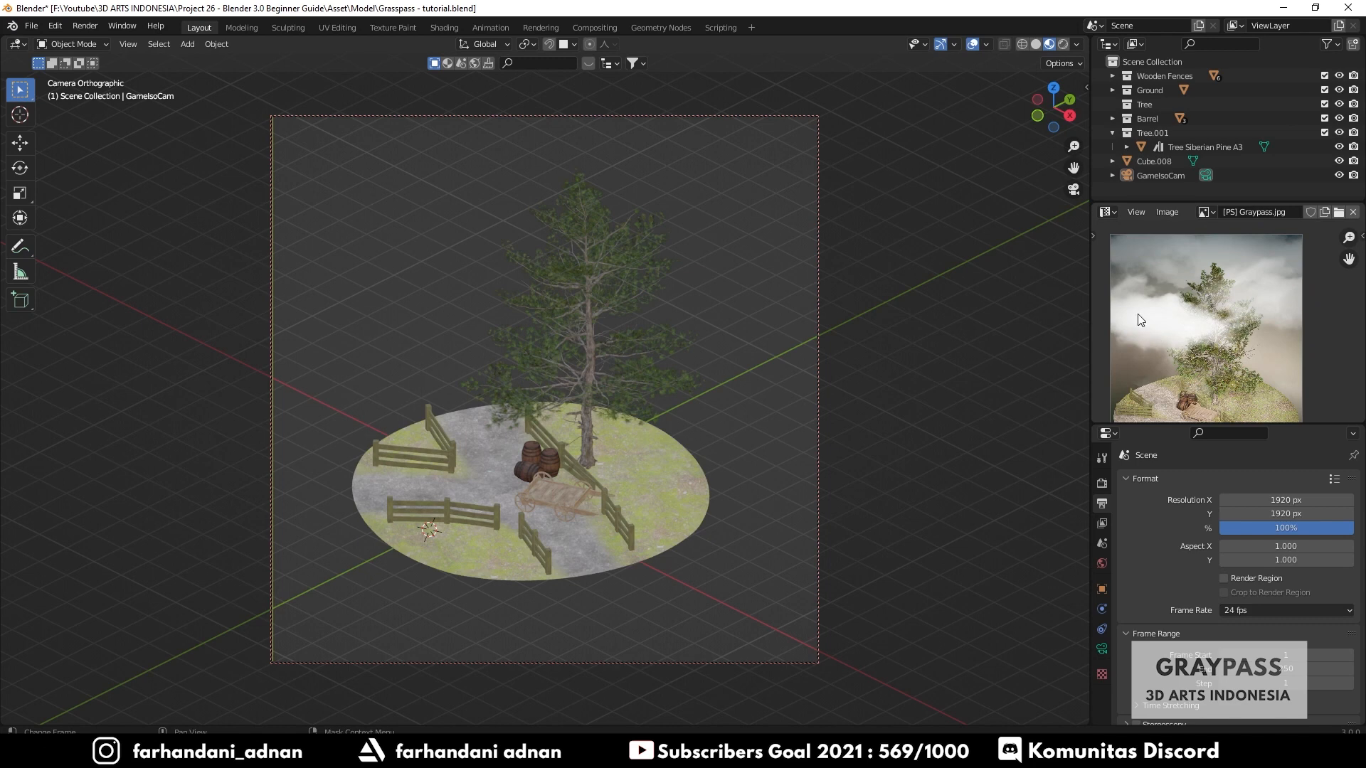
middle_drag(1215, 354, 1242, 326)
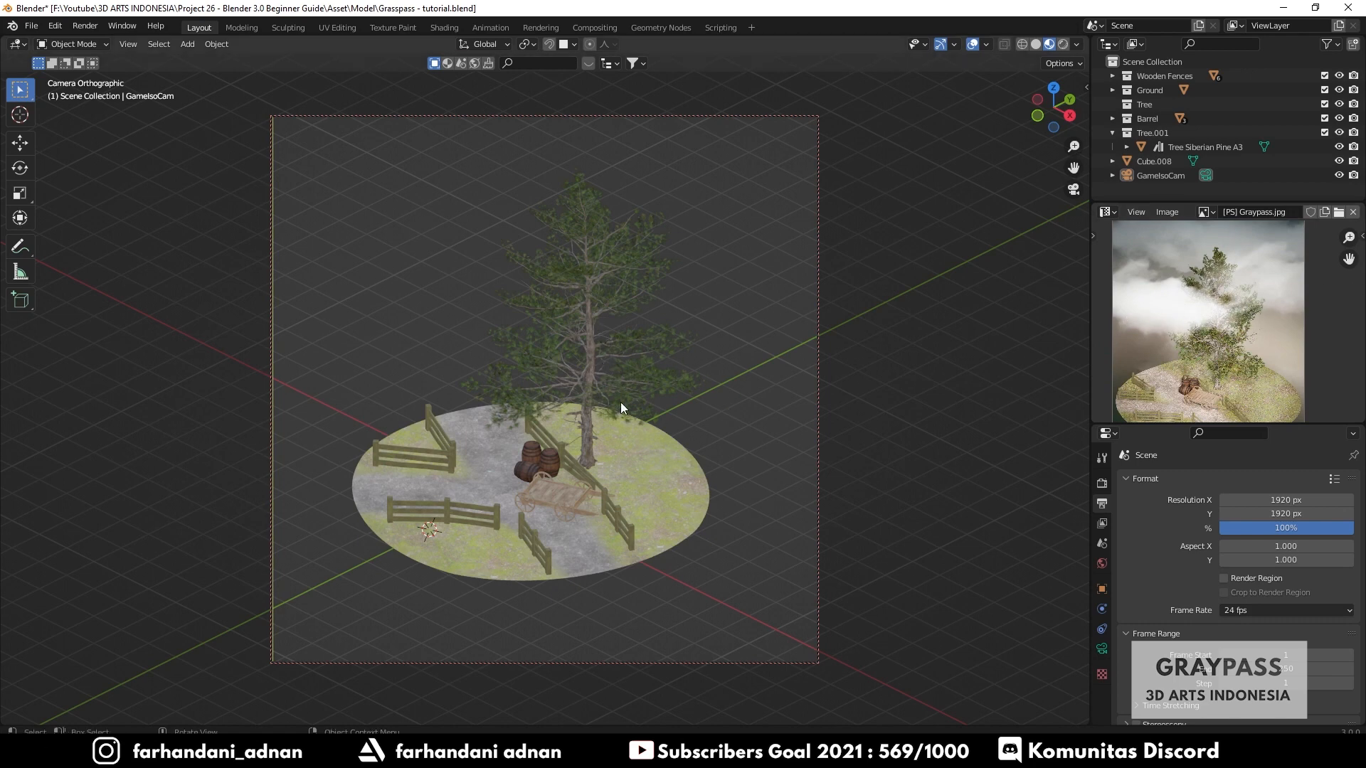
drag(1142, 427, 1138, 381)
- Switch the render engine to Cycles and set the render device to GPU Compute
click(1102, 438)
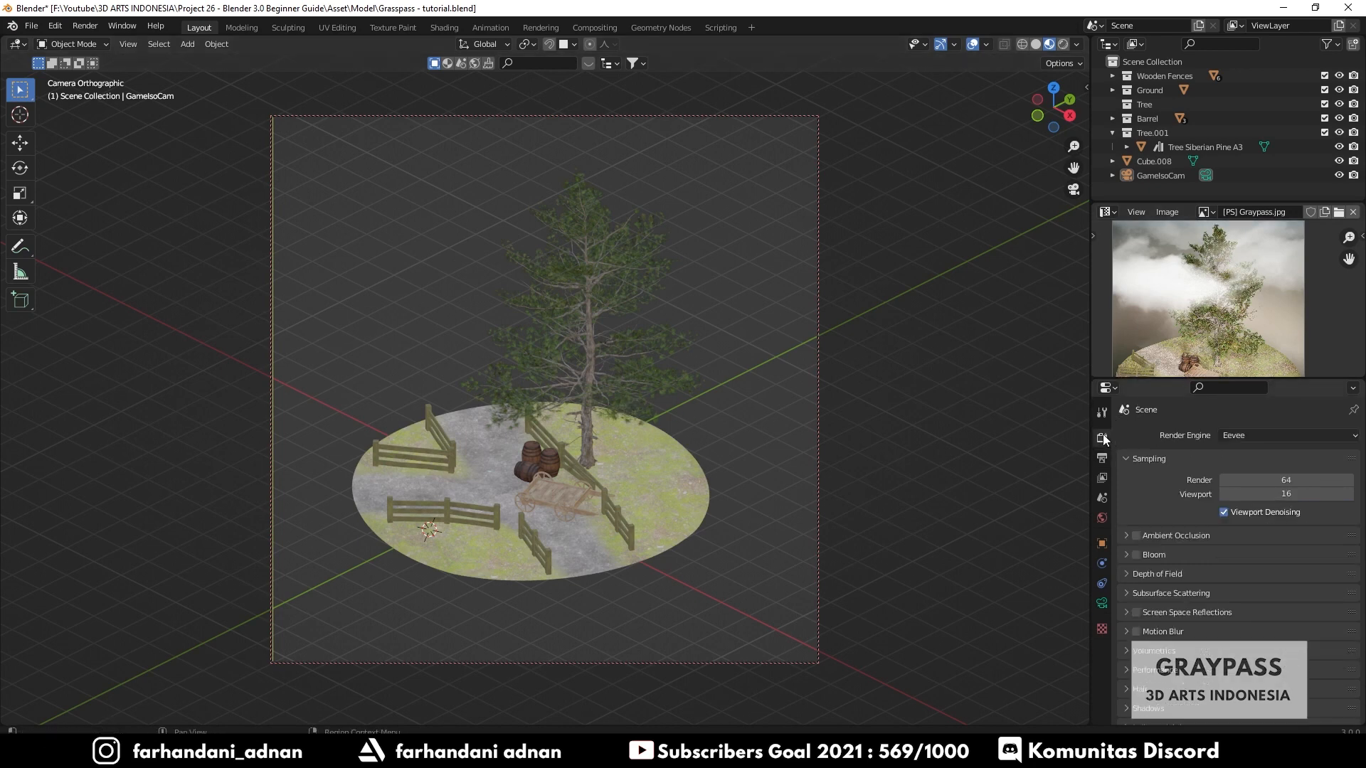
click(1231, 435)
click(1241, 482)
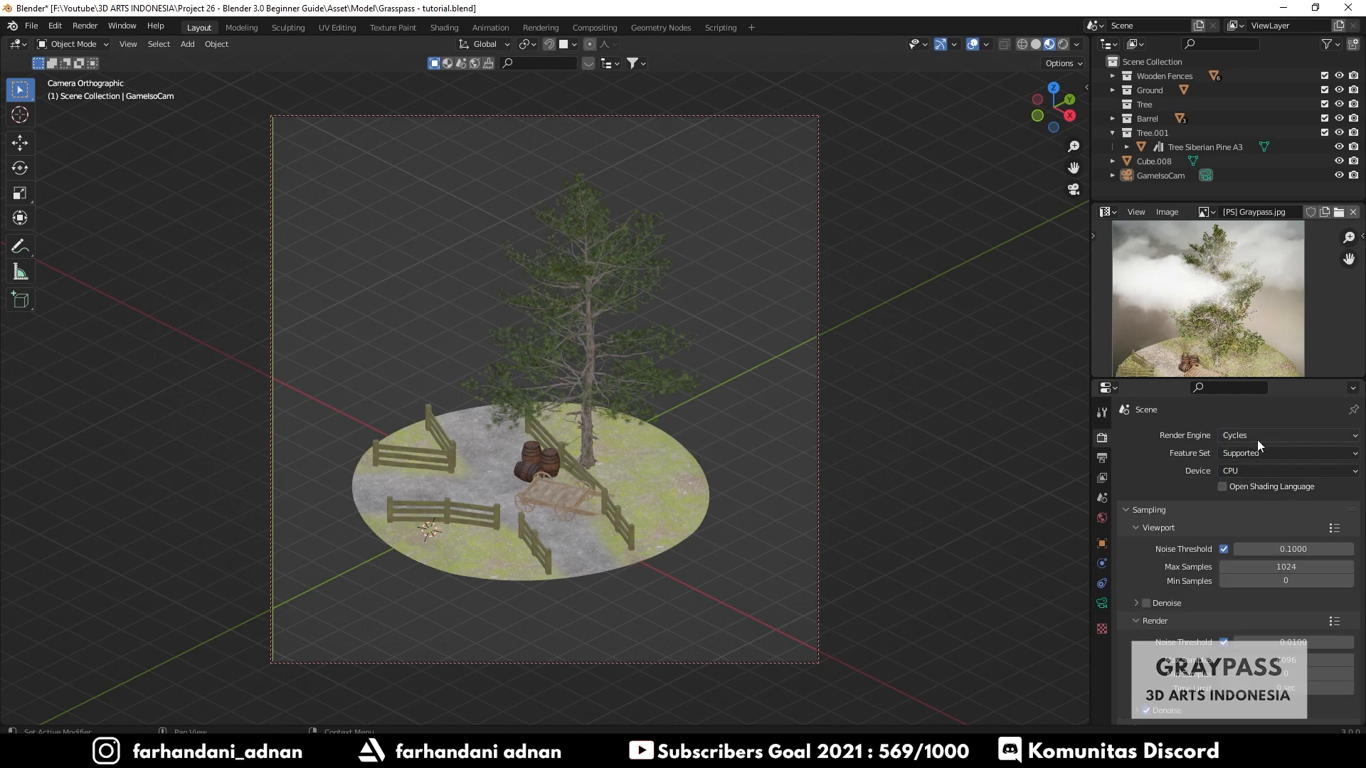
click(1249, 472)
click(1244, 500)
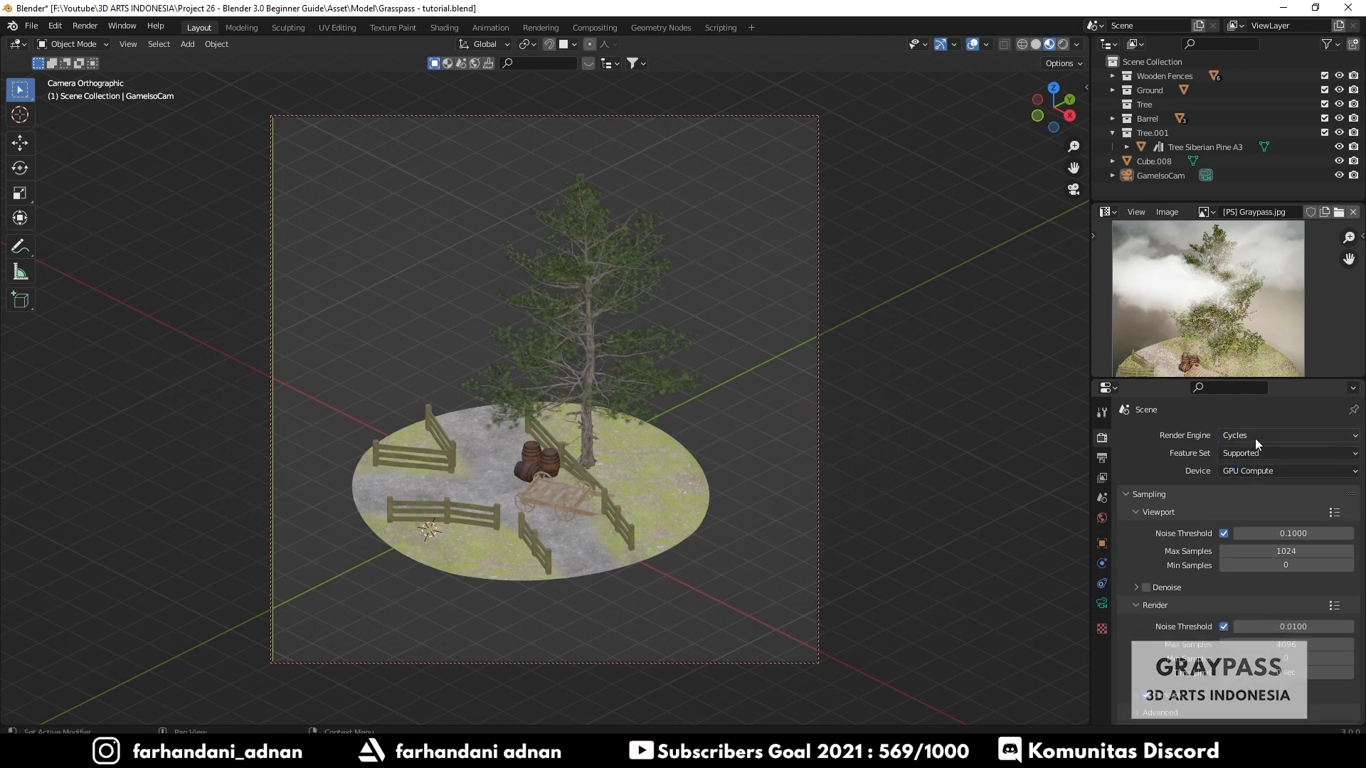
- Render a test image of the camera view, inspect it, and close the render window
click(85, 27)
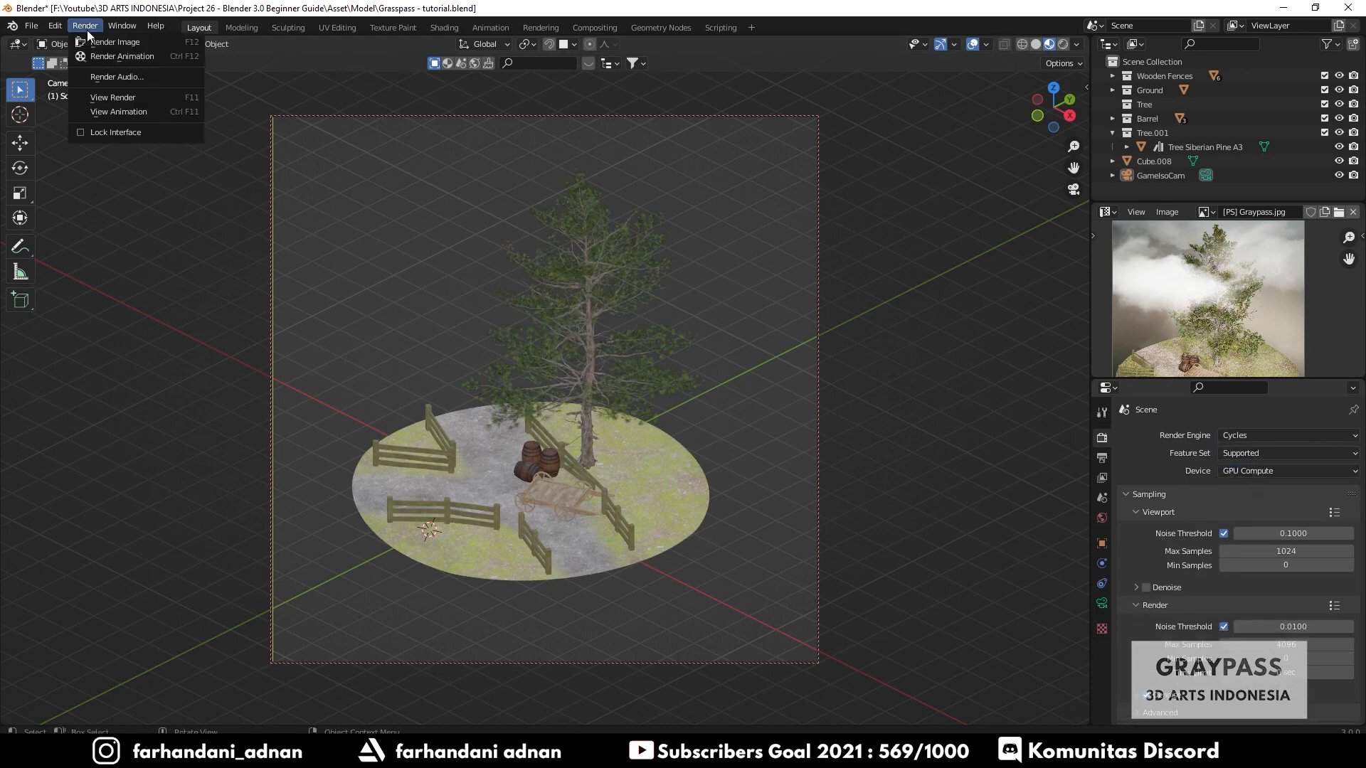
click(107, 42)
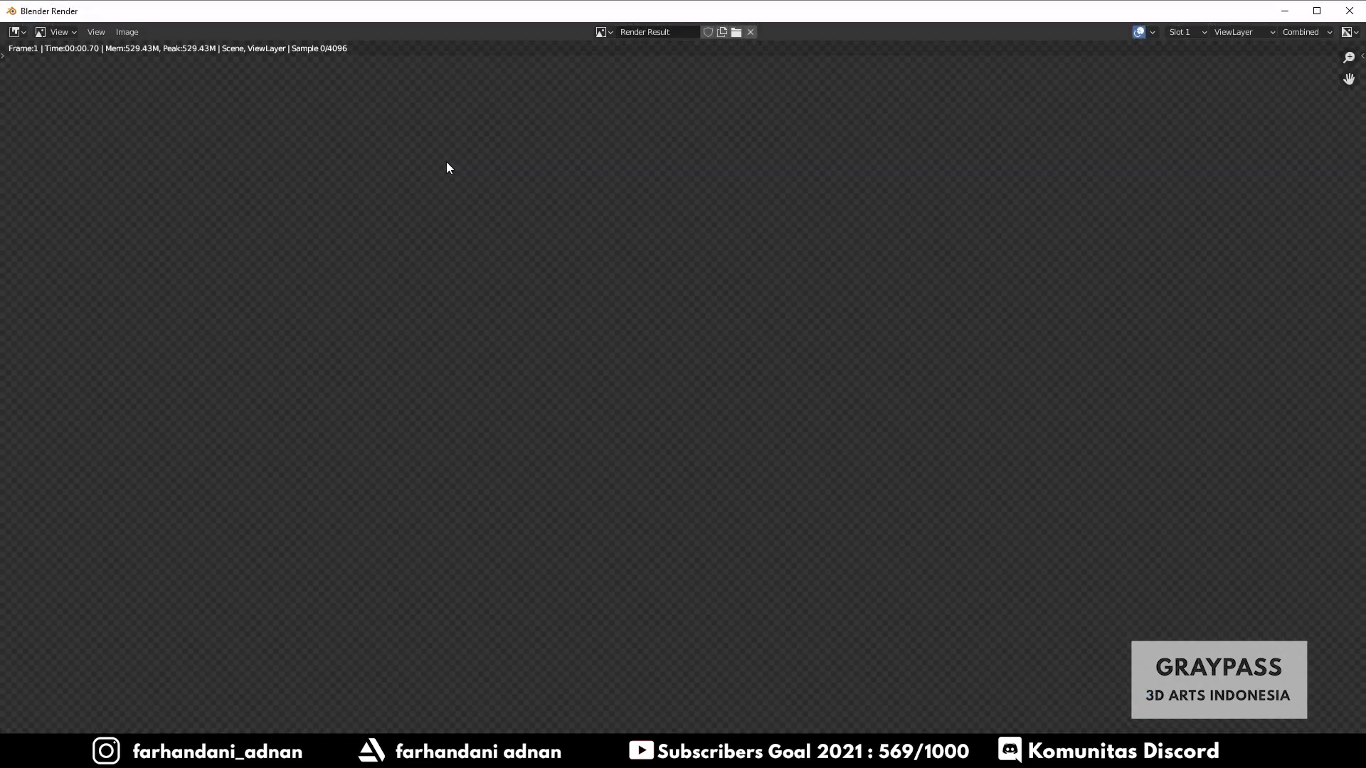
scroll(619, 235, down, 3)
scroll(727, 374, up, 2)
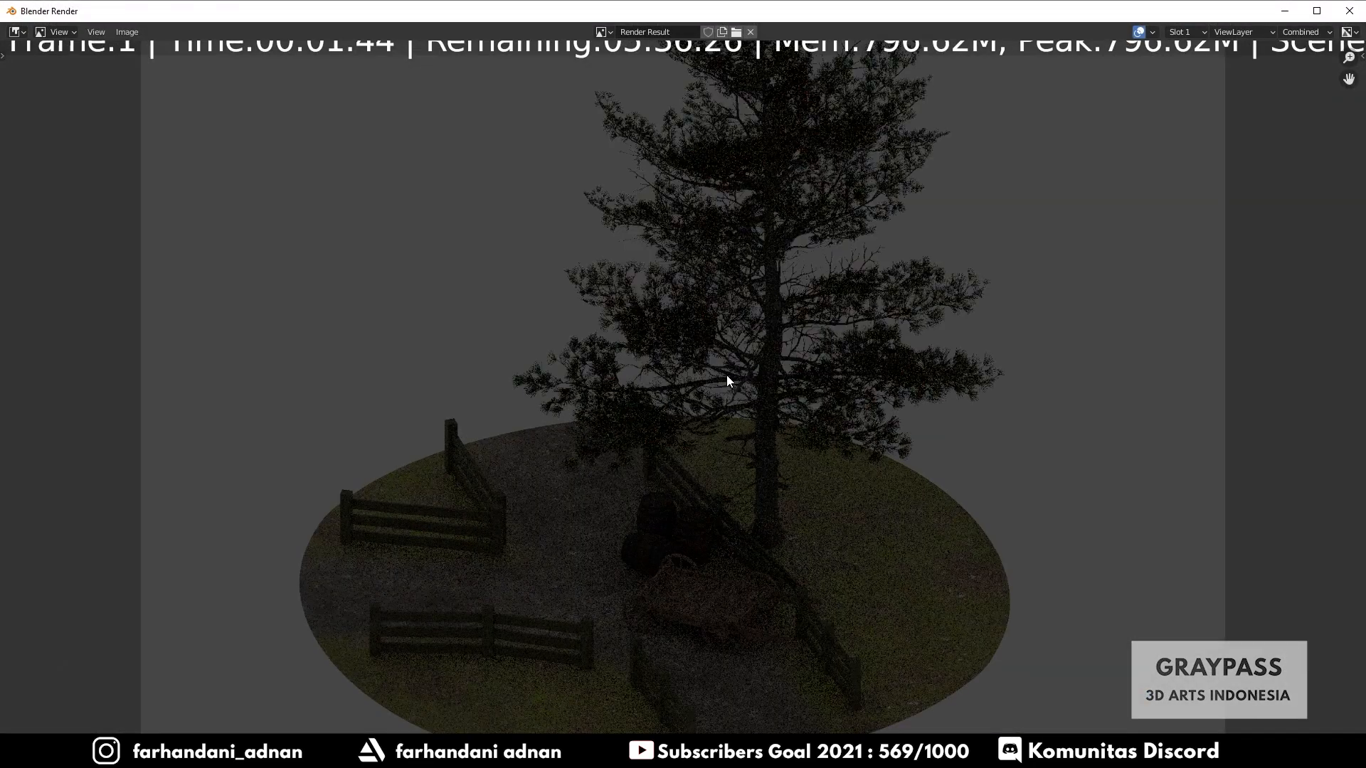
scroll(803, 402, down, 1)
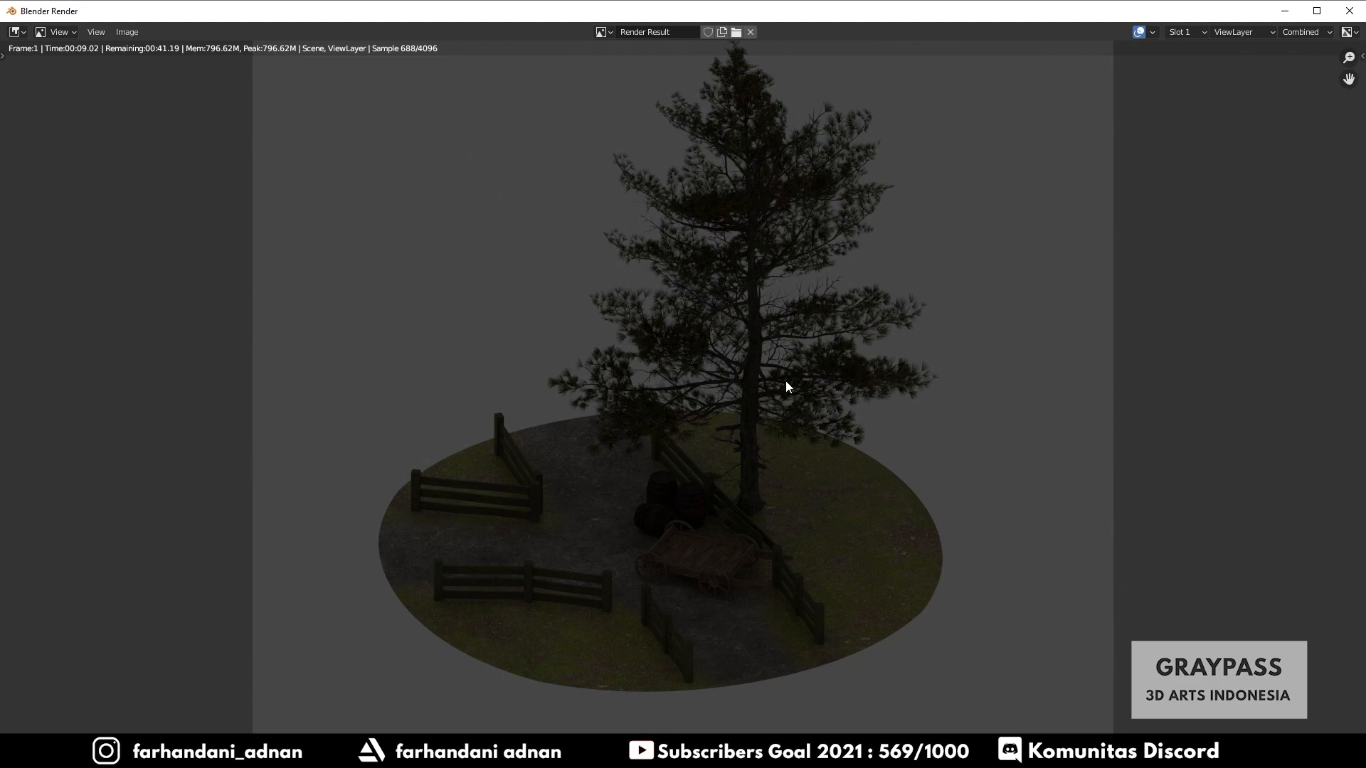
click(1350, 11)
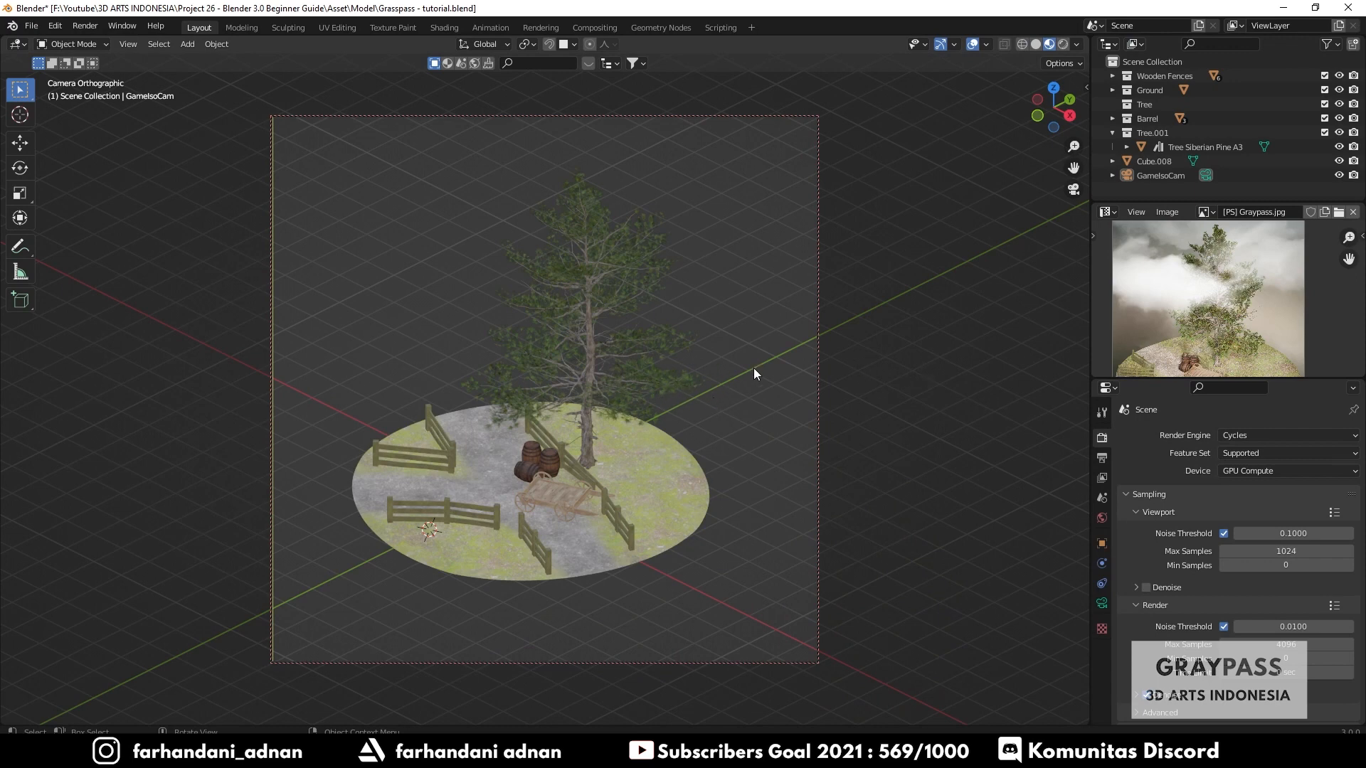
- Lock the camera to the view and reframe it closer around the diorama
key(n)
click(1003, 261)
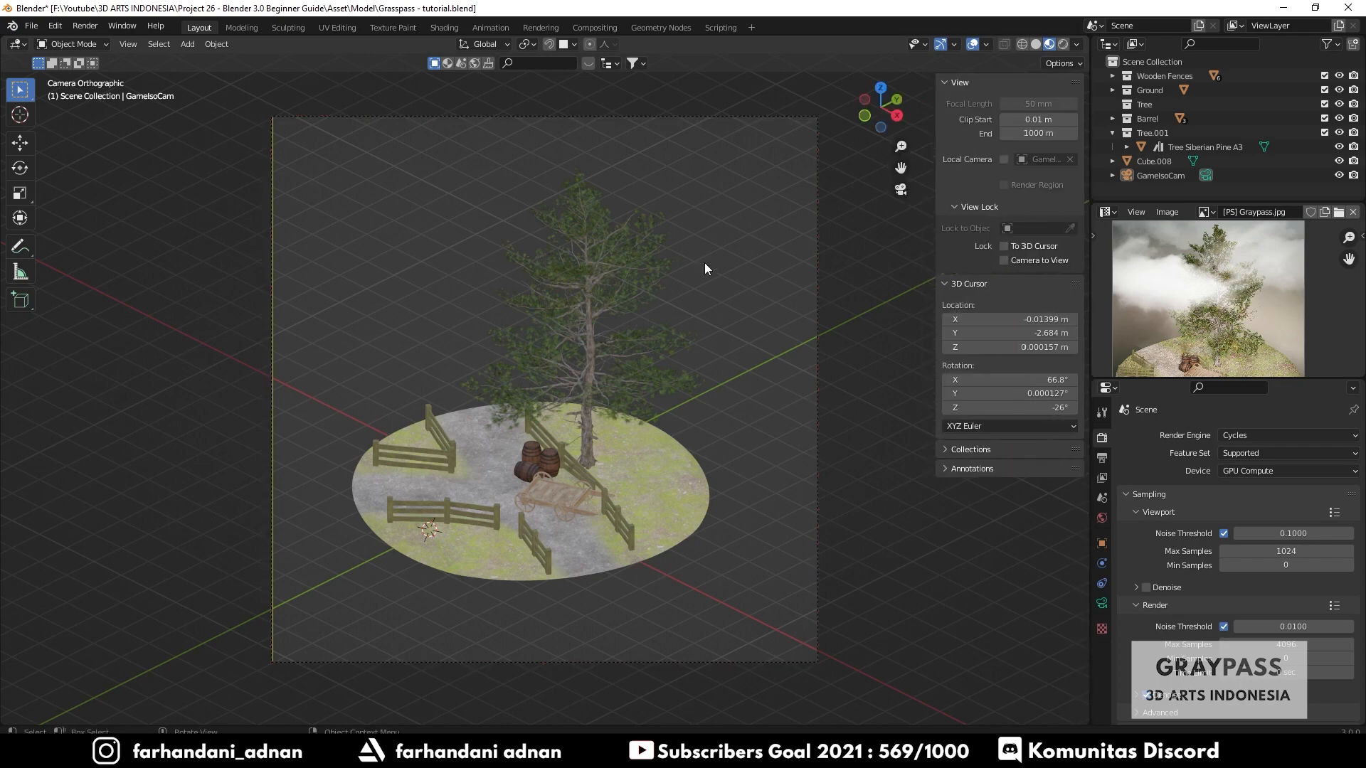
key(n)
shift+middle_drag(701, 365, 729, 335)
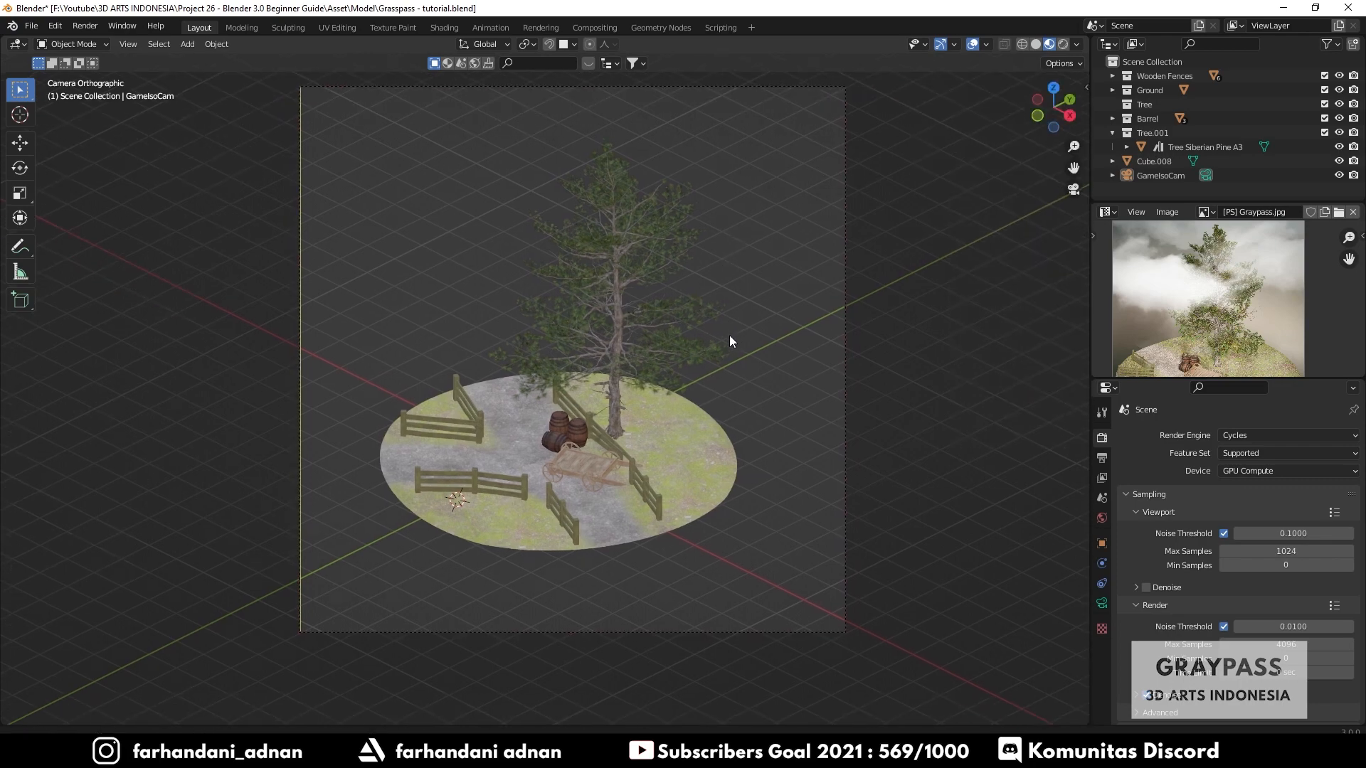
scroll(620, 388, up, 3)
scroll(620, 389, down, 1)
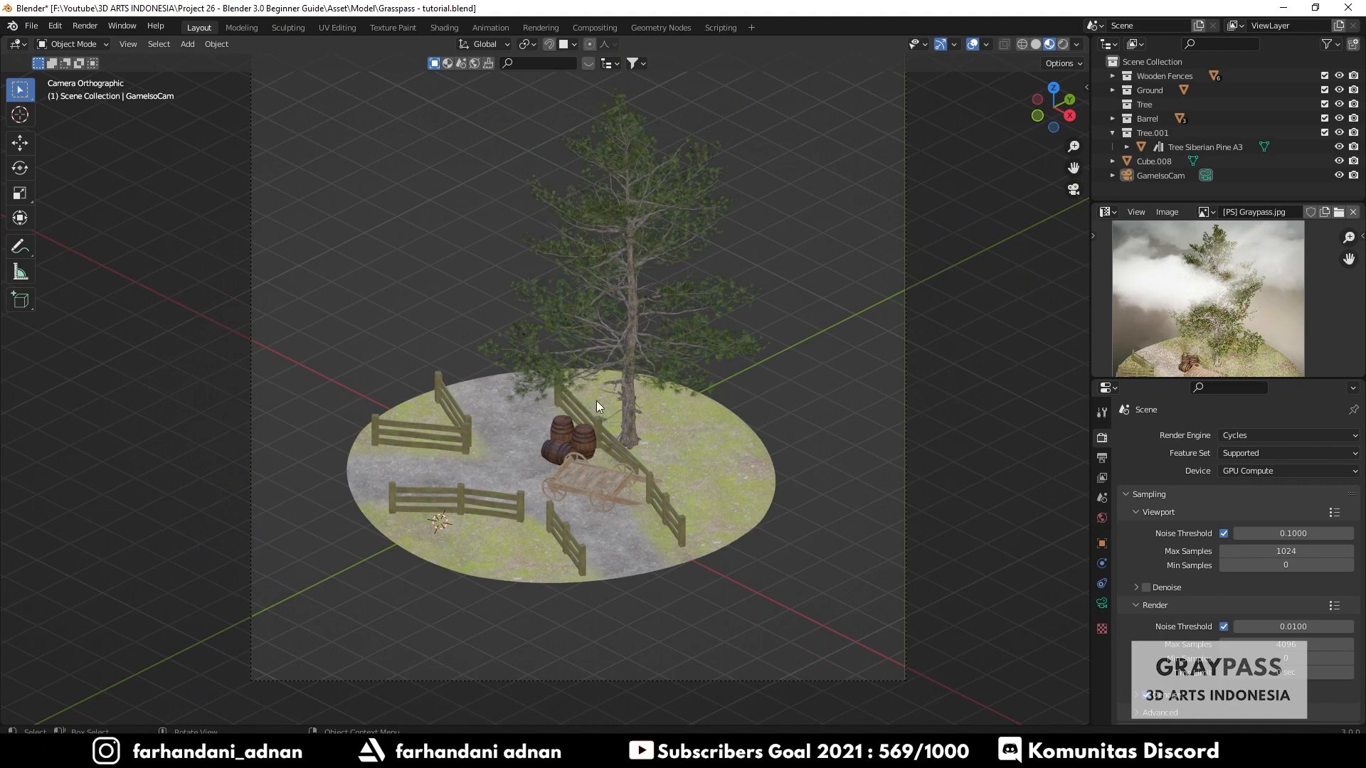
- Place the 3D cursor at the diorama's centre and switch the viewport to Rendered shading
shift+right_click(521, 432)
key(z)
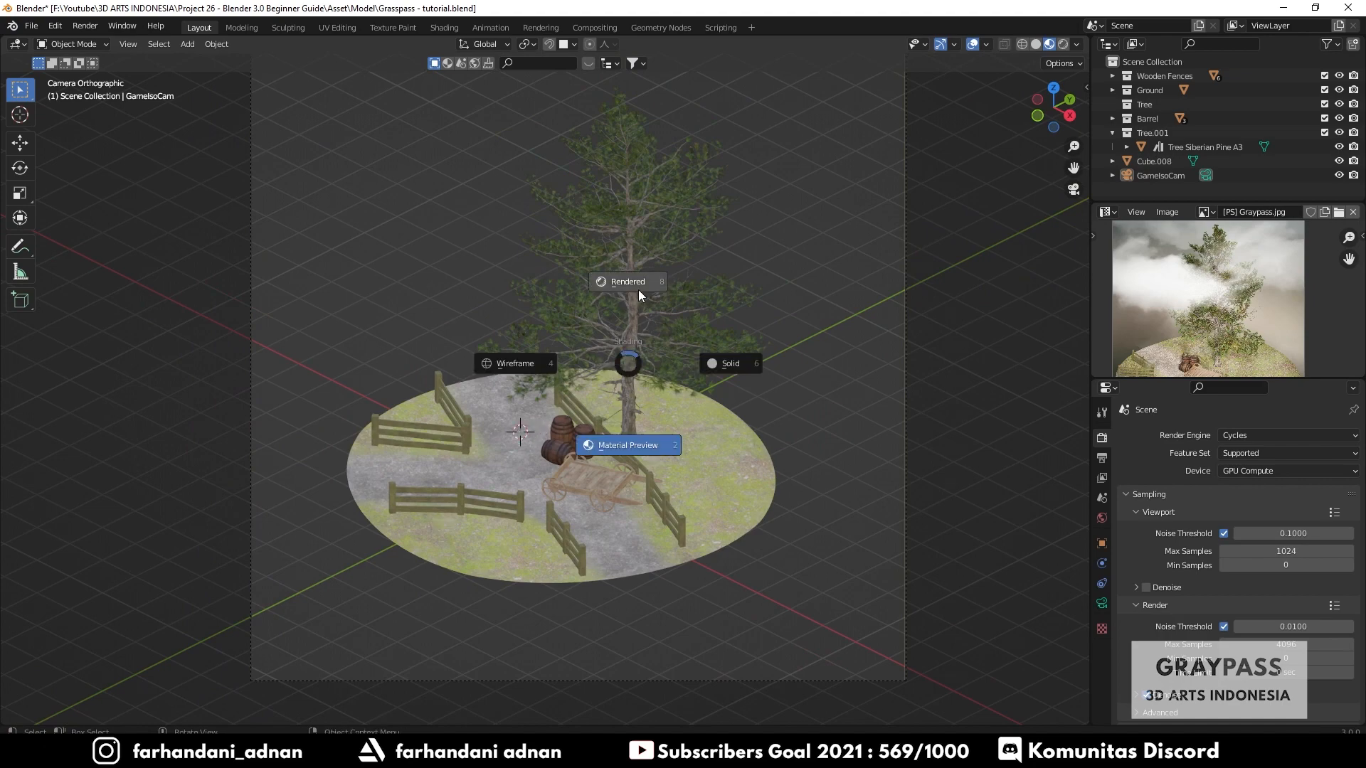
click(638, 289)
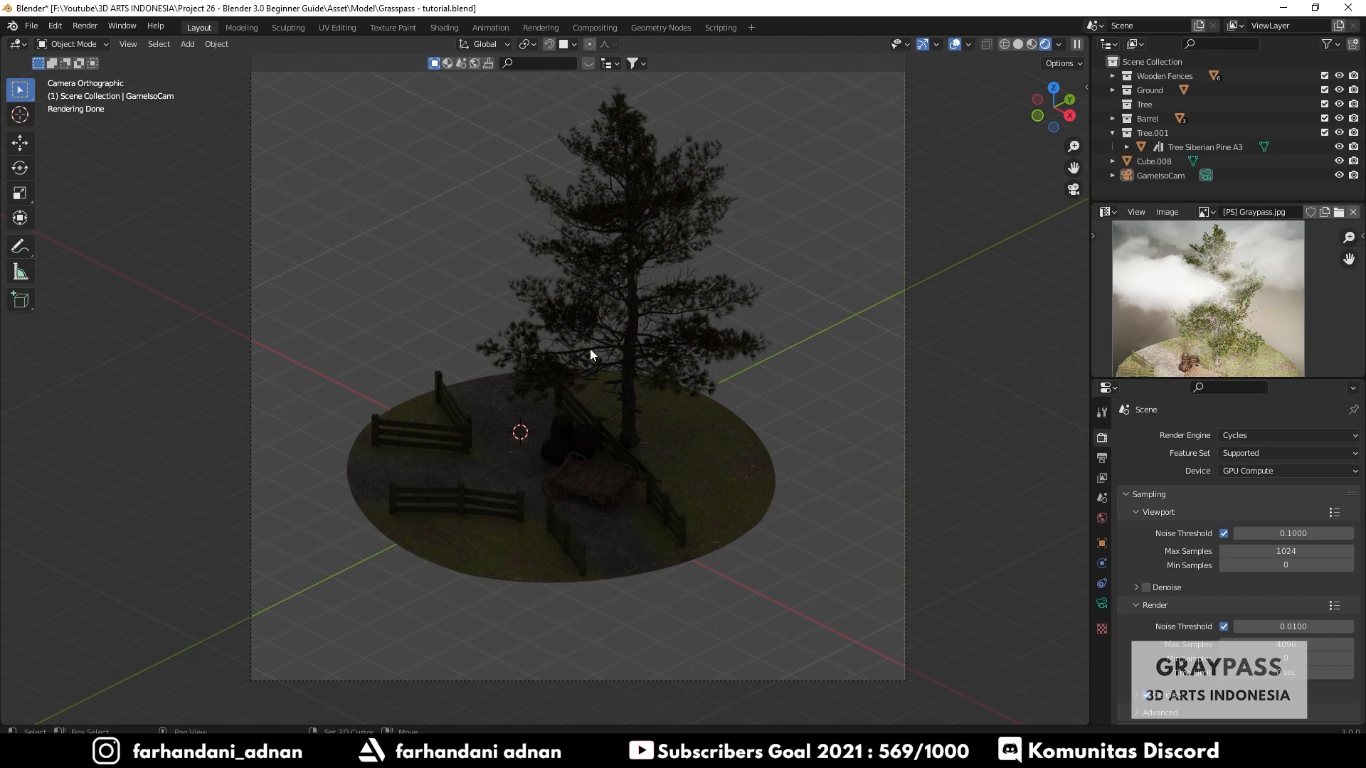
- Add a Sun light and raise it about 4.7 m along the Z axis
key(shift+a)
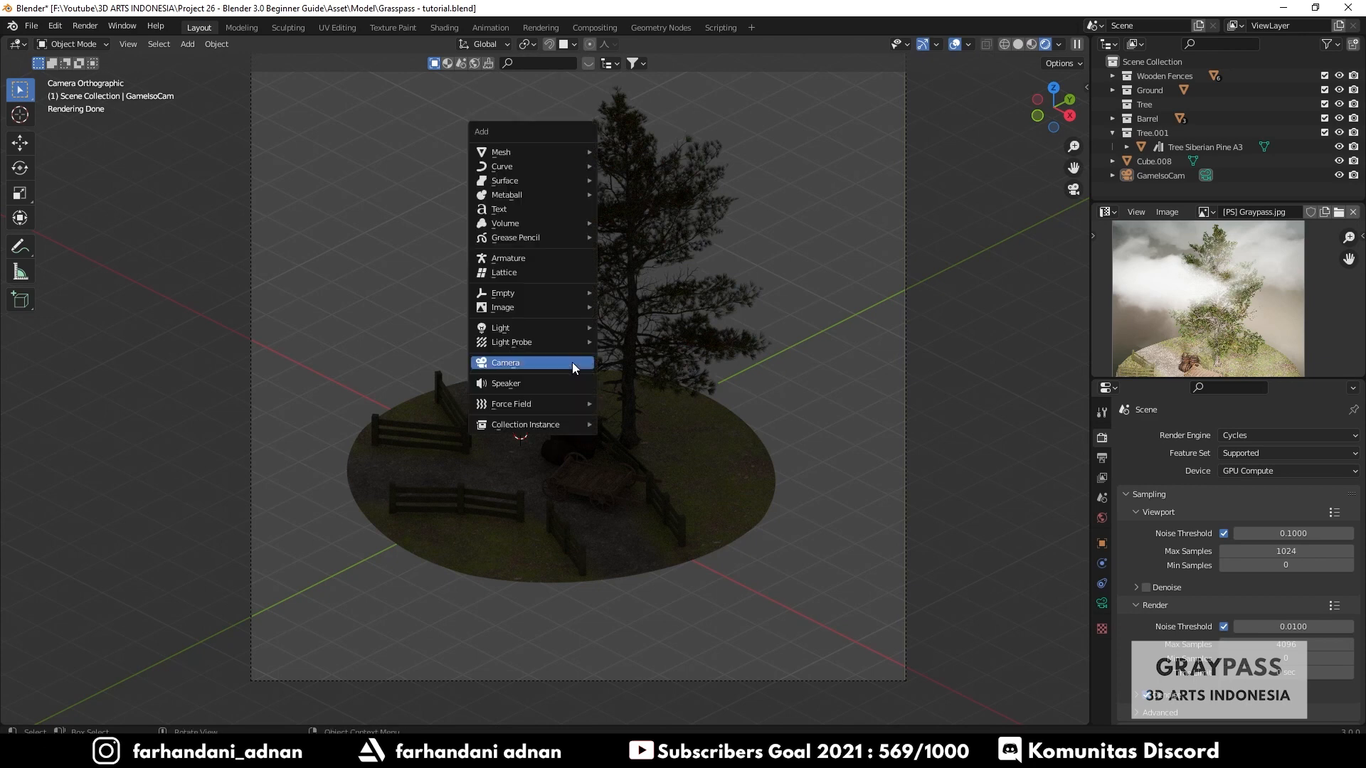
mouse_move(541, 328)
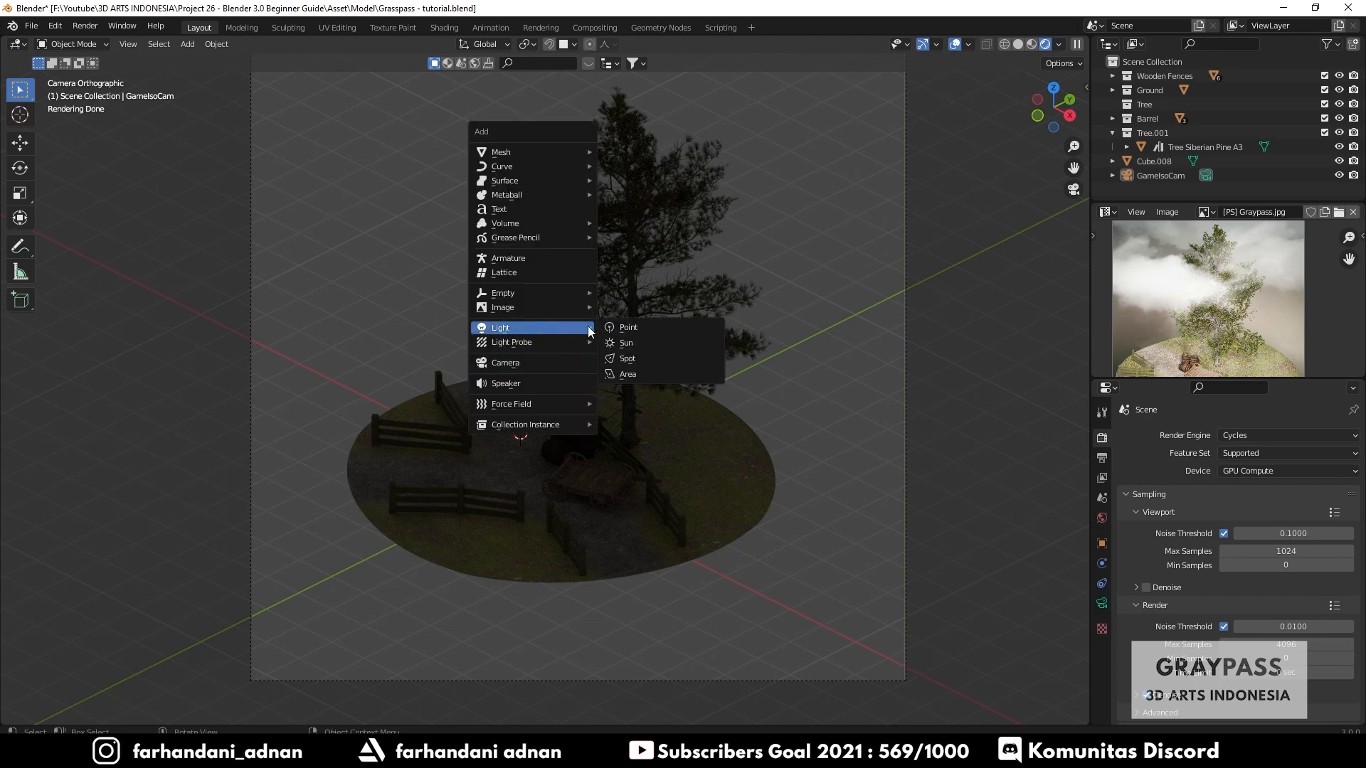
click(635, 342)
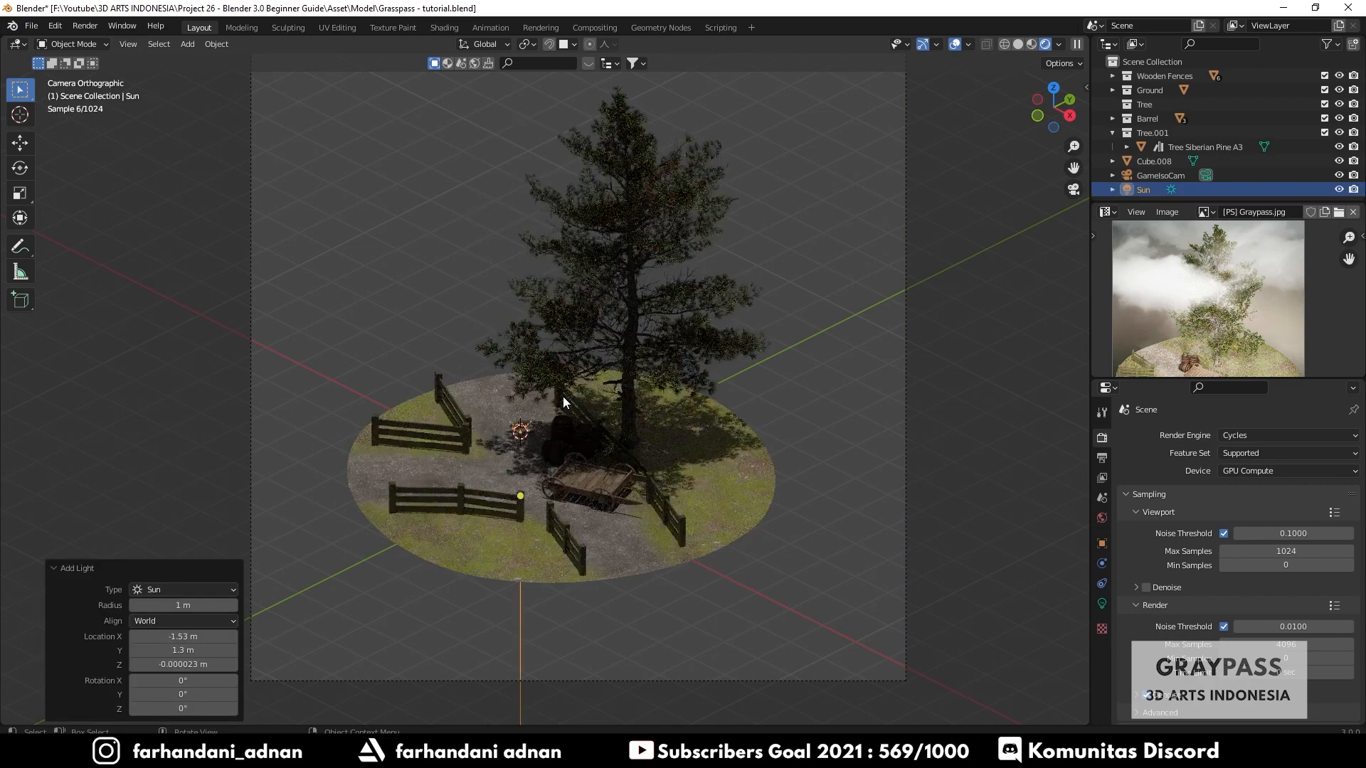
key(g)
key(z)
click(554, 206)
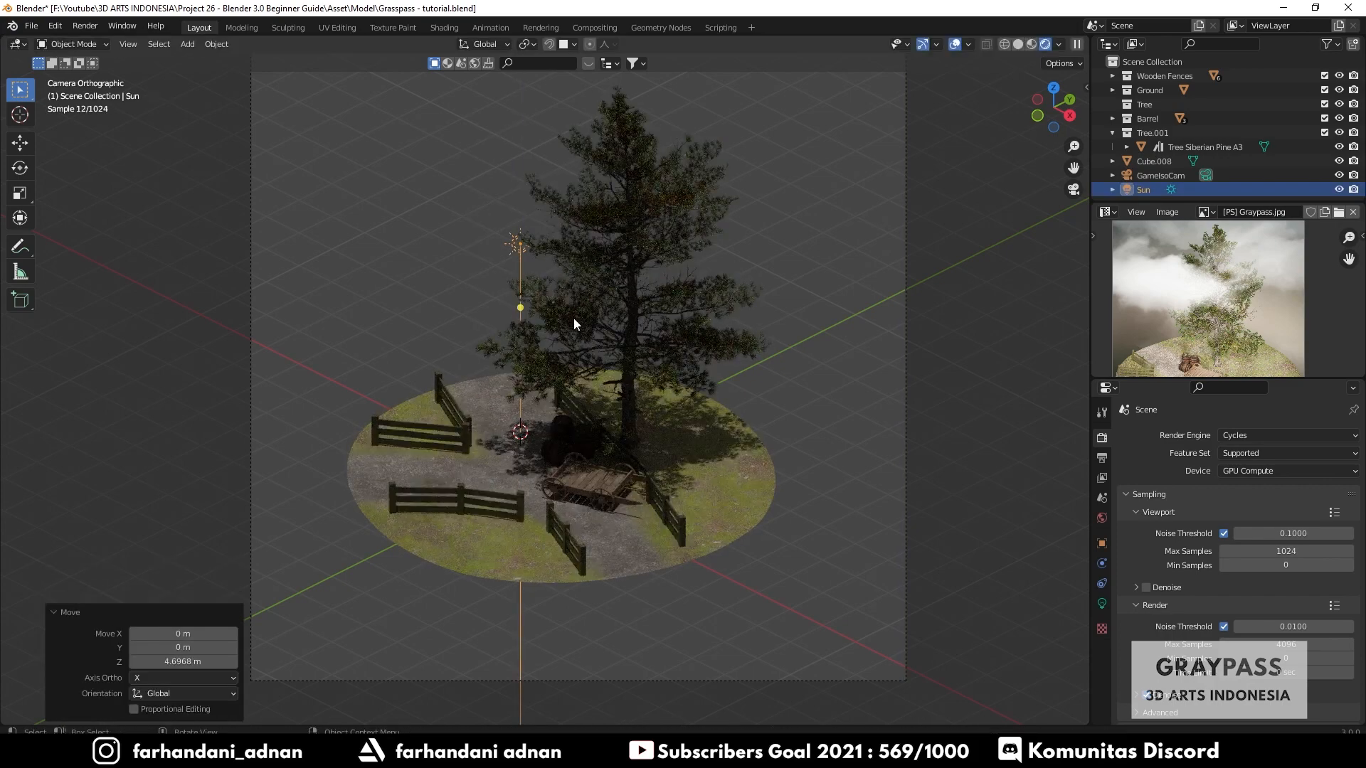
- Tilt the sun's light direction using its rotation handle
drag(522, 311, 557, 358)
drag(588, 355, 495, 312)
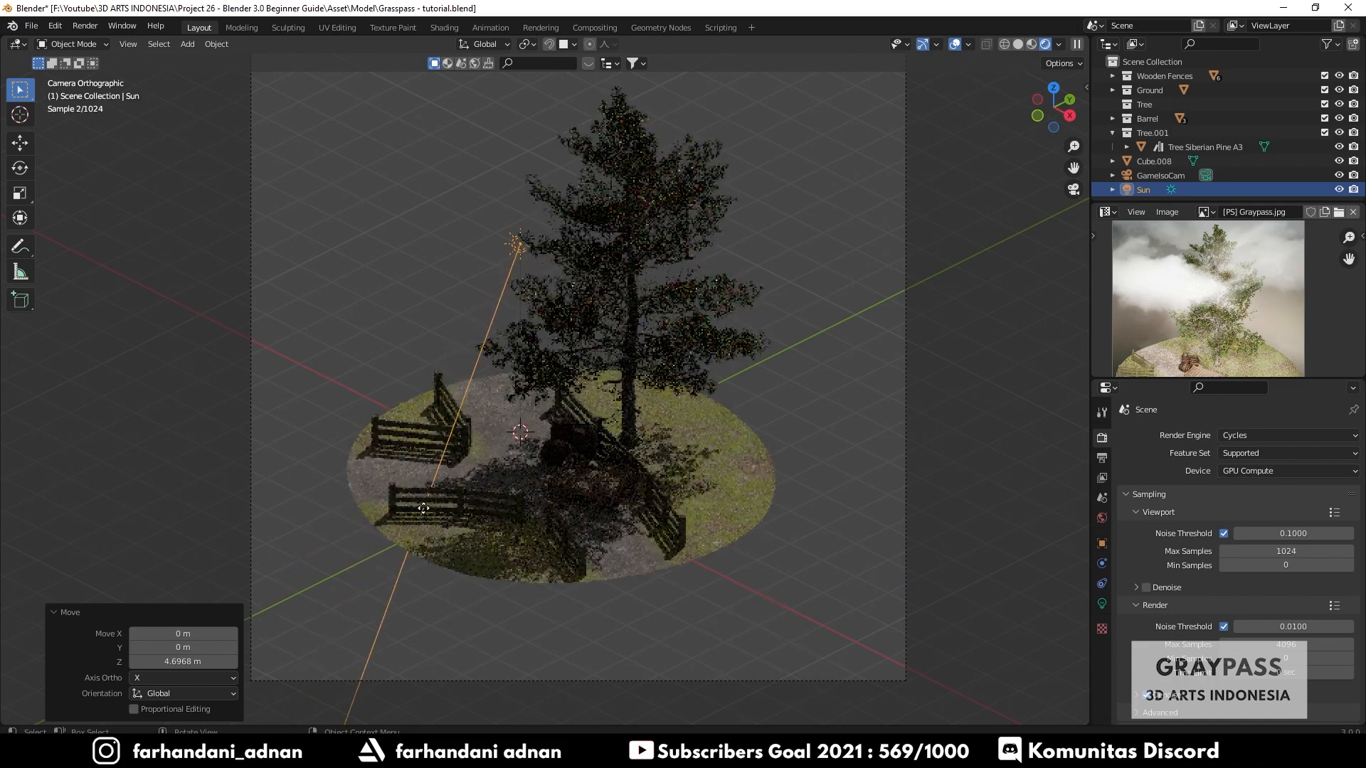
- Delete the Sun light
key(x)
click(566, 227)
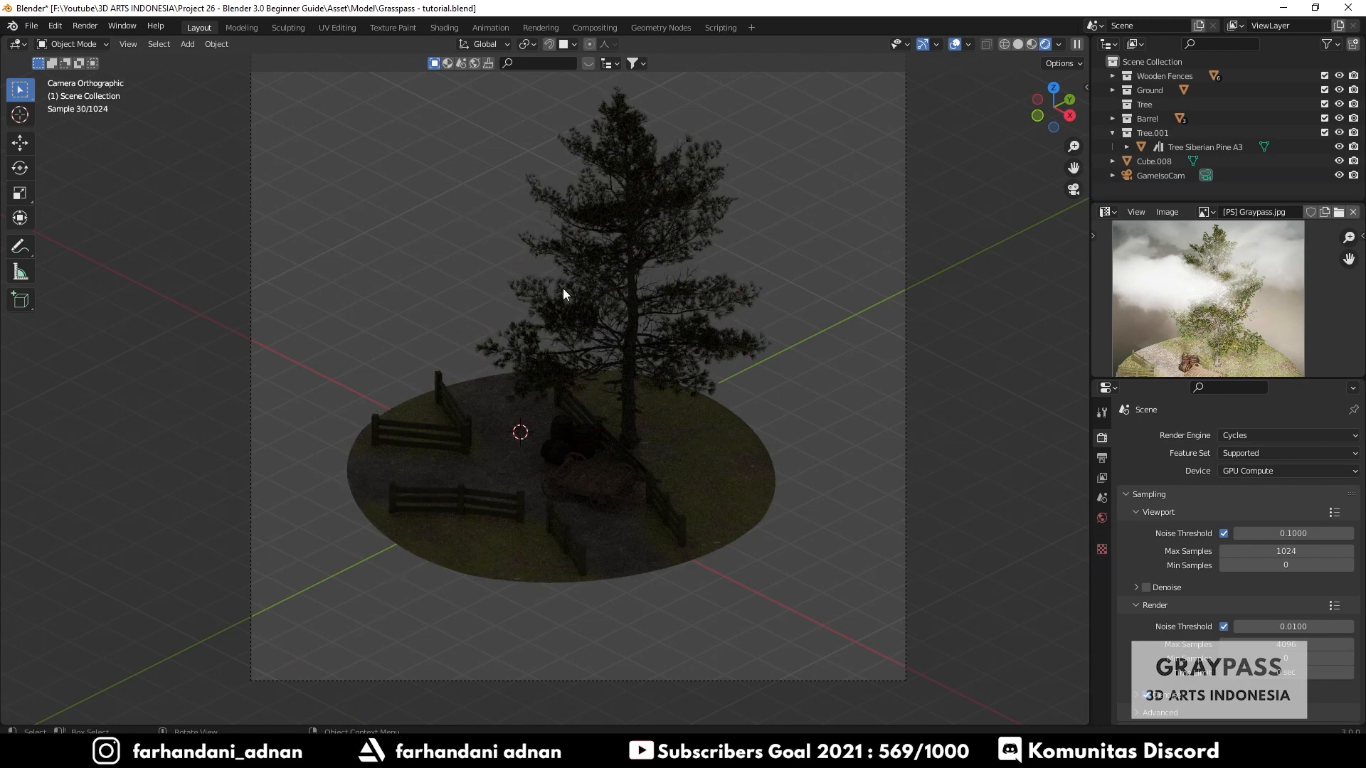
- Switch the viewport back to Solid shading and save the file
key(z)
click(669, 292)
key(ctrl+s)
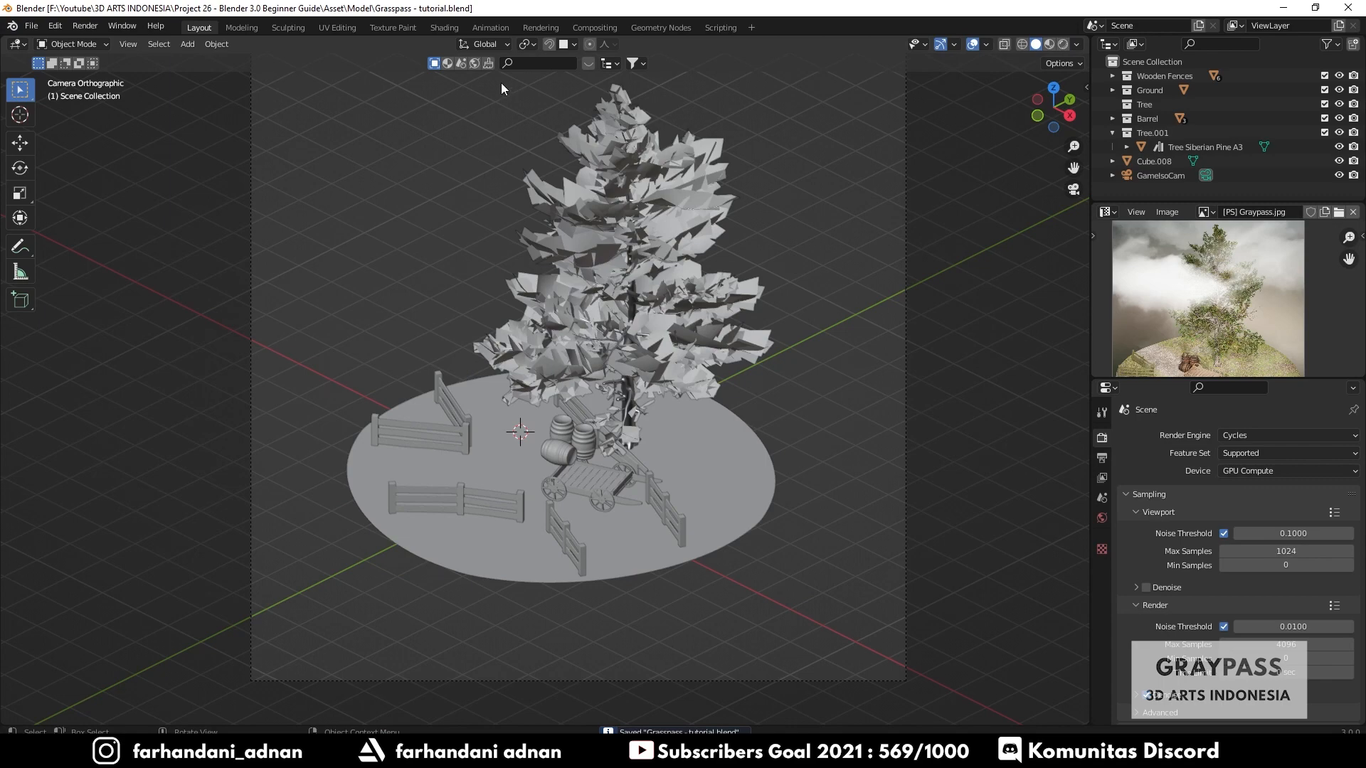
- Open the Shading workspace, select a wooden fence and examine its material node setup
click(447, 28)
scroll(706, 296, down, 5)
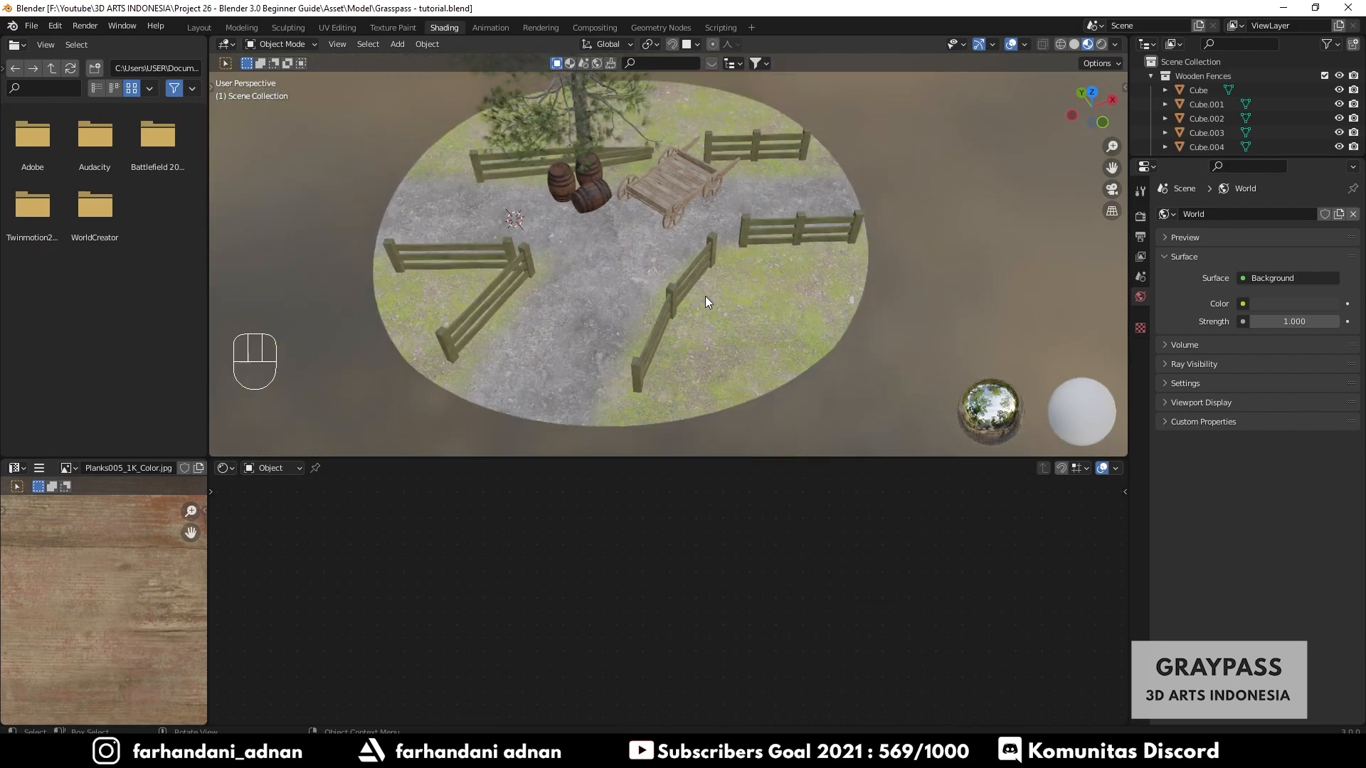
middle_drag(705, 296, 676, 269)
shift+middle_drag(676, 269, 693, 340)
middle_drag(698, 290, 604, 387)
drag(535, 459, 540, 443)
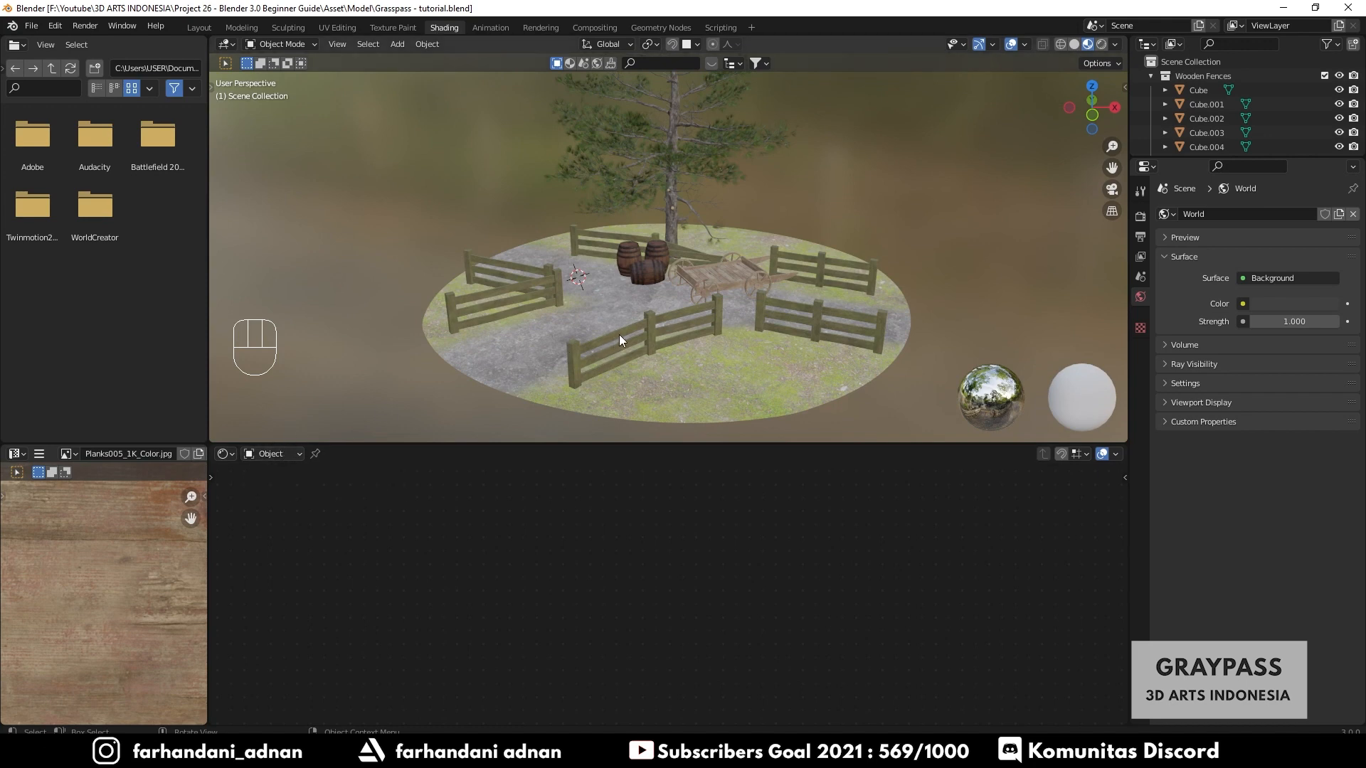
click(642, 323)
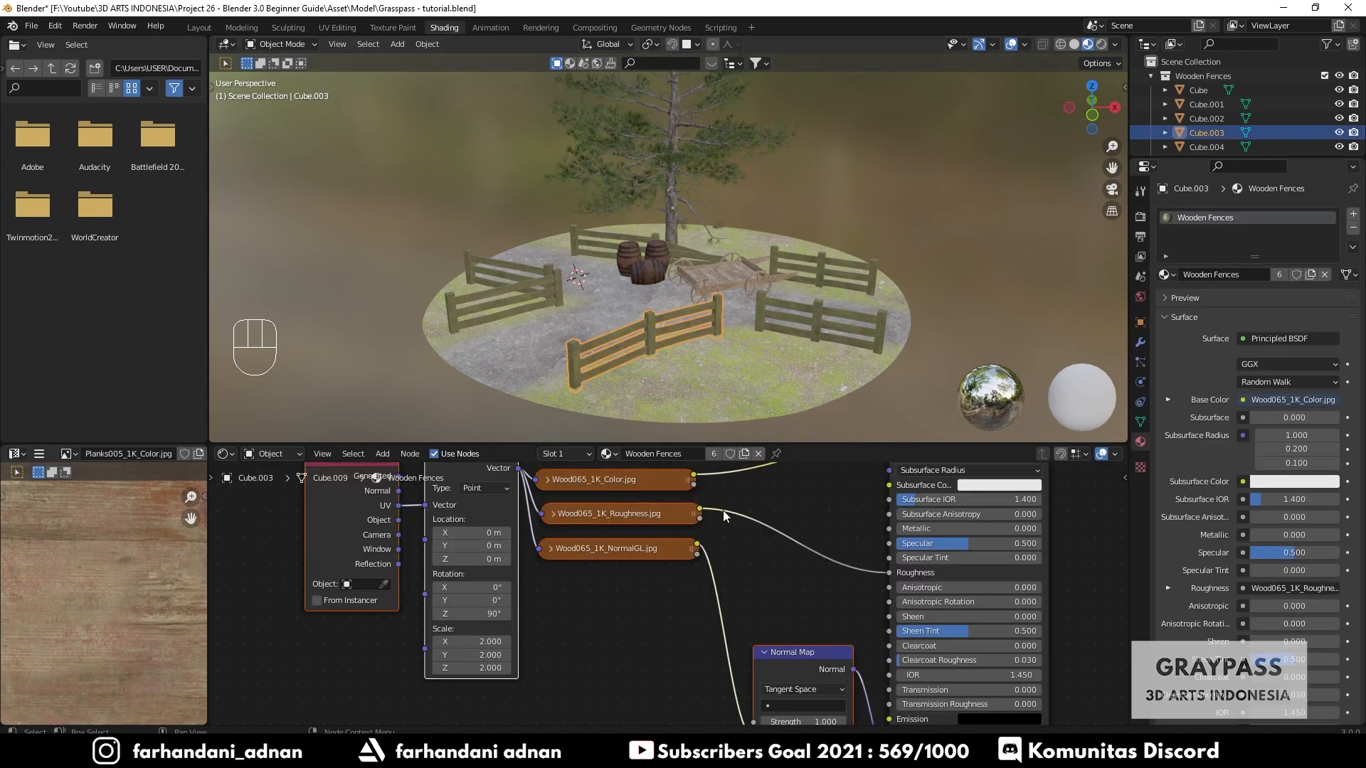
scroll(723, 510, down, 2)
scroll(678, 578, down, 1)
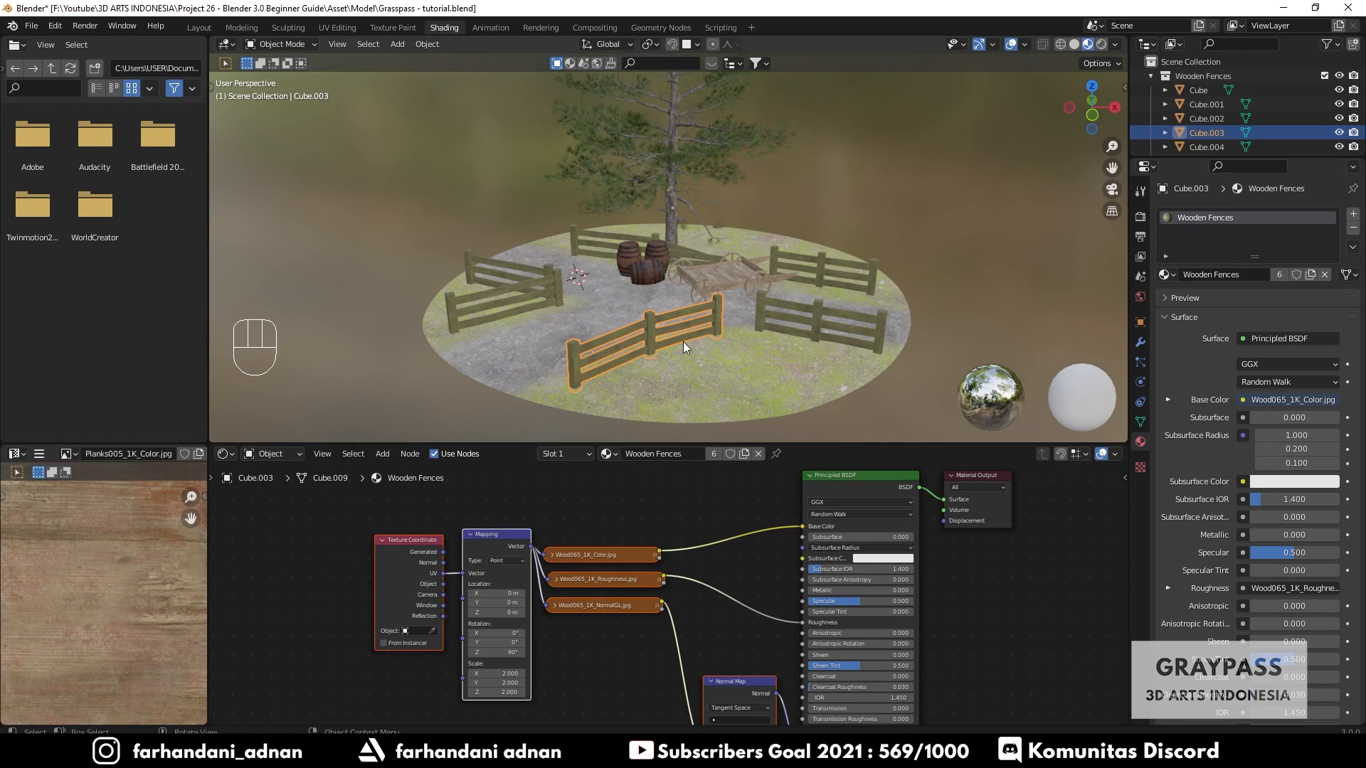
key(a)
key(a)
middle_drag(792, 318, 750, 303)
shift+middle_drag(742, 252, 672, 263)
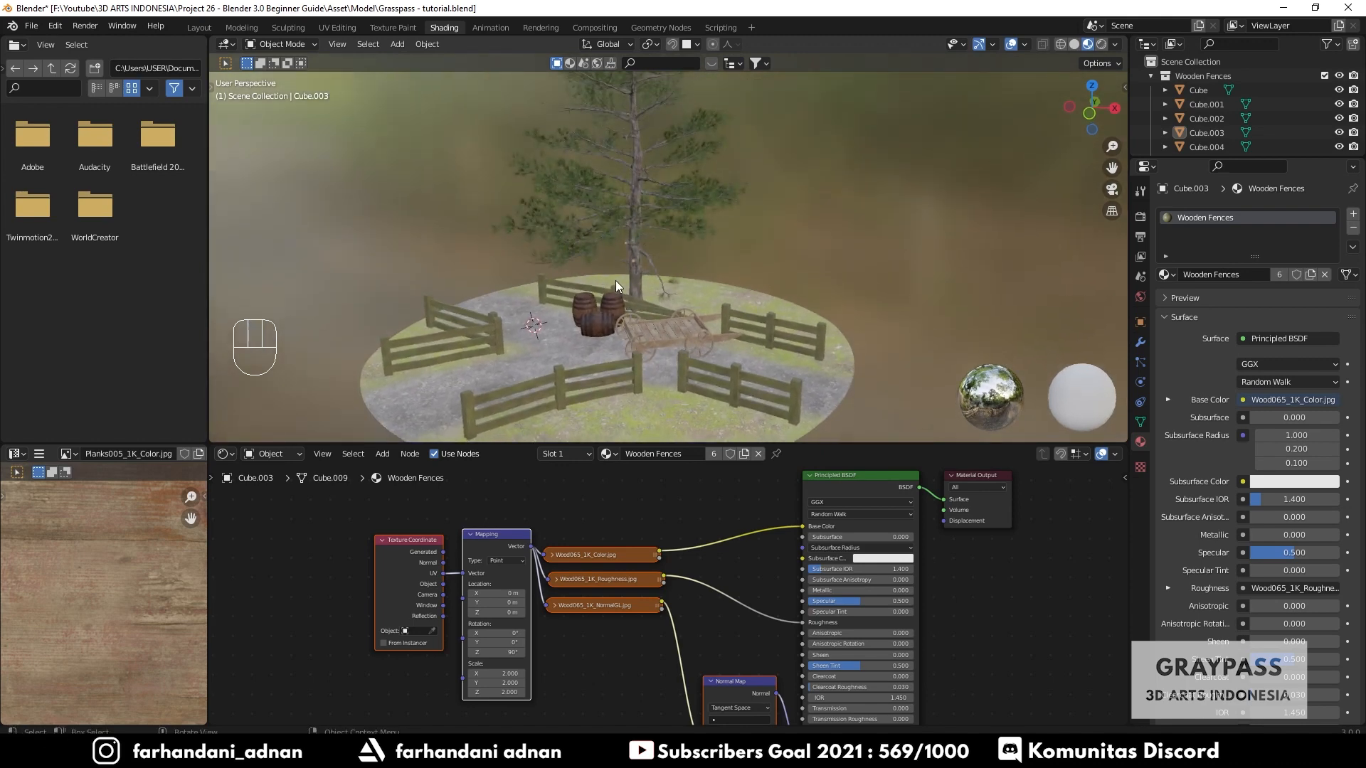
- Switch the node editor to the World node tree and reposition the Background node
click(267, 455)
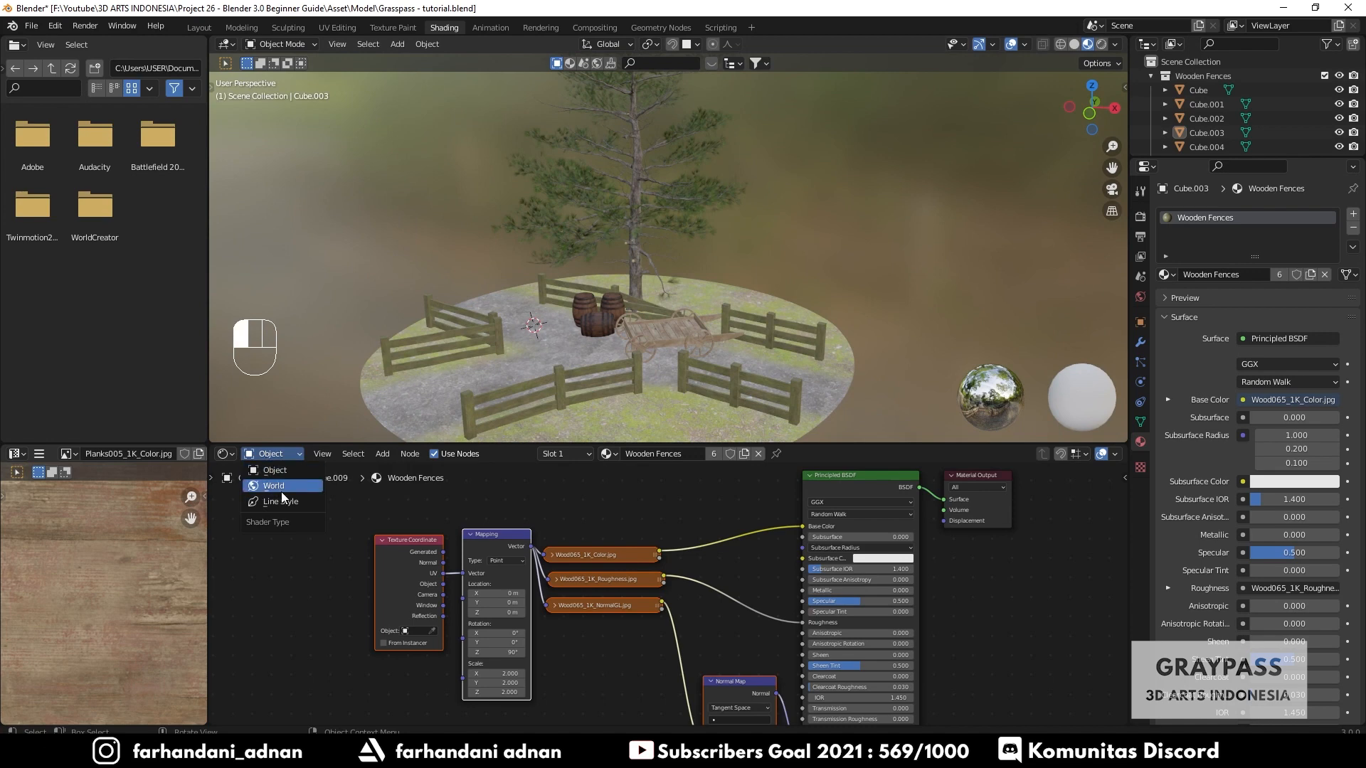
click(282, 486)
middle_drag(723, 534, 525, 586)
scroll(662, 573, up, 6)
middle_drag(724, 552, 703, 592)
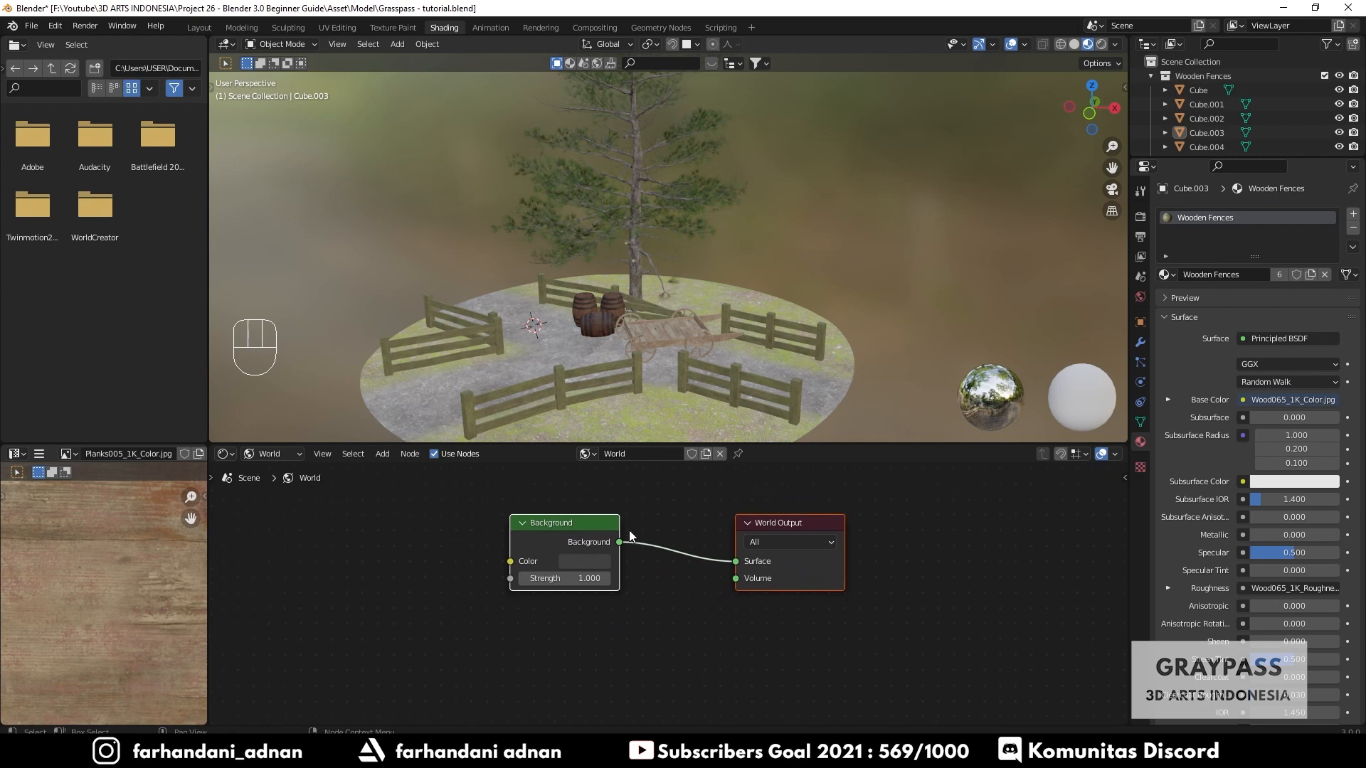
click(581, 520)
click(686, 507)
drag(573, 518, 604, 517)
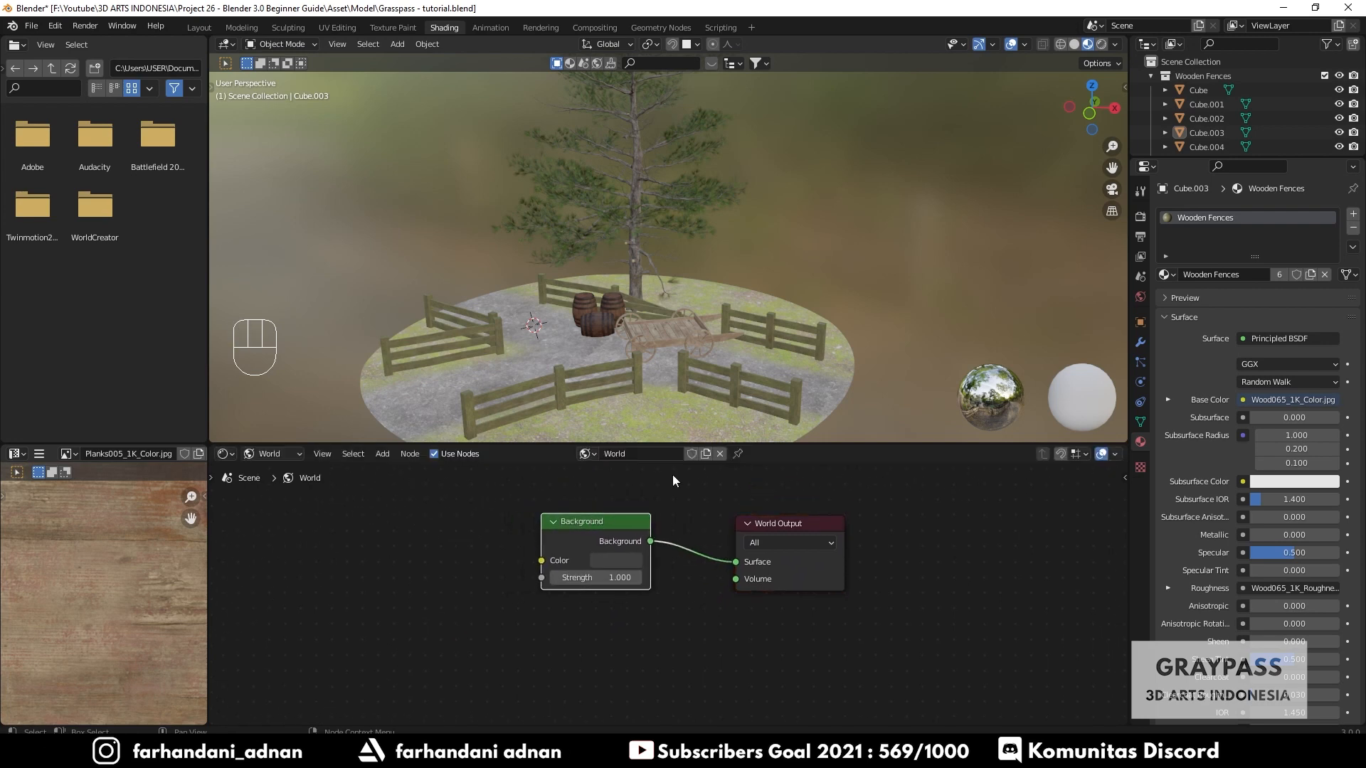
- Add an Environment Texture node to the World node tree, left of the Background node
click(475, 513)
key(shift+a)
click(446, 520)
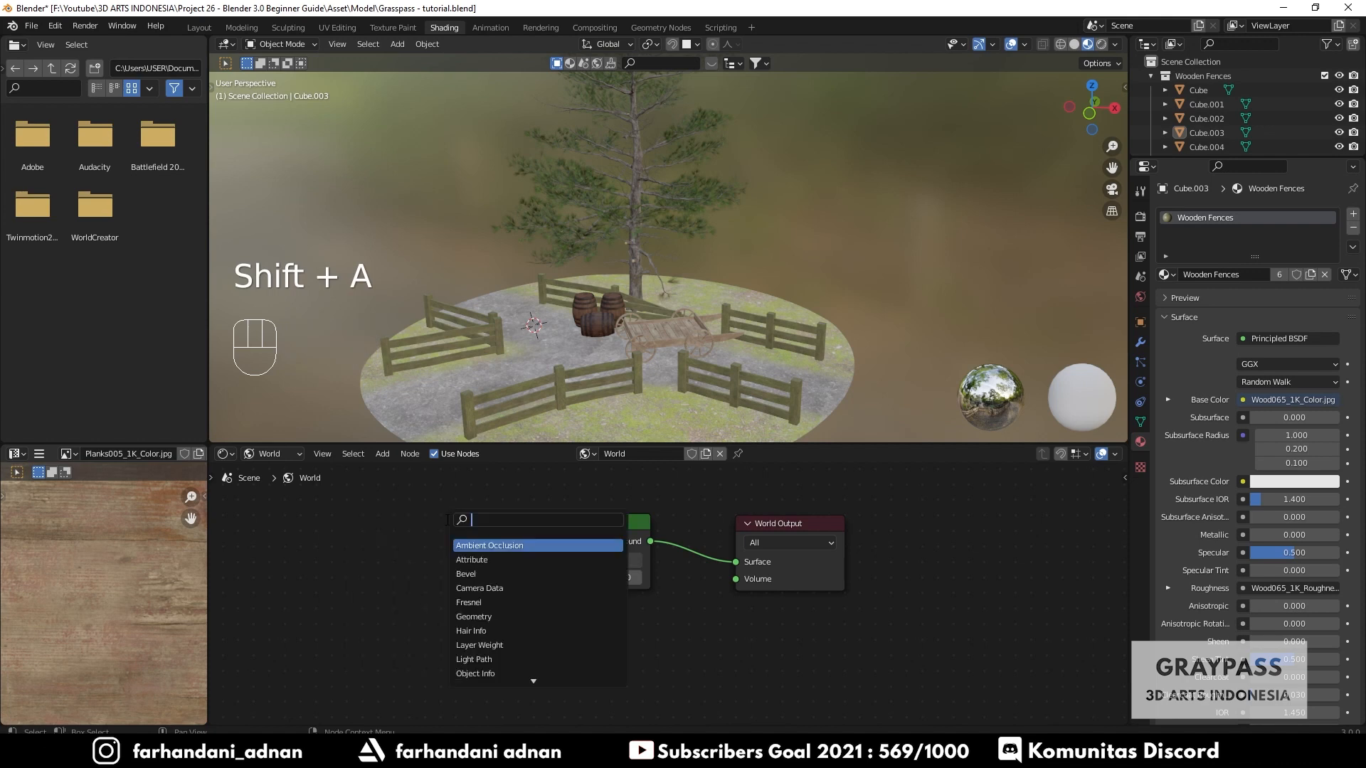
text(env)
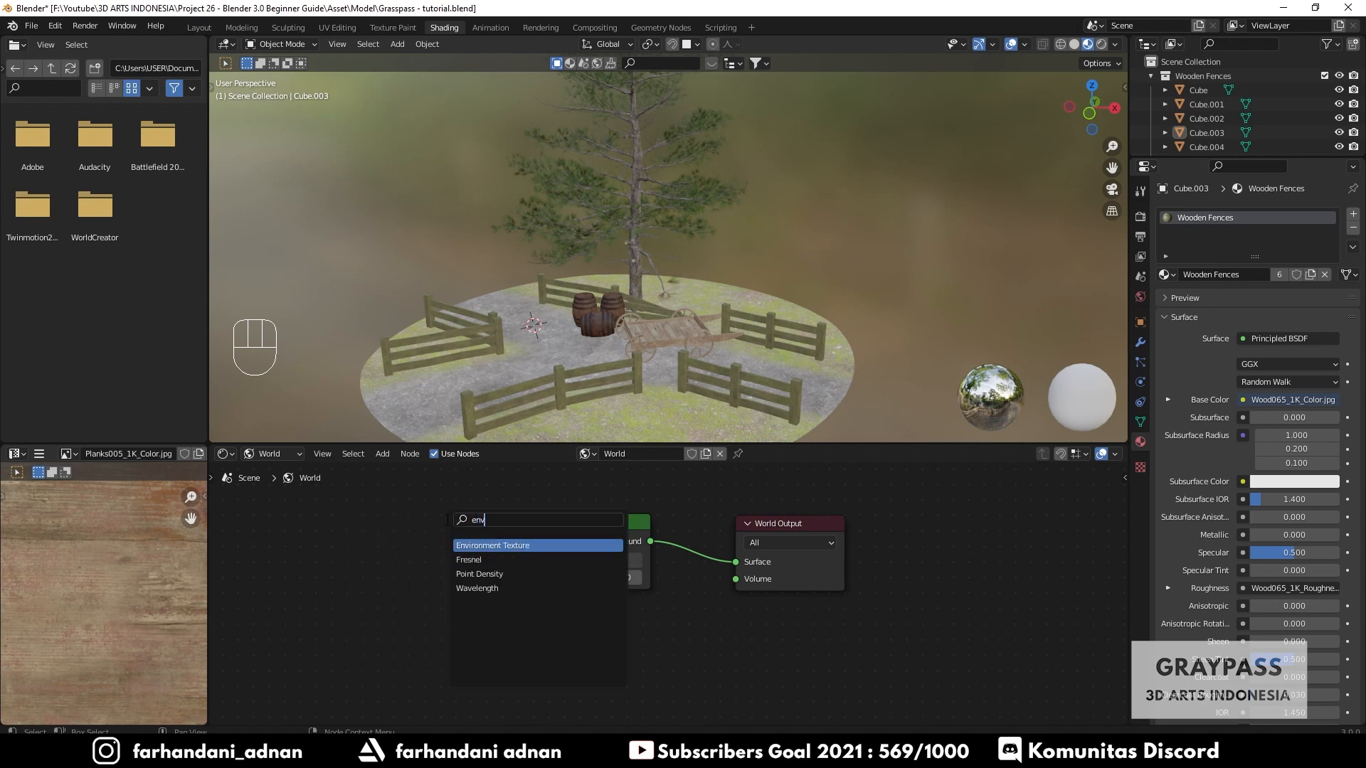
click(546, 546)
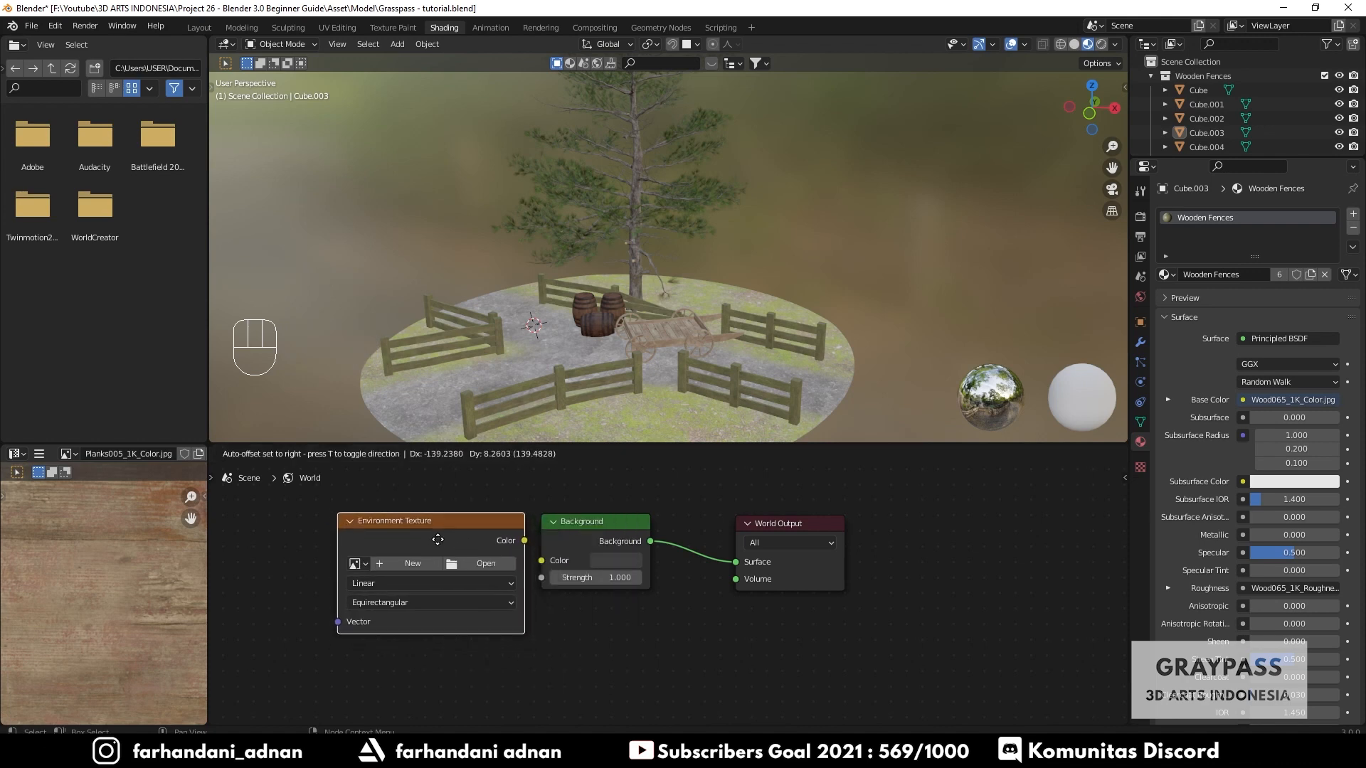
click(401, 523)
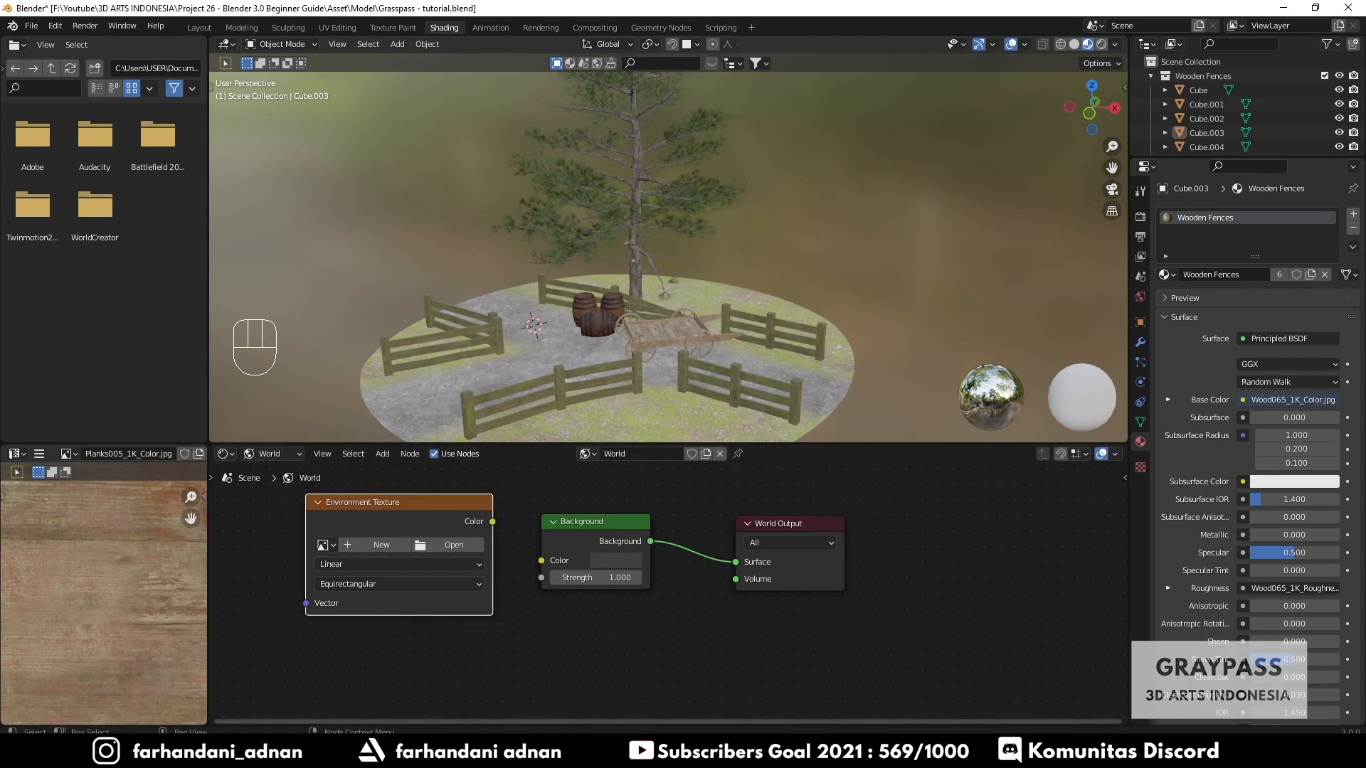
- Browse the project's Asset > Material > HDRI folder in File Explorer to locate the HDRI file
click(385, 754)
double_click(456, 341)
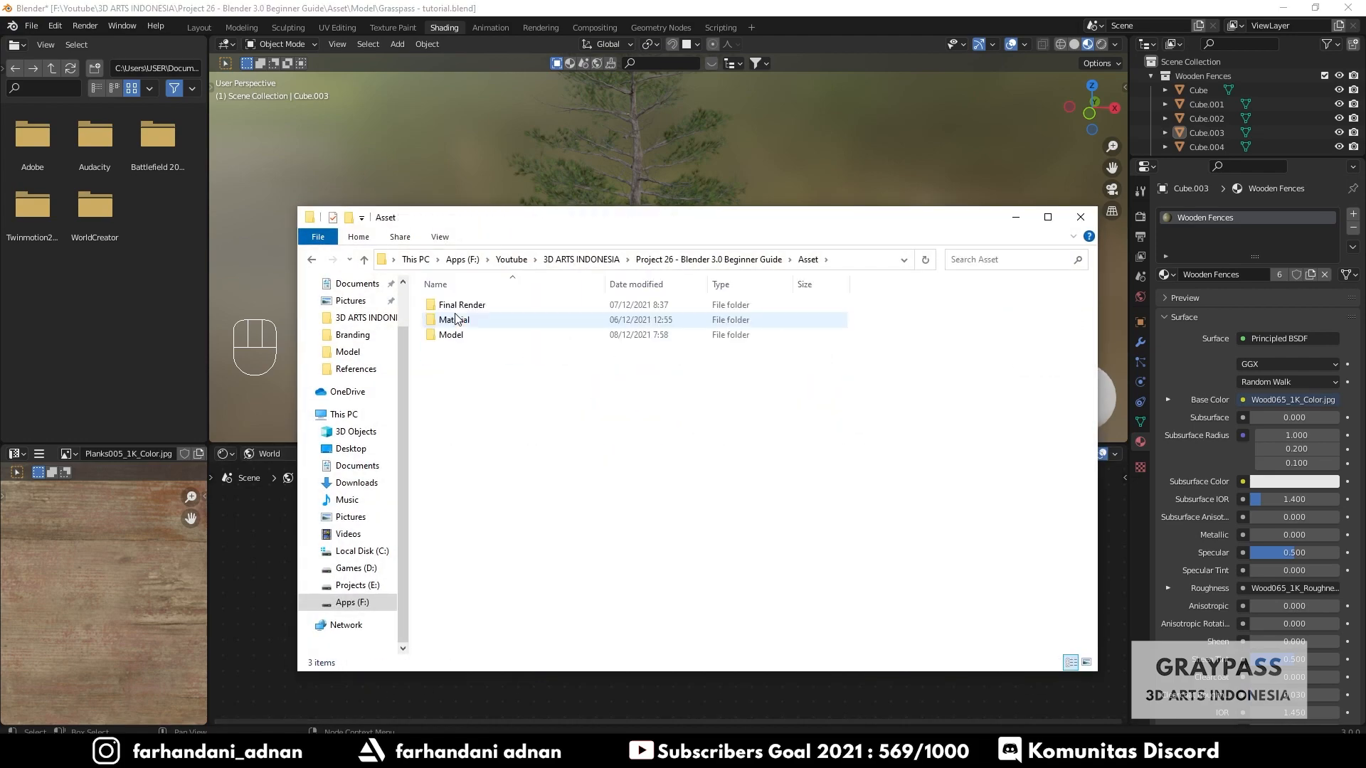
double_click(454, 320)
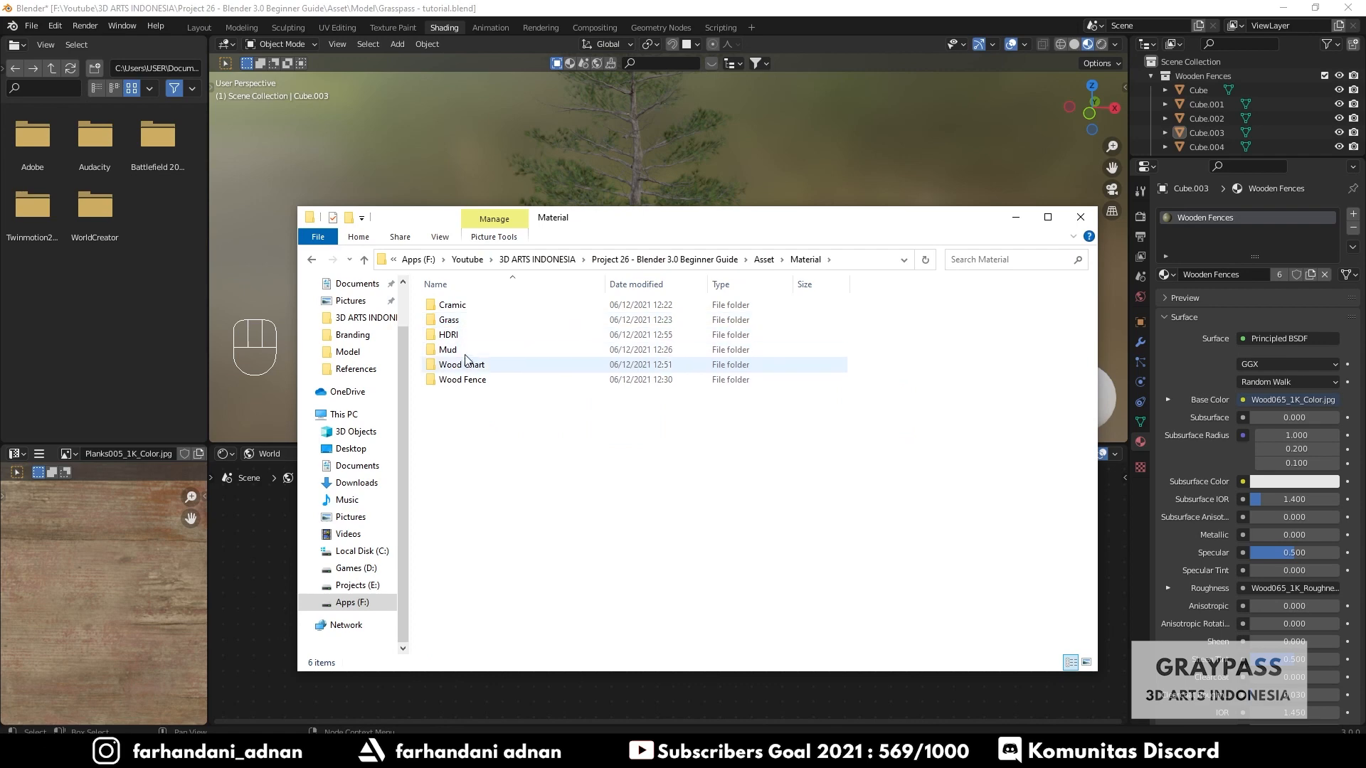
double_click(466, 337)
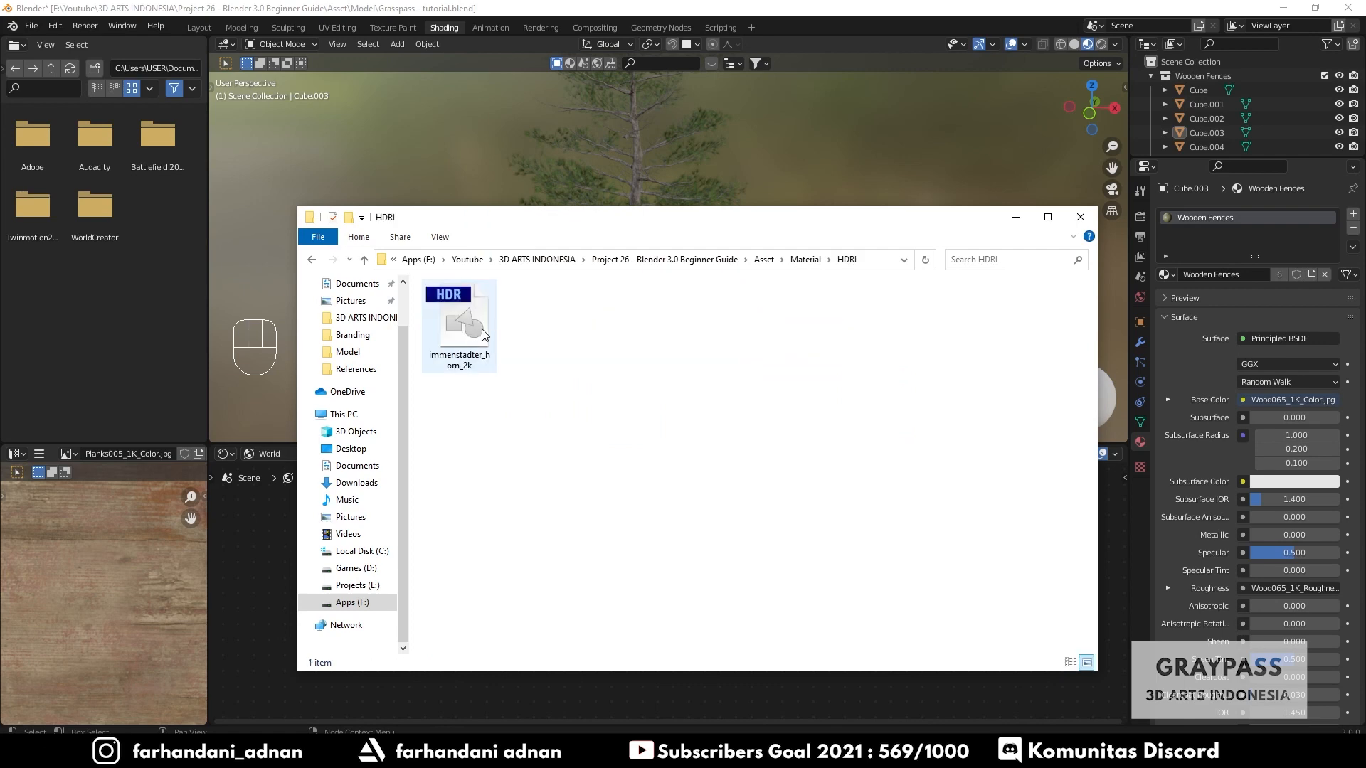
click(1016, 217)
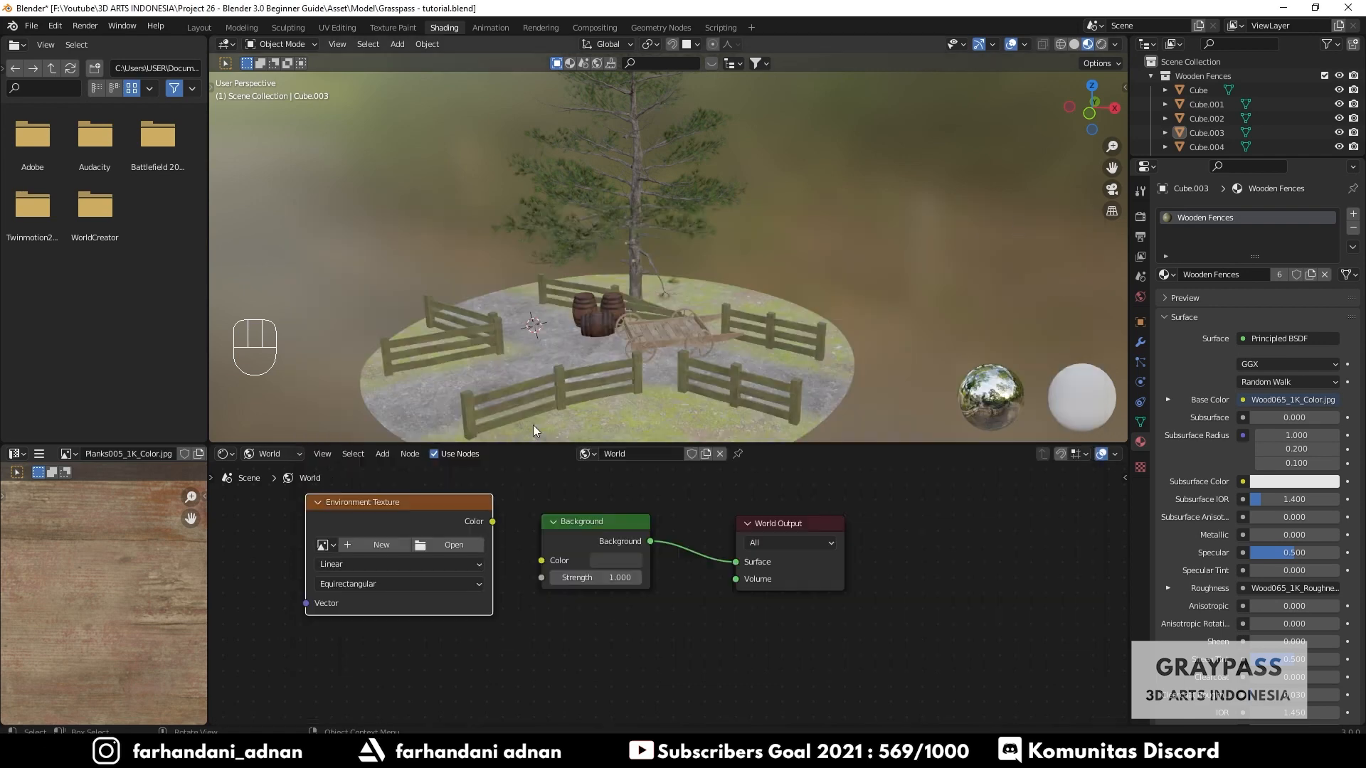
- Load the HDRI image immenstadter_horn_2k.hdr from the project's Asset > Material > HDRI folder into the Environment Texture node
click(450, 548)
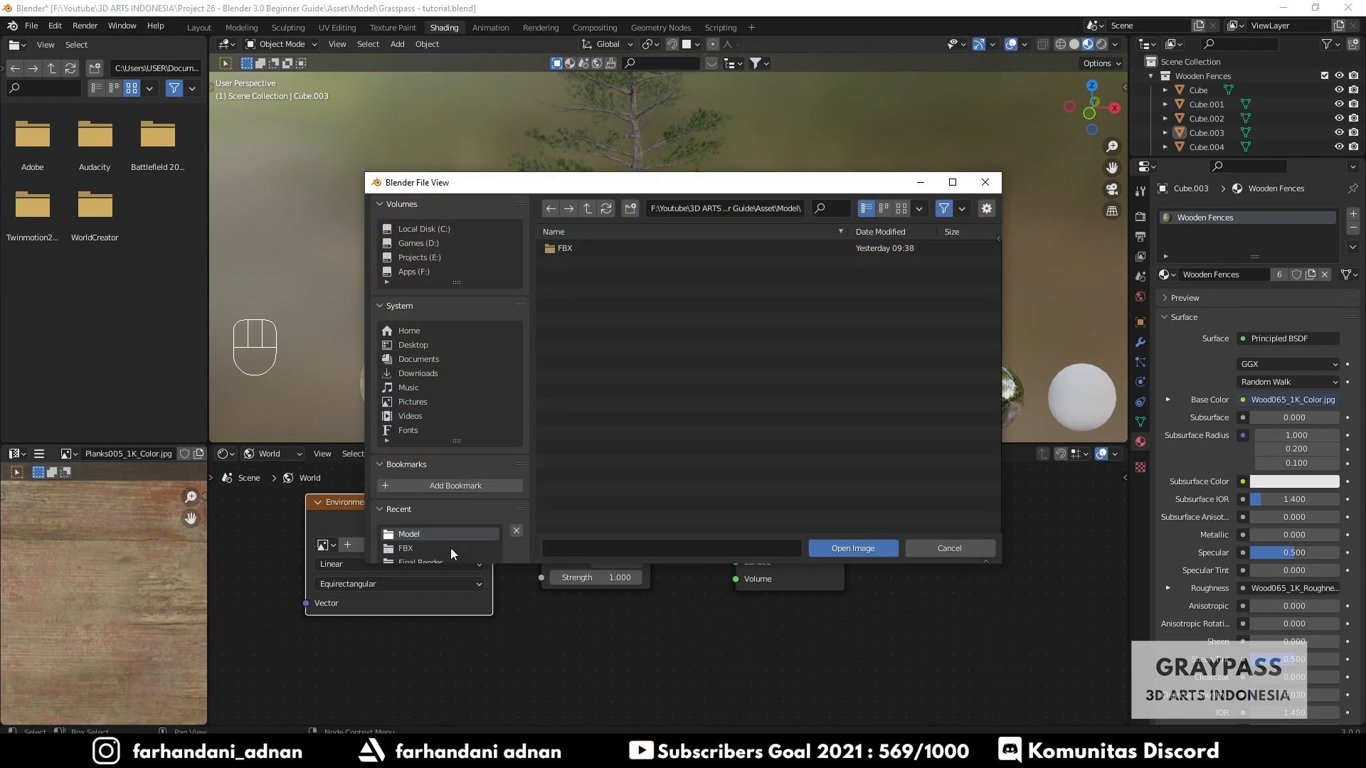
click(412, 271)
scroll(650, 383, down, 3)
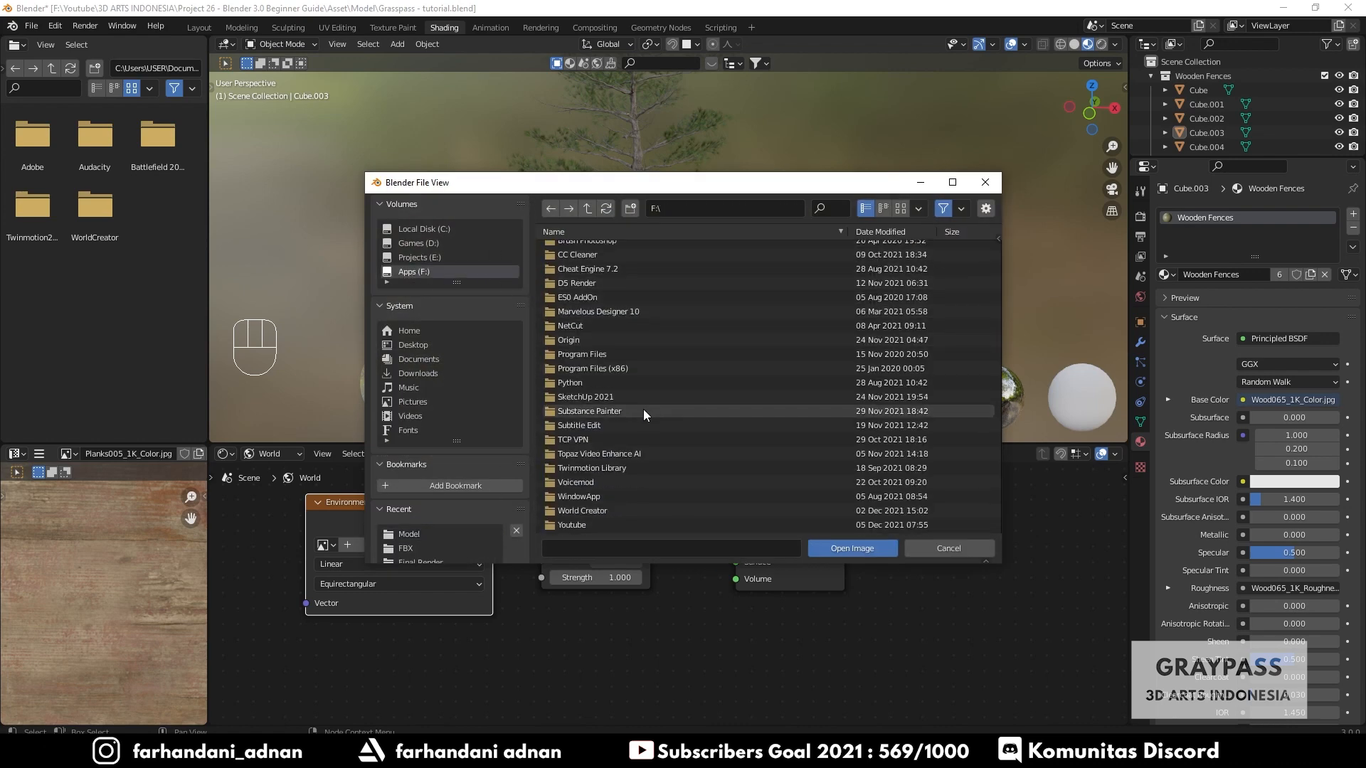
double_click(566, 524)
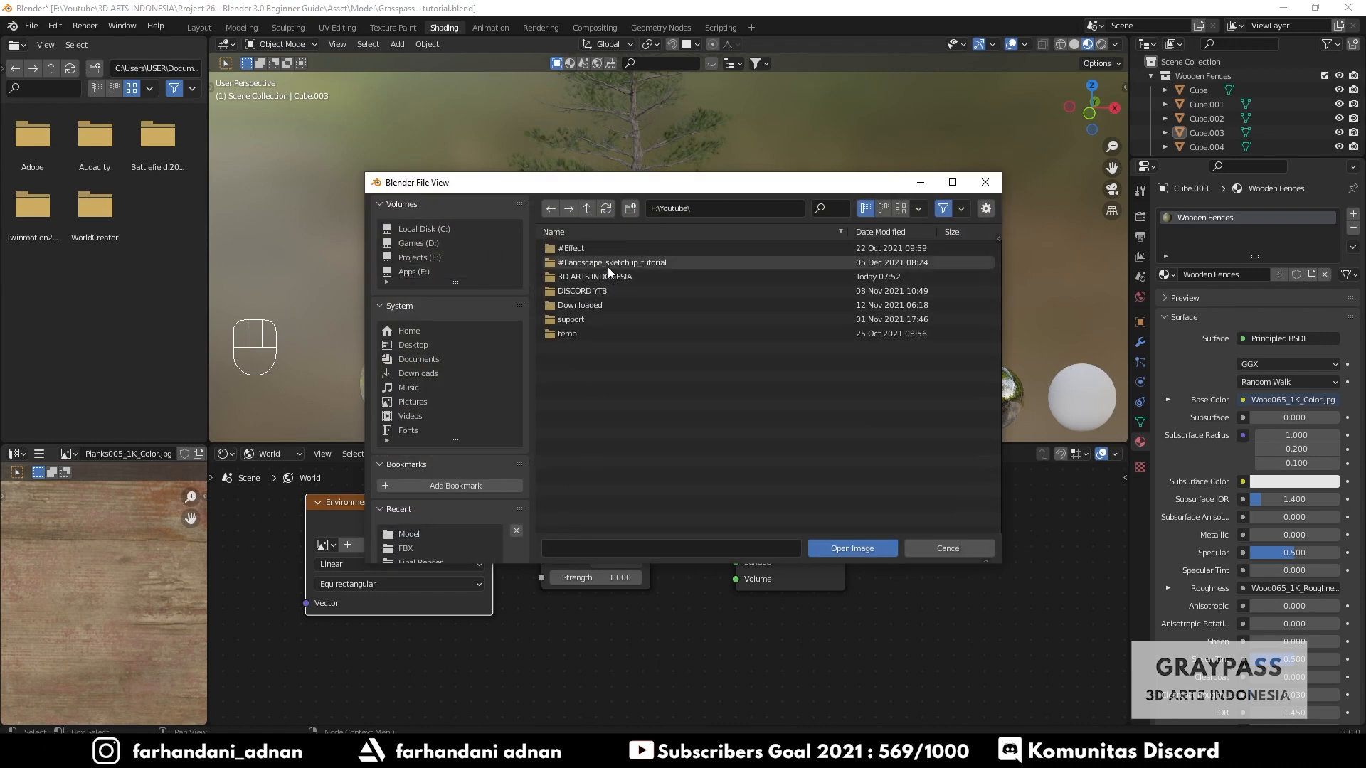
double_click(592, 278)
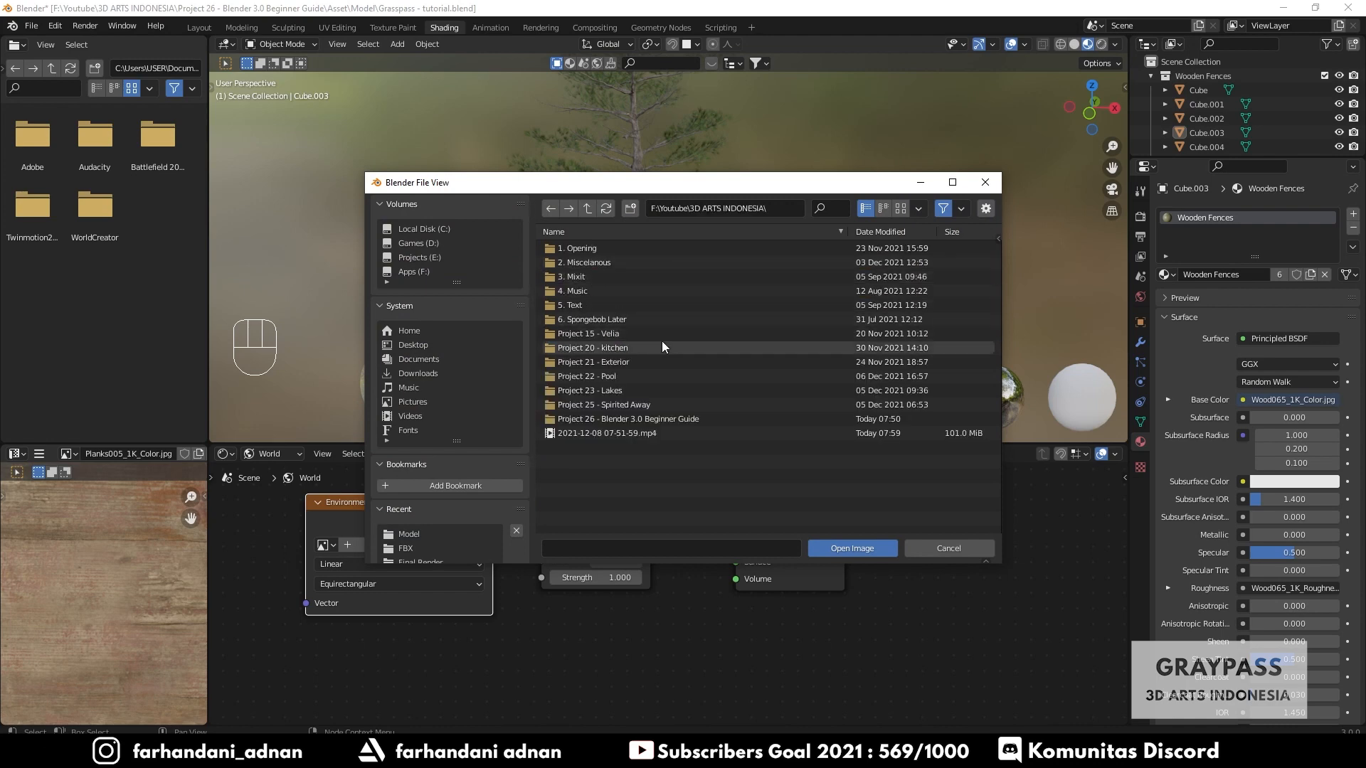
double_click(605, 419)
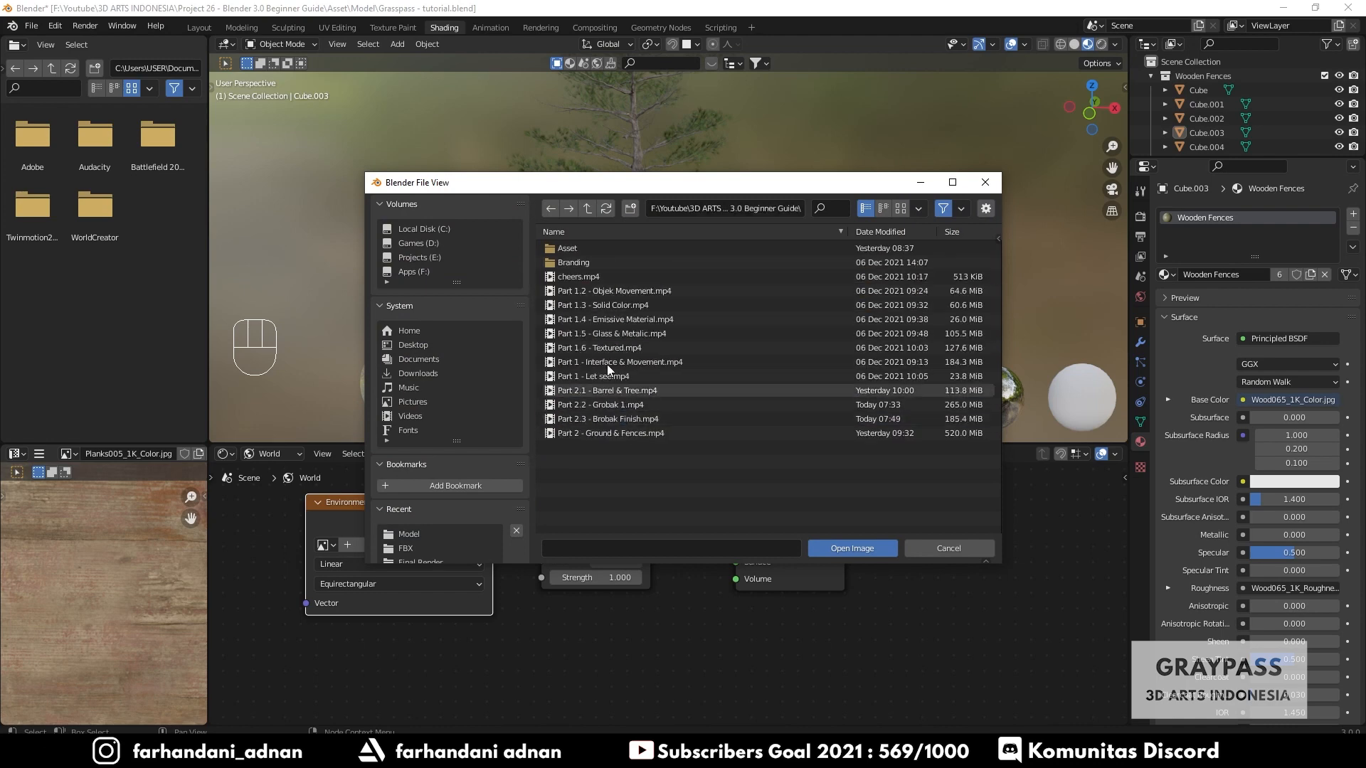
double_click(604, 250)
double_click(589, 264)
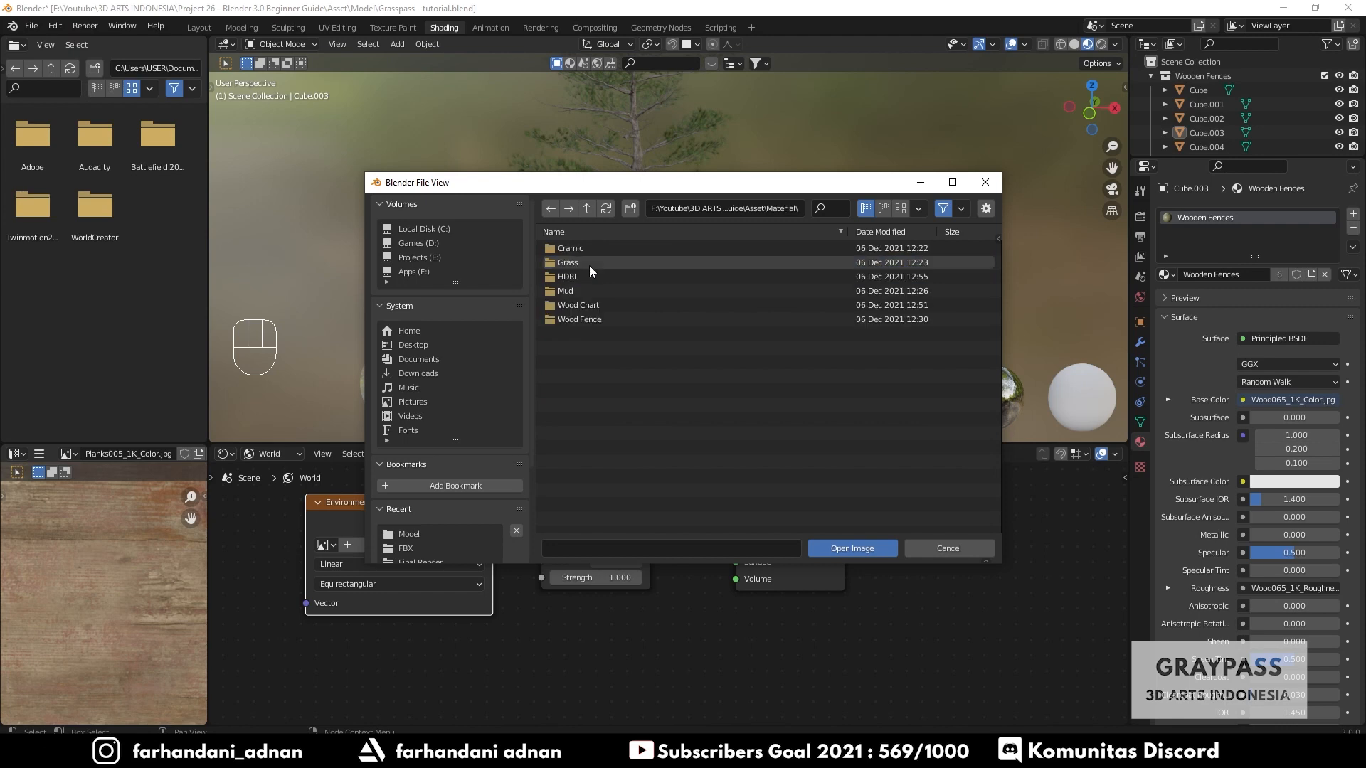
double_click(579, 276)
click(584, 247)
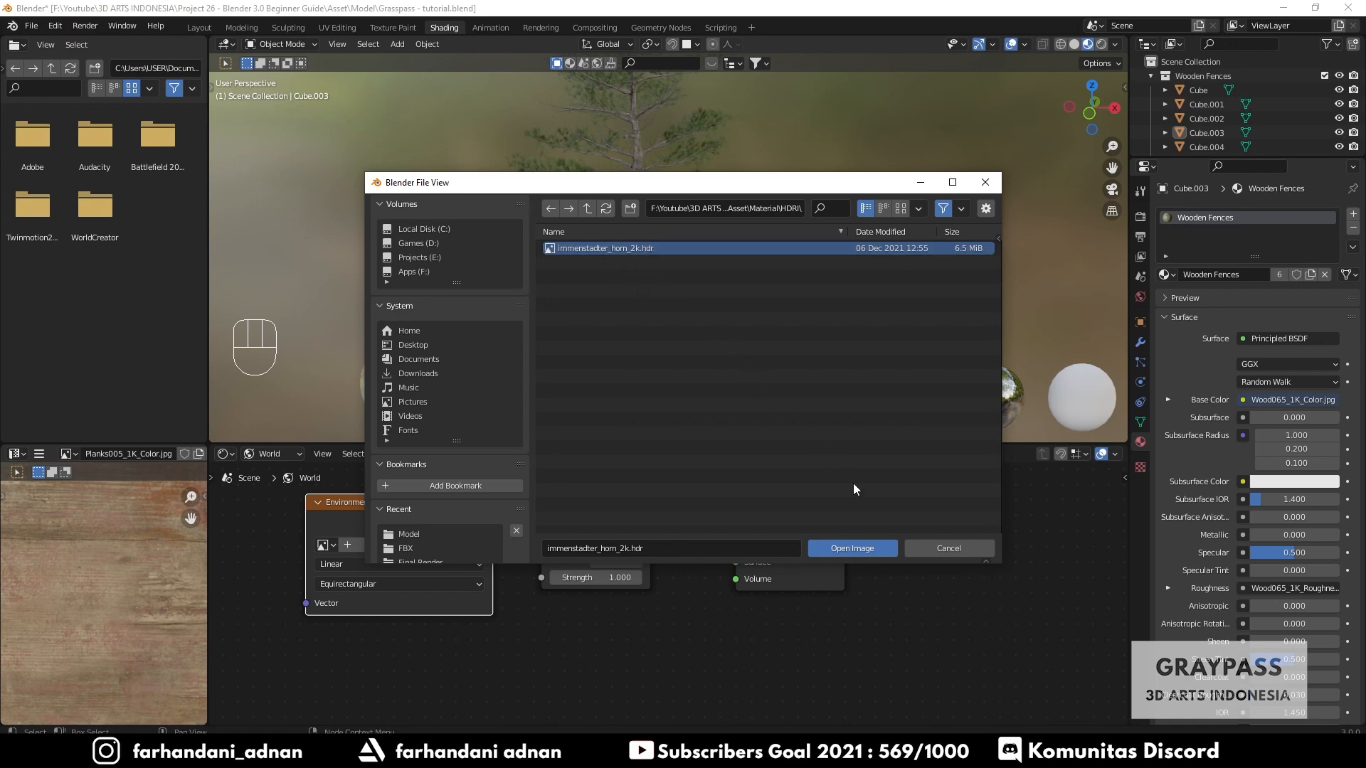
click(838, 548)
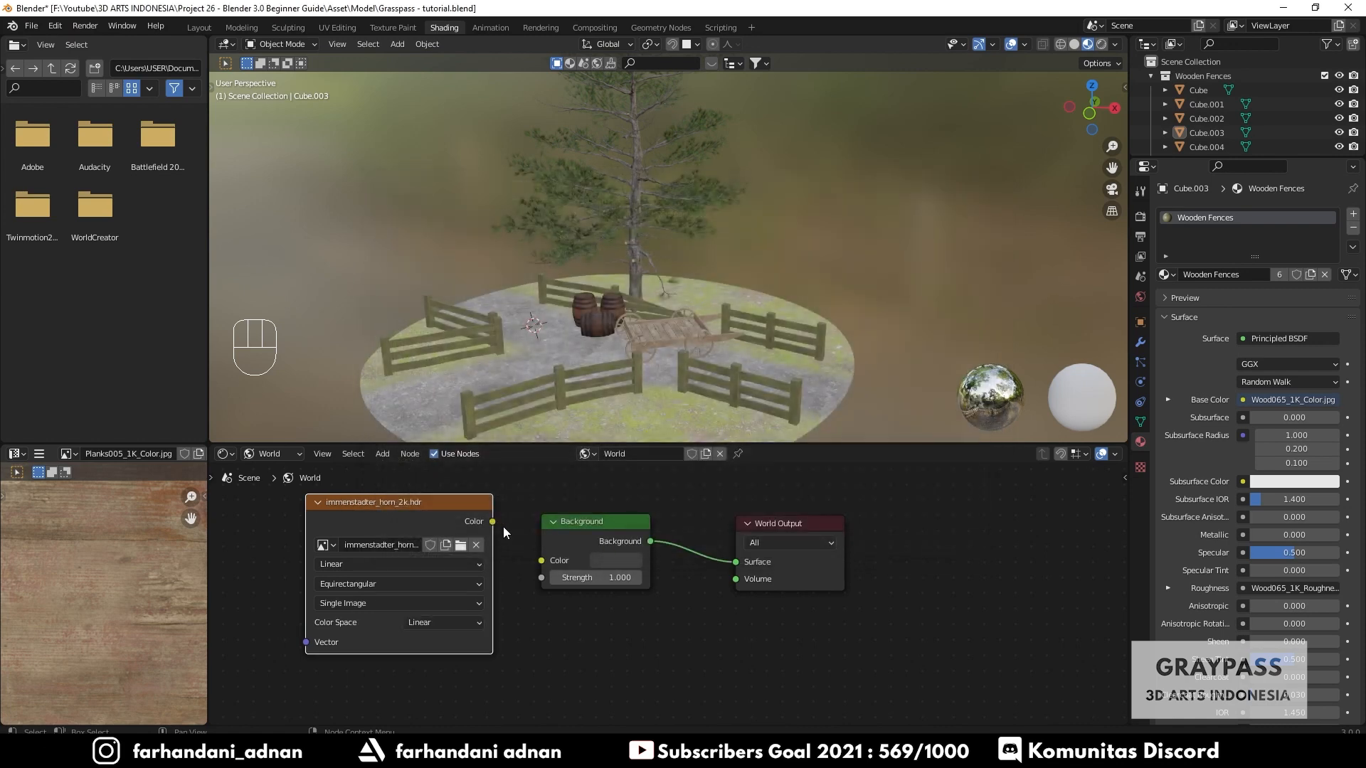
- Connect the Environment Texture's Color output to the Background's Color input and preview the lit scene in Rendered shading
mouse_move(492, 523)
mouse_down()
mouse_move(519, 493)
mouse_move(522, 573)
mouse_move(545, 564)
mouse_up()
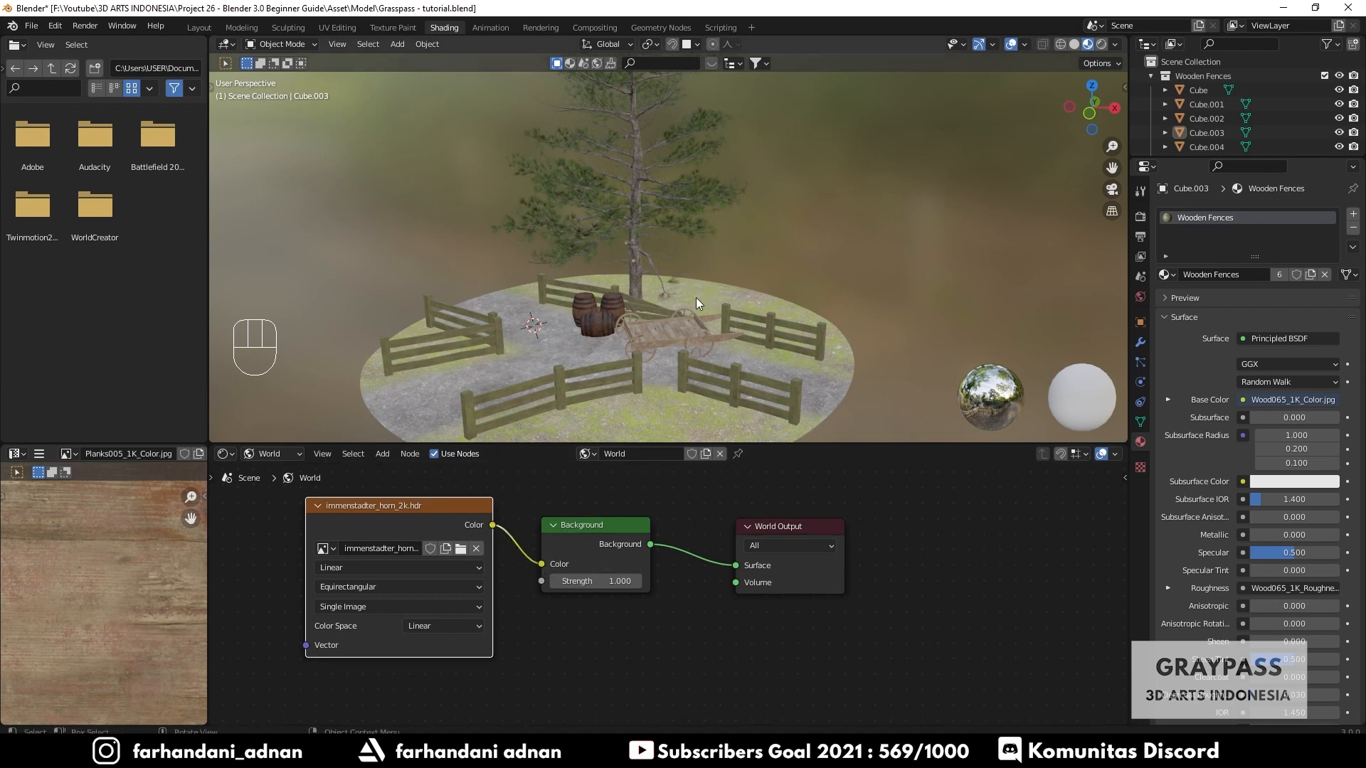
key(z)
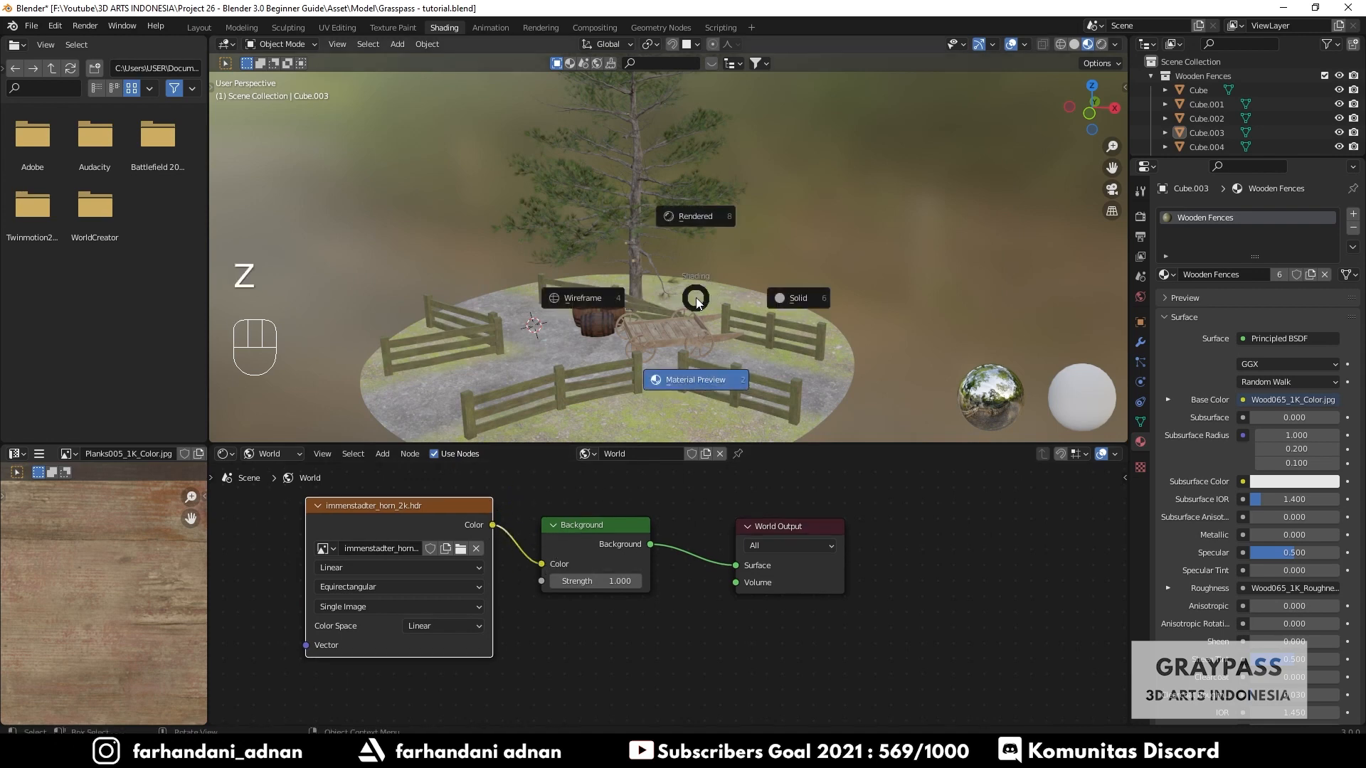
click(681, 219)
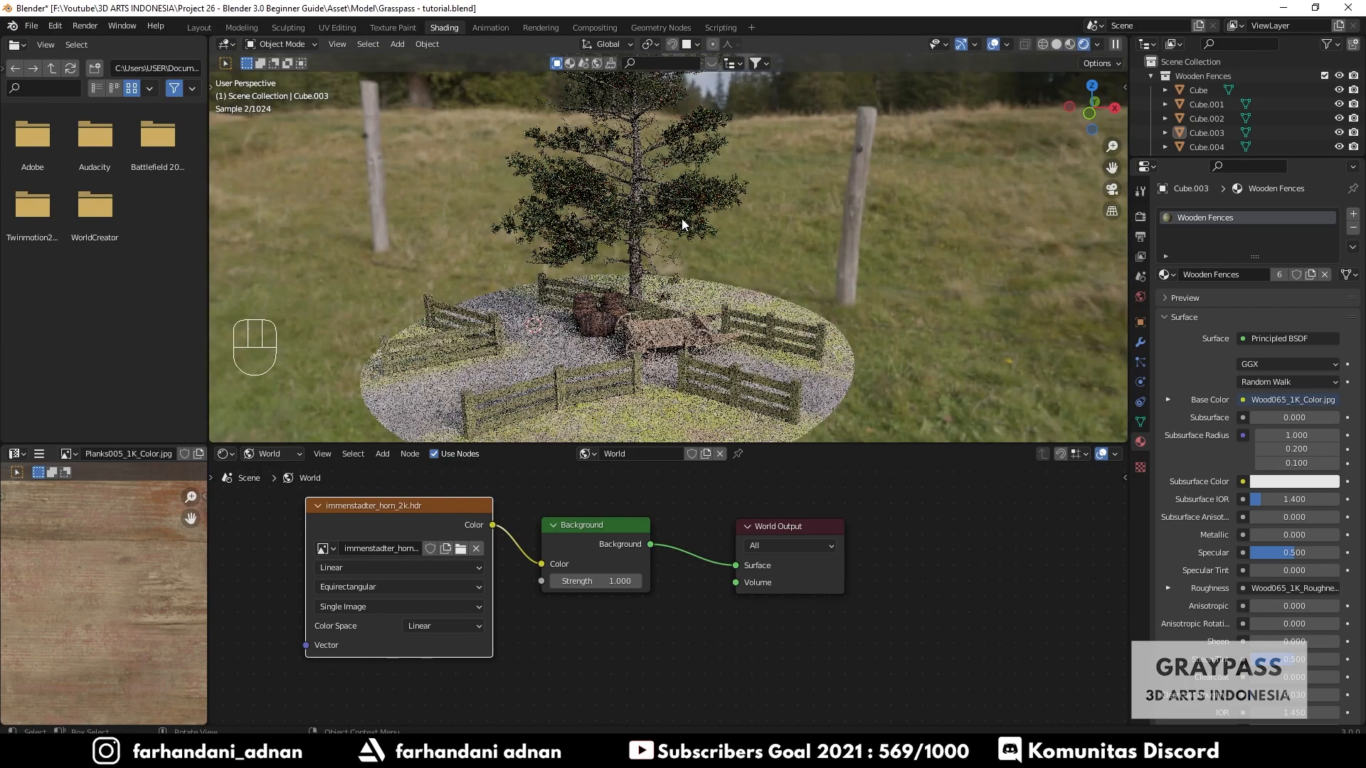
middle_drag(599, 269, 658, 171)
middle_drag(658, 228, 846, 237)
middle_drag(1061, 211, 632, 300)
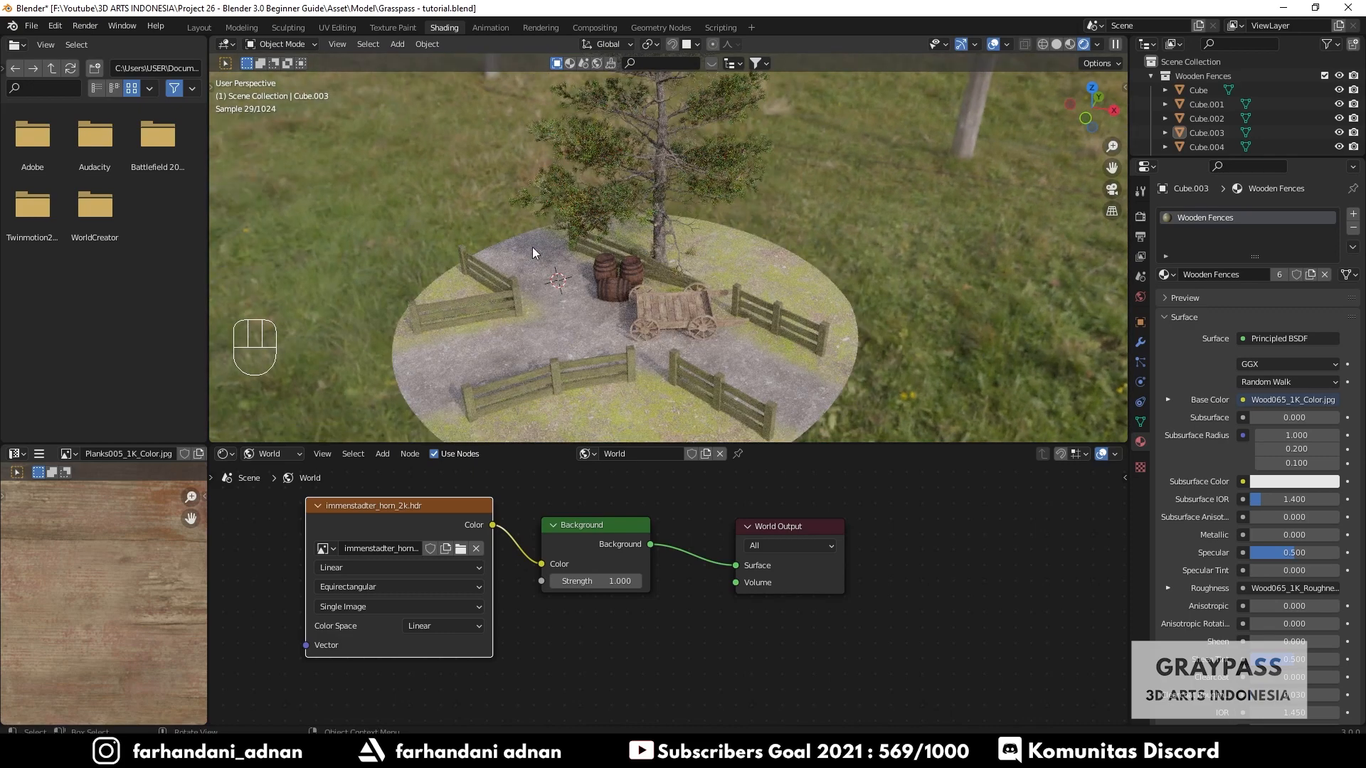
middle_drag(651, 296, 654, 296)
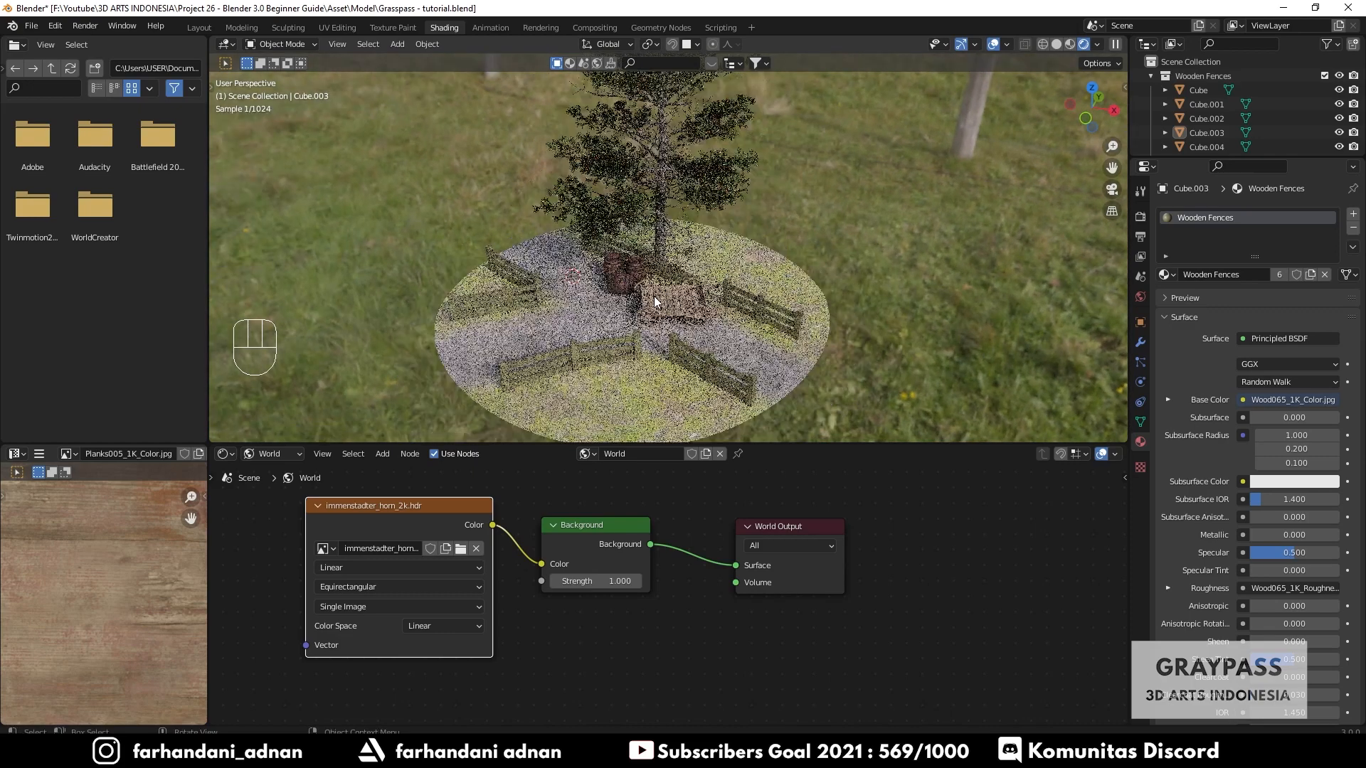
middle_drag(612, 172, 589, 243)
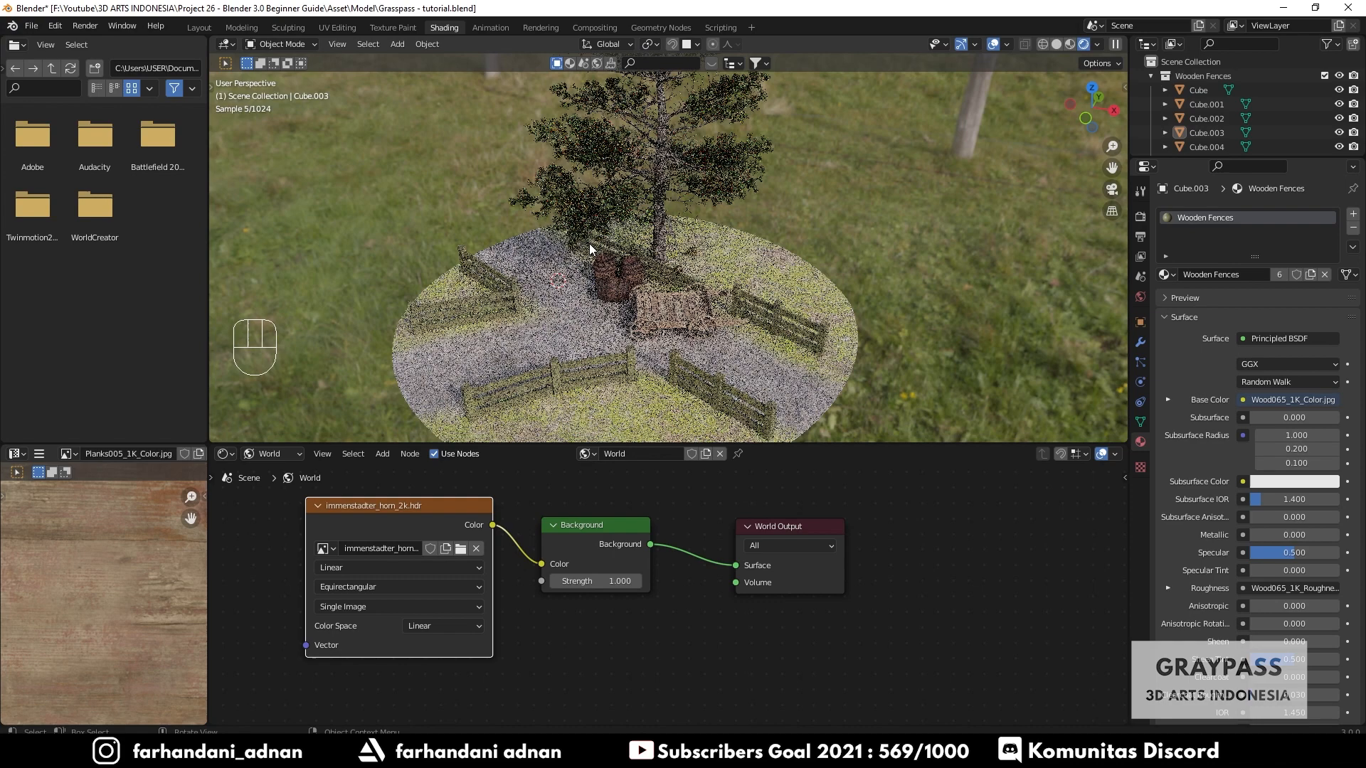
- Preview the camera view in the Layout workspace with Rendered shading, then return the viewport to Solid shading
click(202, 29)
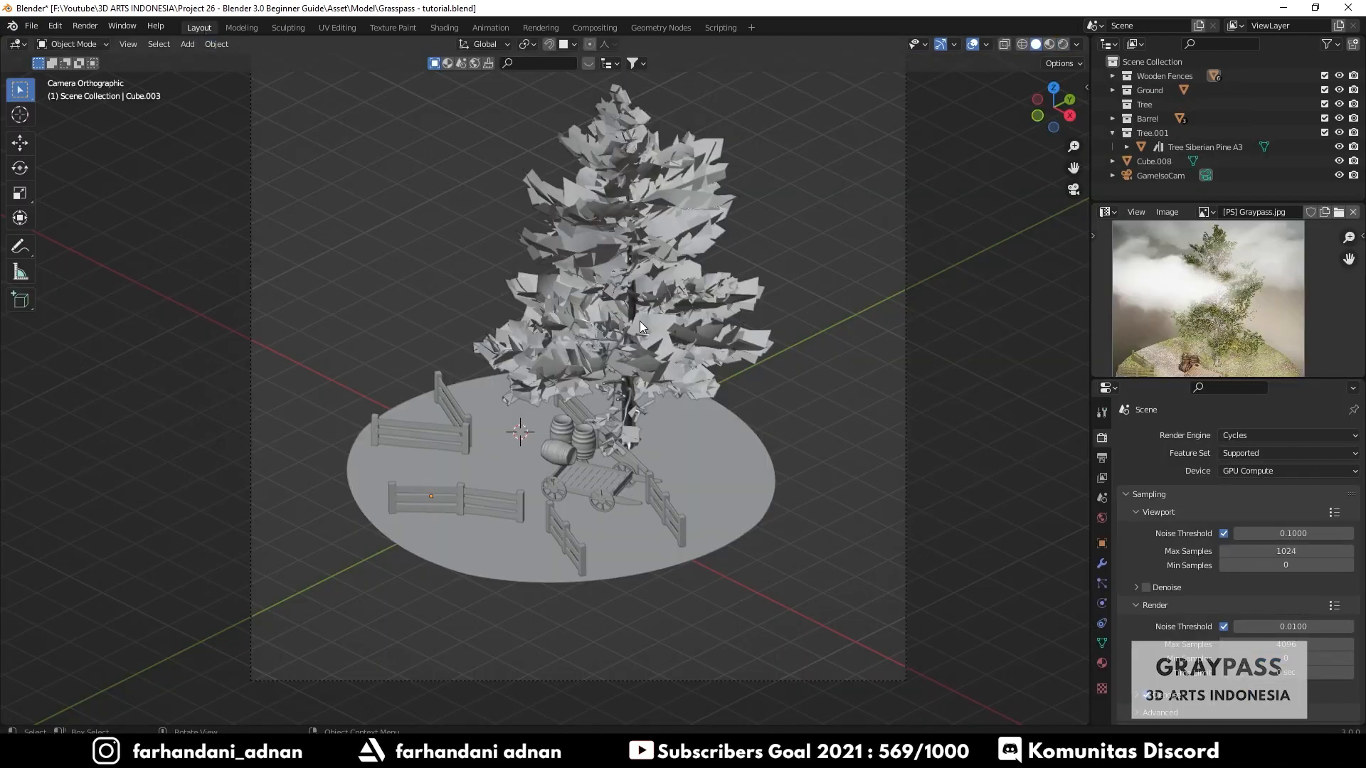
key(z)
click(645, 240)
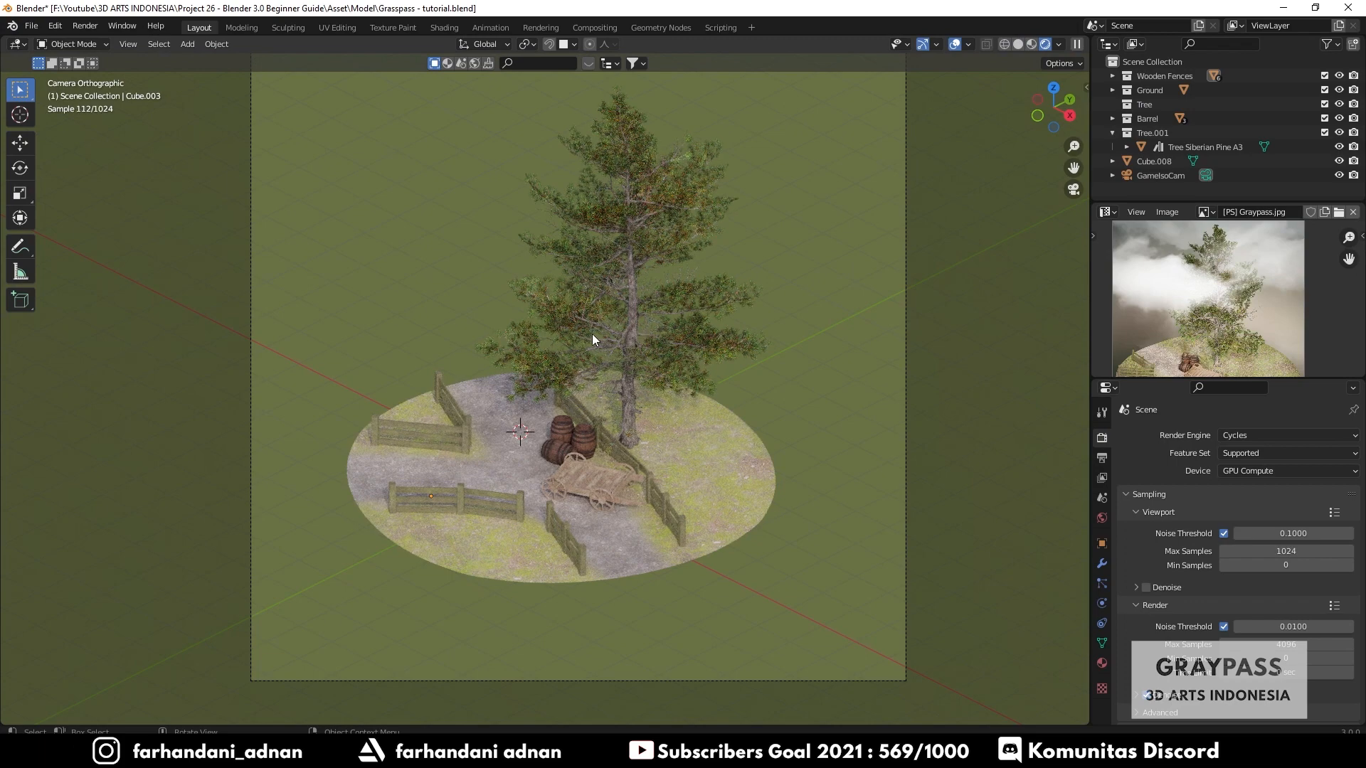
mouse_move(566, 350)
middle_down()
mouse_move(614, 293)
mouse_move(592, 357)
middle_up()
key(z)
click(676, 312)
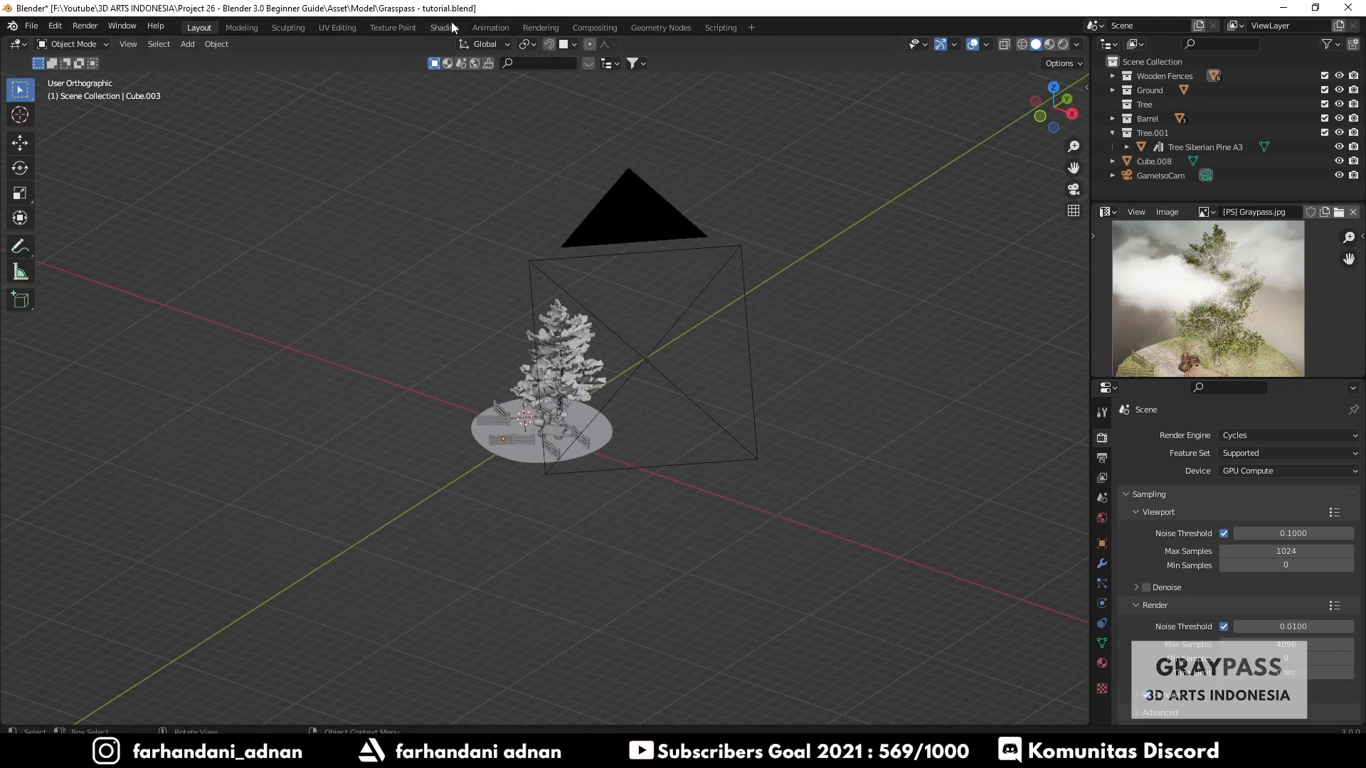
- Render an image of the scene and inspect the result in the render window before closing it
click(444, 28)
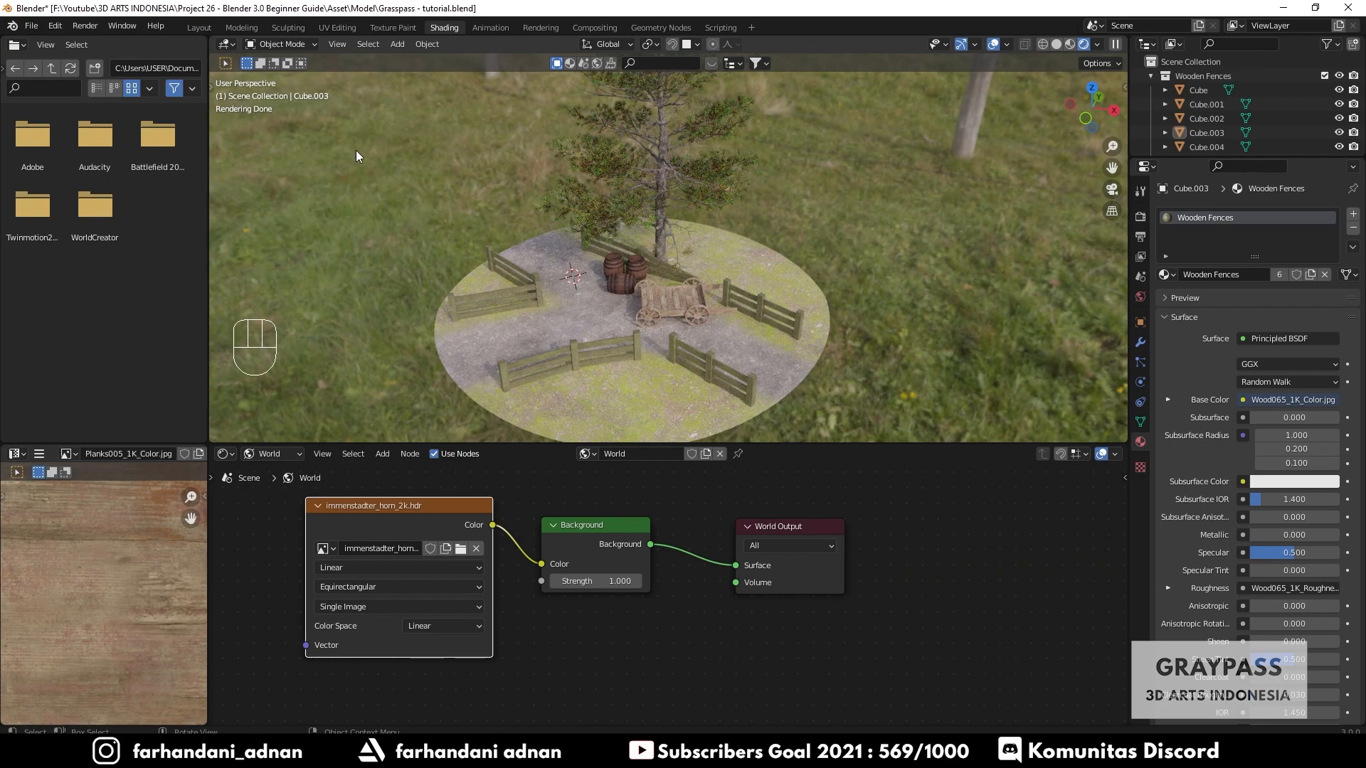
click(85, 25)
click(105, 37)
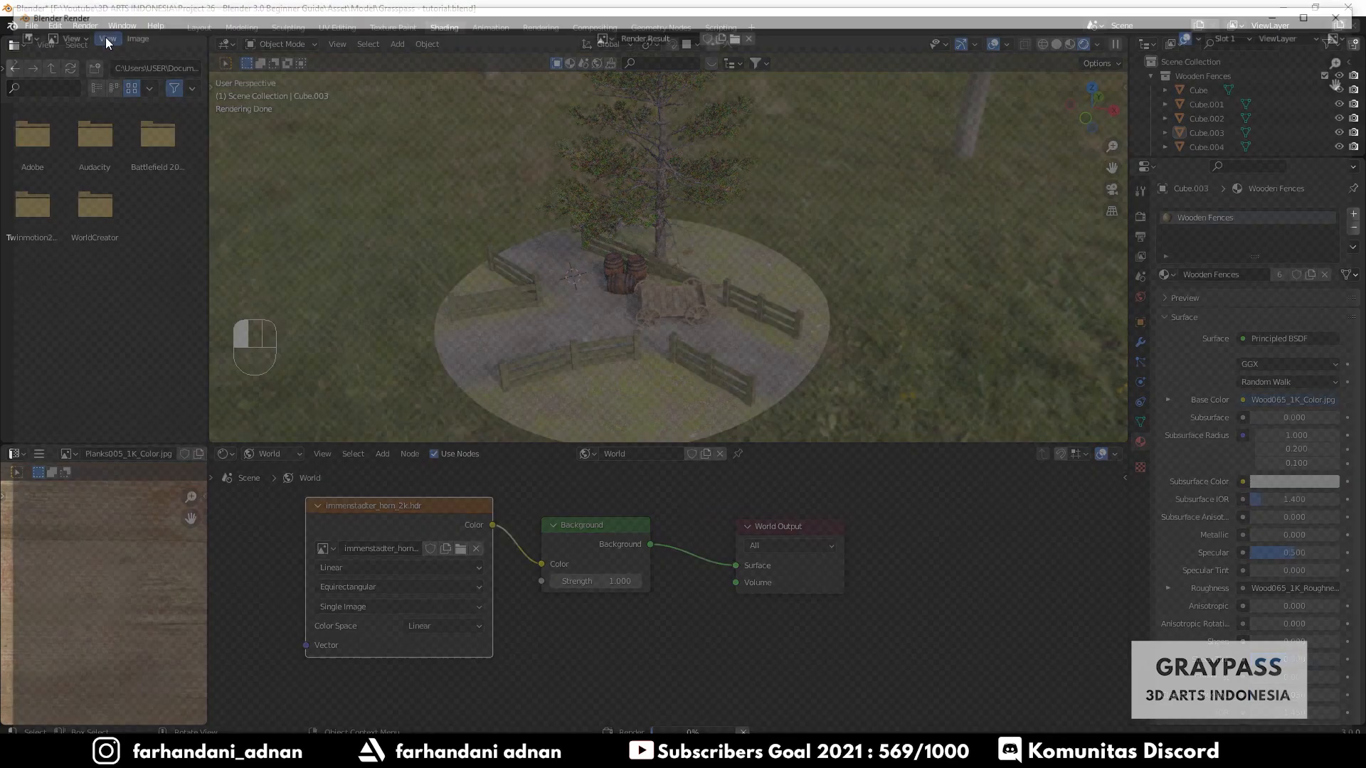
scroll(738, 269, down, 5)
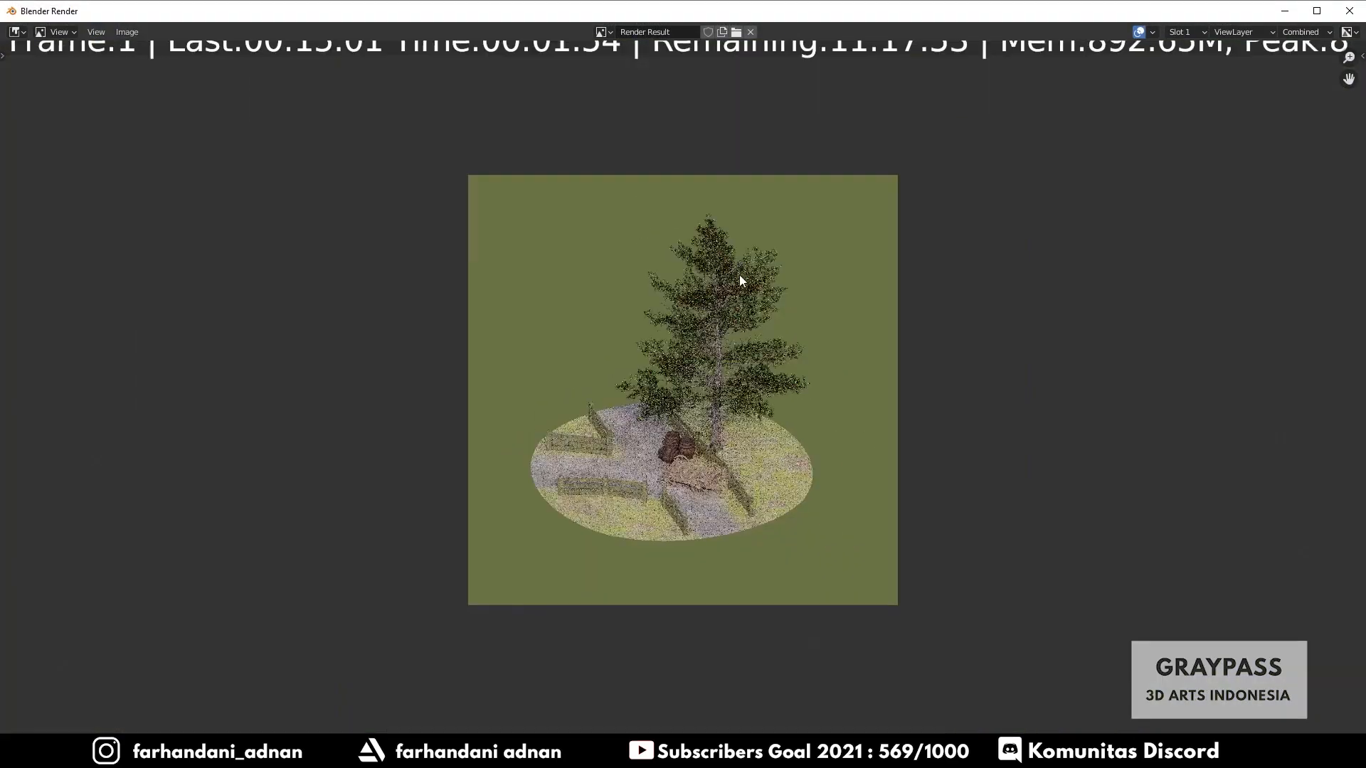
scroll(739, 281, up, 3)
scroll(825, 270, down, 1)
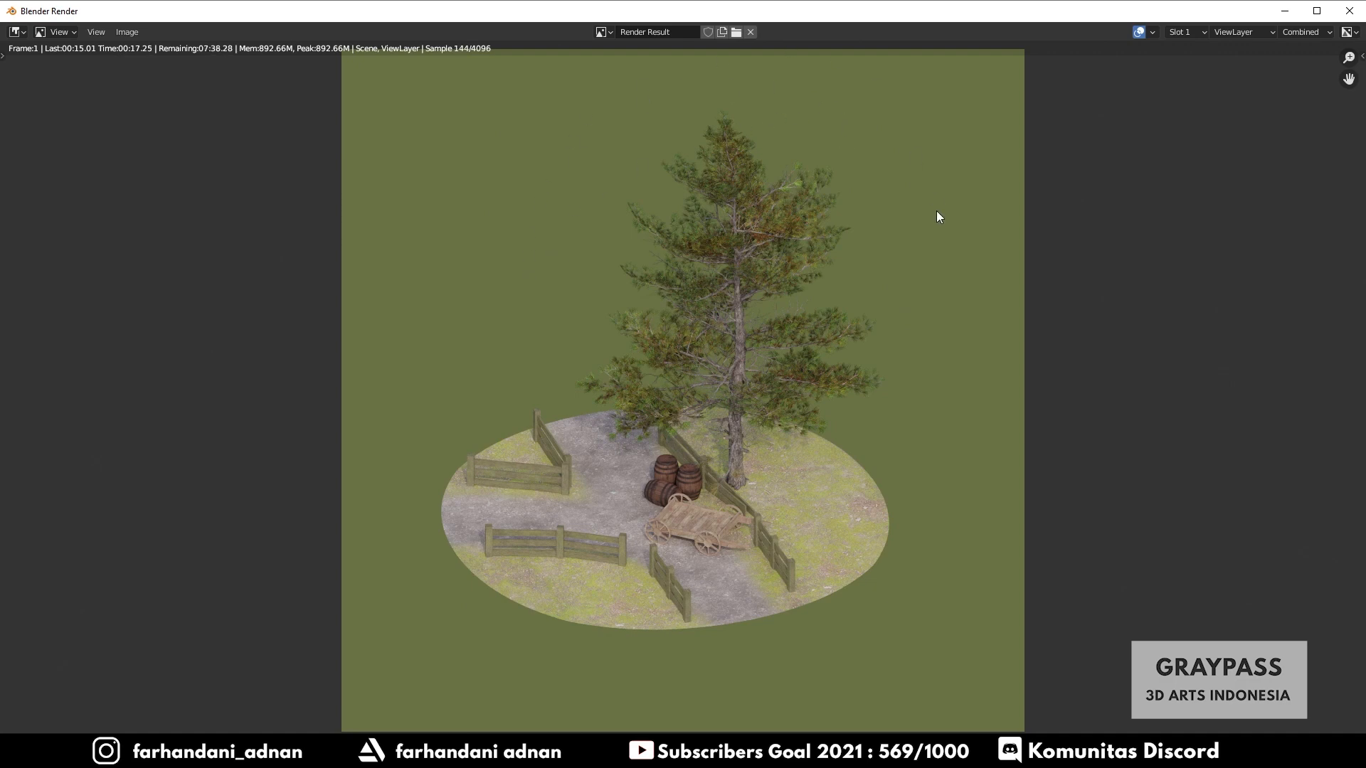
click(1289, 7)
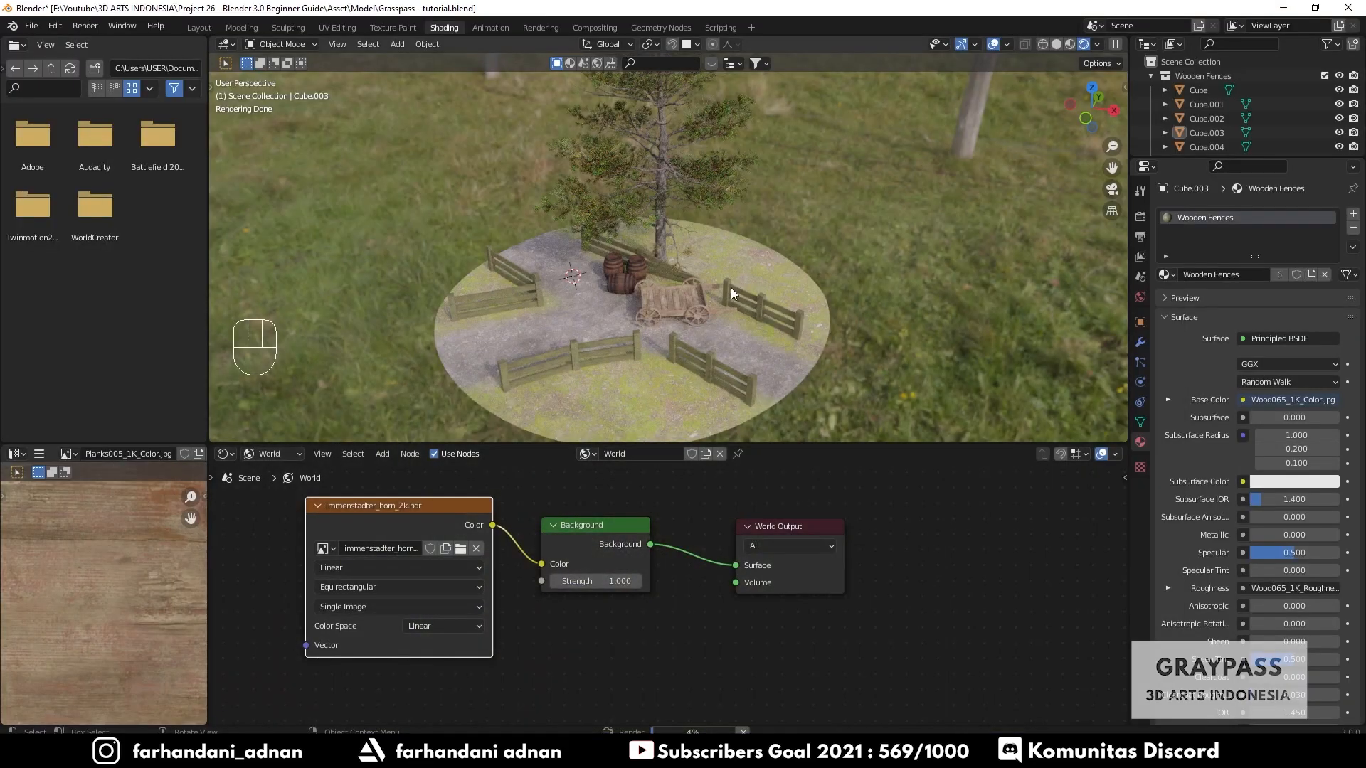
- Return to the Layout workspace's camera view, enlarge the Properties editor and check the Output properties
click(198, 27)
key(KP_0)
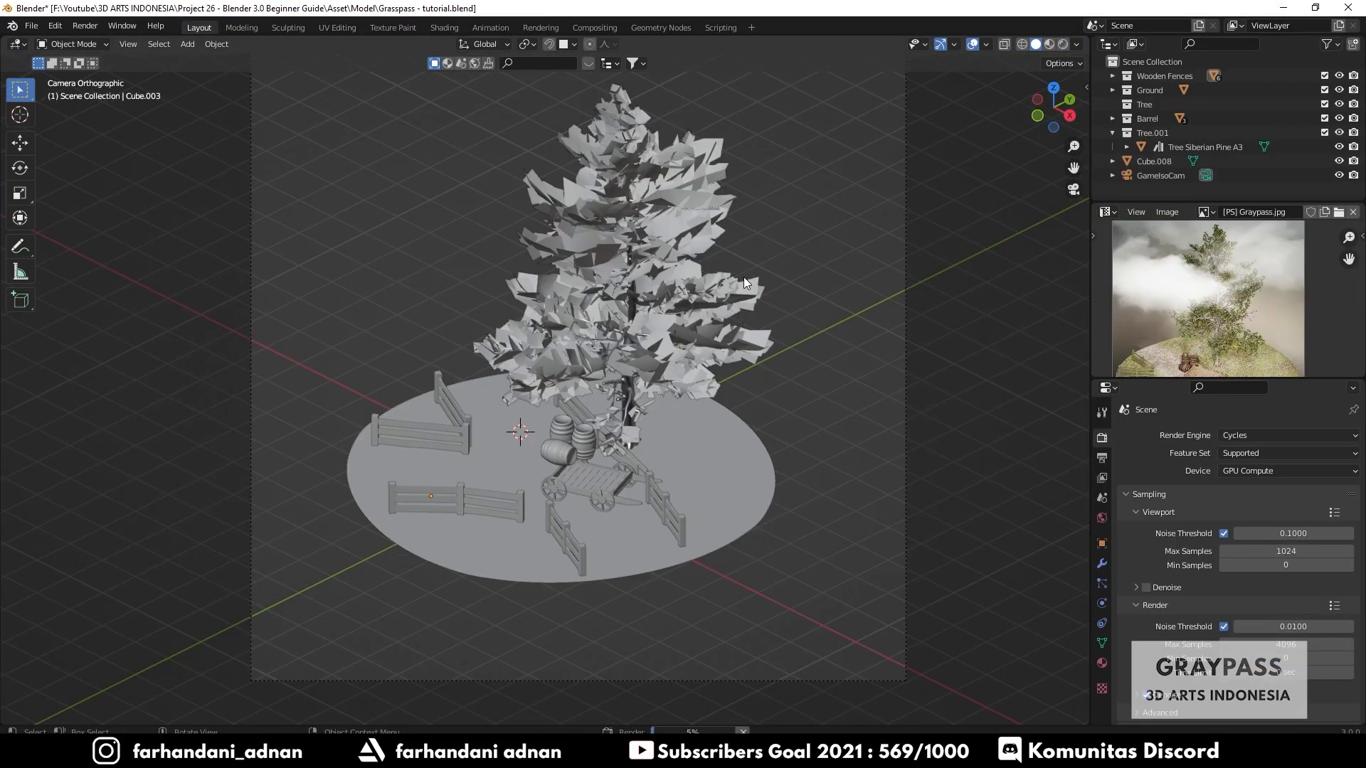
shift+middle_drag(723, 266, 718, 273)
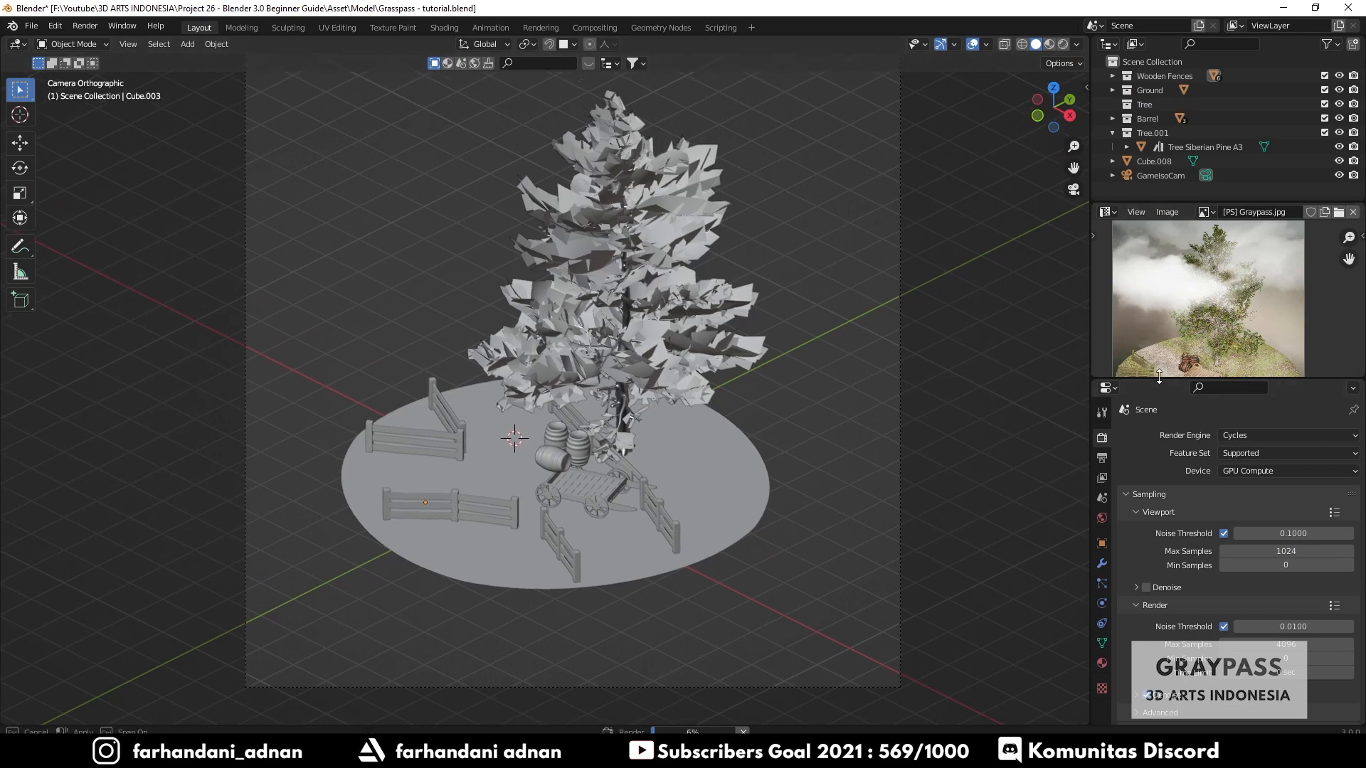
drag(1159, 382, 1162, 238)
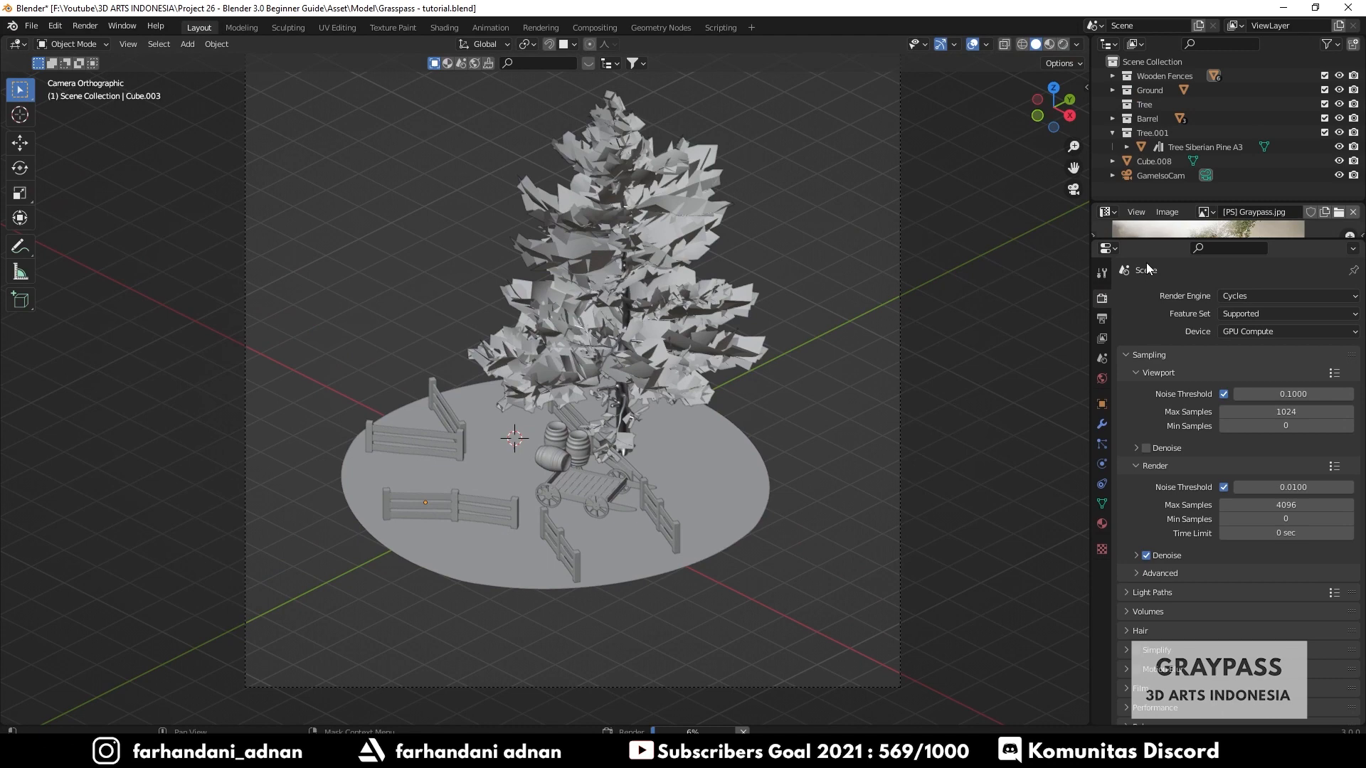
click(1101, 319)
click(1147, 560)
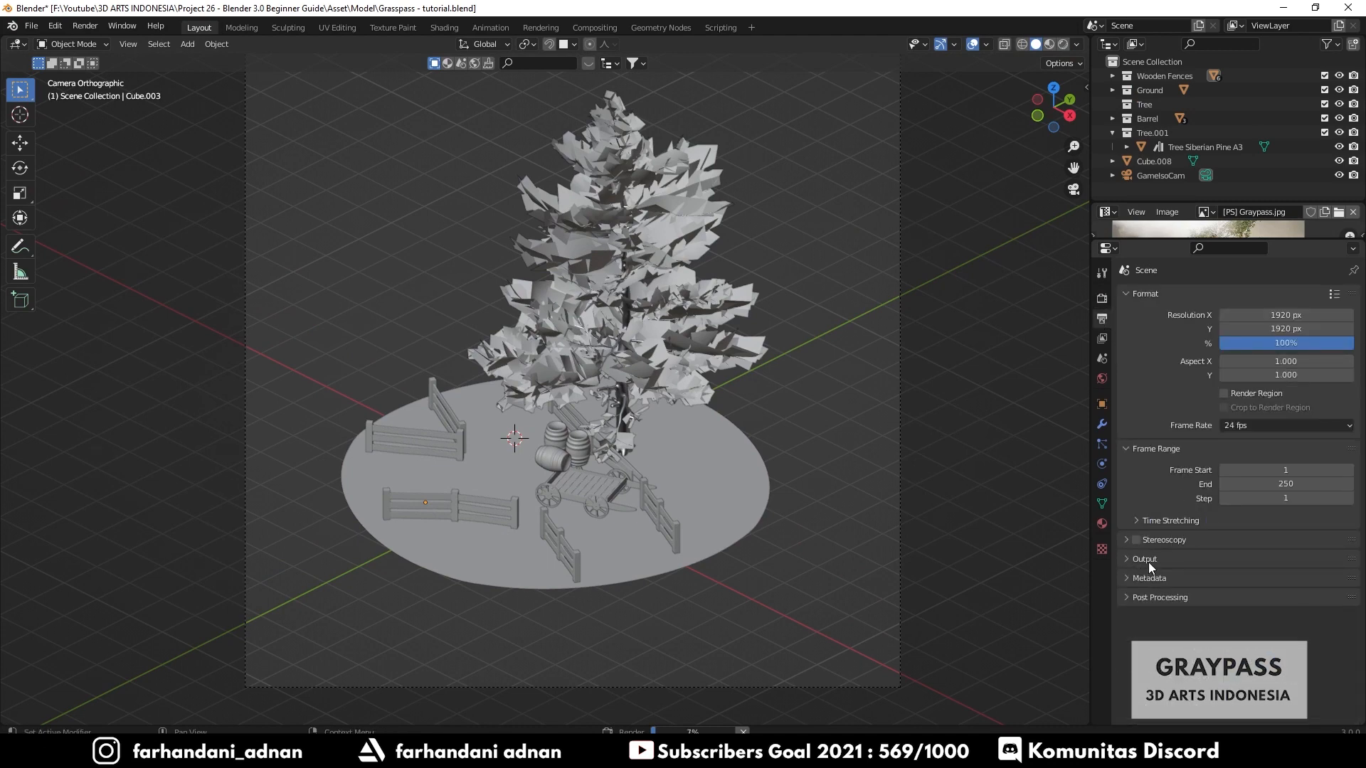
- Enable Transparent under Film in the Render Properties and preview the transparent background in Rendered viewport shading
click(1102, 299)
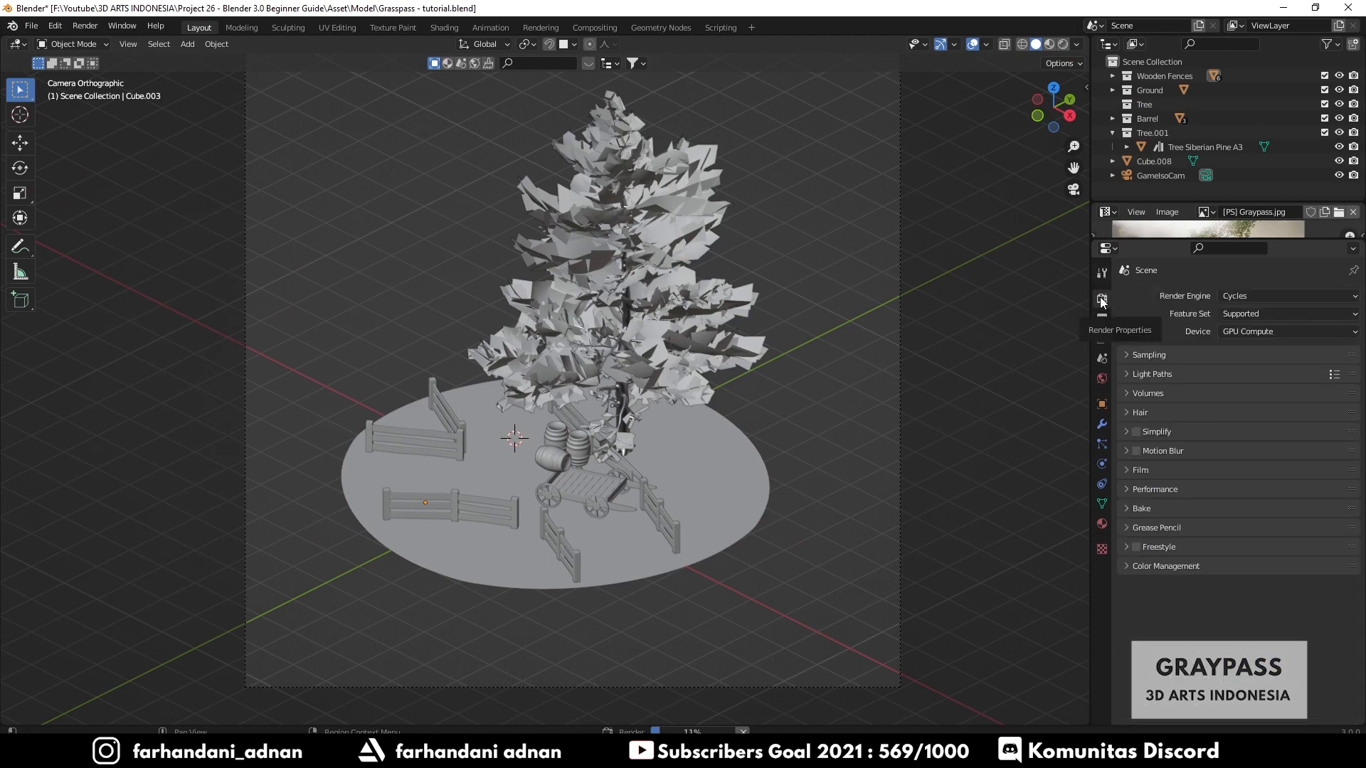
click(1133, 471)
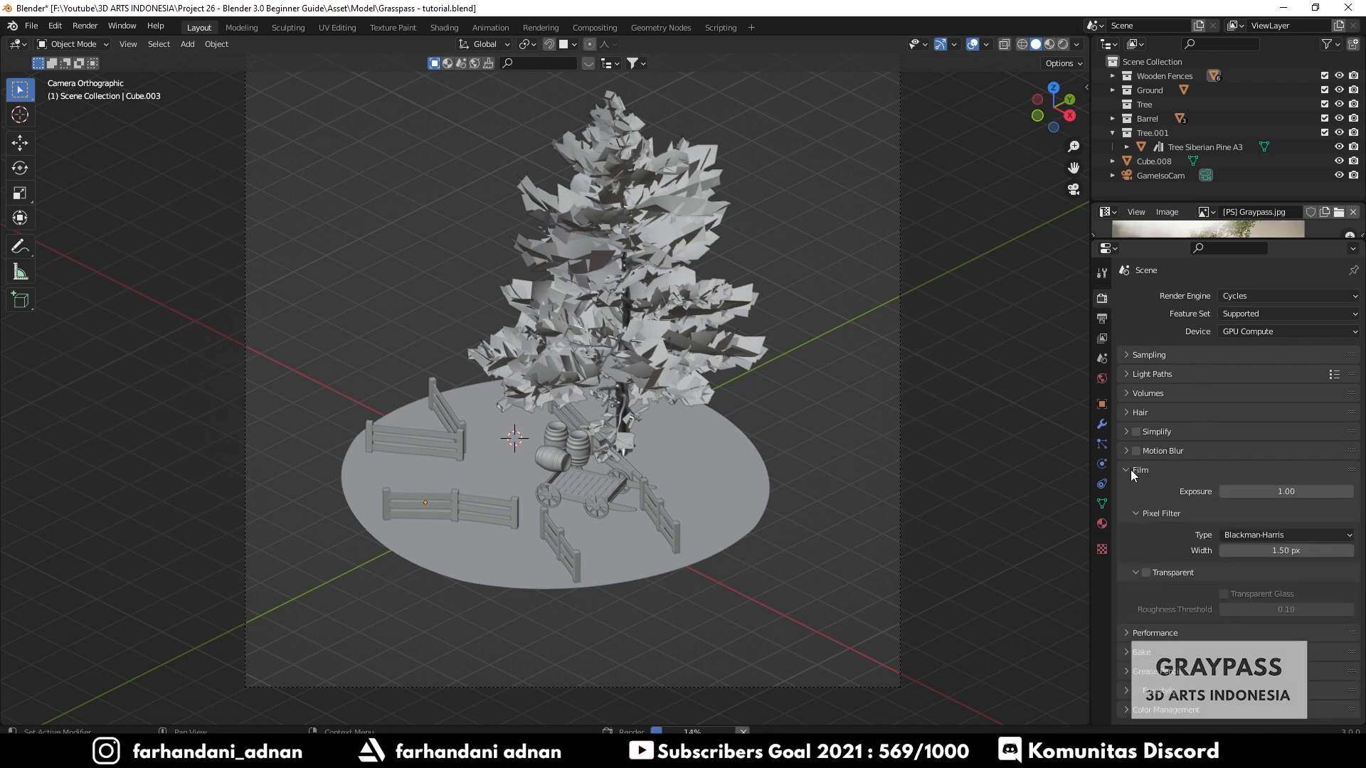
click(1146, 574)
key(z)
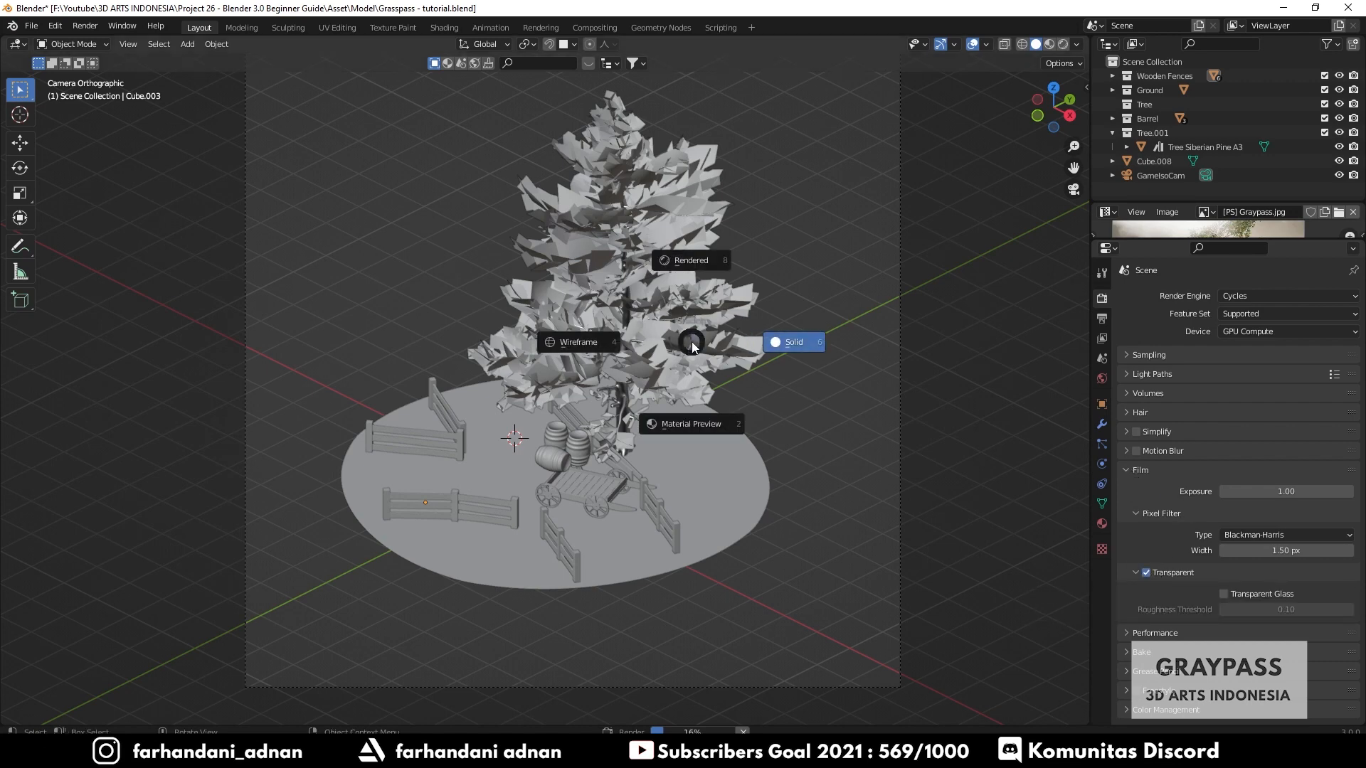
click(702, 251)
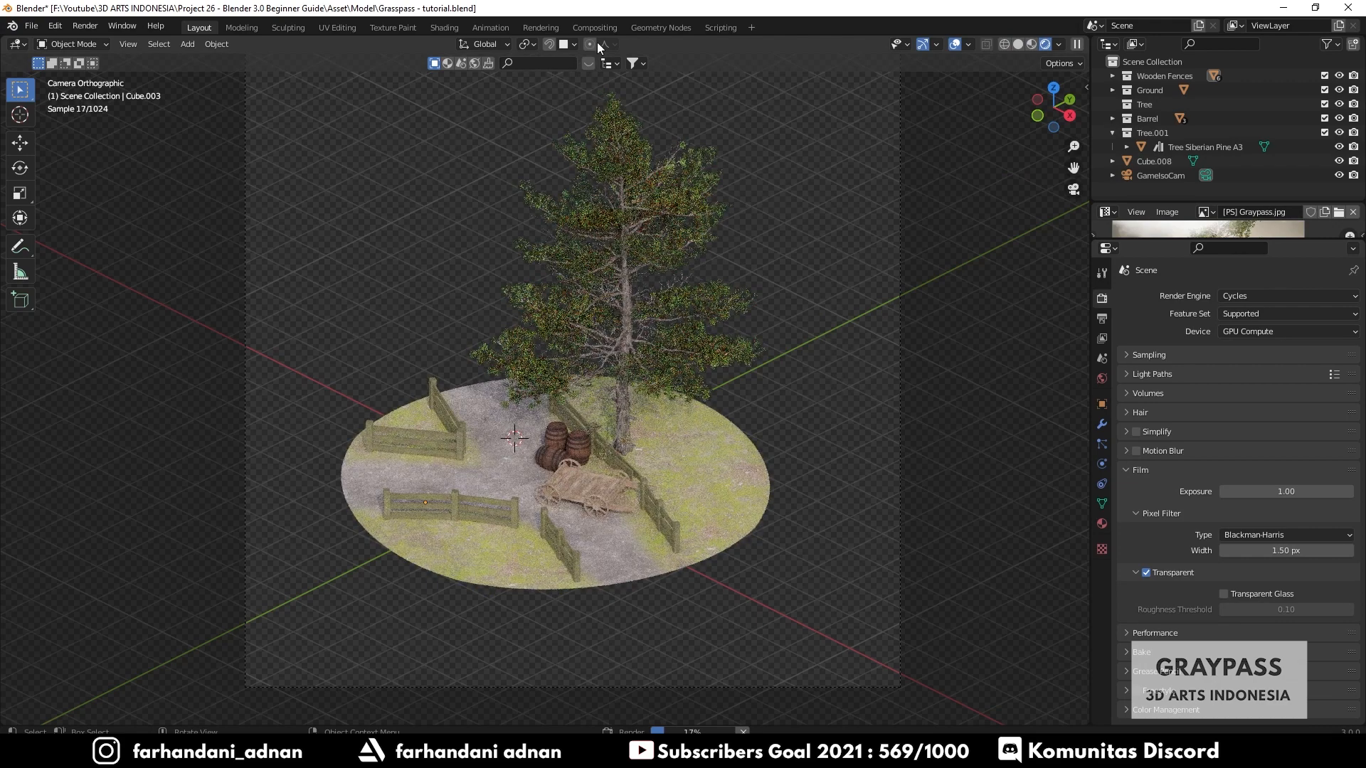
click(1146, 572)
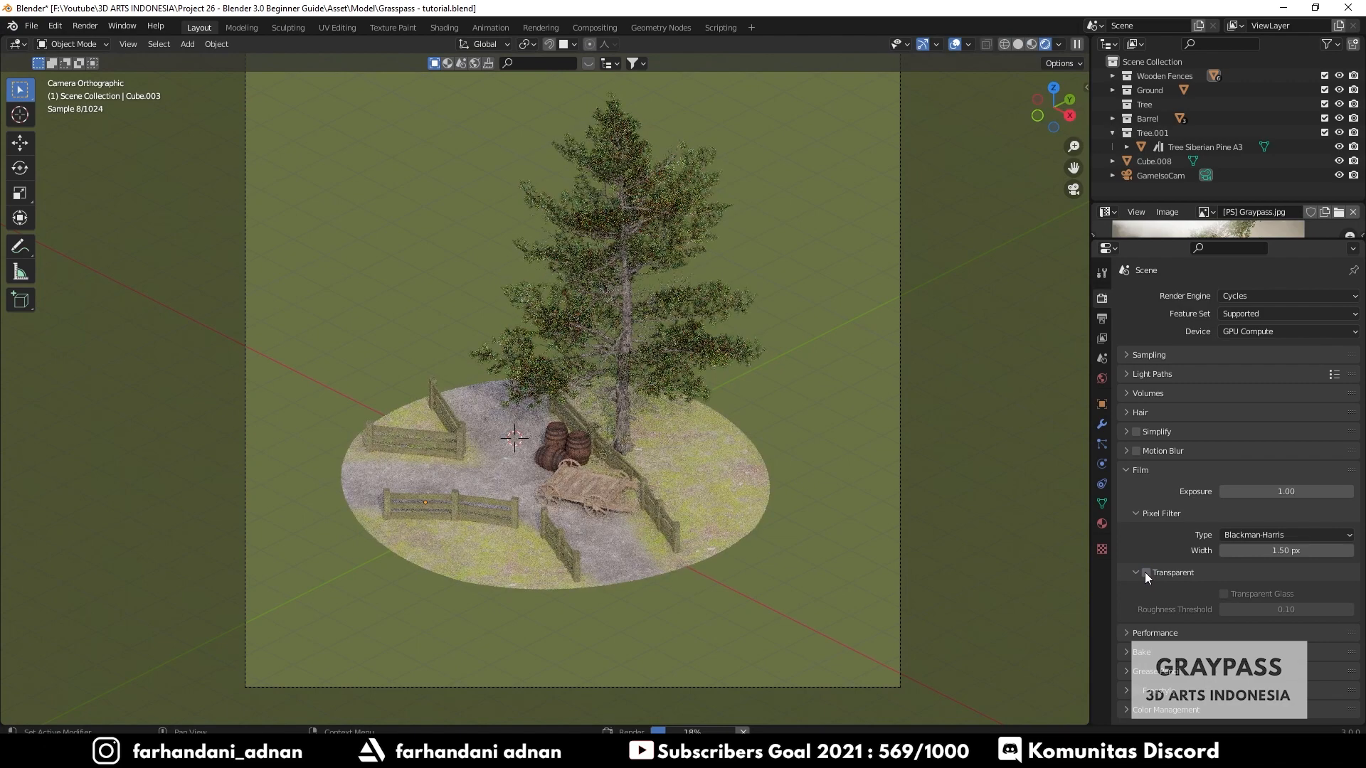
click(1145, 572)
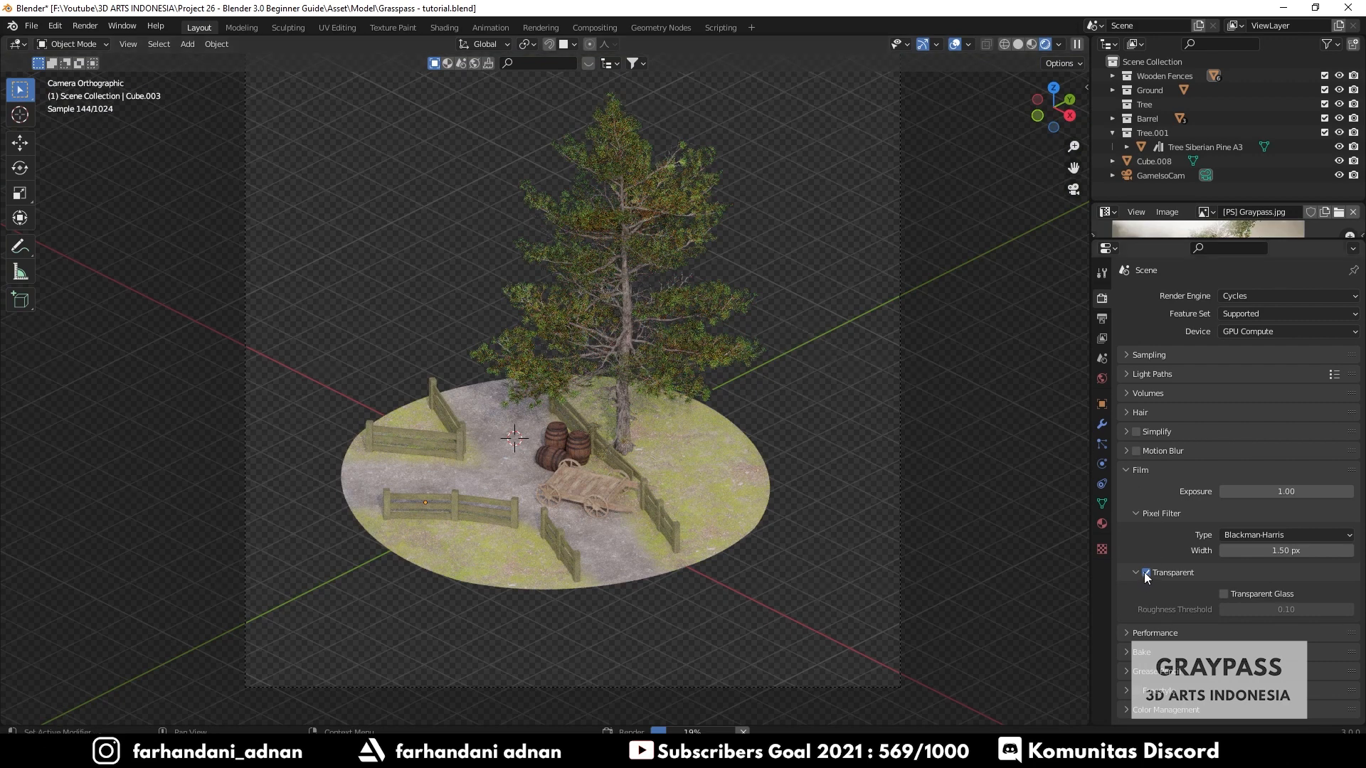
- Collapse the Film panel and open the Sampling panel's Viewport settings
click(1129, 471)
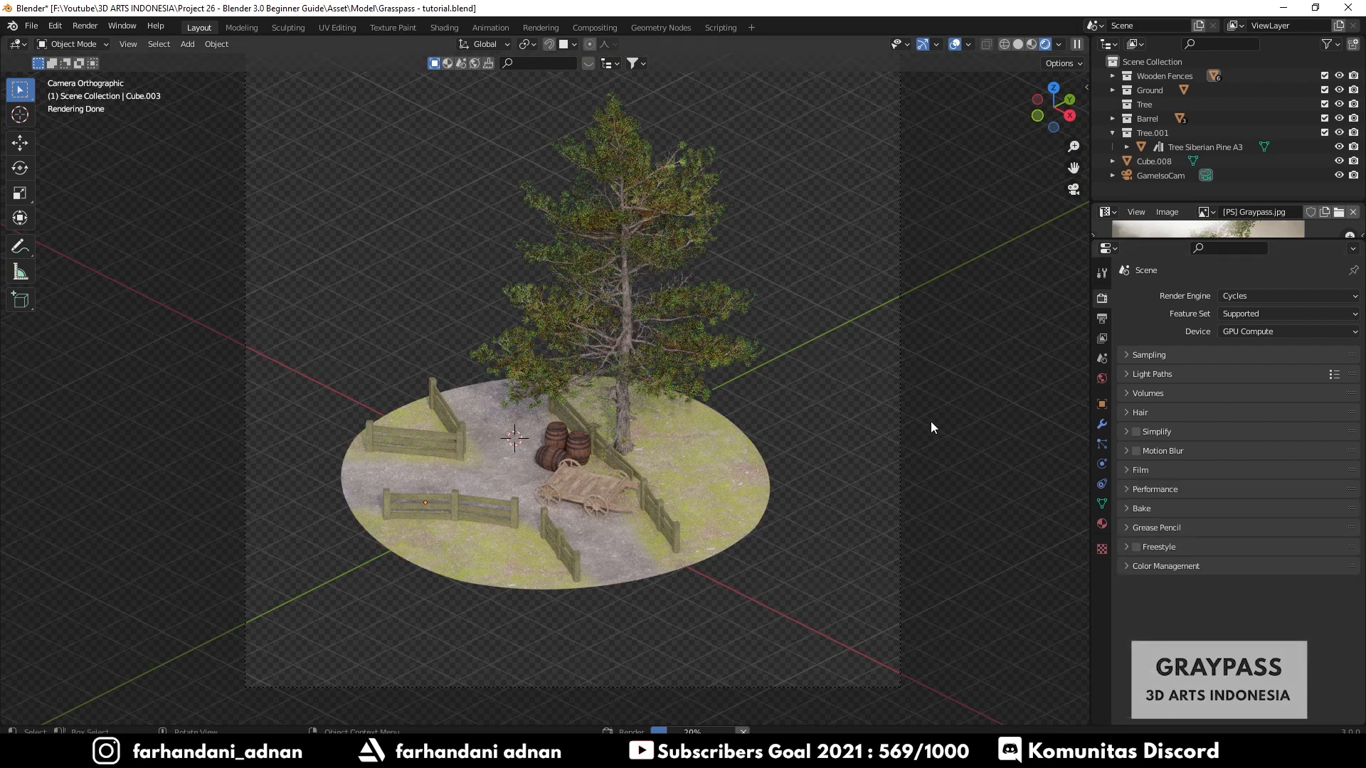
click(1131, 354)
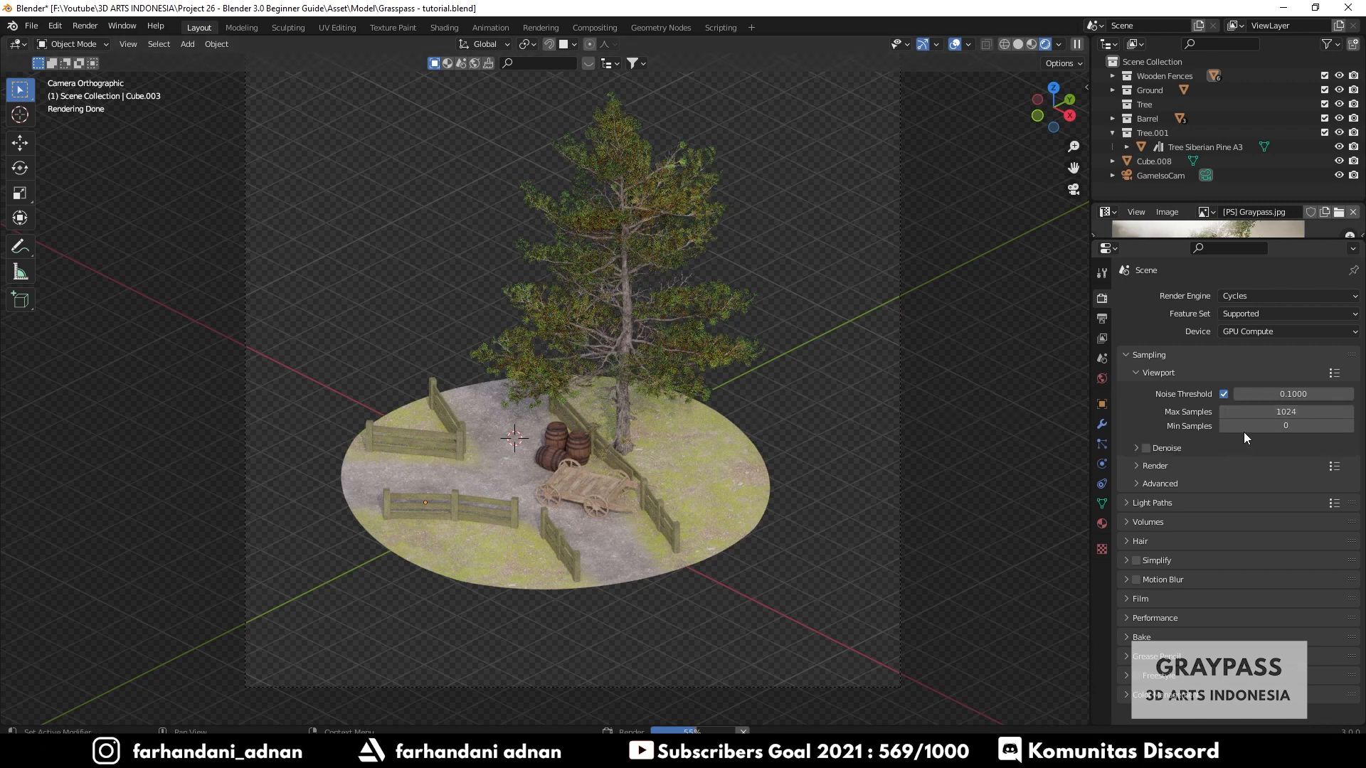
click(1167, 374)
click(1170, 376)
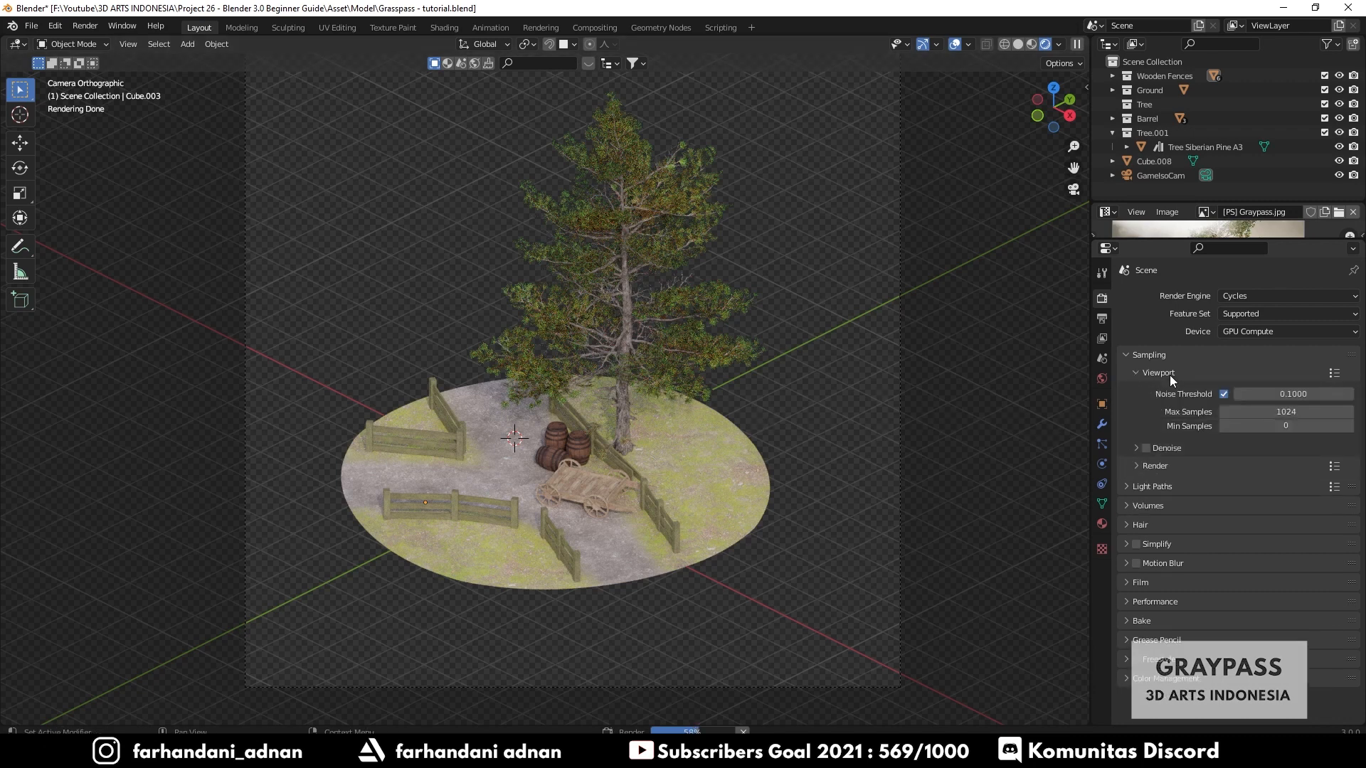
- Expand and collapse the Viewport and Render subpanels under Sampling to compare their settings
click(1169, 375)
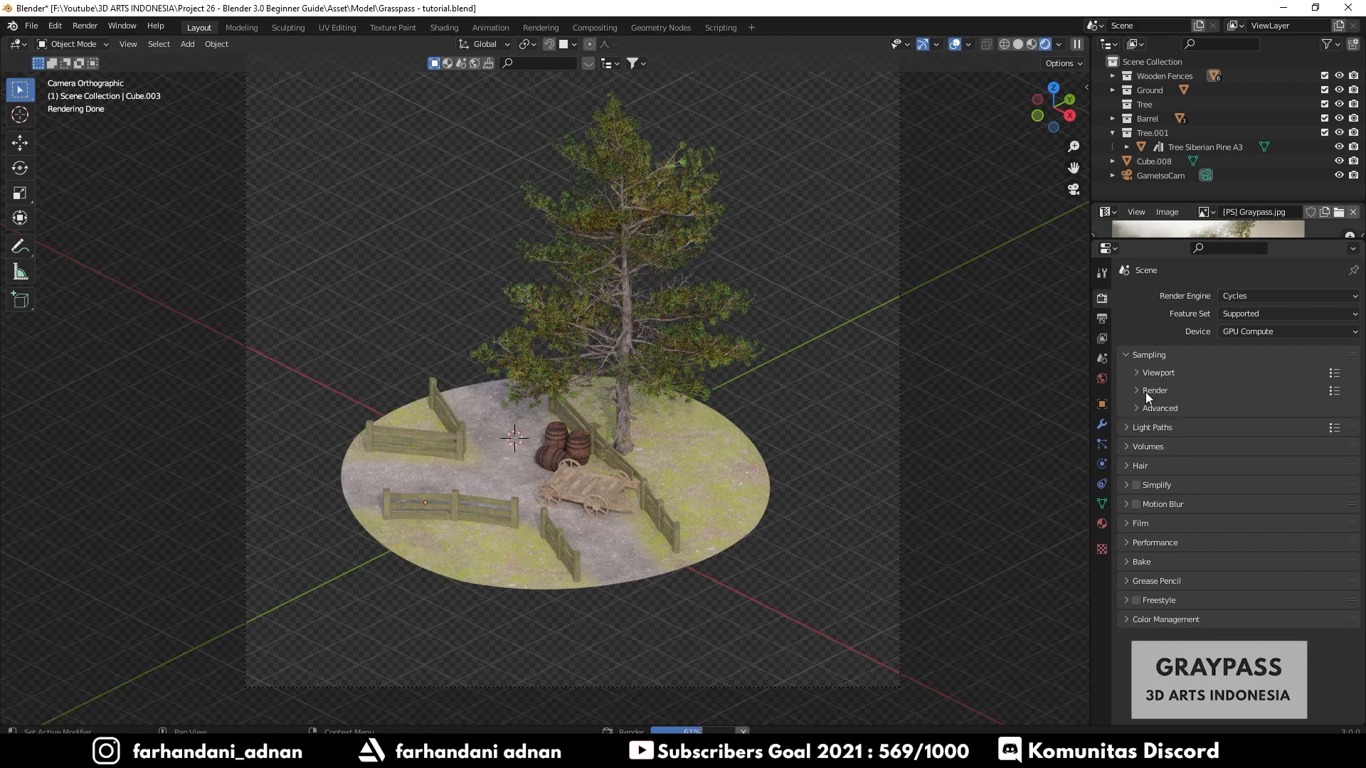
click(1147, 392)
click(1150, 392)
click(1151, 373)
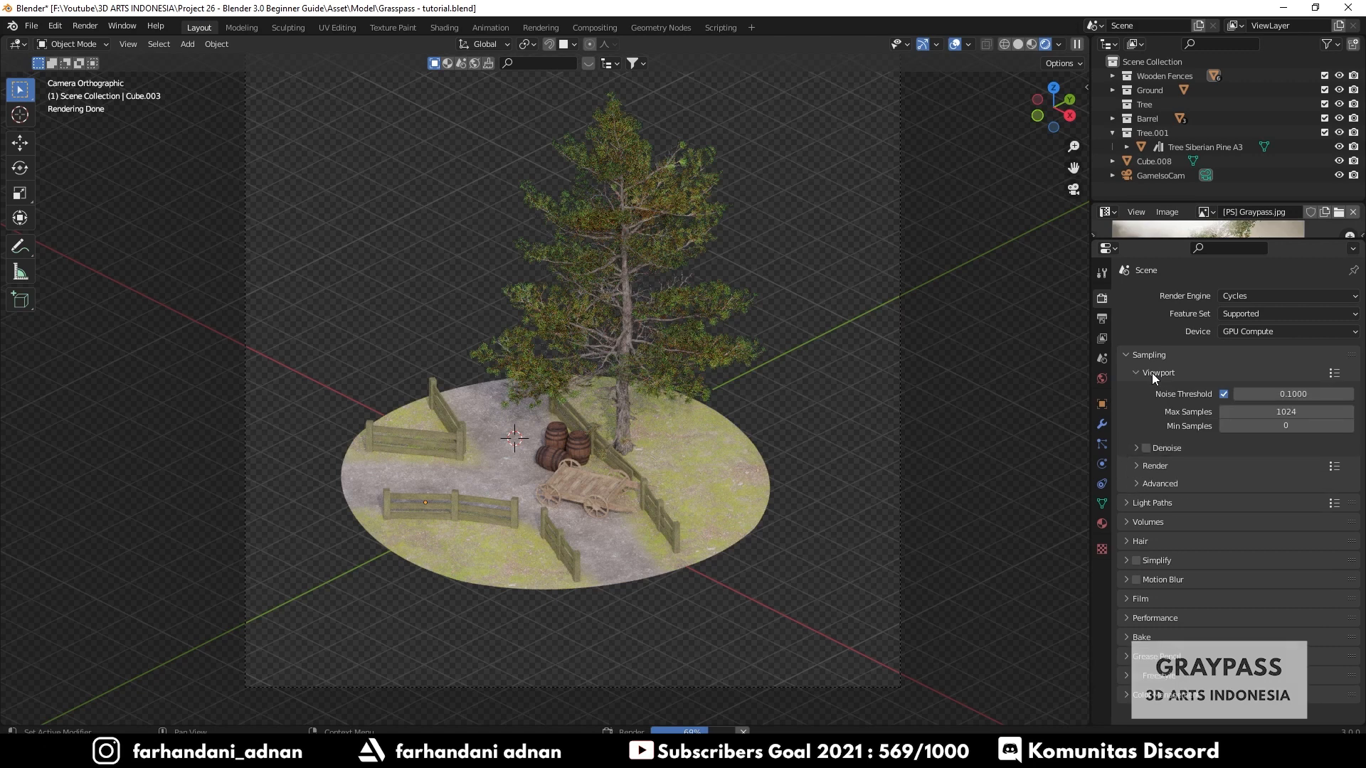
click(1152, 373)
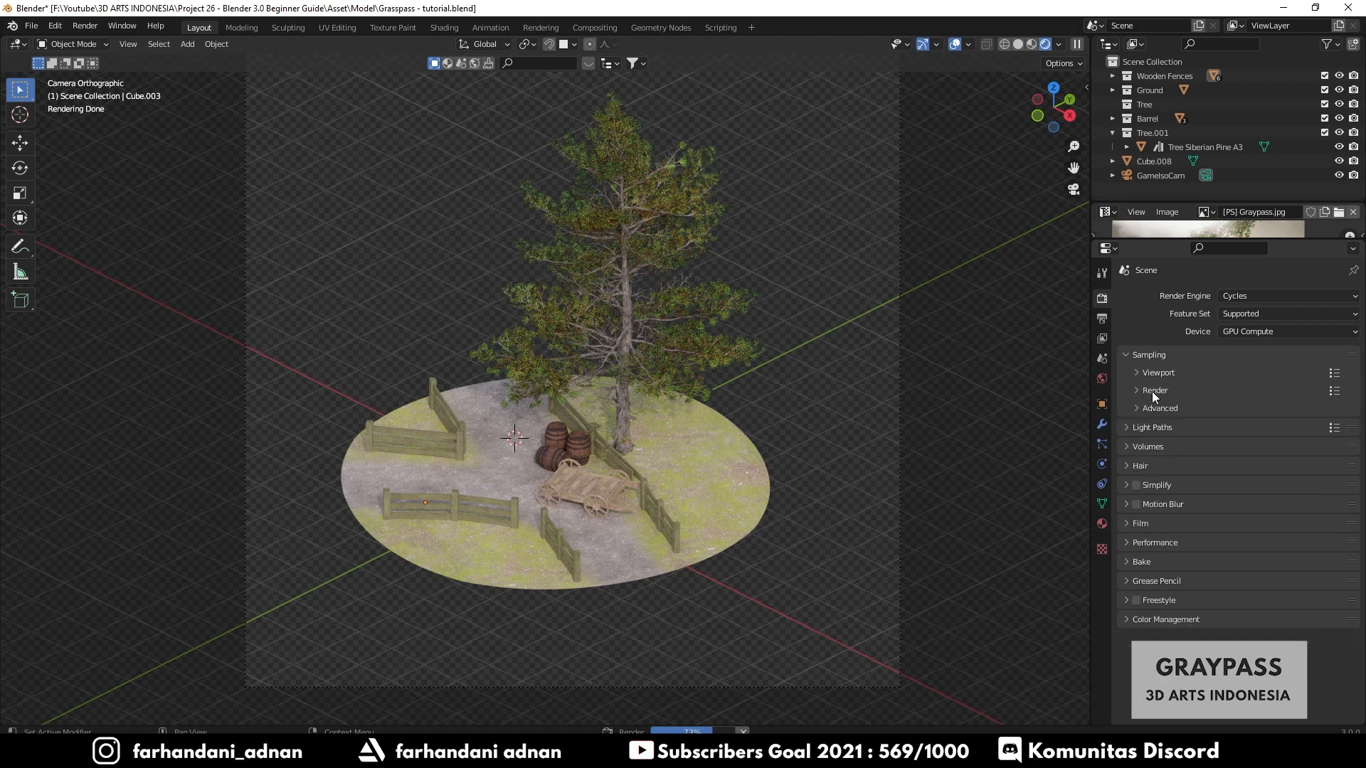
click(1151, 391)
click(1151, 391)
click(1159, 373)
click(1159, 373)
click(1154, 370)
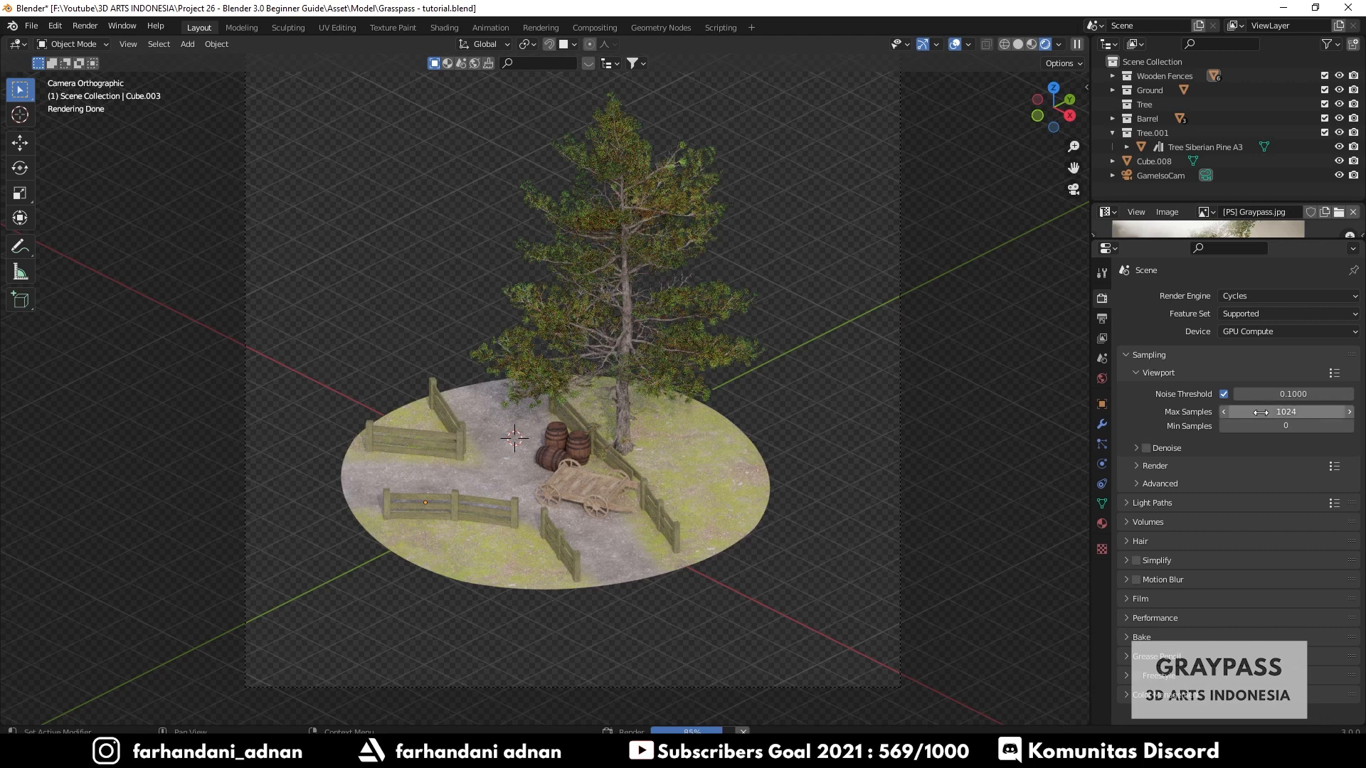
- Switch the viewport shading to Solid after briefly previewing Rendered shading
key(z)
click(712, 301)
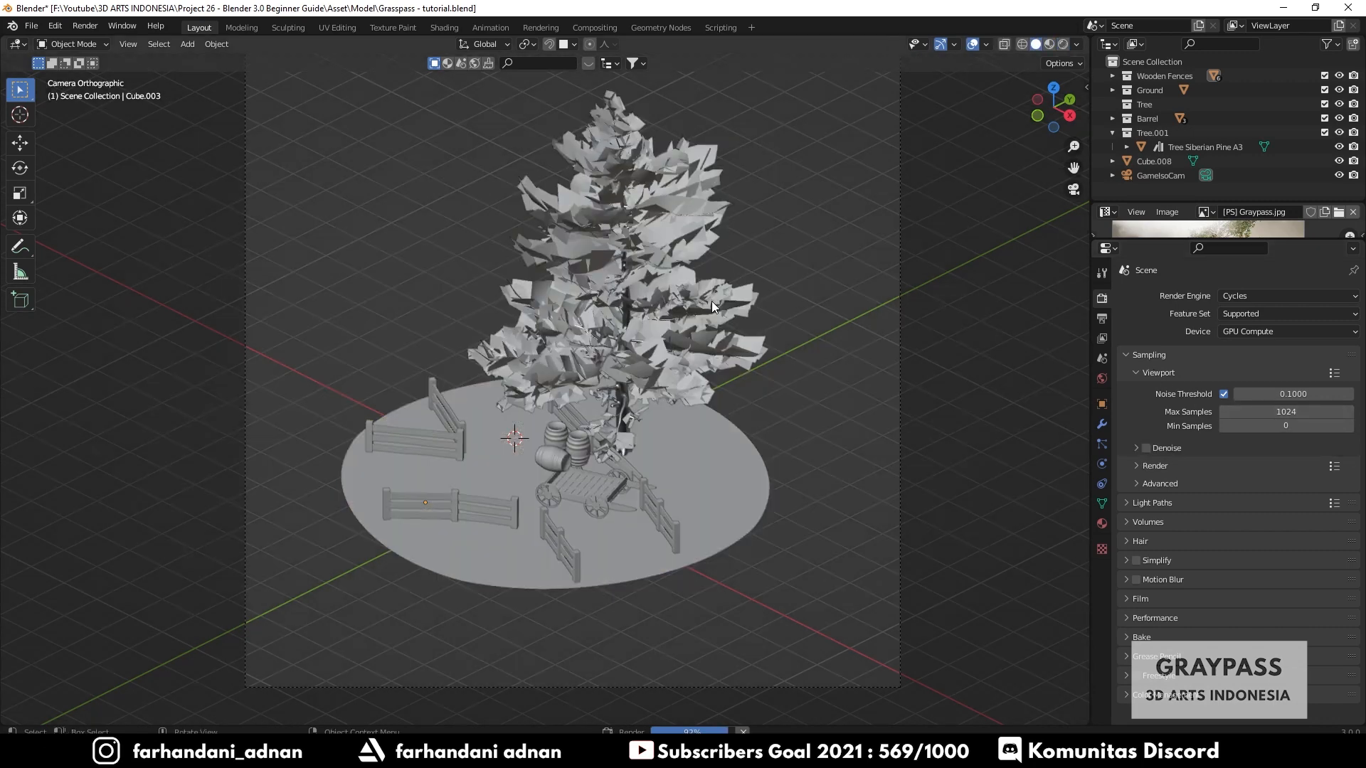
key(z)
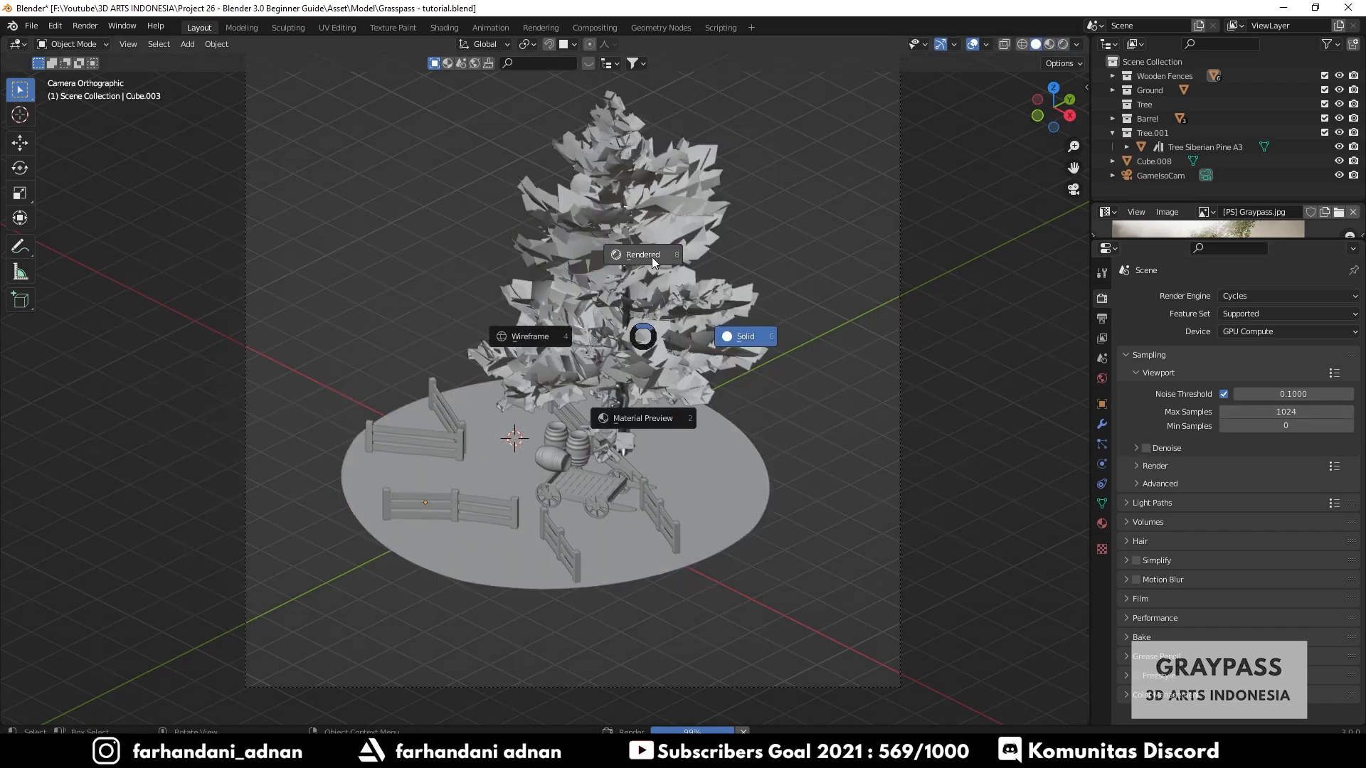
click(652, 257)
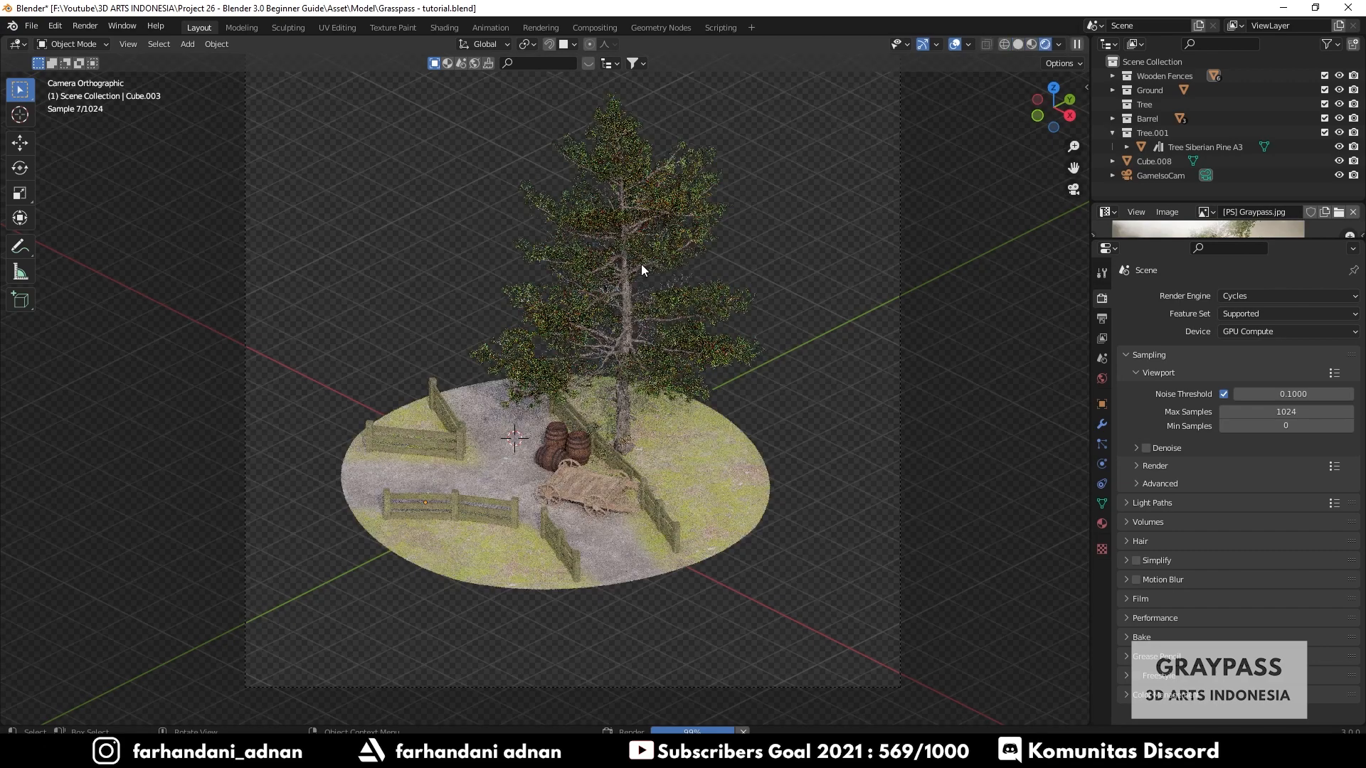
click(1155, 373)
key(z)
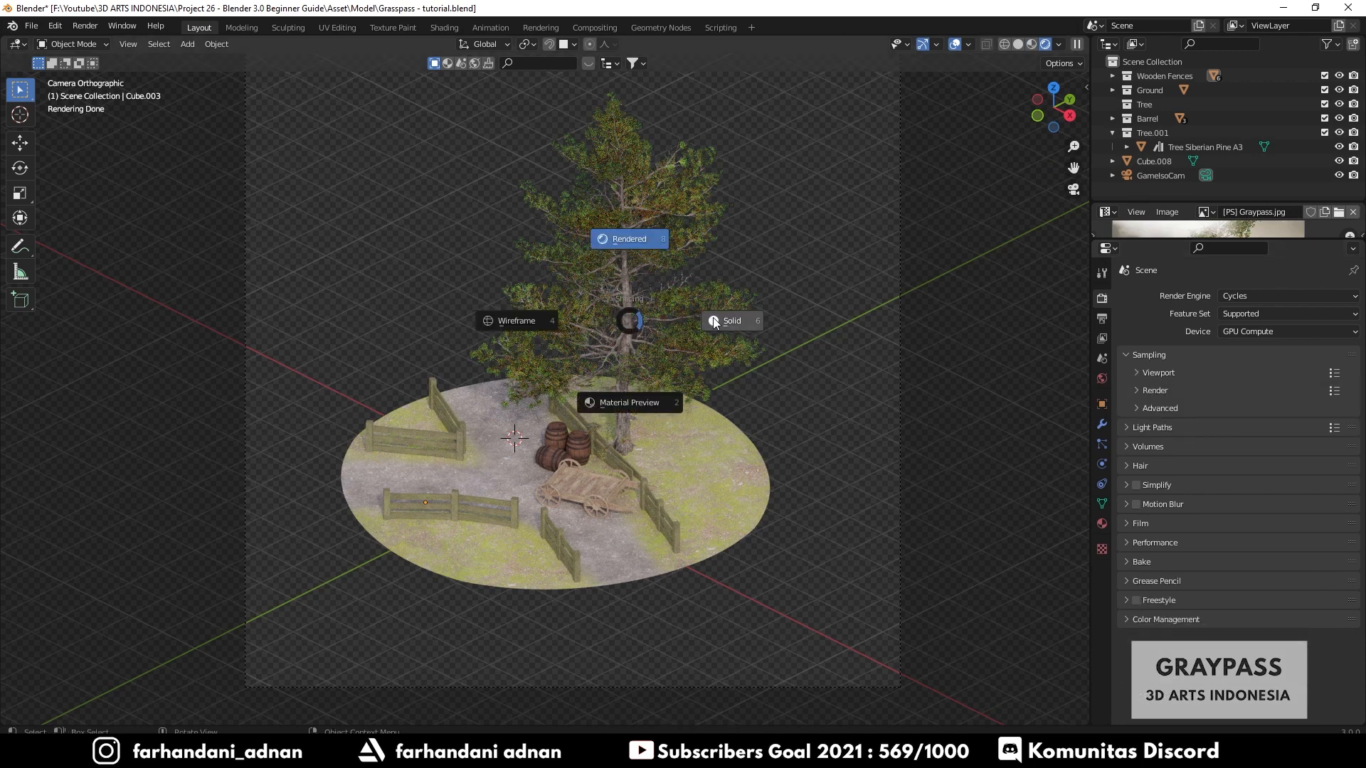
click(712, 314)
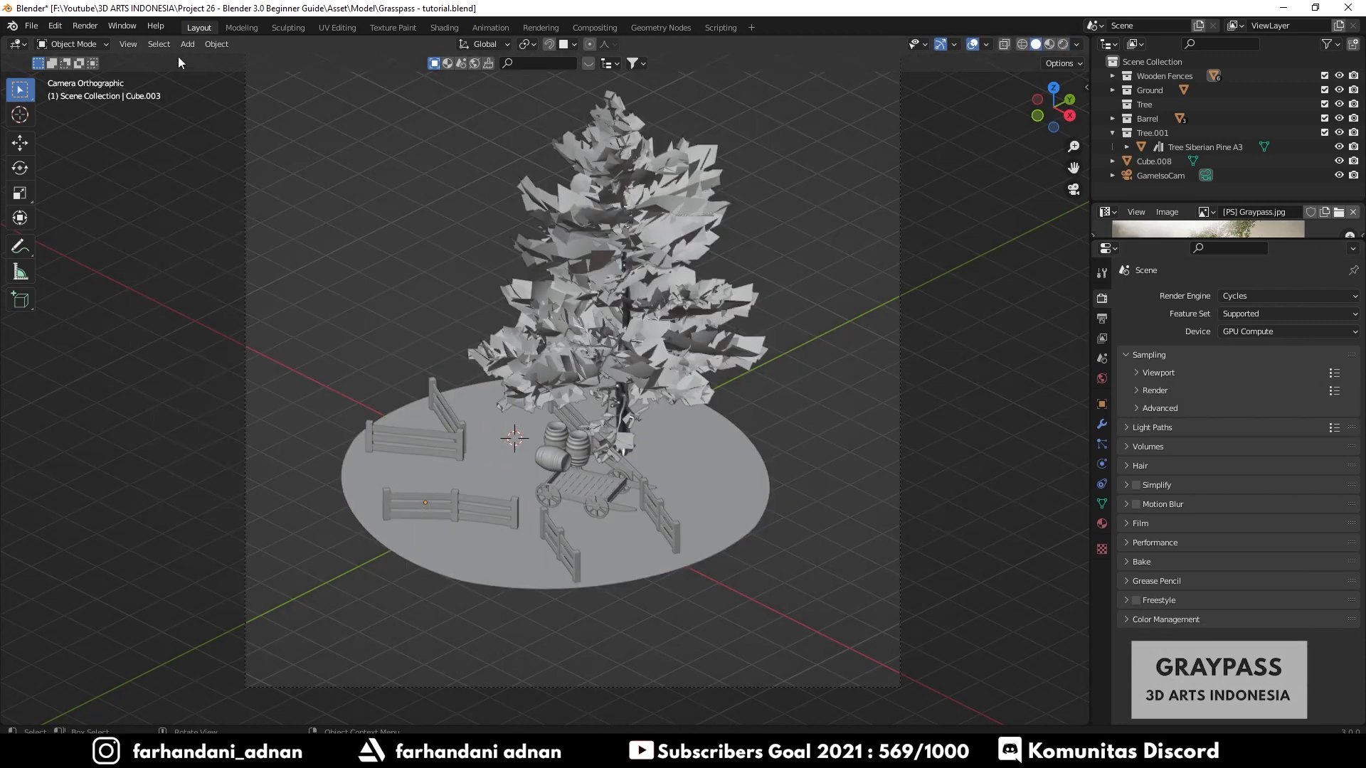
- Set the Viewport sampling Max Samples to 10 and Min Samples to 5
click(85, 26)
click(1148, 390)
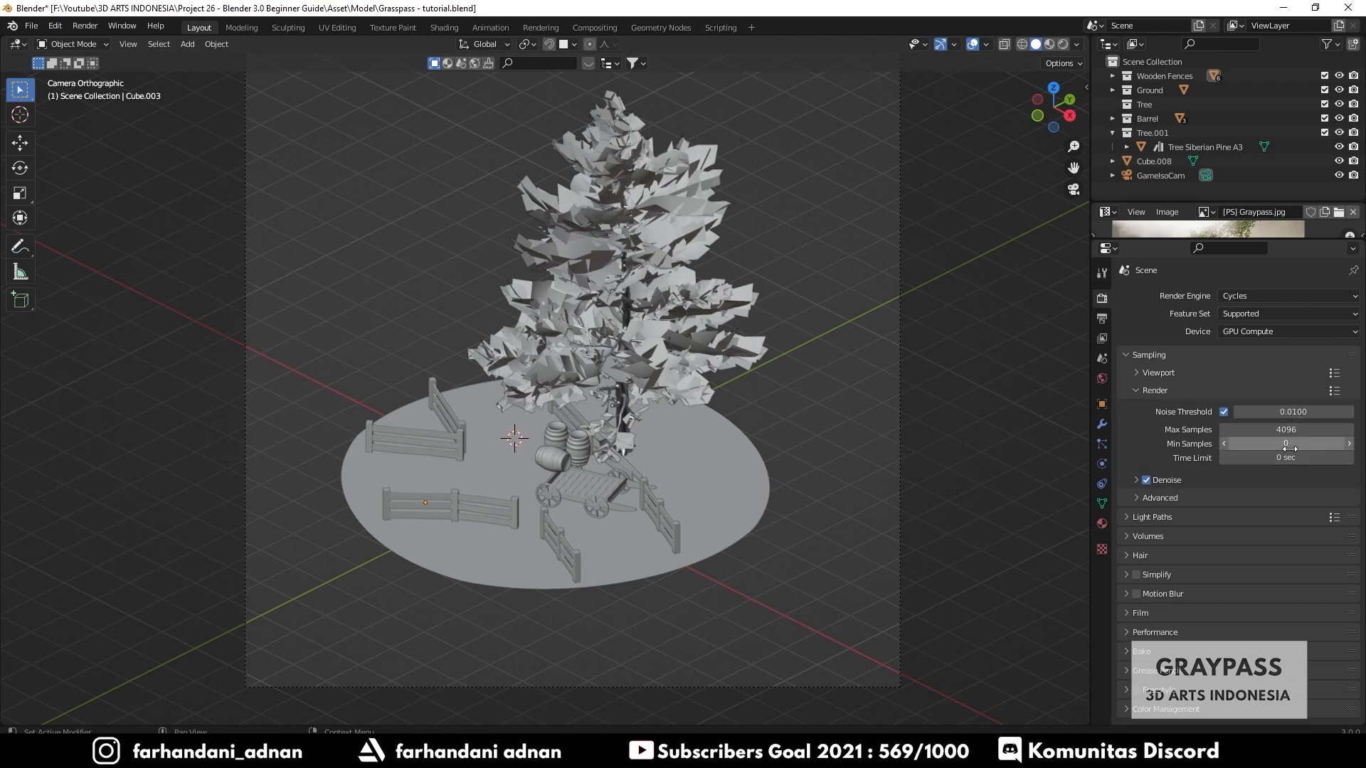
click(1163, 390)
click(1163, 373)
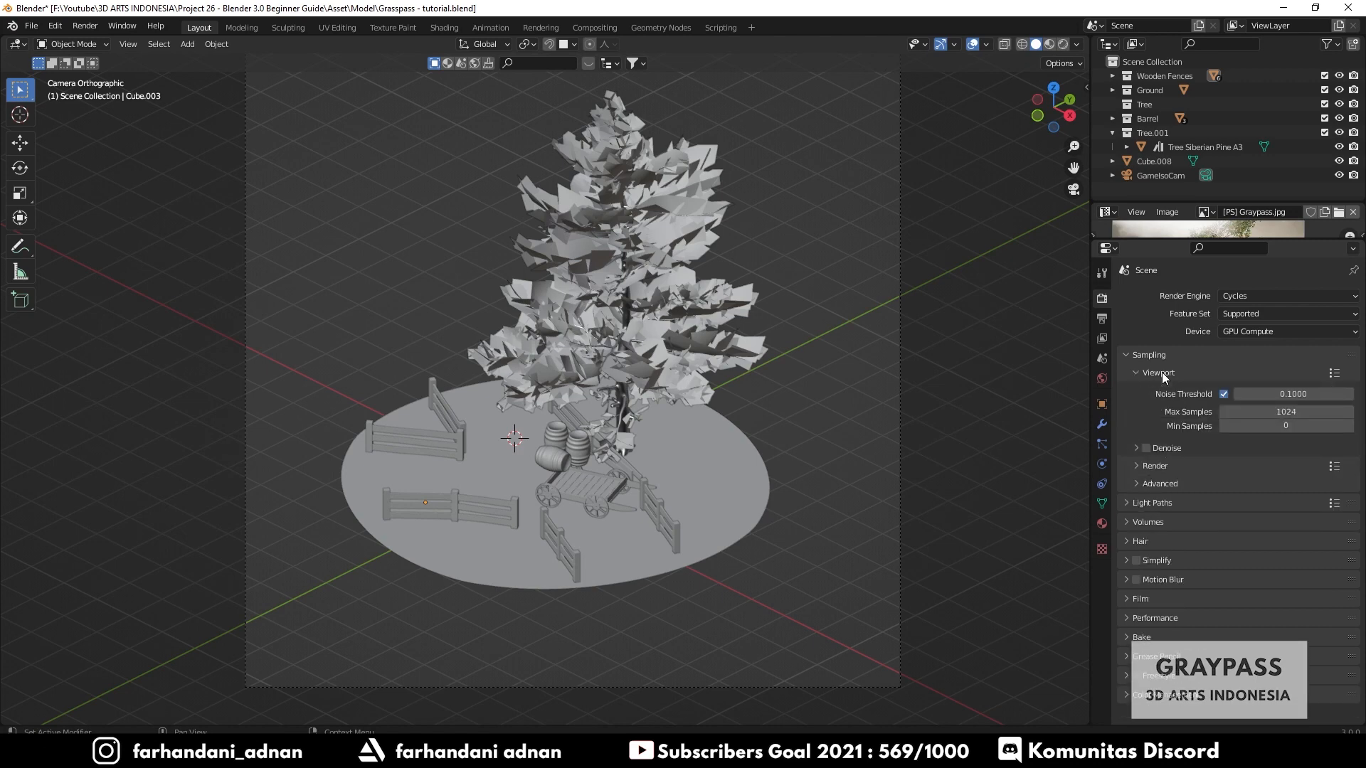
click(1260, 413)
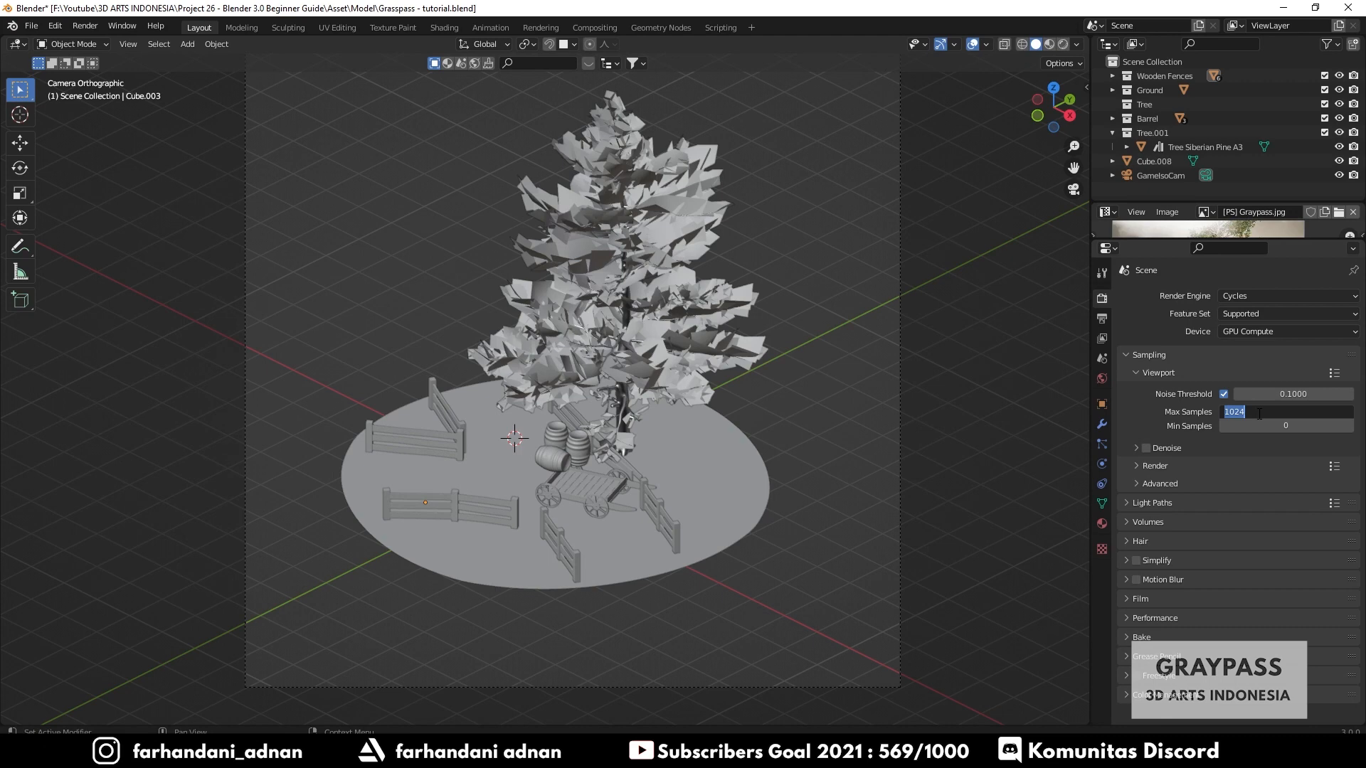
text(10)
key(Return)
click(1265, 425)
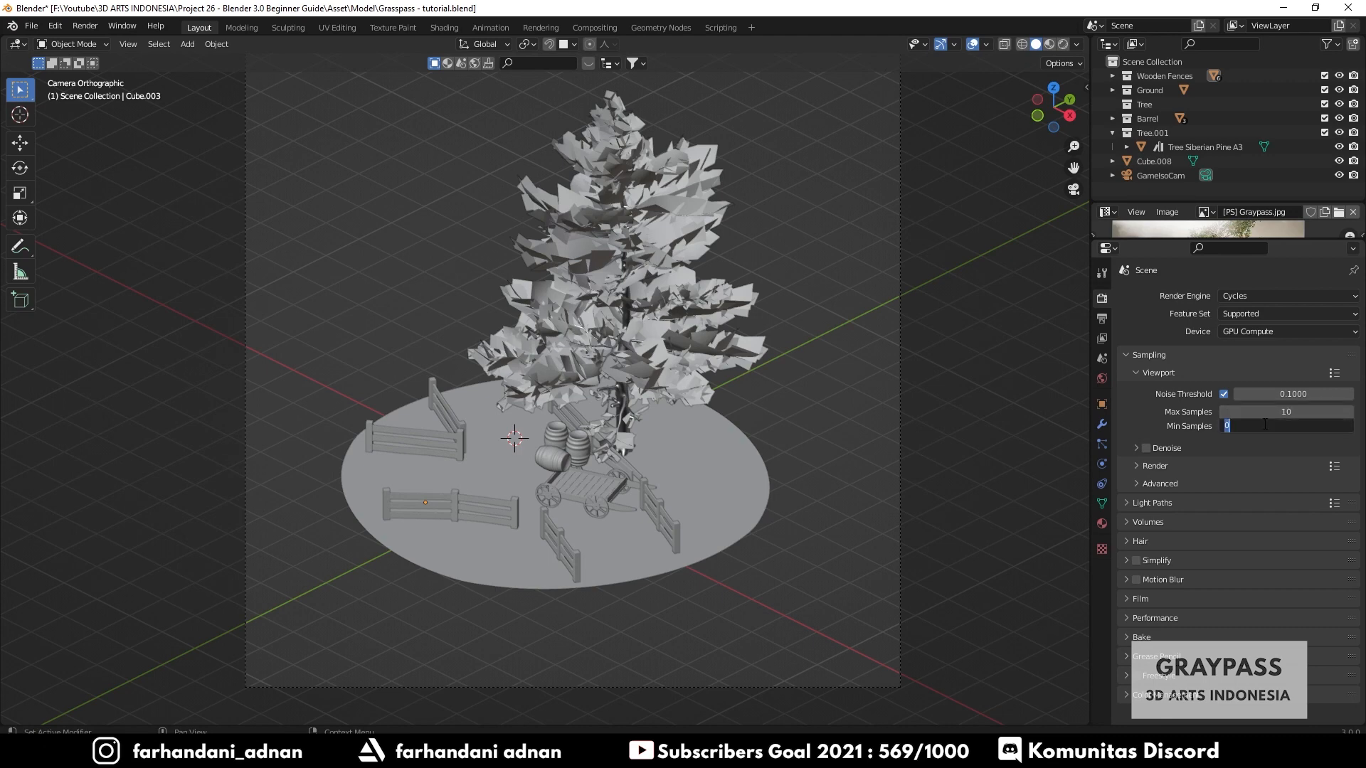
text(5)
key(Return)
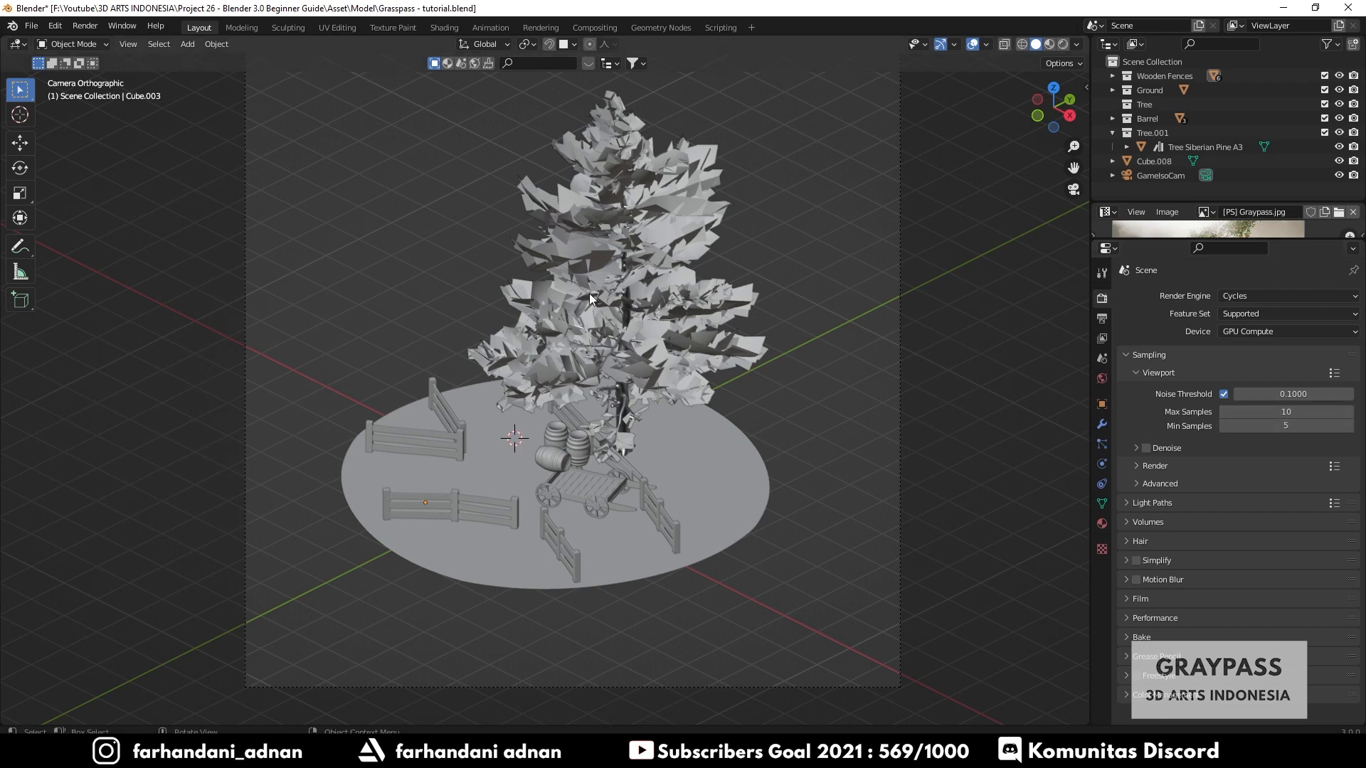
- Preview the scene in Rendered viewport shading, then return to Solid shading
key(z)
click(594, 224)
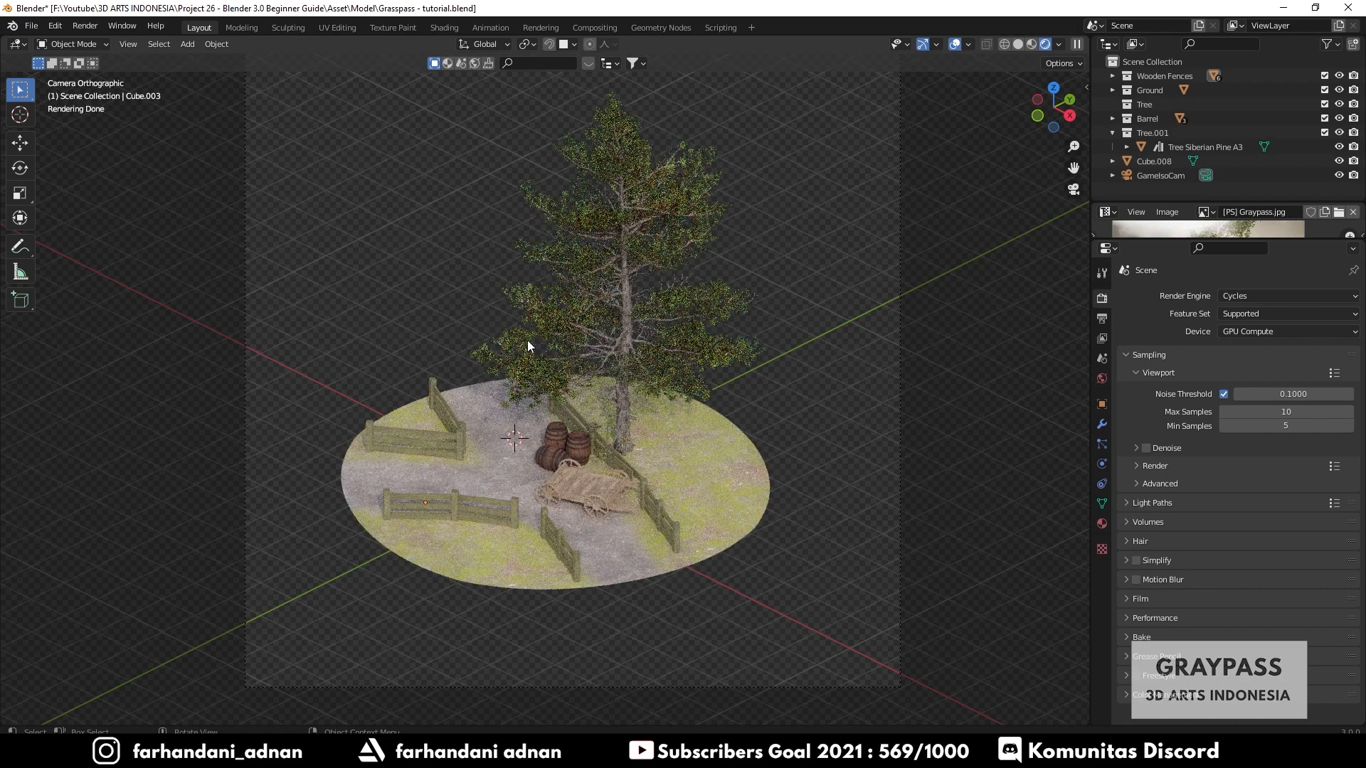
key(z)
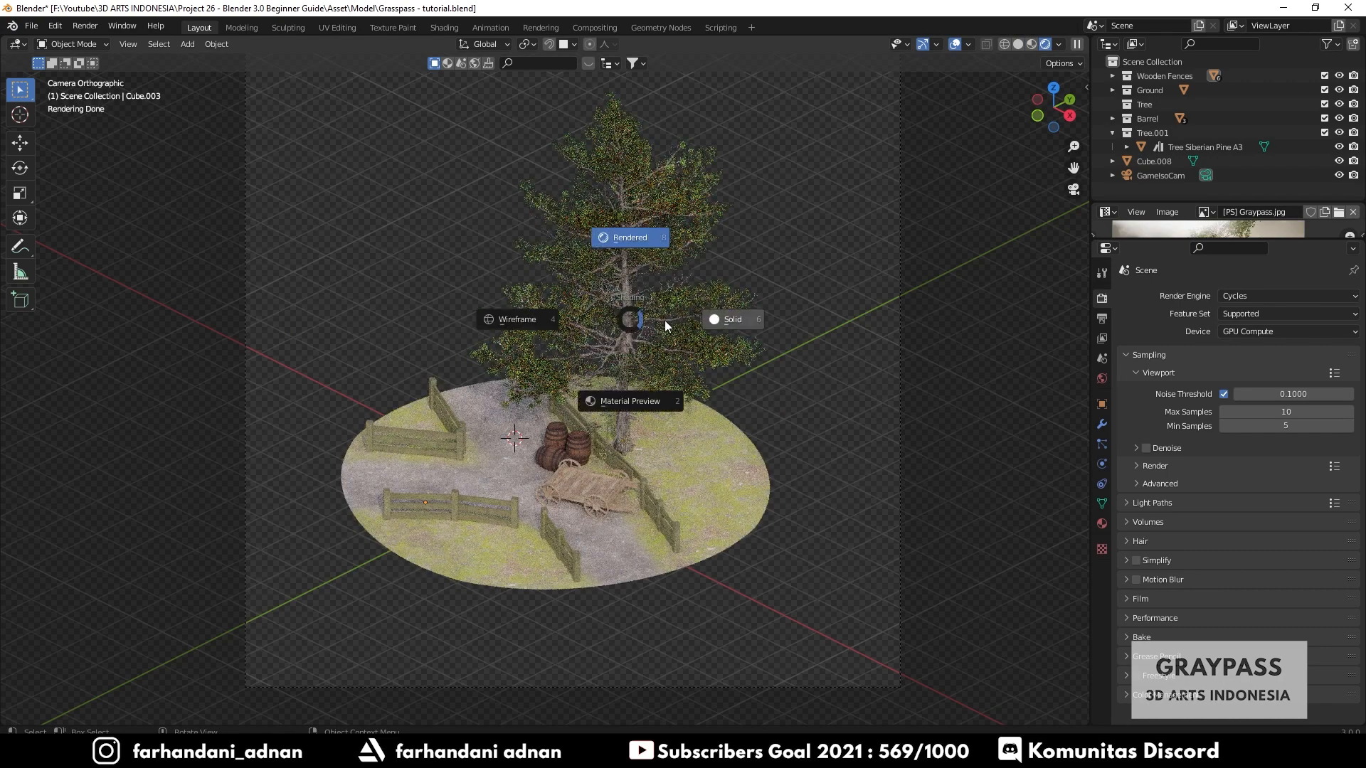
click(727, 327)
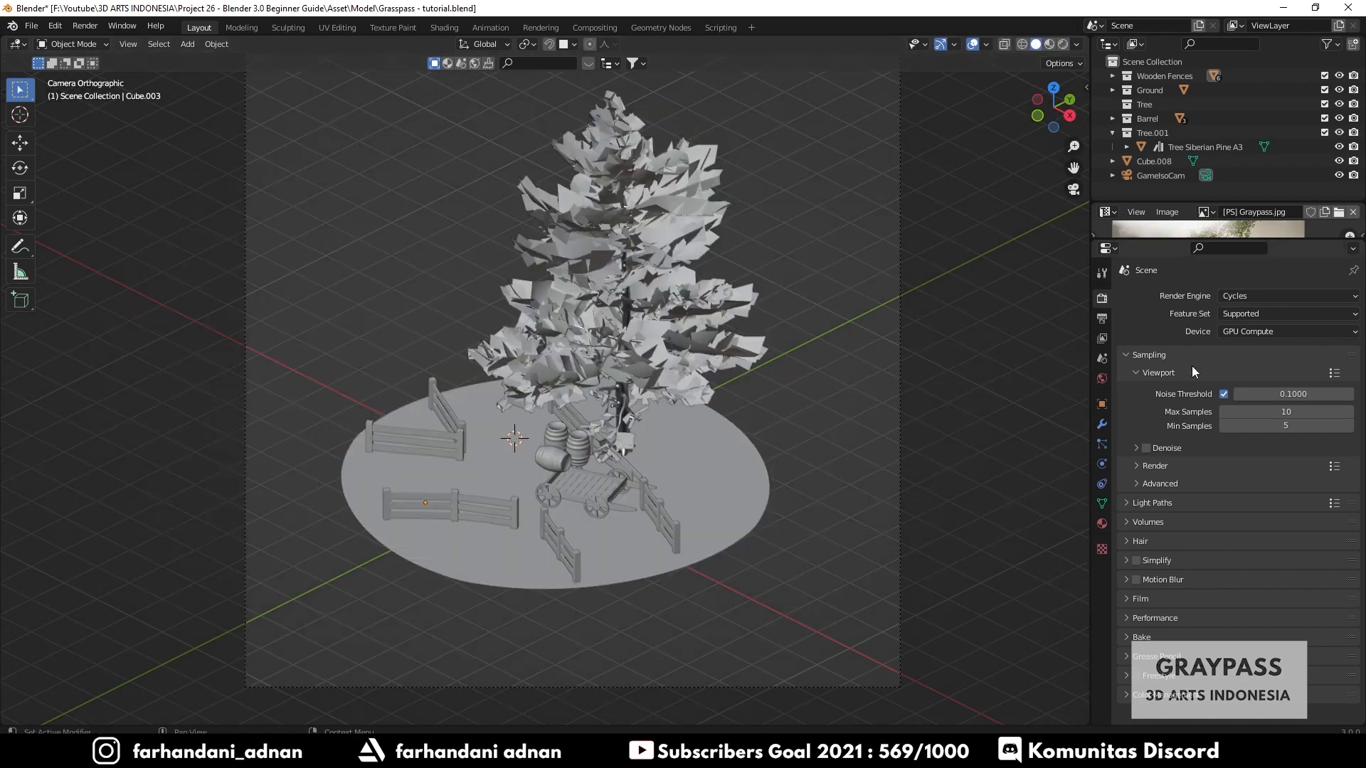
- Open the Render sampling subpanel and set its Max Samples to 250
click(1159, 372)
click(1153, 393)
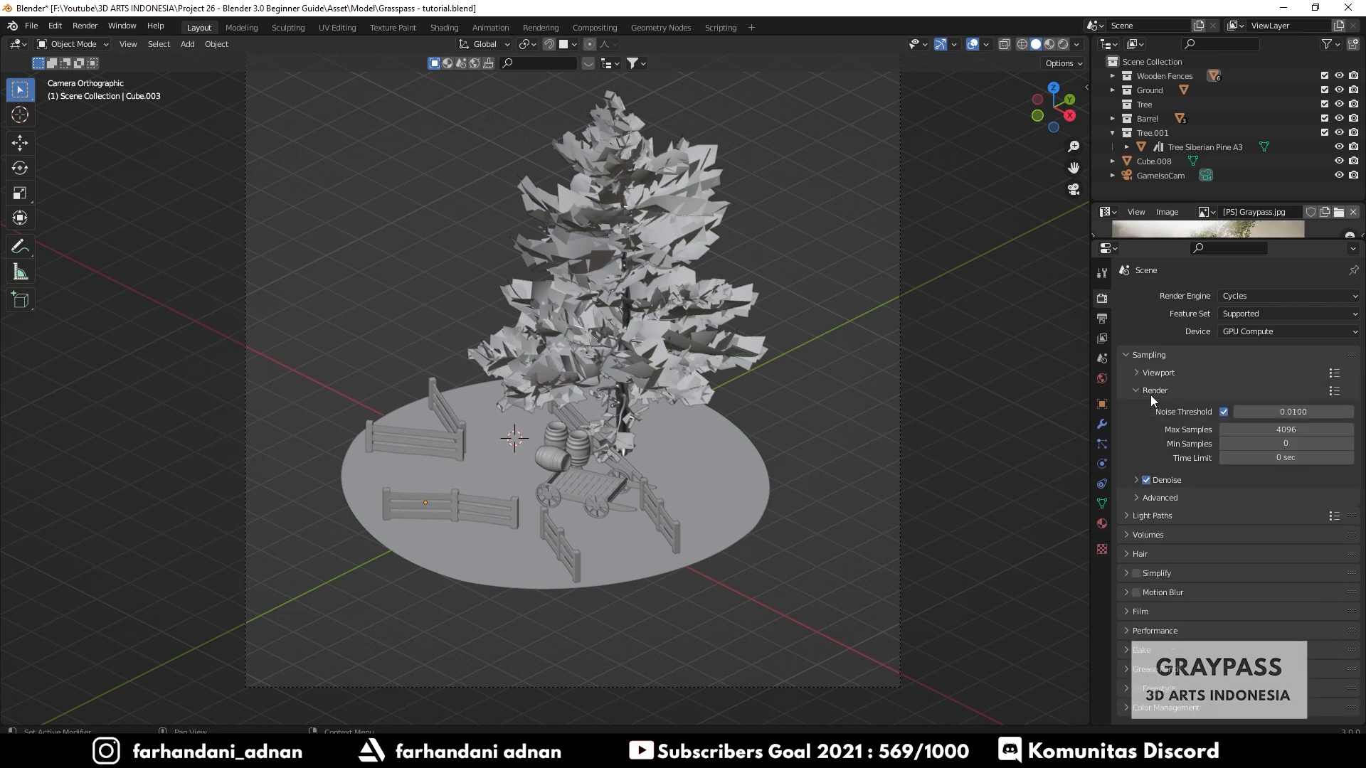
click(1266, 430)
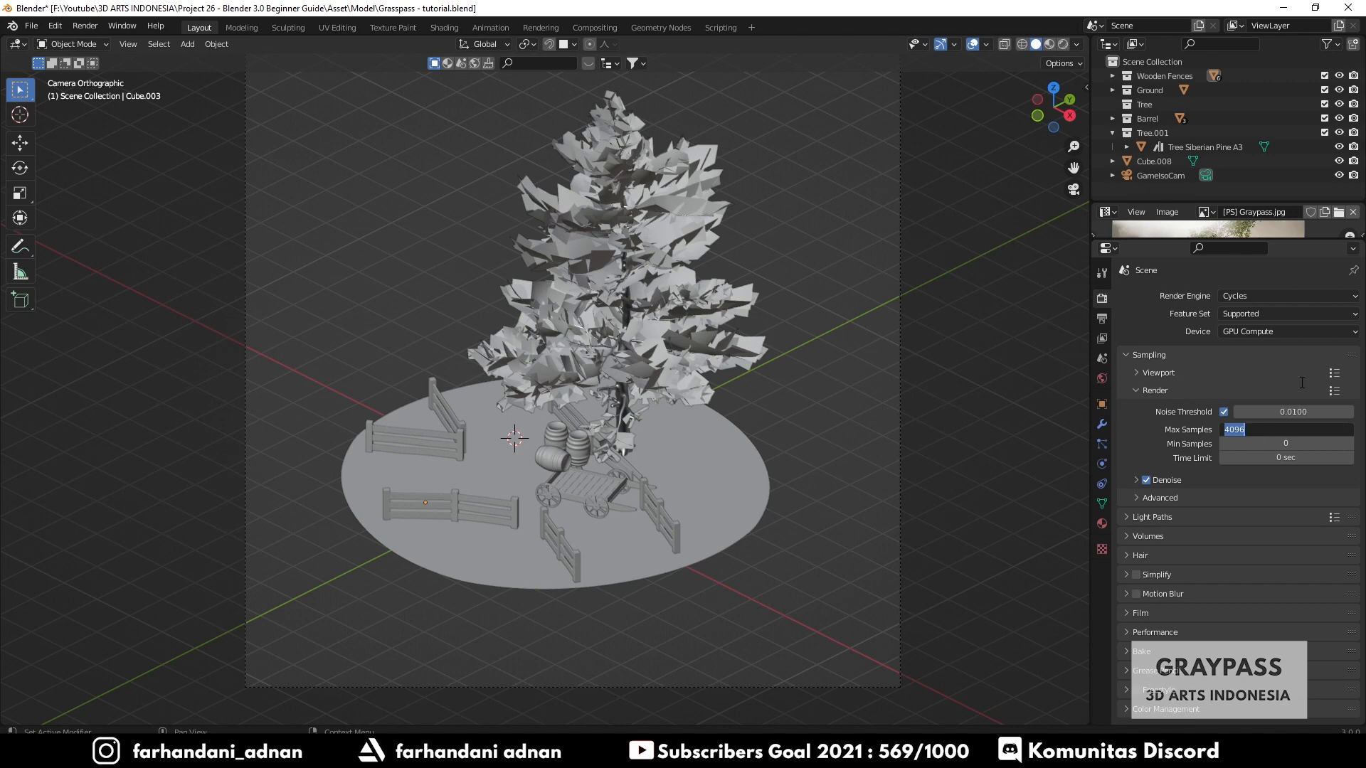
text(250)
key(Return)
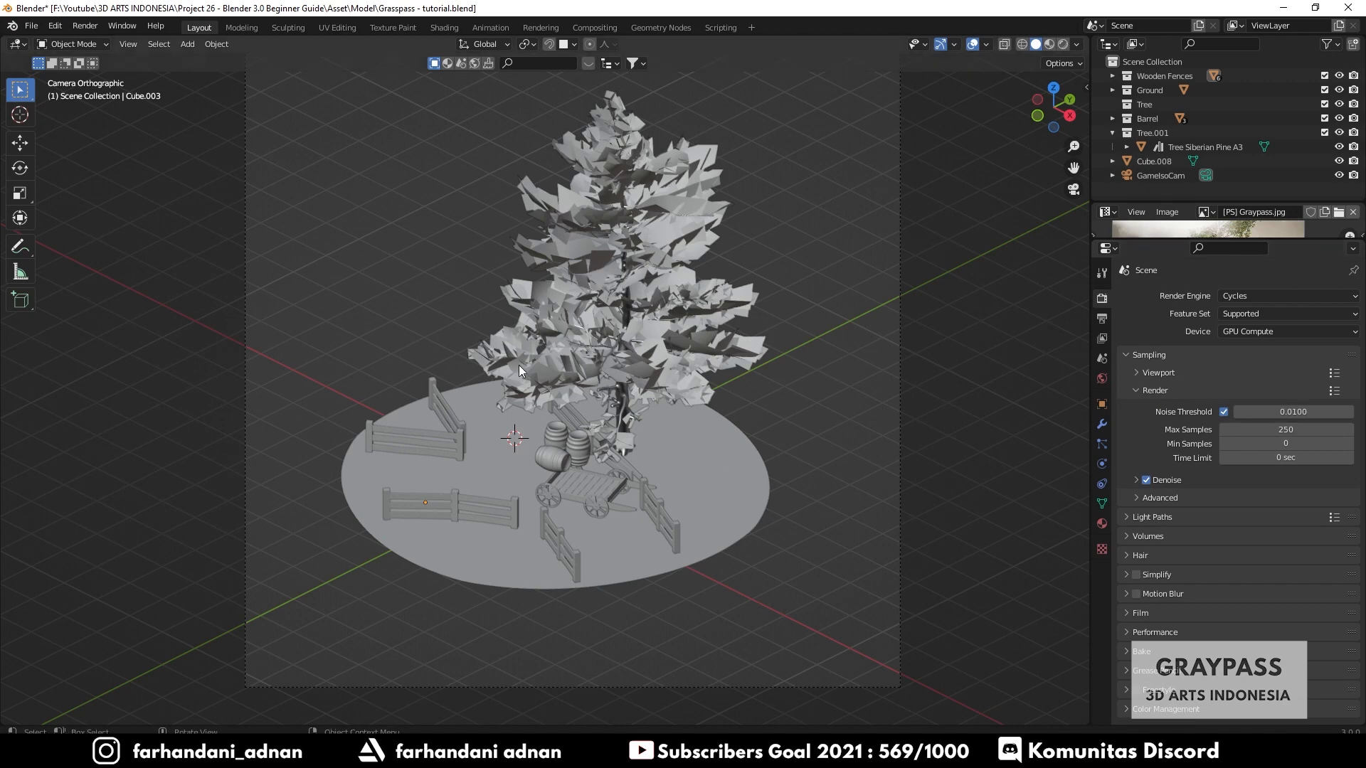
click(1307, 429)
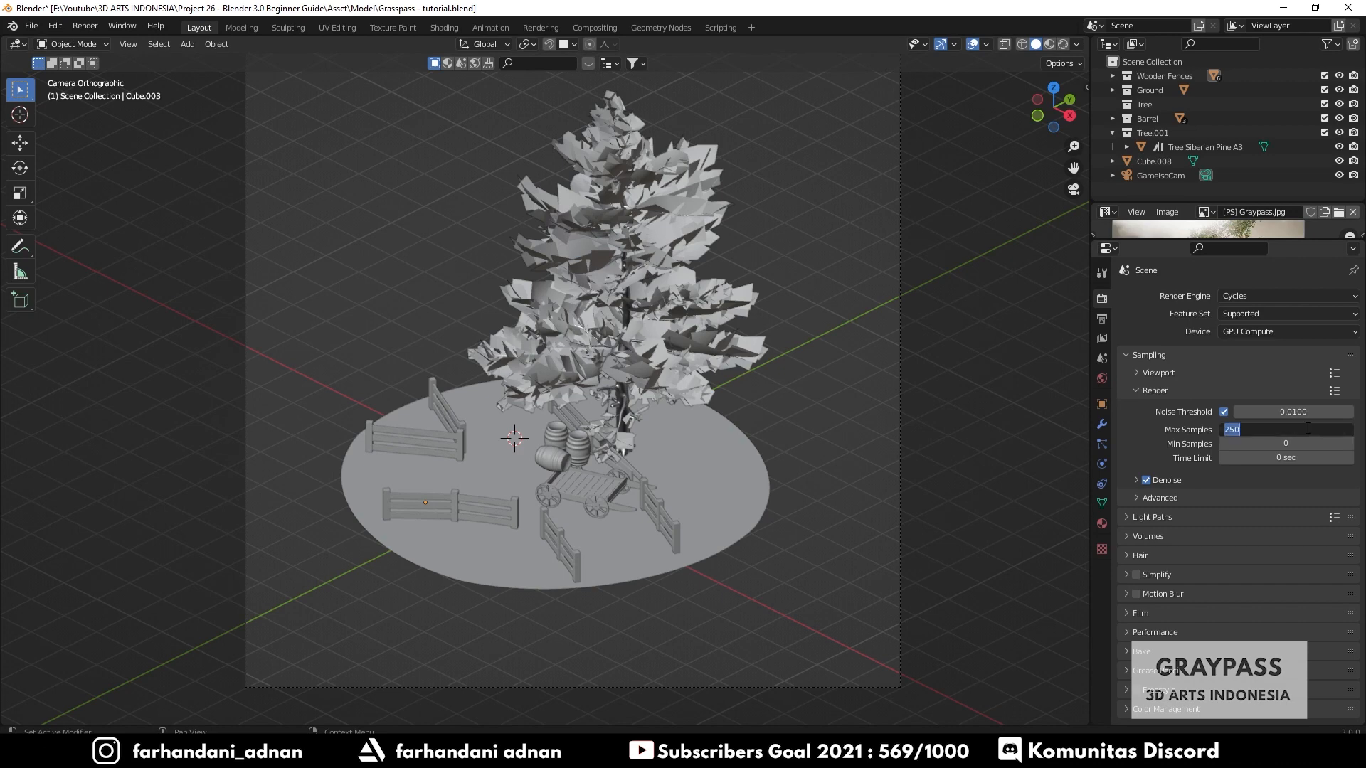
key(Return)
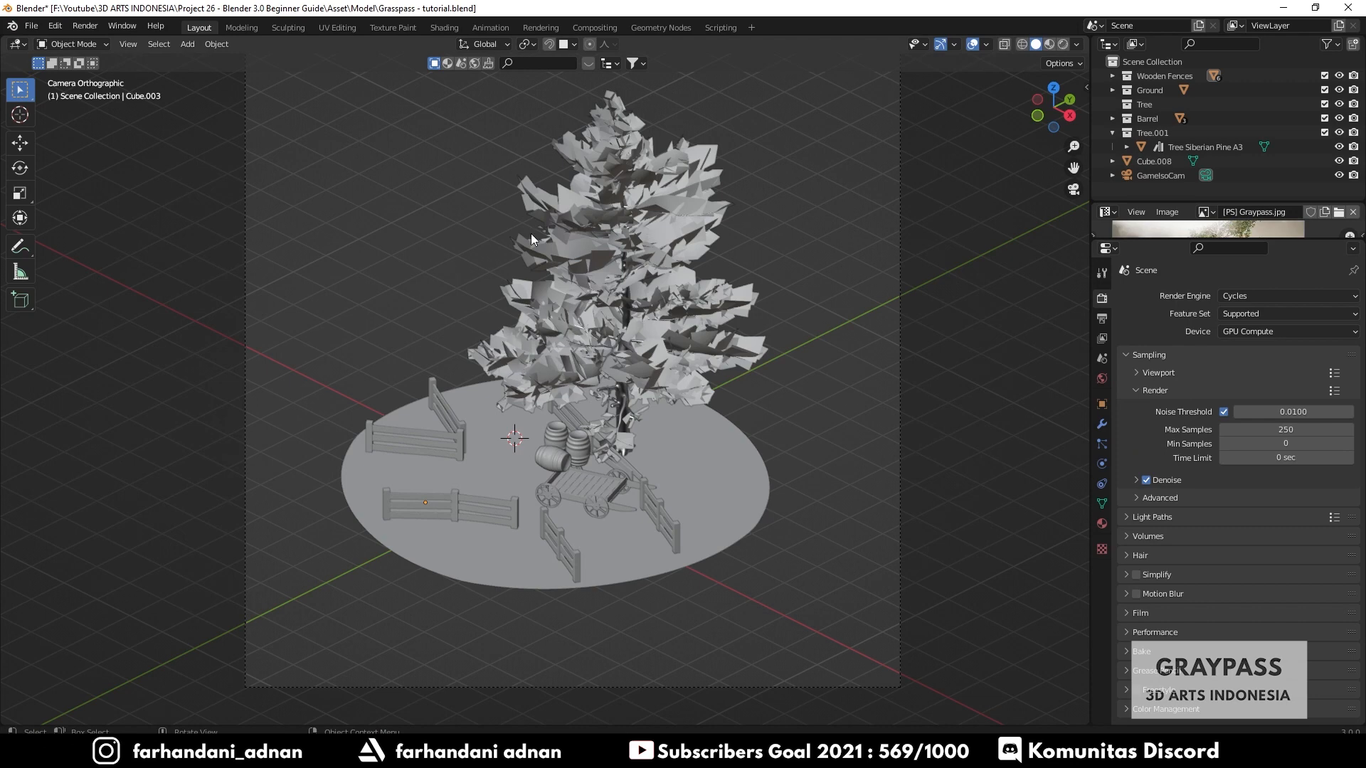
- Render an image and zoom in and out on the result in the render window before closing it
click(83, 24)
click(114, 41)
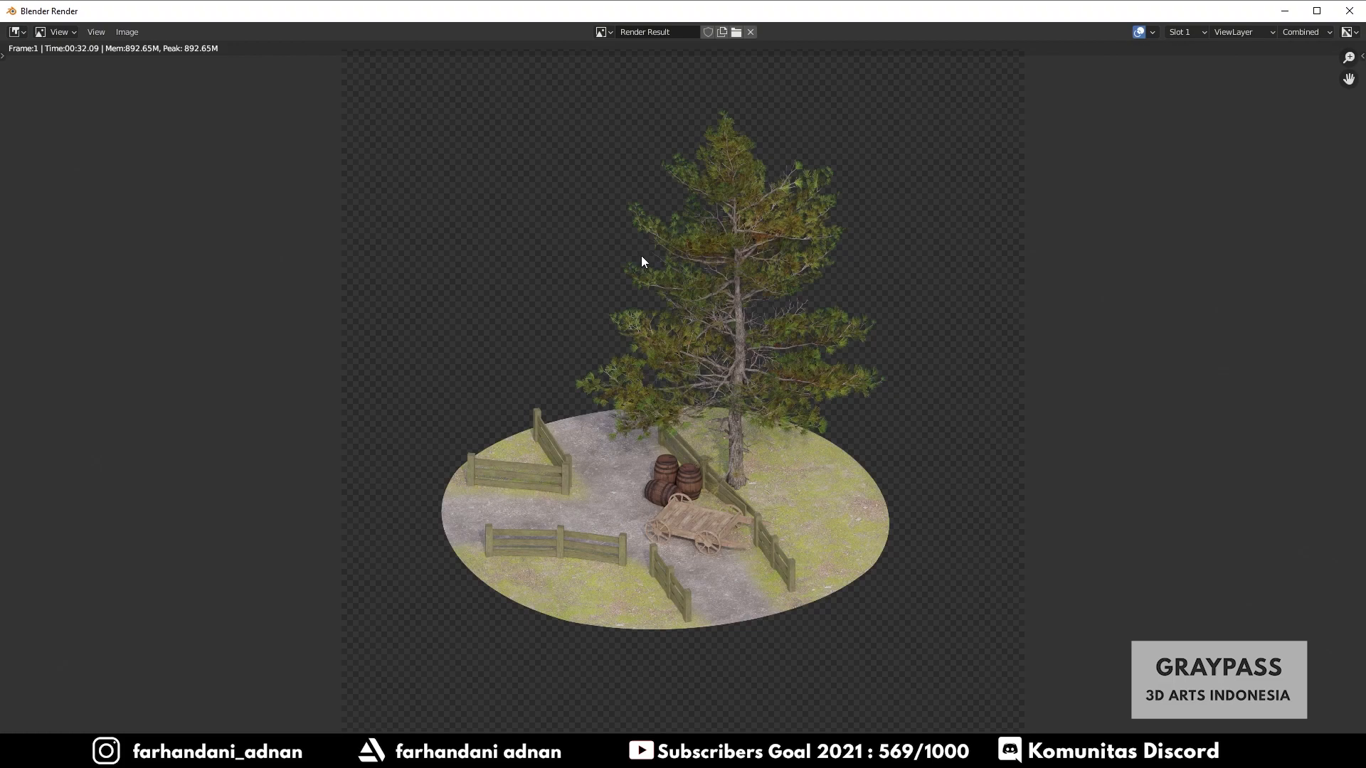
scroll(642, 255, down, 3)
scroll(742, 351, up, 6)
scroll(845, 396, up, 2)
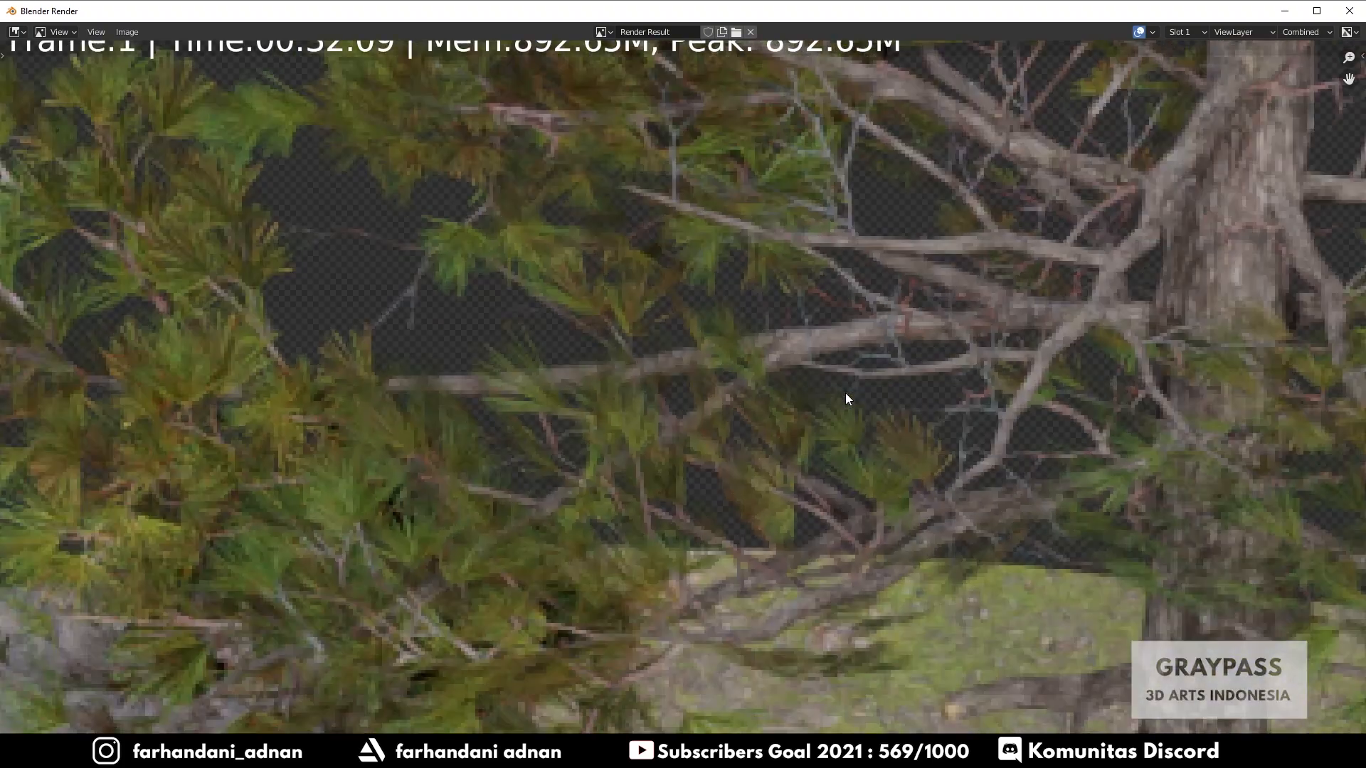
scroll(845, 396, down, 4)
scroll(779, 361, up, 3)
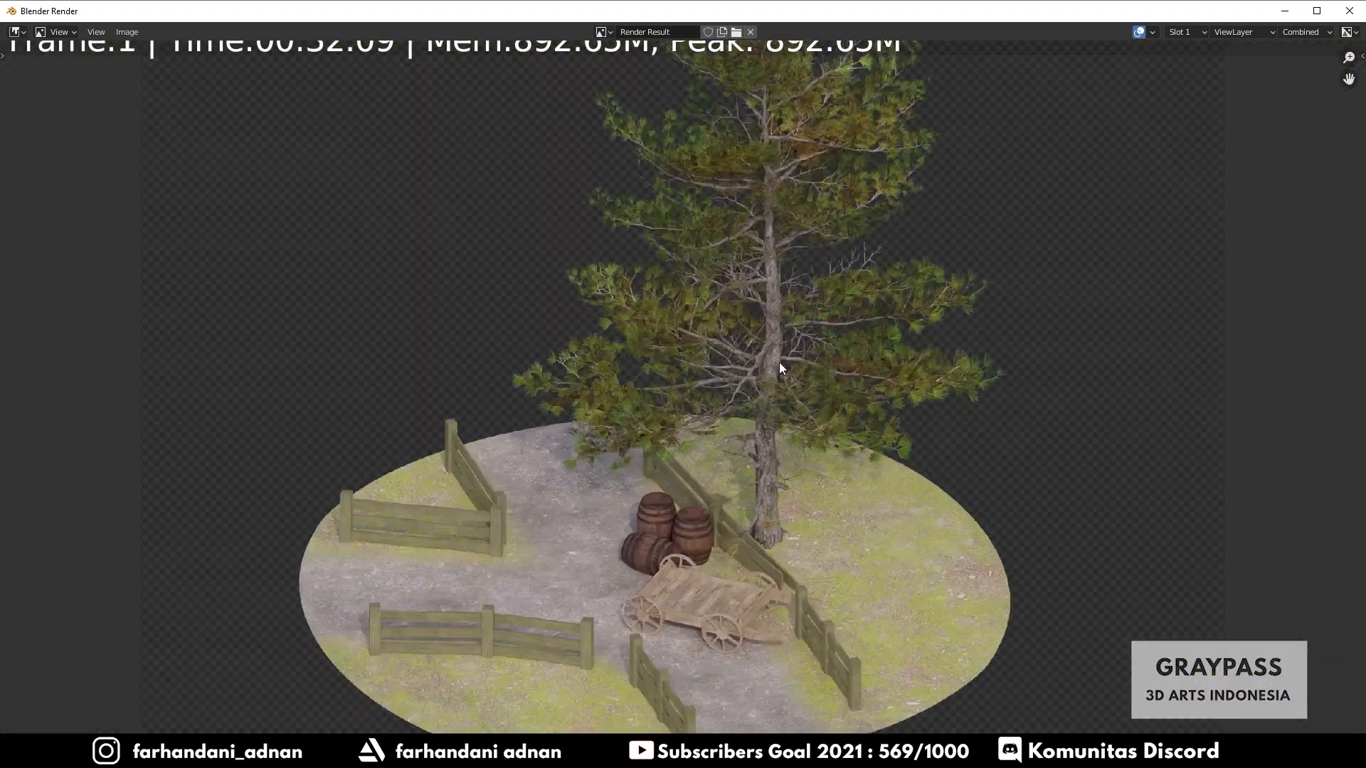
scroll(779, 361, down, 3)
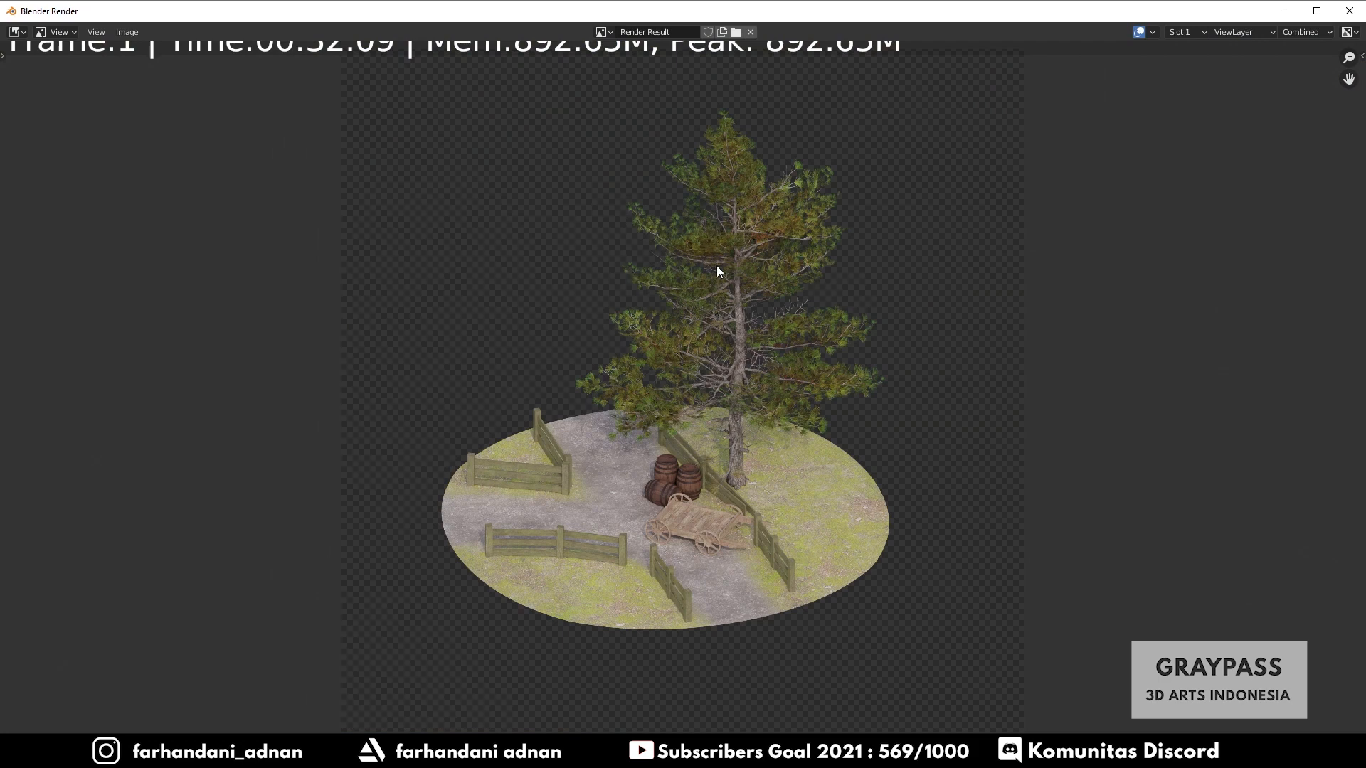
scroll(698, 309, up, 2)
scroll(686, 314, down, 2)
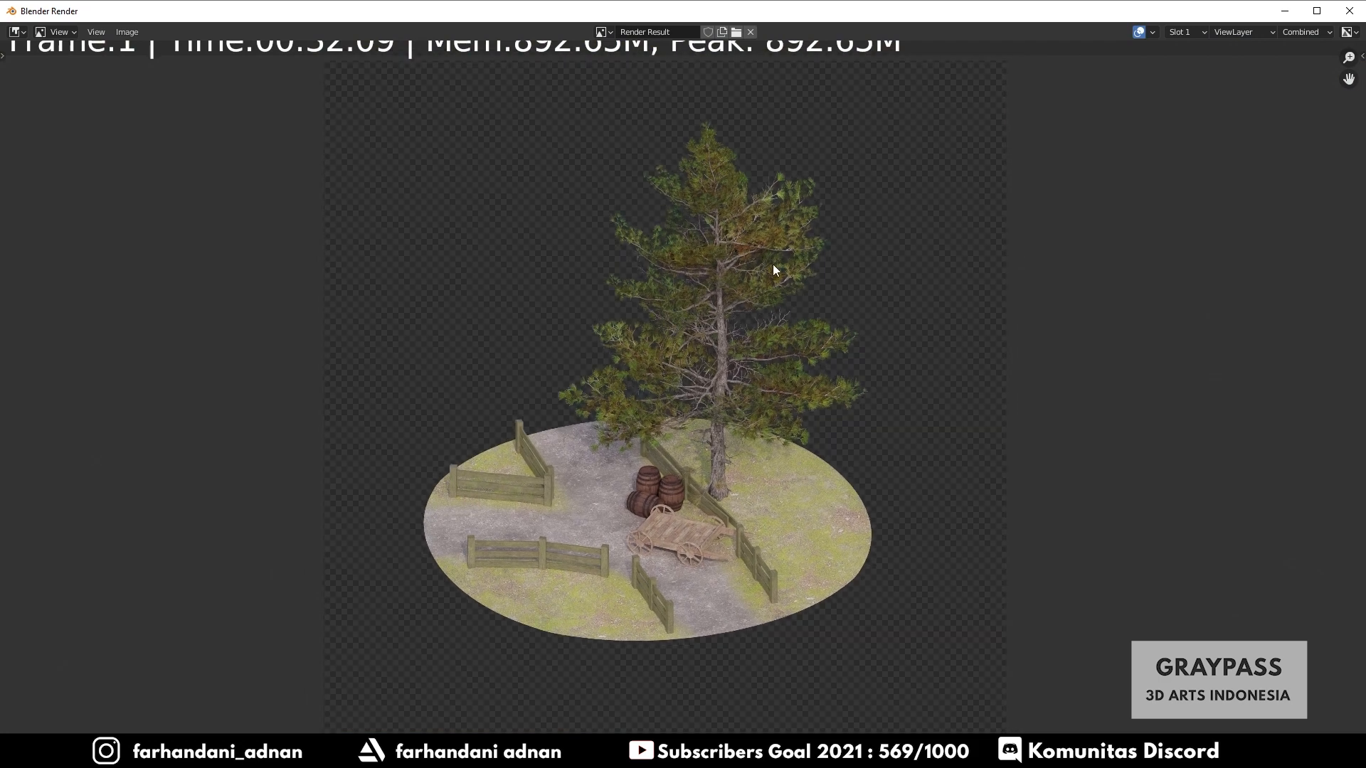
click(1350, 11)
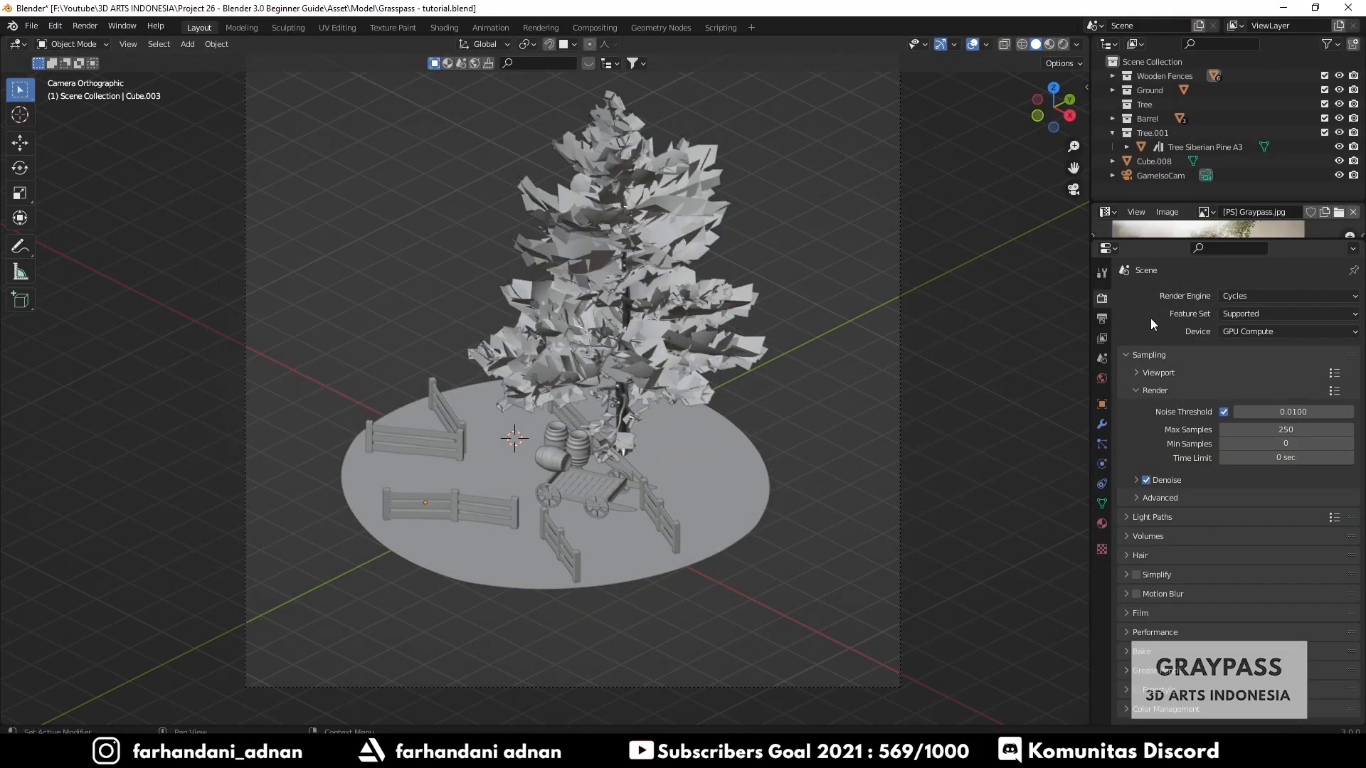
- Open the Output properties and set Resolution X to 1920*1.5 (2880 px)
click(1102, 319)
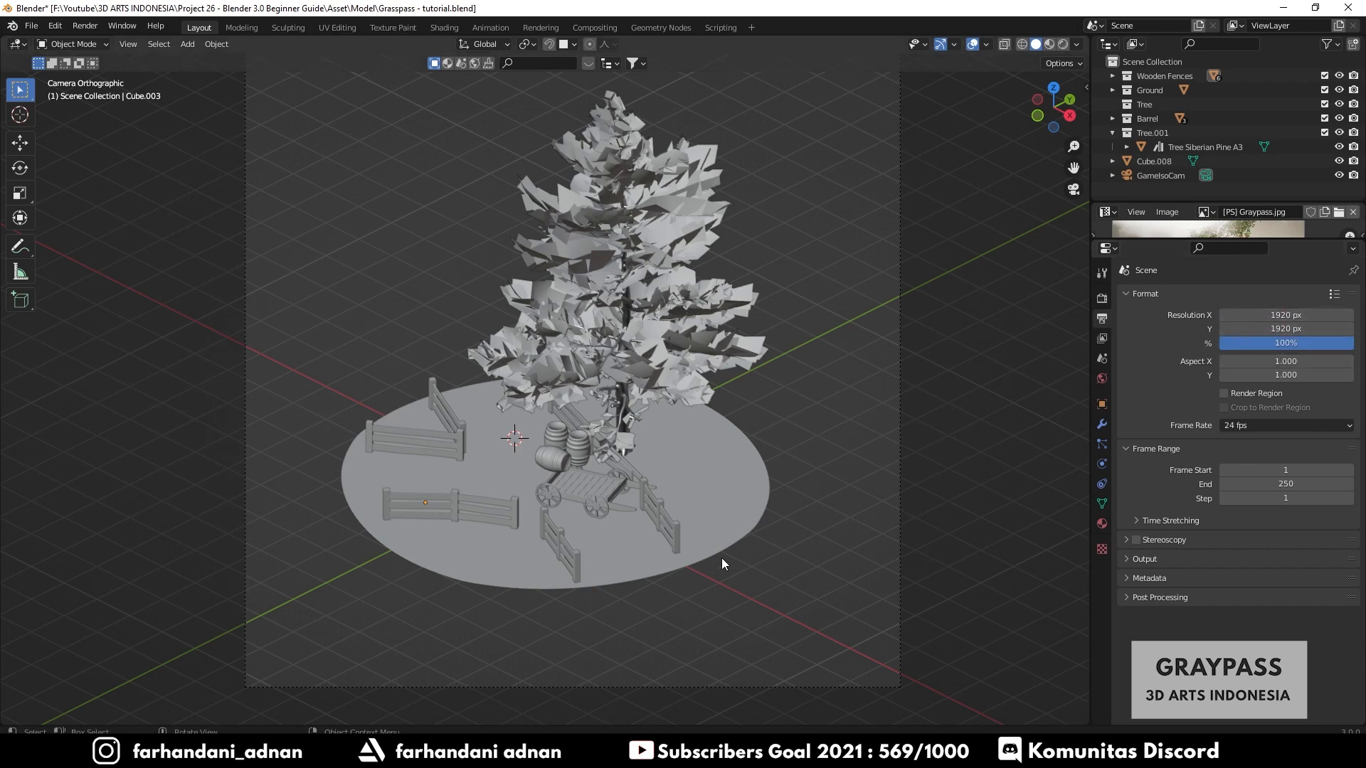
click(1280, 315)
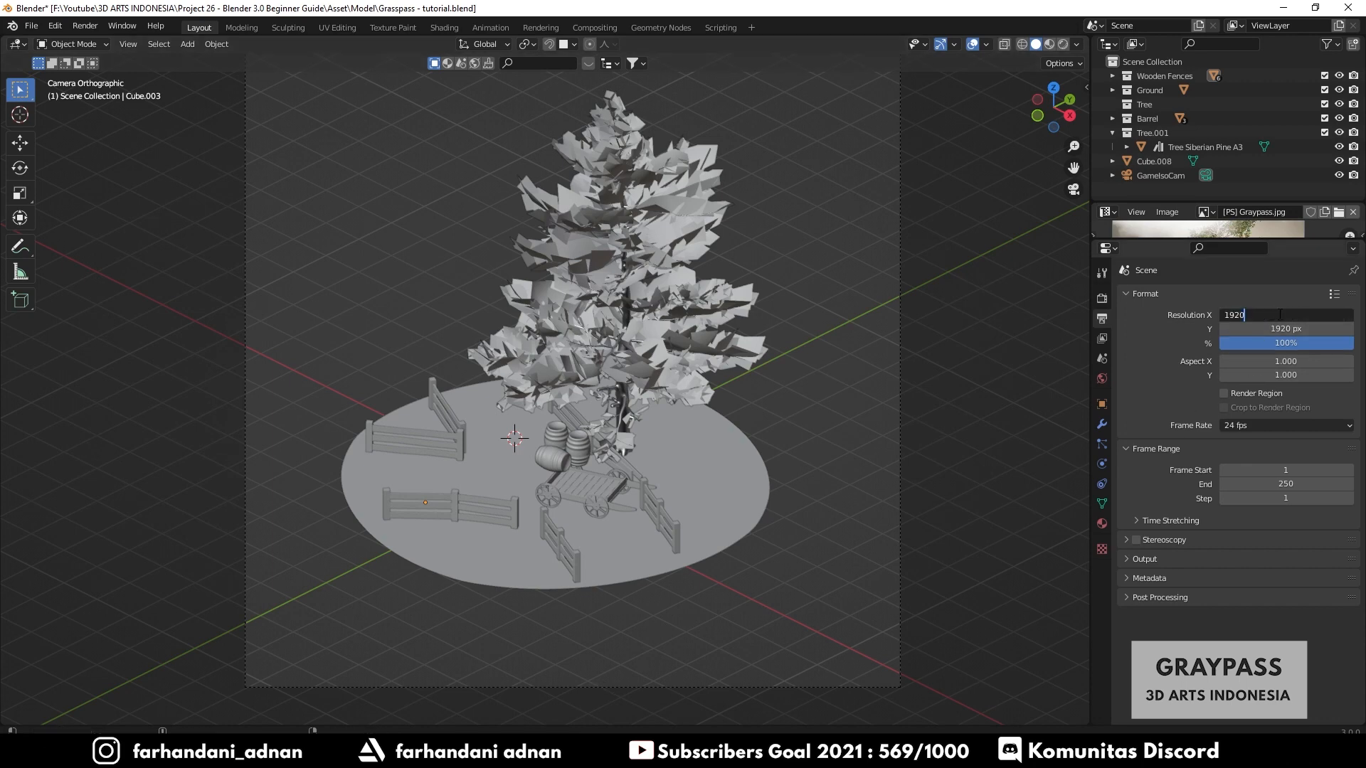
text(*1.5)
key(Return)
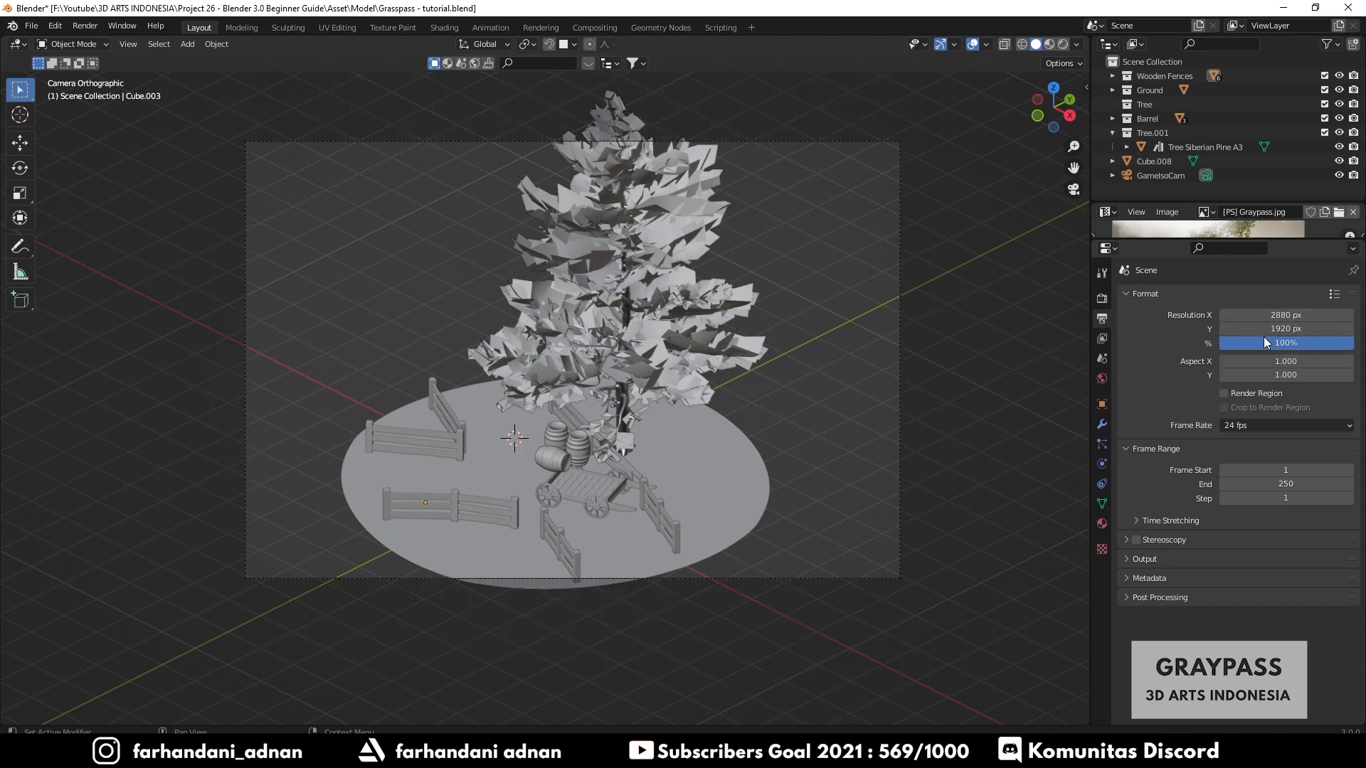
- Set the output Resolution Y to 2880 px
click(1266, 328)
click(1267, 328)
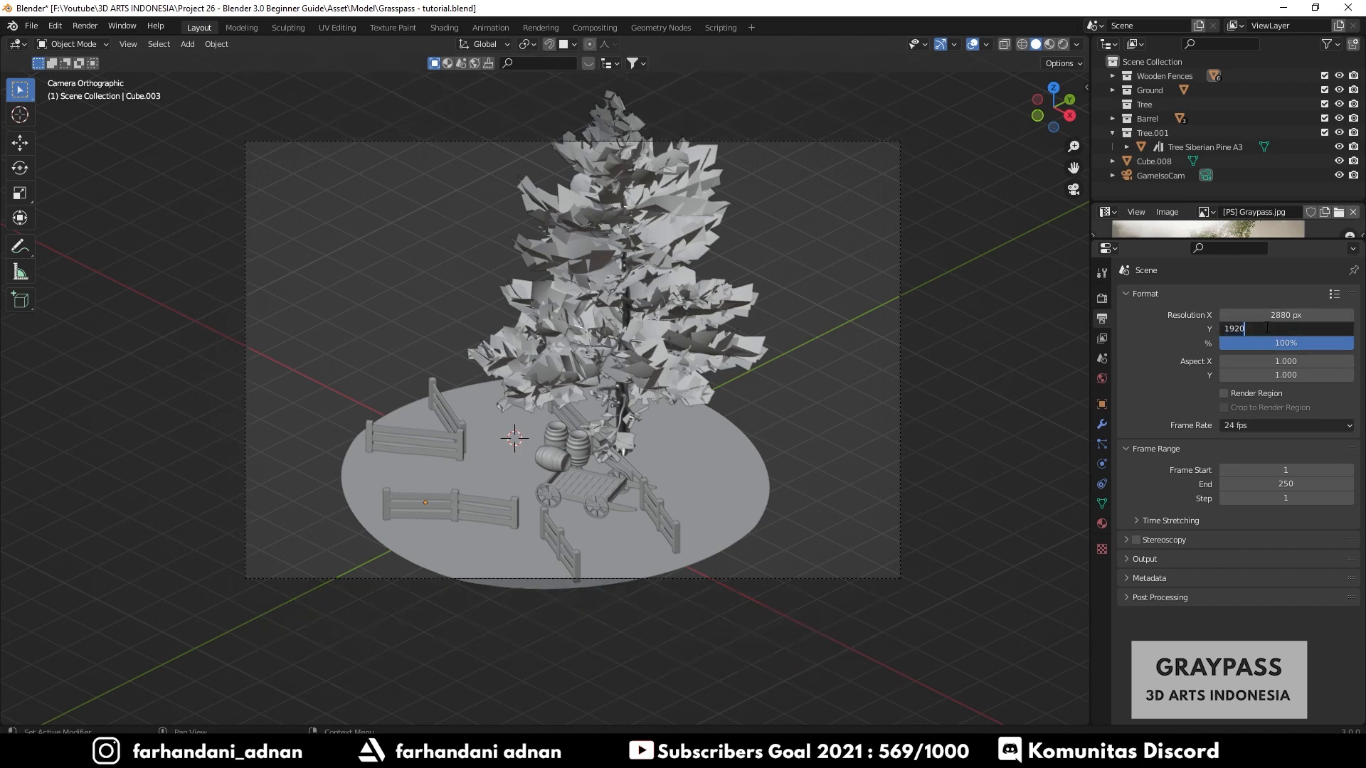
text(*2.5)
key(Return)
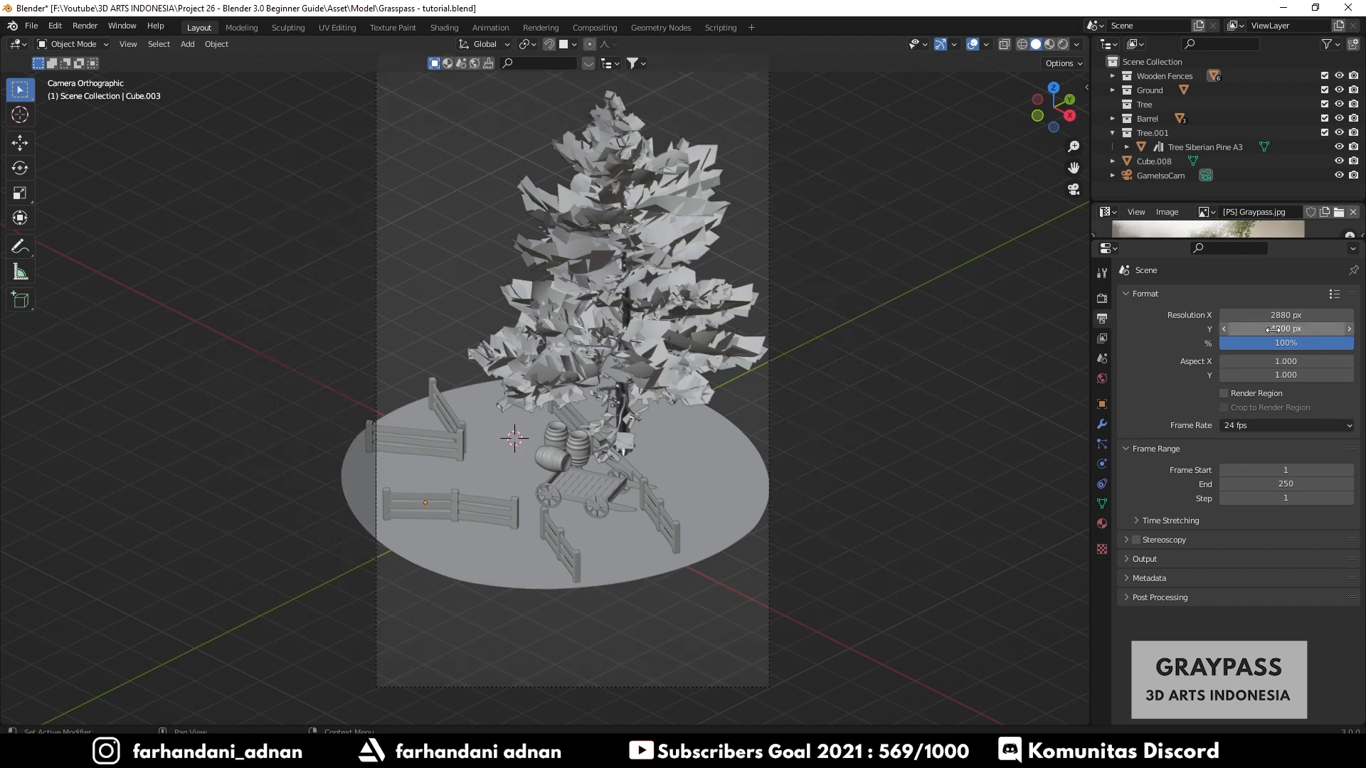
click(1270, 329)
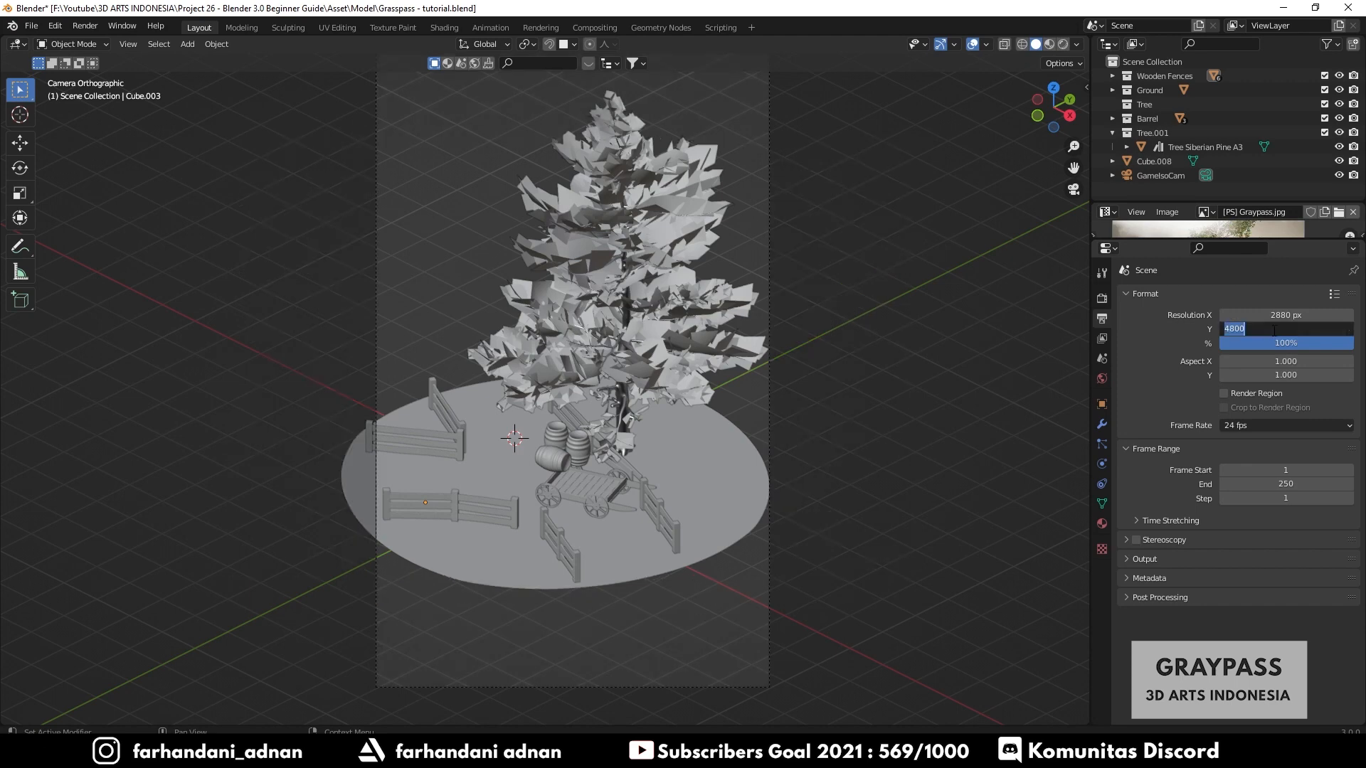
text(2880)
key(Return)
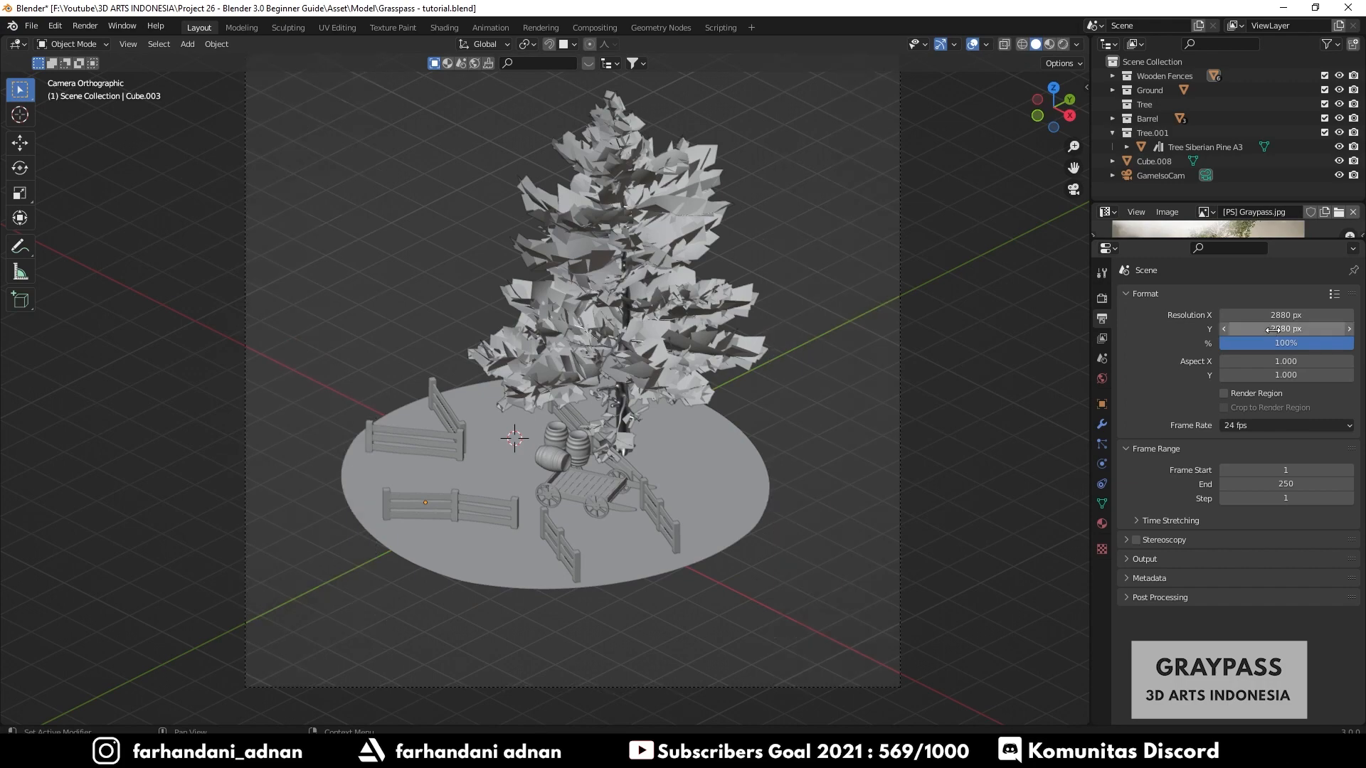
- Render the image at the new resolution and zoom in and out on it in the render window
scroll(512, 390, down, 2)
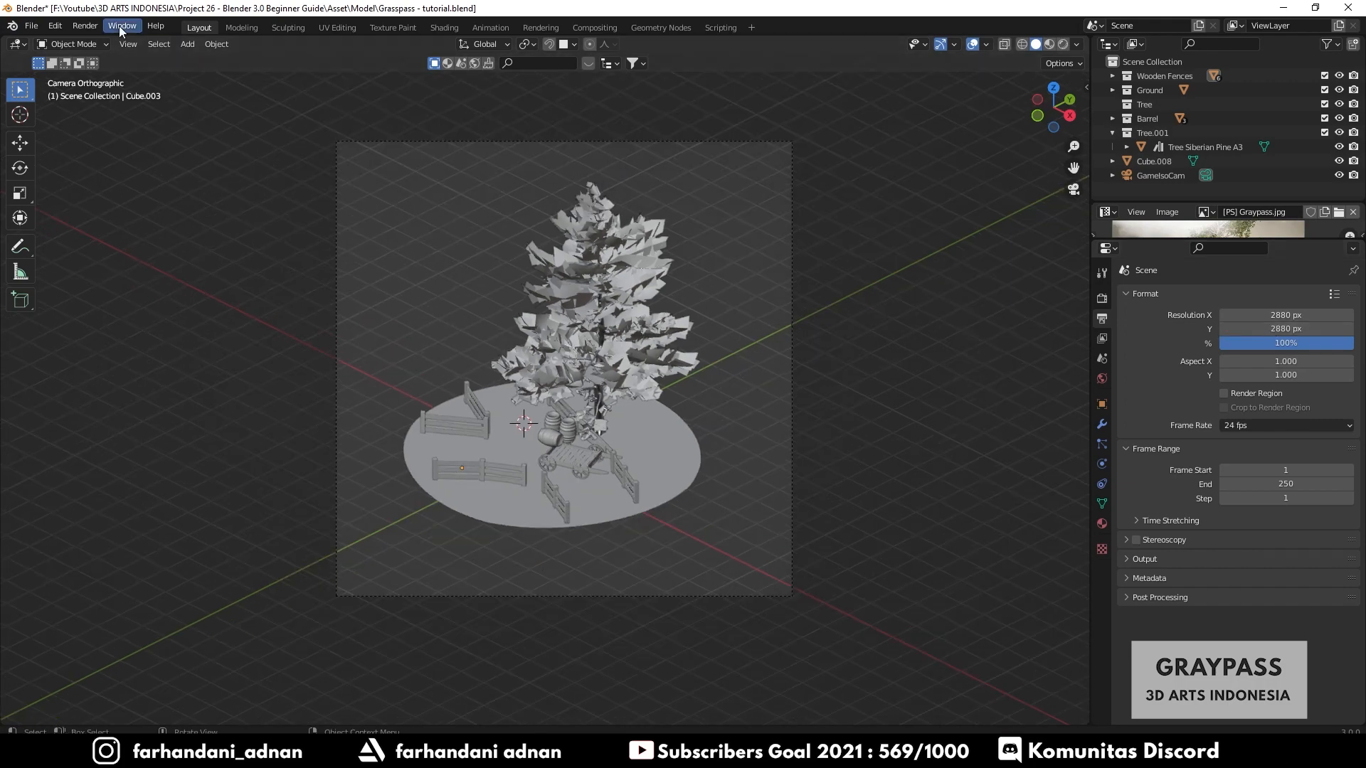
click(84, 26)
click(113, 46)
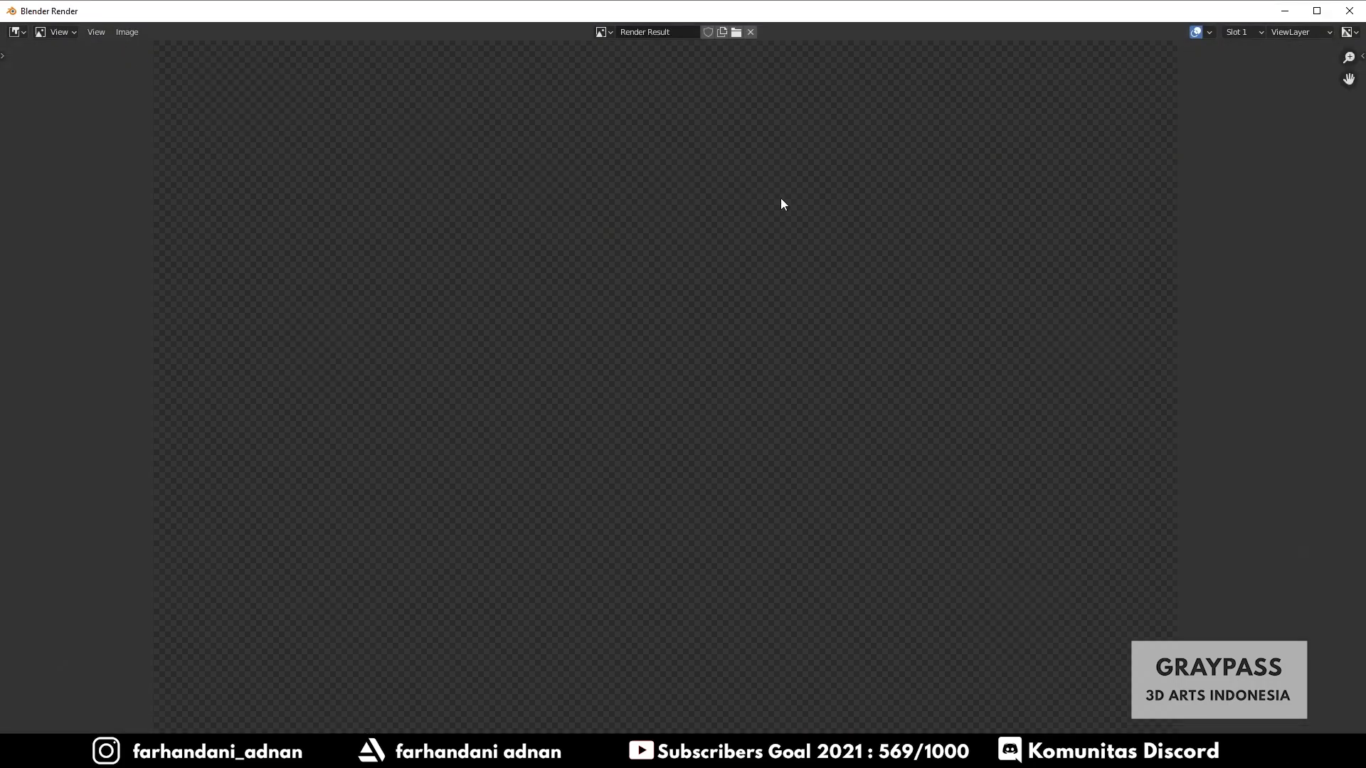
scroll(757, 294, down, 2)
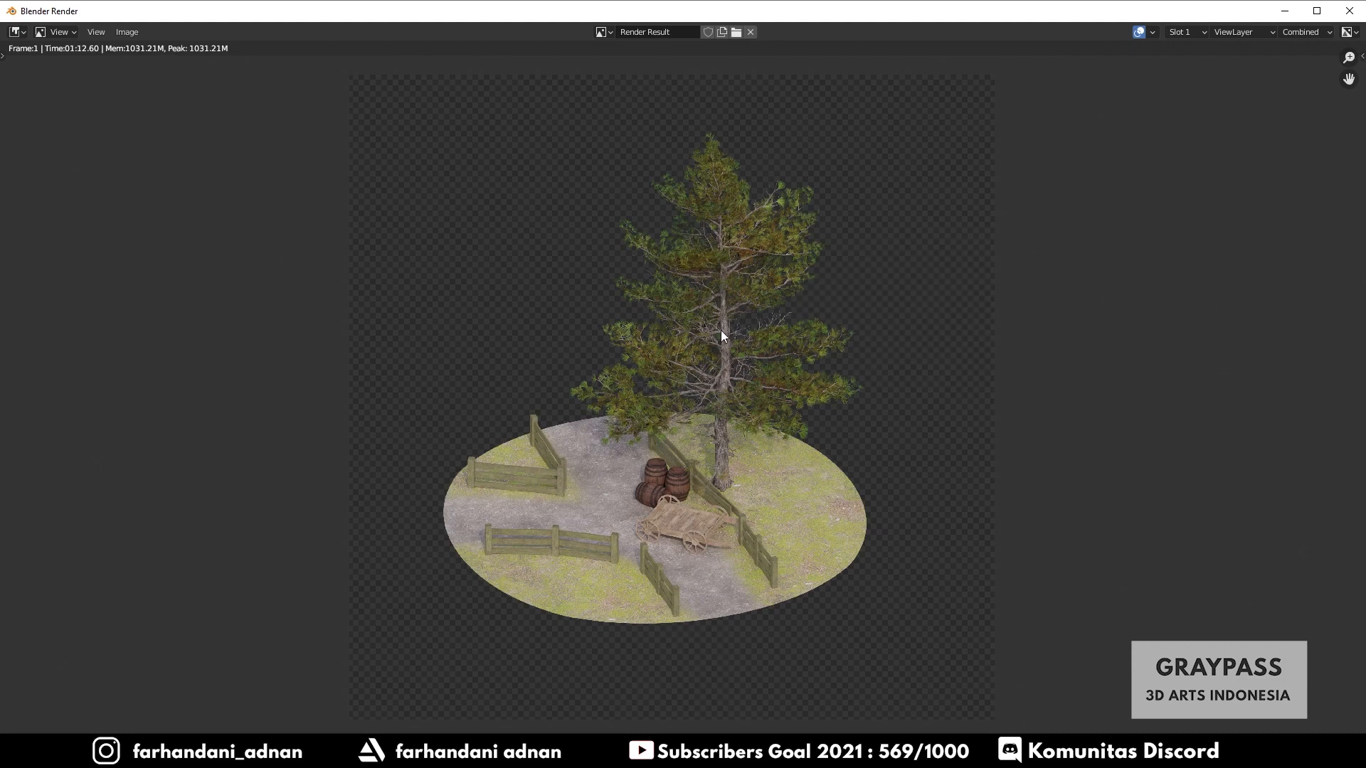
scroll(771, 336, up, 5)
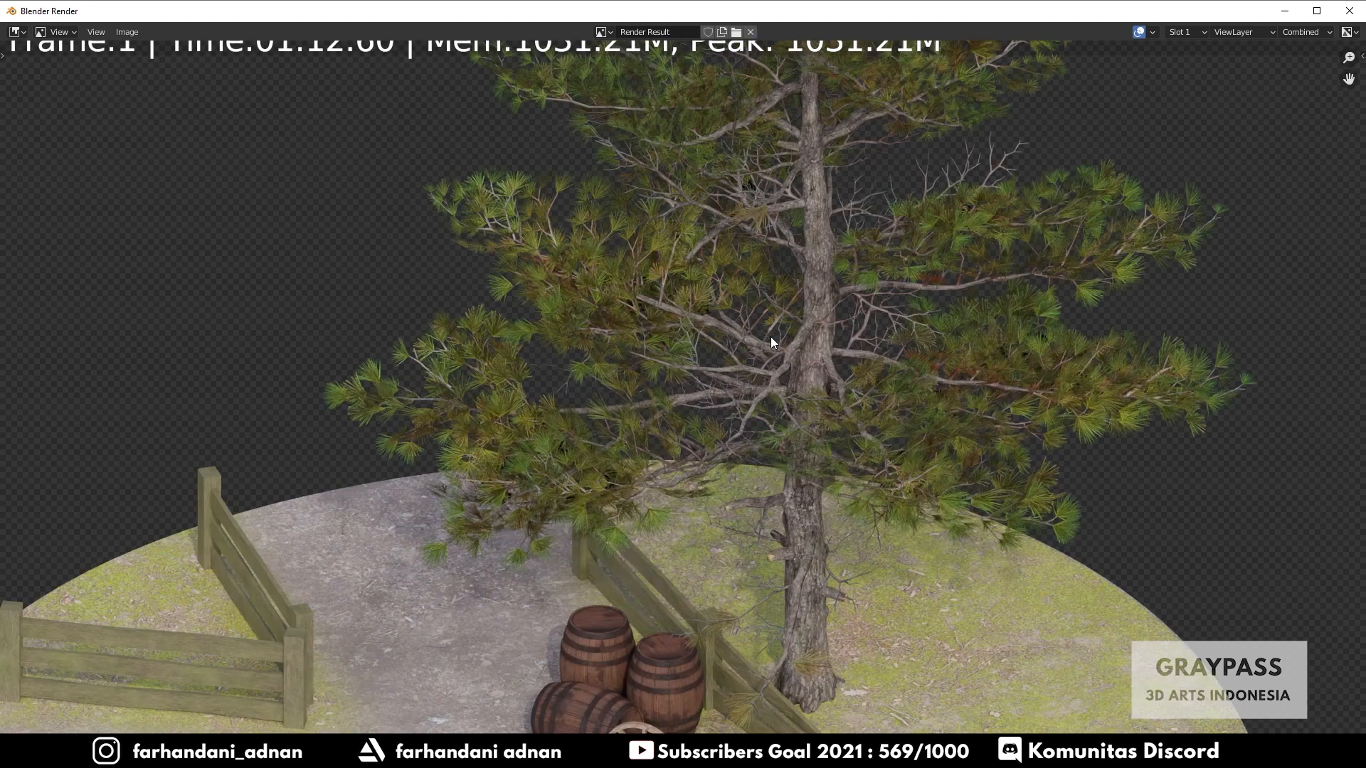
scroll(771, 336, down, 4)
scroll(771, 336, down, 1)
scroll(770, 336, up, 2)
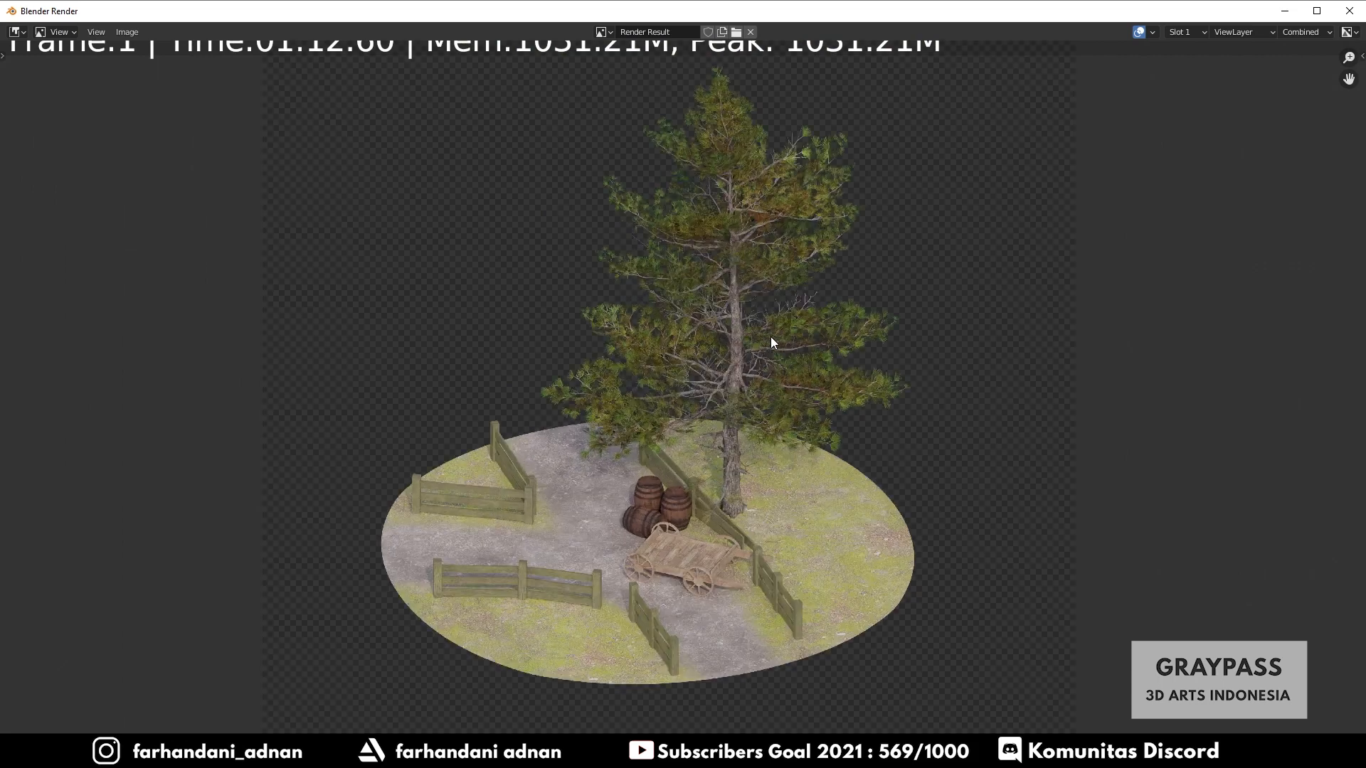
scroll(771, 336, down, 1)
scroll(772, 342, down, 1)
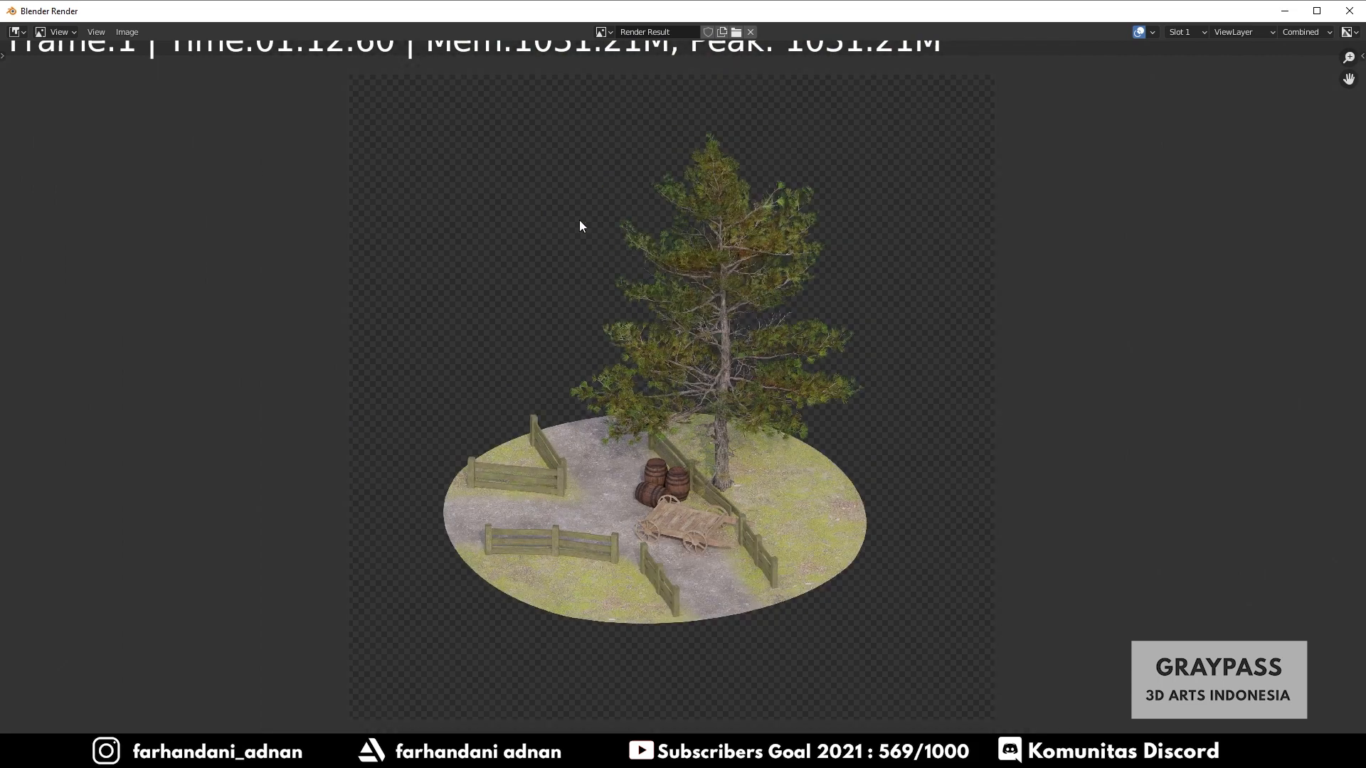
- Save the render as an image in the Final Render folder, naming it [RAW] Graypass.png
click(138, 33)
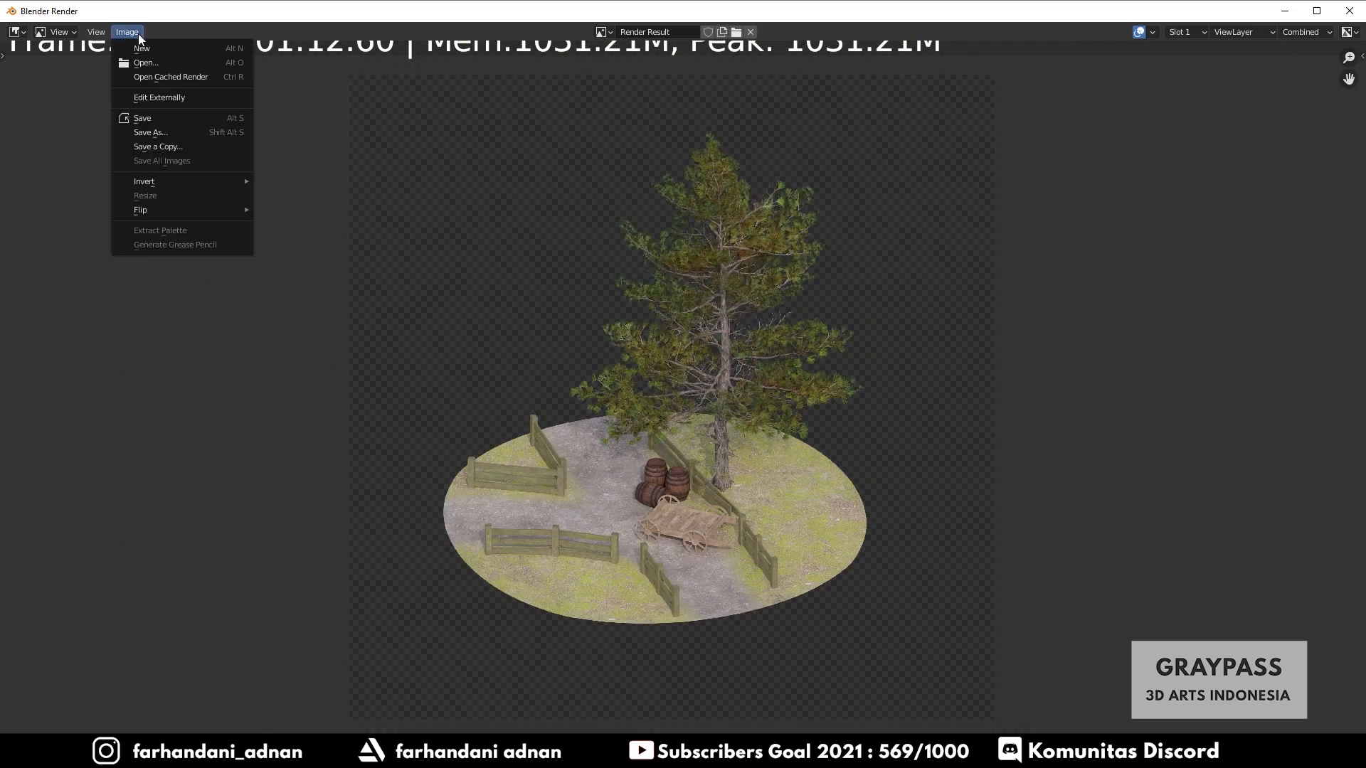
click(161, 132)
double_click(585, 251)
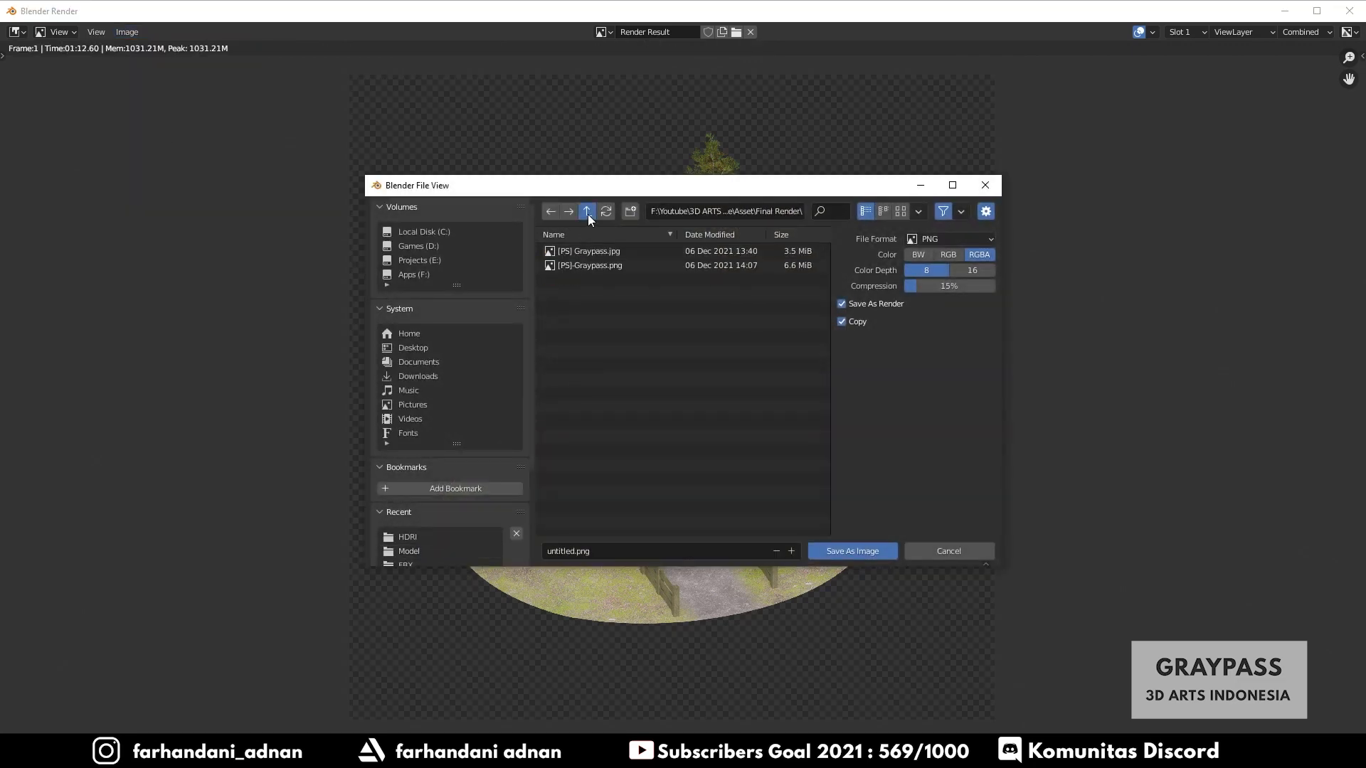
click(588, 213)
click(588, 213)
double_click(586, 266)
click(587, 212)
double_click(583, 253)
double_click(584, 253)
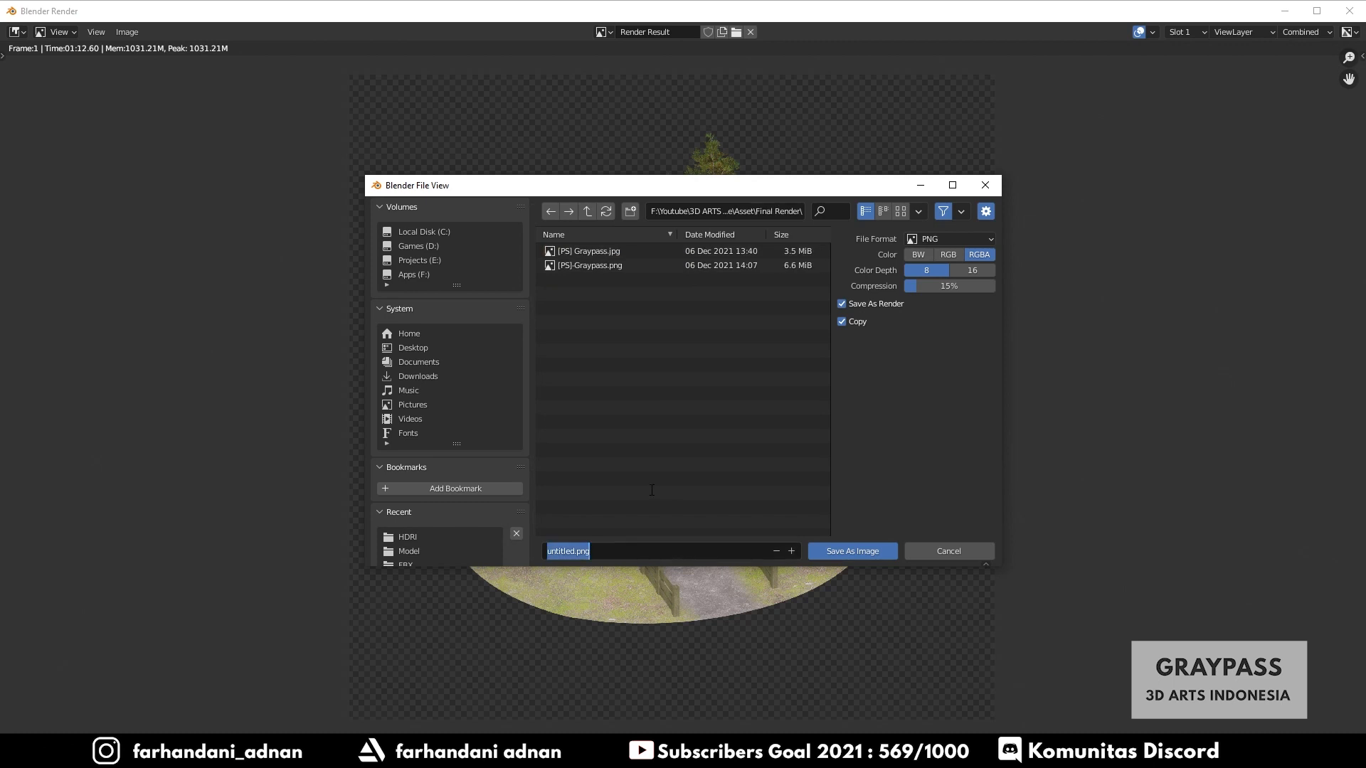
text([RAW] Graypass)
key(Return)
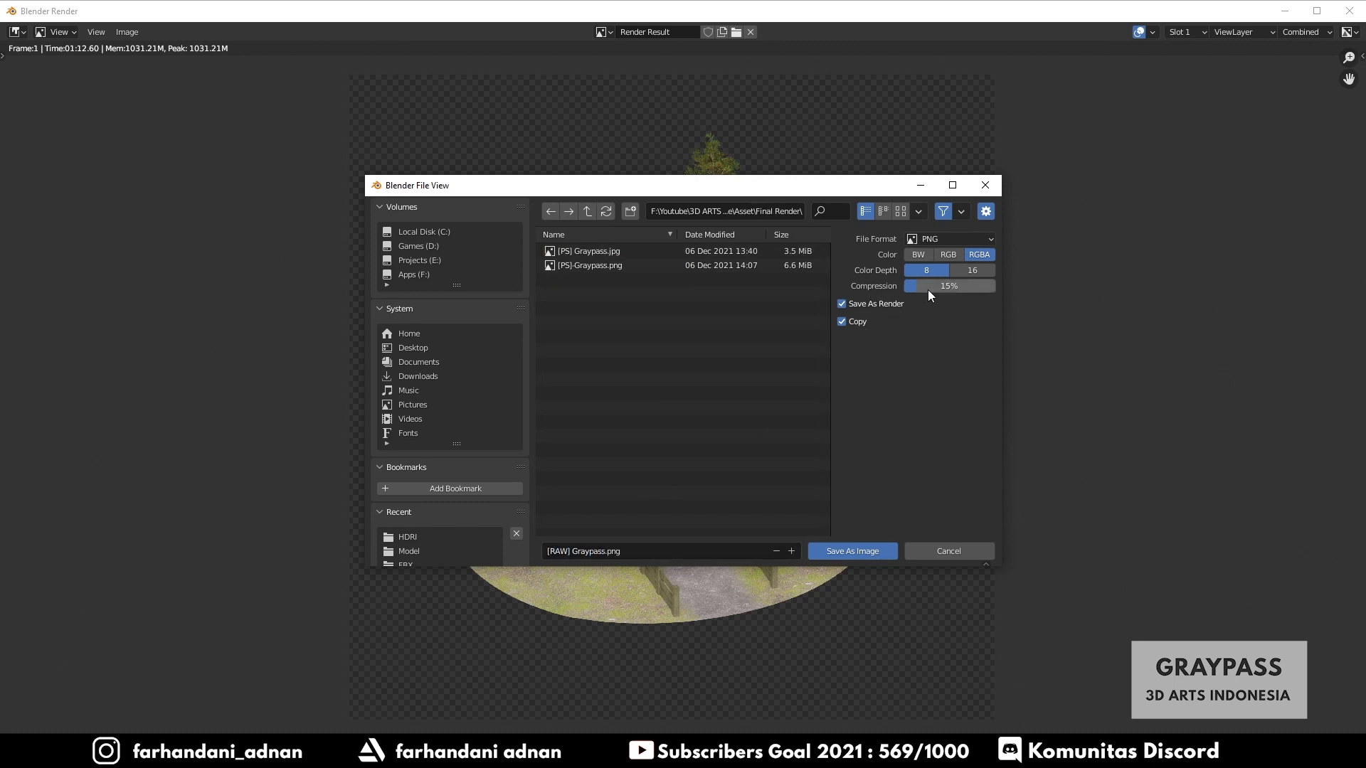
- Set the PNG compression to 0% and confirm saving the render as an image
mouse_move(922, 287)
mouse_down()
mouse_move(902, 288)
mouse_move(936, 297)
mouse_up()
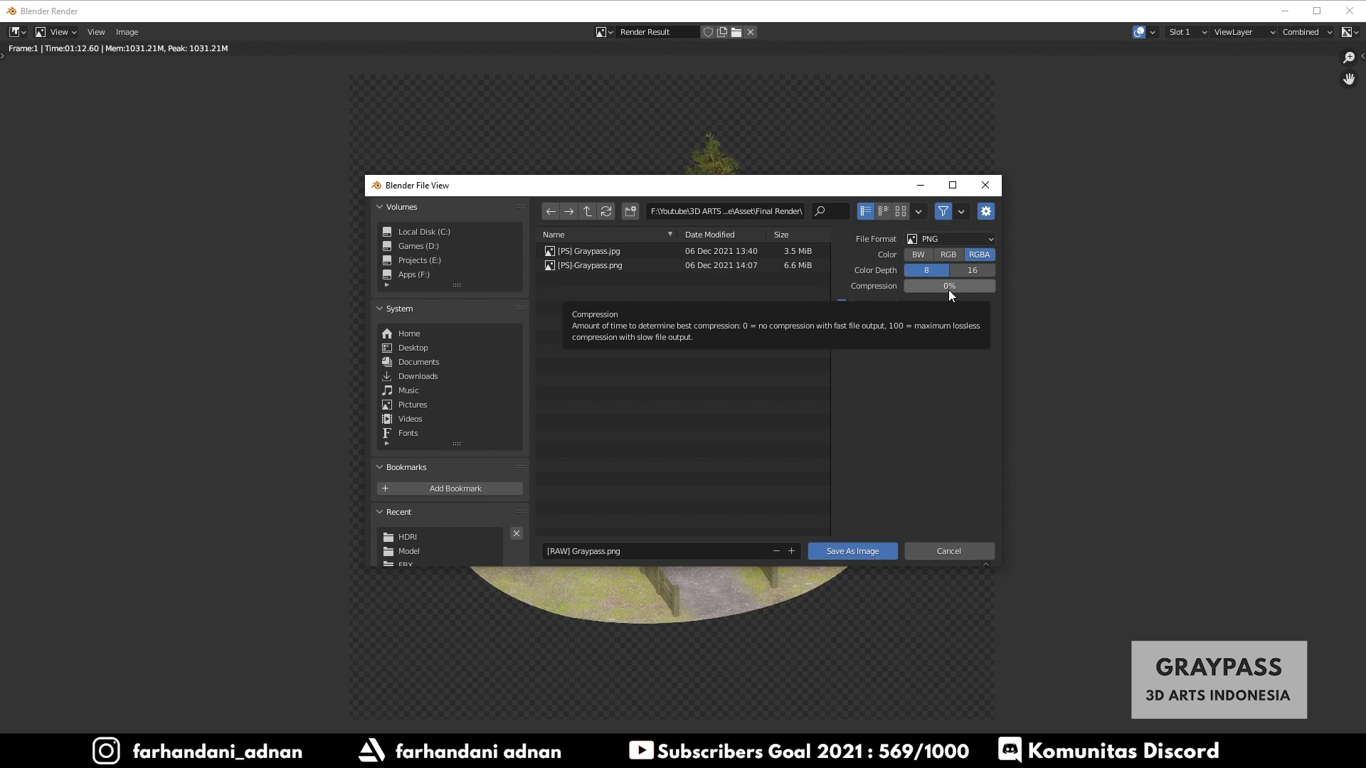
click(940, 240)
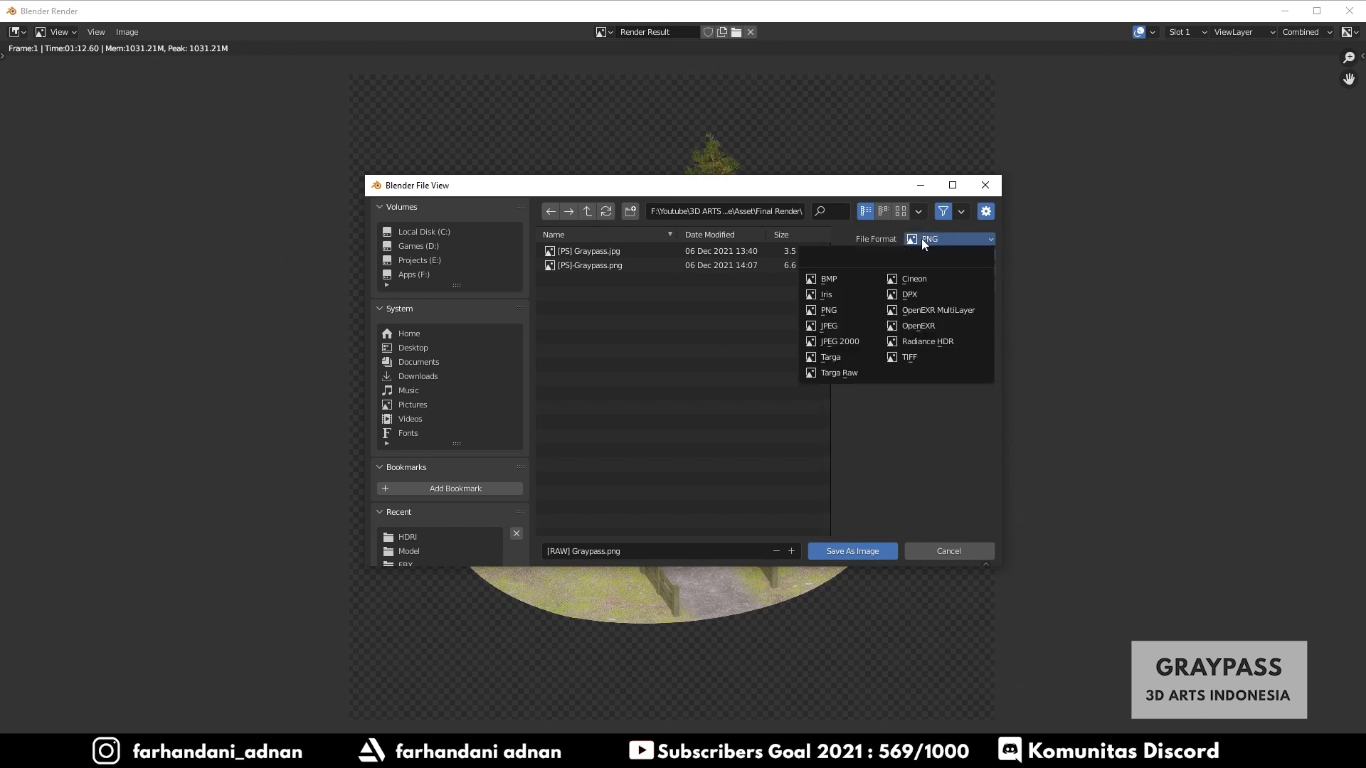
drag(709, 185, 1106, 306)
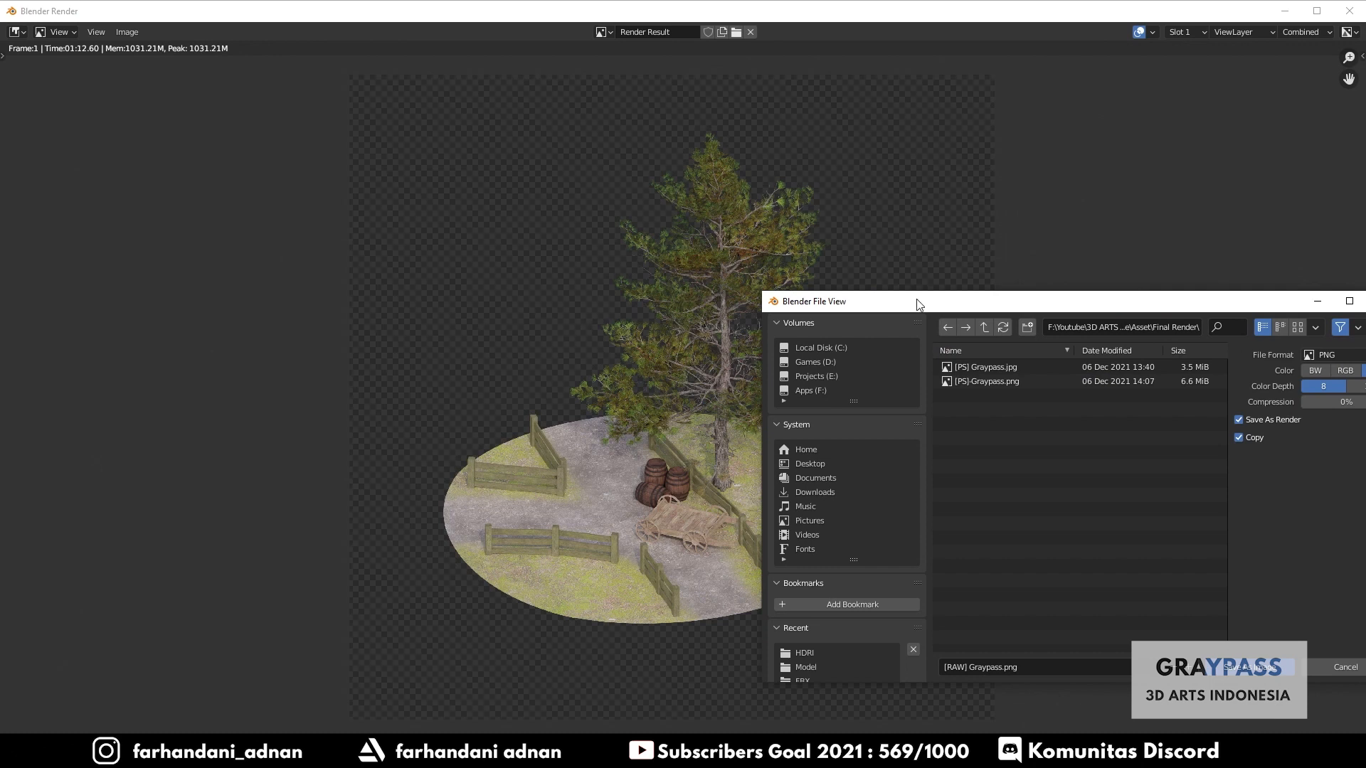
drag(954, 300, 585, 209)
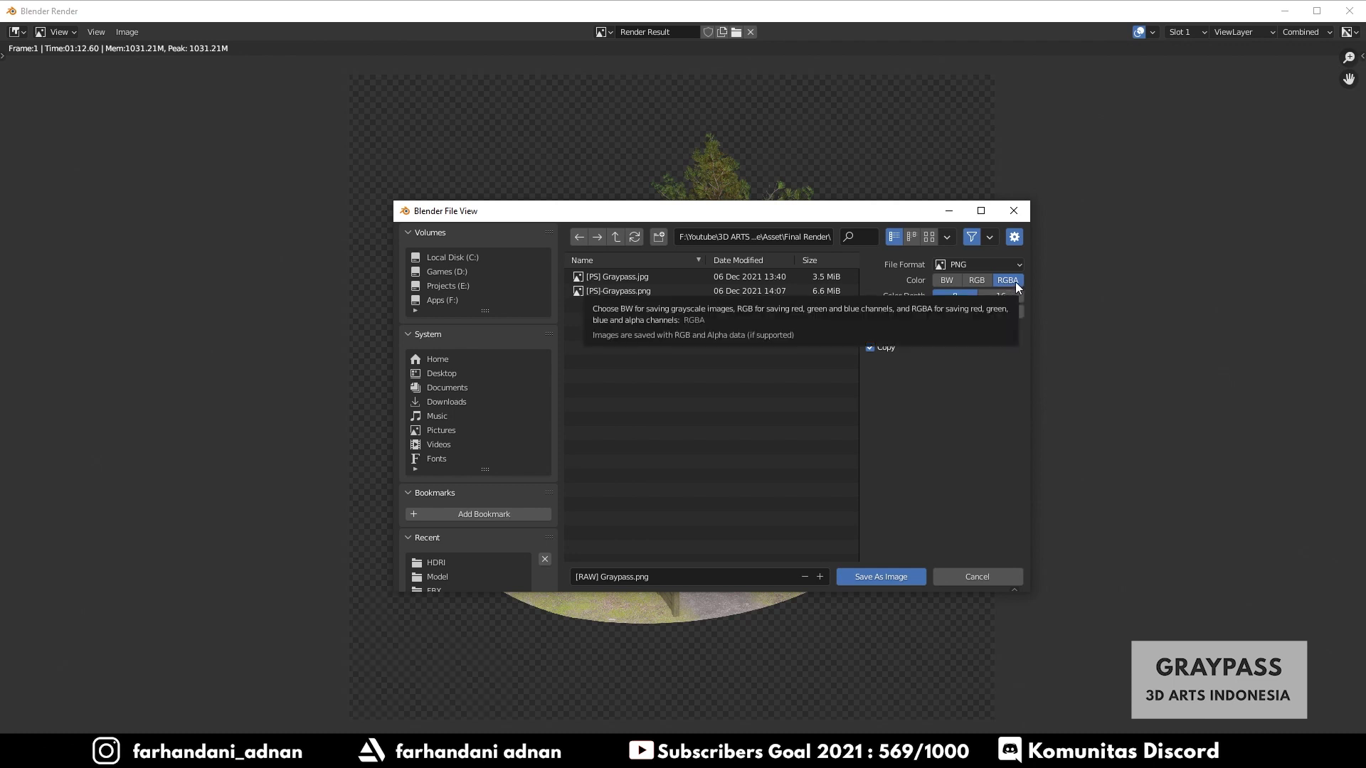
drag(768, 211, 996, 281)
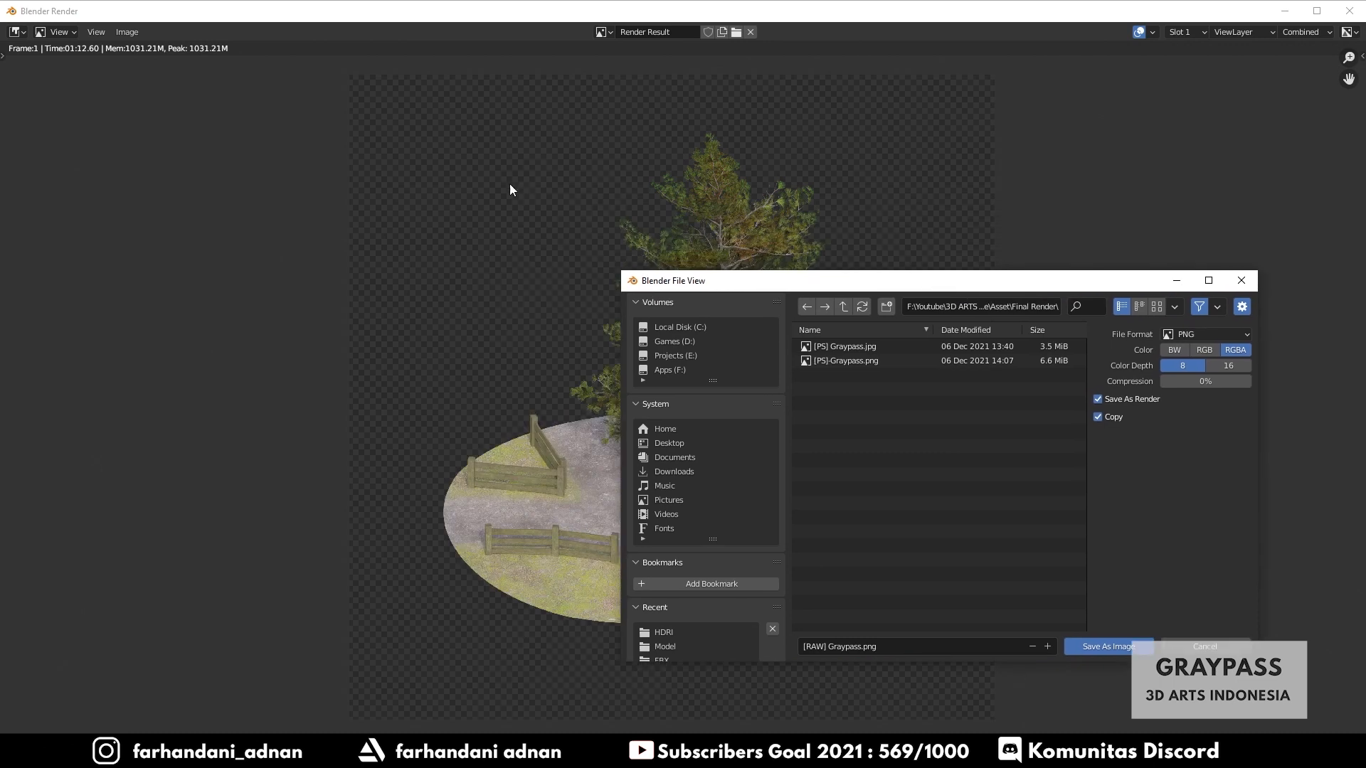
drag(811, 281, 512, 222)
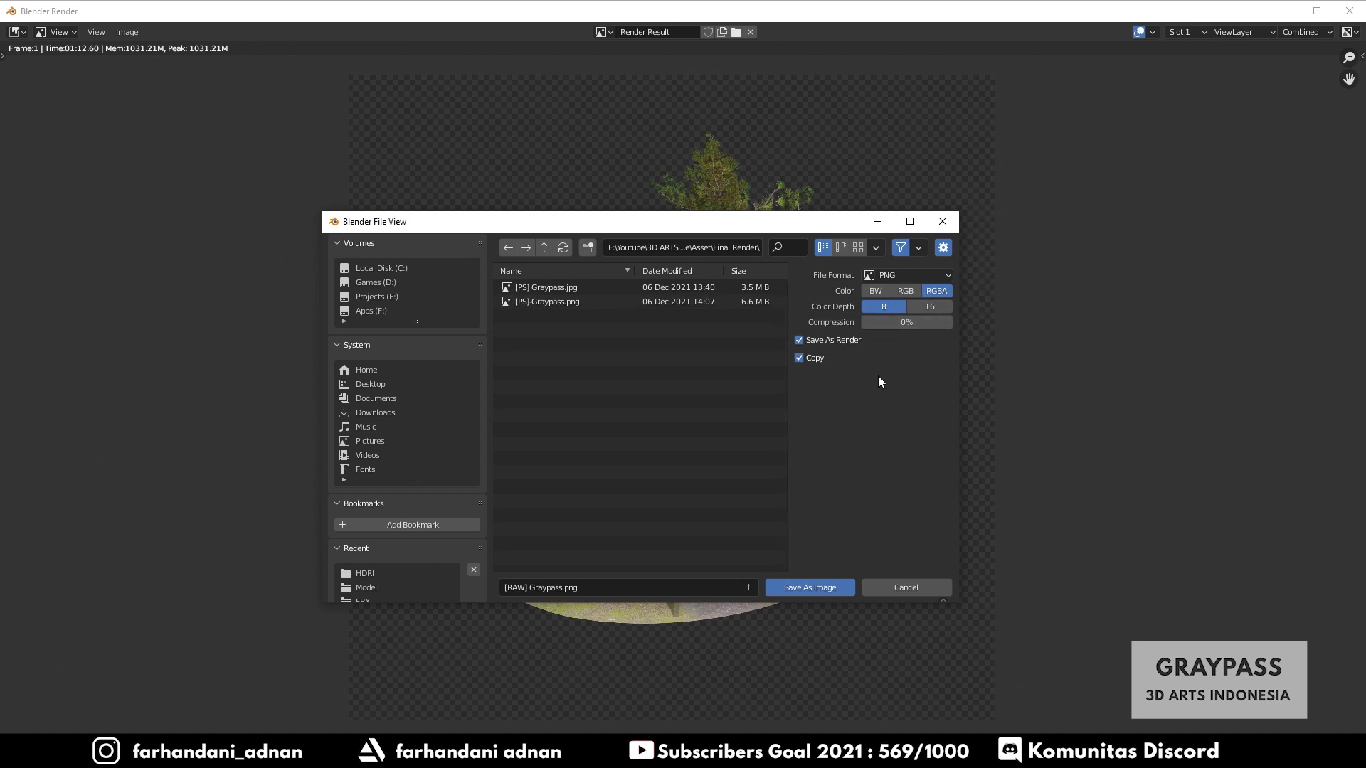
click(811, 588)
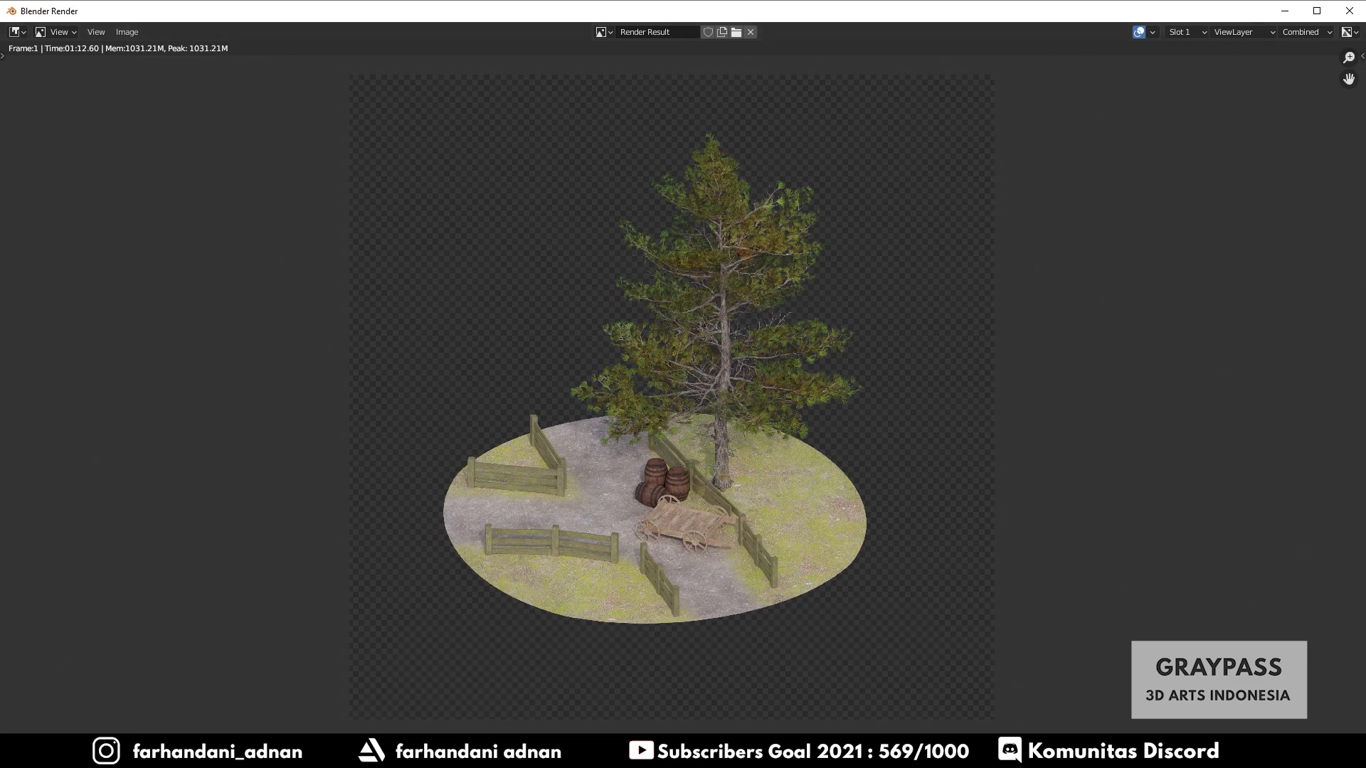
- Switch to File Explorer, open the saved [RAW] Graypass image in the Final Render folder and zoom in to inspect it
click(403, 753)
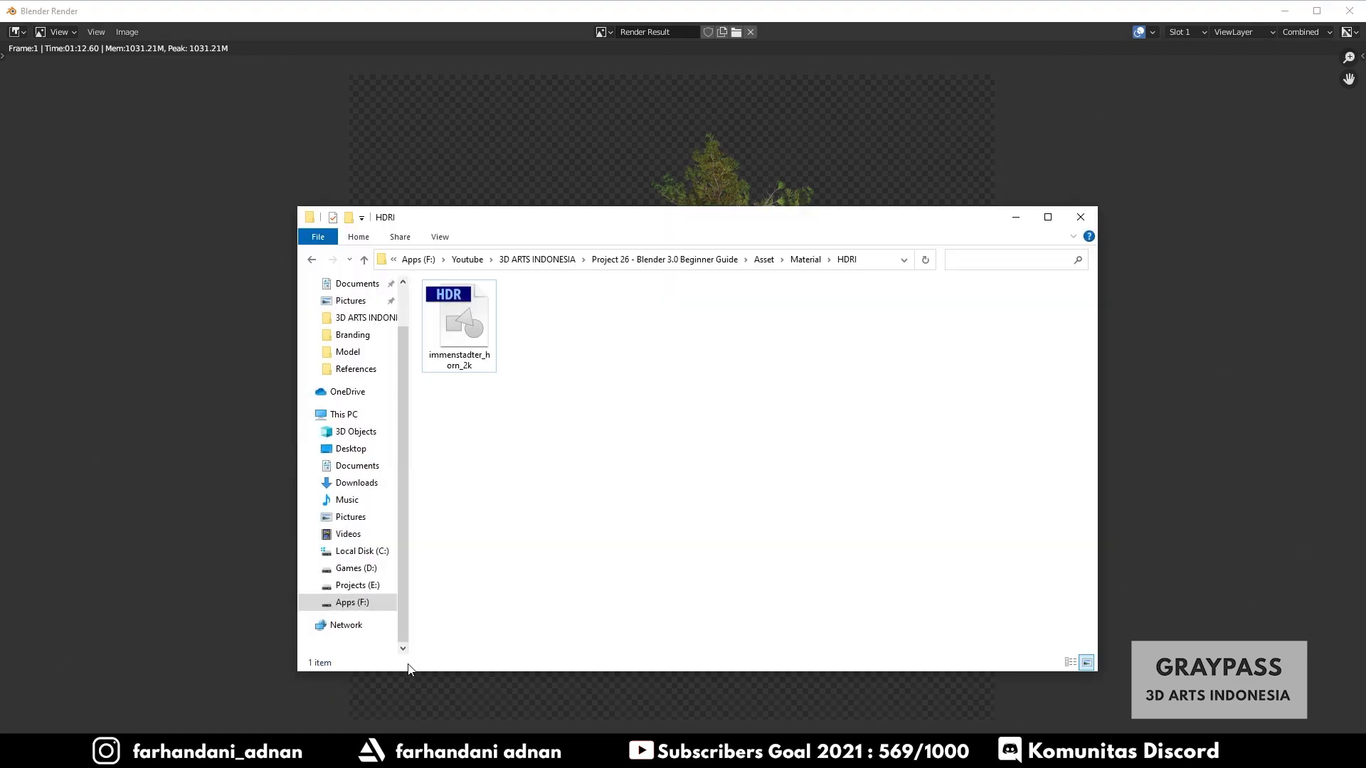
click(651, 261)
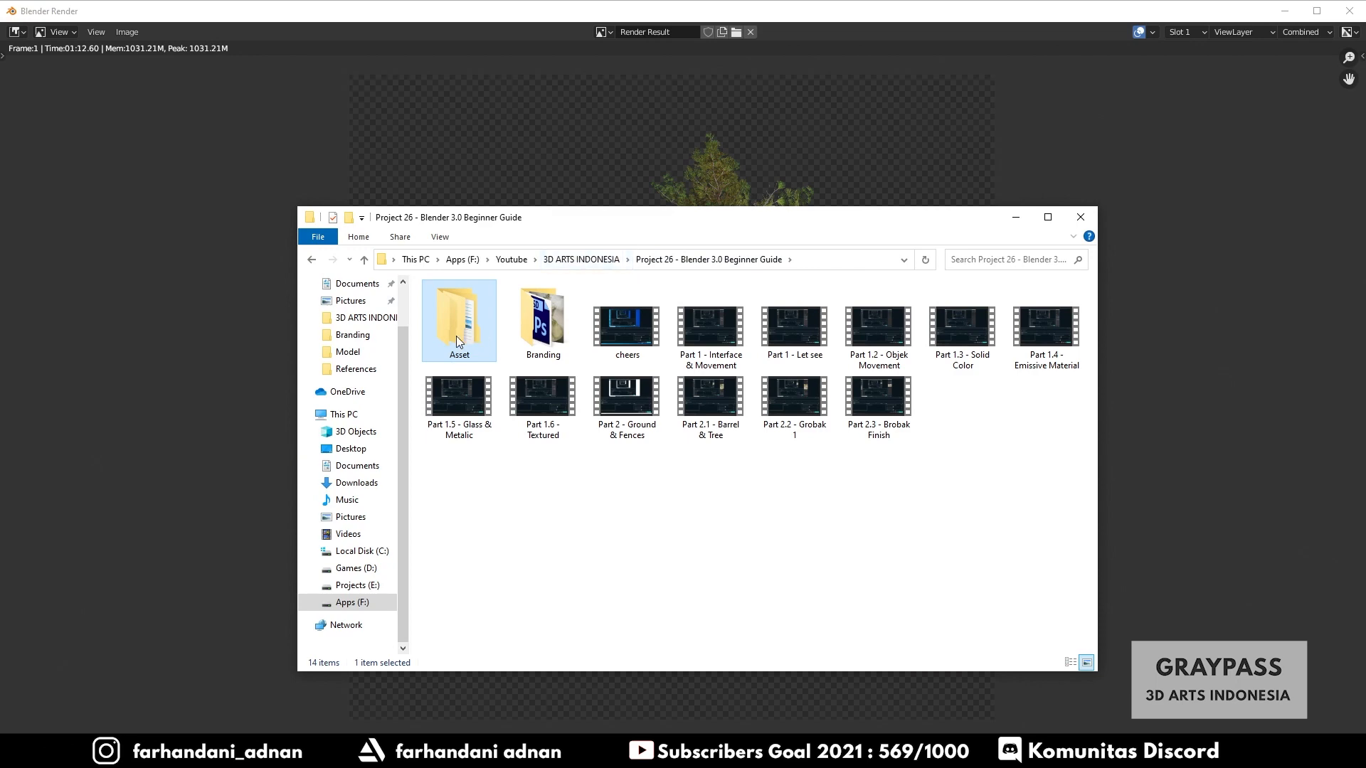
double_click(456, 336)
double_click(464, 307)
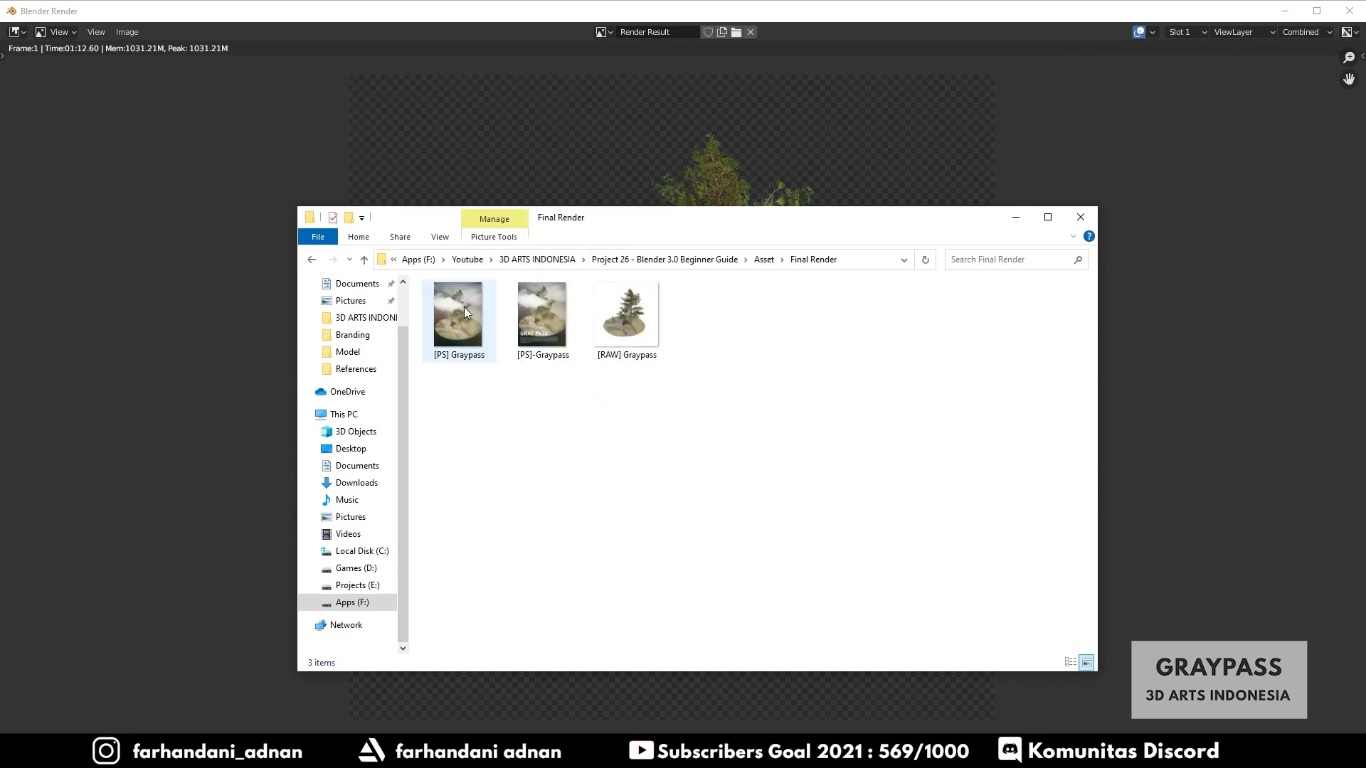
double_click(634, 324)
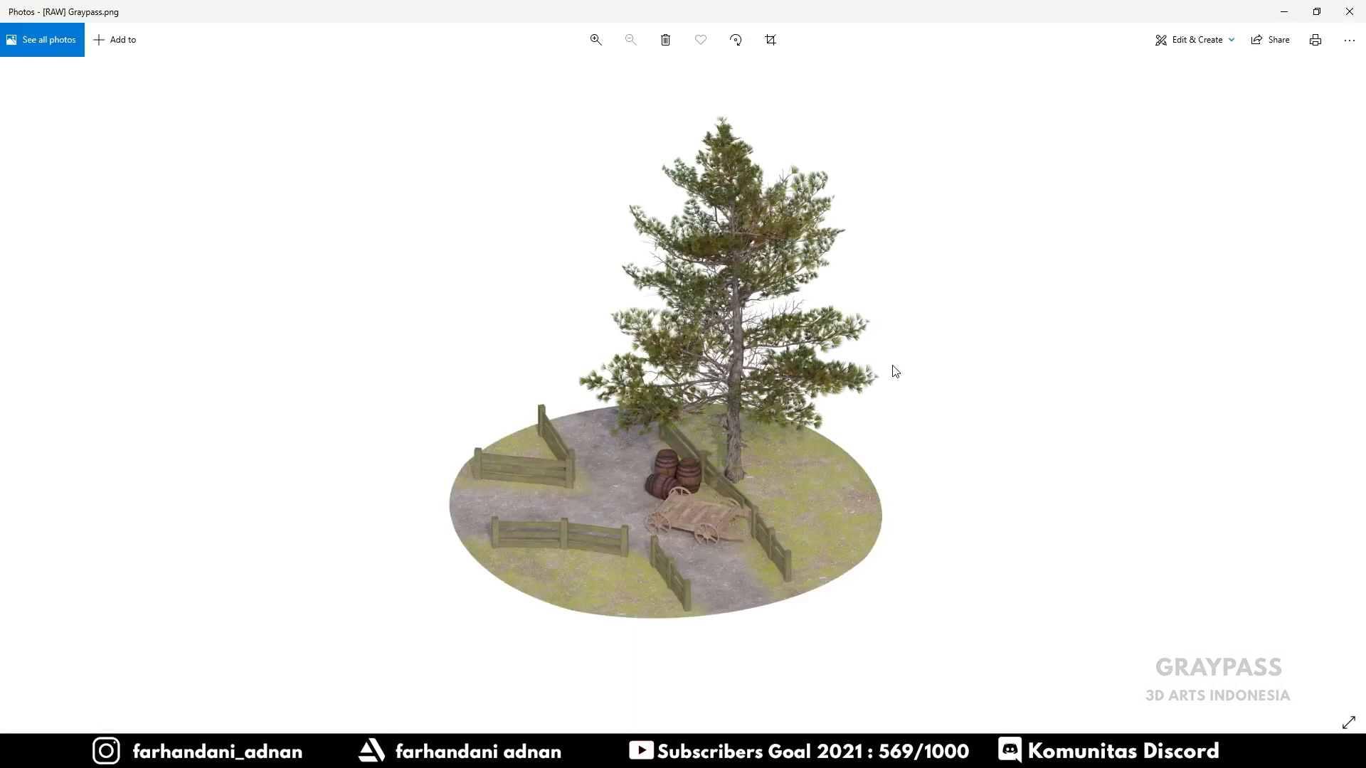
scroll(740, 430, up, 3)
scroll(740, 430, up, 2)
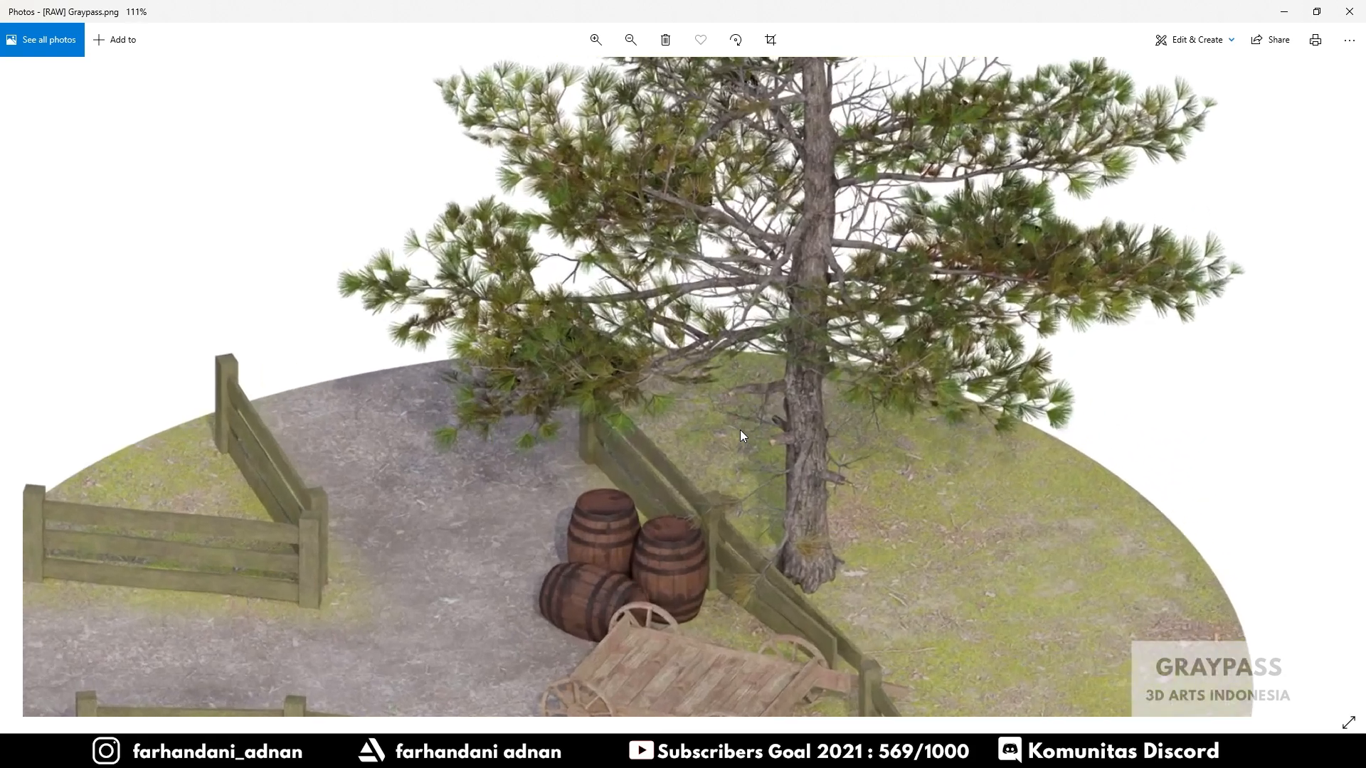
scroll(740, 430, down, 5)
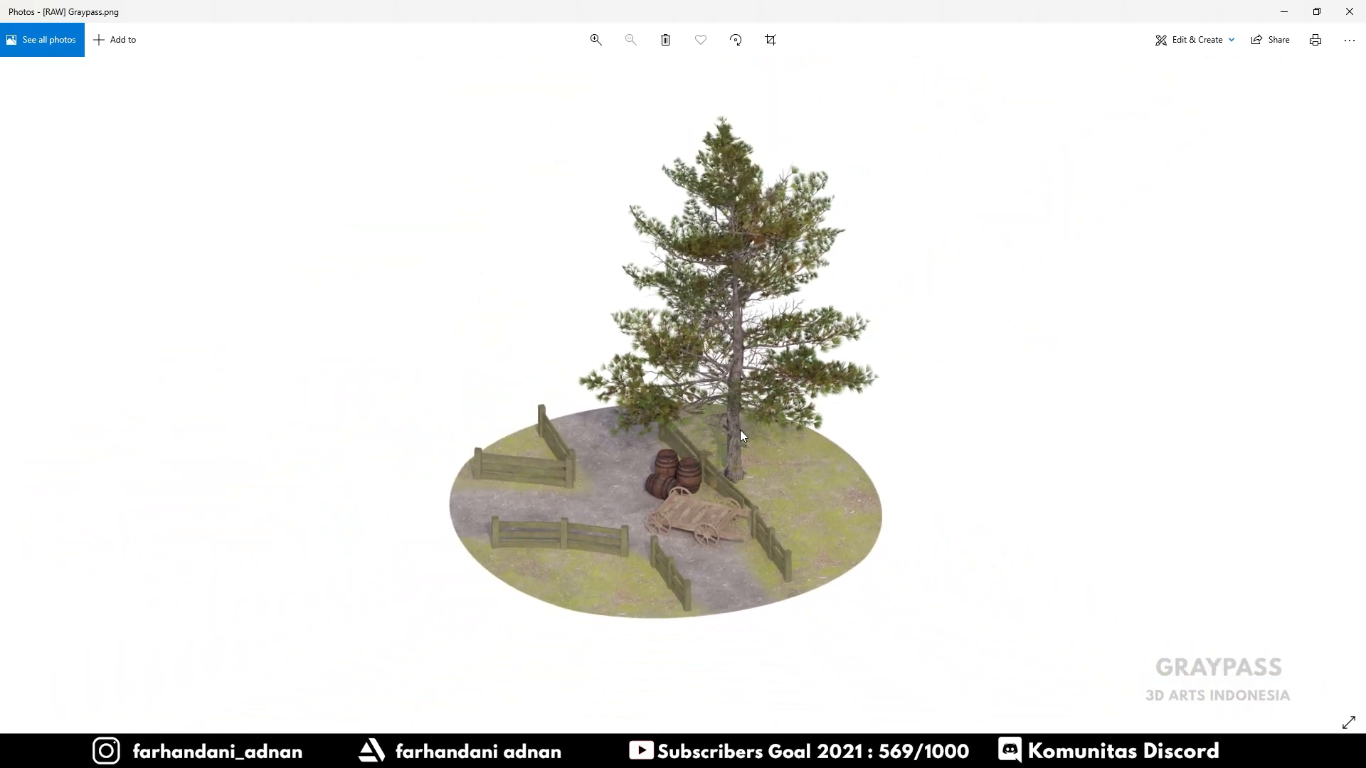
scroll(740, 430, up, 2)
scroll(740, 430, down, 2)
scroll(740, 430, up, 1)
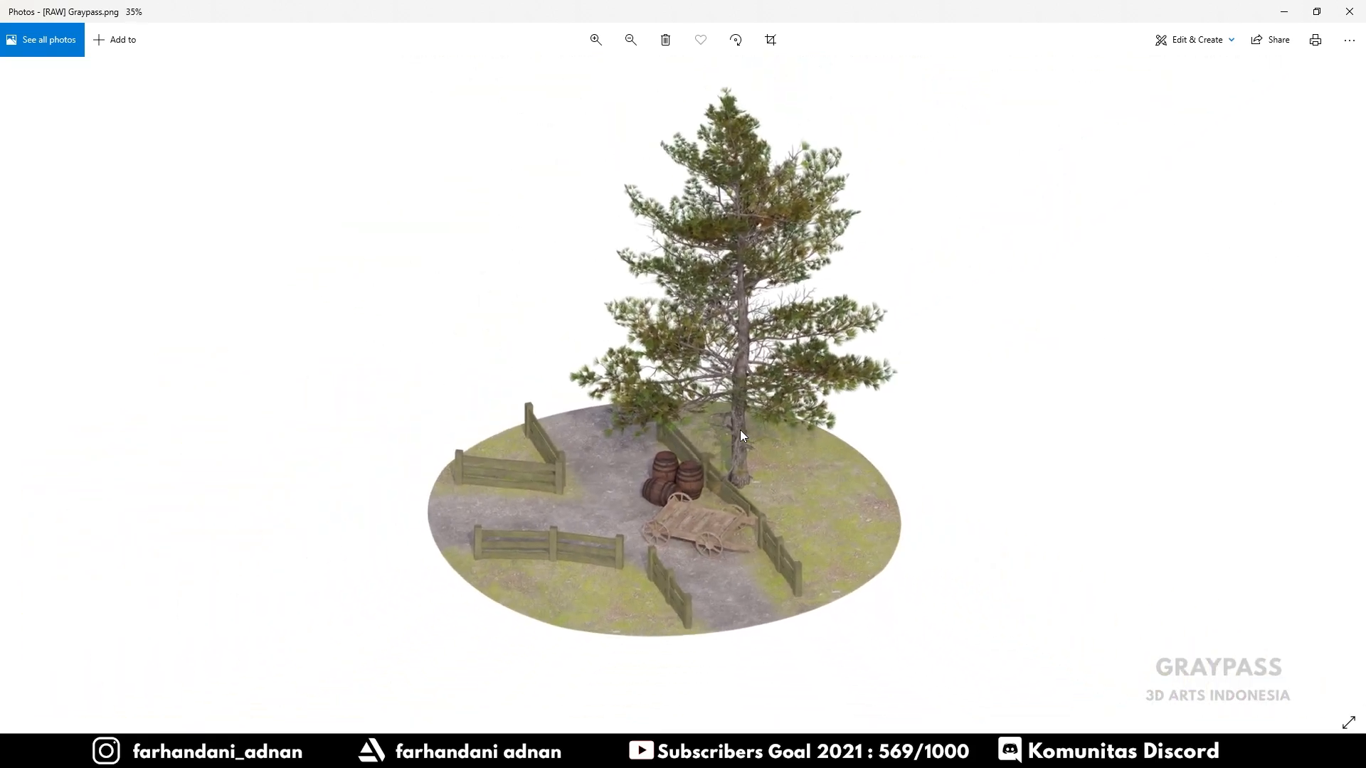
click(1349, 12)
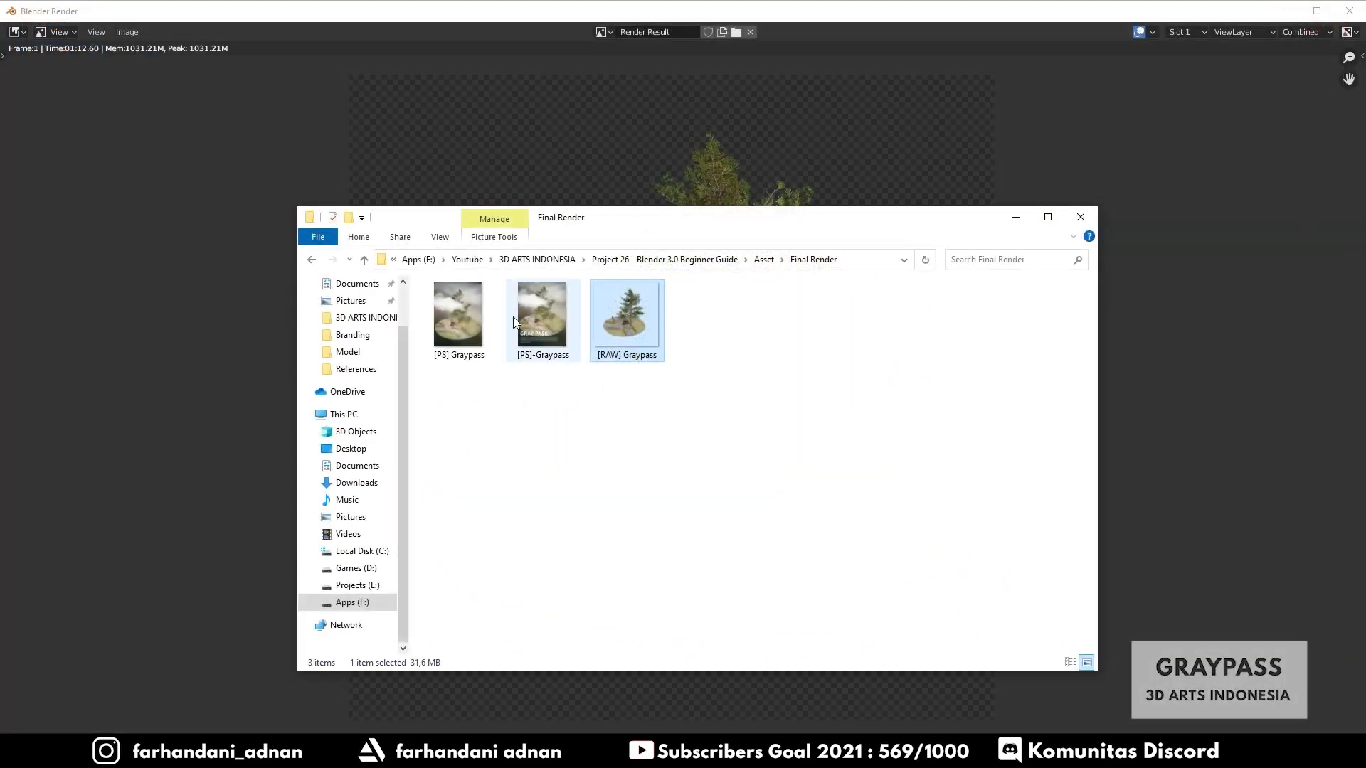
- Switch to Photoshop and open [RAW] Graypass.png from the Asset's Final Render folder
double_click(454, 323)
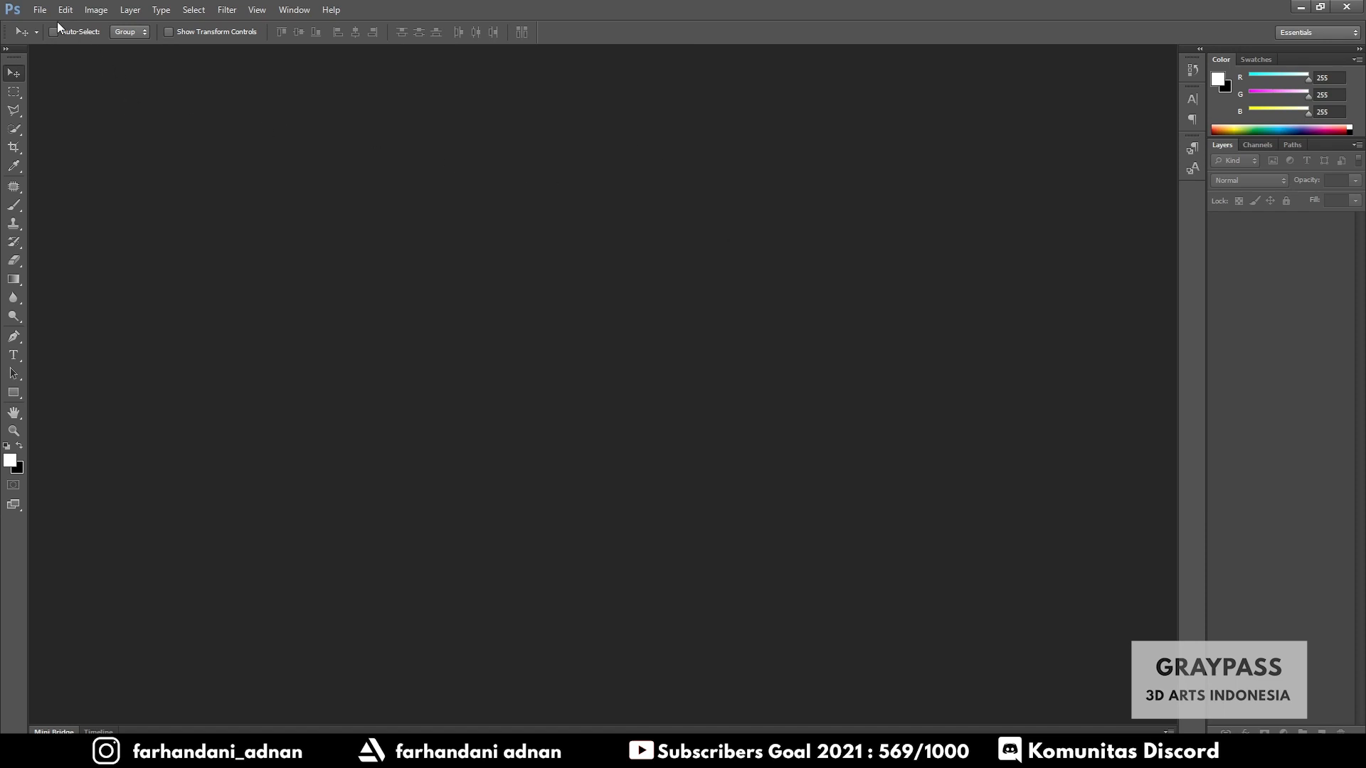
click(39, 10)
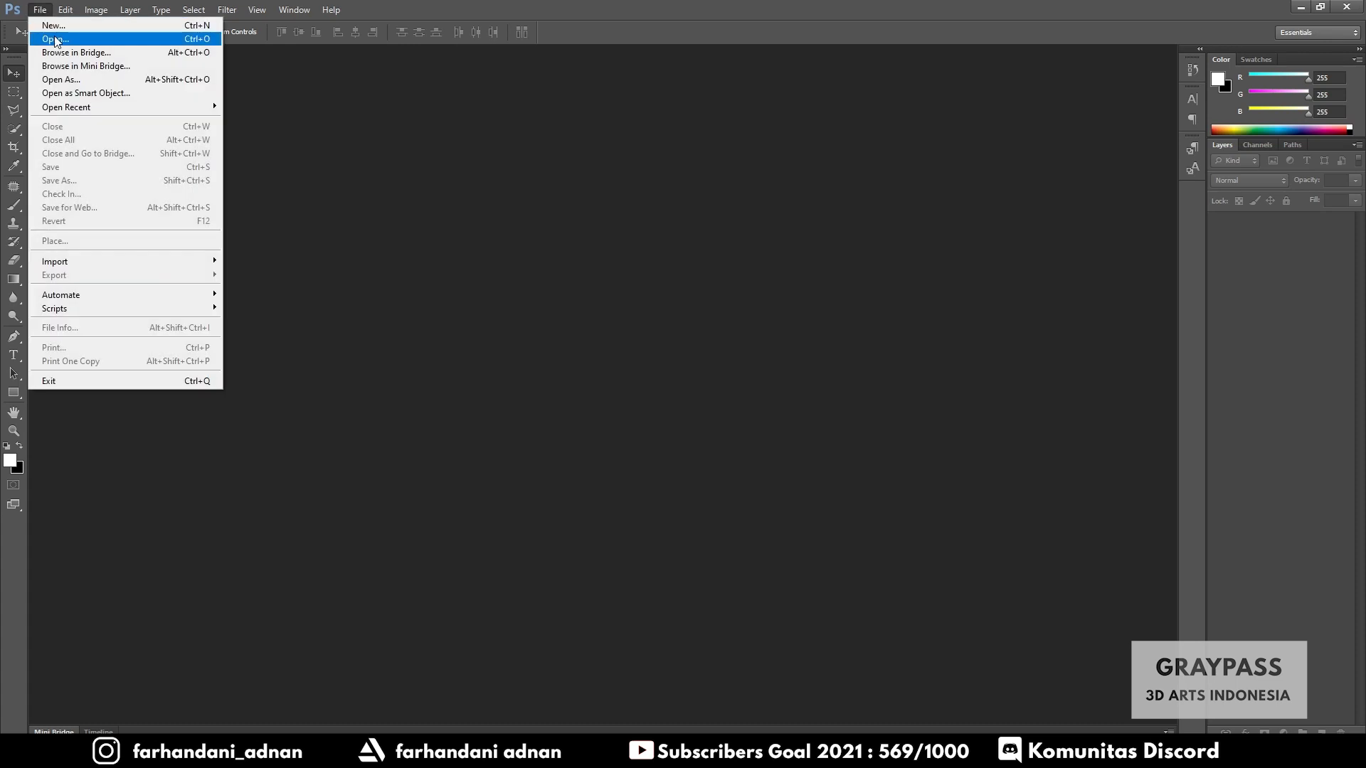
click(54, 37)
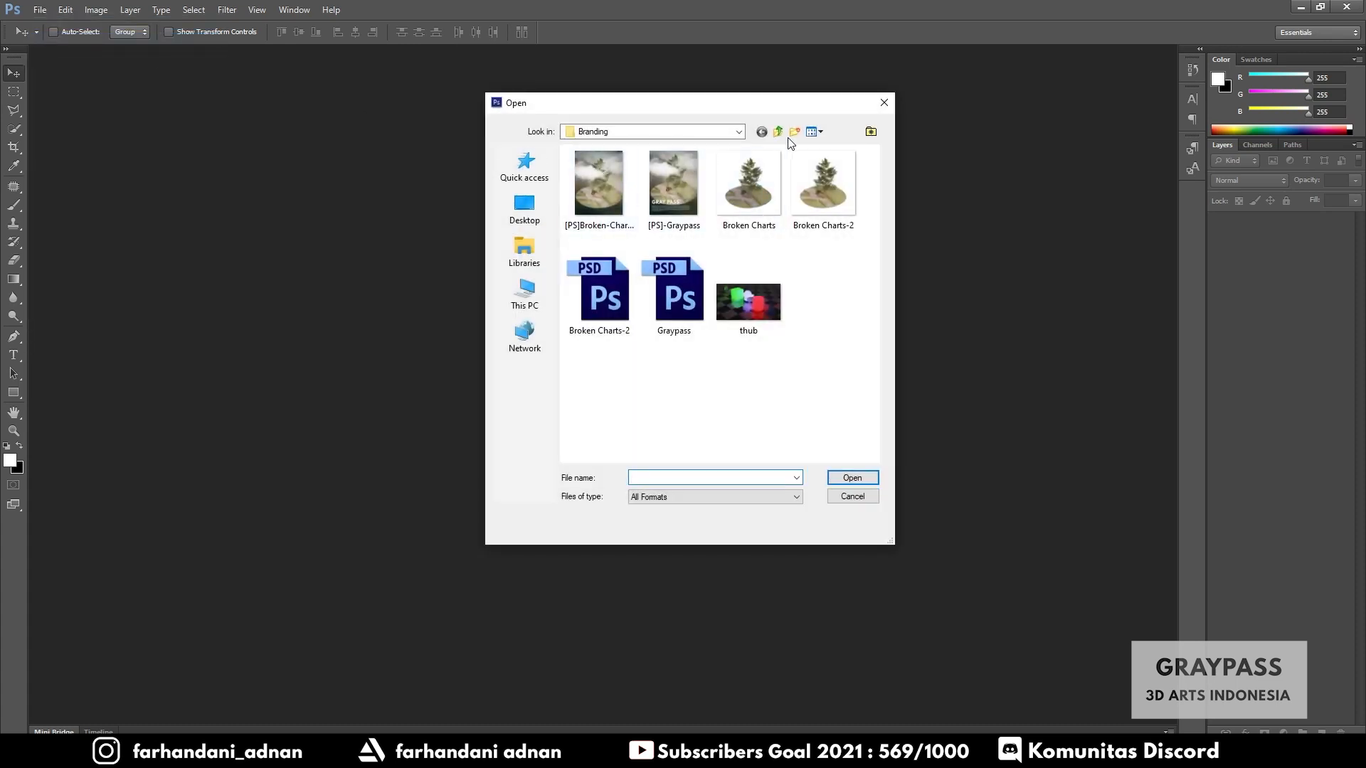
click(777, 133)
double_click(595, 180)
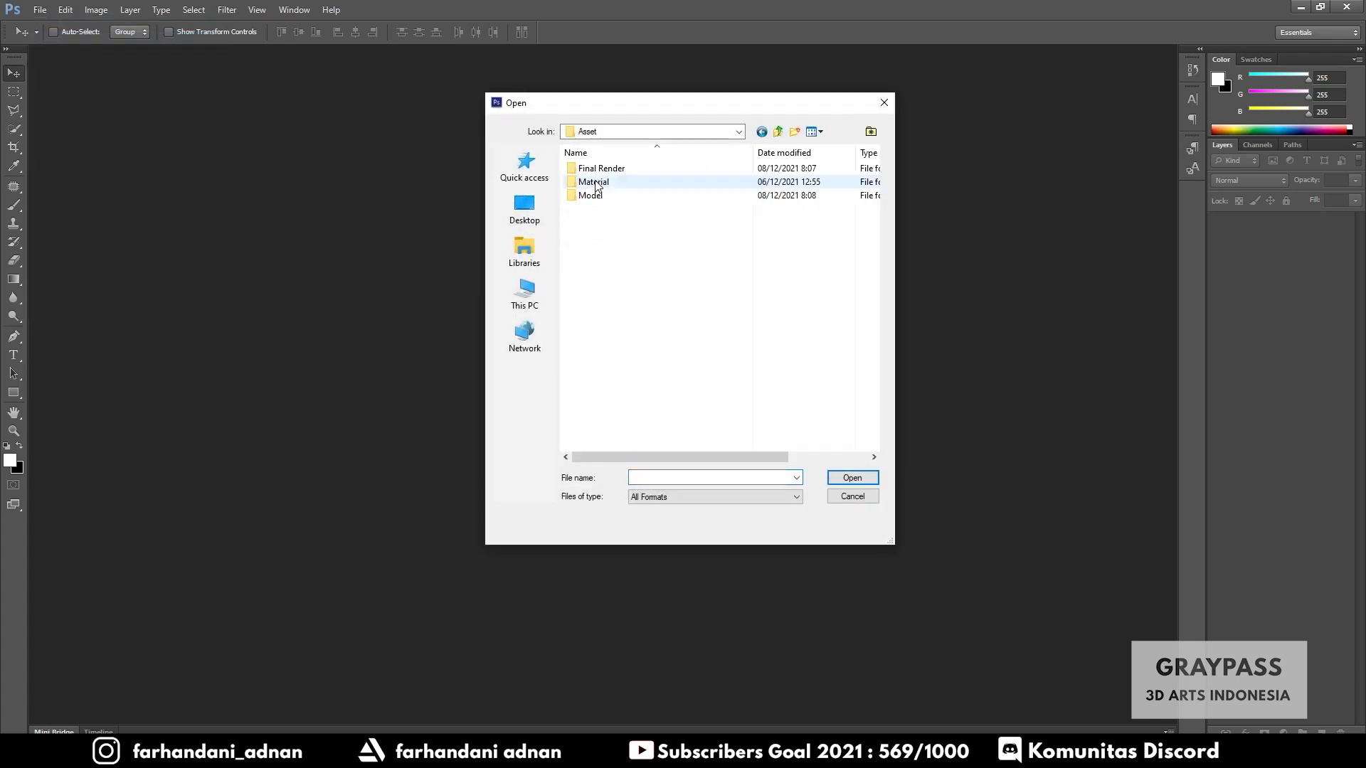
double_click(605, 169)
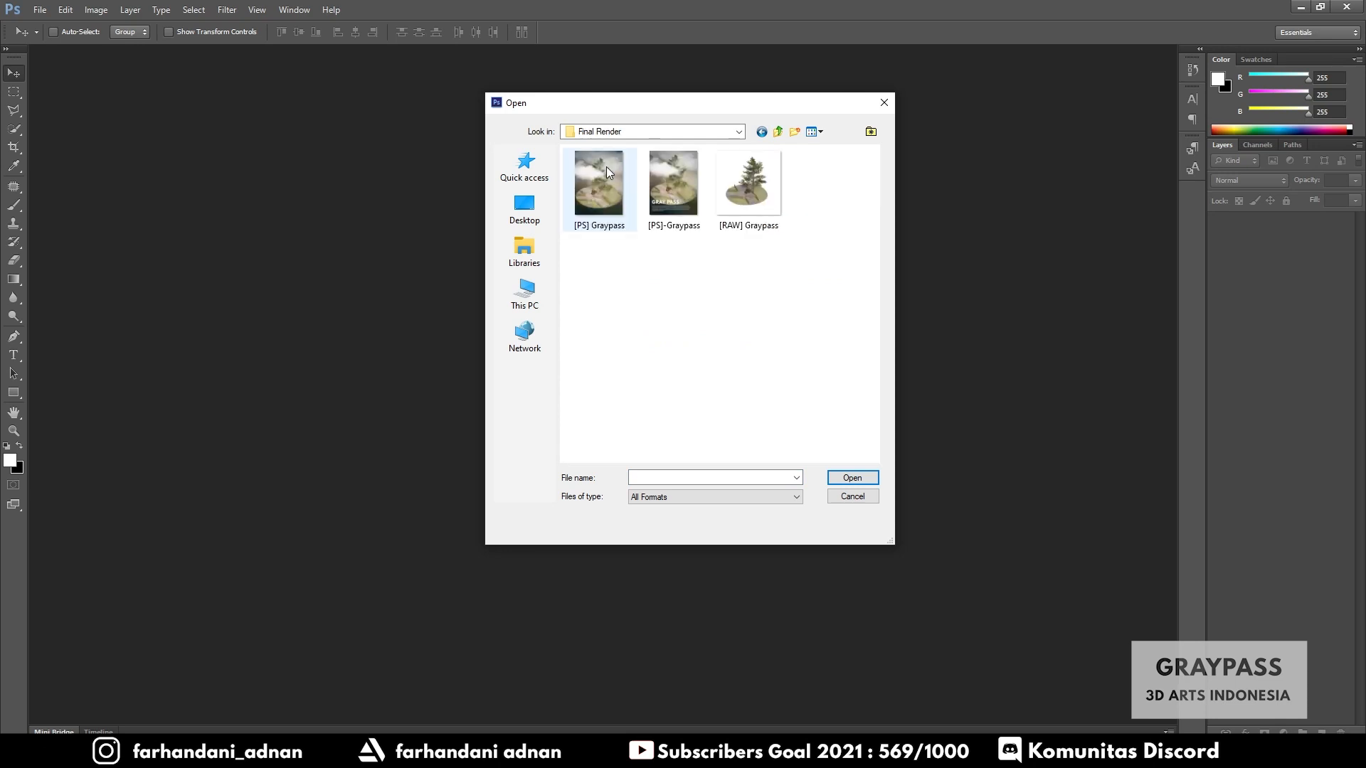
click(758, 194)
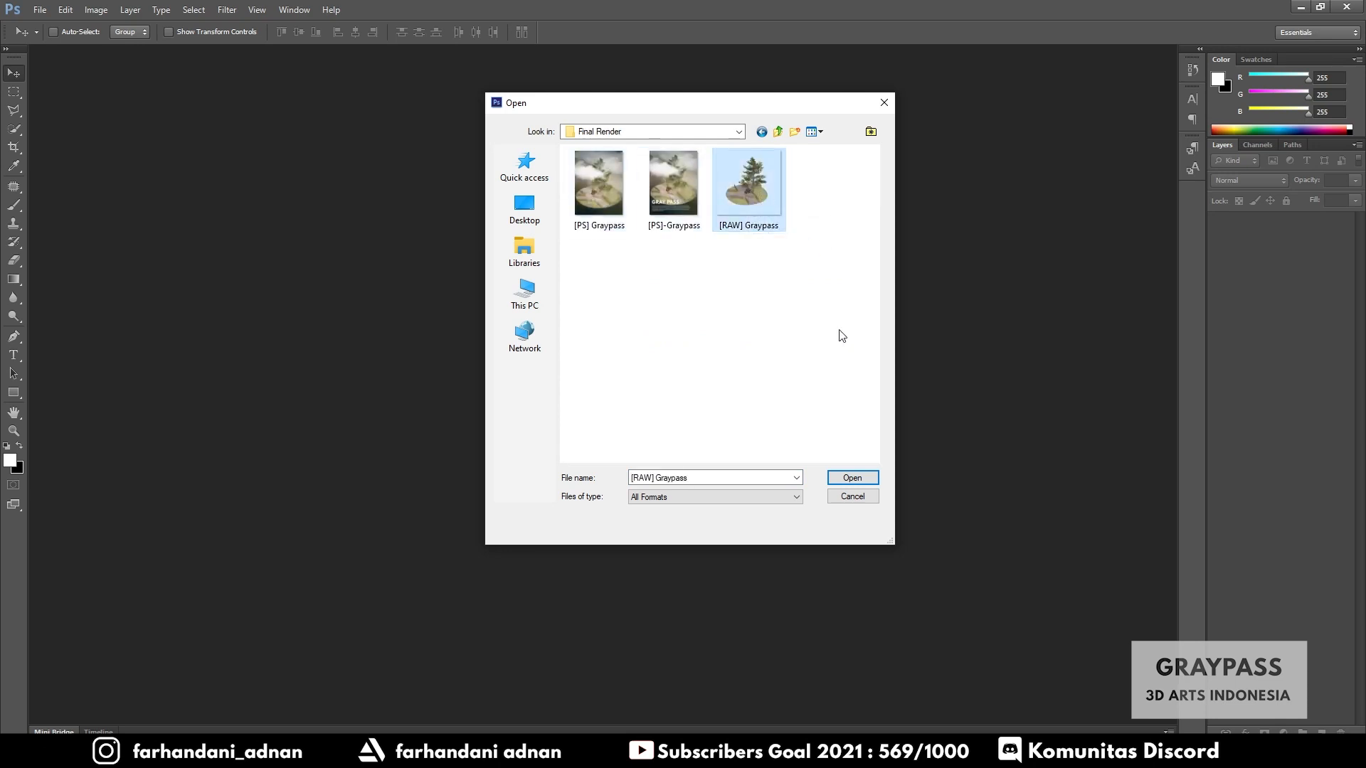
click(844, 478)
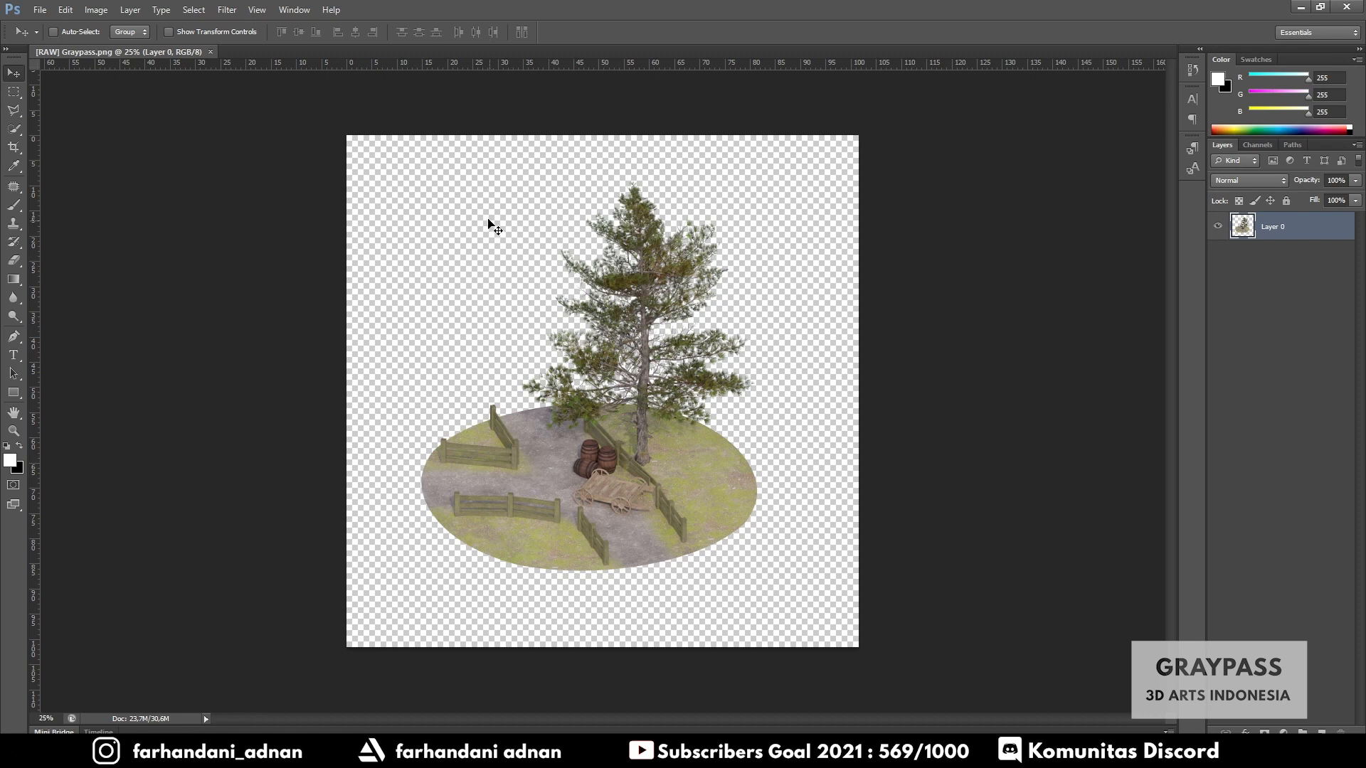
- Crop the image with the Crop tool using the 4 x 3 ratio preset, adjusting the crop position
click(13, 146)
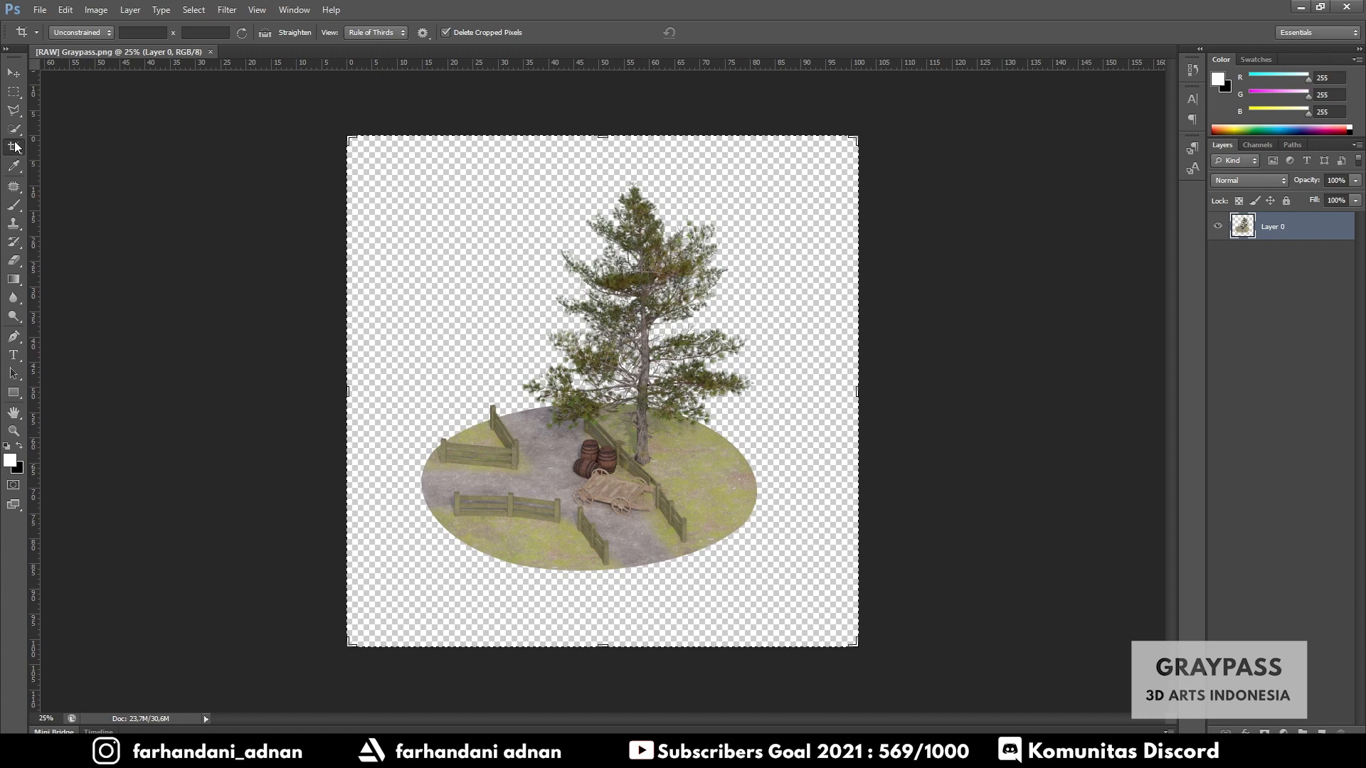
click(71, 33)
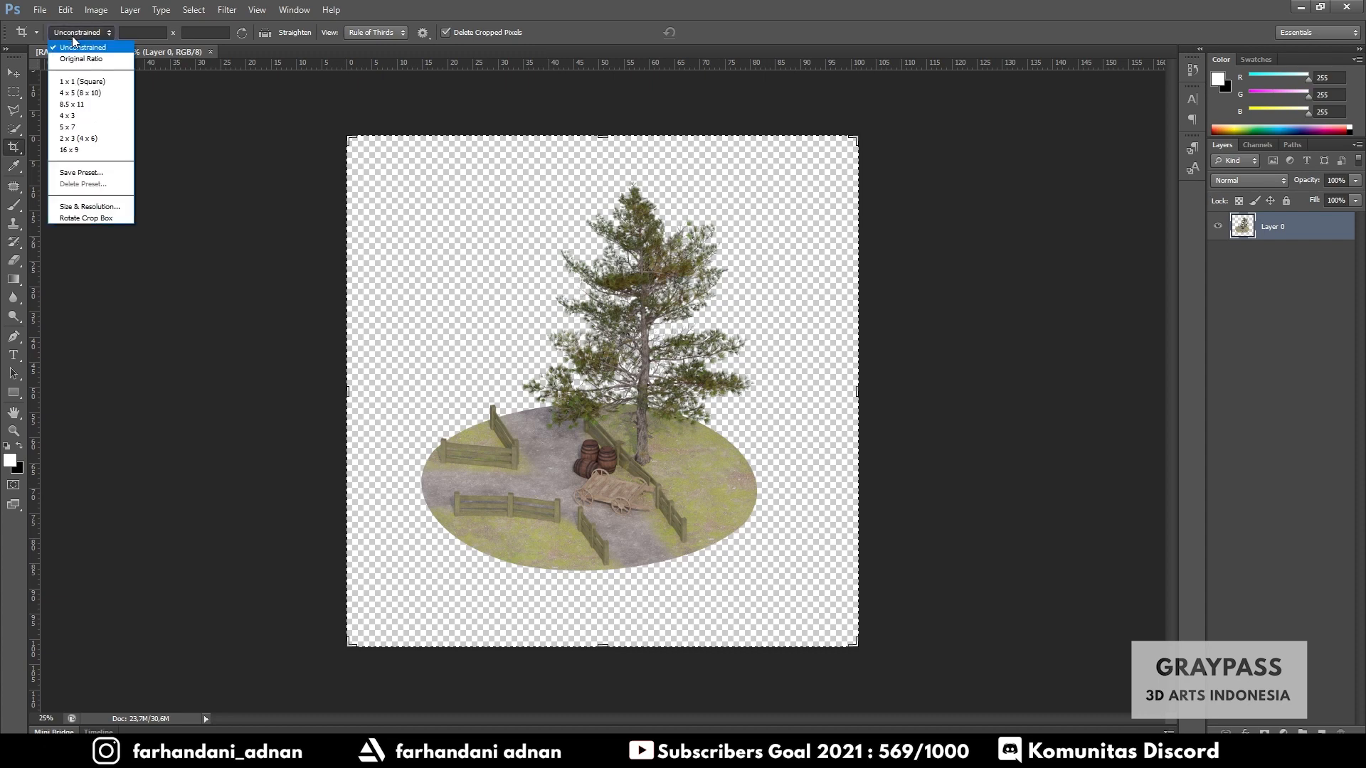
click(71, 115)
drag(673, 332, 682, 331)
key(Return)
click(16, 71)
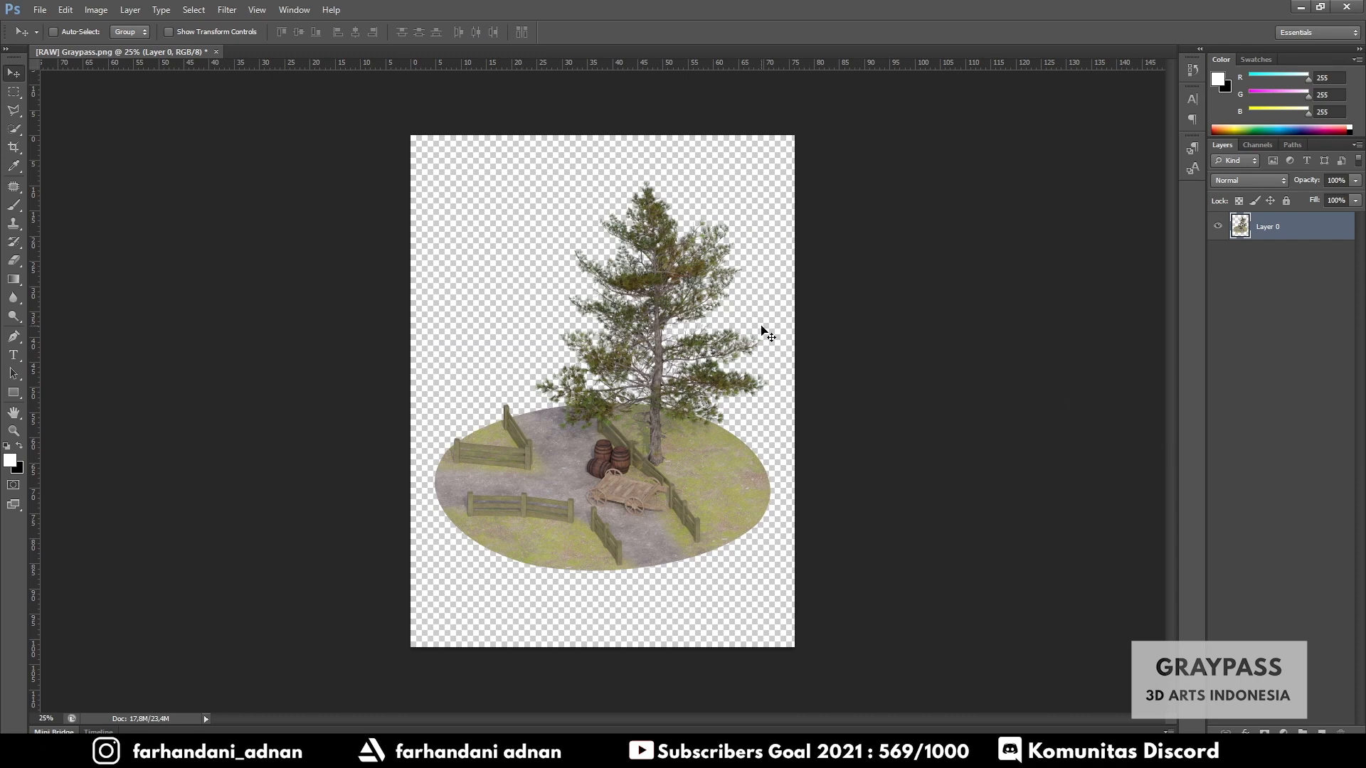
- Switch to the browser and search Google images for medieval castle
alt+scroll(653, 343, up, 2)
alt+scroll(653, 343, down, 1)
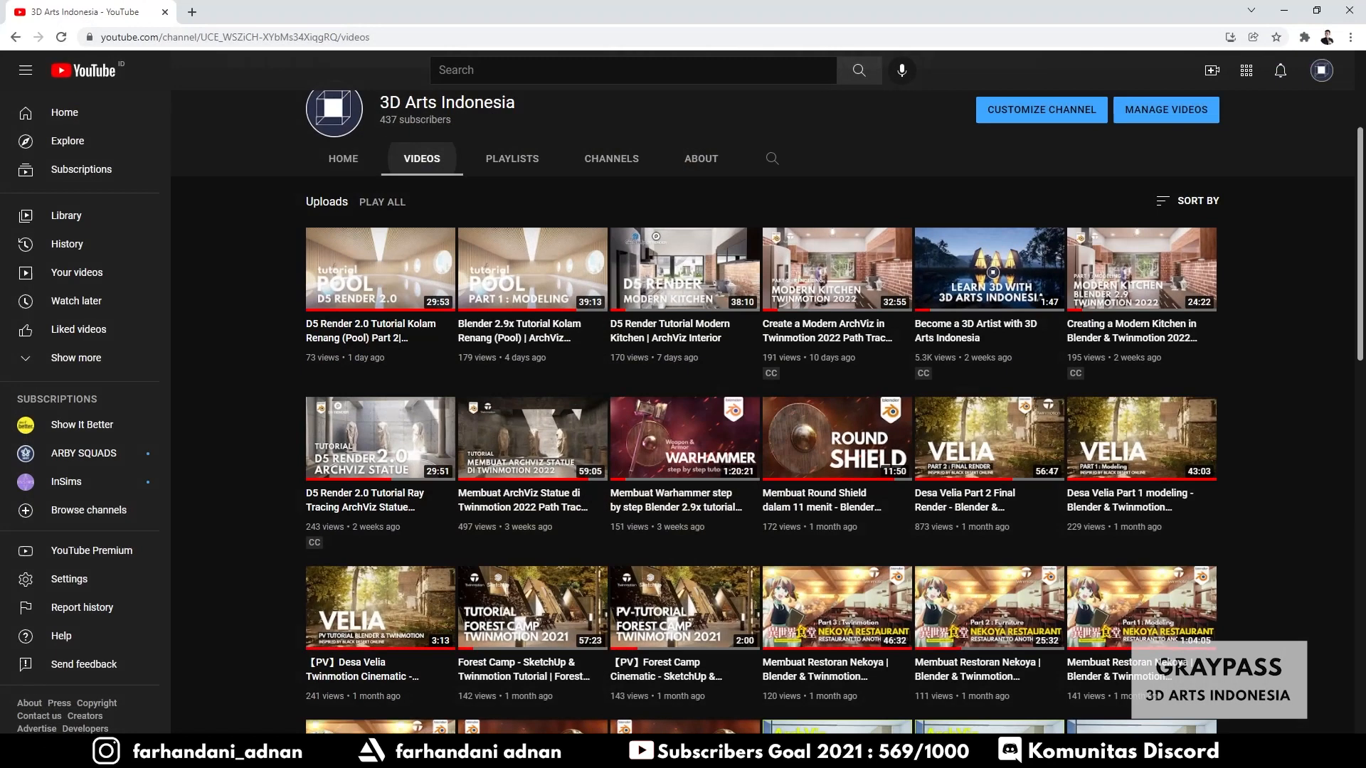
click(192, 11)
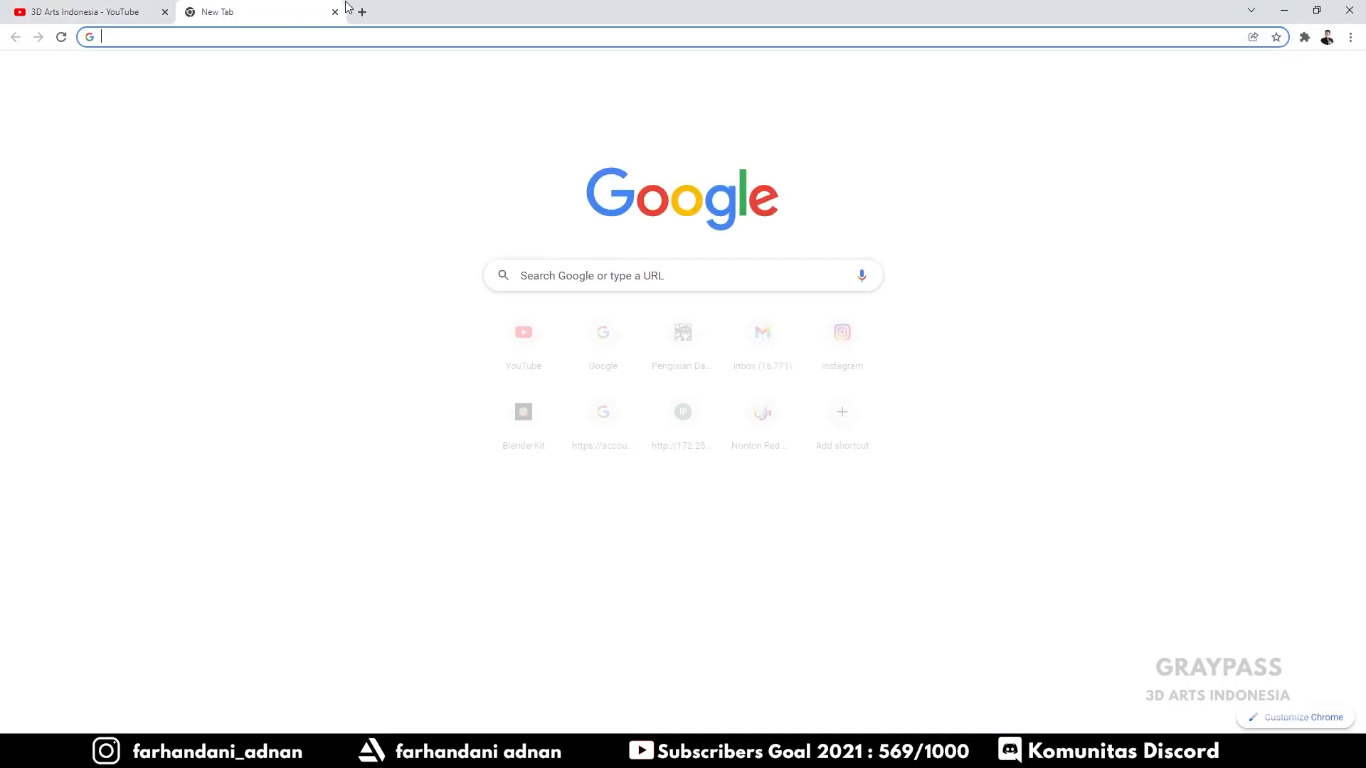
text(google.com)
key(Return)
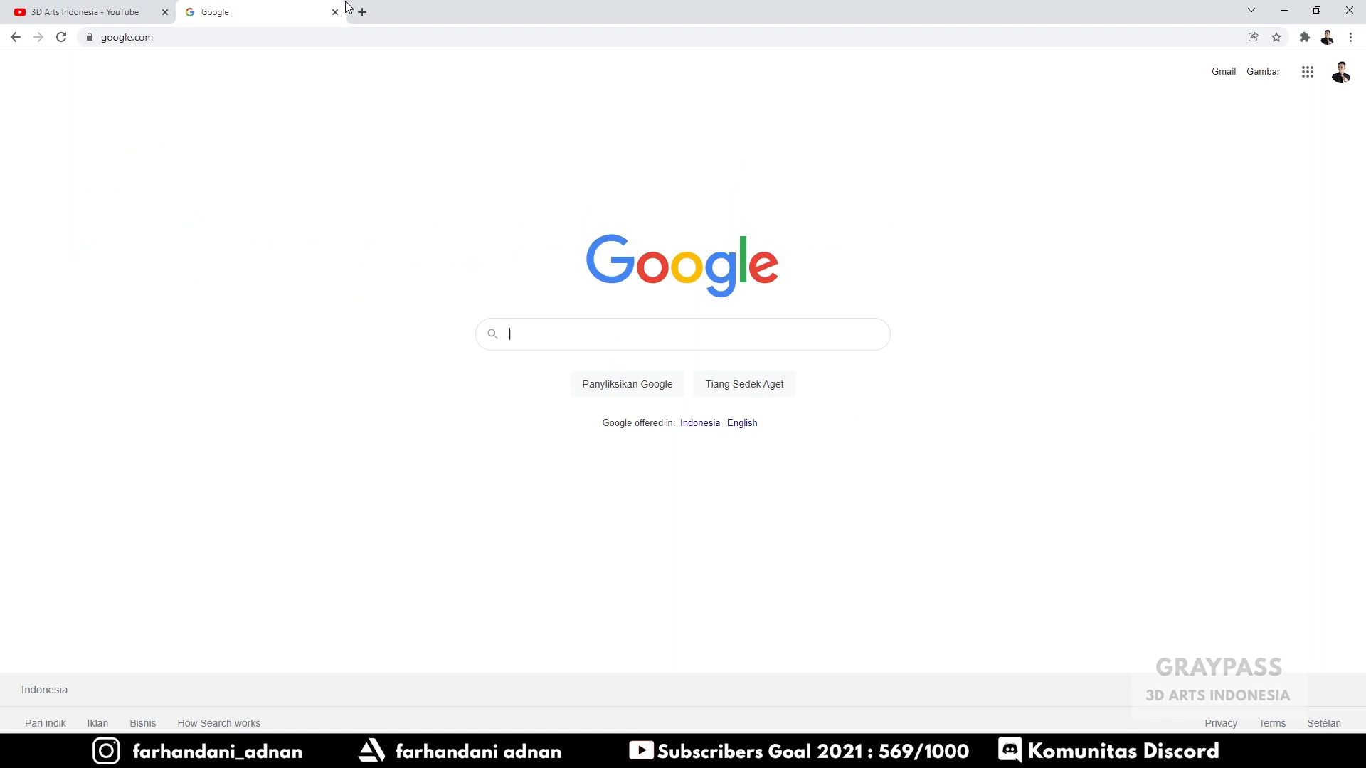
text(medieval cas)
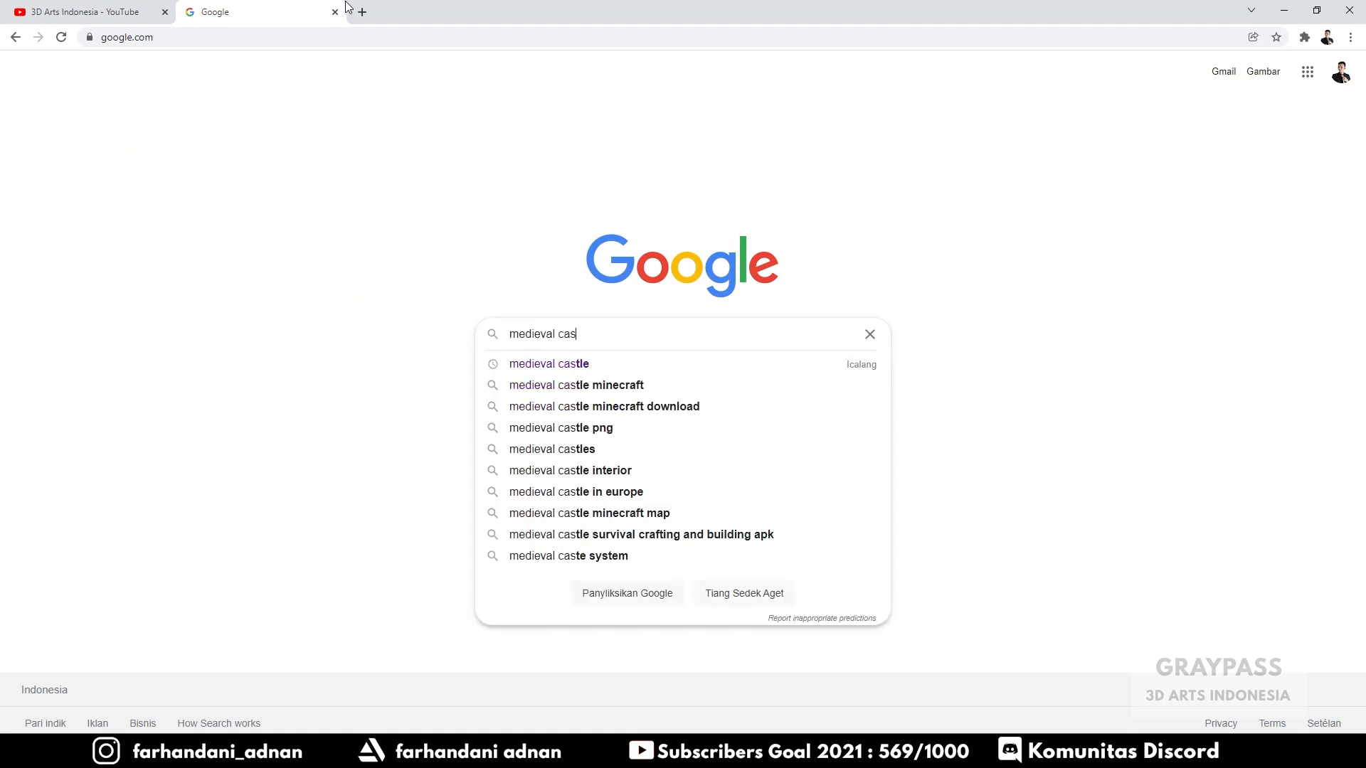
key(Down)
key(Return)
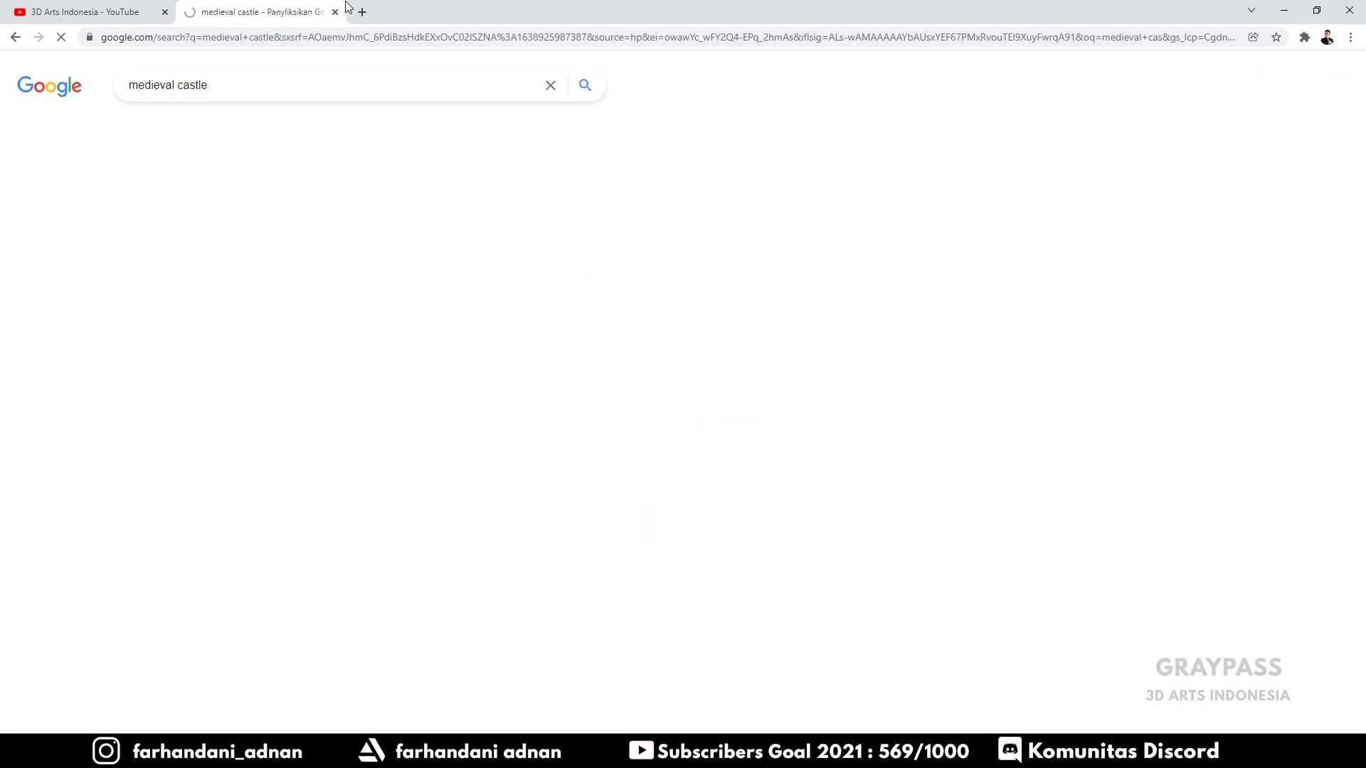
click(197, 131)
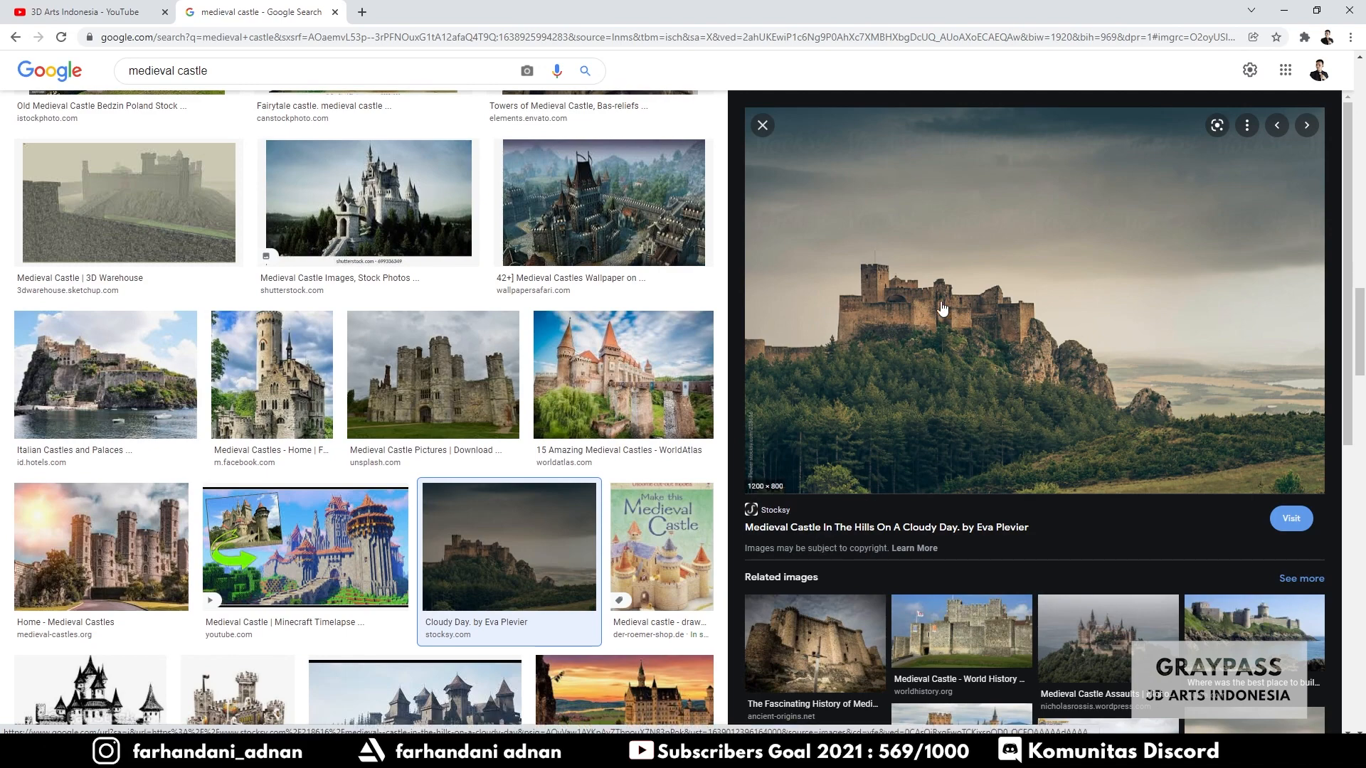
- Copy the cloudy hilltop castle image and return to Photoshop
right_click(1005, 238)
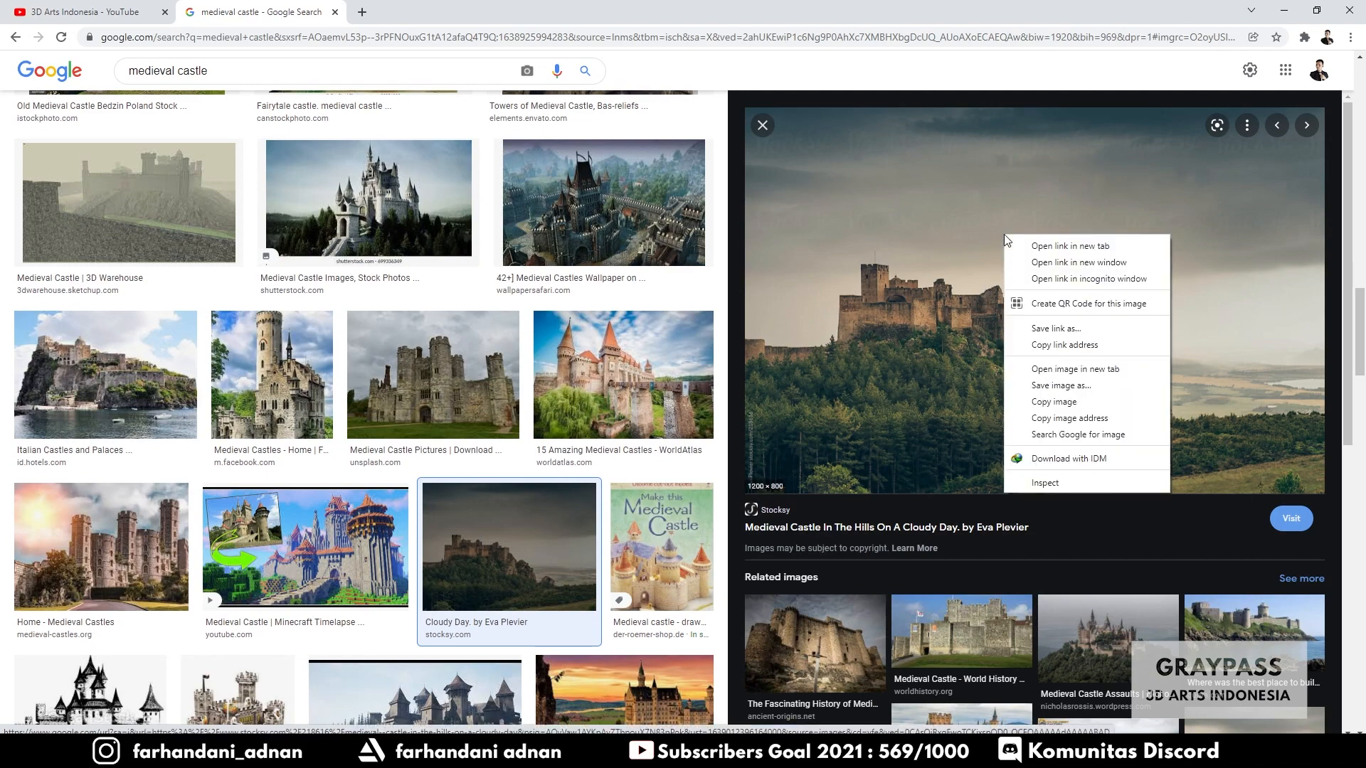
click(1044, 403)
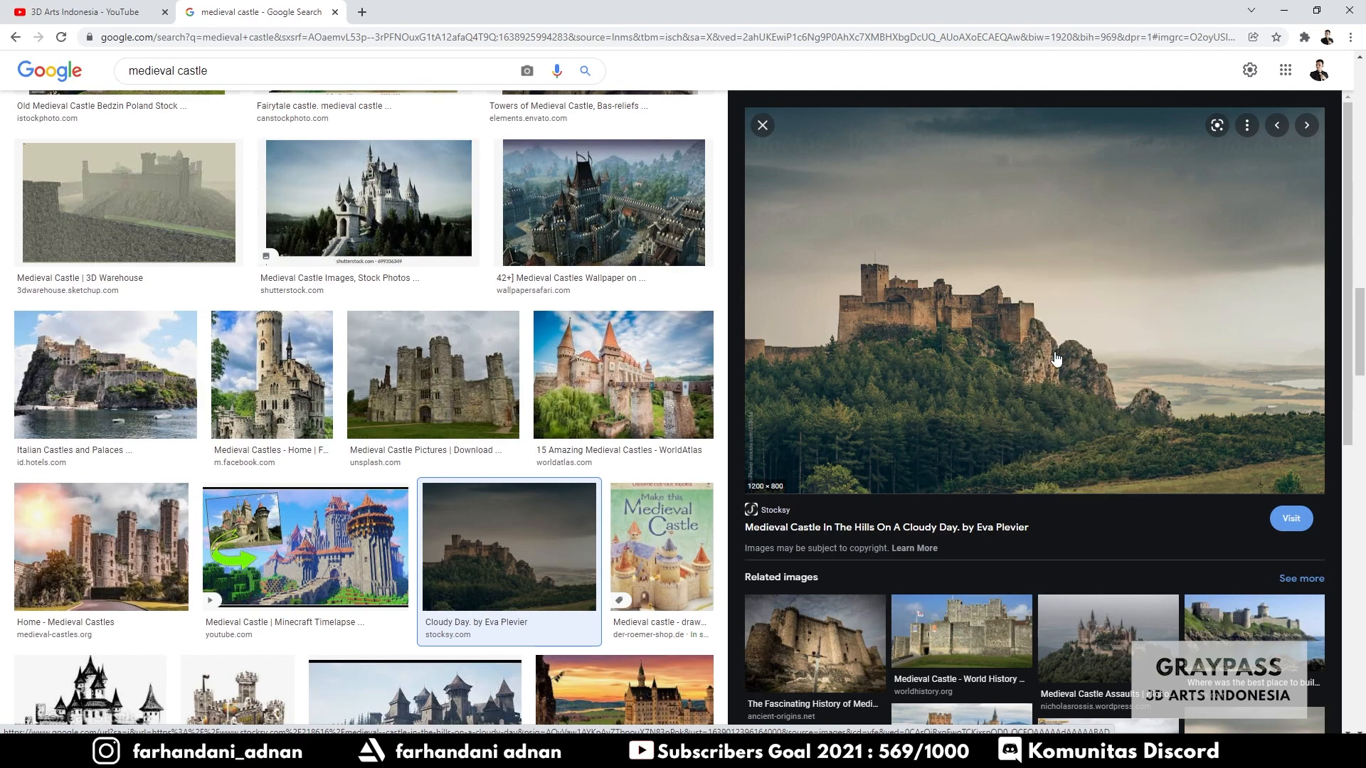
click(1285, 11)
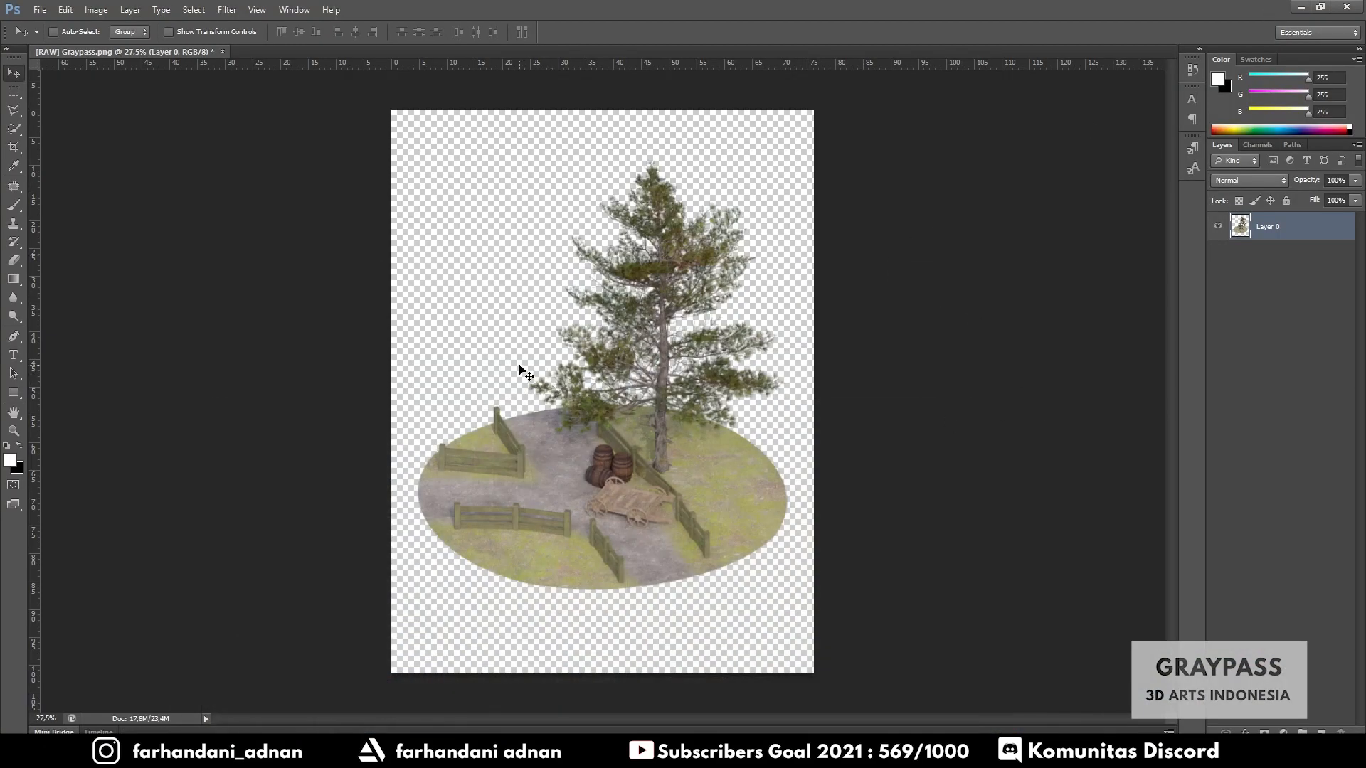
- Paste the castle image into the document as a new layer and move it to the top-left corner
key(ctrl+v)
drag(619, 391, 515, 190)
key(ctrl+t)
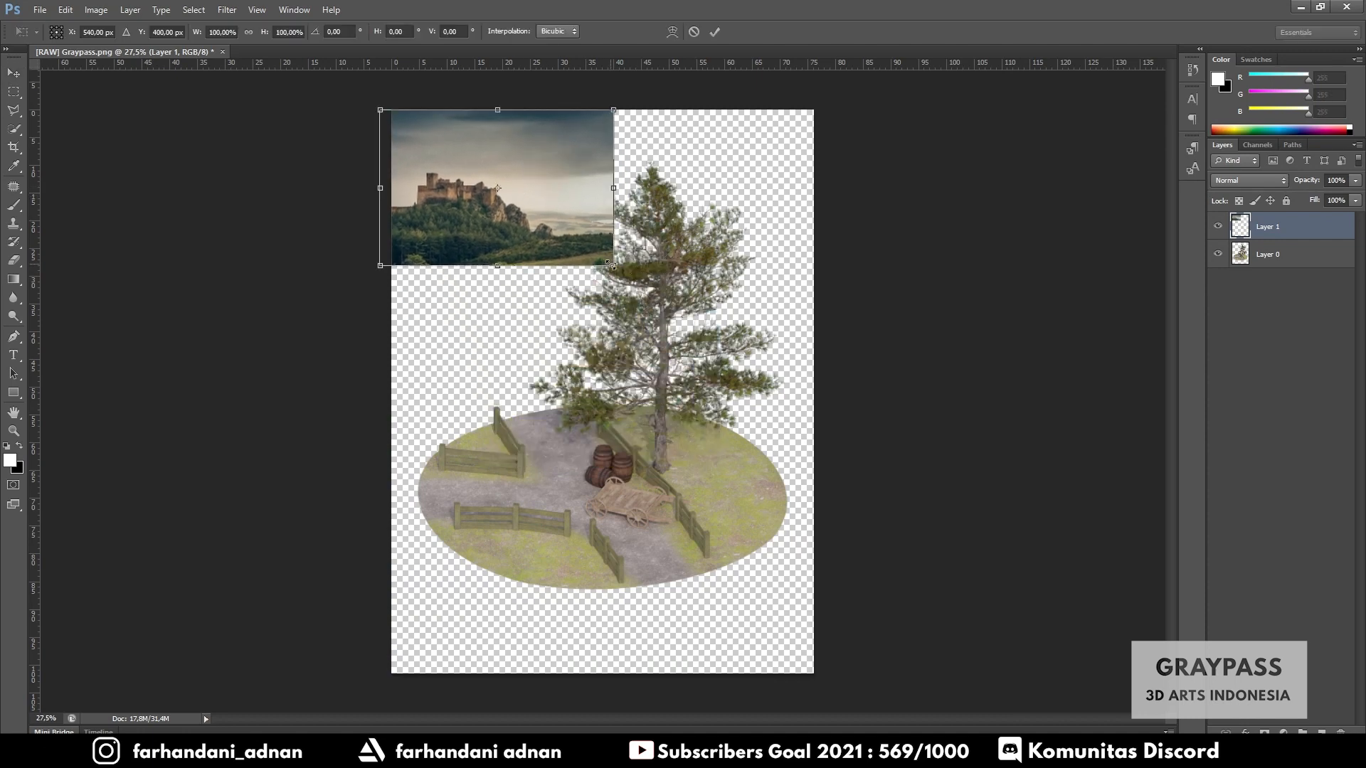
drag(614, 266, 626, 275)
key(v)
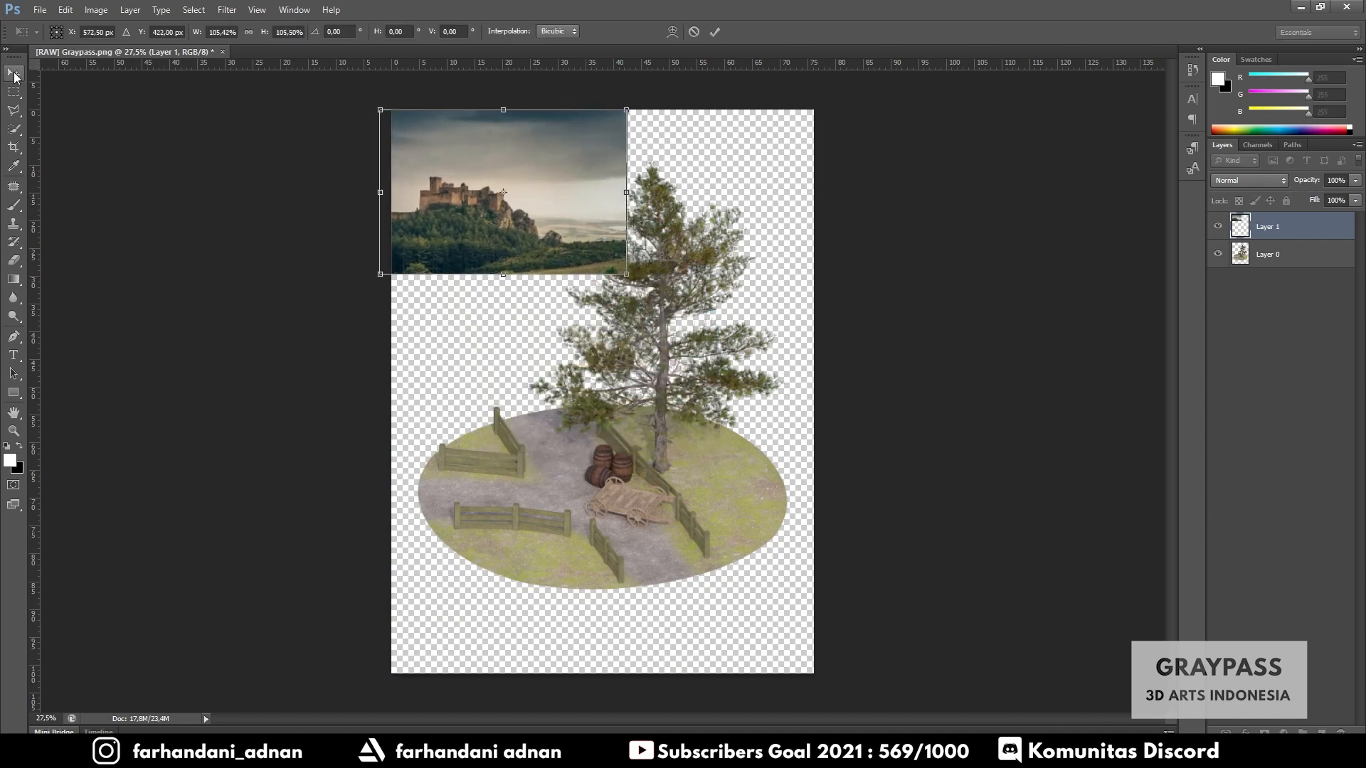
click(754, 285)
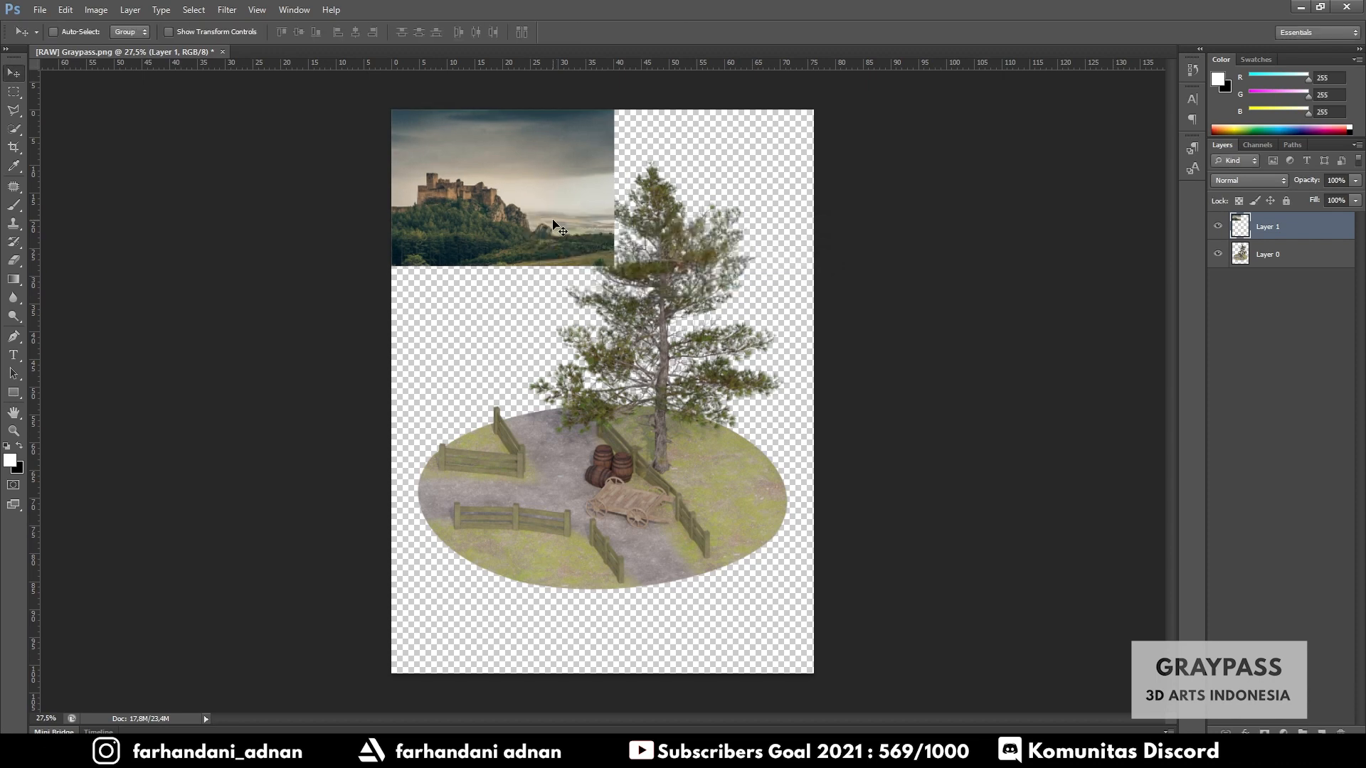
mouse_move(488, 197)
mouse_down()
mouse_move(527, 224)
mouse_move(489, 179)
mouse_move(478, 189)
mouse_up()
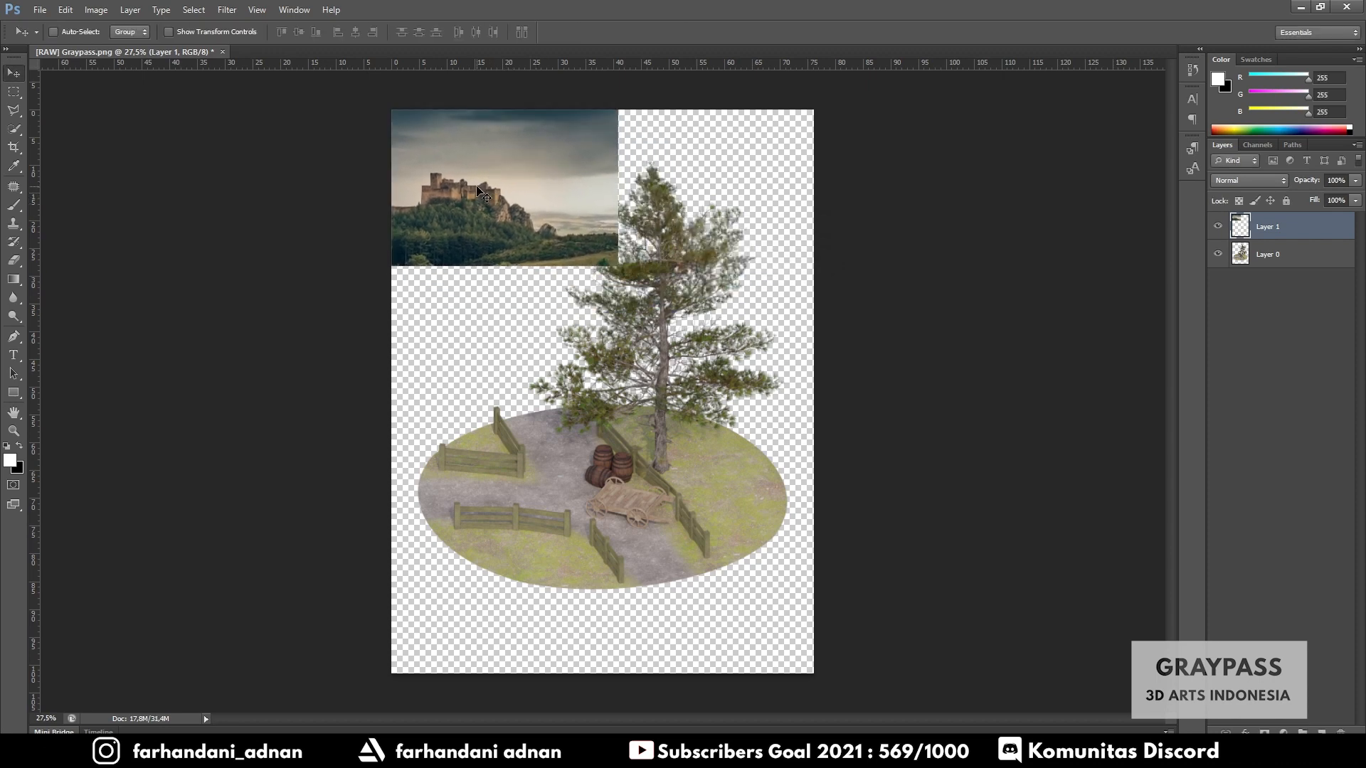
- Scale the castle image with Free Transform so it covers the whole canvas
key(ctrl+t)
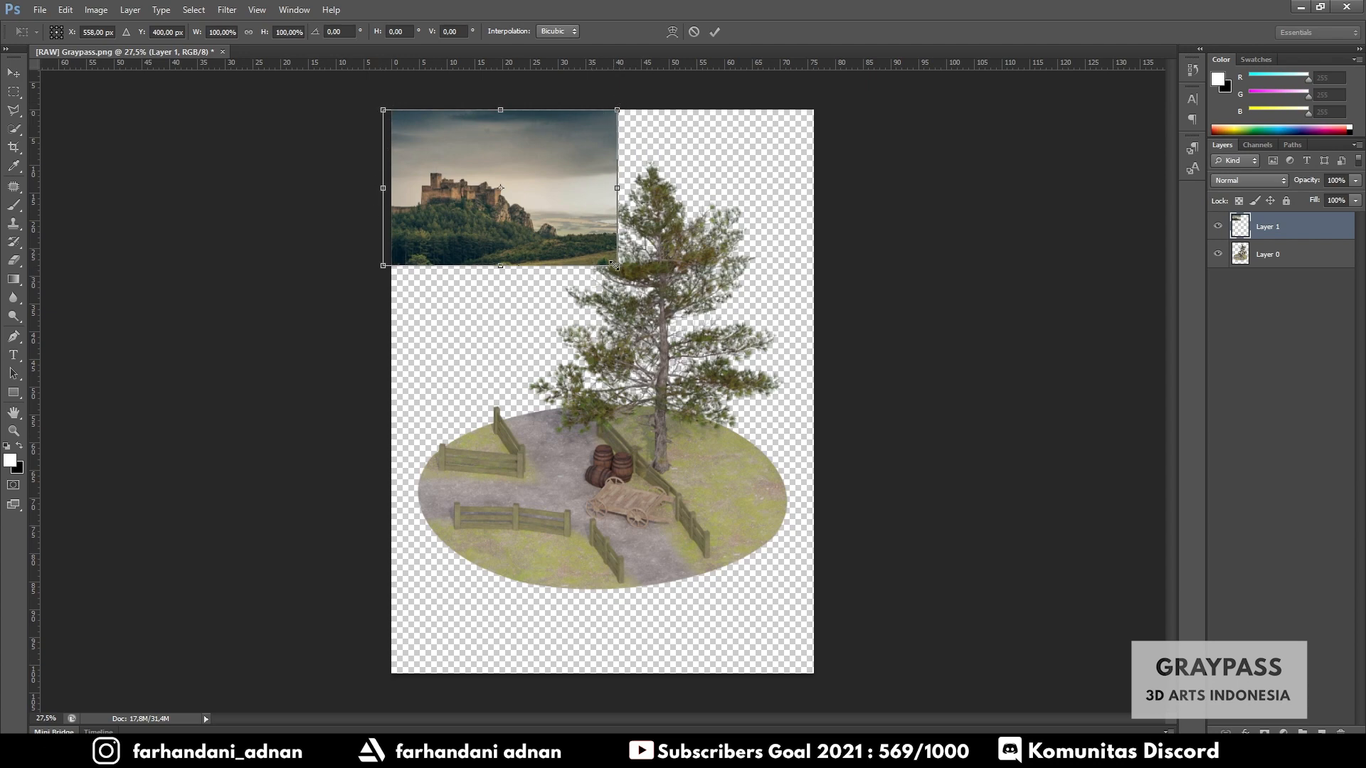
drag(616, 268, 1178, 676)
drag(1172, 751, 1160, 750)
drag(932, 467, 822, 470)
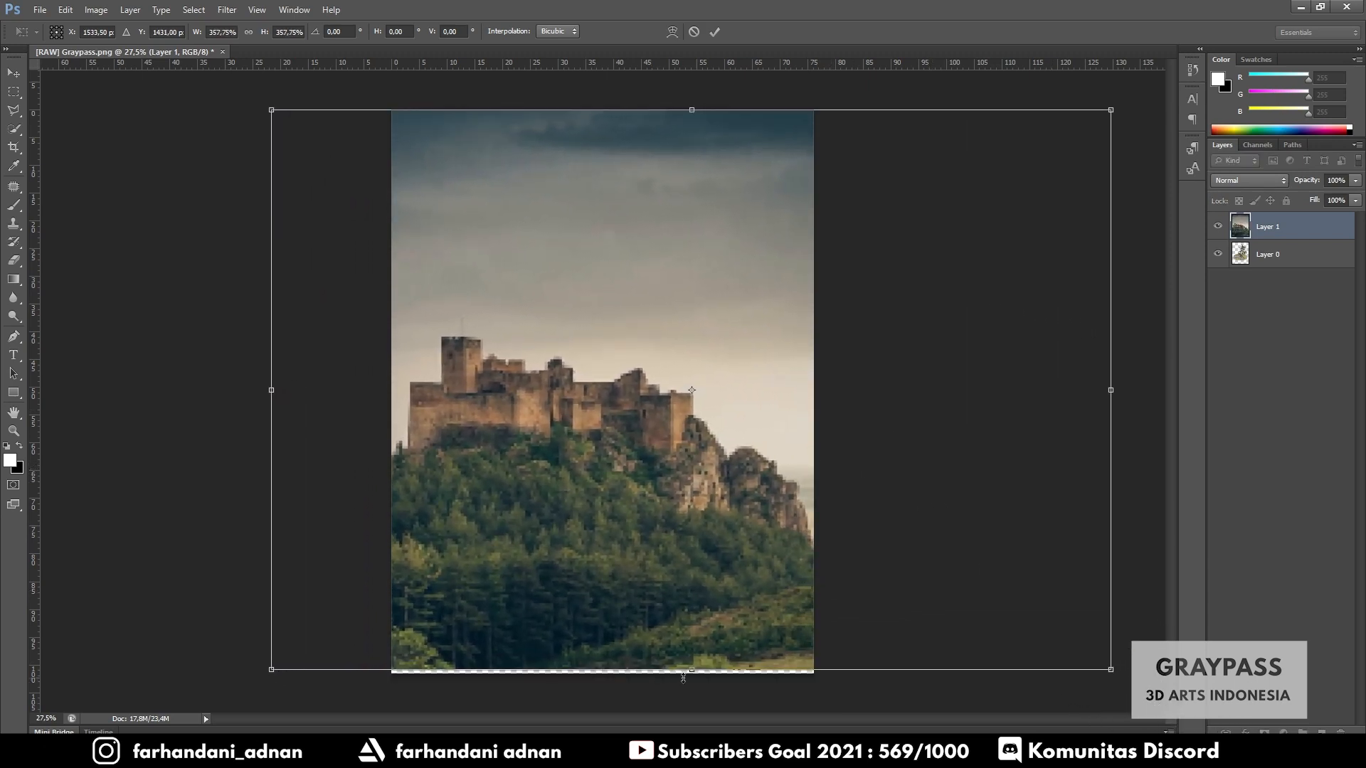
drag(690, 676, 690, 689)
key(Return)
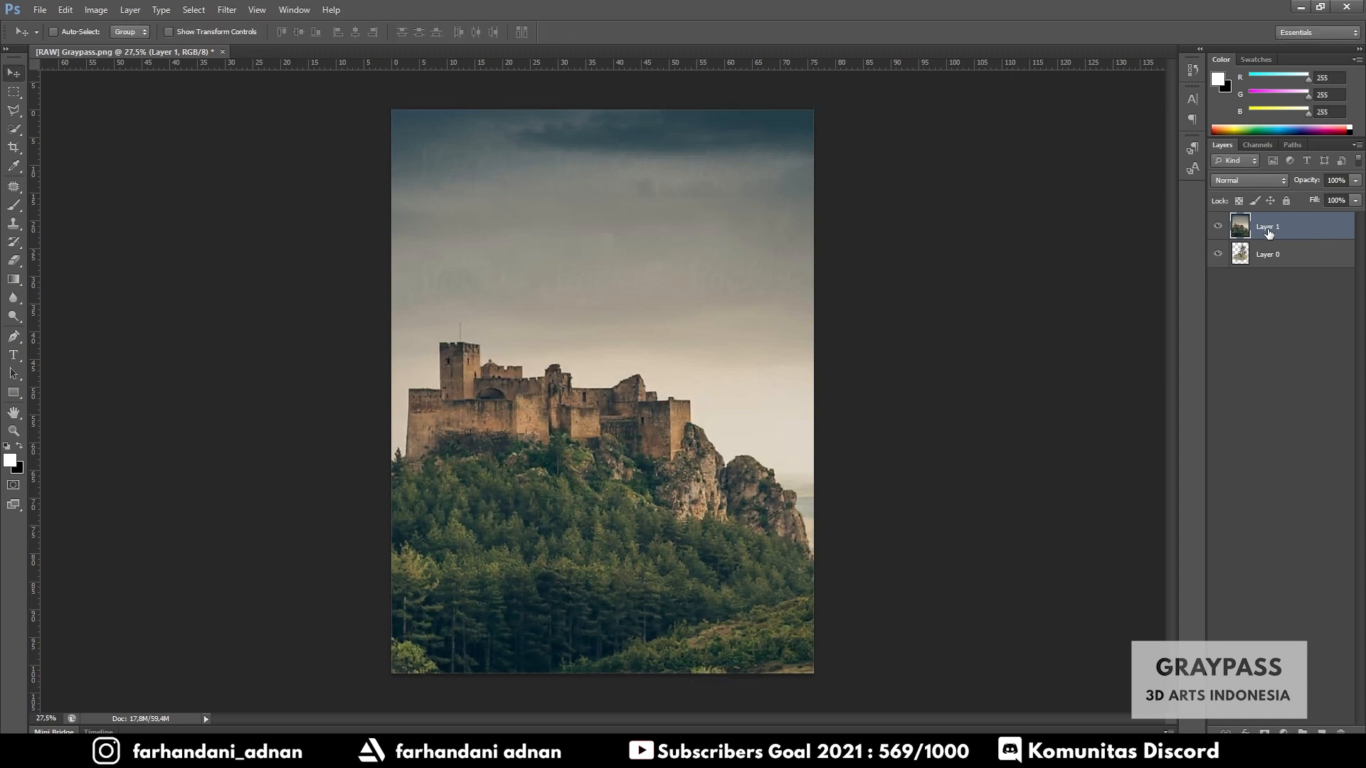
- Rename the castle layer to Background and the render layer to Graypass
double_click(1269, 227)
text(Background)
key(Return)
double_click(1270, 255)
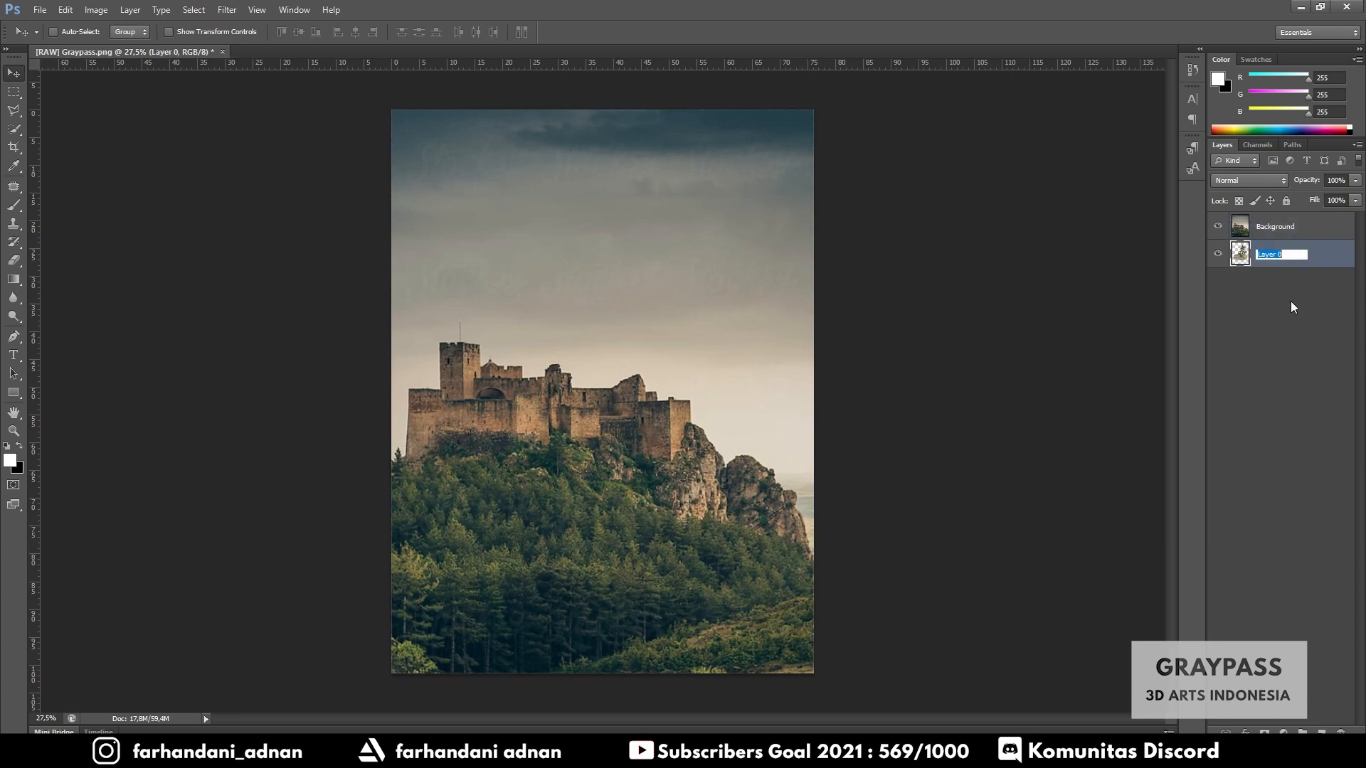
text(Graypass)
key(Return)
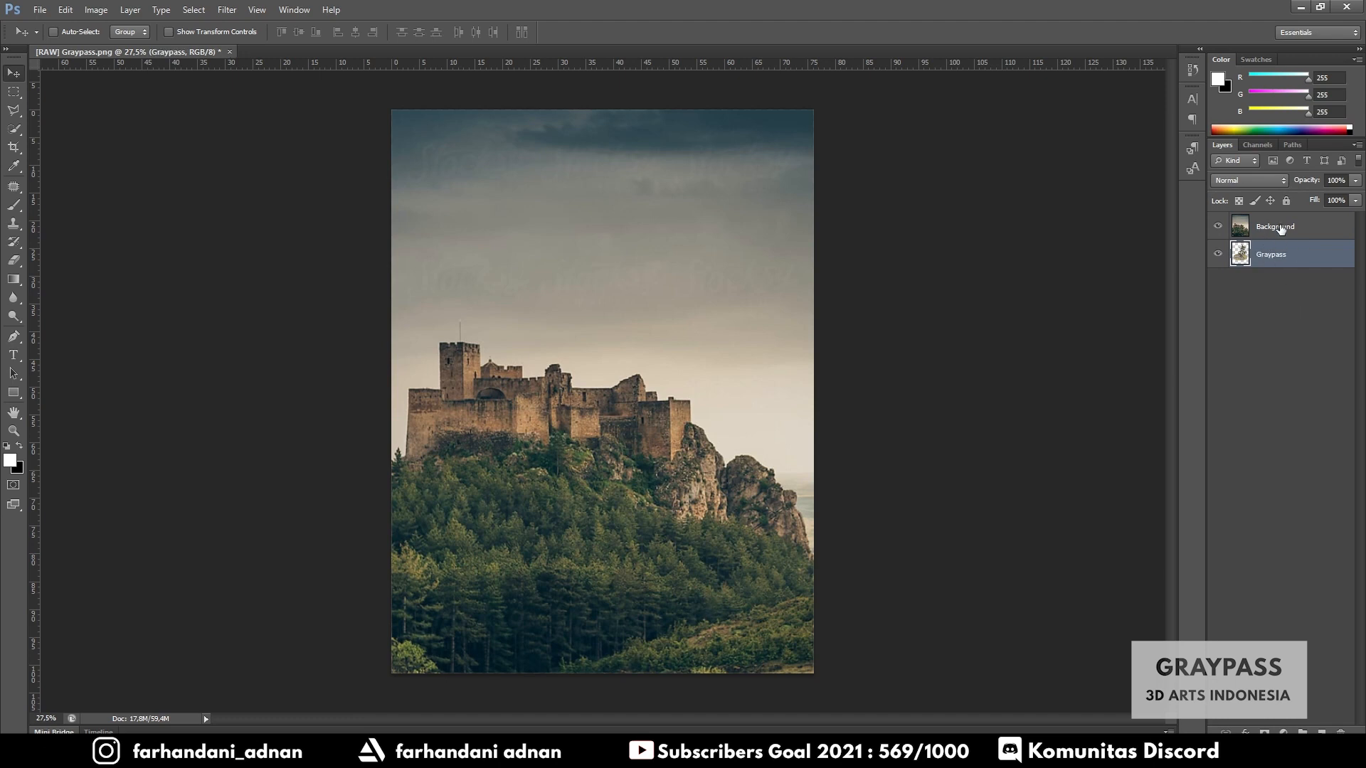
- Move the Background layer below the Graypass layer in the layer stack
click(1281, 229)
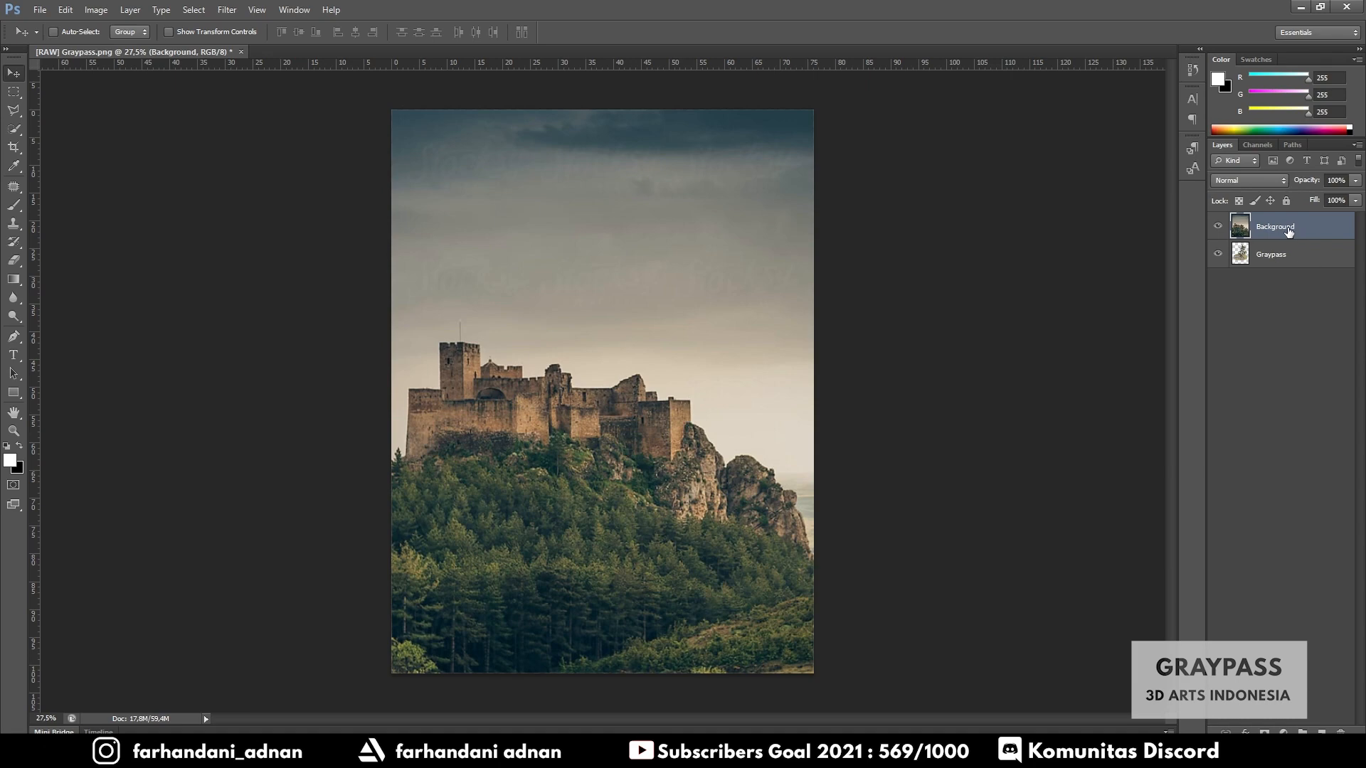
drag(1283, 229, 1282, 260)
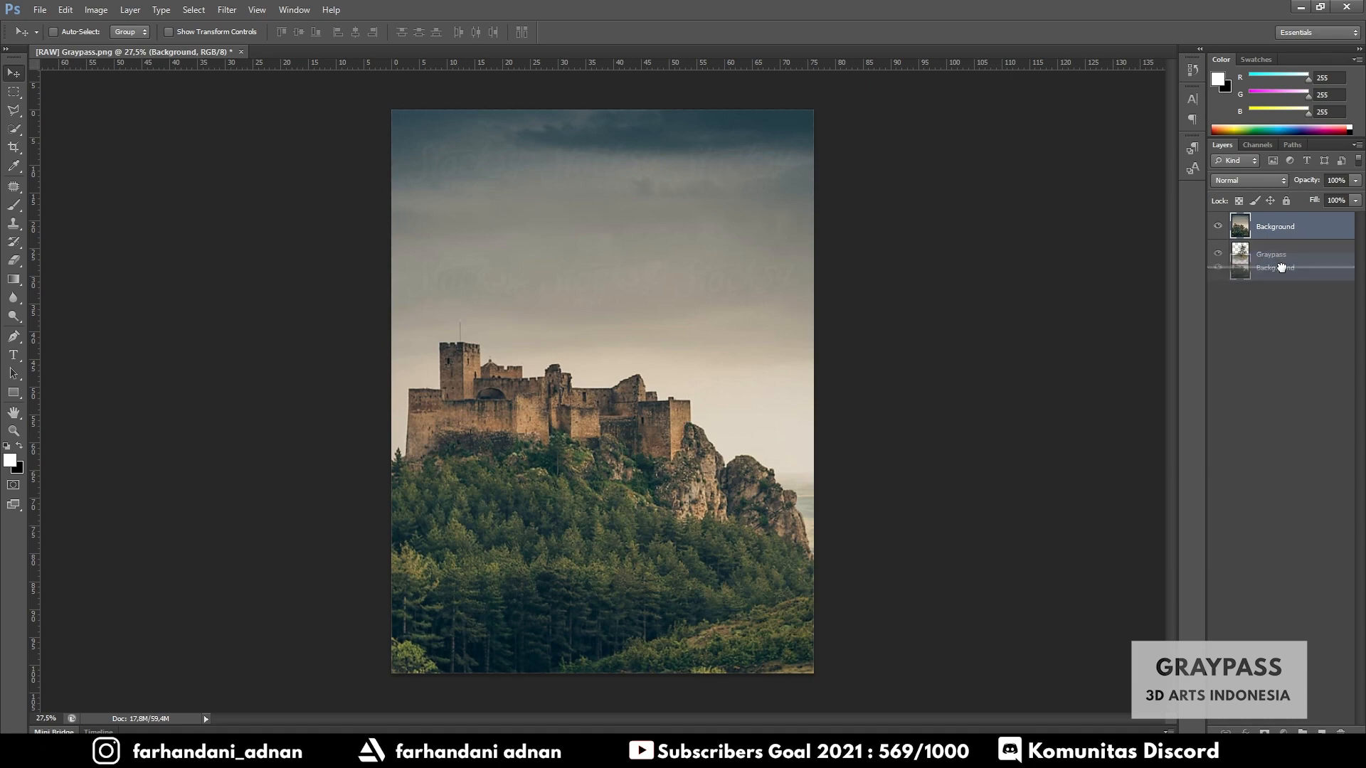
drag(1281, 267, 1283, 267)
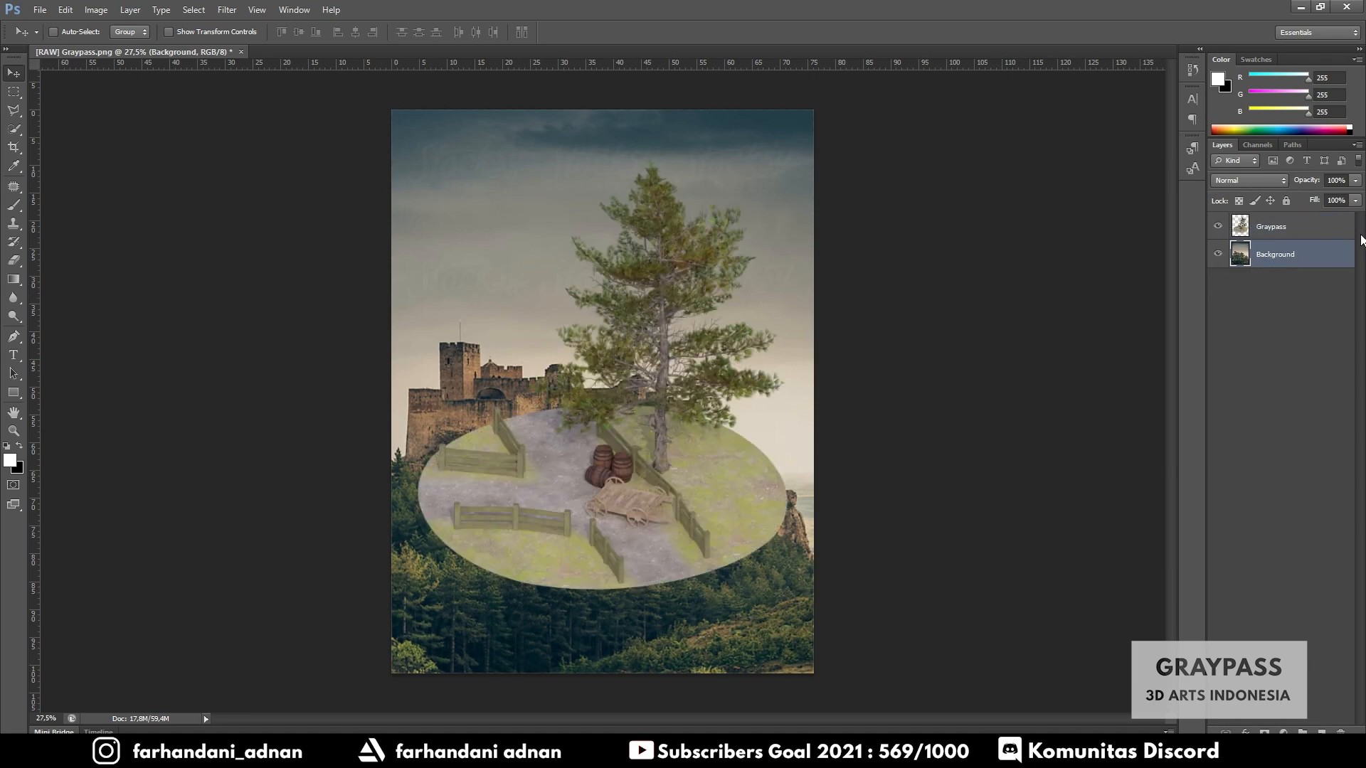
- Move the Graypass render slightly lower on the canvas, then select the Background layer
click(1273, 226)
drag(621, 430, 611, 477)
click(1257, 264)
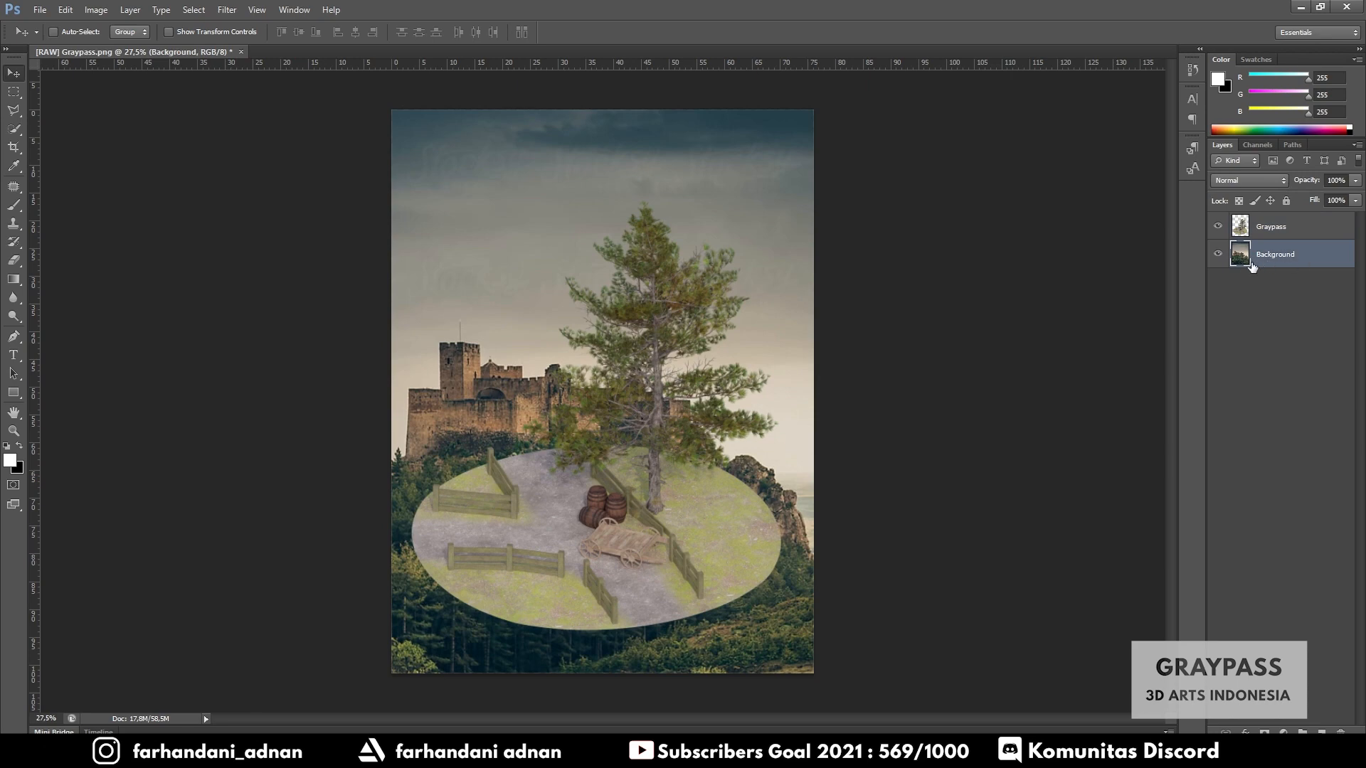
- Apply a Gaussian Blur with a radius of 270.7 pixels to the Background layer
click(227, 11)
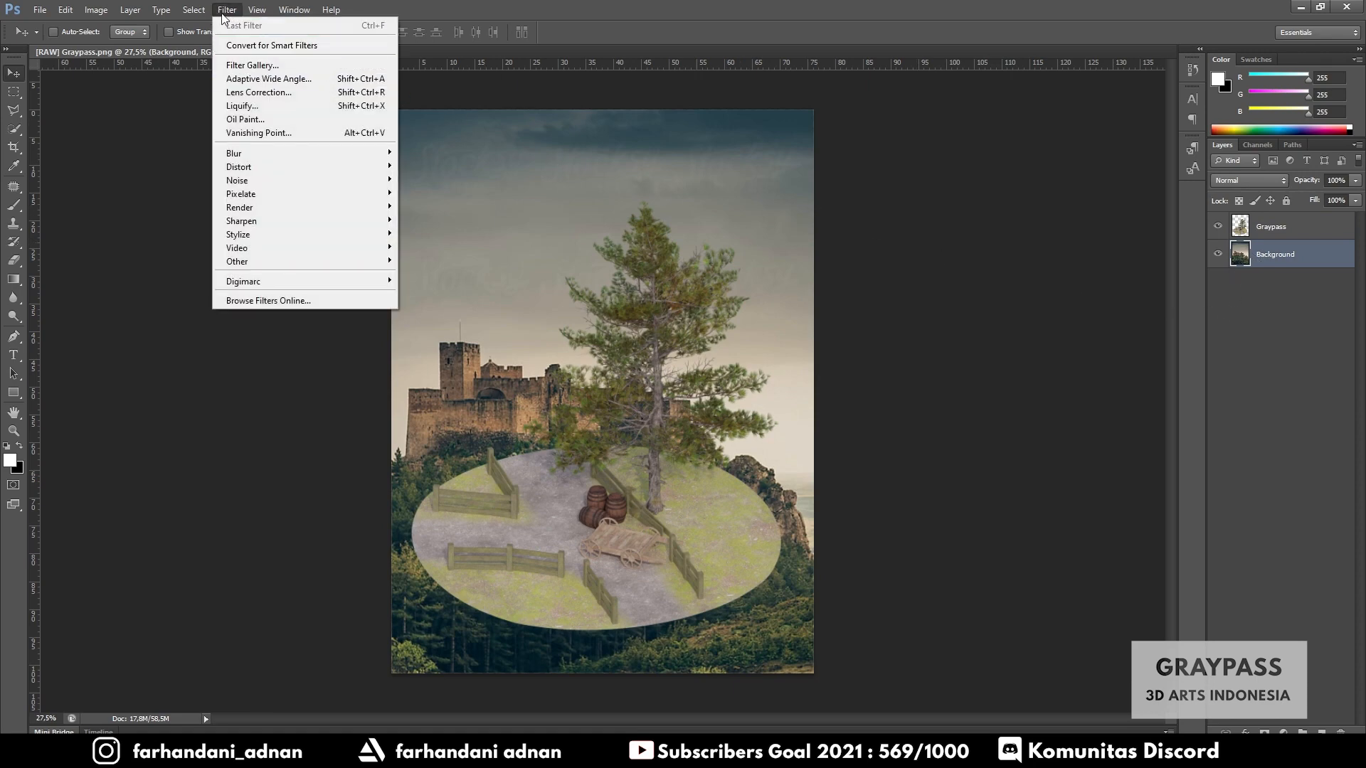
mouse_move(273, 155)
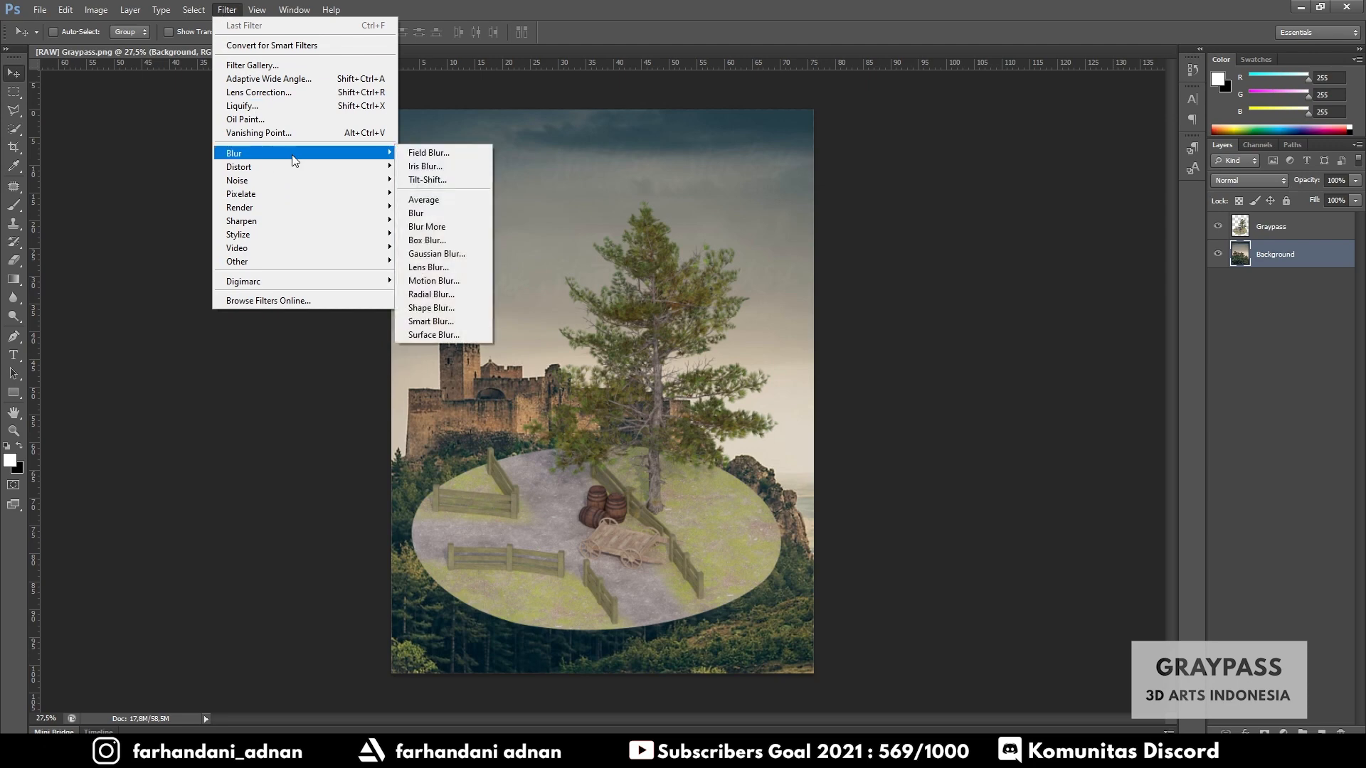
click(437, 254)
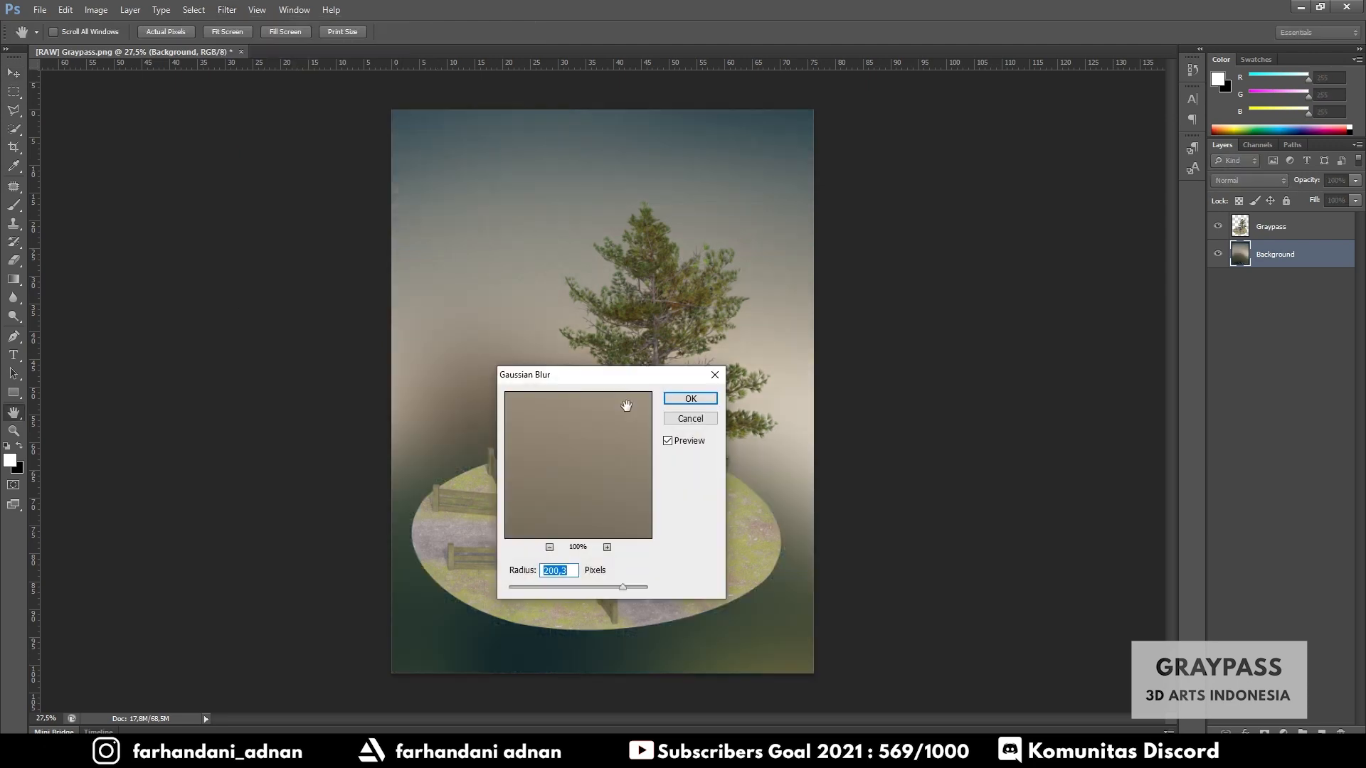
drag(576, 384, 814, 329)
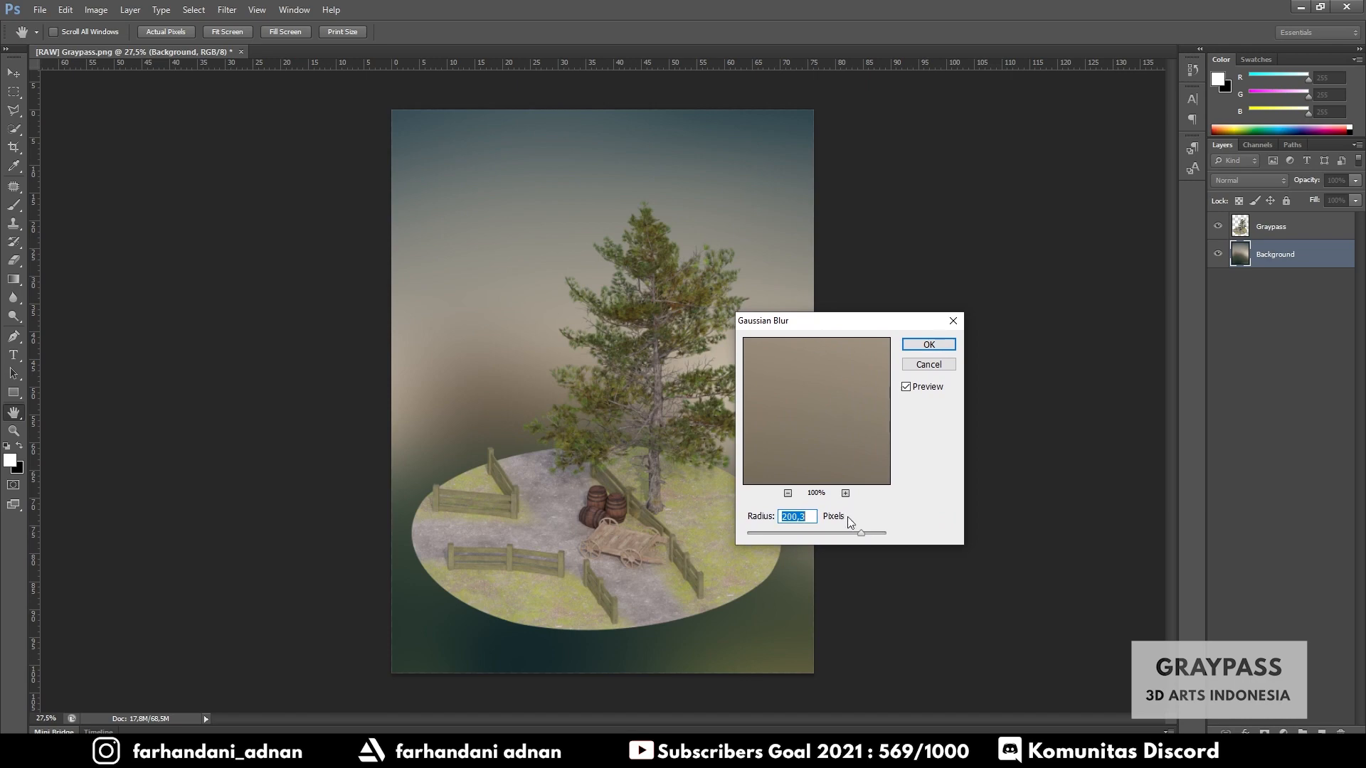
drag(867, 535, 839, 535)
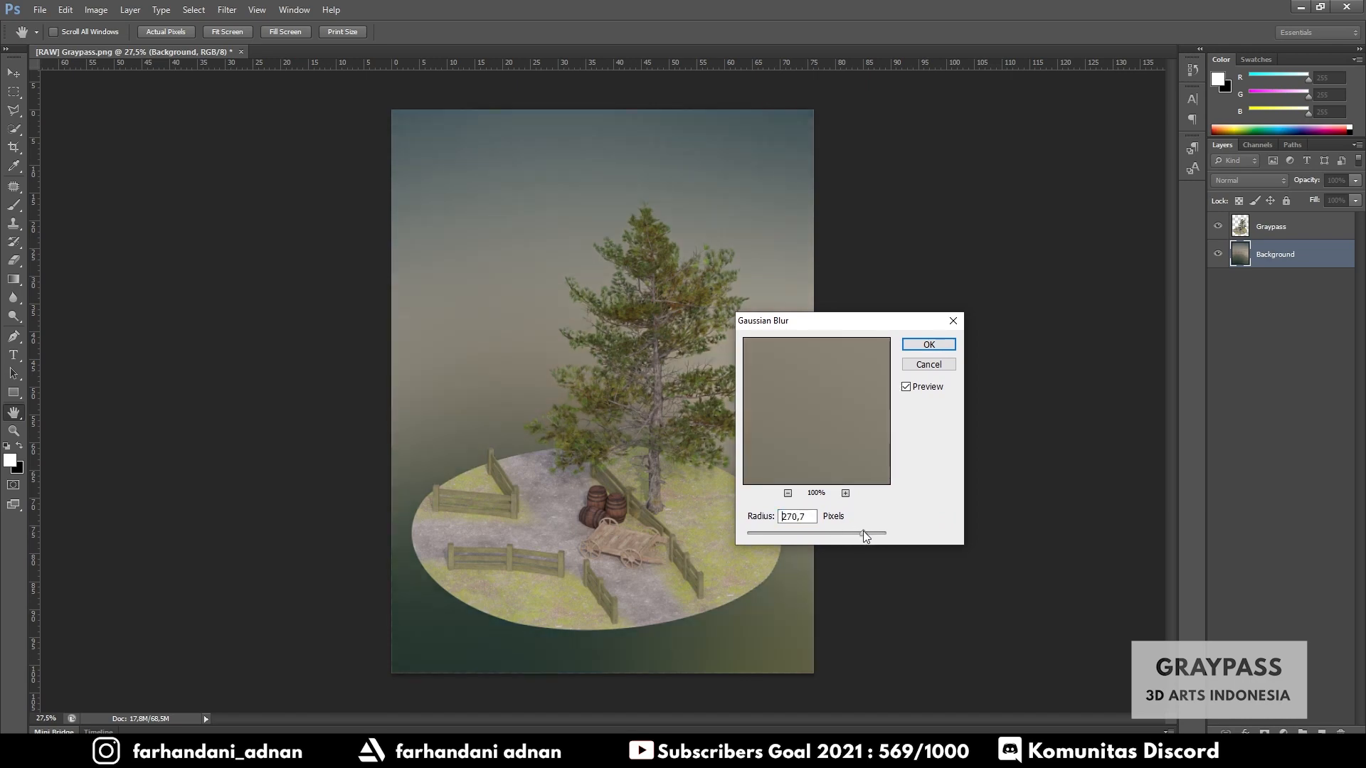
click(864, 532)
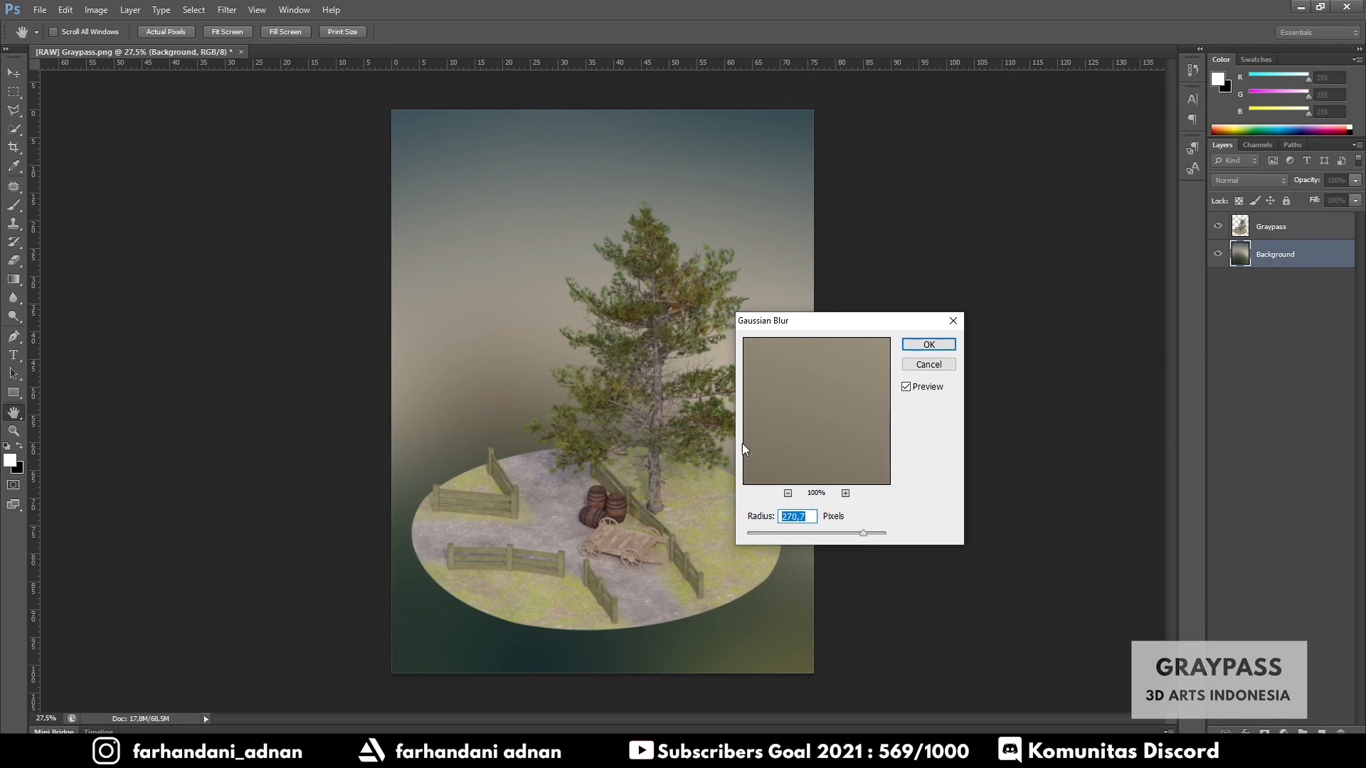
click(929, 344)
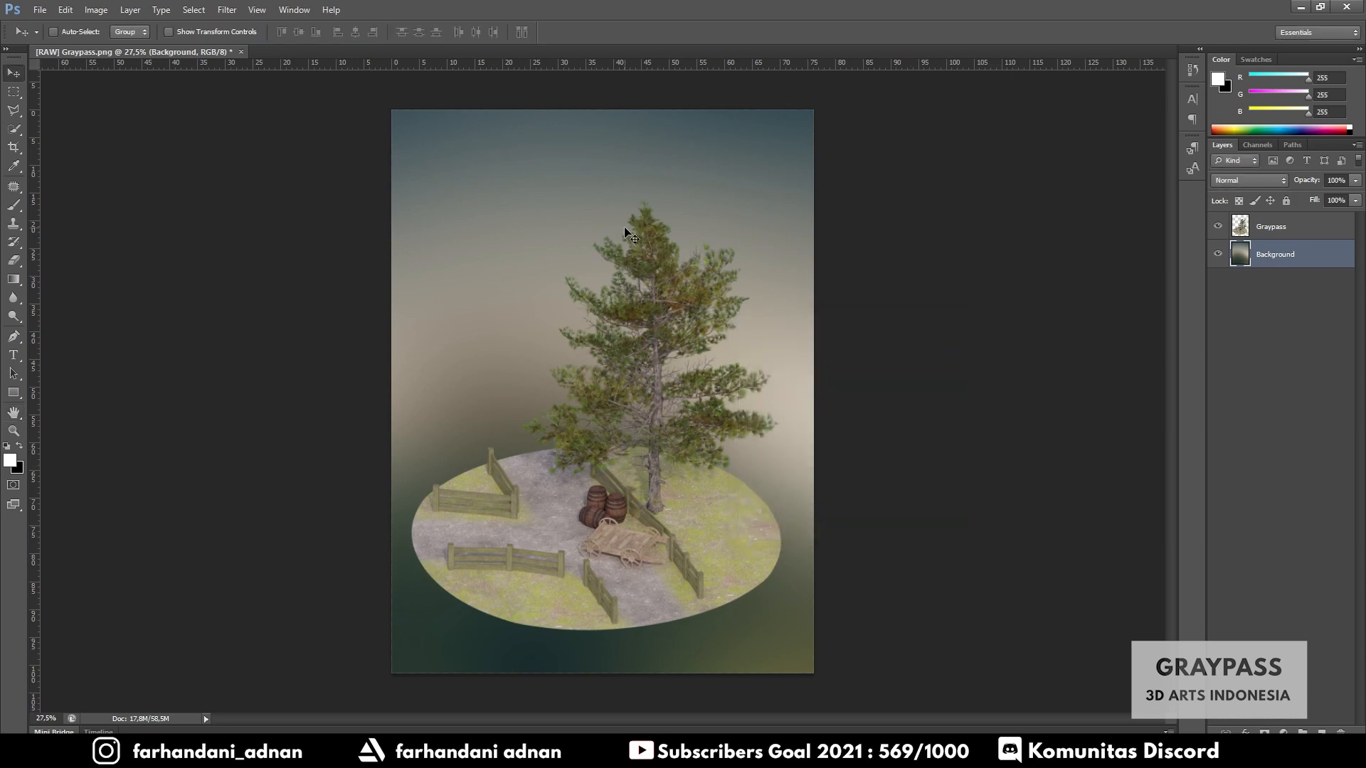
- Select the Graypass layer and move the render slightly upward on the canvas
click(1295, 229)
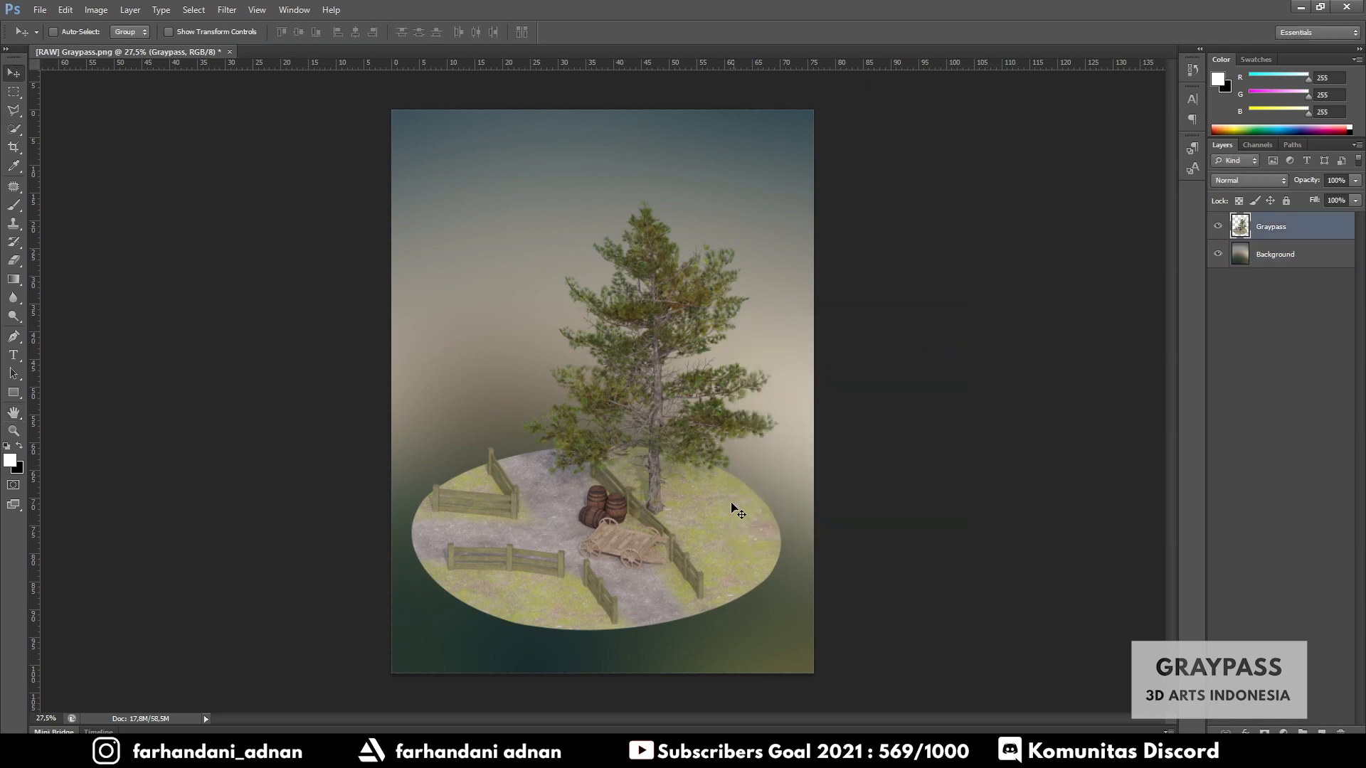
drag(654, 509, 649, 488)
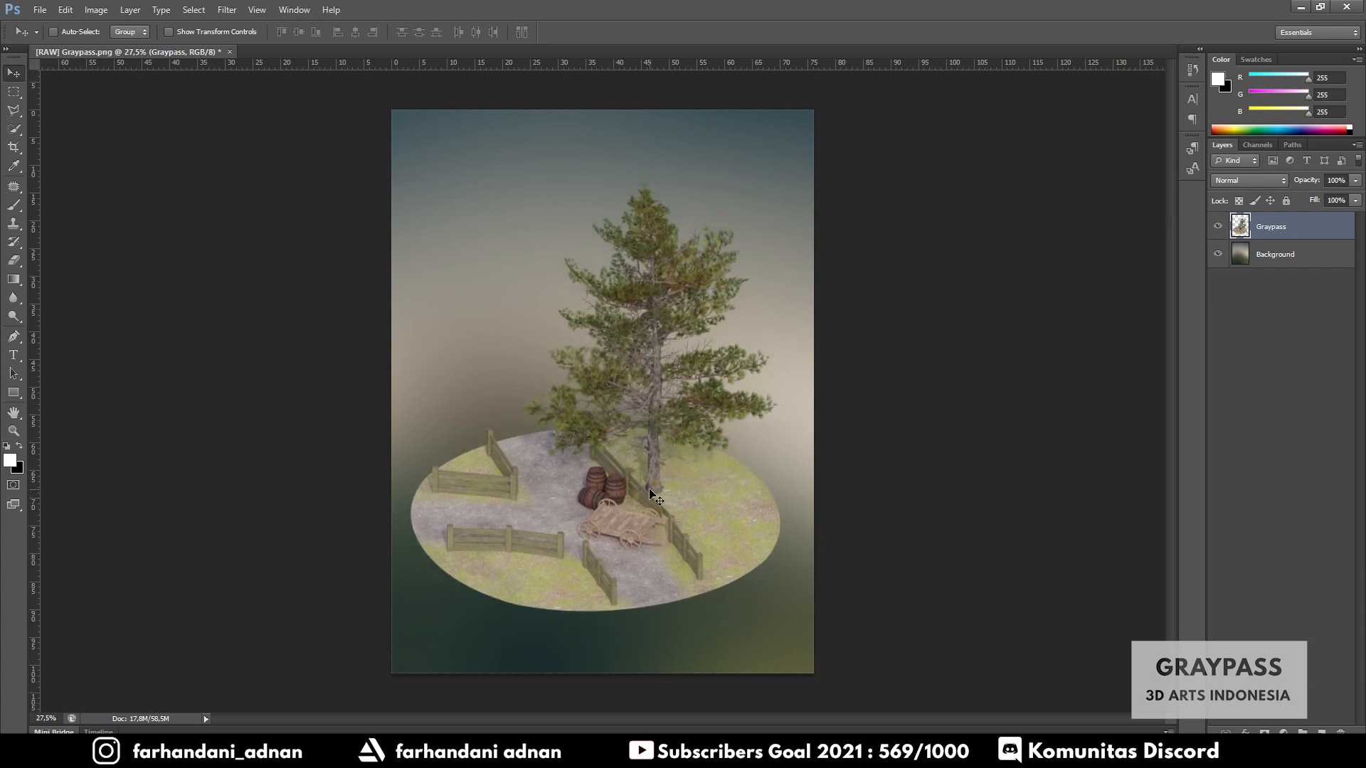
alt+scroll(619, 471, up, 5)
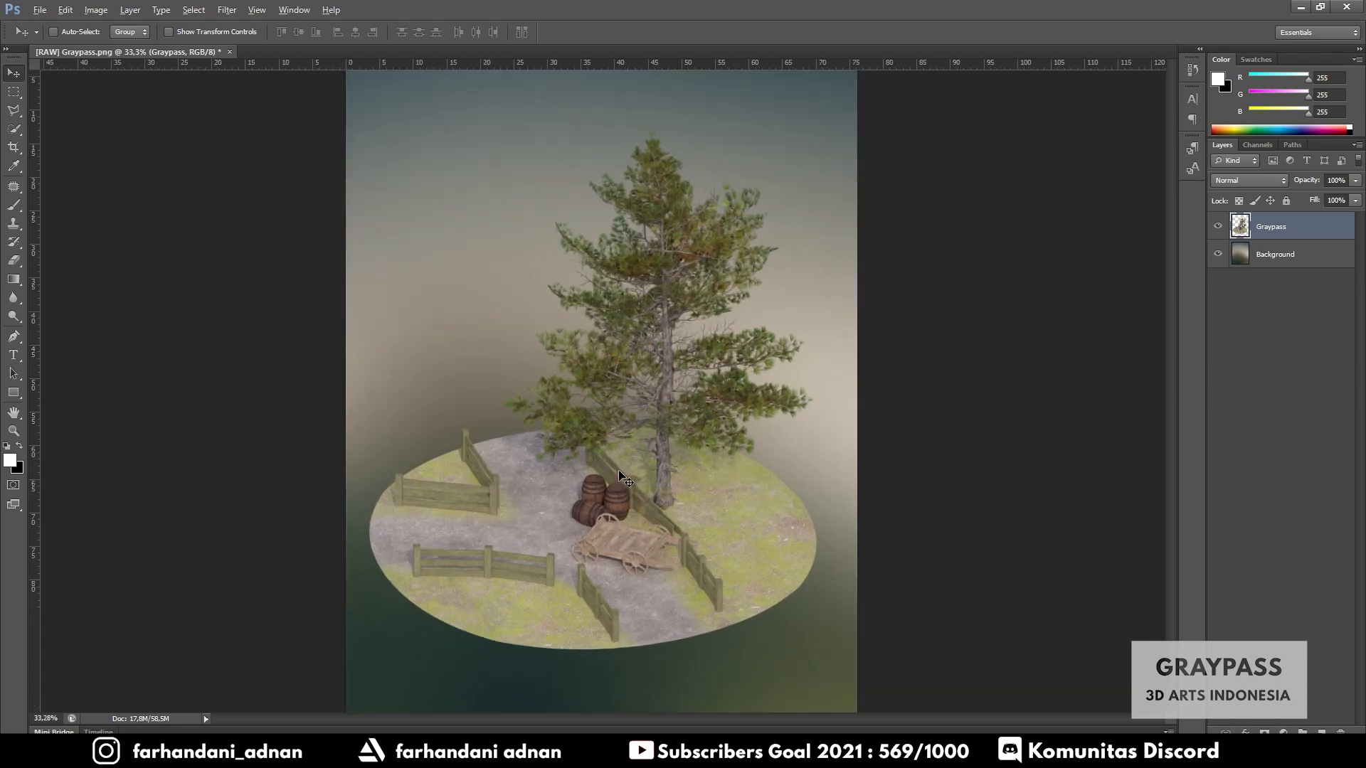
alt+scroll(619, 471, down, 5)
alt+scroll(619, 471, up, 1)
alt+scroll(617, 470, up, 2)
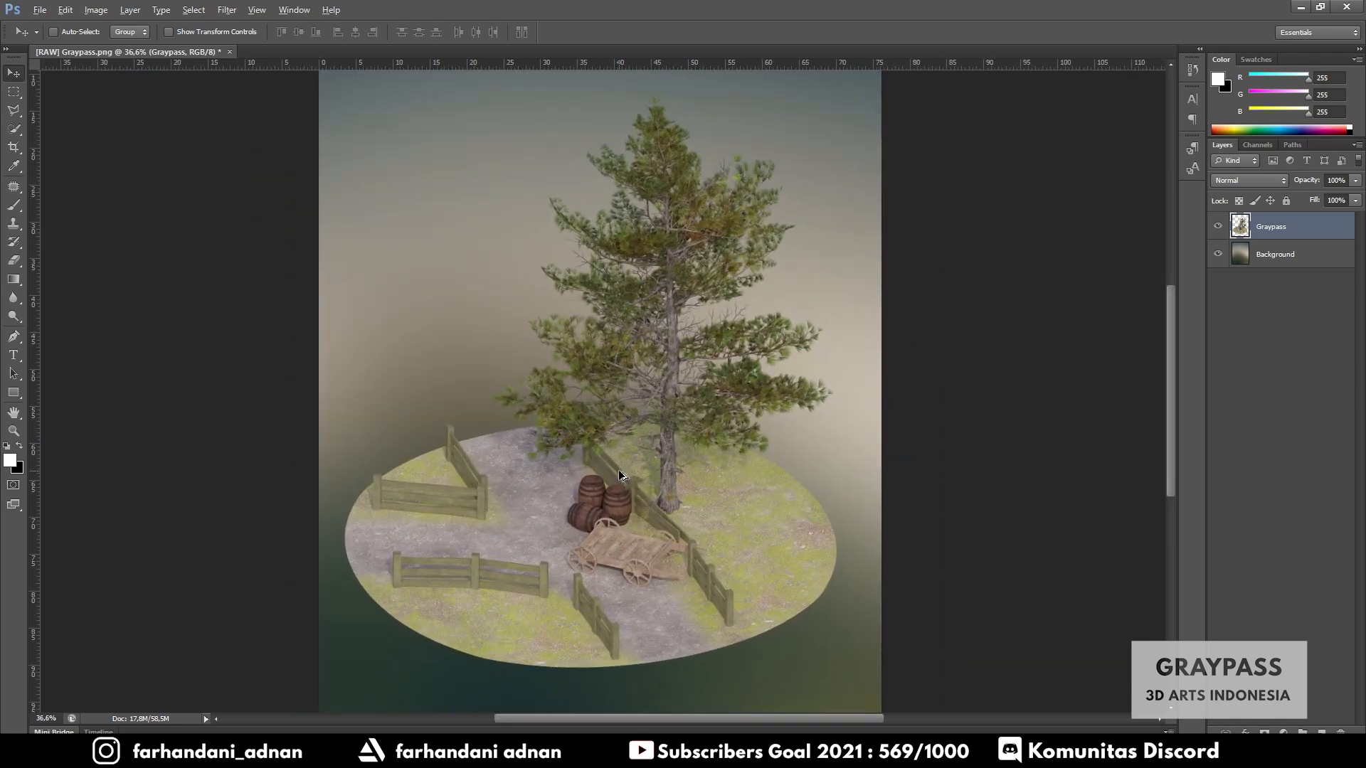
alt+scroll(618, 470, down, 2)
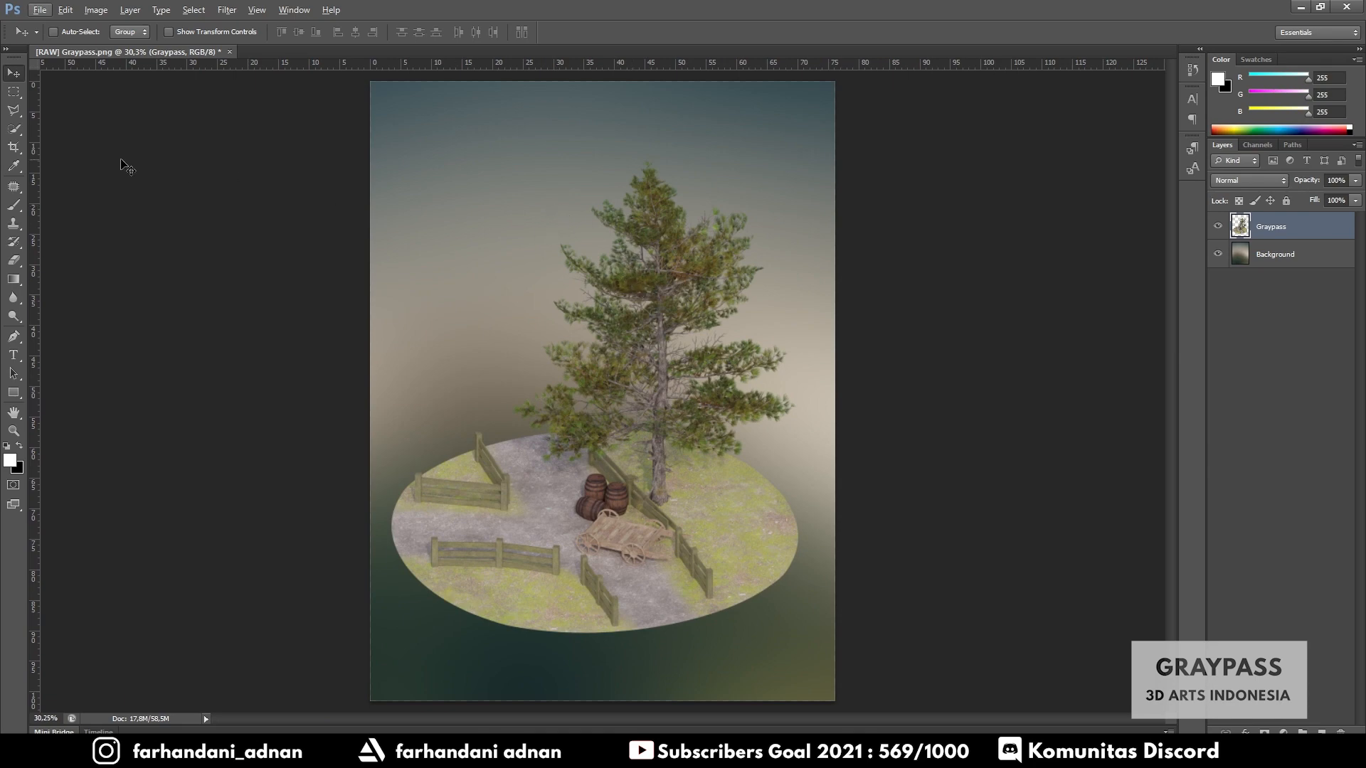
- Load the Evenant-Concept-Art-Brush-Pack brush file into the Brush tool presets
click(14, 207)
right_click(454, 243)
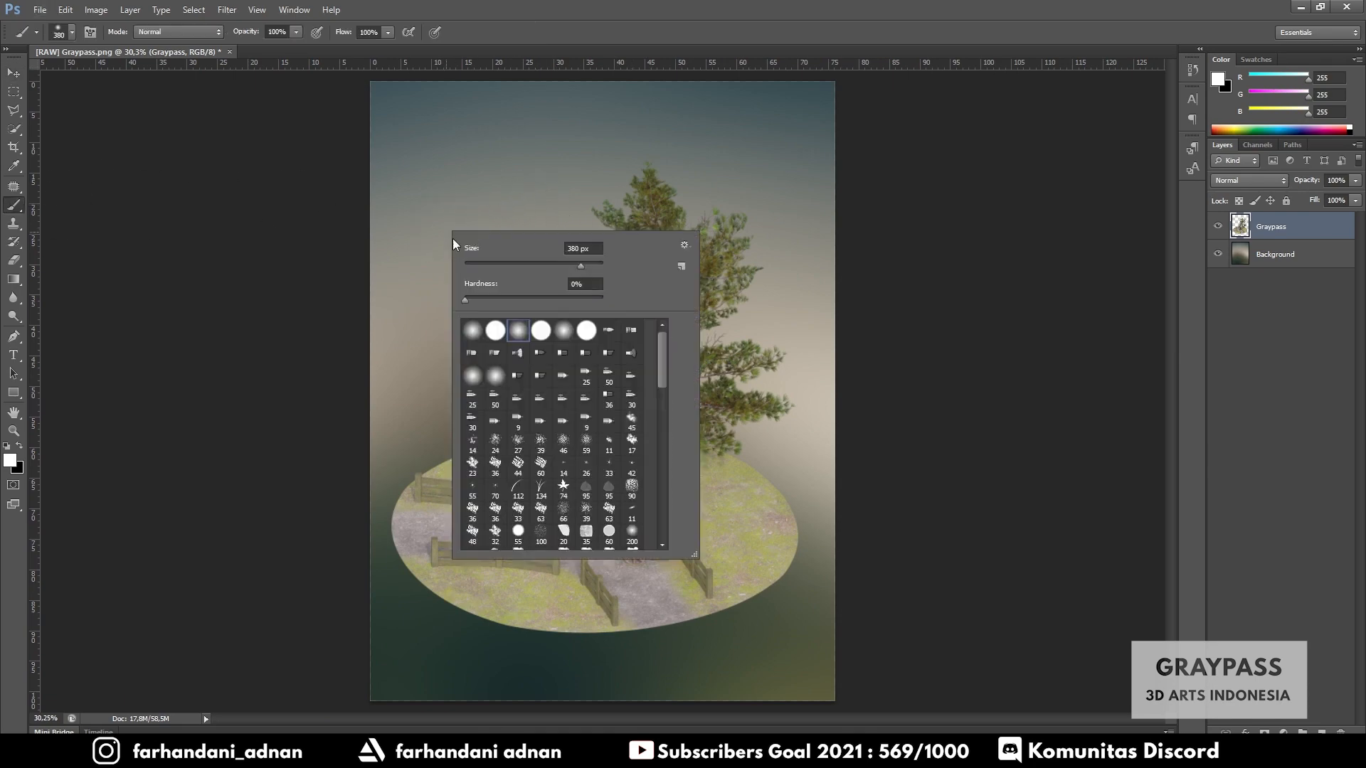
mouse_move(664, 363)
mouse_down()
mouse_move(663, 502)
mouse_move(664, 421)
mouse_move(659, 466)
mouse_up()
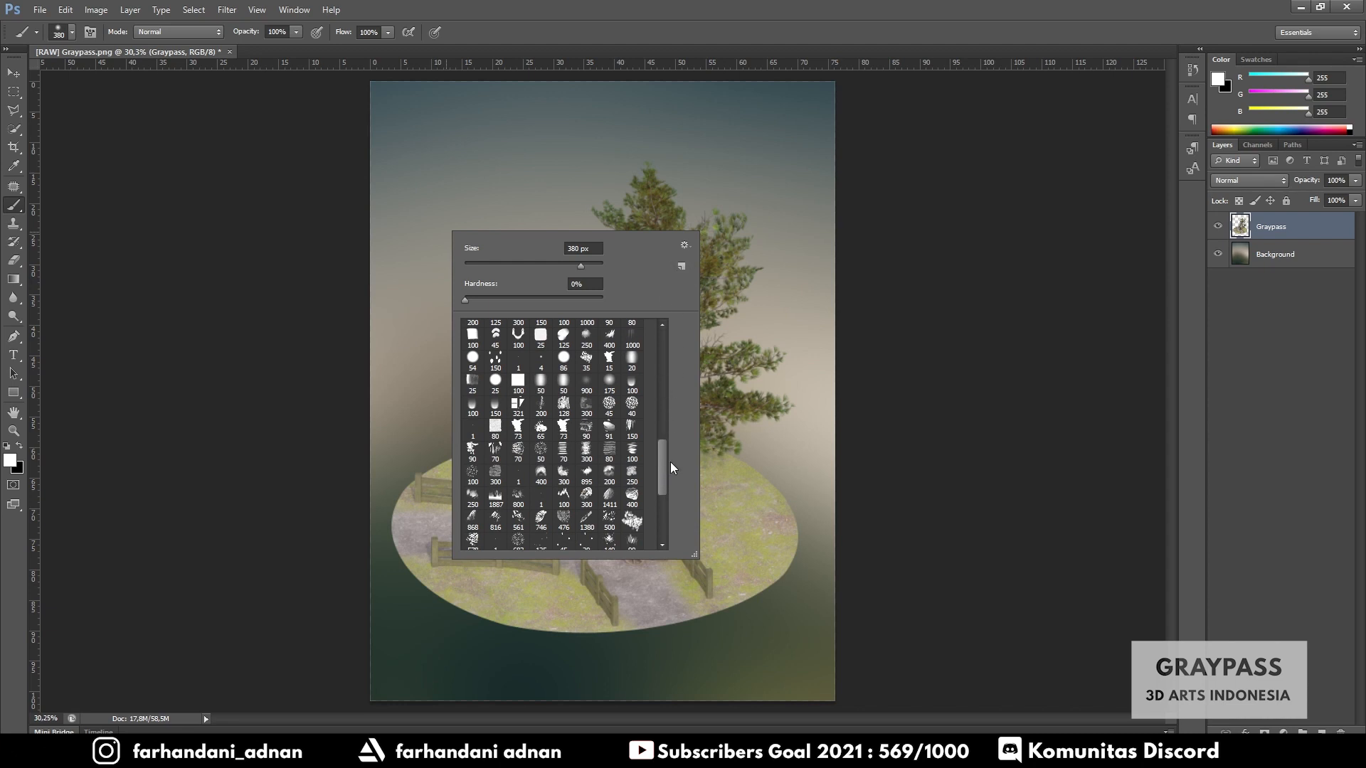
scroll(662, 462, up, 2)
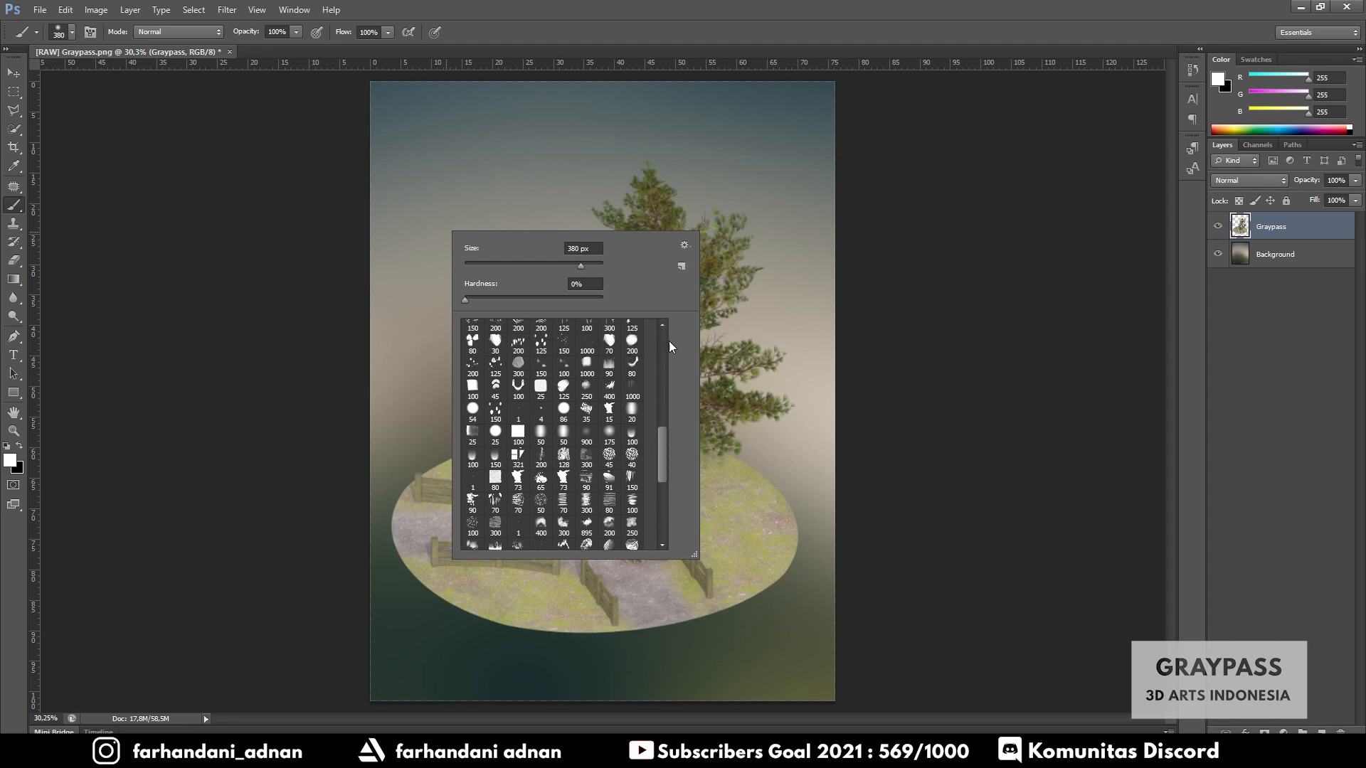
click(684, 247)
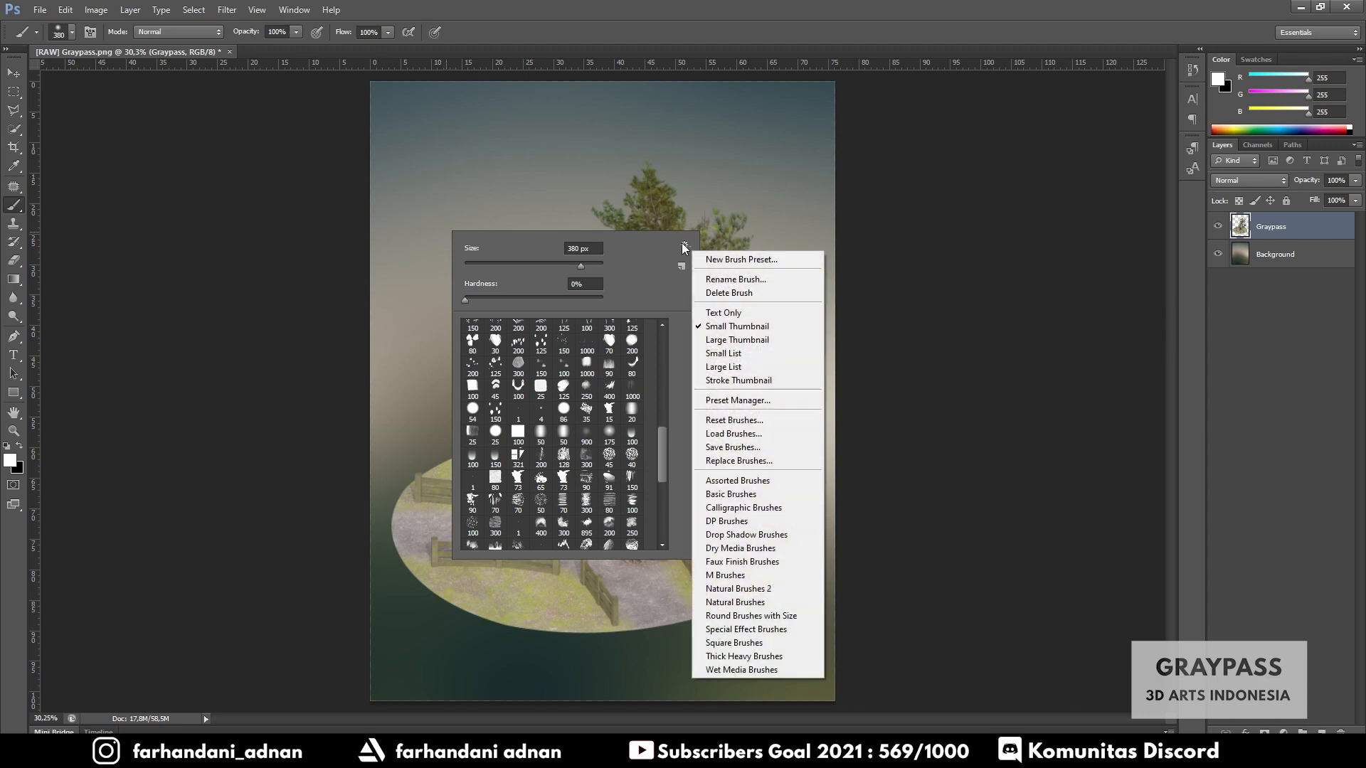
click(725, 435)
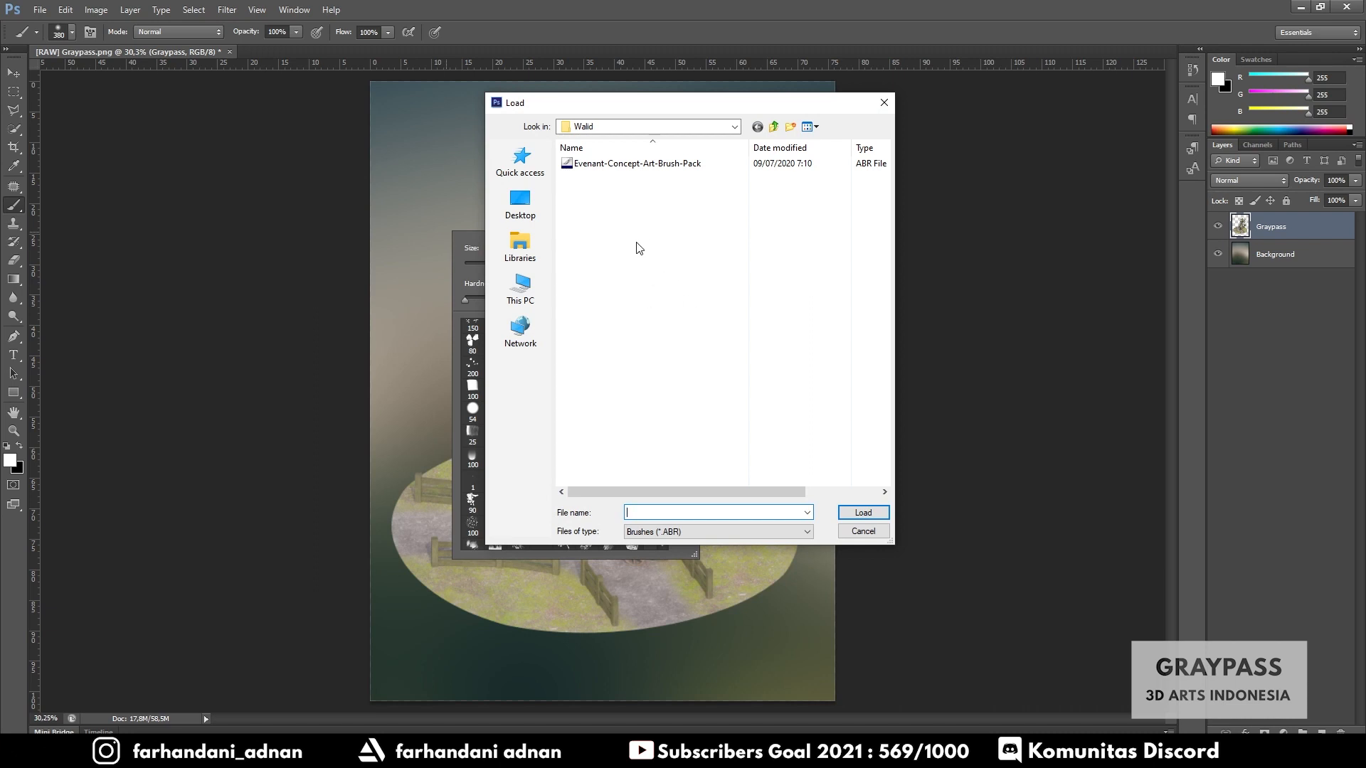
click(583, 164)
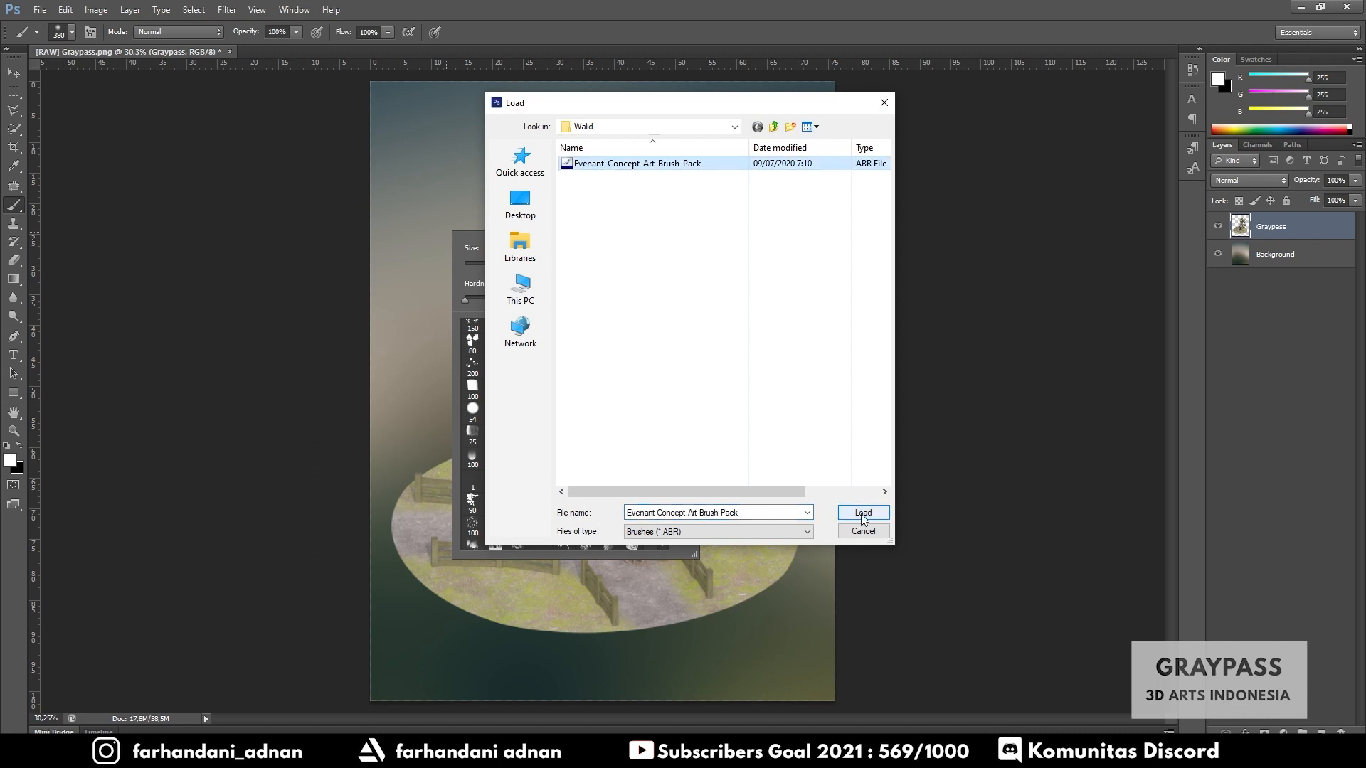
click(881, 534)
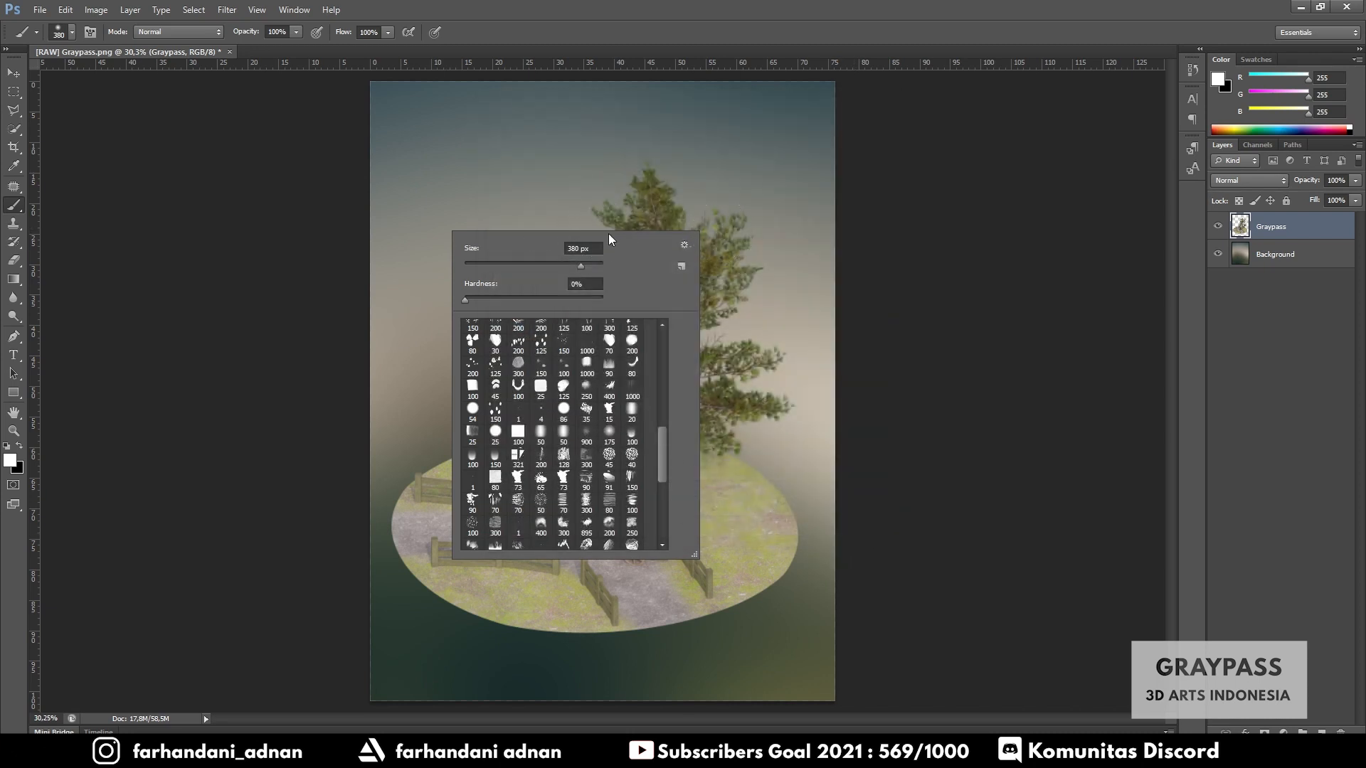
- Stamp two clouds on the Graypass layer with a cloud brush and undo them
scroll(589, 480, down, 2)
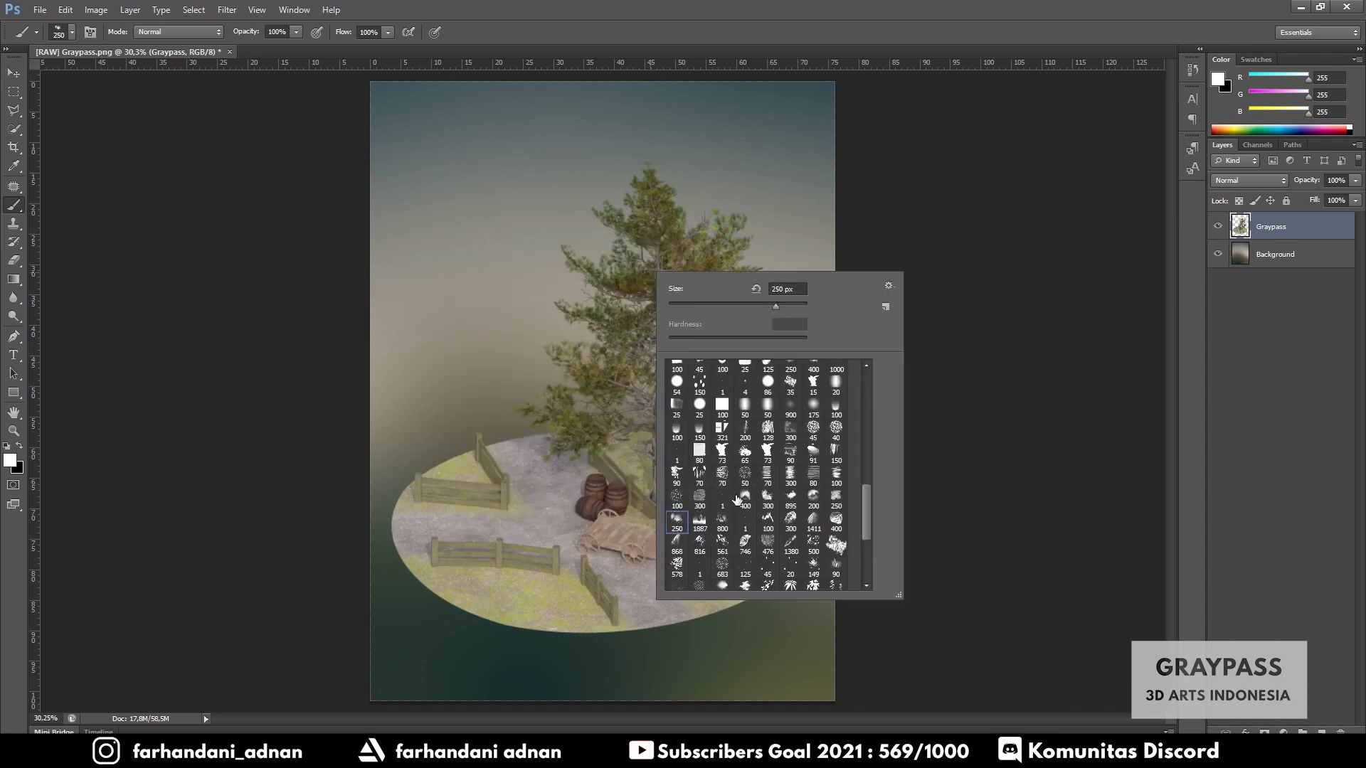
click(768, 498)
click(790, 497)
drag(796, 306, 799, 306)
click(544, 264)
click(737, 260)
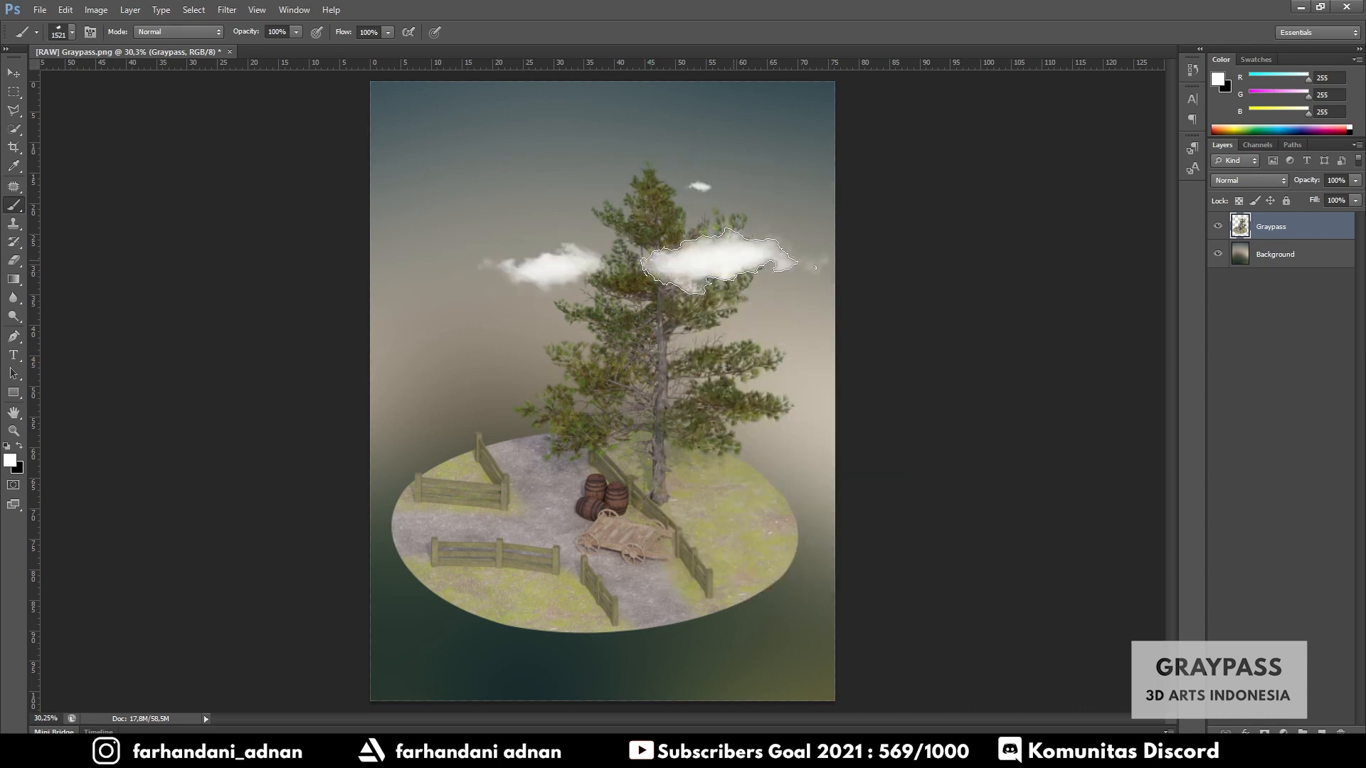
key(ctrl+alt+z)
key(ctrl+alt+z)
key(ctrl+alt+z)
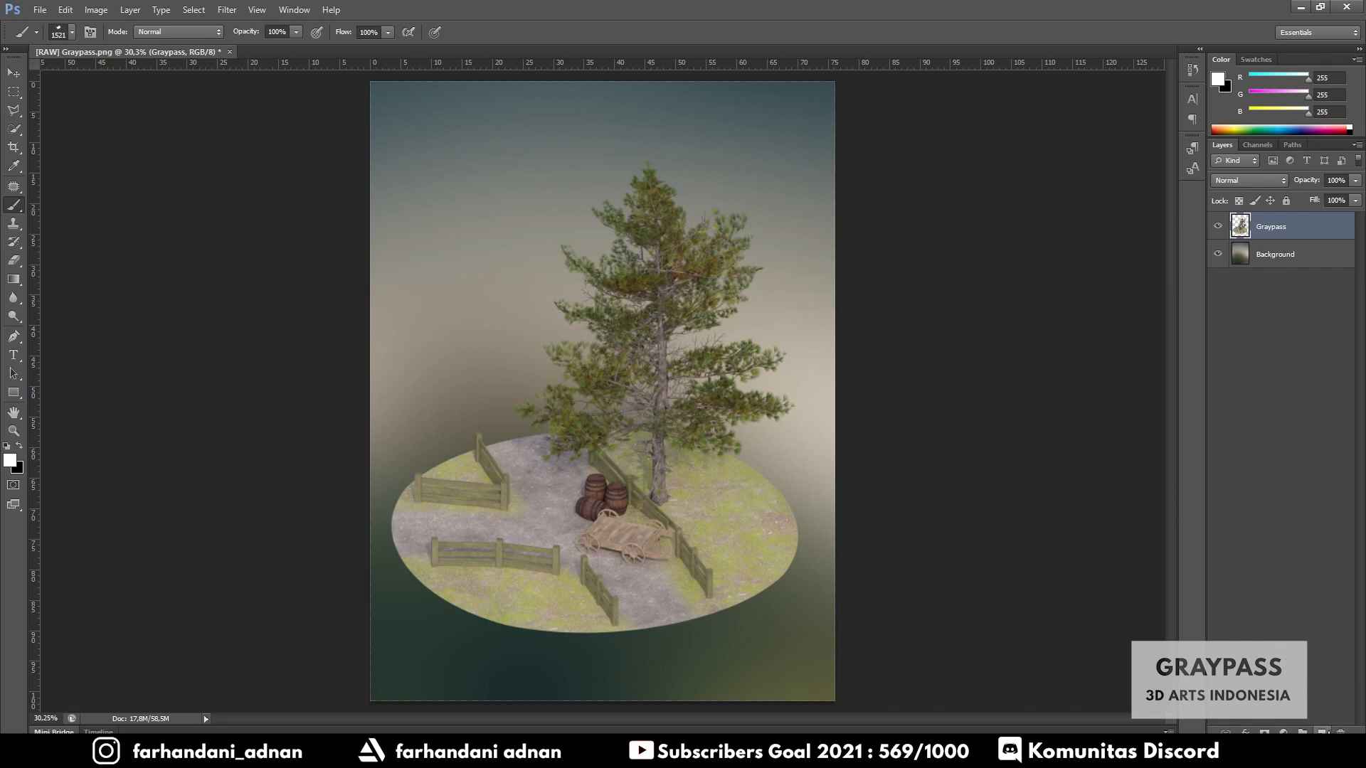
- Add a new empty layer above the Graypass layer
click(1322, 733)
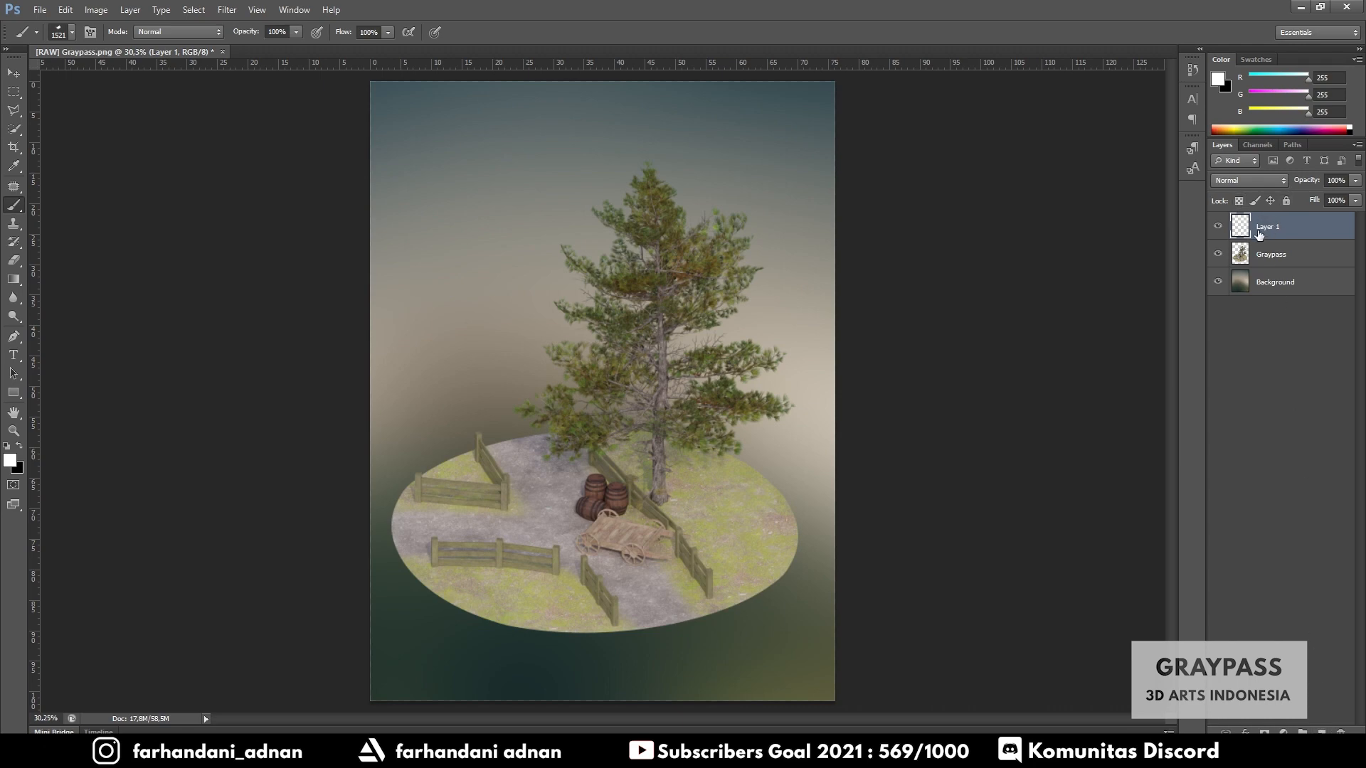
- Stamp a cloud on the Graypass layer, shift the layer slightly, and undo both changes
click(1283, 265)
click(722, 285)
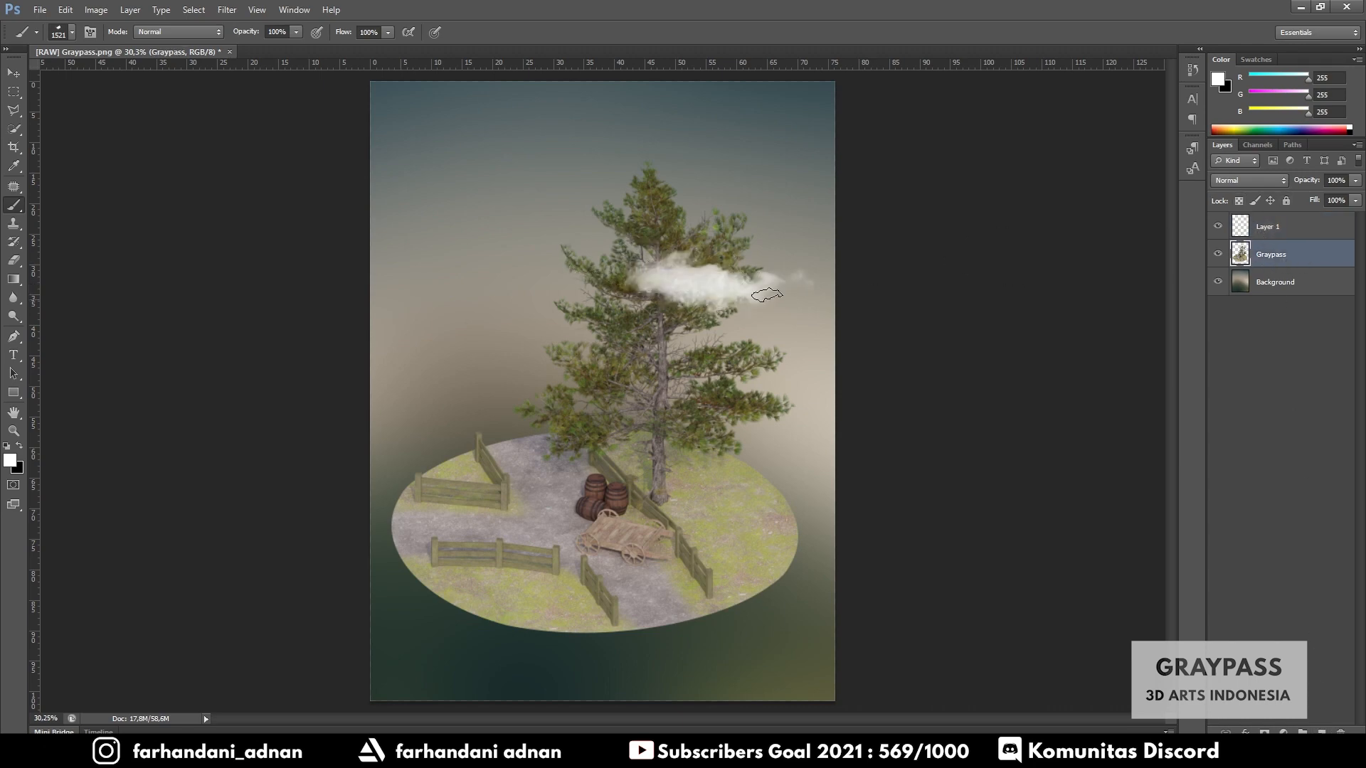
click(14, 73)
mouse_move(646, 297)
mouse_down()
mouse_move(654, 282)
mouse_move(634, 296)
mouse_up()
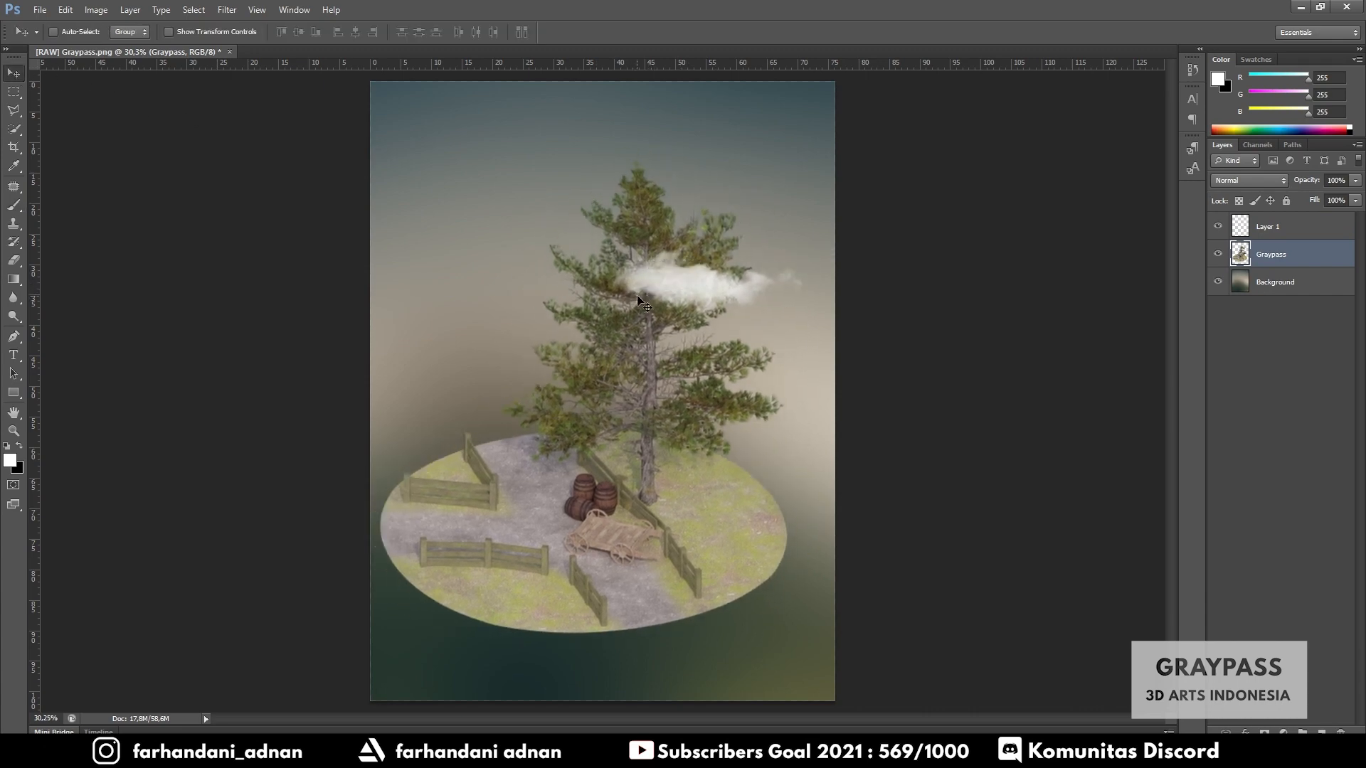
key(ctrl+z)
key(ctrl+alt+z)
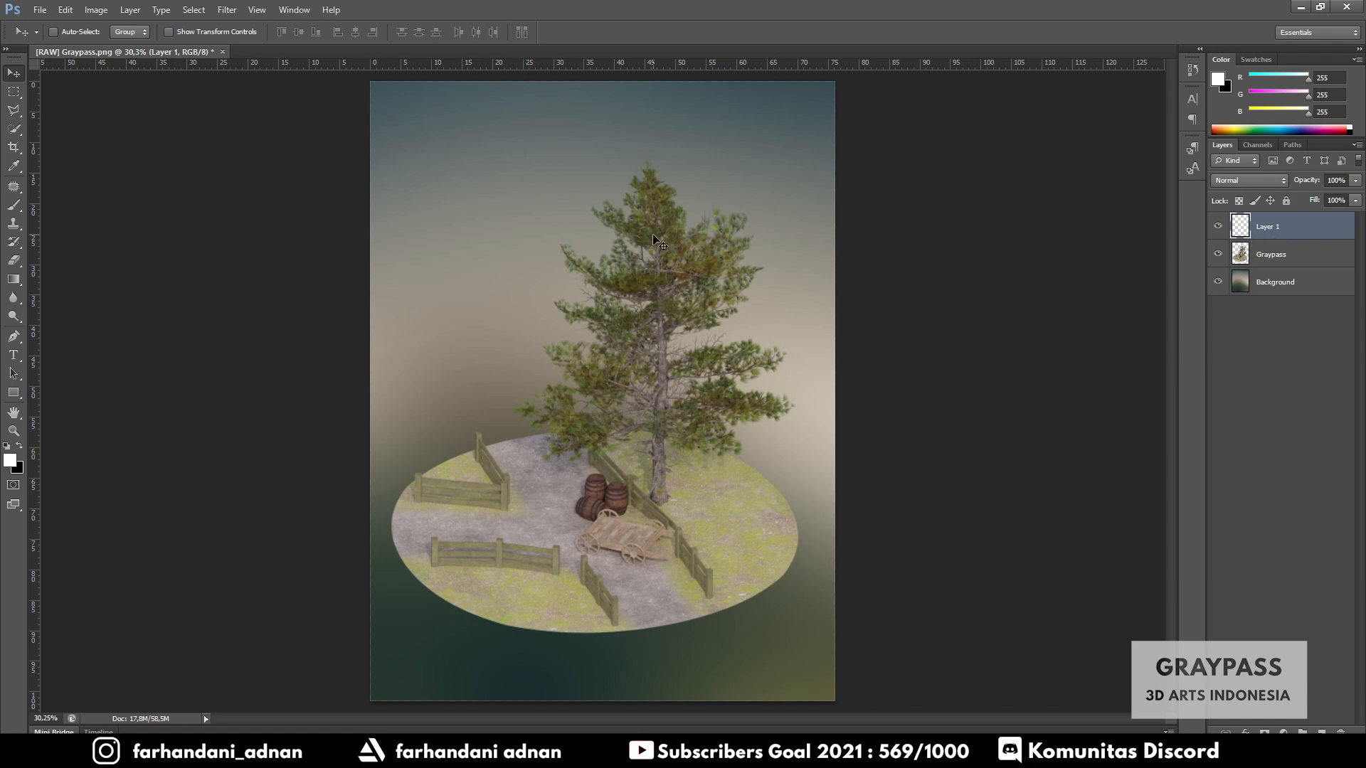
- Choose a large cloud brush and stamp a white cloud on Layer 1 across the tree's upper branches
click(14, 205)
right_click(566, 299)
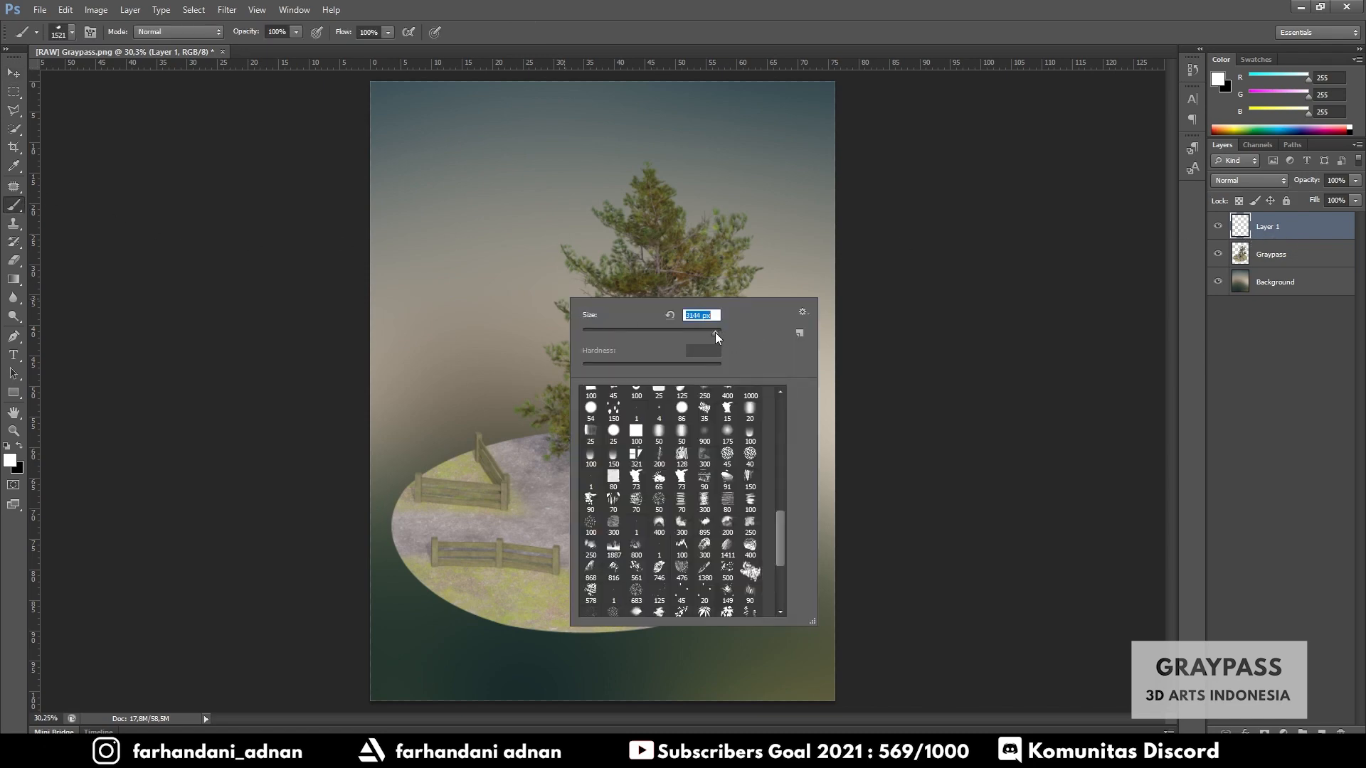
scroll(712, 523, down, 5)
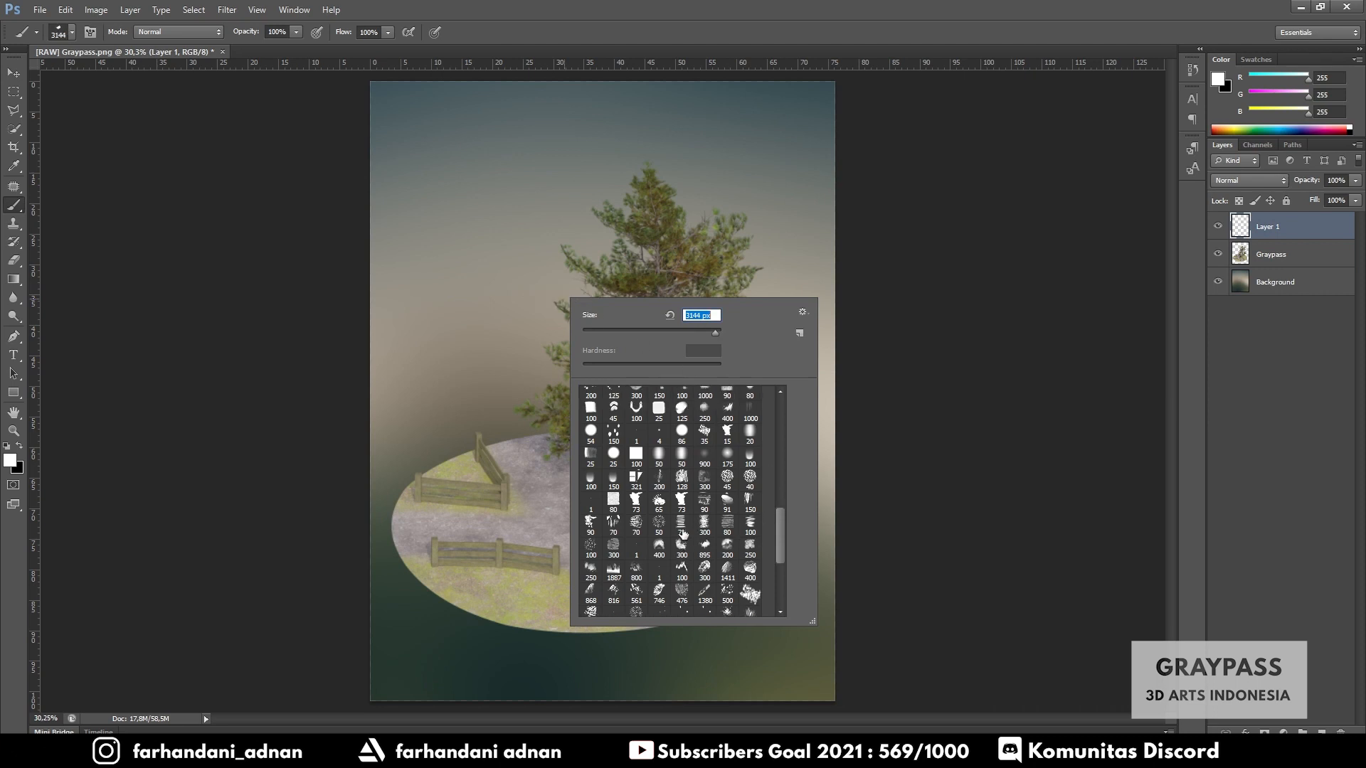
scroll(690, 532, up, 15)
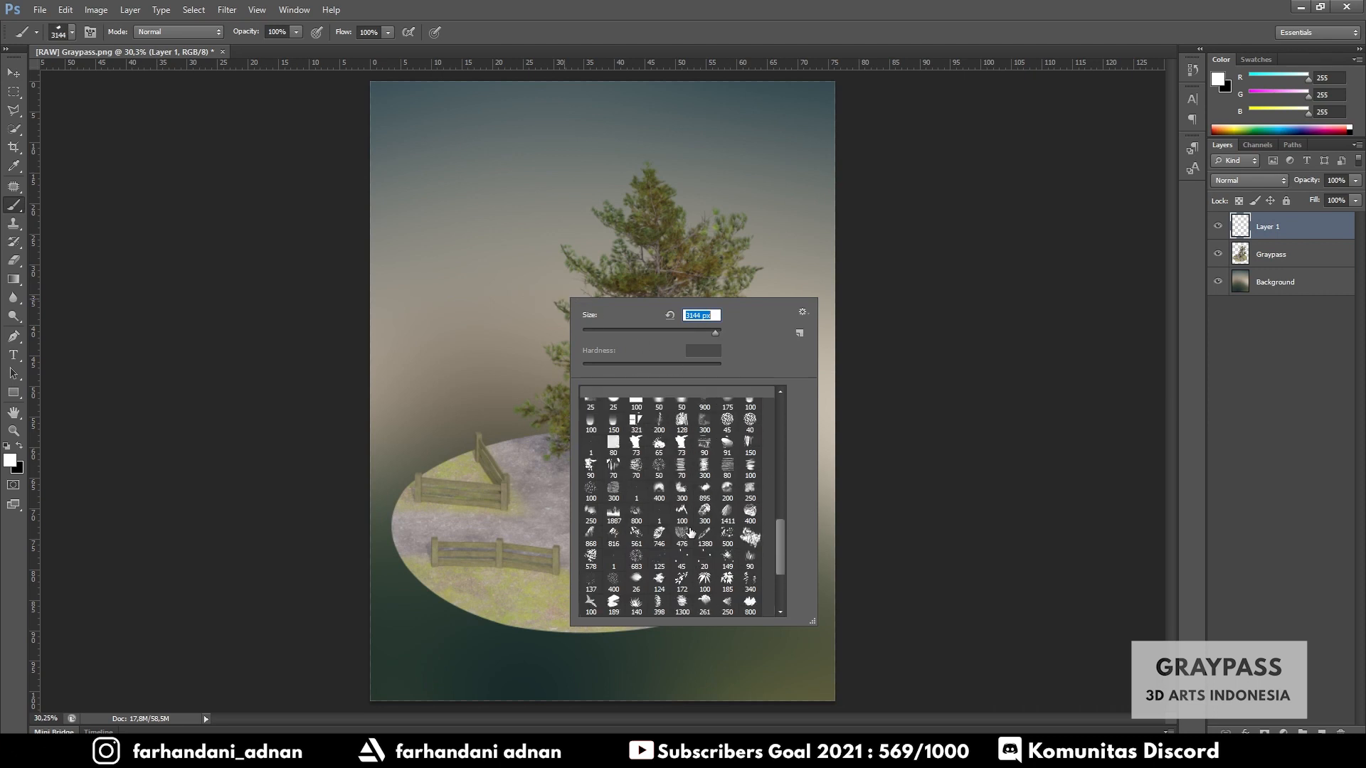
scroll(690, 533, down, 3)
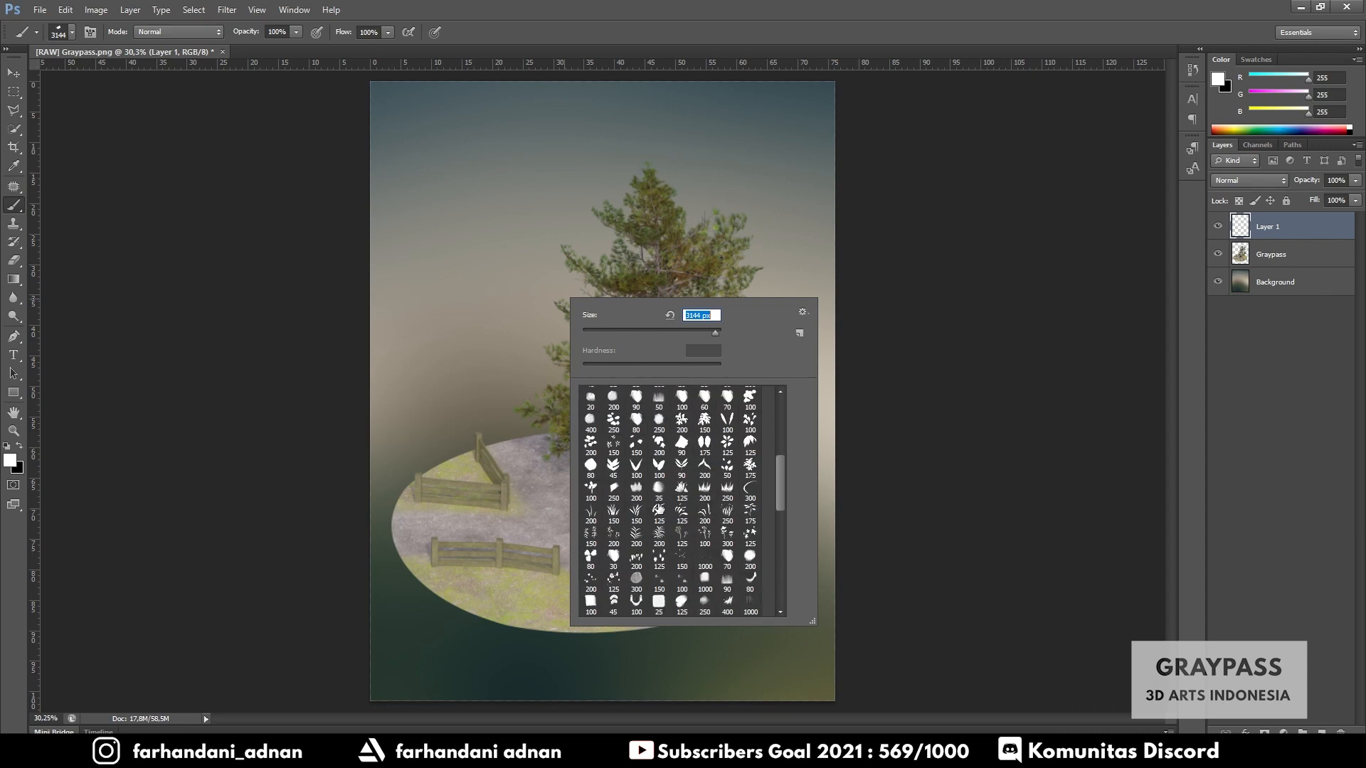
scroll(674, 494, down, 10)
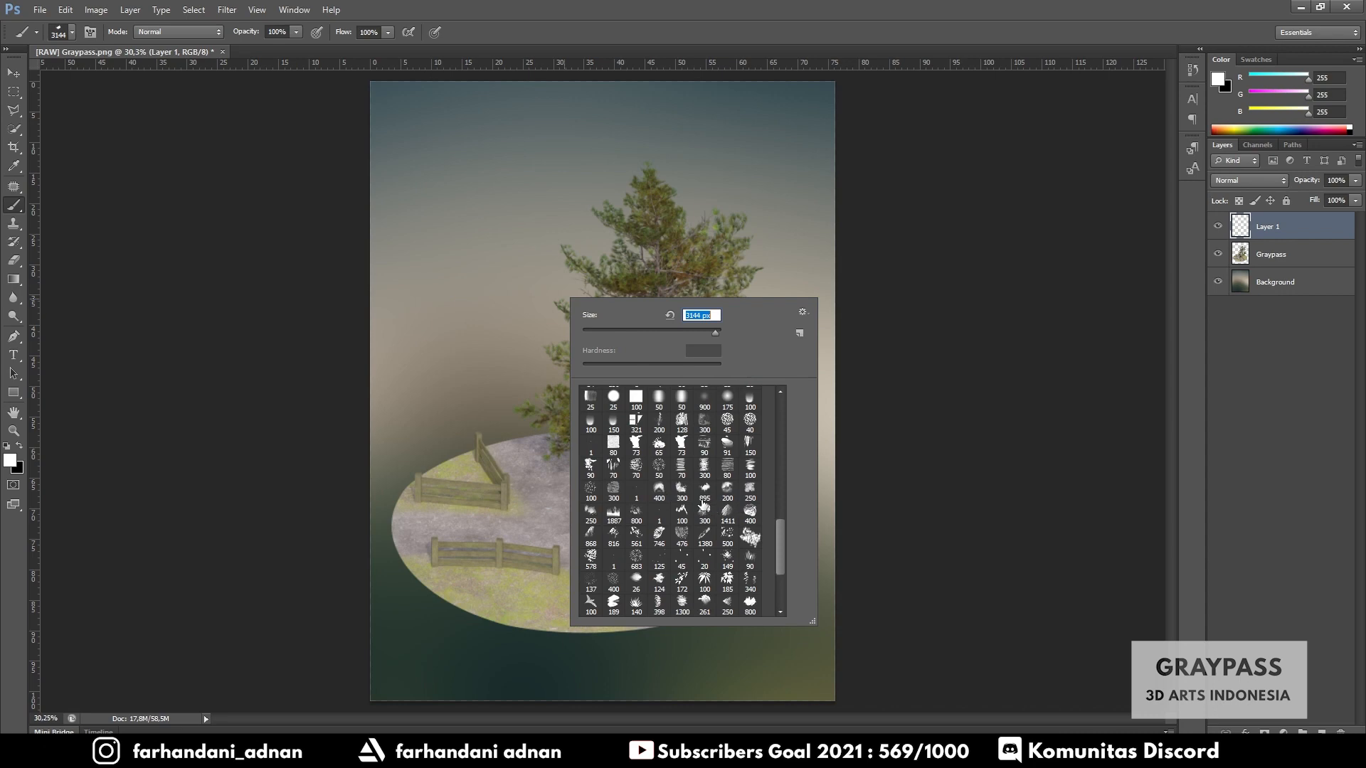
click(704, 491)
click(727, 492)
click(704, 490)
drag(715, 334, 717, 334)
click(697, 245)
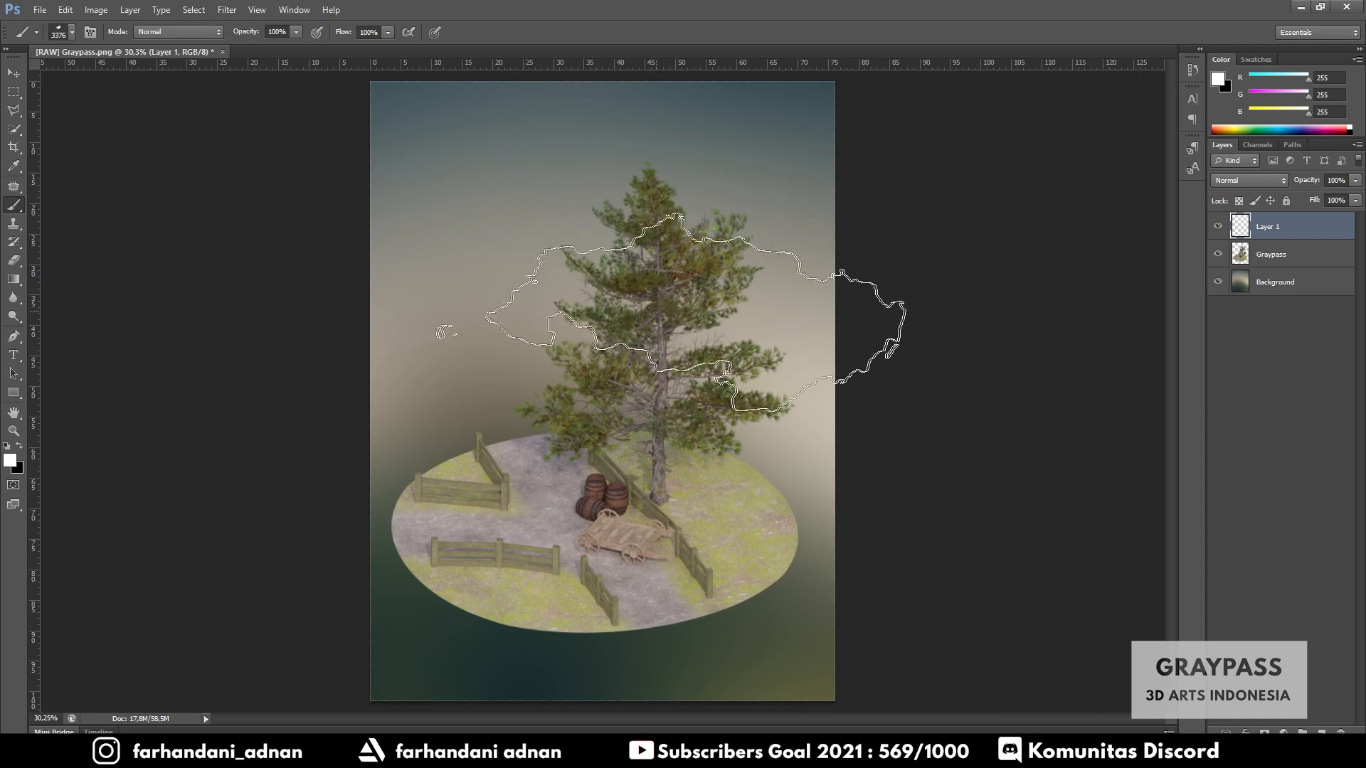
click(502, 281)
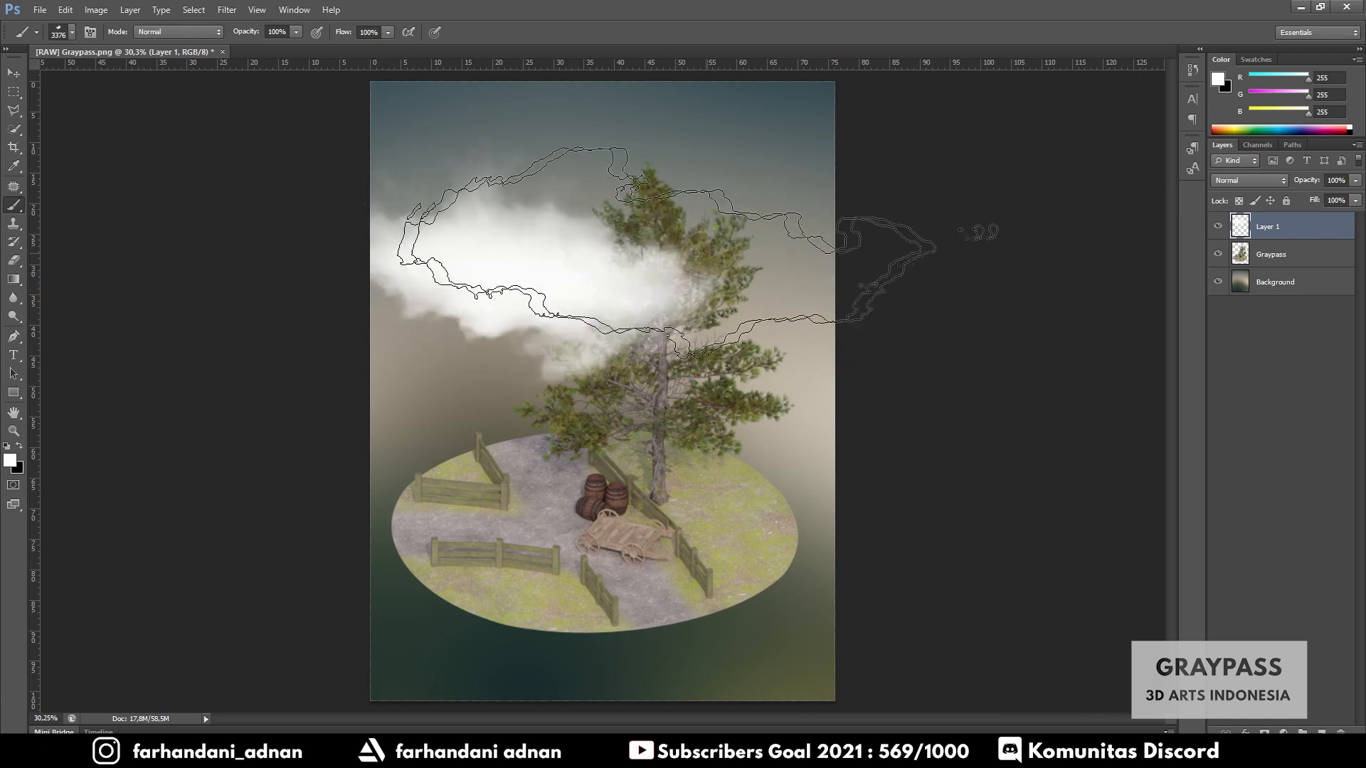
key(ctrl+z)
click(498, 277)
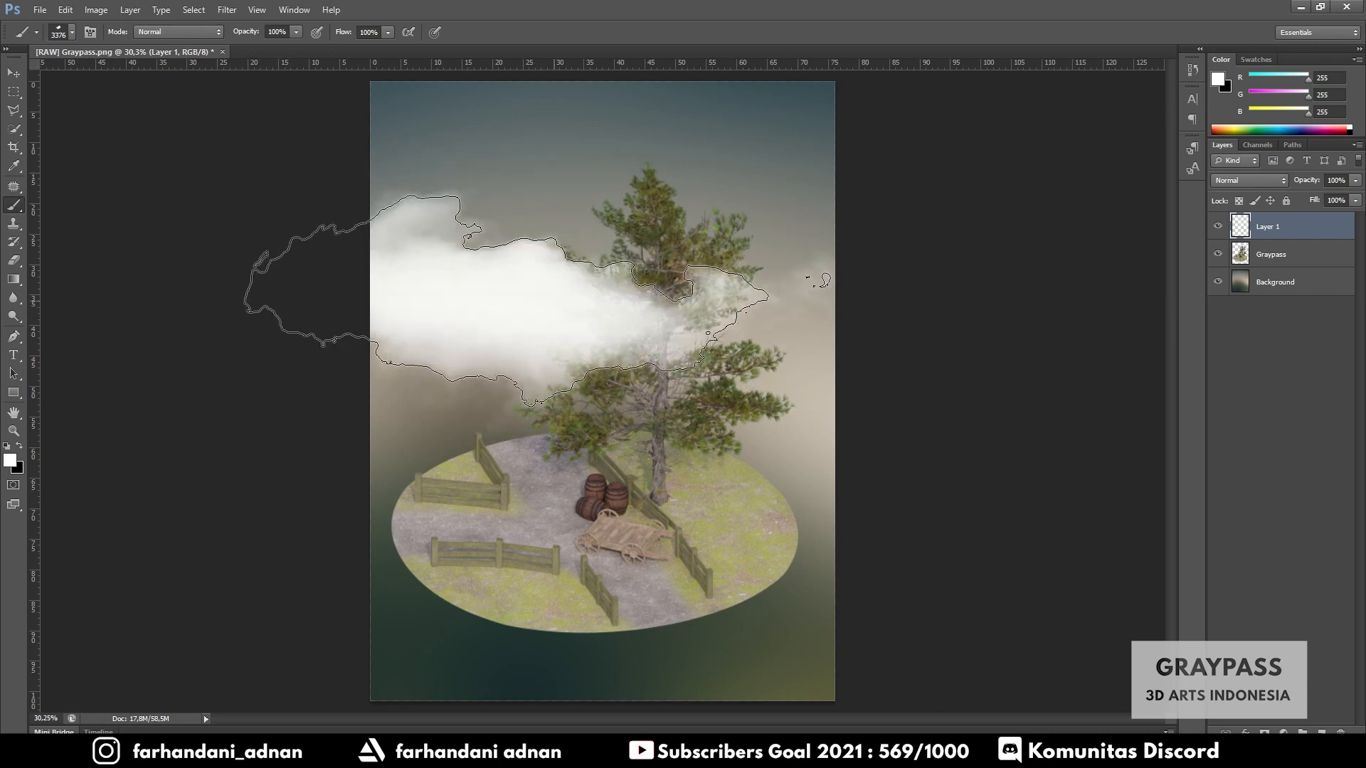
- Redo the clouds on Layer 1, stamping one left of the tree top and another at its upper right
key(ctrl+z)
click(514, 319)
key(ctrl+z)
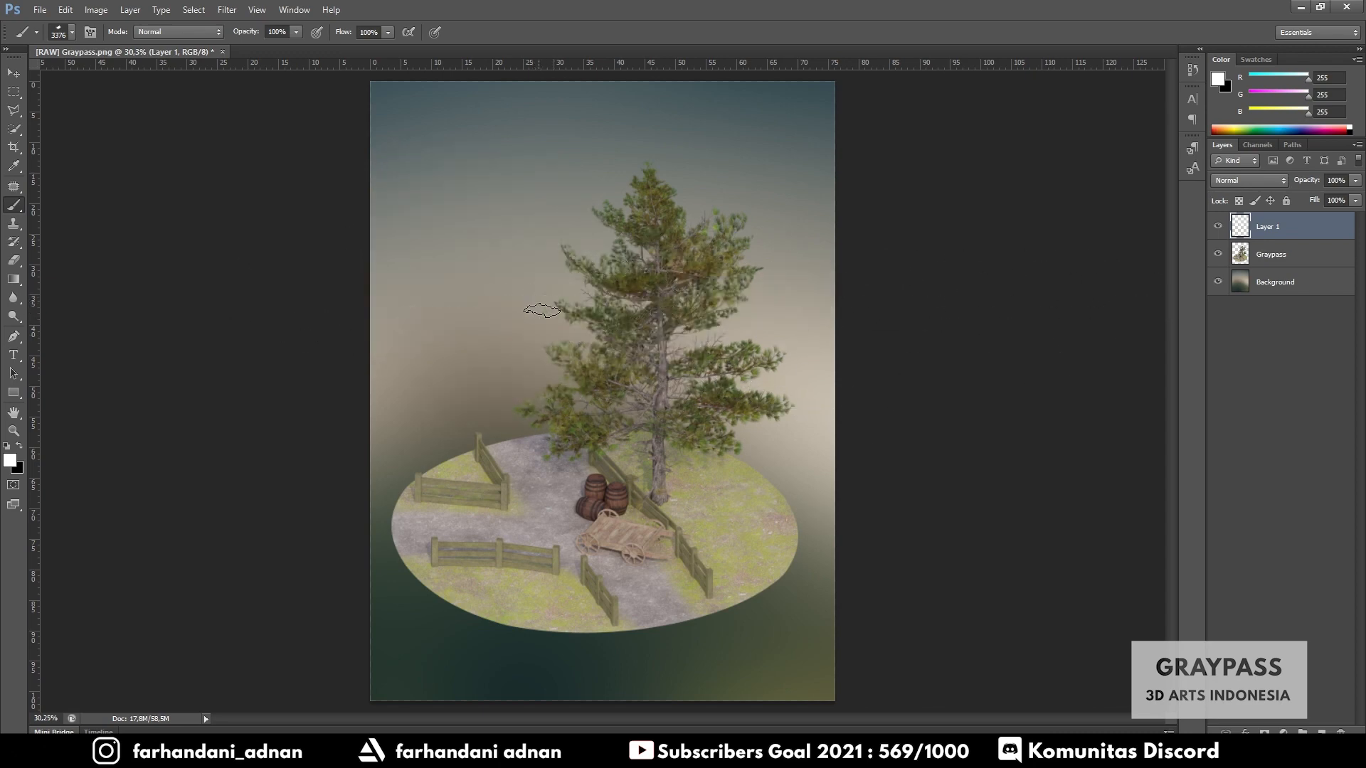
click(543, 311)
key(ctrl+z)
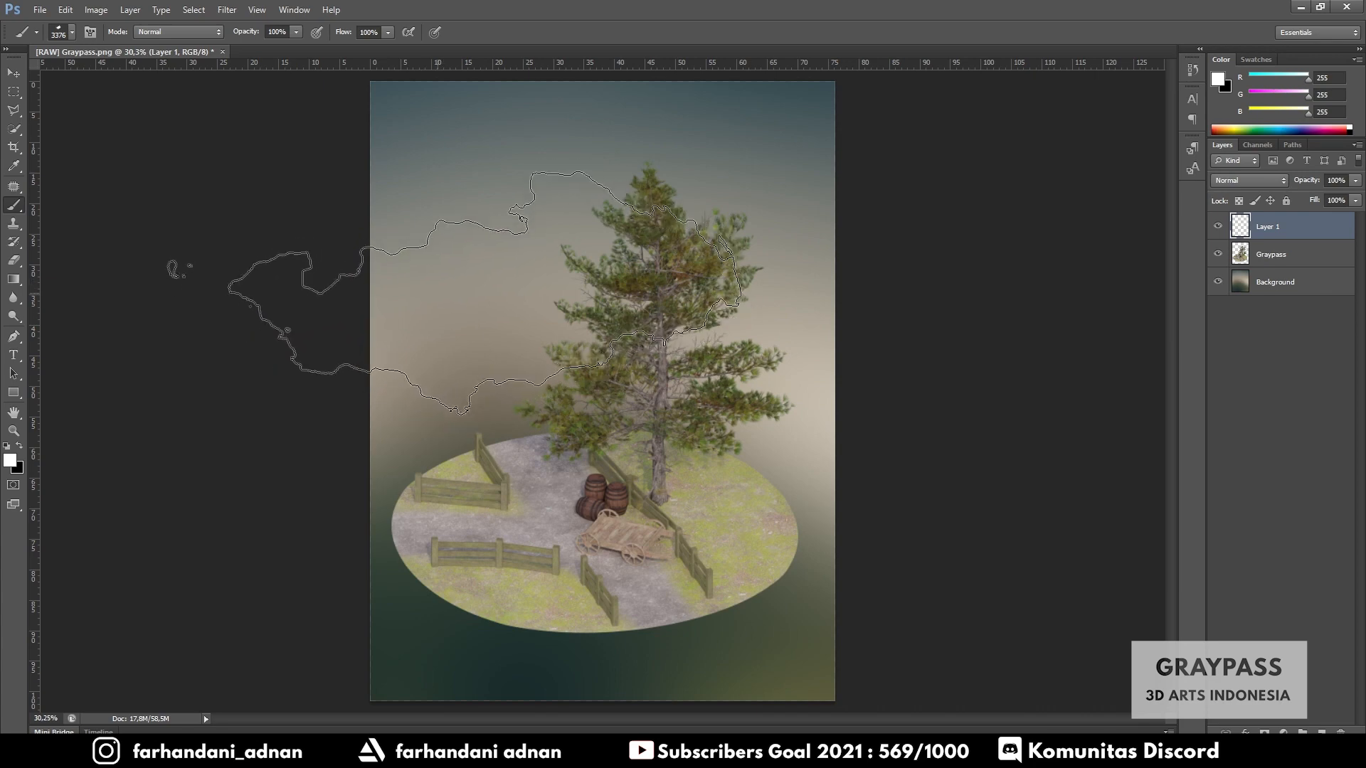
click(527, 278)
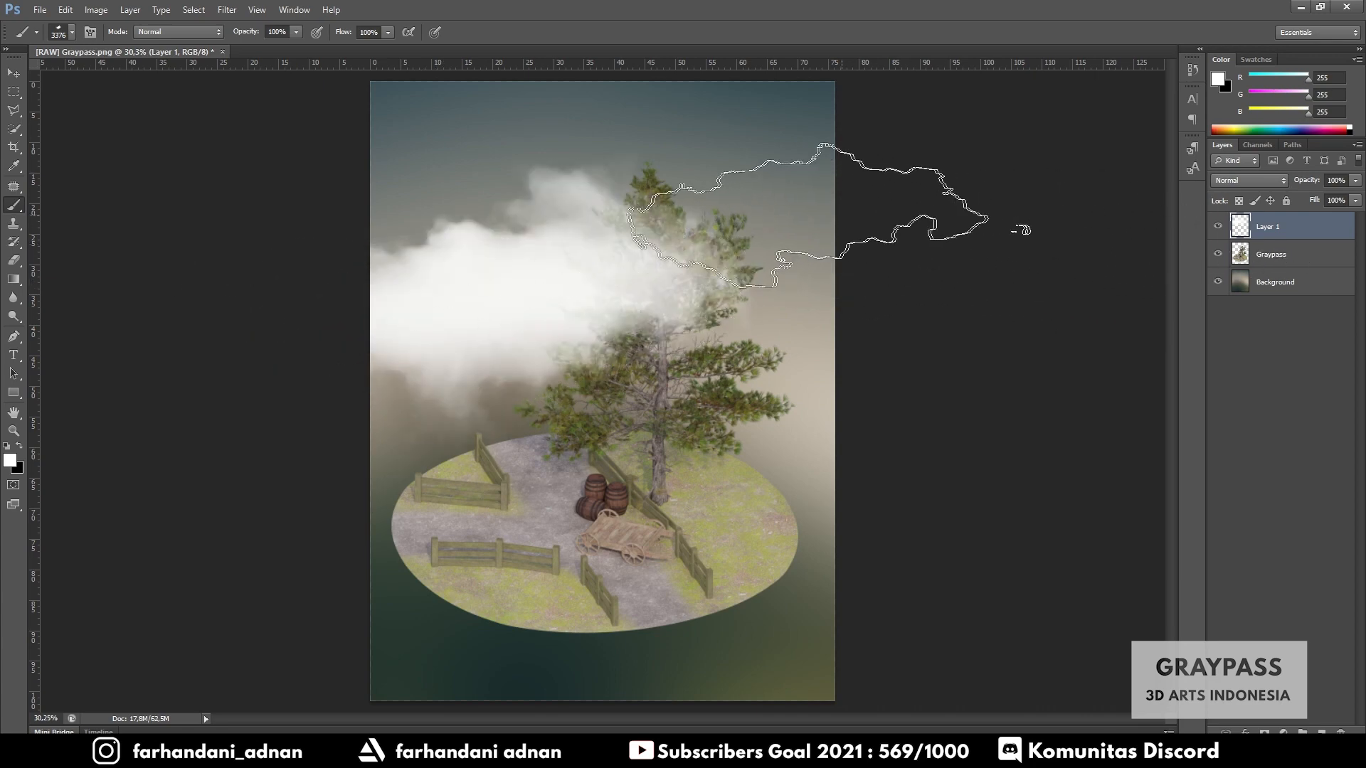
click(854, 207)
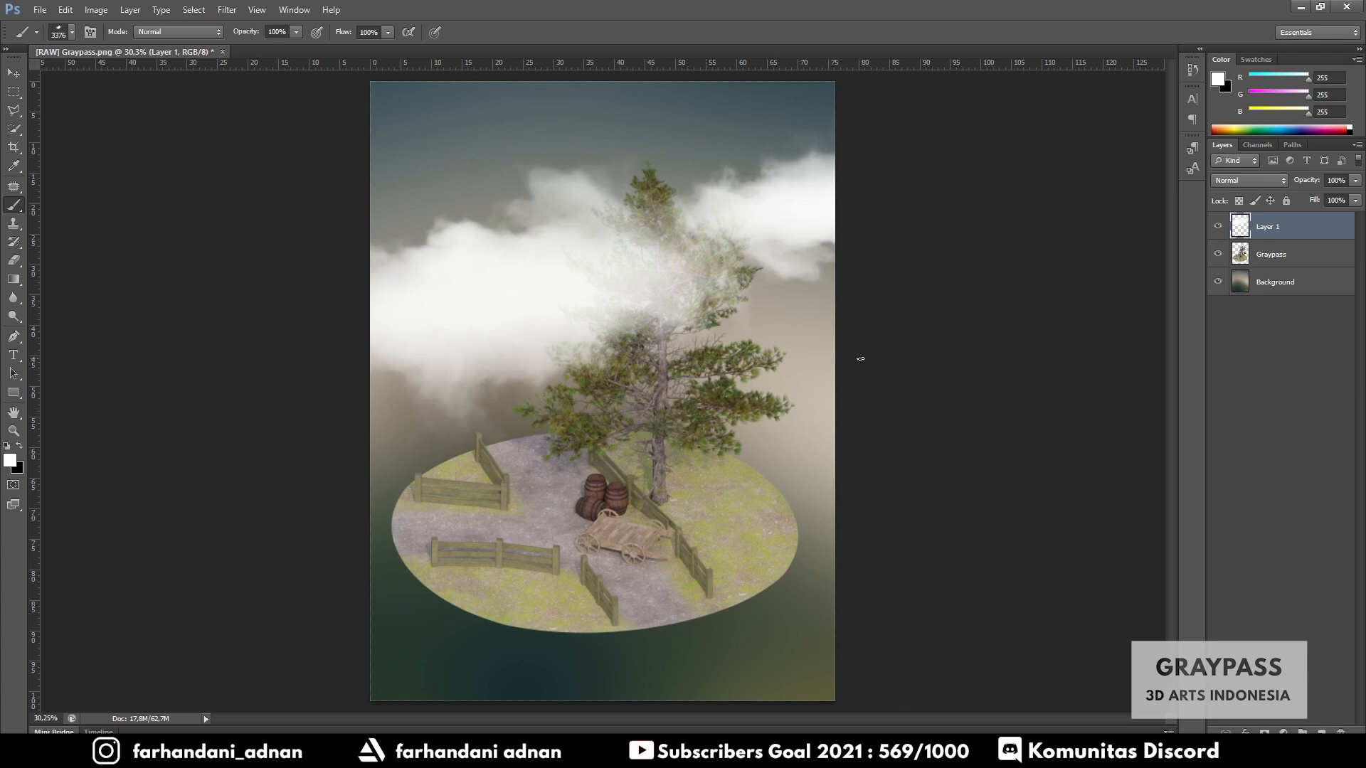
- Stamp a large sky cloud on a new layer above the Background and set that layer's opacity to 53%
click(1275, 283)
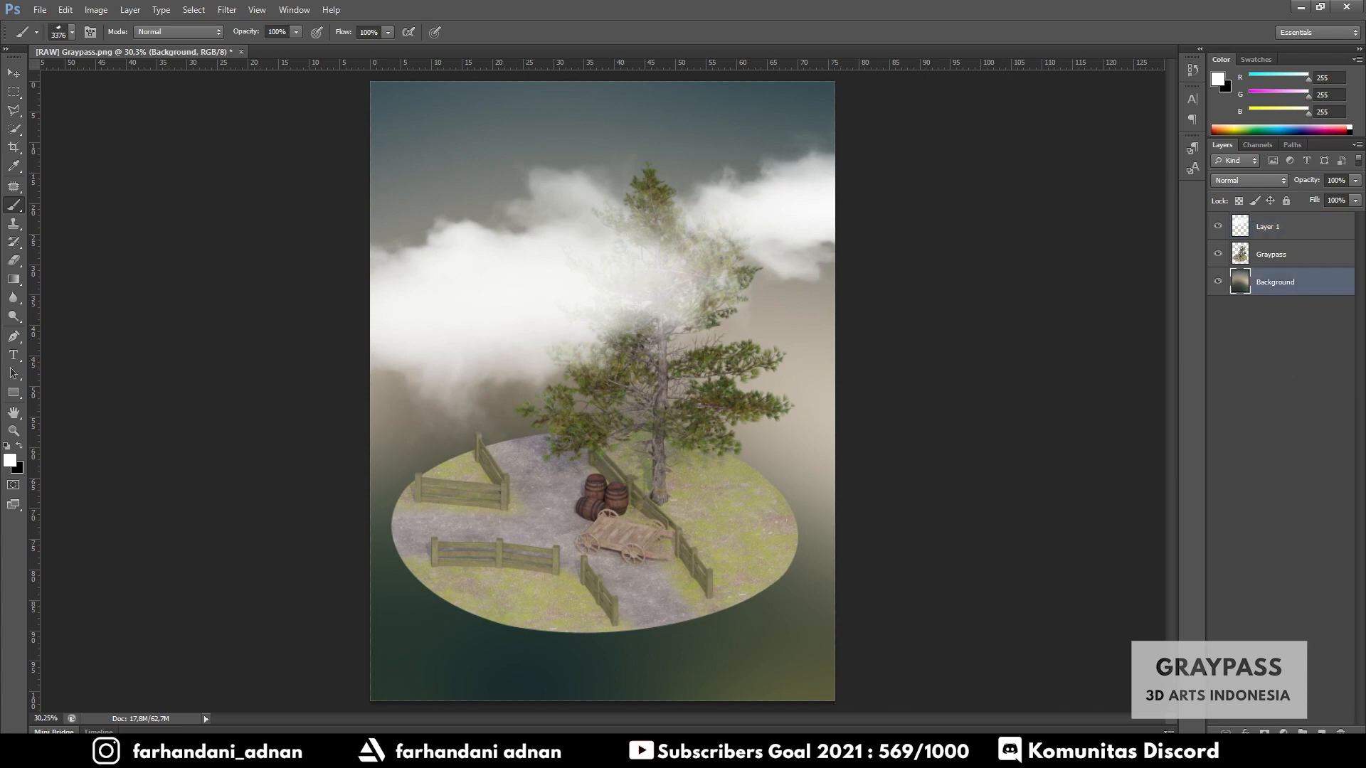
key(ctrl+shift+alt+n)
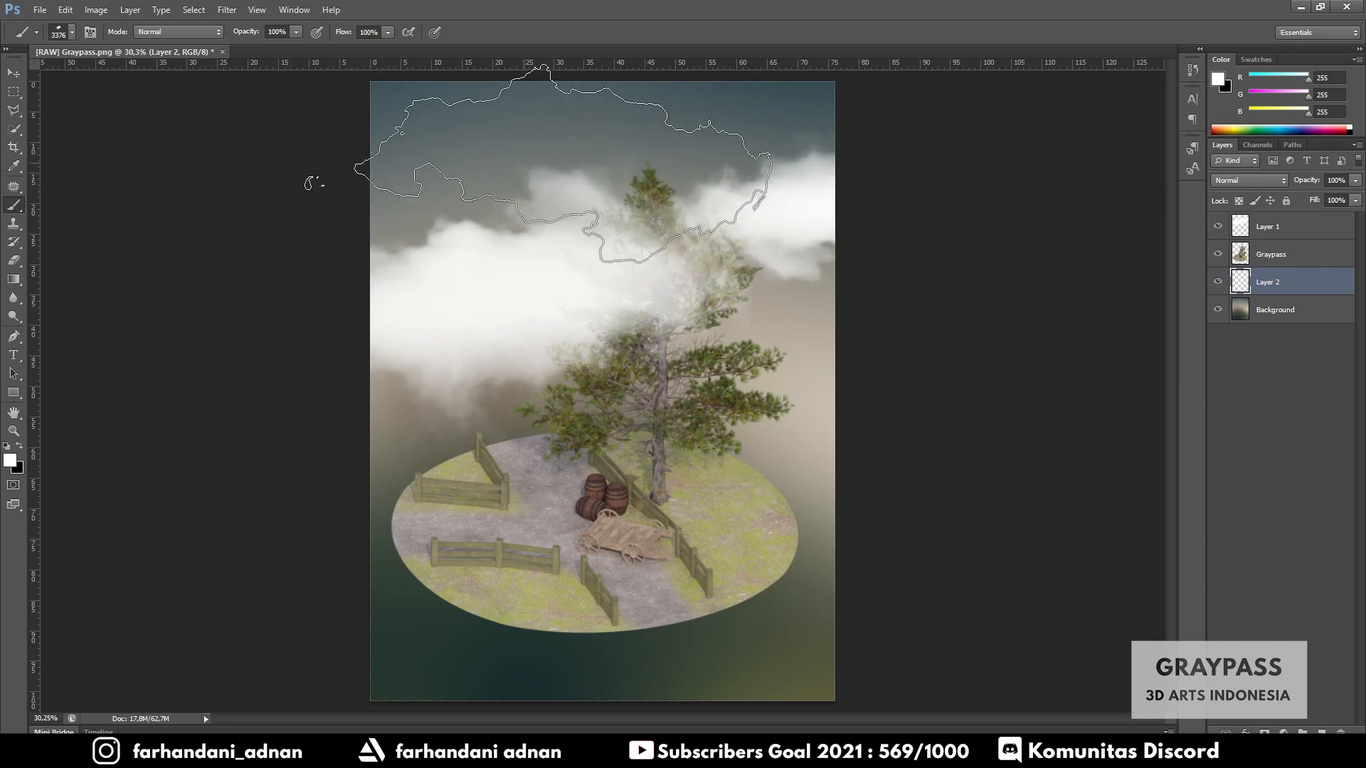
click(562, 164)
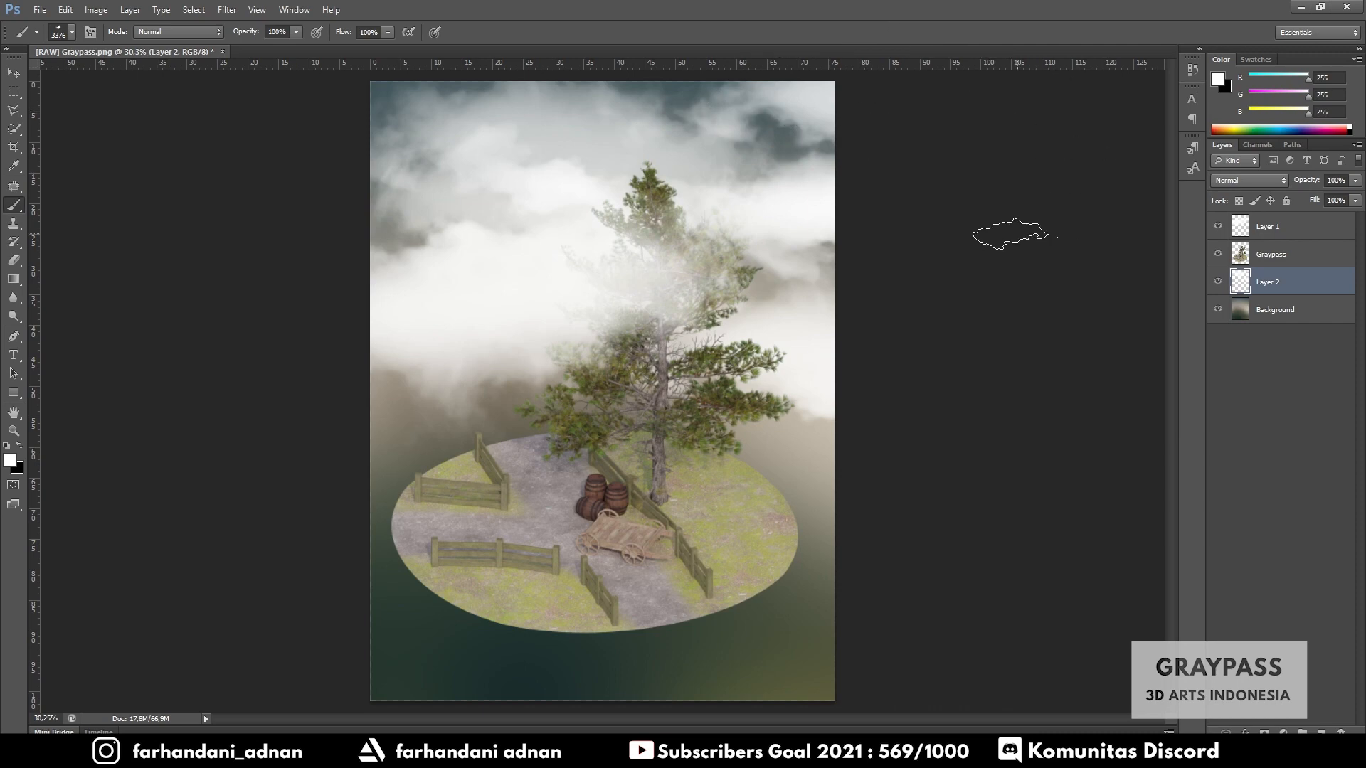
click(1356, 181)
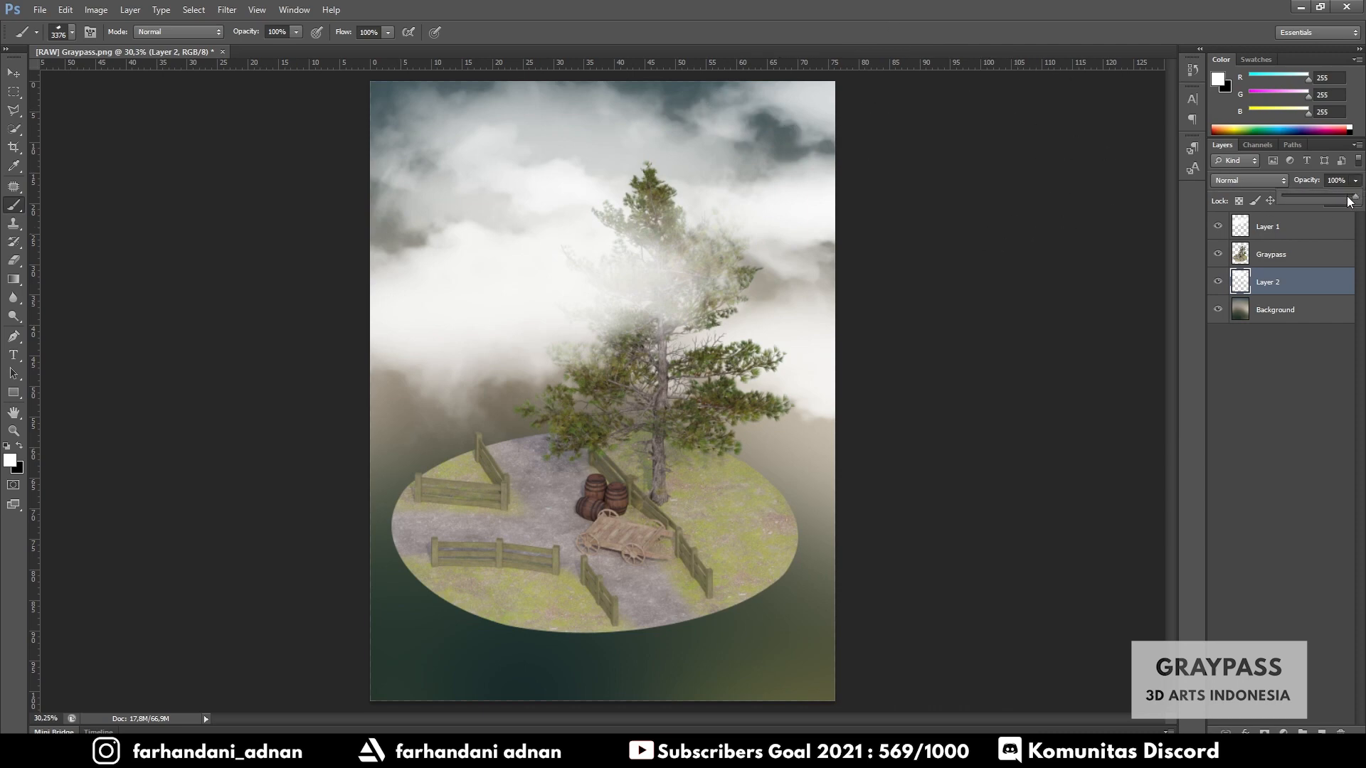
drag(1349, 201, 1321, 195)
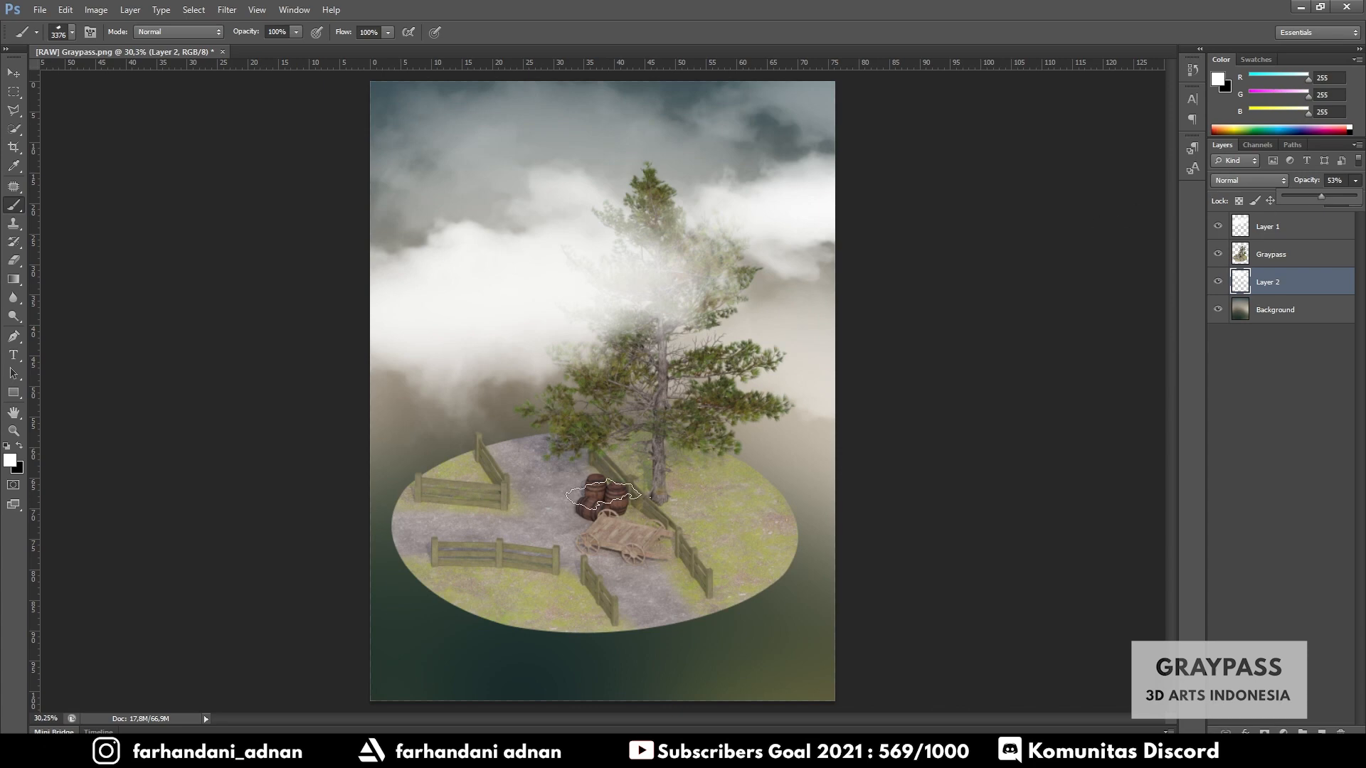
click(1307, 312)
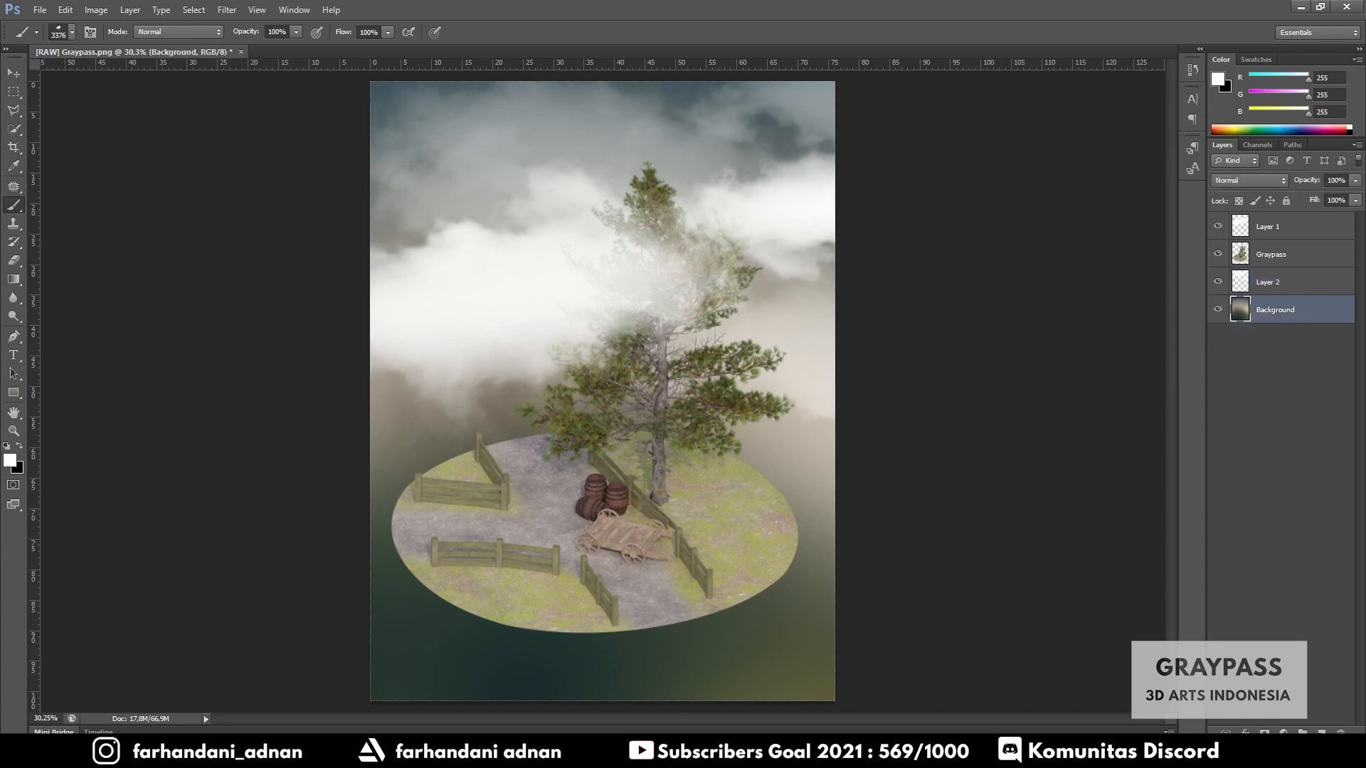
click(1321, 731)
right_click(602, 505)
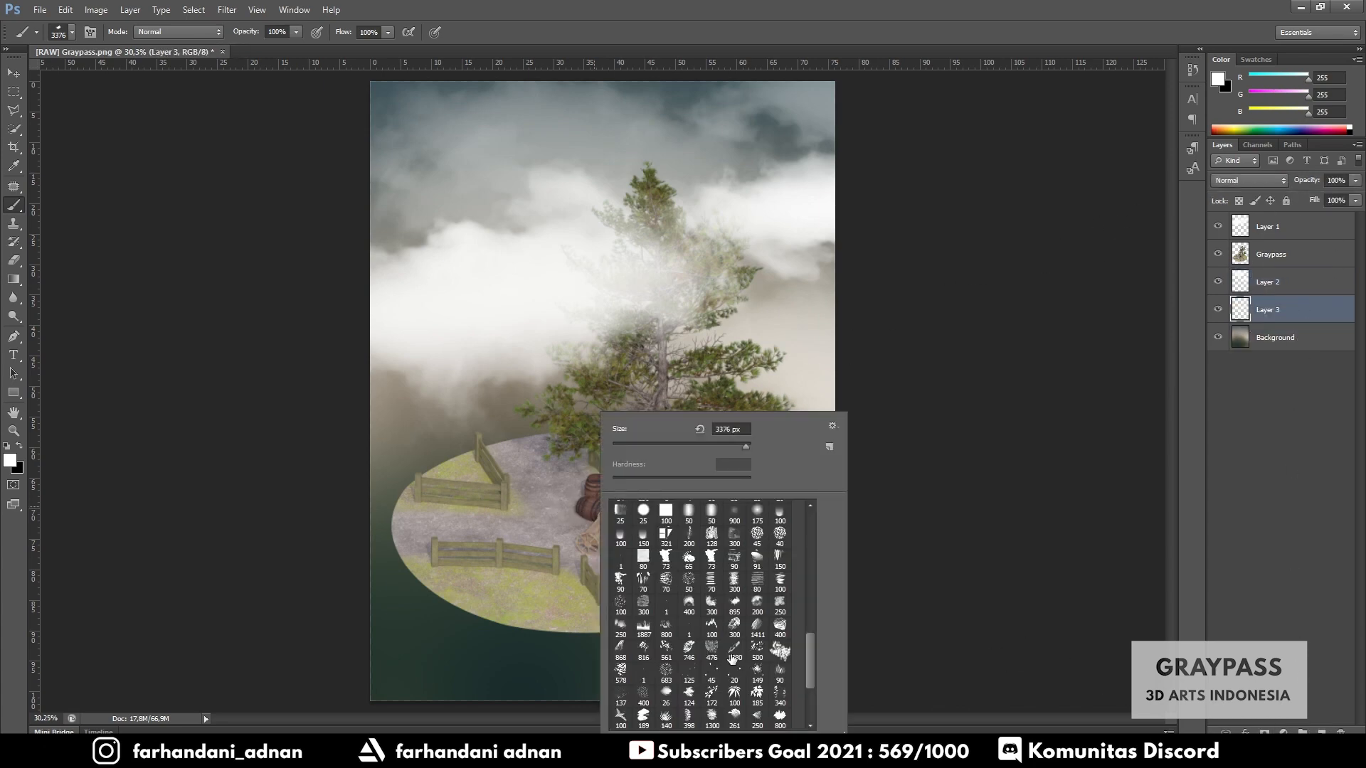
click(711, 603)
drag(721, 444, 734, 447)
click(545, 509)
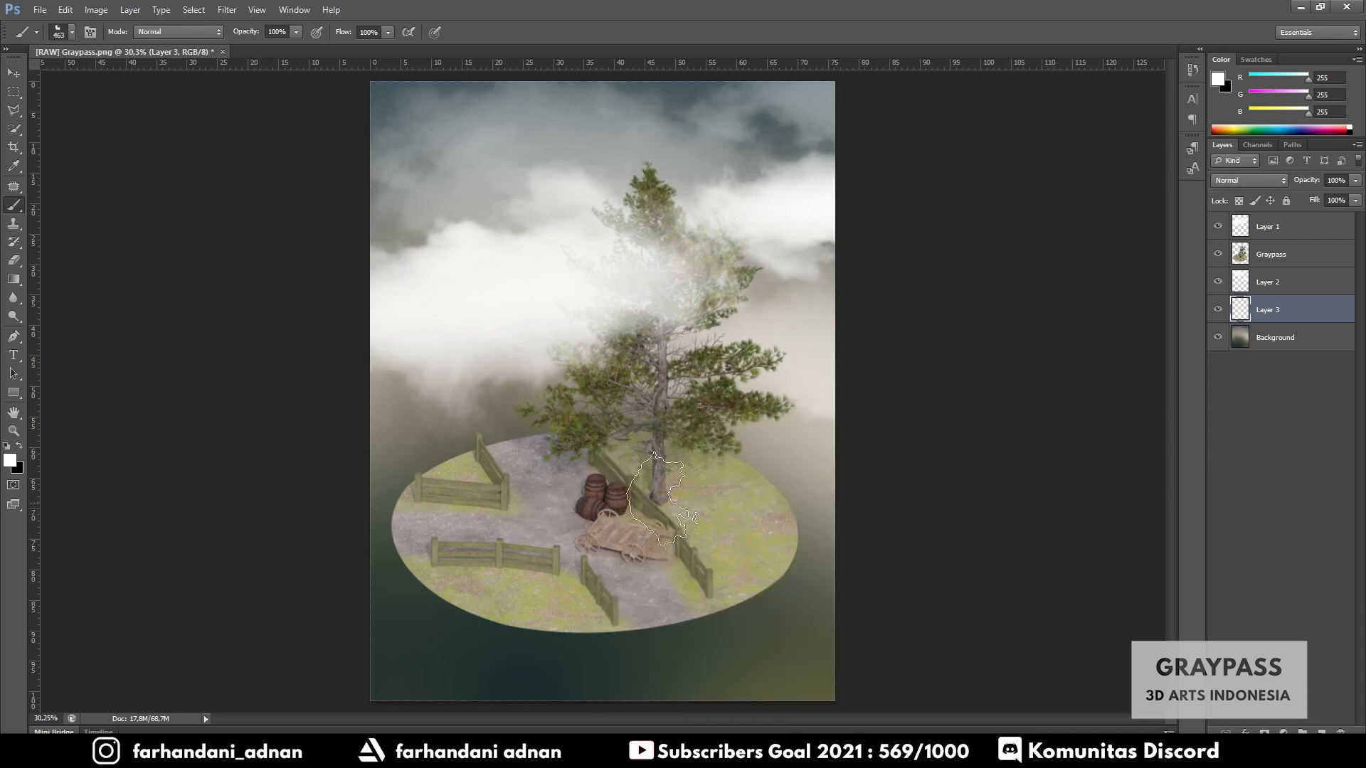
click(671, 499)
key(ctrl+z)
click(771, 460)
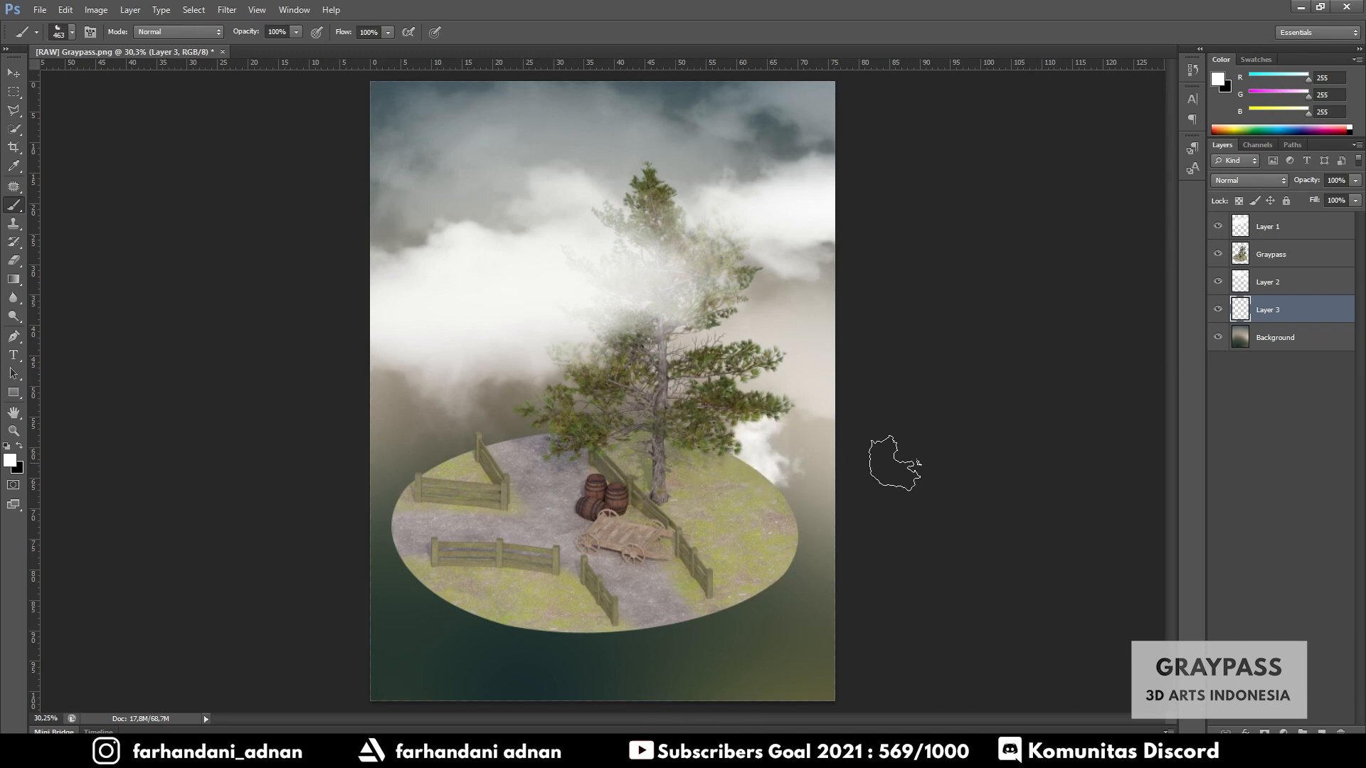
key(ctrl+z)
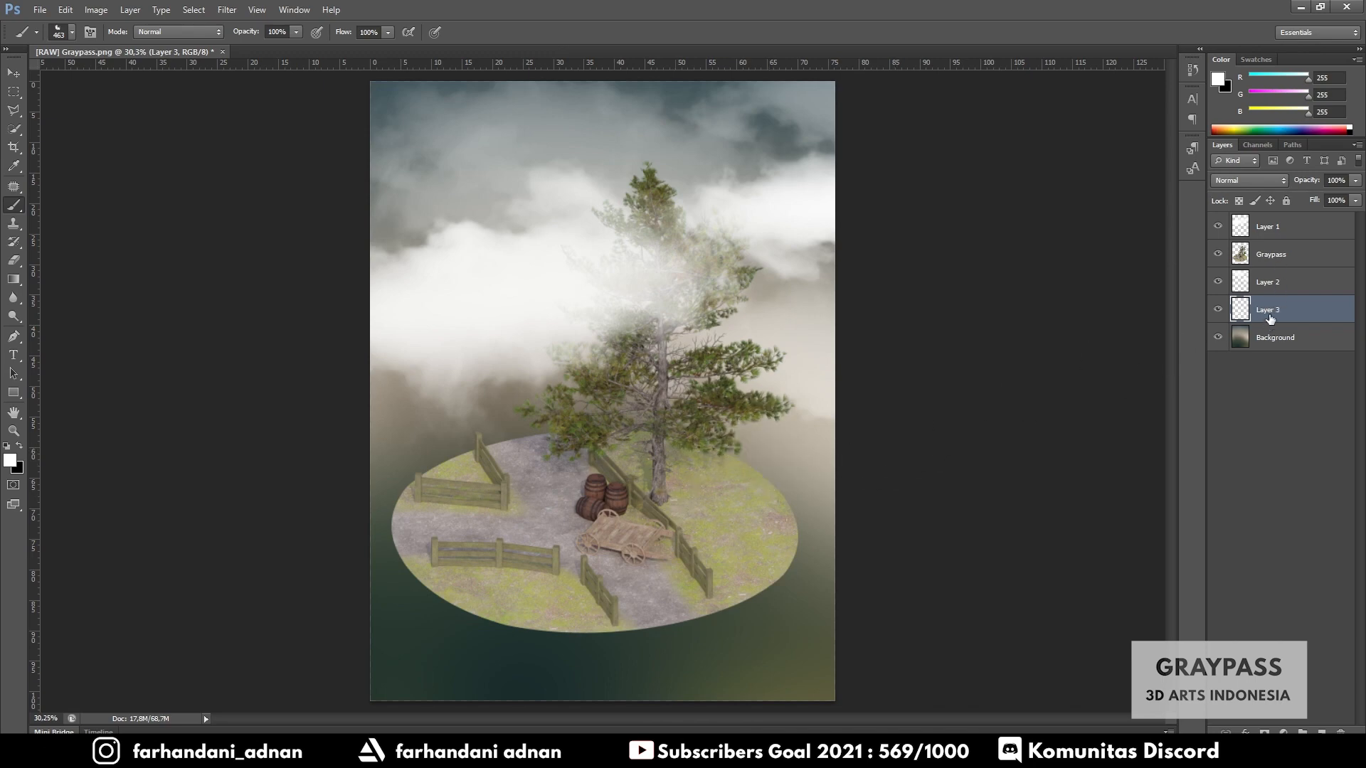
drag(1270, 319, 1265, 227)
click(537, 520)
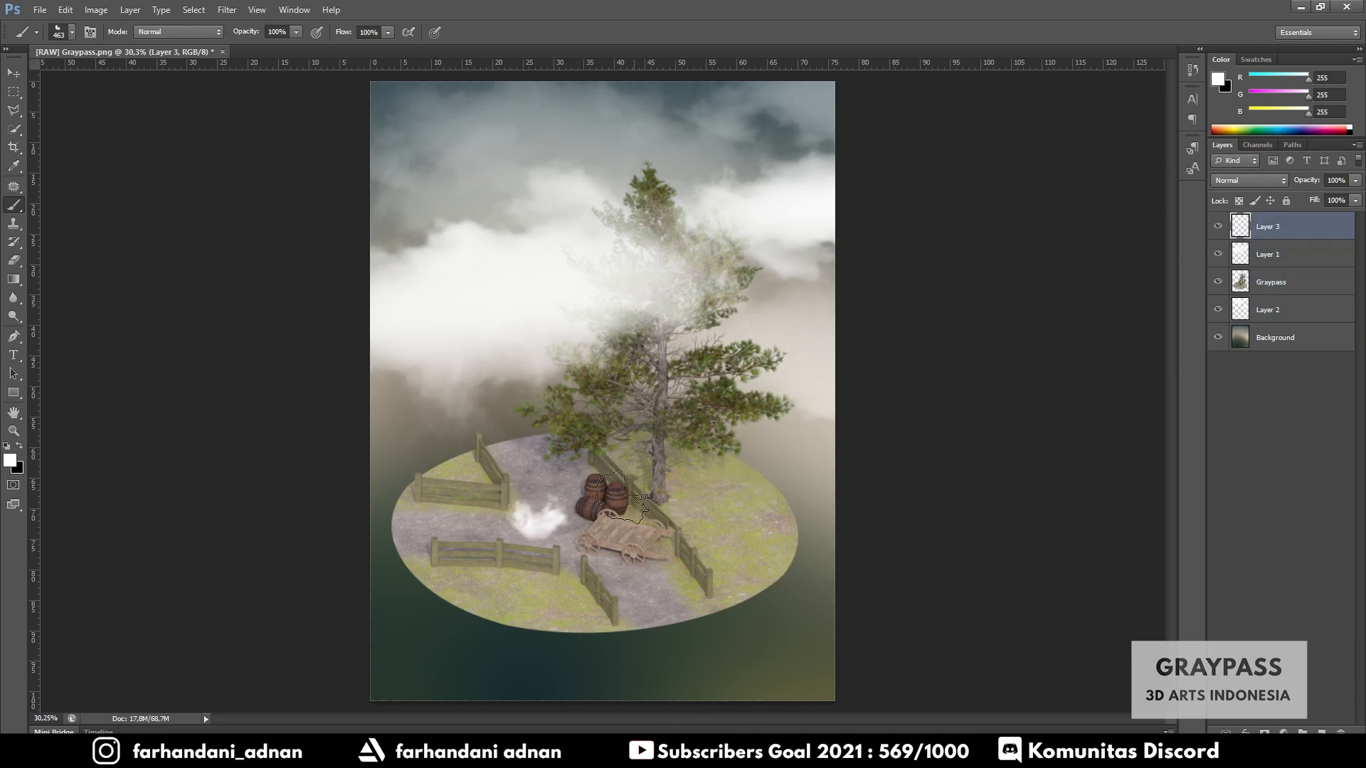
key(ctrl+shift+bracketleft)
drag(1279, 314, 1268, 227)
click(700, 466)
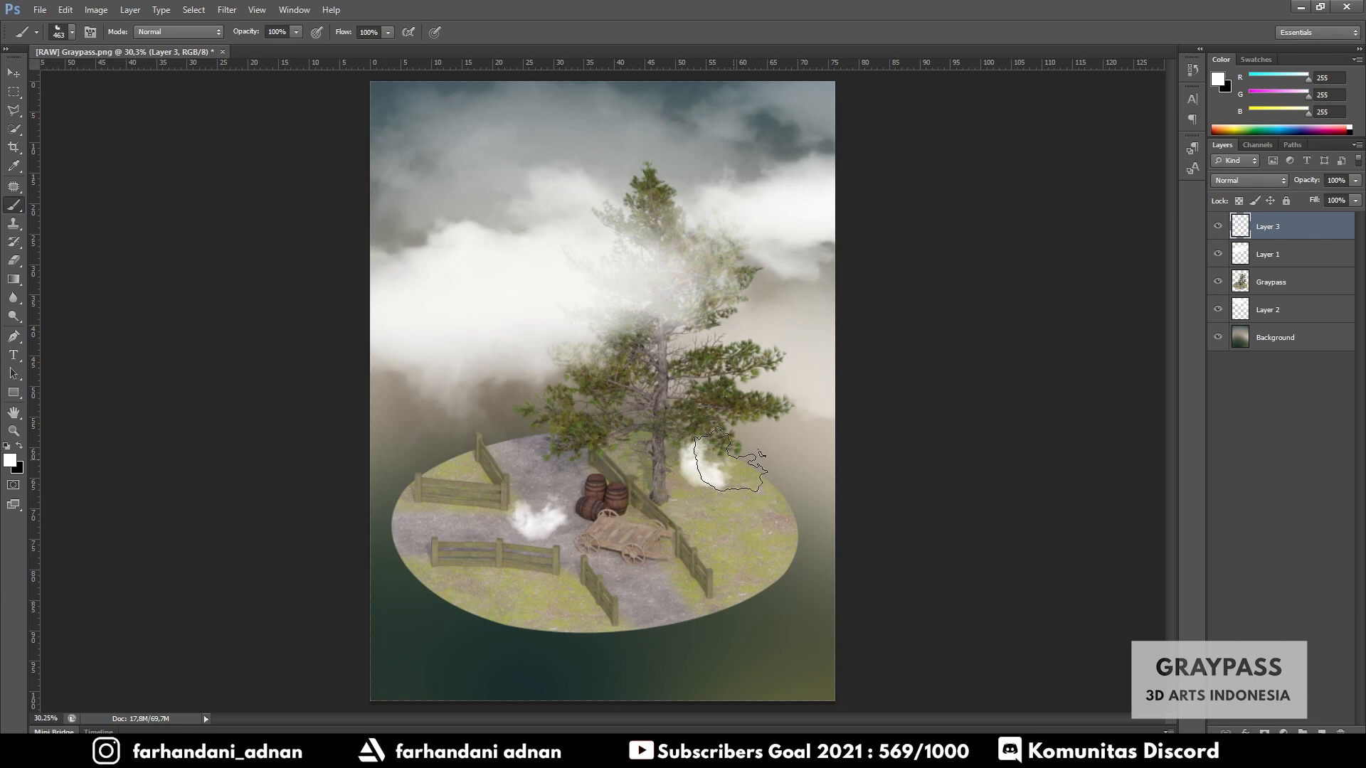
click(810, 437)
key(ctrl+alt+z)
key(ctrl+alt+z)
key(ctrl+alt+z)
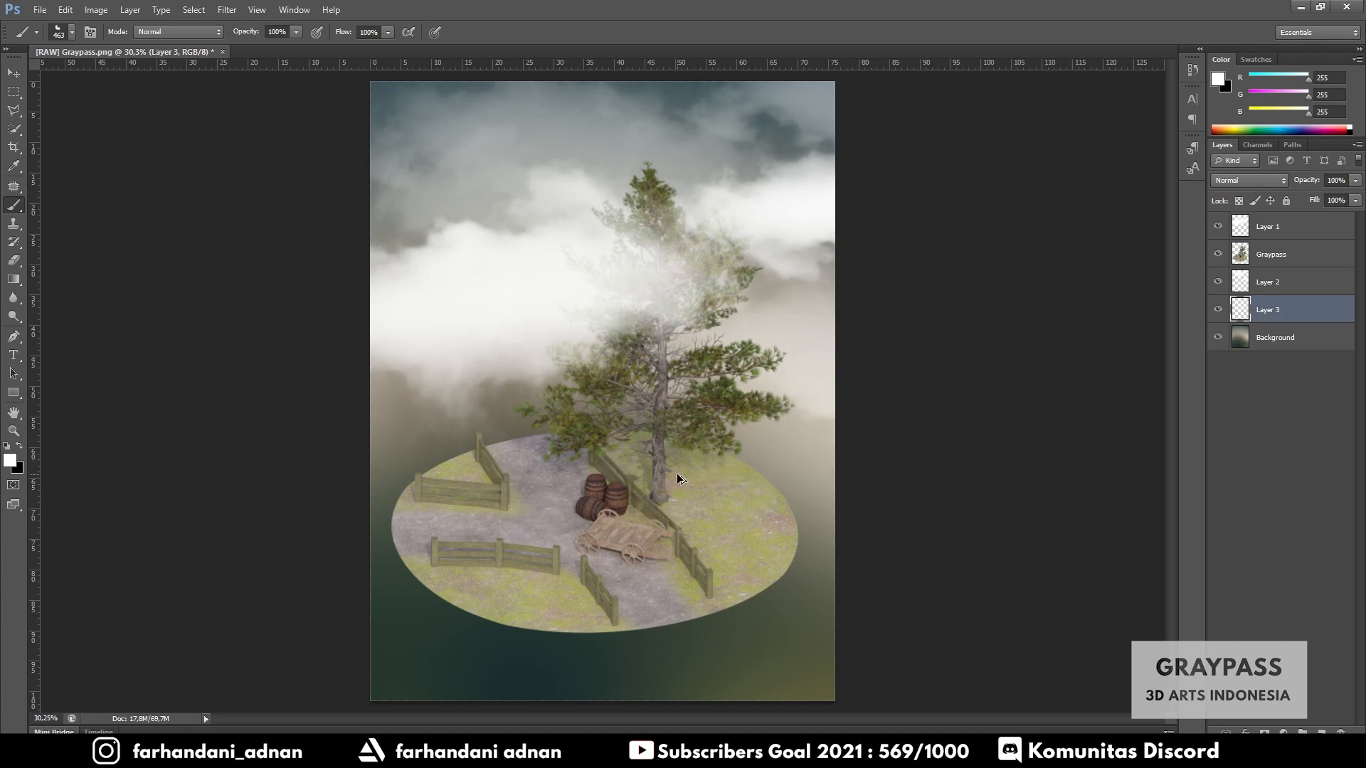
key(ctrl+alt+z)
- Add a new top layer, paint a large soft mist cloud over the island, and lower its opacity to 43%
click(1286, 227)
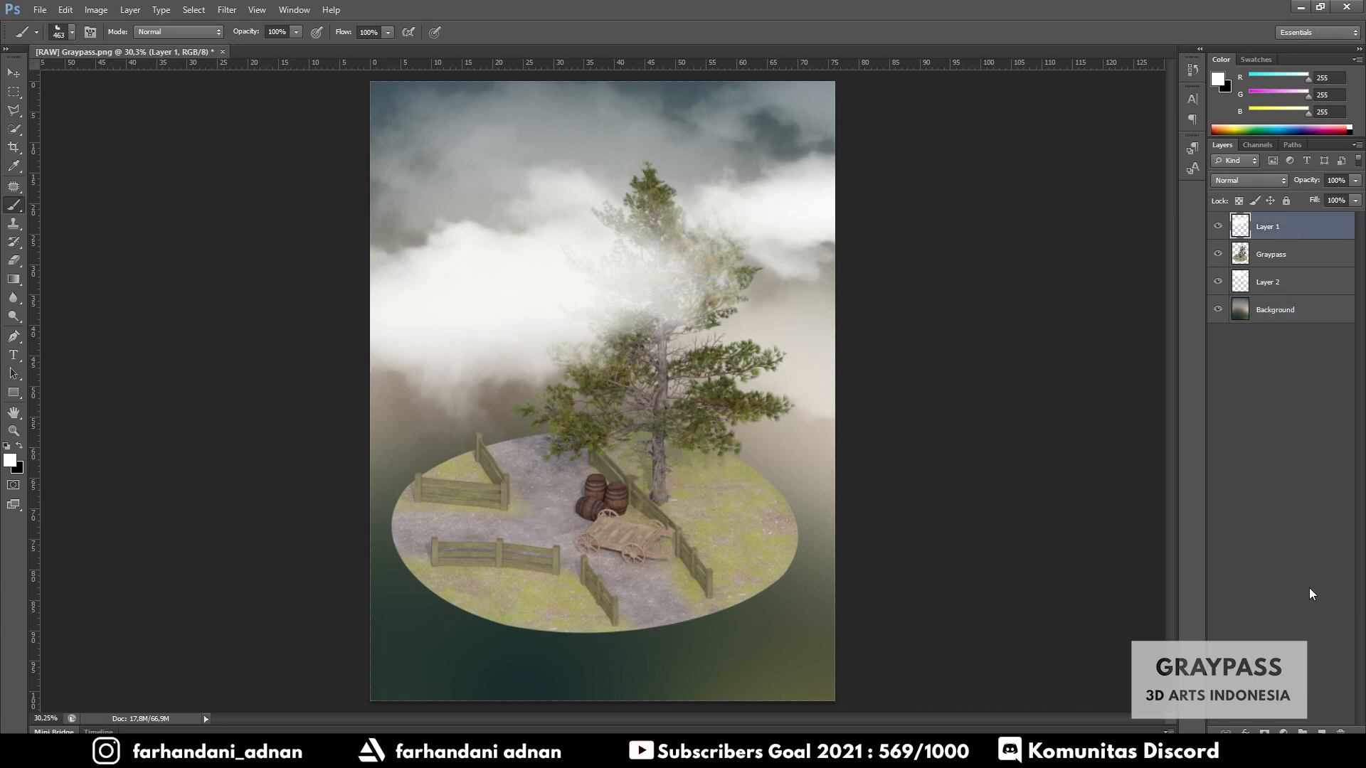
click(1323, 731)
right_click(644, 431)
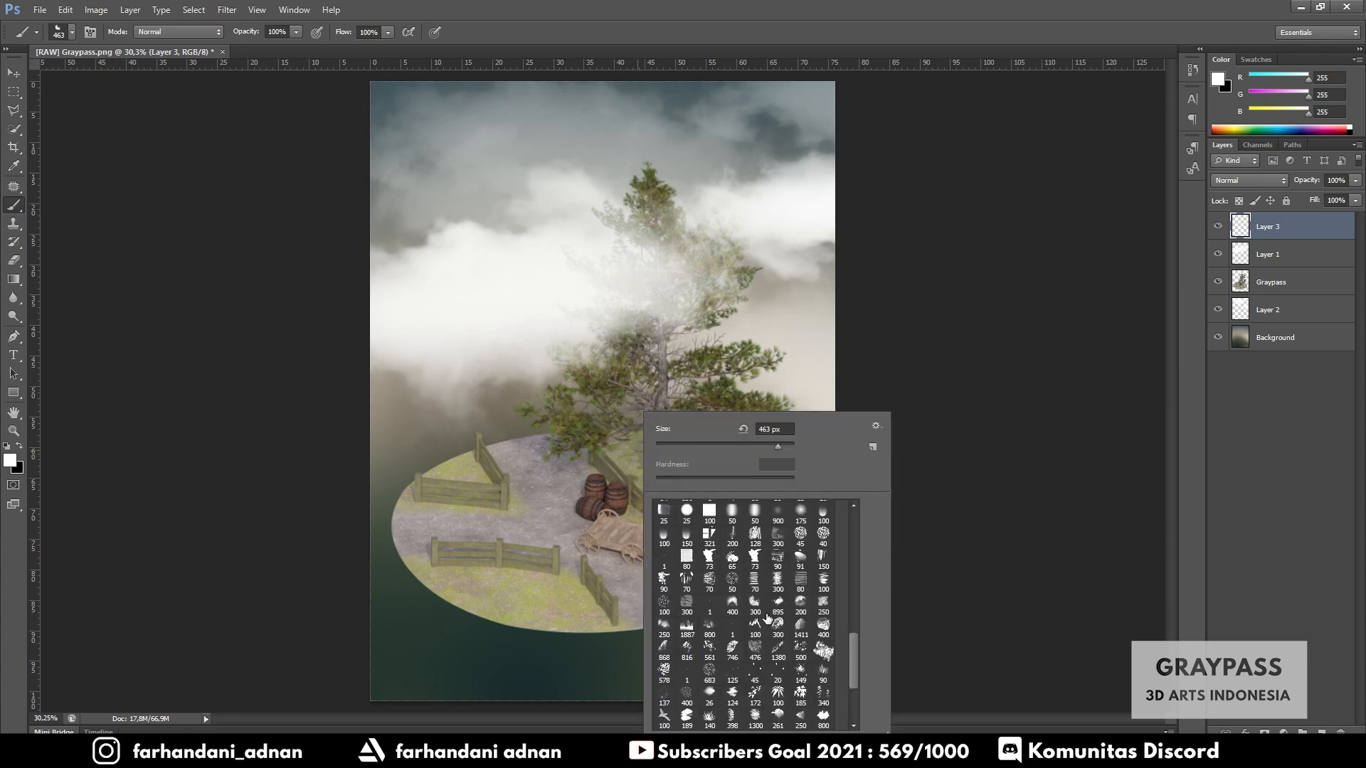
click(735, 608)
click(710, 628)
drag(782, 445, 787, 447)
click(715, 473)
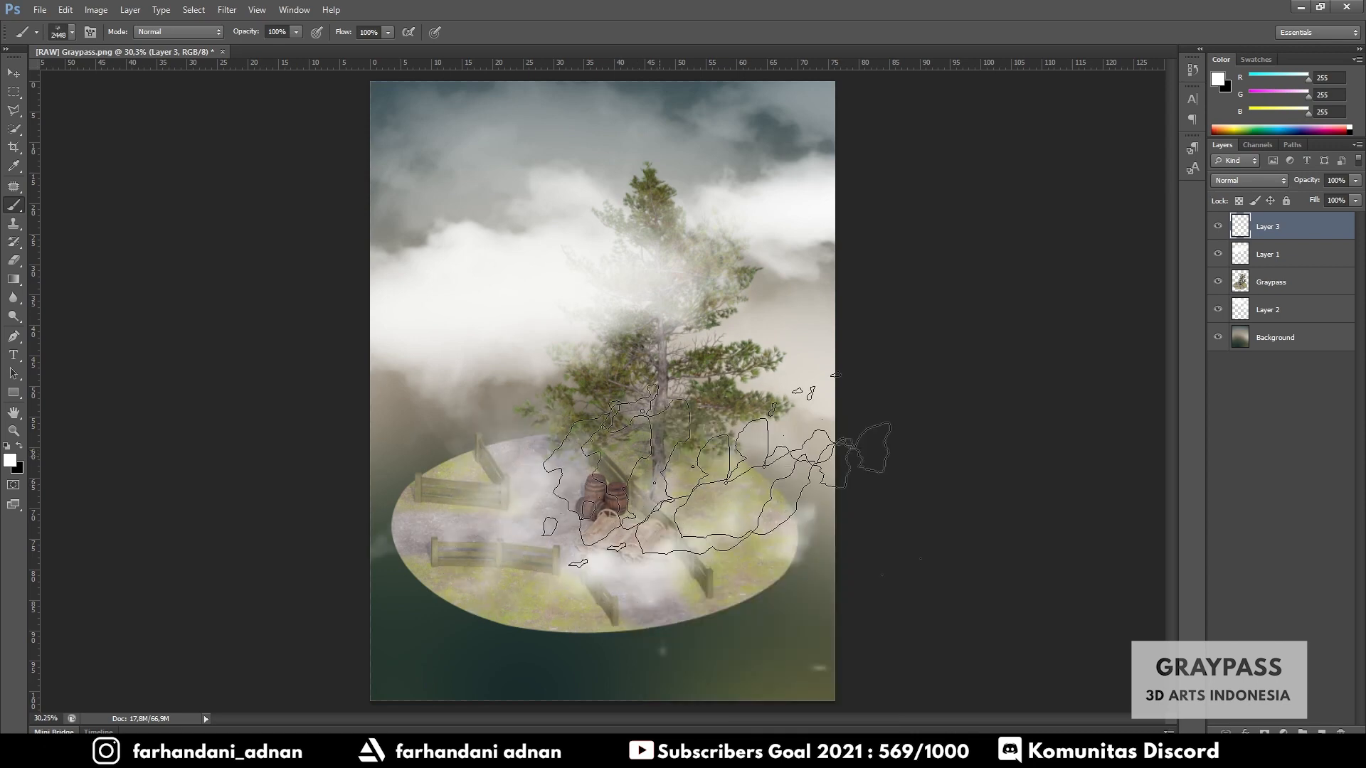
click(1356, 181)
drag(1355, 196, 1314, 199)
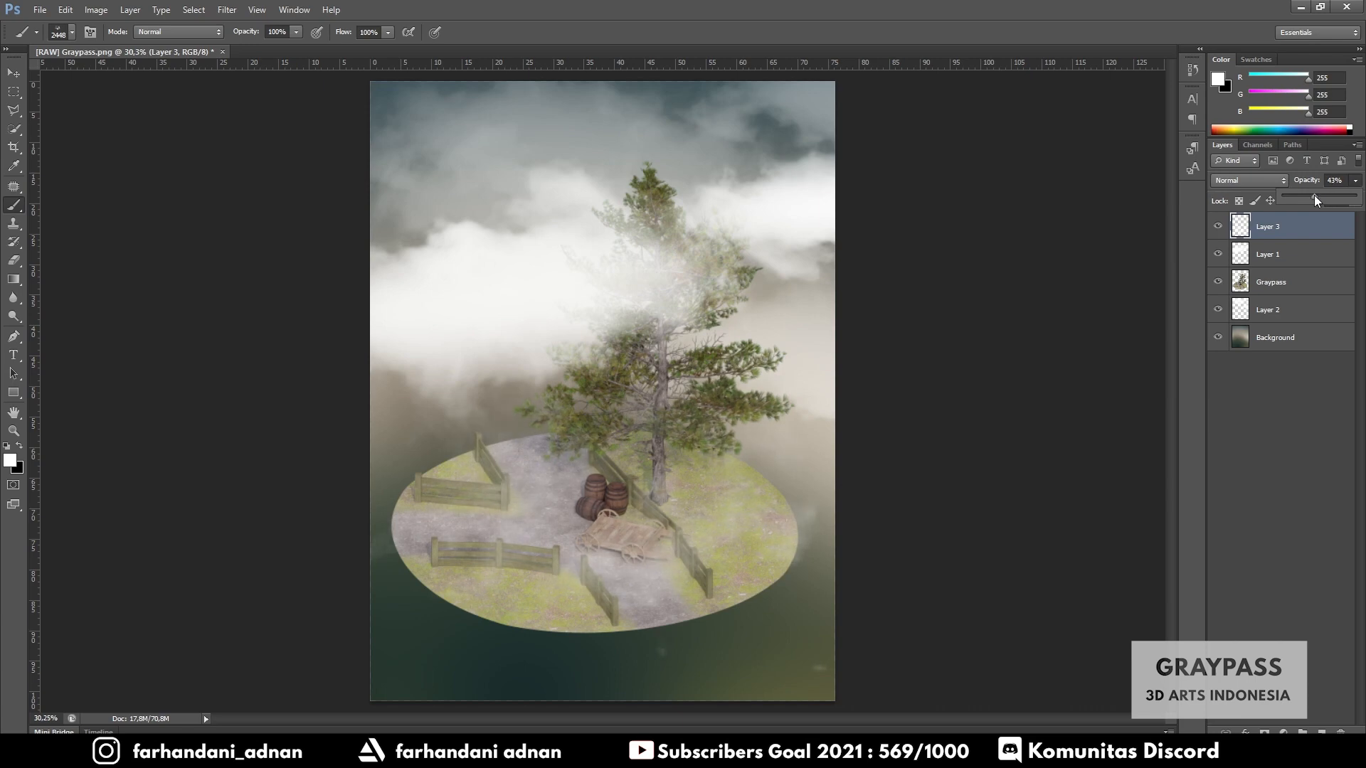
drag(1319, 194, 1321, 194)
- Create a new top layer named Merge and stamp all visible layers into it
click(1321, 732)
key(Delete)
click(1321, 732)
double_click(1265, 228)
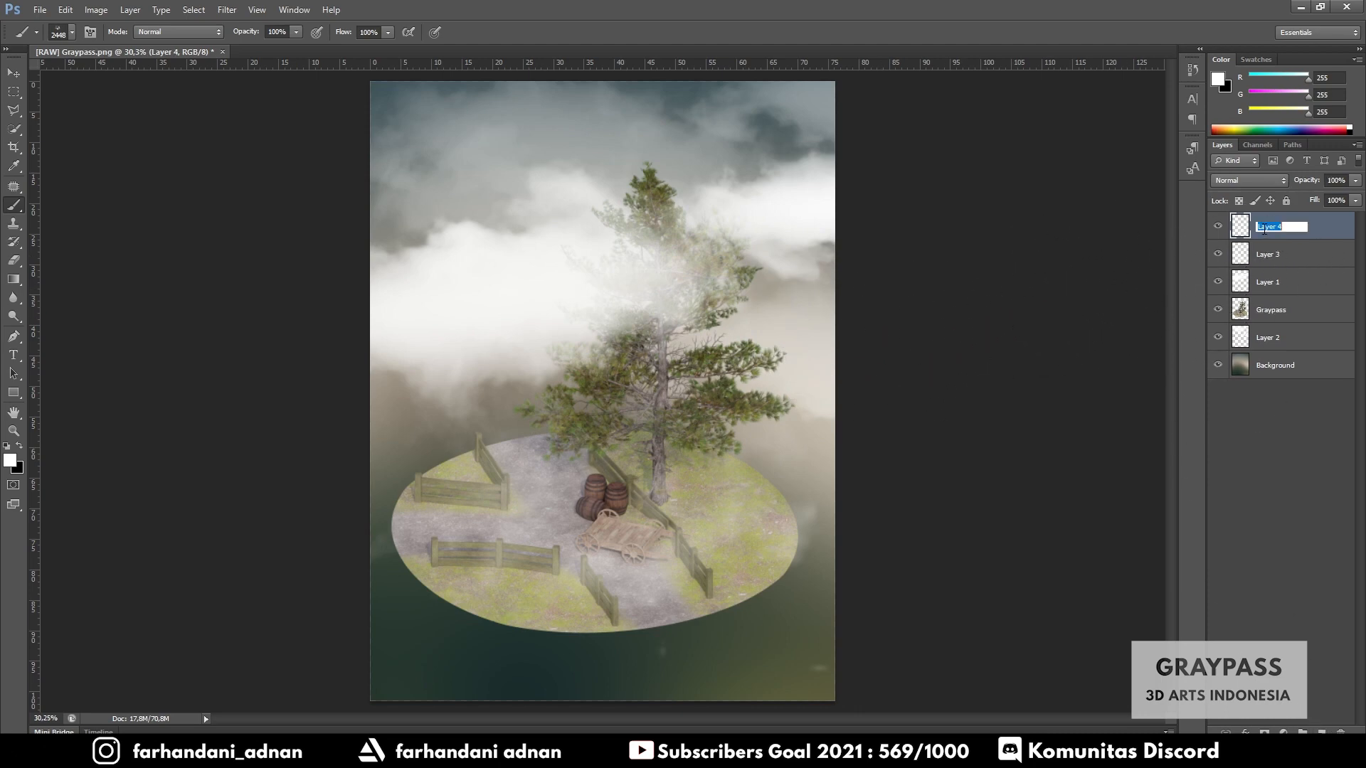
text(Merge)
key(Return)
key(ctrl+shift+alt+e)
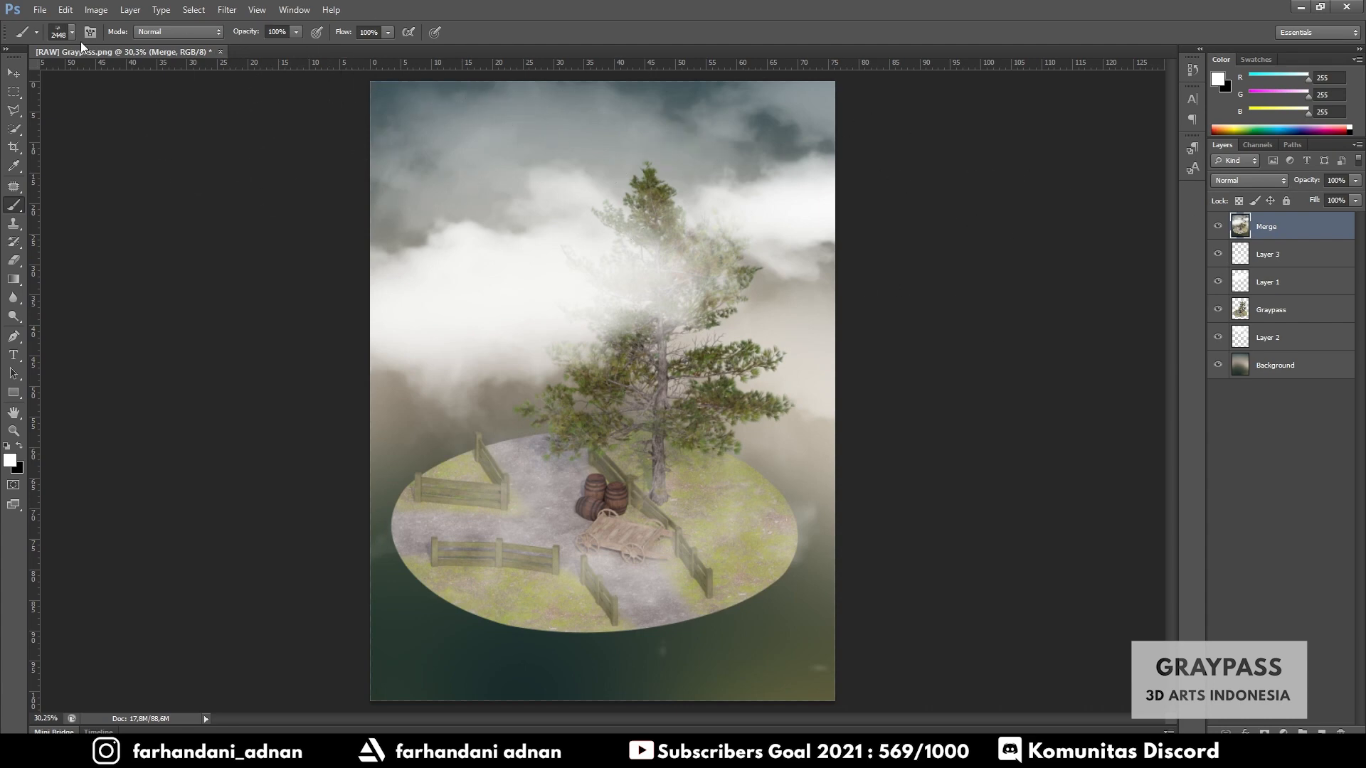
- Hide all layers below Merge, then try moving the Merge layer and undo the move
key(v)
click(1218, 255)
drag(1218, 282, 1218, 365)
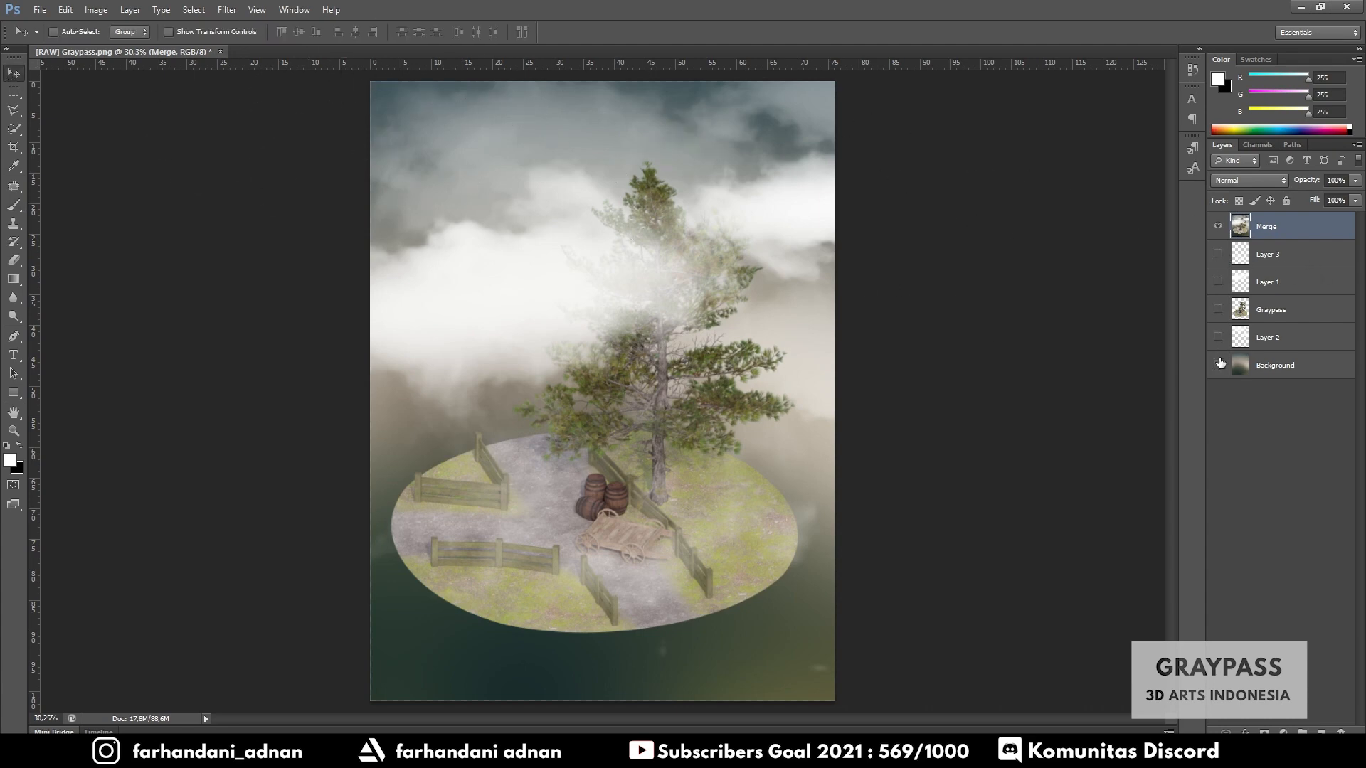
drag(677, 402, 699, 349)
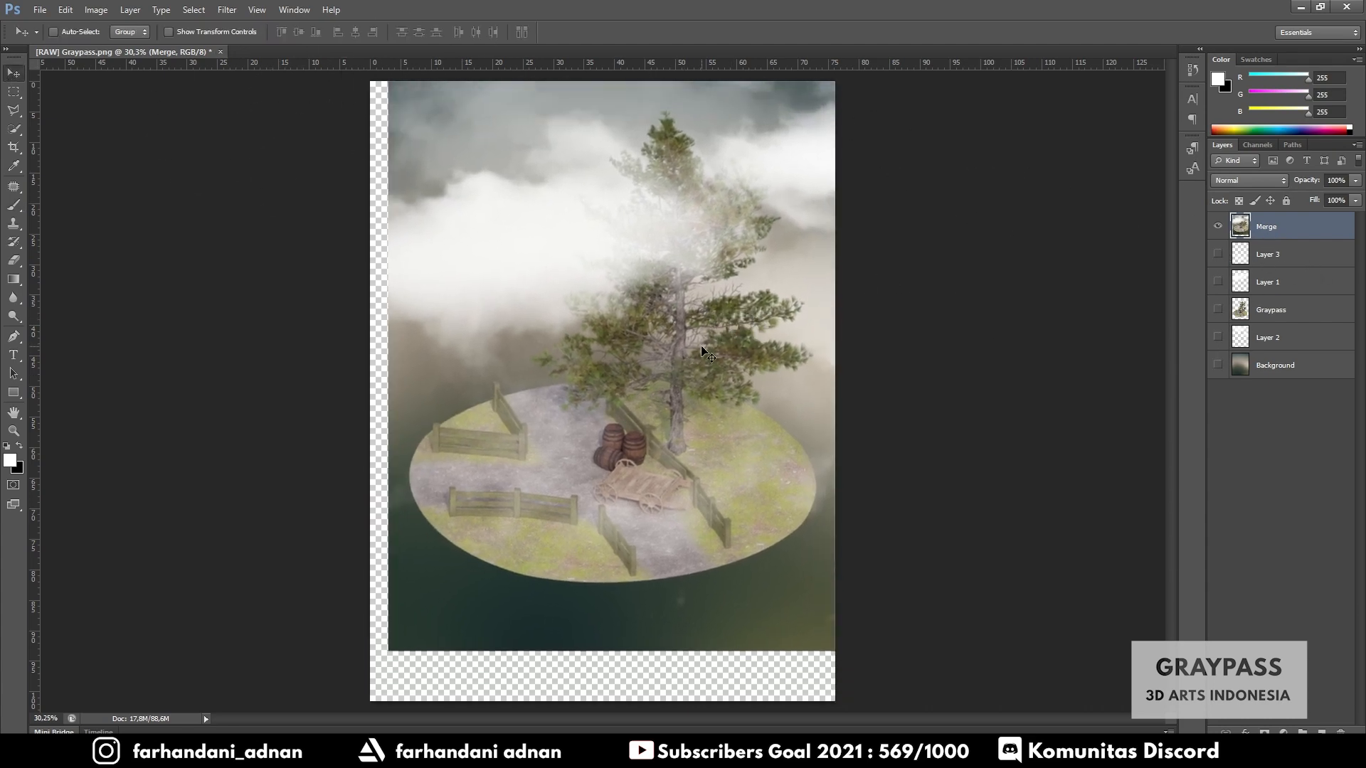
key(ctrl+z)
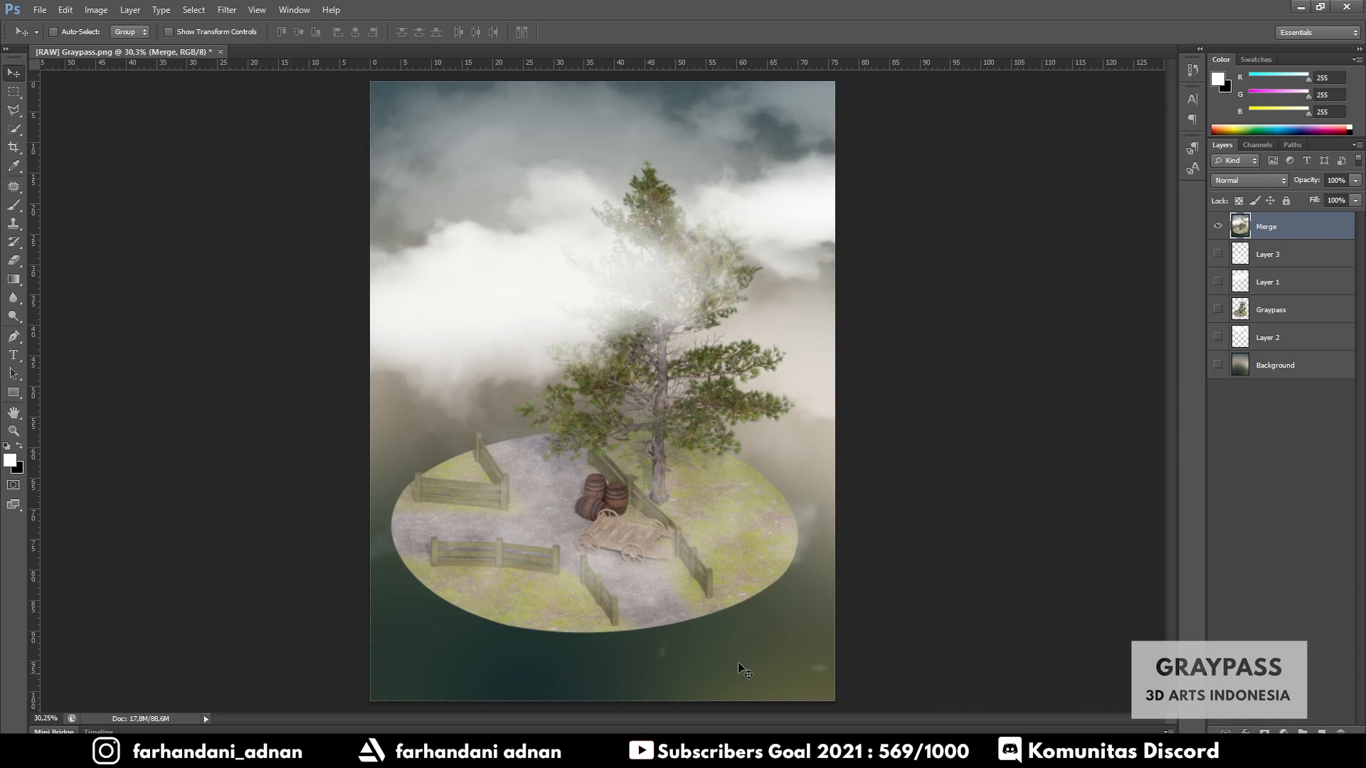
- Apply a Lens Correction vignette to the Merge layer, darkening the edges with midpoint +43
click(227, 9)
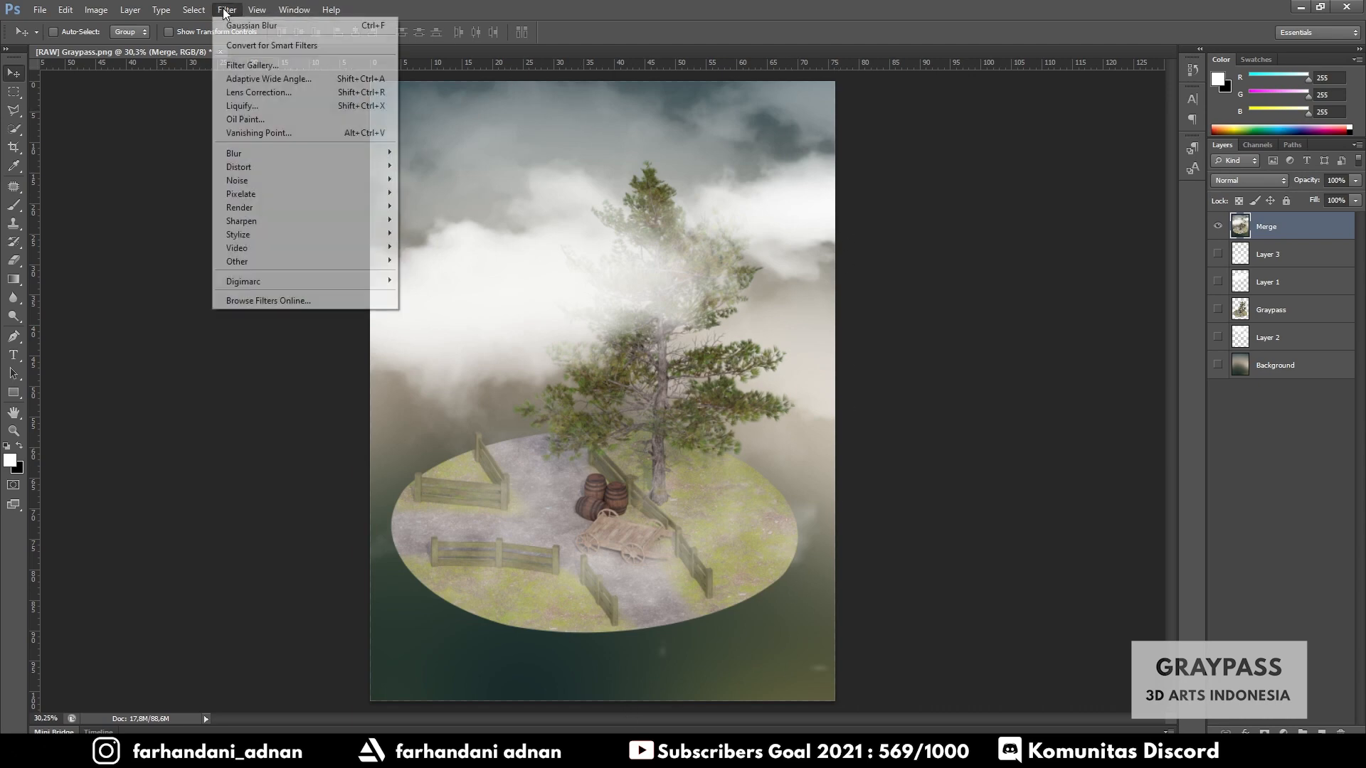
click(253, 93)
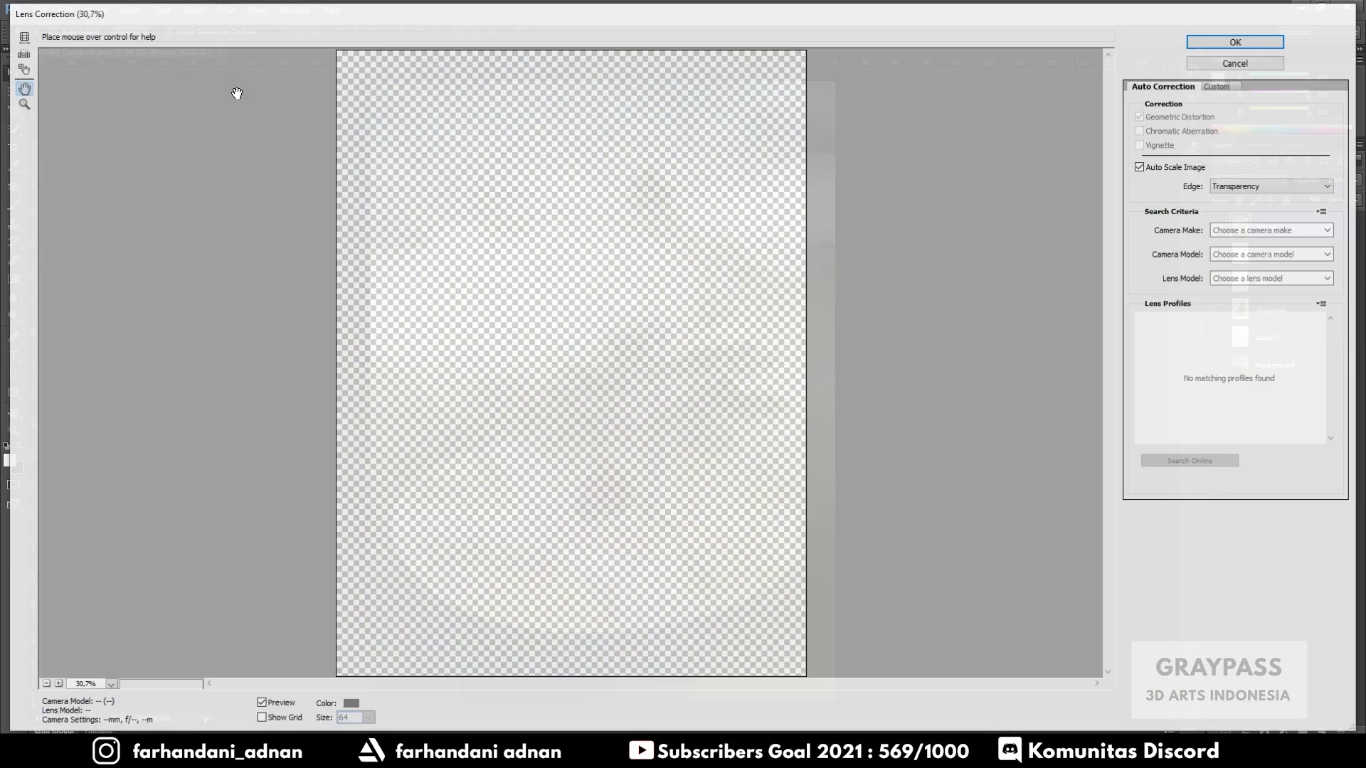
click(1221, 85)
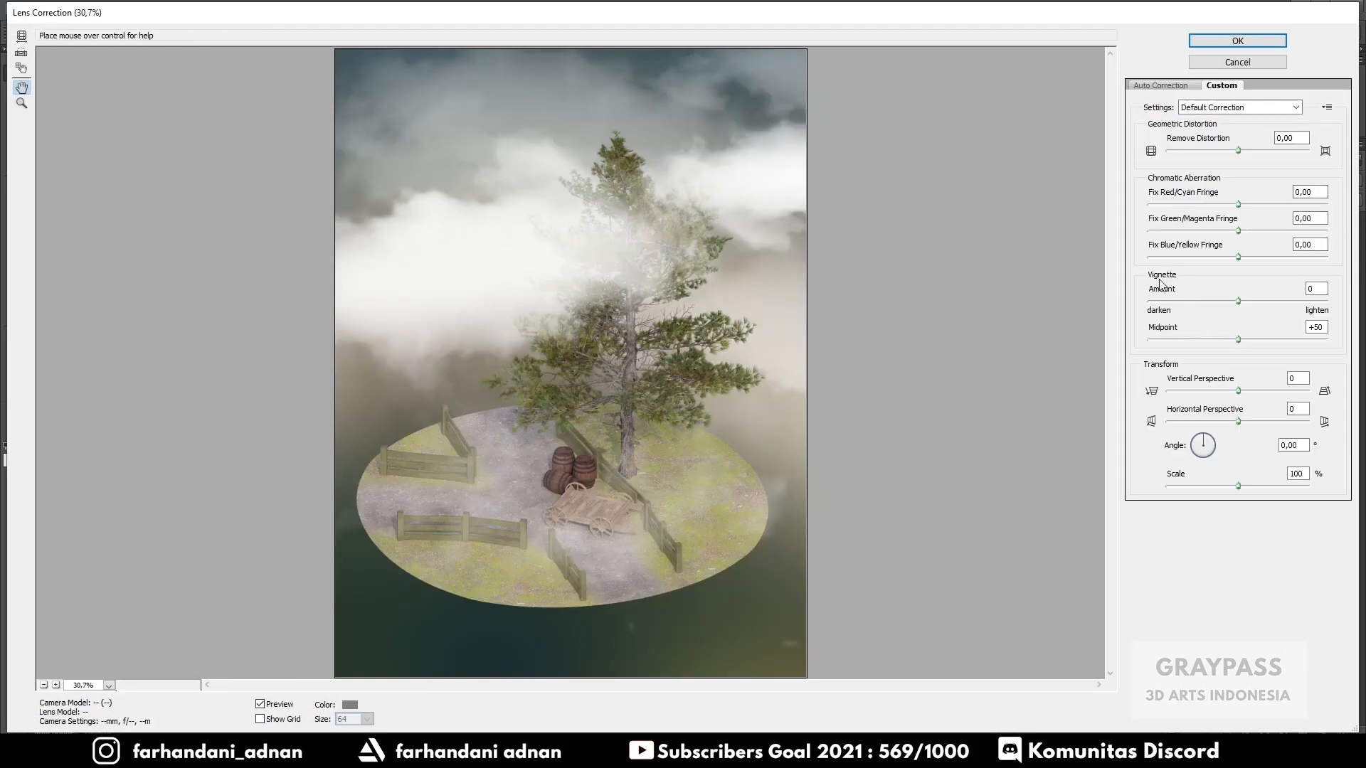
drag(1240, 301, 1224, 339)
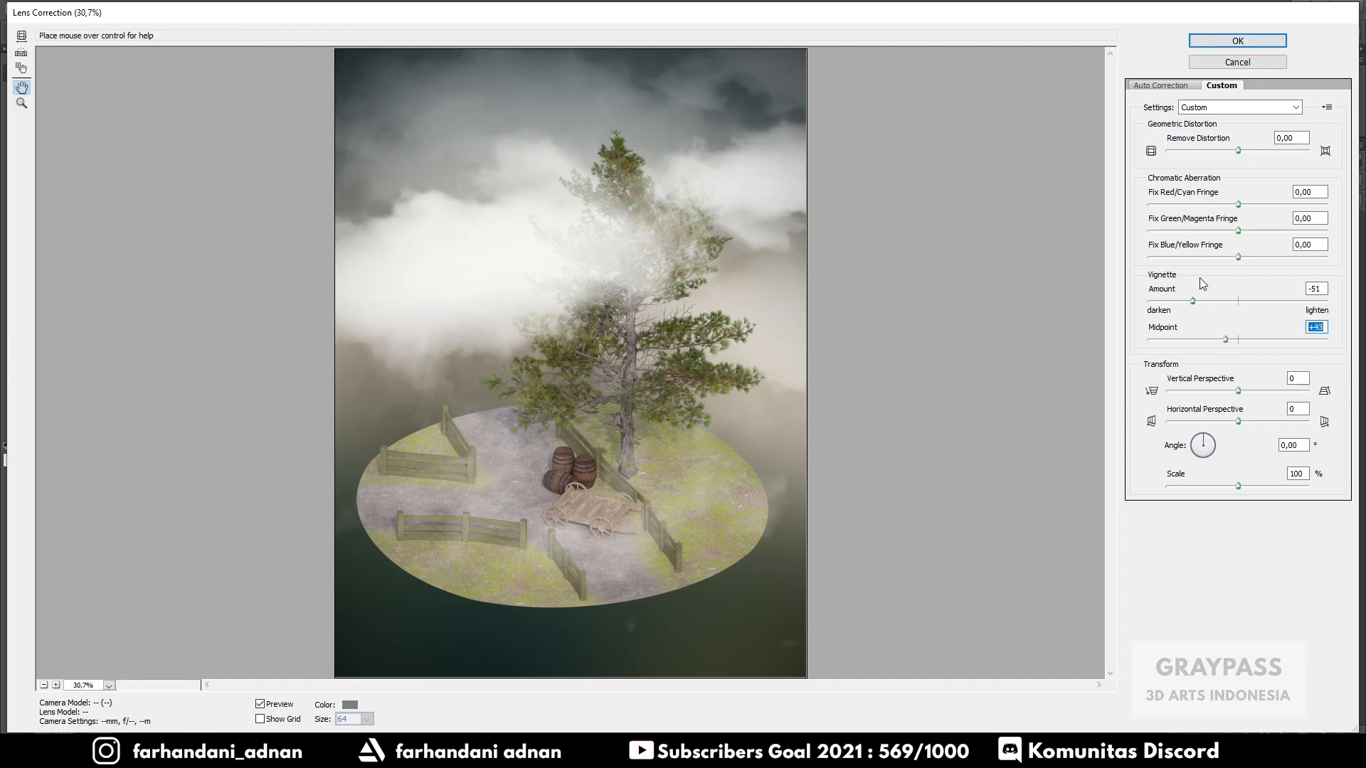
mouse_move(1192, 301)
mouse_down()
mouse_move(1177, 307)
mouse_move(1191, 306)
mouse_up()
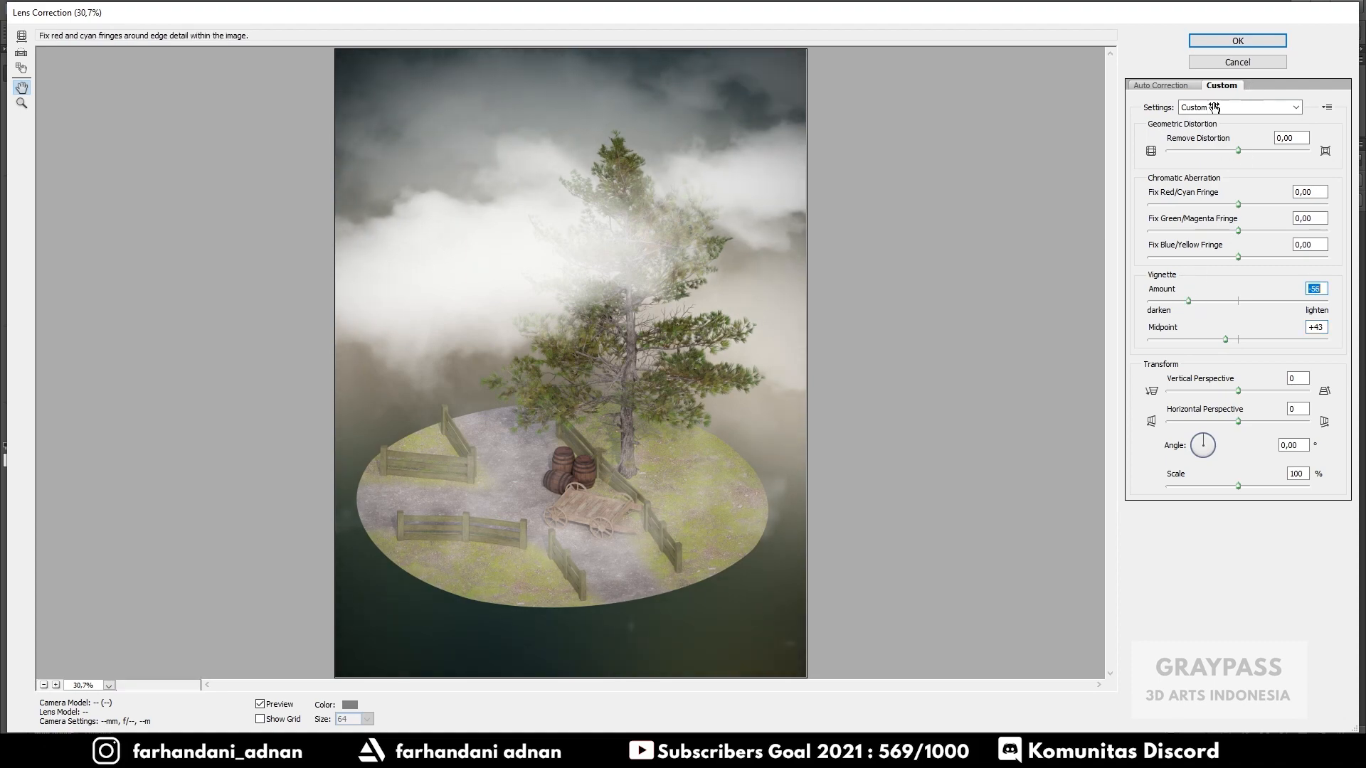
click(1237, 41)
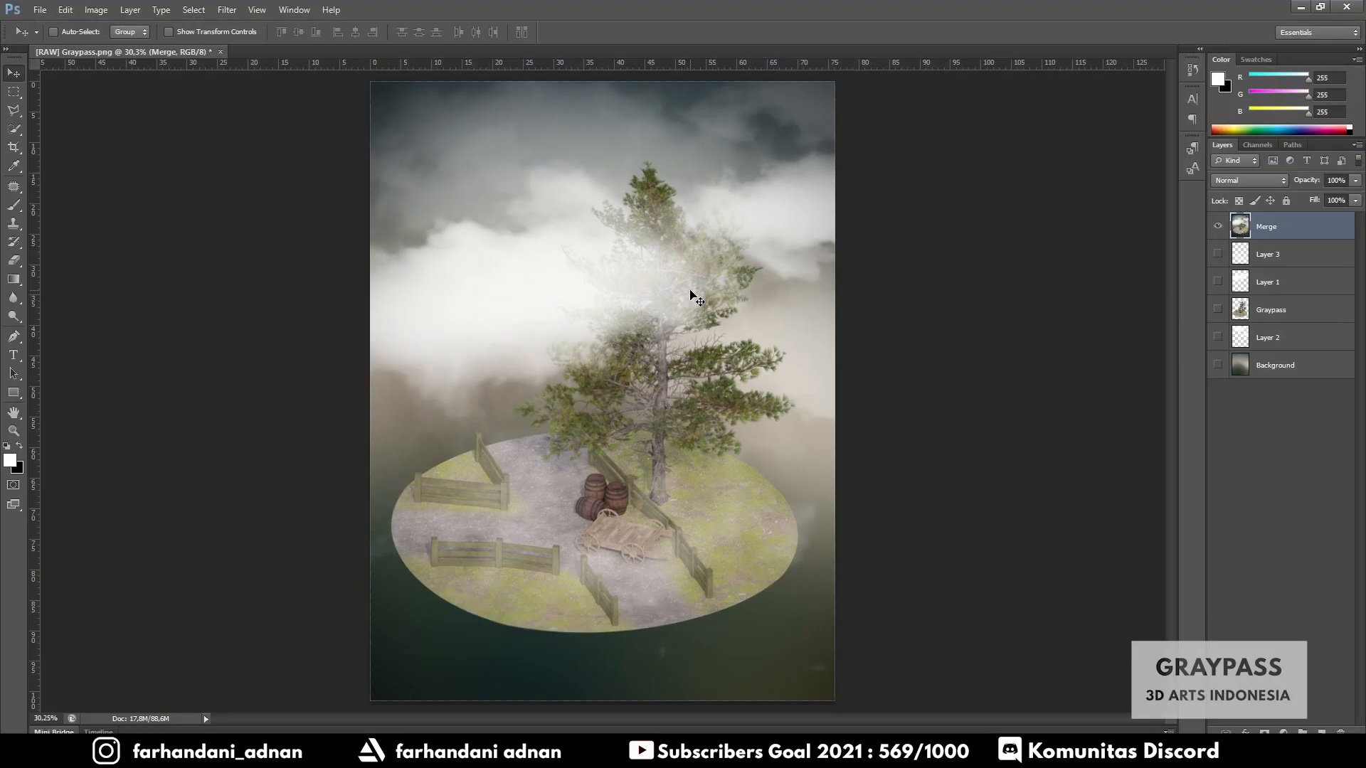
- Compare the image with and without the vignette
key(ctrl+alt+z)
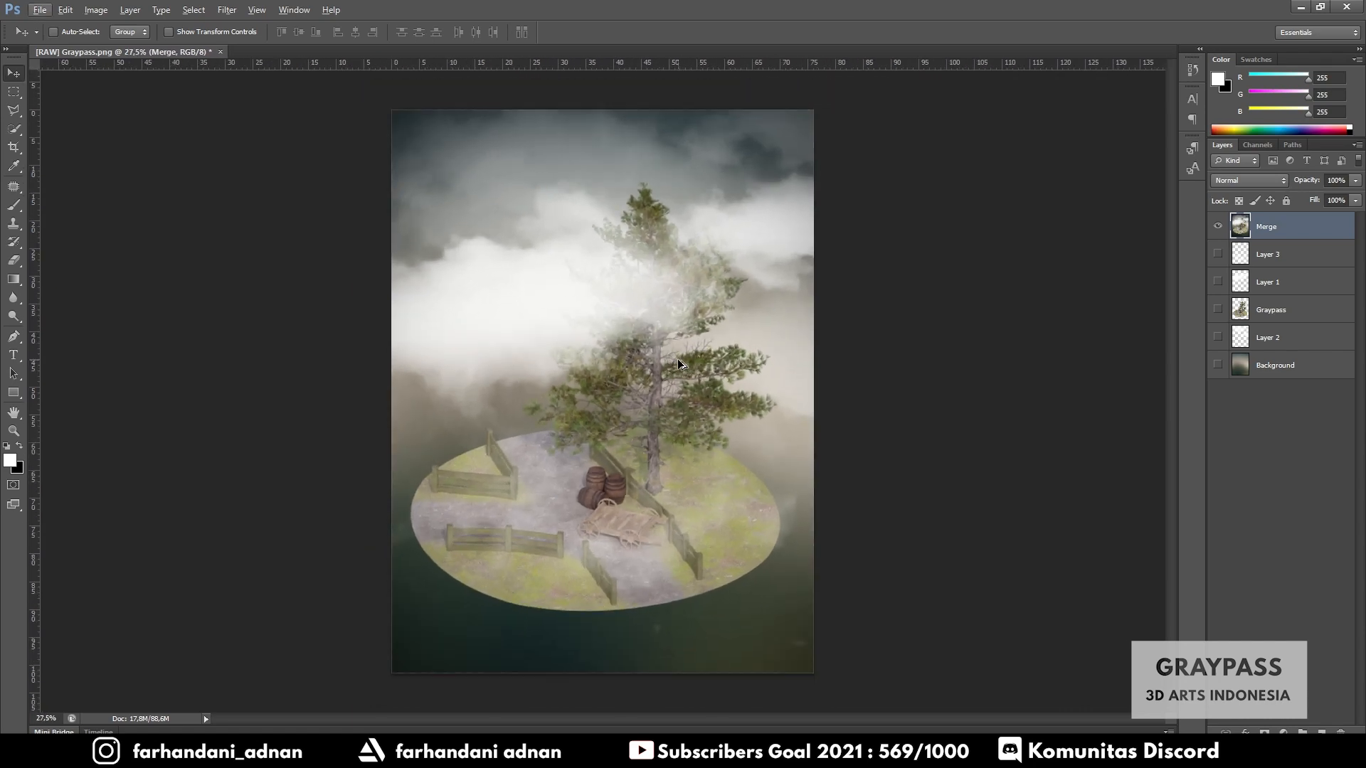
key(ctrl+shift+z)
alt+scroll(666, 387, down, 1)
- Open the Save for Web dialog to export the final image
click(40, 10)
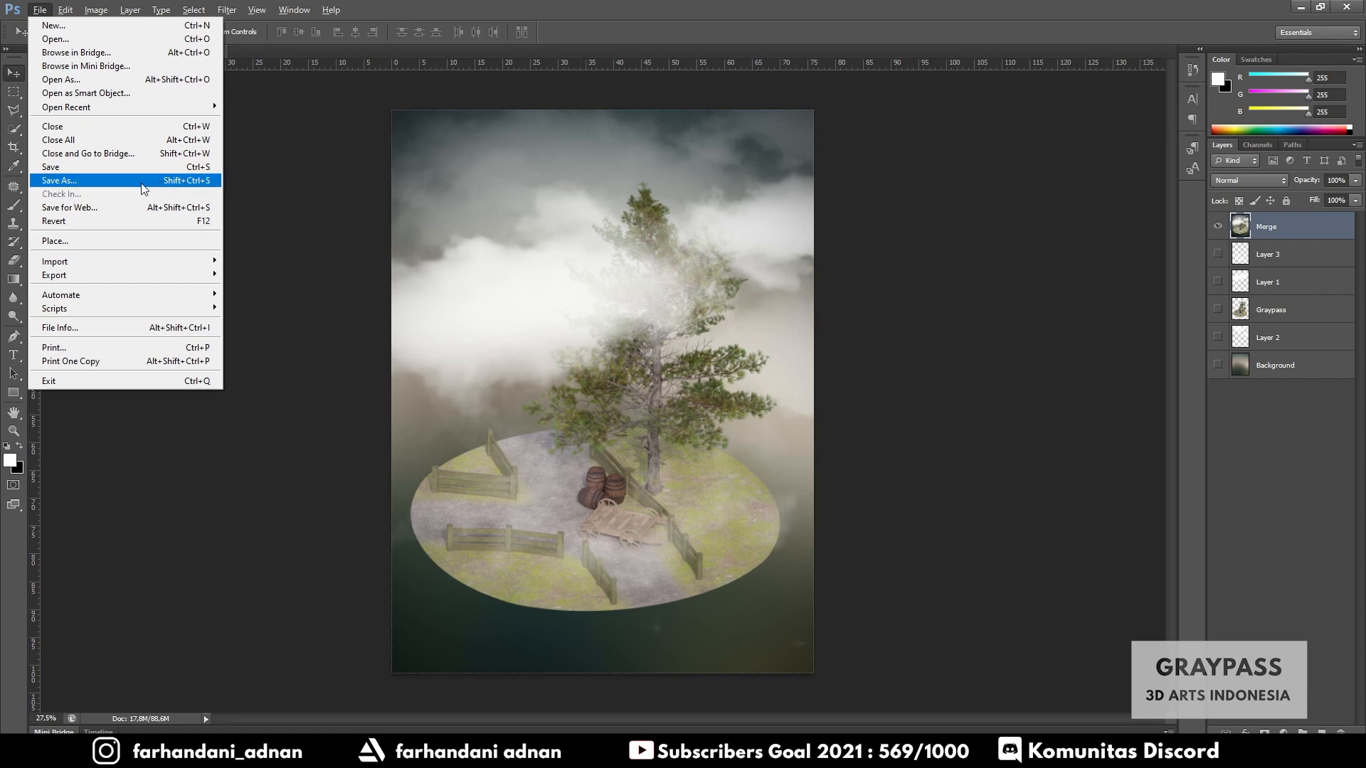
click(93, 211)
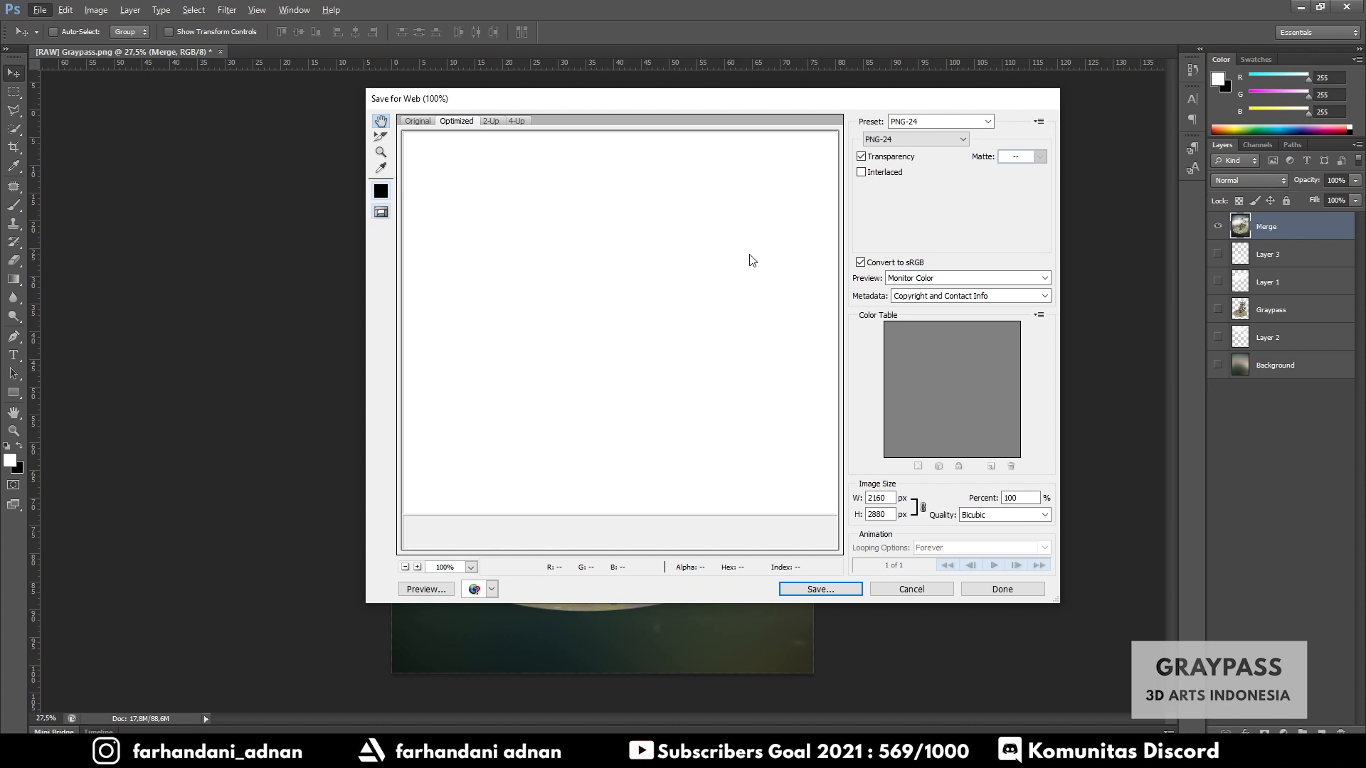
- Save the optimized PNG-24 image into the Final Render folder with the file name [PS EDIT]-Graypass
click(405, 567)
click(405, 567)
click(405, 567)
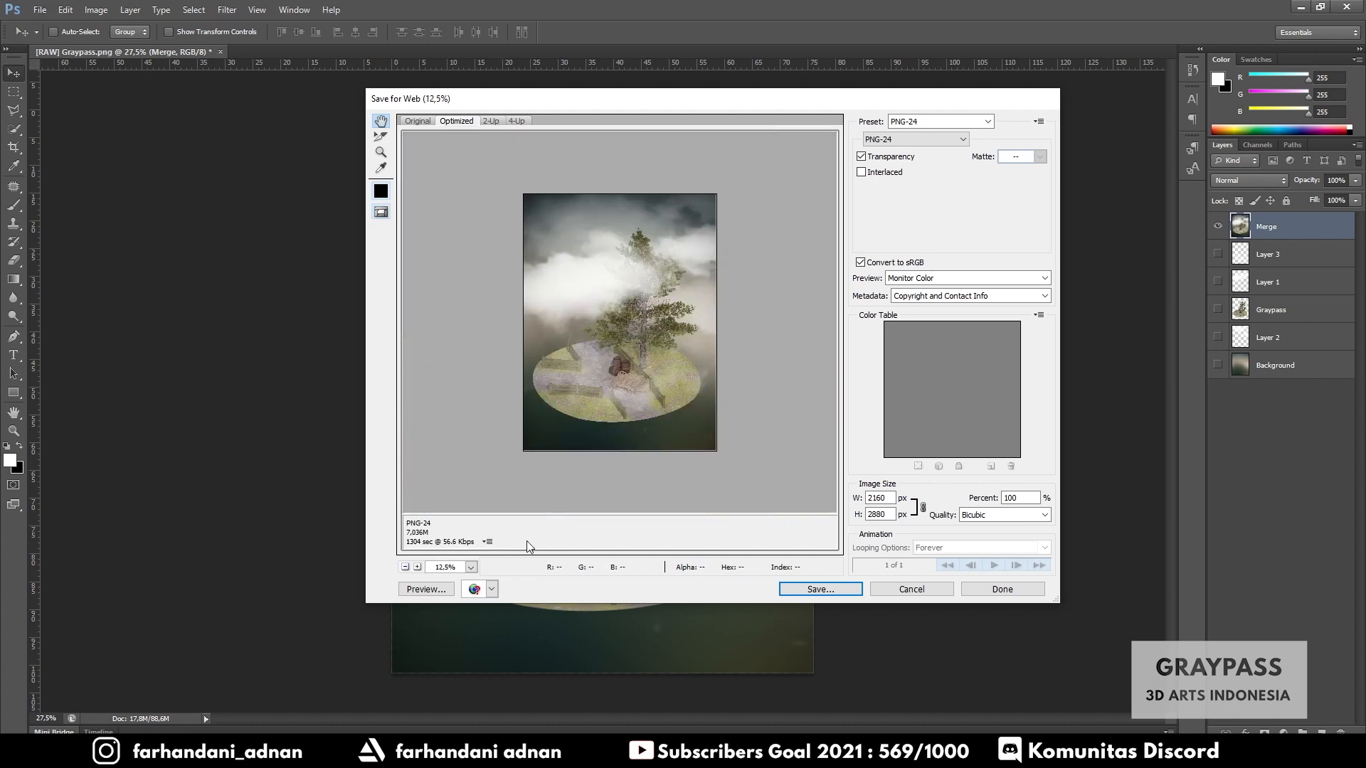
click(418, 567)
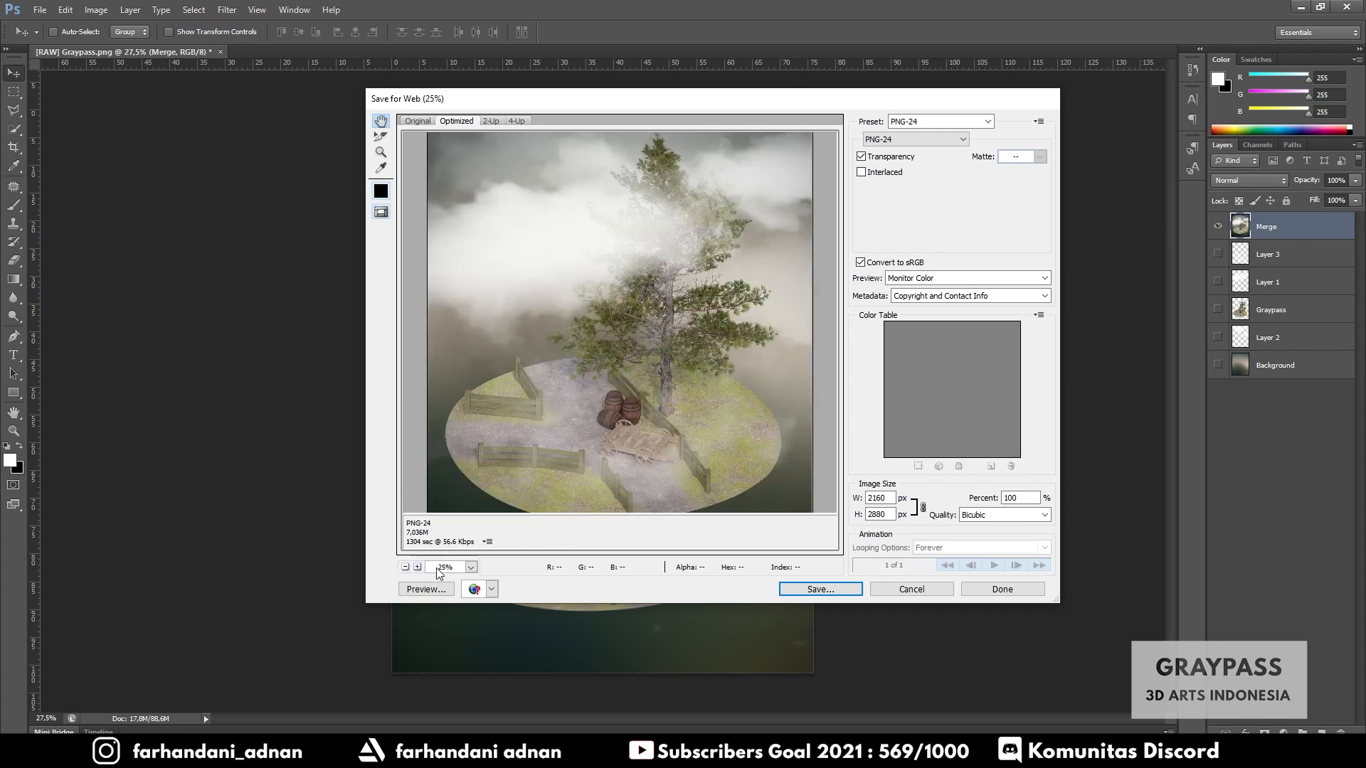
click(808, 590)
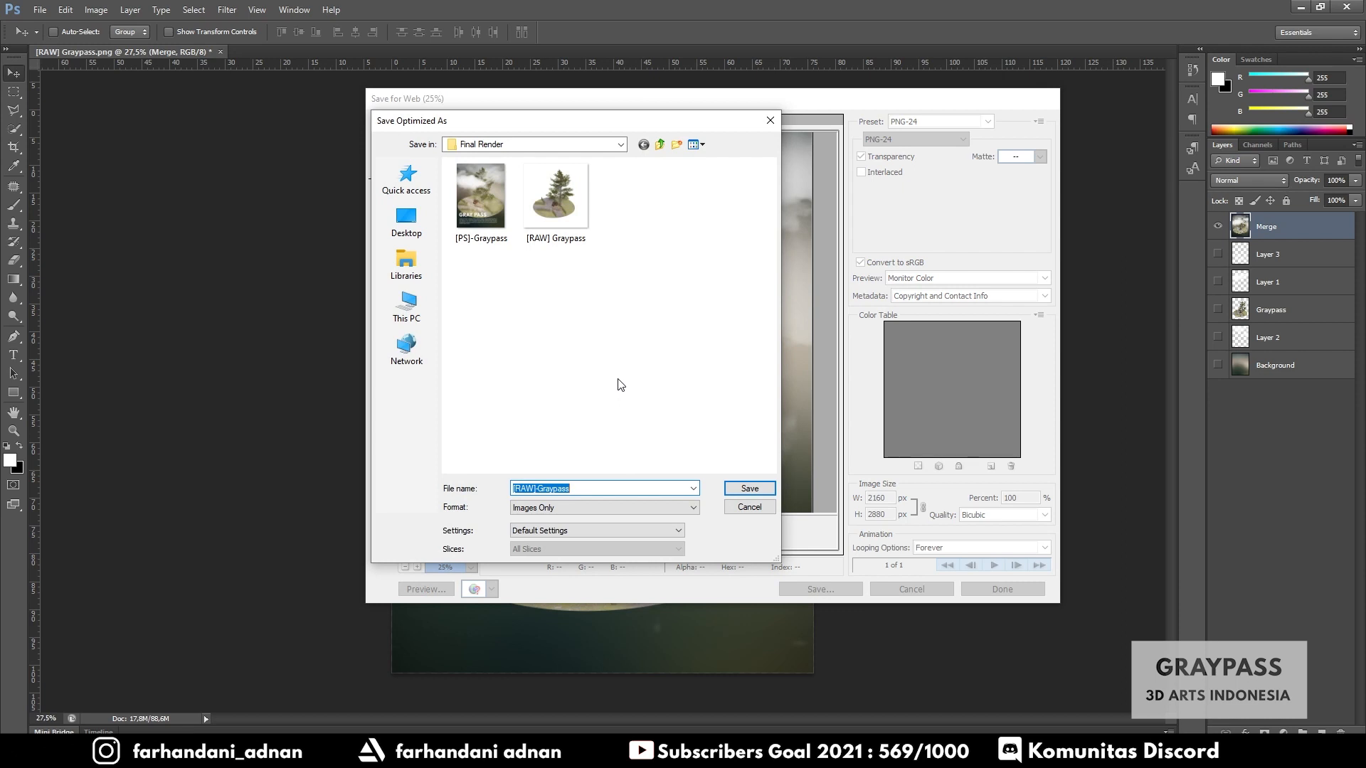
key(Home)
key(shift+Left)
key(shift+Left)
key(shift+Left)
text(PS])
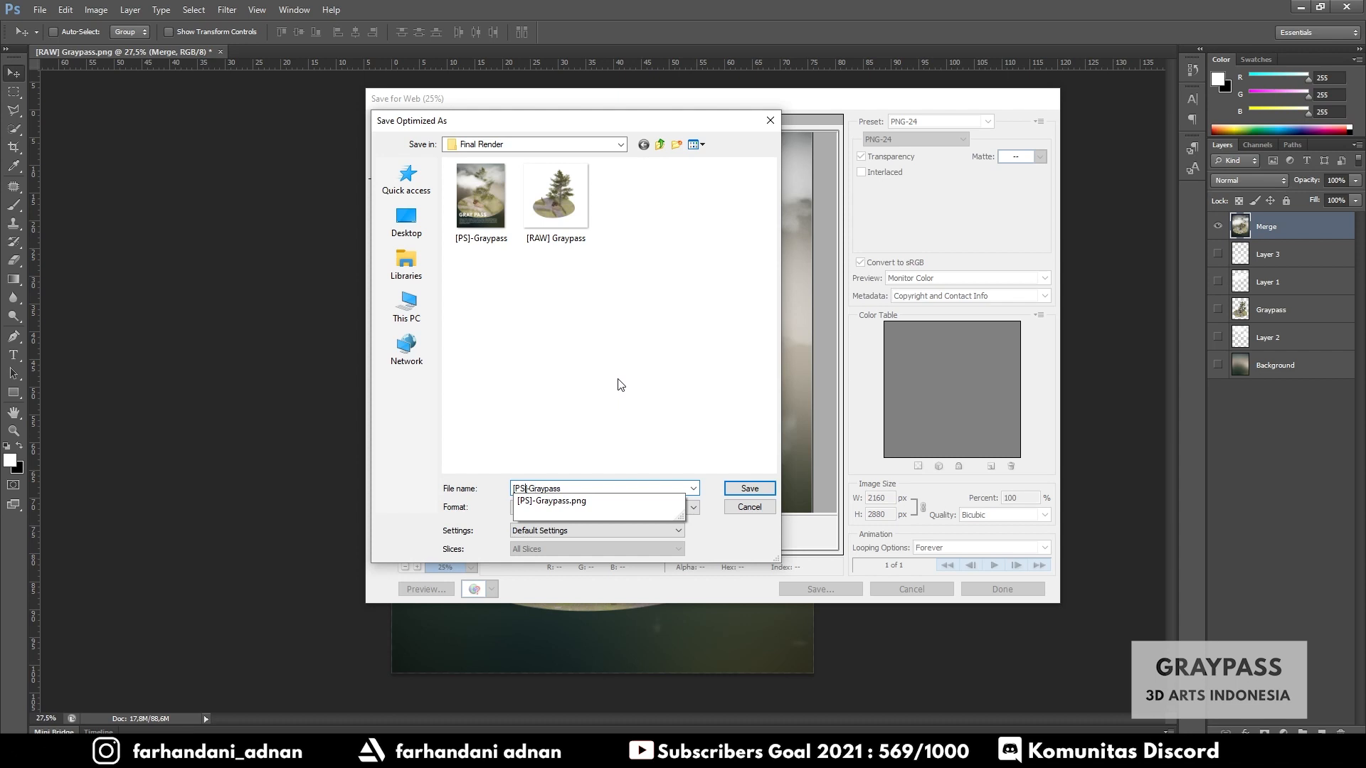
text( EDIT)
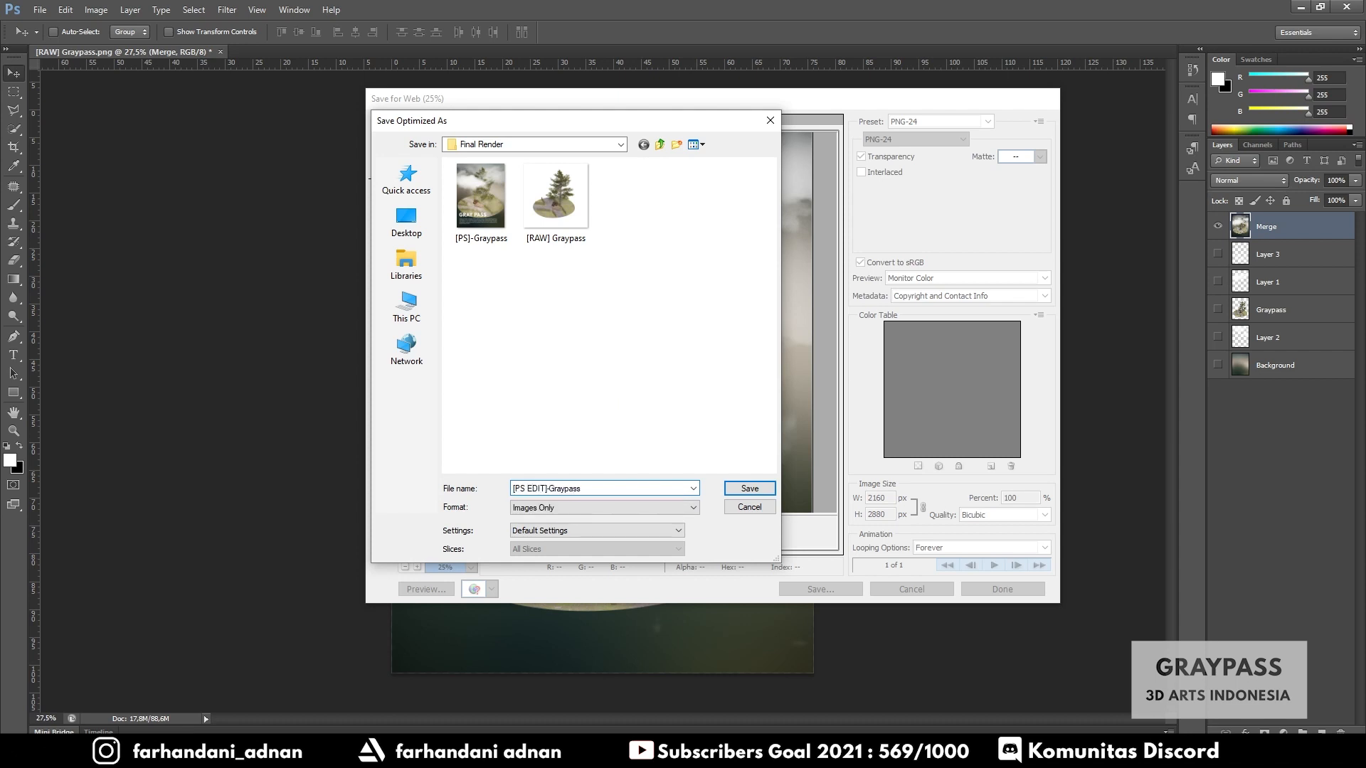
click(751, 488)
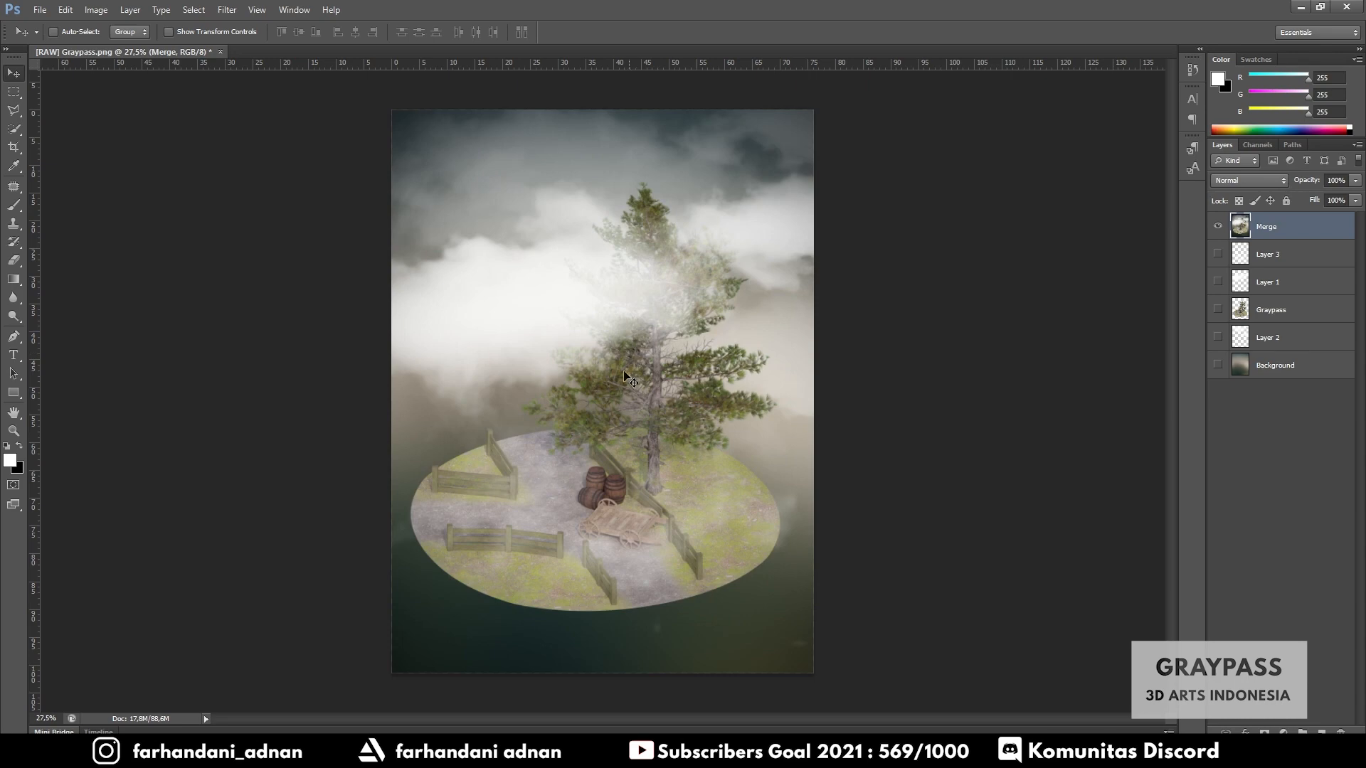
- Switch to File Explorer, browse to the Final Render folder and open the exported [PS-EDIT]-Graypass image
click(373, 752)
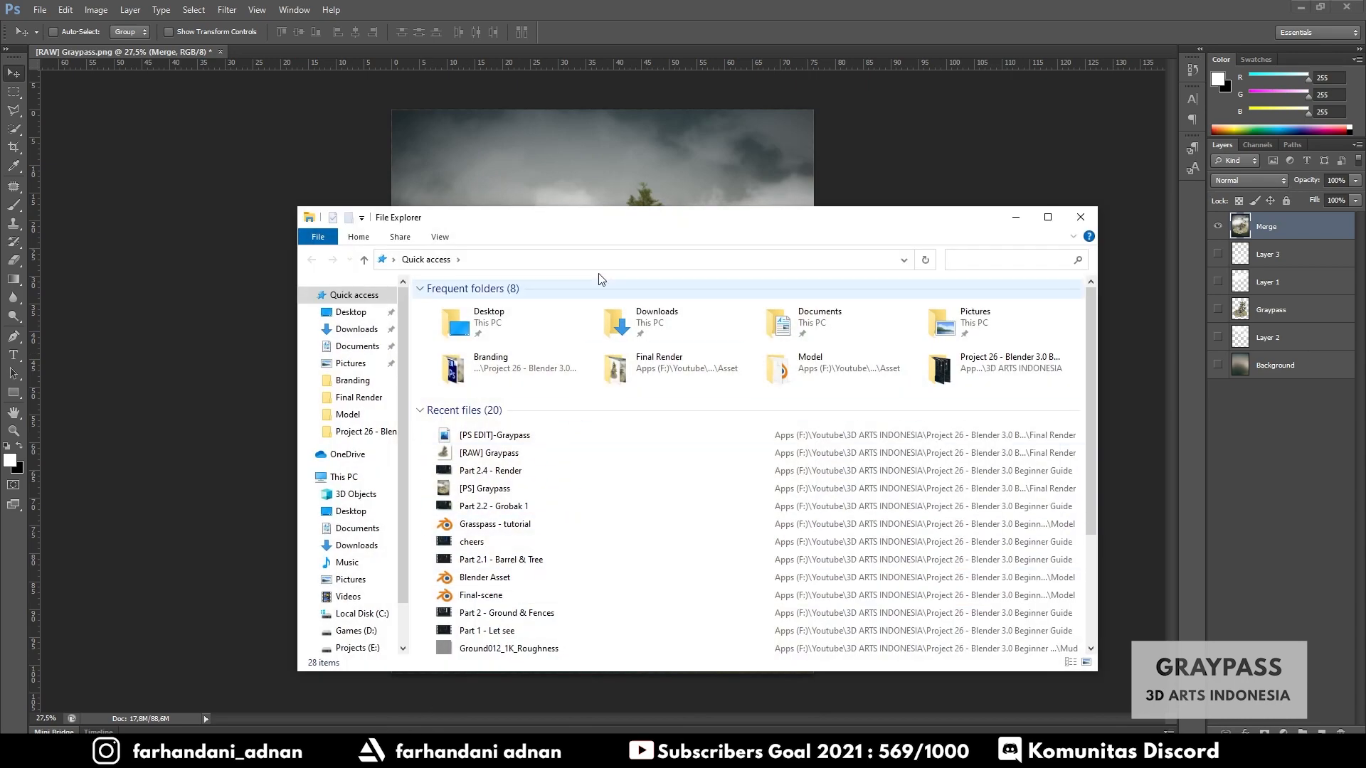
drag(516, 219, 565, 168)
scroll(394, 580, down, 2)
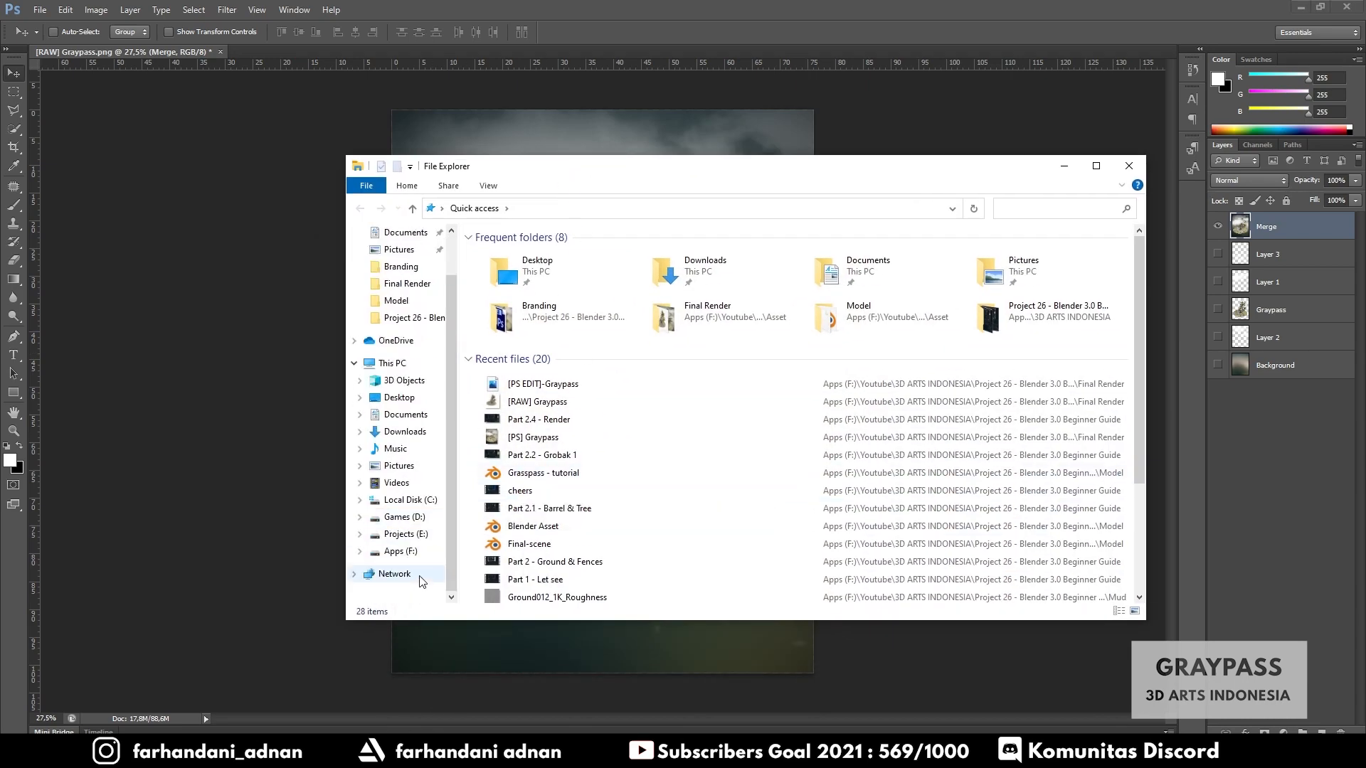
click(398, 552)
double_click(531, 595)
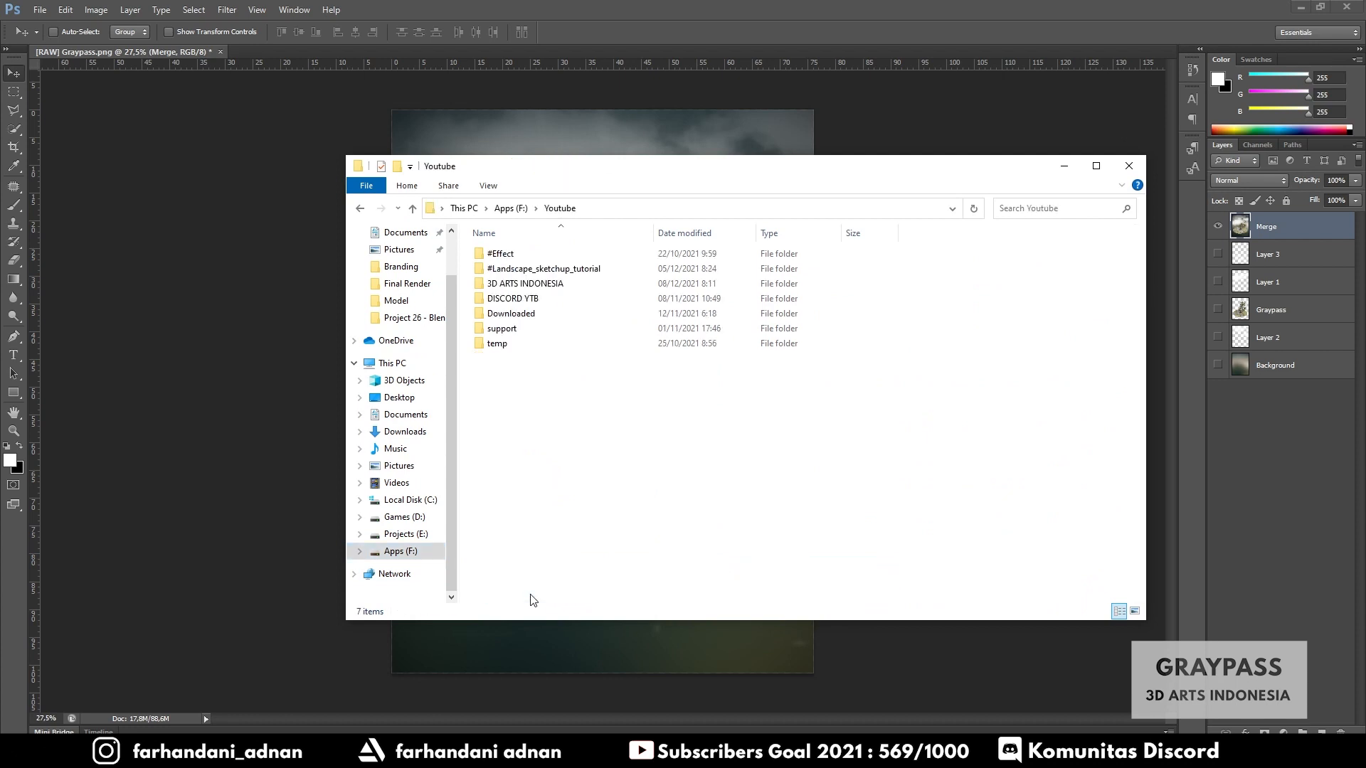
double_click(546, 297)
double_click(513, 433)
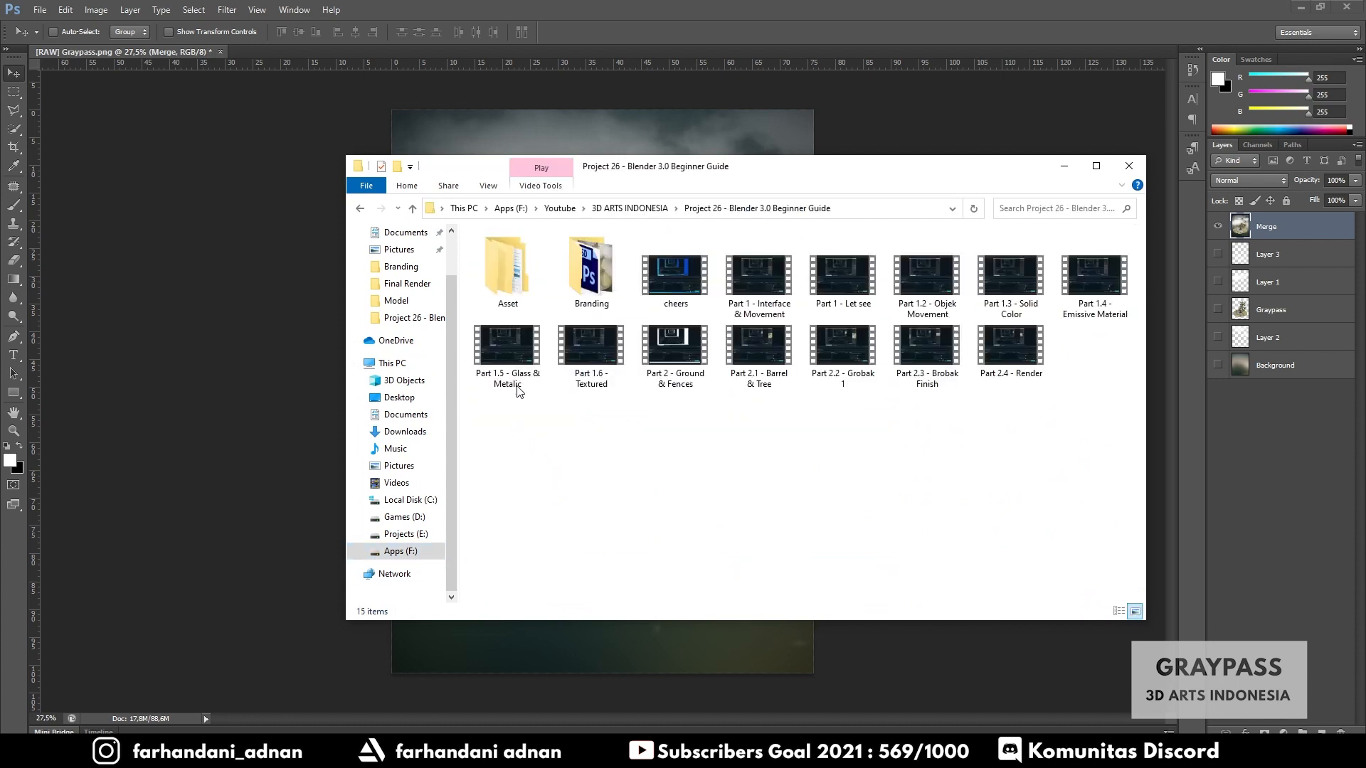
double_click(515, 278)
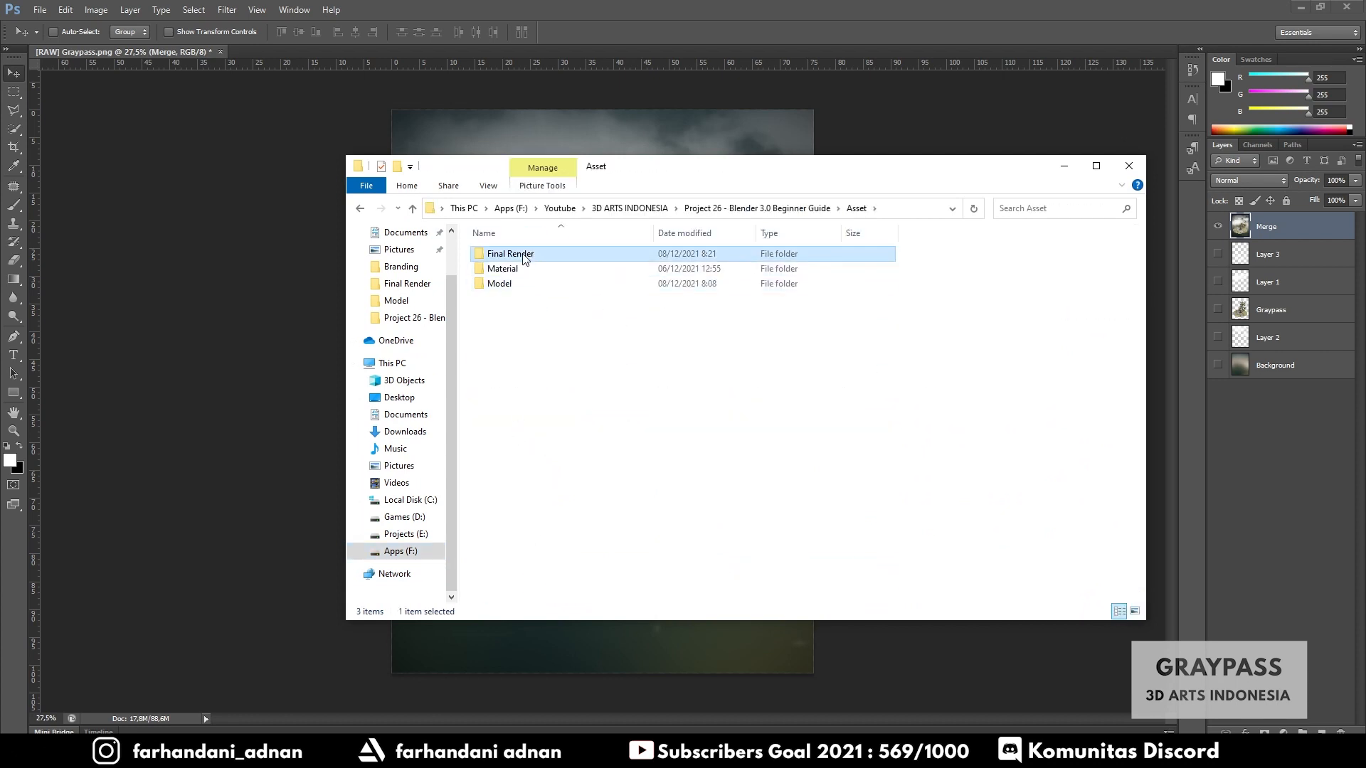
double_click(519, 254)
click(693, 275)
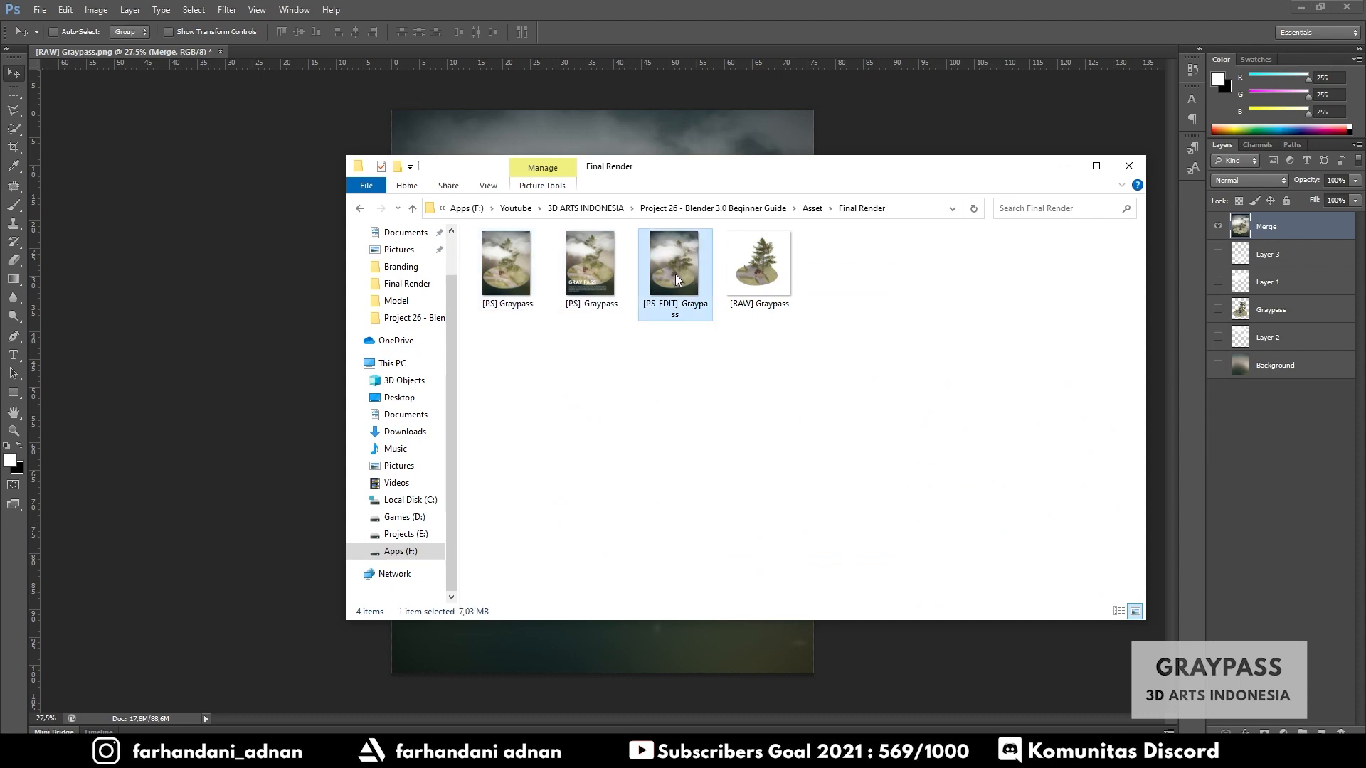
double_click(676, 275)
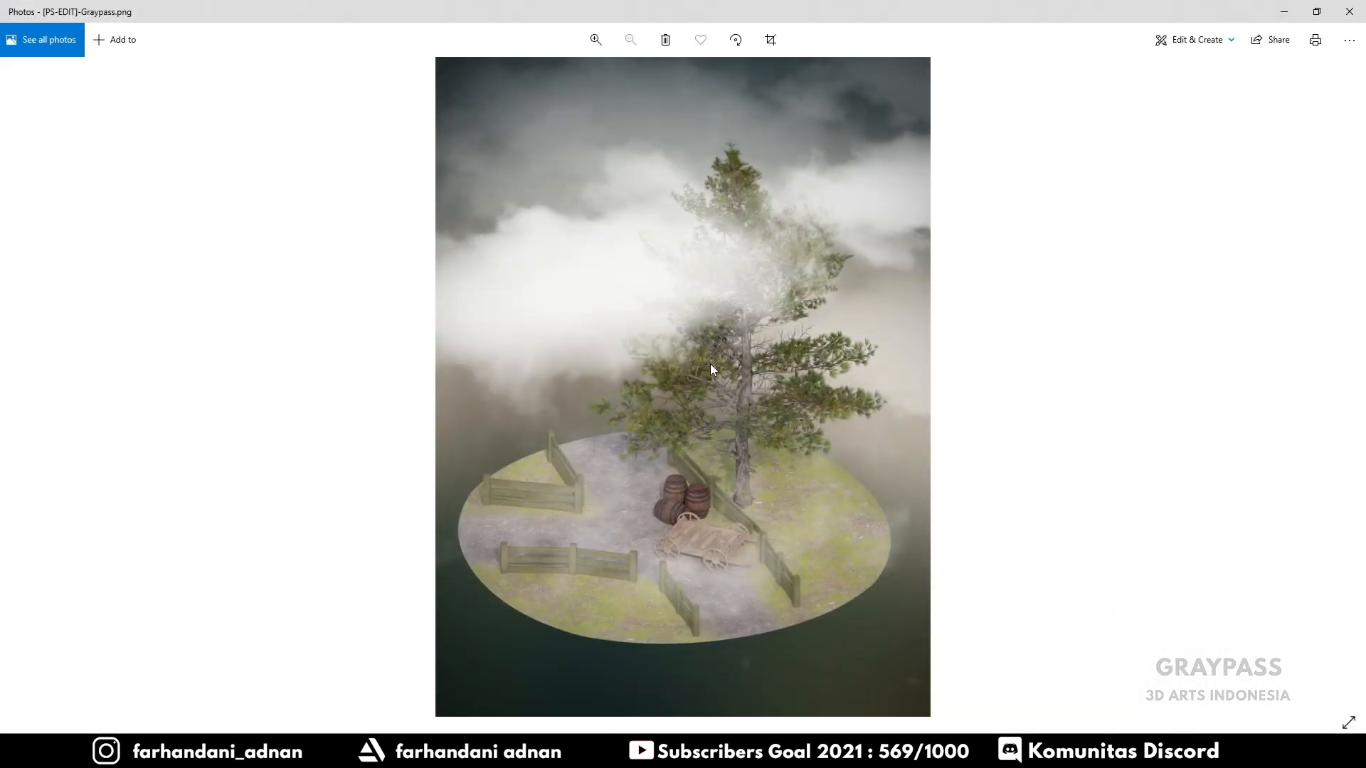
- Inspect the exported image in the photo viewer by zooming in and back out
ctrl+scroll(737, 366, up, 2)
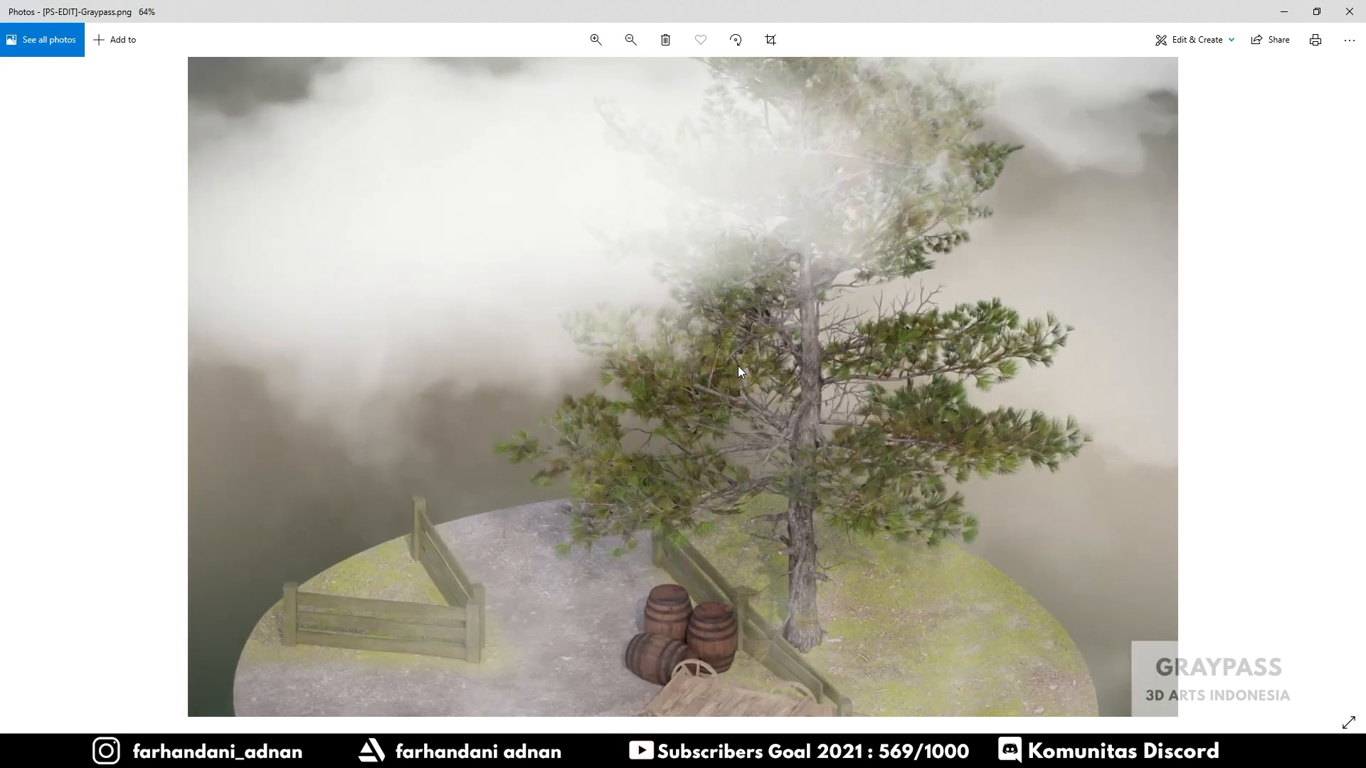
ctrl+scroll(737, 366, down, 2)
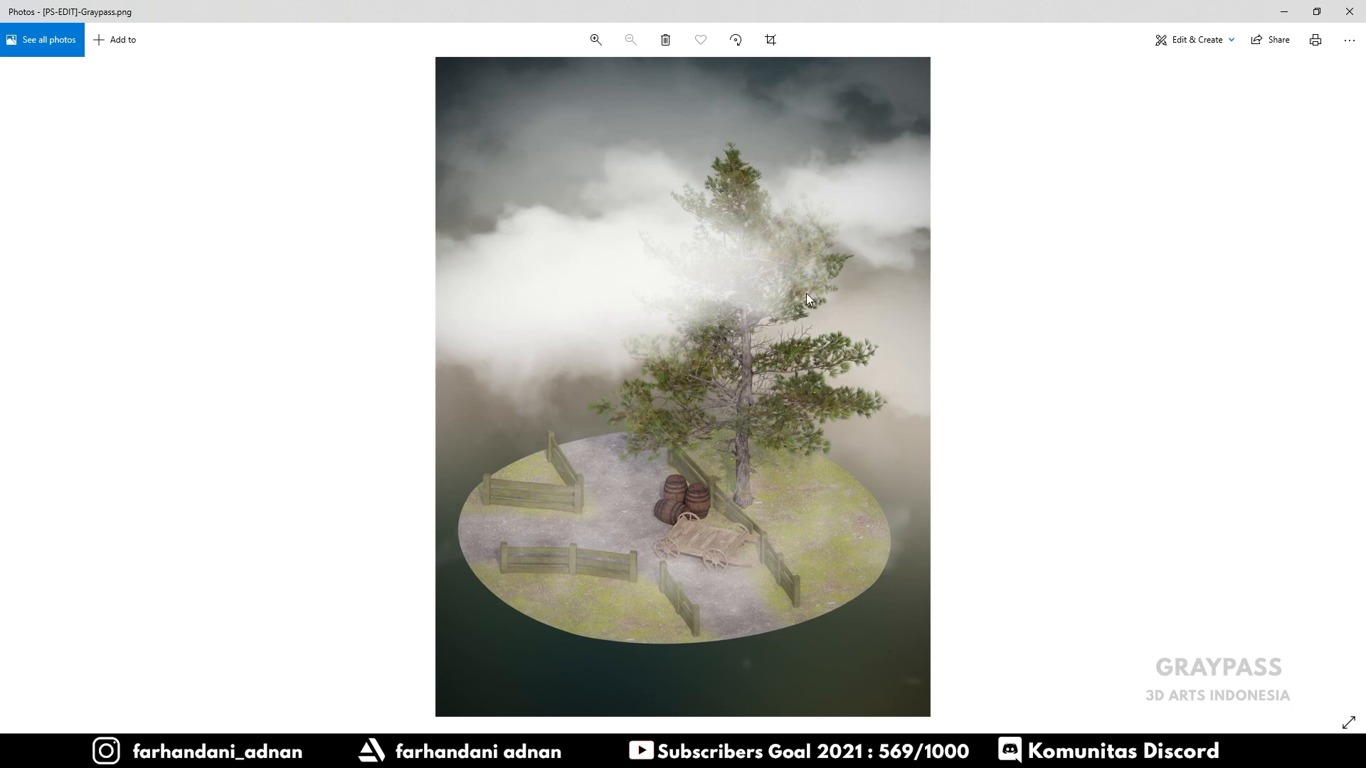
scroll(807, 295, up, 2)
scroll(807, 295, down, 2)
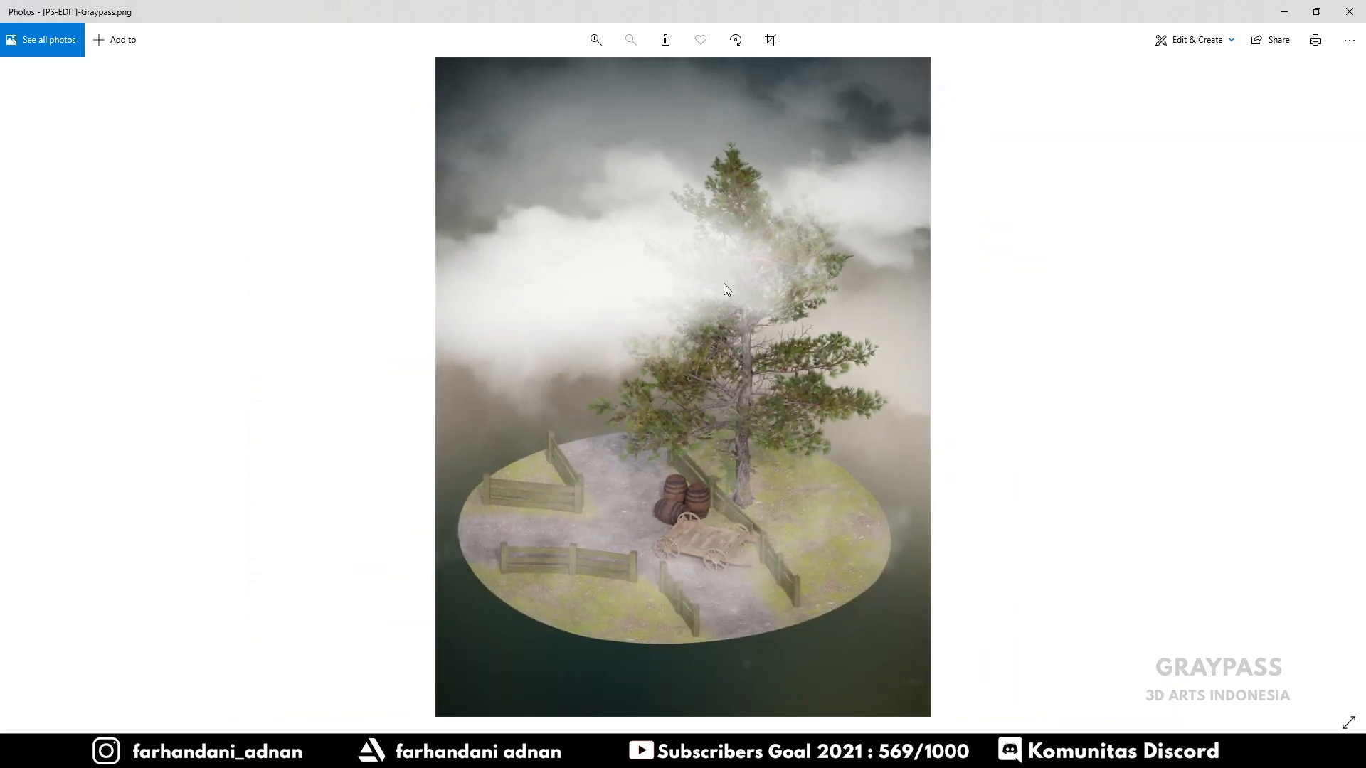